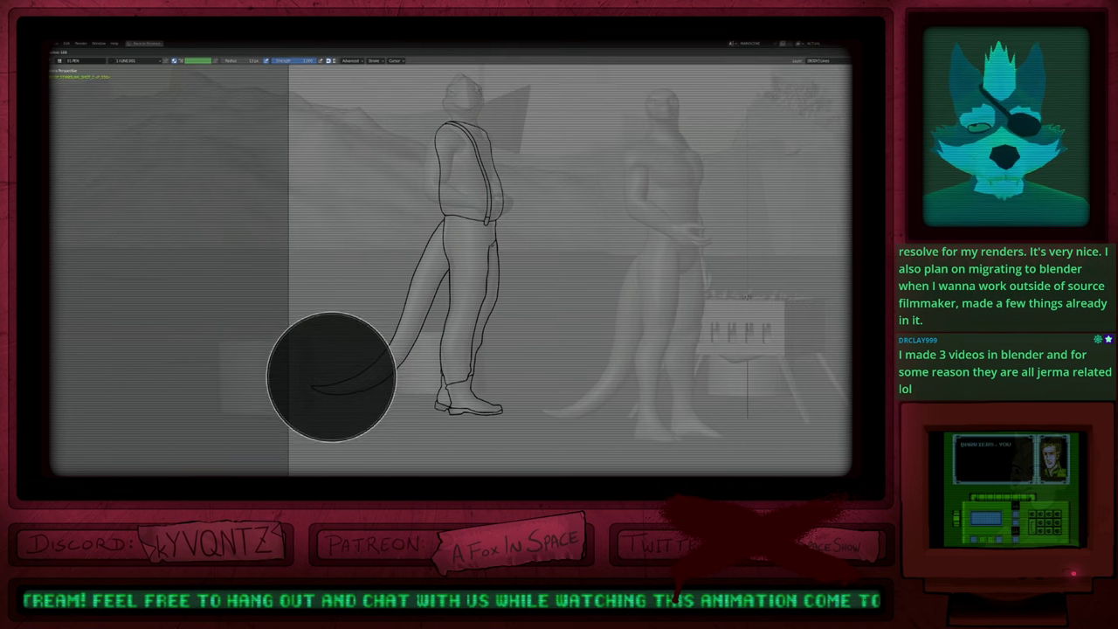
# Step: Zoom in to inspect the traced legs and tail, then pan up toward the torso
pyautogui.press('Escape')
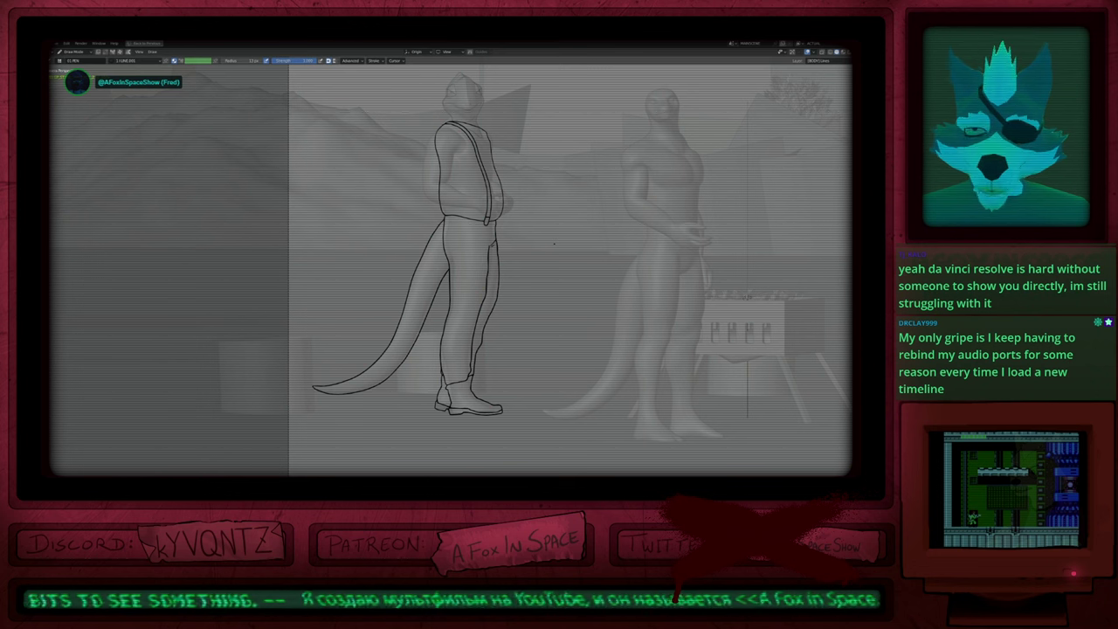
pyautogui.scroll(-1, 554, 244)
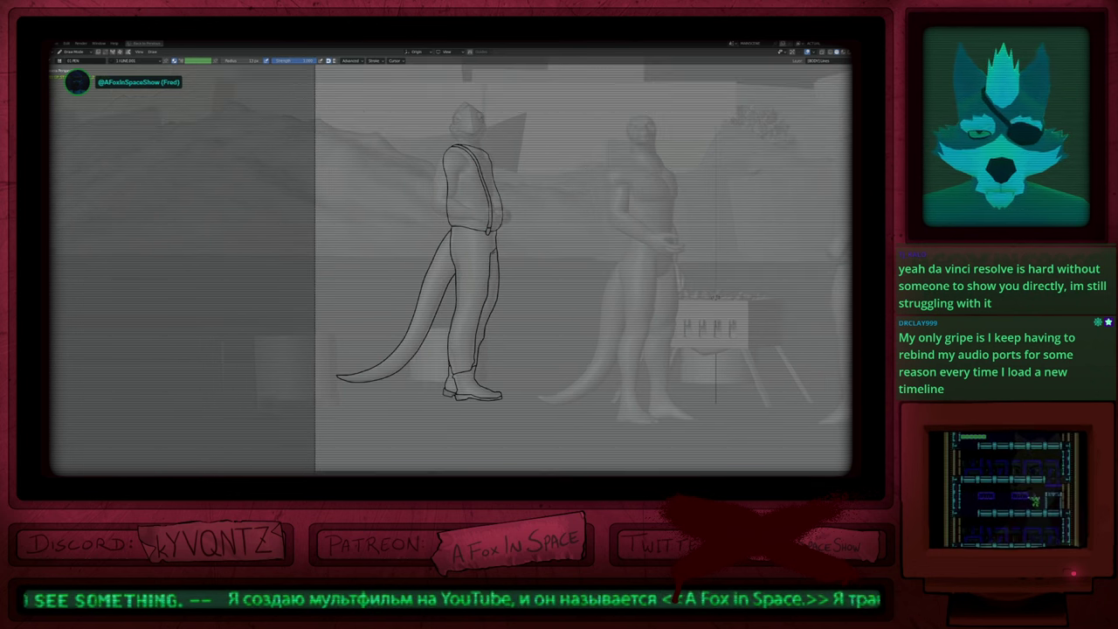
pyautogui.scroll(6, 496, 361)
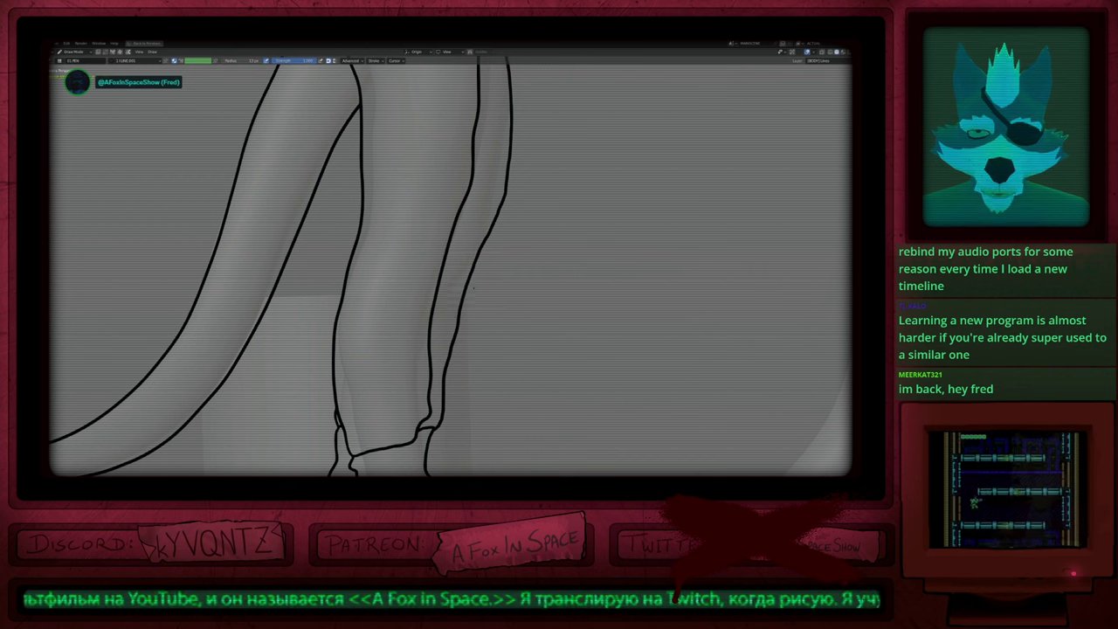
pyautogui.scroll(-4, 483, 247)
pyautogui.keyDown('shift'); pyautogui.moveTo(473, 291); pyautogui.dragTo(463, 361, button='middle'); pyautogui.keyUp('shift')
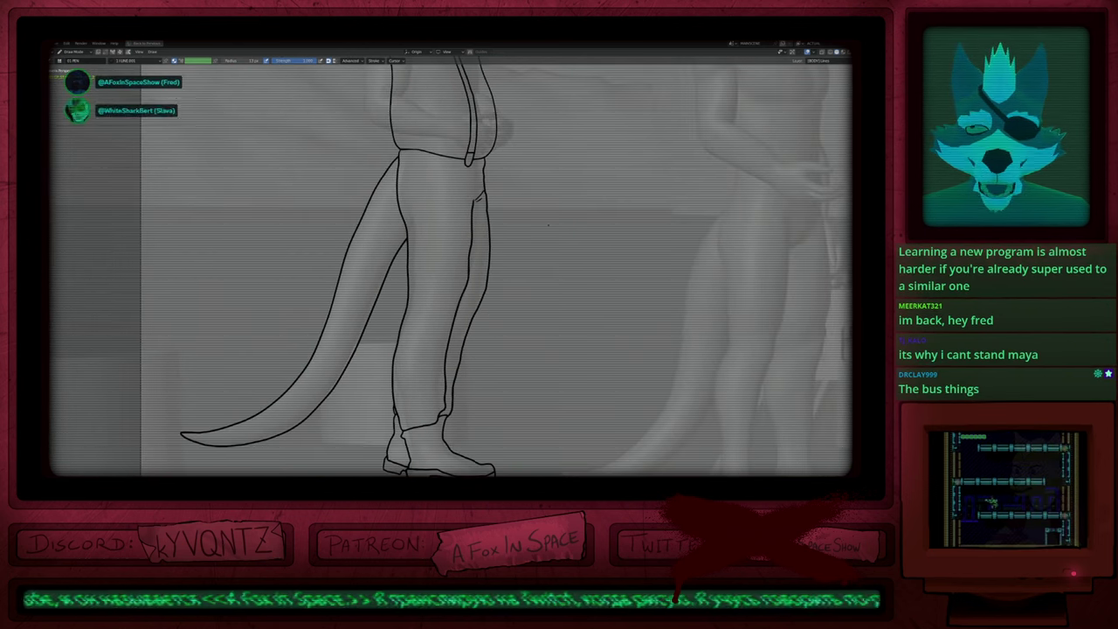
# Step: Check the brush radius without changing it, then draw a first stroke across the torso
pyautogui.press('f')
pyautogui.click(332, 327)
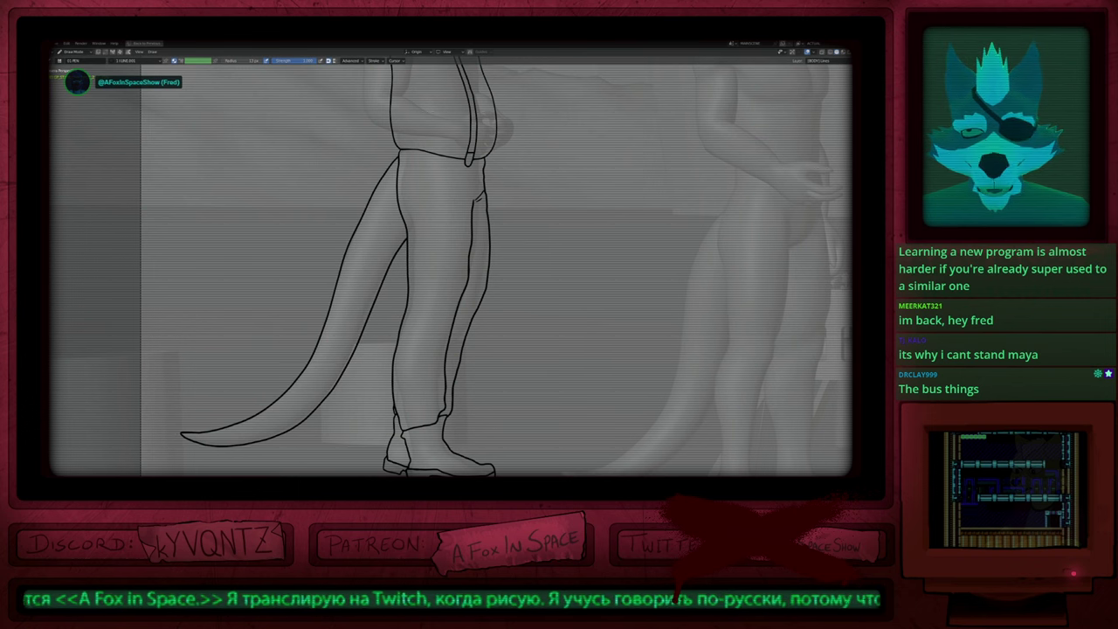
pyautogui.keyDown('shift'); pyautogui.moveTo(436, 240); pyautogui.dragTo(430, 445, button='middle'); pyautogui.keyUp('shift')
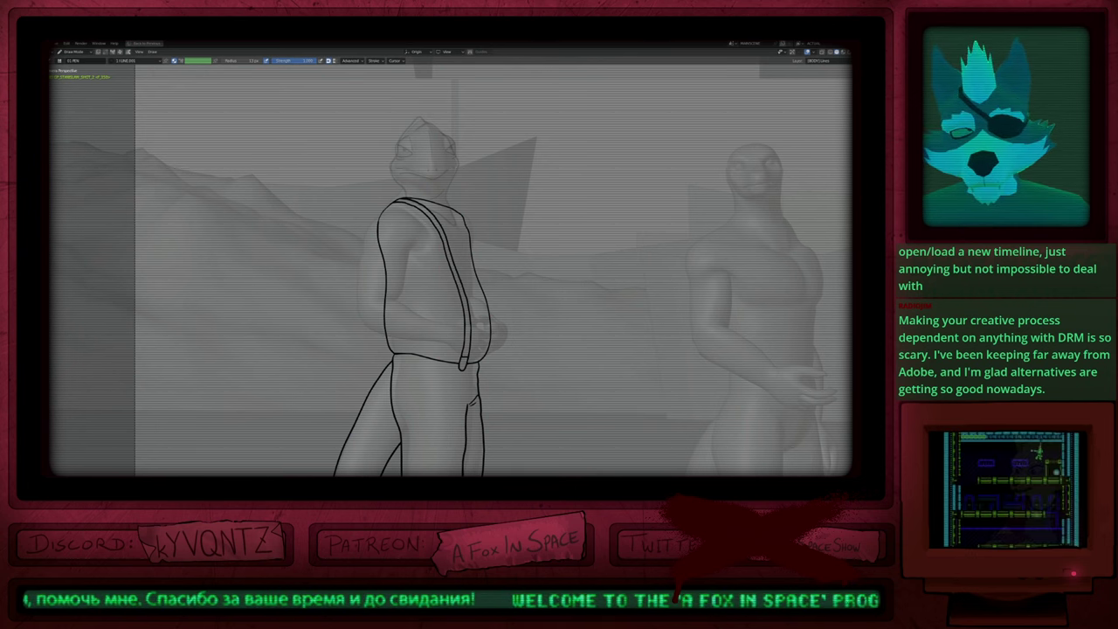
pyautogui.moveTo(525, 181); pyautogui.dragTo(274, 268)
pyautogui.hotkey('ctrl', 'z')
pyautogui.moveTo(538, 219)
pyautogui.keyDown('shift'); pyautogui.mouseDown(button='middle')
pyautogui.moveTo(496, 241)
pyautogui.moveTo(452, 302)
pyautogui.moveTo(459, 251)
pyautogui.mouseUp(button='middle'); pyautogui.keyUp('shift')
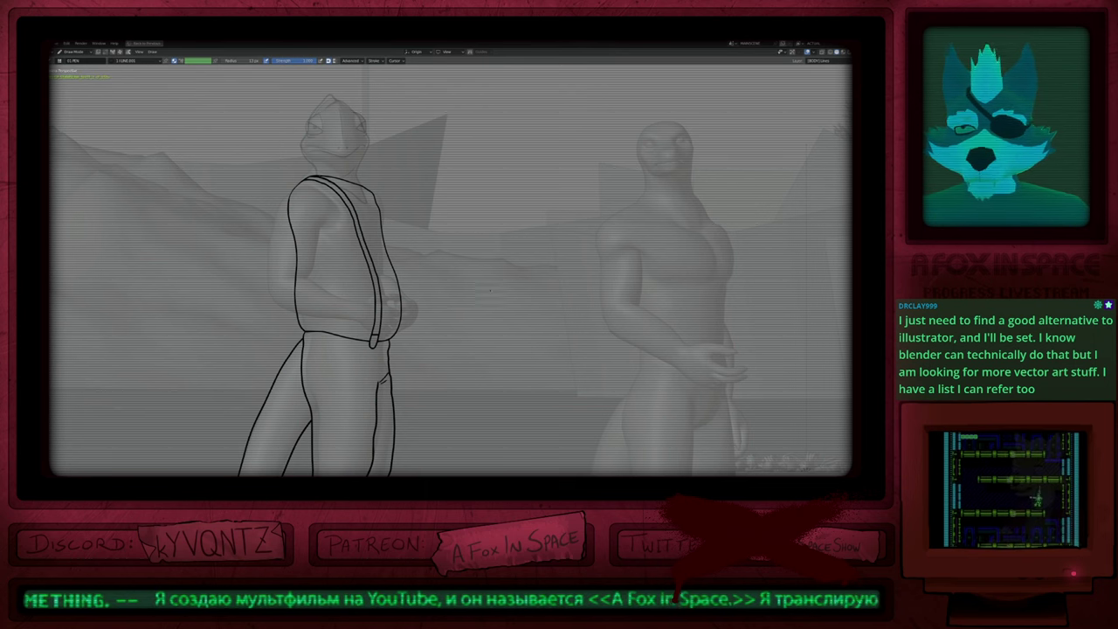
pyautogui.keyDown('shift'); pyautogui.moveTo(494, 296); pyautogui.dragTo(616, 159, button='middle'); pyautogui.keyUp('shift')
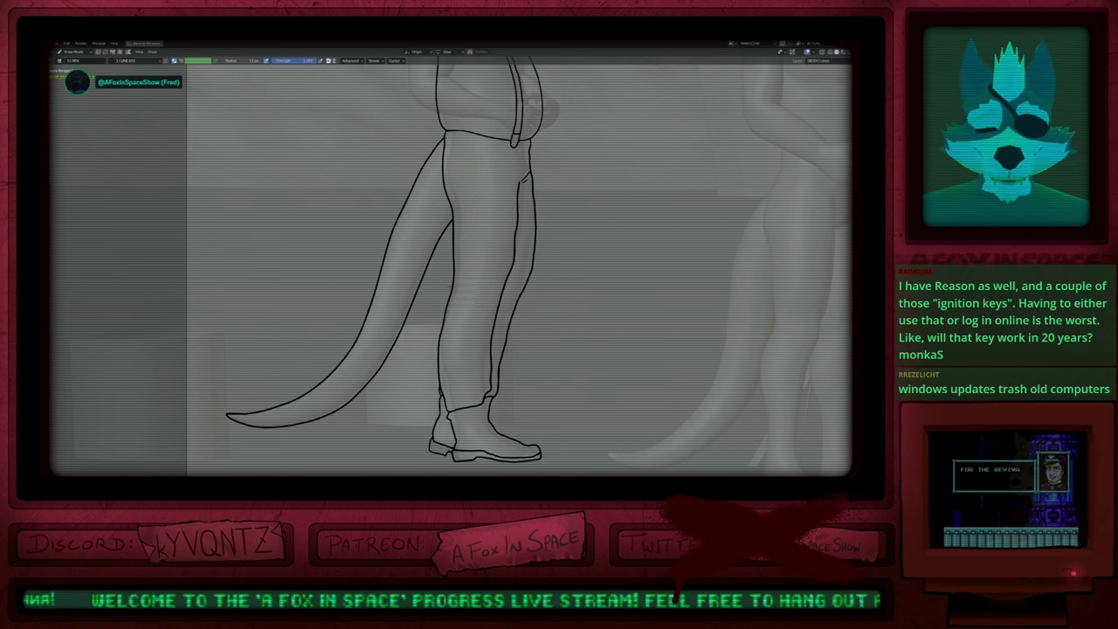
# Step: Zoom out, step to the next frame, and frame the character's head and torso
pyautogui.scroll(-3, 446, 269)
pyautogui.keyDown('shift'); pyautogui.moveTo(504, 225); pyautogui.dragTo(457, 336, button='middle'); pyautogui.keyUp('shift')
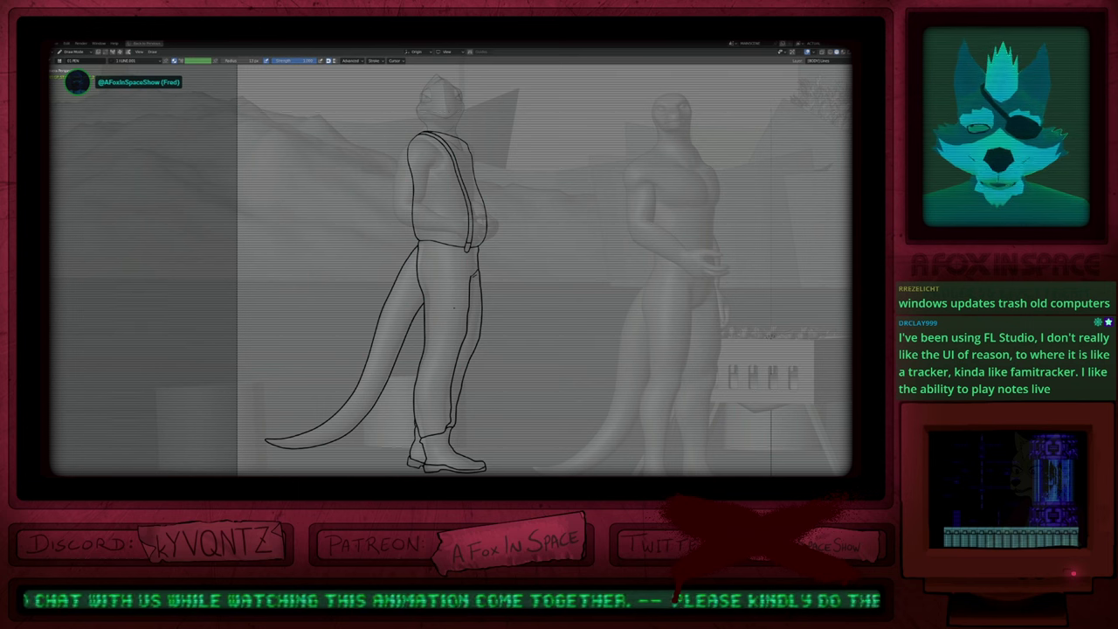
pyautogui.press('Right')
pyautogui.keyDown('shift'); pyautogui.moveTo(497, 268); pyautogui.dragTo(388, 403, button='middle'); pyautogui.keyUp('shift')
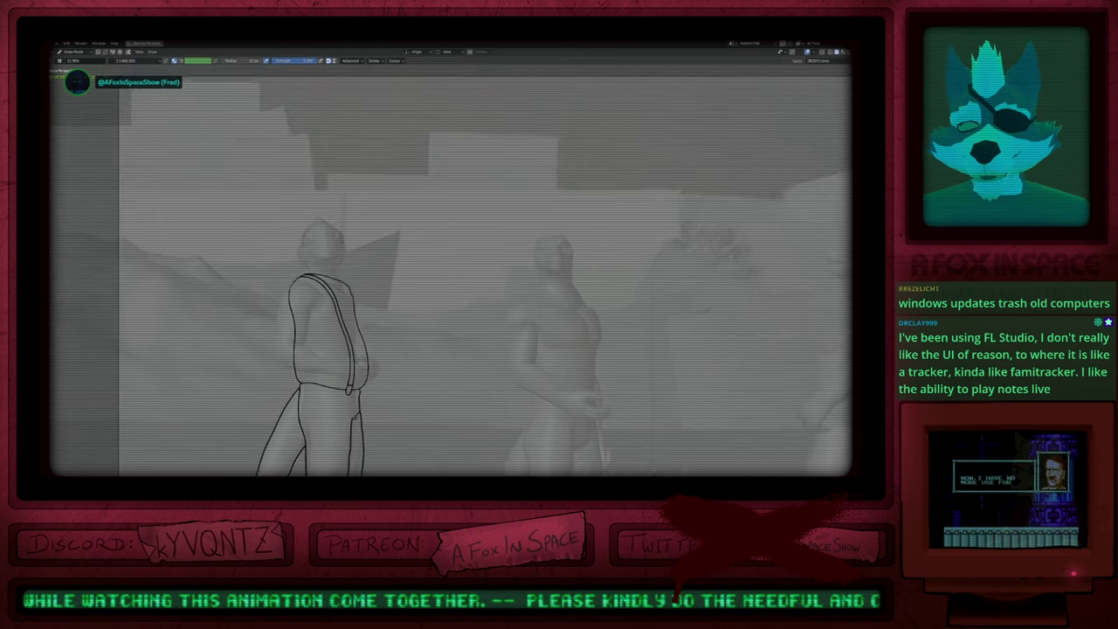
pyautogui.keyDown('shift'); pyautogui.moveTo(494, 288); pyautogui.dragTo(468, 315, button='middle'); pyautogui.keyUp('shift')
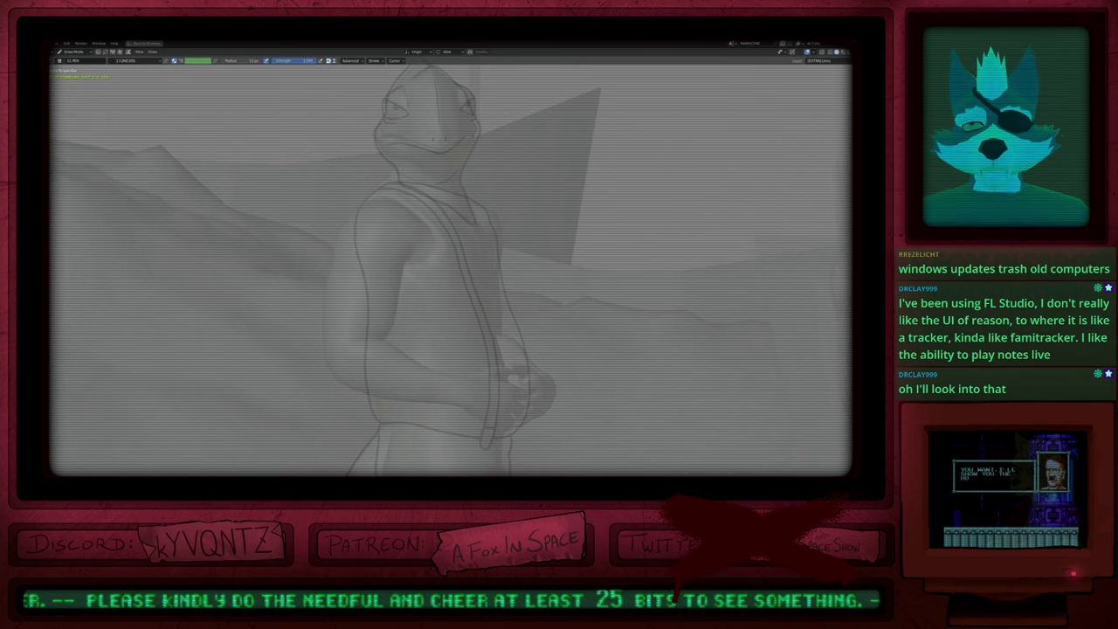
# Step: Trace the shoulder's outer edge and the inner arm line, then bring the forearm into view
pyautogui.moveTo(404, 276)
pyautogui.mouseDown()
pyautogui.moveTo(423, 238)
pyautogui.moveTo(397, 203)
pyautogui.moveTo(364, 198)
pyautogui.moveTo(340, 234)
pyautogui.moveTo(342, 384)
pyautogui.moveTo(464, 407)
pyautogui.moveTo(476, 386)
pyautogui.moveTo(378, 344)
pyautogui.moveTo(351, 364)
pyautogui.mouseUp()
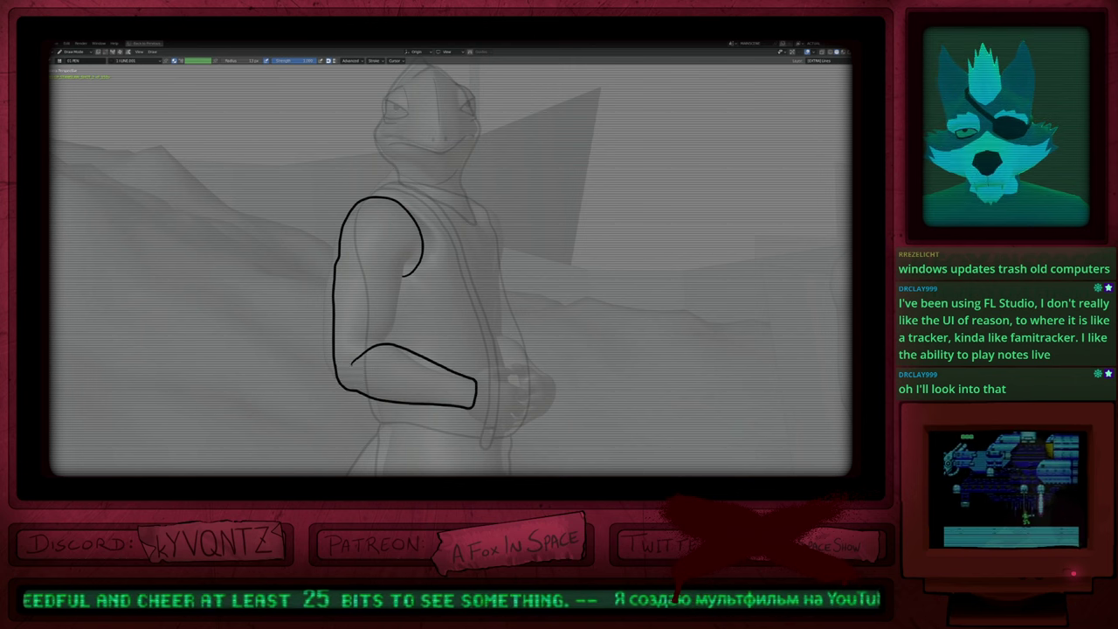
pyautogui.moveTo(413, 254)
pyautogui.mouseDown()
pyautogui.moveTo(389, 358)
pyautogui.moveTo(412, 263)
pyautogui.moveTo(408, 272)
pyautogui.mouseUp()
pyautogui.hotkey('ctrl', 'z')
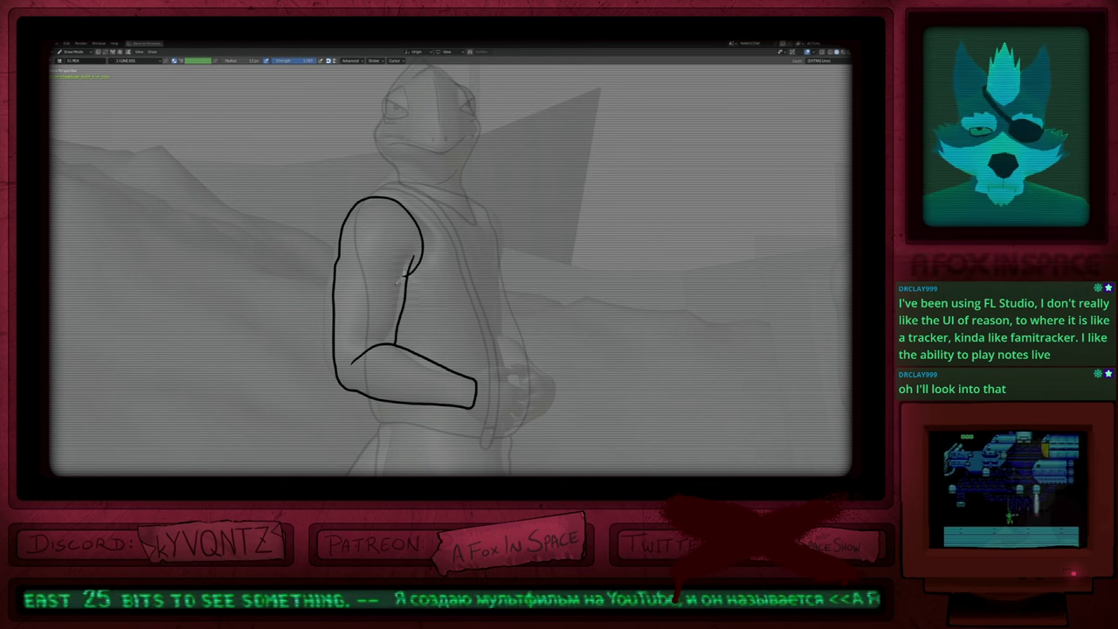
pyautogui.moveTo(468, 332)
pyautogui.keyDown('shift'); pyautogui.mouseDown(button='middle')
pyautogui.moveTo(390, 386)
pyautogui.moveTo(401, 289)
pyautogui.moveTo(370, 236)
pyautogui.mouseUp(button='middle'); pyautogui.keyUp('shift')
pyautogui.keyDown('ctrl'); pyautogui.moveTo(368, 300); pyautogui.dragTo(368, 252, button='middle'); pyautogui.keyUp('ctrl')
# Step: Erase the line ends at the wrist, then draw a hand stroke and undo it
pyautogui.moveTo(388, 257)
pyautogui.keyDown('ctrl'); pyautogui.mouseDown()
pyautogui.moveTo(356, 327)
pyautogui.moveTo(386, 276)
pyautogui.mouseUp(); pyautogui.keyUp('ctrl')
pyautogui.press('d')
pyautogui.keyDown('shift'); pyautogui.moveTo(387, 267); pyautogui.dragTo(345, 295, button='middle'); pyautogui.keyUp('shift')
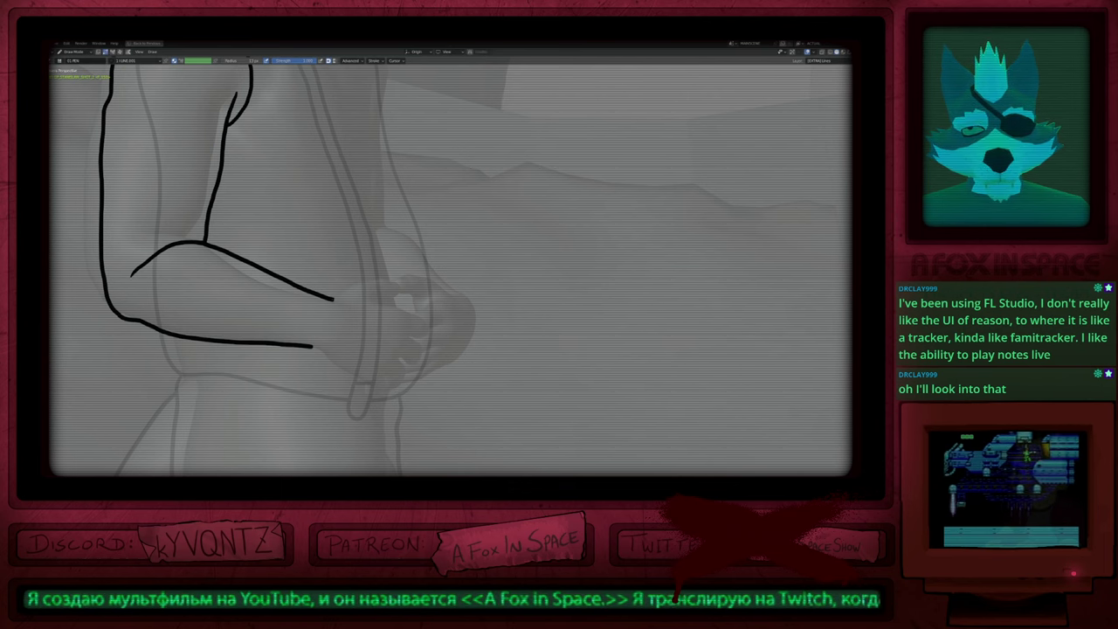
pyautogui.moveTo(333, 299)
pyautogui.mouseDown()
pyautogui.moveTo(360, 281)
pyautogui.moveTo(400, 280)
pyautogui.moveTo(405, 295)
pyautogui.moveTo(377, 311)
pyautogui.mouseUp()
pyautogui.hotkey('ctrl', 'z')
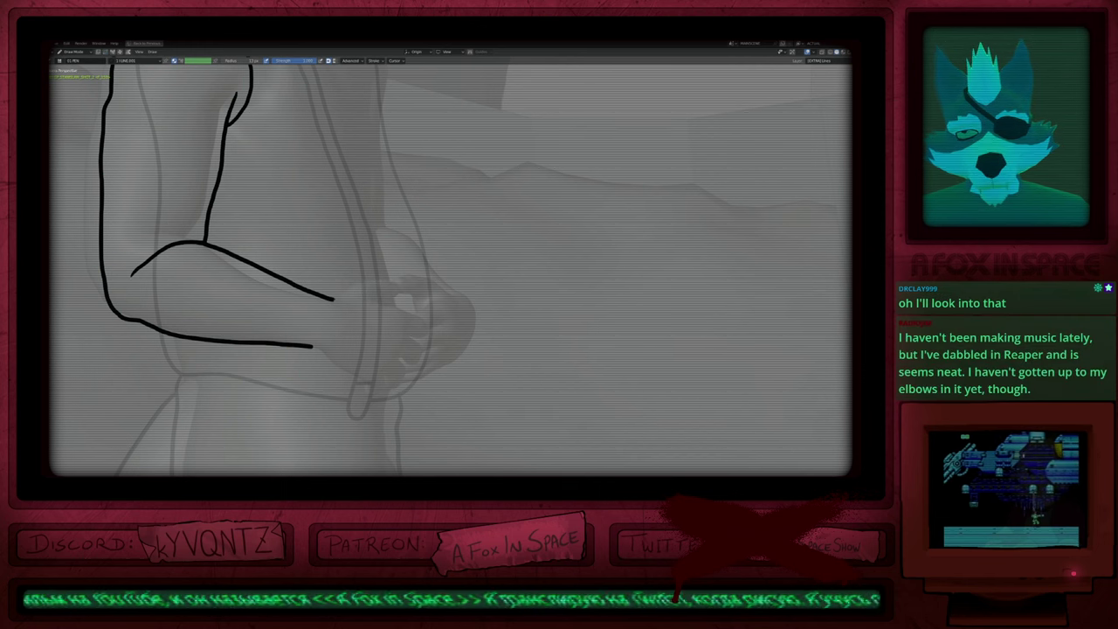
pyautogui.hotkey('ctrl', 'shift', 'z')
pyautogui.hotkey('ctrl', 'z')
# Step: Draw the top of the hand and its fingers, then trace the torso's back edge
pyautogui.moveTo(333, 298)
pyautogui.mouseDown()
pyautogui.moveTo(386, 282)
pyautogui.moveTo(405, 292)
pyautogui.moveTo(416, 299)
pyautogui.moveTo(377, 300)
pyautogui.moveTo(423, 321)
pyautogui.moveTo(410, 338)
pyautogui.moveTo(399, 333)
pyautogui.mouseUp()
pyautogui.moveTo(406, 337)
pyautogui.mouseDown()
pyautogui.moveTo(420, 345)
pyautogui.moveTo(395, 352)
pyautogui.moveTo(409, 370)
pyautogui.moveTo(366, 385)
pyautogui.moveTo(313, 351)
pyautogui.mouseUp()
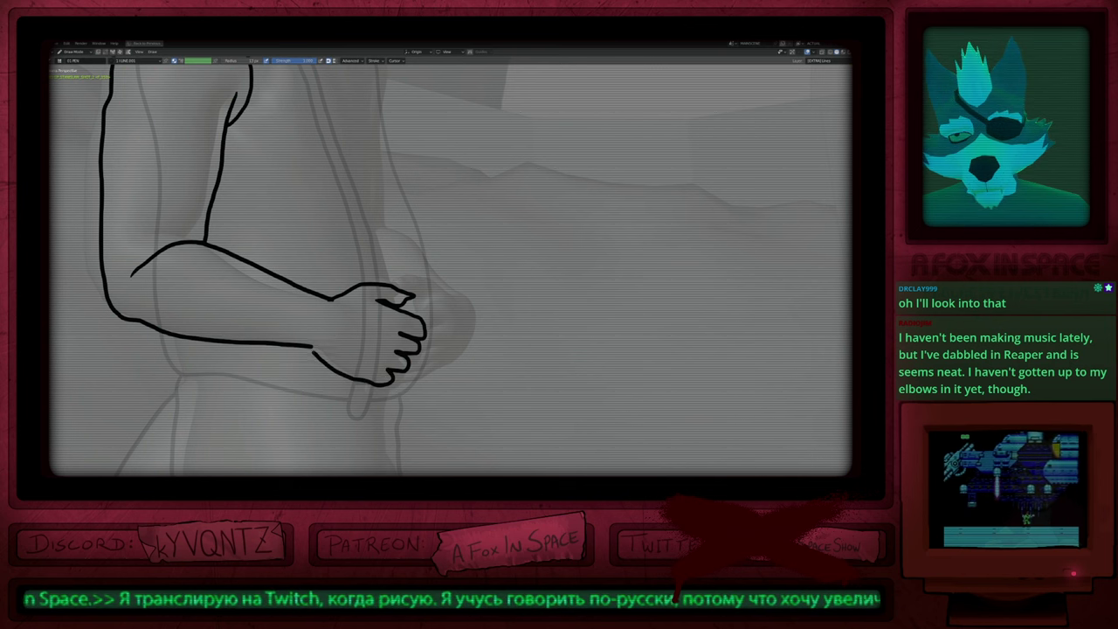
pyautogui.keyDown('shift'); pyautogui.moveTo(393, 341); pyautogui.dragTo(432, 302, button='middle'); pyautogui.keyUp('shift')
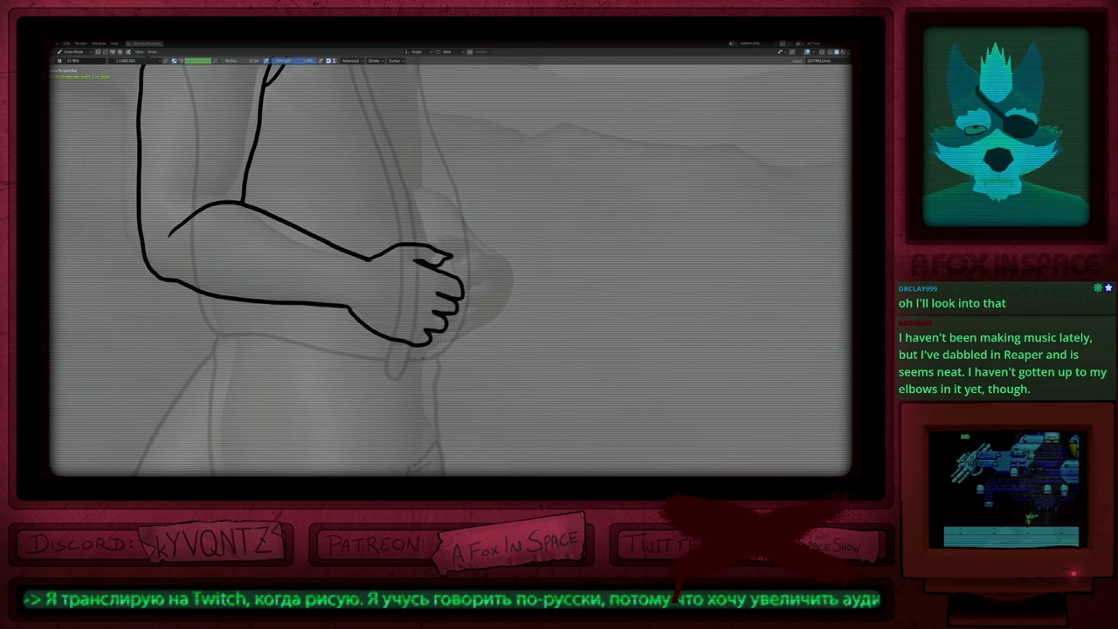
pyautogui.keyDown('shift'); pyautogui.moveTo(393, 96); pyautogui.dragTo(400, 272, button='middle'); pyautogui.keyUp('shift')
pyautogui.scroll(-2, 451, 270)
pyautogui.moveTo(416, 162)
pyautogui.mouseDown()
pyautogui.moveTo(445, 266)
pyautogui.moveTo(431, 162)
pyautogui.moveTo(407, 155)
pyautogui.mouseUp()
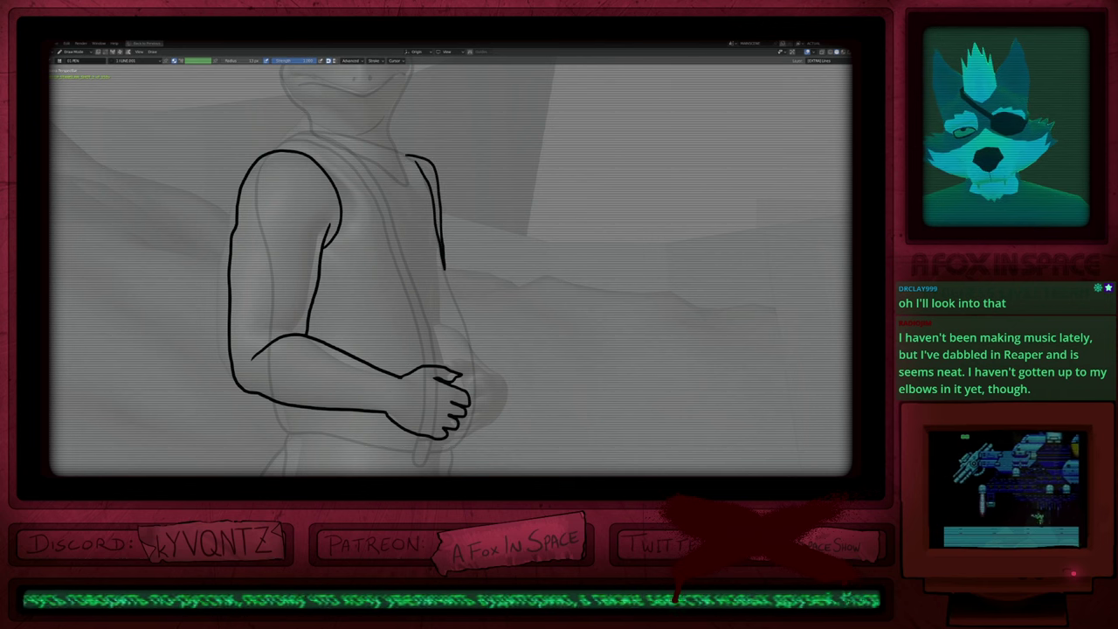
# Step: Fit the camera frame, then draw the knuckle line and a curve from the hand around the belly
pyautogui.press('Home')
pyautogui.keyDown('shift'); pyautogui.moveTo(217, 272); pyautogui.dragTo(393, 295, button='middle'); pyautogui.keyUp('shift')
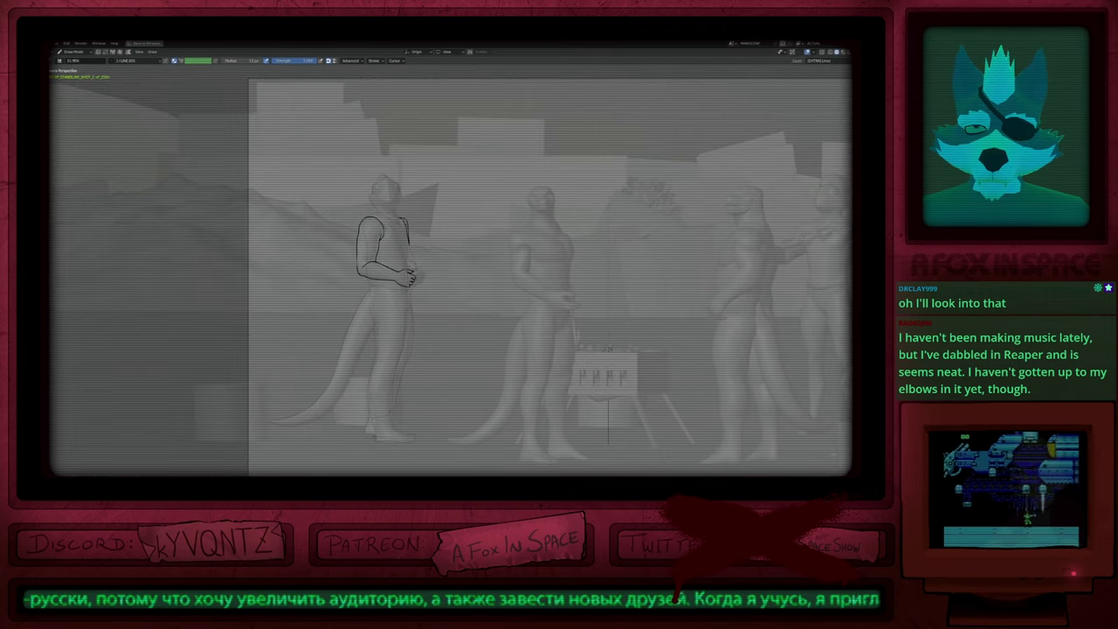
pyautogui.scroll(6, 425, 248)
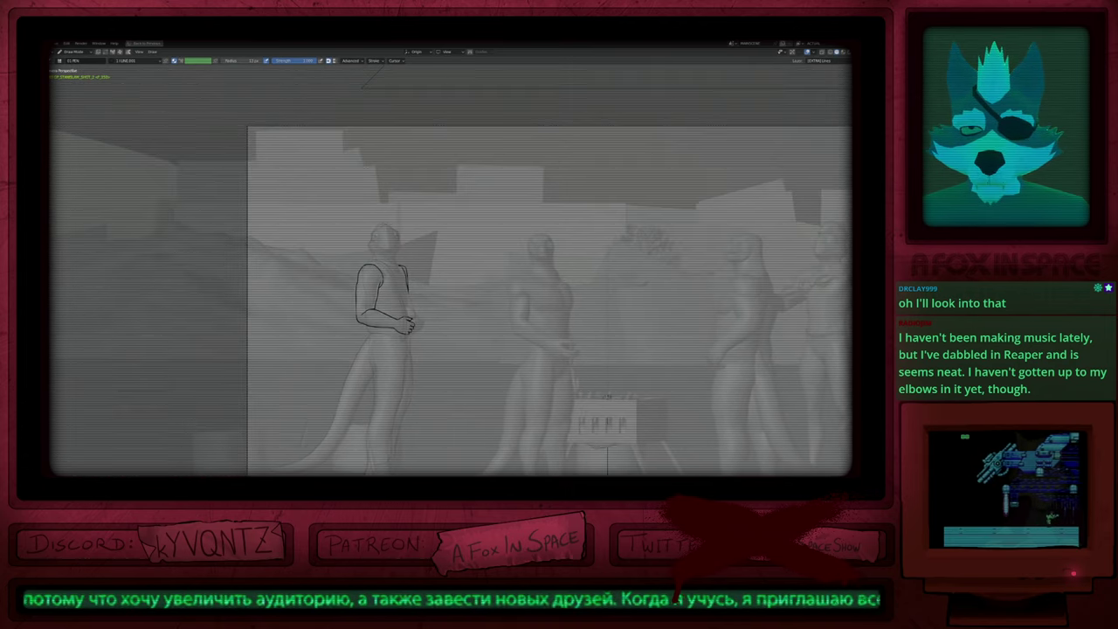
pyautogui.scroll(3, 445, 285)
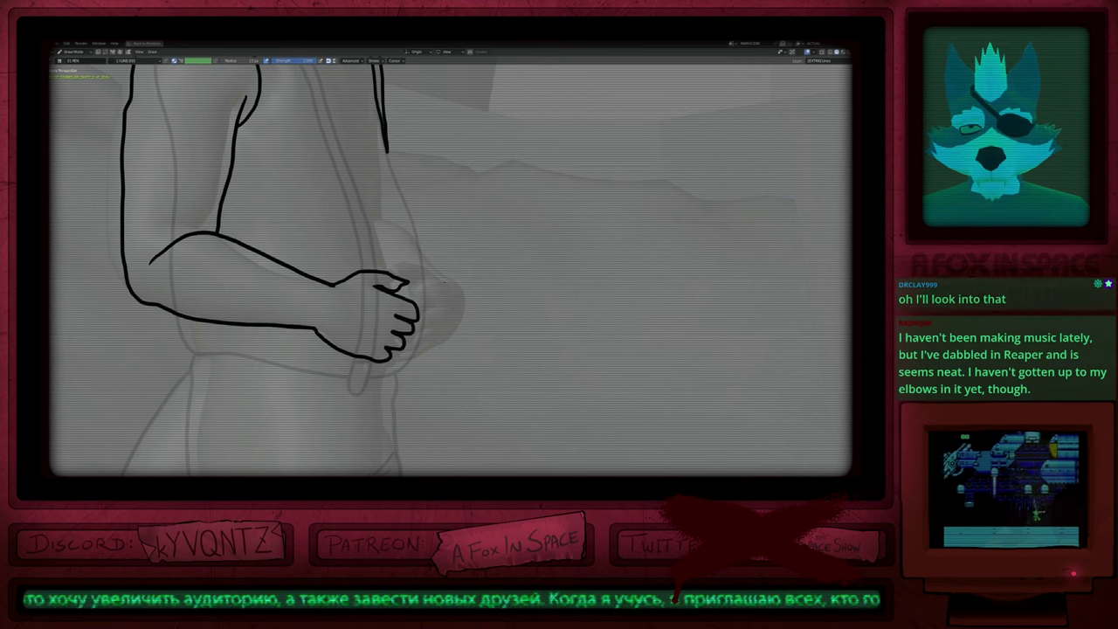
pyautogui.moveTo(445, 285)
pyautogui.mouseDown()
pyautogui.moveTo(419, 267)
pyautogui.moveTo(398, 278)
pyautogui.mouseUp()
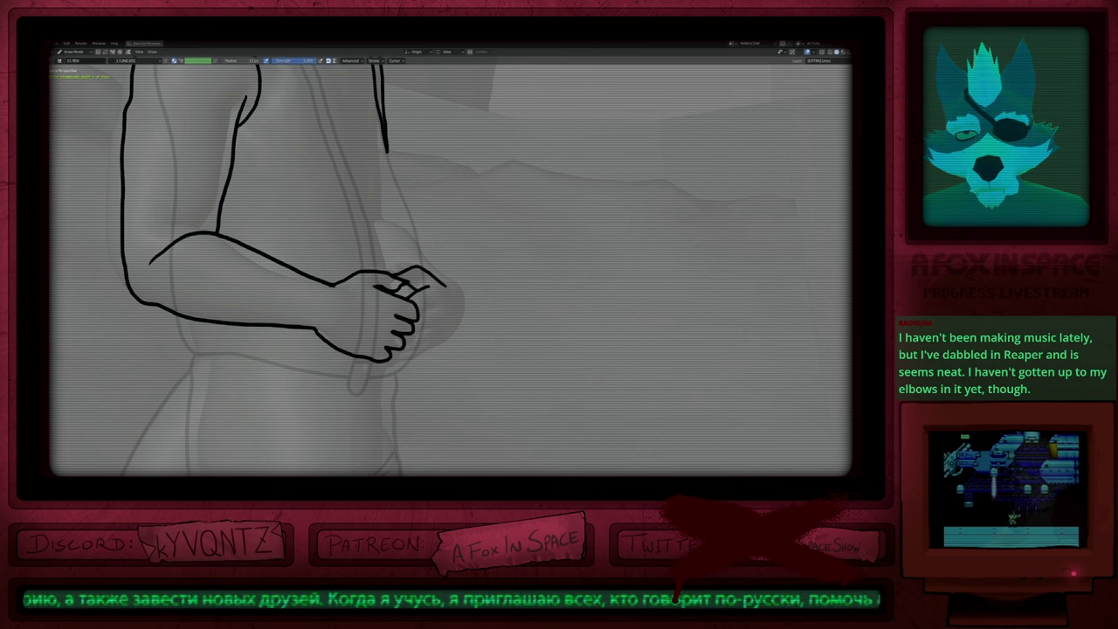
pyautogui.moveTo(390, 359)
pyautogui.mouseDown()
pyautogui.moveTo(451, 340)
pyautogui.moveTo(463, 300)
pyautogui.moveTo(419, 242)
pyautogui.moveTo(423, 281)
pyautogui.mouseUp()
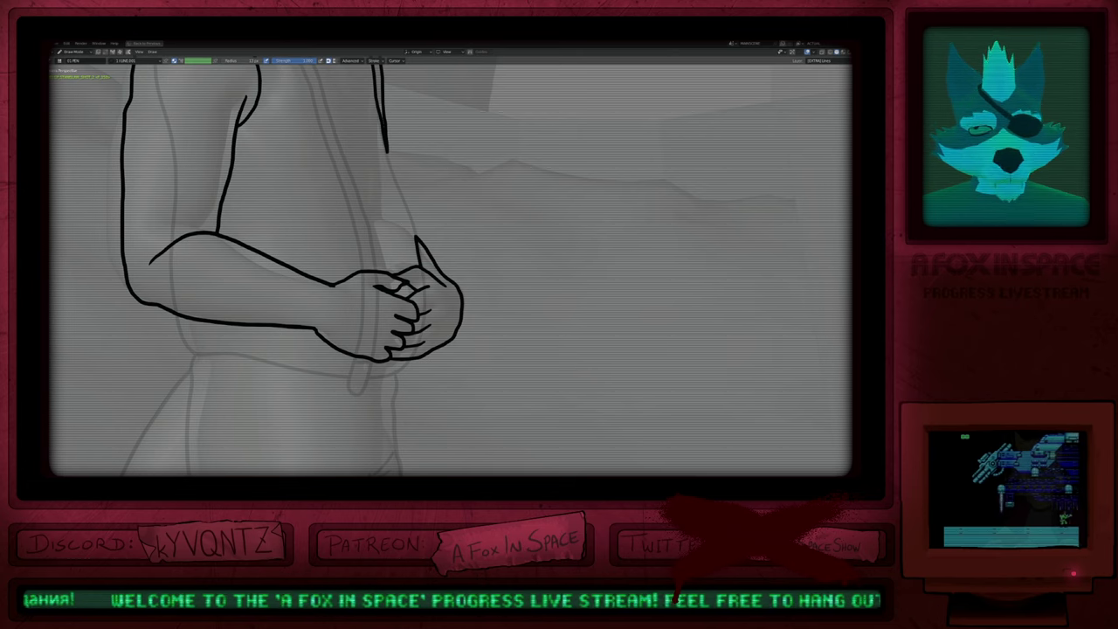
# Step: Zoom out to the full scene showing four coloured characters by the storyboard panel
pyautogui.keyDown('shift'); pyautogui.moveTo(533, 218); pyautogui.dragTo(568, 398, button='middle'); pyautogui.keyUp('shift')
pyautogui.moveTo(468, 275)
pyautogui.keyDown('shift'); pyautogui.mouseDown(button='middle')
pyautogui.moveTo(527, 422)
pyautogui.moveTo(495, 331)
pyautogui.mouseUp(button='middle'); pyautogui.keyUp('shift')
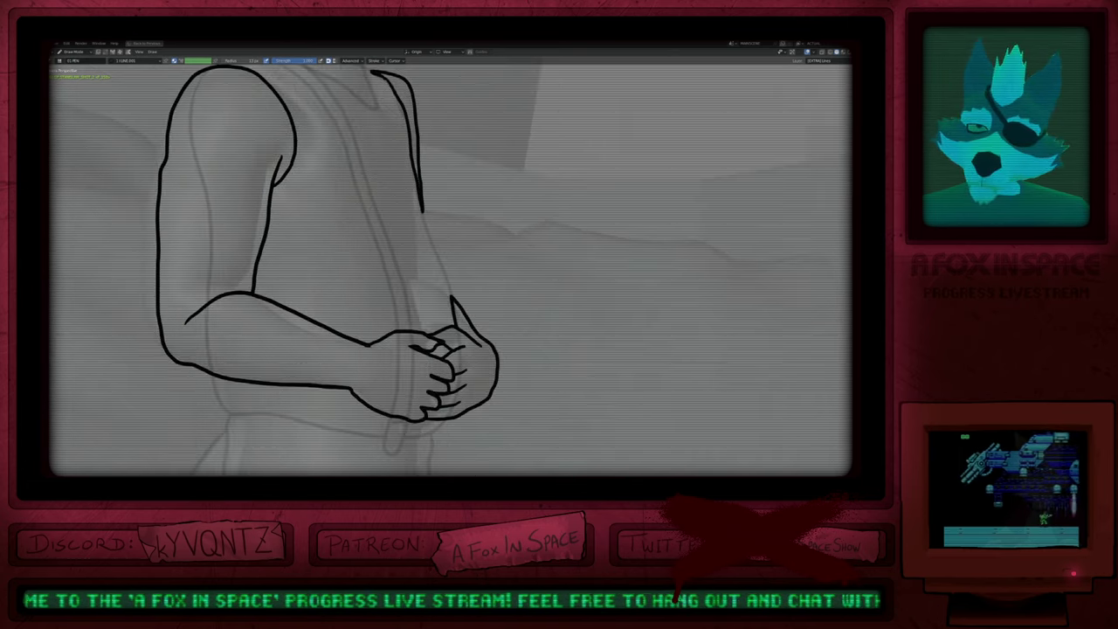
pyautogui.keyDown('ctrl'); pyautogui.moveTo(524, 233); pyautogui.dragTo(510, 429, button='middle'); pyautogui.keyUp('ctrl')
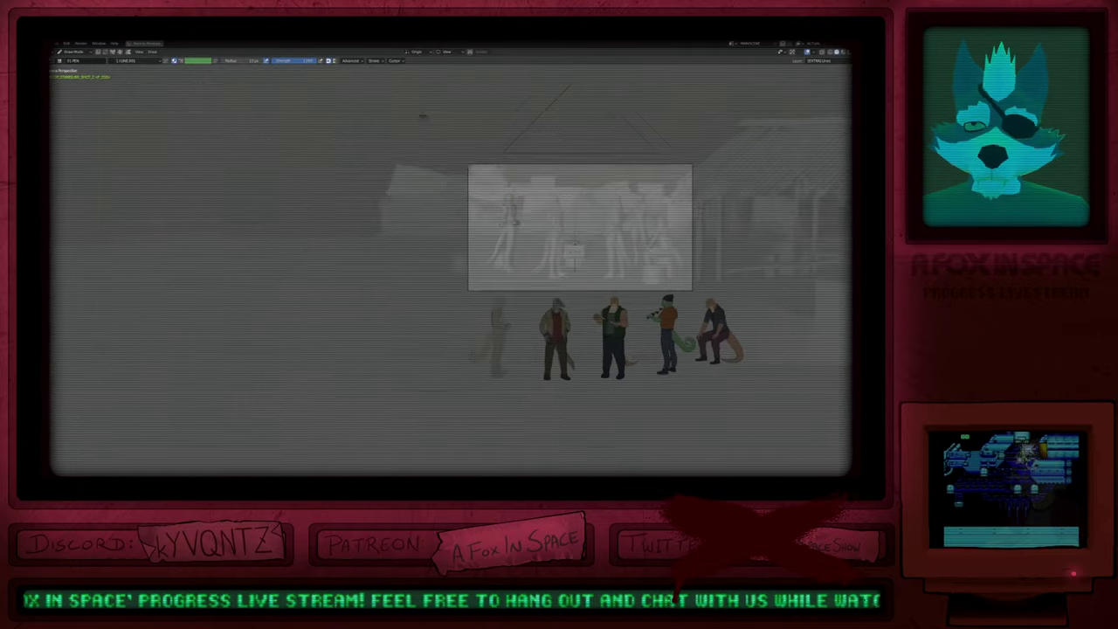
# Step: Trace the suspender strap down to its loop and add a short detail stroke beside it
pyautogui.moveTo(508, 336)
pyautogui.keyDown('ctrl'); pyautogui.mouseDown(button='middle')
pyautogui.moveTo(562, 123)
pyautogui.moveTo(568, 163)
pyautogui.mouseUp(button='middle'); pyautogui.keyUp('ctrl')
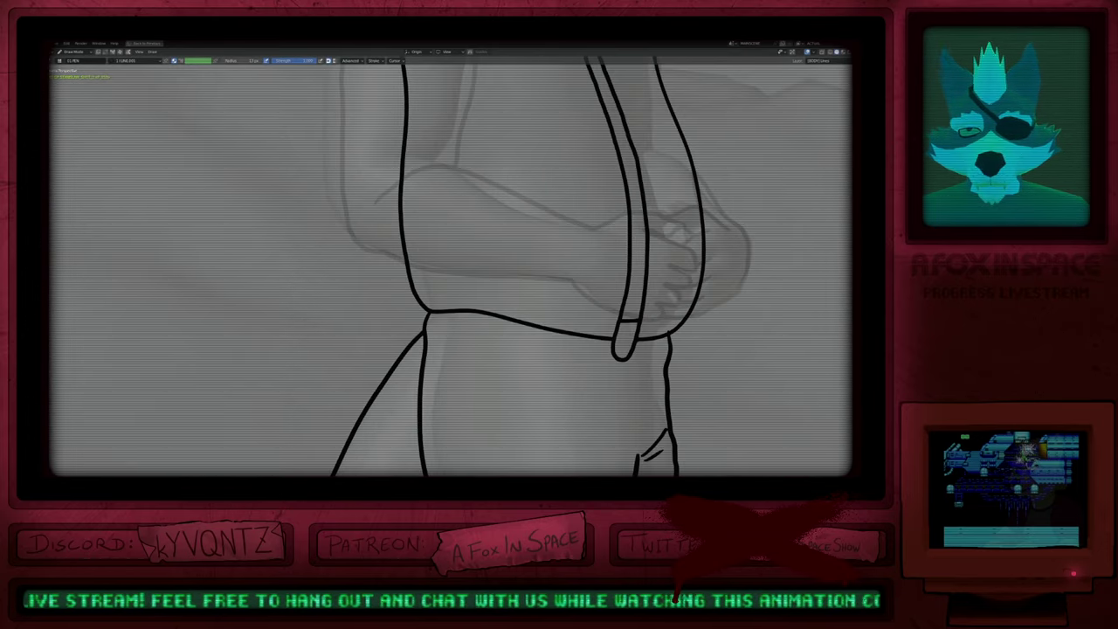
pyautogui.moveTo(404, 218)
pyautogui.mouseDown()
pyautogui.moveTo(441, 337)
pyautogui.moveTo(434, 298)
pyautogui.mouseUp()
pyautogui.keyDown('ctrl'); pyautogui.moveTo(469, 276); pyautogui.dragTo(475, 426, button='middle'); pyautogui.keyUp('ctrl')
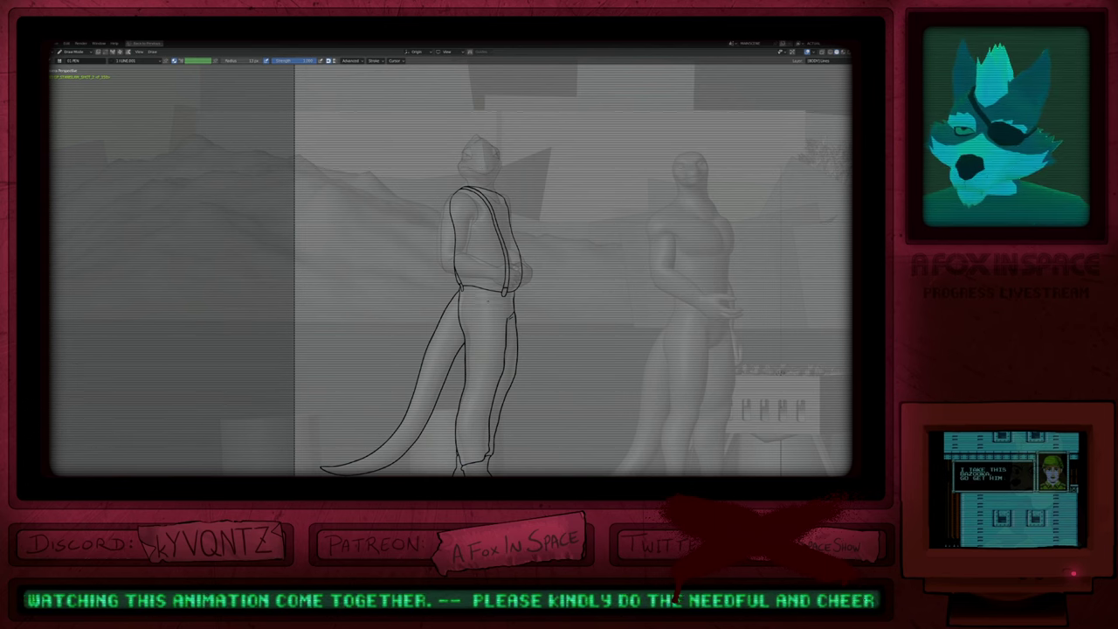
# Step: Pan and zoom out over the grey figures around the grill, then switch to Object Mode
pyautogui.keyDown('shift'); pyautogui.moveTo(524, 280); pyautogui.dragTo(239, 273, button='middle'); pyautogui.keyUp('shift')
pyautogui.moveTo(406, 342)
pyautogui.keyDown('shift'); pyautogui.mouseDown(button='middle')
pyautogui.moveTo(407, 299)
pyautogui.moveTo(401, 322)
pyautogui.mouseUp(button='middle'); pyautogui.keyUp('shift')
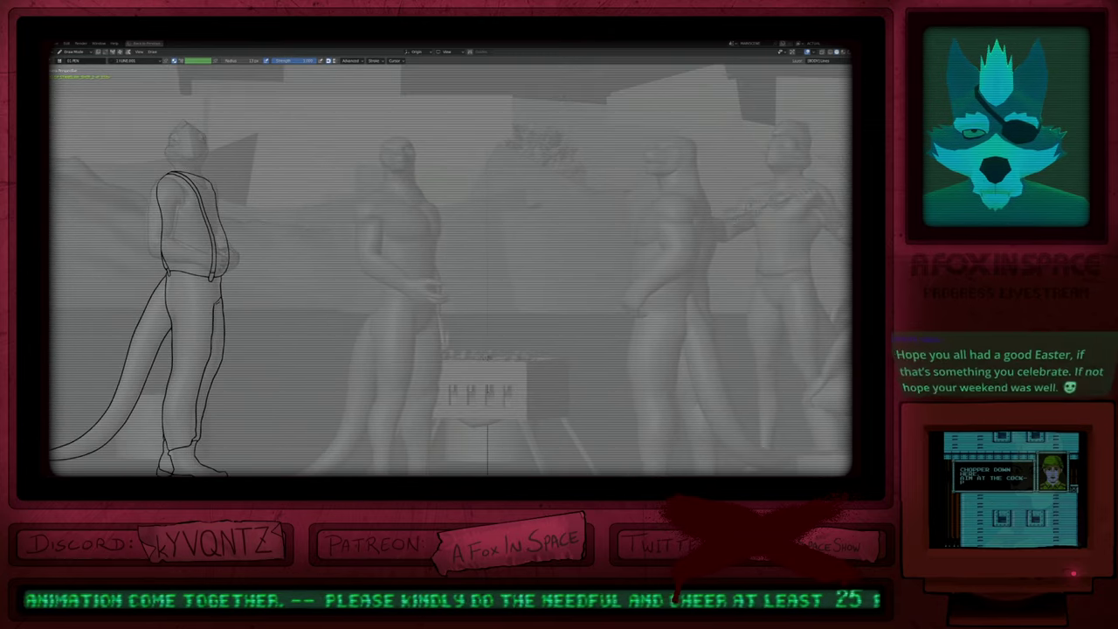
pyautogui.keyDown('shift'); pyautogui.moveTo(458, 242); pyautogui.dragTo(431, 234, button='middle'); pyautogui.keyUp('shift')
pyautogui.keyDown('shift'); pyautogui.moveTo(326, 315); pyautogui.dragTo(485, 281, button='middle'); pyautogui.keyUp('shift')
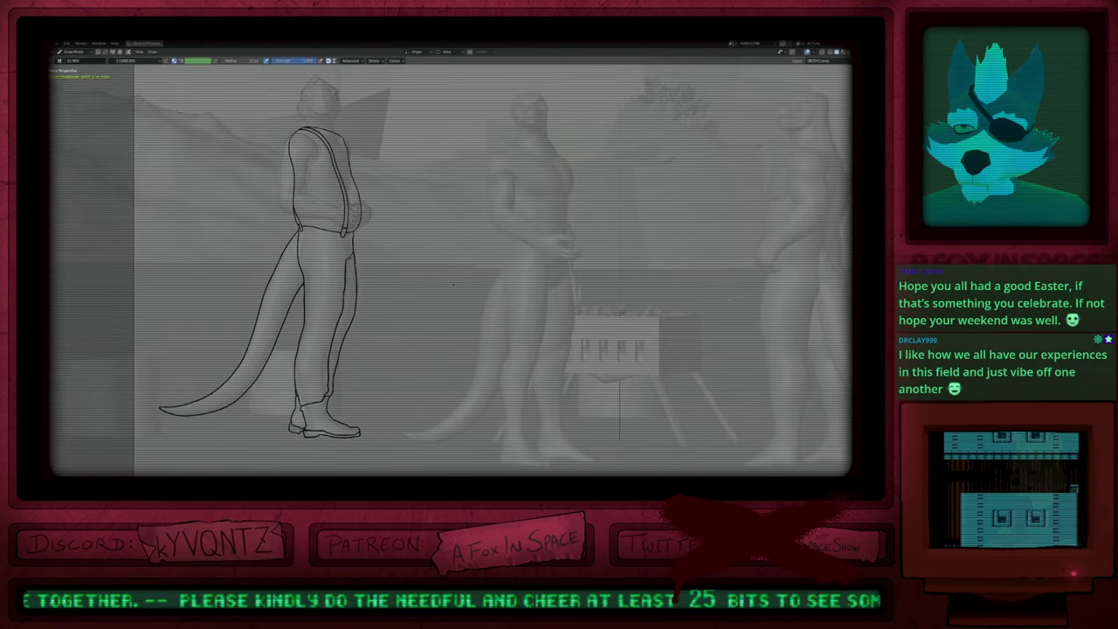
pyautogui.keyDown('shift'); pyautogui.moveTo(369, 335); pyautogui.dragTo(486, 329, button='middle'); pyautogui.keyUp('shift')
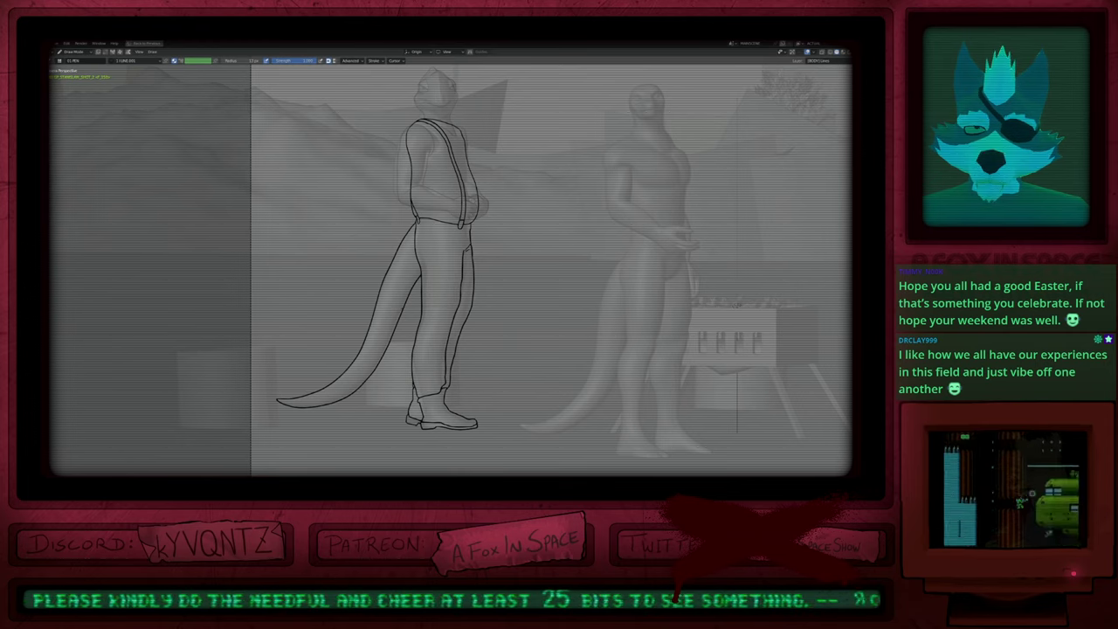
pyautogui.scroll(-3, 428, 279)
pyautogui.hotkey('ctrl', 'Tab')
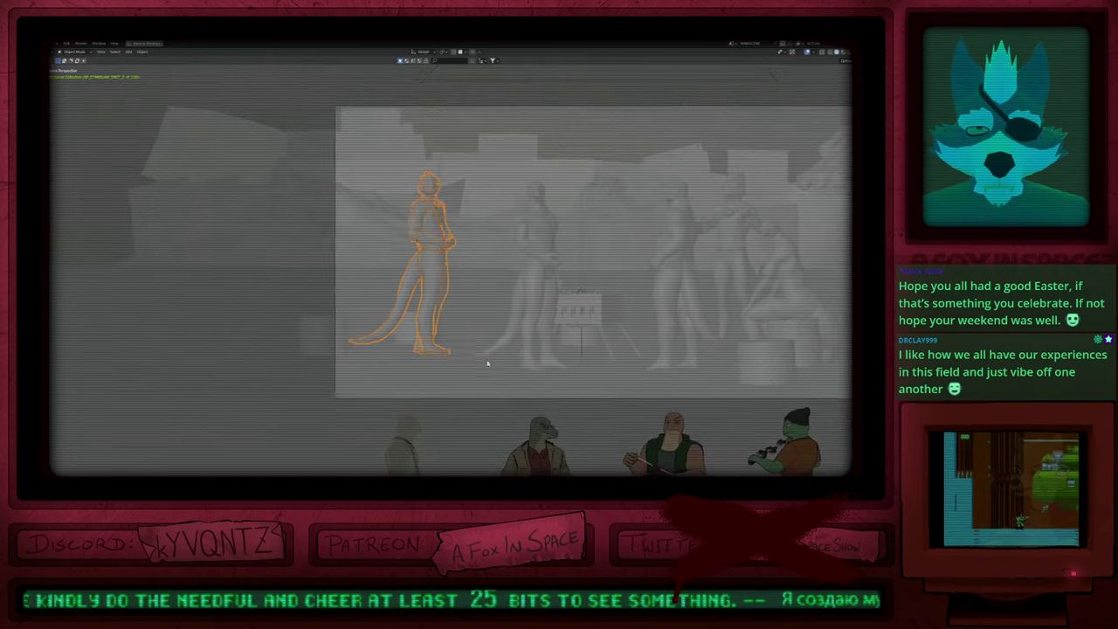
pyautogui.keyDown('shift'); pyautogui.moveTo(487, 364); pyautogui.dragTo(424, 320, button='middle'); pyautogui.keyUp('shift')
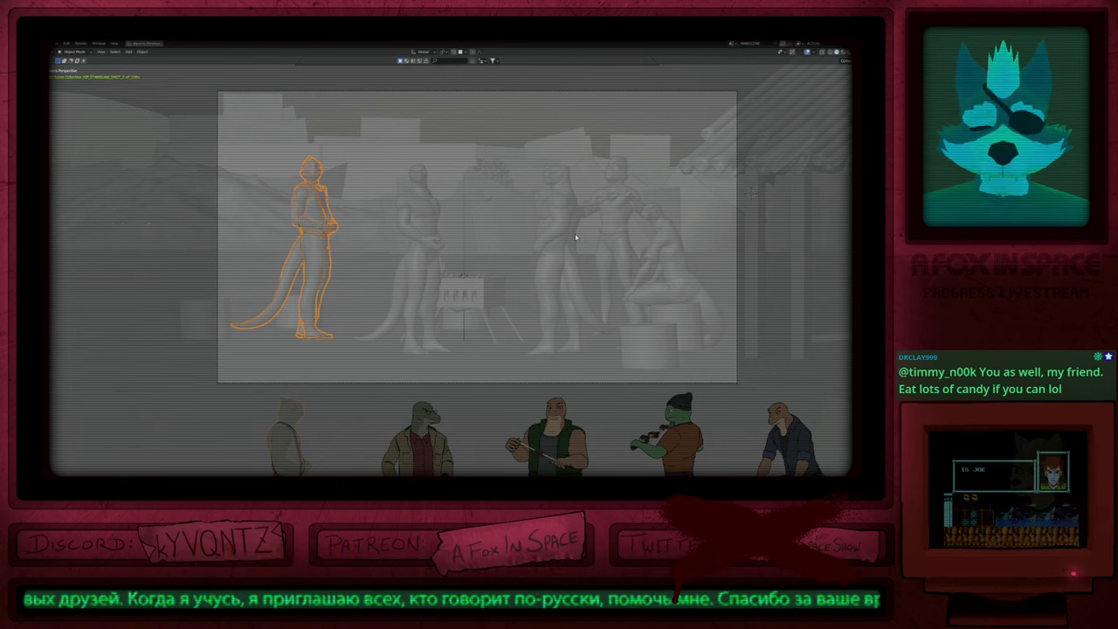
# Step: Back in Draw Mode, shrink the brush and push the lizard's right neck outline outward
pyautogui.hotkey('ctrl', 'Tab')
pyautogui.moveTo(432, 274)
pyautogui.keyDown('shift'); pyautogui.mouseDown(button='middle')
pyautogui.moveTo(474, 280)
pyautogui.moveTo(418, 293)
pyautogui.moveTo(451, 271)
pyautogui.moveTo(504, 268)
pyautogui.mouseUp(button='middle'); pyautogui.keyUp('shift')
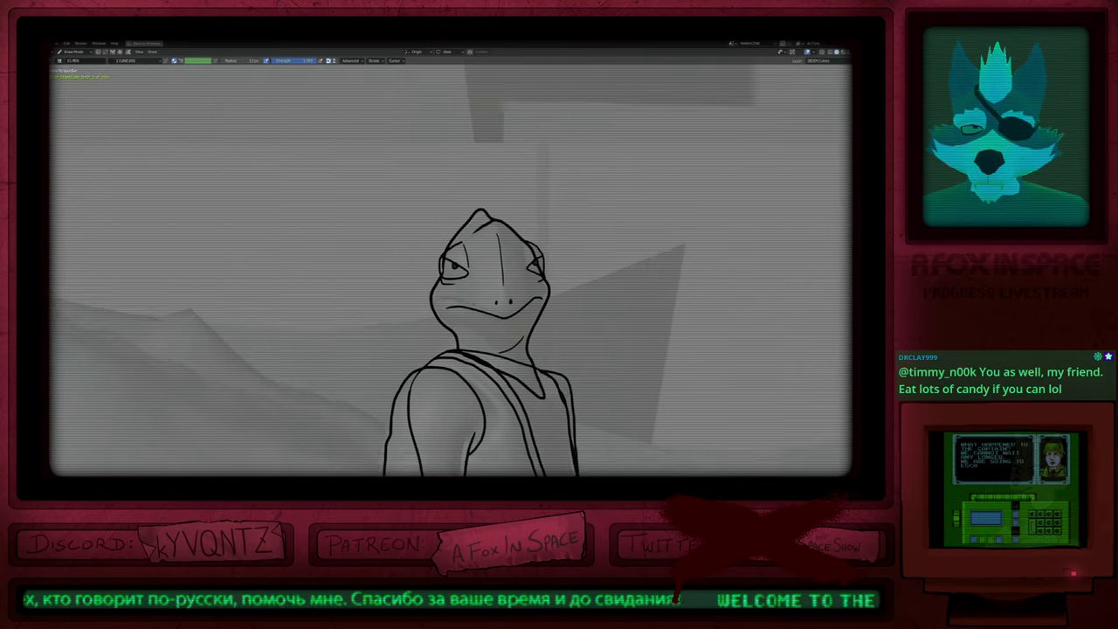
pyautogui.press('f')
pyautogui.click(404, 322)
pyautogui.moveTo(458, 319)
pyautogui.mouseDown()
pyautogui.moveTo(469, 314)
pyautogui.moveTo(471, 335)
pyautogui.mouseUp()
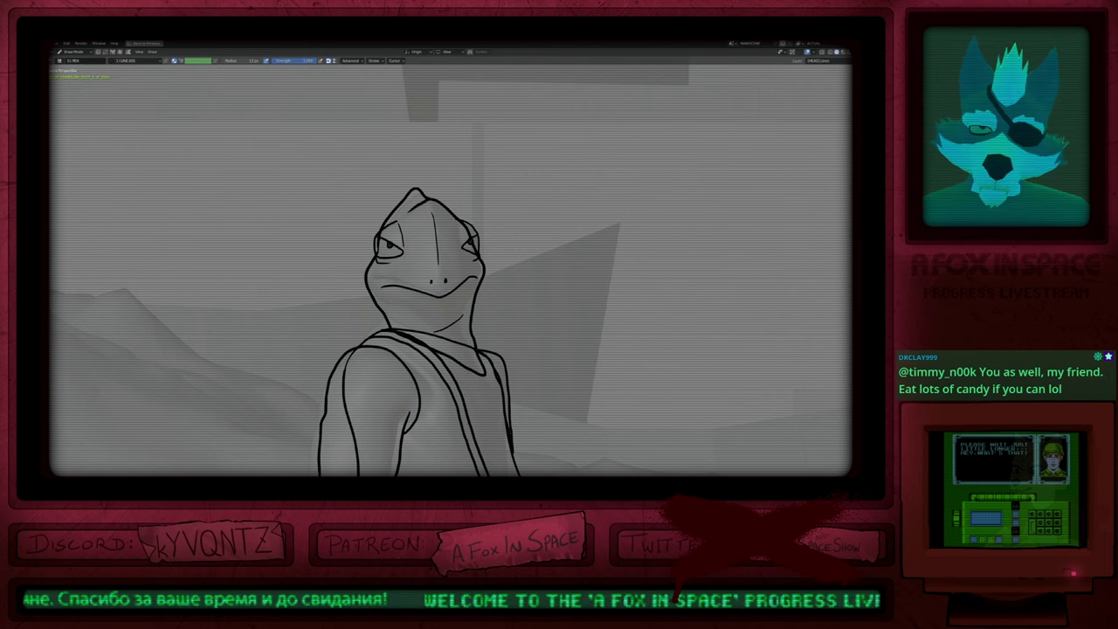
# Step: Restore a larger brush size, switch to the MOUTH Lines layer, and step to the next frame
pyautogui.hotkey('shift', 'h')
pyautogui.press('f')
pyautogui.click(543, 352)
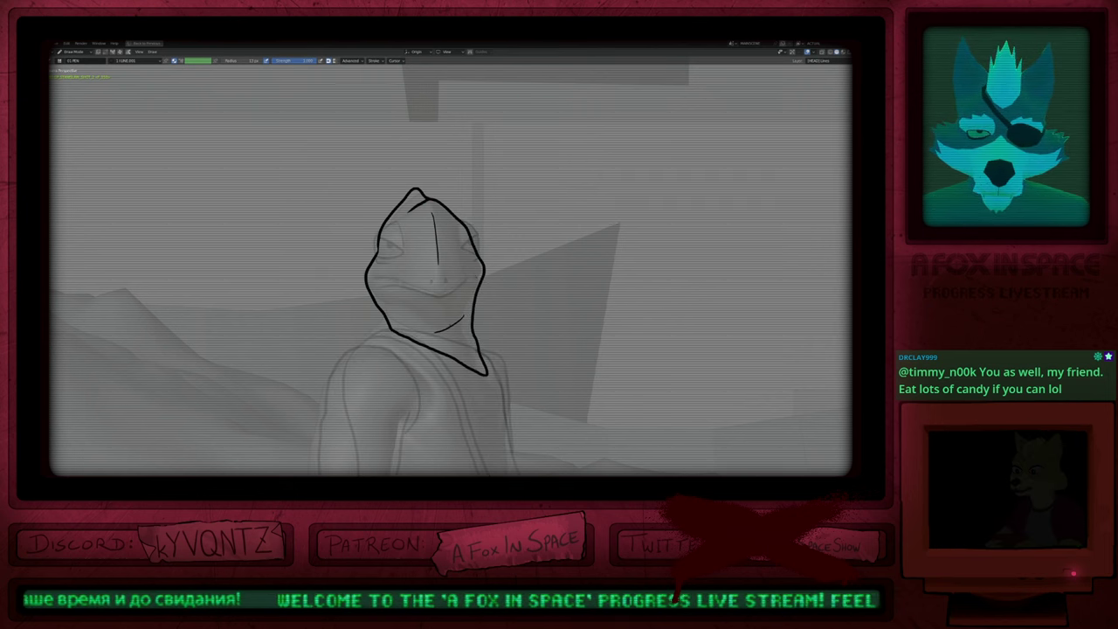
pyautogui.press('pageup')
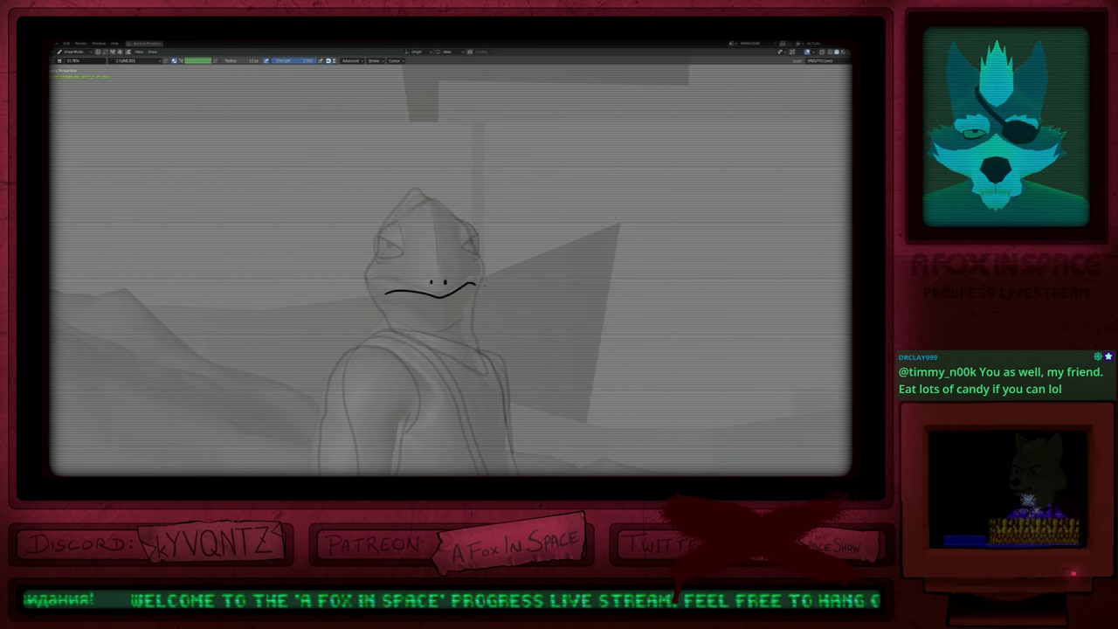
pyautogui.press('Right')
# Step: Zoom out to the lizard's feet and switch layers up to HEAD Lines, leaving brush size unchanged
pyautogui.scroll(-7, 505, 258)
pyautogui.keyDown('shift'); pyautogui.moveTo(547, 373); pyautogui.dragTo(473, 253, button='middle'); pyautogui.keyUp('shift')
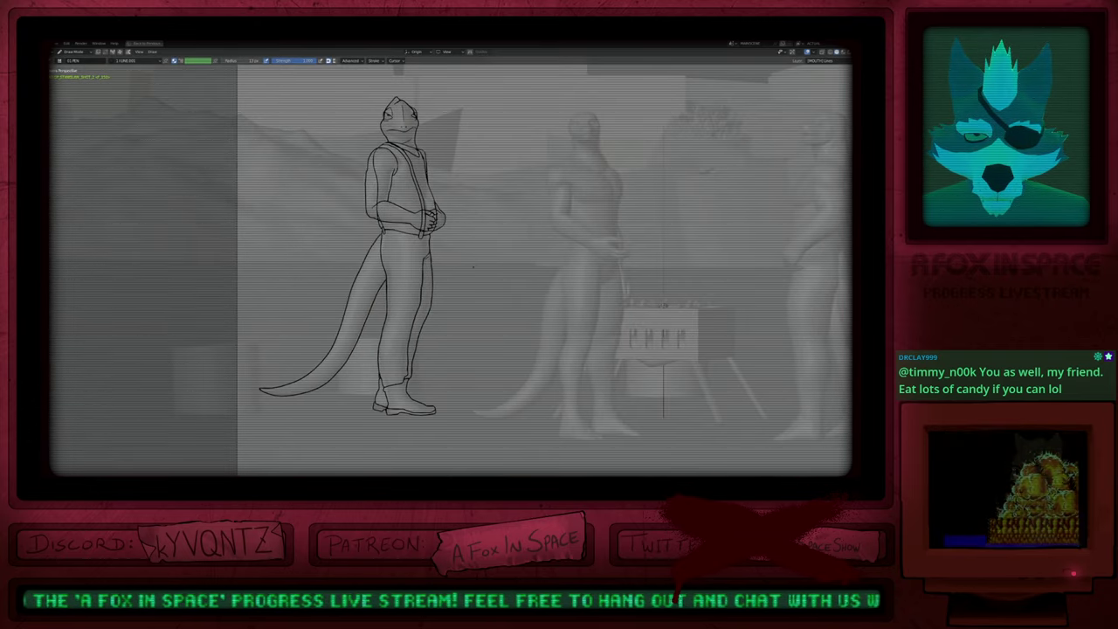
pyautogui.keyDown('shift'); pyautogui.moveTo(474, 245); pyautogui.dragTo(480, 317, button='middle'); pyautogui.keyUp('shift')
pyautogui.press('f')
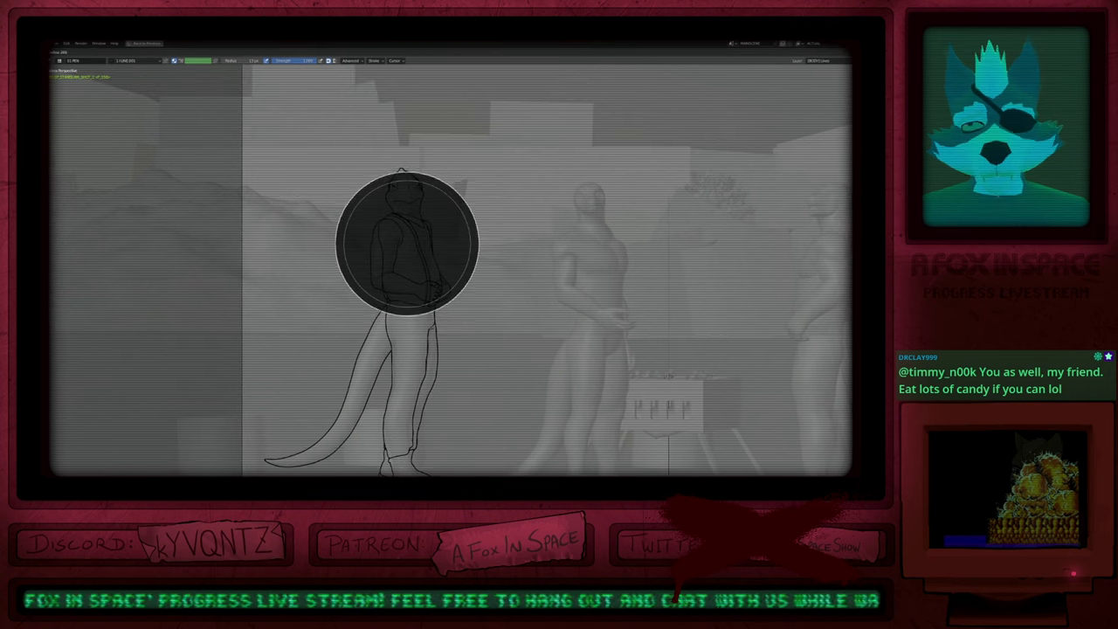
pyautogui.press('Escape')
pyautogui.press('pageup')
pyautogui.press('f')
pyautogui.press('Escape')
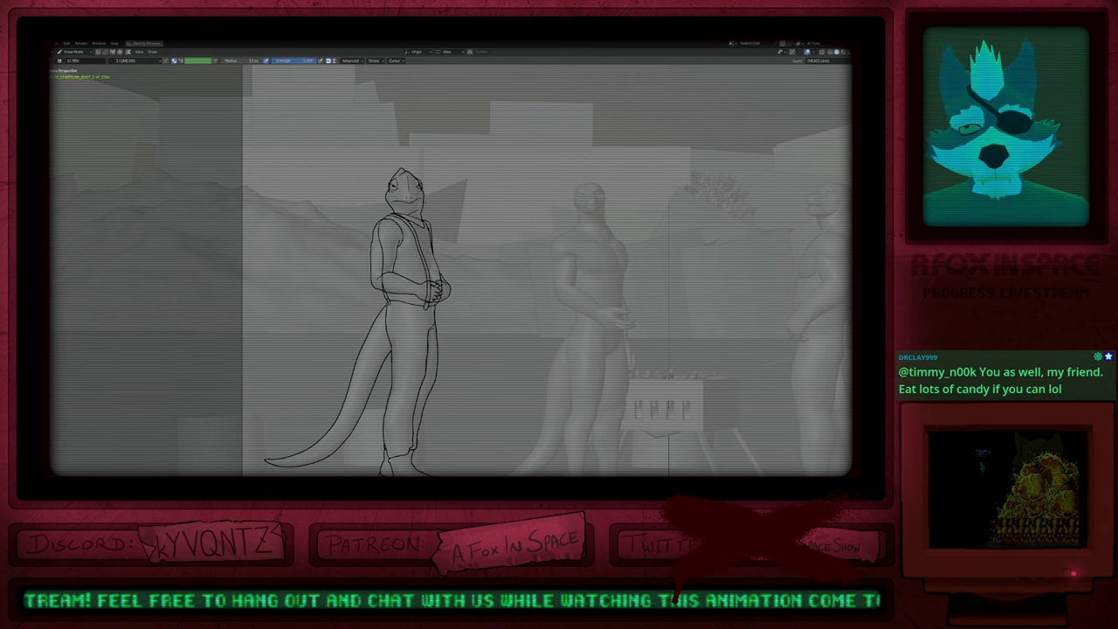
# Step: Pan the view down over the characters below the drawing
pyautogui.moveTo(451, 349)
pyautogui.keyDown('shift'); pyautogui.mouseDown(button='middle')
pyautogui.moveTo(428, 139)
pyautogui.moveTo(448, 94)
pyautogui.moveTo(423, 227)
pyautogui.moveTo(447, 408)
pyautogui.mouseUp(button='middle'); pyautogui.keyUp('shift')
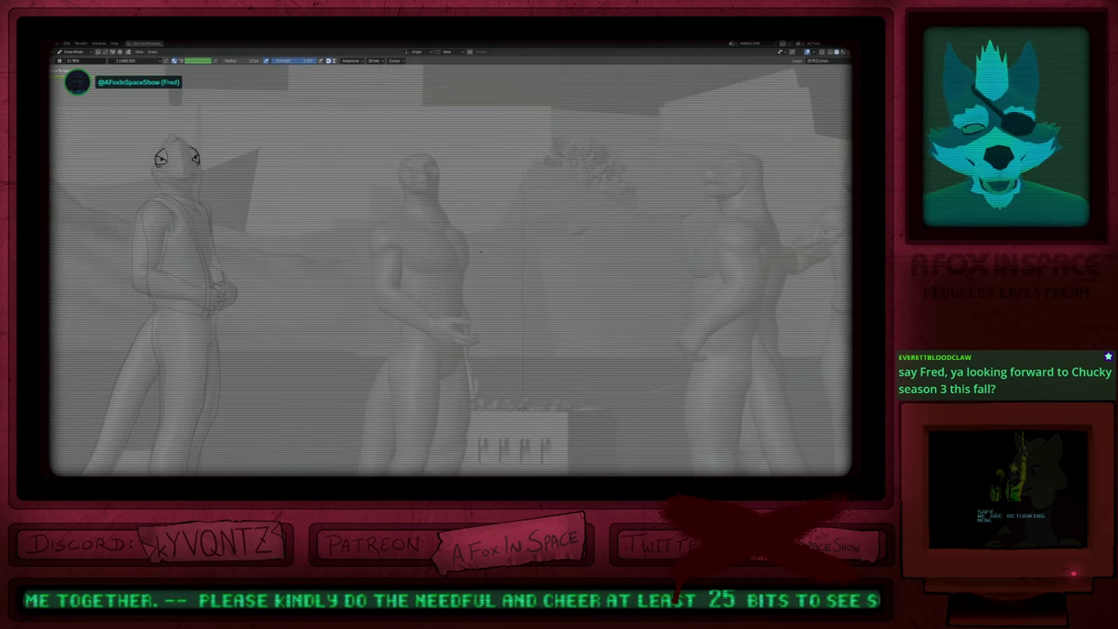
# Step: Switch from Draw Mode to Object Mode with Ctrl+Tab to select the lizard's sketch object
pyautogui.hotkey('ctrl', 'Tab')
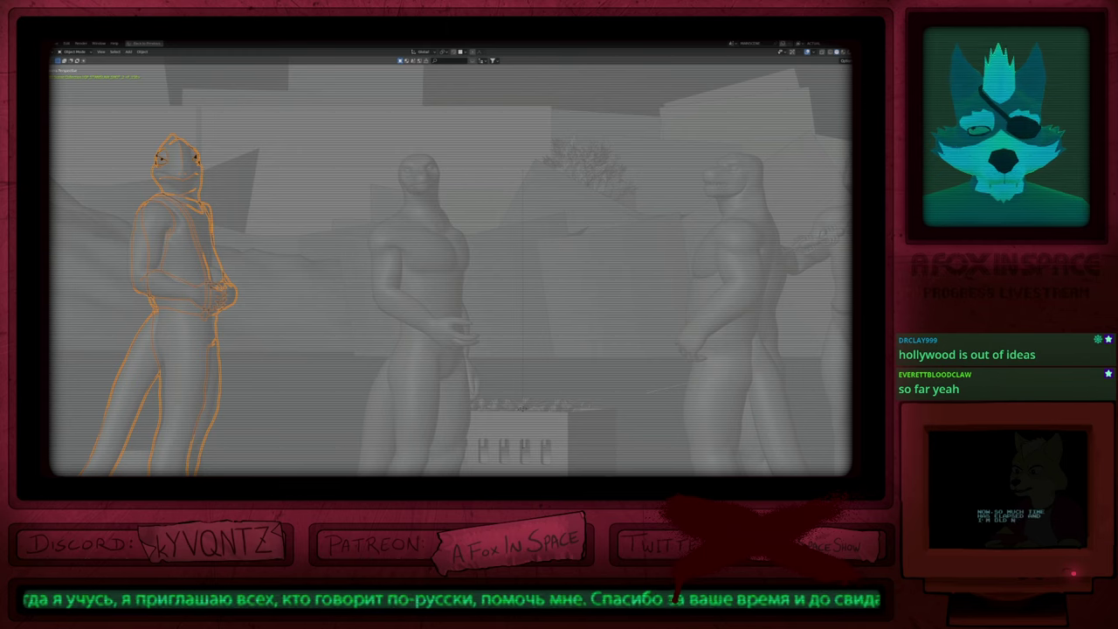
# Step: Pull back to show both the camera frame and the character lineup below it
pyautogui.keyDown('shift'); pyautogui.moveTo(512, 271); pyautogui.dragTo(571, 245, button='middle'); pyautogui.keyUp('shift')
pyautogui.keyDown('shift'); pyautogui.moveTo(532, 307); pyautogui.dragTo(527, 356, button='middle'); pyautogui.keyUp('shift')
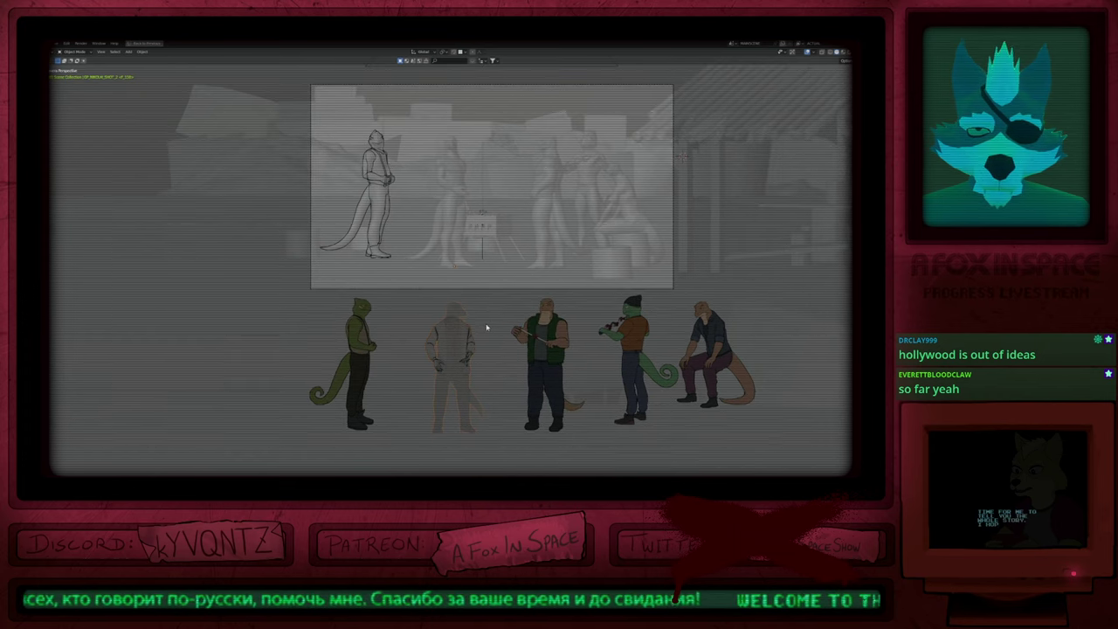
pyautogui.keyDown('shift'); pyautogui.moveTo(511, 293); pyautogui.dragTo(478, 362, button='middle'); pyautogui.keyUp('shift')
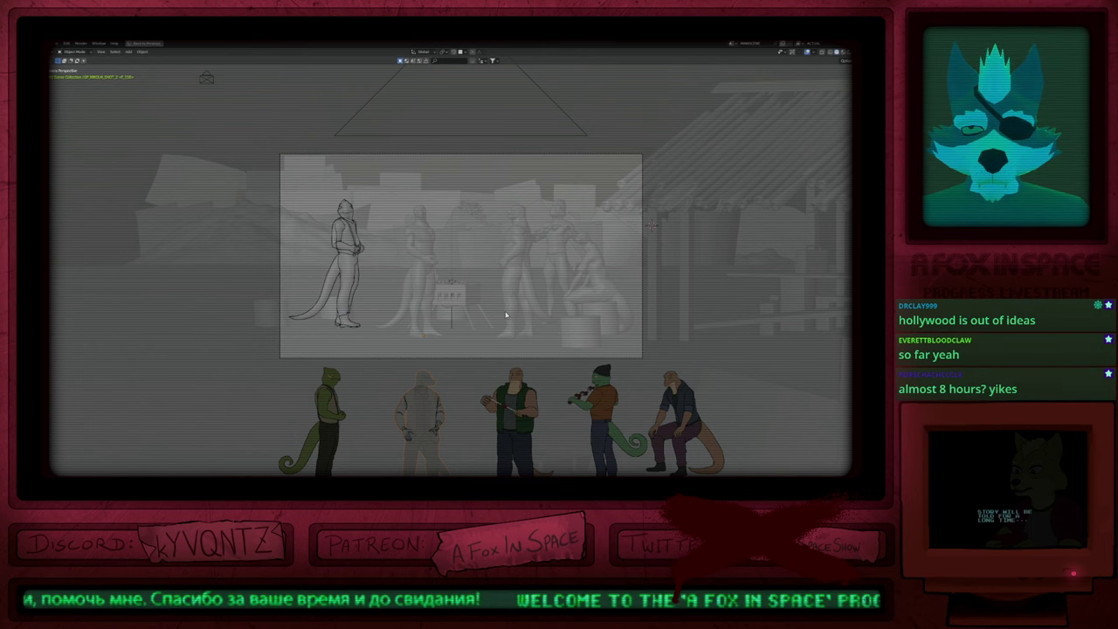
pyautogui.hotkey('ctrl', 'Tab')
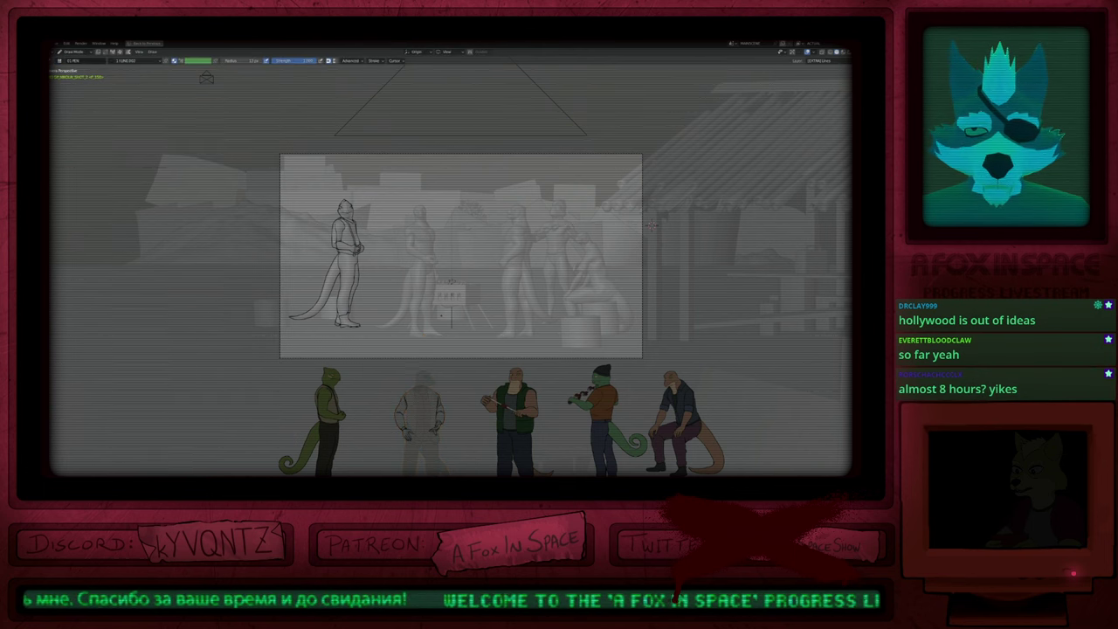
pyautogui.keyDown('shift'); pyautogui.moveTo(418, 296); pyautogui.dragTo(420, 296, button='middle'); pyautogui.keyUp('shift')
pyautogui.keyDown('shift'); pyautogui.moveTo(653, 223); pyautogui.dragTo(695, 267, button='middle'); pyautogui.keyUp('shift')
pyautogui.moveTo(456, 360)
pyautogui.keyDown('ctrl'); pyautogui.mouseDown(button='middle')
pyautogui.moveTo(456, 393)
pyautogui.moveTo(446, 322)
pyautogui.mouseUp(button='middle'); pyautogui.keyUp('ctrl')
# Step: In Edit Mode, move the jacket character's strokes into the camera frame, then return to drawing
pyautogui.press('Tab')
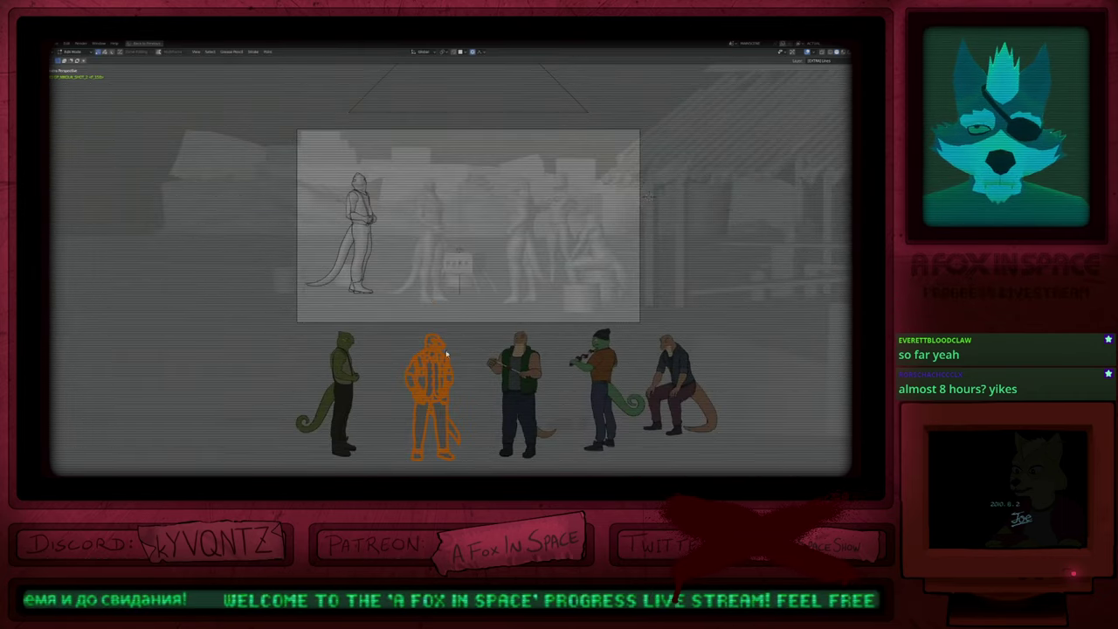
pyautogui.press('g')
pyautogui.click(496, 207)
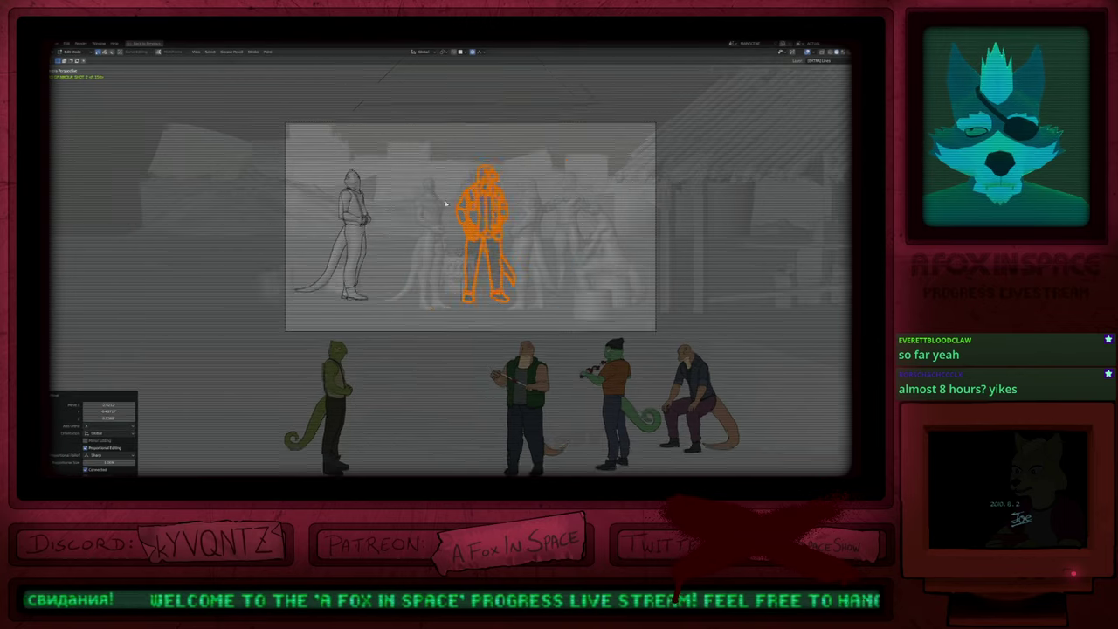
pyautogui.scroll(6, 504, 112)
pyautogui.scroll(2, 504, 112)
pyautogui.press('Tab')
pyautogui.moveTo(389, 74)
pyautogui.keyDown('shift'); pyautogui.mouseDown(button='middle')
pyautogui.moveTo(387, 260)
pyautogui.moveTo(417, 291)
pyautogui.mouseUp(button='middle'); pyautogui.keyUp('shift')
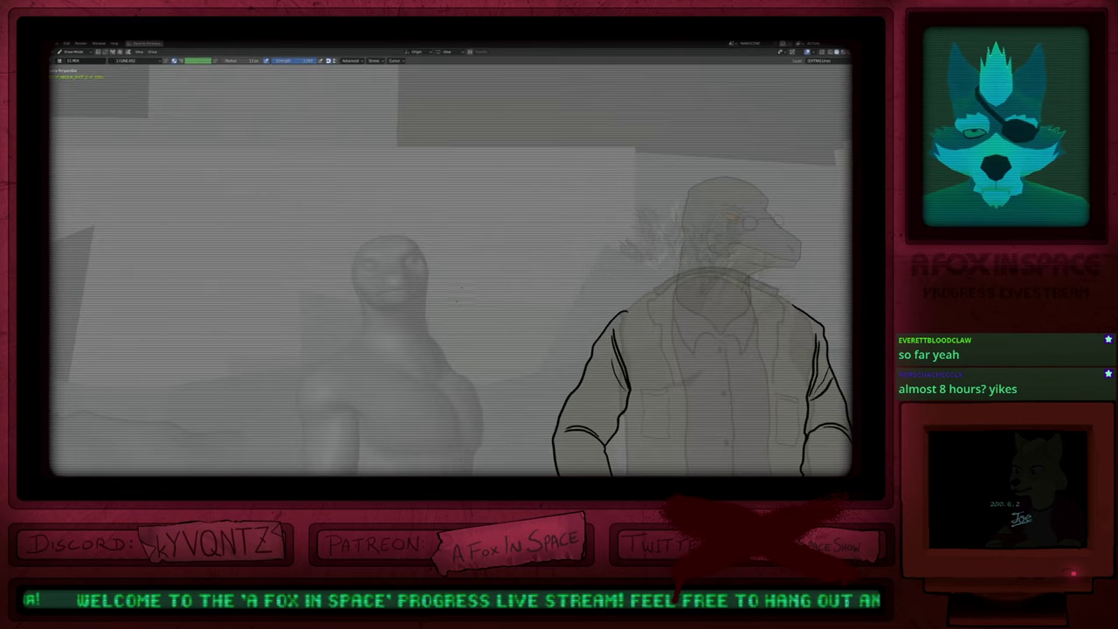
# Step: Draw an eyelash line over the left eye and step between frames
pyautogui.scroll(5, 381, 288)
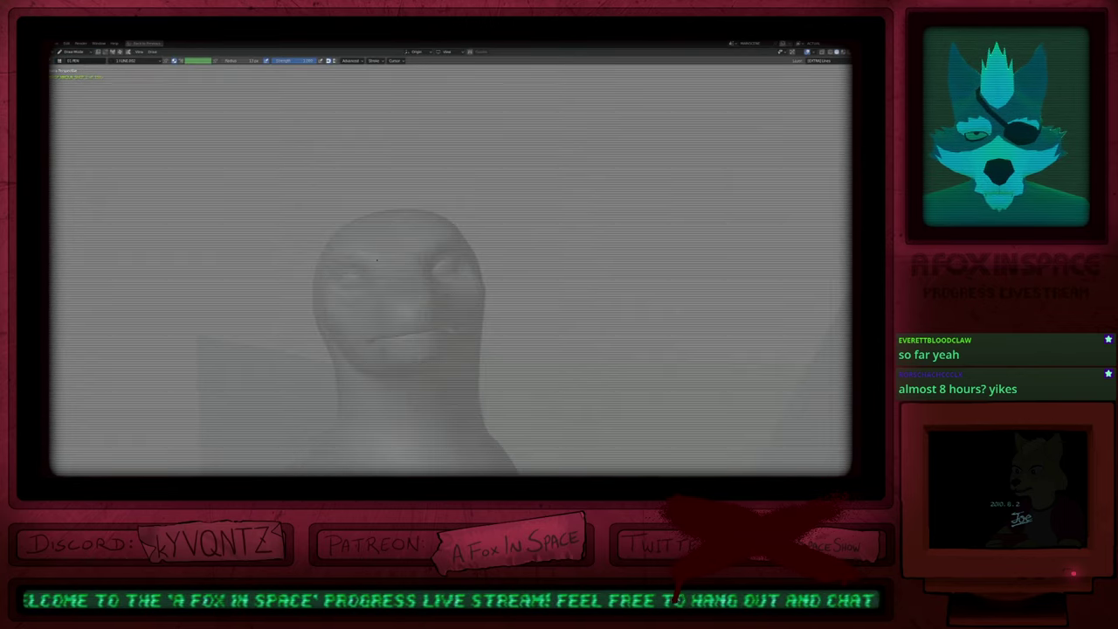
pyautogui.moveTo(365, 267)
pyautogui.mouseDown()
pyautogui.moveTo(329, 247)
pyautogui.moveTo(350, 250)
pyautogui.mouseUp()
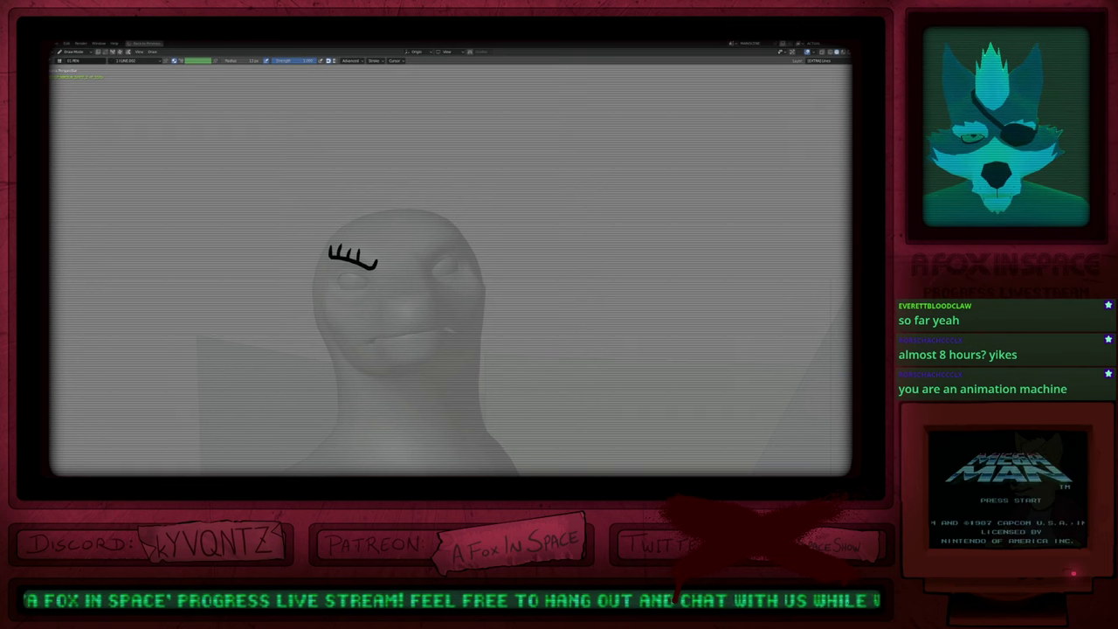
pyautogui.keyDown('shift'); pyautogui.moveTo(397, 258); pyautogui.dragTo(373, 267, button='middle'); pyautogui.keyUp('shift')
pyautogui.press('Right')
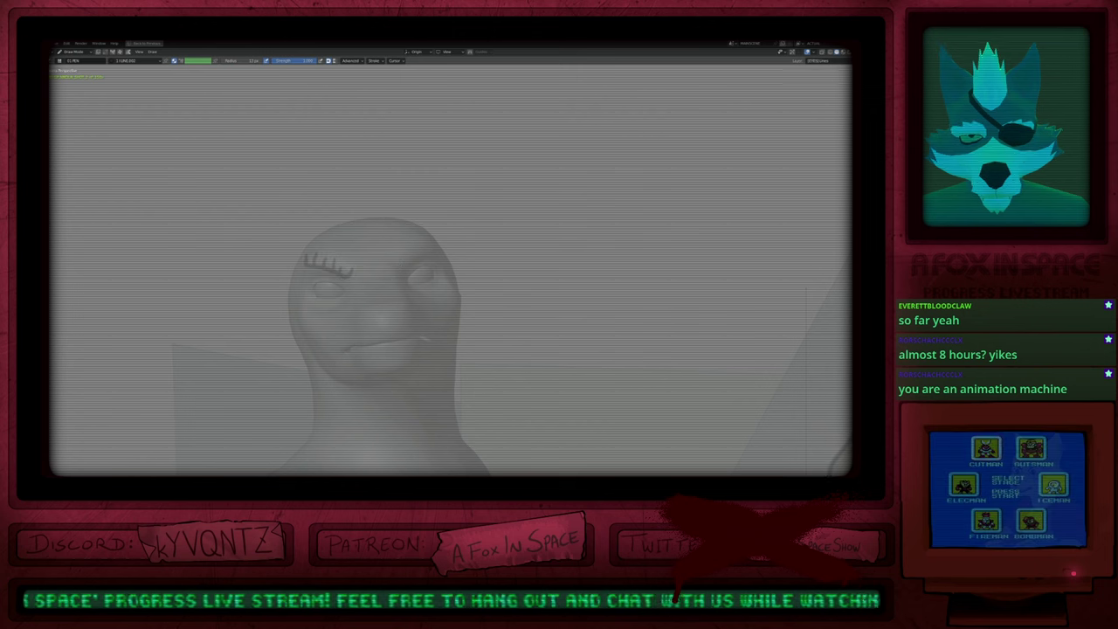
pyautogui.press('Left')
# Step: Box-select and delete the eyelash strokes in Edit Mode, then undo a stray squiggle
pyautogui.press('Tab')
pyautogui.moveTo(336, 240)
pyautogui.mouseDown()
pyautogui.moveTo(392, 282)
pyautogui.moveTo(380, 283)
pyautogui.moveTo(414, 284)
pyautogui.moveTo(518, 337)
pyautogui.mouseUp()
pyautogui.press('x')
pyautogui.press('Tab')
pyautogui.hotkey('ctrl', 'z')
# Step: Draw and undo two strokes on the second lizard's face, then restore the full workspace layout
pyautogui.scroll(-6, 396, 364)
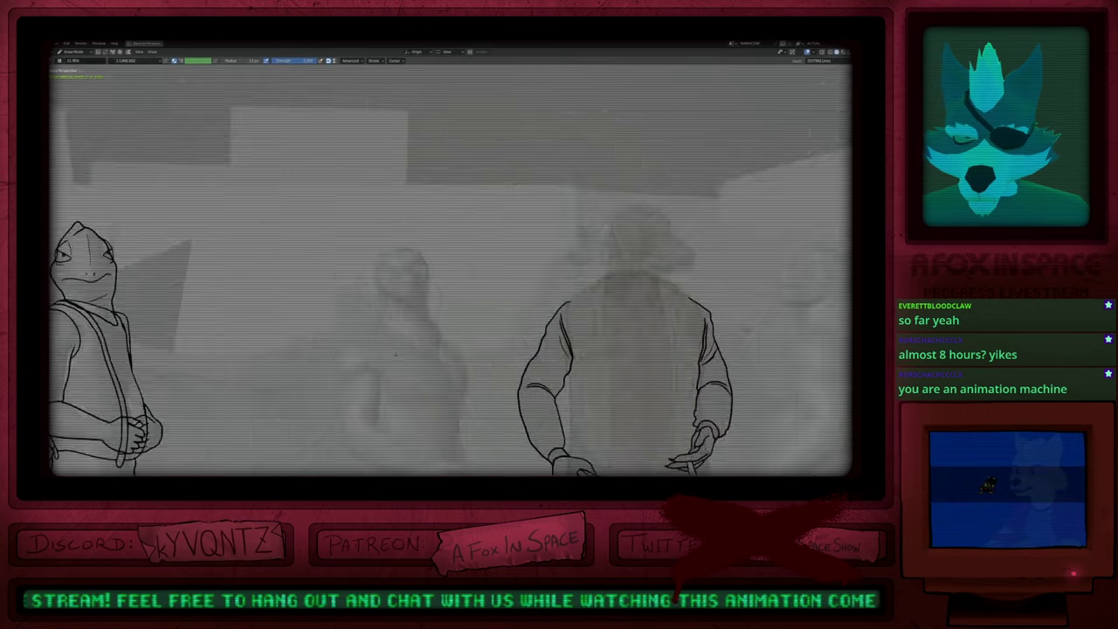
pyautogui.press('Home')
pyautogui.scroll(8, 363, 175)
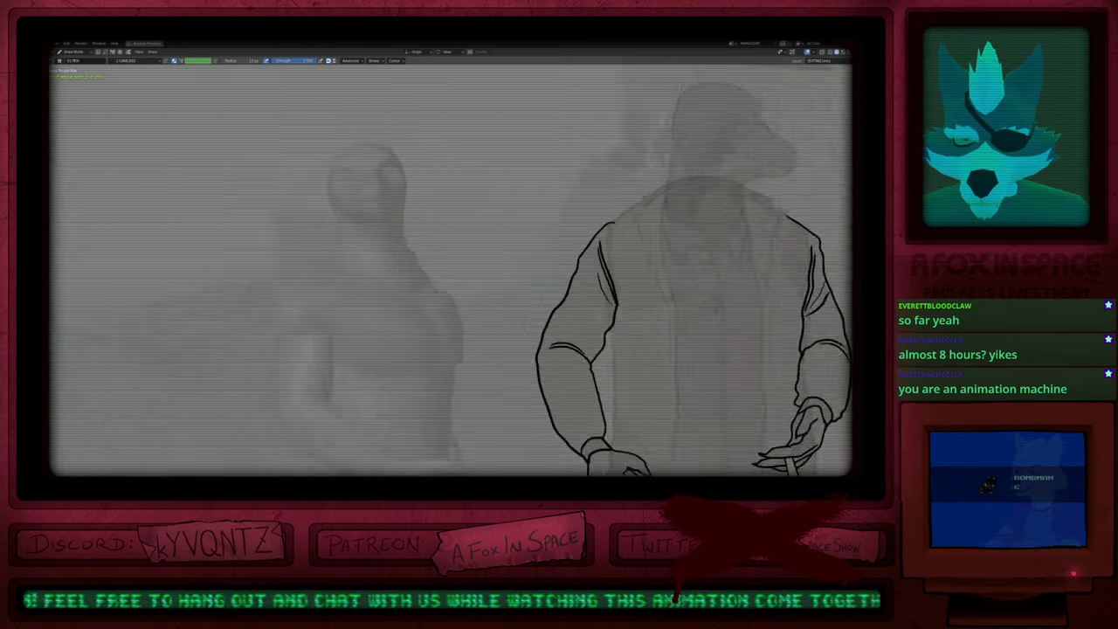
pyautogui.keyDown('shift'); pyautogui.moveTo(373, 188); pyautogui.dragTo(395, 260, button='middle'); pyautogui.keyUp('shift')
pyautogui.scroll(4, 394, 260)
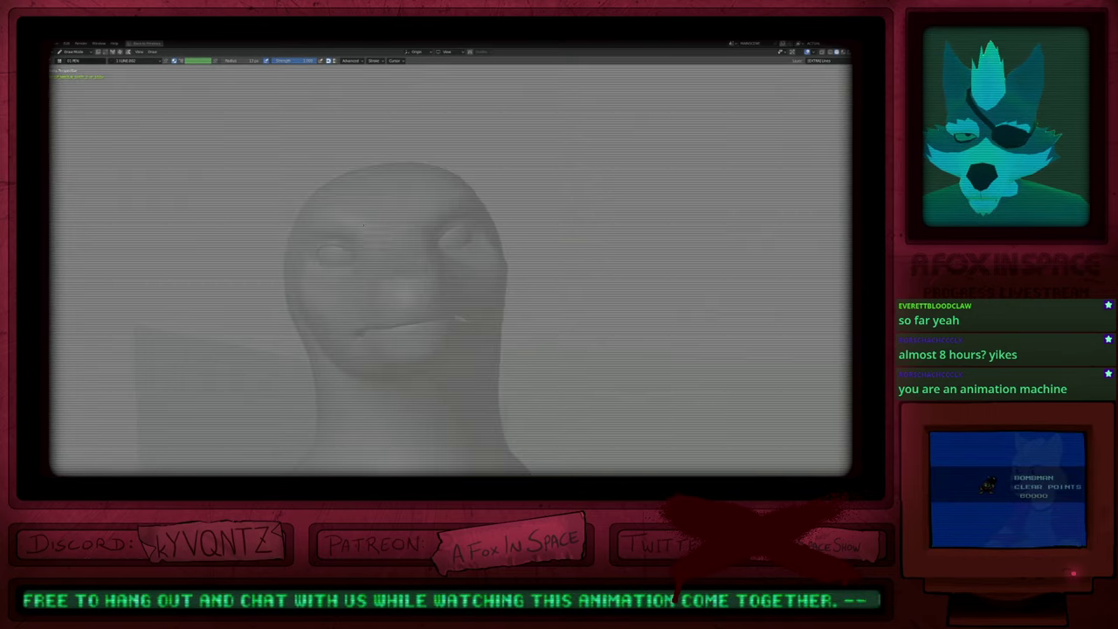
pyautogui.moveTo(347, 240); pyautogui.dragTo(320, 230)
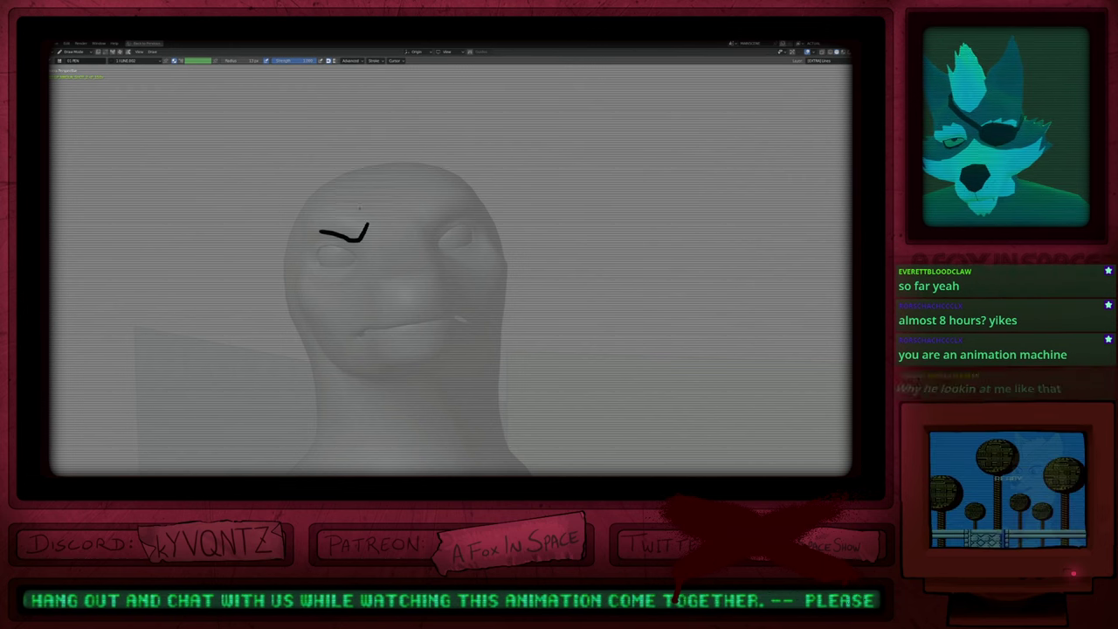
pyautogui.hotkey('ctrl', 'z')
pyautogui.moveTo(397, 230)
pyautogui.mouseDown()
pyautogui.moveTo(392, 292)
pyautogui.moveTo(422, 438)
pyautogui.mouseUp()
pyautogui.hotkey('ctrl', 'z')
pyautogui.scroll(-6, 428, 258)
pyautogui.hotkey('ctrl', 'space')
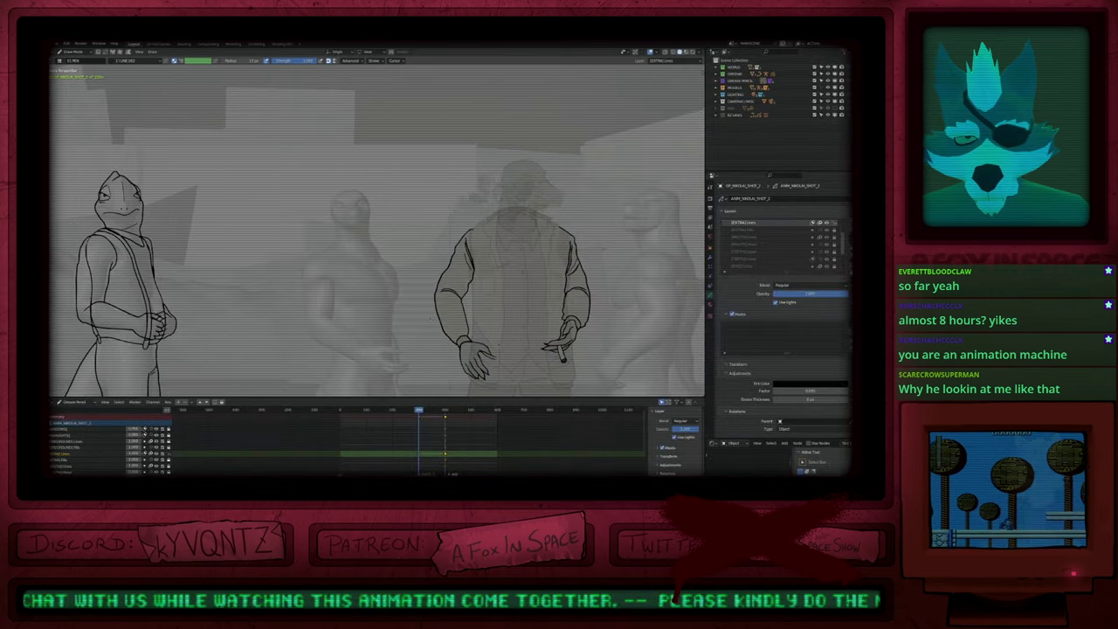
# Step: Lower the sketch's stroke thickness scale, then return to Draw Mode zoomed in on the head
pyautogui.hotkey('ctrl', 'Tab')
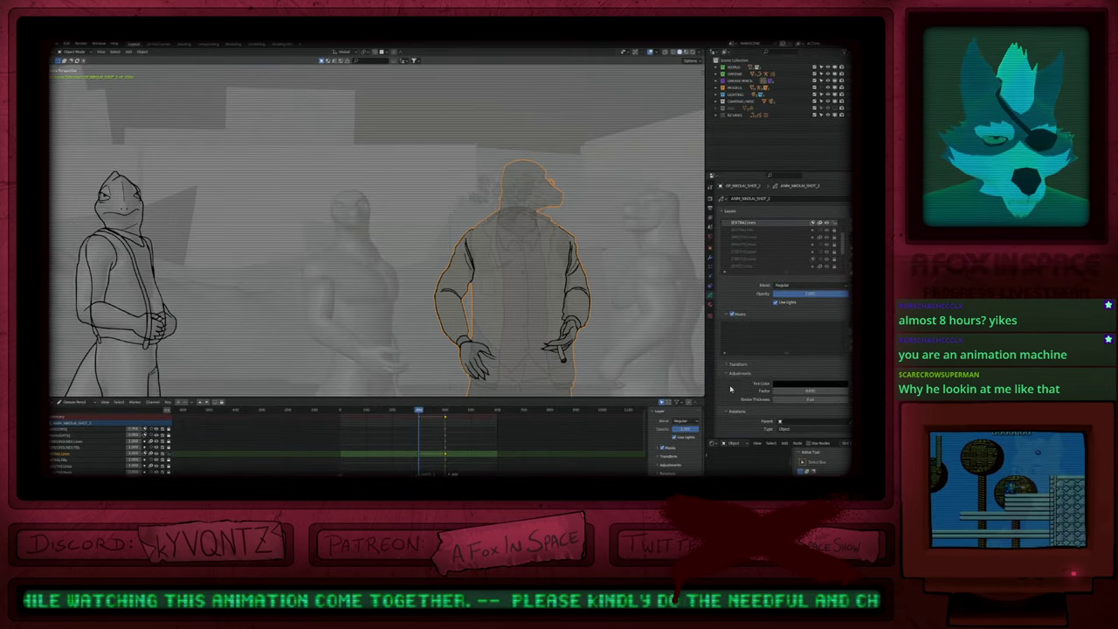
pyautogui.scroll(-5, 761, 232)
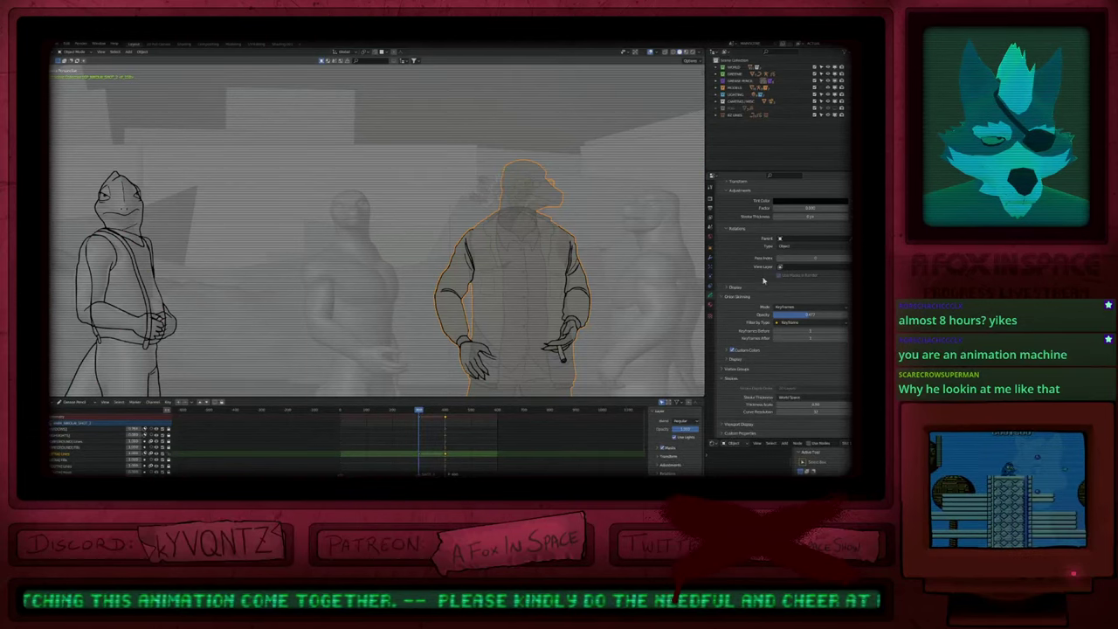
pyautogui.click(797, 404)
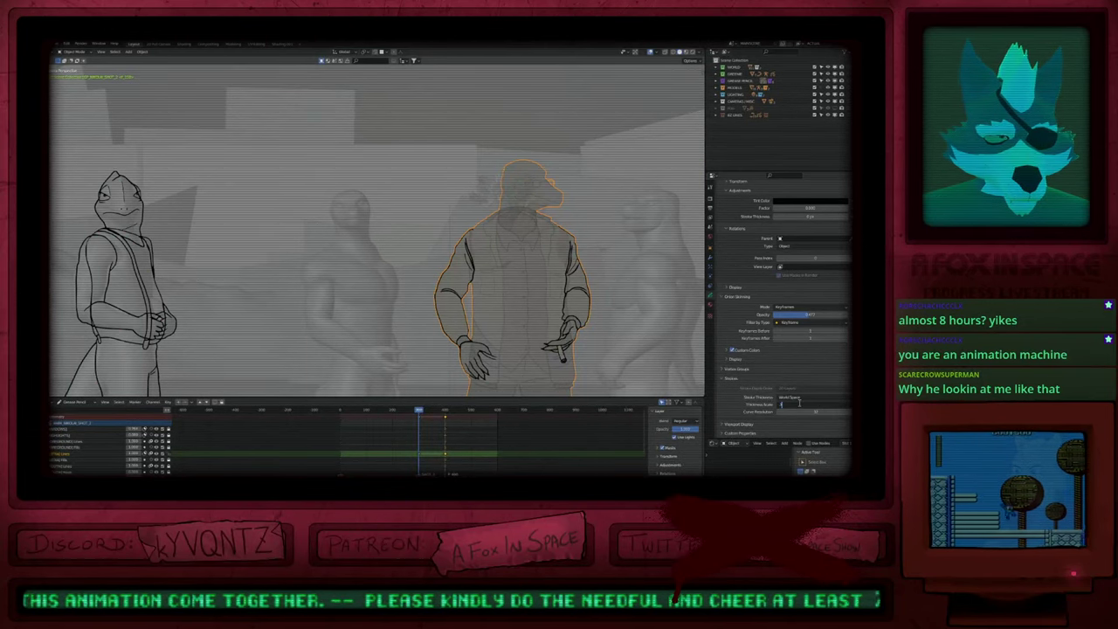
pyautogui.press('Return')
pyautogui.hotkey('ctrl', 'Tab')
pyautogui.scroll(10, 359, 216)
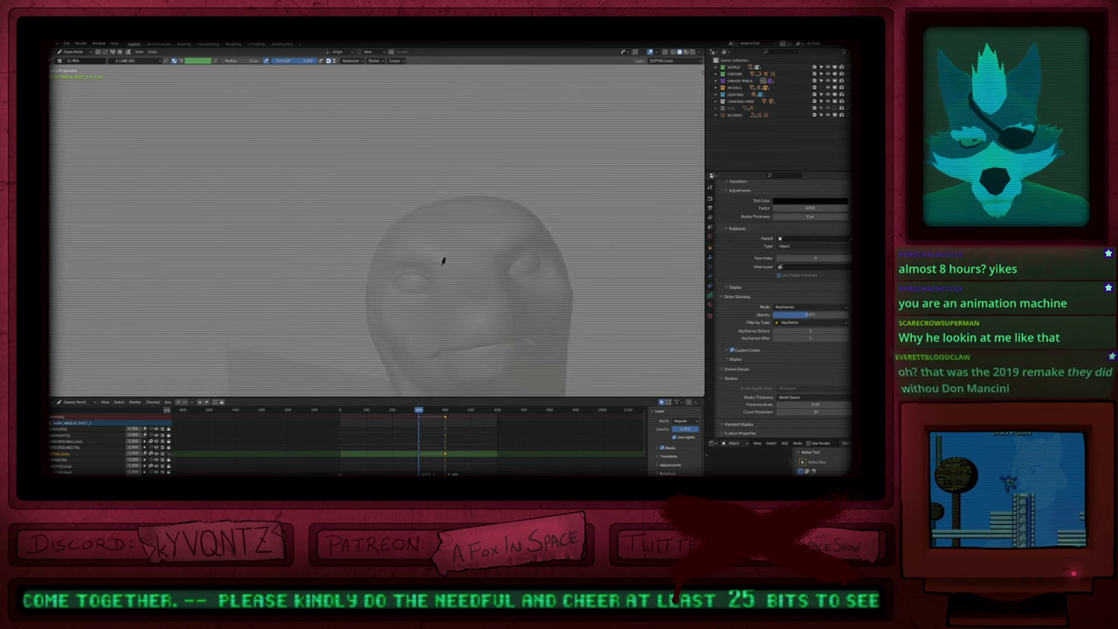
# Step: Draw a stroke near the head's eye and pan toward the left head
pyautogui.moveTo(444, 258); pyautogui.dragTo(399, 261)
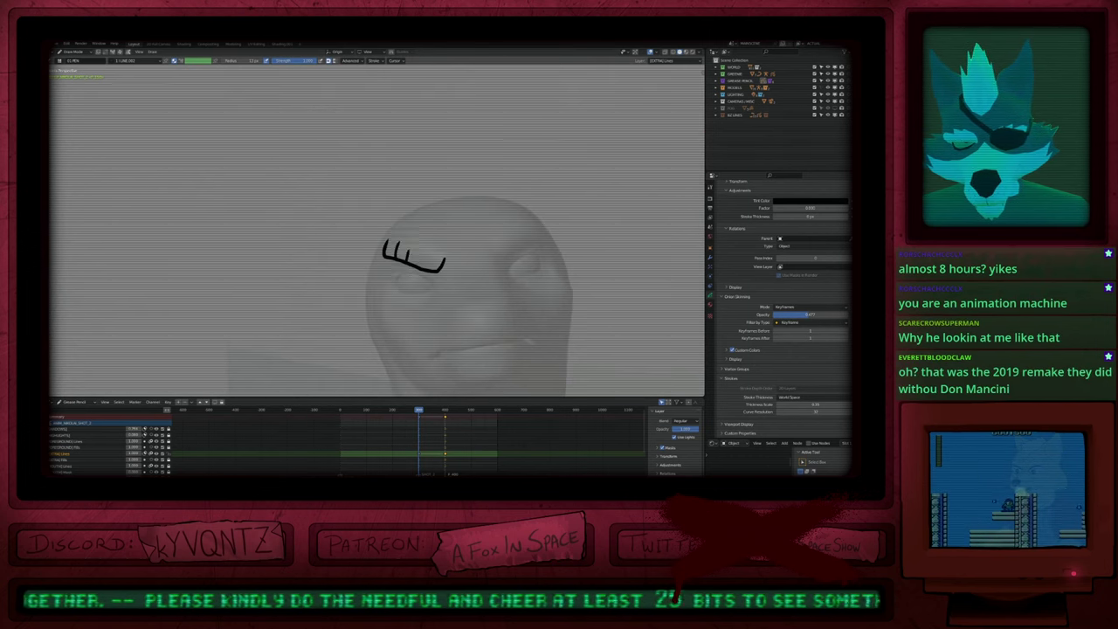
pyautogui.scroll(-6, 410, 257)
pyautogui.keyDown('shift'); pyautogui.moveTo(578, 281); pyautogui.dragTo(347, 310, button='middle'); pyautogui.keyUp('shift')
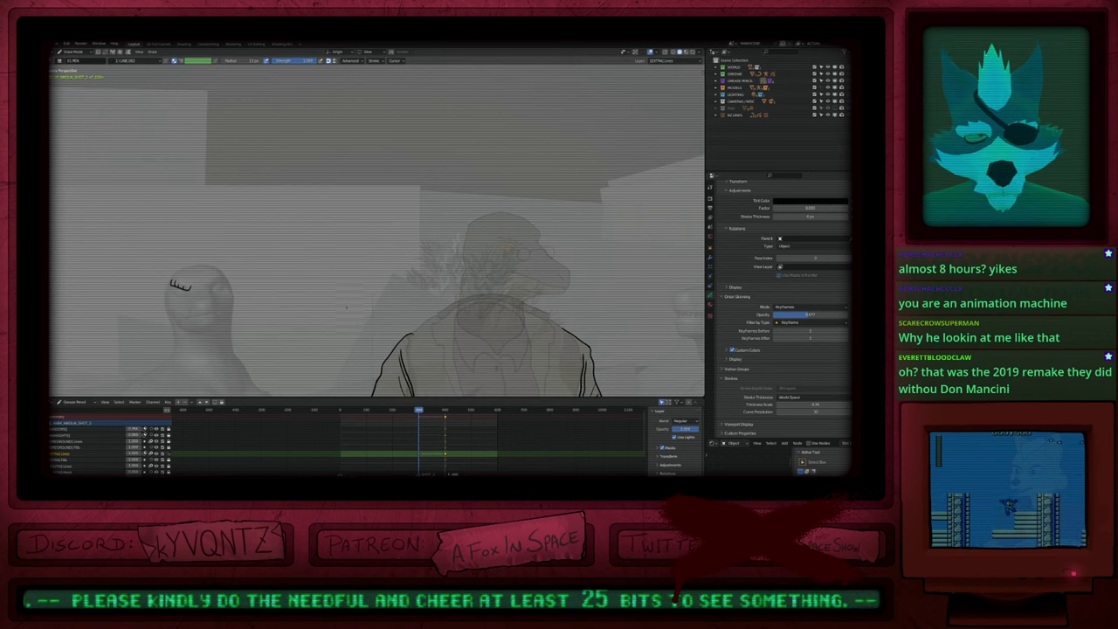
pyautogui.keyDown('shift'); pyautogui.moveTo(280, 300); pyautogui.dragTo(435, 306, button='middle'); pyautogui.keyUp('shift')
pyautogui.scroll(3, 377, 300)
pyautogui.press('e')
pyautogui.press('e')
pyautogui.press('d')
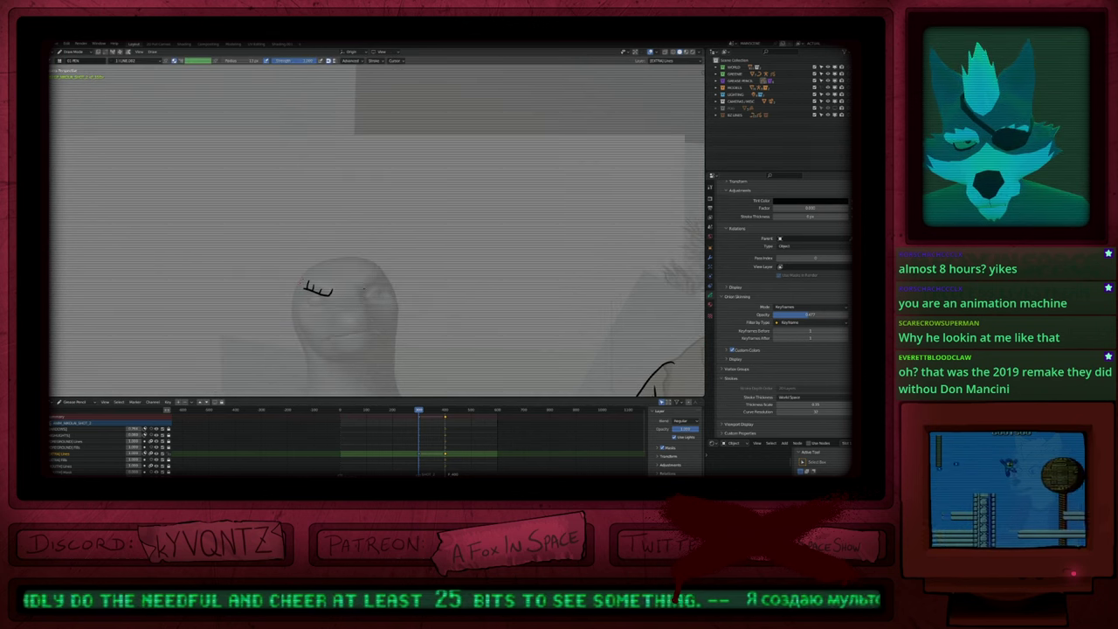
# Step: Add lashes above the other eye and a closed-eyelid arc beneath them
pyautogui.moveTo(359, 286); pyautogui.dragTo(383, 277)
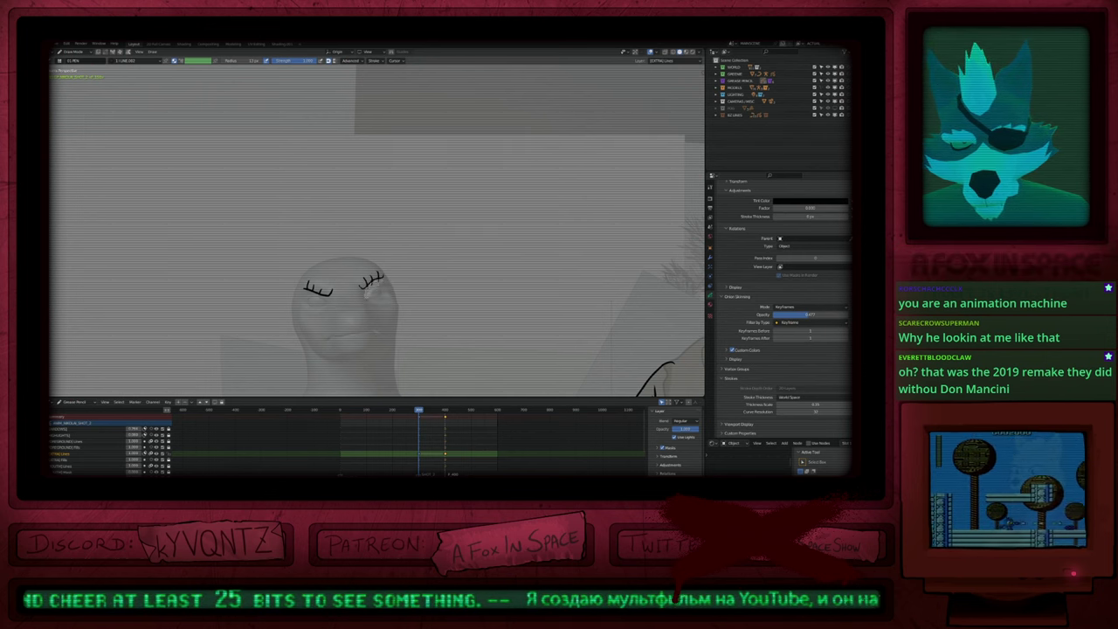
pyautogui.keyDown('shift'); pyautogui.moveTo(376, 303); pyautogui.dragTo(384, 303, button='middle'); pyautogui.keyUp('shift')
pyautogui.press('f')
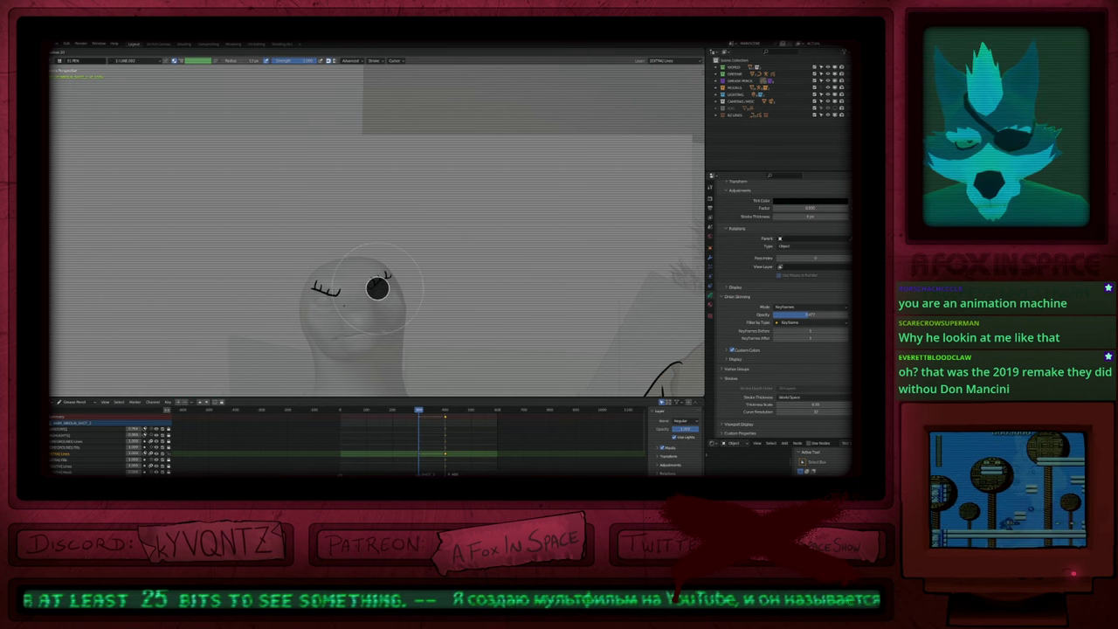
pyautogui.click(379, 289)
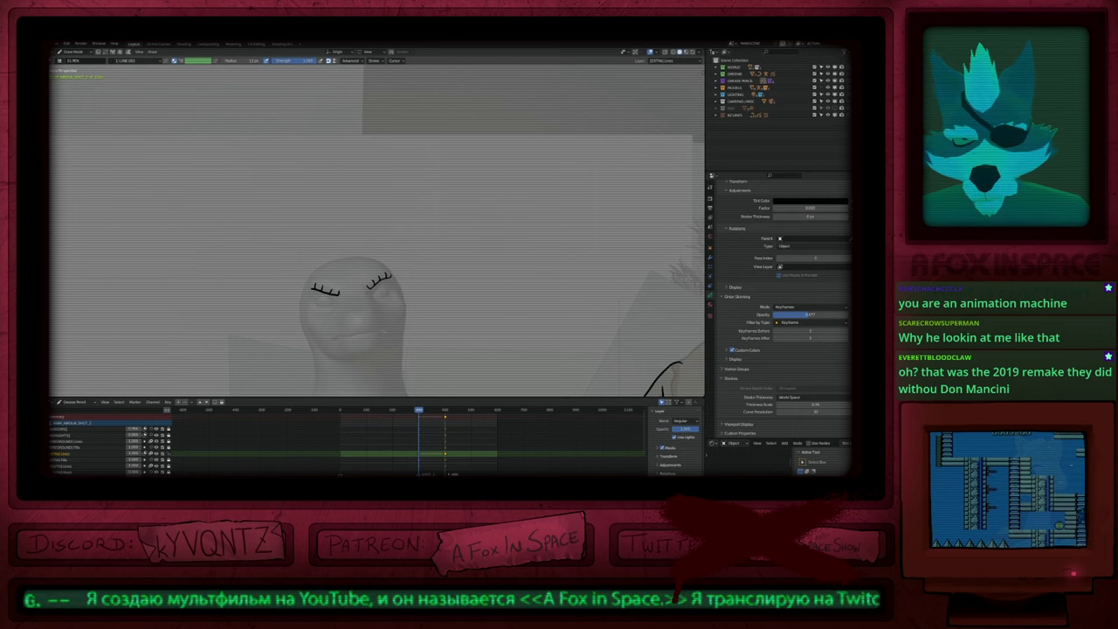
pyautogui.keyDown('shift'); pyautogui.moveTo(413, 347); pyautogui.dragTo(373, 262, button='middle'); pyautogui.keyUp('shift')
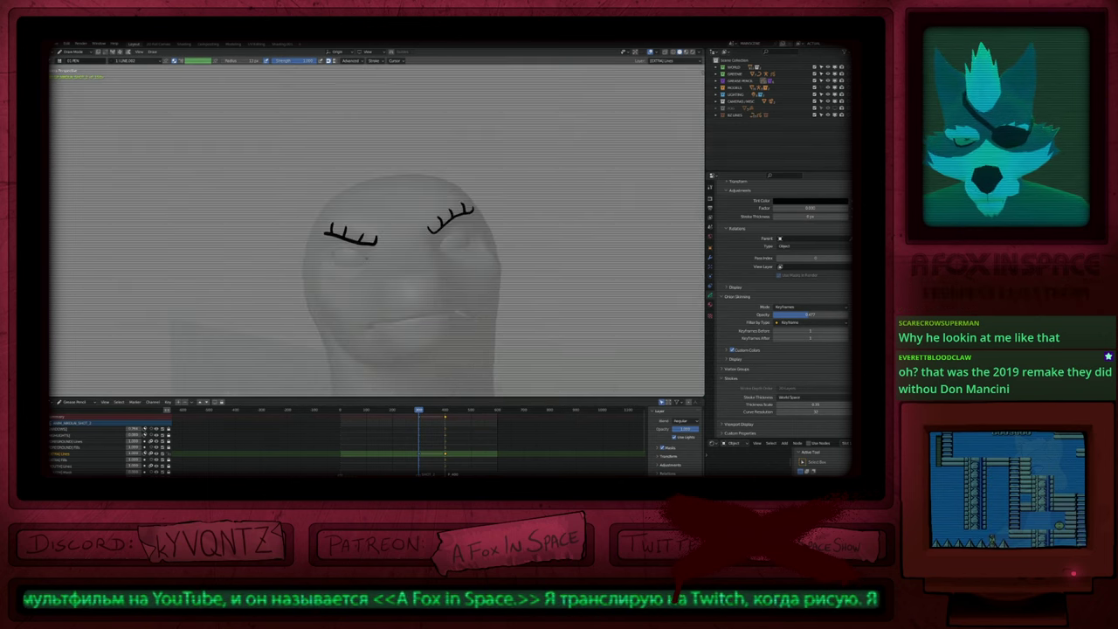
pyautogui.moveTo(373, 262)
pyautogui.mouseDown()
pyautogui.moveTo(349, 250)
pyautogui.moveTo(322, 263)
pyautogui.moveTo(373, 264)
pyautogui.moveTo(349, 256)
pyautogui.mouseUp()
# Step: Add a small mark below the eye and undo the unwanted face strokes
pyautogui.press('2')
pyautogui.moveTo(348, 252)
pyautogui.keyDown('ctrl'); pyautogui.mouseDown(button='middle')
pyautogui.moveTo(355, 348)
pyautogui.moveTo(356, 254)
pyautogui.mouseUp(button='middle'); pyautogui.keyUp('ctrl')
pyautogui.press('Tab')
pyautogui.press('2')
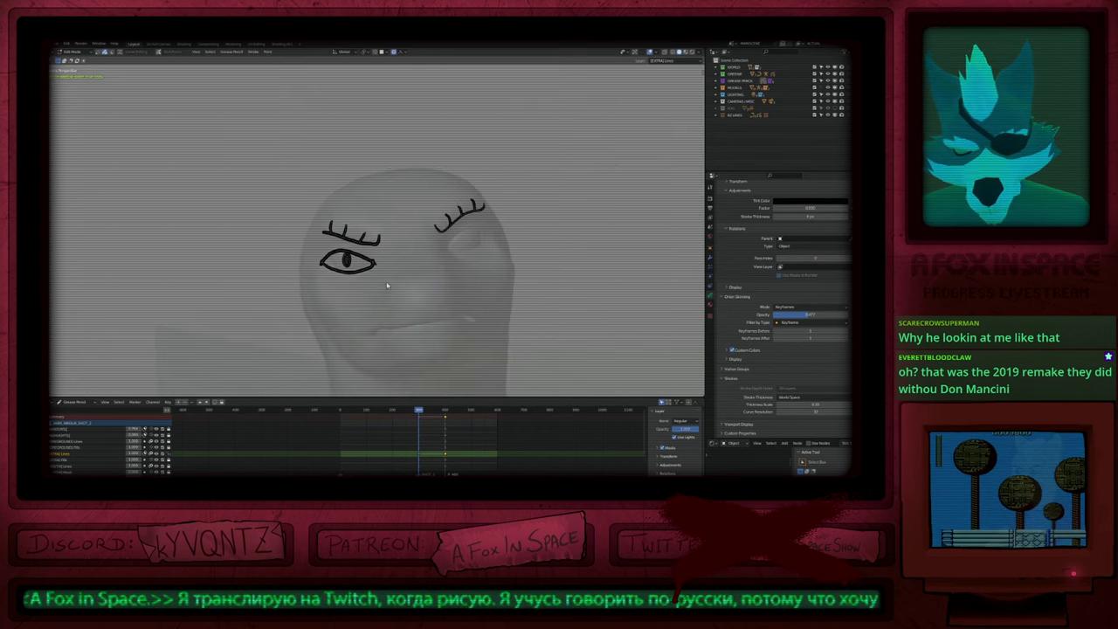
pyautogui.press('Tab')
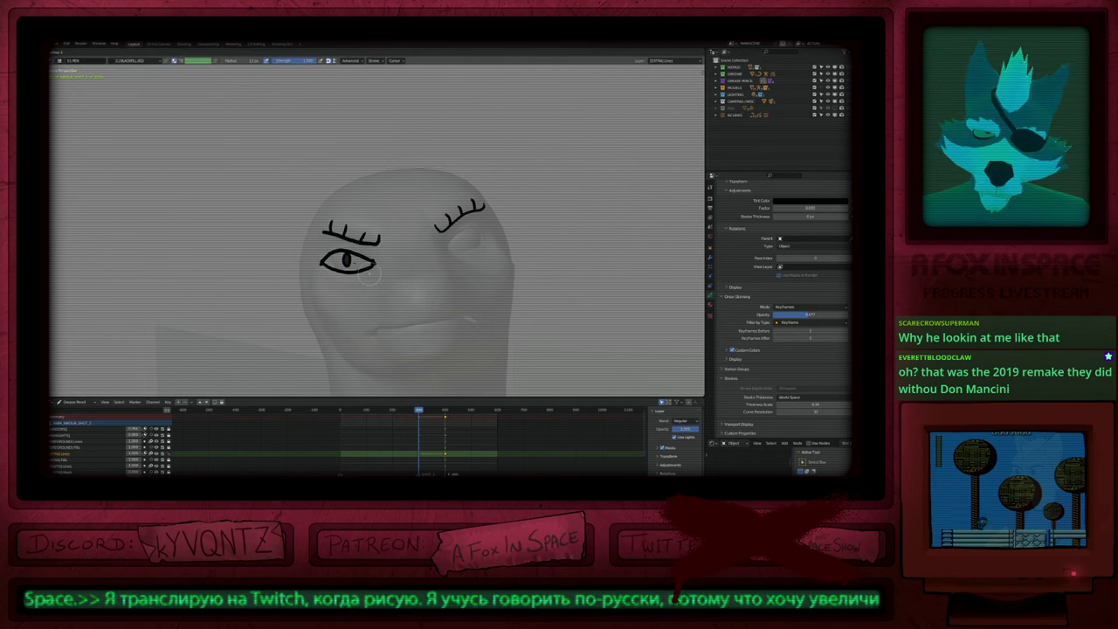
pyautogui.moveTo(370, 284); pyautogui.dragTo(372, 292)
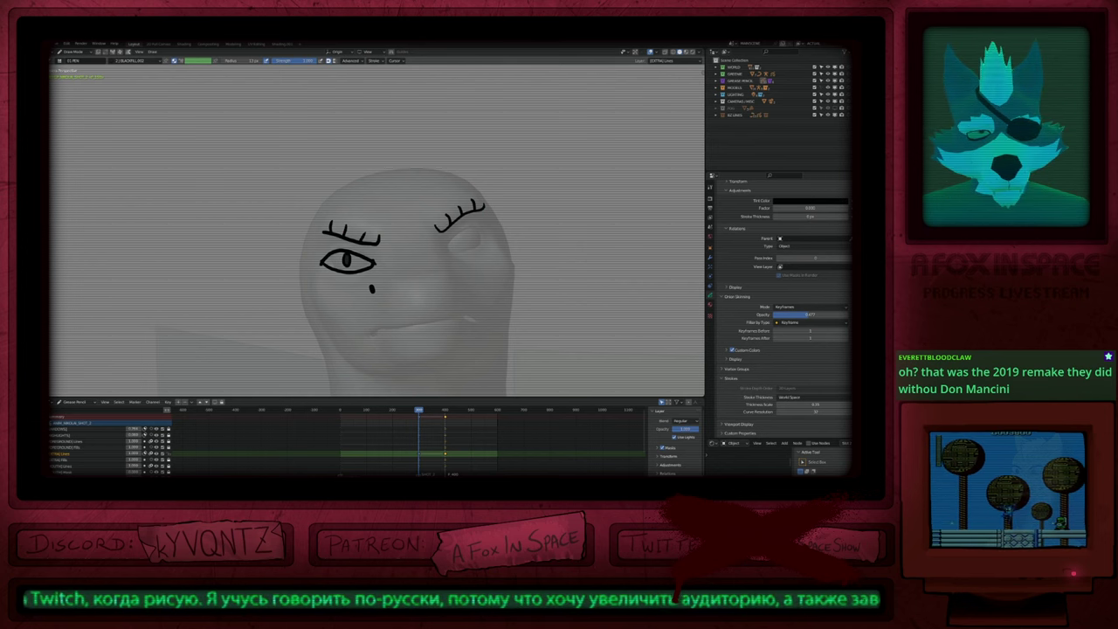
pyautogui.moveTo(444, 281); pyautogui.dragTo(403, 309)
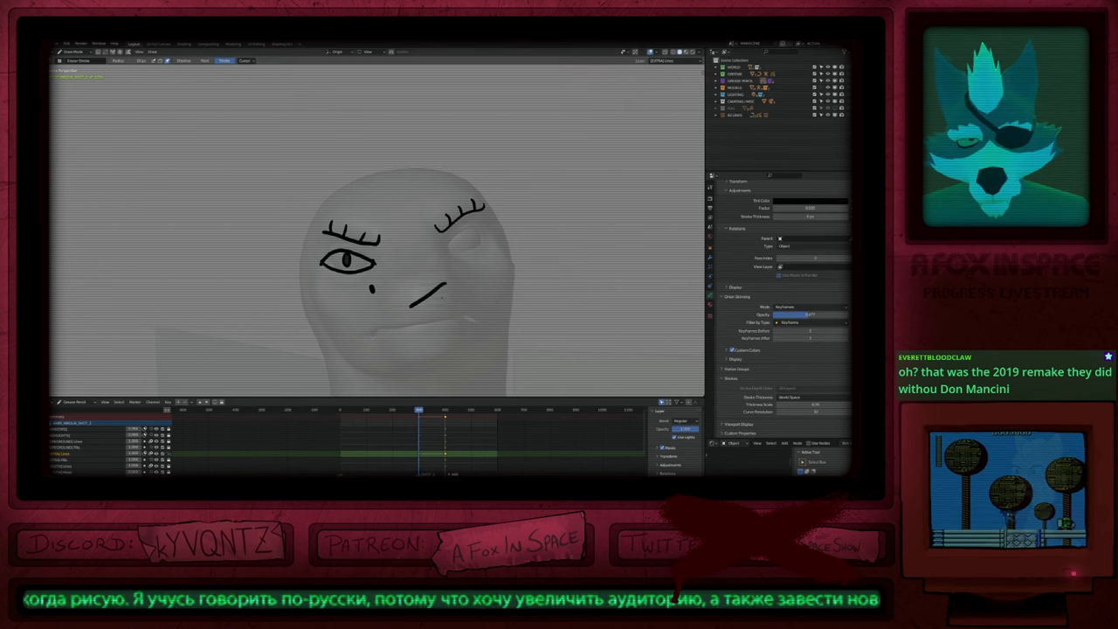
pyautogui.hotkey('ctrl', 'z')
pyautogui.hotkey('ctrl', 'z')
pyautogui.keyDown('shift'); pyautogui.moveTo(442, 268); pyautogui.dragTo(398, 278, button='middle'); pyautogui.keyUp('shift')
pyautogui.hotkey('ctrl', 'z')
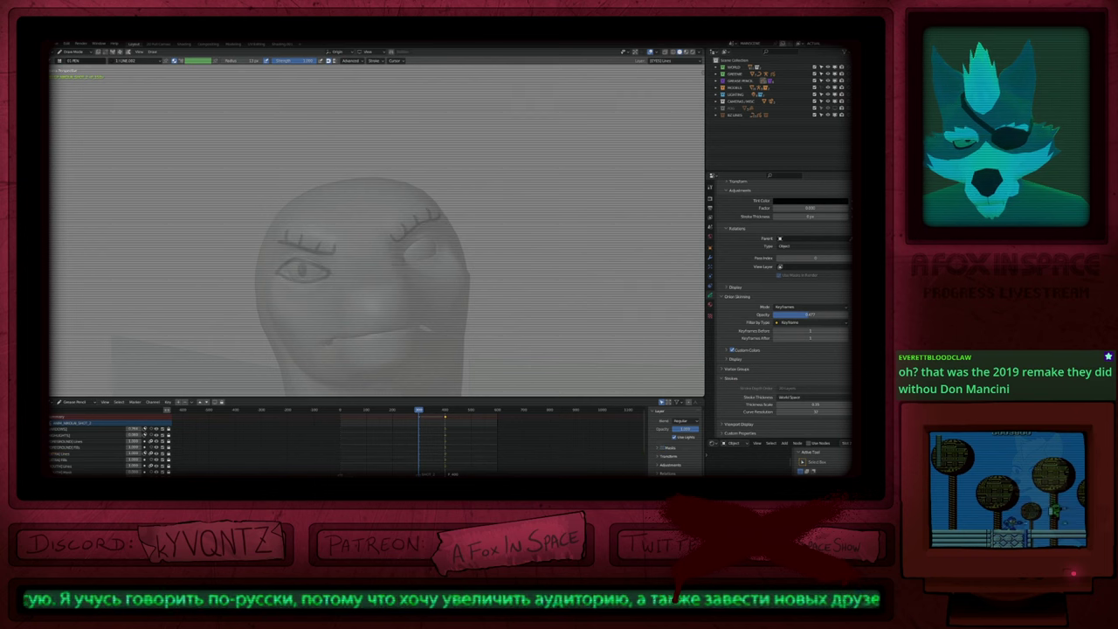
# Step: Outline the right eye and add a BLACKFILL.002 filled pupil, resized and repositioned
pyautogui.moveTo(418, 237)
pyautogui.mouseDown()
pyautogui.moveTo(433, 234)
pyautogui.moveTo(443, 250)
pyautogui.moveTo(398, 262)
pyautogui.mouseUp()
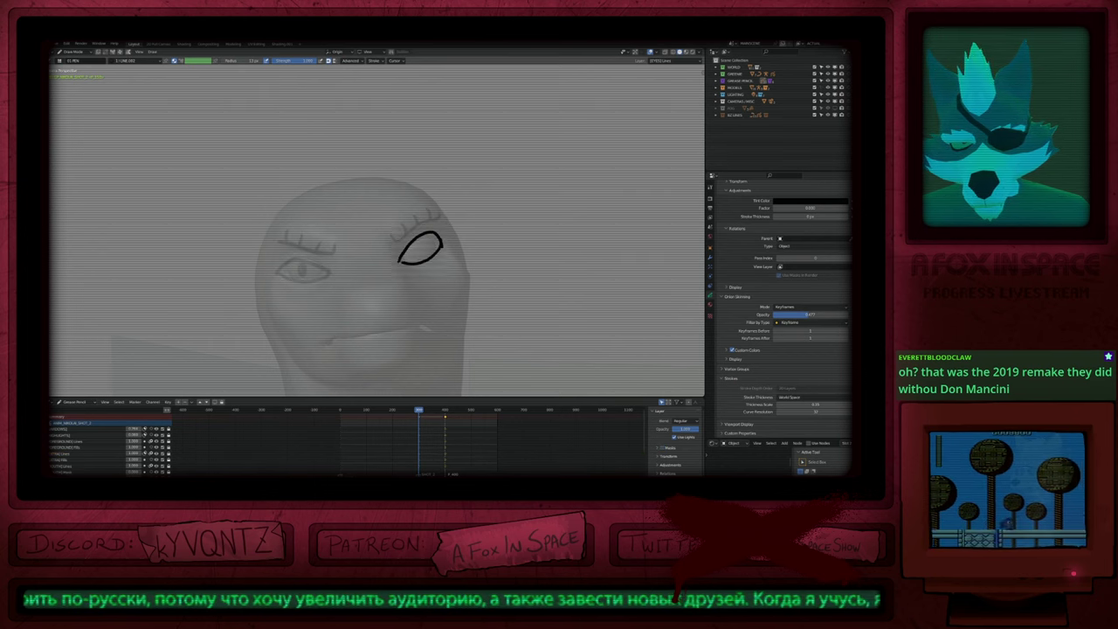
pyautogui.press('2')
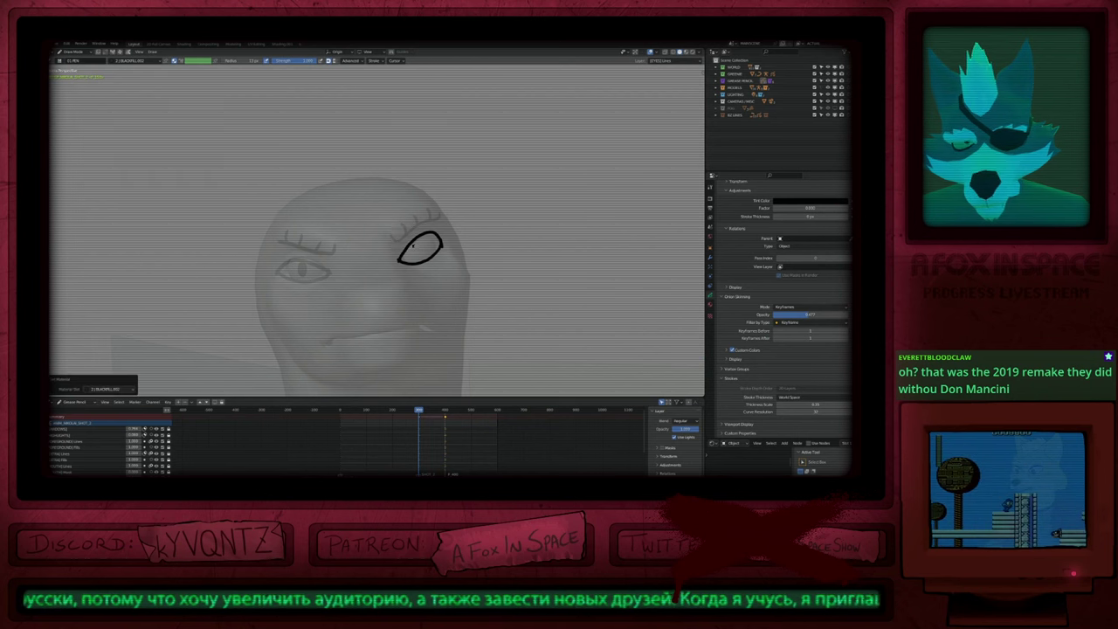
pyautogui.press('Tab')
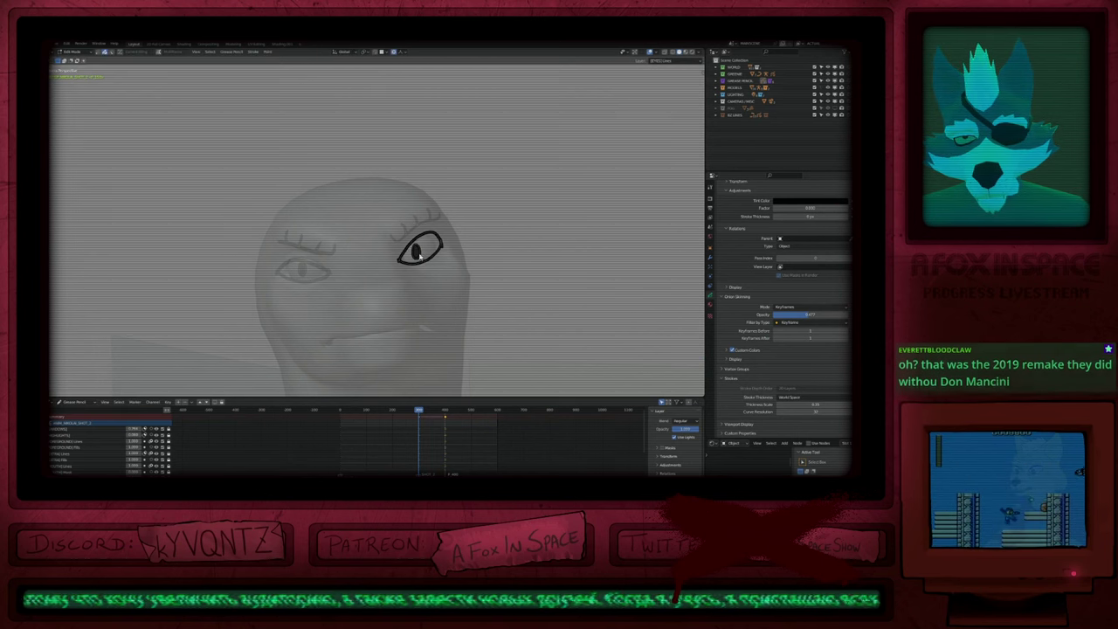
pyautogui.click(419, 256)
pyautogui.press('f')
pyautogui.click(420, 257)
pyautogui.press('s')
pyautogui.click(482, 280)
pyautogui.press('g')
pyautogui.click(477, 262)
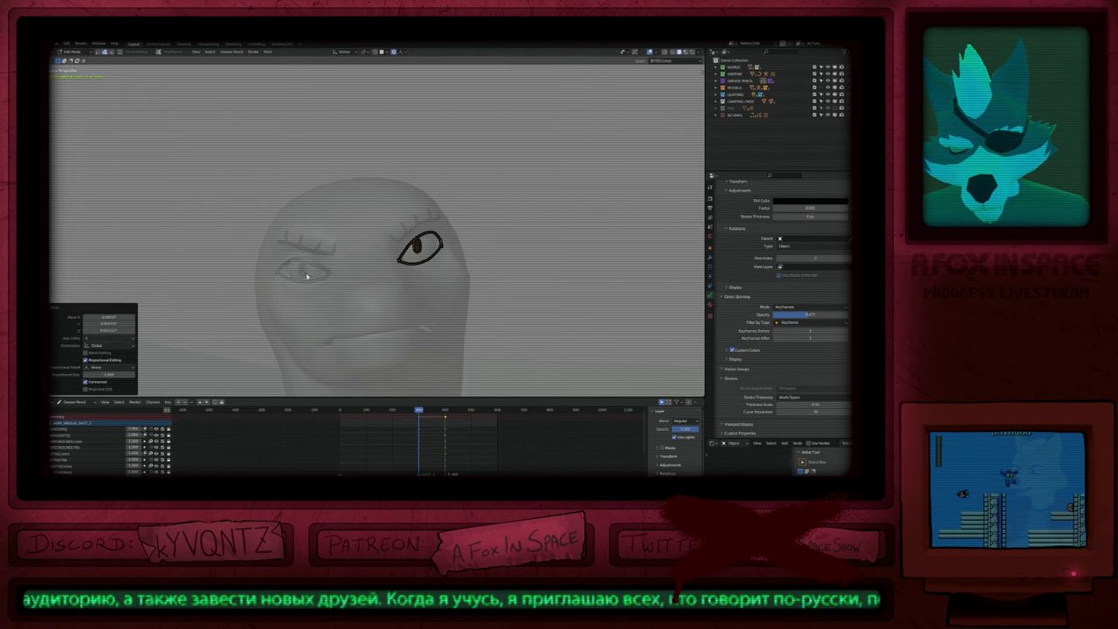
pyautogui.press('Tab')
# Step: Move the eye and brow strokes to the [EYES] Lines layer
pyautogui.hotkey('ctrl', 'z')
pyautogui.hotkey('ctrl', 'z')
pyautogui.hotkey('ctrl', 'z')
pyautogui.hotkey('ctrl', 'z')
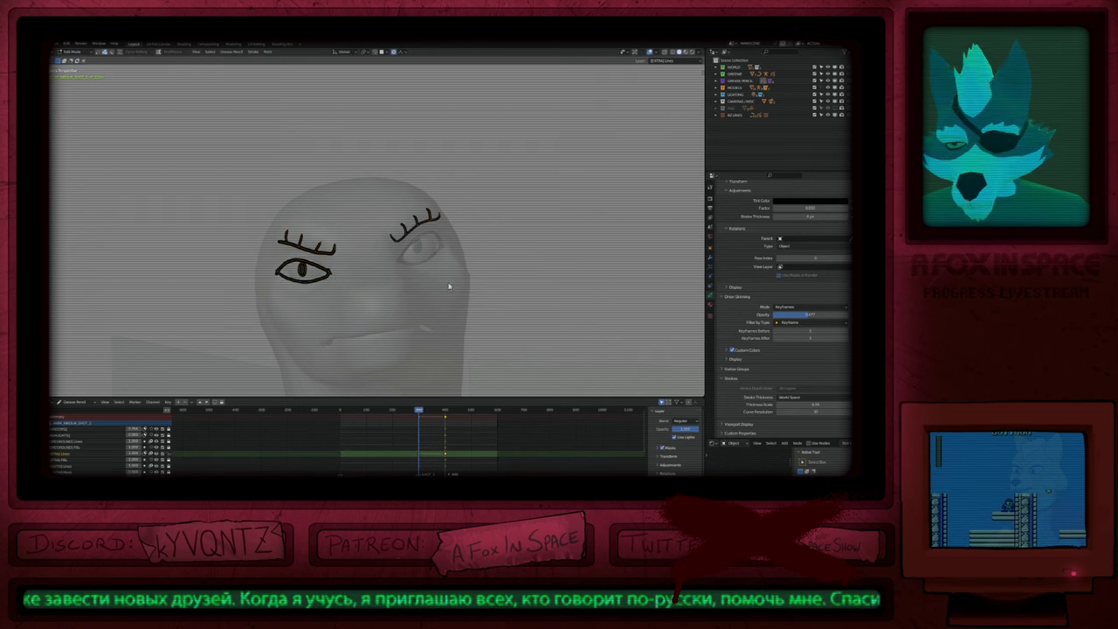
pyautogui.press('m')
pyautogui.press('Escape')
pyautogui.moveTo(454, 156)
pyautogui.mouseDown()
pyautogui.moveTo(222, 275)
pyautogui.moveTo(506, 227)
pyautogui.mouseUp()
pyautogui.press('m')
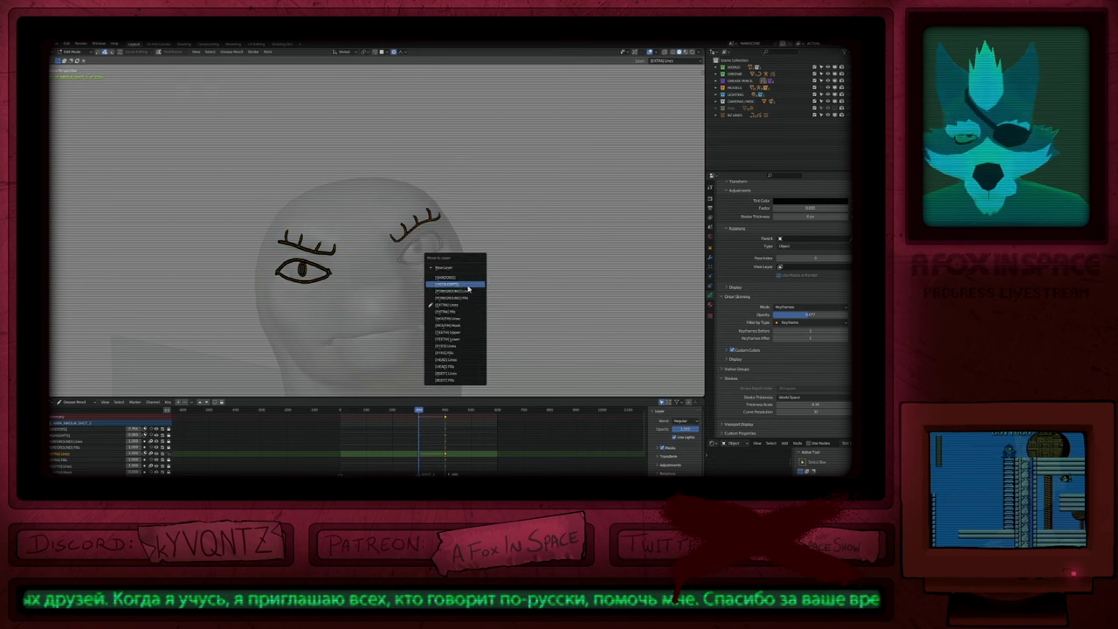
pyautogui.click(464, 346)
pyautogui.press('Tab')
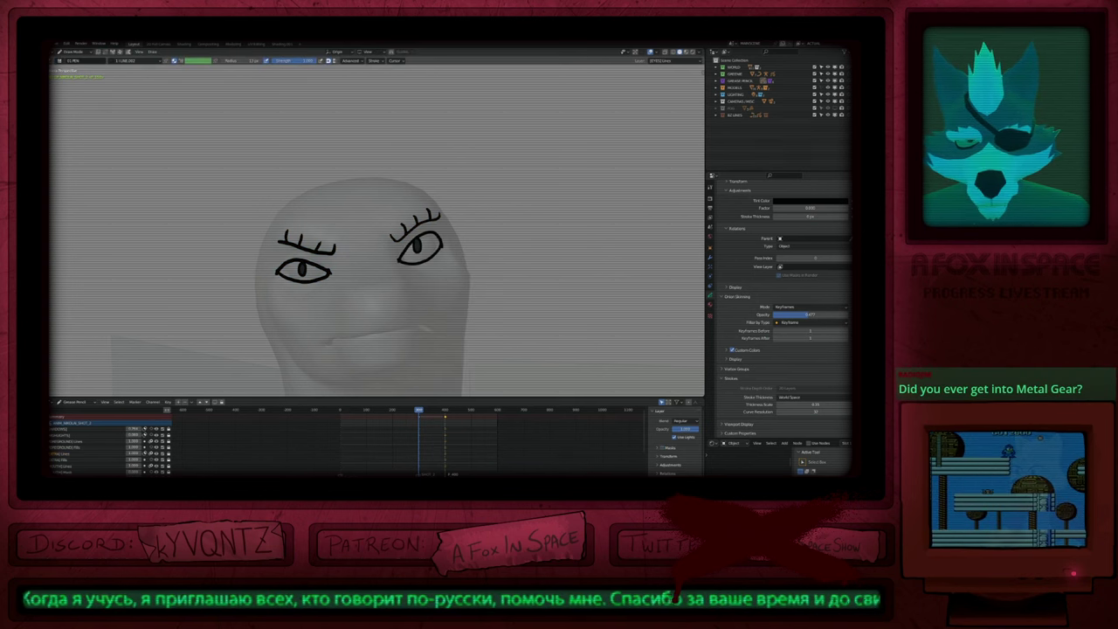
# Step: Extend the mouth line to the right and add a small stroke at its left end
pyautogui.scroll(-8, 392, 285)
pyautogui.scroll(1, 375, 256)
pyautogui.scroll(3, 366, 279)
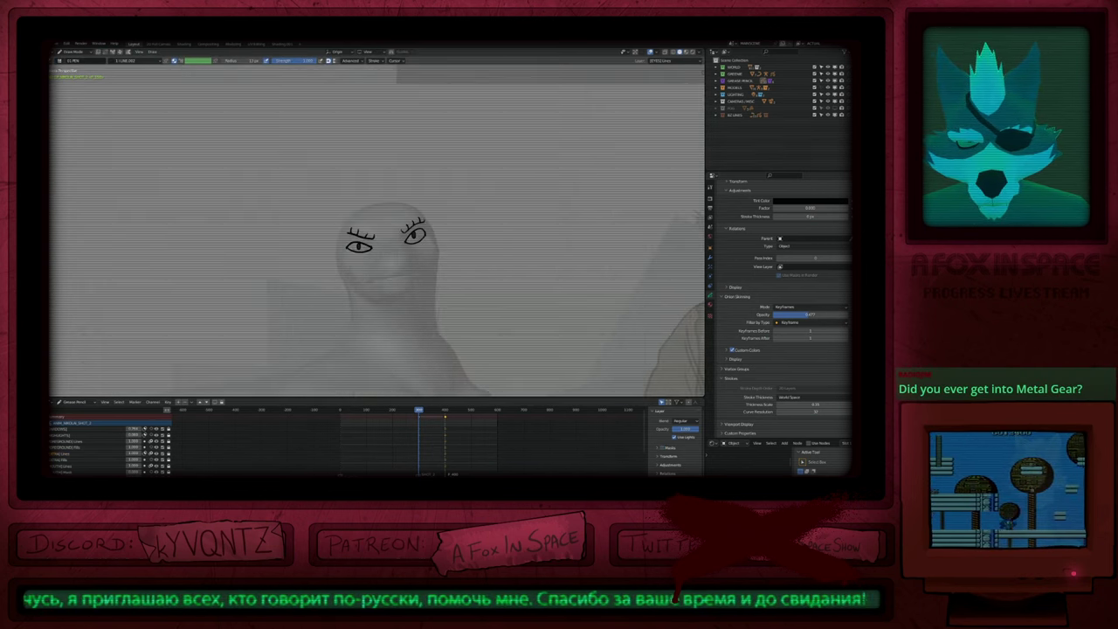
pyautogui.moveTo(378, 279); pyautogui.dragTo(433, 268)
pyautogui.click(441, 283)
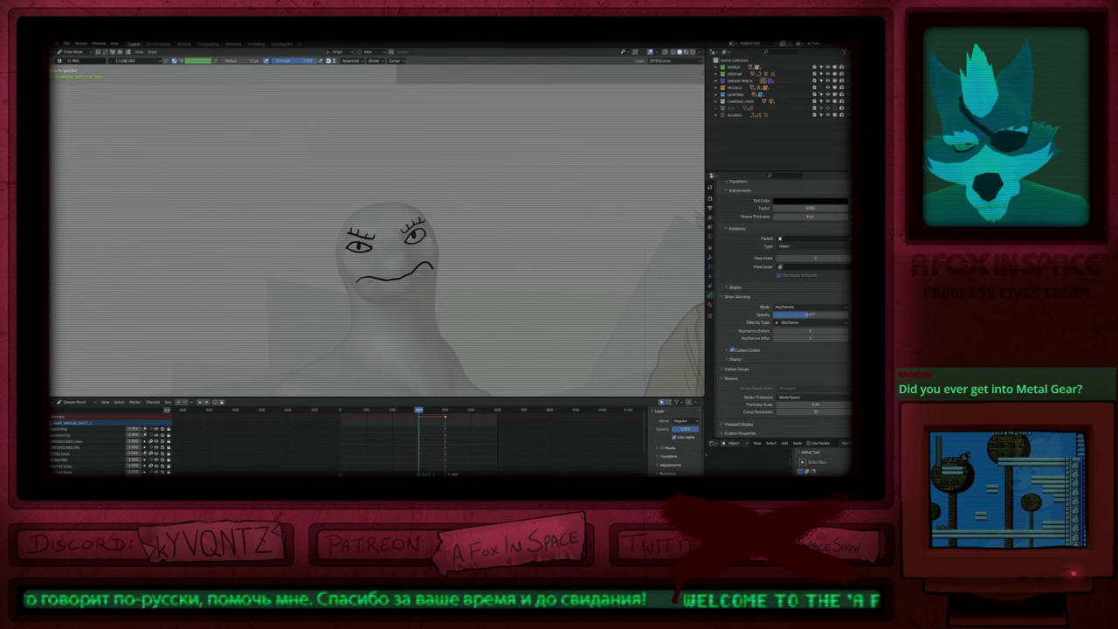
pyautogui.moveTo(354, 284); pyautogui.dragTo(372, 277)
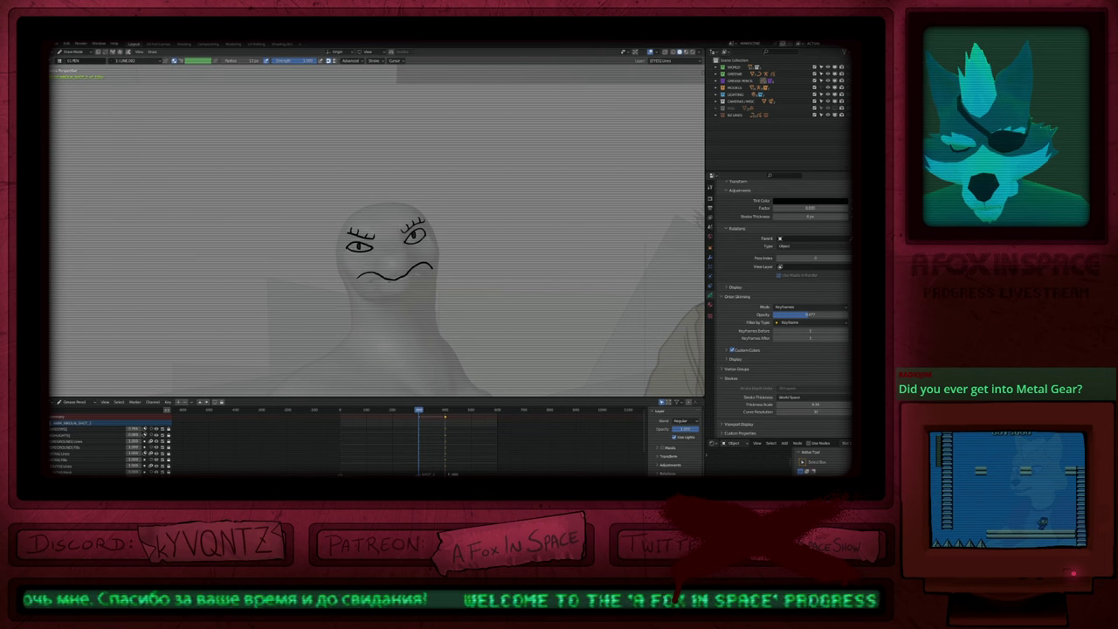
# Step: Draw a chin line down from the mouth and trim its lower end
pyautogui.moveTo(345, 279)
pyautogui.keyDown('ctrl'); pyautogui.mouseDown(button='middle')
pyautogui.moveTo(383, 329)
pyautogui.moveTo(382, 309)
pyautogui.mouseUp(button='middle'); pyautogui.keyUp('ctrl')
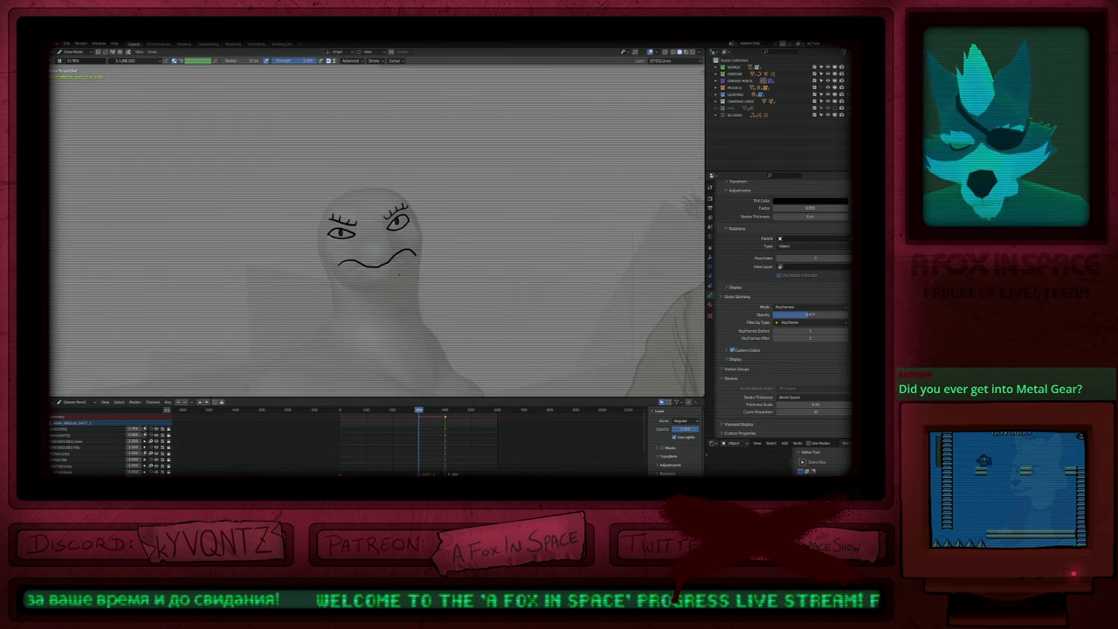
pyautogui.moveTo(398, 274); pyautogui.dragTo(382, 288)
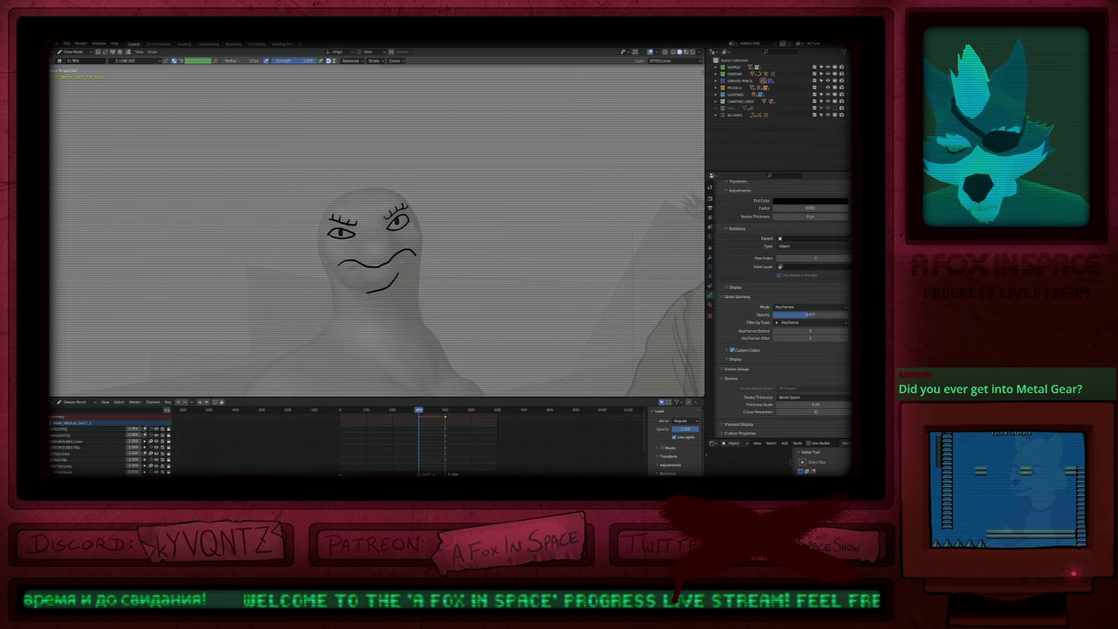
pyautogui.keyDown('ctrl'); pyautogui.click(368, 301); pyautogui.keyUp('ctrl')
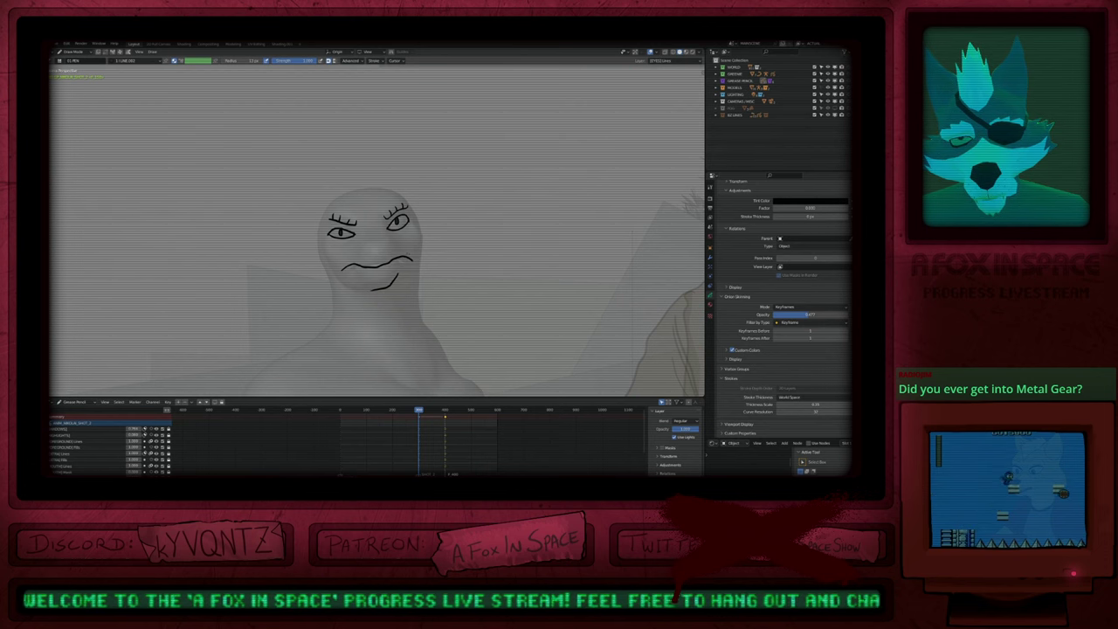
pyautogui.scroll(-4, 368, 251)
pyautogui.moveTo(368, 251); pyautogui.dragTo(379, 254, button='middle')
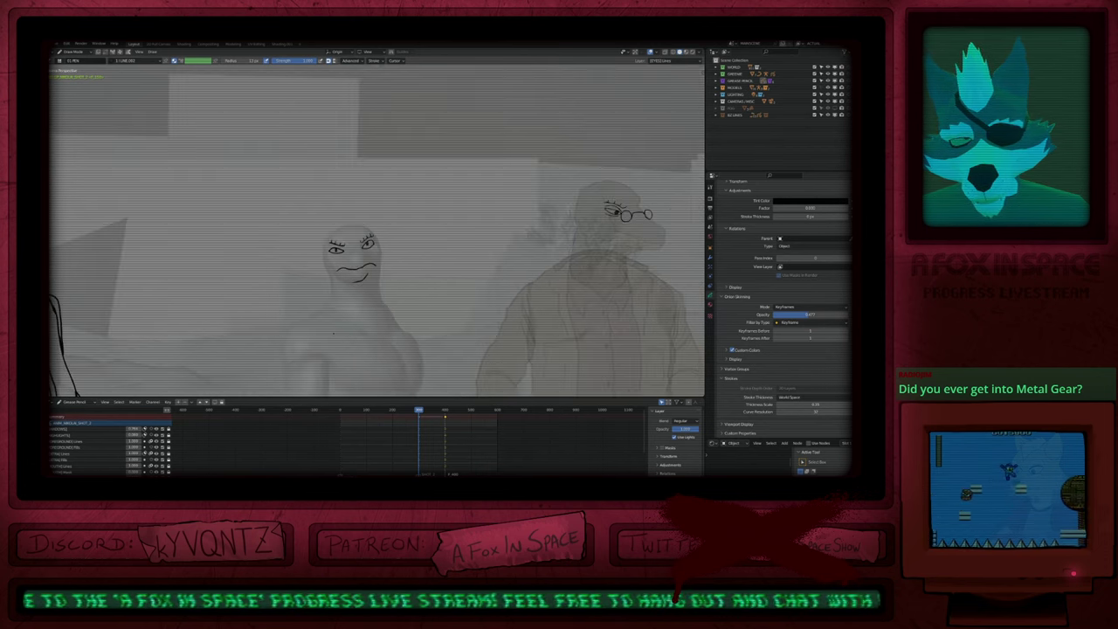
pyautogui.scroll(4, 368, 251)
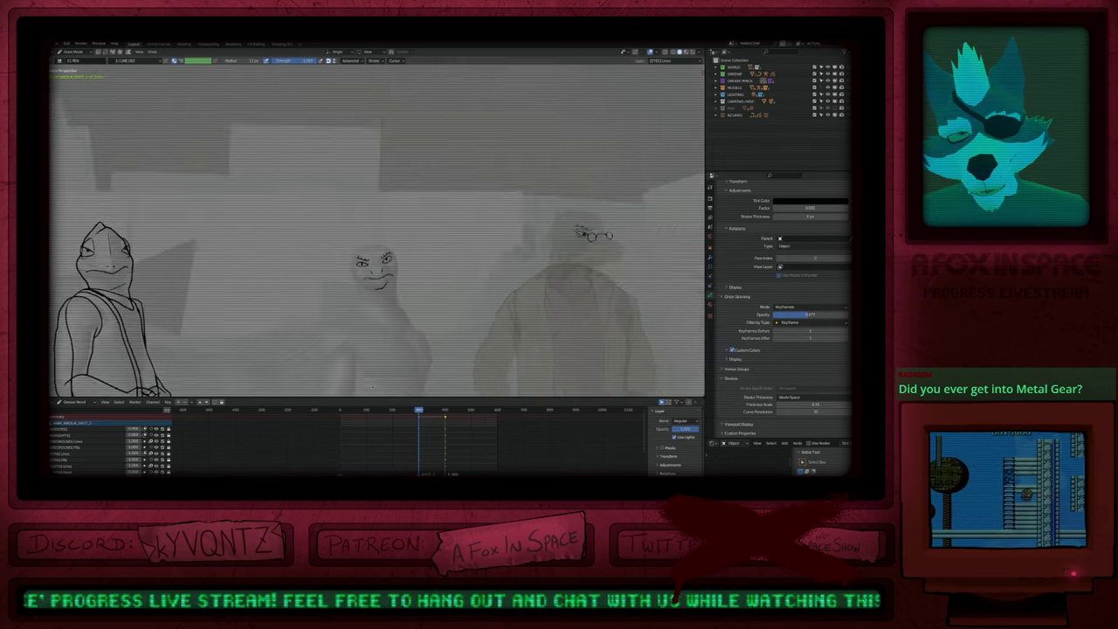
# Step: Reposition the mouth stroke and reframe the view on the bald character's head
pyautogui.press('Tab')
pyautogui.press('g')
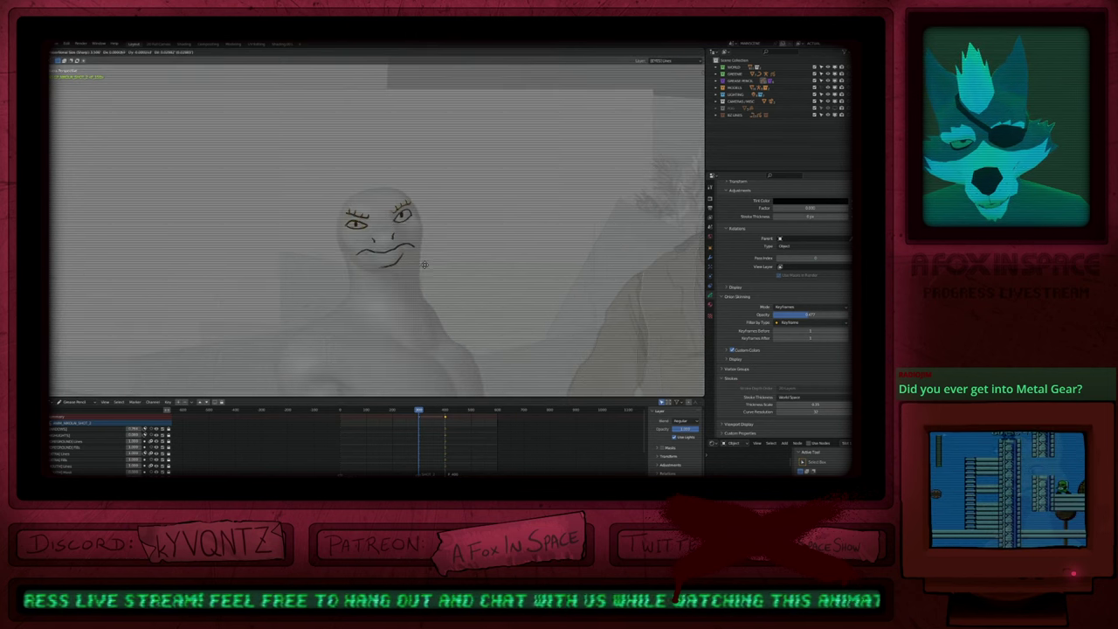
pyautogui.click(424, 266)
pyautogui.press('Tab')
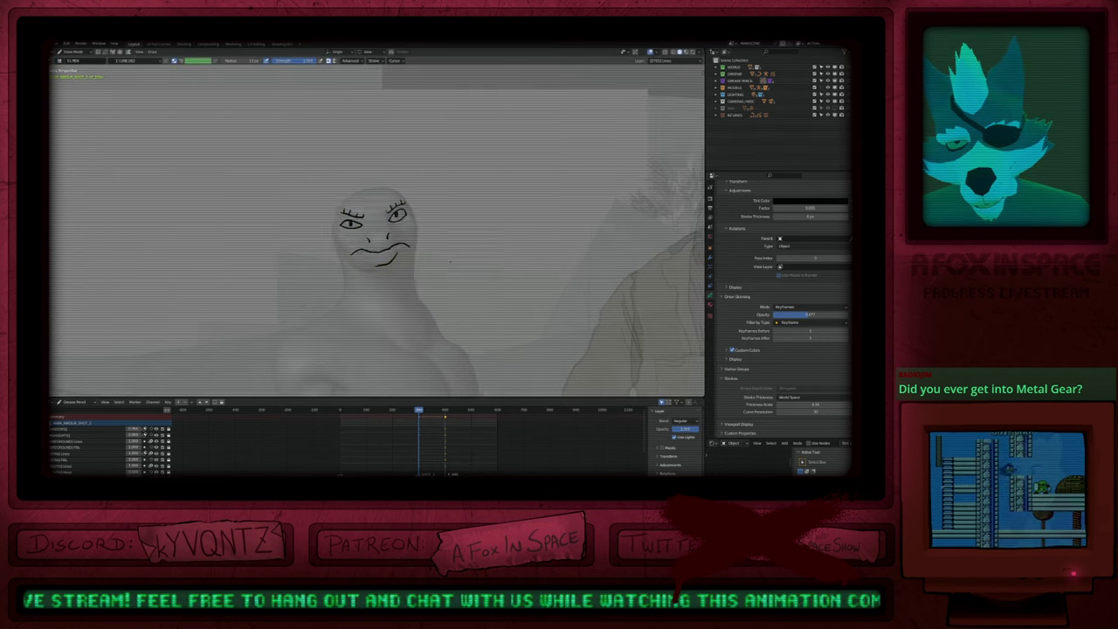
pyautogui.keyDown('shift'); pyautogui.moveTo(425, 266); pyautogui.dragTo(238, 289, button='middle'); pyautogui.keyUp('shift')
pyautogui.scroll(-1, 237, 288)
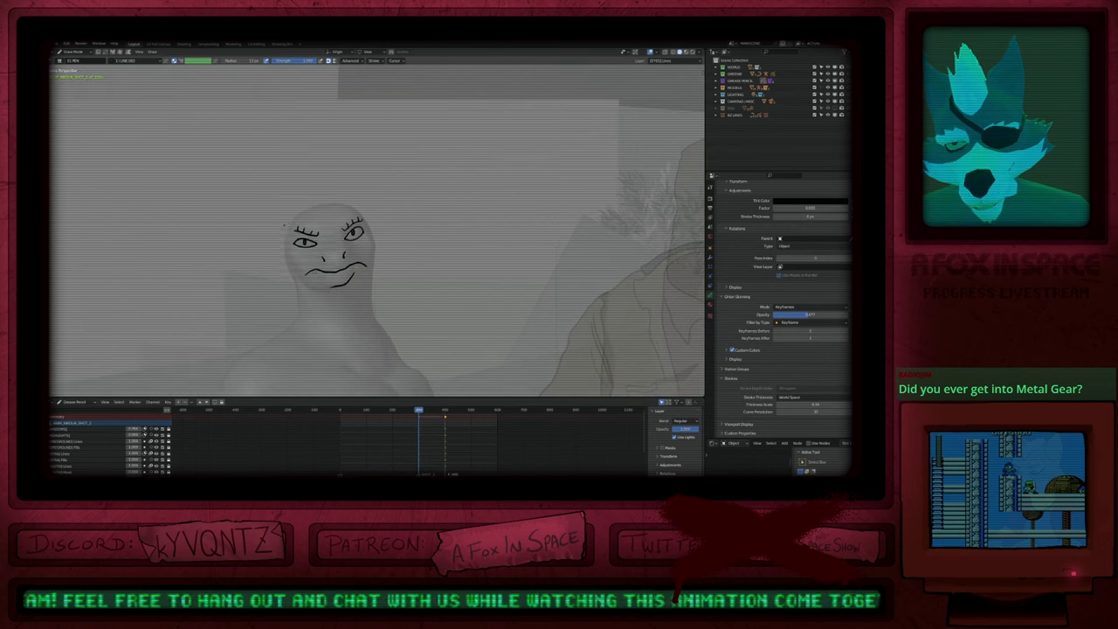
# Step: Outline the head's left side, face and neck, plus an arc over the top of the head
pyautogui.moveTo(282, 246); pyautogui.dragTo(298, 339)
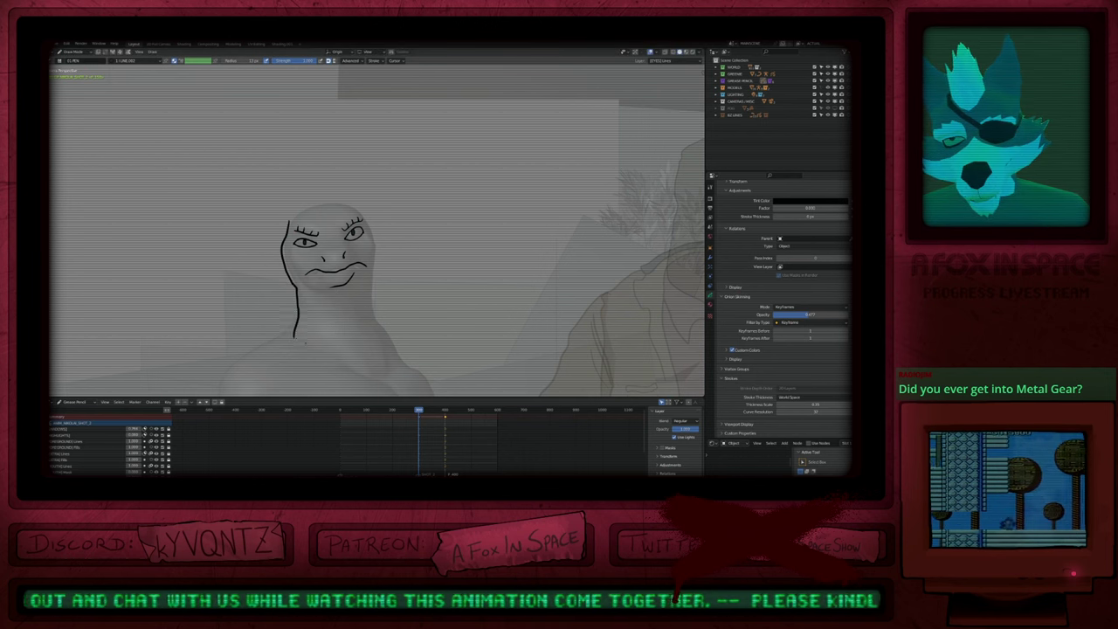
pyautogui.scroll(-2, 295, 360)
pyautogui.keyDown('shift'); pyautogui.moveTo(312, 321); pyautogui.dragTo(302, 281, button='middle'); pyautogui.keyUp('shift')
pyautogui.scroll(2, 306, 256)
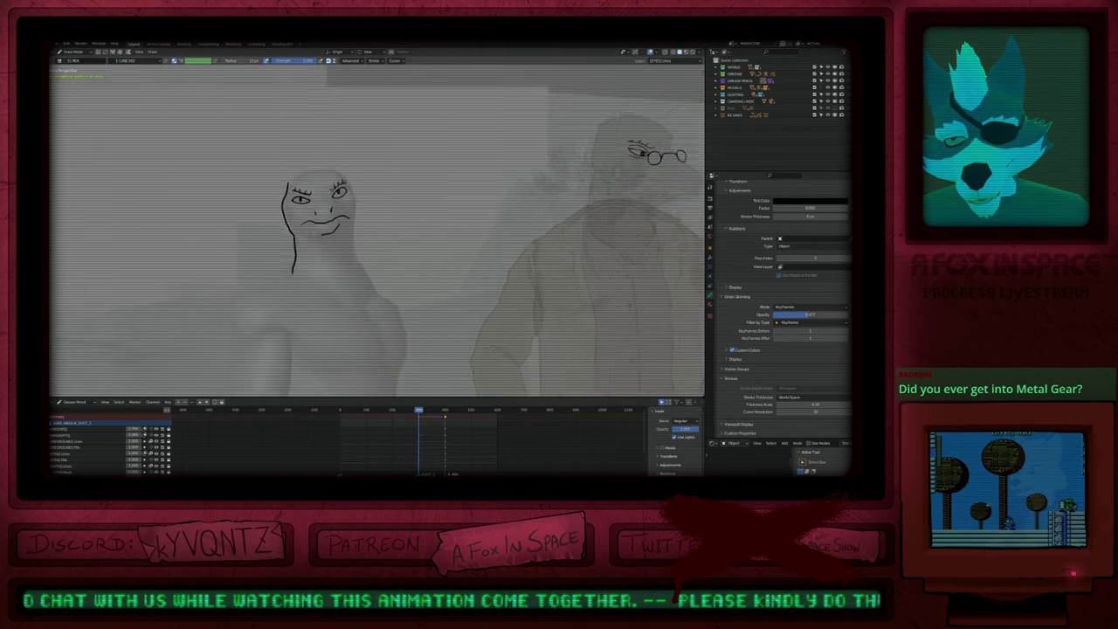
pyautogui.moveTo(279, 198); pyautogui.dragTo(293, 277)
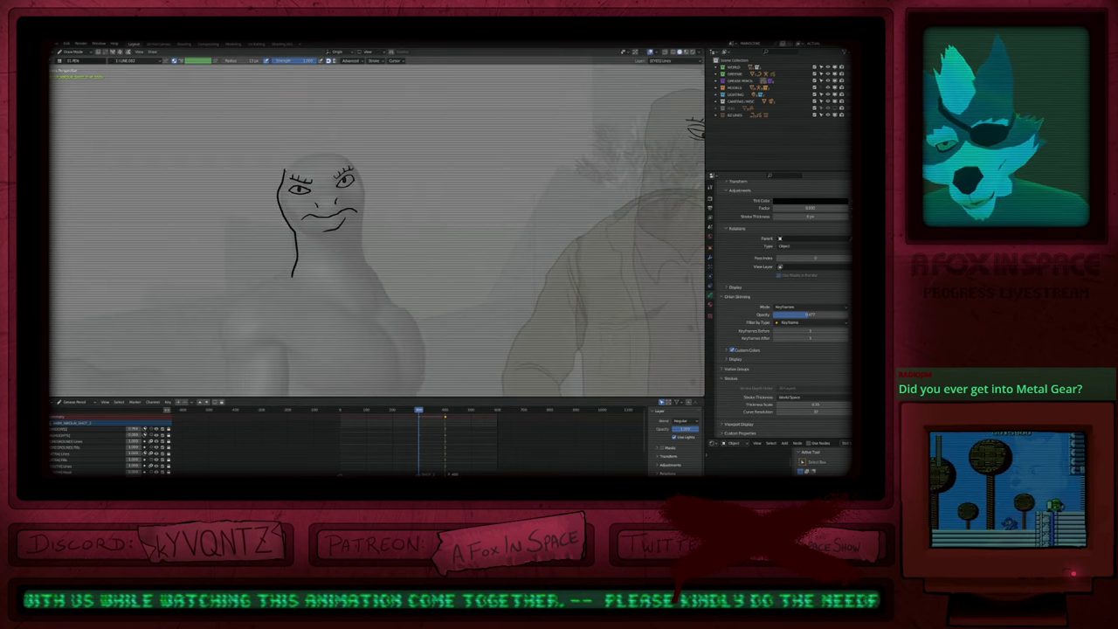
pyautogui.moveTo(282, 172); pyautogui.dragTo(324, 153)
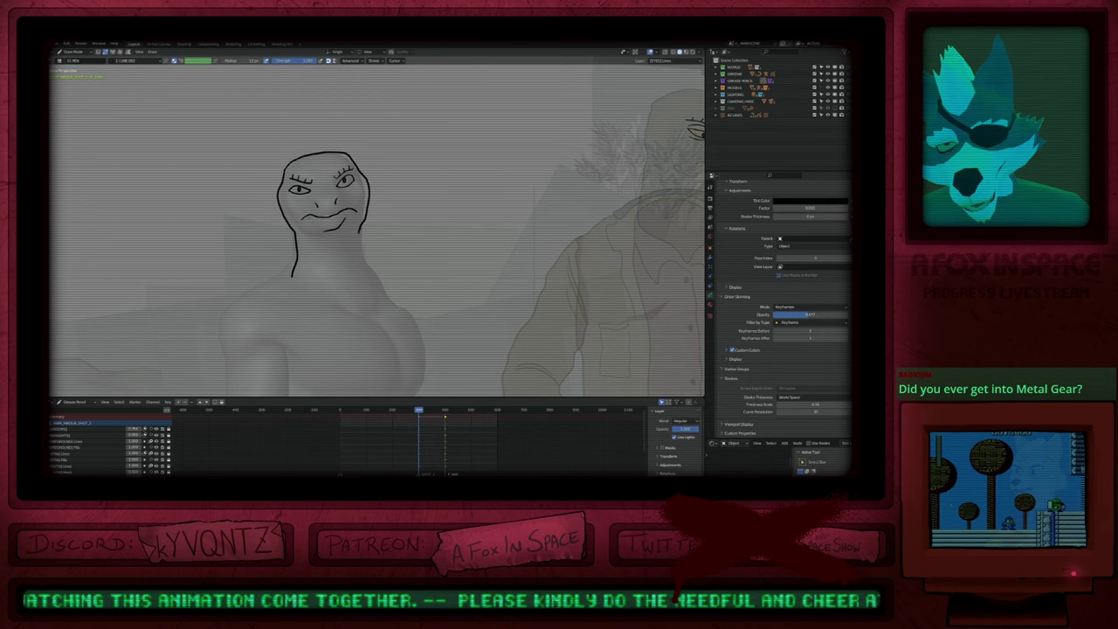
pyautogui.moveTo(433, 315)
pyautogui.keyDown('shift'); pyautogui.mouseDown(button='middle')
pyautogui.moveTo(372, 292)
pyautogui.moveTo(376, 302)
pyautogui.mouseUp(button='middle'); pyautogui.keyUp('shift')
# Step: Resize the brush and redraw the left neck line, extending it into a collar
pyautogui.press('f')
pyautogui.click(403, 302)
pyautogui.moveTo(237, 283); pyautogui.dragTo(242, 284)
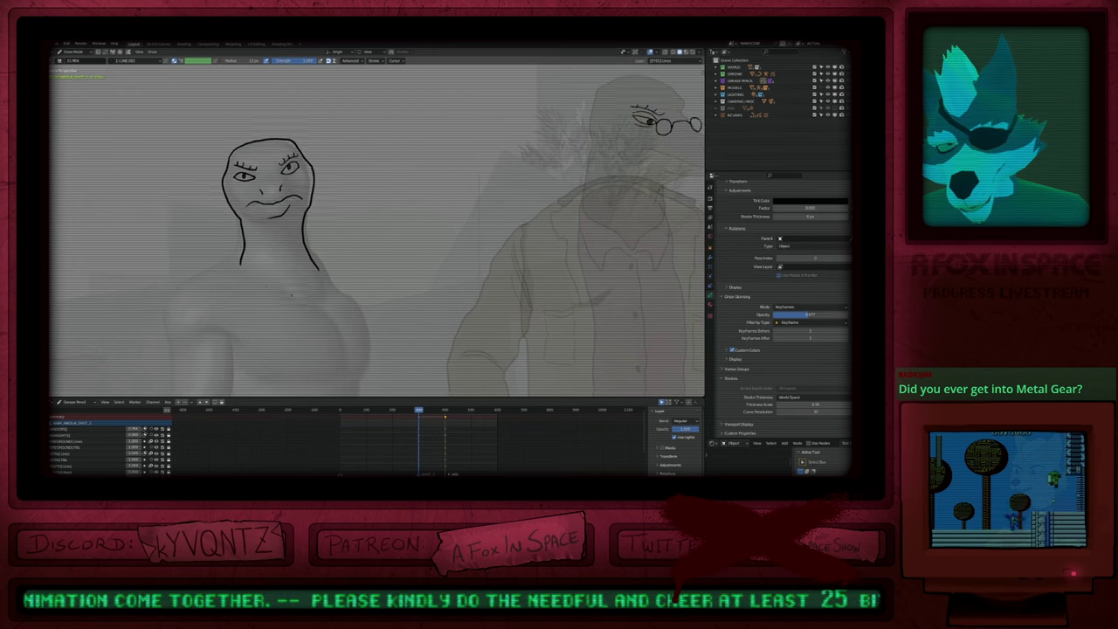
pyautogui.scroll(-2, 273, 269)
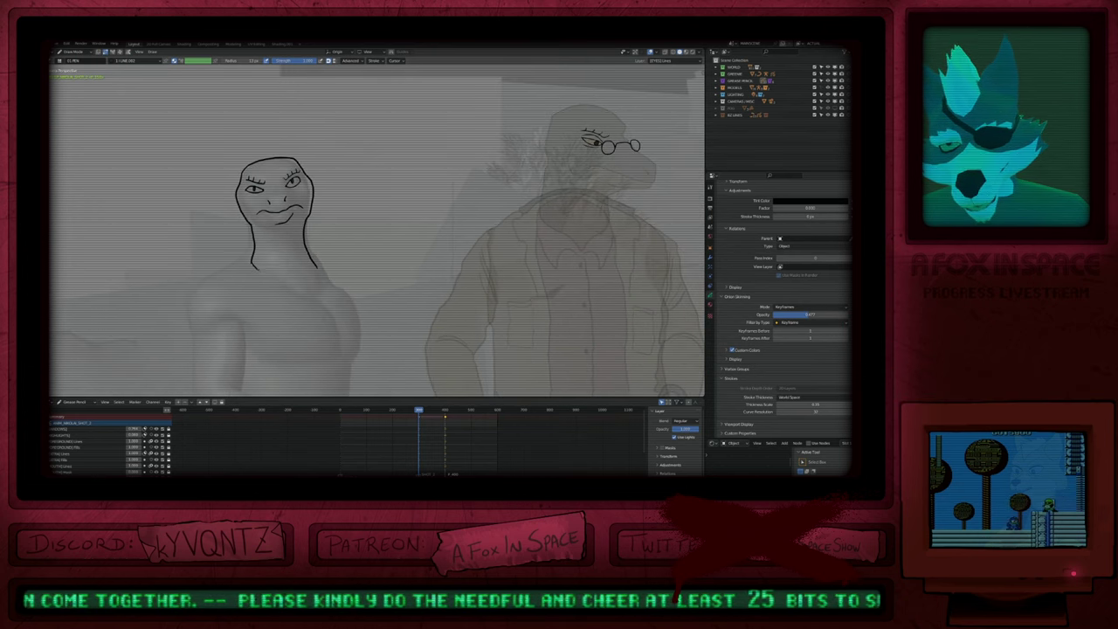
pyautogui.moveTo(277, 282); pyautogui.dragTo(314, 293)
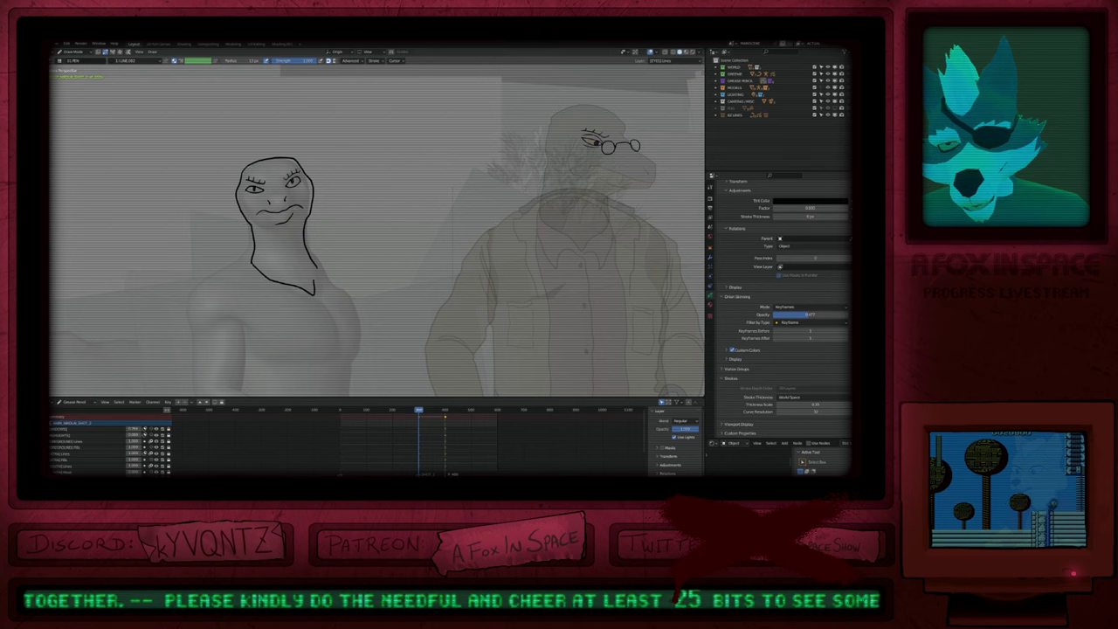
# Step: Resize the brush again and make [BODY] Lines the active layer
pyautogui.press('f')
pyautogui.click(318, 288)
pyautogui.keyDown('shift'); pyautogui.moveTo(270, 296); pyautogui.dragTo(282, 241, button='middle'); pyautogui.keyUp('shift')
pyautogui.scroll(-2, 316, 259)
pyautogui.scroll(1, 306, 214)
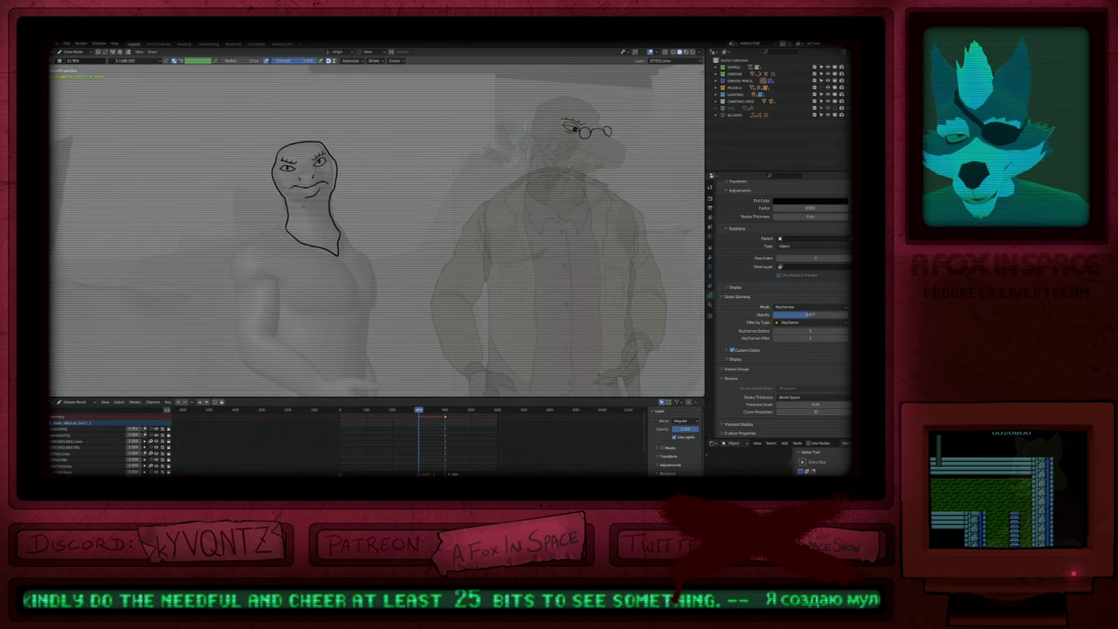
pyautogui.press('pagedown')
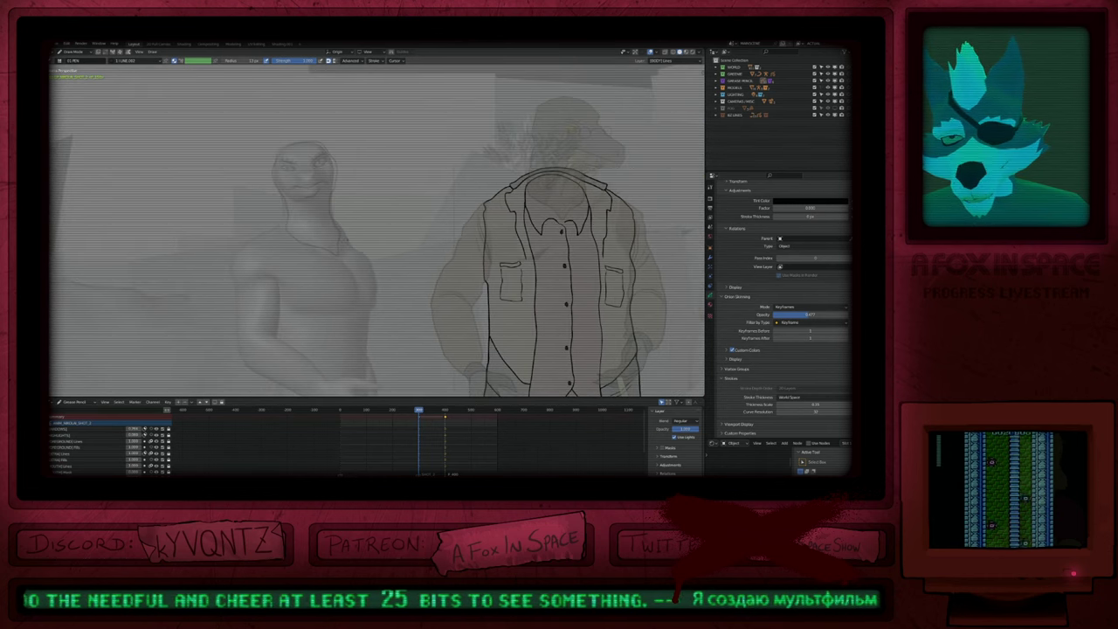
# Step: Draw the vest outline: neck stroke, front edge, right edge and bottom hem
pyautogui.moveTo(343, 222)
pyautogui.mouseDown()
pyautogui.moveTo(346, 238)
pyautogui.moveTo(308, 207)
pyautogui.moveTo(264, 223)
pyautogui.moveTo(303, 278)
pyautogui.mouseUp()
pyautogui.keyDown('shift'); pyautogui.moveTo(303, 278); pyautogui.dragTo(274, 225, button='middle'); pyautogui.keyUp('shift')
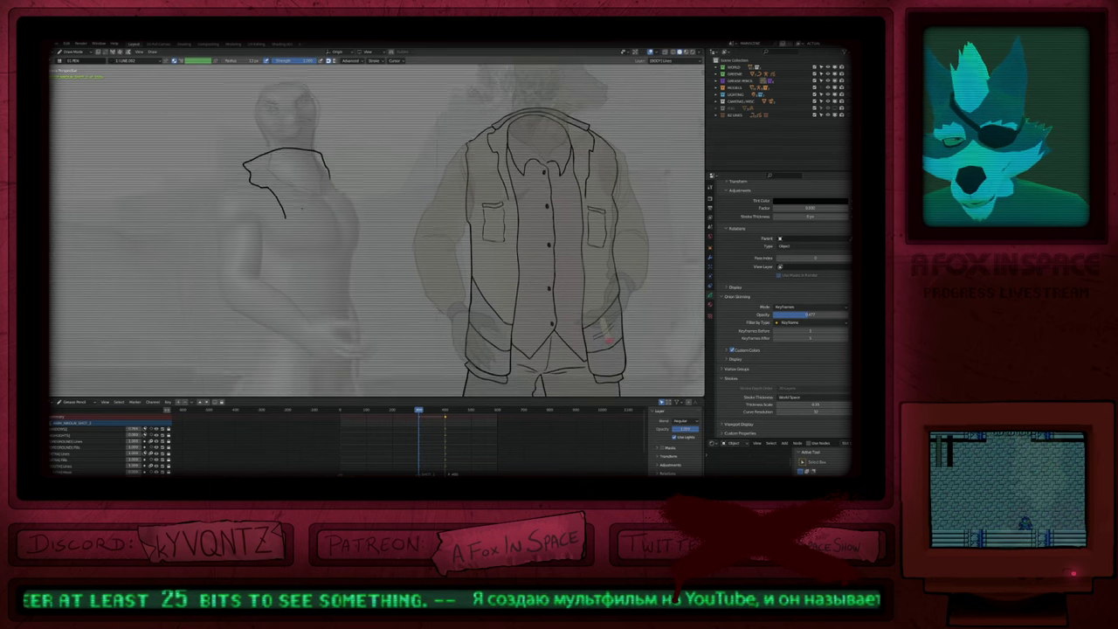
pyautogui.scroll(-1, 378, 230)
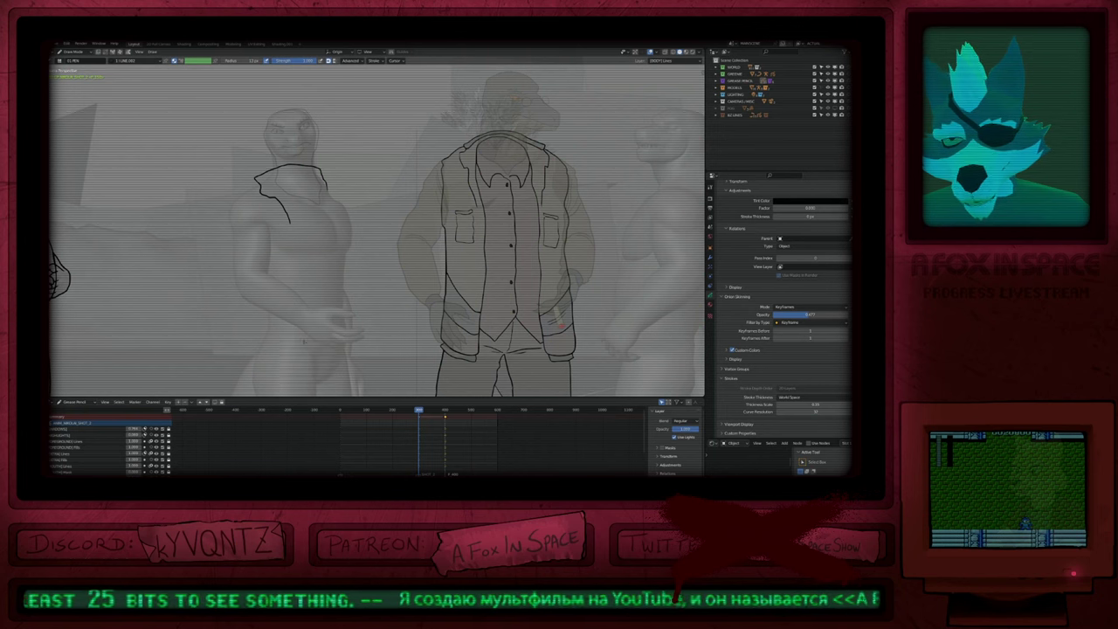
pyautogui.moveTo(305, 348)
pyautogui.mouseDown()
pyautogui.moveTo(311, 243)
pyautogui.moveTo(298, 215)
pyautogui.moveTo(321, 180)
pyautogui.moveTo(340, 229)
pyautogui.mouseUp()
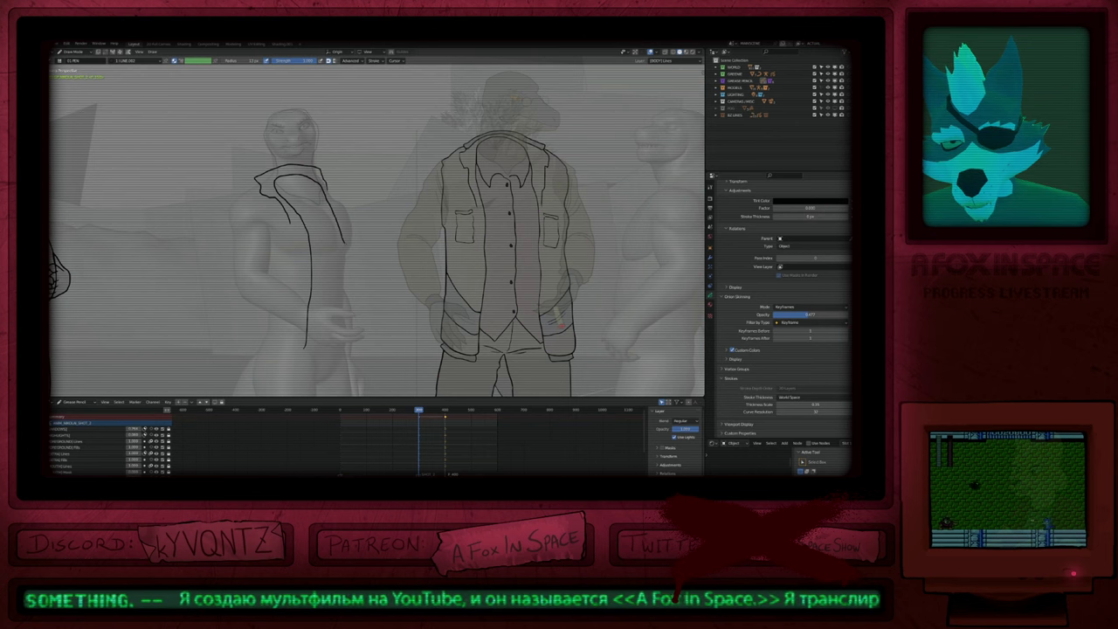
pyautogui.moveTo(347, 272)
pyautogui.mouseDown()
pyautogui.moveTo(344, 337)
pyautogui.moveTo(309, 345)
pyautogui.moveTo(295, 329)
pyautogui.mouseUp()
pyautogui.keyDown('shift'); pyautogui.moveTo(296, 329); pyautogui.dragTo(347, 295, button='middle'); pyautogui.keyUp('shift')
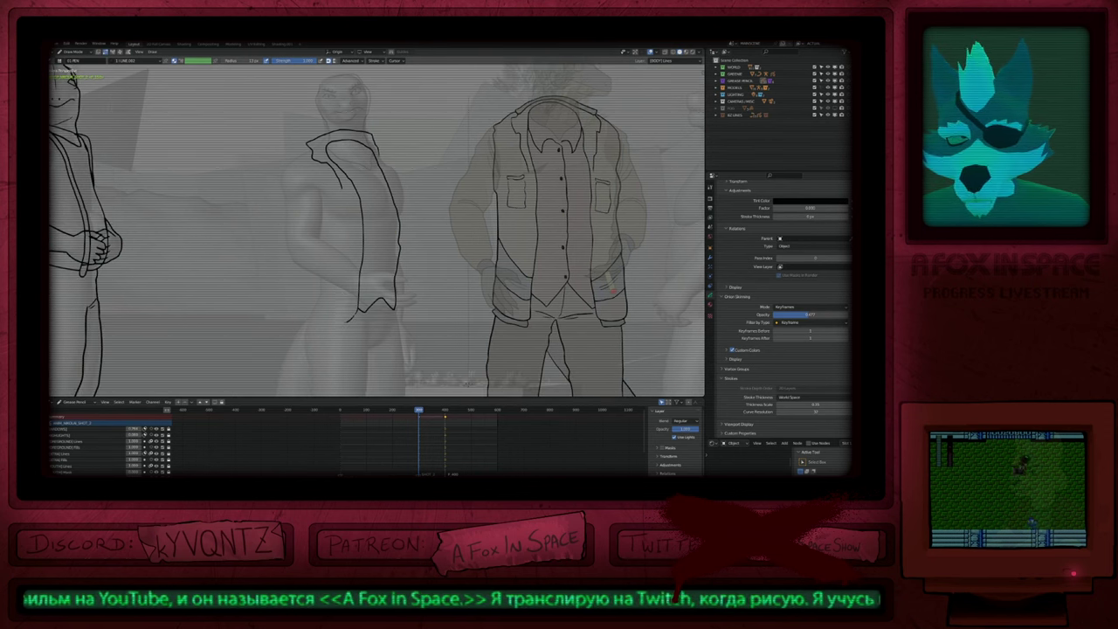
pyautogui.moveTo(351, 320)
pyautogui.mouseDown()
pyautogui.moveTo(305, 308)
pyautogui.moveTo(301, 168)
pyautogui.mouseUp()
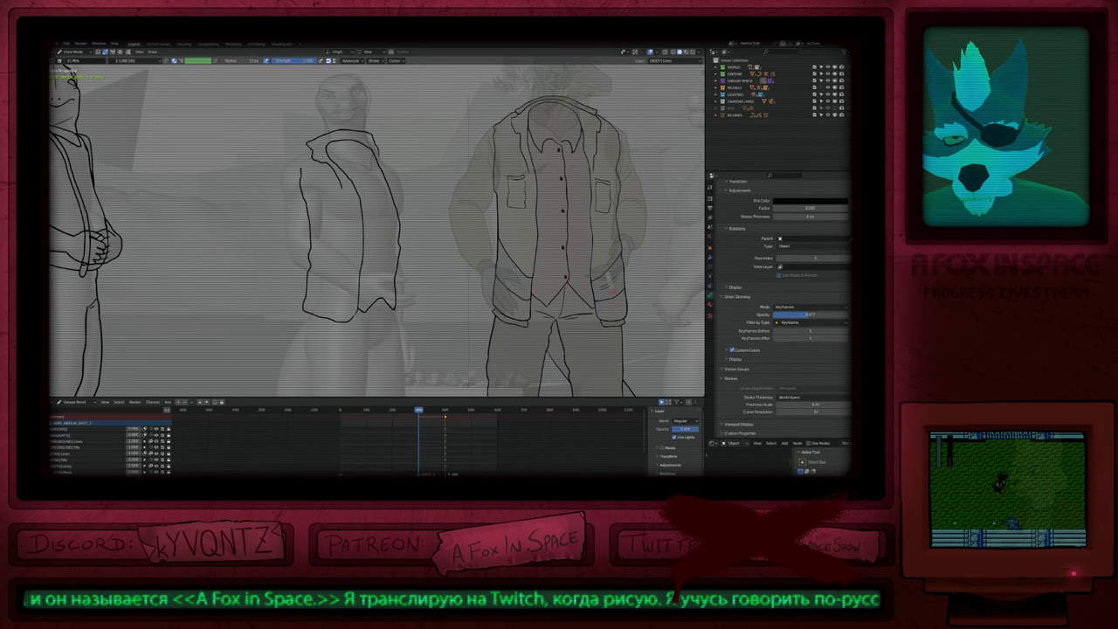
# Step: In Edit Mode, nudge the vest's left edge points slightly outward
pyautogui.press('Tab')
pyautogui.click(301, 196)
pyautogui.press('g')
pyautogui.scroll(14, 302, 218)
pyautogui.click(299, 225)
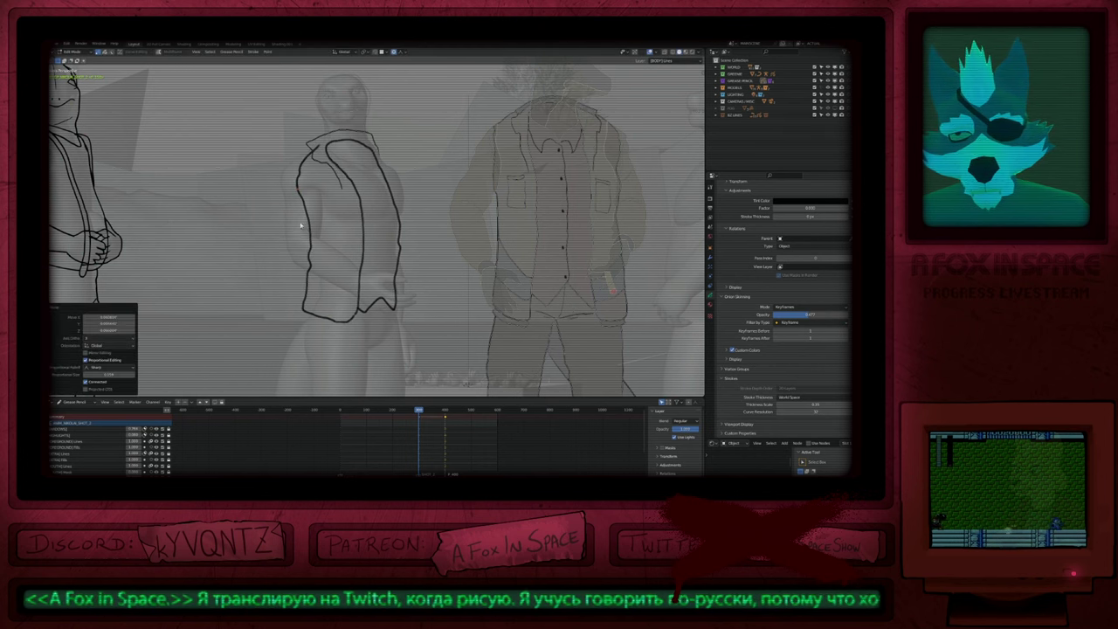
pyautogui.press('g')
pyautogui.click(308, 259)
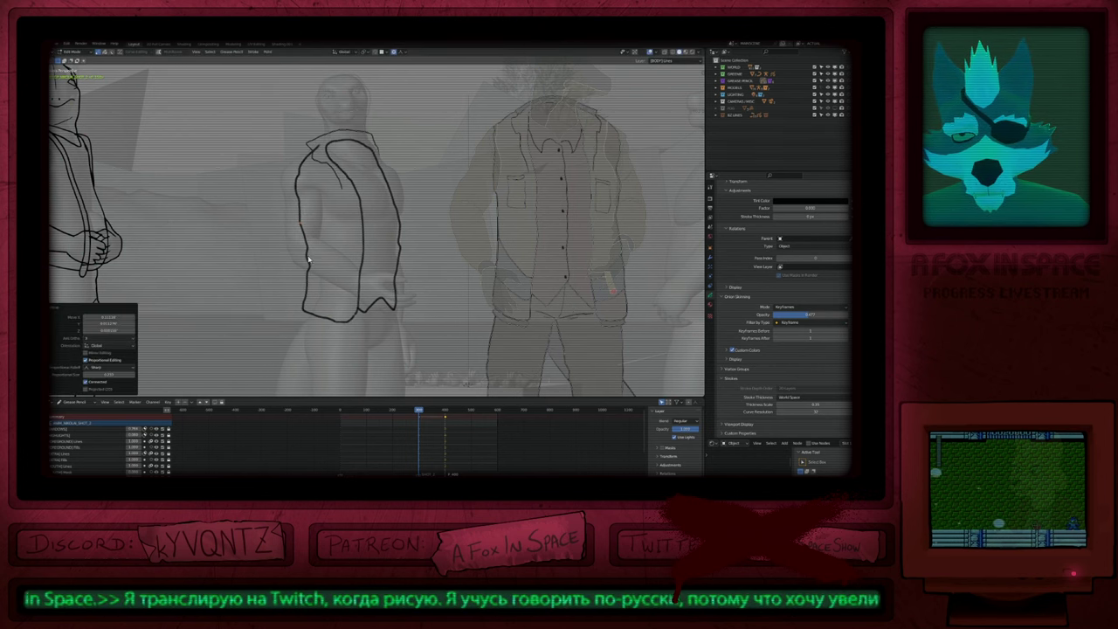
pyautogui.press('g')
pyautogui.click(305, 259)
# Step: Cancel a further move of the vest strokes and return to Draw Mode
pyautogui.hotkey('shift', 'o')
pyautogui.click(307, 258)
pyautogui.press('g')
pyautogui.press('Escape')
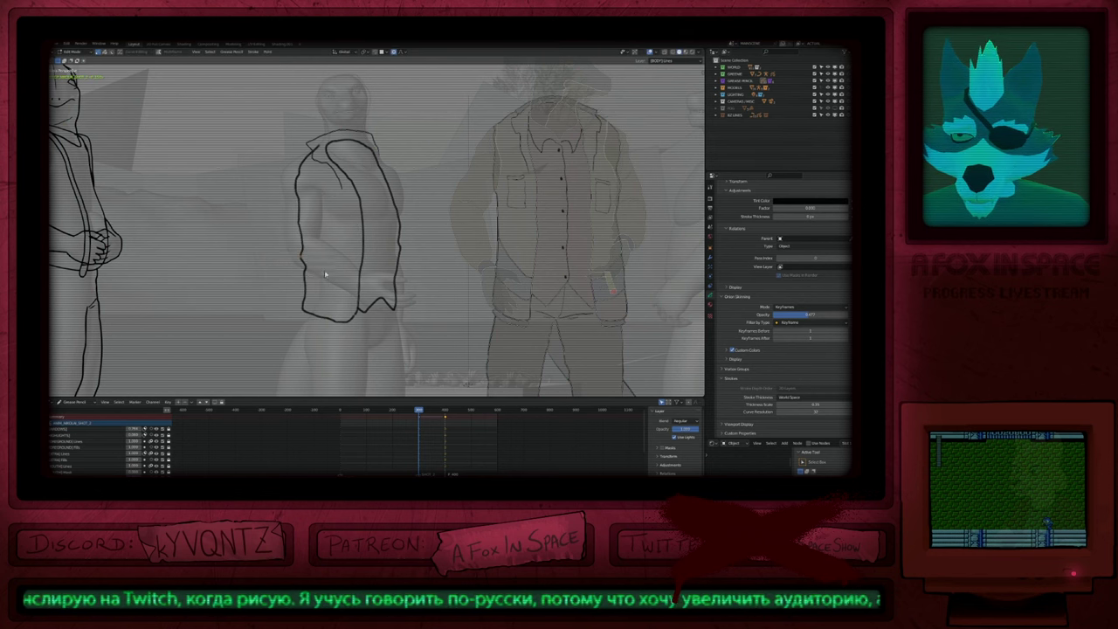
pyautogui.press('Tab')
# Step: Draw the collar line across the vest's shoulder, then zoom out to show the whole vest
pyautogui.moveTo(322, 204)
pyautogui.keyDown('shift'); pyautogui.mouseDown(button='middle')
pyautogui.moveTo(350, 292)
pyautogui.moveTo(326, 214)
pyautogui.mouseUp(button='middle'); pyautogui.keyUp('shift')
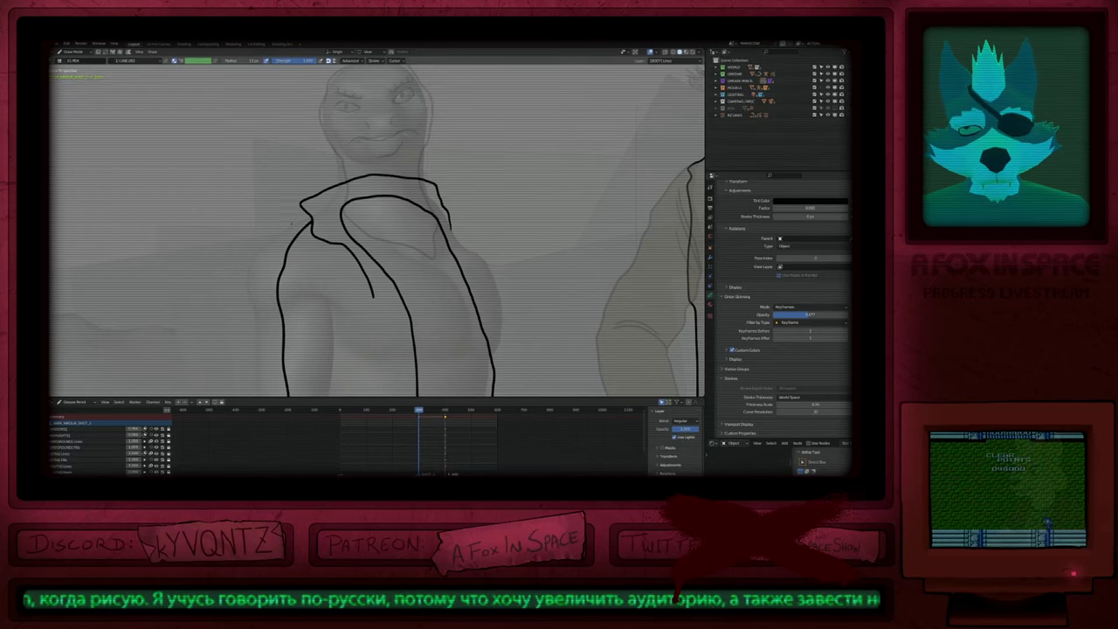
pyautogui.moveTo(383, 184); pyautogui.dragTo(415, 188)
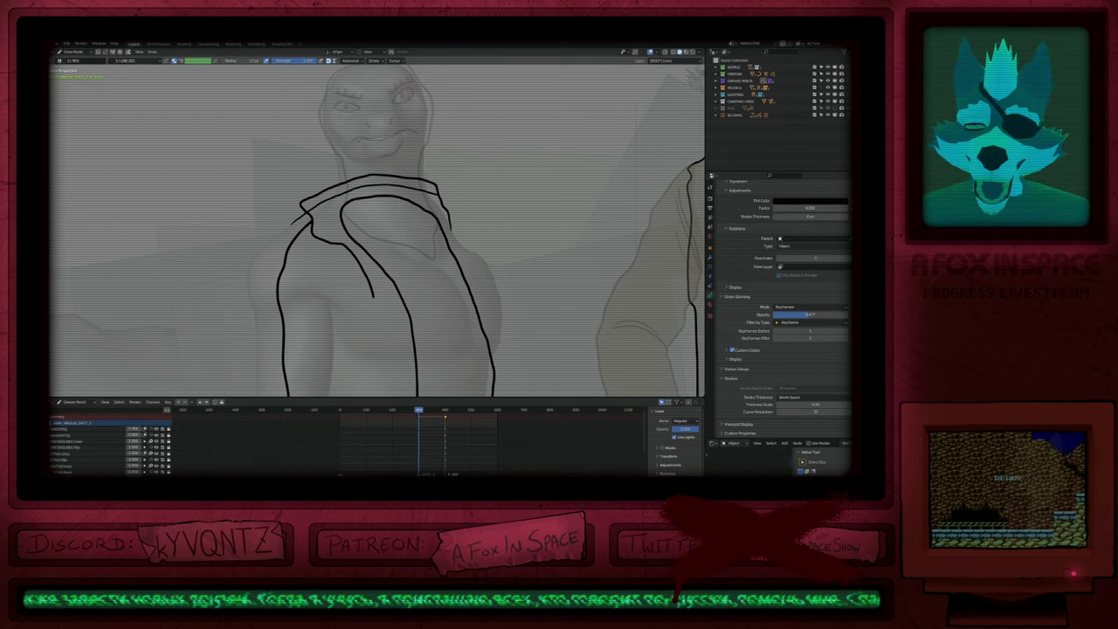
pyautogui.scroll(-2, 497, 252)
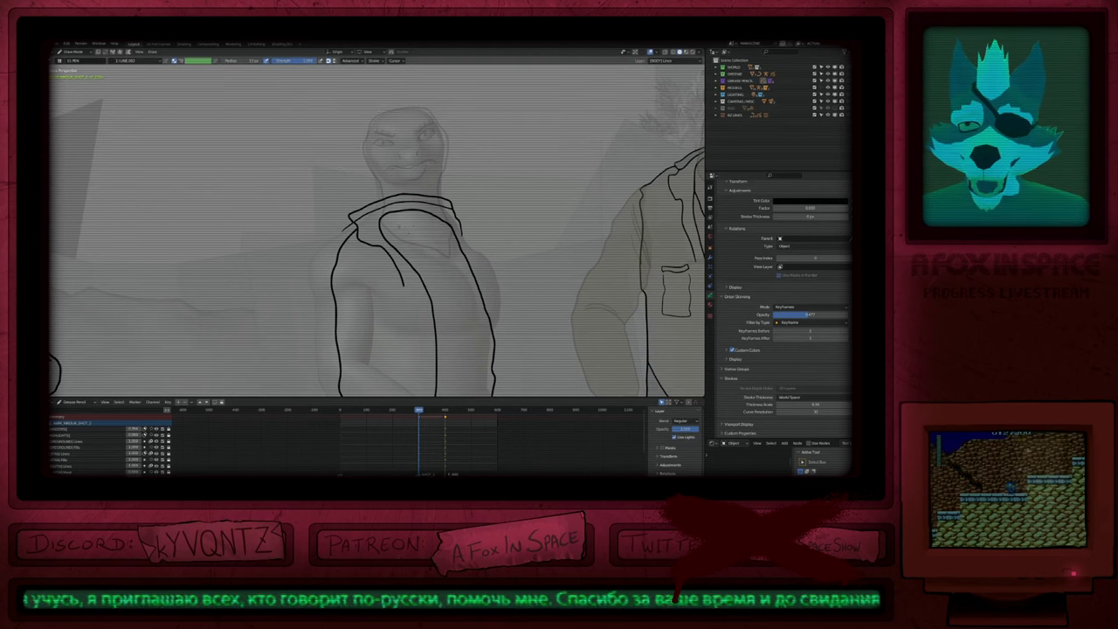
pyautogui.scroll(-3, 389, 303)
pyautogui.scroll(4, 377, 230)
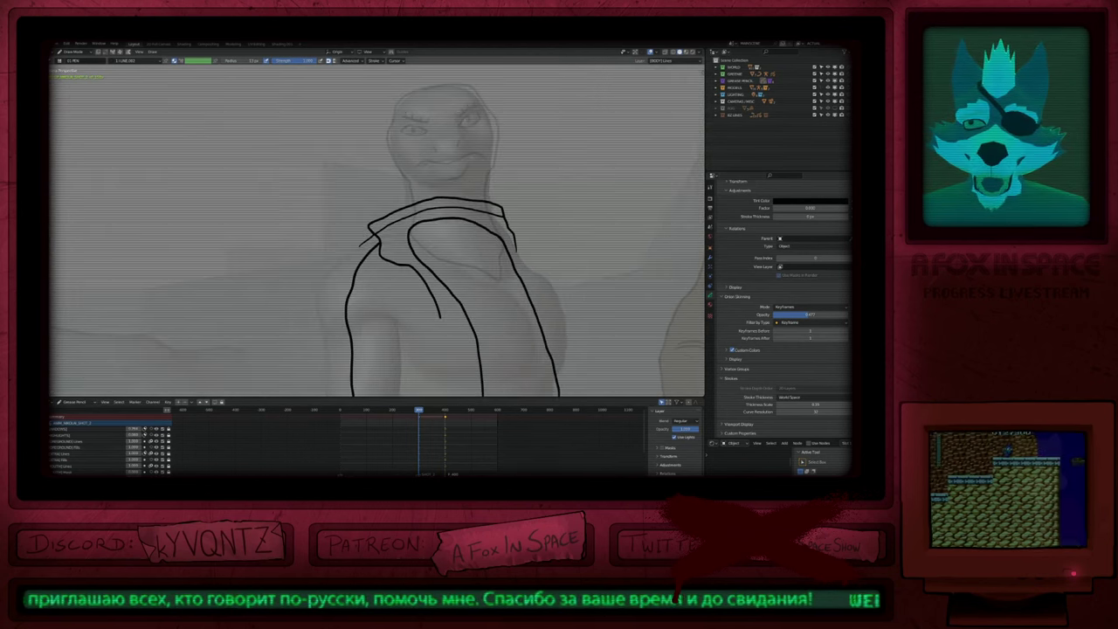
pyautogui.moveTo(451, 289)
pyautogui.keyDown('shift'); pyautogui.mouseDown(button='middle')
pyautogui.moveTo(369, 271)
pyautogui.moveTo(342, 229)
pyautogui.mouseUp(button='middle'); pyautogui.keyUp('shift')
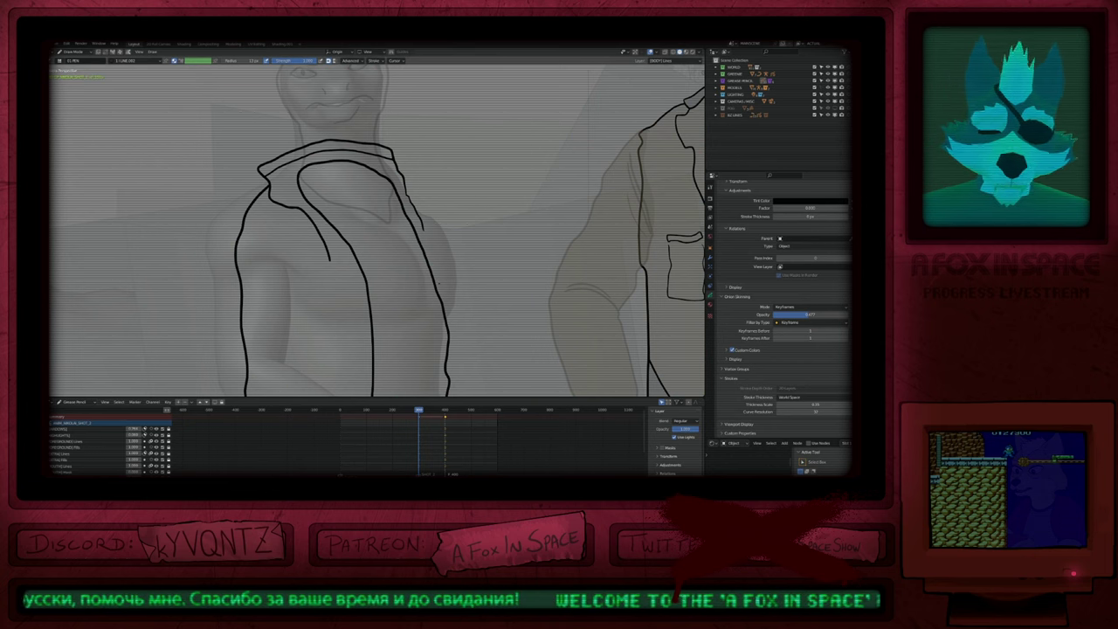
pyautogui.moveTo(436, 257)
pyautogui.keyDown('ctrl'); pyautogui.mouseDown(button='middle')
pyautogui.moveTo(475, 311)
pyautogui.moveTo(465, 219)
pyautogui.moveTo(486, 266)
pyautogui.moveTo(437, 288)
pyautogui.mouseUp(button='middle'); pyautogui.keyUp('ctrl')
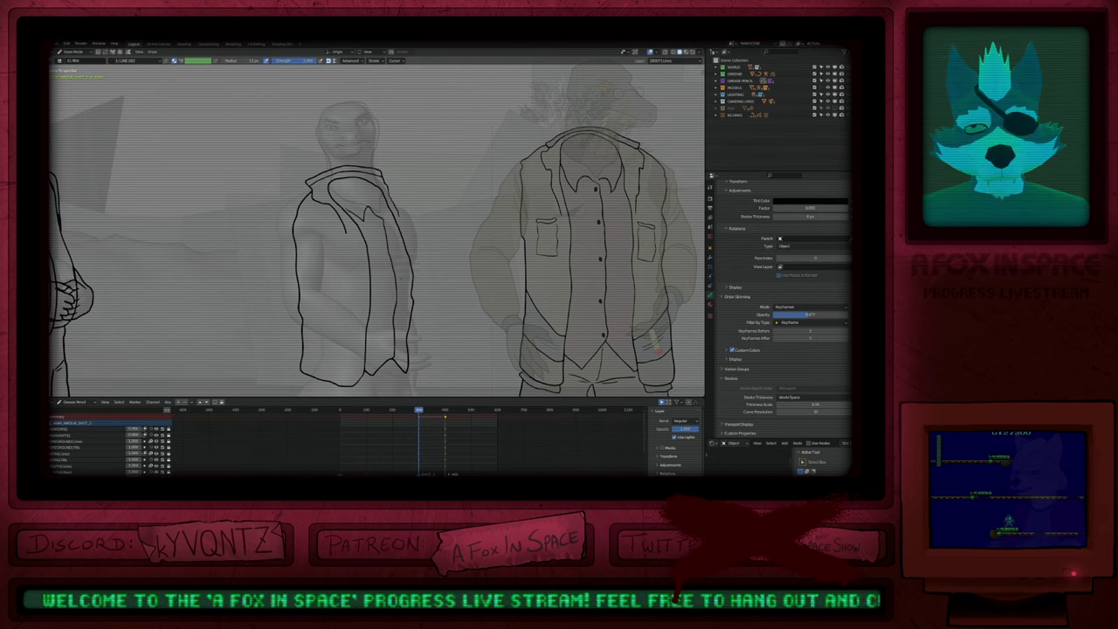
# Step: Keep the brush at 13 px and select only the jacketed figure's strokes in Edit Mode
pyautogui.press('f')
pyautogui.press('Escape')
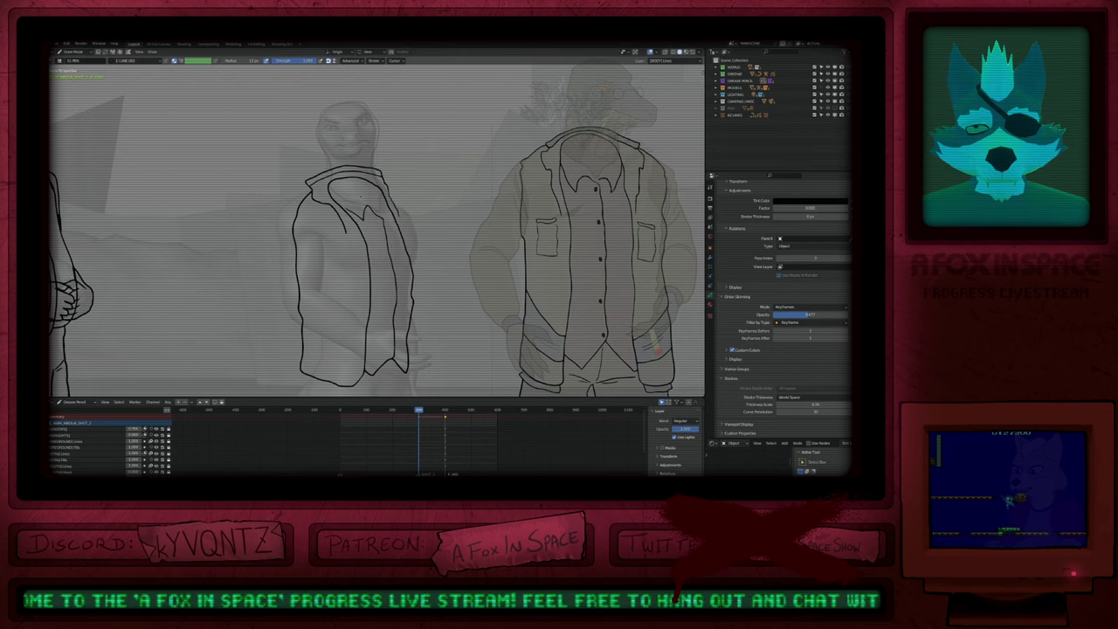
pyautogui.keyDown('shift'); pyautogui.moveTo(658, 352); pyautogui.dragTo(575, 278, button='middle'); pyautogui.keyUp('shift')
pyautogui.scroll(-5, 575, 277)
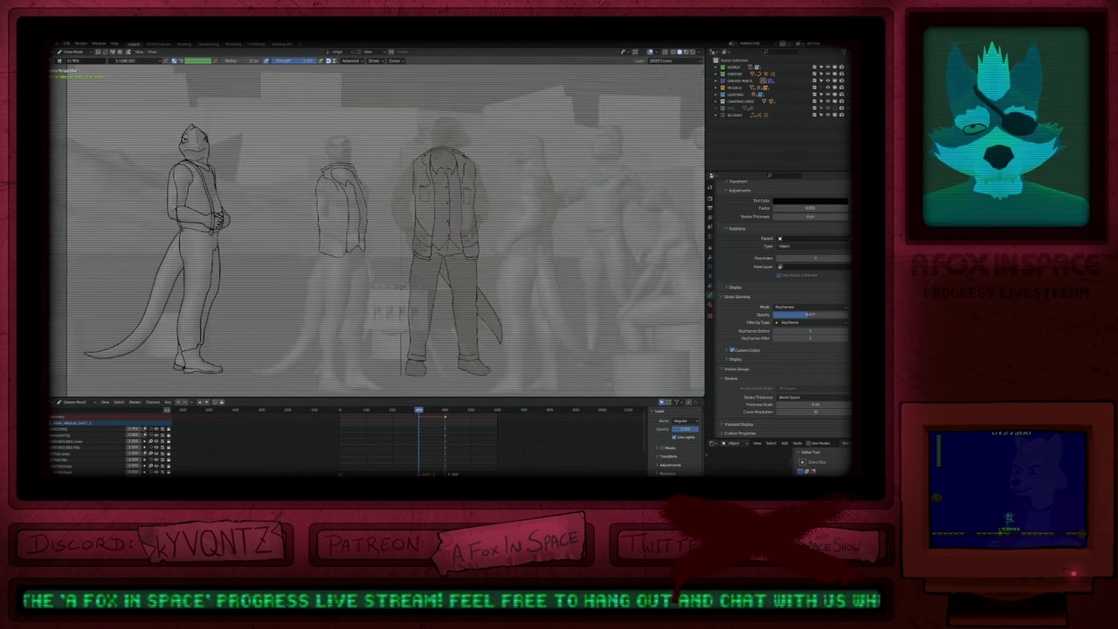
pyautogui.press('Tab')
pyautogui.press('a')
pyautogui.moveTo(448, 90)
pyautogui.keyDown('ctrl'); pyautogui.mouseDown(button='right')
pyautogui.moveTo(387, 185)
pyautogui.moveTo(406, 370)
pyautogui.moveTo(547, 327)
pyautogui.mouseUp(button='right'); pyautogui.keyUp('ctrl')
pyautogui.keyDown('shift'); pyautogui.moveTo(499, 354); pyautogui.dragTo(524, 290, button='middle'); pyautogui.keyUp('shift')
# Step: Move and scale the jacketed figure's strokes onto its grey reference figure
pyautogui.press('2')
pyautogui.press('g')
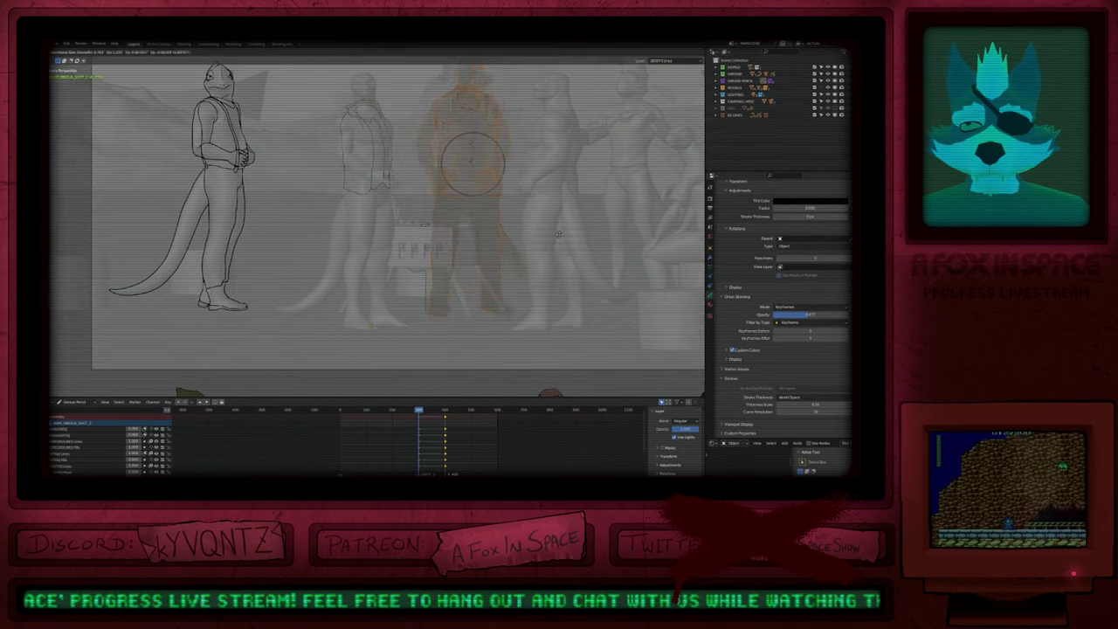
pyautogui.click(515, 237)
pyautogui.press('s')
pyautogui.click(512, 240)
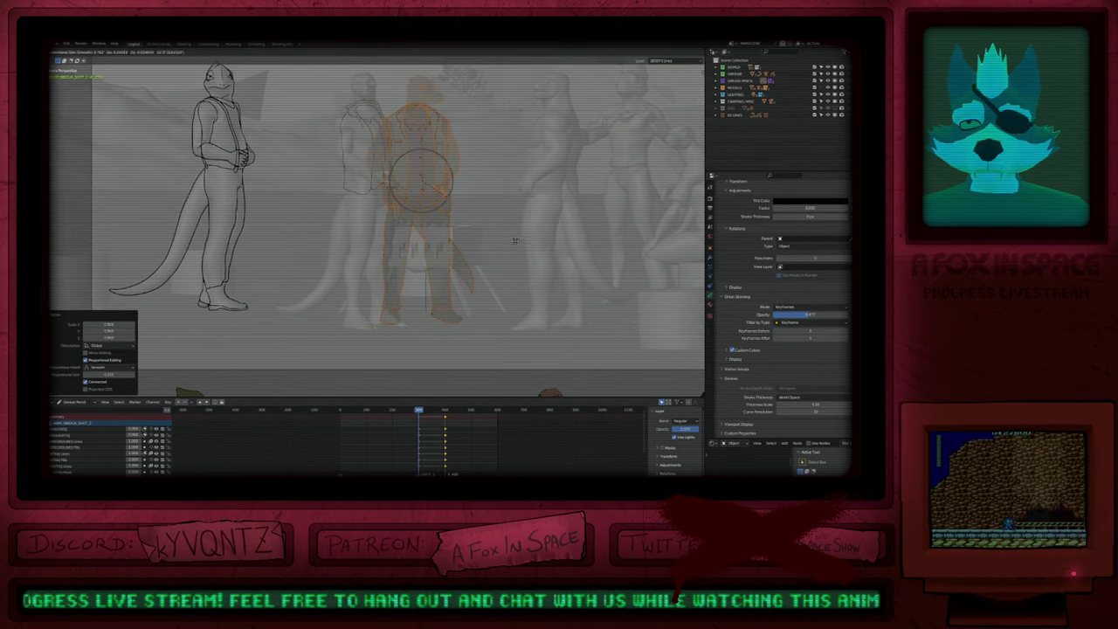
pyautogui.press('g')
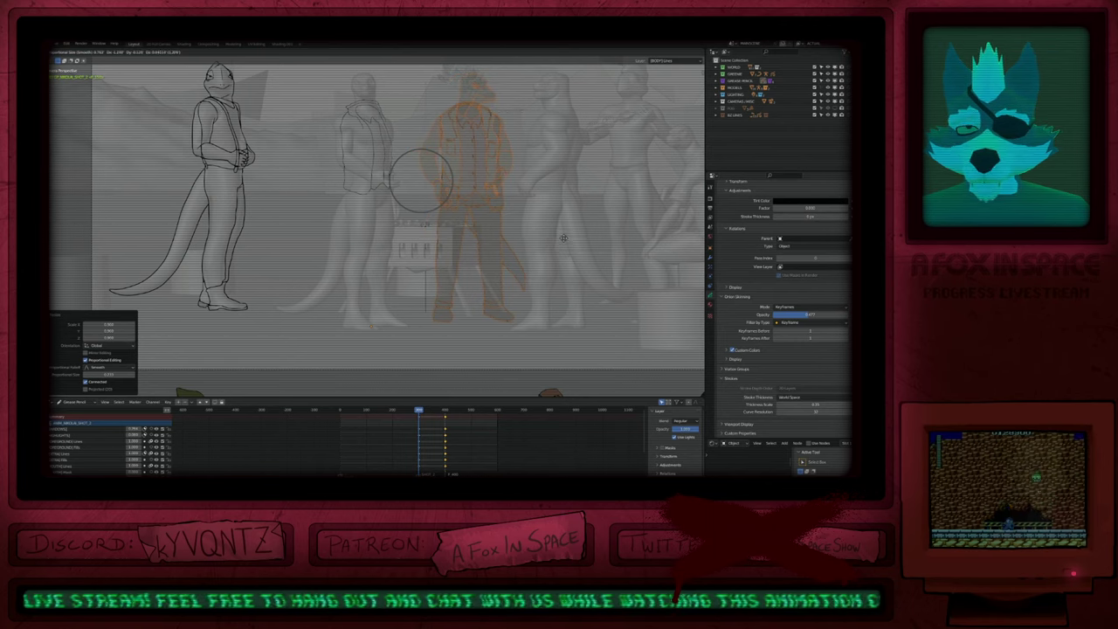
pyautogui.click(563, 237)
pyautogui.press('Tab')
pyautogui.keyDown('shift'); pyautogui.moveTo(415, 210); pyautogui.dragTo(480, 287, button='middle'); pyautogui.keyUp('shift')
pyautogui.moveTo(480, 286)
pyautogui.keyDown('ctrl'); pyautogui.mouseDown(button='middle')
pyautogui.moveTo(476, 228)
pyautogui.moveTo(432, 180)
pyautogui.moveTo(440, 247)
pyautogui.mouseUp(button='middle'); pyautogui.keyUp('ctrl')
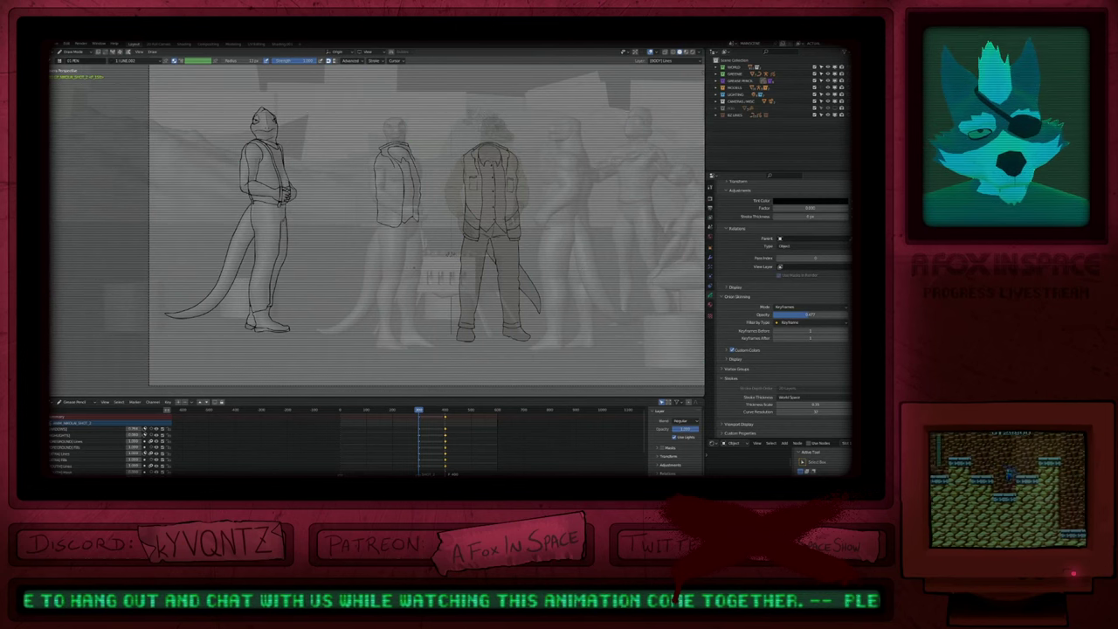
pyautogui.scroll(4, 376, 227)
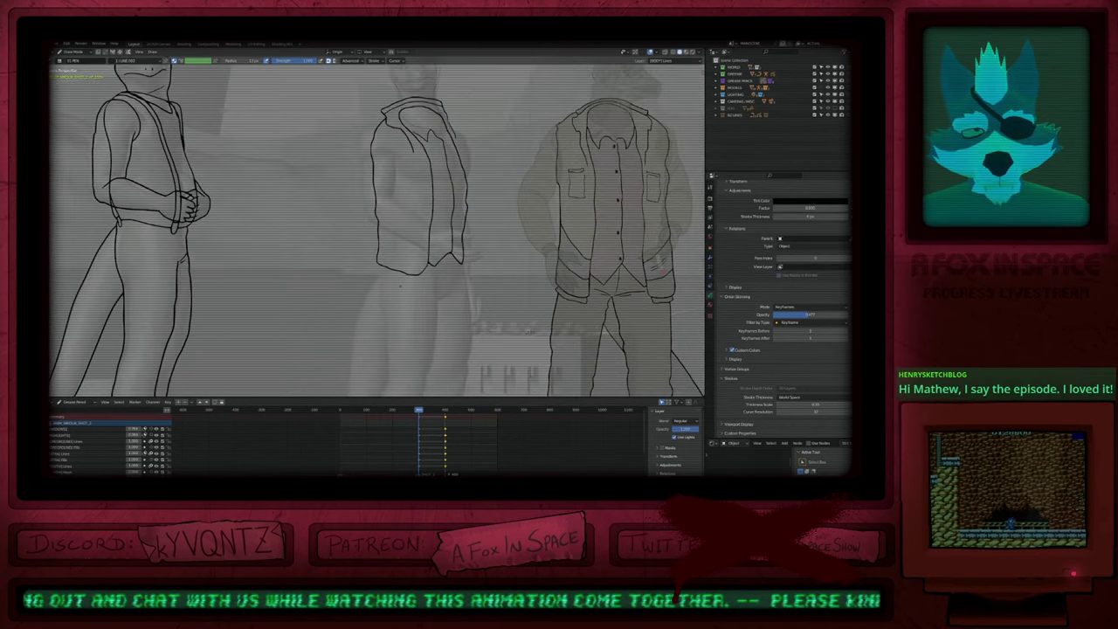
# Step: Enlarge the brush and redraw the vest's bottom edge lower and its left edge and corner
pyautogui.press('f')
pyautogui.click(502, 286)
pyautogui.moveTo(427, 269); pyautogui.dragTo(427, 284)
pyautogui.moveTo(383, 246); pyautogui.dragTo(375, 253)
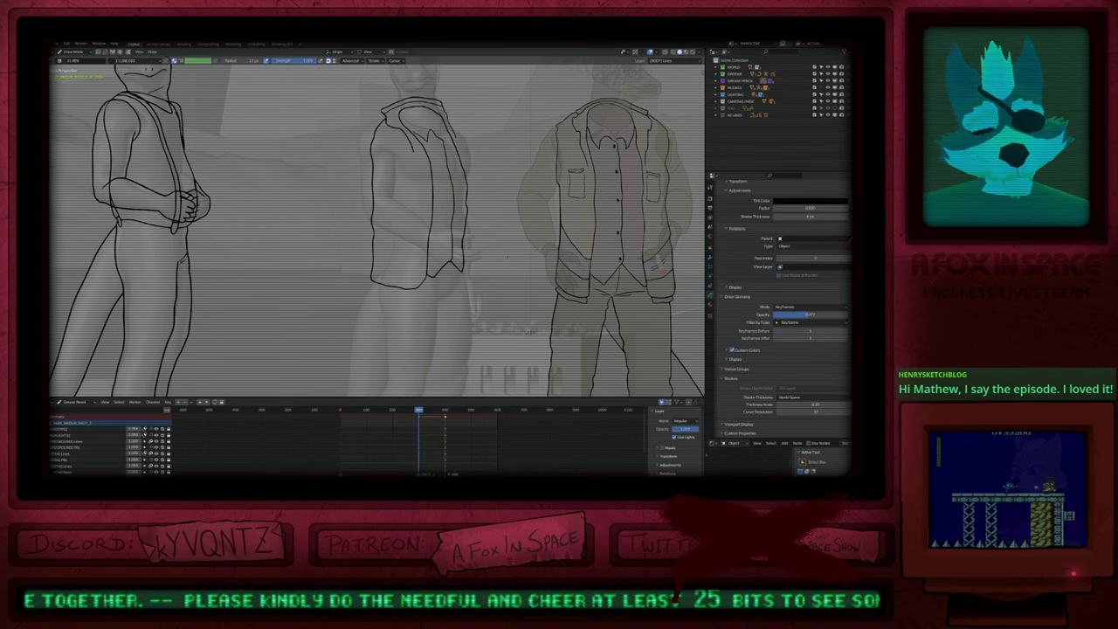
# Step: With a smaller brush, redraw the jacket's lower-left edge further left
pyautogui.scroll(-1, 420, 262)
pyautogui.moveTo(413, 264)
pyautogui.keyDown('shift'); pyautogui.mouseDown(button='middle')
pyautogui.moveTo(451, 257)
pyautogui.moveTo(446, 247)
pyautogui.moveTo(446, 302)
pyautogui.mouseUp(button='middle'); pyautogui.keyUp('shift')
pyautogui.scroll(2, 445, 247)
pyautogui.scroll(1, 445, 247)
pyautogui.press('f')
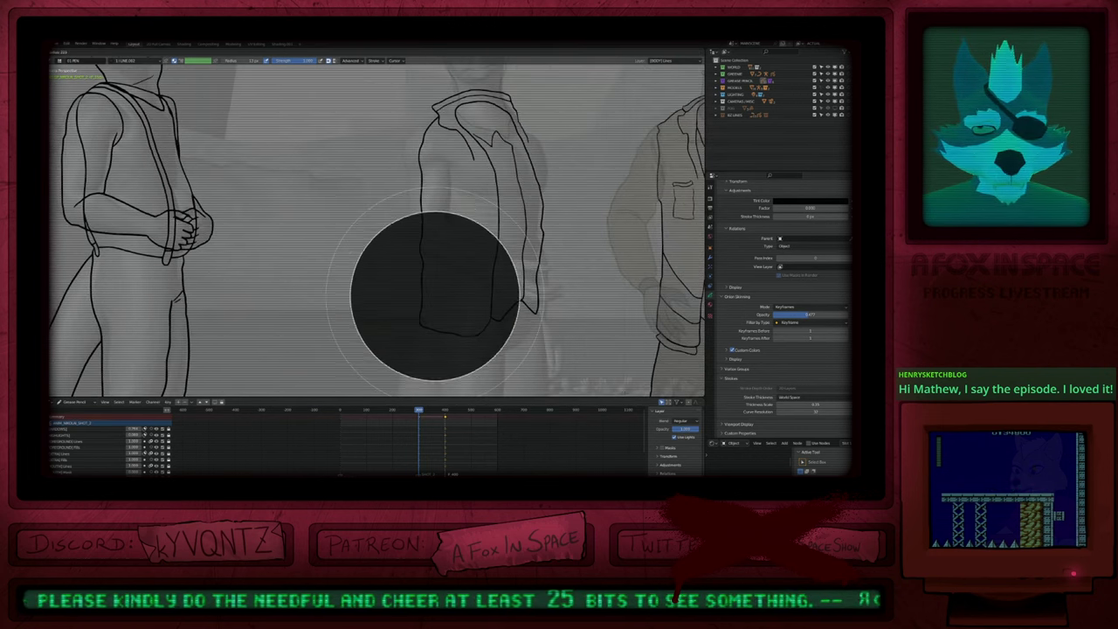
pyautogui.click(440, 304)
pyautogui.moveTo(421, 278)
pyautogui.mouseDown()
pyautogui.moveTo(418, 321)
pyautogui.moveTo(422, 262)
pyautogui.mouseUp()
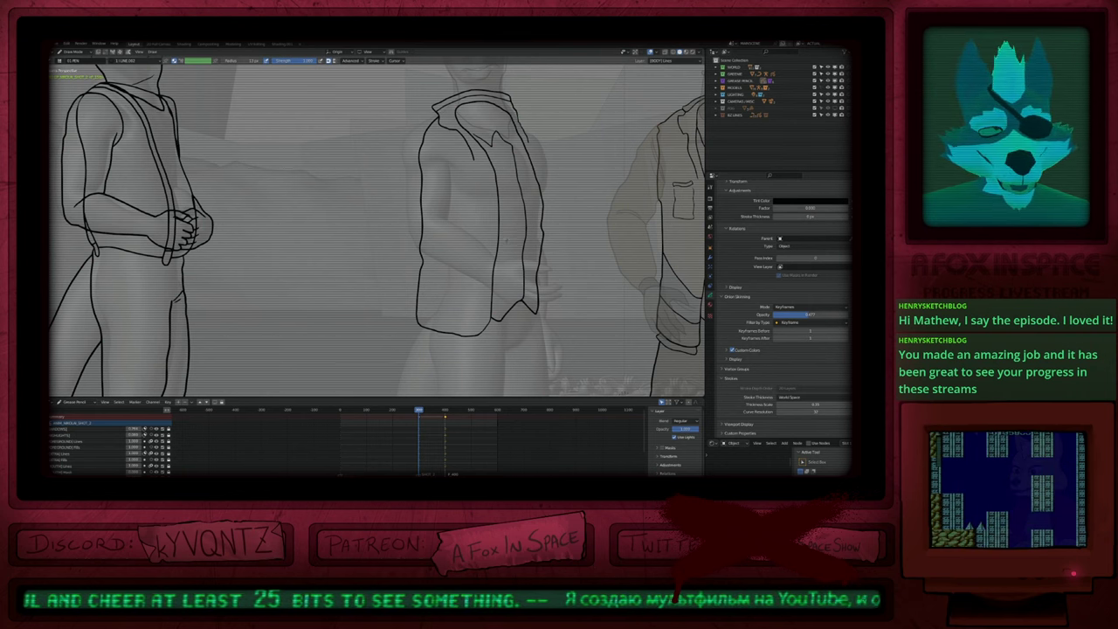
# Step: Draw a folded band along the bottom of the vest hem
pyautogui.scroll(5, 479, 287)
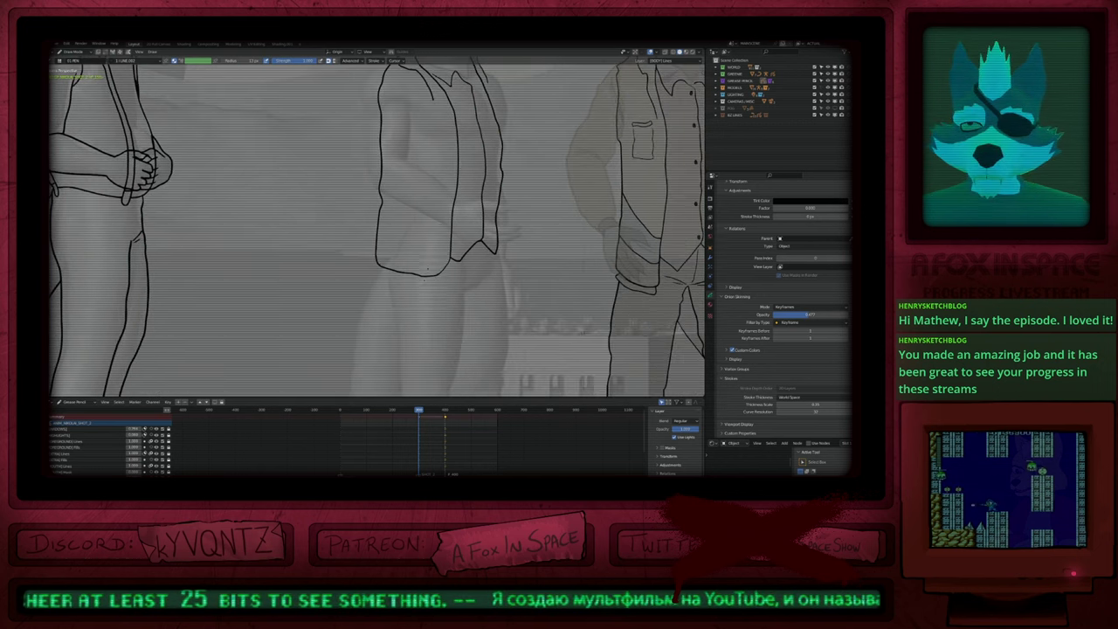
pyautogui.keyDown('shift'); pyautogui.moveTo(429, 251); pyautogui.dragTo(361, 284, button='middle'); pyautogui.keyUp('shift')
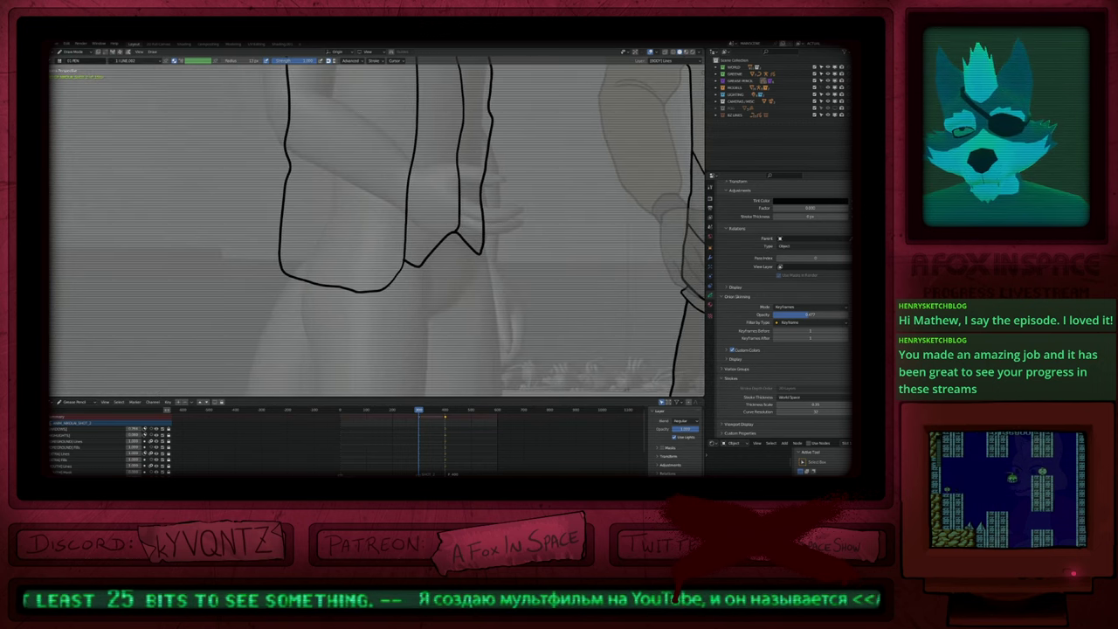
pyautogui.moveTo(380, 297)
pyautogui.mouseDown()
pyautogui.moveTo(380, 309)
pyautogui.moveTo(355, 310)
pyautogui.moveTo(277, 292)
pyautogui.mouseUp()
# Step: In Edit Mode, nudge the hem strokes into place with G
pyautogui.press('Tab')
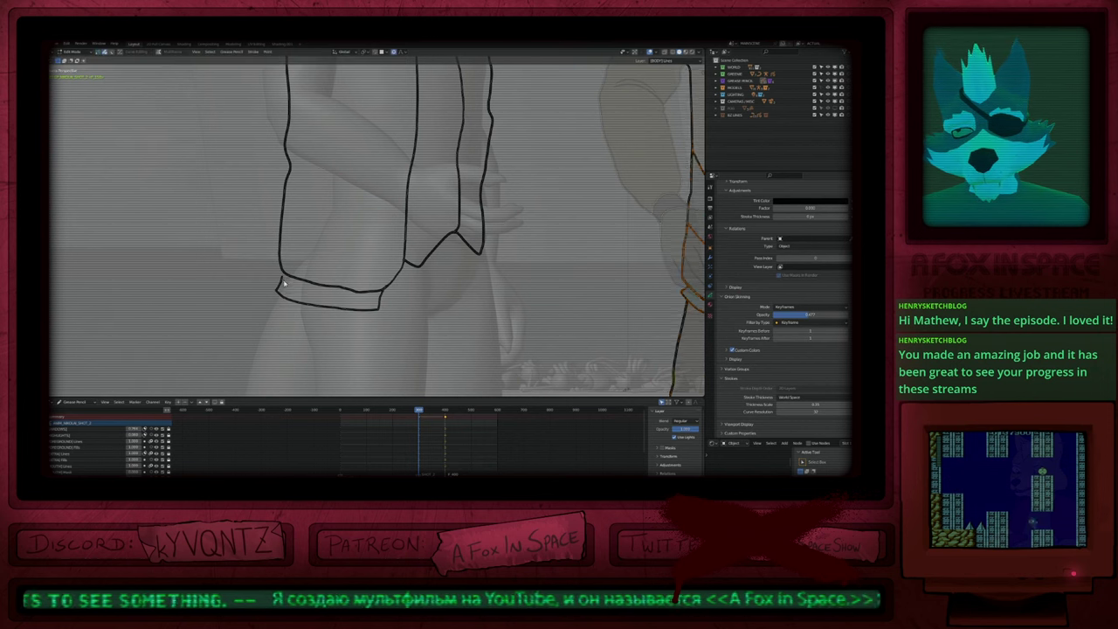
pyautogui.press('g')
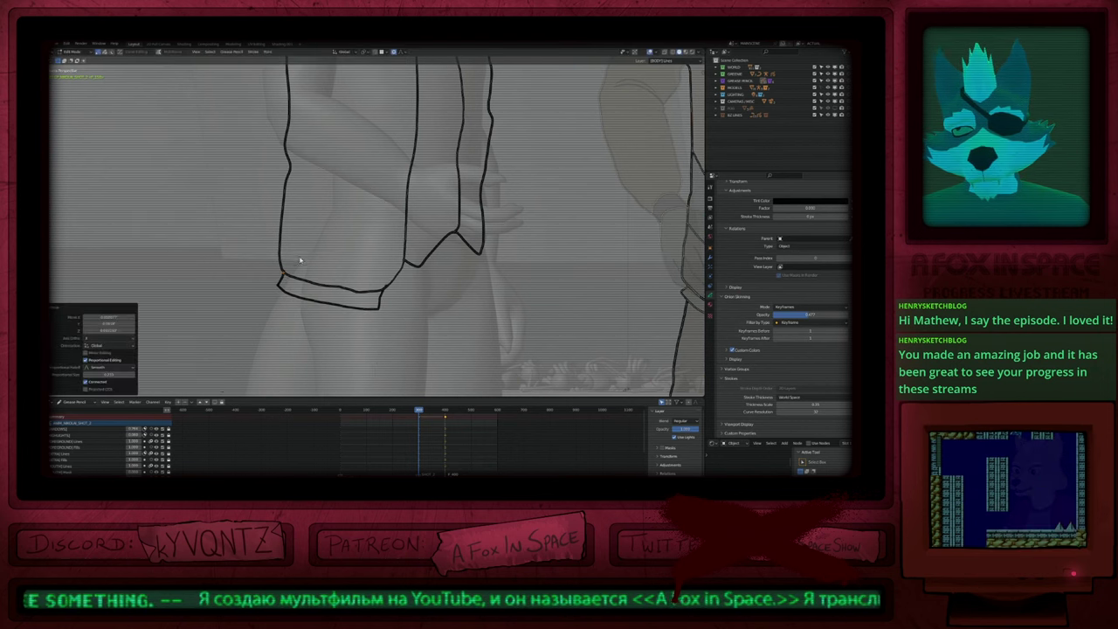
pyautogui.scroll(3, 340, 254)
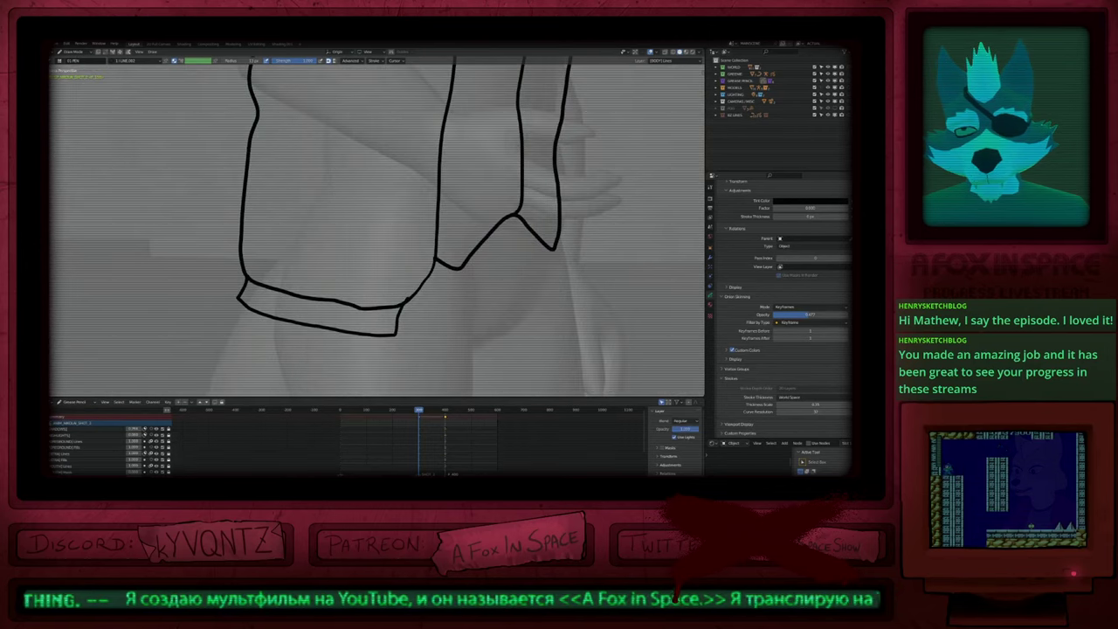
pyautogui.scroll(-8, 376, 227)
pyautogui.scroll(-1, 336, 327)
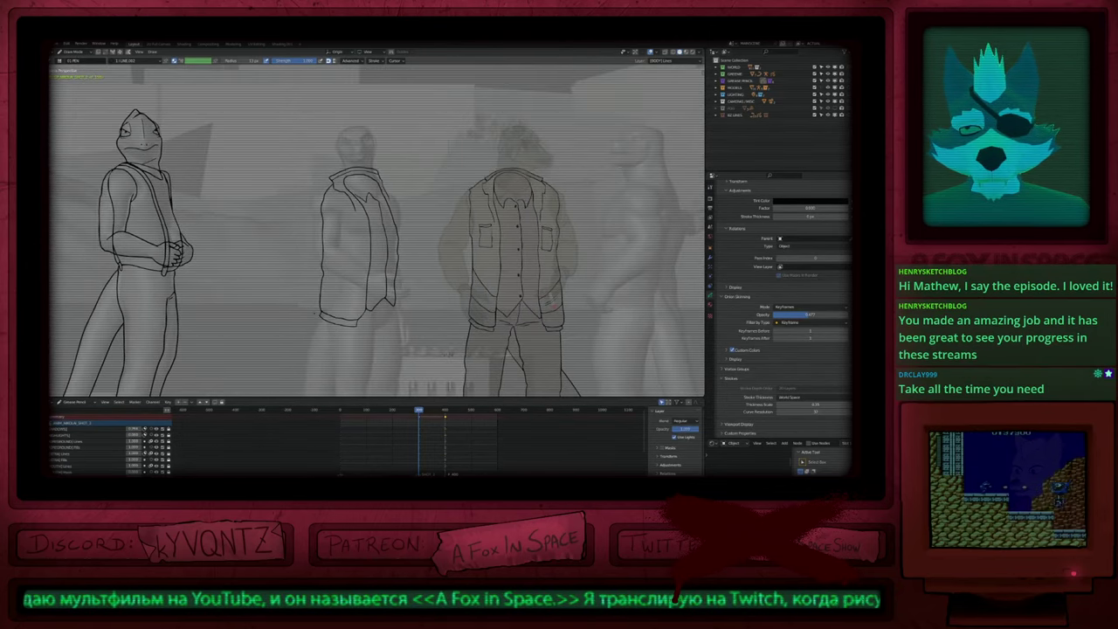
pyautogui.moveTo(317, 324)
pyautogui.keyDown('shift'); pyautogui.mouseDown(button='middle')
pyautogui.moveTo(324, 312)
pyautogui.moveTo(403, 310)
pyautogui.mouseUp(button='middle'); pyautogui.keyUp('shift')
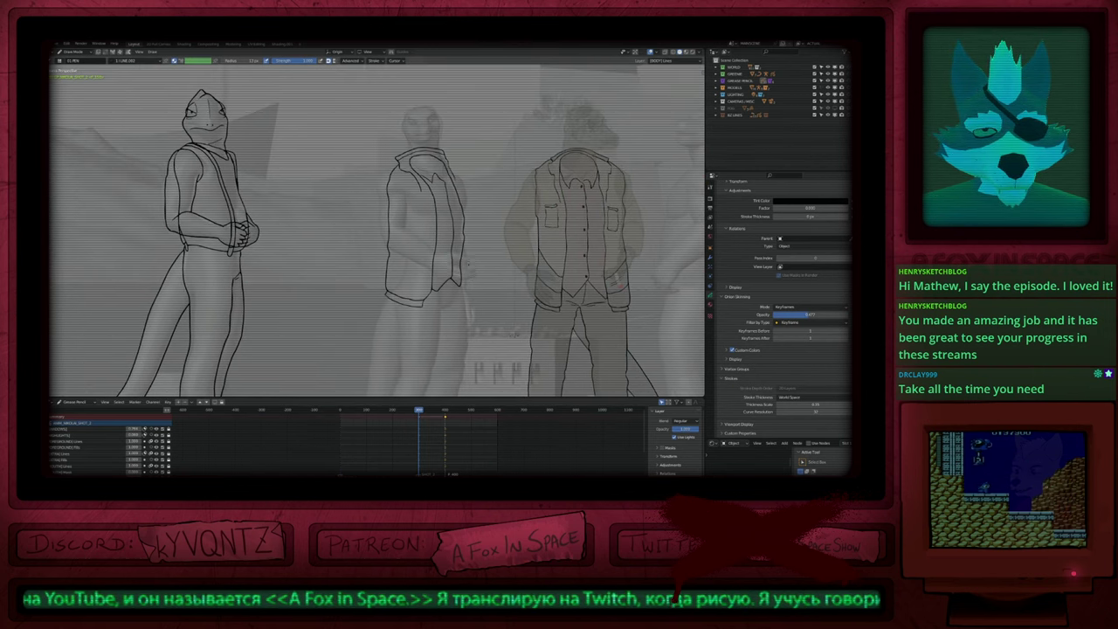
pyautogui.scroll(4, 411, 292)
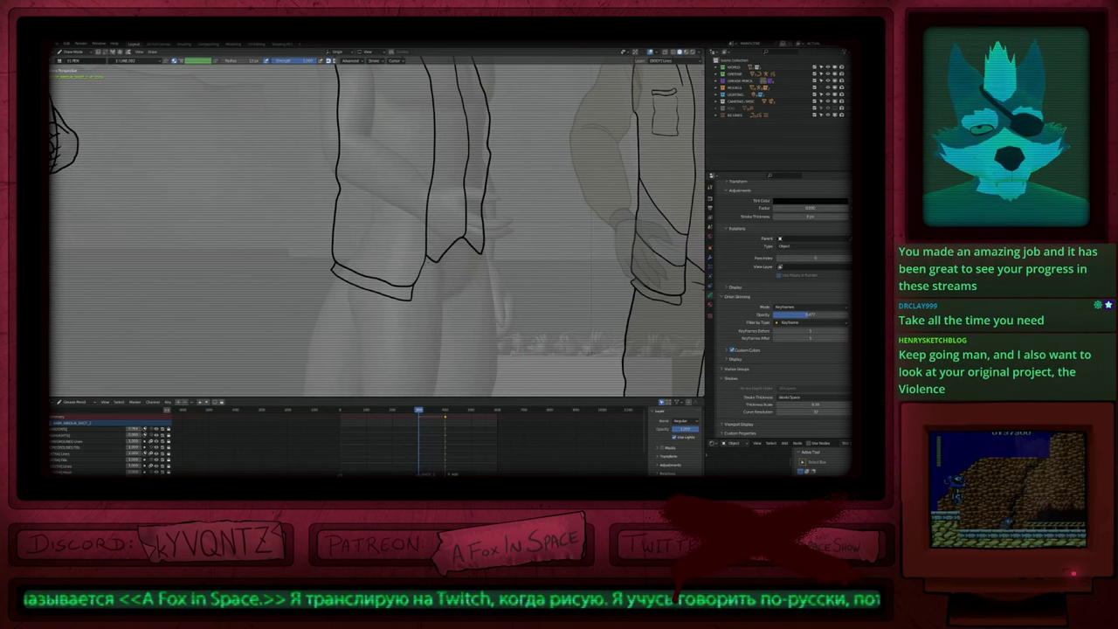
pyautogui.scroll(-4, 376, 227)
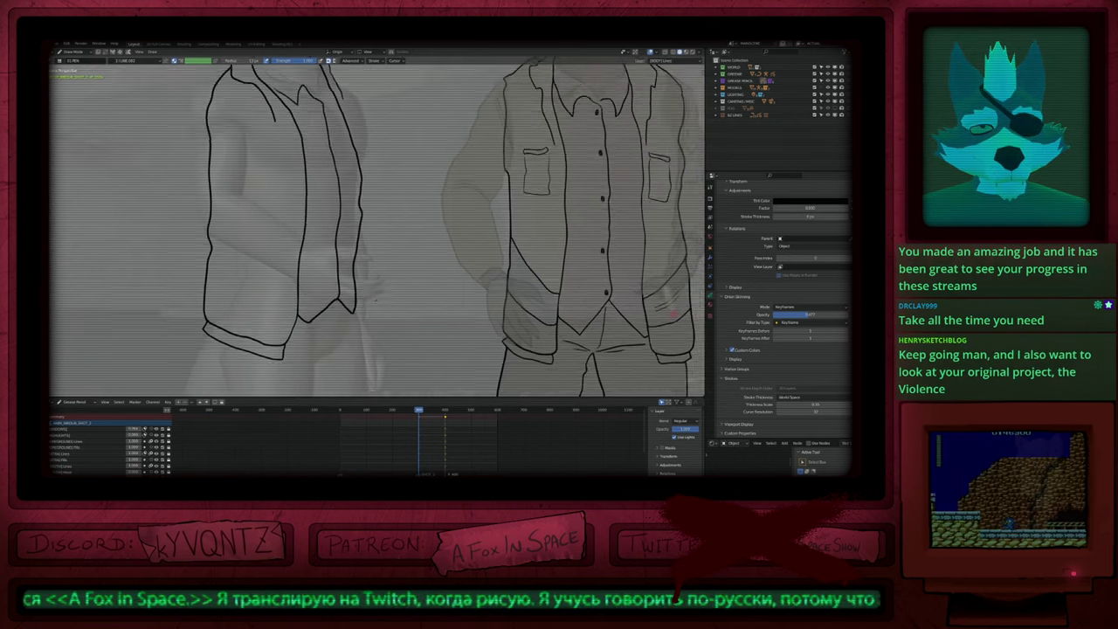
pyautogui.moveTo(400, 282)
pyautogui.keyDown('shift'); pyautogui.mouseDown(button='middle')
pyautogui.moveTo(351, 347)
pyautogui.moveTo(396, 285)
pyautogui.mouseUp(button='middle'); pyautogui.keyUp('shift')
pyautogui.scroll(4, 395, 284)
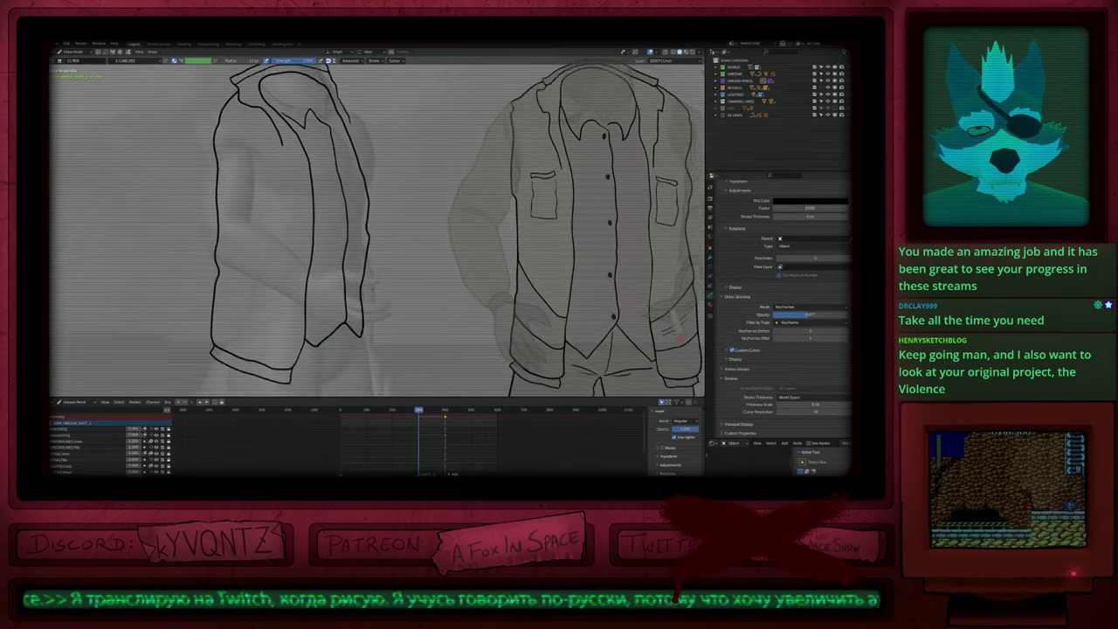
# Step: Duplicate the vest's button dot three times, placing the copies down the vest
pyautogui.keyDown('shift'); pyautogui.moveTo(385, 244); pyautogui.dragTo(393, 290, button='middle'); pyautogui.keyUp('shift')
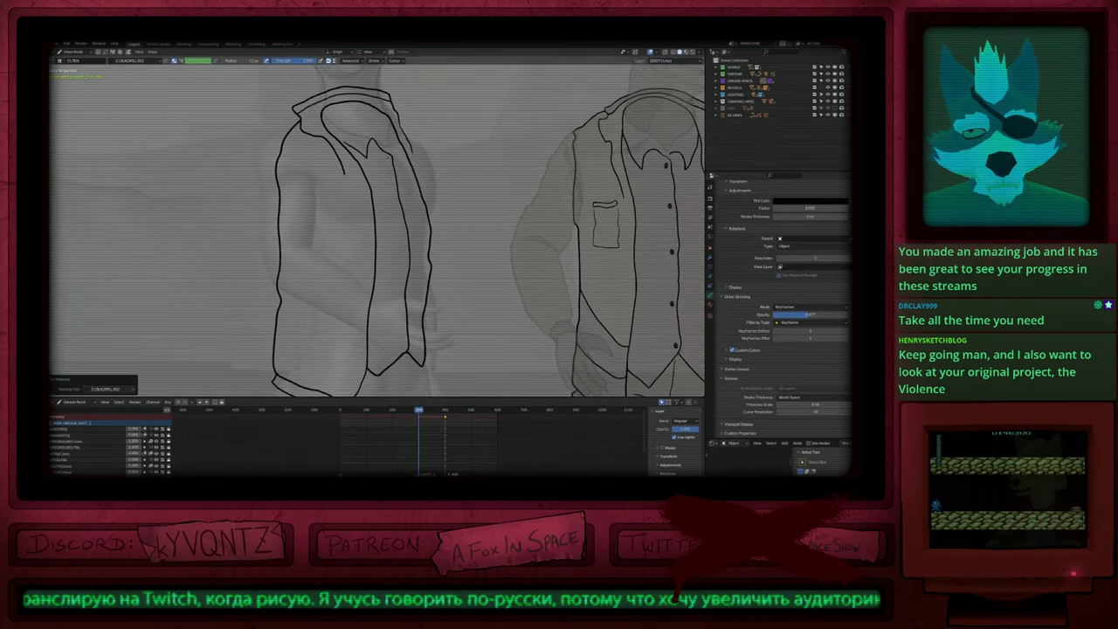
pyautogui.press('Tab')
pyautogui.press('l')
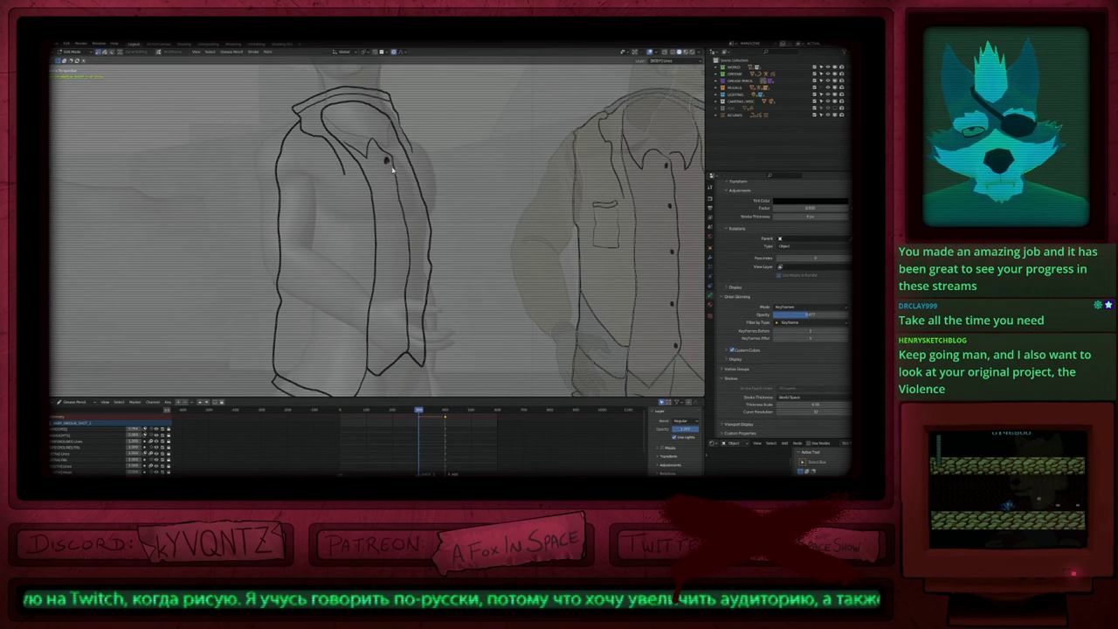
pyautogui.hotkey('shift', 'd')
pyautogui.click(414, 264)
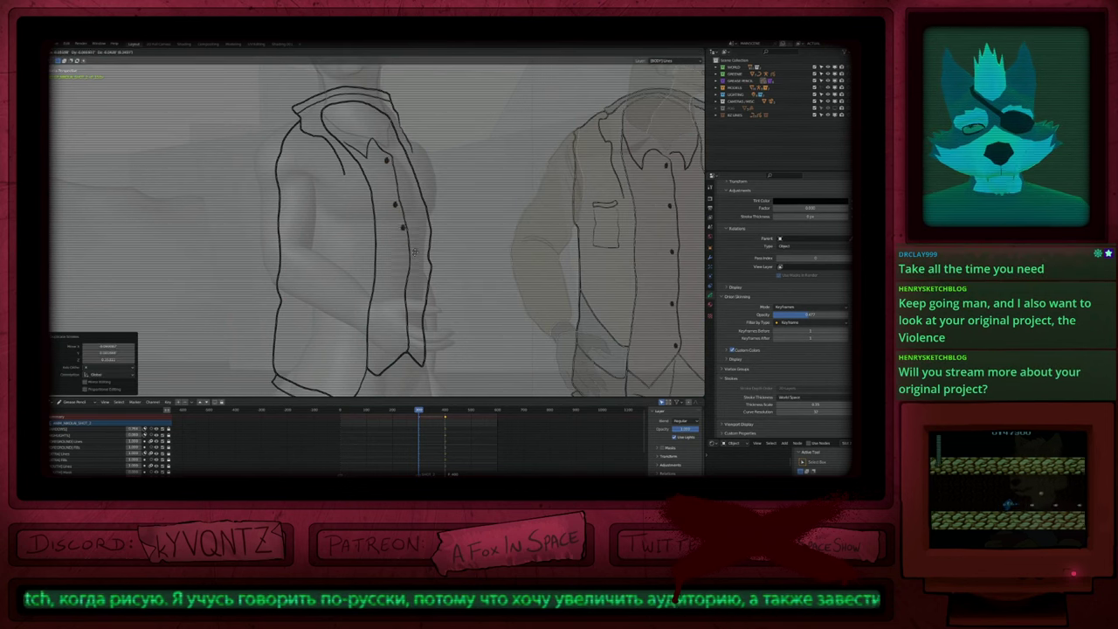
pyautogui.hotkey('shift', 'd')
pyautogui.click(412, 309)
pyautogui.hotkey('shift', 'd')
pyautogui.click(413, 361)
# Step: Reposition the fourth and third buttons lower on the vest
pyautogui.press('l')
pyautogui.press('g')
pyautogui.click(403, 303)
pyautogui.click(405, 251)
pyautogui.press('g')
pyautogui.click(459, 270)
# Step: Delete the selected vest stroke and shift the left vest outline into place
pyautogui.press('Tab')
pyautogui.press('f')
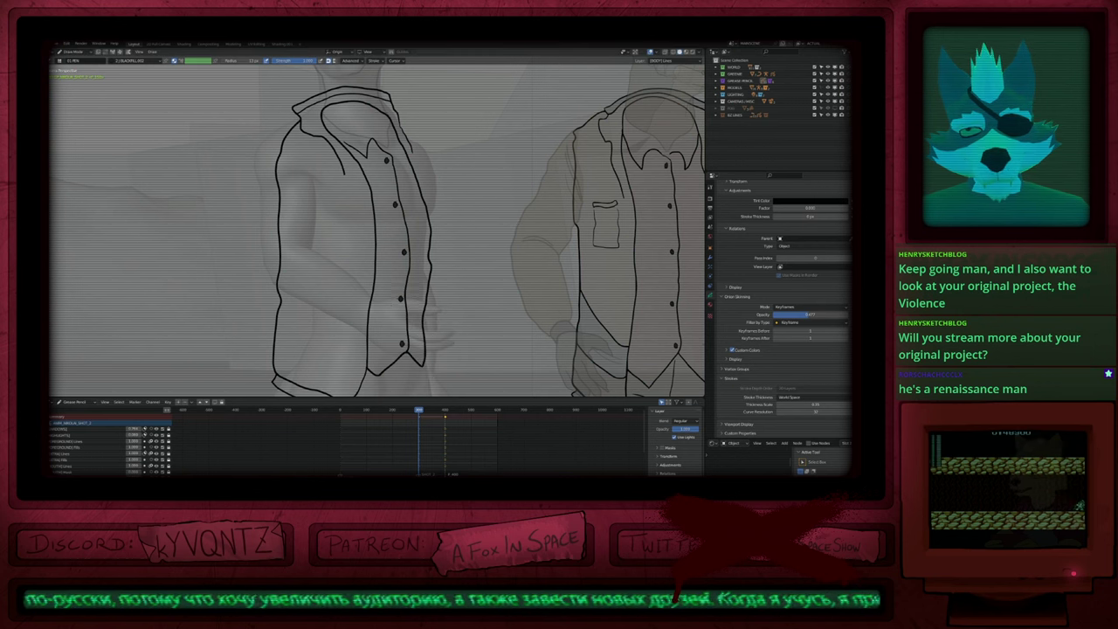
pyautogui.scroll(-5, 431, 255)
pyautogui.keyDown('shift'); pyautogui.moveTo(477, 310); pyautogui.dragTo(427, 302, button='middle'); pyautogui.keyUp('shift')
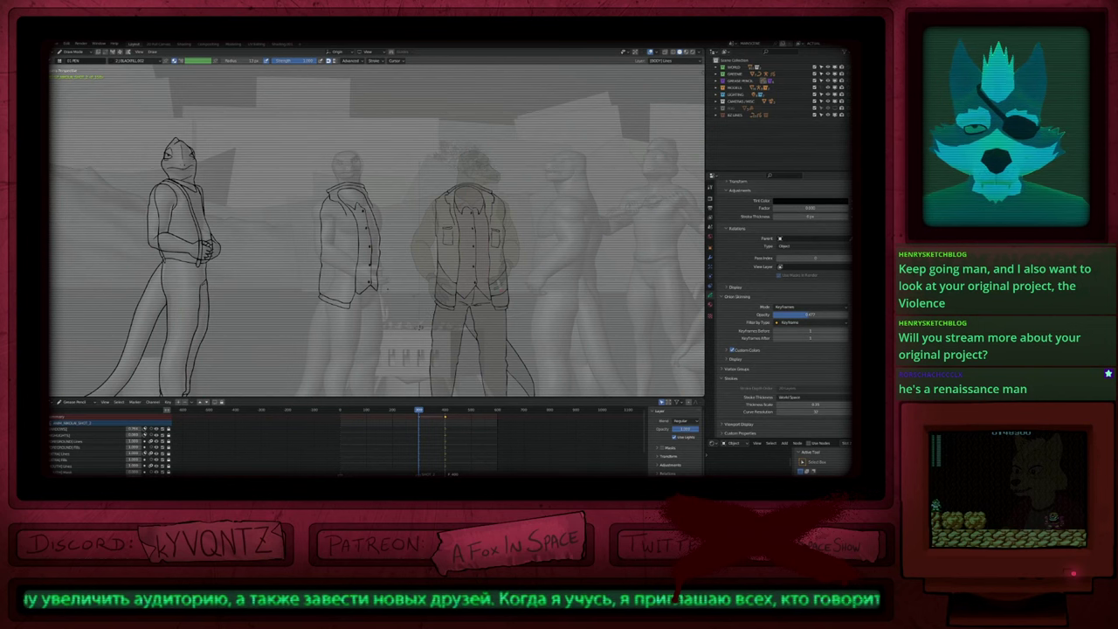
pyautogui.scroll(5, 372, 249)
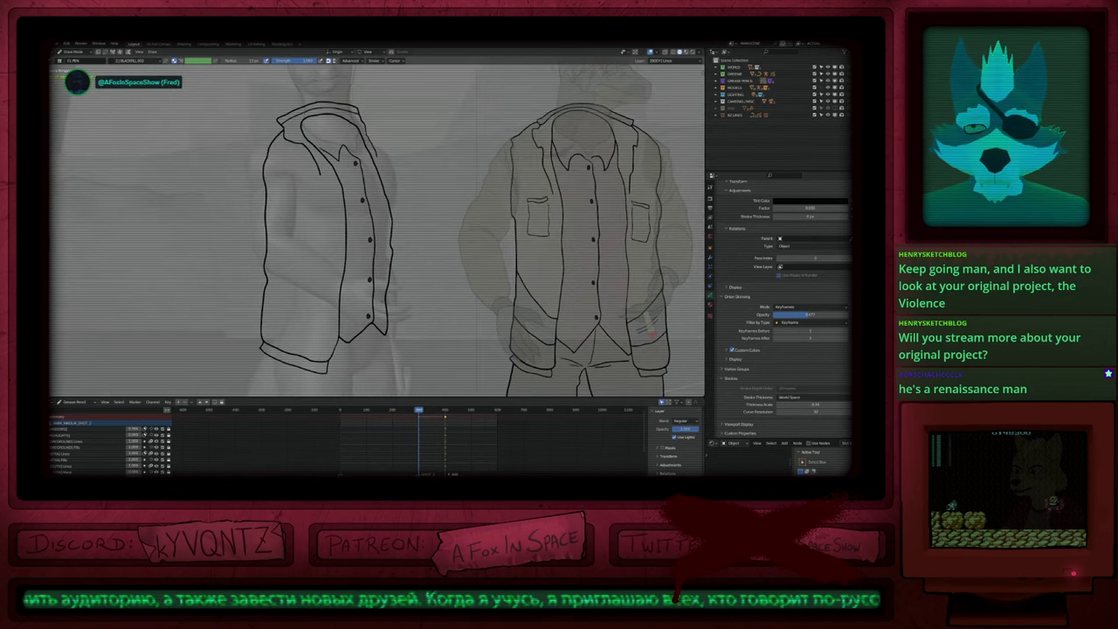
pyautogui.press('Tab')
pyautogui.press('x')
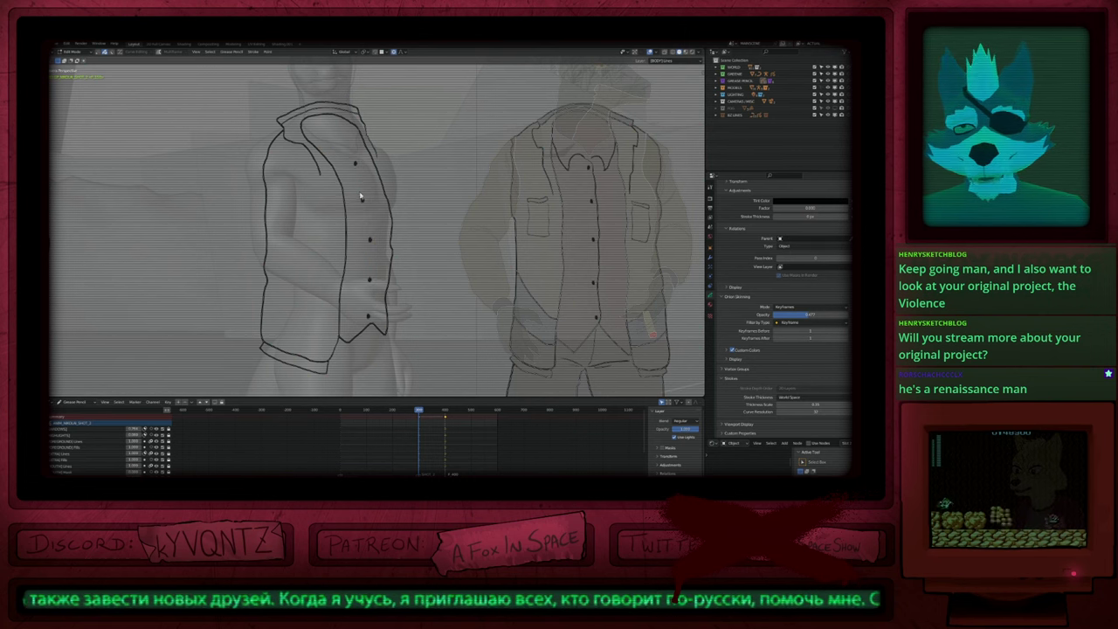
pyautogui.press('g')
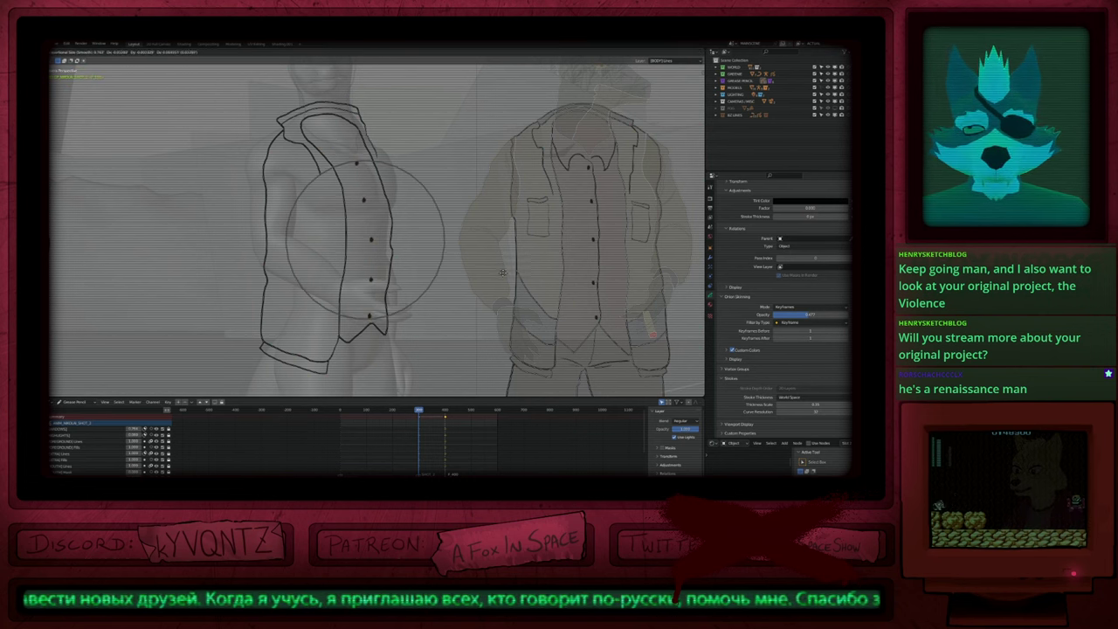
pyautogui.click(500, 273)
# Step: Make 1.LINE the active drawing material
pyautogui.press('Tab')
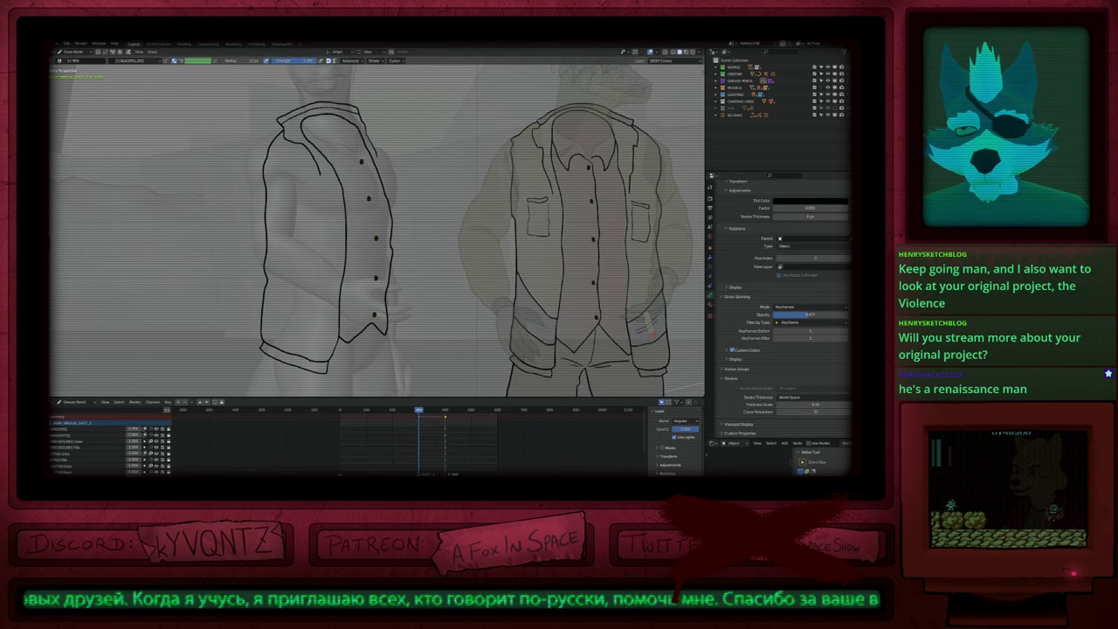
pyautogui.press('u')
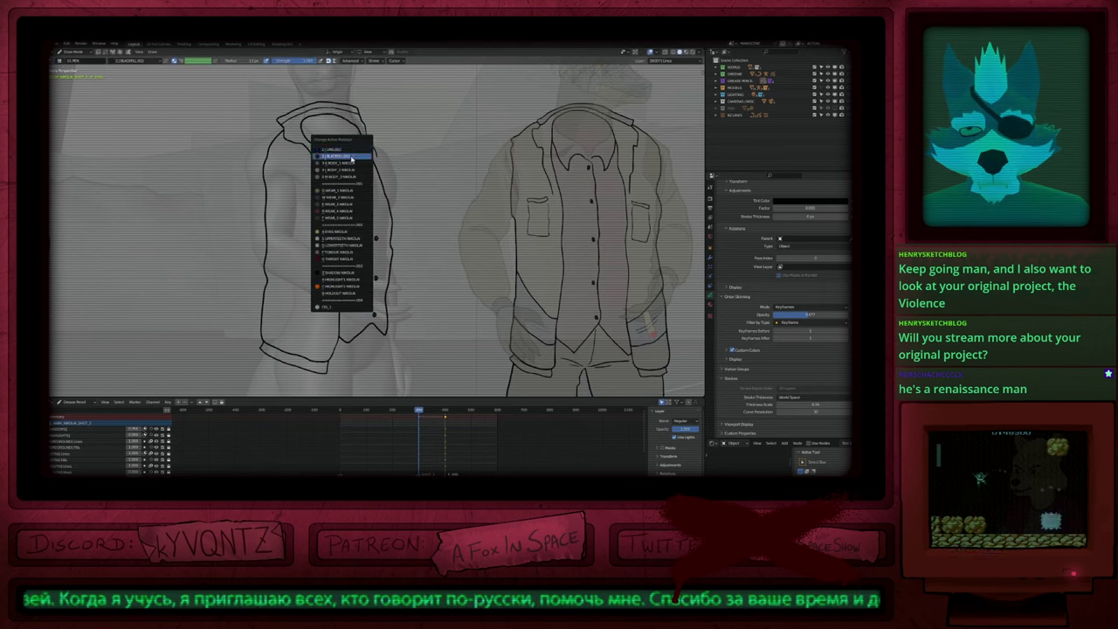
pyautogui.click(348, 150)
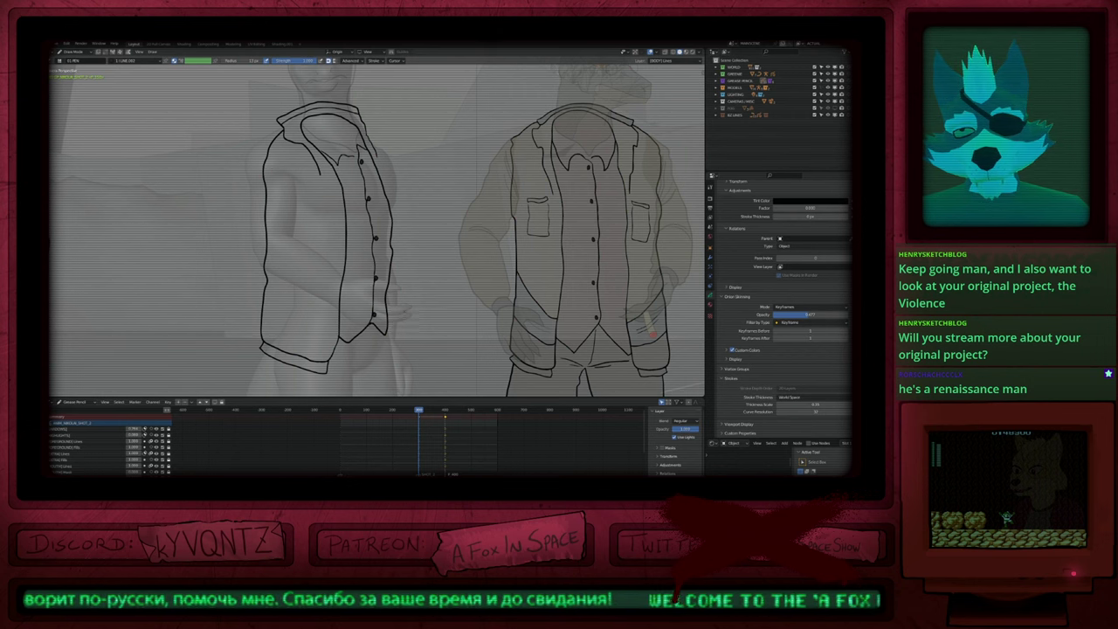
pyautogui.keyDown('shift'); pyautogui.moveTo(472, 276); pyautogui.dragTo(446, 287, button='middle'); pyautogui.keyUp('shift')
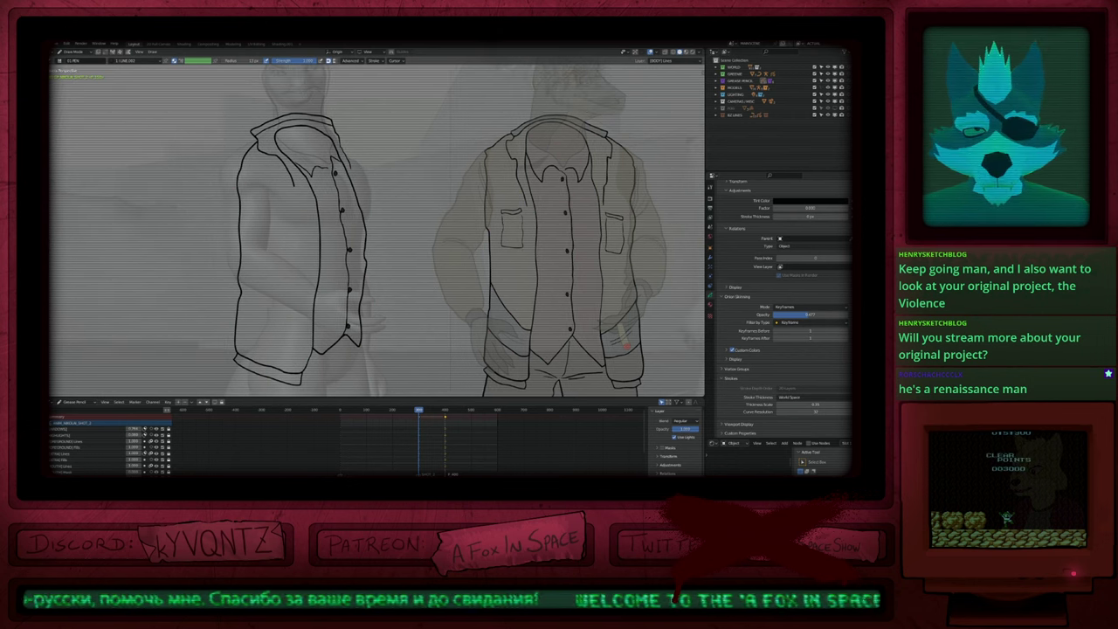
pyautogui.keyDown('shift'); pyautogui.moveTo(375, 227); pyautogui.dragTo(258, 204, button='middle'); pyautogui.keyUp('shift')
pyautogui.keyDown('ctrl'); pyautogui.moveTo(448, 247); pyautogui.dragTo(448, 278, button='middle'); pyautogui.keyUp('ctrl')
# Step: Through the camera view, nudge the right figure's vest strokes into a new position
pyautogui.hotkey('ctrl', 'Tab')
pyautogui.hotkey('ctrl', 'Tab')
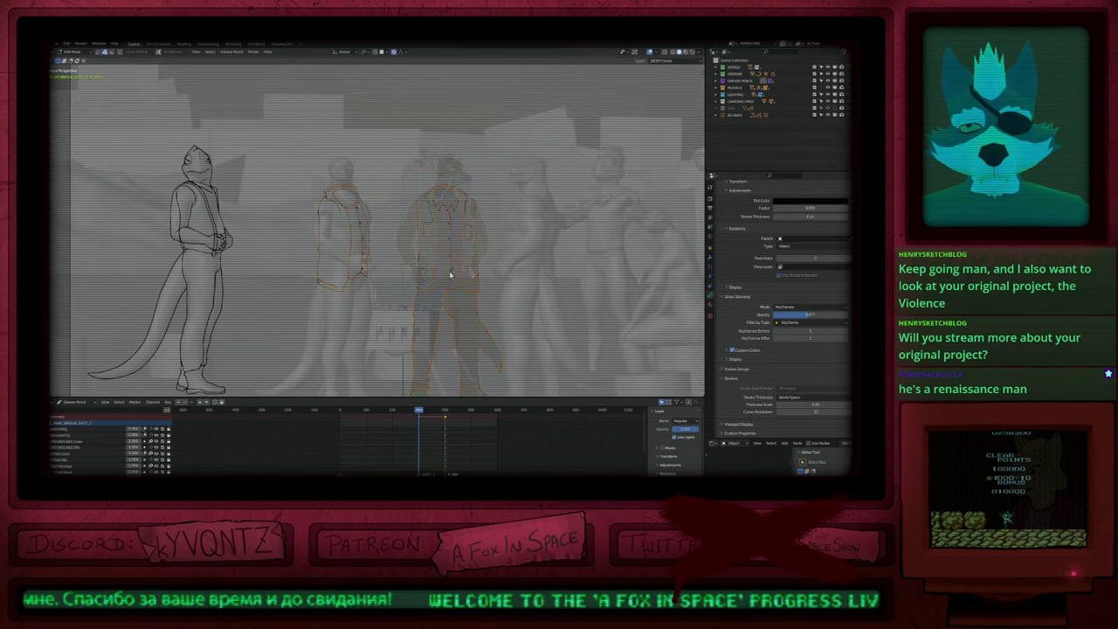
pyautogui.press('KP_0')
pyautogui.hotkey('ctrl', 'z')
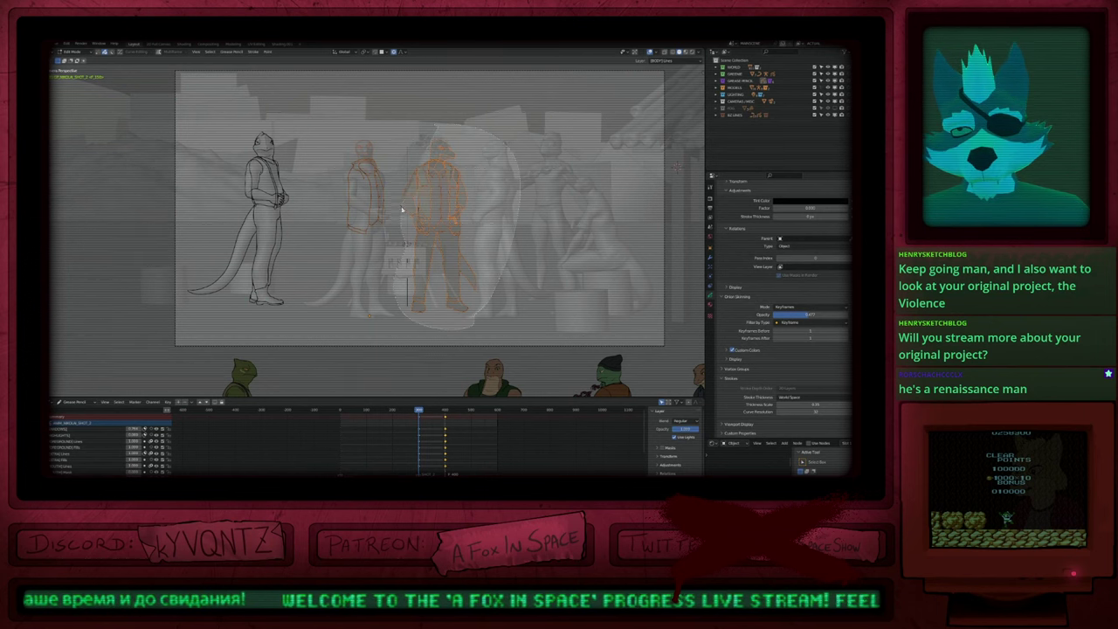
pyautogui.press('g')
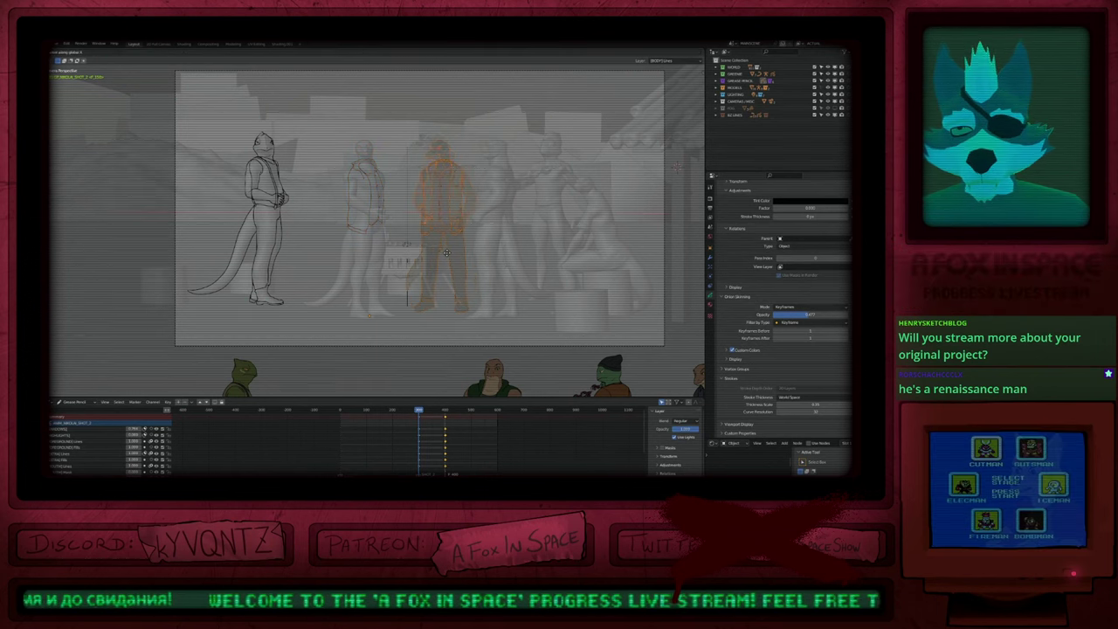
pyautogui.click(446, 253)
pyautogui.scroll(5, 431, 190)
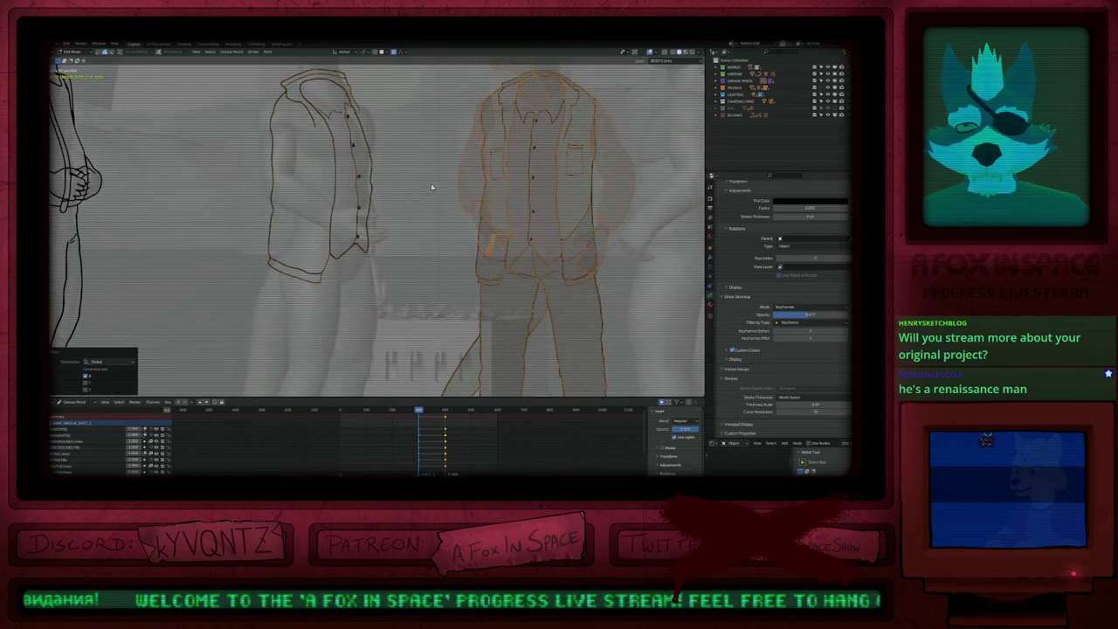
pyautogui.press('Tab')
# Step: Select the left character's drawing and all its strokes, then return to Object Mode
pyautogui.keyDown('shift'); pyautogui.moveTo(429, 194); pyautogui.dragTo(555, 228, button='middle'); pyautogui.keyUp('shift')
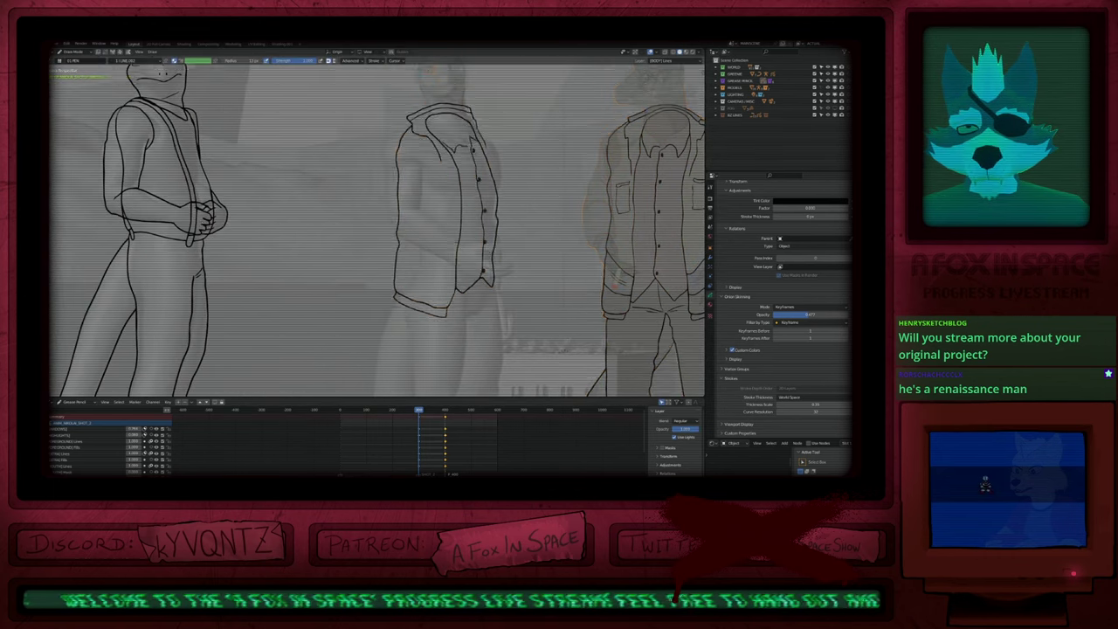
pyautogui.hotkey('ctrl', 'Tab')
pyautogui.click(207, 225)
pyautogui.press('Tab')
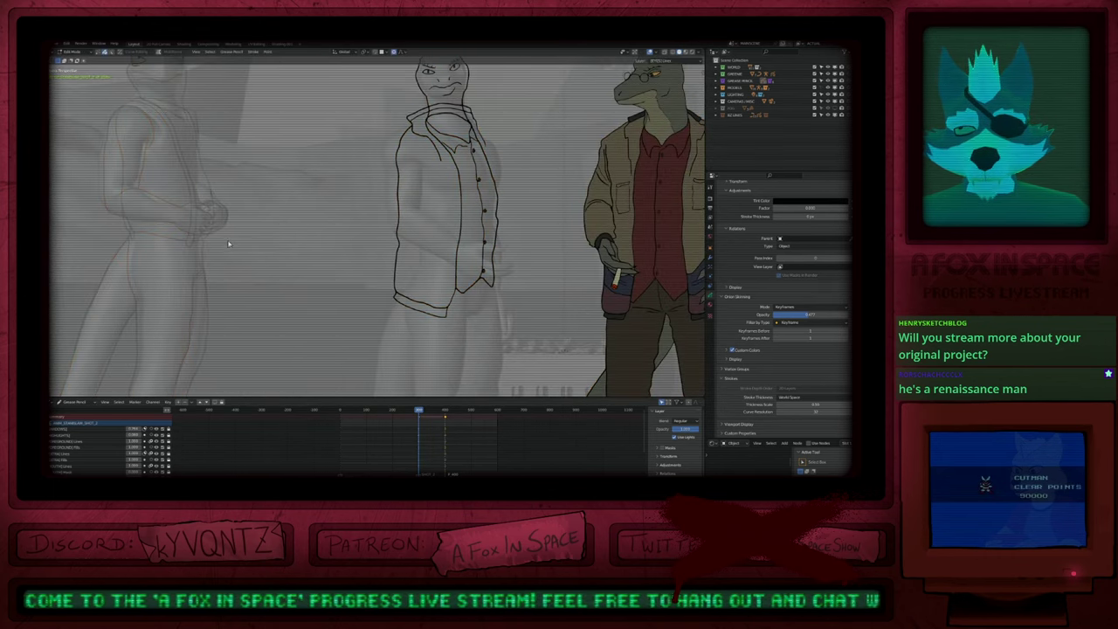
pyautogui.click(229, 246)
pyautogui.press('a')
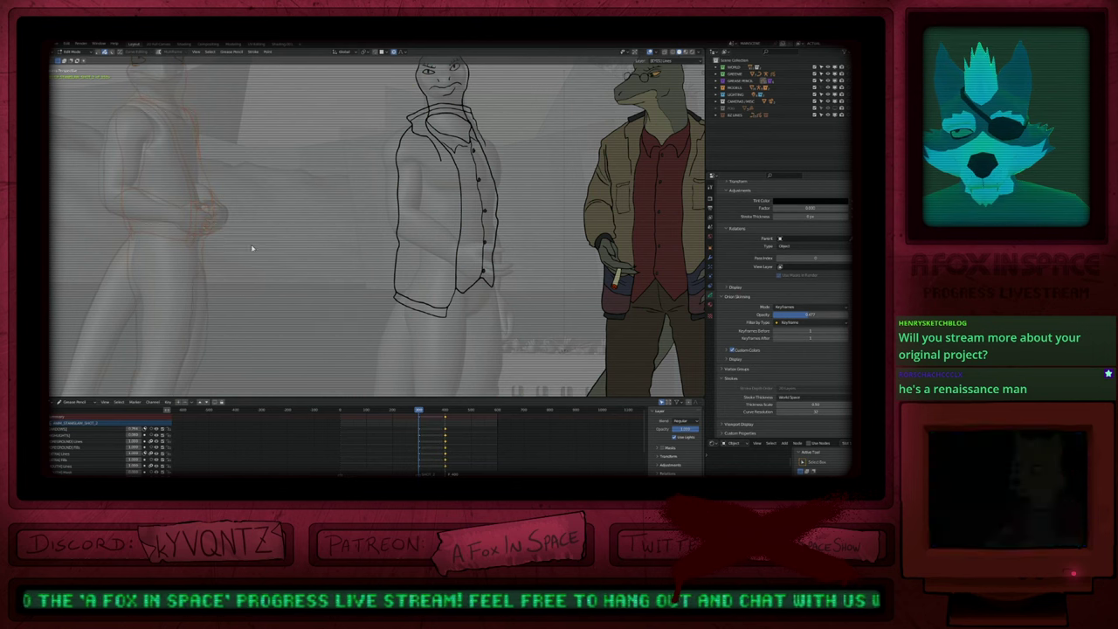
pyautogui.press('w')
pyautogui.rightClick(256, 250)
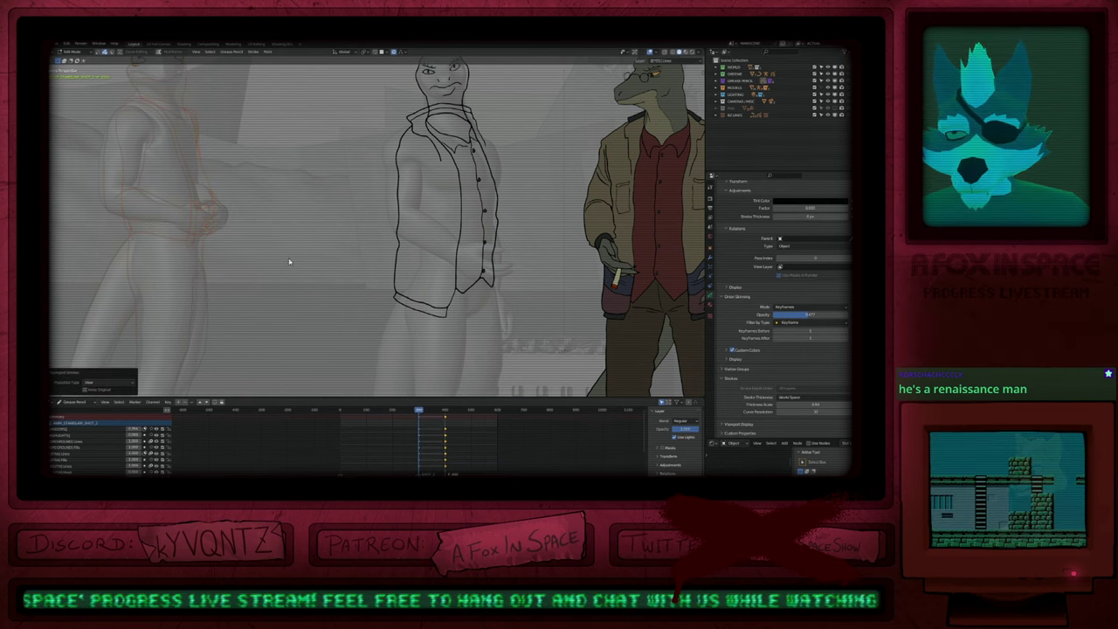
pyautogui.press('Tab')
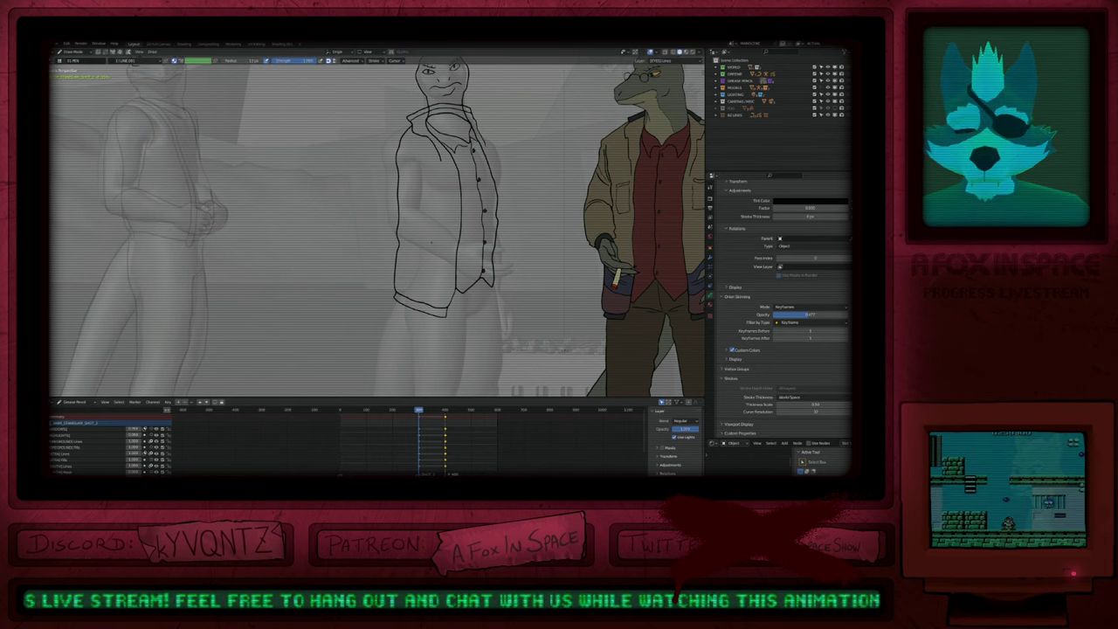
pyautogui.hotkey('ctrl', 'Tab')
pyautogui.keyDown('shift'); pyautogui.moveTo(509, 215); pyautogui.dragTo(451, 271, button='middle'); pyautogui.keyUp('shift')
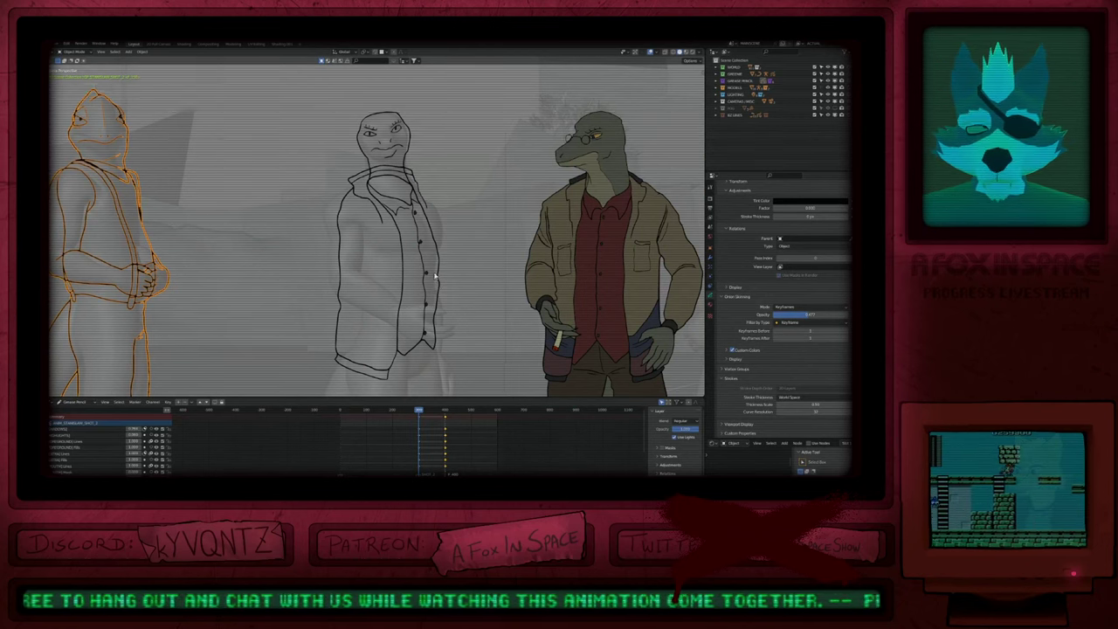
# Step: Select the middle figure's drawing, hide its other layers, and maximize the viewport on it
pyautogui.scroll(-2, 442, 290)
pyautogui.keyDown('shift'); pyautogui.moveTo(470, 320); pyautogui.dragTo(433, 301, button='middle'); pyautogui.keyUp('shift')
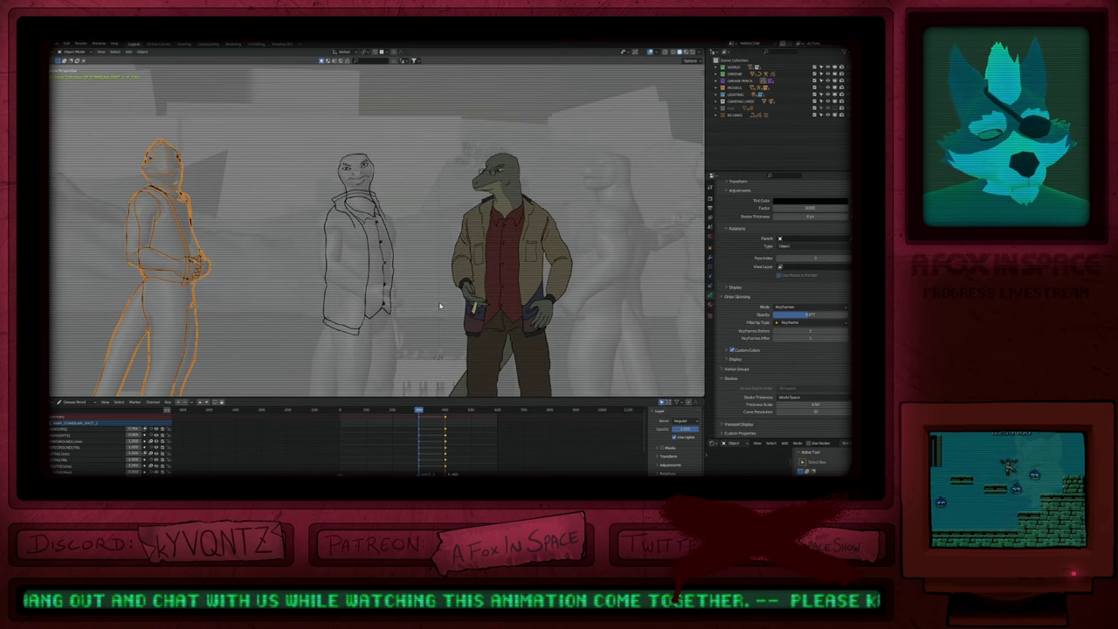
pyautogui.keyDown('shift'); pyautogui.moveTo(432, 294); pyautogui.dragTo(500, 312, button='middle'); pyautogui.keyUp('shift')
pyautogui.click(443, 312)
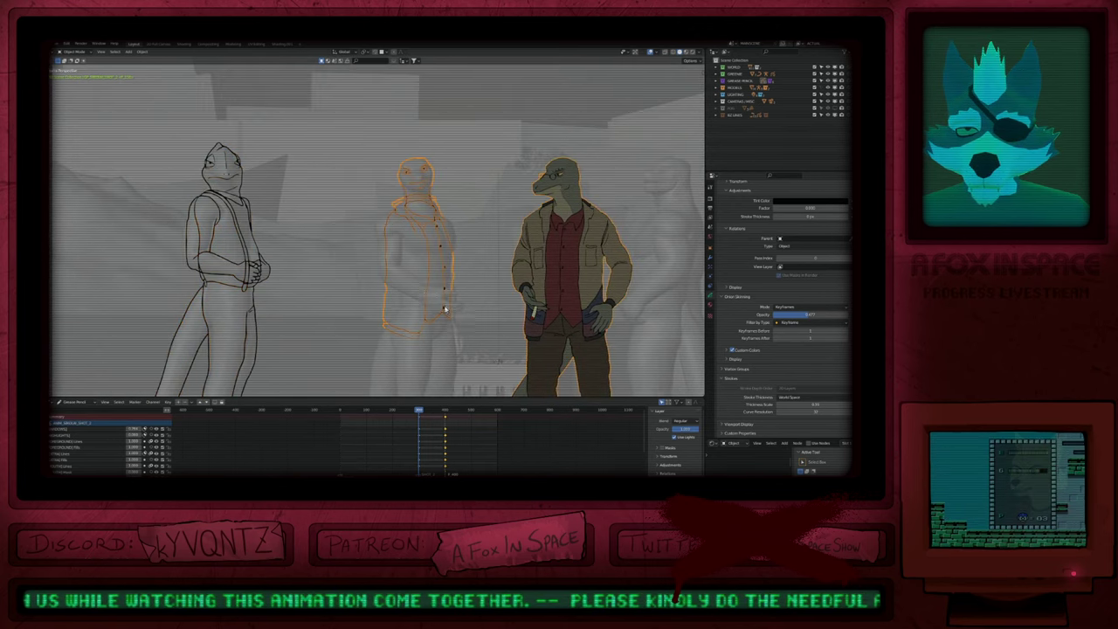
pyautogui.hotkey('ctrl', 'Tab')
pyautogui.keyDown('shift'); pyautogui.moveTo(453, 267); pyautogui.dragTo(484, 285, button='middle'); pyautogui.keyUp('shift')
pyautogui.hotkey('shift', 'h')
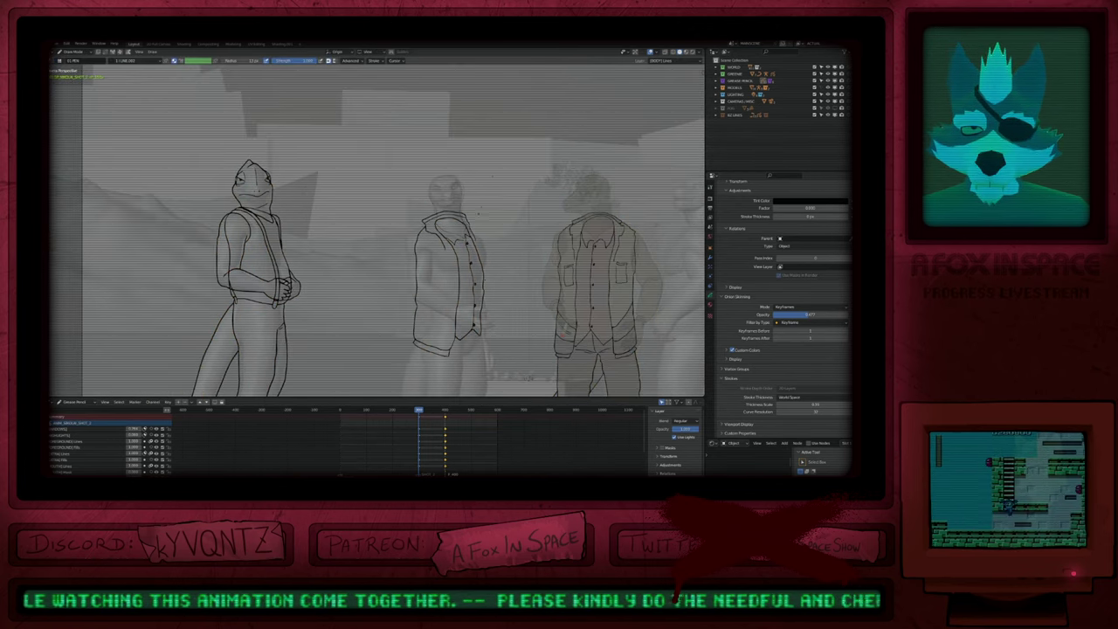
pyautogui.scroll(5, 473, 220)
pyautogui.hotkey('ctrl', 'space')
pyautogui.scroll(-4, 461, 239)
pyautogui.keyDown('shift'); pyautogui.moveTo(459, 221); pyautogui.dragTo(388, 234, button='middle'); pyautogui.keyUp('shift')
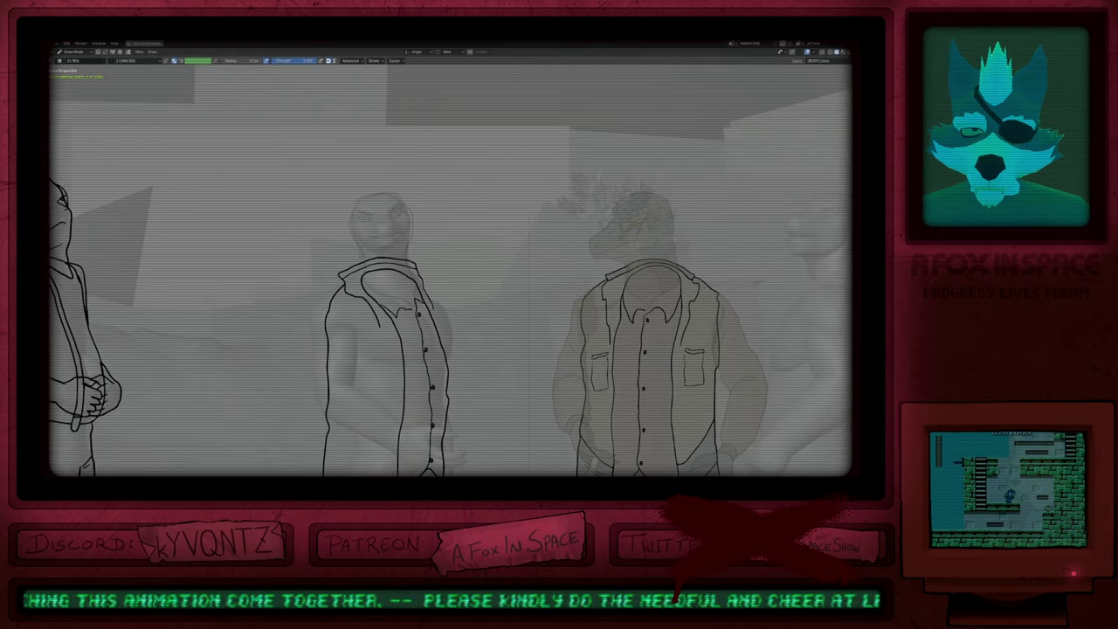
pyautogui.scroll(4, 382, 227)
pyautogui.scroll(1, 361, 236)
# Step: Make [HEAD] Lines active and move the head strokes onto that layer
pyautogui.press('pageup')
pyautogui.press('pageup')
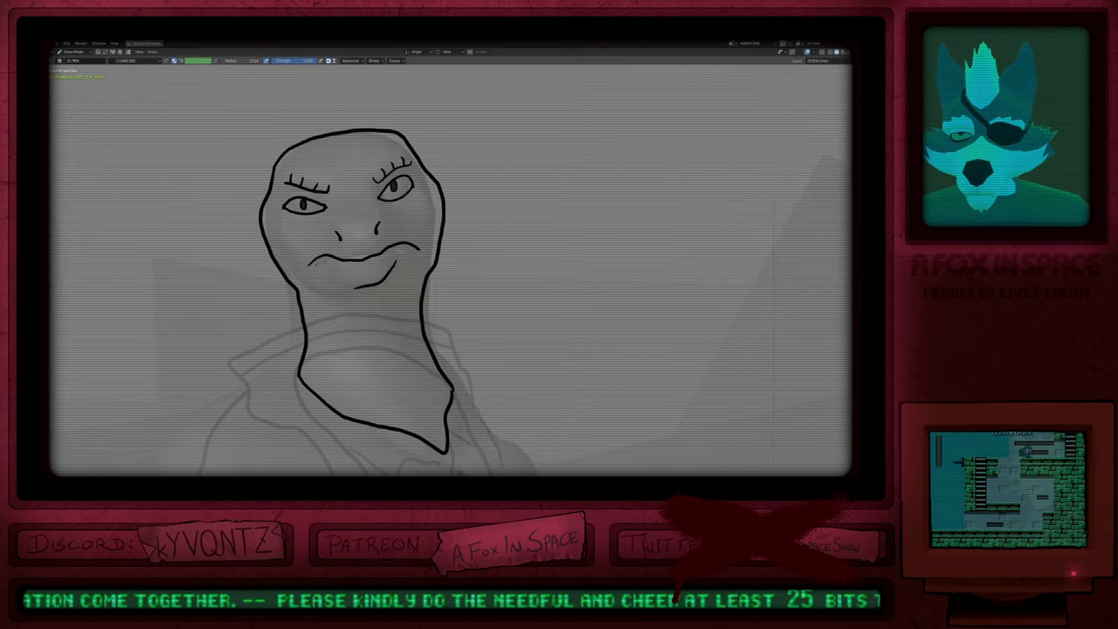
pyautogui.scroll(-3, 338, 277)
pyautogui.press('Tab')
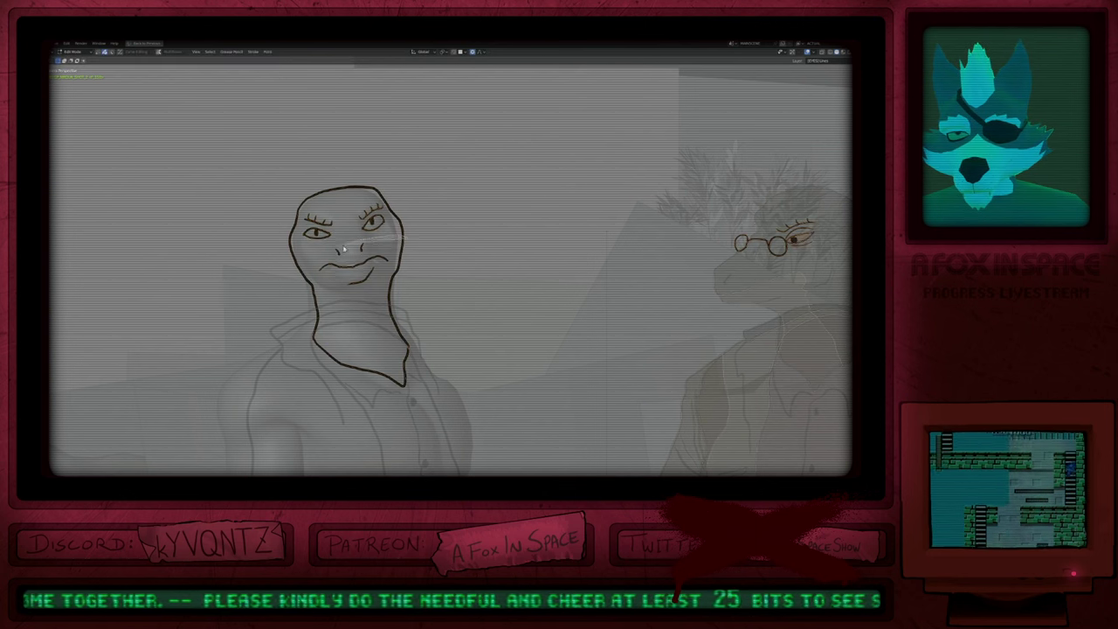
pyautogui.press('m')
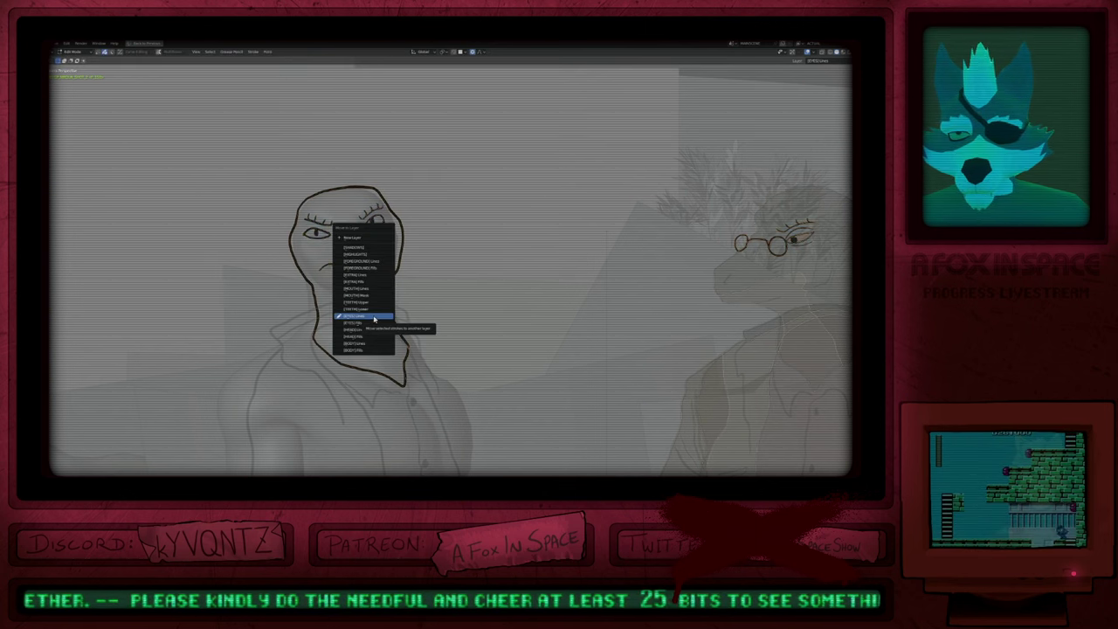
pyautogui.click(372, 331)
pyautogui.press('Tab')
pyautogui.press('pagedown')
pyautogui.press('pagedown')
pyautogui.moveTo(350, 247)
pyautogui.keyDown('shift'); pyautogui.mouseDown(button='middle')
pyautogui.moveTo(413, 267)
pyautogui.moveTo(215, 300)
pyautogui.moveTo(363, 300)
pyautogui.mouseUp(button='middle'); pyautogui.keyUp('shift')
pyautogui.scroll(4, 413, 268)
pyautogui.scroll(-2, 413, 267)
# Step: On [EYES] Lines, close the eye circle into a loop and thicken its line
pyautogui.press('pageup')
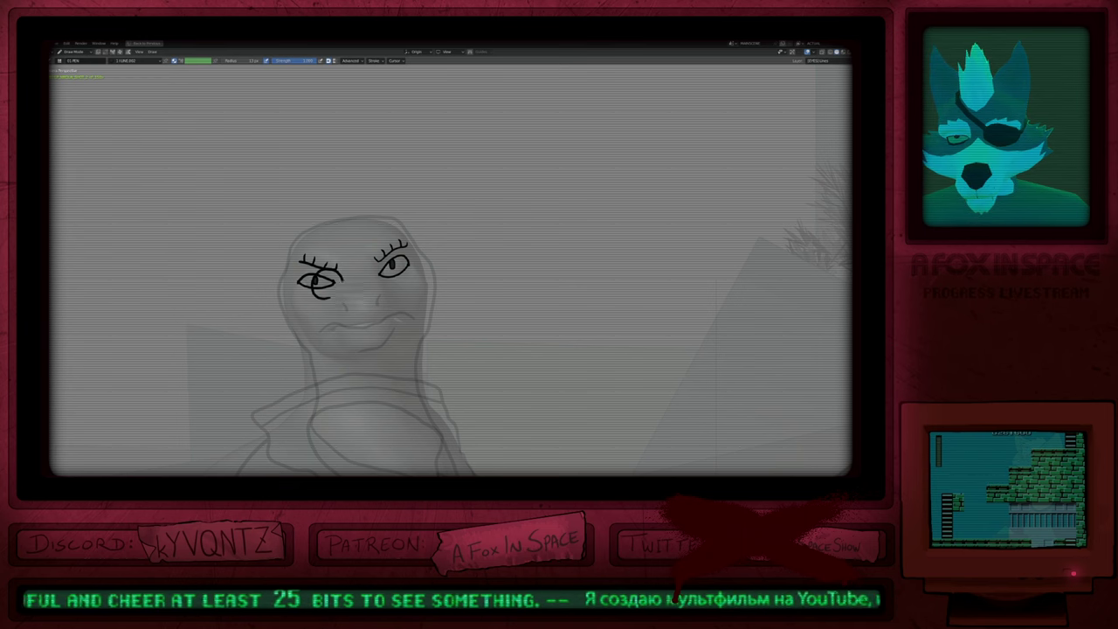
pyautogui.press('Tab')
pyautogui.press('f')
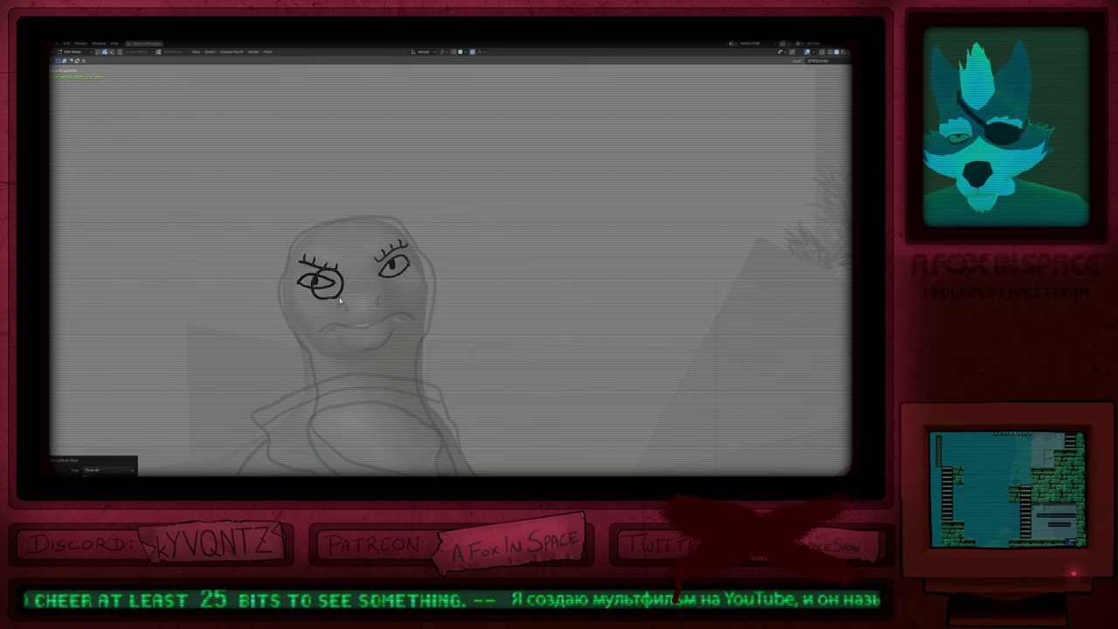
pyautogui.hotkey('alt', 's')
pyautogui.click(401, 311)
# Step: Duplicate the eye ring over the right eye and reposition the left ring
pyautogui.hotkey('shift', 'd')
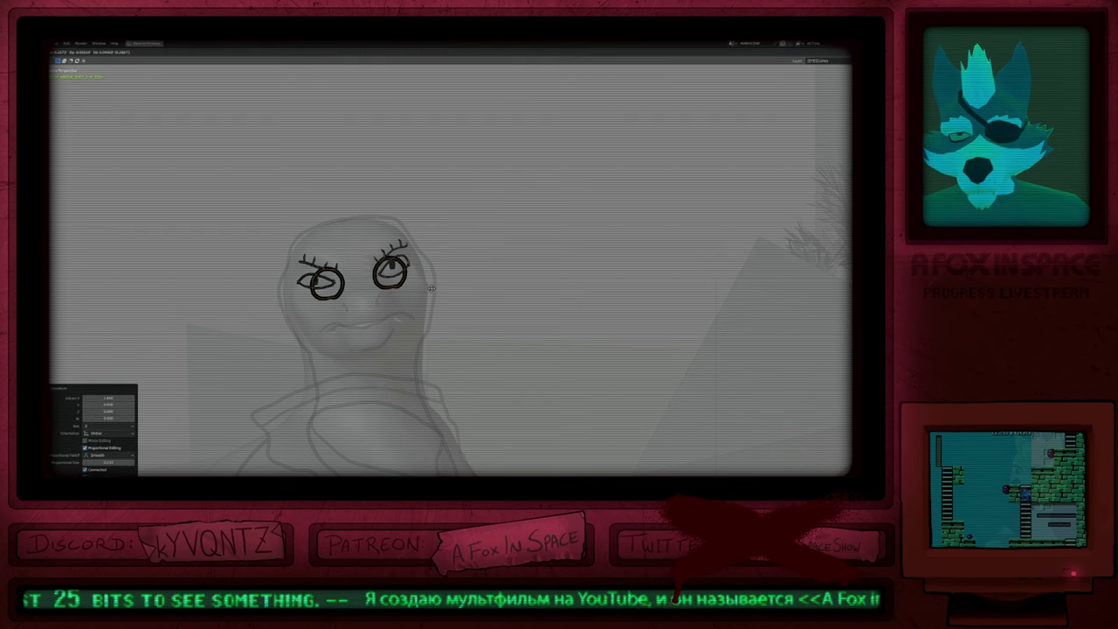
pyautogui.click(429, 294)
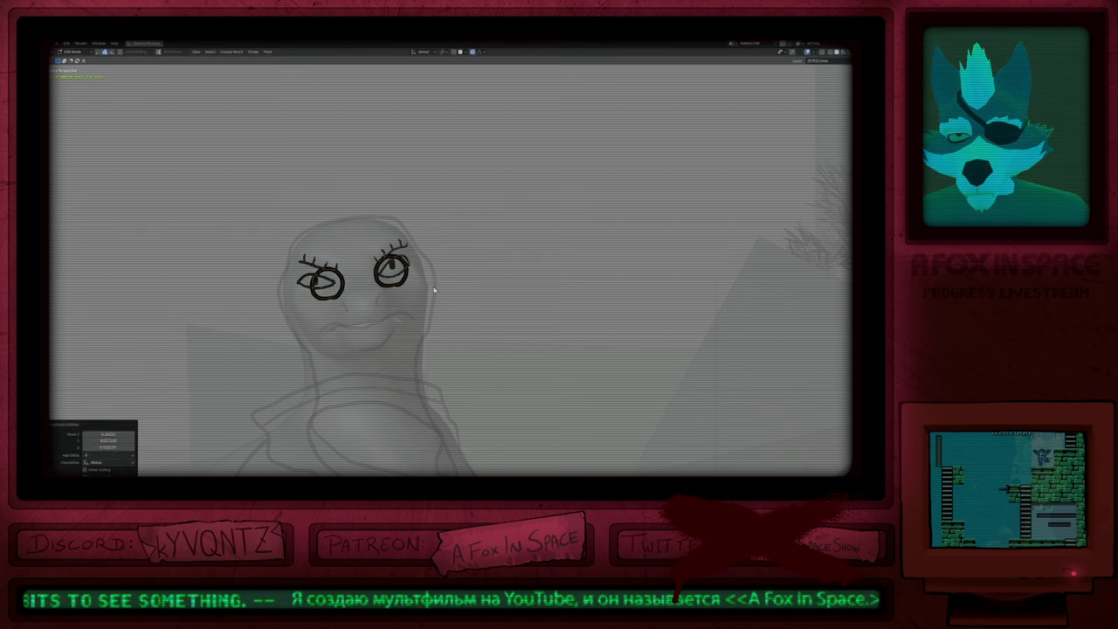
pyautogui.click(339, 295)
pyautogui.press('g')
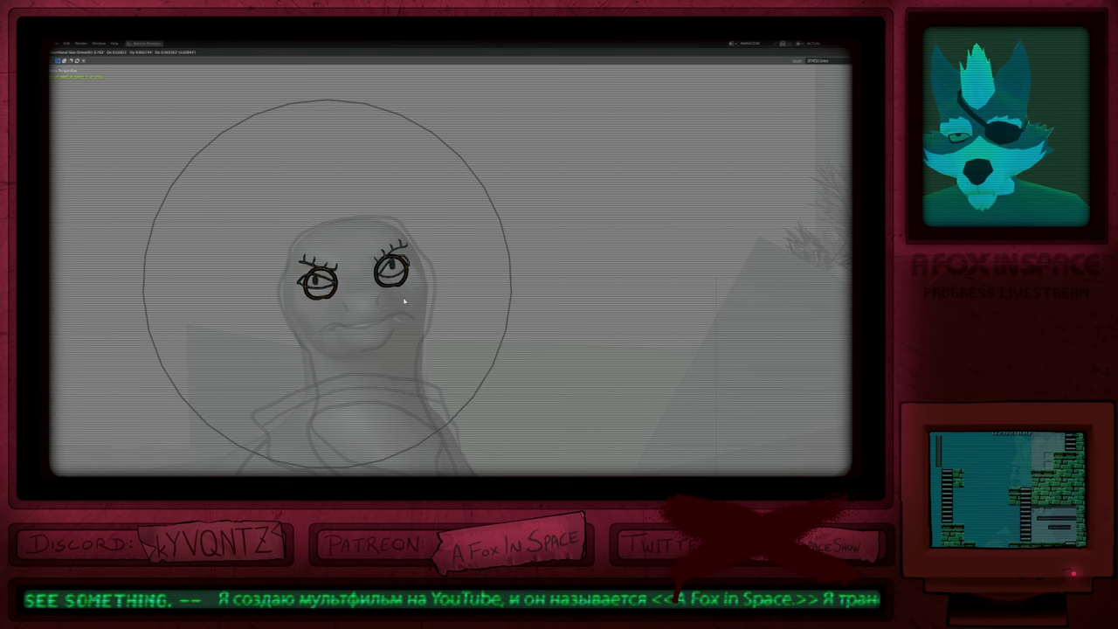
pyautogui.click(405, 302)
pyautogui.keyDown('ctrl'); pyautogui.moveTo(393, 295); pyautogui.dragTo(388, 347, button='middle'); pyautogui.keyUp('ctrl')
pyautogui.scroll(4, 399, 259)
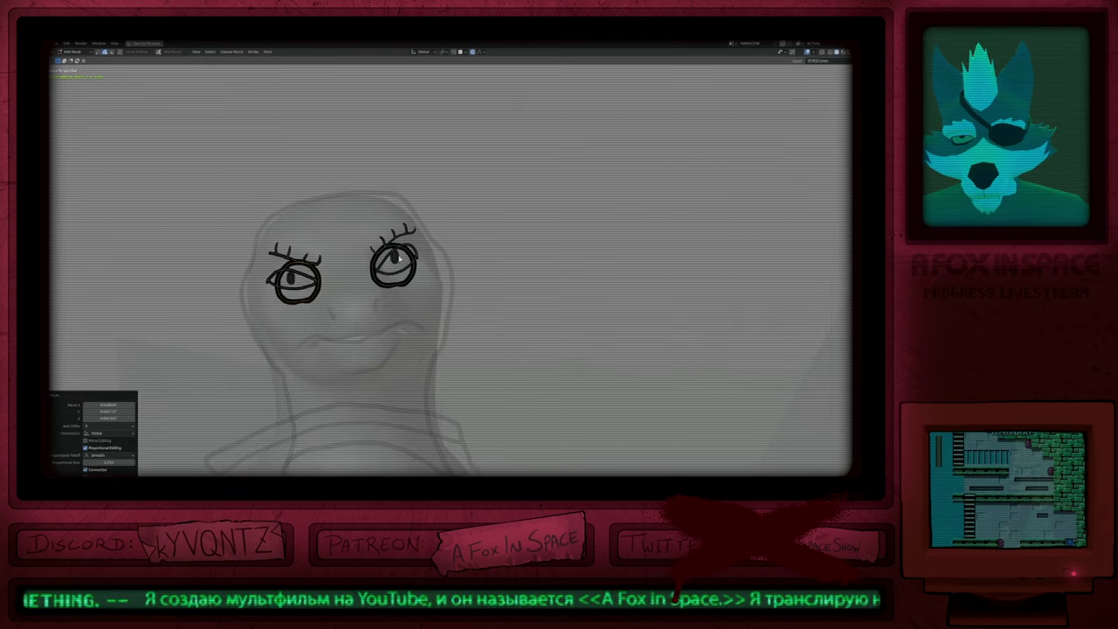
# Step: Join both eye rings with a bridge to form round glasses
pyautogui.keyDown('shift'); pyautogui.click(376, 282); pyautogui.keyUp('shift')
pyautogui.hotkey('ctrl', 'j')
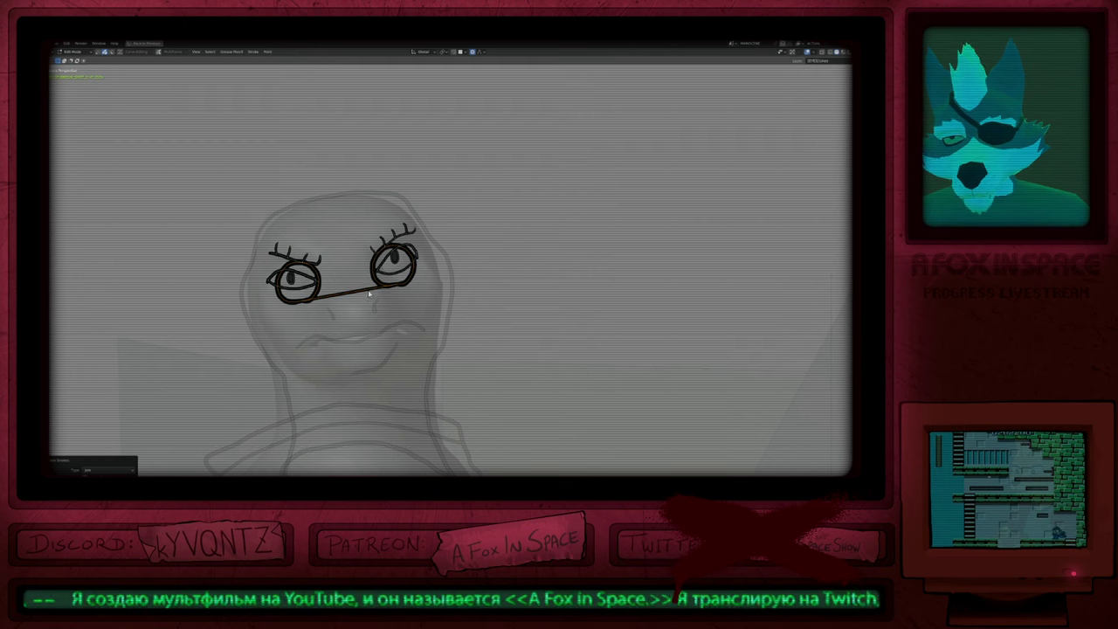
pyautogui.press('Escape')
pyautogui.press('Tab')
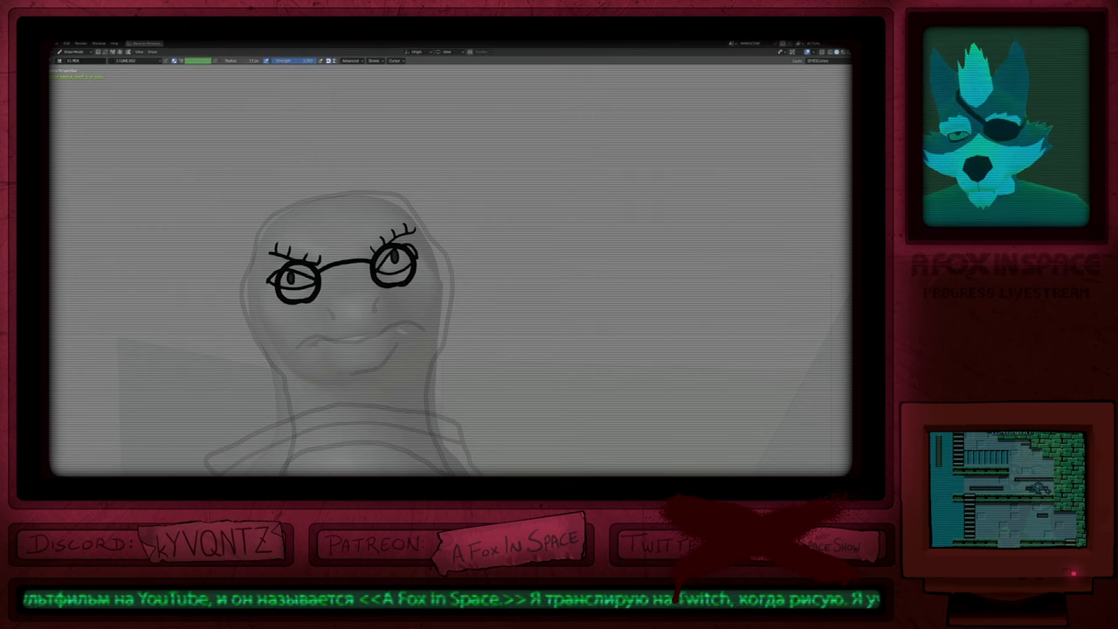
pyautogui.press('Tab')
pyautogui.keyDown('ctrl'); pyautogui.moveTo(358, 303); pyautogui.dragTo(359, 409, button='middle'); pyautogui.keyUp('ctrl')
# Step: Move the glasses stroke to an upper layer and make EXTRA Lines the working layer
pyautogui.press('m')
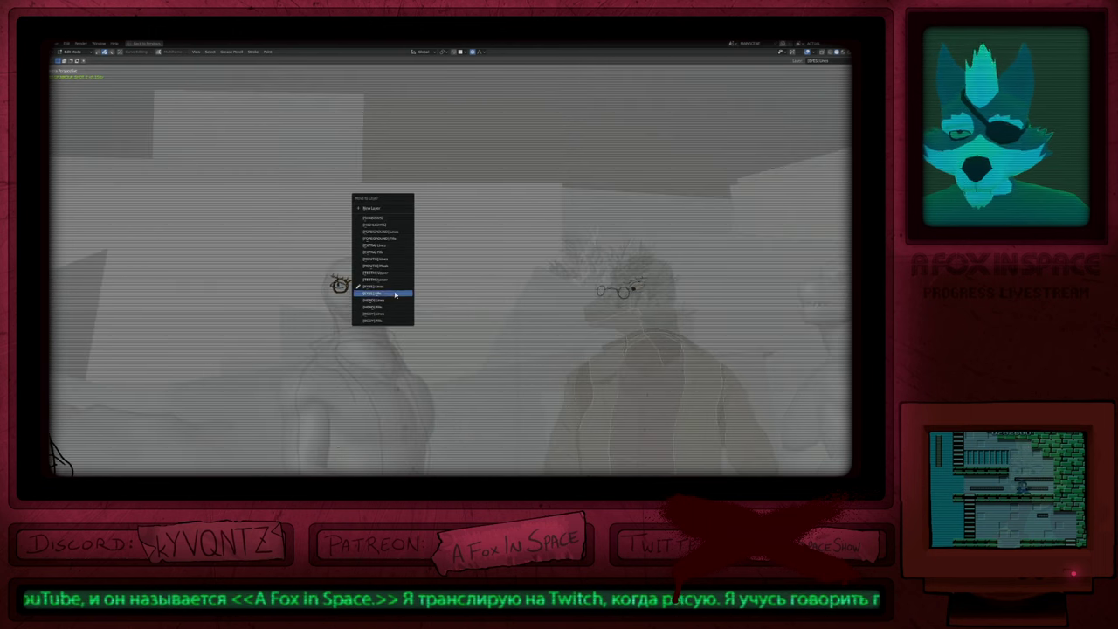
pyautogui.click(403, 238)
pyautogui.keyDown('ctrl'); pyautogui.moveTo(425, 257); pyautogui.dragTo(424, 284, button='middle'); pyautogui.keyUp('ctrl')
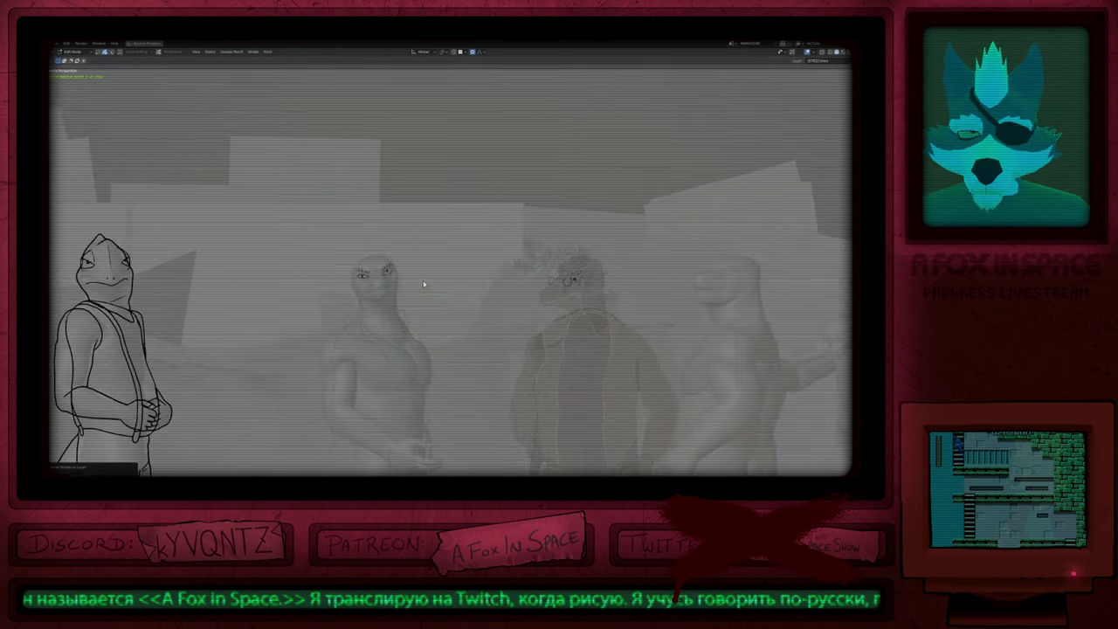
pyautogui.press('Tab')
pyautogui.press('pageup')
pyautogui.press('pageup')
pyautogui.press('pageup')
pyautogui.press('pageup')
pyautogui.press('pageup')
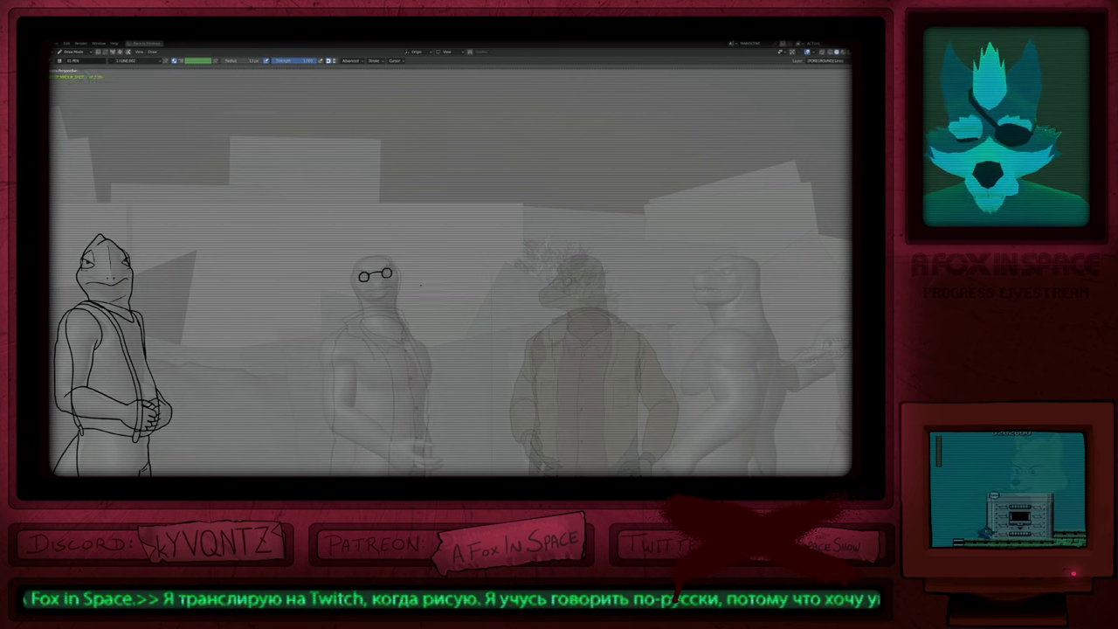
# Step: Zoom in on the face and rotate the glasses into place over the eyes
pyautogui.keyDown('ctrl'); pyautogui.moveTo(422, 284); pyautogui.dragTo(414, 234, button='middle'); pyautogui.keyUp('ctrl')
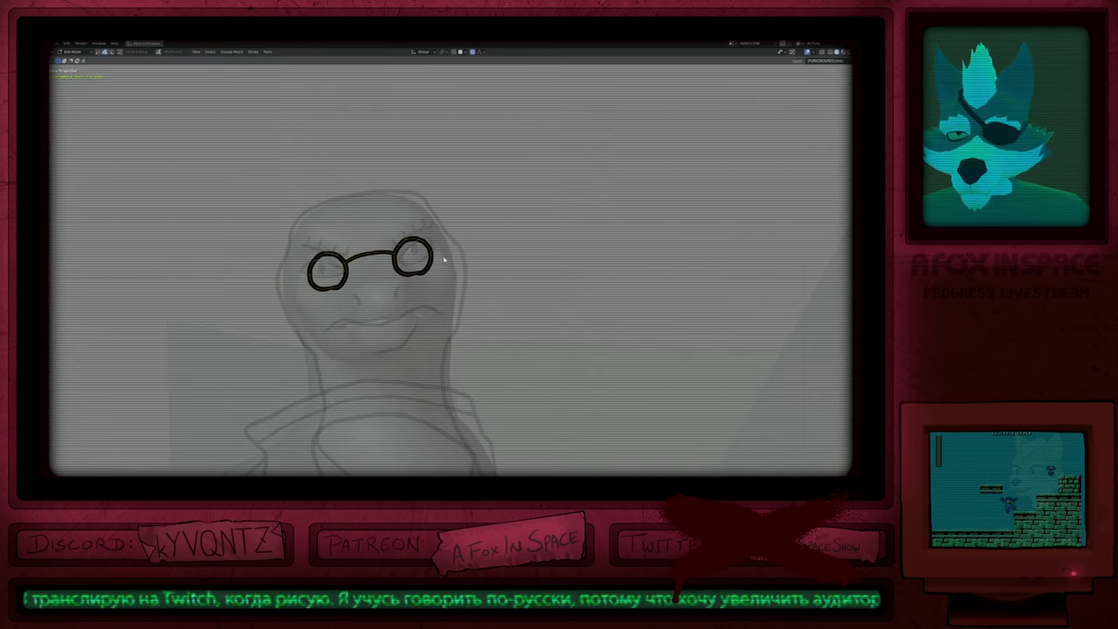
pyautogui.press('f')
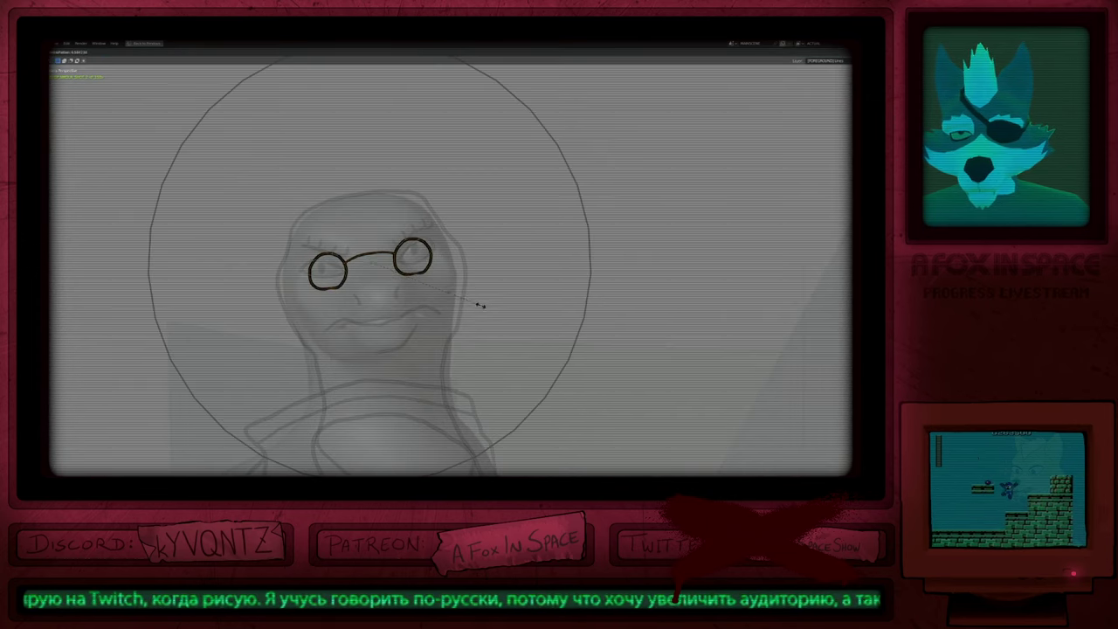
pyautogui.click(481, 305)
pyautogui.press('Tab')
pyautogui.keyDown('ctrl'); pyautogui.moveTo(430, 288); pyautogui.dragTo(428, 336, button='middle'); pyautogui.keyUp('ctrl')
pyautogui.keyDown('ctrl'); pyautogui.moveTo(430, 284); pyautogui.dragTo(427, 362, button='middle'); pyautogui.keyUp('ctrl')
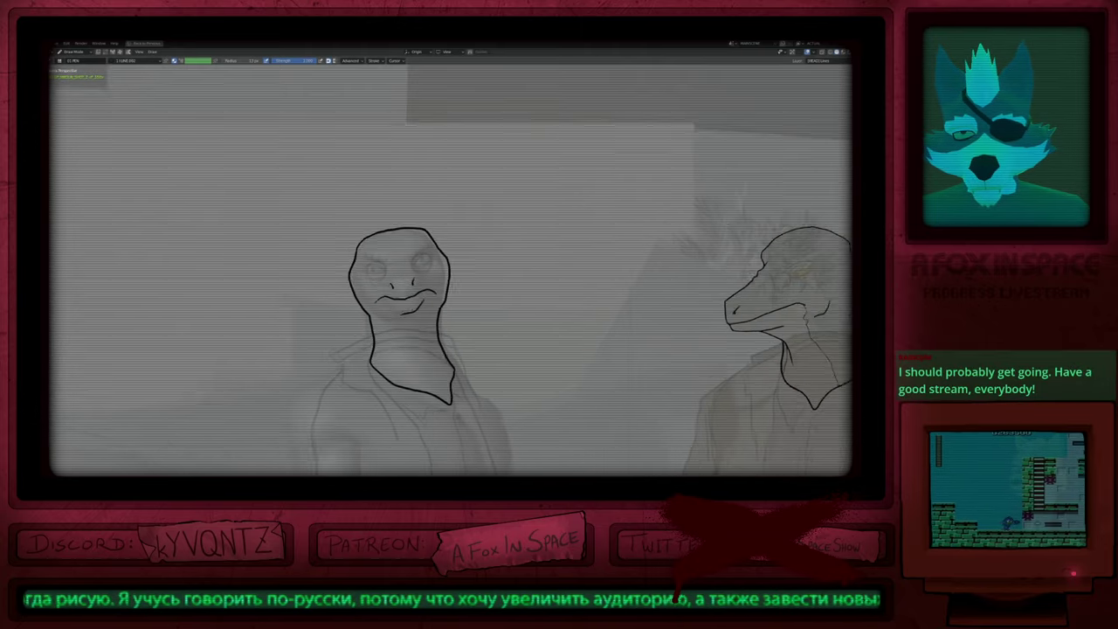
# Step: Undo the old left neck stroke and redraw it farther left with the resized brush
pyautogui.click(376, 326)
pyautogui.hotkey('ctrl', 'z')
pyautogui.moveTo(373, 304); pyautogui.dragTo(378, 355)
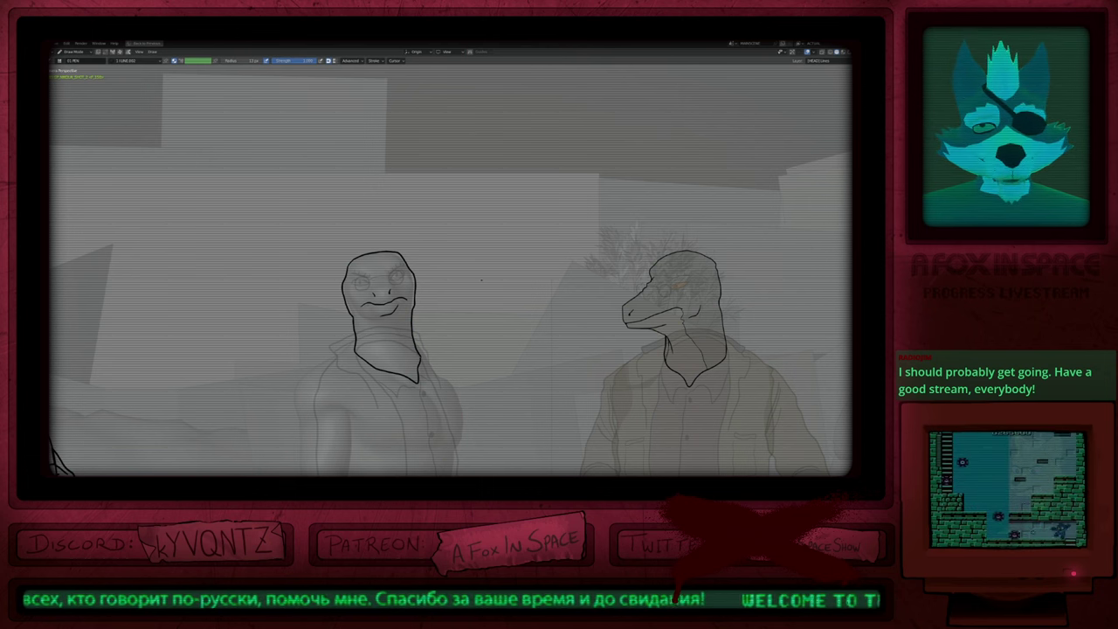
pyautogui.keyDown('ctrl'); pyautogui.moveTo(440, 262); pyautogui.dragTo(453, 289, button='middle'); pyautogui.keyUp('ctrl')
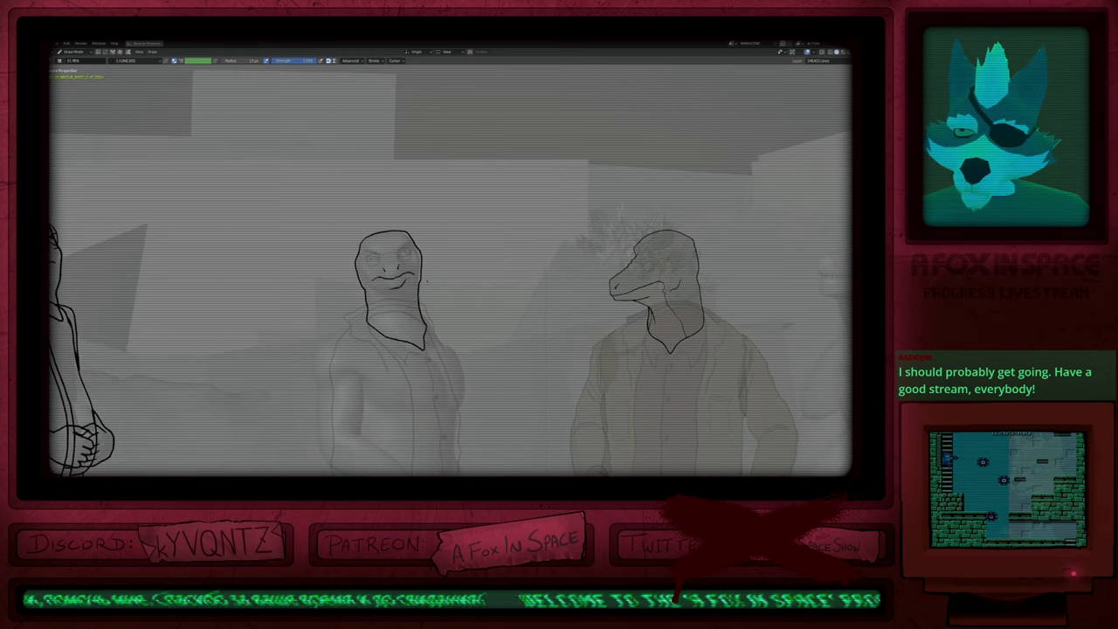
pyautogui.keyDown('shift'); pyautogui.moveTo(450, 271); pyautogui.dragTo(569, 232, button='middle'); pyautogui.keyUp('shift')
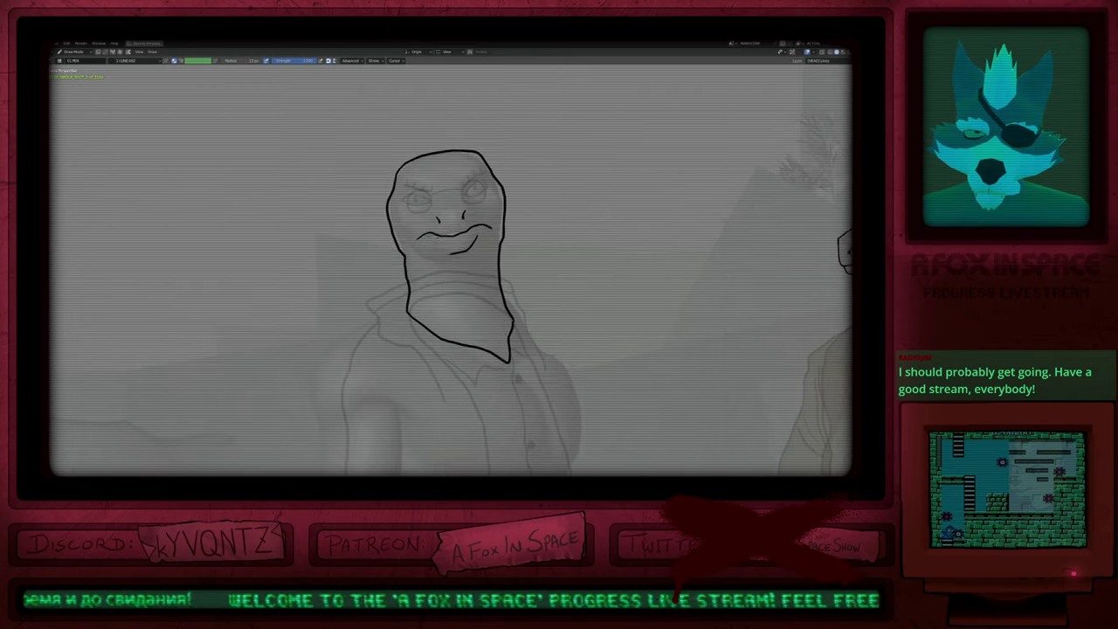
# Step: Set the brush size and bring the lizard's face fully into view for sketching the eyes
pyautogui.click(381, 261)
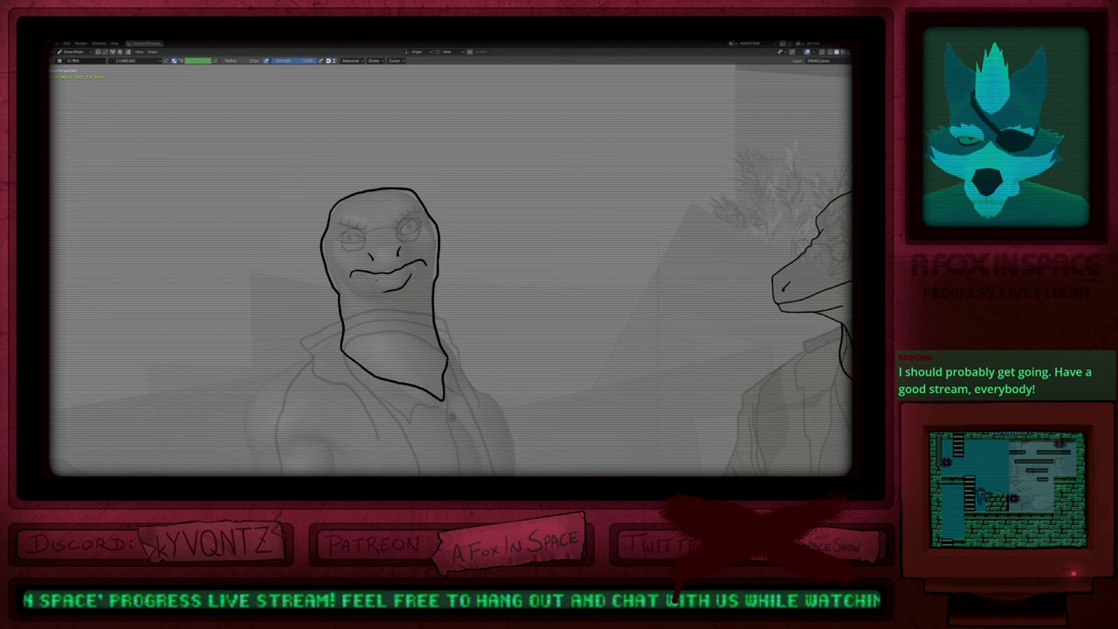
pyautogui.keyDown('shift'); pyautogui.moveTo(376, 279); pyautogui.dragTo(247, 286, button='middle'); pyautogui.keyUp('shift')
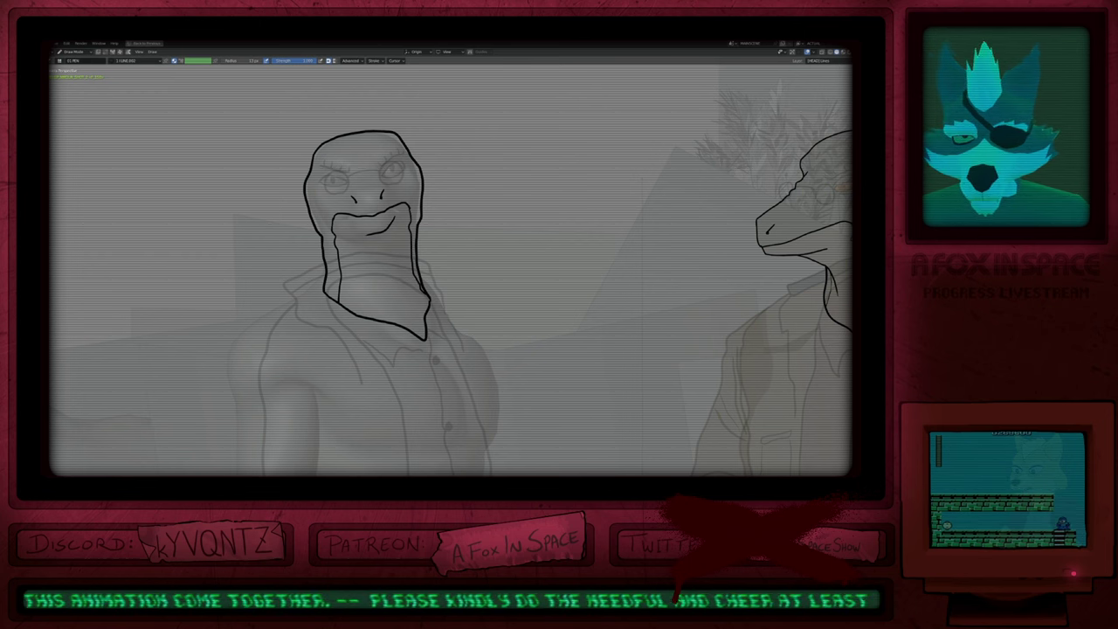
pyautogui.scroll(-5, 451, 270)
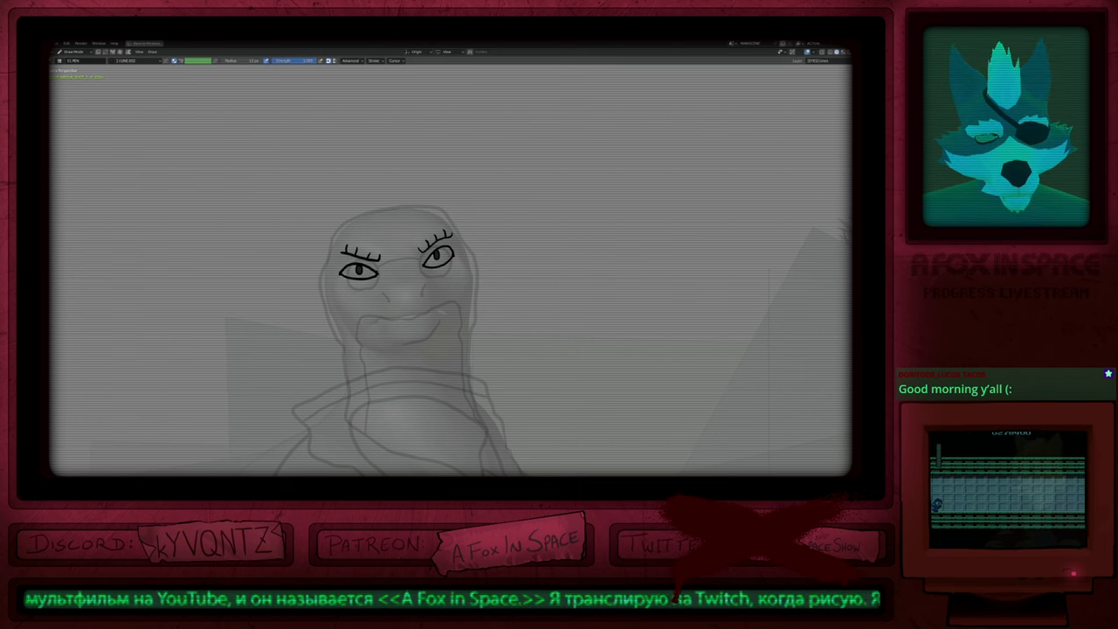
# Step: Draw a lower lash line under the left eye, undoing a stray stroke beside the face
pyautogui.moveTo(482, 267); pyautogui.dragTo(477, 306)
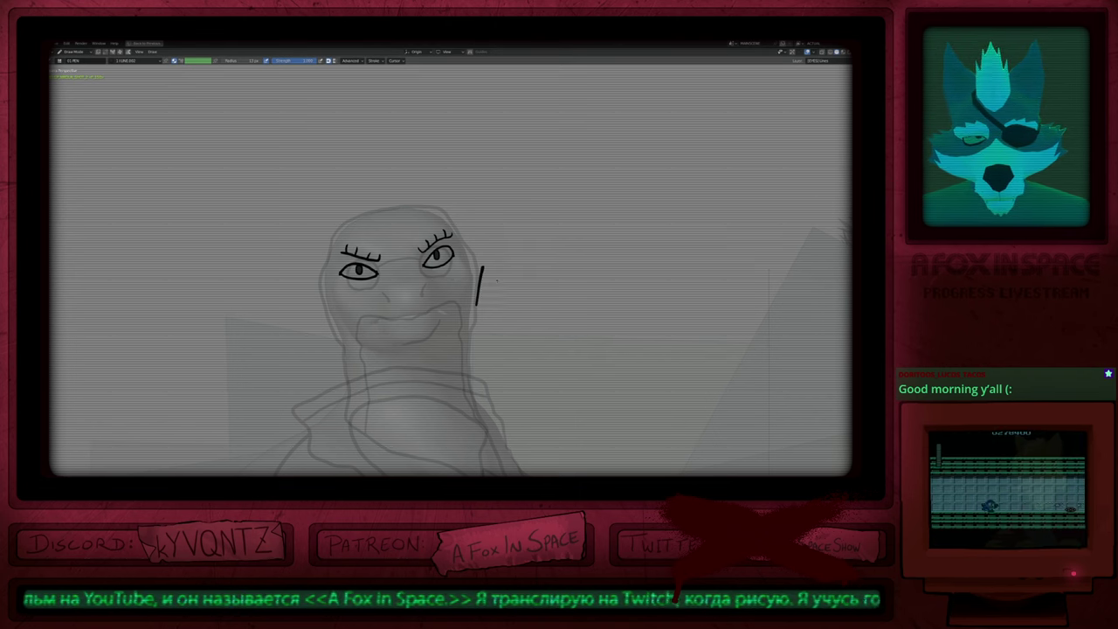
pyautogui.hotkey('ctrl', 'z')
pyautogui.scroll(-2, 497, 280)
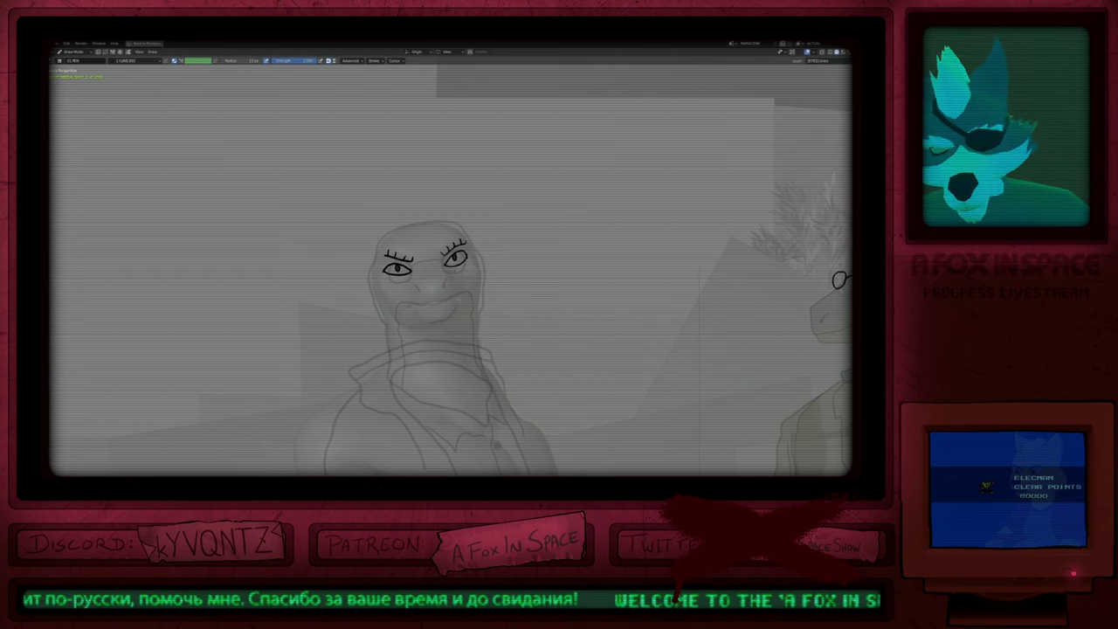
pyautogui.scroll(6, 503, 243)
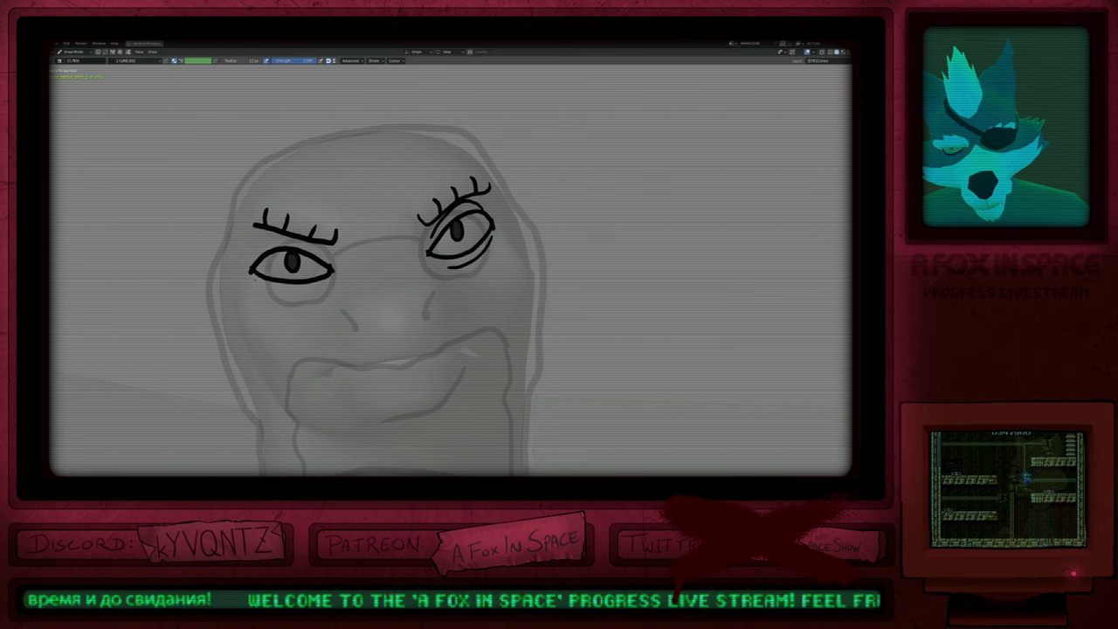
pyautogui.moveTo(255, 280); pyautogui.dragTo(285, 292)
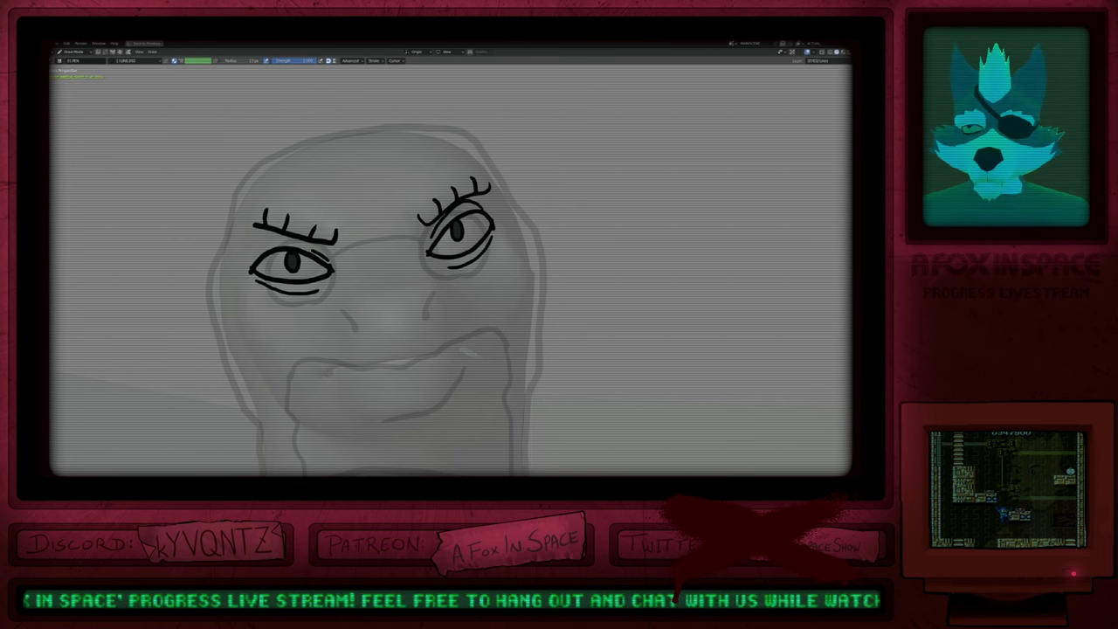
# Step: In Edit Mode, grab each eye with proportional editing and shift both into better positions
pyautogui.press('Tab')
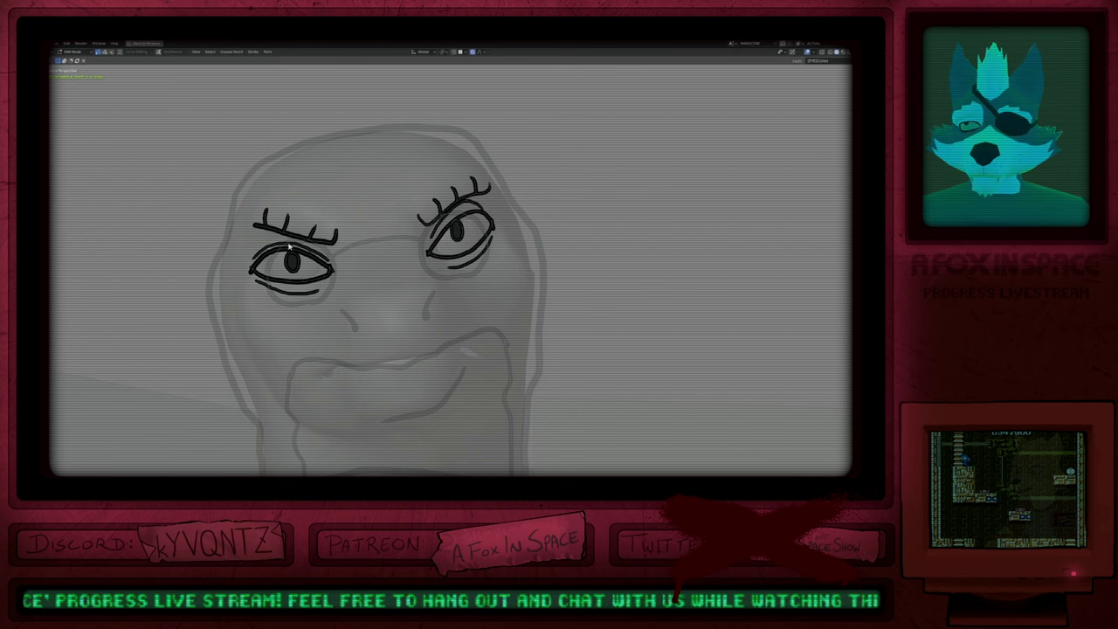
pyautogui.press('g')
pyautogui.scroll(10, 291, 249)
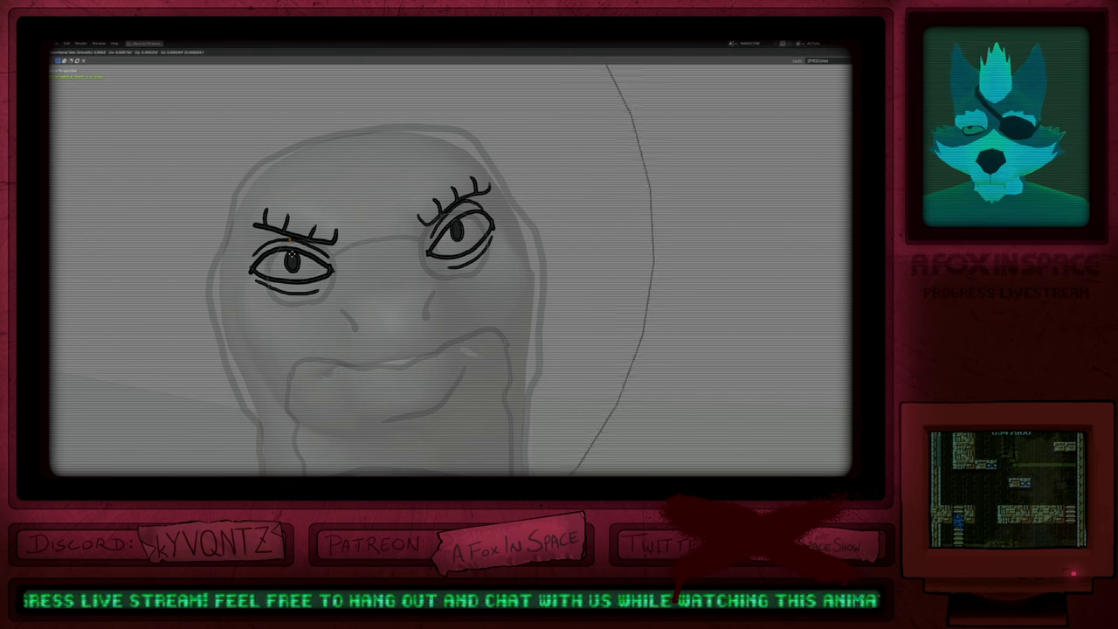
pyautogui.click(291, 249)
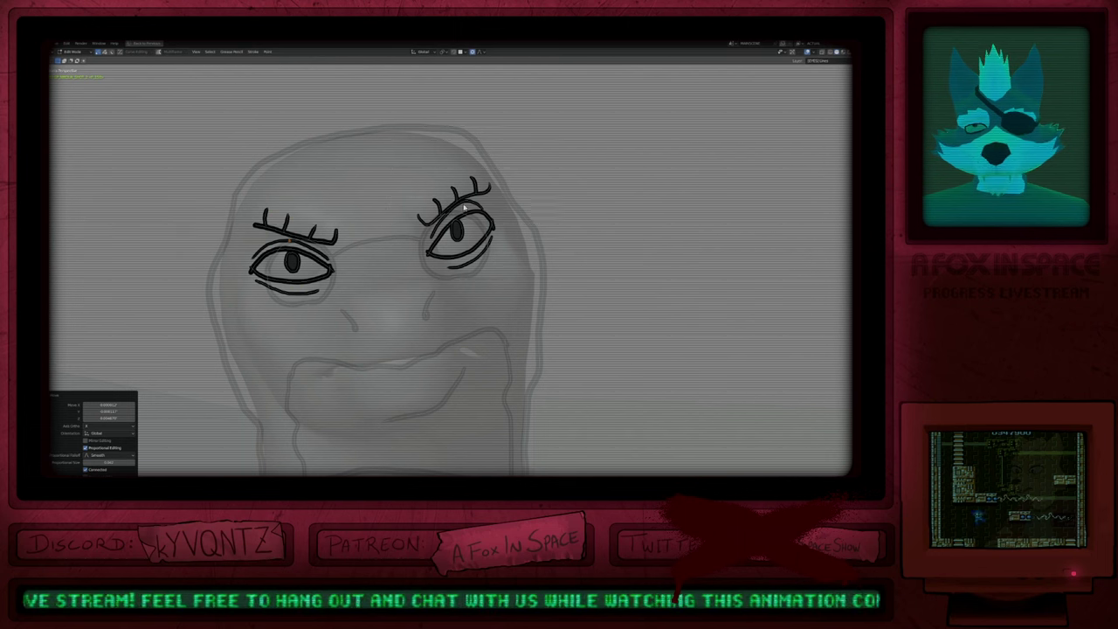
pyautogui.press('g')
pyautogui.click(465, 210)
# Step: Return to Draw Mode and make the HEAD Lines layer active
pyautogui.press('Tab')
pyautogui.press('pagedown')
pyautogui.press('pagedown')
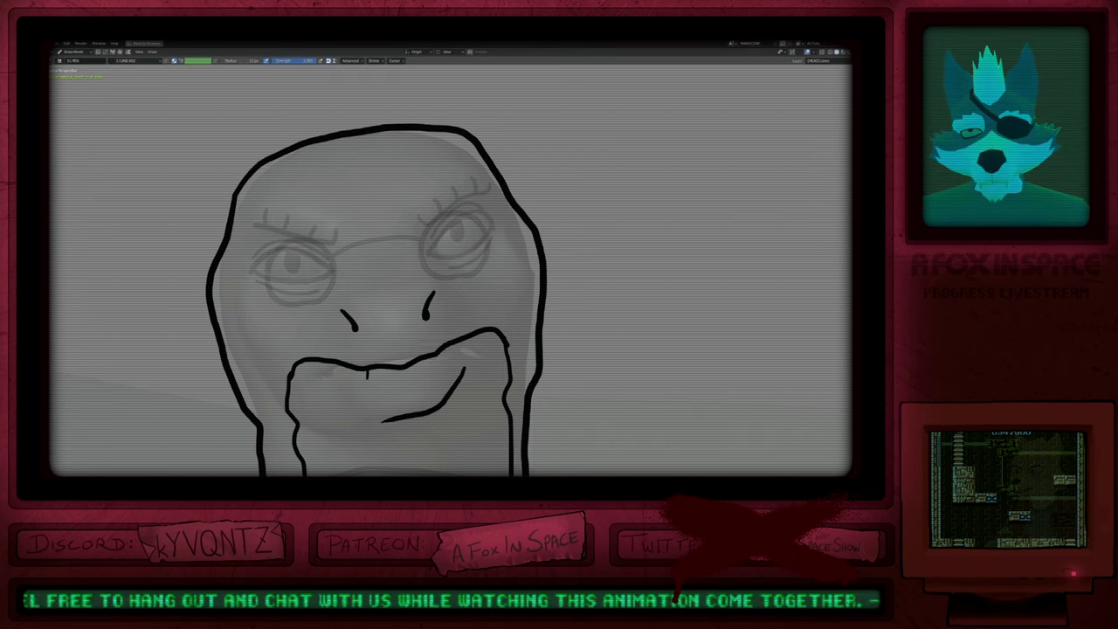
pyautogui.scroll(-10, 401, 324)
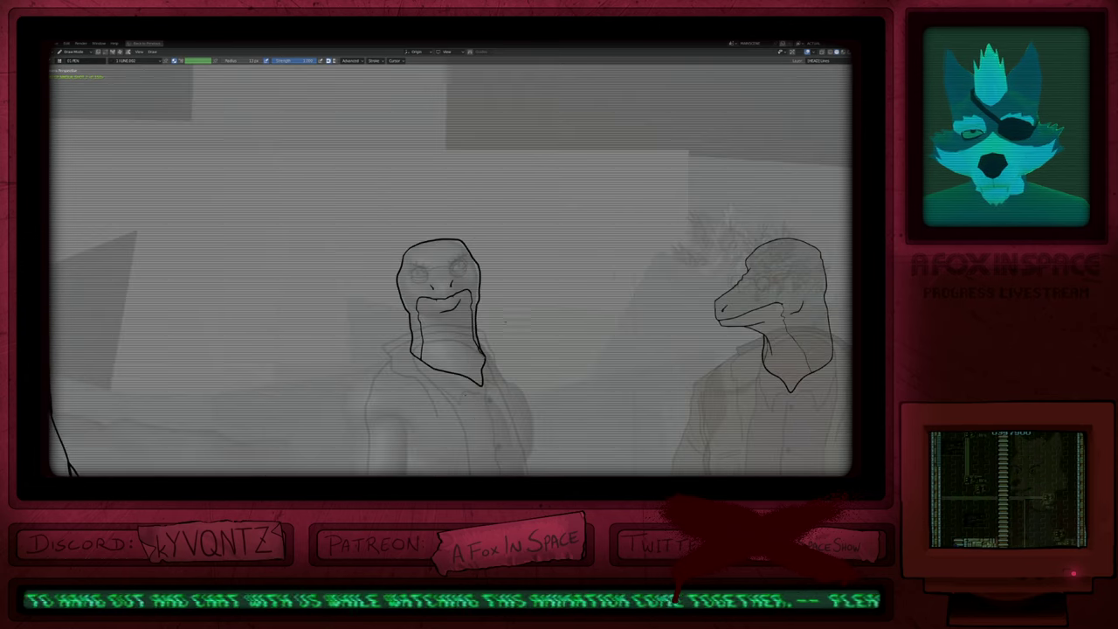
# Step: Pan and zoom out the viewport to show more of the characters
pyautogui.keyDown('shift'); pyautogui.moveTo(402, 326); pyautogui.dragTo(429, 285, button='middle'); pyautogui.keyUp('shift')
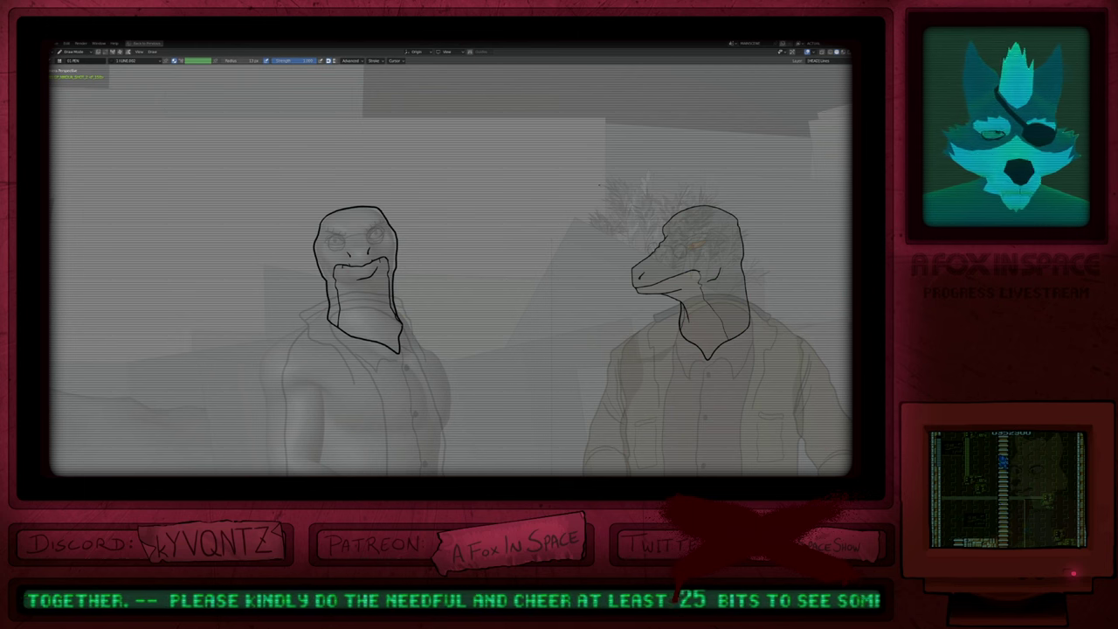
pyautogui.keyDown('shift'); pyautogui.moveTo(600, 185); pyautogui.dragTo(407, 127, button='middle'); pyautogui.keyUp('shift')
pyautogui.keyDown('ctrl'); pyautogui.moveTo(407, 126); pyautogui.dragTo(409, 282, button='middle'); pyautogui.keyUp('ctrl')
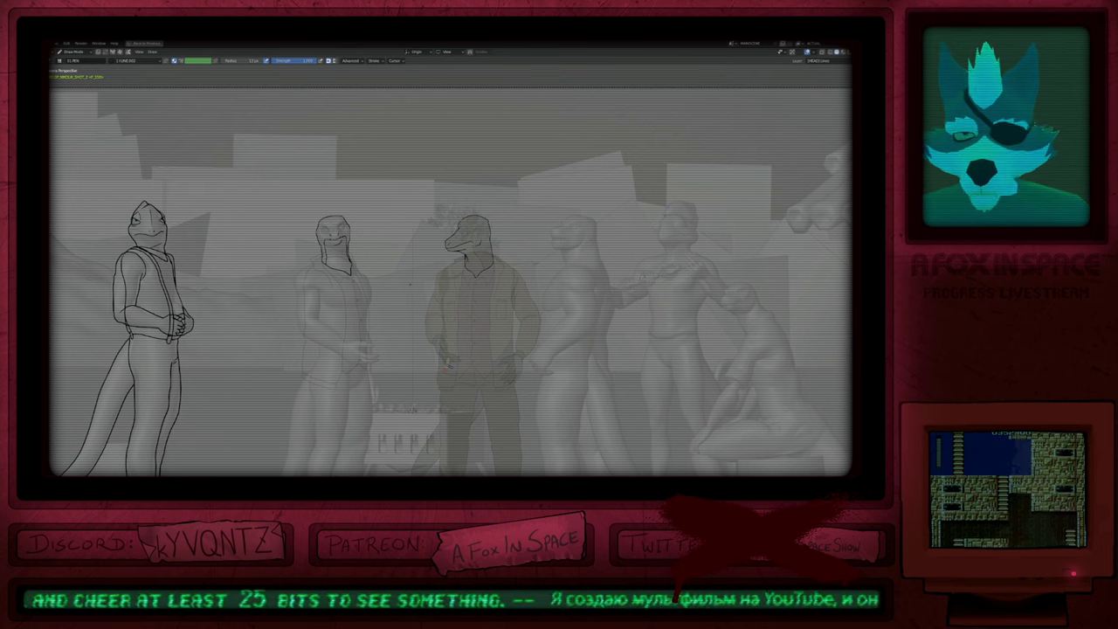
pyautogui.keyDown('shift'); pyautogui.moveTo(429, 286); pyautogui.dragTo(486, 277, button='middle'); pyautogui.keyUp('shift')
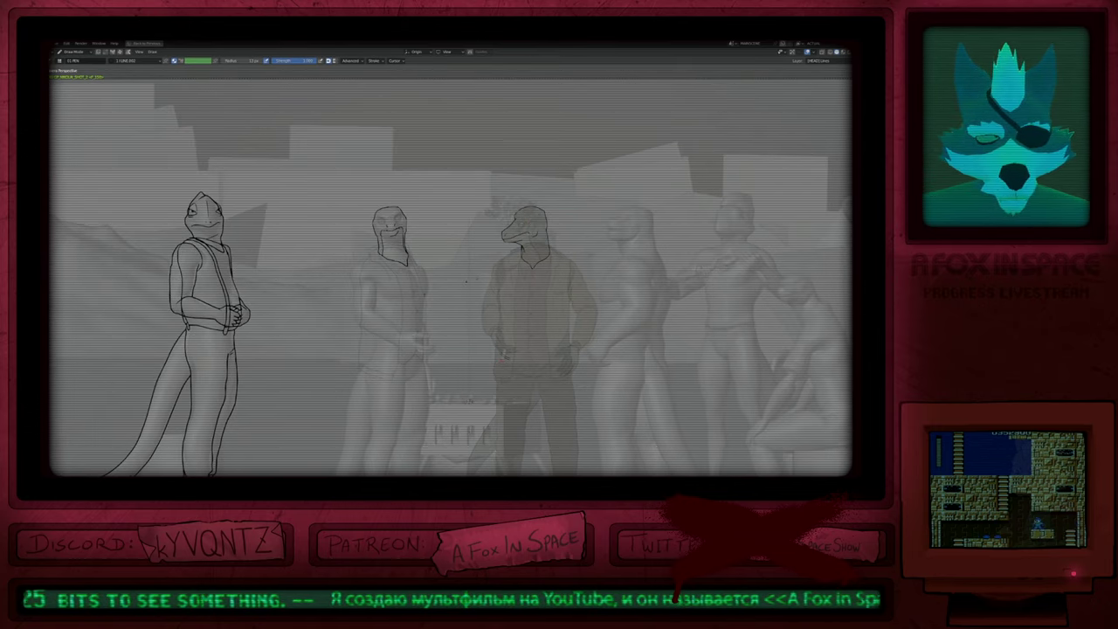
pyautogui.keyDown('shift'); pyautogui.moveTo(457, 282); pyautogui.dragTo(449, 290, button='middle'); pyautogui.keyUp('shift')
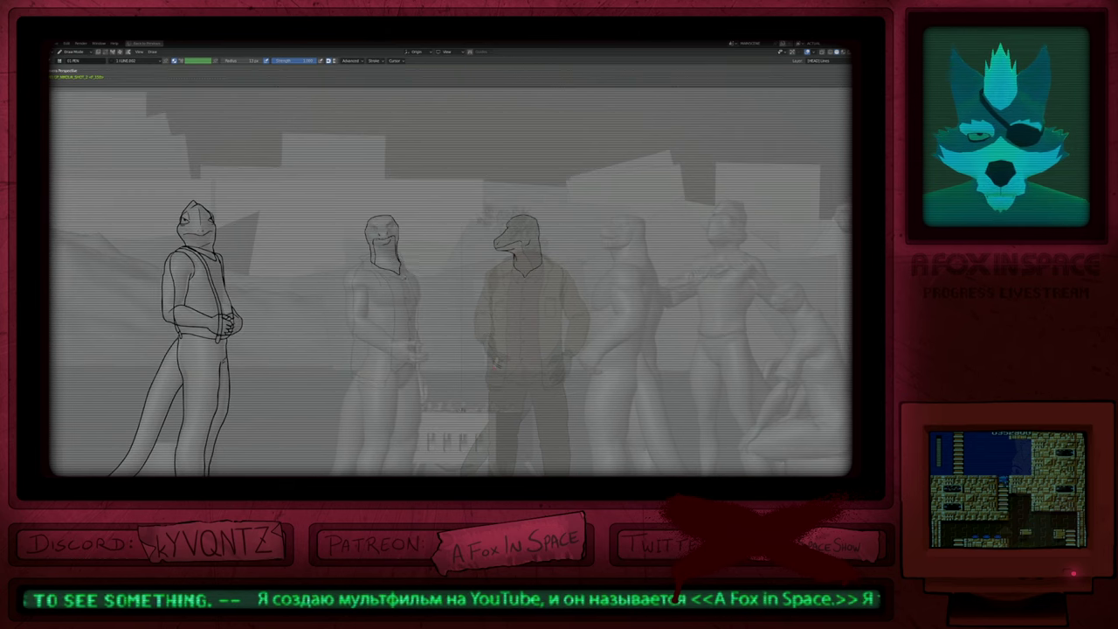
# Step: Toggle out of and back into Draw Mode, recentre over the characters, and activate the BODY Lines layer
pyautogui.press('Tab')
pyautogui.press('Tab')
pyautogui.scroll(6, 390, 255)
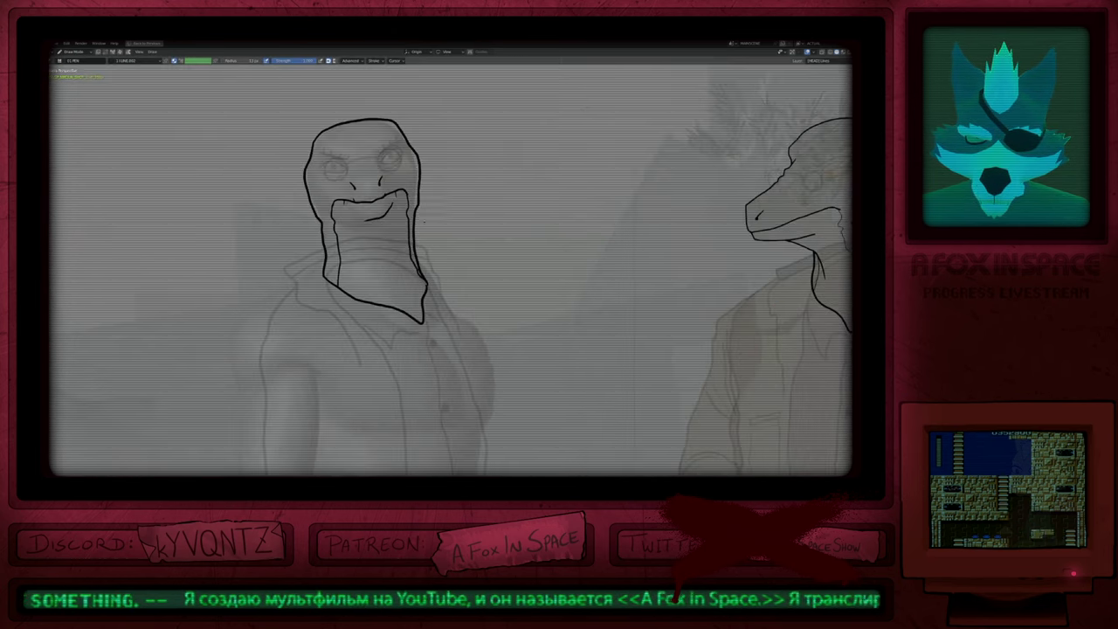
pyautogui.keyDown('shift'); pyautogui.moveTo(425, 222); pyautogui.dragTo(428, 257, button='middle'); pyautogui.keyUp('shift')
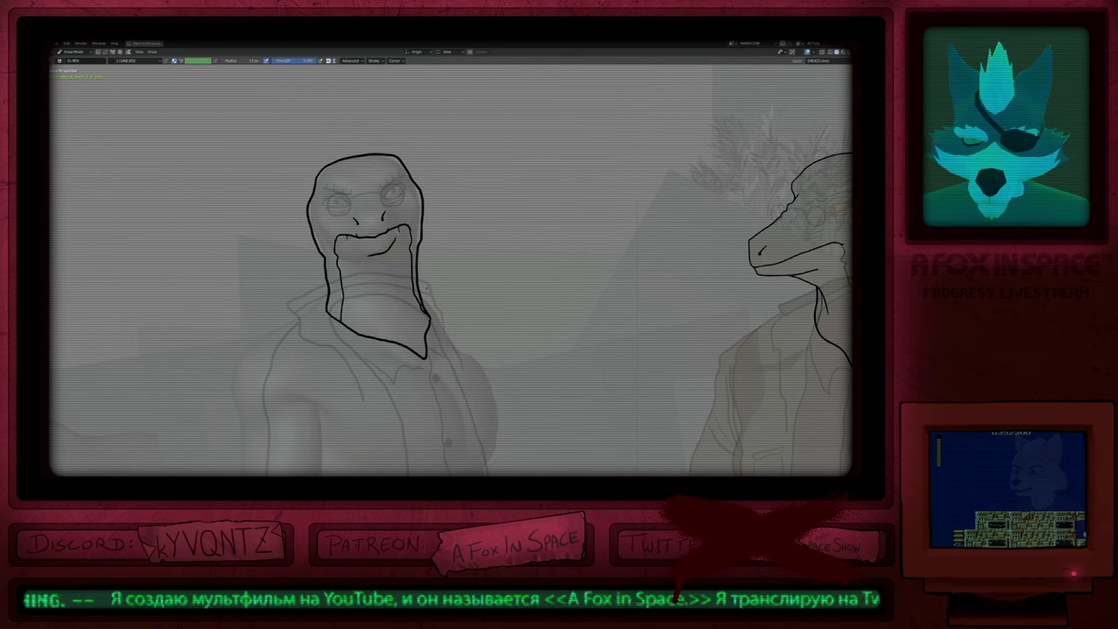
pyautogui.keyDown('shift'); pyautogui.moveTo(426, 287); pyautogui.dragTo(442, 191, button='middle'); pyautogui.keyUp('shift')
pyautogui.press('pagedown')
pyautogui.scroll(-5, 433, 246)
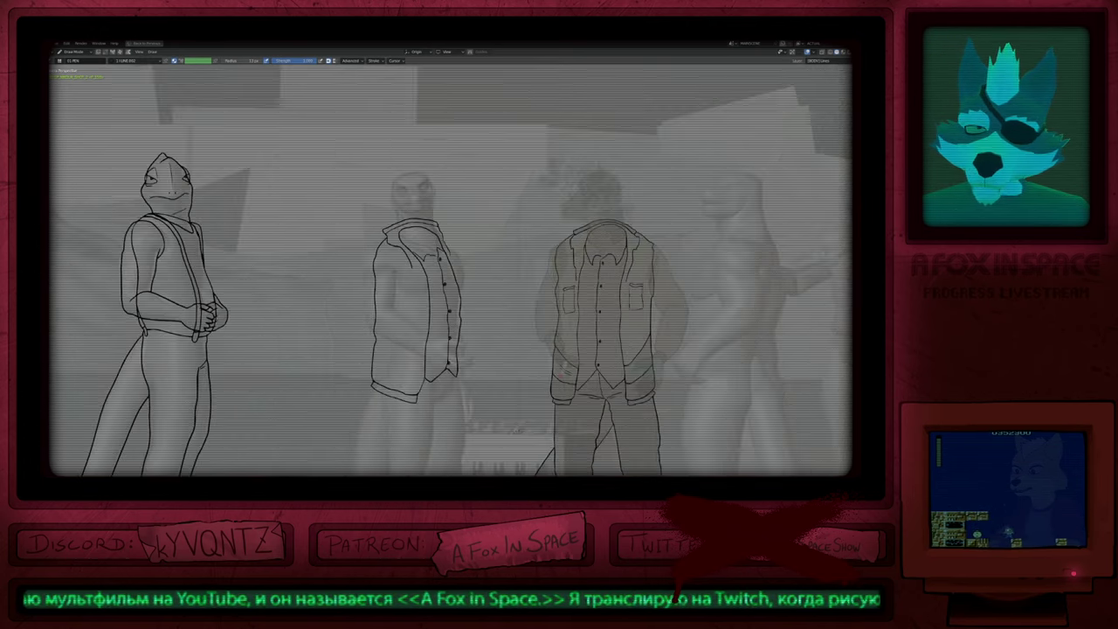
# Step: Resize the brush and add a short line at the vest's right edge
pyautogui.press('f')
pyautogui.click(447, 267)
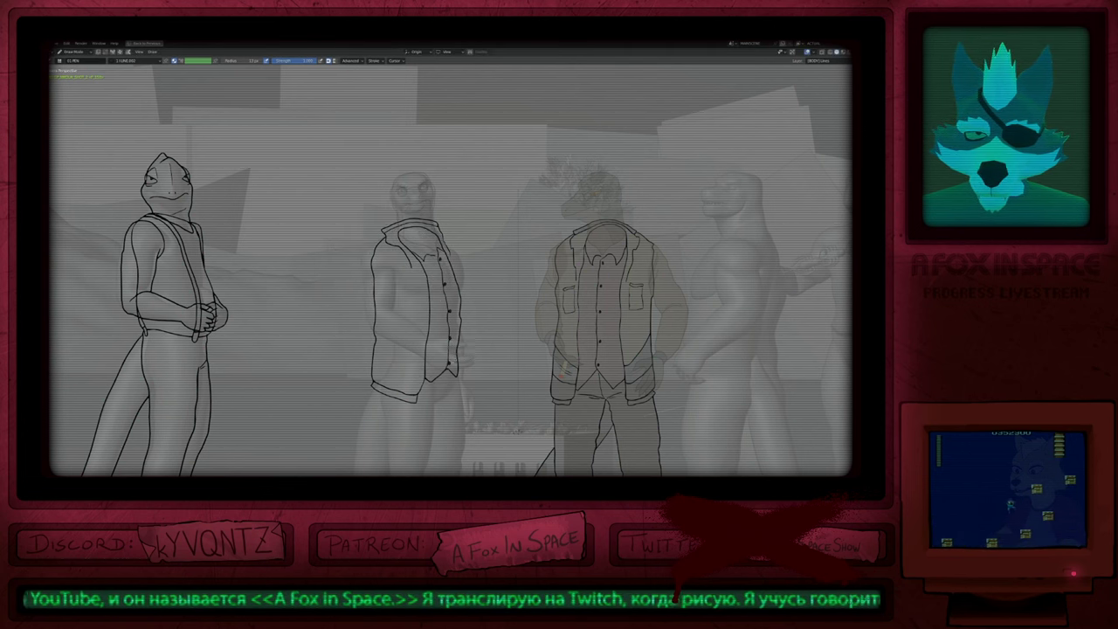
pyautogui.scroll(3, 491, 384)
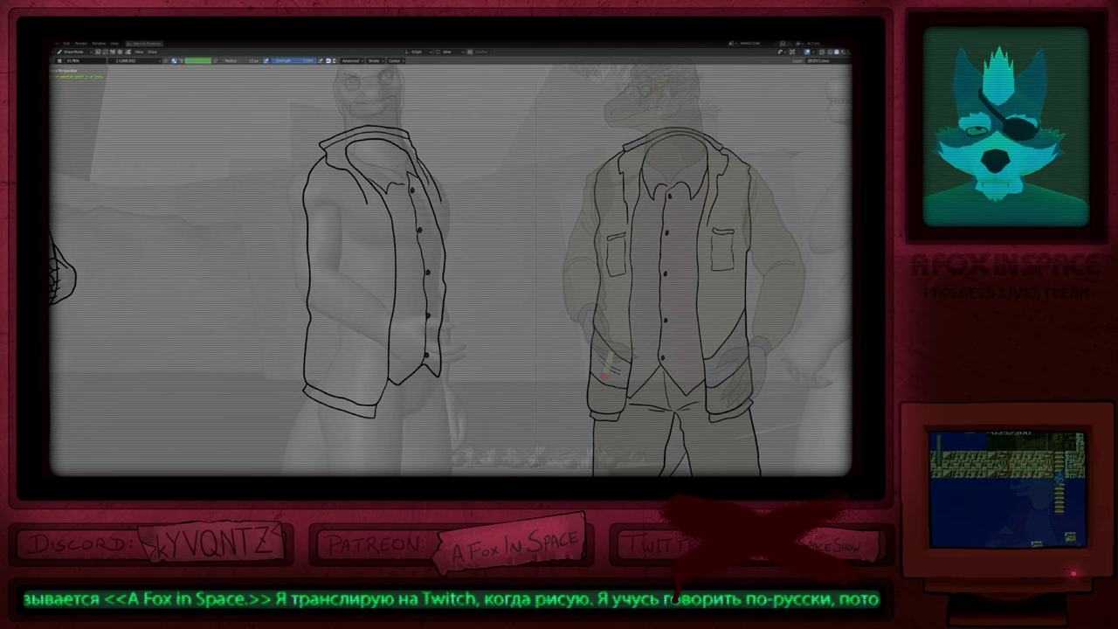
pyautogui.moveTo(450, 241); pyautogui.dragTo(448, 263)
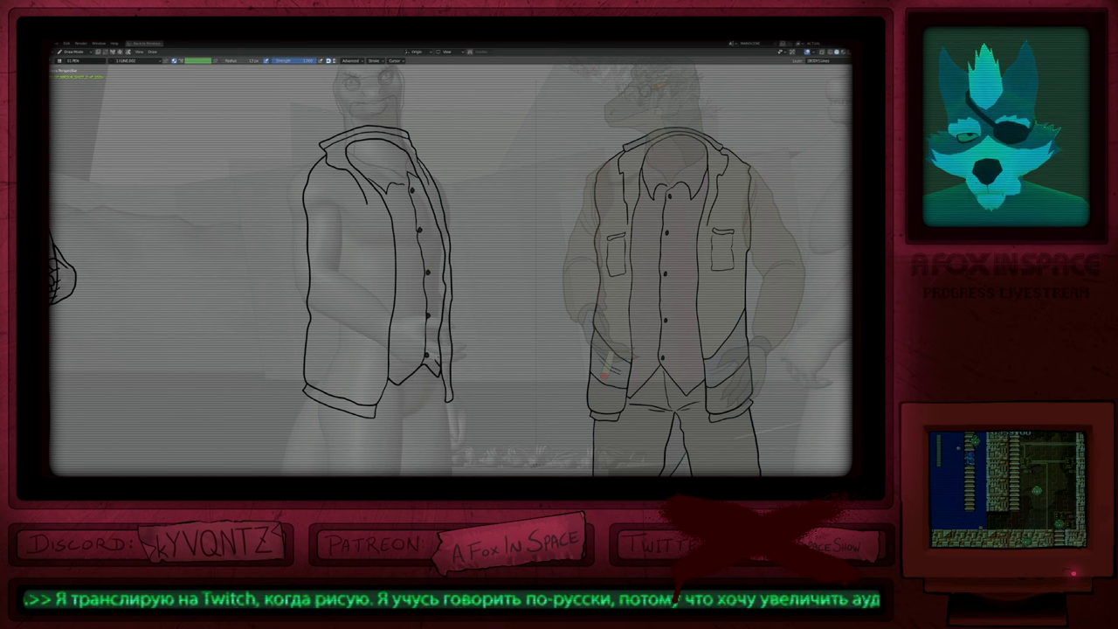
# Step: Draw a hem line along the vest's left side plus two short strokes near its lower edge
pyautogui.keyDown('shift'); pyautogui.moveTo(454, 349); pyautogui.dragTo(472, 250, button='middle'); pyautogui.keyUp('shift')
pyautogui.scroll(3, 406, 358)
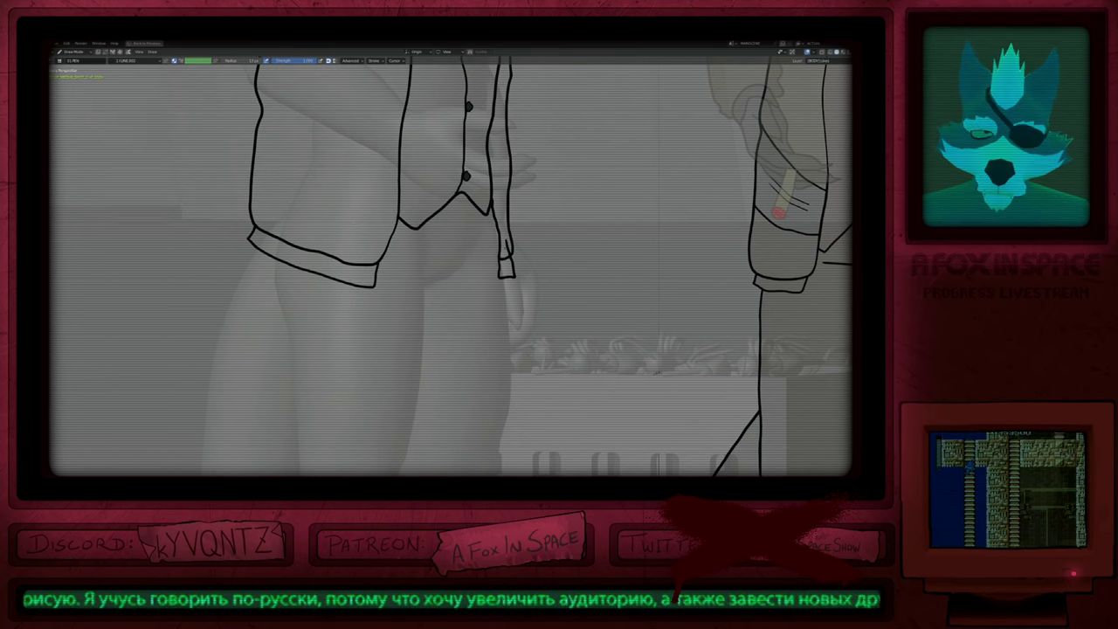
pyautogui.scroll(-5, 450, 271)
pyautogui.scroll(5, 483, 166)
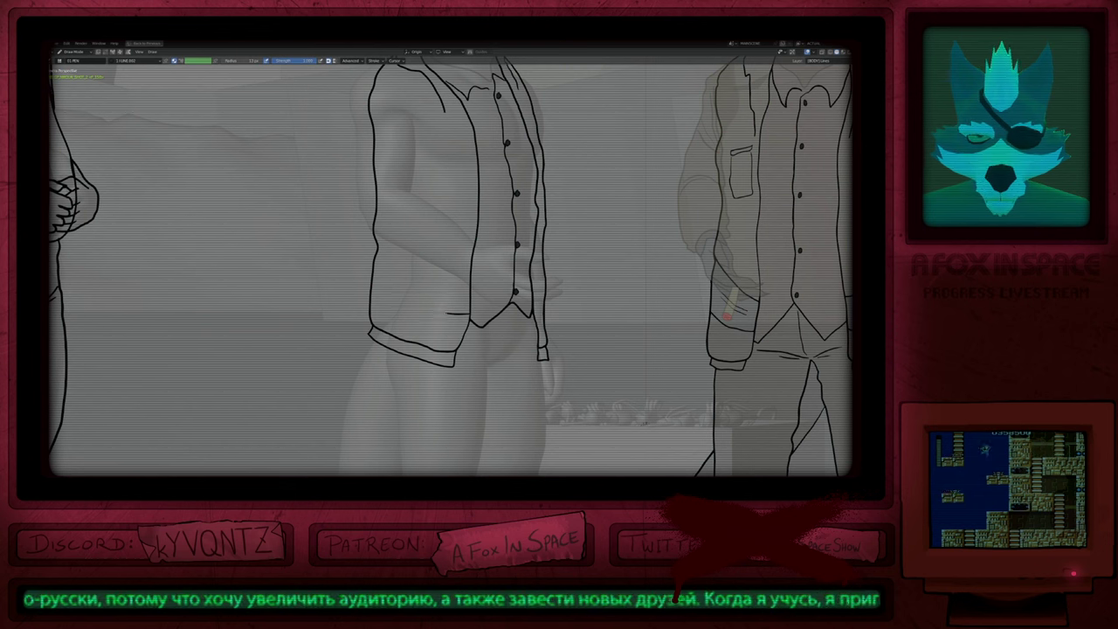
pyautogui.moveTo(410, 302)
pyautogui.mouseDown()
pyautogui.moveTo(385, 278)
pyautogui.moveTo(346, 267)
pyautogui.mouseUp()
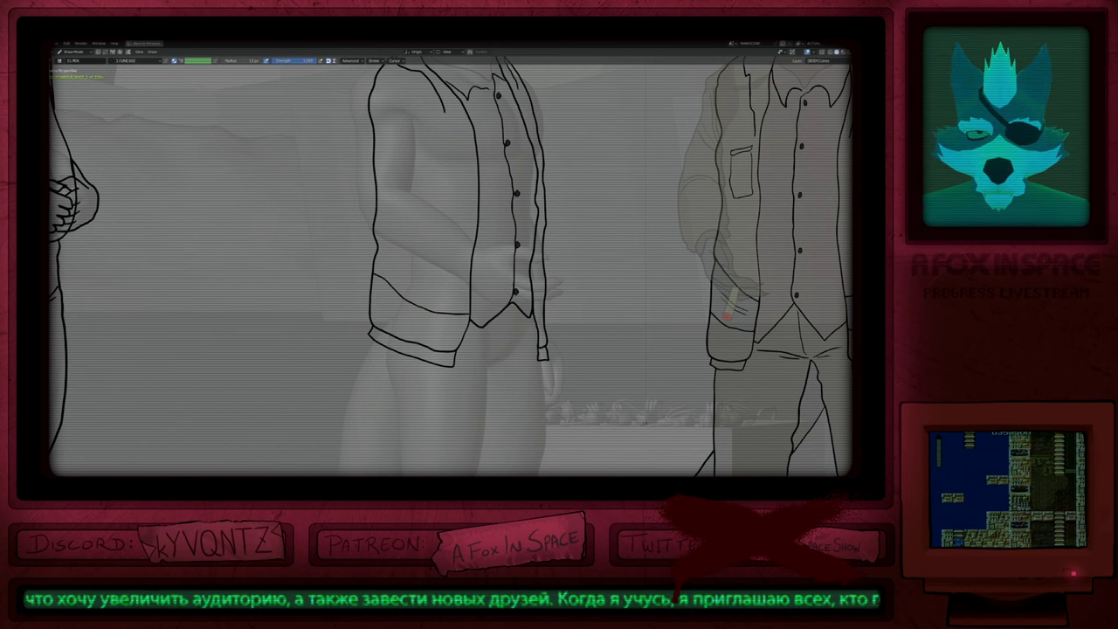
pyautogui.keyDown('shift'); pyautogui.moveTo(360, 213); pyautogui.dragTo(211, 213, button='middle'); pyautogui.keyUp('shift')
pyautogui.moveTo(379, 283); pyautogui.dragTo(409, 263)
pyautogui.moveTo(376, 301)
pyautogui.mouseDown()
pyautogui.moveTo(416, 291)
pyautogui.moveTo(407, 309)
pyautogui.moveTo(400, 273)
pyautogui.mouseUp()
# Step: Grab the collar stroke's lower end to reshape it, and close the left vest's chest pocket outline
pyautogui.scroll(-8, 447, 262)
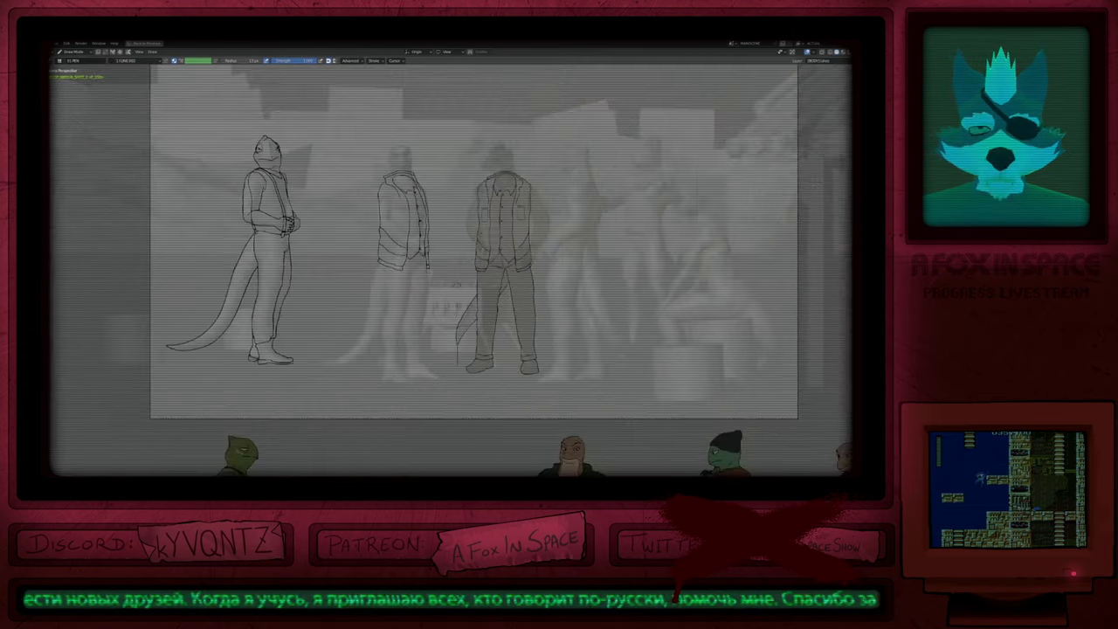
pyautogui.keyDown('shift'); pyautogui.moveTo(816, 184); pyautogui.dragTo(798, 218, button='middle'); pyautogui.keyUp('shift')
pyautogui.scroll(7, 450, 262)
pyautogui.keyDown('shift'); pyautogui.moveTo(288, 172); pyautogui.dragTo(326, 238, button='middle'); pyautogui.keyUp('shift')
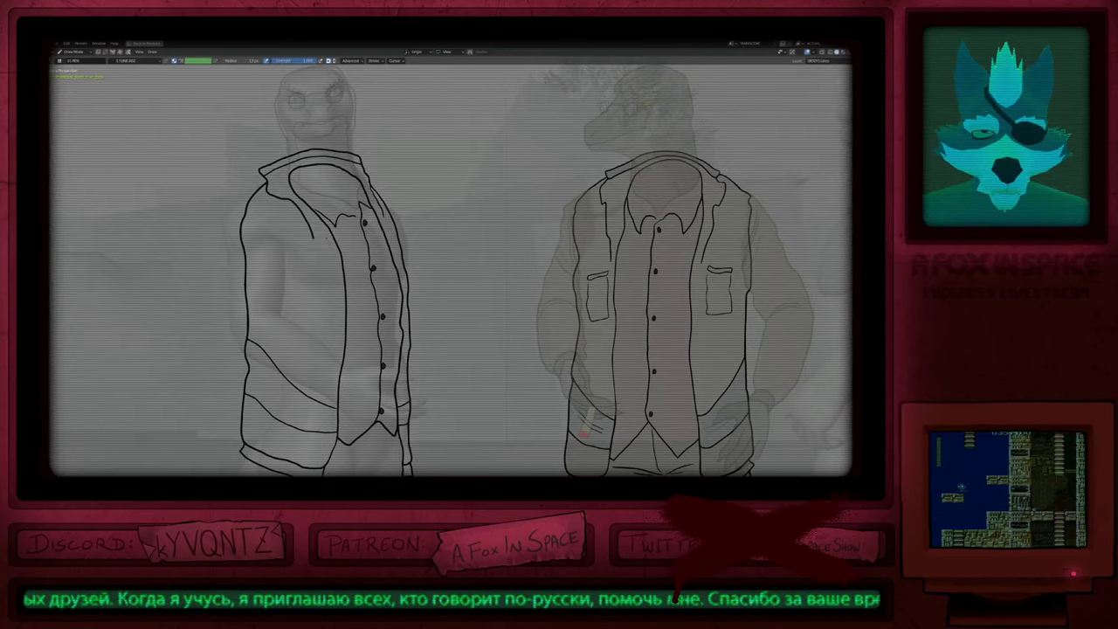
pyautogui.press('Tab')
pyautogui.click(316, 245)
pyautogui.press('g')
pyautogui.scroll(-5, 321, 238)
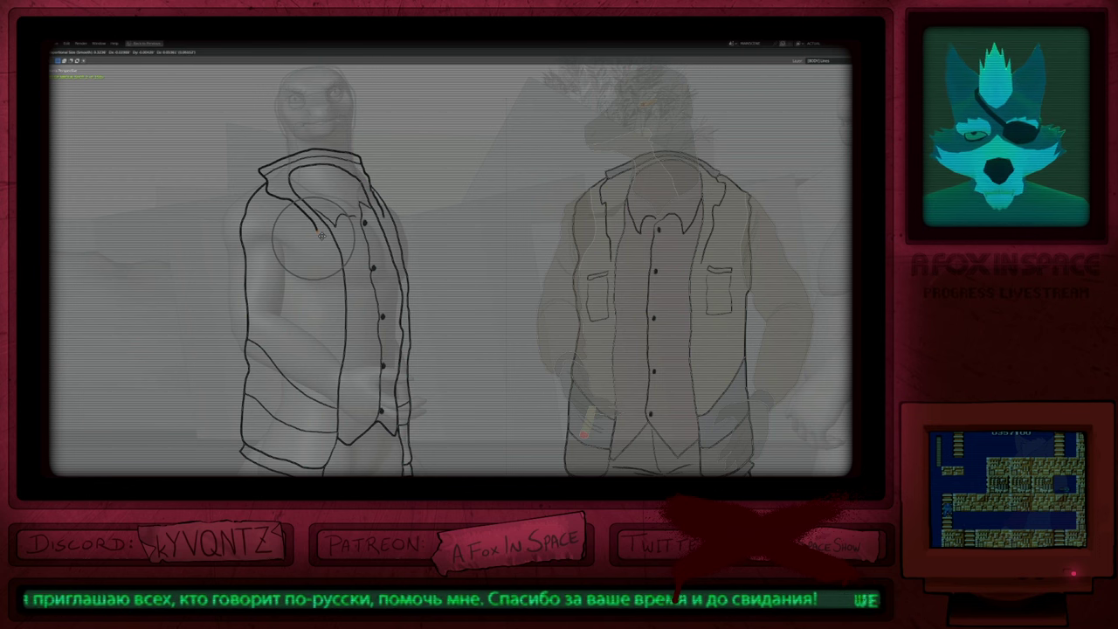
pyautogui.click(322, 236)
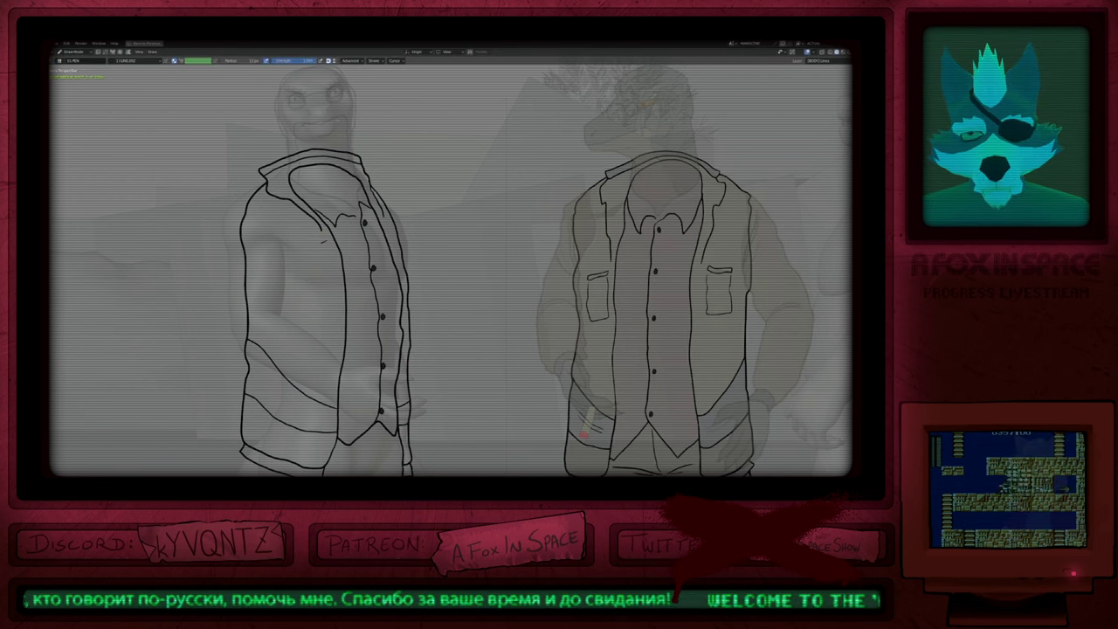
pyautogui.moveTo(327, 242); pyautogui.dragTo(307, 250)
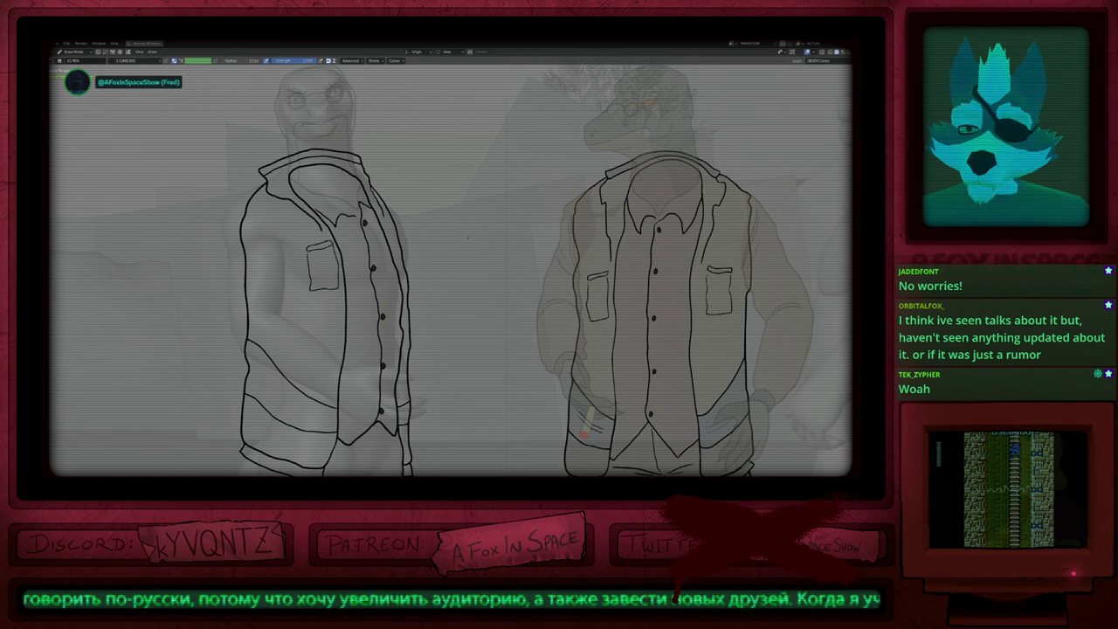
# Step: Frame the middle figure's legs and extend its trouser line down the leg
pyautogui.scroll(-2, 447, 255)
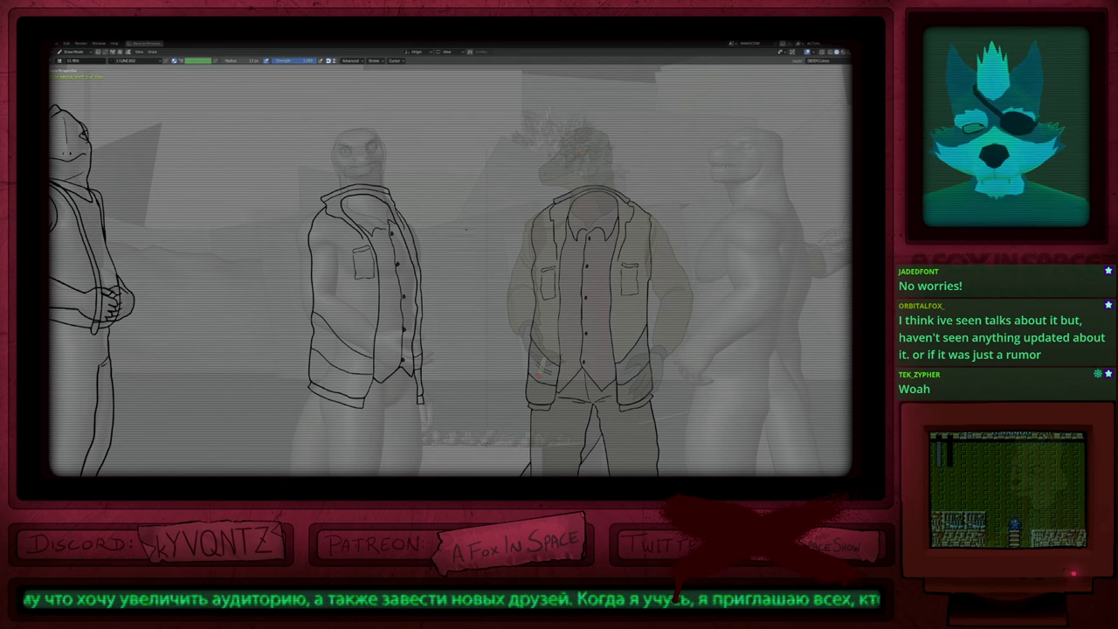
pyautogui.moveTo(465, 229)
pyautogui.keyDown('shift'); pyautogui.mouseDown(button='middle')
pyautogui.moveTo(481, 280)
pyautogui.moveTo(473, 250)
pyautogui.moveTo(519, 124)
pyautogui.mouseUp(button='middle'); pyautogui.keyUp('shift')
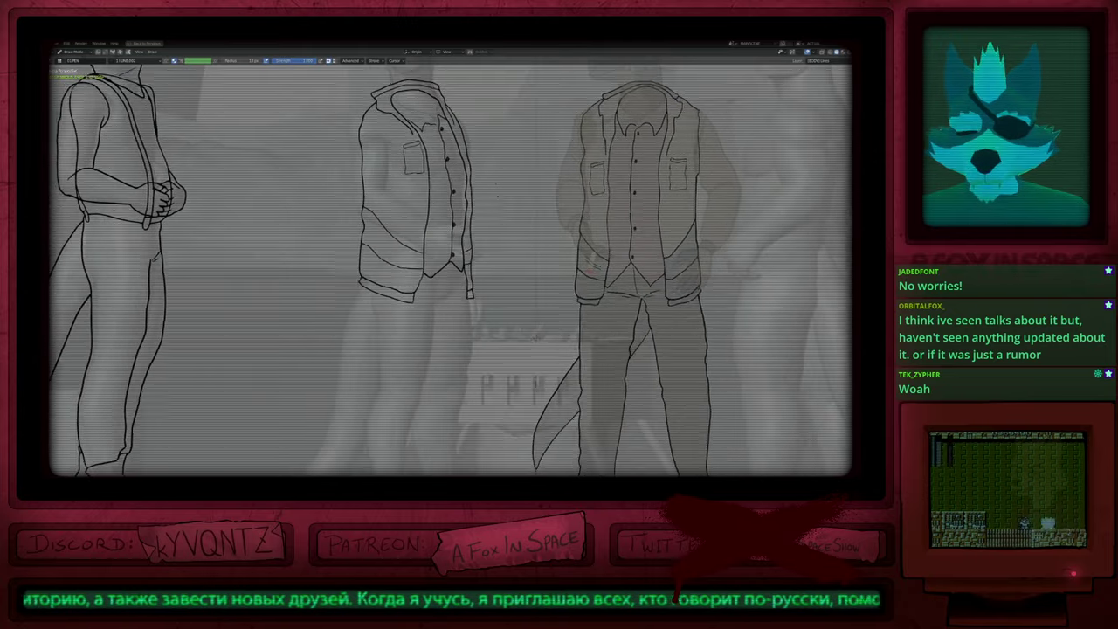
pyautogui.scroll(-4, 499, 194)
pyautogui.scroll(6, 474, 241)
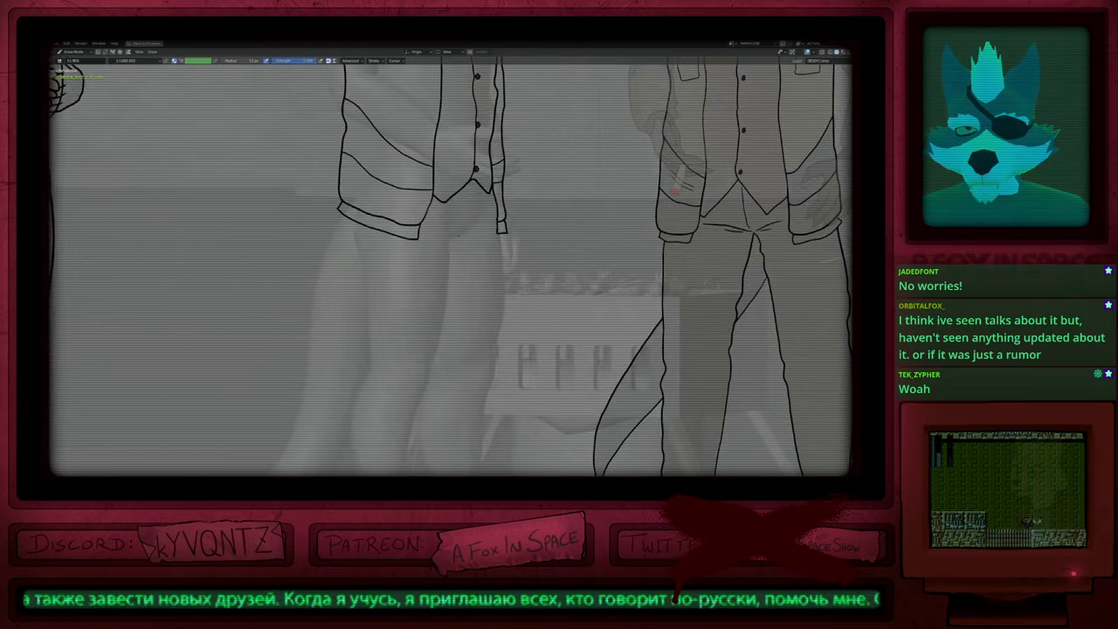
pyautogui.scroll(-3, 452, 266)
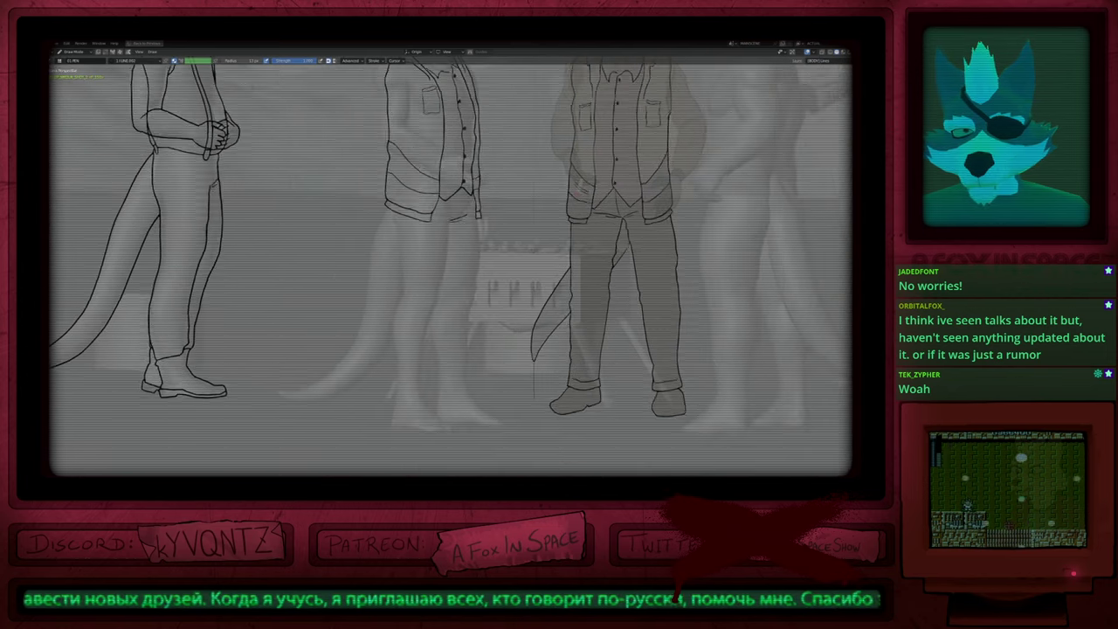
pyautogui.keyDown('shift'); pyautogui.moveTo(452, 267); pyautogui.dragTo(449, 258, button='middle'); pyautogui.keyUp('shift')
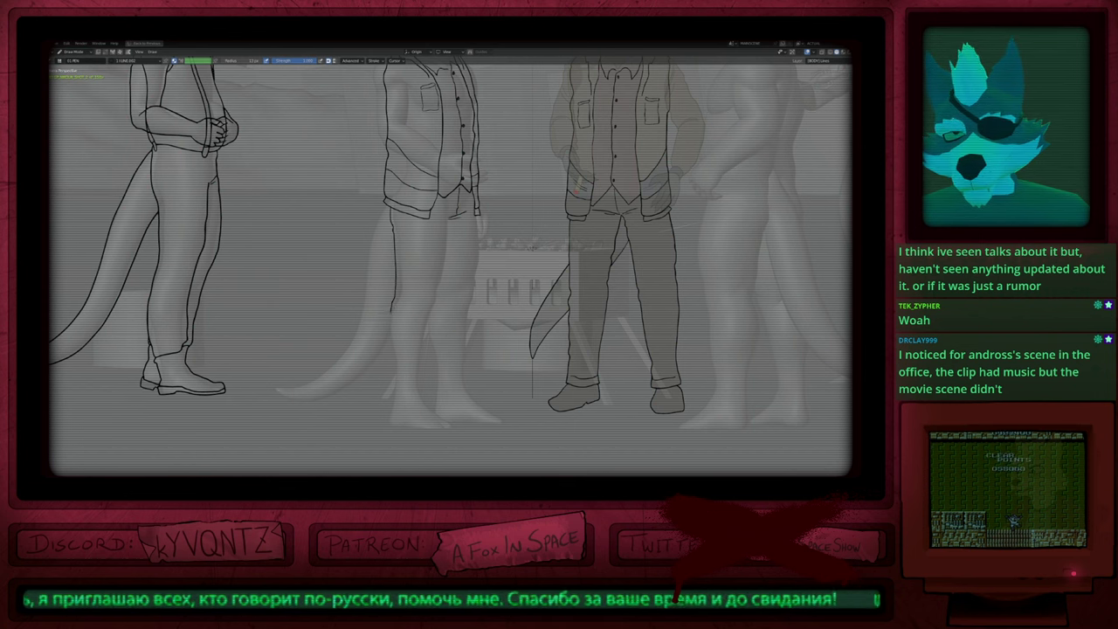
pyautogui.moveTo(389, 352); pyautogui.dragTo(387, 399)
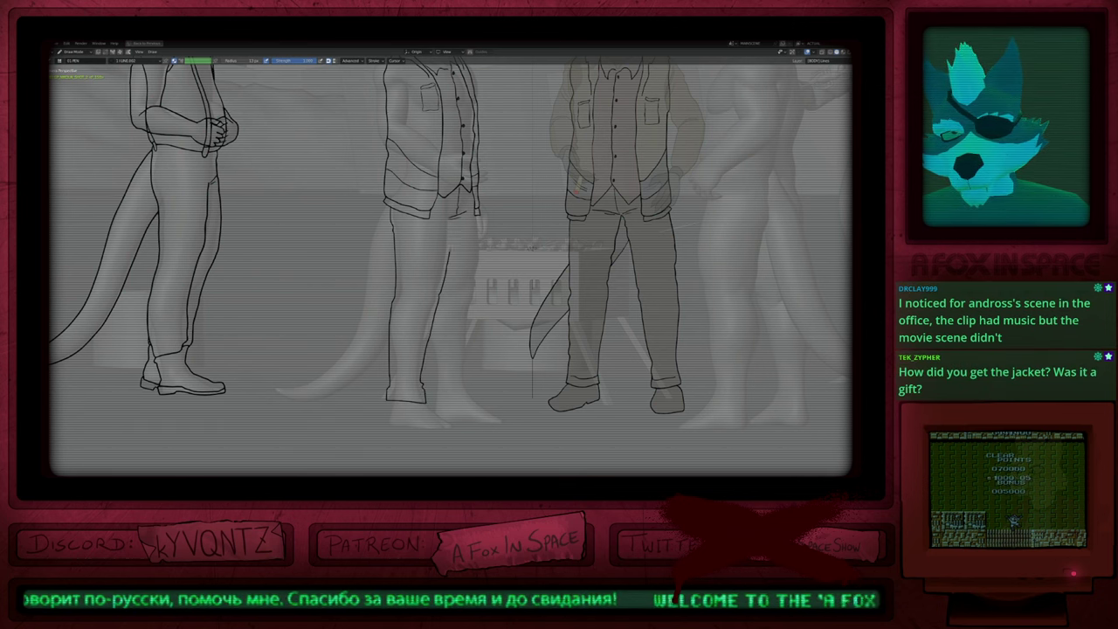
# Step: Shrink the drawing brush and touch up the trouser line
pyautogui.press('f')
pyautogui.click(524, 308)
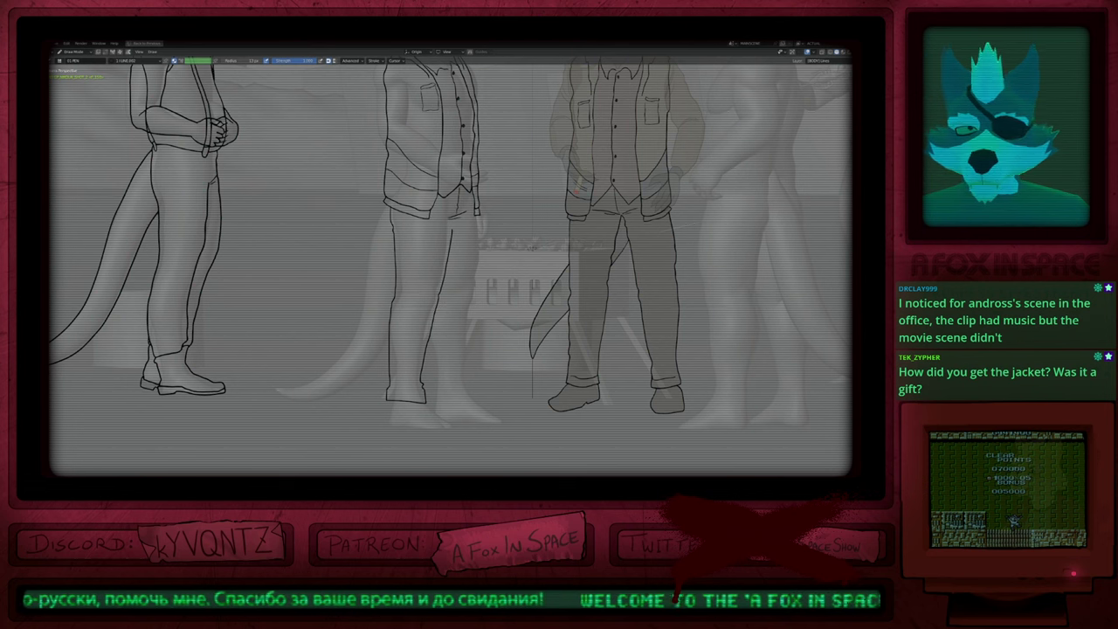
pyautogui.press('f')
pyautogui.click(445, 311)
pyautogui.moveTo(395, 257); pyautogui.dragTo(392, 301)
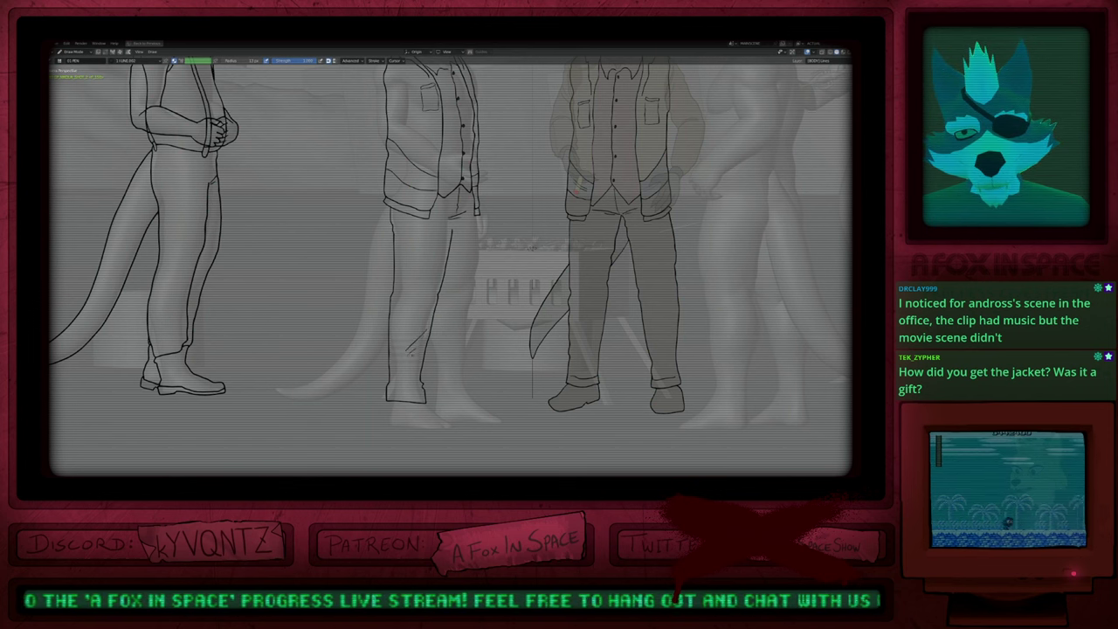
# Step: Resize the brush and refine the left line of the middle figure's trouser cuff
pyautogui.moveTo(579, 185)
pyautogui.keyDown('shift'); pyautogui.mouseDown(button='middle')
pyautogui.moveTo(500, 275)
pyautogui.moveTo(557, 129)
pyautogui.mouseUp(button='middle'); pyautogui.keyUp('shift')
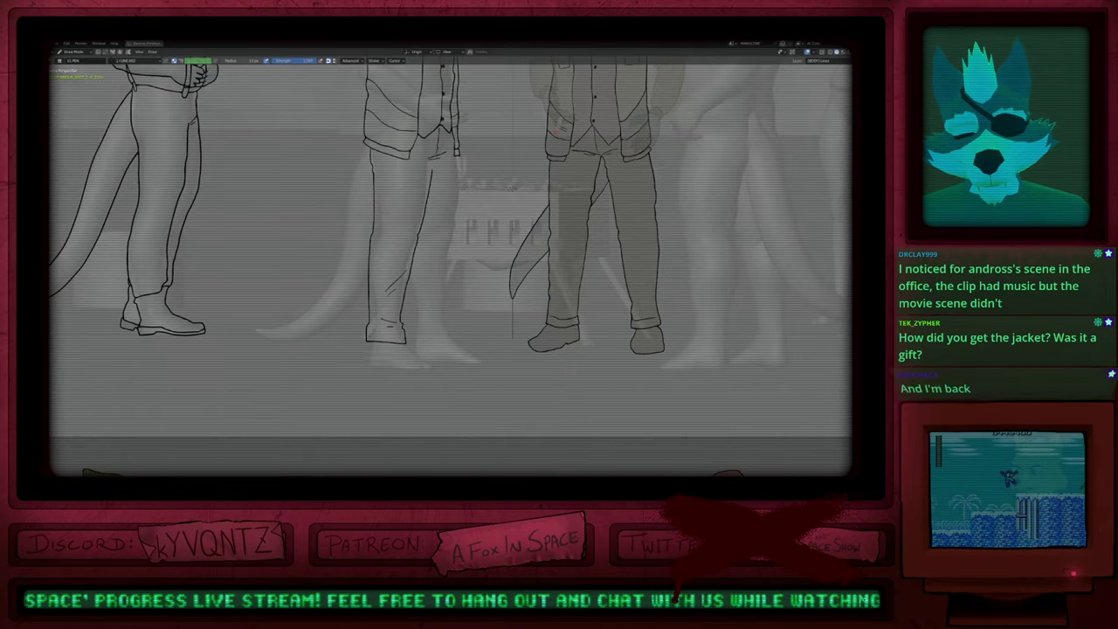
pyautogui.press('f')
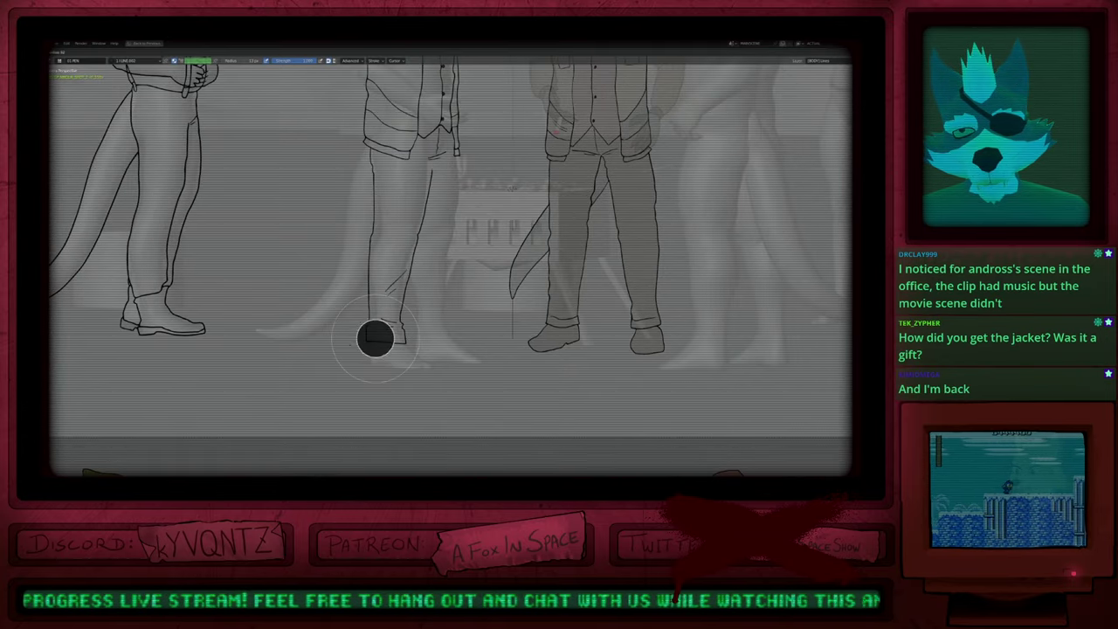
pyautogui.click(391, 339)
pyautogui.moveTo(368, 319); pyautogui.dragTo(368, 341)
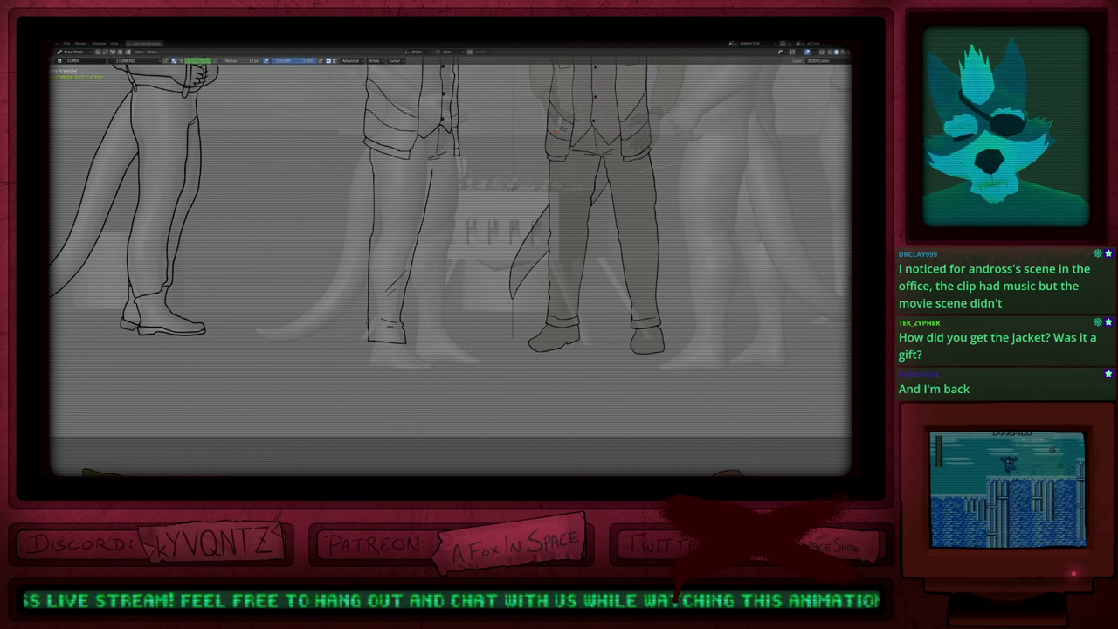
# Step: Draw the boot outline around the toe and instep beneath the cuff
pyautogui.press('f')
pyautogui.click(398, 322)
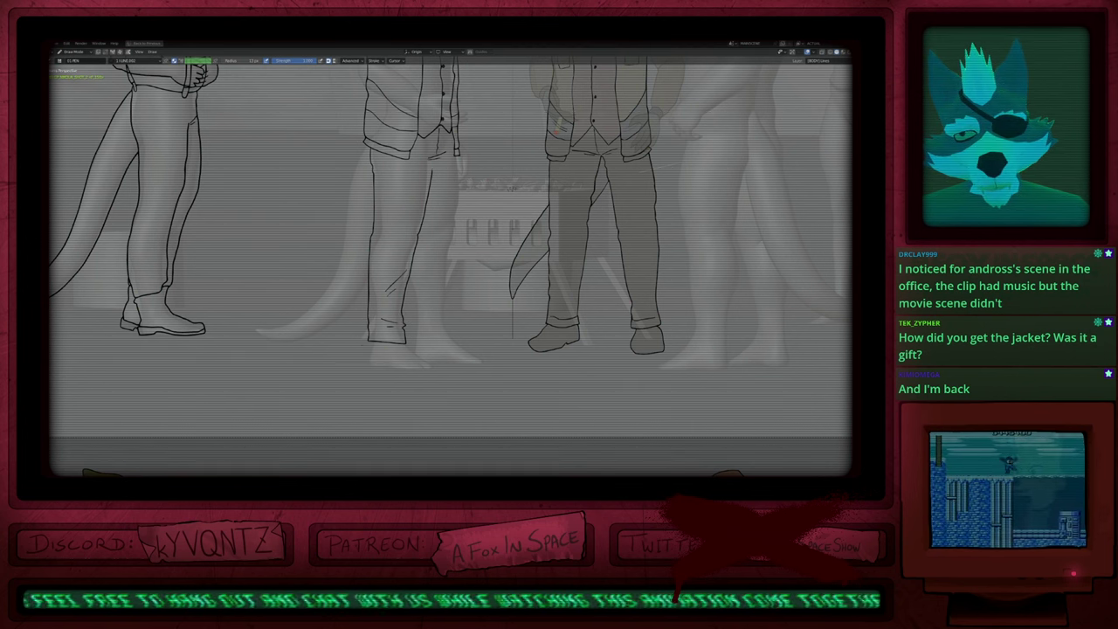
pyautogui.keyDown('shift'); pyautogui.moveTo(365, 345); pyautogui.dragTo(341, 419, button='middle'); pyautogui.keyUp('shift')
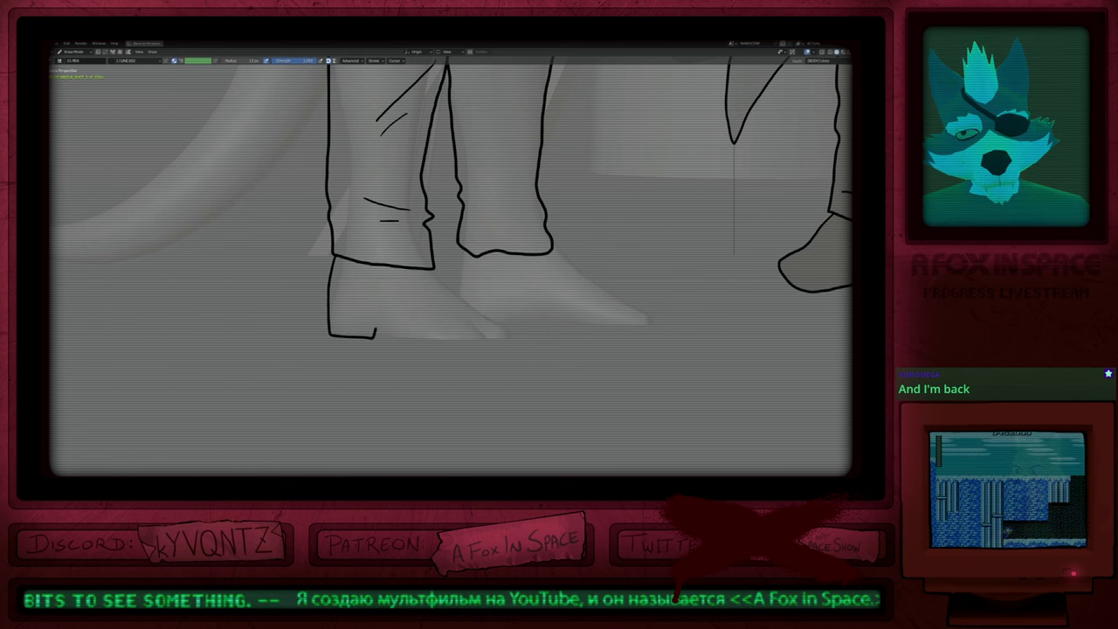
pyautogui.moveTo(522, 335)
pyautogui.mouseDown()
pyautogui.moveTo(517, 316)
pyautogui.moveTo(425, 273)
pyautogui.mouseUp()
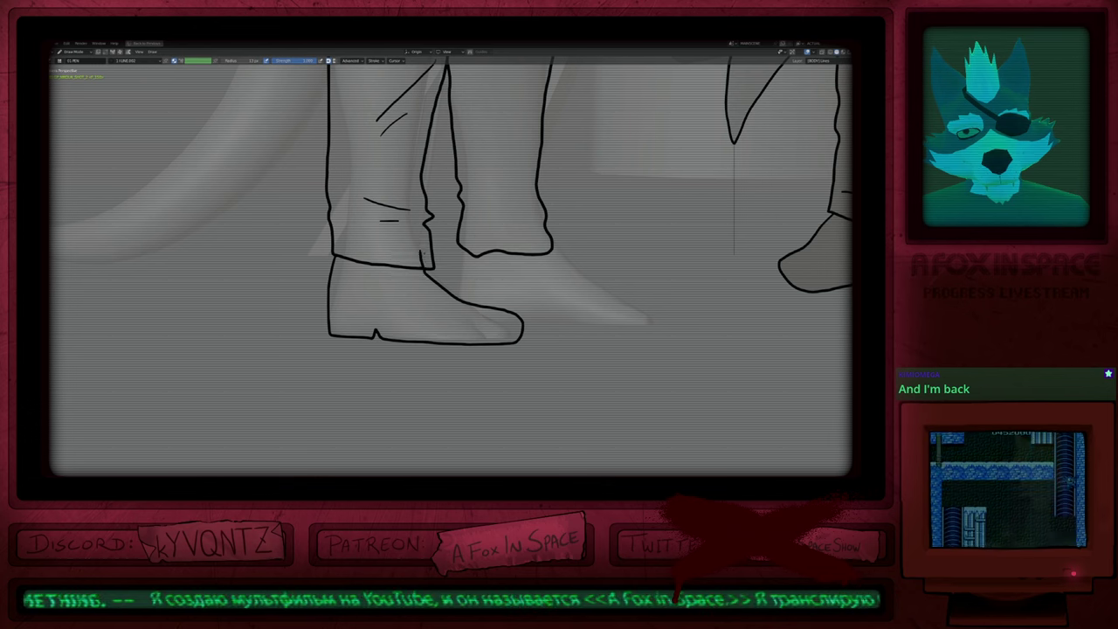
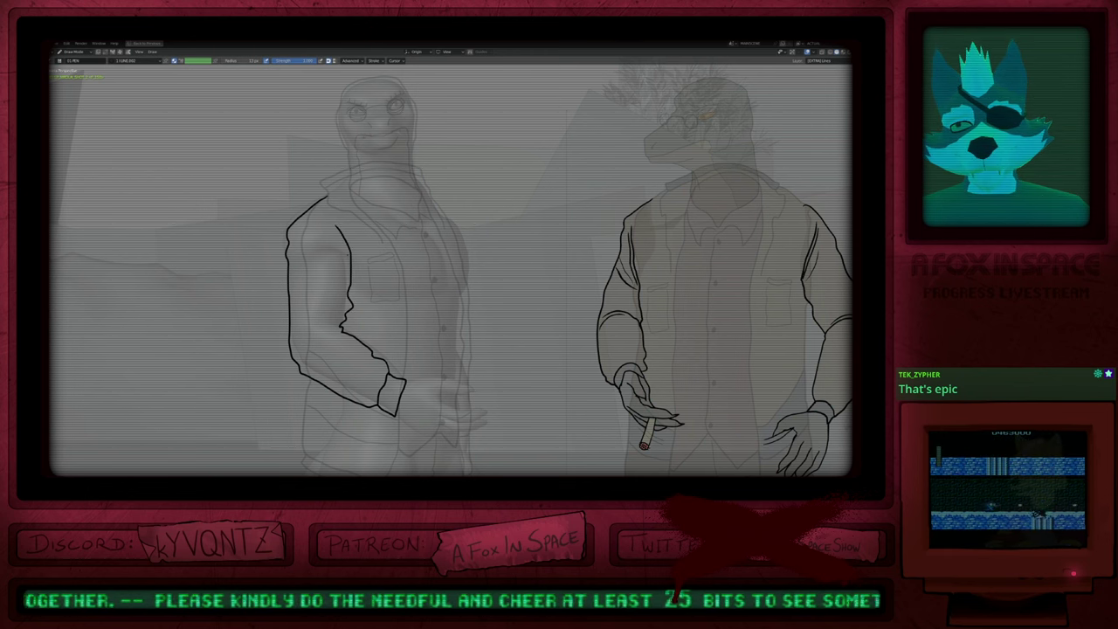
# Step: Ink crease lines on the left character's upper sleeve and across the forearm
pyautogui.moveTo(347, 227); pyautogui.dragTo(358, 278)
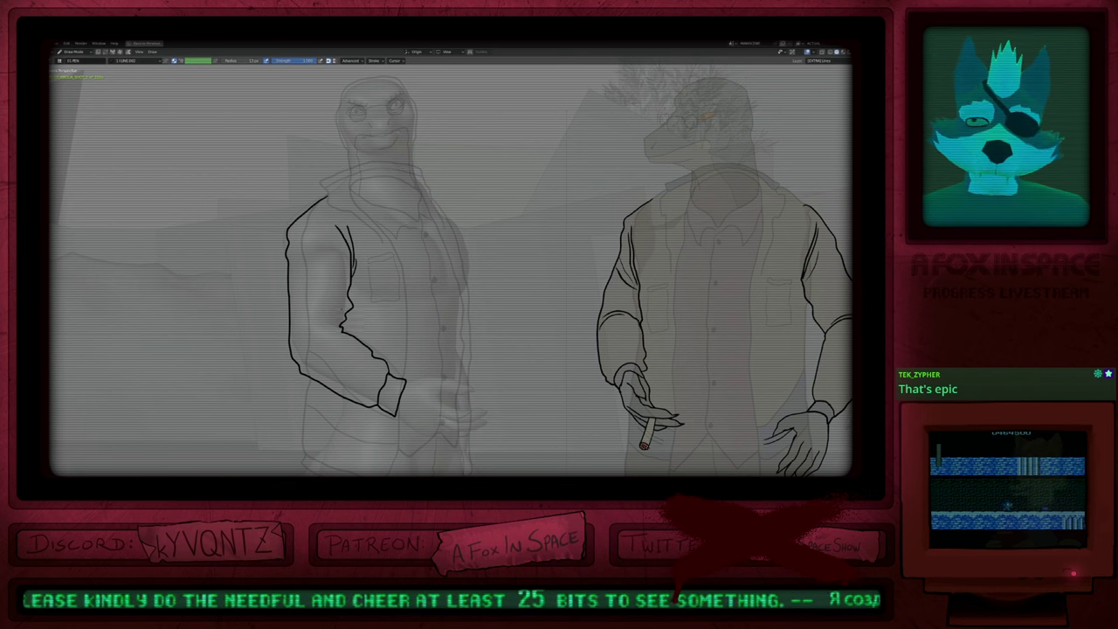
pyautogui.moveTo(305, 336)
pyautogui.mouseDown()
pyautogui.moveTo(338, 328)
pyautogui.moveTo(323, 351)
pyautogui.mouseUp()
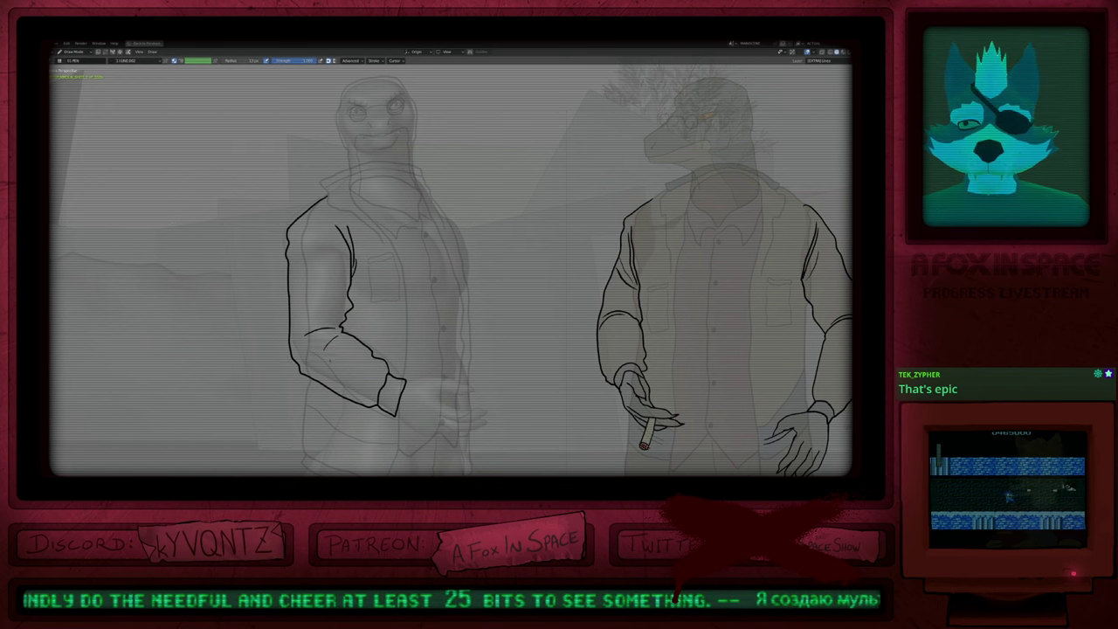
pyautogui.moveTo(328, 350)
pyautogui.keyDown('shift'); pyautogui.mouseDown(button='middle')
pyautogui.moveTo(291, 381)
pyautogui.moveTo(303, 302)
pyautogui.moveTo(360, 387)
pyautogui.mouseUp(button='middle'); pyautogui.keyUp('shift')
pyautogui.moveTo(302, 61); pyautogui.dragTo(270, 62)
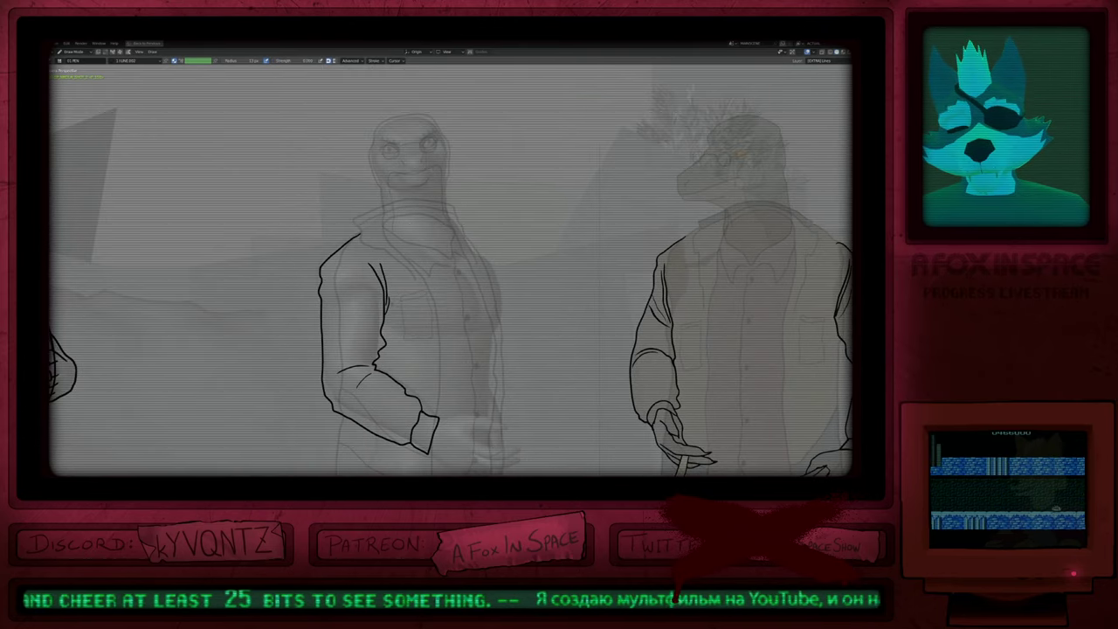
# Step: With the grab brush, shift the lower sleeve and cuff line up and nudge the sleeve outline
pyautogui.press('Tab')
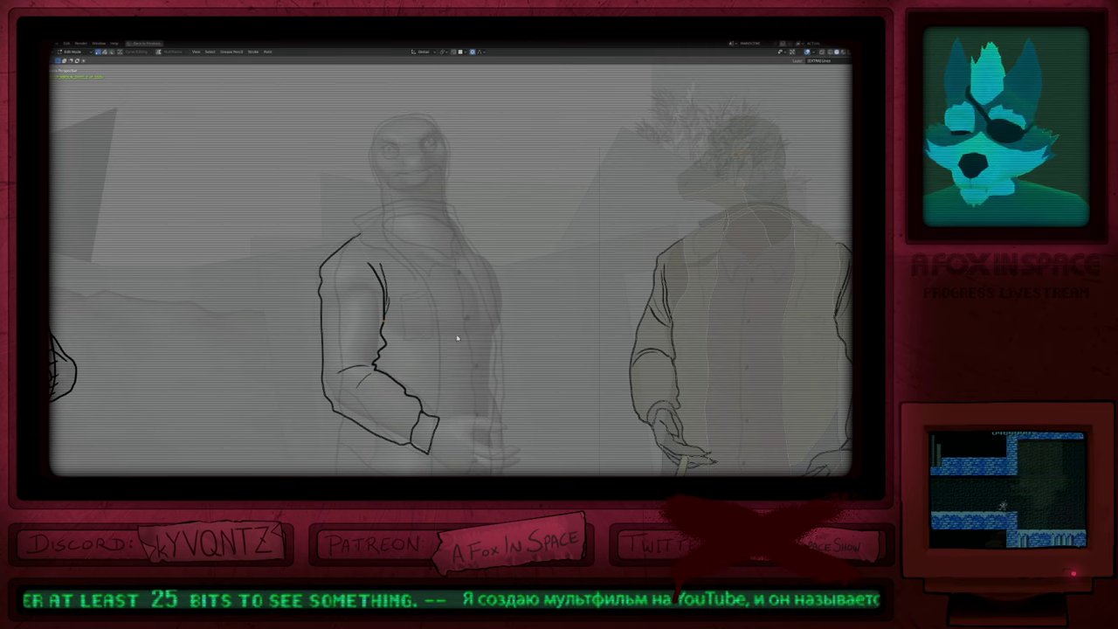
pyautogui.press('Tab')
pyautogui.scroll(-1, 454, 334)
pyautogui.keyDown('shift'); pyautogui.moveTo(454, 335); pyautogui.dragTo(419, 280, button='middle'); pyautogui.keyUp('shift')
pyautogui.press('f')
pyautogui.click(446, 363)
pyautogui.moveTo(375, 374); pyautogui.dragTo(395, 344)
pyautogui.press('f')
pyautogui.click(448, 307)
pyautogui.moveTo(297, 260); pyautogui.dragTo(299, 259)
pyautogui.moveTo(390, 266)
pyautogui.mouseDown()
pyautogui.moveTo(357, 277)
pyautogui.moveTo(392, 281)
pyautogui.mouseUp()
pyautogui.scroll(7, 347, 281)
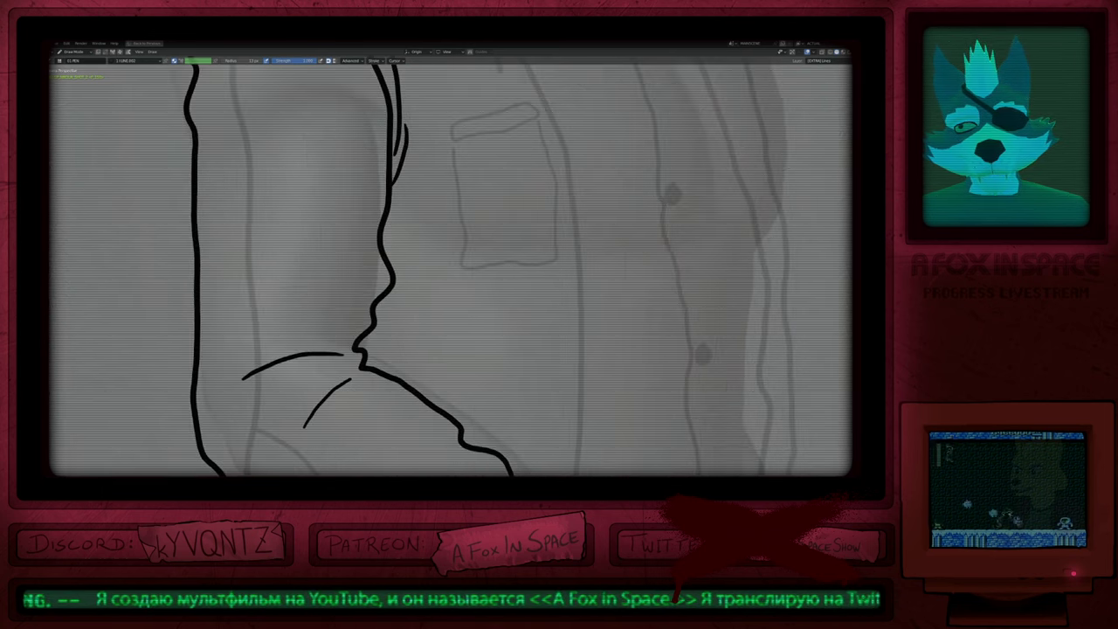
# Step: Resize the grab brush and reshape the left character's lower elbow outline
pyautogui.scroll(-6, 393, 289)
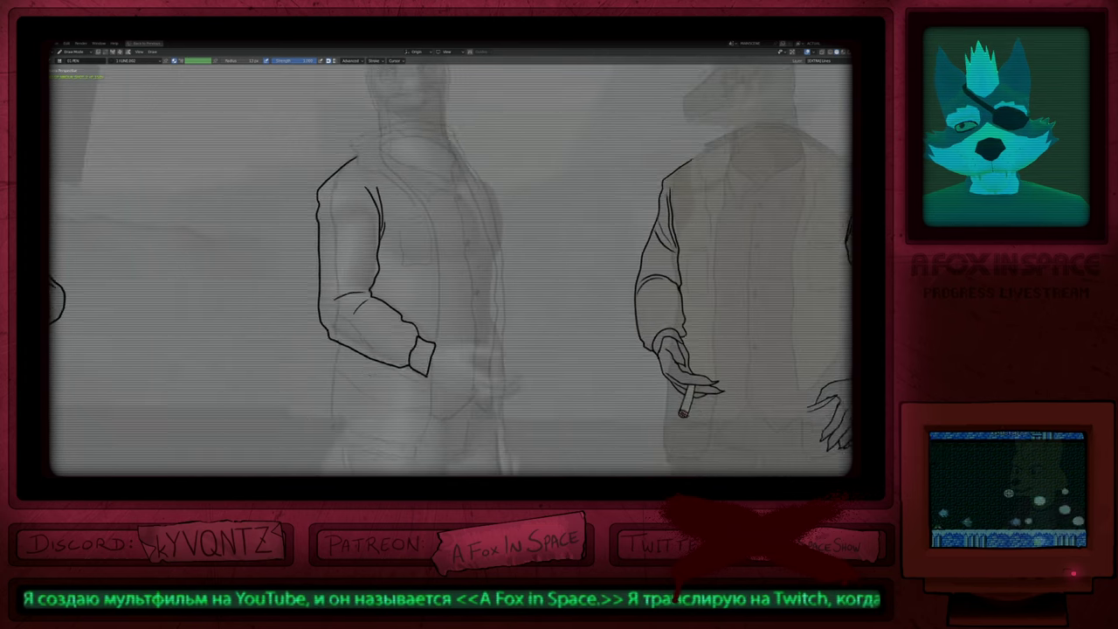
pyautogui.scroll(1, 372, 257)
pyautogui.press('f')
pyautogui.click(466, 318)
pyautogui.moveTo(346, 348); pyautogui.dragTo(346, 344)
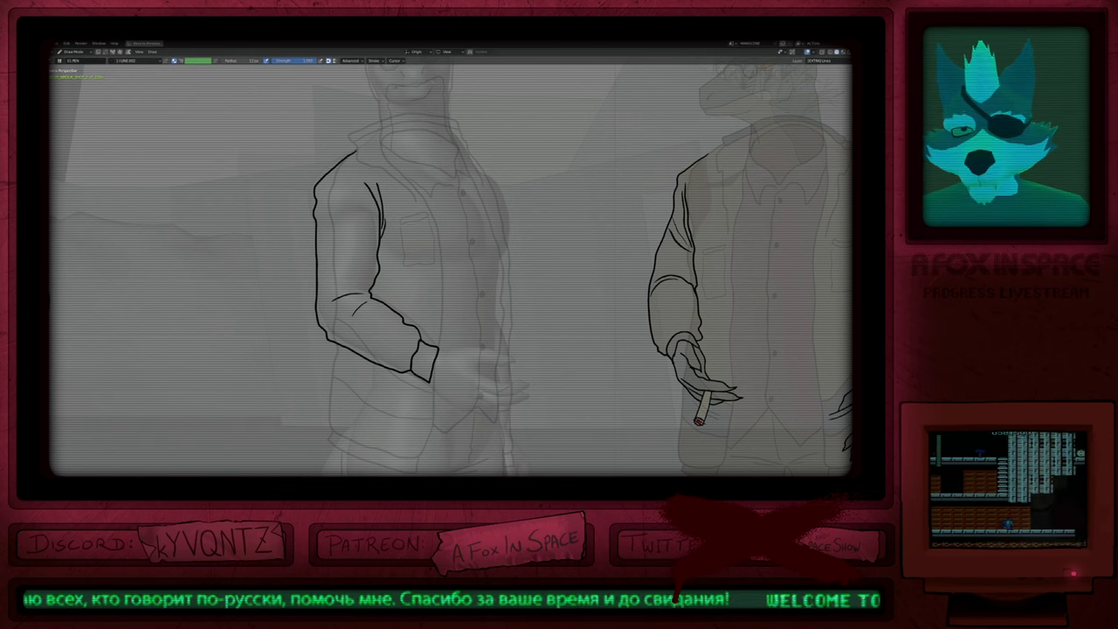
# Step: Nudge the sleeve cuff outline slightly right and play the animation to check it
pyautogui.moveTo(450, 271)
pyautogui.keyDown('shift'); pyautogui.mouseDown(button='middle')
pyautogui.moveTo(409, 328)
pyautogui.moveTo(392, 223)
pyautogui.moveTo(402, 234)
pyautogui.mouseUp(button='middle'); pyautogui.keyUp('shift')
pyautogui.press('f')
pyautogui.click(439, 331)
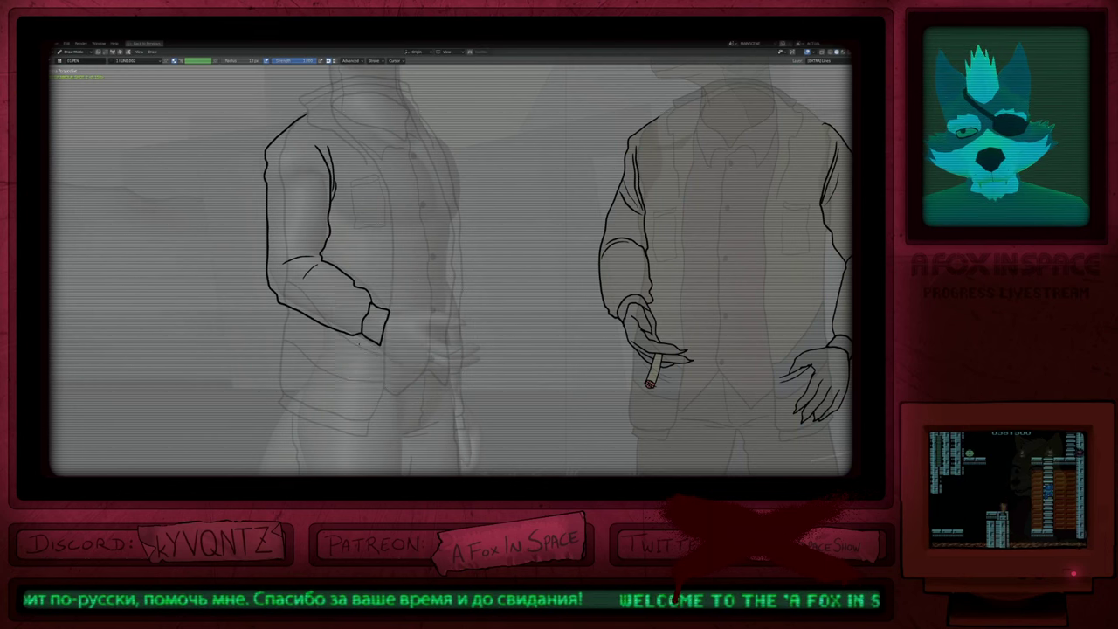
pyautogui.moveTo(376, 324)
pyautogui.mouseDown()
pyautogui.moveTo(382, 342)
pyautogui.moveTo(388, 313)
pyautogui.moveTo(377, 304)
pyautogui.mouseUp()
pyautogui.press('space')
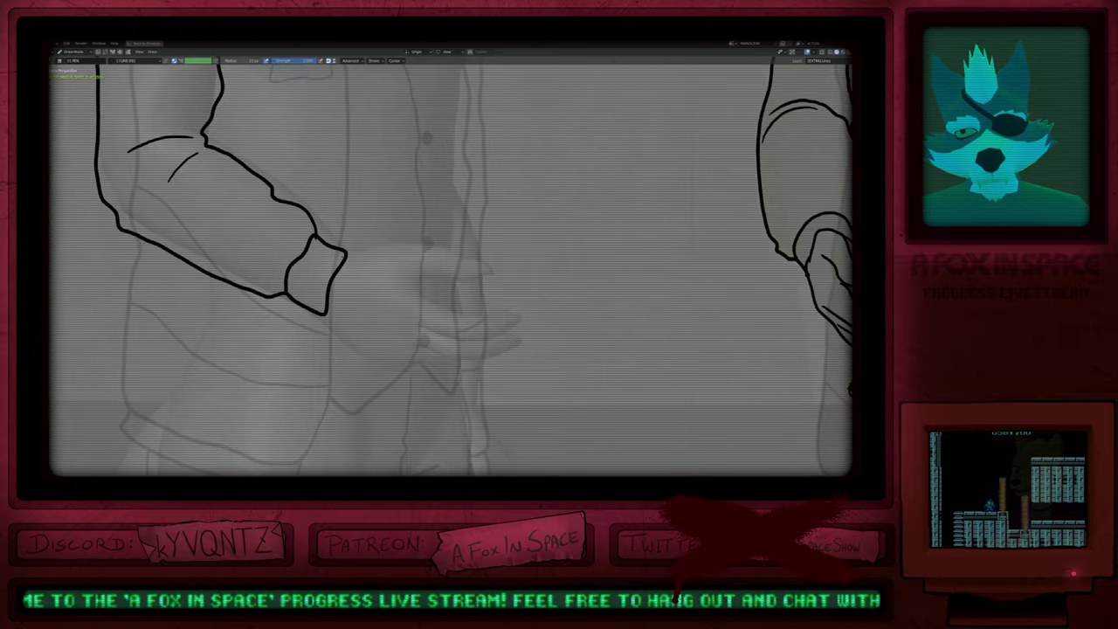
# Step: Ink the hand's fingers and palm underside from the cuff, erasing stray line ends
pyautogui.moveTo(355, 253)
pyautogui.mouseDown()
pyautogui.moveTo(451, 243)
pyautogui.moveTo(492, 253)
pyautogui.moveTo(465, 259)
pyautogui.mouseUp()
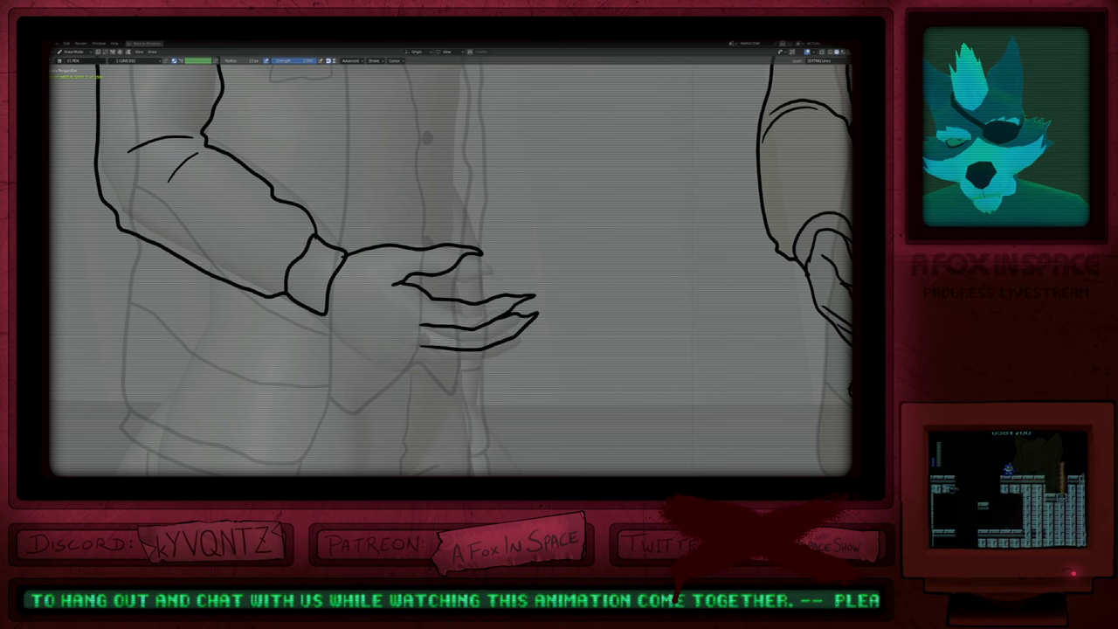
pyautogui.moveTo(486, 326)
pyautogui.mouseDown()
pyautogui.moveTo(519, 361)
pyautogui.moveTo(536, 359)
pyautogui.moveTo(529, 346)
pyautogui.moveTo(490, 309)
pyautogui.moveTo(522, 353)
pyautogui.moveTo(514, 373)
pyautogui.moveTo(541, 352)
pyautogui.mouseUp()
pyautogui.moveTo(550, 287)
pyautogui.keyDown('shift'); pyautogui.mouseDown(button='middle')
pyautogui.moveTo(540, 289)
pyautogui.moveTo(573, 260)
pyautogui.mouseUp(button='middle'); pyautogui.keyUp('shift')
pyautogui.moveTo(432, 333); pyautogui.dragTo(496, 314)
pyautogui.moveTo(426, 342); pyautogui.dragTo(468, 336)
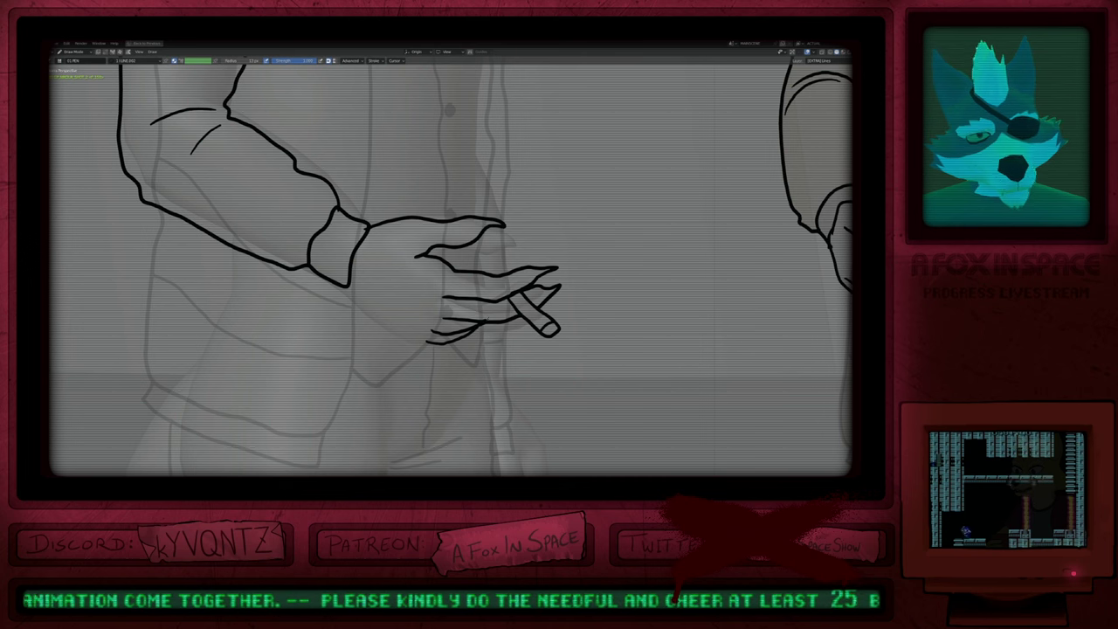
pyautogui.moveTo(351, 281); pyautogui.dragTo(430, 343)
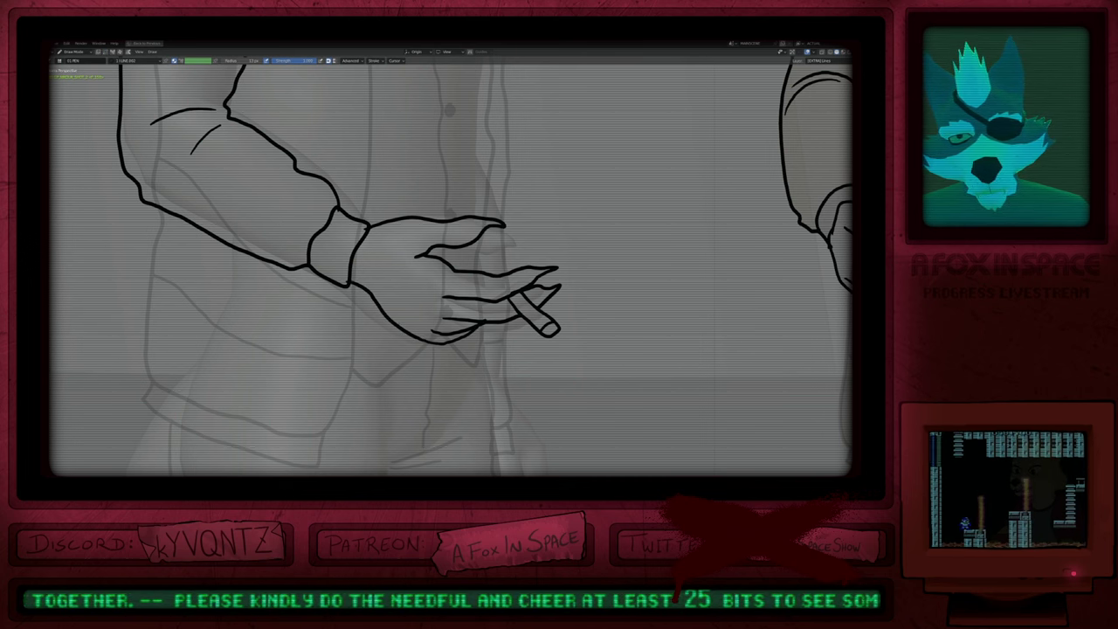
# Step: Reshape the palm outline and crease with a resized grab brush
pyautogui.press('f')
pyautogui.click(372, 300)
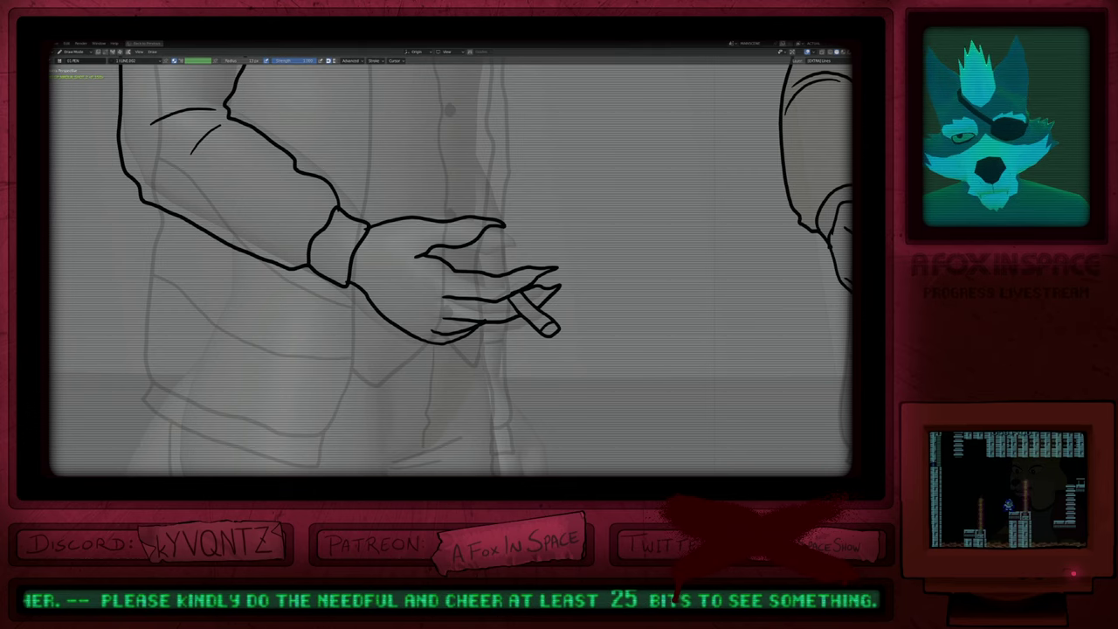
pyautogui.moveTo(374, 302); pyautogui.dragTo(369, 307)
pyautogui.moveTo(425, 335); pyautogui.dragTo(420, 336)
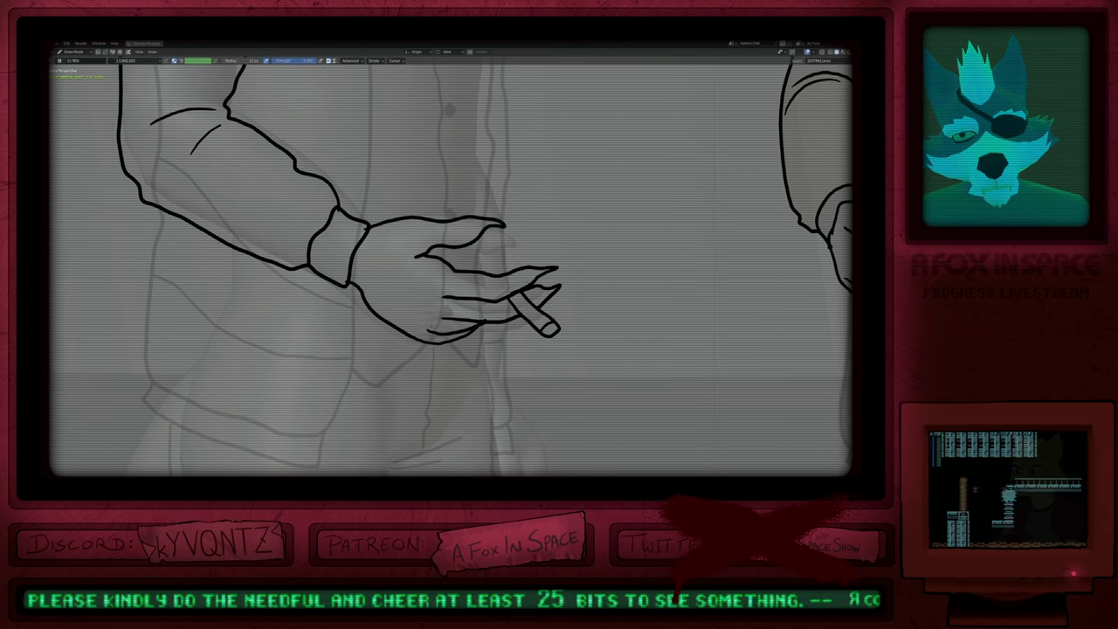
pyautogui.keyDown('shift'); pyautogui.moveTo(479, 211); pyautogui.dragTo(399, 320, button='middle'); pyautogui.keyUp('shift')
pyautogui.scroll(-6, 402, 301)
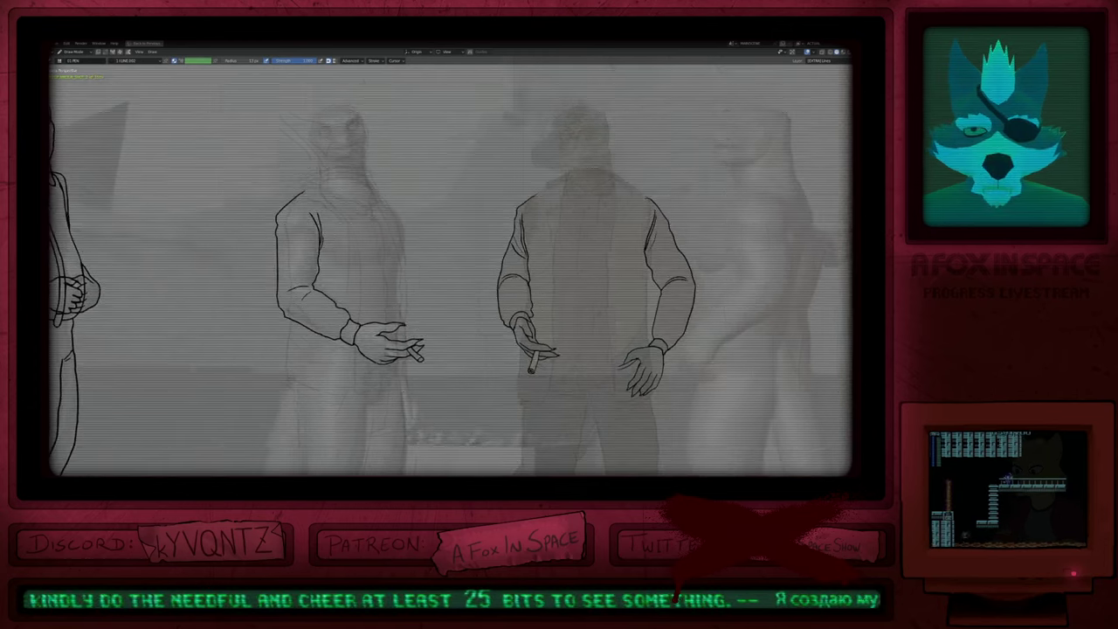
# Step: Resize the grab brush and nudge the hand and cigarette up and to the left
pyautogui.scroll(2, 378, 341)
pyautogui.press('f')
pyautogui.click(435, 318)
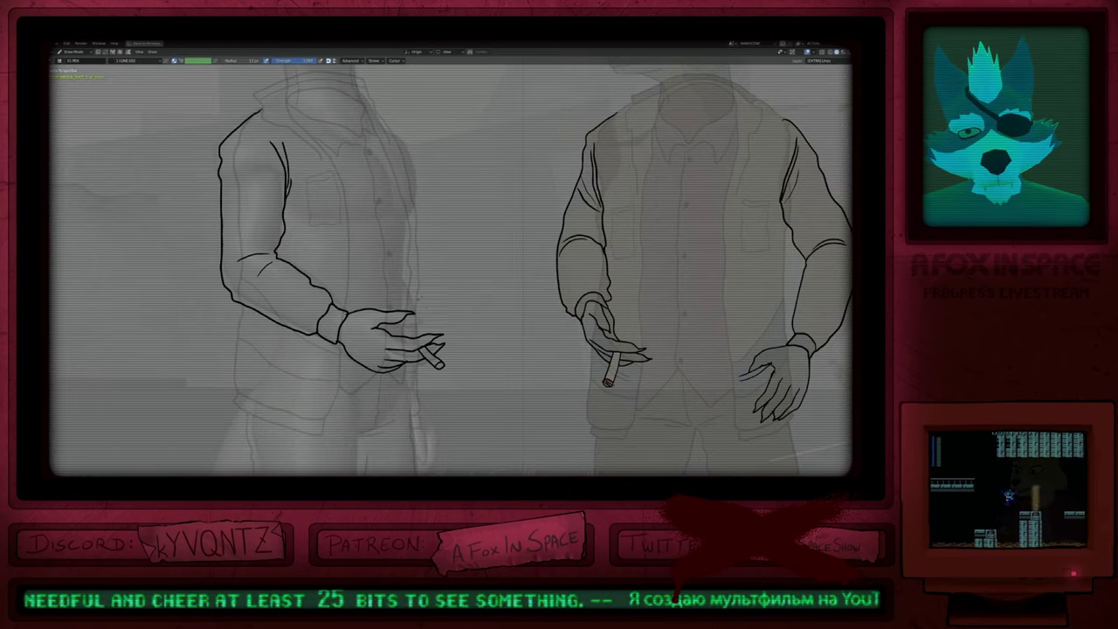
pyautogui.press('f')
pyautogui.click(408, 341)
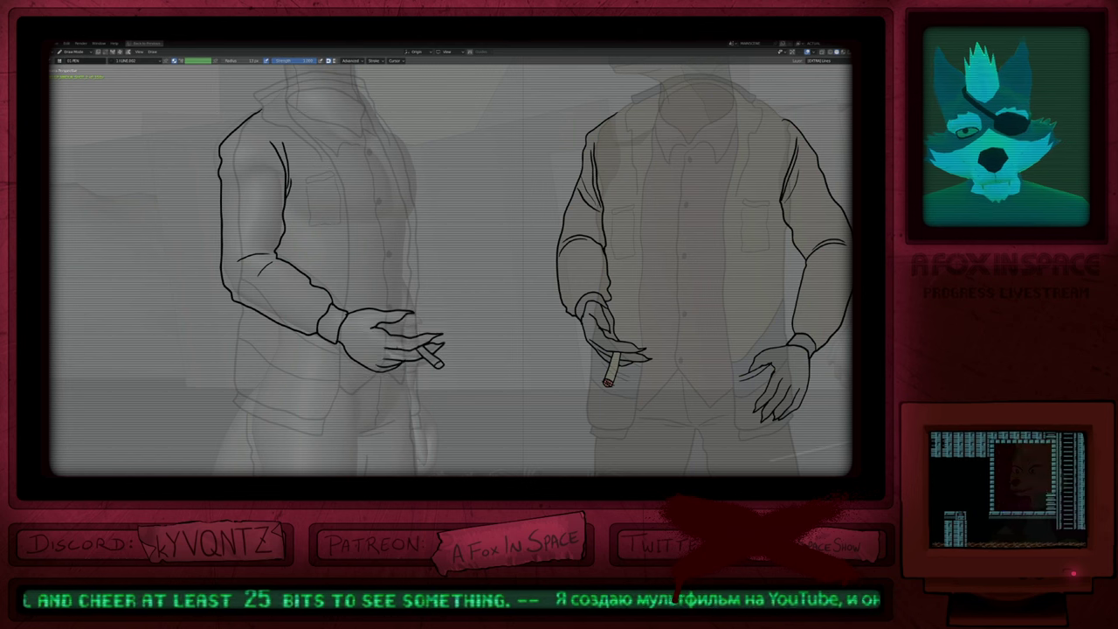
pyautogui.moveTo(413, 342); pyautogui.dragTo(382, 356)
pyautogui.scroll(-8, 393, 358)
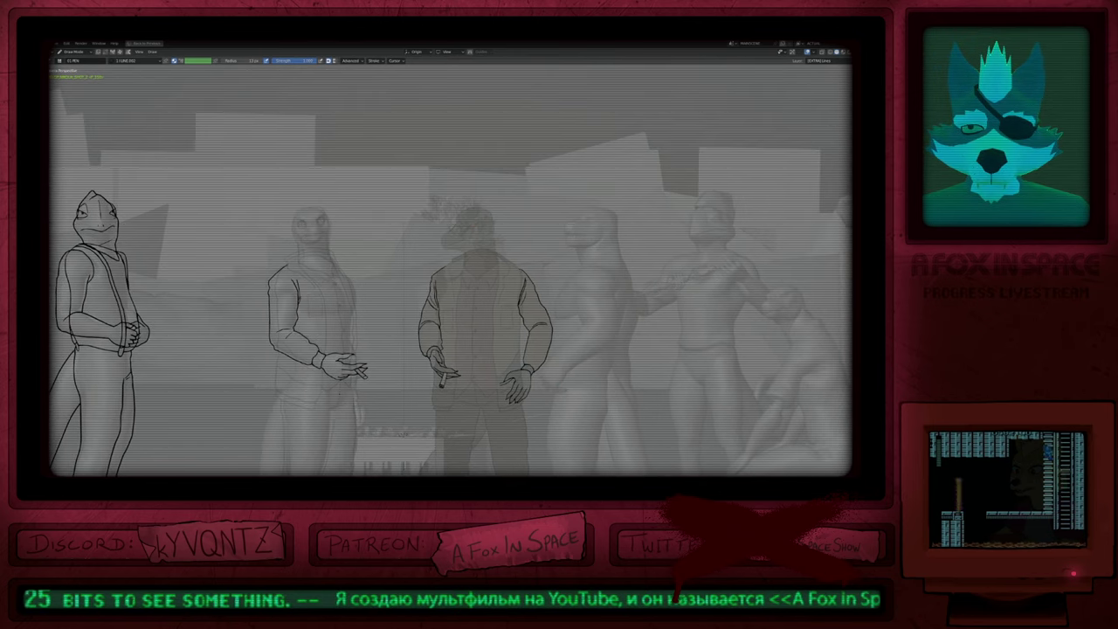
pyautogui.scroll(2, 339, 394)
# Step: Shift the hand, sleeve and forearm lines slightly left
pyautogui.press('f')
pyautogui.click(433, 365)
pyautogui.moveTo(348, 373); pyautogui.dragTo(345, 370)
pyautogui.moveTo(252, 368); pyautogui.dragTo(248, 365)
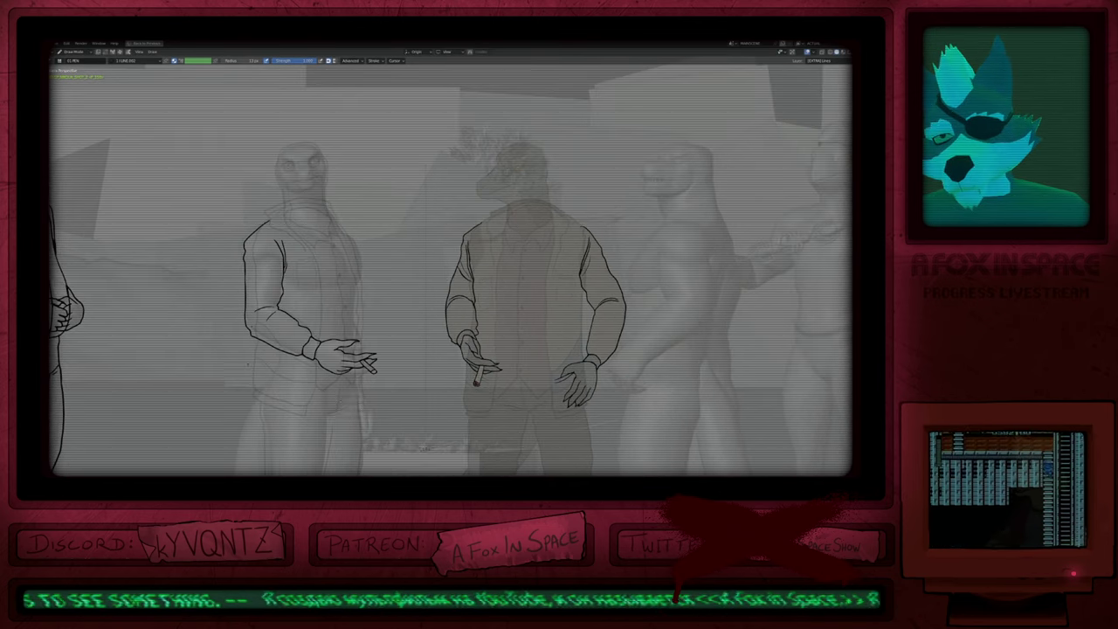
pyautogui.moveTo(252, 308)
pyautogui.mouseDown()
pyautogui.moveTo(260, 283)
pyautogui.moveTo(300, 321)
pyautogui.moveTo(242, 283)
pyautogui.moveTo(265, 224)
pyautogui.mouseUp()
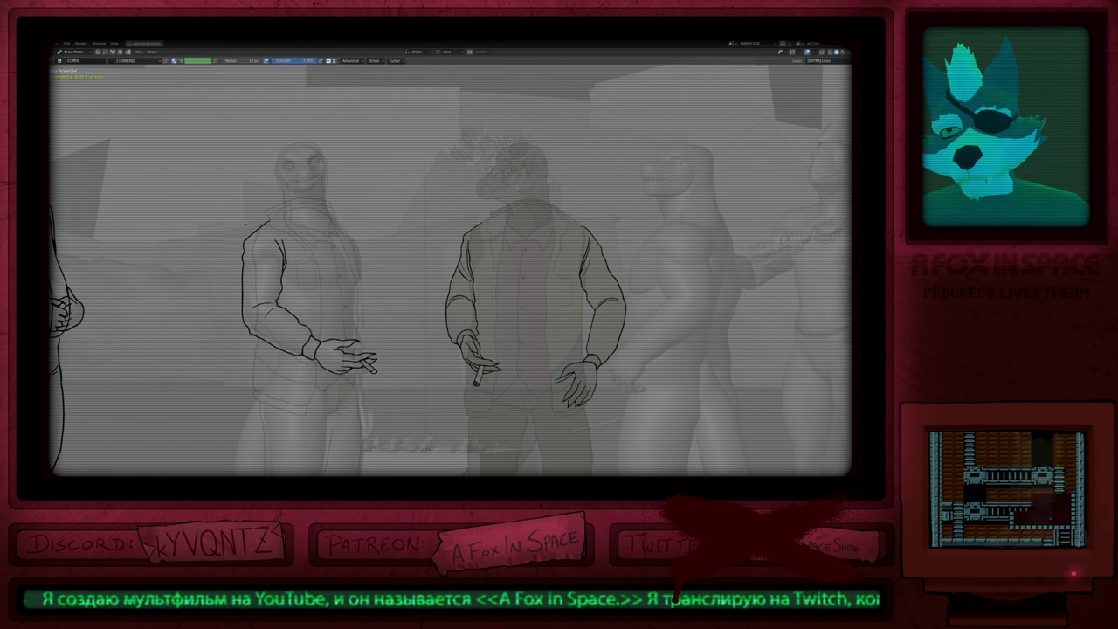
pyautogui.keyDown('shift'); pyautogui.moveTo(404, 283); pyautogui.dragTo(486, 276, button='middle'); pyautogui.keyUp('shift')
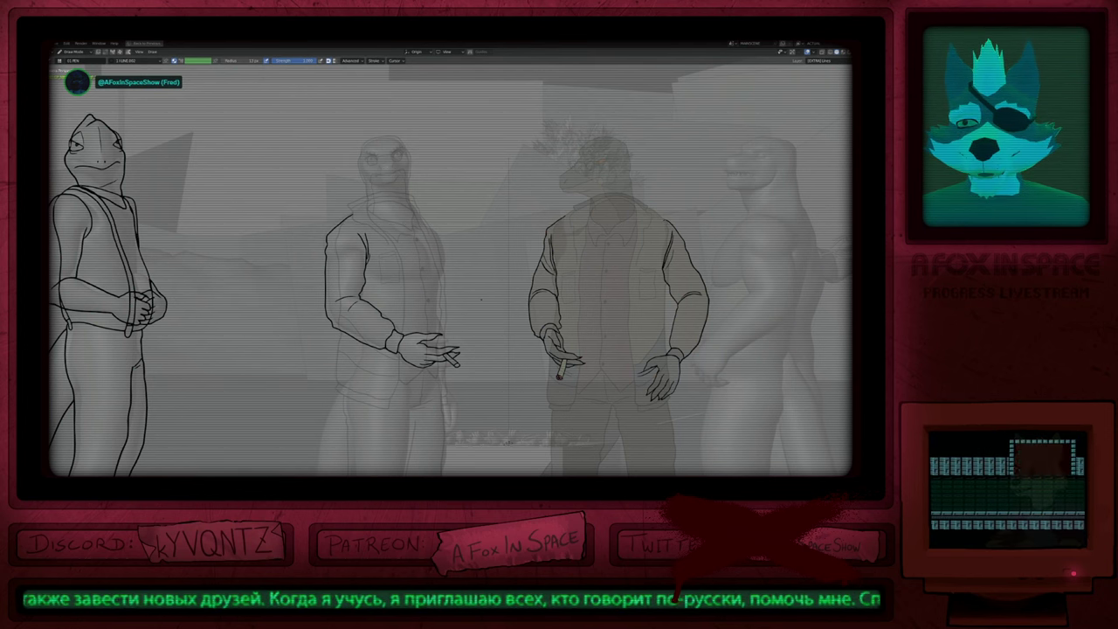
# Step: Pan across the figures and play back the animation to review the inked line art
pyautogui.moveTo(483, 284)
pyautogui.keyDown('shift'); pyautogui.mouseDown(button='middle')
pyautogui.moveTo(544, 276)
pyautogui.moveTo(564, 304)
pyautogui.moveTo(593, 305)
pyautogui.mouseUp(button='middle'); pyautogui.keyUp('shift')
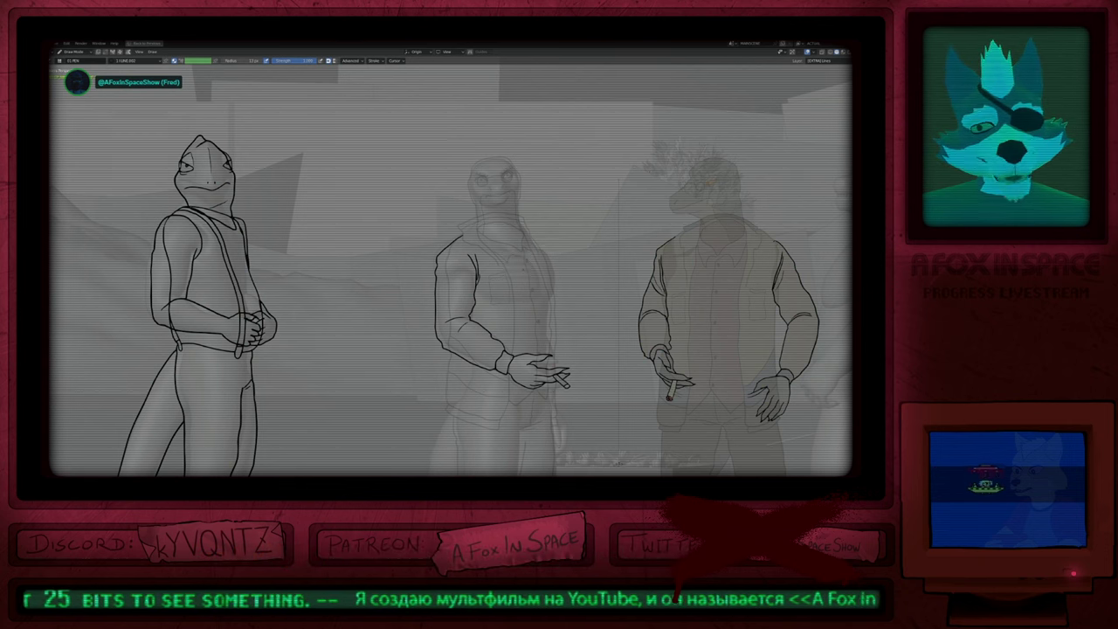
pyautogui.press('space')
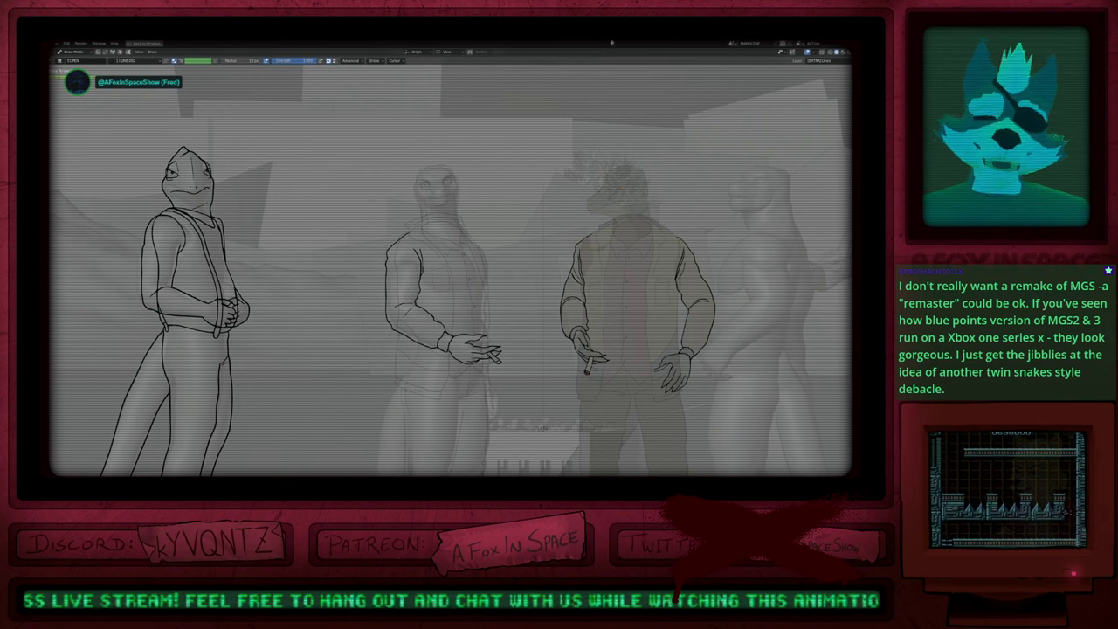
pyautogui.keyDown('shift'); pyautogui.moveTo(602, 262); pyautogui.dragTo(612, 257, button='middle'); pyautogui.keyUp('shift')
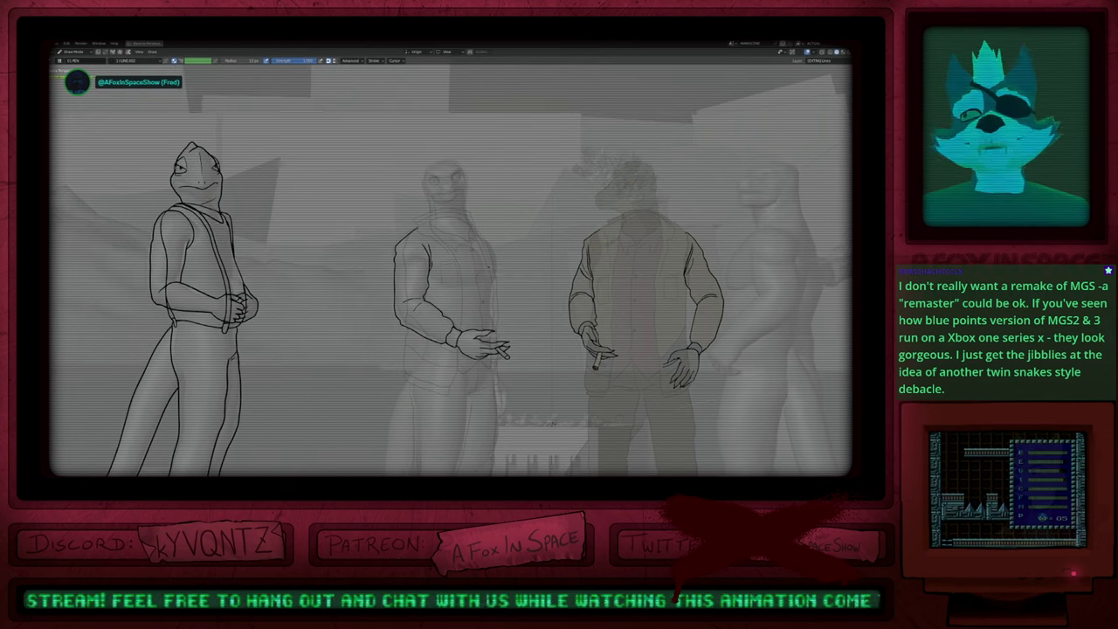
pyautogui.press('space')
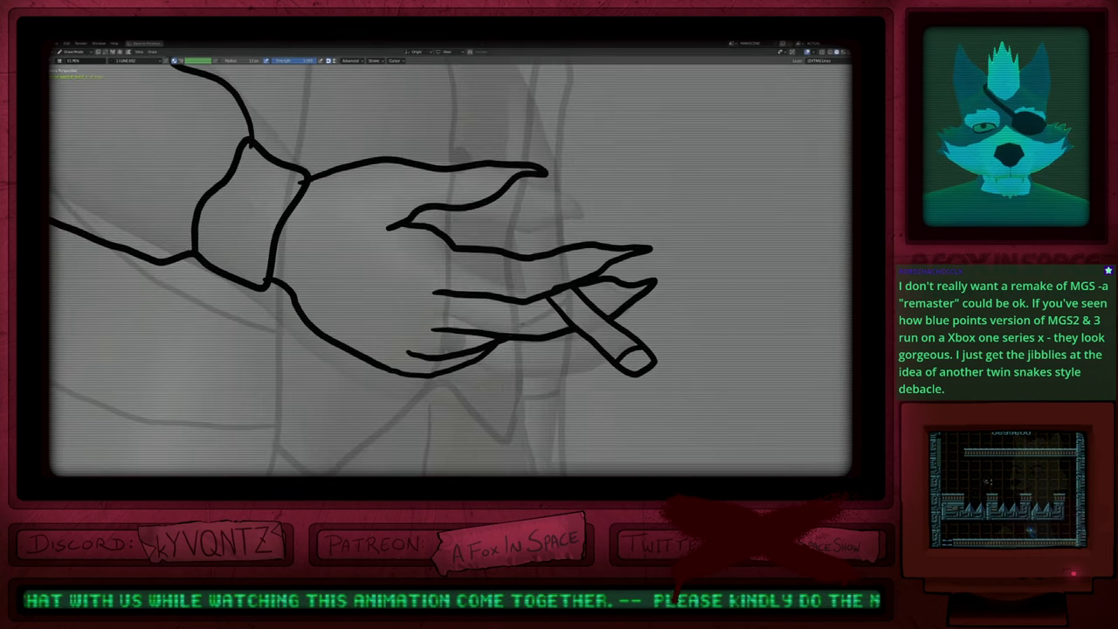
# Step: Frame and zoom in on both middle figures' cigarette-holding hands
pyautogui.click(569, 322)
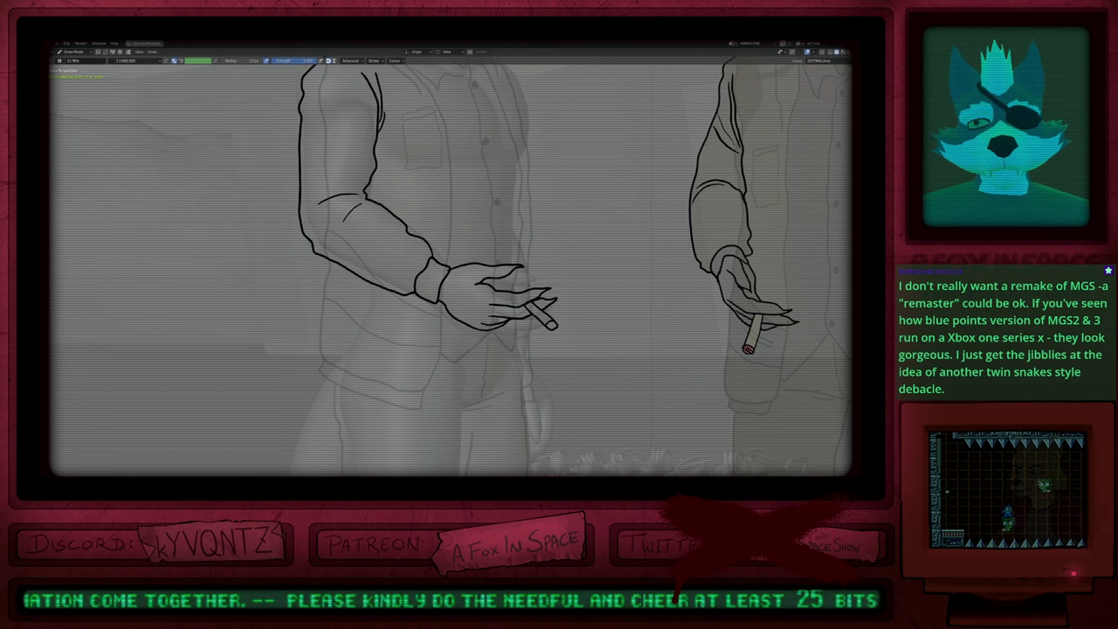
pyautogui.keyDown('shift'); pyautogui.moveTo(452, 261); pyautogui.dragTo(448, 292, button='middle'); pyautogui.keyUp('shift')
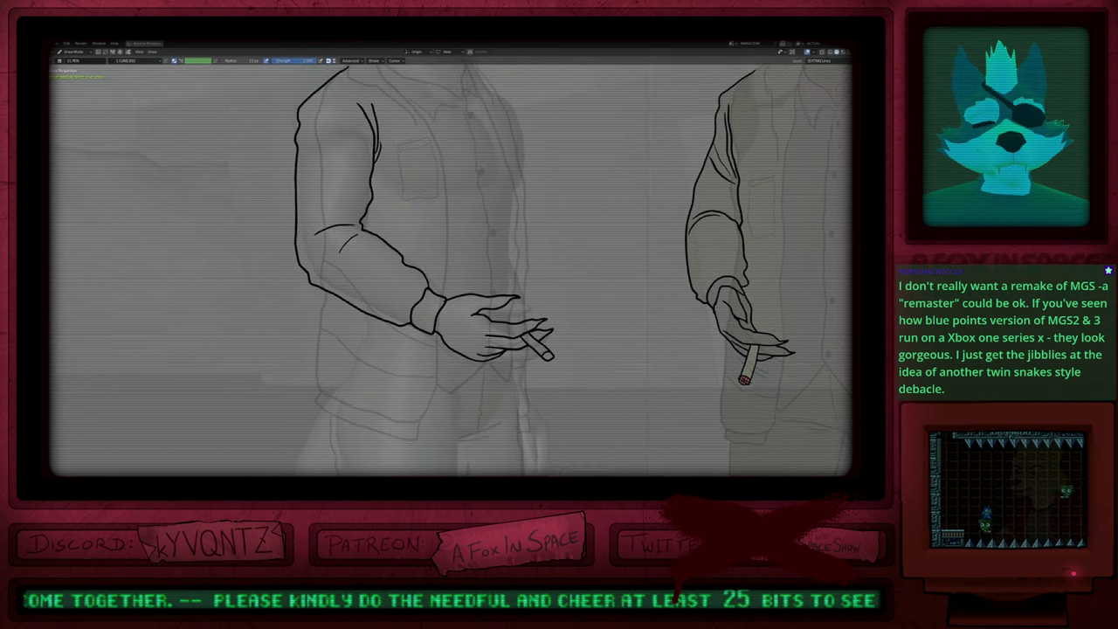
pyautogui.scroll(-5, 451, 267)
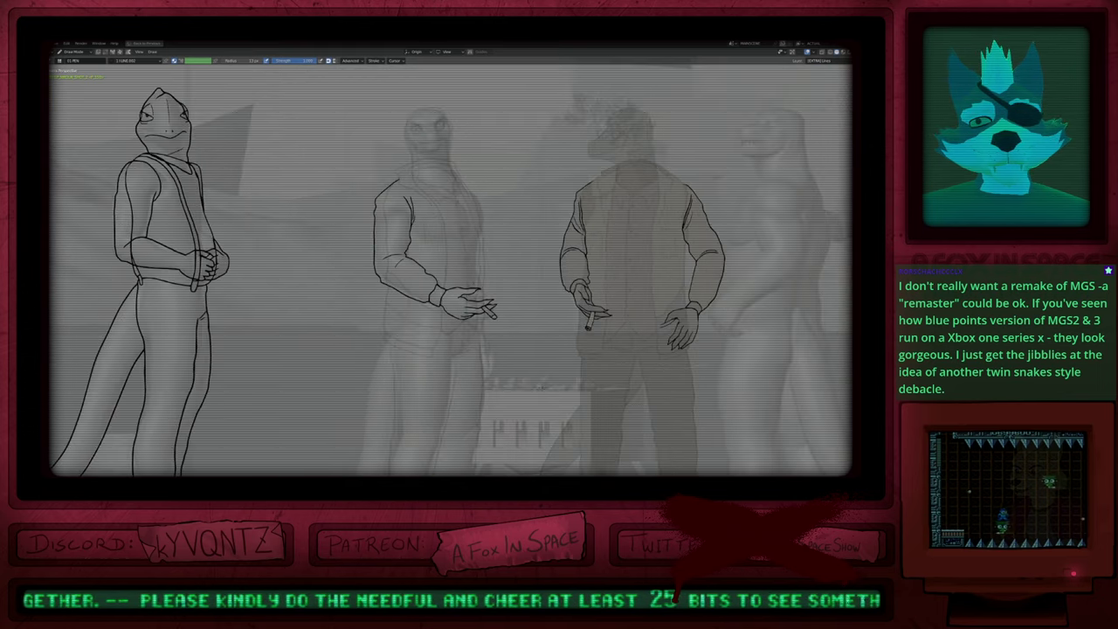
pyautogui.keyDown('shift'); pyautogui.moveTo(491, 245); pyautogui.dragTo(473, 305, button='middle'); pyautogui.keyUp('shift')
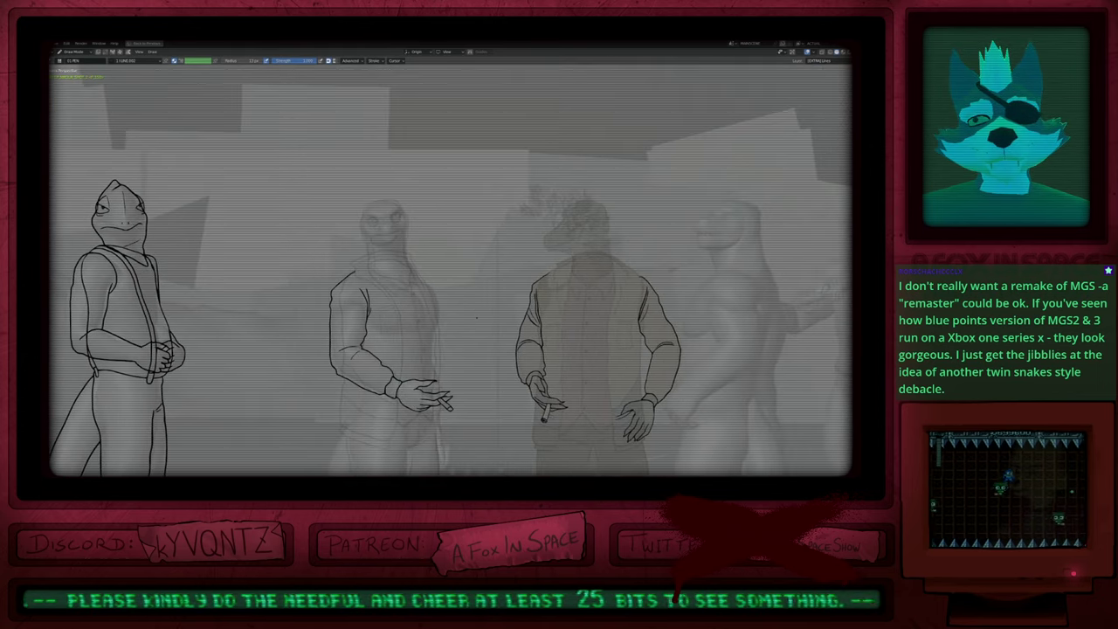
pyautogui.keyDown('shift'); pyautogui.moveTo(456, 360); pyautogui.dragTo(519, 263, button='middle'); pyautogui.keyUp('shift')
pyautogui.scroll(5, 500, 224)
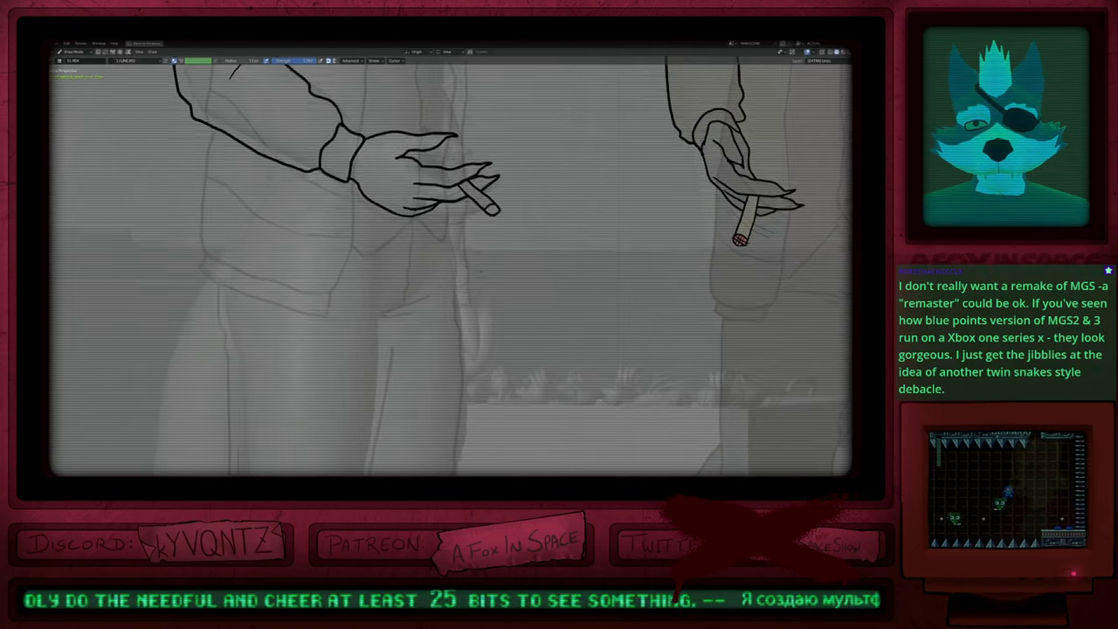
# Step: Ink a vertical line and a pointed leaf-shaped outline below the second figure's cigarette hand
pyautogui.moveTo(466, 251); pyautogui.dragTo(469, 278)
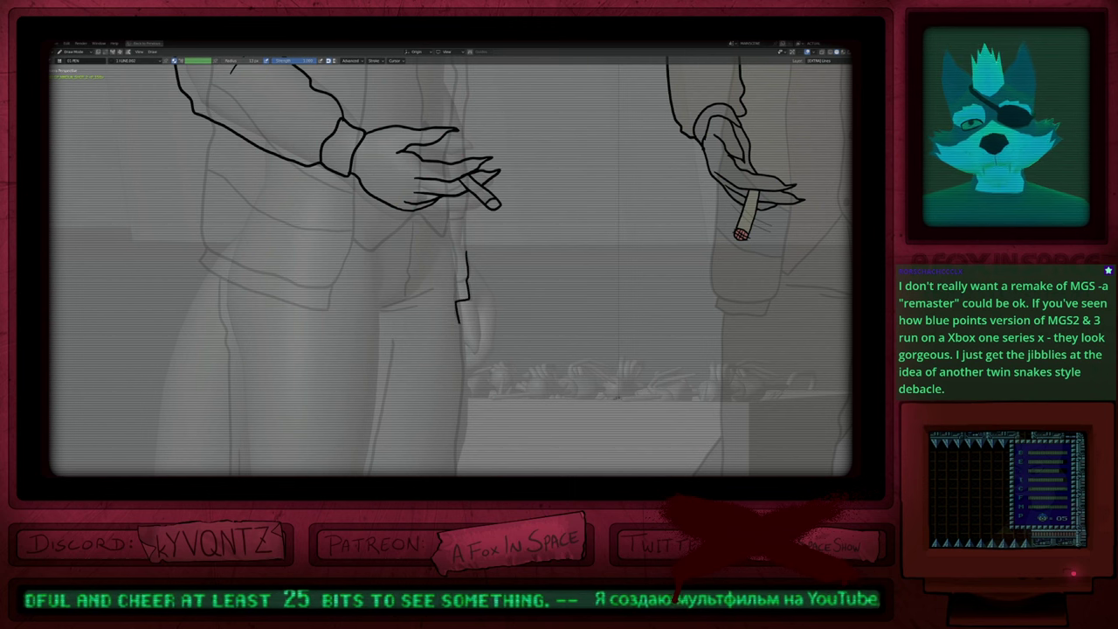
pyautogui.moveTo(460, 344); pyautogui.dragTo(463, 382)
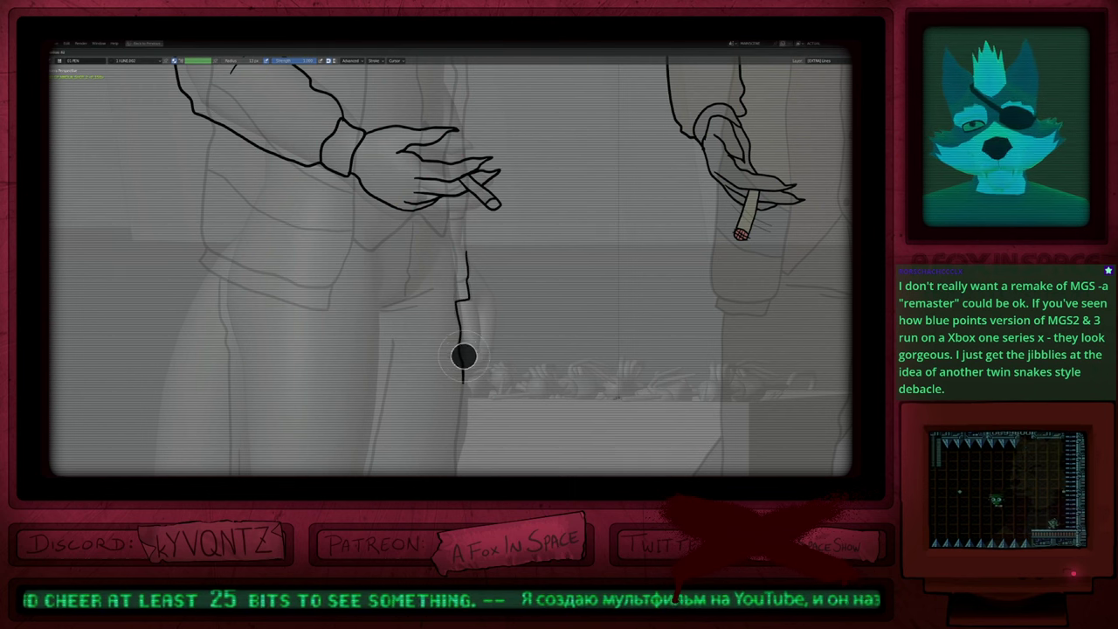
pyautogui.moveTo(466, 253); pyautogui.dragTo(482, 319)
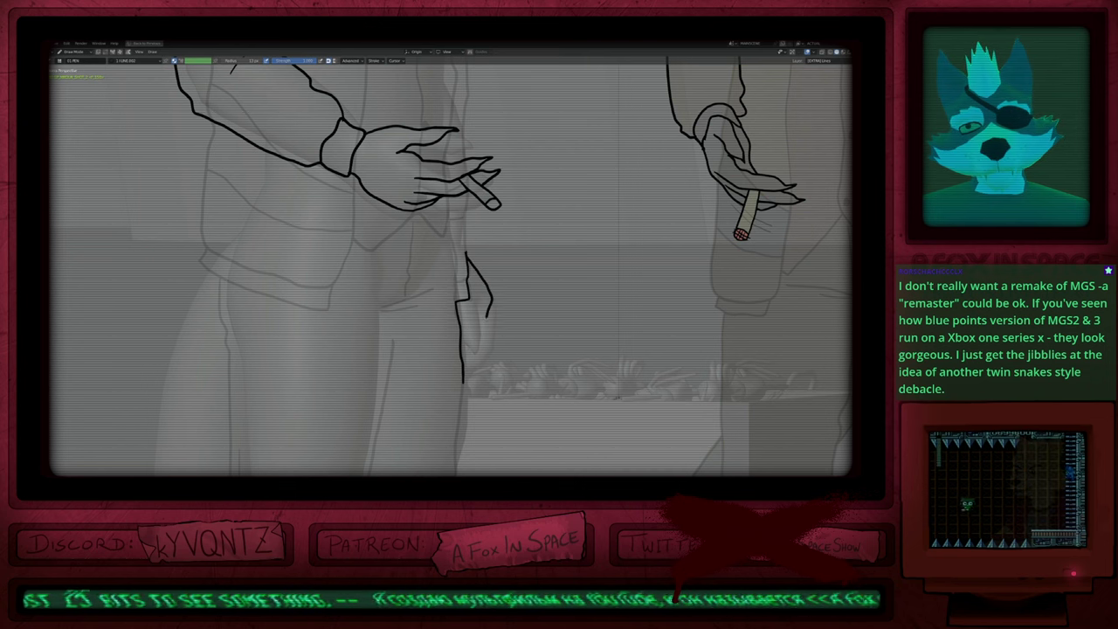
pyautogui.moveTo(488, 316); pyautogui.dragTo(448, 390)
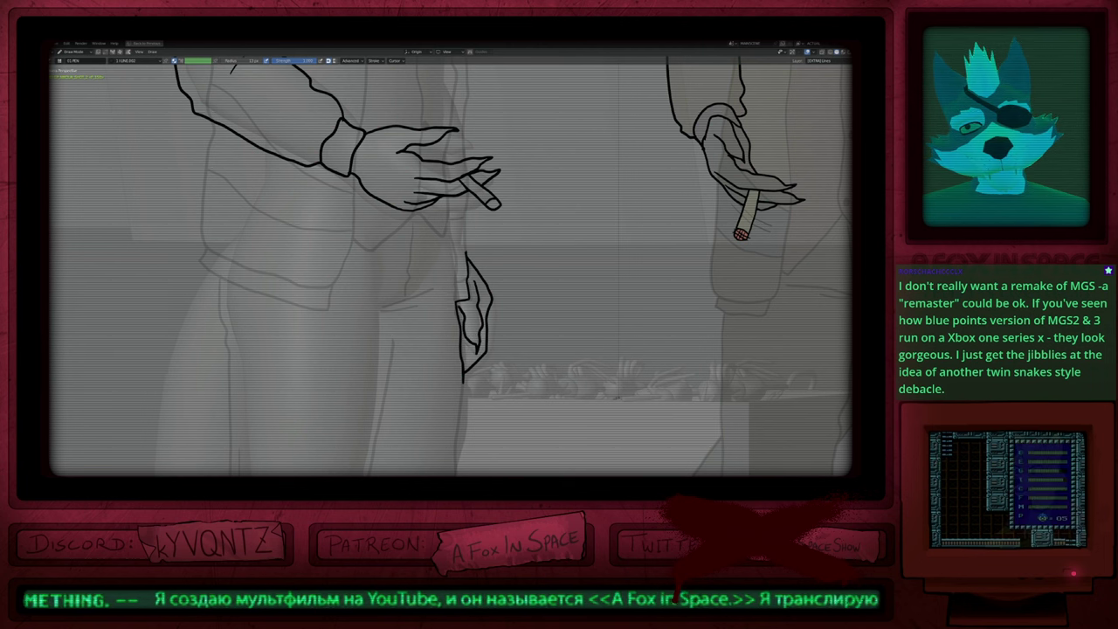
pyautogui.scroll(-2, 474, 263)
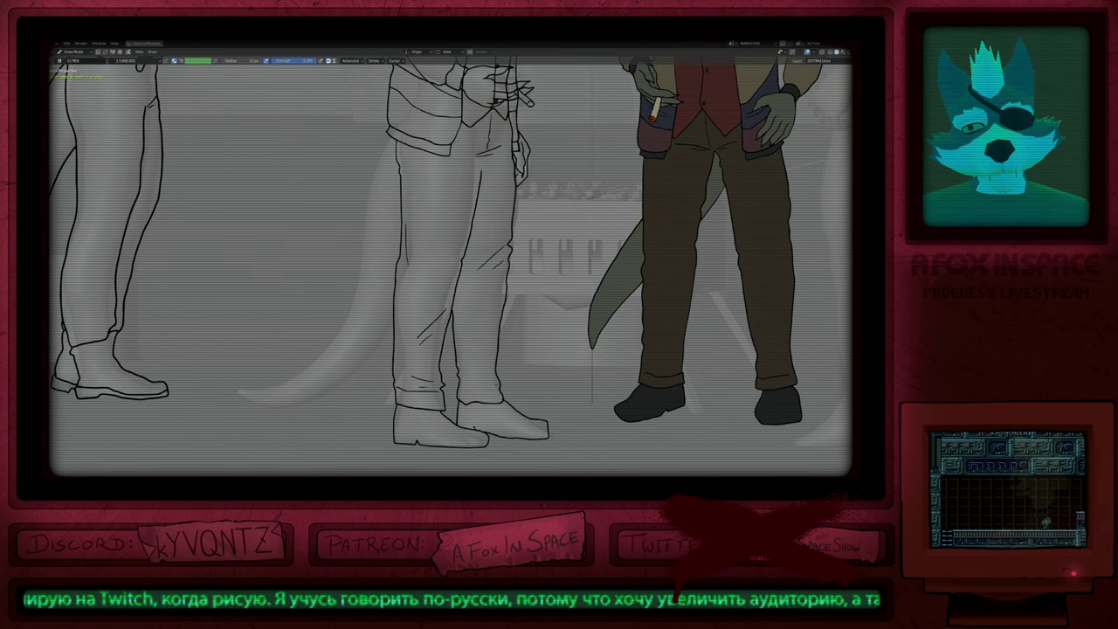
# Step: Frame the characters' shoes and hide the coloured figure's fills and lines
pyautogui.keyDown('shift'); pyautogui.moveTo(454, 254); pyautogui.dragTo(475, 354, button='middle'); pyautogui.keyUp('shift')
pyautogui.scroll(-2, 472, 281)
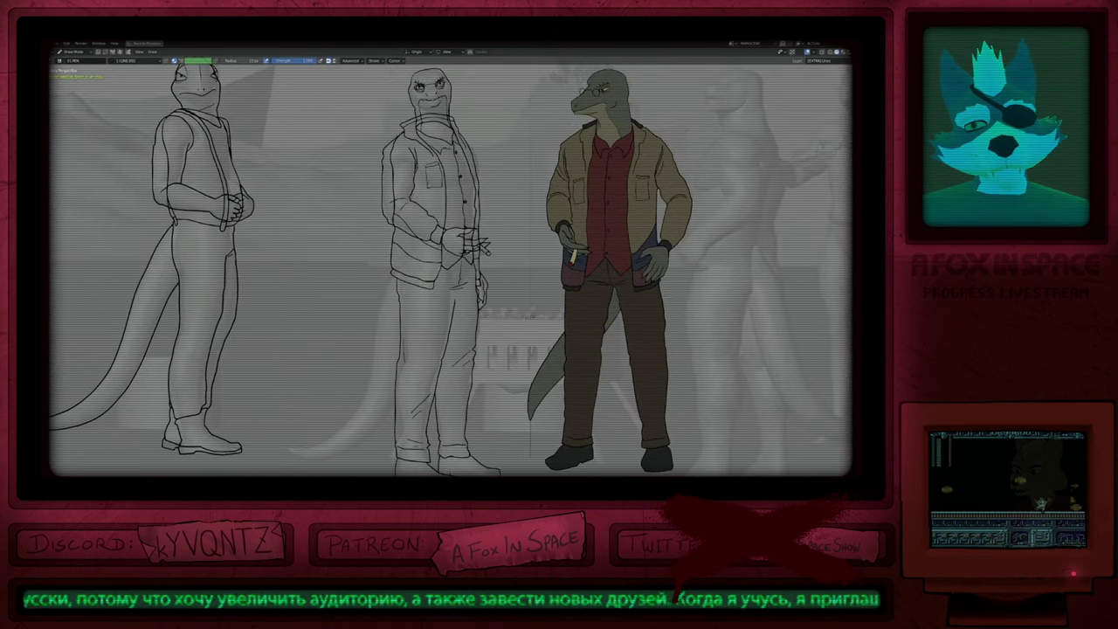
pyautogui.keyDown('shift'); pyautogui.moveTo(419, 312); pyautogui.dragTo(500, 287, button='middle'); pyautogui.keyUp('shift')
pyautogui.scroll(2, 490, 297)
pyautogui.press('Right')
pyautogui.scroll(-1, 489, 297)
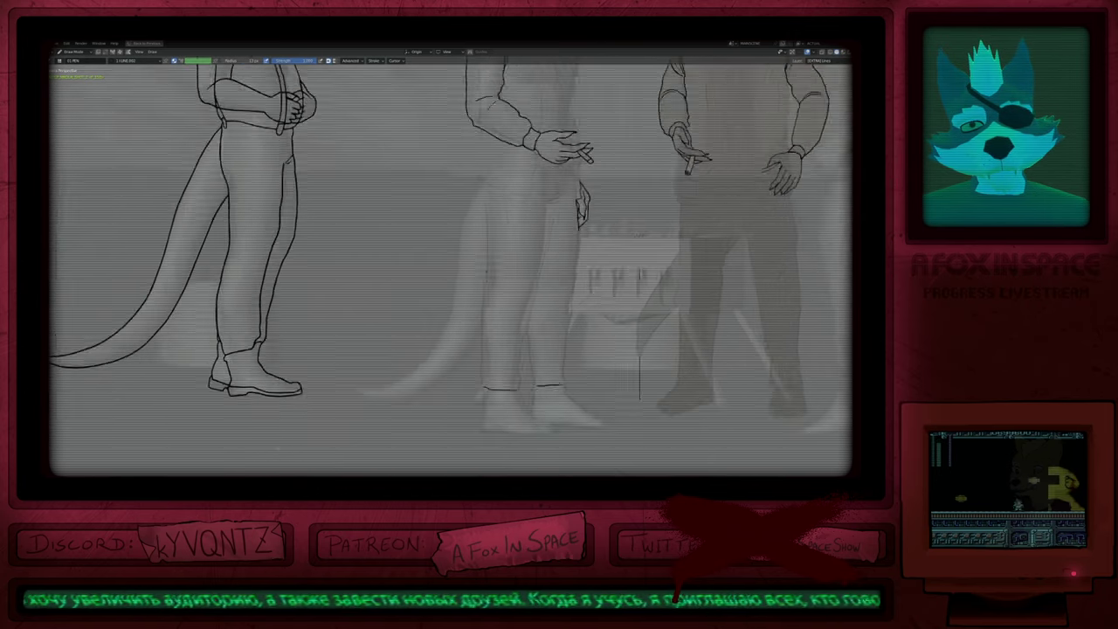
pyautogui.scroll(-3, 451, 270)
# Step: Move the two short ankle strokes onto another line-art layer
pyautogui.press('Tab')
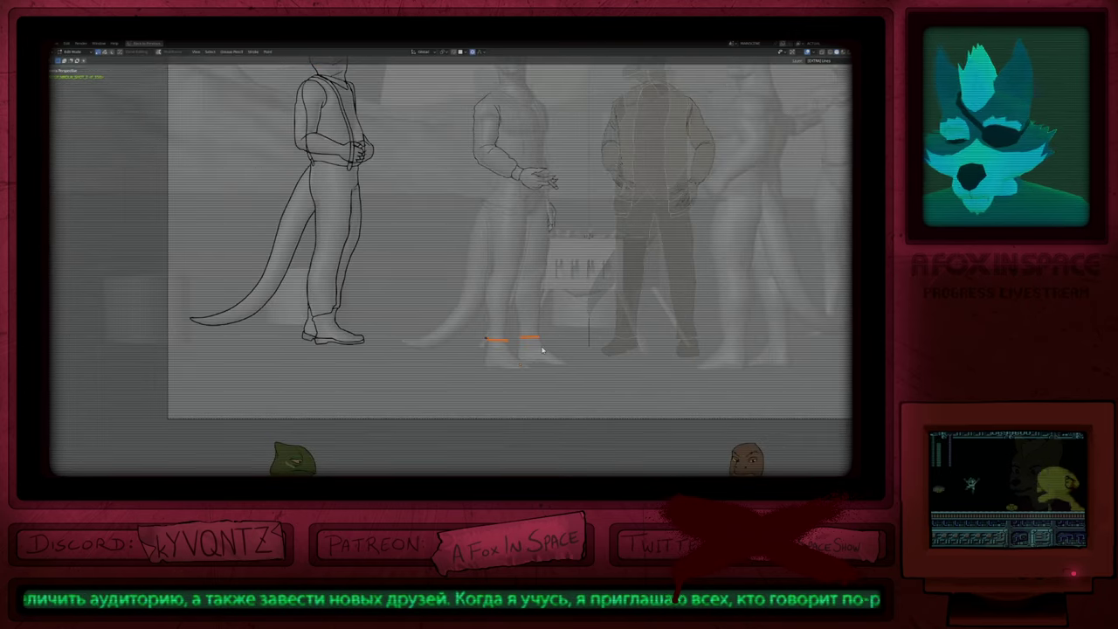
pyautogui.press('m')
pyautogui.click(532, 429)
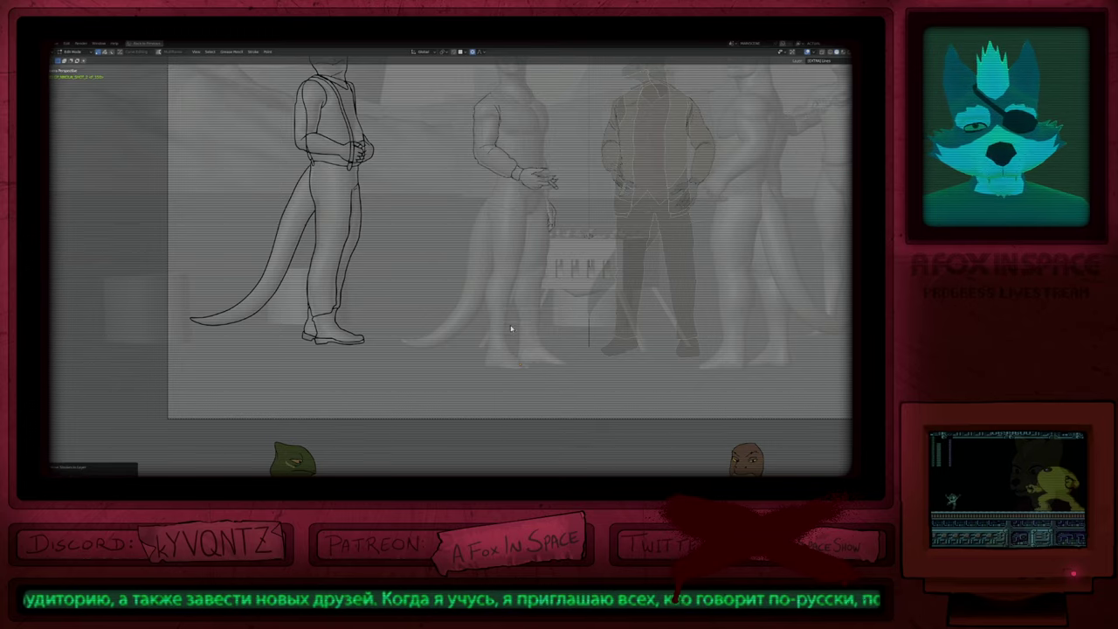
pyautogui.press('Tab')
pyautogui.scroll(1, 512, 329)
pyautogui.keyDown('shift'); pyautogui.moveTo(615, 335); pyautogui.dragTo(502, 314, button='middle'); pyautogui.keyUp('shift')
# Step: Switch to Object Mode to reframe the figures' torsos, then return to Draw Mode
pyautogui.hotkey('ctrl', 'Tab')
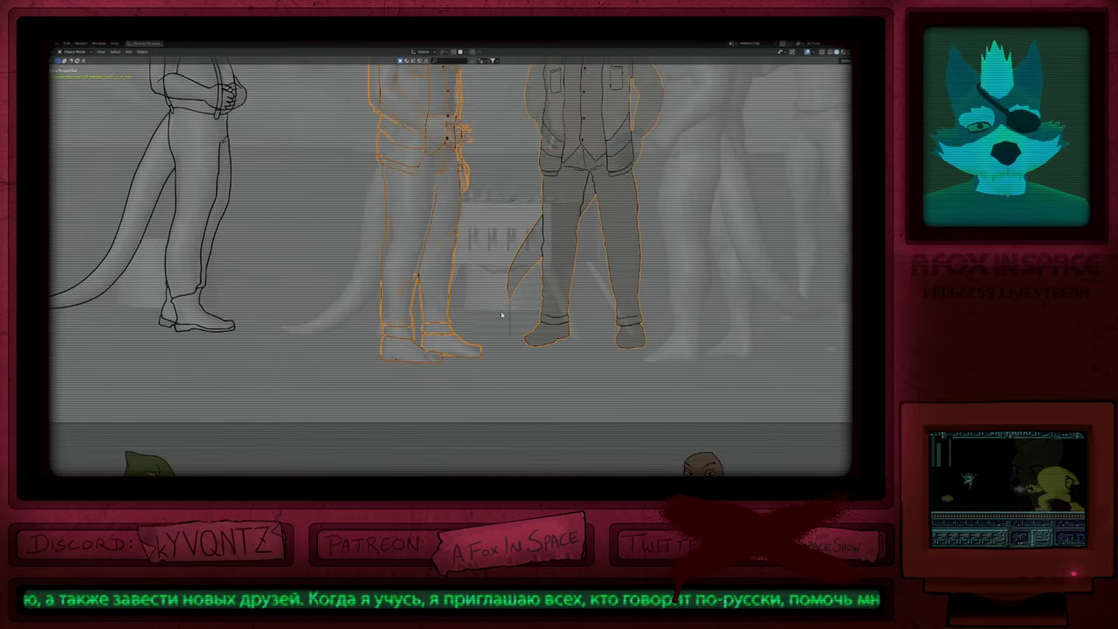
pyautogui.scroll(6, 503, 314)
pyautogui.scroll(-3, 529, 262)
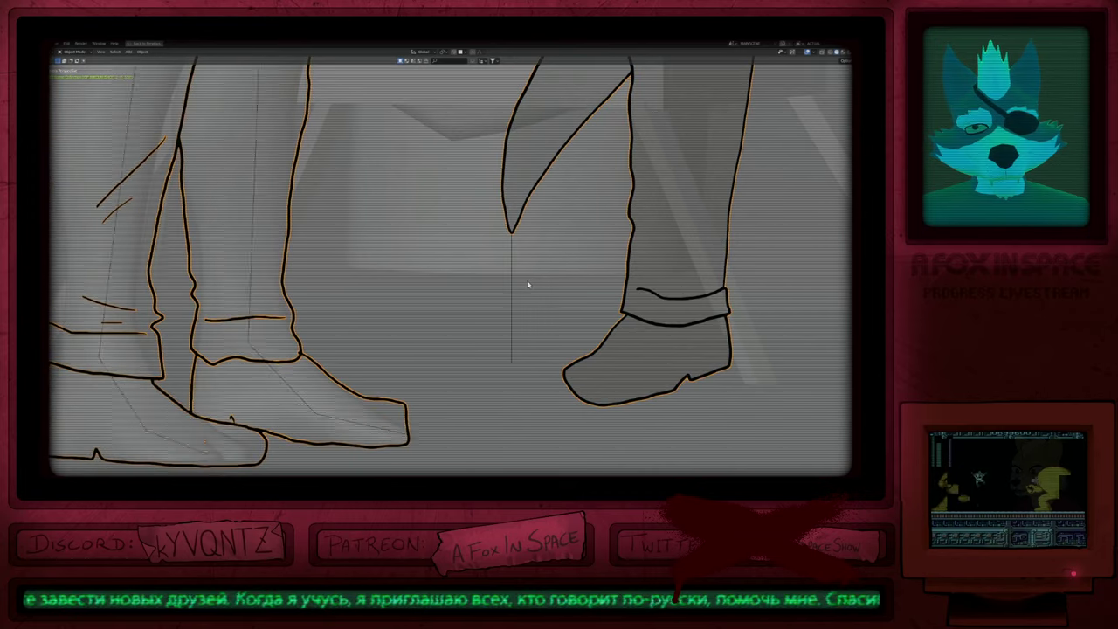
pyautogui.scroll(-5, 519, 374)
pyautogui.scroll(-1, 519, 374)
pyautogui.keyDown('shift'); pyautogui.moveTo(530, 234); pyautogui.dragTo(636, 343, button='middle'); pyautogui.keyUp('shift')
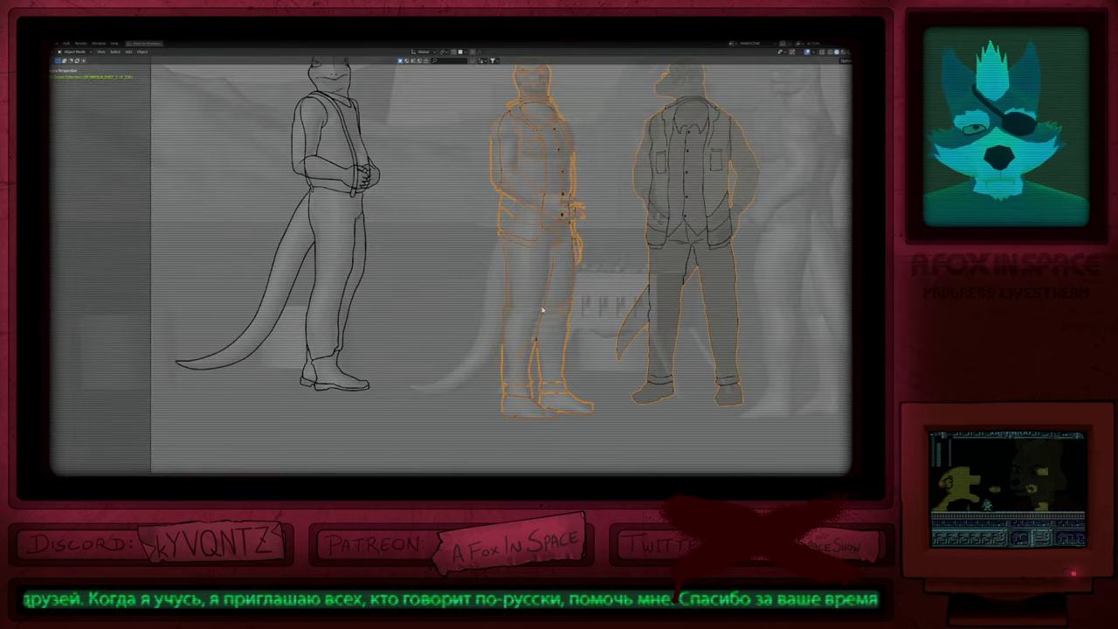
pyautogui.scroll(1, 526, 357)
pyautogui.hotkey('ctrl', 'Tab')
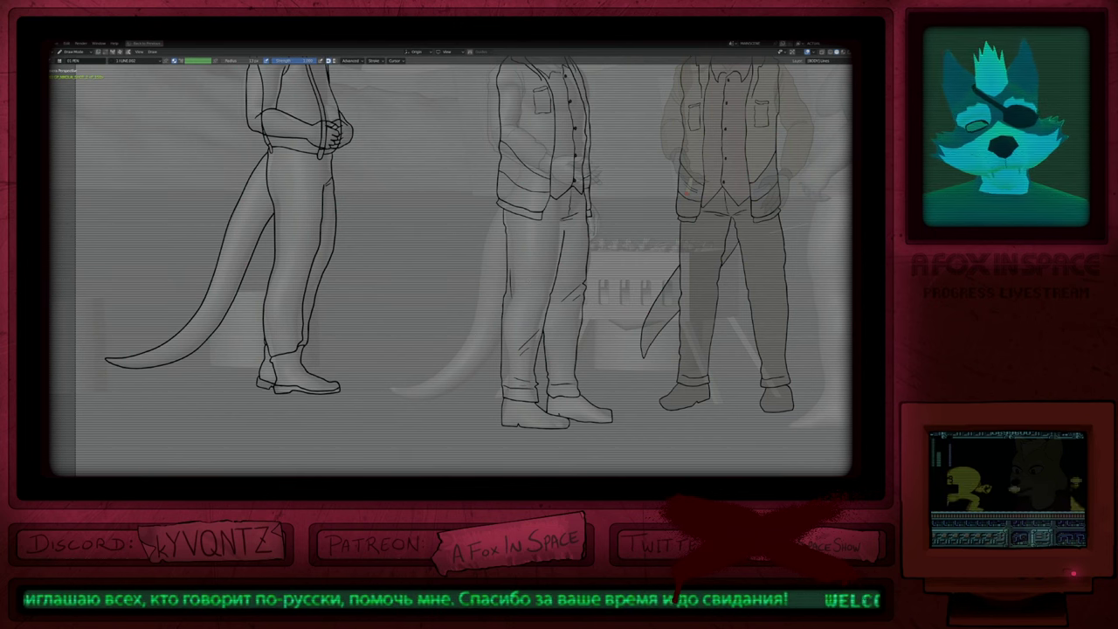
pyautogui.scroll(-2, 507, 266)
pyautogui.keyDown('shift'); pyautogui.moveTo(568, 207); pyautogui.dragTo(560, 240, button='middle'); pyautogui.keyUp('shift')
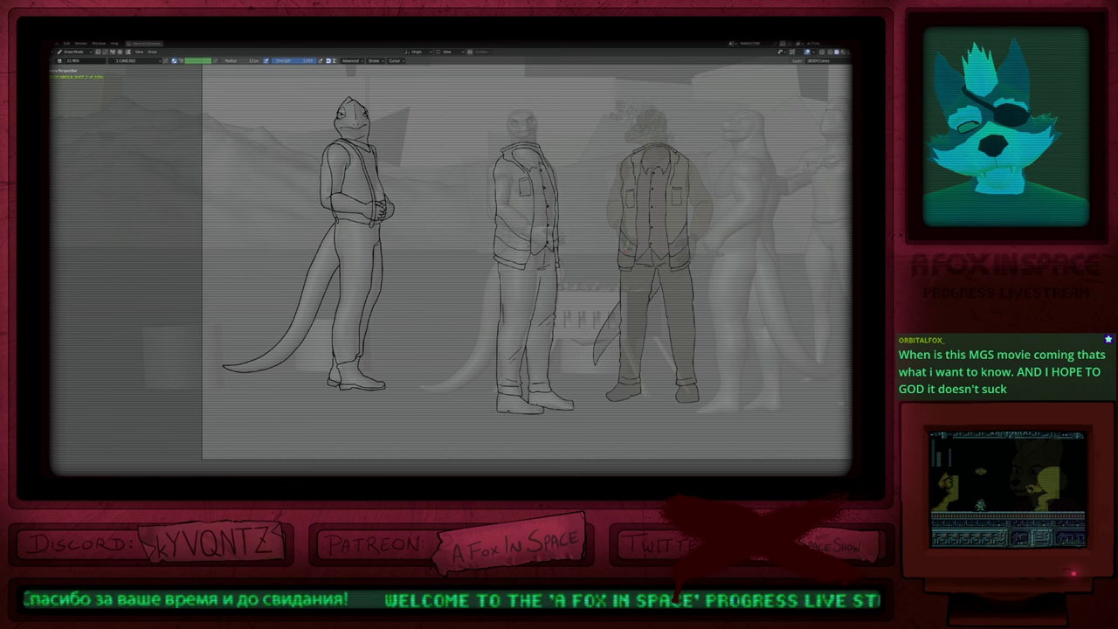
pyautogui.keyDown('shift'); pyautogui.scroll(12, 451, 269); pyautogui.keyUp('shift')
pyautogui.keyDown('shift'); pyautogui.moveTo(451, 303); pyautogui.dragTo(469, 236, button='middle'); pyautogui.keyUp('shift')
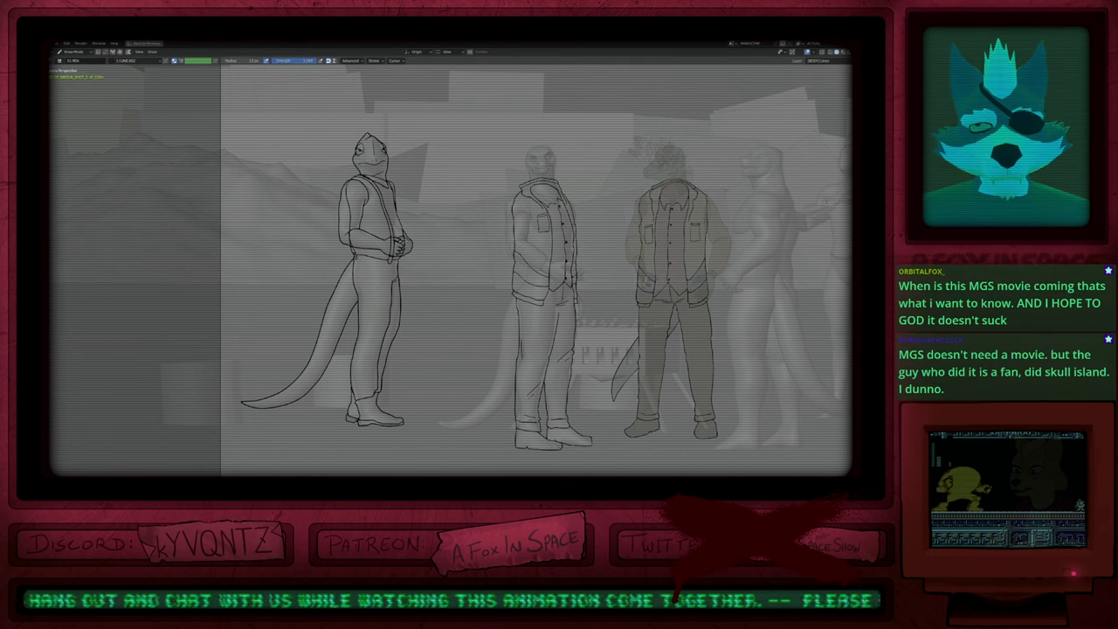
pyautogui.scroll(-1, 475, 288)
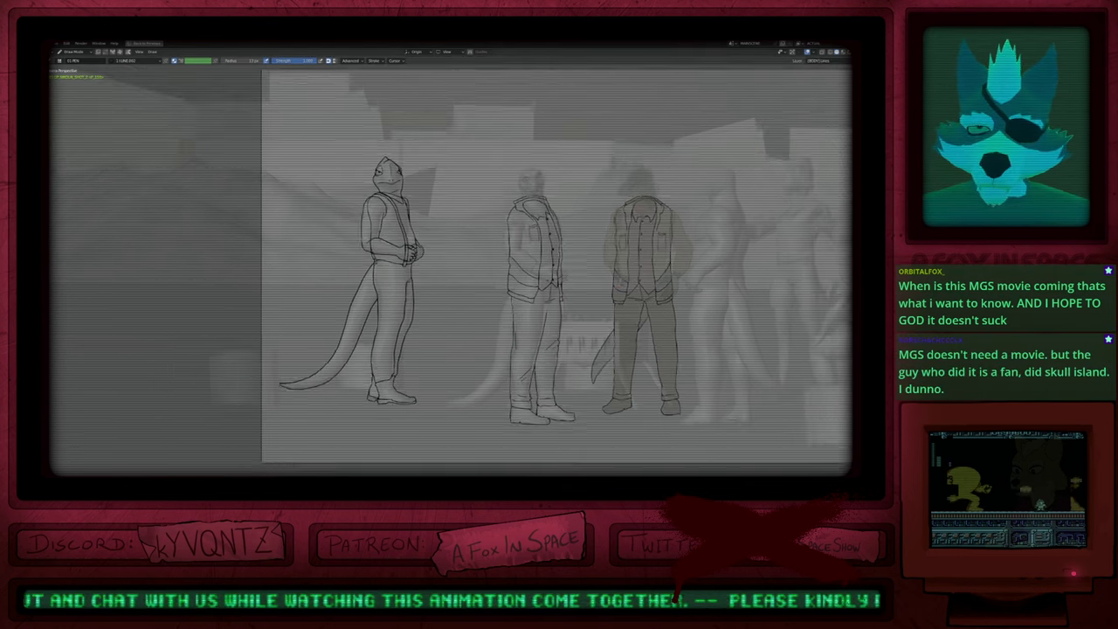
pyautogui.keyDown('shift'); pyautogui.moveTo(562, 299); pyautogui.dragTo(455, 311, button='middle'); pyautogui.keyUp('shift')
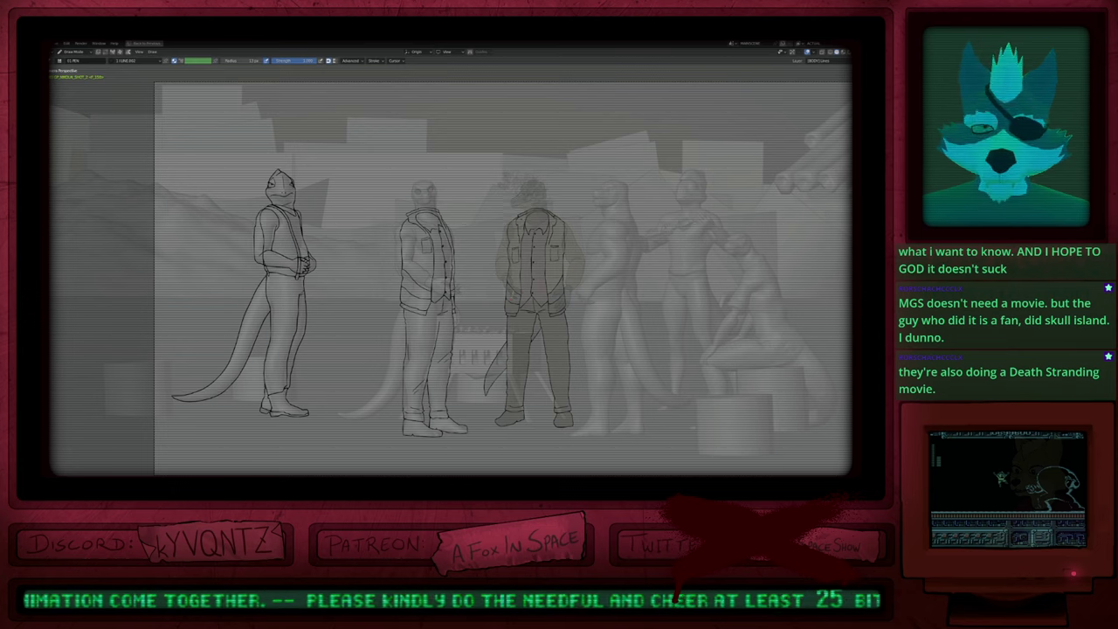
pyautogui.keyDown('ctrl'); pyautogui.moveTo(540, 353); pyautogui.dragTo(543, 297, button='middle'); pyautogui.keyUp('ctrl')
pyautogui.keyDown('shift'); pyautogui.moveTo(544, 297); pyautogui.dragTo(638, 200, button='middle'); pyautogui.keyUp('shift')
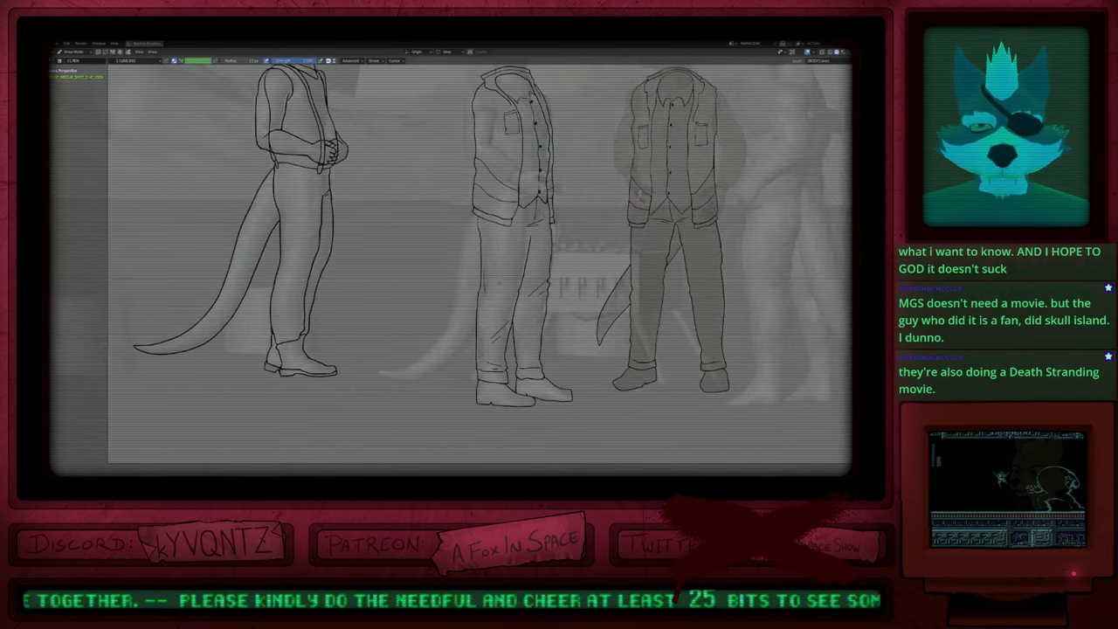
pyautogui.scroll(3, 424, 360)
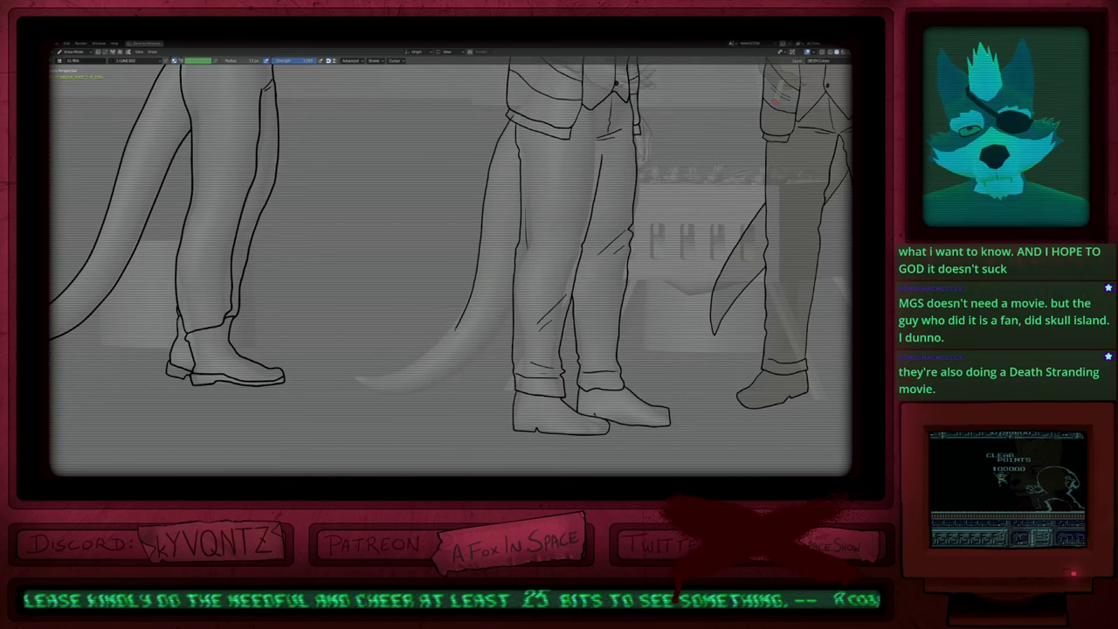
# Step: Extend the middle figure's tail line, reshape its pointed tip, and recentre all three figures
pyautogui.moveTo(399, 371); pyautogui.dragTo(353, 377)
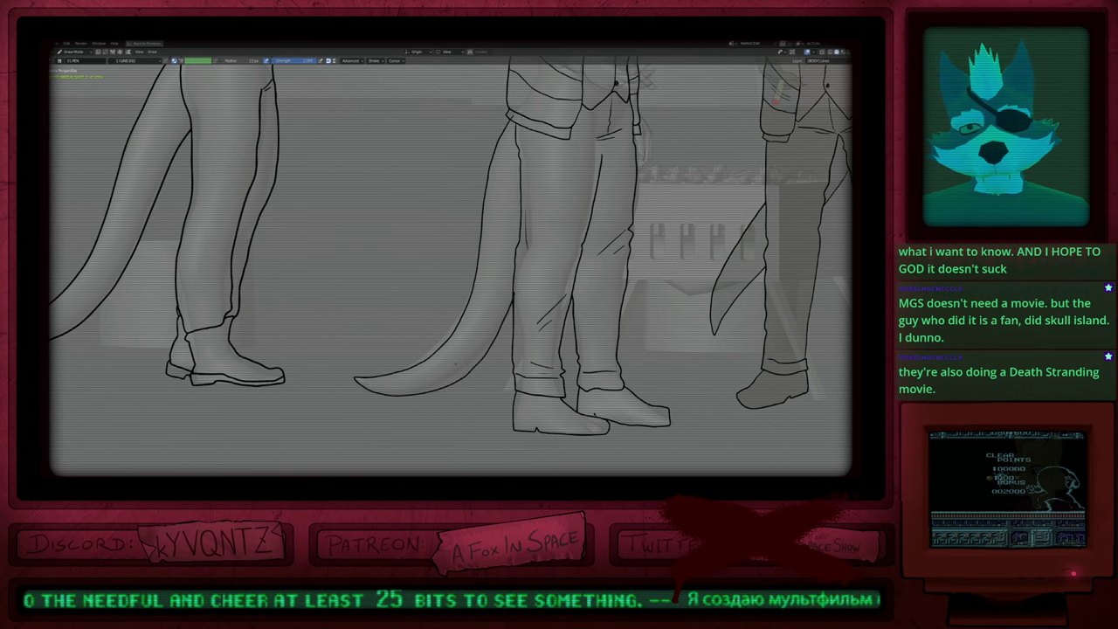
pyautogui.press('f')
pyautogui.click(524, 361)
pyautogui.moveTo(451, 329)
pyautogui.mouseDown()
pyautogui.moveTo(434, 341)
pyautogui.moveTo(440, 366)
pyautogui.mouseUp()
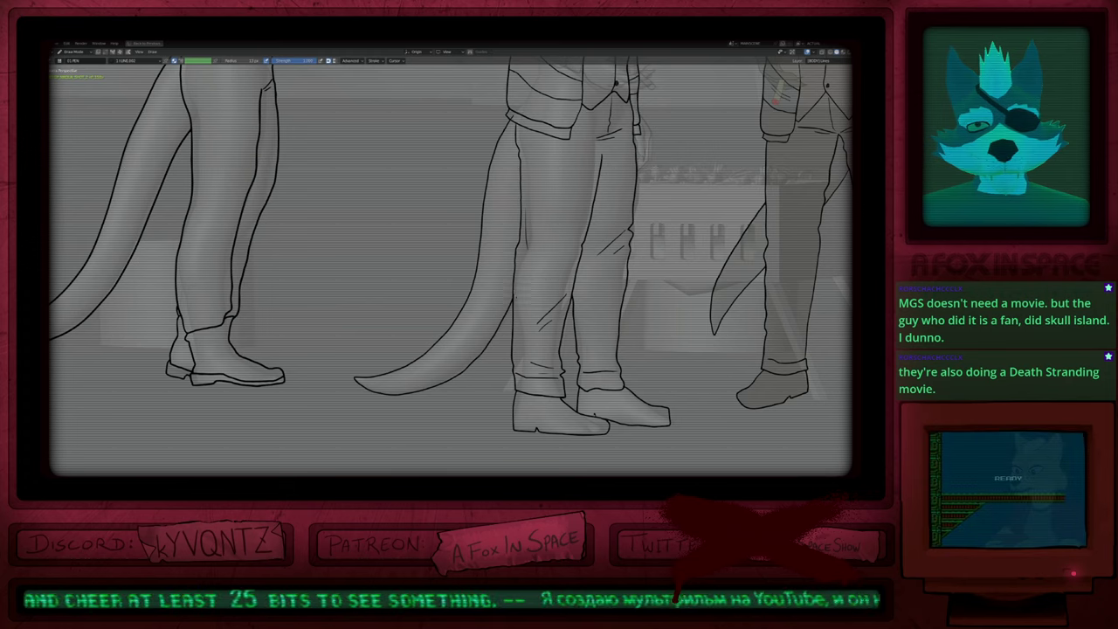
pyautogui.keyDown('shift'); pyautogui.moveTo(540, 251); pyautogui.dragTo(506, 355, button='middle'); pyautogui.keyUp('shift')
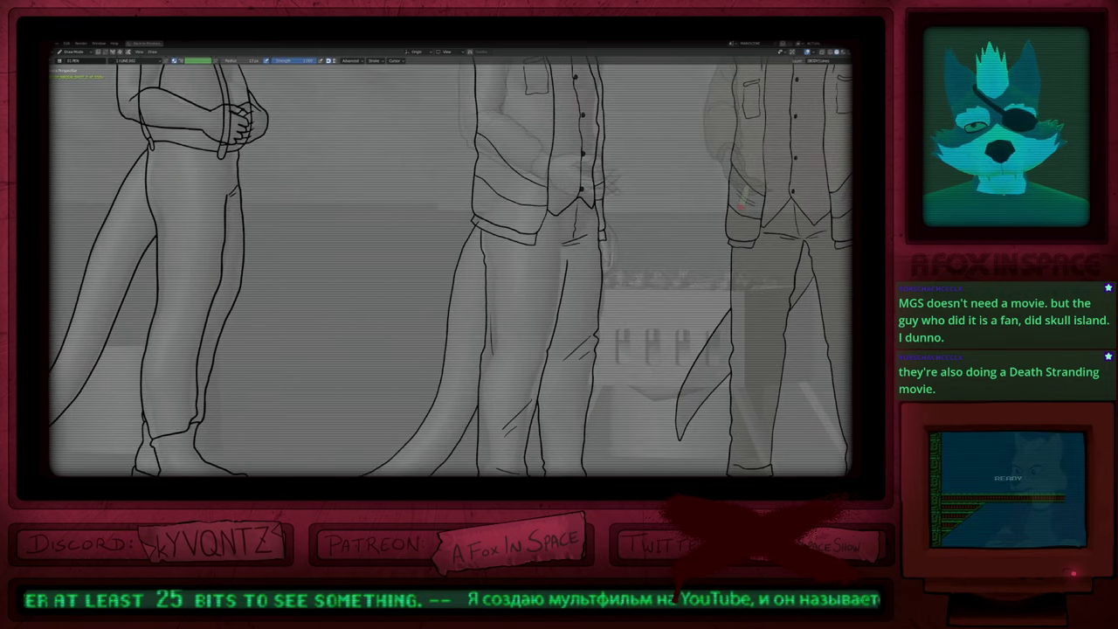
pyautogui.scroll(-5, 451, 262)
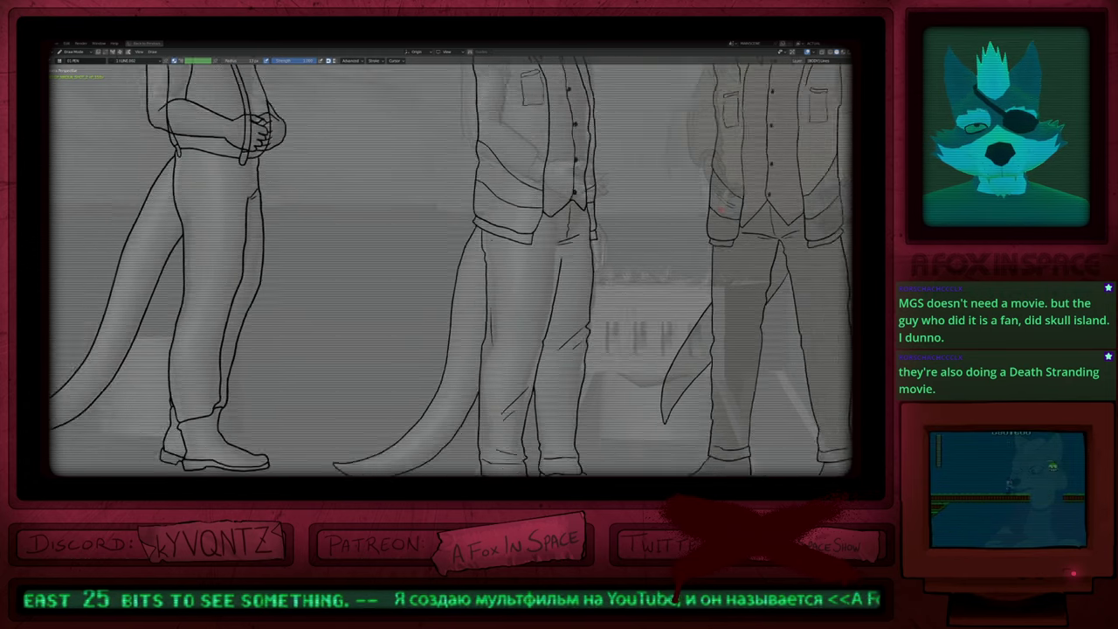
pyautogui.keyDown('shift'); pyautogui.moveTo(451, 262); pyautogui.dragTo(418, 315, button='middle'); pyautogui.keyUp('shift')
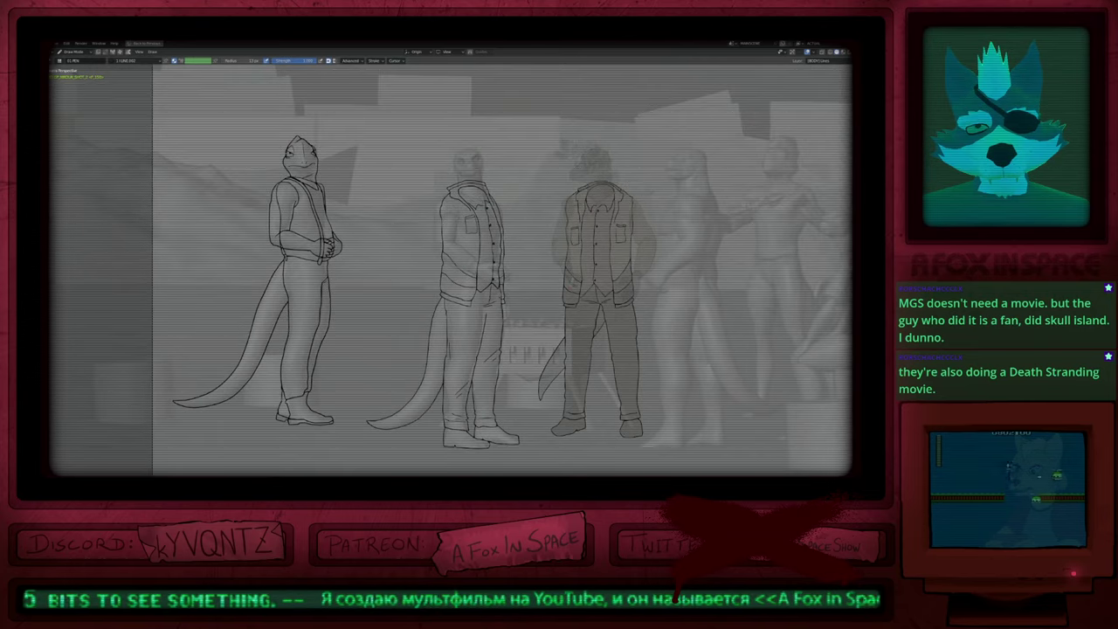
pyautogui.keyDown('shift'); pyautogui.moveTo(450, 262); pyautogui.dragTo(404, 229, button='middle'); pyautogui.keyUp('shift')
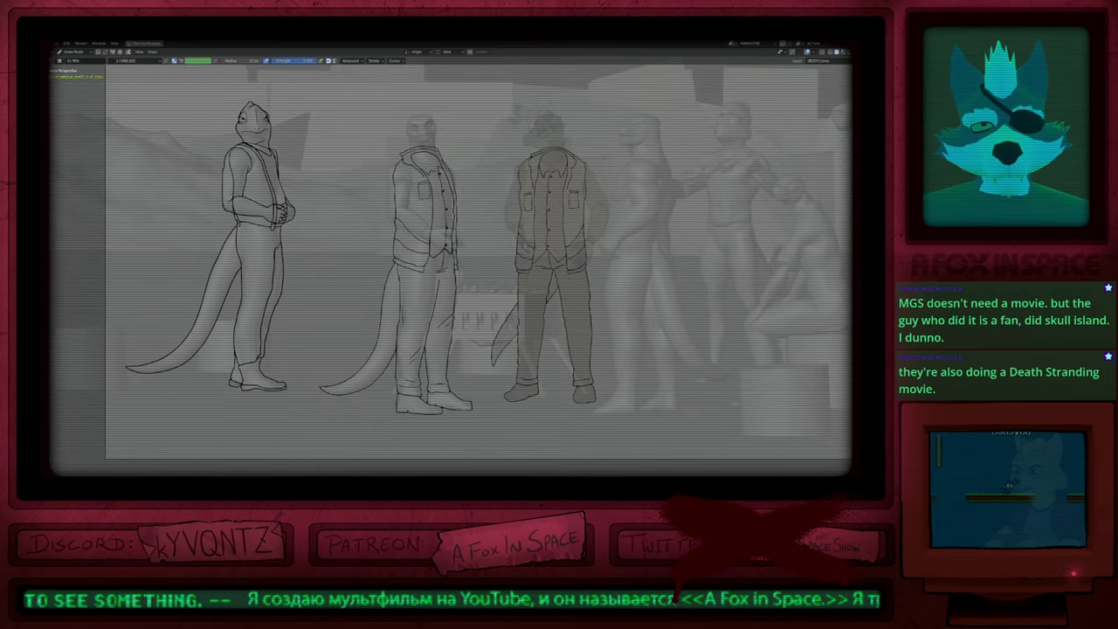
pyautogui.keyDown('shift'); pyautogui.moveTo(451, 262); pyautogui.dragTo(468, 264, button='middle'); pyautogui.keyUp('shift')
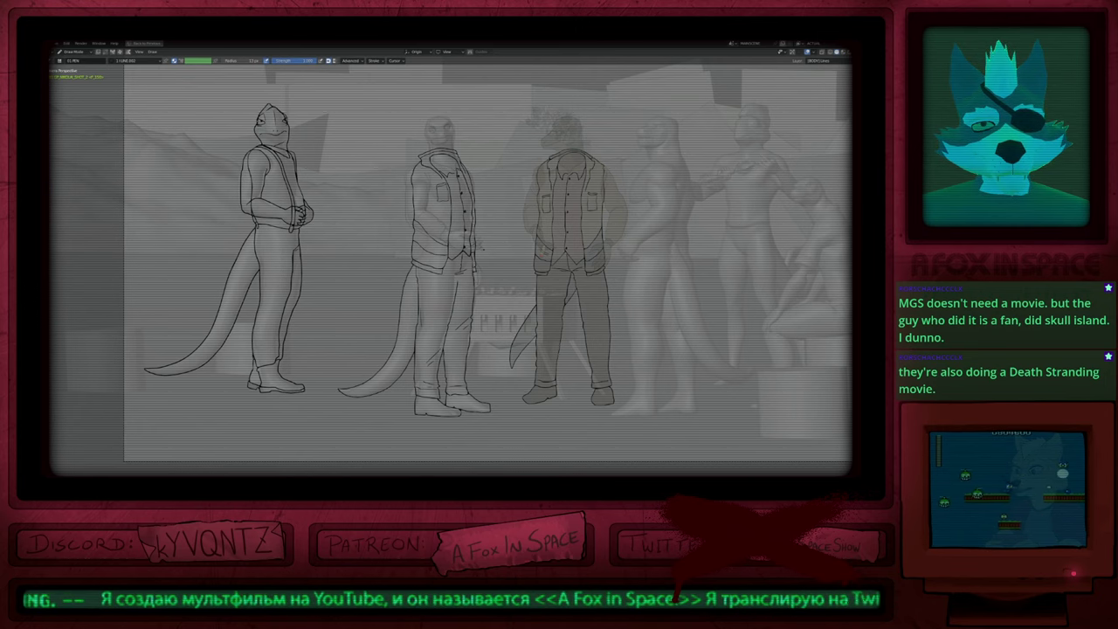
pyautogui.keyDown('shift'); pyautogui.moveTo(451, 263); pyautogui.dragTo(456, 318, button='middle'); pyautogui.keyUp('shift')
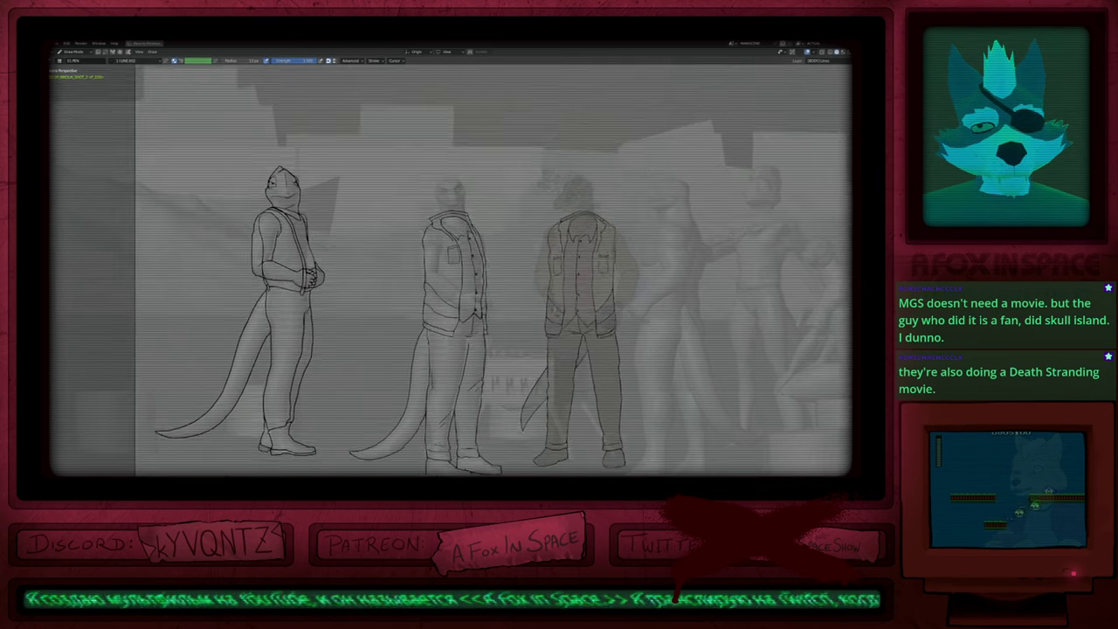
pyautogui.scroll(5, 468, 280)
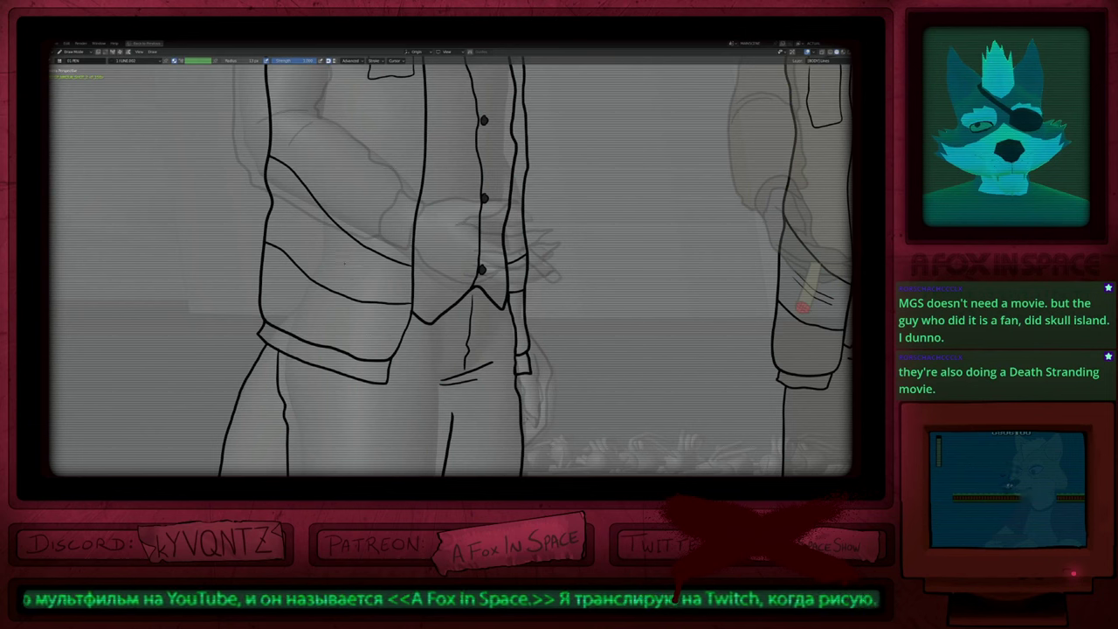
# Step: Draw a short vest stroke, move it into place and duplicate it below
pyautogui.moveTo(344, 262); pyautogui.dragTo(398, 282)
pyautogui.press('Tab')
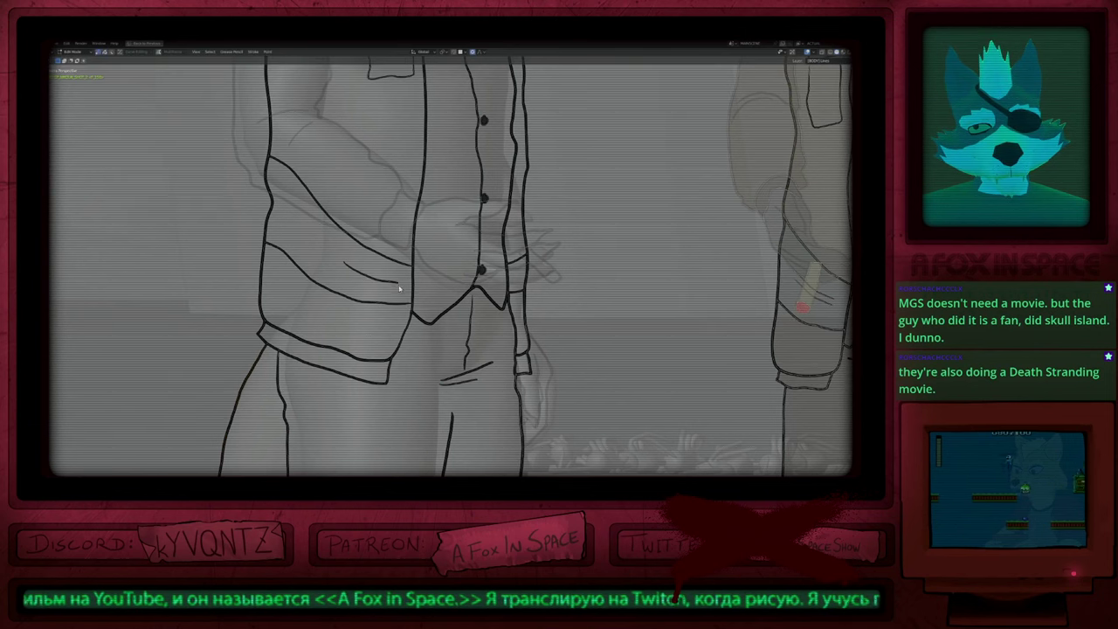
pyautogui.press('g')
pyautogui.click(473, 260)
pyautogui.hotkey('shift', 'd')
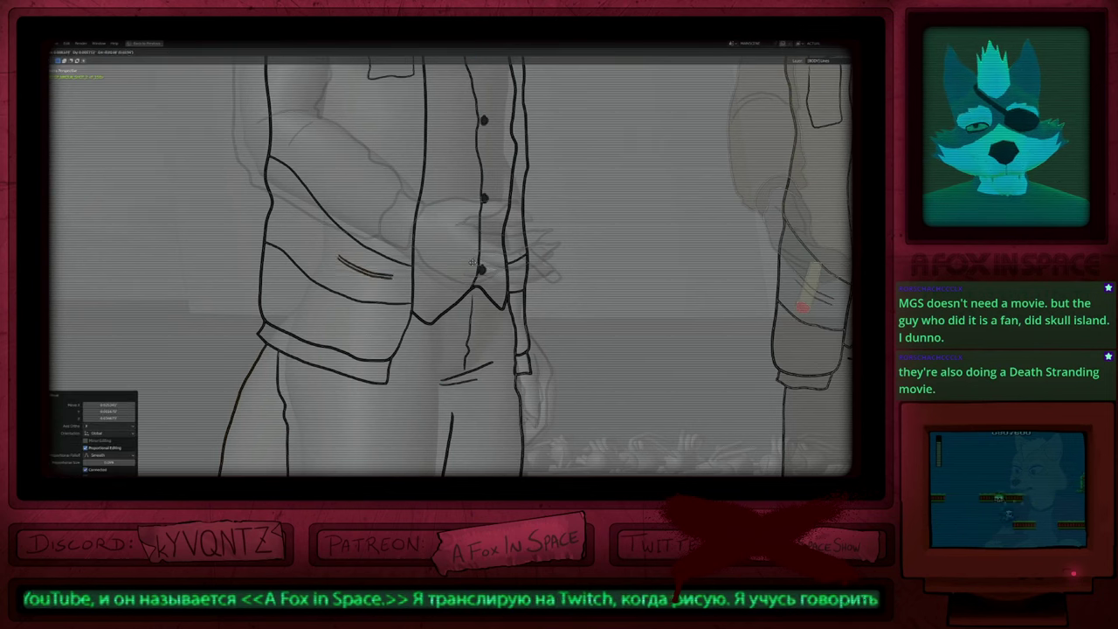
pyautogui.scroll(-5, 473, 266)
pyautogui.press('Tab')
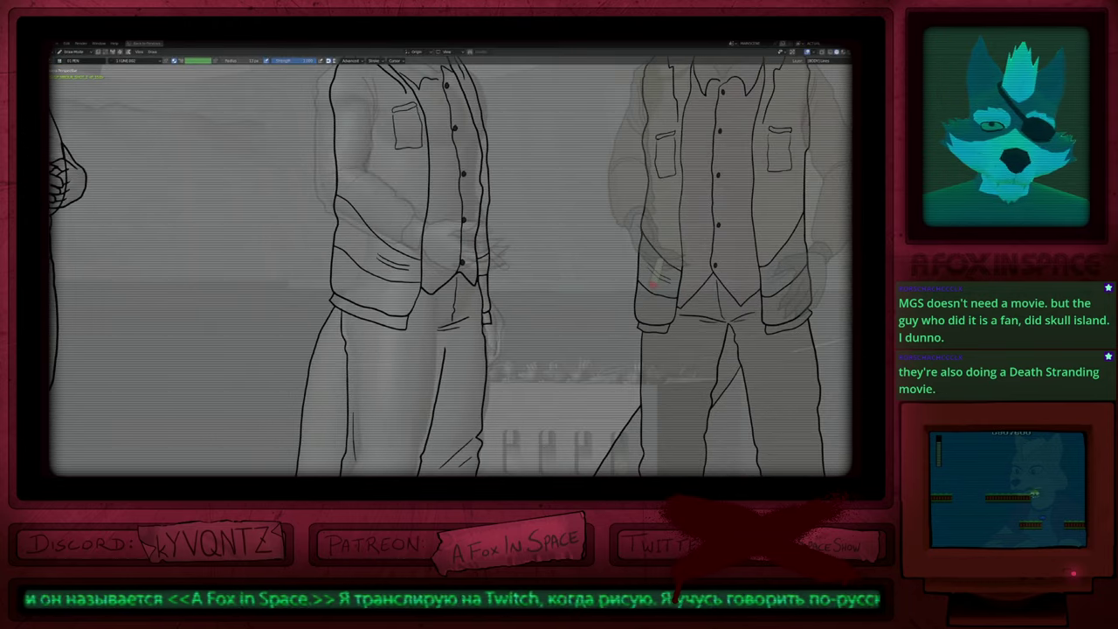
pyautogui.keyDown('shift'); pyautogui.moveTo(508, 260); pyautogui.dragTo(517, 359, button='middle'); pyautogui.keyUp('shift')
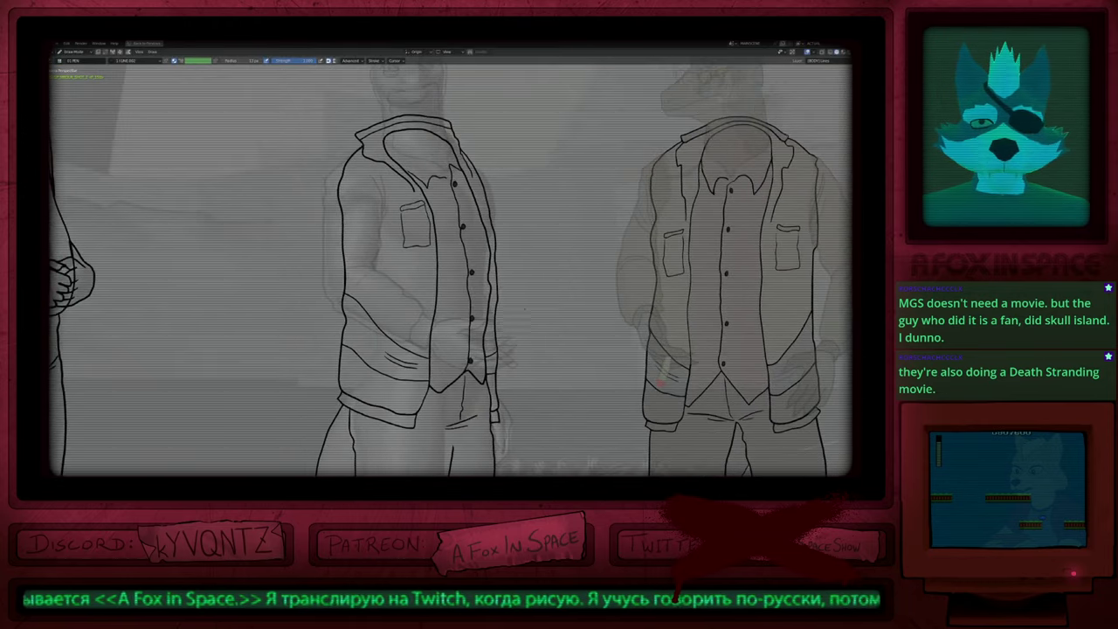
pyautogui.keyDown('shift'); pyautogui.moveTo(515, 255); pyautogui.dragTo(521, 330, button='middle'); pyautogui.keyUp('shift')
pyautogui.keyDown('shift'); pyautogui.scroll(2, 449, 267); pyautogui.keyUp('shift')
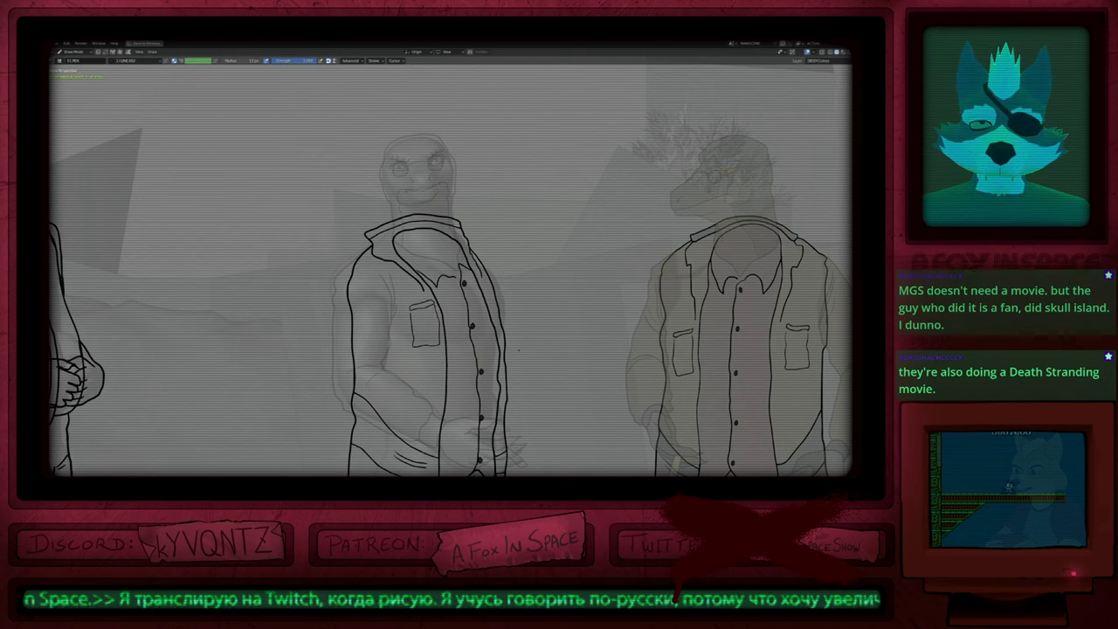
# Step: Preview the scene in Rendered shading, revert to Solid, and frame the coloured character references
pyautogui.hotkey('ctrl', 'Tab')
pyautogui.press('z')
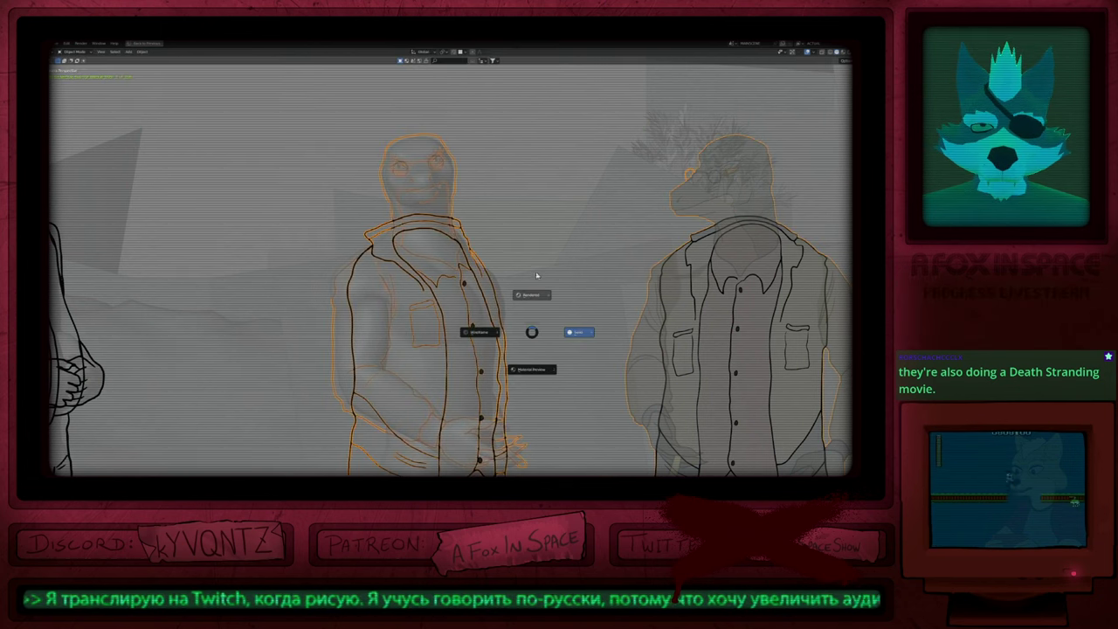
pyautogui.click(537, 274)
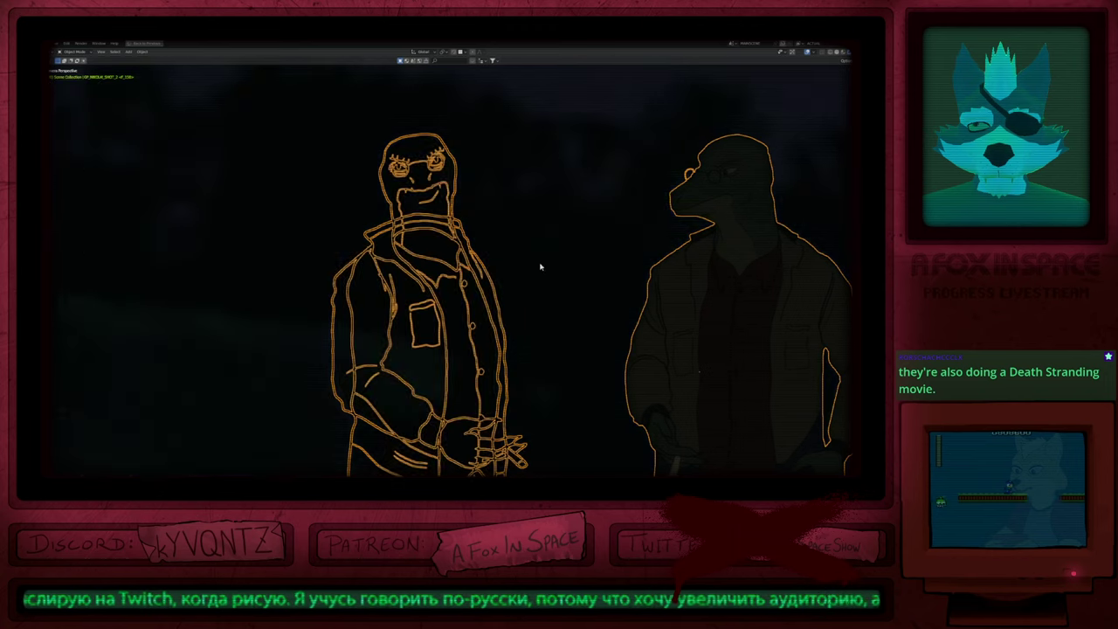
pyautogui.scroll(-3, 539, 271)
pyautogui.press('z')
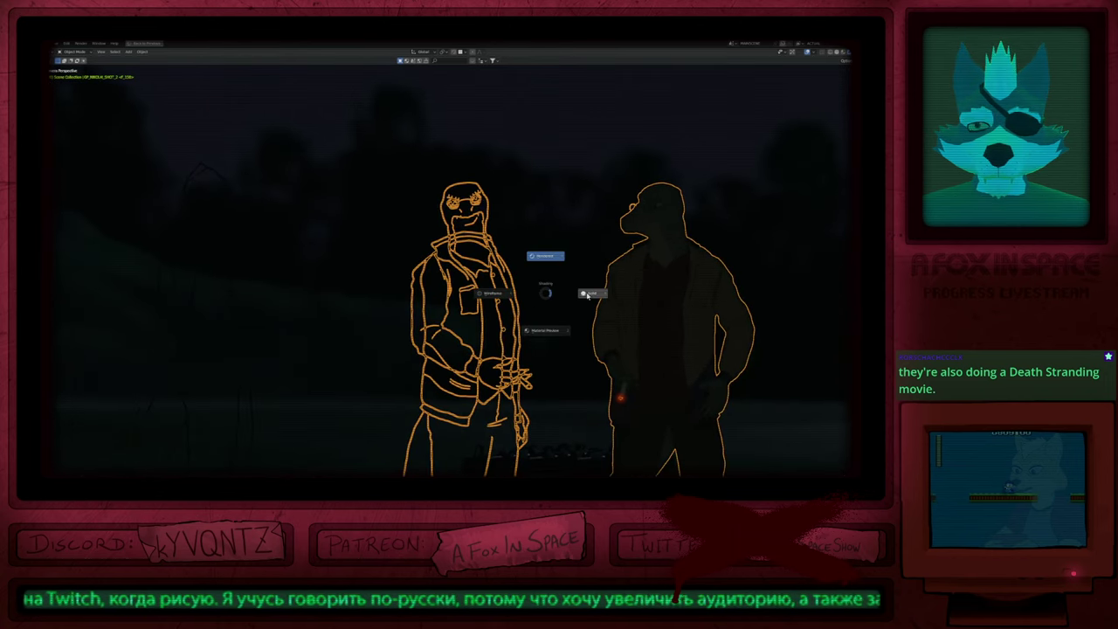
pyautogui.click(570, 294)
pyautogui.hotkey('ctrl', 'Tab')
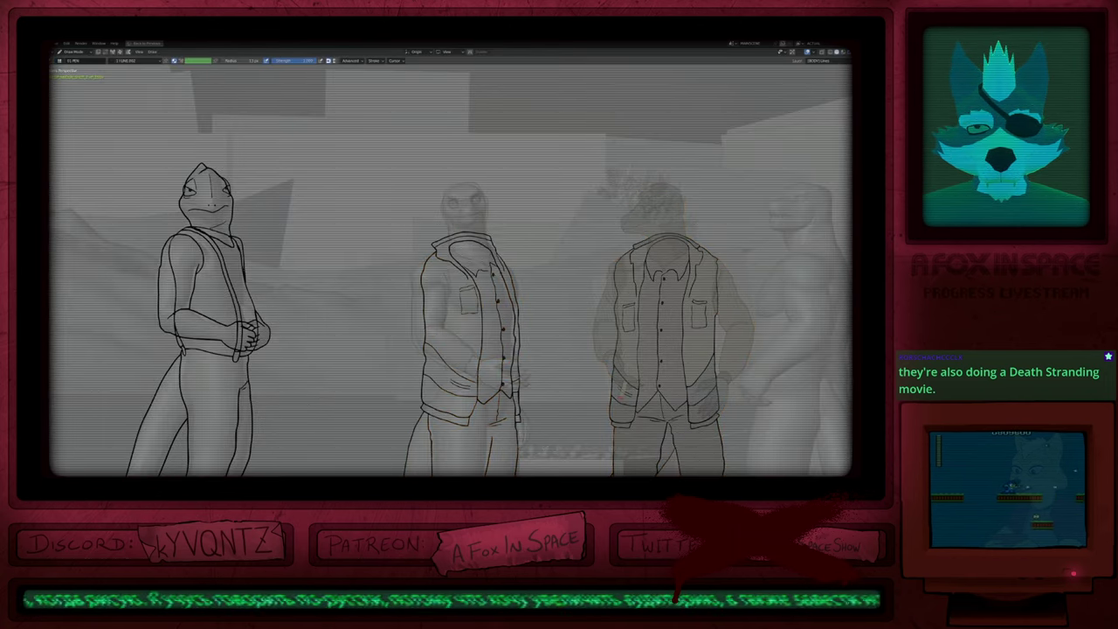
pyautogui.scroll(-2, 533, 275)
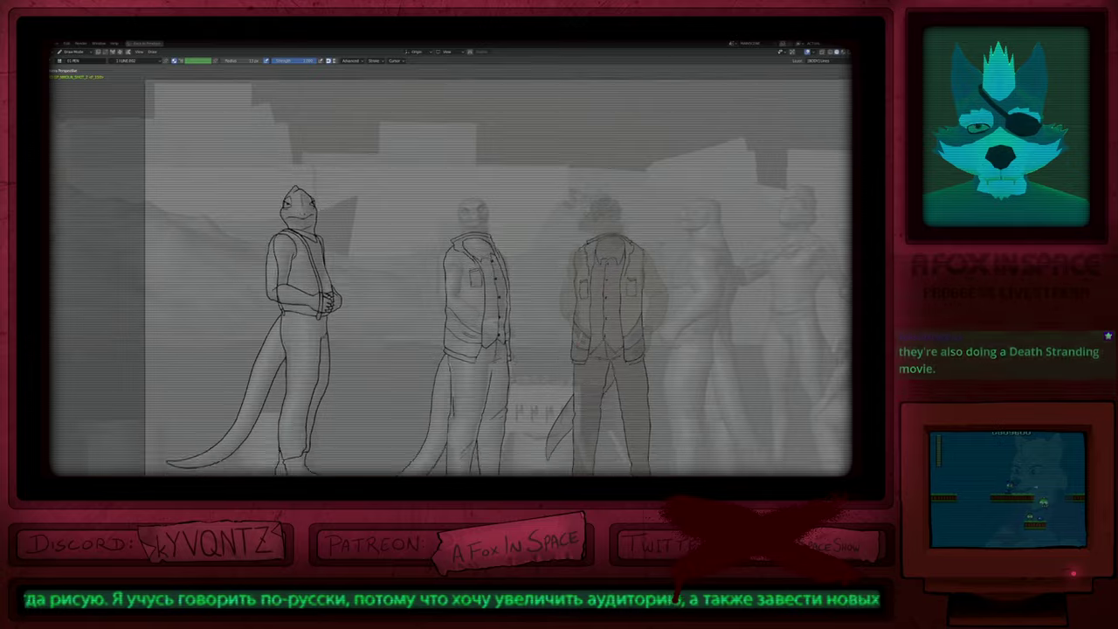
pyautogui.moveTo(498, 411)
pyautogui.keyDown('shift'); pyautogui.mouseDown(button='middle')
pyautogui.moveTo(490, 319)
pyautogui.moveTo(537, 122)
pyautogui.mouseUp(button='middle'); pyautogui.keyUp('shift')
pyautogui.keyDown('shift'); pyautogui.moveTo(512, 241); pyautogui.dragTo(546, 123, button='middle'); pyautogui.keyUp('shift')
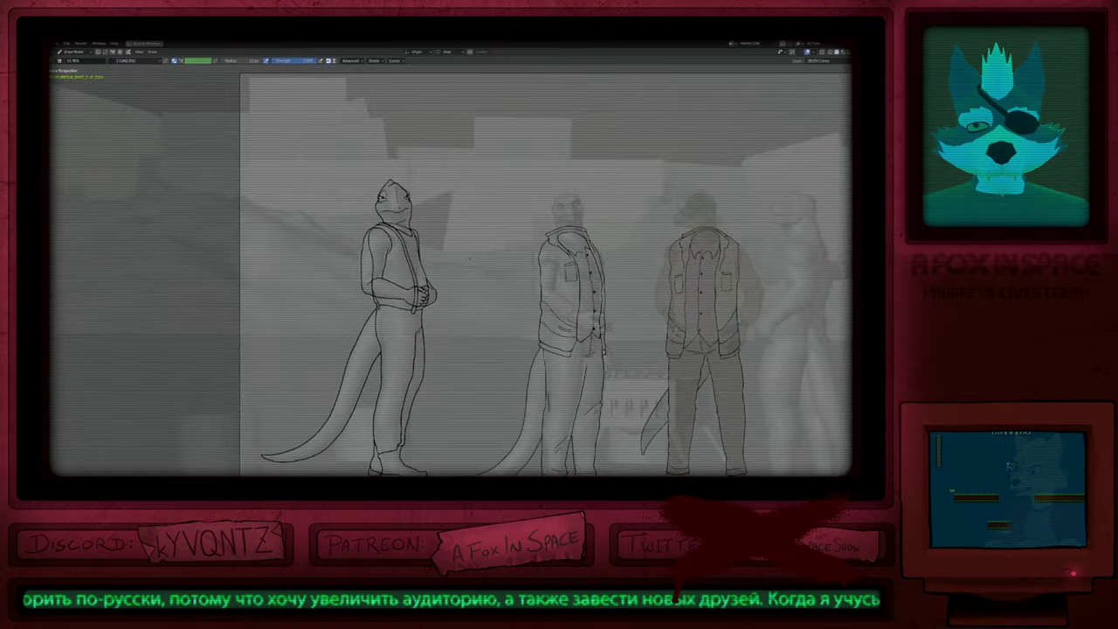
pyautogui.keyDown('shift'); pyautogui.moveTo(470, 270); pyautogui.dragTo(478, 312, button='middle'); pyautogui.keyUp('shift')
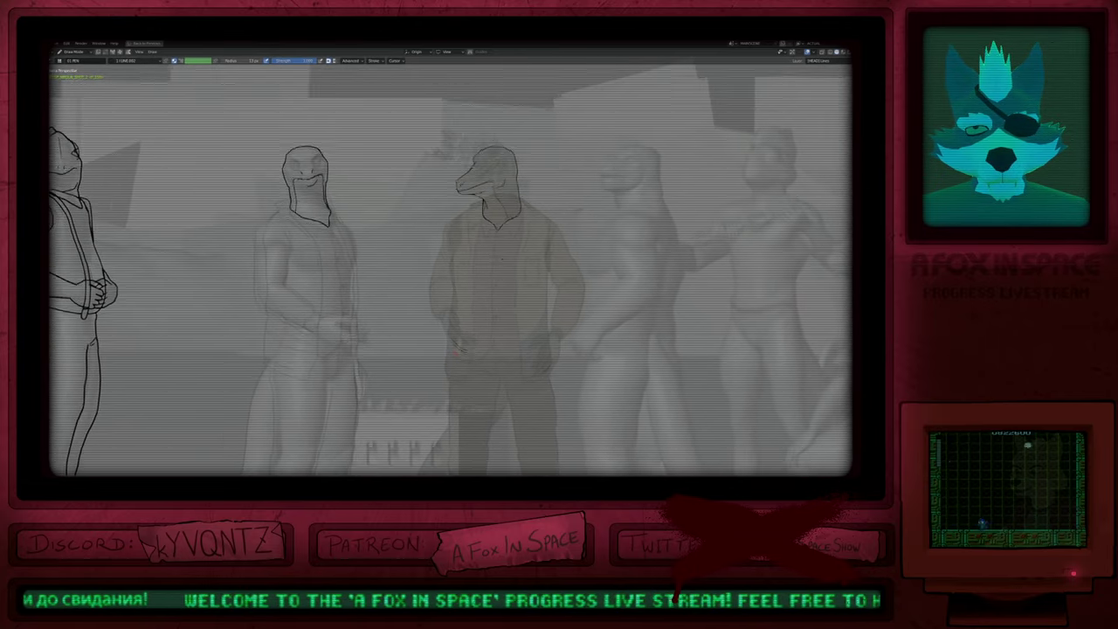
# Step: Select the jacket figure's line art, view it through the camera and reveal its hidden layers
pyautogui.hotkey('ctrl', 'Tab')
pyautogui.click(464, 246)
pyautogui.press('Tab')
pyautogui.press('KP_0')
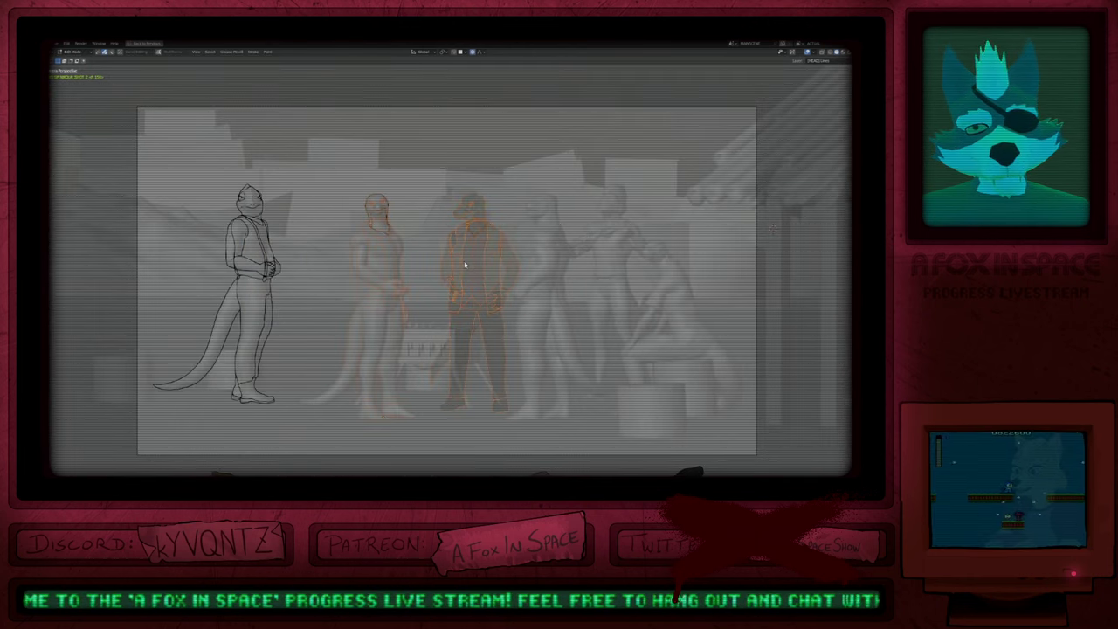
pyautogui.scroll(3, 446, 222)
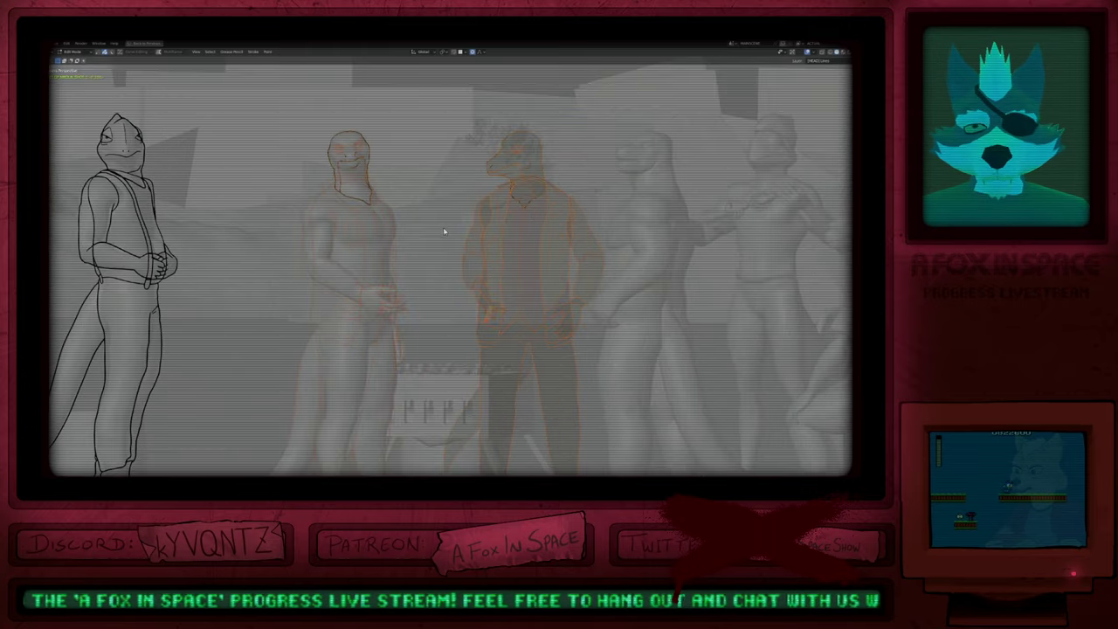
pyautogui.hotkey('alt', 'h')
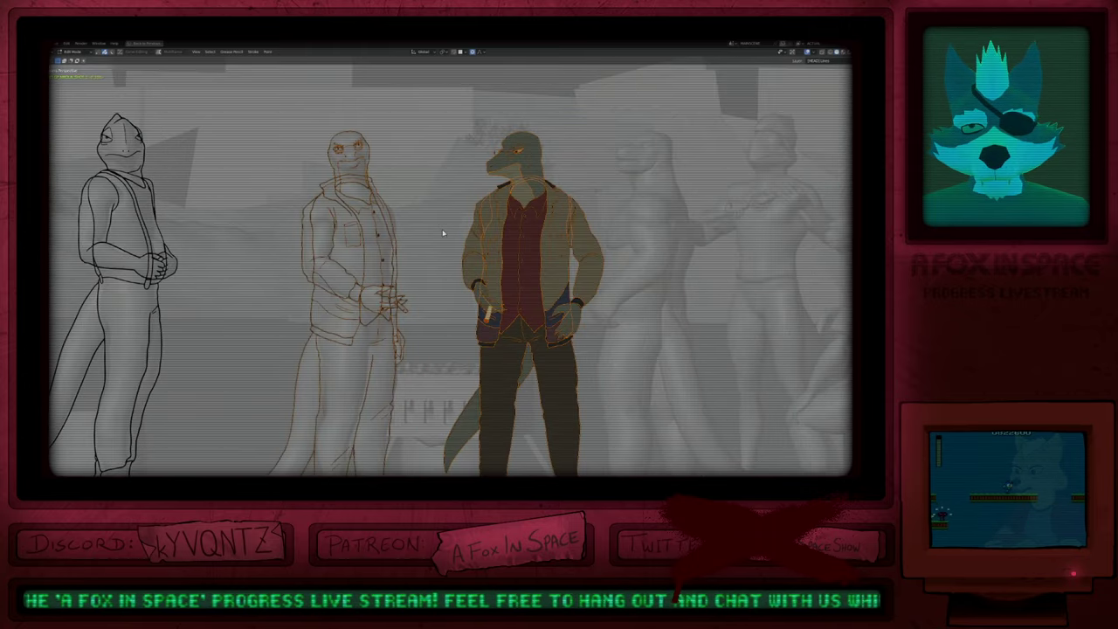
pyautogui.moveTo(514, 224)
pyautogui.keyDown('ctrl'); pyautogui.mouseDown(button='middle')
pyautogui.moveTo(501, 278)
pyautogui.moveTo(505, 227)
pyautogui.mouseUp(button='middle'); pyautogui.keyUp('ctrl')
pyautogui.keyDown('shift'); pyautogui.moveTo(444, 300); pyautogui.dragTo(451, 293, button='middle'); pyautogui.keyUp('shift')
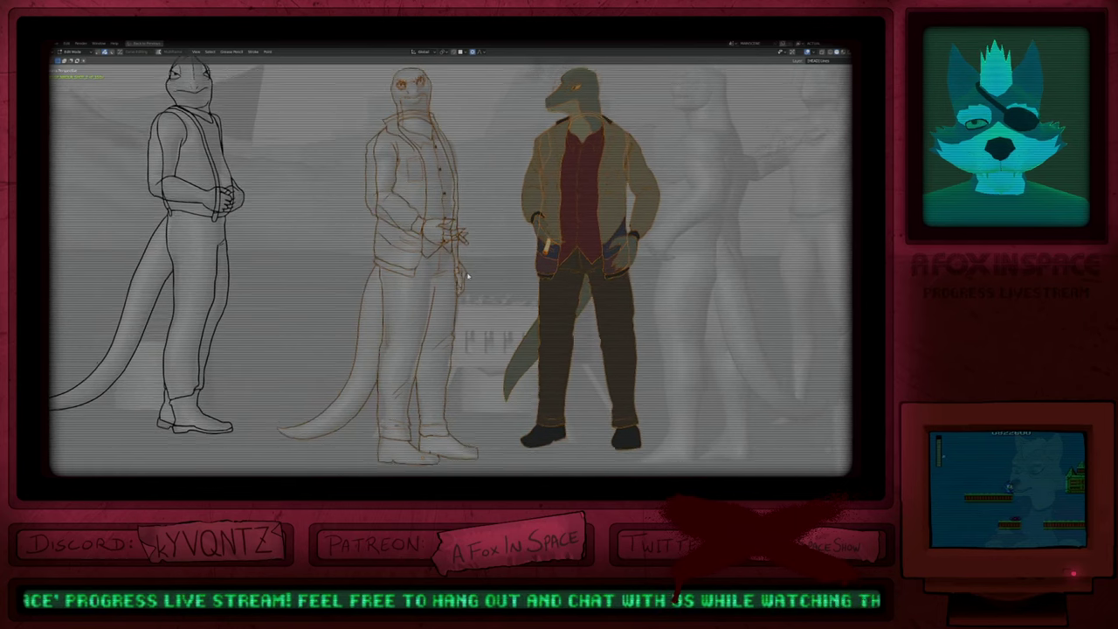
# Step: Fill the middle figure's trousers brown, both shoes black, and its tail
pyautogui.press('Tab')
pyautogui.press('u')
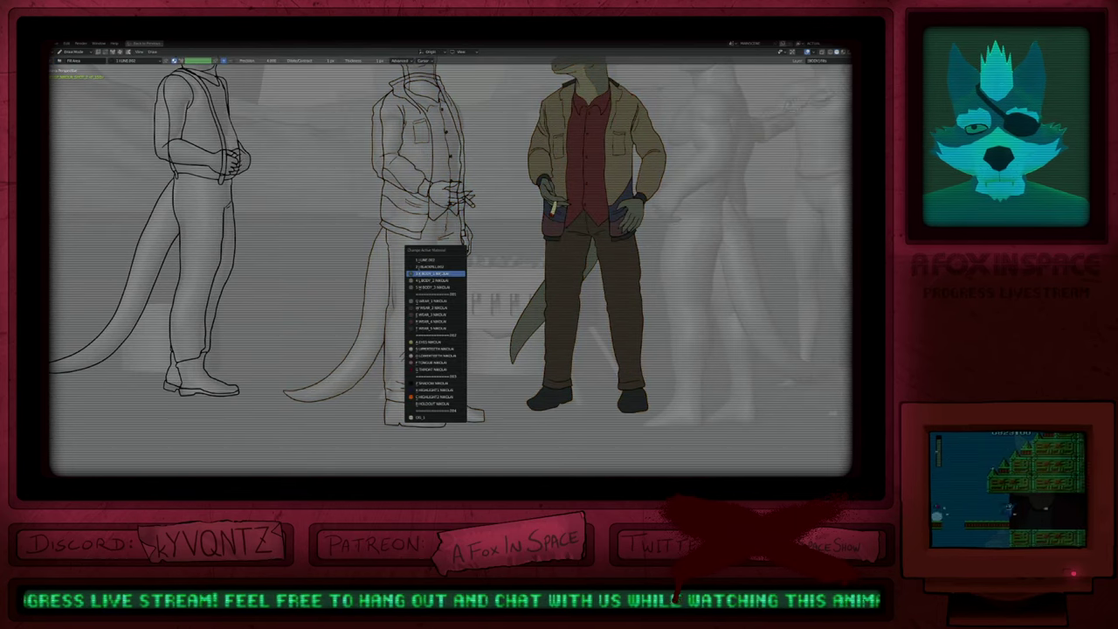
pyautogui.click(415, 272)
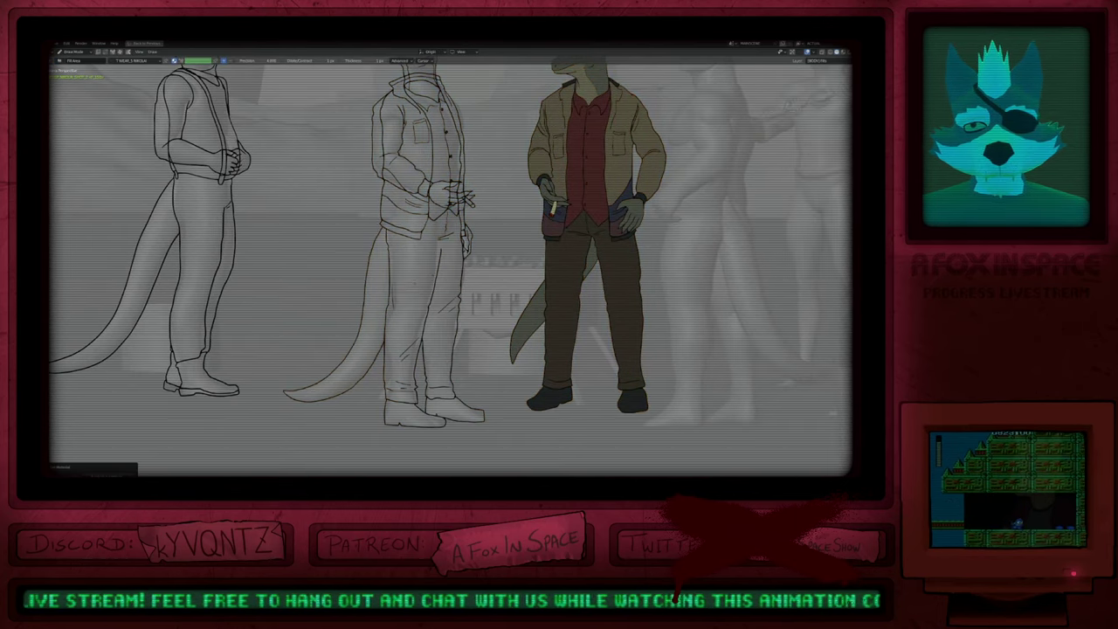
pyautogui.click(410, 283)
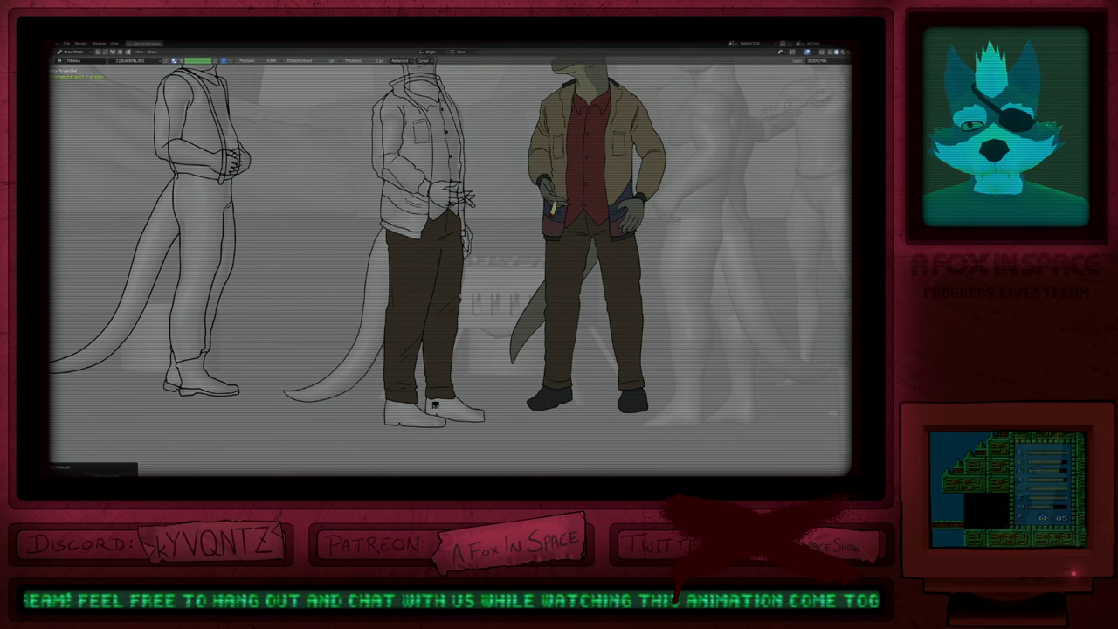
pyautogui.click(432, 405)
pyautogui.click(444, 406)
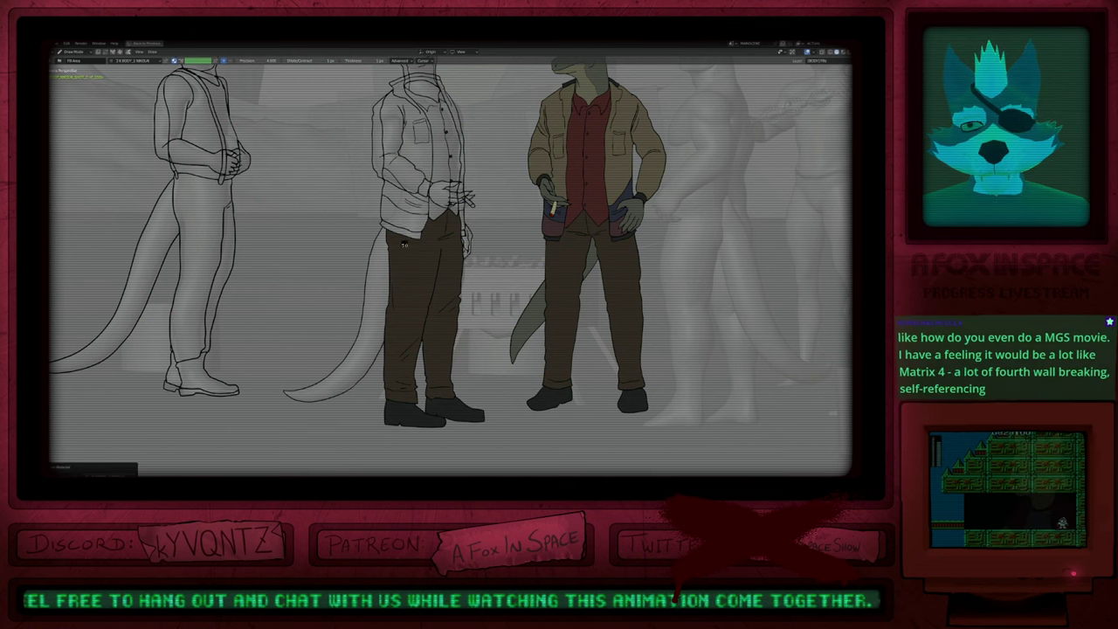
pyautogui.click(375, 273)
pyautogui.keyDown('shift'); pyautogui.moveTo(414, 244); pyautogui.dragTo(405, 359, button='middle'); pyautogui.keyUp('shift')
# Step: Fill the jacket hem and collar black and the jacket body tan with WEAR_1
pyautogui.press('u')
pyautogui.click(407, 359)
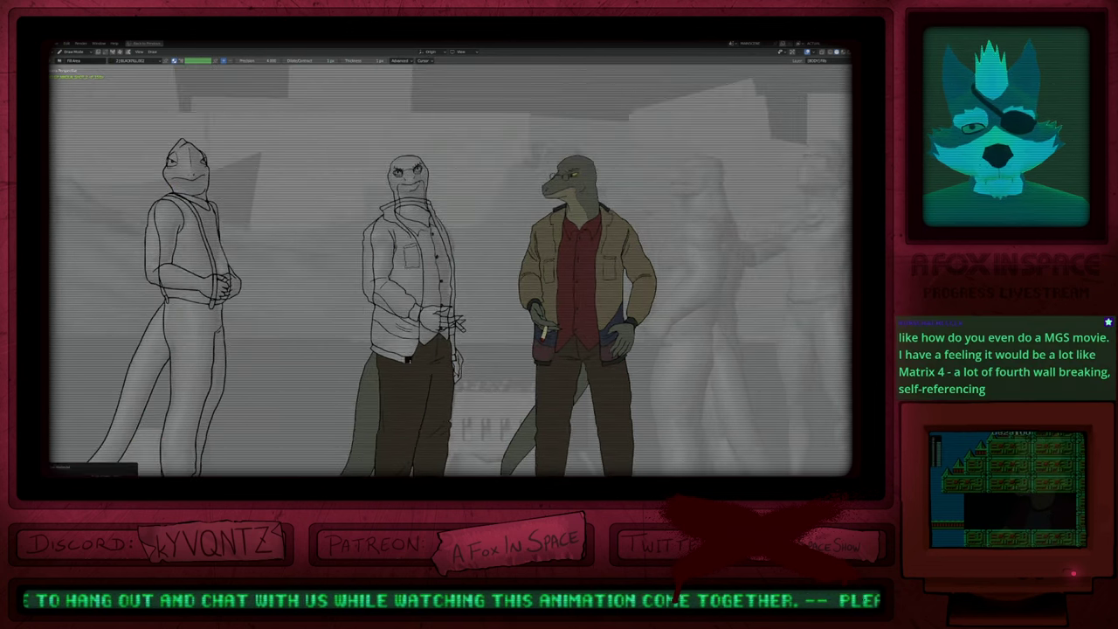
pyautogui.click(407, 359)
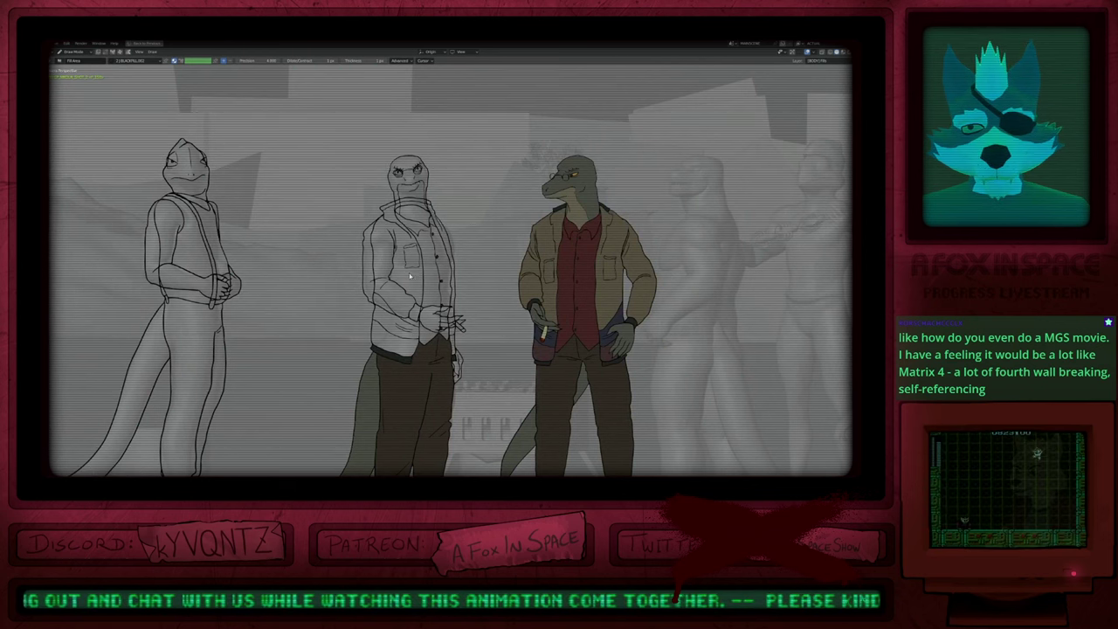
pyautogui.press('u')
pyautogui.press('q')
pyautogui.click(444, 259)
pyautogui.click(445, 241)
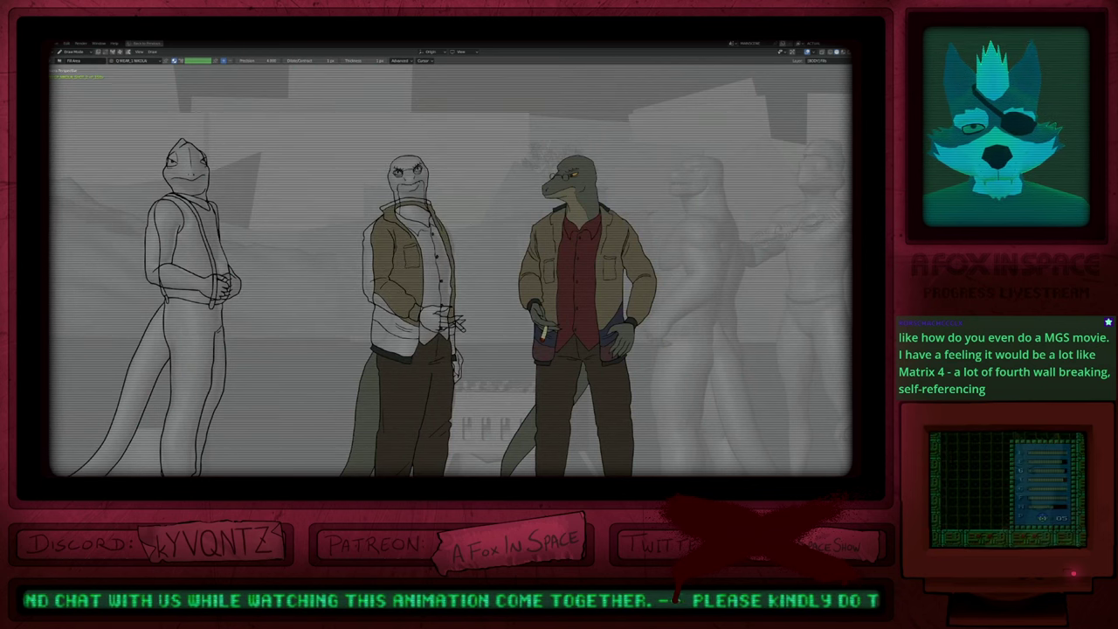
pyautogui.press('u')
pyautogui.press('2')
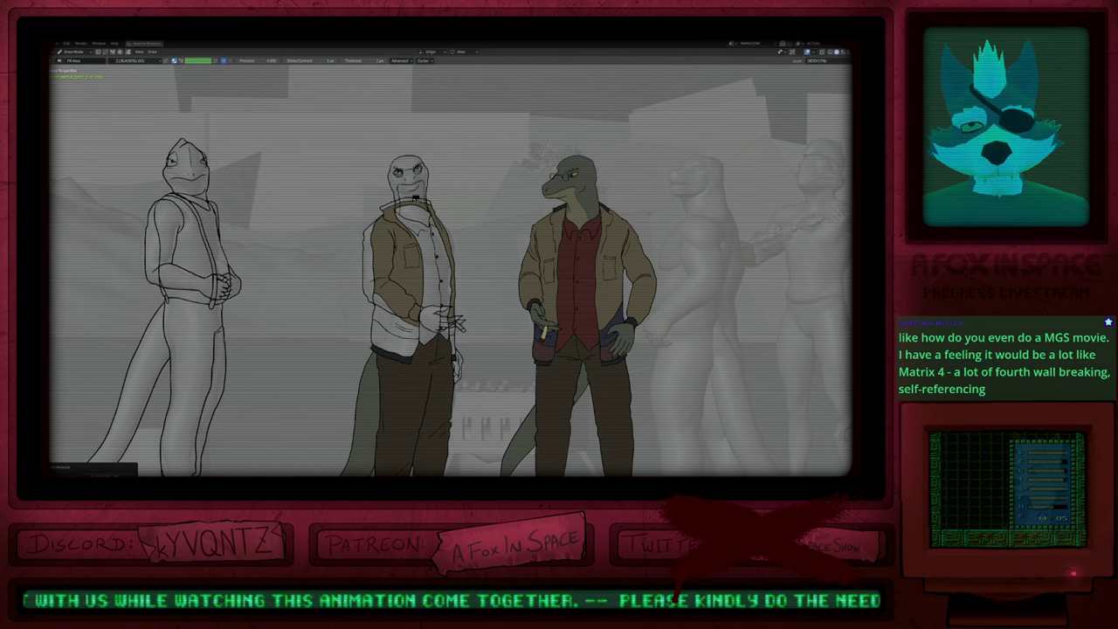
pyautogui.click(416, 200)
# Step: Fill the shirt with WEAR_2: a dark blue waist band and dark red above and below
pyautogui.press('u')
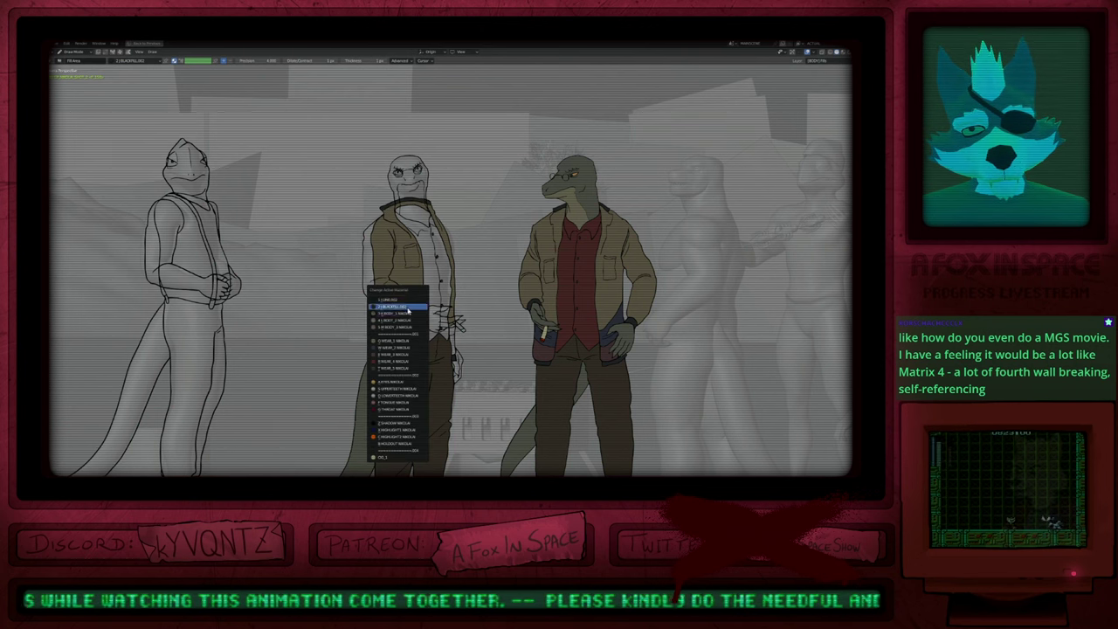
pyautogui.click(407, 316)
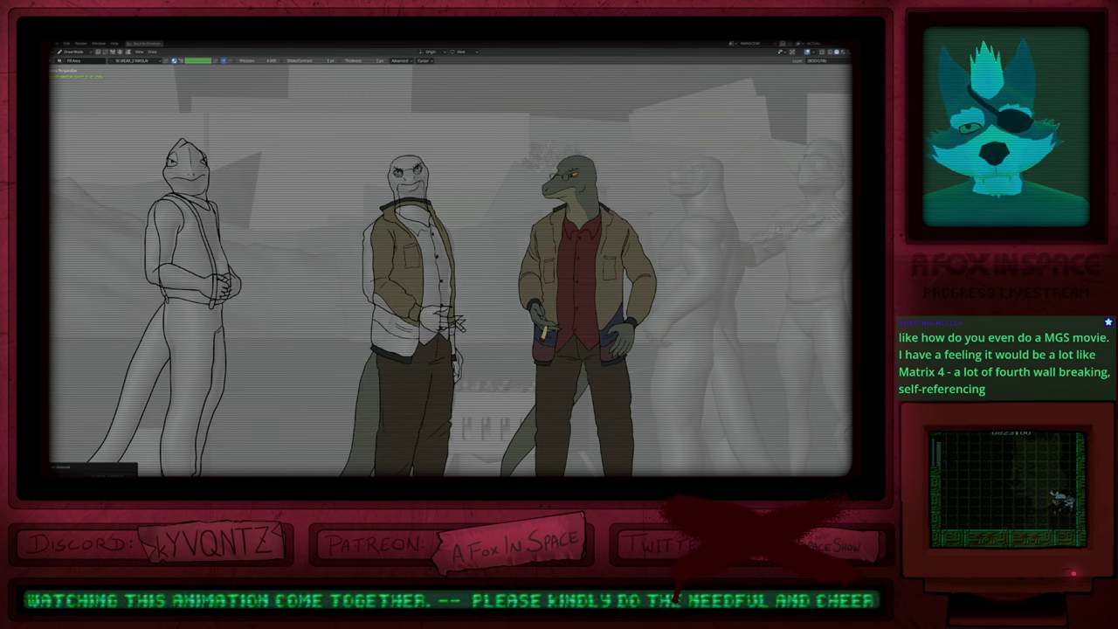
pyautogui.click(455, 323)
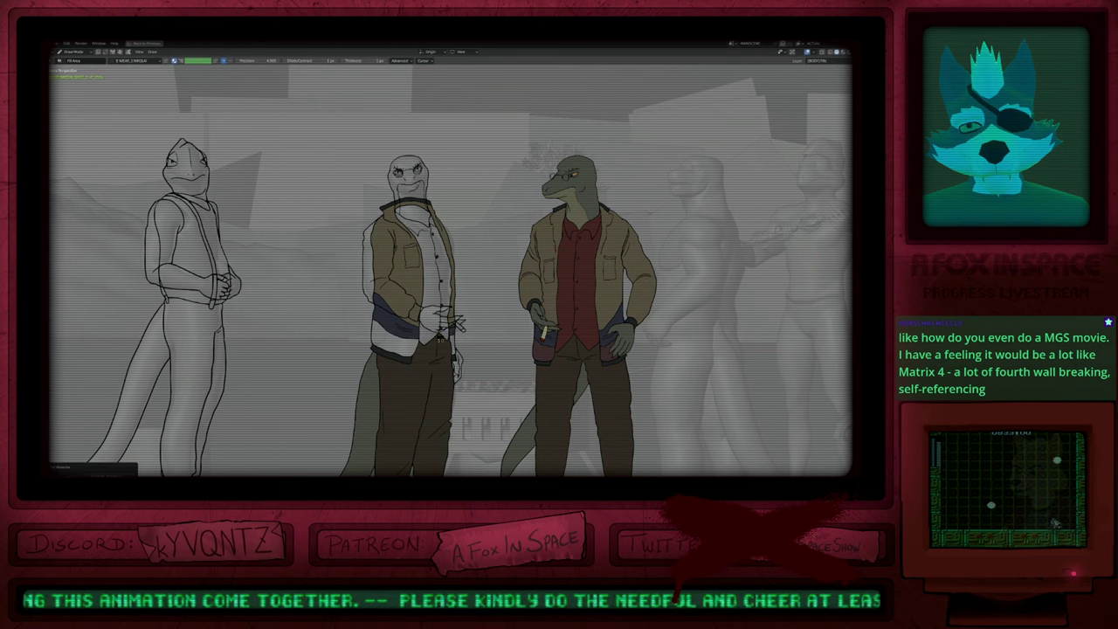
pyautogui.click(454, 326)
pyautogui.click(456, 324)
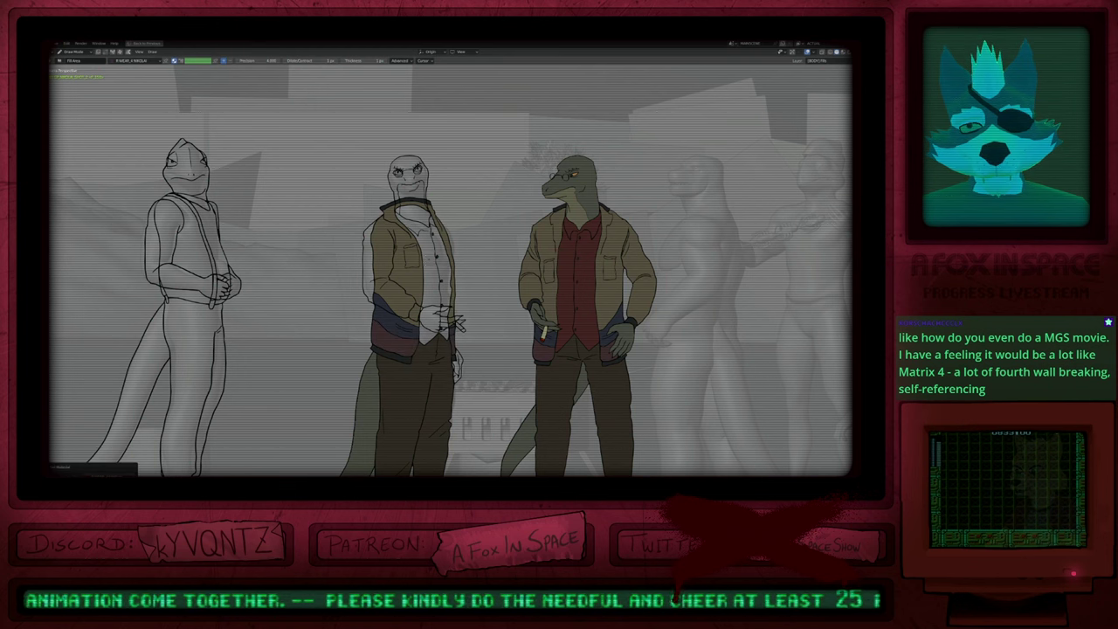
pyautogui.click(451, 322)
pyautogui.keyDown('shift'); pyautogui.moveTo(450, 322); pyautogui.dragTo(484, 344, button='middle'); pyautogui.keyUp('shift')
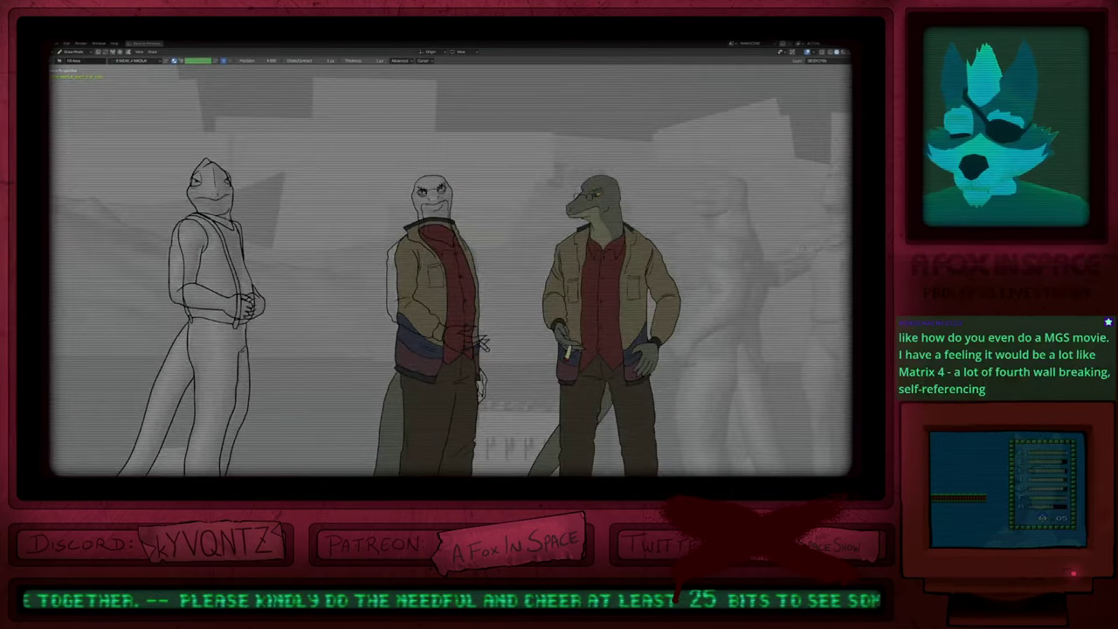
# Step: Fill the left side of the jacket tan and the hand in skin tone
pyautogui.press('u')
pyautogui.click(446, 285)
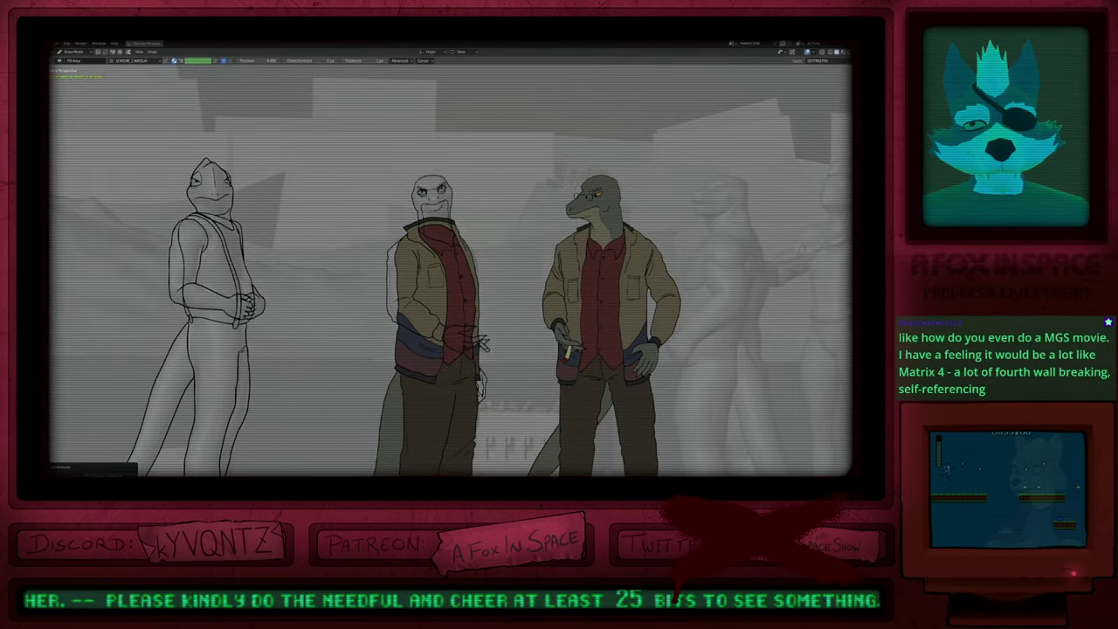
pyautogui.click(480, 344)
pyautogui.click(480, 343)
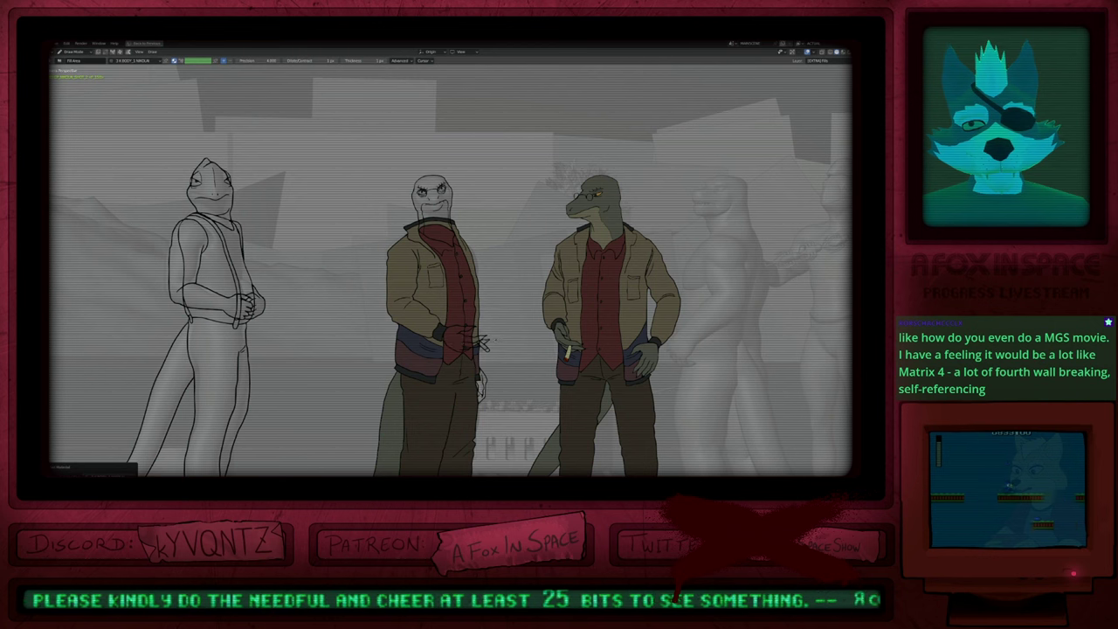
pyautogui.click(480, 344)
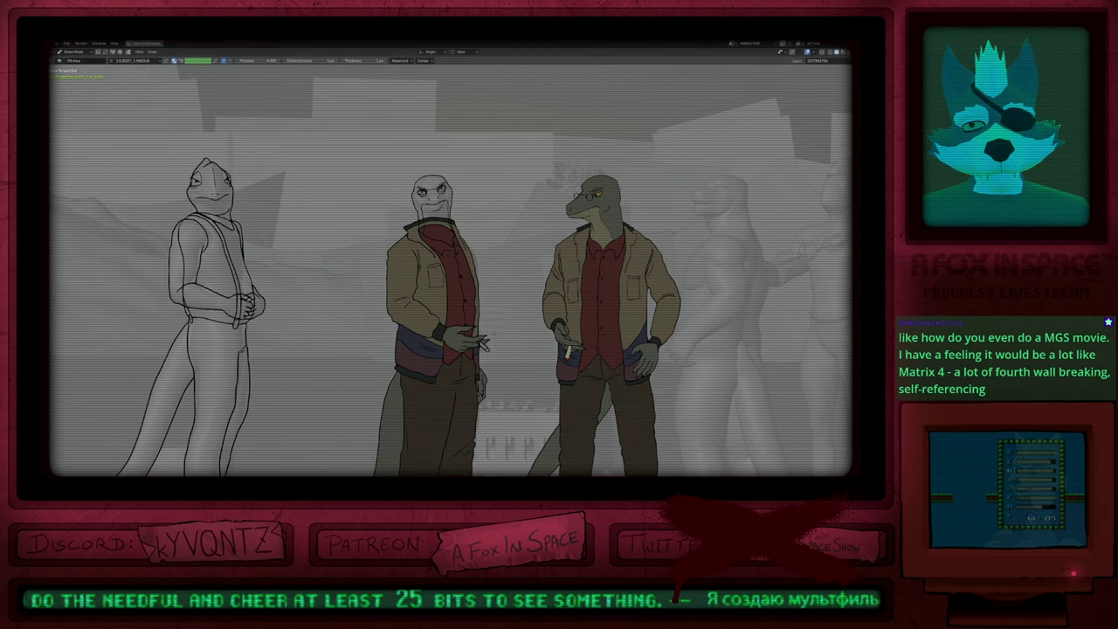
# Step: Fill the cigarette cream with SHADOW NIKOLAI, select HIGHLIGHTZ NIKOLAI, and play the animation
pyautogui.press('u')
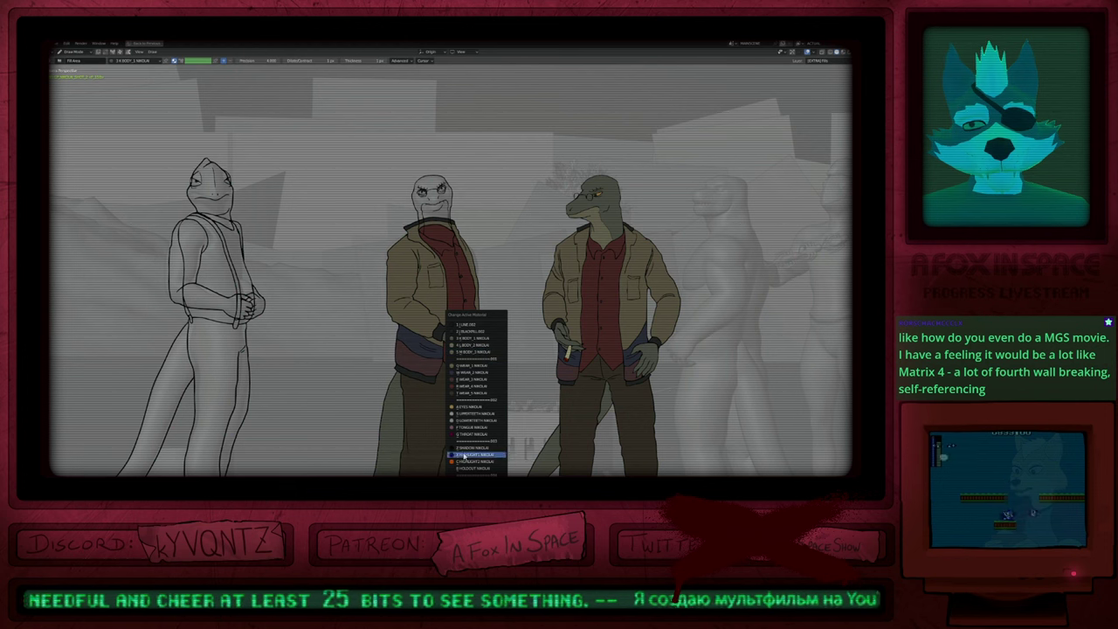
pyautogui.click(463, 450)
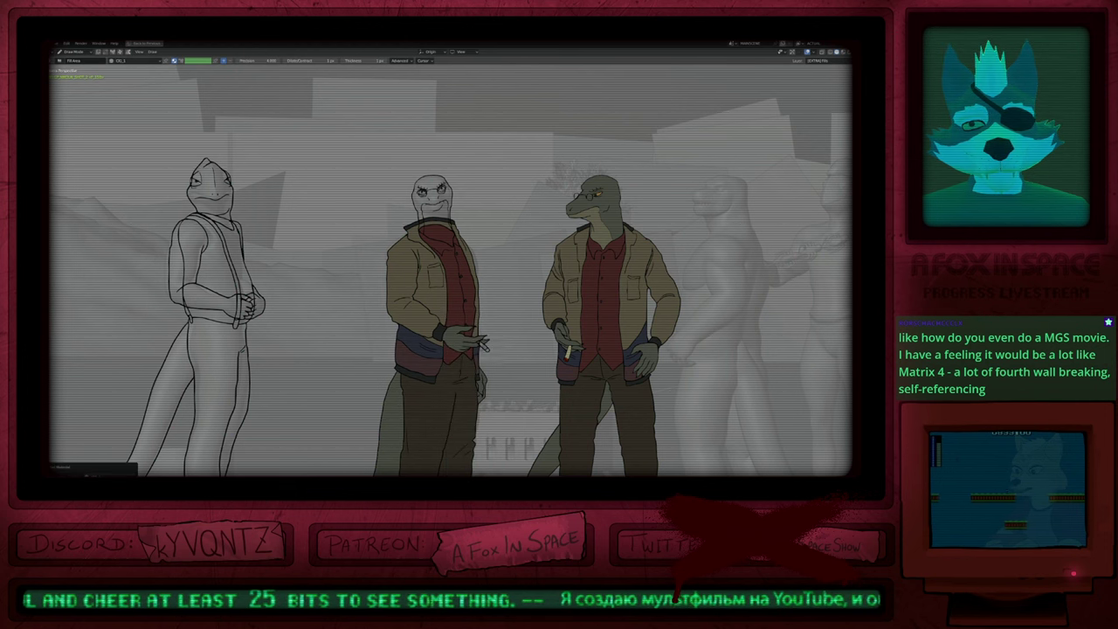
pyautogui.click(483, 345)
pyautogui.press('u')
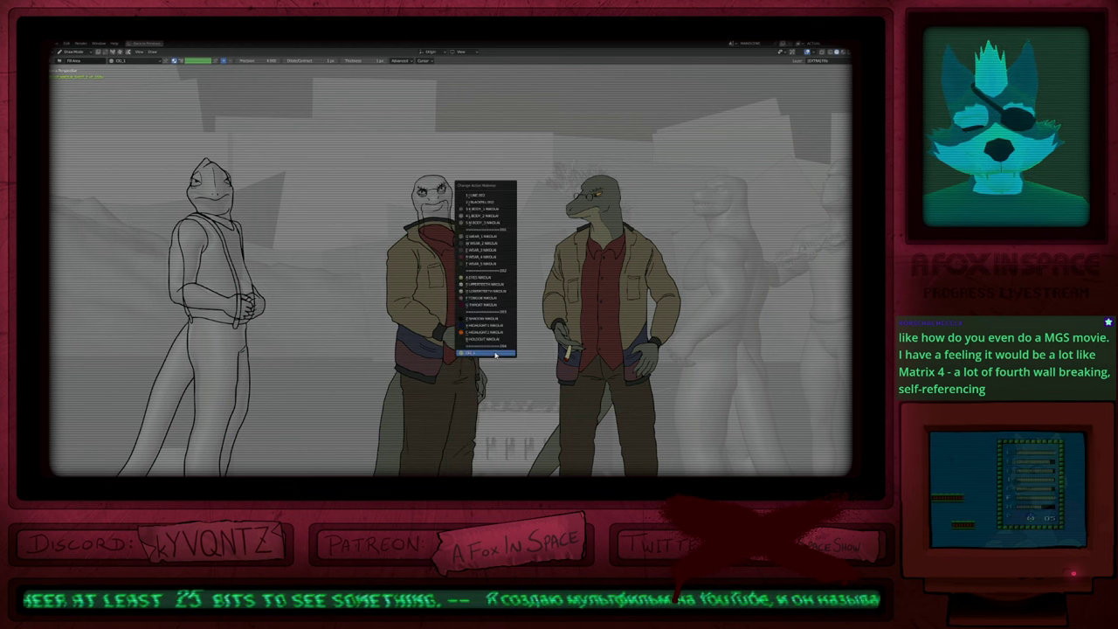
pyautogui.click(495, 354)
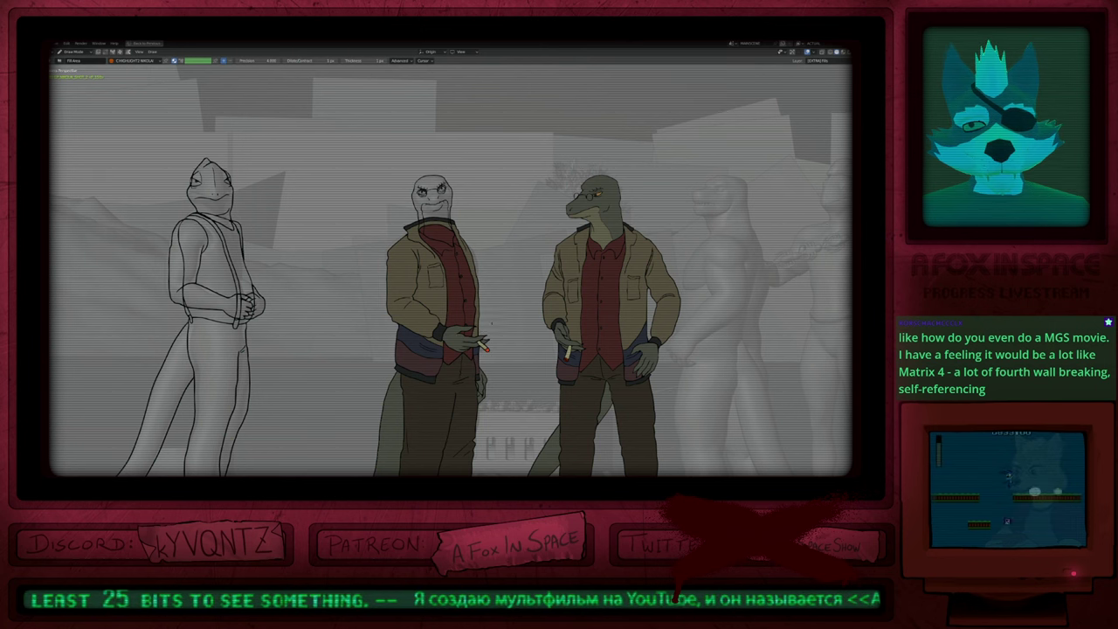
pyautogui.press('space')
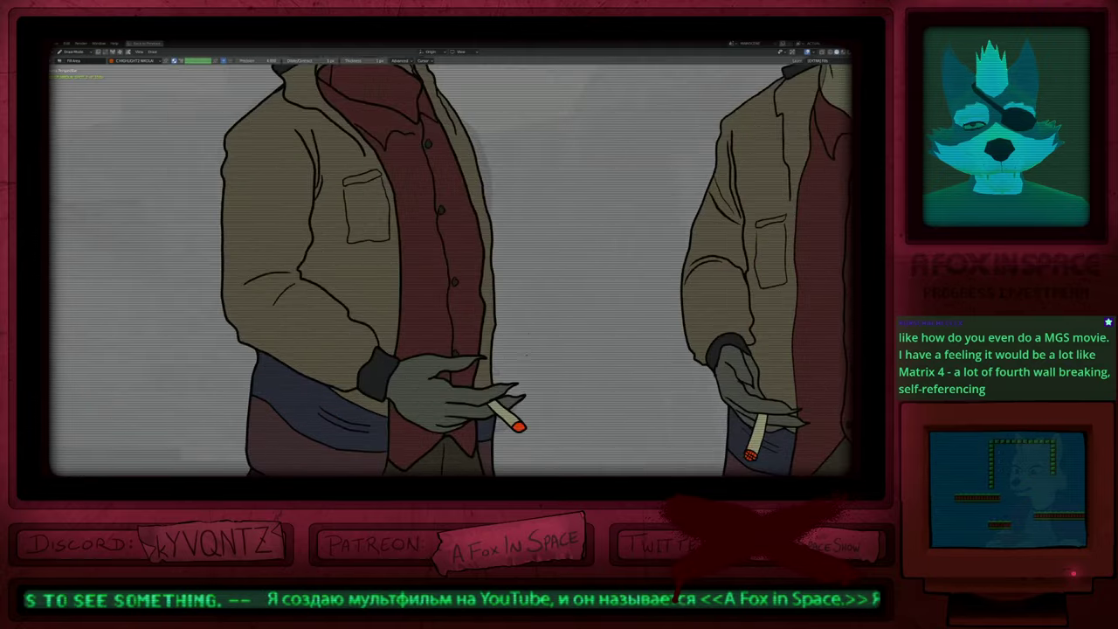
# Step: Stop playback and move a duplicate of the cigarette ember strokes onto another layer
pyautogui.press('space')
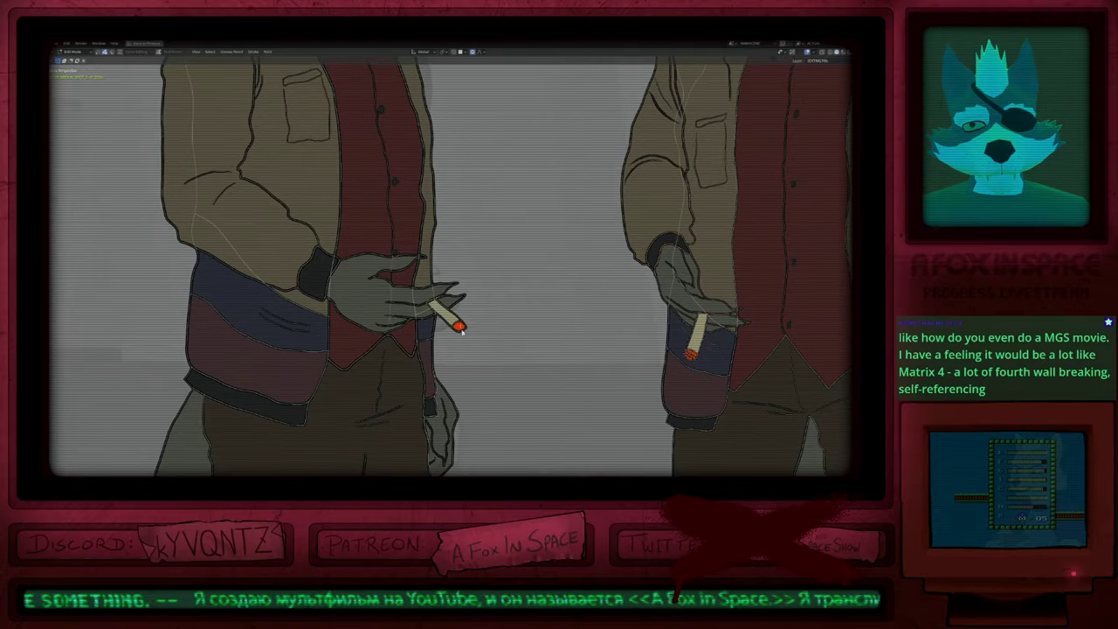
pyautogui.press('Tab')
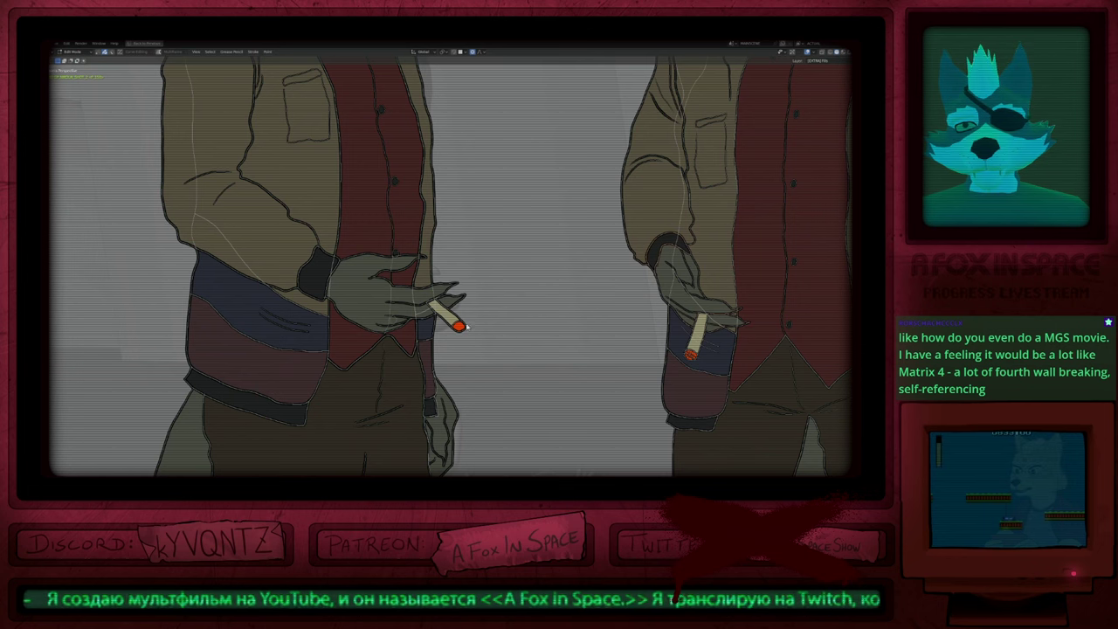
pyautogui.press('g')
pyautogui.rightClick(541, 300)
pyautogui.hotkey('shift', 'd')
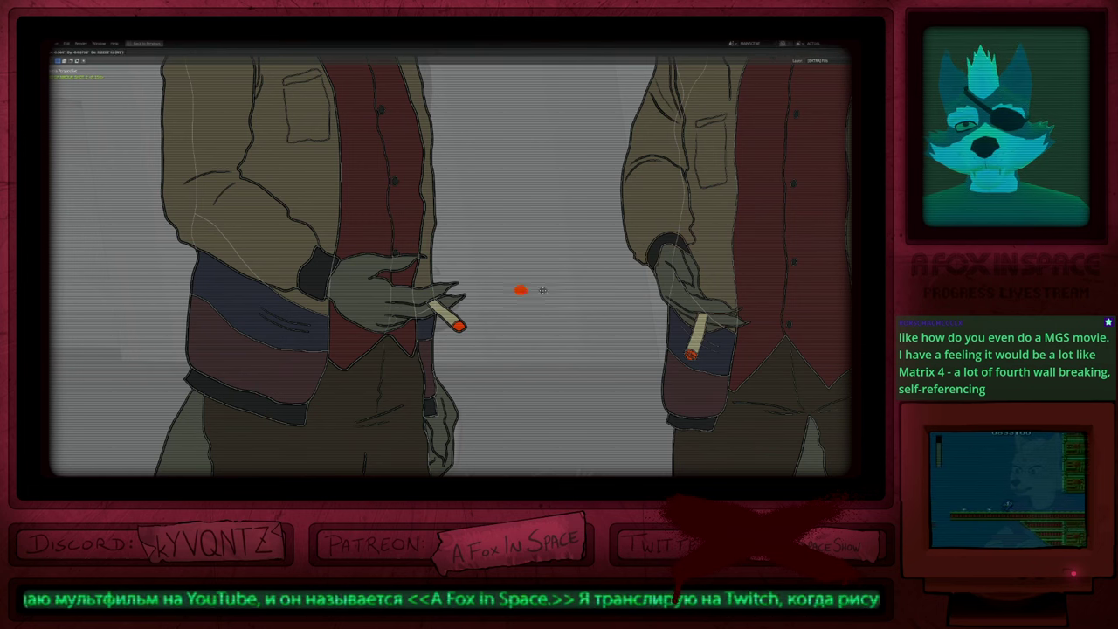
pyautogui.rightClick(534, 295)
pyautogui.press('m')
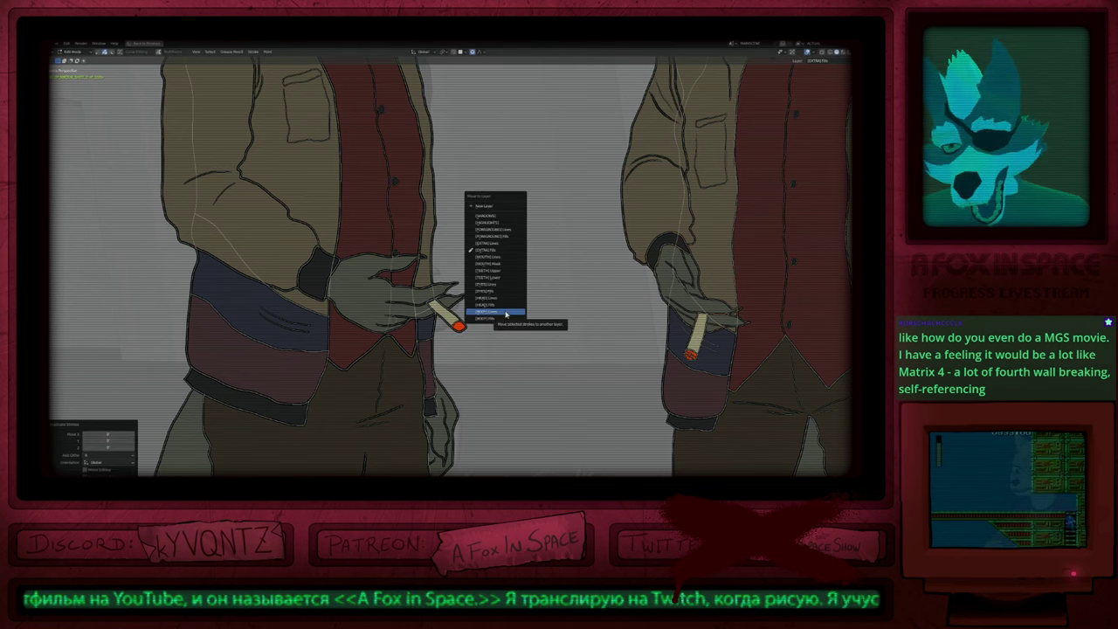
pyautogui.click(513, 226)
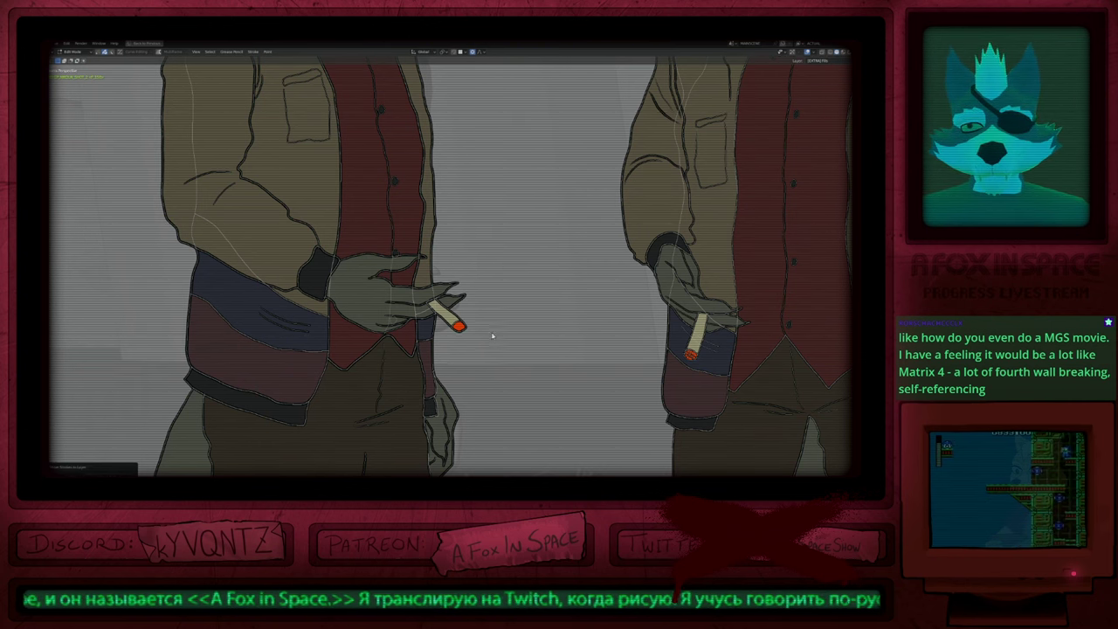
# Step: Preview the whole shot in Rendered shading, then return to drawing mode
pyautogui.press('z')
pyautogui.click(499, 261)
pyautogui.moveTo(494, 270)
pyautogui.keyDown('ctrl'); pyautogui.mouseDown(button='middle')
pyautogui.moveTo(502, 381)
pyautogui.moveTo(518, 441)
pyautogui.moveTo(517, 404)
pyautogui.moveTo(531, 445)
pyautogui.mouseUp(button='middle'); pyautogui.keyUp('ctrl')
pyautogui.press('Tab')
# Step: Return to solid shading and fill the head grey-green and the muzzle and throat tan with BODY_Z NIKOLAI
pyautogui.press('z')
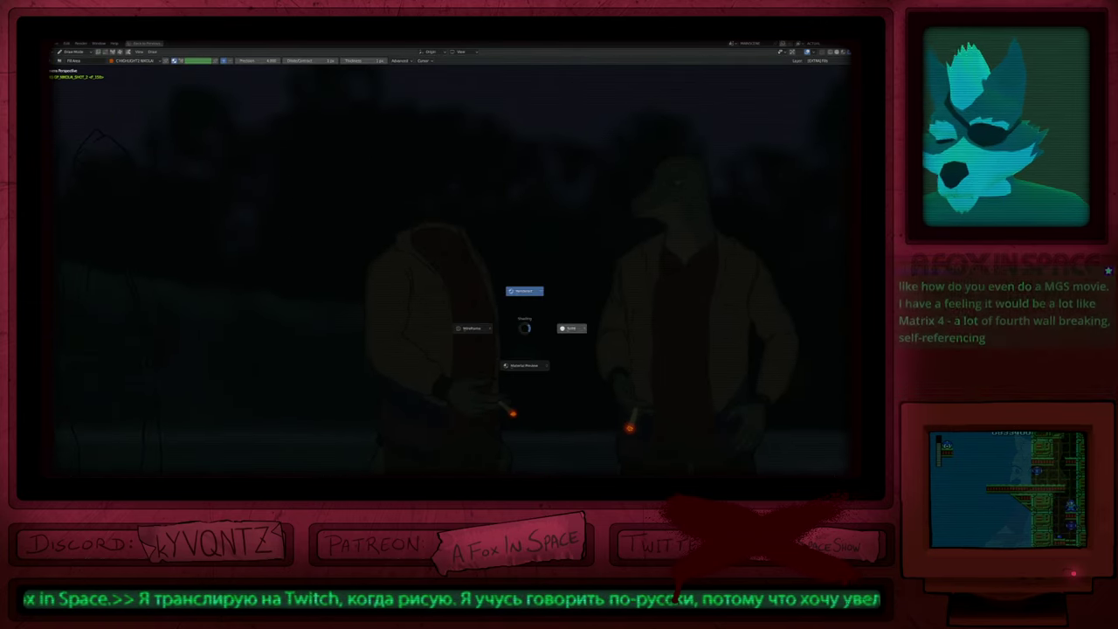
pyautogui.click(569, 328)
pyautogui.press('u')
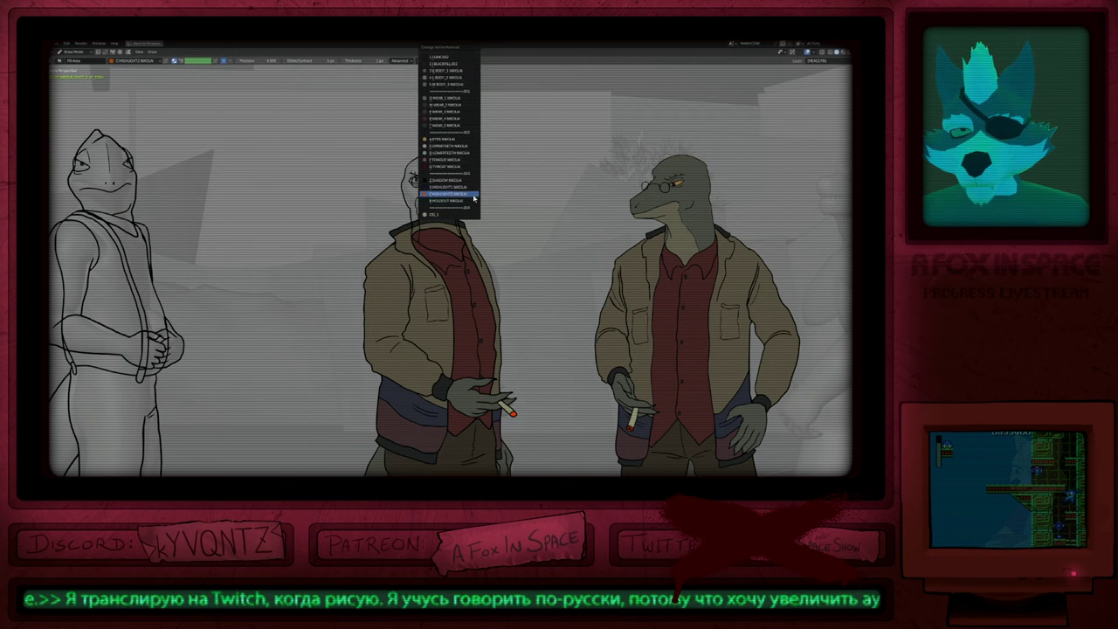
pyautogui.click(455, 71)
pyautogui.click(440, 216)
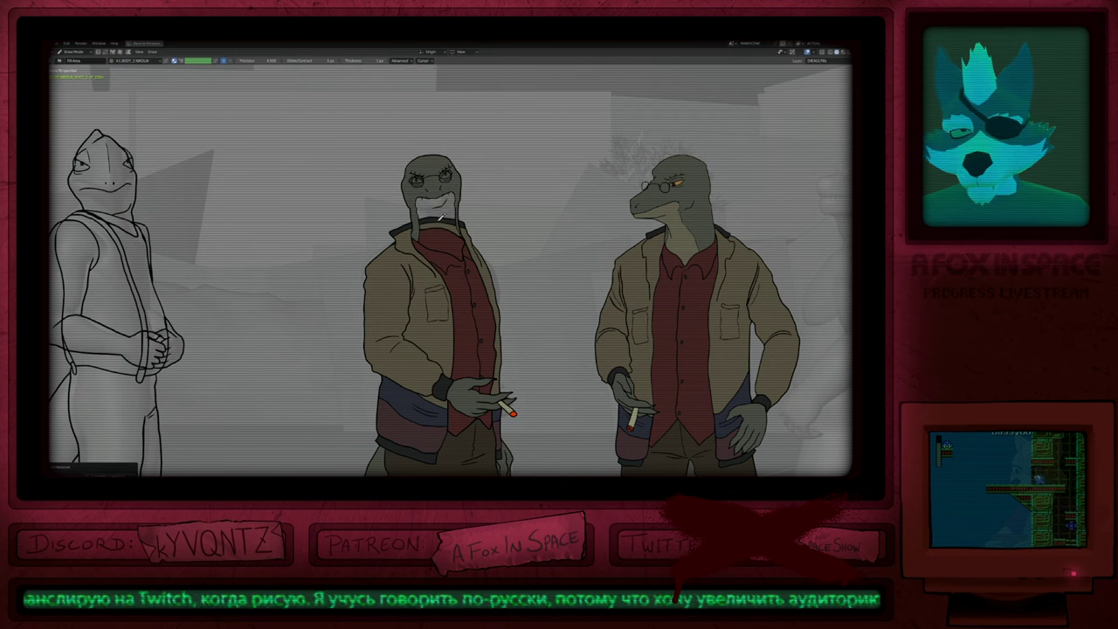
pyautogui.click(440, 214)
pyautogui.keyDown('shift'); pyautogui.moveTo(515, 333); pyautogui.dragTo(529, 430, button='middle'); pyautogui.keyUp('shift')
pyautogui.scroll(-4, 544, 203)
pyautogui.scroll(6, 531, 198)
pyautogui.scroll(4, 460, 275)
# Step: Fill both irises orange with the EYES material, then undo both fills
pyautogui.press('u')
pyautogui.click(444, 251)
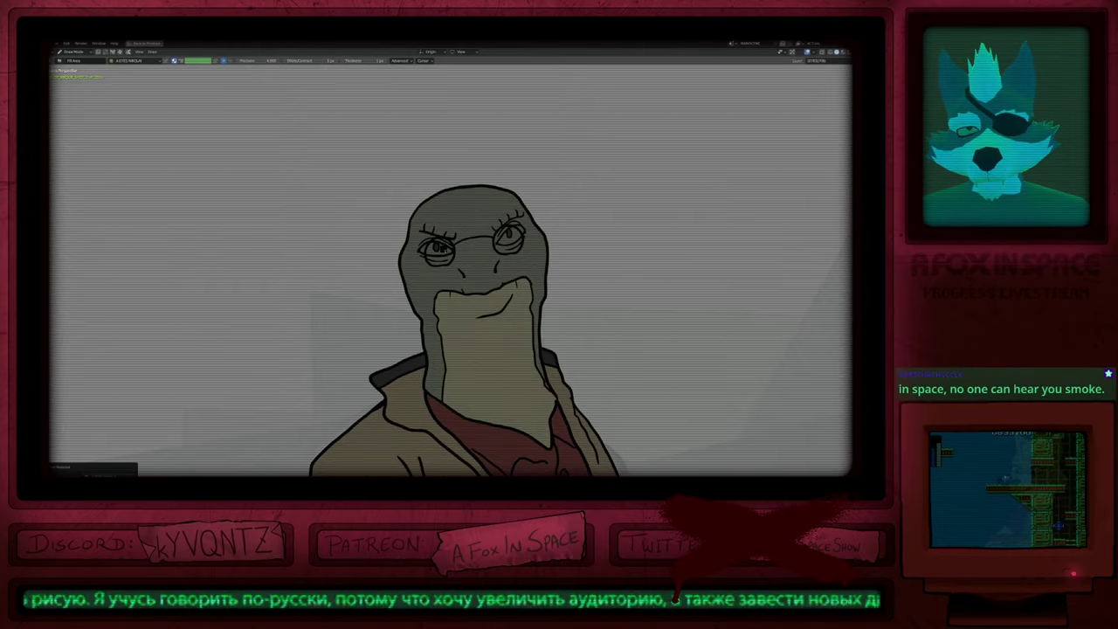
pyautogui.click(435, 249)
pyautogui.click(511, 236)
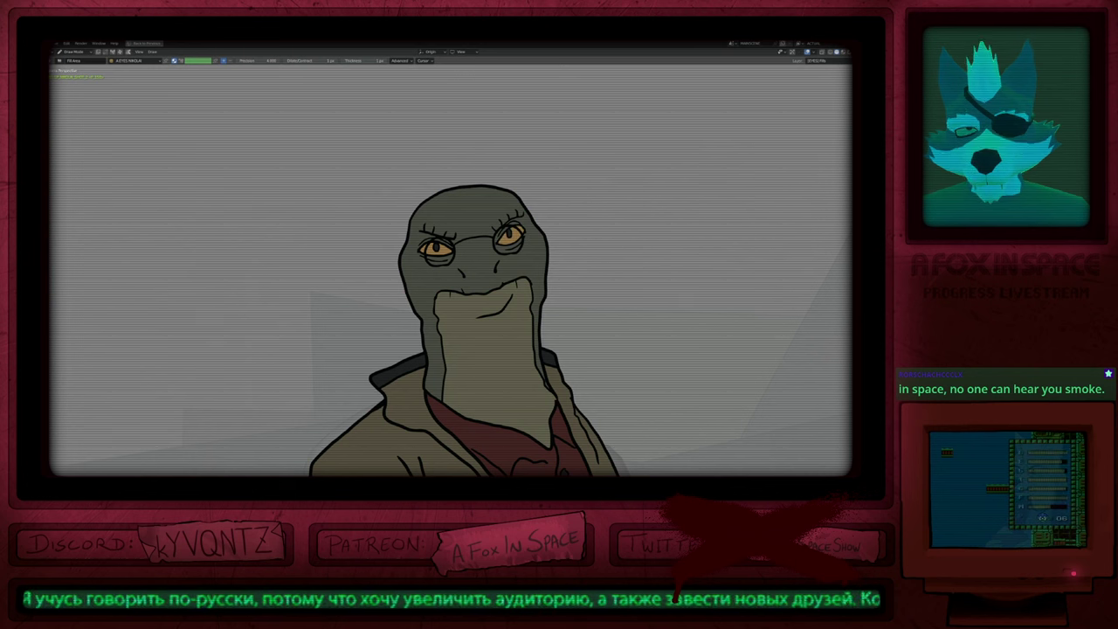
pyautogui.press('Tab')
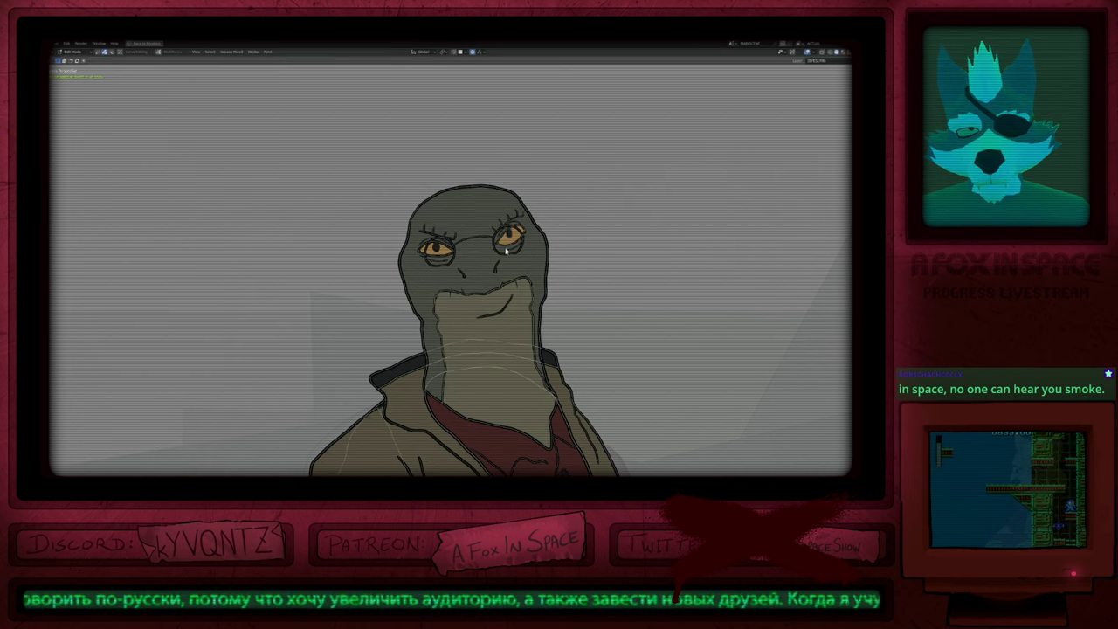
pyautogui.scroll(3, 448, 247)
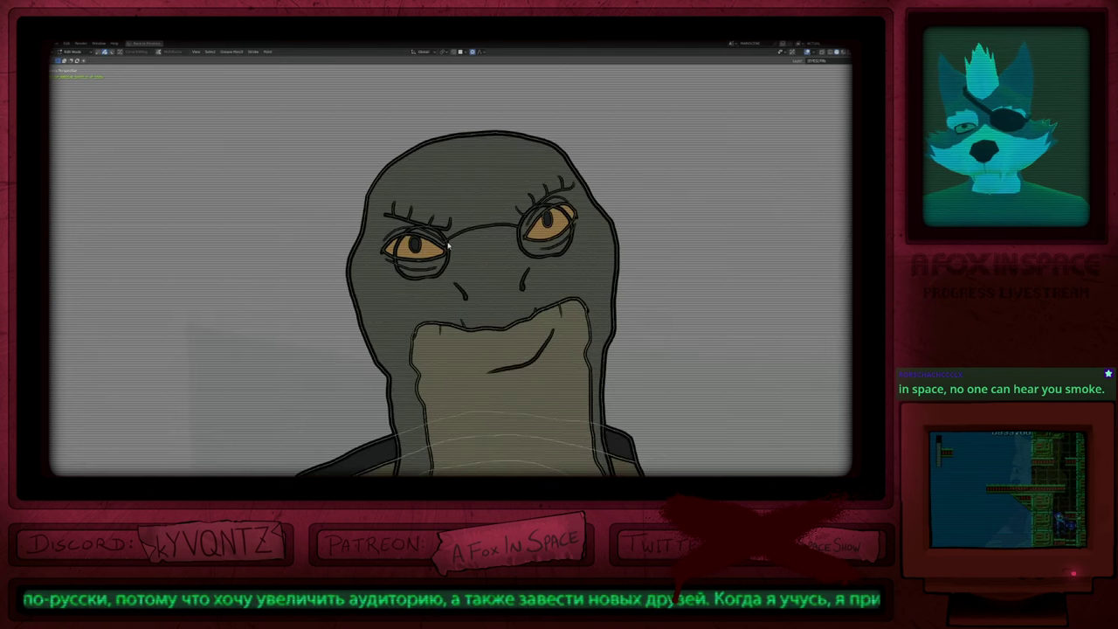
pyautogui.hotkey('ctrl', 'z')
pyautogui.hotkey('ctrl', 'z')
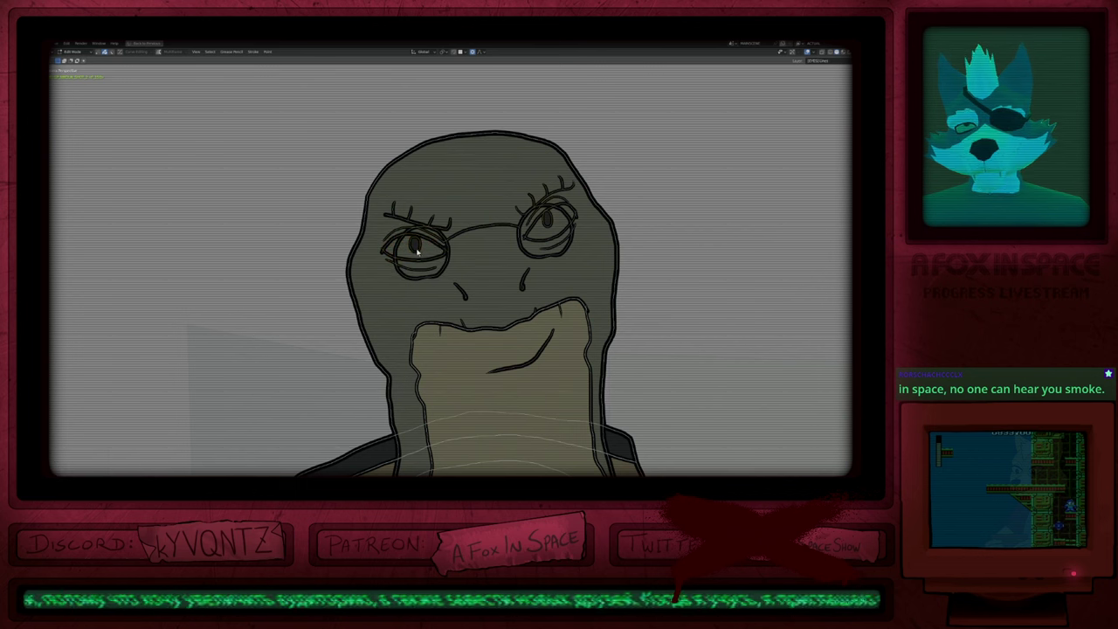
pyautogui.hotkey('ctrl', 'z')
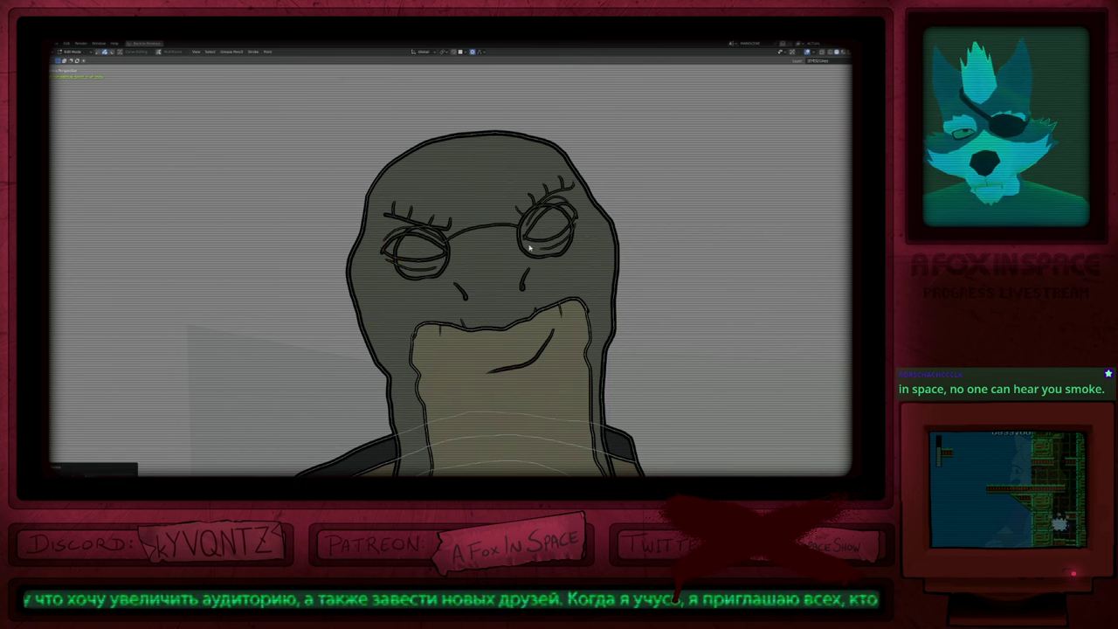
# Step: Refill both eyes orange and paste the dark pupils into them
pyautogui.press('Tab')
pyautogui.click(549, 223)
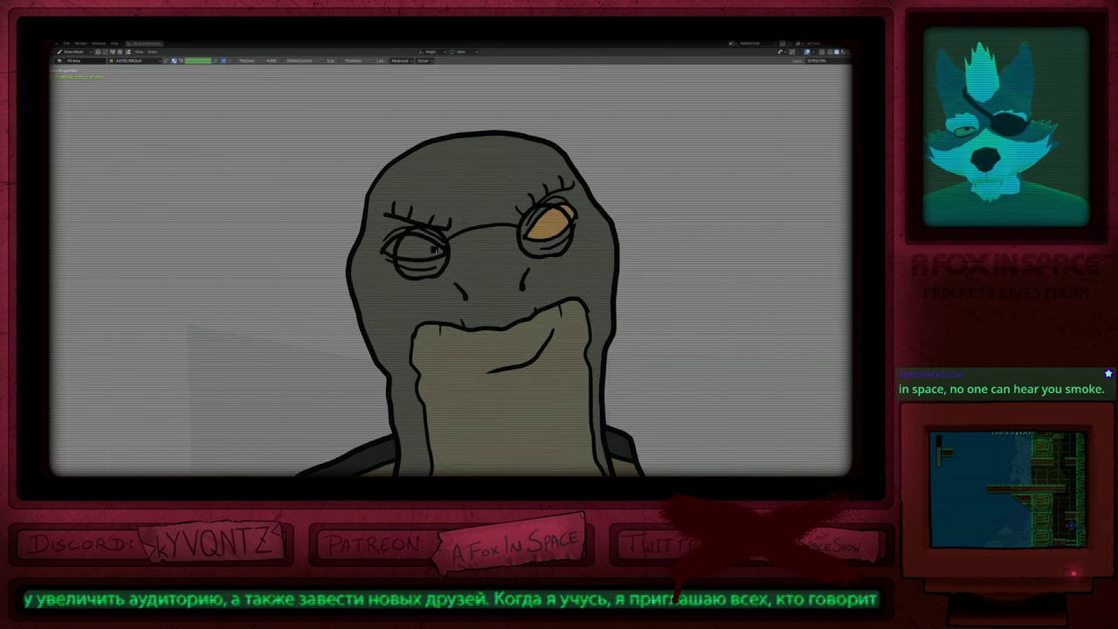
pyautogui.click(422, 248)
pyautogui.press('Tab')
pyautogui.hotkey('ctrl', 'v')
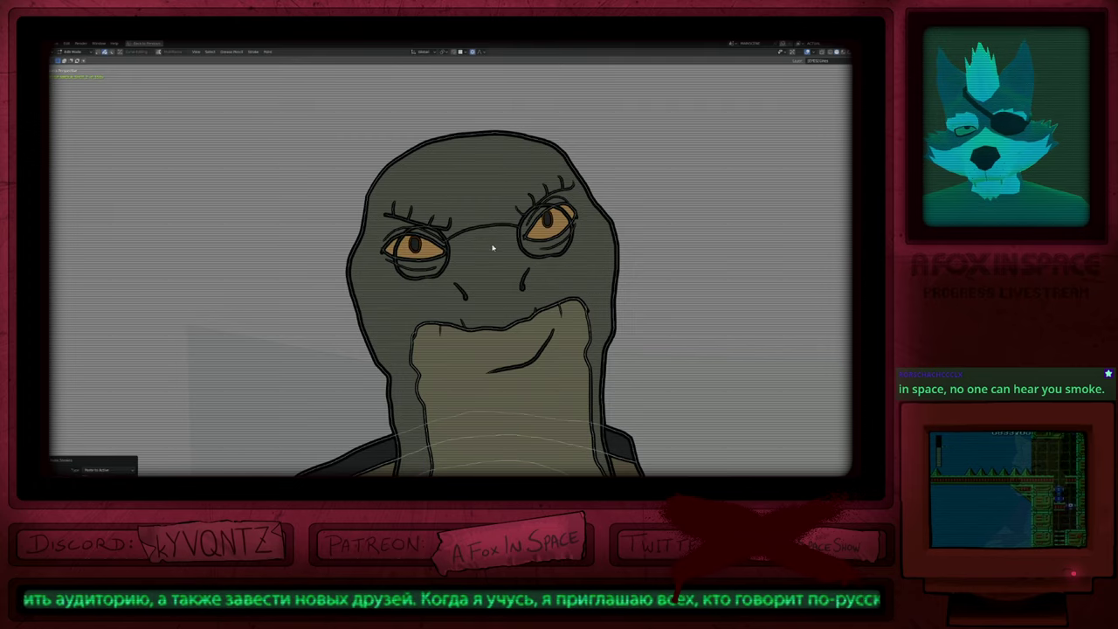
pyautogui.press('Tab')
pyautogui.scroll(-10, 451, 269)
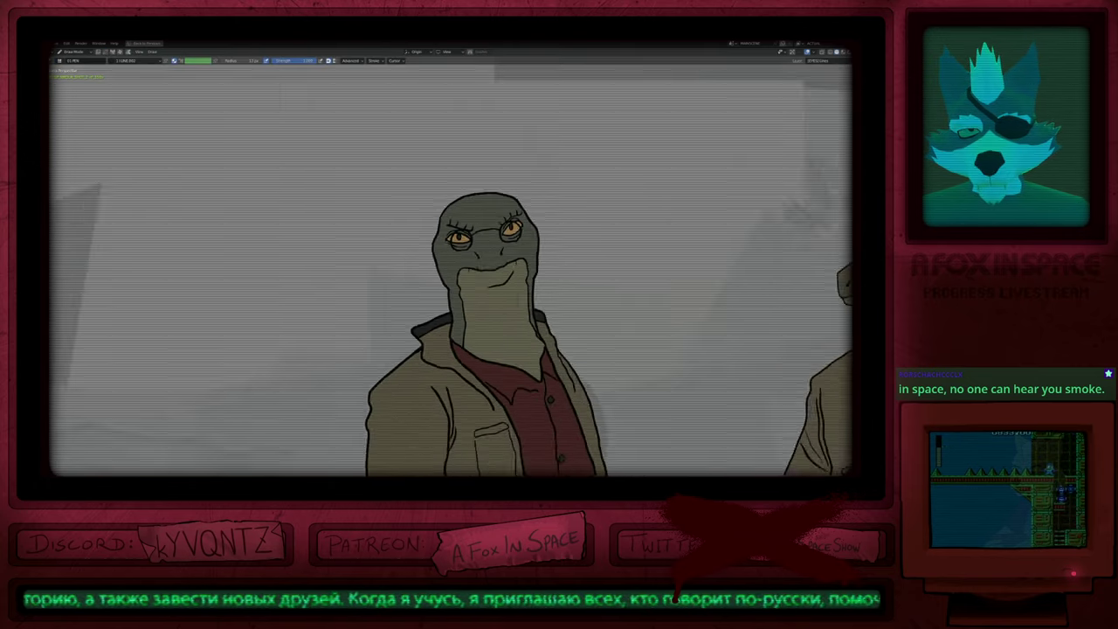
# Step: Fit the camera frame in view and select the left lizard's head strokes
pyautogui.scroll(-4, 451, 271)
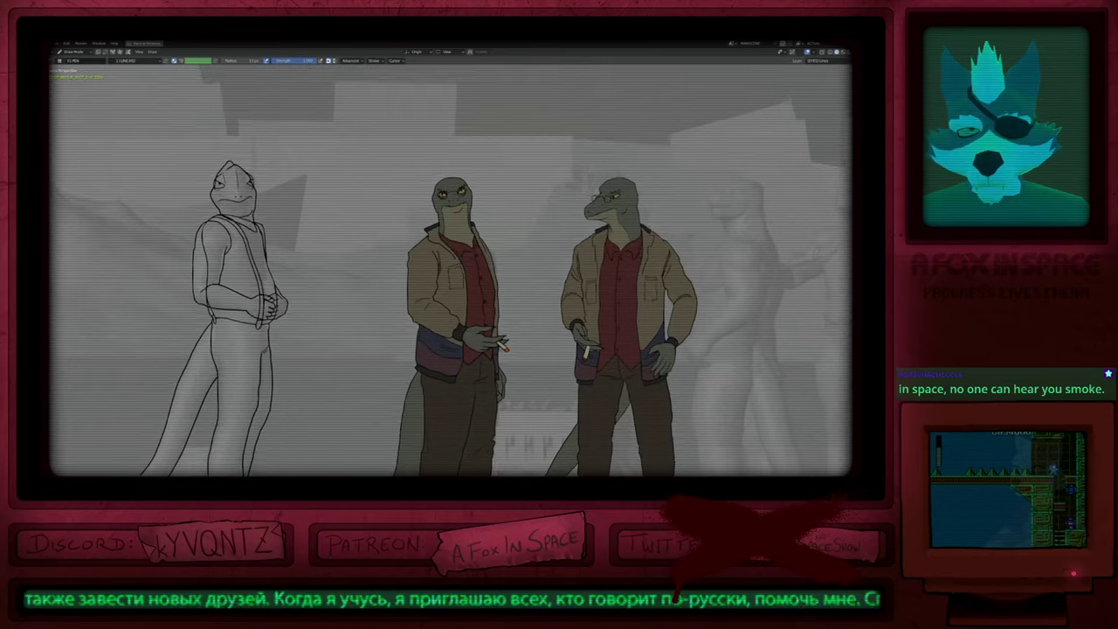
pyautogui.scroll(5, 451, 271)
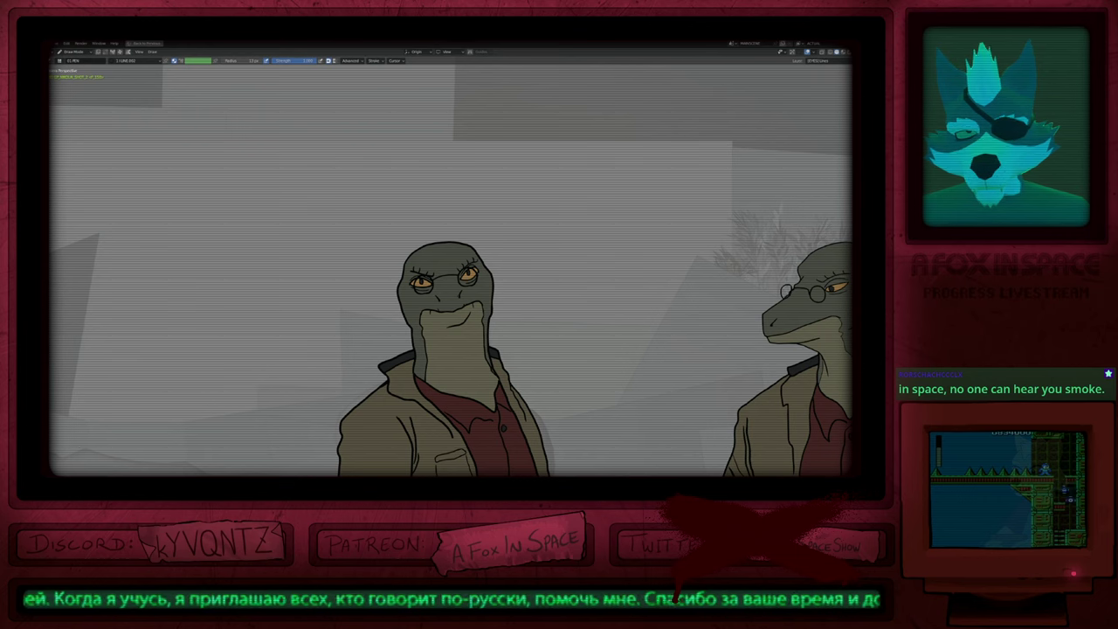
pyautogui.press('Home')
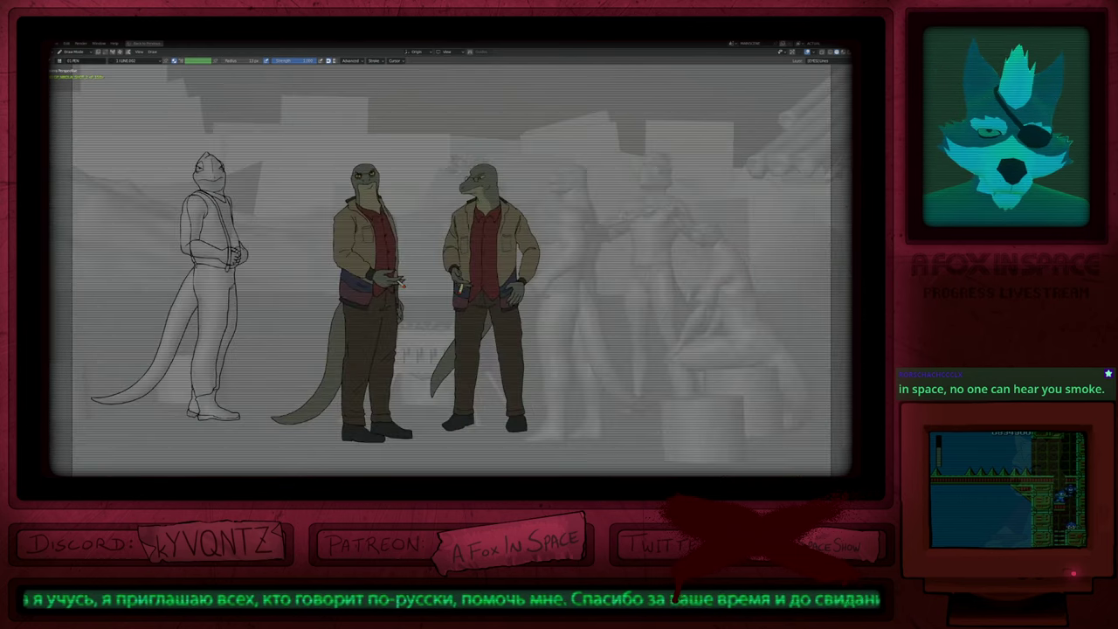
pyautogui.scroll(8, 428, 271)
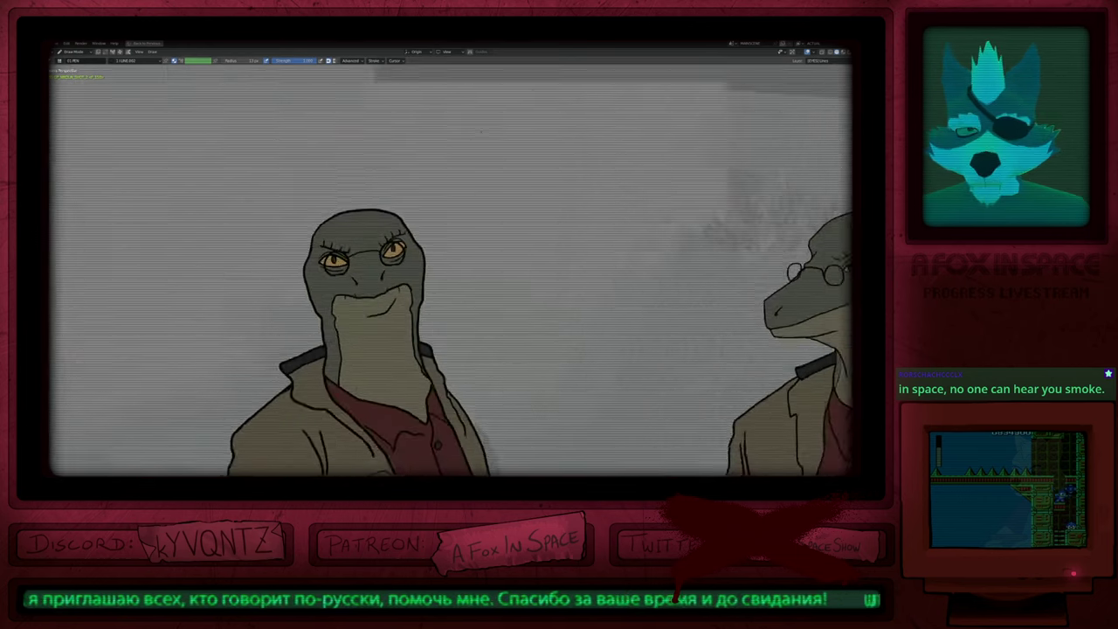
pyautogui.press('Tab')
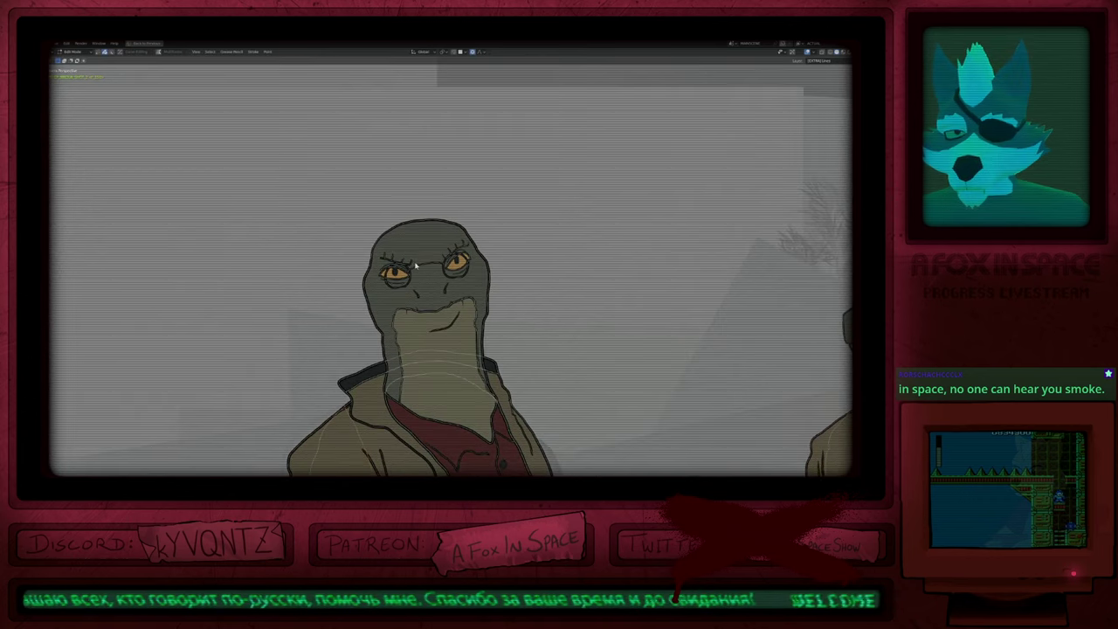
pyautogui.click(420, 268)
pyautogui.press('Tab')
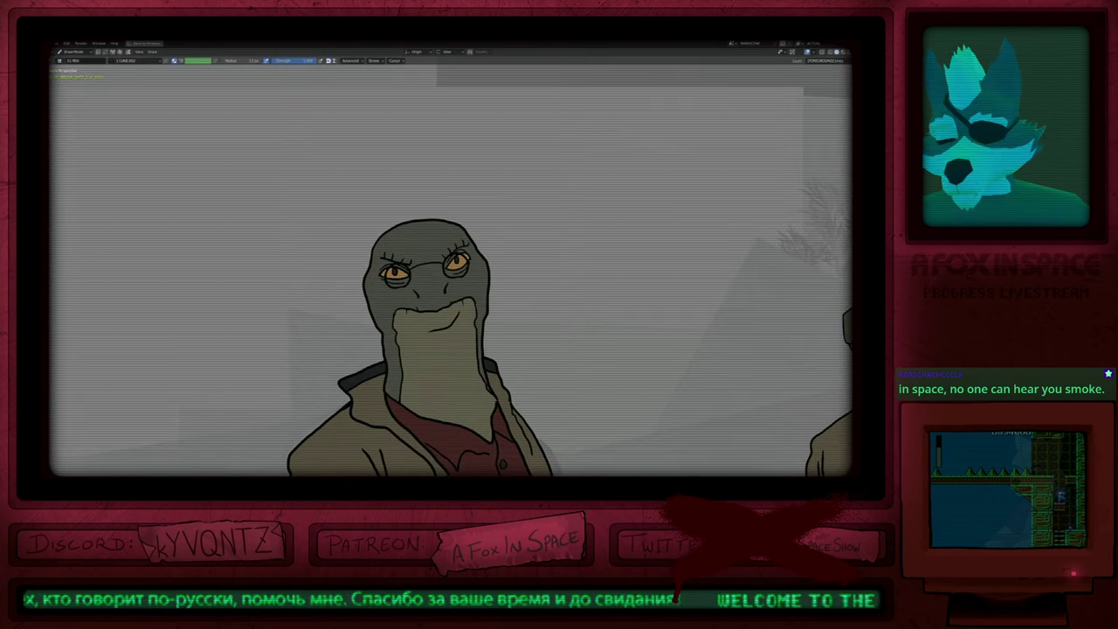
pyautogui.press('Tab')
# Step: Scale the head strokes down in two passes
pyautogui.press('s')
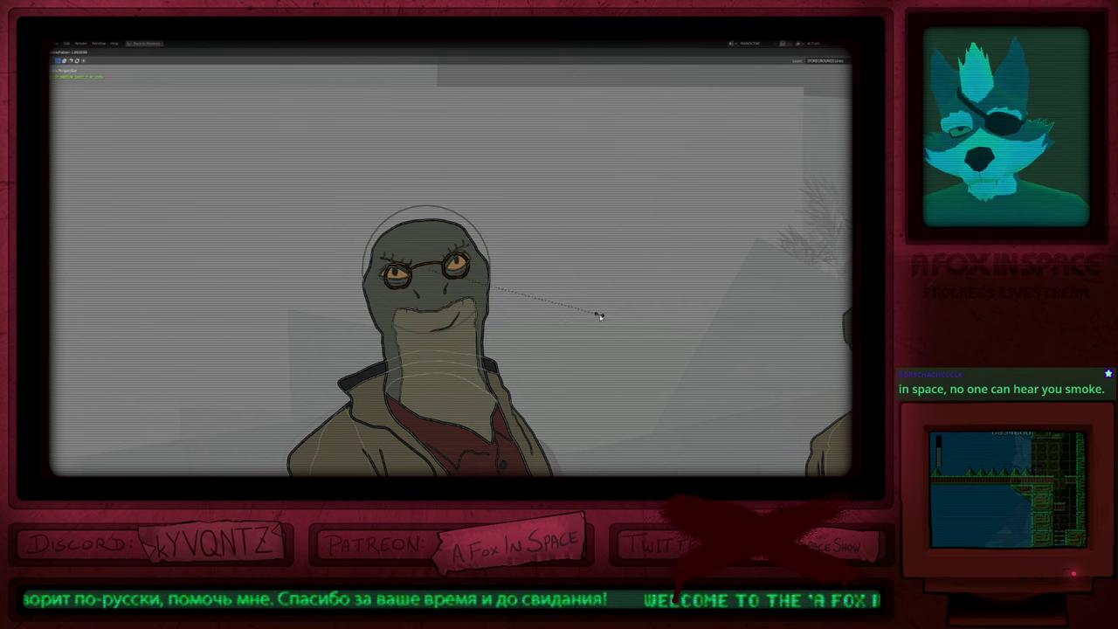
pyautogui.click(599, 315)
pyautogui.press('Tab')
pyautogui.press('Tab')
pyautogui.press('s')
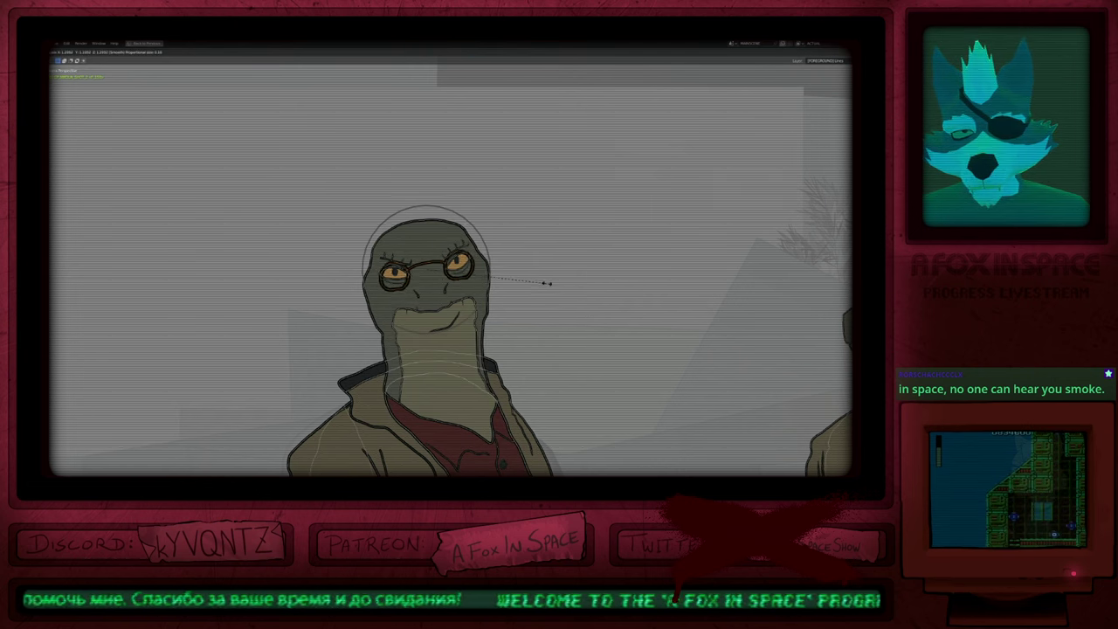
pyautogui.click(550, 288)
pyautogui.press('Tab')
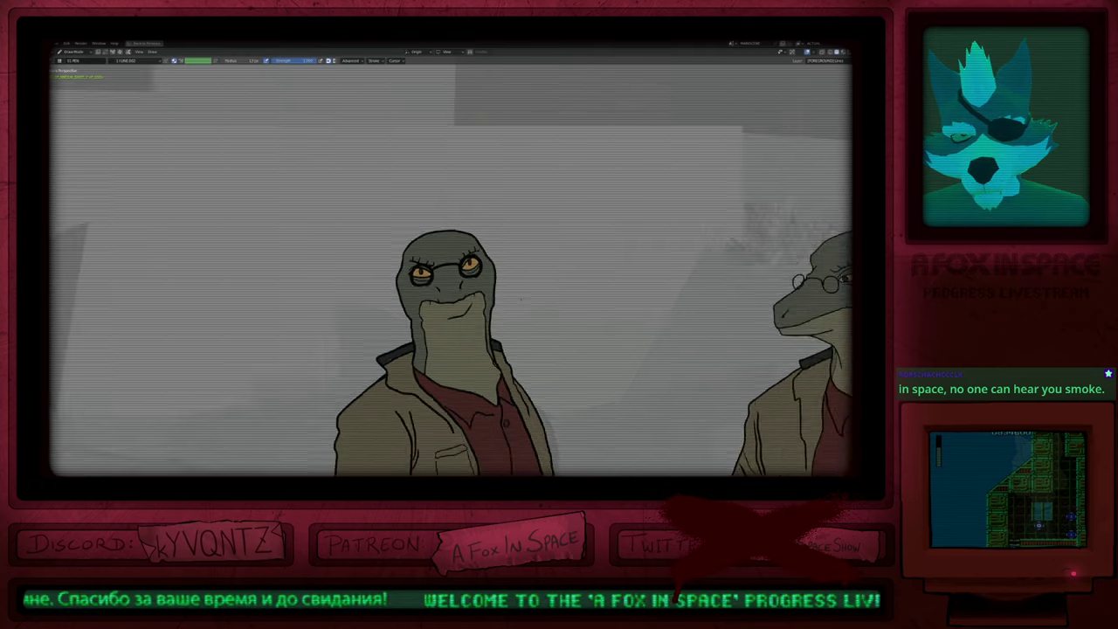
# Step: Tilt the head strokes with a slight rotation and return to Draw Mode
pyautogui.scroll(-5, 521, 292)
pyautogui.scroll(4, 517, 306)
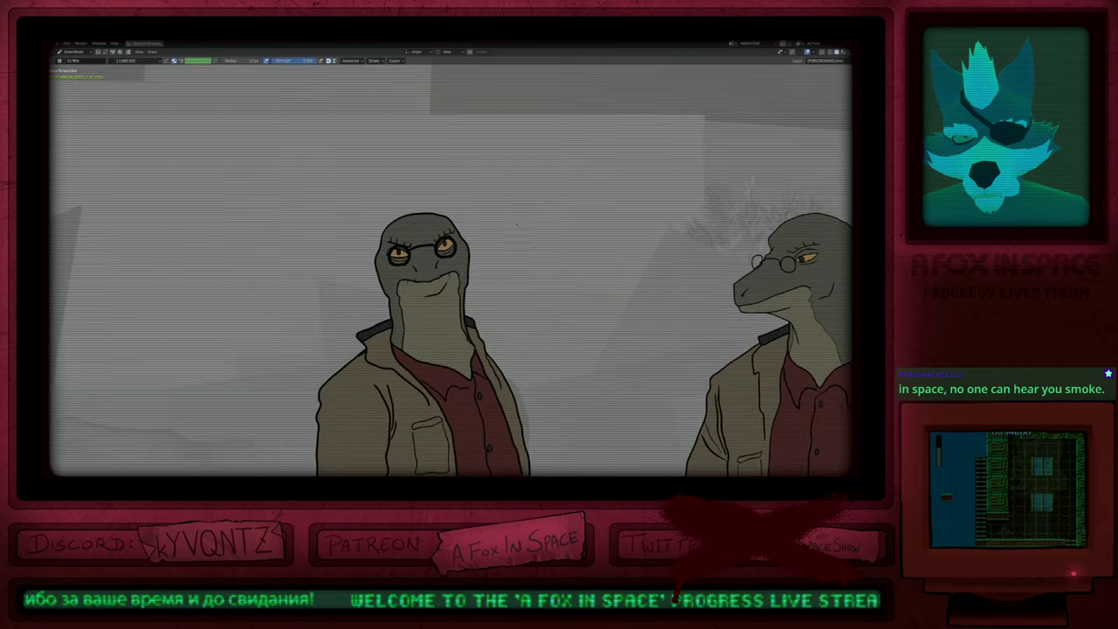
pyautogui.press('Tab')
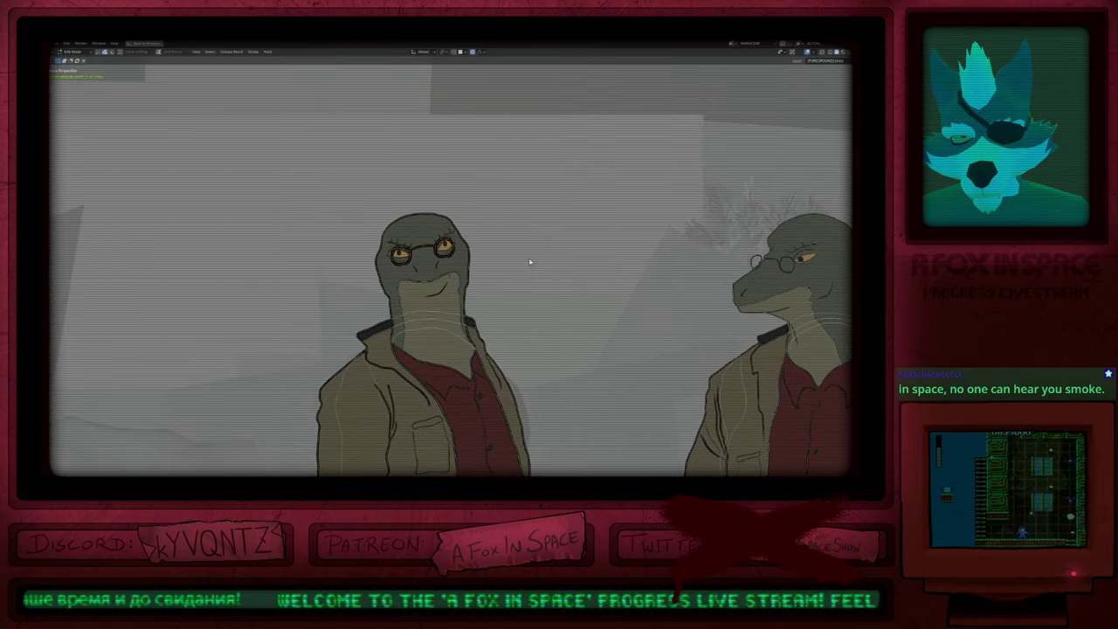
pyautogui.press('Tab')
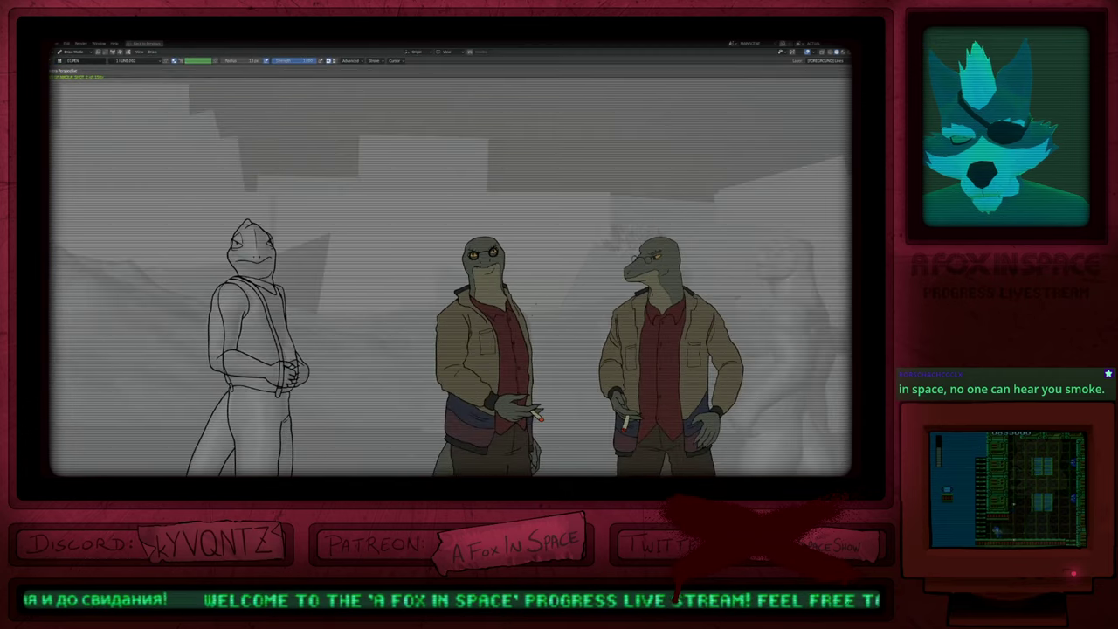
pyautogui.press('Tab')
pyautogui.hotkey('alt', 's')
pyautogui.click(507, 252)
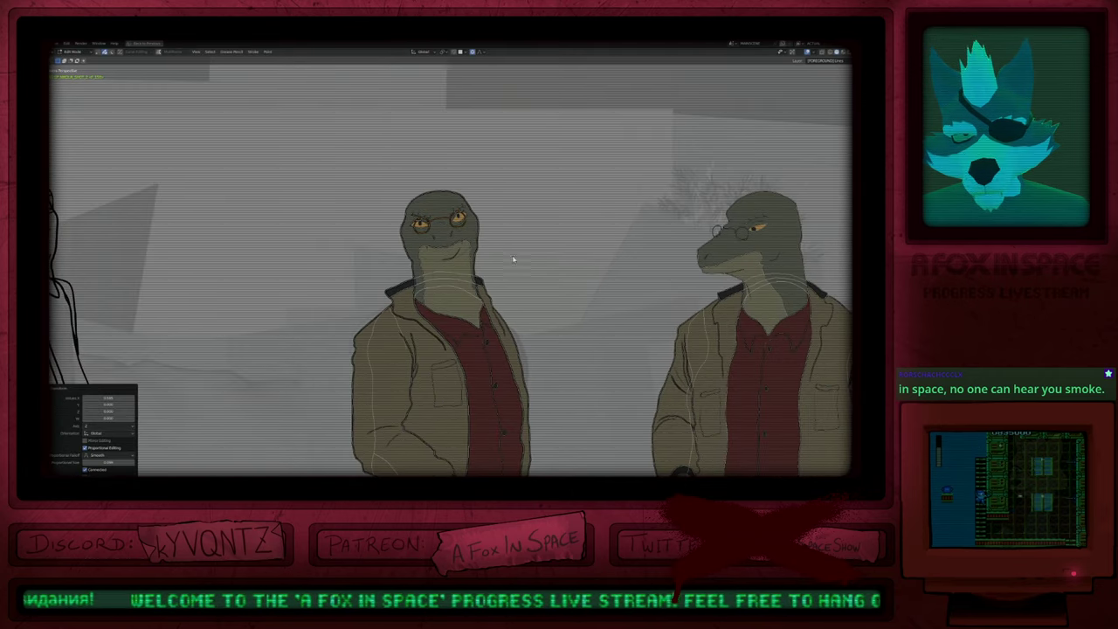
pyautogui.press('Tab')
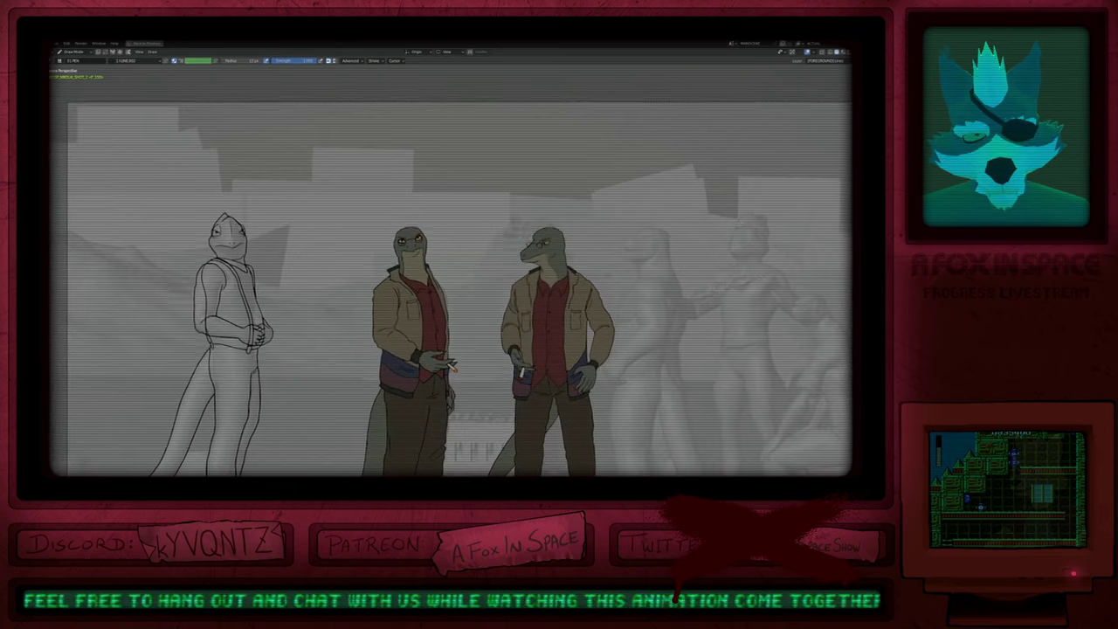
# Step: Restore the full layout and add a Tint modifier to the grease pencil object
pyautogui.hotkey('ctrl', 'space')
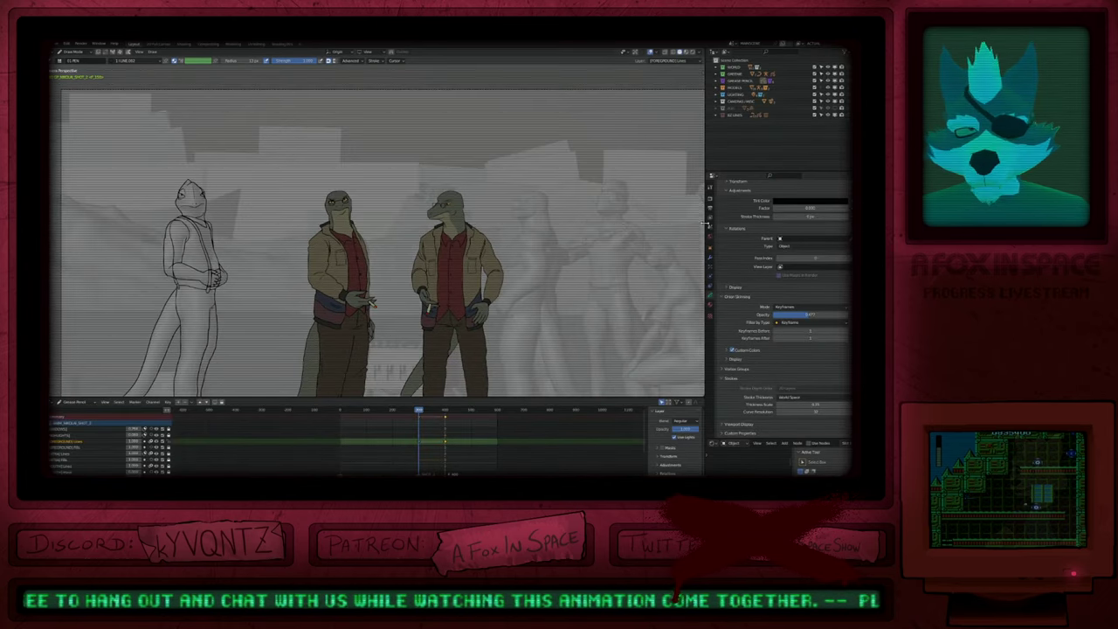
pyautogui.click(712, 259)
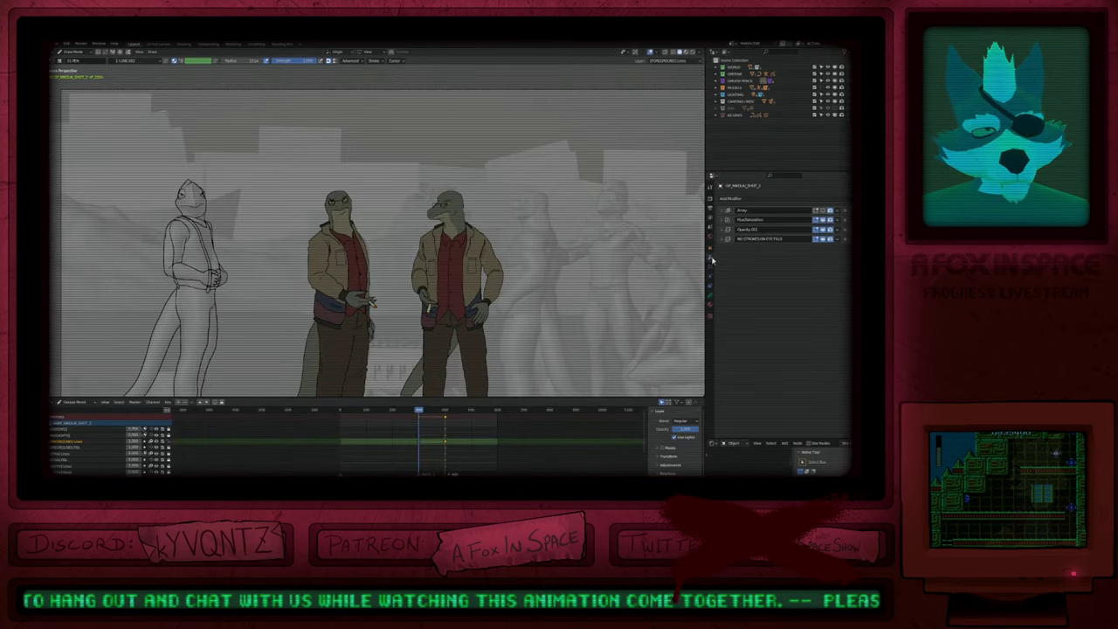
pyautogui.click(782, 199)
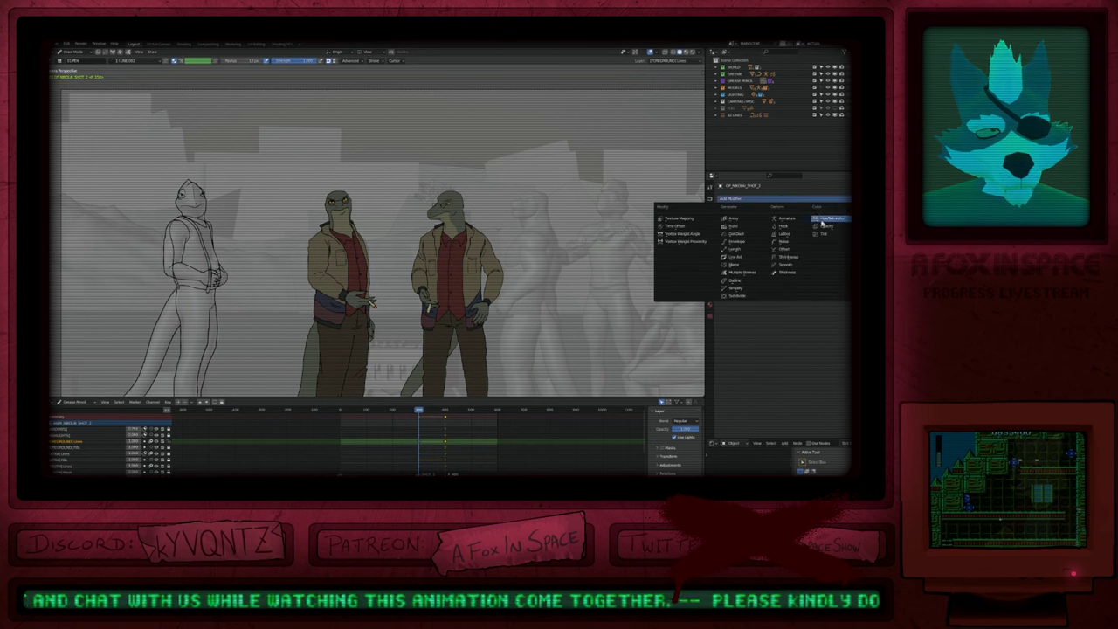
pyautogui.click(827, 234)
# Step: Limit the Tint to the [FOREGROUND]Lines layer and set its mode to Stroke
pyautogui.click(726, 297)
pyautogui.click(804, 308)
pyautogui.scroll(-6, 805, 354)
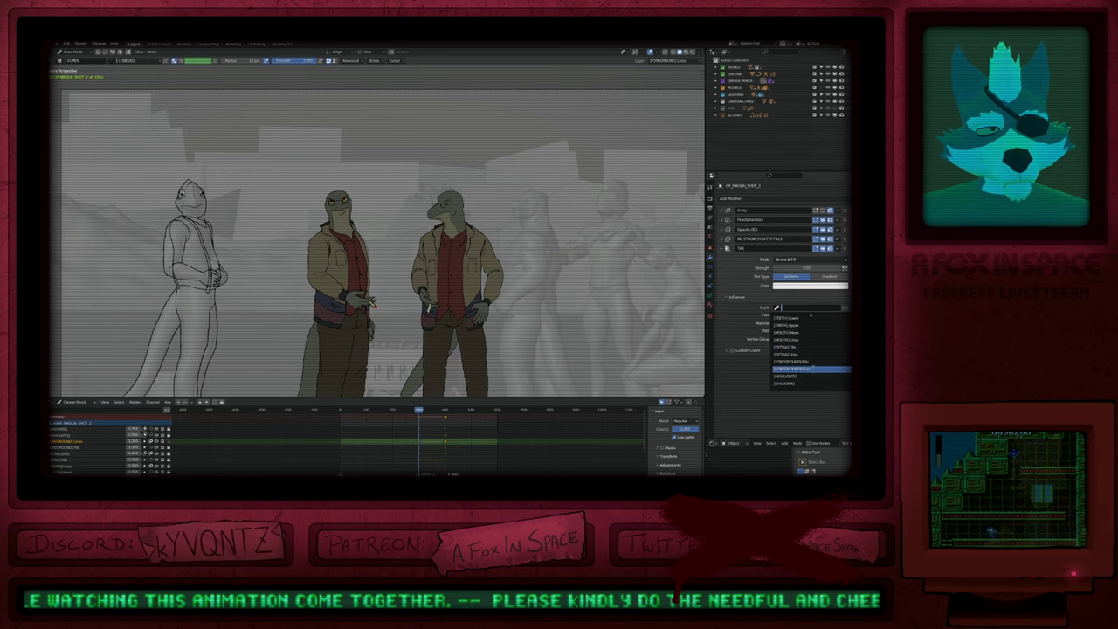
pyautogui.click(809, 369)
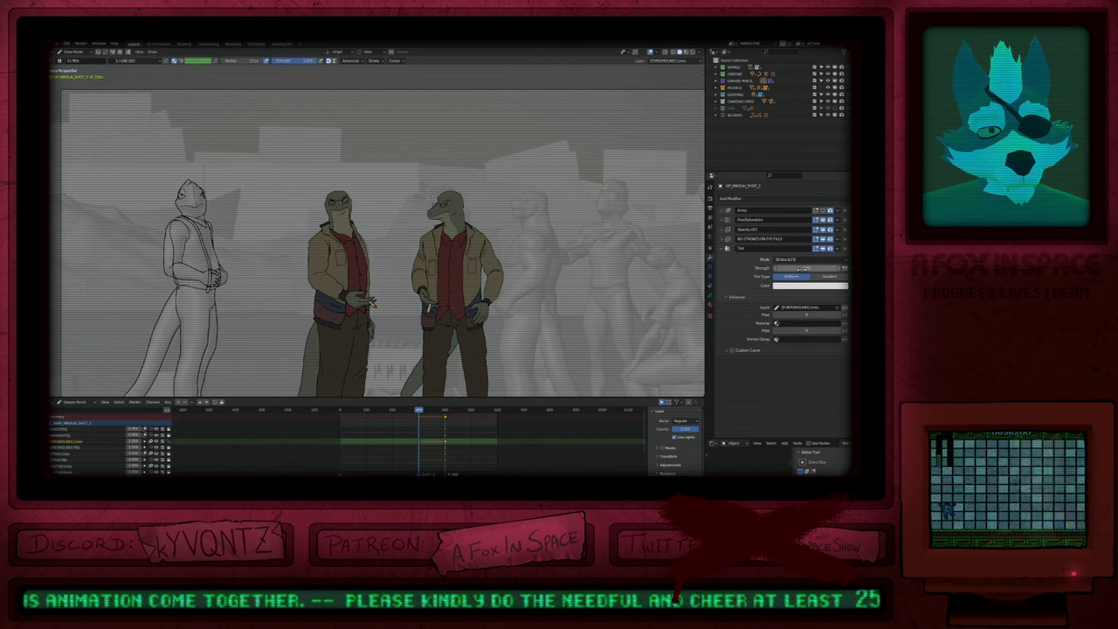
pyautogui.click(806, 260)
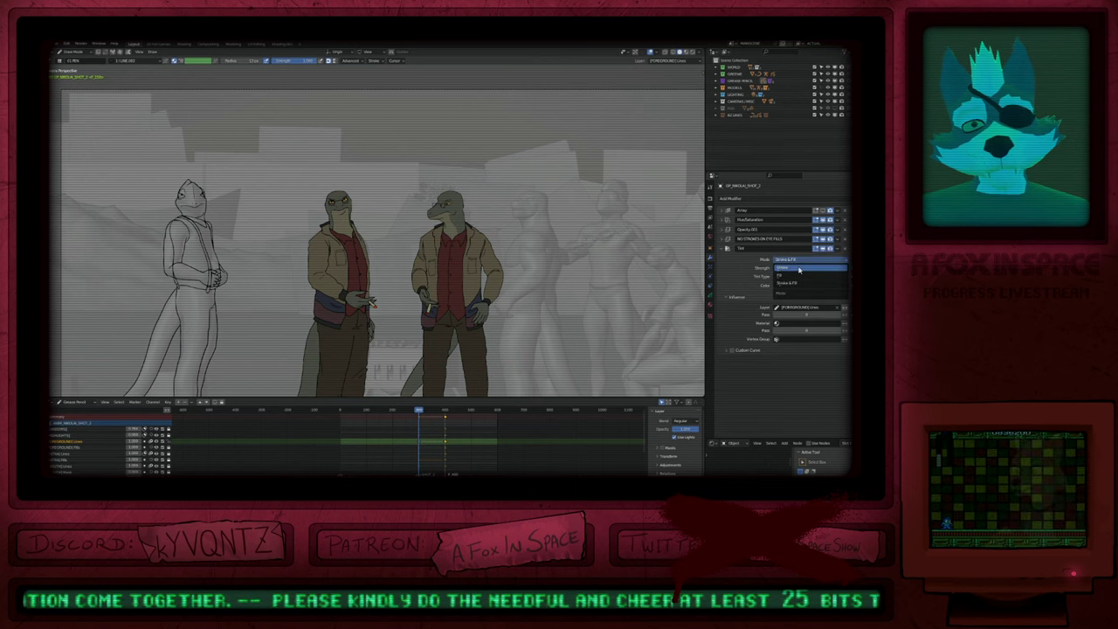
pyautogui.click(798, 269)
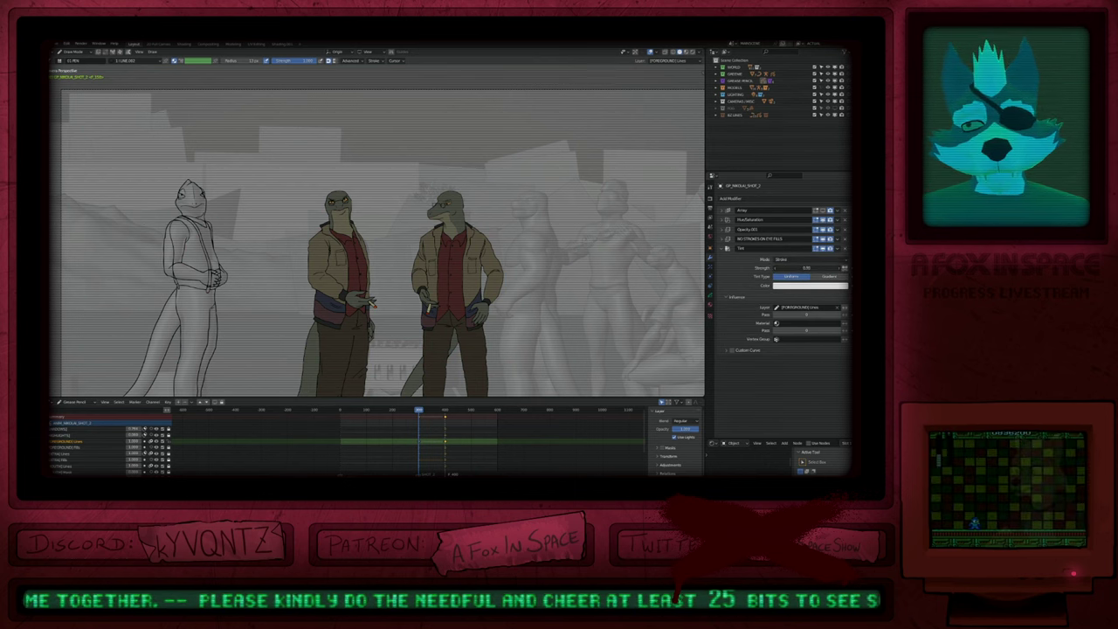
pyautogui.scroll(12, 345, 201)
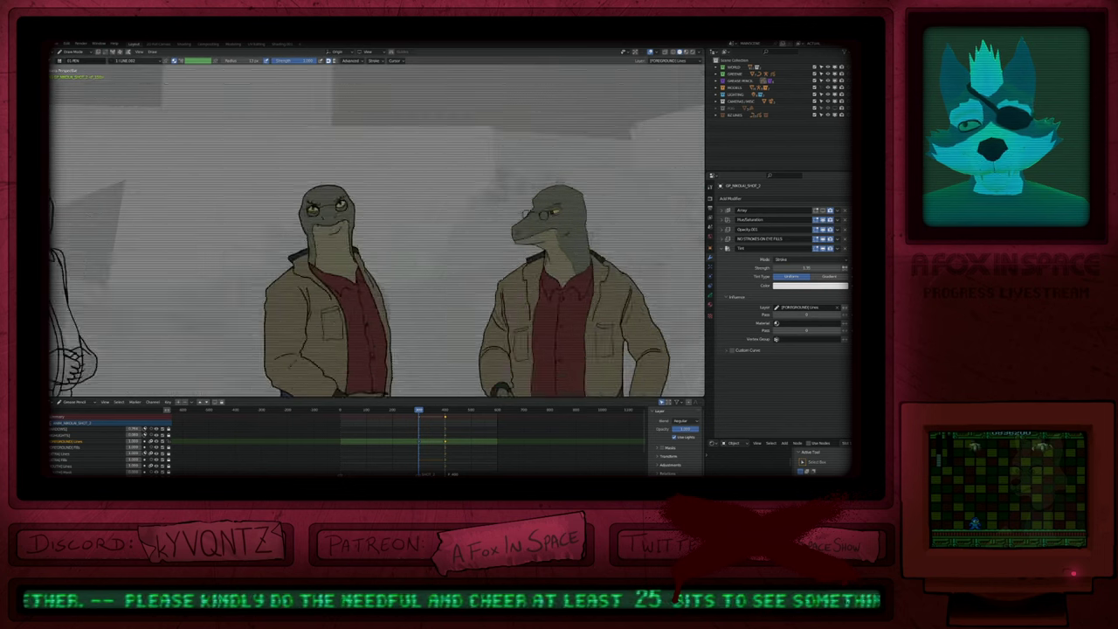
pyautogui.scroll(-1, 419, 237)
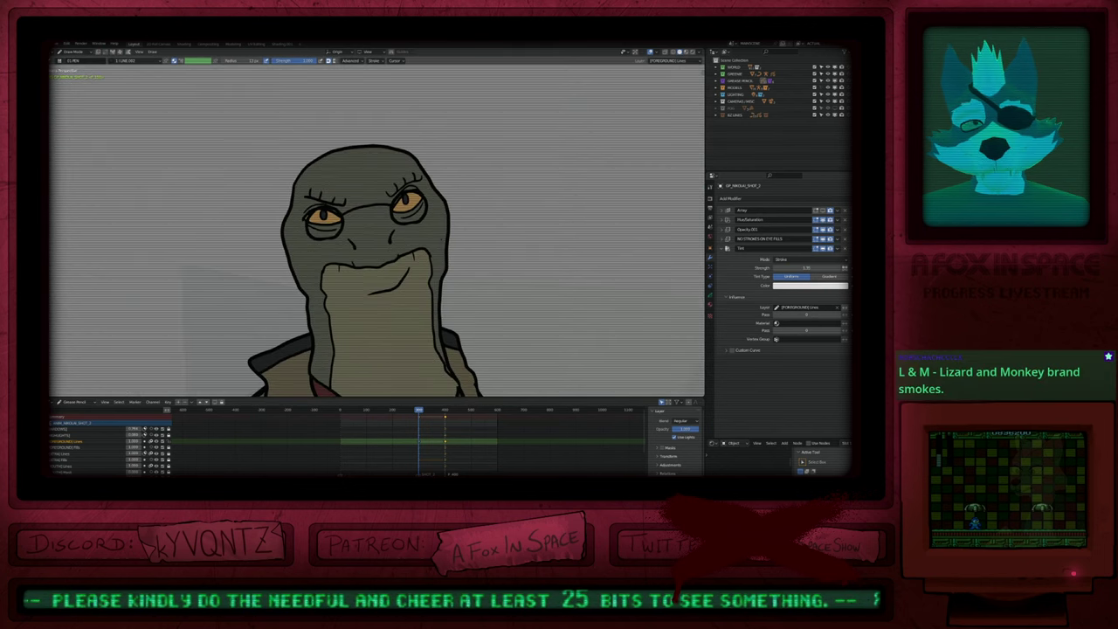
pyautogui.scroll(-1, 503, 248)
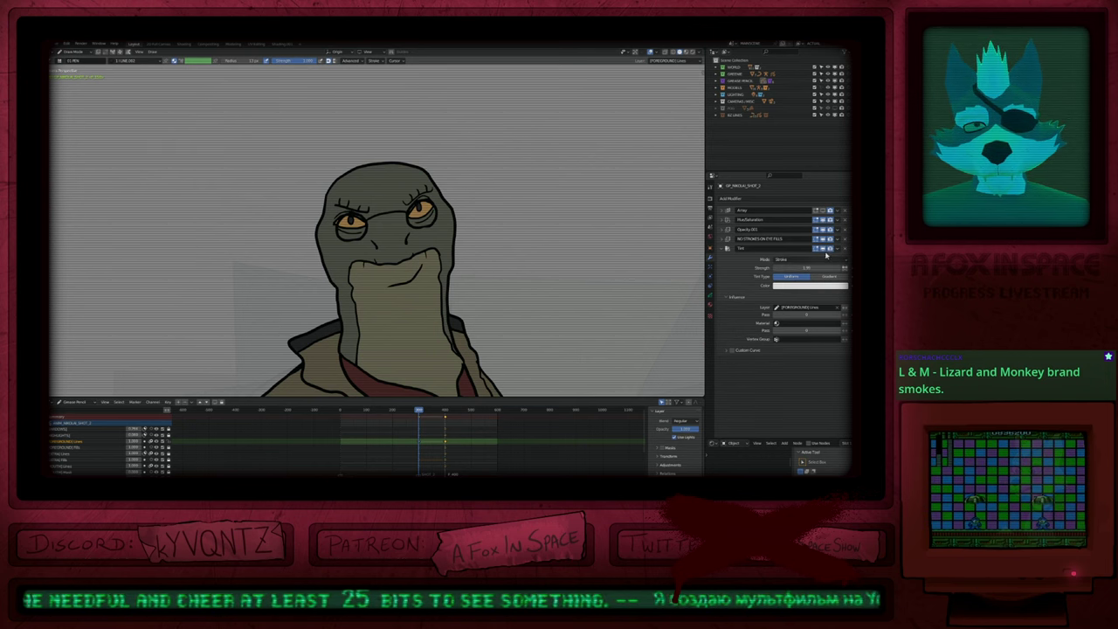
# Step: Switch the viewport to Rendered shading and raise the Tint strength slightly
pyautogui.hotkey('ctrl', 'Tab')
pyautogui.press('z')
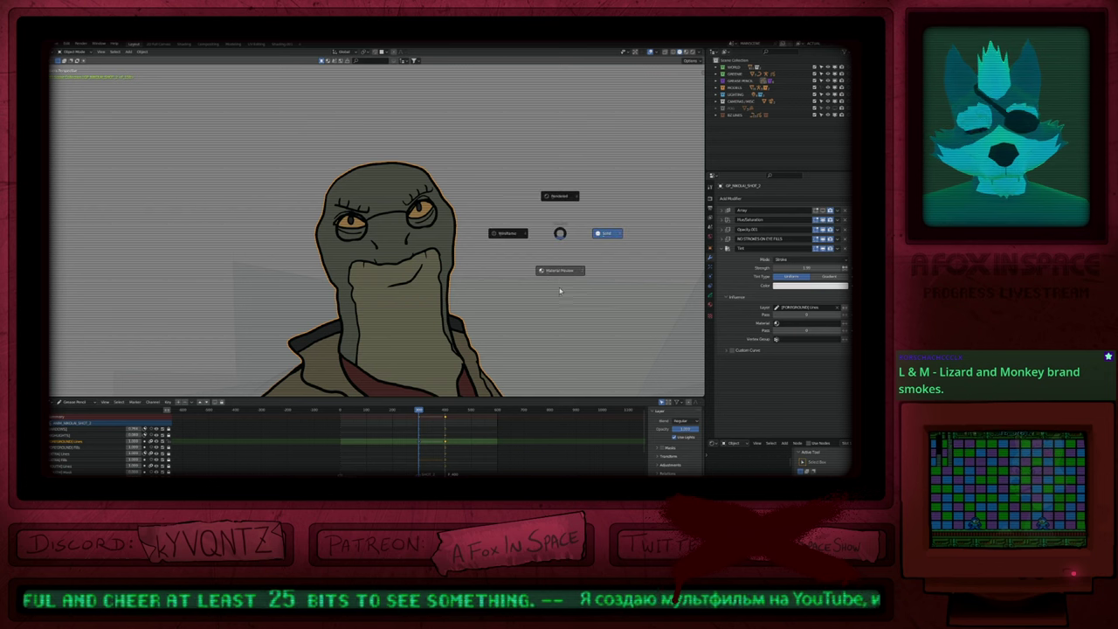
pyautogui.click(560, 294)
pyautogui.press('z')
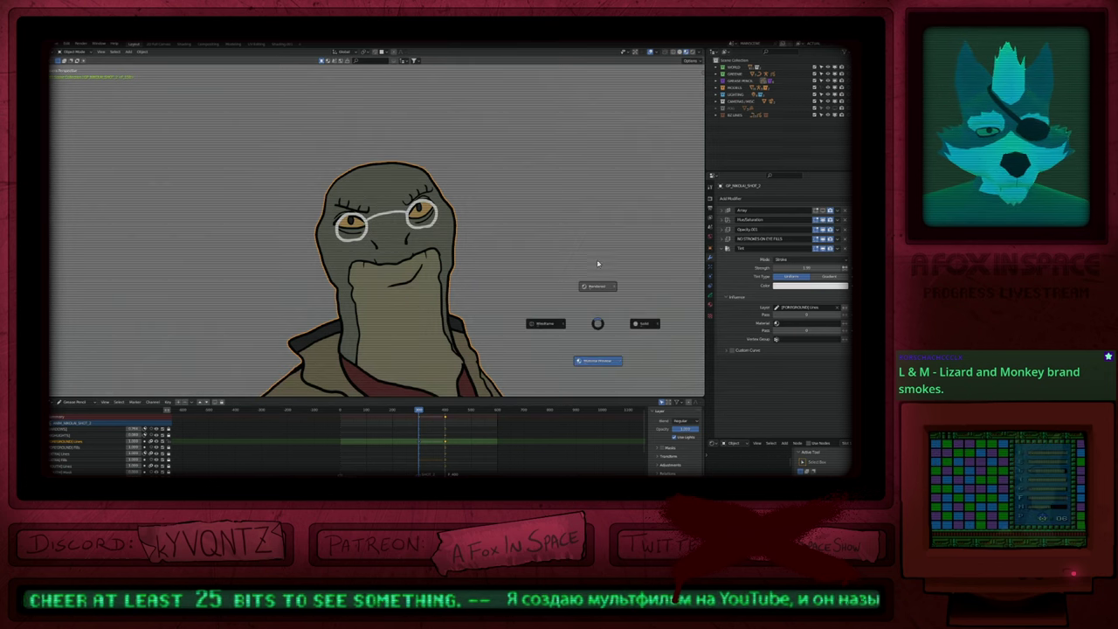
pyautogui.click(598, 263)
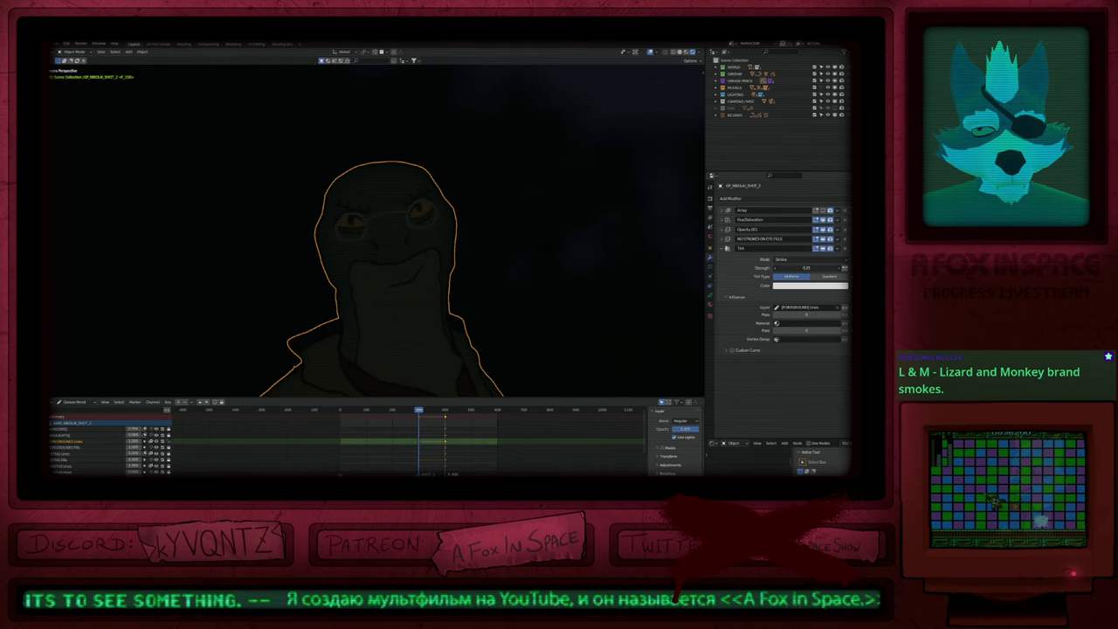
pyautogui.moveTo(807, 269); pyautogui.dragTo(809, 268)
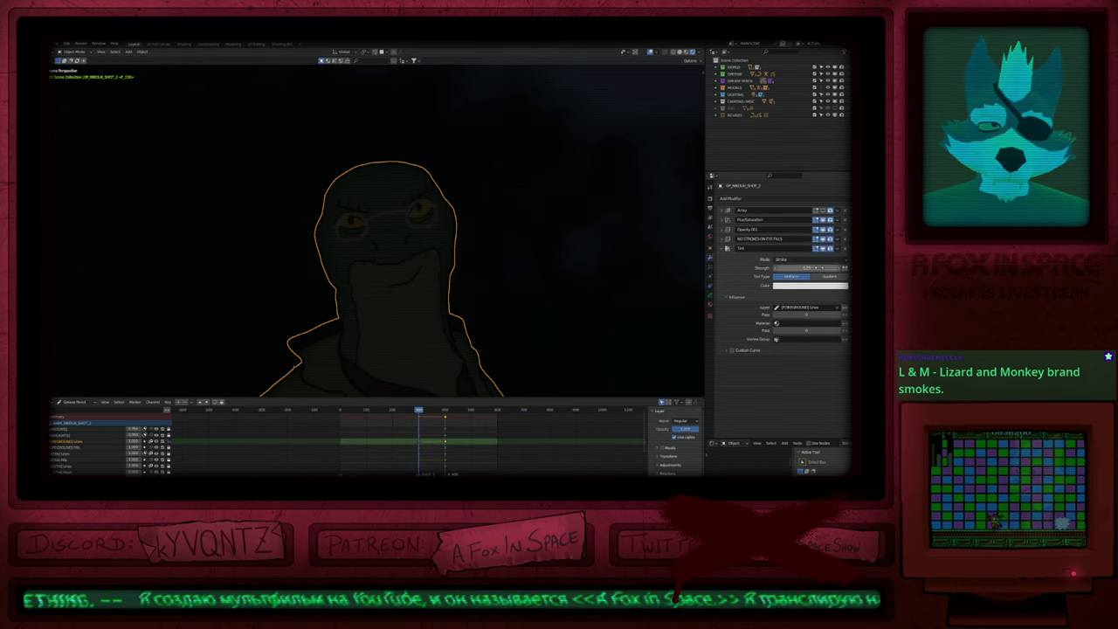
pyautogui.scroll(-9, 514, 202)
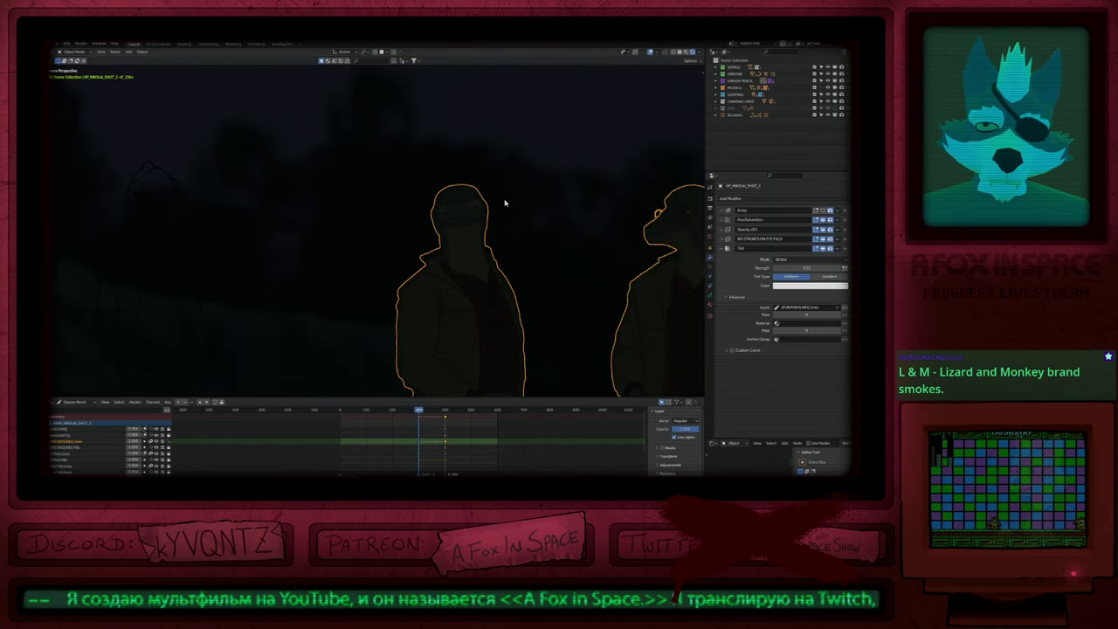
# Step: Lasso-select and delete the right-hand lizard's line art strokes
pyautogui.press('Home')
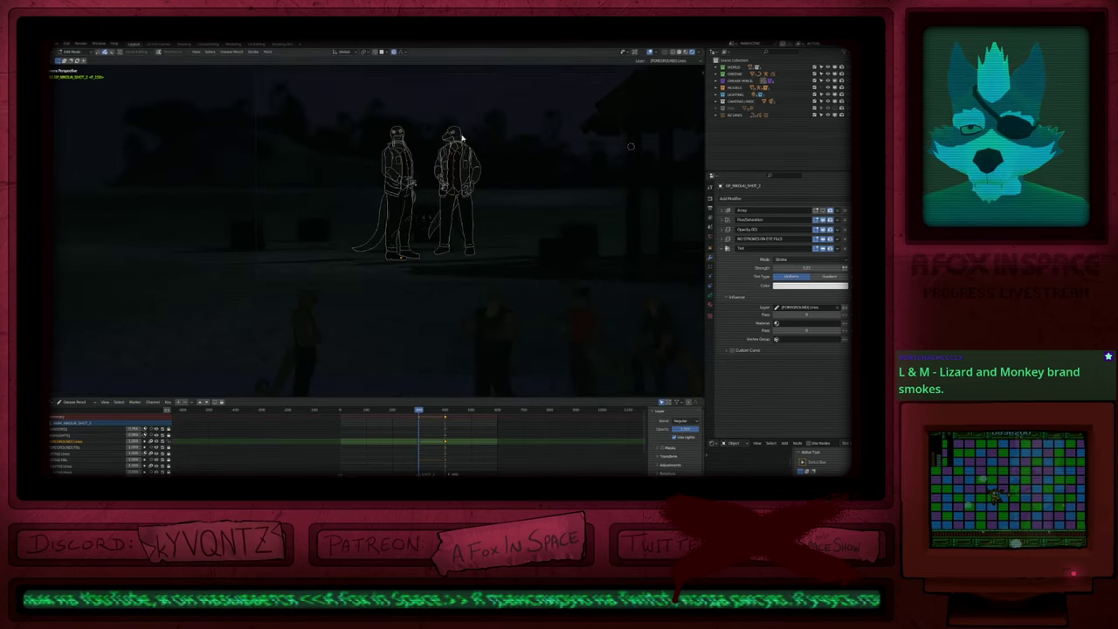
pyautogui.moveTo(458, 116)
pyautogui.mouseDown()
pyautogui.moveTo(439, 122)
pyautogui.moveTo(438, 243)
pyautogui.moveTo(522, 260)
pyautogui.mouseUp()
pyautogui.click(456, 133)
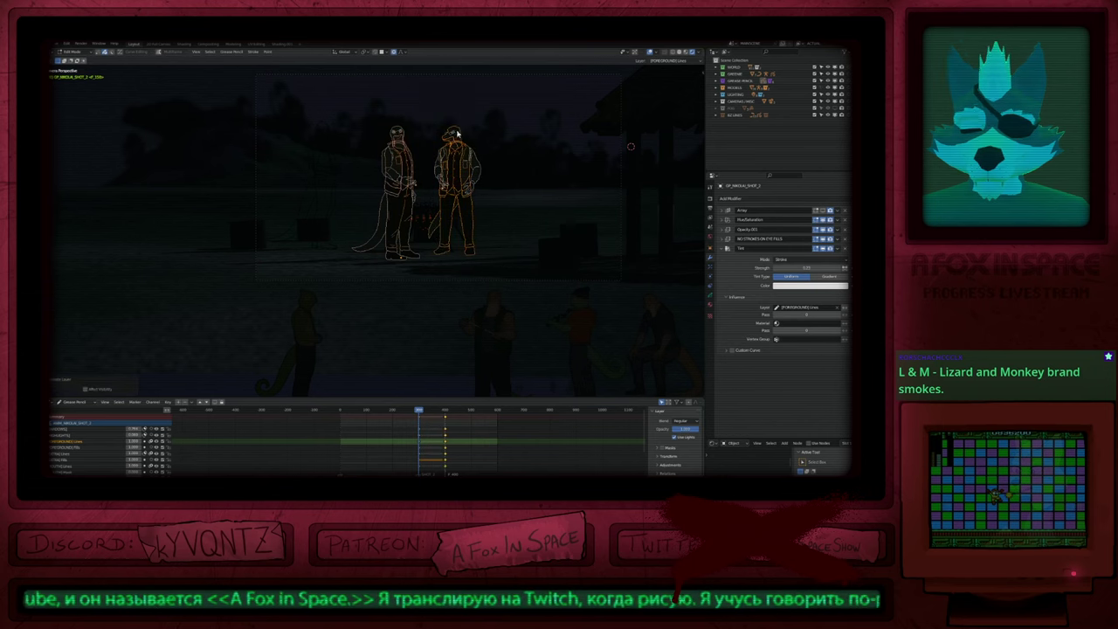
pyautogui.moveTo(425, 118)
pyautogui.mouseDown()
pyautogui.moveTo(531, 161)
pyautogui.moveTo(460, 270)
pyautogui.moveTo(429, 250)
pyautogui.moveTo(426, 171)
pyautogui.mouseUp()
pyautogui.press('x')
pyautogui.click(457, 218)
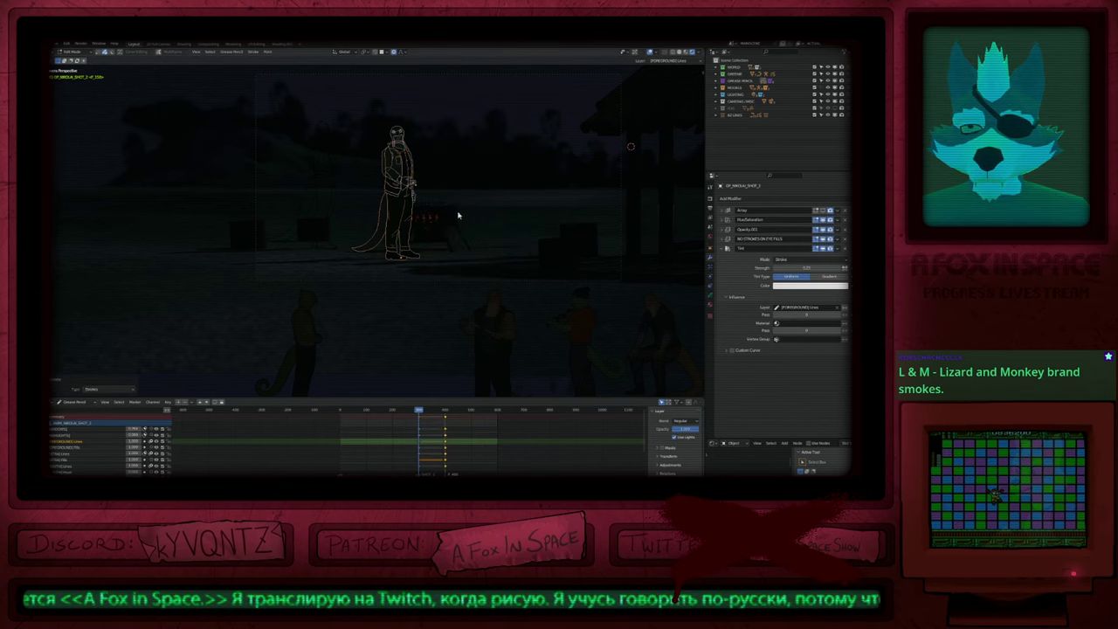
# Step: Maximize the 3D view around the remaining character and bring up the recent files list
pyautogui.scroll(5, 438, 199)
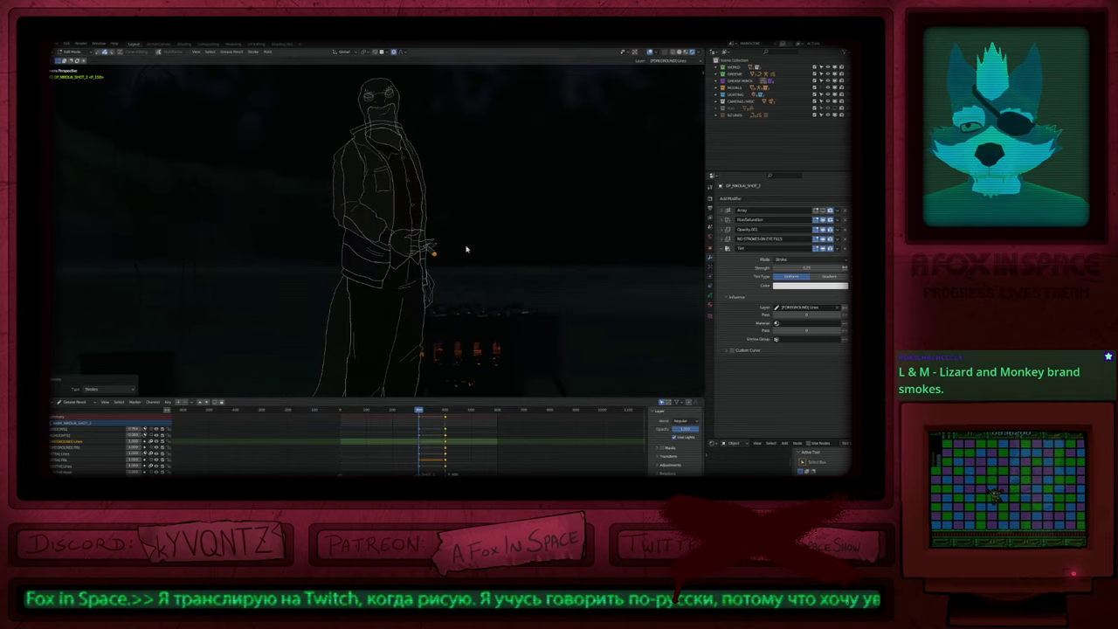
pyautogui.press('Tab')
pyautogui.scroll(-2, 435, 181)
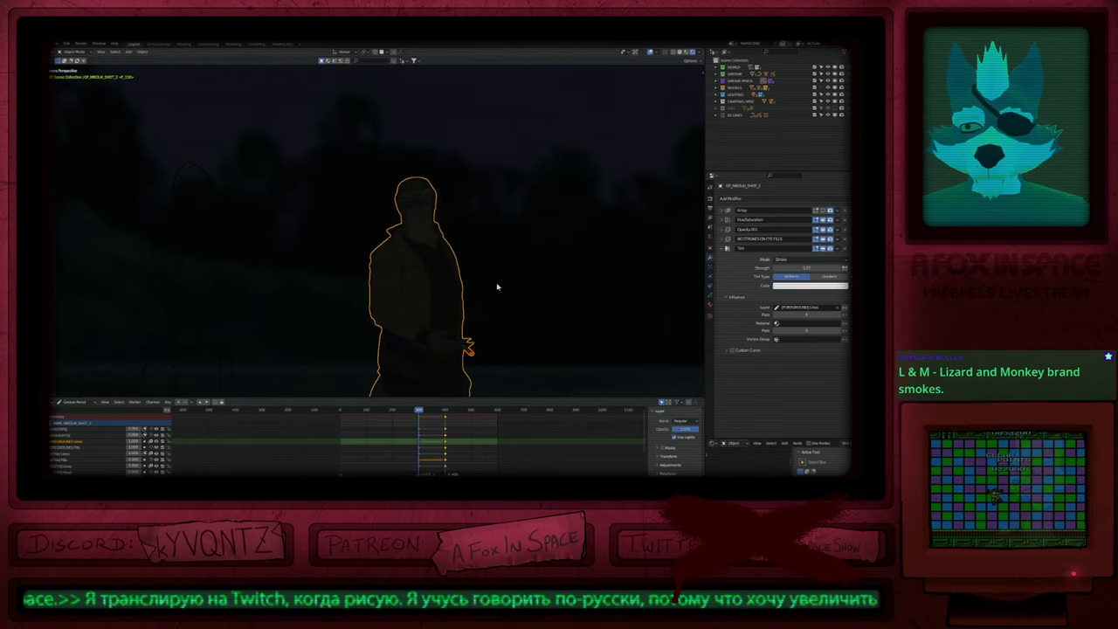
pyautogui.hotkey('ctrl', 'space')
pyautogui.keyDown('ctrl'); pyautogui.moveTo(476, 333); pyautogui.dragTo(422, 308, button='middle'); pyautogui.keyUp('ctrl')
pyautogui.hotkey('ctrl', 'shift', 'o')
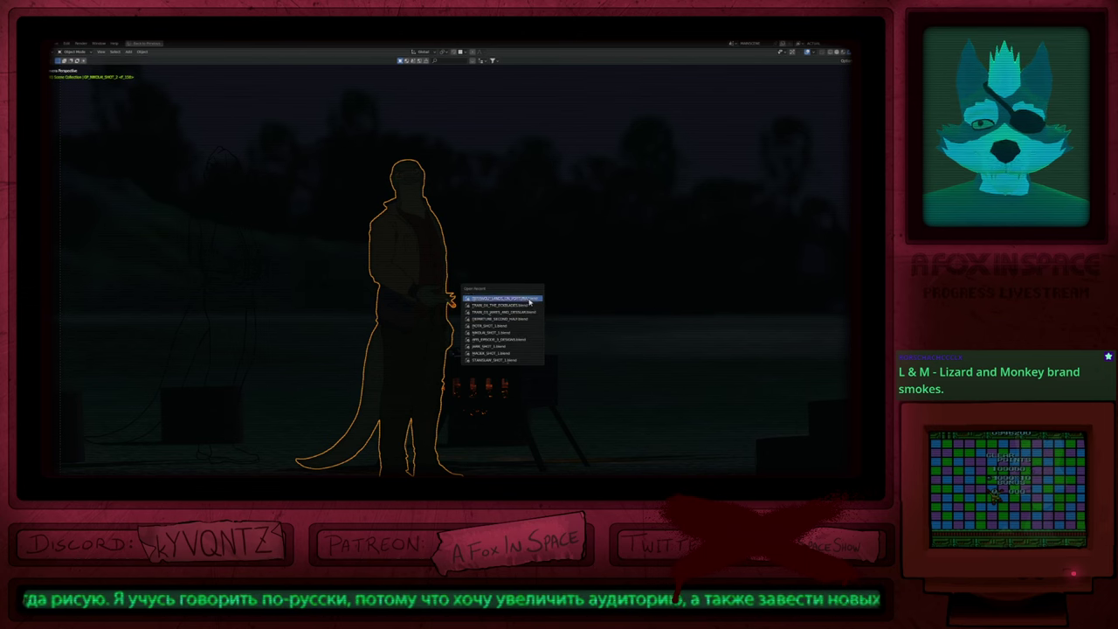
# Step: Open the other recent shot file and jump to an earlier keyframe
pyautogui.click(521, 333)
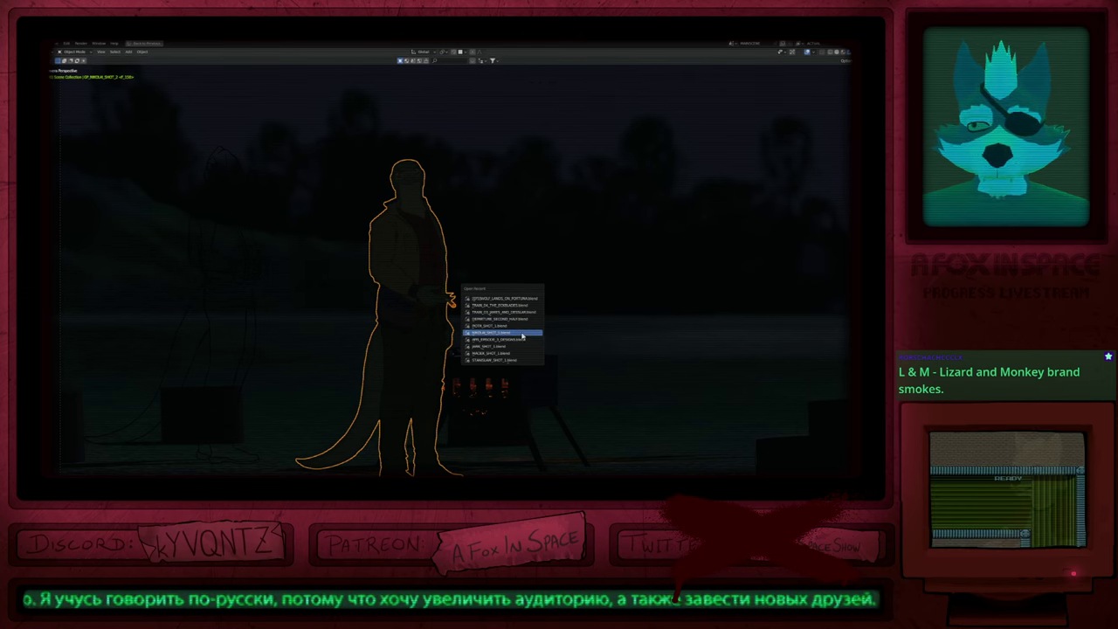
pyautogui.scroll(5, 344, 357)
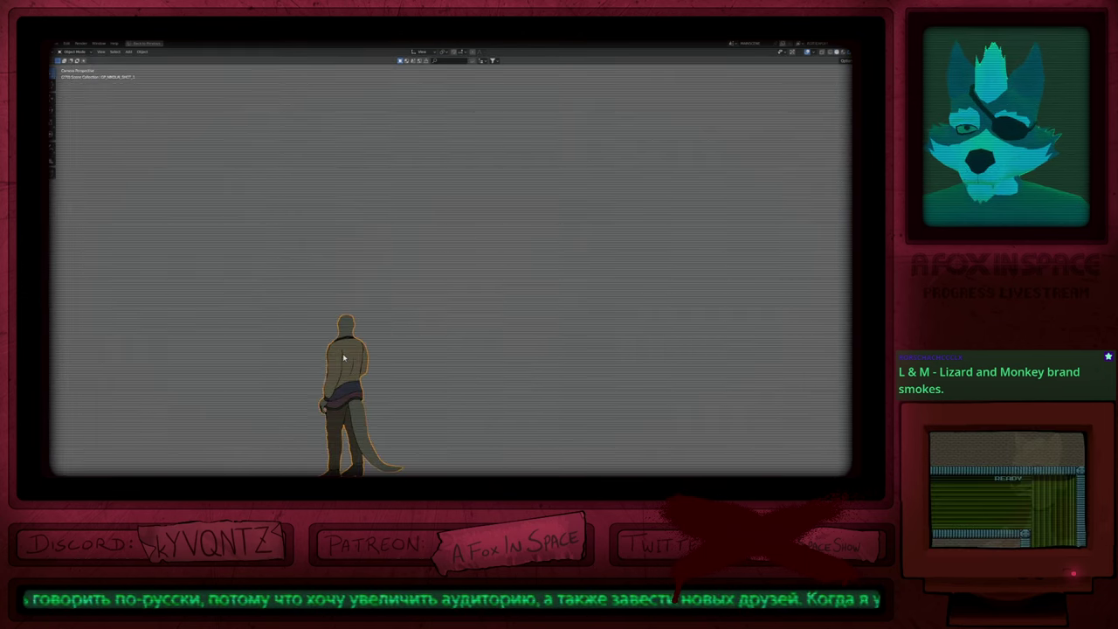
pyautogui.hotkey('shift', 'Left')
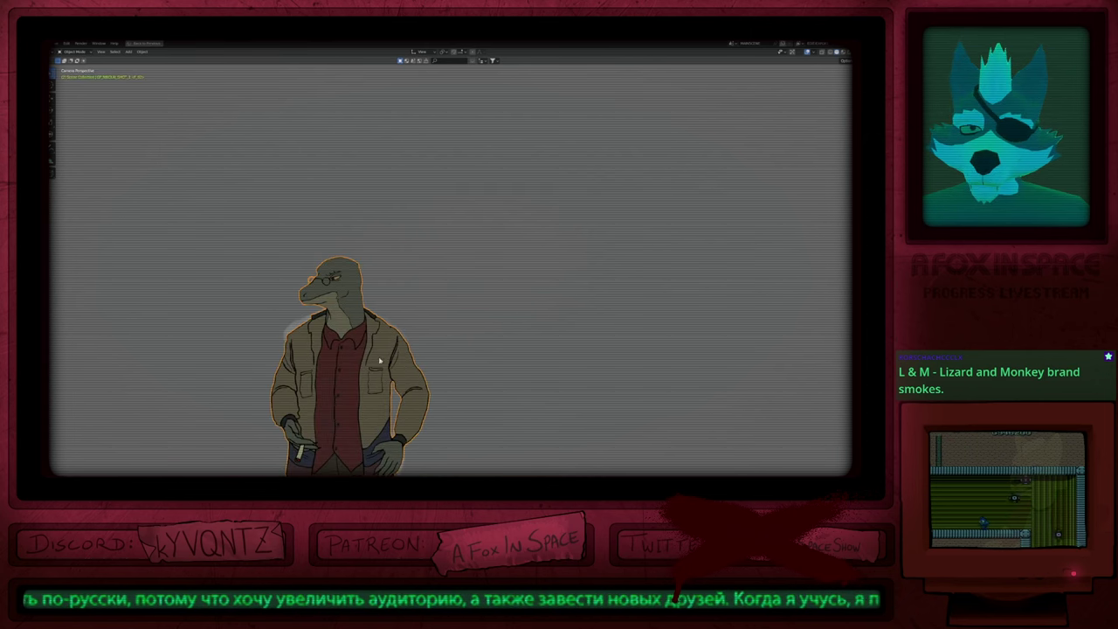
# Step: Enter stroke Edit Mode with the lizard's head centred and zoomed in the view
pyautogui.press('Tab')
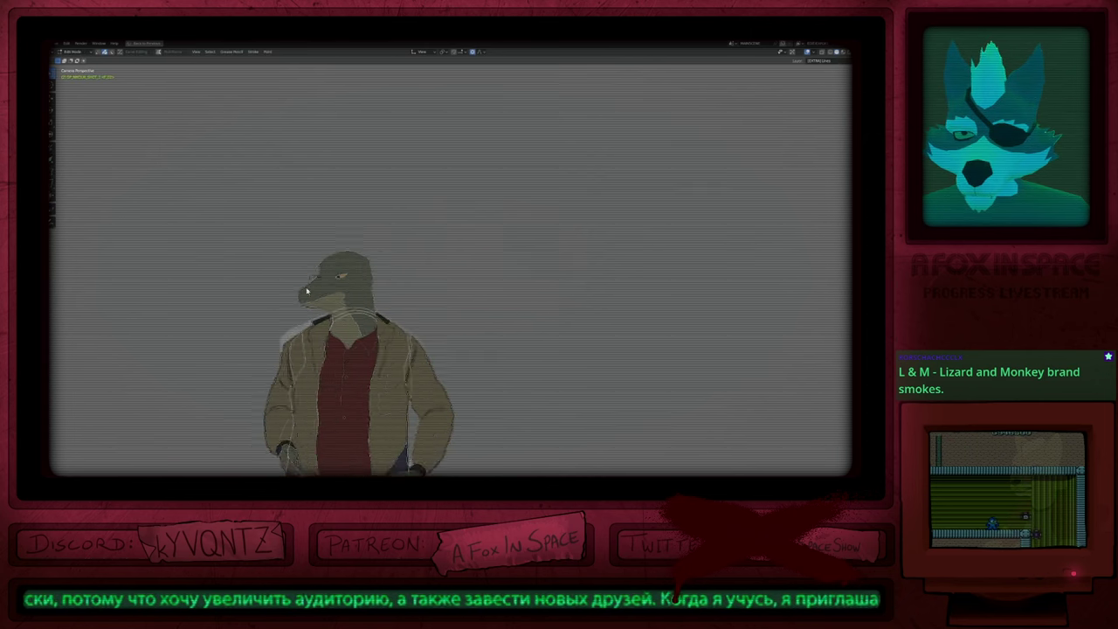
pyautogui.scroll(3, 318, 300)
pyautogui.press('Tab')
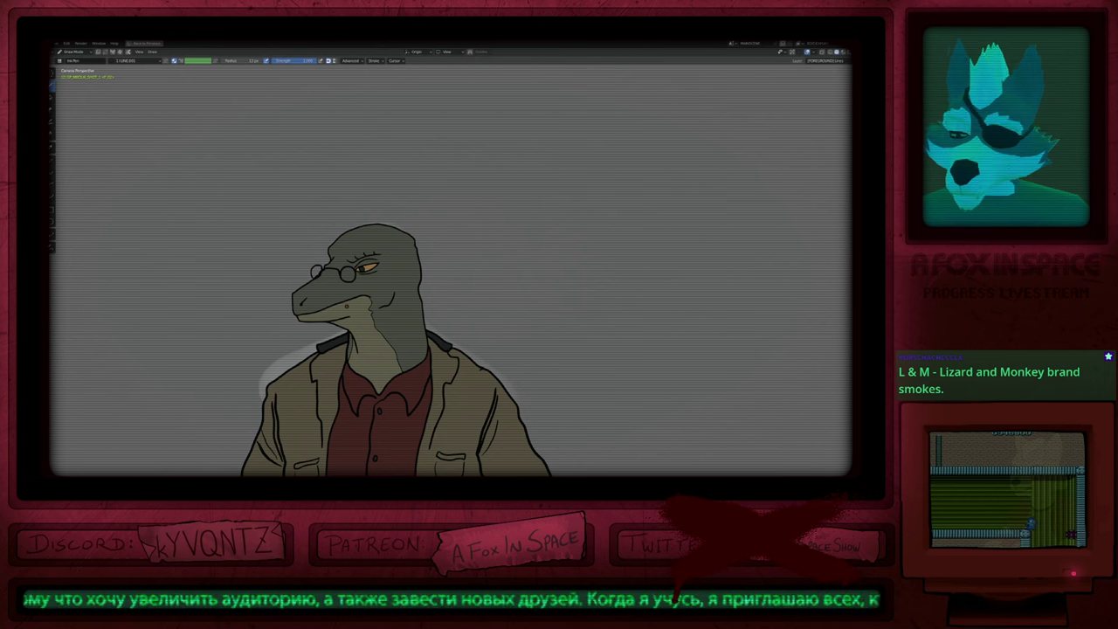
pyautogui.hotkey('shift', 'i')
pyautogui.scroll(-5, 347, 307)
pyautogui.moveTo(337, 392)
pyautogui.keyDown('shift'); pyautogui.mouseDown(button='middle')
pyautogui.moveTo(419, 237)
pyautogui.moveTo(425, 306)
pyautogui.mouseUp(button='middle'); pyautogui.keyUp('shift')
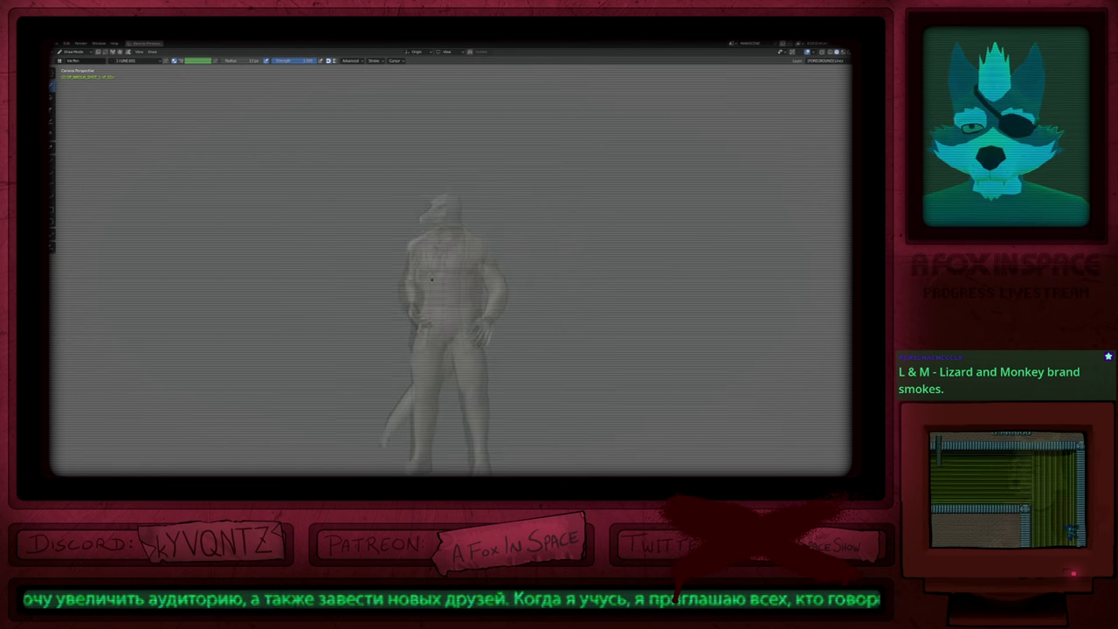
pyautogui.scroll(8, 428, 217)
pyautogui.press('Tab')
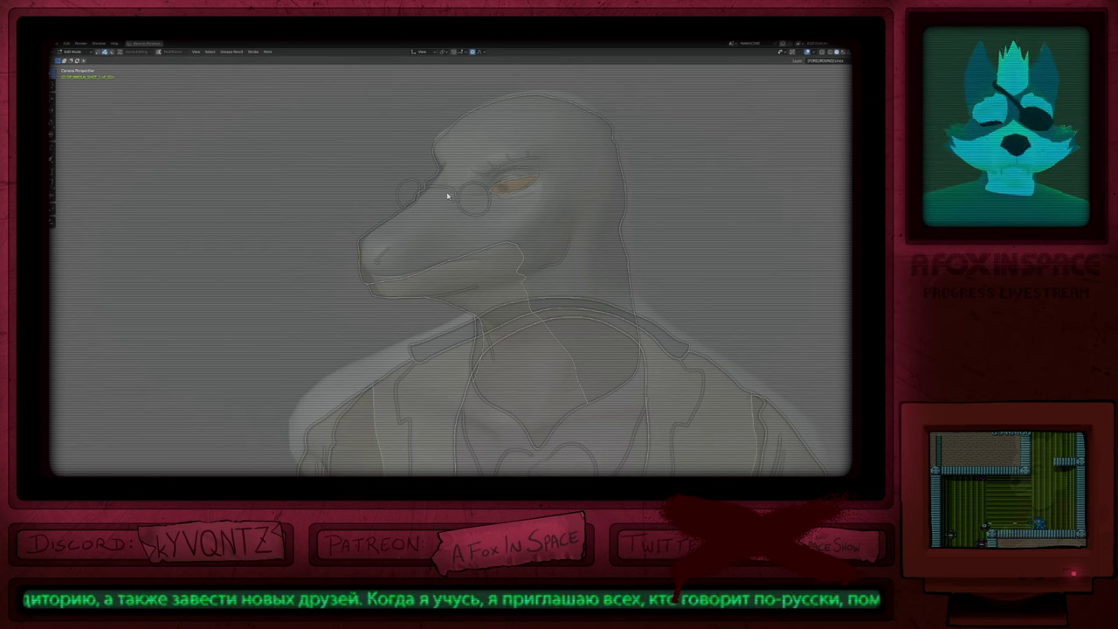
# Step: Make the [EYES] Lines layer active and restore the full layout with the timeline
pyautogui.click(457, 197)
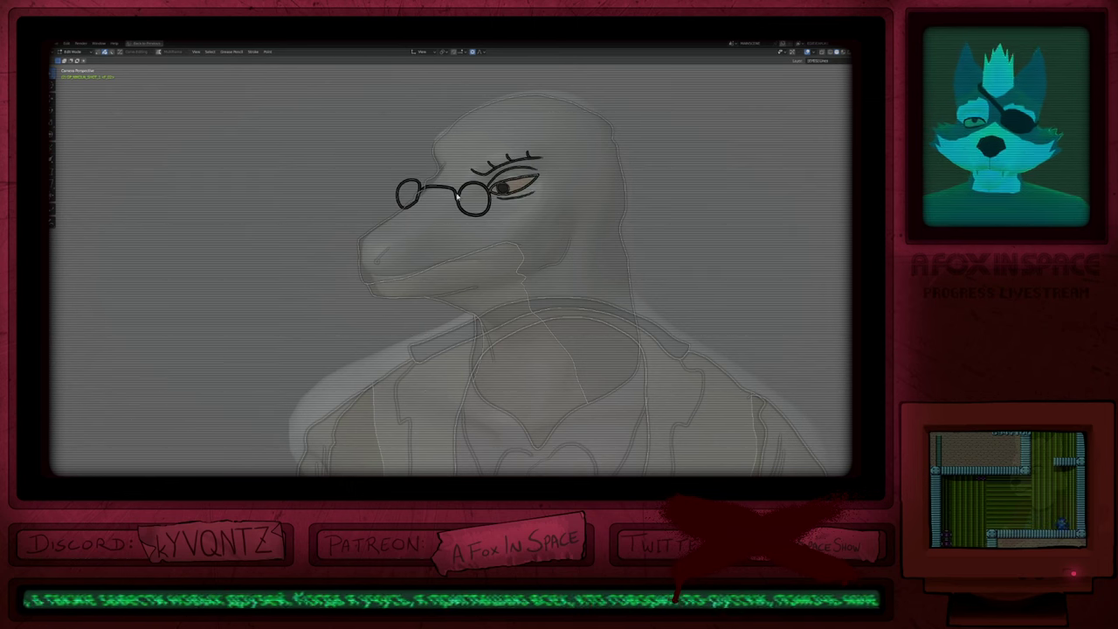
pyautogui.hotkey('ctrl', 'space')
pyautogui.moveTo(363, 453); pyautogui.dragTo(381, 433, button='middle')
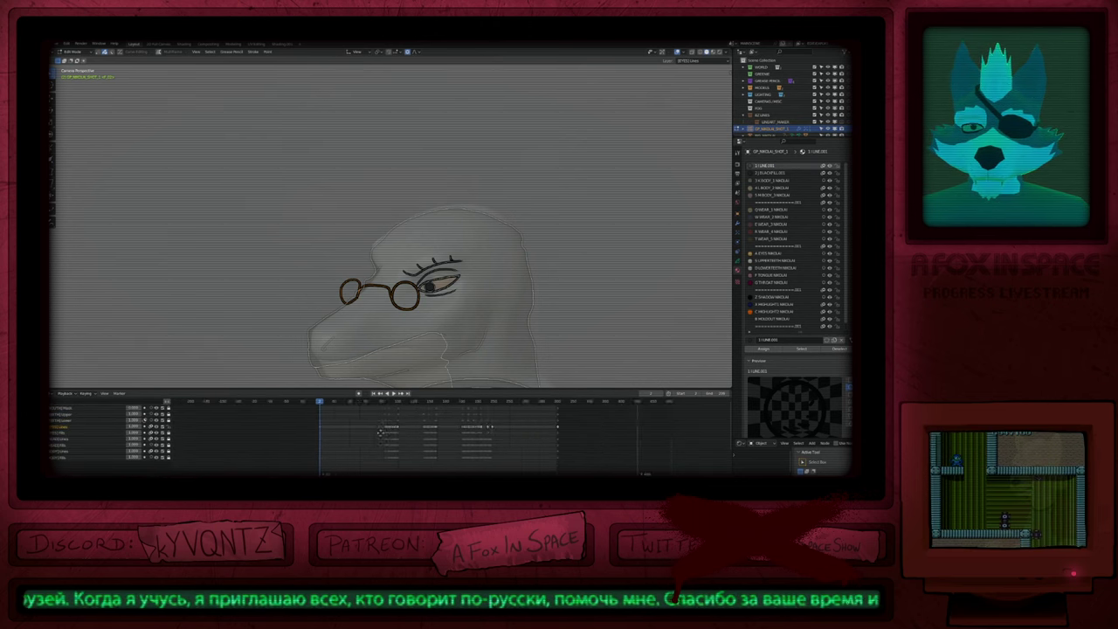
# Step: Move this frame's glasses strokes onto another layer, then return to the eye lines layer
pyautogui.scroll(2, 380, 432)
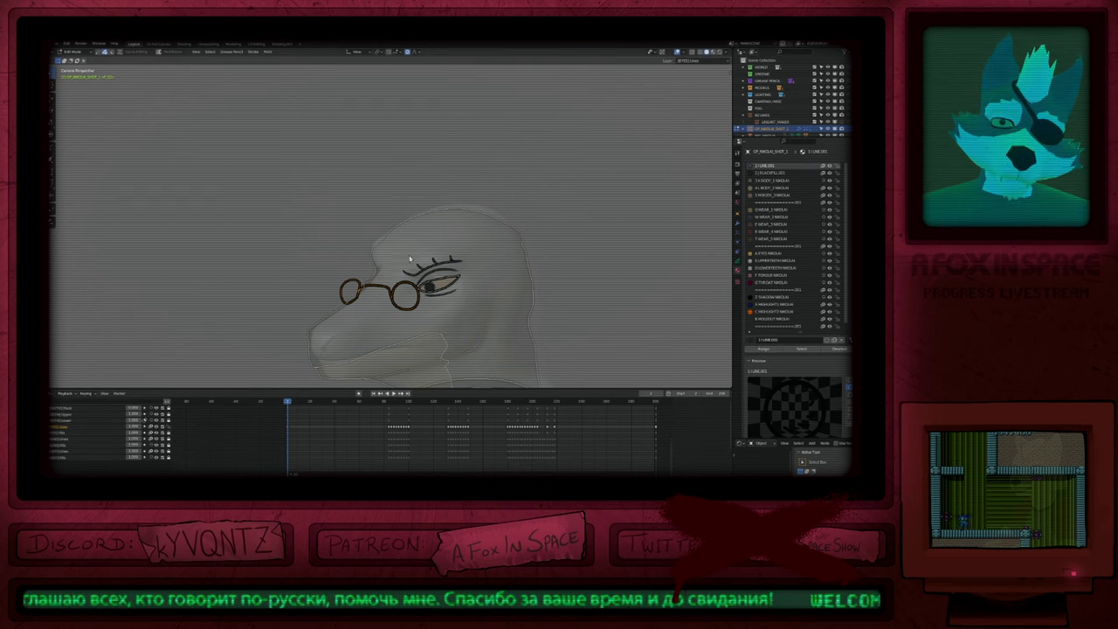
pyautogui.press('m')
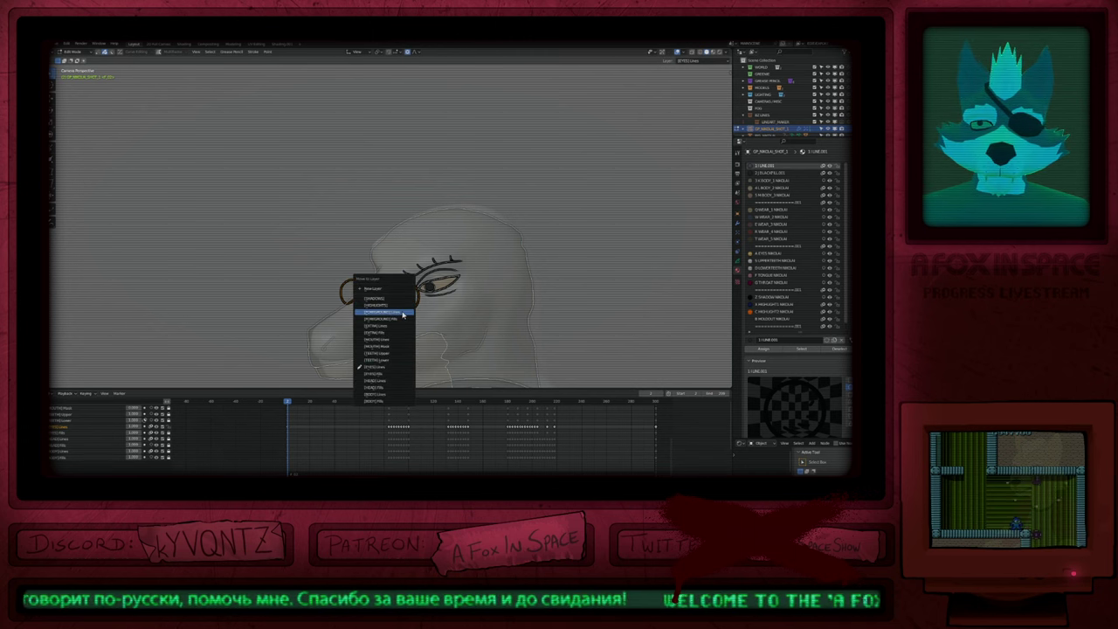
pyautogui.click(390, 313)
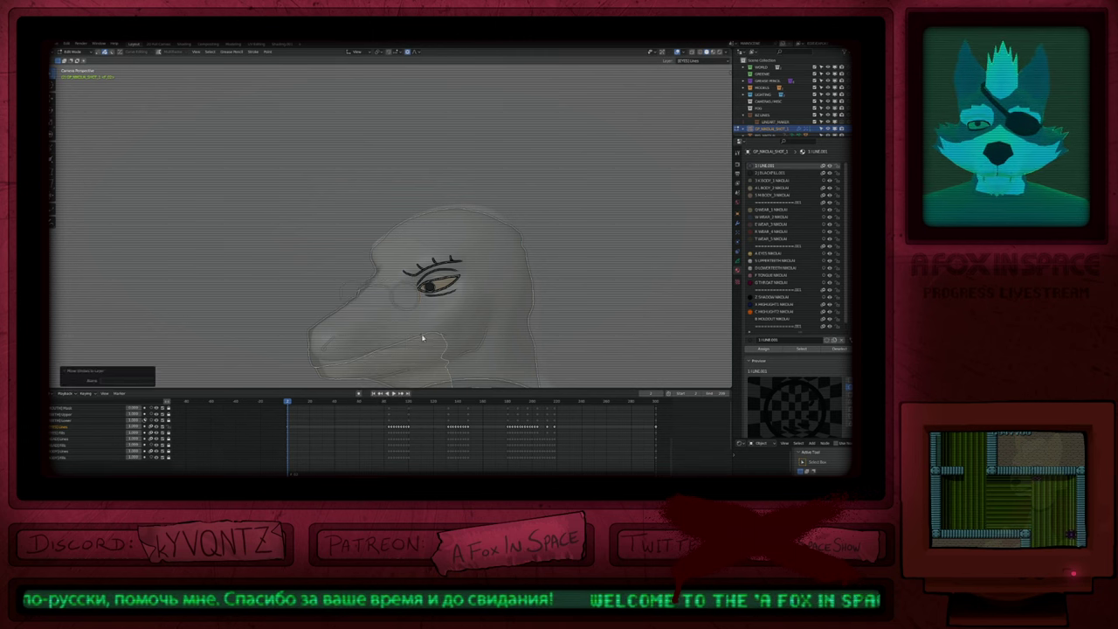
pyautogui.press('Tab')
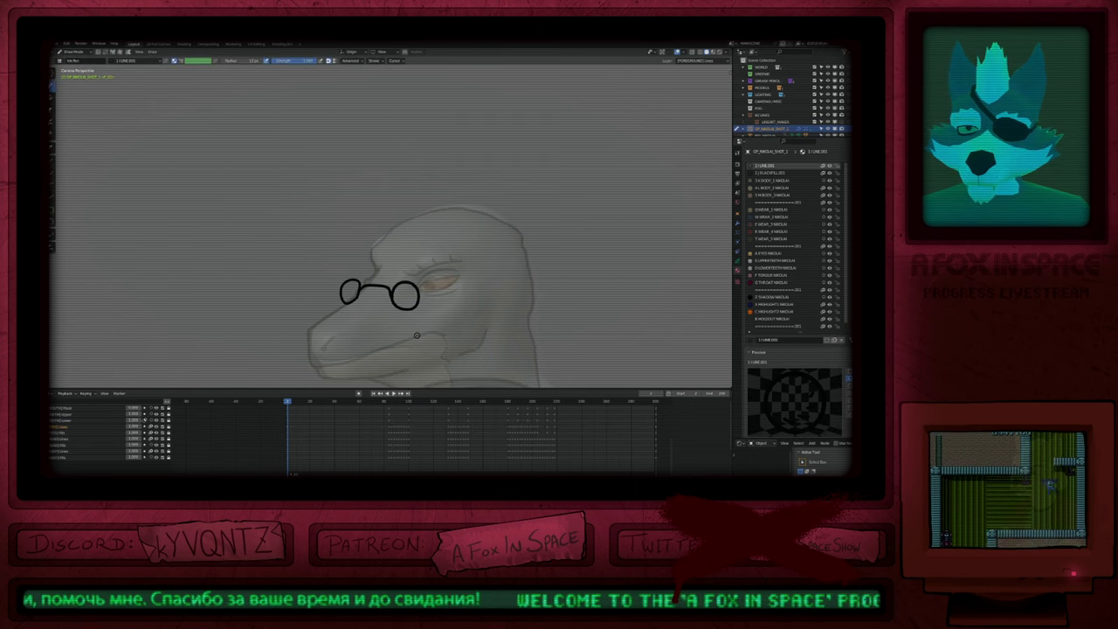
pyautogui.press('y')
pyautogui.click(413, 324)
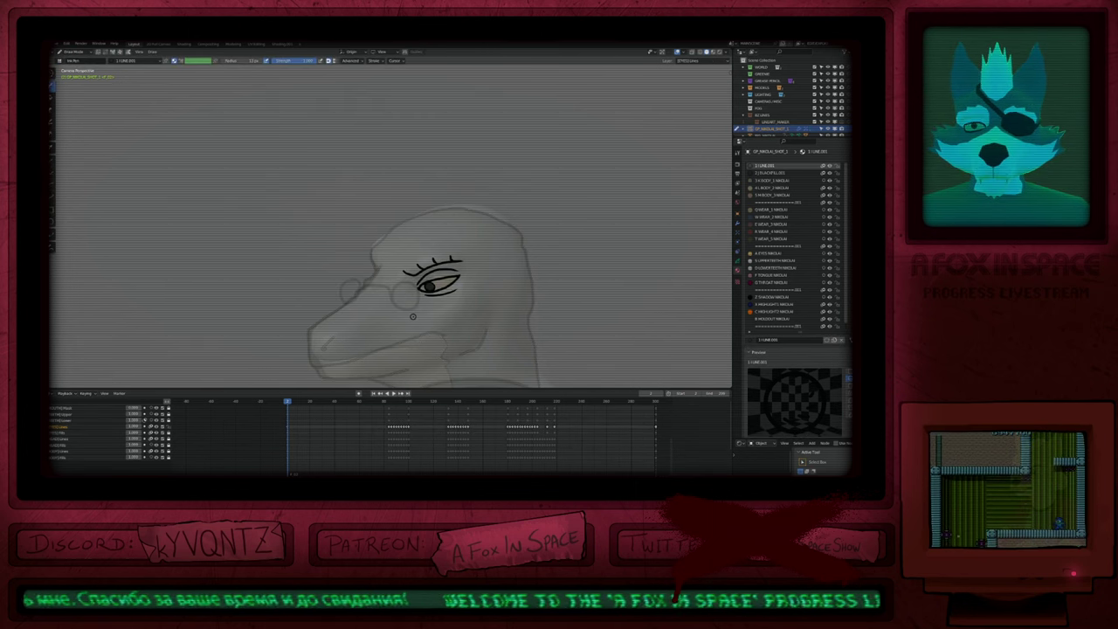
# Step: At the next keyframe, move the glasses onto the other layer and review the following frames
pyautogui.press('Up')
pyautogui.press('Tab')
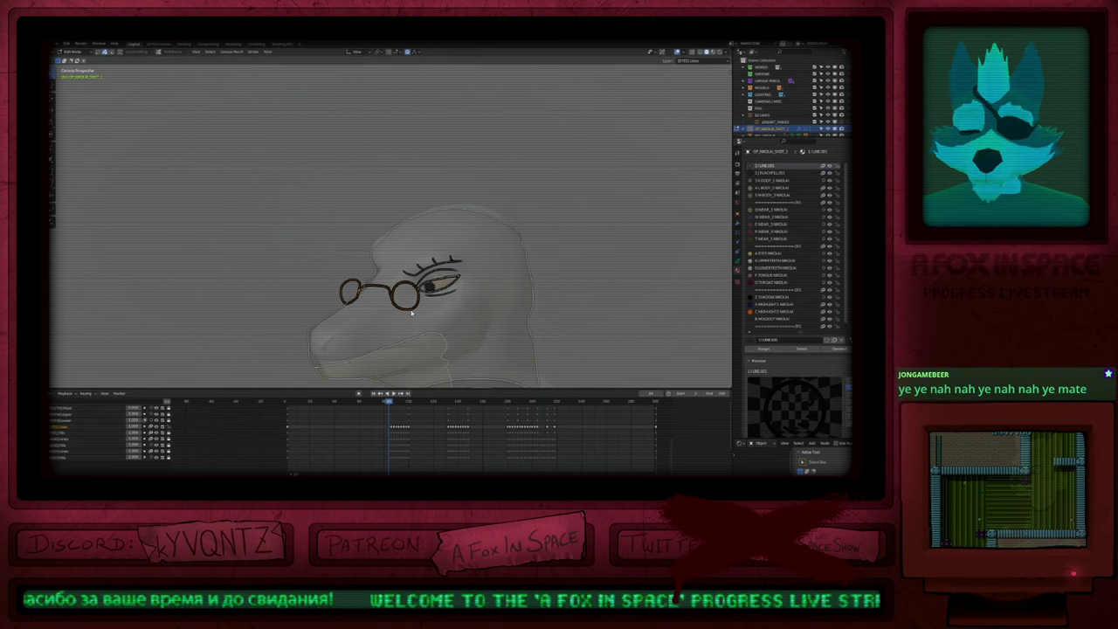
pyautogui.press('m')
pyautogui.click(437, 322)
pyautogui.press('Right')
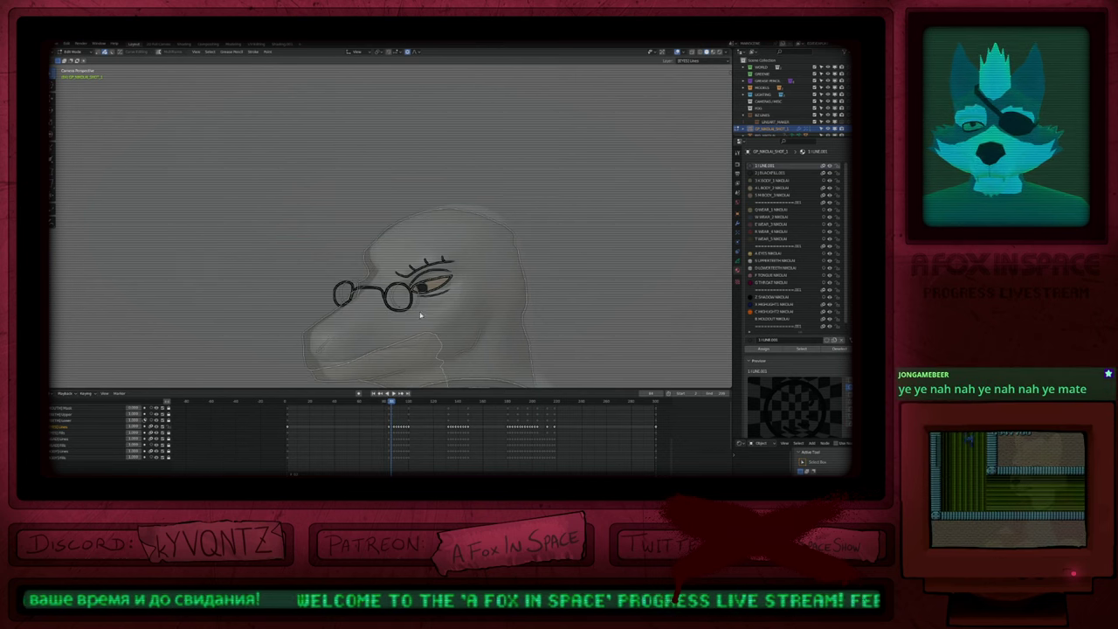
pyautogui.press('Right')
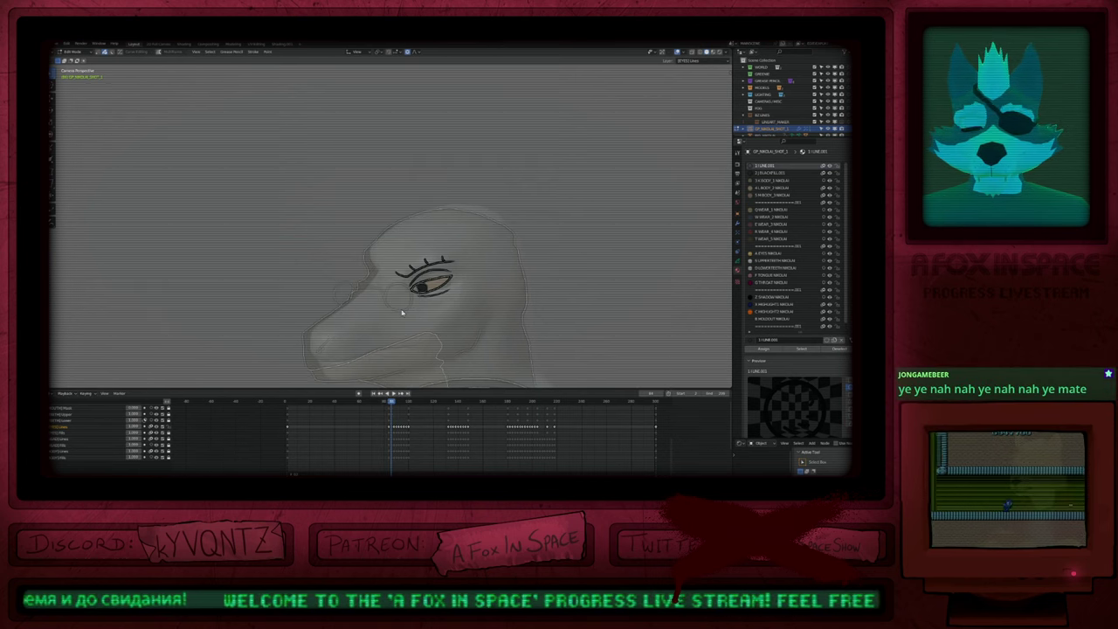
pyautogui.press('Right')
pyautogui.press('Right')
pyautogui.press('Right')
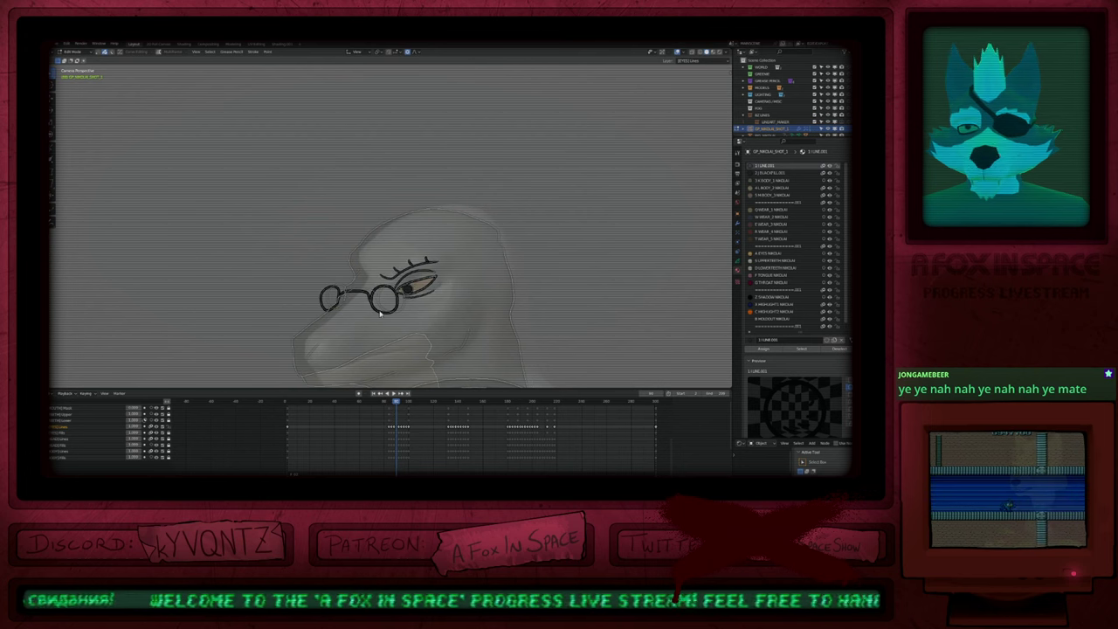
pyautogui.press('Right')
pyautogui.press('Right')
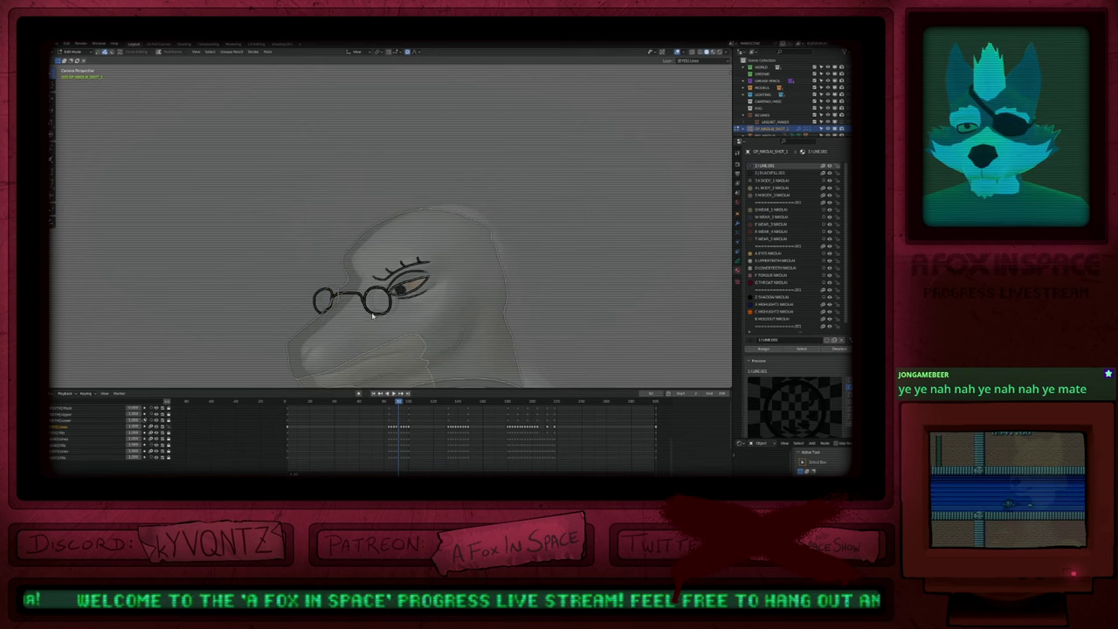
pyautogui.press('Right')
pyautogui.press('Right')
pyautogui.press('Right')
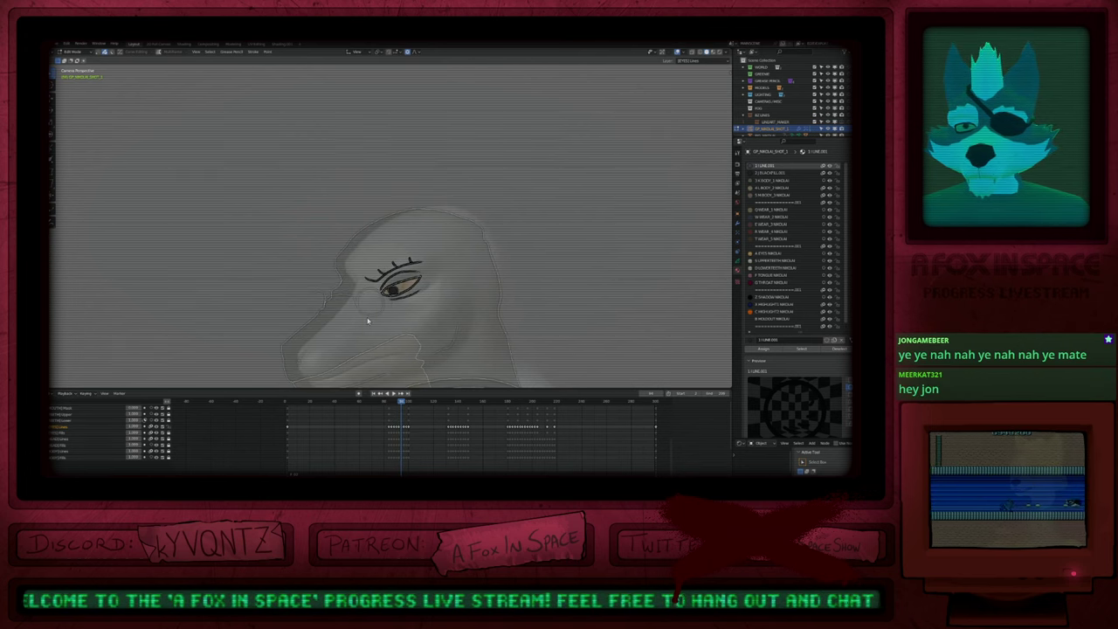
pyautogui.press('Right')
pyautogui.press('Right')
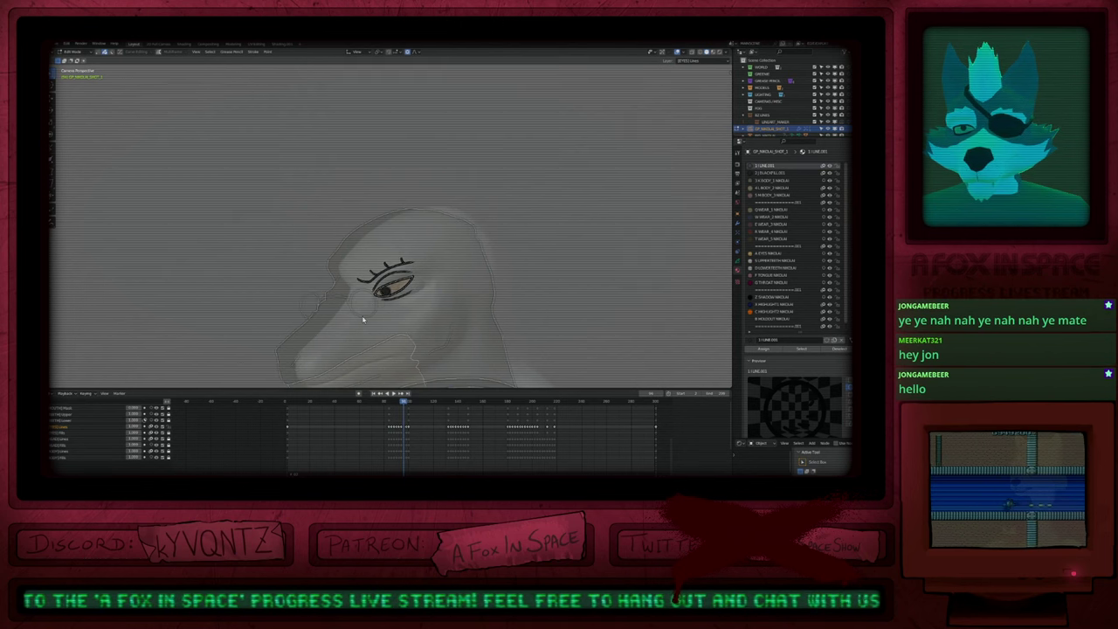
# Step: Step between keyframes up to frame 132, panning to show more of the body
pyautogui.press('Down')
pyautogui.press('Down')
pyautogui.press('Down')
pyautogui.press('Up')
pyautogui.press('Up')
pyautogui.press('Up')
pyautogui.press('Up')
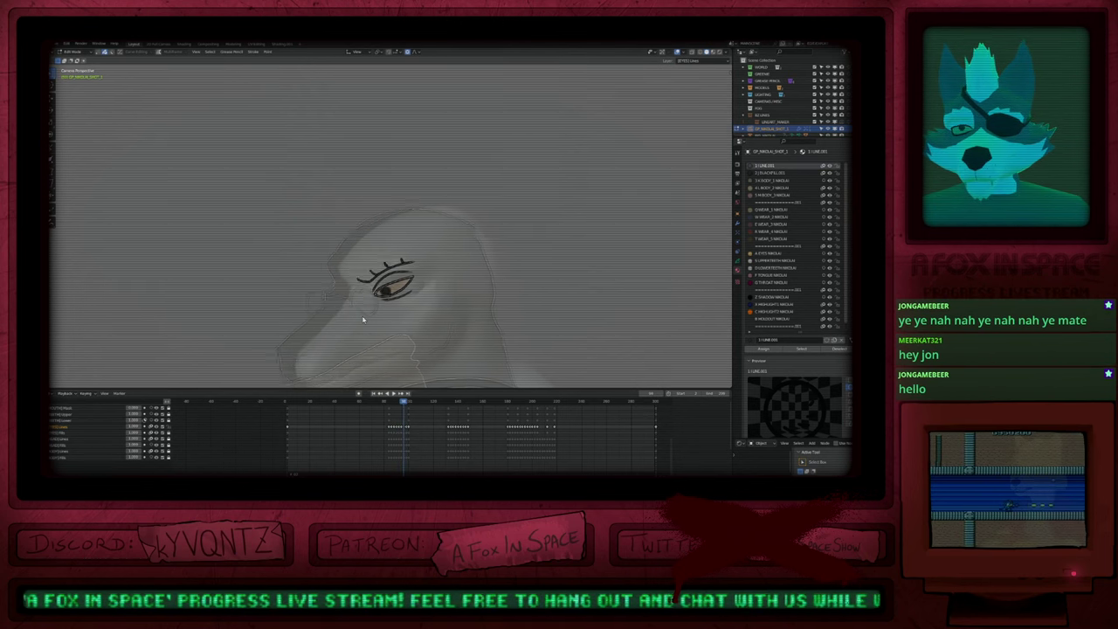
pyautogui.keyDown('shift'); pyautogui.moveTo(342, 338); pyautogui.dragTo(443, 294, button='middle'); pyautogui.keyUp('shift')
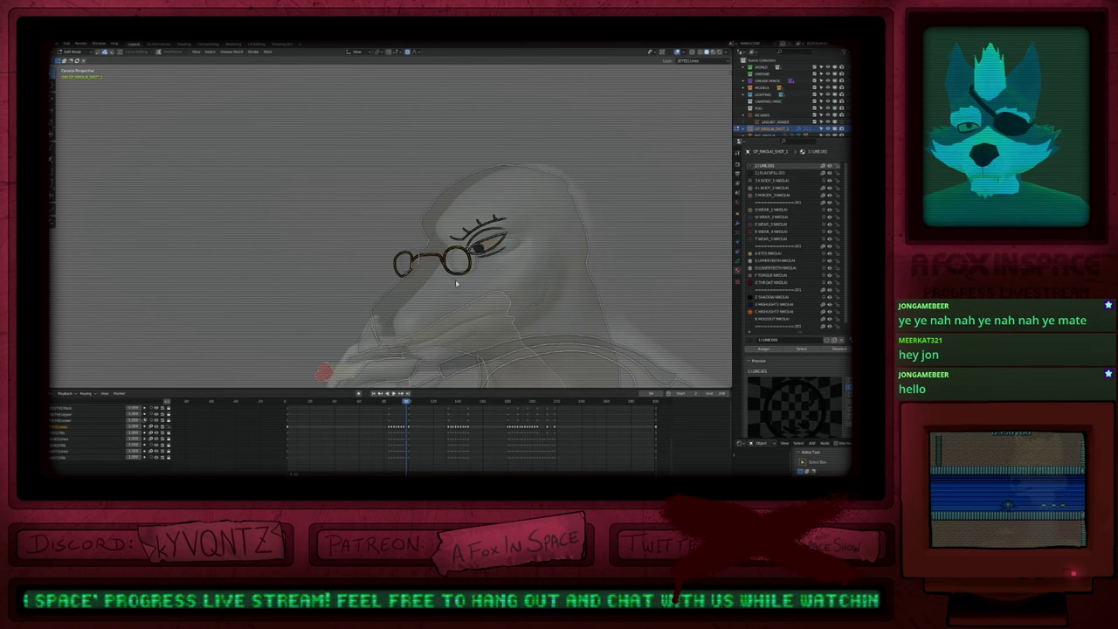
pyautogui.press('Right')
pyautogui.press('Right')
pyautogui.press('Up')
pyautogui.hotkey('ctrl', 'v')
# Step: Step frame by frame past frame 132 to check the glasses
pyautogui.press('Right')
pyautogui.press('Right')
pyautogui.press('Right')
pyautogui.press('Right')
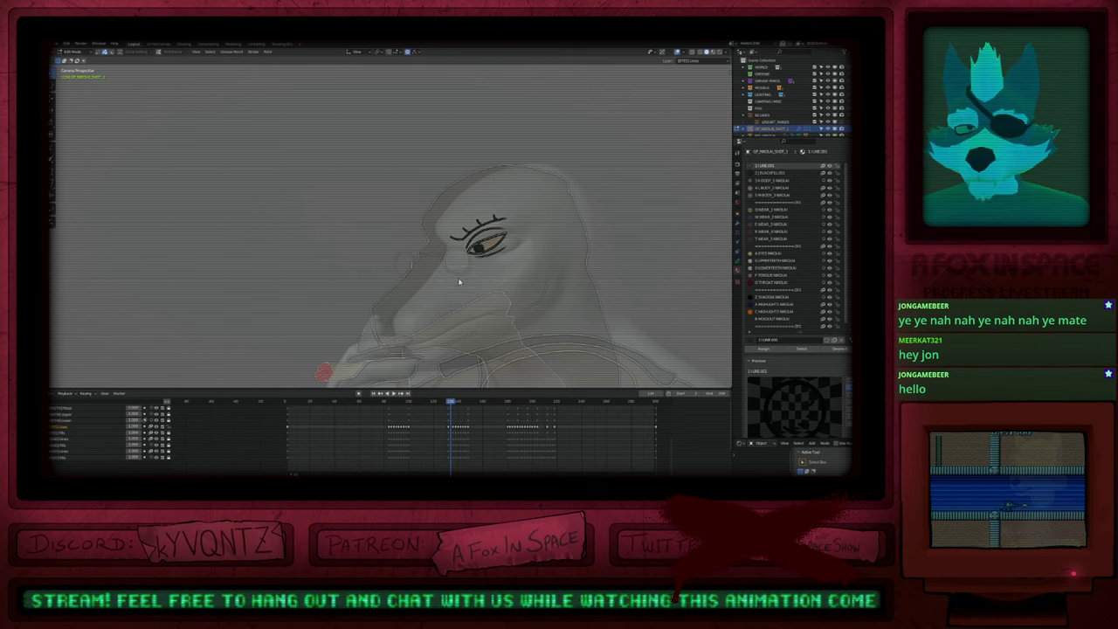
pyautogui.press('Right')
pyautogui.press('Left')
pyautogui.press('Right')
pyautogui.press('Right')
pyautogui.press('Right')
pyautogui.press('Right')
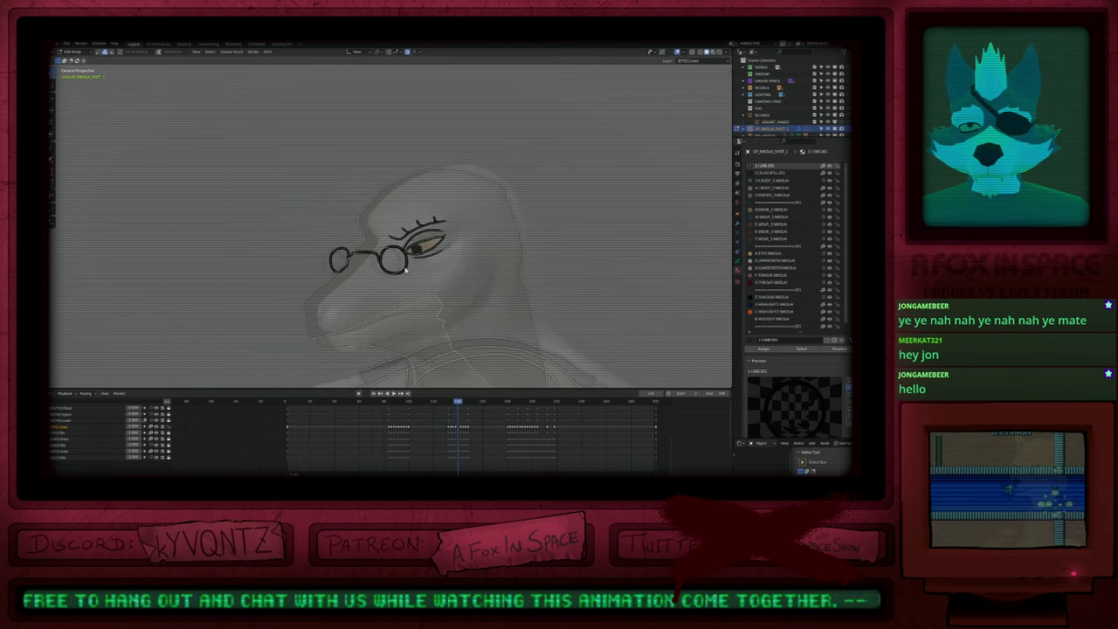
pyautogui.press('Right')
pyautogui.press('Right')
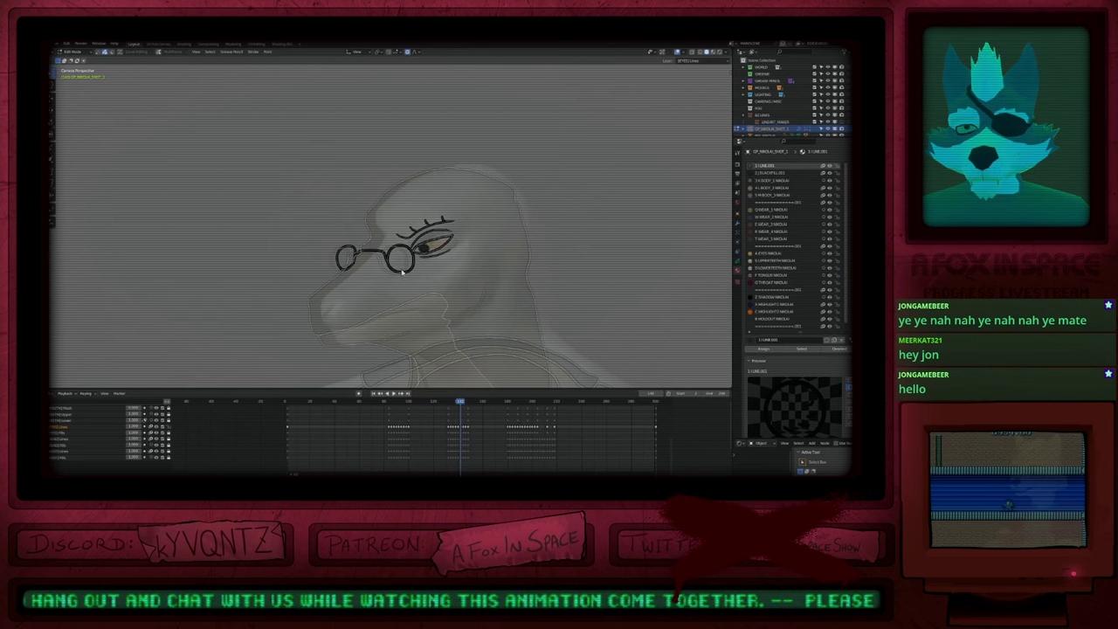
pyautogui.press('Right')
pyautogui.press('Right')
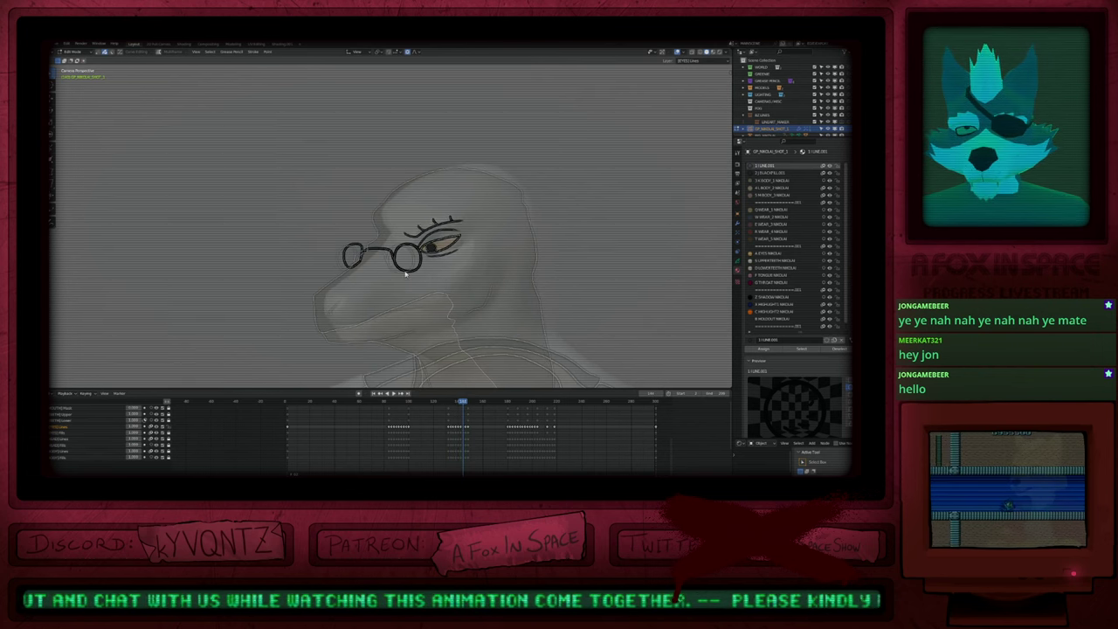
pyautogui.press('Right')
pyautogui.press('Right')
# Step: Move the glasses onto the other layer on this frame and at keyframe 180
pyautogui.press('Right')
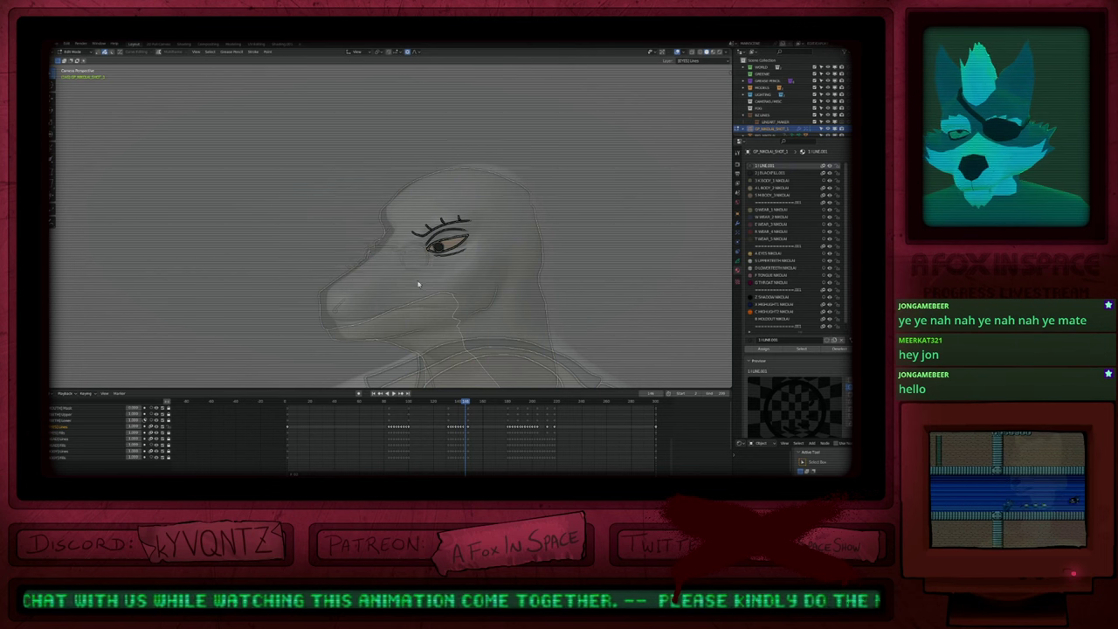
pyautogui.press('Right')
pyautogui.press('x')
pyautogui.press('Up')
pyautogui.press('x')
pyautogui.press('Right')
pyautogui.press('Right')
pyautogui.press('Right')
pyautogui.press('Right')
pyautogui.press('Right')
pyautogui.press('Right')
pyautogui.press('Right')
pyautogui.press('Right')
pyautogui.press('Right')
pyautogui.press('Right')
pyautogui.press('Right')
# Step: Advance frame by frame through the head turn, reviewing the eye drawing
pyautogui.press('Right')
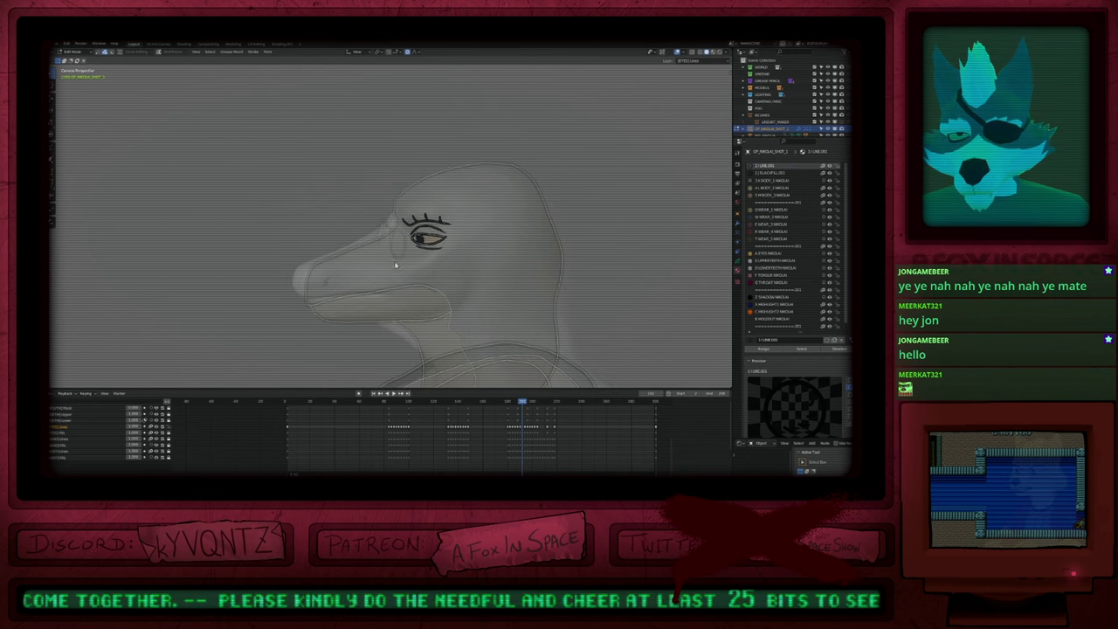
pyautogui.press('Right')
pyautogui.press('Right')
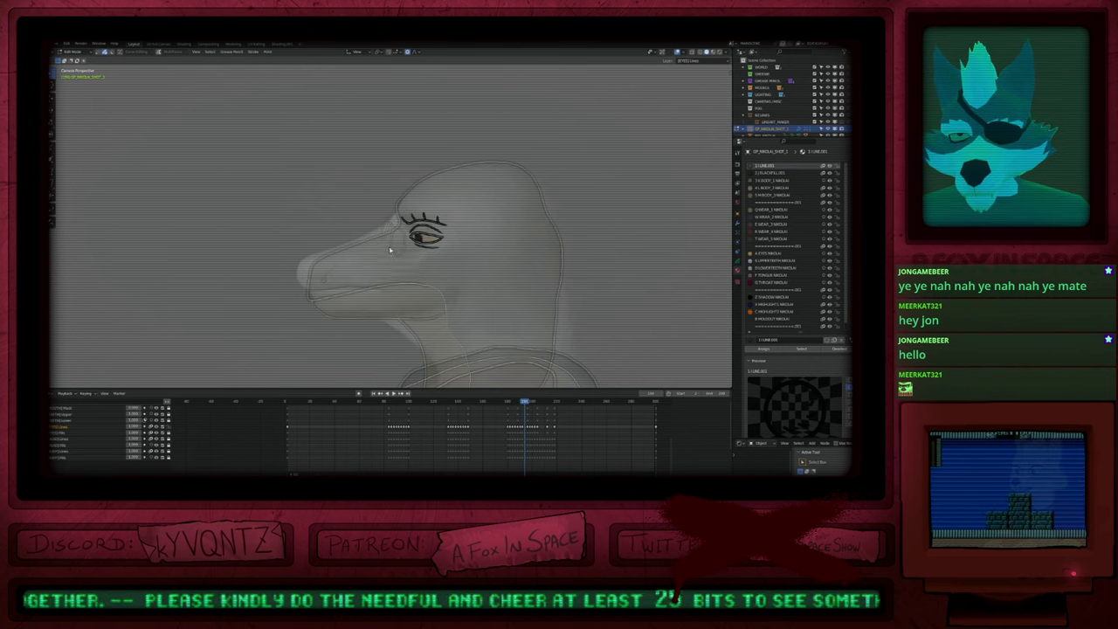
pyautogui.press('Right')
pyautogui.press('Right')
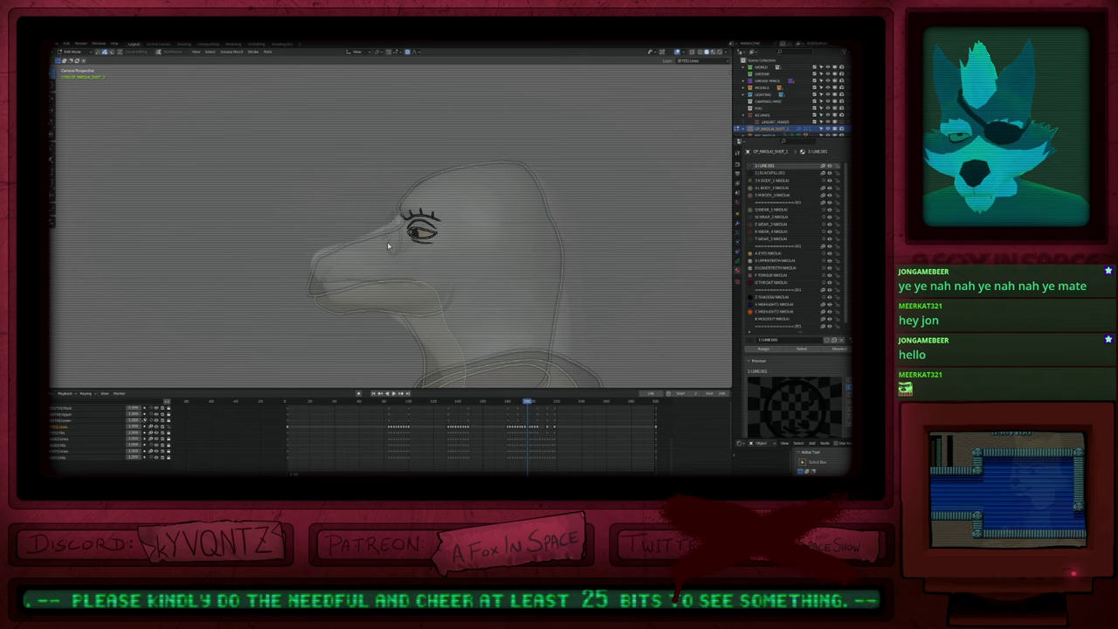
pyautogui.press('Right')
pyautogui.press('Right')
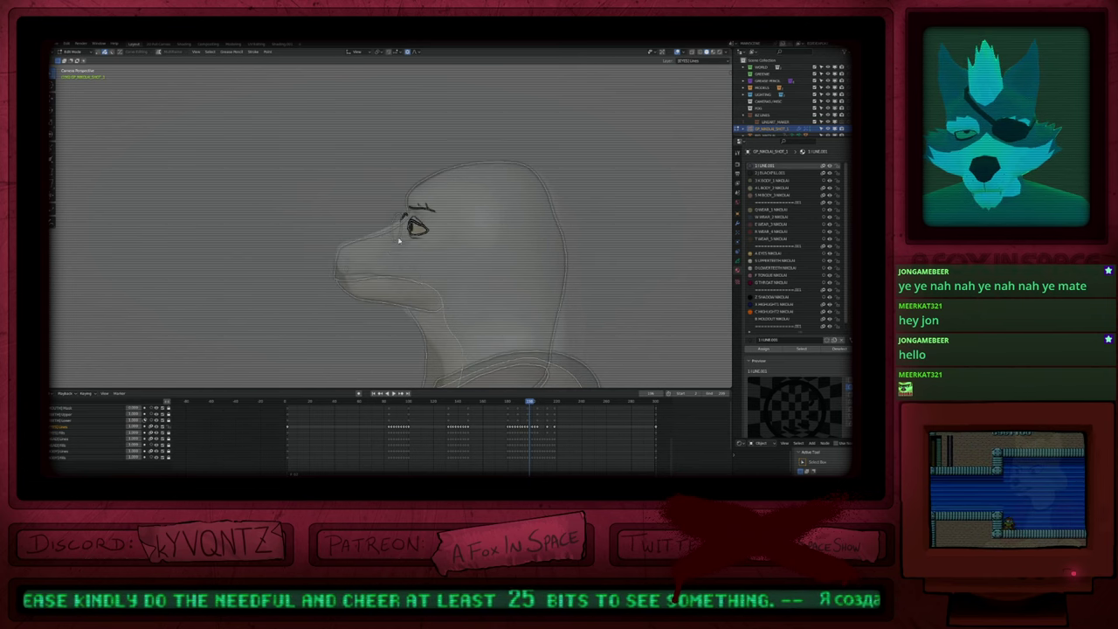
pyautogui.press('Right')
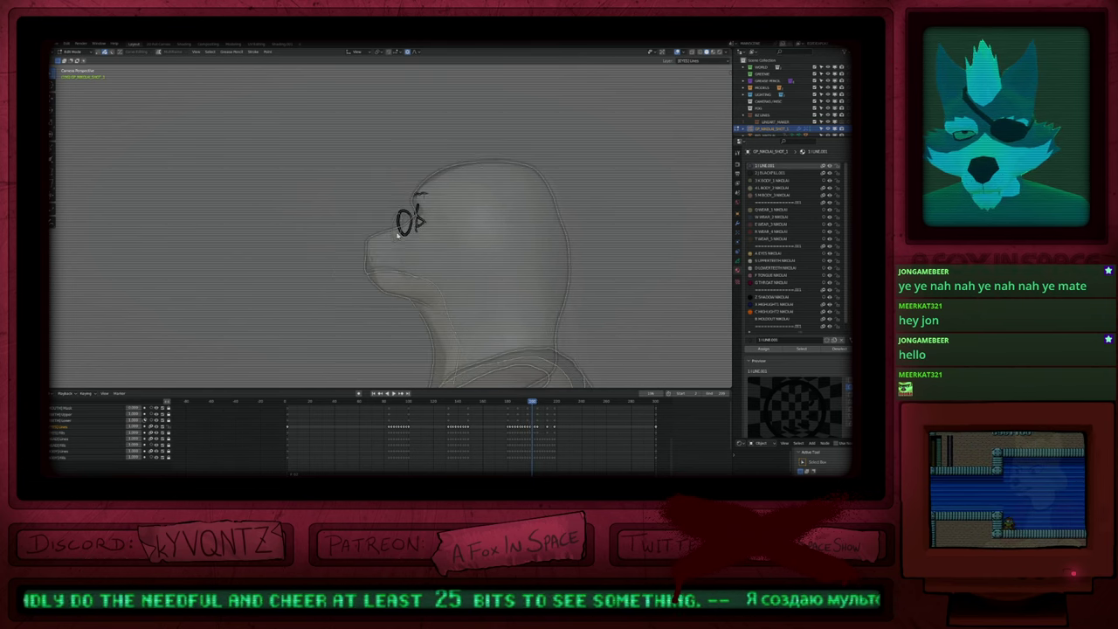
pyautogui.press('Right')
pyautogui.press('Right')
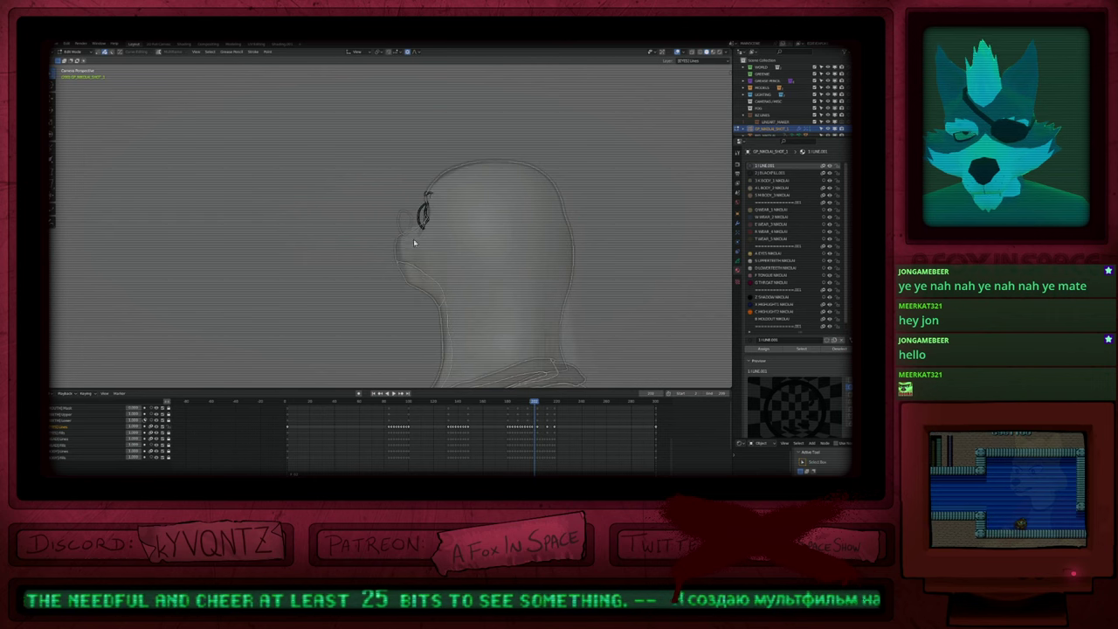
pyautogui.press('Right')
# Step: Flip between neighbouring frames to compare the eye, ending on the side profile frame
pyautogui.press('Left')
pyautogui.press('Left')
pyautogui.press('Left')
pyautogui.press('Left')
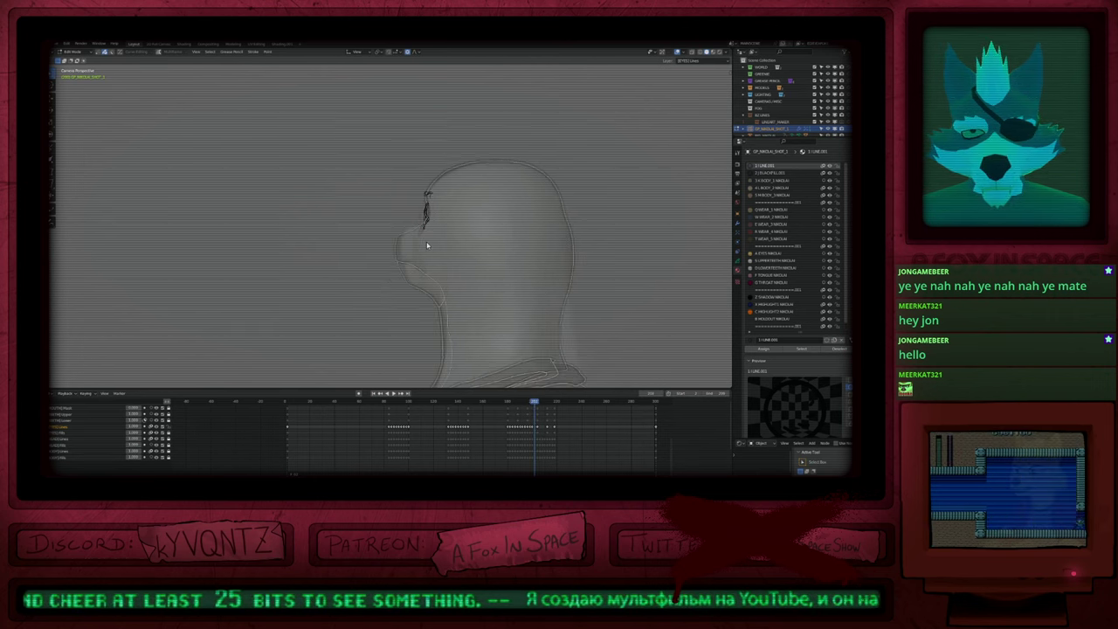
pyautogui.press('Left')
pyautogui.press('Left')
pyautogui.press('Left')
pyautogui.press('Left')
pyautogui.press('Left')
pyautogui.press('Left')
pyautogui.press('Left')
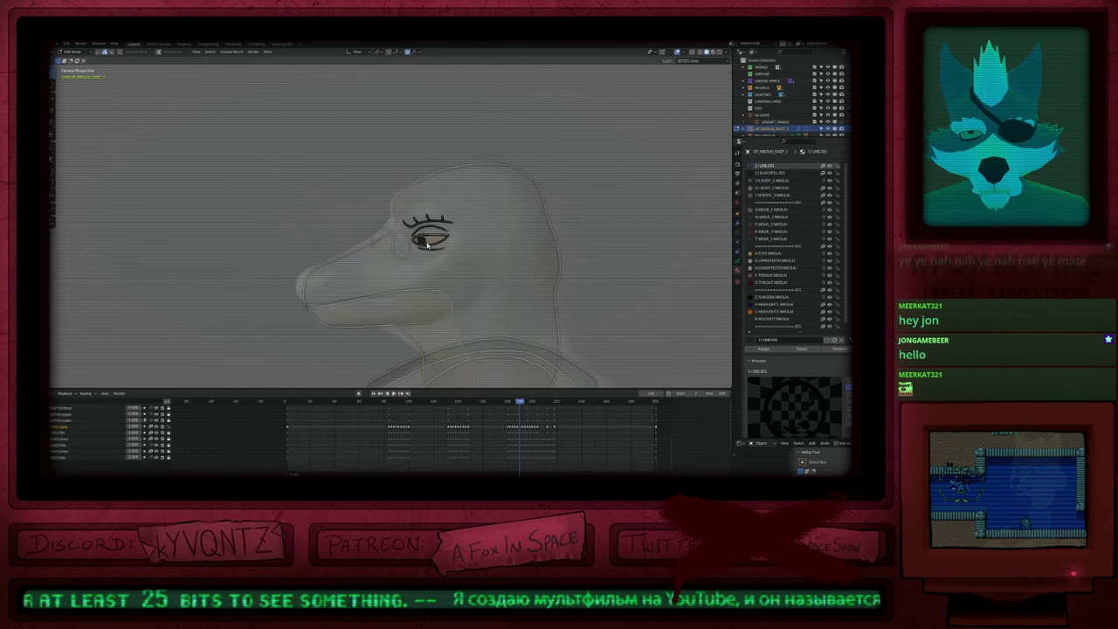
pyautogui.press('Left')
pyautogui.press('Left')
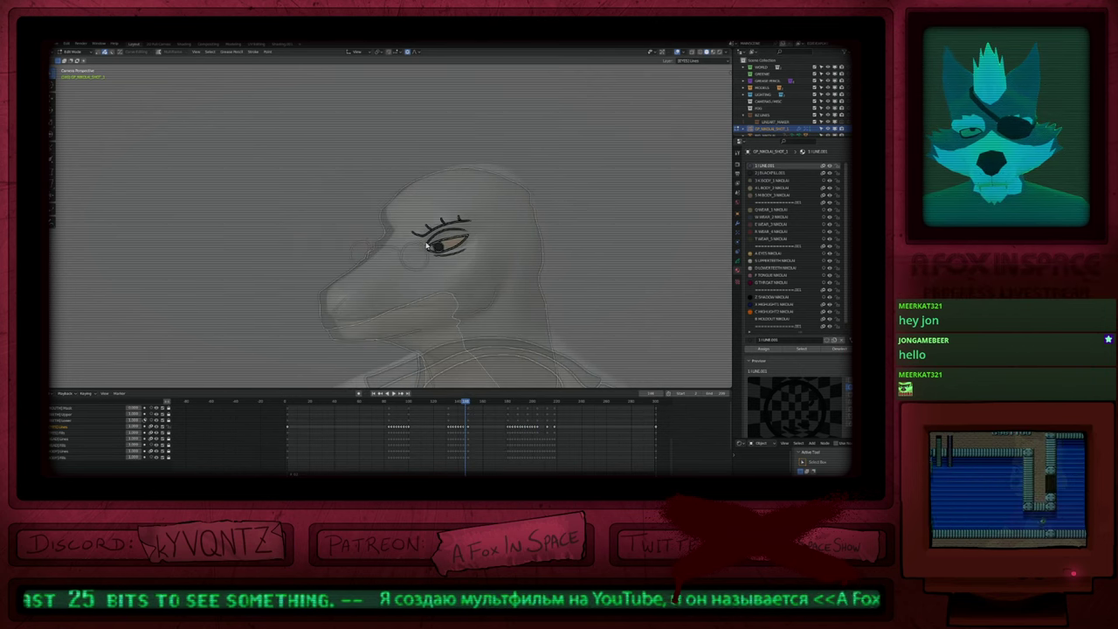
pyautogui.press('Right')
pyautogui.press('Right')
pyautogui.press('Right')
pyautogui.press('Right')
pyautogui.press('Right')
pyautogui.press('Right')
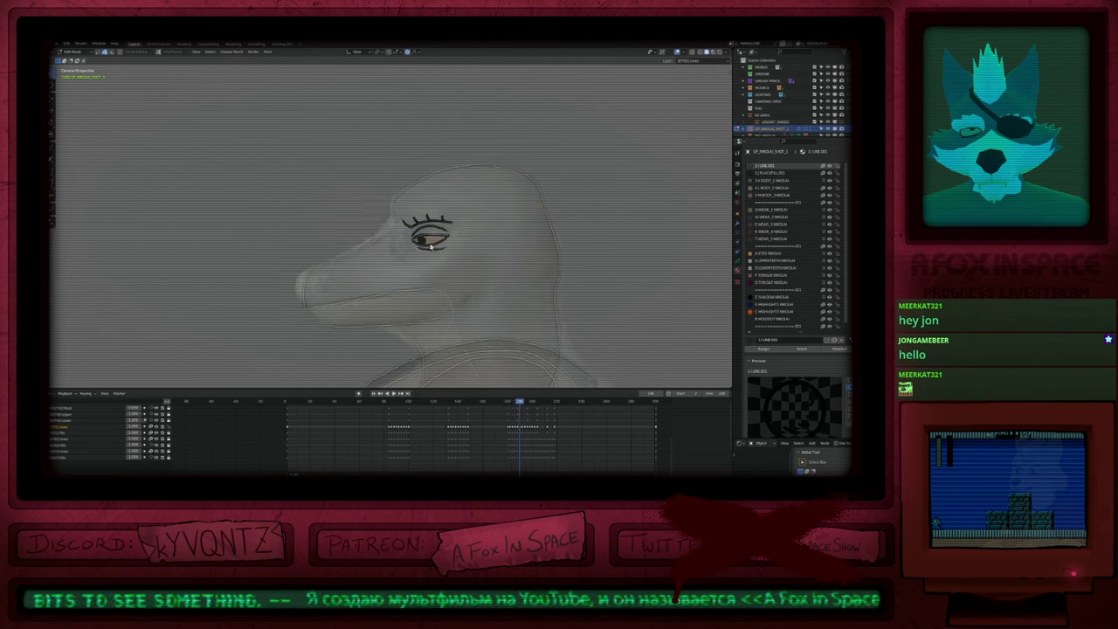
pyautogui.press('Right')
pyautogui.press('Right')
pyautogui.press('Right')
pyautogui.press('Right')
pyautogui.press('Right')
pyautogui.press('Right')
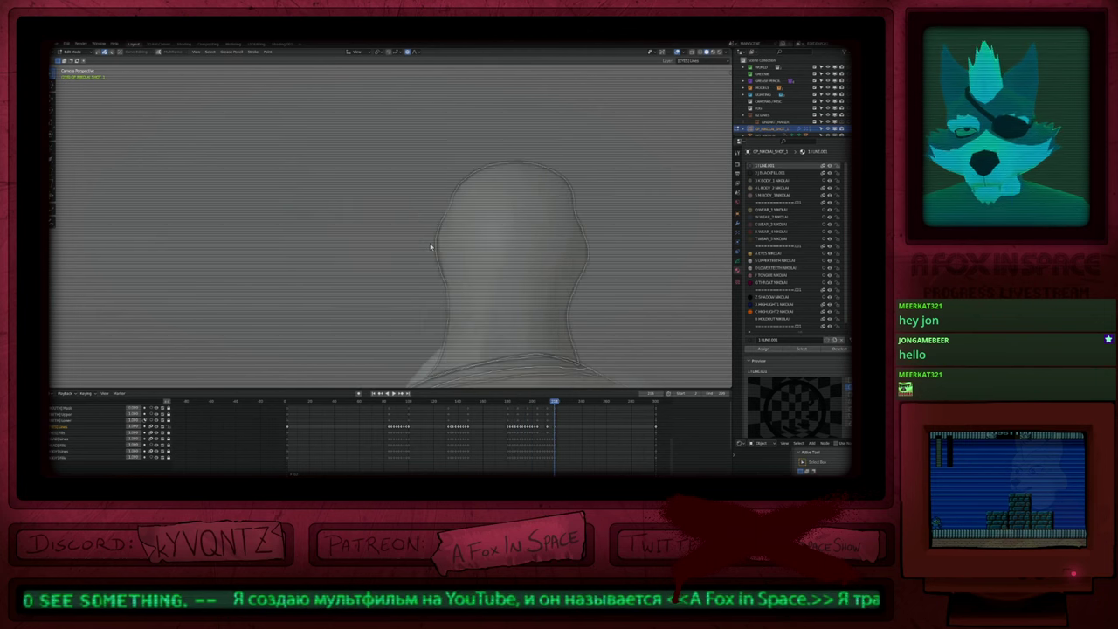
pyautogui.press('Left')
pyautogui.press('Left')
pyautogui.press('Left')
pyautogui.press('Left')
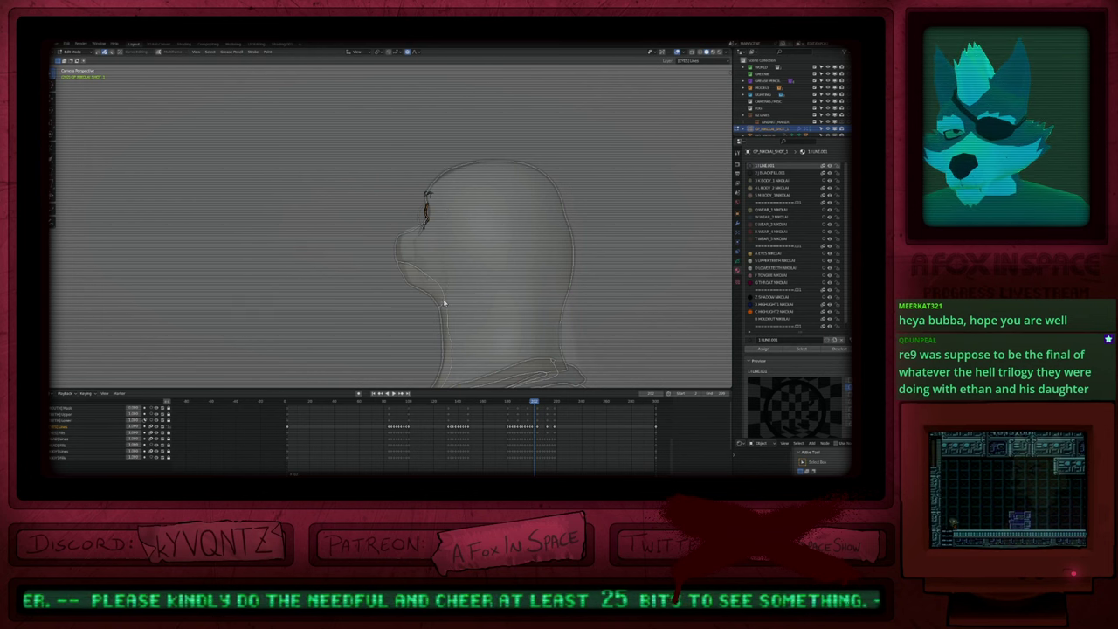
# Step: Frame the brow and lasso-select its stray black strokes
pyautogui.keyDown('shift'); pyautogui.moveTo(441, 333); pyautogui.dragTo(459, 243, button='middle'); pyautogui.keyUp('shift')
pyautogui.keyDown('shift'); pyautogui.moveTo(453, 312); pyautogui.dragTo(444, 285, button='middle'); pyautogui.keyUp('shift')
pyautogui.click(426, 339)
pyautogui.scroll(3, 431, 282)
pyautogui.moveTo(447, 196)
pyautogui.mouseDown()
pyautogui.moveTo(407, 279)
pyautogui.moveTo(443, 309)
pyautogui.mouseUp()
# Step: Delete the selected brow strokes as whole strokes, then pick the lower brow line
pyautogui.press('g')
pyautogui.rightClick(422, 307)
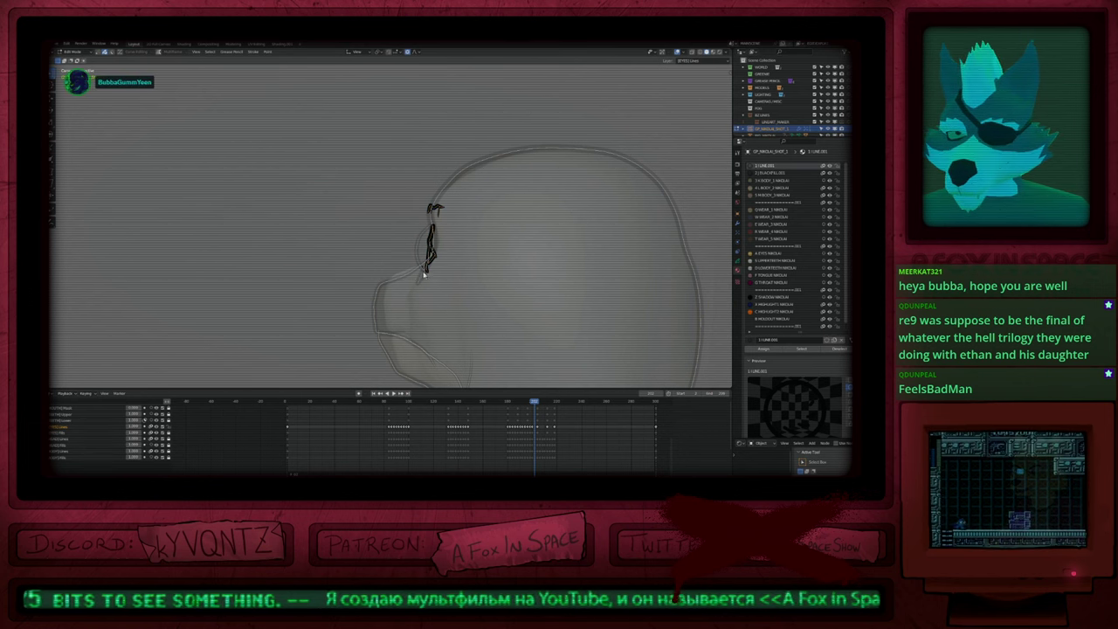
pyautogui.press('x')
pyautogui.click(425, 277)
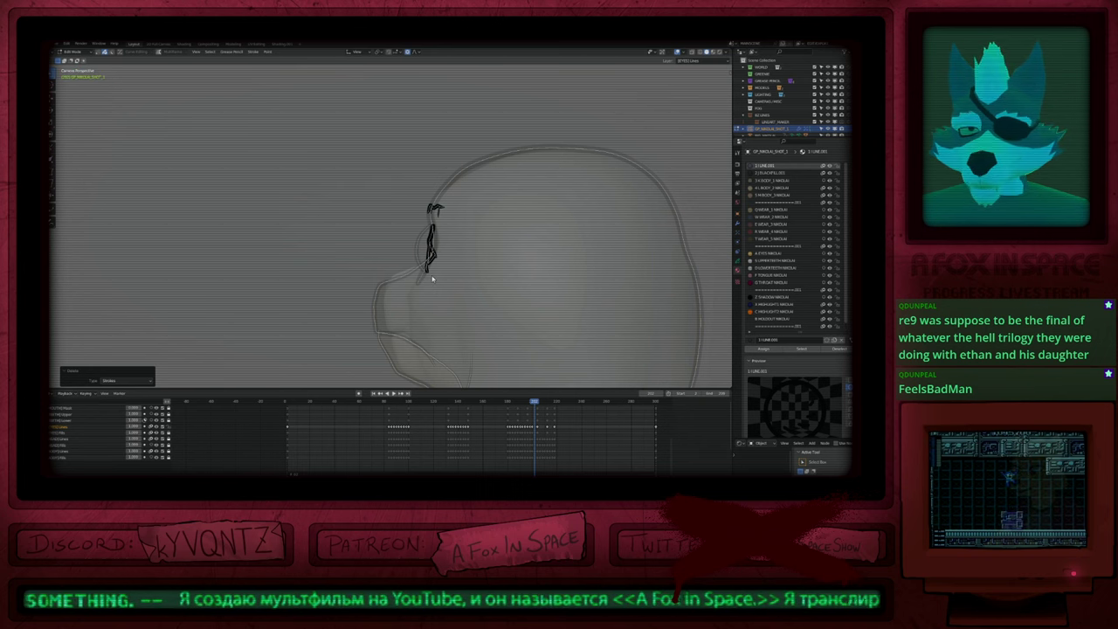
pyautogui.click(430, 278)
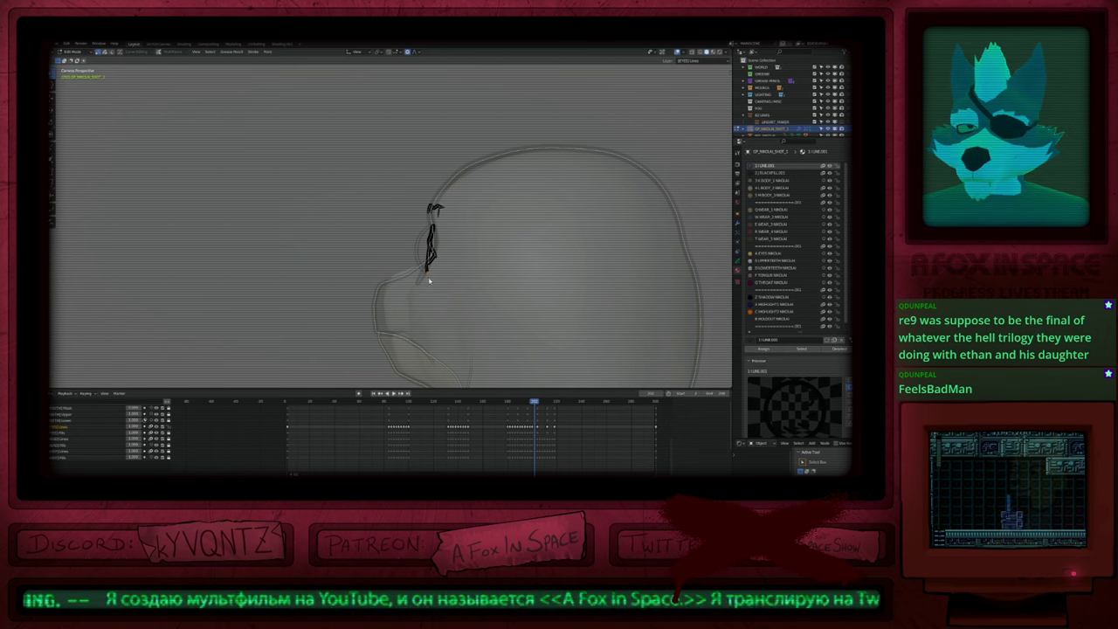
# Step: Check the cleaned brow on earlier frames, then return to Object Mode and call up Open Recent
pyautogui.scroll(-4, 444, 291)
pyautogui.scroll(4, 440, 302)
pyautogui.scroll(-11, 458, 278)
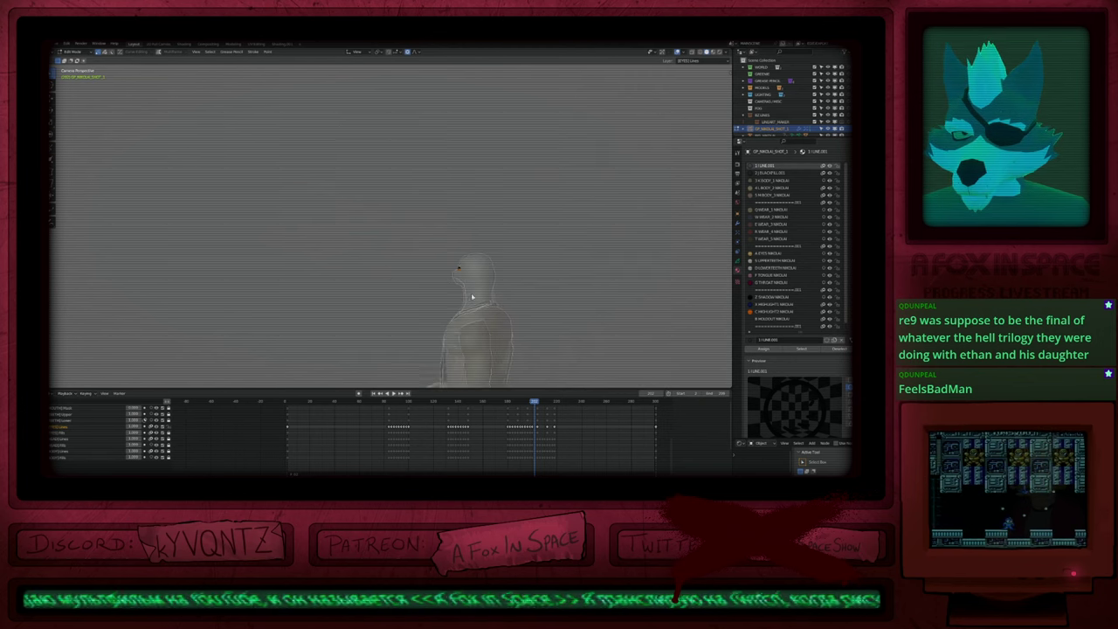
pyautogui.press('Tab')
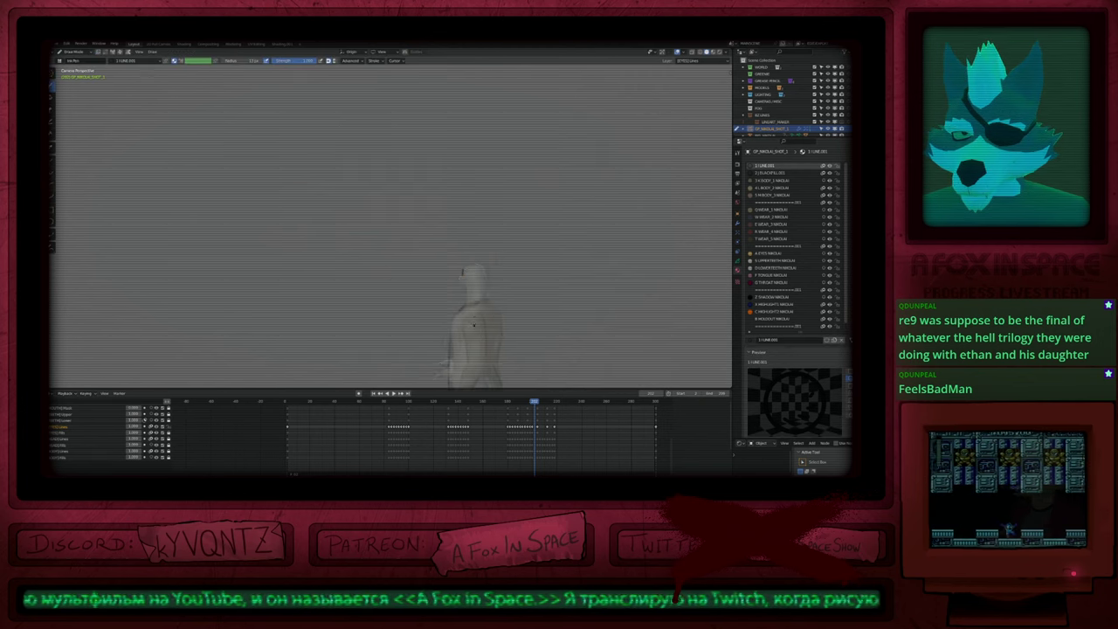
pyautogui.moveTo(472, 297); pyautogui.dragTo(468, 241, button='middle')
pyautogui.press('Right')
pyautogui.press('Right')
pyautogui.press('Left')
pyautogui.press('Left')
pyautogui.press('Left')
pyautogui.press('Left')
pyautogui.press('Left')
pyautogui.press('Left')
pyautogui.press('Left')
pyautogui.press('Left')
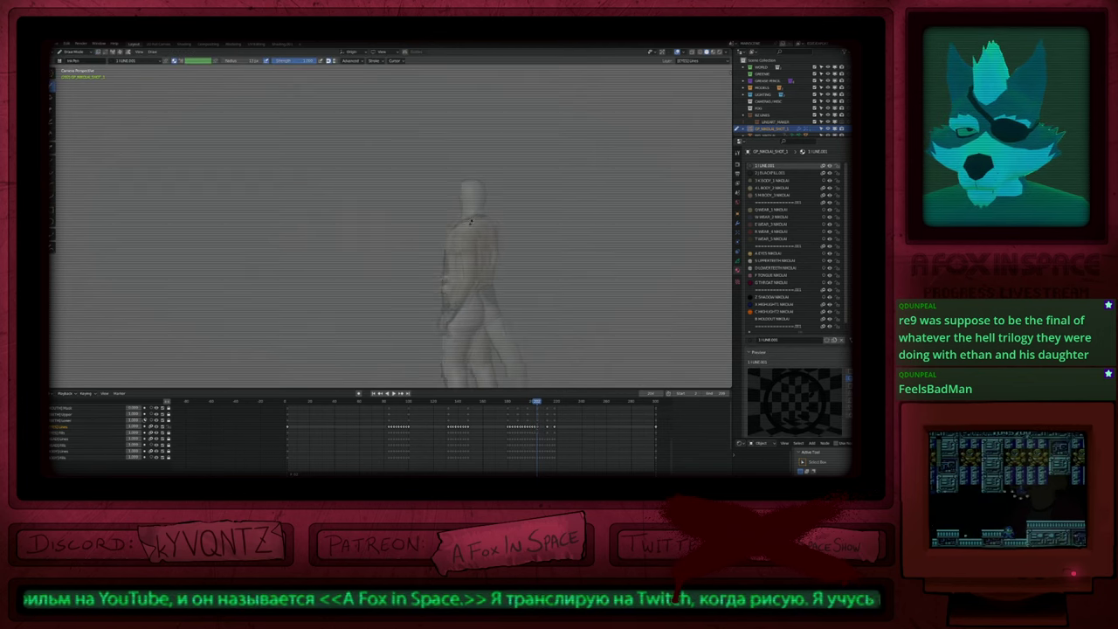
pyautogui.press('Left')
pyautogui.press('Left')
pyautogui.press('Left')
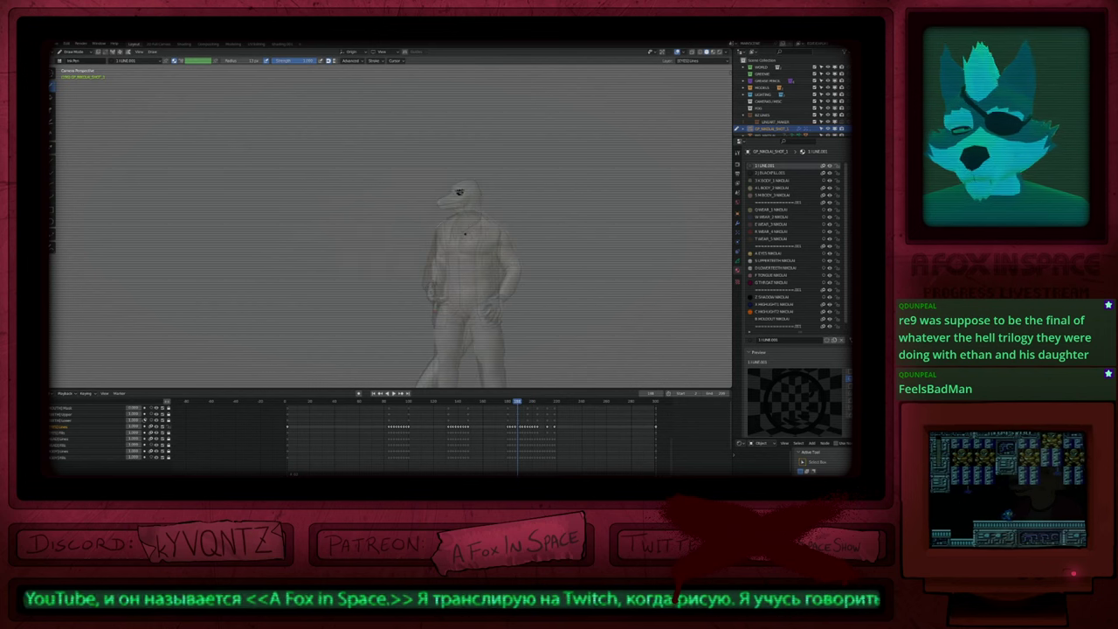
pyautogui.hotkey('ctrl', 'Tab')
pyautogui.hotkey('ctrl', 'shift', 'o')
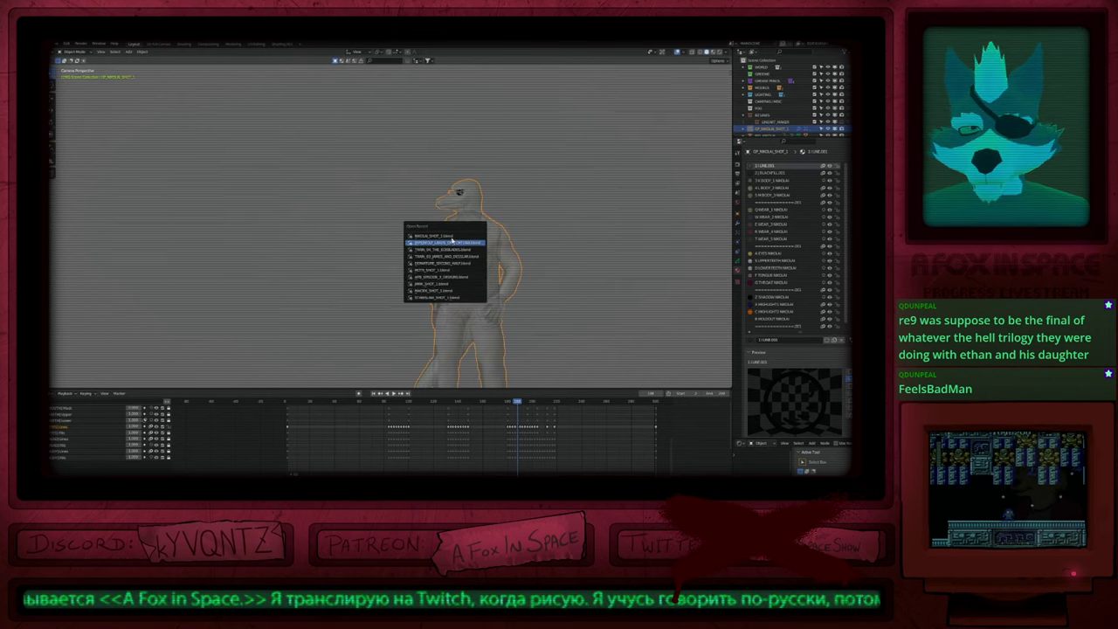
# Step: Load the two-lizard barbecue shot and look through the scene camera
pyautogui.press('Return')
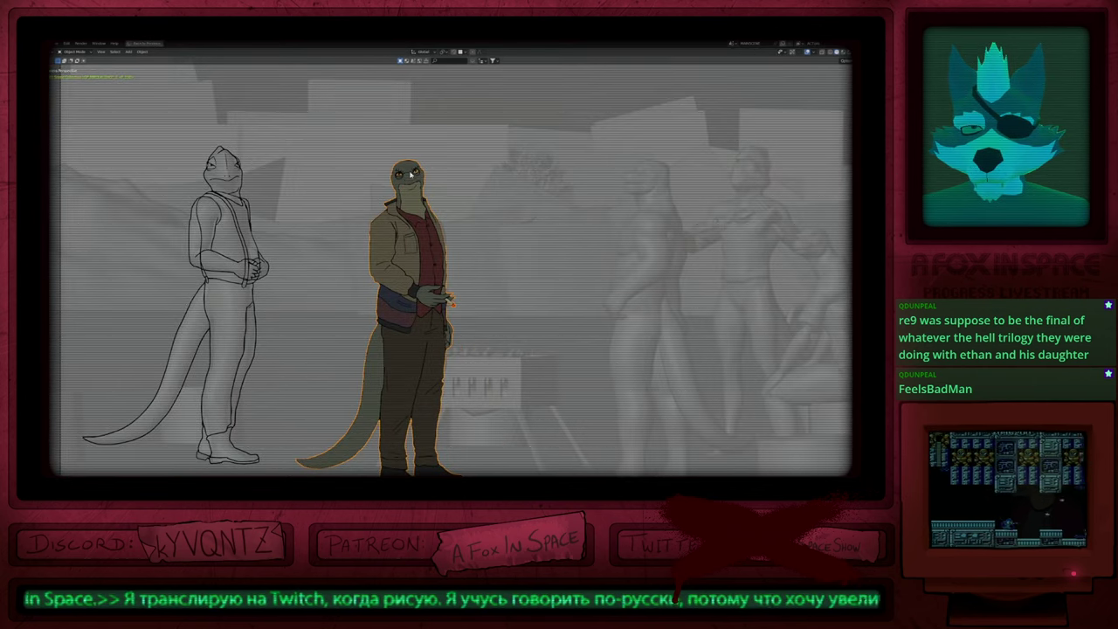
pyautogui.scroll(5, 411, 175)
pyautogui.scroll(-4, 410, 175)
pyautogui.press('KP_0')
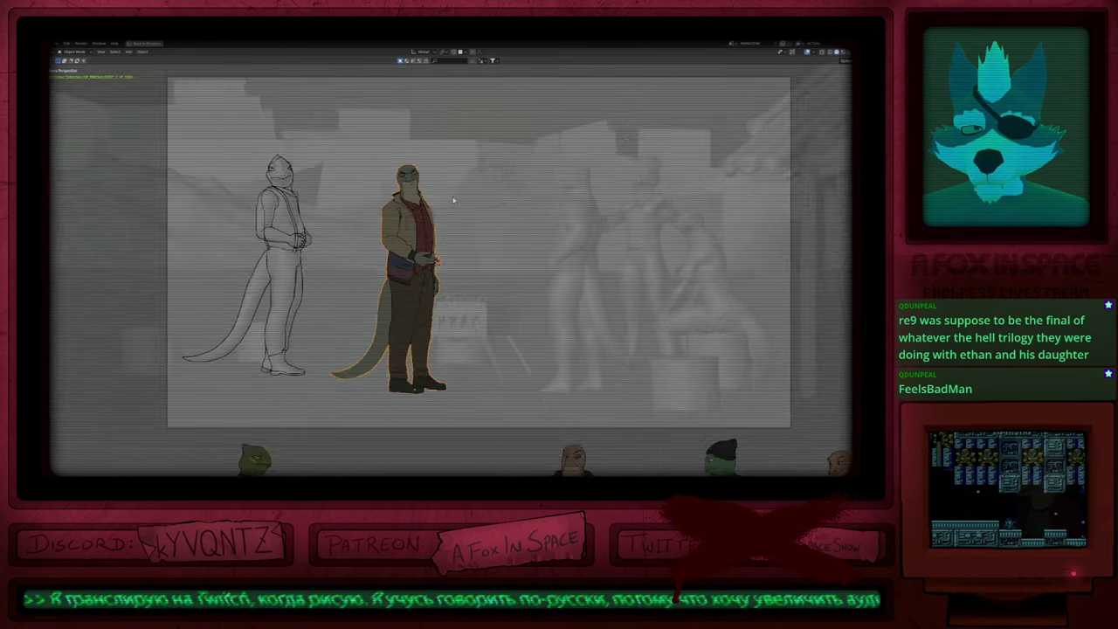
pyautogui.scroll(2, 466, 214)
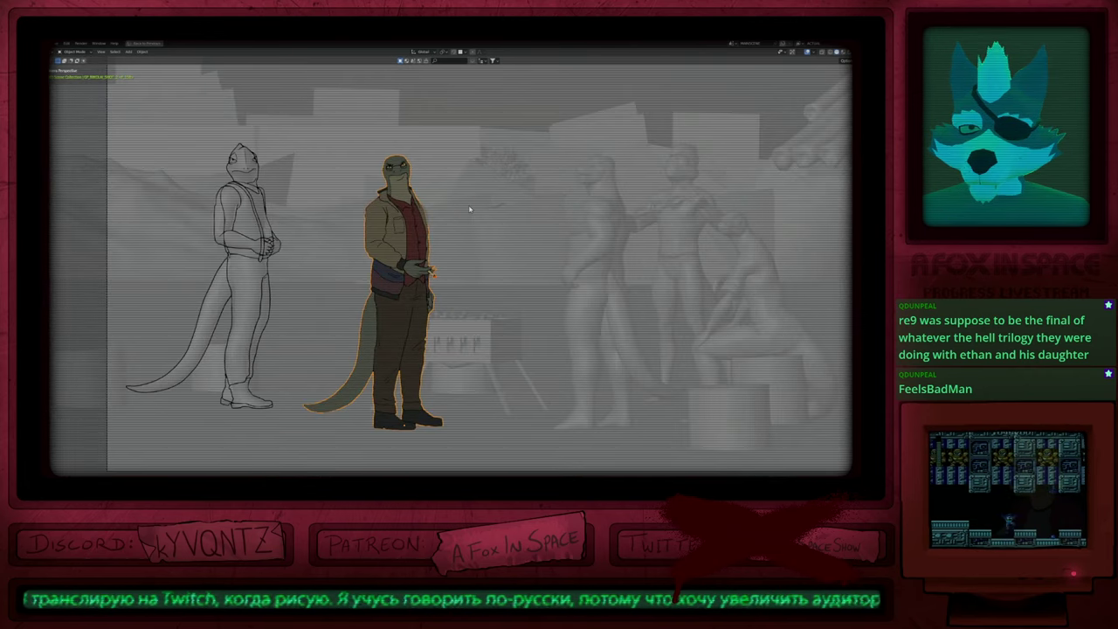
# Step: Paint dark shadow down the neck and jacket, then resample the selected strokes
pyautogui.hotkey('ctrl', 'Tab')
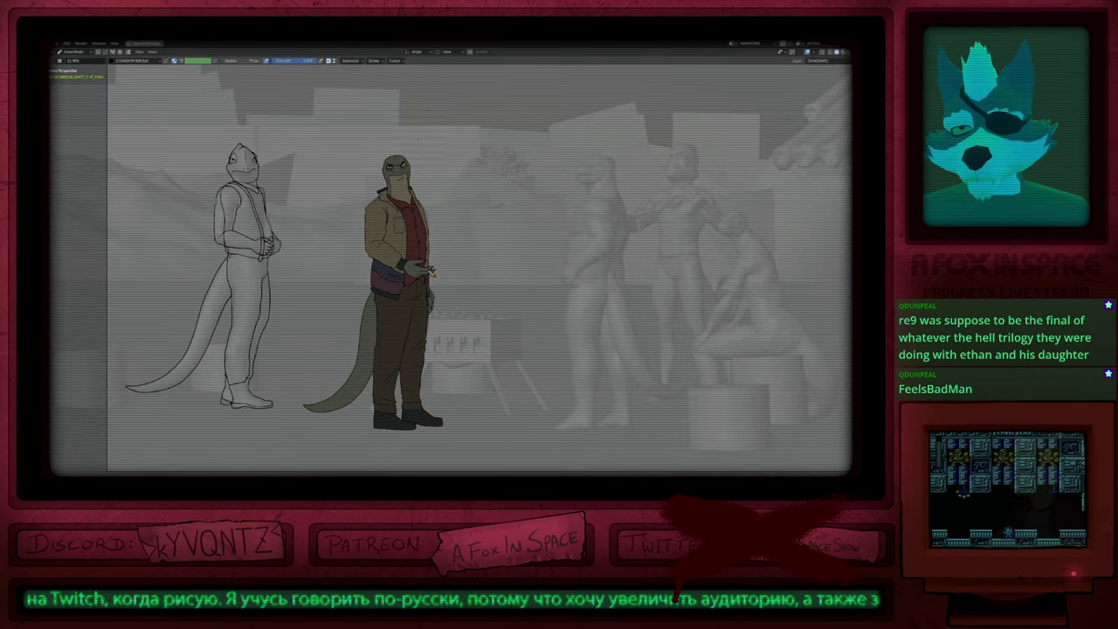
pyautogui.moveTo(393, 176)
pyautogui.mouseDown()
pyautogui.moveTo(376, 429)
pyautogui.moveTo(304, 414)
pyautogui.moveTo(365, 196)
pyautogui.mouseUp()
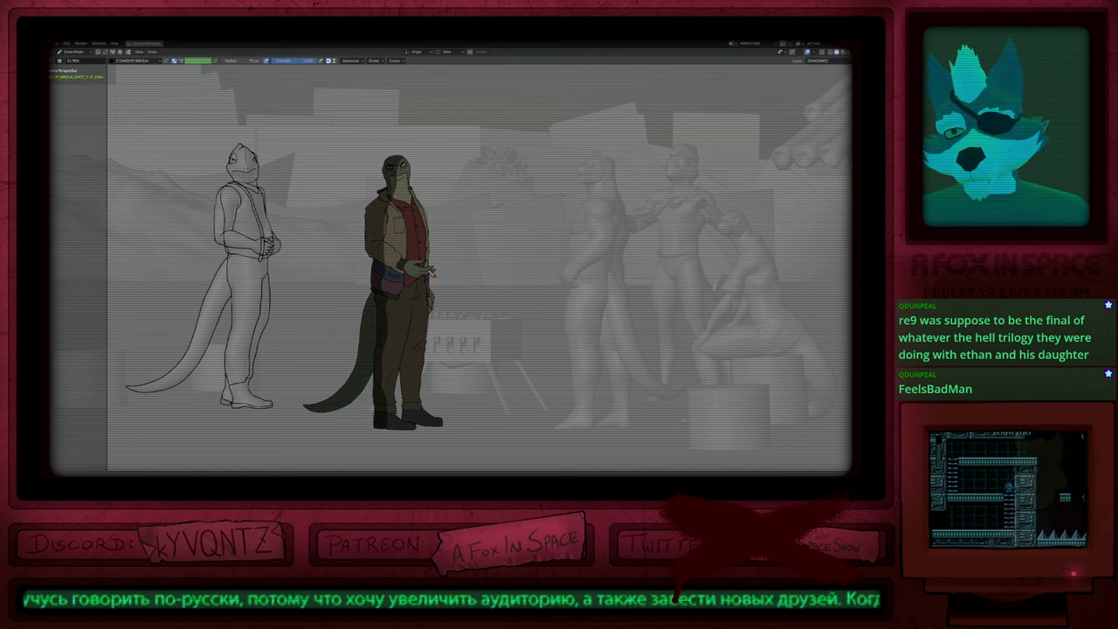
pyautogui.press('Tab')
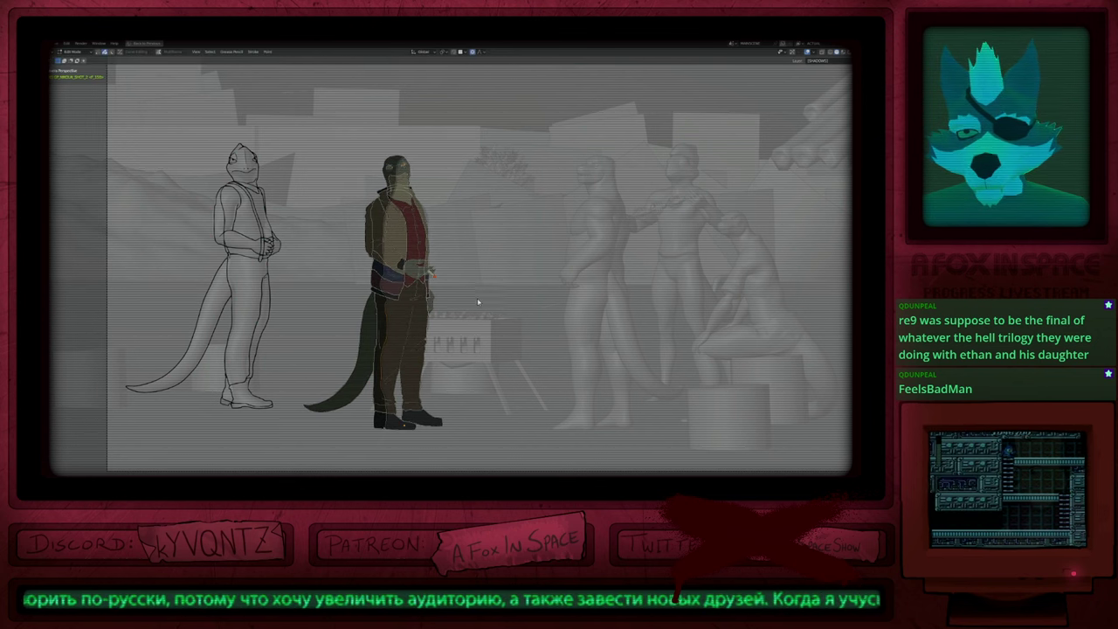
pyautogui.hotkey('shift', 'r')
pyautogui.click(117, 469)
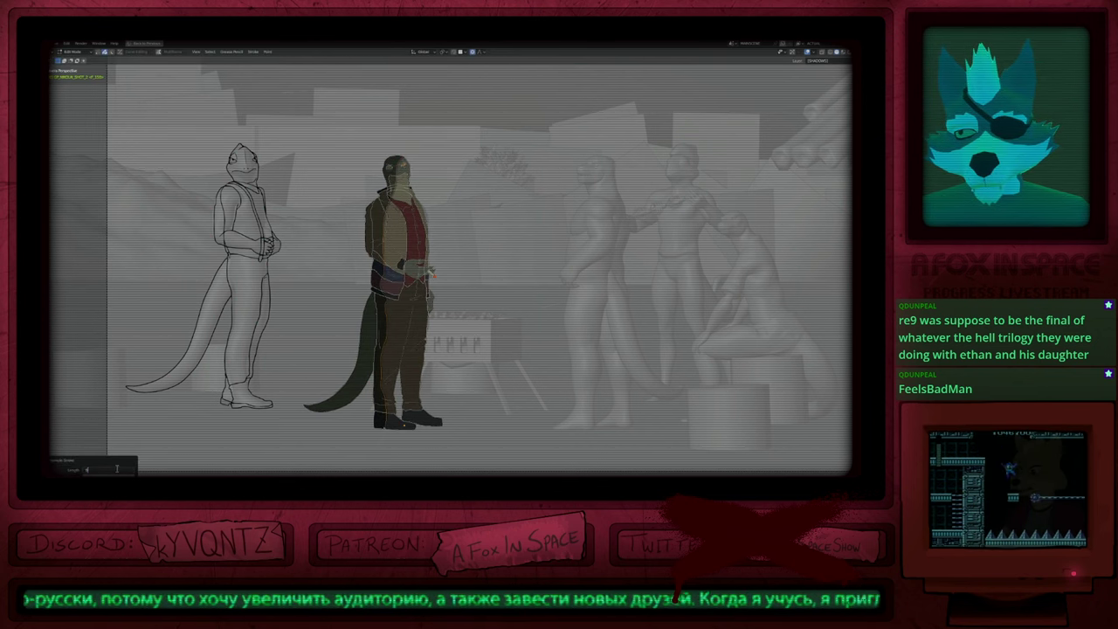
pyautogui.press('Return')
# Step: Thicken and transform the selected shadow strokes, then paste the copied shading
pyautogui.hotkey('alt', 's')
pyautogui.click(522, 323)
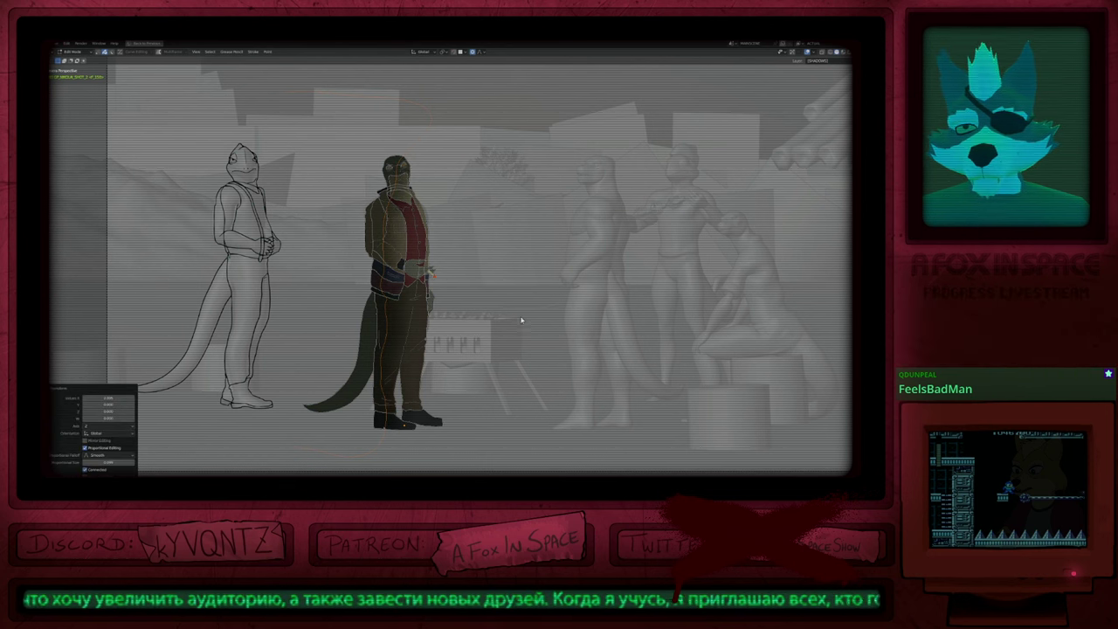
pyautogui.hotkey('alt', 's')
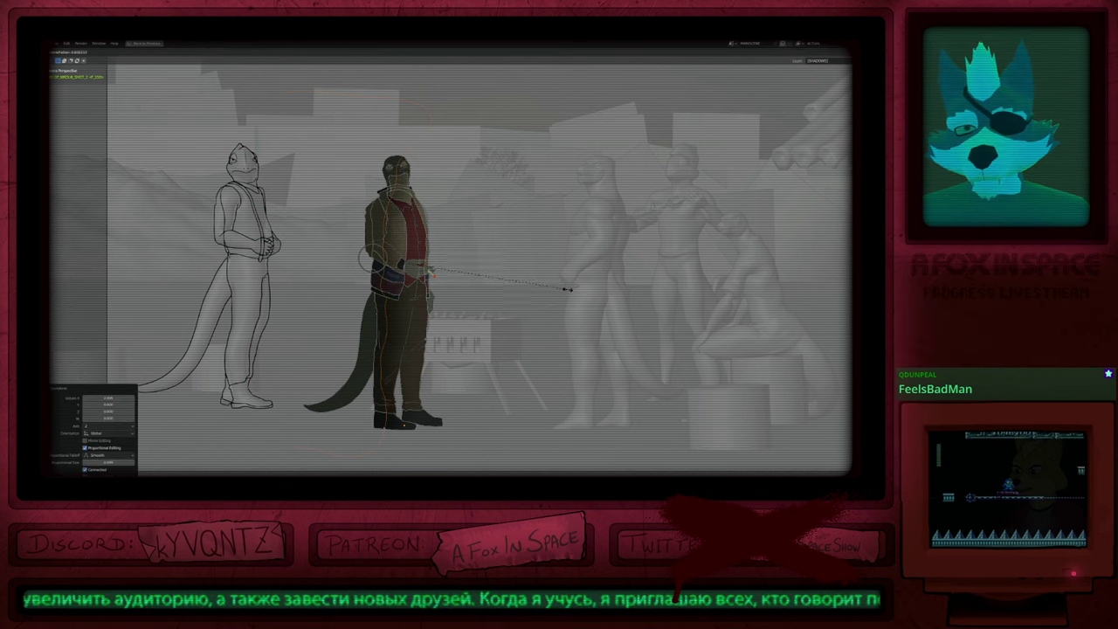
pyautogui.click(491, 295)
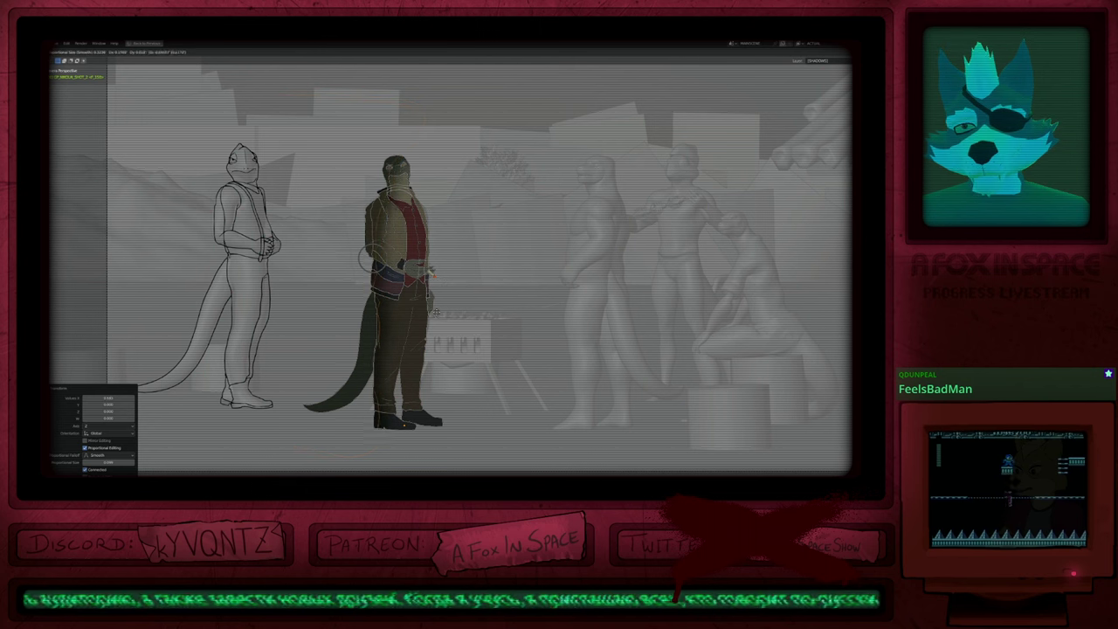
pyautogui.click(502, 309)
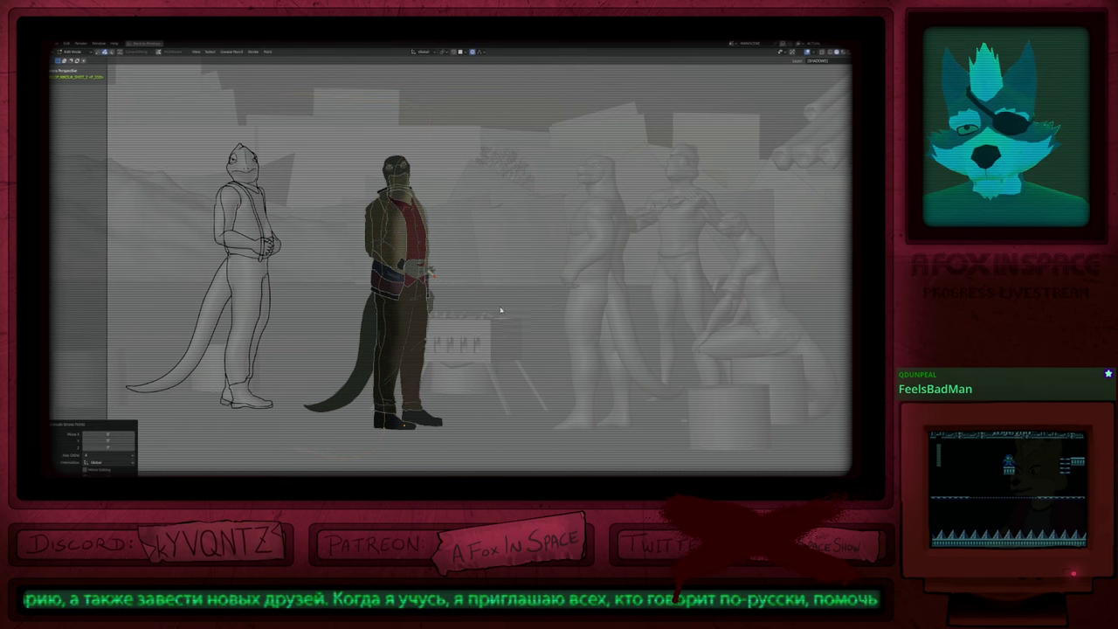
pyautogui.hotkey('ctrl', 'v')
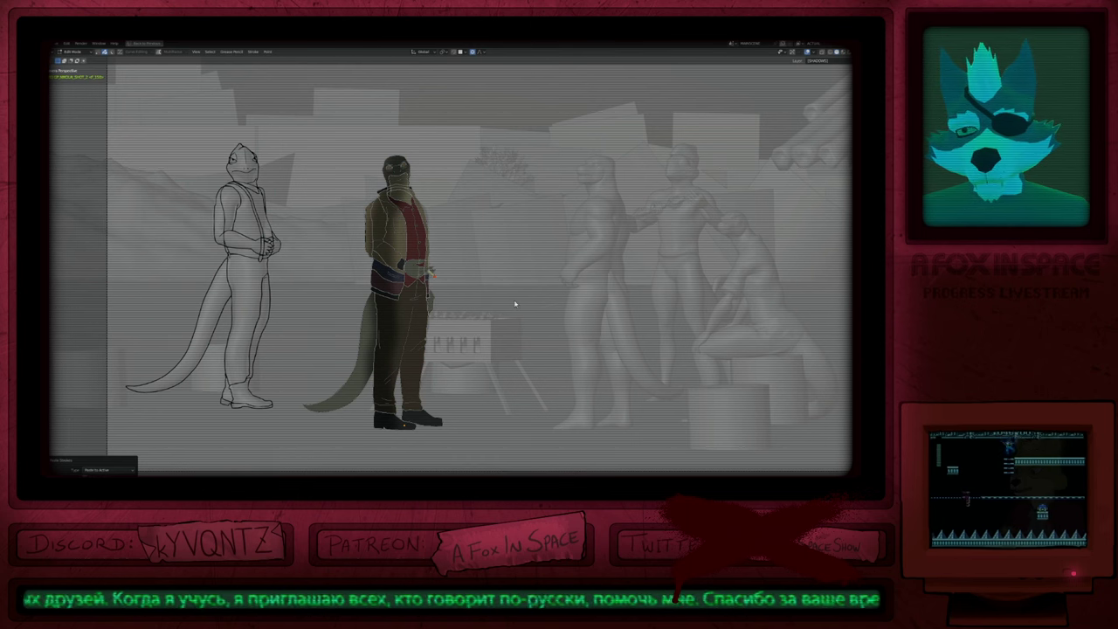
# Step: Undo the pasted shading and rotate the hand shadow strokes to a new angle
pyautogui.hotkey('ctrl', 'z')
pyautogui.hotkey('alt', 'h')
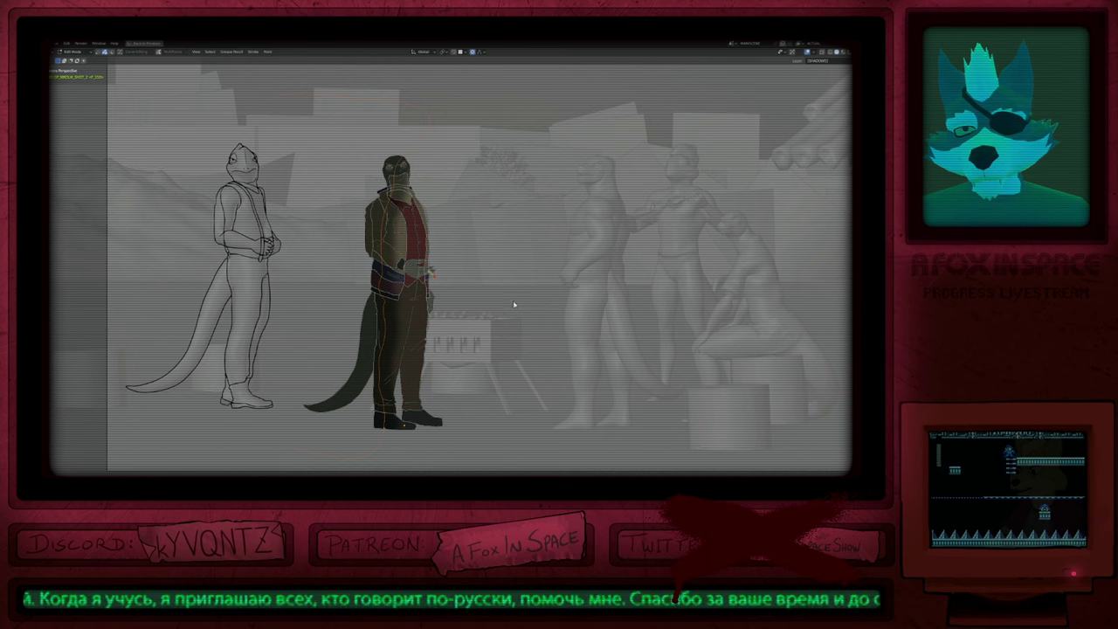
pyautogui.write('r')
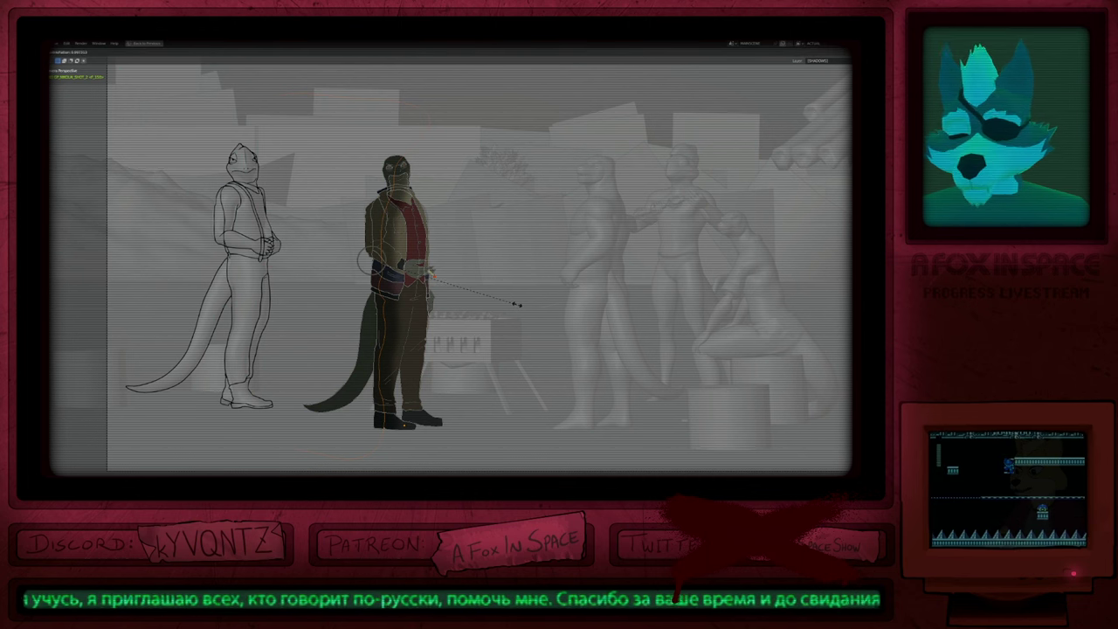
pyautogui.write('0')
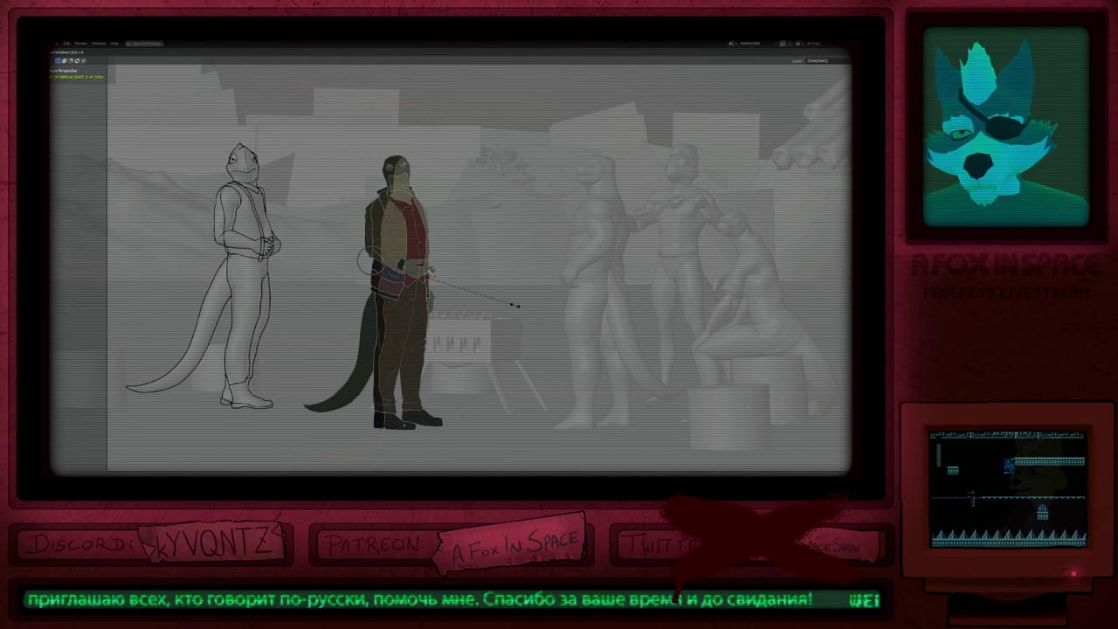
pyautogui.press('Return')
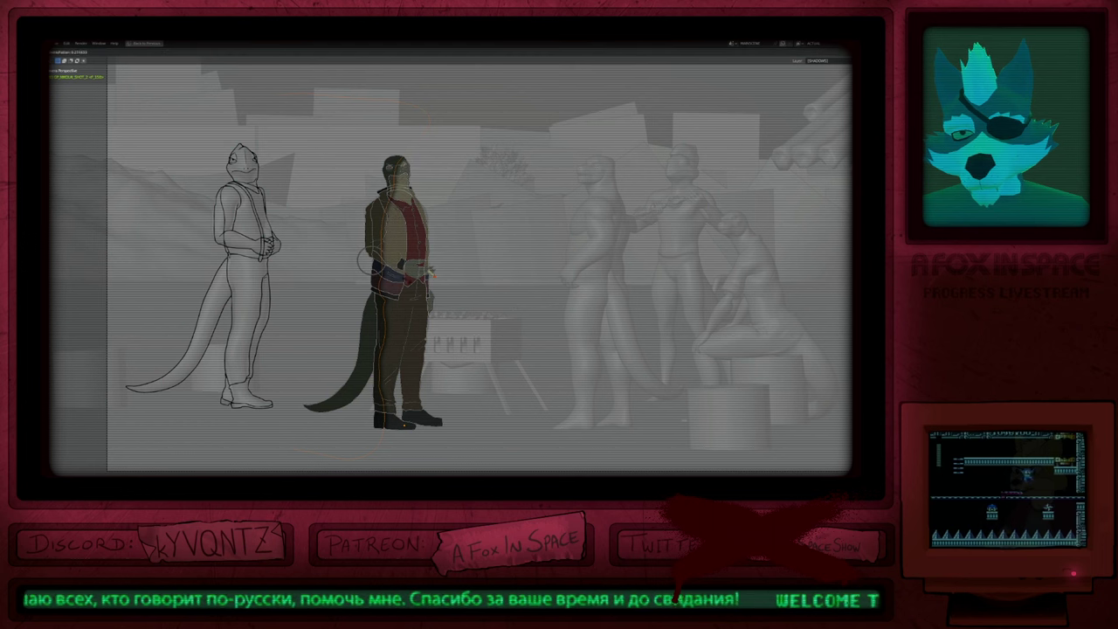
pyautogui.click(455, 278)
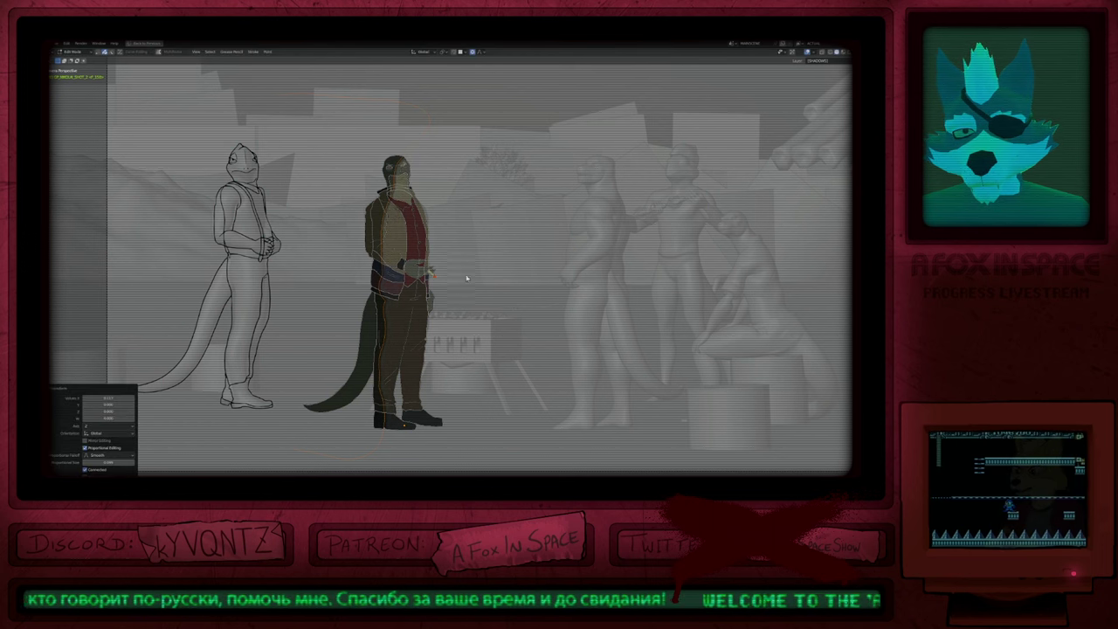
# Step: Inspect the clothed lizard's new shading up close in Draw Mode with overlays hidden
pyautogui.press('Tab')
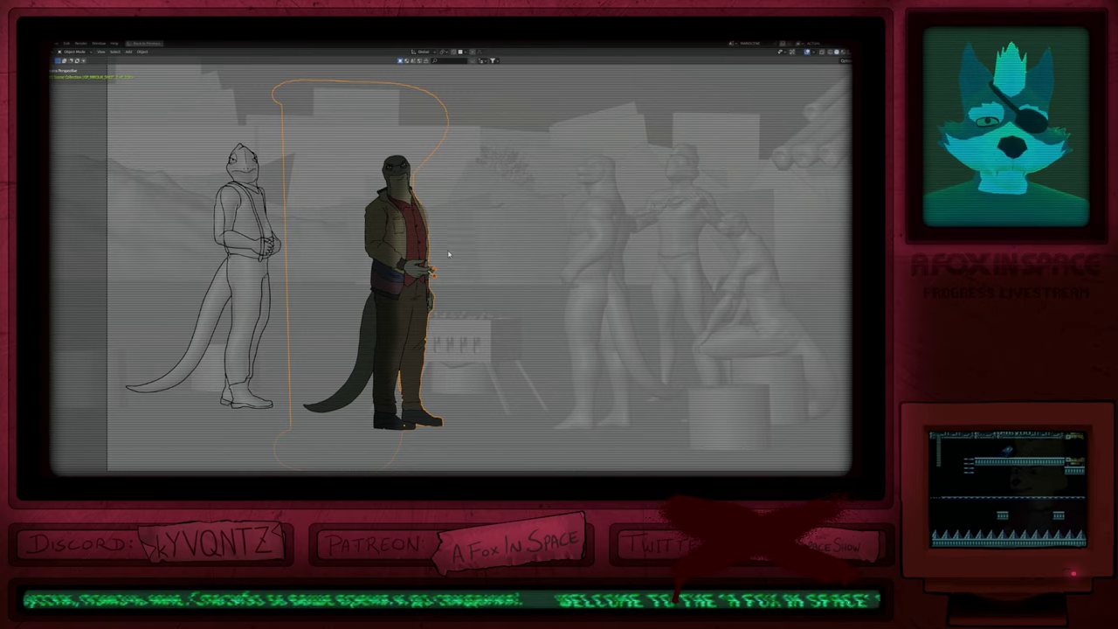
pyautogui.hotkey('ctrl', 'Tab')
pyautogui.moveTo(448, 254)
pyautogui.keyDown('shift'); pyautogui.mouseDown(button='middle')
pyautogui.moveTo(481, 336)
pyautogui.moveTo(486, 243)
pyautogui.mouseUp(button='middle'); pyautogui.keyUp('shift')
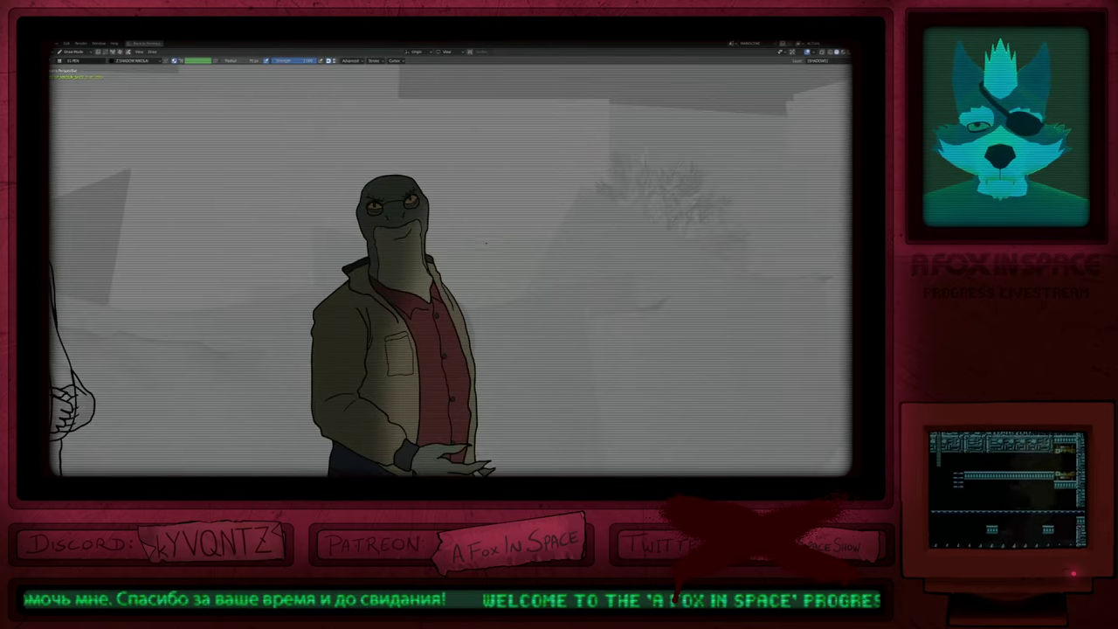
pyautogui.scroll(-5, 486, 243)
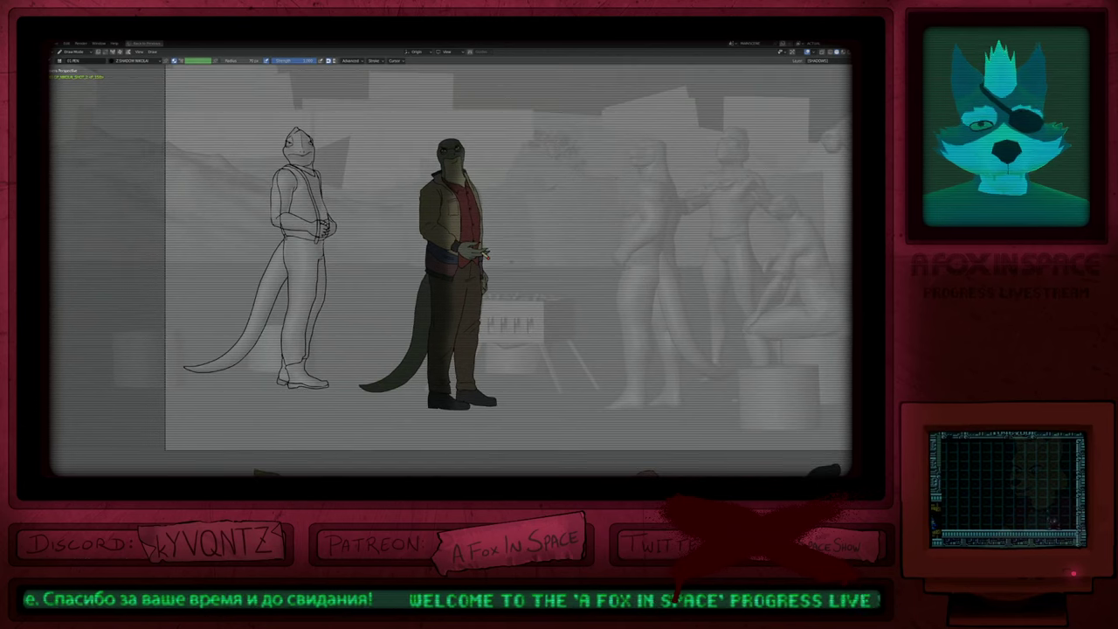
pyautogui.keyDown('shift'); pyautogui.moveTo(518, 231); pyautogui.dragTo(510, 319, button='middle'); pyautogui.keyUp('shift')
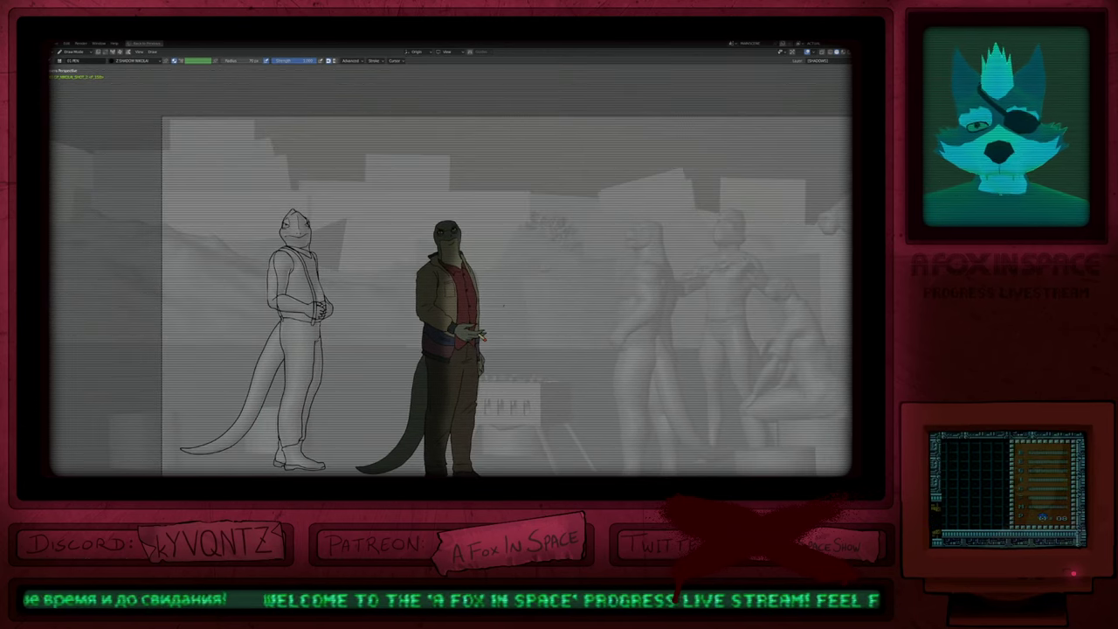
pyautogui.scroll(5, 488, 251)
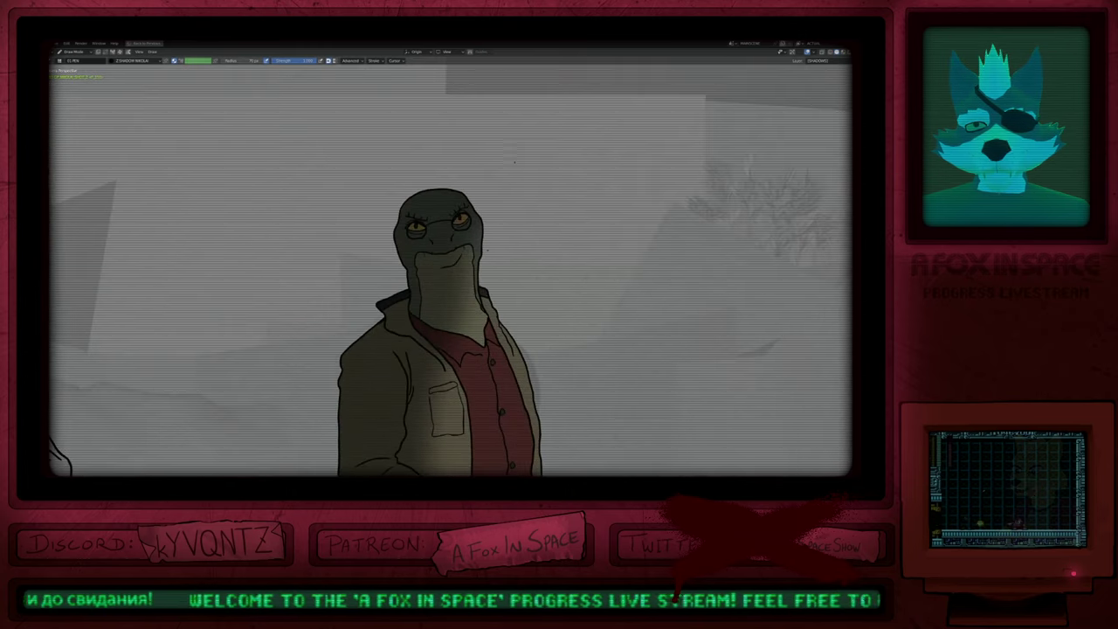
pyautogui.scroll(3, 487, 251)
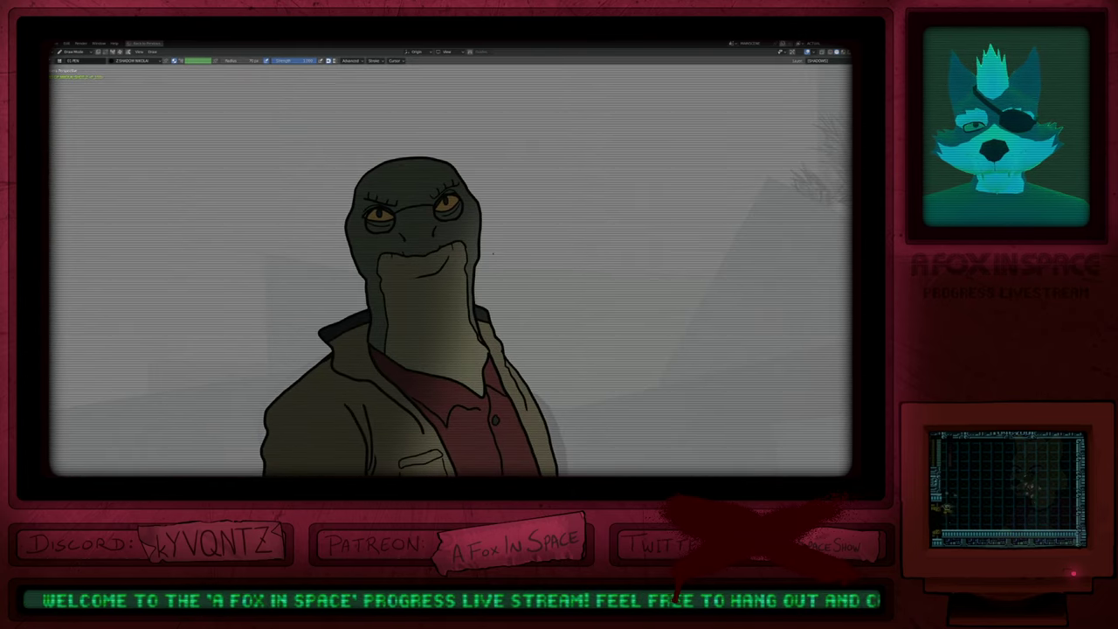
pyautogui.scroll(-6, 494, 256)
pyautogui.moveTo(493, 279)
pyautogui.keyDown('shift'); pyautogui.mouseDown(button='middle')
pyautogui.moveTo(446, 159)
pyautogui.moveTo(450, 136)
pyautogui.moveTo(450, 213)
pyautogui.mouseUp(button='middle'); pyautogui.keyUp('shift')
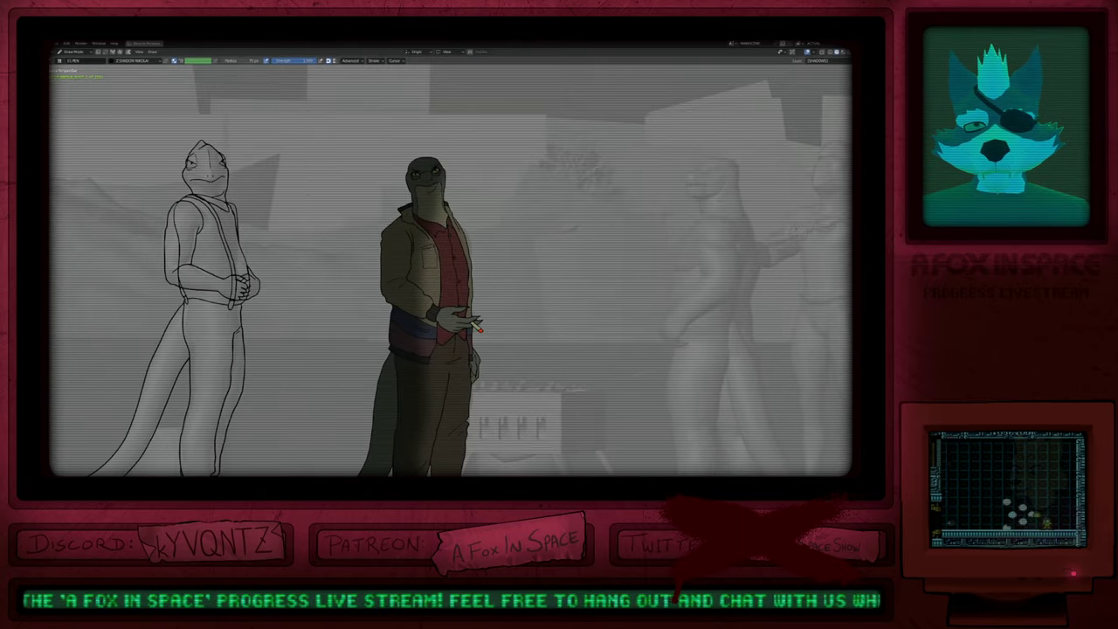
pyautogui.press('Tab')
pyautogui.hotkey('alt', 'shift', 'z')
# Step: Rotate and move the jacket sleeve shading strokes into place, then leave Edit Mode
pyautogui.press('r')
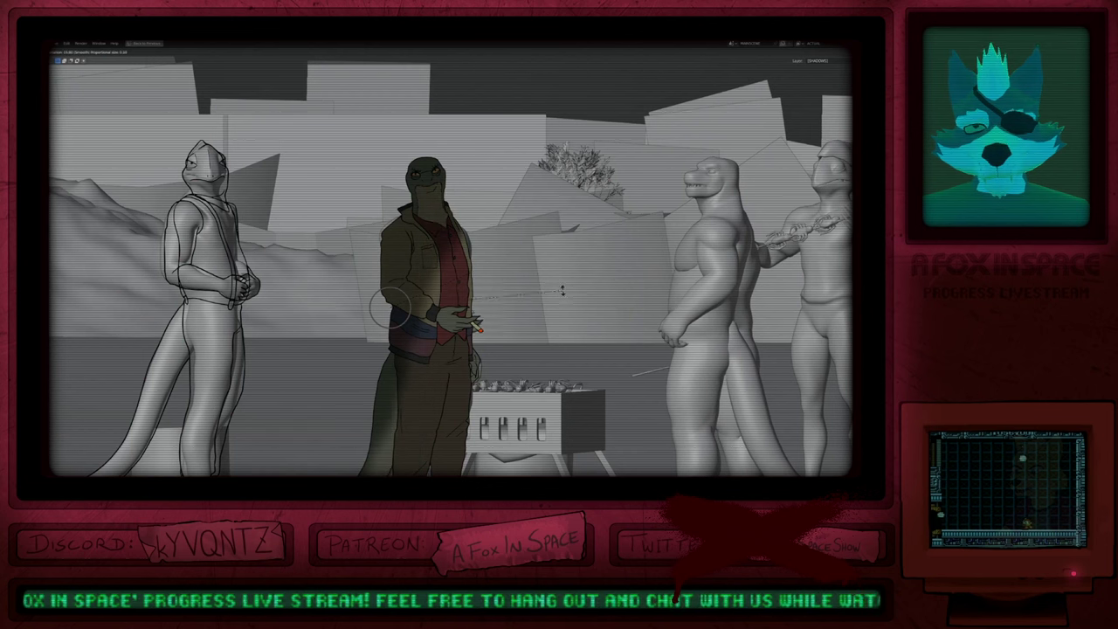
pyautogui.click(559, 282)
pyautogui.press('g')
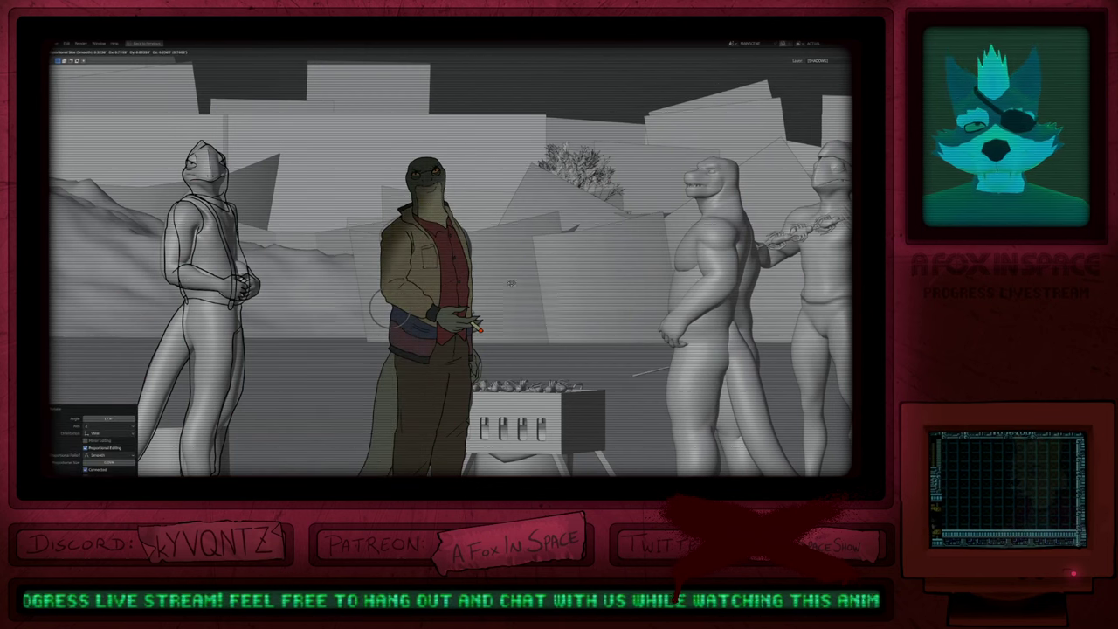
pyautogui.click(507, 251)
pyautogui.press('r')
pyautogui.click(509, 257)
pyautogui.press('g')
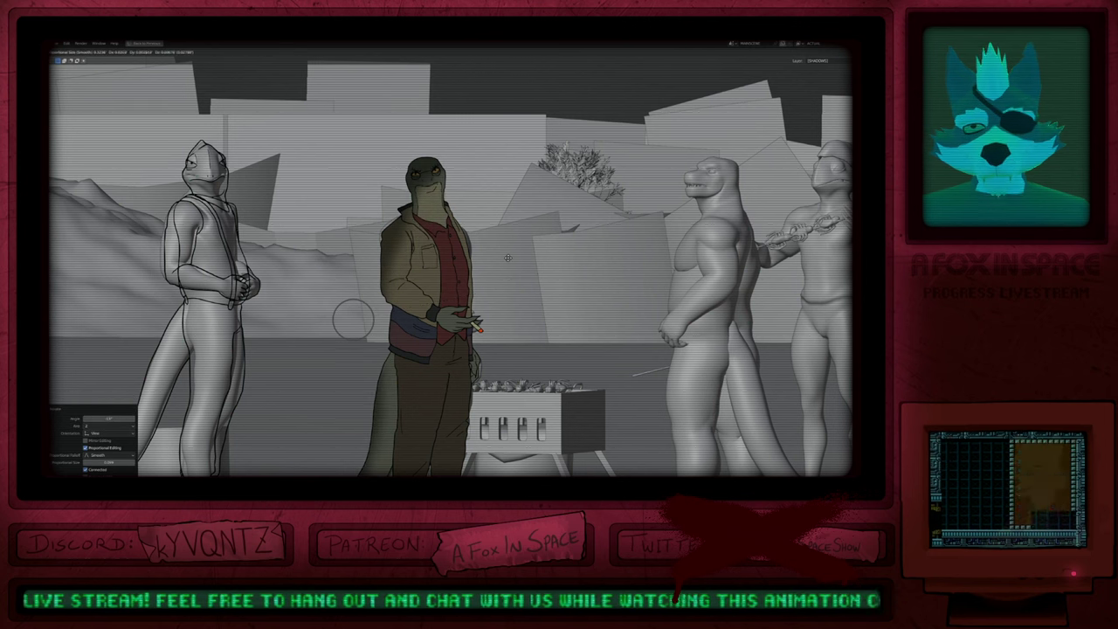
pyautogui.click(508, 259)
pyautogui.keyDown('ctrl'); pyautogui.moveTo(491, 242); pyautogui.dragTo(492, 307, button='middle'); pyautogui.keyUp('ctrl')
pyautogui.press('Tab')
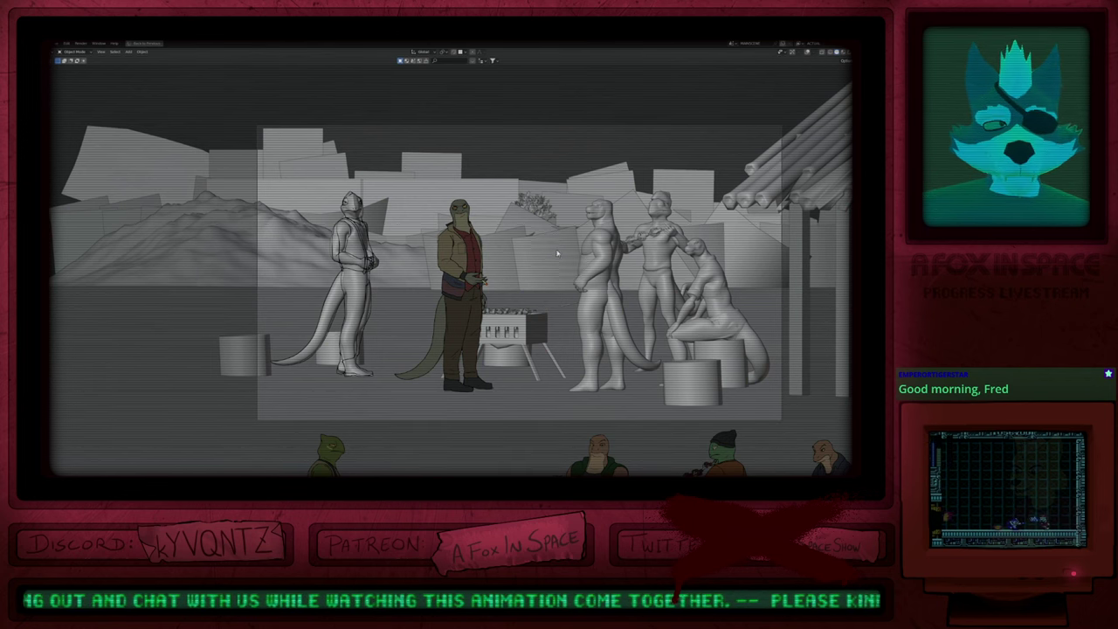
# Step: Frame the camera view on the characters with overlays on and preview it in Rendered shading
pyautogui.press('Home')
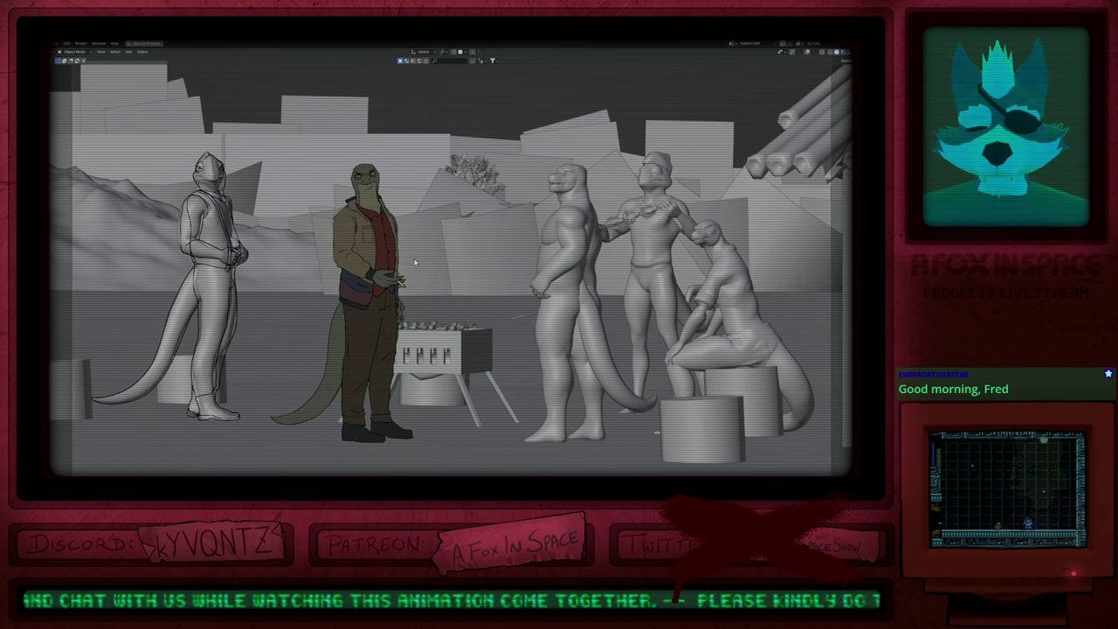
pyautogui.hotkey('shift', 'alt', 'z')
pyautogui.keyDown('shift'); pyautogui.moveTo(455, 266); pyautogui.dragTo(472, 264, button='middle'); pyautogui.keyUp('shift')
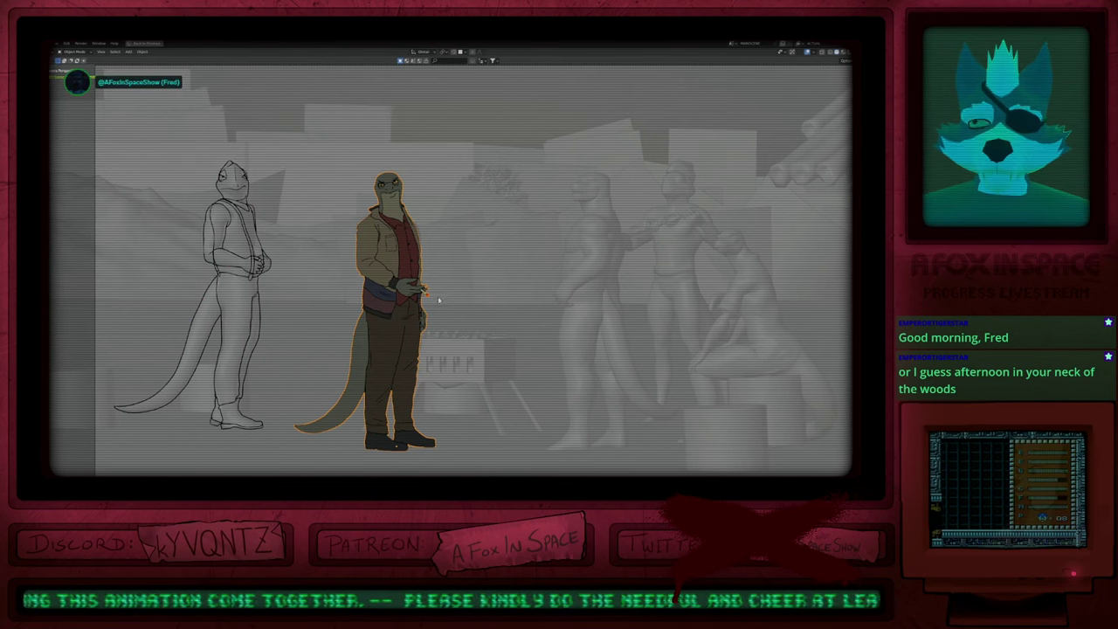
pyautogui.moveTo(445, 287)
pyautogui.keyDown('shift'); pyautogui.mouseDown(button='middle')
pyautogui.moveTo(494, 263)
pyautogui.moveTo(454, 279)
pyautogui.mouseUp(button='middle'); pyautogui.keyUp('shift')
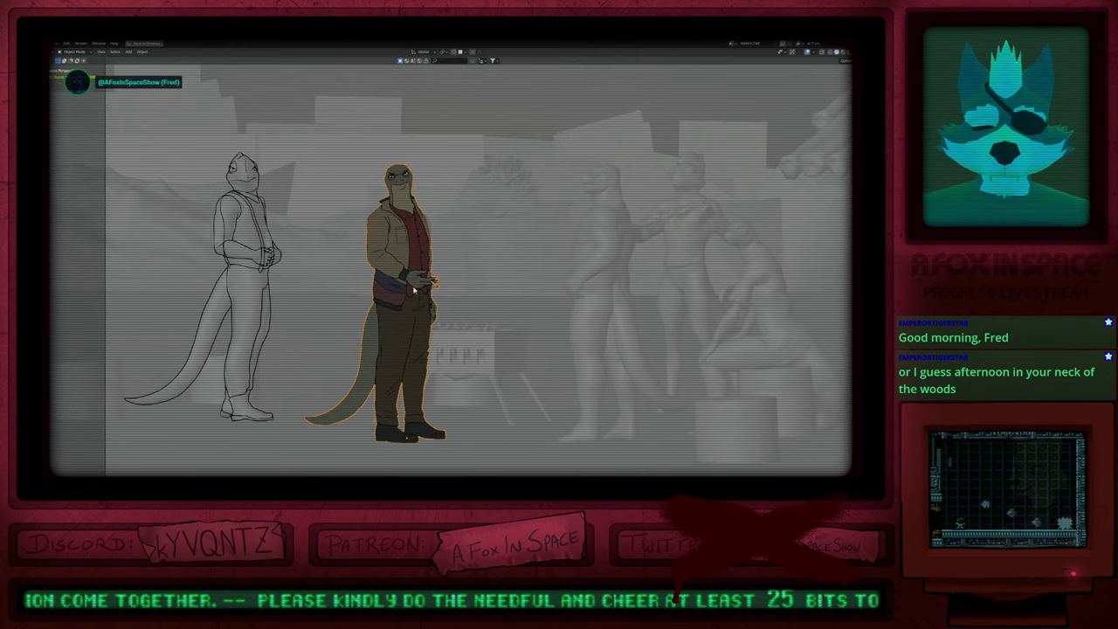
pyautogui.press('z')
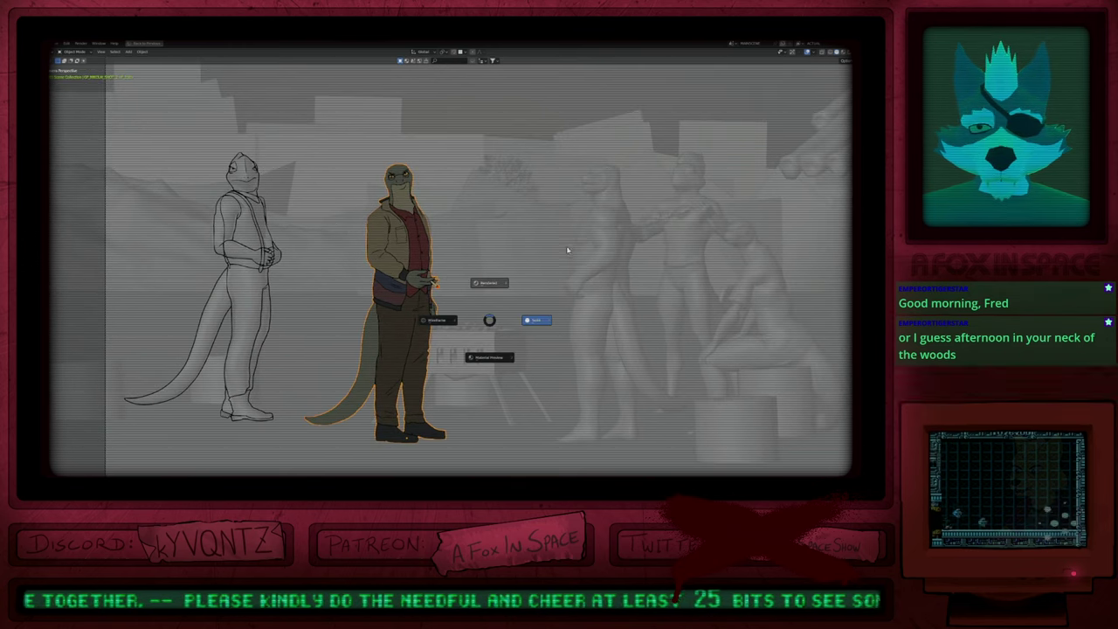
pyautogui.click(564, 254)
pyautogui.hotkey('shift', 'z')
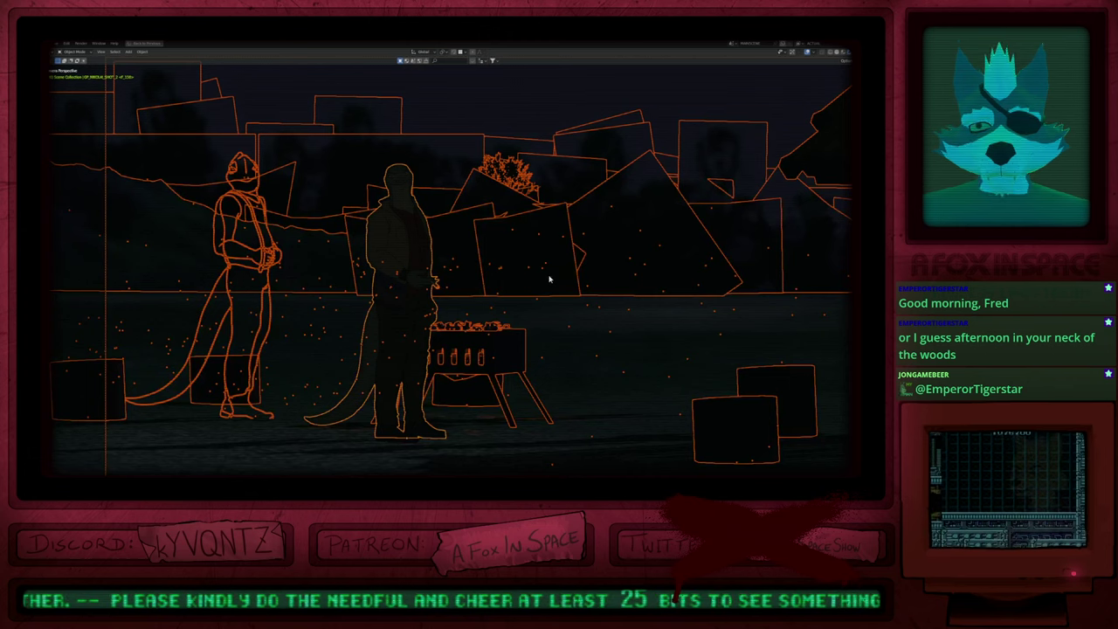
pyautogui.hotkey('shift', 'z')
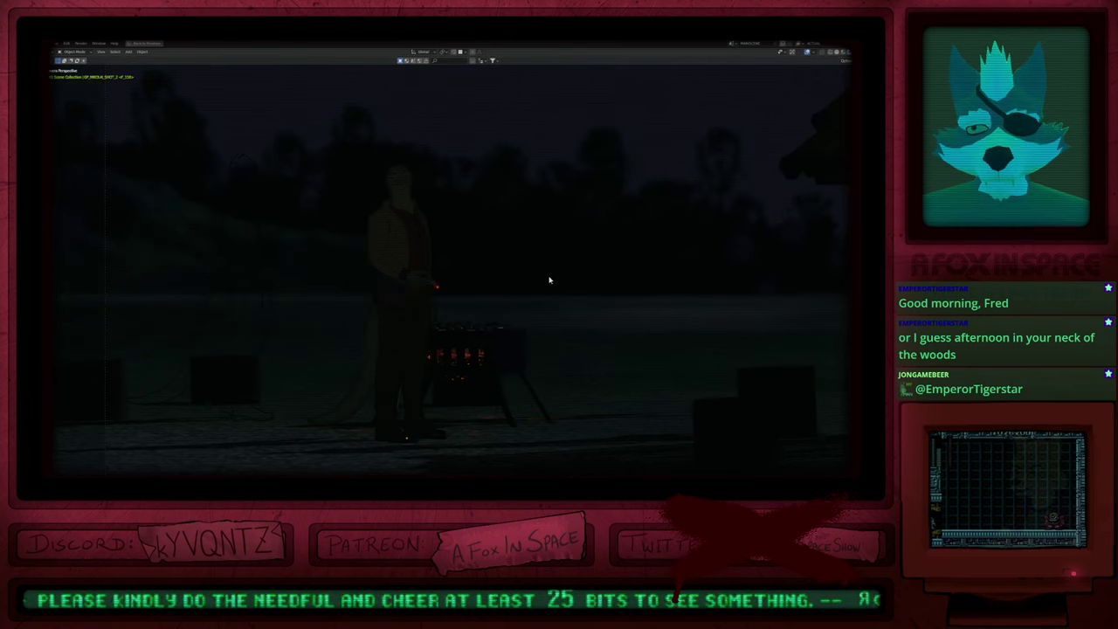
# Step: Select the left lizard and fill its vest with the brown material in Draw Mode
pyautogui.click(270, 305)
pyautogui.keyDown('shift'); pyautogui.moveTo(279, 313); pyautogui.dragTo(493, 317, button='middle'); pyautogui.keyUp('shift')
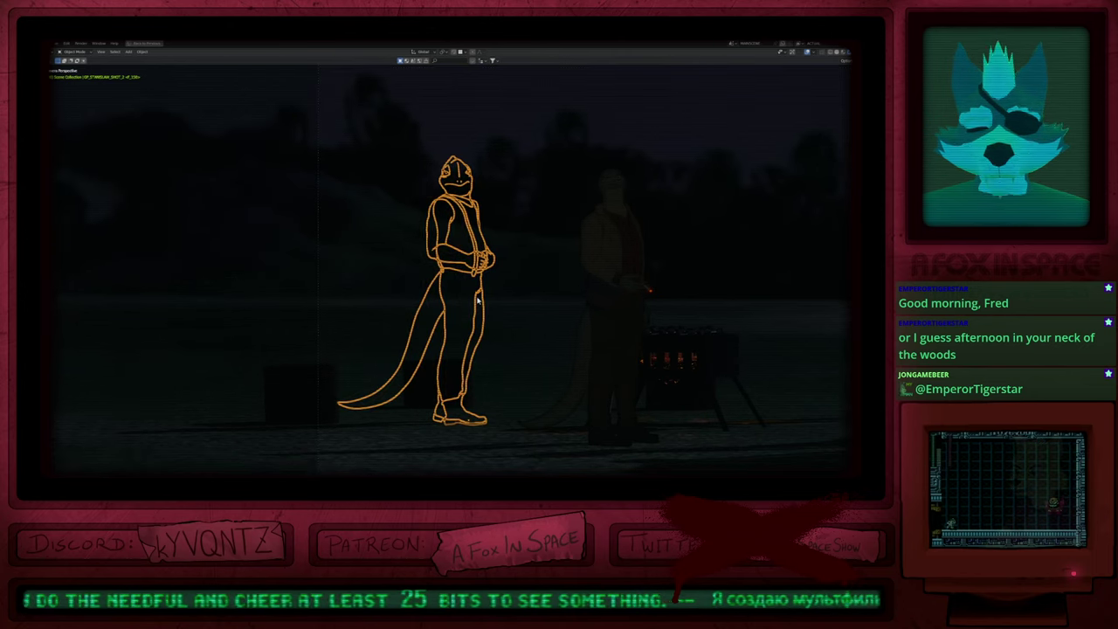
pyautogui.hotkey('ctrl', 'Tab')
pyautogui.press('u')
pyautogui.click(477, 299)
pyautogui.click(464, 238)
# Step: In Solid shading, fill the patch beside the strap brown and the left lizard's arm green
pyautogui.press('z')
pyautogui.click(504, 239)
pyautogui.keyDown('ctrl'); pyautogui.moveTo(489, 249); pyautogui.dragTo(485, 206, button='middle'); pyautogui.keyUp('ctrl')
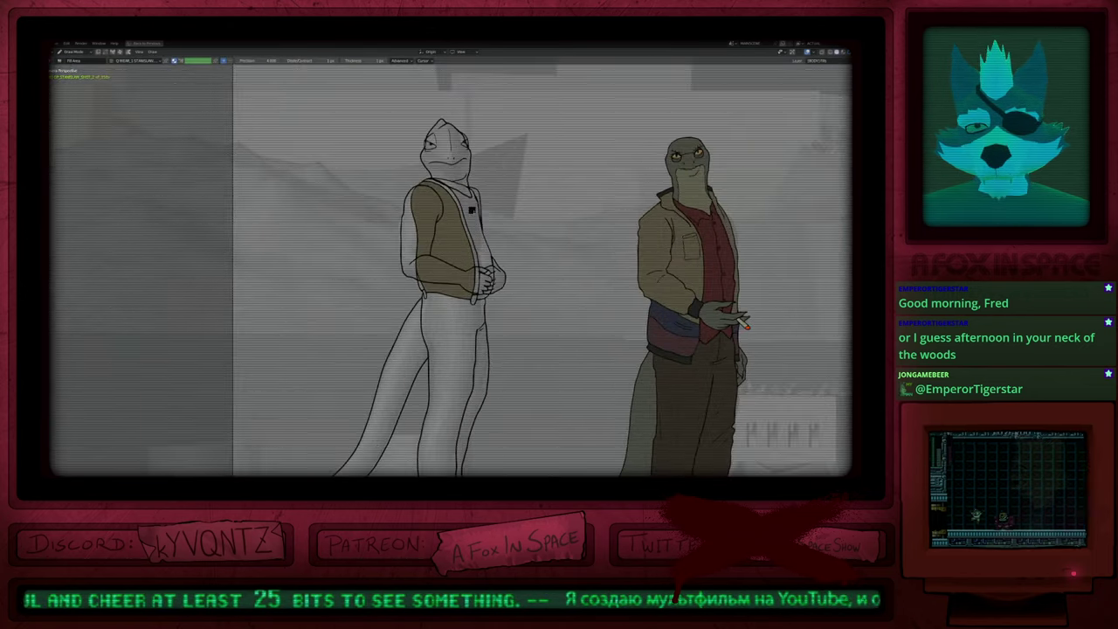
pyautogui.click(473, 212)
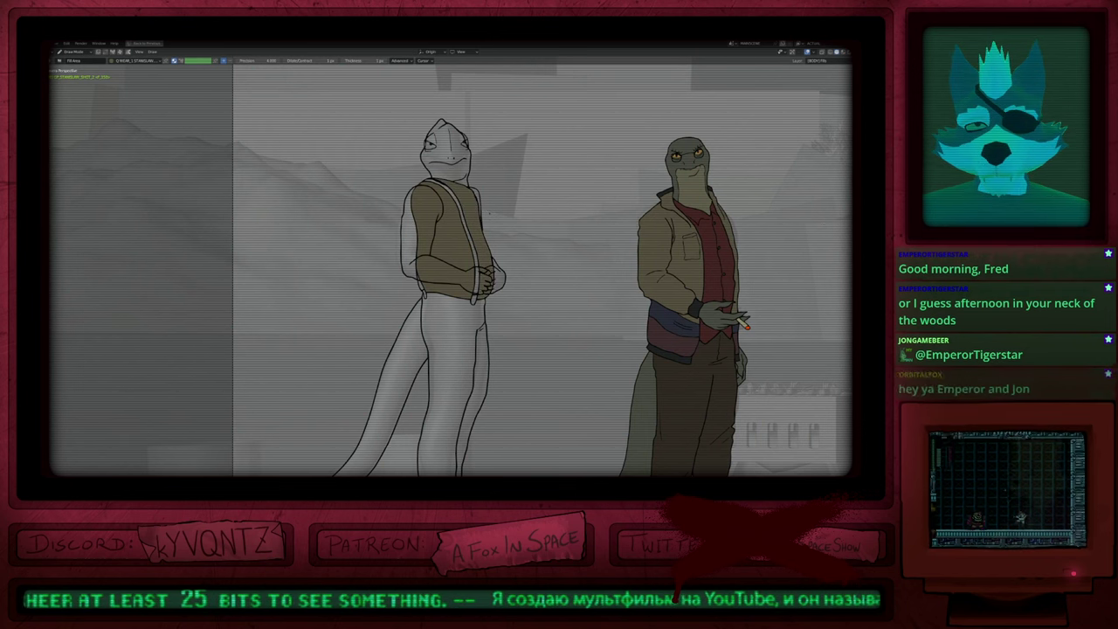
pyautogui.keyDown('shift'); pyautogui.moveTo(490, 213); pyautogui.dragTo(504, 256, button='middle'); pyautogui.keyUp('shift')
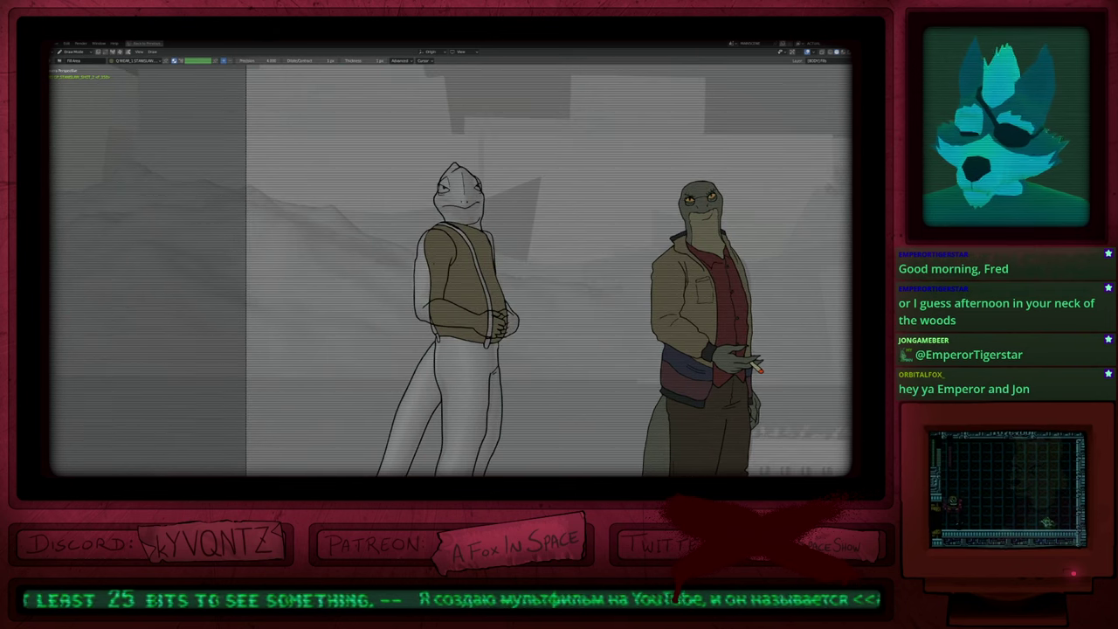
pyautogui.press('u')
pyautogui.click(432, 277)
pyautogui.click(437, 276)
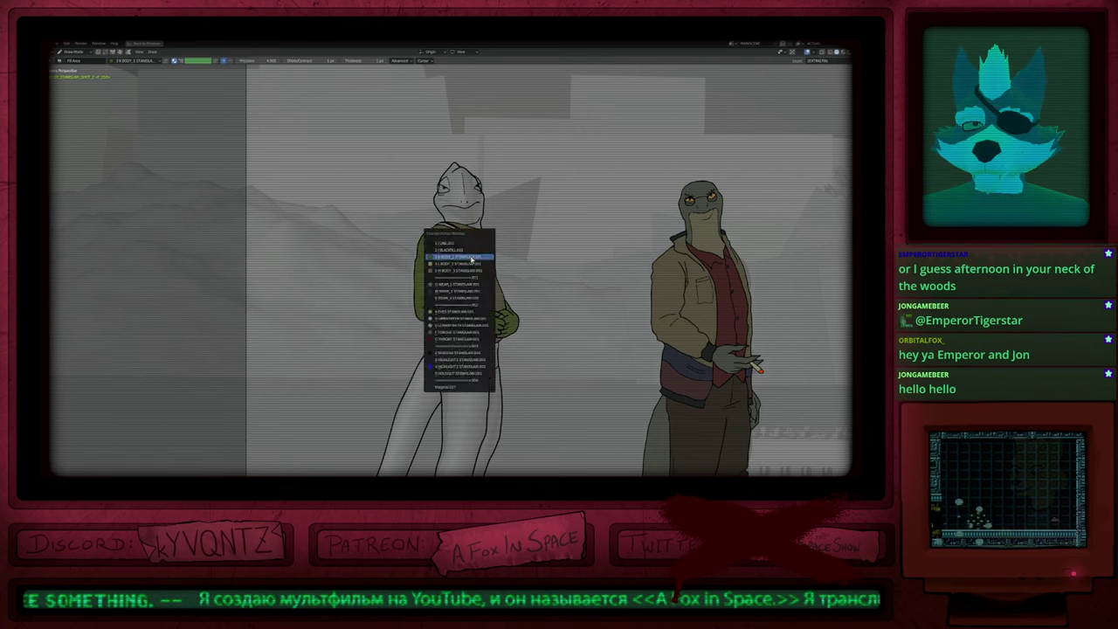
# Step: Make BLACKFILL.001 the active material for the Fill tool
pyautogui.press('u')
pyautogui.click(474, 245)
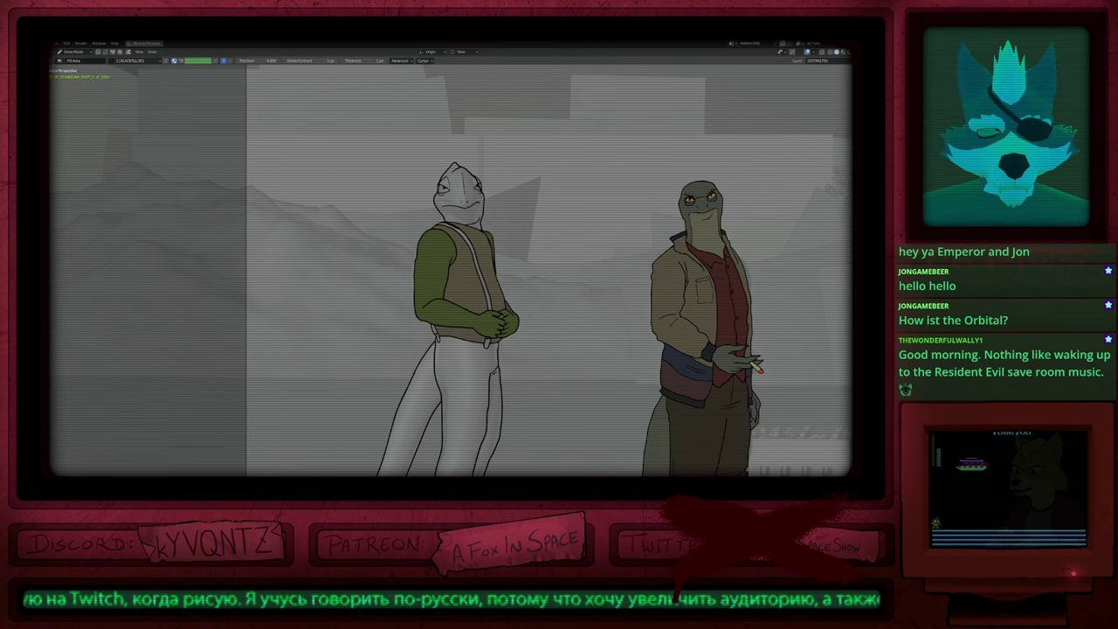
pyautogui.press('1')
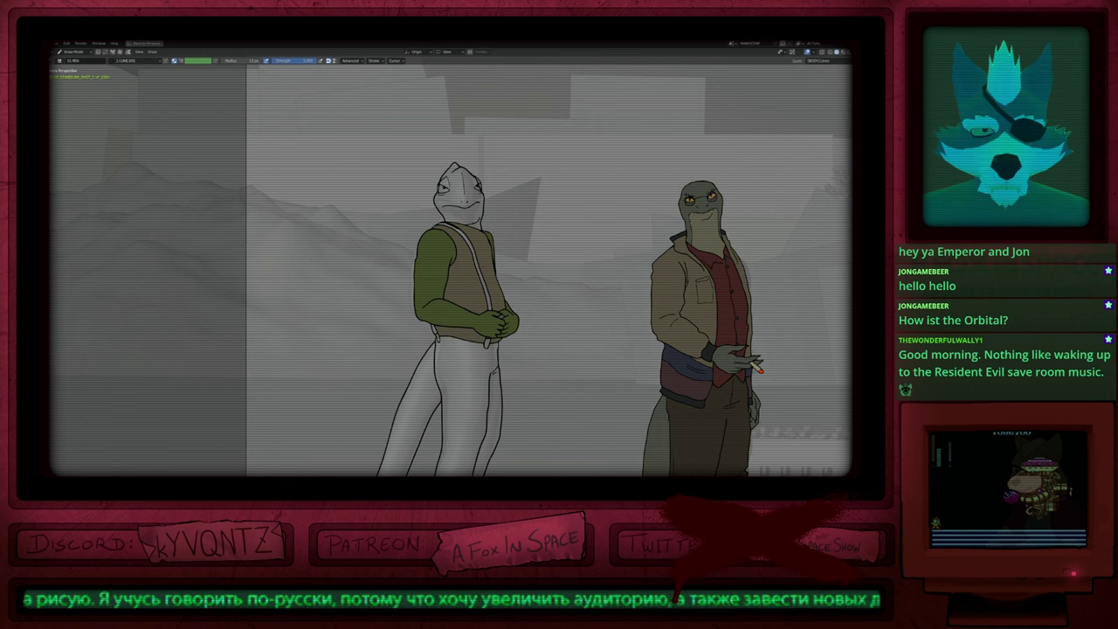
pyautogui.press('2')
pyautogui.press('u')
pyautogui.click(477, 271)
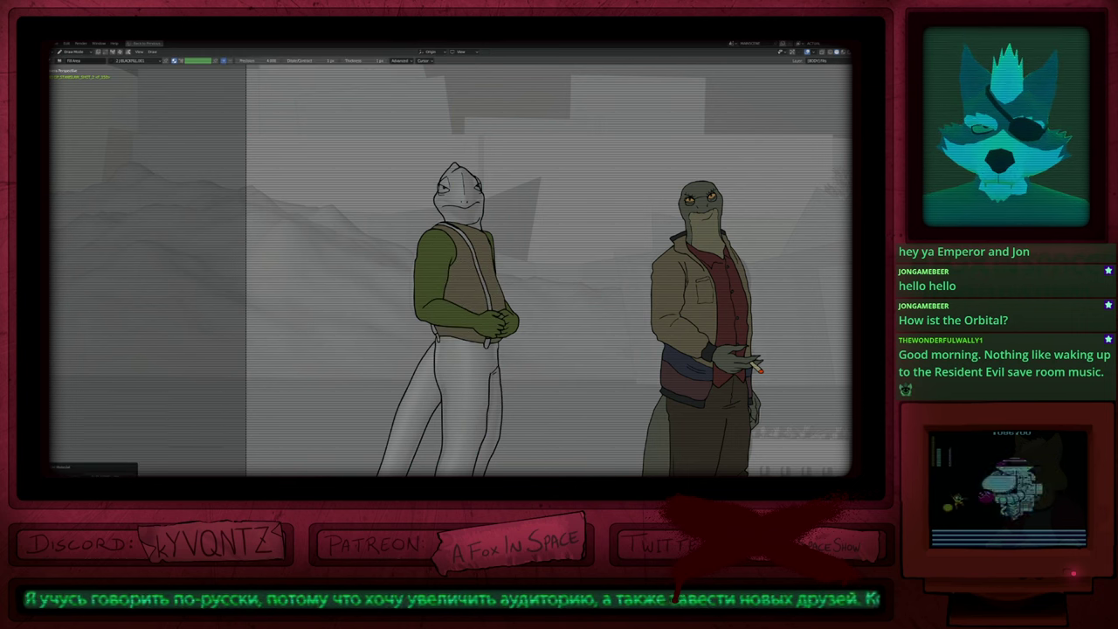
# Step: Fill the chameleon's shoulder strap with the dark BLACKFILL.001 material
pyautogui.press('Tab')
pyautogui.press('Tab')
pyautogui.press('Tab')
pyautogui.scroll(3, 473, 254)
pyautogui.scroll(6, 364, 162)
pyautogui.scroll(-5, 363, 162)
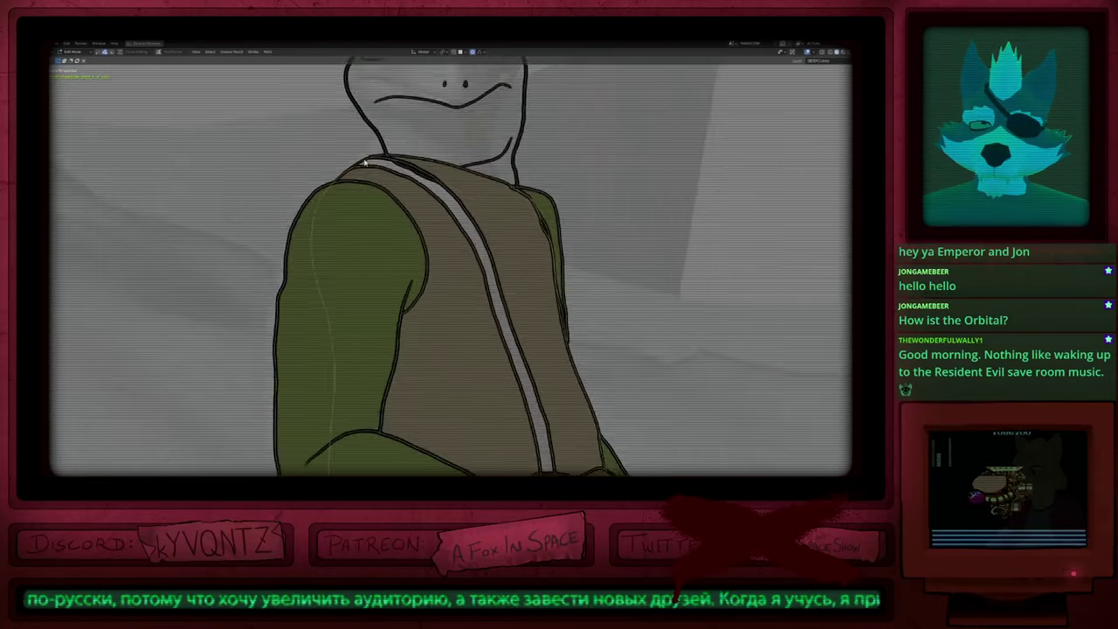
pyautogui.scroll(-8, 364, 163)
pyautogui.scroll(8, 428, 315)
pyautogui.scroll(-8, 418, 302)
pyautogui.keyDown('shift'); pyautogui.moveTo(401, 218); pyautogui.dragTo(454, 289, button='middle'); pyautogui.keyUp('shift')
pyautogui.press('Tab')
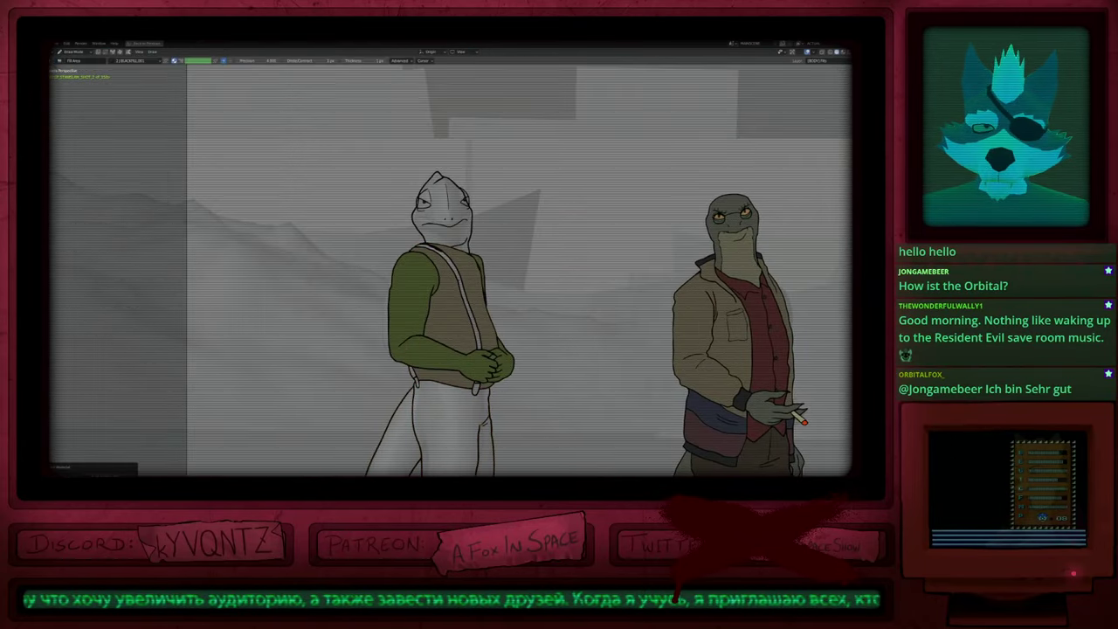
pyautogui.click(460, 276)
pyautogui.keyDown('shift'); pyautogui.moveTo(460, 276); pyautogui.dragTo(437, 235, button='middle'); pyautogui.keyUp('shift')
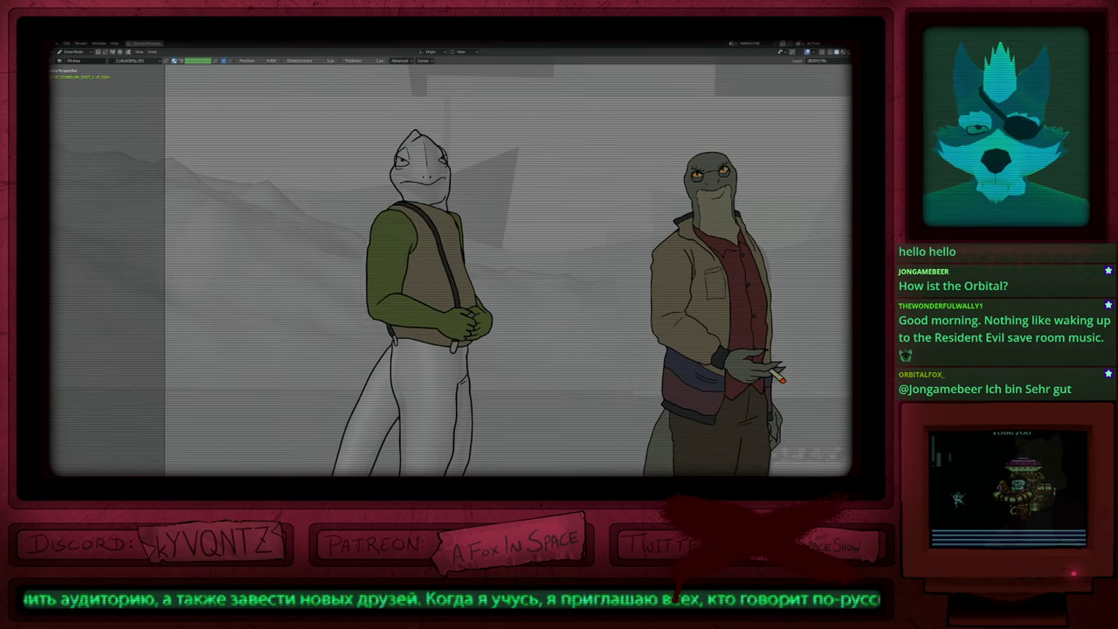
# Step: Make the WEAR_2 clothing material active and bring the legs and boots into view
pyautogui.press('u')
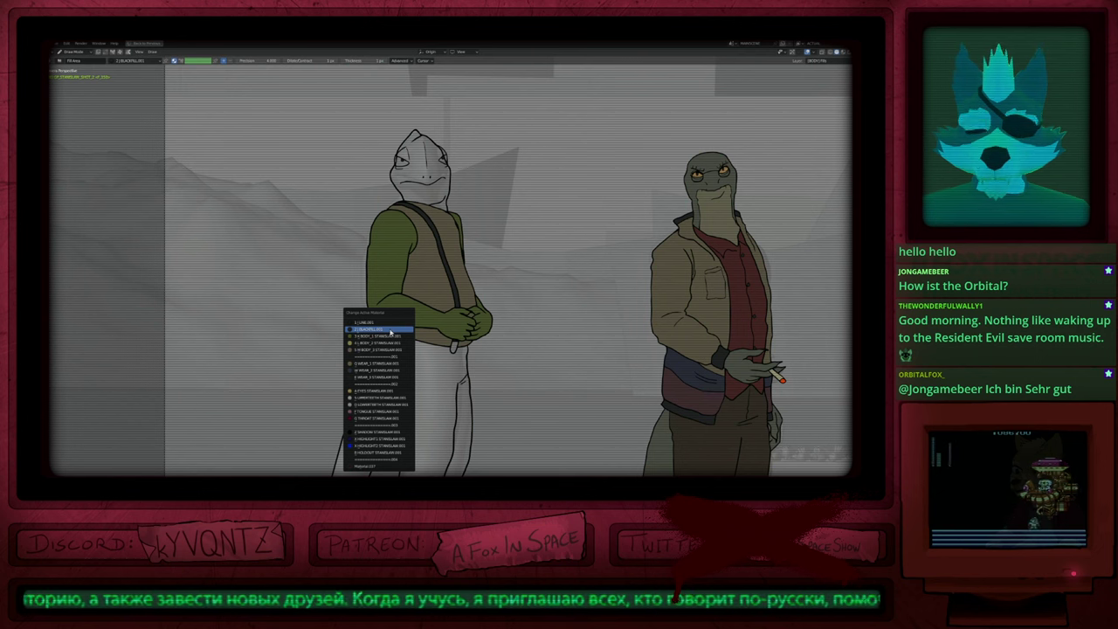
pyautogui.press('w')
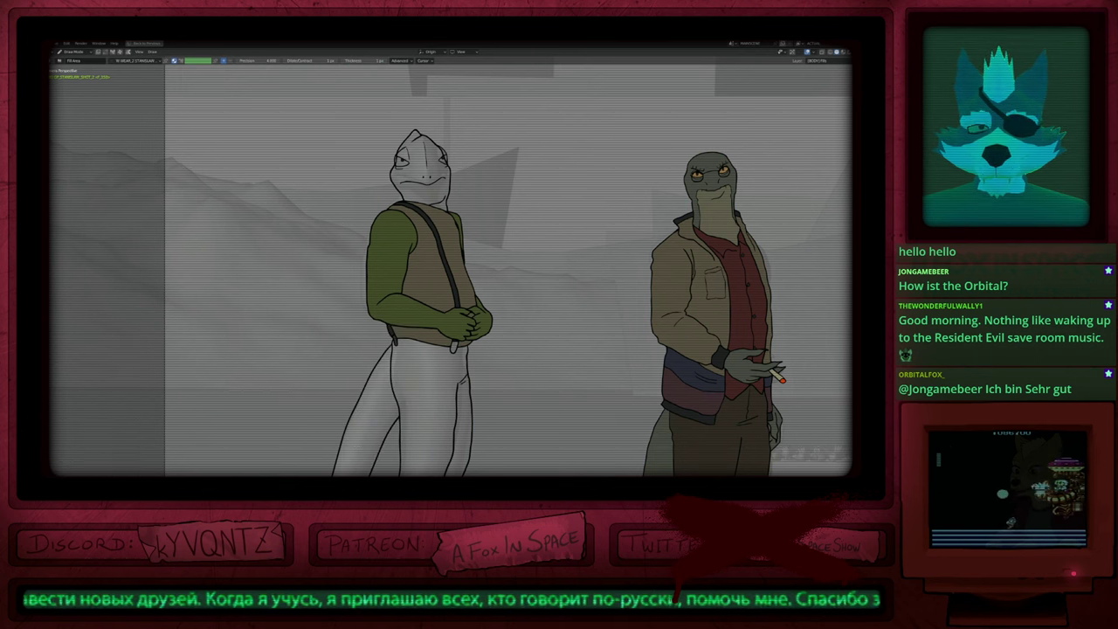
pyautogui.keyDown('shift'); pyautogui.moveTo(486, 297); pyautogui.dragTo(422, 115, button='middle'); pyautogui.keyUp('shift')
pyautogui.scroll(-4, 411, 279)
# Step: Fill the left character's trousers with the clothing material, undo it, and retry on the white trousers
pyautogui.press('u')
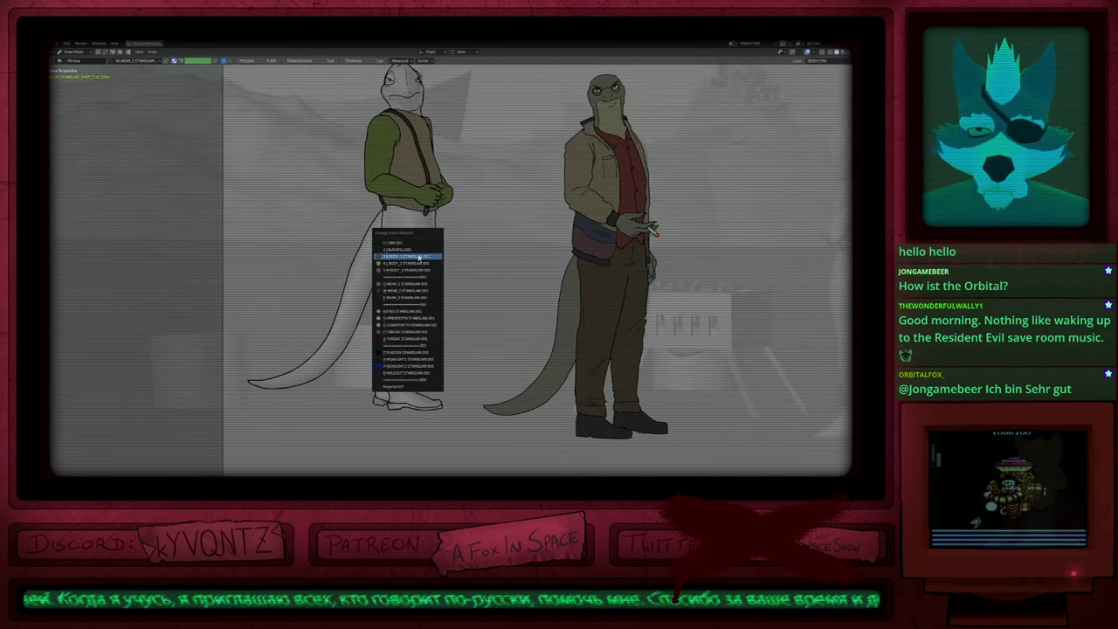
pyautogui.click(413, 298)
pyautogui.click(405, 271)
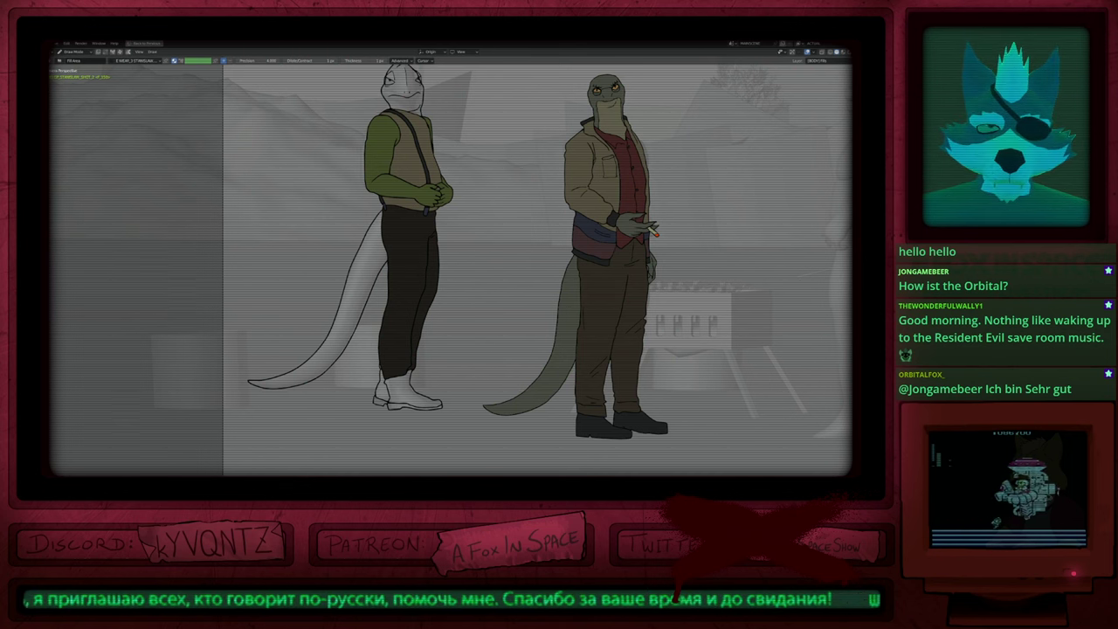
pyautogui.hotkey('ctrl', 'z')
pyautogui.moveTo(450, 229)
pyautogui.keyDown('shift'); pyautogui.mouseDown(button='middle')
pyautogui.moveTo(379, 288)
pyautogui.moveTo(392, 95)
pyautogui.moveTo(410, 67)
pyautogui.mouseUp(button='middle'); pyautogui.keyUp('shift')
pyautogui.moveTo(390, 232)
pyautogui.keyDown('shift'); pyautogui.mouseDown(button='middle')
pyautogui.moveTo(402, 124)
pyautogui.moveTo(404, 237)
pyautogui.mouseUp(button='middle'); pyautogui.keyUp('shift')
pyautogui.click(373, 179)
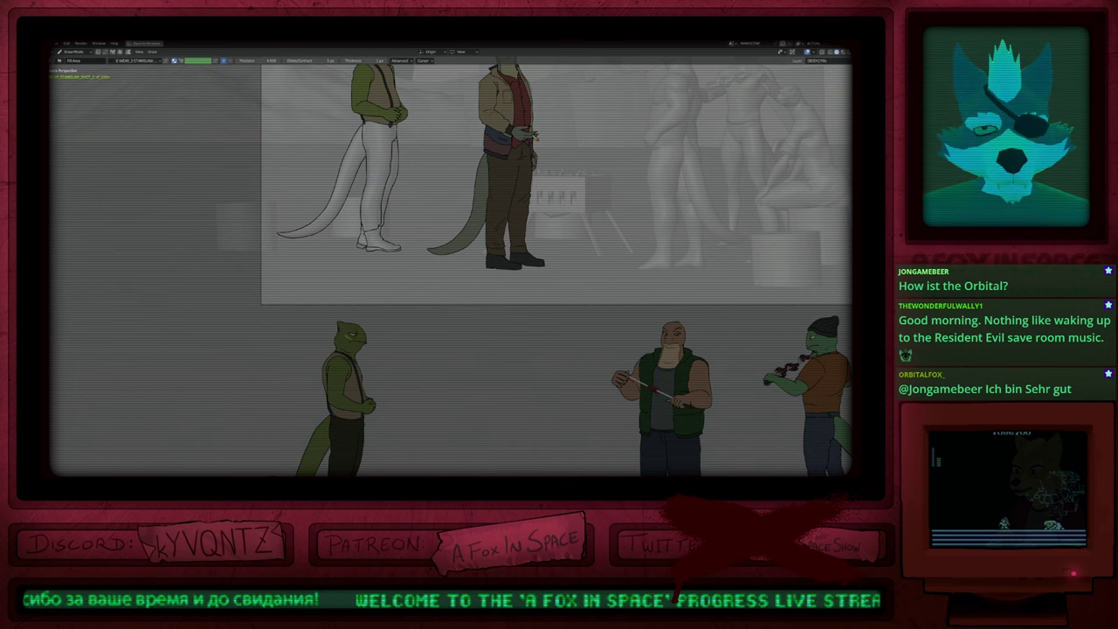
# Step: Fill the left lizard's trousers black
pyautogui.click(373, 179)
pyautogui.scroll(10, 370, 225)
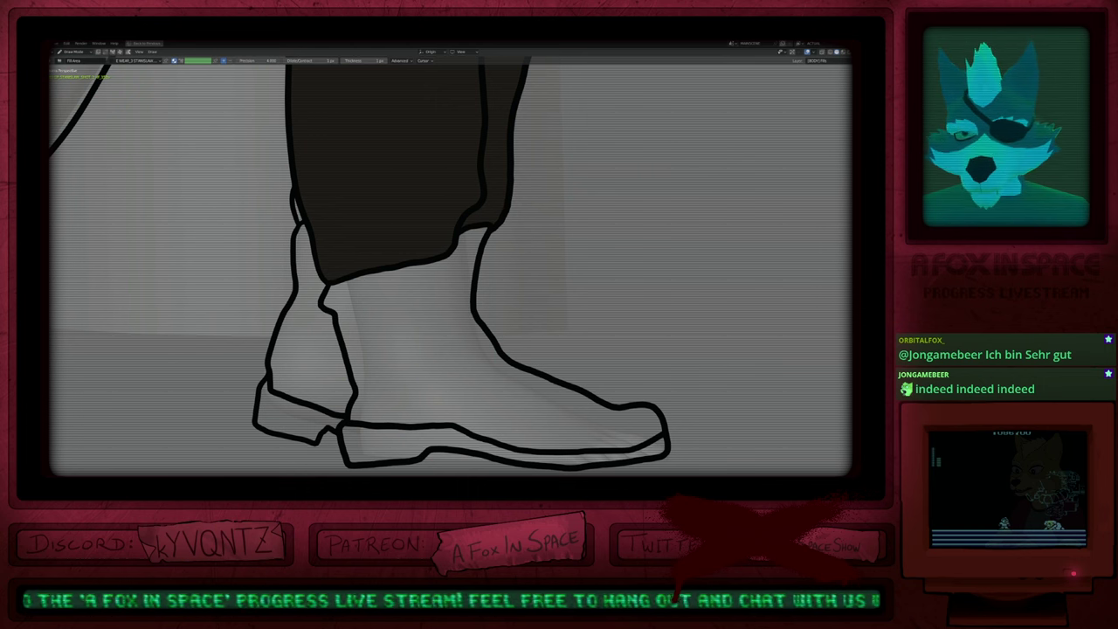
pyautogui.press('Tab')
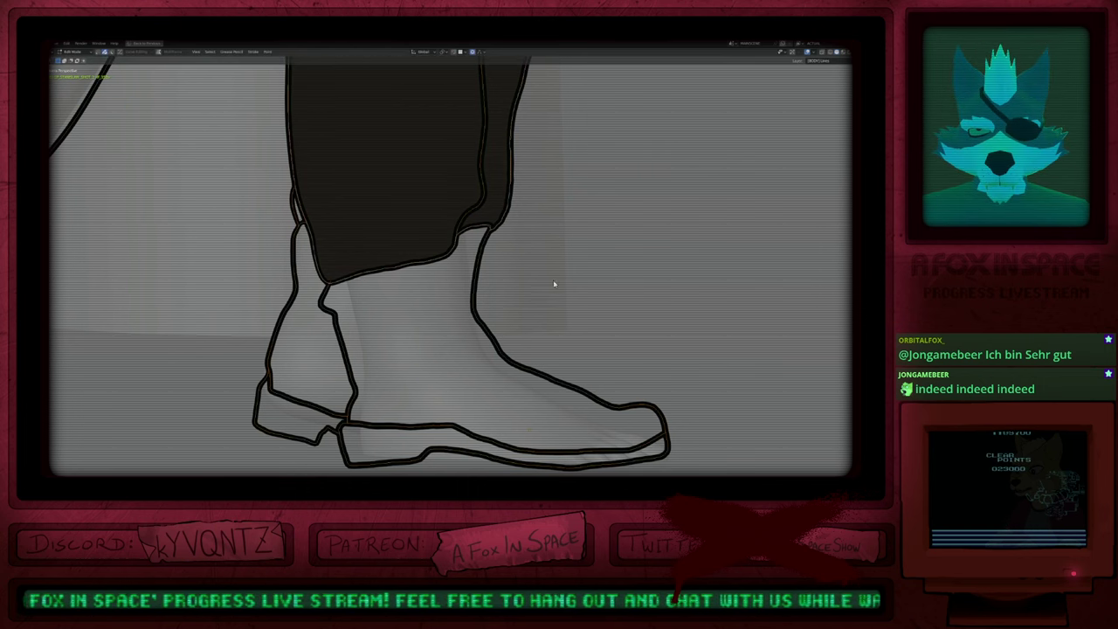
pyautogui.press('Tab')
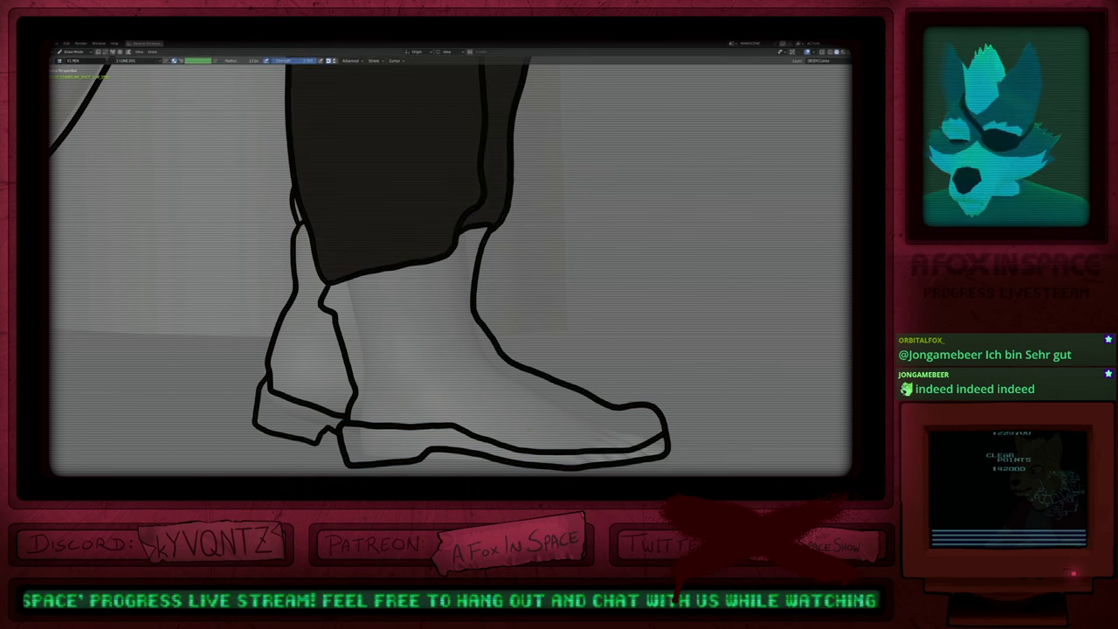
# Step: Set the Fill tool's boundary to All in the sidebar
pyautogui.press('n')
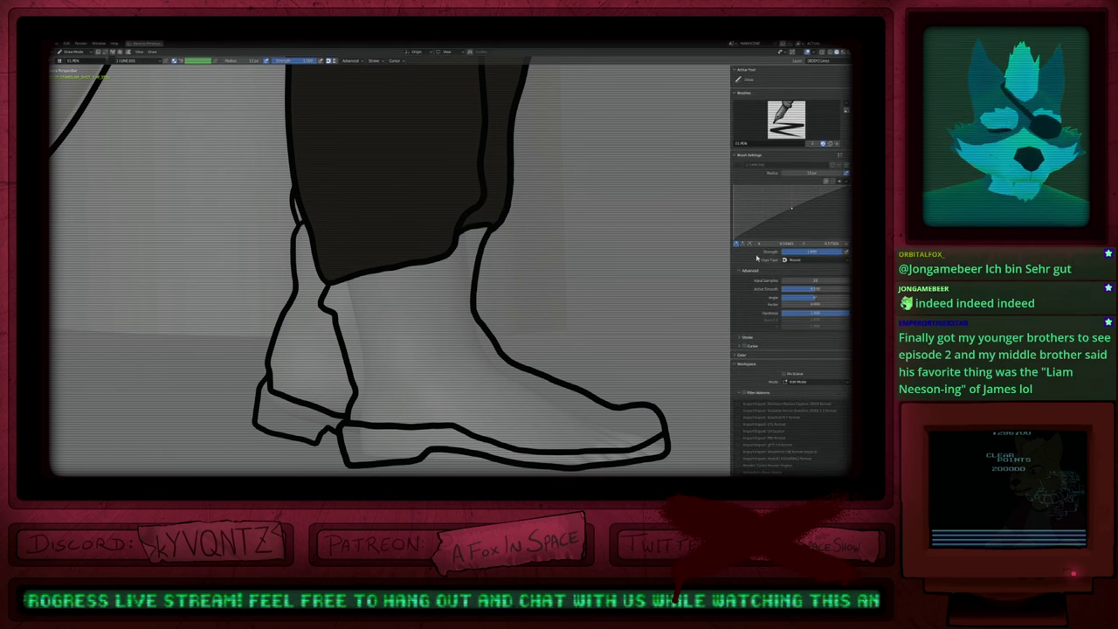
pyautogui.press('f')
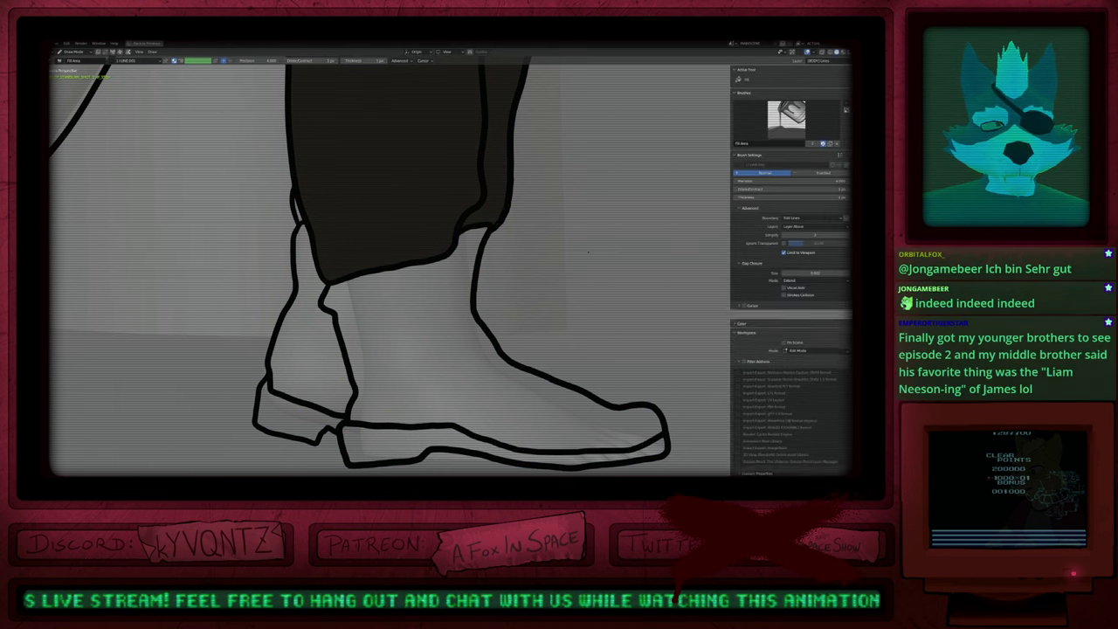
pyautogui.click(806, 218)
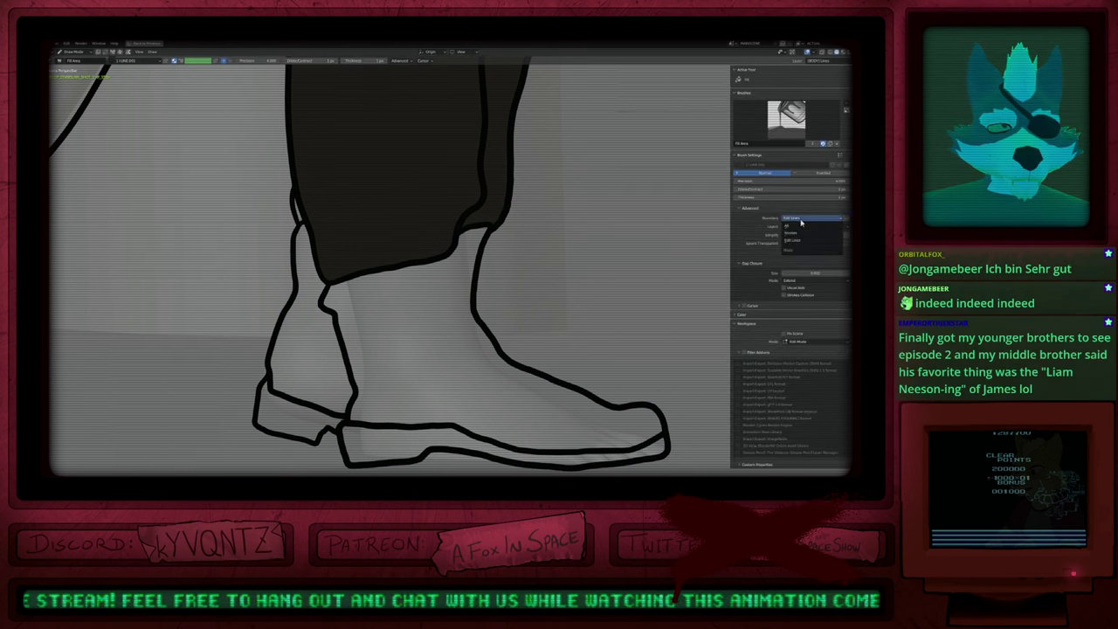
pyautogui.click(785, 234)
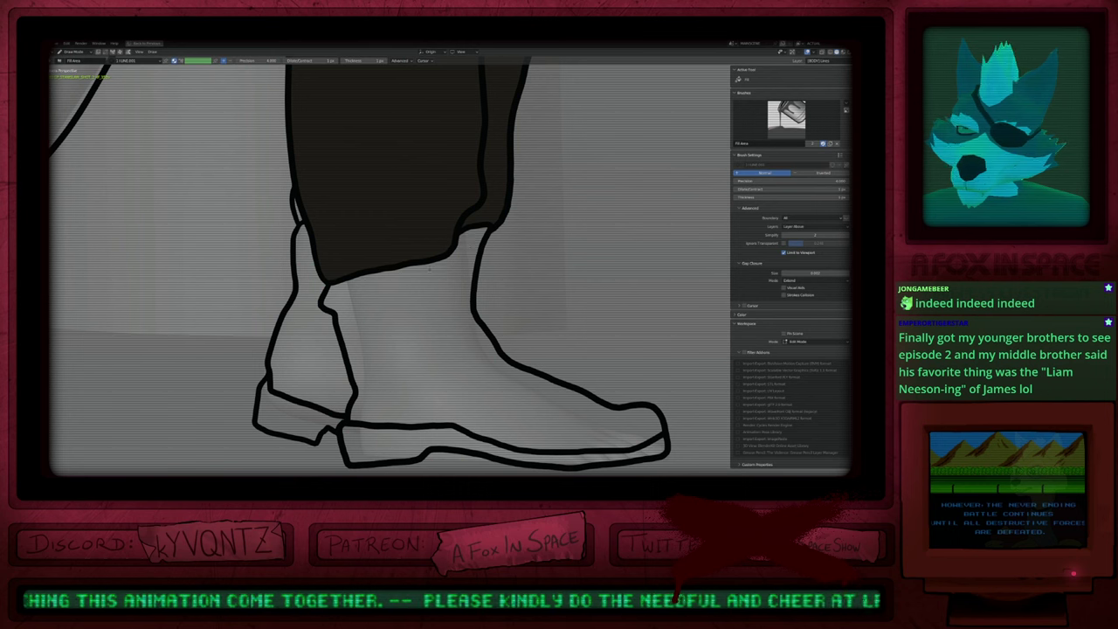
# Step: Make WEAR_3 the active material for the boots and bring the characters' feet into view
pyautogui.press('u')
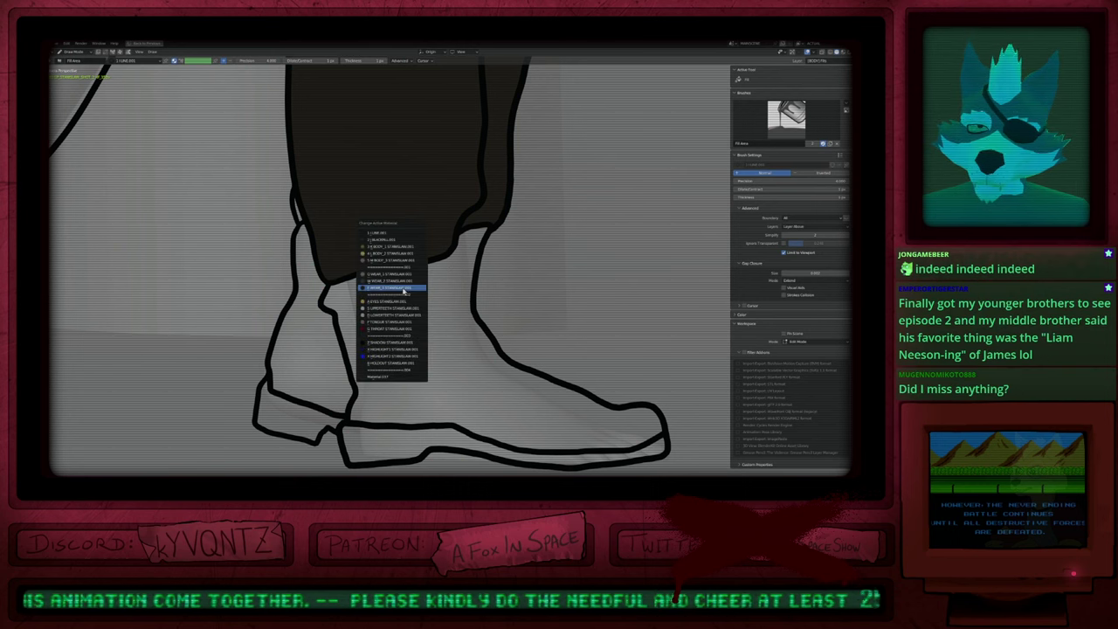
pyautogui.click(404, 290)
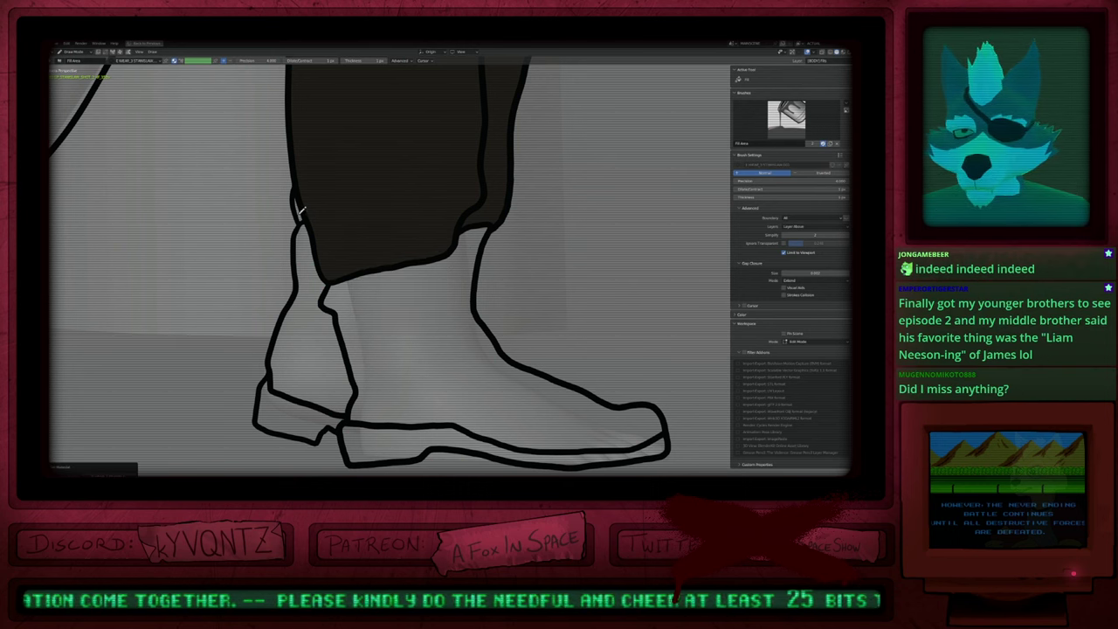
pyautogui.scroll(-5, 297, 210)
pyautogui.scroll(-1, 407, 275)
pyautogui.scroll(-8, 409, 277)
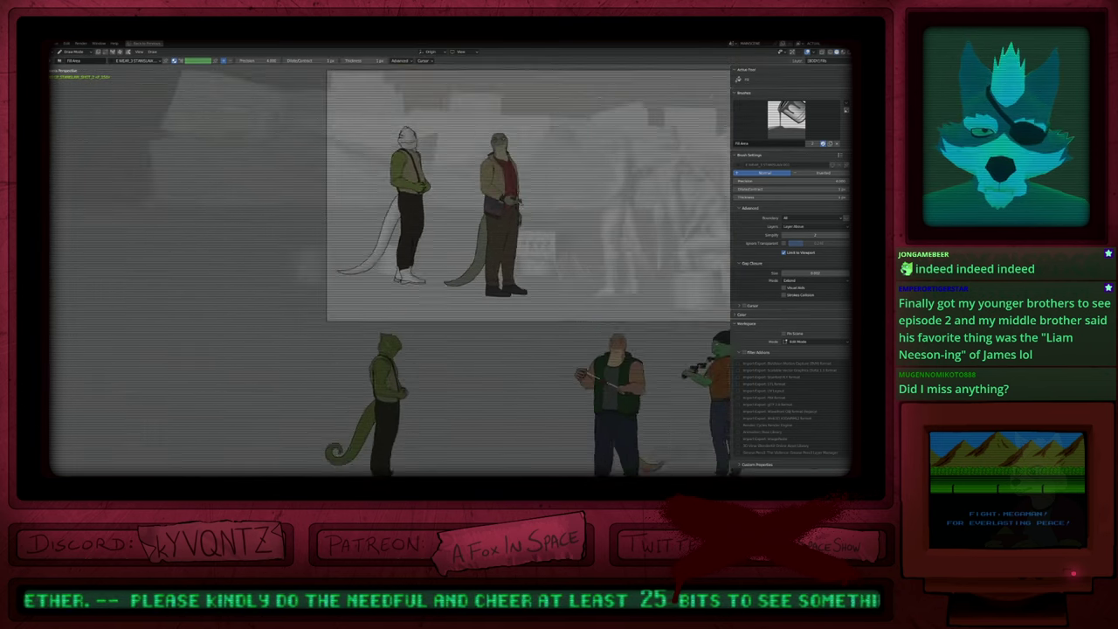
pyautogui.scroll(12, 409, 278)
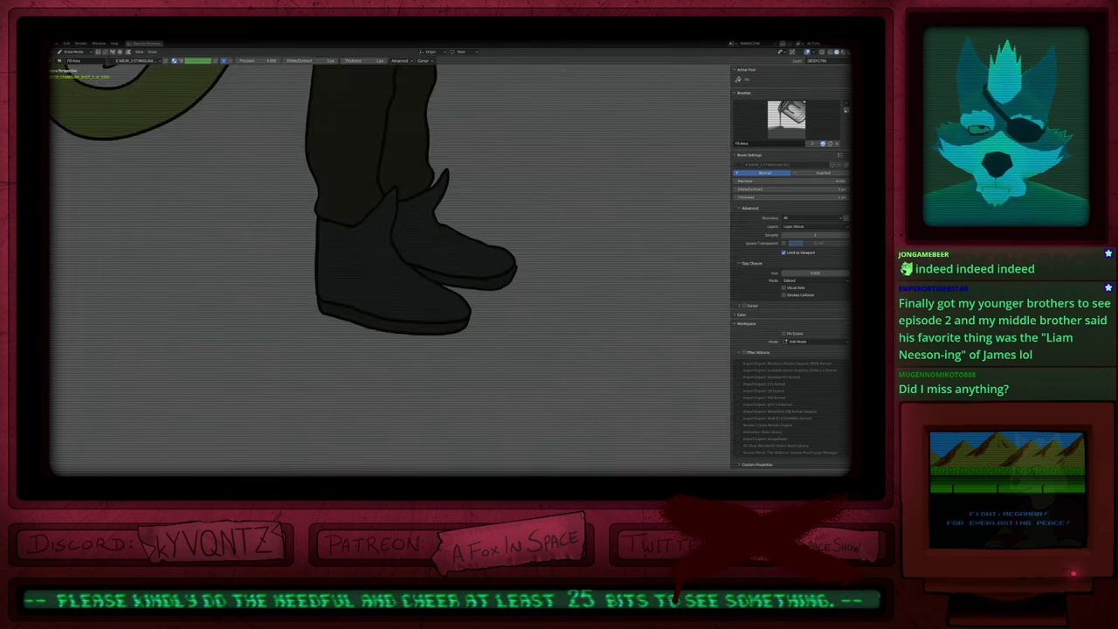
pyautogui.scroll(-6, 409, 278)
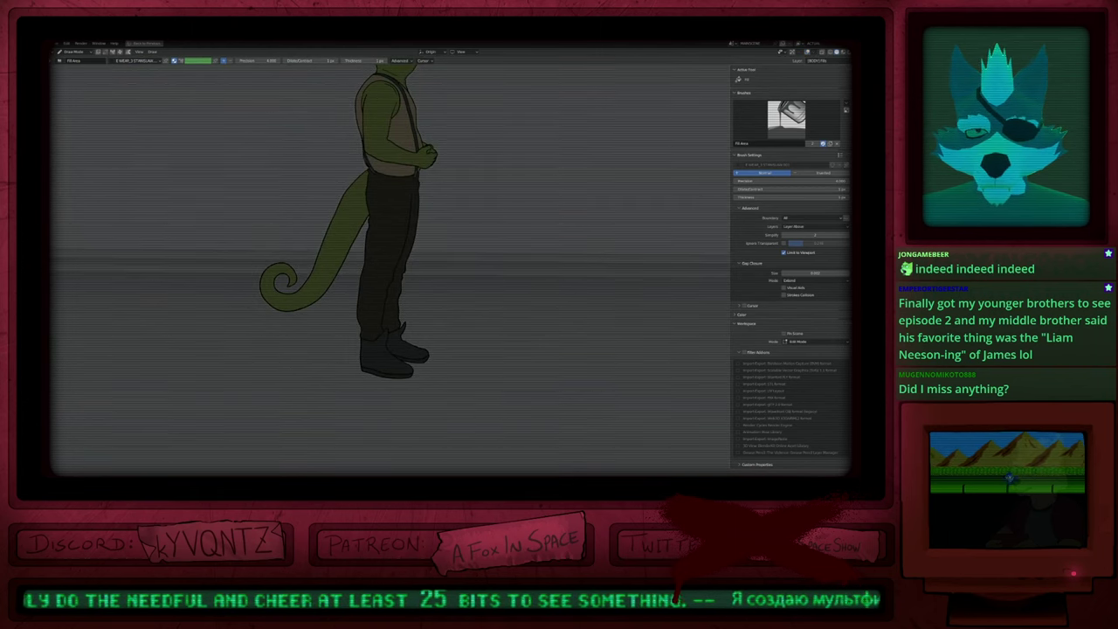
pyautogui.scroll(-3, 409, 278)
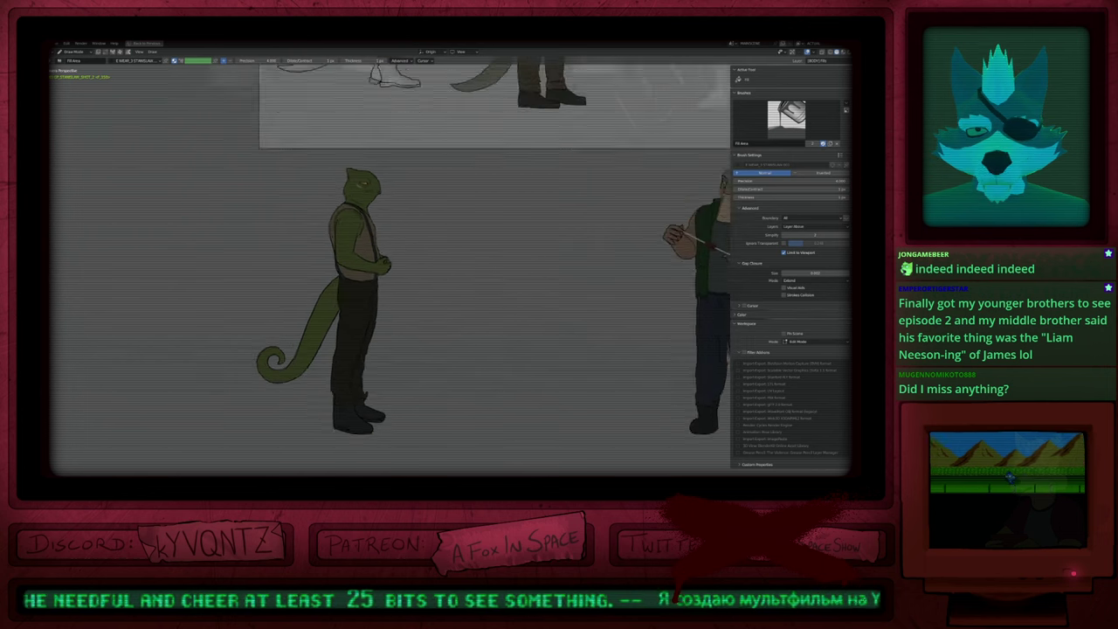
pyautogui.scroll(6, 376, 284)
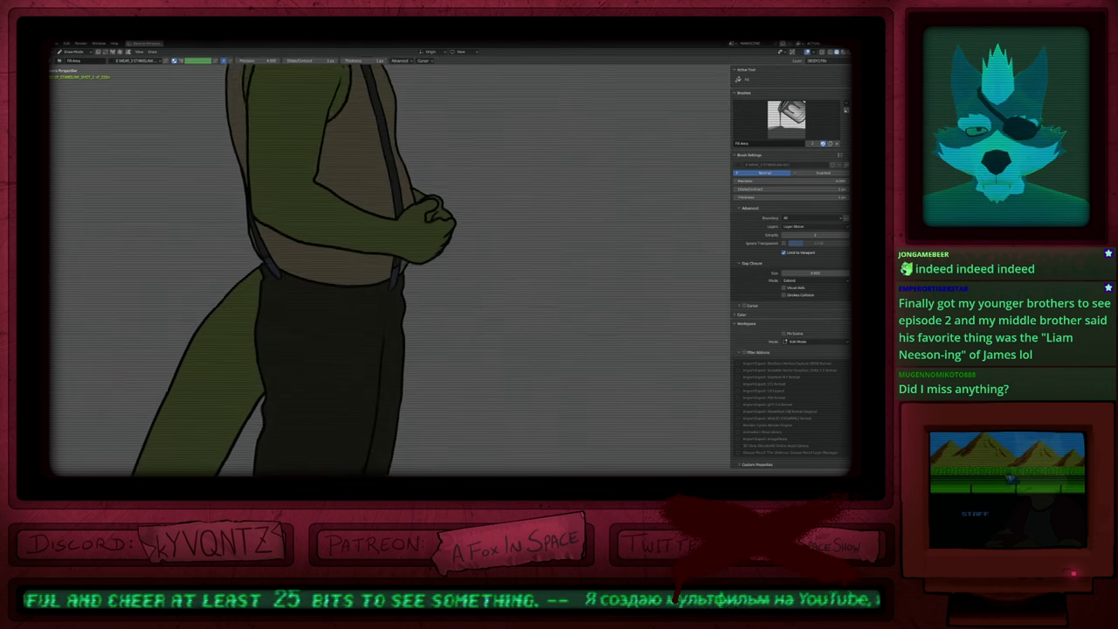
pyautogui.scroll(-4, 376, 284)
pyautogui.keyDown('shift'); pyautogui.moveTo(376, 284); pyautogui.dragTo(374, 242, button='middle'); pyautogui.keyUp('shift')
pyautogui.keyDown('shift'); pyautogui.moveTo(398, 104); pyautogui.dragTo(374, 454, button='middle'); pyautogui.keyUp('shift')
pyautogui.scroll(2, 402, 328)
# Step: Fill the front character's shoe, heel, sole strip and back patch dark blue
pyautogui.press('u')
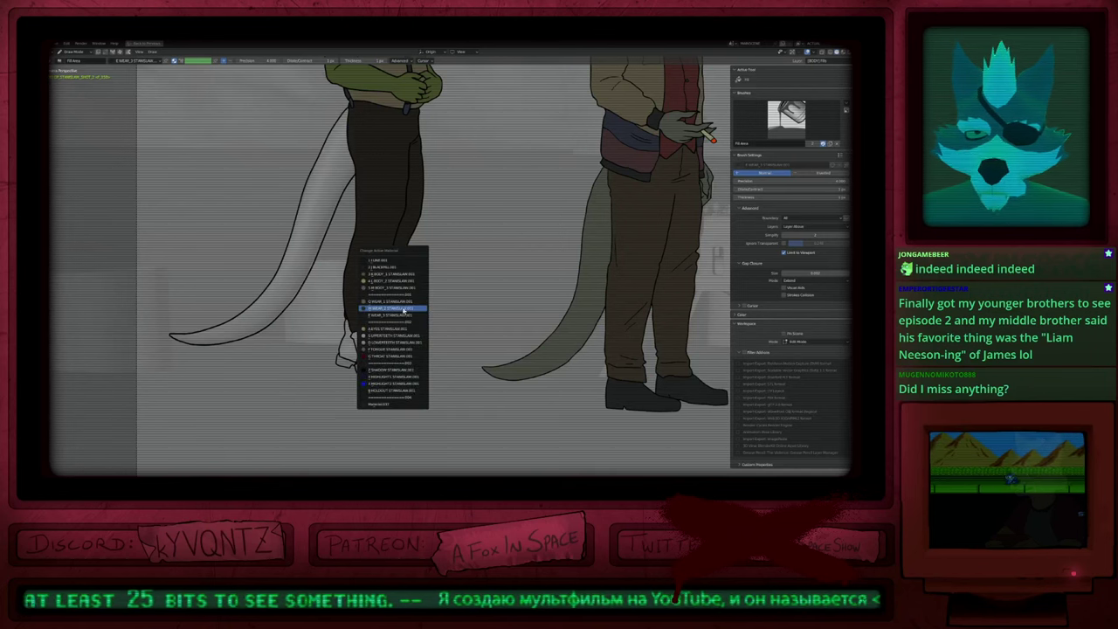
pyautogui.click(406, 315)
pyautogui.click(375, 349)
pyautogui.click(348, 351)
pyautogui.click(346, 360)
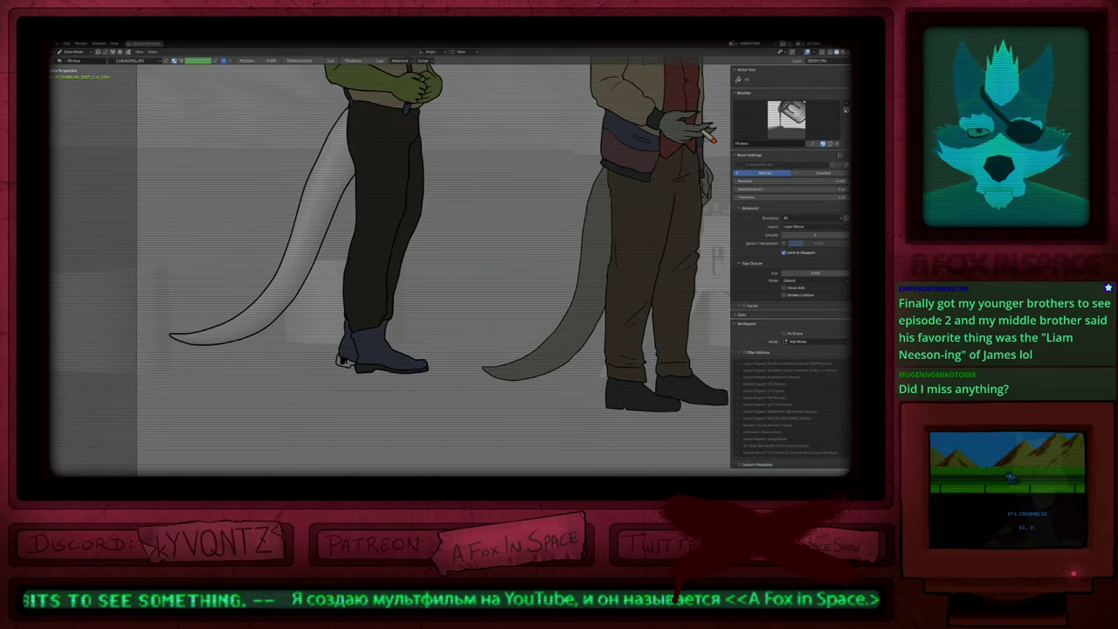
pyautogui.click(344, 360)
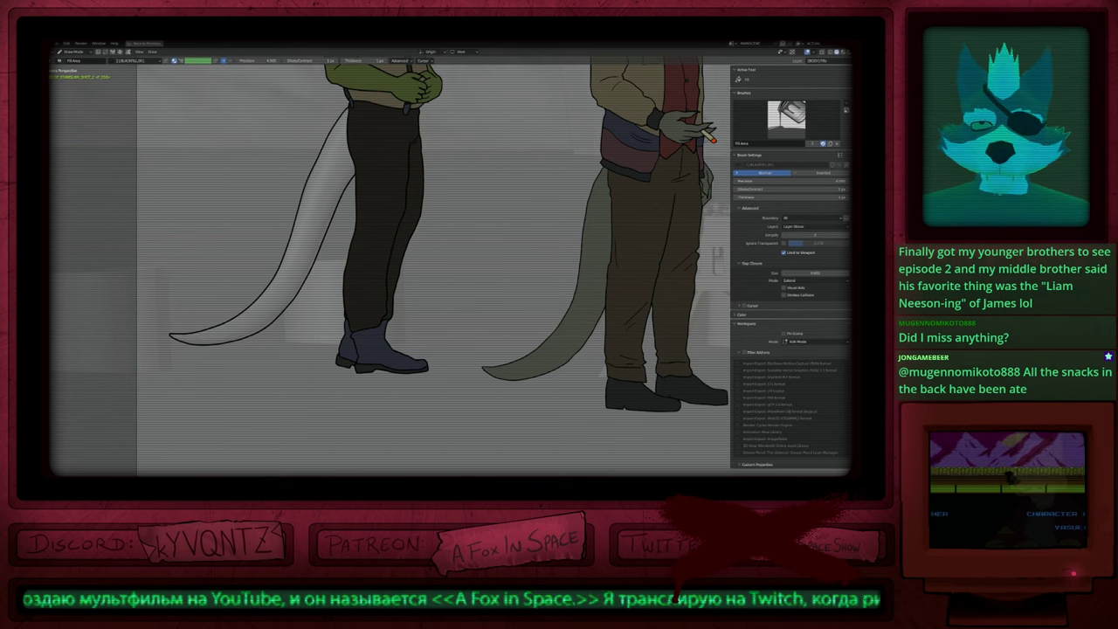
pyautogui.moveTo(457, 259)
pyautogui.keyDown('shift'); pyautogui.mouseDown(button='middle')
pyautogui.moveTo(583, 253)
pyautogui.moveTo(597, 293)
pyautogui.mouseUp(button='middle'); pyautogui.keyUp('shift')
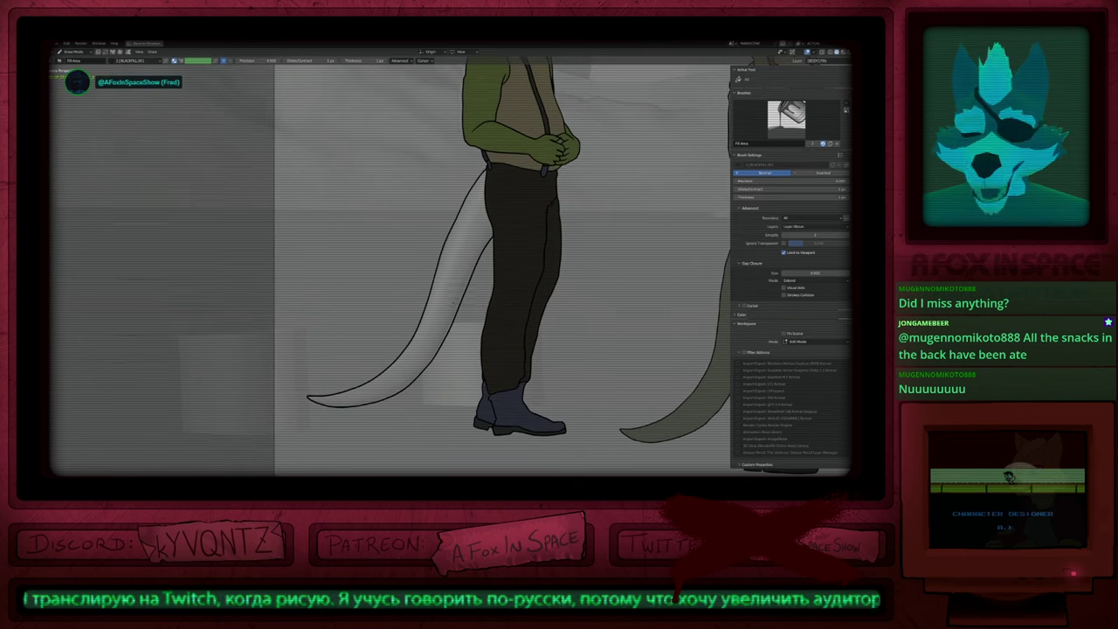
# Step: Fill the lizard's tail green with the skin material
pyautogui.press('u')
pyautogui.click(455, 301)
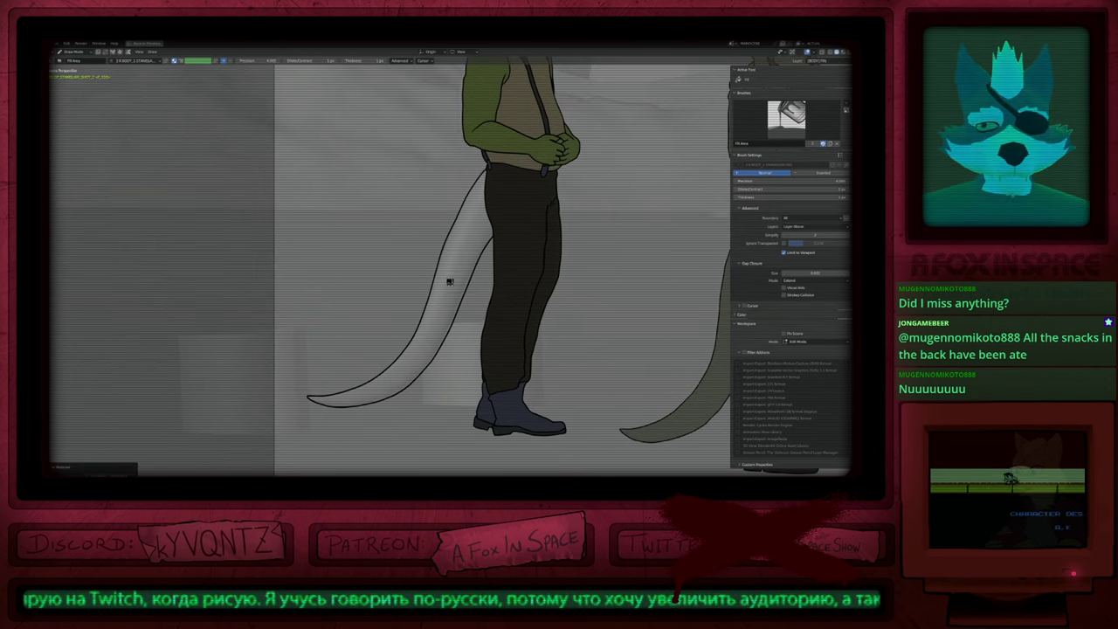
pyautogui.click(450, 281)
pyautogui.keyDown('shift'); pyautogui.moveTo(489, 175); pyautogui.dragTo(427, 380, button='middle'); pyautogui.keyUp('shift')
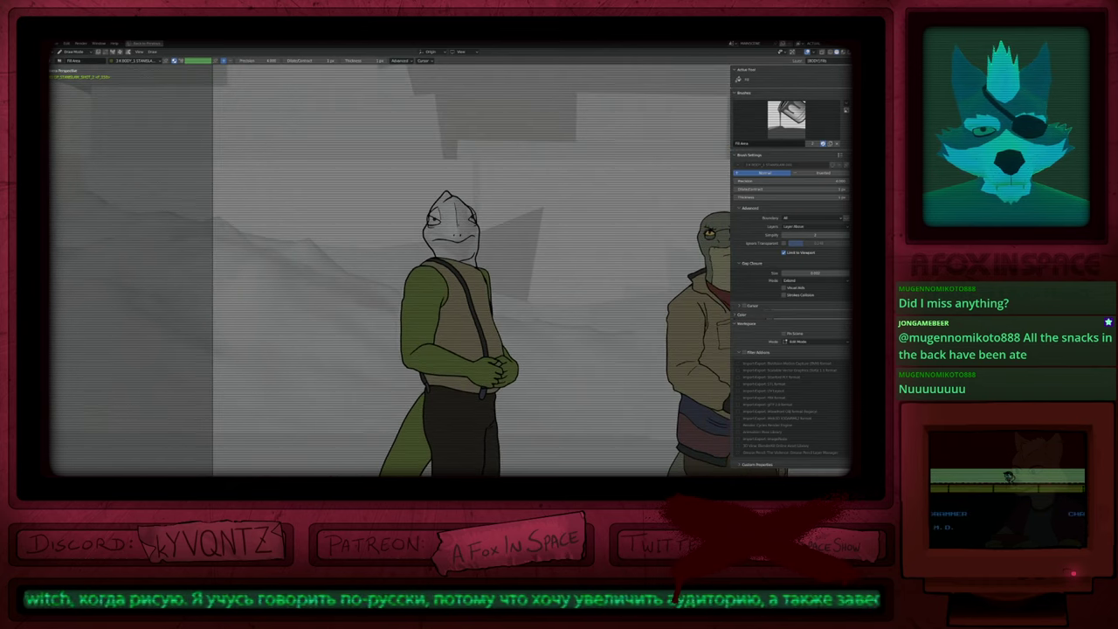
pyautogui.keyDown('ctrl'); pyautogui.moveTo(460, 223); pyautogui.dragTo(474, 170, button='middle'); pyautogui.keyUp('ctrl')
# Step: Fill the lizard's head green on the (HEAD)FIN layer, then make the eyes layer active
pyautogui.press('y')
pyautogui.click(447, 230)
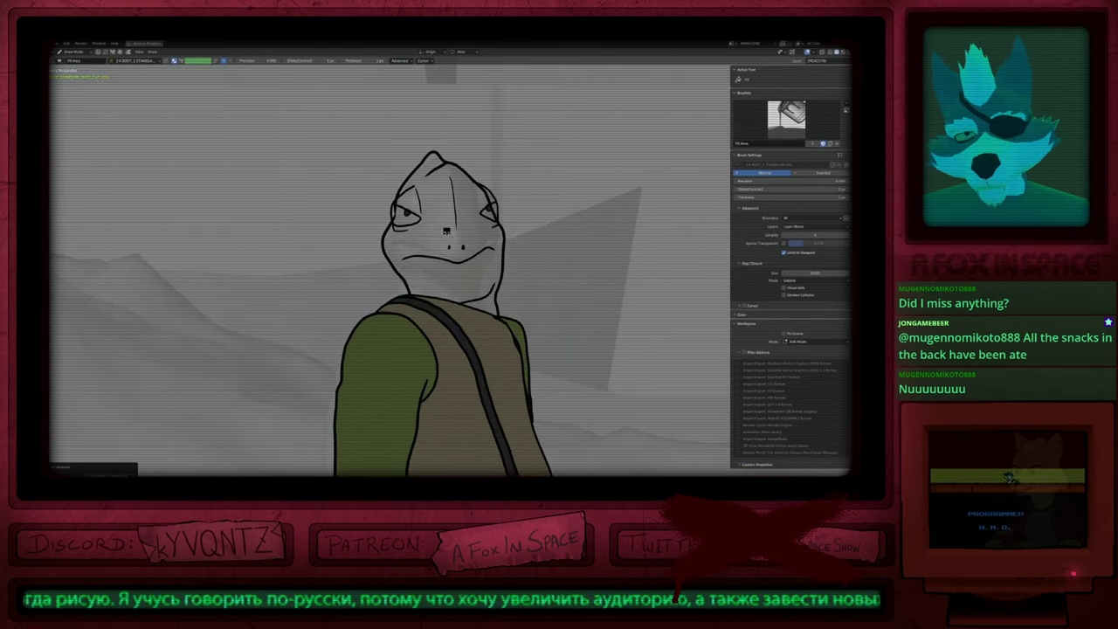
pyautogui.click(447, 231)
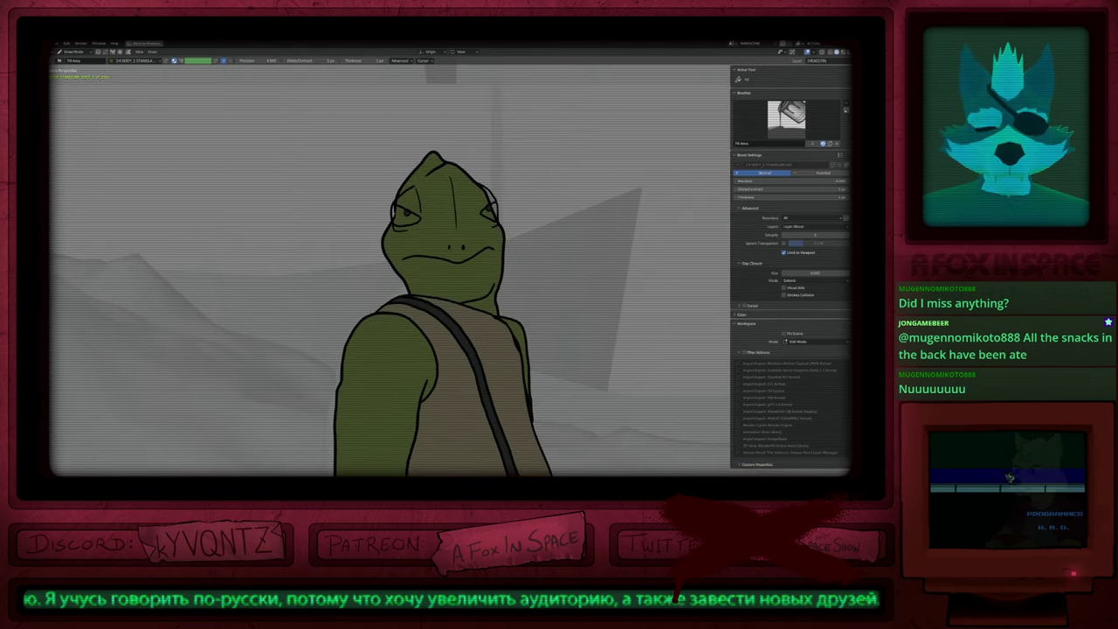
pyautogui.scroll(-2, 469, 211)
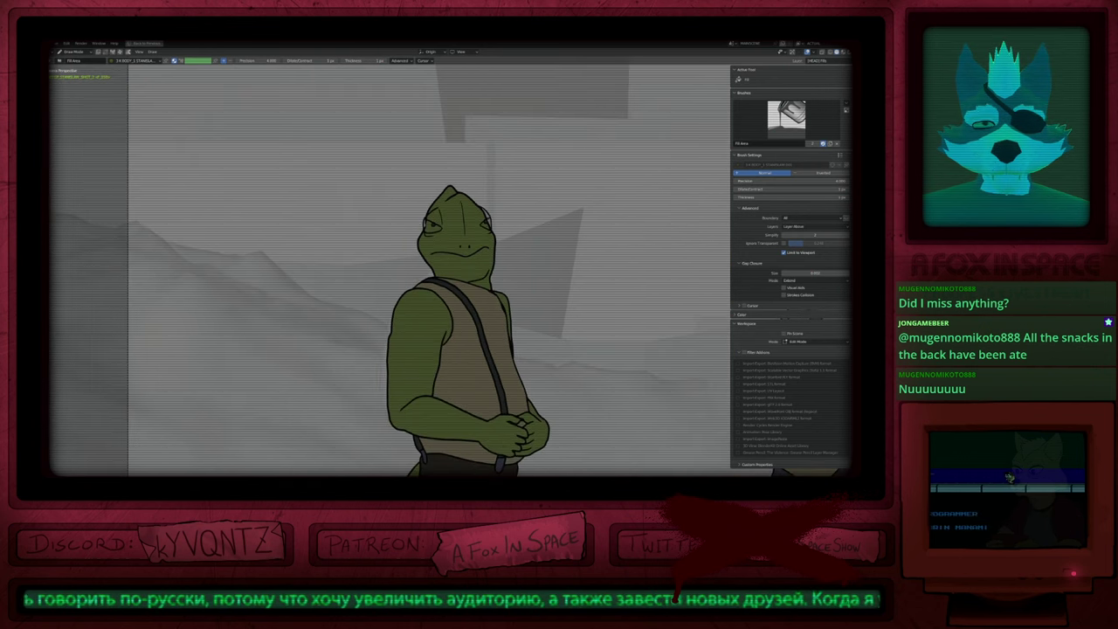
pyautogui.press('y')
pyautogui.click(445, 229)
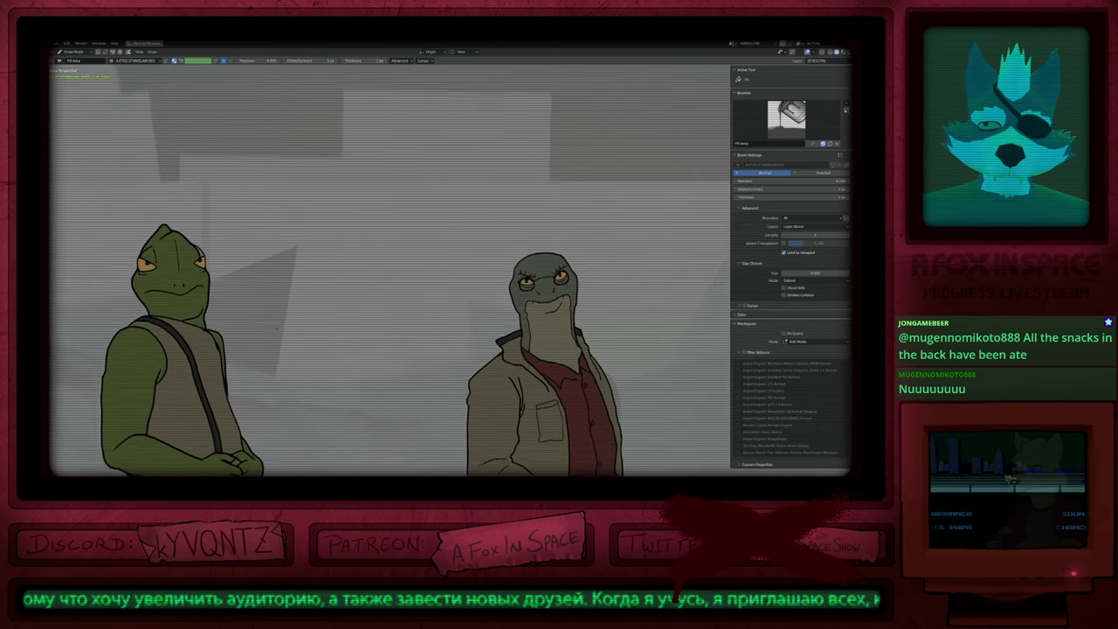
pyautogui.keyDown('shift'); pyautogui.moveTo(227, 301); pyautogui.dragTo(376, 280, button='middle'); pyautogui.keyUp('shift')
# Step: Switch to the draw pen, restore the full workspace, and move the lowest layer up the stack
pyautogui.press('1')
pyautogui.press('f')
pyautogui.click(472, 280)
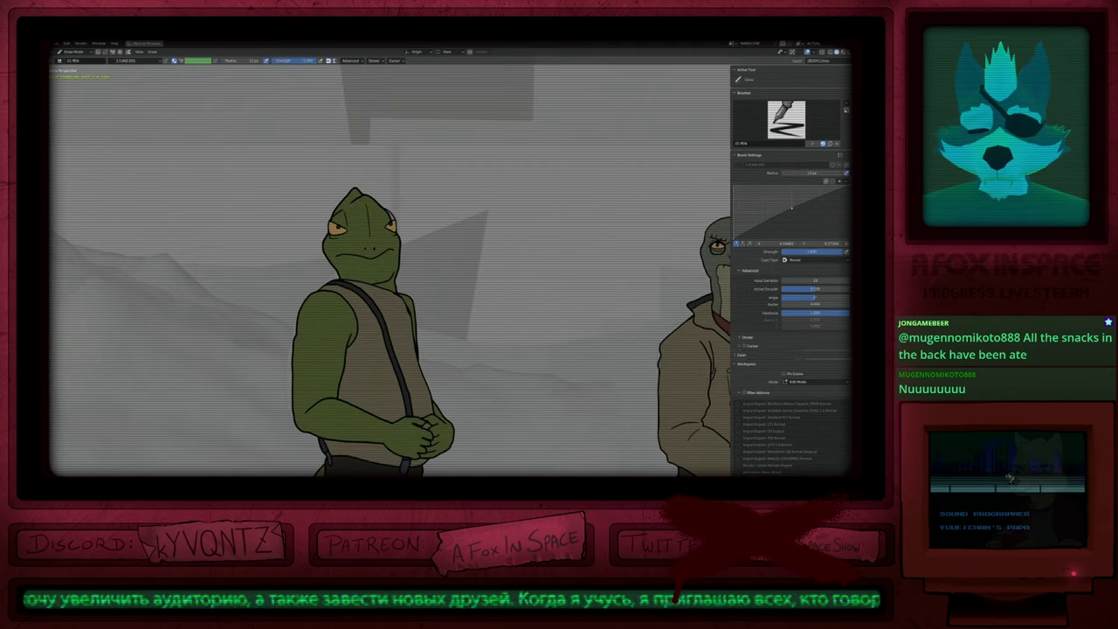
pyautogui.hotkey('ctrl', 'space')
pyautogui.scroll(-4, 121, 423)
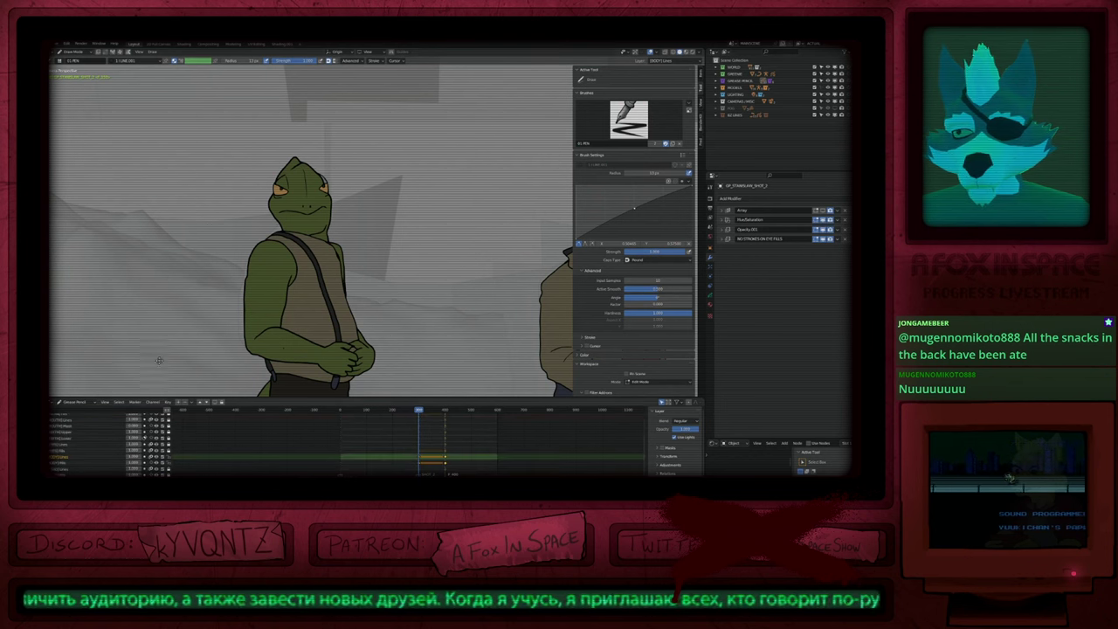
pyautogui.click(67, 471)
pyautogui.press('pageup')
pyautogui.press('pageup')
pyautogui.press('pagedown')
pyautogui.press('pagedown')
pyautogui.press('pageup')
pyautogui.press('pageup')
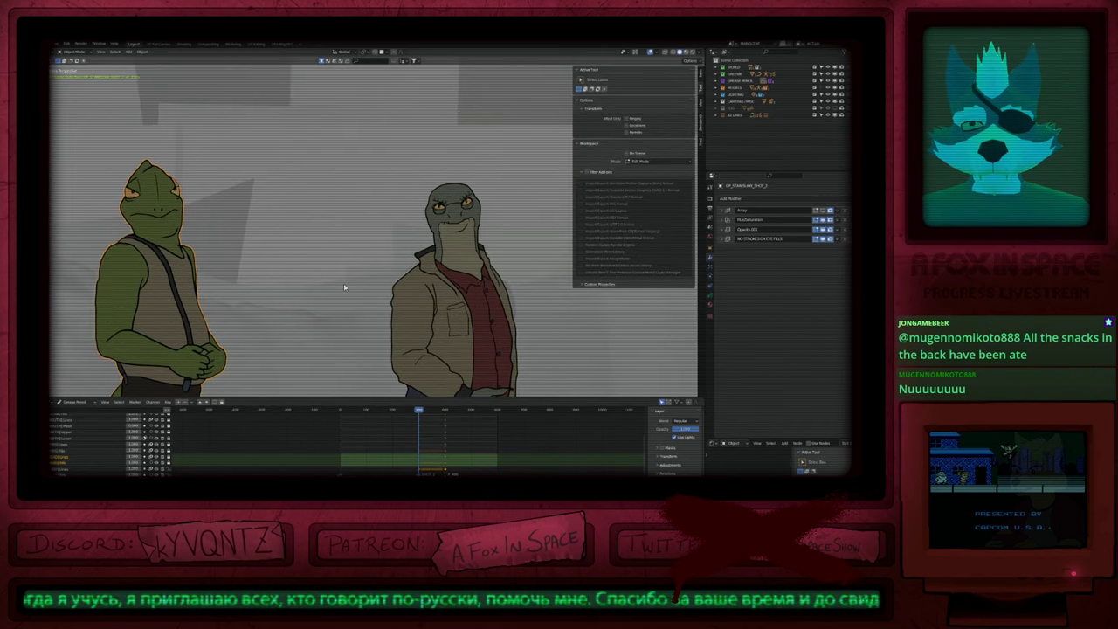
# Step: Return to Draw Mode on the eyes lines layer and zoom in on the lizard's head
pyautogui.keyDown('shift'); pyautogui.moveTo(392, 285); pyautogui.dragTo(359, 372, button='middle'); pyautogui.keyUp('shift')
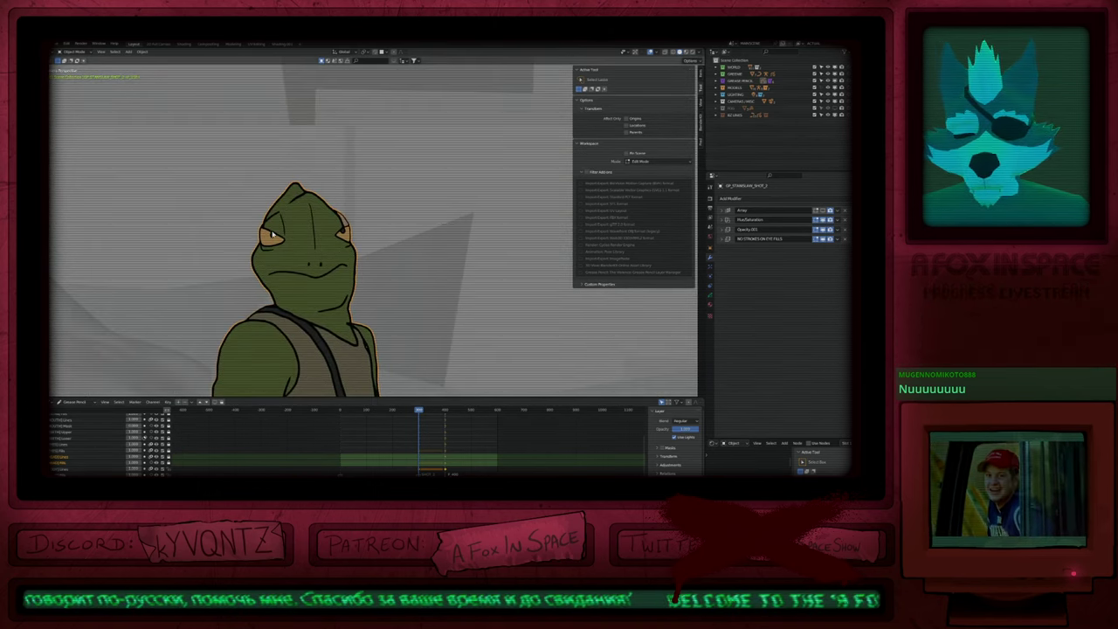
pyautogui.hotkey('ctrl', 'Tab')
pyautogui.keyDown('ctrl'); pyautogui.moveTo(390, 247); pyautogui.dragTo(396, 221, button='middle'); pyautogui.keyUp('ctrl')
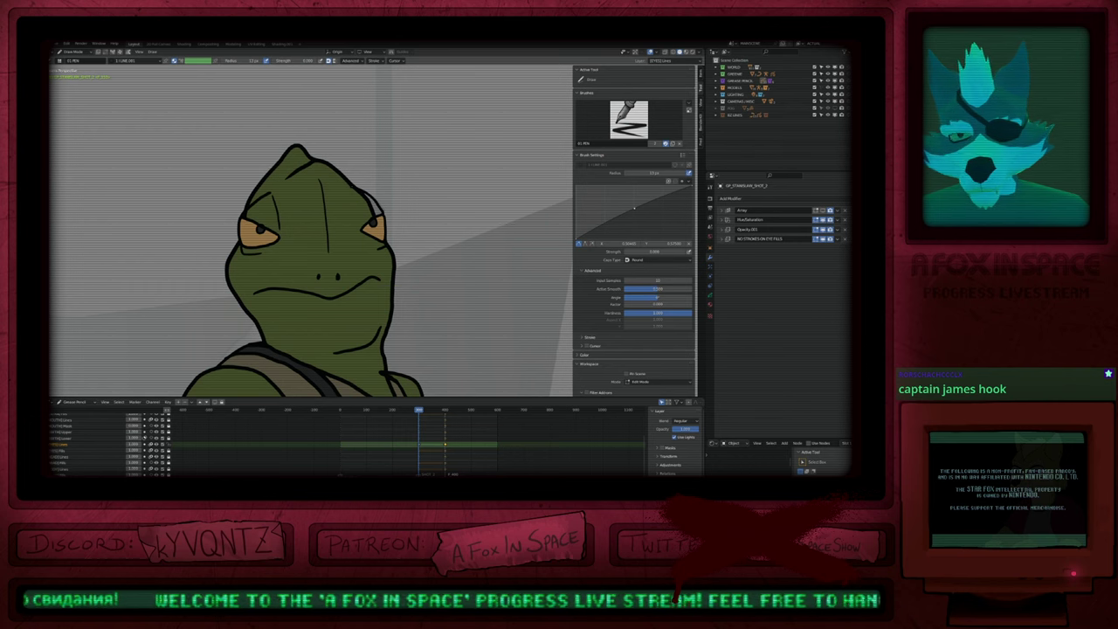
# Step: Choose a different fill material on the eyes fills layer
pyautogui.press('pagedown')
pyautogui.press('f')
pyautogui.press('u')
pyautogui.click(367, 214)
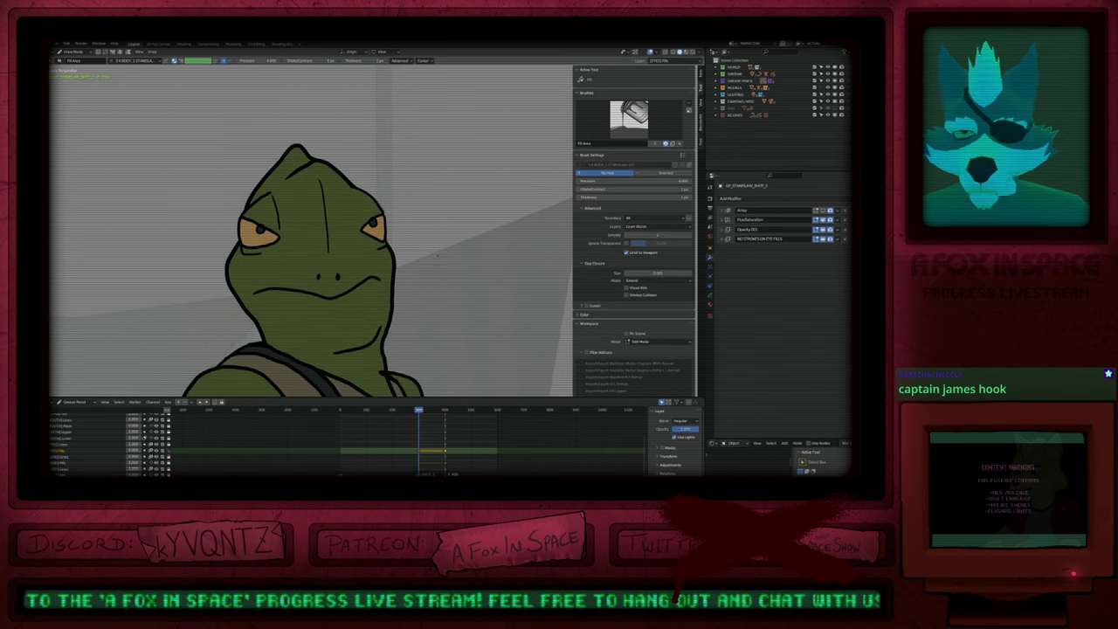
pyautogui.scroll(5, 269, 225)
# Step: Return to the lines layer with the draw pen and shrink the brush at the lizard's shoulders
pyautogui.press('pageup')
pyautogui.press('d')
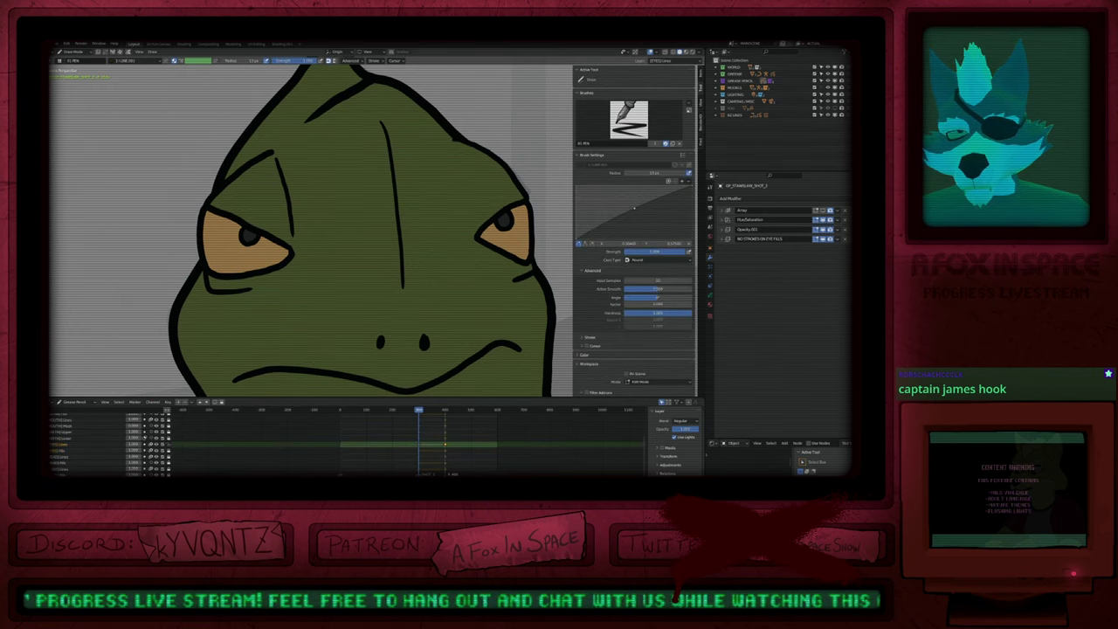
pyautogui.scroll(-6, 465, 219)
pyautogui.keyDown('shift'); pyautogui.moveTo(465, 219); pyautogui.dragTo(351, 219, button='middle'); pyautogui.keyUp('shift')
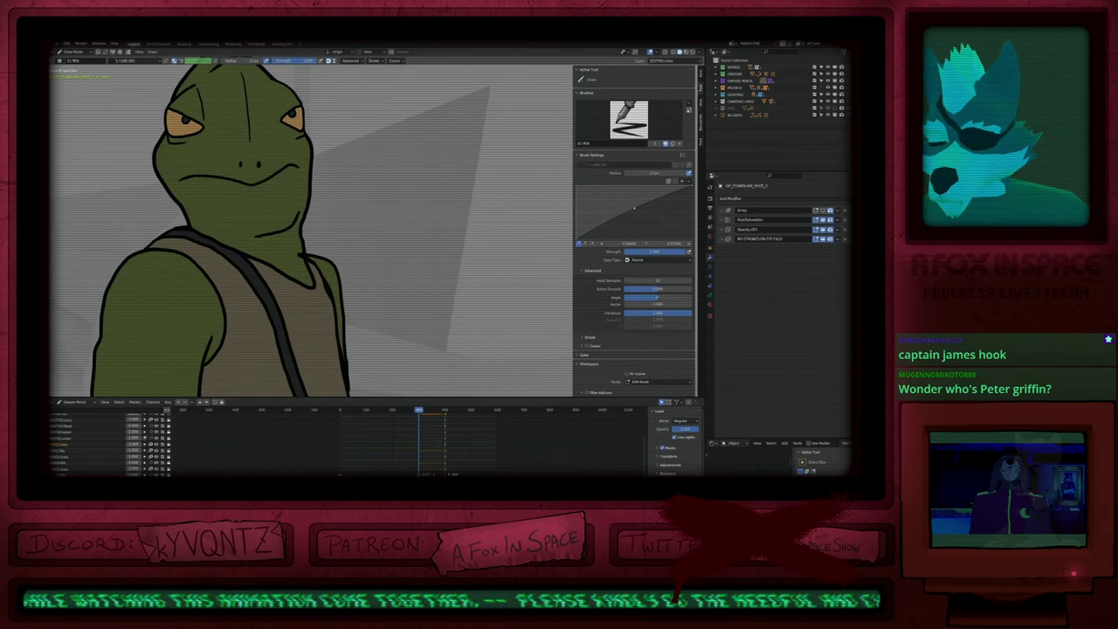
pyautogui.press('f')
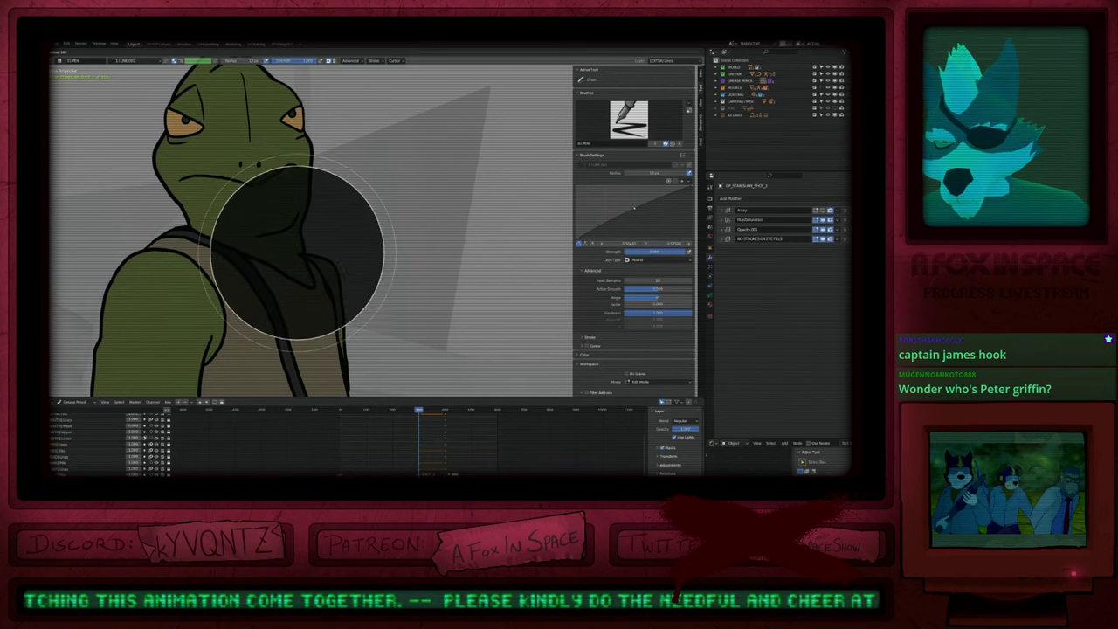
pyautogui.click(333, 253)
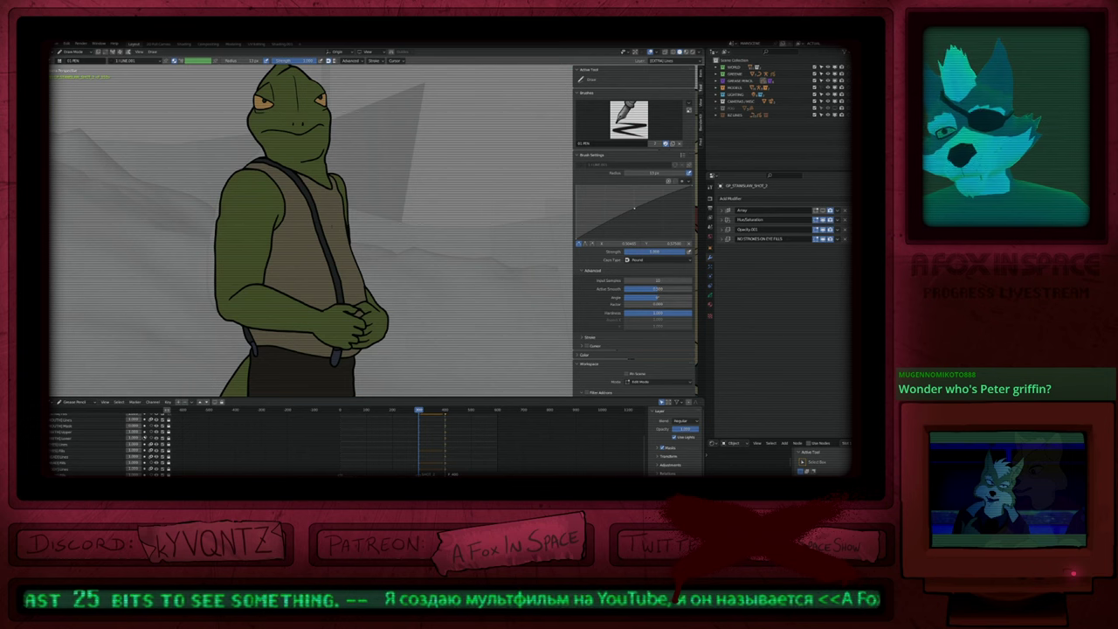
# Step: Undo the overshooting stroke and fill the white shirt area and sliver beside the strap
pyautogui.press('u')
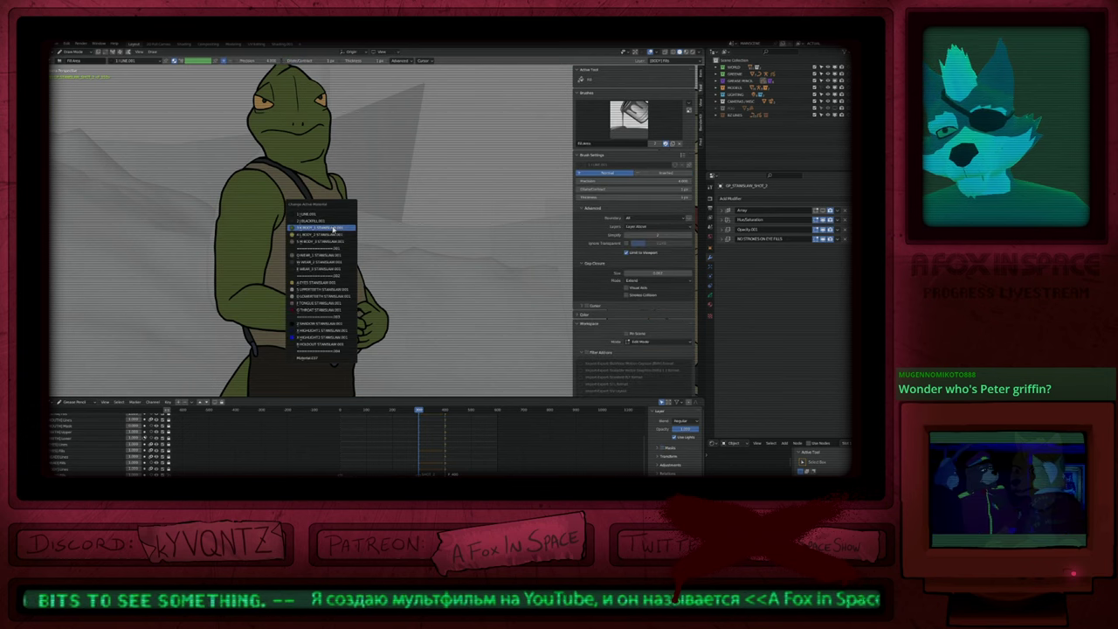
pyautogui.click(333, 228)
pyautogui.press('Tab')
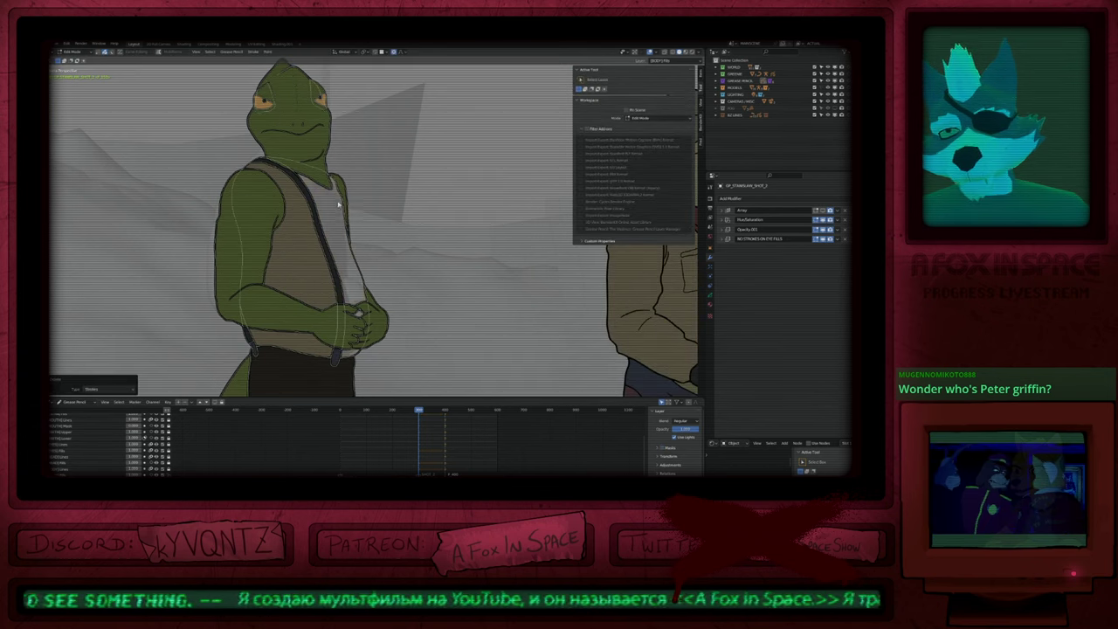
pyautogui.press('Tab')
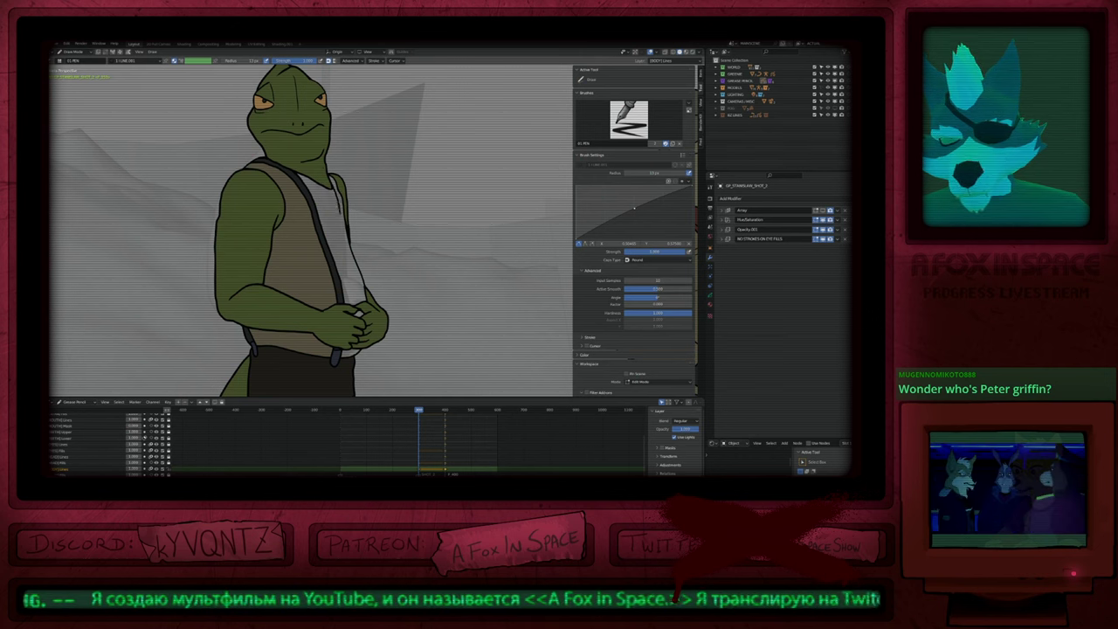
pyautogui.hotkey('ctrl', 'z')
pyautogui.press('f')
pyautogui.click(334, 208)
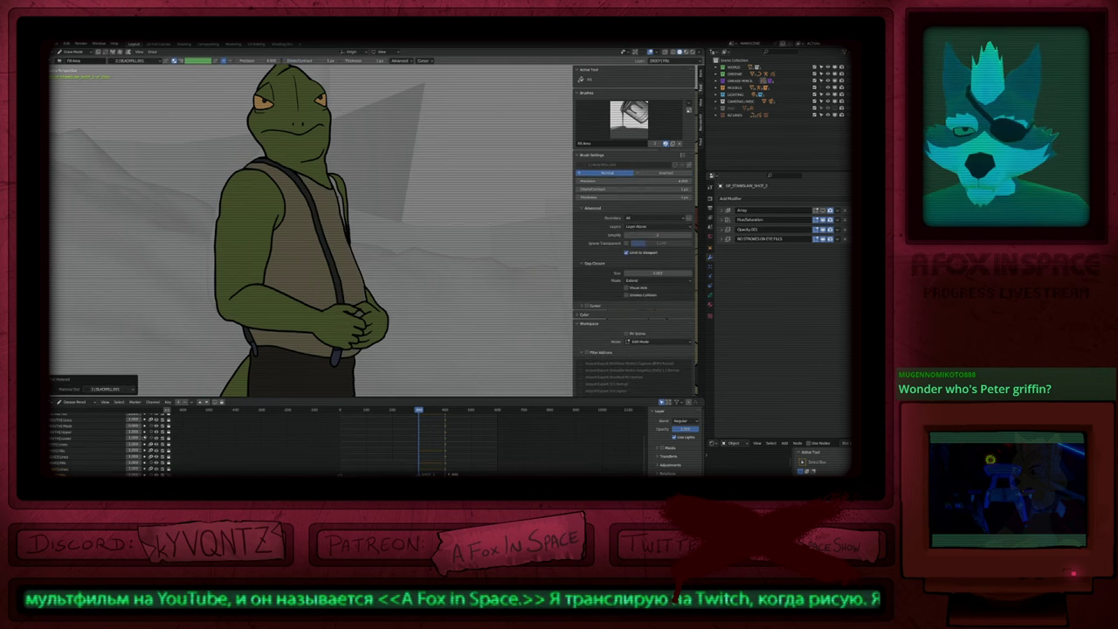
pyautogui.click(340, 198)
# Step: Zoom out and pan to frame both characters full-length
pyautogui.scroll(-6, 423, 237)
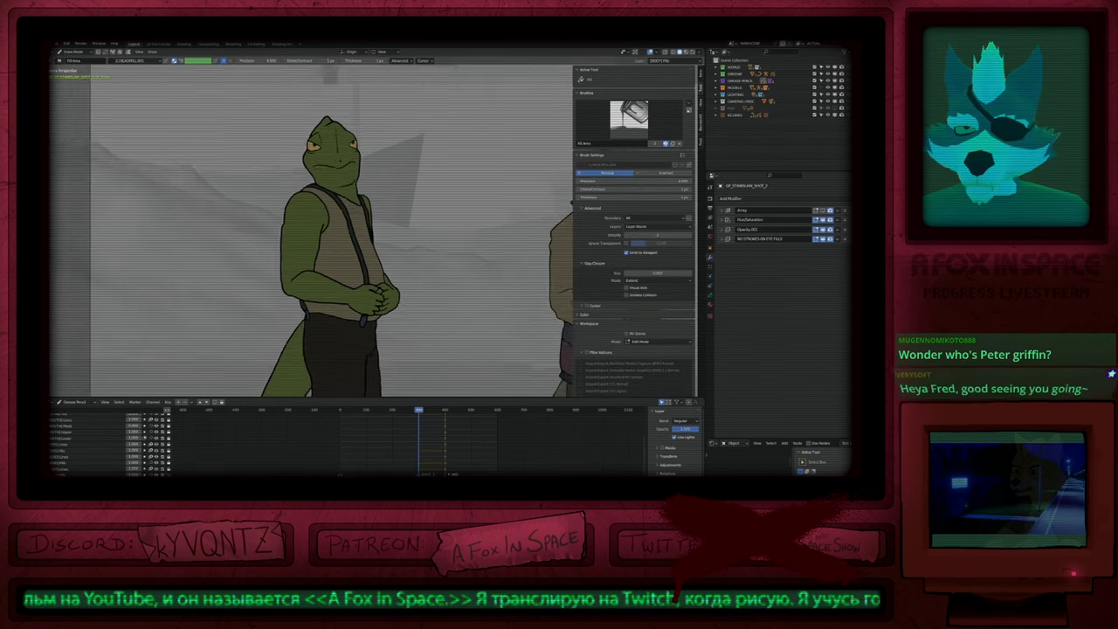
pyautogui.scroll(-2, 423, 237)
pyautogui.moveTo(421, 254)
pyautogui.mouseDown(button='middle')
pyautogui.moveTo(459, 234)
pyautogui.moveTo(435, 263)
pyautogui.moveTo(408, 268)
pyautogui.mouseUp(button='middle')
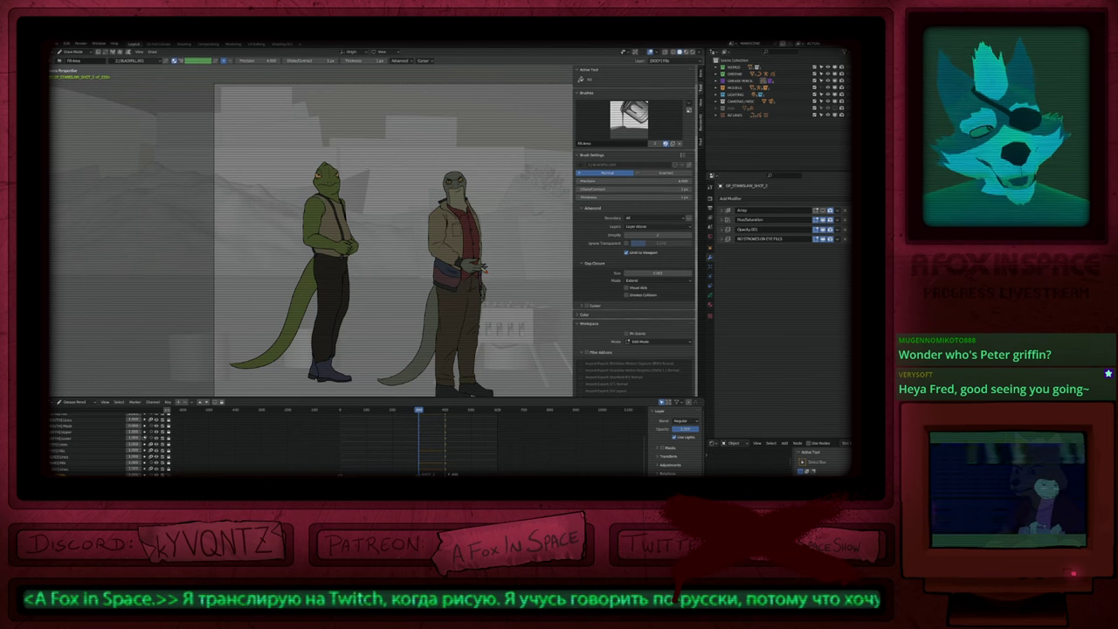
pyautogui.scroll(-2, 419, 253)
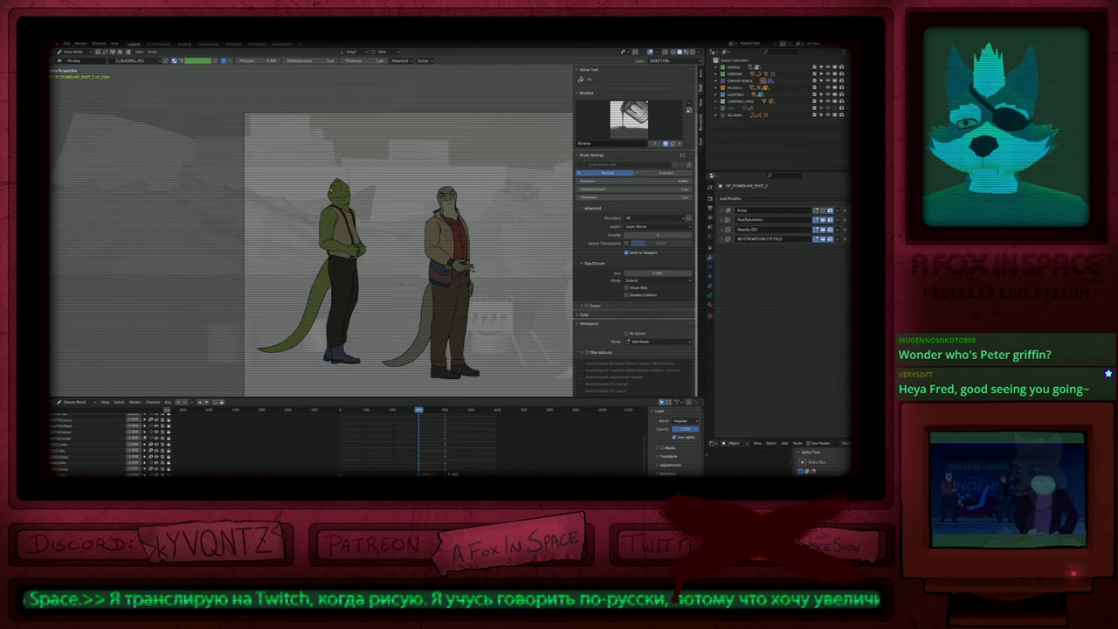
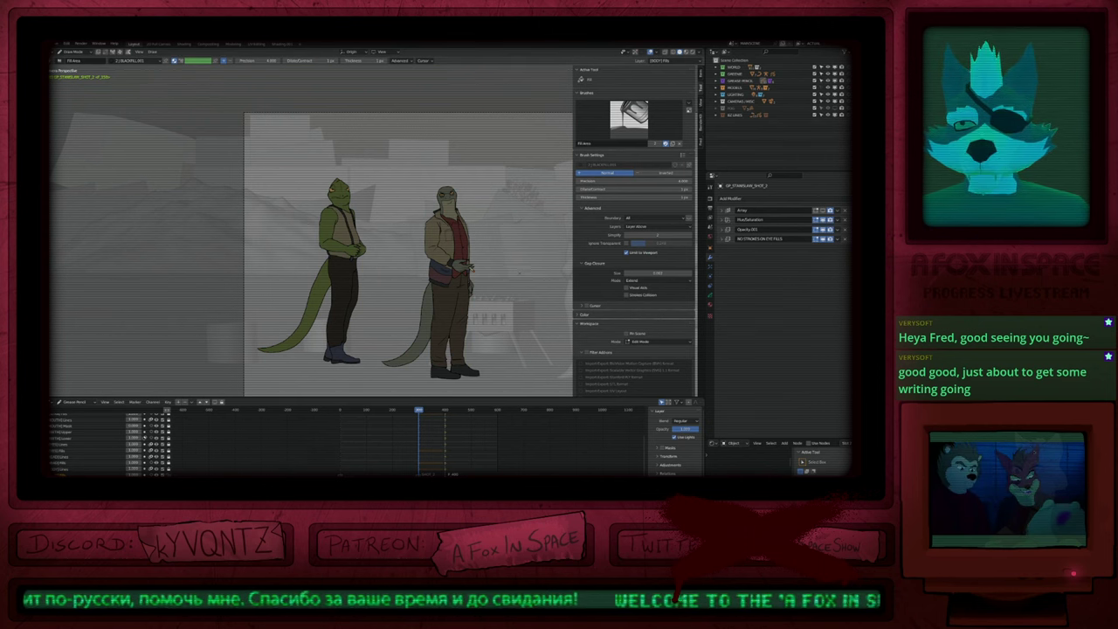
# Step: Fit the camera frame, then in Object Mode pan down toward the lower green reptile
pyautogui.keyDown('ctrl'); pyautogui.moveTo(502, 299); pyautogui.dragTo(473, 307, button='middle'); pyautogui.keyUp('ctrl')
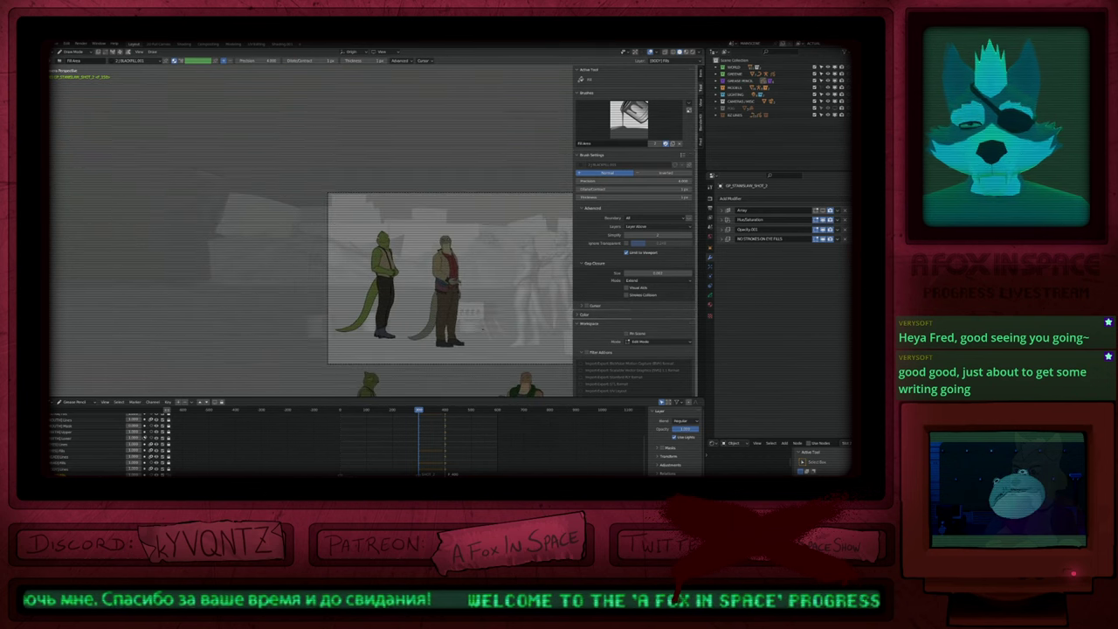
pyautogui.scroll(3, 392, 308)
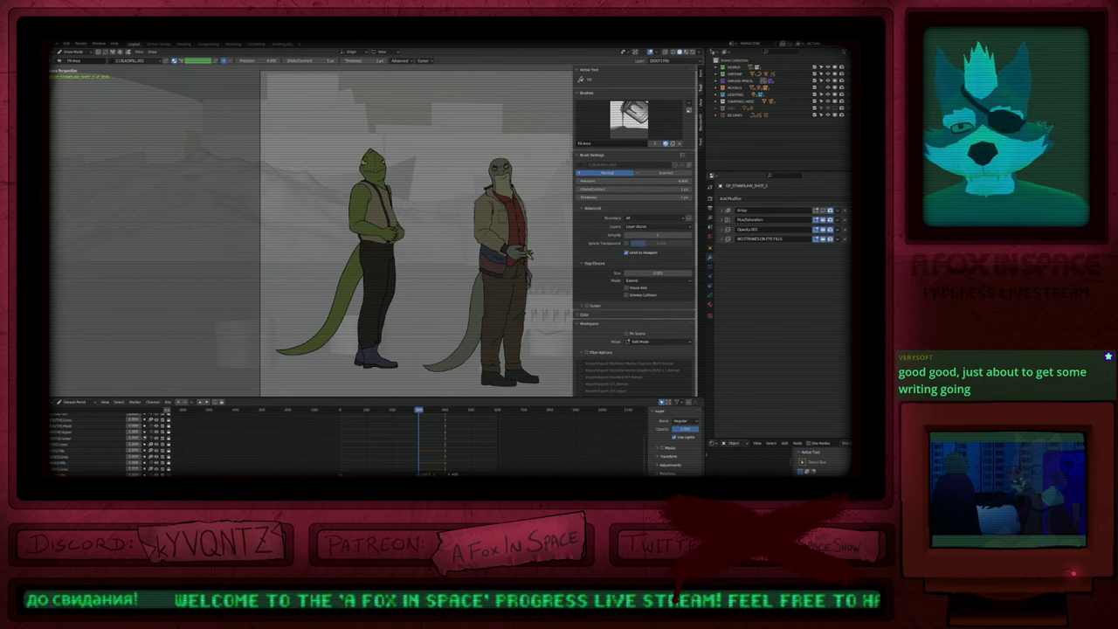
pyautogui.press('Home')
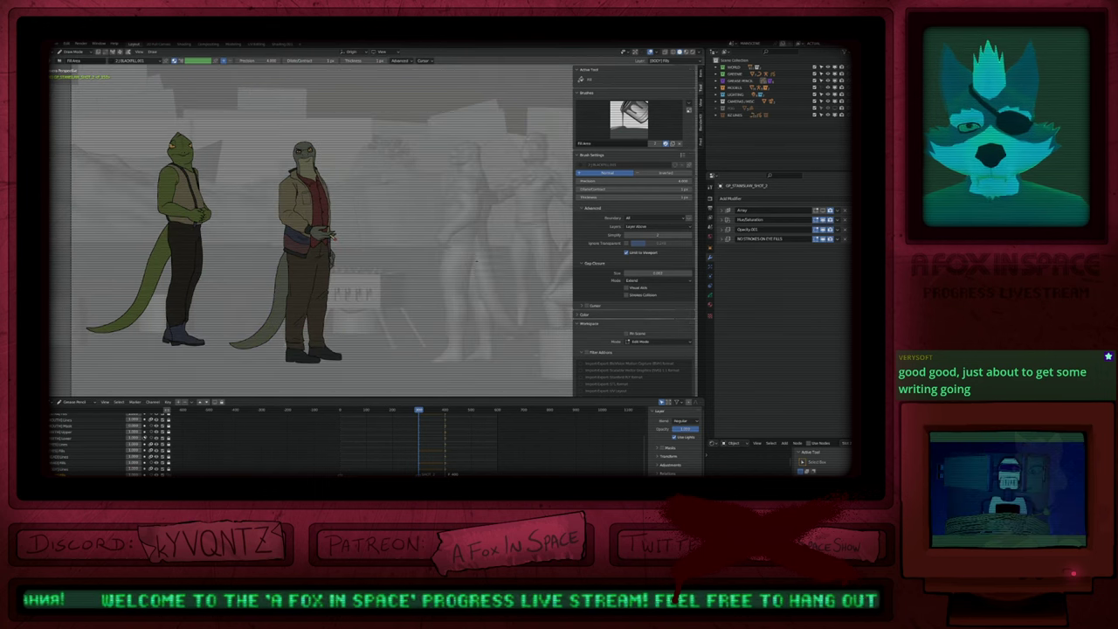
pyautogui.hotkey('ctrl', 'Tab')
pyautogui.moveTo(427, 299)
pyautogui.keyDown('shift'); pyautogui.mouseDown(button='middle')
pyautogui.moveTo(452, 305)
pyautogui.moveTo(502, 230)
pyautogui.moveTo(483, 305)
pyautogui.mouseUp(button='middle'); pyautogui.keyUp('shift')
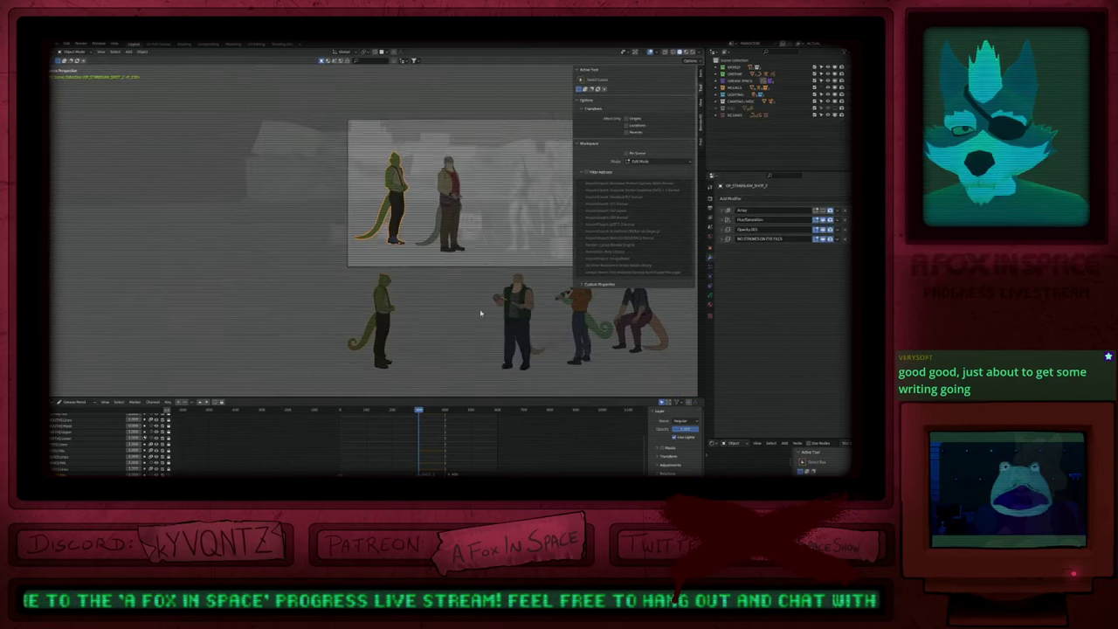
pyautogui.scroll(5, 480, 318)
pyautogui.moveTo(377, 387)
pyautogui.keyDown('shift'); pyautogui.mouseDown(button='middle')
pyautogui.moveTo(441, 215)
pyautogui.moveTo(417, 254)
pyautogui.mouseUp(button='middle'); pyautogui.keyUp('shift')
pyautogui.keyDown('shift'); pyautogui.moveTo(418, 254); pyautogui.dragTo(427, 309, button='middle'); pyautogui.keyUp('shift')
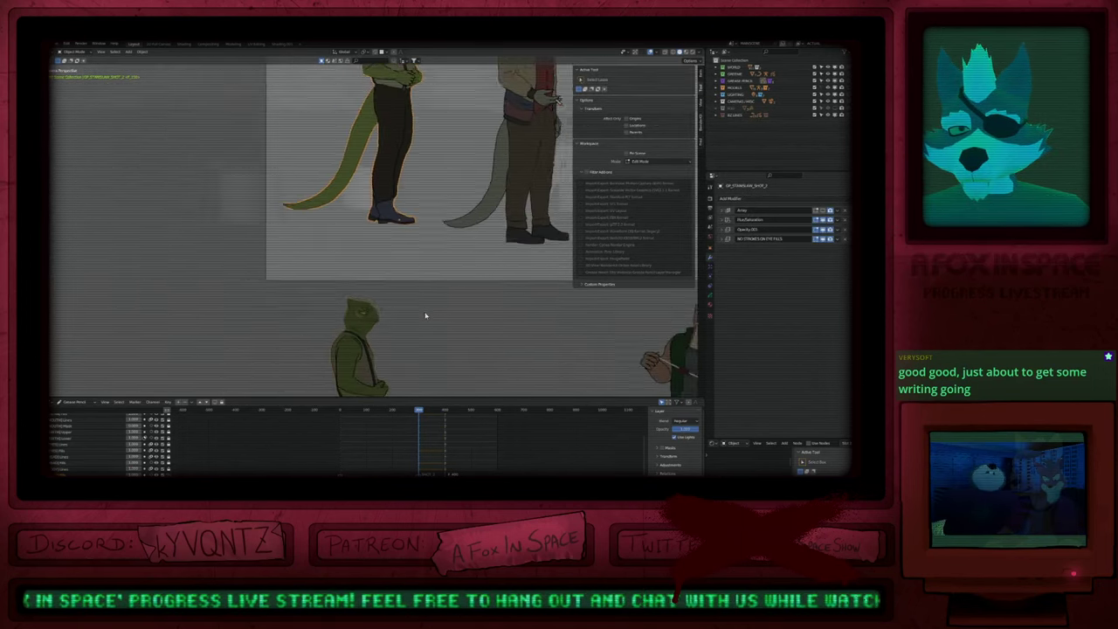
pyautogui.keyDown('shift'); pyautogui.moveTo(438, 210); pyautogui.dragTo(445, 382, button='middle'); pyautogui.keyUp('shift')
pyautogui.moveTo(421, 122)
pyautogui.keyDown('shift'); pyautogui.mouseDown(button='middle')
pyautogui.moveTo(414, 275)
pyautogui.moveTo(400, 197)
pyautogui.moveTo(435, 70)
pyautogui.mouseUp(button='middle'); pyautogui.keyUp('shift')
# Step: Back in Draw Mode, choose the body fill material and zoom onto the hooded head
pyautogui.hotkey('ctrl', 'Tab')
pyautogui.press('u')
pyautogui.click(390, 274)
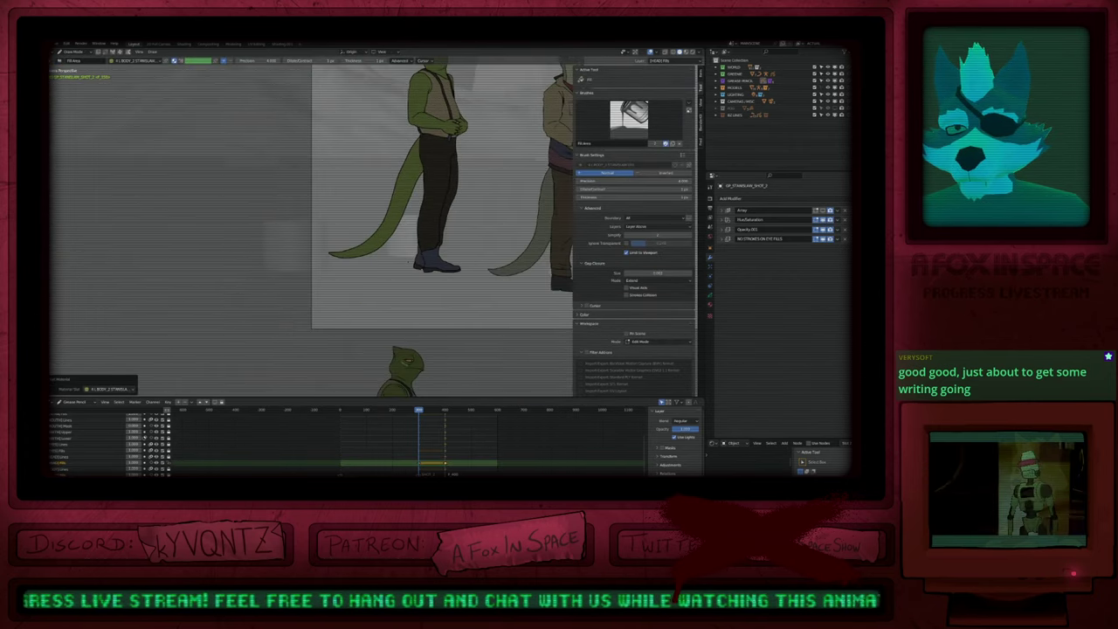
pyautogui.keyDown('shift'); pyautogui.moveTo(420, 288); pyautogui.dragTo(423, 191, button='middle'); pyautogui.keyUp('shift')
pyautogui.scroll(8, 406, 280)
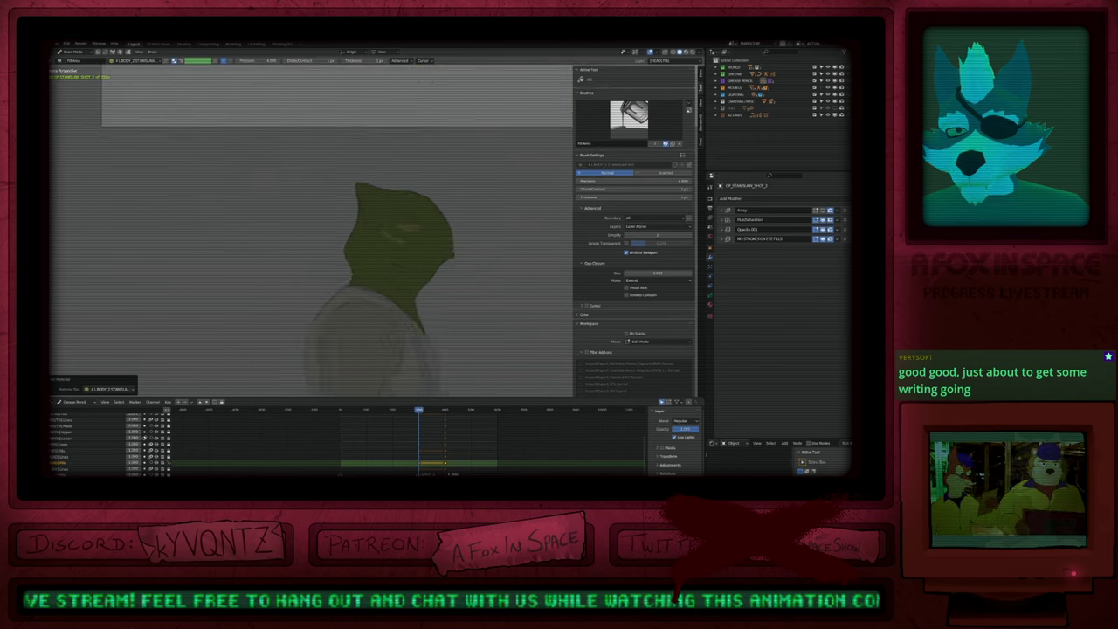
# Step: Switch to line drawing on the eye lines layer and frame the reptile's head
pyautogui.press('1')
pyautogui.press('pageup')
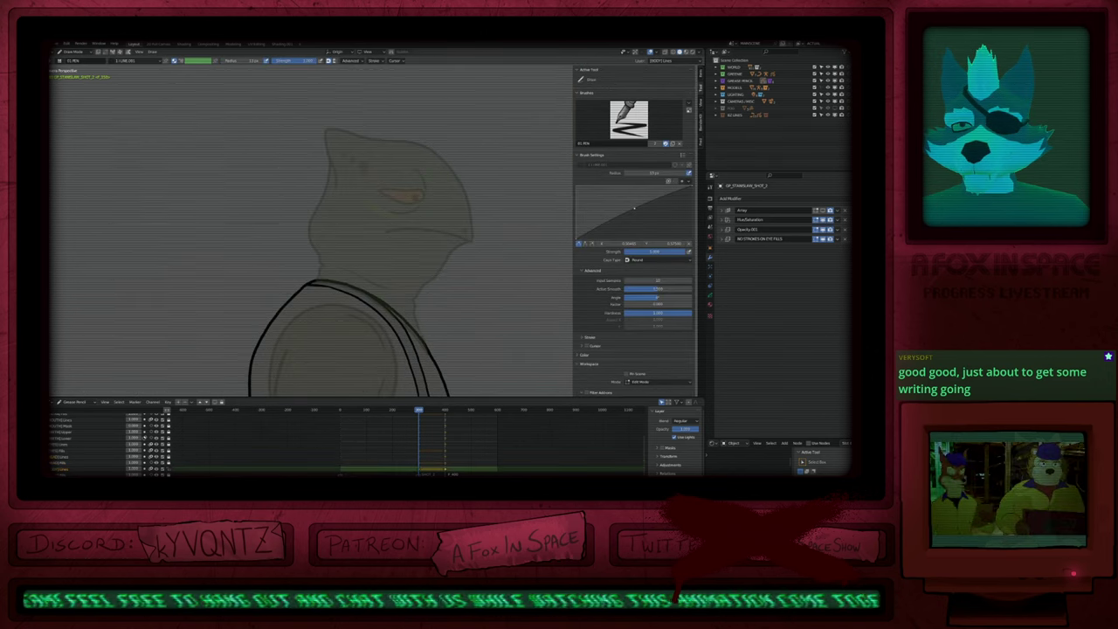
pyautogui.press('pageup')
pyautogui.press('pageup')
pyautogui.scroll(-7, 399, 214)
pyautogui.keyDown('shift'); pyautogui.moveTo(376, 83); pyautogui.dragTo(379, 389, button='middle'); pyautogui.keyUp('shift')
pyautogui.keyDown('shift'); pyautogui.moveTo(426, 225); pyautogui.dragTo(430, 354, button='middle'); pyautogui.keyUp('shift')
pyautogui.keyDown('shift'); pyautogui.moveTo(420, 131); pyautogui.dragTo(419, 194, button='middle'); pyautogui.keyUp('shift')
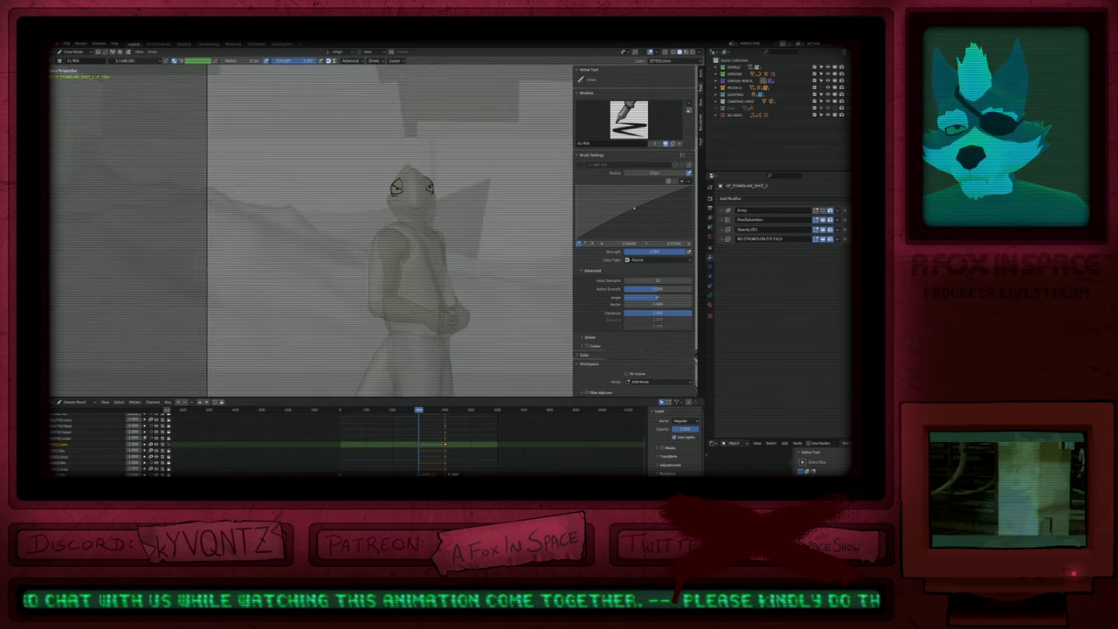
pyautogui.scroll(7, 403, 166)
pyautogui.press('Right')
pyautogui.press('Right')
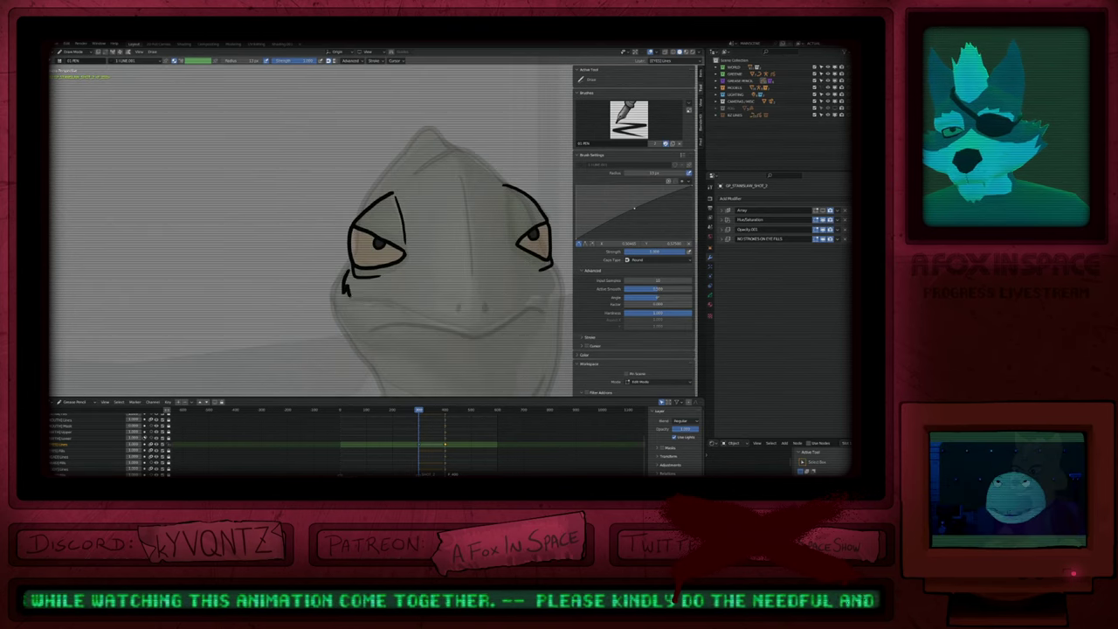
# Step: Draw a small mark under the left eye, assign it 4_BODY_2, and return to Object Mode
pyautogui.moveTo(350, 287); pyautogui.dragTo(366, 293)
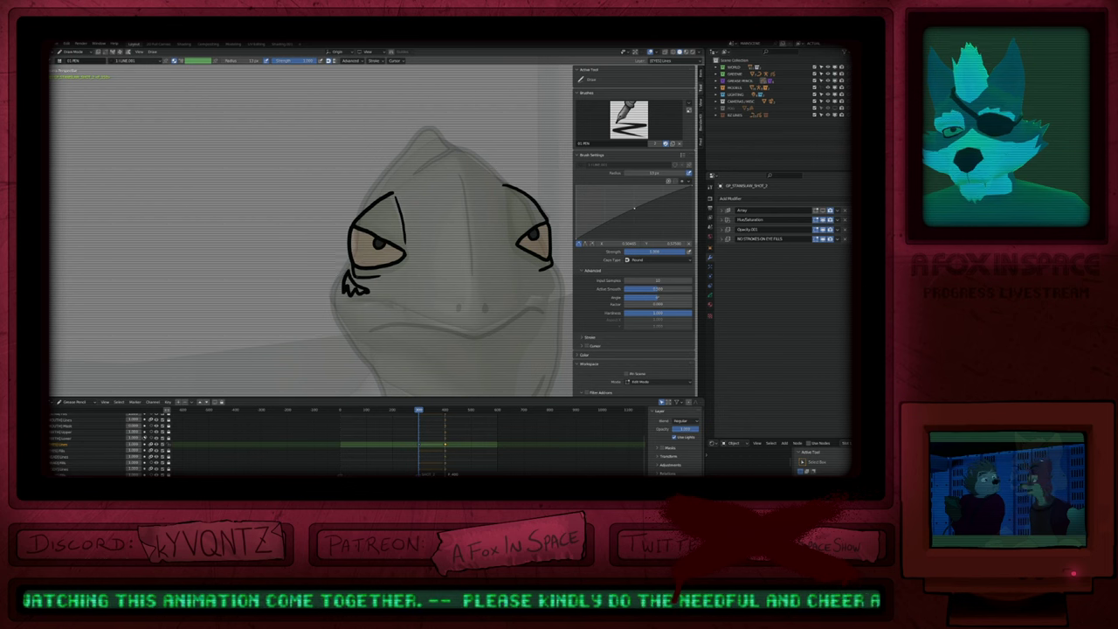
pyautogui.press('Tab')
pyautogui.press('u')
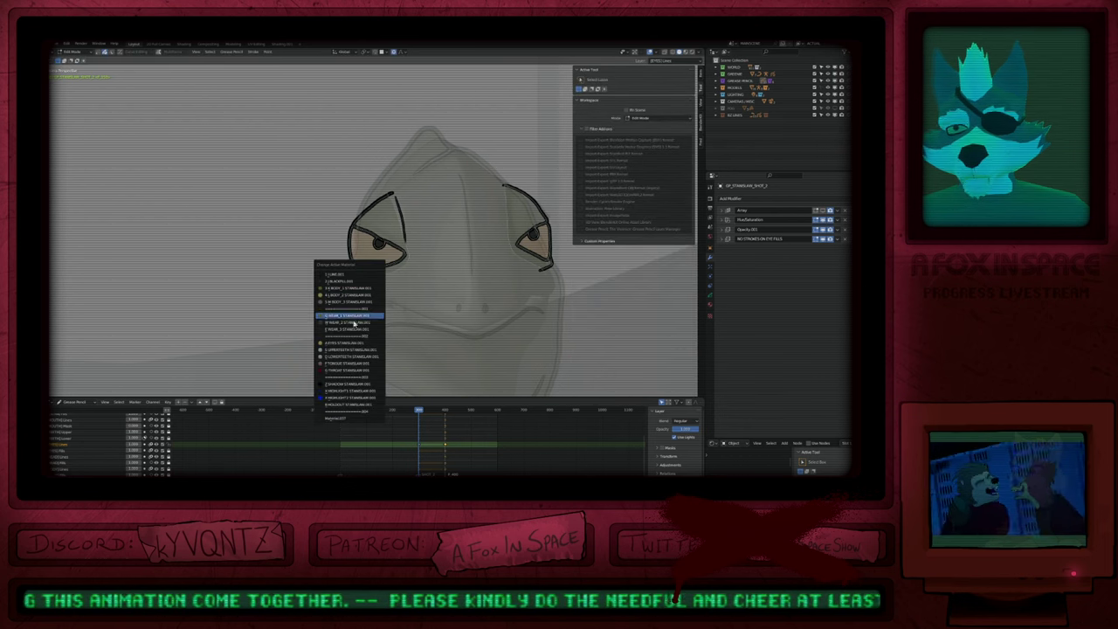
pyautogui.click(350, 297)
pyautogui.hotkey('shift', 'u')
pyautogui.press('Tab')
pyautogui.keyDown('shift'); pyautogui.moveTo(352, 304); pyautogui.dragTo(247, 294, button='middle'); pyautogui.keyUp('shift')
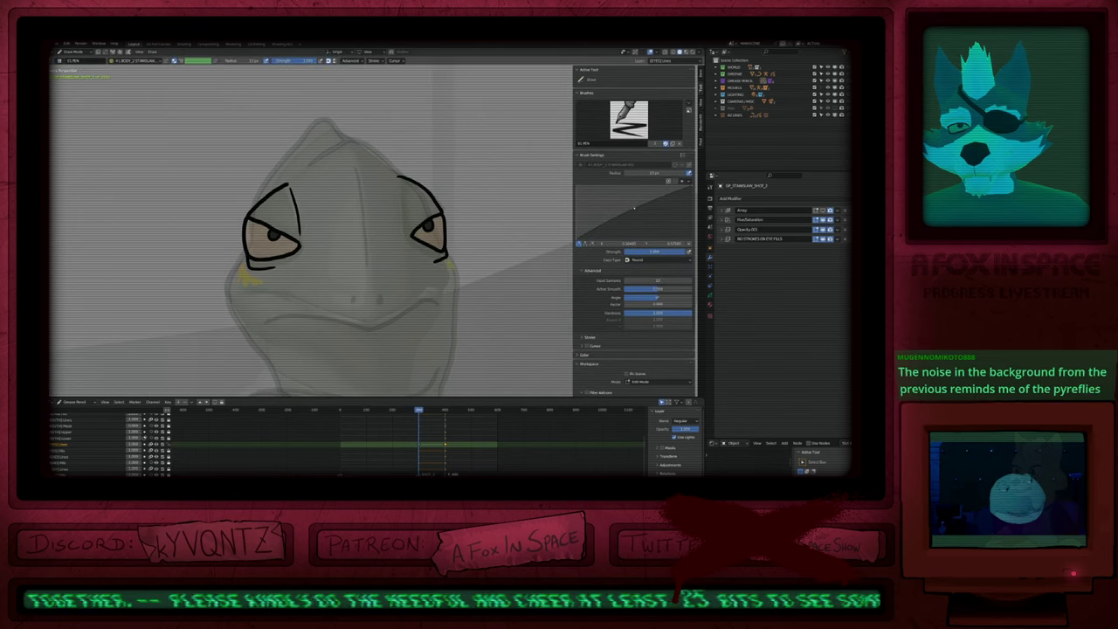
pyautogui.scroll(-8, 311, 231)
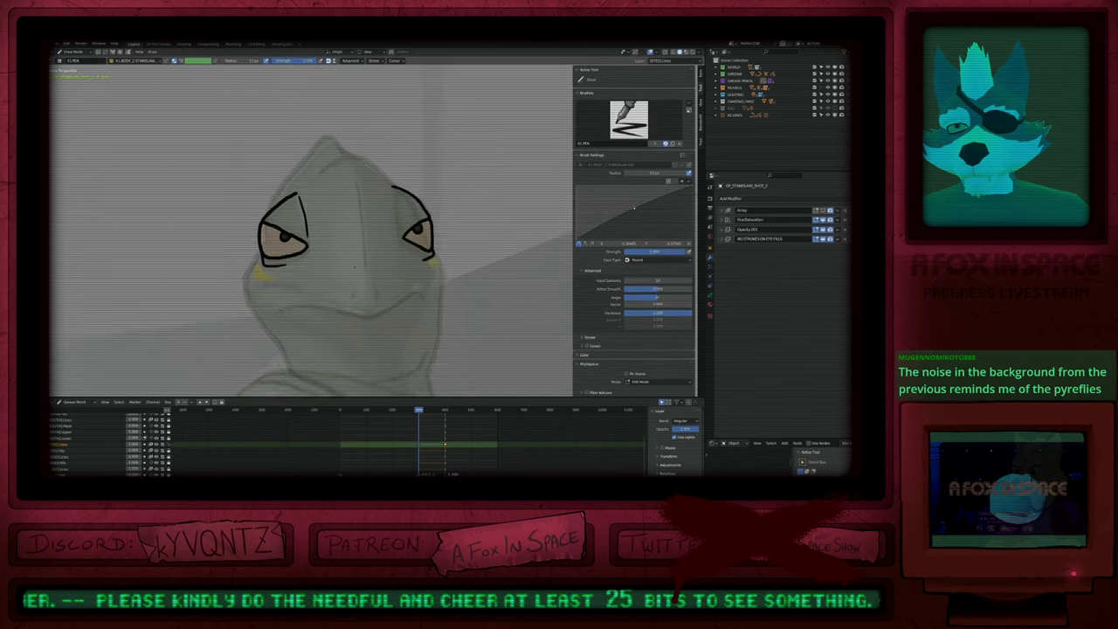
pyautogui.keyDown('shift'); pyautogui.moveTo(449, 246); pyautogui.dragTo(438, 228, button='middle'); pyautogui.keyUp('shift')
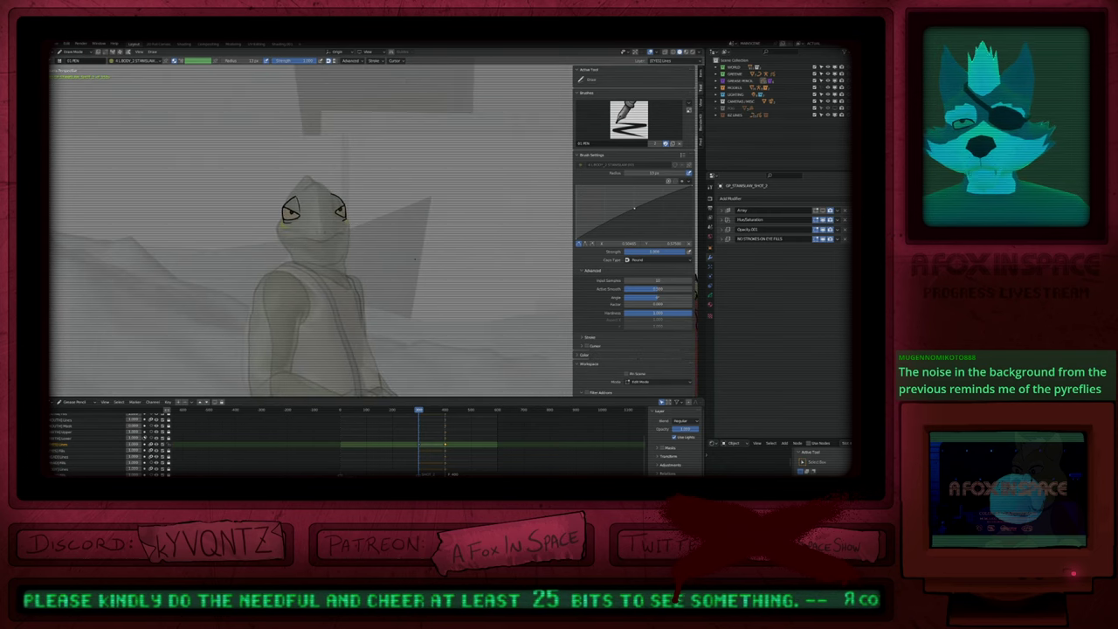
pyautogui.hotkey('ctrl', 'Tab')
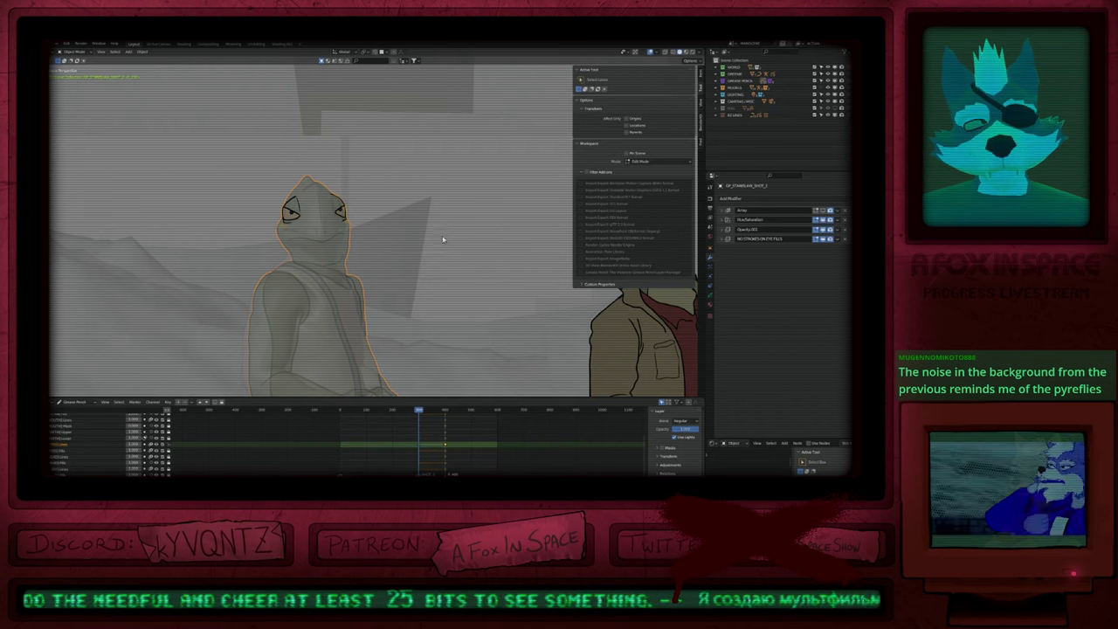
# Step: Hide the sidebar and pan to the characters below the camera frame
pyautogui.keyDown('shift'); pyautogui.moveTo(385, 328); pyautogui.dragTo(407, 294, button='middle'); pyautogui.keyUp('shift')
pyautogui.press('n')
pyautogui.keyDown('shift'); pyautogui.moveTo(487, 305); pyautogui.dragTo(438, 265, button='middle'); pyautogui.keyUp('shift')
pyautogui.scroll(-2, 449, 267)
pyautogui.scroll(-5, 438, 265)
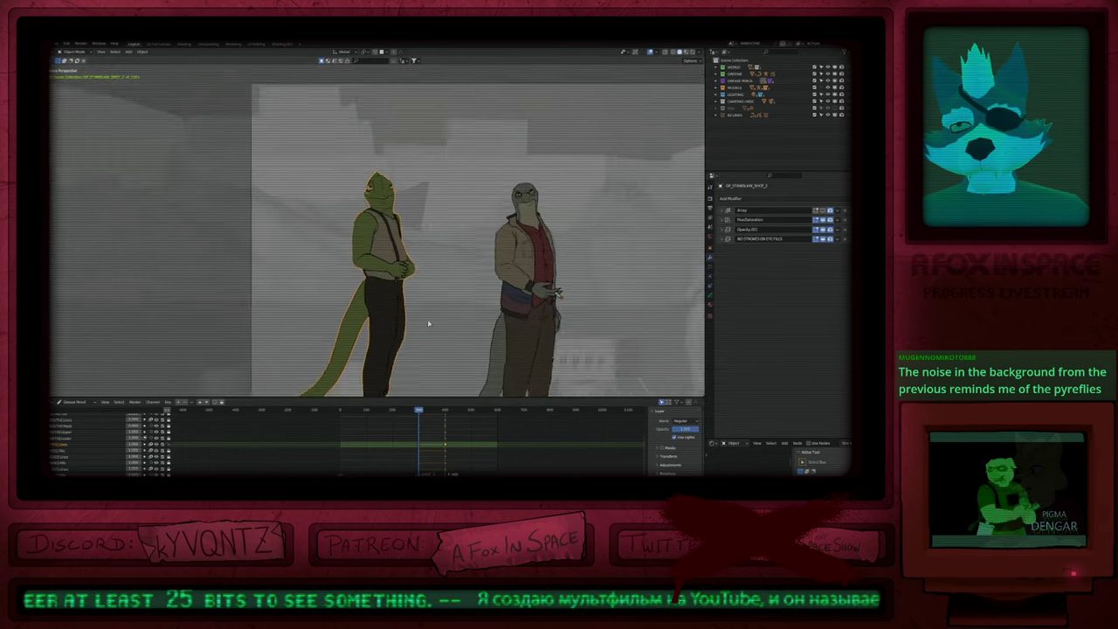
pyautogui.moveTo(422, 334)
pyautogui.keyDown('shift'); pyautogui.mouseDown(button='middle')
pyautogui.moveTo(434, 202)
pyautogui.moveTo(419, 295)
pyautogui.moveTo(448, 193)
pyautogui.moveTo(421, 302)
pyautogui.mouseUp(button='middle'); pyautogui.keyUp('shift')
# Step: Move the selected strokes up beside the characters in Edit Mode
pyautogui.press('Tab')
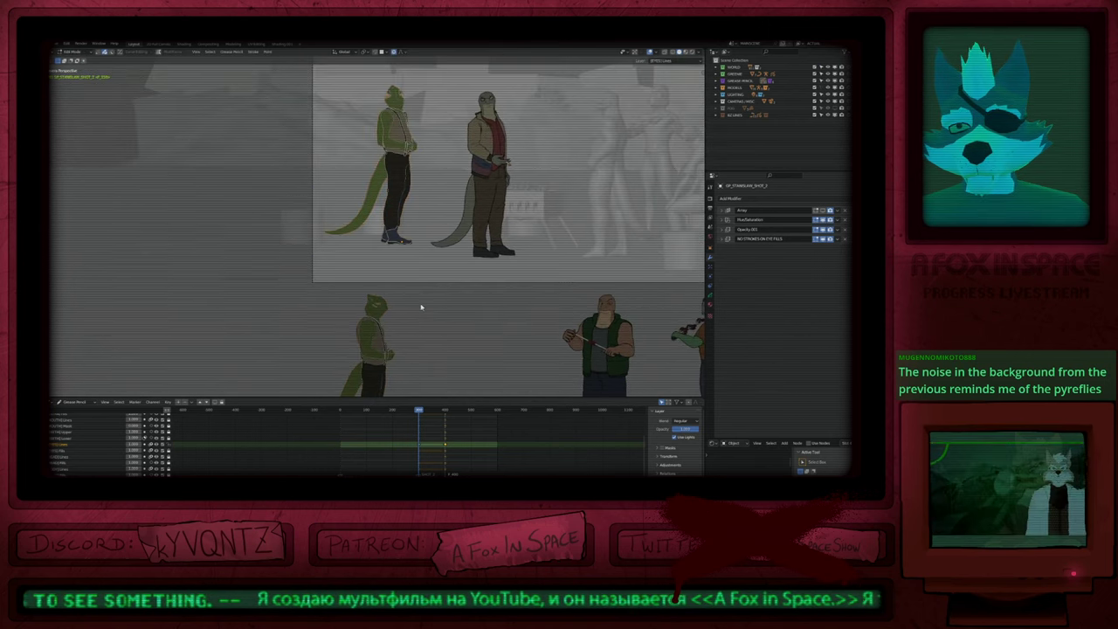
pyautogui.scroll(-3, 428, 297)
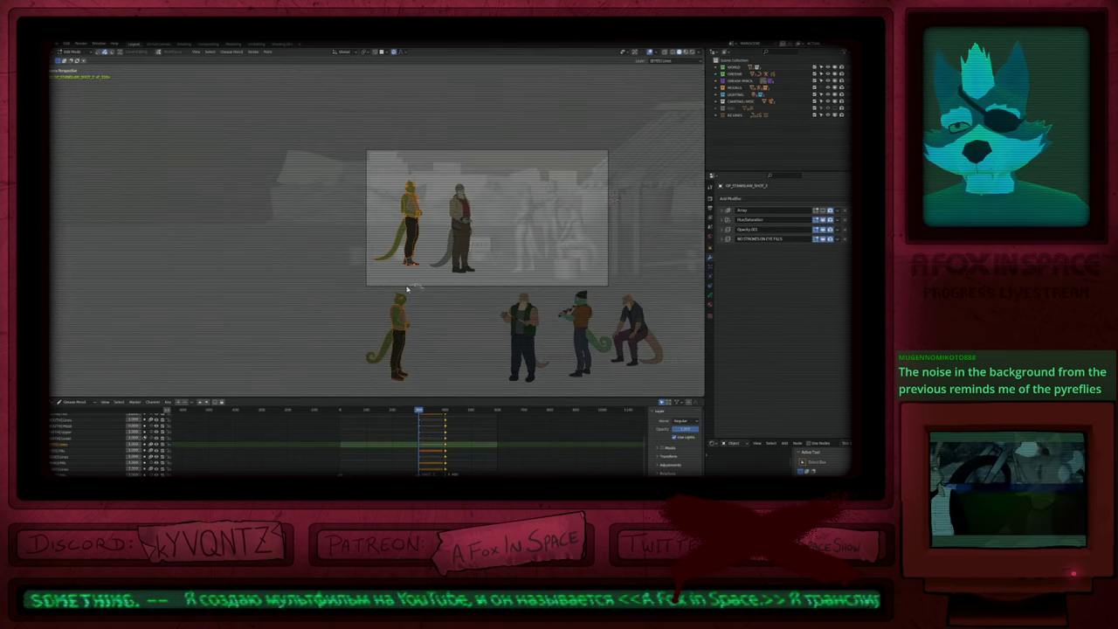
pyautogui.press('g')
pyautogui.click(414, 224)
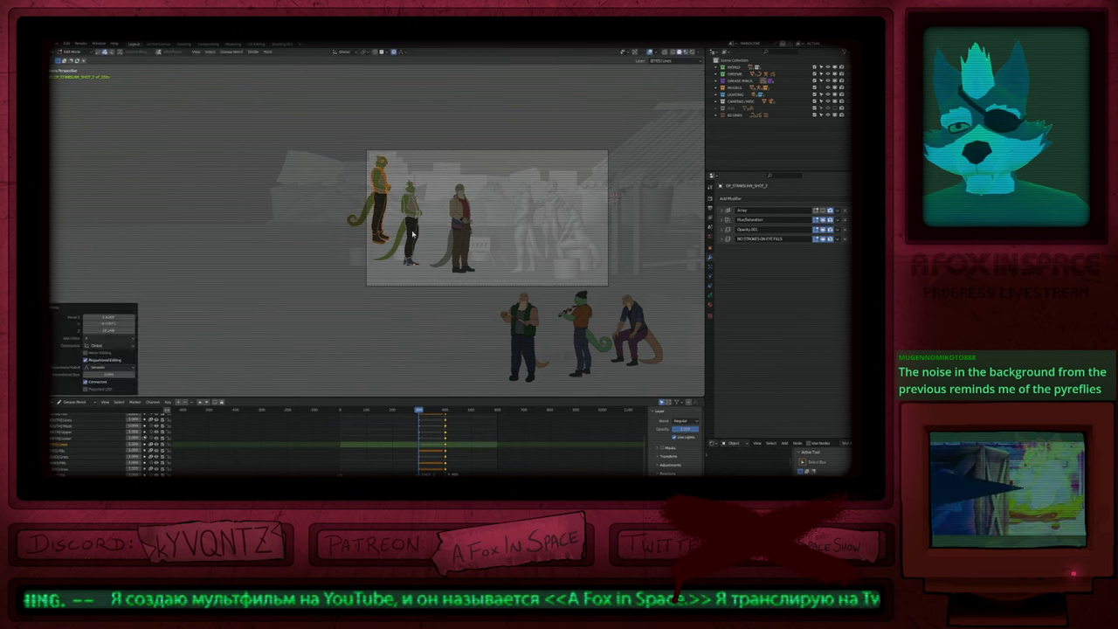
pyautogui.scroll(8, 416, 234)
pyautogui.press('Tab')
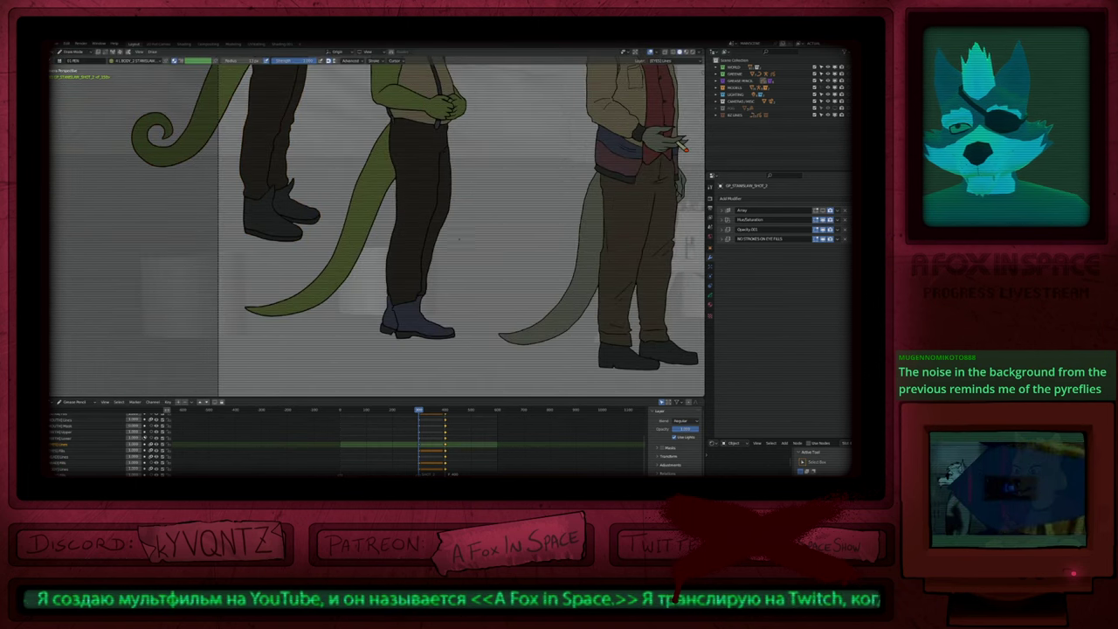
# Step: Bring the boots into view, select the boot strokes, and undo the accidental fill removal
pyautogui.scroll(5, 305, 248)
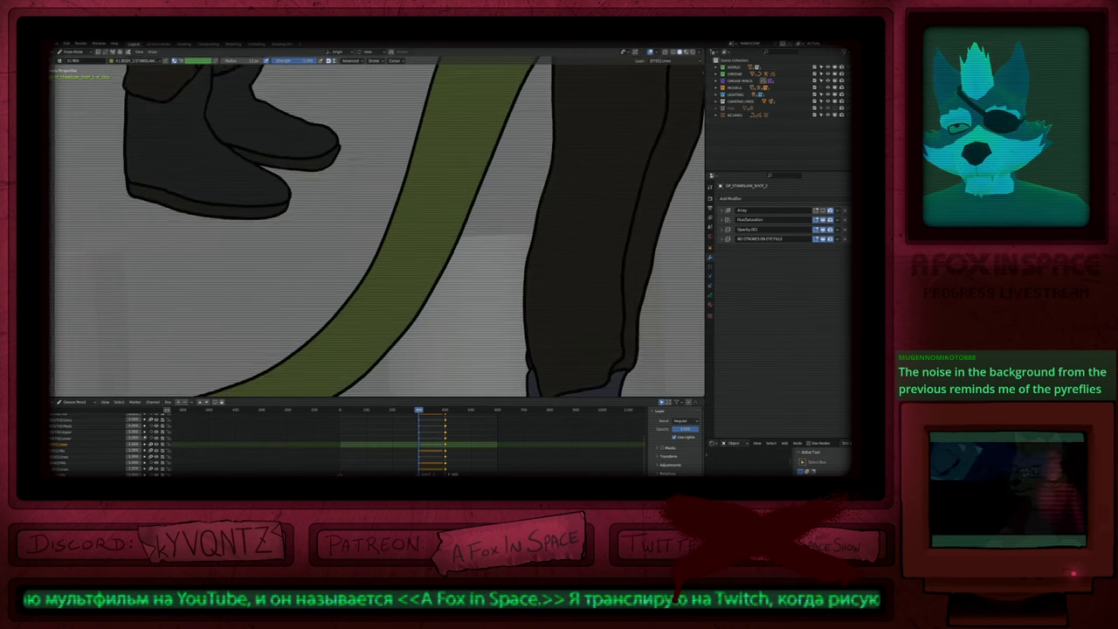
pyautogui.scroll(-4, 335, 166)
pyautogui.keyDown('shift'); pyautogui.moveTo(337, 241); pyautogui.dragTo(373, 276, button='middle'); pyautogui.keyUp('shift')
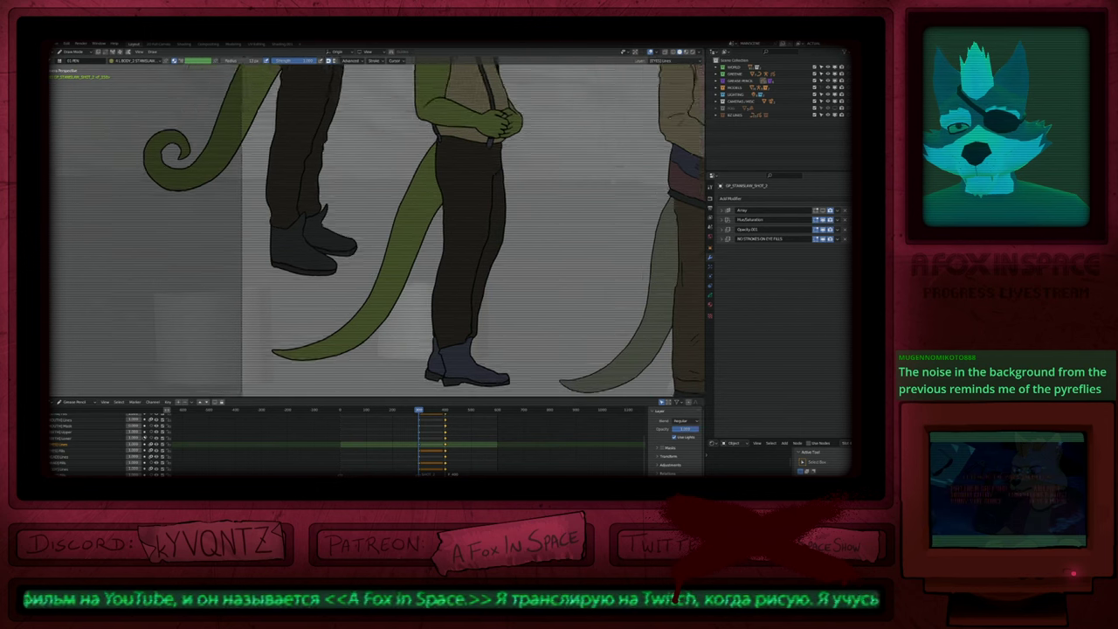
pyautogui.scroll(9, 323, 247)
pyautogui.scroll(-8, 328, 248)
pyautogui.scroll(-4, 336, 241)
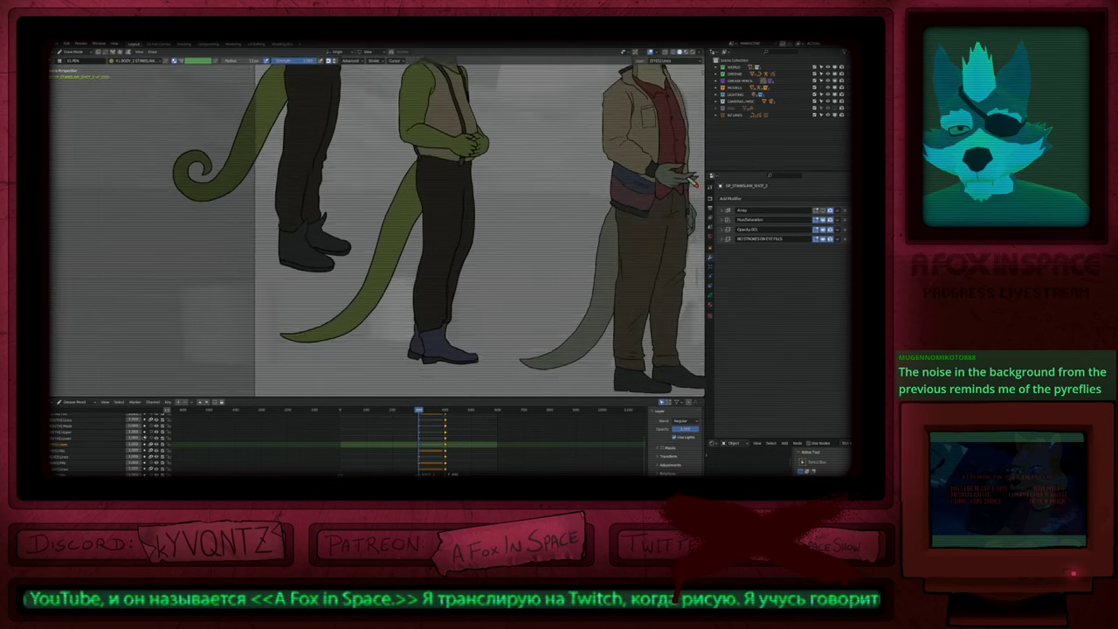
pyautogui.scroll(2, 336, 241)
pyautogui.press('Tab')
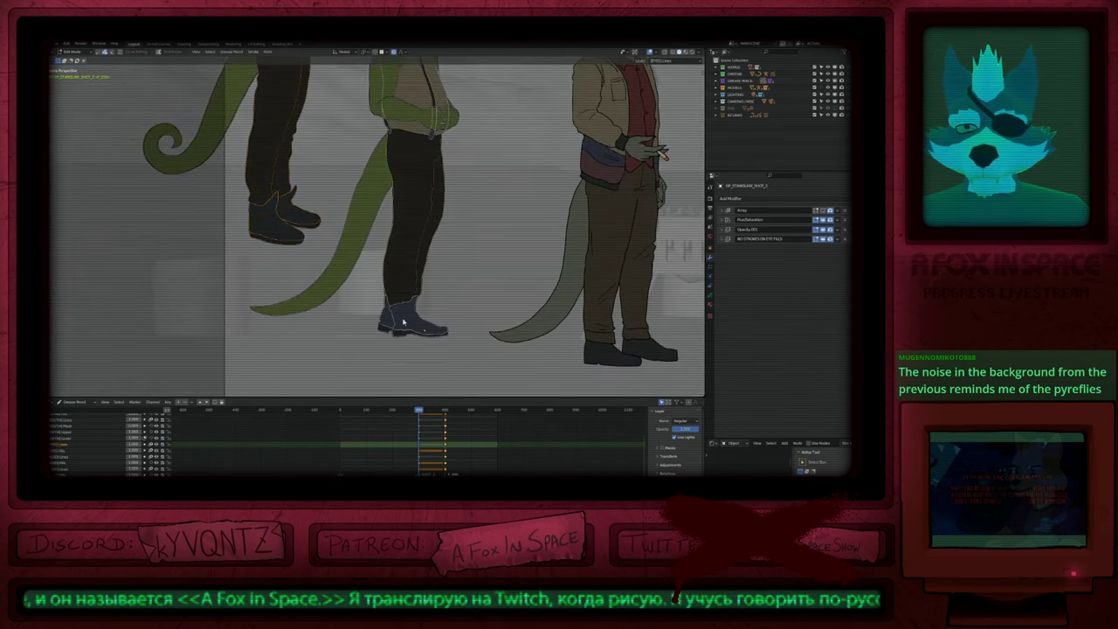
pyautogui.click(406, 323)
pyautogui.scroll(2, 406, 323)
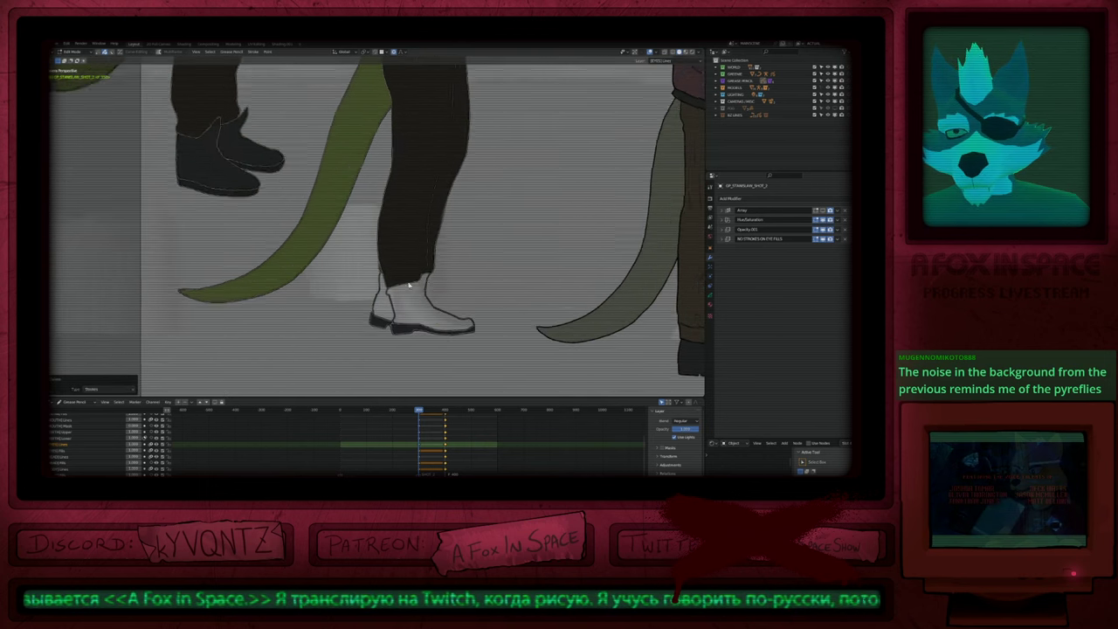
pyautogui.scroll(2, 408, 285)
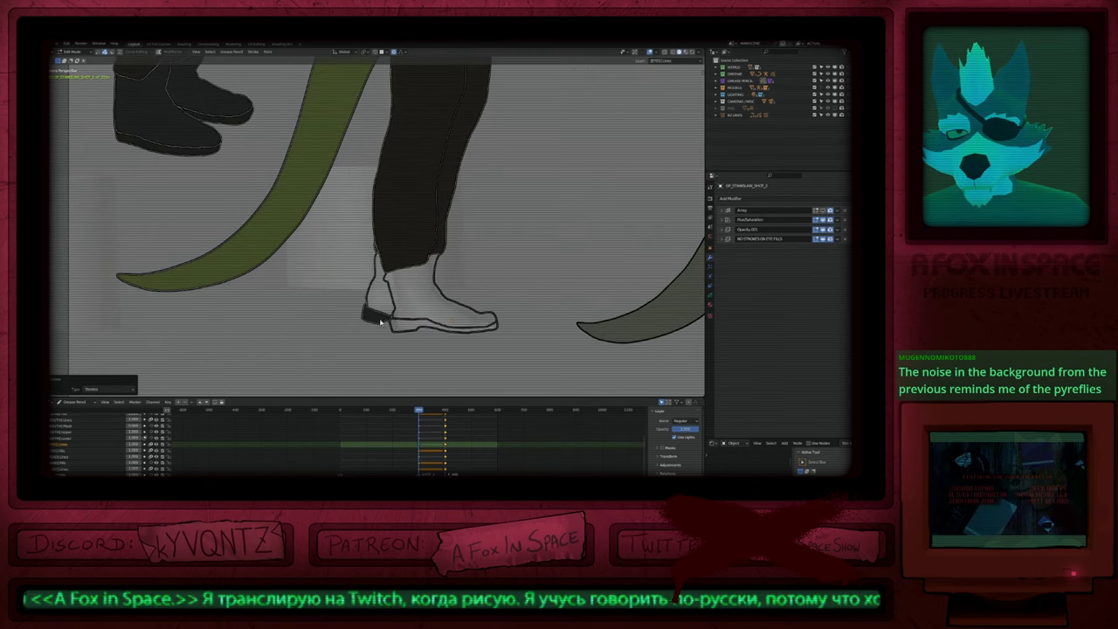
pyautogui.scroll(-3, 399, 354)
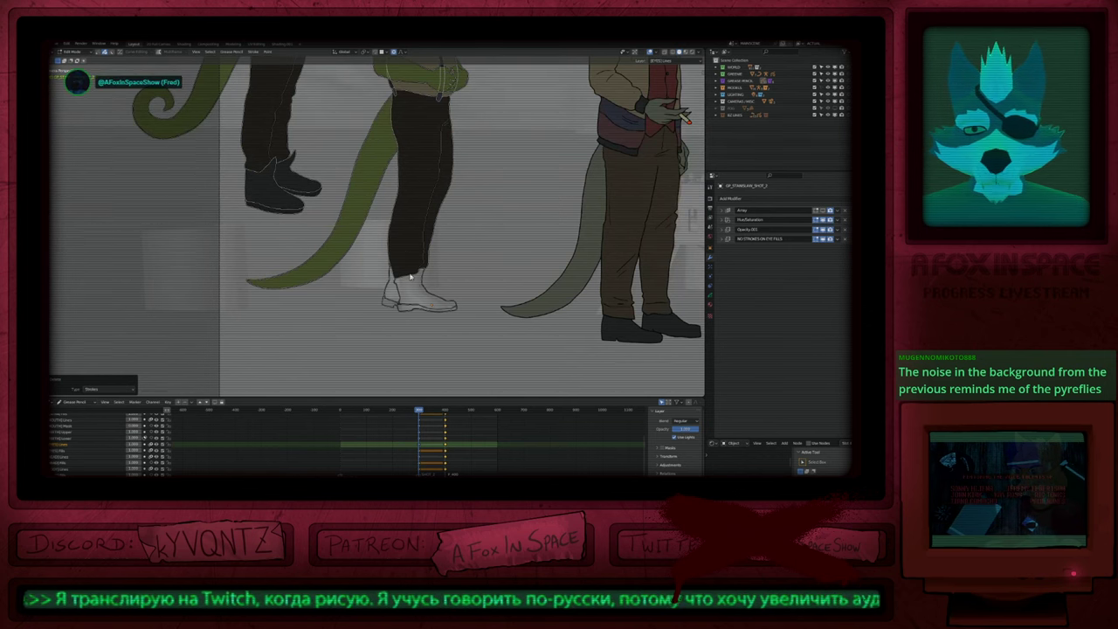
pyautogui.hotkey('ctrl', 'z')
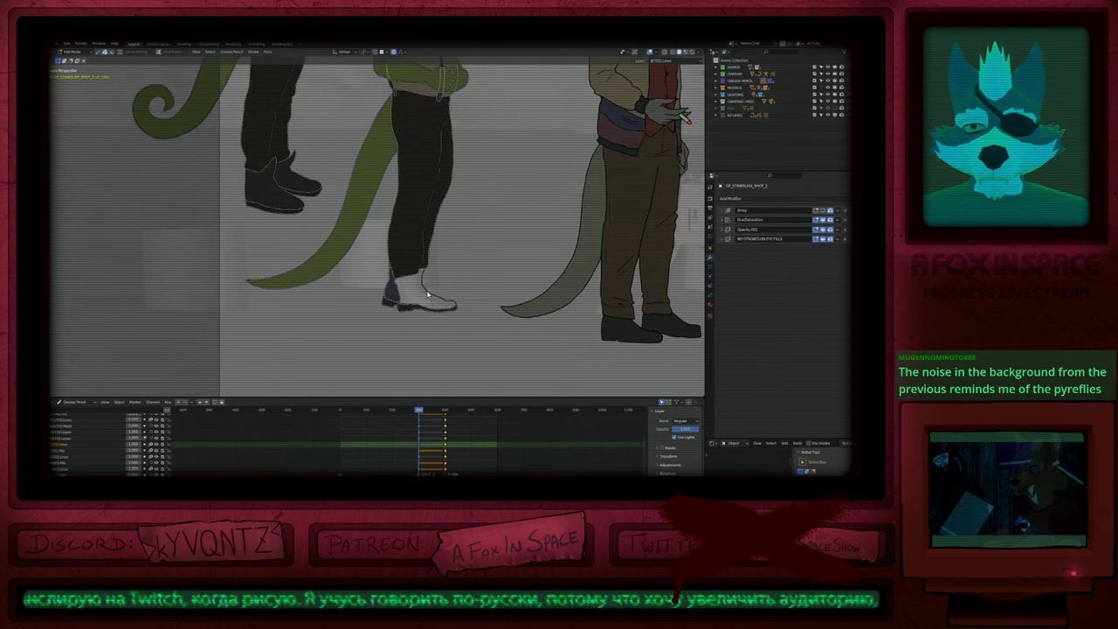
# Step: Clear the stroke selection and switch to a different drawing layer
pyautogui.press('Tab')
pyautogui.press('Tab')
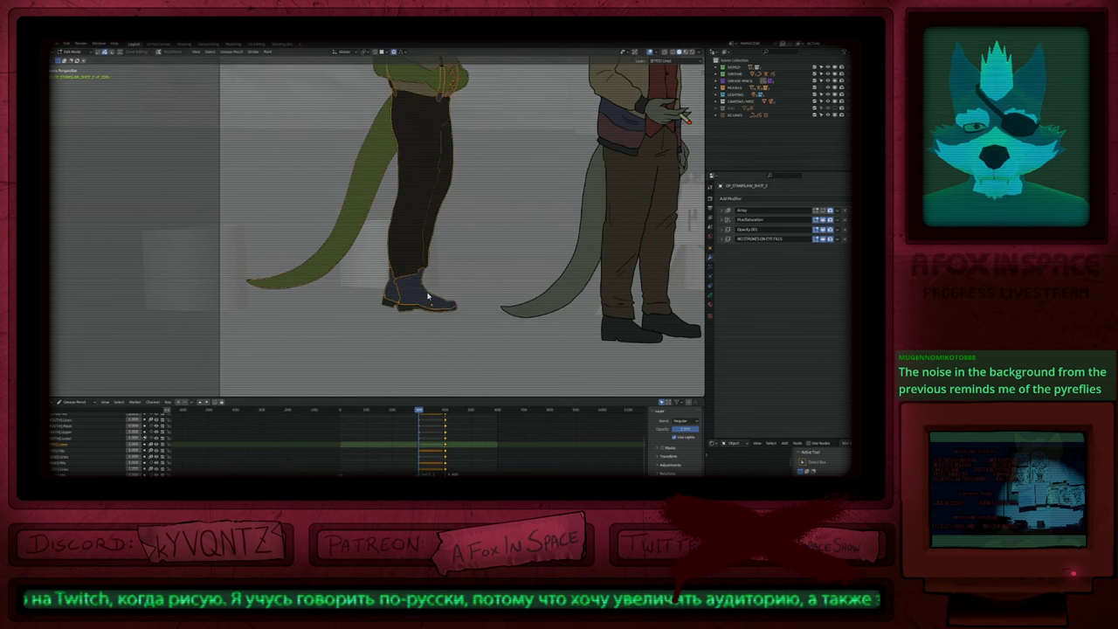
pyautogui.press('Tab')
pyautogui.click(414, 292)
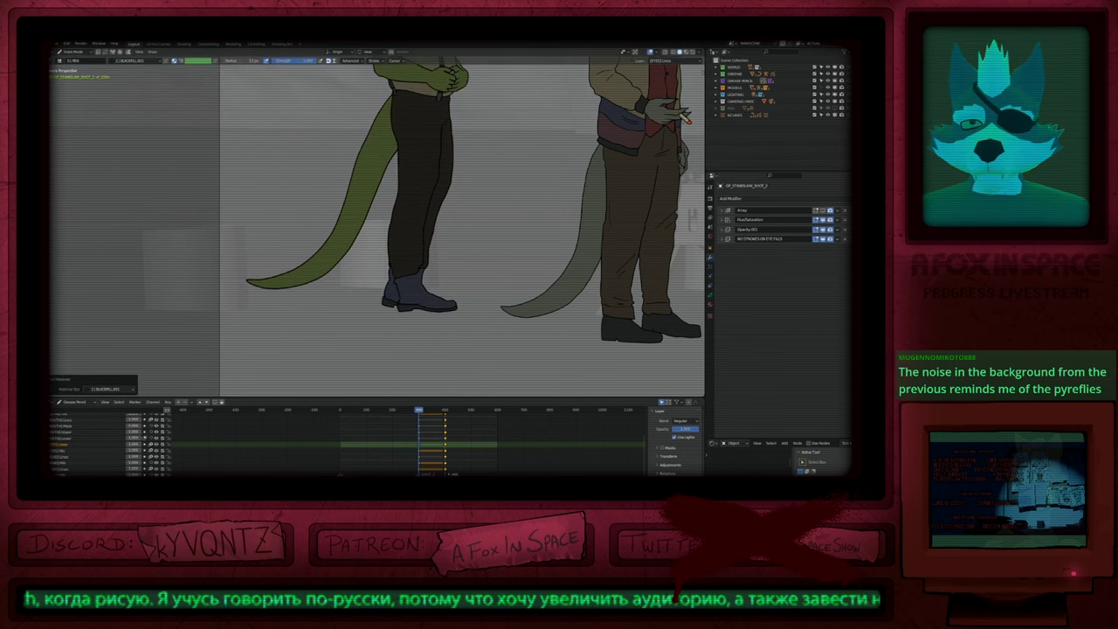
pyautogui.press('Tab')
pyautogui.press('Tab')
pyautogui.press('y')
pyautogui.click(412, 292)
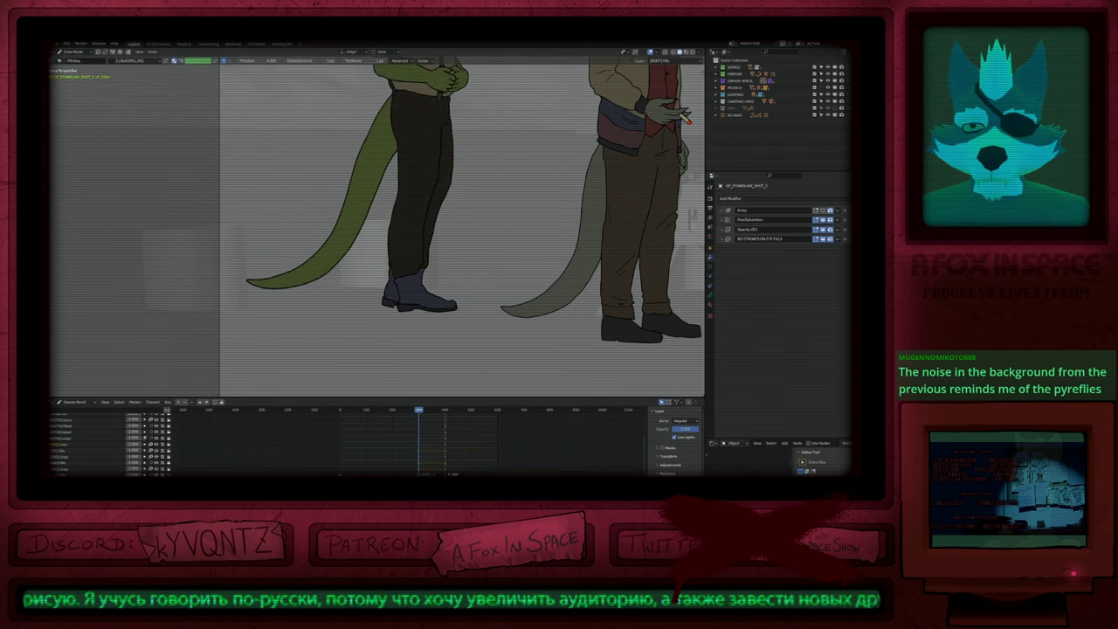
pyautogui.press('Tab')
# Step: Pick the boot fill and sole outline strokes and recolour them dark with Change Stroke Color
pyautogui.hotkey('shift', 'r')
pyautogui.click(391, 294)
pyautogui.hotkey('shift', 'r')
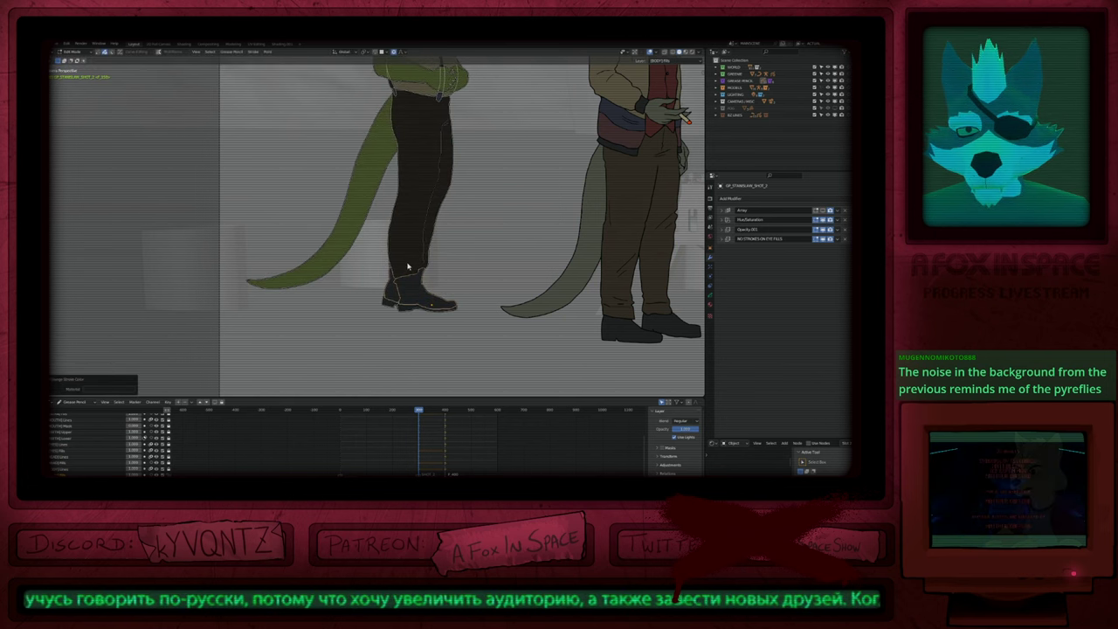
pyautogui.rightClick(407, 264)
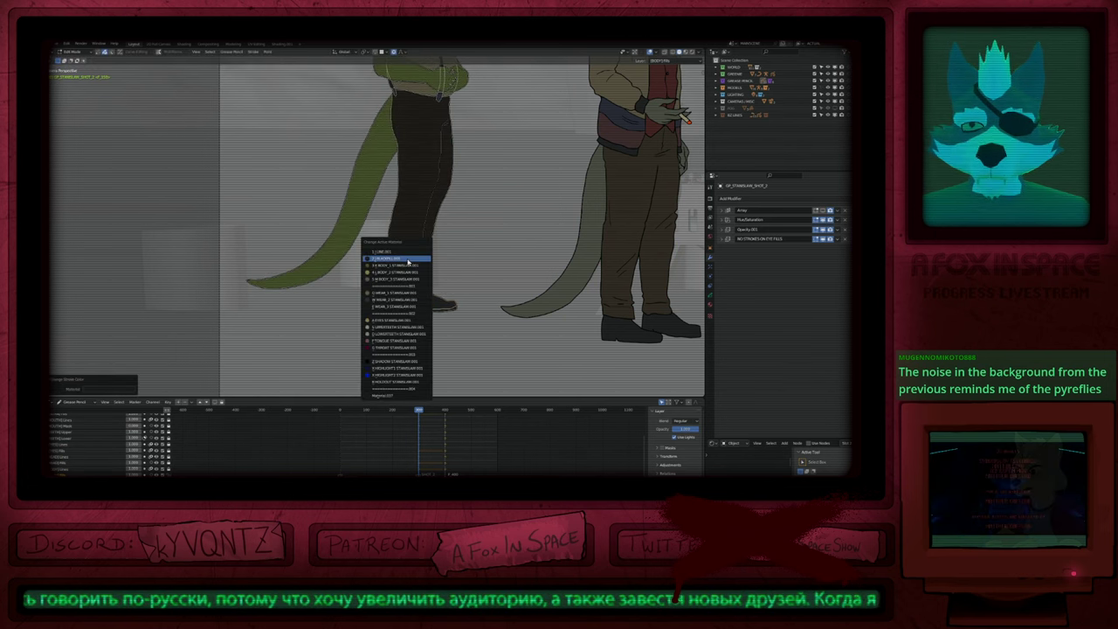
pyautogui.click(414, 310)
pyautogui.click(404, 312)
pyautogui.hotkey('shift', 'r')
pyautogui.click(385, 304)
pyautogui.hotkey('shift', 'r')
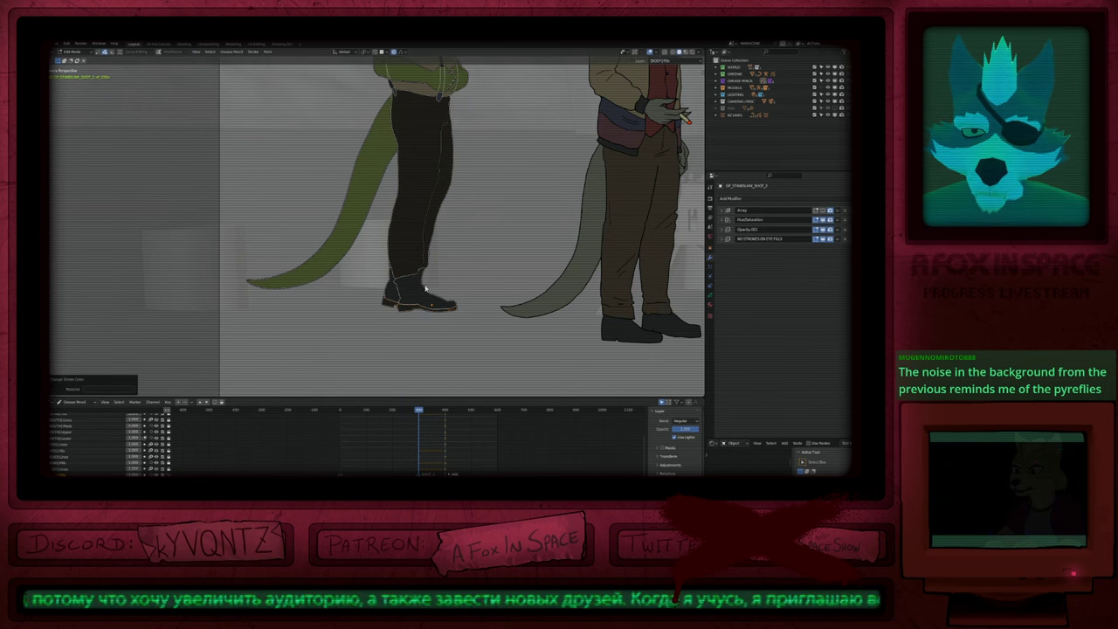
pyautogui.press('Tab')
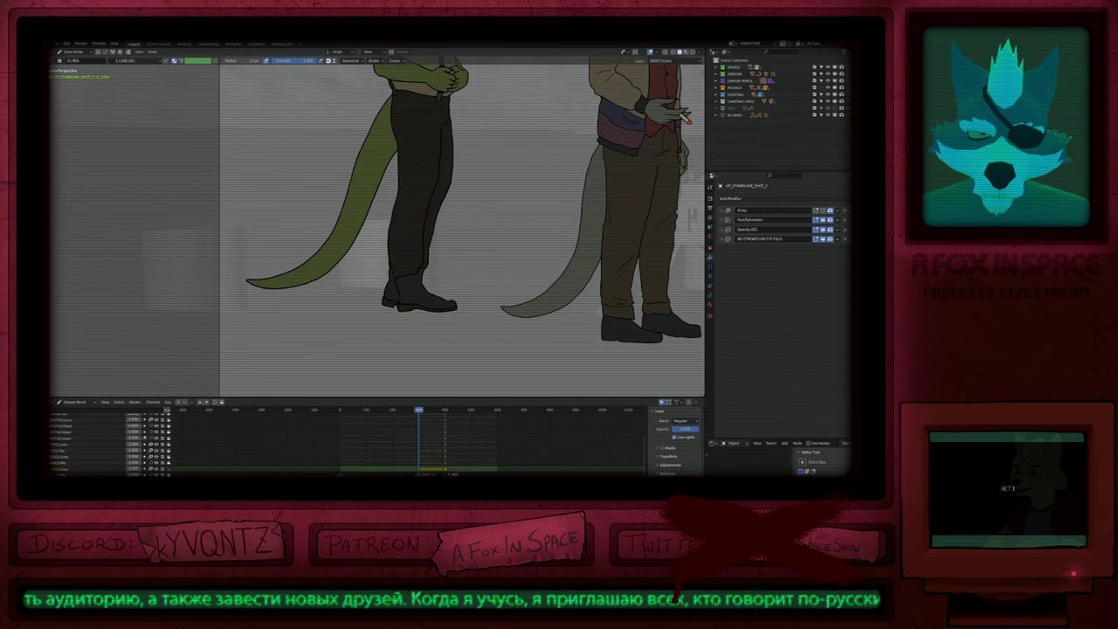
# Step: Lasso-select the lower-left lizard copy below the frame and delete its strokes
pyautogui.scroll(-2, 438, 238)
pyautogui.keyDown('shift'); pyautogui.moveTo(432, 336); pyautogui.dragTo(410, 150, button='middle'); pyautogui.keyUp('shift')
pyautogui.press('Tab')
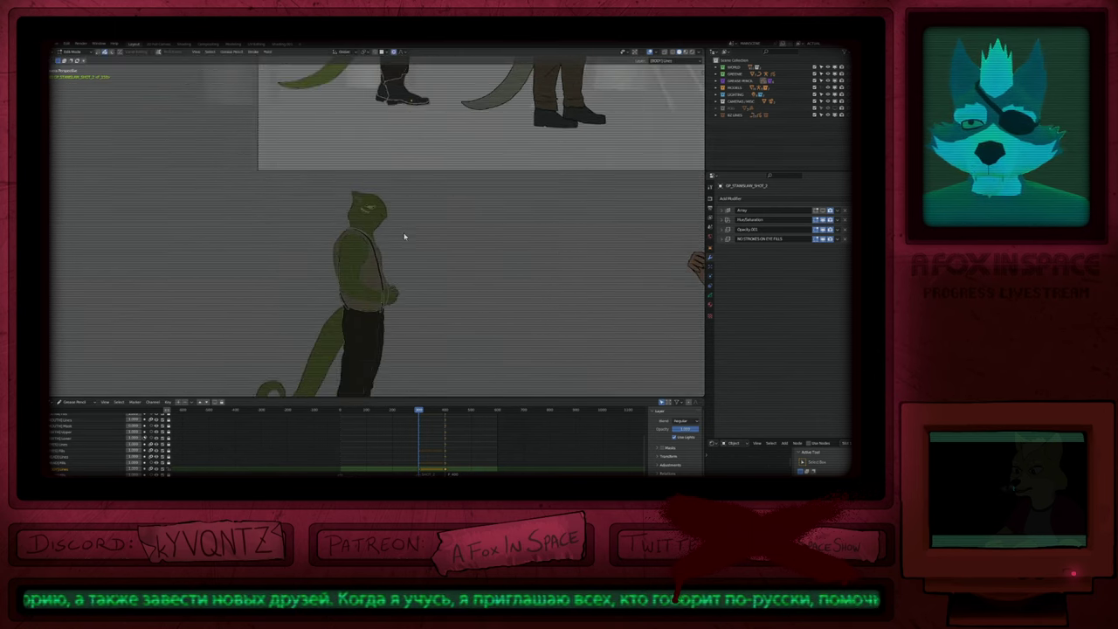
pyautogui.press('a')
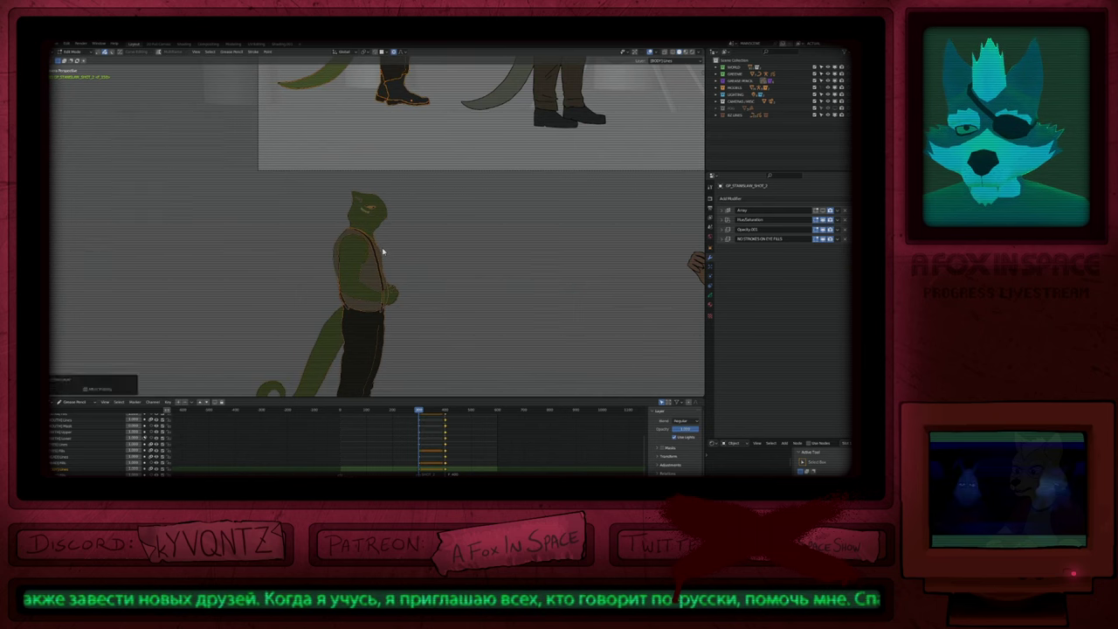
pyautogui.scroll(-2, 390, 245)
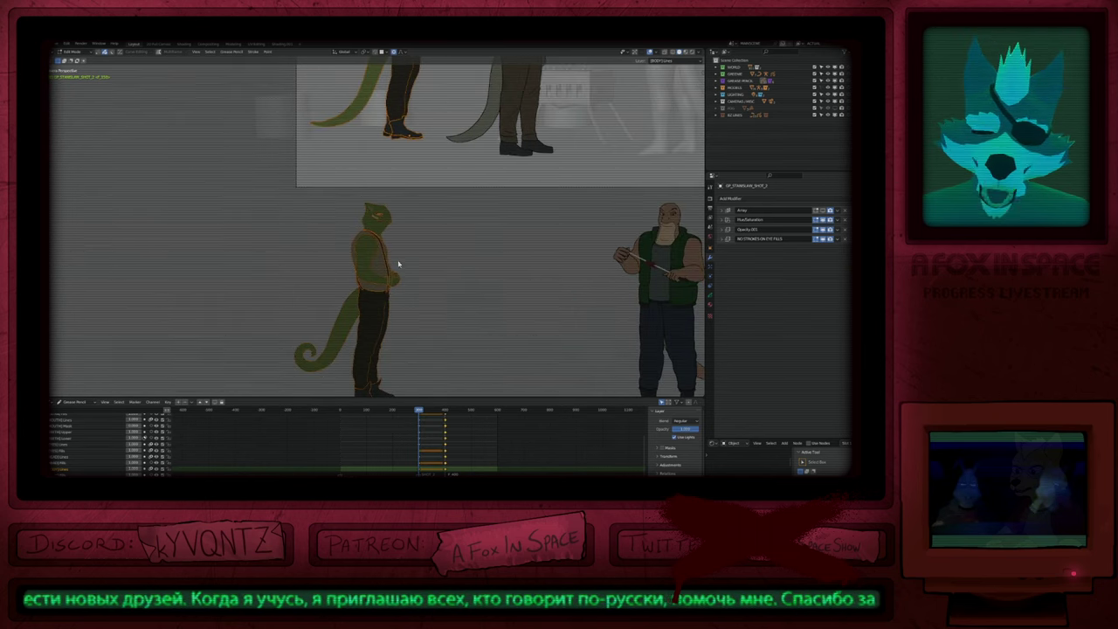
pyautogui.scroll(-2, 398, 264)
pyautogui.moveTo(358, 173)
pyautogui.mouseDown()
pyautogui.moveTo(399, 369)
pyautogui.moveTo(436, 273)
pyautogui.mouseUp()
pyautogui.press('x')
pyautogui.click(420, 238)
# Step: Recentre the view on the two main characters and return to Draw Mode
pyautogui.keyDown('shift'); pyautogui.moveTo(416, 175); pyautogui.dragTo(399, 336, button='middle'); pyautogui.keyUp('shift')
pyautogui.scroll(3, 384, 276)
pyautogui.scroll(-1, 419, 232)
pyautogui.keyDown('shift'); pyautogui.moveTo(419, 234); pyautogui.dragTo(377, 263, button='middle'); pyautogui.keyUp('shift')
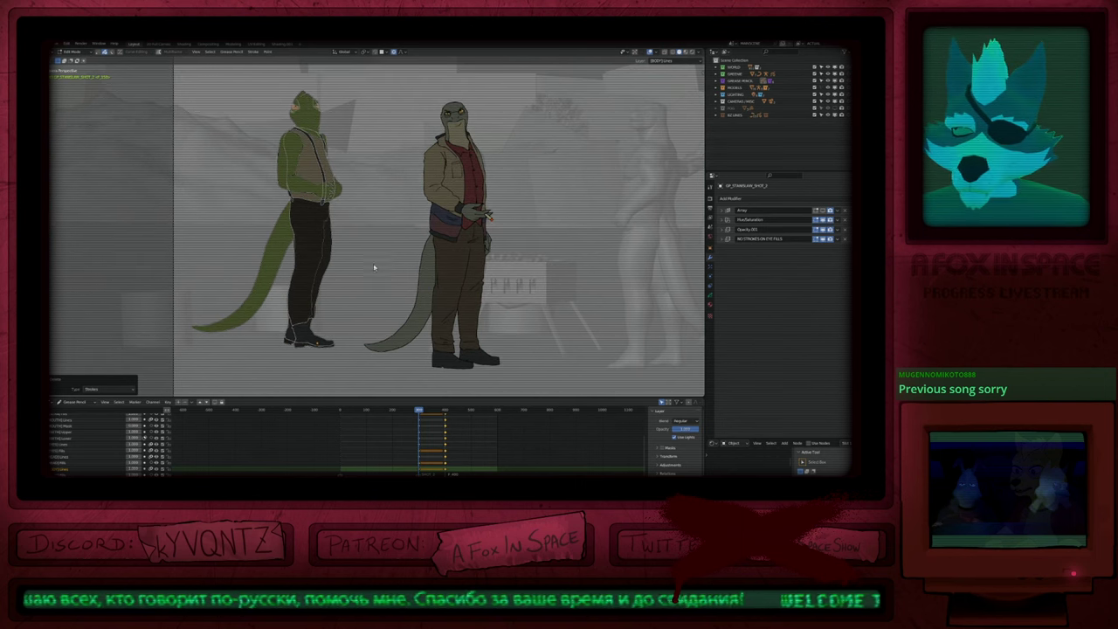
pyautogui.press('Tab')
pyautogui.keyDown('shift'); pyautogui.moveTo(369, 269); pyautogui.dragTo(365, 299, button='middle'); pyautogui.keyUp('shift')
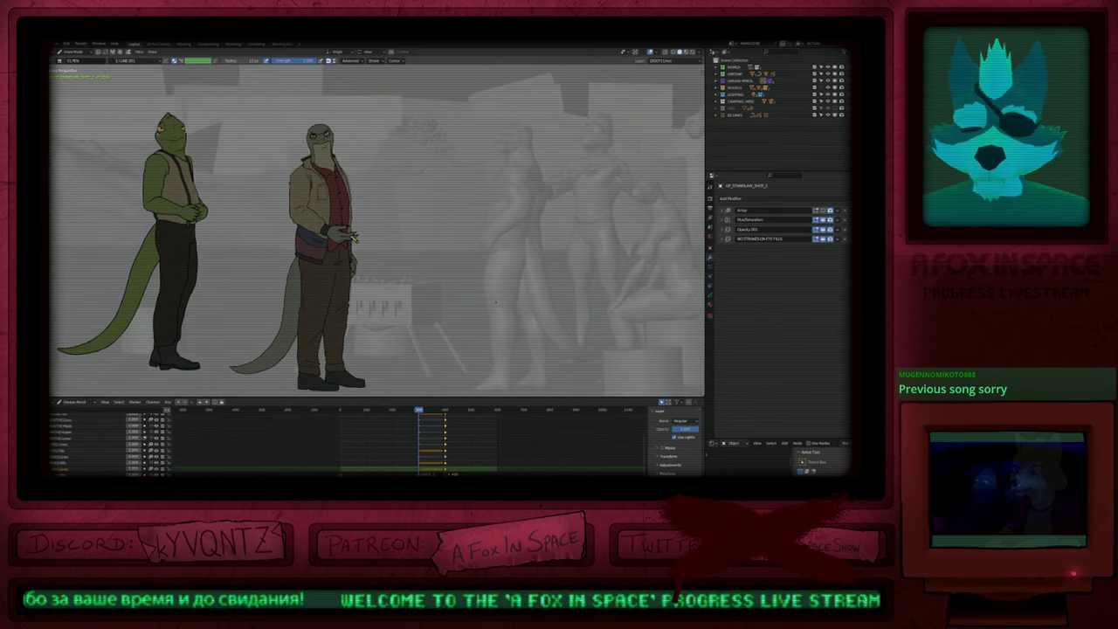
# Step: Switch to Object Mode and set the viewport to Material Preview shading
pyautogui.hotkey('ctrl', 'Tab')
pyautogui.keyDown('shift'); pyautogui.moveTo(382, 275); pyautogui.dragTo(410, 304, button='middle'); pyautogui.keyUp('shift')
pyautogui.press('z')
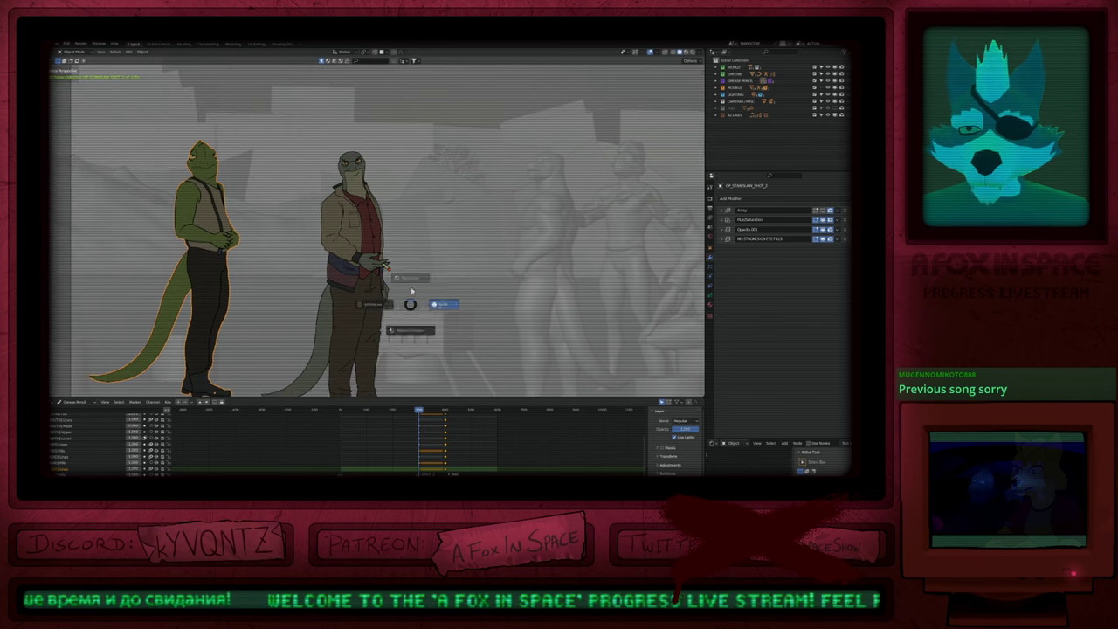
pyautogui.click(416, 255)
pyautogui.press('z')
pyautogui.click(417, 307)
# Step: Zoom out to show all five characters and jump to the start frame
pyautogui.keyDown('ctrl'); pyautogui.moveTo(371, 173); pyautogui.dragTo(397, 124, button='middle'); pyautogui.keyUp('ctrl')
pyautogui.scroll(1, 410, 103)
pyautogui.scroll(-3, 415, 212)
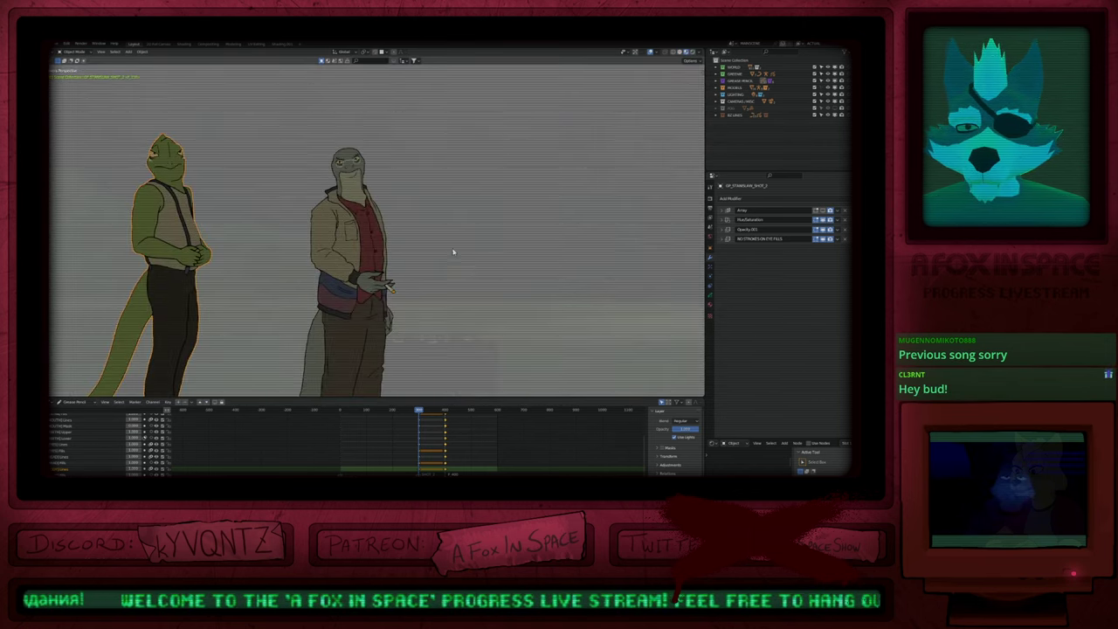
pyautogui.scroll(-6, 459, 253)
pyautogui.keyDown('shift'); pyautogui.moveTo(339, 371); pyautogui.dragTo(483, 295, button='middle'); pyautogui.keyUp('shift')
pyautogui.scroll(4, 483, 293)
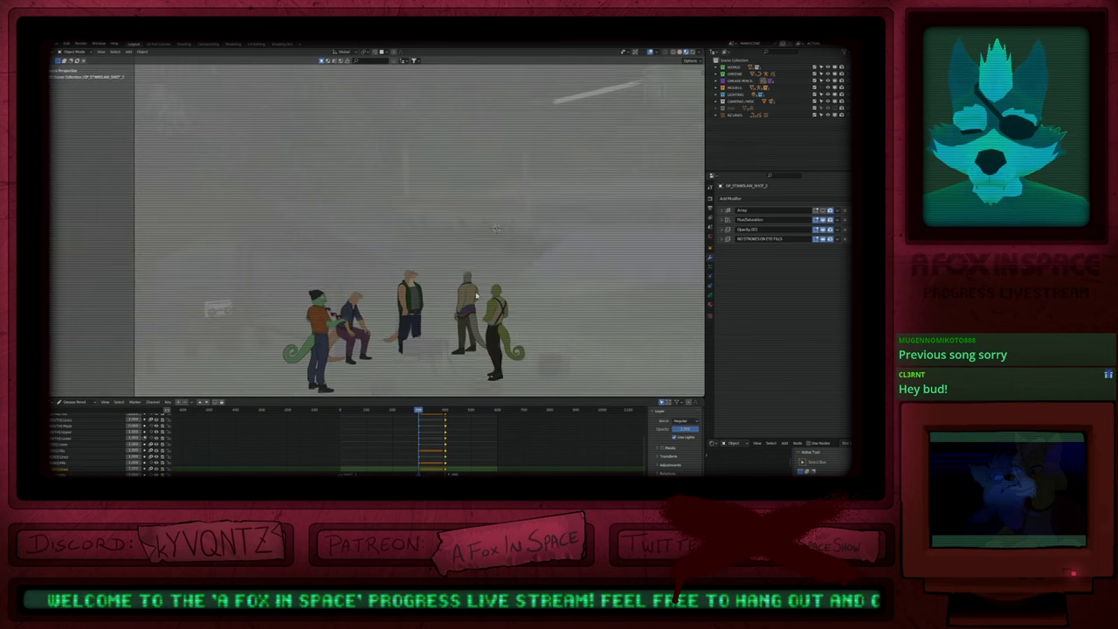
pyautogui.hotkey('shift', 'Left')
# Step: Select the grey jacketed character and add a Tint modifier to it
pyautogui.scroll(4, 478, 231)
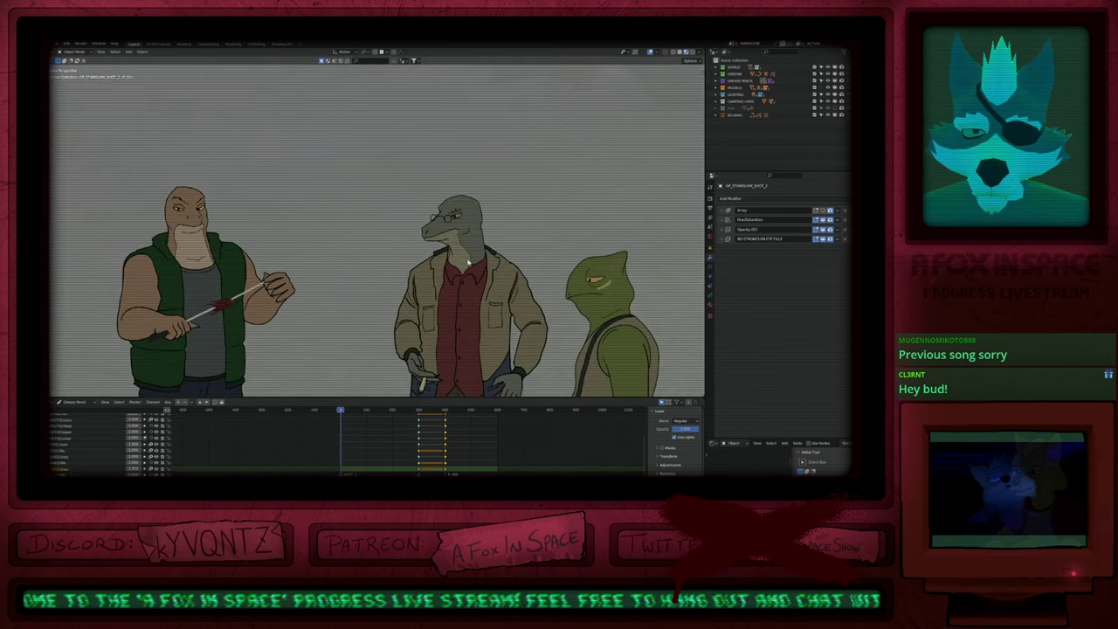
pyautogui.click(481, 252)
pyautogui.click(711, 268)
pyautogui.click(752, 200)
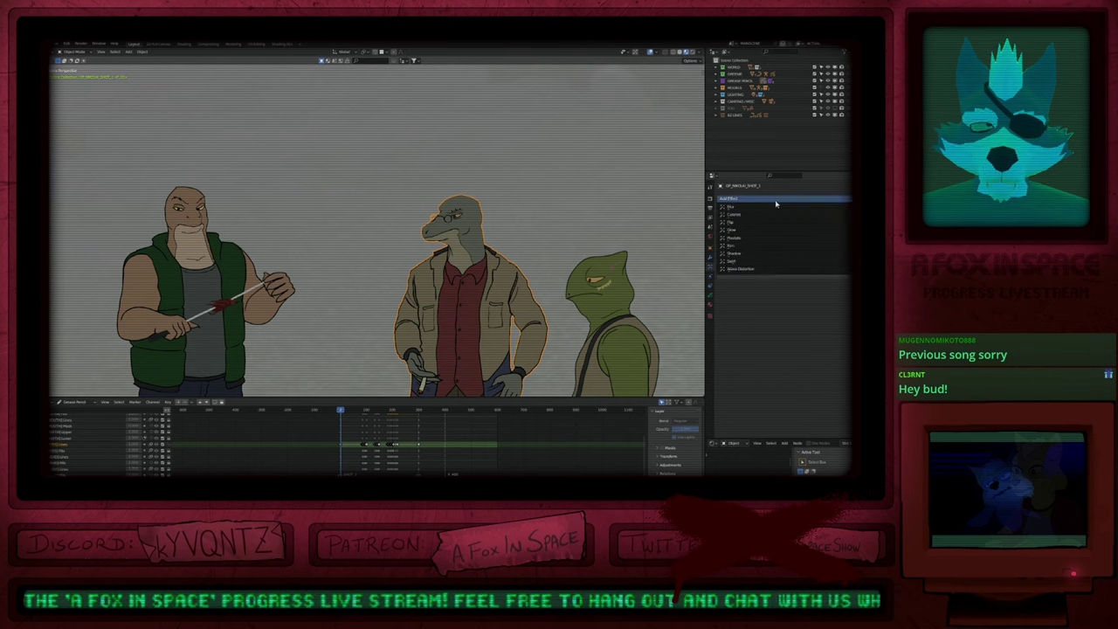
pyautogui.click(743, 201)
pyautogui.click(711, 260)
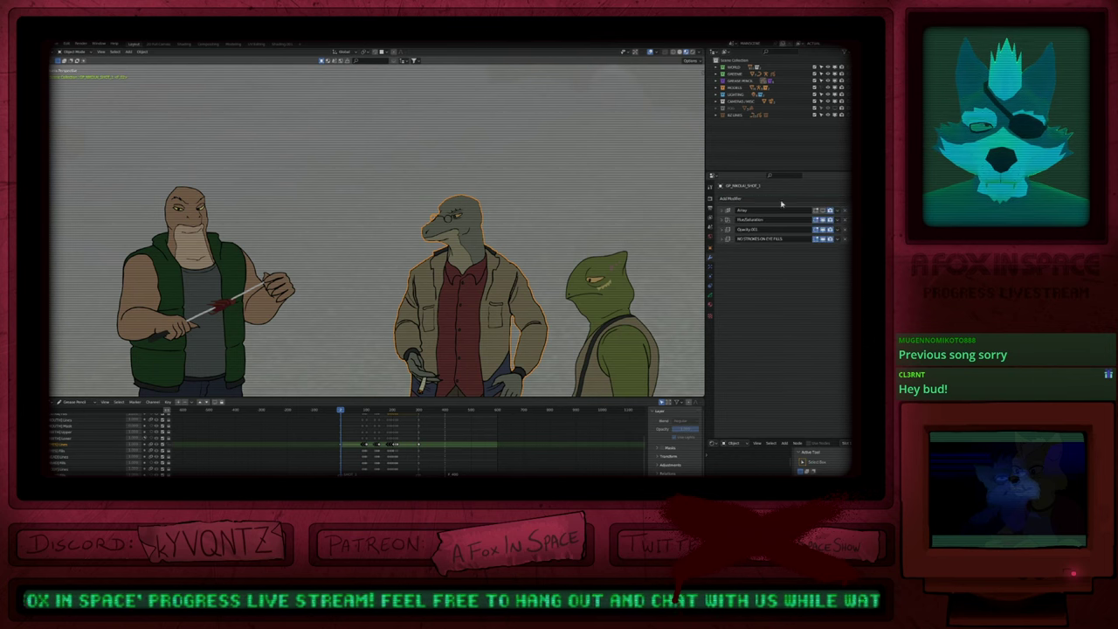
pyautogui.click(791, 200)
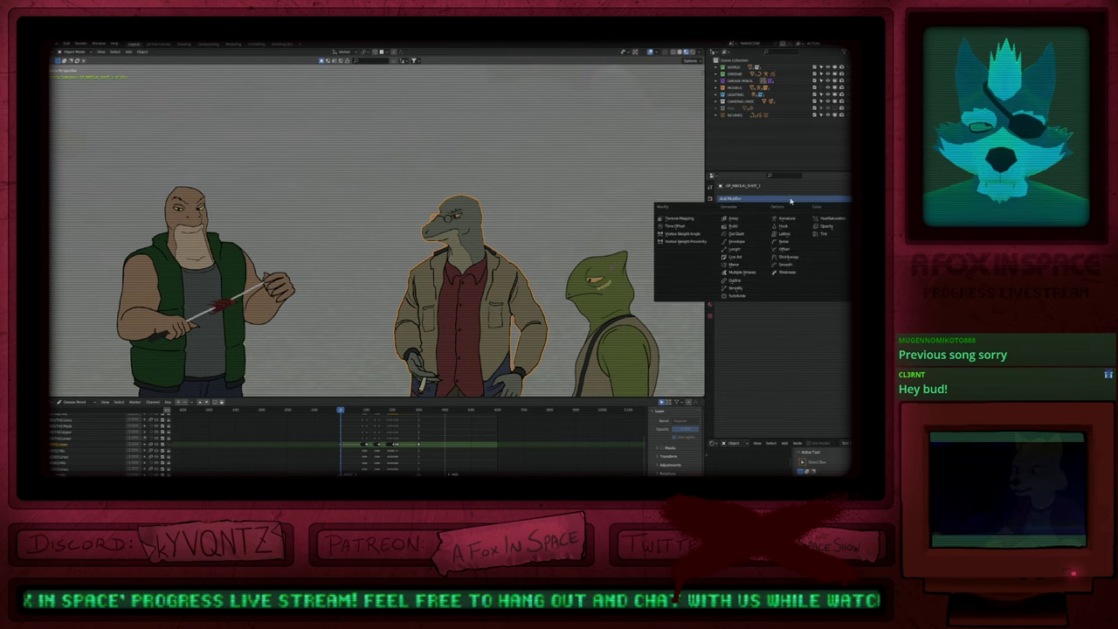
pyautogui.click(825, 235)
# Step: Limit the Tint to the [FOREGROUND] Lines layer and lower its Strength to about 0.30
pyautogui.click(739, 297)
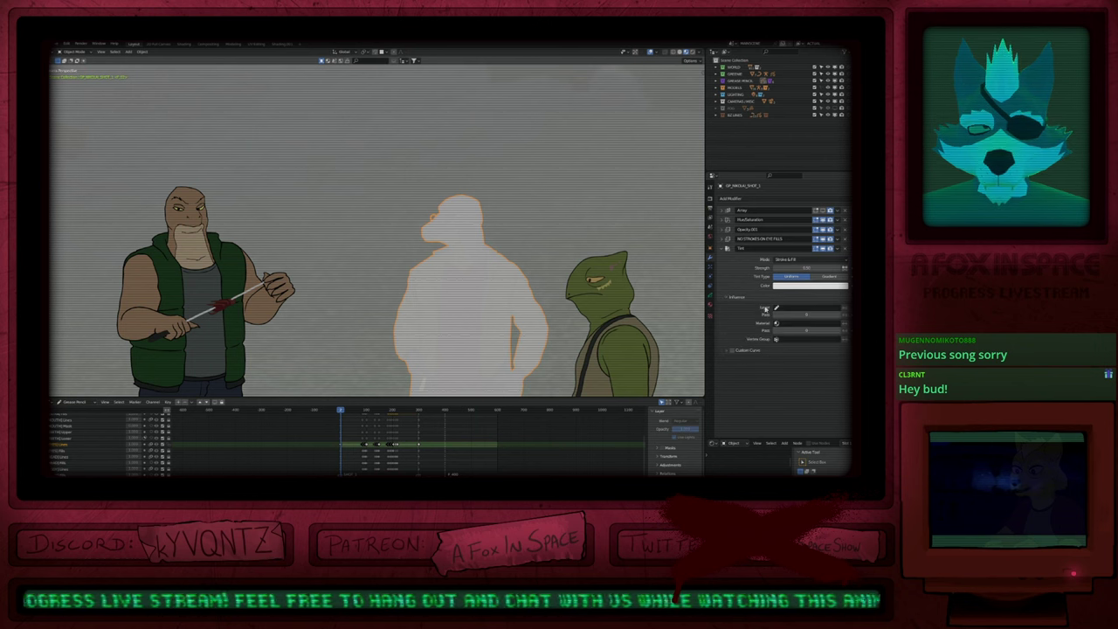
pyautogui.click(797, 309)
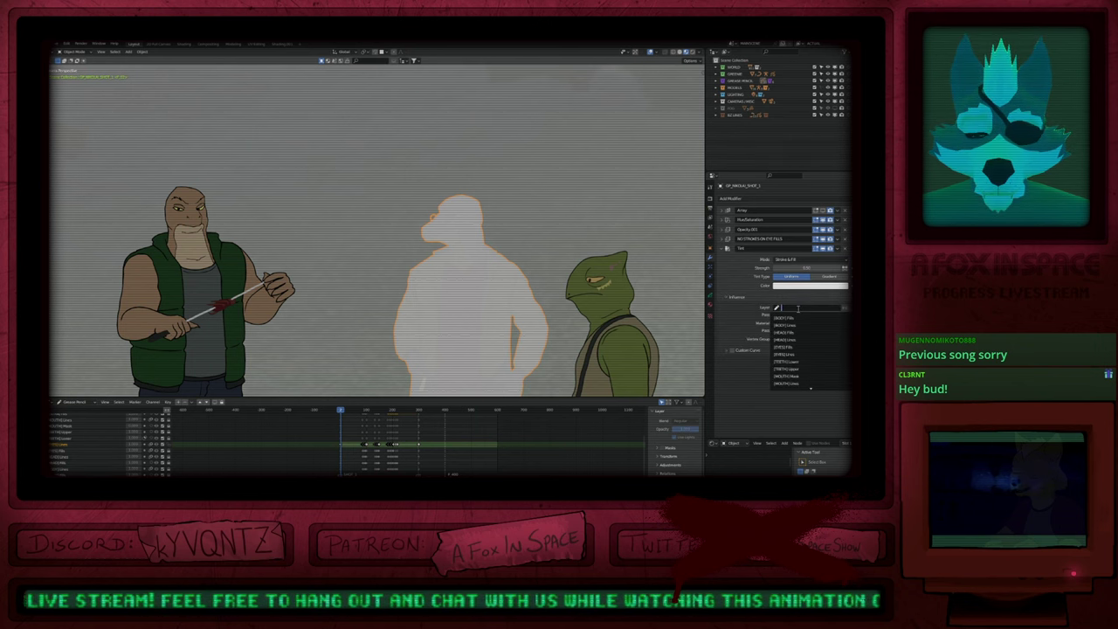
pyautogui.write('s')
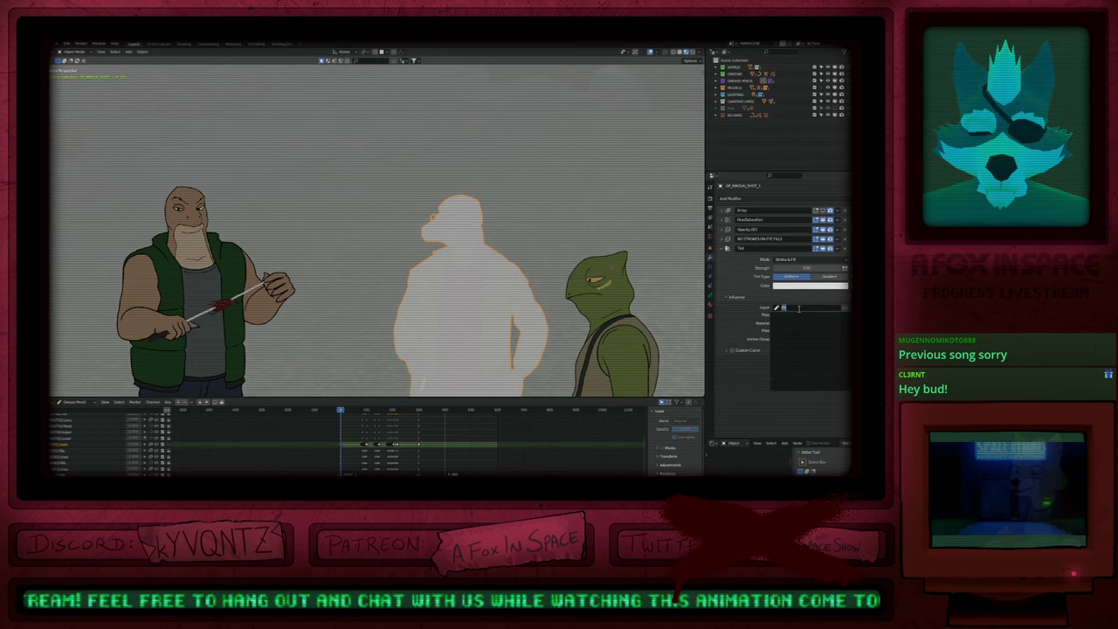
pyautogui.write('f')
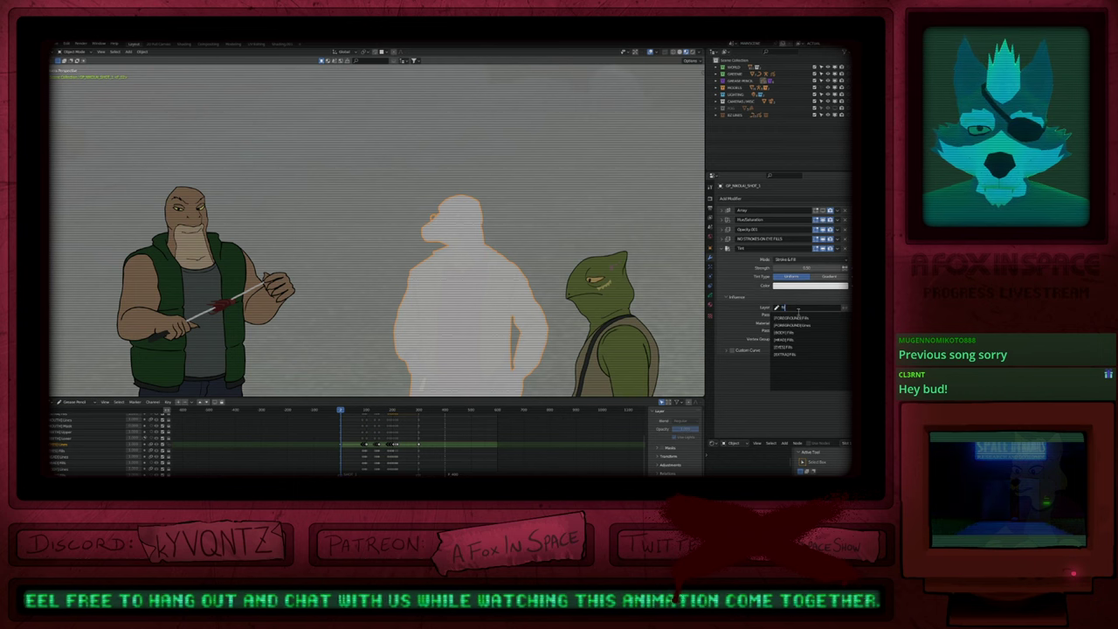
pyautogui.click(798, 325)
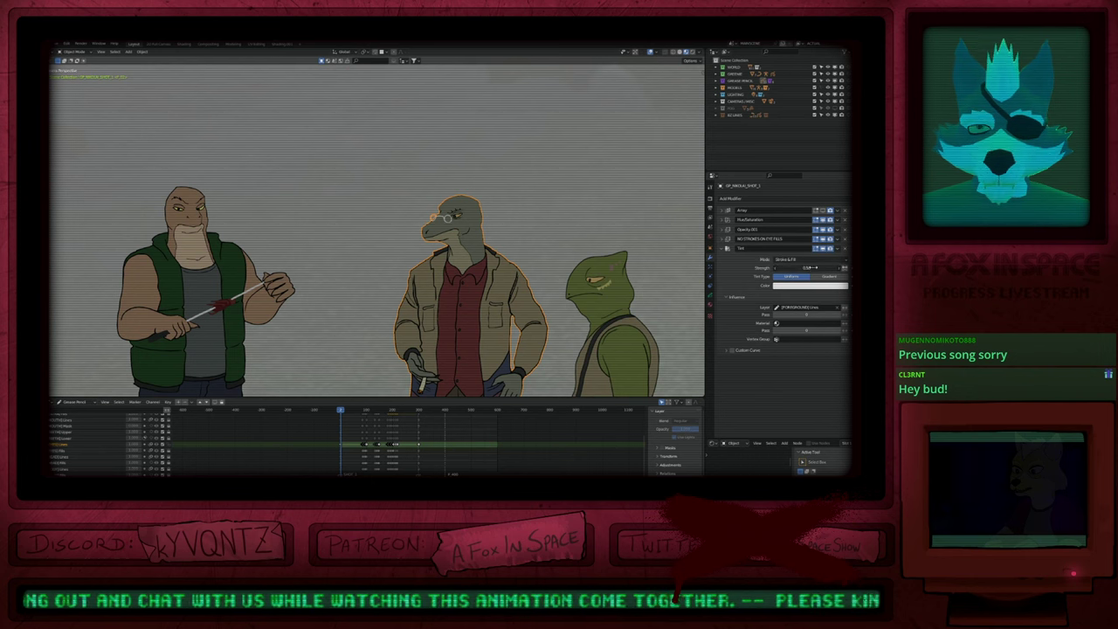
pyautogui.moveTo(796, 270); pyautogui.dragTo(714, 278)
# Step: Switch the viewport to rendered shading and set the Tint strength to 0.5
pyautogui.press('z')
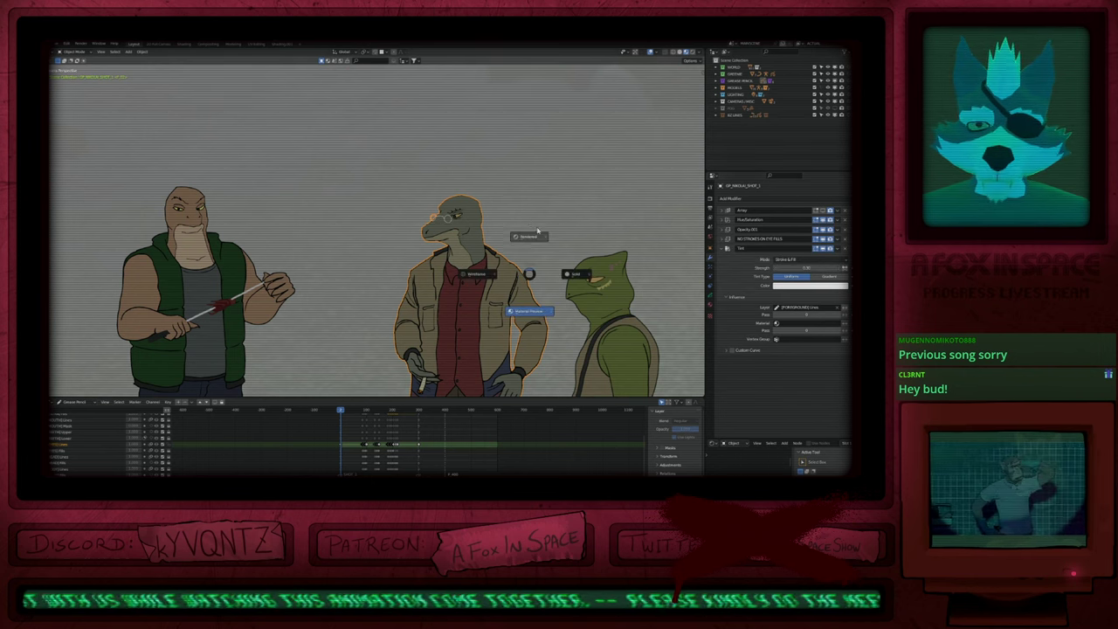
pyautogui.click(540, 231)
pyautogui.click(507, 244)
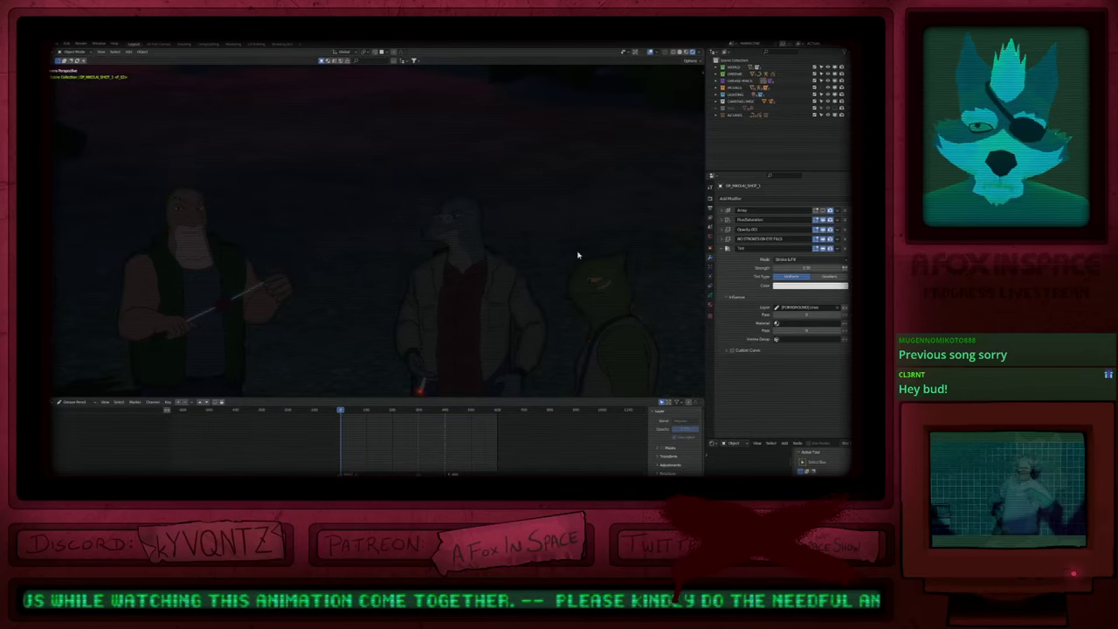
pyautogui.click(801, 268)
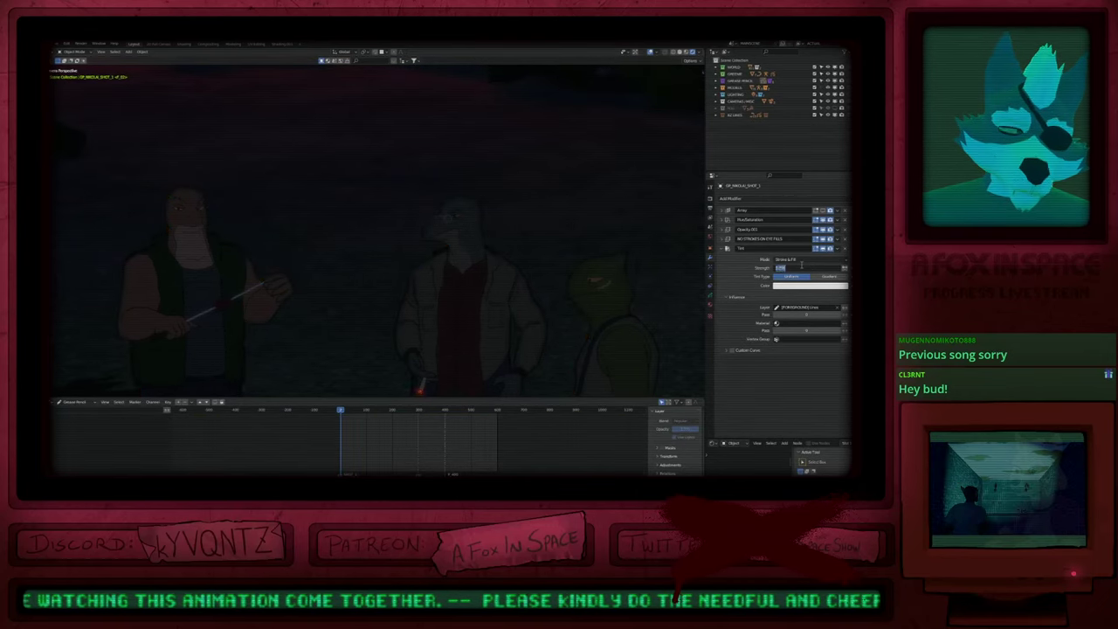
pyautogui.write('.5')
pyautogui.press('Return')
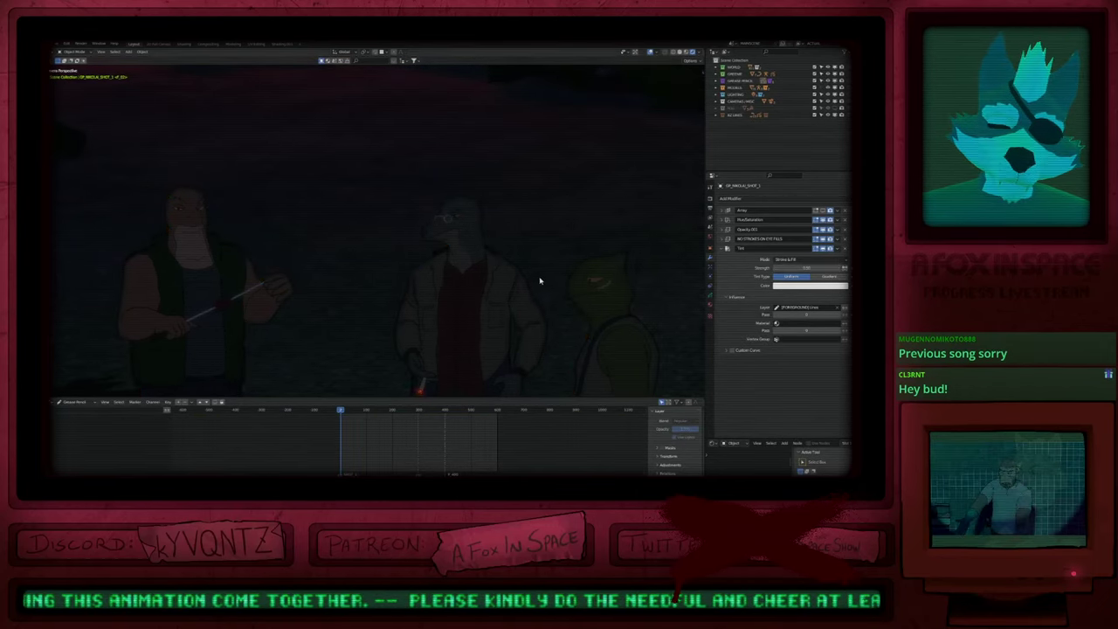
pyautogui.press('Right')
pyautogui.scroll(5, 276, 301)
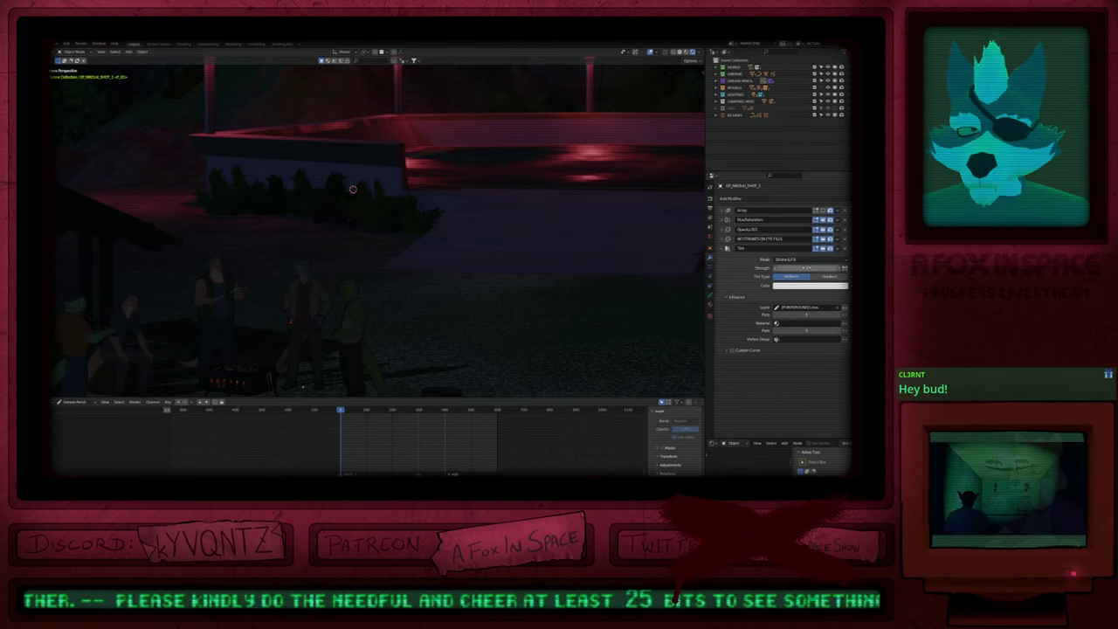
# Step: Jump to an earlier frame of the campfire shot and select the reptile character's drawing
pyautogui.click(808, 267)
pyautogui.click(423, 412)
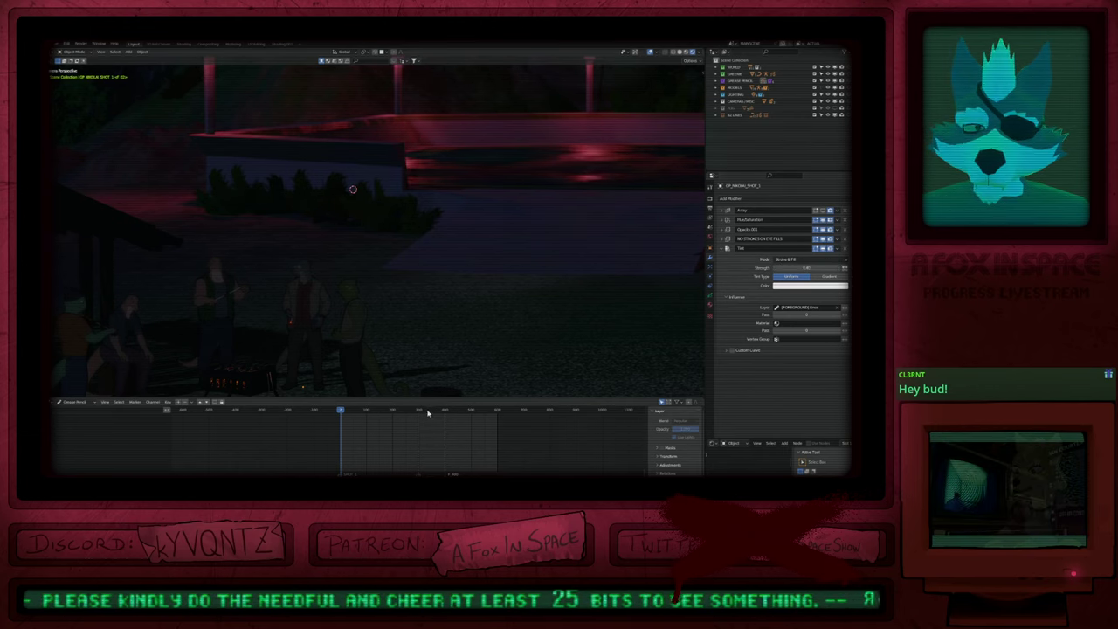
pyautogui.click(428, 411)
pyautogui.click(365, 300)
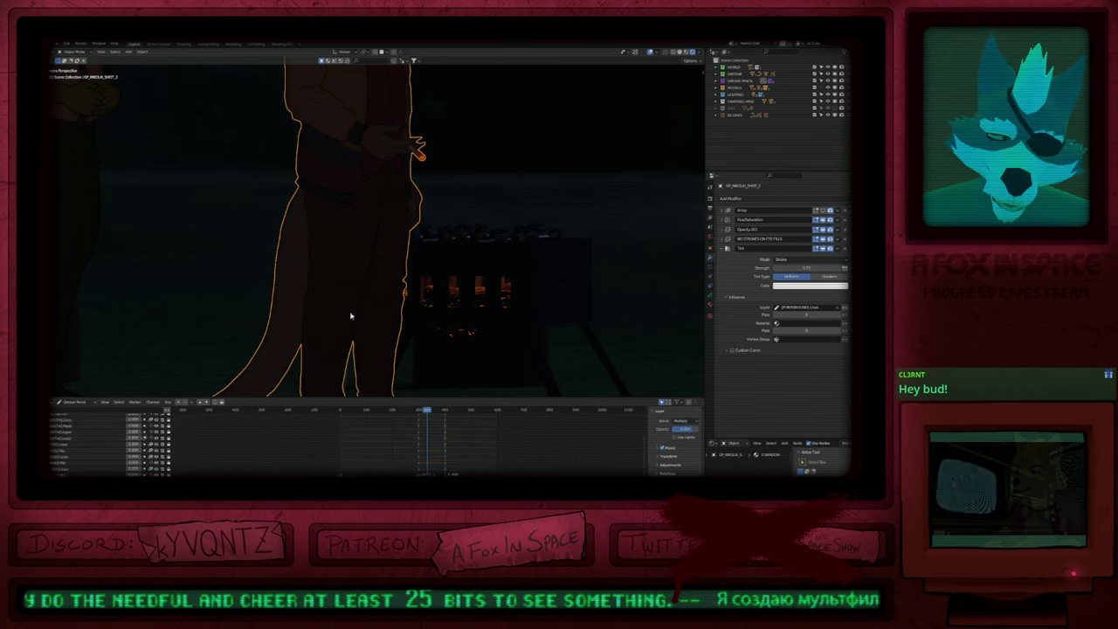
pyautogui.click(409, 410)
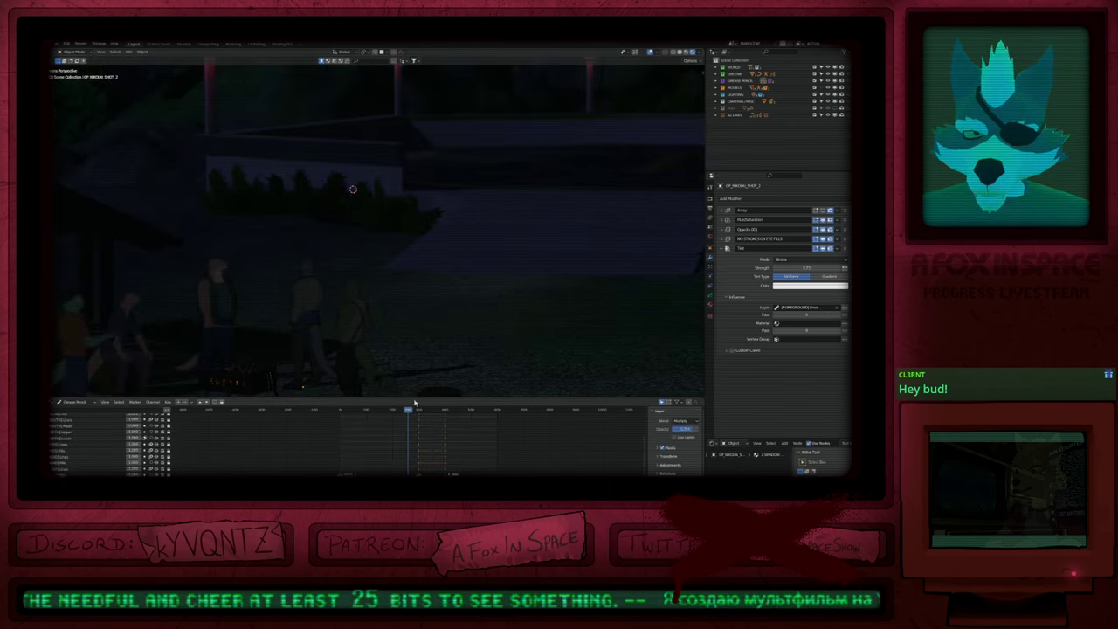
pyautogui.click(363, 413)
pyautogui.click(312, 295)
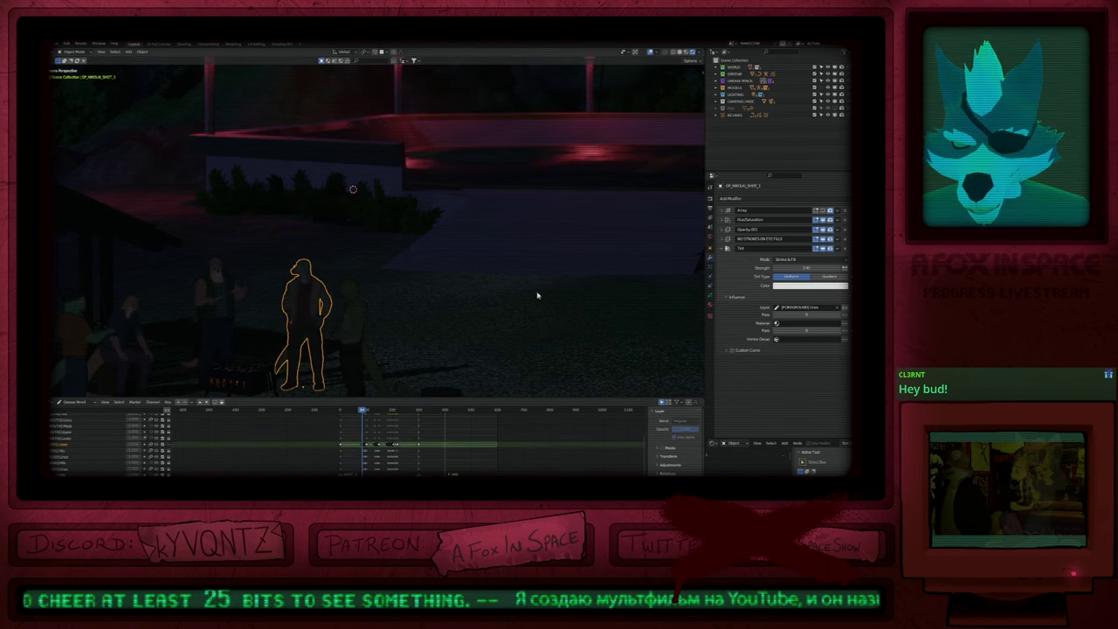
# Step: Lower the Tint modifier strength to 0.25 and centre the view on the character
pyautogui.click(807, 268)
pyautogui.write('.25')
pyautogui.press('Return')
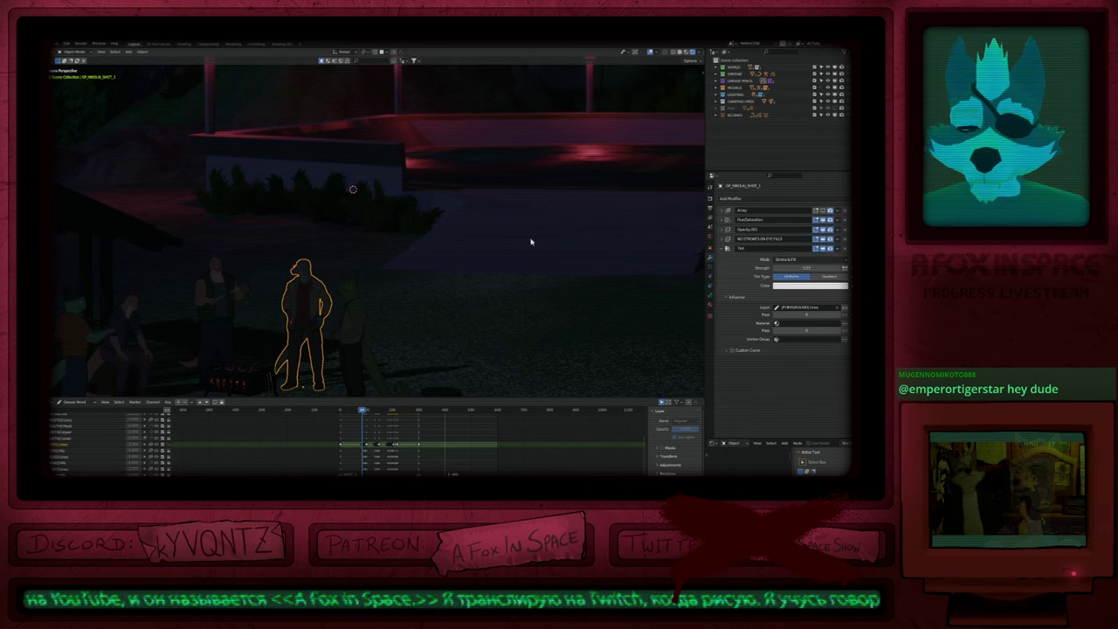
pyautogui.scroll(-1, 447, 288)
pyautogui.keyDown('shift'); pyautogui.moveTo(449, 295); pyautogui.dragTo(565, 274, button='middle'); pyautogui.keyUp('shift')
pyautogui.scroll(5, 463, 262)
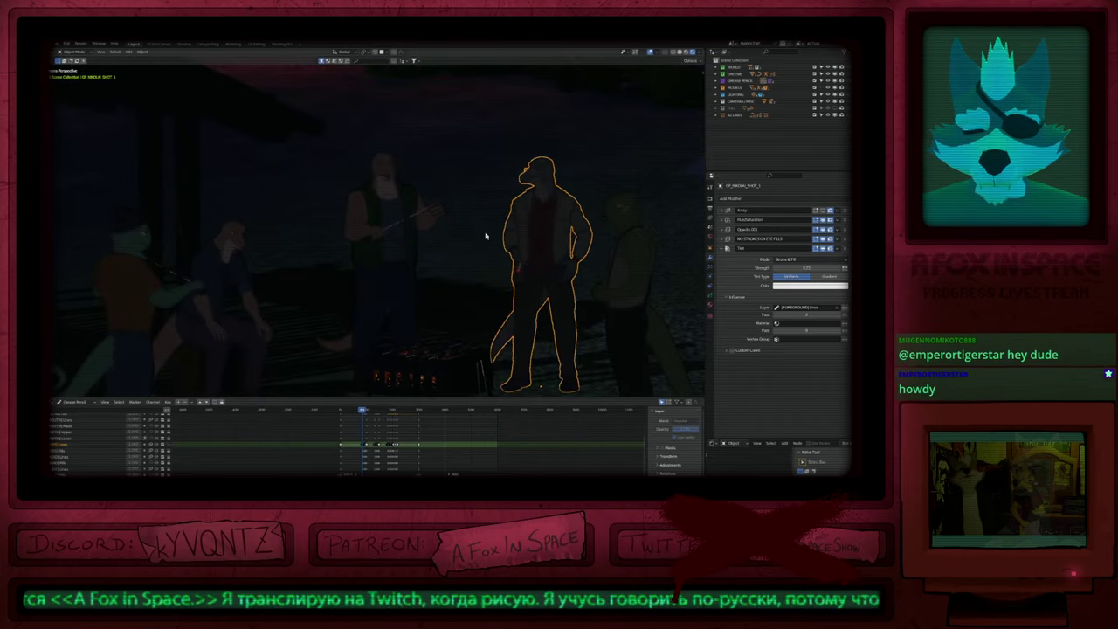
pyautogui.scroll(2, 481, 245)
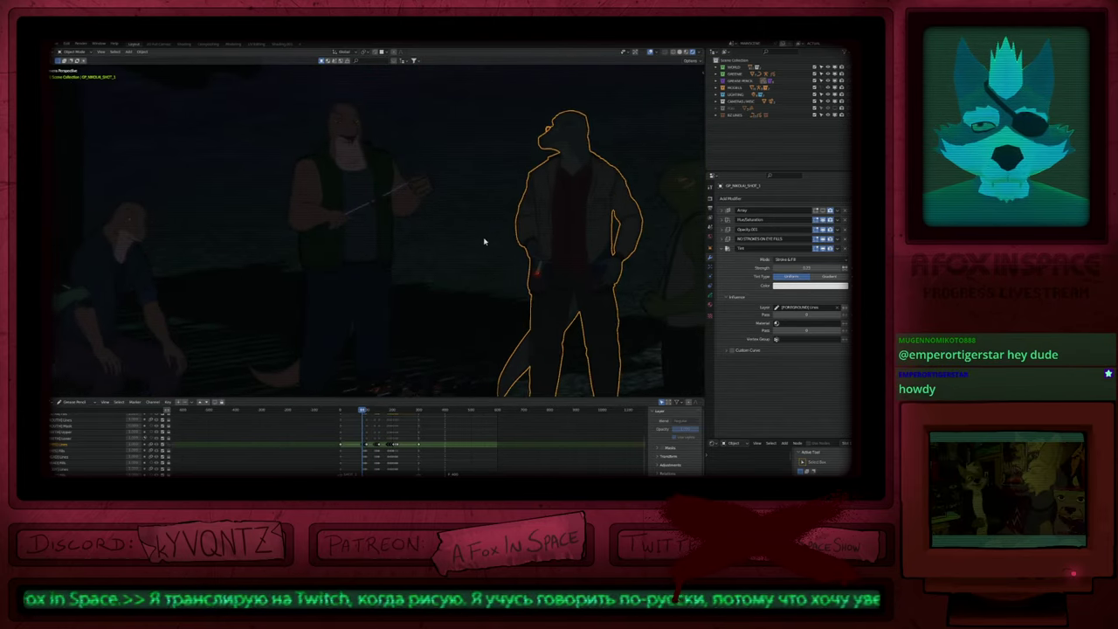
pyautogui.scroll(-2, 479, 276)
pyautogui.moveTo(547, 300)
pyautogui.keyDown('shift'); pyautogui.mouseDown(button='middle')
pyautogui.moveTo(514, 259)
pyautogui.moveTo(493, 297)
pyautogui.mouseUp(button='middle'); pyautogui.keyUp('shift')
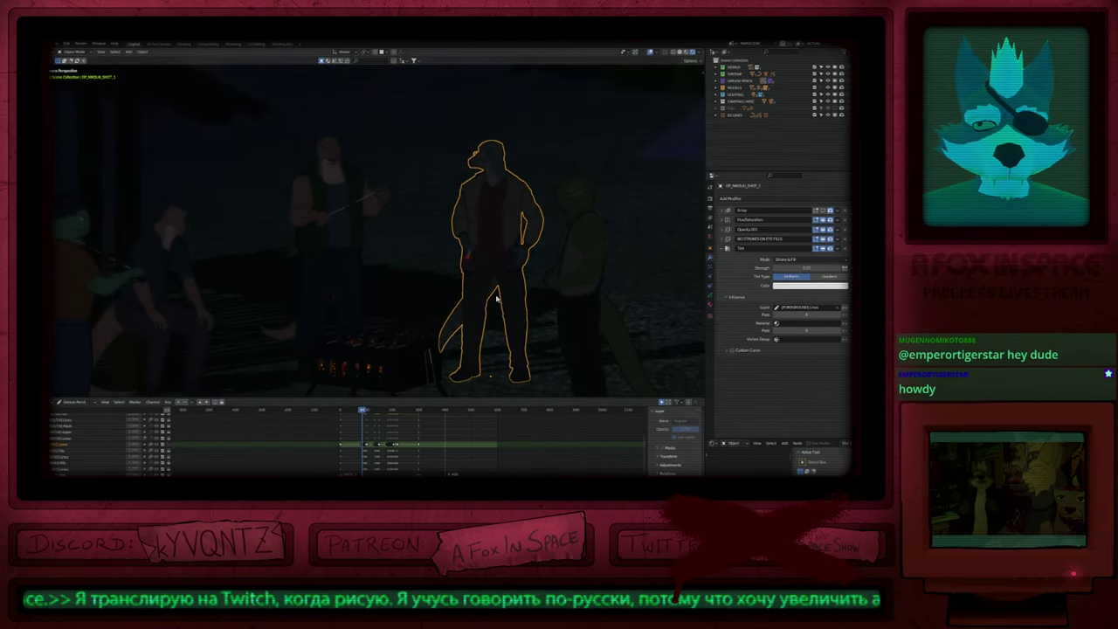
# Step: Check the strokes in Edit Mode, then deselect everything and return to the first frame
pyautogui.press('Tab')
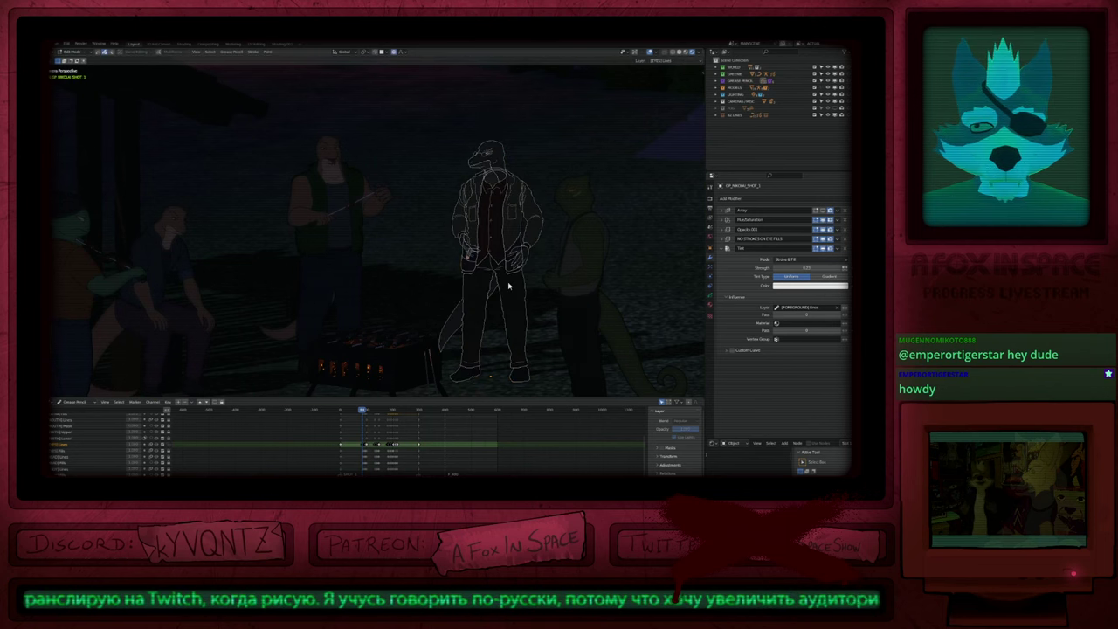
pyautogui.press('Tab')
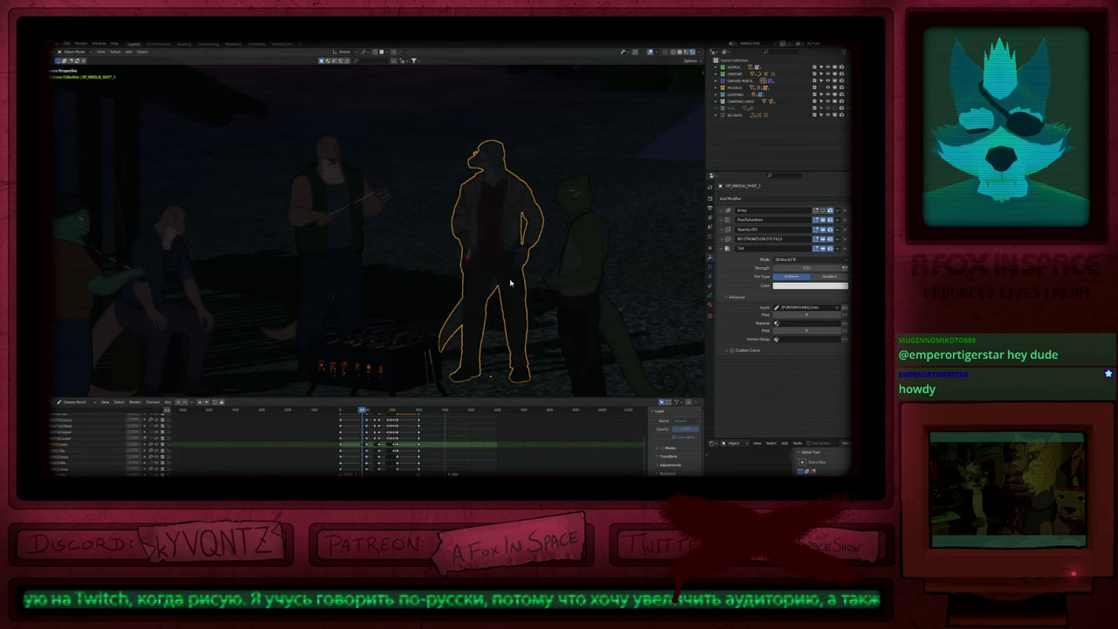
pyautogui.press('Up')
pyautogui.press('Home')
pyautogui.press('a')
pyautogui.press('a')
pyautogui.keyDown('ctrl'); pyautogui.moveTo(307, 159); pyautogui.dragTo(327, 91, button='middle'); pyautogui.keyUp('ctrl')
pyautogui.hotkey('shift', 'Left')
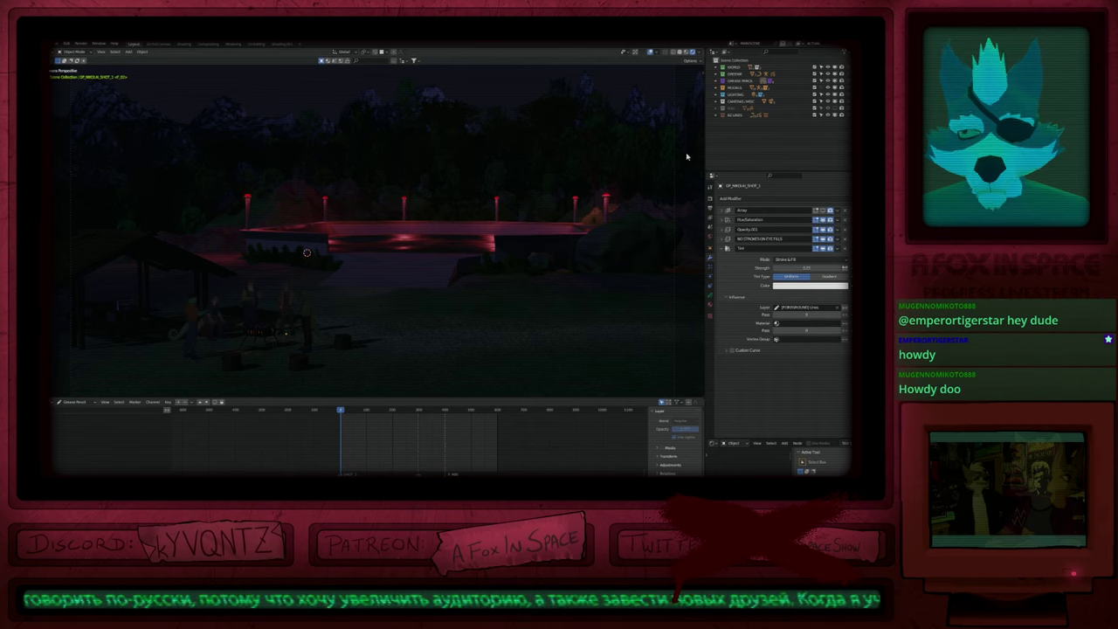
# Step: Show the red fog collection, check it from another angle, and render the camera view
pyautogui.click(835, 109)
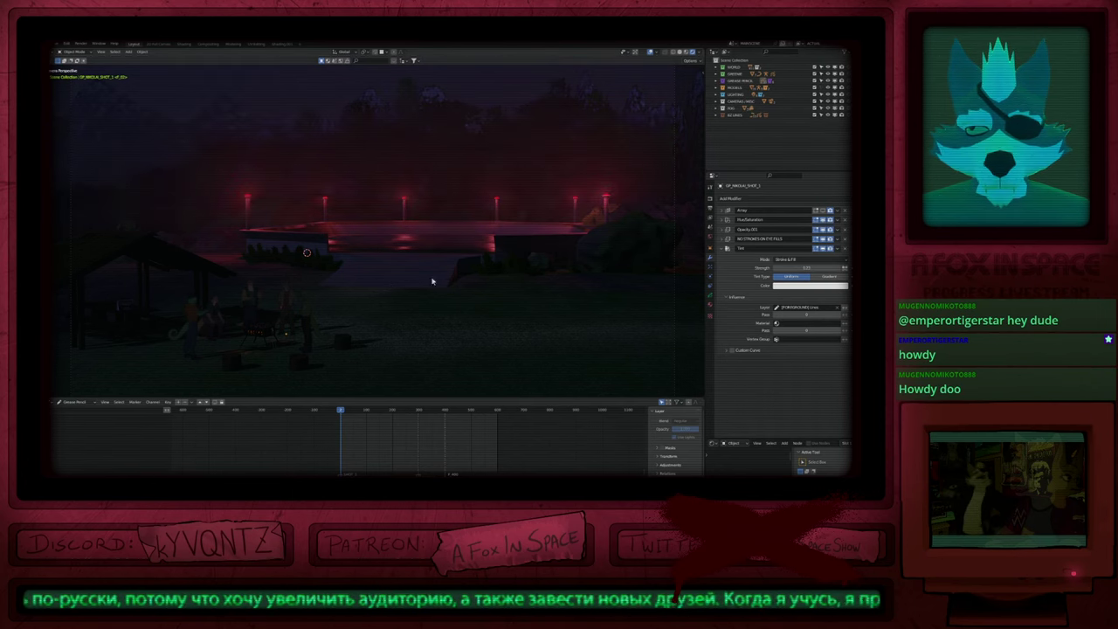
pyautogui.moveTo(526, 264)
pyautogui.mouseDown(button='middle')
pyautogui.moveTo(499, 263)
pyautogui.moveTo(558, 243)
pyautogui.moveTo(513, 251)
pyautogui.mouseUp(button='middle')
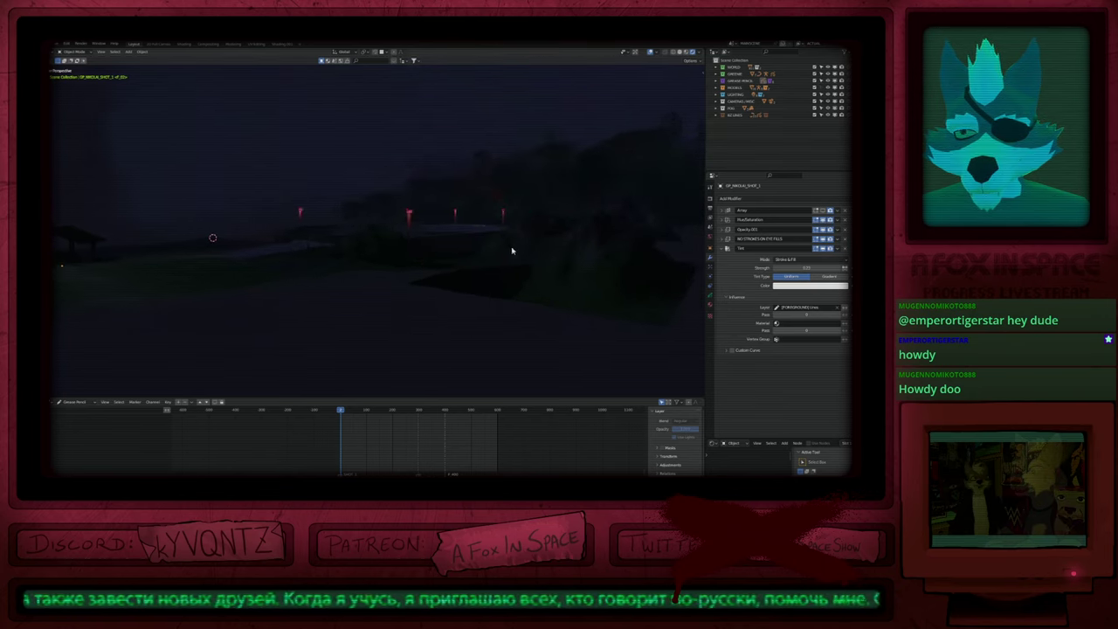
pyautogui.press('KP_0')
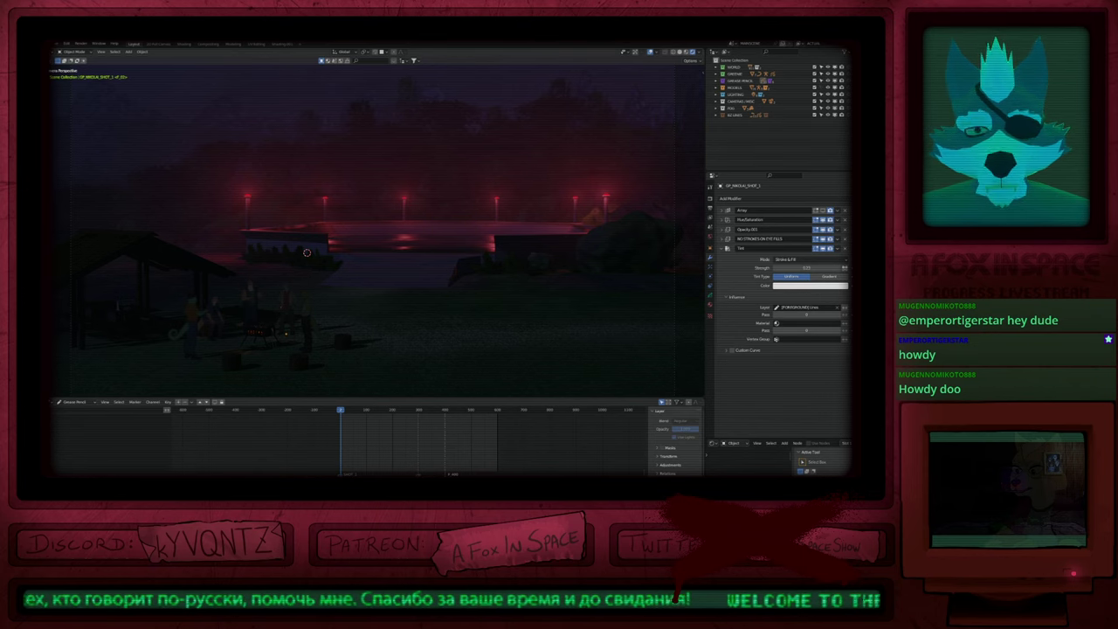
pyautogui.press('F12')
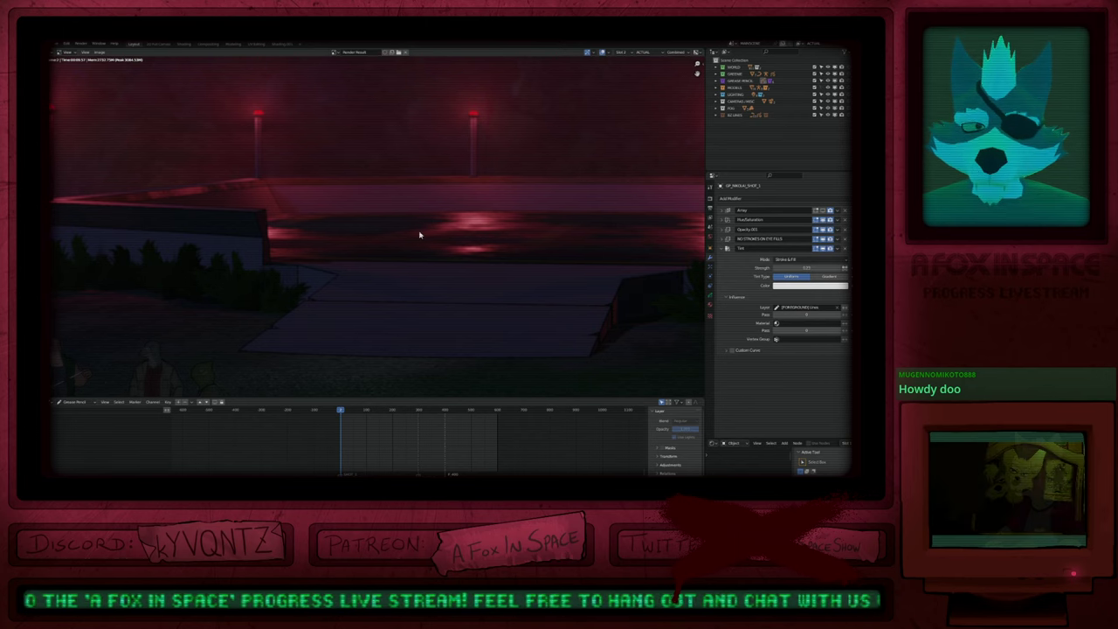
# Step: Inspect the render fullscreen, then set the Grease Pencil anti-aliasing threshold to 10
pyautogui.hotkey('ctrl', 'alt', 'space')
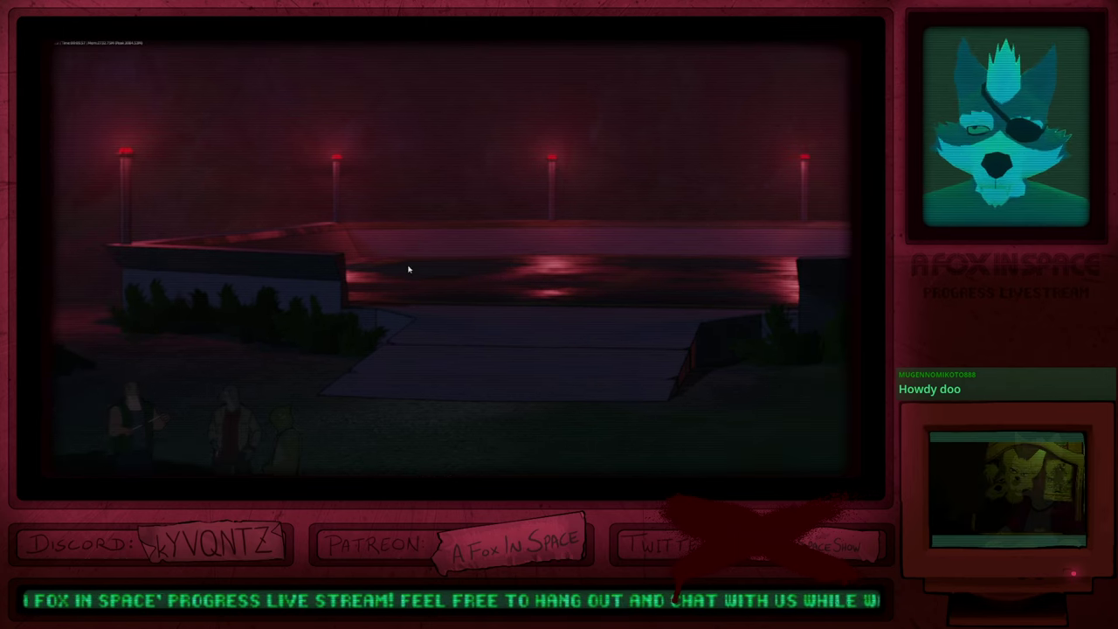
pyautogui.press('Home')
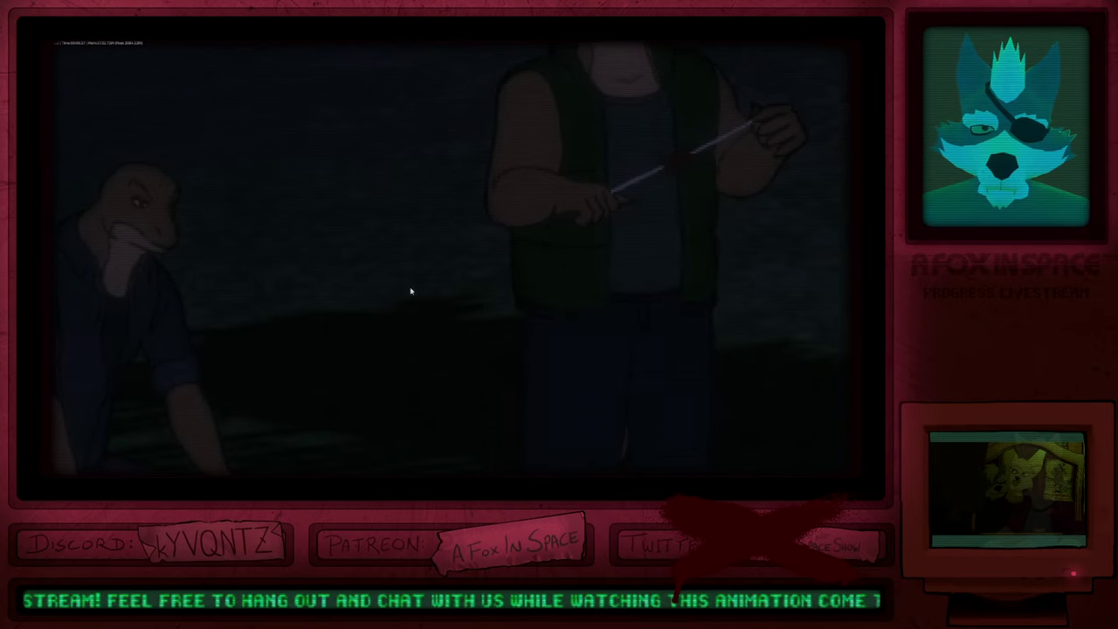
pyautogui.hotkey('ctrl', 'alt', 'space')
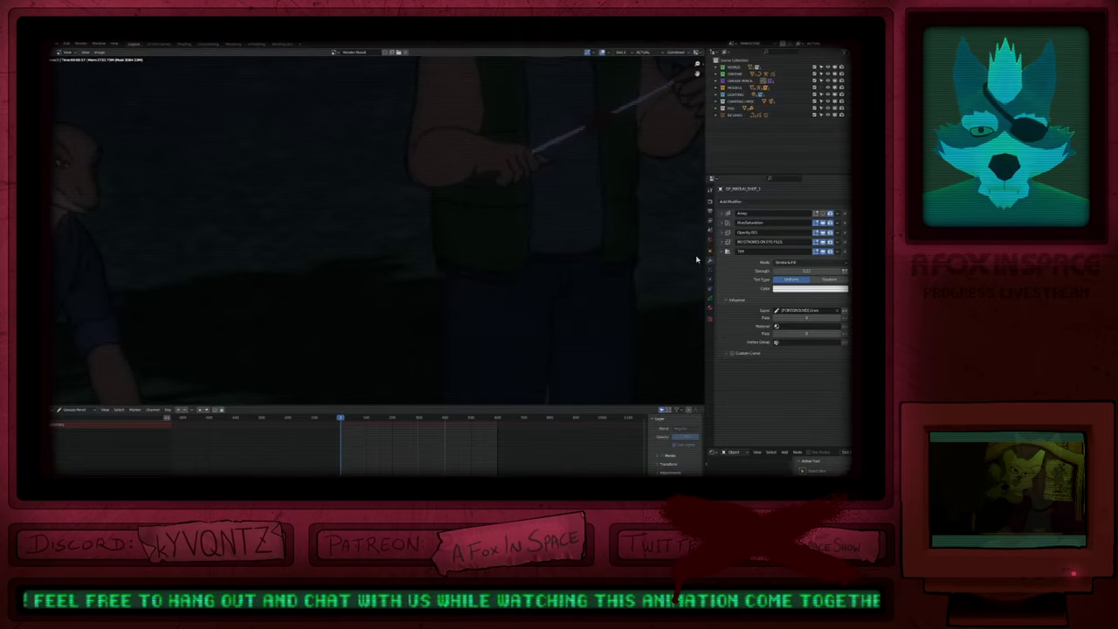
pyautogui.click(712, 202)
pyautogui.scroll(-8, 743, 361)
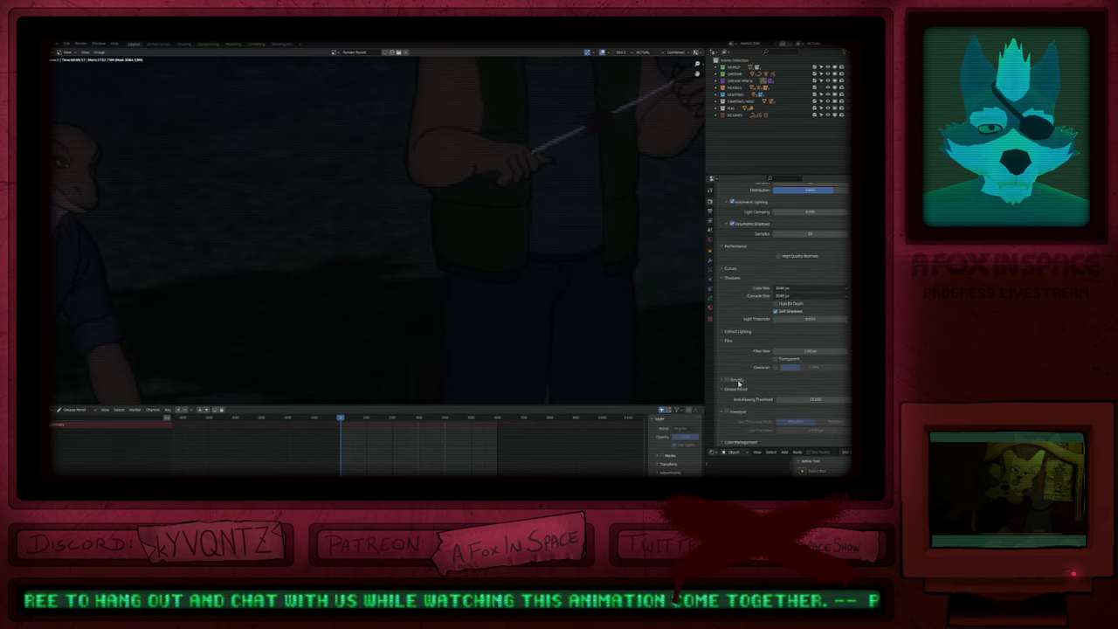
pyautogui.doubleClick(818, 400)
pyautogui.write('10')
pyautogui.press('Return')
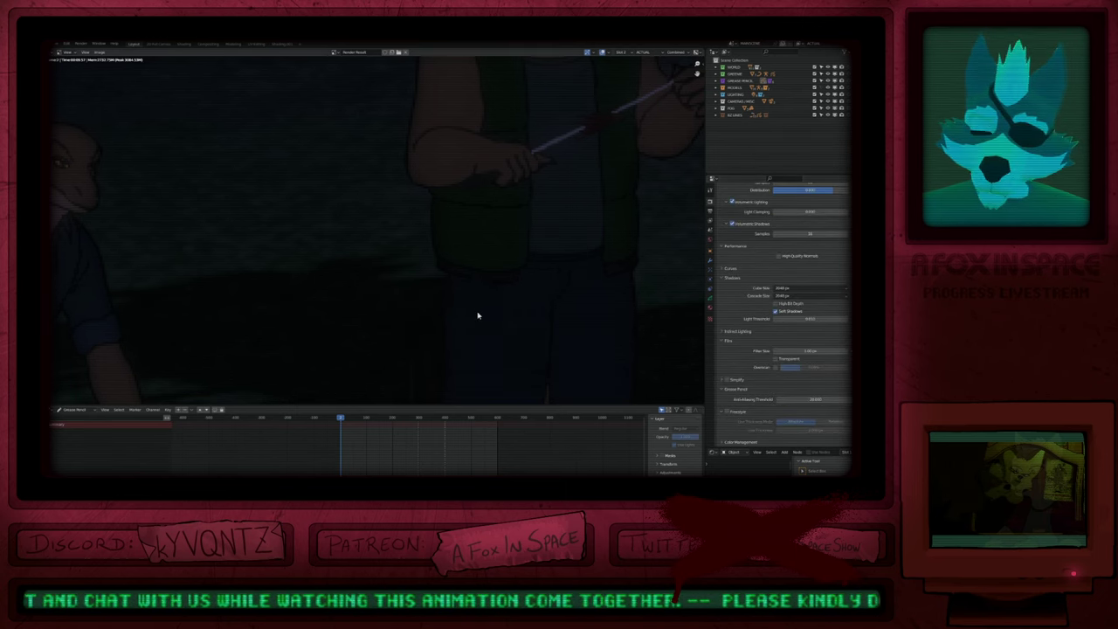
# Step: Re-render the frame and inspect the line quality fullscreen
pyautogui.press('F12')
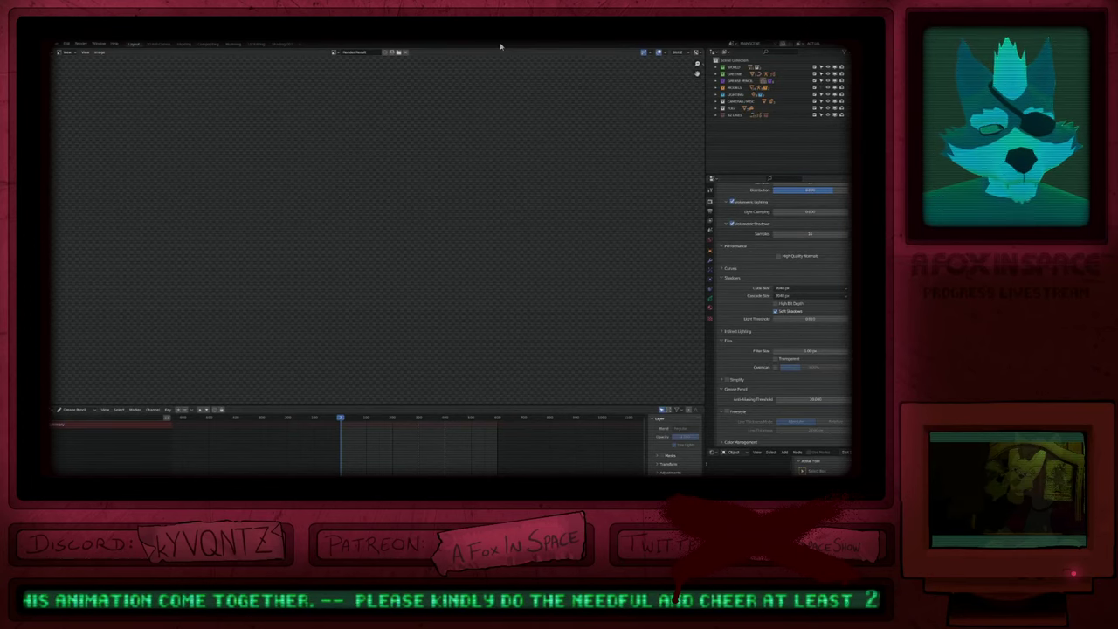
pyautogui.press('F12')
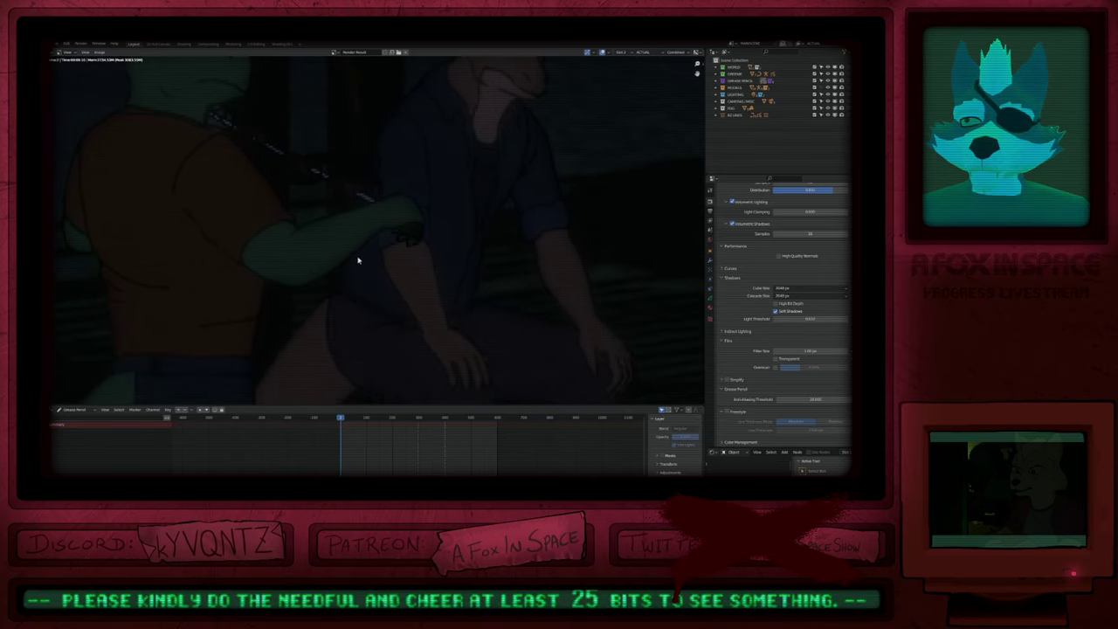
pyautogui.hotkey('ctrl', 'alt', 'space')
pyautogui.moveTo(601, 304); pyautogui.dragTo(736, 321, button='middle')
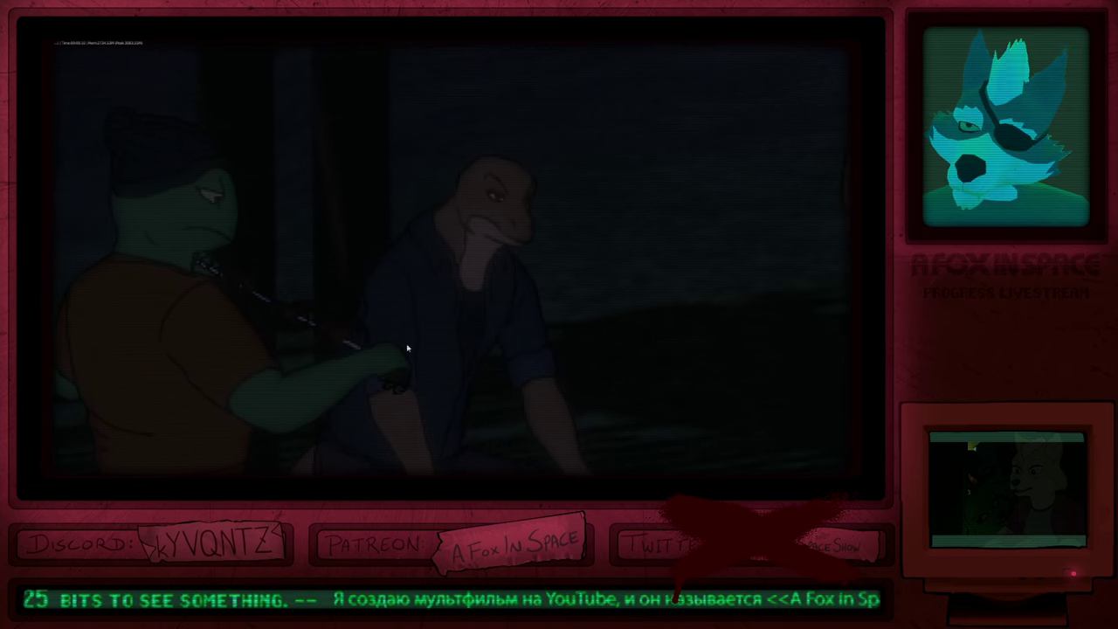
pyautogui.hotkey('ctrl', 'alt', 'space')
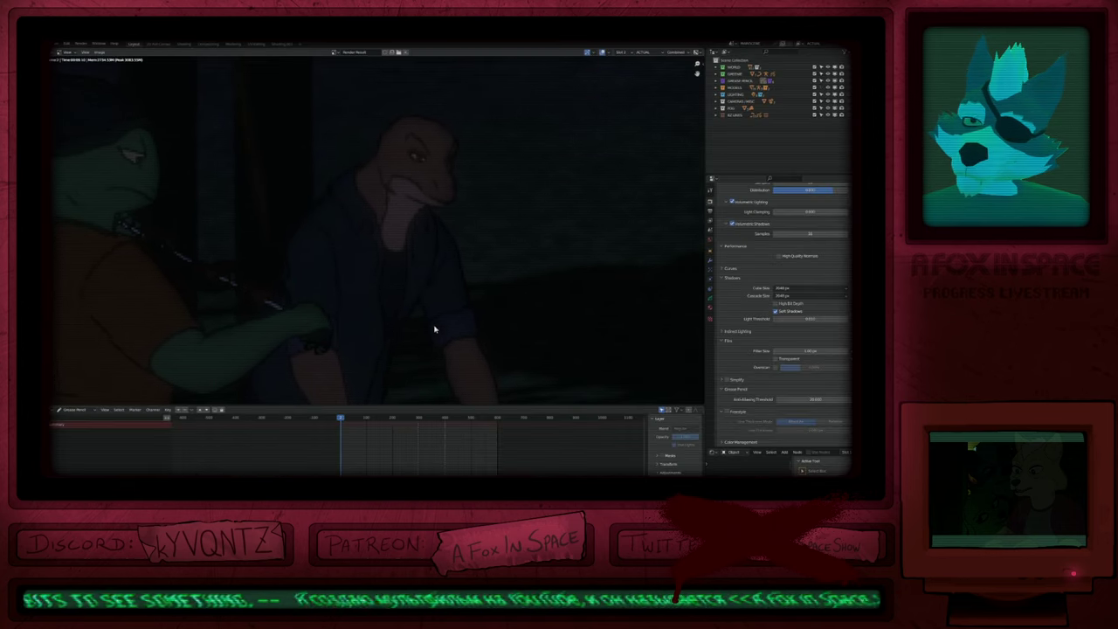
pyautogui.moveTo(479, 216); pyautogui.dragTo(390, 252, button='middle')
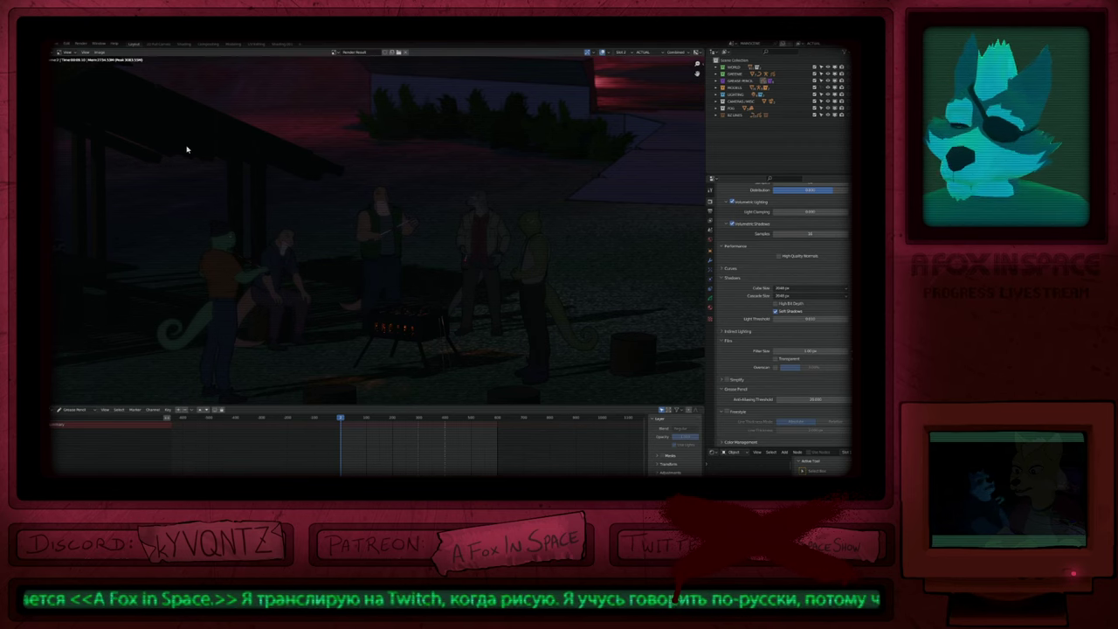
# Step: Close the render and open MACER_SHOT_1.blend from the recent files
pyautogui.press('Escape')
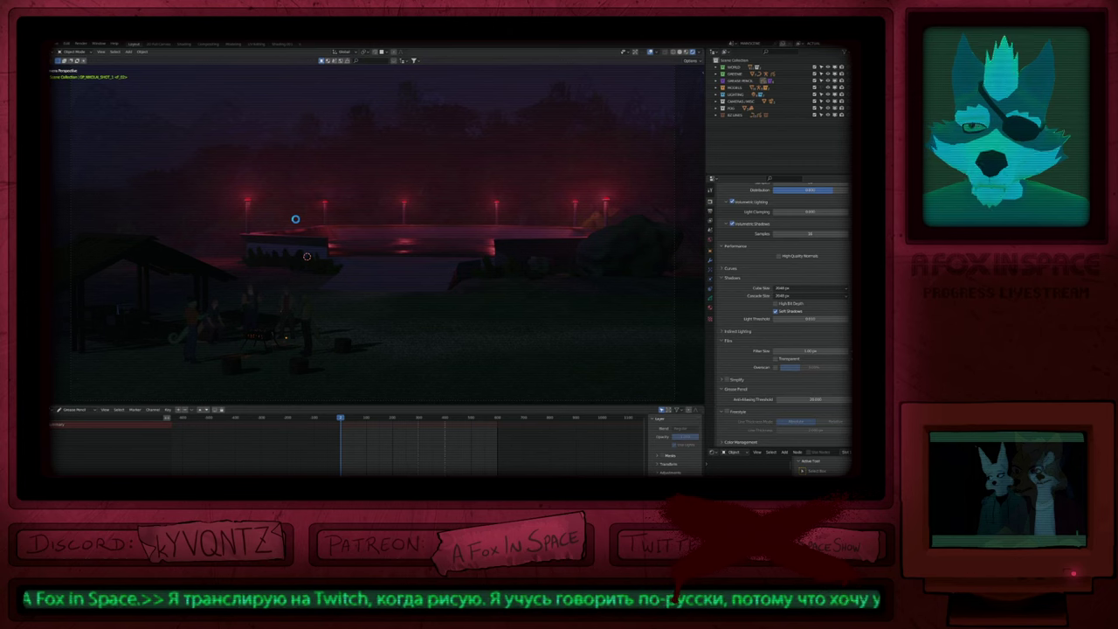
pyautogui.hotkey('ctrl', 'shift', 'o')
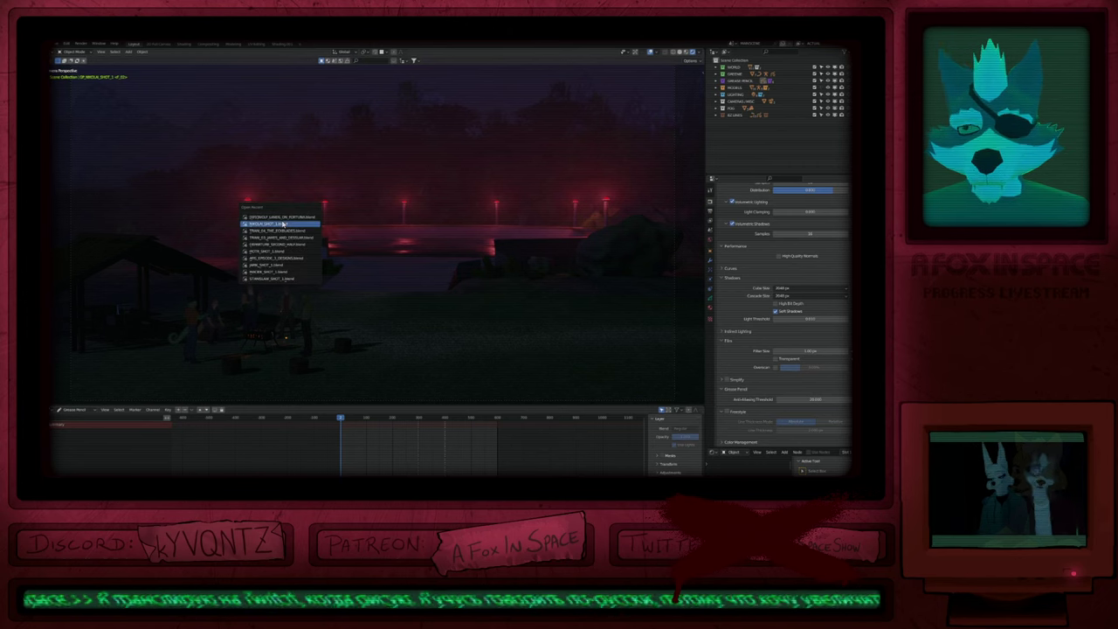
pyautogui.click(279, 273)
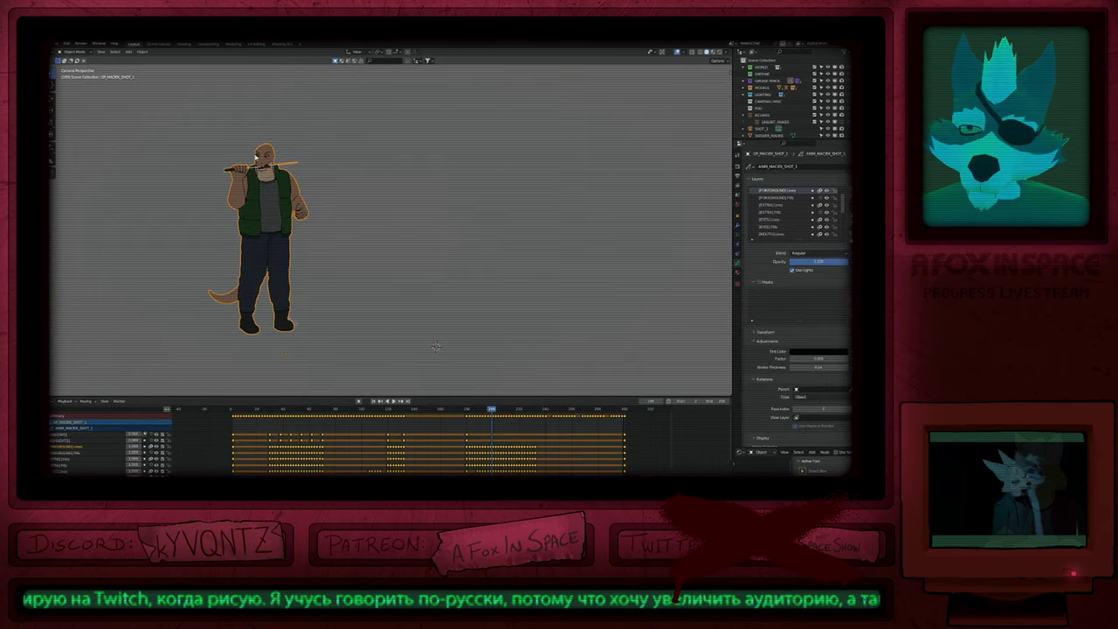
# Step: Scrub the timeline around frame 185 to review the lizard eating from the skewer
pyautogui.scroll(8, 254, 166)
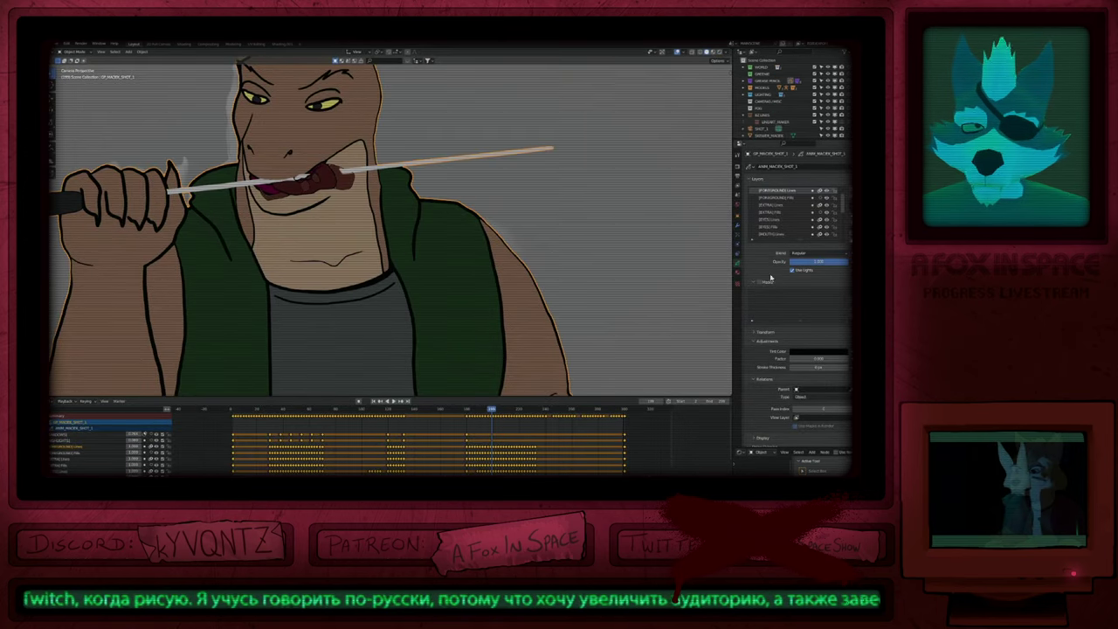
pyautogui.scroll(-3, 784, 234)
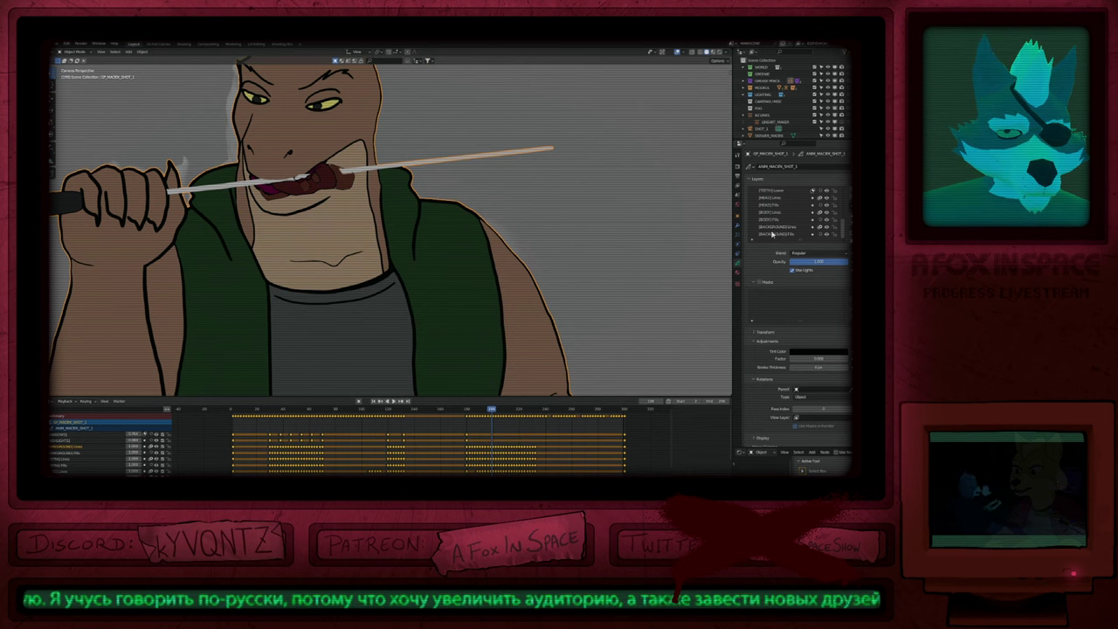
pyautogui.scroll(-2, 671, 247)
pyautogui.click(474, 411)
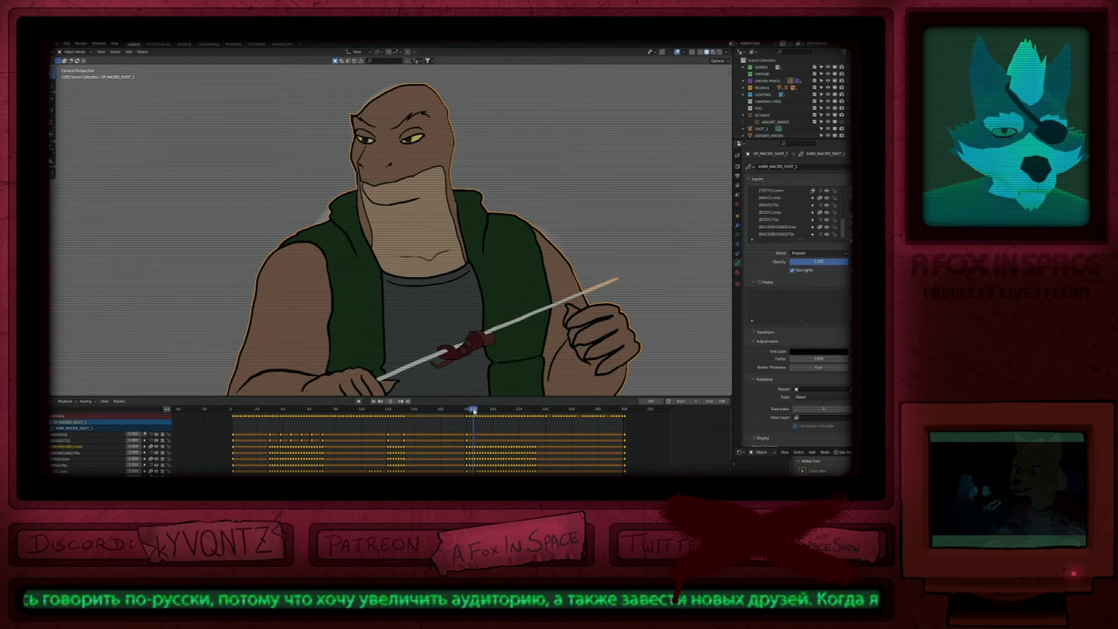
pyautogui.moveTo(473, 411); pyautogui.dragTo(477, 410)
pyautogui.moveTo(388, 410); pyautogui.dragTo(272, 418)
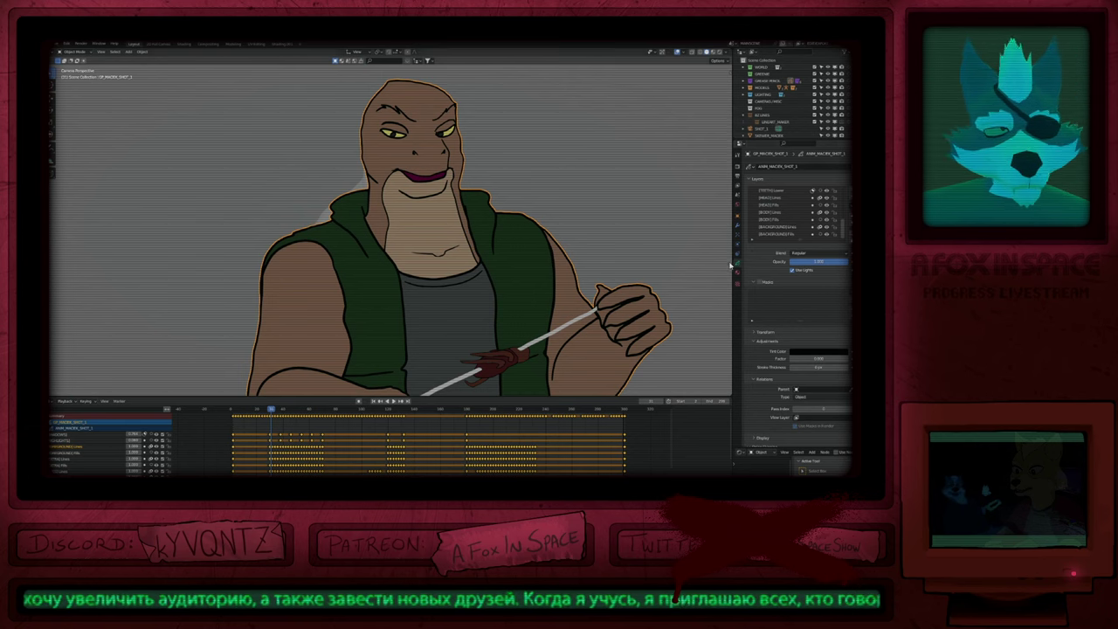
# Step: Make SHADOW_1.002 the active material and turn off its Holdout
pyautogui.click(738, 274)
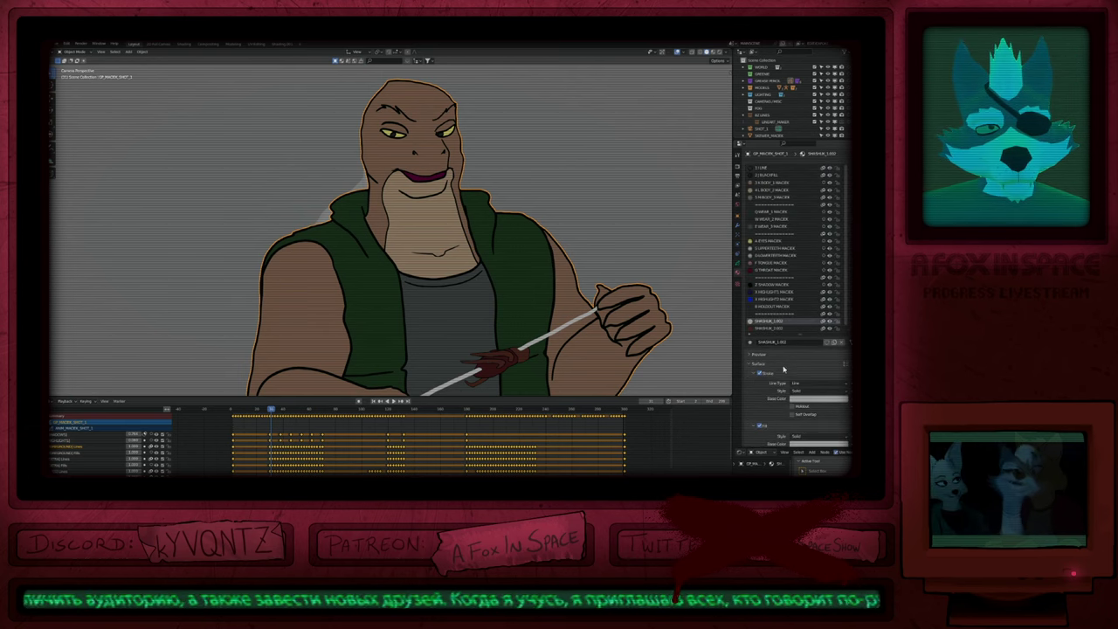
pyautogui.click(768, 323)
pyautogui.scroll(-1, 806, 421)
pyautogui.click(806, 417)
pyautogui.click(805, 421)
pyautogui.click(804, 421)
# Step: Set the fill colour Value to 0.1 and darken the stroke colour to near-black
pyautogui.click(811, 413)
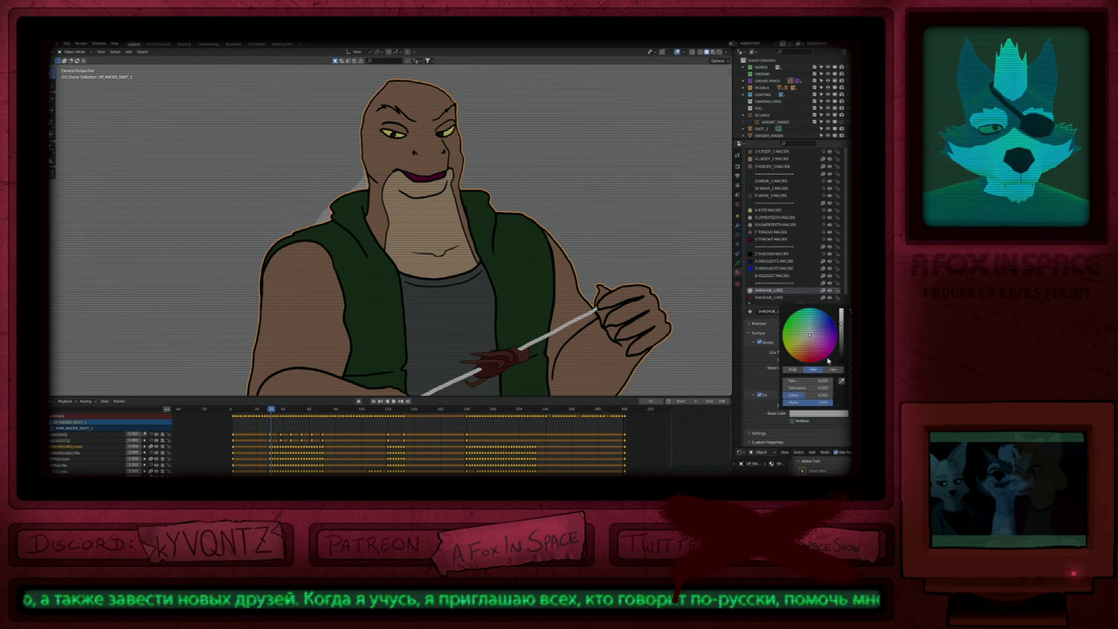
pyautogui.click(809, 396)
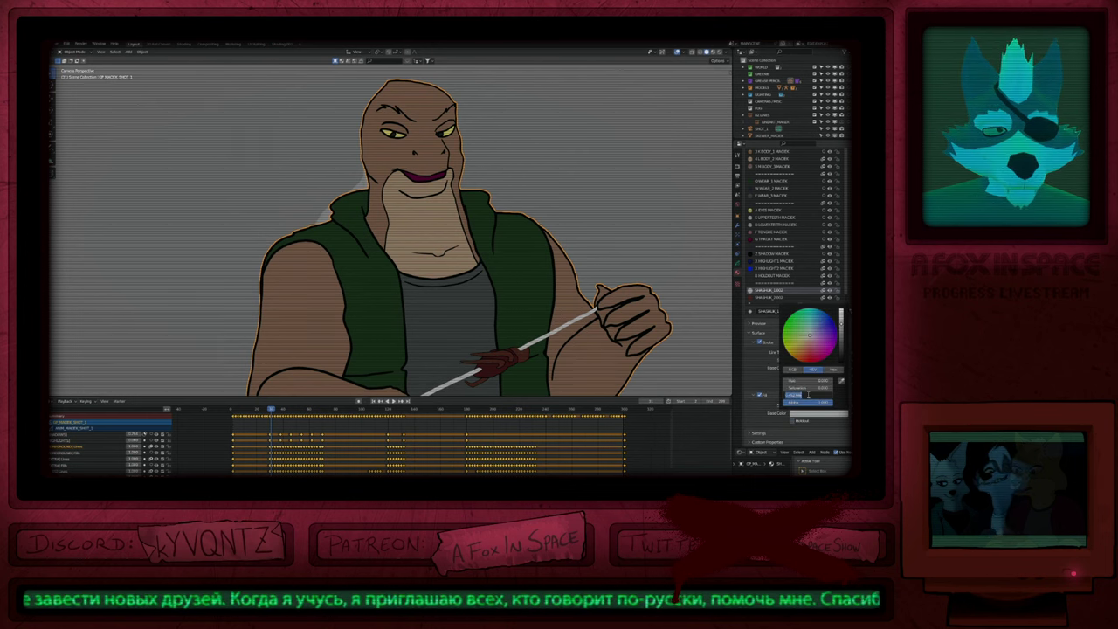
pyautogui.write('.2')
pyautogui.press('Return')
pyautogui.click(808, 397)
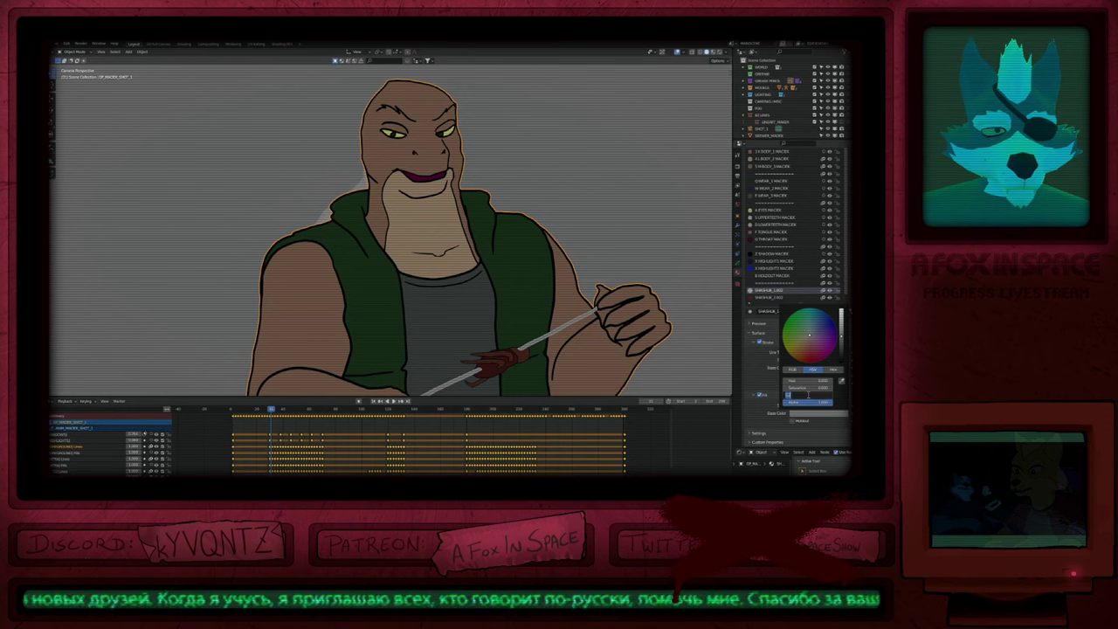
pyautogui.write('.1')
pyautogui.press('Return')
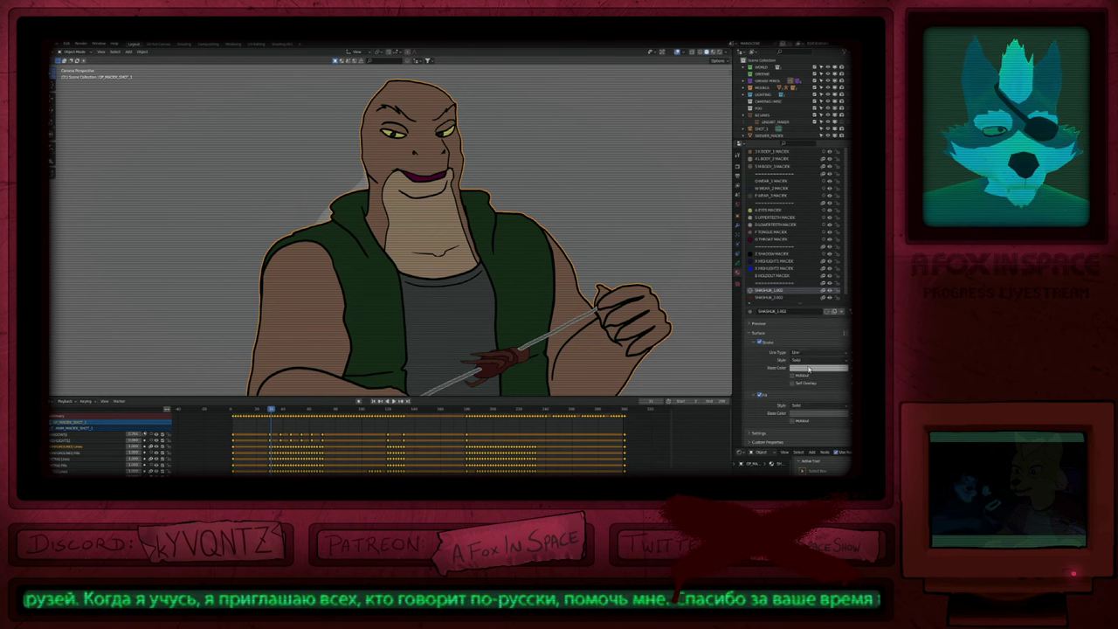
pyautogui.click(802, 370)
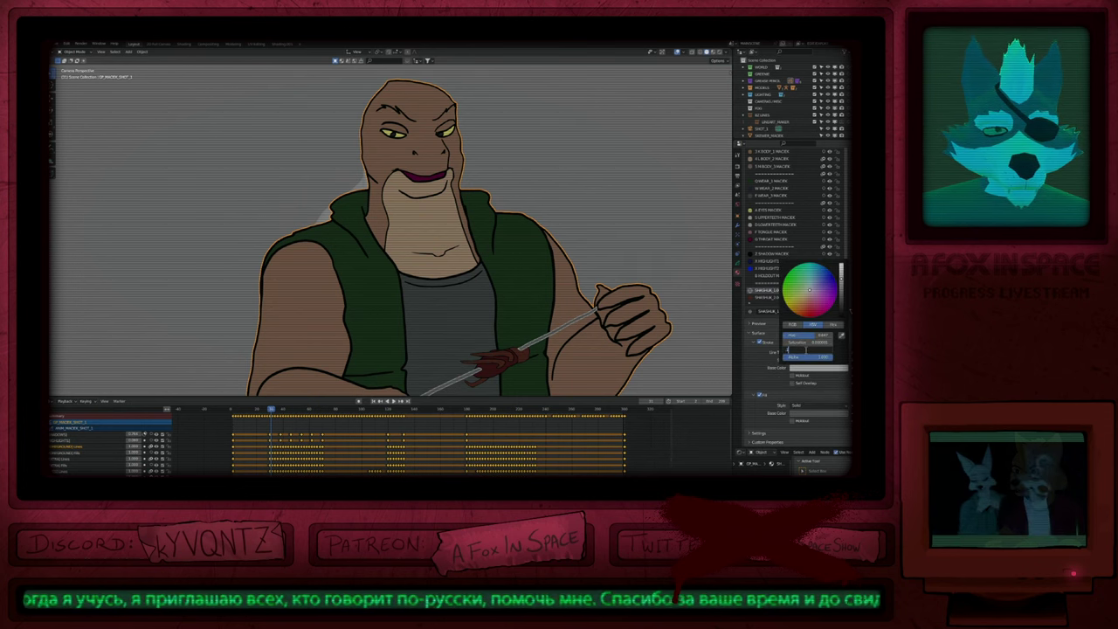
pyautogui.moveTo(805, 351); pyautogui.dragTo(800, 353)
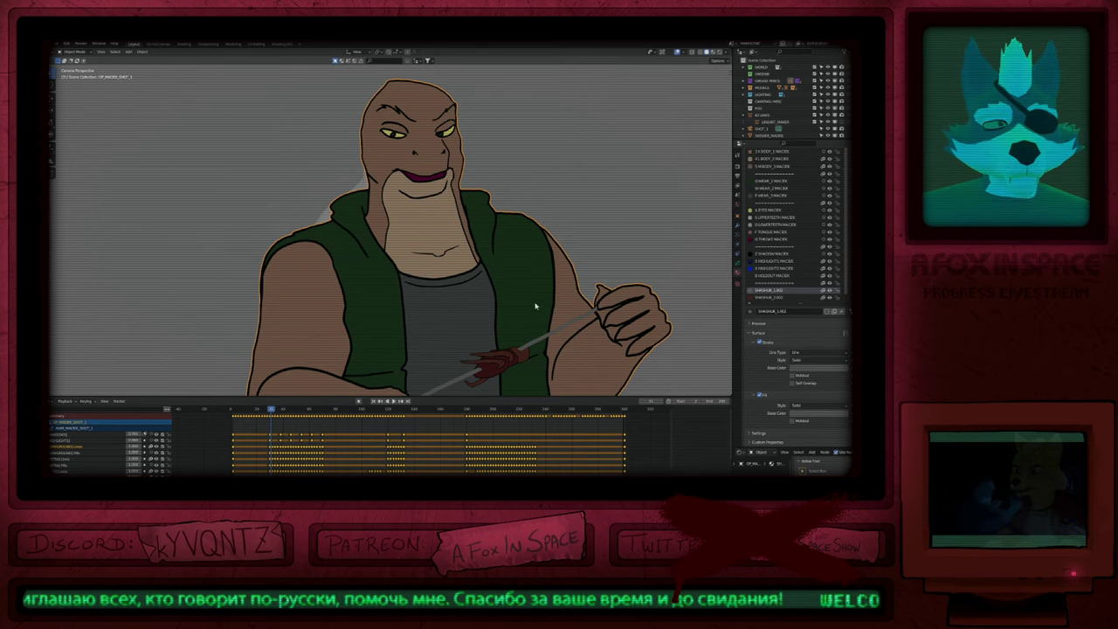
pyautogui.scroll(-4, 515, 291)
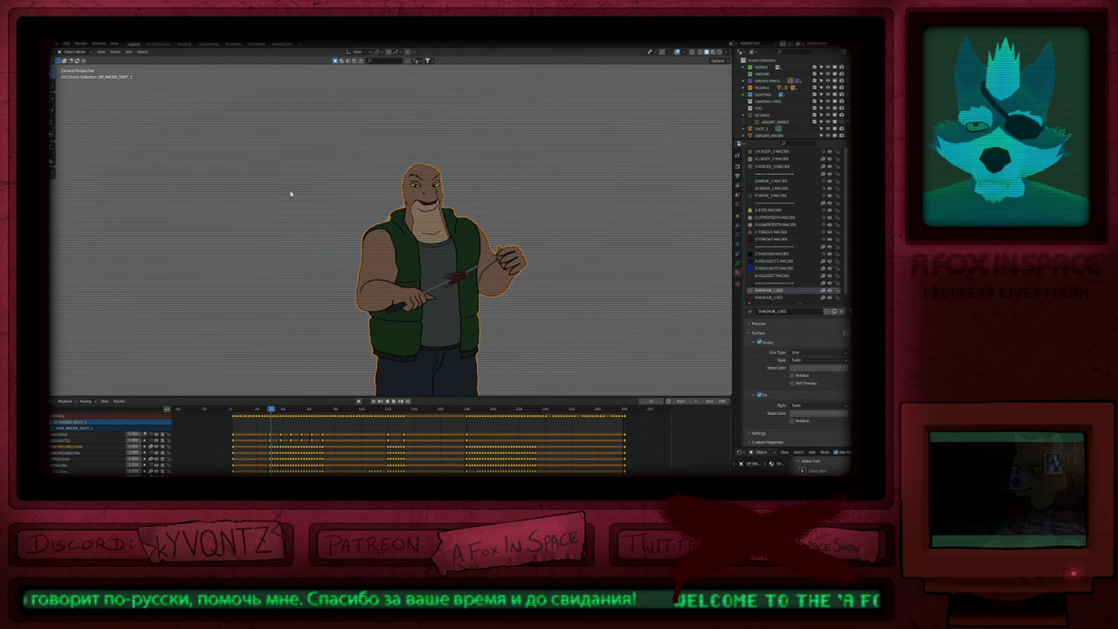
# Step: Load the second recent .blend file, frame the campfire scene, and render it with F12
pyautogui.hotkey('ctrl', 'shift', 'o')
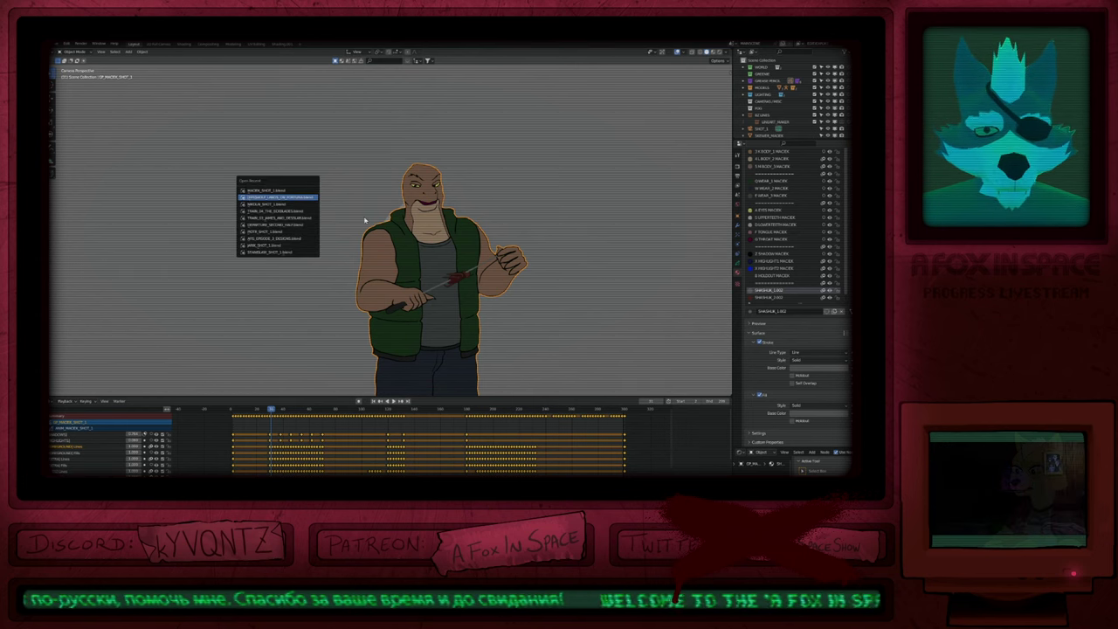
pyautogui.press('Return')
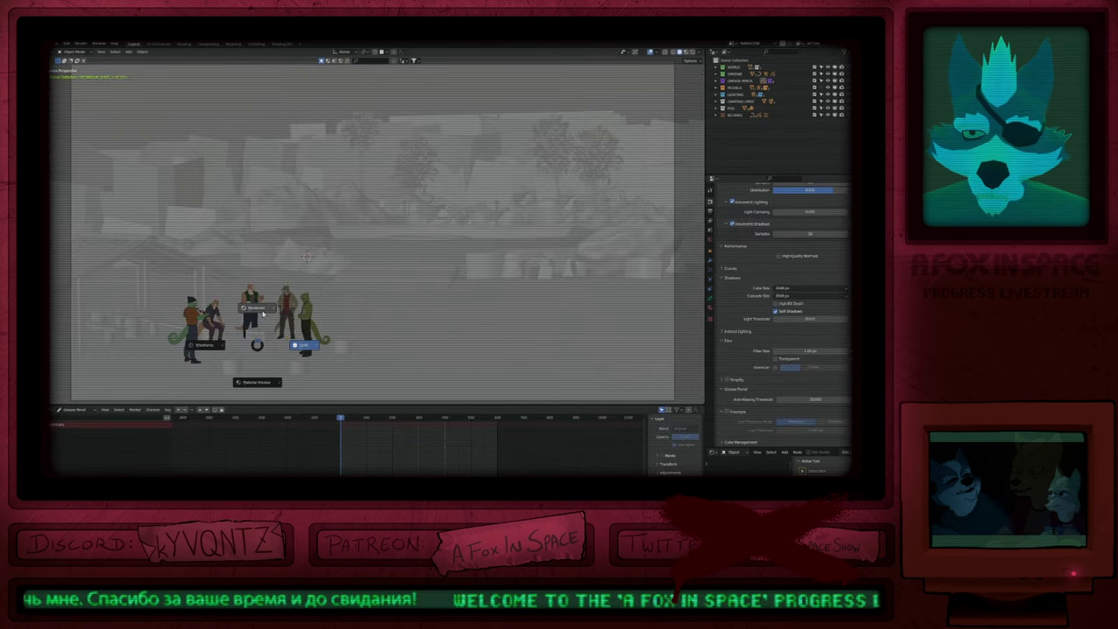
pyautogui.scroll(10, 252, 310)
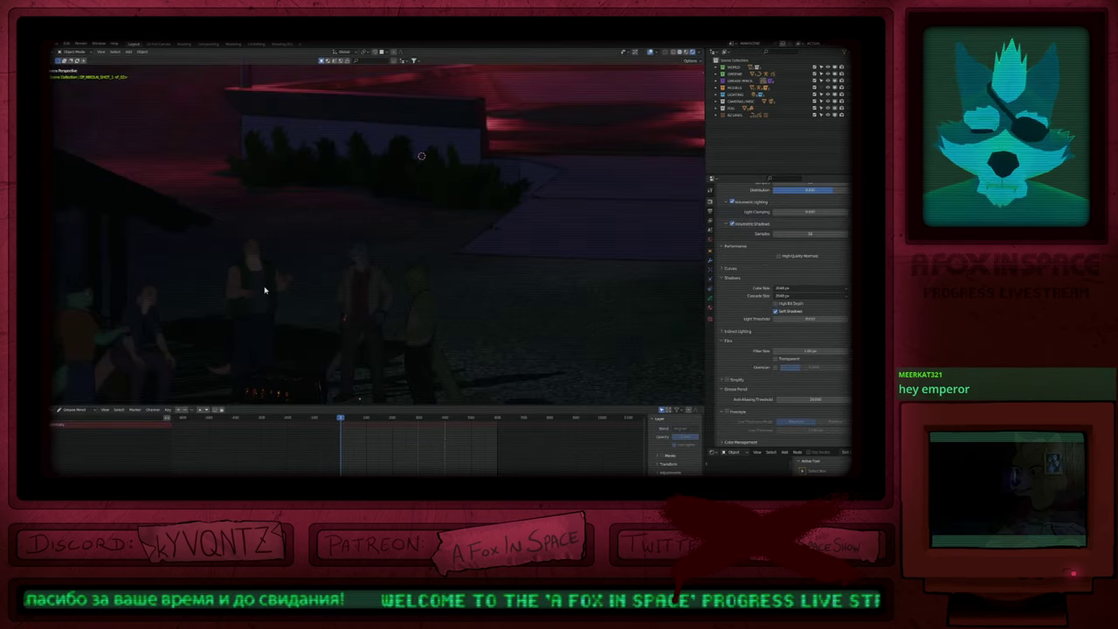
pyautogui.scroll(-3, 273, 300)
pyautogui.keyDown('shift'); pyautogui.moveTo(275, 314); pyautogui.dragTo(329, 288, button='middle'); pyautogui.keyUp('shift')
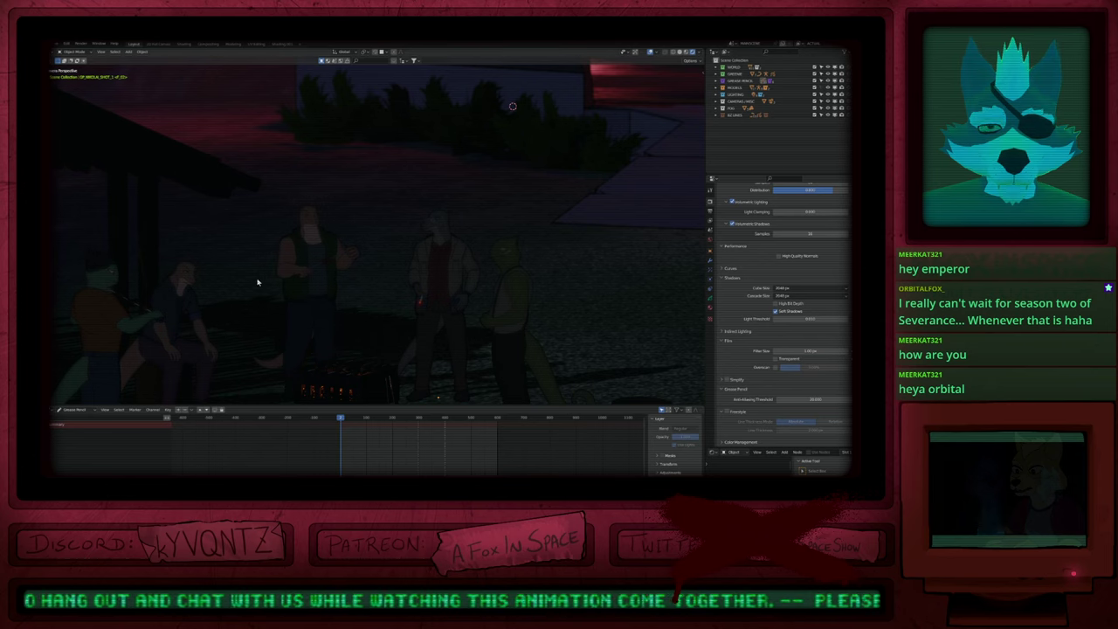
pyautogui.scroll(11, 437, 249)
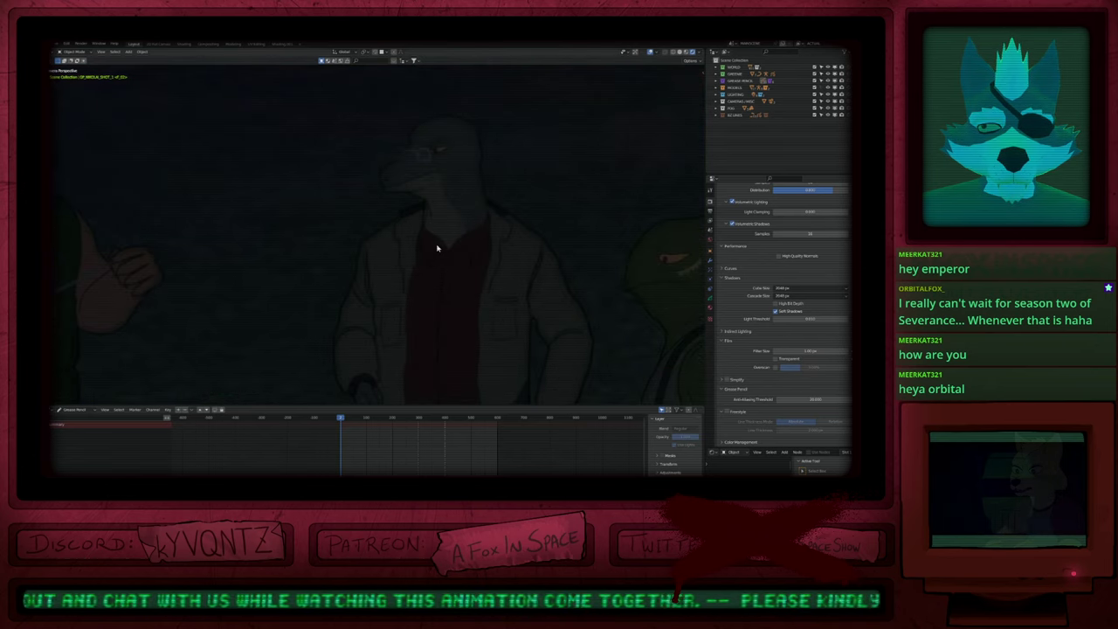
pyautogui.scroll(-5, 438, 249)
pyautogui.press('F12')
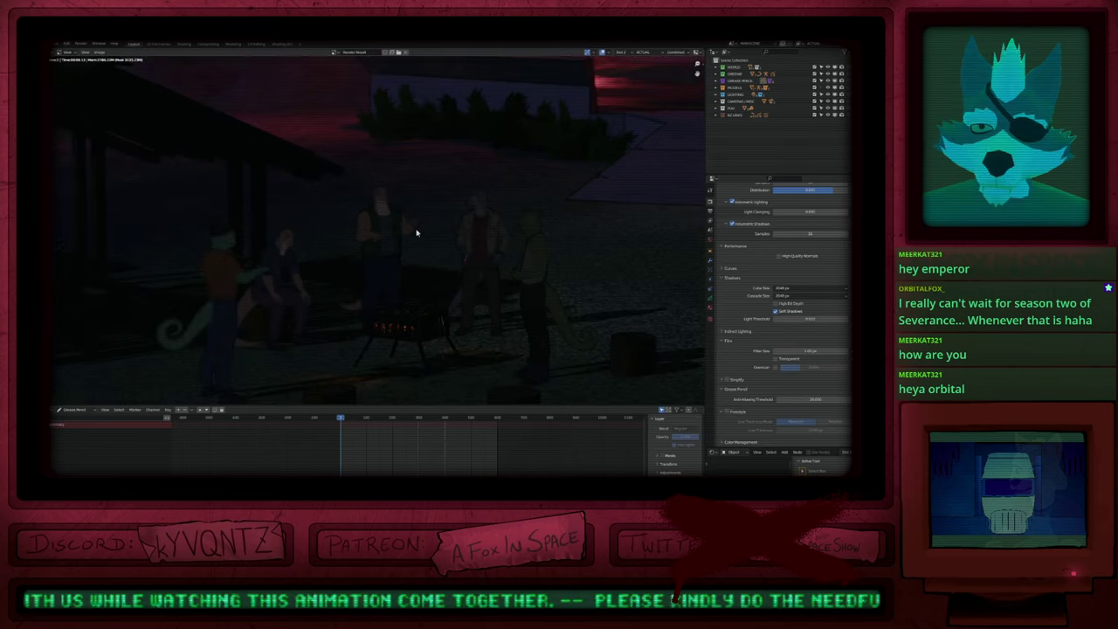
pyautogui.hotkey('ctrl', 'alt', 'space')
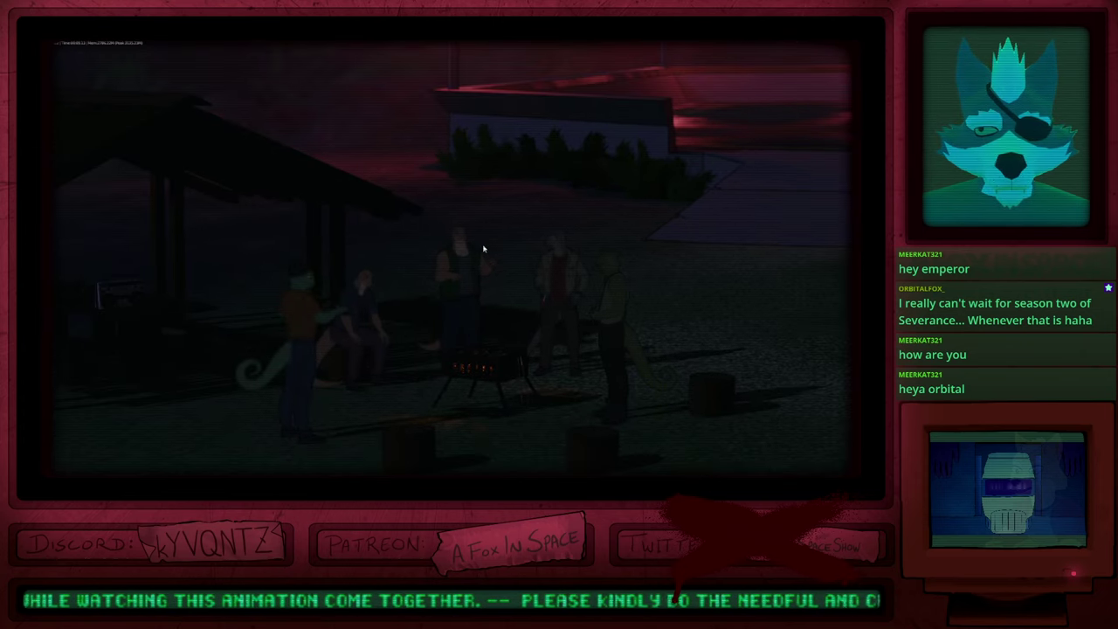
pyautogui.press('Home')
pyautogui.press('j')
pyautogui.press('j')
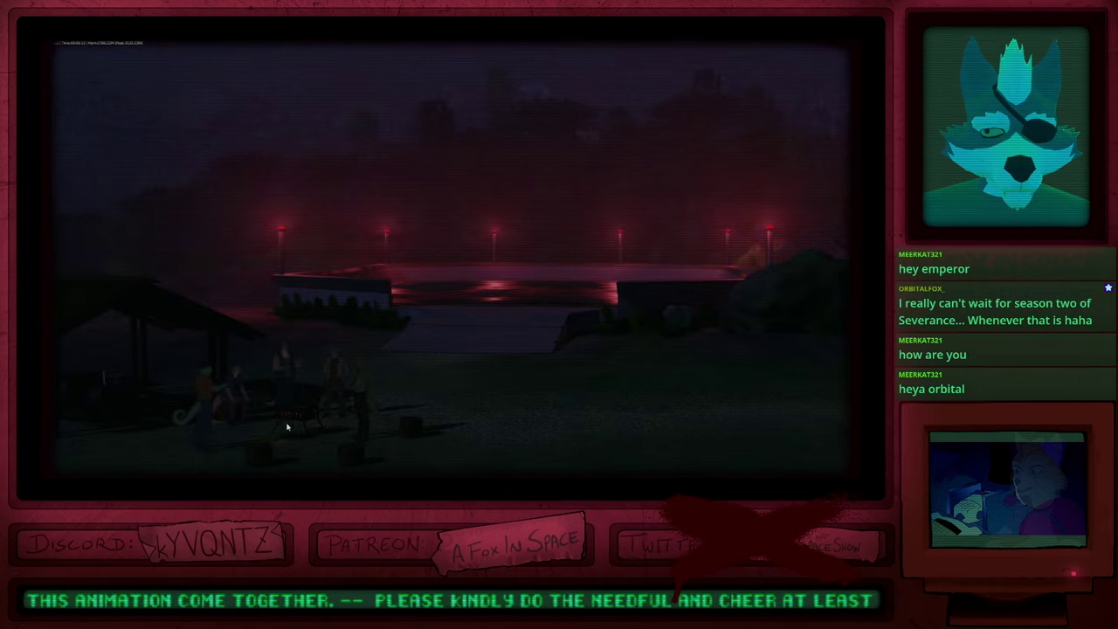
pyautogui.scroll(3, 177, 474)
pyautogui.moveTo(177, 474); pyautogui.dragTo(275, 385, button='middle')
pyautogui.moveTo(210, 465); pyautogui.dragTo(314, 365, button='middle')
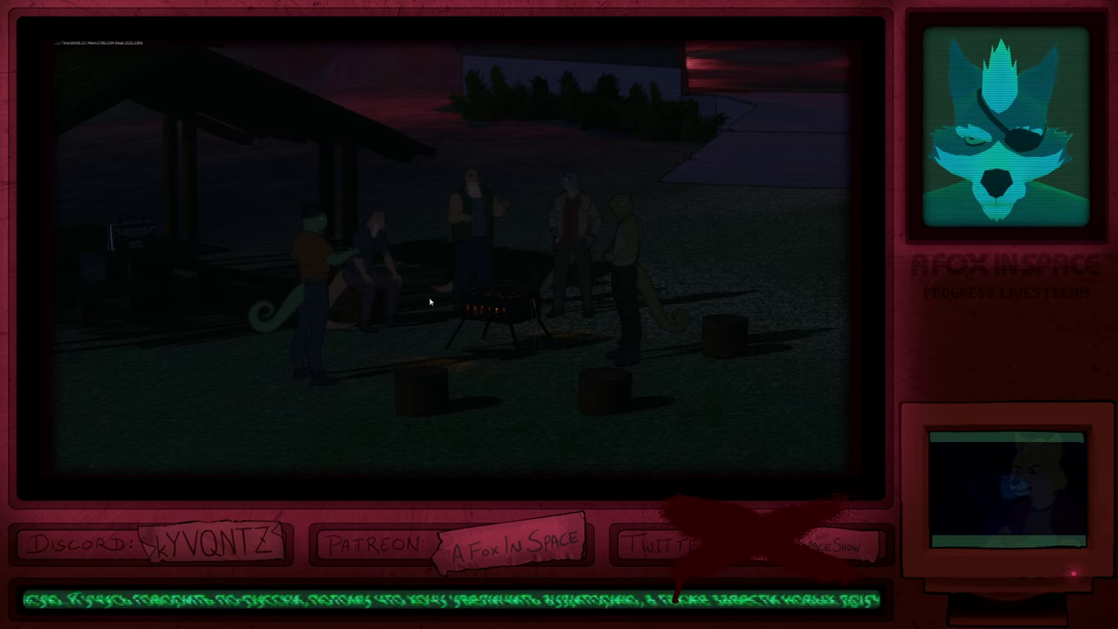
pyautogui.hotkey('ctrl', 'alt', 'space')
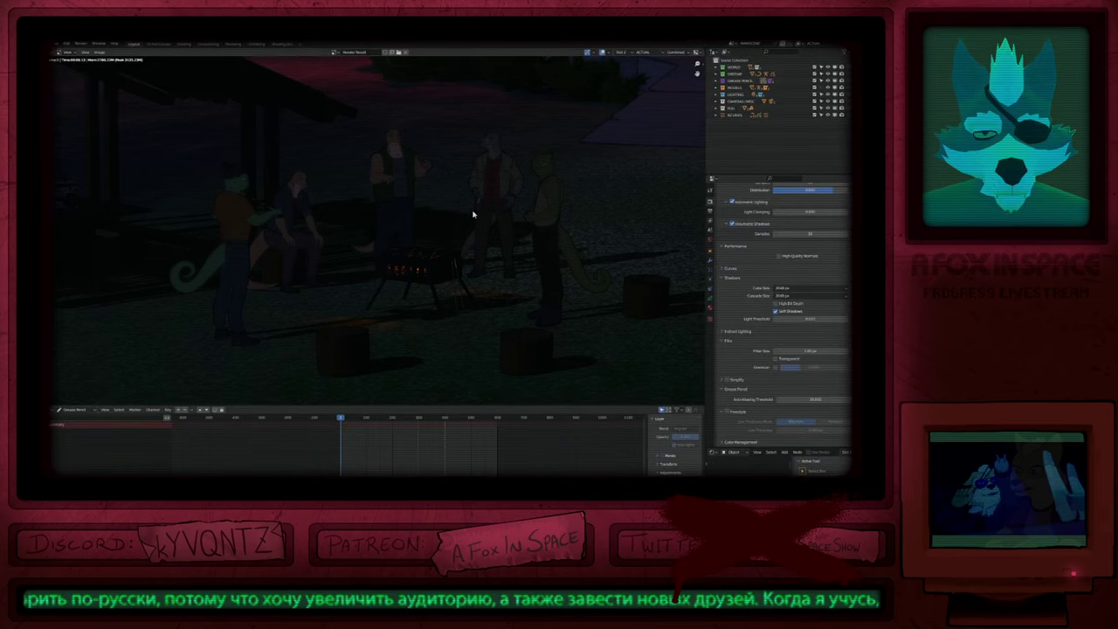
# Step: Return to the 3D view, jump to the frame-300 shot, and switch to flat grey shading
pyautogui.press('Escape')
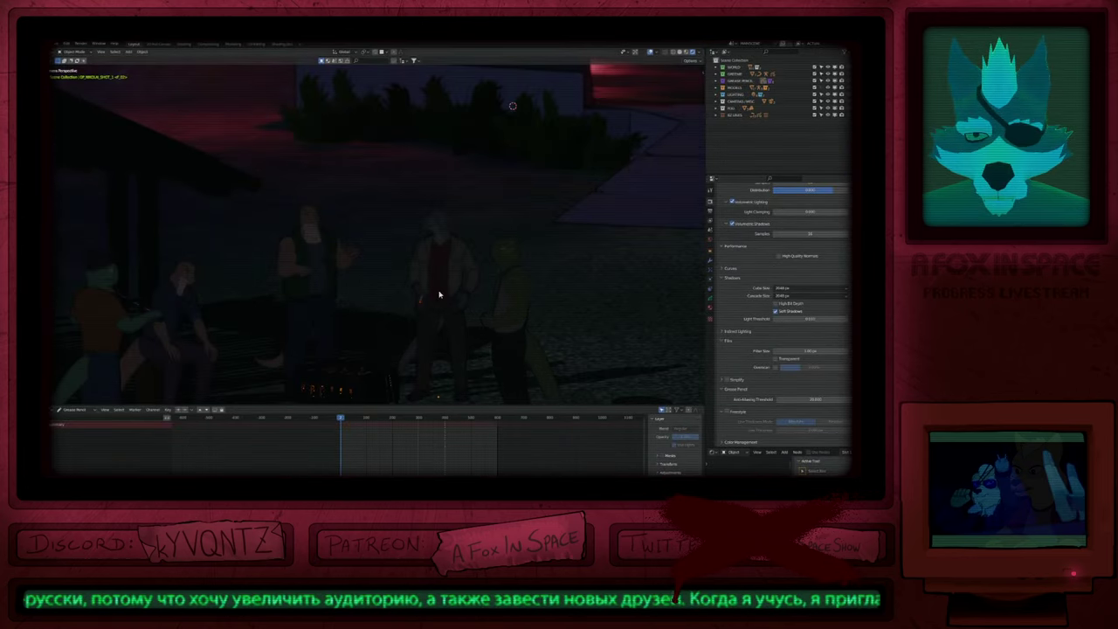
pyautogui.press('Up')
pyautogui.press('Up')
pyautogui.keyDown('shift'); pyautogui.moveTo(293, 272); pyautogui.dragTo(374, 286, button='middle'); pyautogui.keyUp('shift')
pyautogui.press('z')
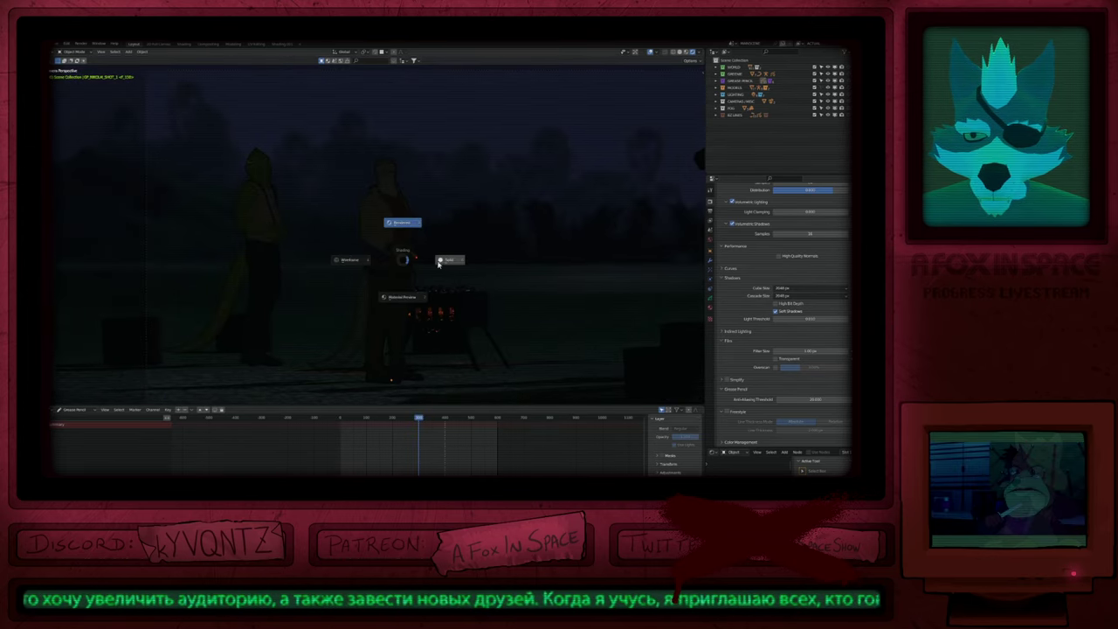
pyautogui.click(373, 242)
pyautogui.press('z')
pyautogui.click(404, 276)
pyautogui.press('z')
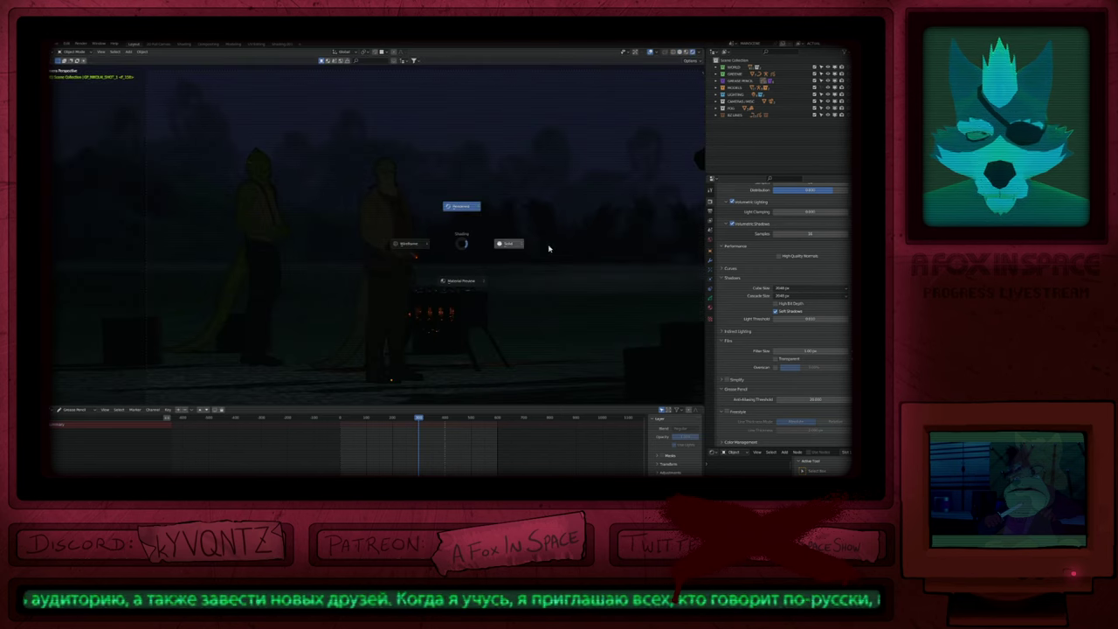
pyautogui.click(550, 248)
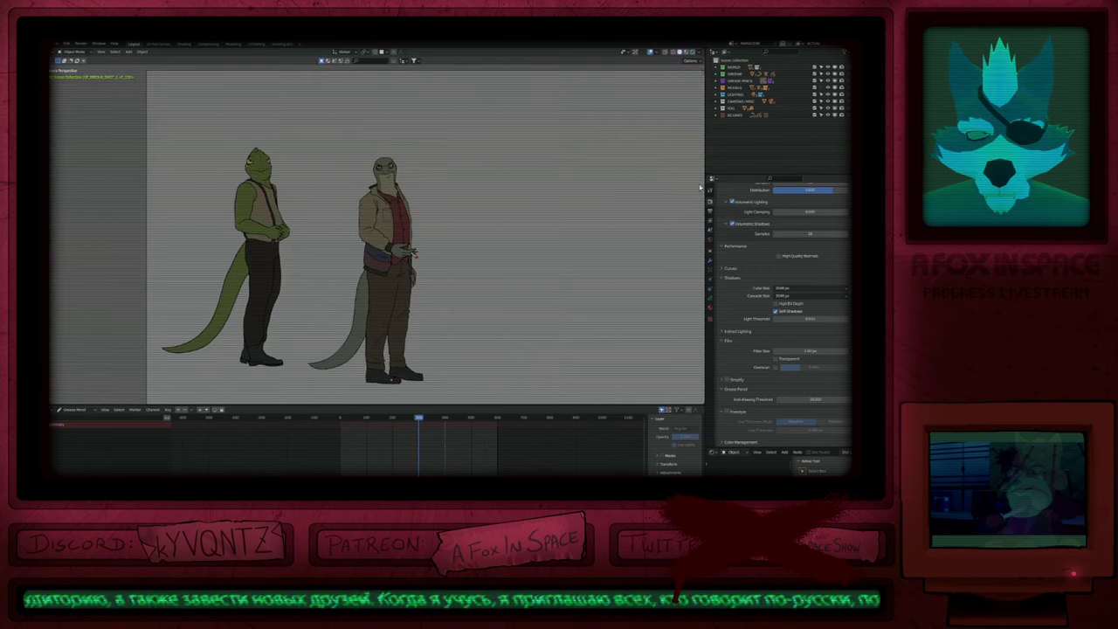
# Step: Hide the FX and four FOG collections, then select the lizard drawing and Plane.323
pyautogui.click(834, 110)
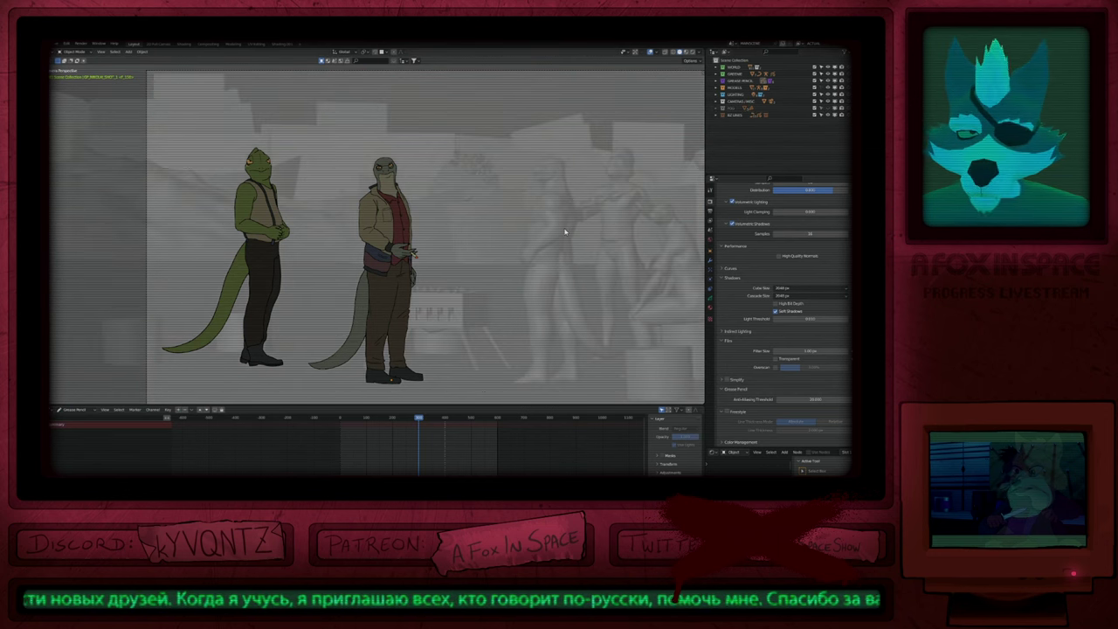
pyautogui.click(716, 109)
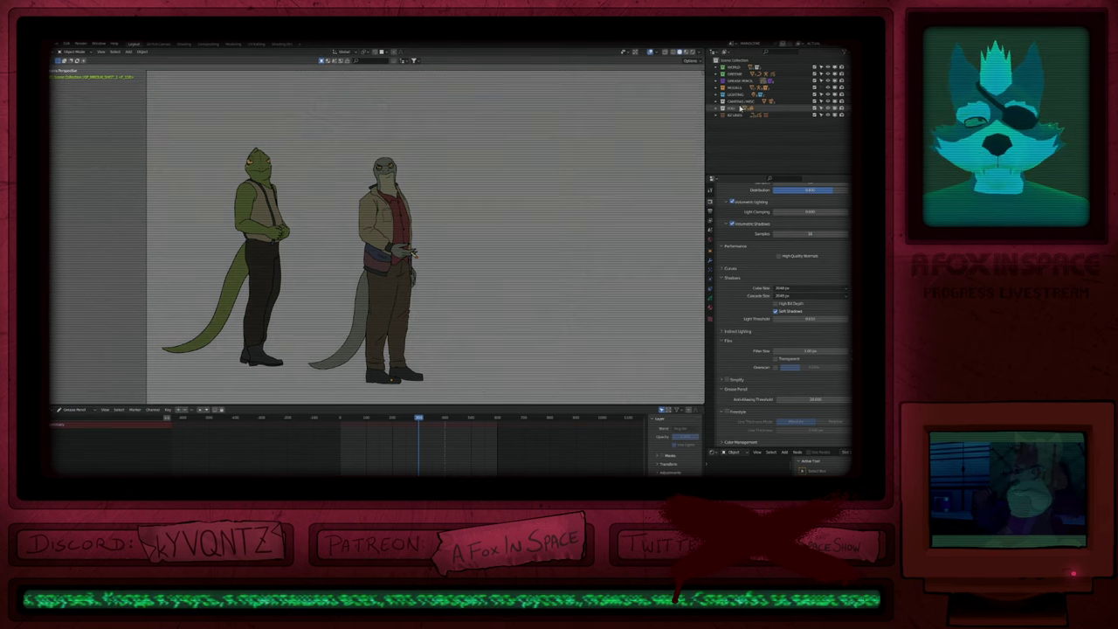
pyautogui.click(717, 109)
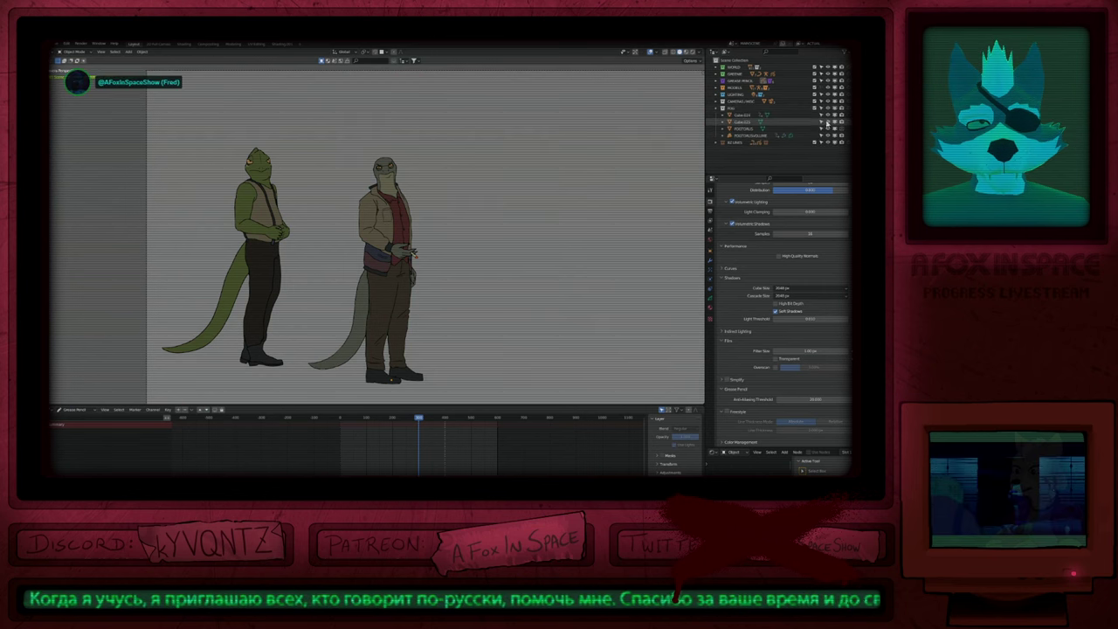
pyautogui.moveTo(828, 135); pyautogui.dragTo(829, 116)
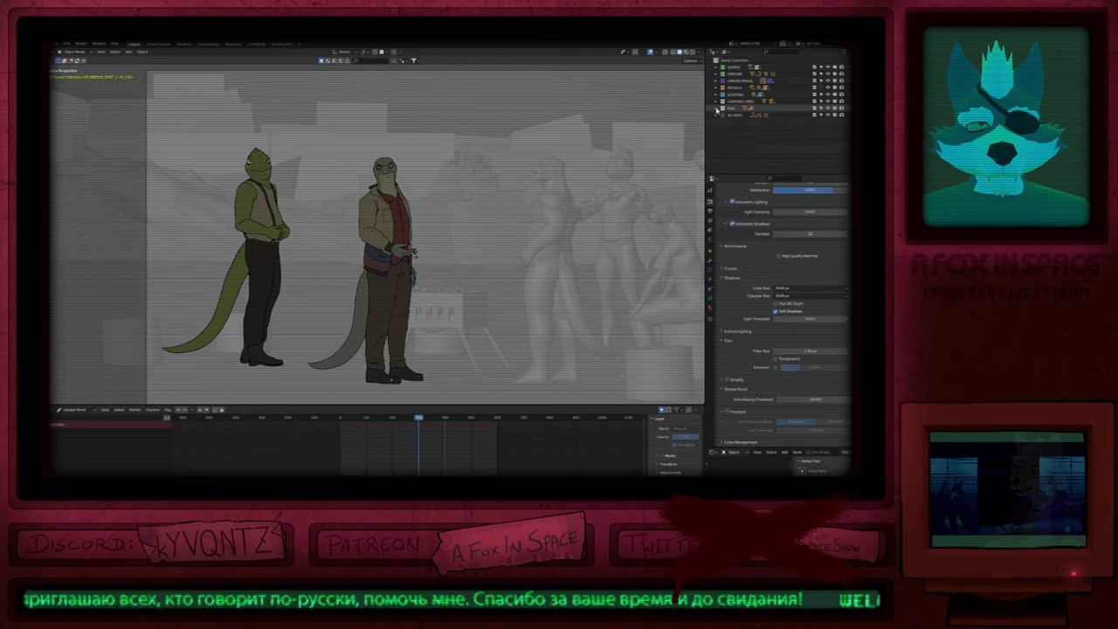
pyautogui.hotkey('alt', 'h')
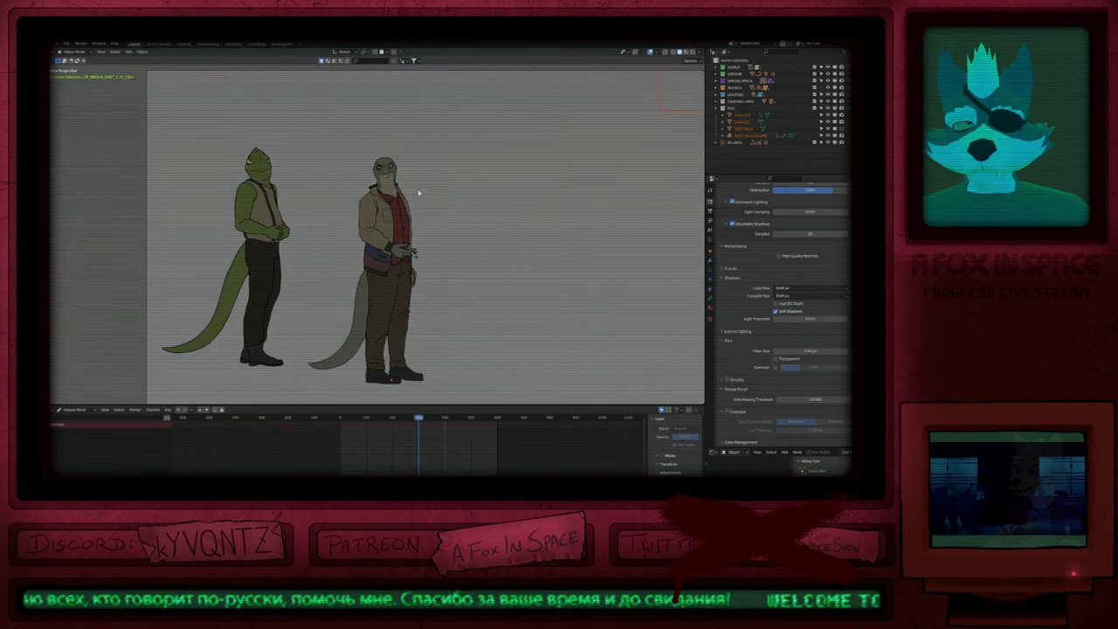
pyautogui.press('h')
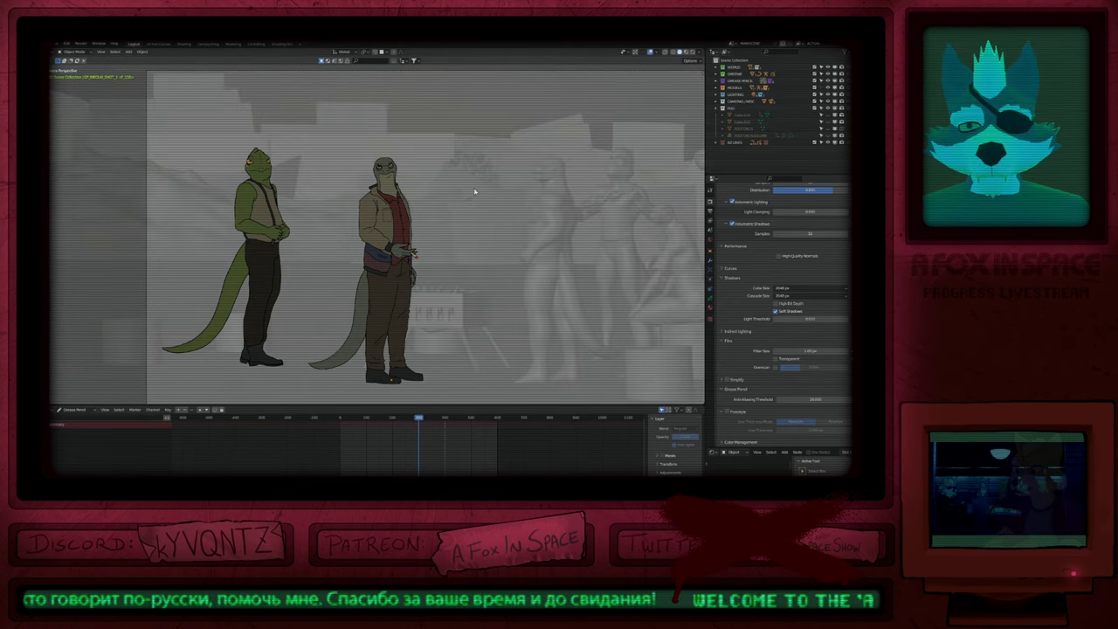
pyautogui.click(400, 228)
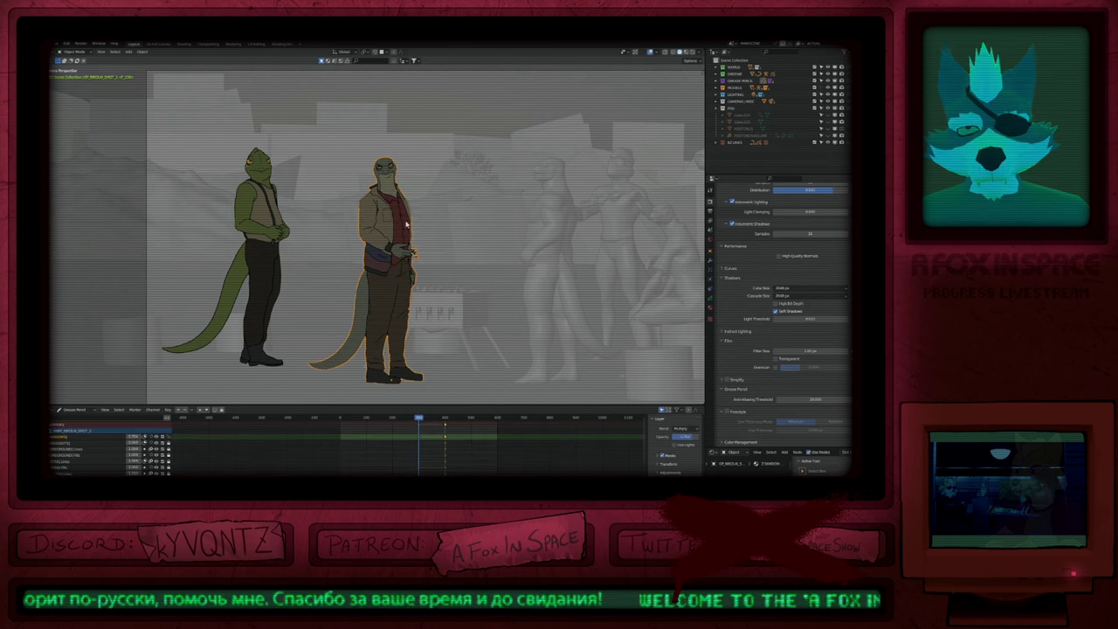
pyautogui.click(554, 211)
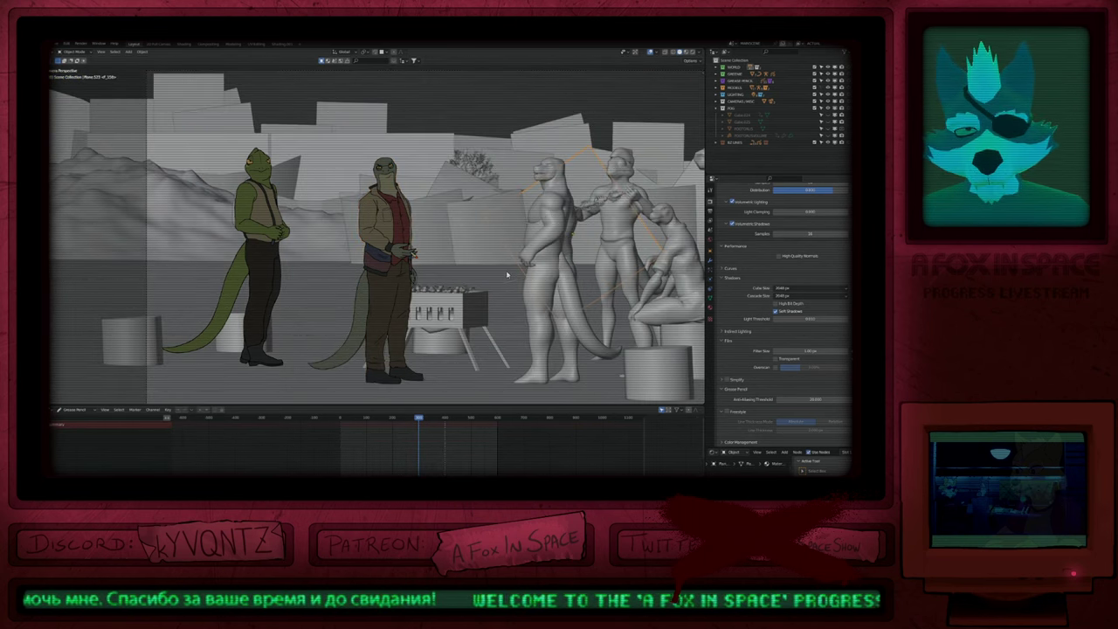
pyautogui.scroll(-6, 440, 191)
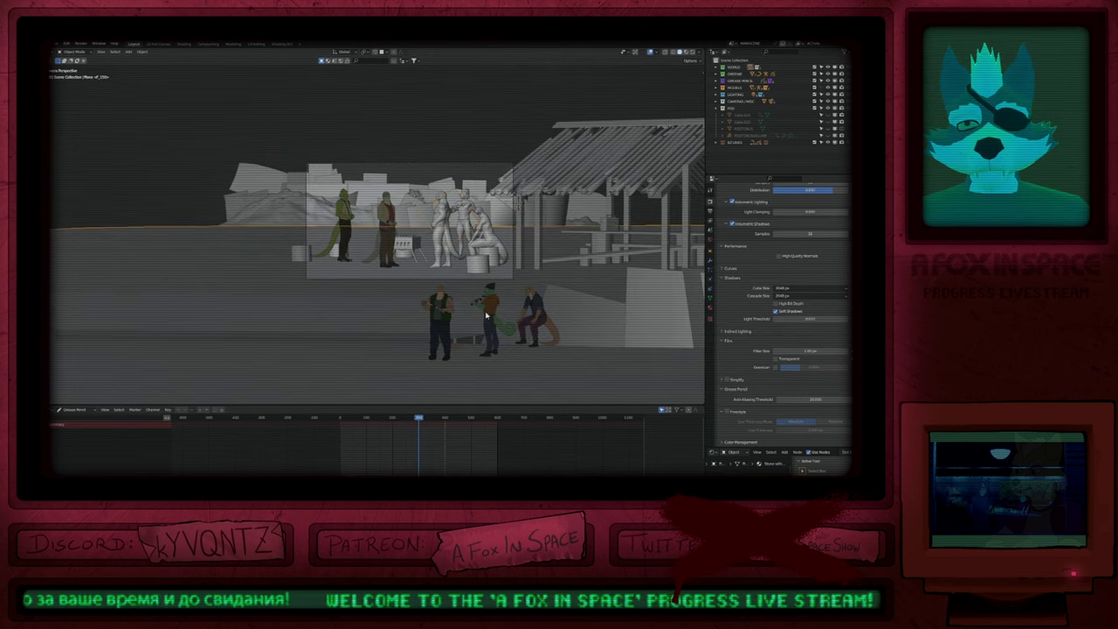
# Step: Select the foreground character and hide the orange-line object while panning the set
pyautogui.click(485, 308)
pyautogui.scroll(5, 485, 308)
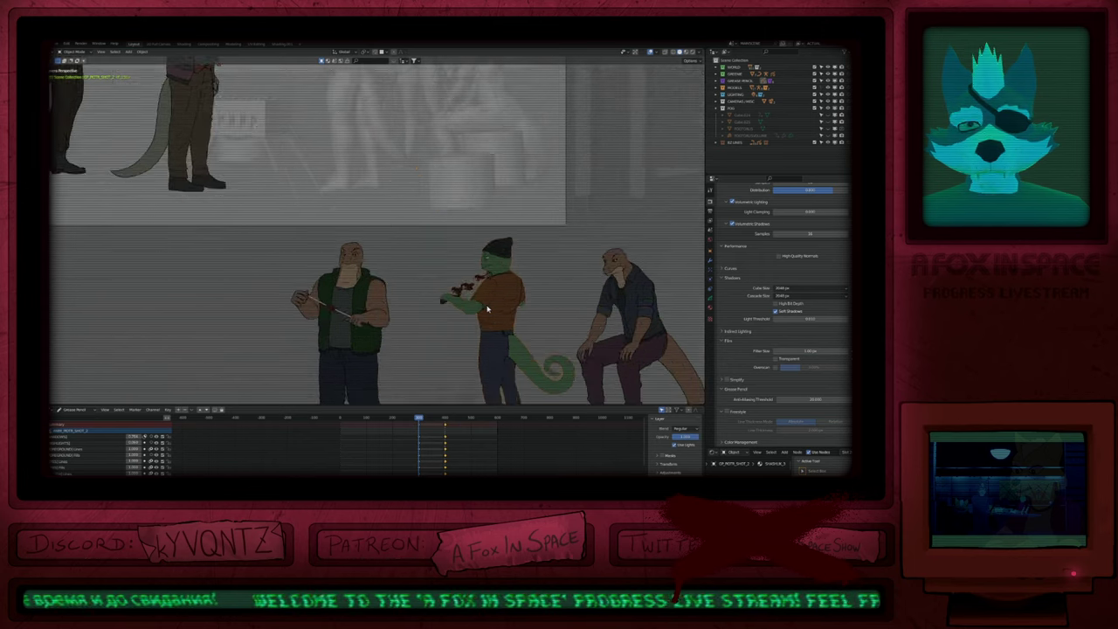
pyautogui.keyDown('shift'); pyautogui.moveTo(501, 318); pyautogui.dragTo(470, 327, button='middle'); pyautogui.keyUp('shift')
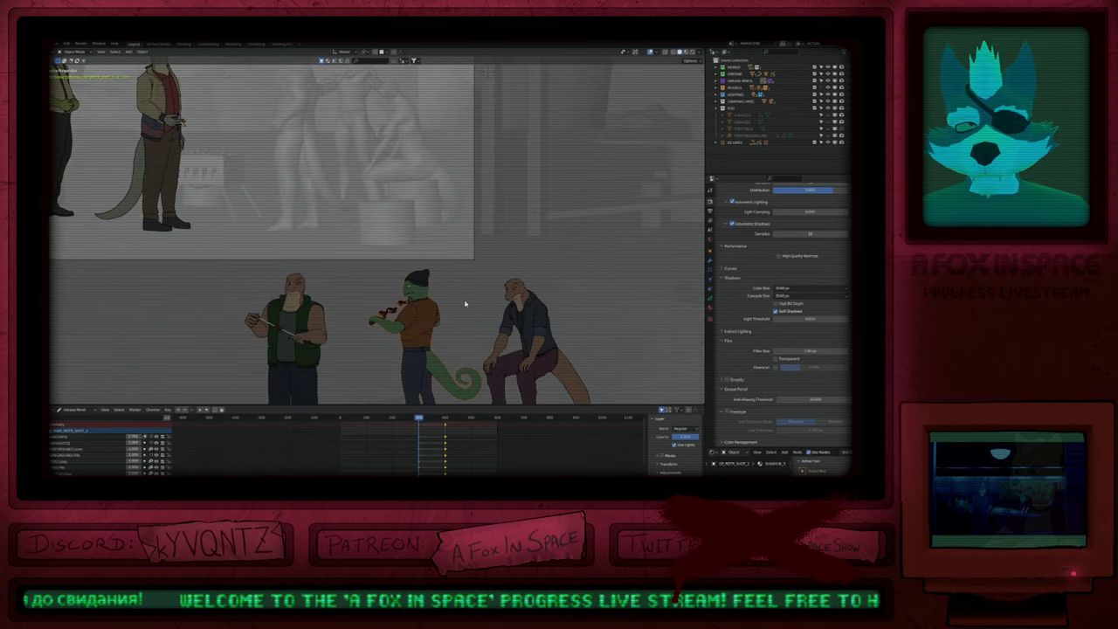
pyautogui.click(464, 304)
pyautogui.click(825, 70)
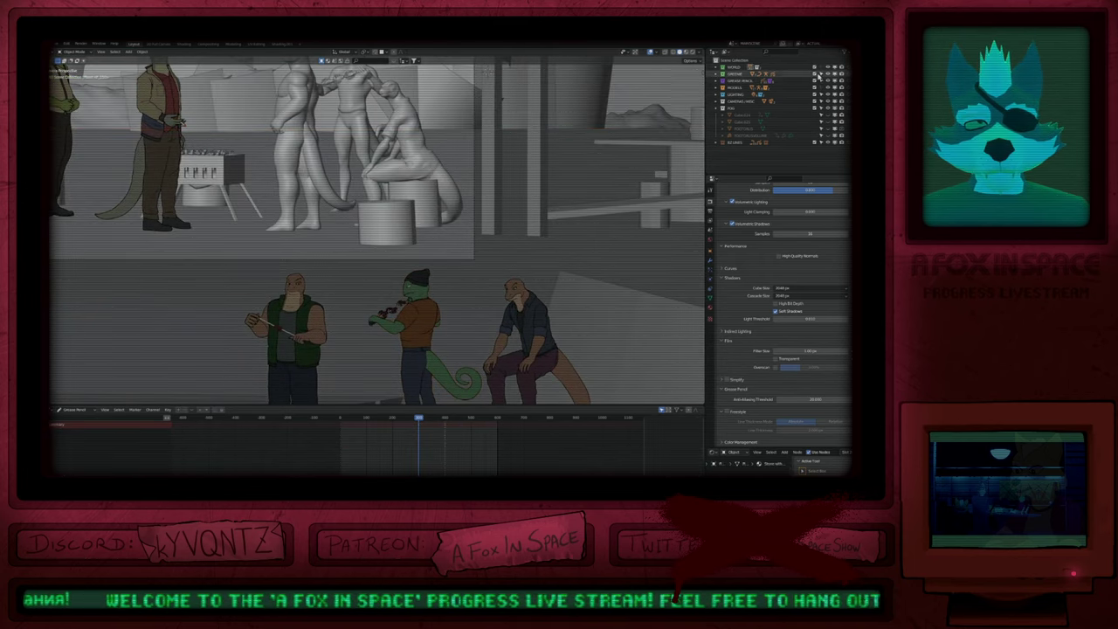
pyautogui.keyDown('shift'); pyautogui.moveTo(478, 176); pyautogui.dragTo(580, 227, button='middle'); pyautogui.keyUp('shift')
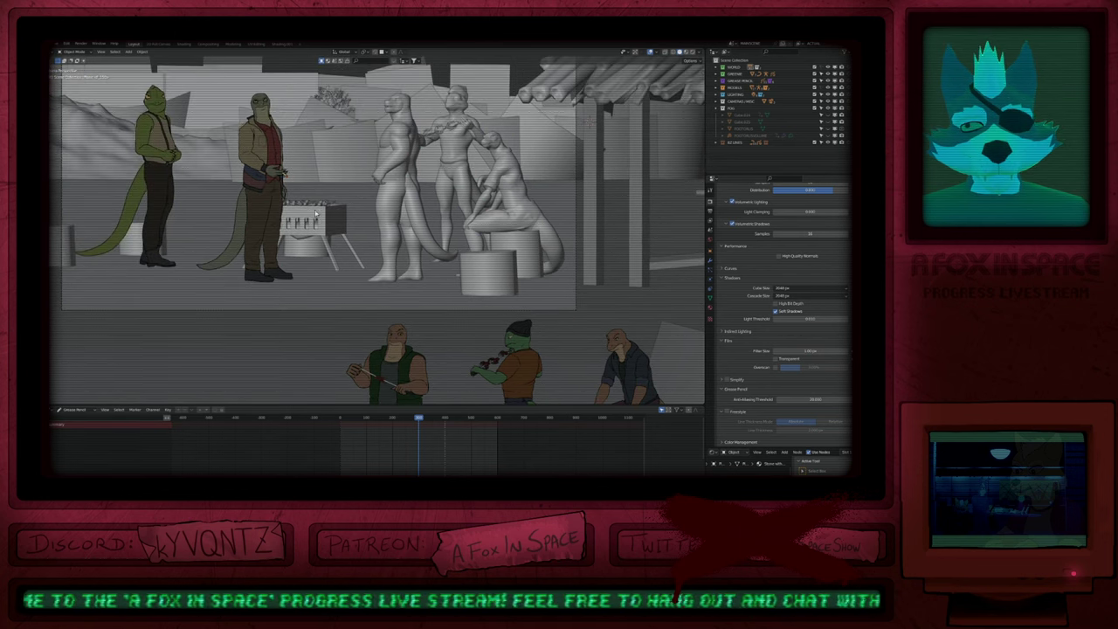
pyautogui.keyDown('shift'); pyautogui.moveTo(347, 204); pyautogui.dragTo(516, 227, button='middle'); pyautogui.keyUp('shift')
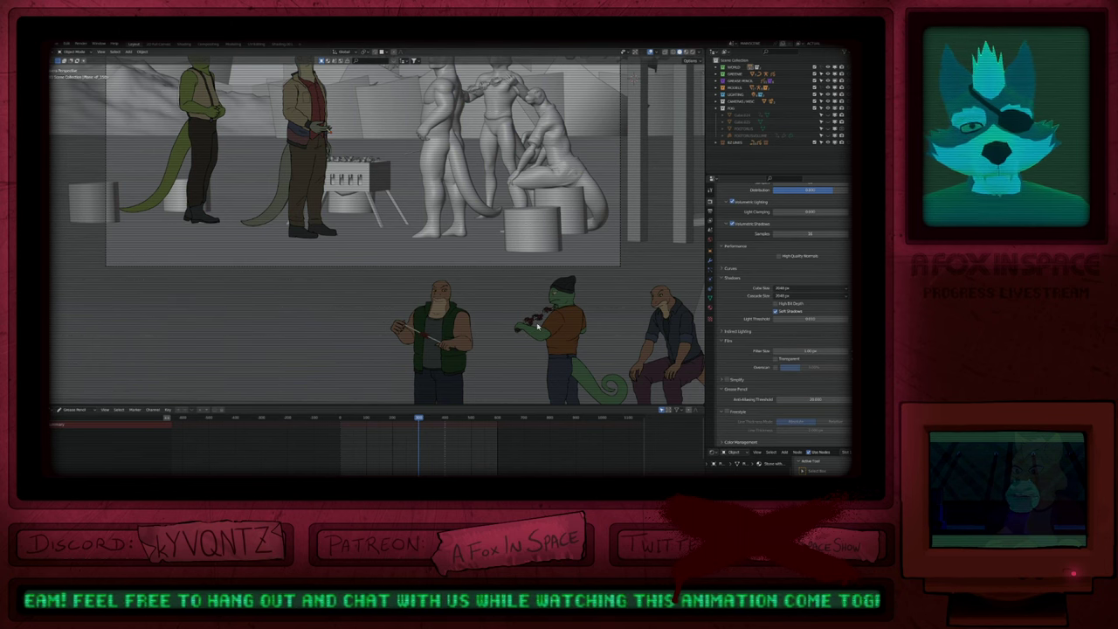
# Step: Fade the background models and select the violin player, seated and vest-wearing characters' drawings
pyautogui.click(551, 323)
pyautogui.hotkey('alt', 'shift', 'z')
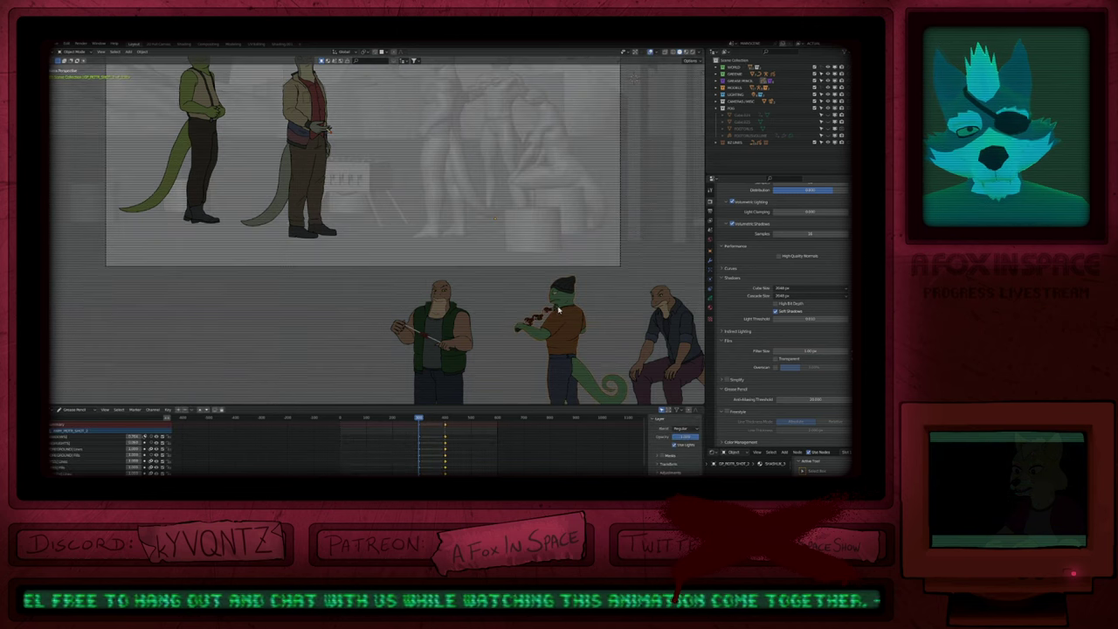
pyautogui.click(687, 325)
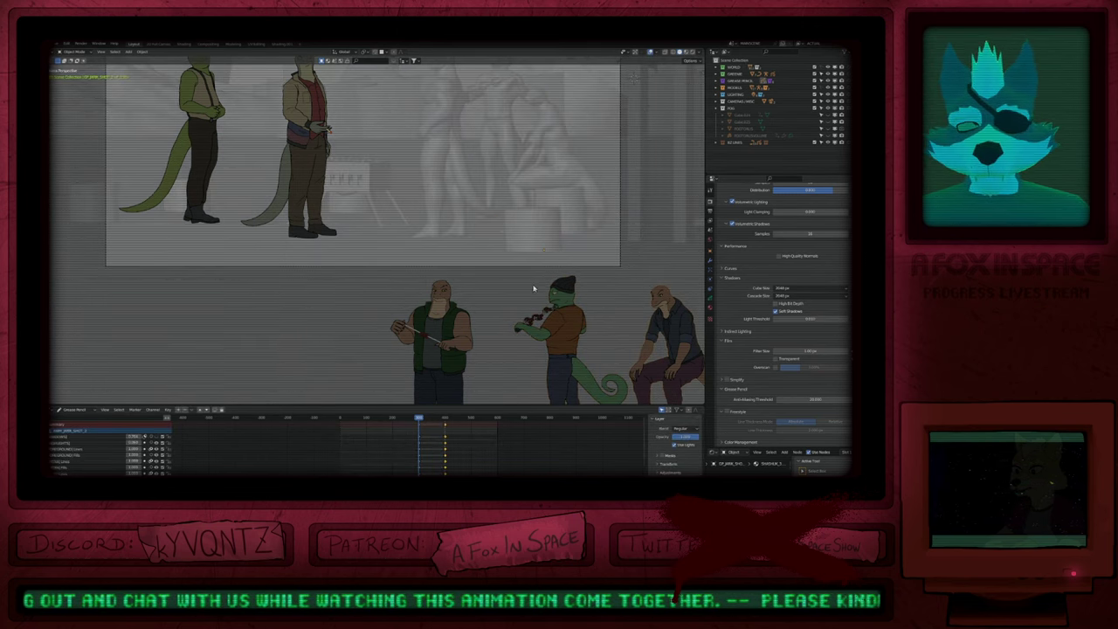
pyautogui.click(561, 302)
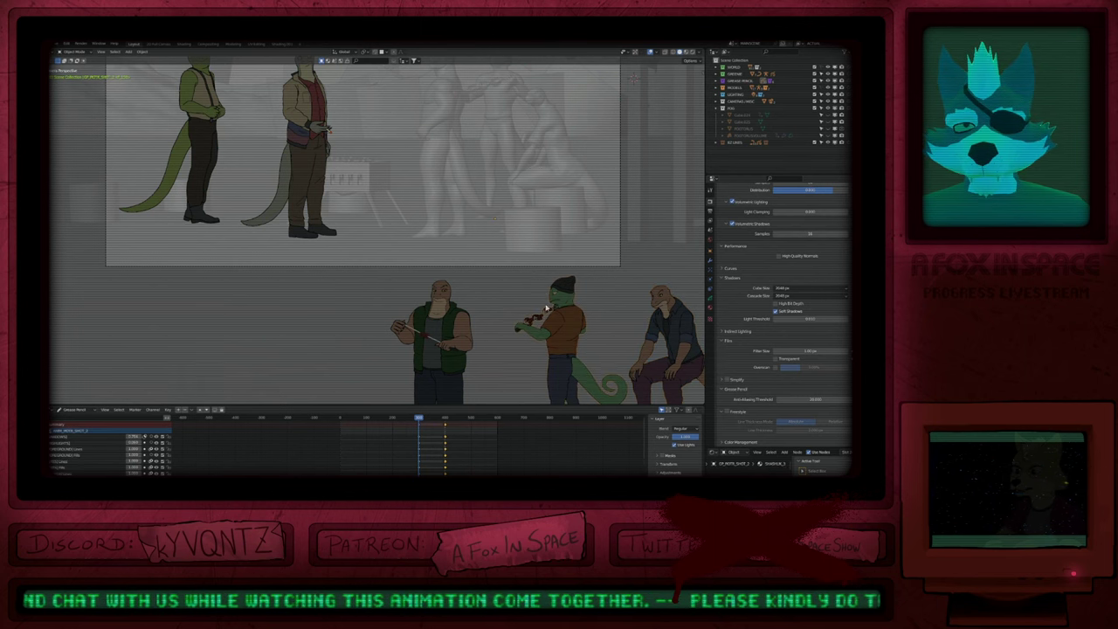
pyautogui.click(447, 328)
pyautogui.keyDown('shift'); pyautogui.moveTo(567, 330); pyautogui.dragTo(481, 285, button='middle'); pyautogui.keyUp('shift')
pyautogui.click(582, 266)
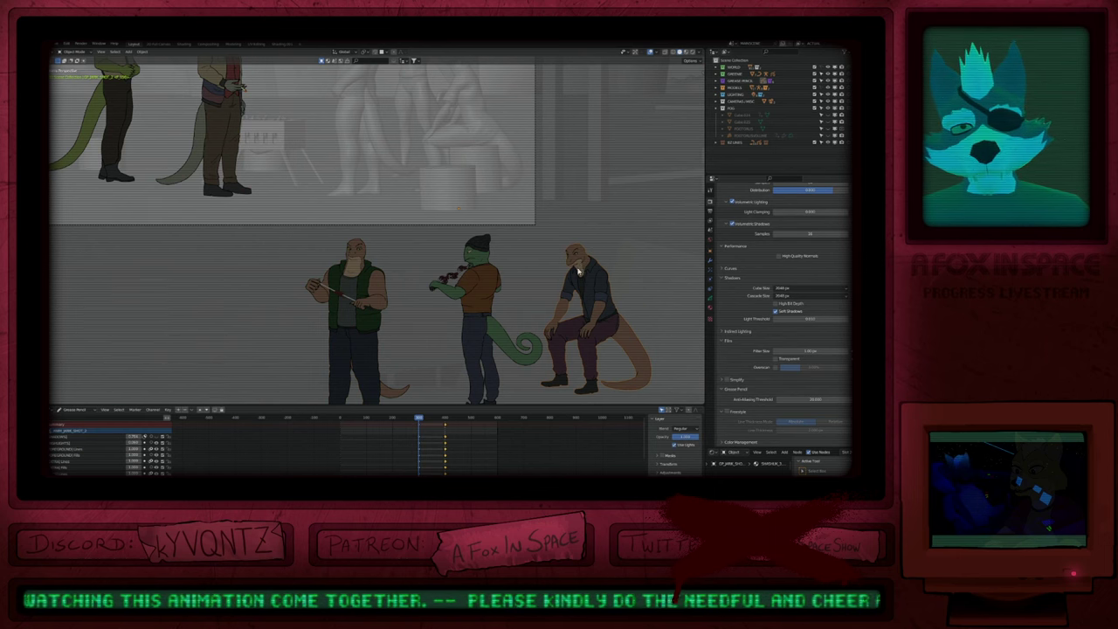
pyautogui.keyDown('shift'); pyautogui.moveTo(538, 267); pyautogui.dragTo(594, 259, button='middle'); pyautogui.keyUp('shift')
pyautogui.click(438, 339)
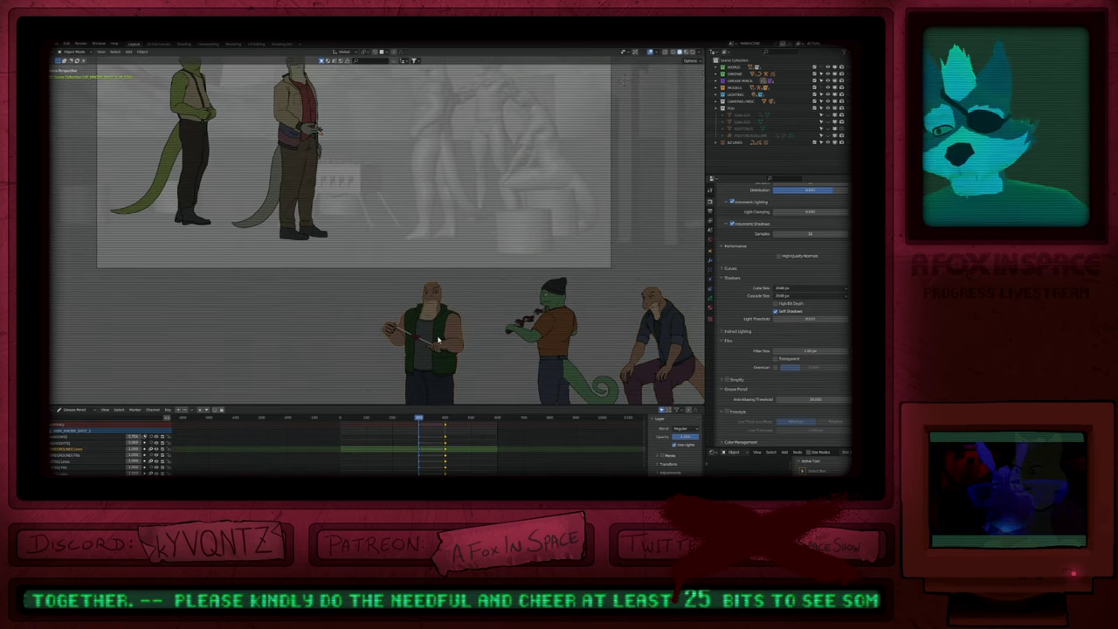
# Step: Move to the closer camera shot and frame the lizard's upper body
pyautogui.moveTo(417, 430)
pyautogui.mouseDown()
pyautogui.moveTo(398, 425)
pyautogui.moveTo(420, 433)
pyautogui.mouseUp()
pyautogui.keyDown('shift'); pyautogui.moveTo(578, 187); pyautogui.dragTo(531, 303, button='middle'); pyautogui.keyUp('shift')
pyautogui.scroll(-2, 470, 275)
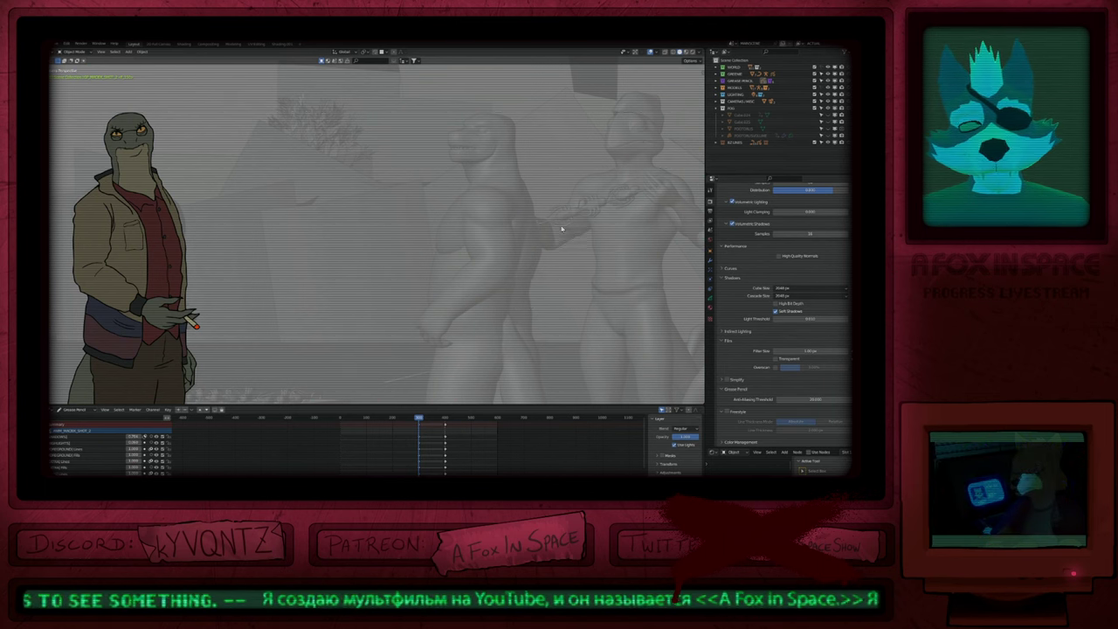
# Step: Switch to Draw Mode and step to the frame showing the faint line sketch
pyautogui.keyDown('shift'); pyautogui.moveTo(505, 262); pyautogui.dragTo(544, 210, button='middle'); pyautogui.keyUp('shift')
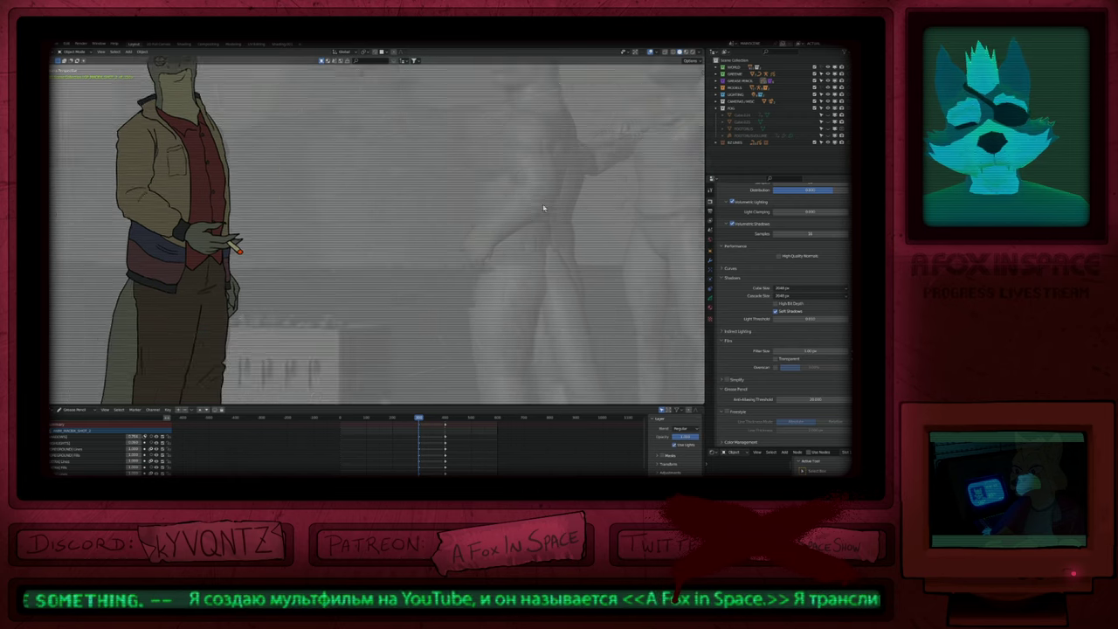
pyautogui.scroll(-4, 544, 209)
pyautogui.hotkey('ctrl', 'Tab')
pyautogui.scroll(-1, 517, 297)
pyautogui.moveTo(555, 319)
pyautogui.keyDown('shift'); pyautogui.mouseDown(button='middle')
pyautogui.moveTo(504, 278)
pyautogui.moveTo(514, 226)
pyautogui.moveTo(569, 114)
pyautogui.moveTo(557, 117)
pyautogui.moveTo(507, 313)
pyautogui.mouseUp(button='middle'); pyautogui.keyUp('shift')
pyautogui.press('Right')
# Step: Pan down to the faded jacket sketch and enter Edit Mode on its strokes
pyautogui.keyDown('shift'); pyautogui.moveTo(515, 232); pyautogui.dragTo(511, 270, button='middle'); pyautogui.keyUp('shift')
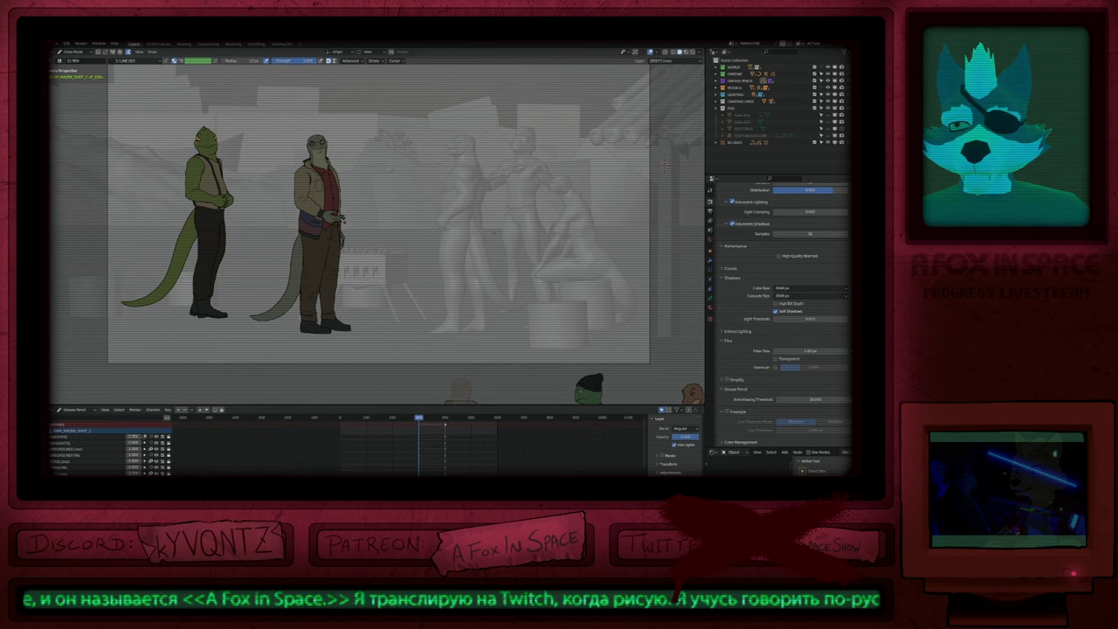
pyautogui.keyDown('shift'); pyautogui.moveTo(472, 332); pyautogui.dragTo(495, 127, button='middle'); pyautogui.keyUp('shift')
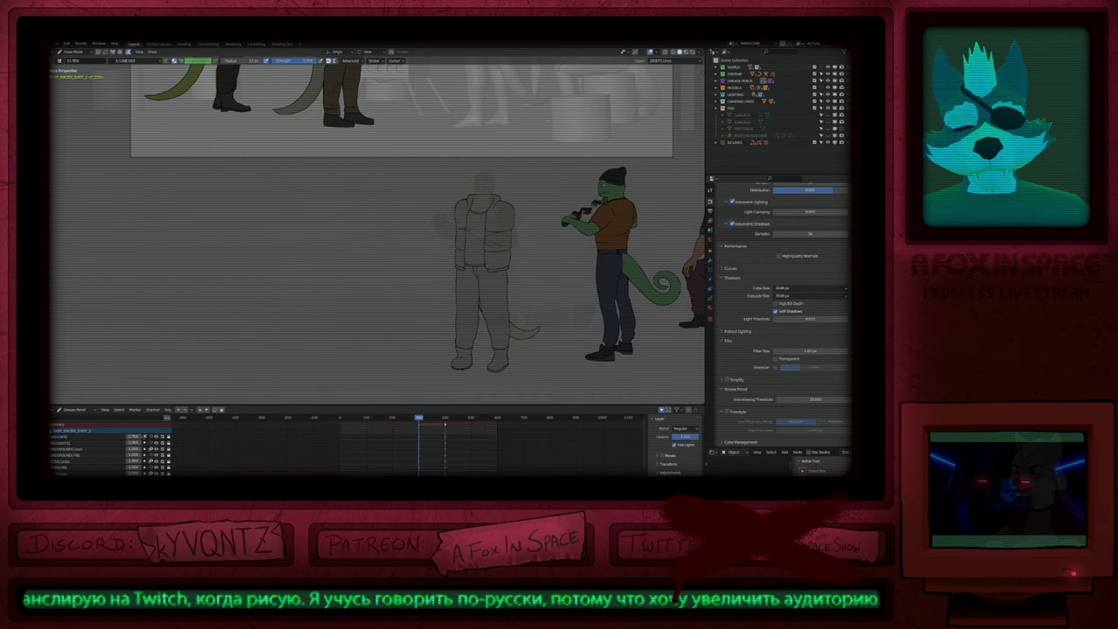
pyautogui.keyDown('shift'); pyautogui.moveTo(479, 253); pyautogui.dragTo(475, 264, button='middle'); pyautogui.keyUp('shift')
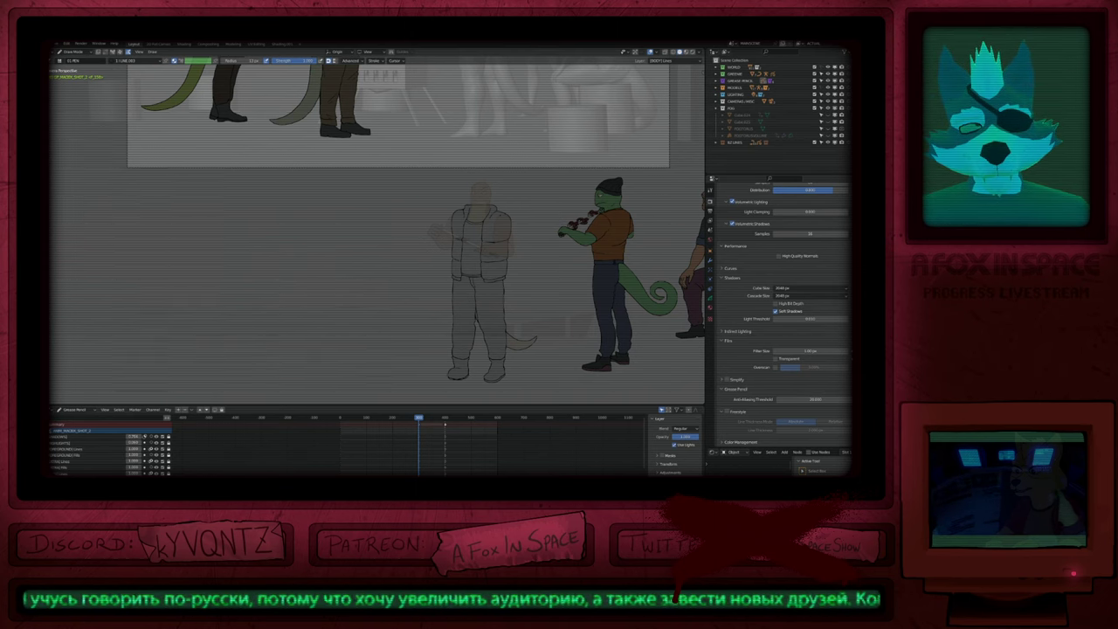
pyautogui.keyDown('shift'); pyautogui.moveTo(478, 262); pyautogui.dragTo(475, 302, button='middle'); pyautogui.keyUp('shift')
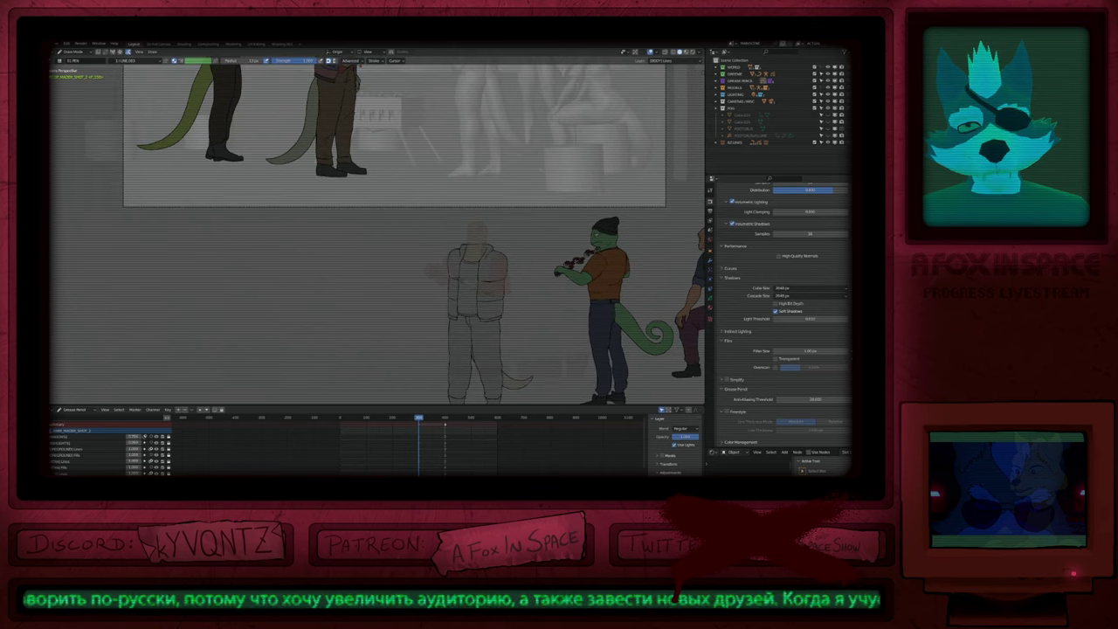
pyautogui.keyDown('shift'); pyautogui.scroll(-2, 376, 236); pyautogui.keyUp('shift')
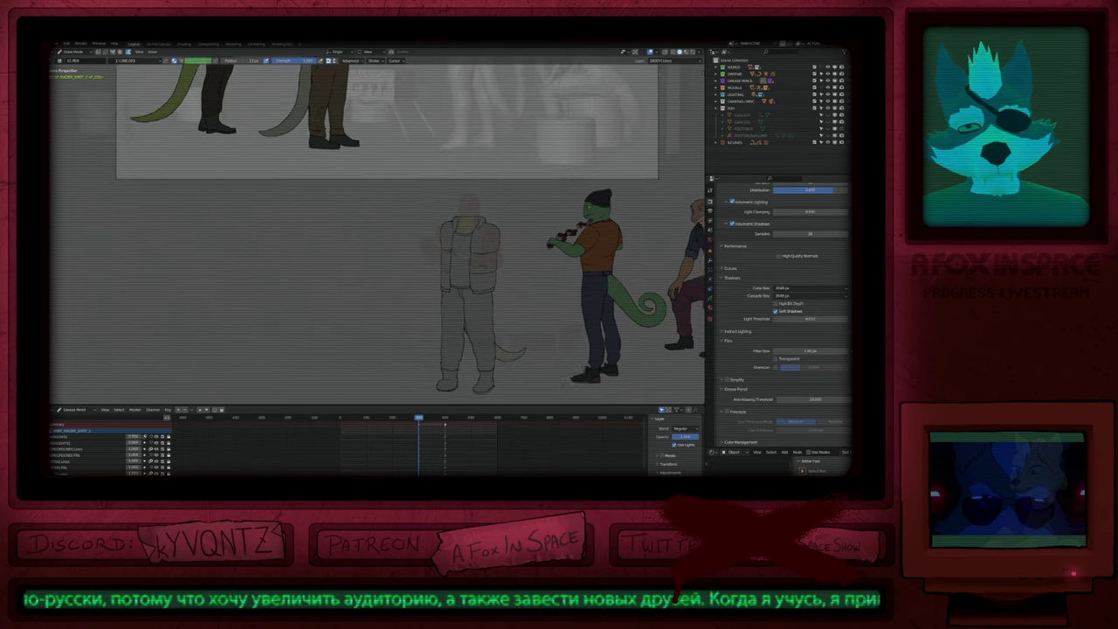
pyautogui.scroll(-3, 495, 255)
pyautogui.press('Tab')
# Step: Select the faded jacket sketch, then move and scale it down into the camera frame
pyautogui.press('a')
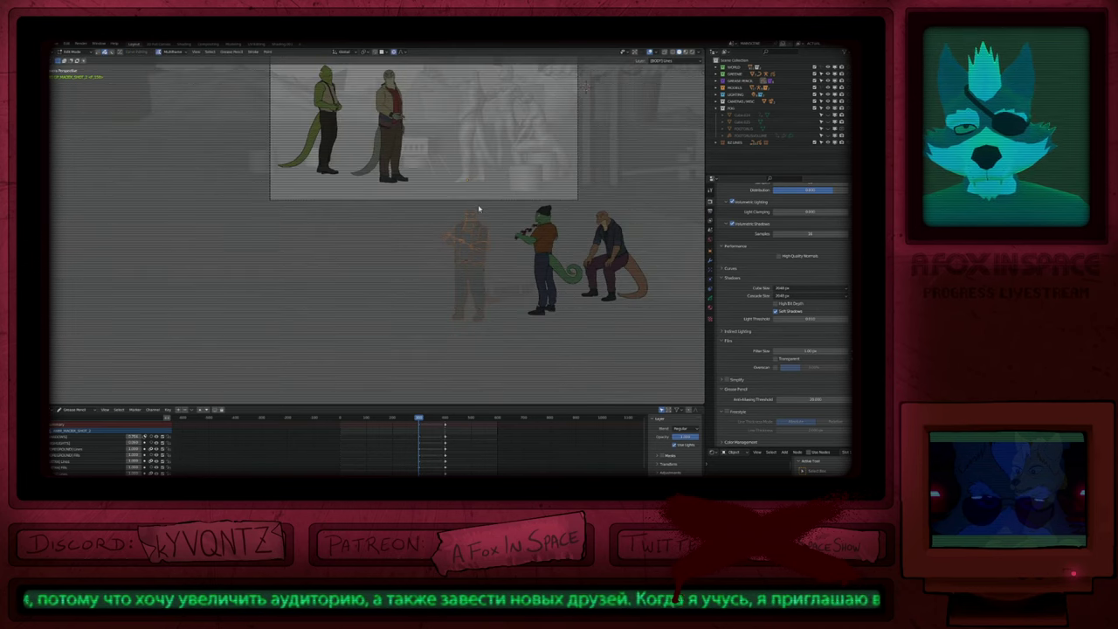
pyautogui.moveTo(460, 202)
pyautogui.mouseDown()
pyautogui.moveTo(504, 335)
pyautogui.moveTo(491, 212)
pyautogui.mouseUp()
pyautogui.keyDown('shift'); pyautogui.moveTo(498, 229); pyautogui.dragTo(504, 344, button='middle'); pyautogui.keyUp('shift')
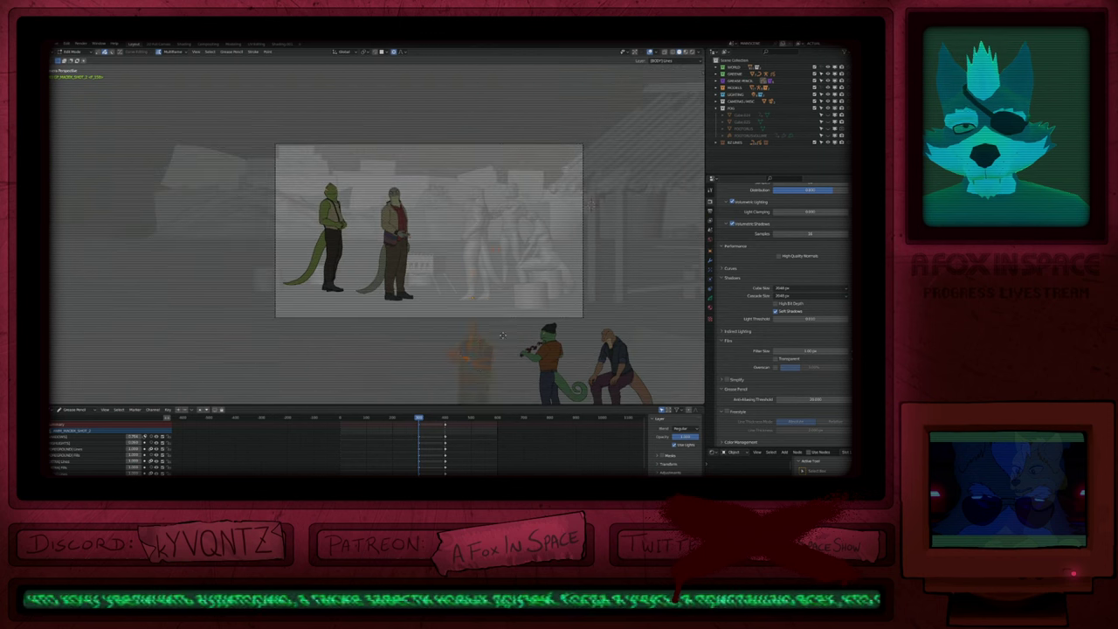
pyautogui.press('g')
pyautogui.click(544, 190)
pyautogui.keyDown('ctrl'); pyautogui.moveTo(519, 212); pyautogui.dragTo(570, 195, button='middle'); pyautogui.keyUp('ctrl')
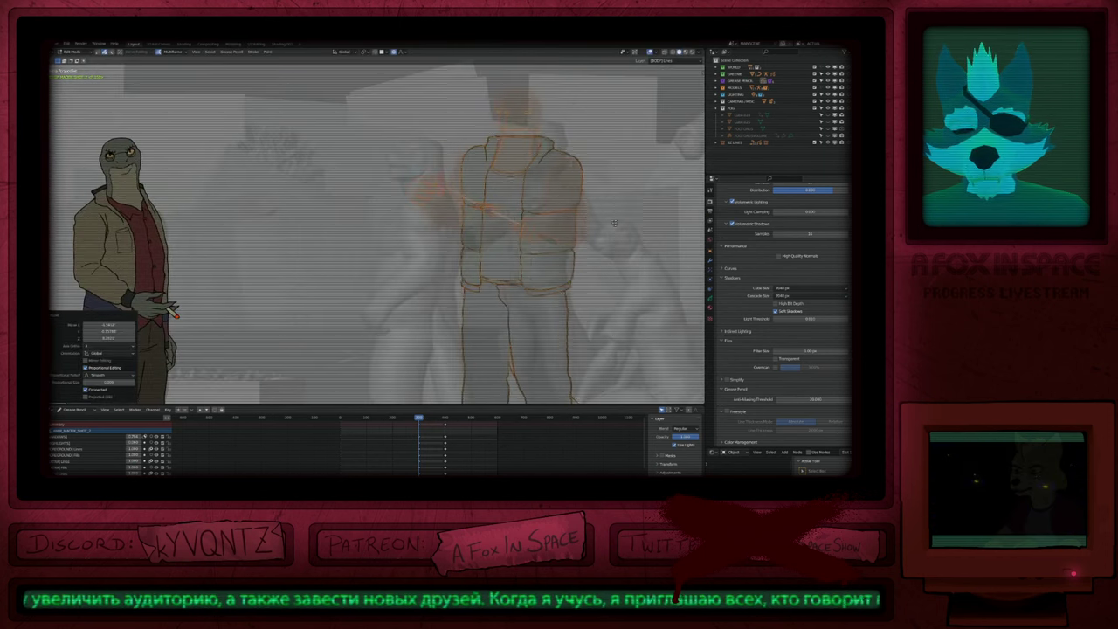
pyautogui.press('g')
pyautogui.click(411, 242)
pyautogui.press('s')
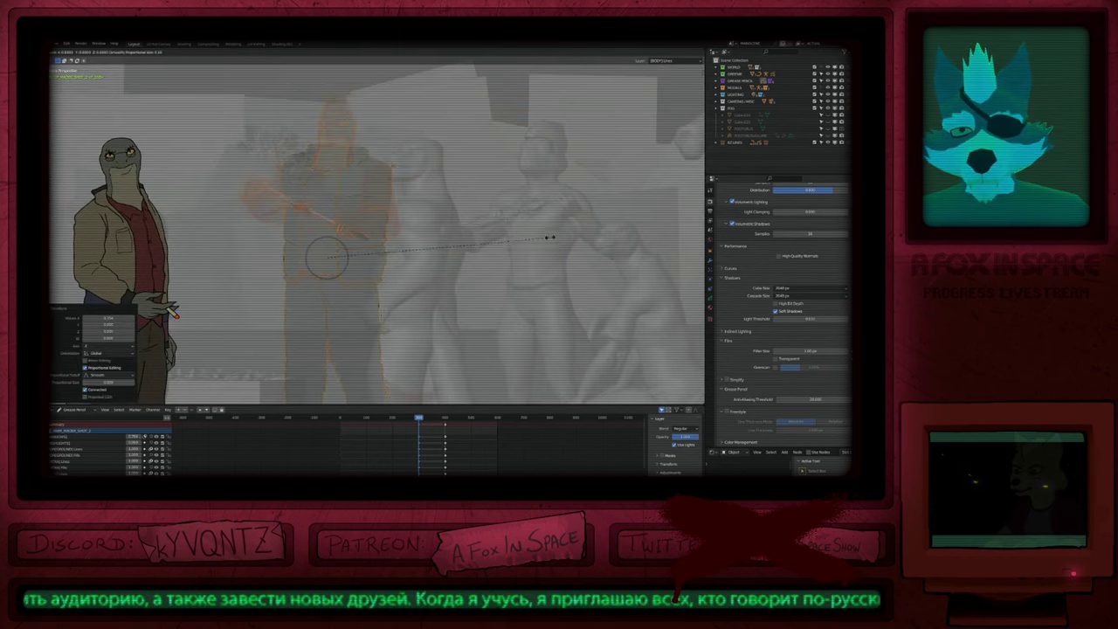
pyautogui.click(401, 263)
pyautogui.press('g')
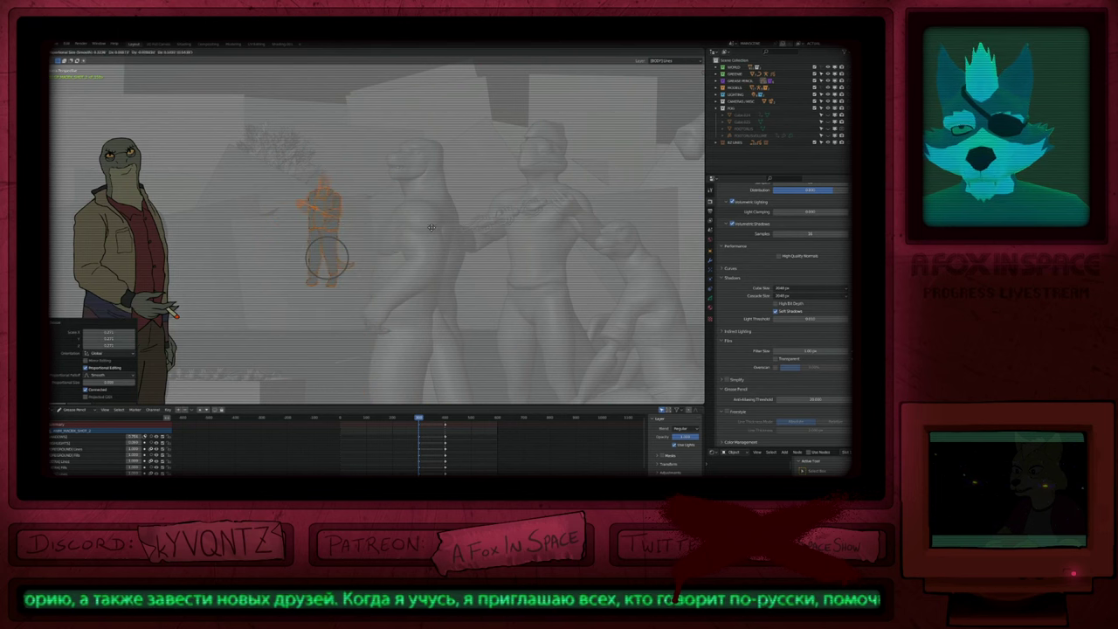
pyautogui.click(435, 232)
# Step: Return to Draw Mode and make [HEAD] Lines the active layer
pyautogui.press('Tab')
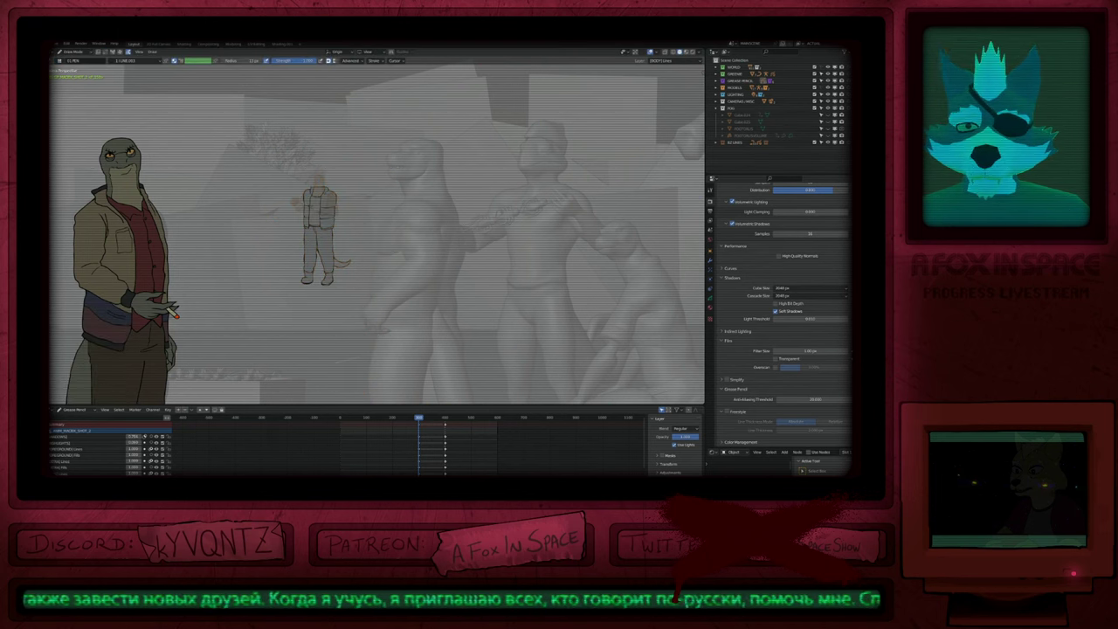
pyautogui.scroll(5, 396, 229)
pyautogui.keyDown('shift'); pyautogui.moveTo(497, 248); pyautogui.dragTo(499, 357, button='middle'); pyautogui.keyUp('shift')
pyautogui.press('pageup')
pyautogui.press('pageup')
pyautogui.scroll(1, 378, 235)
pyautogui.scroll(2, 504, 203)
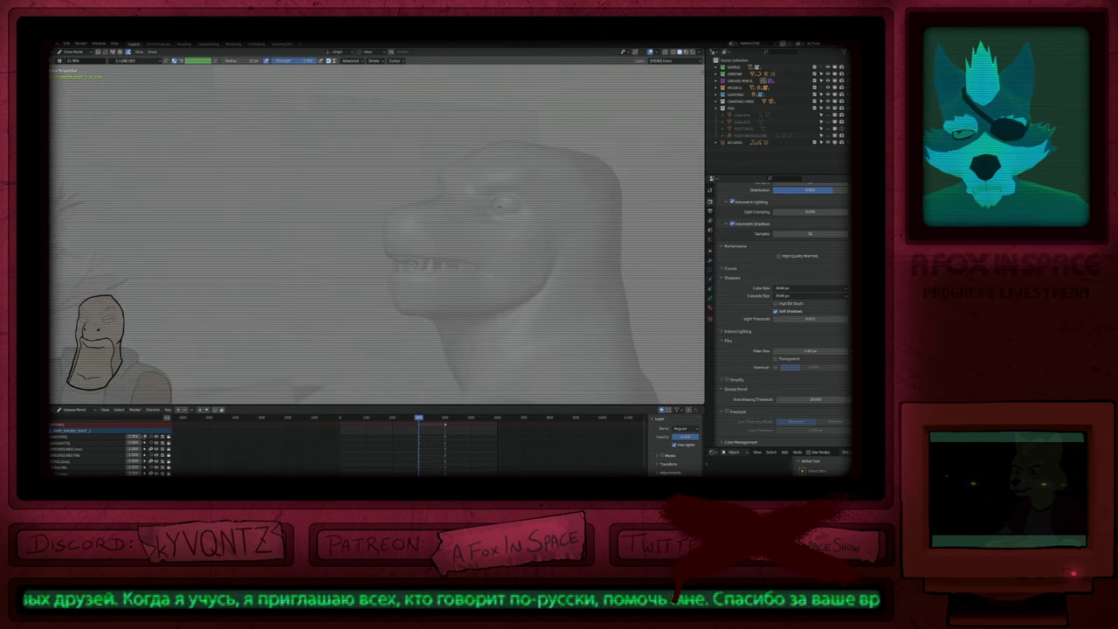
# Step: Set the Grease Pencil object's stroke Thickness Scale to 10
pyautogui.moveTo(470, 177); pyautogui.dragTo(487, 167)
pyautogui.hotkey('ctrl', 'z')
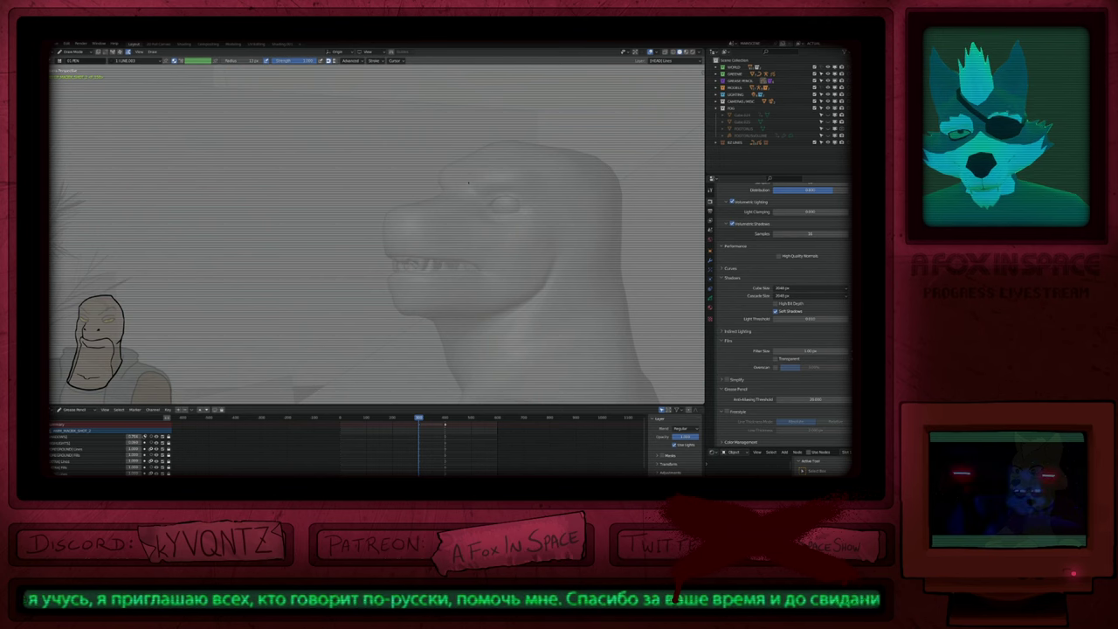
pyautogui.hotkey('ctrl', 'Tab')
pyautogui.click(710, 298)
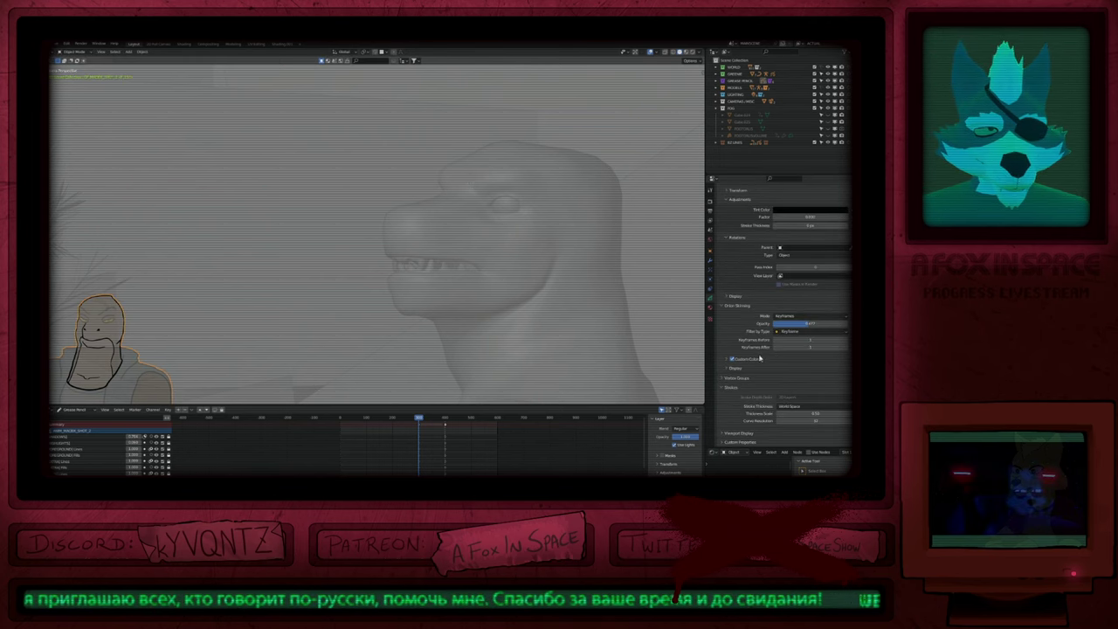
pyautogui.click(796, 414)
pyautogui.write('10')
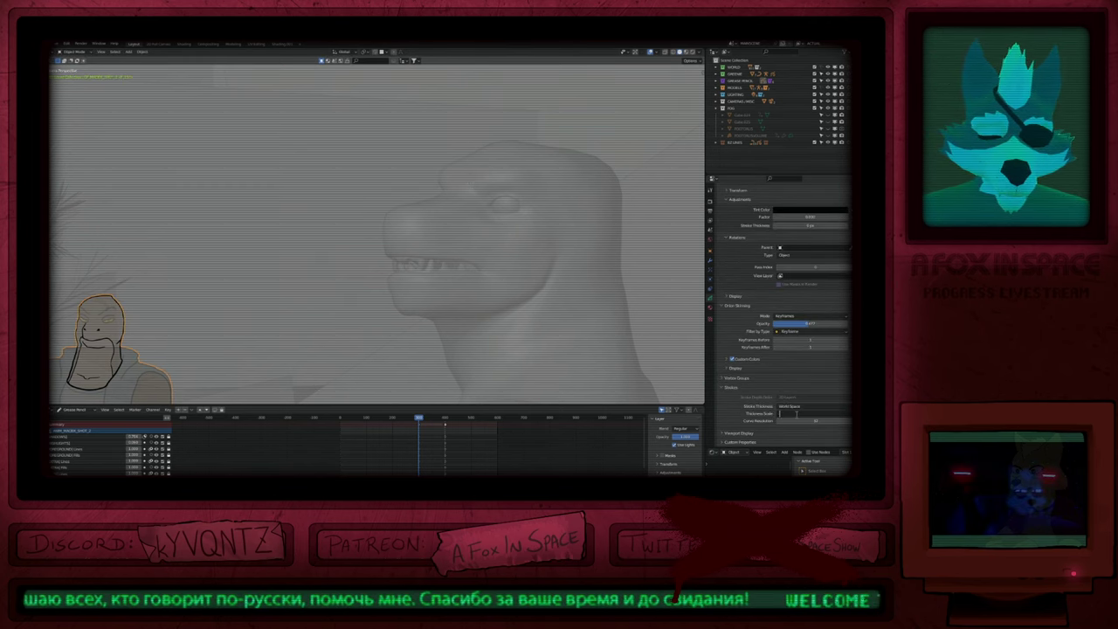
pyautogui.press('Return')
pyautogui.hotkey('ctrl', 'Tab')
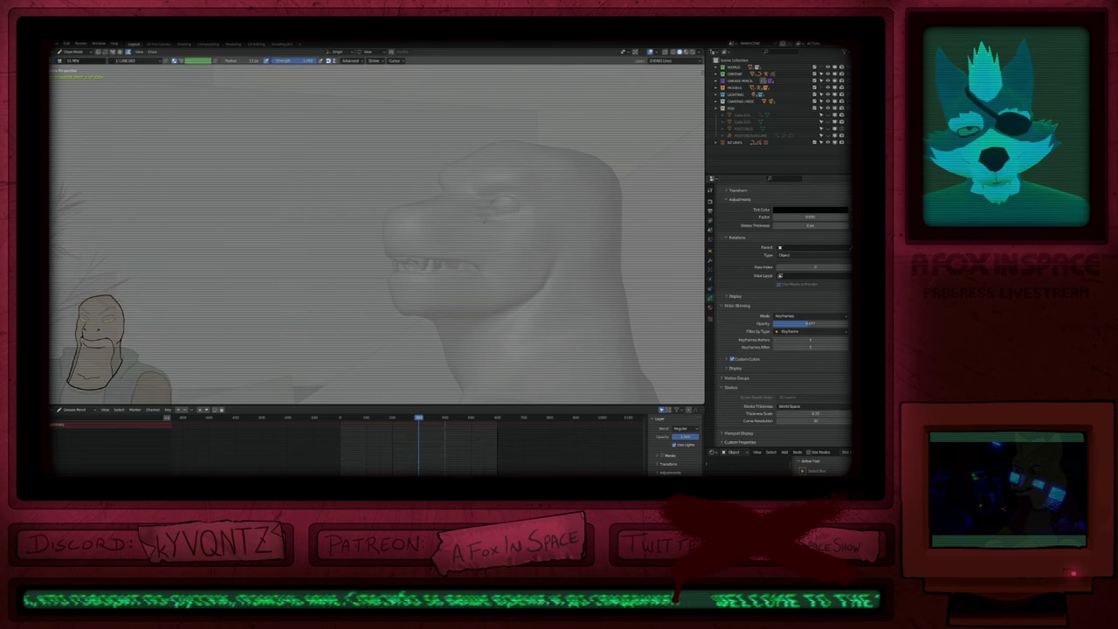
# Step: Draw the eye outline and a BLACKFILL pupil over the reference eye
pyautogui.moveTo(499, 219); pyautogui.dragTo(529, 232)
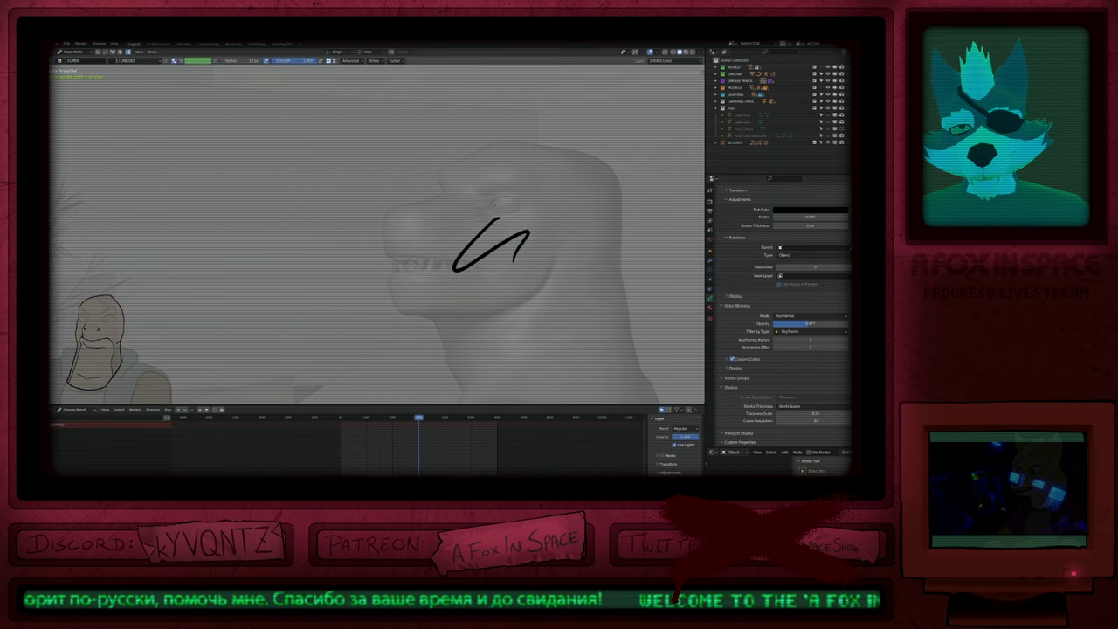
pyautogui.hotkey('ctrl', 'z')
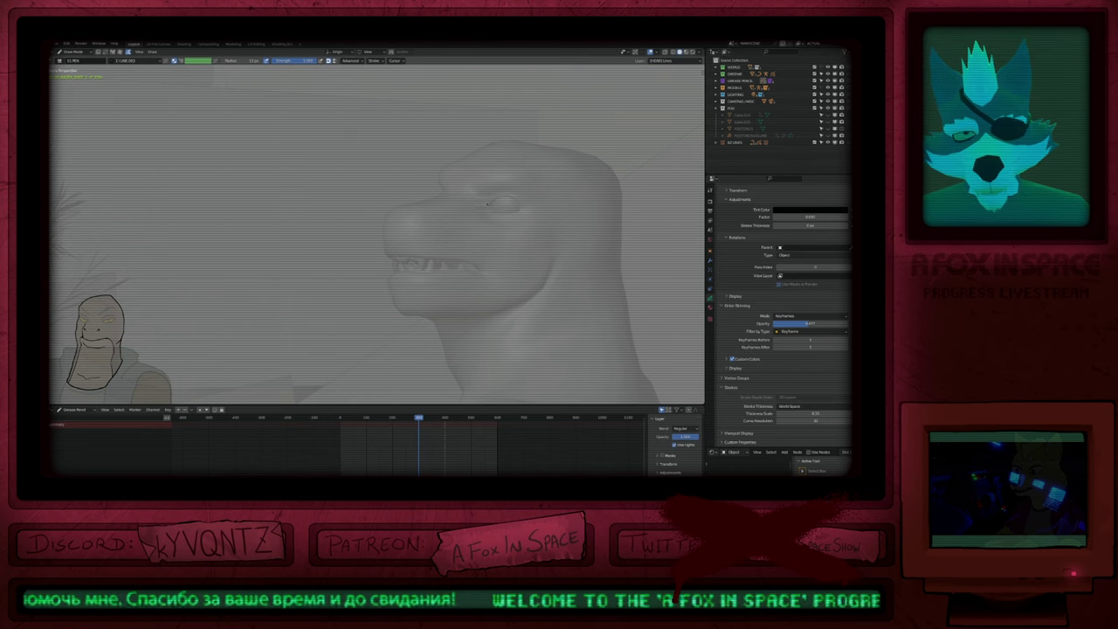
pyautogui.moveTo(486, 205)
pyautogui.mouseDown()
pyautogui.moveTo(532, 198)
pyautogui.moveTo(519, 214)
pyautogui.moveTo(489, 213)
pyautogui.mouseUp()
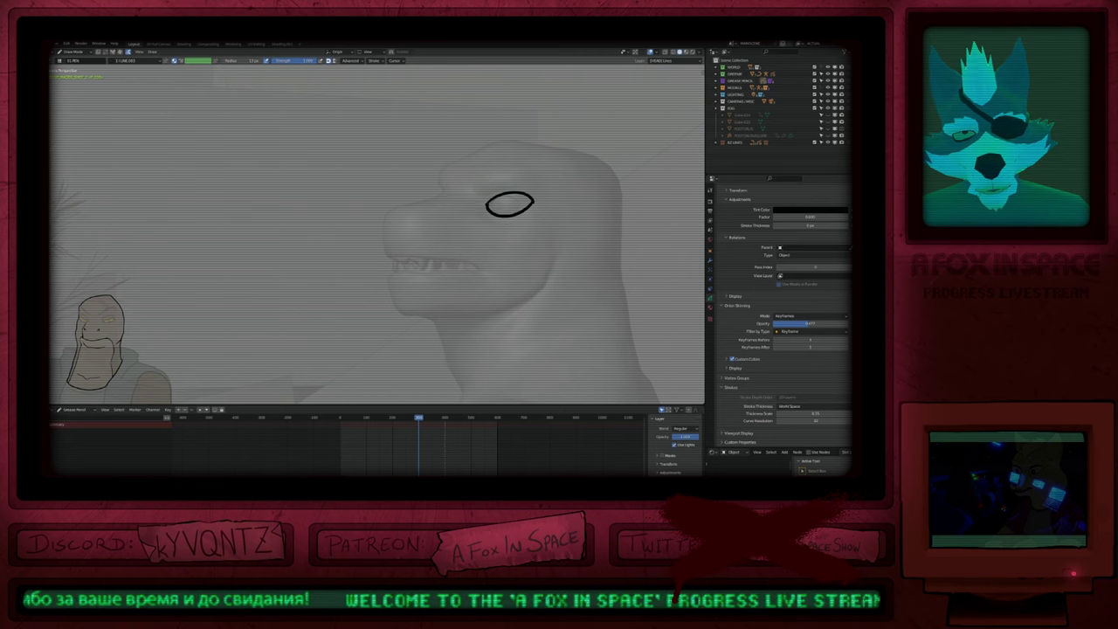
pyautogui.press('2')
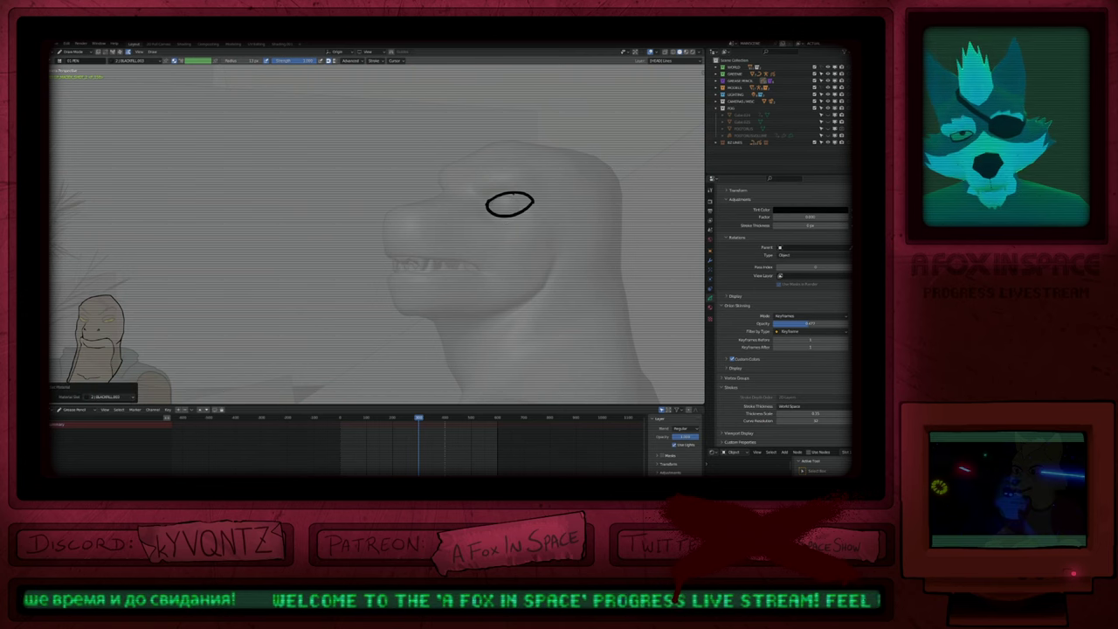
pyautogui.moveTo(512, 195); pyautogui.dragTo(518, 198)
# Step: Resize and move the eye strokes with proportional editing to fit the head
pyautogui.press('Tab')
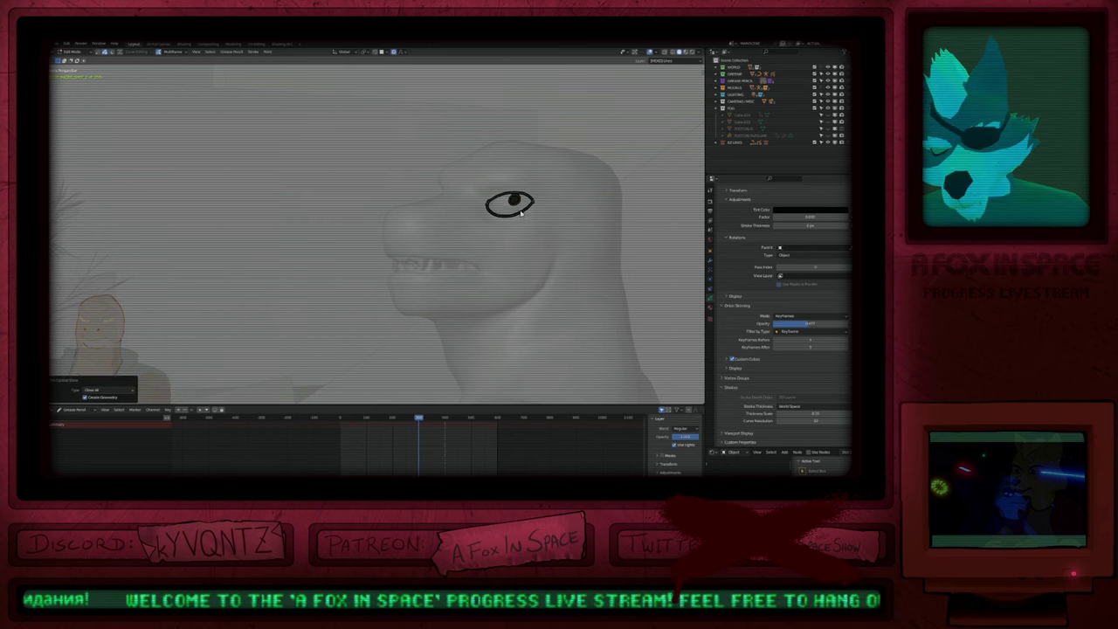
pyautogui.press('g')
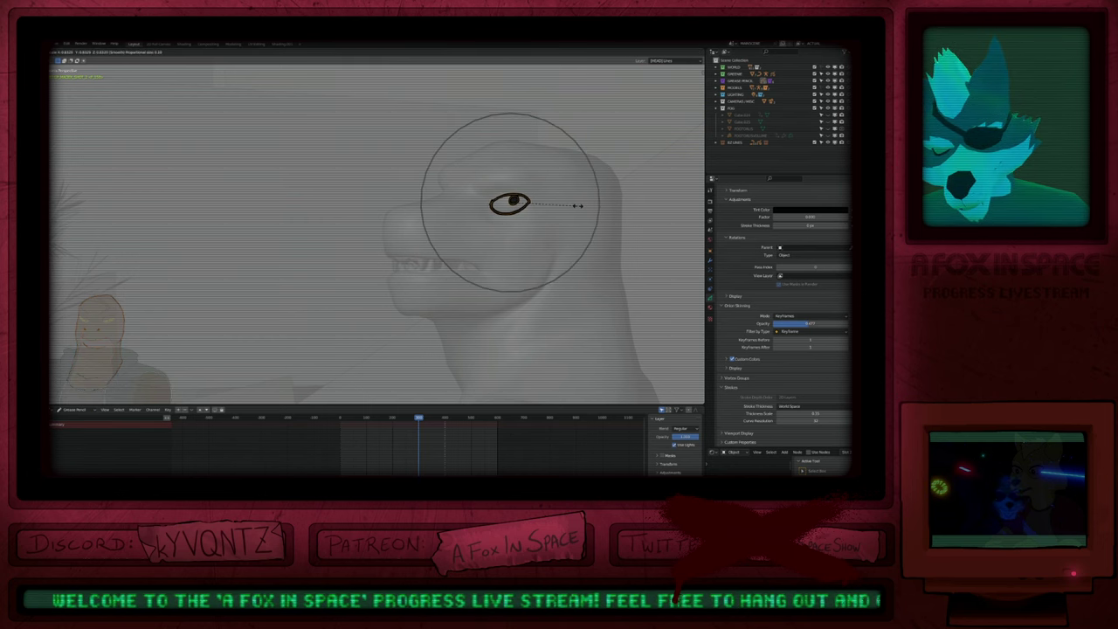
pyautogui.click(578, 205)
pyautogui.press('g')
pyautogui.click(570, 216)
pyautogui.press('Tab')
pyautogui.moveTo(570, 216)
pyautogui.keyDown('shift'); pyautogui.mouseDown(button='middle')
pyautogui.moveTo(656, 198)
pyautogui.moveTo(637, 206)
pyautogui.mouseUp(button='middle'); pyautogui.keyUp('shift')
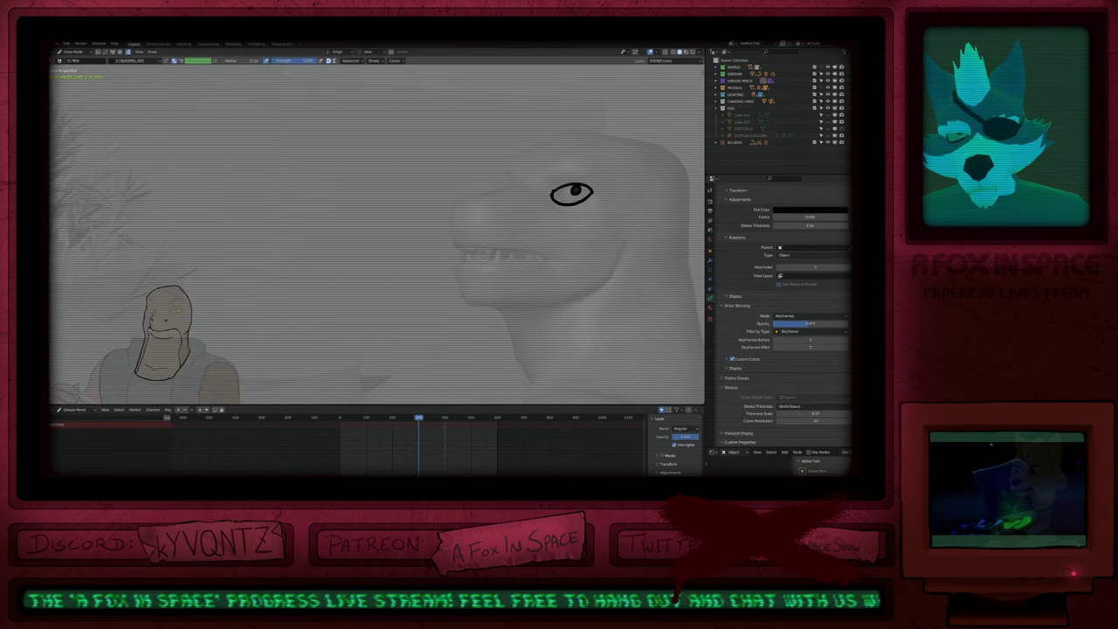
# Step: Rotate and resize the eye outline to match the reference eye's tilt
pyautogui.press('Tab')
pyautogui.press('2')
pyautogui.click(577, 186)
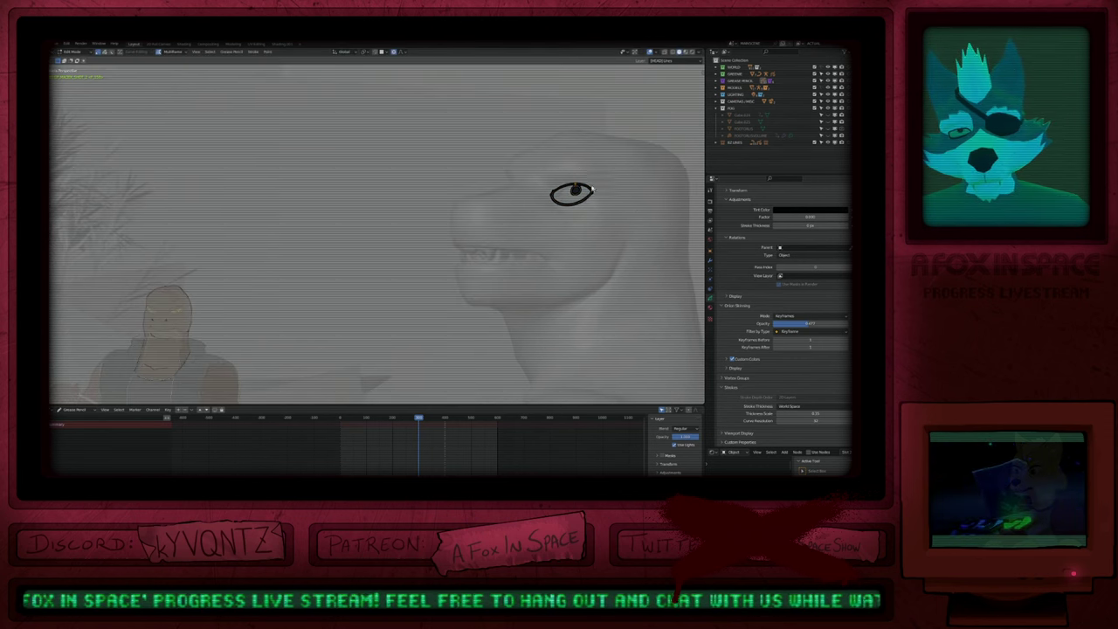
pyautogui.press('s')
pyautogui.rightClick(633, 208)
pyautogui.keyDown('shift'); pyautogui.click(589, 190); pyautogui.keyUp('shift')
pyautogui.press('r')
pyautogui.click(620, 220)
pyautogui.press('s')
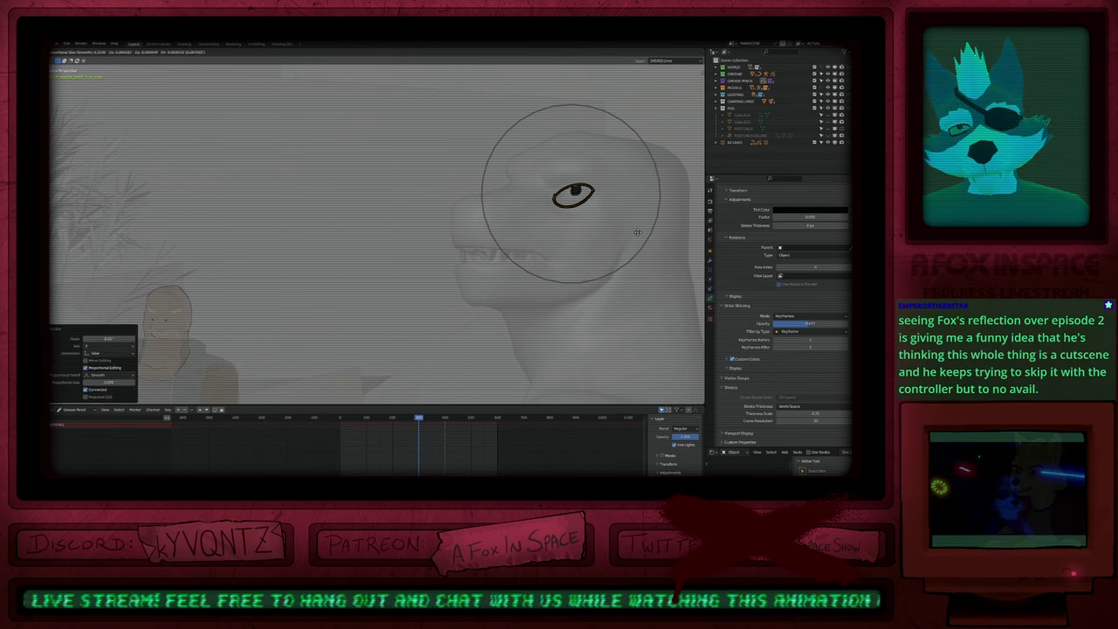
pyautogui.click(637, 233)
pyautogui.press('Tab')
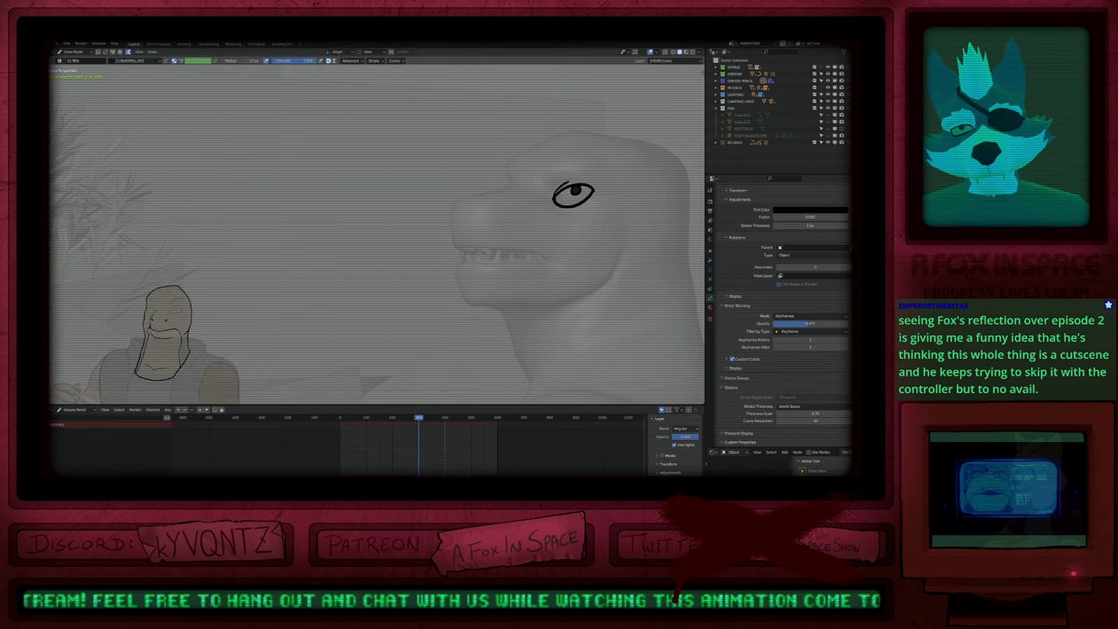
# Step: Ink the upper lid, switch to the LINE material, and remove the lid fill stroke
pyautogui.moveTo(559, 191); pyautogui.dragTo(585, 182)
pyautogui.press('u')
pyautogui.click(576, 180)
pyautogui.press('Tab')
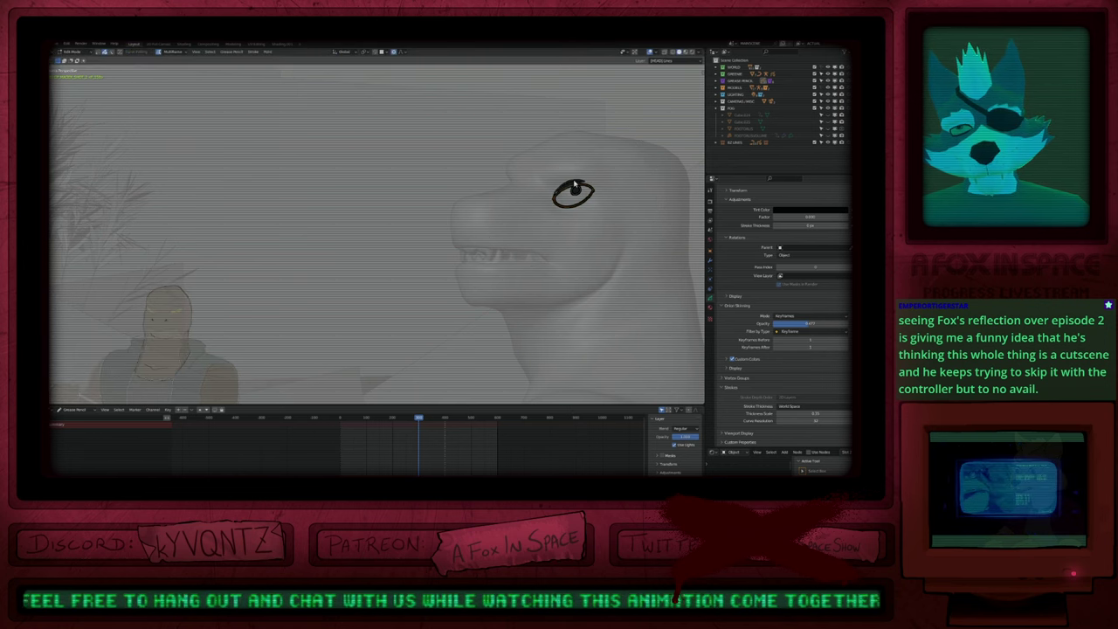
pyautogui.click(579, 183)
pyautogui.press('Tab')
# Step: Replace the stroke under the eye with a shorter line
pyautogui.moveTo(575, 221)
pyautogui.keyDown('shift'); pyautogui.mouseDown(button='middle')
pyautogui.moveTo(549, 264)
pyautogui.moveTo(589, 198)
pyautogui.moveTo(560, 226)
pyautogui.mouseUp(button='middle'); pyautogui.keyUp('shift')
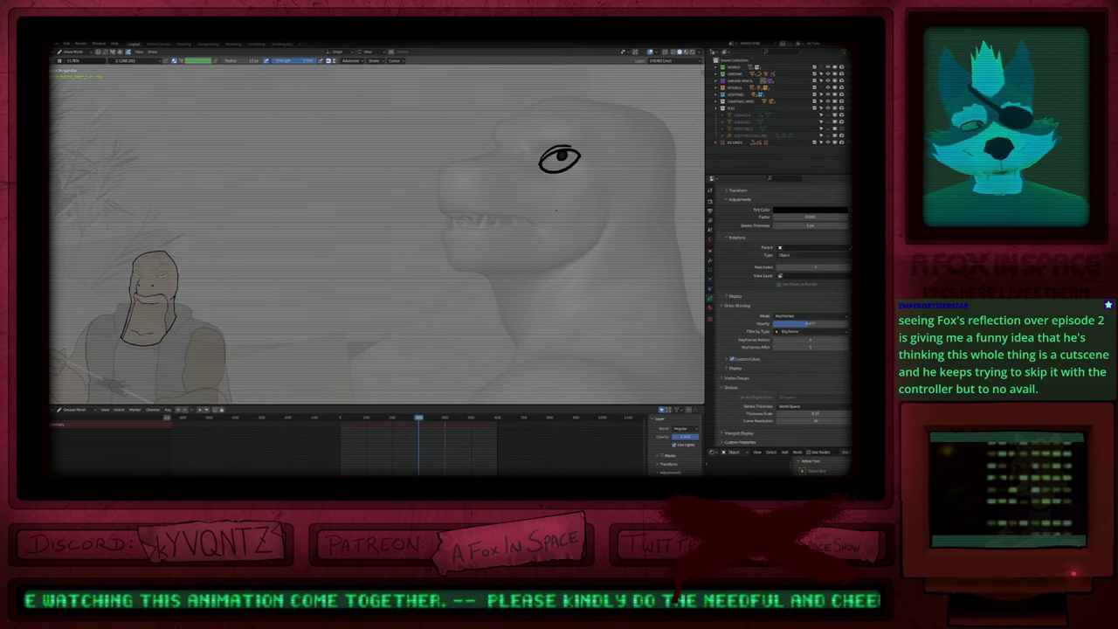
pyautogui.moveTo(548, 197)
pyautogui.keyDown('shift'); pyautogui.mouseDown(button='middle')
pyautogui.moveTo(526, 229)
pyautogui.moveTo(539, 215)
pyautogui.mouseUp(button='middle'); pyautogui.keyUp('shift')
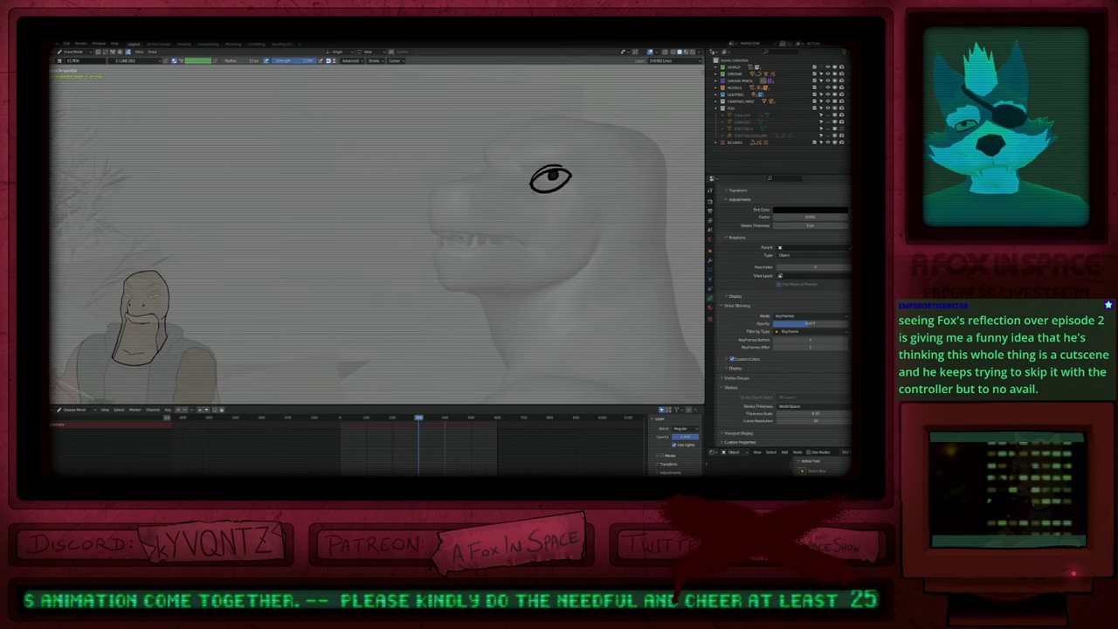
pyautogui.hotkey('ctrl', 'z')
pyautogui.moveTo(531, 191); pyautogui.dragTo(550, 198)
pyautogui.moveTo(558, 205)
pyautogui.keyDown('shift'); pyautogui.mouseDown(button='middle')
pyautogui.moveTo(579, 224)
pyautogui.moveTo(545, 210)
pyautogui.mouseUp(button='middle'); pyautogui.keyUp('shift')
pyautogui.moveTo(119, 319)
pyautogui.keyDown('ctrl'); pyautogui.mouseDown(button='middle')
pyautogui.moveTo(120, 238)
pyautogui.moveTo(122, 308)
pyautogui.mouseUp(button='middle'); pyautogui.keyUp('ctrl')
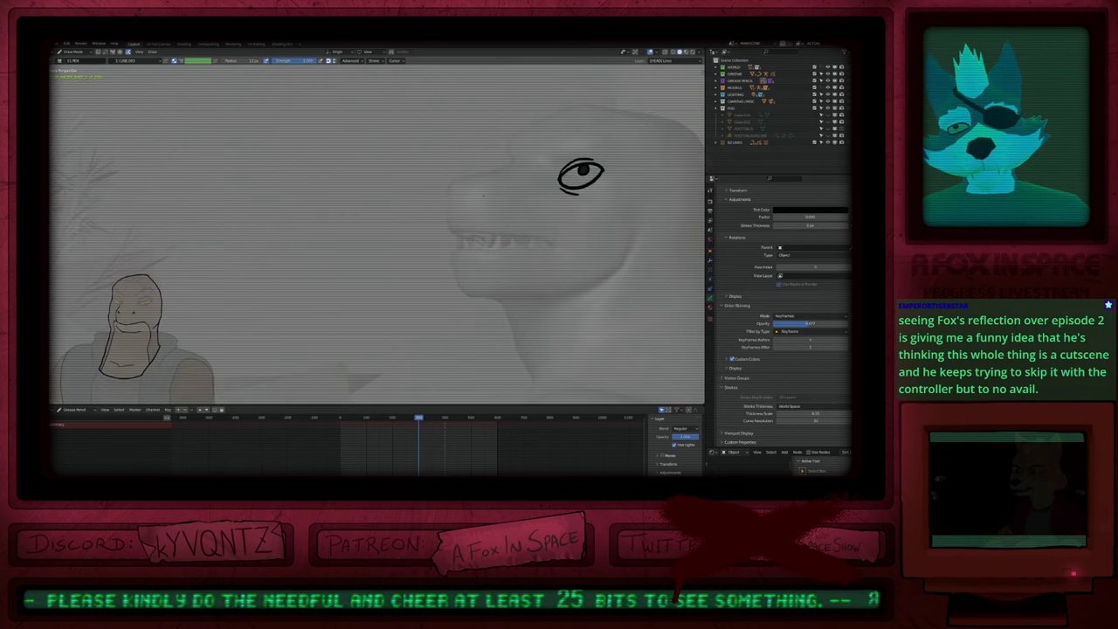
pyautogui.moveTo(568, 197)
pyautogui.keyDown('shift'); pyautogui.mouseDown(button='middle')
pyautogui.moveTo(508, 221)
pyautogui.moveTo(528, 242)
pyautogui.moveTo(507, 252)
pyautogui.mouseUp(button='middle'); pyautogui.keyUp('shift')
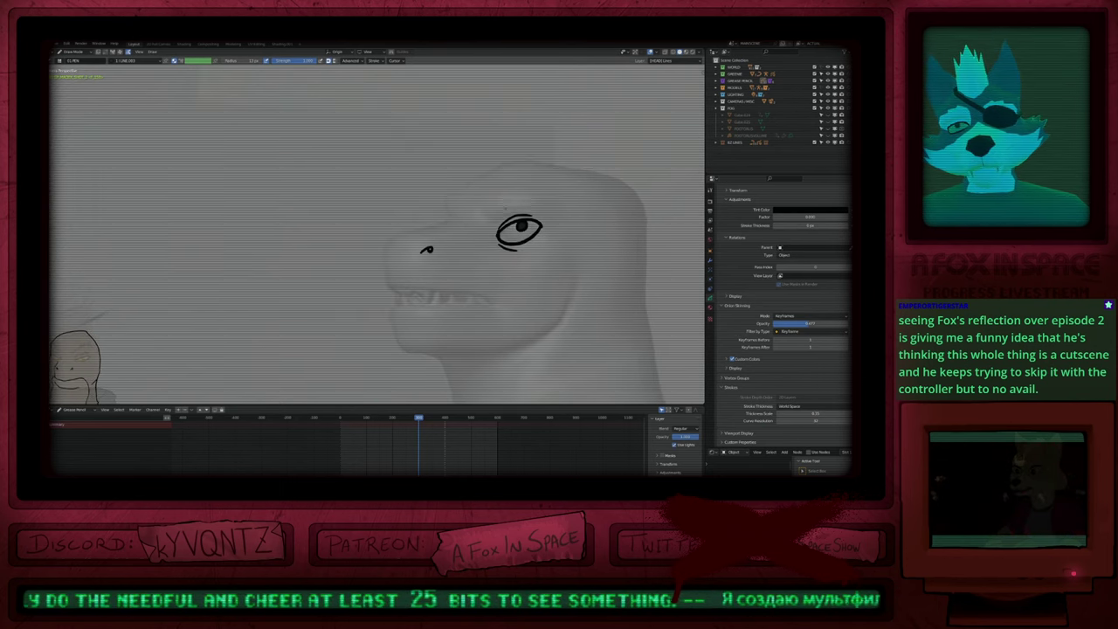
# Step: Draw the brow arc over the eye, the upper snout line and the lower jaw line
pyautogui.moveTo(483, 213)
pyautogui.mouseDown()
pyautogui.moveTo(509, 190)
pyautogui.moveTo(554, 201)
pyautogui.mouseUp()
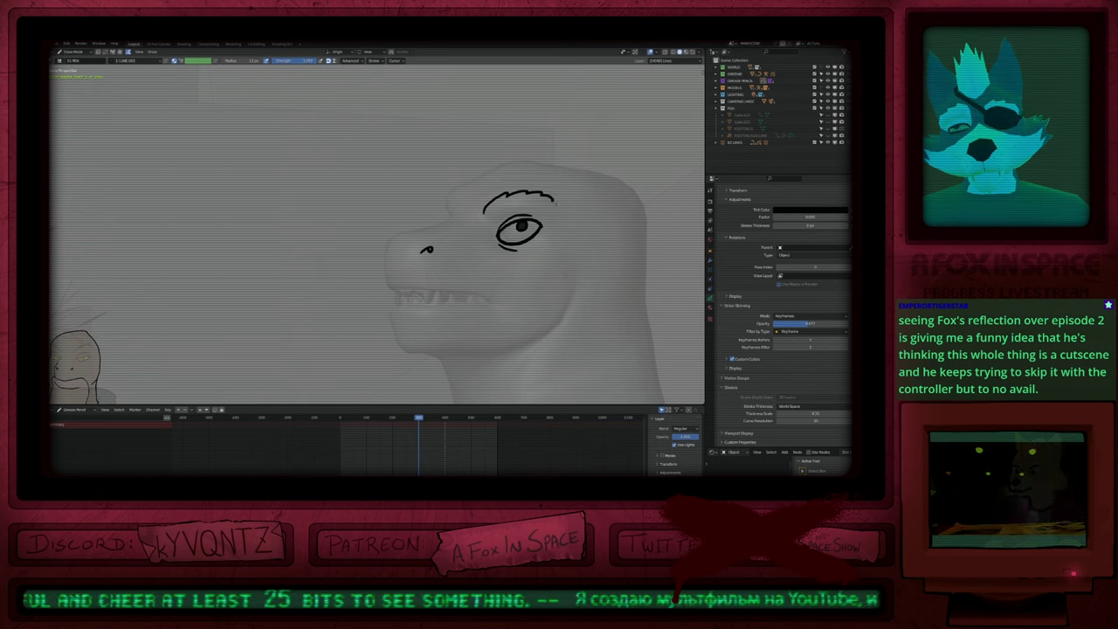
pyautogui.keyDown('shift'); pyautogui.moveTo(442, 220); pyautogui.dragTo(495, 168, button='middle'); pyautogui.keyUp('shift')
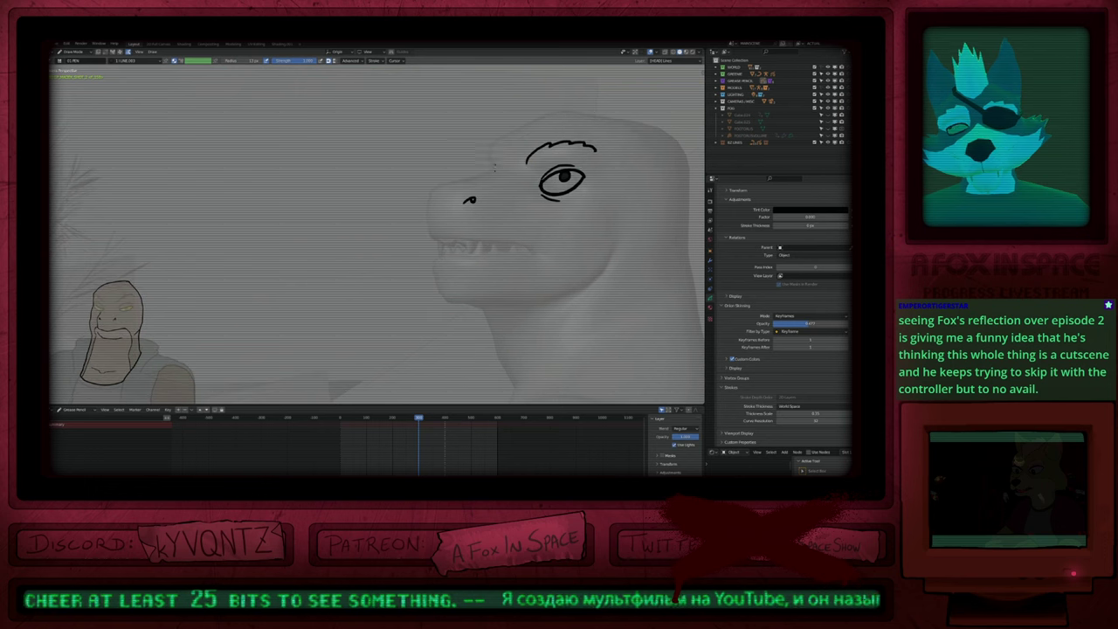
pyautogui.moveTo(498, 166)
pyautogui.mouseDown()
pyautogui.moveTo(432, 199)
pyautogui.moveTo(431, 238)
pyautogui.moveTo(551, 252)
pyautogui.mouseUp()
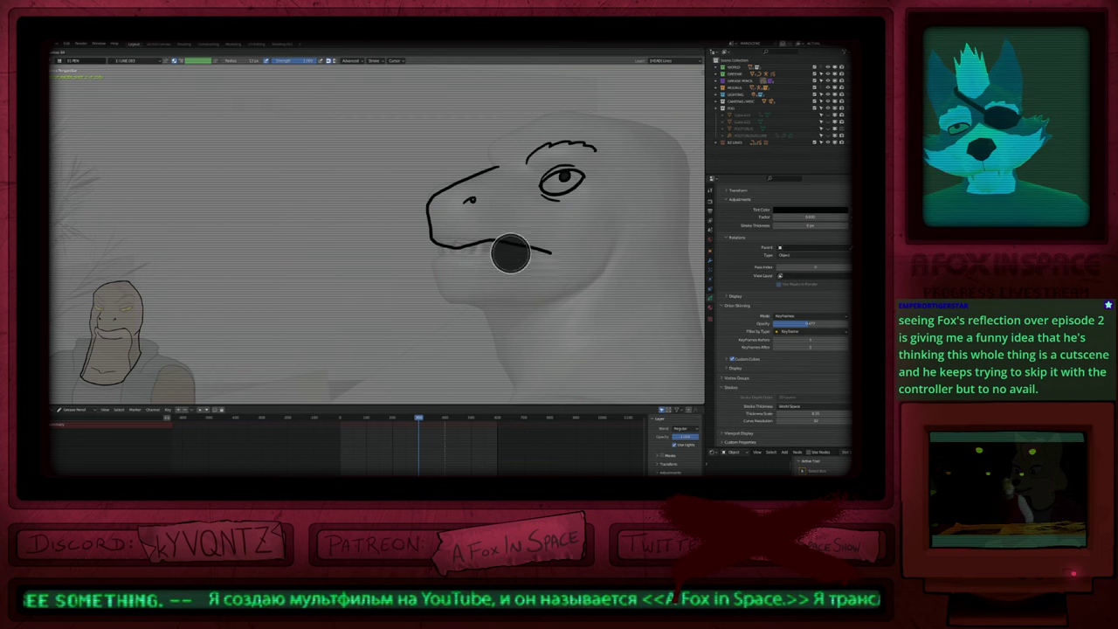
pyautogui.moveTo(568, 260)
pyautogui.keyDown('shift'); pyautogui.mouseDown(button='middle')
pyautogui.moveTo(549, 235)
pyautogui.moveTo(569, 190)
pyautogui.mouseUp(button='middle'); pyautogui.keyUp('shift')
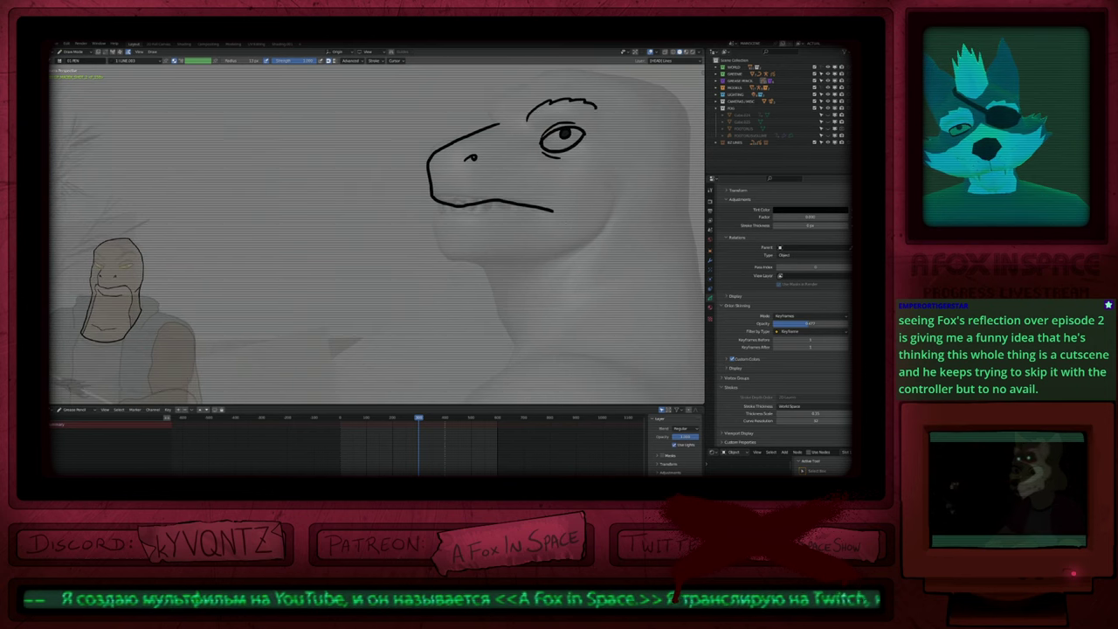
pyautogui.moveTo(551, 211)
pyautogui.mouseDown()
pyautogui.moveTo(437, 218)
pyautogui.moveTo(438, 249)
pyautogui.moveTo(461, 255)
pyautogui.moveTo(533, 266)
pyautogui.moveTo(585, 253)
pyautogui.moveTo(551, 264)
pyautogui.mouseUp()
pyautogui.press('f')
pyautogui.click(640, 268)
# Step: Erase the lower jaw's bottom line with the stroke eraser and redraw it curving down
pyautogui.keyDown('ctrl'); pyautogui.moveTo(586, 253); pyautogui.dragTo(518, 313, button='middle'); pyautogui.keyUp('ctrl')
pyautogui.keyDown('shift'); pyautogui.moveTo(528, 257); pyautogui.dragTo(522, 256, button='middle'); pyautogui.keyUp('shift')
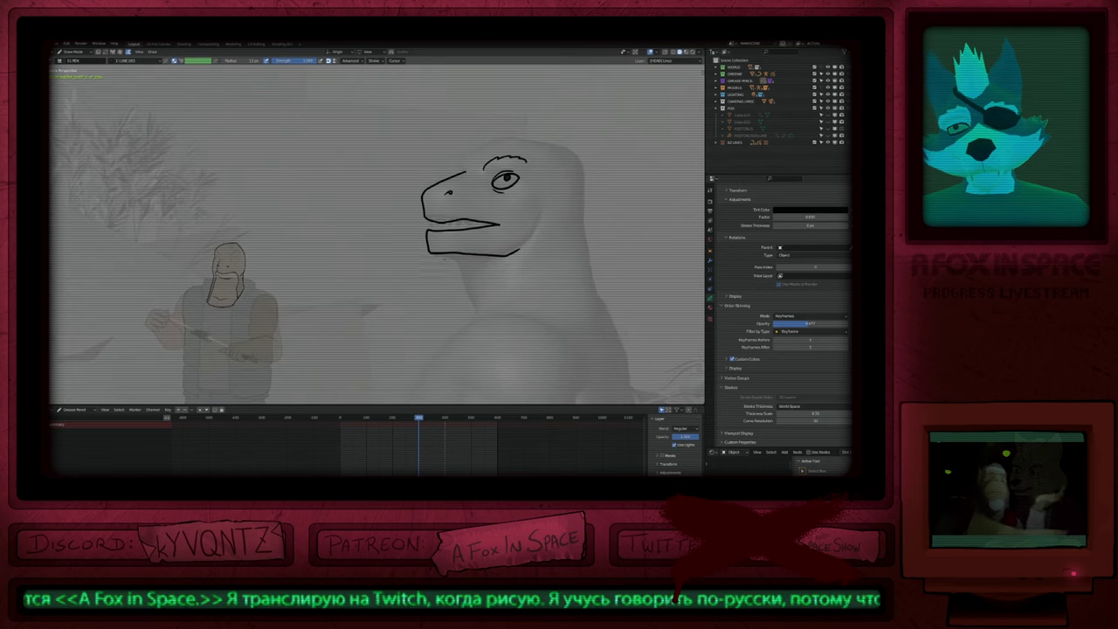
pyautogui.press('e')
pyautogui.click(438, 255)
pyautogui.press('d')
pyautogui.moveTo(428, 248)
pyautogui.mouseDown()
pyautogui.moveTo(507, 267)
pyautogui.moveTo(518, 252)
pyautogui.mouseUp()
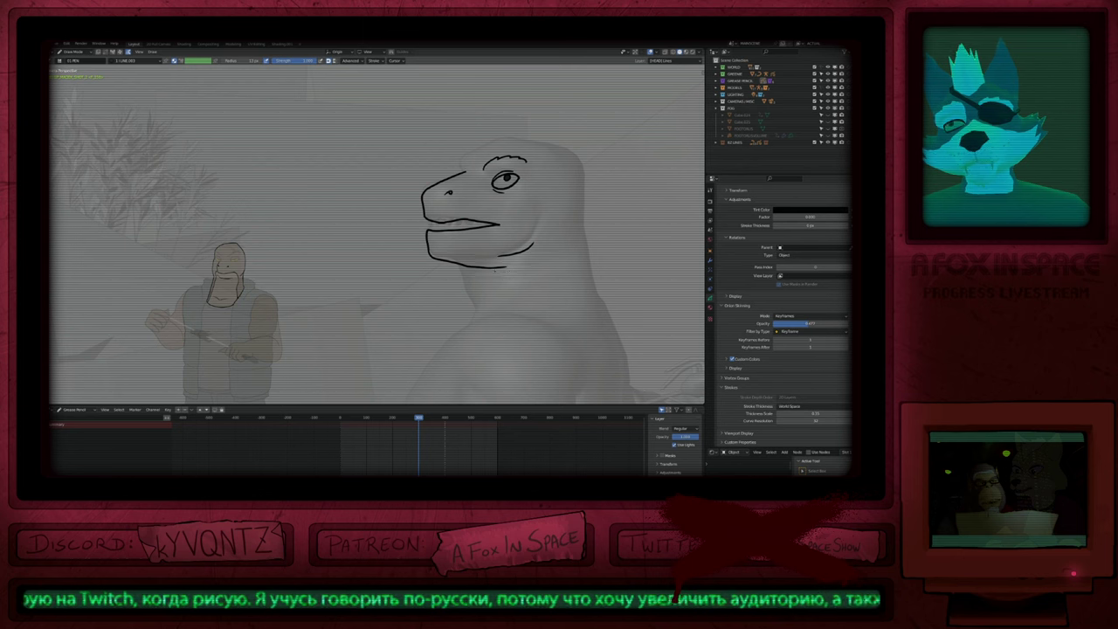
# Step: Erase the leftover jaw strokes and extend the neck line downward
pyautogui.press('e')
pyautogui.moveTo(464, 265)
pyautogui.mouseDown()
pyautogui.moveTo(481, 268)
pyautogui.moveTo(463, 270)
pyautogui.moveTo(470, 341)
pyautogui.mouseUp()
pyautogui.click(225, 62)
pyautogui.click(496, 267)
pyautogui.press('d')
pyautogui.moveTo(506, 341)
pyautogui.keyDown('shift'); pyautogui.mouseDown(button='middle')
pyautogui.moveTo(489, 306)
pyautogui.moveTo(489, 233)
pyautogui.moveTo(475, 367)
pyautogui.mouseUp(button='middle'); pyautogui.keyUp('shift')
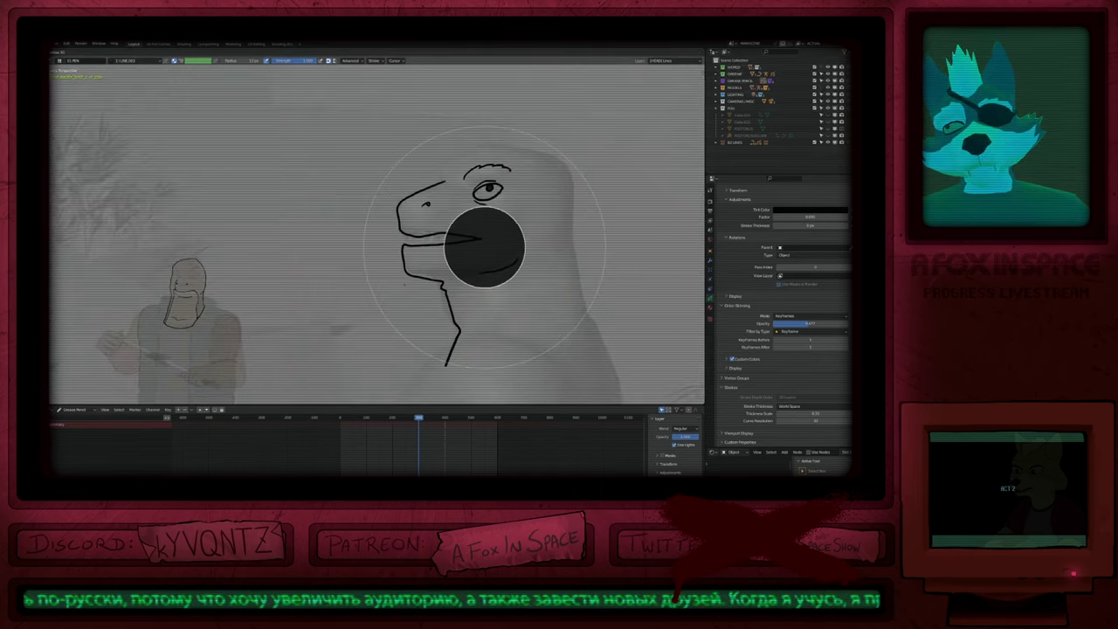
# Step: Draw the neck's right side, the collar line, and the back and top of the head
pyautogui.hotkey('ctrl', 'z')
pyautogui.moveTo(467, 236); pyautogui.dragTo(483, 242)
pyautogui.hotkey('ctrl', 'z')
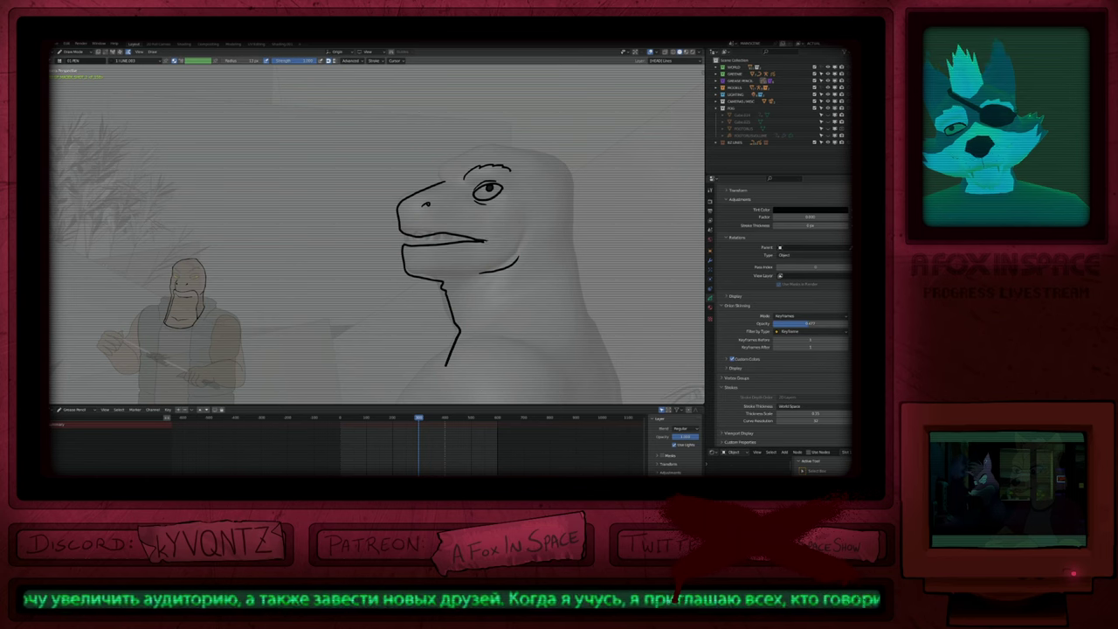
pyautogui.moveTo(493, 266); pyautogui.dragTo(502, 332)
pyautogui.keyDown('shift'); pyautogui.moveTo(491, 338); pyautogui.dragTo(459, 245, button='middle'); pyautogui.keyUp('shift')
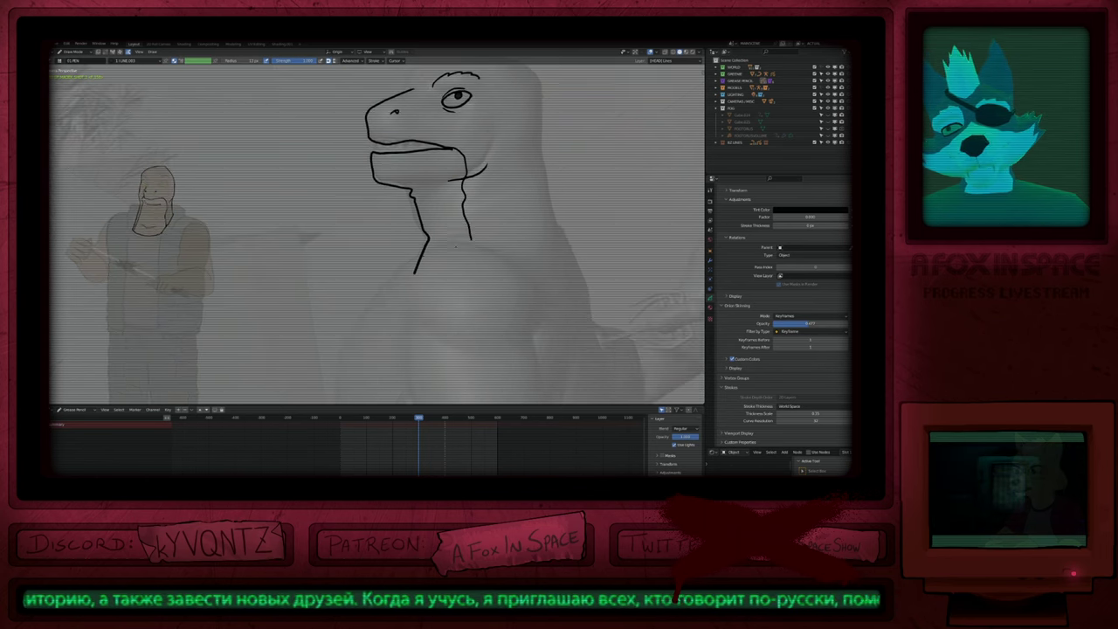
pyautogui.moveTo(414, 274)
pyautogui.mouseDown()
pyautogui.moveTo(565, 206)
pyautogui.moveTo(536, 133)
pyautogui.mouseUp()
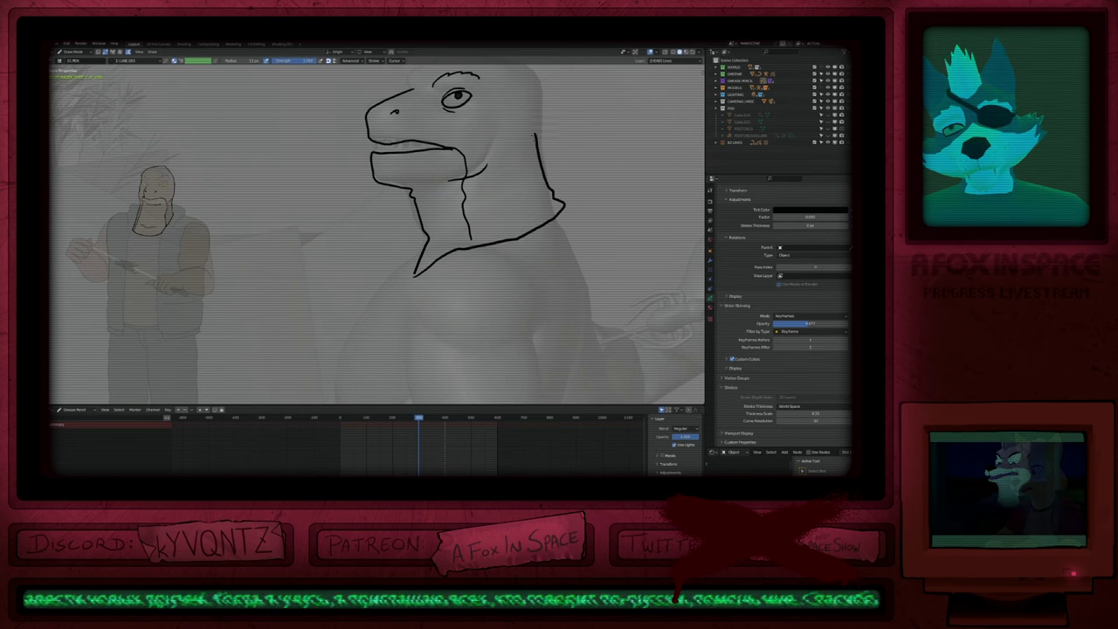
pyautogui.keyDown('shift'); pyautogui.moveTo(535, 133); pyautogui.dragTo(553, 244, button='middle'); pyautogui.keyUp('shift')
pyautogui.moveTo(554, 244)
pyautogui.mouseDown()
pyautogui.moveTo(542, 174)
pyautogui.moveTo(484, 162)
pyautogui.moveTo(442, 174)
pyautogui.moveTo(420, 190)
pyautogui.moveTo(428, 194)
pyautogui.mouseUp()
pyautogui.keyDown('shift'); pyautogui.moveTo(428, 194); pyautogui.dragTo(501, 126, button='middle'); pyautogui.keyUp('shift')
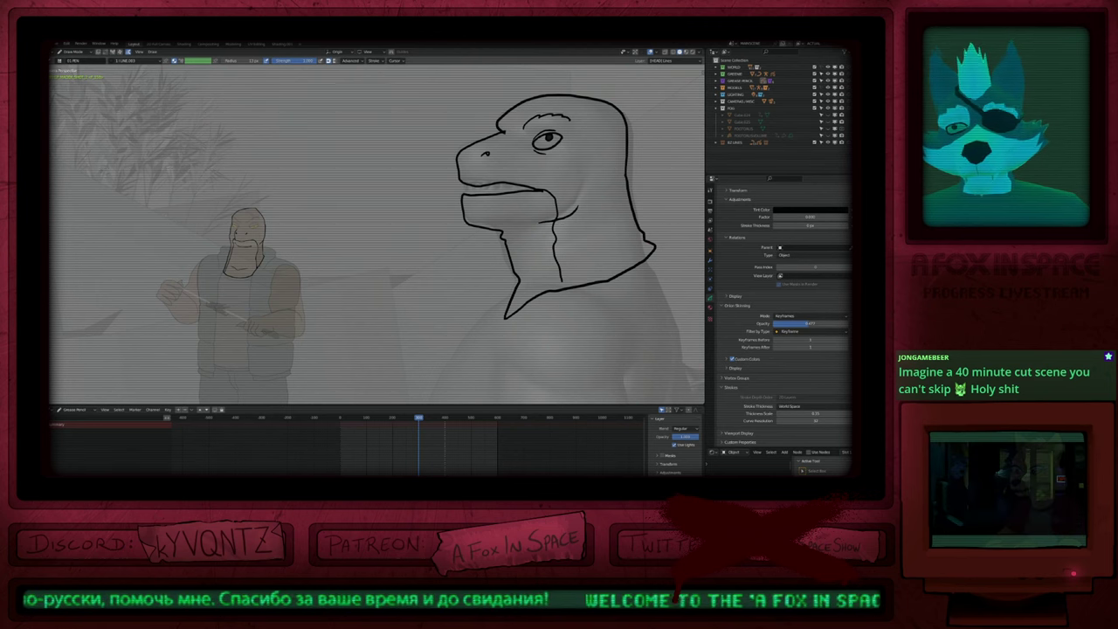
pyautogui.moveTo(509, 287); pyautogui.dragTo(507, 302)
# Step: Undo the stray neck line and touch up the forehead line
pyautogui.moveTo(573, 316)
pyautogui.keyDown('shift'); pyautogui.mouseDown(button='middle')
pyautogui.moveTo(557, 314)
pyautogui.moveTo(529, 252)
pyautogui.moveTo(552, 310)
pyautogui.moveTo(549, 295)
pyautogui.mouseUp(button='middle'); pyautogui.keyUp('shift')
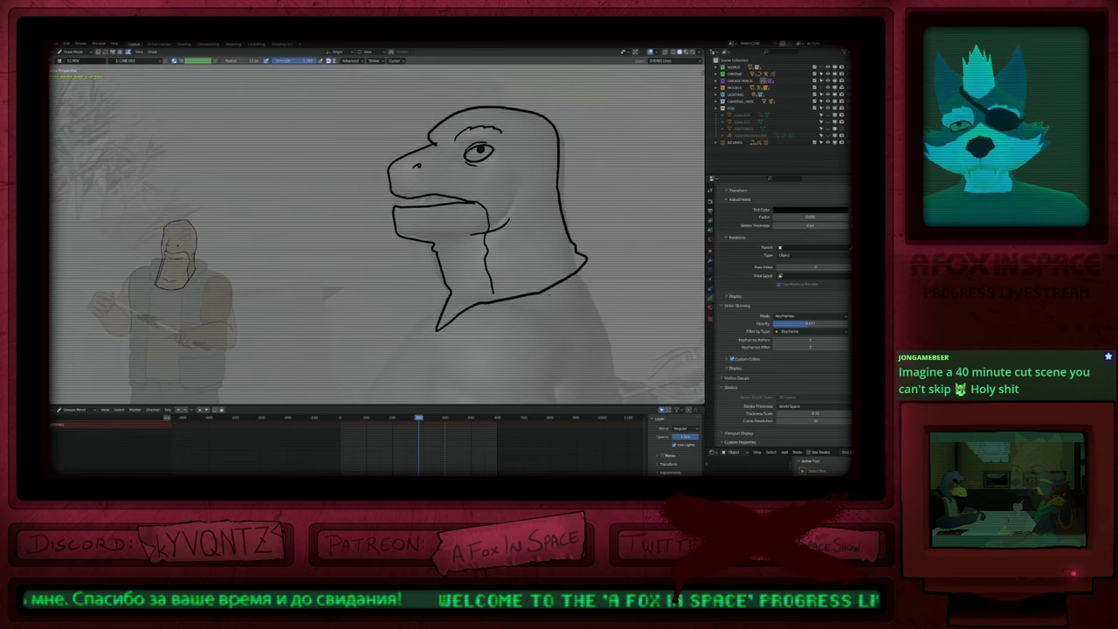
pyautogui.keyDown('shift'); pyautogui.moveTo(472, 262); pyautogui.dragTo(537, 197, button='middle'); pyautogui.keyUp('shift')
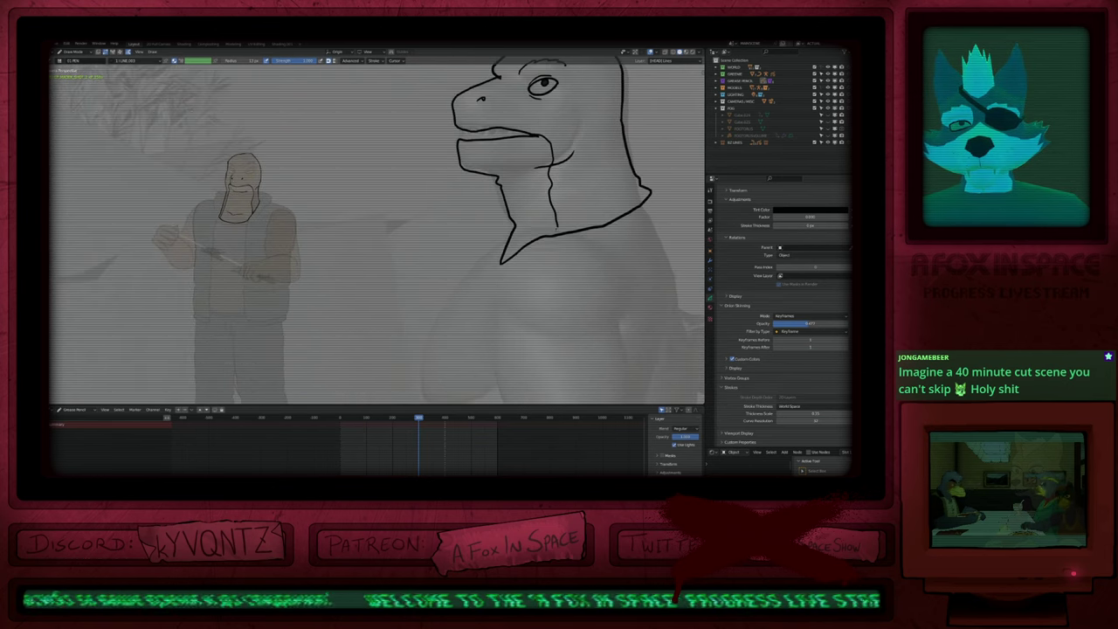
pyautogui.hotkey('ctrl', 'z')
pyautogui.keyDown('shift'); pyautogui.moveTo(564, 241); pyautogui.dragTo(453, 325, button='middle'); pyautogui.keyUp('shift')
pyautogui.press('f')
pyautogui.press('Escape')
pyautogui.keyDown('shift'); pyautogui.moveTo(426, 199); pyautogui.dragTo(486, 262, button='middle'); pyautogui.keyUp('shift')
pyautogui.press('f')
pyautogui.press('Escape')
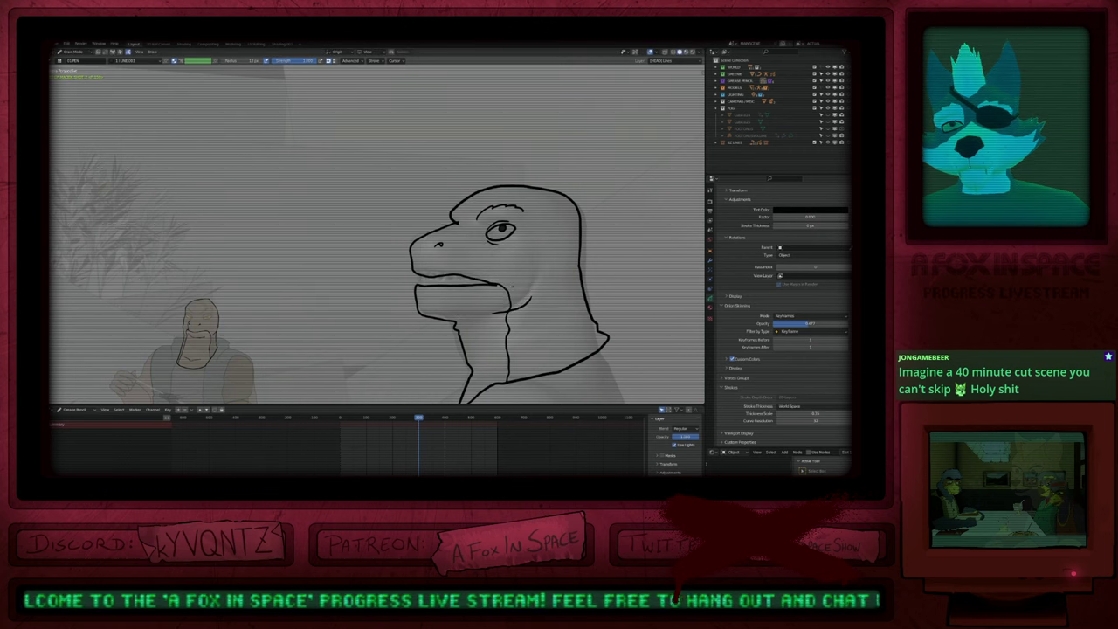
pyautogui.press('f')
pyautogui.press('Escape')
pyautogui.moveTo(435, 228); pyautogui.dragTo(449, 218)
pyautogui.keyDown('ctrl'); pyautogui.moveTo(455, 232); pyautogui.dragTo(458, 213, button='middle'); pyautogui.keyUp('ctrl')
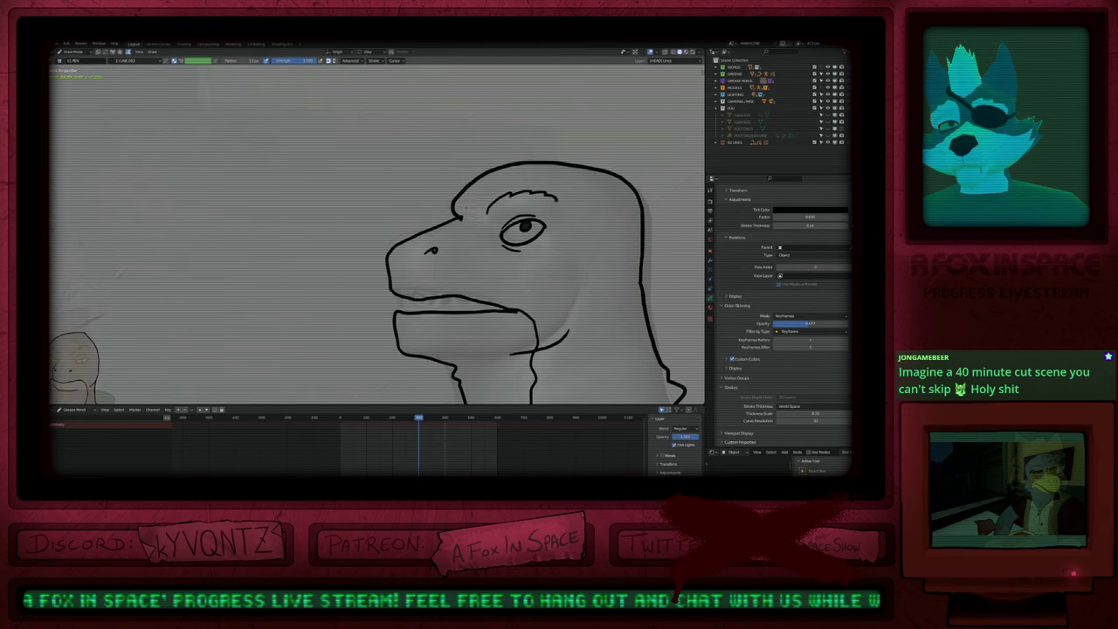
pyautogui.press('e')
pyautogui.press('d')
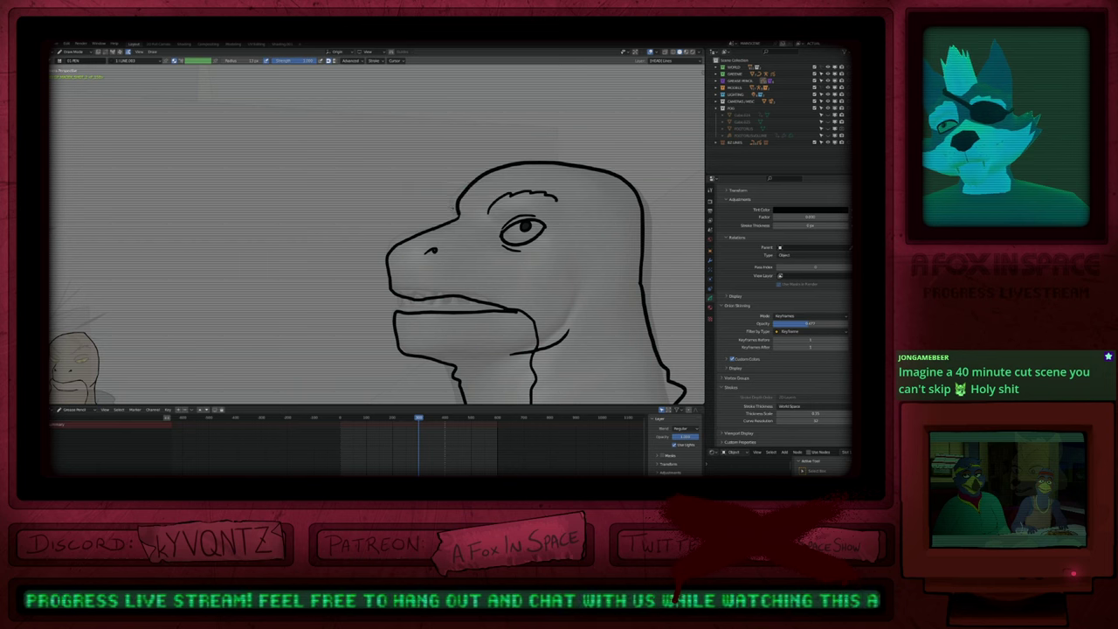
# Step: Erase the line junction at the brow corner with the point eraser
pyautogui.press('e')
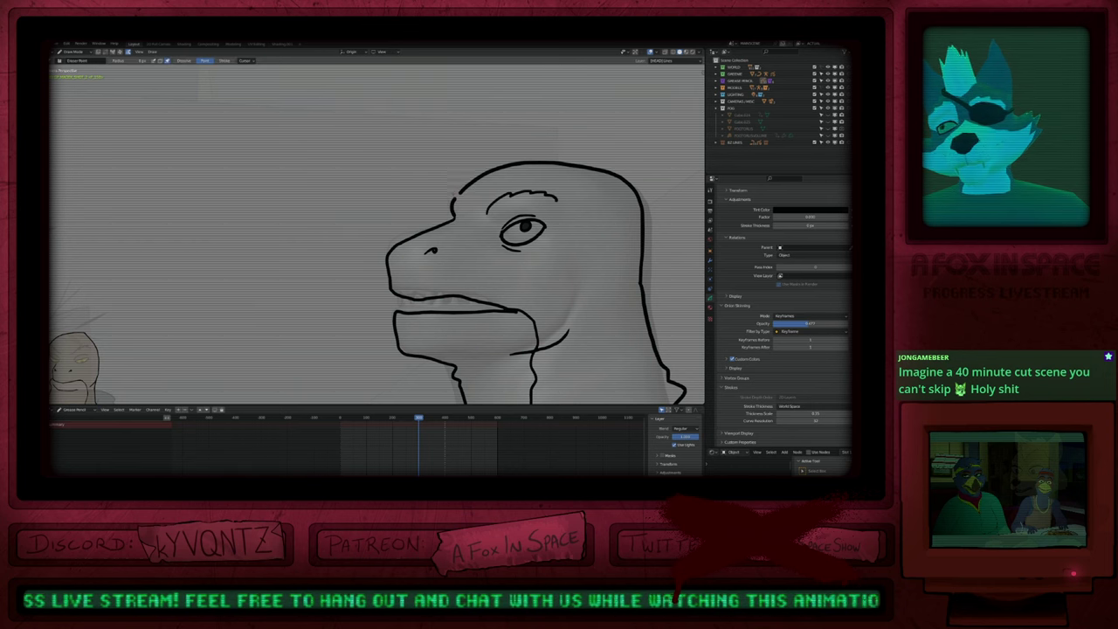
pyautogui.press('e')
pyautogui.click(454, 218)
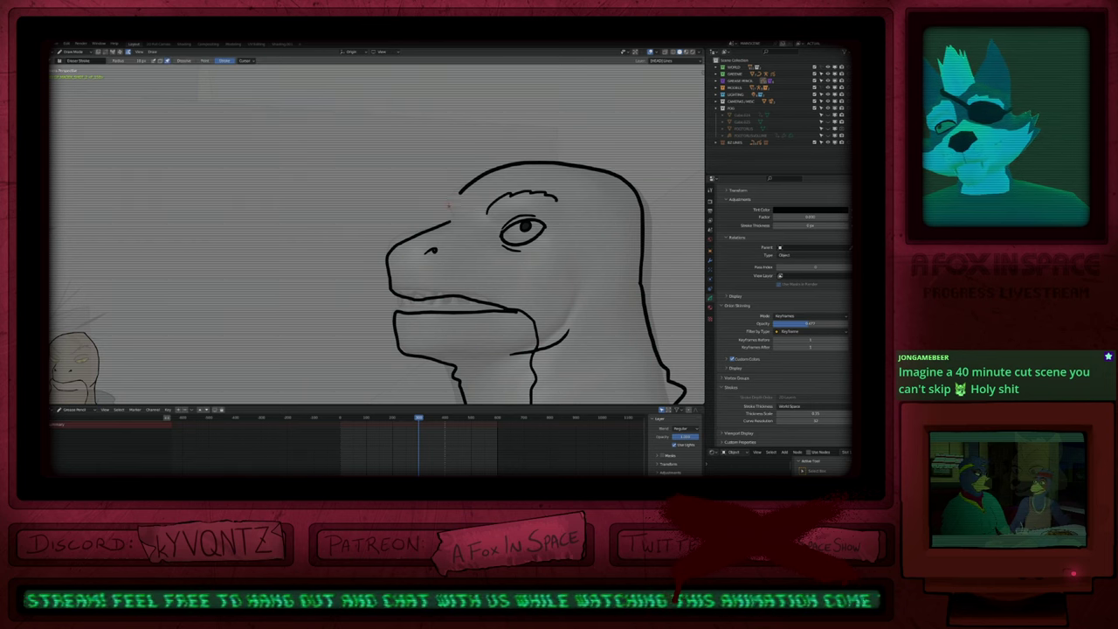
pyautogui.press('d')
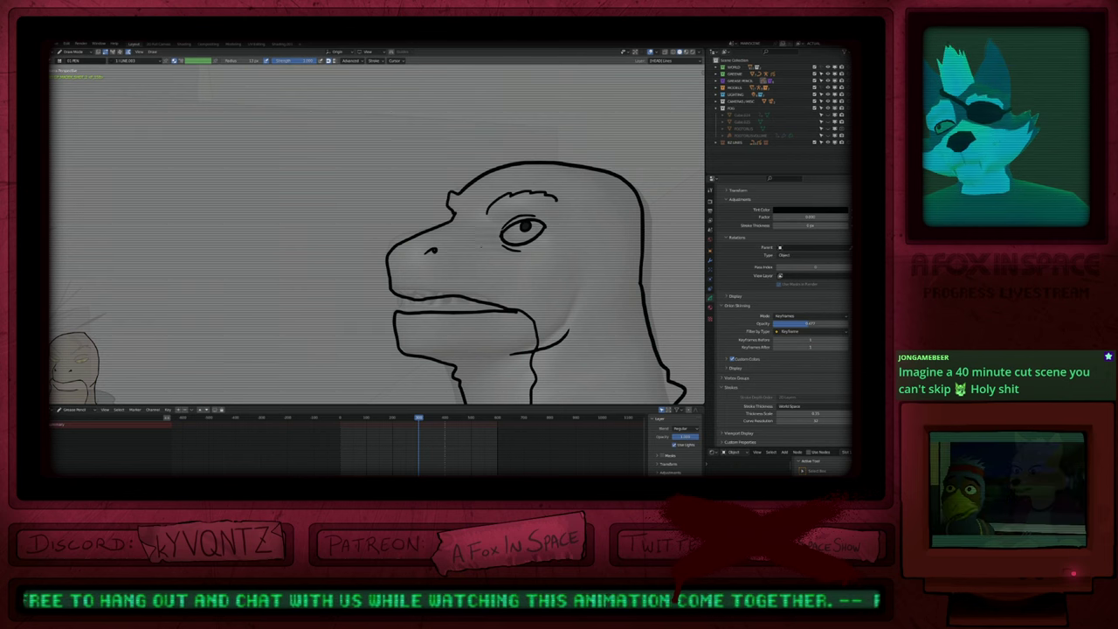
pyautogui.scroll(-6, 376, 231)
pyautogui.scroll(2, 507, 323)
pyautogui.moveTo(507, 325)
pyautogui.keyDown('shift'); pyautogui.mouseDown(button='middle')
pyautogui.moveTo(479, 260)
pyautogui.moveTo(543, 271)
pyautogui.moveTo(539, 284)
pyautogui.moveTo(525, 240)
pyautogui.moveTo(535, 179)
pyautogui.mouseUp(button='middle'); pyautogui.keyUp('shift')
# Step: Thin the neck stroke in Edit Mode and add a small line at the back of the neck
pyautogui.press('Tab')
pyautogui.hotkey('alt', 's')
pyautogui.click(568, 263)
pyautogui.press('Tab')
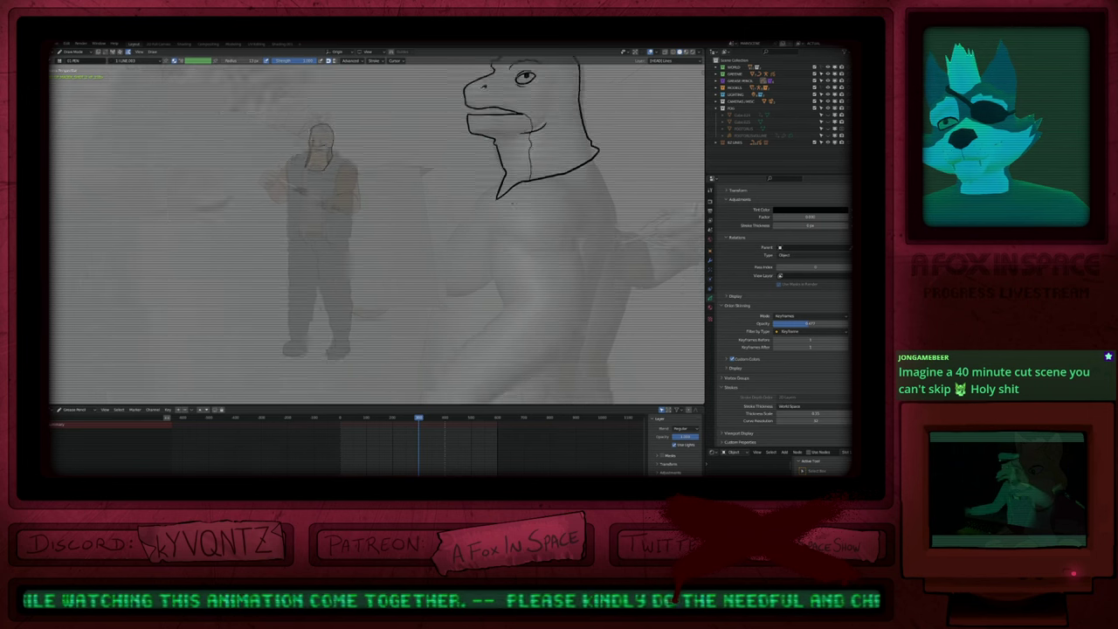
pyautogui.scroll(-4, 512, 214)
pyautogui.press('f')
pyautogui.click(520, 219)
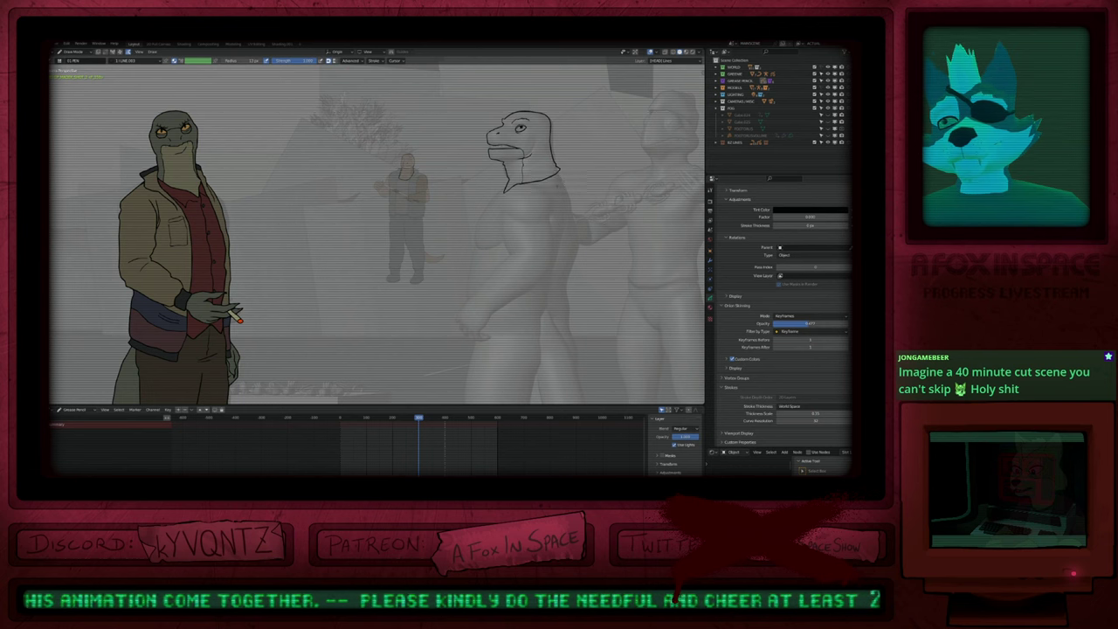
pyautogui.scroll(4, 556, 186)
pyautogui.press('f')
pyautogui.click(574, 166)
pyautogui.moveTo(554, 132); pyautogui.dragTo(565, 159)
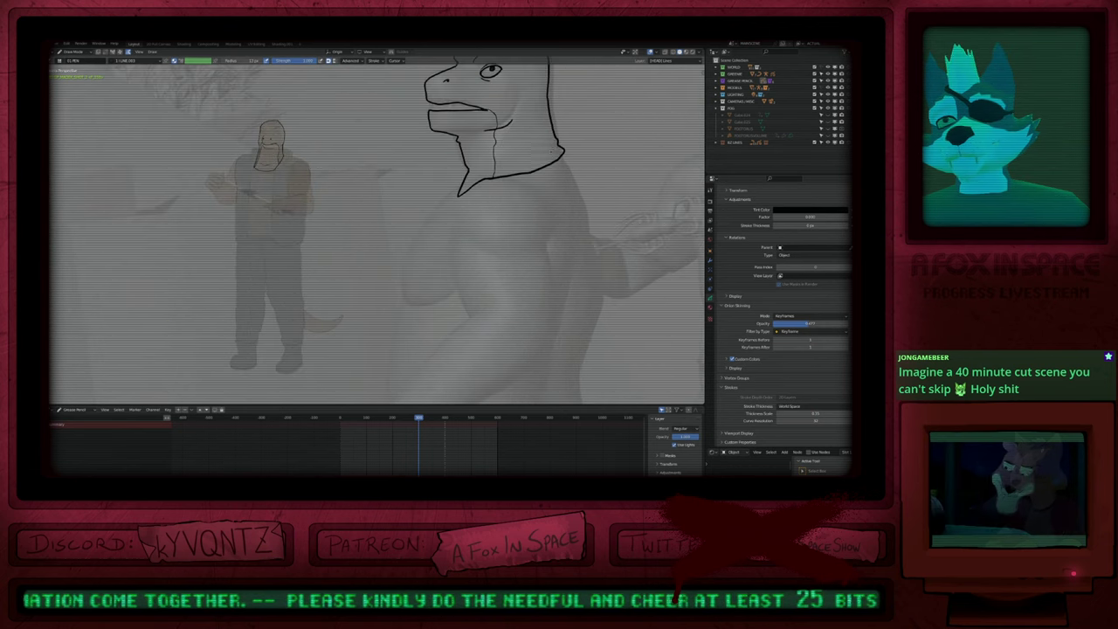
# Step: Make [BODY] Lines the active layer and return to Object Mode
pyautogui.scroll(-4, 557, 201)
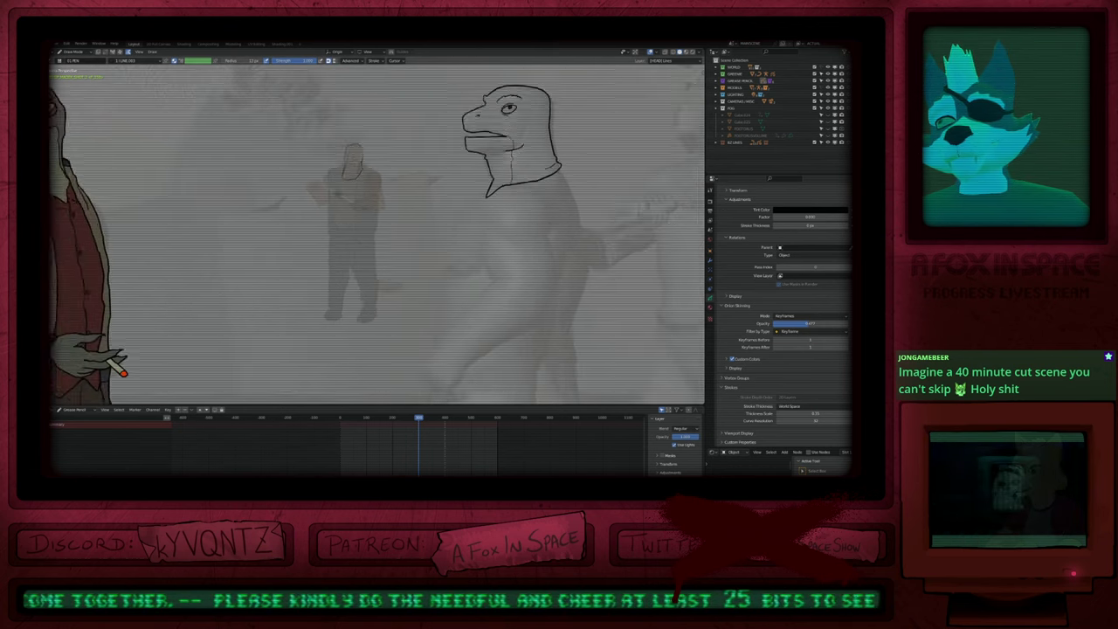
pyautogui.press('pagedown')
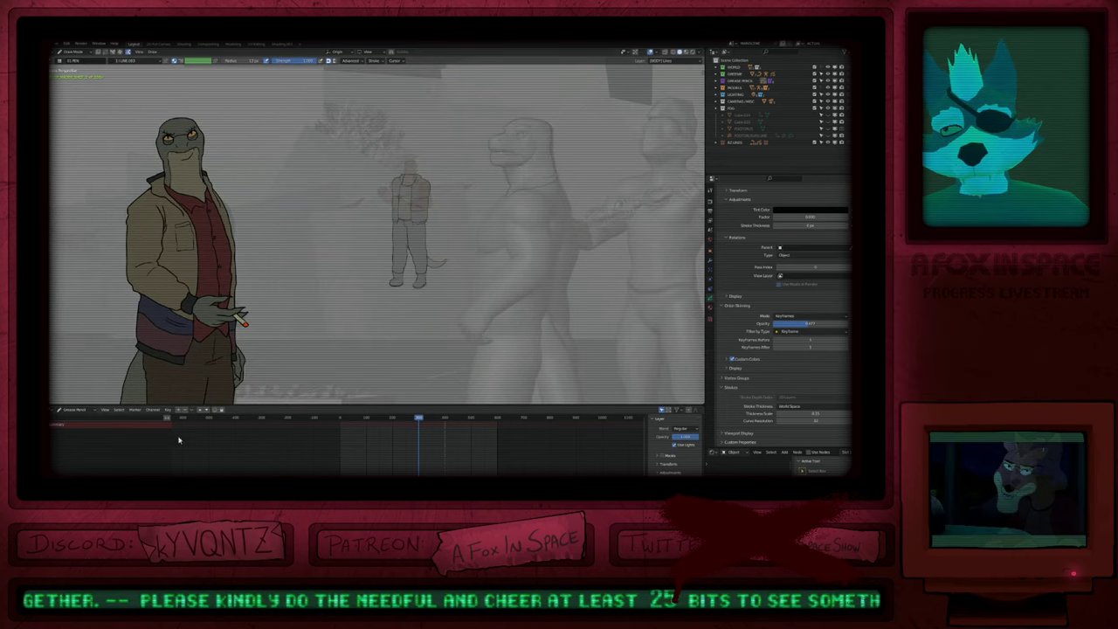
pyautogui.hotkey('ctrl', 'Tab')
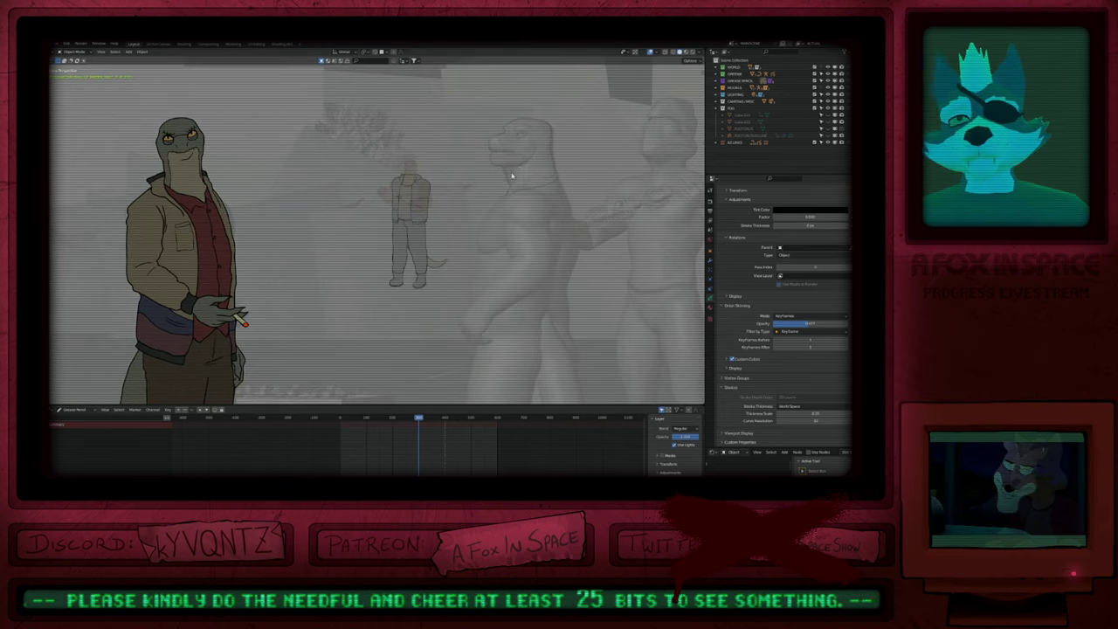
# Step: Select the line art object, return to Draw Mode, and make the [EYES] Lines layer active
pyautogui.click(419, 228)
pyautogui.hotkey('ctrl', 'Tab')
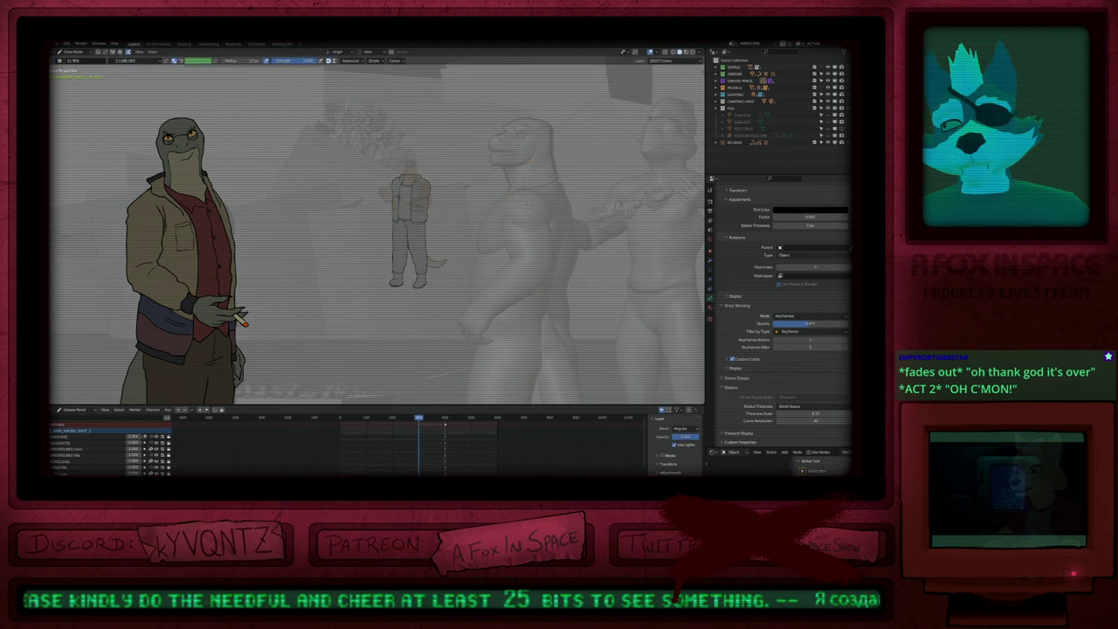
pyautogui.scroll(-5, 142, 455)
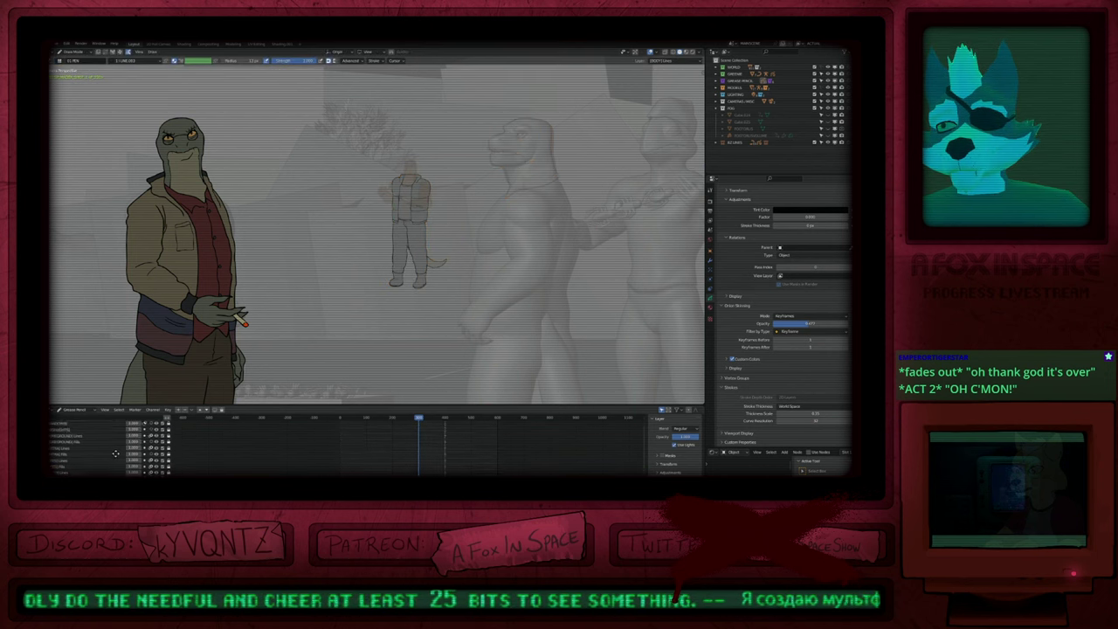
pyautogui.keyDown('shift'); pyautogui.moveTo(538, 217); pyautogui.dragTo(501, 220, button='middle'); pyautogui.keyUp('shift')
pyautogui.click(87, 473)
pyautogui.scroll(6, 487, 132)
pyautogui.press('pageup')
pyautogui.press('pageup')
# Step: Box-select the eye and brow strokes on [HEAD] Lines and move them to another line layer
pyautogui.press('Tab')
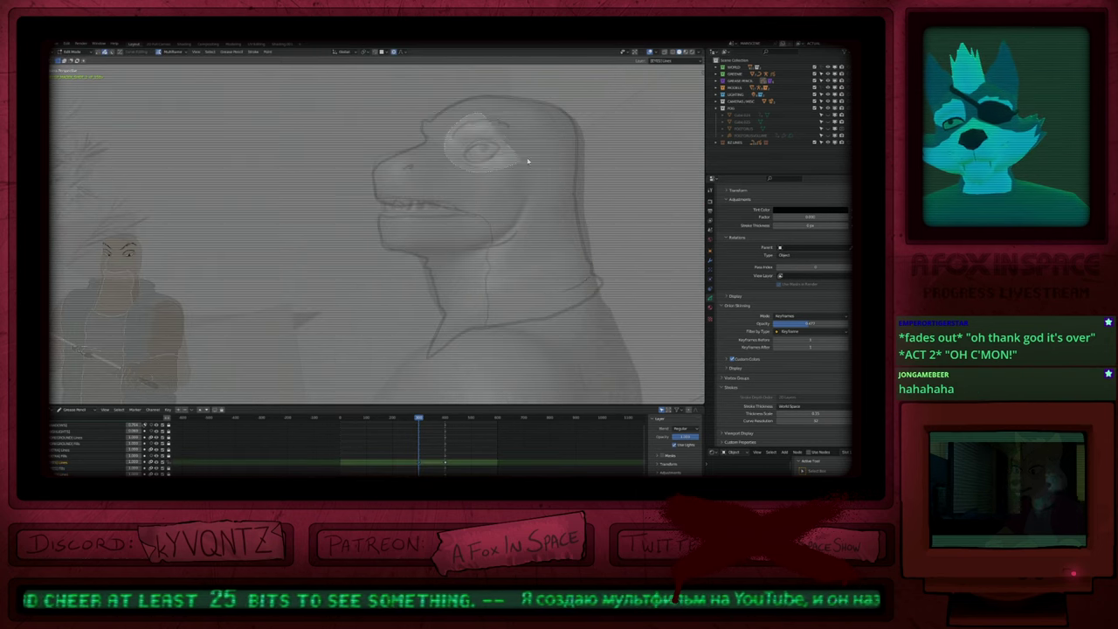
pyautogui.press('Tab')
pyautogui.press('pagedown')
pyautogui.press('pagedown')
pyautogui.press('Tab')
pyautogui.moveTo(449, 115); pyautogui.dragTo(514, 172)
pyautogui.press('m')
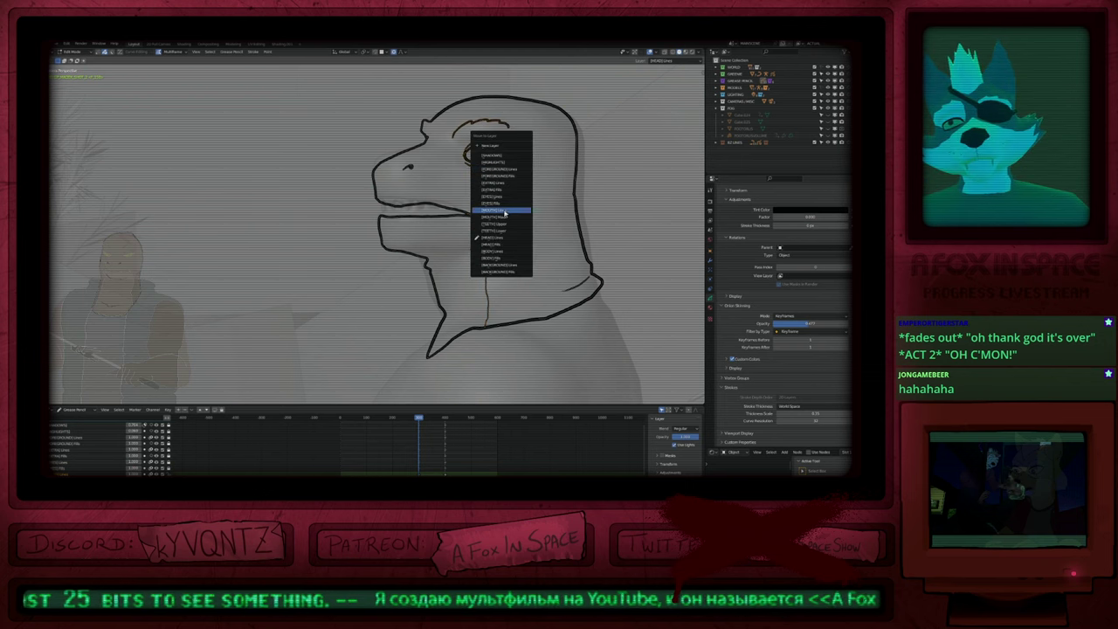
pyautogui.click(504, 201)
# Step: Return to Draw Mode with the [BODY] Lines layer active
pyautogui.scroll(-5, 524, 218)
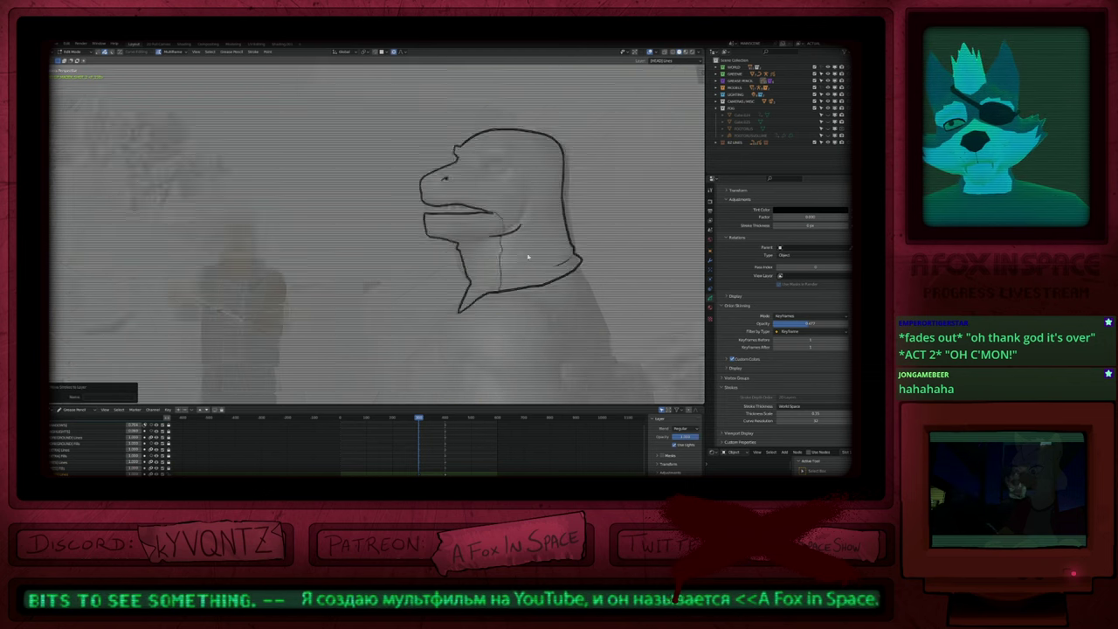
pyautogui.press('Tab')
pyautogui.press('pagedown')
pyautogui.press('pagedown')
pyautogui.press('pageup')
pyautogui.press('pageup')
pyautogui.keyDown('shift'); pyautogui.moveTo(521, 291); pyautogui.dragTo(554, 168, button='middle'); pyautogui.keyUp('shift')
pyautogui.scroll(-2, 554, 168)
pyautogui.press('pagedown')
pyautogui.press('pagedown')
pyautogui.scroll(-2, 553, 168)
pyautogui.keyDown('shift'); pyautogui.moveTo(554, 168); pyautogui.dragTo(548, 187, button='middle'); pyautogui.keyUp('shift')
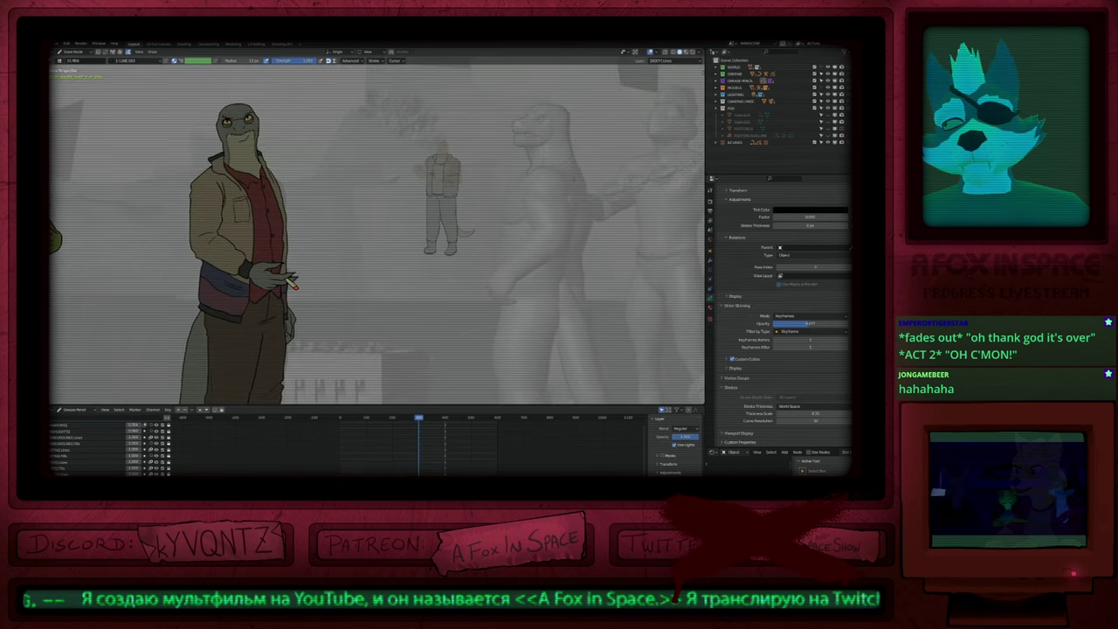
pyautogui.scroll(2, 563, 175)
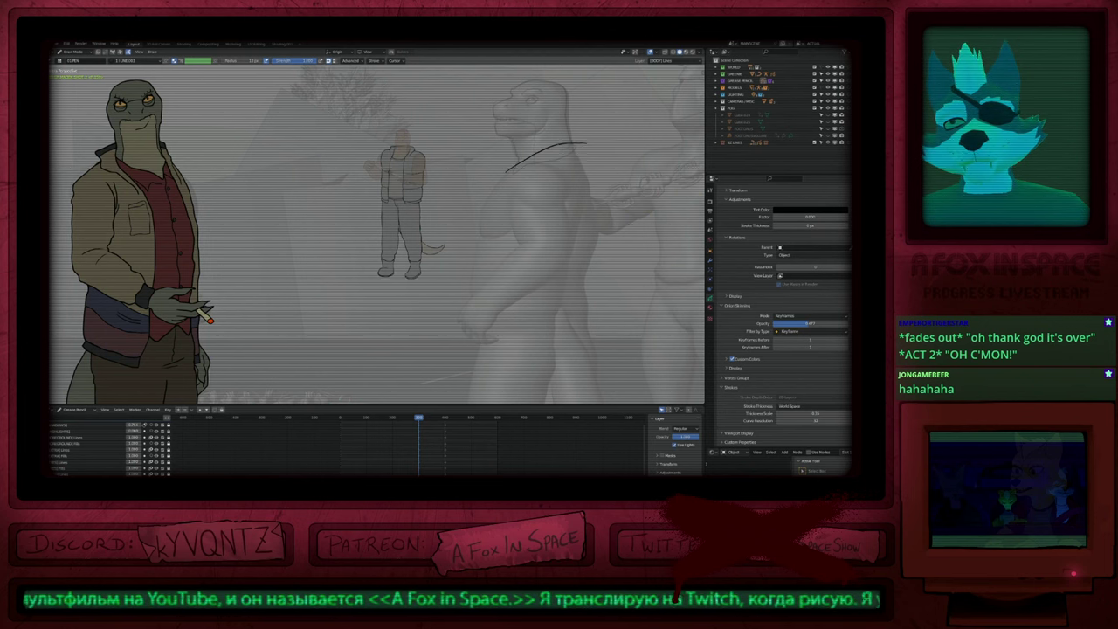
# Step: Draw and reshape the jacket collar strokes, resizing the brush between passes
pyautogui.moveTo(585, 144)
pyautogui.mouseDown()
pyautogui.moveTo(593, 159)
pyautogui.moveTo(552, 164)
pyautogui.mouseUp()
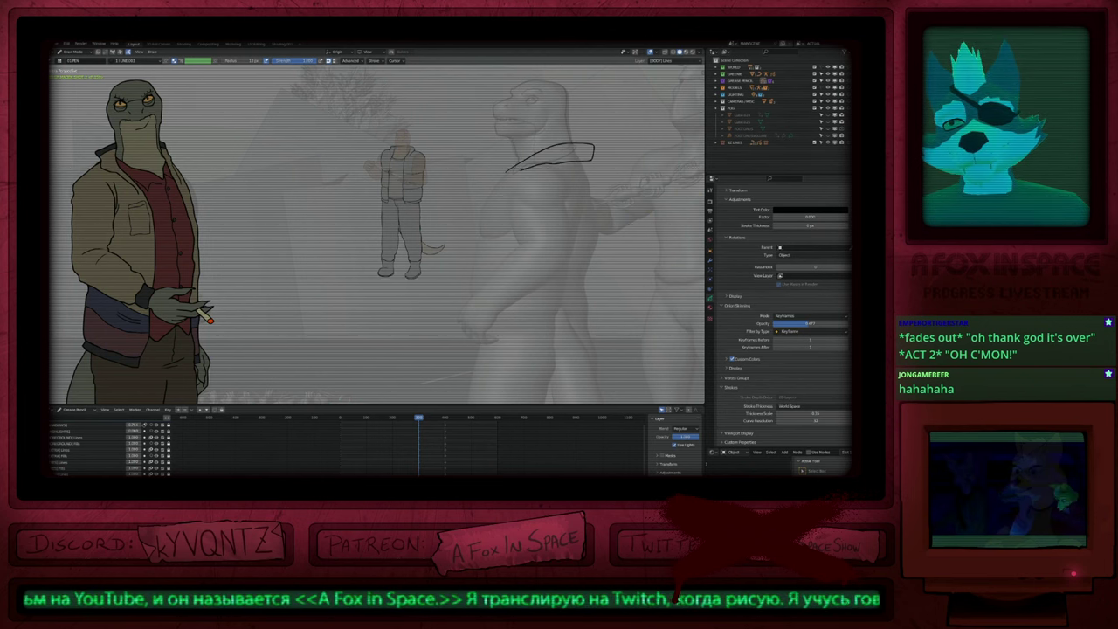
pyautogui.press('f')
pyautogui.click(655, 171)
pyautogui.moveTo(594, 152); pyautogui.dragTo(544, 143)
pyautogui.scroll(4, 509, 163)
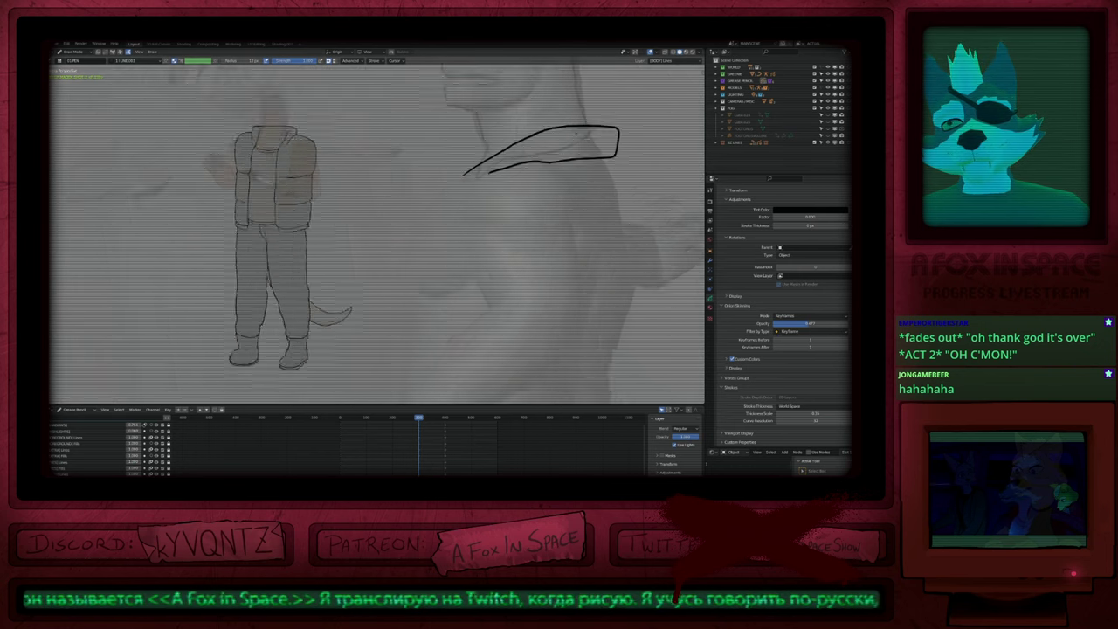
pyautogui.press('f')
pyautogui.click(638, 164)
pyautogui.moveTo(556, 154)
pyautogui.mouseDown()
pyautogui.moveTo(563, 140)
pyautogui.moveTo(528, 146)
pyautogui.mouseUp()
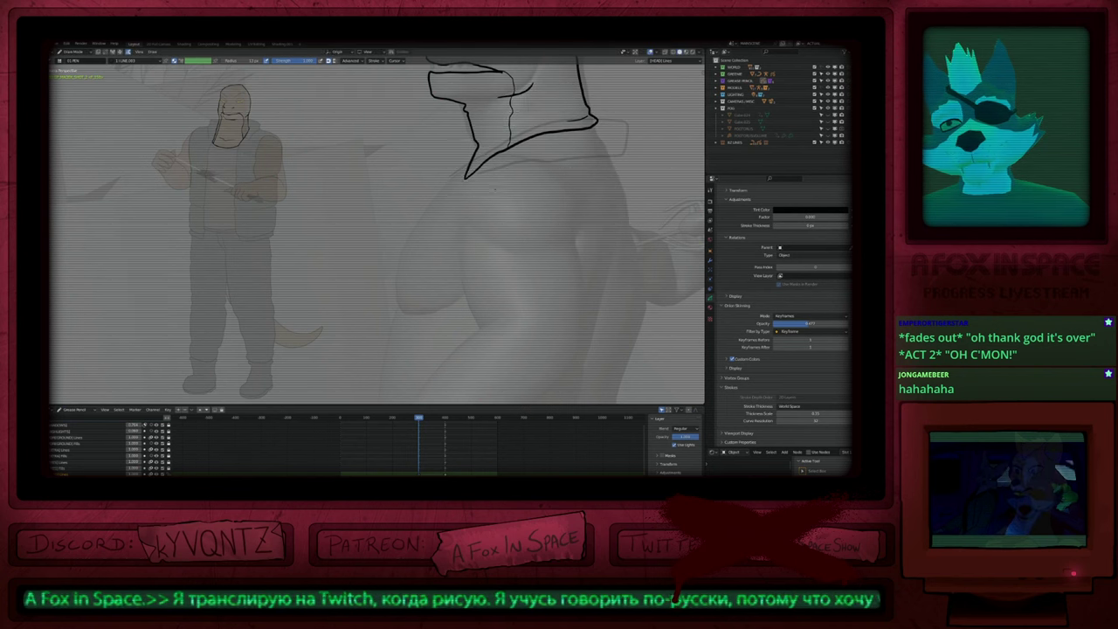
pyautogui.scroll(-5, 480, 166)
pyautogui.scroll(1, 528, 167)
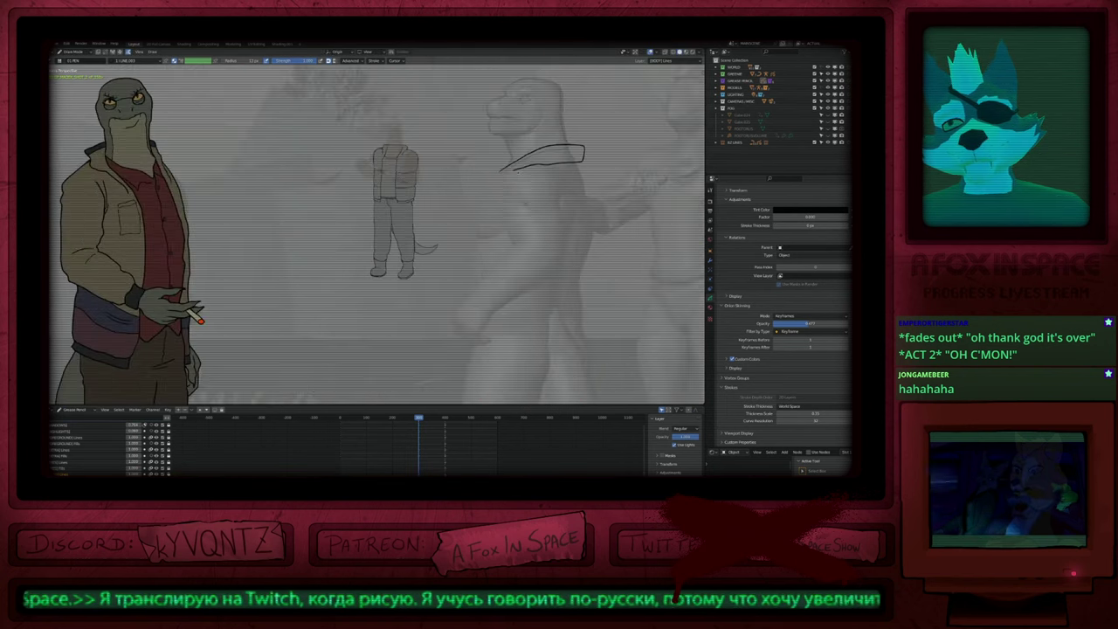
pyautogui.scroll(-2, 517, 182)
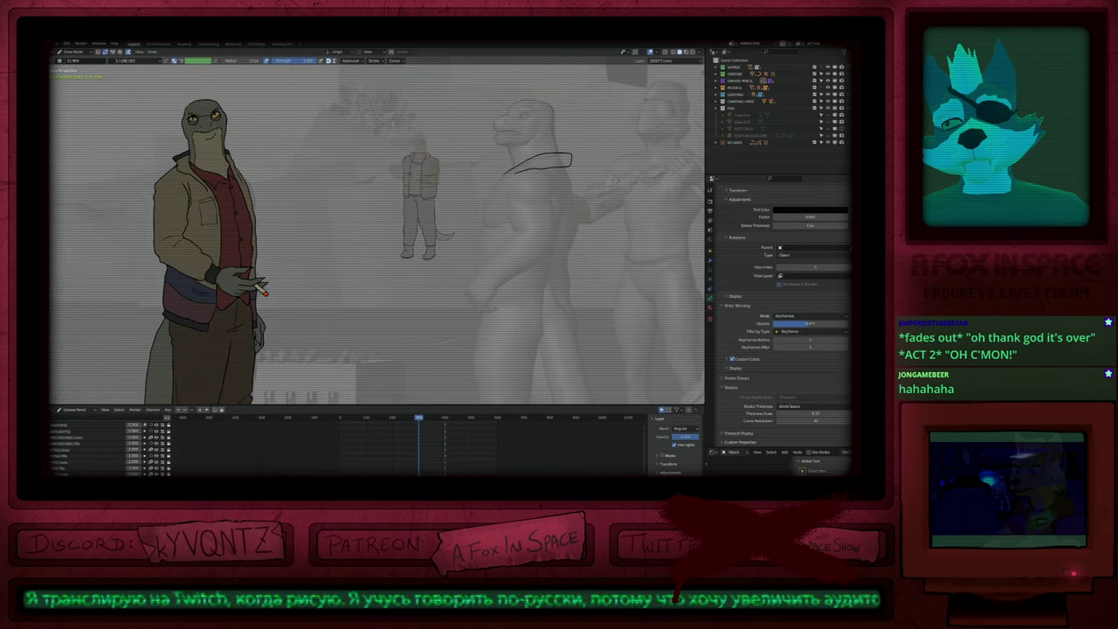
# Step: Draw the jacket's back edge, hip side and lower-left closure, then erase the stray bottom end
pyautogui.moveTo(496, 205)
pyautogui.mouseDown()
pyautogui.moveTo(491, 229)
pyautogui.moveTo(509, 231)
pyautogui.mouseUp()
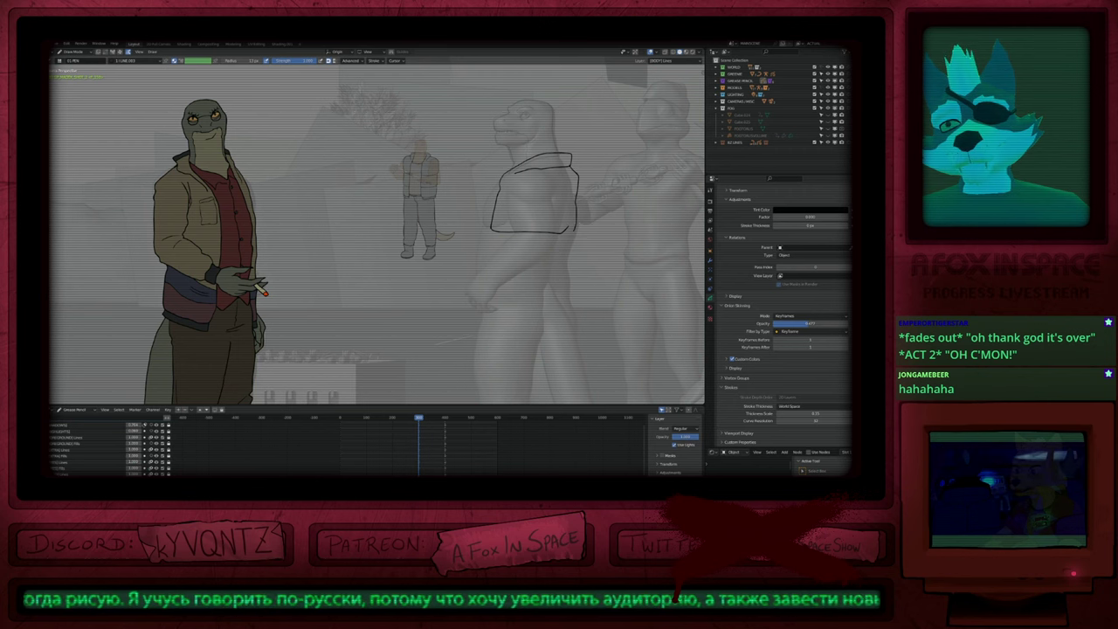
pyautogui.moveTo(569, 233)
pyautogui.mouseDown()
pyautogui.moveTo(578, 323)
pyautogui.moveTo(467, 310)
pyautogui.mouseUp()
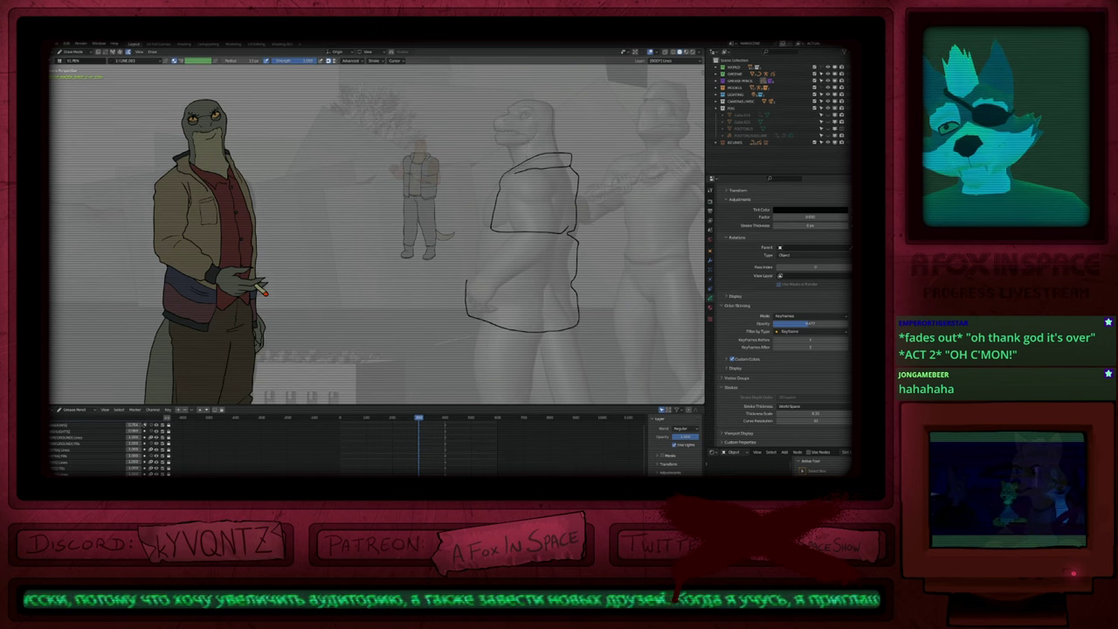
pyautogui.moveTo(470, 263); pyautogui.dragTo(491, 231)
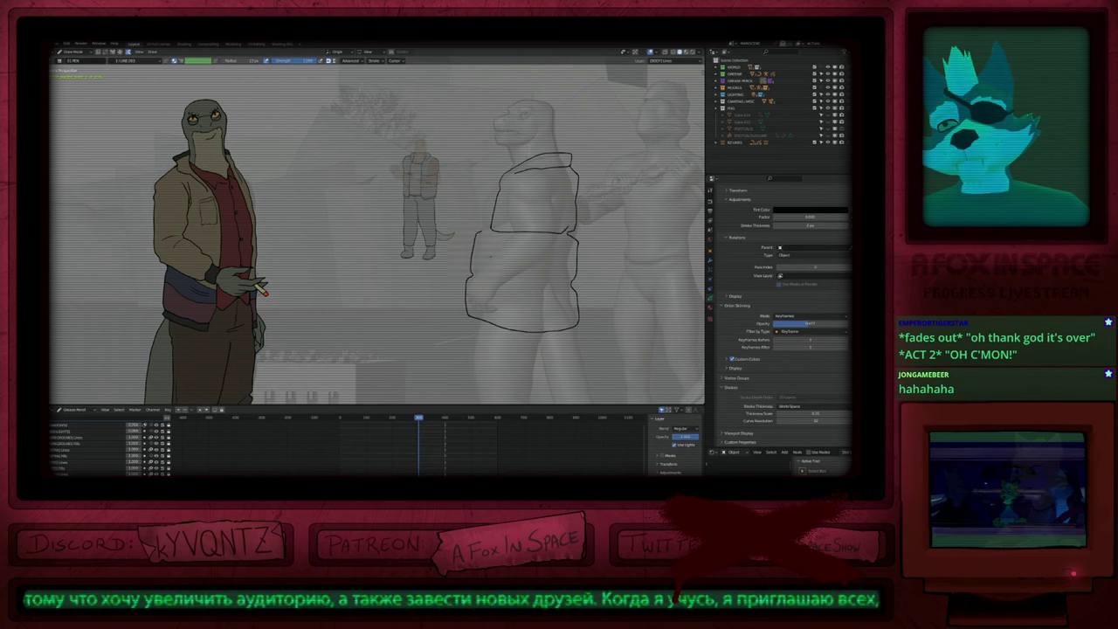
pyautogui.press('e')
pyautogui.press('e')
pyautogui.moveTo(494, 325); pyautogui.dragTo(514, 330)
pyautogui.press('Tab')
pyautogui.click(475, 311)
# Step: Shift the left jacket stroke right with proportional falloff, then resize the pen brush
pyautogui.press('g')
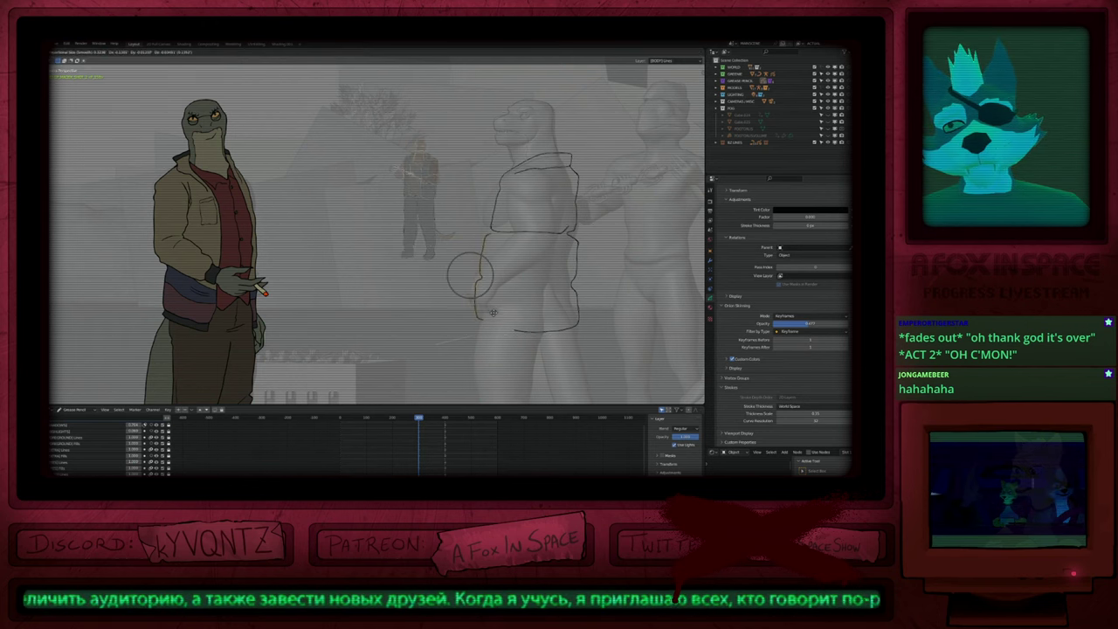
pyautogui.click(493, 314)
pyautogui.press('Tab')
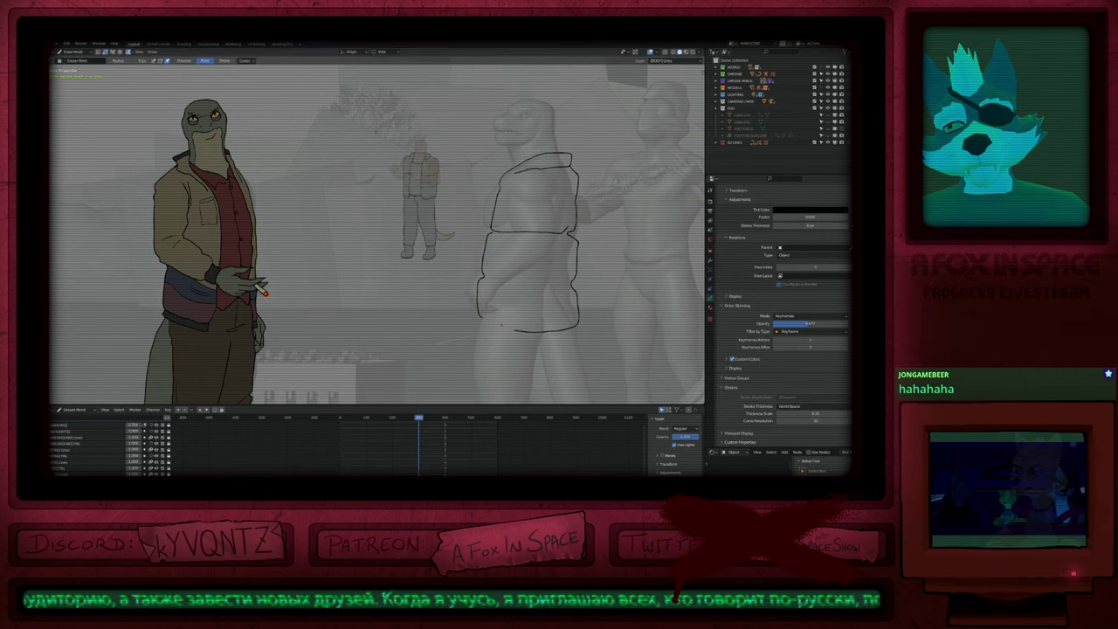
pyautogui.press('b')
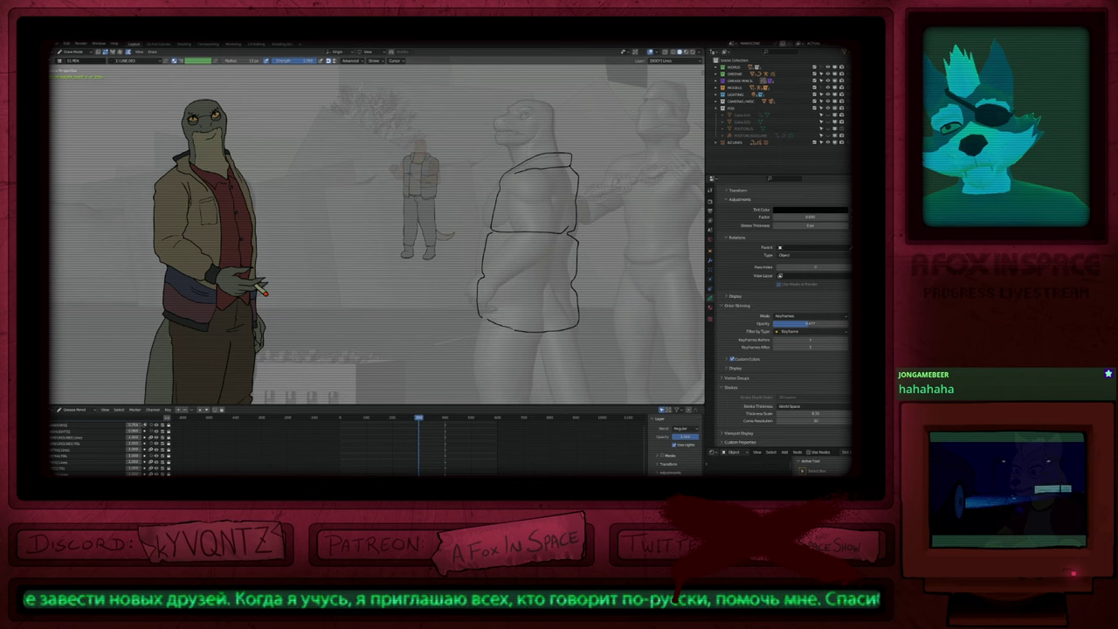
pyautogui.press('f')
pyautogui.click(538, 288)
pyautogui.hotkey('ctrl', 'z')
pyautogui.press('f')
pyautogui.click(583, 294)
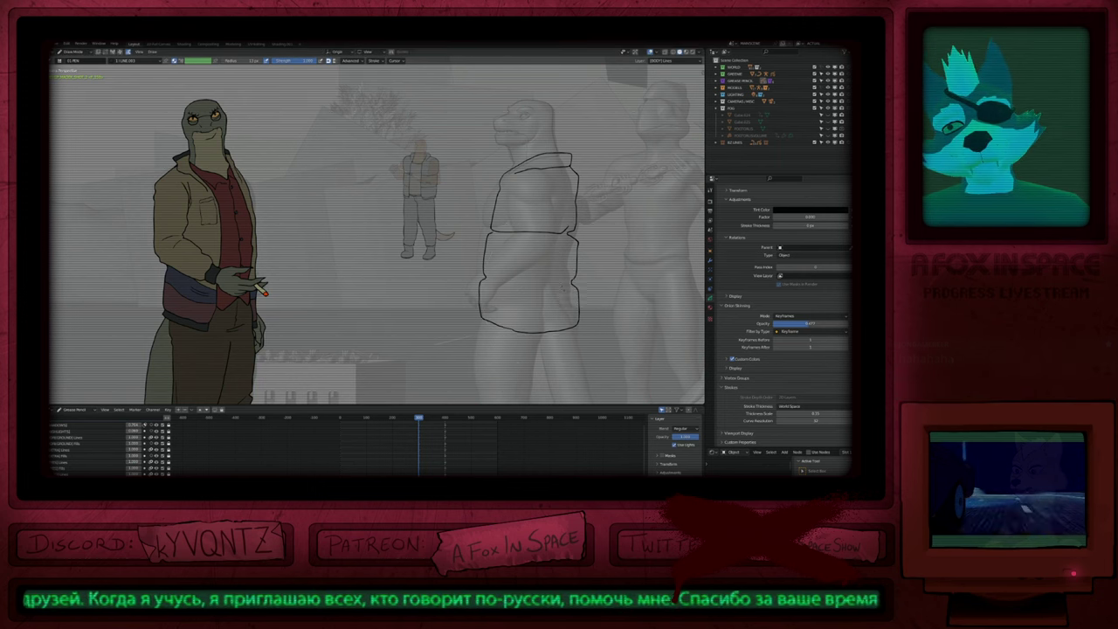
pyautogui.press('e')
pyautogui.press('d')
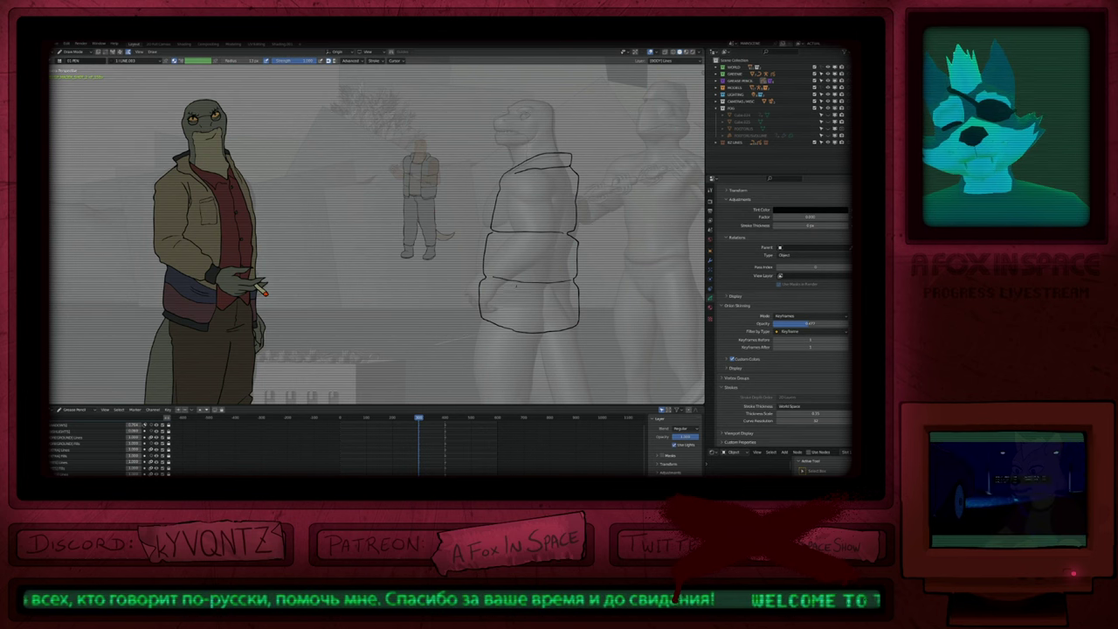
# Step: Move and rotate the waist stroke with proportional editing, then go back to drawing
pyautogui.press('Tab')
pyautogui.click(564, 286)
pyautogui.press('g')
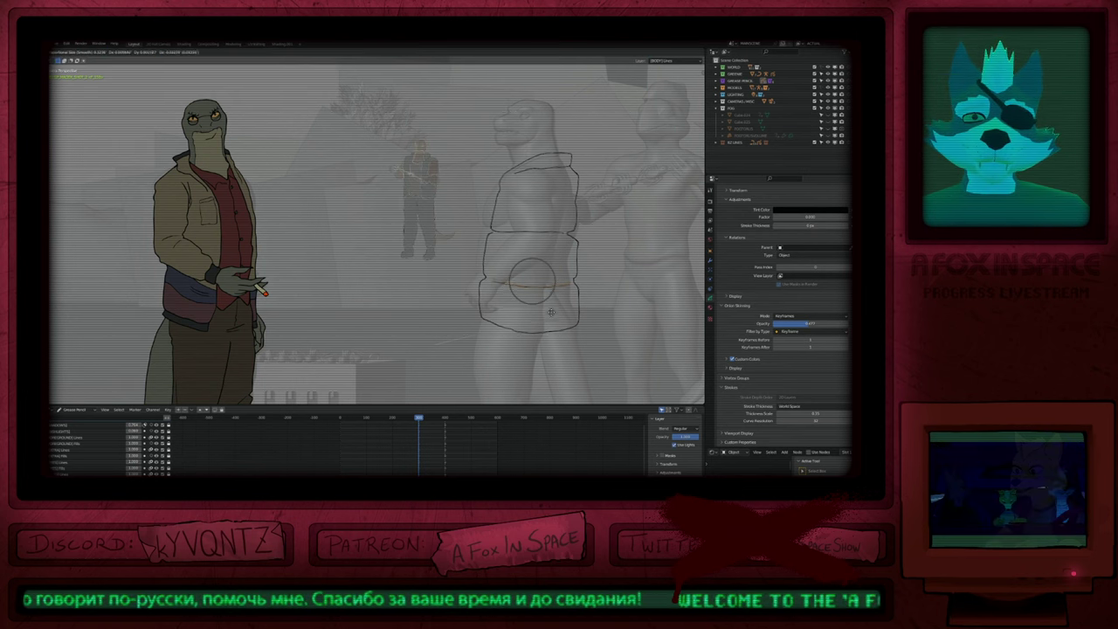
pyautogui.click(551, 312)
pyautogui.press('r')
pyautogui.click(639, 266)
pyautogui.press('g')
pyautogui.click(641, 264)
pyautogui.press('Tab')
pyautogui.press('f')
pyautogui.press('Escape')
pyautogui.press('f')
pyautogui.press('Escape')
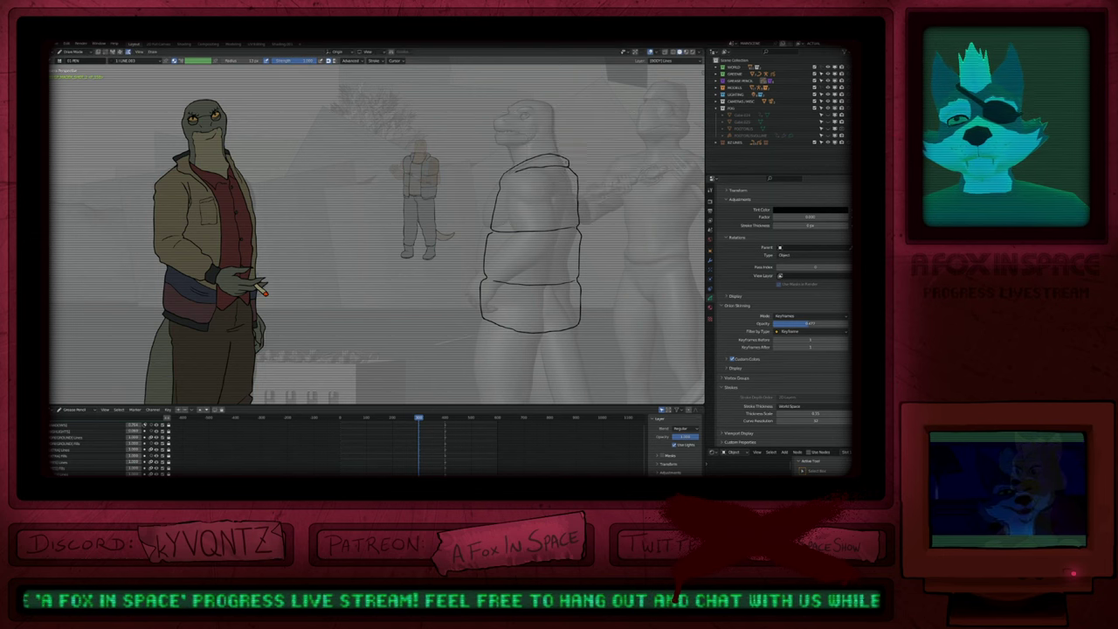
# Step: Undo back to the wider curved shoulder outline of the jacket
pyautogui.scroll(8, 565, 177)
pyautogui.scroll(-3, 566, 144)
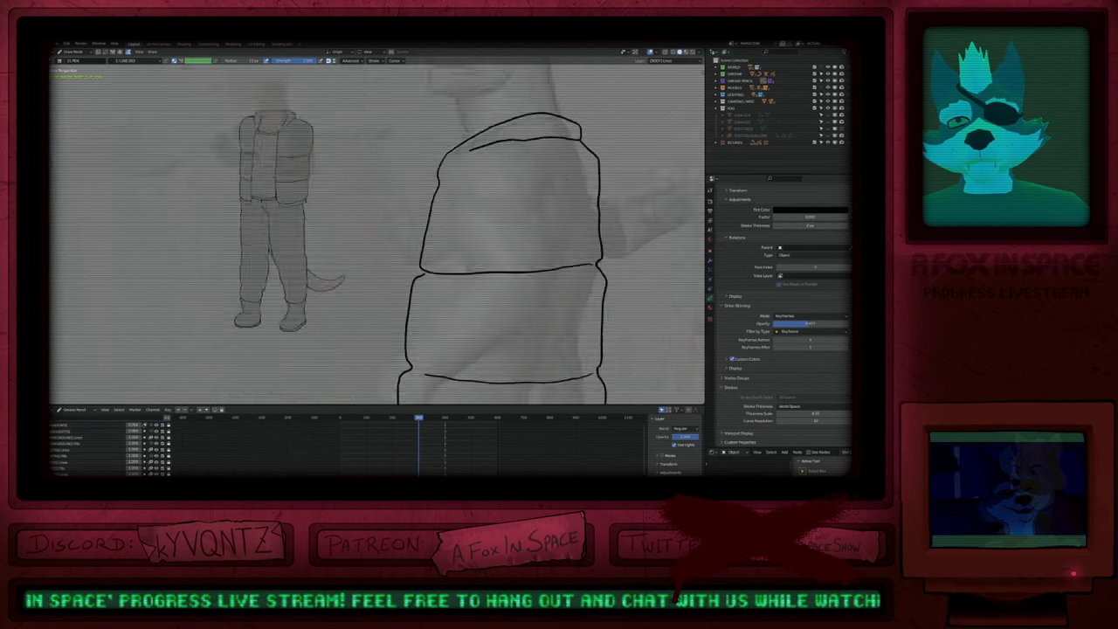
pyautogui.scroll(-4, 570, 140)
pyautogui.press('Tab')
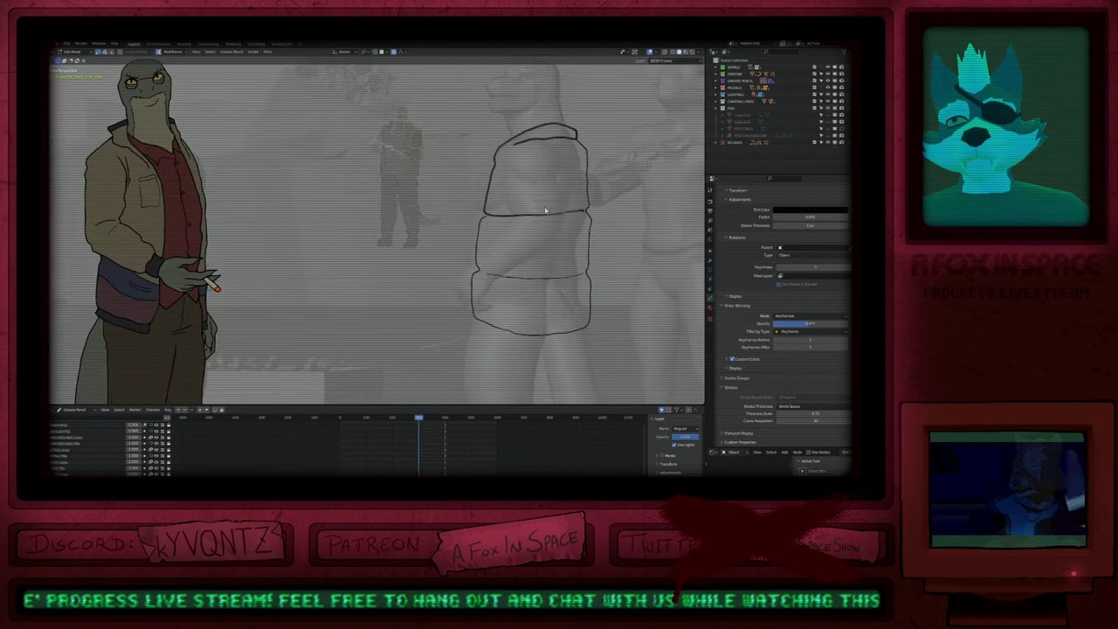
pyautogui.press('Tab')
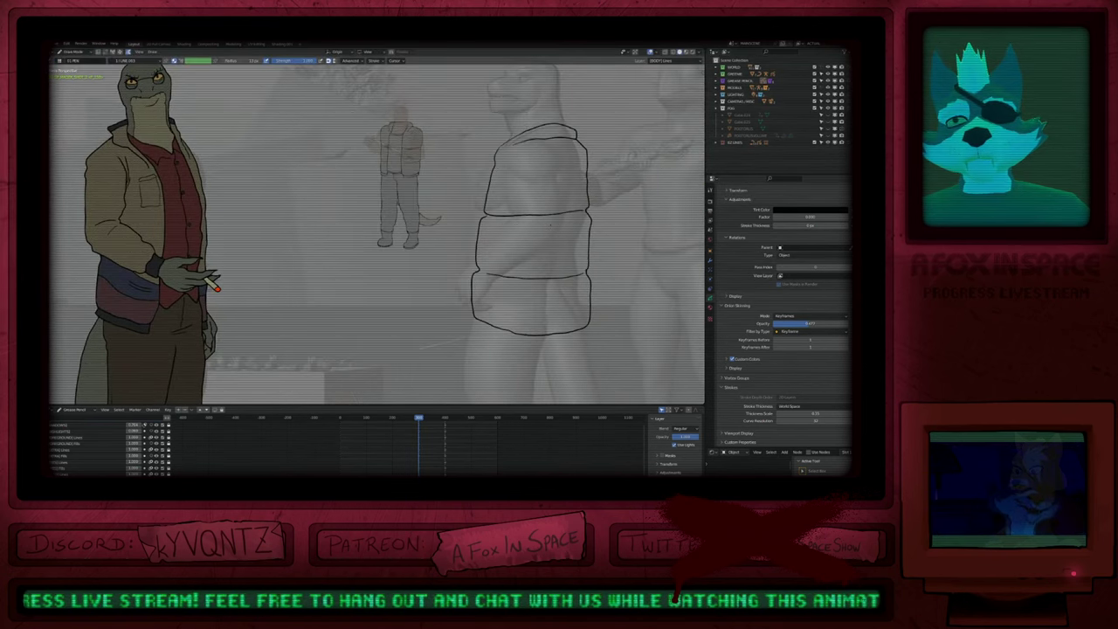
pyautogui.scroll(2, 550, 225)
pyautogui.keyDown('shift'); pyautogui.moveTo(511, 180); pyautogui.dragTo(508, 251, button='middle'); pyautogui.keyUp('shift')
pyautogui.press('f')
pyautogui.press('Escape')
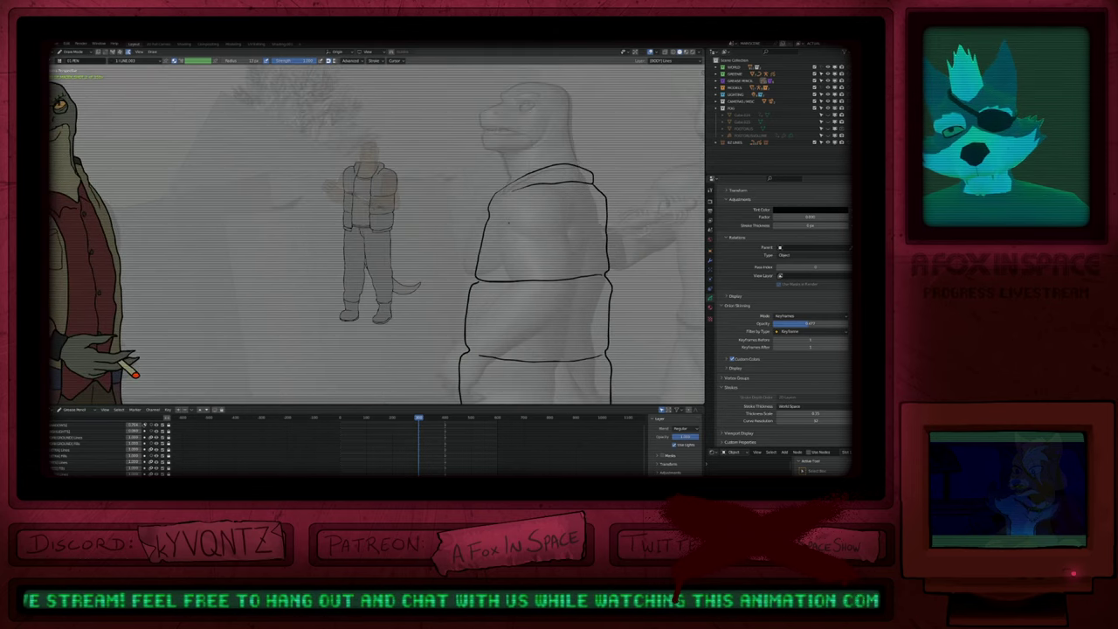
pyautogui.hotkey('ctrl', 'z')
pyautogui.hotkey('ctrl', 'z')
pyautogui.hotkey('ctrl', 'z')
pyautogui.hotkey('ctrl', 'z')
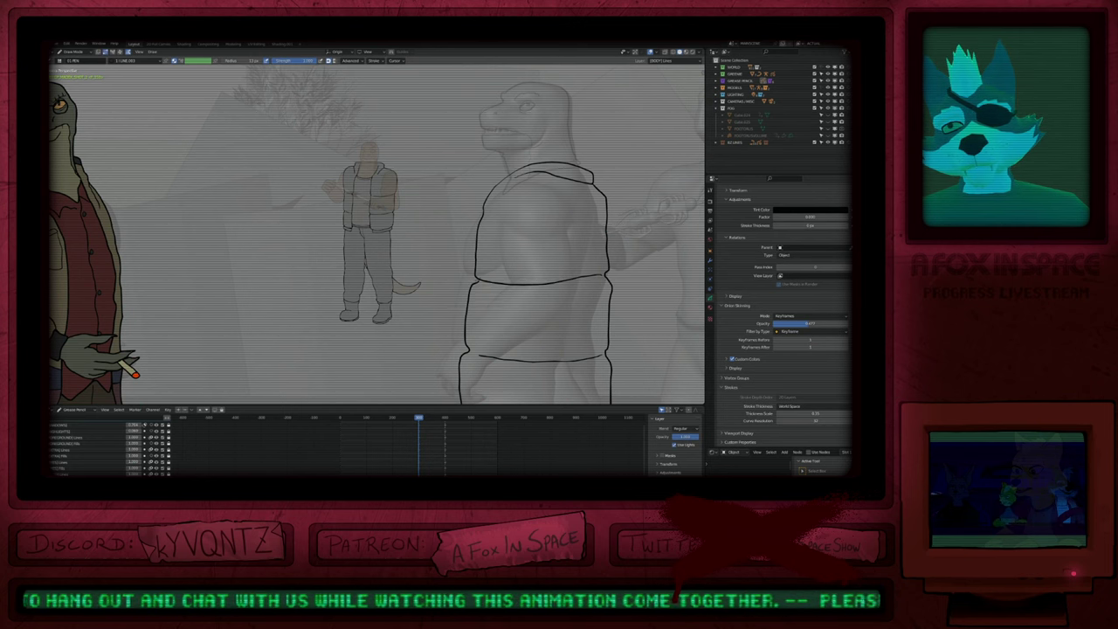
# Step: Thin both ends of the lower band line with Shrink/Fatten
pyautogui.keyDown('shift'); pyautogui.moveTo(496, 327); pyautogui.dragTo(469, 235, button='middle'); pyautogui.keyUp('shift')
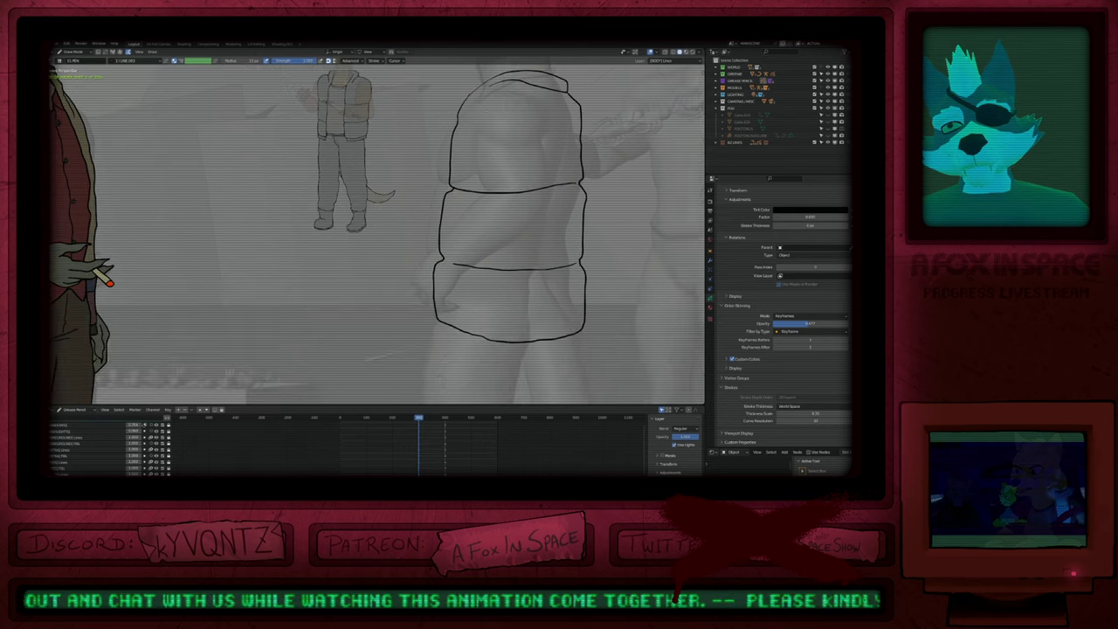
pyautogui.press('Tab')
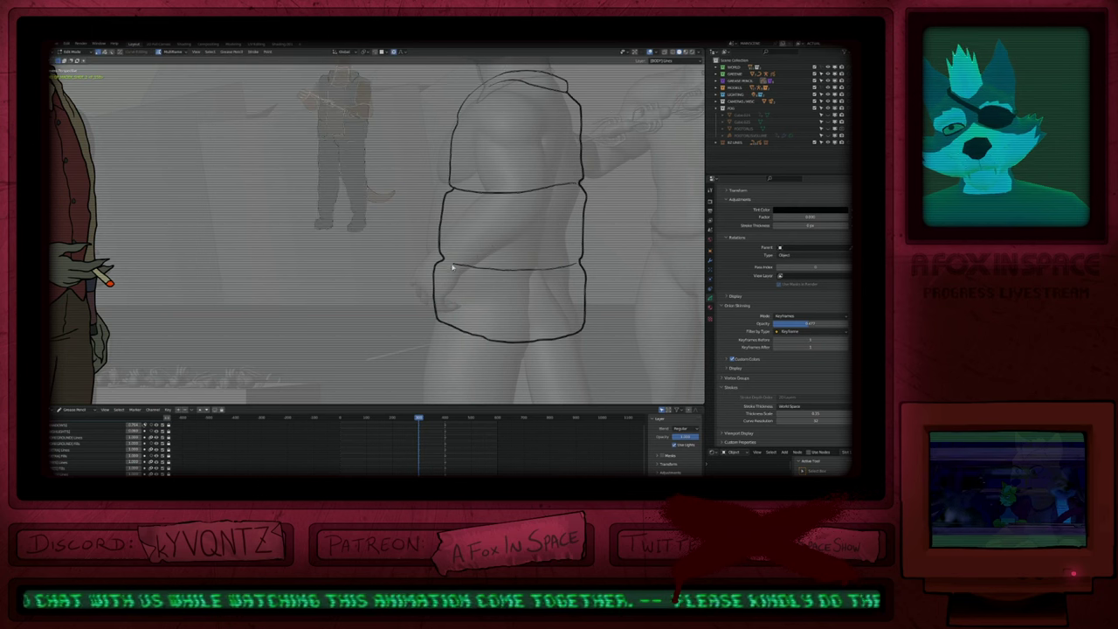
pyautogui.click(454, 264)
pyautogui.hotkey('alt', 's')
pyautogui.click(453, 279)
pyautogui.keyDown('shift'); pyautogui.moveTo(578, 267); pyautogui.dragTo(565, 277, button='middle'); pyautogui.keyUp('shift')
pyautogui.click(565, 276)
pyautogui.hotkey('alt', 's')
pyautogui.click(600, 294)
pyautogui.press('Tab')
pyautogui.keyDown('shift'); pyautogui.moveTo(599, 295); pyautogui.dragTo(592, 352, button='middle'); pyautogui.keyUp('shift')
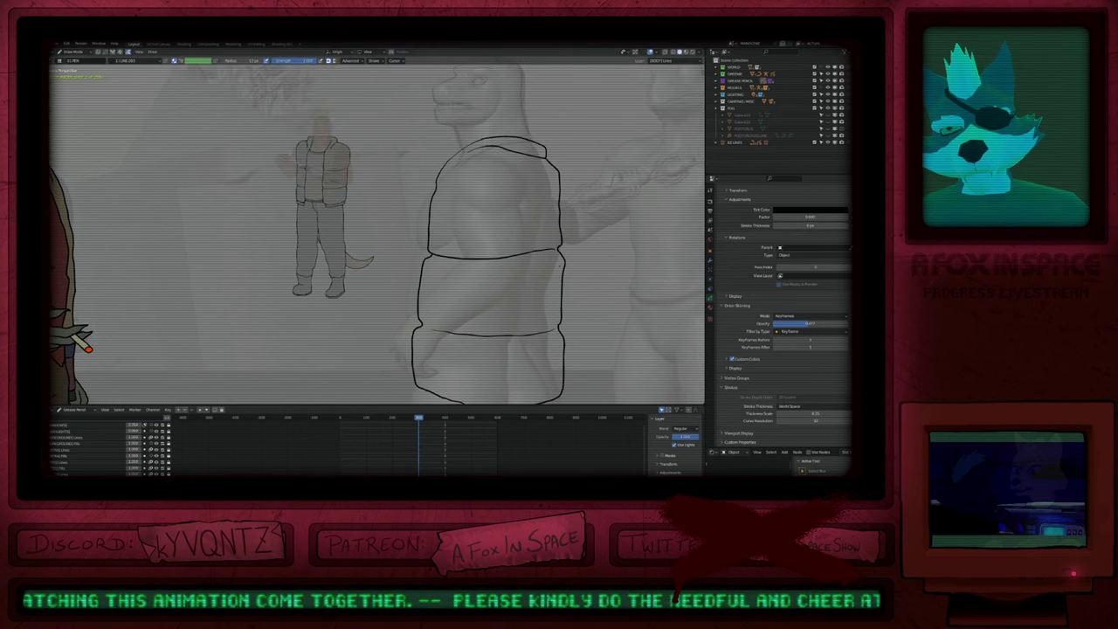
# Step: Thin the right end of the middle band line with Shrink/Fatten
pyautogui.press('Tab')
pyautogui.click(555, 250)
pyautogui.hotkey('alt', 's')
pyautogui.click(567, 277)
pyautogui.press('Tab')
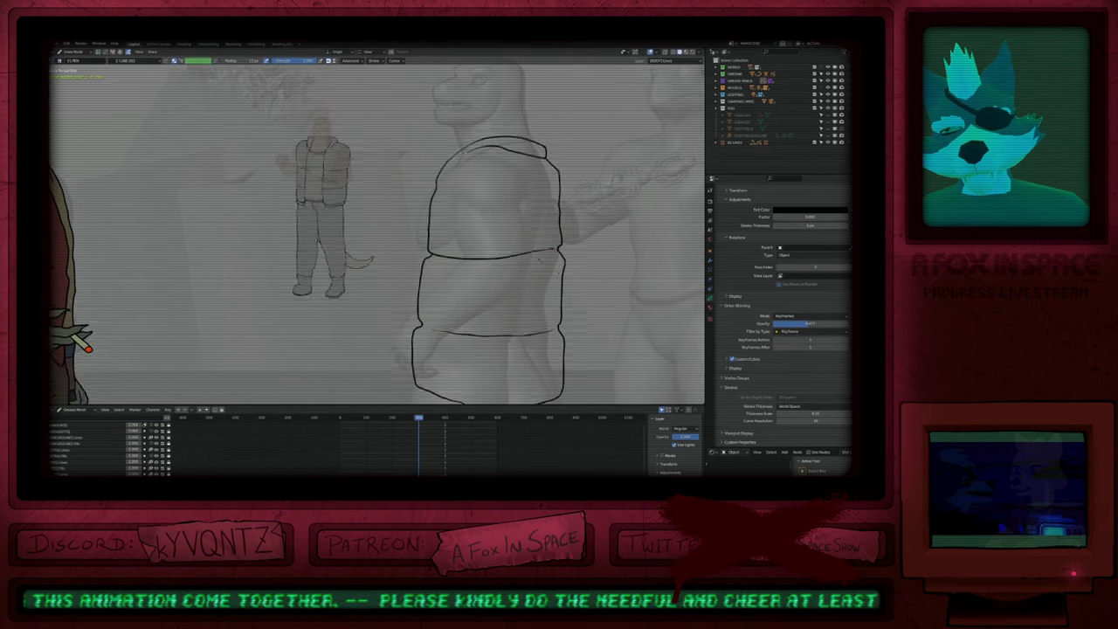
pyautogui.keyDown('shift'); pyautogui.moveTo(566, 277); pyautogui.dragTo(581, 325, button='middle'); pyautogui.keyUp('shift')
pyautogui.scroll(-3, 541, 262)
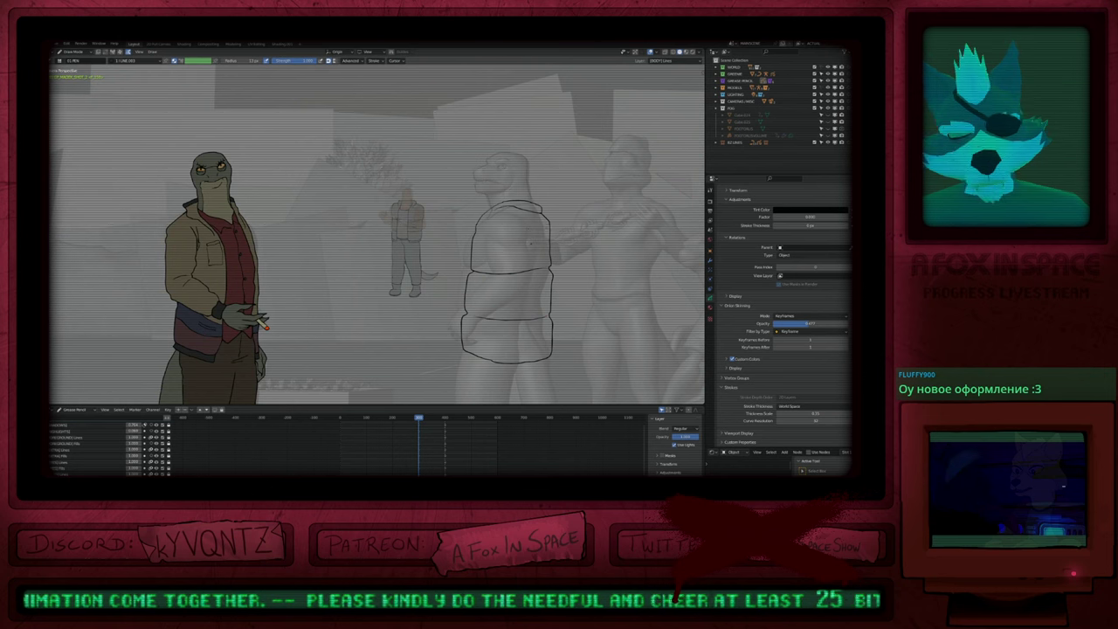
pyautogui.keyDown('shift'); pyautogui.moveTo(542, 262); pyautogui.dragTo(555, 261, button='middle'); pyautogui.keyUp('shift')
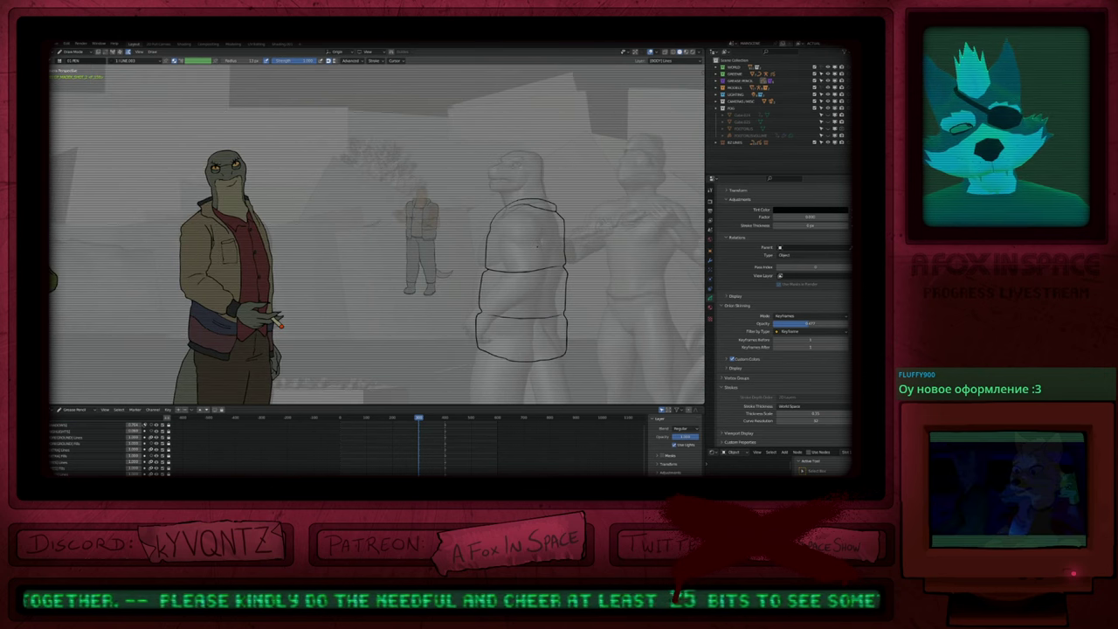
# Step: At brush strength 1.000, grab the hem outline slightly down and ease its lower-left edge inward
pyautogui.keyDown('shift'); pyautogui.moveTo(553, 245); pyautogui.dragTo(539, 216, button='middle'); pyautogui.keyUp('shift')
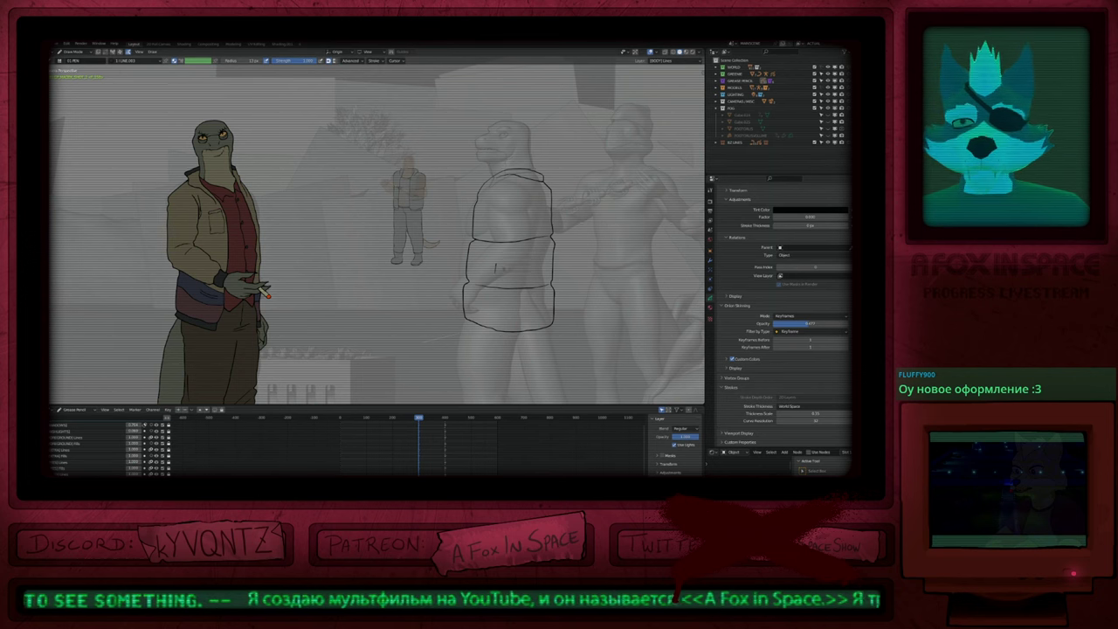
pyautogui.scroll(-1, 503, 267)
pyautogui.hotkey('shift', 'f')
pyautogui.click(503, 274)
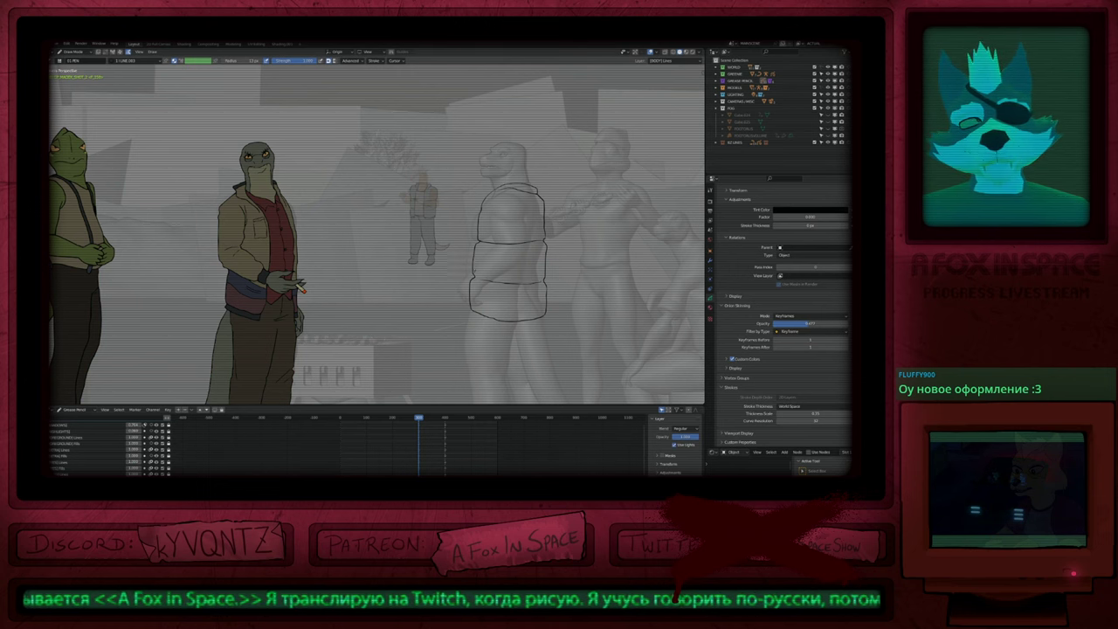
pyautogui.scroll(-2, 506, 262)
pyautogui.moveTo(507, 263)
pyautogui.keyDown('shift'); pyautogui.mouseDown(button='middle')
pyautogui.moveTo(509, 225)
pyautogui.moveTo(503, 266)
pyautogui.moveTo(491, 264)
pyautogui.mouseUp(button='middle'); pyautogui.keyUp('shift')
pyautogui.scroll(4, 479, 290)
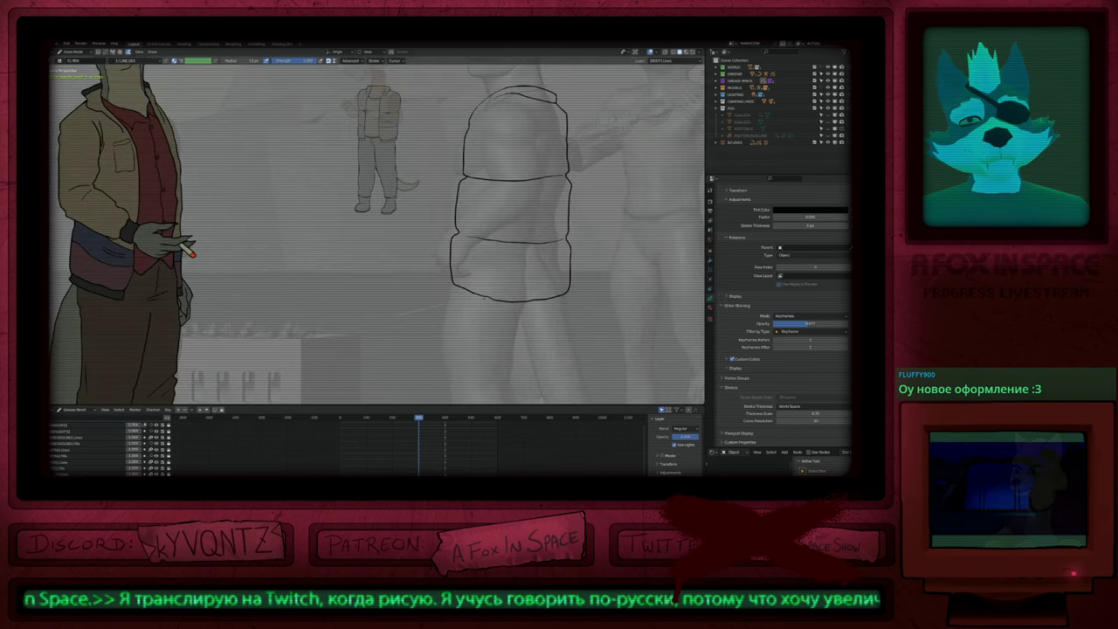
pyautogui.moveTo(468, 312); pyautogui.dragTo(541, 307)
pyautogui.moveTo(448, 282); pyautogui.dragTo(464, 298)
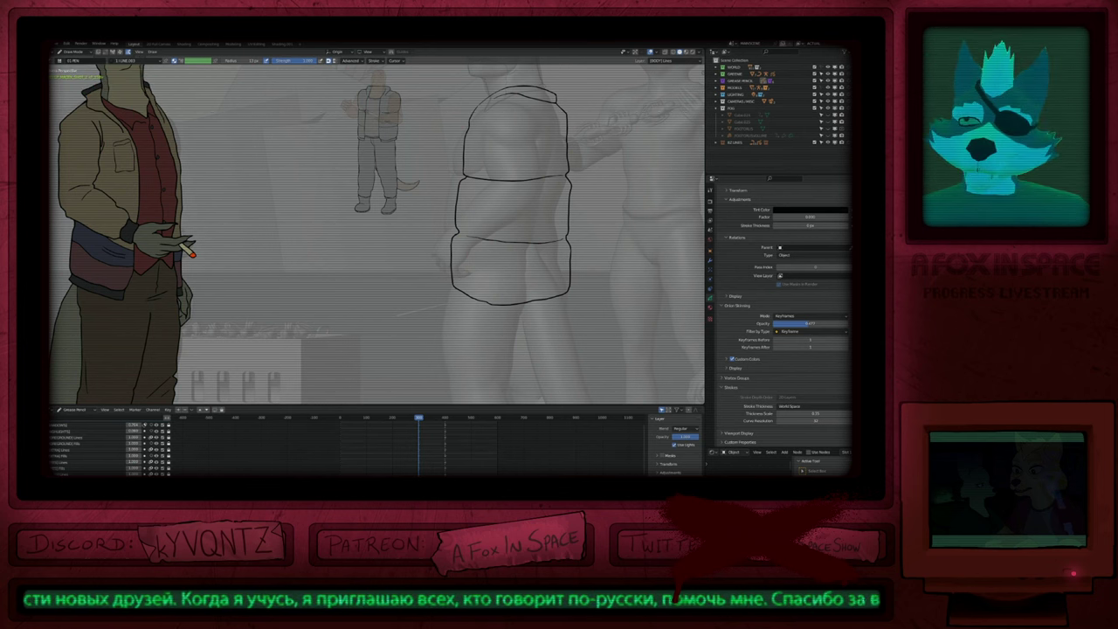
pyautogui.keyDown('shift'); pyautogui.moveTo(524, 181); pyautogui.dragTo(510, 260, button='middle'); pyautogui.keyUp('shift')
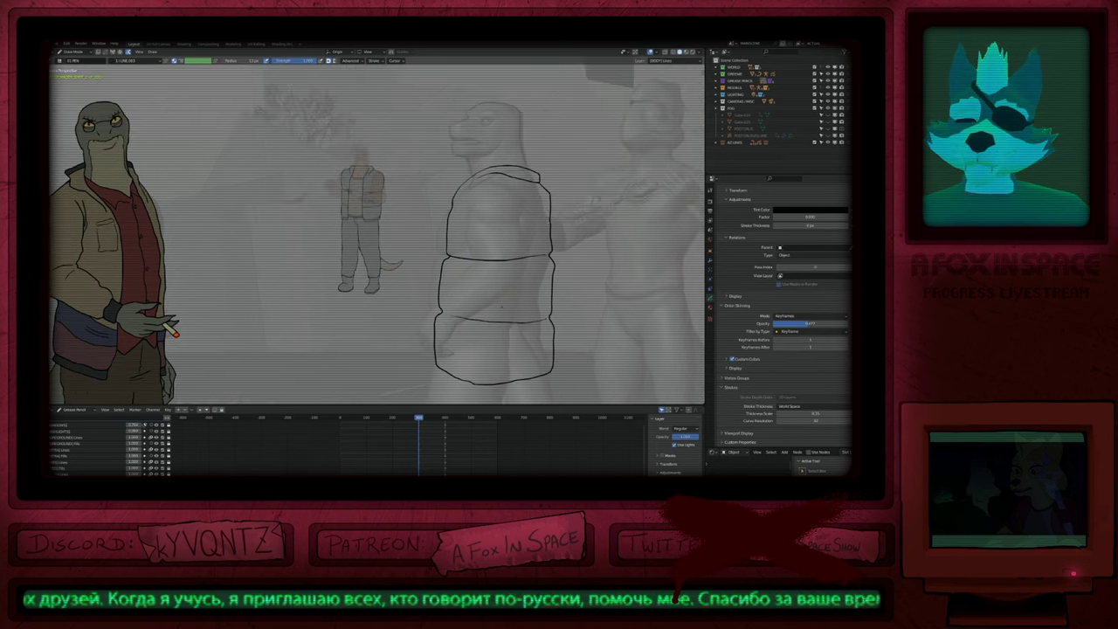
pyautogui.moveTo(507, 307)
pyautogui.keyDown('shift'); pyautogui.mouseDown(button='middle')
pyautogui.moveTo(512, 231)
pyautogui.moveTo(503, 273)
pyautogui.moveTo(497, 229)
pyautogui.mouseUp(button='middle'); pyautogui.keyUp('shift')
# Step: Zoom in on the jacket sketch, then expand the FXS collection in the Outliner
pyautogui.press('f')
pyautogui.press('Escape')
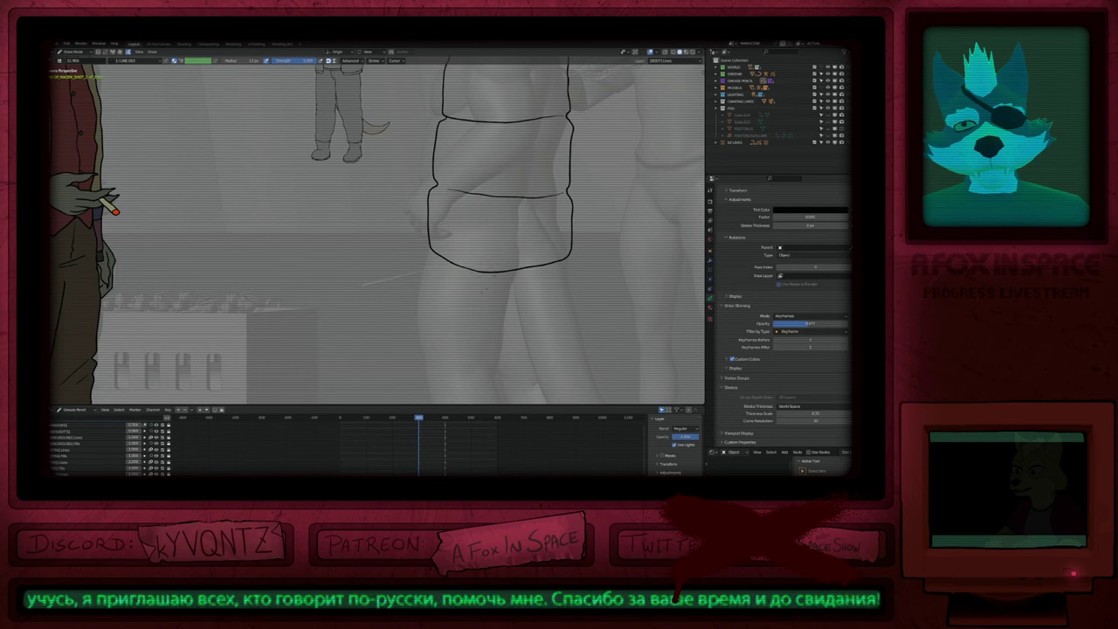
pyautogui.scroll(-3, 486, 288)
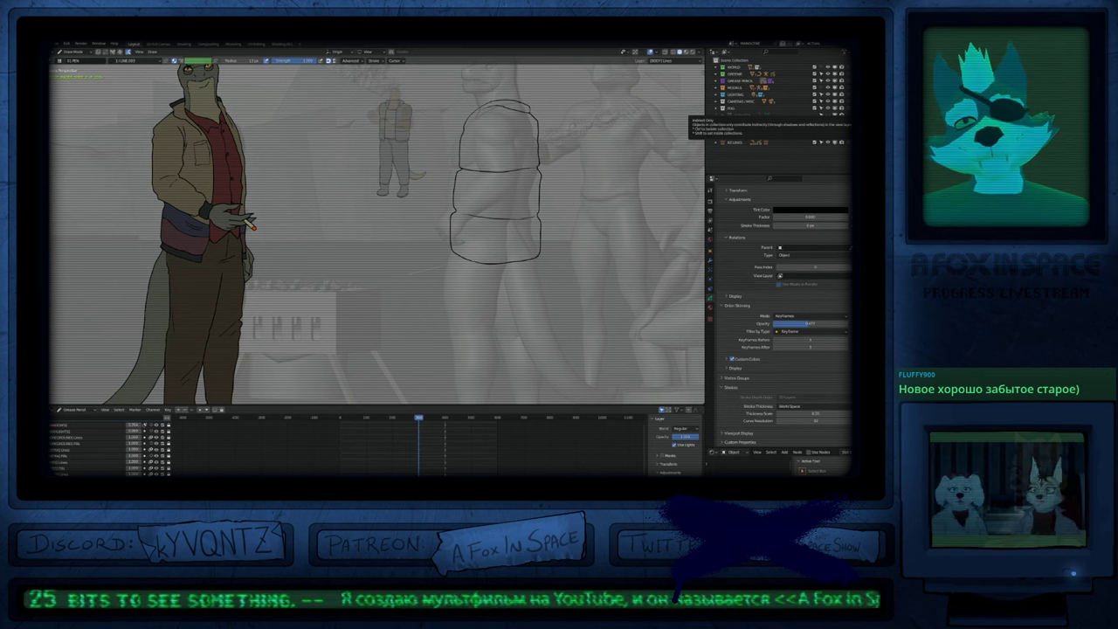
pyautogui.click(719, 108)
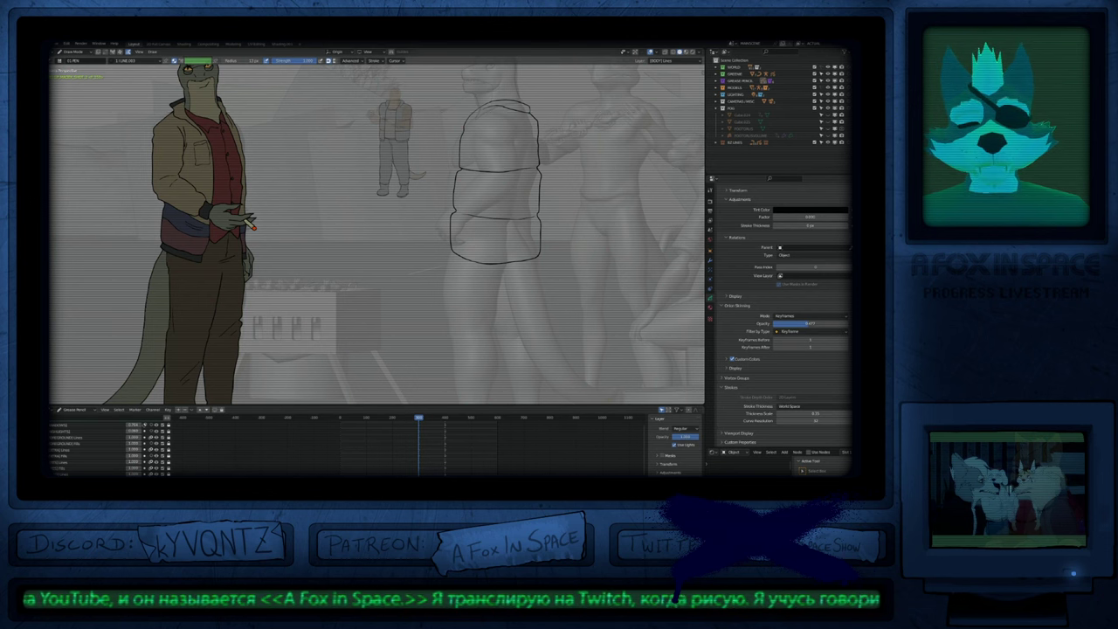
# Step: Maximize the viewport with Ctrl+Space, unhide the head and collar layers, and enter Edit Mode
pyautogui.keyDown('shift'); pyautogui.moveTo(411, 219); pyautogui.dragTo(371, 321, button='middle'); pyautogui.keyUp('shift')
pyautogui.hotkey('ctrl', 'space')
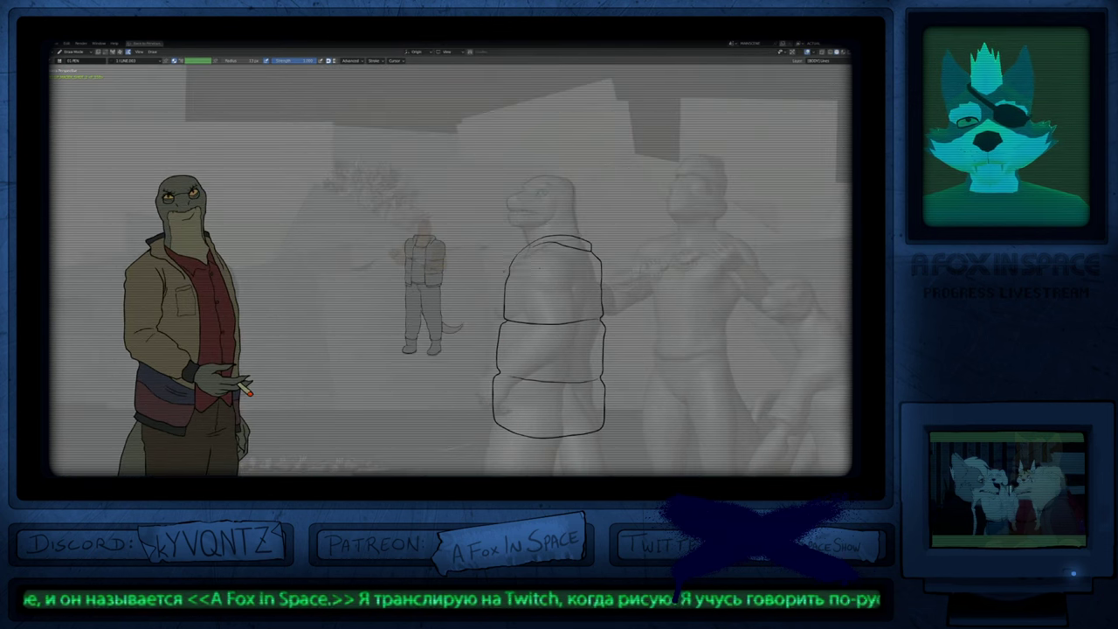
pyautogui.hotkey('alt', 'h')
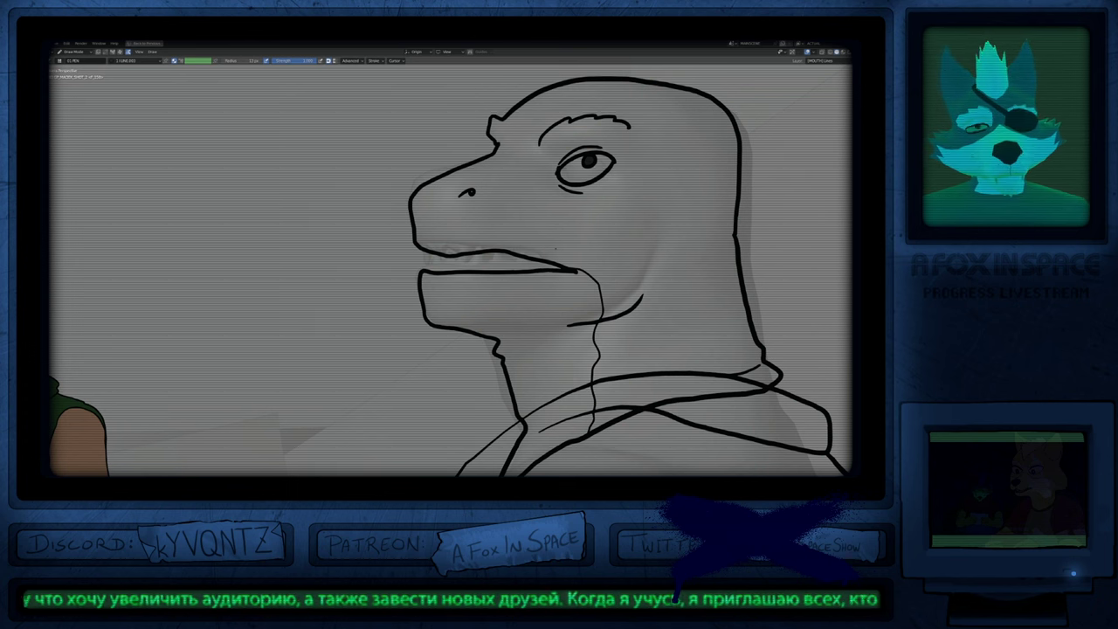
pyautogui.press('Tab')
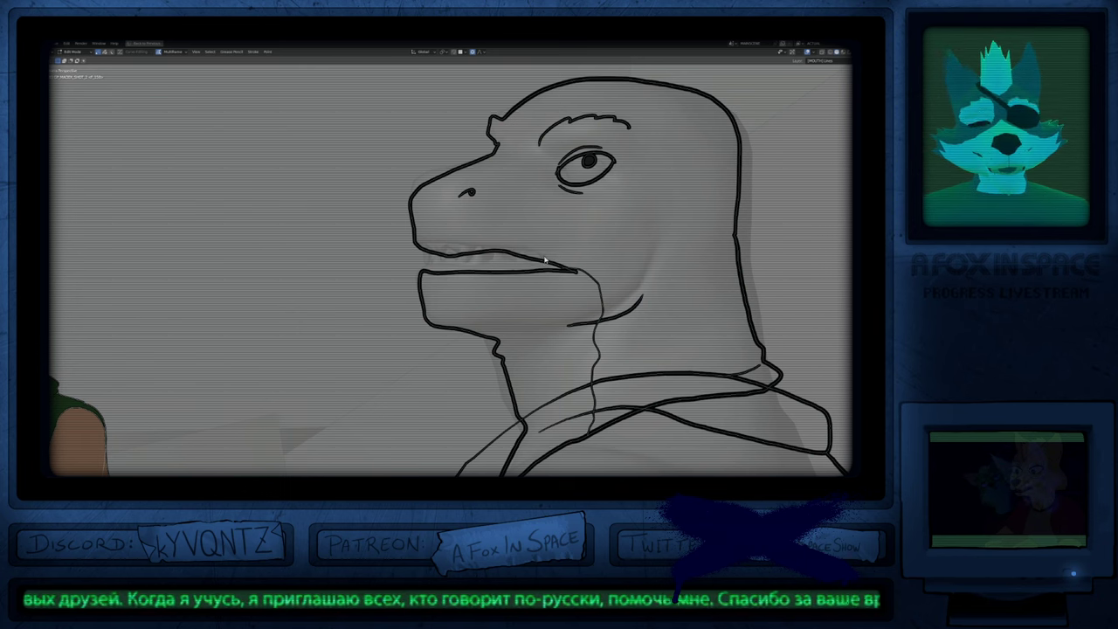
# Step: Restore the full window layout, select several Lines and Fills layers, and isolate the [EXTRA] Lines layer
pyautogui.scroll(-10, 508, 276)
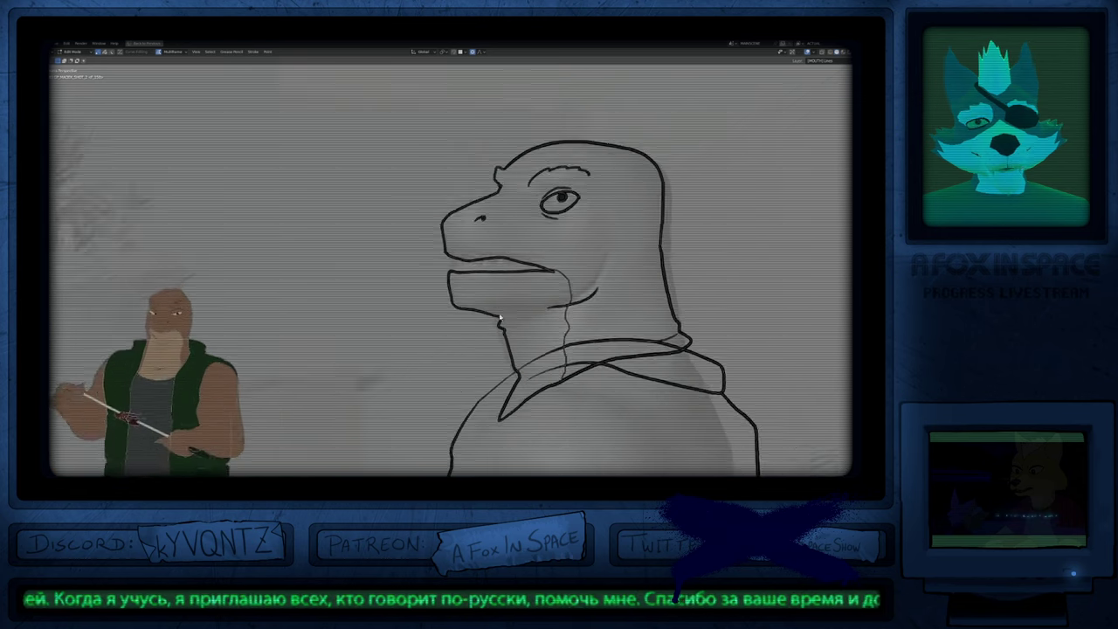
pyautogui.hotkey('ctrl', 'space')
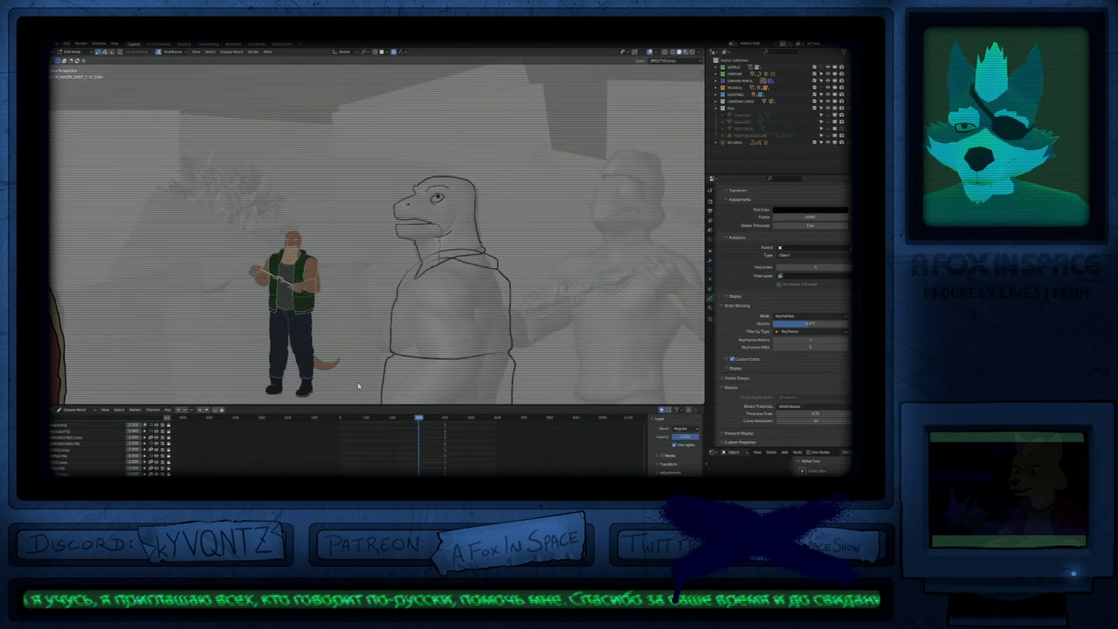
pyautogui.click(81, 473)
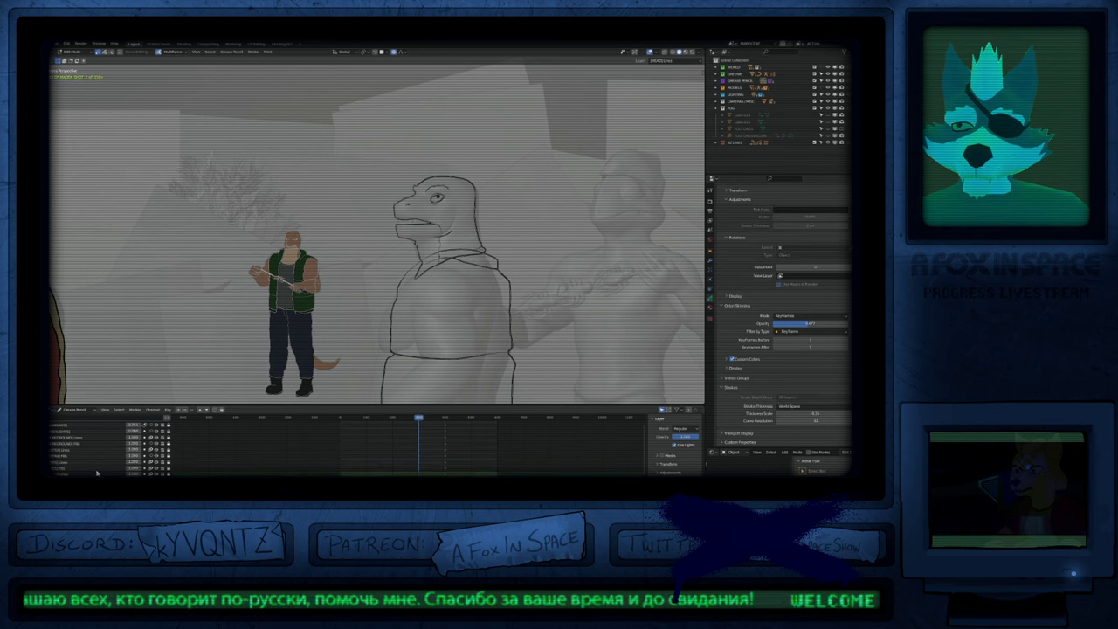
pyautogui.press('pageup')
pyautogui.press('pageup')
pyautogui.click(95, 473)
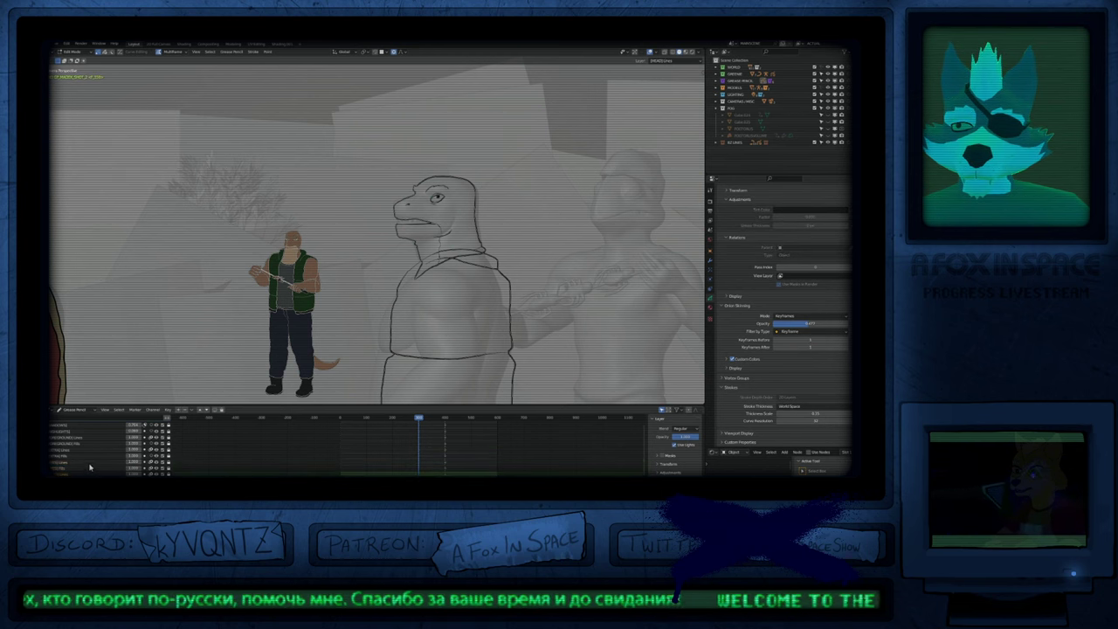
pyautogui.keyDown('shift'); pyautogui.click(76, 469); pyautogui.keyUp('shift')
pyautogui.click(79, 465)
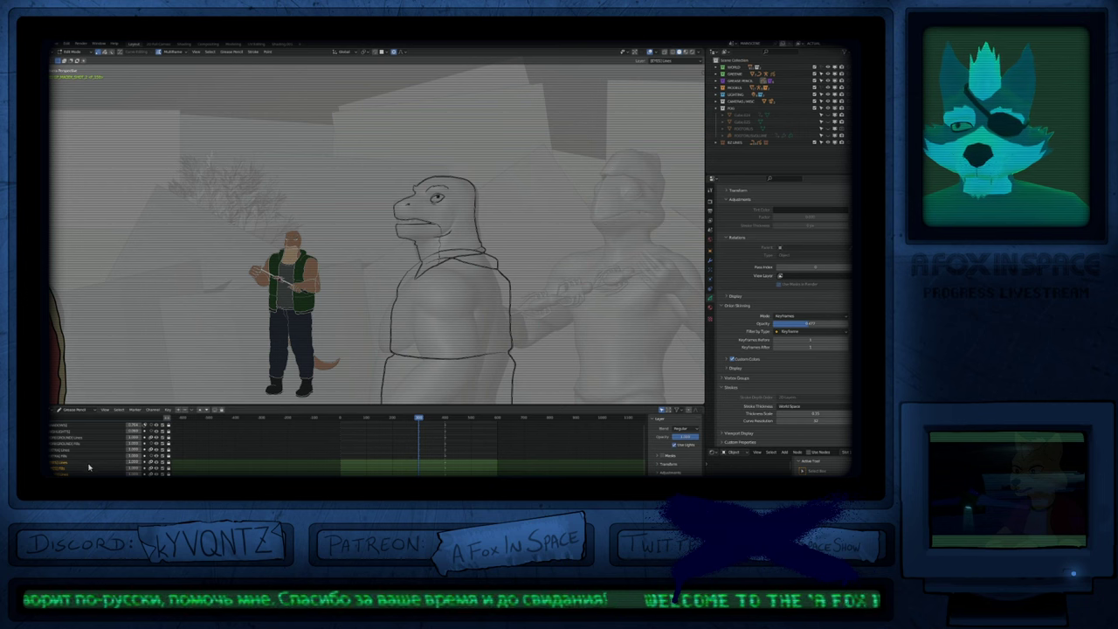
pyautogui.keyDown('shift'); pyautogui.click(85, 457); pyautogui.keyUp('shift')
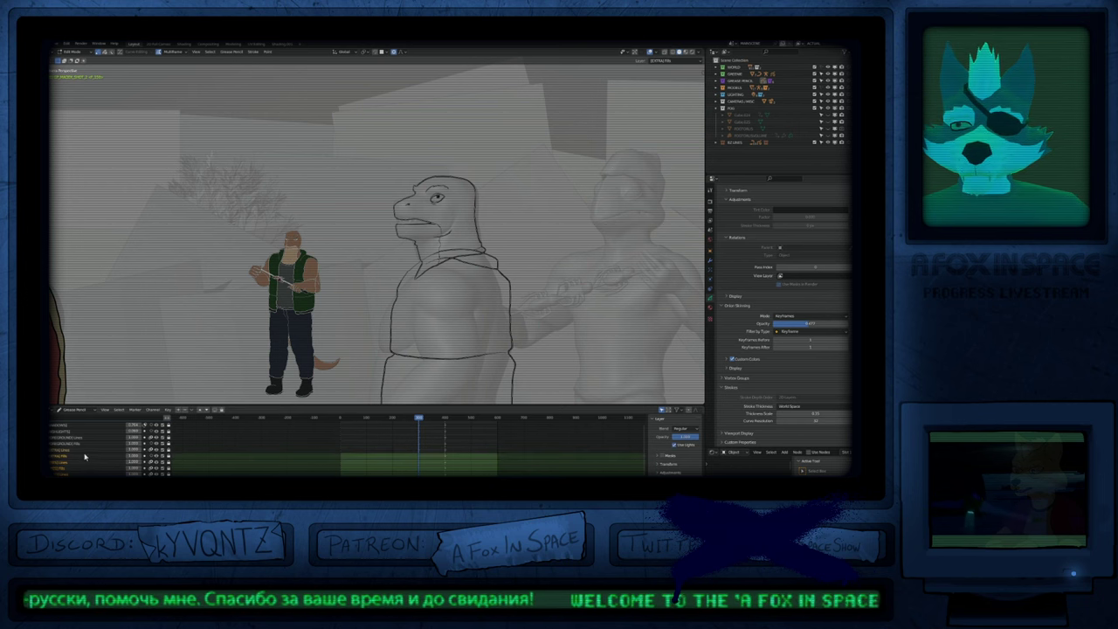
pyautogui.keyDown('shift'); pyautogui.click(85, 453); pyautogui.keyUp('shift')
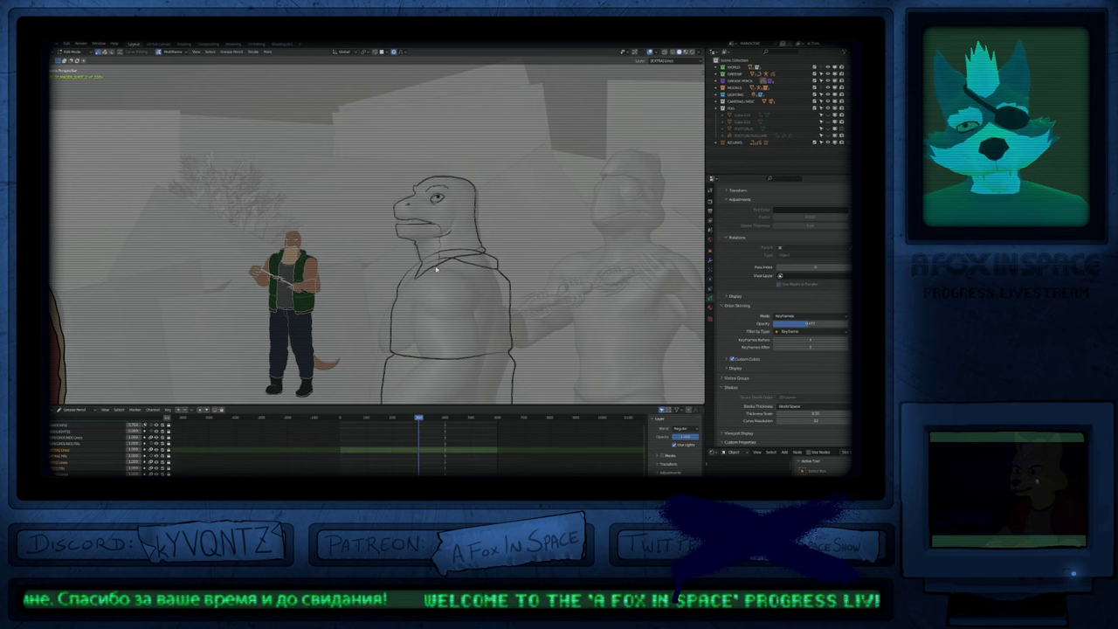
pyautogui.press('KP_Multiply')
pyautogui.press('KP_Multiply')
# Step: Duplicate the current keyframe on all layers and drag the lower Lines layers into a new order
pyautogui.hotkey('shift', 'd')
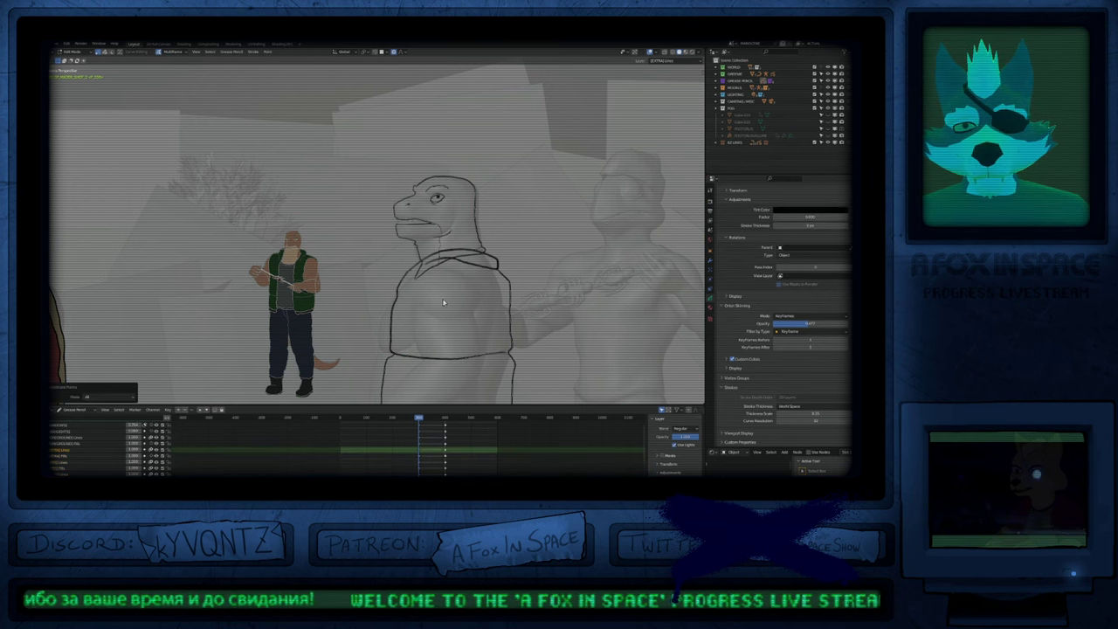
pyautogui.click(83, 474)
pyautogui.moveTo(89, 482); pyautogui.dragTo(95, 455, button='middle')
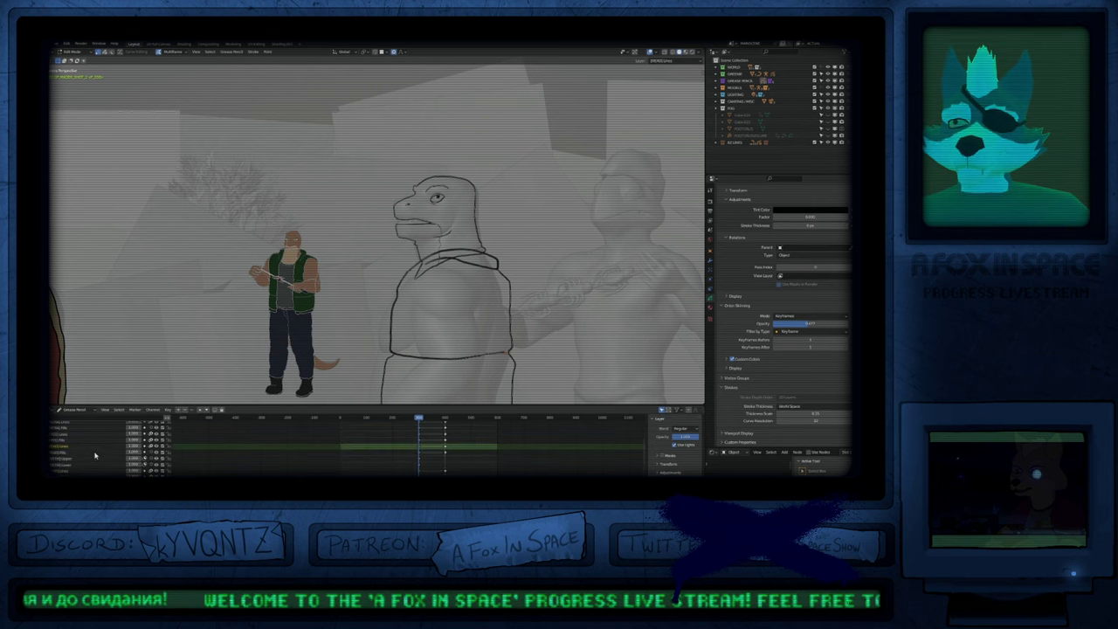
pyautogui.click(74, 457)
pyautogui.click(77, 466)
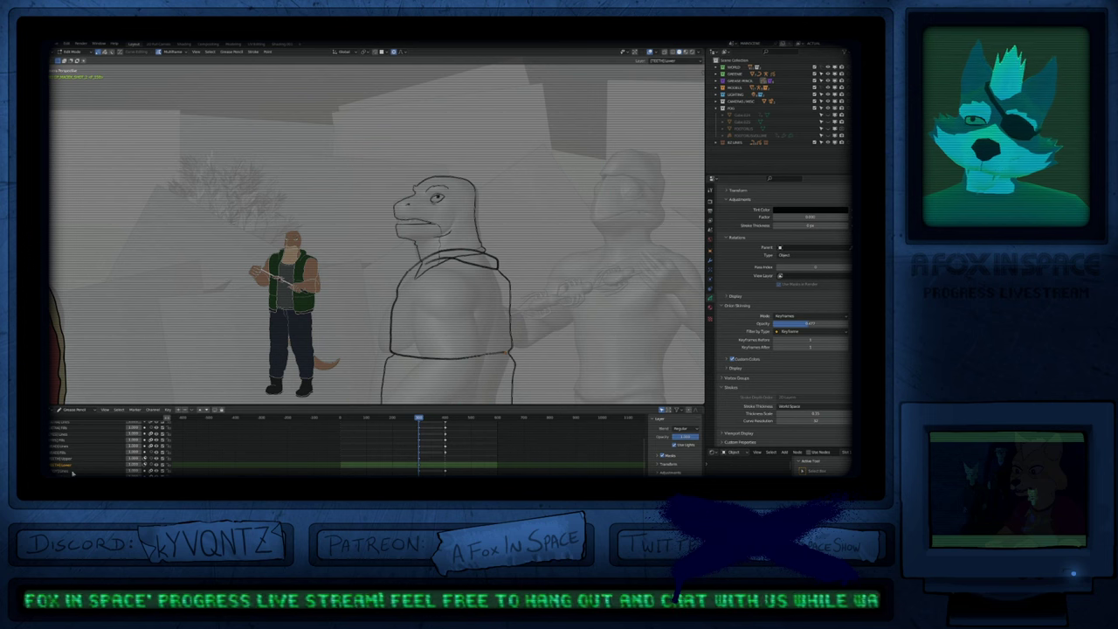
pyautogui.click(74, 472)
pyautogui.moveTo(74, 485); pyautogui.dragTo(75, 469, button='middle')
# Step: Move the layer below the two MOUTH layers up two places in the stack
pyautogui.click(76, 472)
pyautogui.click(76, 467)
pyautogui.click(77, 472)
pyautogui.press('pageup')
pyautogui.press('pageup')
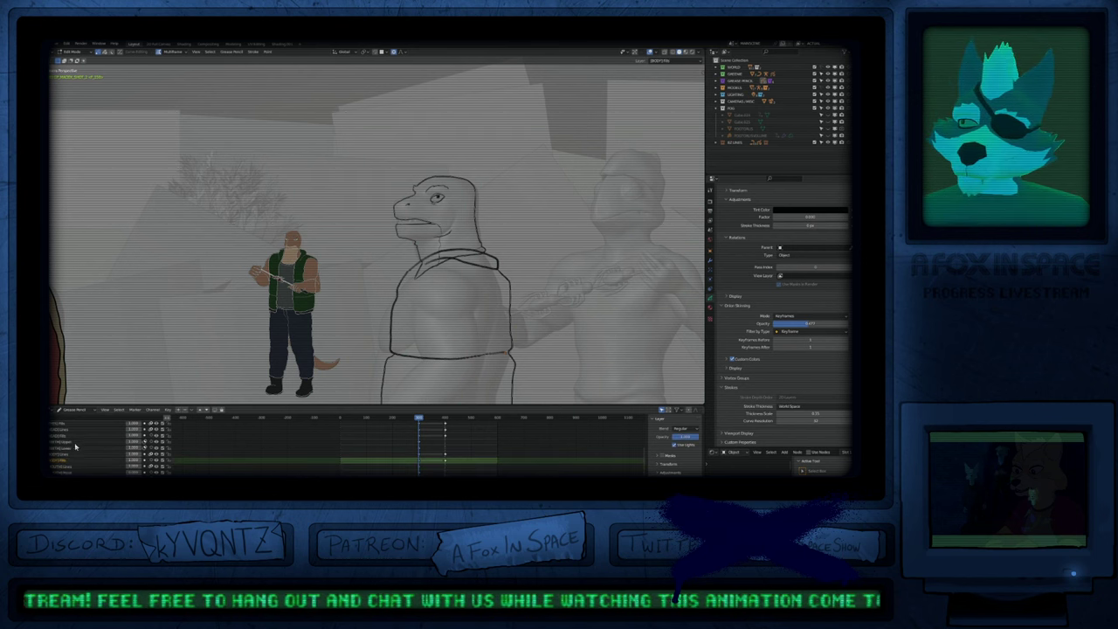
# Step: Shift a pair of higher layers down and back up one place, then frame the sketched head
pyautogui.click(74, 444)
pyautogui.keyDown('shift'); pyautogui.click(82, 450); pyautogui.keyUp('shift')
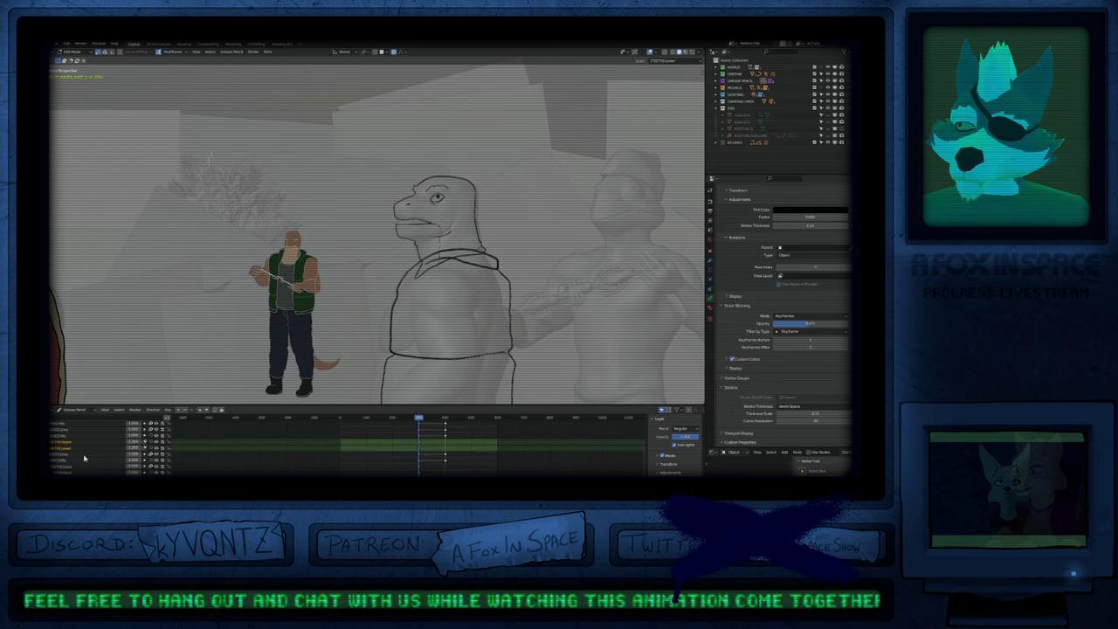
pyautogui.press('pagedown')
pyautogui.press('pagedown')
pyautogui.press('pagedown')
pyautogui.press('pagedown')
pyautogui.press('pagedown')
pyautogui.press('pageup')
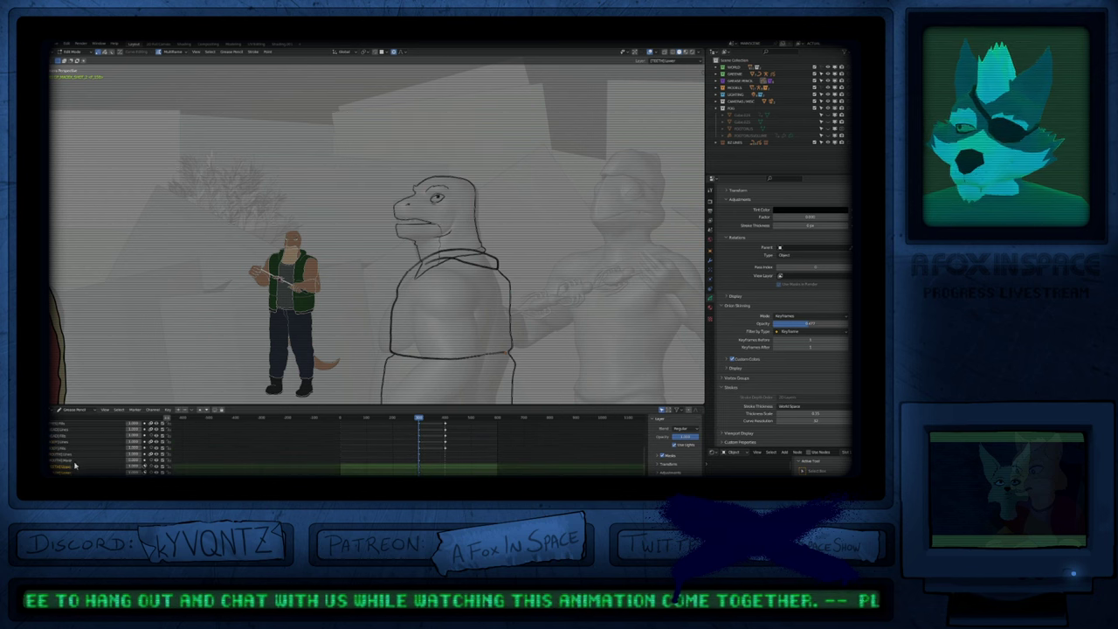
pyautogui.keyDown('shift'); pyautogui.click(74, 462); pyautogui.keyUp('shift')
pyautogui.keyDown('shift'); pyautogui.click(71, 455); pyautogui.keyUp('shift')
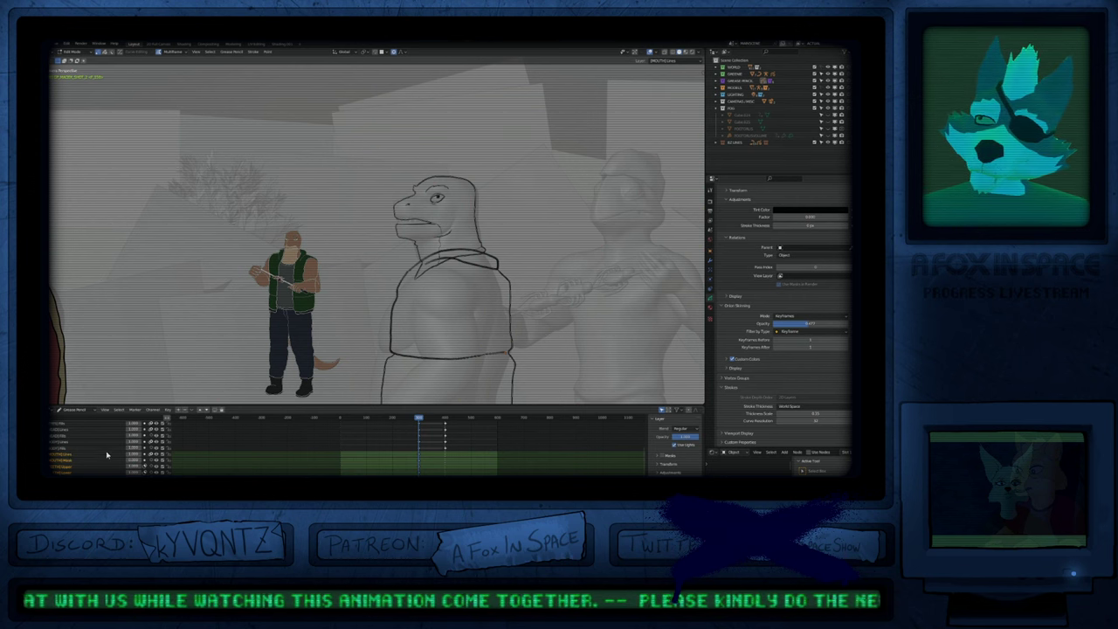
pyautogui.scroll(-2, 107, 451)
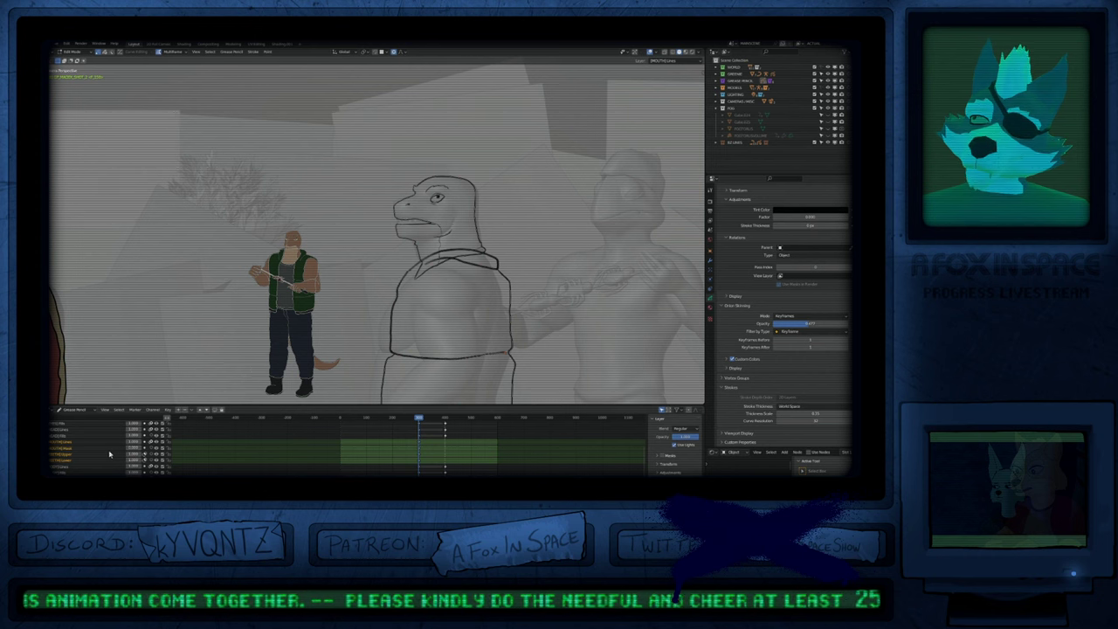
pyautogui.scroll(4, 443, 238)
pyautogui.scroll(2, 475, 168)
pyautogui.moveTo(319, 243)
pyautogui.keyDown('shift'); pyautogui.mouseDown(button='middle')
pyautogui.moveTo(442, 287)
pyautogui.moveTo(456, 258)
pyautogui.mouseUp(button='middle'); pyautogui.keyUp('shift')
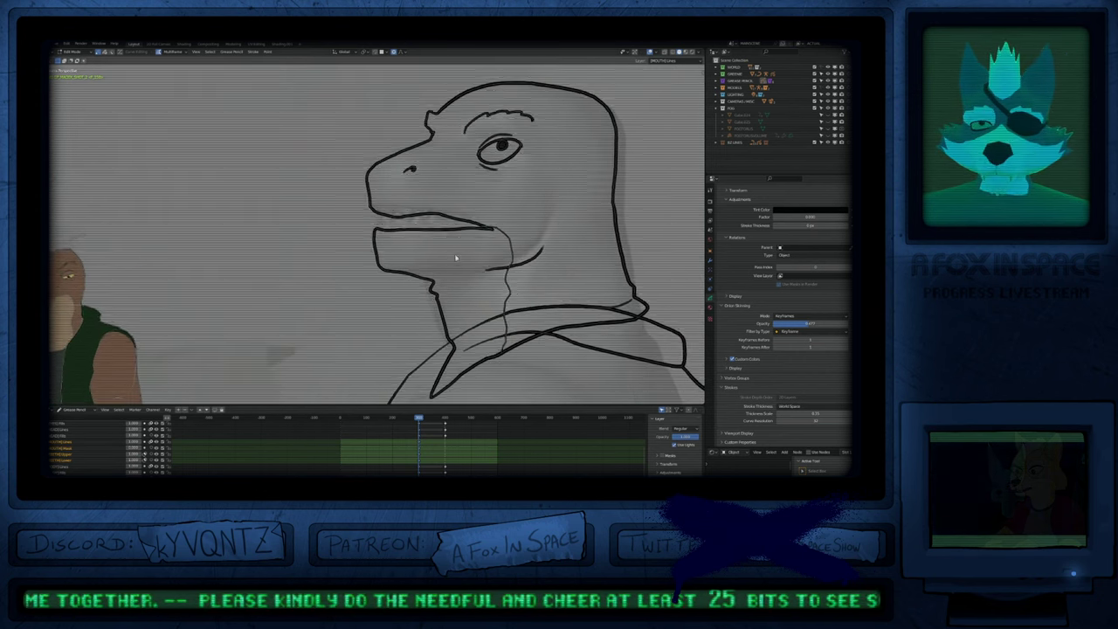
# Step: Enter draw mode, set the active drawing material, then reopen the reptile file after the restart
pyautogui.scroll(-2, 462, 264)
pyautogui.press('Tab')
pyautogui.press('u')
pyautogui.click(467, 264)
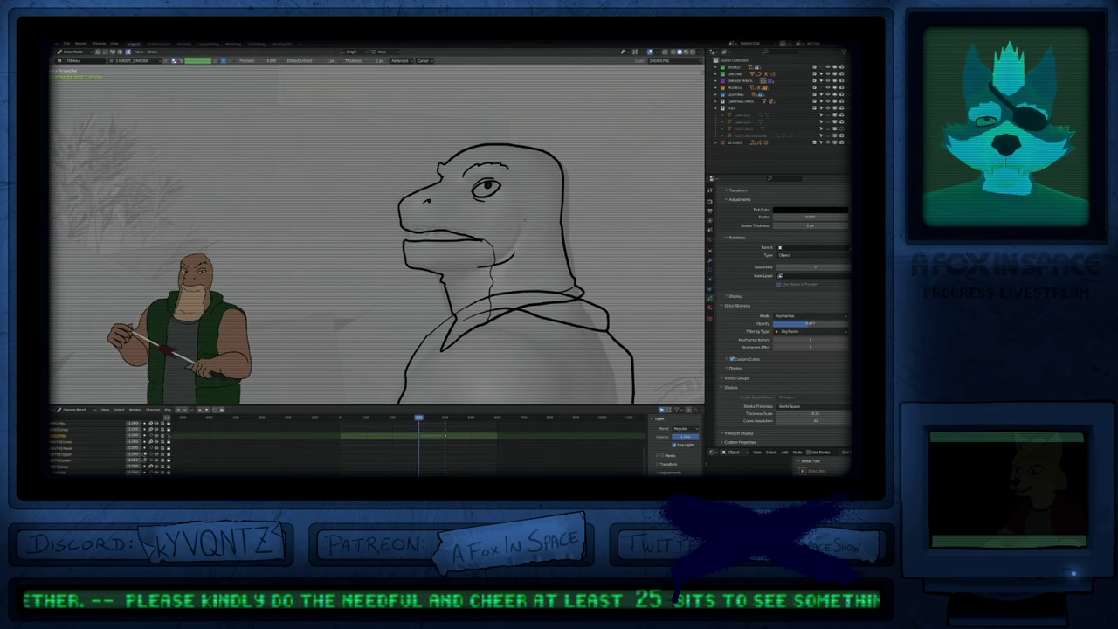
pyautogui.press('u')
pyautogui.click(511, 235)
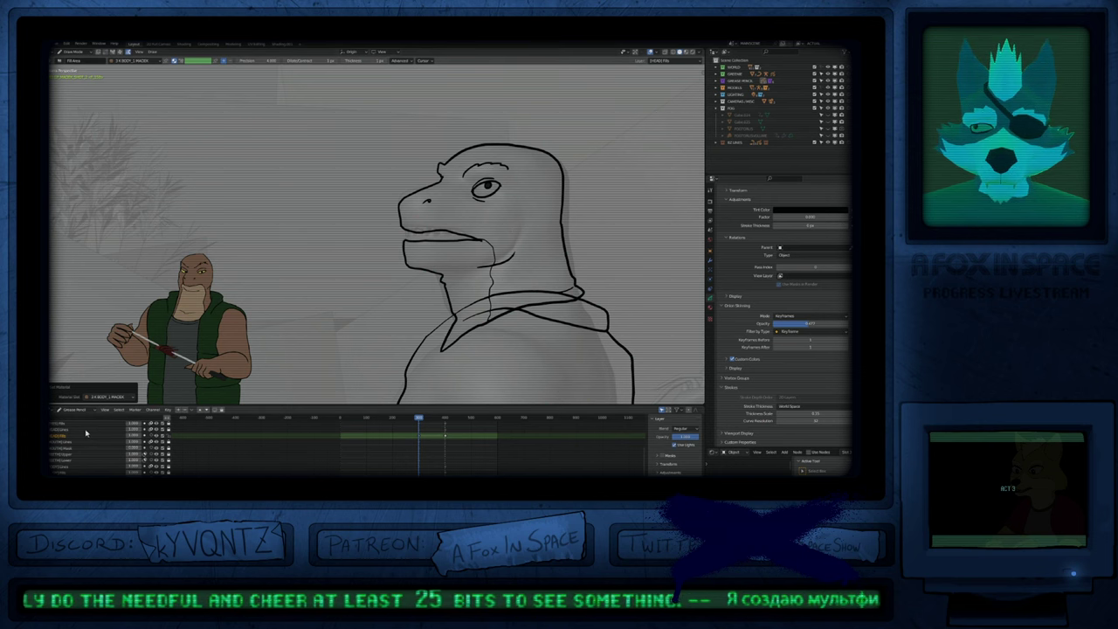
pyautogui.click(525, 245)
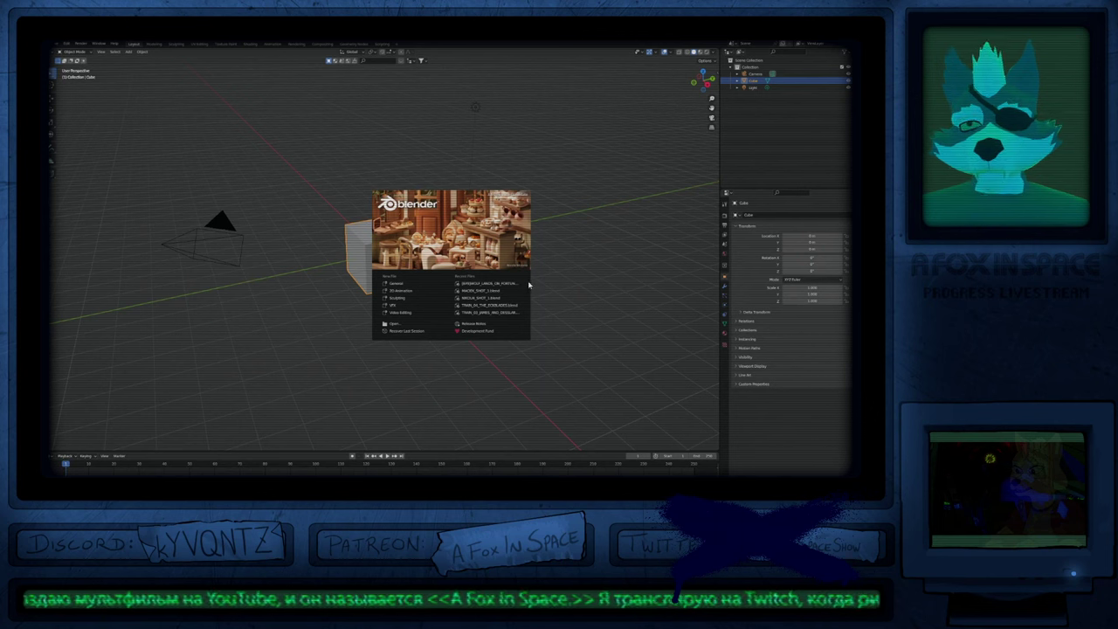
pyautogui.click(496, 285)
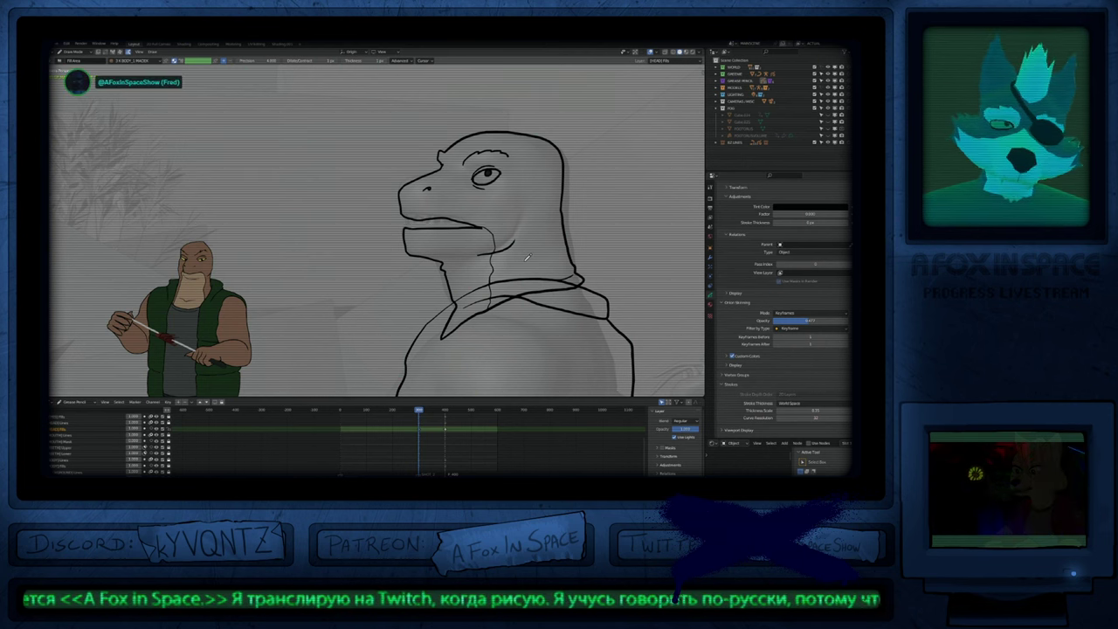
# Step: Make the EYES layer and material active and select the Fill Area brush in the sidebar
pyautogui.press('u')
pyautogui.click(494, 194)
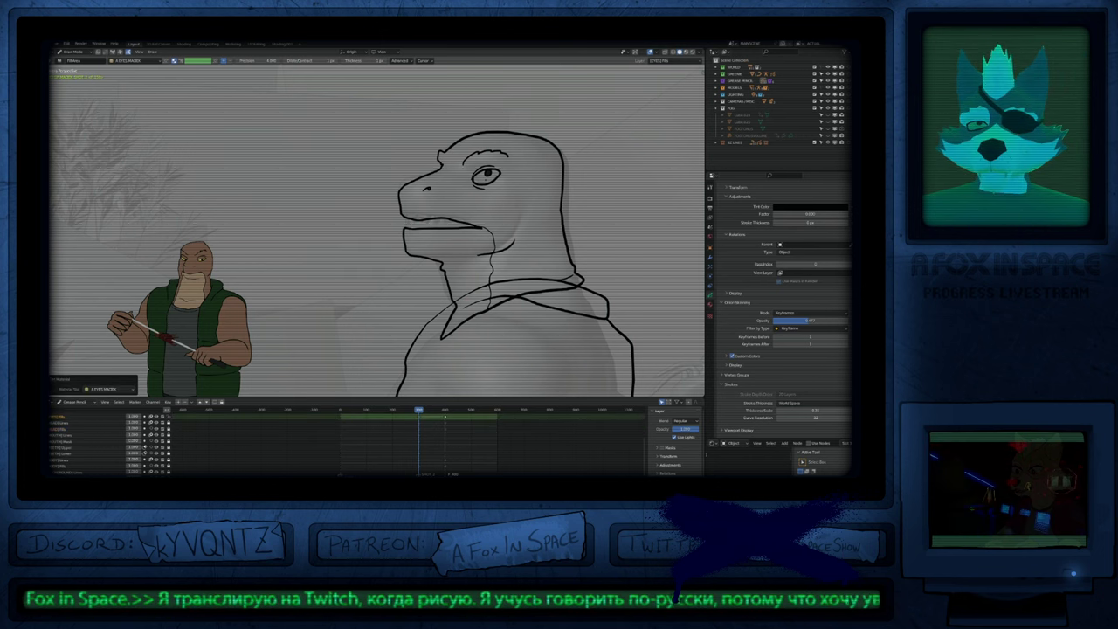
pyautogui.press('n')
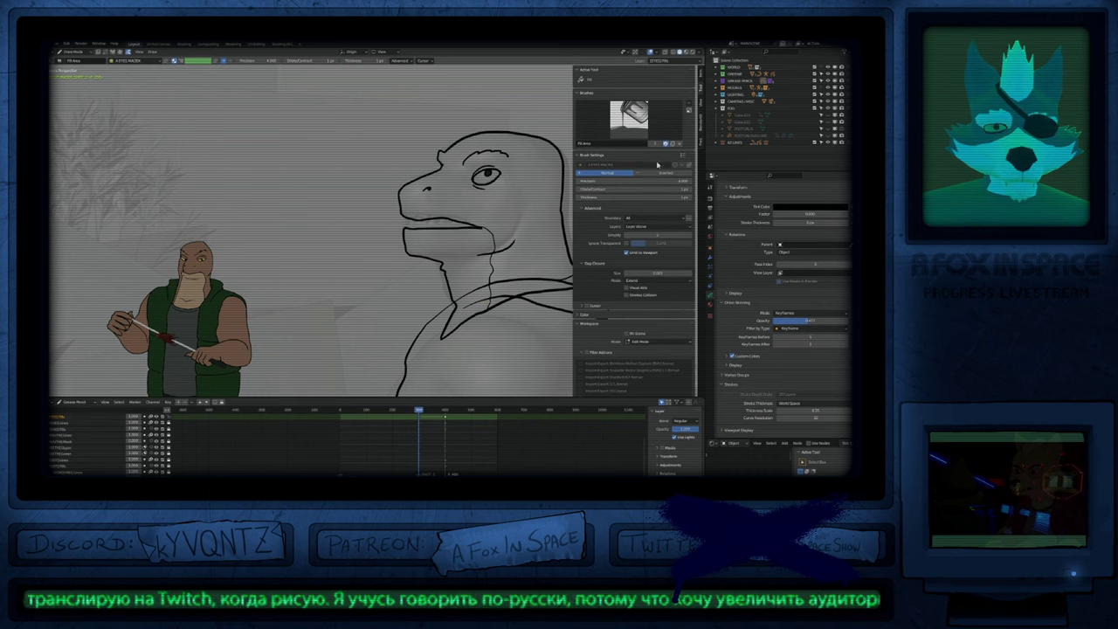
pyautogui.click(636, 132)
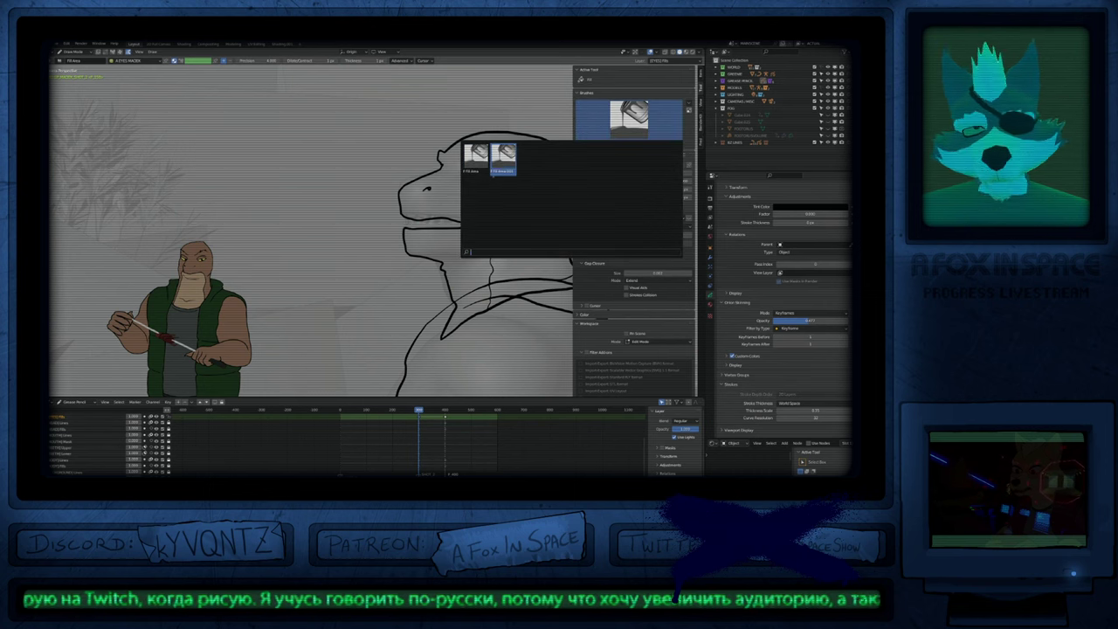
pyautogui.click(503, 157)
pyautogui.click(636, 127)
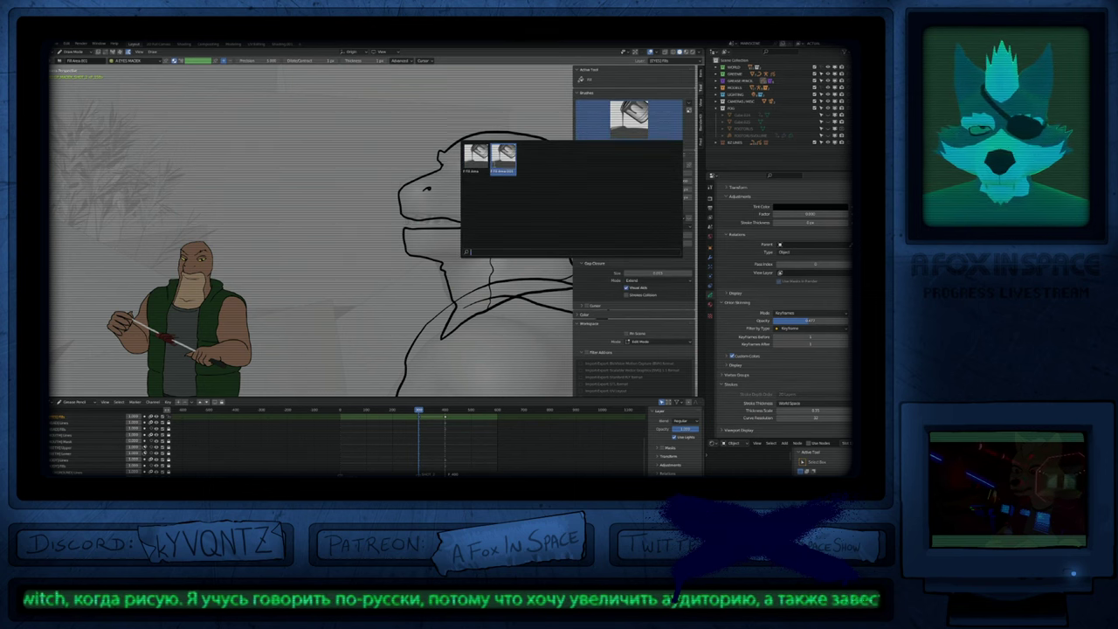
pyautogui.click(475, 157)
pyautogui.scroll(-5, 442, 290)
pyautogui.keyDown('shift'); pyautogui.moveTo(442, 290); pyautogui.dragTo(397, 255, button='middle'); pyautogui.keyUp('shift')
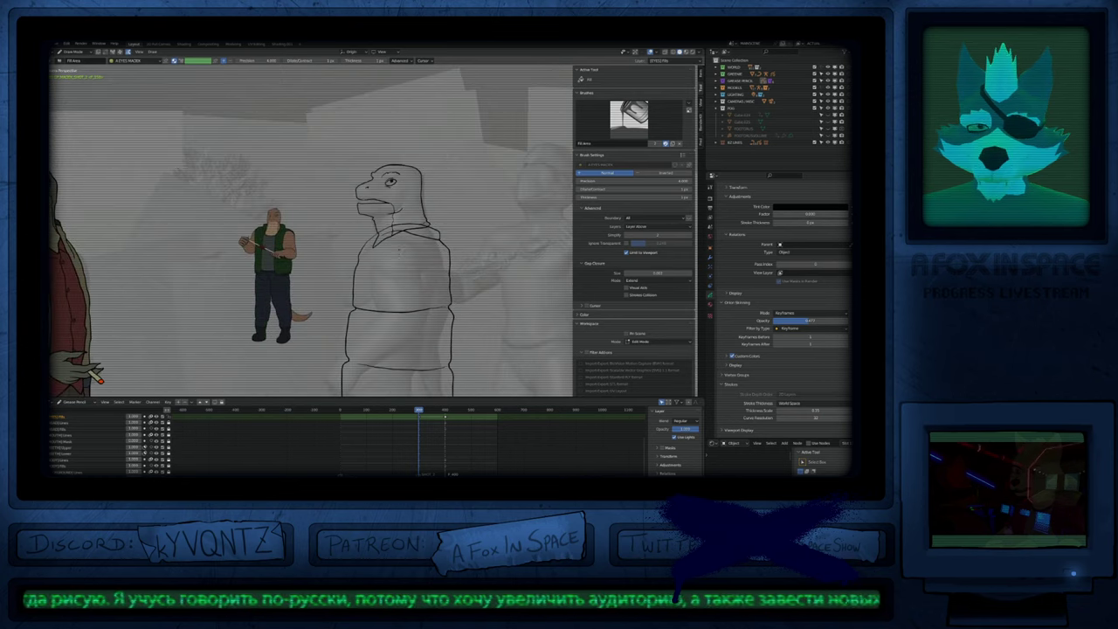
pyautogui.press('Tab')
pyautogui.press('Tab')
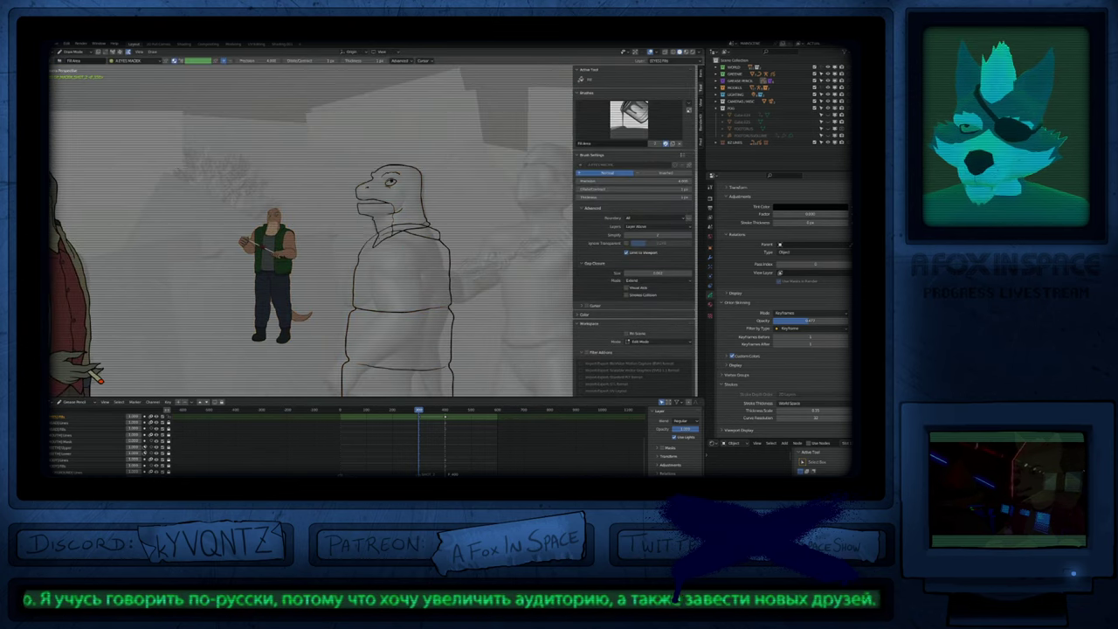
pyautogui.keyDown('shift'); pyautogui.moveTo(407, 195); pyautogui.dragTo(410, 159, button='middle'); pyautogui.keyUp('shift')
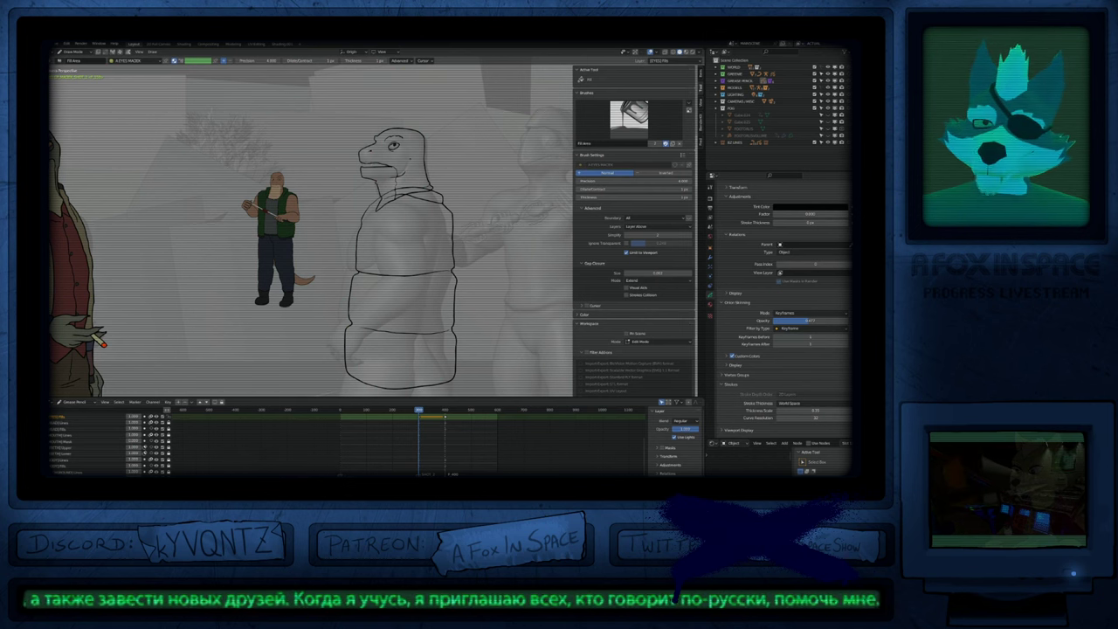
# Step: Jump to frame 400 and duplicate the drawing keyframes onto all layers there
pyautogui.keyDown('shift'); pyautogui.moveTo(350, 236); pyautogui.dragTo(379, 310, button='middle'); pyautogui.keyUp('shift')
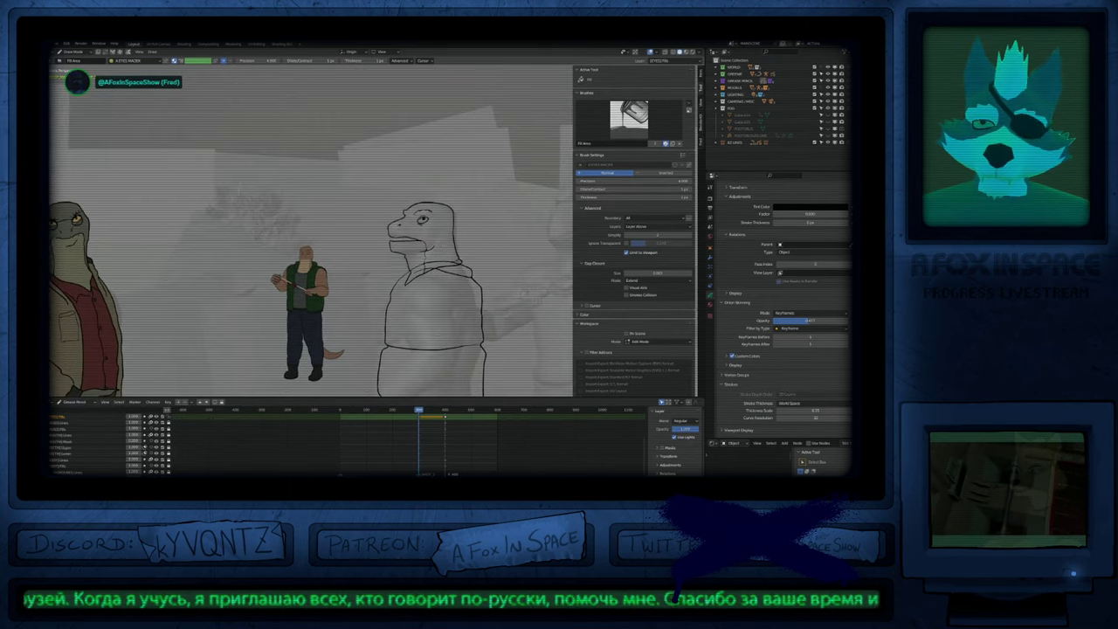
pyautogui.scroll(-2, 445, 250)
pyautogui.press('Up')
pyautogui.press('Down')
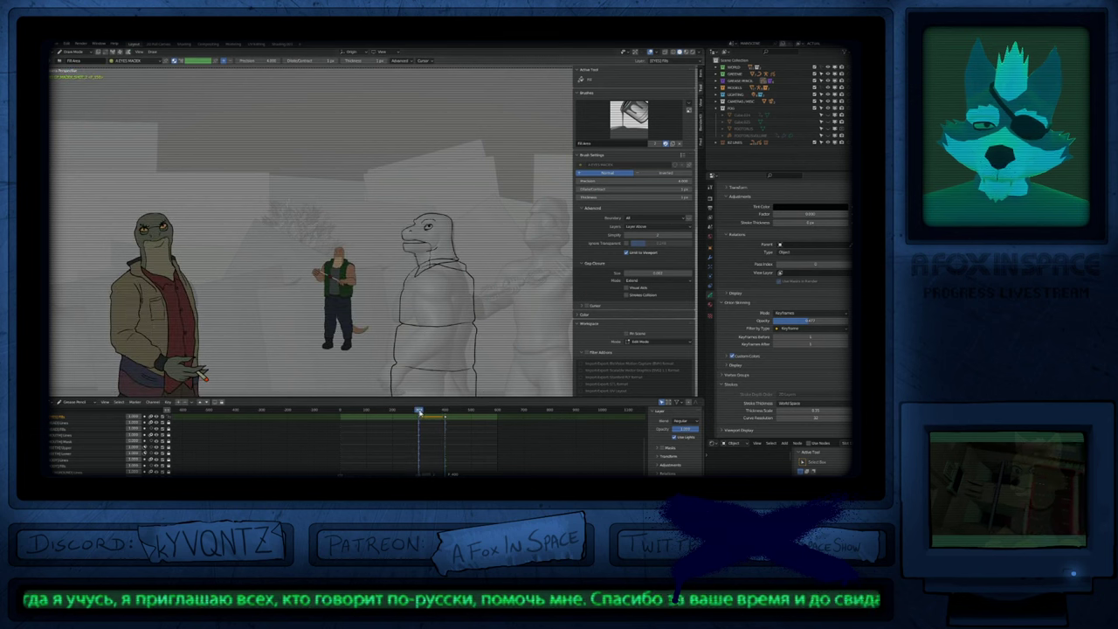
pyautogui.press('Up')
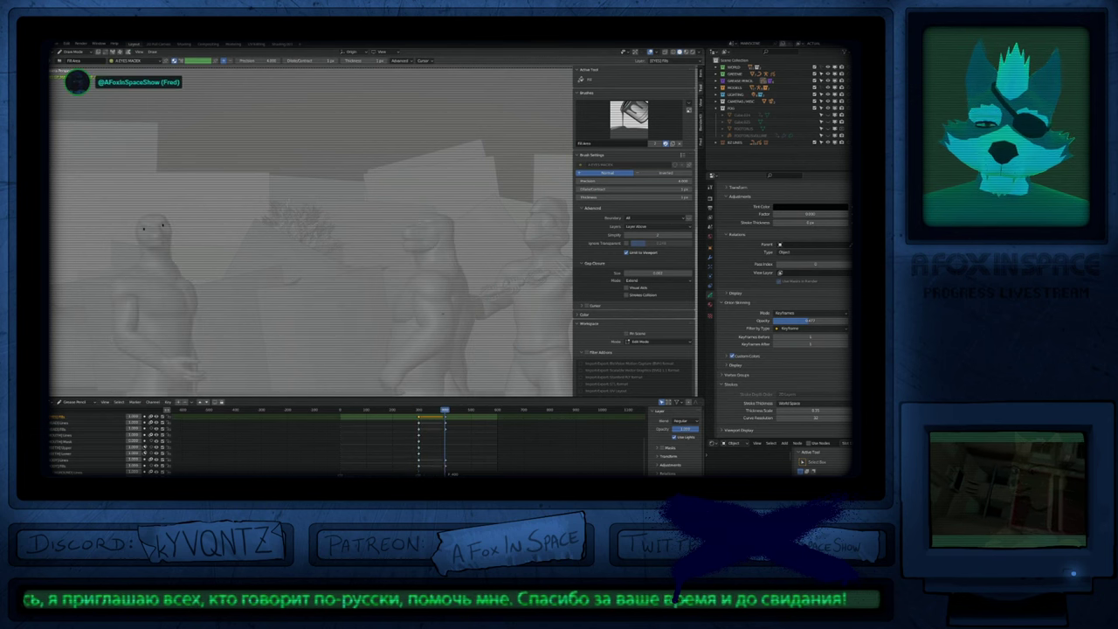
pyautogui.hotkey('shift', 'd')
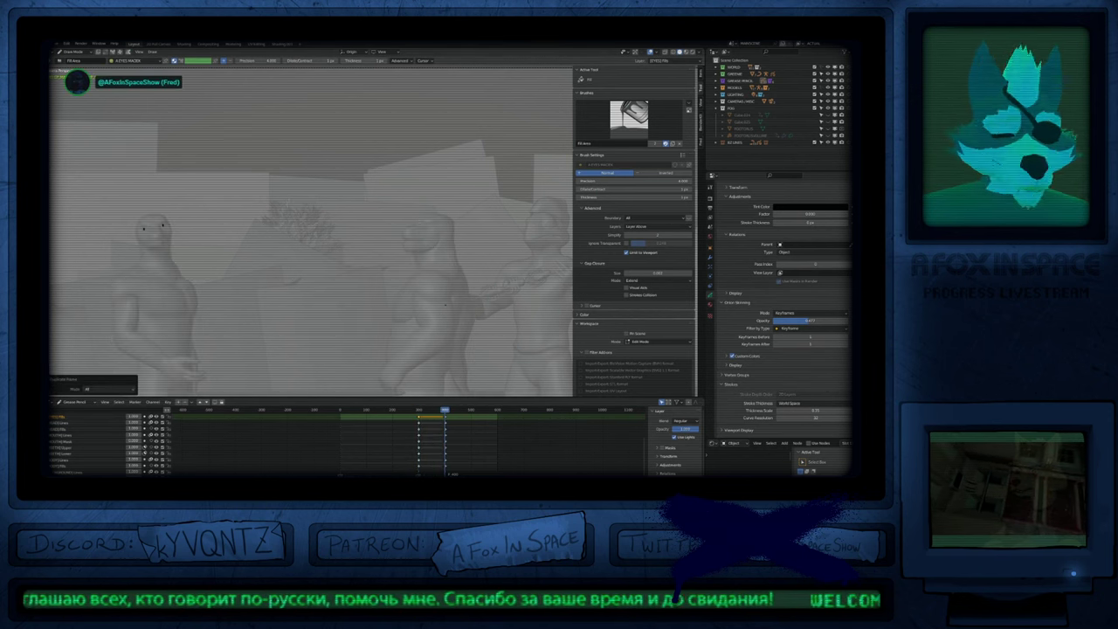
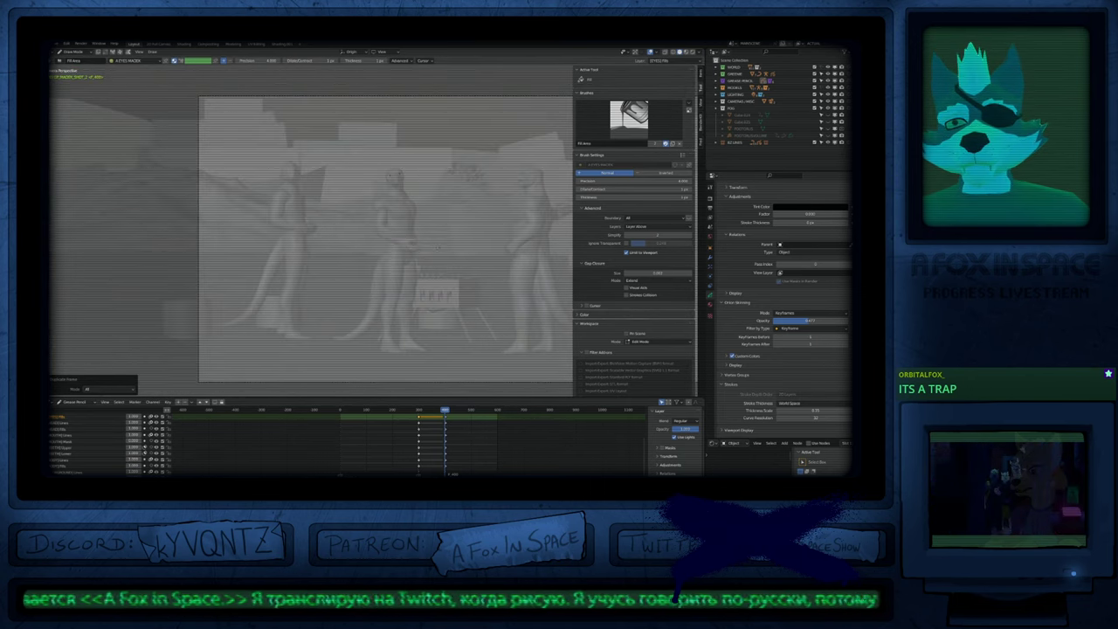
# Step: Undo the extra duplicated frame and return to the keyframe with the coloured characters
pyautogui.hotkey('ctrl', 'z')
pyautogui.hotkey('ctrl', 'z')
pyautogui.press('Up')
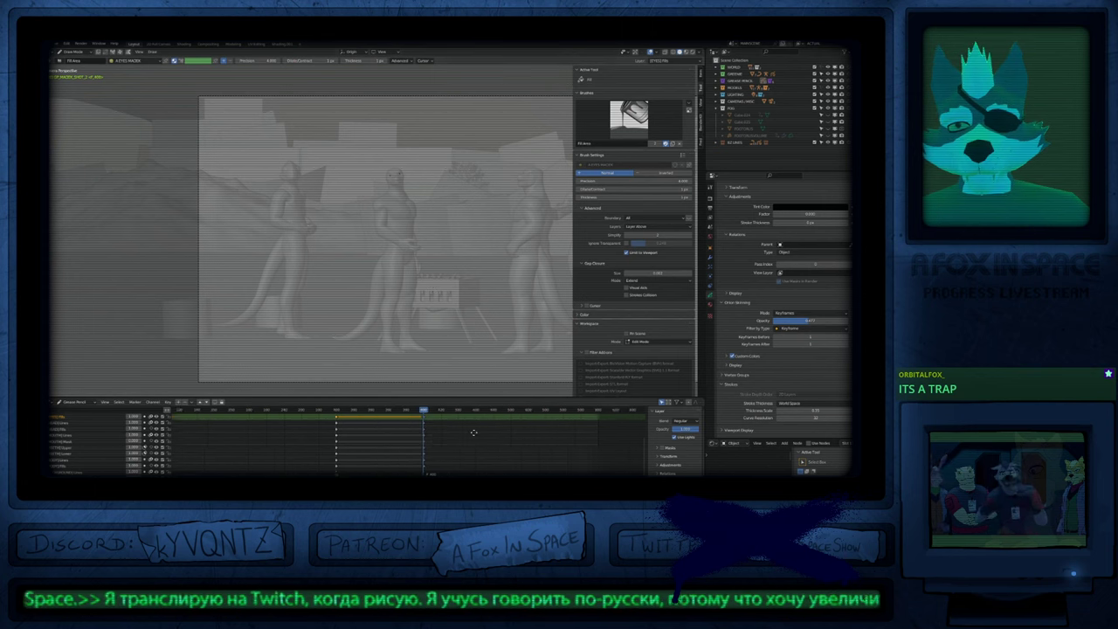
pyautogui.press('Tab')
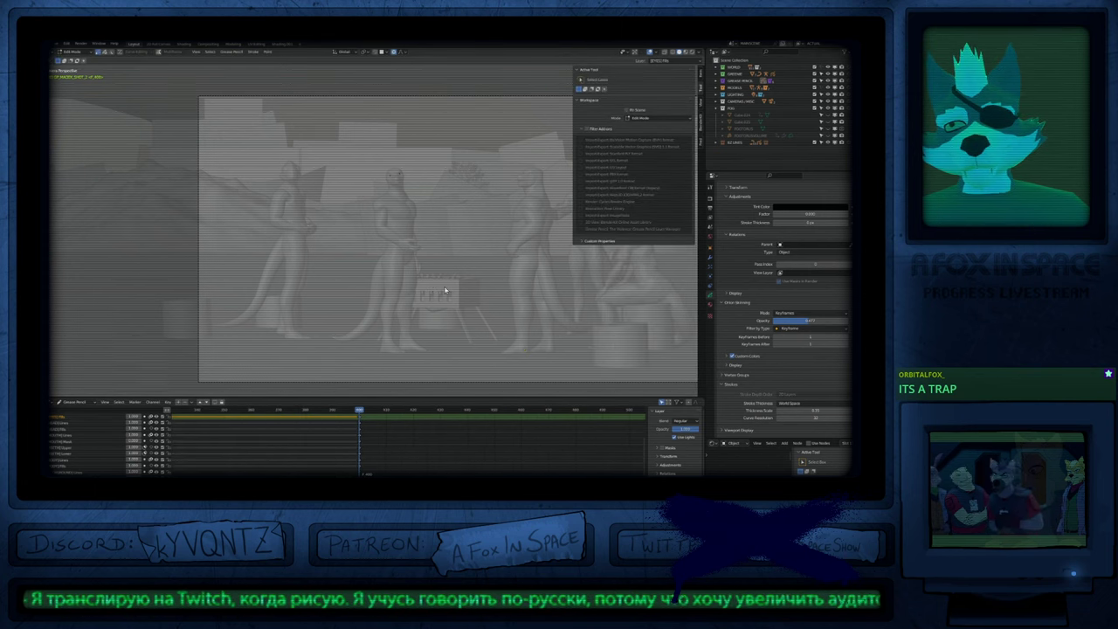
pyautogui.scroll(4, 416, 133)
pyautogui.scroll(3, 416, 134)
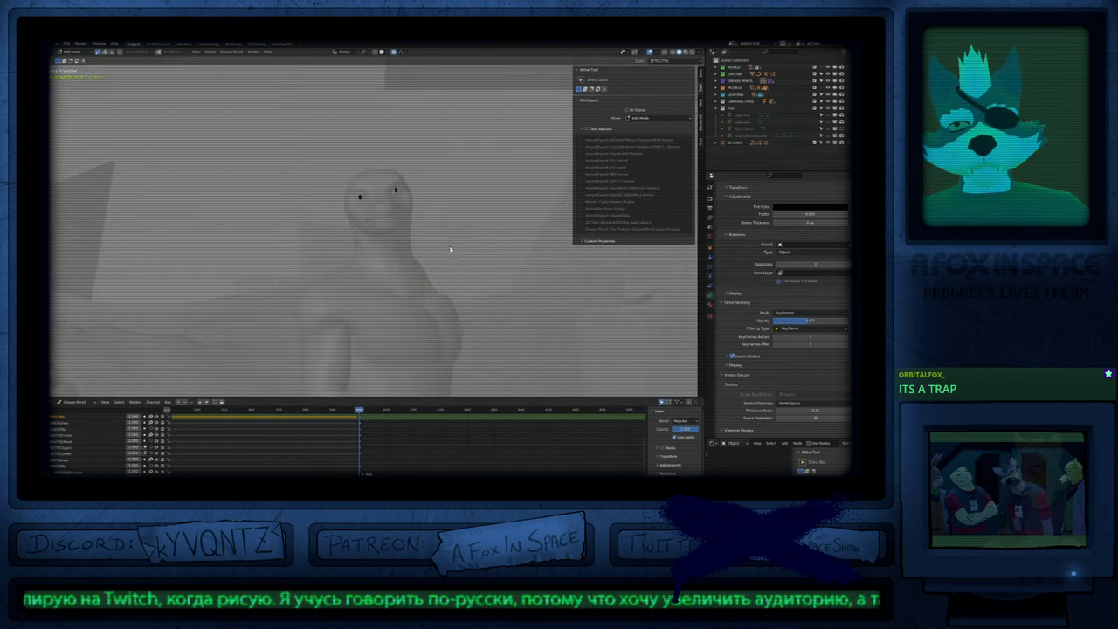
pyautogui.keyDown('ctrl'); pyautogui.moveTo(406, 274); pyautogui.dragTo(394, 349, button='middle'); pyautogui.keyUp('ctrl')
pyautogui.press('Tab')
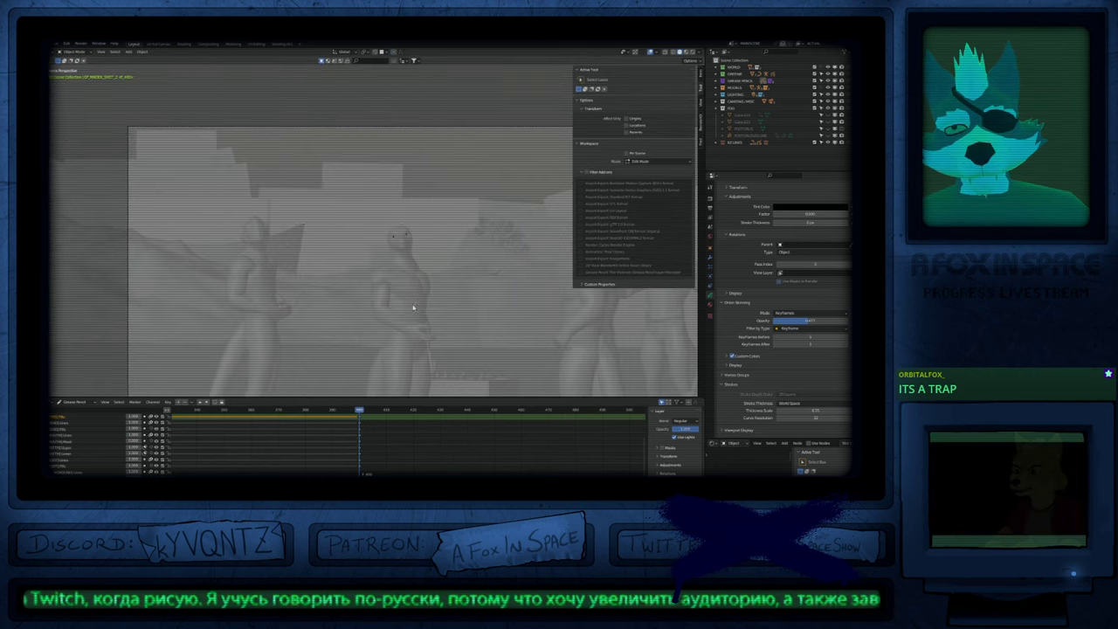
pyautogui.keyDown('shift'); pyautogui.moveTo(412, 306); pyautogui.dragTo(404, 262, button='middle'); pyautogui.keyUp('shift')
pyautogui.press('Down')
# Step: Duplicate the middle lizard's drawing onto frame 400 and check it in Edit and Draw modes
pyautogui.click(399, 213)
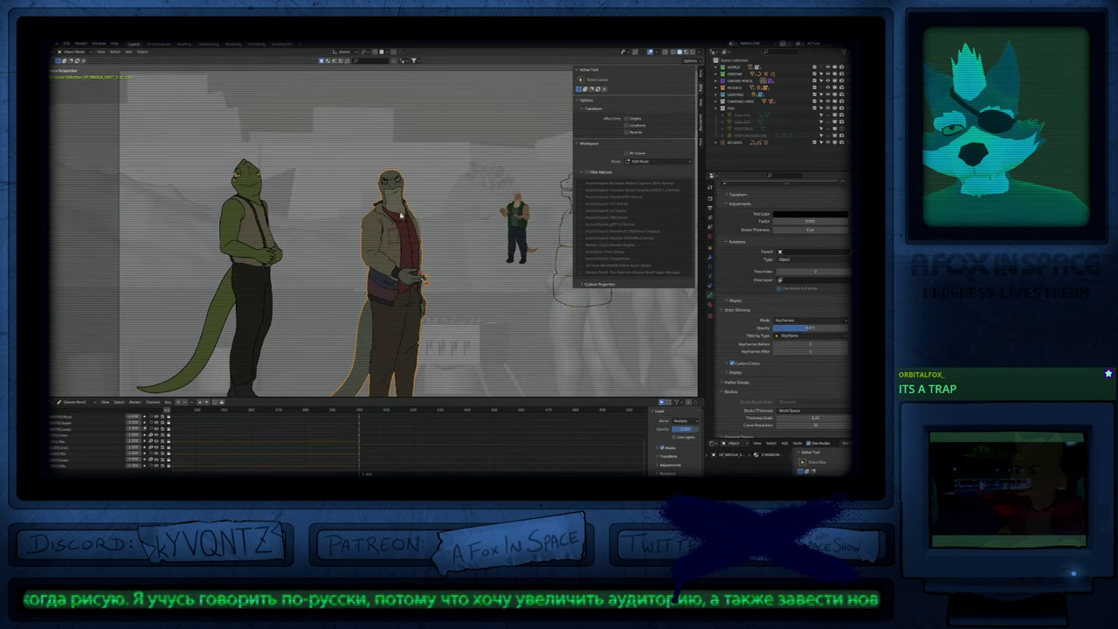
pyautogui.press('Up')
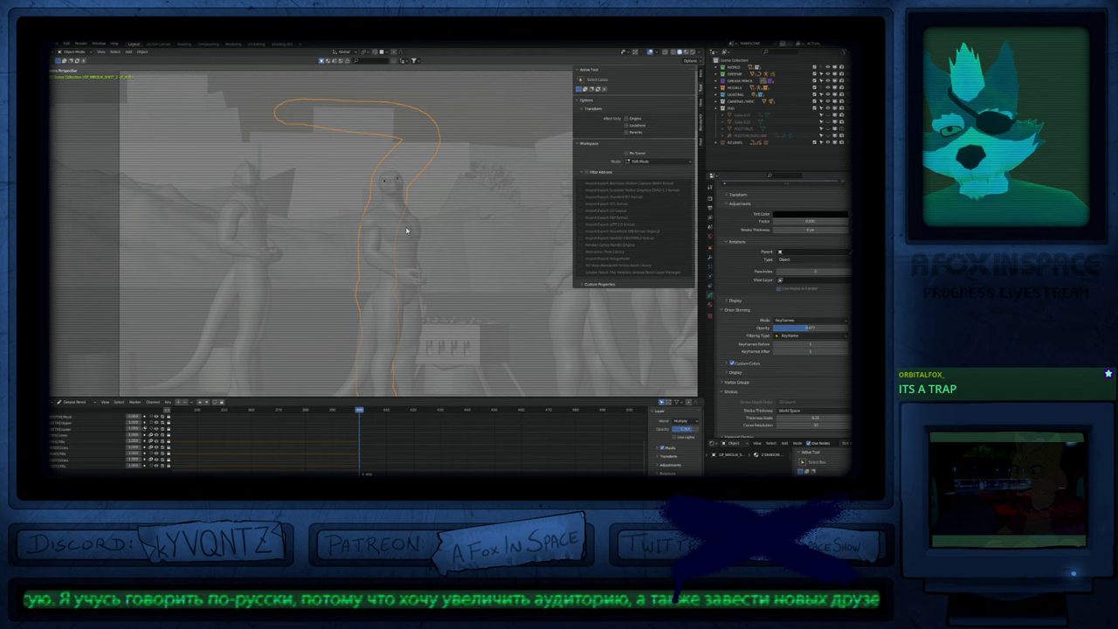
pyautogui.hotkey('shift', 'd')
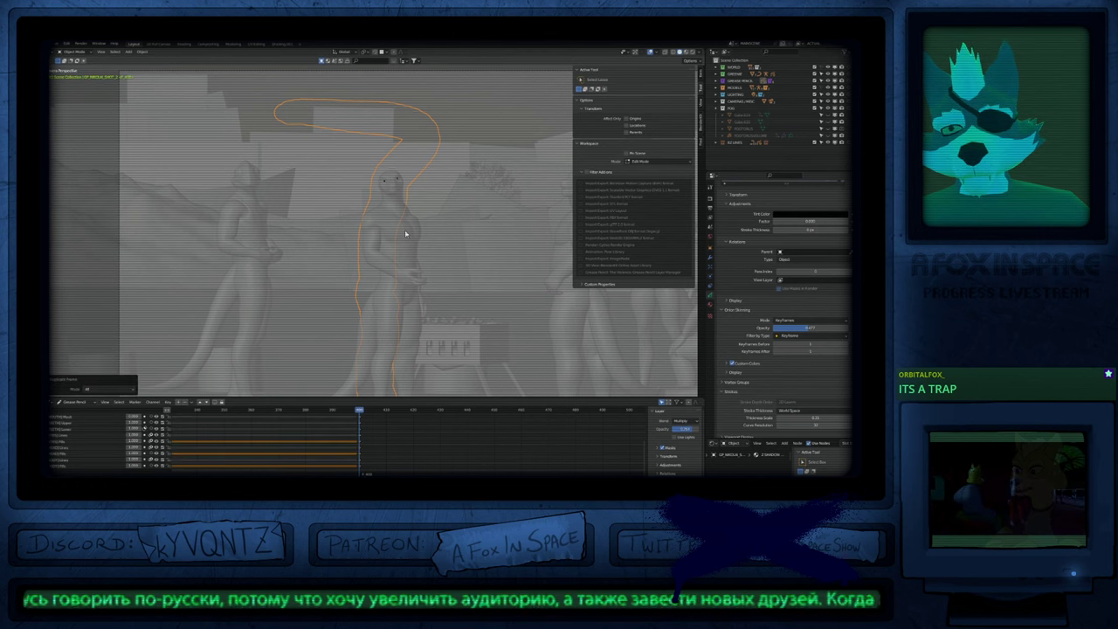
pyautogui.press('Tab')
pyautogui.press('Tab')
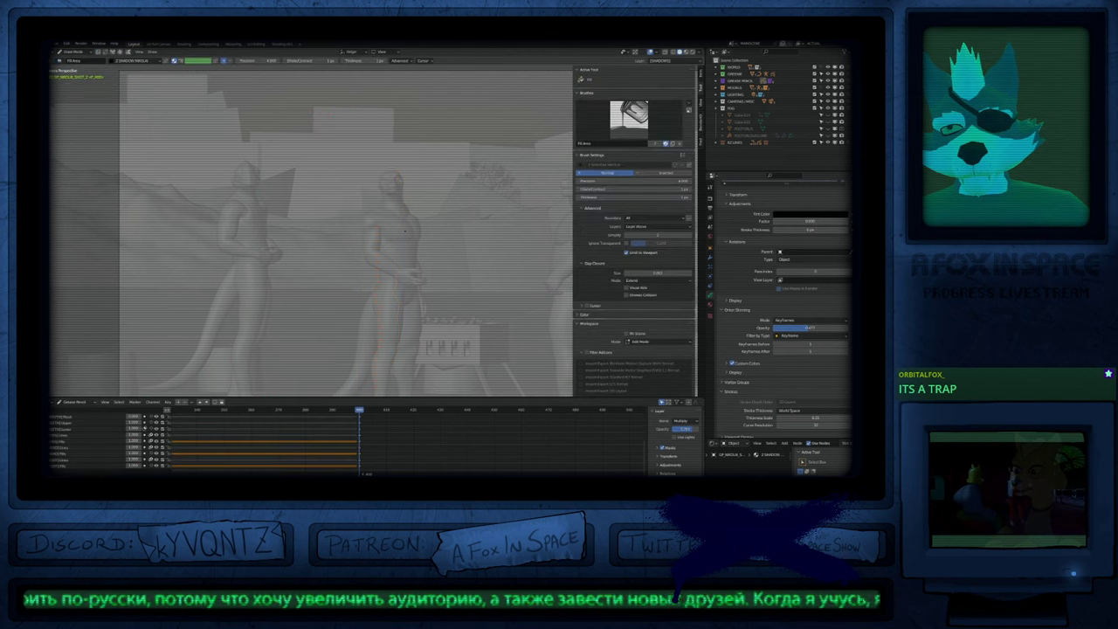
pyautogui.press('Tab')
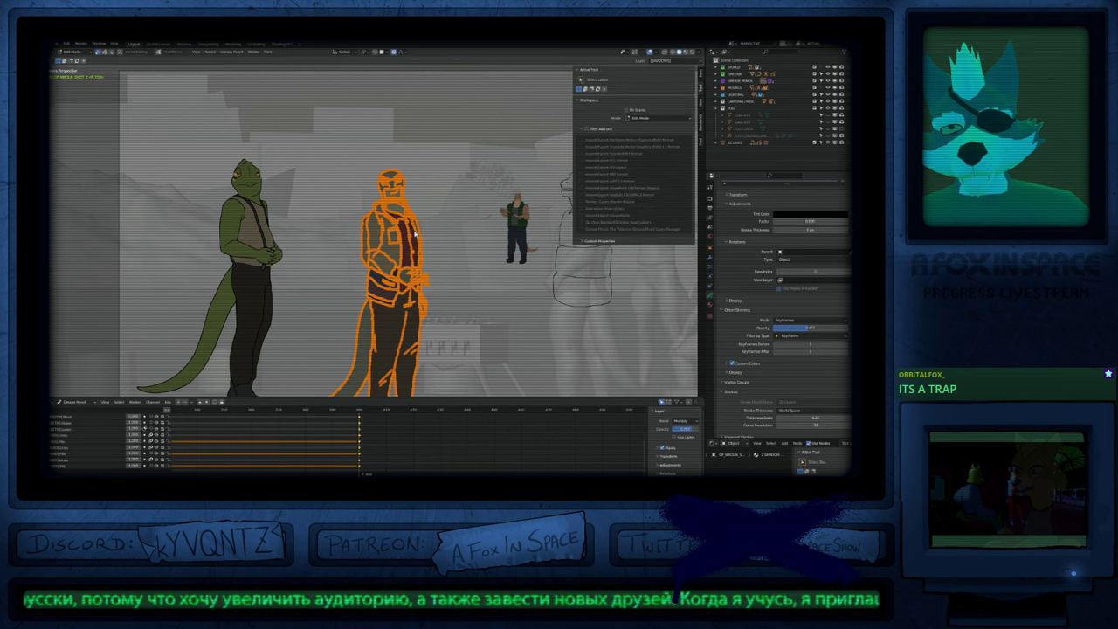
pyautogui.press('Tab')
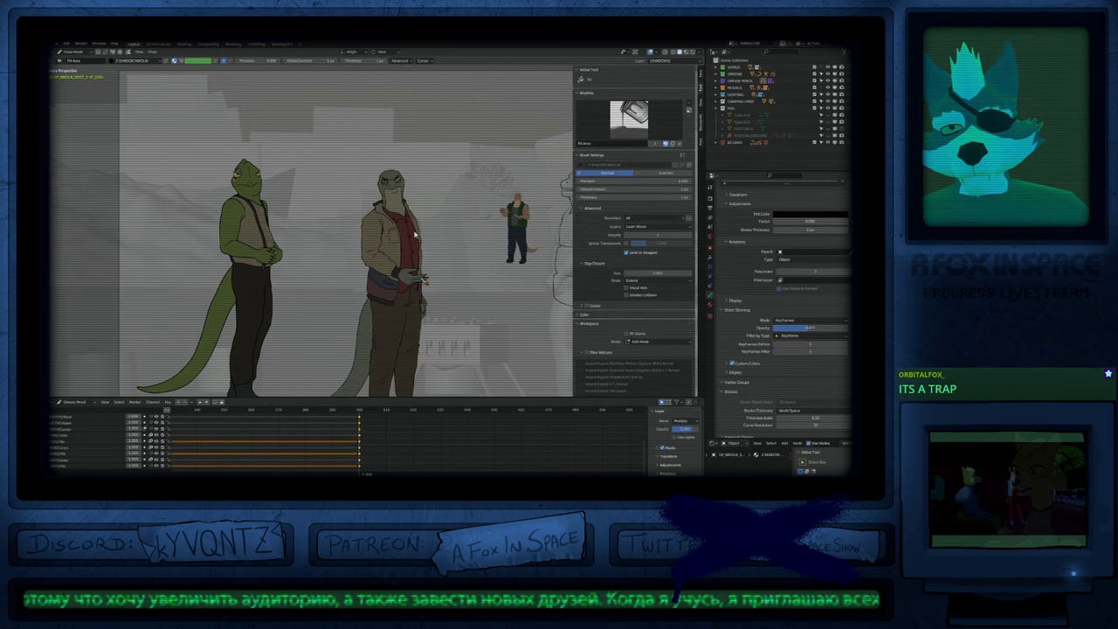
pyautogui.hotkey('ctrl', 'Tab')
# Step: Hide the sidebar and reframe the view toward the right-hand characters
pyautogui.press('n')
pyautogui.keyDown('ctrl'); pyautogui.moveTo(404, 182); pyautogui.dragTo(454, 190, button='middle'); pyautogui.keyUp('ctrl')
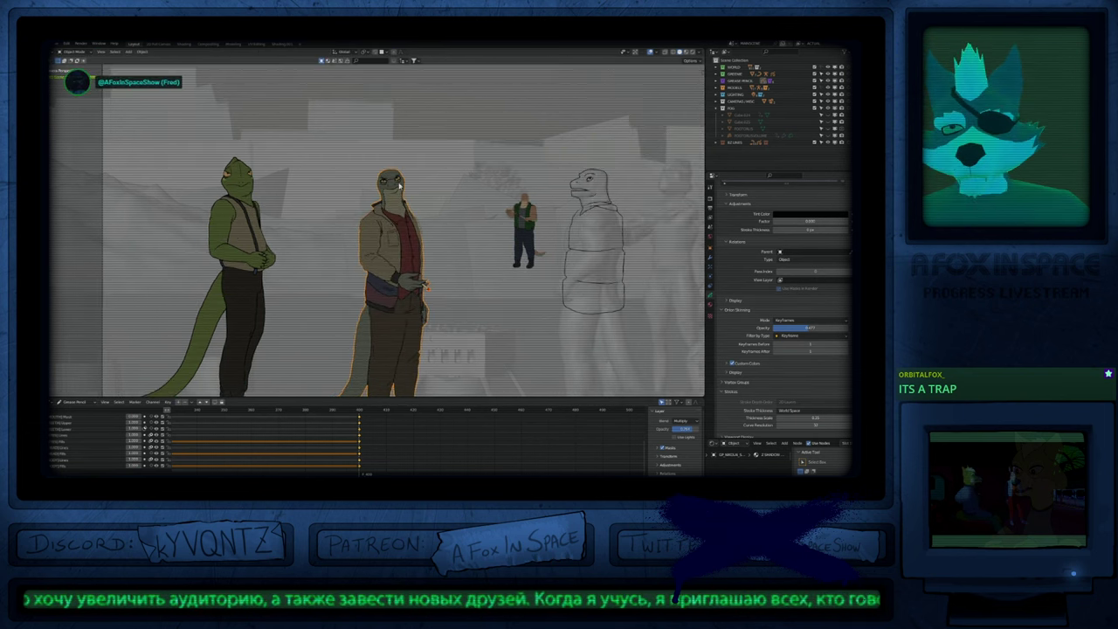
pyautogui.scroll(7, 399, 186)
pyautogui.scroll(-5, 458, 193)
pyautogui.keyDown('shift'); pyautogui.moveTo(477, 286); pyautogui.dragTo(427, 200, button='middle'); pyautogui.keyUp('shift')
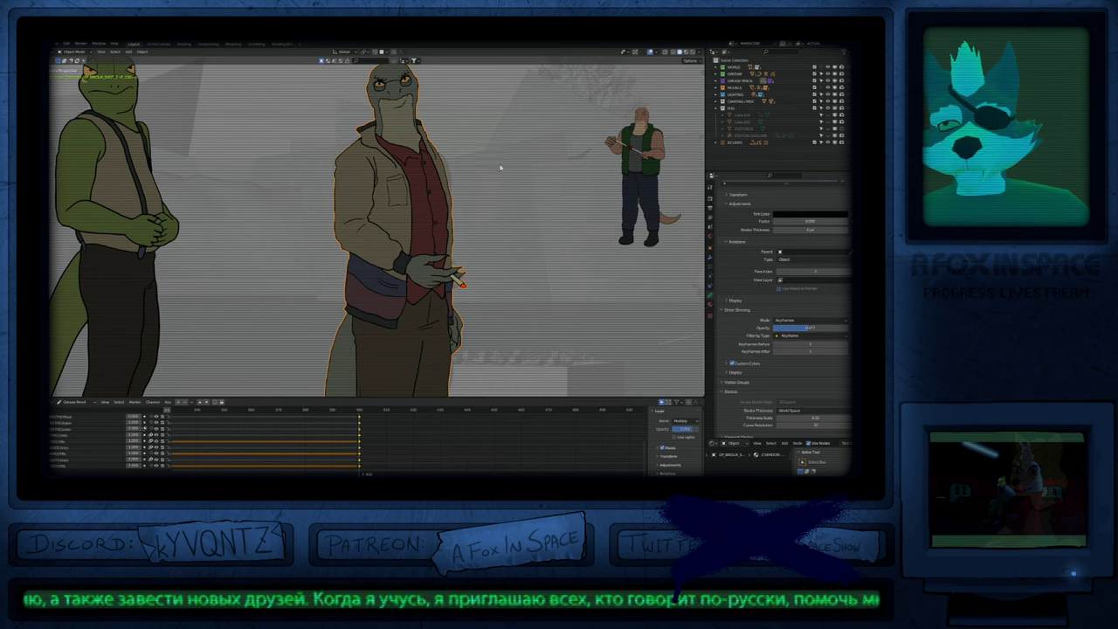
pyautogui.keyDown('shift'); pyautogui.moveTo(507, 162); pyautogui.dragTo(514, 257, button='middle'); pyautogui.keyUp('shift')
pyautogui.moveTo(602, 265)
pyautogui.keyDown('shift'); pyautogui.mouseDown(button='middle')
pyautogui.moveTo(541, 282)
pyautogui.moveTo(625, 269)
pyautogui.mouseUp(button='middle'); pyautogui.keyUp('shift')
pyautogui.moveTo(428, 261)
pyautogui.keyDown('shift'); pyautogui.mouseDown(button='middle')
pyautogui.moveTo(506, 318)
pyautogui.moveTo(583, 281)
pyautogui.mouseUp(button='middle'); pyautogui.keyUp('shift')
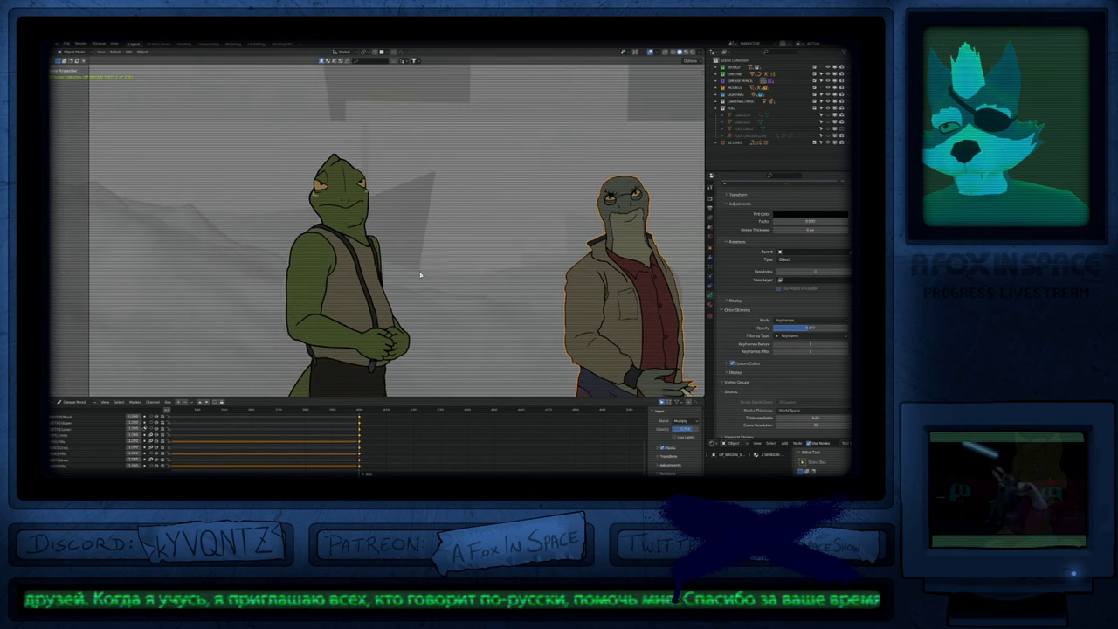
# Step: Select the green chameleon, enter Draw Mode and make the brush smaller
pyautogui.click(372, 250)
pyautogui.hotkey('ctrl', 'Tab')
pyautogui.keyDown('ctrl'); pyautogui.moveTo(359, 173); pyautogui.dragTo(368, 117, button='middle'); pyautogui.keyUp('ctrl')
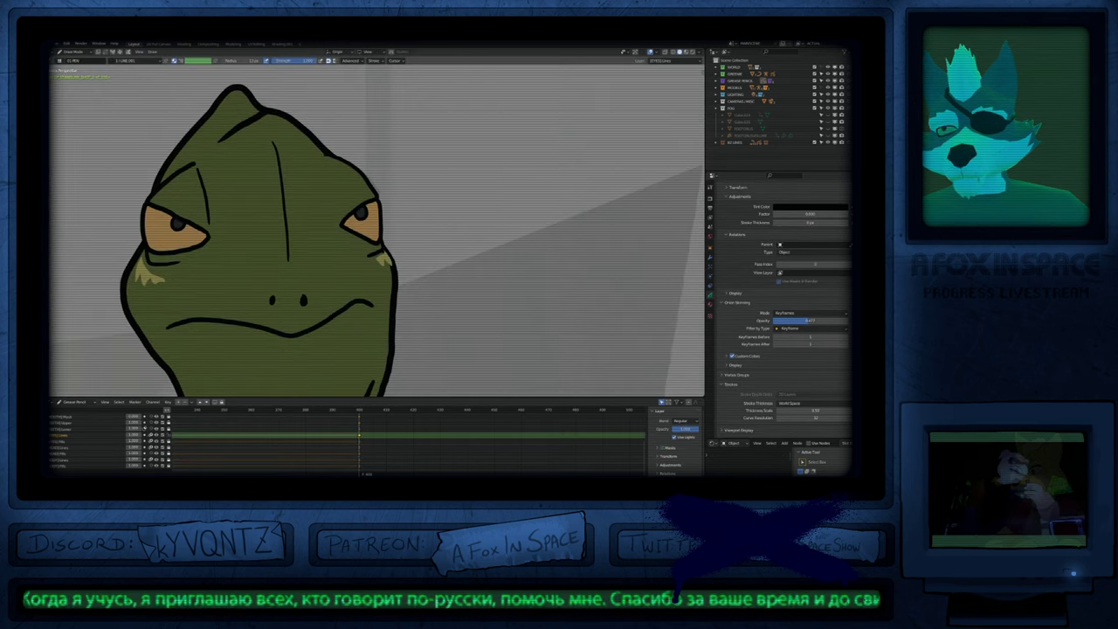
pyautogui.scroll(-3, 349, 262)
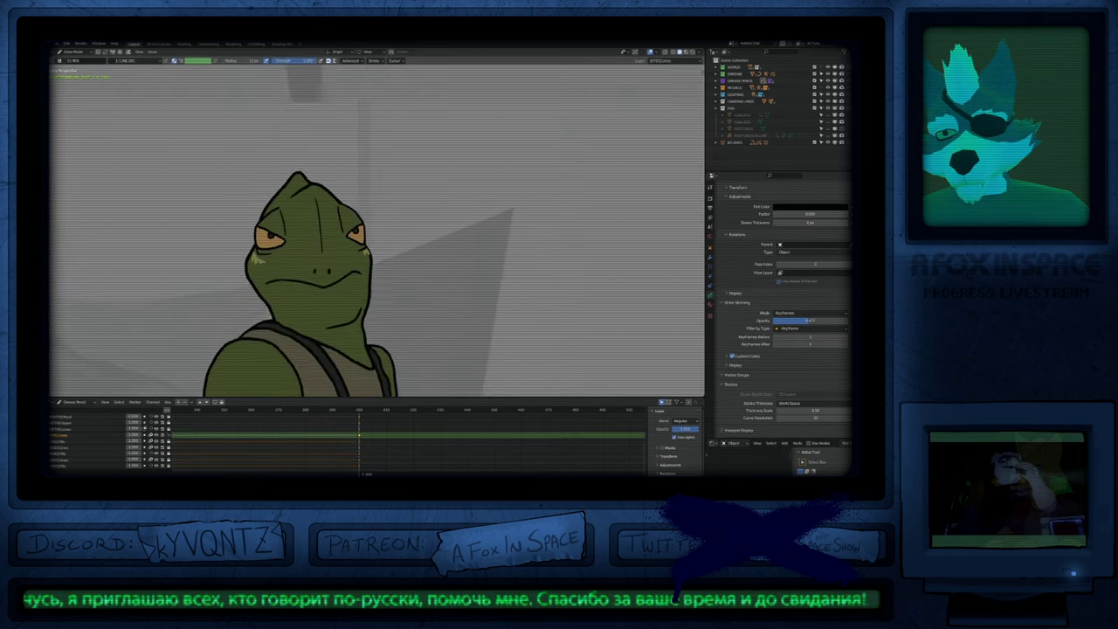
pyautogui.hotkey('shift', 'f')
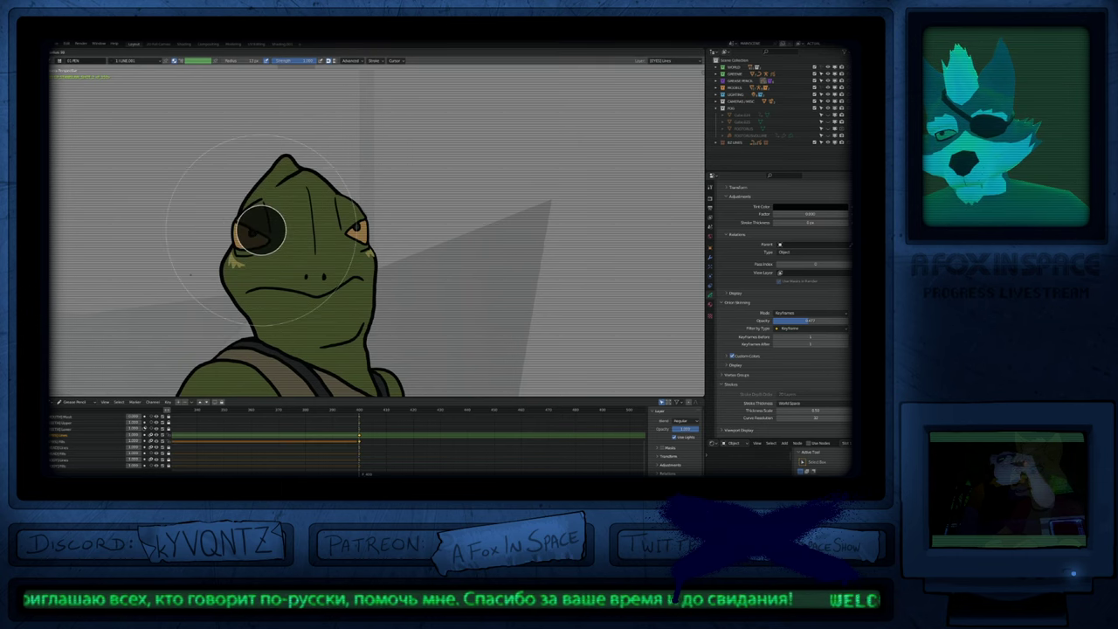
pyautogui.click(287, 230)
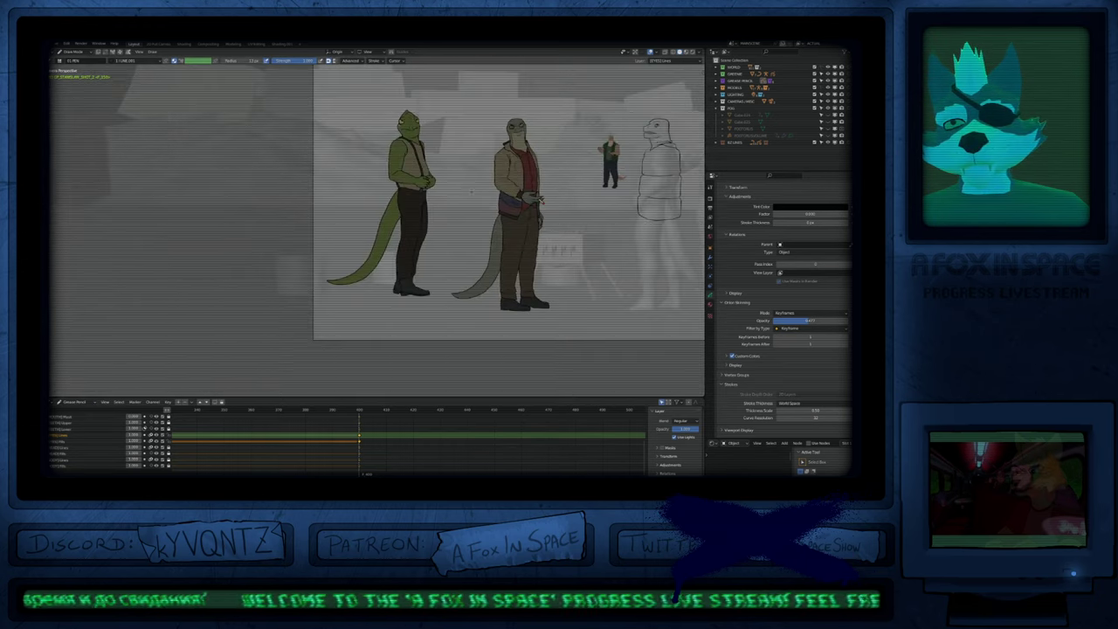
# Step: Lasso the chameleon's eye strokes, scale them down to 0.872, and return to Draw Mode
pyautogui.keyDown('shift'); pyautogui.moveTo(421, 133); pyautogui.dragTo(438, 228, button='middle'); pyautogui.keyUp('shift')
pyautogui.scroll(10, 437, 228)
pyautogui.press('Tab')
pyautogui.moveTo(366, 124); pyautogui.dragTo(376, 208)
pyautogui.press('s')
pyautogui.click(422, 271)
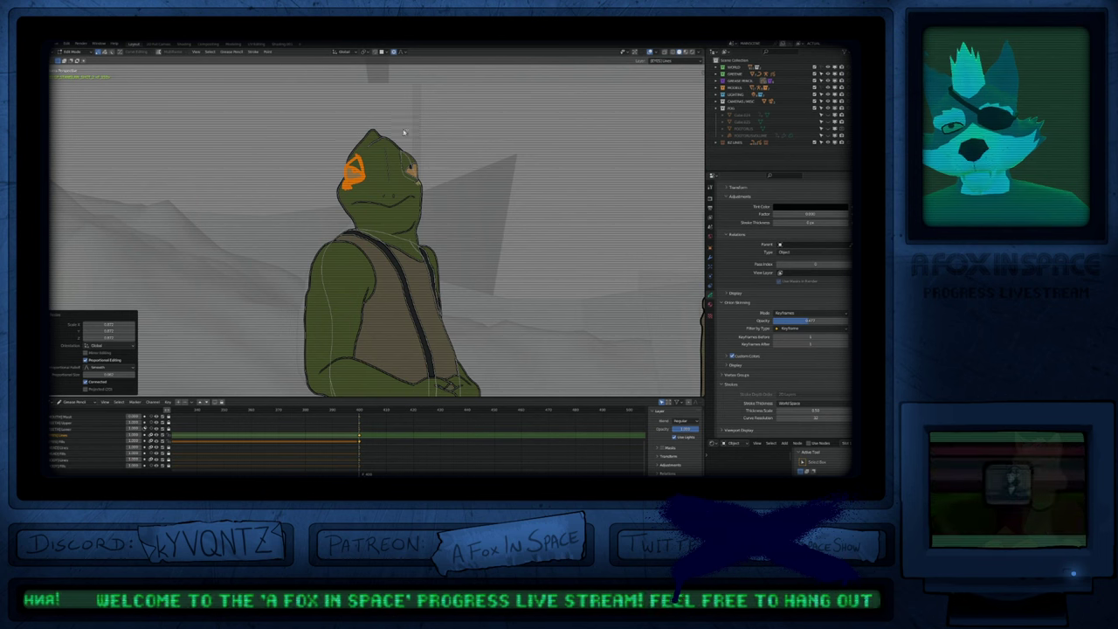
pyautogui.moveTo(409, 133); pyautogui.dragTo(429, 214)
pyautogui.press('Tab')
pyautogui.hotkey('ctrl', 'Tab')
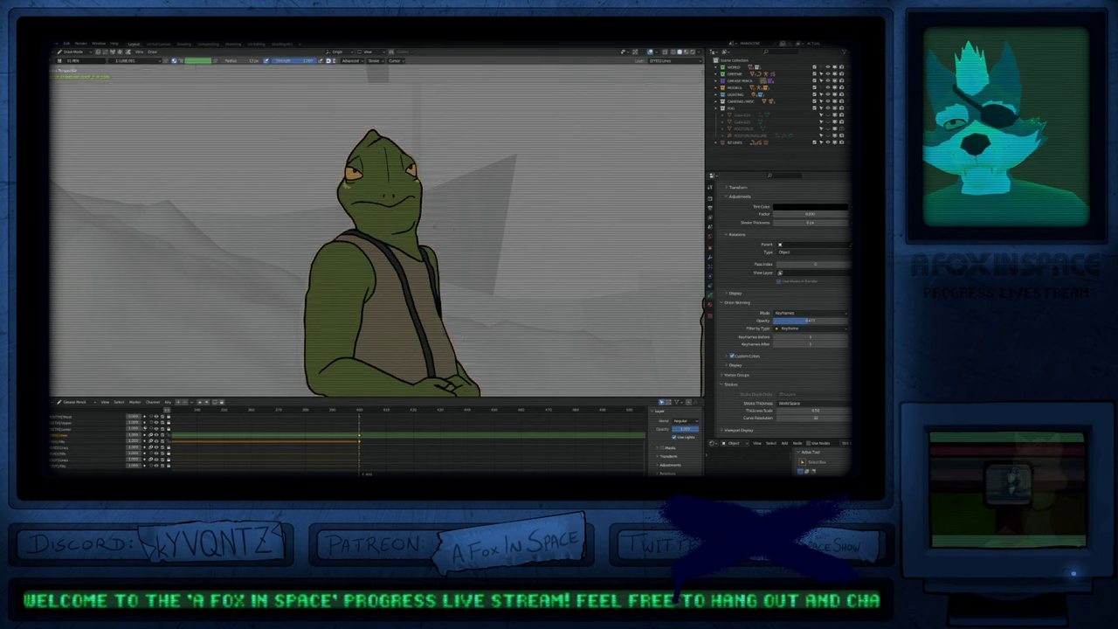
# Step: Pan and zoom the view across the other standing characters
pyautogui.scroll(-4, 414, 199)
pyautogui.keyDown('shift'); pyautogui.moveTo(415, 199); pyautogui.dragTo(327, 192, button='middle'); pyautogui.keyUp('shift')
pyautogui.scroll(-2, 327, 192)
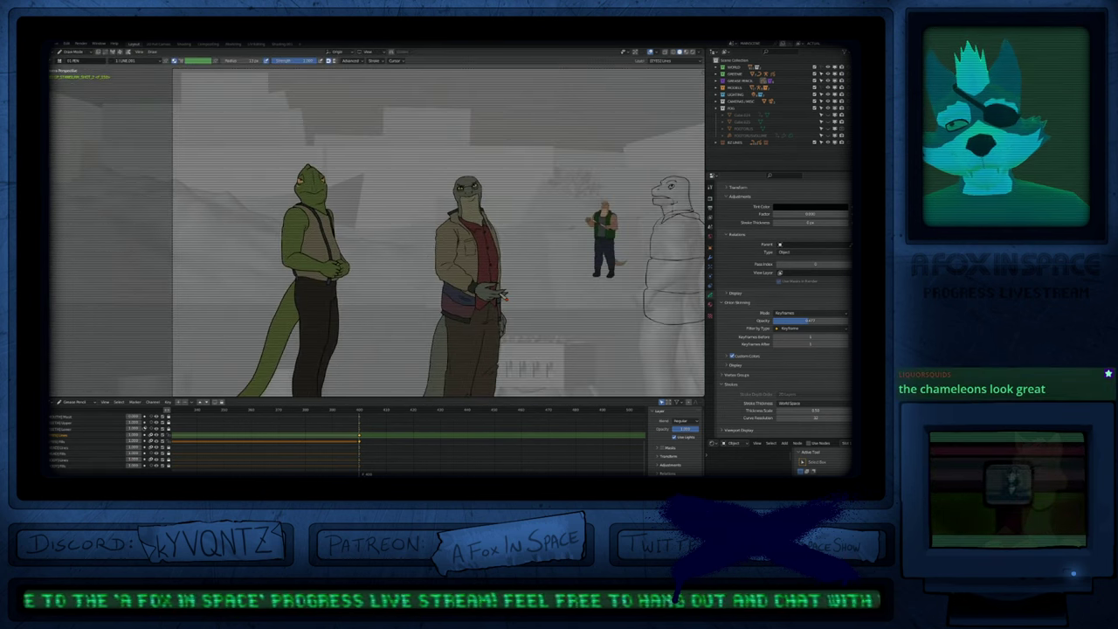
pyautogui.scroll(-5, 470, 316)
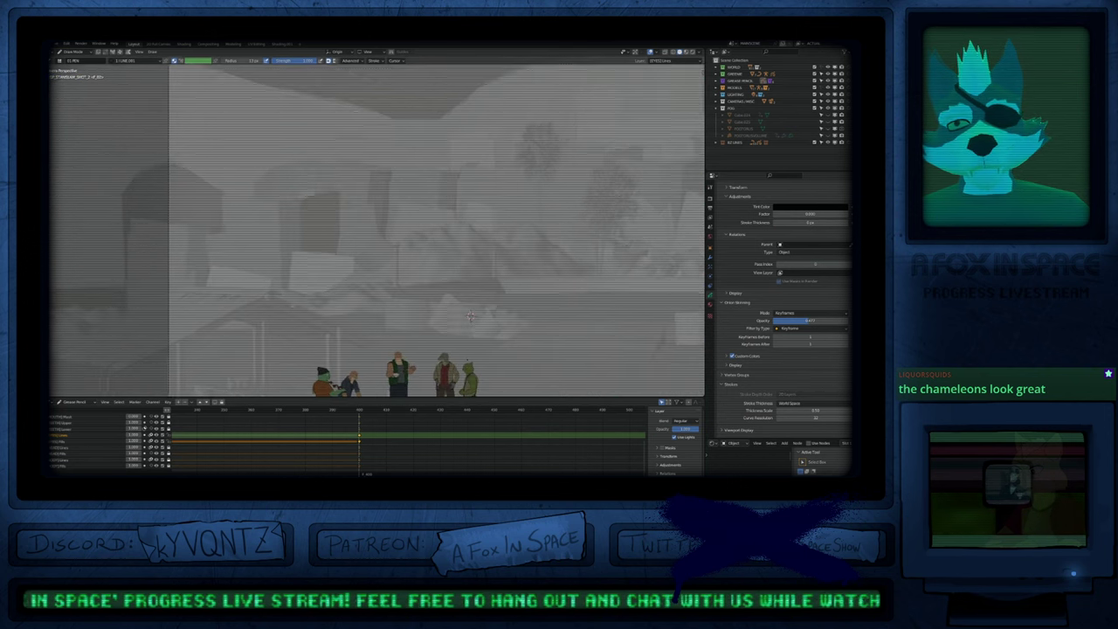
pyautogui.scroll(8, 467, 377)
pyautogui.press('Up')
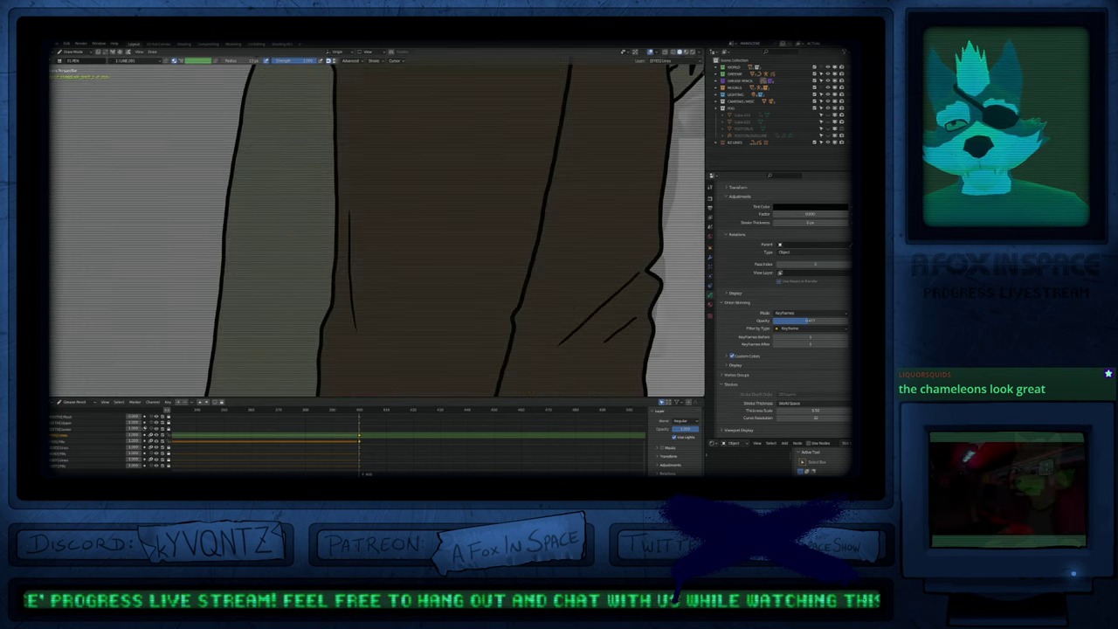
pyautogui.scroll(-6, 449, 249)
pyautogui.moveTo(480, 208)
pyautogui.keyDown('shift'); pyautogui.mouseDown(button='middle')
pyautogui.moveTo(483, 250)
pyautogui.moveTo(503, 256)
pyautogui.moveTo(467, 280)
pyautogui.moveTo(384, 265)
pyautogui.moveTo(333, 270)
pyautogui.moveTo(341, 276)
pyautogui.mouseUp(button='middle'); pyautogui.keyUp('shift')
pyautogui.scroll(6, 340, 216)
pyautogui.moveTo(341, 214)
pyautogui.keyDown('shift'); pyautogui.mouseDown(button='middle')
pyautogui.moveTo(536, 272)
pyautogui.moveTo(458, 262)
pyautogui.moveTo(182, 273)
pyautogui.mouseUp(button='middle'); pyautogui.keyUp('shift')
# Step: Select the line-art lizard and scale and reposition its pupil in Edit Mode
pyautogui.hotkey('ctrl', 'Tab')
pyautogui.scroll(3, 484, 194)
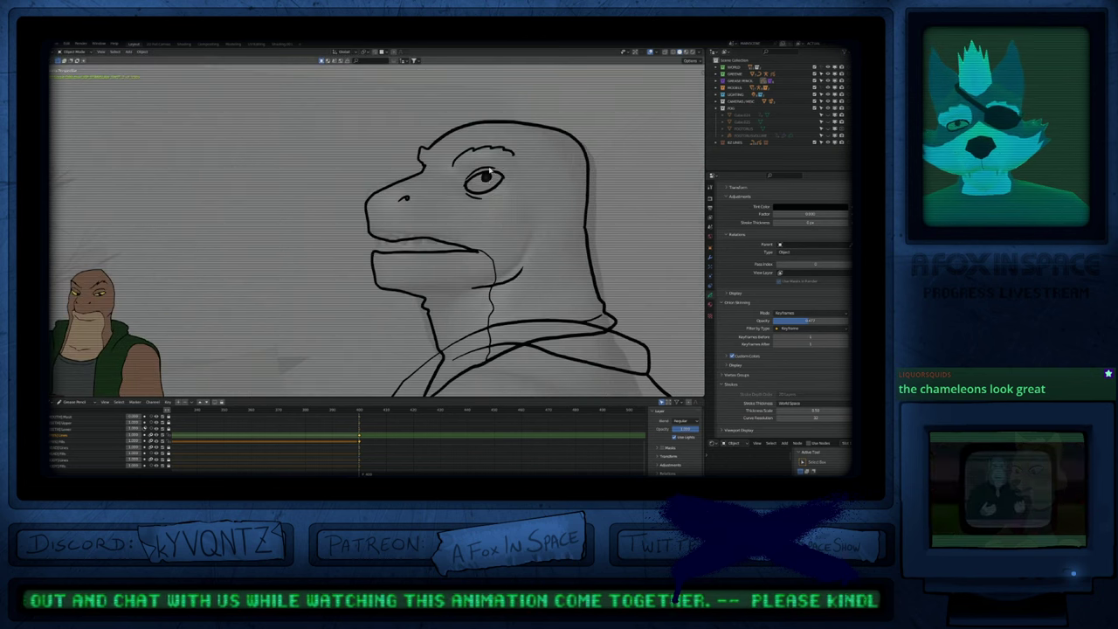
pyautogui.click(486, 185)
pyautogui.press('Tab')
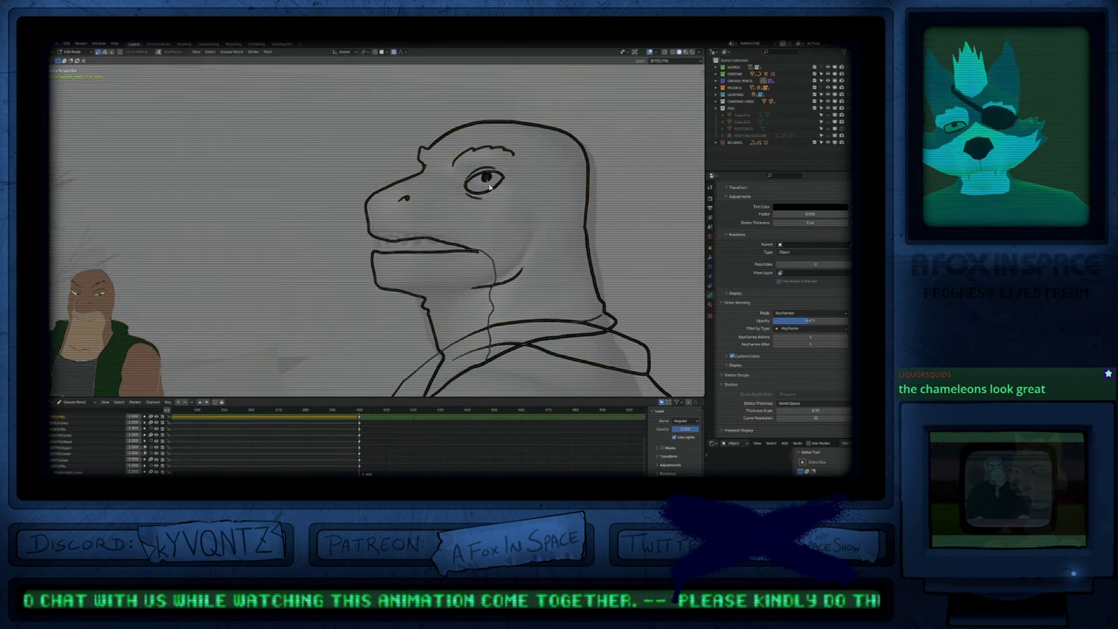
pyautogui.press('s')
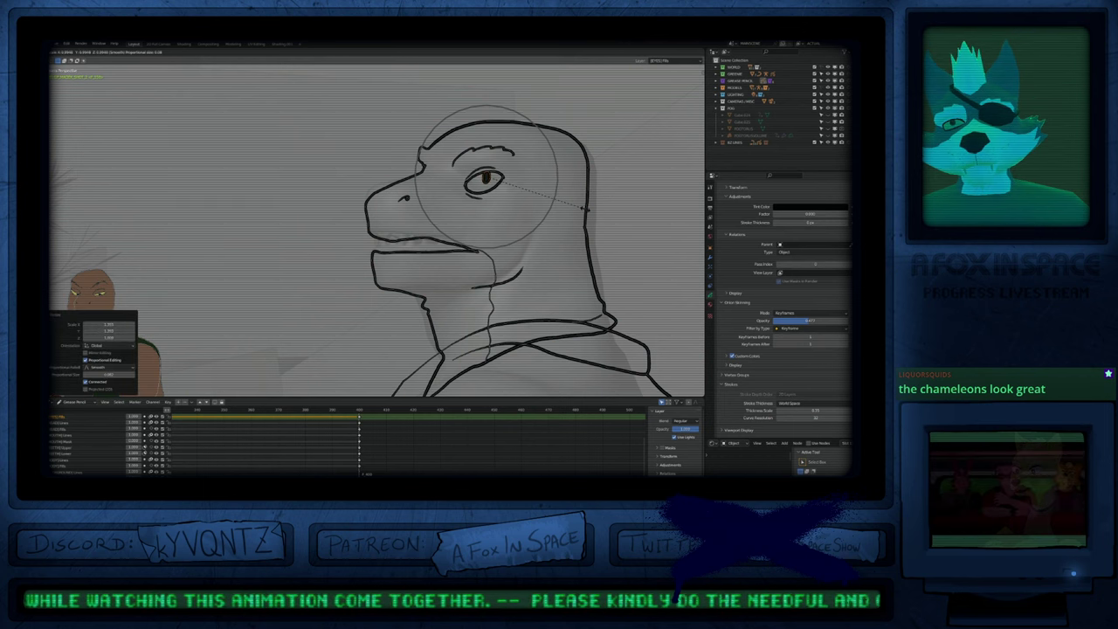
pyautogui.click(575, 208)
pyautogui.press('g')
pyautogui.click(571, 217)
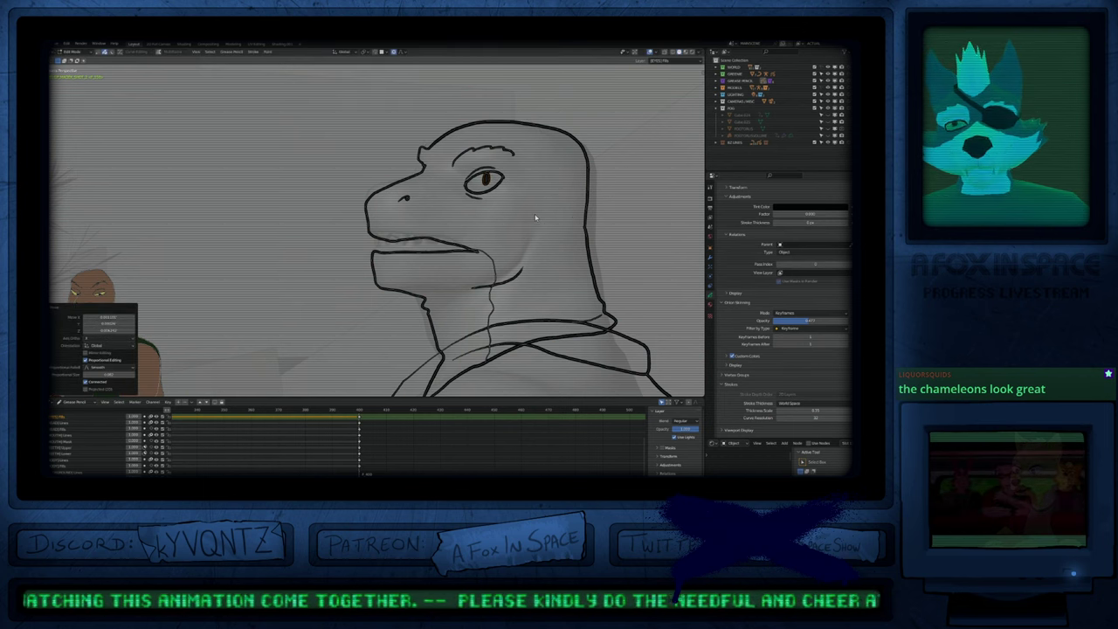
pyautogui.press('Tab')
# Step: Touch up the back and top-right of the lizard's head outline
pyautogui.scroll(-8, 552, 247)
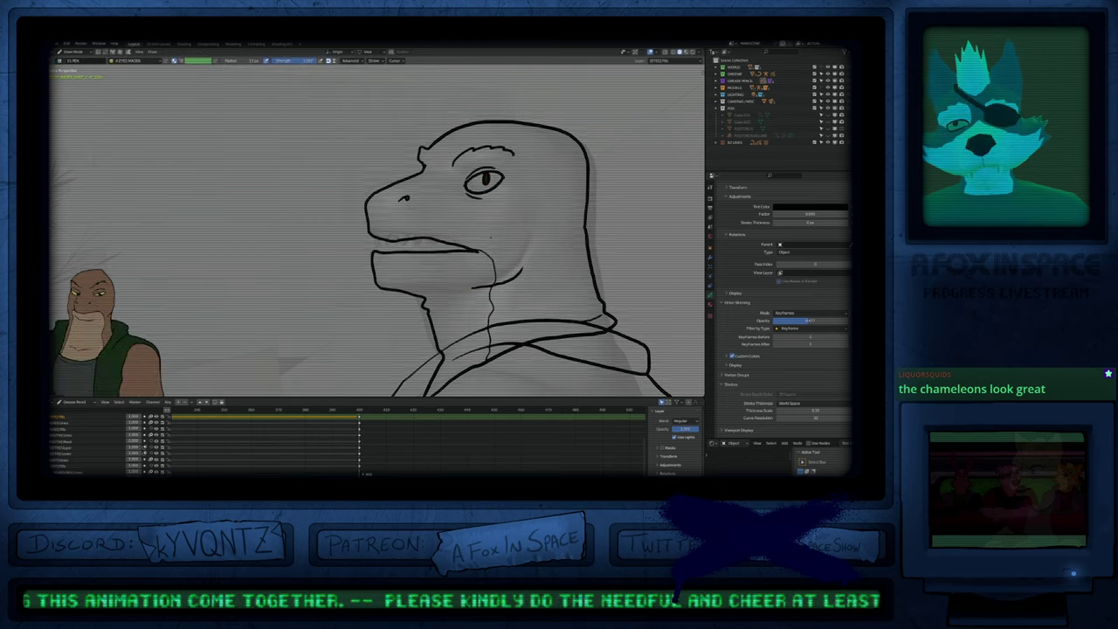
pyautogui.scroll(4, 482, 249)
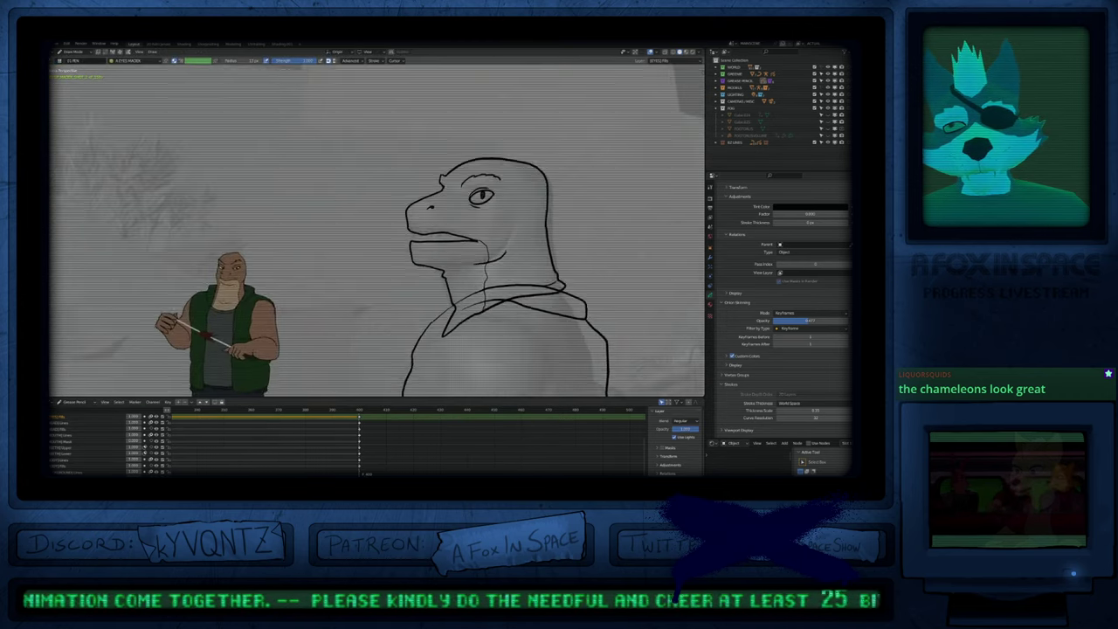
pyautogui.scroll(-4, 483, 249)
pyautogui.scroll(1, 437, 267)
pyautogui.keyDown('shift'); pyautogui.moveTo(421, 272); pyautogui.dragTo(442, 301, button='middle'); pyautogui.keyUp('shift')
pyautogui.scroll(5, 525, 224)
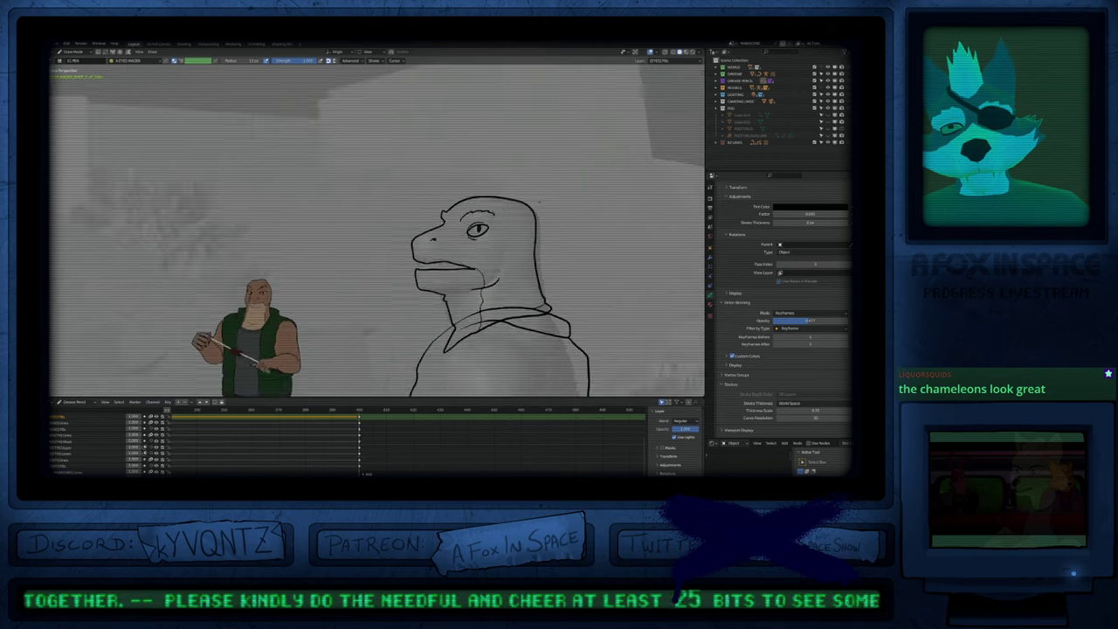
pyautogui.moveTo(547, 205); pyautogui.dragTo(537, 227)
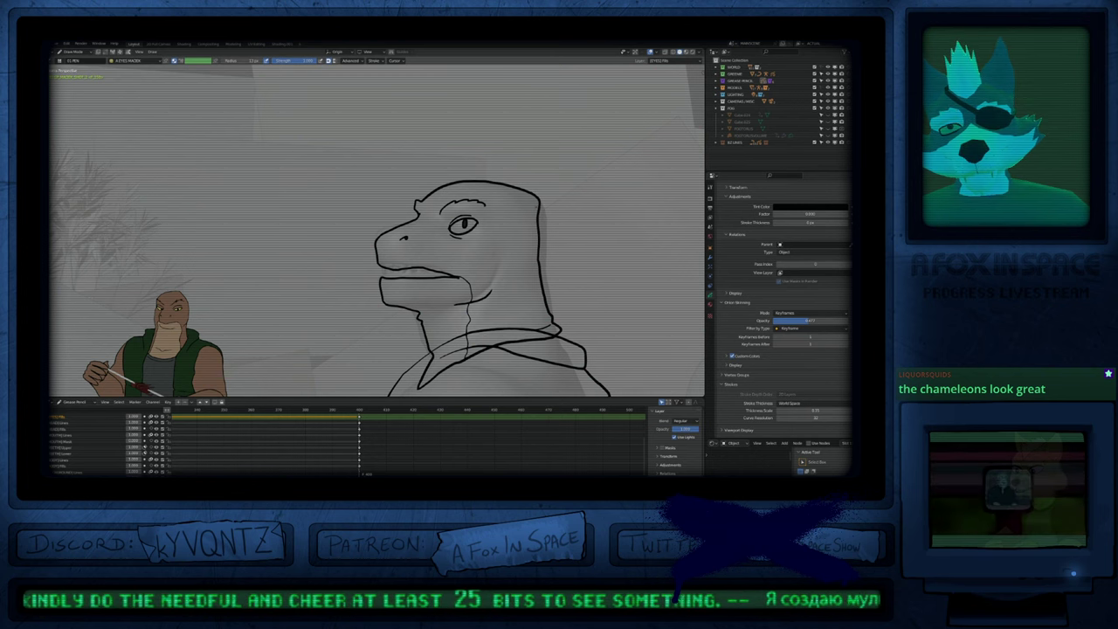
pyautogui.moveTo(515, 186); pyautogui.dragTo(540, 217)
pyautogui.scroll(-5, 546, 194)
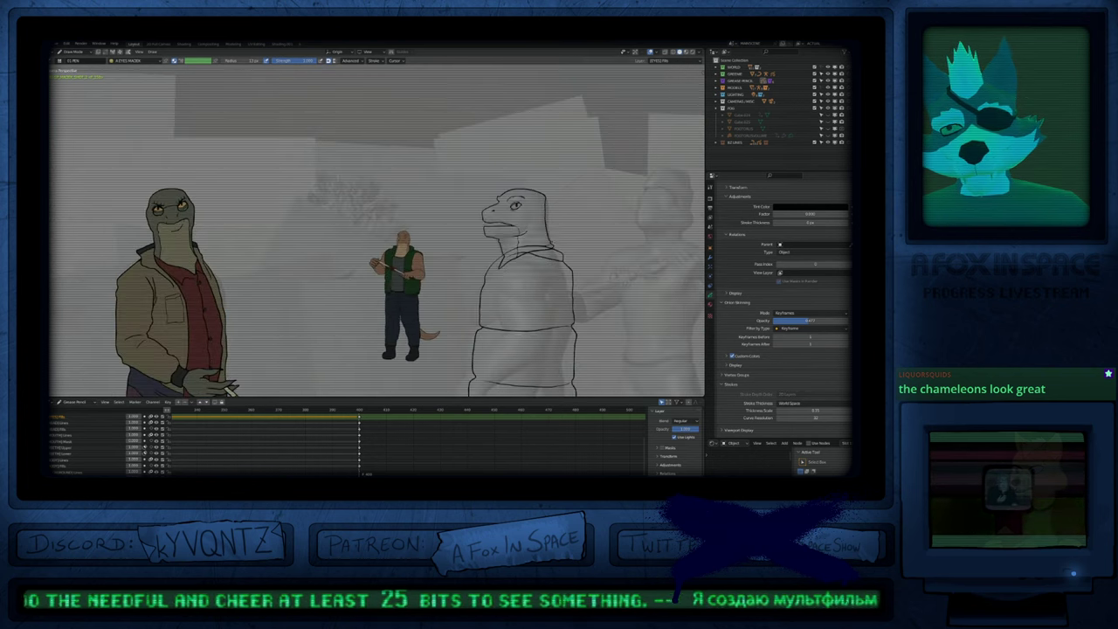
pyautogui.keyDown('shift'); pyautogui.moveTo(540, 231); pyautogui.dragTo(497, 217, button='middle'); pyautogui.keyUp('shift')
# Step: Erase the stray cheek line behind the chameleon's jaw in camera view
pyautogui.hotkey('ctrl', 'Tab')
pyautogui.click(531, 239)
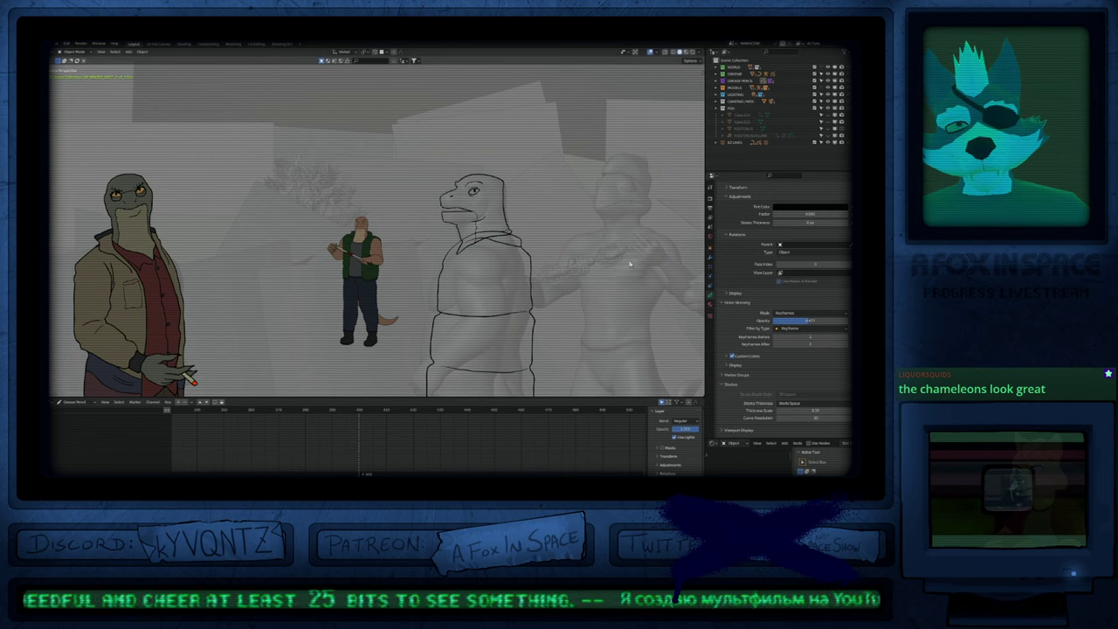
pyautogui.click(475, 217)
pyautogui.hotkey('ctrl', 'Tab')
pyautogui.press('KP_0')
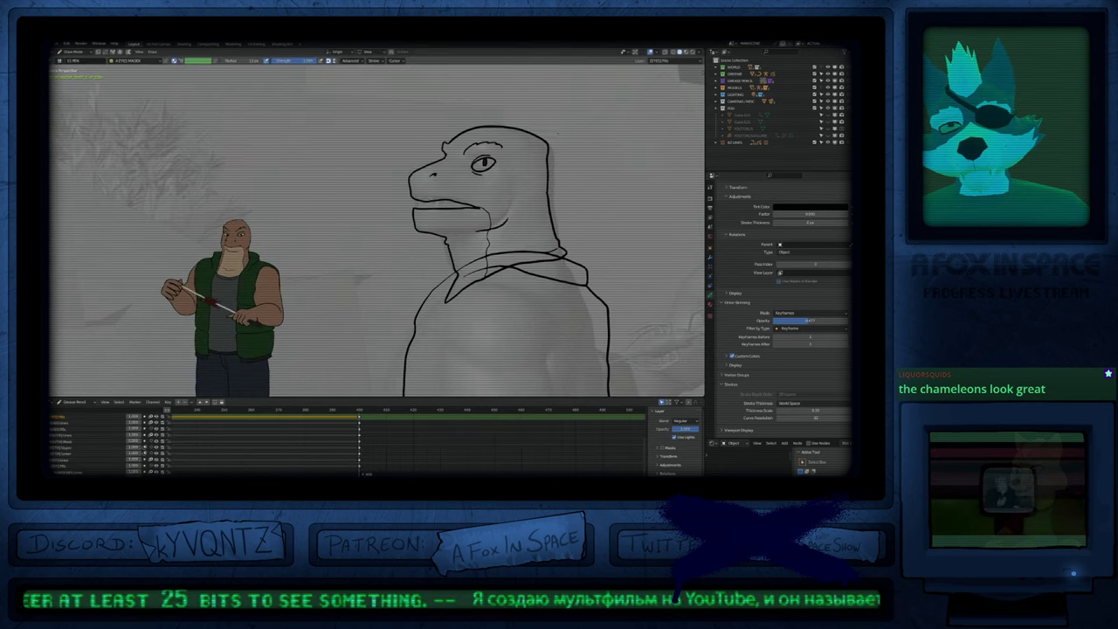
pyautogui.keyDown('shift'); pyautogui.moveTo(553, 135); pyautogui.dragTo(574, 138, button='middle'); pyautogui.keyUp('shift')
pyautogui.keyDown('ctrl'); pyautogui.moveTo(517, 231); pyautogui.dragTo(530, 200); pyautogui.keyUp('ctrl')
# Step: Change the selected strokes' material, then return to Draw Mode on the [HEAD]Lines layer
pyautogui.press('Tab')
pyautogui.press('u')
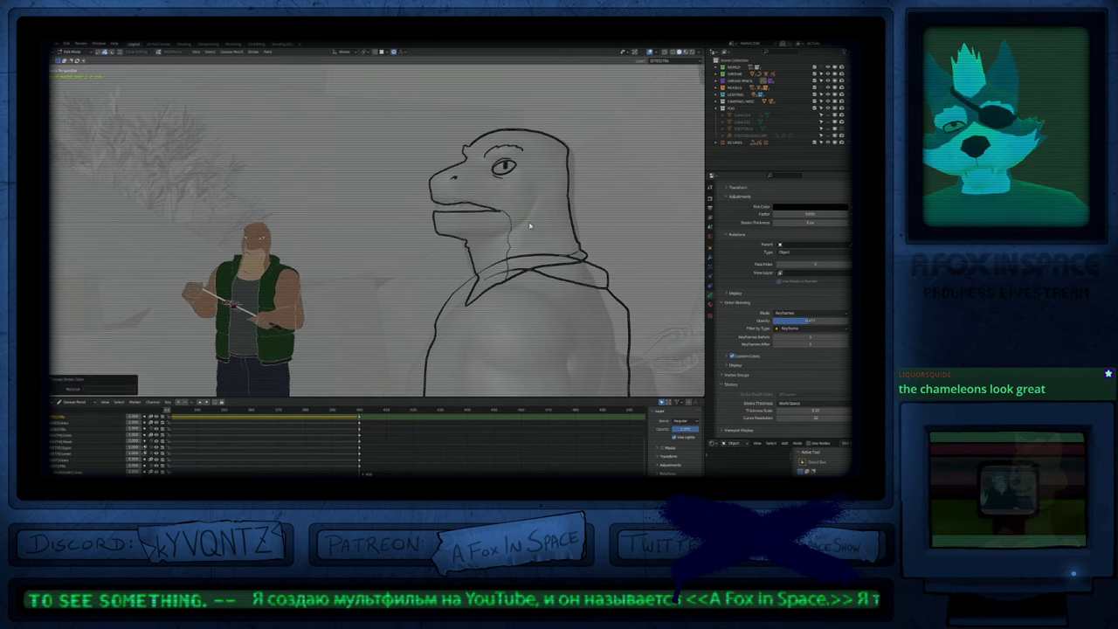
pyautogui.press('Tab')
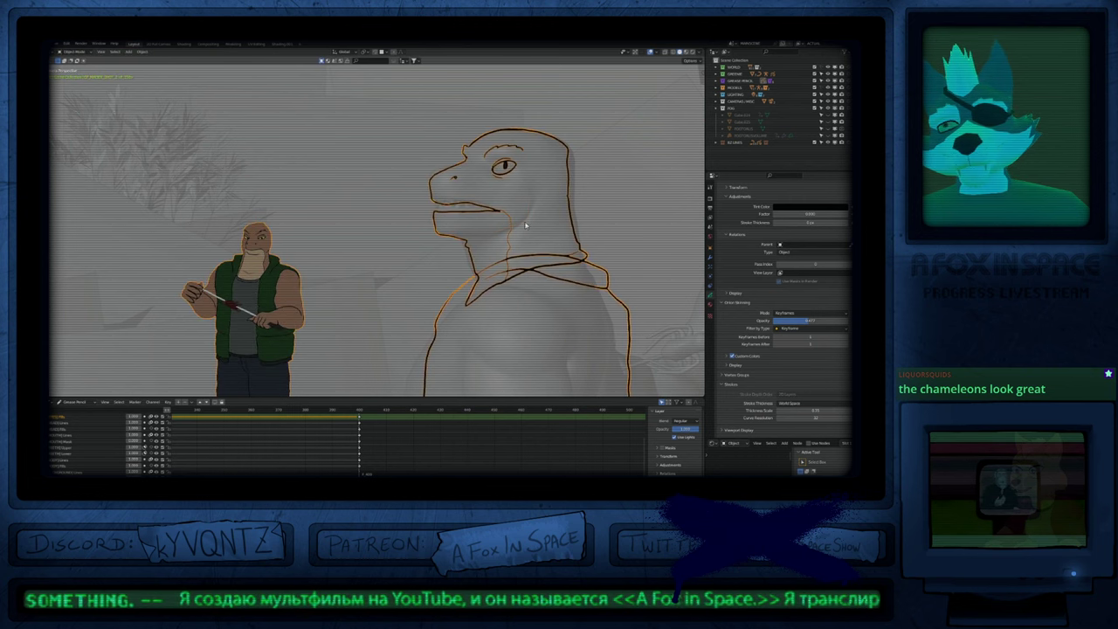
pyautogui.hotkey('ctrl', 'Tab')
pyautogui.press('pagedown')
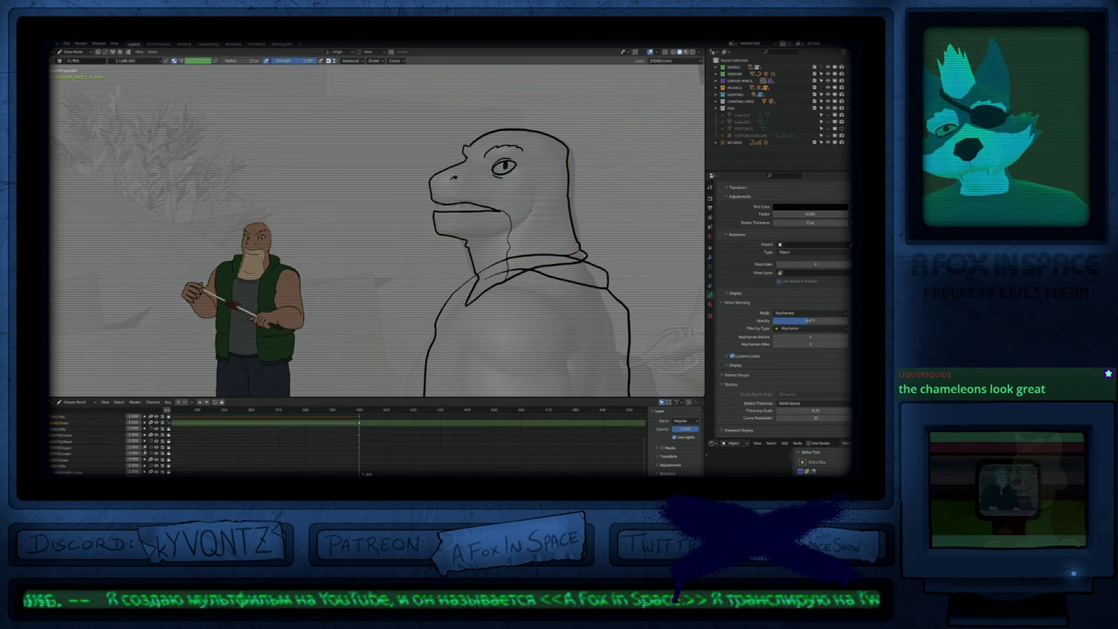
# Step: Fade all layers except [HEAD]Lines and frame the lizard's head
pyautogui.hotkey('shift', 'h')
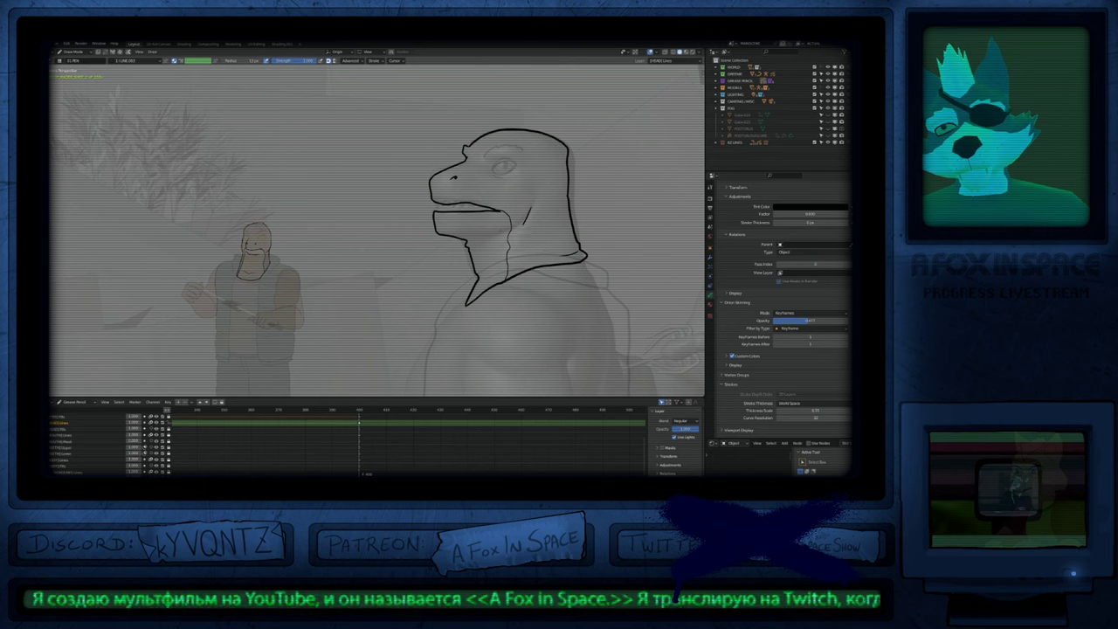
pyautogui.keyDown('shift'); pyautogui.moveTo(398, 257); pyautogui.dragTo(505, 263, button='middle'); pyautogui.keyUp('shift')
pyautogui.keyDown('shift'); pyautogui.moveTo(359, 276); pyautogui.dragTo(365, 284, button='middle'); pyautogui.keyUp('shift')
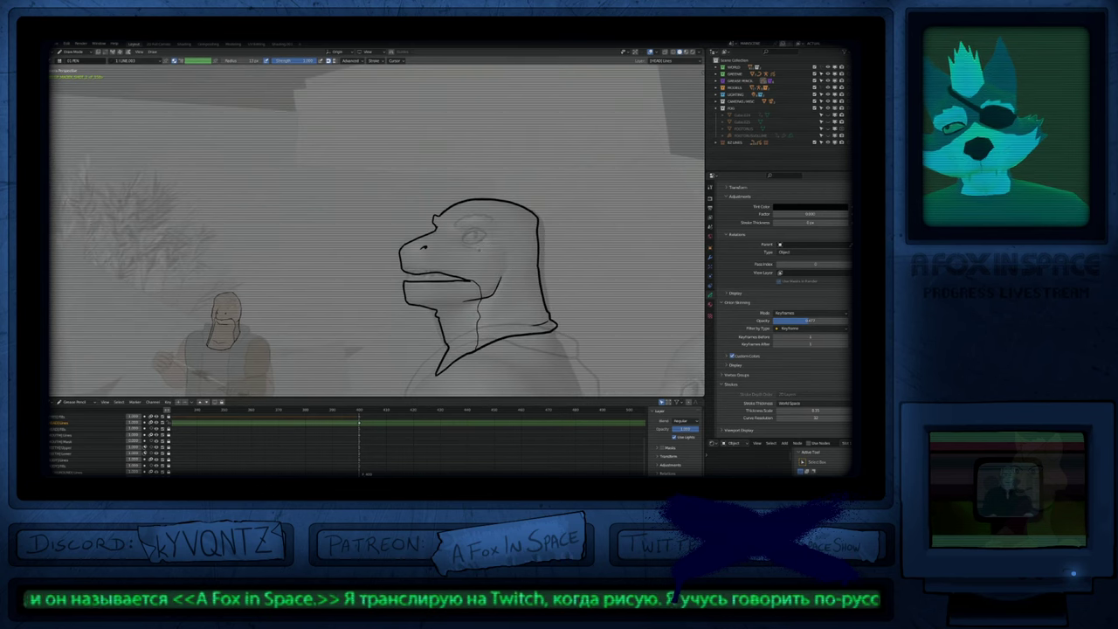
pyautogui.scroll(3, 475, 244)
# Step: On the [EYES] Lines layer, redraw the eye with a rounder pupil
pyautogui.press('pageup')
pyautogui.press('pageup')
pyautogui.press('f')
pyautogui.click(520, 252)
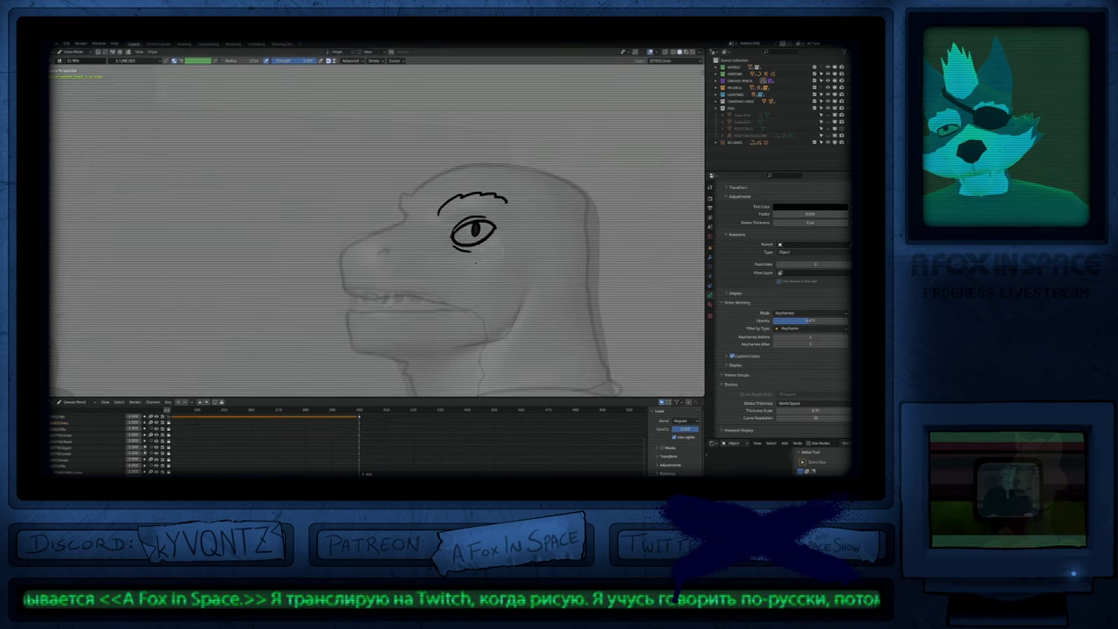
pyautogui.press('Right')
pyautogui.press('Right')
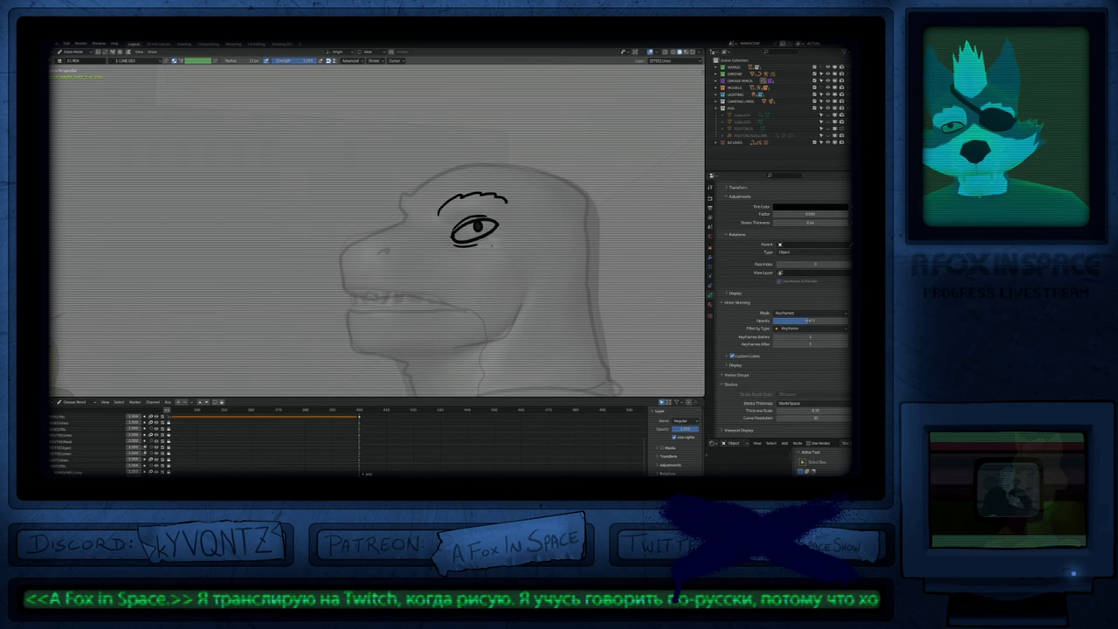
pyautogui.scroll(-5, 492, 249)
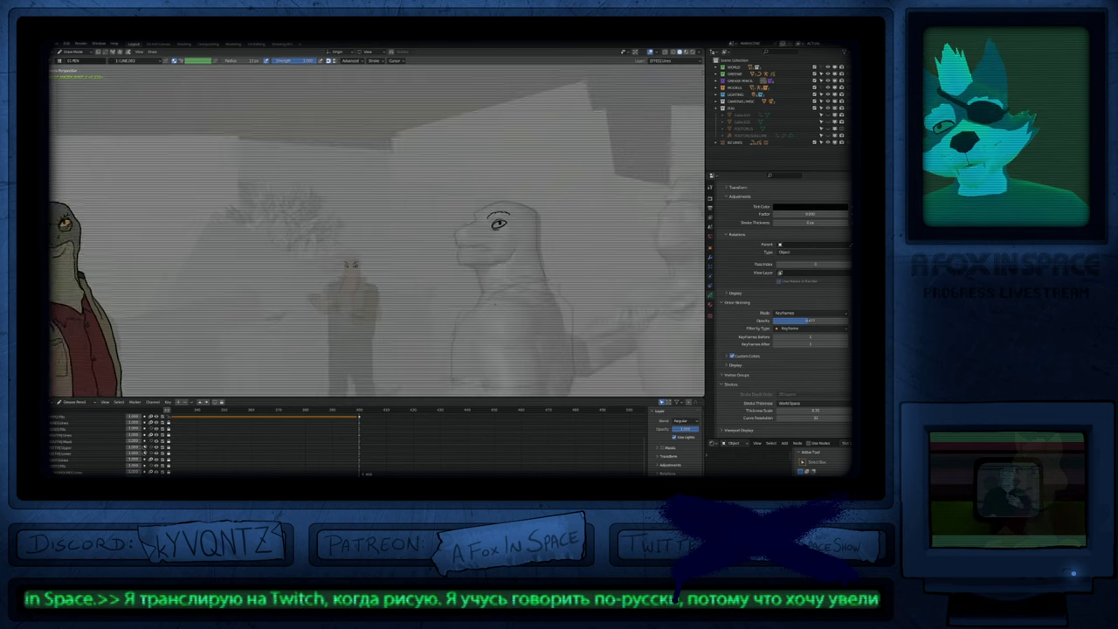
pyautogui.scroll(1, 502, 279)
pyautogui.scroll(3, 514, 251)
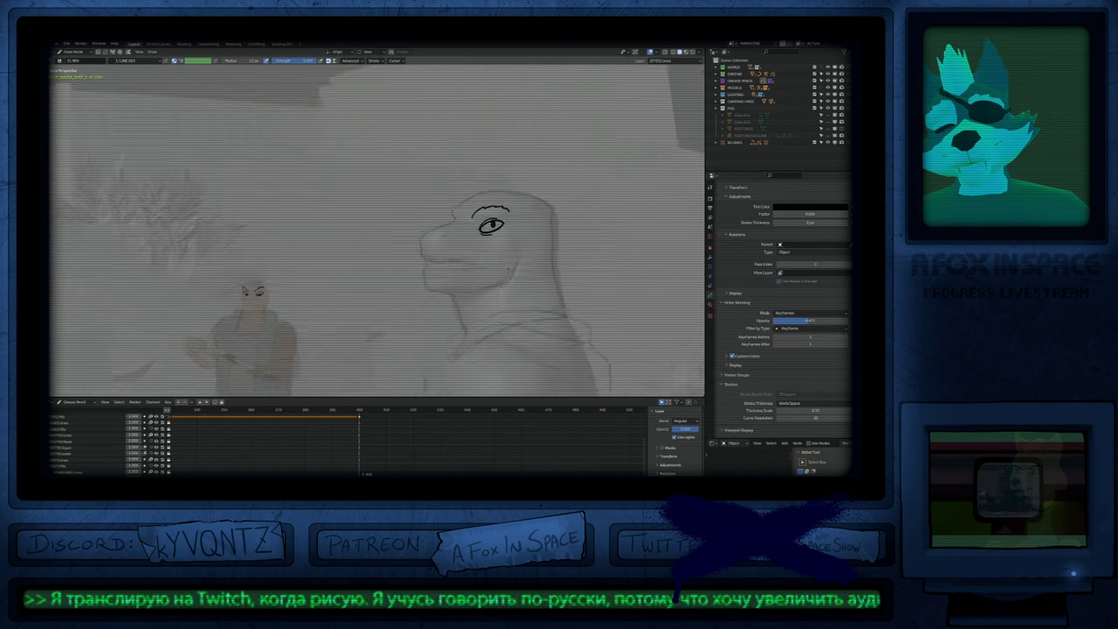
pyautogui.press('f')
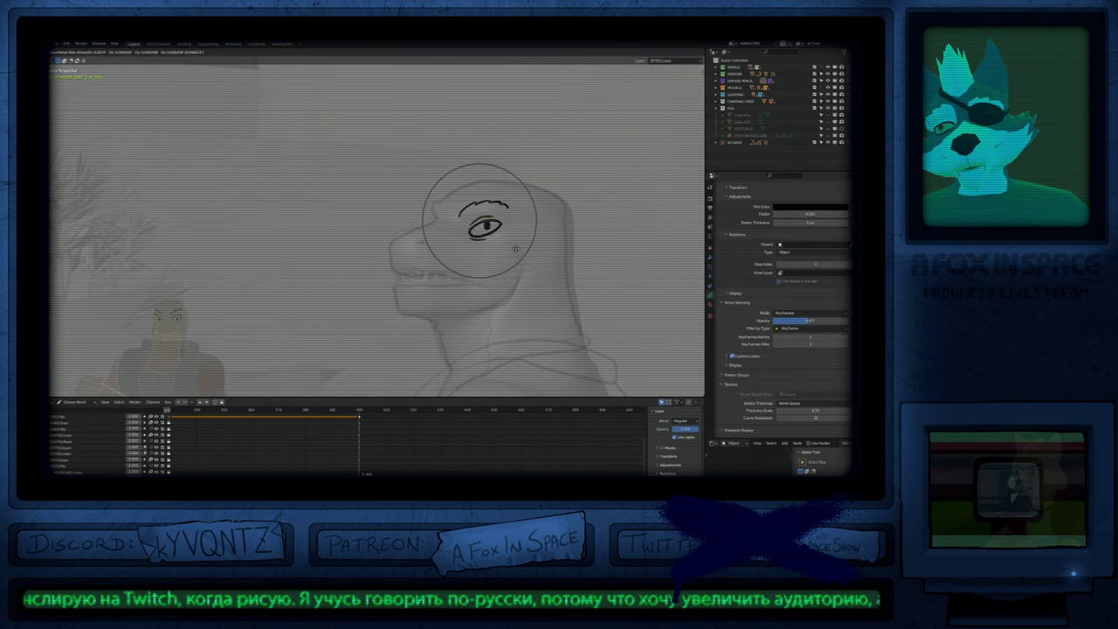
pyautogui.click(514, 234)
pyautogui.scroll(-5, 517, 240)
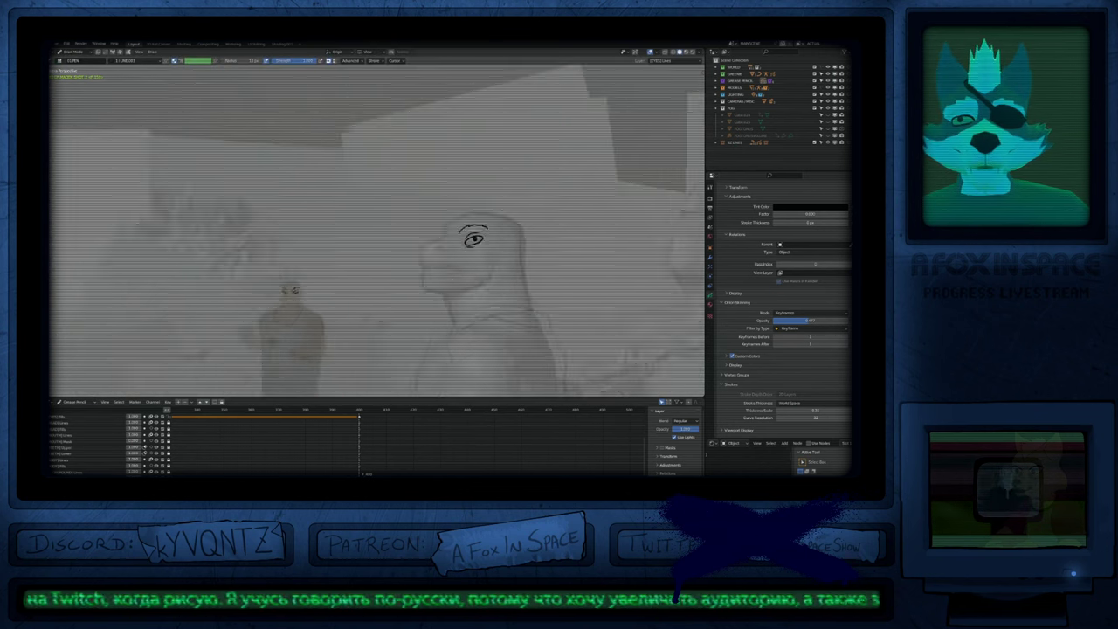
pyautogui.keyDown('shift'); pyautogui.moveTo(430, 322); pyautogui.dragTo(493, 215, button='middle'); pyautogui.keyUp('shift')
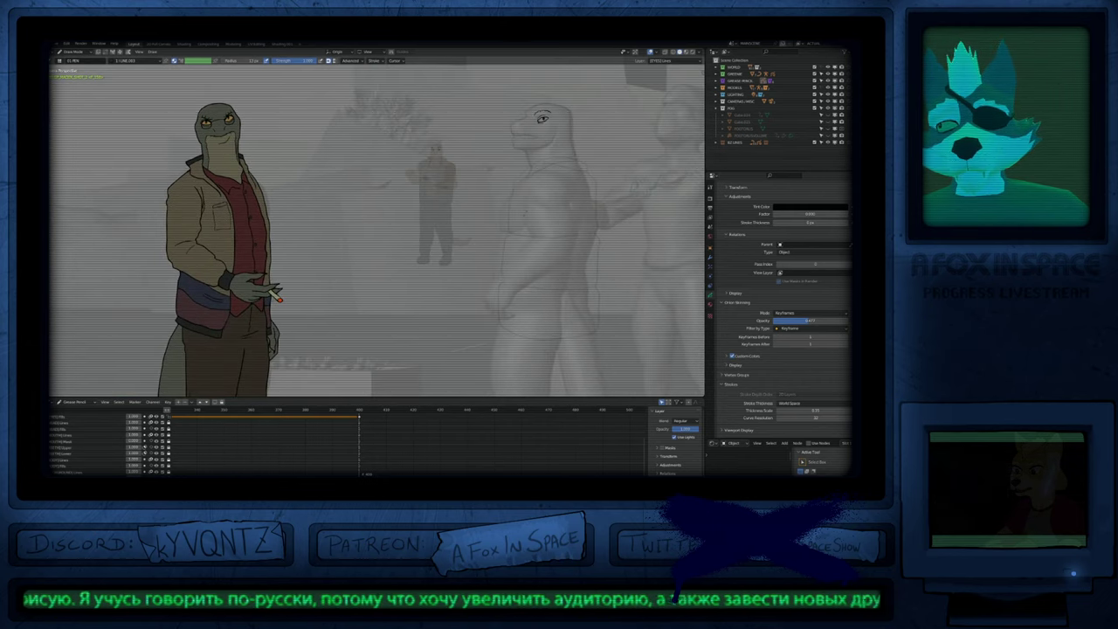
pyautogui.keyDown('shift'); pyautogui.moveTo(542, 204); pyautogui.dragTo(521, 236, button='middle'); pyautogui.keyUp('shift')
# Step: On the Body Lines layer, sculpt the jacket collar lines upward
pyautogui.click(68, 460)
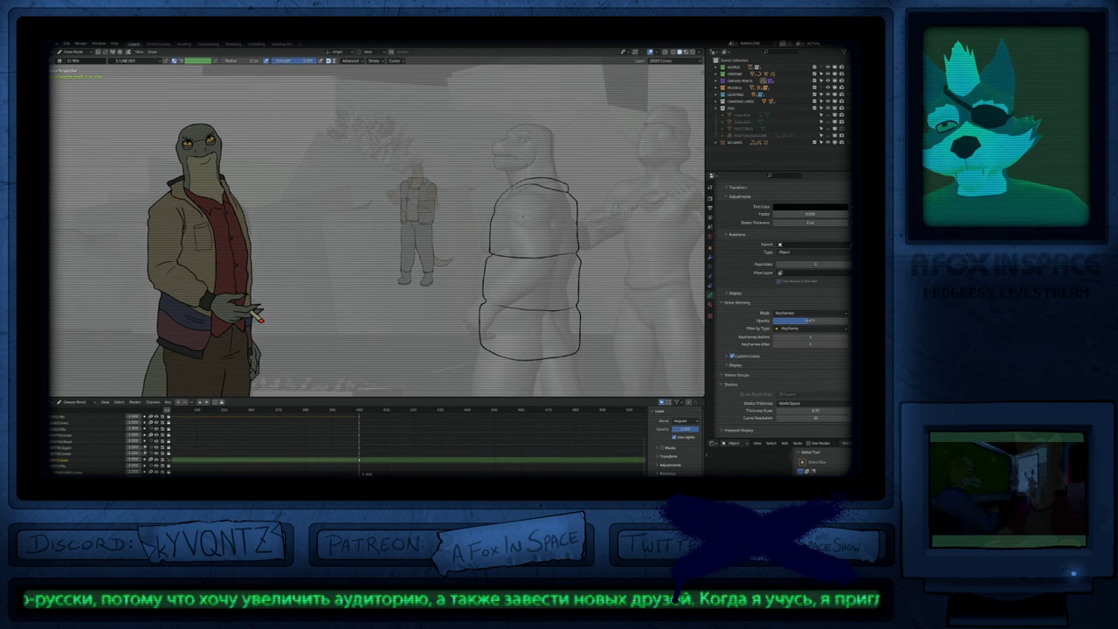
pyautogui.scroll(5, 523, 215)
pyautogui.press('f')
pyautogui.click(641, 171)
pyautogui.moveTo(594, 177)
pyautogui.mouseDown()
pyautogui.moveTo(564, 164)
pyautogui.moveTo(609, 171)
pyautogui.mouseUp()
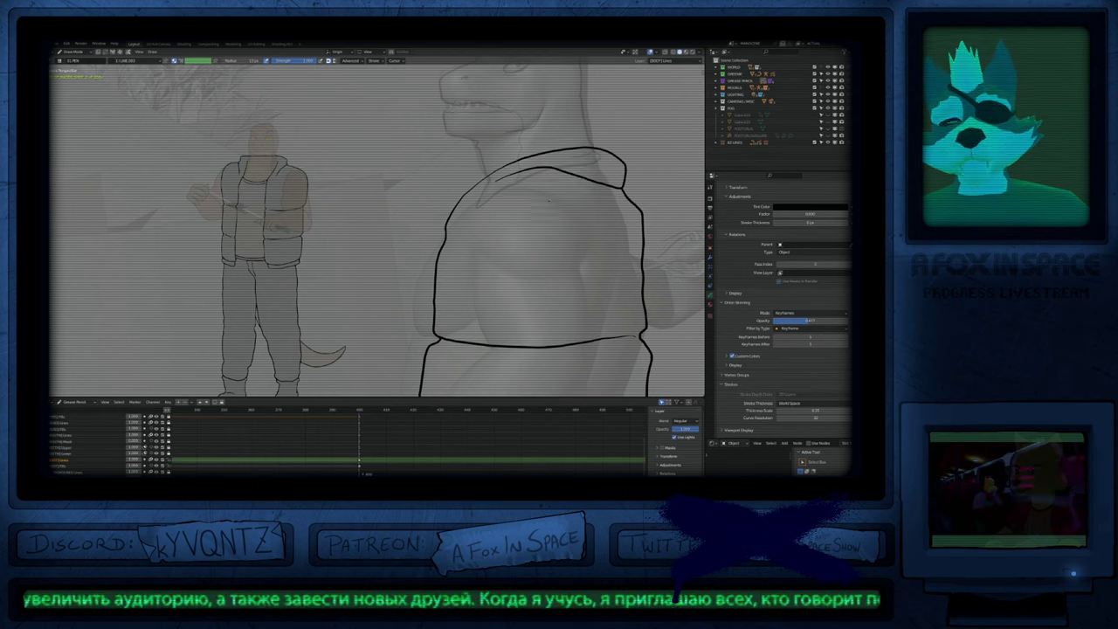
pyautogui.scroll(-6, 546, 189)
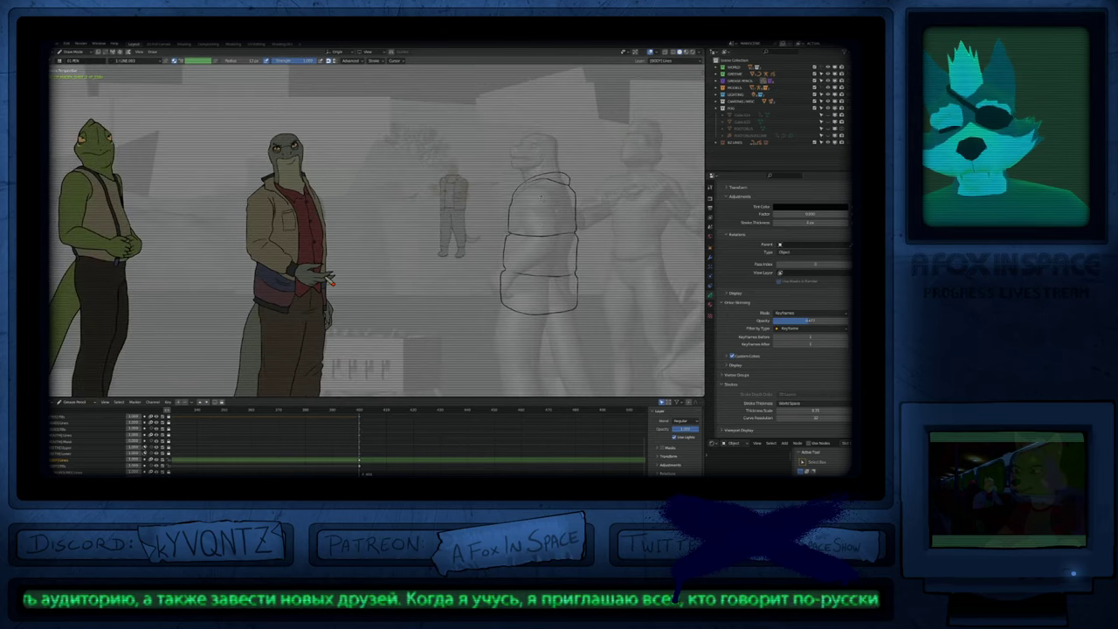
# Step: Fill the puffer jacket dark green on the Fills layer
pyautogui.press('pagedown')
pyautogui.press('u')
pyautogui.click(547, 196)
pyautogui.click(545, 213)
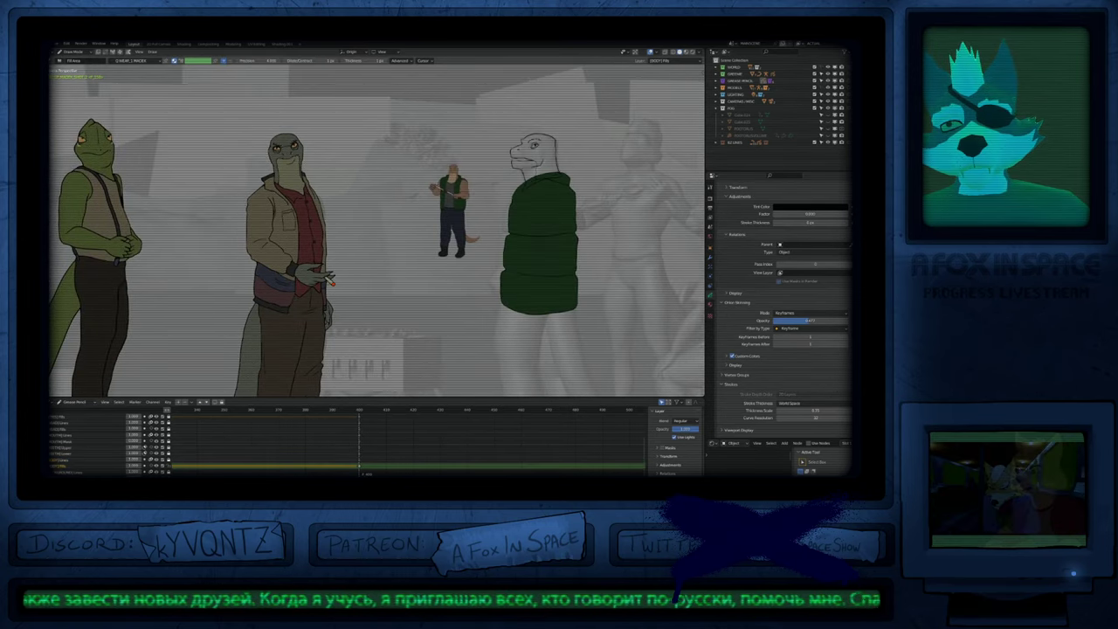
pyautogui.scroll(4, 517, 219)
pyautogui.scroll(-2, 516, 220)
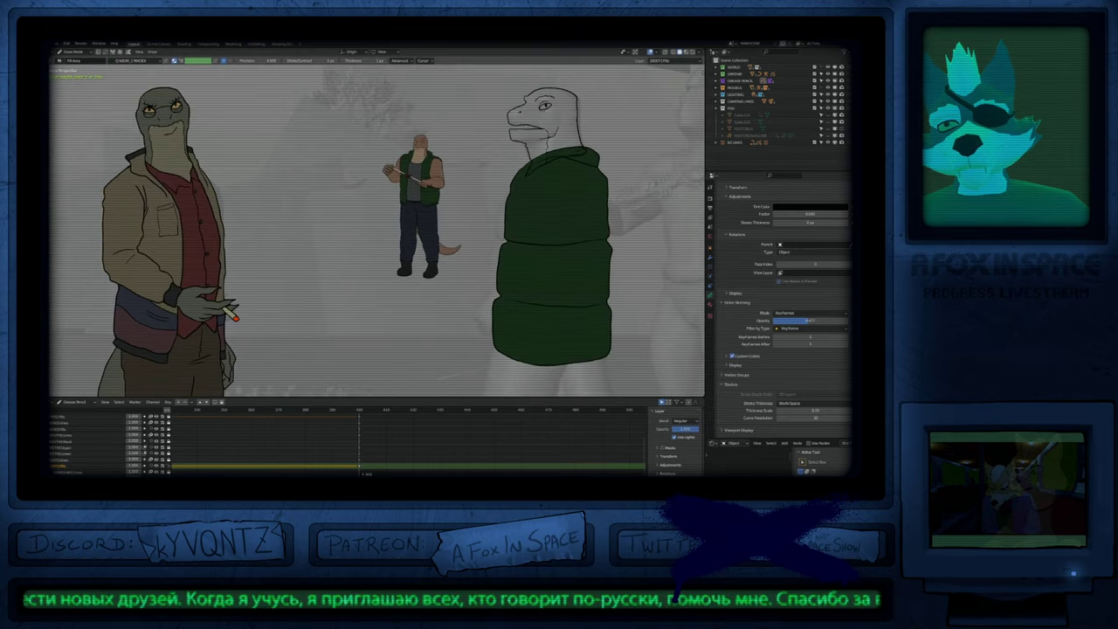
# Step: Redraw the arm line beside the jacket with the pen and adjust its stroke
pyautogui.press('pageup')
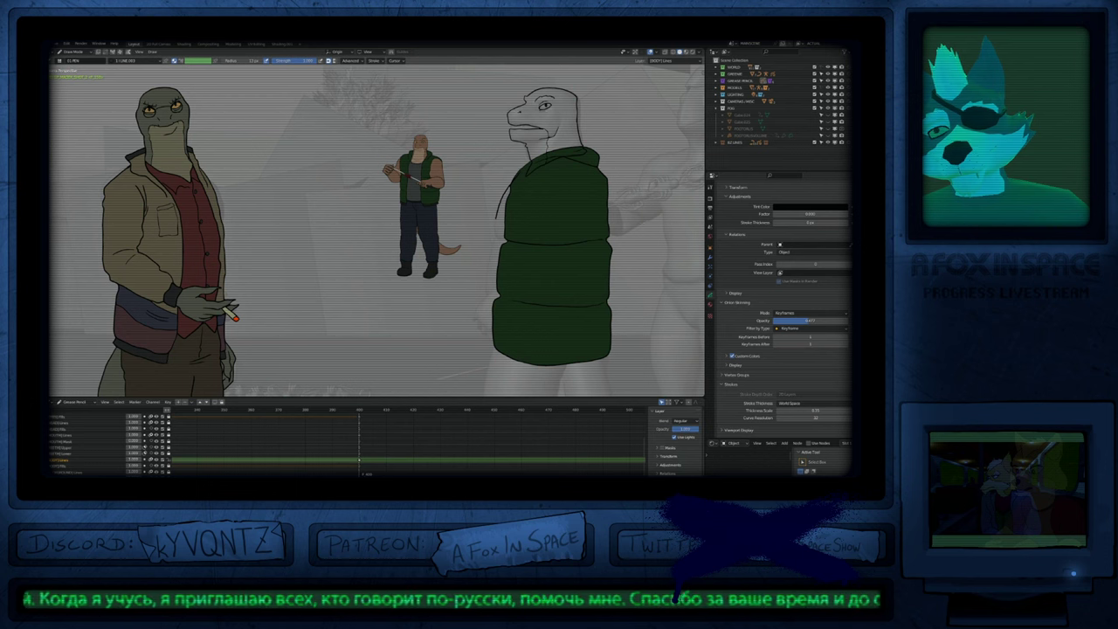
pyautogui.hotkey('ctrl', 'z')
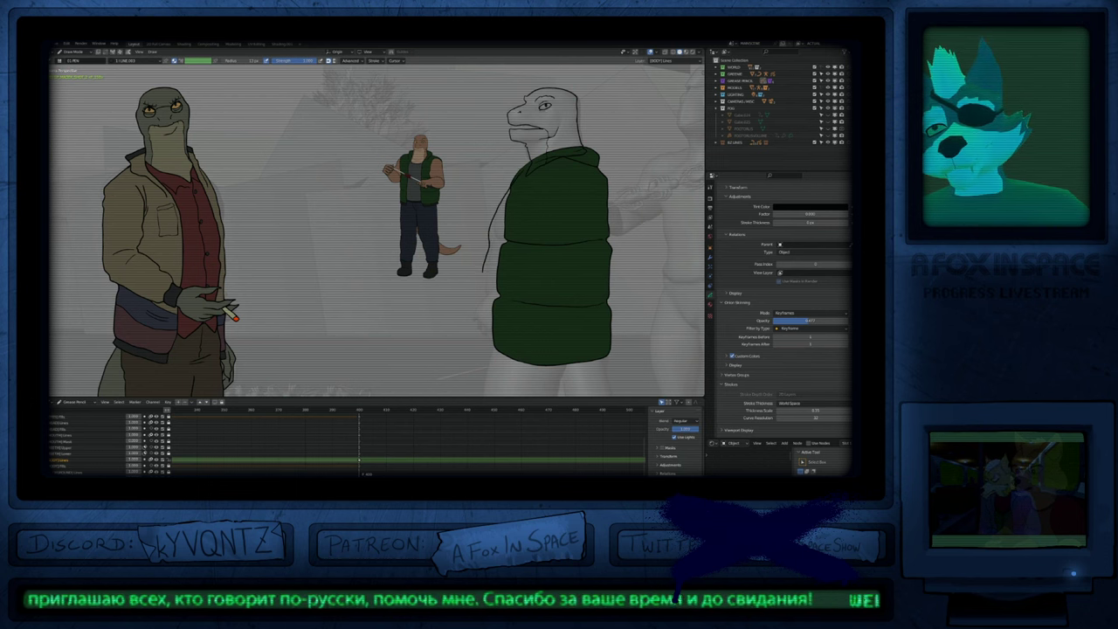
pyautogui.moveTo(478, 296); pyautogui.dragTo(480, 328)
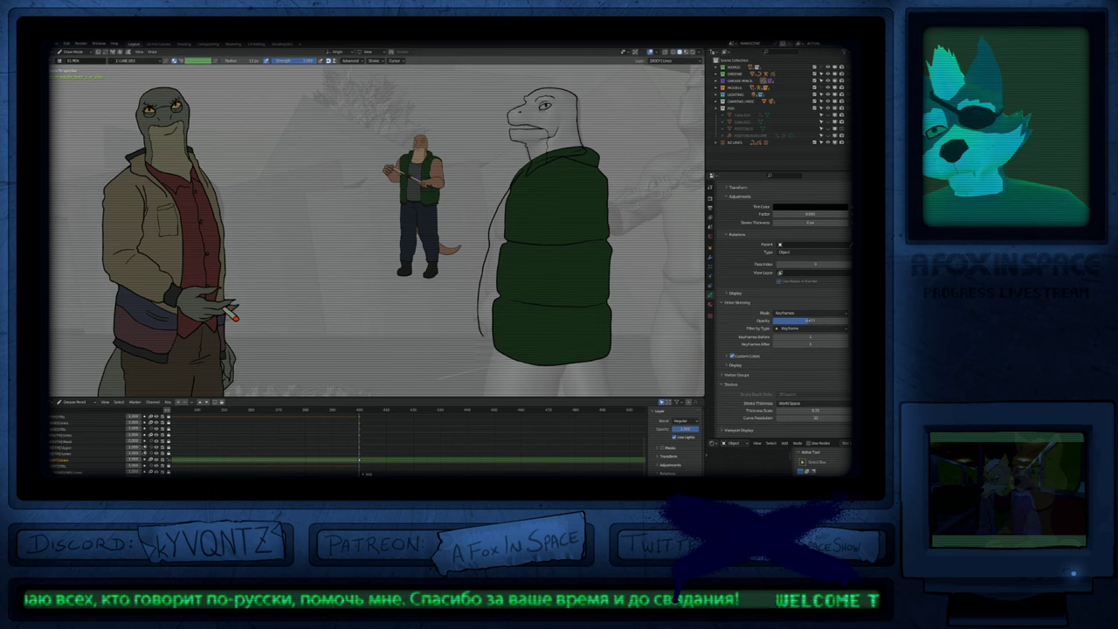
pyautogui.press('f')
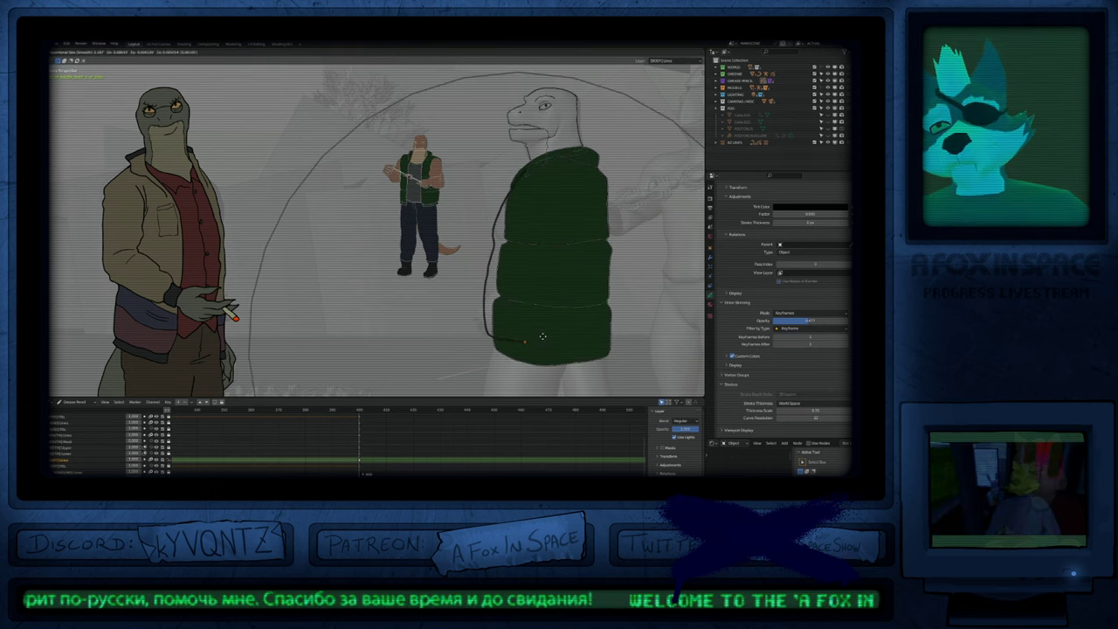
pyautogui.click(545, 337)
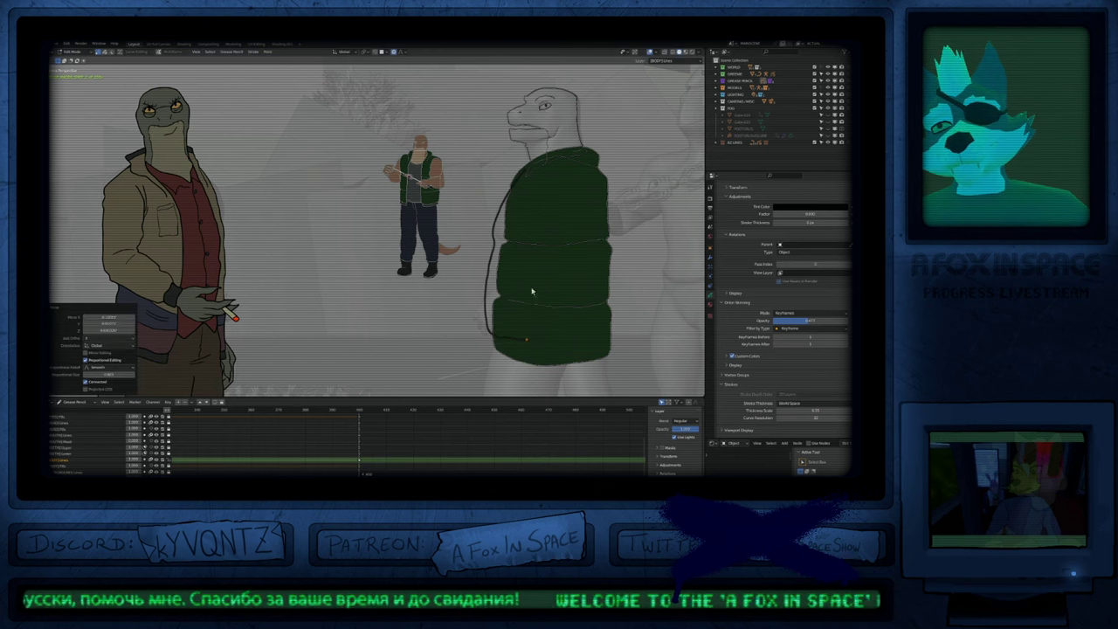
pyautogui.press('Tab')
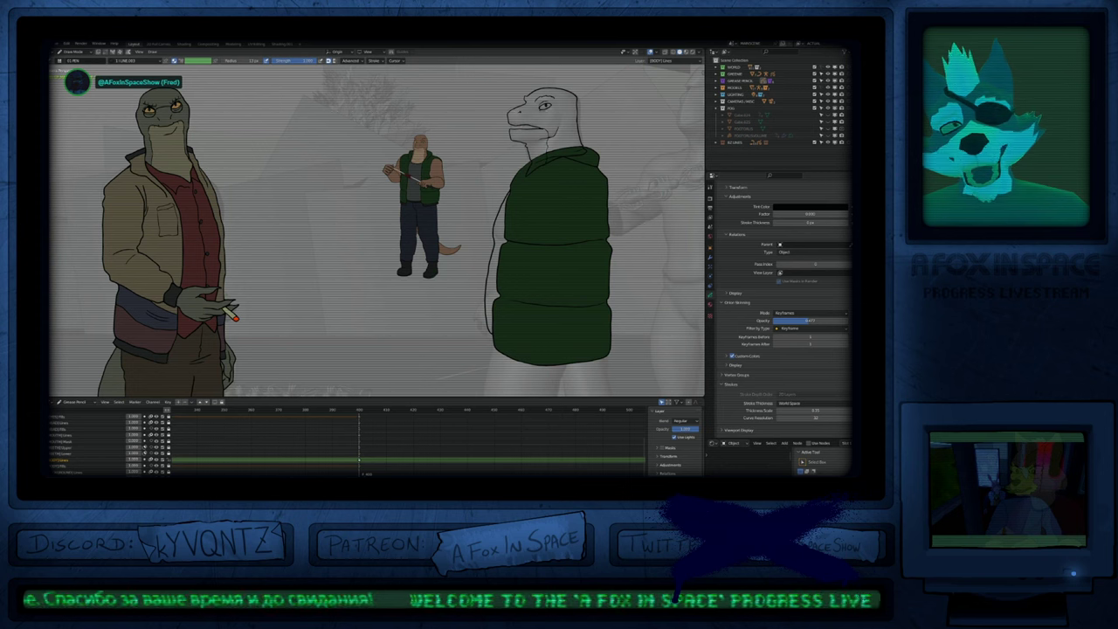
pyautogui.moveTo(490, 218)
pyautogui.keyDown('shift'); pyautogui.mouseDown(button='middle')
pyautogui.moveTo(341, 240)
pyautogui.moveTo(274, 310)
pyautogui.moveTo(321, 185)
pyautogui.moveTo(349, 173)
pyautogui.moveTo(396, 220)
pyautogui.moveTo(469, 222)
pyautogui.mouseUp(button='middle'); pyautogui.keyUp('shift')
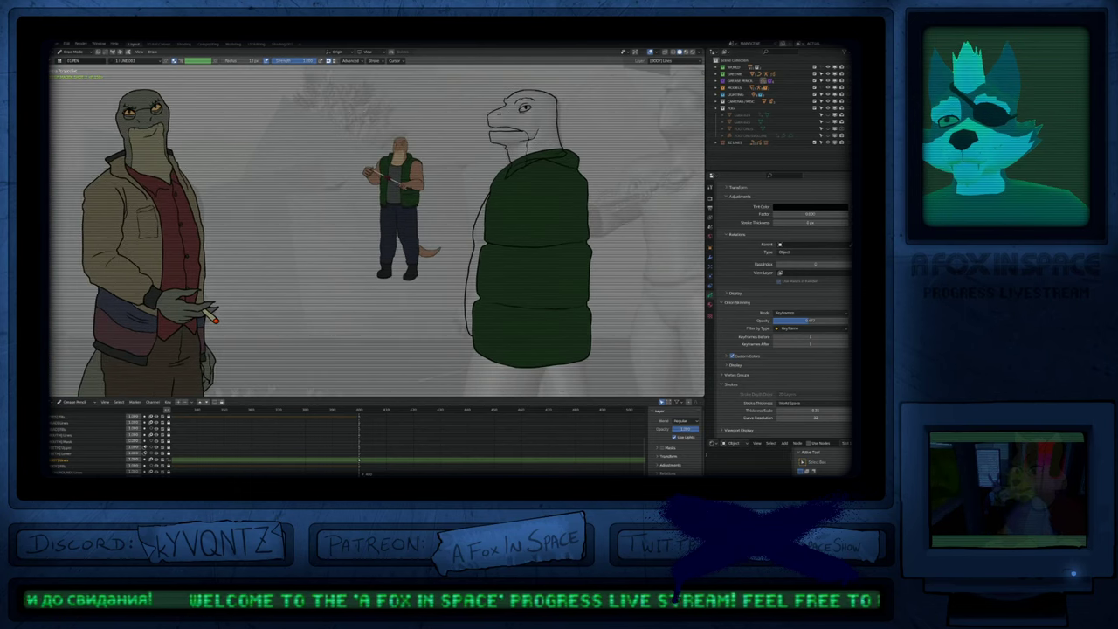
pyautogui.hotkey('shift', 'h')
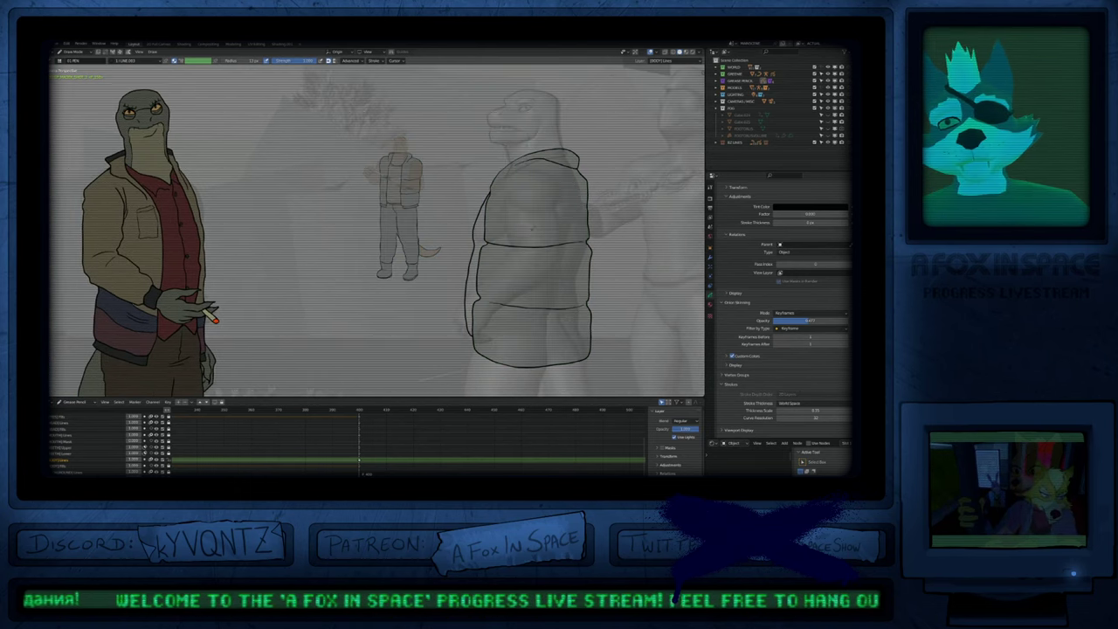
# Step: Redraw the long outline down the left edge of the third lizard's coat
pyautogui.scroll(-4, 514, 229)
pyautogui.moveTo(531, 305)
pyautogui.keyDown('shift'); pyautogui.mouseDown(button='middle')
pyautogui.moveTo(489, 245)
pyautogui.moveTo(496, 209)
pyautogui.moveTo(513, 213)
pyautogui.moveTo(534, 321)
pyautogui.mouseUp(button='middle'); pyautogui.keyUp('shift')
pyautogui.scroll(1, 488, 247)
pyautogui.scroll(2, 488, 247)
pyautogui.scroll(3, 514, 320)
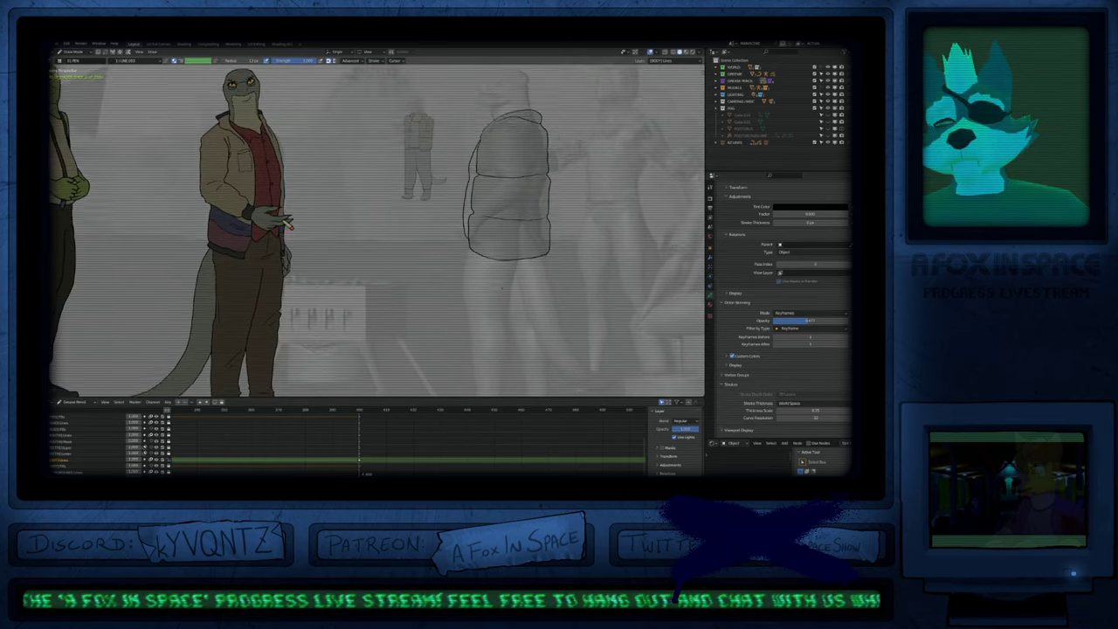
pyautogui.scroll(-2, 509, 249)
pyautogui.scroll(1, 509, 249)
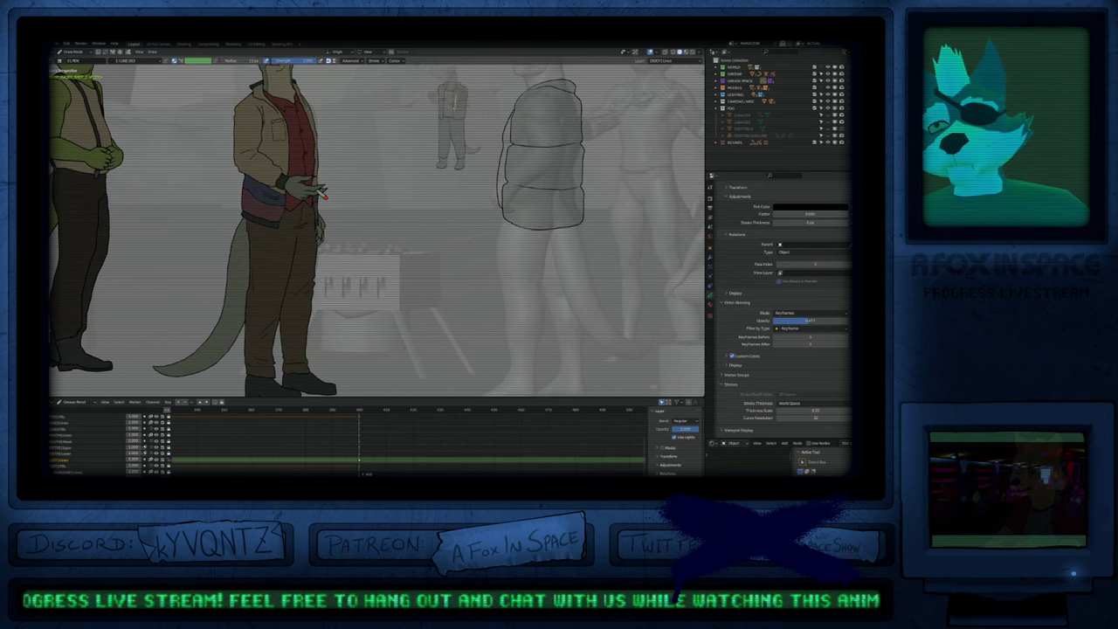
pyautogui.scroll(6, 450, 114)
pyautogui.scroll(-4, 450, 114)
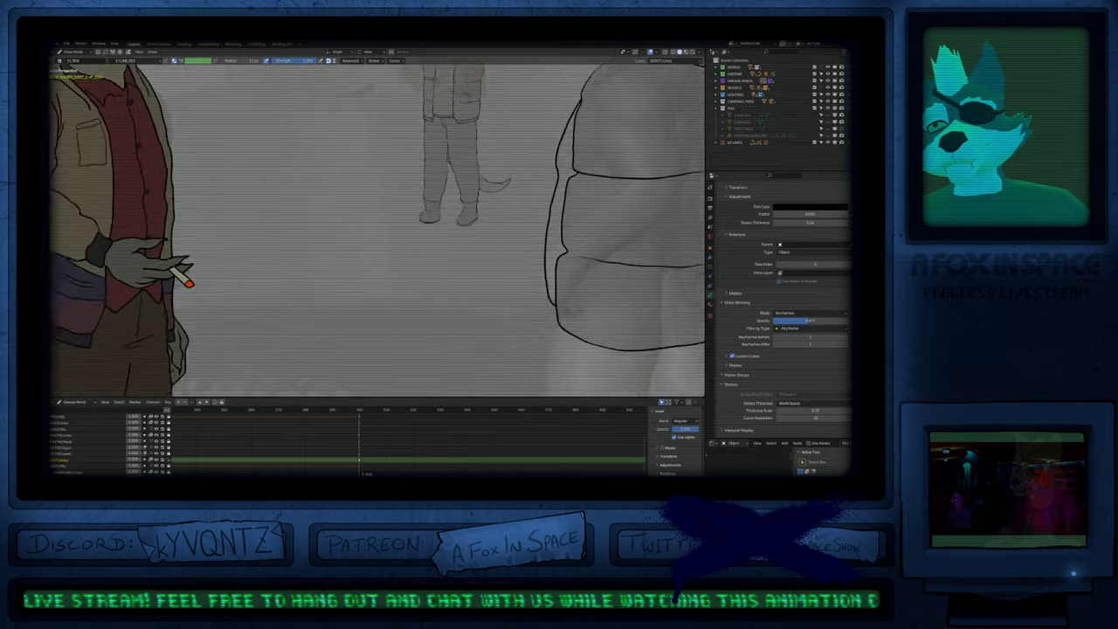
pyautogui.keyDown('shift'); pyautogui.moveTo(487, 267); pyautogui.dragTo(440, 119, button='middle'); pyautogui.keyUp('shift')
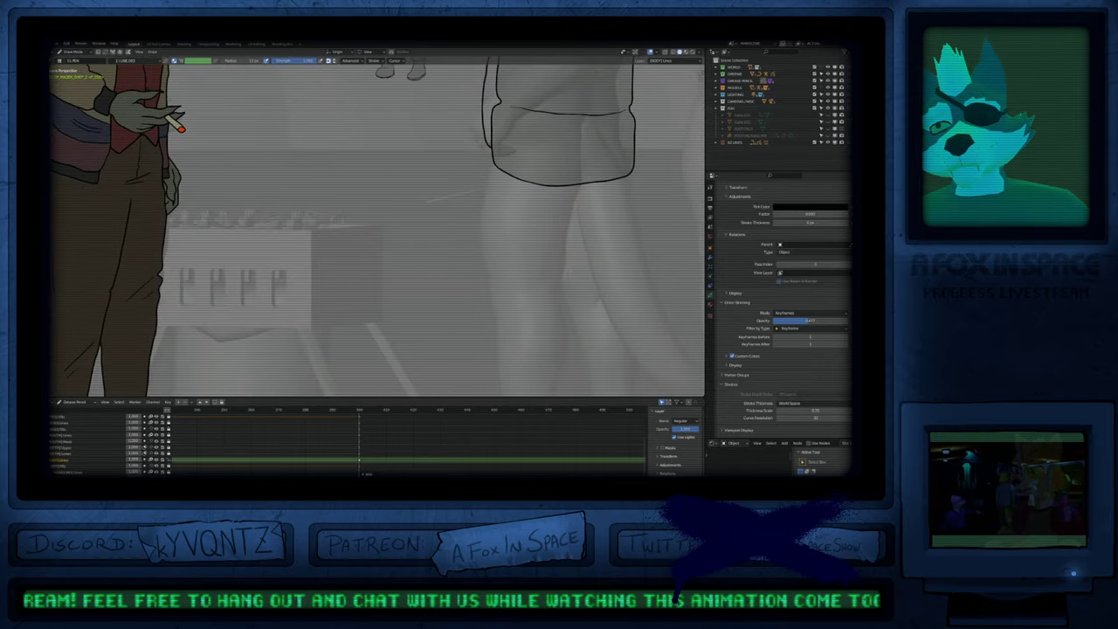
pyautogui.moveTo(490, 146); pyautogui.dragTo(491, 388)
pyautogui.hotkey('ctrl', 'z')
pyautogui.moveTo(490, 388)
pyautogui.keyDown('shift'); pyautogui.mouseDown(button='middle')
pyautogui.moveTo(468, 213)
pyautogui.moveTo(464, 293)
pyautogui.mouseUp(button='middle'); pyautogui.keyUp('shift')
# Step: Remove the small spur stroke from the trouser hem
pyautogui.scroll(-4, 479, 299)
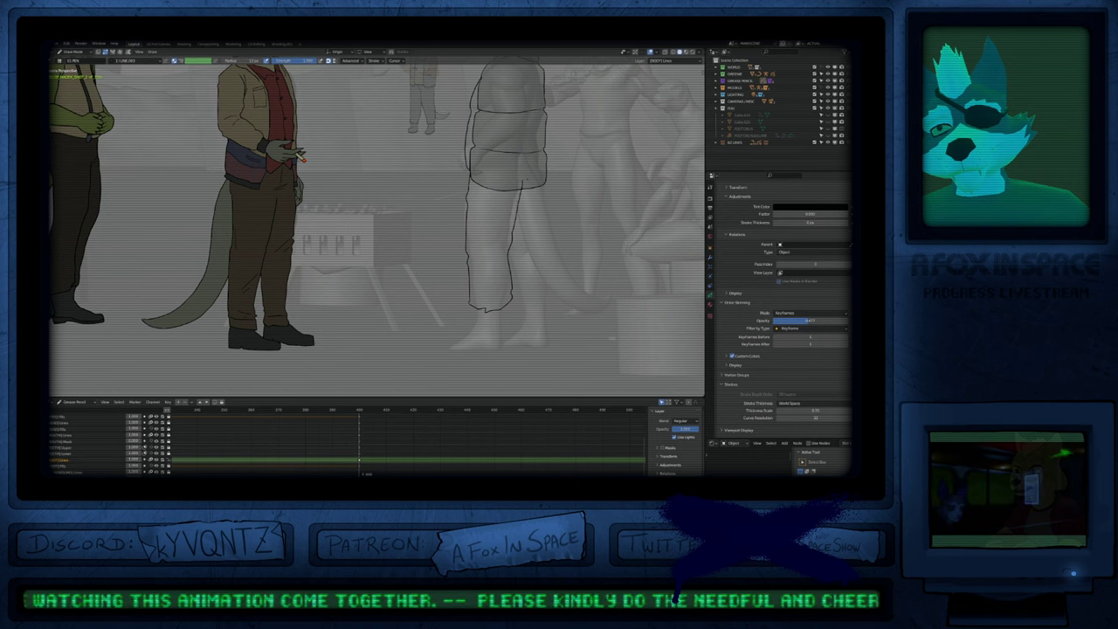
pyautogui.moveTo(524, 182)
pyautogui.keyDown('shift'); pyautogui.mouseDown(button='middle')
pyautogui.moveTo(513, 282)
pyautogui.moveTo(521, 179)
pyautogui.mouseUp(button='middle'); pyautogui.keyUp('shift')
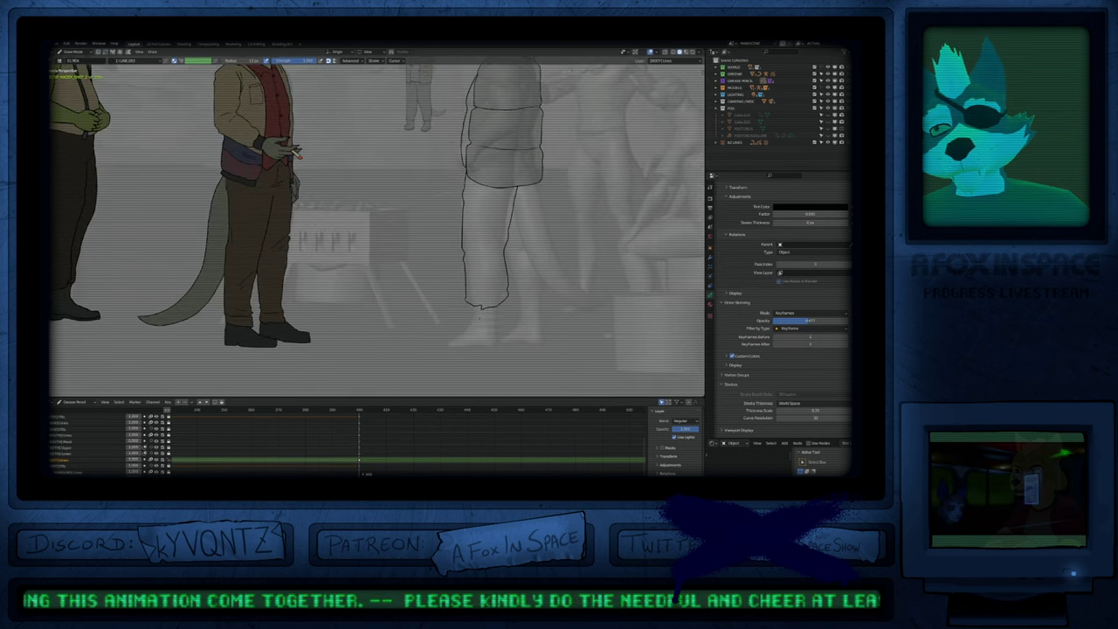
pyautogui.moveTo(473, 305); pyautogui.dragTo(483, 308)
pyautogui.hotkey('ctrl', 'z')
pyautogui.hotkey('ctrl', 'z')
pyautogui.hotkey('ctrl', 'z')
pyautogui.hotkey('ctrl', 'z')
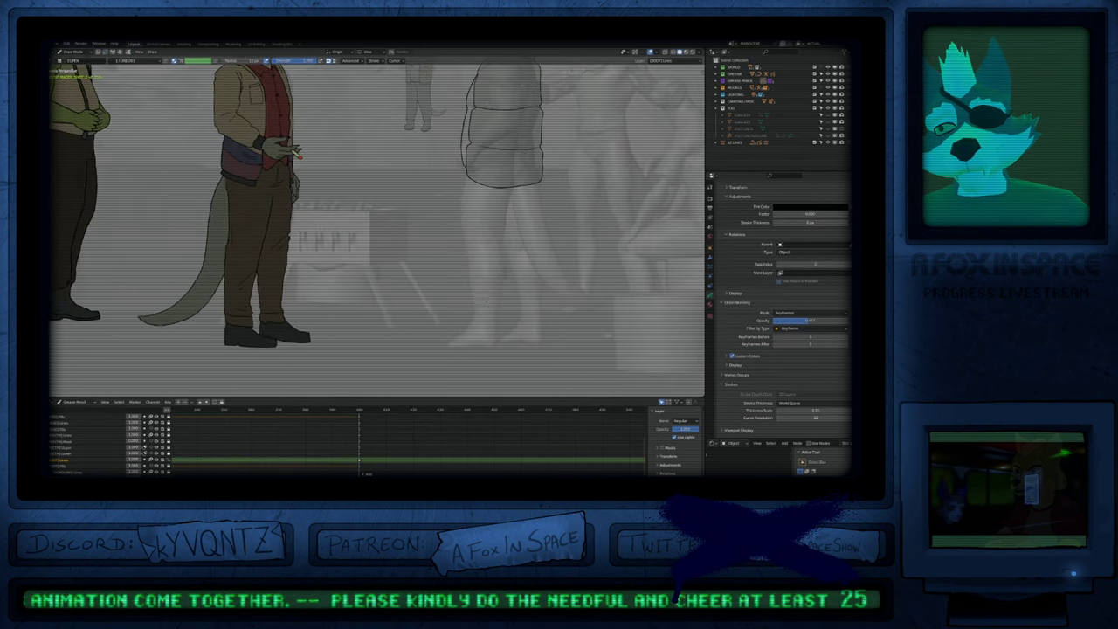
pyautogui.hotkey('ctrl', 'shift', 'z')
pyautogui.hotkey('ctrl', 'shift', 'z')
pyautogui.hotkey('ctrl', 'shift', 'z')
pyautogui.hotkey('ctrl', 'shift', 'z')
pyautogui.keyDown('ctrl'); pyautogui.moveTo(478, 317); pyautogui.dragTo(482, 235, button='middle'); pyautogui.keyUp('ctrl')
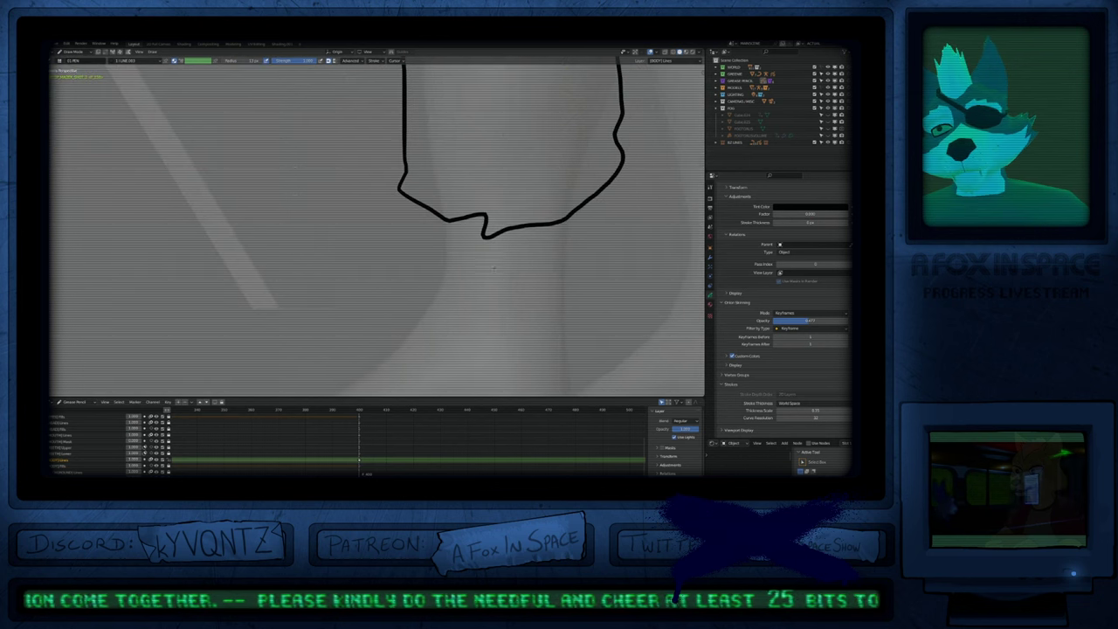
pyautogui.hotkey('ctrl', 'z')
pyautogui.hotkey('ctrl', 'z')
# Step: Resize the brush and smooth the bump out of the hem line
pyautogui.press('f')
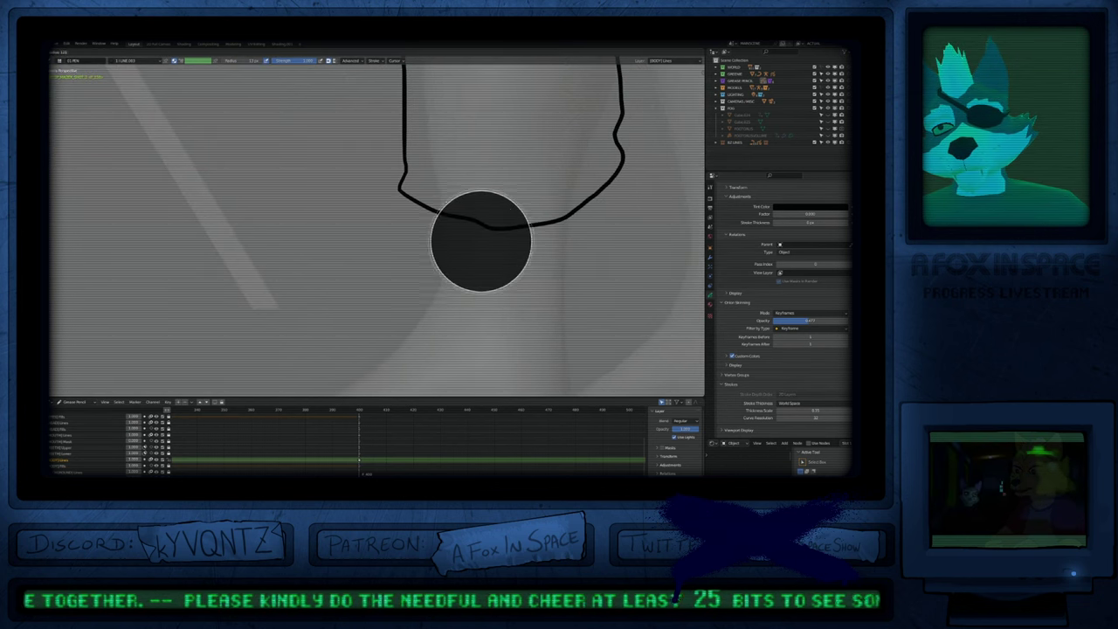
pyautogui.click(540, 240)
pyautogui.keyDown('shift'); pyautogui.moveTo(480, 219); pyautogui.dragTo(460, 219); pyautogui.keyUp('shift')
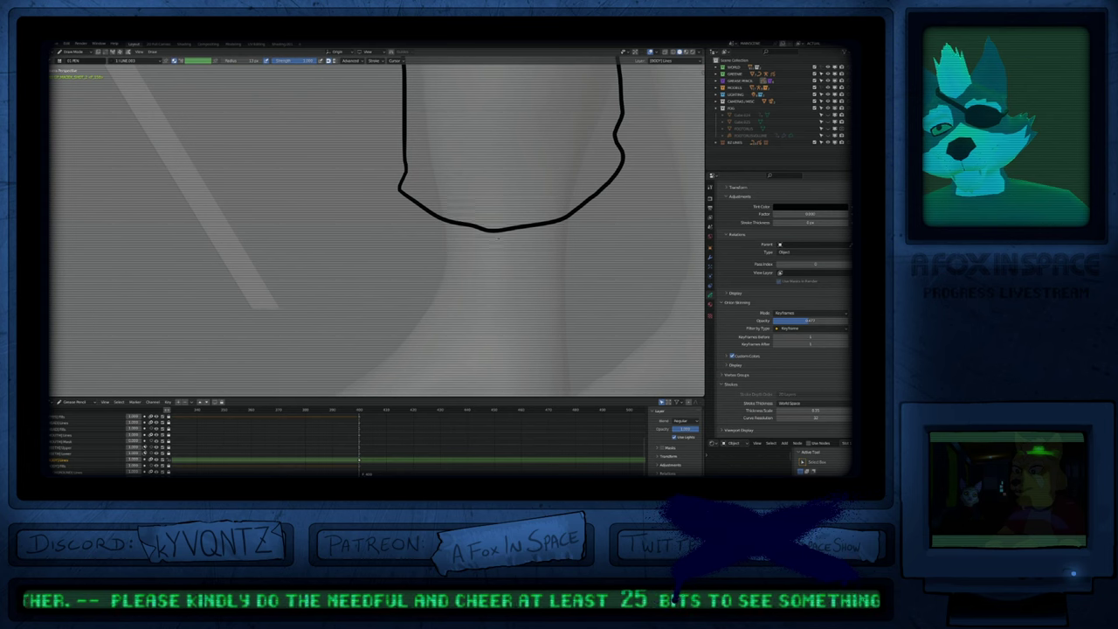
pyautogui.moveTo(541, 220)
pyautogui.keyDown('shift'); pyautogui.mouseDown()
pyautogui.moveTo(481, 226)
pyautogui.moveTo(441, 206)
pyautogui.moveTo(490, 227)
pyautogui.moveTo(473, 232)
pyautogui.mouseUp(); pyautogui.keyUp('shift')
pyautogui.scroll(-4, 479, 229)
# Step: With a smaller brush, pull the trouser leg's lower right edge inward
pyautogui.press('f')
pyautogui.click(488, 202)
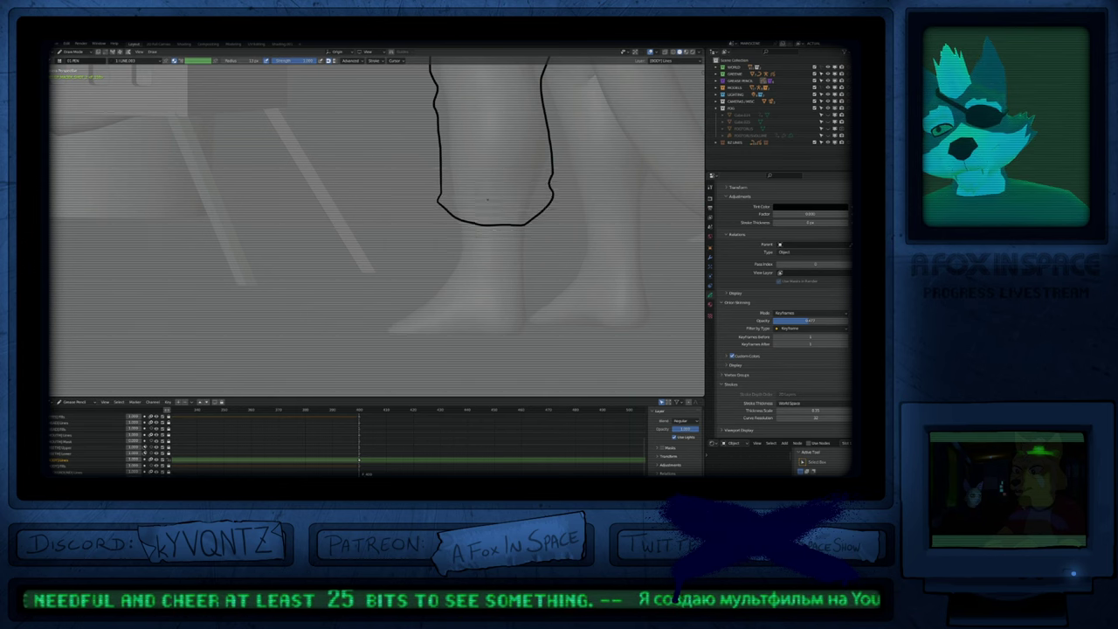
pyautogui.scroll(-5, 481, 235)
pyautogui.moveTo(485, 242)
pyautogui.keyDown('shift'); pyautogui.mouseDown(button='middle')
pyautogui.moveTo(479, 375)
pyautogui.moveTo(465, 293)
pyautogui.mouseUp(button='middle'); pyautogui.keyUp('shift')
pyautogui.press('f')
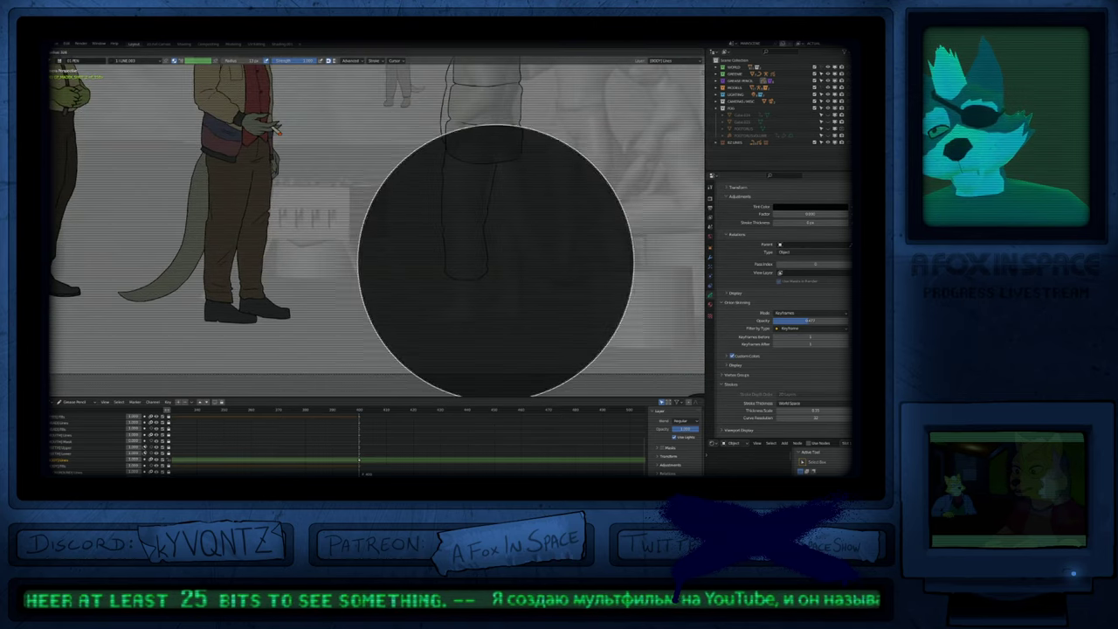
pyautogui.click(598, 263)
pyautogui.moveTo(486, 273)
pyautogui.keyDown('shift'); pyautogui.mouseDown()
pyautogui.moveTo(483, 263)
pyautogui.moveTo(476, 278)
pyautogui.moveTo(447, 261)
pyautogui.moveTo(451, 272)
pyautogui.mouseUp(); pyautogui.keyUp('shift')
pyautogui.keyDown('shift'); pyautogui.moveTo(499, 172); pyautogui.dragTo(413, 156, button='middle'); pyautogui.keyUp('shift')
pyautogui.scroll(3, 437, 163)
pyautogui.press('f')
pyautogui.press('Return')
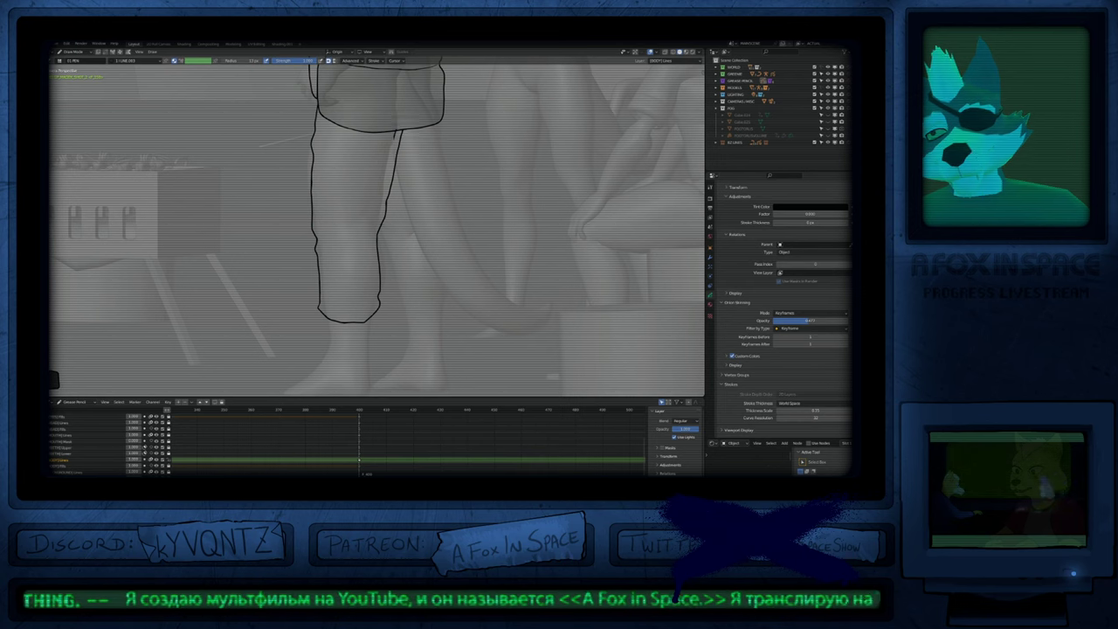
# Step: Stroke the tail curving down from the top of the leg and extend the leg line up to the hem
pyautogui.moveTo(394, 142)
pyautogui.mouseDown()
pyautogui.moveTo(437, 262)
pyautogui.moveTo(472, 314)
pyautogui.moveTo(548, 326)
pyautogui.mouseUp()
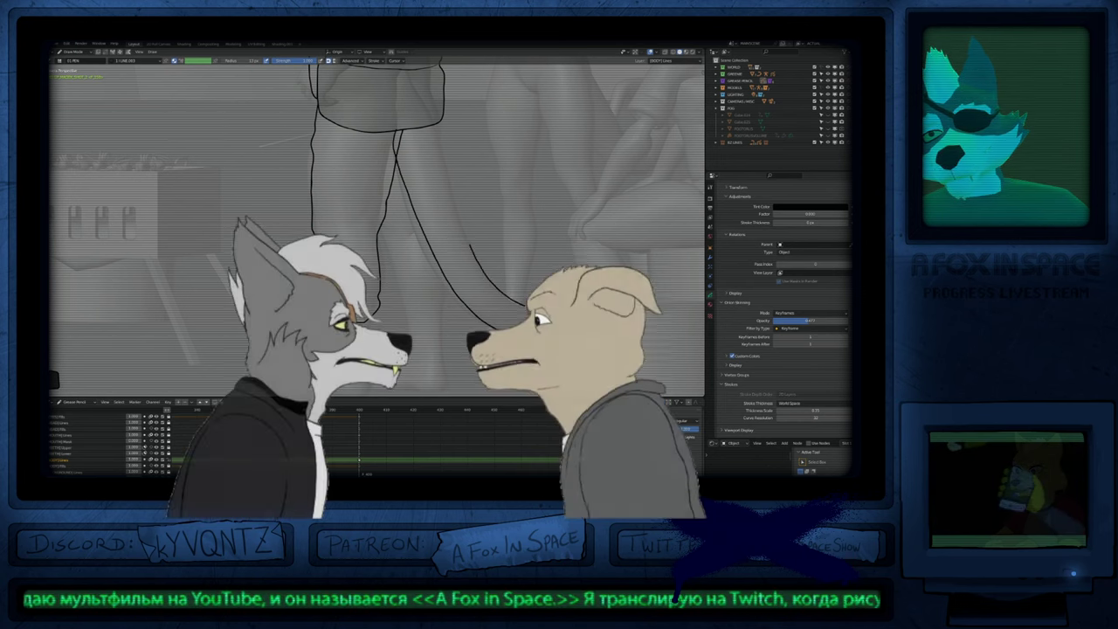
pyautogui.moveTo(446, 164)
pyautogui.mouseDown()
pyautogui.moveTo(427, 108)
pyautogui.moveTo(398, 153)
pyautogui.mouseUp()
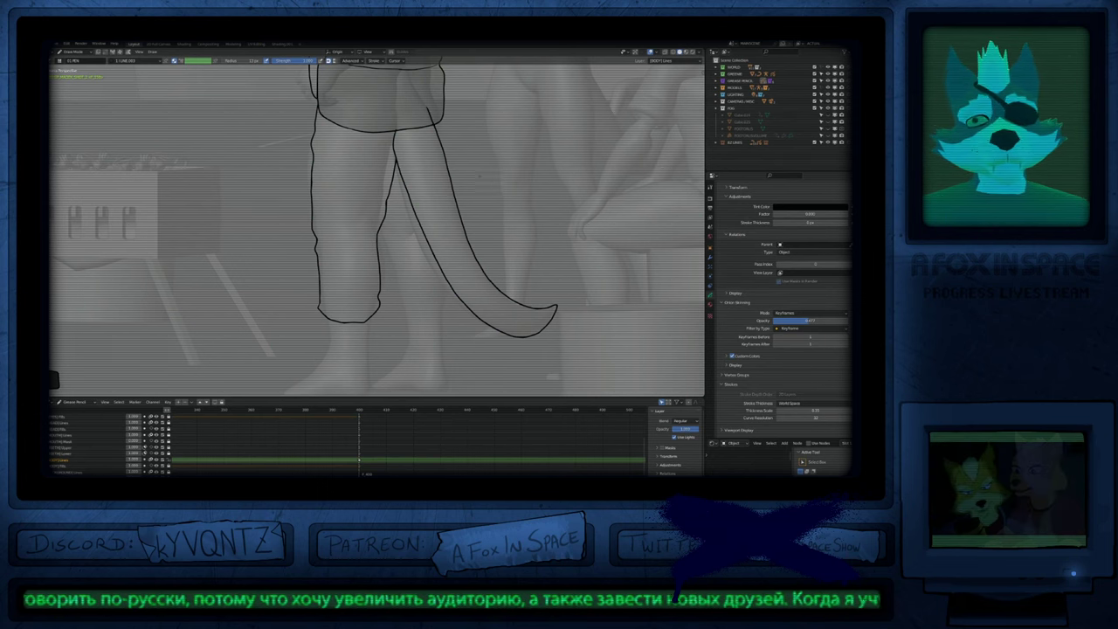
pyautogui.scroll(-2, 377, 230)
pyautogui.keyDown('shift'); pyautogui.moveTo(377, 210); pyautogui.dragTo(437, 284, button='middle'); pyautogui.keyUp('shift')
pyautogui.scroll(5, 436, 229)
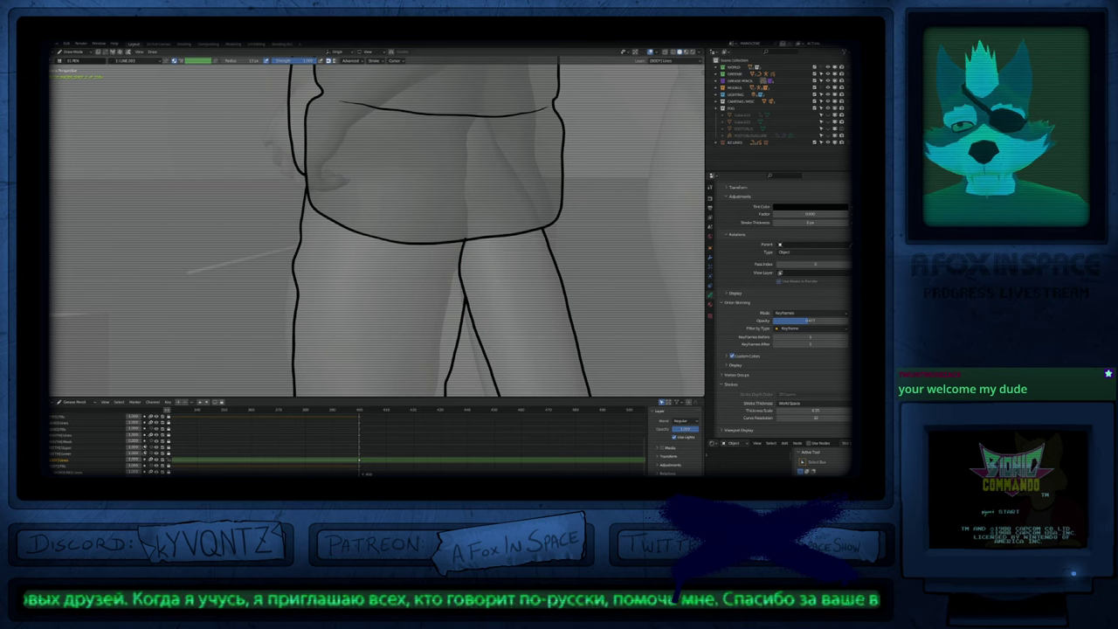
# Step: Draw the second leg's line down beside the leg and up to meet the tail
pyautogui.scroll(-3, 450, 271)
pyautogui.keyDown('shift'); pyautogui.moveTo(454, 263); pyautogui.dragTo(461, 195, button='middle'); pyautogui.keyUp('shift')
pyautogui.scroll(8, 476, 184)
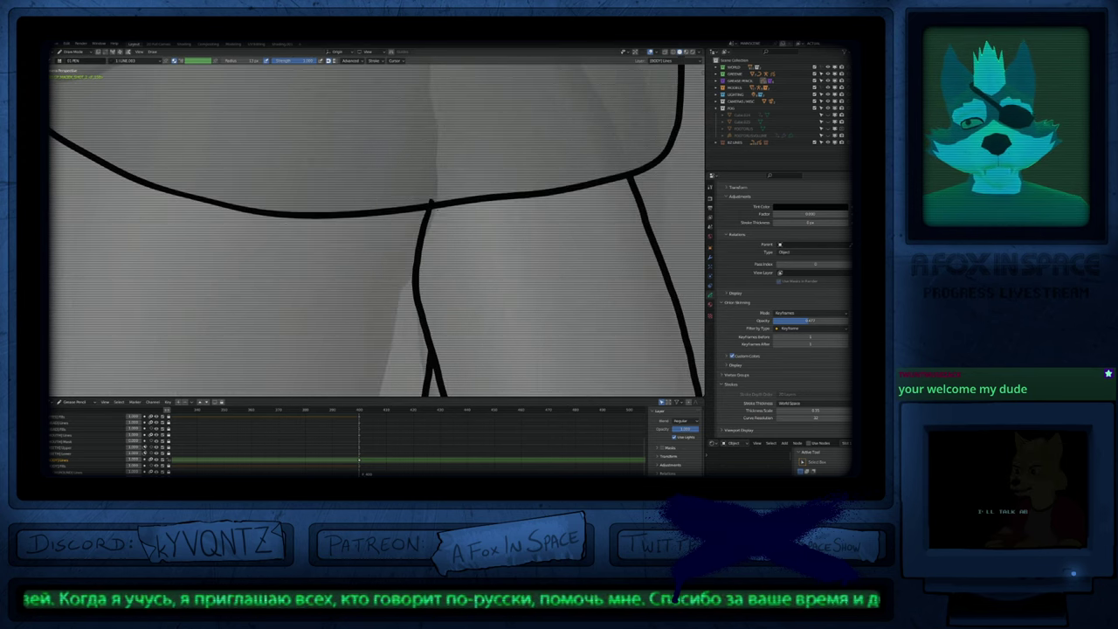
pyautogui.scroll(-8, 376, 227)
pyautogui.keyDown('shift'); pyautogui.moveTo(455, 311); pyautogui.dragTo(459, 276, button='middle'); pyautogui.keyUp('shift')
pyautogui.scroll(4, 459, 276)
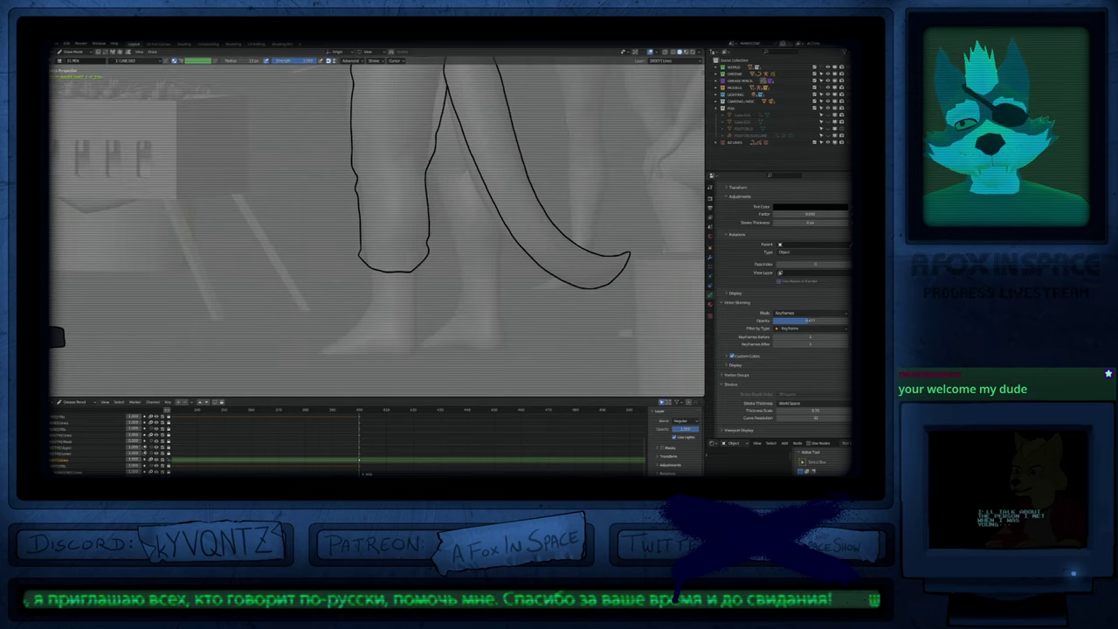
pyautogui.moveTo(429, 171)
pyautogui.mouseDown()
pyautogui.moveTo(443, 251)
pyautogui.moveTo(496, 271)
pyautogui.moveTo(511, 249)
pyautogui.moveTo(506, 182)
pyautogui.moveTo(511, 223)
pyautogui.mouseUp()
pyautogui.moveTo(510, 223)
pyautogui.keyDown('shift'); pyautogui.mouseDown(button='middle')
pyautogui.moveTo(524, 240)
pyautogui.moveTo(575, 185)
pyautogui.mouseUp(button='middle'); pyautogui.keyUp('shift')
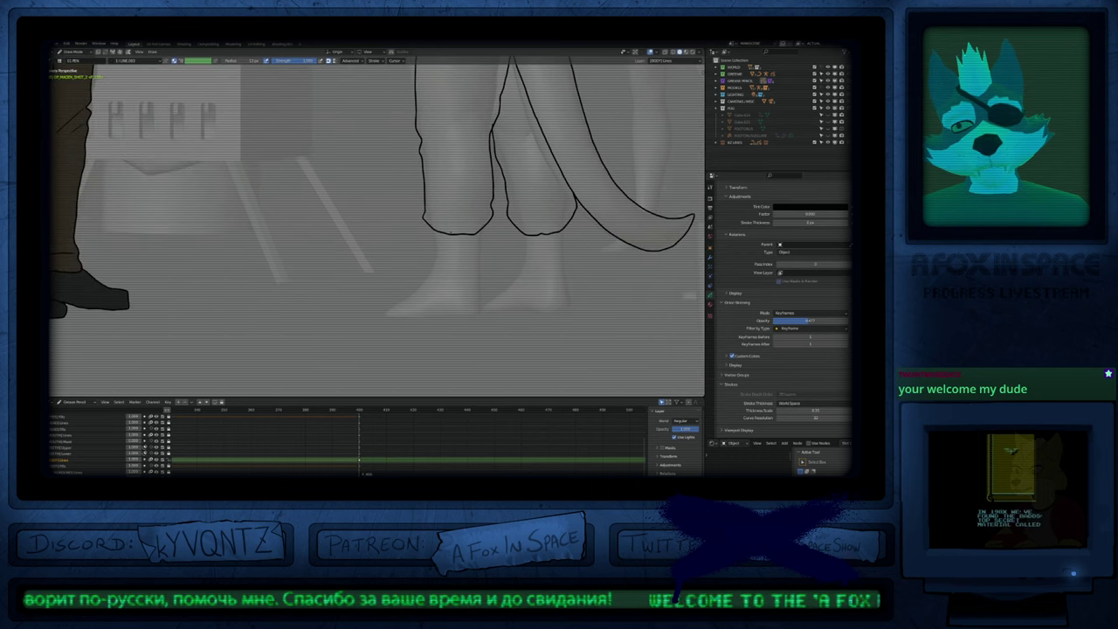
# Step: Outline both boots down from the hems and draw the right boot's sole with a smaller brush
pyautogui.moveTo(428, 235)
pyautogui.mouseDown()
pyautogui.moveTo(431, 267)
pyautogui.moveTo(379, 312)
pyautogui.moveTo(409, 318)
pyautogui.mouseUp()
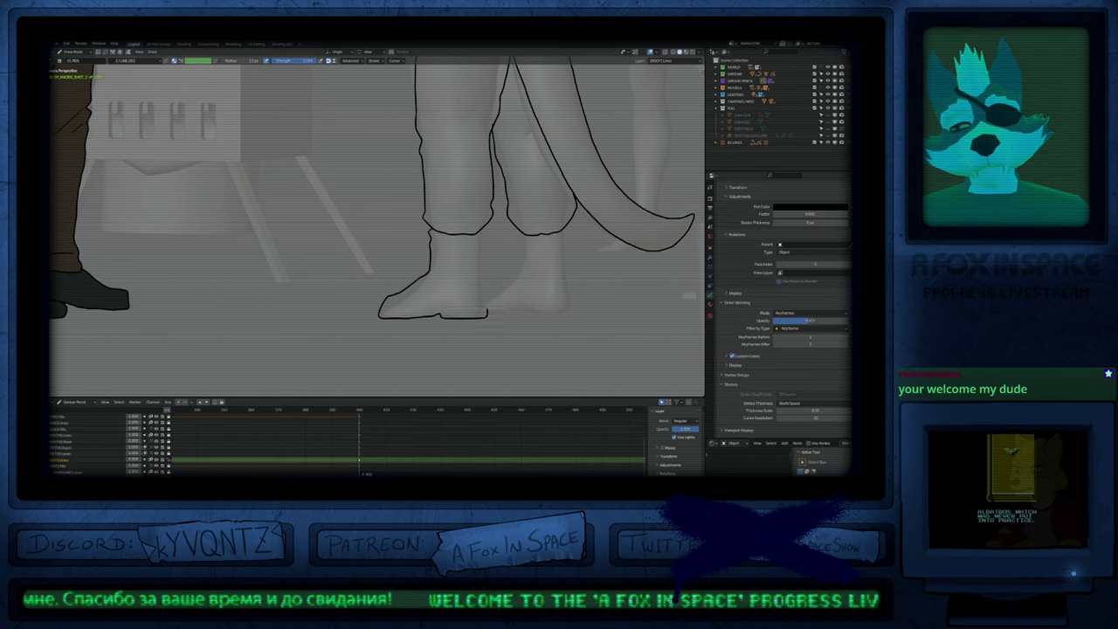
pyautogui.moveTo(484, 262); pyautogui.dragTo(478, 223)
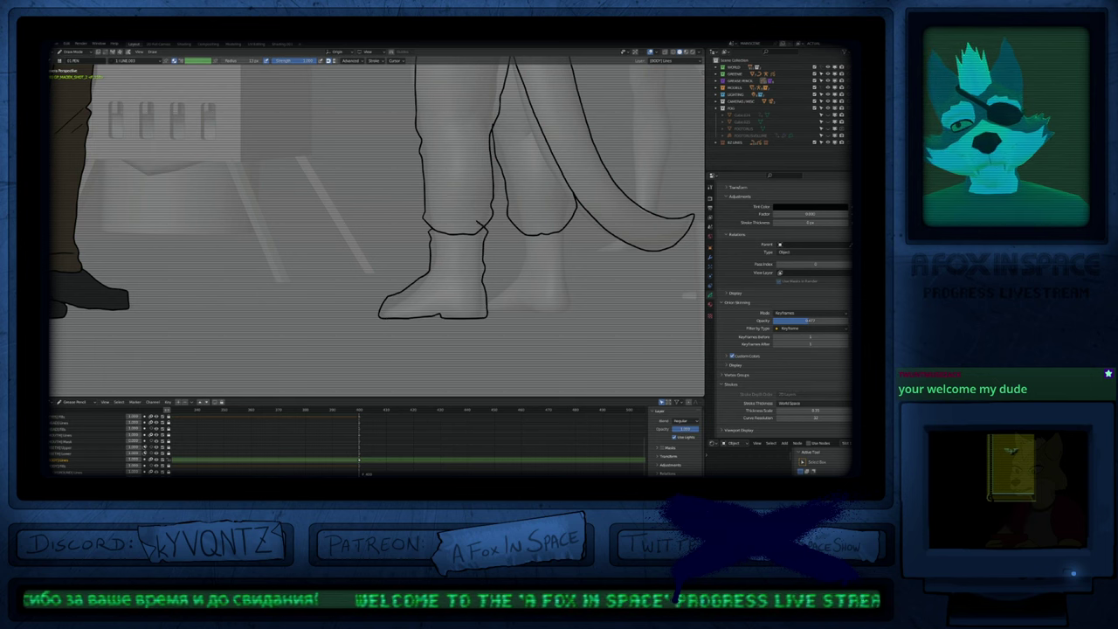
pyautogui.press('f')
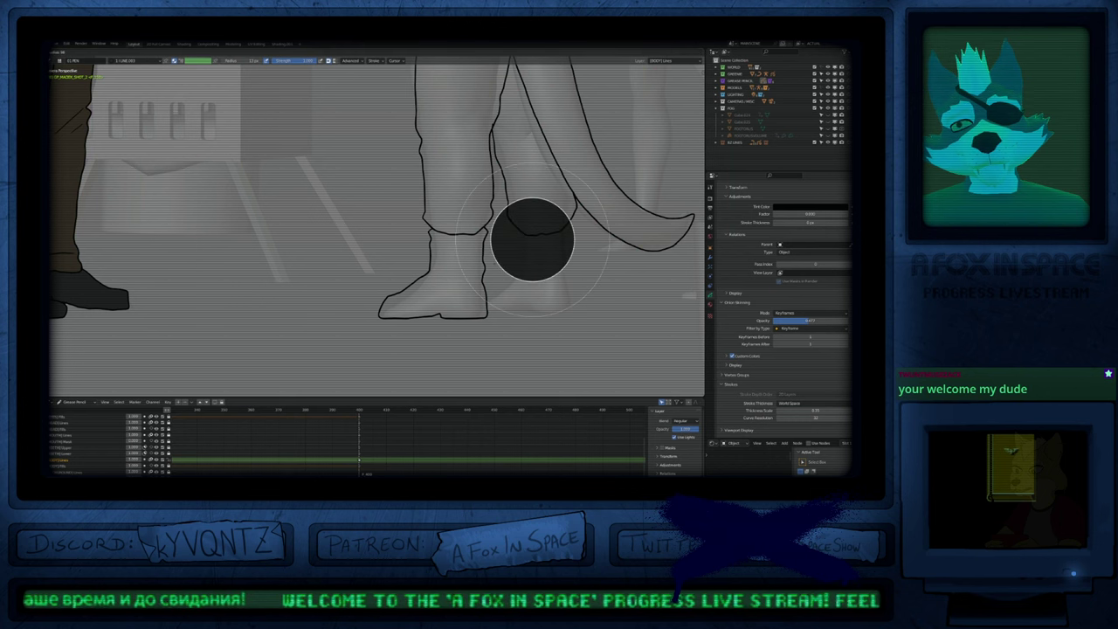
pyautogui.click(536, 239)
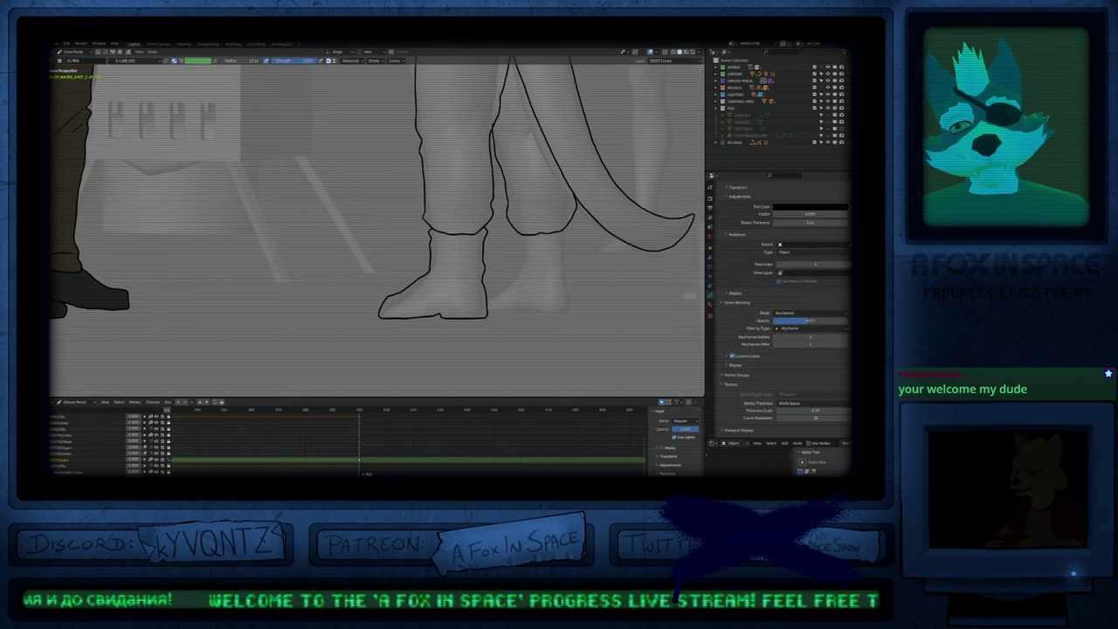
pyautogui.moveTo(513, 232)
pyautogui.mouseDown()
pyautogui.moveTo(512, 275)
pyautogui.moveTo(472, 291)
pyautogui.moveTo(480, 287)
pyautogui.mouseUp()
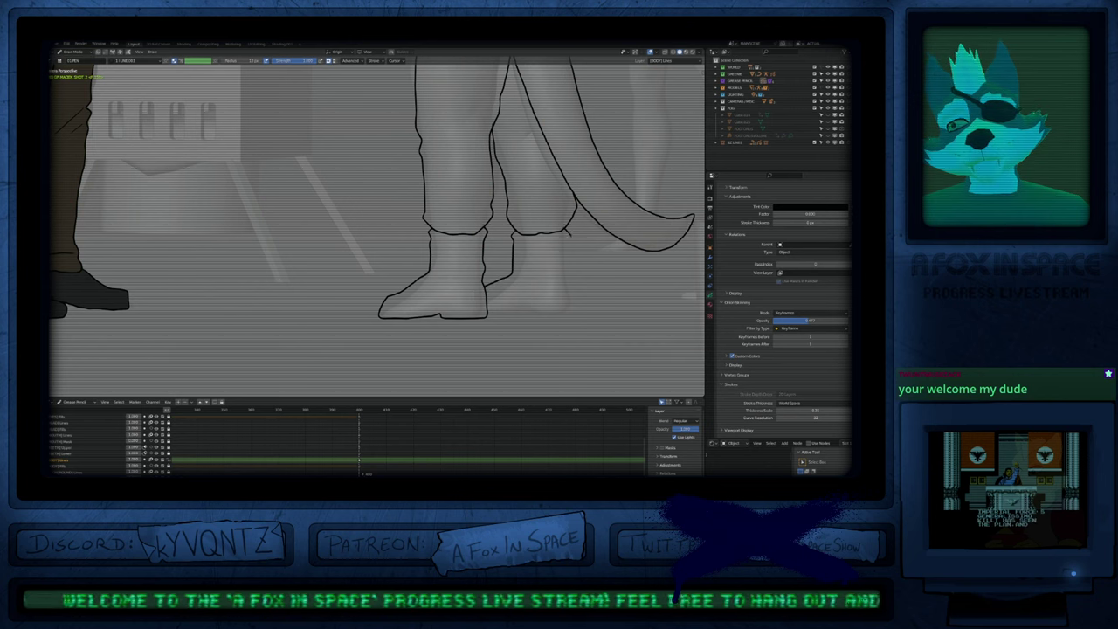
pyautogui.moveTo(569, 312)
pyautogui.mouseDown()
pyautogui.moveTo(465, 312)
pyautogui.moveTo(485, 312)
pyautogui.mouseUp()
# Step: Trim the sole line's overshoot inside the left boot and shrink the brush slightly
pyautogui.scroll(-7, 476, 284)
pyautogui.keyDown('shift'); pyautogui.moveTo(485, 244); pyautogui.dragTo(487, 260, button='middle'); pyautogui.keyUp('shift')
pyautogui.scroll(3, 486, 257)
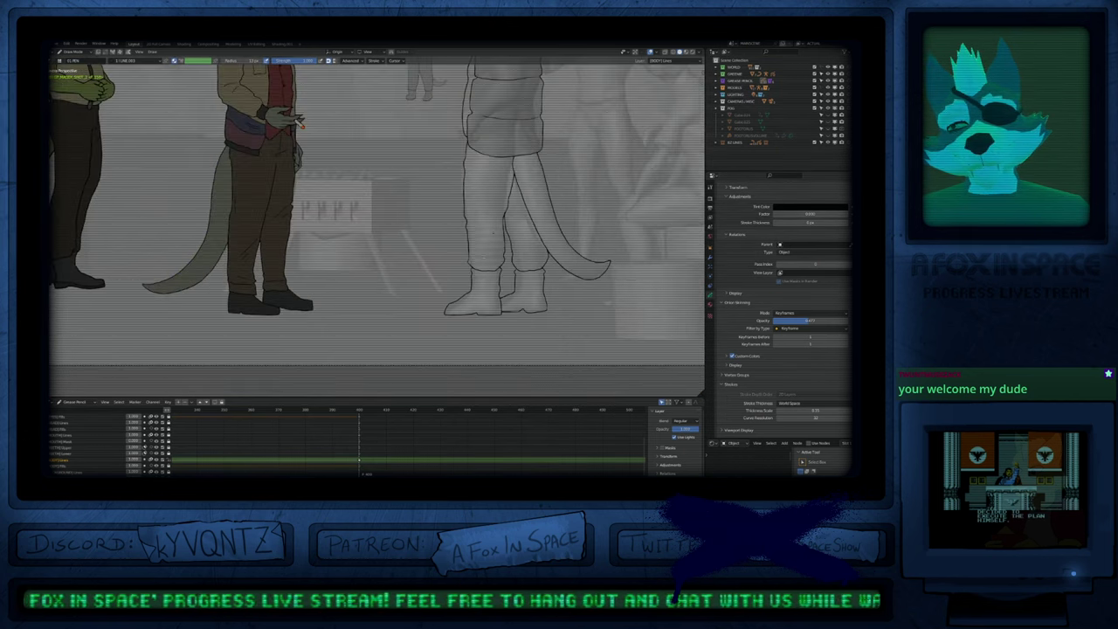
pyautogui.scroll(2, 473, 307)
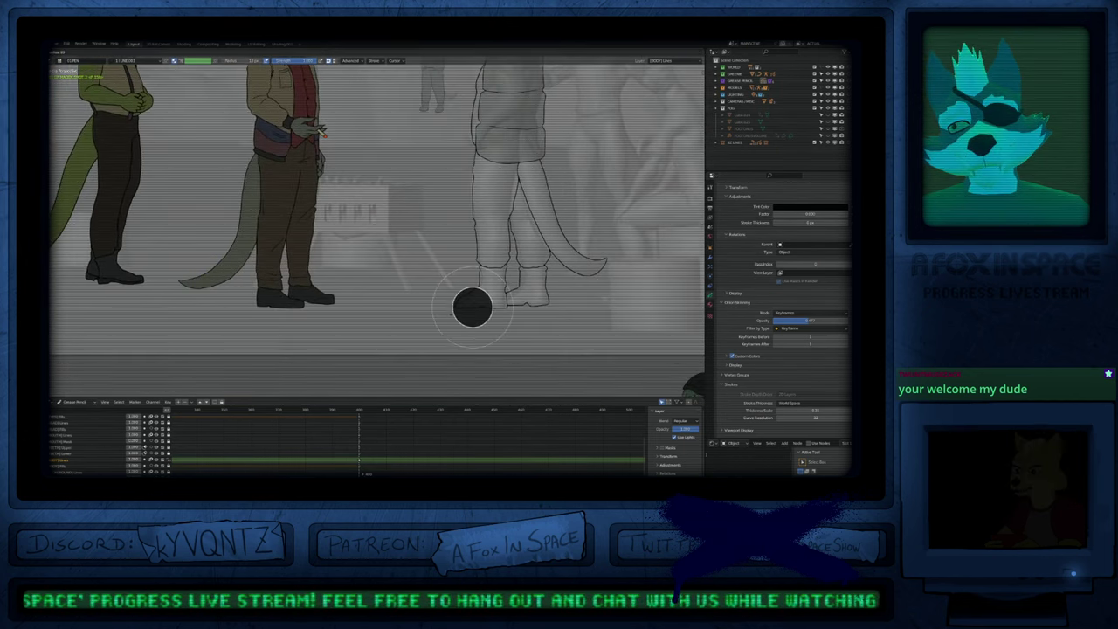
pyautogui.scroll(4, 472, 306)
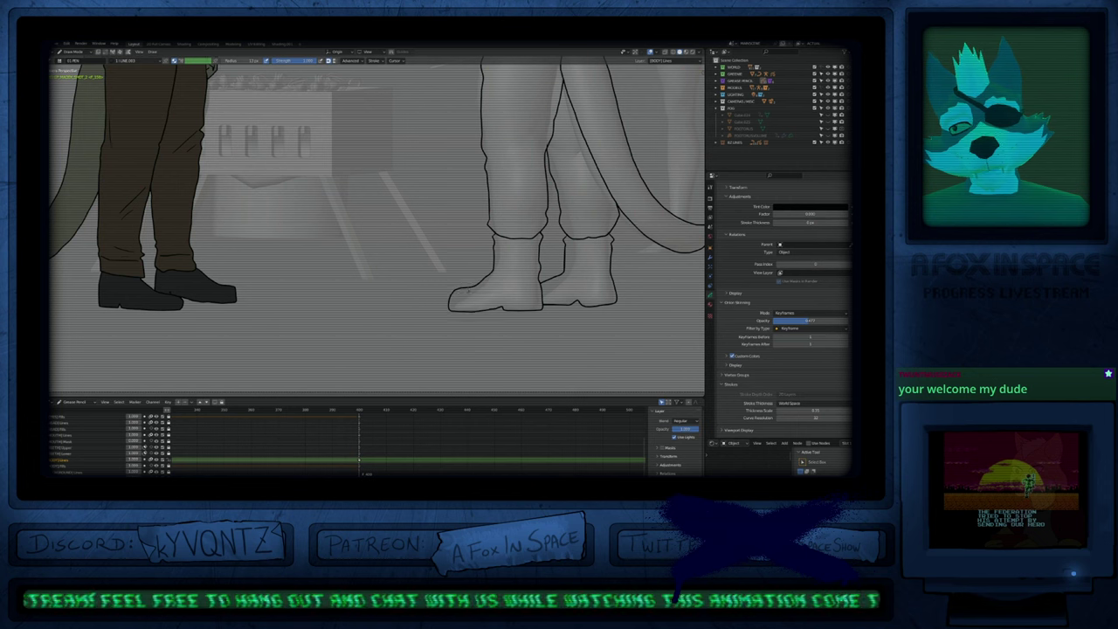
pyautogui.press('f')
pyautogui.click(539, 286)
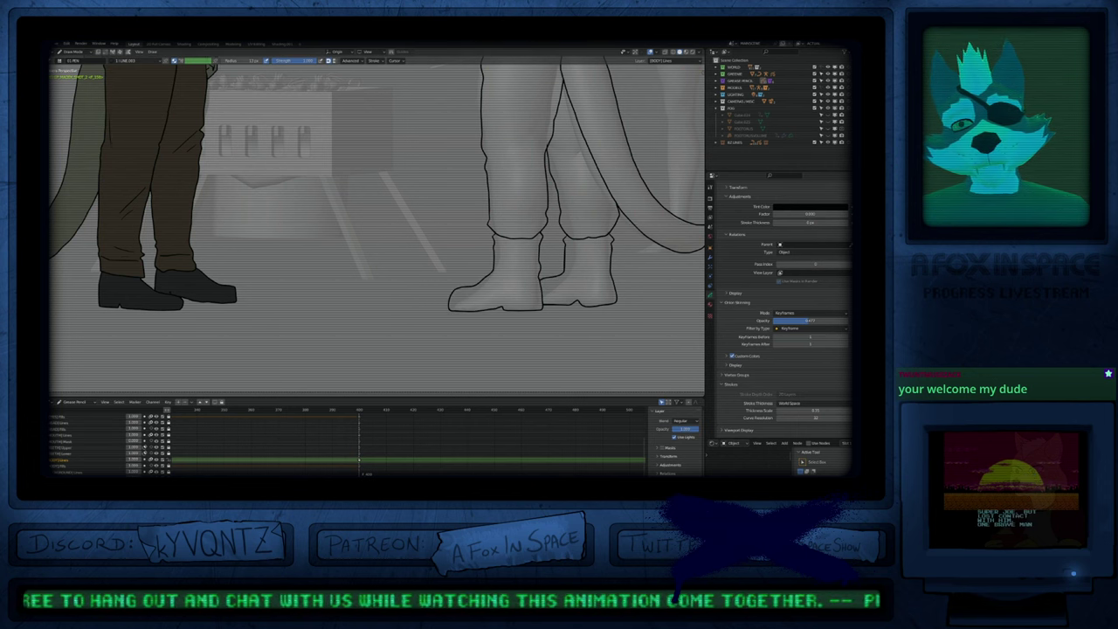
# Step: Reframe the camera view on all three lizards and bring up the fill material list
pyautogui.scroll(-6, 534, 255)
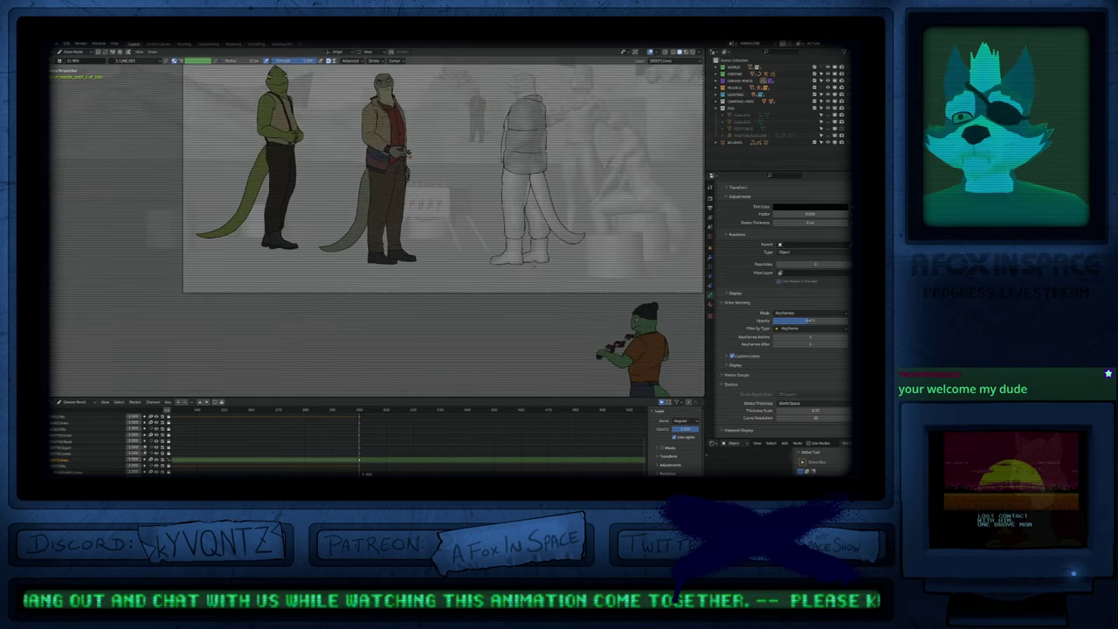
pyautogui.scroll(5, 534, 255)
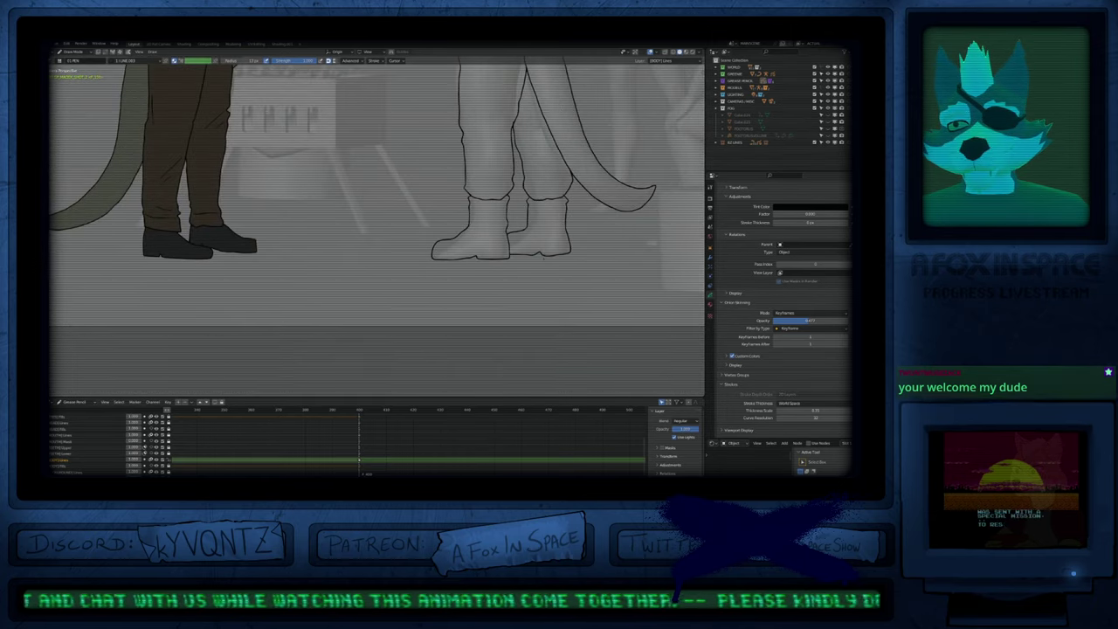
pyautogui.keyDown('ctrl'); pyautogui.moveTo(493, 268); pyautogui.dragTo(637, 124, button='middle'); pyautogui.keyUp('ctrl')
pyautogui.keyDown('shift'); pyautogui.moveTo(637, 124); pyautogui.dragTo(637, 182, button='middle'); pyautogui.keyUp('shift')
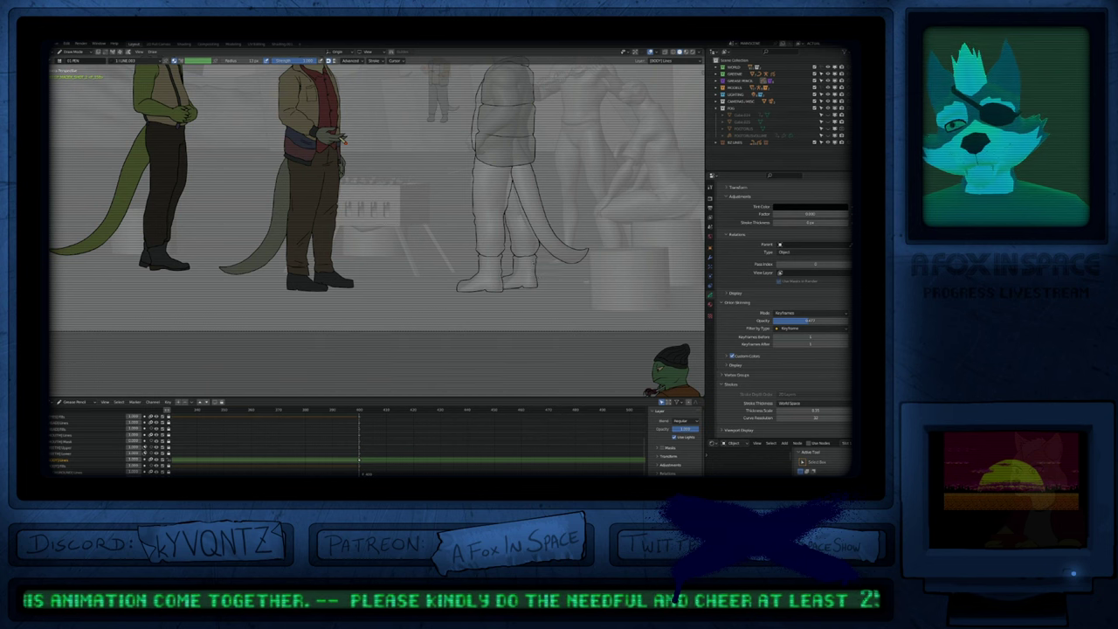
pyautogui.keyDown('shift'); pyautogui.moveTo(587, 281); pyautogui.dragTo(589, 376, button='middle'); pyautogui.keyUp('shift')
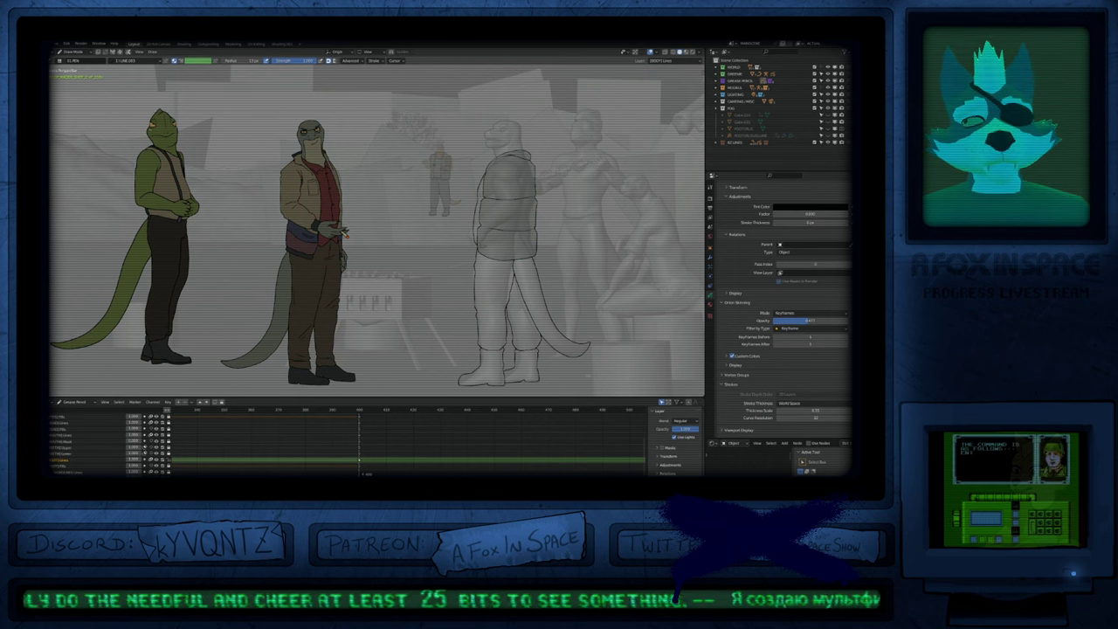
pyautogui.keyDown('ctrl'); pyautogui.moveTo(477, 266); pyautogui.dragTo(526, 286, button='middle'); pyautogui.keyUp('ctrl')
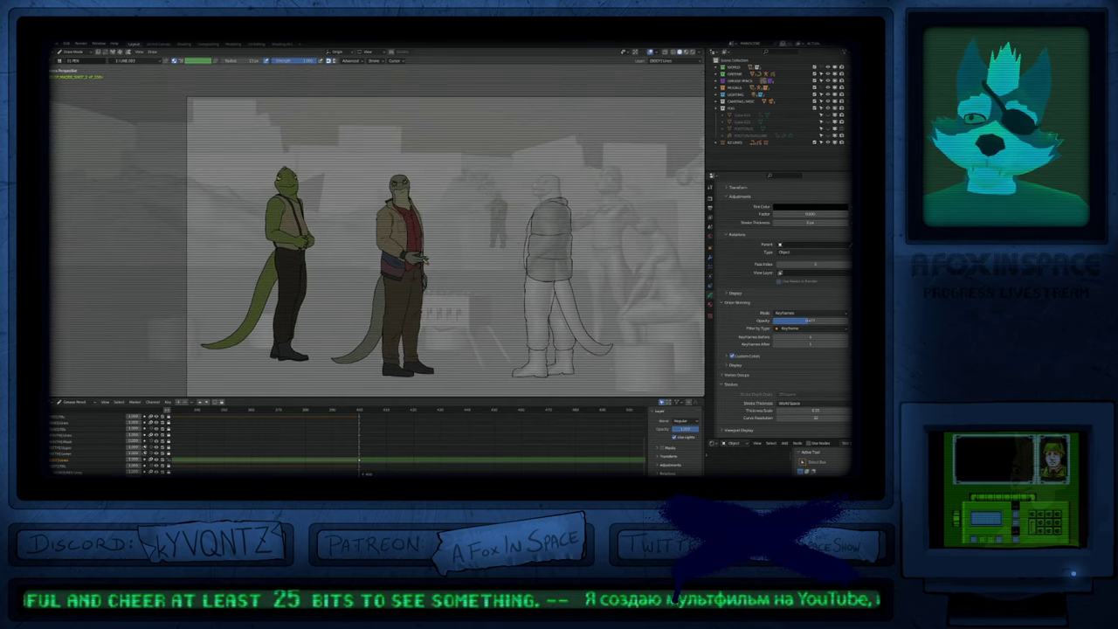
pyautogui.keyDown('shift'); pyautogui.moveTo(512, 215); pyautogui.dragTo(432, 183, button='middle'); pyautogui.keyUp('shift')
pyautogui.scroll(4, 468, 297)
pyautogui.press('u')
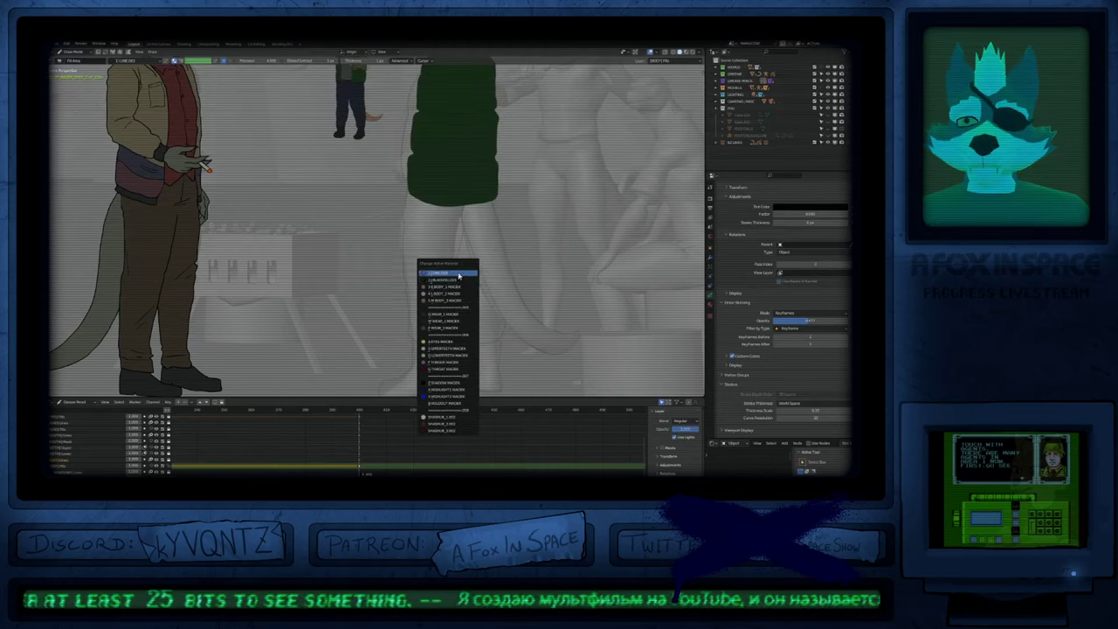
# Step: Fill both trouser legs dark blue instead of the WEAR_3 green
pyautogui.click(451, 329)
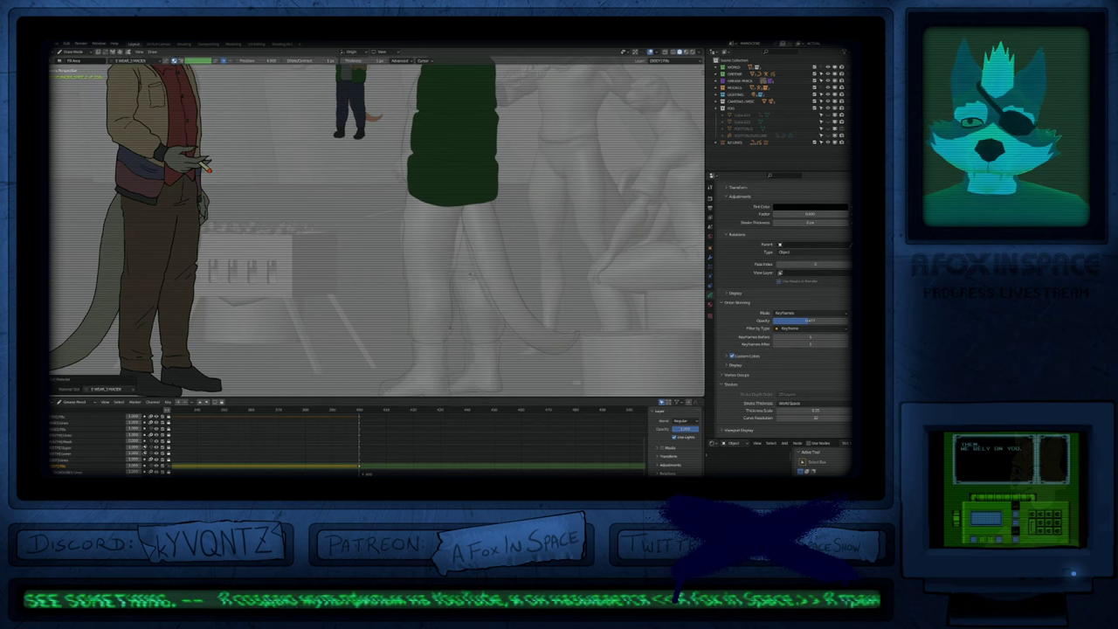
pyautogui.scroll(-3, 444, 268)
pyautogui.click(444, 268)
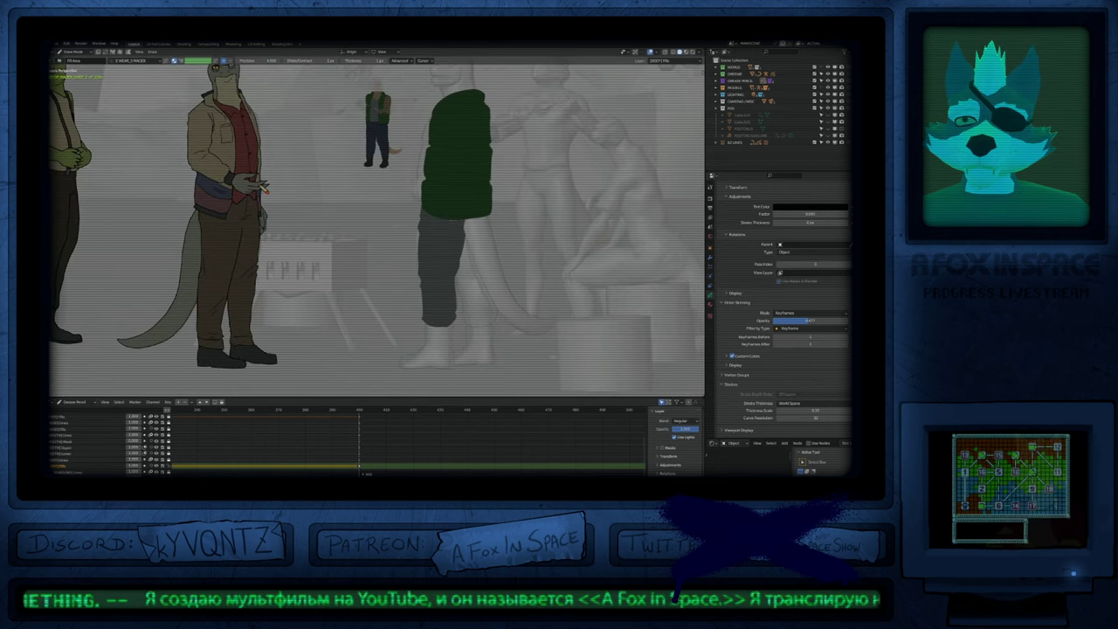
pyautogui.hotkey('ctrl', 'z')
pyautogui.press('u')
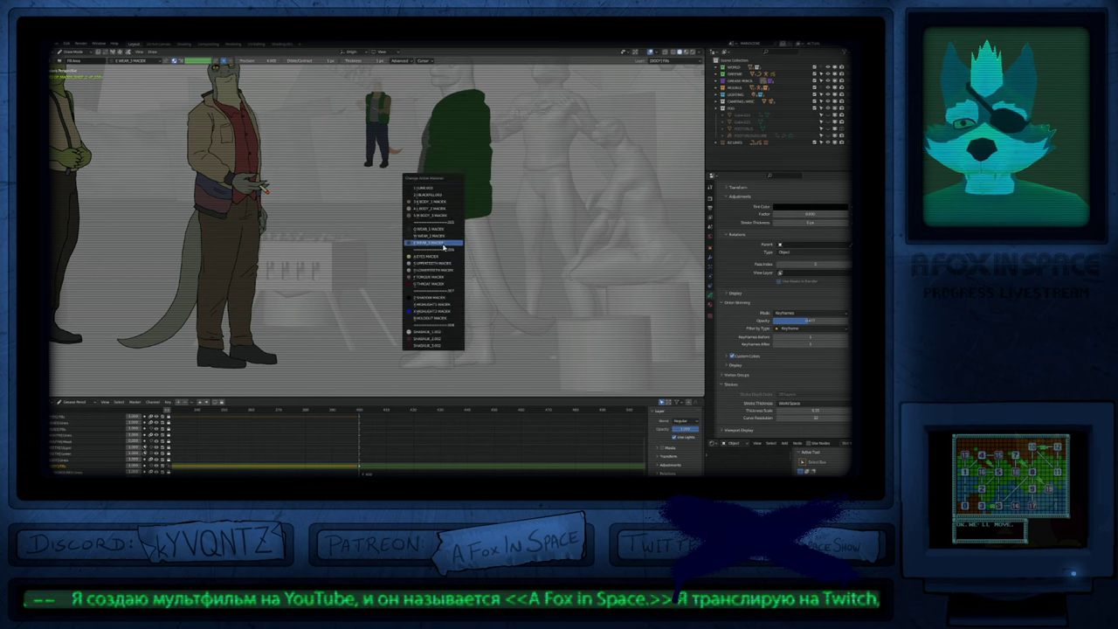
pyautogui.click(442, 245)
pyautogui.click(449, 273)
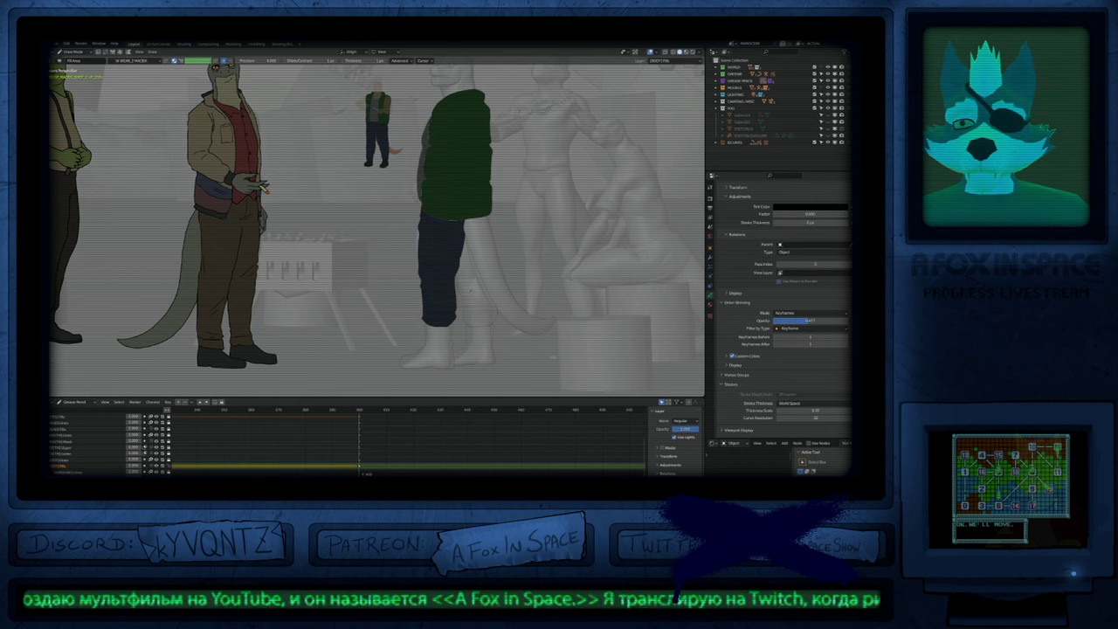
pyautogui.click(483, 272)
# Step: Fill the tail with BODY_1 and both boots with BLACKFILL
pyautogui.press('u')
pyautogui.press('3')
pyautogui.click(484, 244)
pyautogui.press('u')
pyautogui.press('2')
pyautogui.click(439, 339)
pyautogui.click(480, 342)
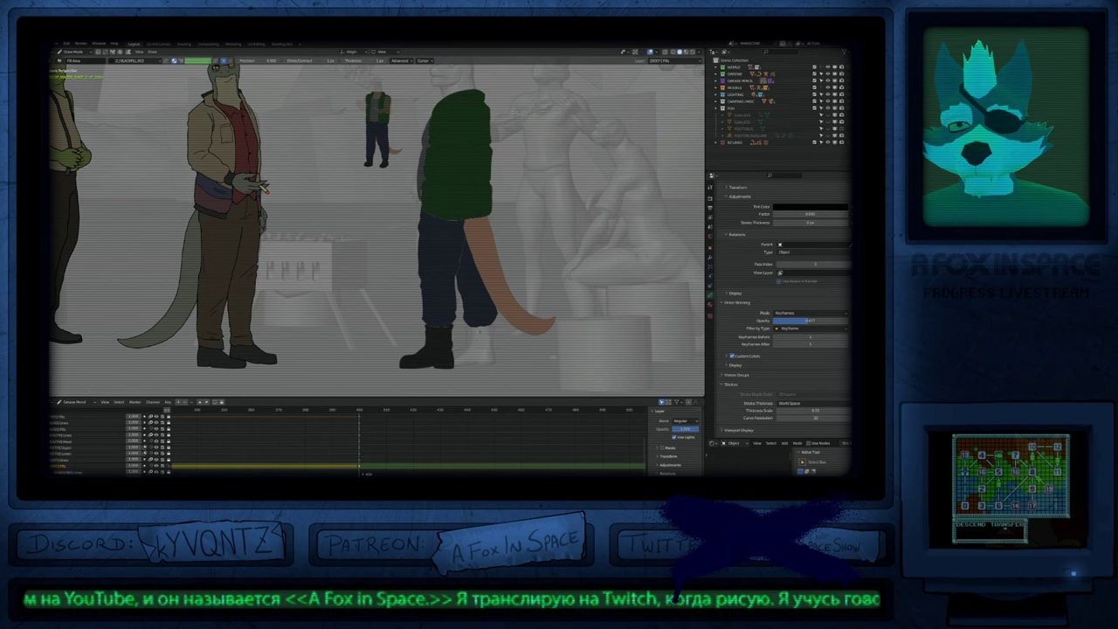
# Step: On the 3 BODY_1 MACEK layer, fill the head brown-orange and the jaw and neck tan
pyautogui.keyDown('shift'); pyautogui.moveTo(447, 71); pyautogui.dragTo(498, 205, button='middle'); pyautogui.keyUp('shift')
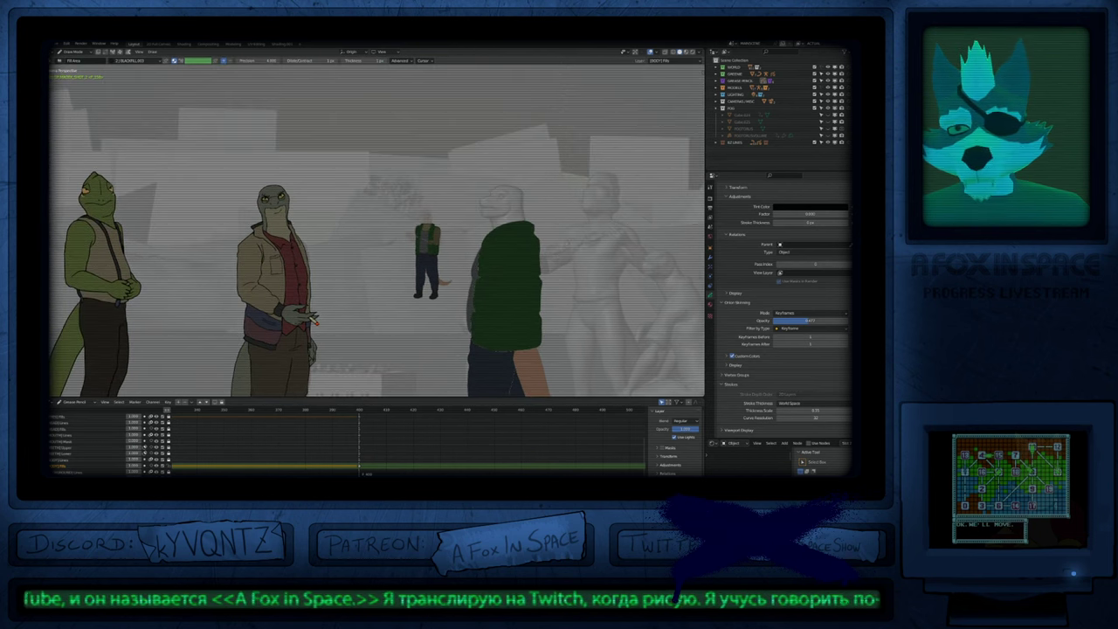
pyautogui.scroll(4, 378, 228)
pyautogui.press('y')
pyautogui.click(519, 178)
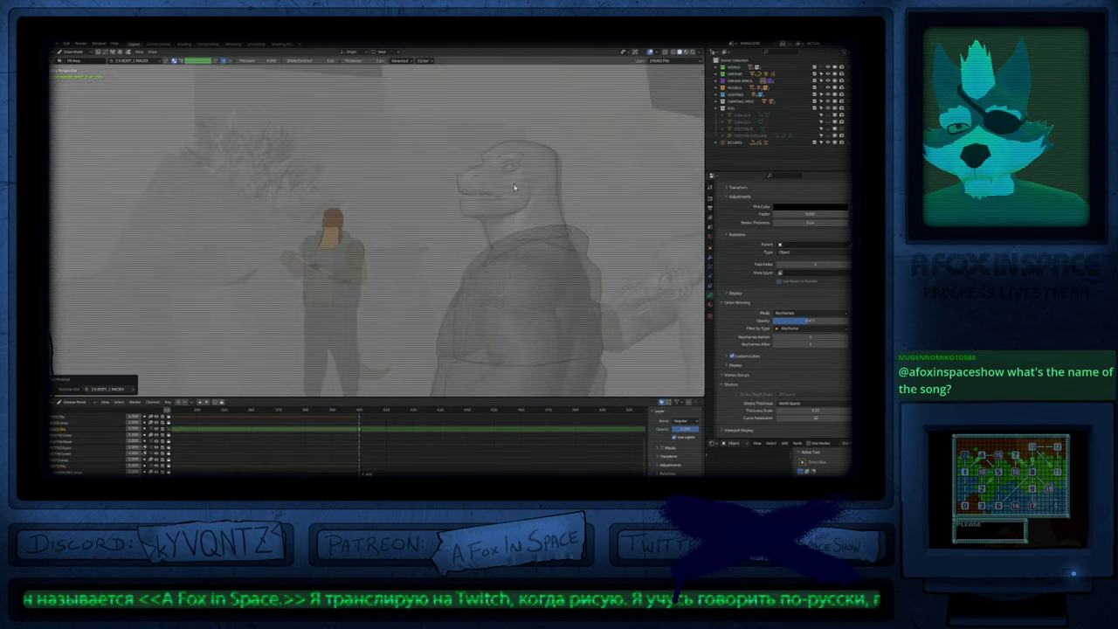
pyautogui.click(518, 183)
pyautogui.press('u')
pyautogui.click(501, 208)
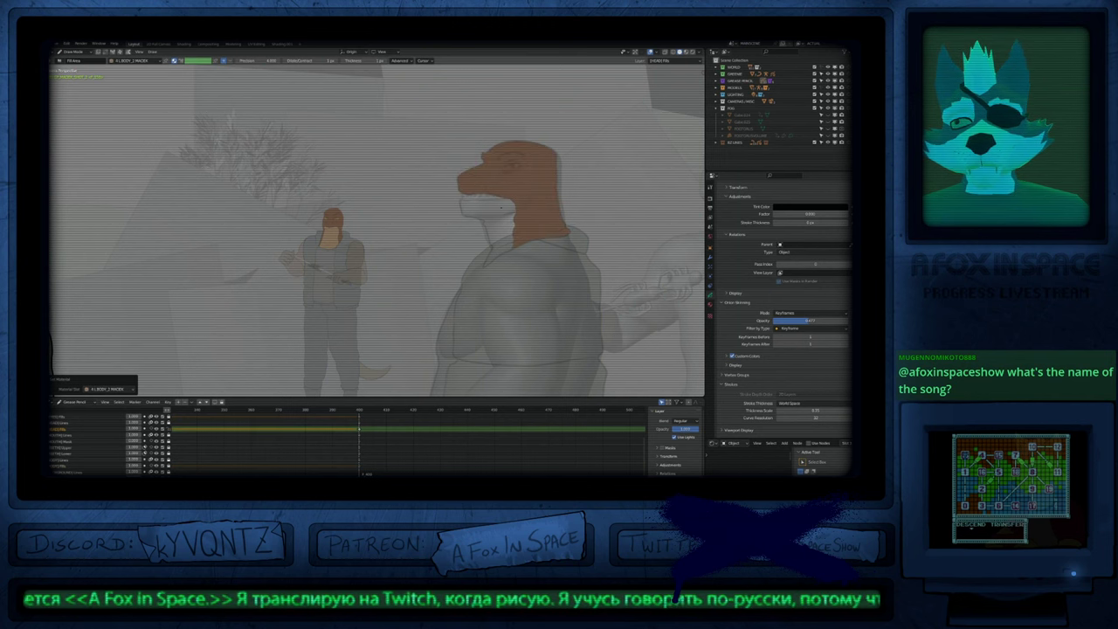
pyautogui.click(501, 210)
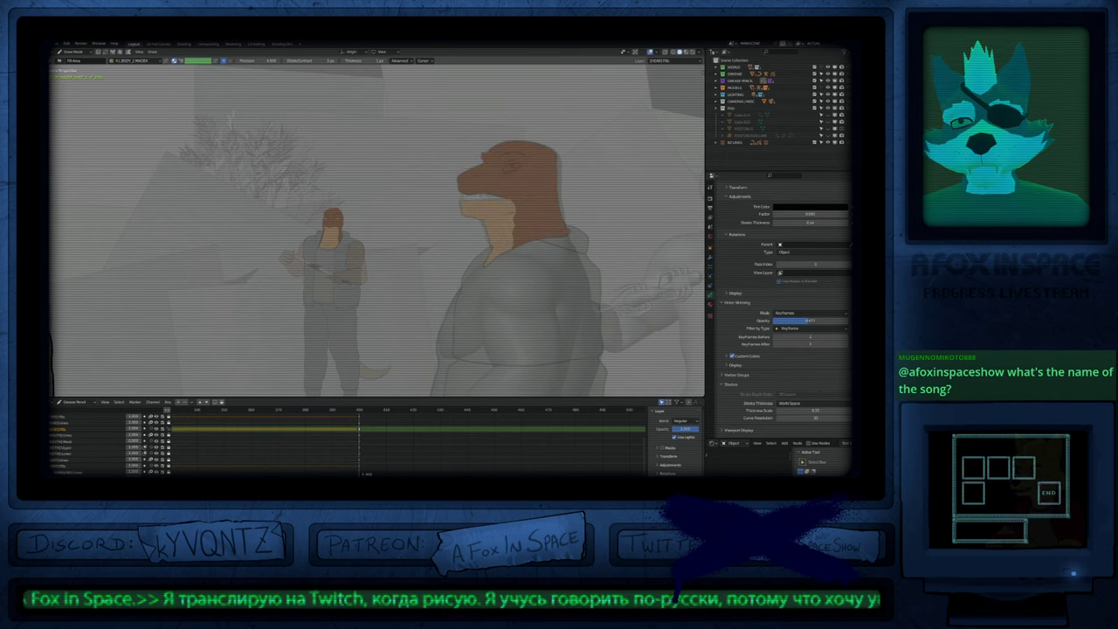
# Step: Switch to the eyes layer and preview the scene in Rendered shading
pyautogui.press('y')
pyautogui.click(517, 171)
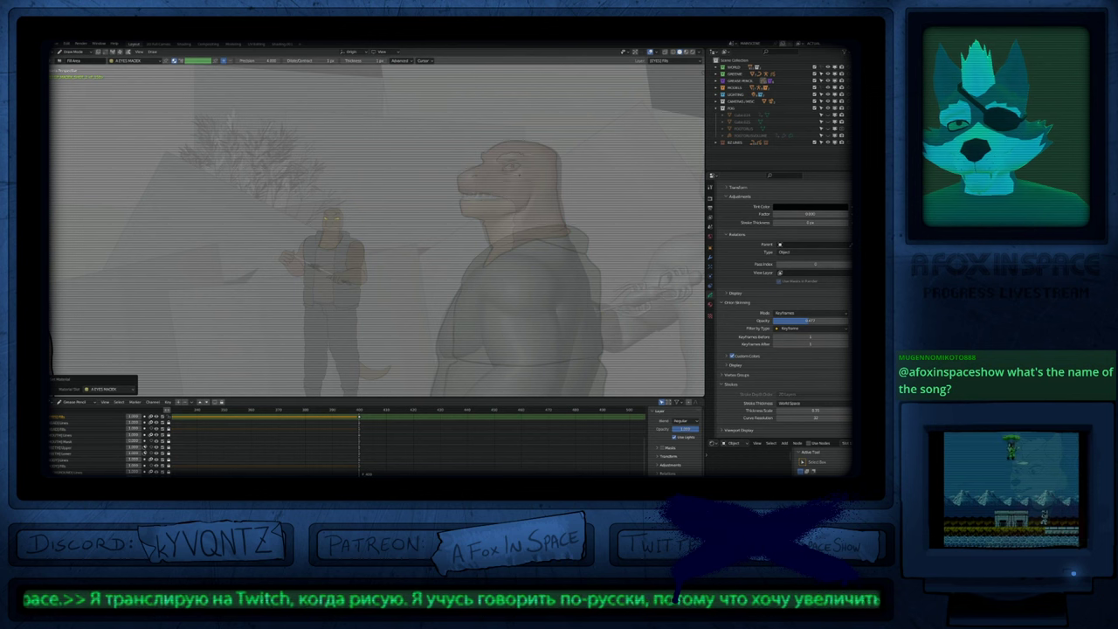
pyautogui.scroll(3, 516, 206)
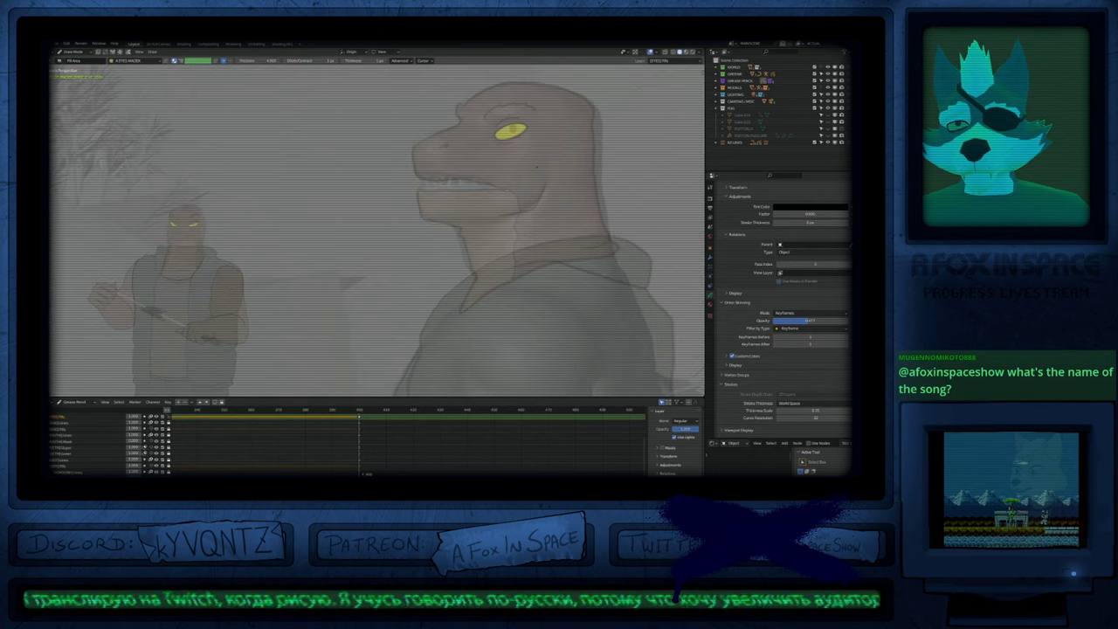
pyautogui.keyDown('shift'); pyautogui.moveTo(534, 184); pyautogui.dragTo(528, 189, button='middle'); pyautogui.keyUp('shift')
pyautogui.scroll(-5, 527, 190)
pyautogui.press('z')
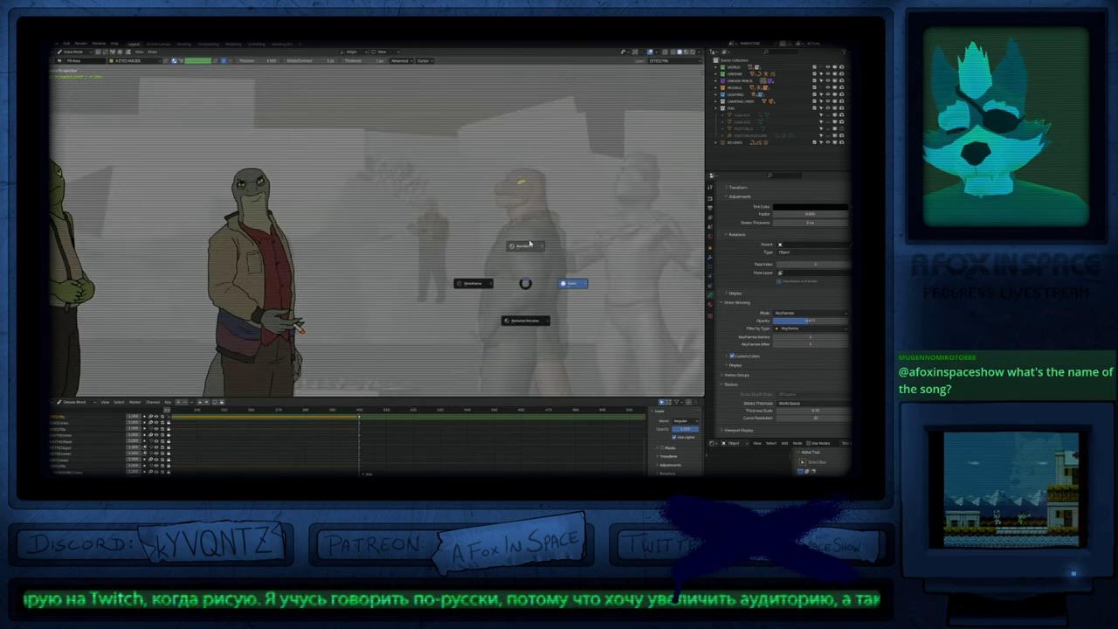
pyautogui.click(527, 248)
# Step: Inspect the rendered preview in Object Mode, then return to Solid shading
pyautogui.hotkey('ctrl', 'Tab')
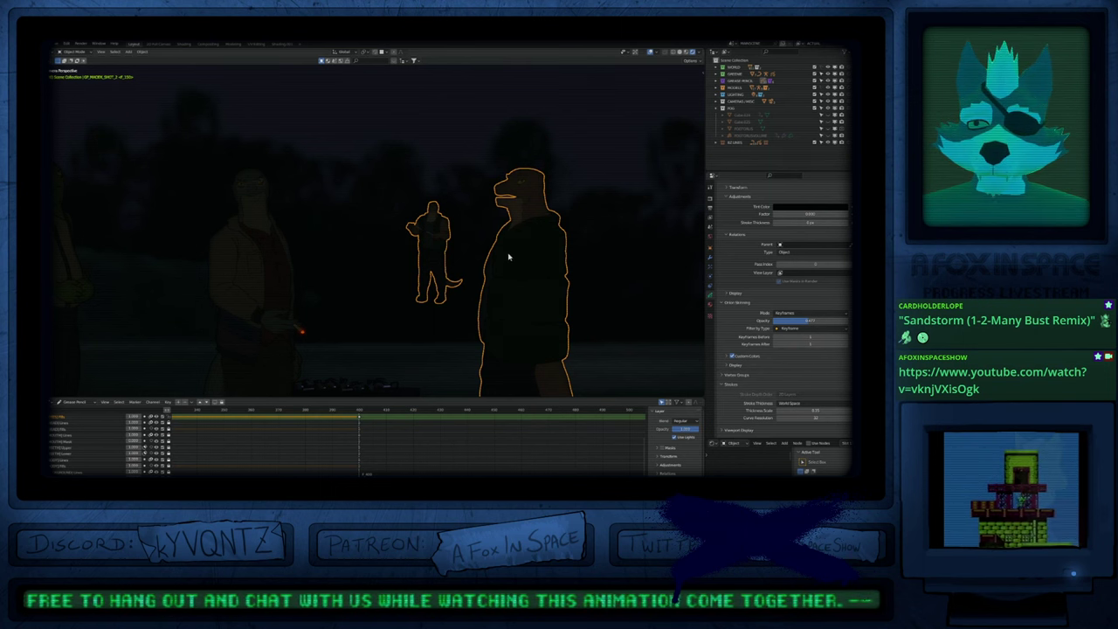
pyautogui.press('z')
pyautogui.click(555, 253)
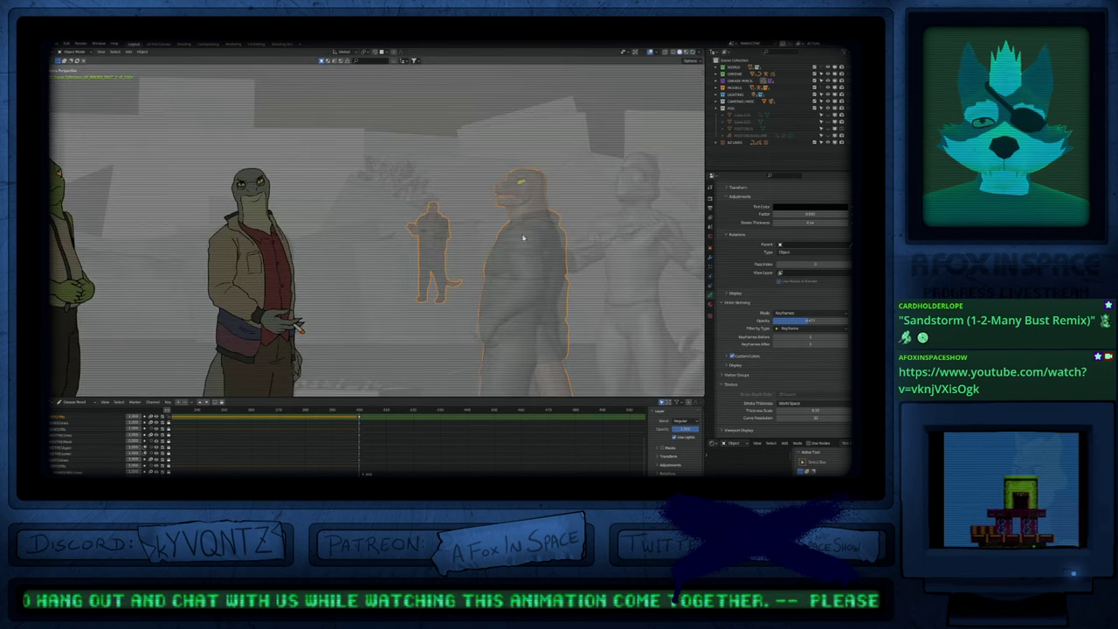
# Step: Back in Draw Mode, unfade all layers and paint a dark shadow under the lizard's eye on the shadow layer
pyautogui.hotkey('ctrl', 'Tab')
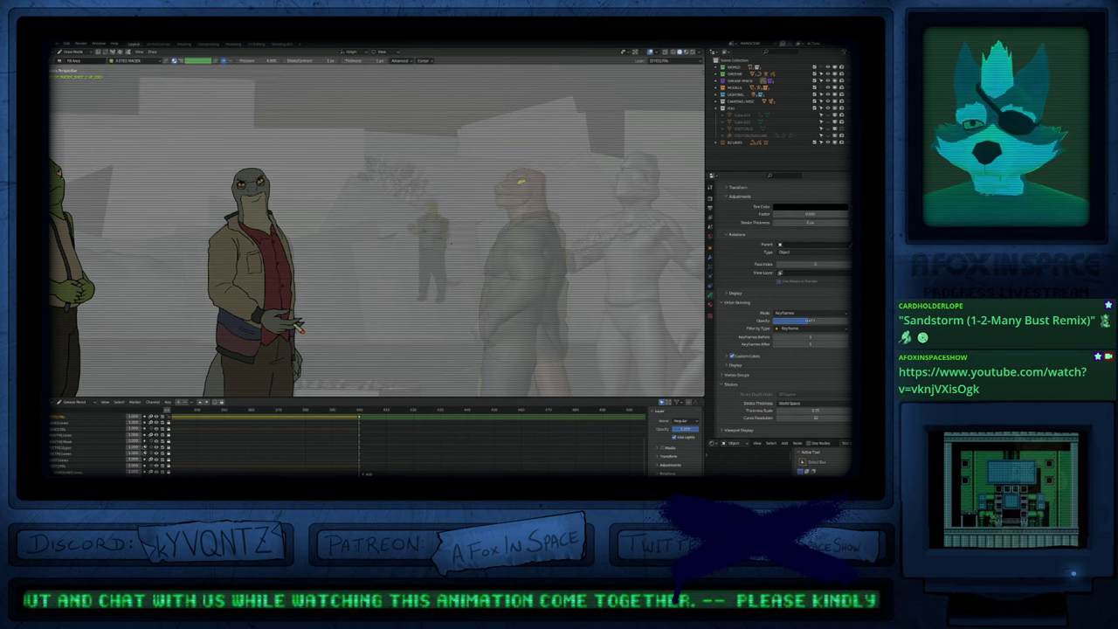
pyautogui.scroll(-4, 476, 247)
pyautogui.keyDown('shift'); pyautogui.moveTo(534, 308); pyautogui.dragTo(512, 267, button='middle'); pyautogui.keyUp('shift')
pyautogui.hotkey('alt', 'h')
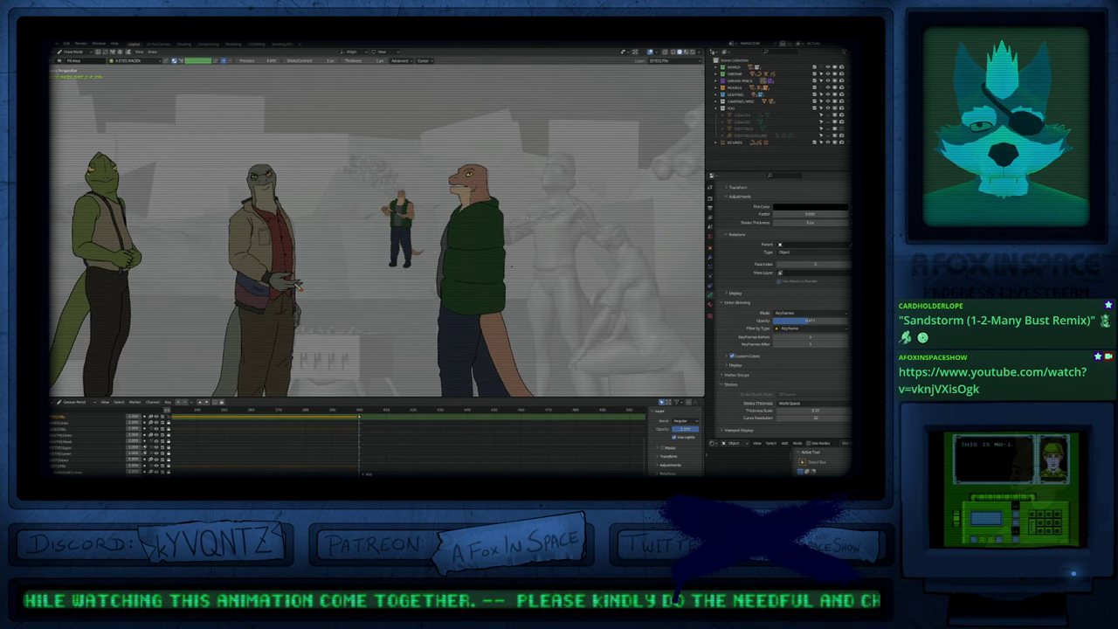
pyautogui.keyDown('shift'); pyautogui.moveTo(512, 266); pyautogui.dragTo(524, 303, button='middle'); pyautogui.keyUp('shift')
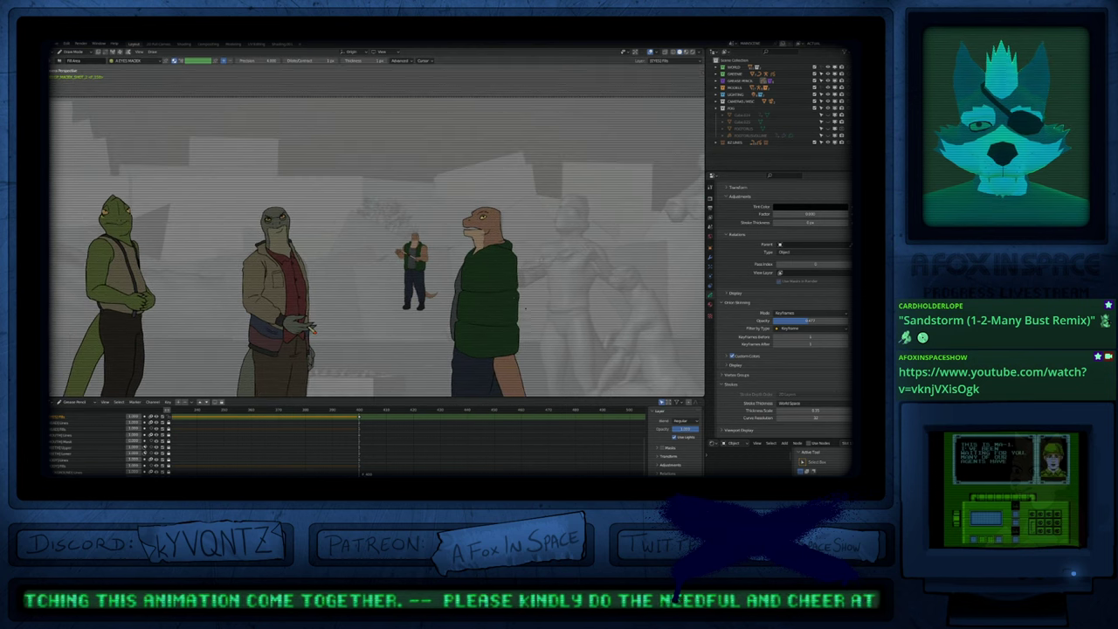
pyautogui.scroll(6, 493, 203)
pyautogui.scroll(1, 485, 212)
pyautogui.press('y')
pyautogui.moveTo(473, 219)
pyautogui.mouseDown()
pyautogui.moveTo(504, 222)
pyautogui.moveTo(487, 227)
pyautogui.moveTo(501, 215)
pyautogui.mouseUp()
# Step: Undo every under-eye shadow stroke, swapping between the LINE.003 and BLACKFILL.003 materials
pyautogui.hotkey('ctrl', 'z')
pyautogui.press('u')
pyautogui.click(476, 210)
pyautogui.hotkey('ctrl', 'z')
pyautogui.keyDown('shift'); pyautogui.moveTo(589, 246); pyautogui.dragTo(562, 227, button='middle'); pyautogui.keyUp('shift')
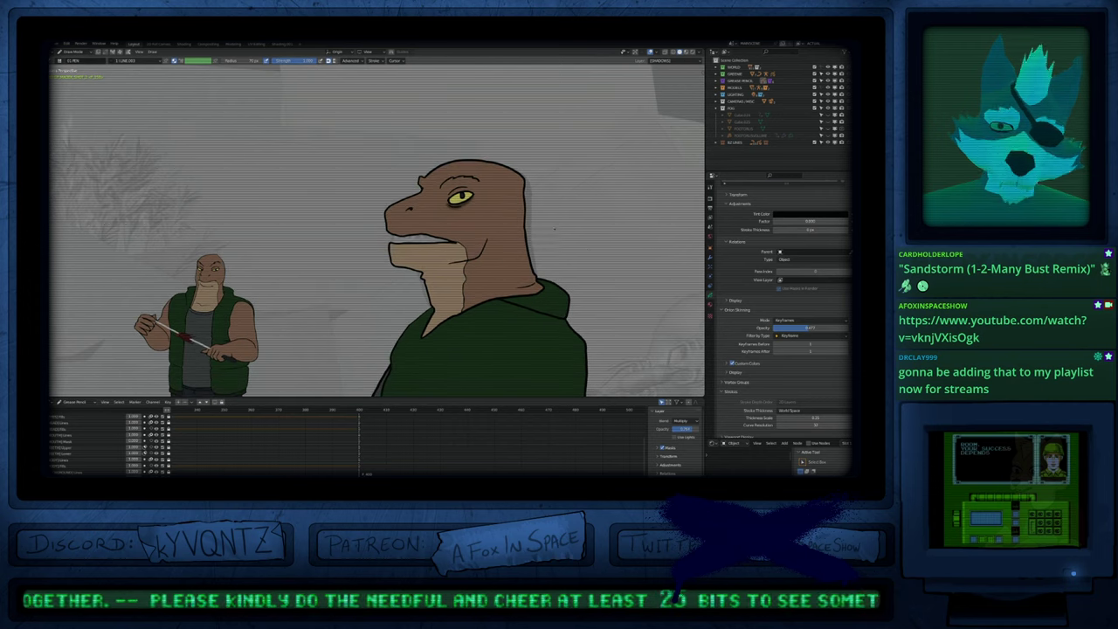
pyautogui.press('u')
pyautogui.click(462, 199)
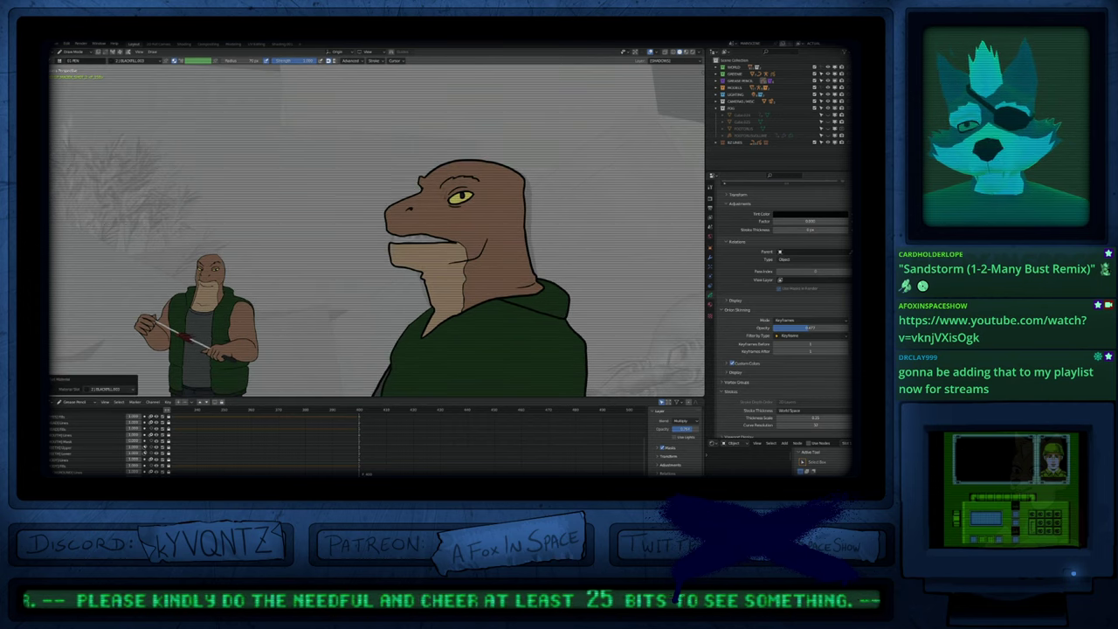
pyautogui.hotkey('ctrl', 'z')
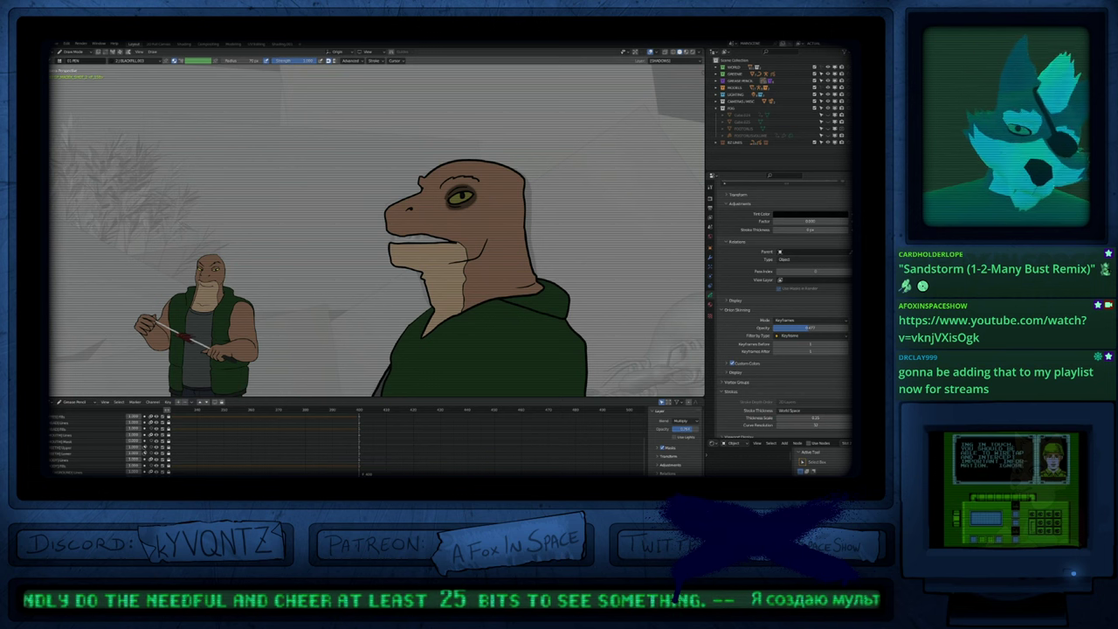
pyautogui.hotkey('ctrl', 'z')
pyautogui.press('u')
pyautogui.click(443, 197)
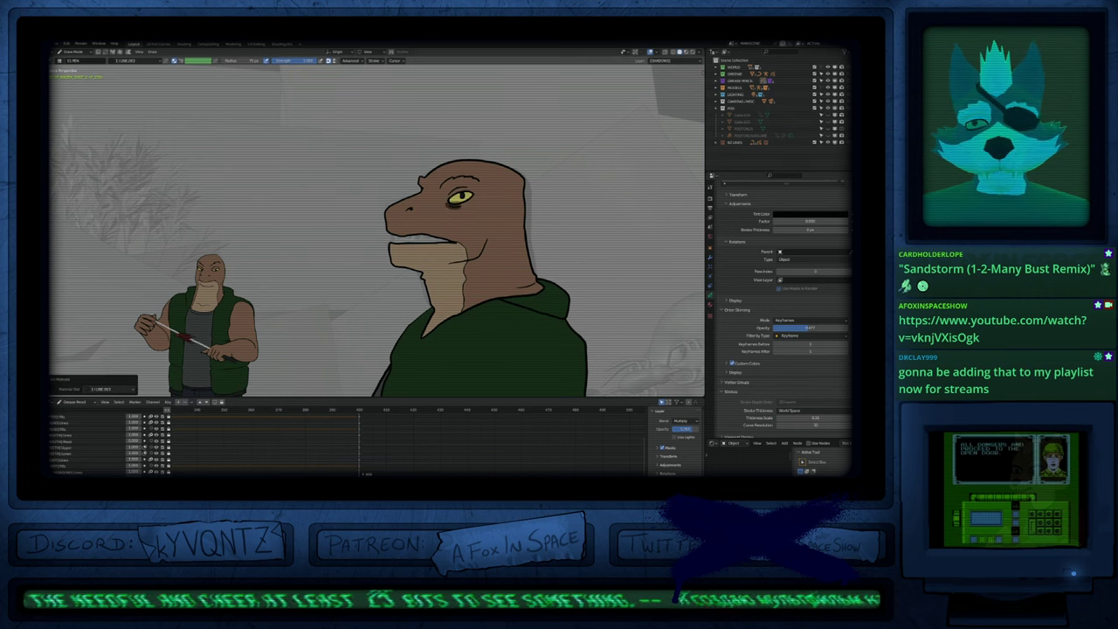
pyautogui.hotkey('ctrl', 'z')
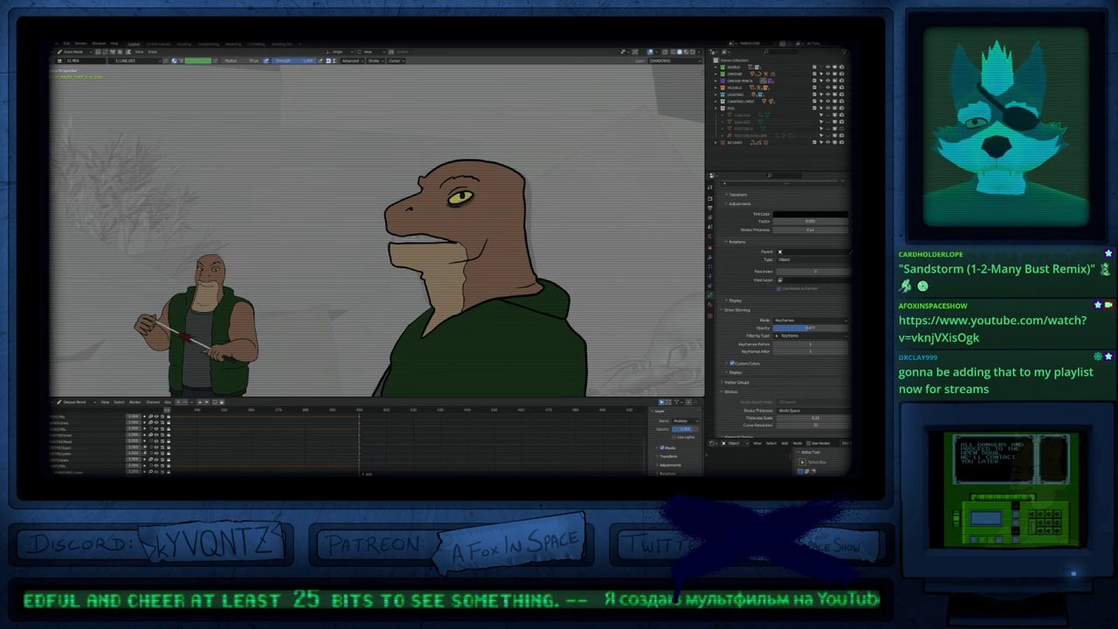
# Step: Reframe on the green-jacket lizard's face and select the [MOUTH] Lines layer
pyautogui.scroll(-3, 377, 230)
pyautogui.moveTo(419, 236); pyautogui.dragTo(465, 201, button='middle')
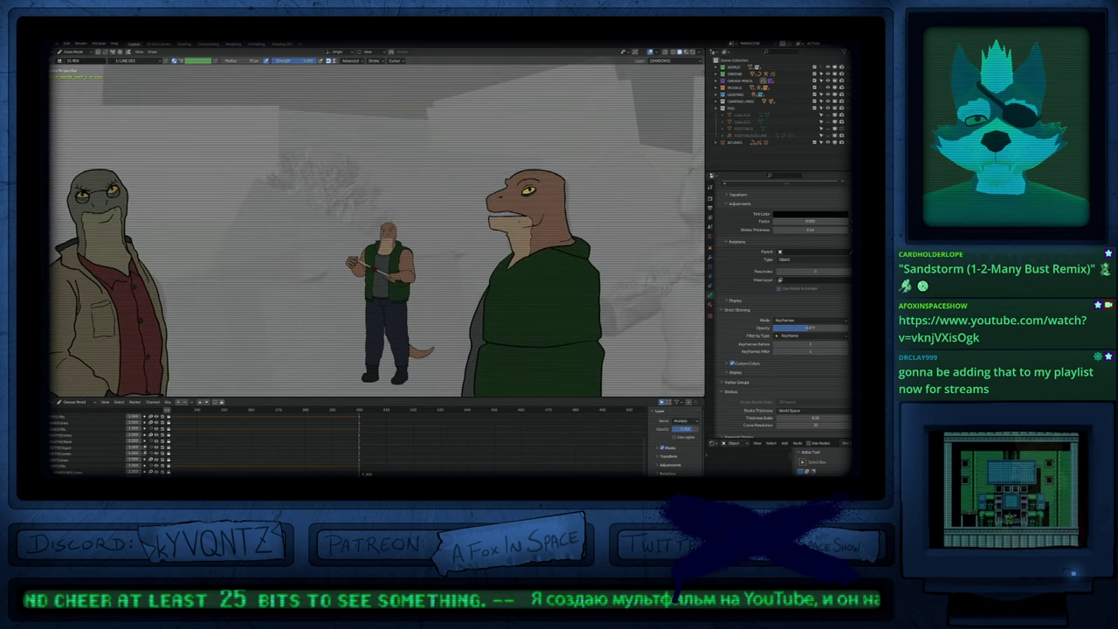
pyautogui.keyDown('shift'); pyautogui.moveTo(346, 253); pyautogui.dragTo(481, 242, button='middle'); pyautogui.keyUp('shift')
pyautogui.hotkey('ctrl', 'Tab')
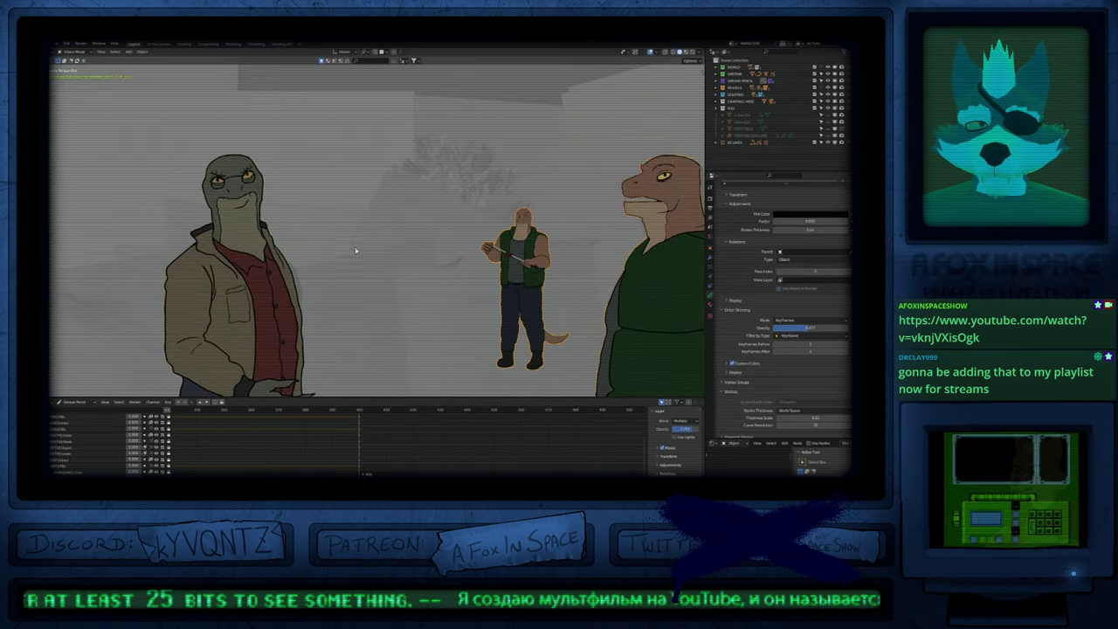
pyautogui.moveTo(354, 253)
pyautogui.keyDown('shift'); pyautogui.mouseDown(button='middle')
pyautogui.moveTo(451, 258)
pyautogui.moveTo(306, 280)
pyautogui.mouseUp(button='middle'); pyautogui.keyUp('shift')
pyautogui.keyDown('shift'); pyautogui.moveTo(552, 253); pyautogui.dragTo(459, 269, button='middle'); pyautogui.keyUp('shift')
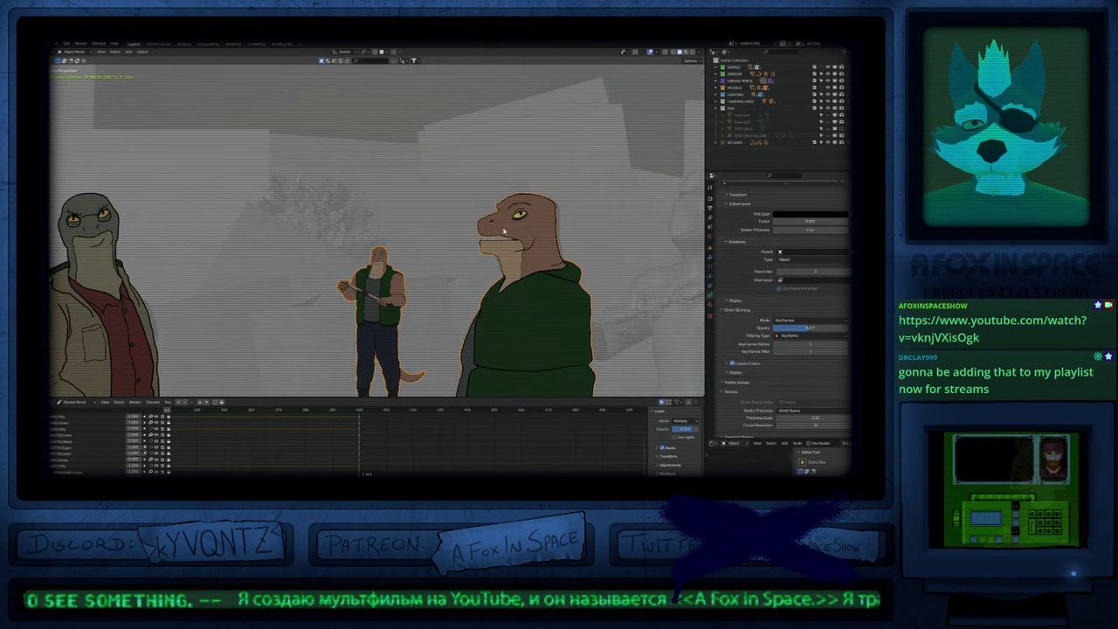
pyautogui.hotkey('ctrl', 'Tab')
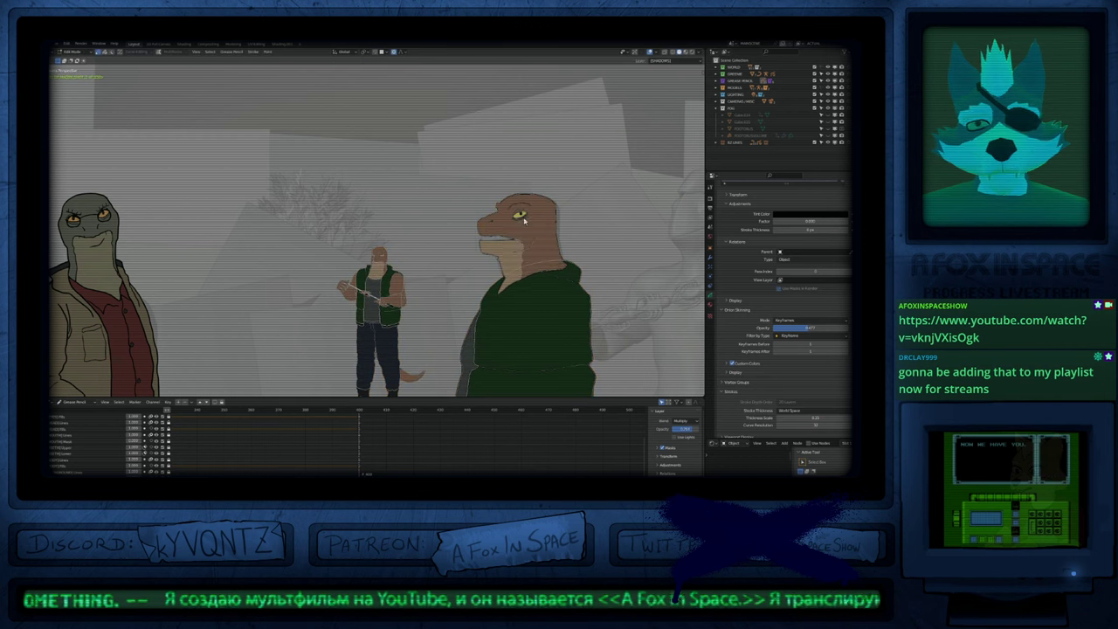
pyautogui.moveTo(516, 254)
pyautogui.mouseDown(button='middle')
pyautogui.moveTo(507, 216)
pyautogui.moveTo(513, 234)
pyautogui.mouseUp(button='middle')
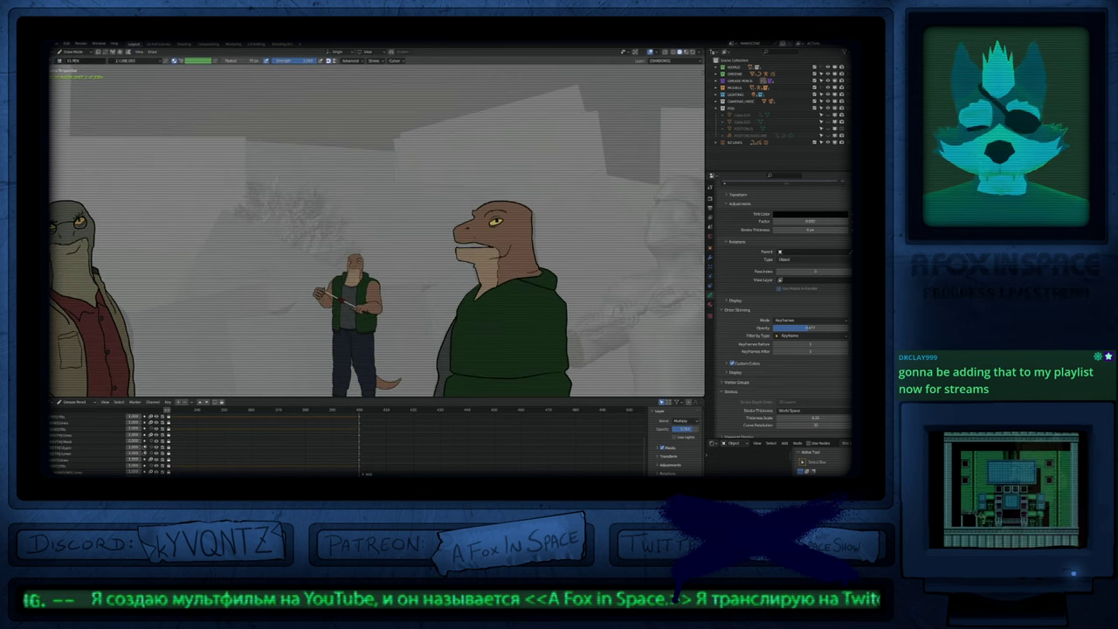
pyautogui.scroll(4, 514, 235)
pyautogui.click(63, 435)
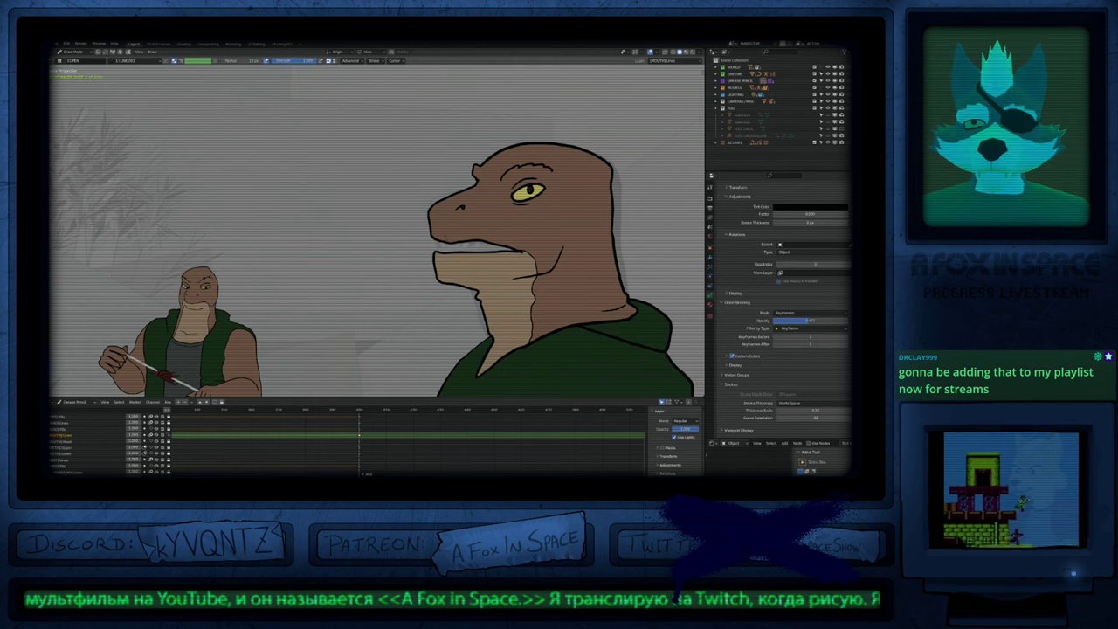
# Step: On the upper teeth layer, draw a row of black teeth along the upper jaw
pyautogui.click(63, 441)
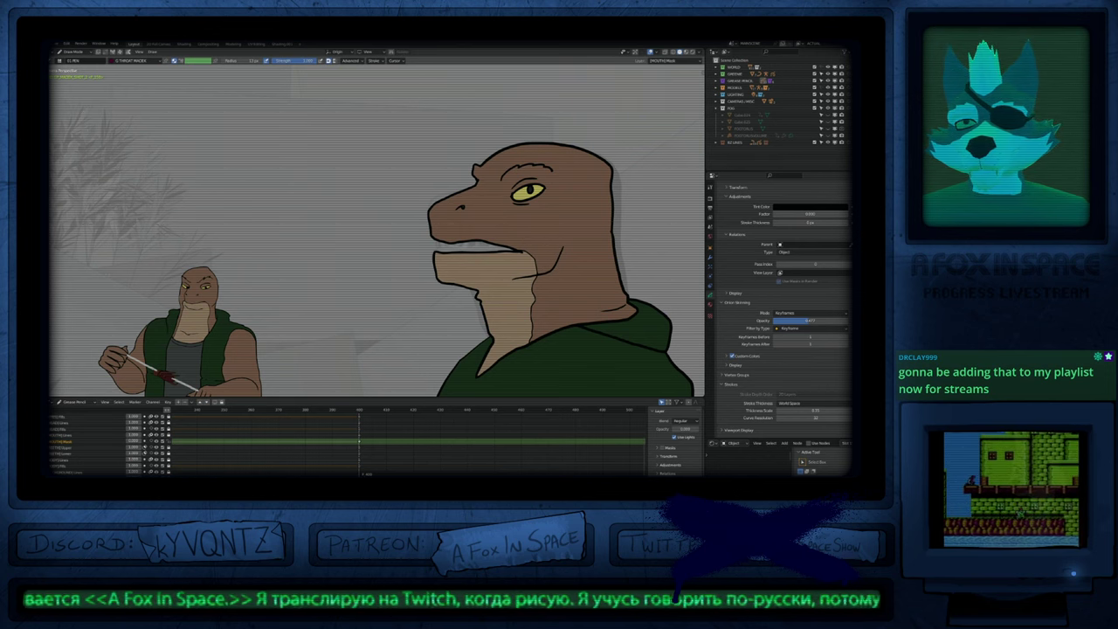
pyautogui.click(62, 448)
pyautogui.scroll(3, 456, 250)
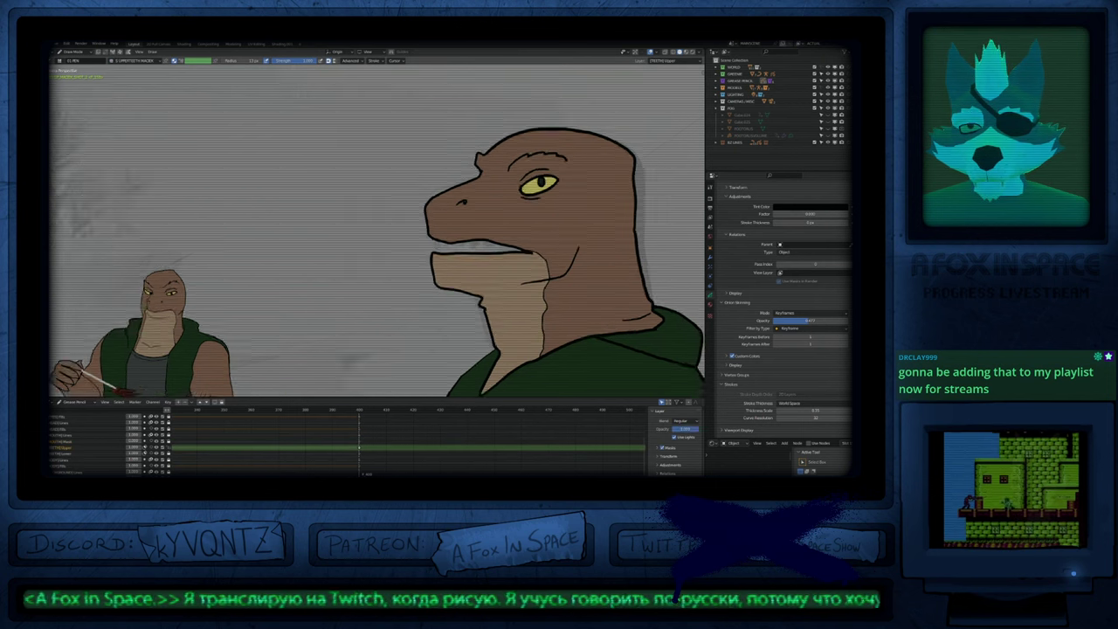
pyautogui.hotkey('alt', 'shift', 'z')
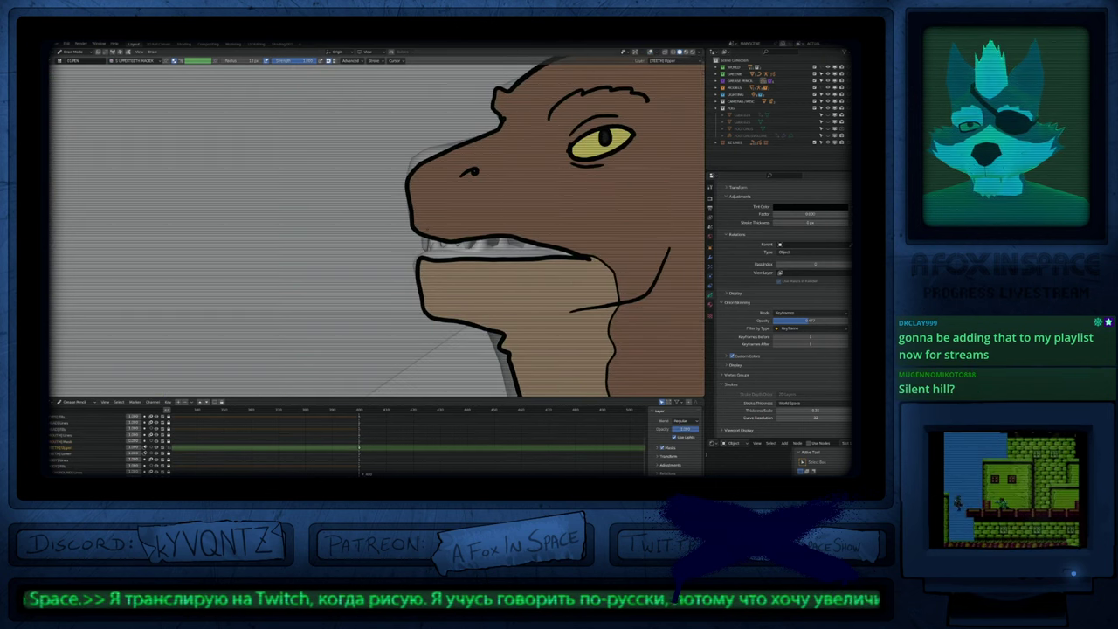
pyautogui.hotkey('alt', 'shift', 'z')
pyautogui.moveTo(424, 237)
pyautogui.mouseDown()
pyautogui.moveTo(432, 250)
pyautogui.moveTo(535, 246)
pyautogui.mouseUp()
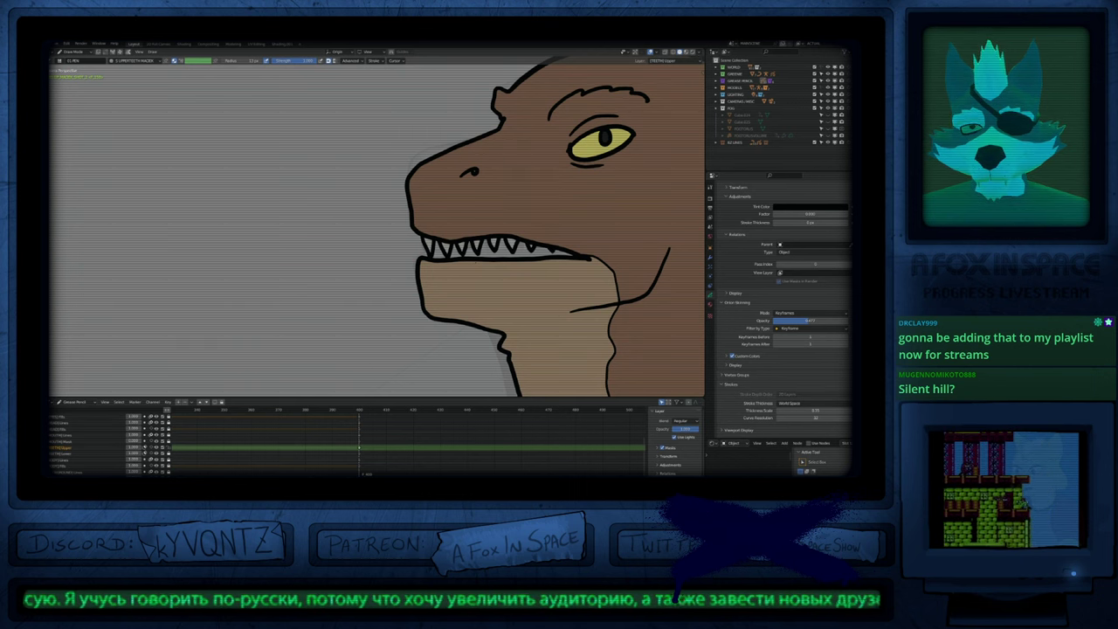
pyautogui.press('f')
pyautogui.press('Escape')
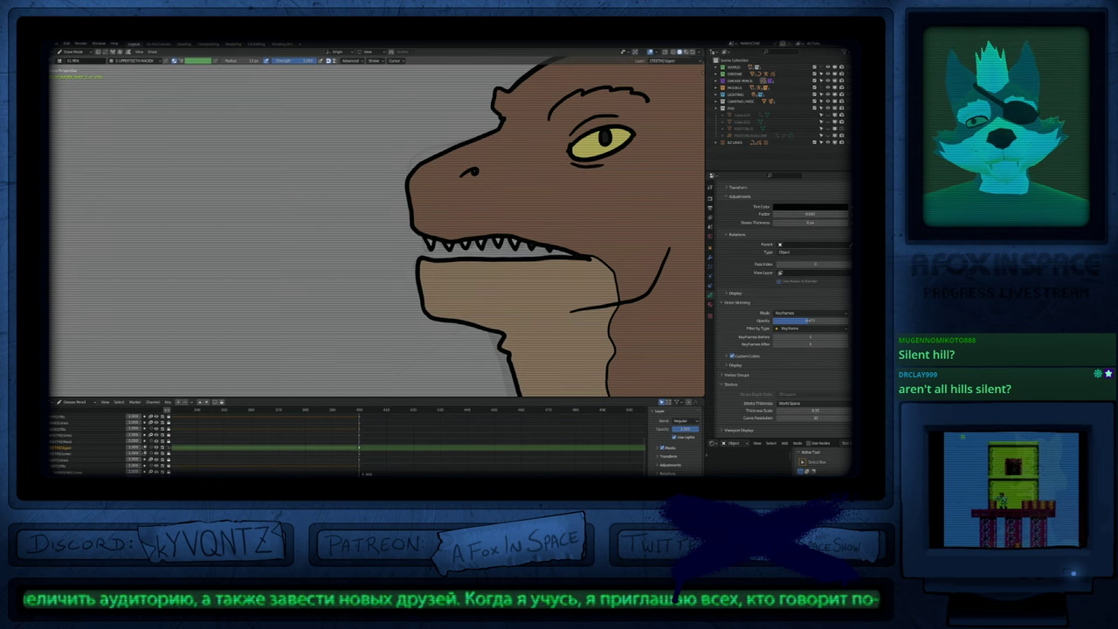
# Step: Paste the teeth onto the TEETH Lower layer, mirror them along X, and move them down
pyautogui.press('Tab')
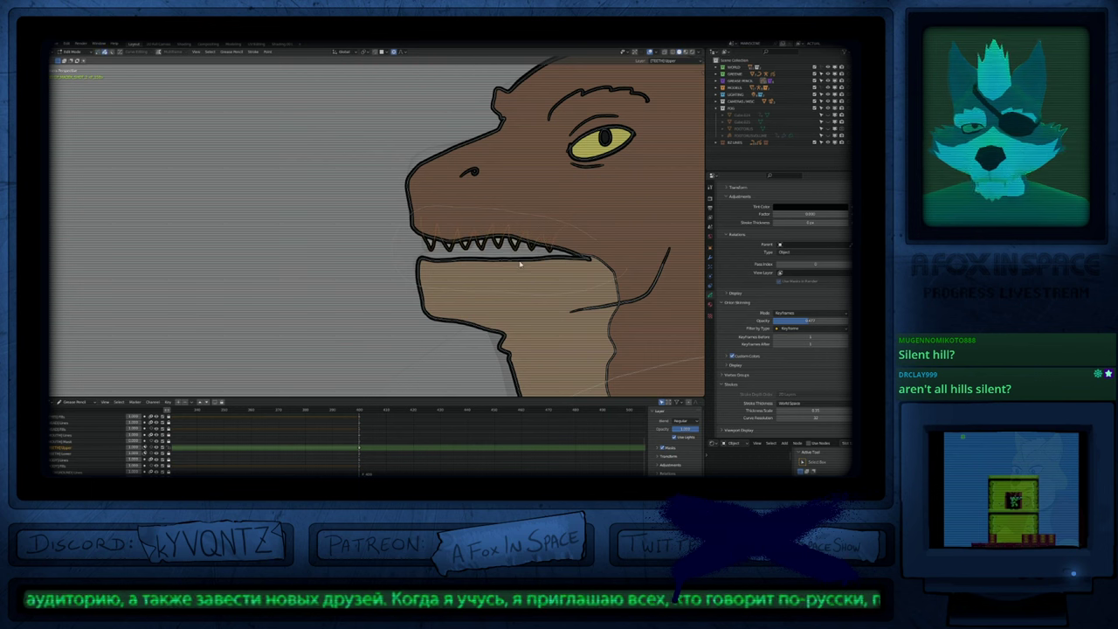
pyautogui.press('pagedown')
pyautogui.hotkey('ctrl', 'v')
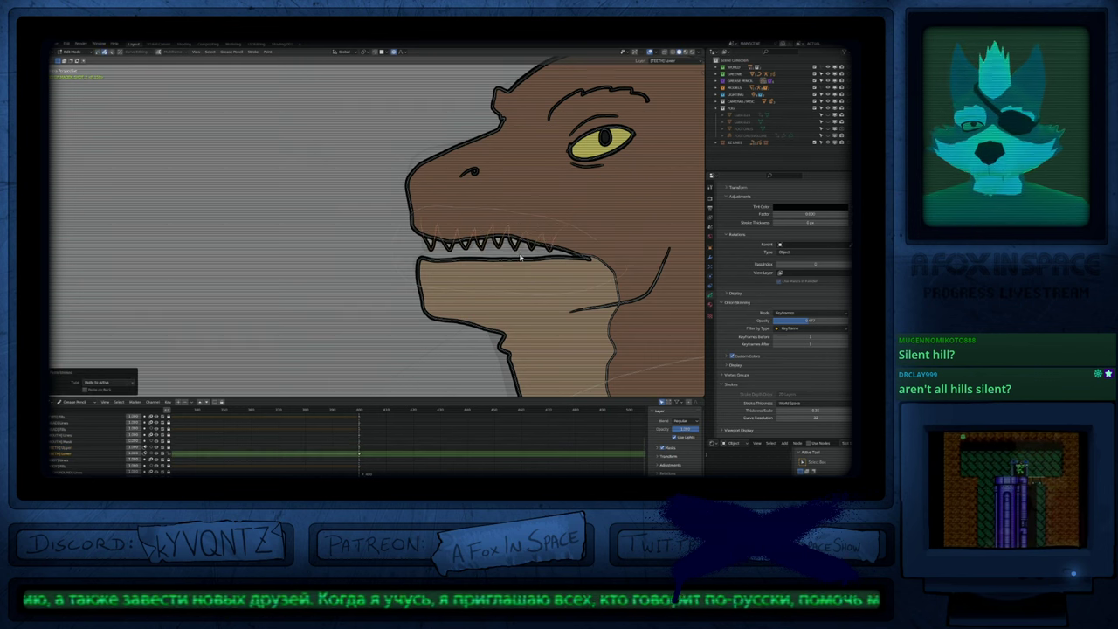
pyautogui.press('g')
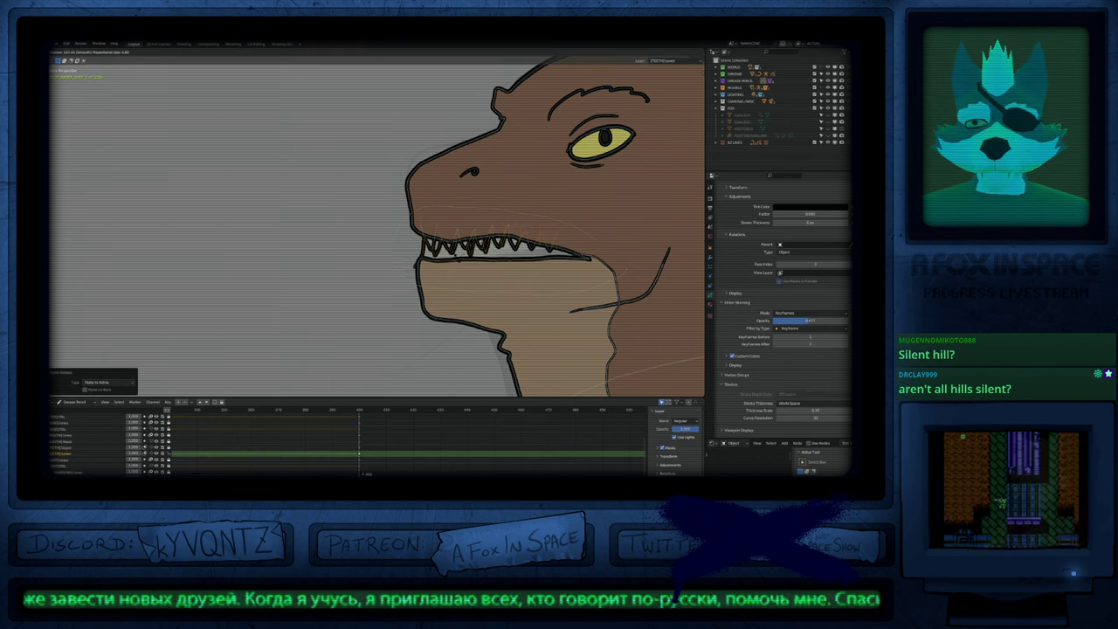
pyautogui.click(458, 257)
pyautogui.hotkey('ctrl', 'm')
pyautogui.press('x')
pyautogui.click(531, 259)
pyautogui.press('g')
pyautogui.click(542, 301)
# Step: Rotate and reposition the lower teeth along the jaw, locking all layers except TEETH Lower
pyautogui.press('r')
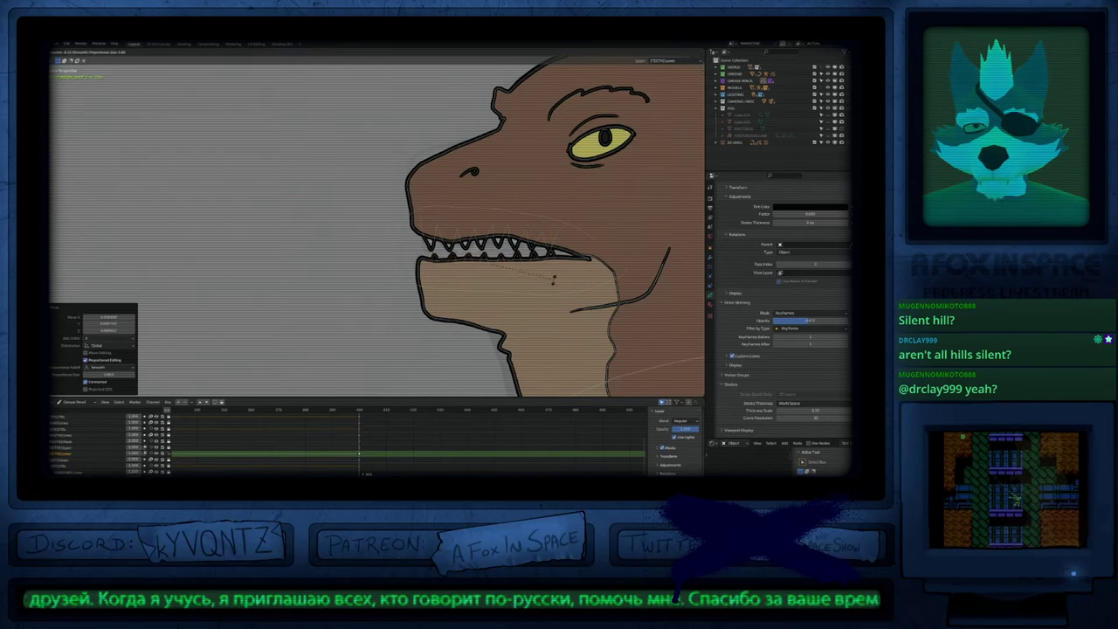
pyautogui.click(552, 282)
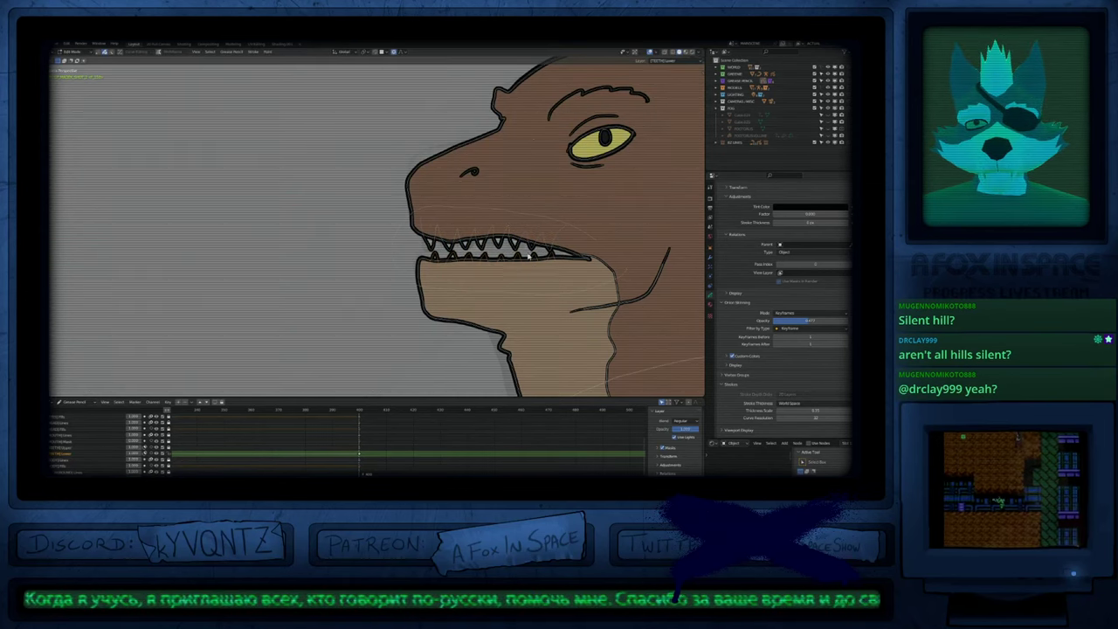
pyautogui.press('g')
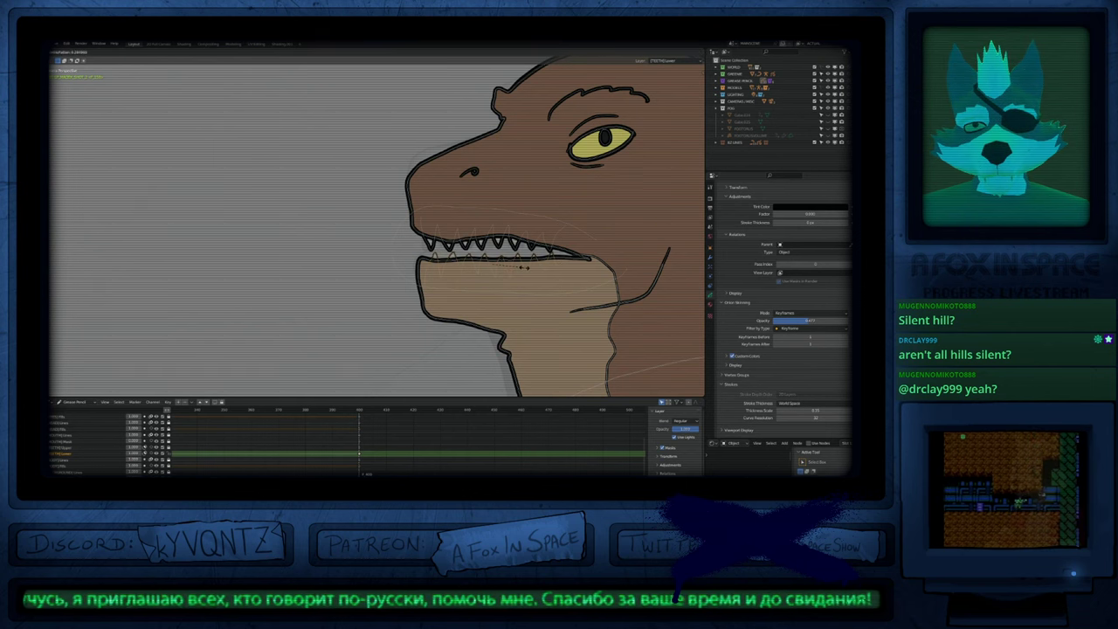
pyautogui.click(518, 249)
pyautogui.hotkey('alt', 'a')
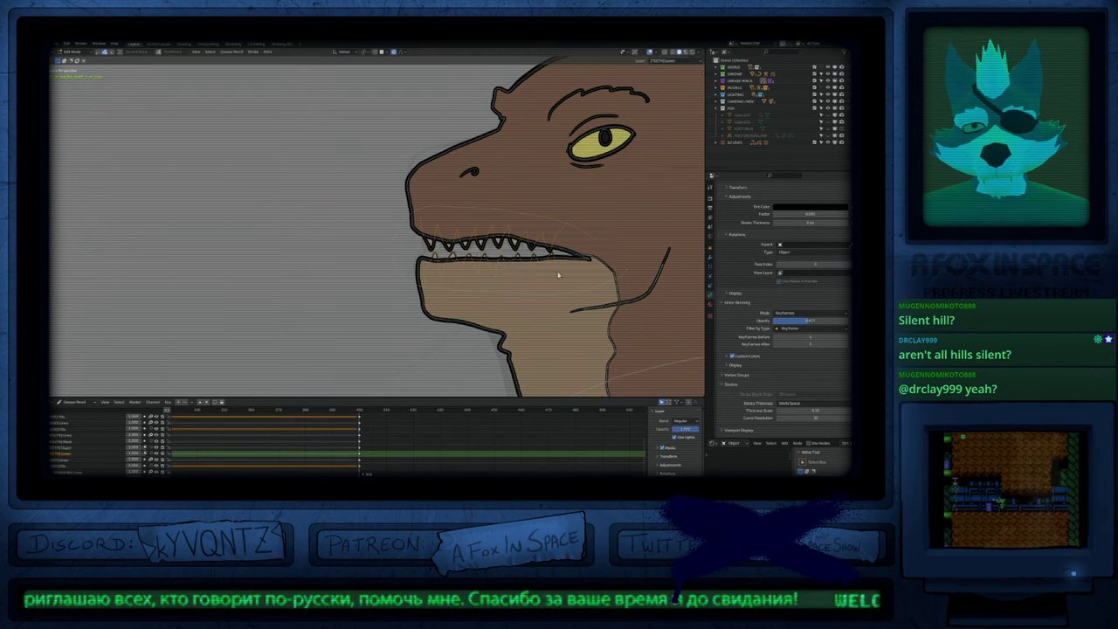
pyautogui.press('KP_Multiply')
pyautogui.press('g')
pyautogui.click(528, 270)
pyautogui.press('Tab')
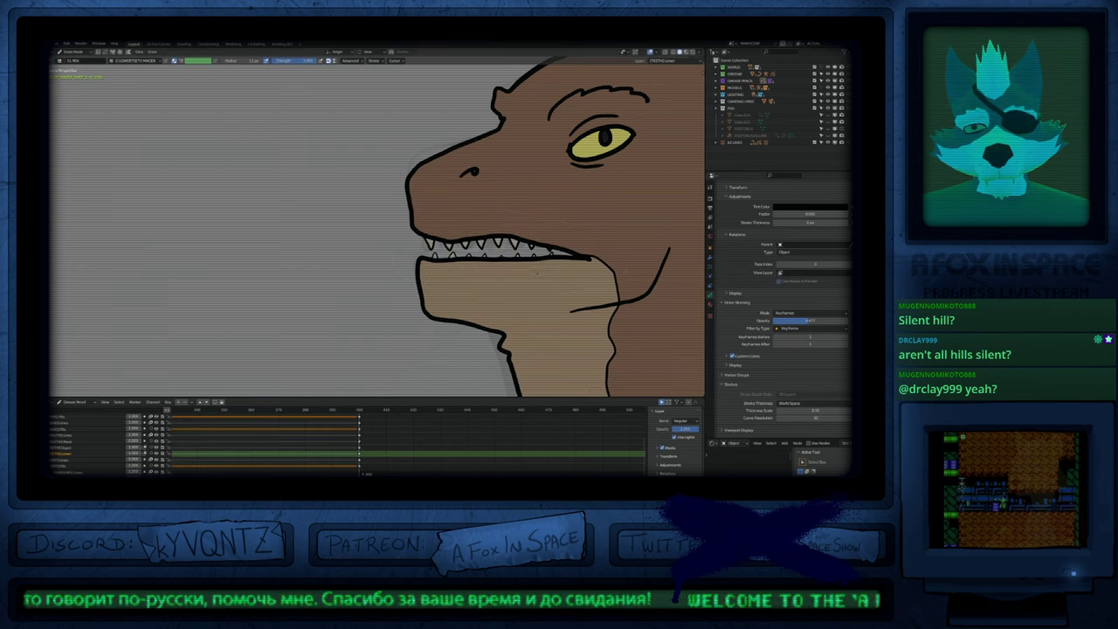
pyautogui.scroll(-8, 377, 230)
pyautogui.press('Home')
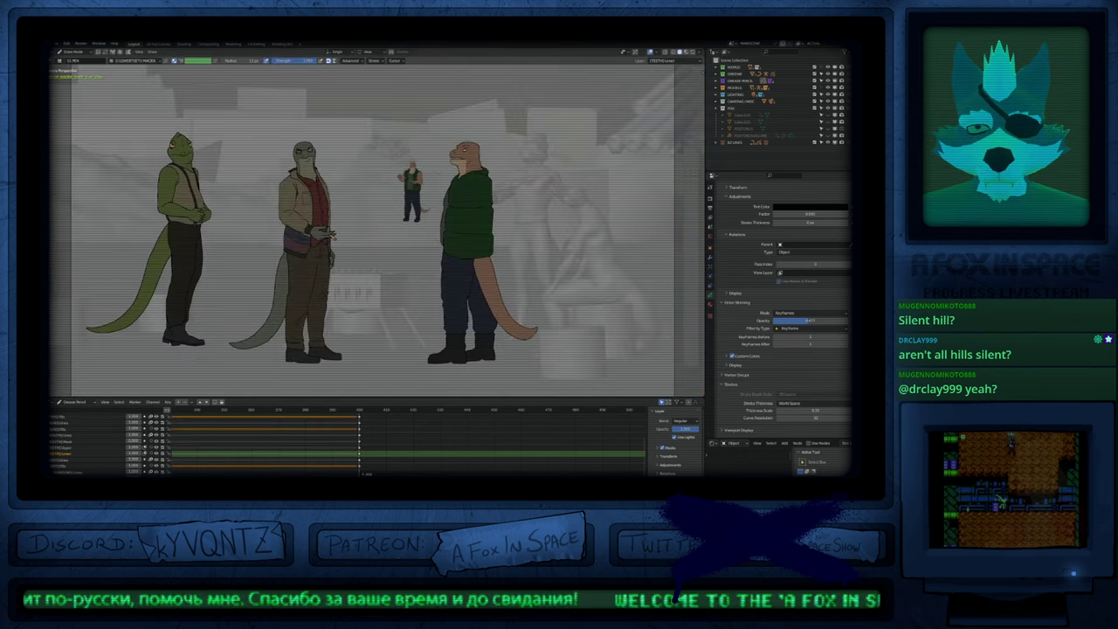
# Step: Pick [MOUTH]Lines, then [HEAD]Lines with a smaller brush, and advance to the wider-snarl frame
pyautogui.scroll(8, 461, 148)
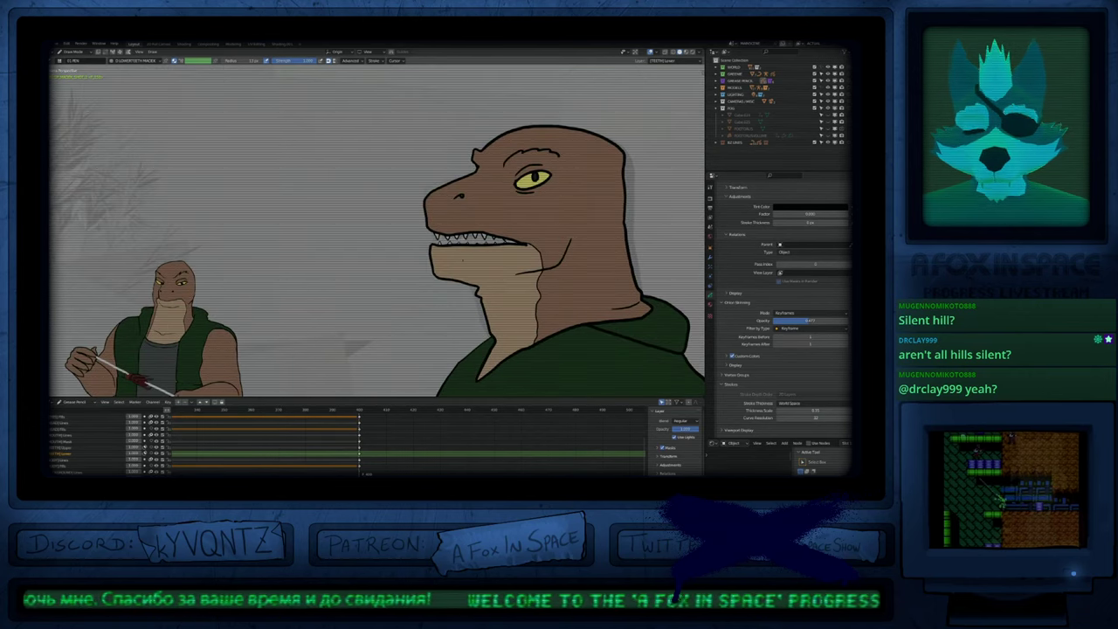
pyautogui.press('f')
pyautogui.press('Escape')
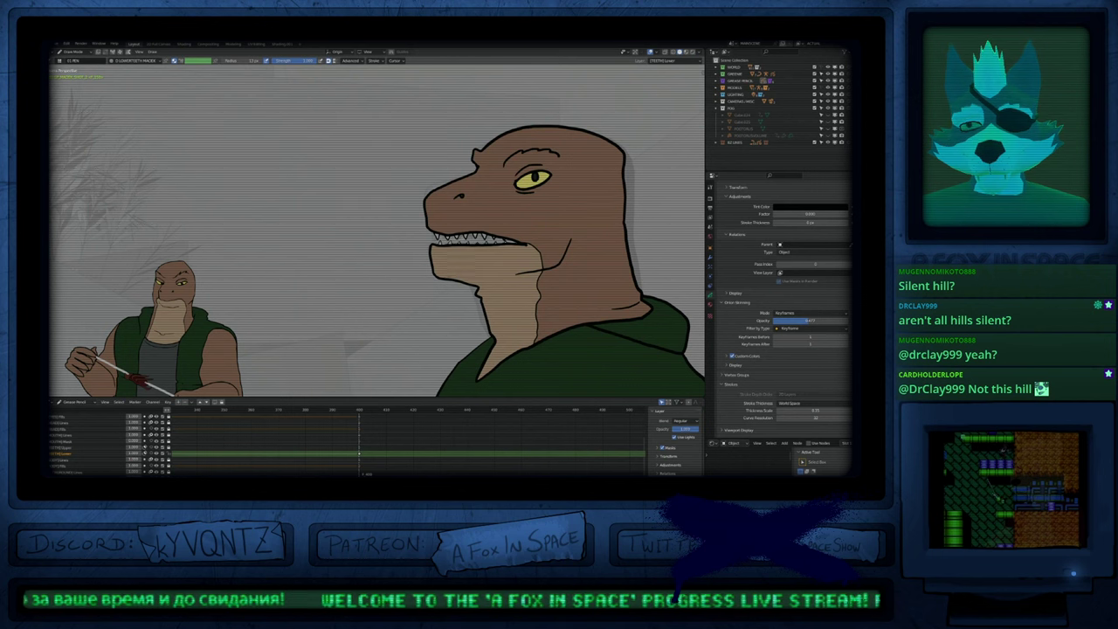
pyautogui.click(63, 435)
pyautogui.press('f')
pyautogui.press('Escape')
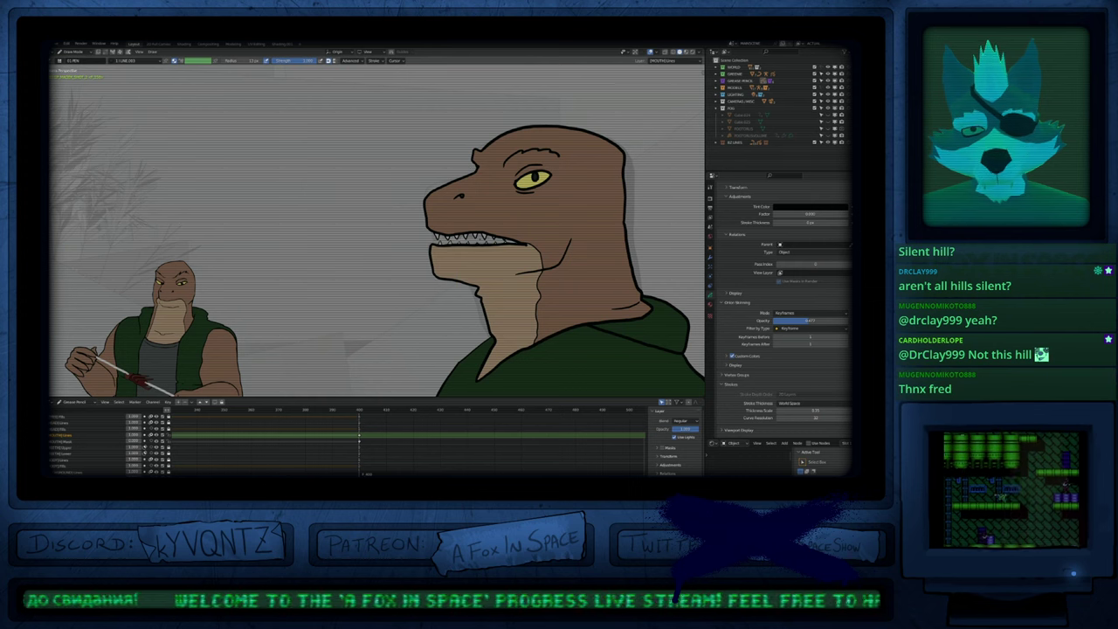
pyautogui.click(63, 422)
pyautogui.press('Right')
pyautogui.press('Right')
pyautogui.press('Right')
pyautogui.press('Right')
pyautogui.press('Right')
pyautogui.press('Right')
pyautogui.press('Right')
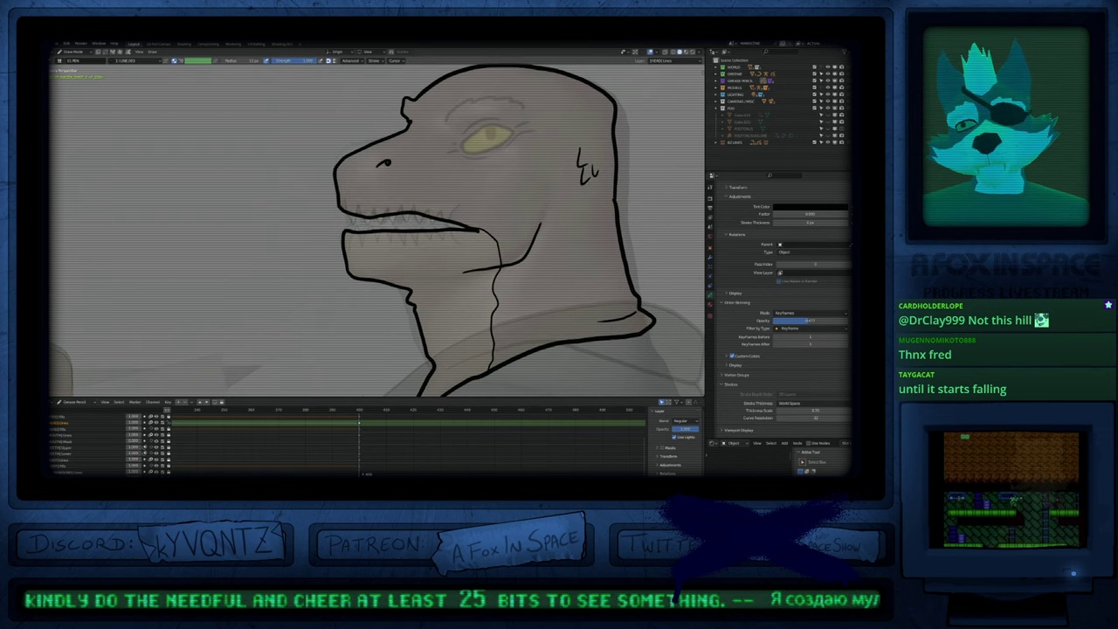
# Step: Move the cheek marking lower on the neck and show the artwork in full colour again
pyautogui.press('g')
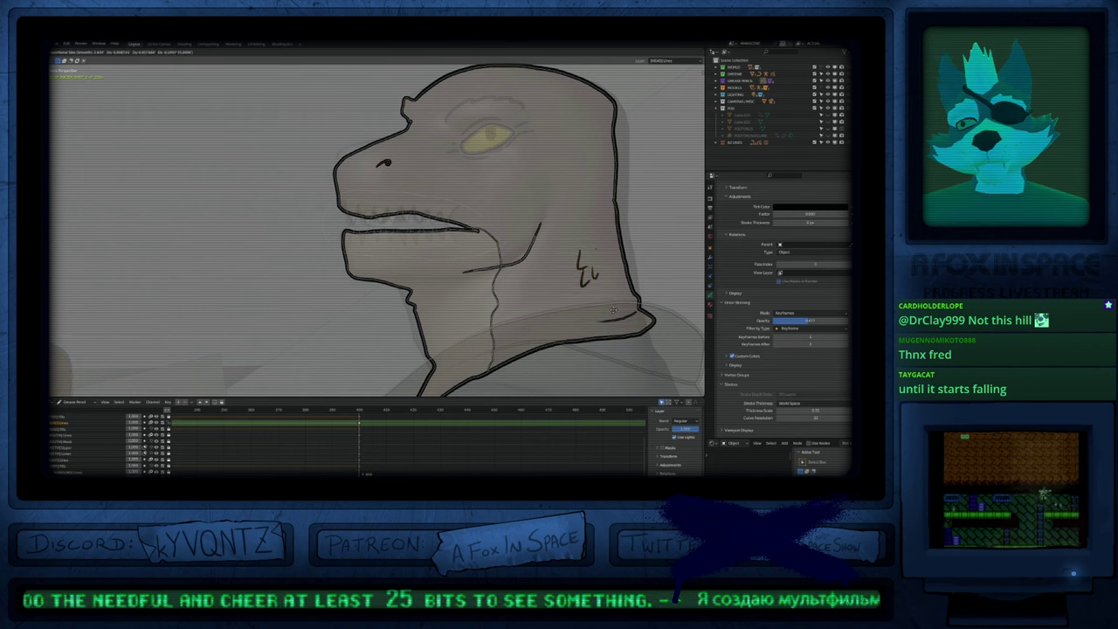
pyautogui.click(615, 310)
pyautogui.press('Tab')
pyautogui.keyDown('shift'); pyautogui.moveTo(572, 146); pyautogui.dragTo(582, 184, button='middle'); pyautogui.keyUp('shift')
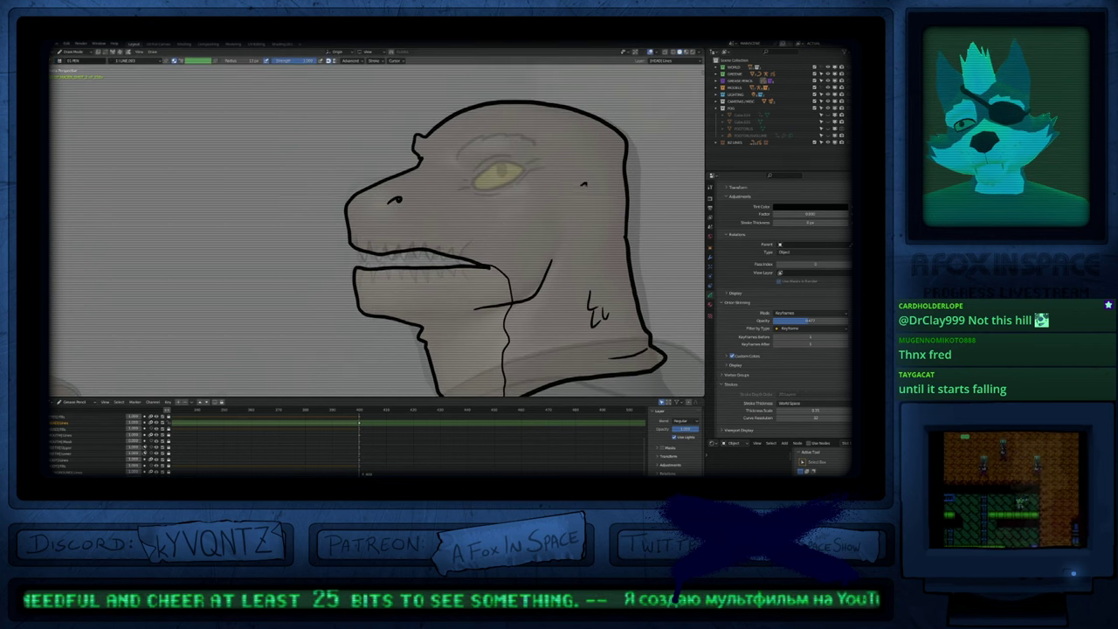
pyautogui.scroll(-4, 611, 206)
pyautogui.hotkey('ctrl', 'Tab')
pyautogui.keyDown('shift'); pyautogui.moveTo(540, 233); pyautogui.dragTo(591, 252, button='middle'); pyautogui.keyUp('shift')
pyautogui.hotkey('ctrl', 'Tab')
pyautogui.scroll(5, 618, 222)
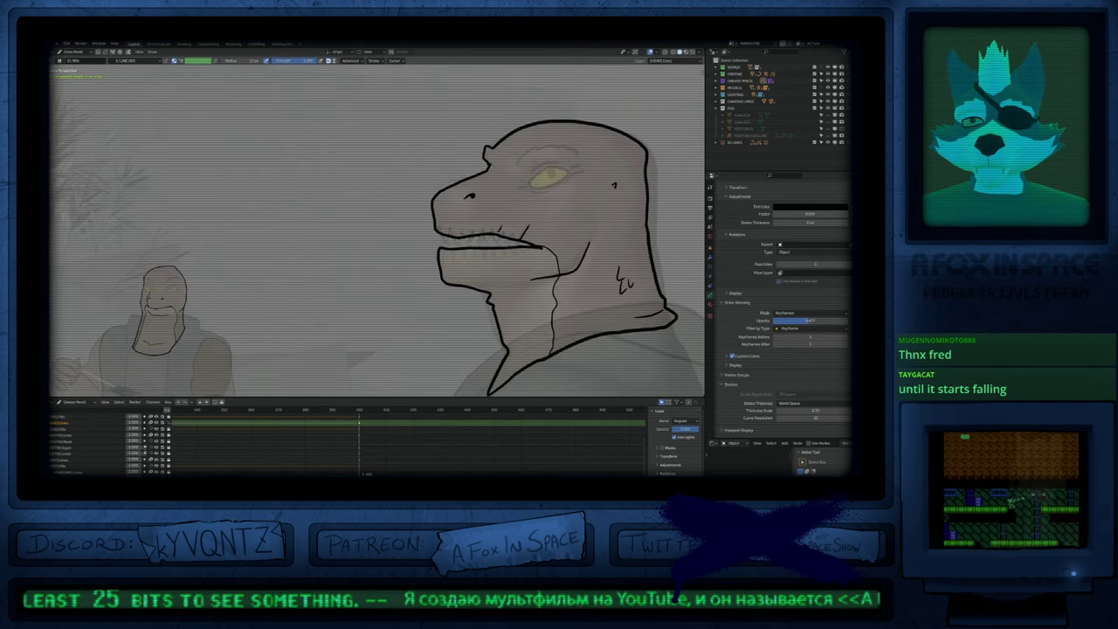
pyautogui.scroll(-2, 549, 230)
pyautogui.hotkey('shift', 'alt', 'z')
pyautogui.scroll(-4, 549, 230)
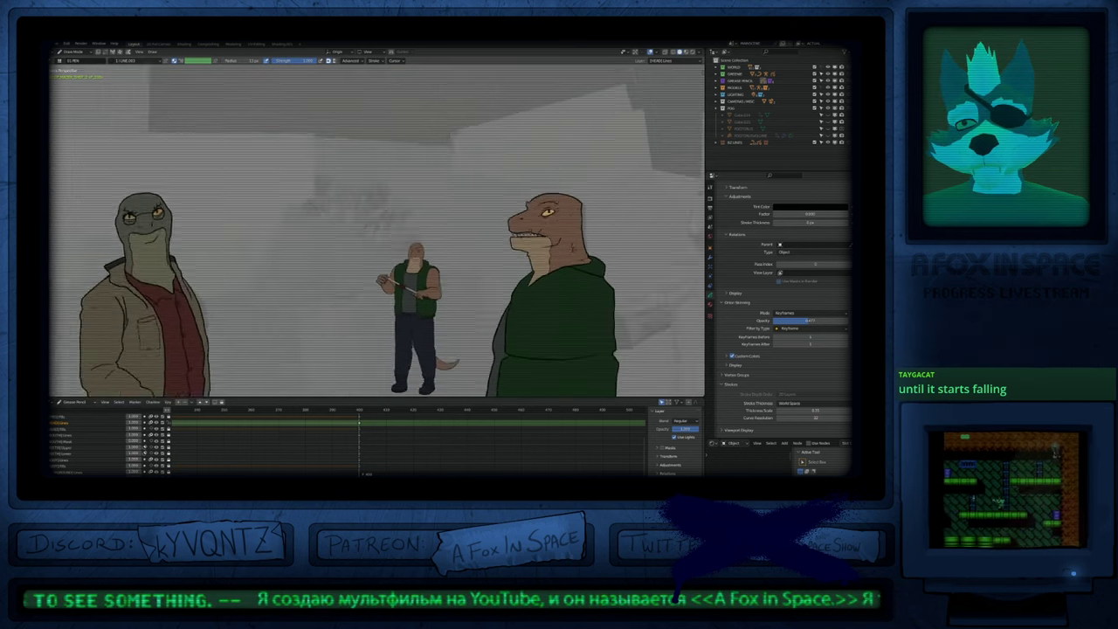
# Step: Thin the cheek marking stroke with Alt+S and tilt it slightly
pyautogui.hotkey('ctrl', 'Tab')
pyautogui.scroll(5, 529, 231)
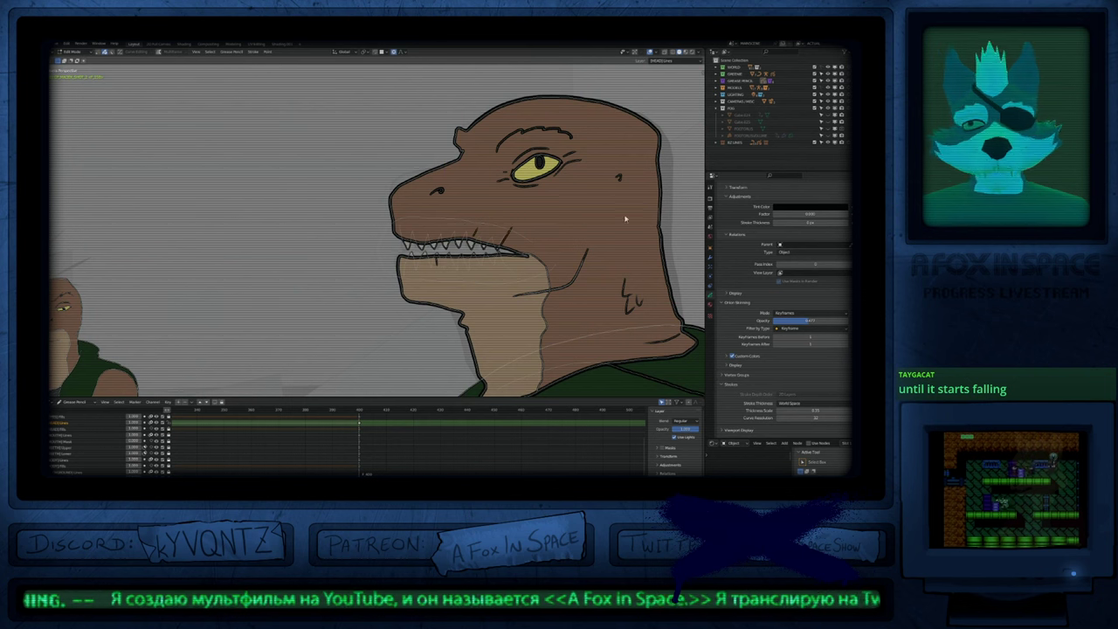
pyautogui.hotkey('alt', 's')
pyautogui.click(578, 228)
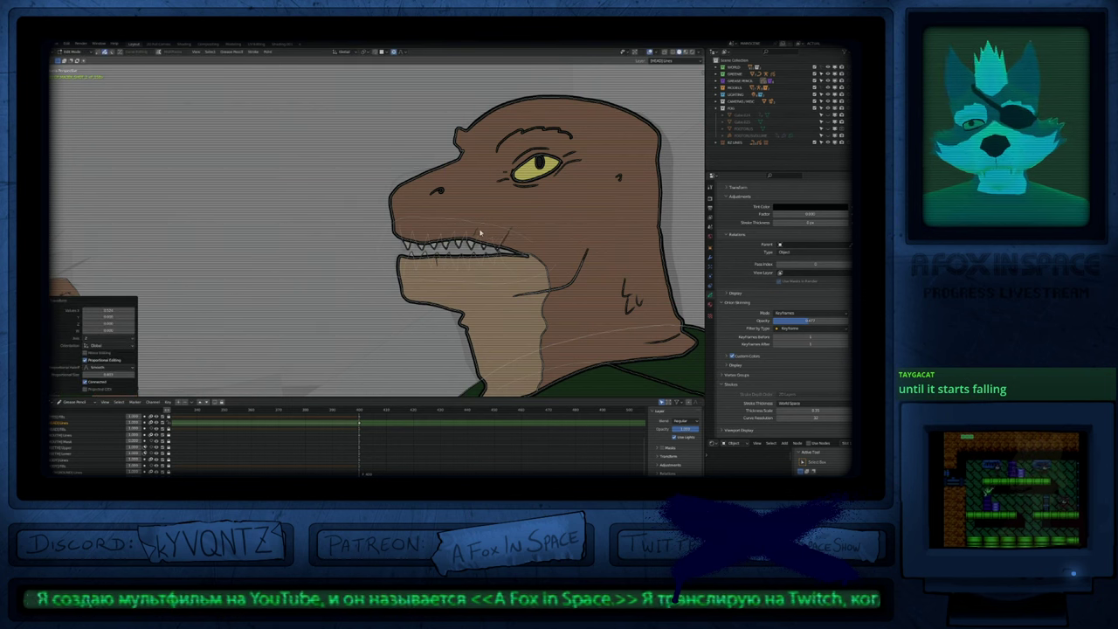
pyautogui.hotkey('ctrl', 'Tab')
# Step: Select a layer near the bottom of the list and move the selected layers six places up
pyautogui.scroll(-4, 481, 232)
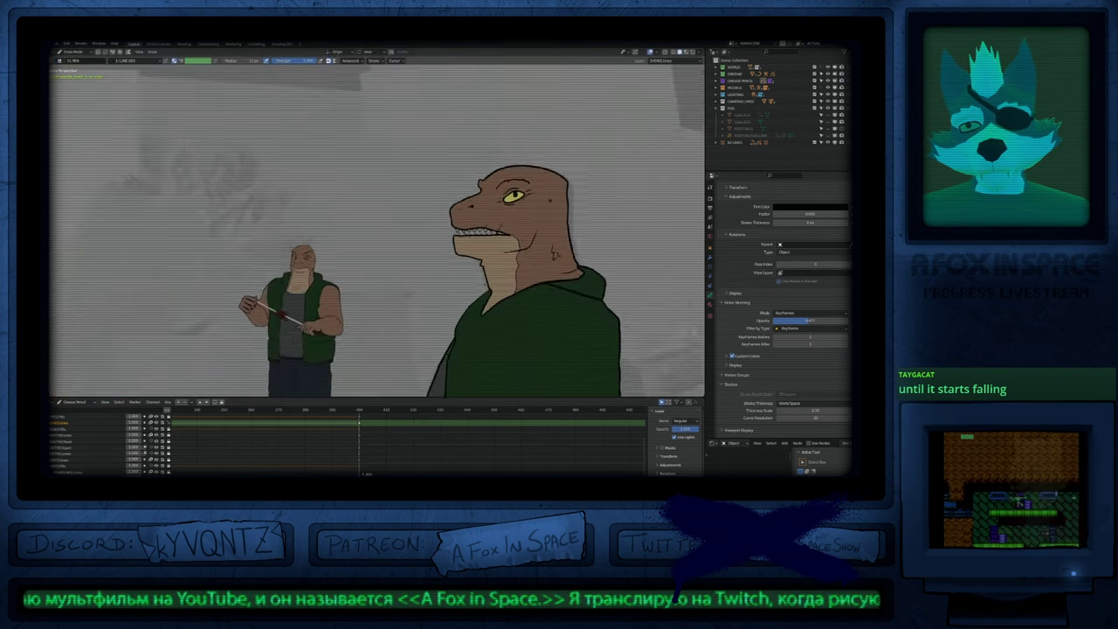
pyautogui.scroll(-2, 542, 223)
pyautogui.scroll(6, 529, 217)
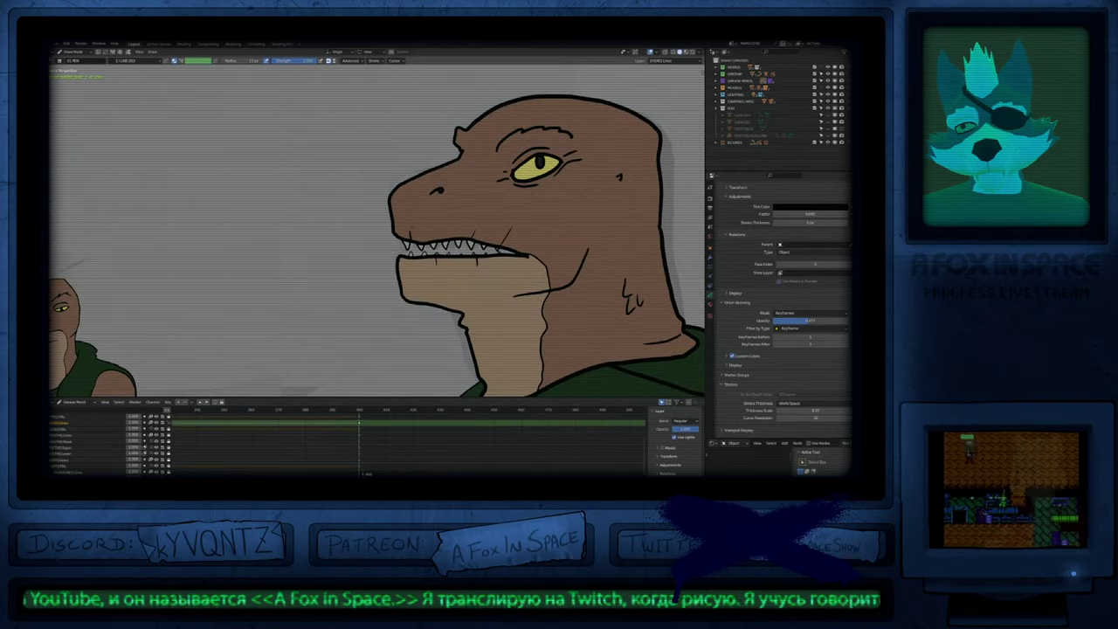
pyautogui.scroll(-6, 376, 227)
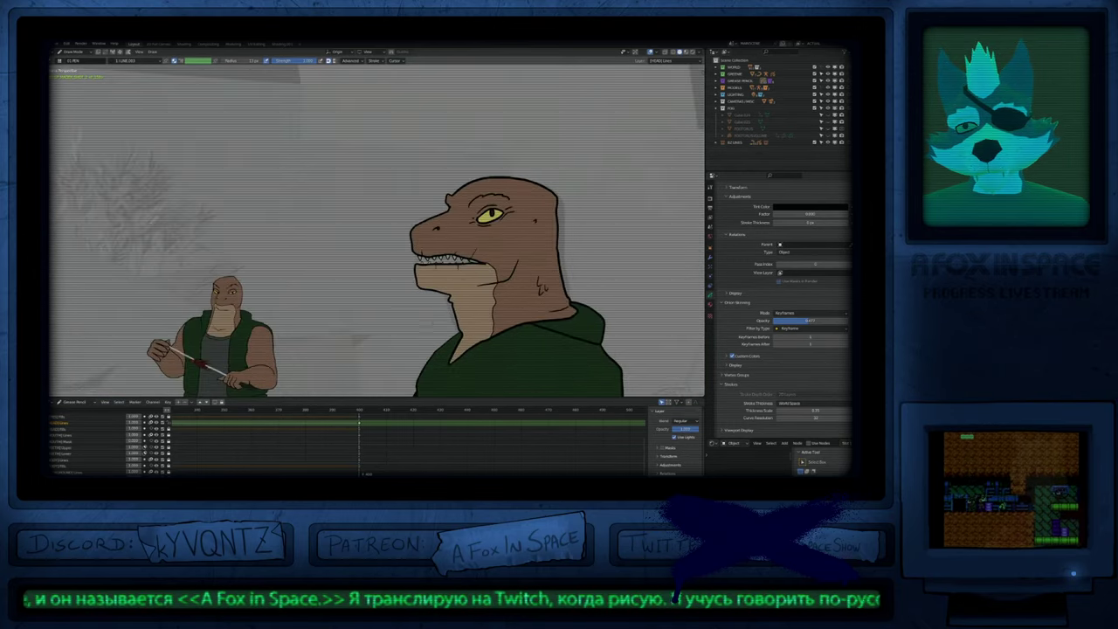
pyautogui.scroll(-1, 510, 300)
pyautogui.keyDown('shift'); pyautogui.moveTo(510, 300); pyautogui.dragTo(451, 239, button='middle'); pyautogui.keyUp('shift')
pyautogui.keyDown('shift'); pyautogui.moveTo(324, 347); pyautogui.dragTo(373, 299, button='middle'); pyautogui.keyUp('shift')
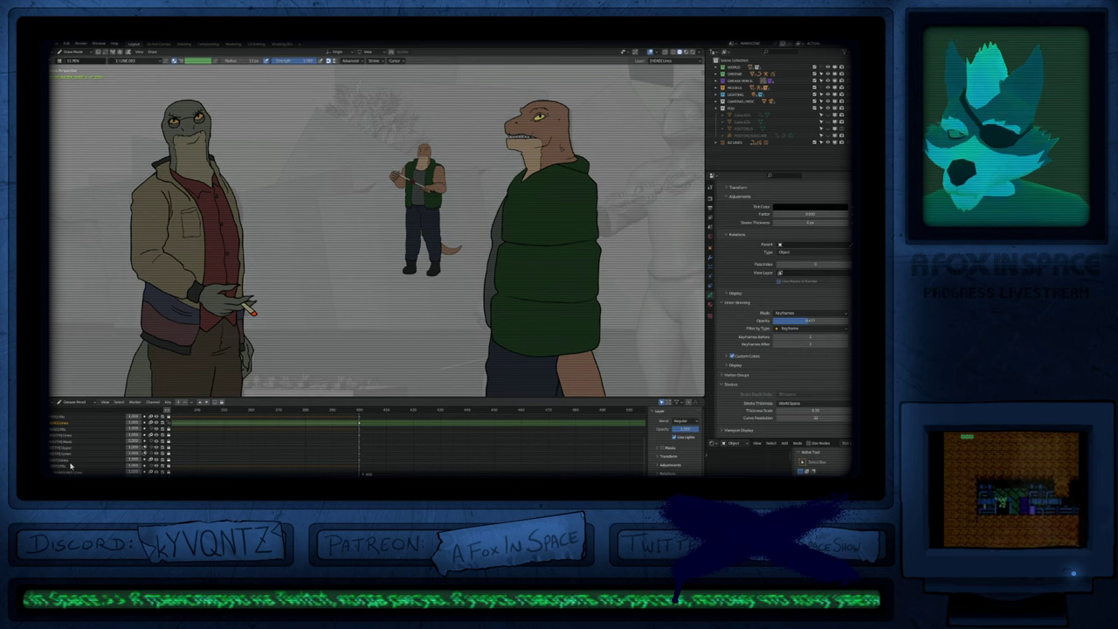
pyautogui.click(72, 467)
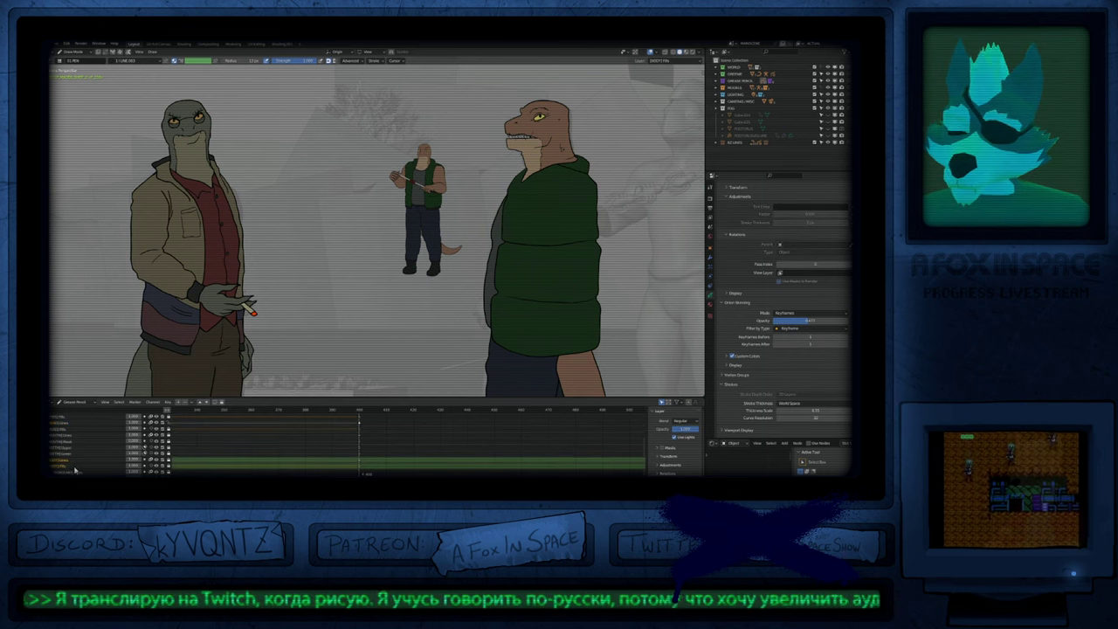
pyautogui.press('pageup')
pyautogui.press('pageup')
pyautogui.press('pageup')
pyautogui.press('pageup')
pyautogui.press('pageup')
pyautogui.press('pageup')
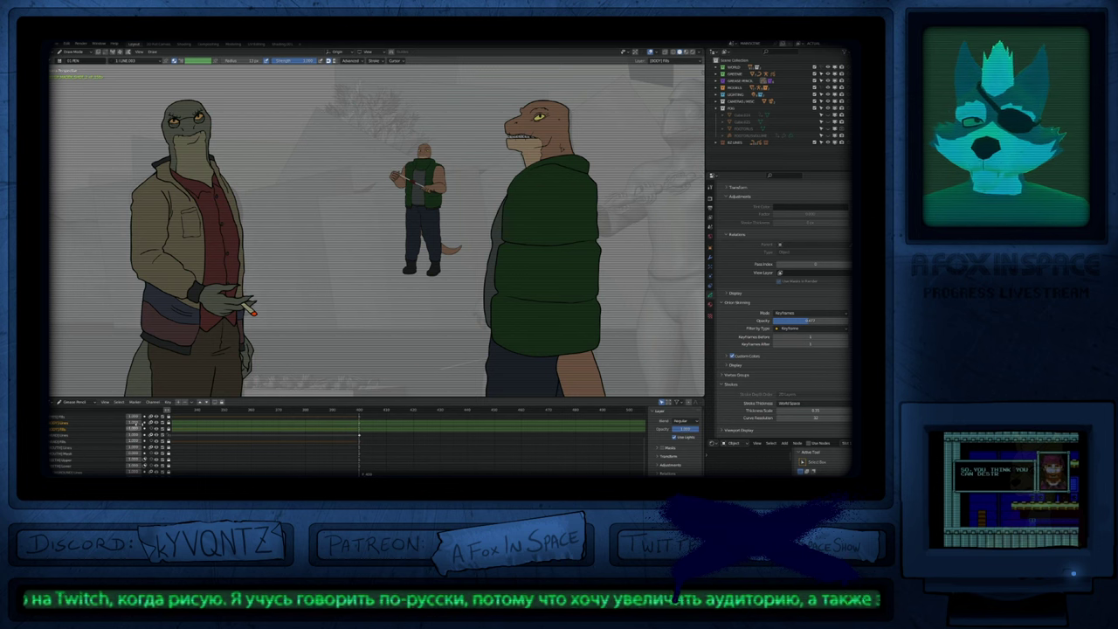
# Step: Frame the right-hand lizard and make the Lines layer active for drawing in Draw Mode
pyautogui.moveTo(376, 231)
pyautogui.keyDown('shift'); pyautogui.mouseDown(button='middle')
pyautogui.moveTo(350, 293)
pyautogui.moveTo(379, 220)
pyautogui.mouseUp(button='middle'); pyautogui.keyUp('shift')
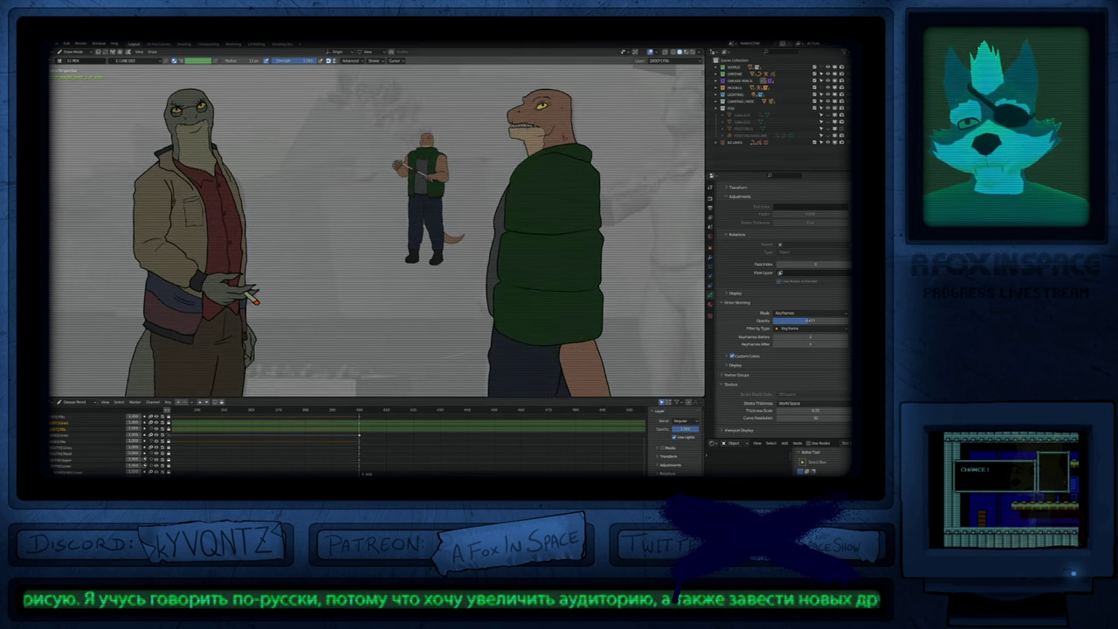
pyautogui.keyDown('shift'); pyautogui.moveTo(402, 280); pyautogui.dragTo(329, 329, button='middle'); pyautogui.keyUp('shift')
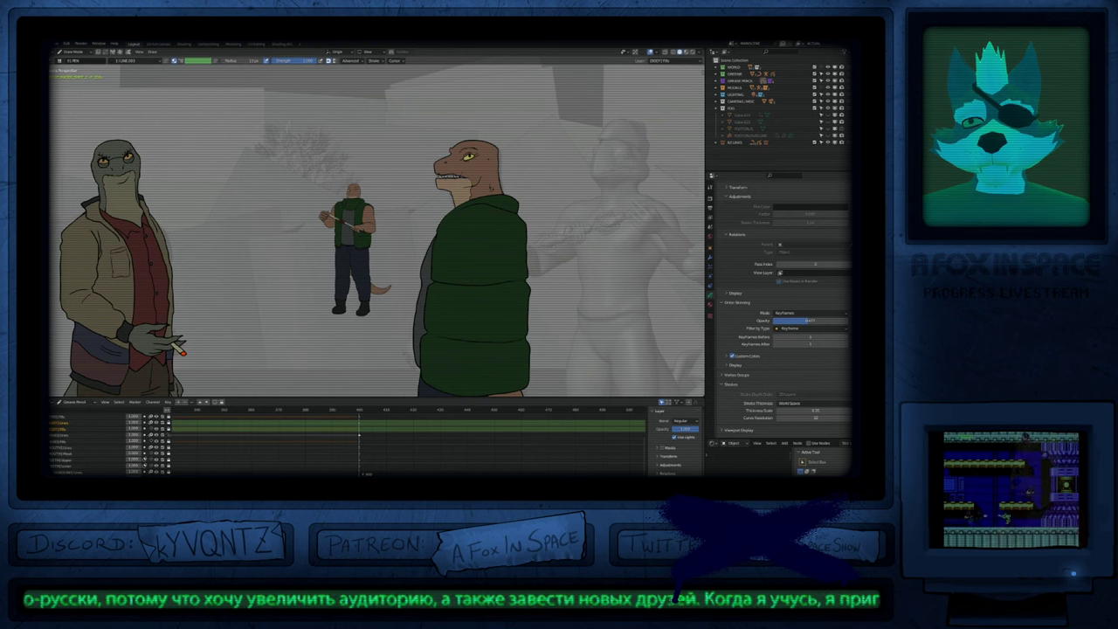
pyautogui.keyDown('shift'); pyautogui.moveTo(477, 174); pyautogui.dragTo(483, 229, button='middle'); pyautogui.keyUp('shift')
pyautogui.scroll(5, 482, 229)
pyautogui.click(61, 435)
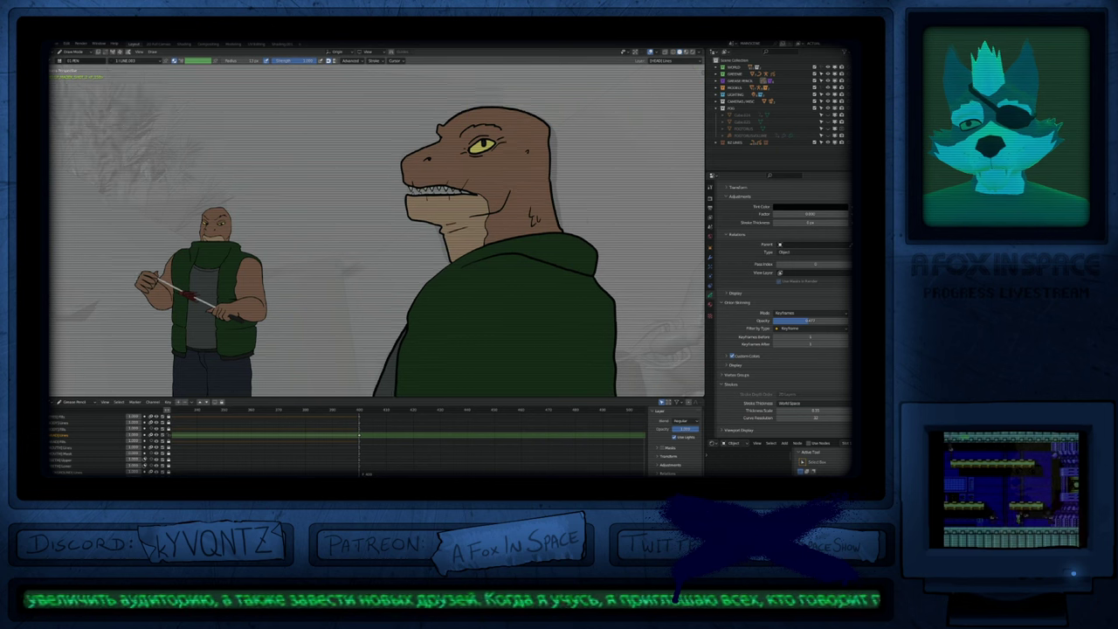
pyautogui.keyDown('shift'); pyautogui.moveTo(482, 229); pyautogui.dragTo(515, 259, button='middle'); pyautogui.keyUp('shift')
pyautogui.keyDown('shift'); pyautogui.moveTo(377, 265); pyautogui.dragTo(493, 257, button='middle'); pyautogui.keyUp('shift')
pyautogui.hotkey('ctrl', 'Tab')
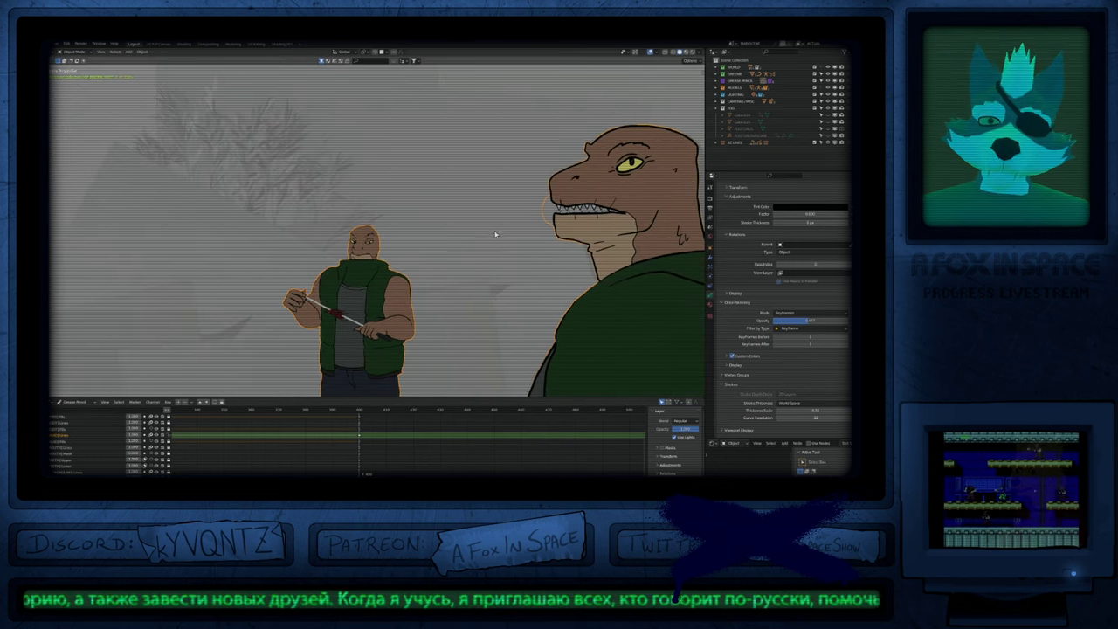
pyautogui.scroll(-8, 495, 236)
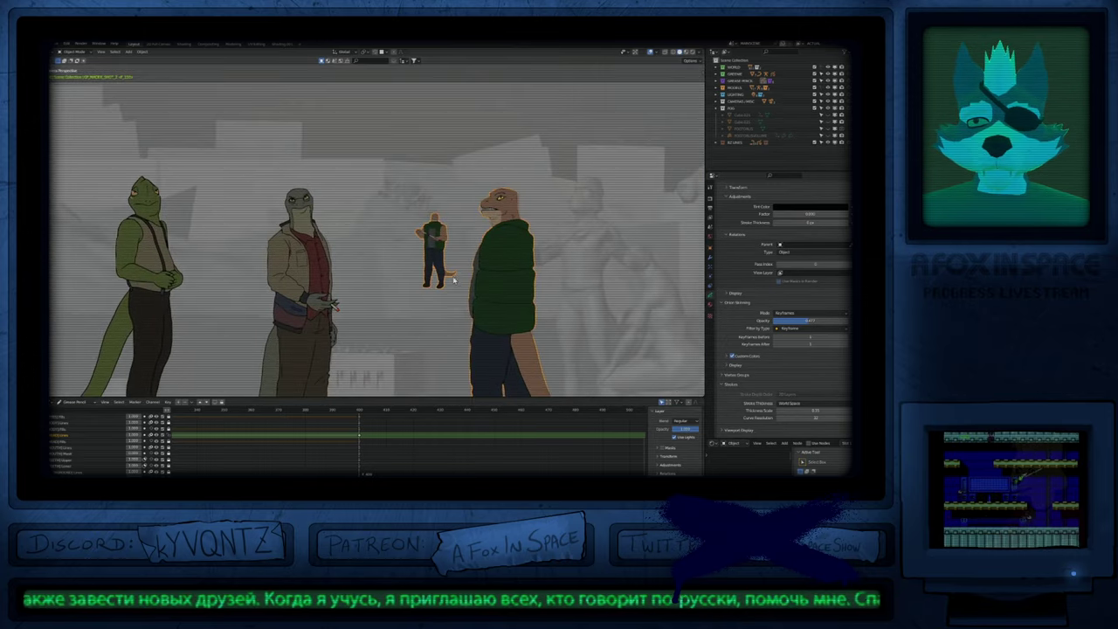
pyautogui.scroll(6, 453, 280)
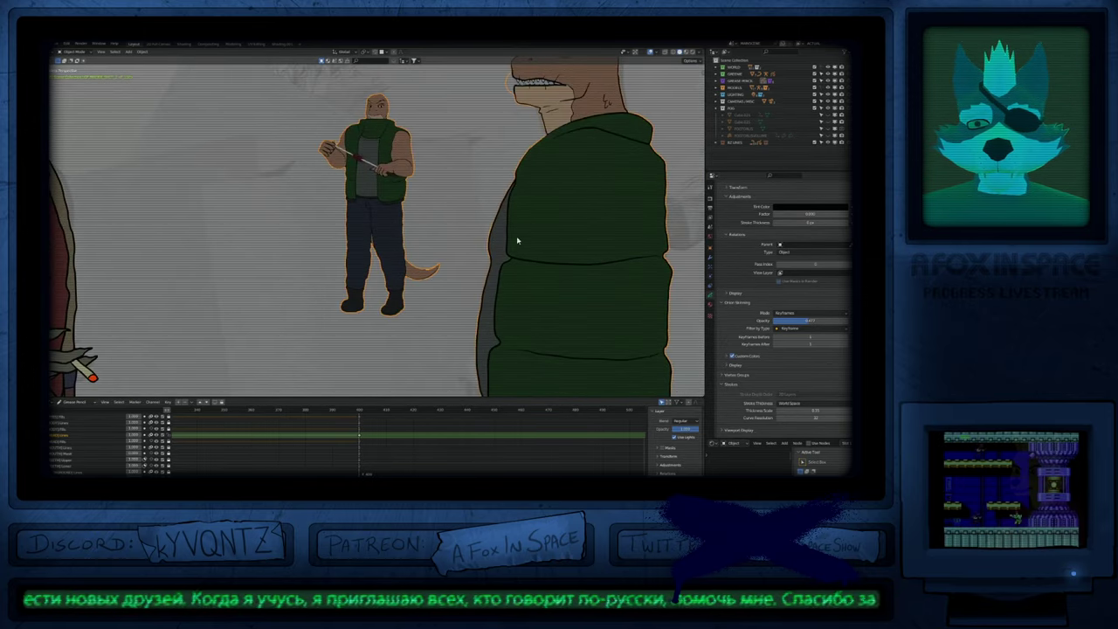
pyautogui.keyDown('shift'); pyautogui.moveTo(508, 257); pyautogui.dragTo(502, 217, button='middle'); pyautogui.keyUp('shift')
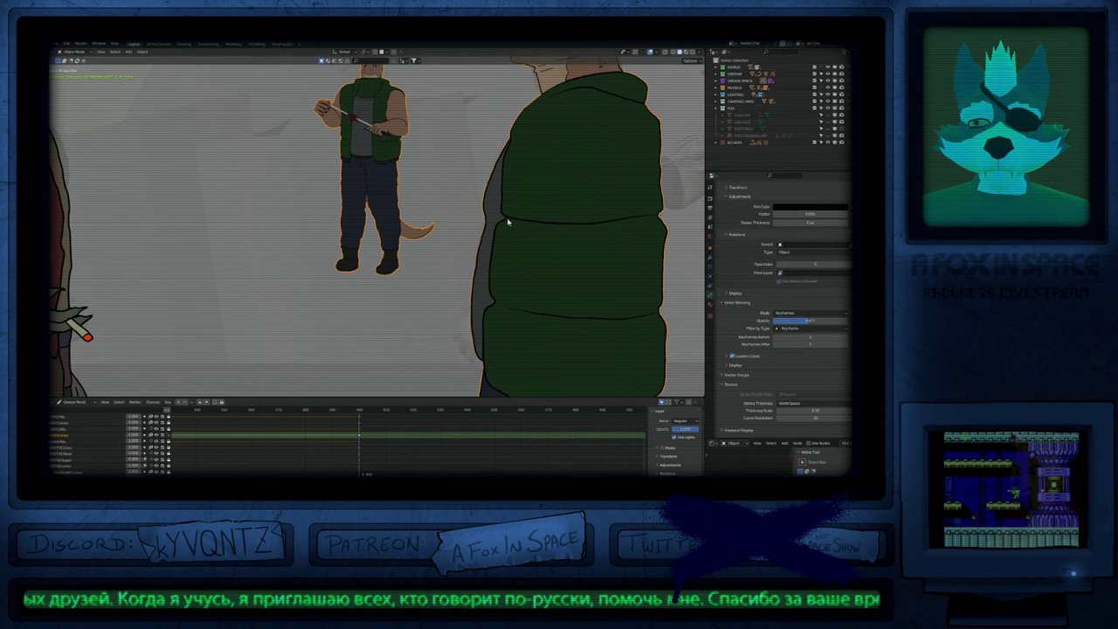
pyautogui.hotkey('ctrl', 'Tab')
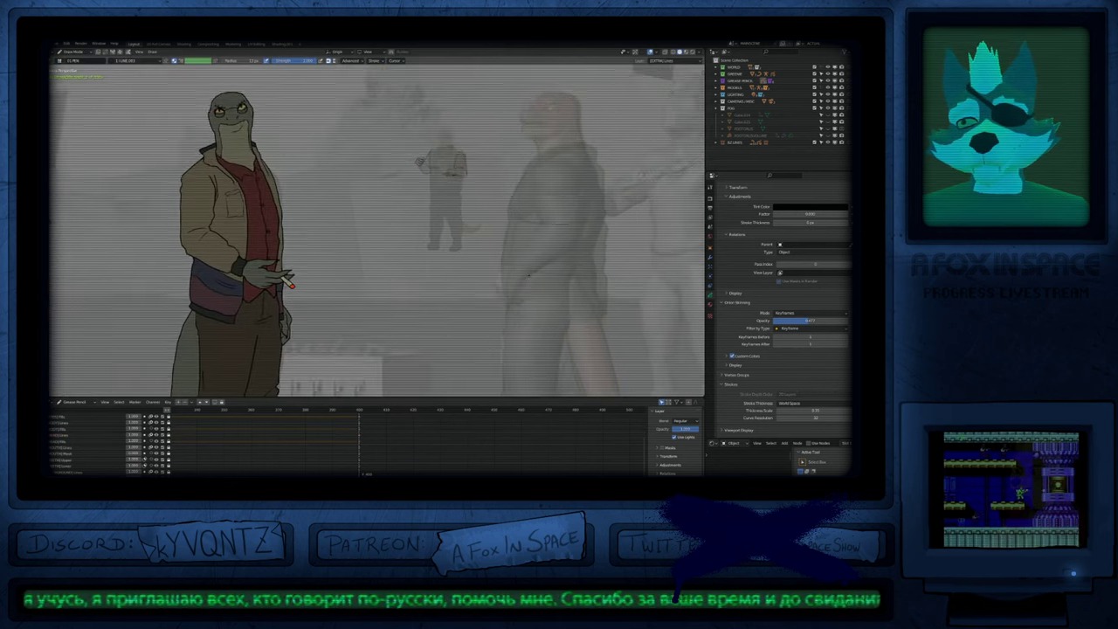
pyautogui.keyDown('shift'); pyautogui.moveTo(567, 214); pyautogui.dragTo(533, 219, button='middle'); pyautogui.keyUp('shift')
pyautogui.scroll(2, 531, 220)
pyautogui.moveTo(507, 173)
pyautogui.mouseDown()
pyautogui.moveTo(506, 200)
pyautogui.moveTo(568, 177)
pyautogui.mouseUp()
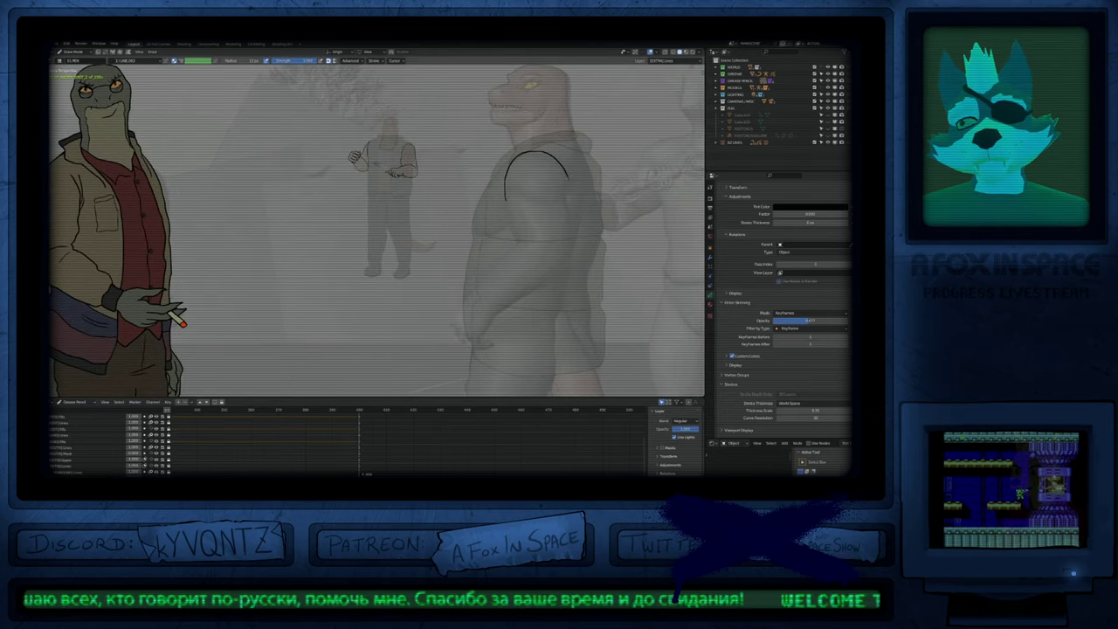
pyautogui.moveTo(564, 272)
pyautogui.mouseDown()
pyautogui.moveTo(529, 295)
pyautogui.moveTo(474, 304)
pyautogui.moveTo(514, 248)
pyautogui.mouseUp()
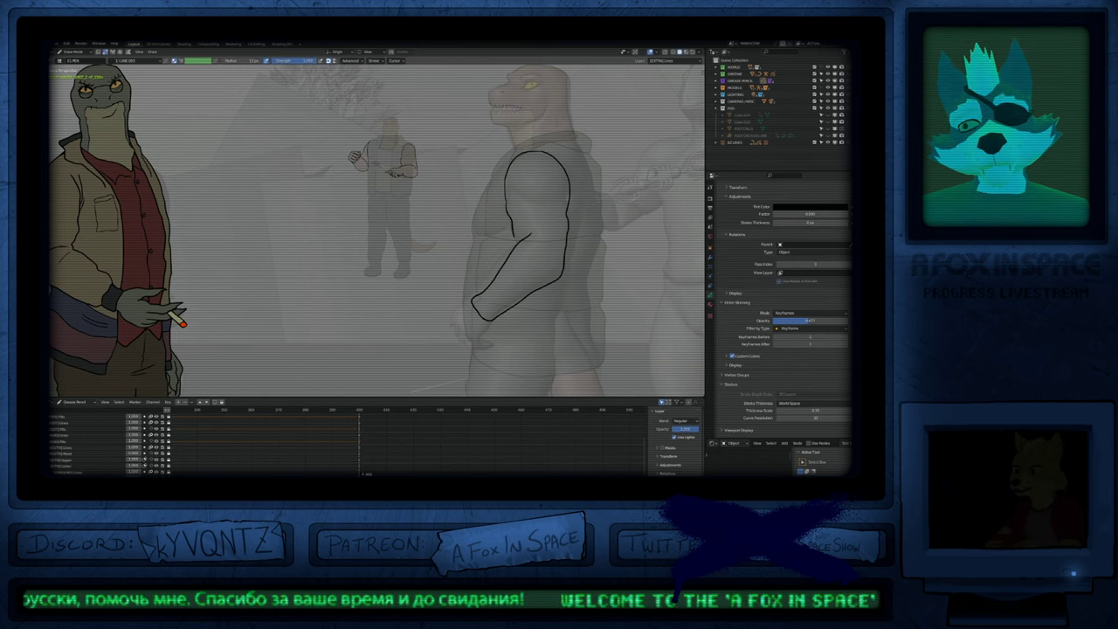
pyautogui.press('f')
pyautogui.click(625, 281)
pyautogui.moveTo(544, 285); pyautogui.dragTo(567, 254)
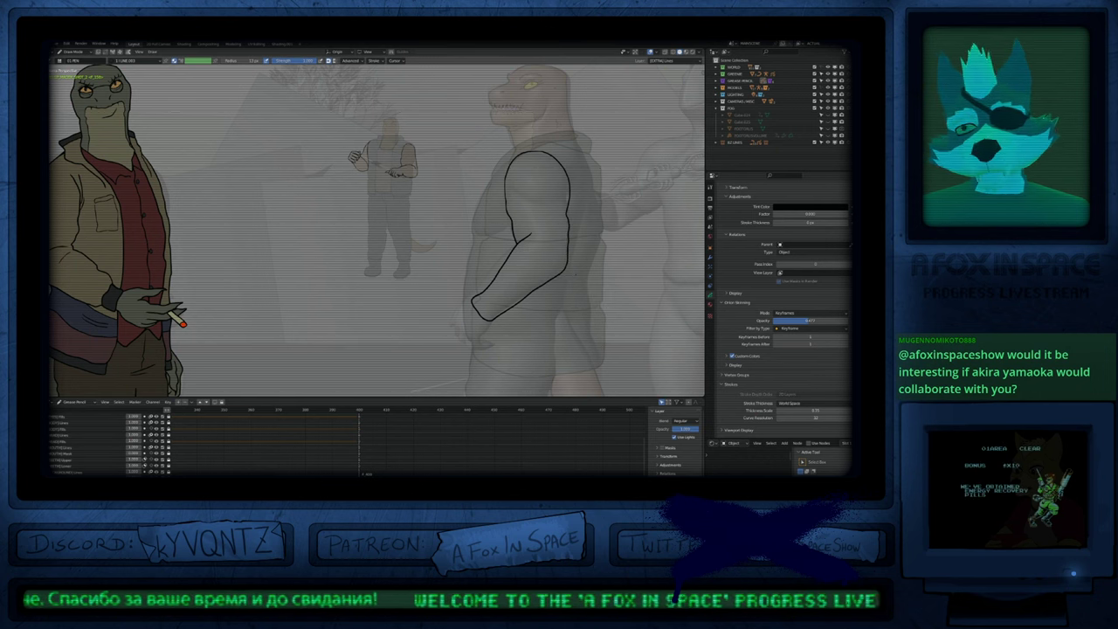
pyautogui.keyDown('shift'); pyautogui.moveTo(584, 222); pyautogui.dragTo(579, 238, button='middle'); pyautogui.keyUp('shift')
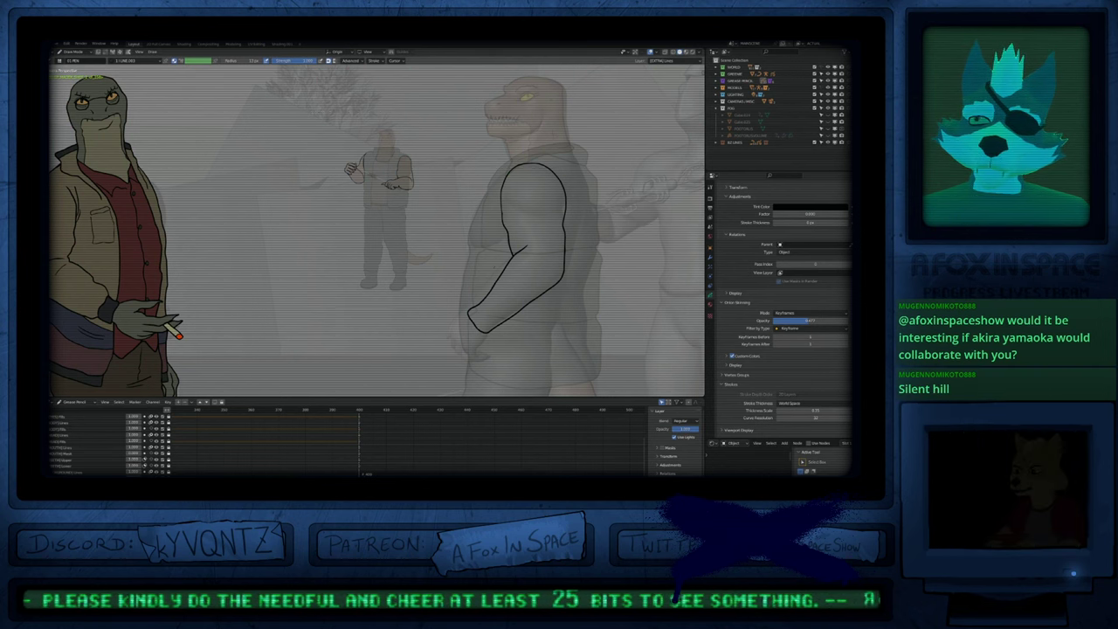
# Step: Undo the rounded wrist stroke and redraw the wrist end of the arm straighter
pyautogui.scroll(-2, 466, 272)
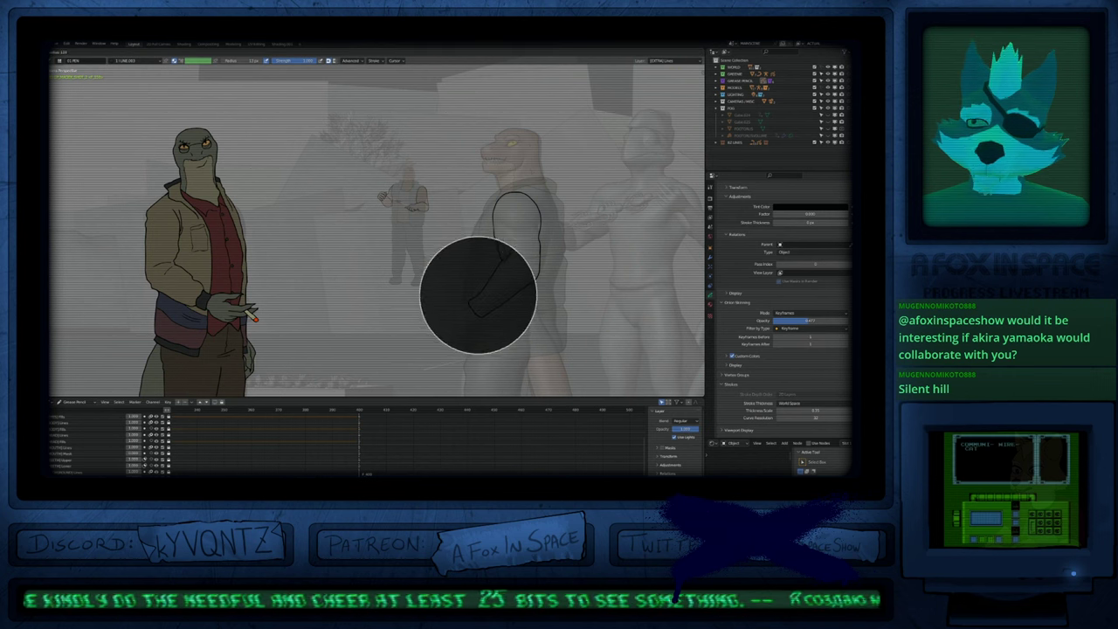
pyautogui.scroll(3, 448, 304)
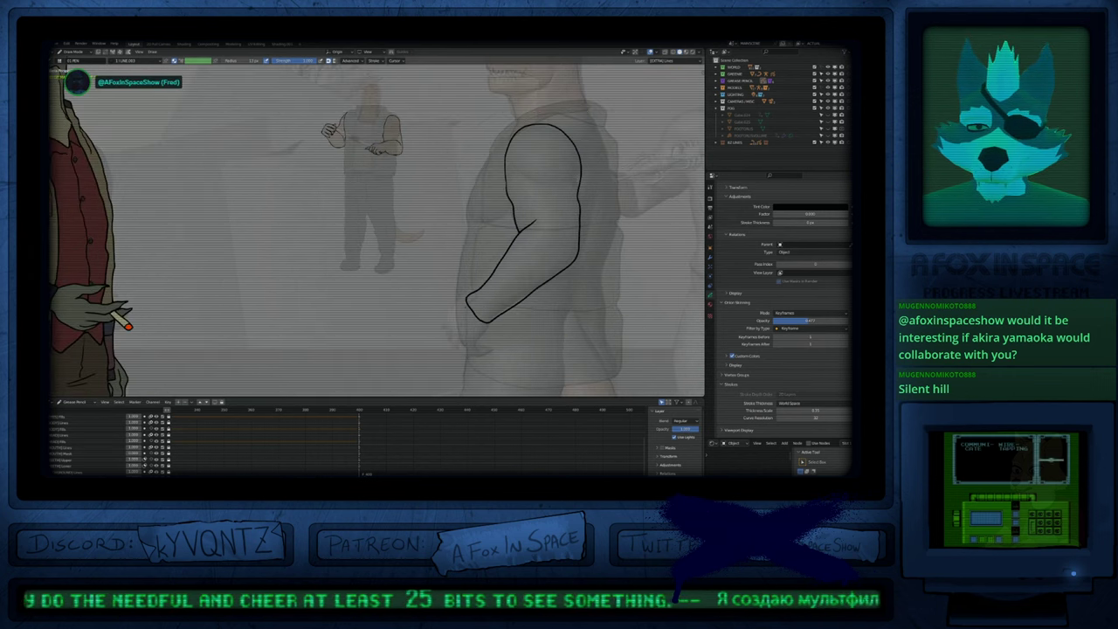
pyautogui.hotkey('ctrl', 'z')
pyautogui.moveTo(469, 295); pyautogui.dragTo(488, 320)
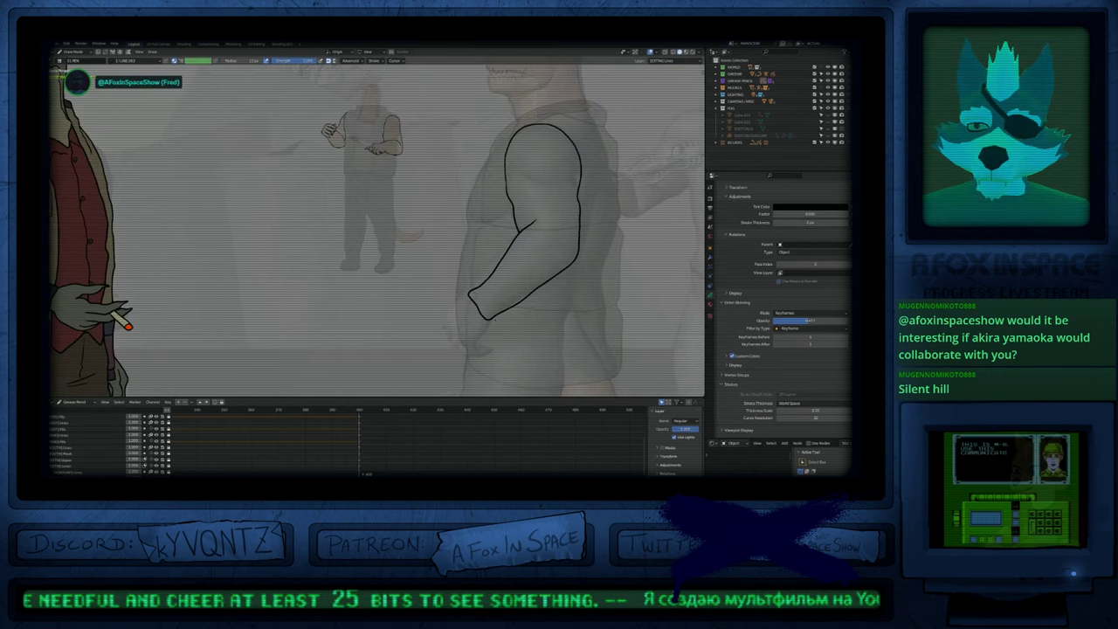
pyautogui.press('f')
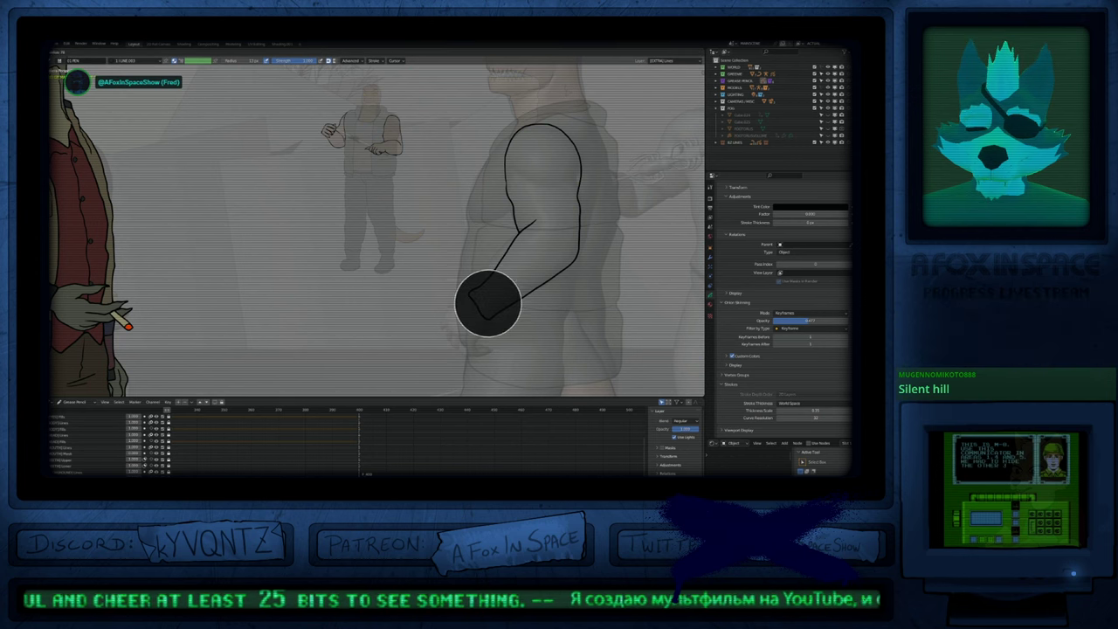
pyautogui.press('Escape')
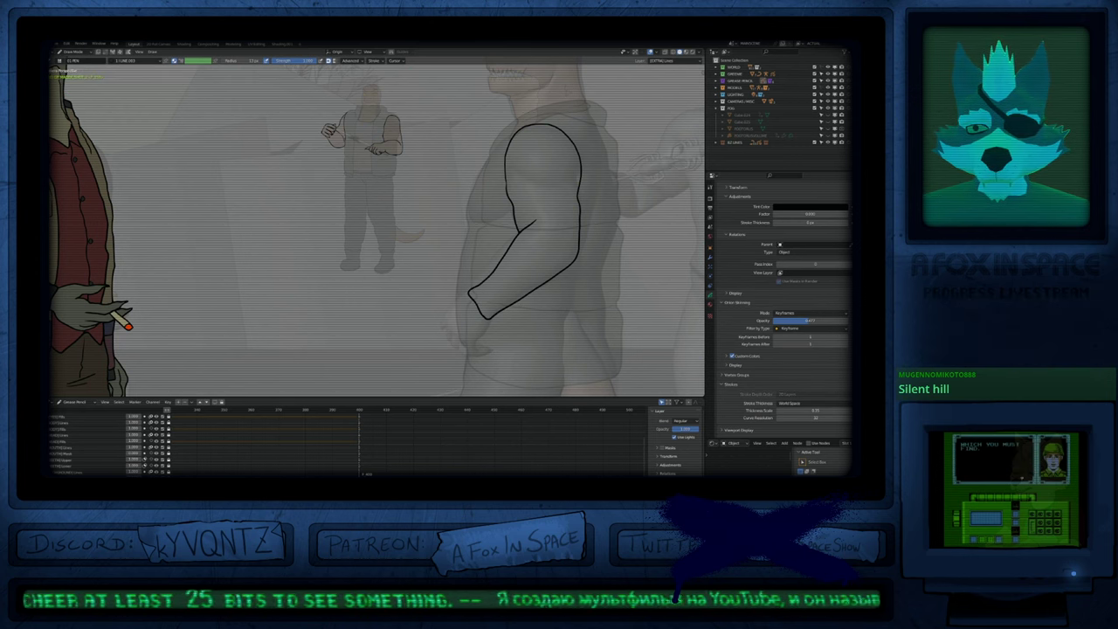
# Step: Erase the rounded hook at the wrist end using Eraser Point
pyautogui.keyDown('shift'); pyautogui.moveTo(488, 306); pyautogui.dragTo(471, 271, button='middle'); pyautogui.keyUp('shift')
pyautogui.press('e')
pyautogui.click(458, 263)
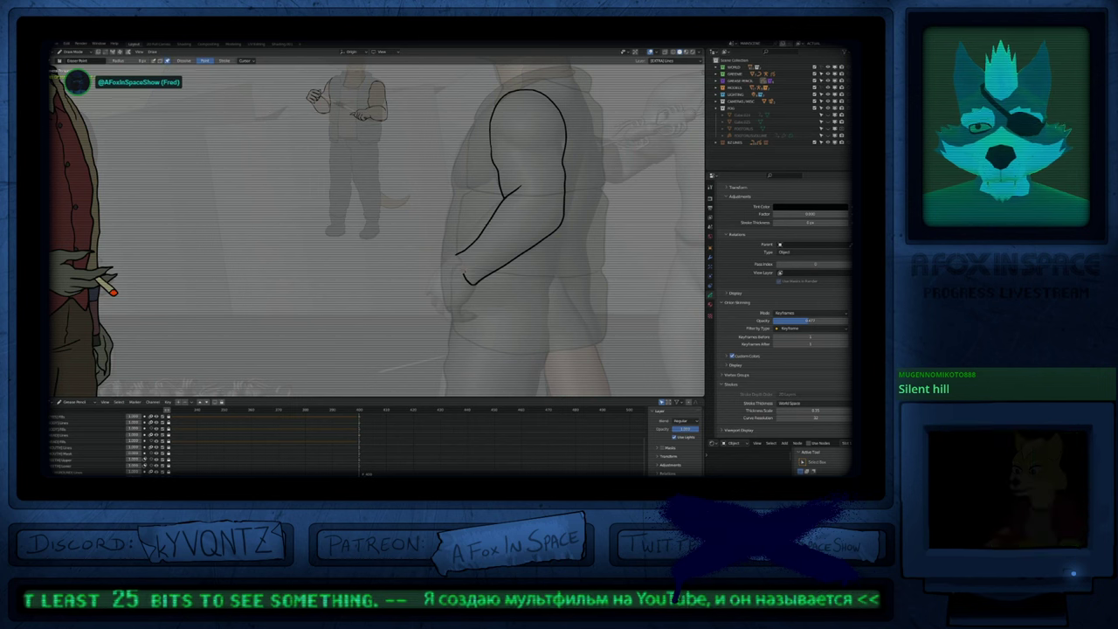
pyautogui.moveTo(462, 270); pyautogui.dragTo(470, 284)
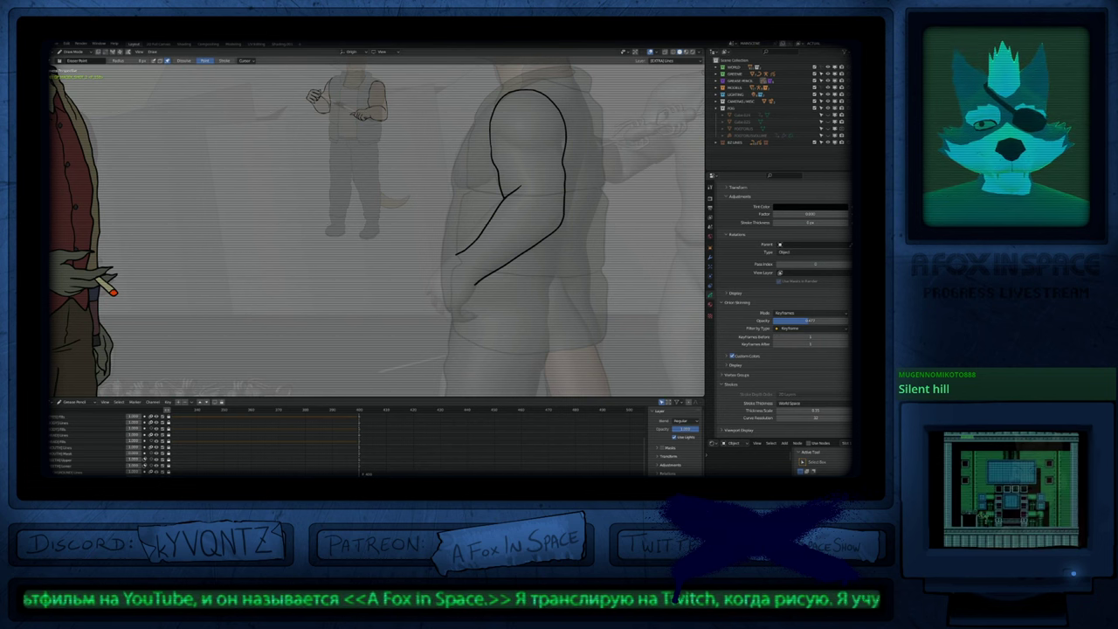
pyautogui.moveTo(510, 264)
pyautogui.keyDown('ctrl'); pyautogui.mouseDown(button='middle')
pyautogui.moveTo(506, 353)
pyautogui.moveTo(517, 294)
pyautogui.mouseUp(button='middle'); pyautogui.keyUp('ctrl')
# Step: Smooth the arm's shoulder outline with additional pen strokes
pyautogui.press('d')
pyautogui.press('f')
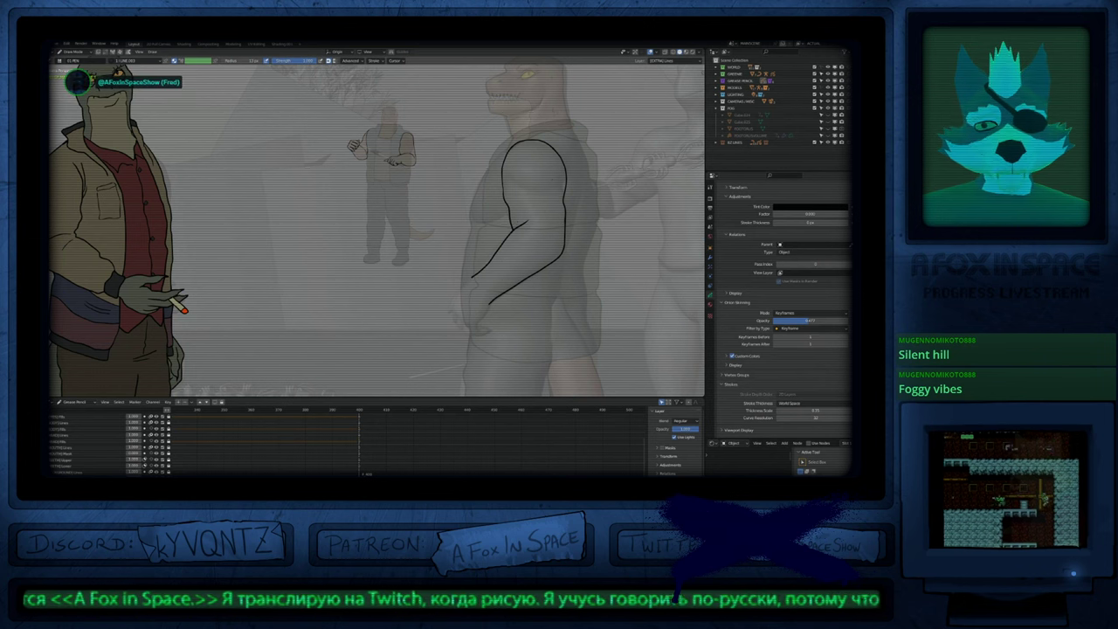
pyautogui.moveTo(566, 188)
pyautogui.keyDown('shift'); pyautogui.mouseDown()
pyautogui.moveTo(564, 167)
pyautogui.moveTo(563, 191)
pyautogui.mouseUp(); pyautogui.keyUp('shift')
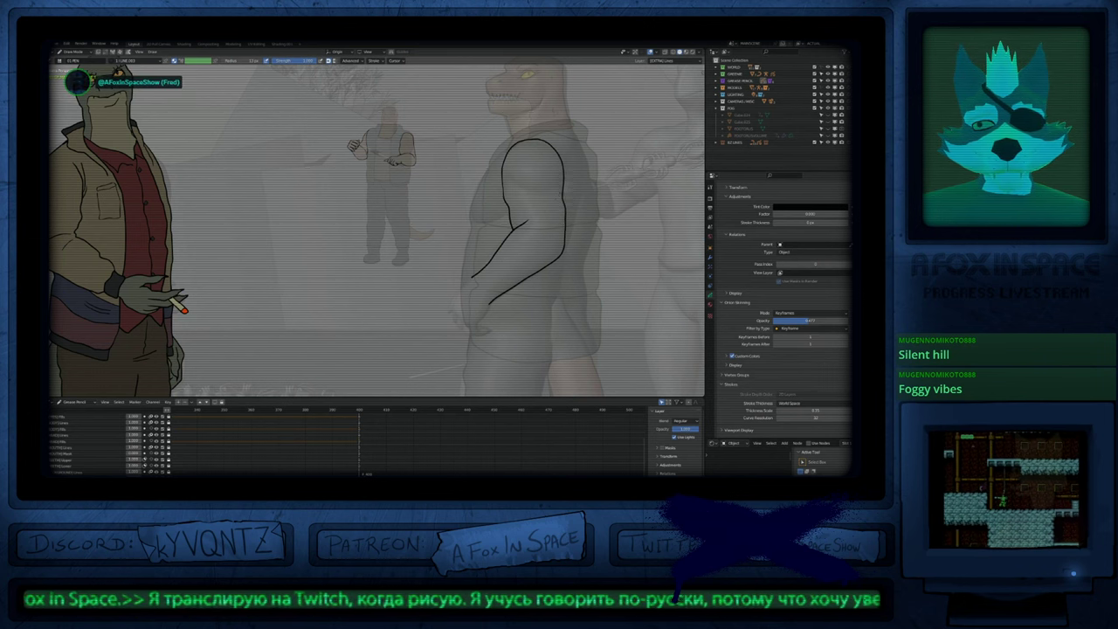
pyautogui.keyDown('shift'); pyautogui.moveTo(506, 153); pyautogui.dragTo(555, 149); pyautogui.keyUp('shift')
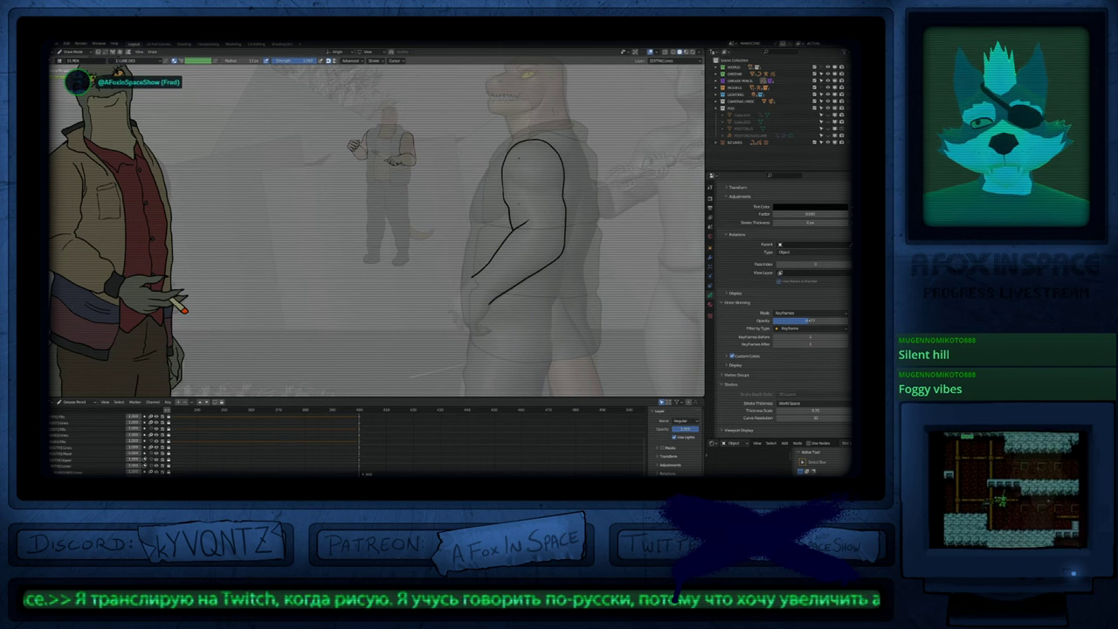
pyautogui.keyDown('ctrl'); pyautogui.moveTo(515, 280); pyautogui.dragTo(516, 241, button='middle'); pyautogui.keyUp('ctrl')
pyautogui.keyDown('shift'); pyautogui.moveTo(471, 290); pyautogui.dragTo(491, 250, button='middle'); pyautogui.keyUp('shift')
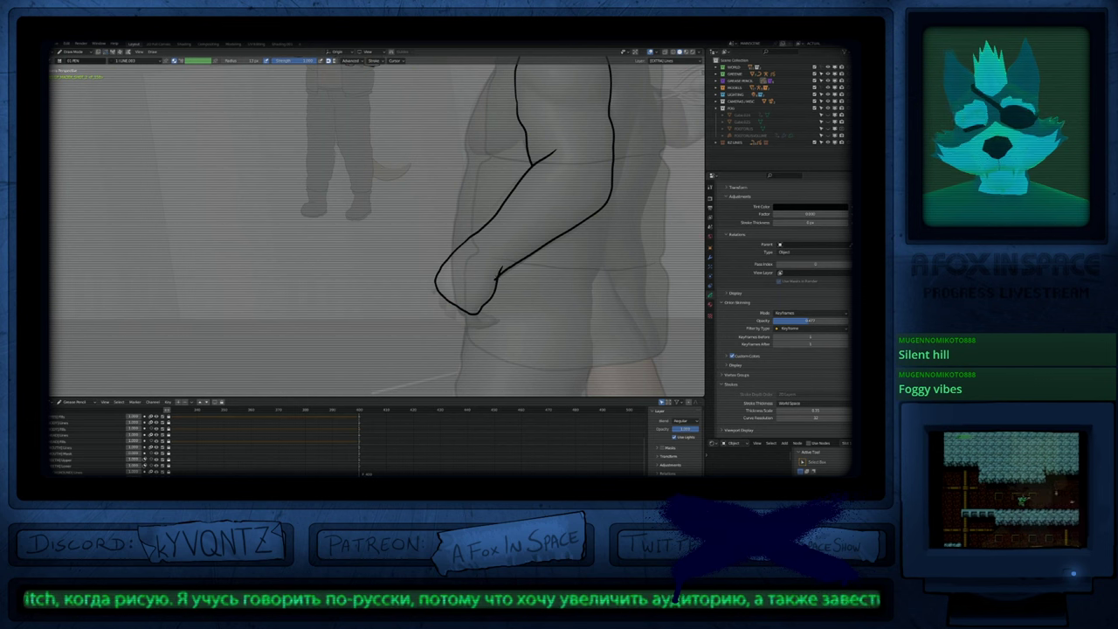
pyautogui.scroll(-2, 376, 227)
# Step: Make the (HERO) Lines layer active and delete the short stray stroke
pyautogui.scroll(-3, 375, 227)
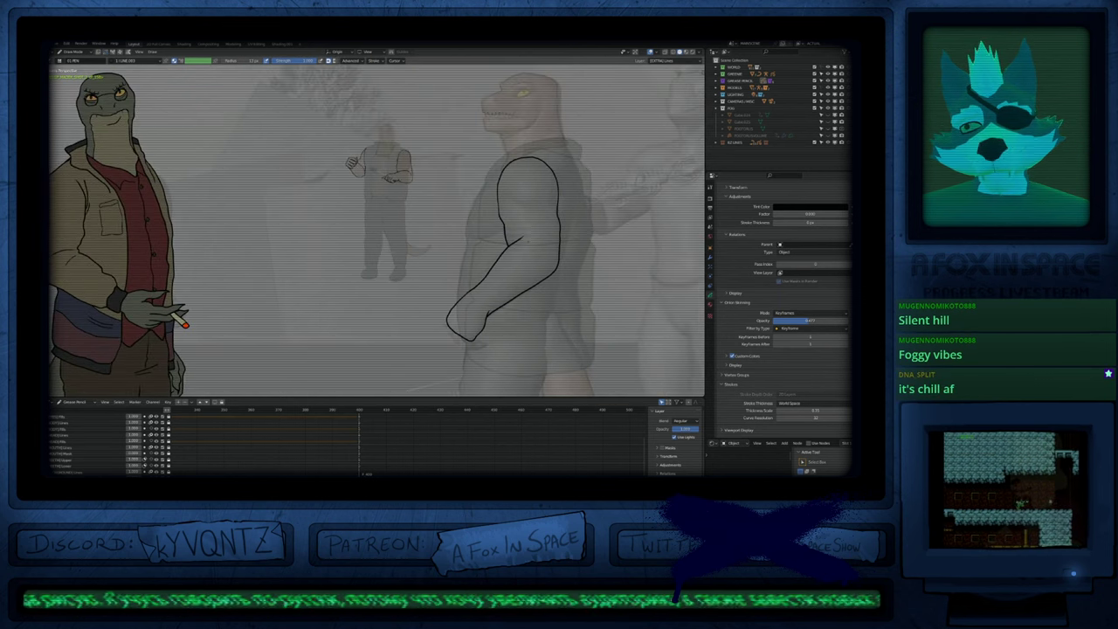
pyautogui.keyDown('shift'); pyautogui.moveTo(514, 254); pyautogui.dragTo(496, 357, button='middle'); pyautogui.keyUp('shift')
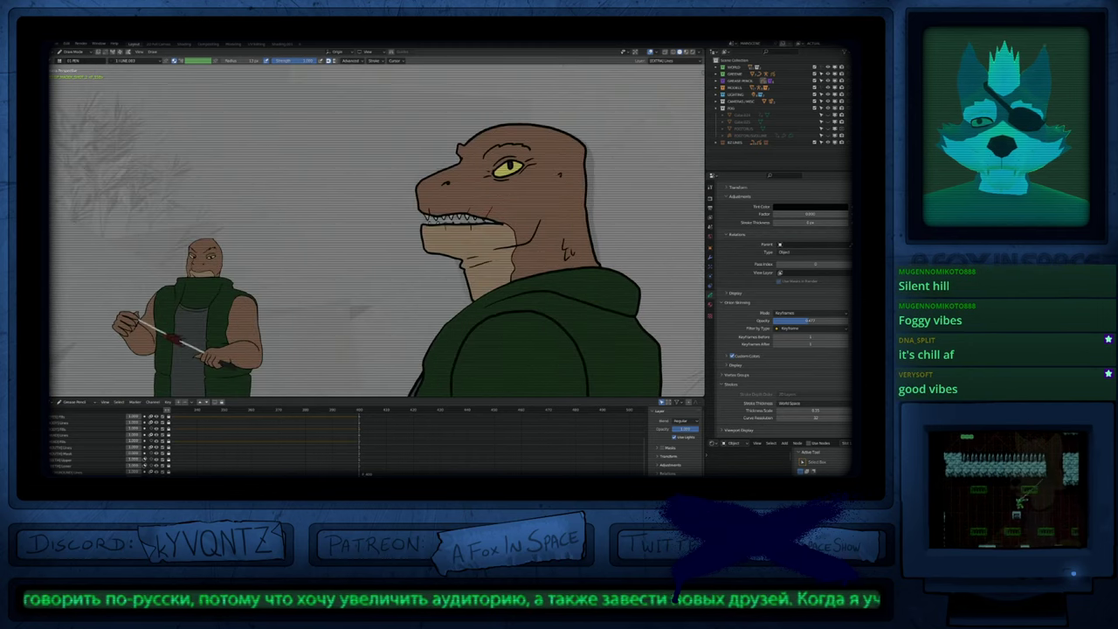
pyautogui.click(67, 435)
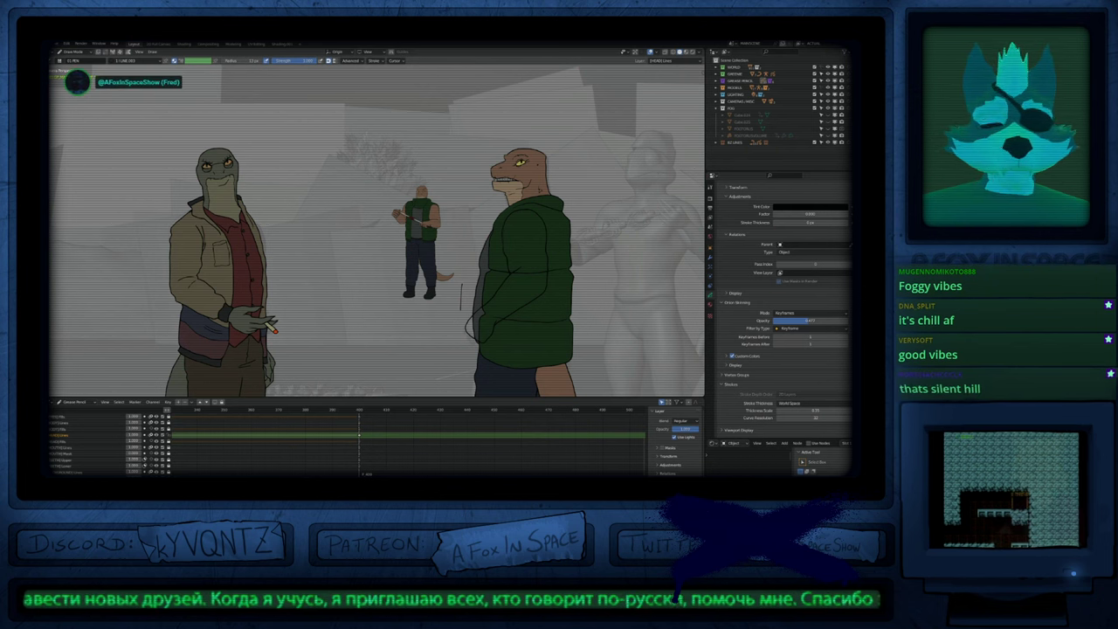
pyautogui.hotkey('ctrl', 'z')
pyautogui.keyDown('shift'); pyautogui.moveTo(461, 299); pyautogui.dragTo(437, 246, button='middle'); pyautogui.keyUp('shift')
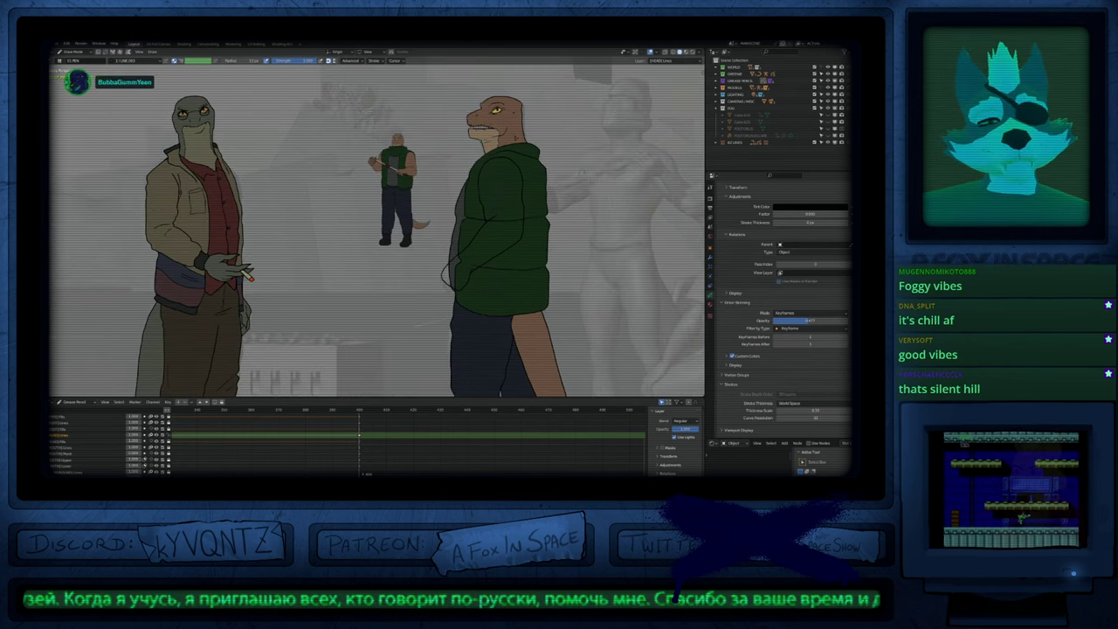
pyautogui.moveTo(461, 288)
pyautogui.keyDown('shift'); pyautogui.mouseDown(button='middle')
pyautogui.moveTo(464, 257)
pyautogui.moveTo(478, 280)
pyautogui.moveTo(536, 302)
pyautogui.moveTo(512, 307)
pyautogui.mouseUp(button='middle'); pyautogui.keyUp('shift')
pyautogui.keyDown('shift'); pyautogui.moveTo(427, 245); pyautogui.dragTo(400, 263, button='middle'); pyautogui.keyUp('shift')
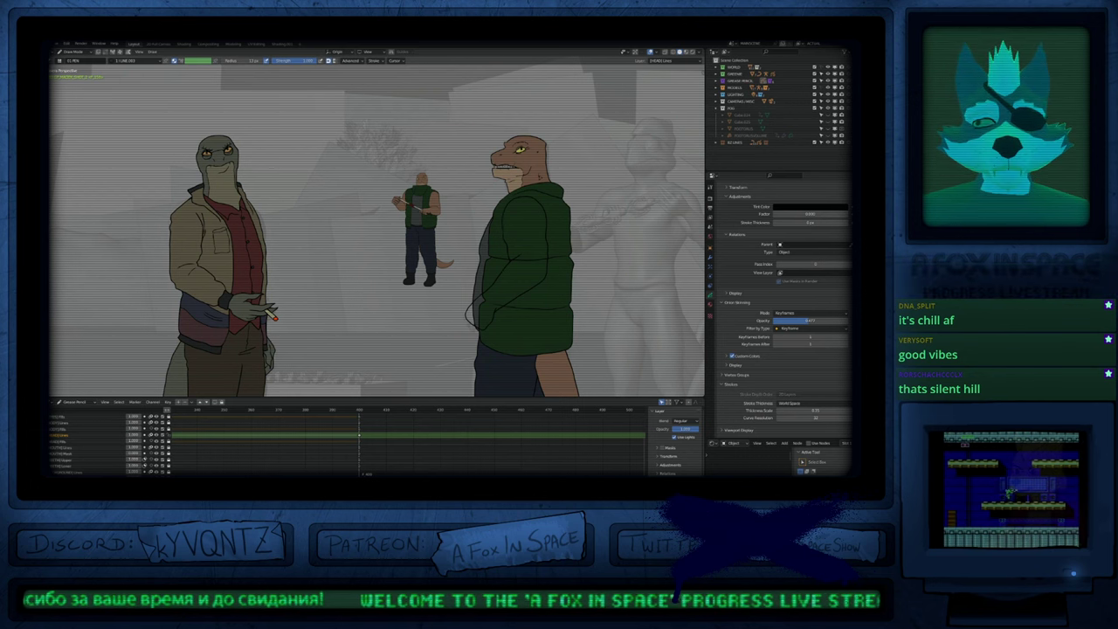
pyautogui.moveTo(376, 230)
pyautogui.mouseDown(button='middle')
pyautogui.moveTo(377, 267)
pyautogui.moveTo(383, 233)
pyautogui.mouseUp(button='middle')
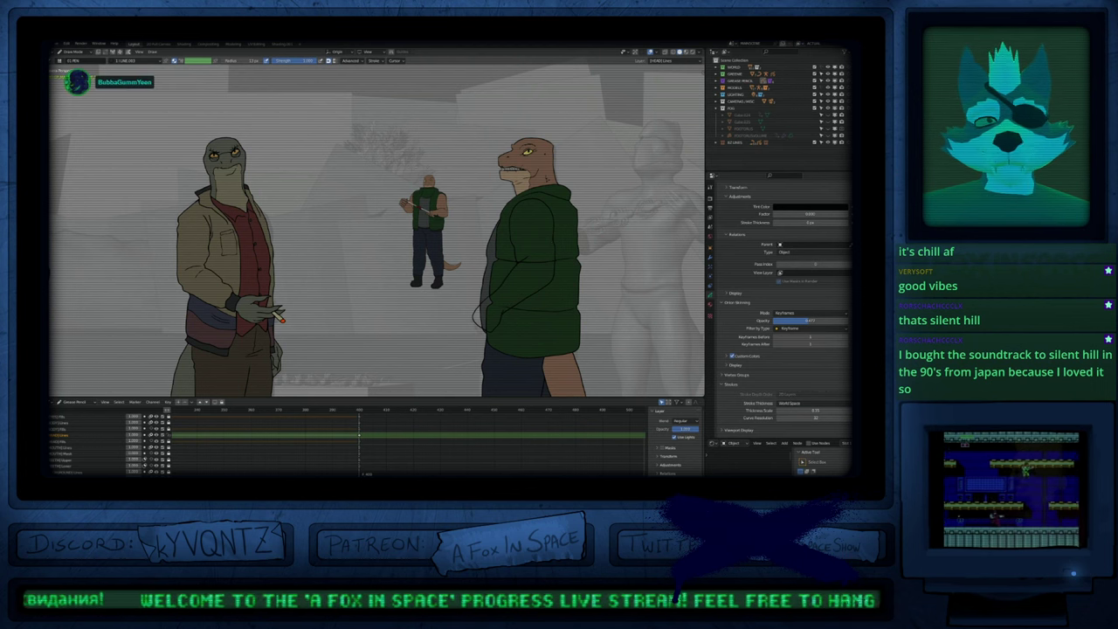
pyautogui.scroll(-2, 490, 293)
pyautogui.keyDown('shift'); pyautogui.moveTo(489, 262); pyautogui.dragTo(454, 262, button='middle'); pyautogui.keyUp('shift')
# Step: Test a skin-tone fill on the arm and hand, undo it, and step to the unfinished-arm frame
pyautogui.press('u')
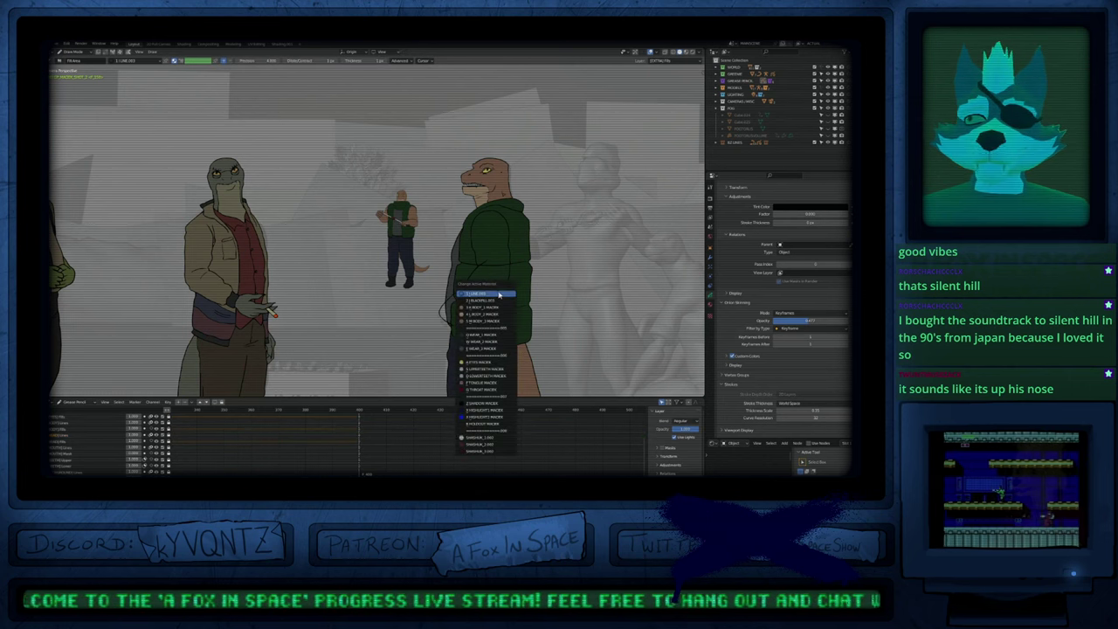
pyautogui.click(499, 295)
pyautogui.scroll(3, 497, 298)
pyautogui.keyDown('shift'); pyautogui.moveTo(497, 297); pyautogui.dragTo(504, 277, button='middle'); pyautogui.keyUp('shift')
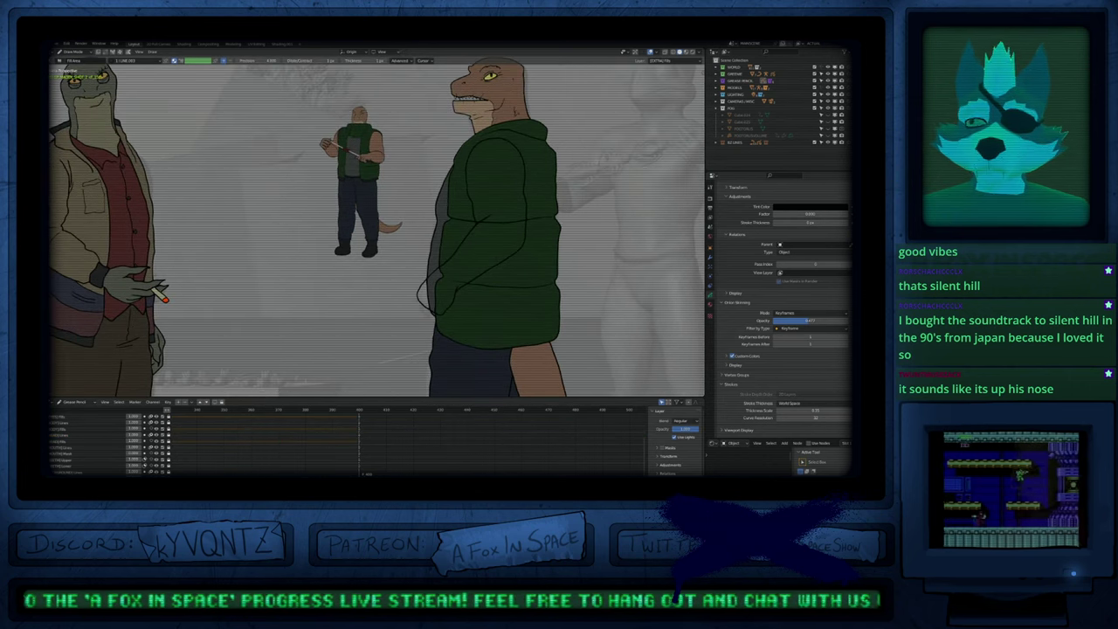
pyautogui.press('u')
pyautogui.click(488, 268)
pyautogui.click(484, 232)
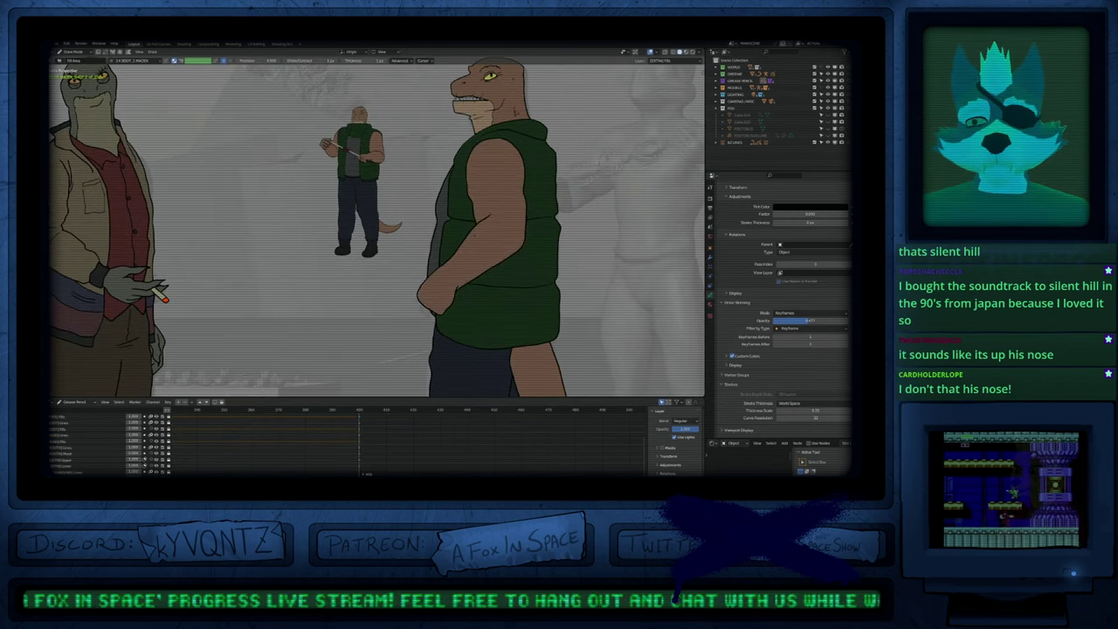
pyautogui.scroll(-2, 484, 233)
pyautogui.keyDown('shift'); pyautogui.moveTo(484, 233); pyautogui.dragTo(503, 247, button='middle'); pyautogui.keyUp('shift')
pyautogui.scroll(2, 503, 248)
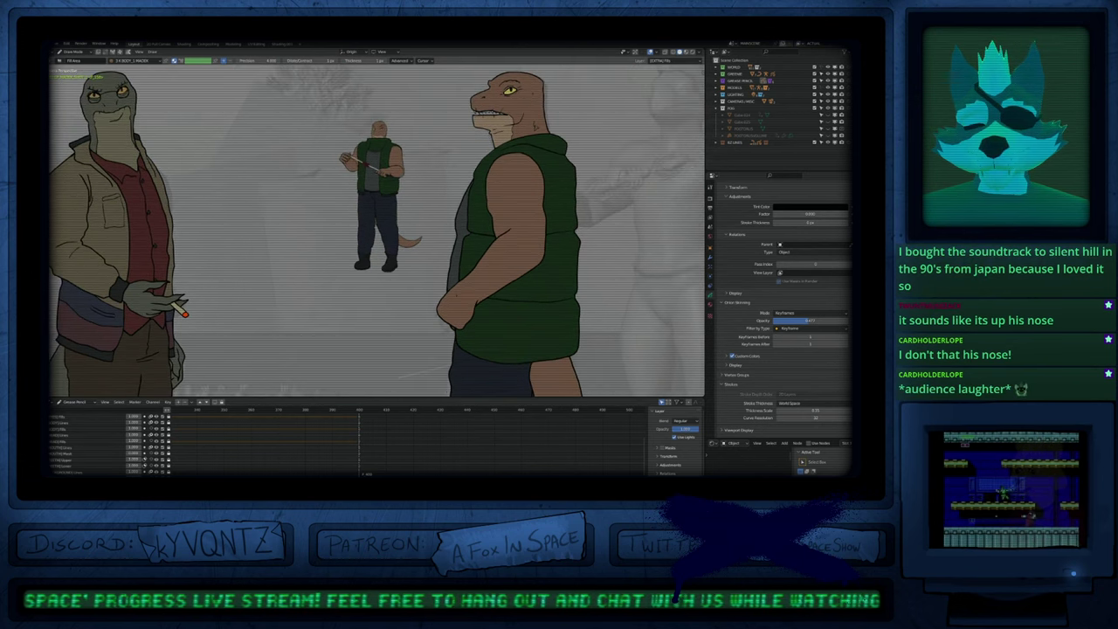
pyautogui.hotkey('ctrl', 'z')
pyautogui.hotkey('ctrl', 'z')
pyautogui.press('Right')
pyautogui.press('Right')
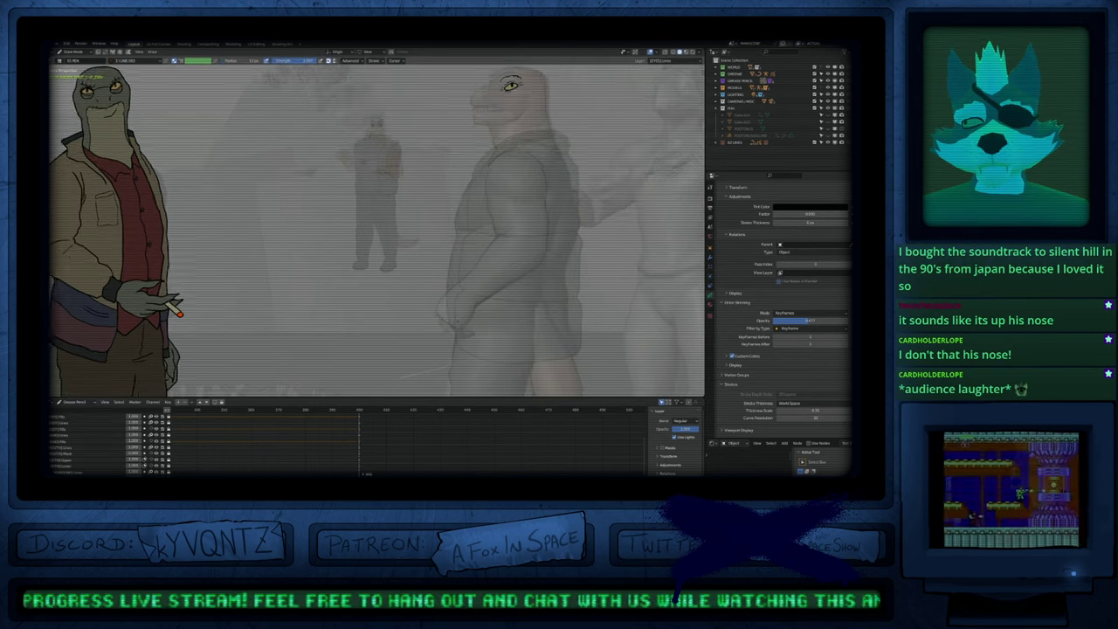
# Step: Restore the arm and hand outline, then erase the old hand stroke's tip and bottom
pyautogui.scroll(3, 460, 323)
pyautogui.hotkey('ctrl', 'z')
pyautogui.hotkey('ctrl', 'z')
pyautogui.hotkey('ctrl', 'z')
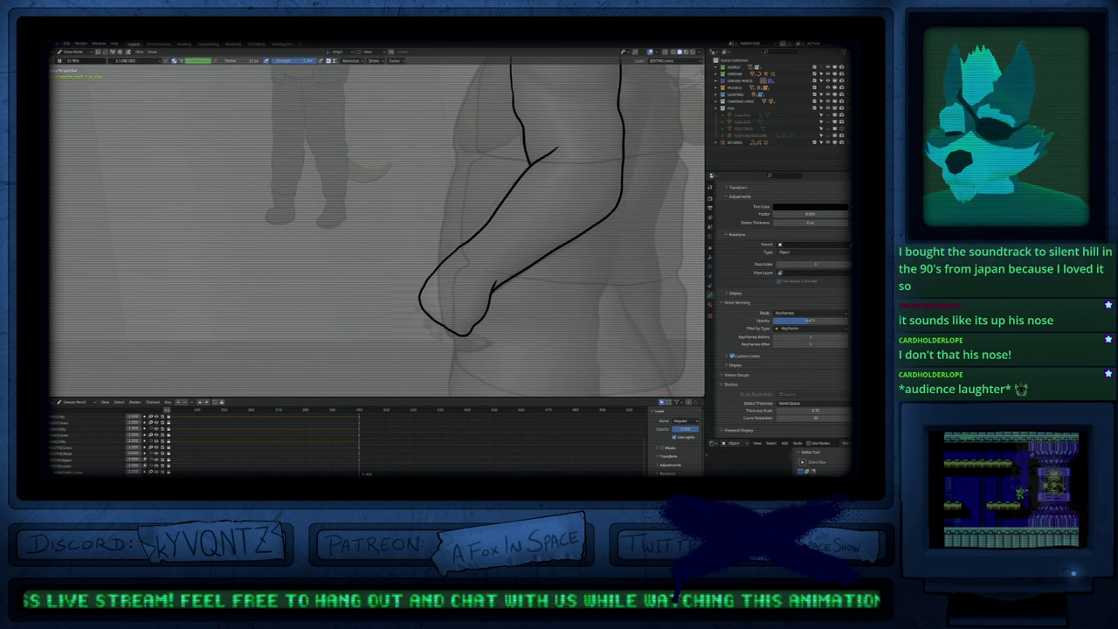
pyautogui.press('e')
pyautogui.moveTo(420, 299)
pyautogui.mouseDown()
pyautogui.moveTo(464, 335)
pyautogui.moveTo(435, 321)
pyautogui.mouseUp()
pyautogui.press('d')
pyautogui.keyDown('shift'); pyautogui.moveTo(436, 320); pyautogui.dragTo(467, 265, button='middle'); pyautogui.keyUp('shift')
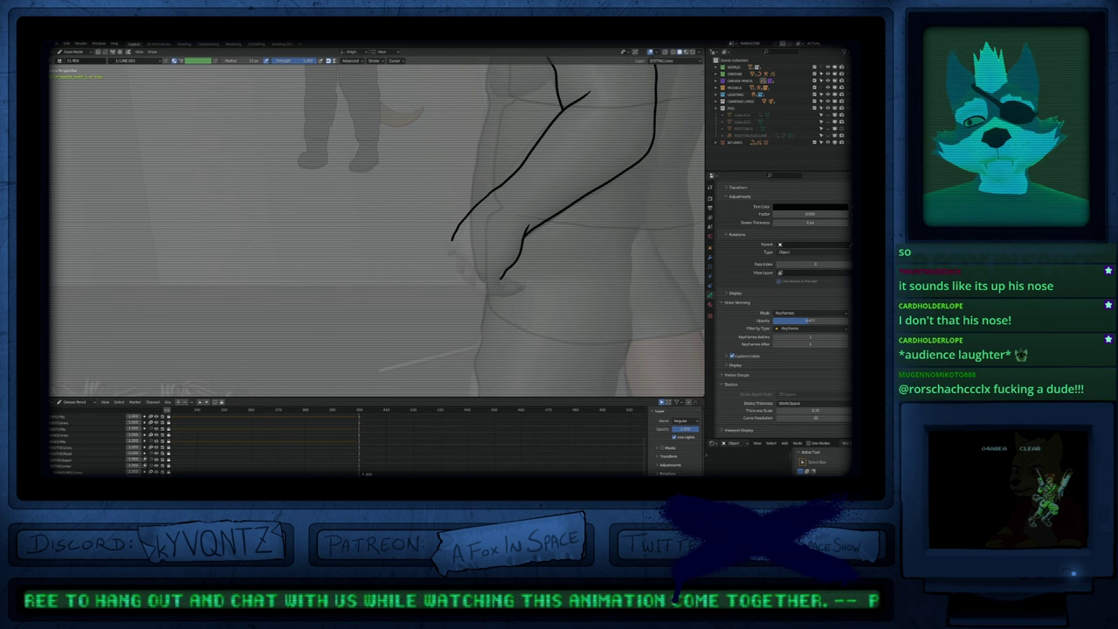
# Step: Extend the bottom hand line and draw two finger lines down the hand
pyautogui.hotkey('shift', 'f')
pyautogui.click(446, 240)
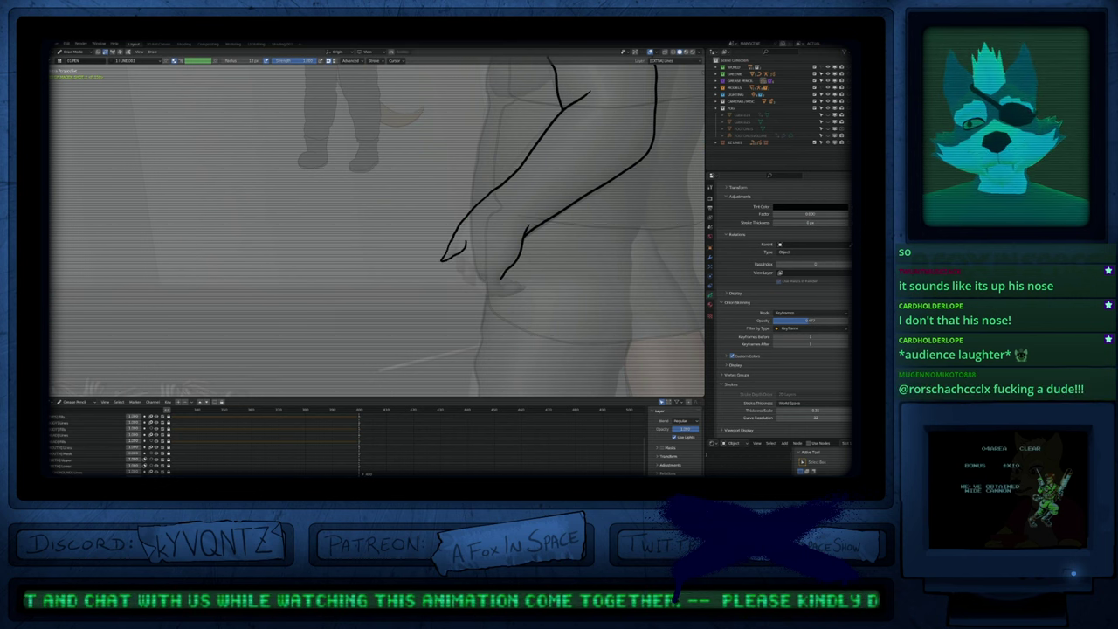
pyautogui.moveTo(458, 278); pyautogui.dragTo(472, 280)
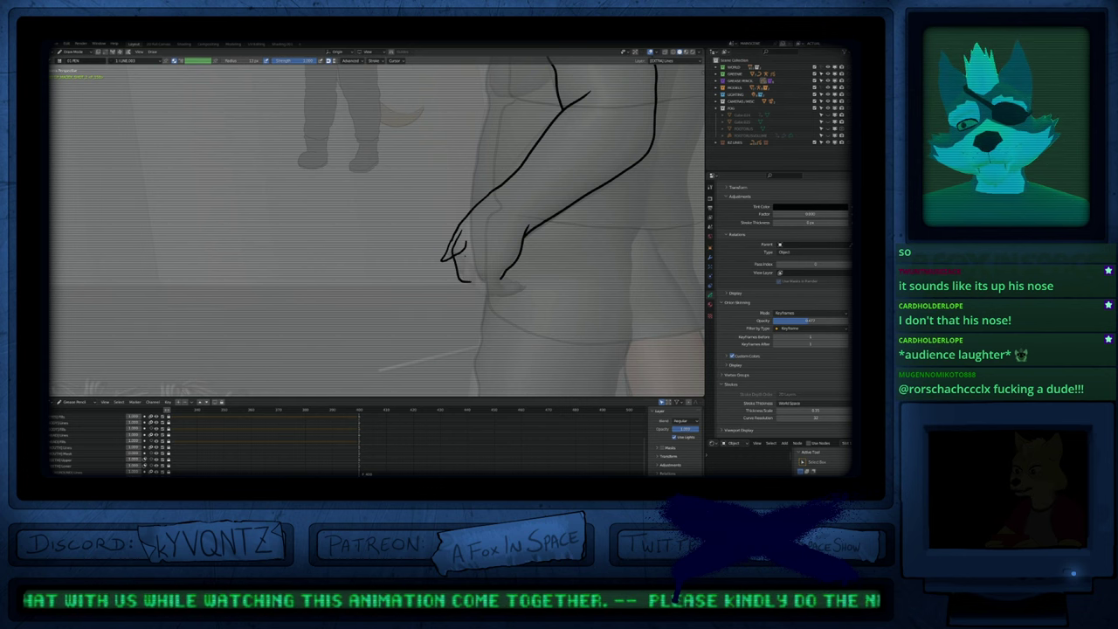
pyautogui.moveTo(467, 242)
pyautogui.keyDown('ctrl'); pyautogui.mouseDown()
pyautogui.moveTo(458, 256)
pyautogui.moveTo(469, 285)
pyautogui.moveTo(475, 276)
pyautogui.moveTo(495, 299)
pyautogui.mouseUp(); pyautogui.keyUp('ctrl')
pyautogui.moveTo(483, 261)
pyautogui.mouseDown()
pyautogui.moveTo(494, 298)
pyautogui.moveTo(520, 287)
pyautogui.mouseUp()
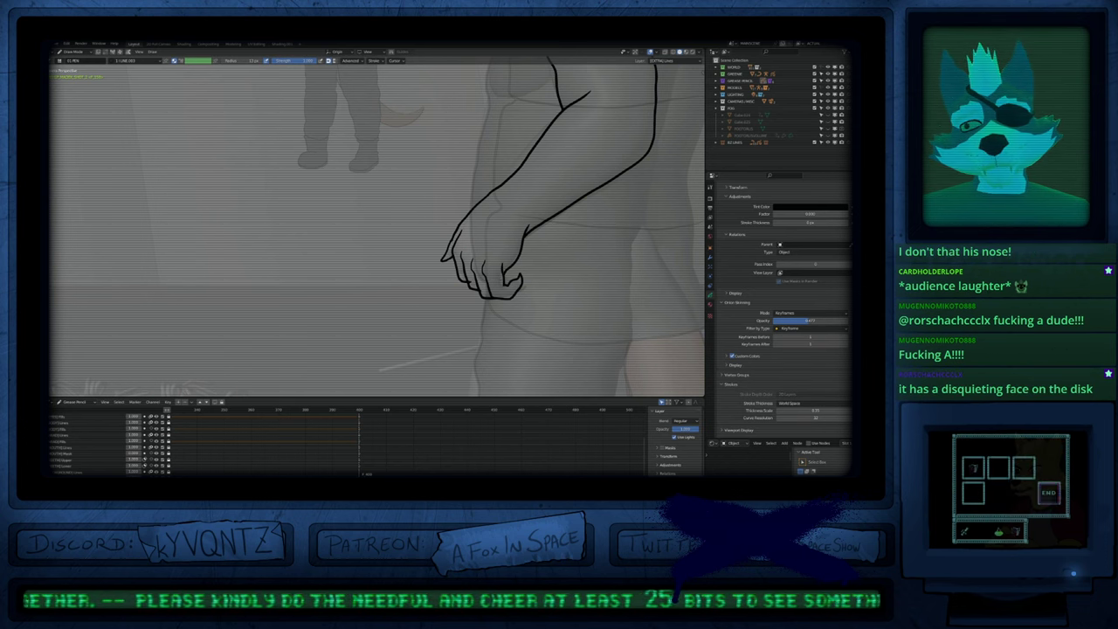
# Step: With a smaller brush, redraw the inner wrist line further right
pyautogui.keyDown('shift'); pyautogui.moveTo(513, 249); pyautogui.dragTo(489, 315, button='middle'); pyautogui.keyUp('shift')
pyautogui.press('f')
pyautogui.click(508, 309)
pyautogui.hotkey('ctrl', 'z')
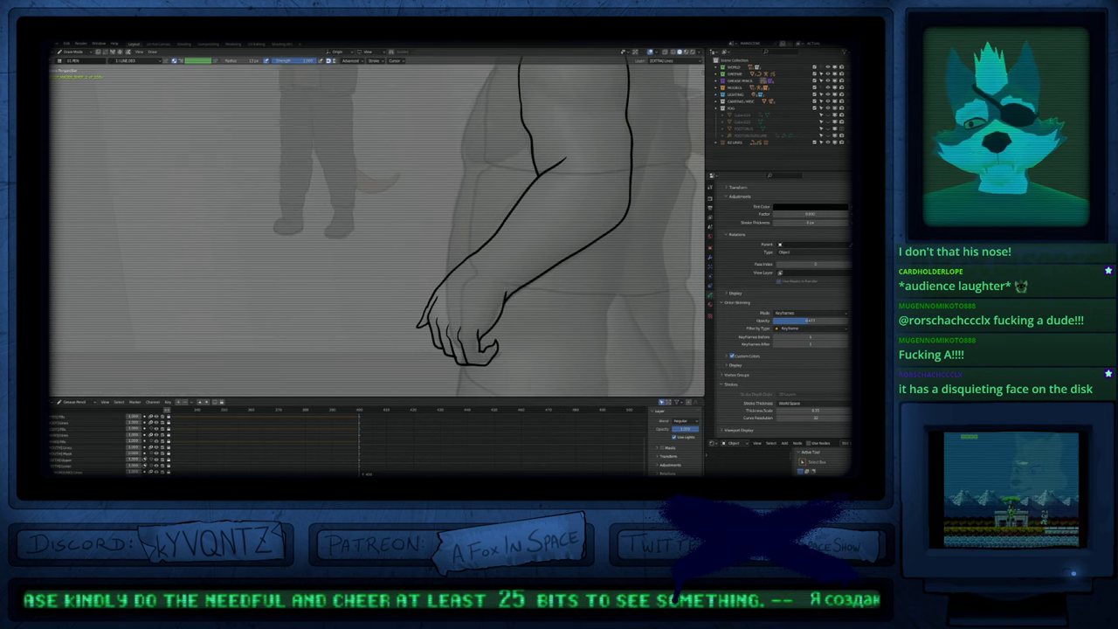
pyautogui.moveTo(510, 291); pyautogui.dragTo(493, 323)
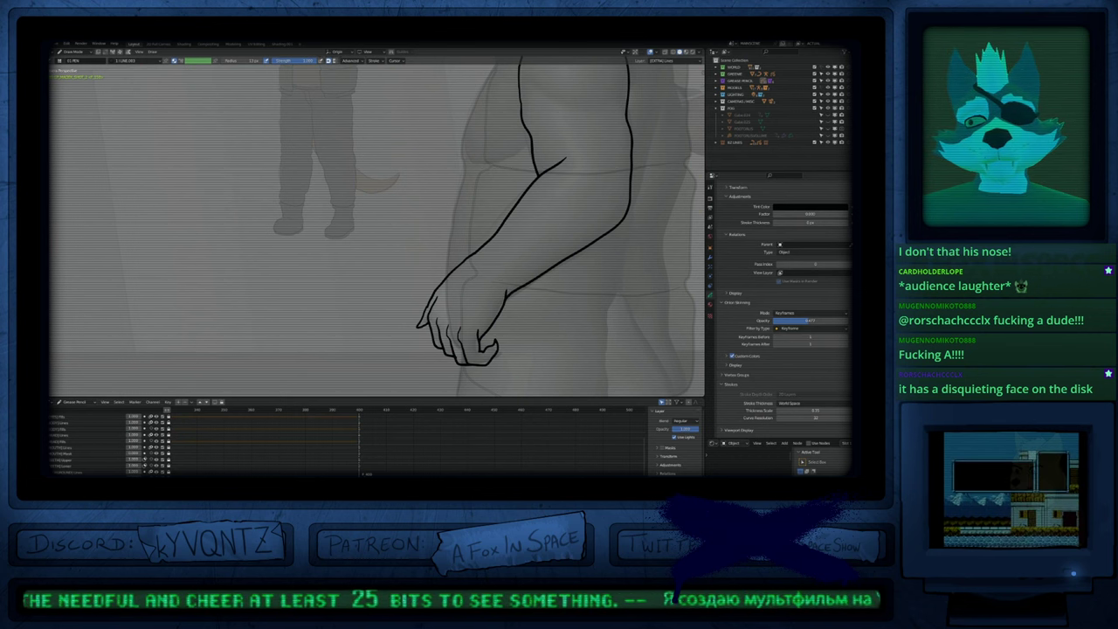
# Step: In Edit Mode, move the small stroke near the fingertips to a new position
pyautogui.scroll(-5, 472, 228)
pyautogui.keyDown('shift'); pyautogui.moveTo(472, 219); pyautogui.dragTo(452, 259, button='middle'); pyautogui.keyUp('shift')
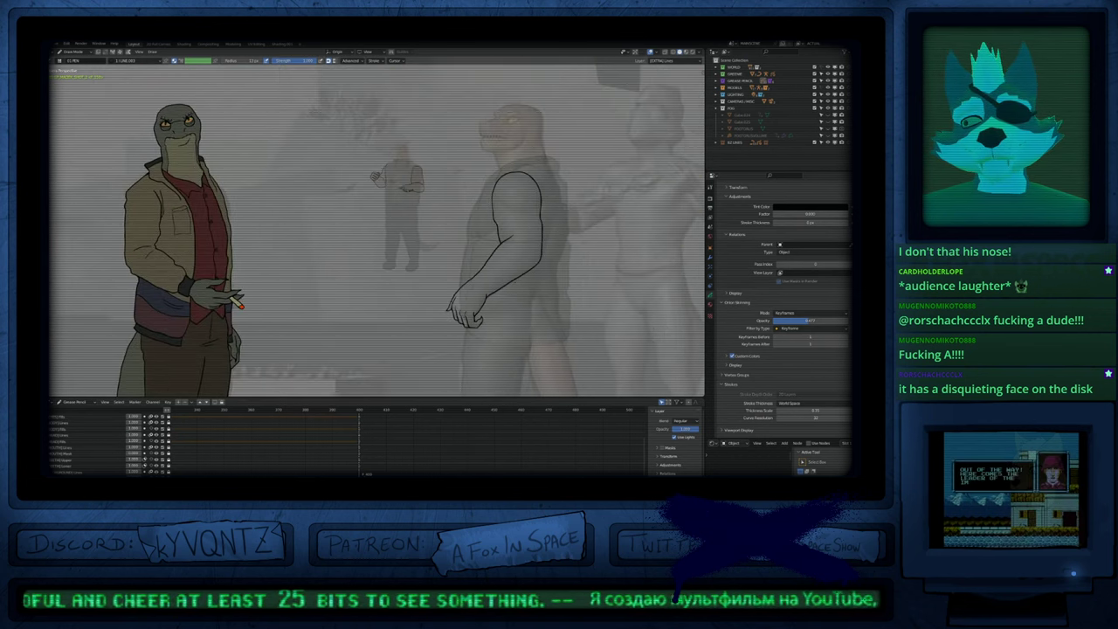
pyautogui.scroll(3, 454, 254)
pyautogui.keyDown('shift'); pyautogui.moveTo(472, 218); pyautogui.dragTo(448, 261, button='middle'); pyautogui.keyUp('shift')
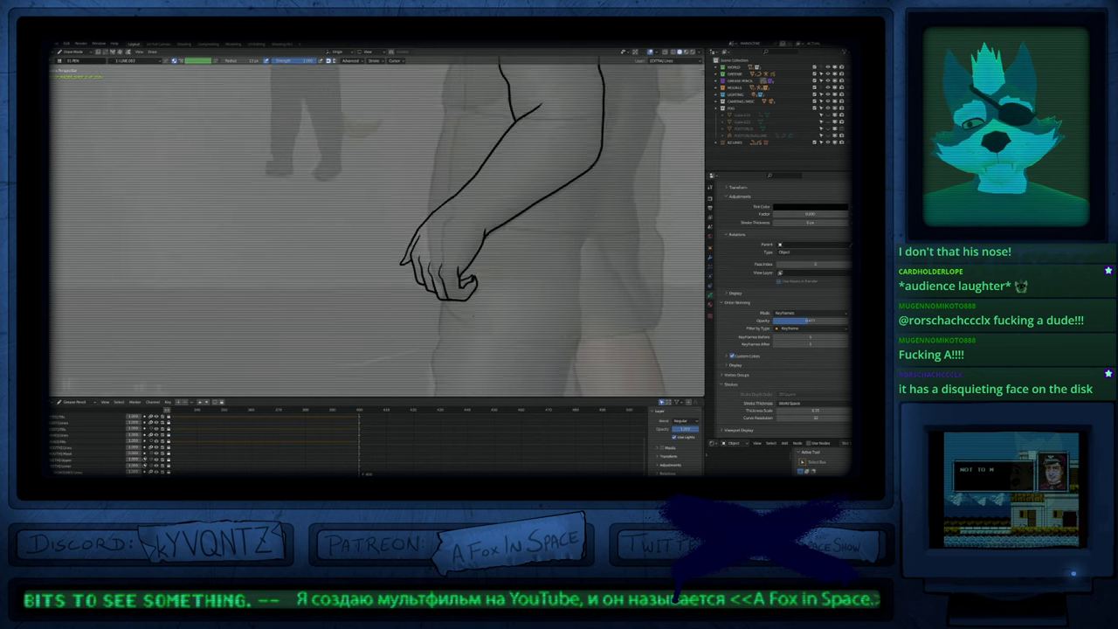
pyautogui.press('Escape')
pyautogui.press('Tab')
pyautogui.press('g')
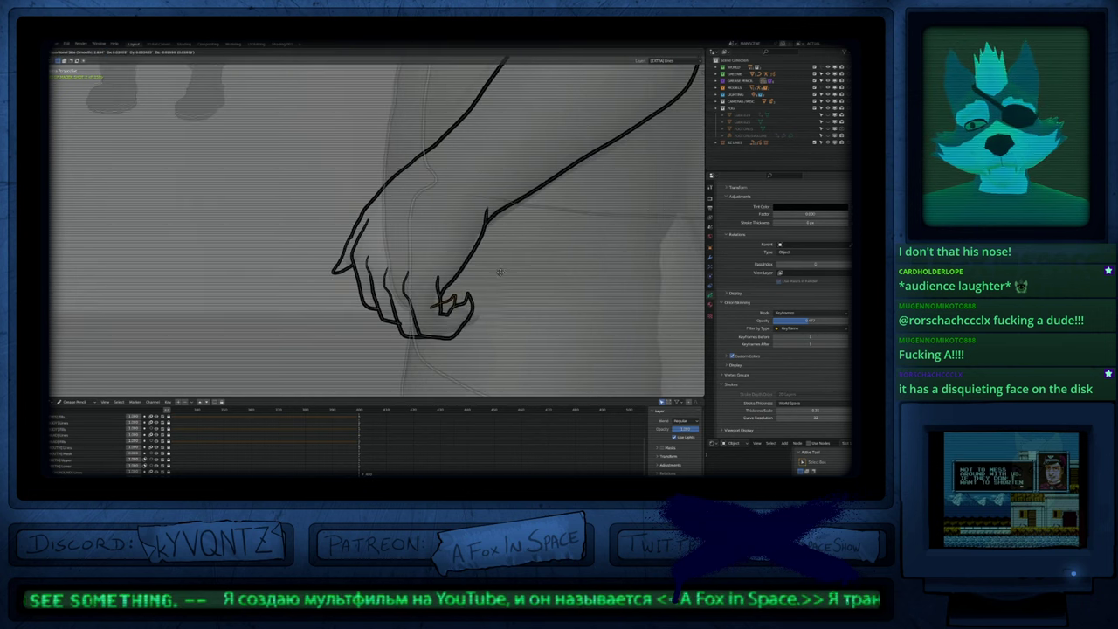
pyautogui.click(505, 275)
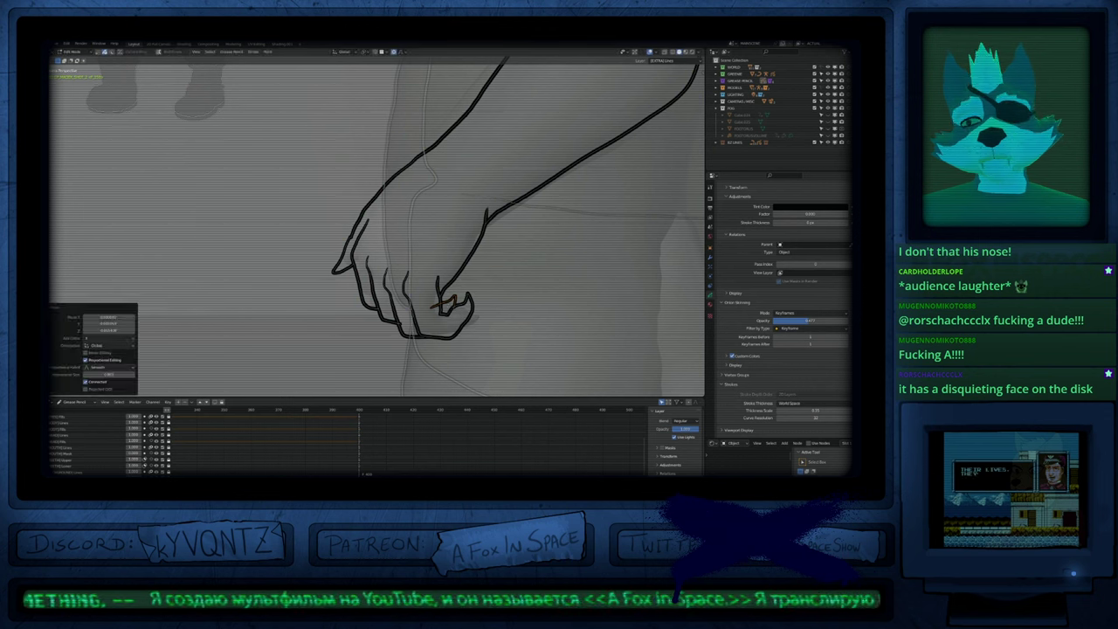
# Step: Back in Draw Mode, erase the stray stub left of the thumb and play the animation
pyautogui.press('Tab')
pyautogui.keyDown('ctrl'); pyautogui.moveTo(432, 305); pyautogui.dragTo(439, 305); pyautogui.keyUp('ctrl')
pyautogui.press('space')
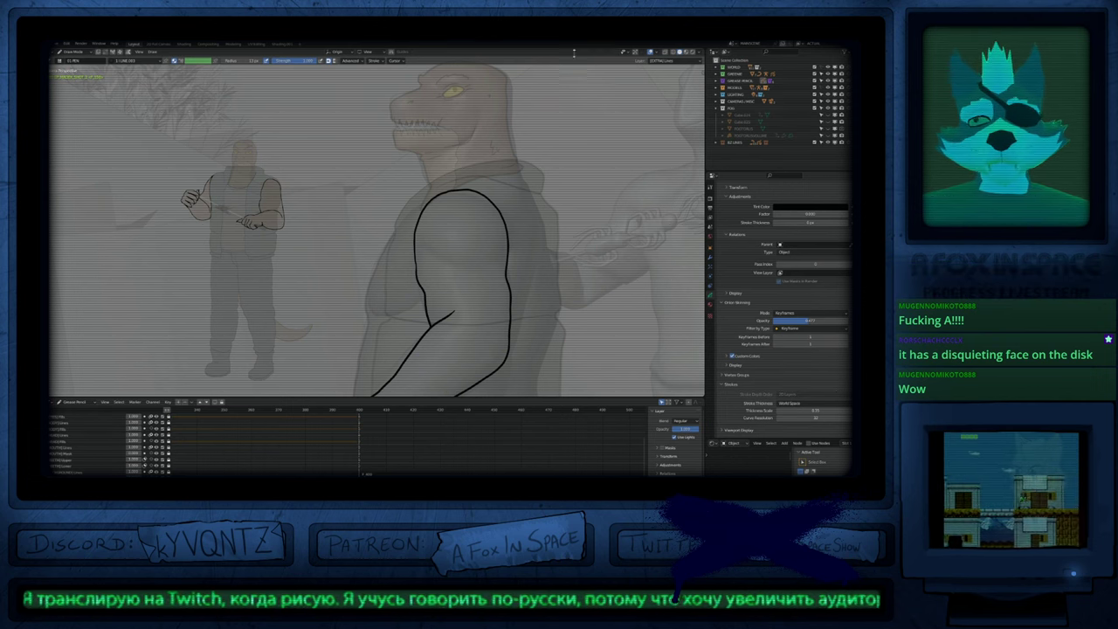
# Step: Reshape the arm outline at the elbow crease and push its right side outward across frames
pyautogui.scroll(-1, 482, 279)
pyautogui.keyDown('shift'); pyautogui.moveTo(482, 279); pyautogui.dragTo(538, 184, button='middle'); pyautogui.keyUp('shift')
pyautogui.press('Right')
pyautogui.press('Right')
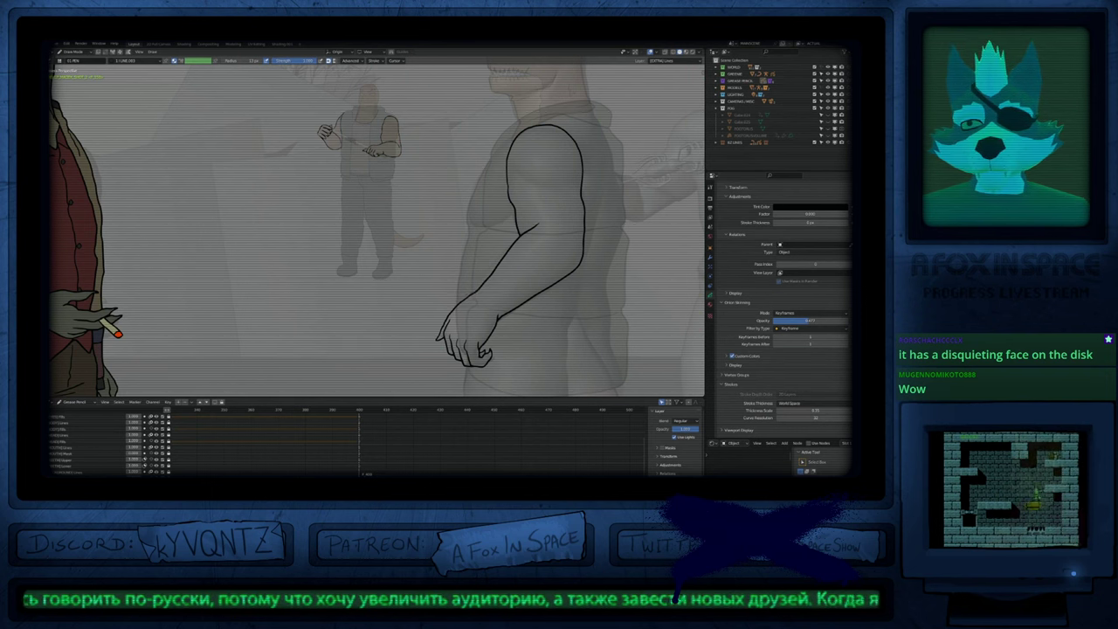
pyautogui.keyDown('shift'); pyautogui.moveTo(487, 287); pyautogui.dragTo(415, 387, button='middle'); pyautogui.keyUp('shift')
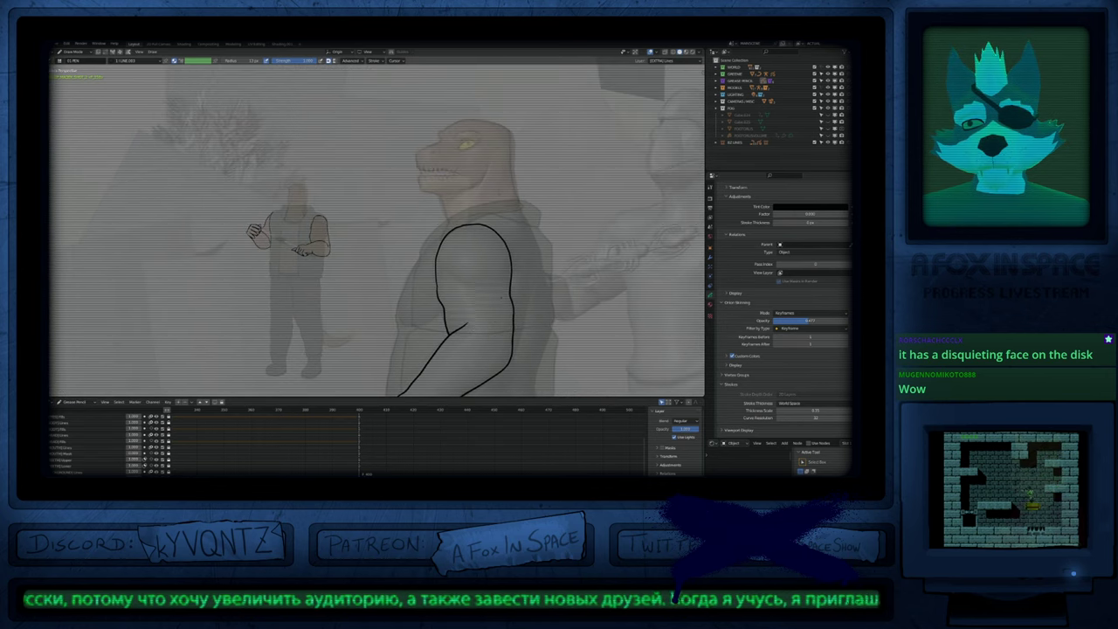
pyautogui.moveTo(449, 338)
pyautogui.mouseDown()
pyautogui.moveTo(444, 324)
pyautogui.moveTo(446, 343)
pyautogui.mouseUp()
pyautogui.moveTo(494, 303); pyautogui.dragTo(497, 293)
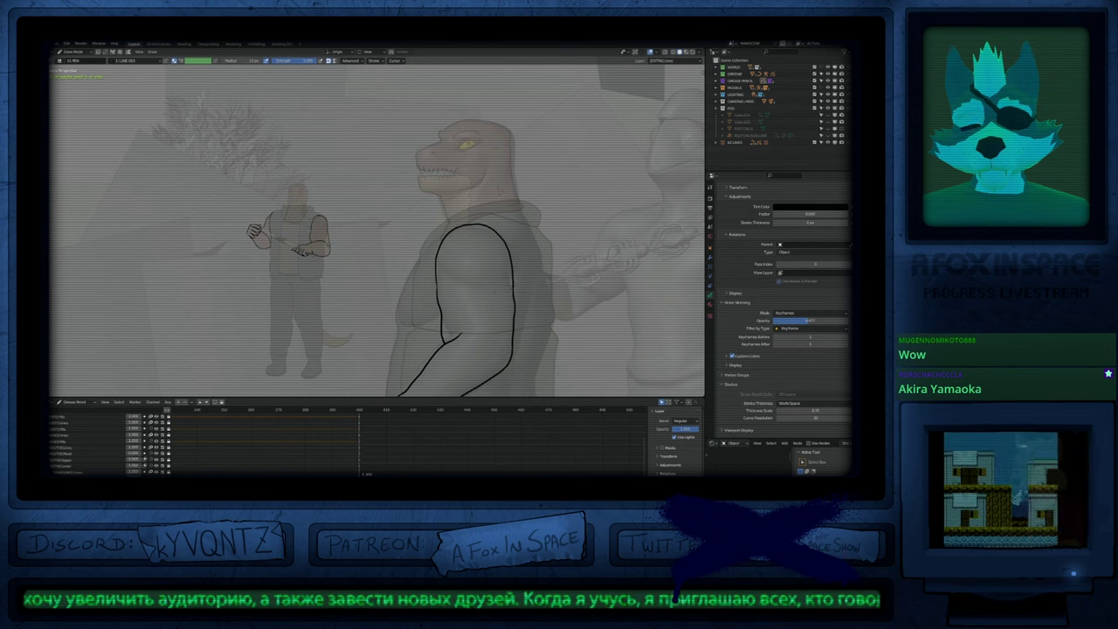
pyautogui.moveTo(497, 293)
pyautogui.keyDown('shift'); pyautogui.mouseDown(button='middle')
pyautogui.moveTo(521, 247)
pyautogui.moveTo(482, 187)
pyautogui.moveTo(524, 286)
pyautogui.mouseUp(button='middle'); pyautogui.keyUp('shift')
pyautogui.press('Right')
pyautogui.press('Right')
pyautogui.press('Right')
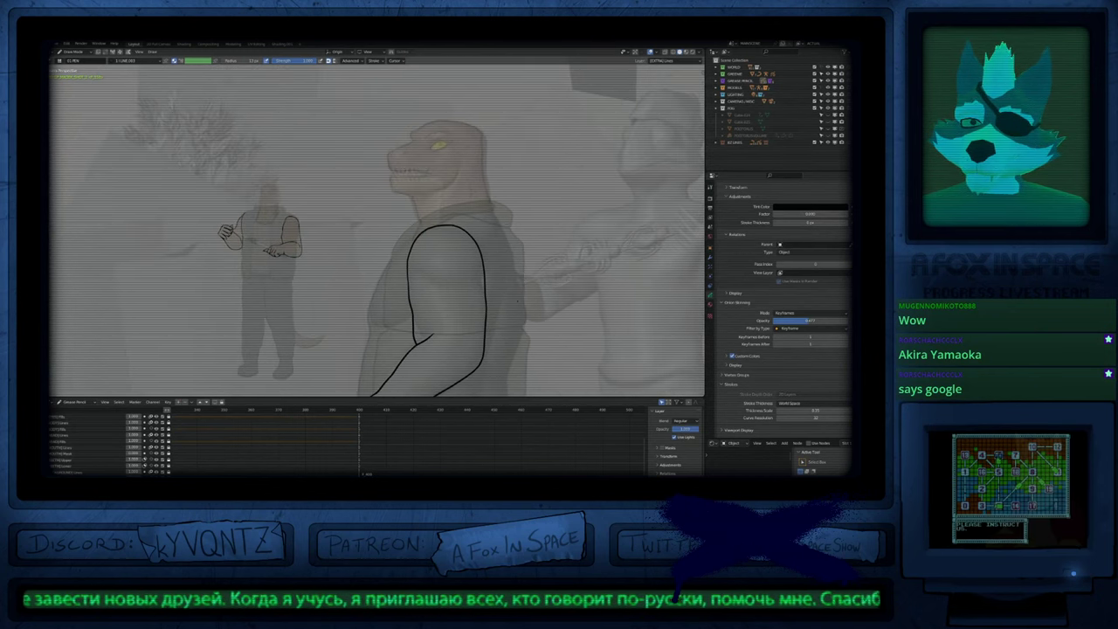
pyautogui.press('Right')
pyautogui.press('Right')
pyautogui.press('Right')
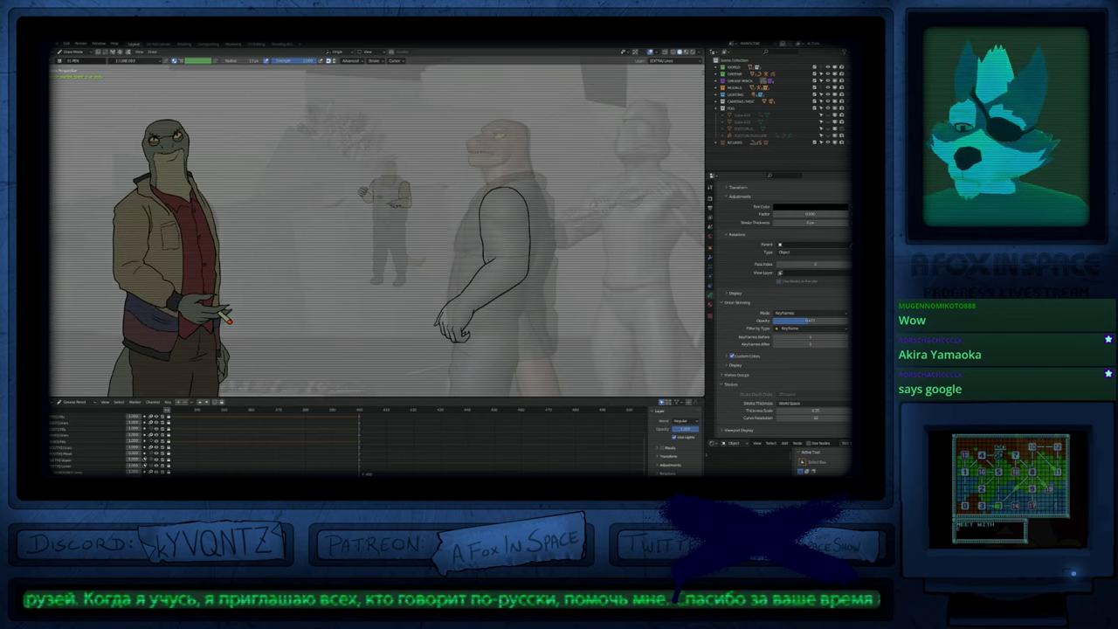
# Step: Make the foreground lines layer active and zoom in on the lizard's leg
pyautogui.keyDown('shift'); pyautogui.moveTo(476, 337); pyautogui.dragTo(507, 270, button='middle'); pyautogui.keyUp('shift')
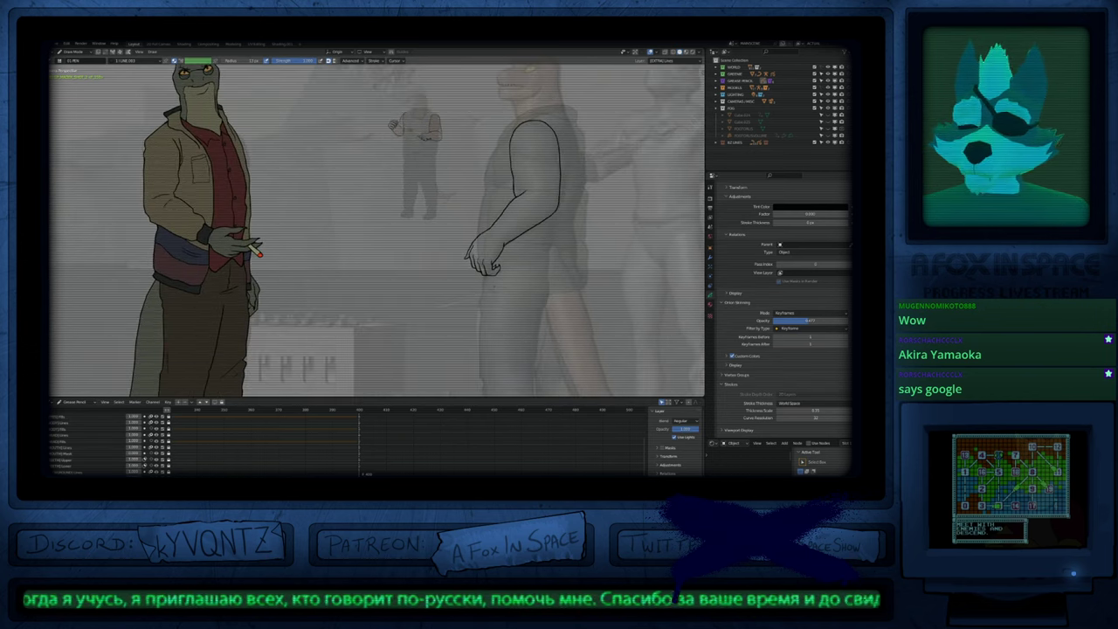
pyautogui.click(68, 472)
pyautogui.keyDown('ctrl'); pyautogui.moveTo(463, 323); pyautogui.dragTo(491, 235, button='middle'); pyautogui.keyUp('ctrl')
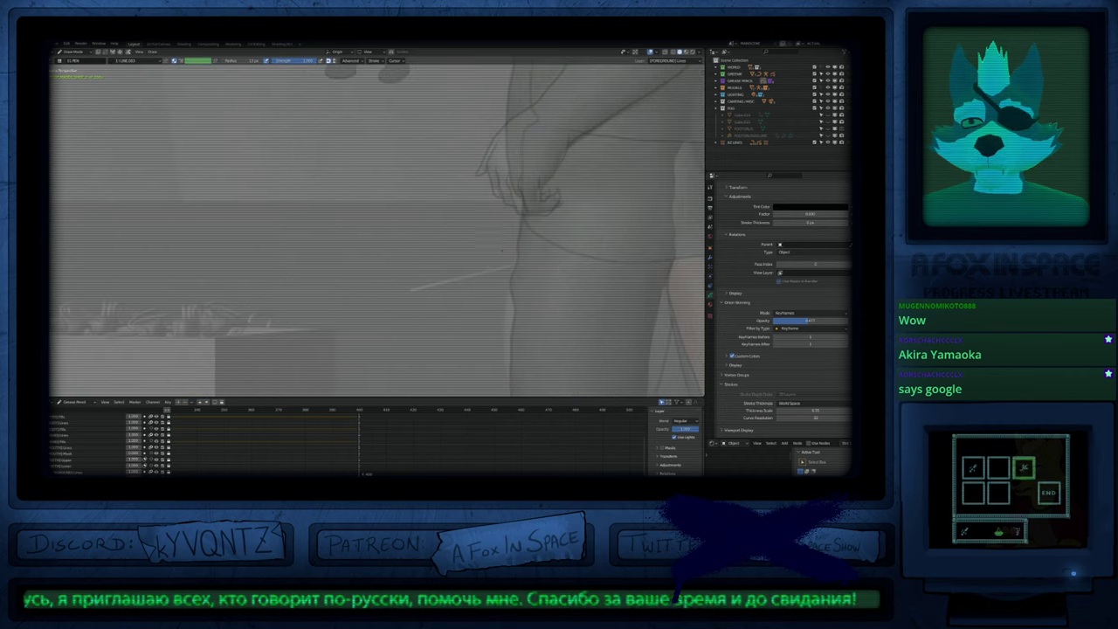
# Step: Draw a light blade stroke beside the leg using the pale shading material
pyautogui.press('u')
pyautogui.click(492, 382)
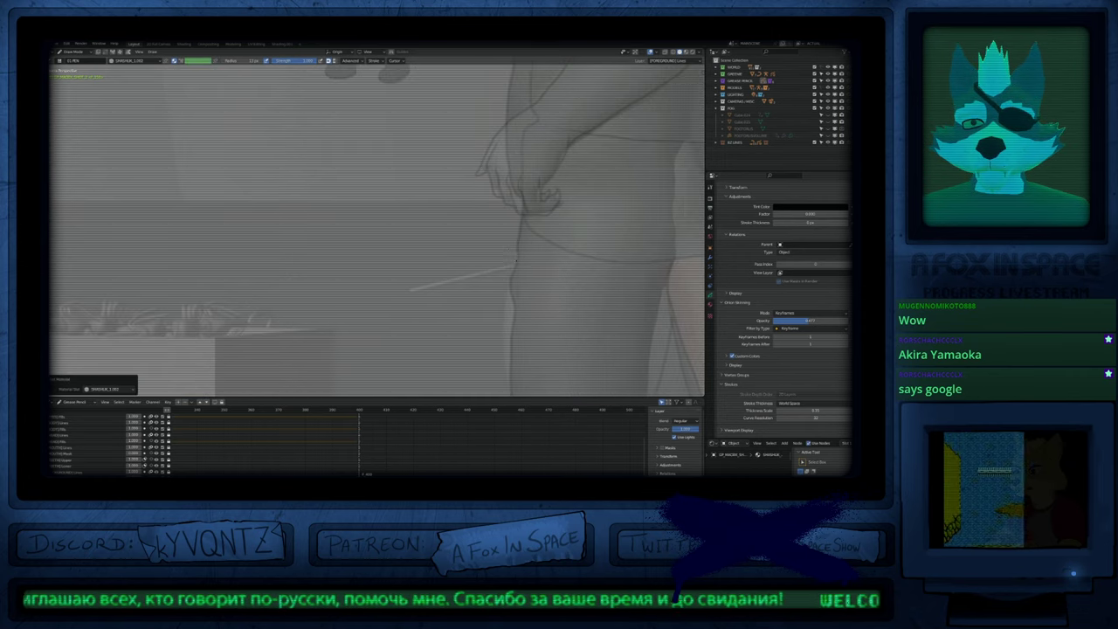
pyautogui.moveTo(506, 265)
pyautogui.mouseDown()
pyautogui.moveTo(411, 295)
pyautogui.moveTo(516, 263)
pyautogui.mouseUp()
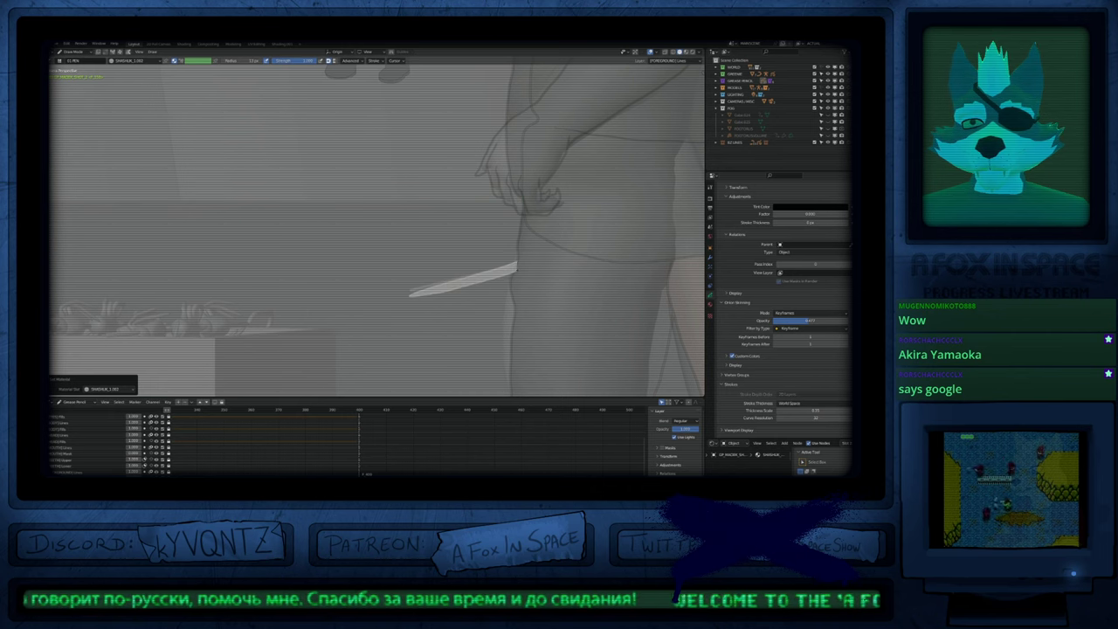
pyautogui.press('f')
pyautogui.press('Escape')
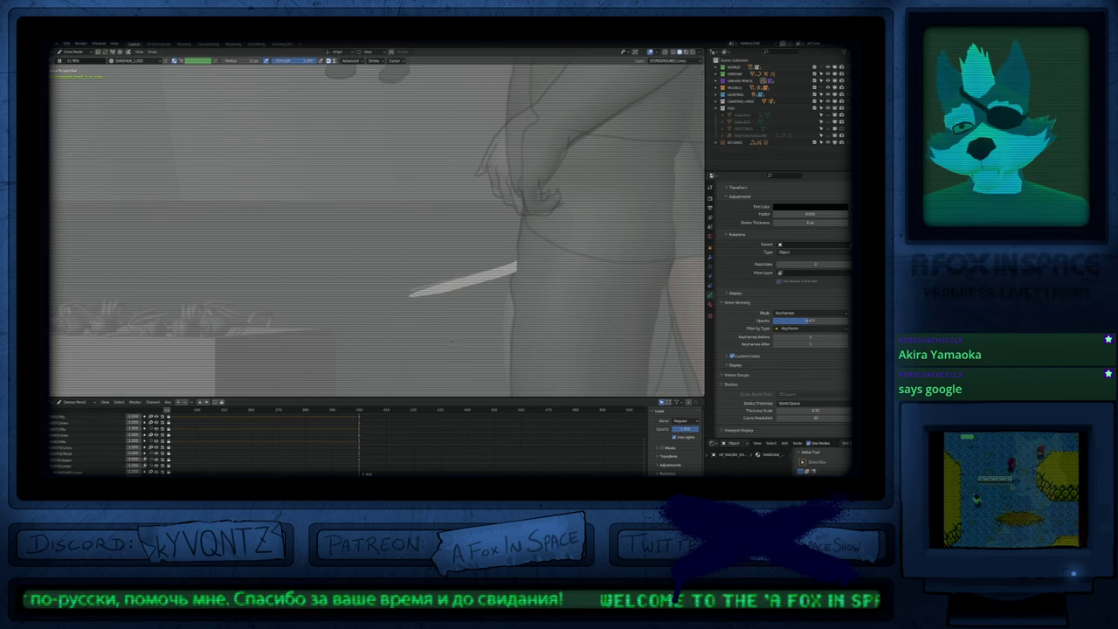
# Step: Undo the extra blade strokes and return to Object Mode, zoomed out on the characters
pyautogui.hotkey('ctrl', 'z')
pyautogui.hotkey('ctrl', 'z')
pyautogui.hotkey('ctrl', 'z')
pyautogui.hotkey('ctrl', 'z')
pyautogui.hotkey('ctrl', 'z')
pyautogui.hotkey('ctrl', 'z')
pyautogui.hotkey('ctrl', 'z')
pyautogui.hotkey('ctrl', 'z')
pyautogui.hotkey('ctrl', 'z')
pyautogui.hotkey('ctrl', 'z')
pyautogui.hotkey('ctrl', 'z')
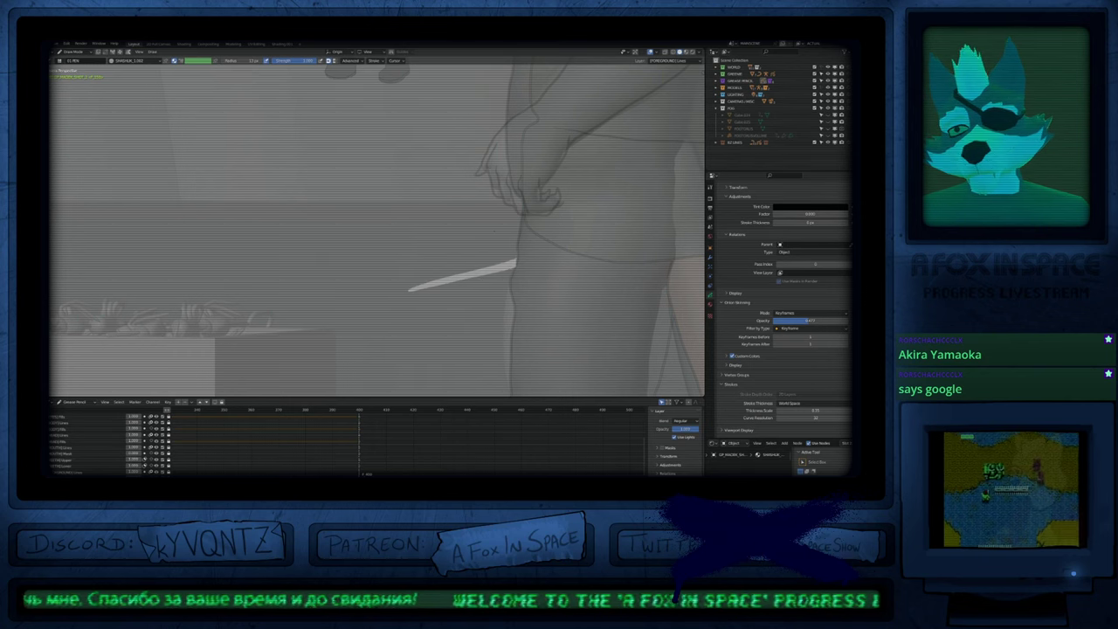
pyautogui.hotkey('ctrl', 'z')
pyautogui.hotkey('ctrl', 'z')
pyautogui.hotkey('ctrl', 'z')
pyautogui.hotkey('ctrl', 'z')
pyautogui.hotkey('ctrl', 'z')
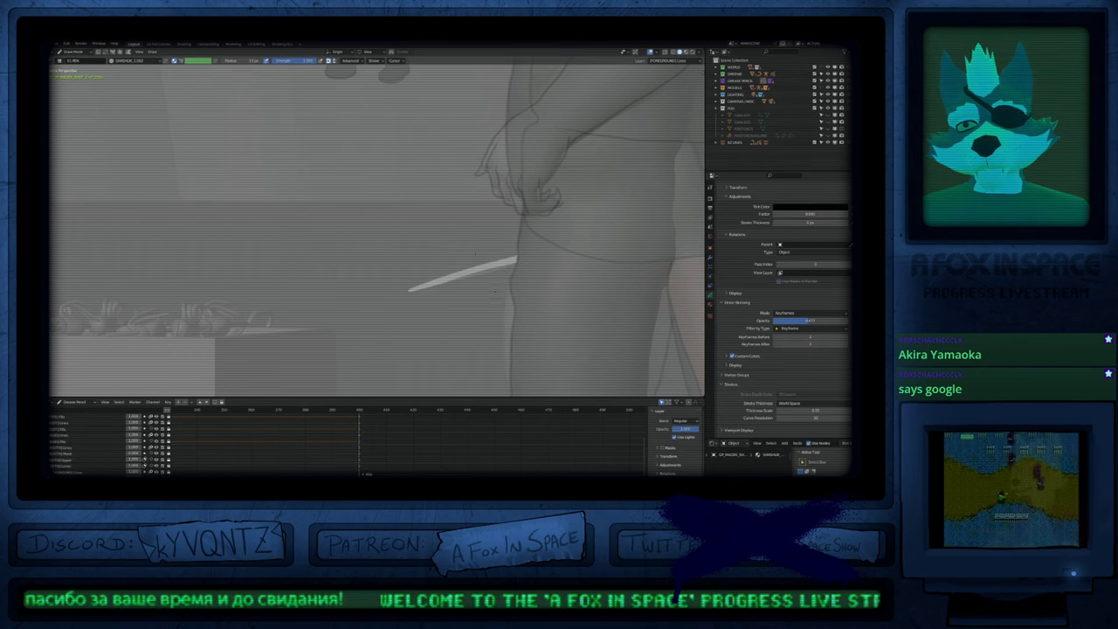
pyautogui.hotkey('ctrl', 'z')
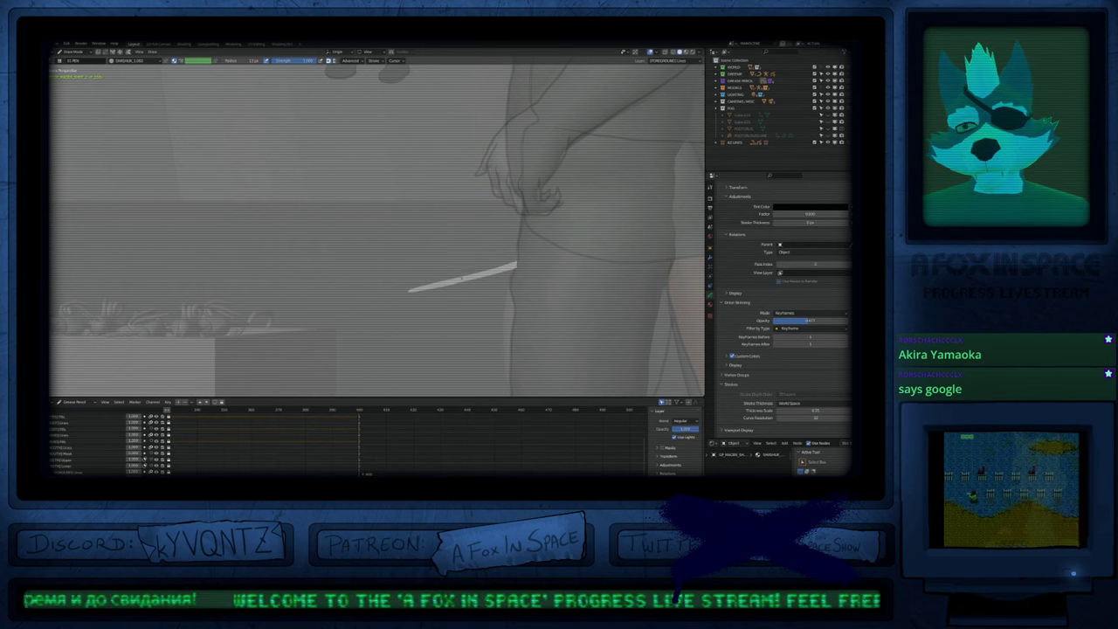
pyautogui.hotkey('ctrl', 'Tab')
pyautogui.moveTo(512, 233)
pyautogui.keyDown('ctrl'); pyautogui.mouseDown(button='middle')
pyautogui.moveTo(490, 324)
pyautogui.moveTo(493, 313)
pyautogui.mouseUp(button='middle'); pyautogui.keyUp('ctrl')
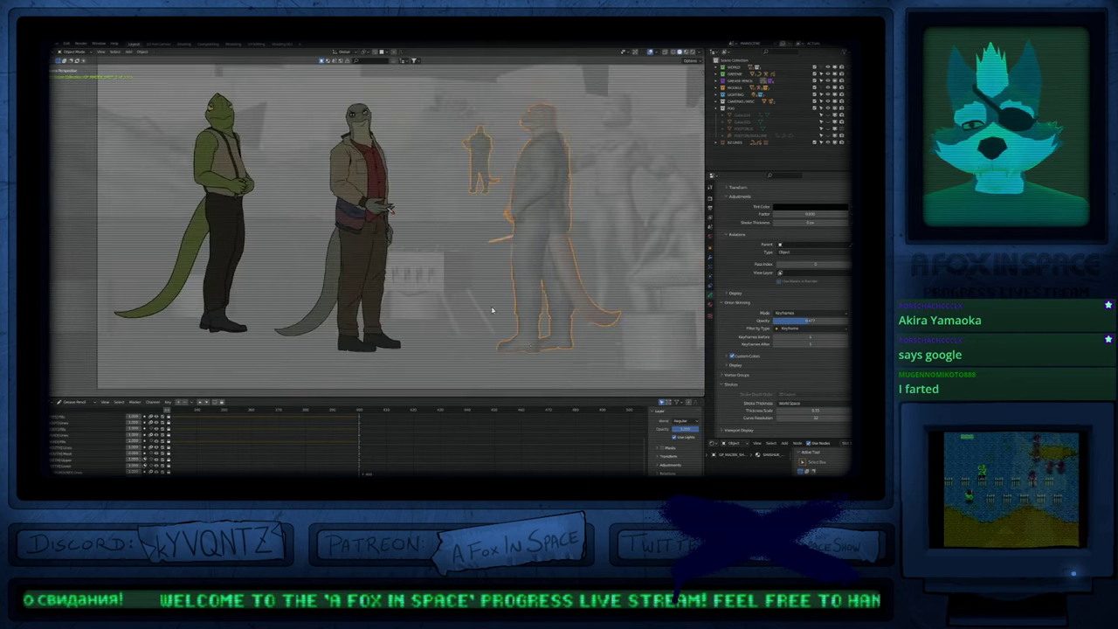
# Step: In the campsite shot, select the middle lizard and choose its last material slot
pyautogui.press('Left')
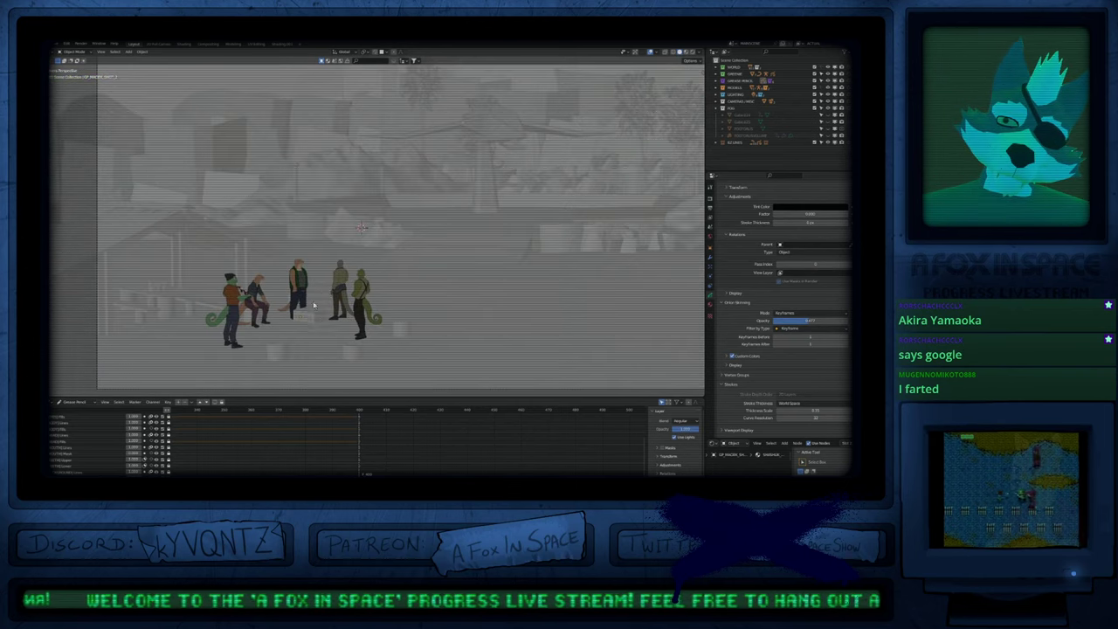
pyautogui.click(298, 285)
pyautogui.click(710, 305)
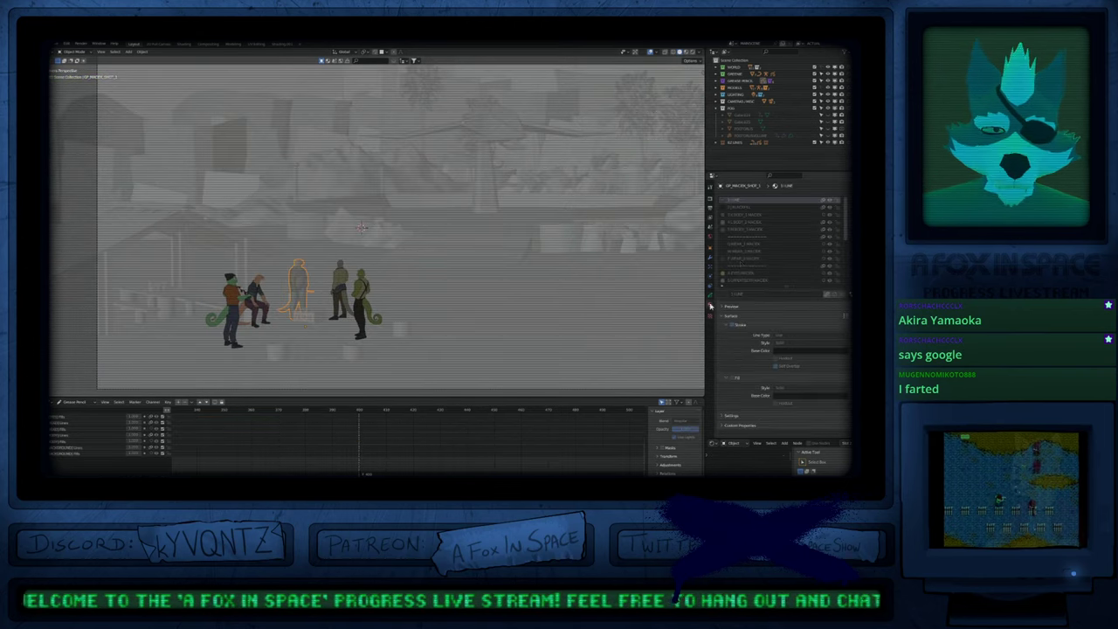
pyautogui.moveTo(846, 236); pyautogui.dragTo(844, 285)
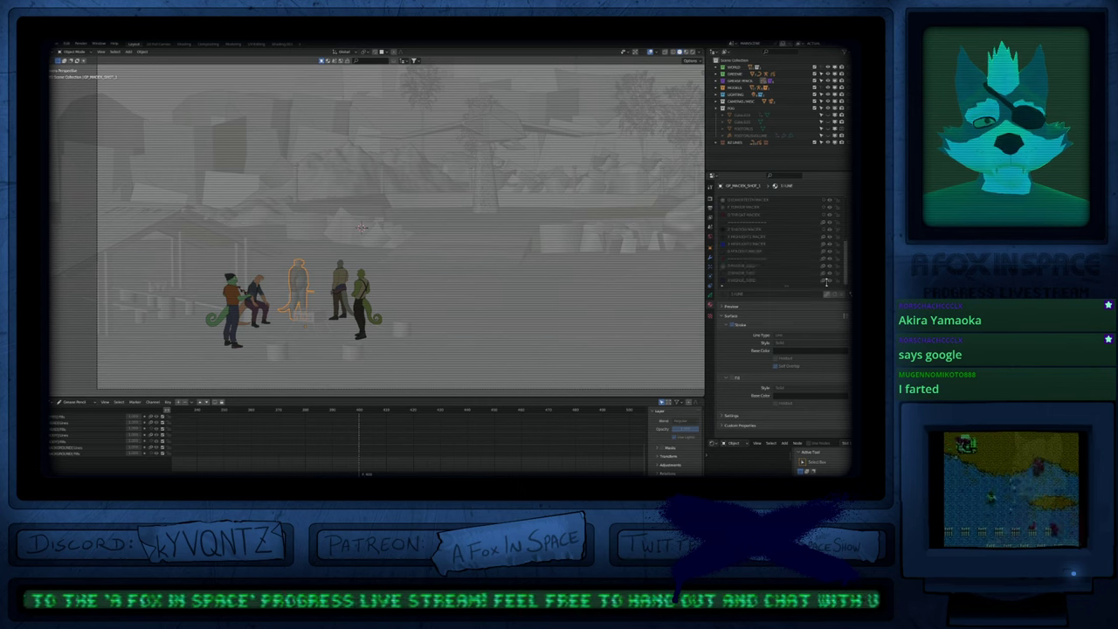
pyautogui.click(735, 268)
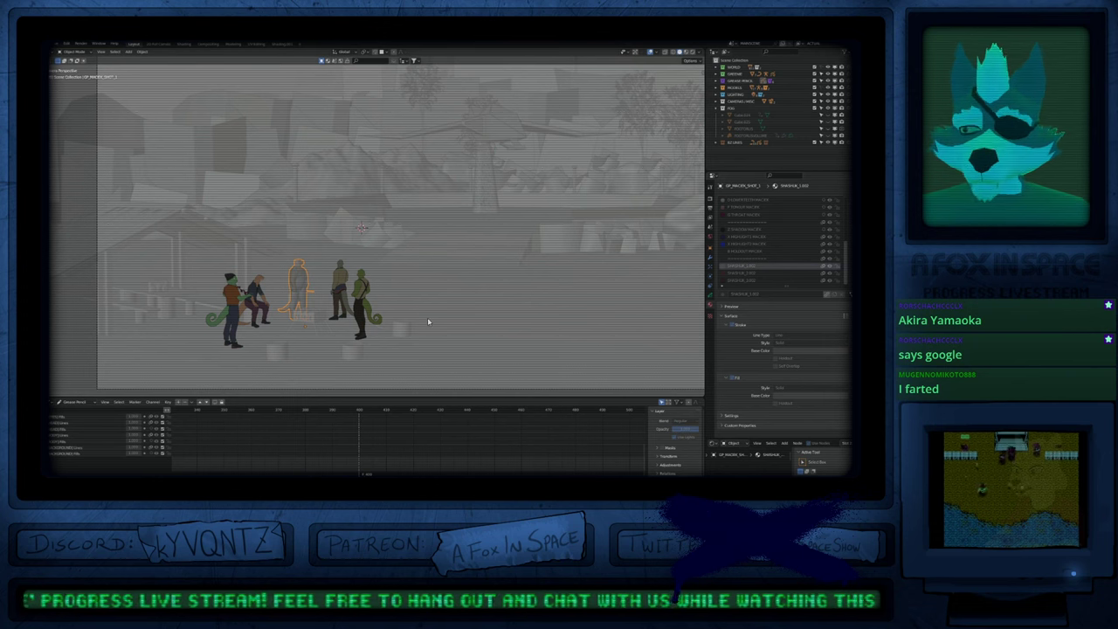
# Step: Run Make Single User with Materials ticked on the middle figure
pyautogui.press('F3')
pyautogui.write('make sin')
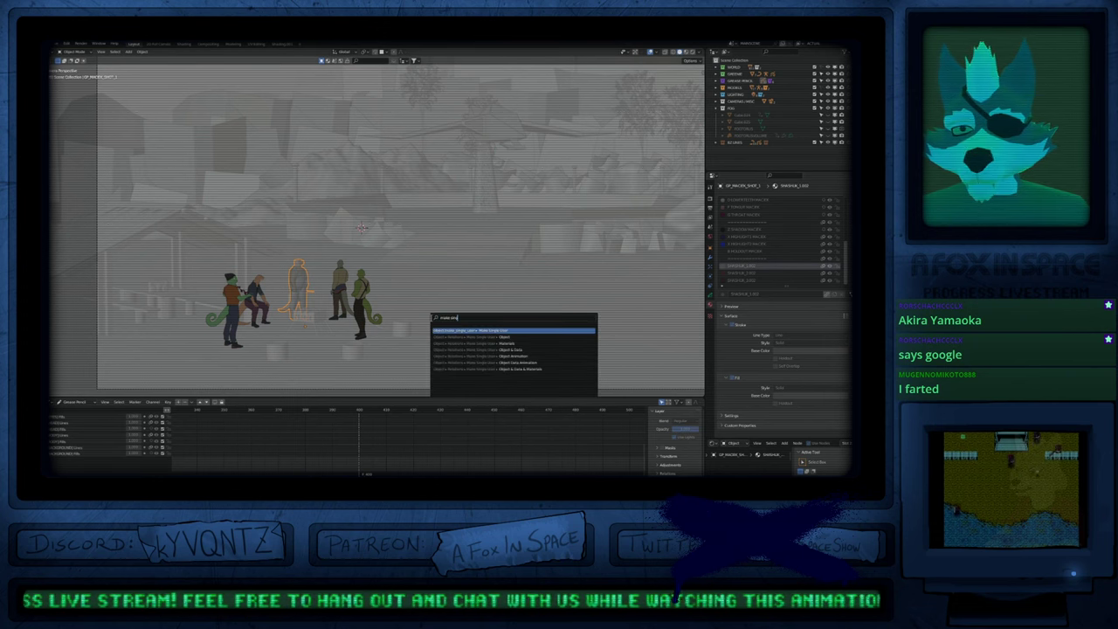
pyautogui.press('Return')
pyautogui.click(426, 353)
pyautogui.click(430, 378)
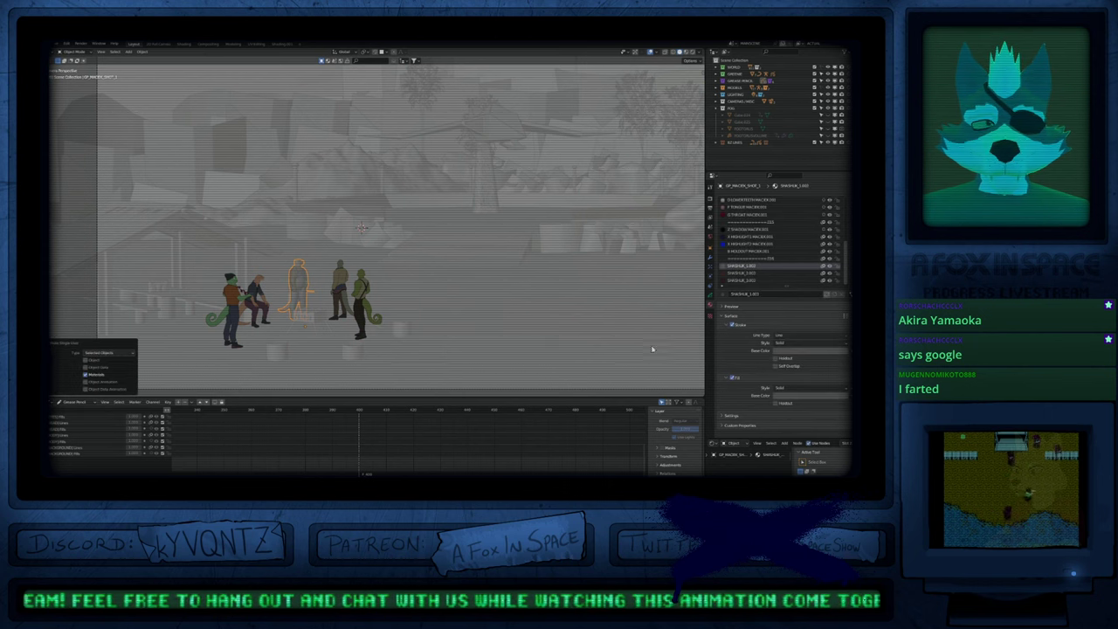
# Step: Open the stroke base colour picker, try another colour mode, then undo
pyautogui.click(791, 350)
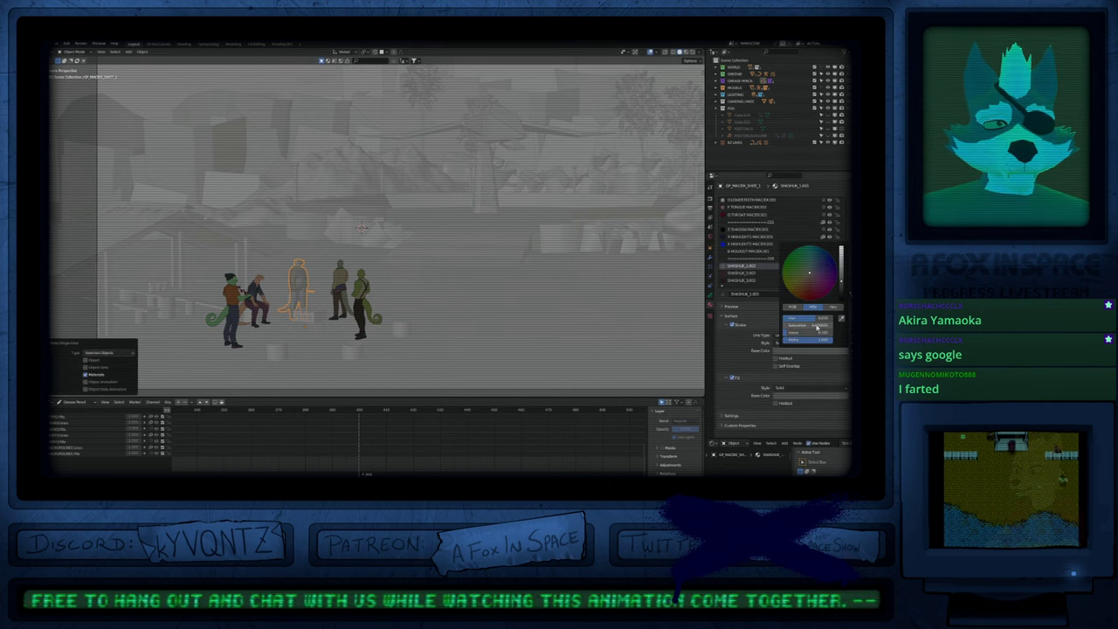
pyautogui.click(833, 309)
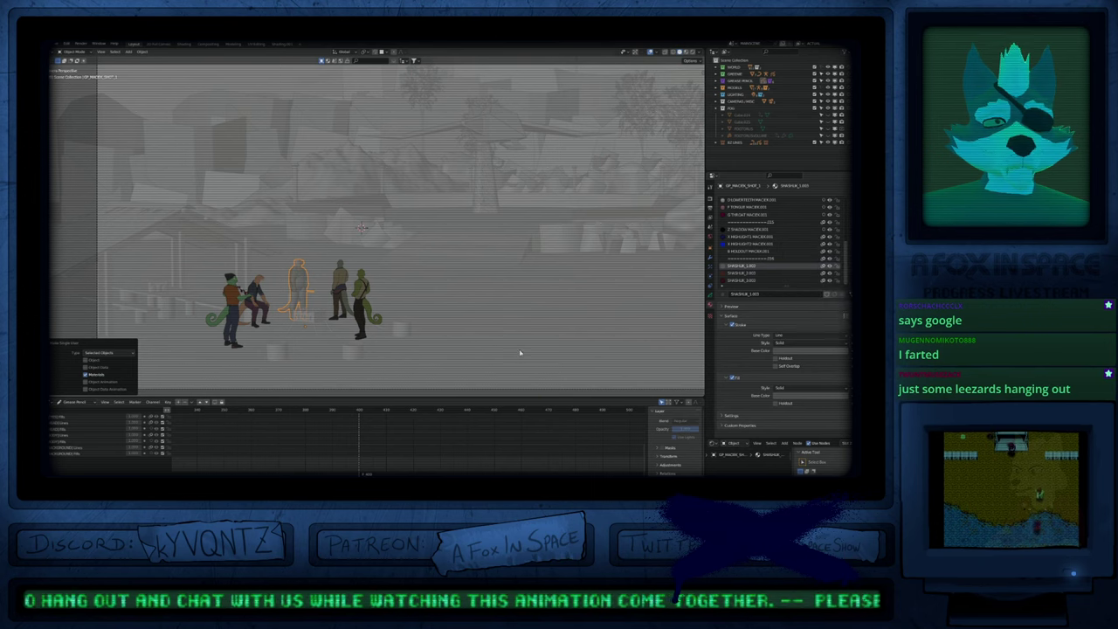
pyautogui.hotkey('ctrl', 'z')
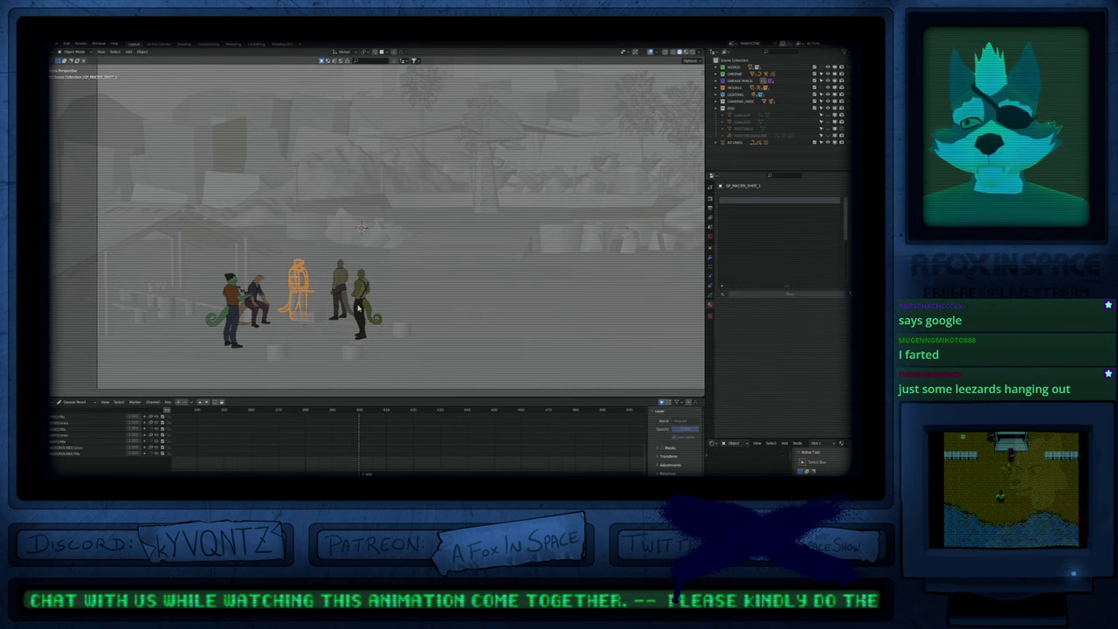
# Step: Zoom in on the selected figure in Draw Mode, jump frames and confirm the popup
pyautogui.keyDown('ctrl'); pyautogui.moveTo(292, 295); pyautogui.dragTo(336, 118, button='middle'); pyautogui.keyUp('ctrl')
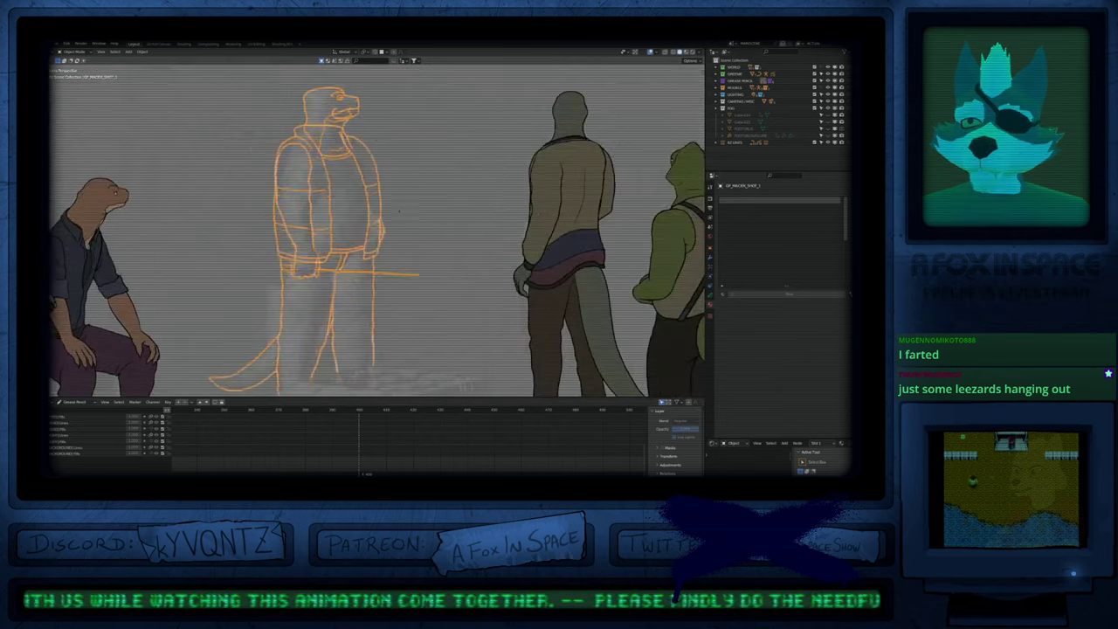
pyautogui.hotkey('ctrl', 'Tab')
pyautogui.hotkey('ctrl', 'Tab')
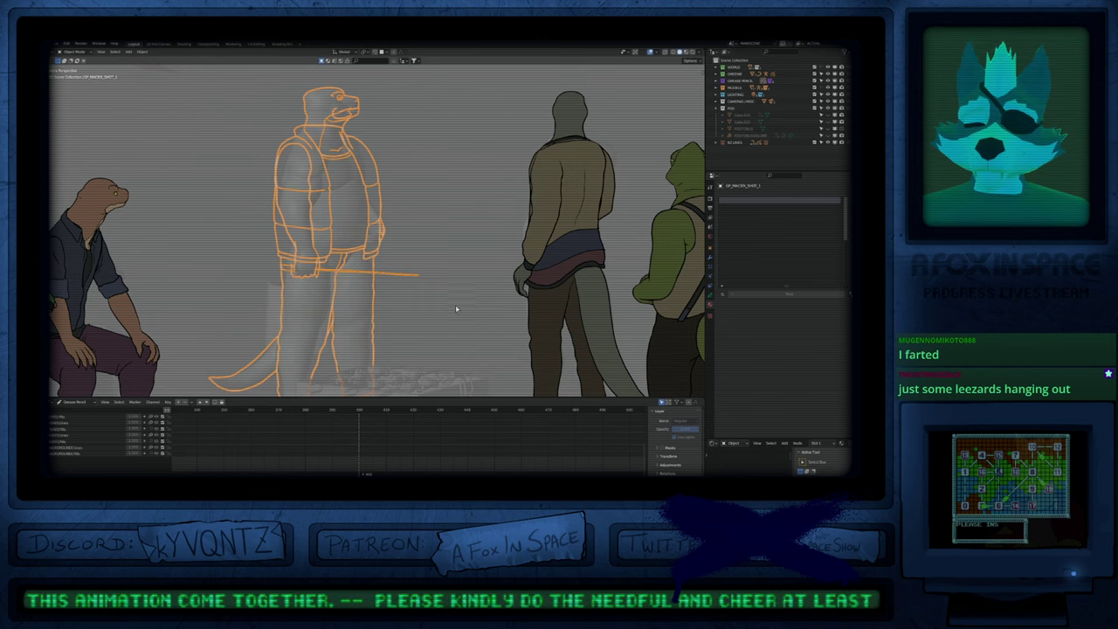
pyautogui.hotkey('shift', 'Left')
pyautogui.scroll(-8, 449, 301)
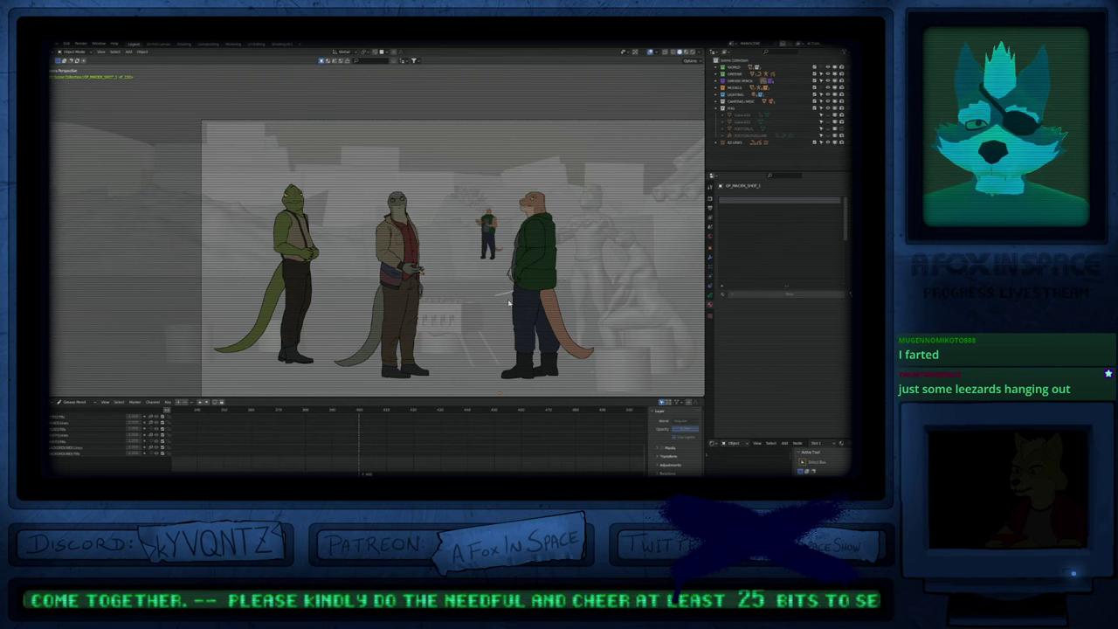
pyautogui.press('x')
pyautogui.click(508, 300)
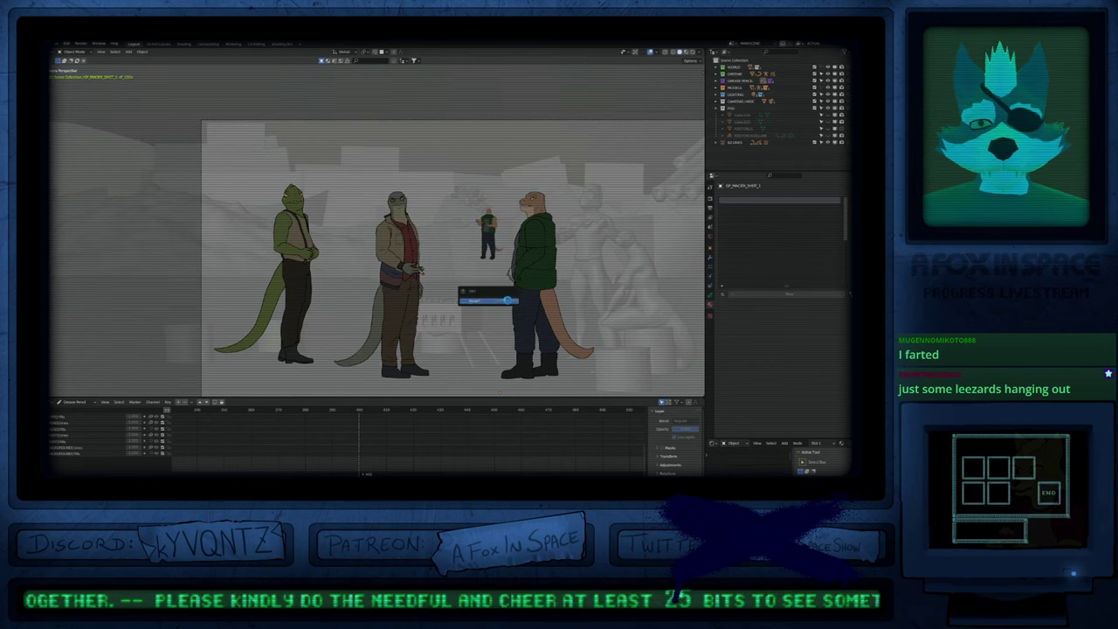
pyautogui.press('Return')
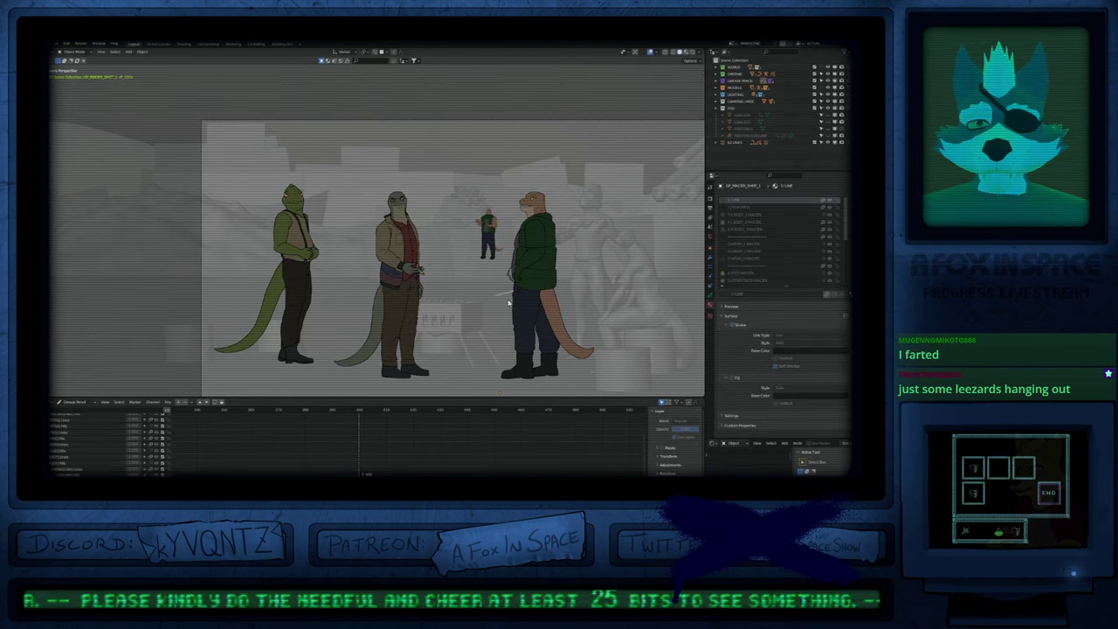
# Step: Step back to the street shot and frame the selected character's legs up close
pyautogui.press('Left')
pyautogui.keyDown('ctrl'); pyautogui.moveTo(351, 341); pyautogui.dragTo(351, 335, button='middle'); pyautogui.keyUp('ctrl')
pyautogui.press('KP_Decimal')
pyautogui.scroll(6, 447, 279)
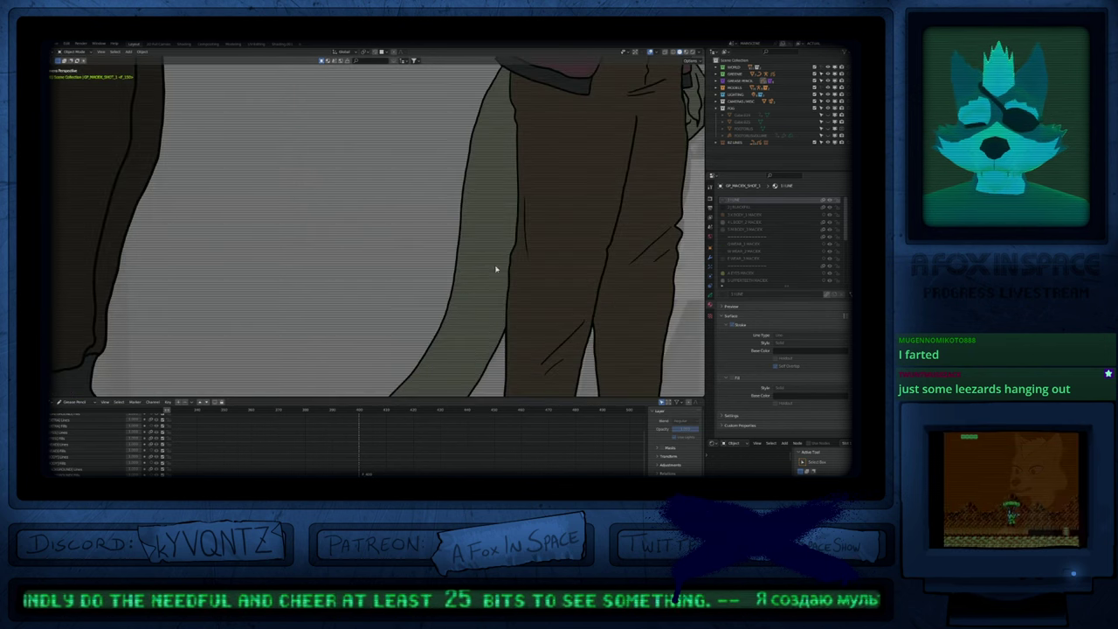
# Step: Select the green-jacketed lizard and inspect its stroke and fill Base Color
pyautogui.scroll(-6, 502, 273)
pyautogui.keyDown('shift'); pyautogui.moveTo(668, 210); pyautogui.dragTo(457, 303, button='middle'); pyautogui.keyUp('shift')
pyautogui.click(458, 302)
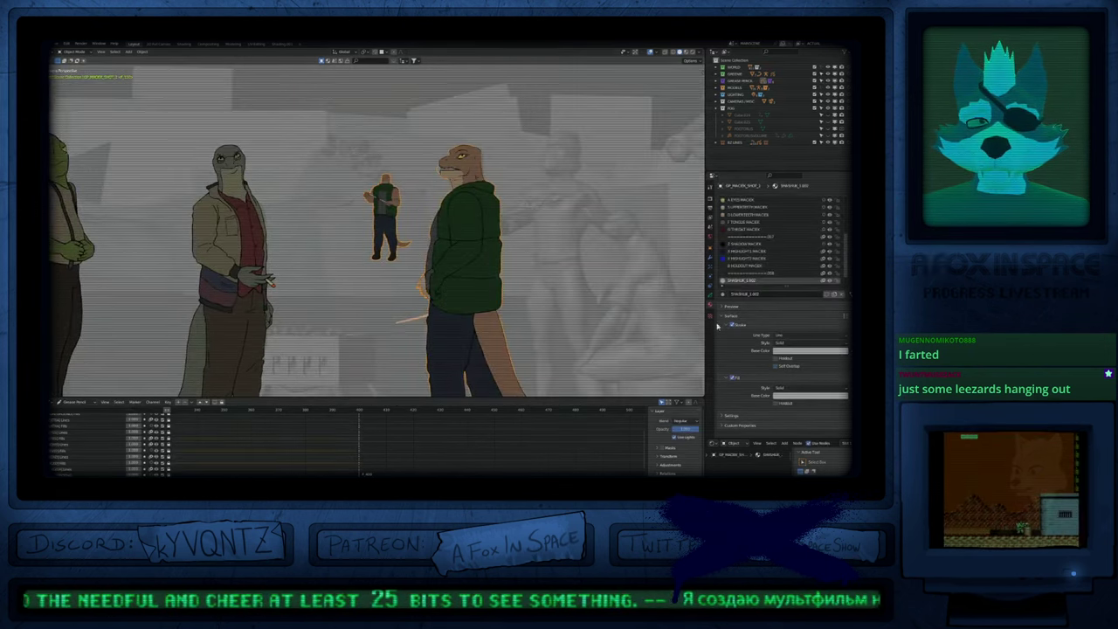
pyautogui.click(782, 352)
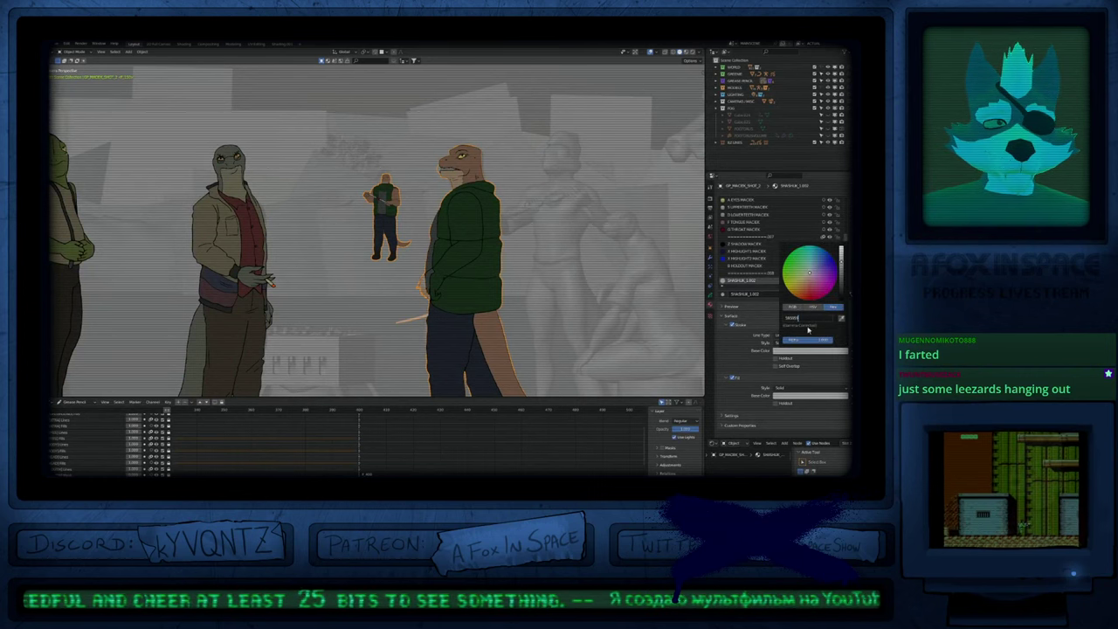
pyautogui.click(786, 396)
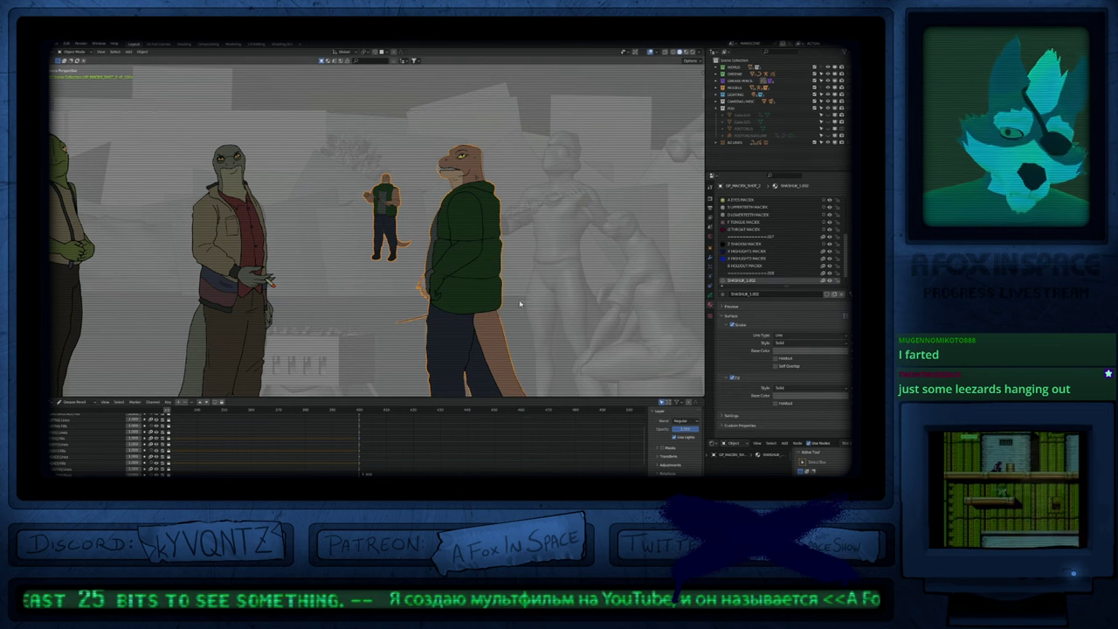
# Step: Put the green-jacketed lizard into Draw Mode with the view centred on it
pyautogui.moveTo(451, 301)
pyautogui.keyDown('shift'); pyautogui.mouseDown(button='middle')
pyautogui.moveTo(481, 187)
pyautogui.moveTo(480, 274)
pyautogui.mouseUp(button='middle'); pyautogui.keyUp('shift')
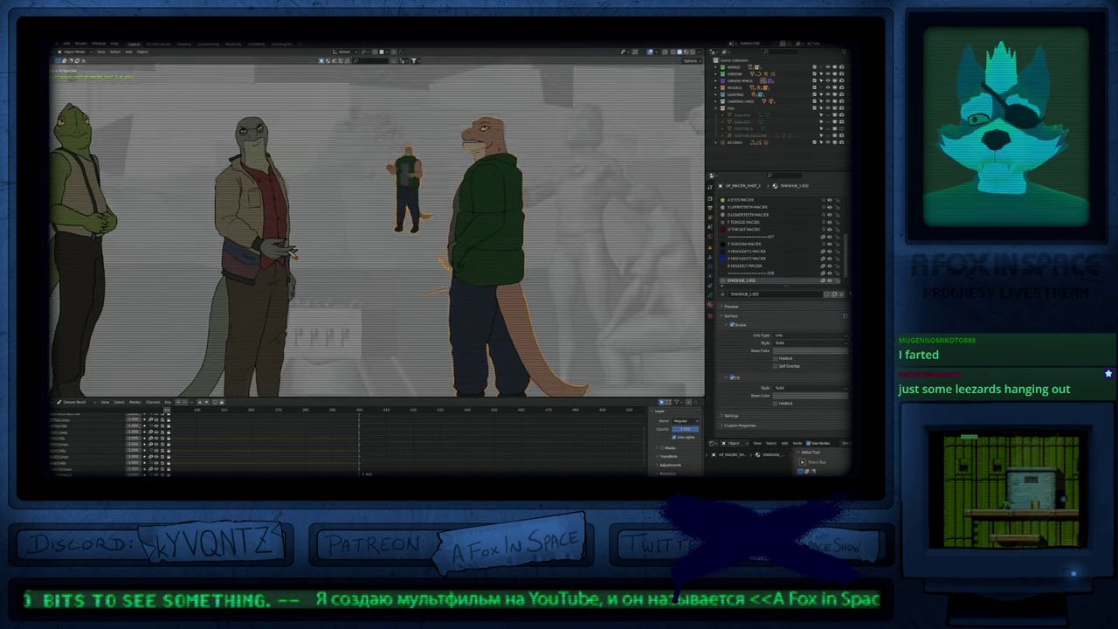
pyautogui.hotkey('ctrl', 'Tab')
pyautogui.scroll(4, 475, 272)
pyautogui.scroll(-5, 435, 277)
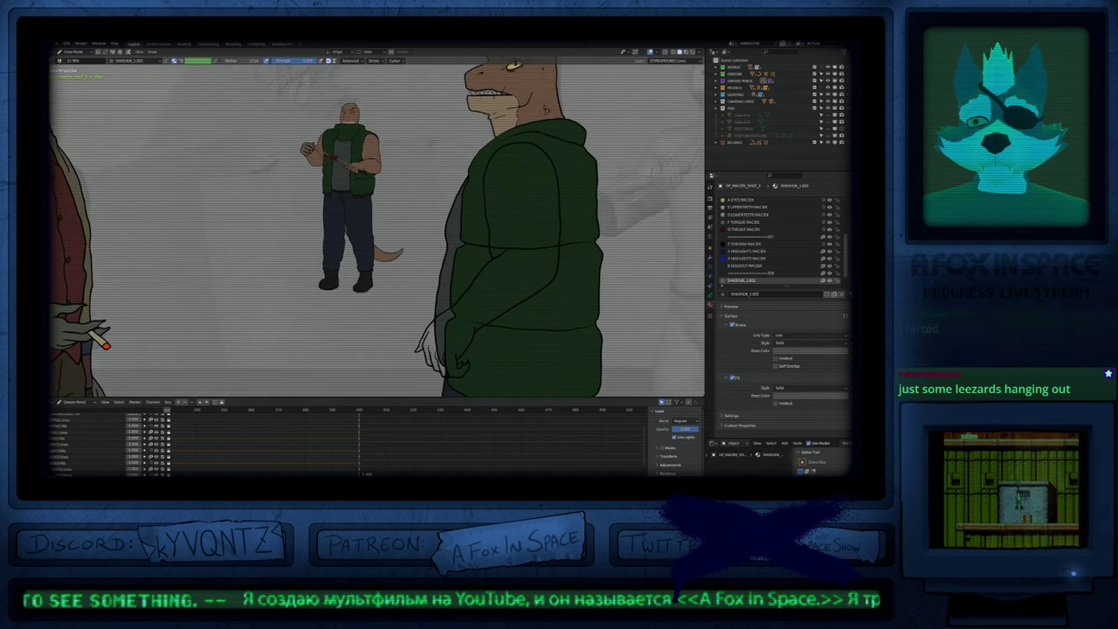
# Step: Fill the lizard's bare arm with the brown BODY_1 MACIEK material
pyautogui.press('u')
pyautogui.click(482, 168)
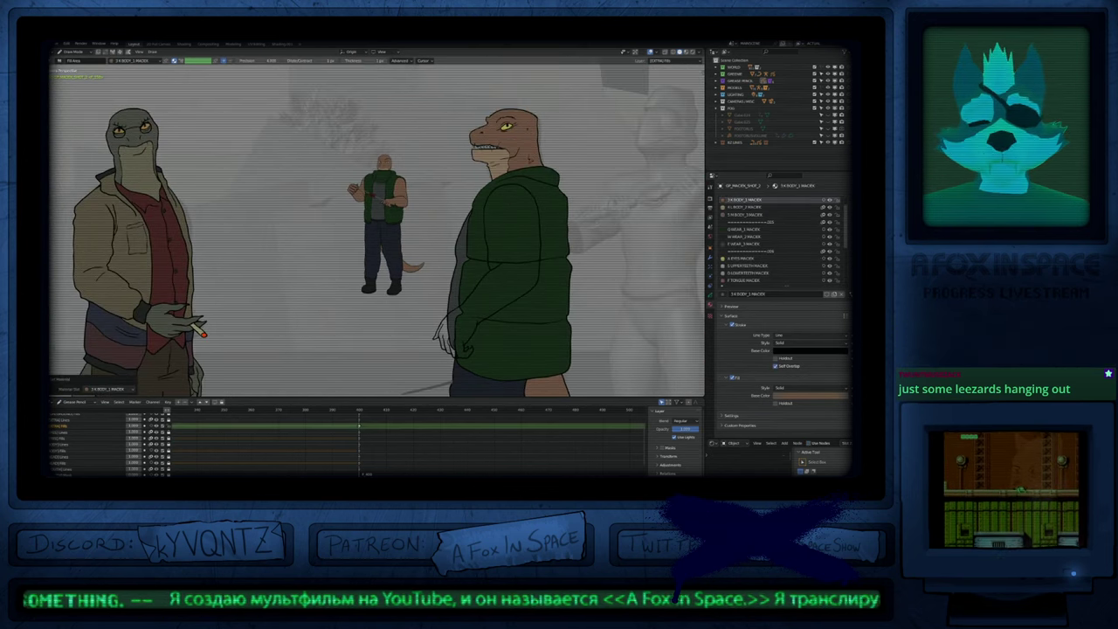
pyautogui.click(496, 292)
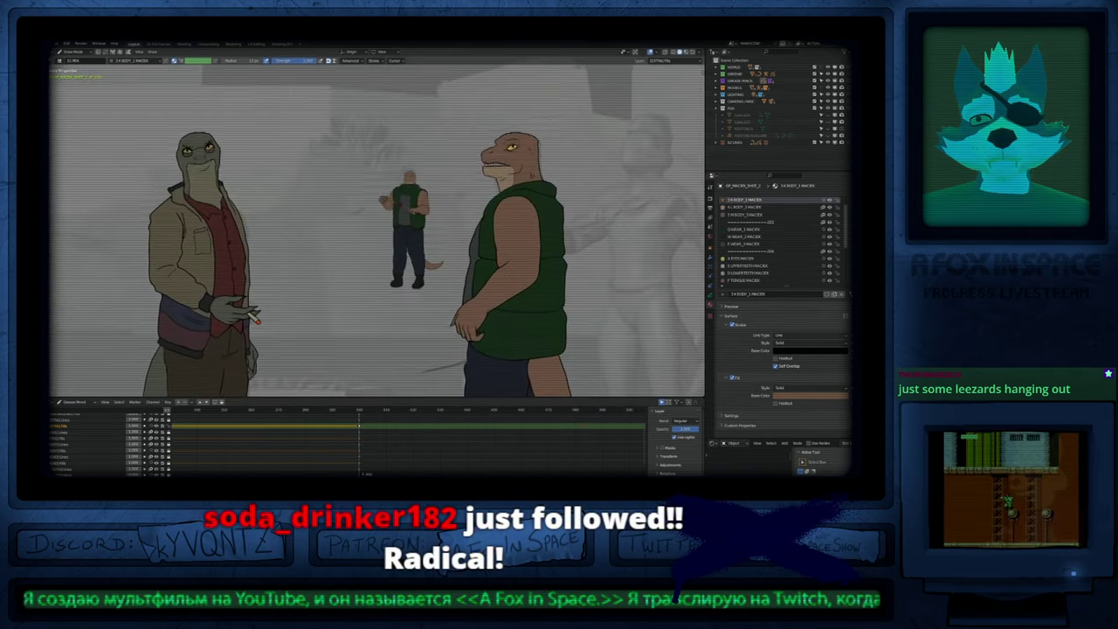
# Step: Switch to the LINE layer and hide the other layers to reveal the sketch
pyautogui.scroll(5, 507, 197)
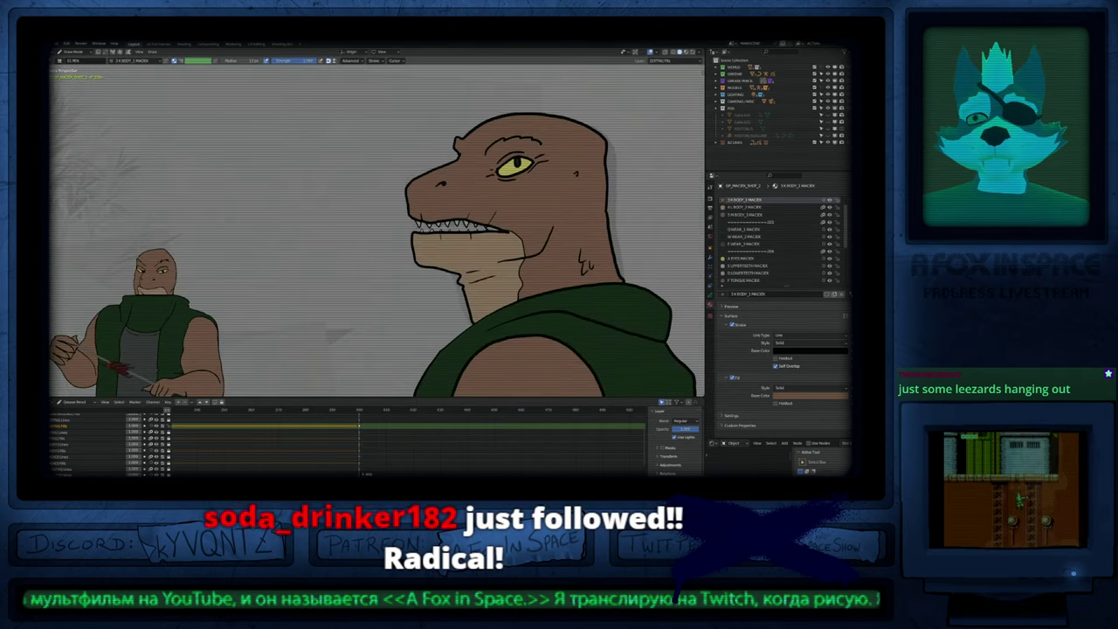
pyautogui.press('pagedown')
pyautogui.keyDown('shift'); pyautogui.moveTo(507, 198); pyautogui.dragTo(508, 266, button='middle'); pyautogui.keyUp('shift')
pyautogui.hotkey('shift', 'h')
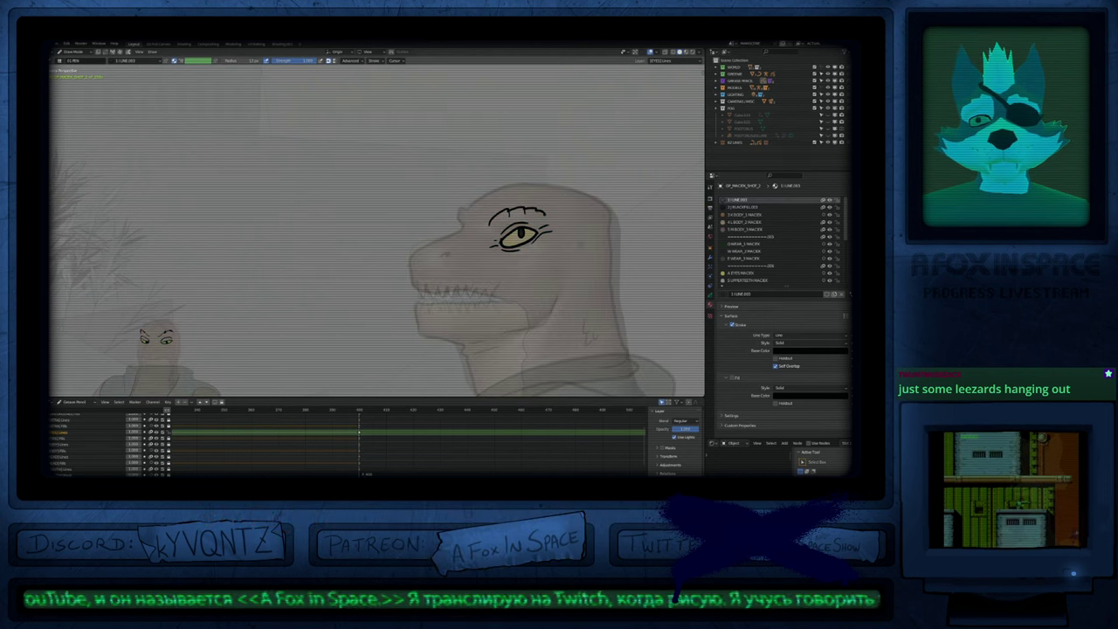
# Step: Pan across both lizard sketches and undo a stray straight line
pyautogui.moveTo(394, 320)
pyautogui.keyDown('shift'); pyautogui.mouseDown(button='middle')
pyautogui.moveTo(454, 295)
pyautogui.moveTo(467, 273)
pyautogui.mouseUp(button='middle'); pyautogui.keyUp('shift')
pyautogui.scroll(-1, 468, 274)
pyautogui.scroll(-2, 468, 274)
pyautogui.keyDown('shift'); pyautogui.moveTo(431, 321); pyautogui.dragTo(498, 272, button='middle'); pyautogui.keyUp('shift')
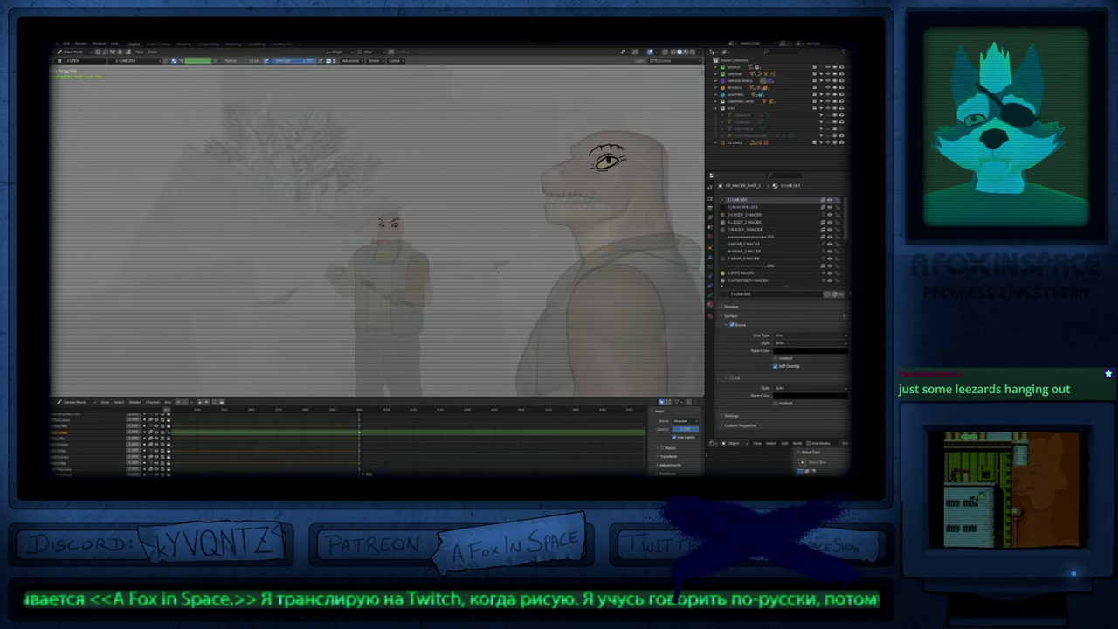
pyautogui.keyDown('shift'); pyautogui.moveTo(571, 243); pyautogui.dragTo(524, 272); pyautogui.keyUp('shift')
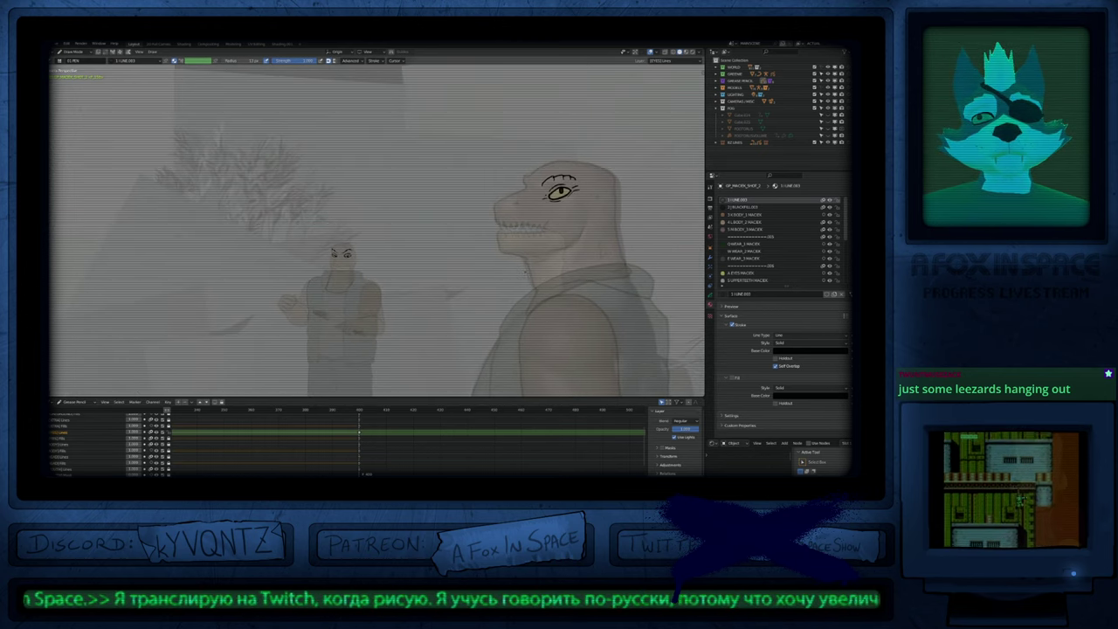
pyautogui.keyDown('shift'); pyautogui.moveTo(474, 263); pyautogui.dragTo(523, 253, button='middle'); pyautogui.keyUp('shift')
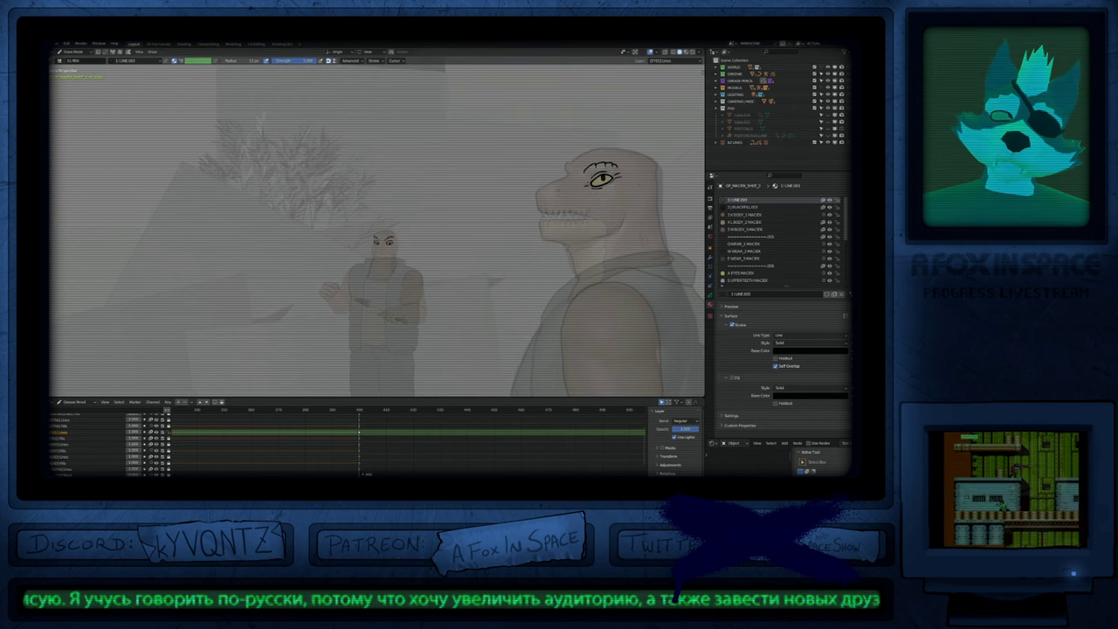
pyautogui.moveTo(374, 255); pyautogui.dragTo(514, 194)
pyautogui.hotkey('ctrl', 'z')
pyautogui.moveTo(515, 201)
pyautogui.mouseDown(button='middle')
pyautogui.moveTo(455, 236)
pyautogui.moveTo(439, 299)
pyautogui.mouseUp(button='middle')
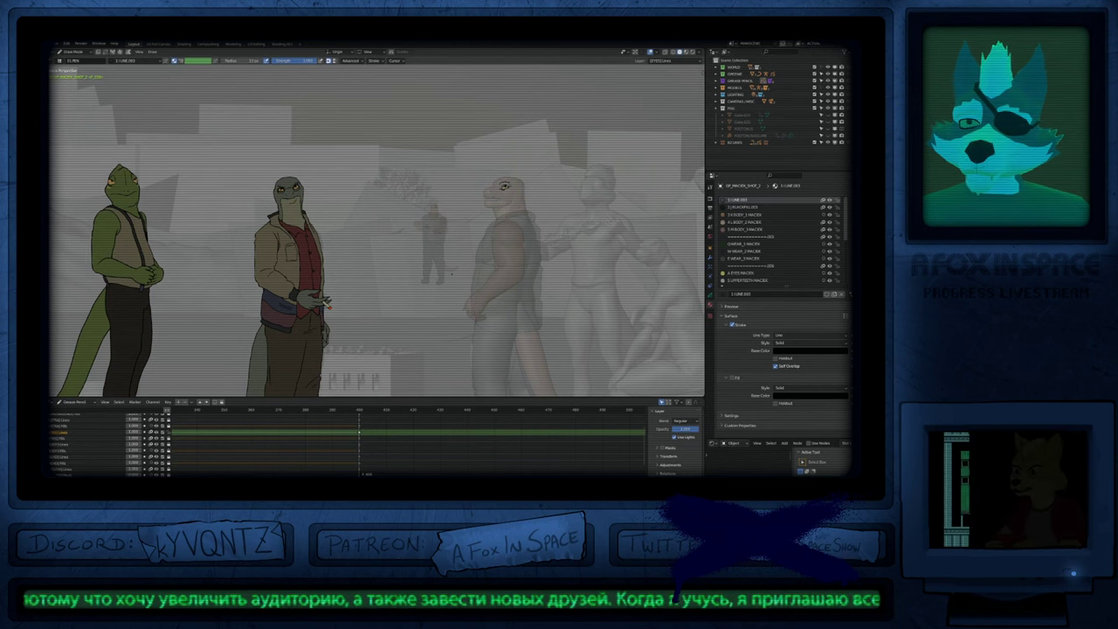
# Step: Unhide all characters' lines and fills in Object Mode, then return to Draw Mode near the head
pyautogui.hotkey('ctrl', 'Tab')
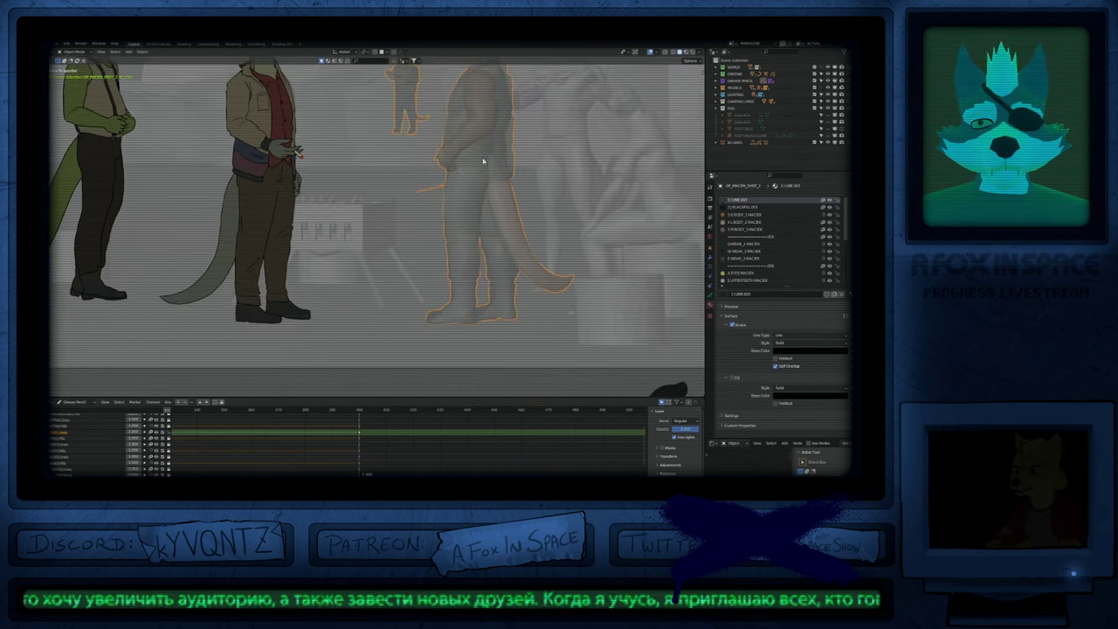
pyautogui.hotkey('alt', 'a')
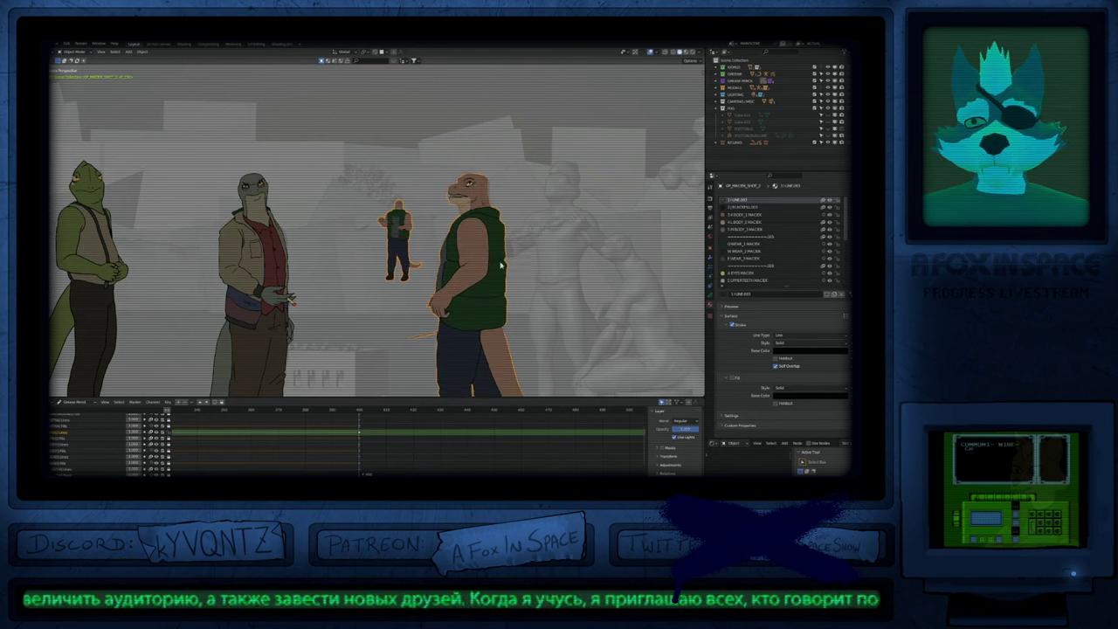
pyautogui.hotkey('ctrl', 'Tab')
pyautogui.moveTo(492, 258); pyautogui.dragTo(482, 215, button='middle')
pyautogui.scroll(7, 482, 215)
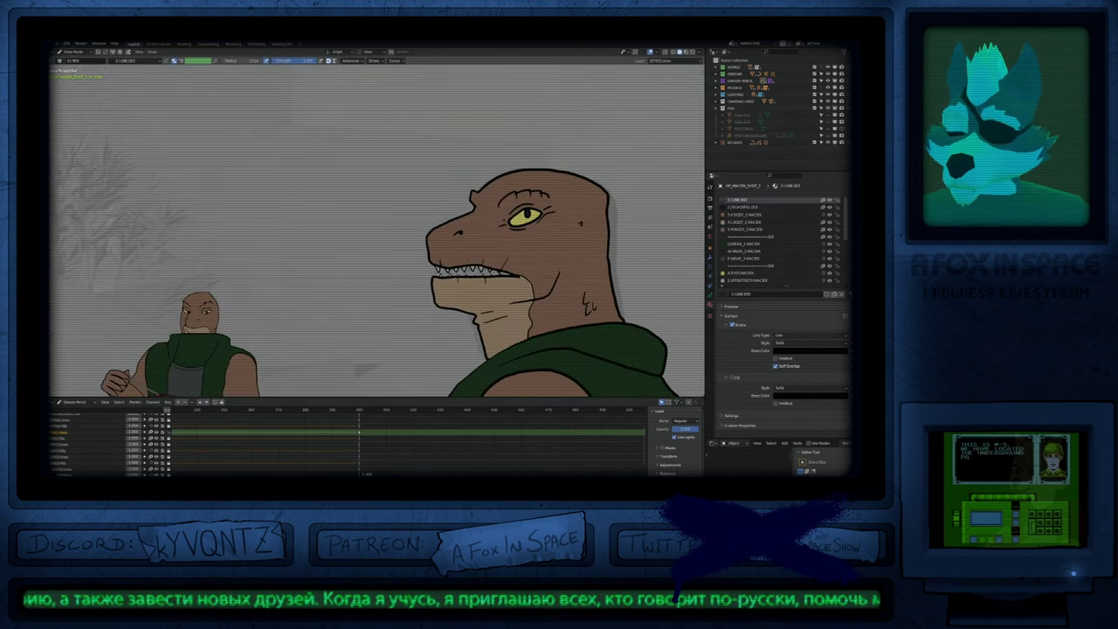
# Step: Try the throat colour on the teeth layer, then undo the dark magenta stroke
pyautogui.press('u')
pyautogui.press('g')
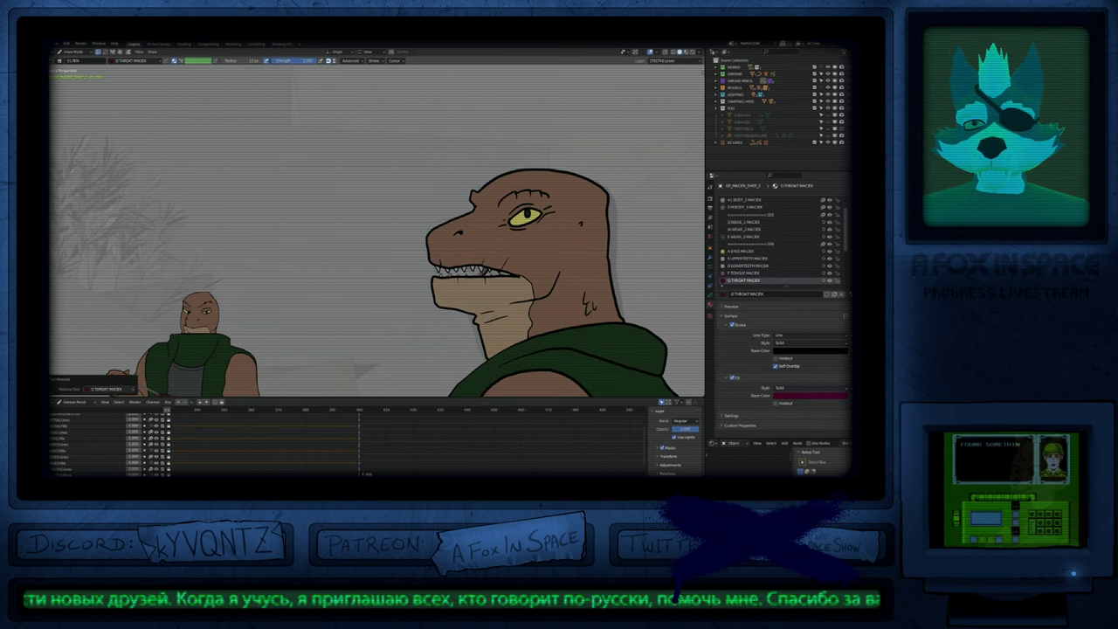
pyautogui.click(97, 51)
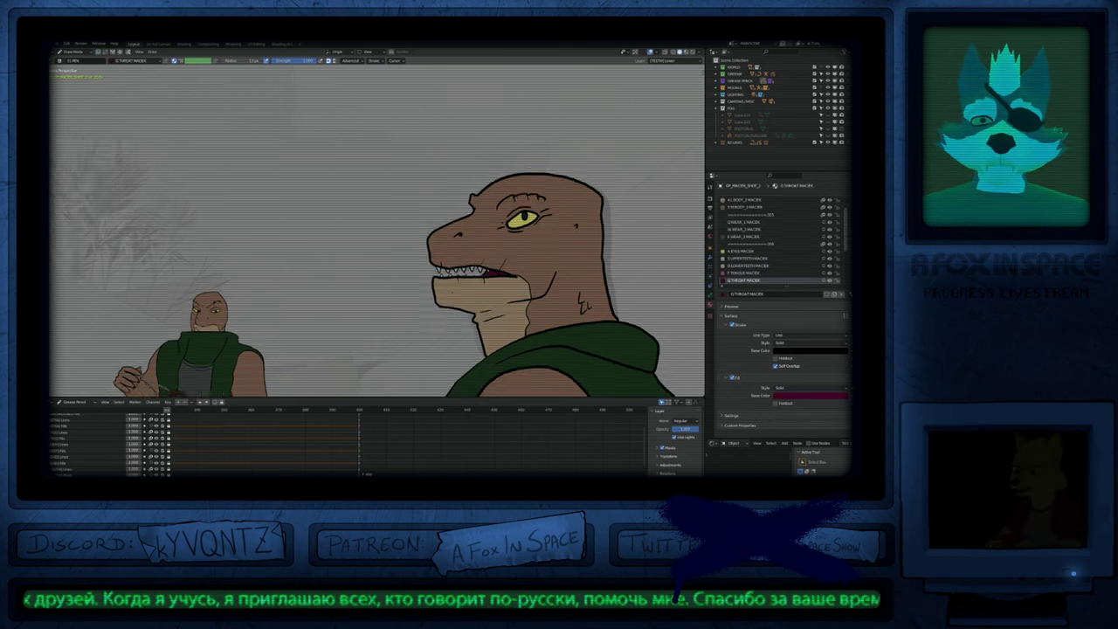
pyautogui.scroll(-5, 463, 281)
pyautogui.scroll(6, 464, 283)
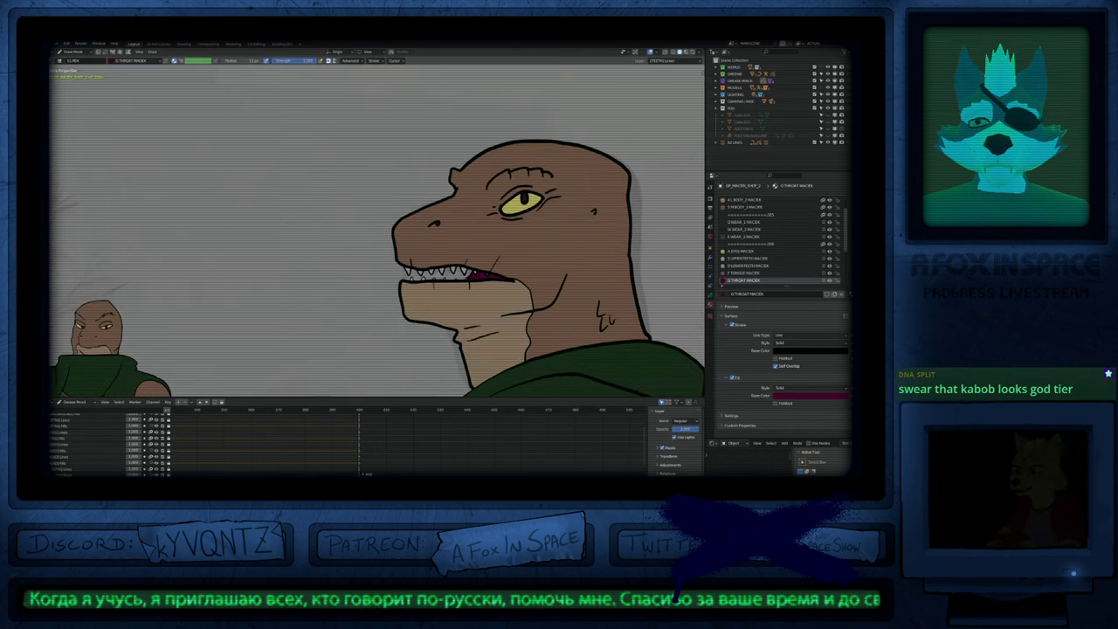
pyautogui.hotkey('ctrl', 'z')
# Step: Fill the tongue pink inside the mouth using the tongue material on the tongue layer
pyautogui.press('u')
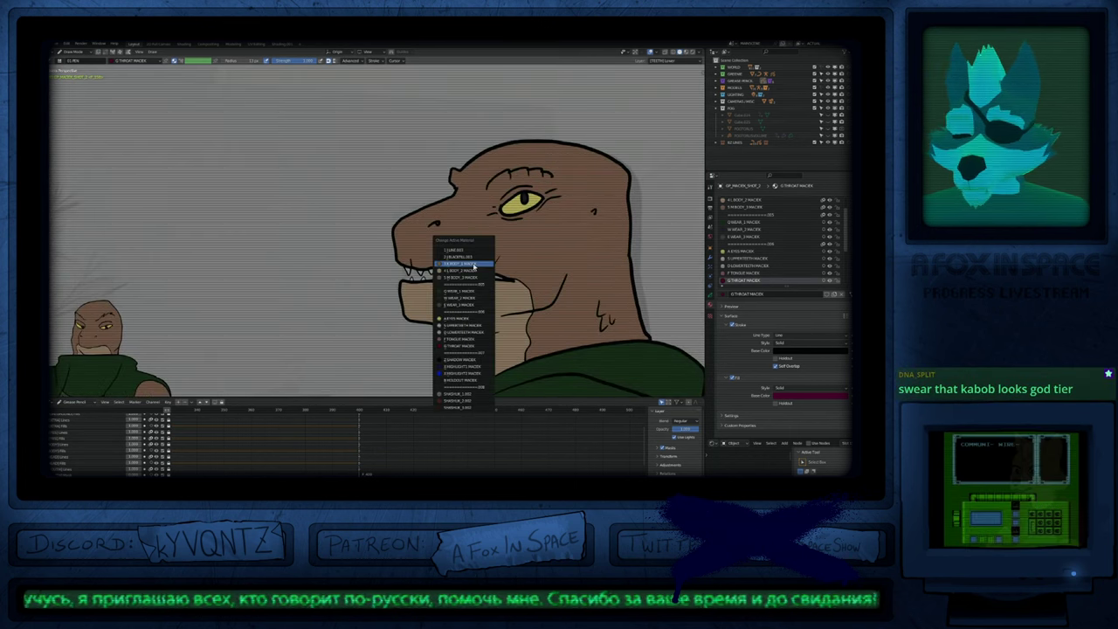
pyautogui.press('f')
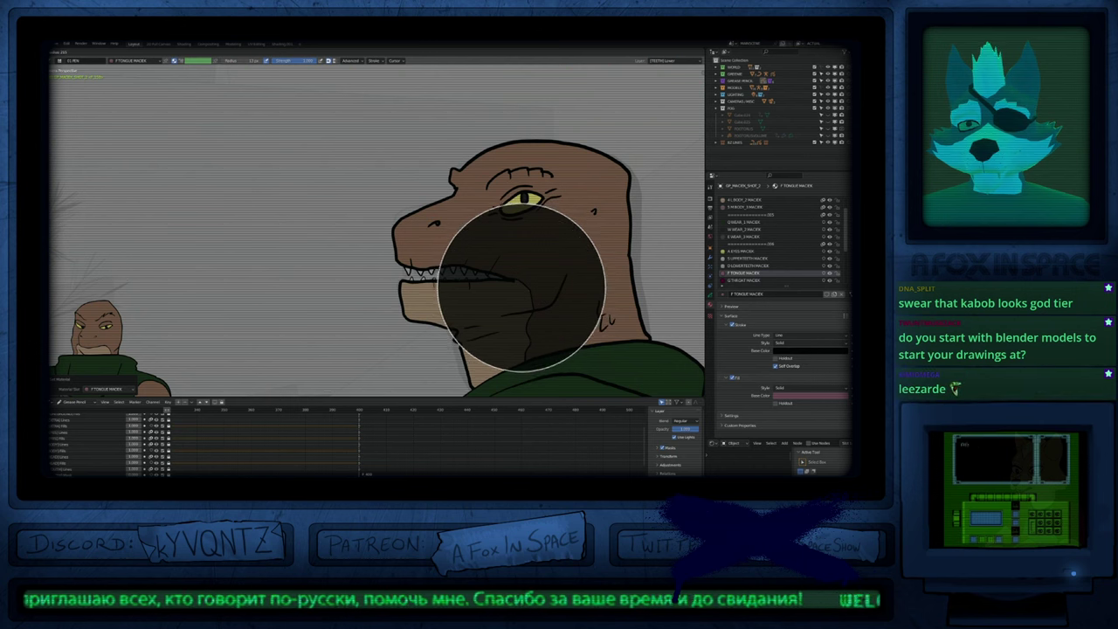
pyautogui.press('y')
pyautogui.click(504, 285)
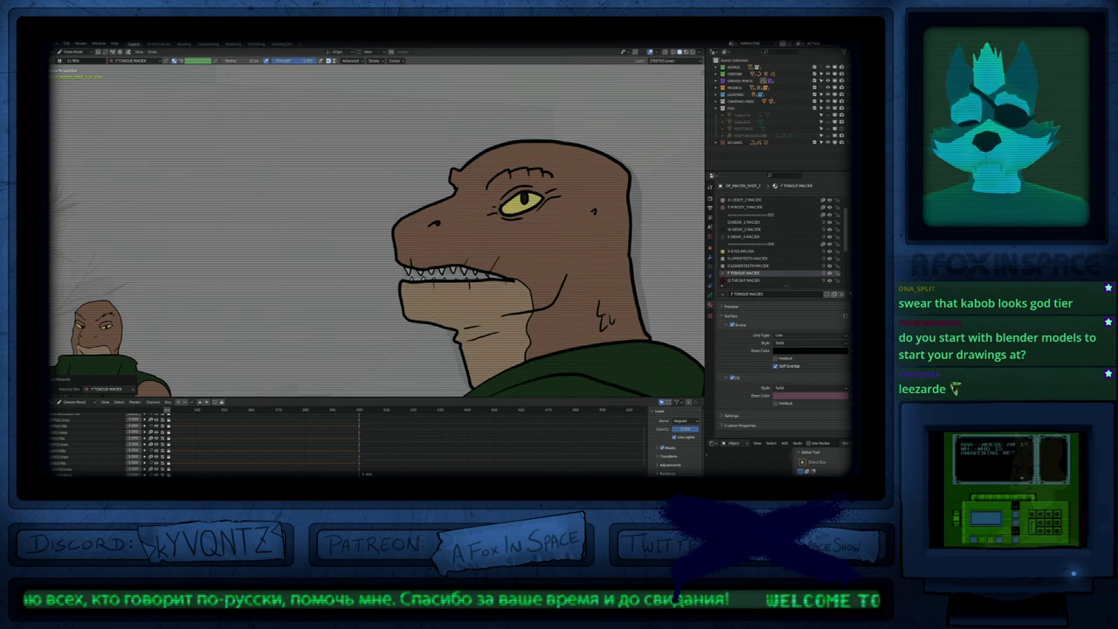
pyautogui.moveTo(464, 273)
pyautogui.mouseDown()
pyautogui.moveTo(423, 281)
pyautogui.moveTo(489, 295)
pyautogui.mouseUp()
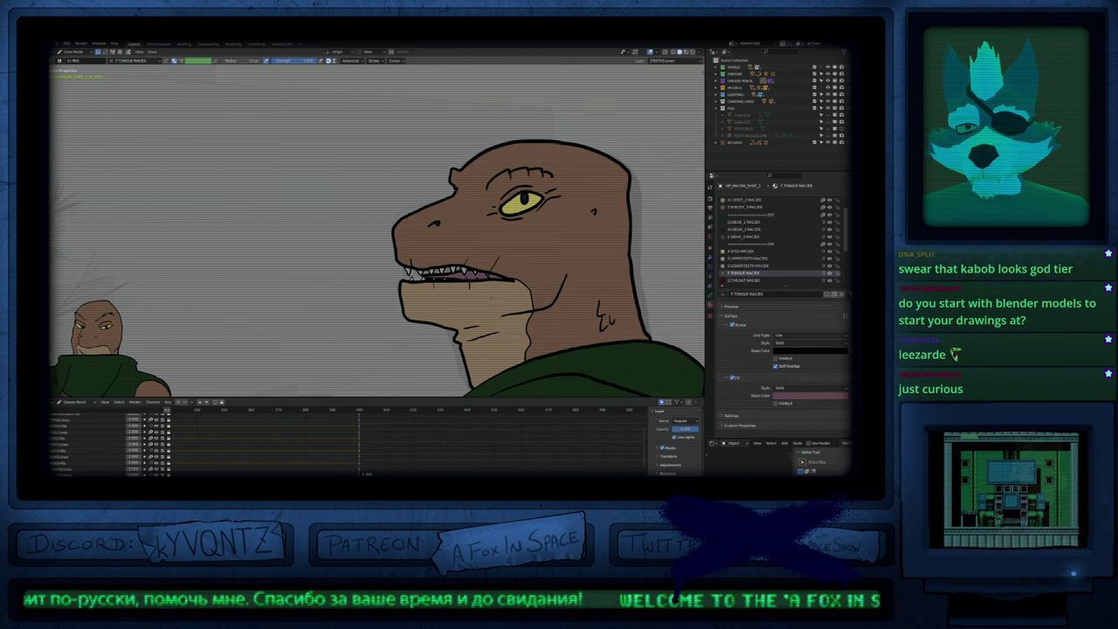
# Step: On the G THROAT MACIEK layer, adjust a stroke's thickness and position in Edit Mode
pyautogui.press('y')
pyautogui.click(476, 287)
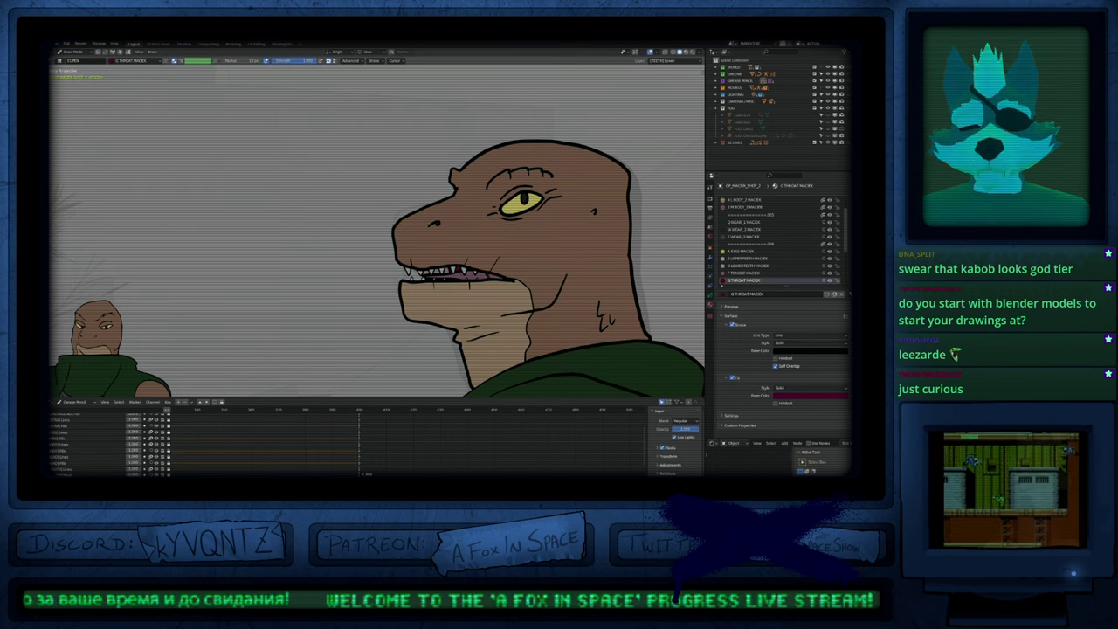
pyautogui.press('Tab')
pyautogui.hotkey('alt', 's')
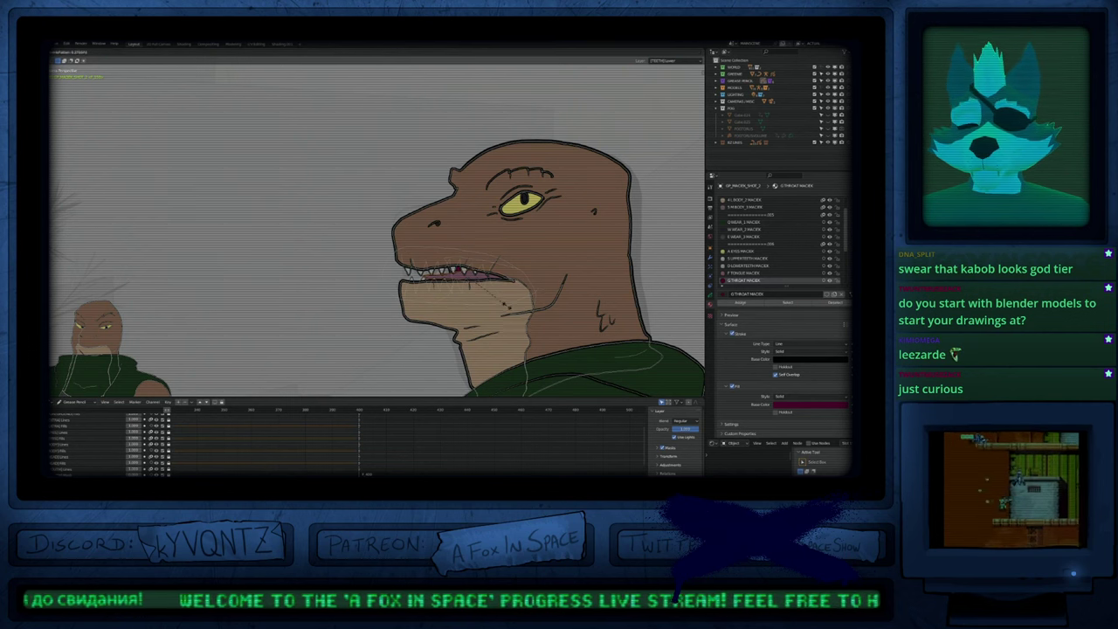
pyautogui.click(505, 305)
pyautogui.press('g')
pyautogui.click(513, 312)
pyautogui.press('Tab')
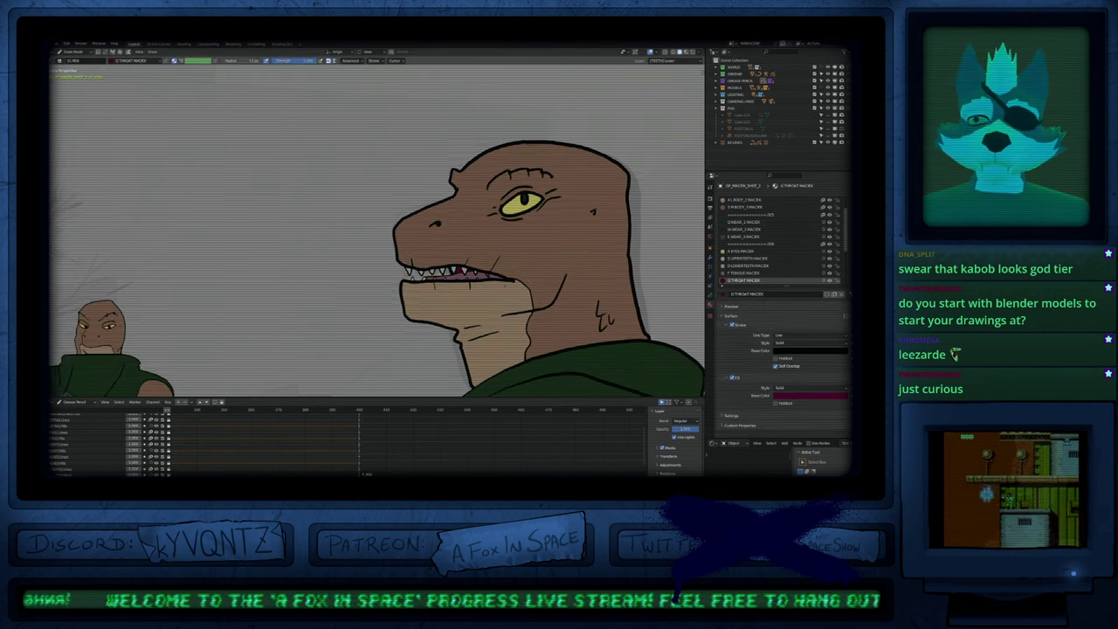
# Step: Switch to the head outline layer and unlock the head layers for redrawing the jaw
pyautogui.scroll(-2, 507, 302)
pyautogui.scroll(1, 498, 301)
pyautogui.press('1')
pyautogui.press('Left')
pyautogui.press('Left')
pyautogui.press('Left')
pyautogui.press('Left')
pyautogui.press('Left')
pyautogui.press('Left')
pyautogui.press('Left')
pyautogui.press('Left')
pyautogui.press('Left')
pyautogui.press('Left')
pyautogui.press('Left')
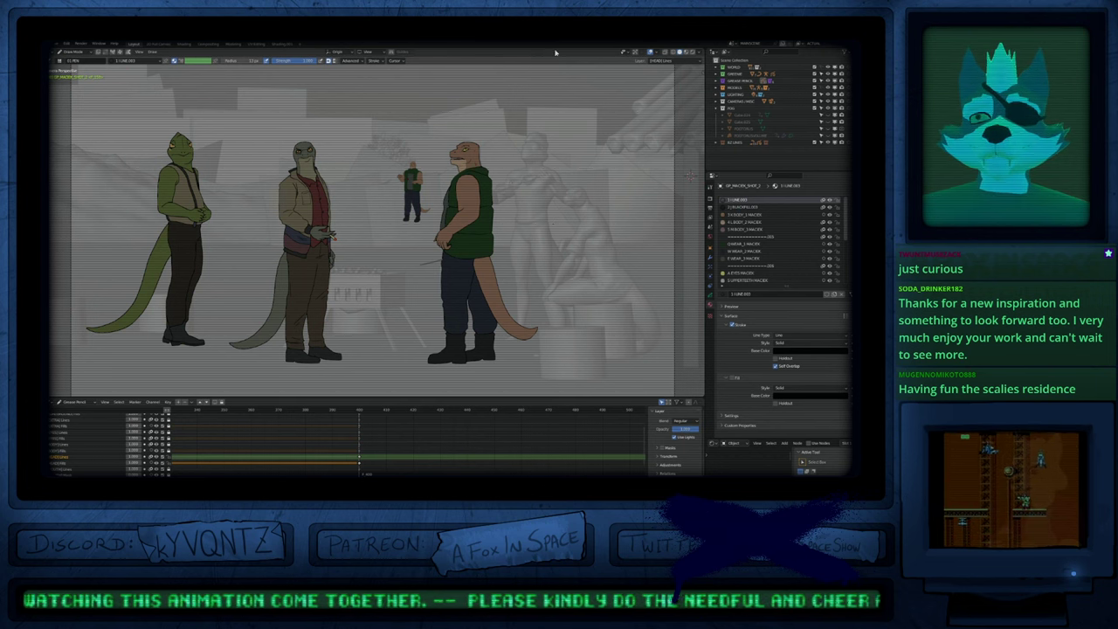
# Step: Leave drawing mode and move the view in closer on the lizard characters
pyautogui.moveTo(532, 230)
pyautogui.keyDown('shift'); pyautogui.mouseDown(button='middle')
pyautogui.moveTo(560, 272)
pyautogui.moveTo(566, 265)
pyautogui.mouseUp(button='middle'); pyautogui.keyUp('shift')
pyautogui.hotkey('ctrl', 'Tab')
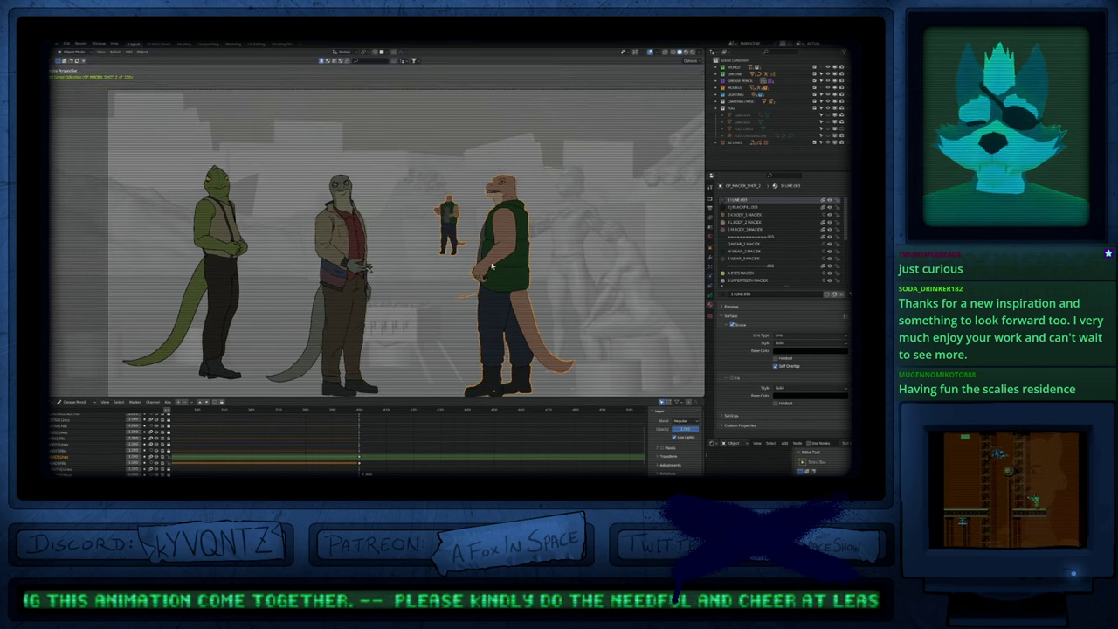
pyautogui.moveTo(246, 223)
pyautogui.keyDown('ctrl'); pyautogui.mouseDown(button='middle')
pyautogui.moveTo(268, 173)
pyautogui.moveTo(294, 279)
pyautogui.mouseUp(button='middle'); pyautogui.keyUp('ctrl')
pyautogui.scroll(1, 268, 173)
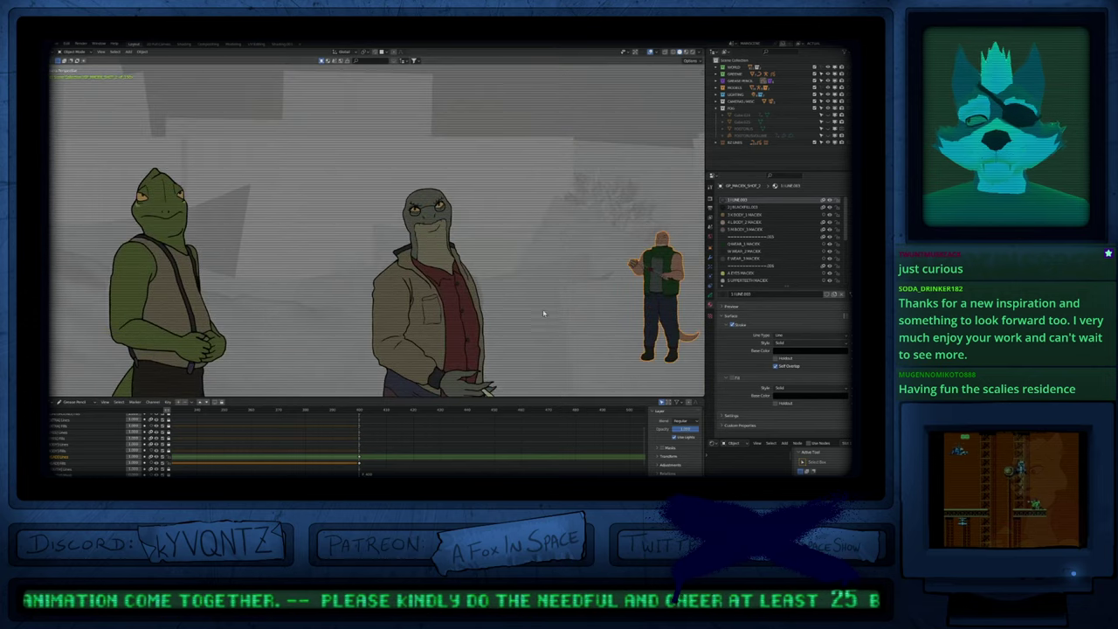
pyautogui.keyDown('shift'); pyautogui.moveTo(558, 296); pyautogui.dragTo(470, 314, button='middle'); pyautogui.keyUp('shift')
# Step: Try Rendered shading, then settle on Material Preview with nothing selected
pyautogui.press('z')
pyautogui.click(478, 355)
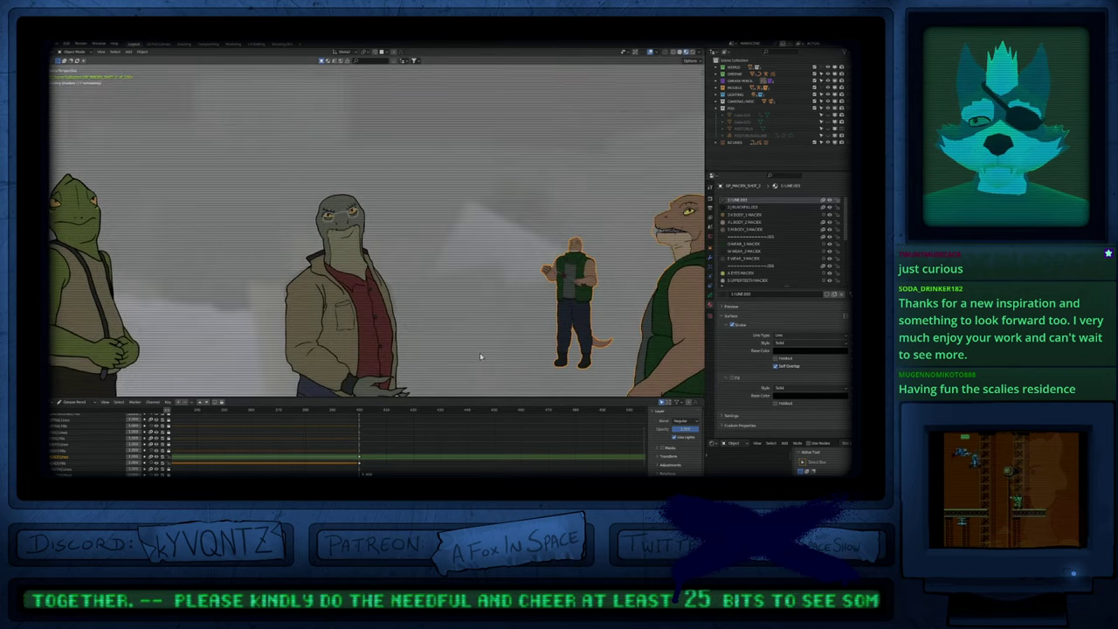
pyautogui.click(504, 319)
pyautogui.press('z')
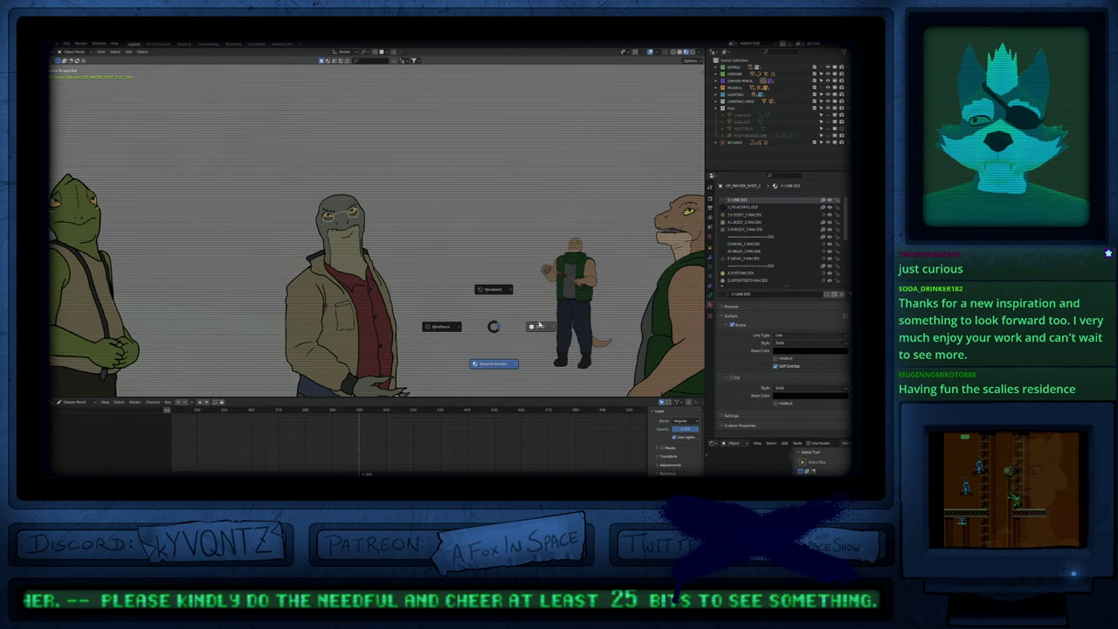
pyautogui.click(504, 305)
pyautogui.press('z')
pyautogui.click(507, 345)
# Step: Frame all characters with legs visible, widen the timeline to frame 300, and enter Draw Mode
pyautogui.keyDown('shift'); pyautogui.moveTo(536, 328); pyautogui.dragTo(476, 376, button='middle'); pyautogui.keyUp('shift')
pyautogui.keyDown('ctrl'); pyautogui.moveTo(447, 431); pyautogui.dragTo(417, 428, button='middle'); pyautogui.keyUp('ctrl')
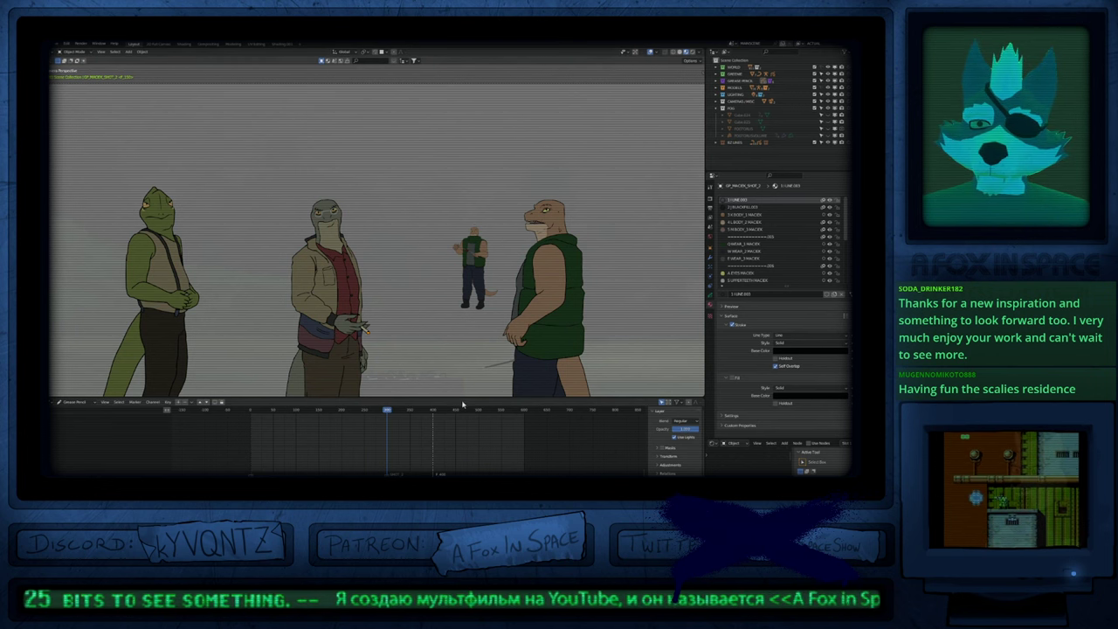
pyautogui.keyDown('shift'); pyautogui.moveTo(495, 365); pyautogui.dragTo(491, 282, button='middle'); pyautogui.keyUp('shift')
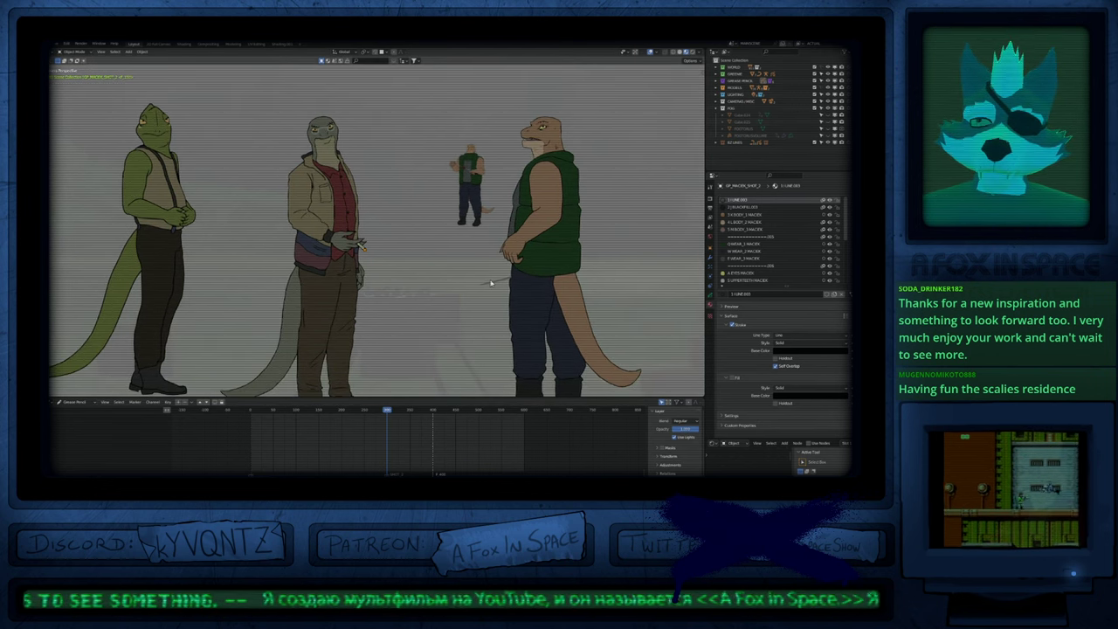
pyautogui.keyDown('shift'); pyautogui.moveTo(490, 280); pyautogui.dragTo(524, 326, button='middle'); pyautogui.keyUp('shift')
pyautogui.hotkey('ctrl', 'Tab')
# Step: Shrink the brush and draw a small V mark on the green-vest lizard's upper arm
pyautogui.press('f')
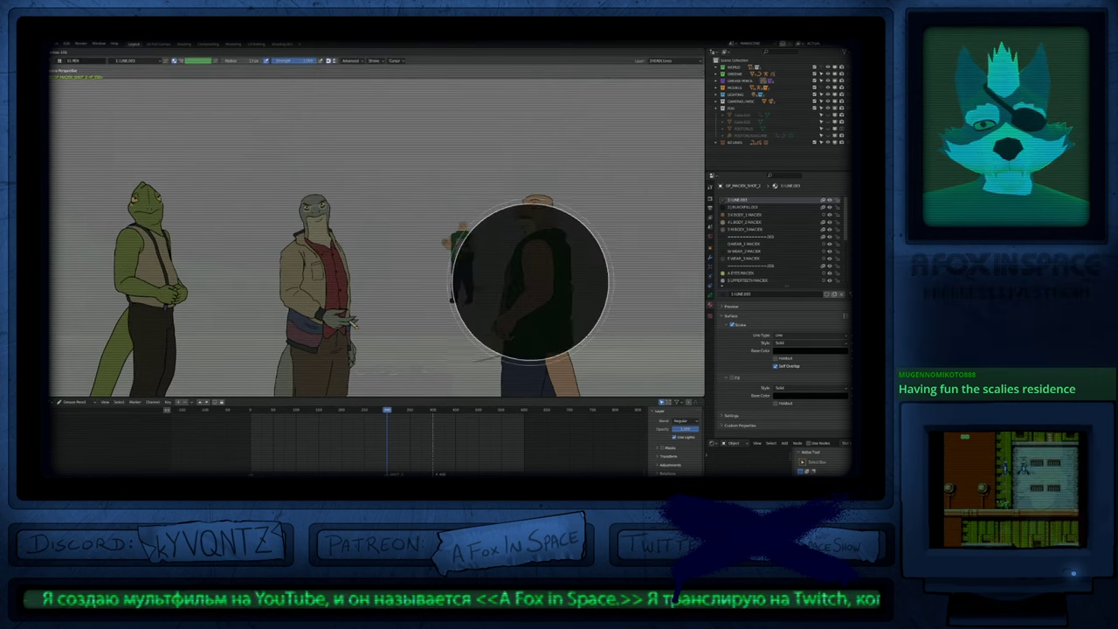
pyautogui.click(454, 282)
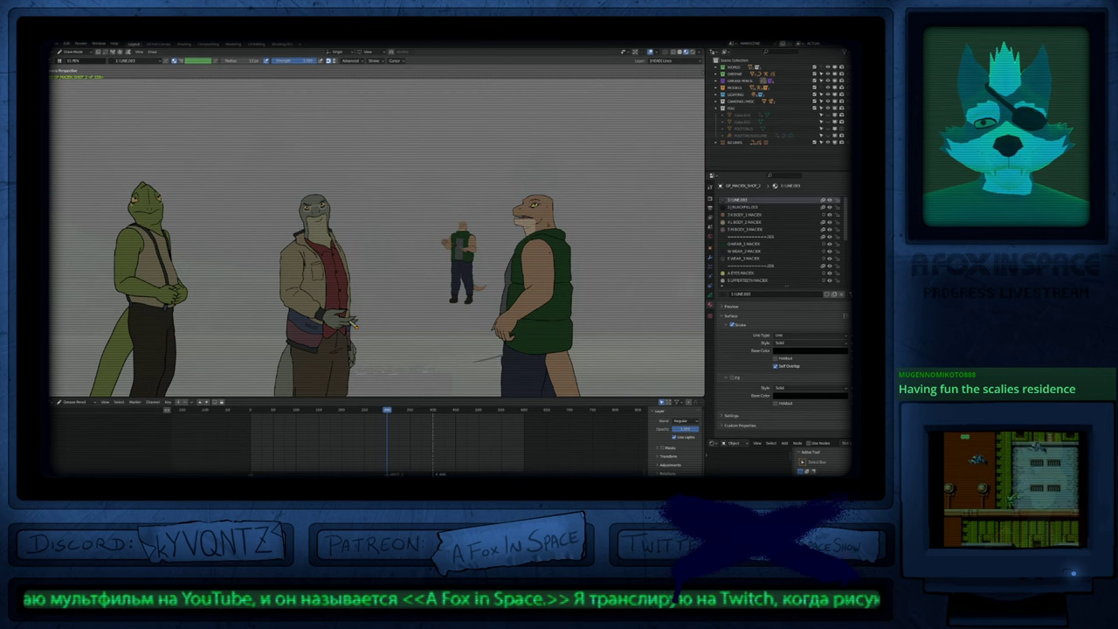
pyautogui.scroll(5, 547, 262)
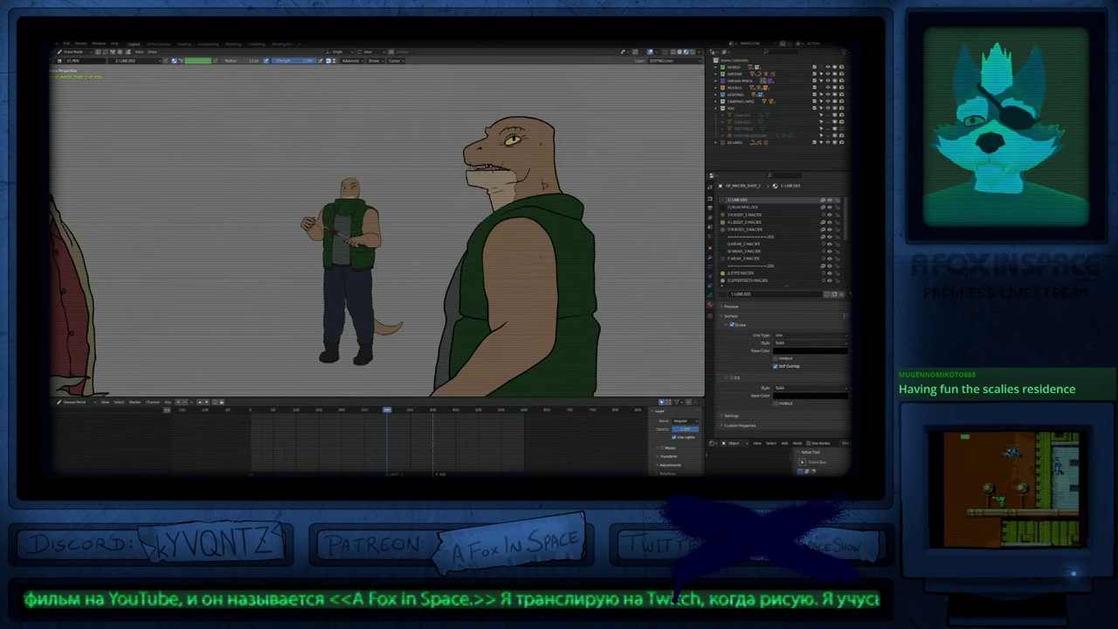
pyautogui.hotkey('ctrl', 'Tab')
pyautogui.press('h')
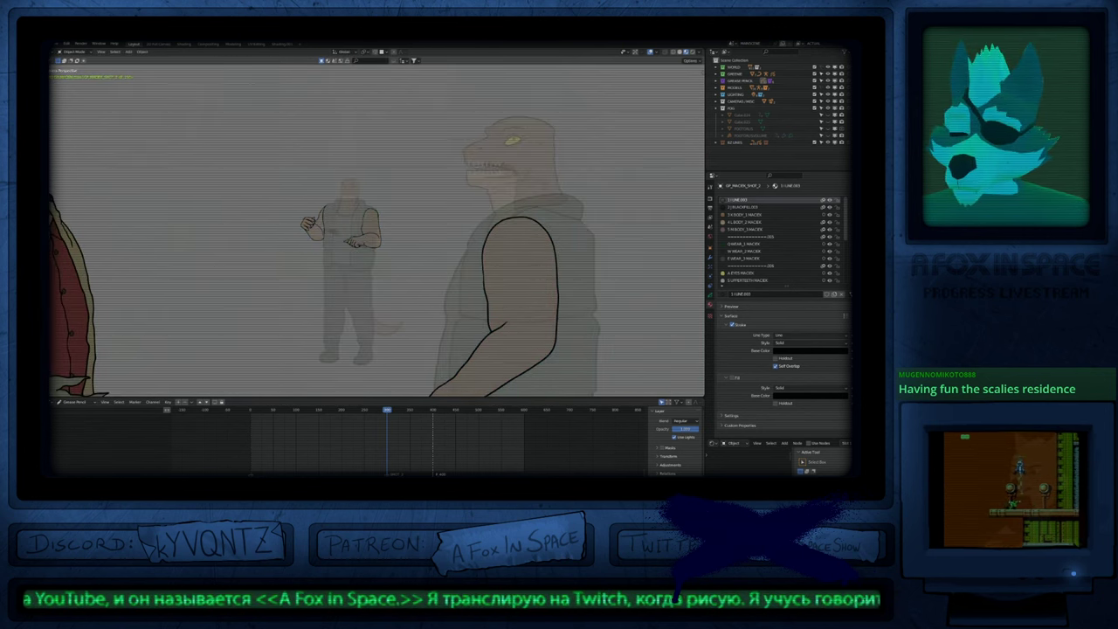
pyautogui.hotkey('ctrl', 'Tab')
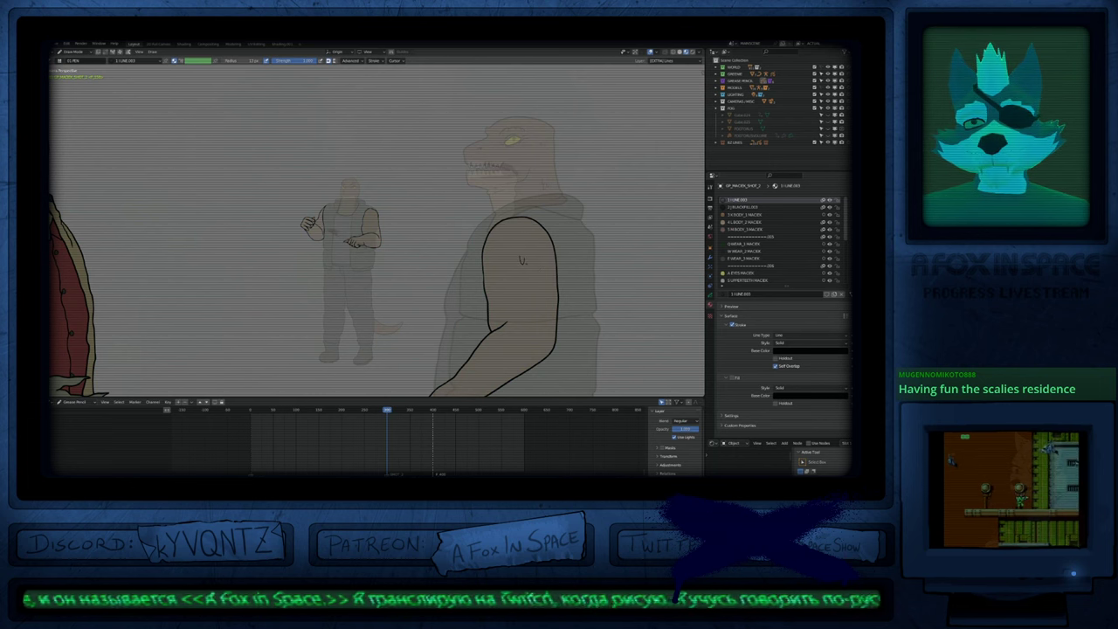
pyautogui.moveTo(524, 258); pyautogui.dragTo(531, 256)
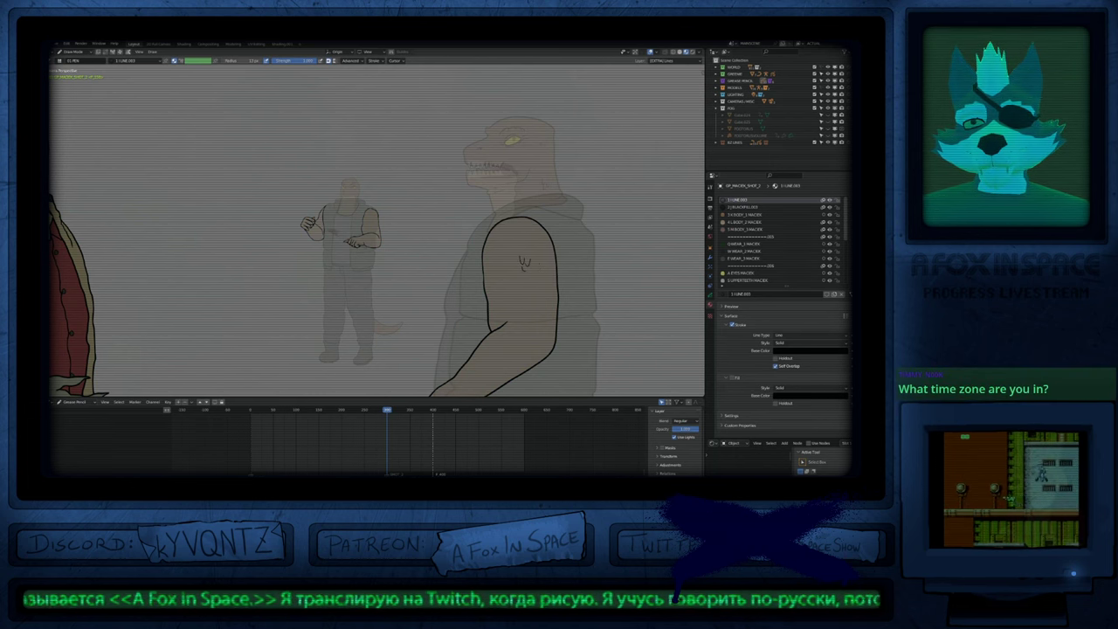
pyautogui.scroll(-5, 543, 250)
# Step: Reframe on the legs, hands and cigarette, then pick a slightly smaller brush
pyautogui.hotkey('ctrl', 'Tab')
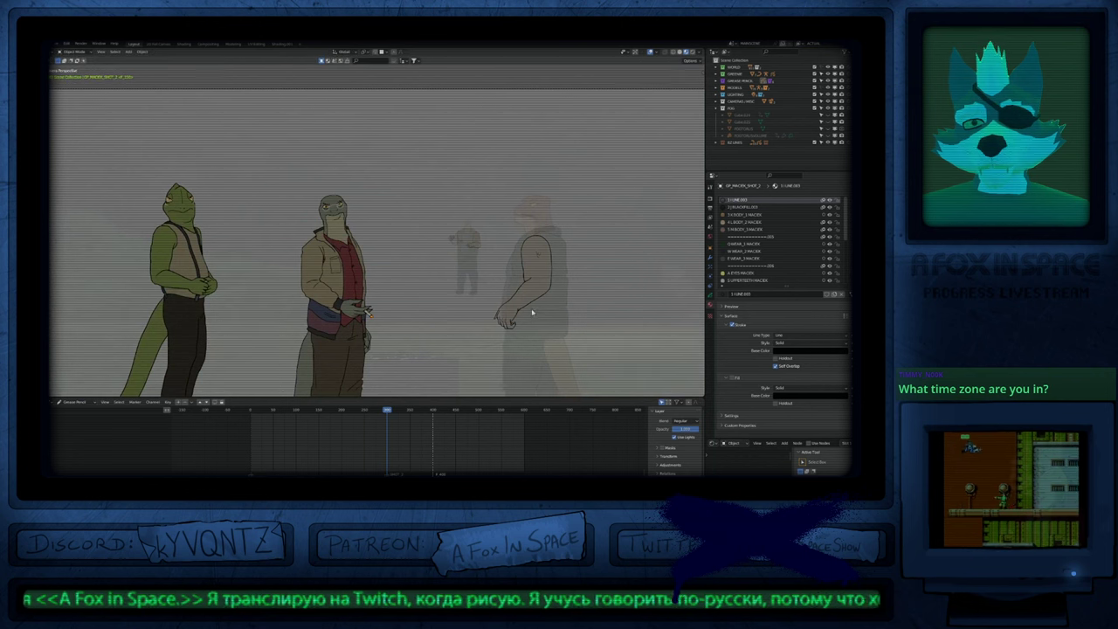
pyautogui.keyDown('shift'); pyautogui.moveTo(516, 350); pyautogui.dragTo(544, 307, button='middle'); pyautogui.keyUp('shift')
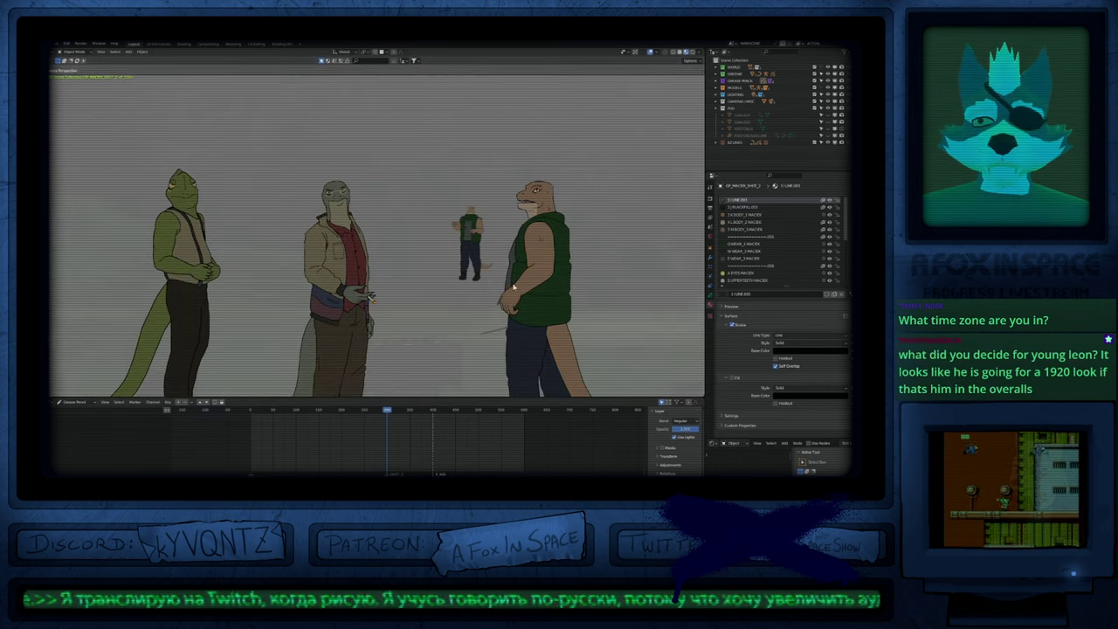
pyautogui.scroll(4, 531, 267)
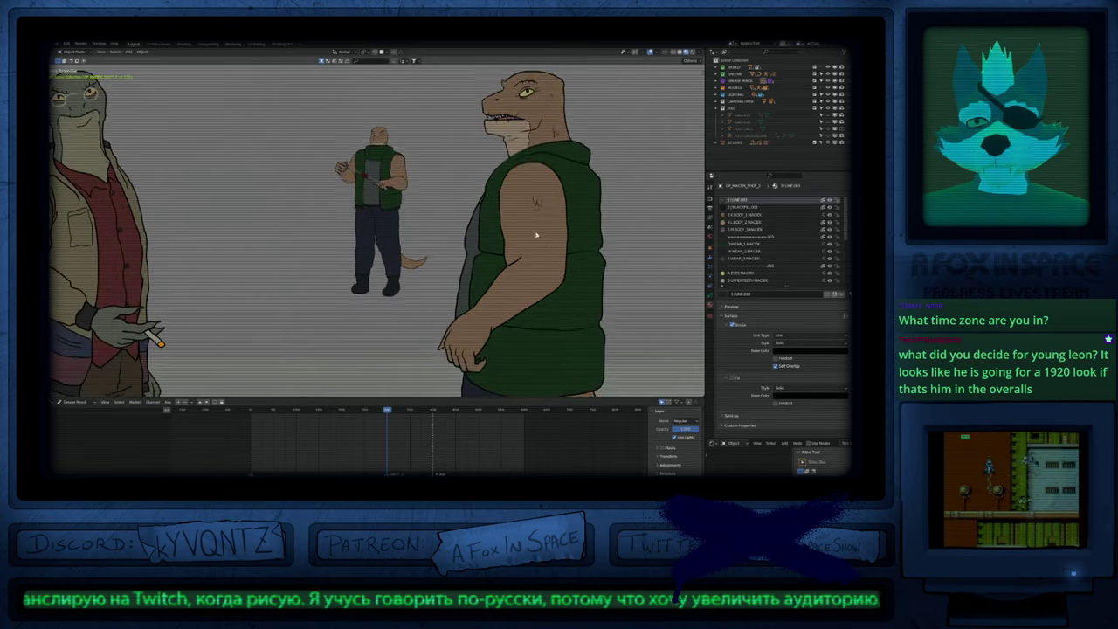
pyautogui.keyDown('shift'); pyautogui.moveTo(536, 229); pyautogui.dragTo(539, 306, button='middle'); pyautogui.keyUp('shift')
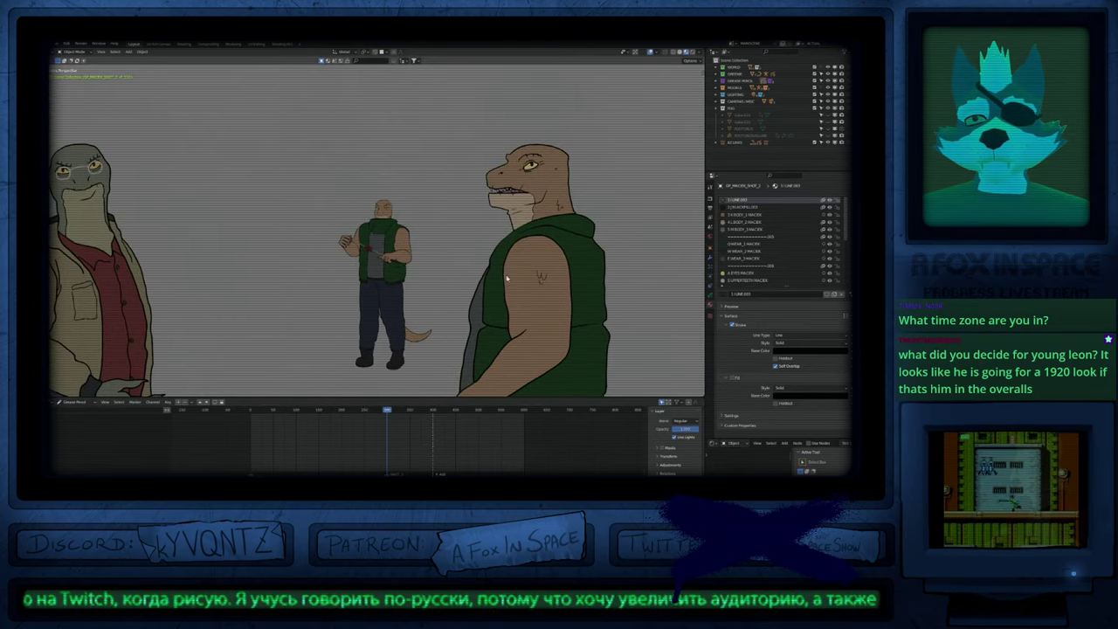
pyautogui.keyDown('shift'); pyautogui.moveTo(520, 332); pyautogui.dragTo(520, 295, button='middle'); pyautogui.keyUp('shift')
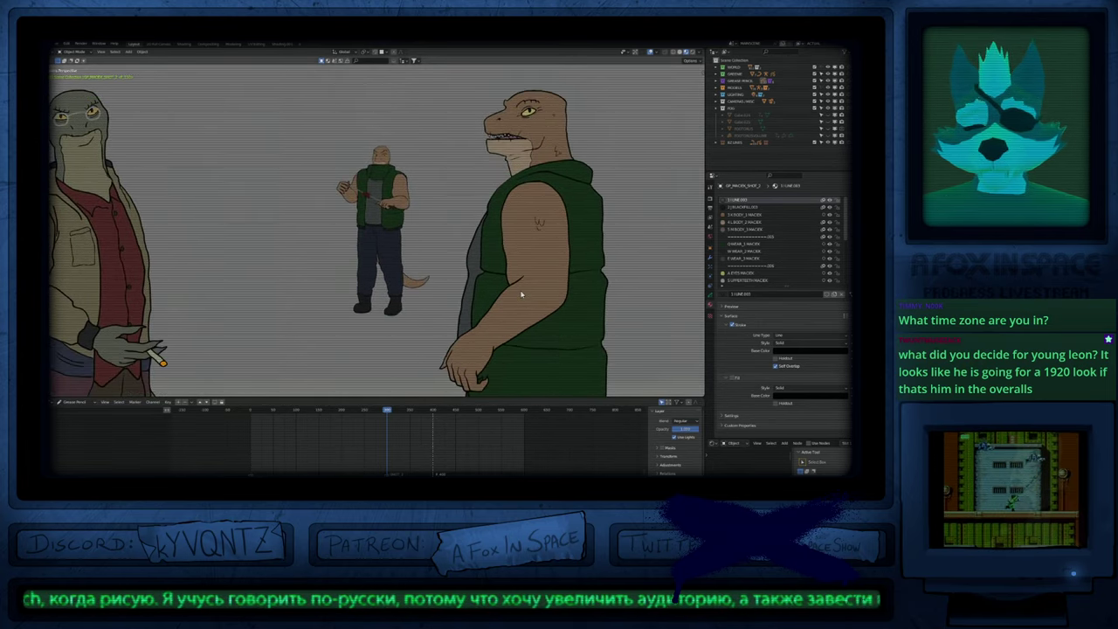
pyautogui.hotkey('ctrl', 'Tab')
pyautogui.press('f')
pyautogui.click(519, 295)
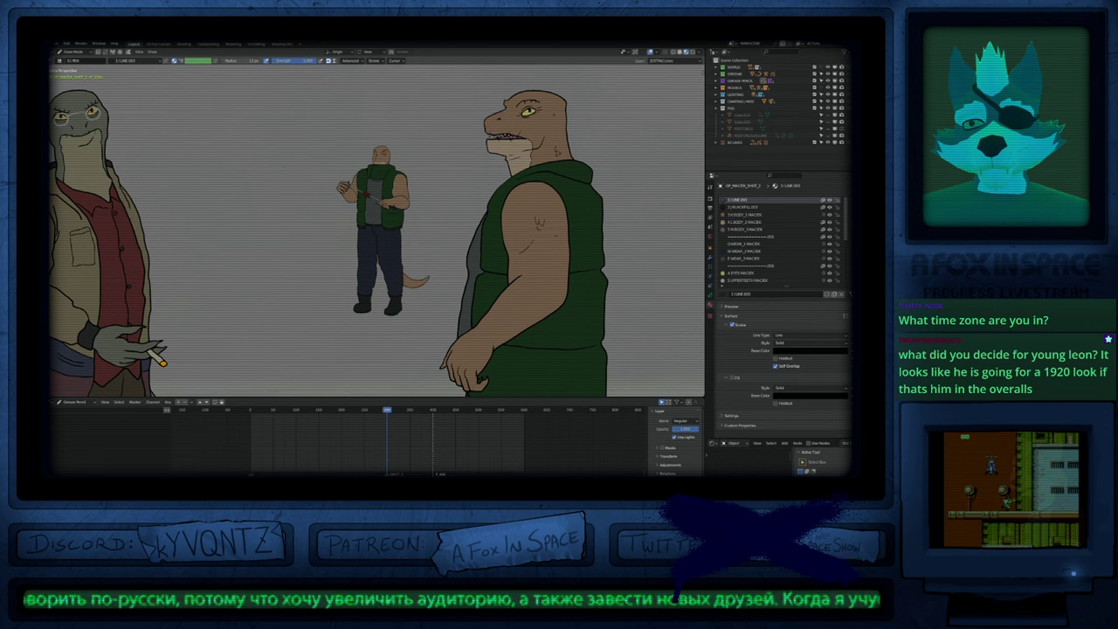
# Step: Circle-select and adjust stroke points in Edit Mode, then reframe all characters
pyautogui.keyDown('shift'); pyautogui.moveTo(540, 233); pyautogui.dragTo(531, 272, button='middle'); pyautogui.keyUp('shift')
pyautogui.press('Tab')
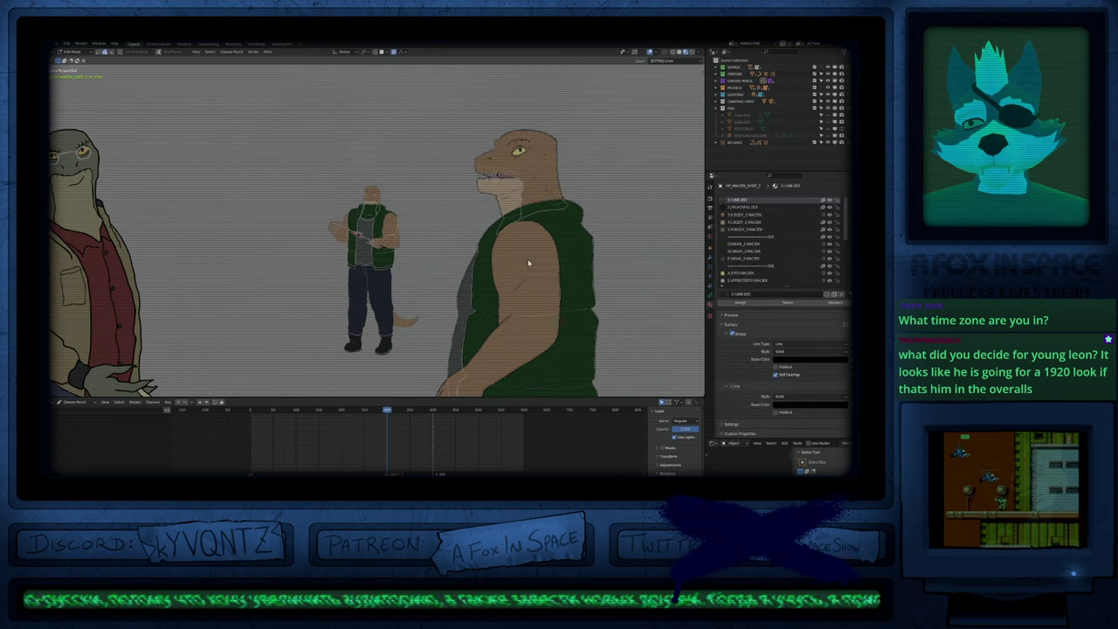
pyautogui.press('c')
pyautogui.click(452, 239)
pyautogui.press('Tab')
pyautogui.moveTo(405, 310)
pyautogui.keyDown('shift'); pyautogui.mouseDown(button='middle')
pyautogui.moveTo(447, 336)
pyautogui.moveTo(533, 271)
pyautogui.moveTo(483, 259)
pyautogui.moveTo(451, 288)
pyautogui.mouseUp(button='middle'); pyautogui.keyUp('shift')
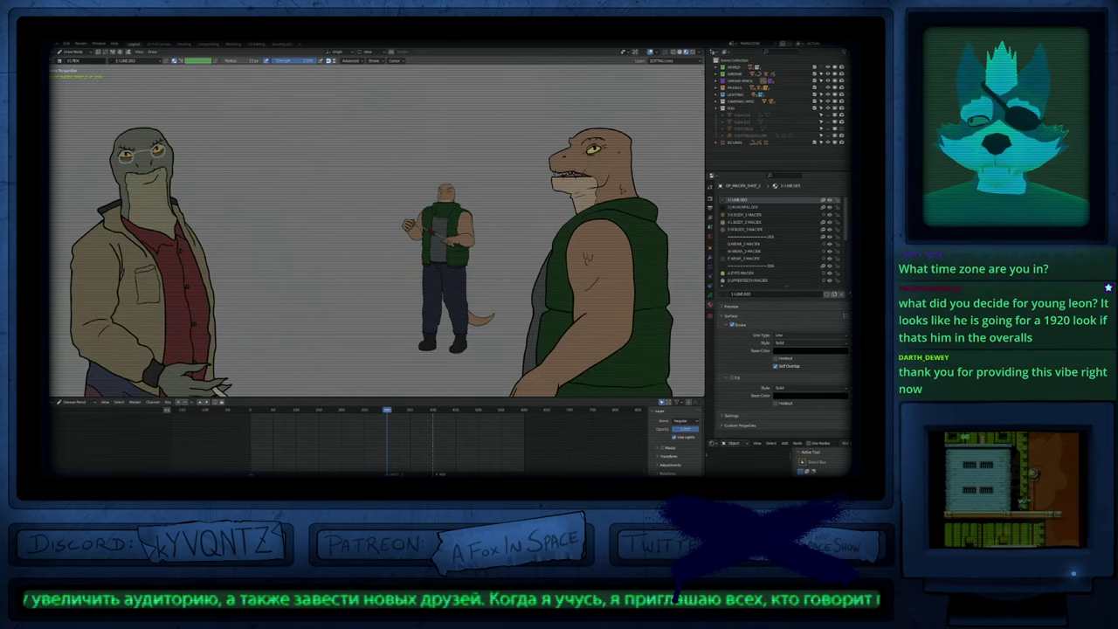
pyautogui.moveTo(512, 236)
pyautogui.keyDown('shift'); pyautogui.mouseDown(button='middle')
pyautogui.moveTo(470, 274)
pyautogui.moveTo(437, 263)
pyautogui.moveTo(508, 251)
pyautogui.mouseUp(button='middle'); pyautogui.keyUp('shift')
pyautogui.scroll(-2, 489, 261)
pyautogui.scroll(-1, 445, 266)
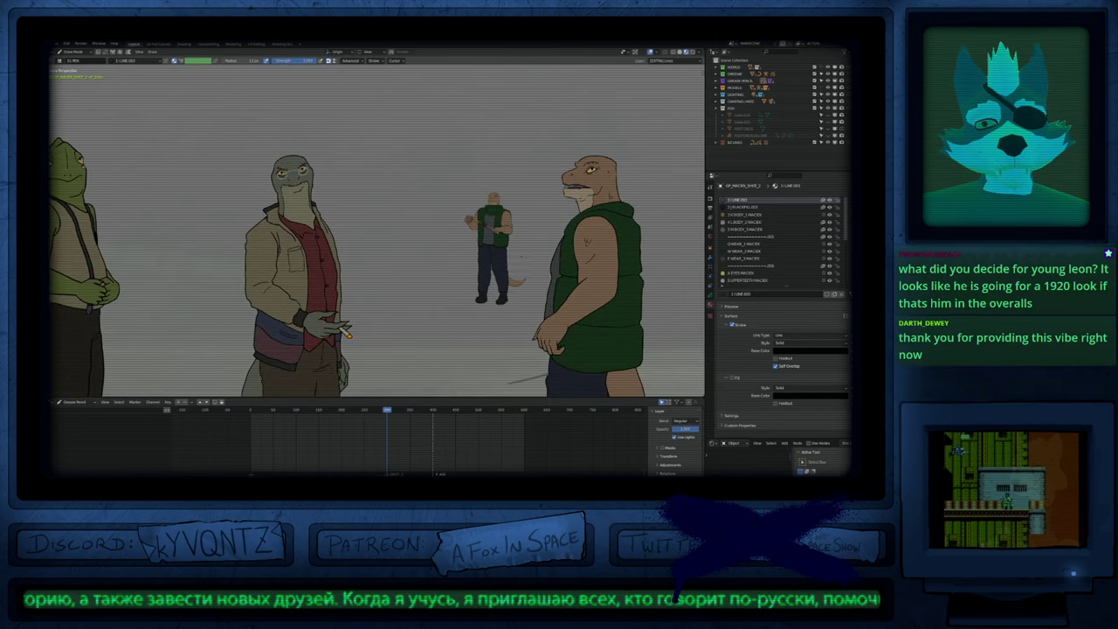
# Step: Select the small background character, edit its strokes, zoom in and hide overlays
pyautogui.press('Tab')
pyautogui.click(502, 249)
pyautogui.press('Tab')
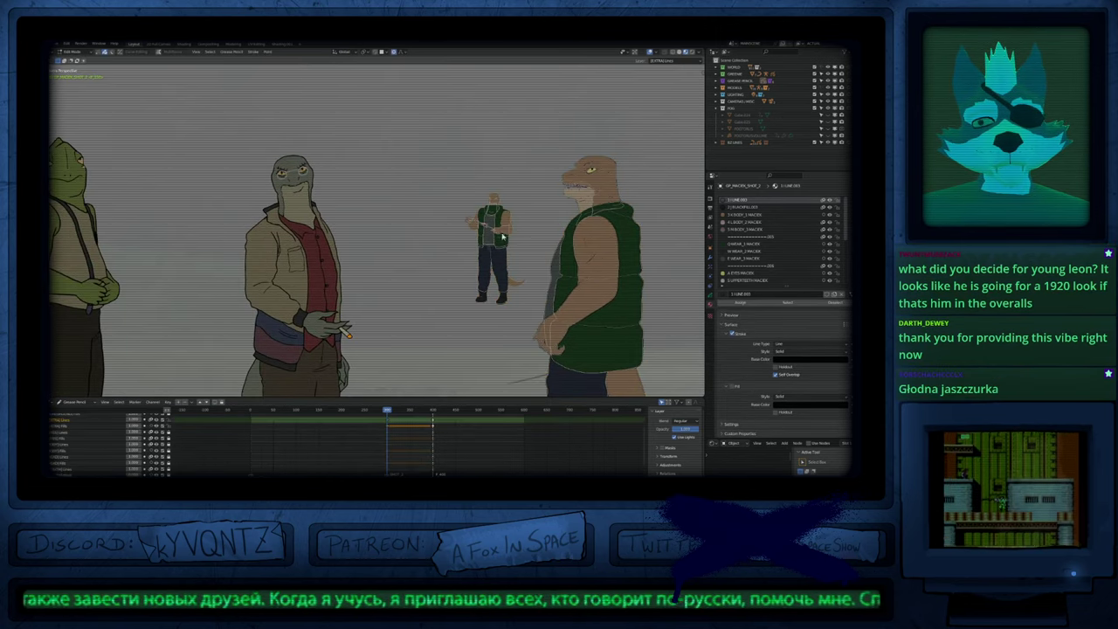
pyautogui.keyDown('shift'); pyautogui.moveTo(516, 258); pyautogui.dragTo(474, 270, button='middle'); pyautogui.keyUp('shift')
pyautogui.keyDown('ctrl'); pyautogui.moveTo(475, 270); pyautogui.dragTo(501, 110, button='middle'); pyautogui.keyUp('ctrl')
pyautogui.keyDown('shift'); pyautogui.moveTo(378, 187); pyautogui.dragTo(465, 322, button='middle'); pyautogui.keyUp('shift')
pyautogui.hotkey('alt', 'shift', 'z')
pyautogui.hotkey('alt', 'shift', 'z')
# Step: Lasso all of the small background character's strokes and delete them
pyautogui.moveTo(480, 212)
pyautogui.keyDown('ctrl'); pyautogui.mouseDown(button='middle')
pyautogui.moveTo(449, 317)
pyautogui.moveTo(456, 339)
pyautogui.mouseUp(button='middle'); pyautogui.keyUp('ctrl')
pyautogui.moveTo(474, 318)
pyautogui.mouseDown()
pyautogui.moveTo(437, 186)
pyautogui.moveTo(498, 289)
pyautogui.mouseUp()
pyautogui.press('KP_Multiply')
pyautogui.moveTo(492, 163); pyautogui.dragTo(507, 297)
pyautogui.moveTo(477, 159)
pyautogui.mouseDown()
pyautogui.moveTo(508, 308)
pyautogui.moveTo(514, 279)
pyautogui.mouseUp()
pyautogui.press('x')
pyautogui.press('Tab')
# Step: Frame the camera view in Rendered shading with nothing selected
pyautogui.hotkey('ctrl', 'Tab')
pyautogui.press('Home')
pyautogui.press('z')
pyautogui.click(498, 265)
pyautogui.hotkey('alt', 'a')
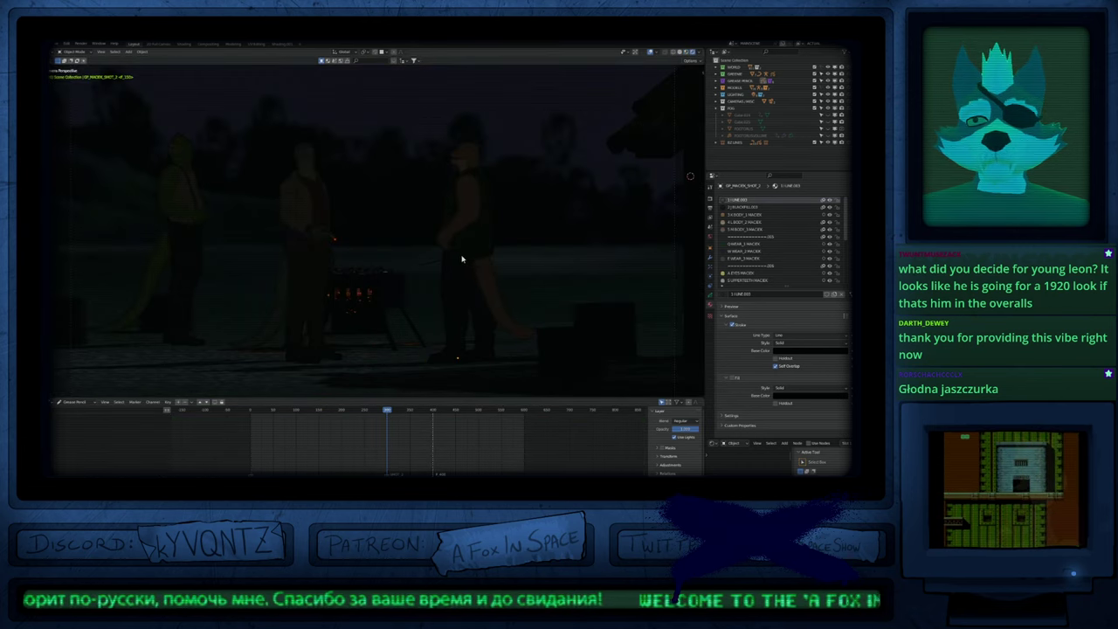
# Step: Maximize the viewport to check the shot at different frames, then restore the layout
pyautogui.hotkey('ctrl', 'alt', 'space')
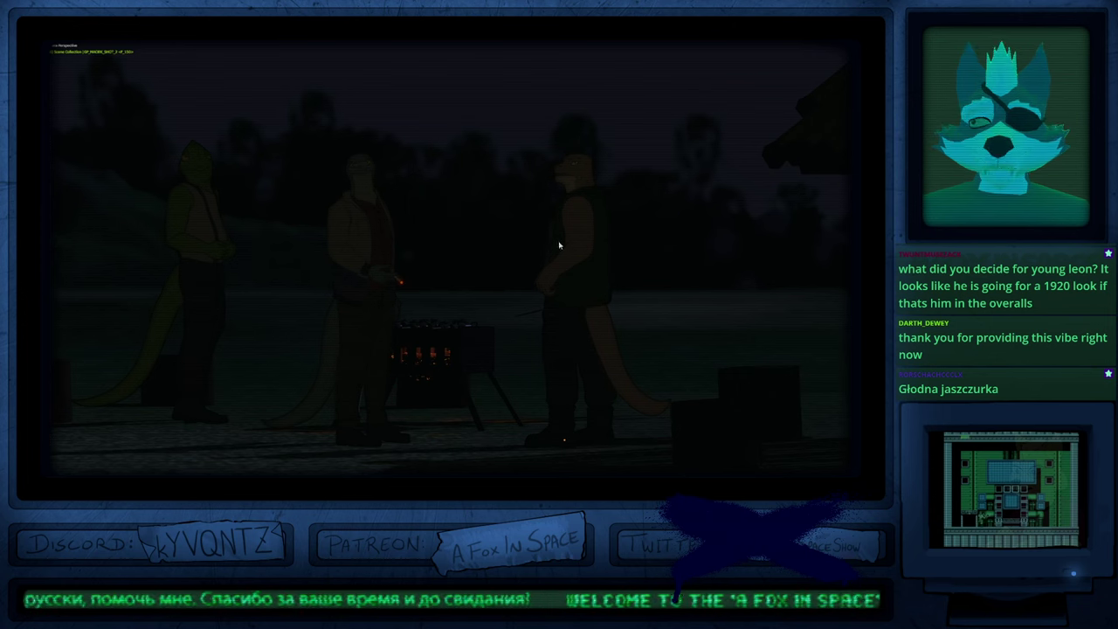
pyautogui.hotkey('shift', 'Left')
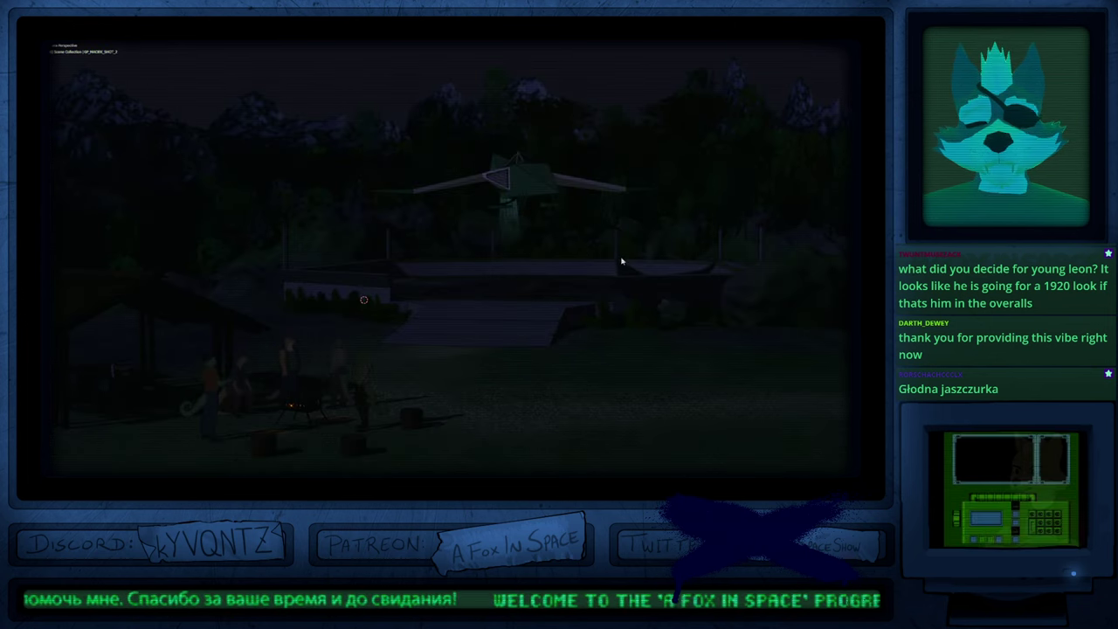
pyautogui.hotkey('shift', 'Left')
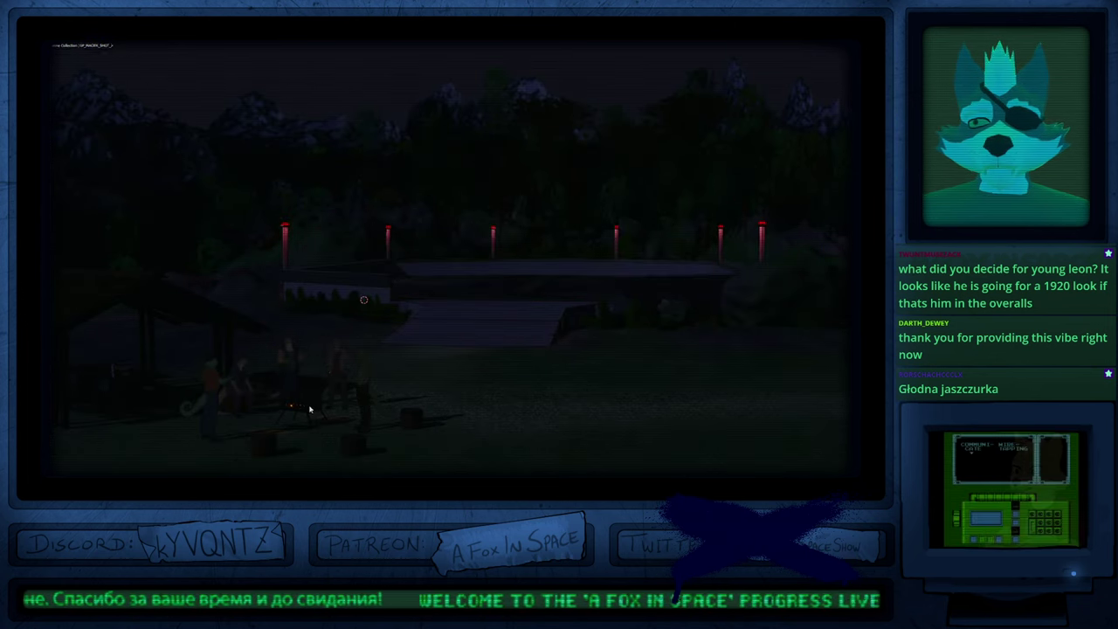
pyautogui.hotkey('ctrl', 'alt', 'space')
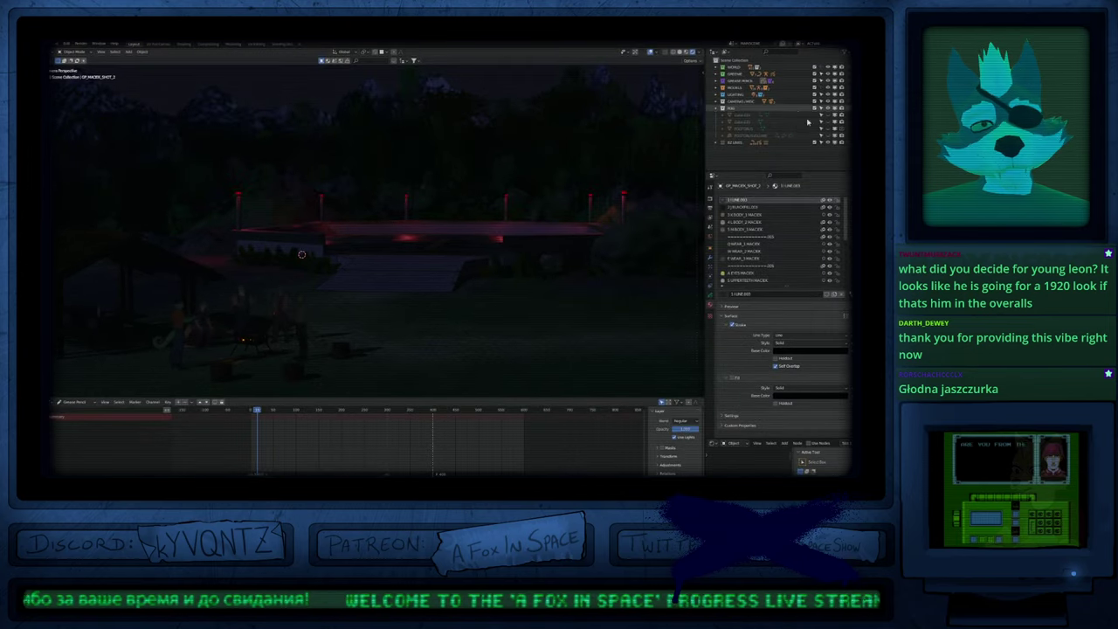
# Step: Unhide all scene objects and toggle the FOG collection off and back on
pyautogui.hotkey('alt', 'h')
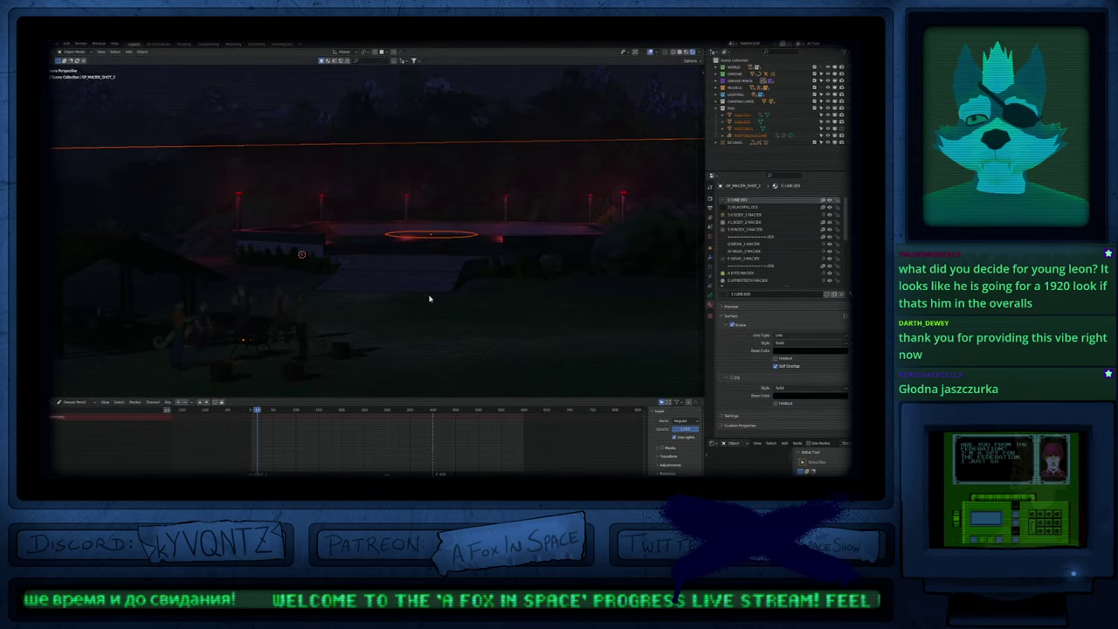
pyautogui.press('a')
pyautogui.hotkey('alt', 'a')
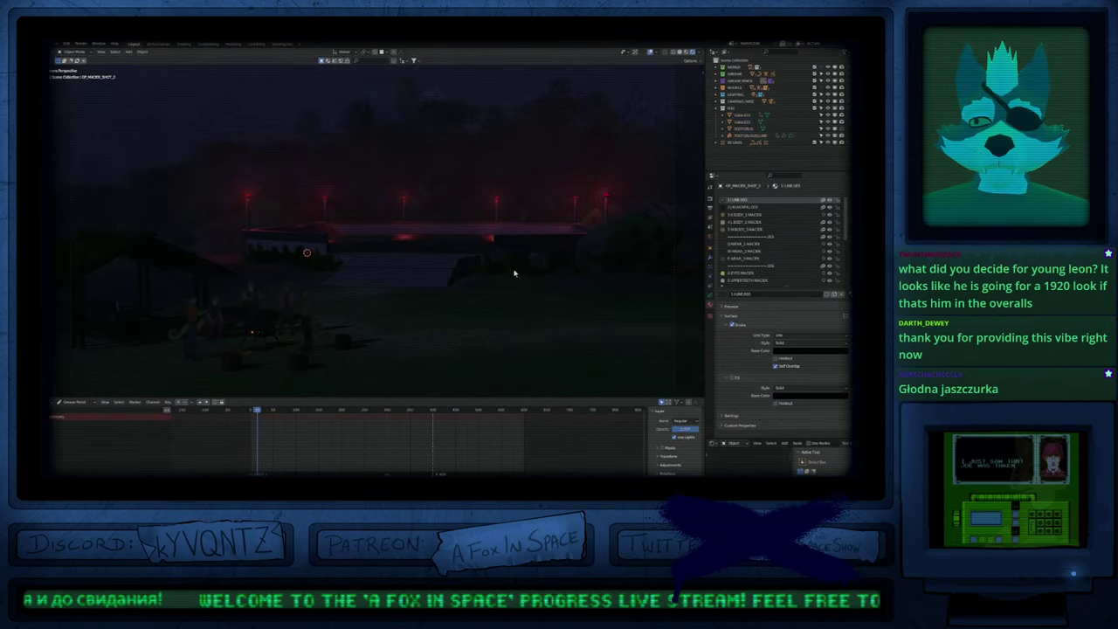
pyautogui.click(816, 110)
pyautogui.click(815, 111)
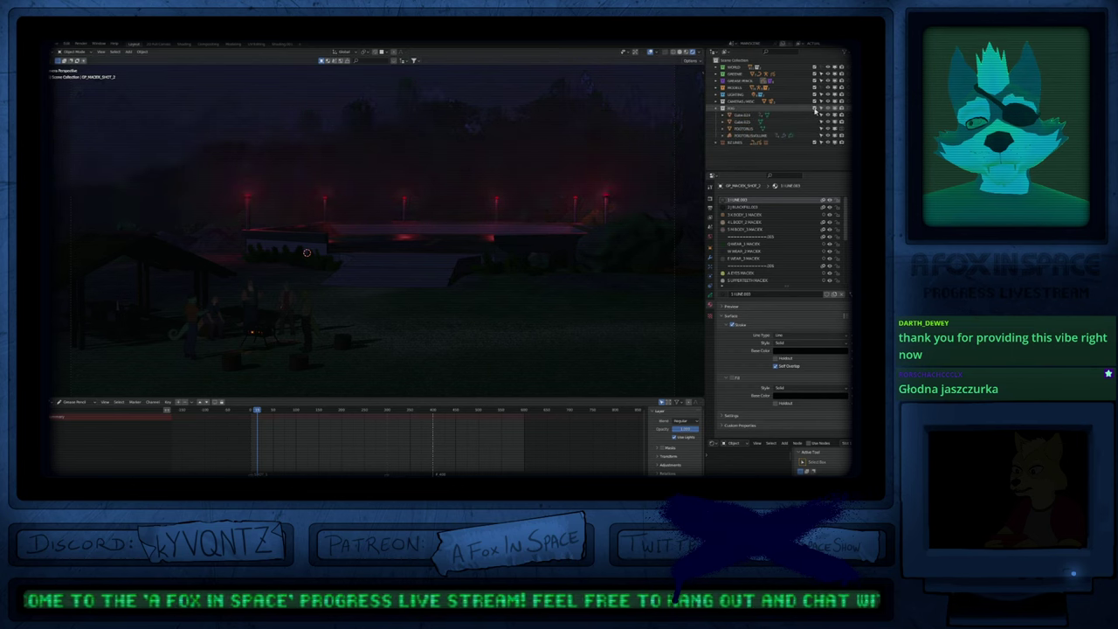
pyautogui.click(820, 109)
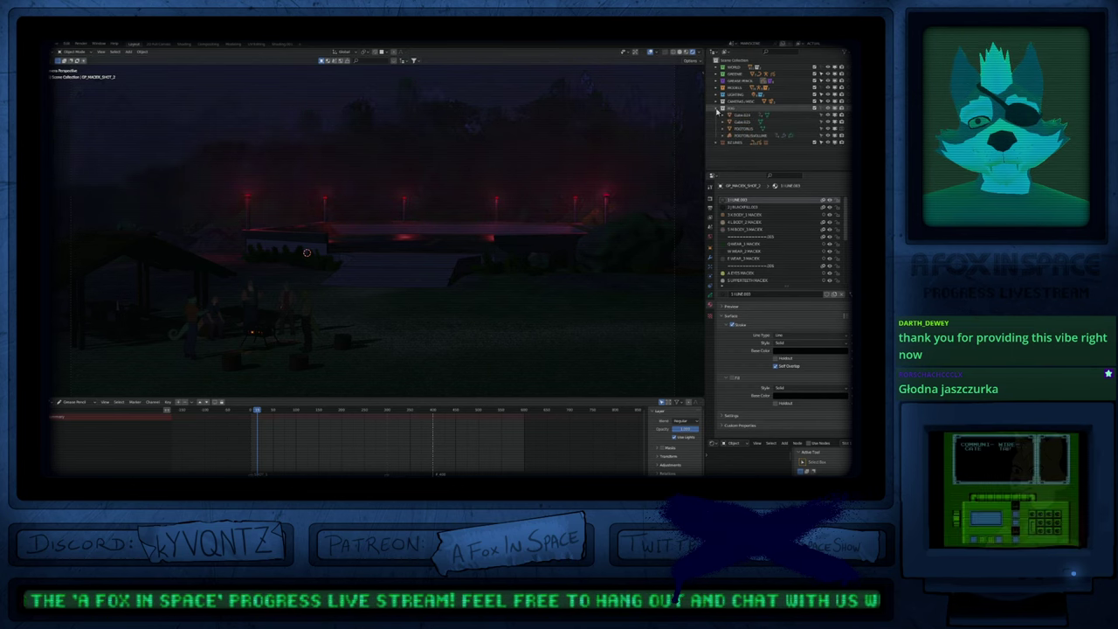
# Step: Play the wide camera shot full-screen from camera view
pyautogui.keyDown('shift'); pyautogui.moveTo(234, 335); pyautogui.dragTo(436, 320, button='middle'); pyautogui.keyUp('shift')
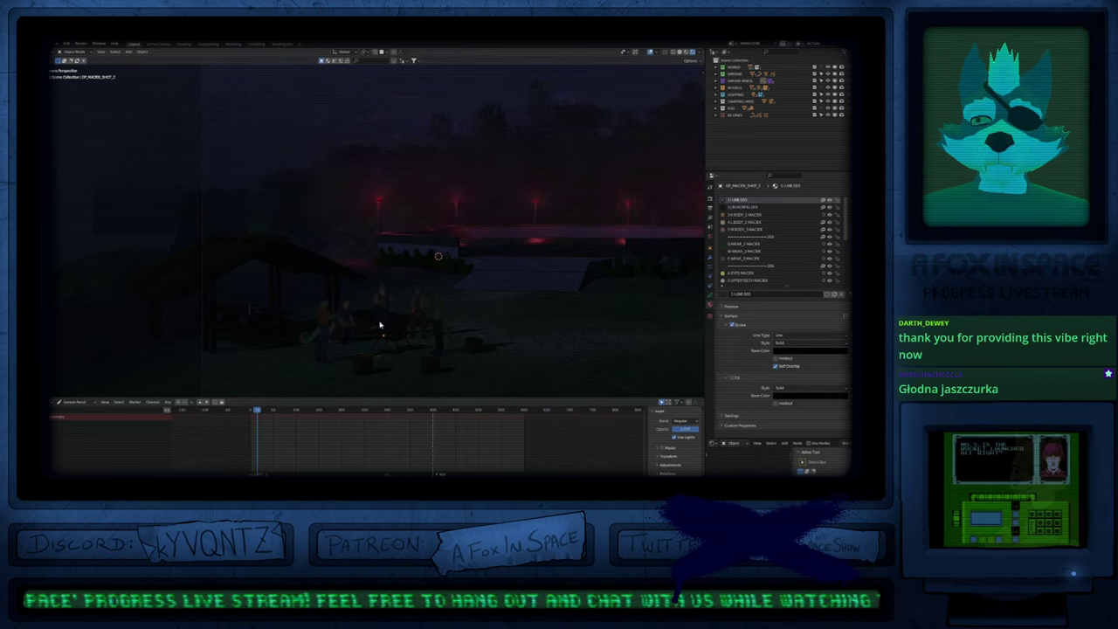
pyautogui.scroll(6, 348, 352)
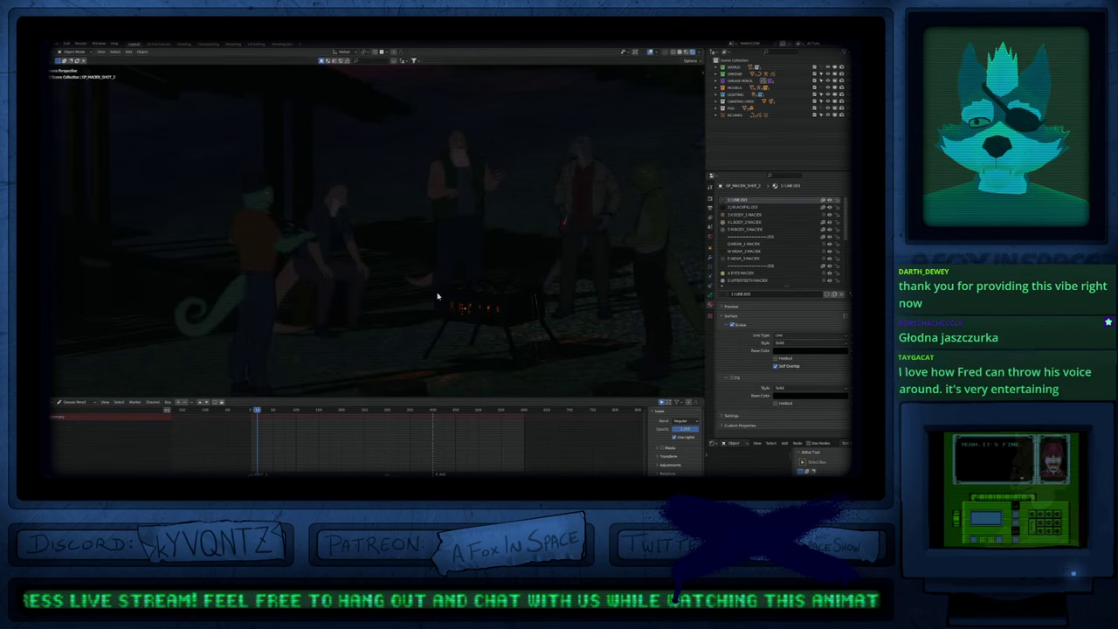
pyautogui.hotkey('ctrl', 'alt', 'space')
pyautogui.press('KP_0')
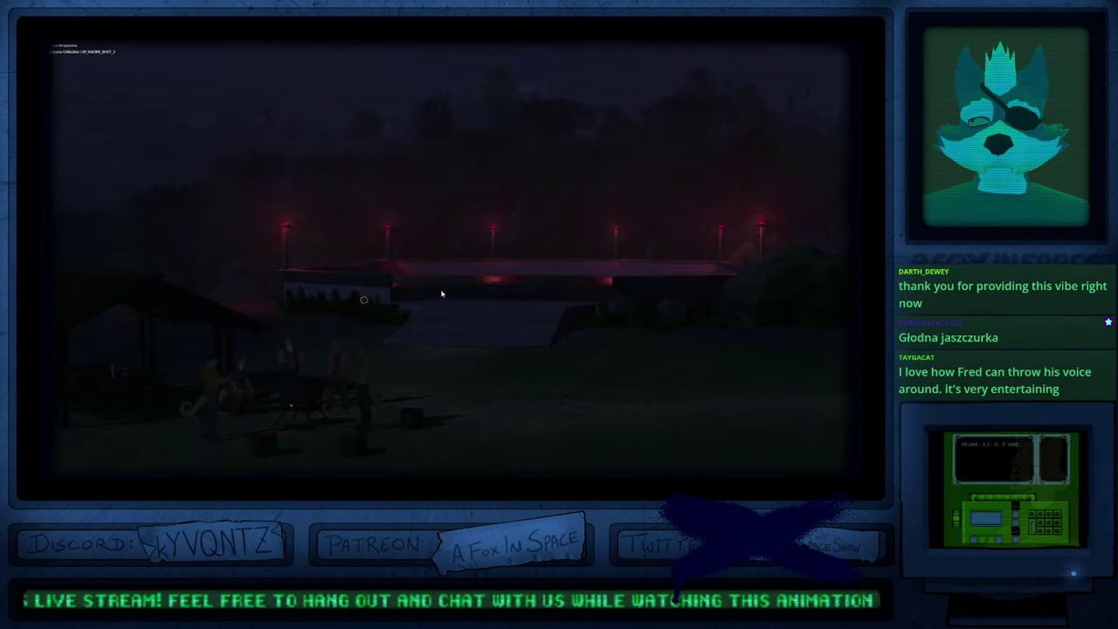
pyautogui.press('space')
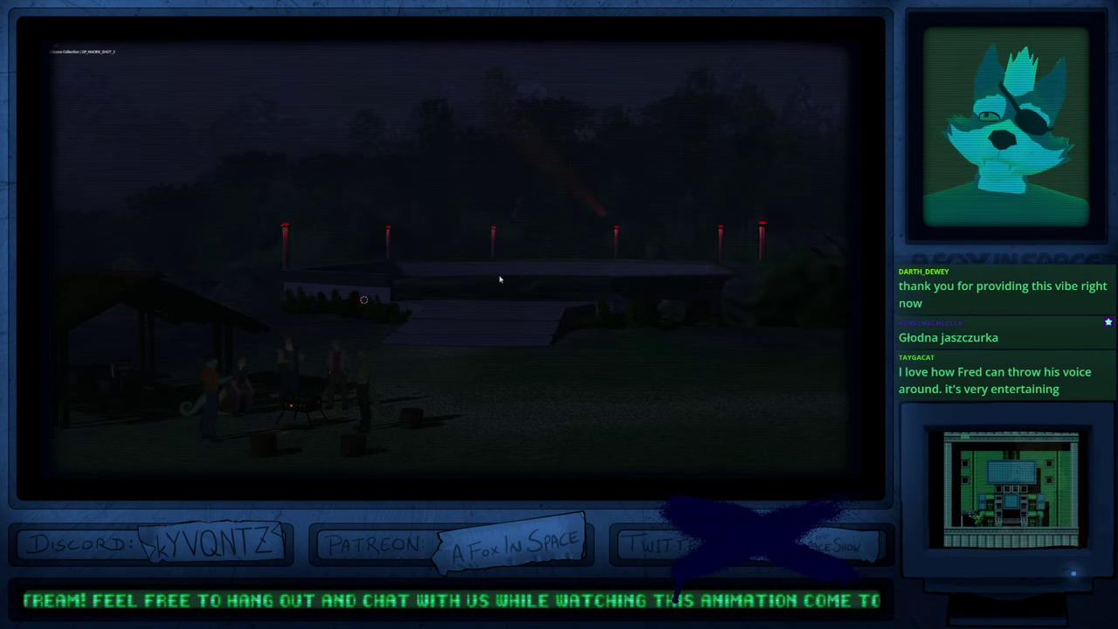
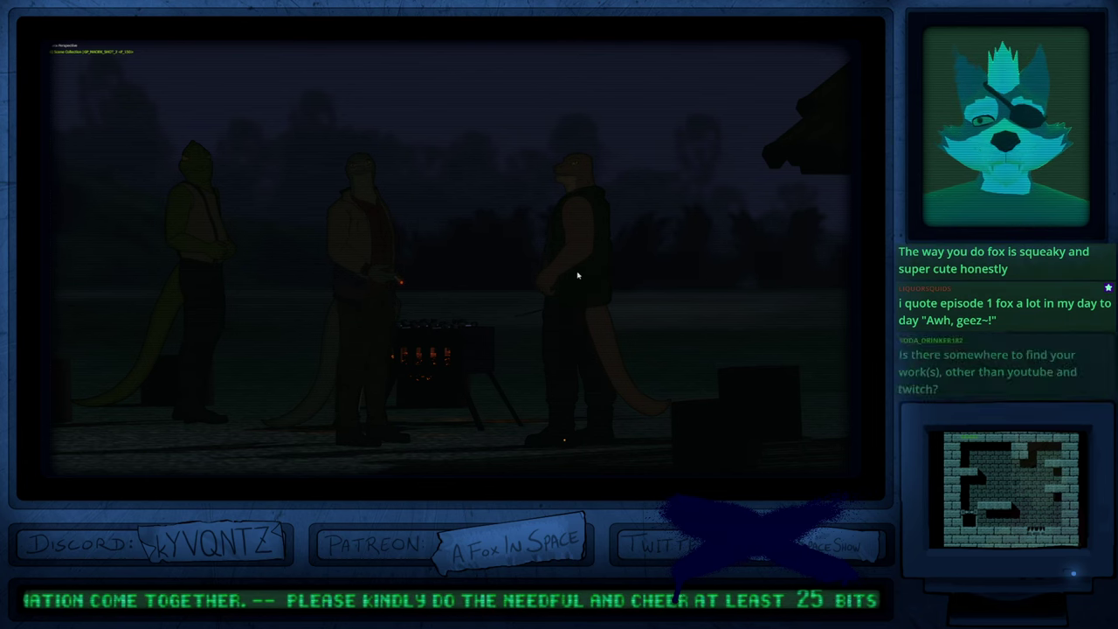
# Step: Switch the viewport to Solid shading and restore the full interface
pyautogui.press('z')
pyautogui.click(647, 259)
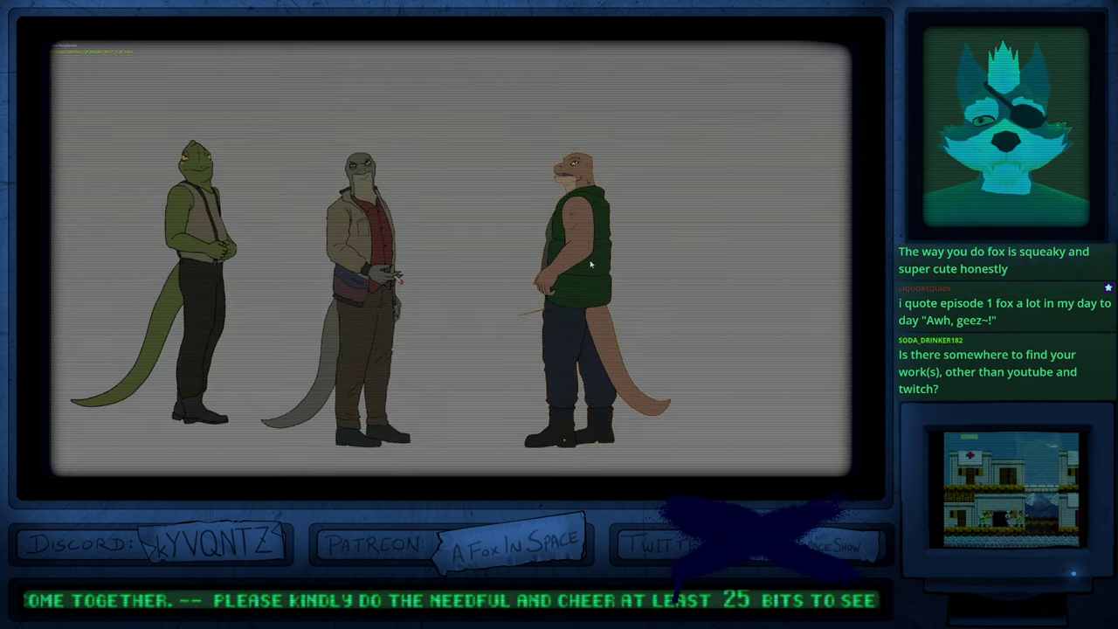
pyautogui.scroll(-5, 529, 256)
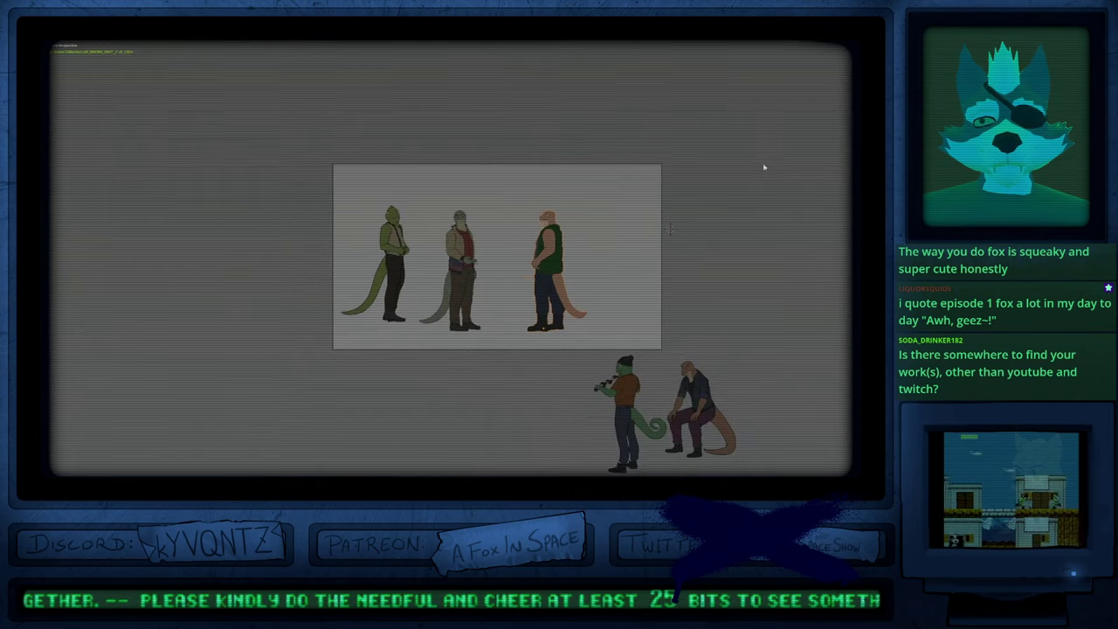
pyautogui.hotkey('ctrl', 'space')
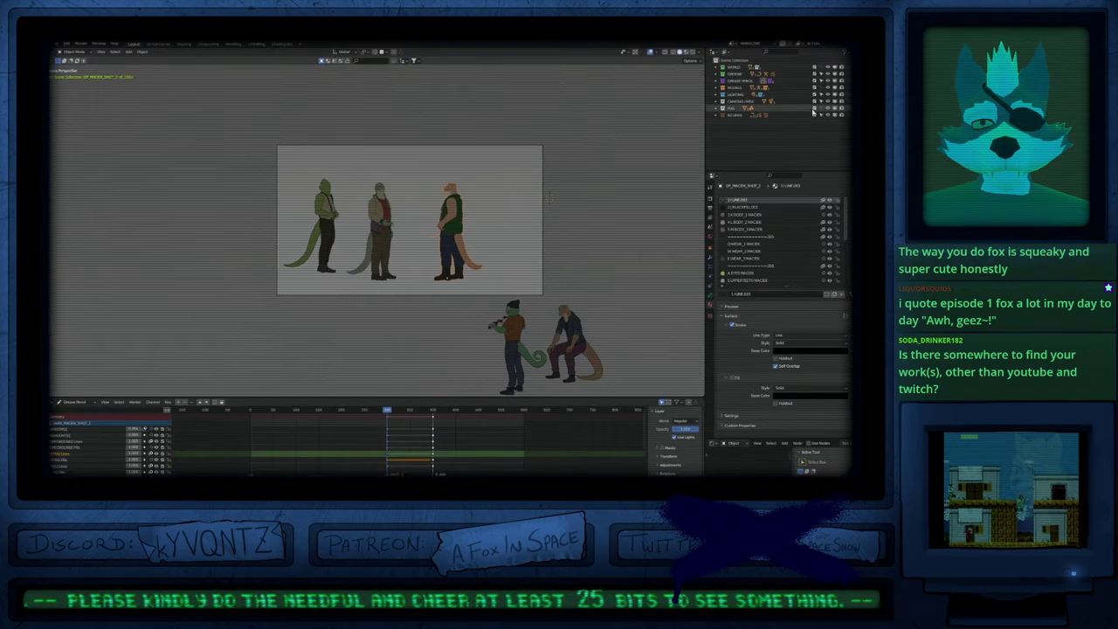
# Step: Make the background scenery collection visible in the Outliner
pyautogui.click(821, 109)
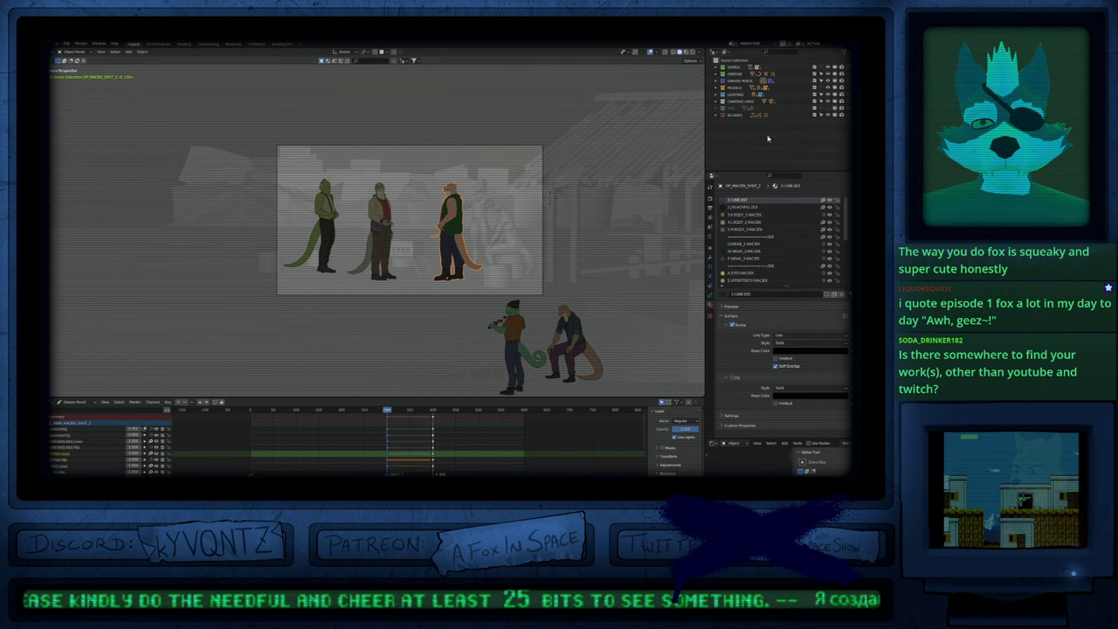
pyautogui.hotkey('ctrl', 'z')
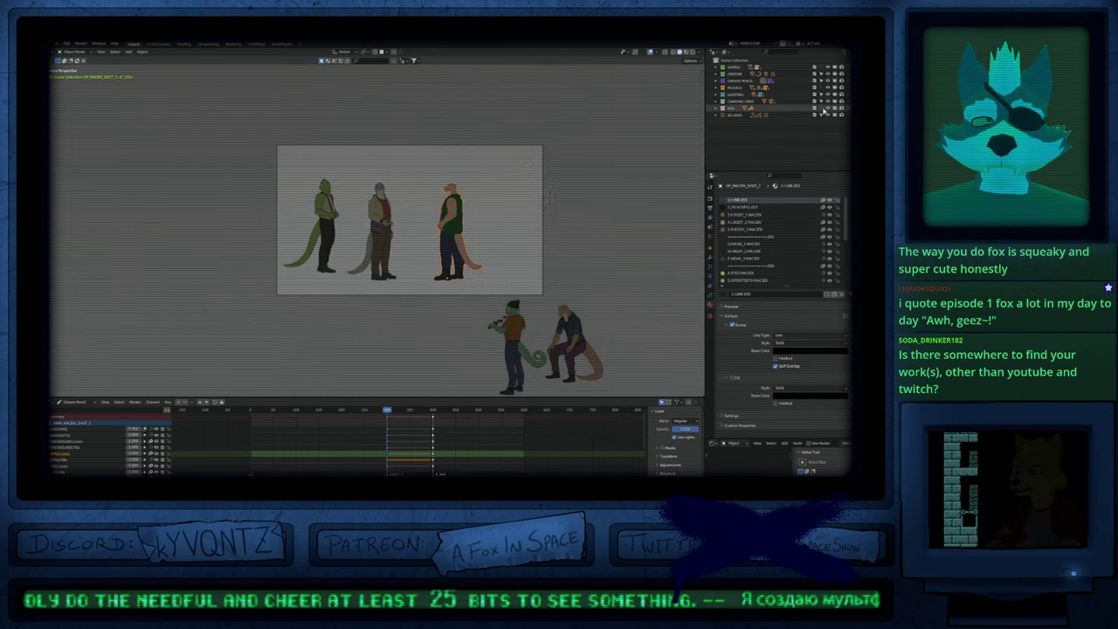
pyautogui.click(830, 110)
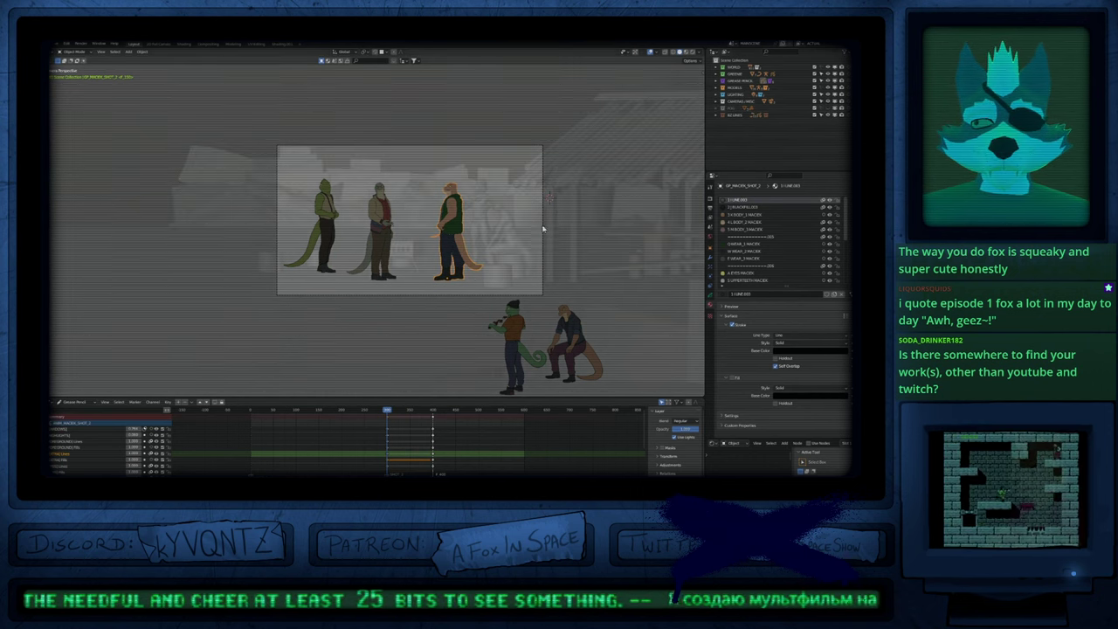
pyautogui.scroll(5, 498, 256)
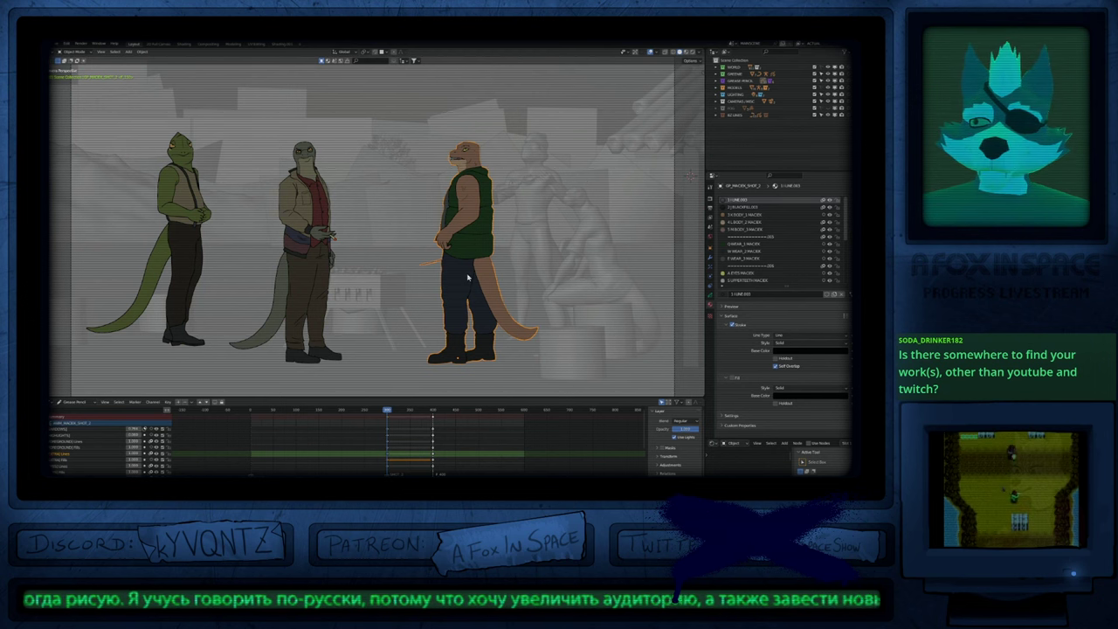
# Step: Pan to the beanie-wearing lizard below the camera frame and select it
pyautogui.keyDown('shift'); pyautogui.moveTo(450, 282); pyautogui.dragTo(518, 286, button='middle'); pyautogui.keyUp('shift')
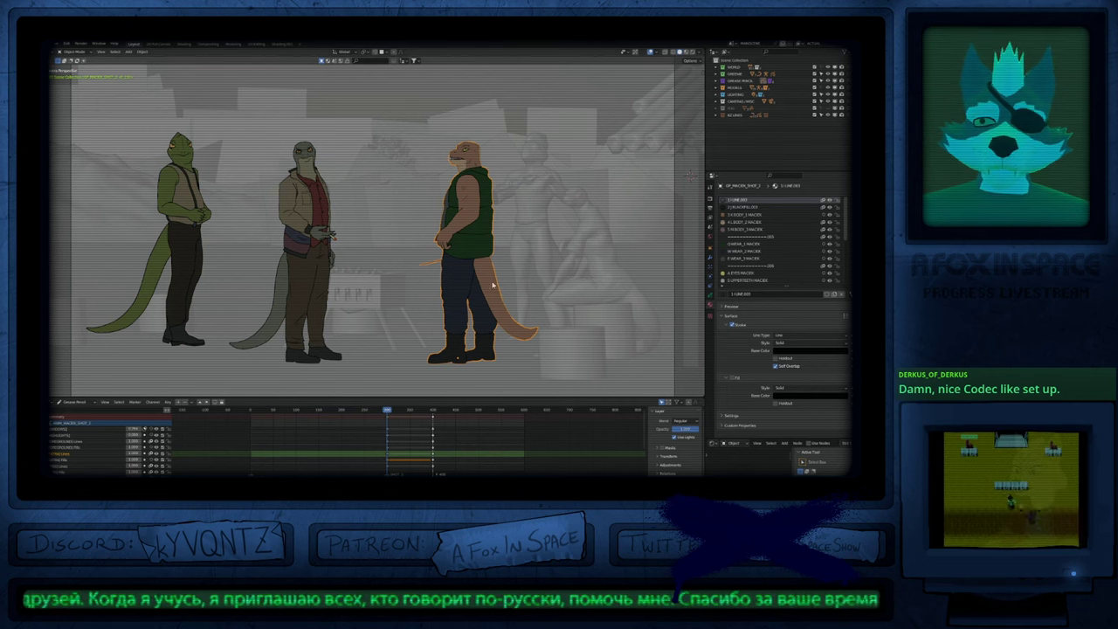
pyautogui.hotkey('ctrl', 'Tab')
pyautogui.moveTo(475, 247)
pyautogui.keyDown('shift'); pyautogui.mouseDown(button='middle')
pyautogui.moveTo(453, 250)
pyautogui.moveTo(498, 245)
pyautogui.mouseUp(button='middle'); pyautogui.keyUp('shift')
pyautogui.hotkey('ctrl', 'Tab')
pyautogui.scroll(-3, 499, 244)
pyautogui.keyDown('shift'); pyautogui.moveTo(537, 332); pyautogui.dragTo(500, 301, button='middle'); pyautogui.keyUp('shift')
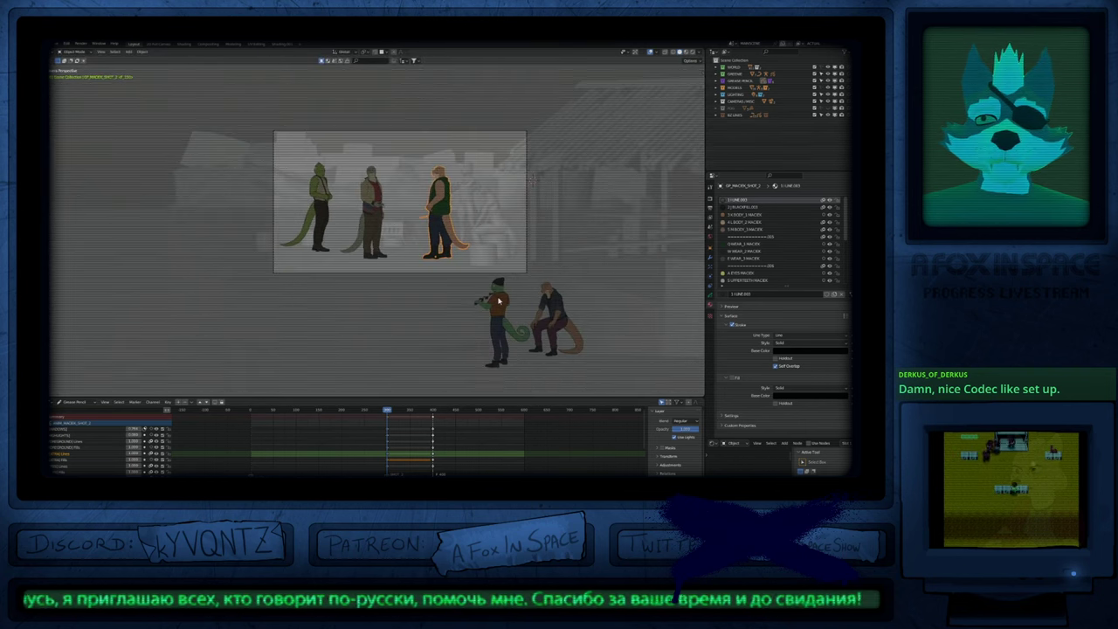
pyautogui.click(501, 299)
pyautogui.scroll(3, 511, 297)
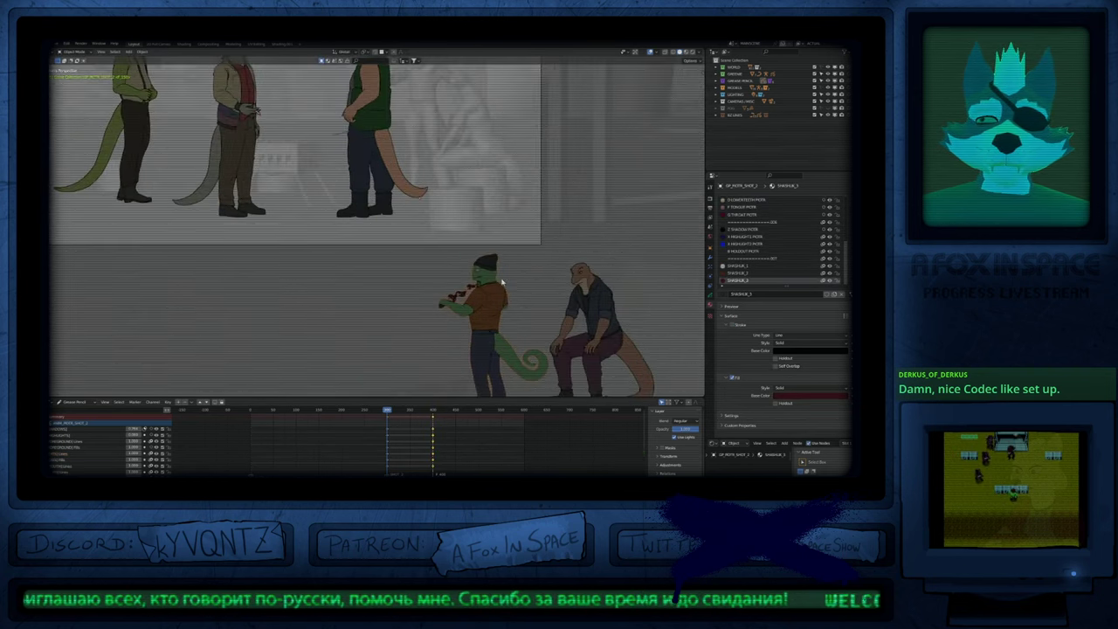
# Step: Frame the camera view, pan to the lower characters, and enter Edit Mode on the lizard
pyautogui.press('Home')
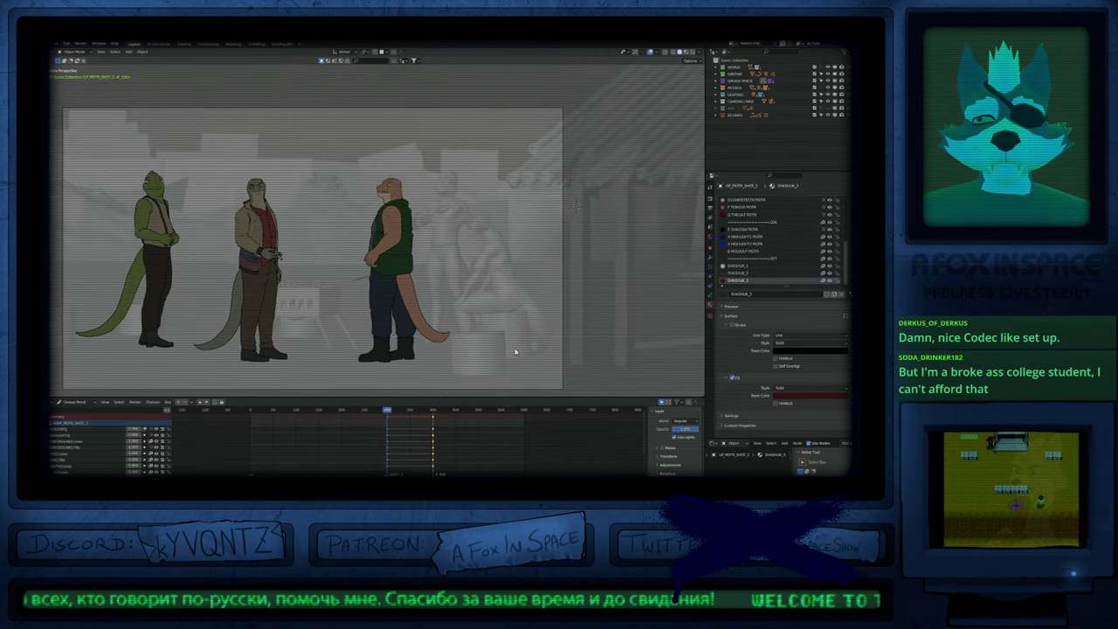
pyautogui.keyDown('shift'); pyautogui.moveTo(516, 353); pyautogui.dragTo(519, 340, button='middle'); pyautogui.keyUp('shift')
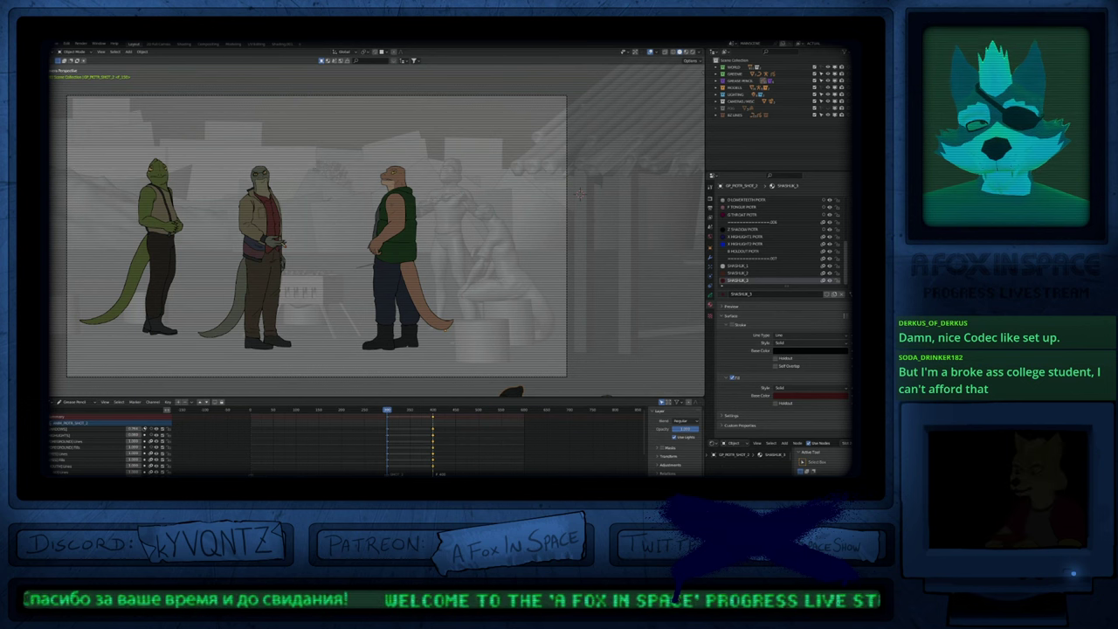
pyautogui.keyDown('shift'); pyautogui.moveTo(459, 357); pyautogui.dragTo(462, 269, button='middle'); pyautogui.keyUp('shift')
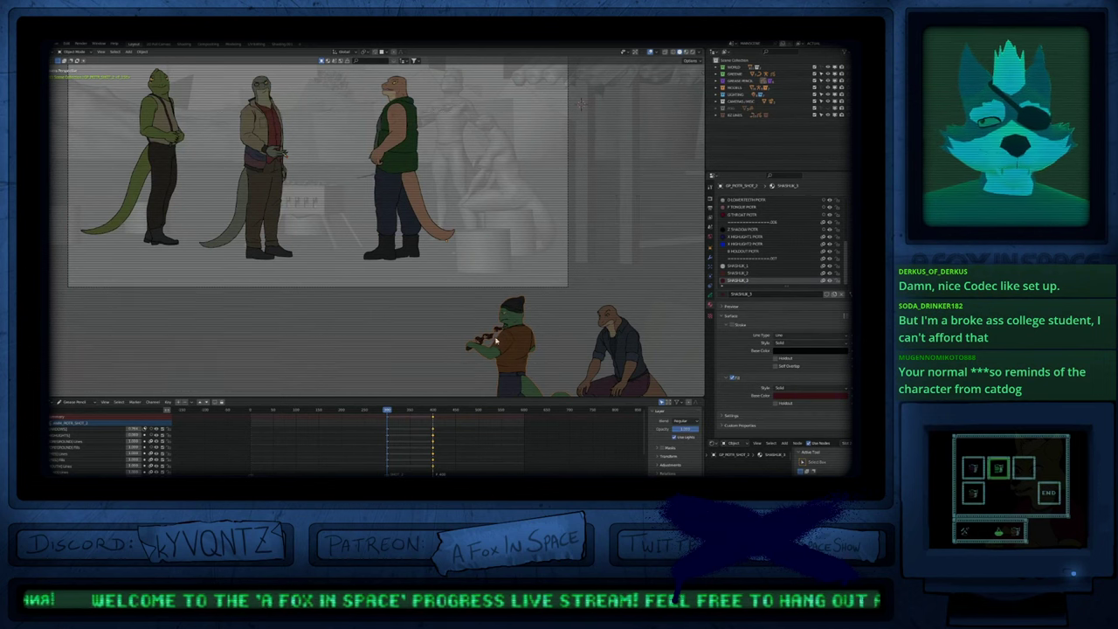
pyautogui.keyDown('shift'); pyautogui.moveTo(511, 257); pyautogui.dragTo(512, 342, button='middle'); pyautogui.keyUp('shift')
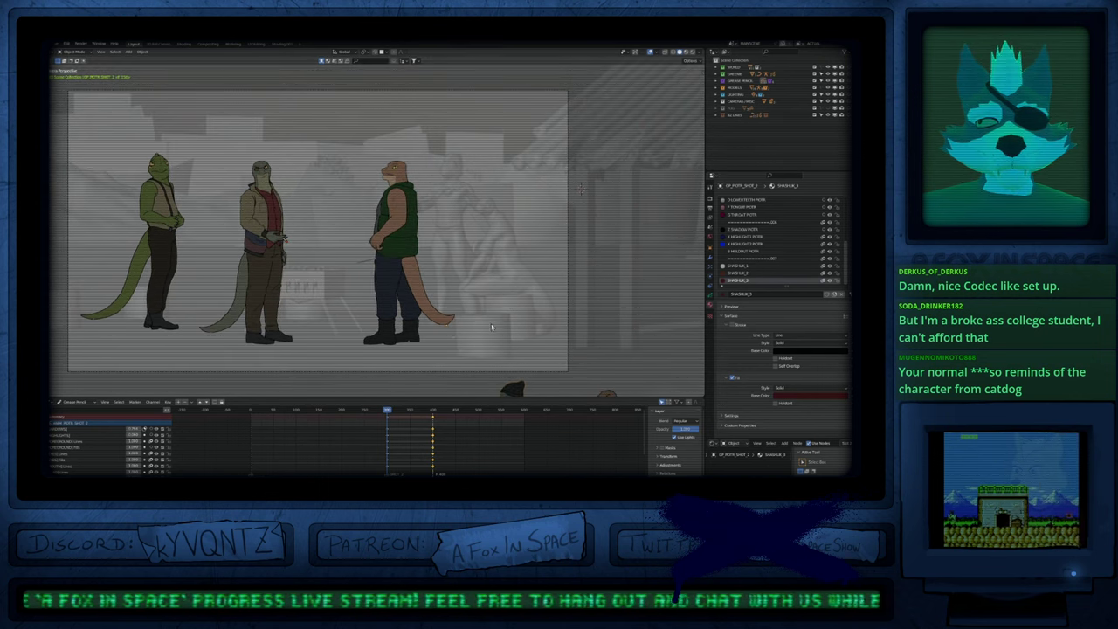
pyautogui.keyDown('shift'); pyautogui.moveTo(493, 330); pyautogui.dragTo(499, 308, button='middle'); pyautogui.keyUp('shift')
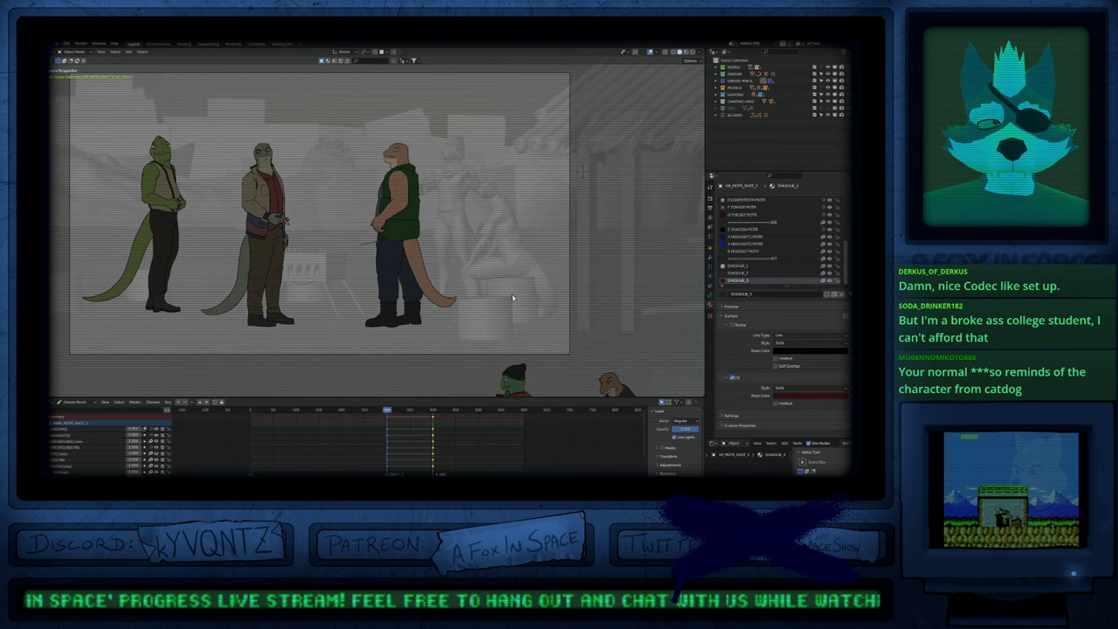
pyautogui.keyDown('shift'); pyautogui.scroll(-4, 510, 296); pyautogui.keyUp('shift')
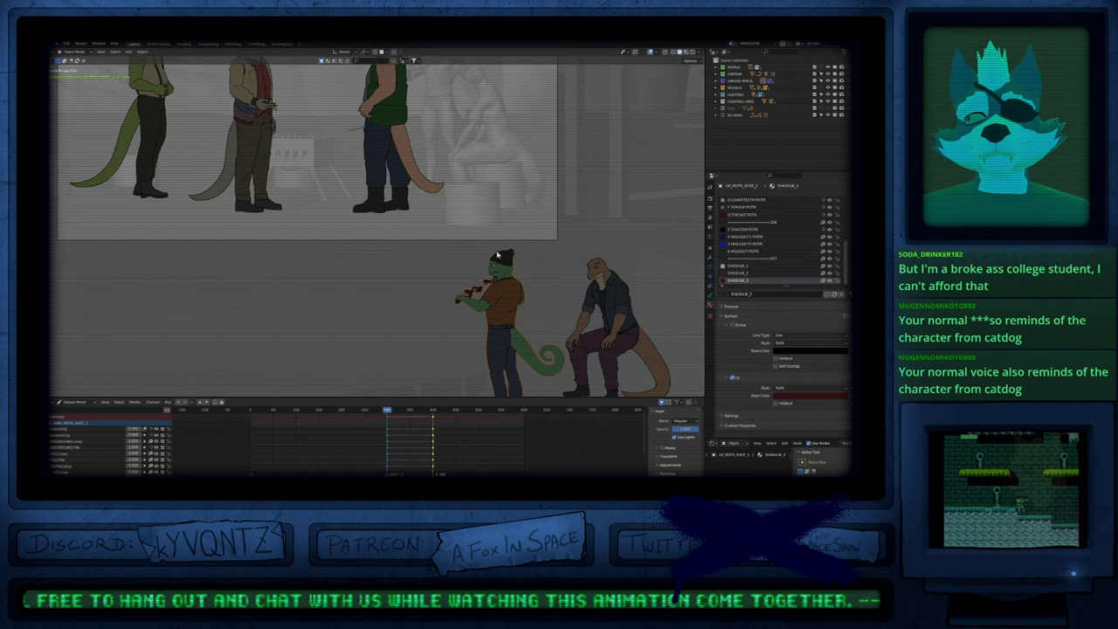
pyautogui.keyDown('shift'); pyautogui.moveTo(498, 255); pyautogui.dragTo(497, 302, button='middle'); pyautogui.keyUp('shift')
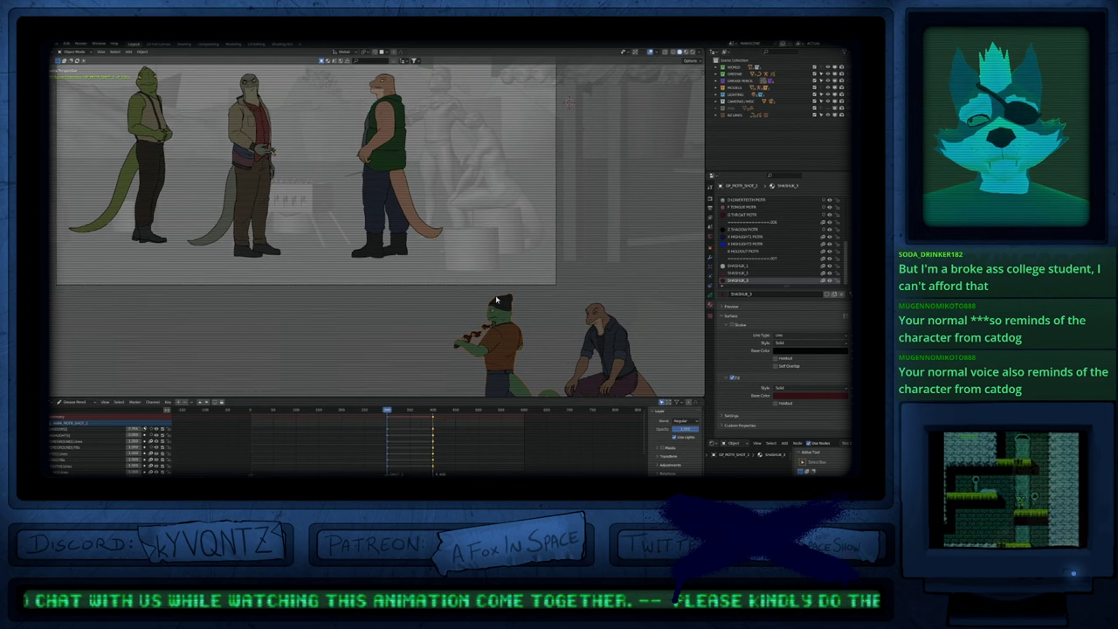
pyautogui.keyDown('shift'); pyautogui.moveTo(497, 301); pyautogui.dragTo(497, 253, button='middle'); pyautogui.keyUp('shift')
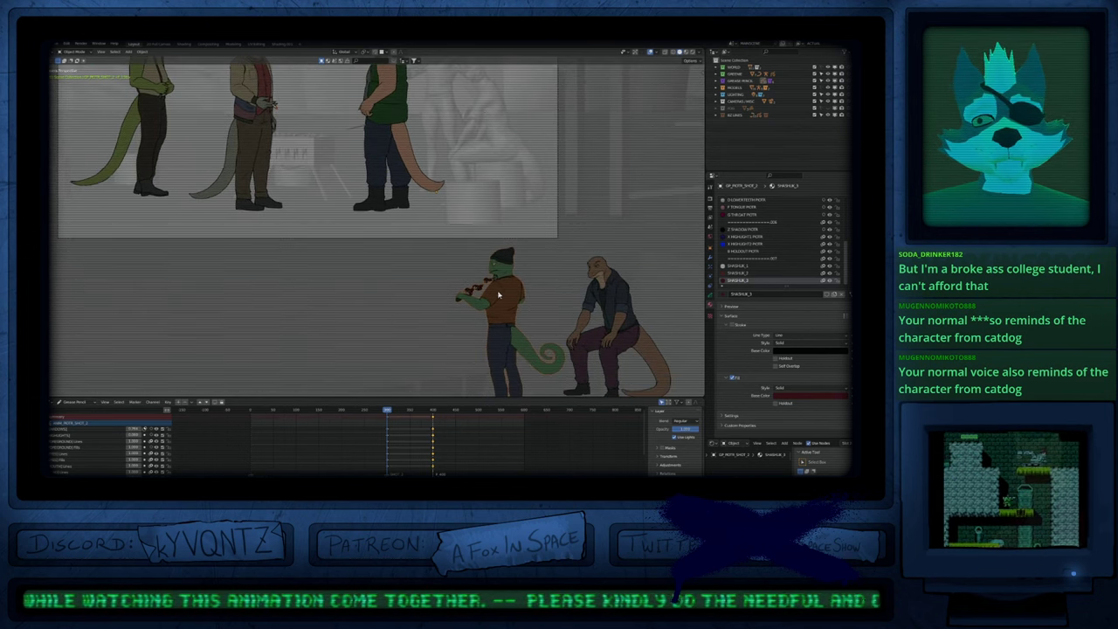
pyautogui.press('Tab')
# Step: Move the lizard's strokes upward with proportional editing, then return to Object Mode
pyautogui.press('g')
pyautogui.click(569, 178)
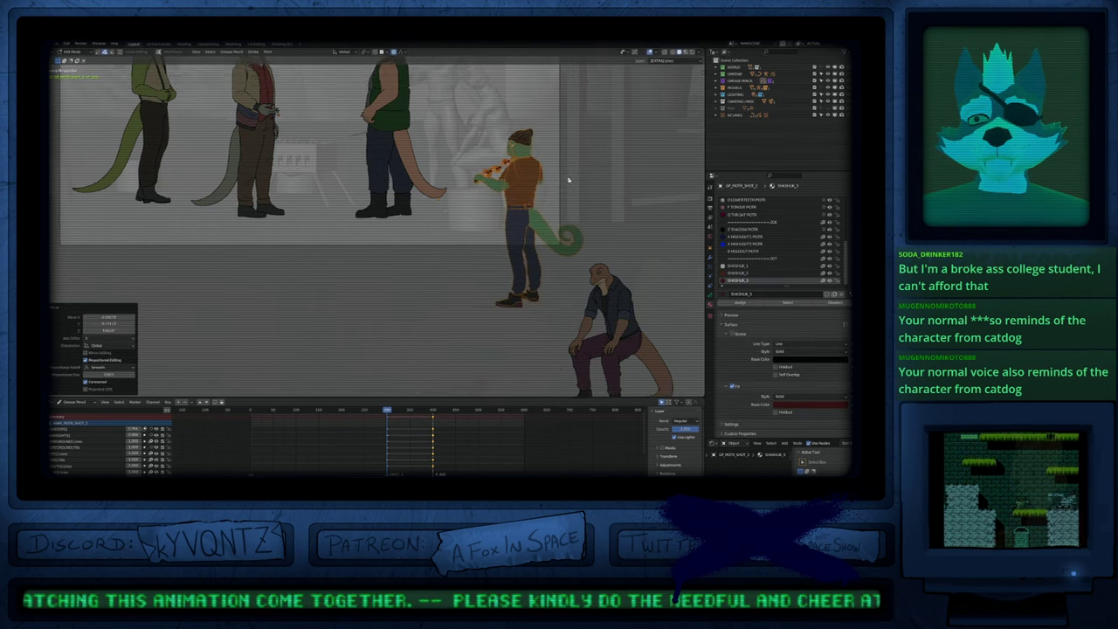
pyautogui.keyDown('shift'); pyautogui.moveTo(569, 178); pyautogui.dragTo(580, 323, button='middle'); pyautogui.keyUp('shift')
pyautogui.press('g')
pyautogui.click(566, 191)
pyautogui.scroll(4, 492, 194)
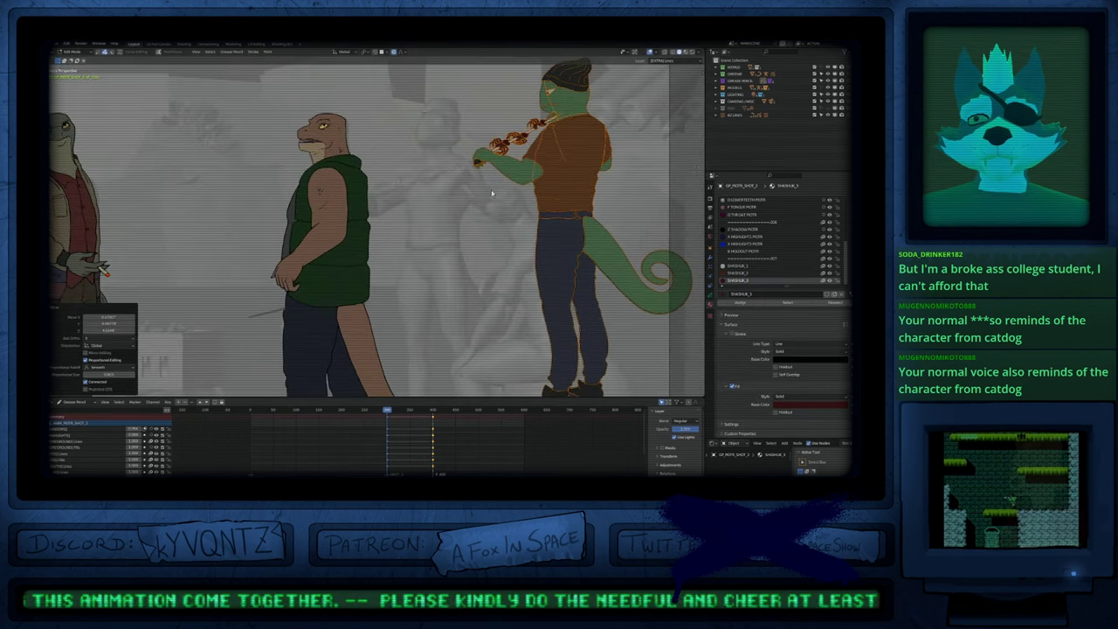
pyautogui.press('Tab')
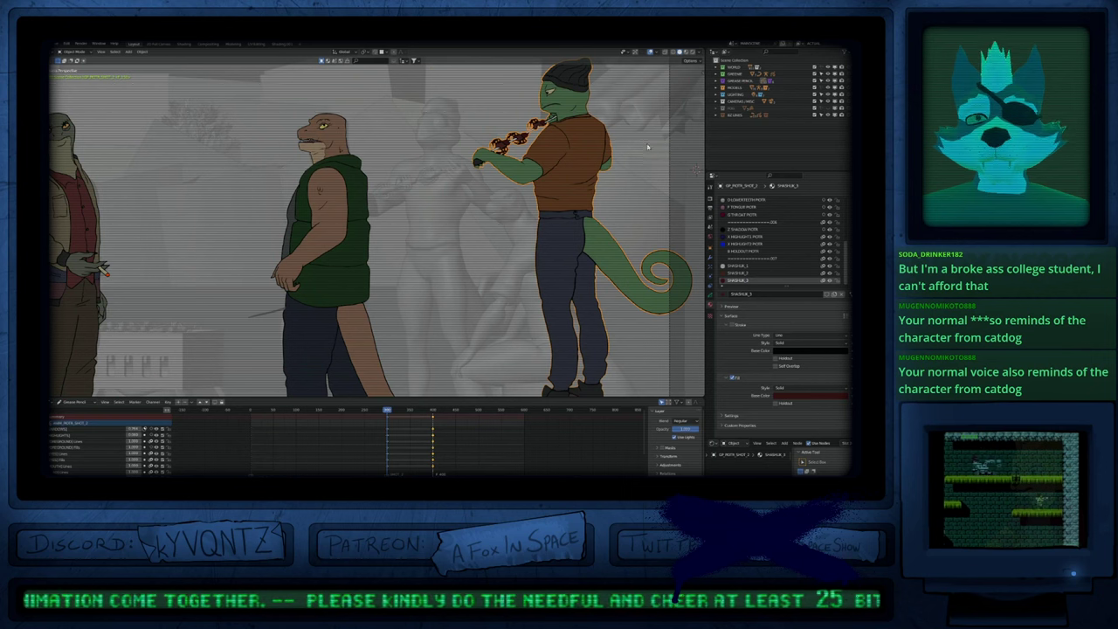
# Step: Isolate the grey reference model and the lizard, then re-enter Edit Mode on the lizard
pyautogui.keyDown('shift'); pyautogui.click(449, 226); pyautogui.keyUp('shift')
pyautogui.hotkey('shift', 'h')
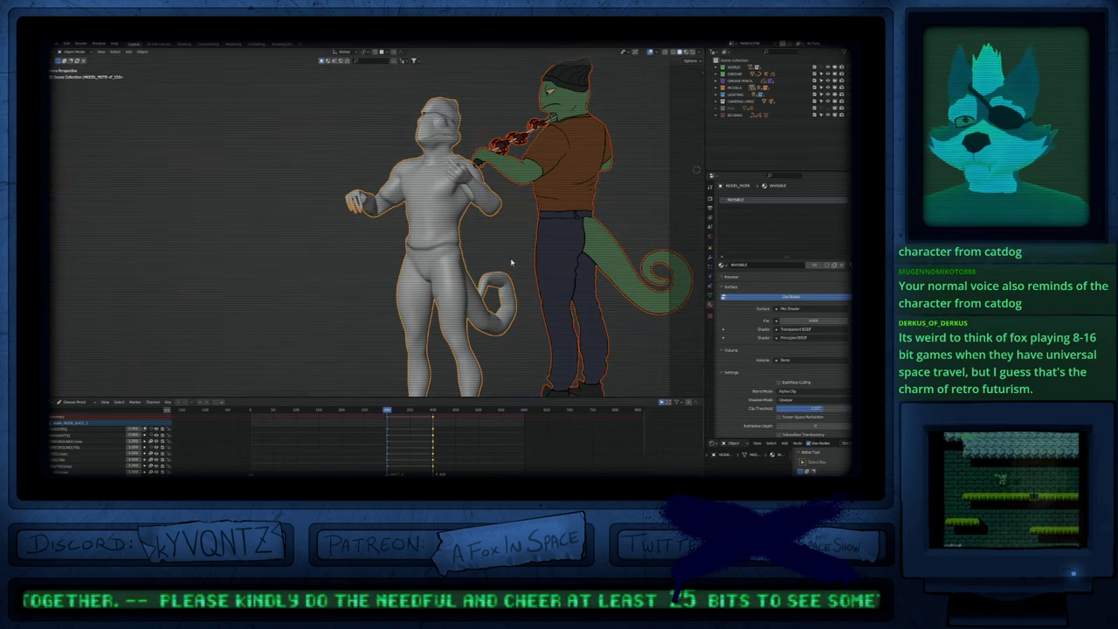
pyautogui.click(552, 220)
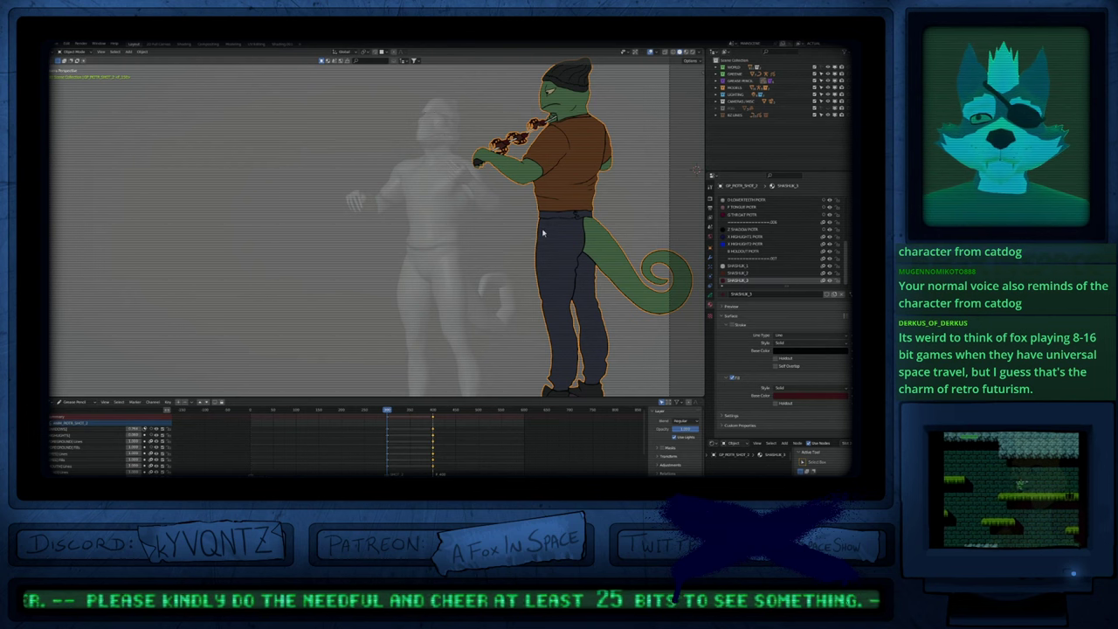
pyautogui.press('Tab')
pyautogui.hotkey('alt', 'h')
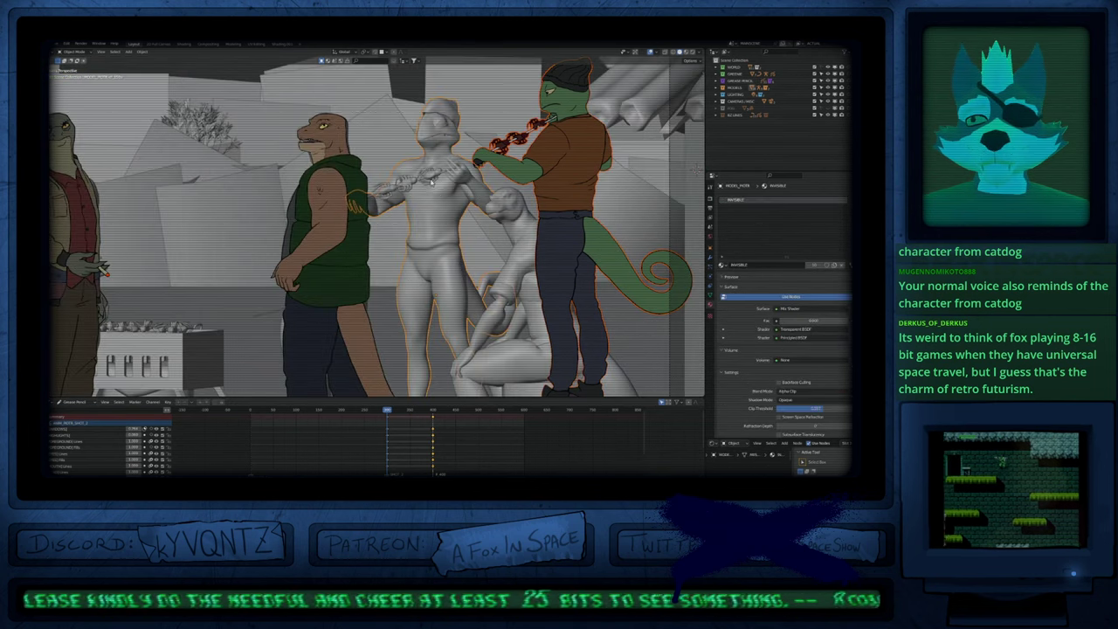
pyautogui.hotkey('shift', 'h')
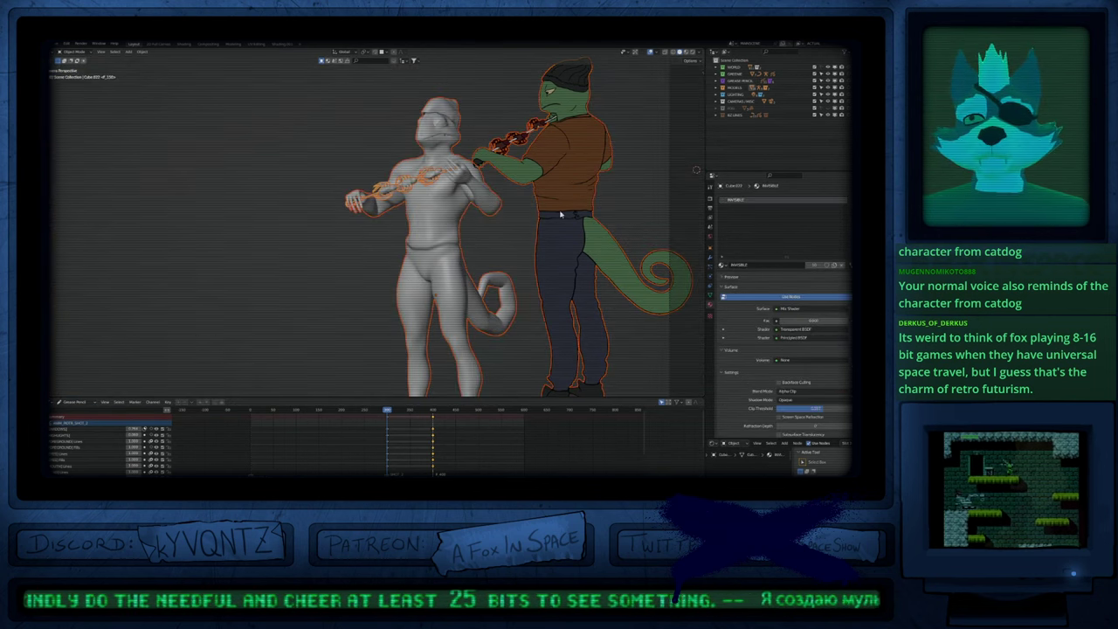
pyautogui.press('Tab')
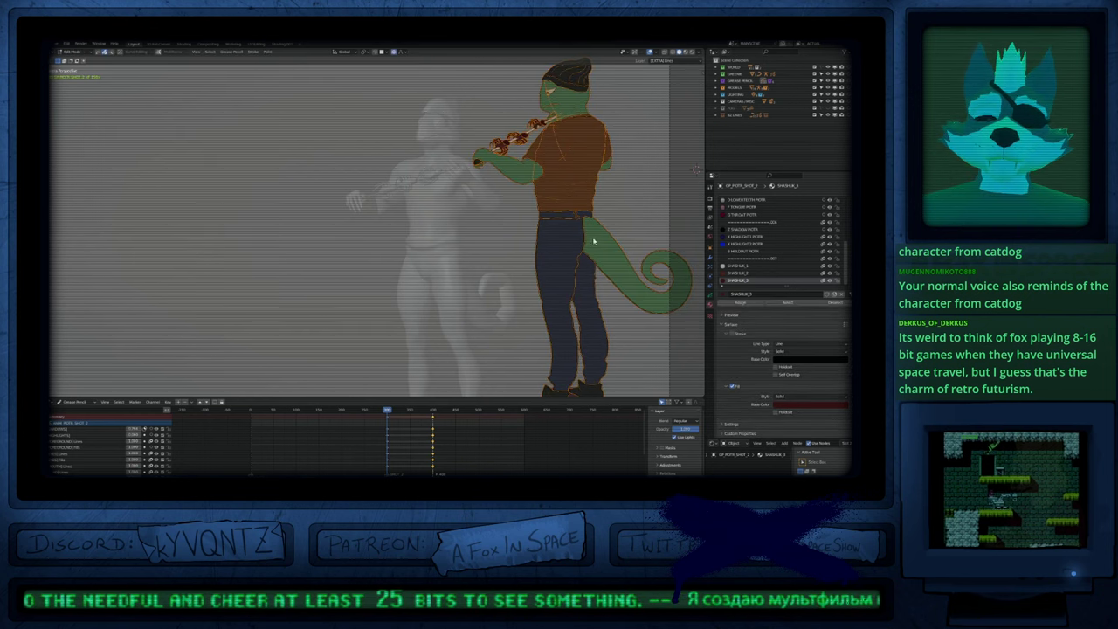
# Step: Move the lizard strokes left and mirror them along the X axis
pyautogui.scroll(-4, 603, 249)
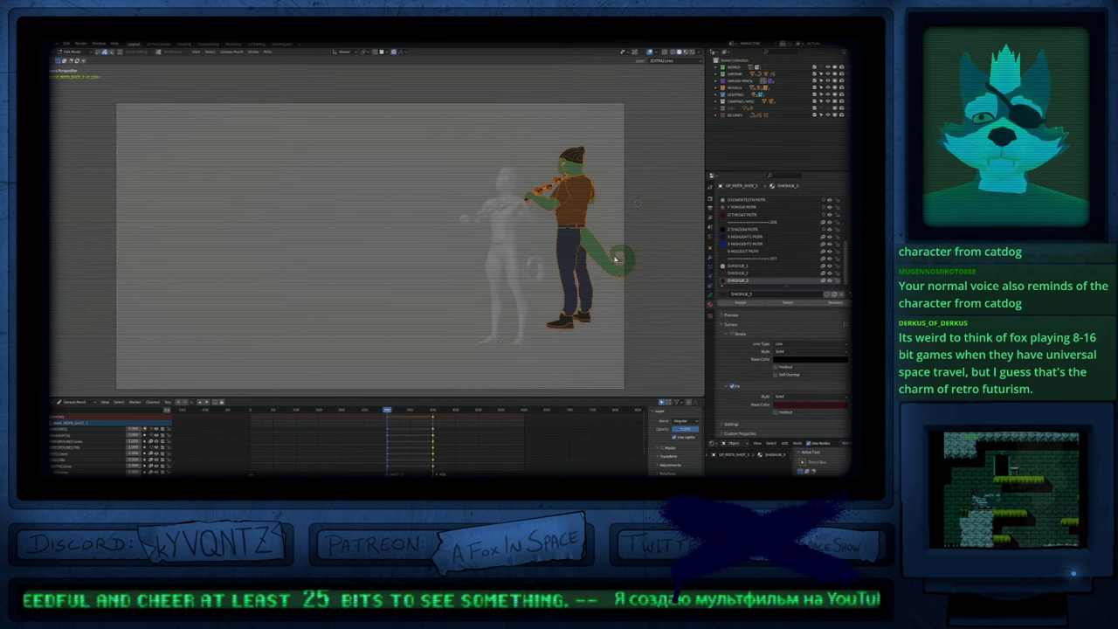
pyautogui.press('g')
pyautogui.click(519, 249)
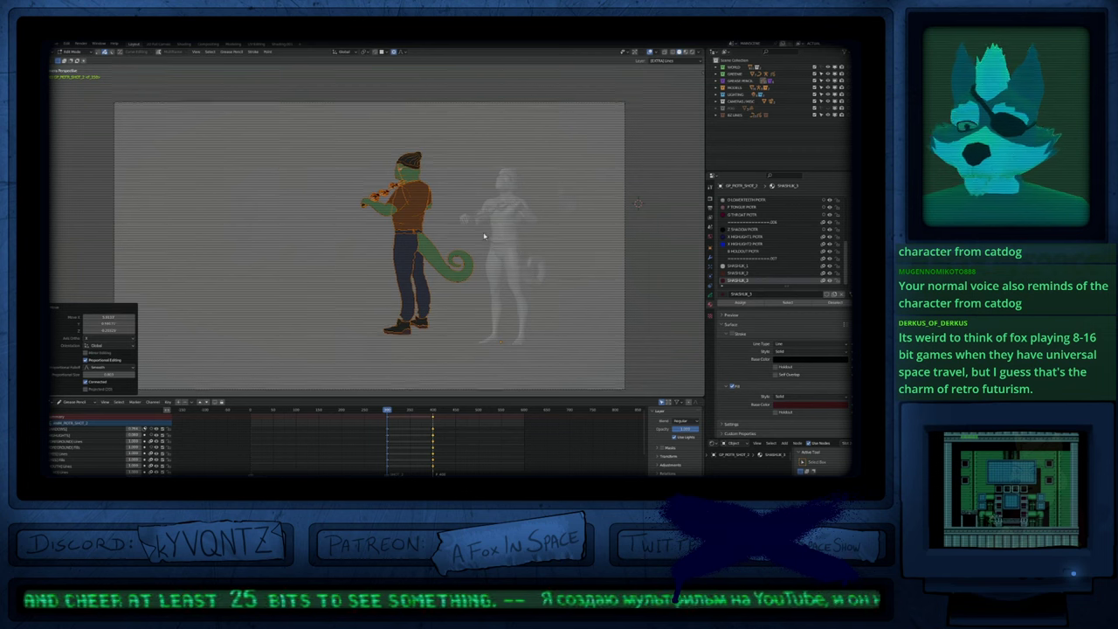
pyautogui.scroll(3, 485, 237)
pyautogui.hotkey('ctrl', 'm')
pyautogui.press('x')
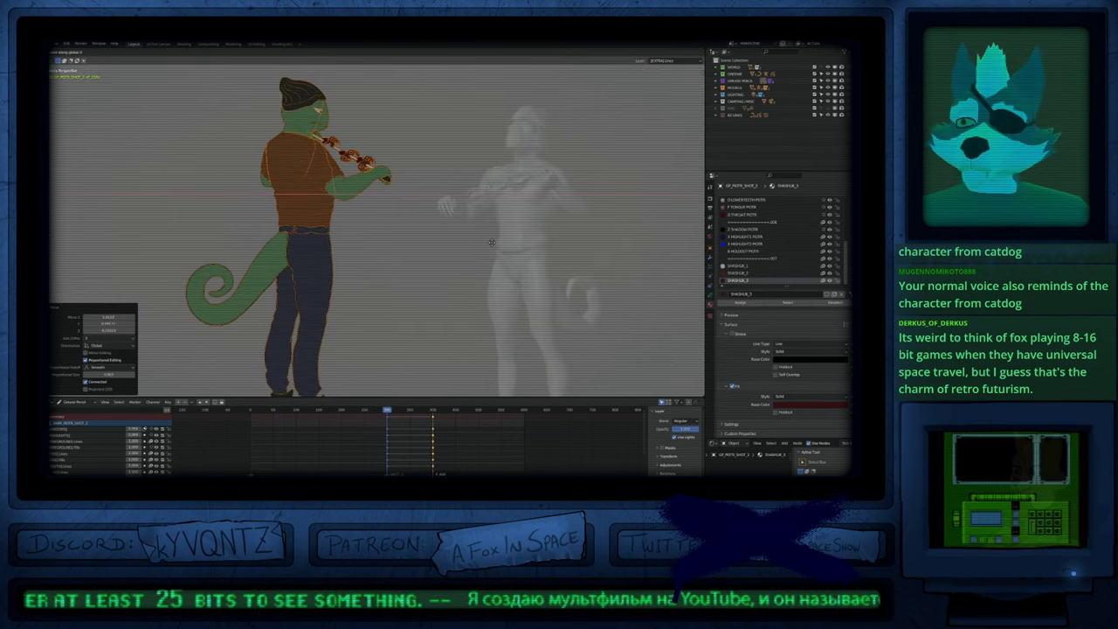
pyautogui.click(492, 242)
# Step: Shrink the lizard drawing and shift it right inside the camera frame
pyautogui.press('g')
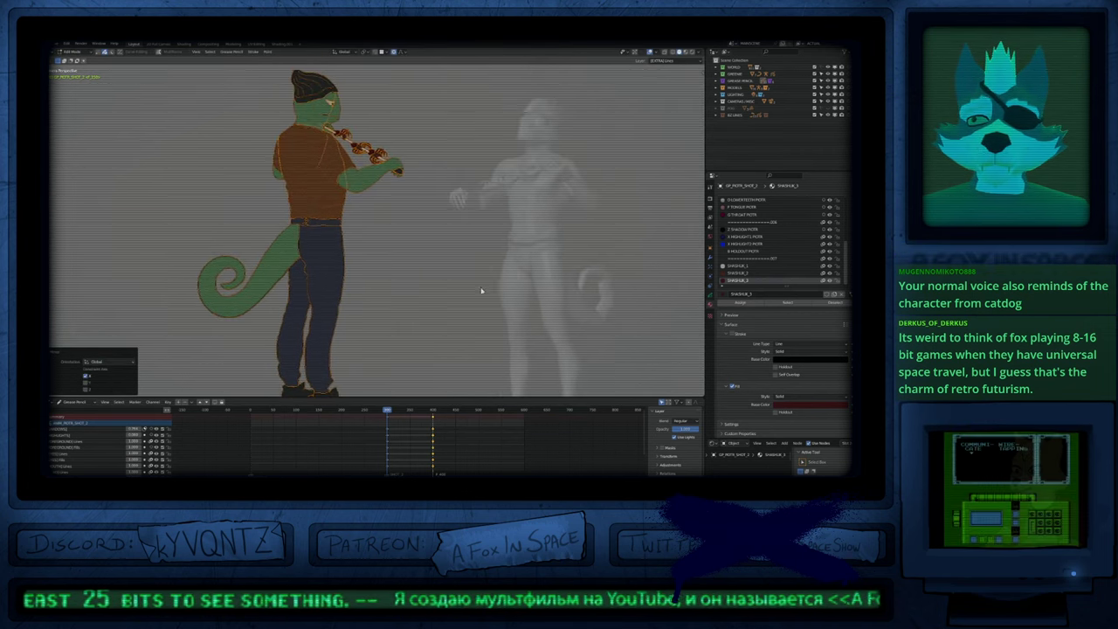
pyautogui.click(374, 213)
pyautogui.hotkey('alt', 's')
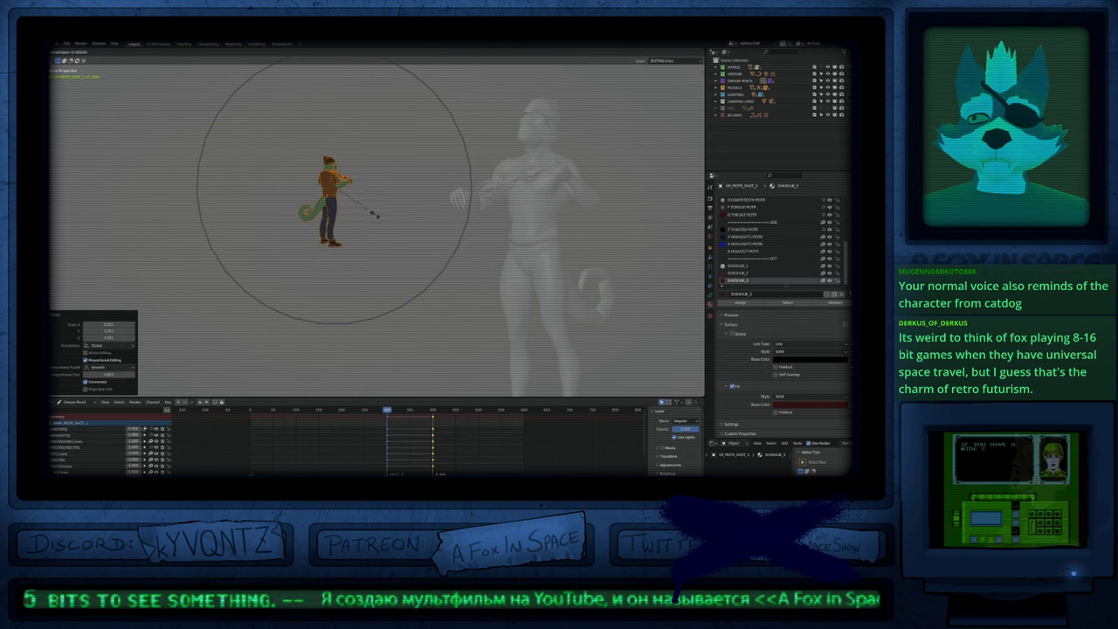
pyautogui.click(377, 216)
pyautogui.press('g')
pyautogui.click(456, 216)
pyautogui.scroll(5, 505, 196)
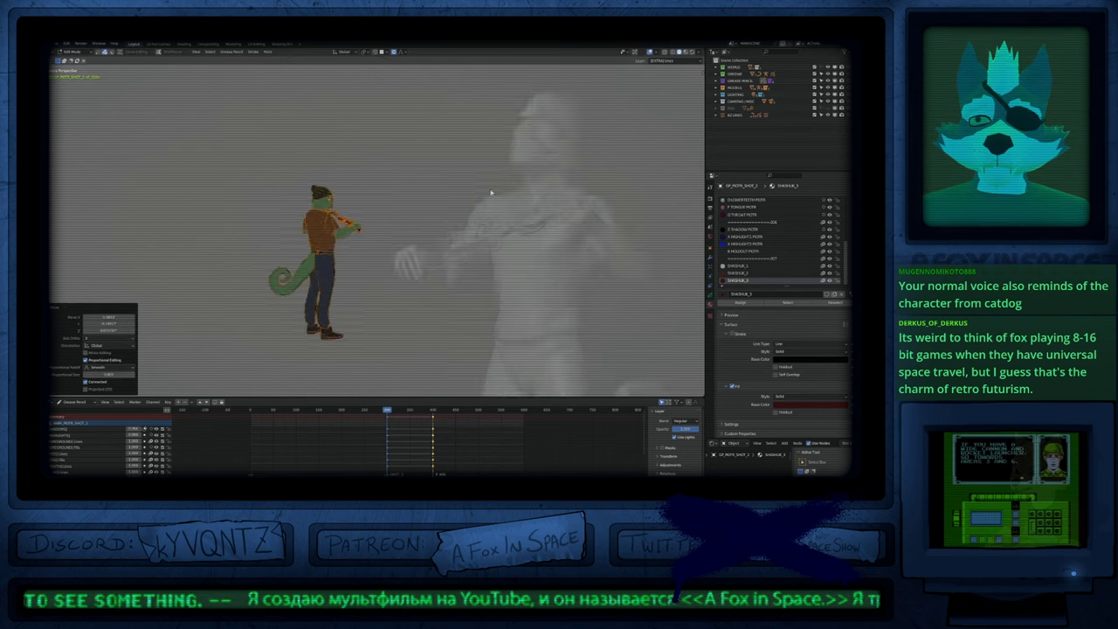
pyautogui.moveTo(505, 196)
pyautogui.keyDown('shift'); pyautogui.mouseDown(button='middle')
pyautogui.moveTo(444, 302)
pyautogui.moveTo(444, 285)
pyautogui.mouseUp(button='middle'); pyautogui.keyUp('shift')
# Step: Return to Draw mode with the 1 LINE.005 layer active
pyautogui.press('Tab')
pyautogui.press('1')
pyautogui.keyDown('shift'); pyautogui.moveTo(531, 190); pyautogui.dragTo(504, 223, button='middle'); pyautogui.keyUp('shift')
pyautogui.keyDown('shift'); pyautogui.moveTo(487, 267); pyautogui.dragTo(509, 222, button='middle'); pyautogui.keyUp('shift')
pyautogui.scroll(-3, 509, 222)
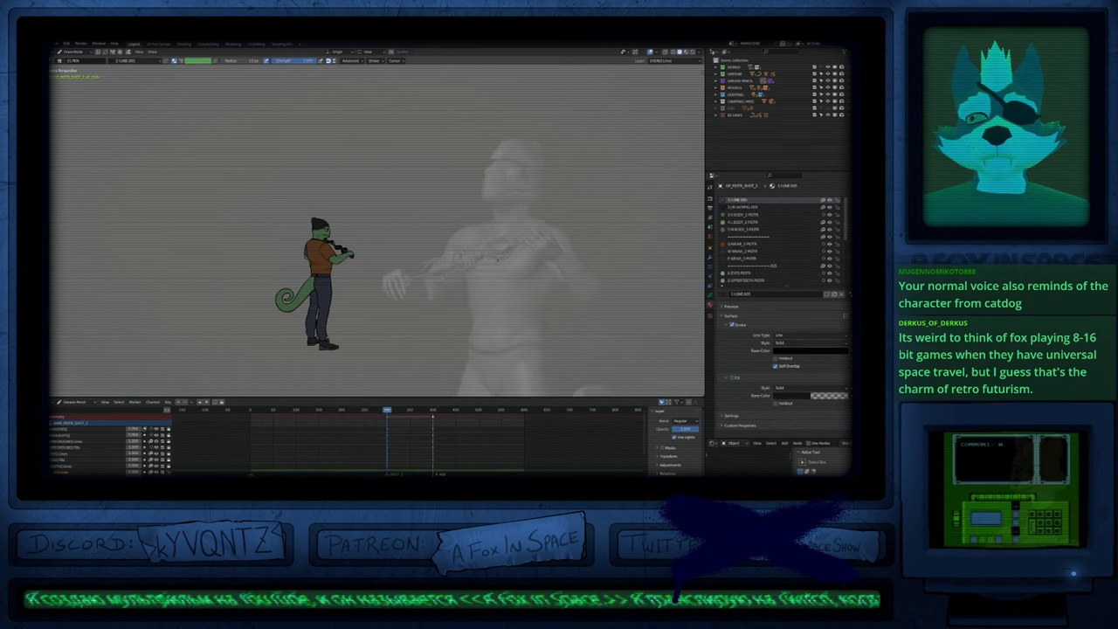
# Step: Compare poses across frames, return to frame 300, and fade the inactive layers
pyautogui.press('Down')
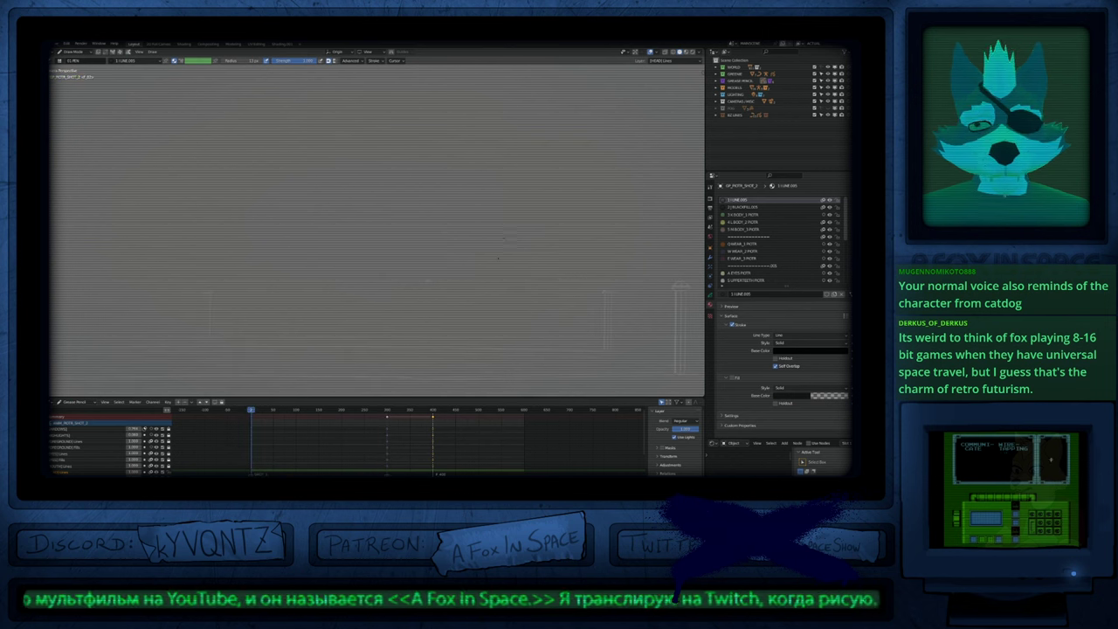
pyautogui.press('Home')
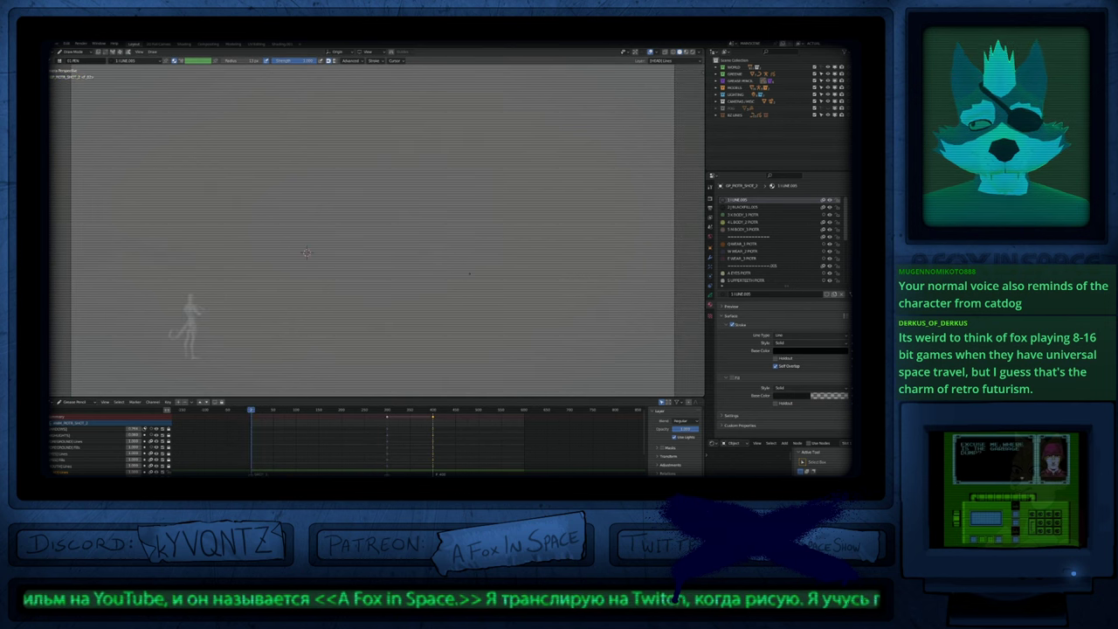
pyautogui.press('Up')
pyautogui.keyDown('ctrl'); pyautogui.moveTo(522, 155); pyautogui.dragTo(522, 120, button='middle'); pyautogui.keyUp('ctrl')
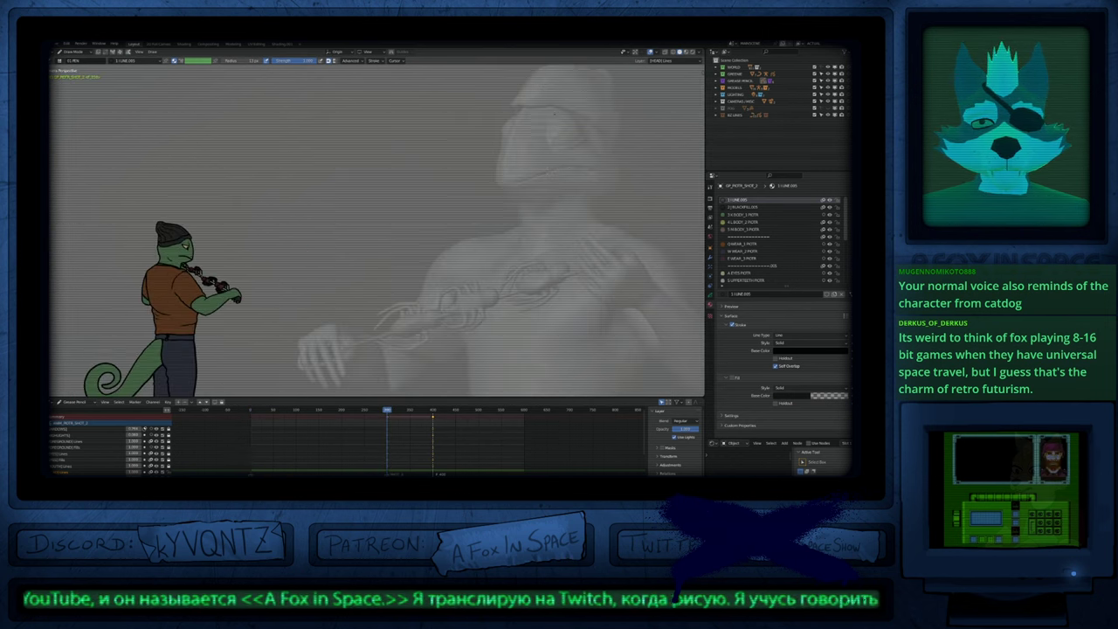
pyautogui.keyDown('shift'); pyautogui.moveTo(548, 173); pyautogui.dragTo(473, 247, button='middle'); pyautogui.keyUp('shift')
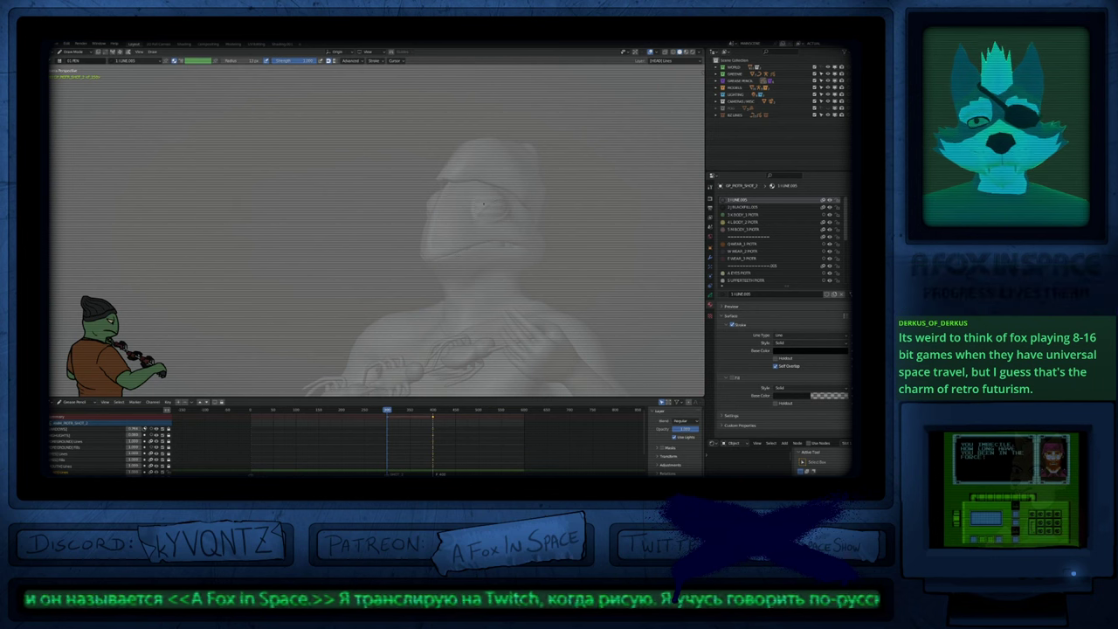
pyautogui.press('Right')
pyautogui.press('Right')
pyautogui.press('Right')
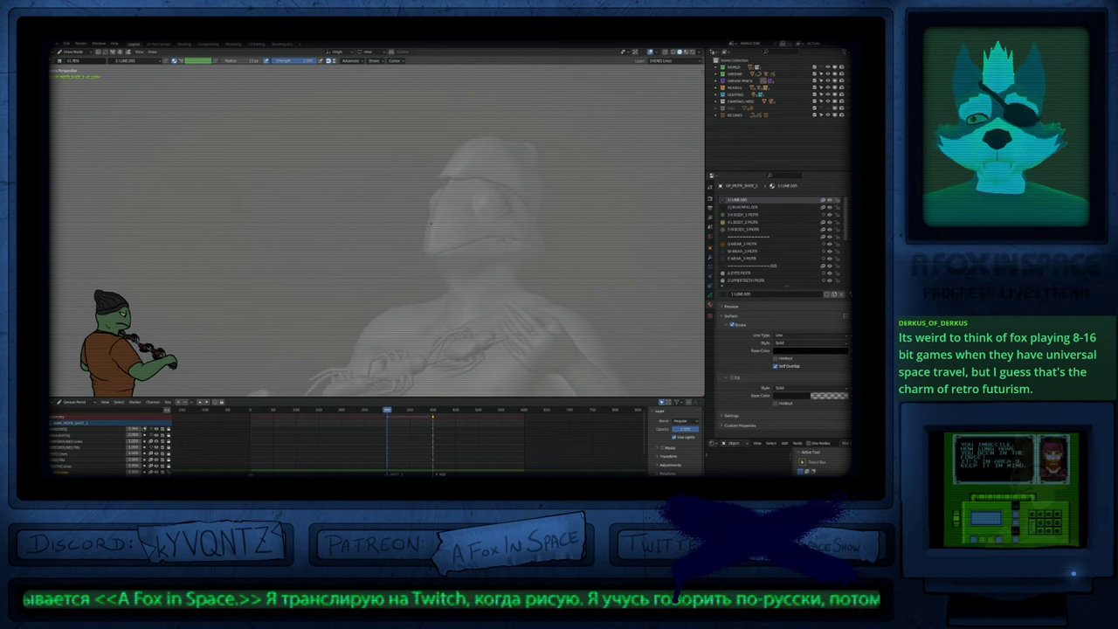
pyautogui.press('q')
pyautogui.press('Left')
pyautogui.press('Left')
pyautogui.press('Left')
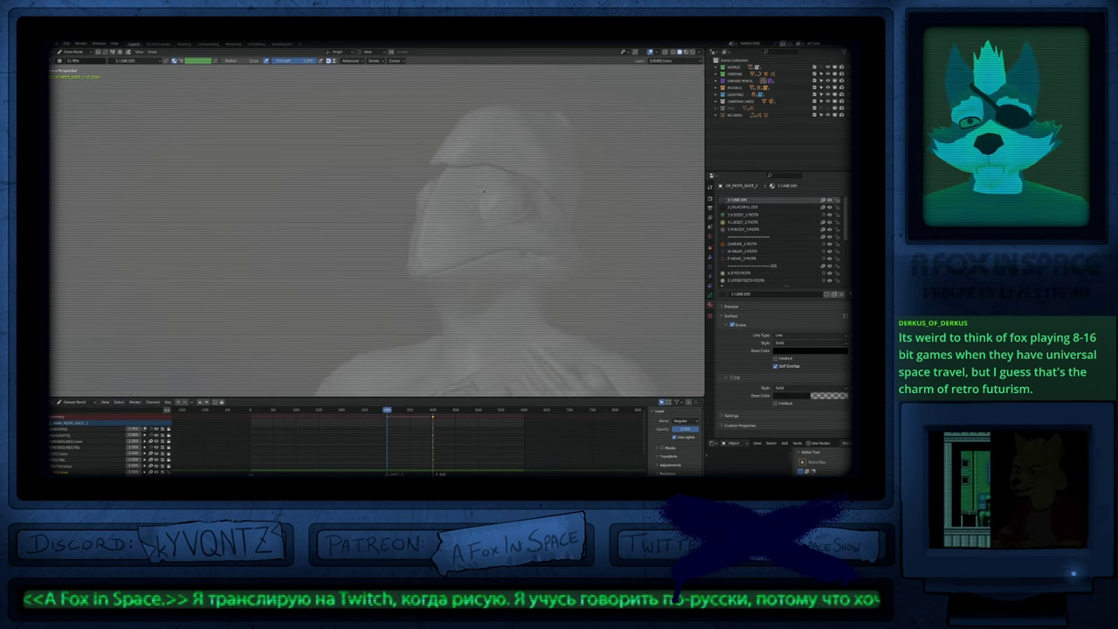
pyautogui.press('Right')
pyautogui.press('Right')
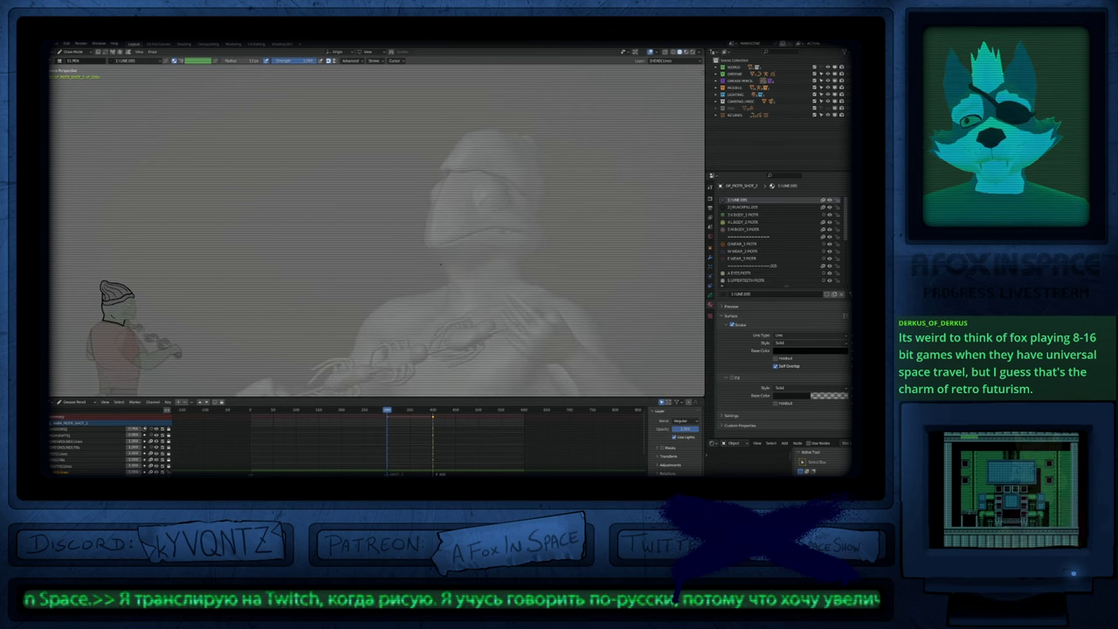
# Step: Draw the neckline stroke over the reference, redrawing it after an undo
pyautogui.moveTo(445, 302)
pyautogui.mouseDown()
pyautogui.moveTo(442, 315)
pyautogui.moveTo(478, 336)
pyautogui.moveTo(516, 301)
pyautogui.mouseUp()
pyautogui.hotkey('ctrl', 'z')
pyautogui.keyDown('shift'); pyautogui.moveTo(537, 296); pyautogui.dragTo(532, 267, button='middle'); pyautogui.keyUp('shift')
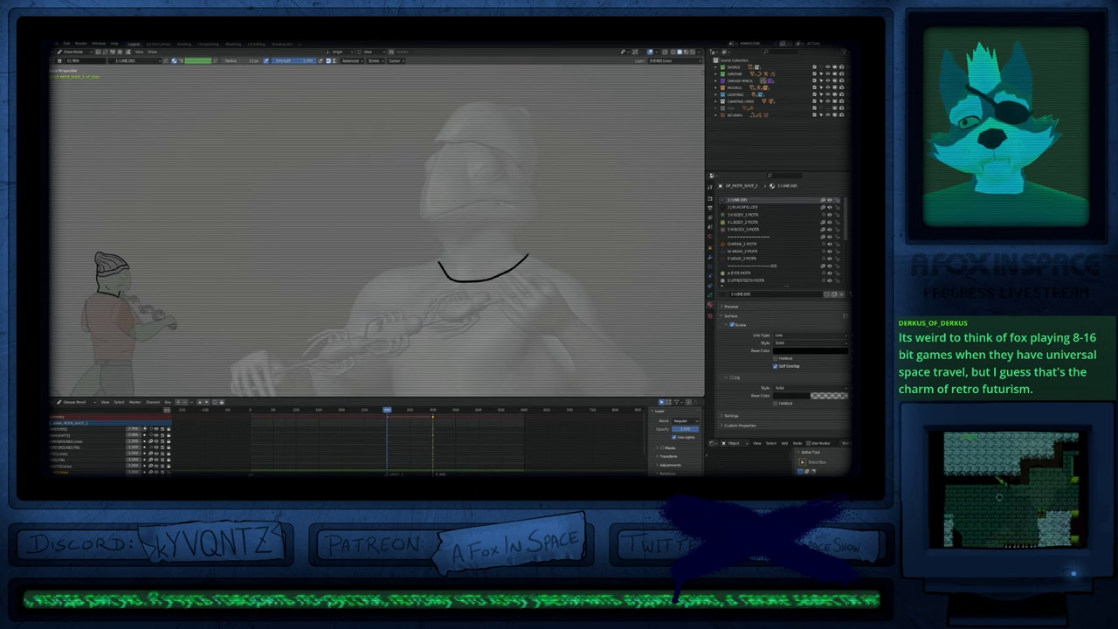
pyautogui.press('f')
pyautogui.press('Escape')
pyautogui.moveTo(426, 260); pyautogui.dragTo(491, 281)
# Step: Zoom in on the reference face and smooth the left tip of the hat outline
pyautogui.moveTo(521, 229)
pyautogui.keyDown('ctrl'); pyautogui.mouseDown(button='middle')
pyautogui.moveTo(530, 178)
pyautogui.moveTo(478, 215)
pyautogui.moveTo(473, 235)
pyautogui.moveTo(499, 223)
pyautogui.moveTo(490, 235)
pyautogui.moveTo(464, 194)
pyautogui.mouseUp(button='middle'); pyautogui.keyUp('ctrl')
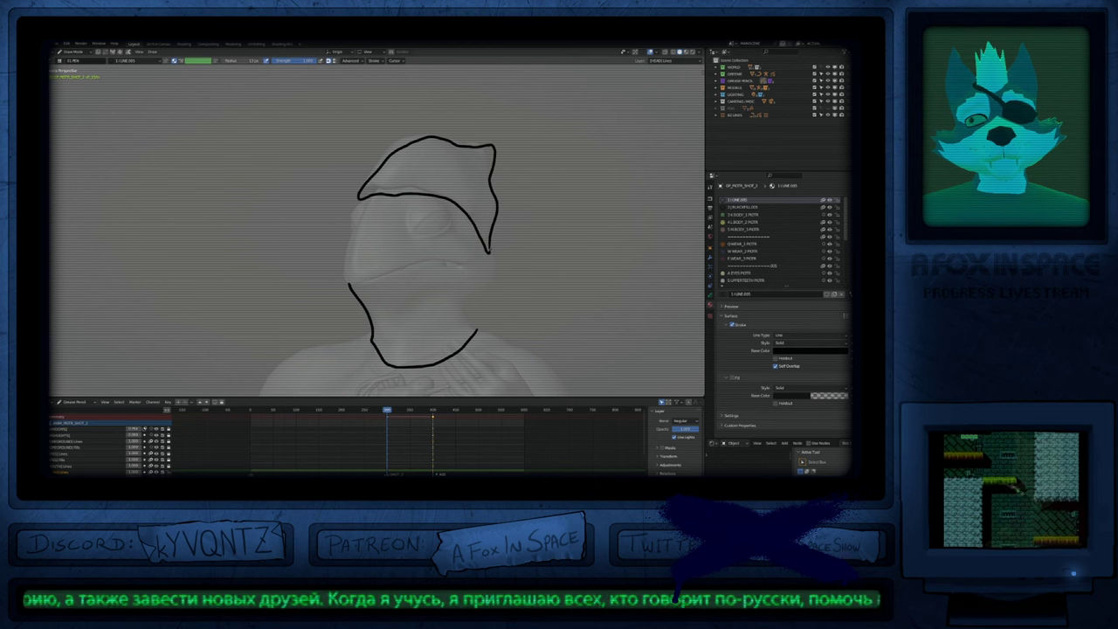
pyautogui.press('f')
pyautogui.press('Escape')
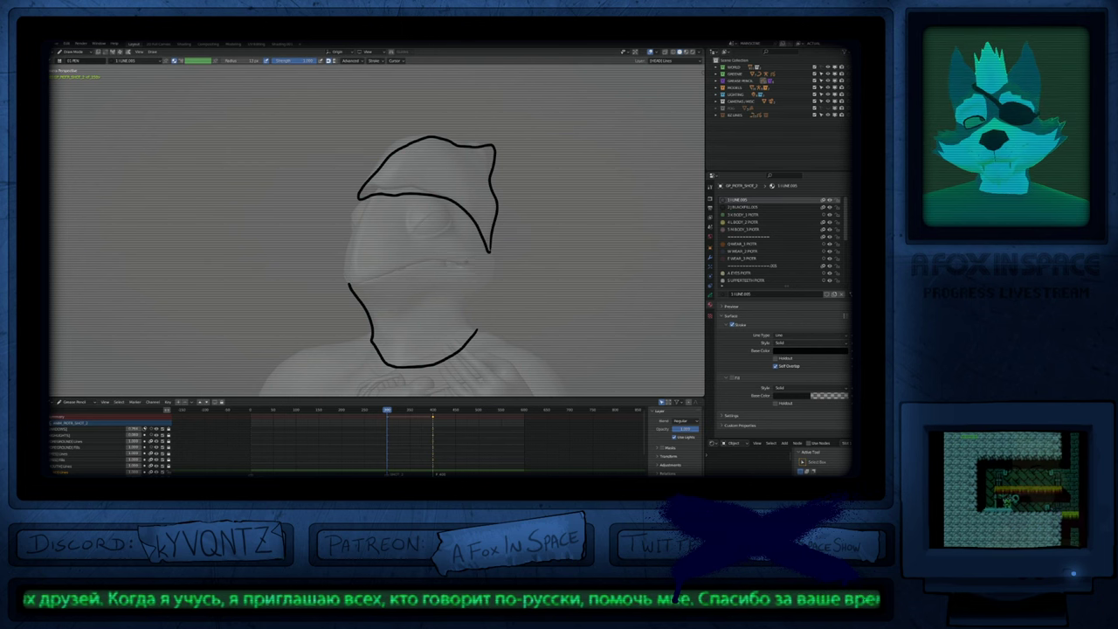
pyautogui.keyDown('shift'); pyautogui.moveTo(428, 262); pyautogui.dragTo(478, 278, button='middle'); pyautogui.keyUp('shift')
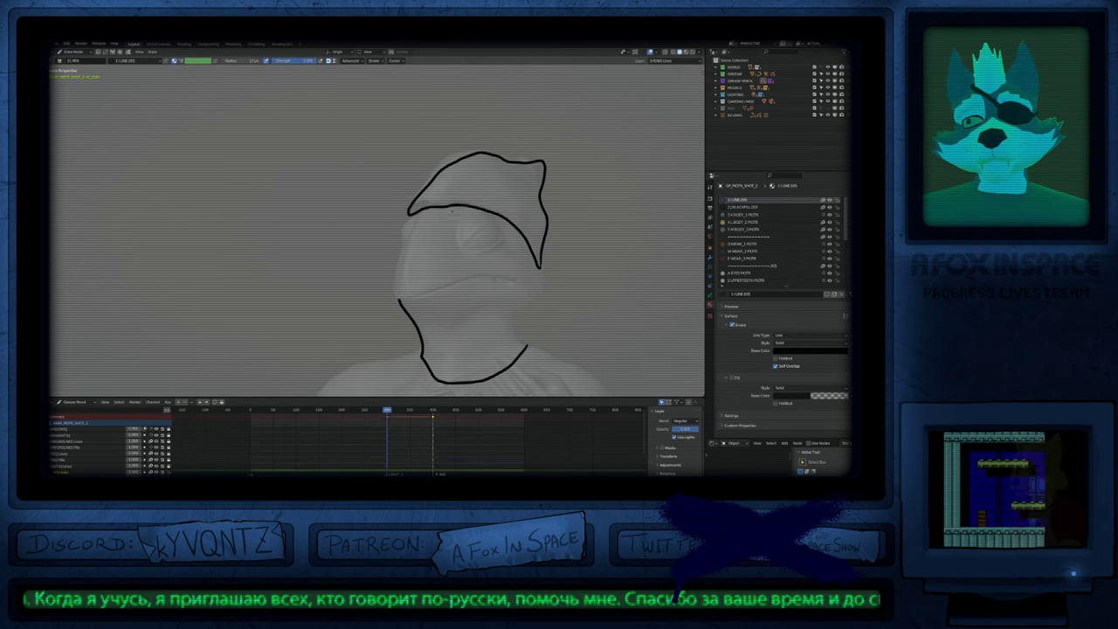
pyautogui.moveTo(435, 206)
pyautogui.keyDown('shift'); pyautogui.mouseDown()
pyautogui.moveTo(416, 206)
pyautogui.moveTo(425, 192)
pyautogui.mouseUp(); pyautogui.keyUp('shift')
# Step: Shrink the brush and smooth the top edge and upper-right corner of the beanie outline
pyautogui.press('f')
pyautogui.click(474, 219)
pyautogui.press('f')
pyautogui.click(501, 214)
pyautogui.moveTo(486, 157)
pyautogui.keyDown('shift'); pyautogui.mouseDown()
pyautogui.moveTo(540, 168)
pyautogui.moveTo(540, 198)
pyautogui.mouseUp(); pyautogui.keyUp('shift')
pyautogui.keyDown('shift'); pyautogui.moveTo(460, 237); pyautogui.dragTo(424, 180, button='middle'); pyautogui.keyUp('shift')
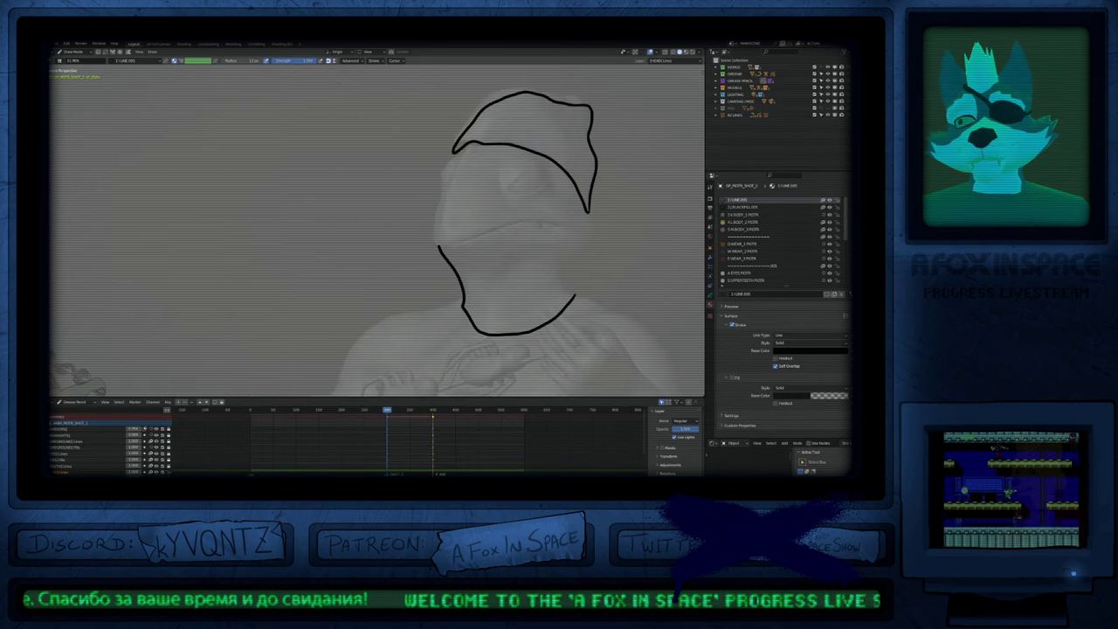
pyautogui.moveTo(456, 151)
pyautogui.mouseDown()
pyautogui.moveTo(446, 189)
pyautogui.moveTo(456, 160)
pyautogui.mouseUp()
pyautogui.hotkey('ctrl', 'z')
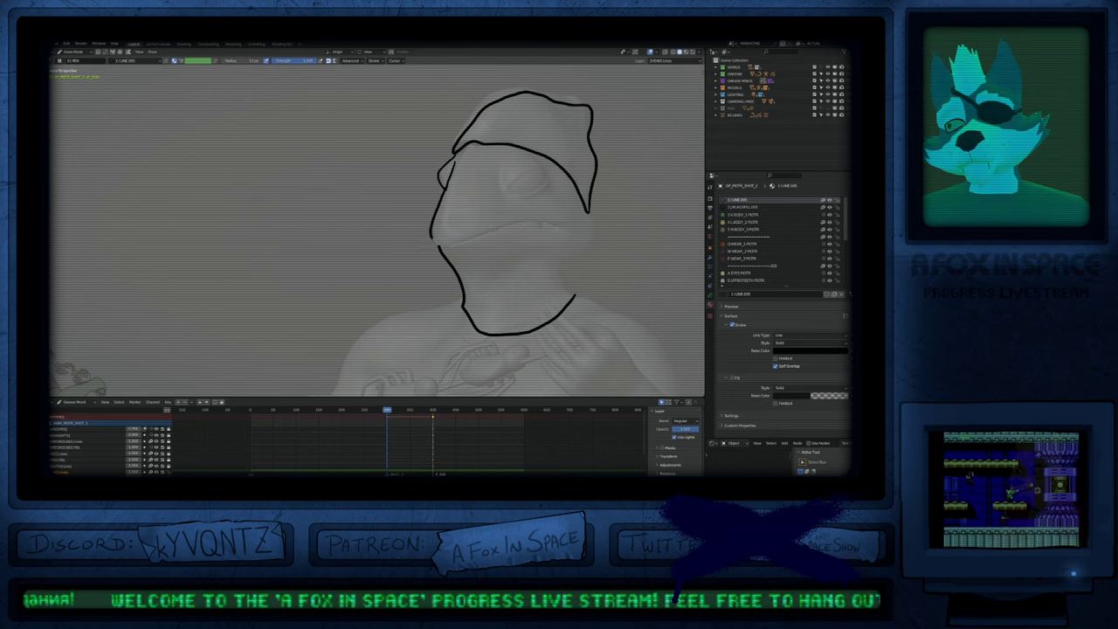
# Step: Draw the mouth line across the face, then switch to the [EYES] Lines layer
pyautogui.moveTo(437, 246); pyautogui.dragTo(550, 230)
pyautogui.scroll(-3, 508, 238)
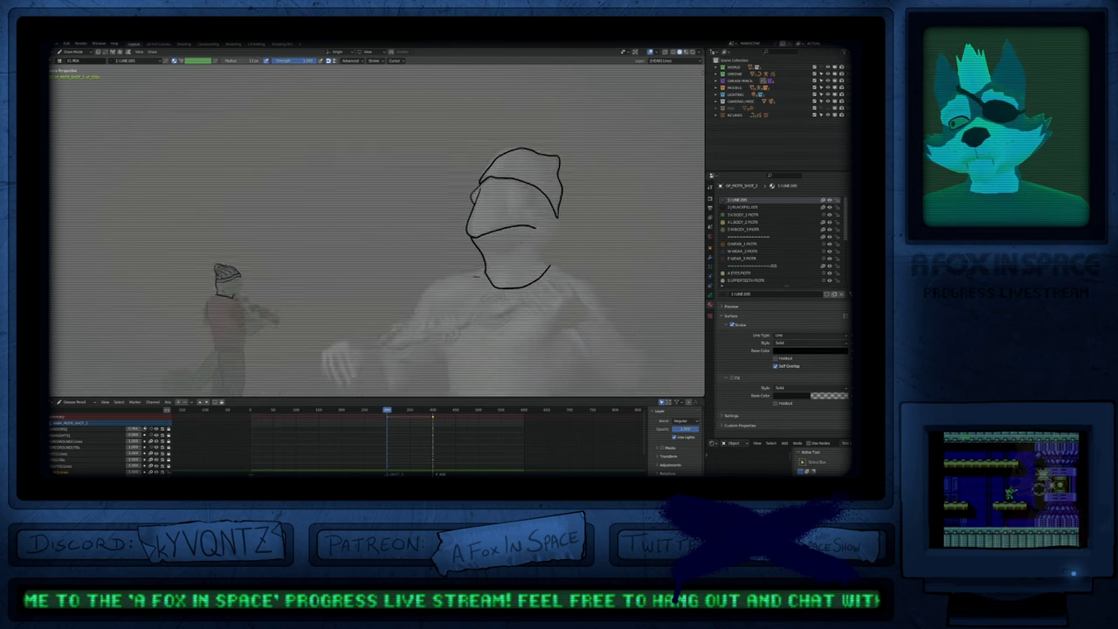
pyautogui.scroll(4, 515, 249)
pyautogui.hotkey('ctrl', 'z')
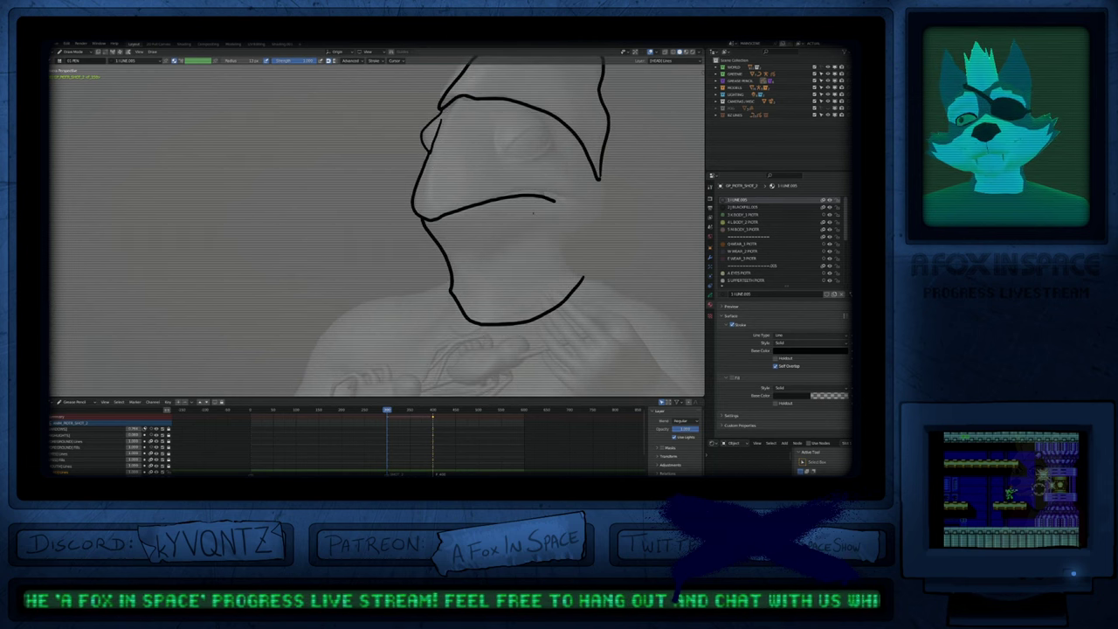
pyautogui.keyDown('shift'); pyautogui.moveTo(469, 168); pyautogui.dragTo(486, 232, button='middle'); pyautogui.keyUp('shift')
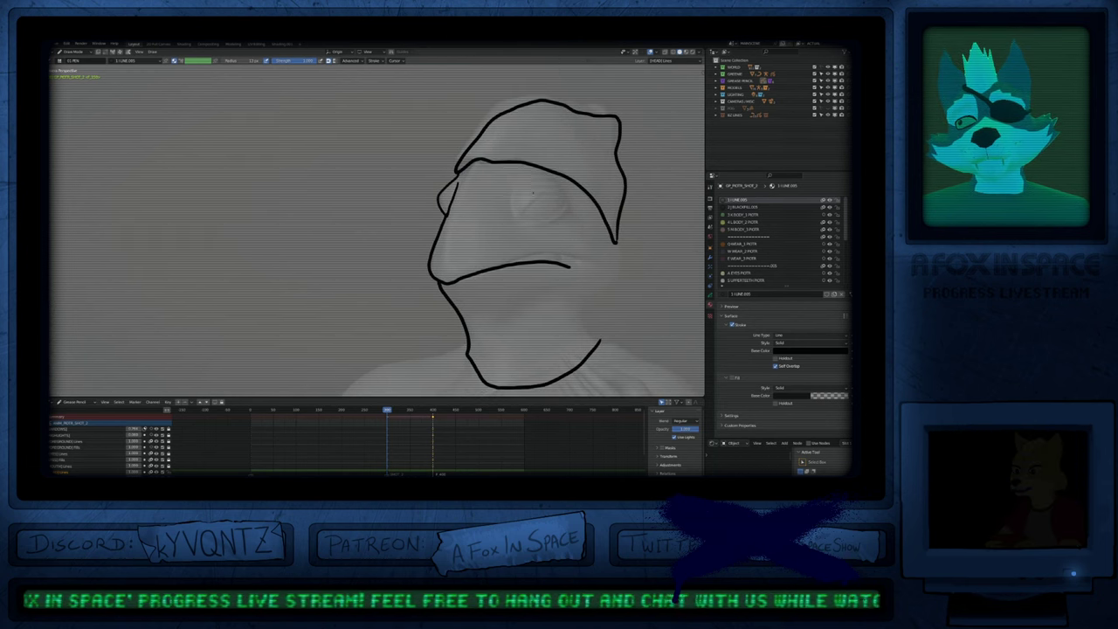
pyautogui.press('y')
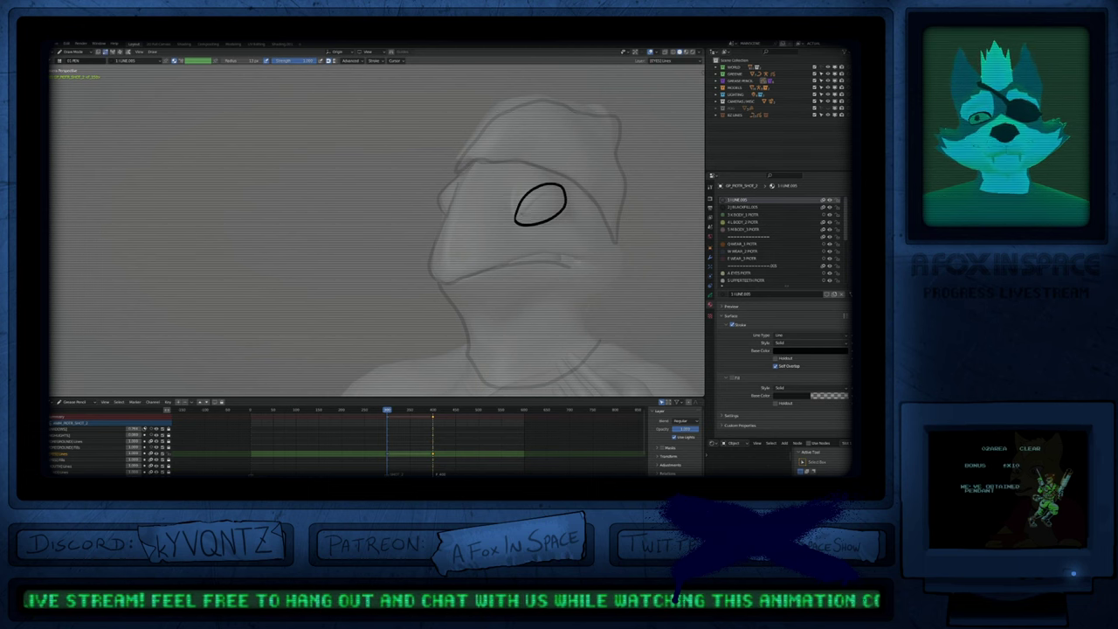
# Step: Extend the eye outline strokes and smooth the eye's lower lines
pyautogui.moveTo(514, 186)
pyautogui.mouseDown()
pyautogui.moveTo(527, 171)
pyautogui.moveTo(563, 183)
pyautogui.mouseUp()
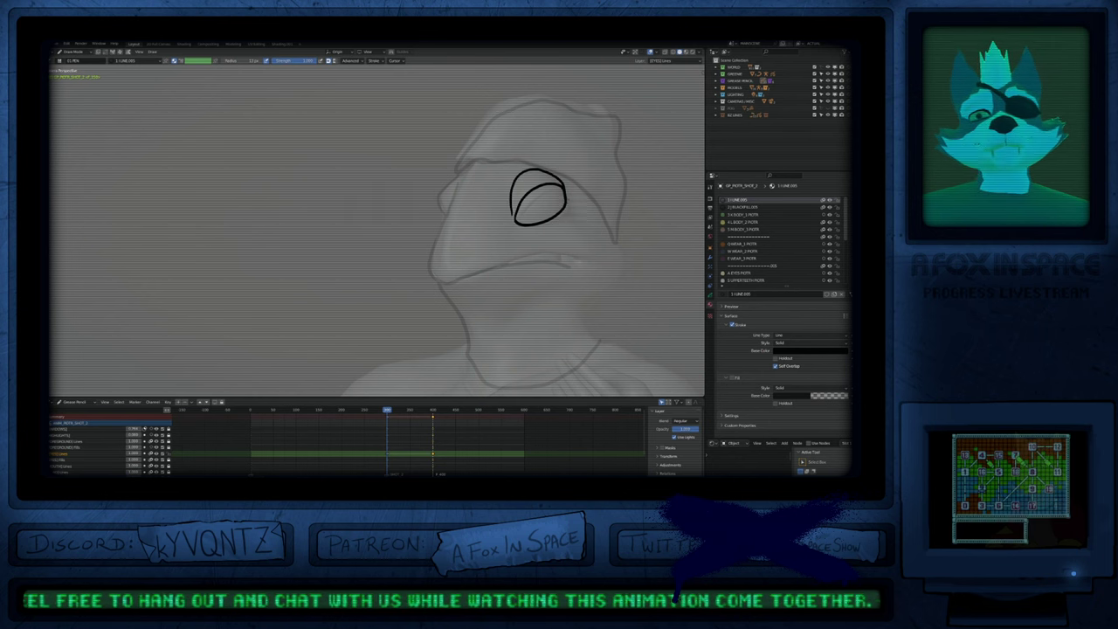
pyautogui.moveTo(556, 228); pyautogui.dragTo(535, 234)
pyautogui.moveTo(503, 225)
pyautogui.keyDown('ctrl'); pyautogui.mouseDown(button='middle')
pyautogui.moveTo(505, 385)
pyautogui.moveTo(506, 205)
pyautogui.mouseUp(button='middle'); pyautogui.keyUp('ctrl')
pyautogui.hotkey('shift', 'f')
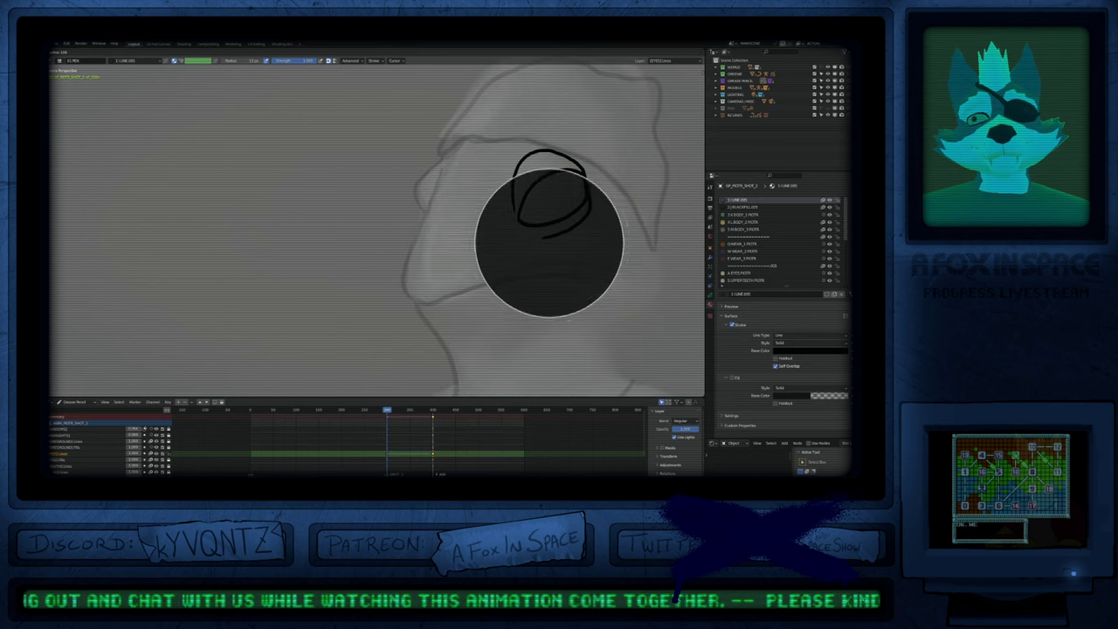
pyautogui.click(550, 245)
pyautogui.moveTo(559, 236)
pyautogui.keyDown('shift'); pyautogui.mouseDown()
pyautogui.moveTo(537, 231)
pyautogui.moveTo(557, 234)
pyautogui.mouseUp(); pyautogui.keyUp('shift')
# Step: Paint a solid black pupil with the BLACKFILL.005 material, then enter Edit Mode
pyautogui.press('u')
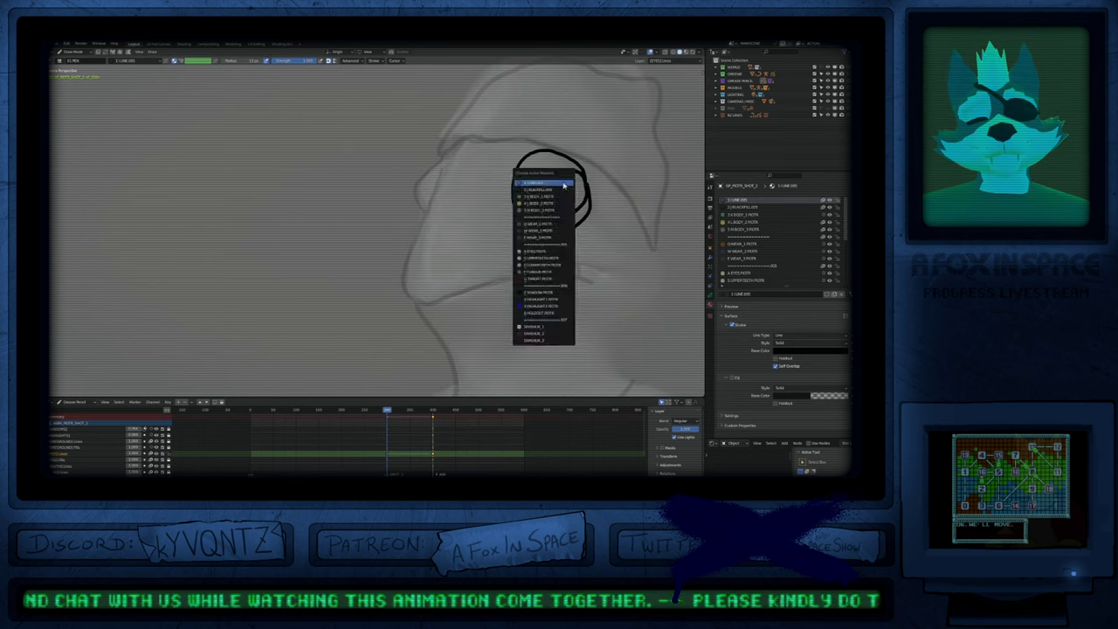
pyautogui.press('2')
pyautogui.moveTo(565, 175); pyautogui.dragTo(566, 186)
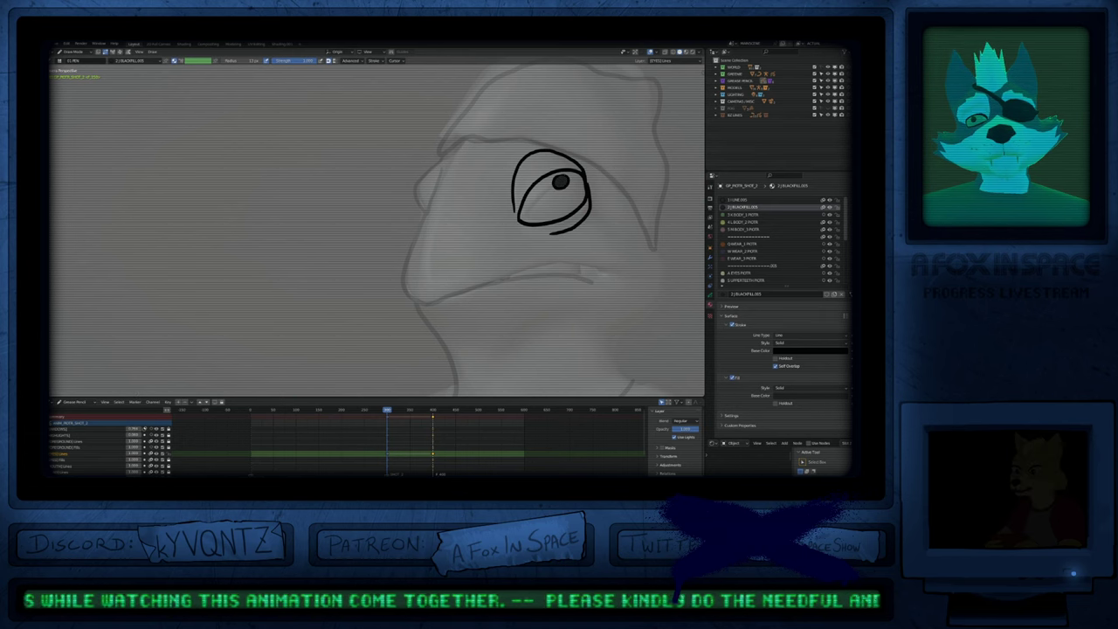
pyautogui.press('Tab')
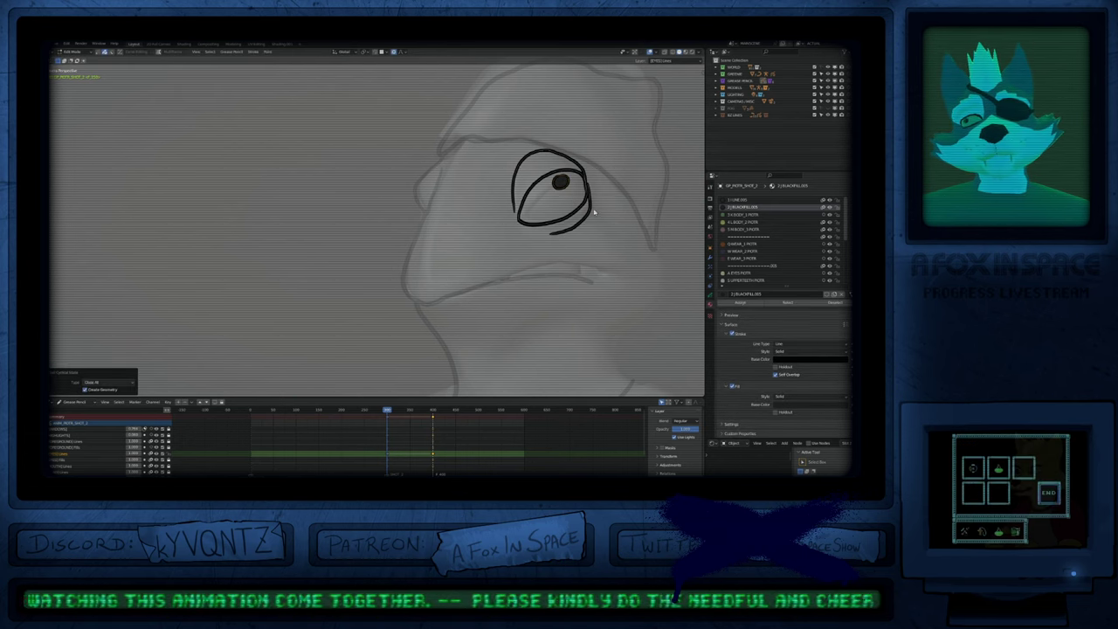
# Step: Rescale the pupil and shift it slightly into place
pyautogui.press('s')
pyautogui.click(618, 233)
pyautogui.press('g')
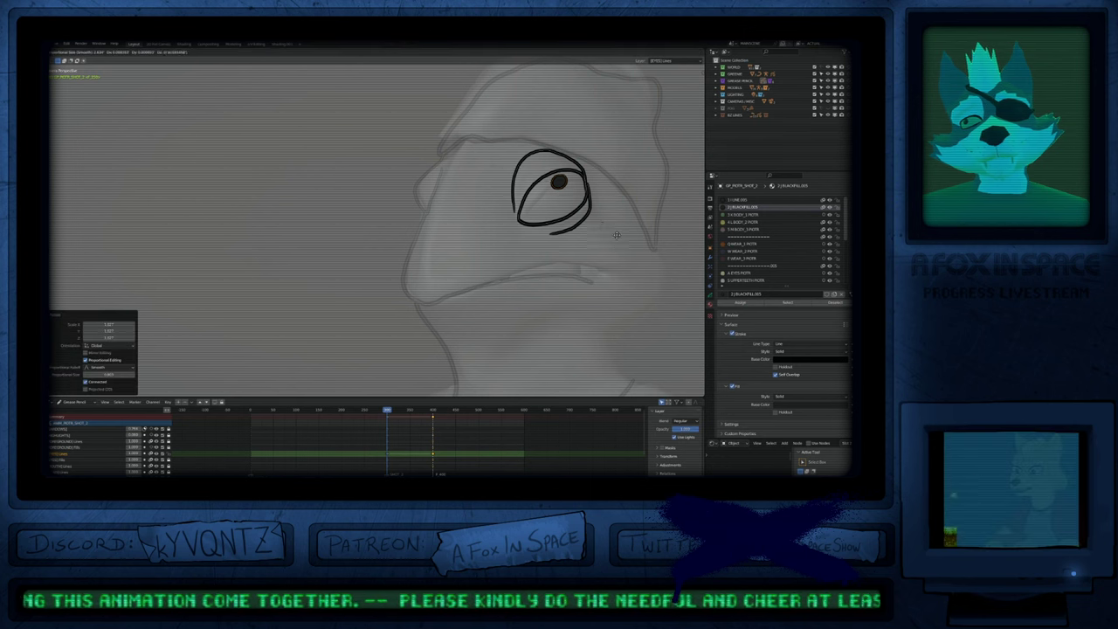
pyautogui.click(613, 208)
# Step: Select all the eye strokes in Edit Mode and move them together
pyautogui.press('Tab')
pyautogui.keyDown('ctrl'); pyautogui.moveTo(533, 204); pyautogui.dragTo(538, 278, button='middle'); pyautogui.keyUp('ctrl')
pyautogui.press('Tab')
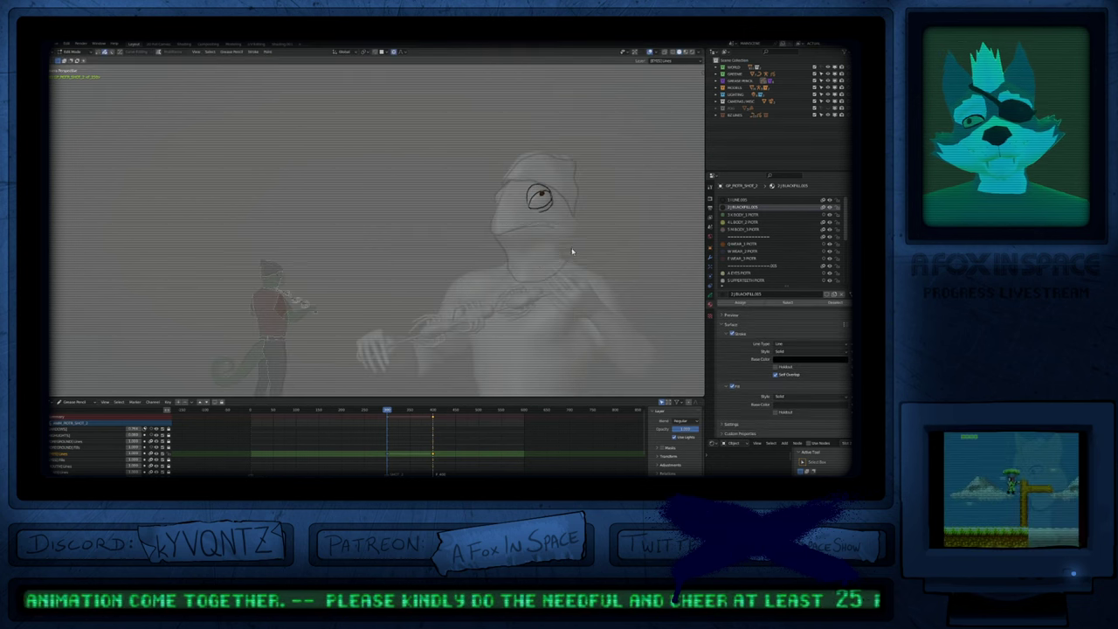
pyautogui.press('a')
pyautogui.press('g')
pyautogui.click(579, 238)
# Step: Return to the camera view and move a lower-eyelid point
pyautogui.press('Tab')
pyautogui.moveTo(578, 238); pyautogui.dragTo(539, 188, button='middle')
pyautogui.press('KP_0')
pyautogui.press('Tab')
pyautogui.click(539, 183)
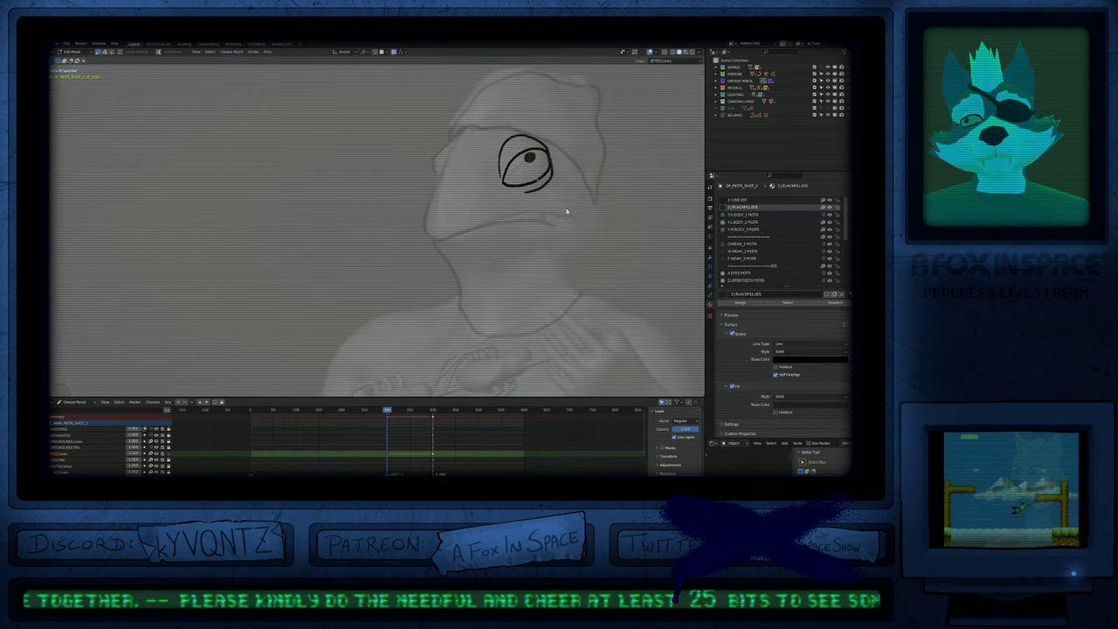
pyautogui.press('g')
pyautogui.click(566, 209)
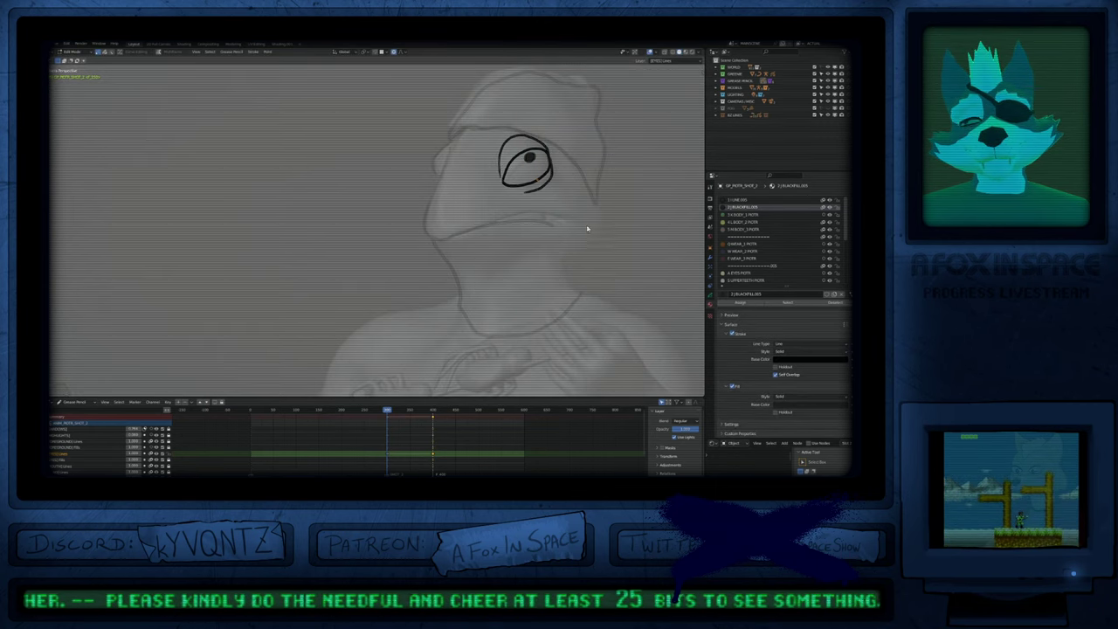
# Step: Dissolve extra points on the lower eyelid with Ctrl+X
pyautogui.scroll(2, 516, 184)
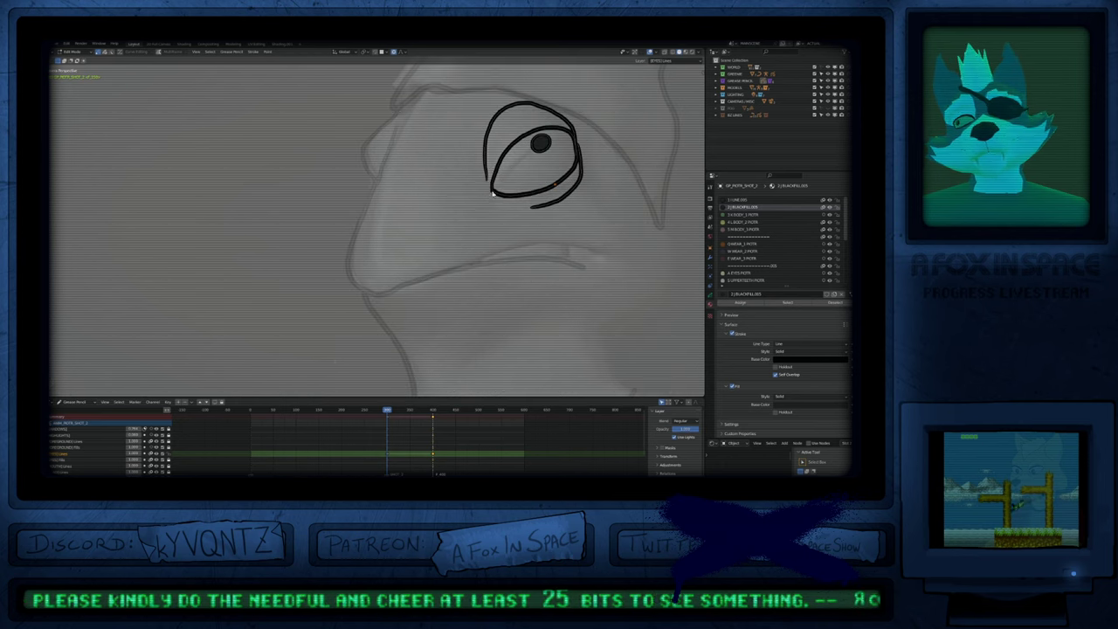
pyautogui.hotkey('ctrl', 'x')
pyautogui.click(575, 141)
pyautogui.hotkey('ctrl', 'x')
pyautogui.click(570, 178)
pyautogui.press('g')
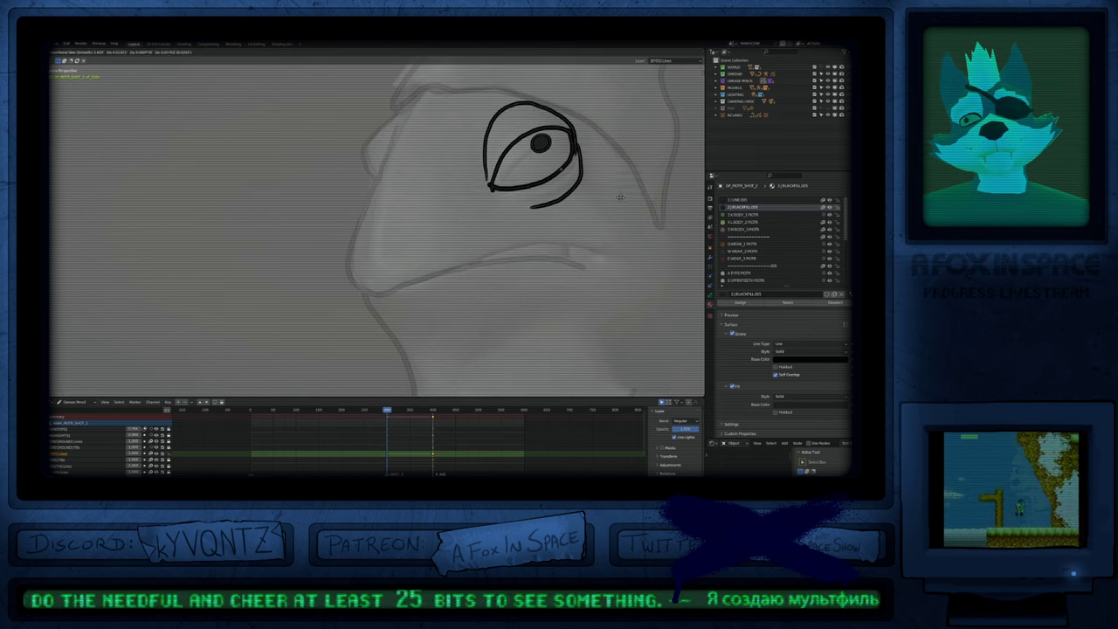
pyautogui.scroll(20, 619, 195)
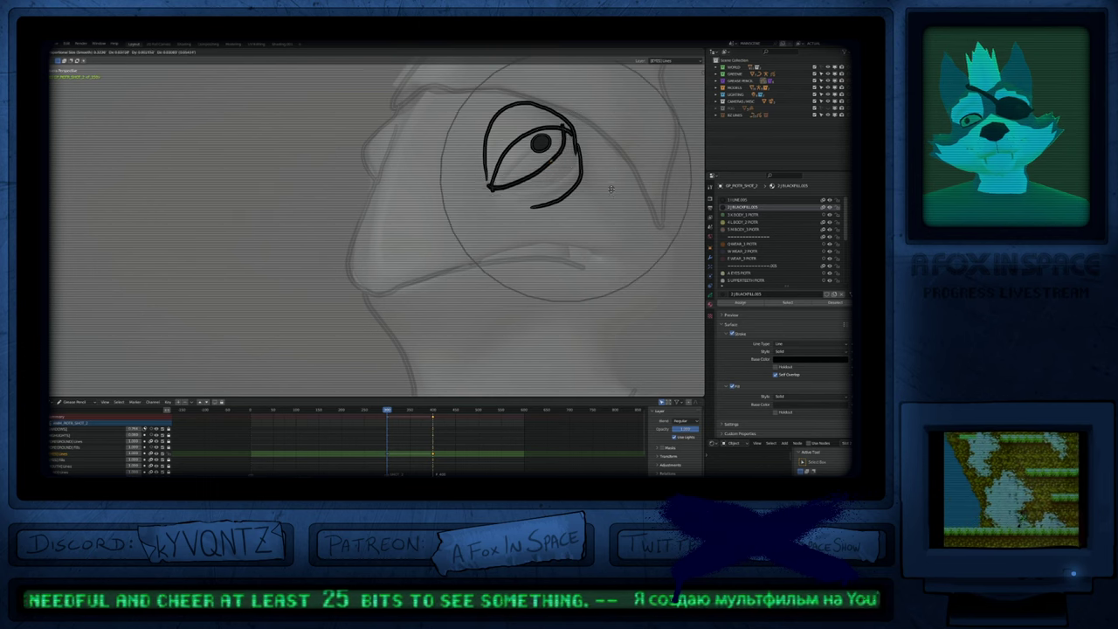
pyautogui.press('Escape')
# Step: Reshape the lower eyelid with a proportional move using Sphere falloff
pyautogui.hotkey('shift', 'o')
pyautogui.click(606, 203)
pyautogui.press('g')
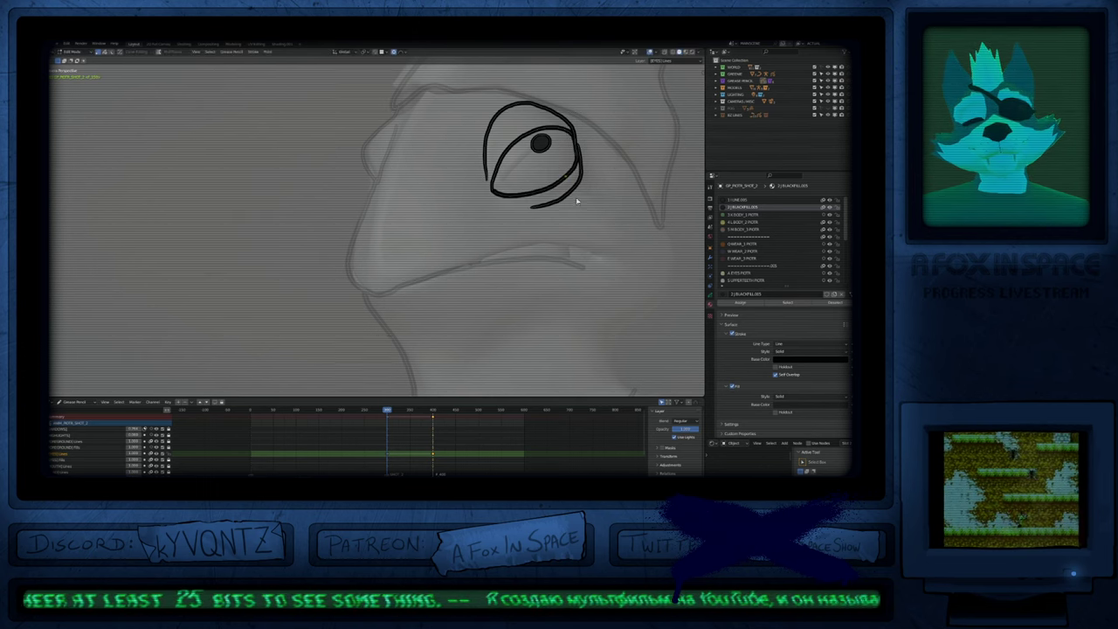
pyautogui.scroll(-4, 578, 205)
pyautogui.scroll(5, 577, 205)
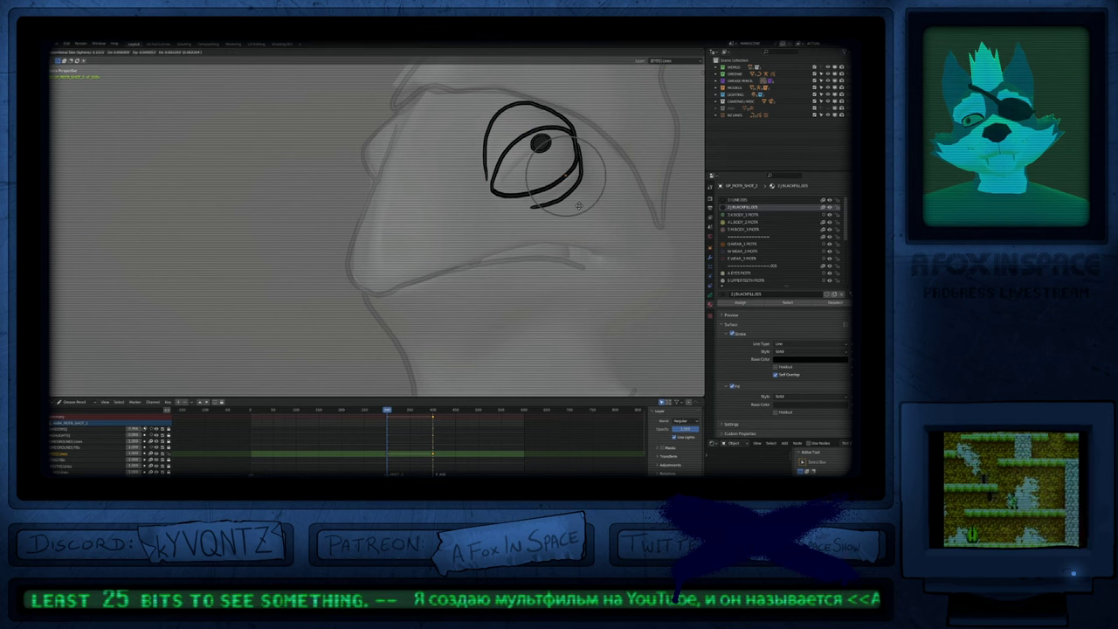
pyautogui.scroll(-10, 576, 201)
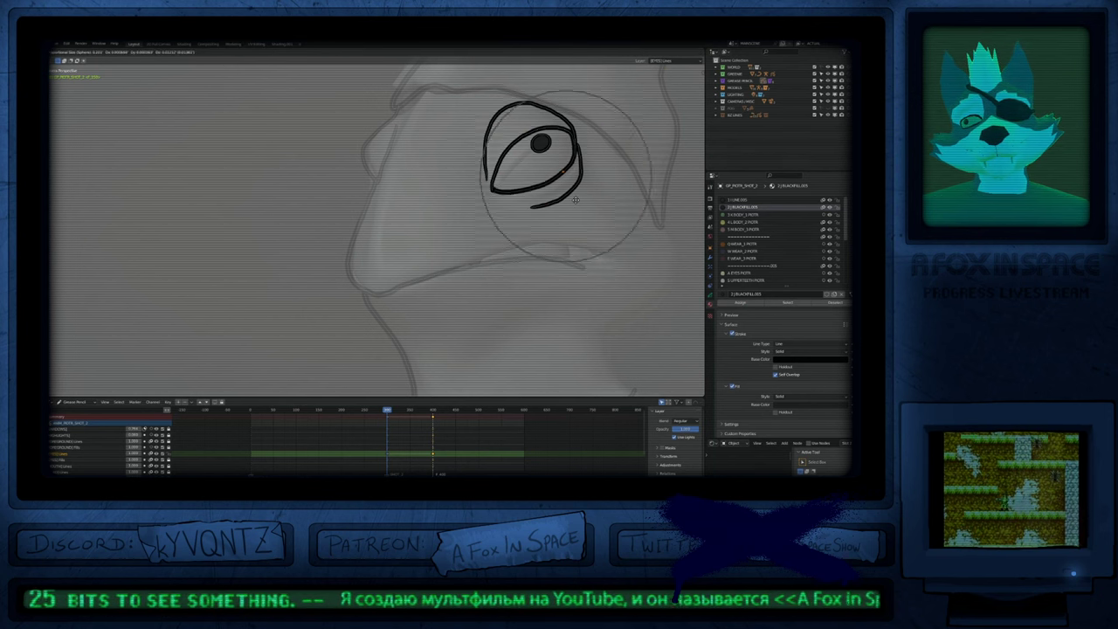
pyautogui.scroll(1, 569, 194)
pyautogui.scroll(1, 567, 187)
pyautogui.scroll(1, 568, 186)
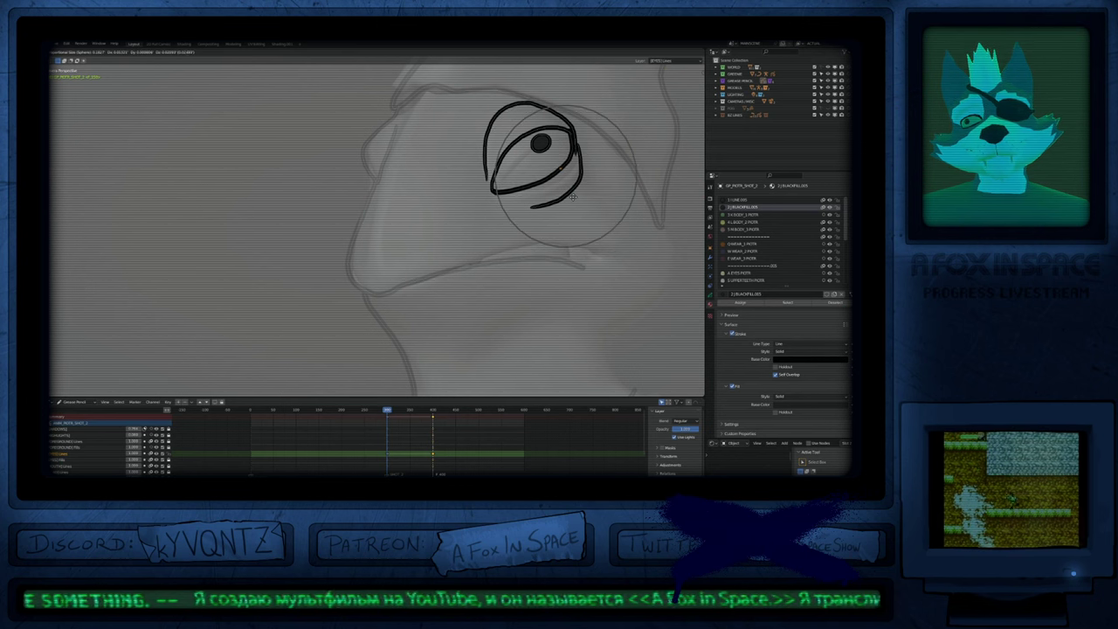
pyautogui.click(572, 197)
# Step: Soft-move the eye stroke again and reselect Sphere falloff, cancelling a trial move
pyautogui.scroll(-4, 569, 212)
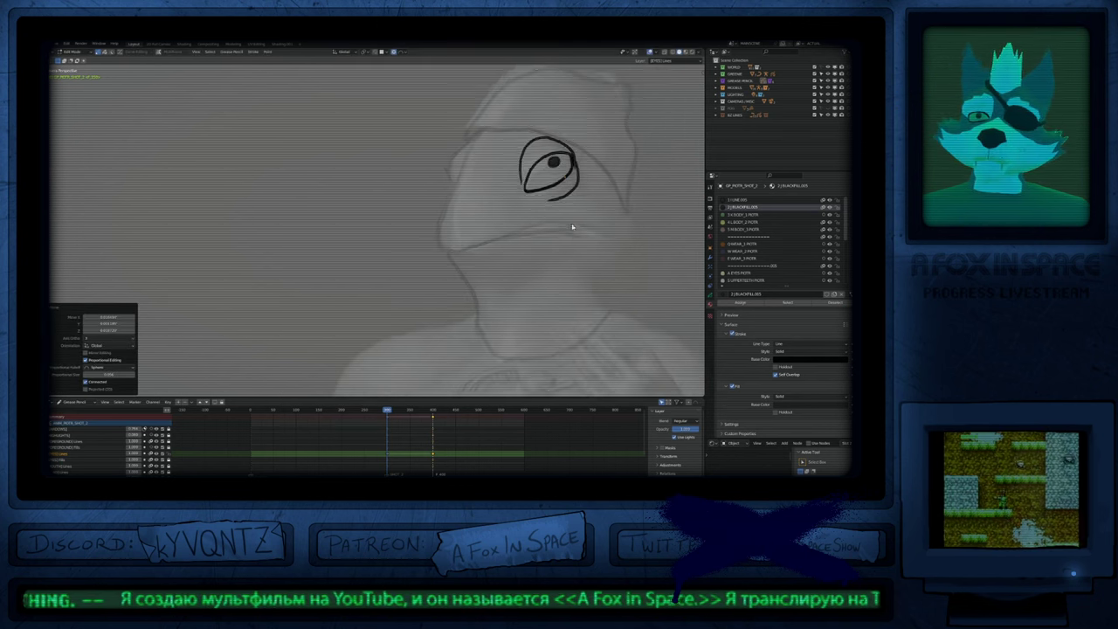
pyautogui.scroll(2, 572, 229)
pyautogui.press('g')
pyautogui.scroll(3, 589, 211)
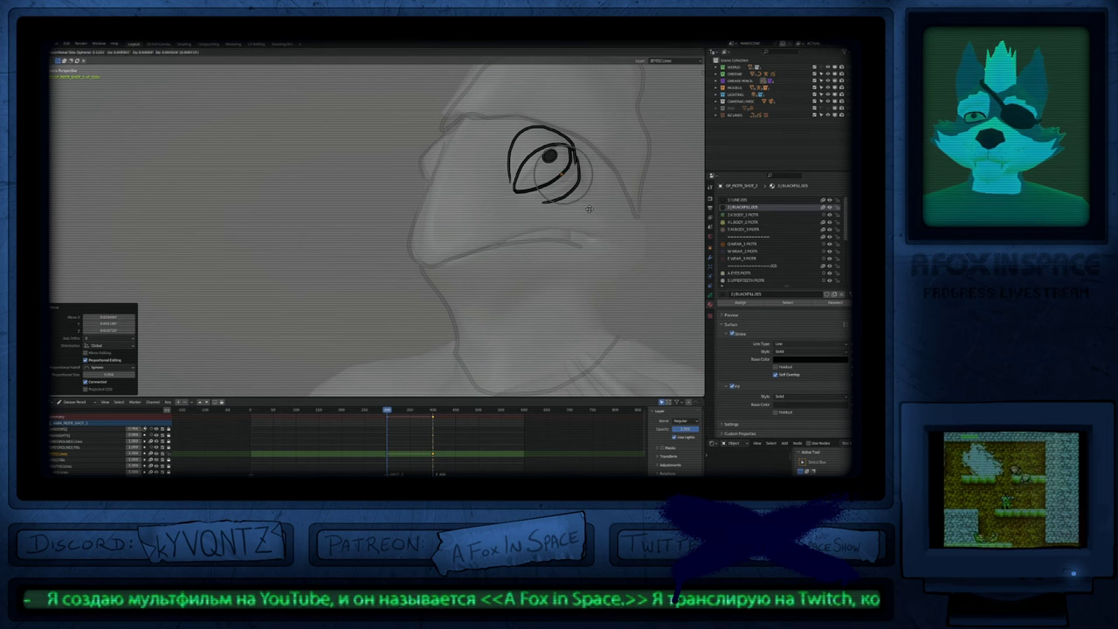
pyautogui.click(588, 209)
pyautogui.hotkey('shift', 'o')
pyautogui.click(588, 210)
pyautogui.hotkey('shift', 'o')
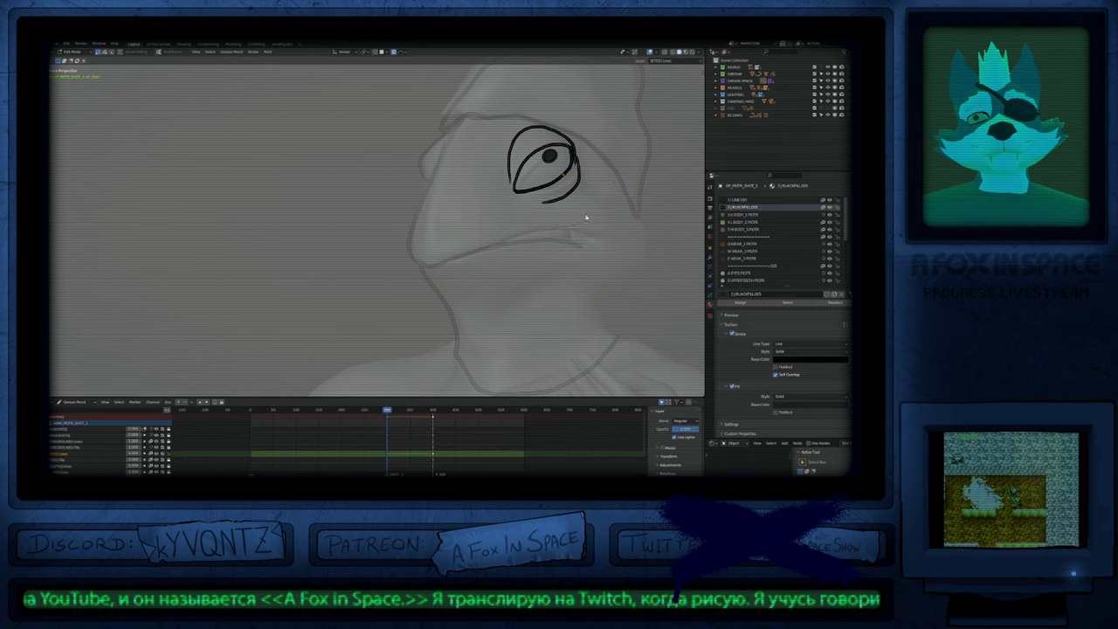
pyautogui.press('g')
pyautogui.rightClick(541, 201)
# Step: Switch to the first falloff shape, frame the eye, and softly move the eye strokes
pyautogui.hotkey('shift', 'o')
pyautogui.click(539, 188)
pyautogui.keyDown('ctrl'); pyautogui.moveTo(538, 190); pyautogui.dragTo(535, 253, button='middle'); pyautogui.keyUp('ctrl')
pyautogui.keyDown('ctrl'); pyautogui.moveTo(534, 253); pyautogui.dragTo(534, 184, button='middle'); pyautogui.keyUp('ctrl')
pyautogui.press('g')
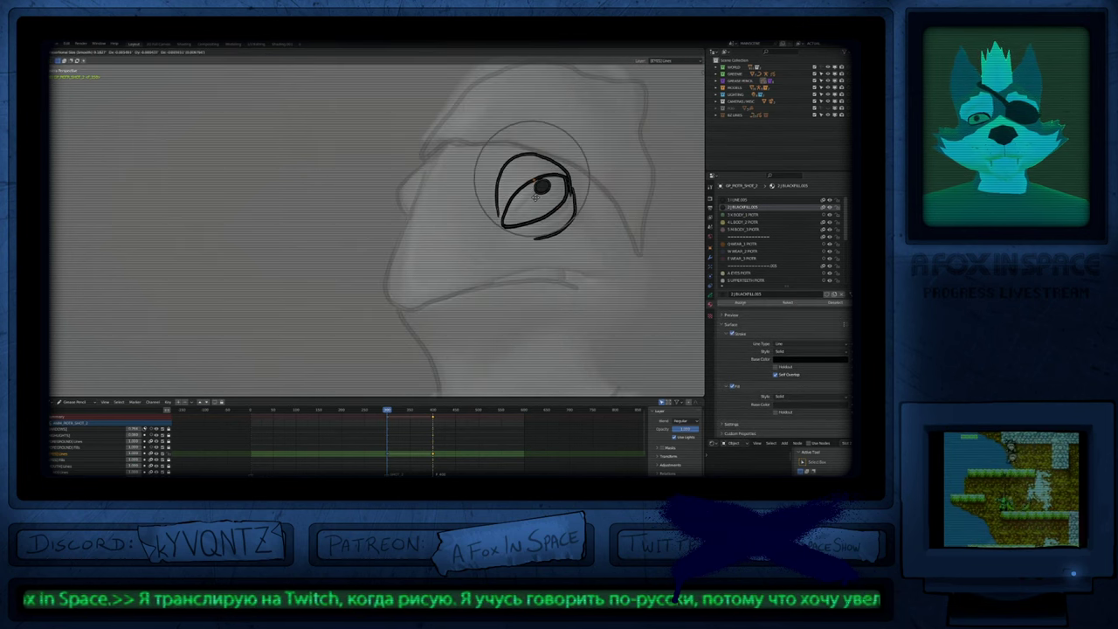
pyautogui.click(536, 198)
# Step: Adjust the eye's right corner with a smaller soft move, then return to Draw Mode
pyautogui.click(568, 184)
pyautogui.press('g')
pyautogui.scroll(2, 591, 177)
pyautogui.scroll(3, 591, 176)
pyautogui.click(592, 178)
pyautogui.press('Tab')
pyautogui.moveTo(536, 218)
pyautogui.keyDown('ctrl'); pyautogui.mouseDown(button='middle')
pyautogui.moveTo(527, 270)
pyautogui.moveTo(557, 220)
pyautogui.moveTo(517, 262)
pyautogui.mouseUp(button='middle'); pyautogui.keyUp('ctrl')
pyautogui.keyDown('ctrl'); pyautogui.moveTo(516, 262); pyautogui.dragTo(503, 199, button='middle'); pyautogui.keyUp('ctrl')
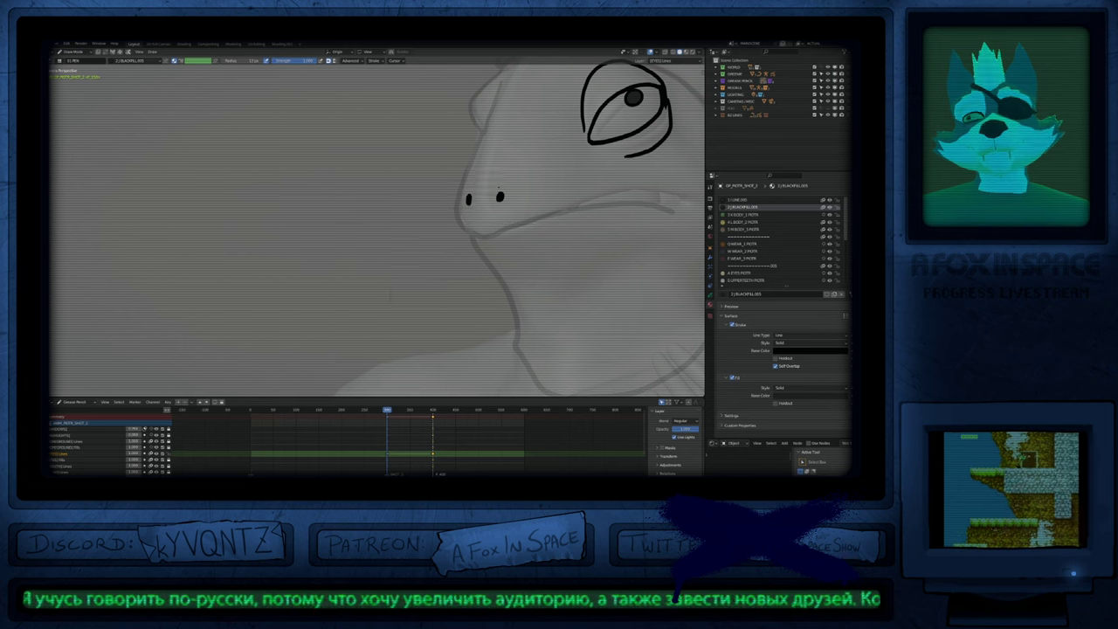
# Step: Nudge the right nostril dot slightly left in Edit Mode
pyautogui.scroll(-6, 511, 185)
pyautogui.scroll(4, 524, 181)
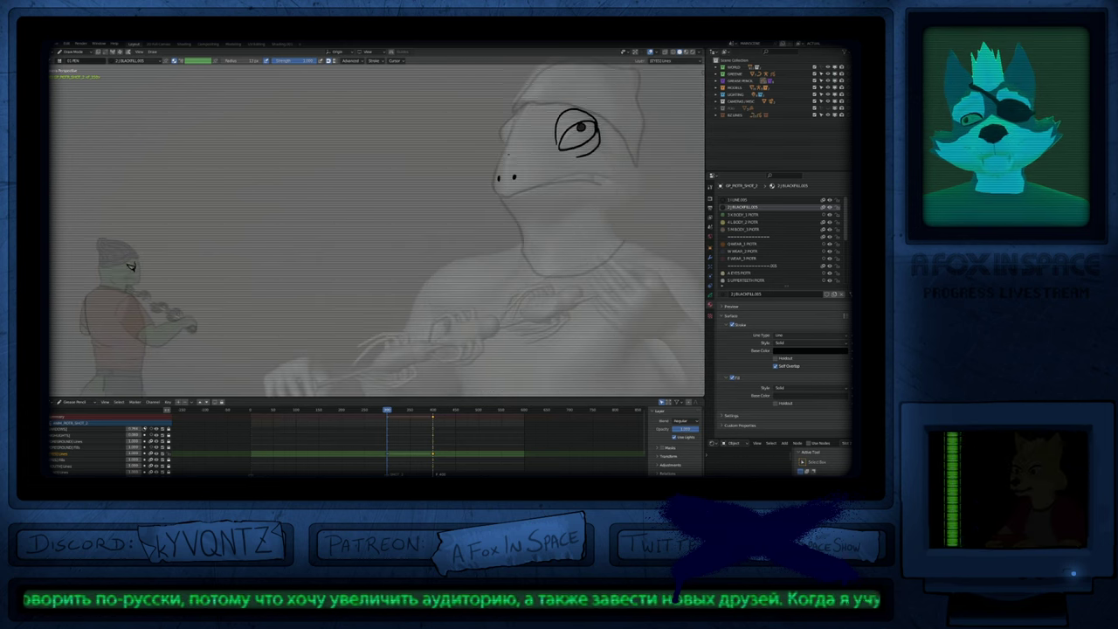
pyautogui.press('Tab')
pyautogui.click(516, 175)
pyautogui.press('g')
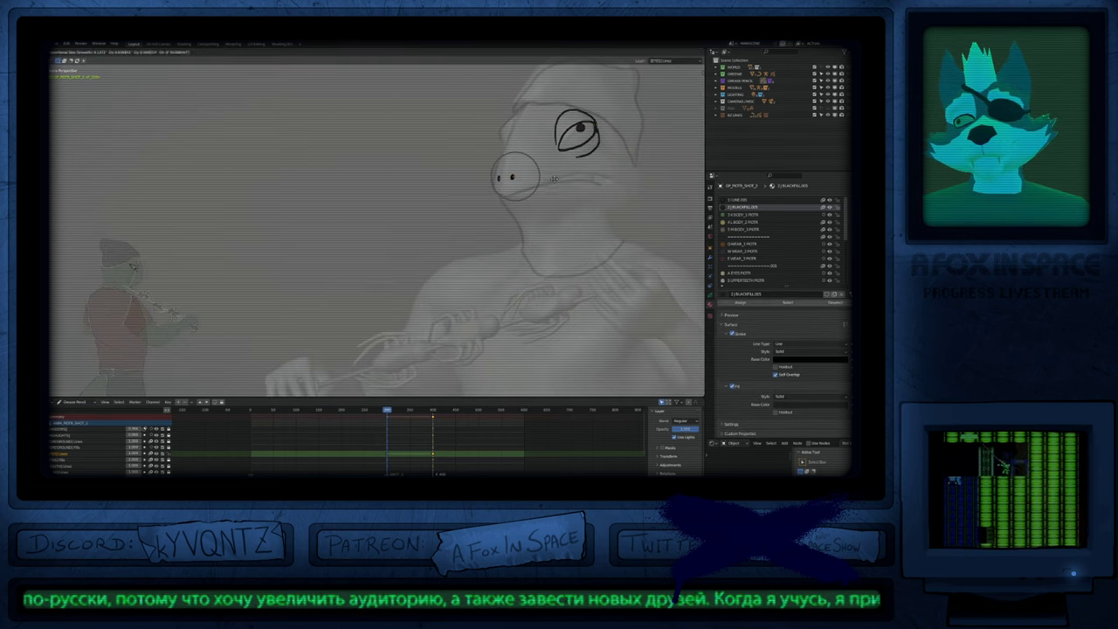
pyautogui.click(548, 182)
pyautogui.press('Tab')
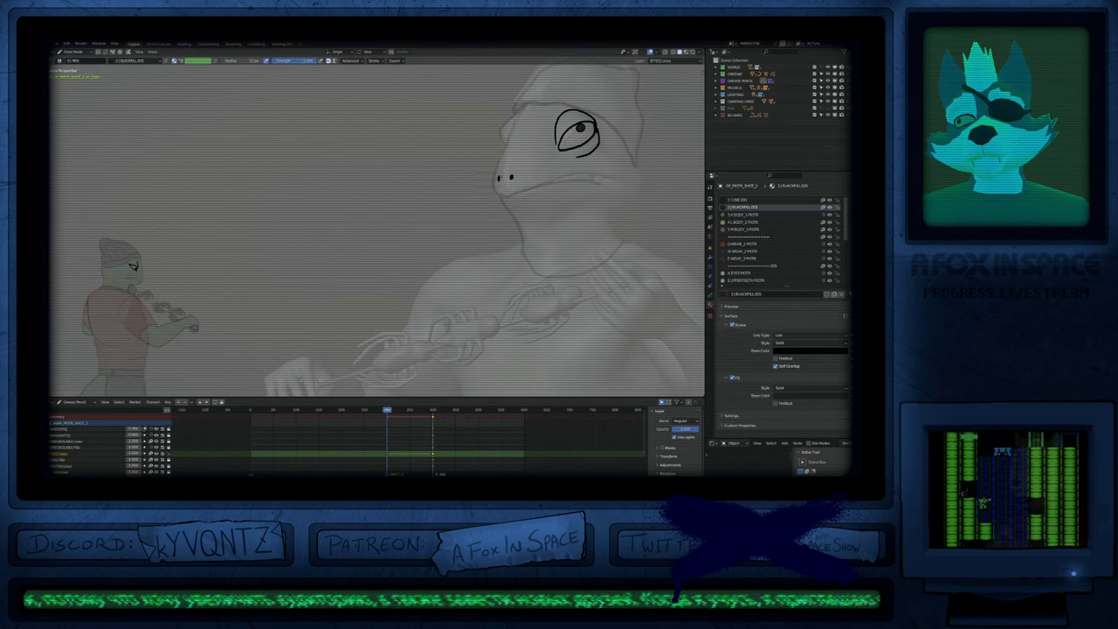
# Step: Softly adjust the nose points with a proportional move
pyautogui.press('Tab')
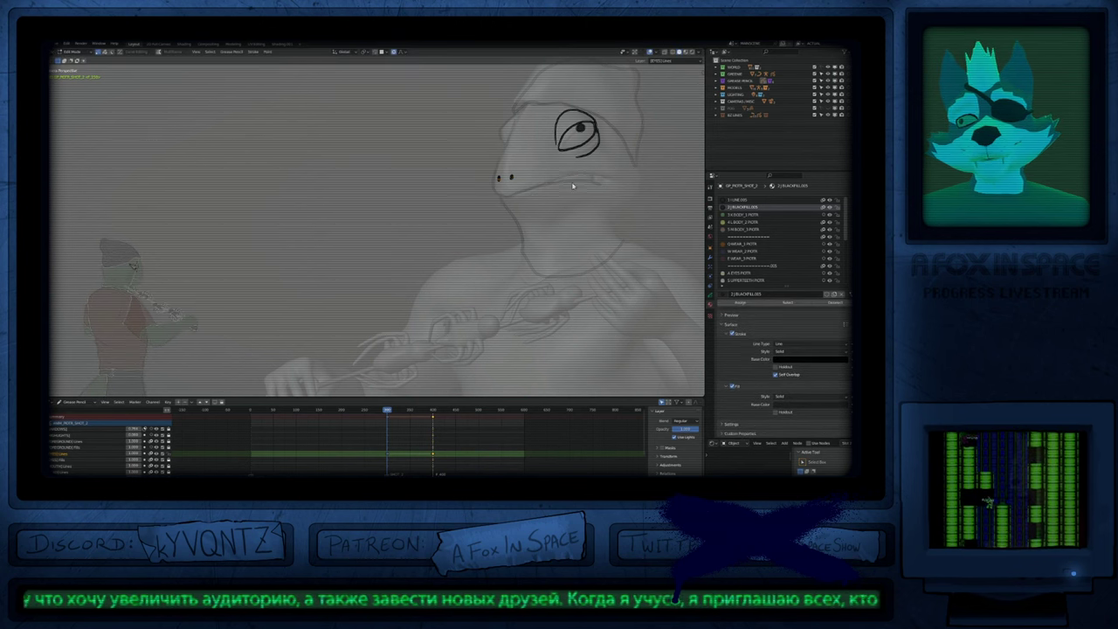
pyautogui.press('g')
pyautogui.click(548, 188)
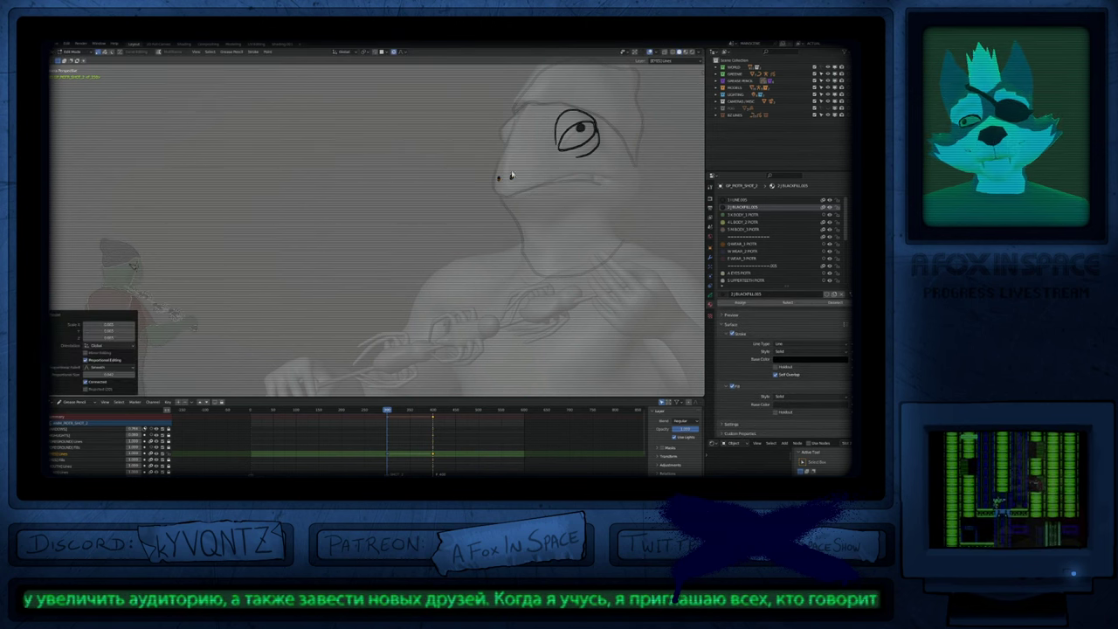
pyautogui.press('Tab')
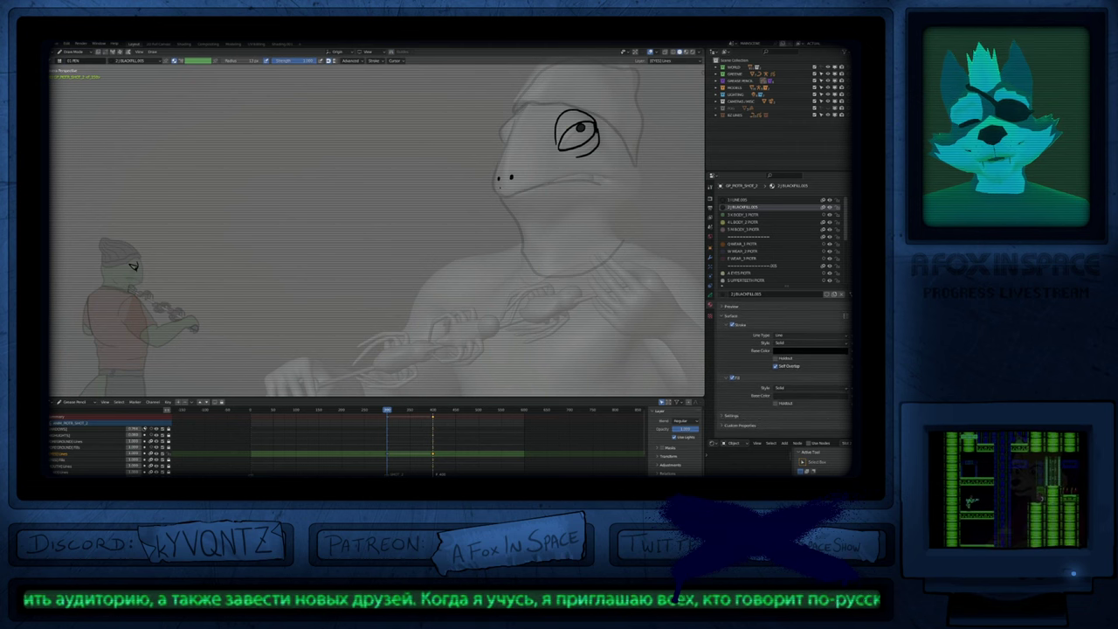
# Step: Make the HEAD Lines layer active and resize the brush
pyautogui.press('w')
pyautogui.press('f')
pyautogui.click(536, 194)
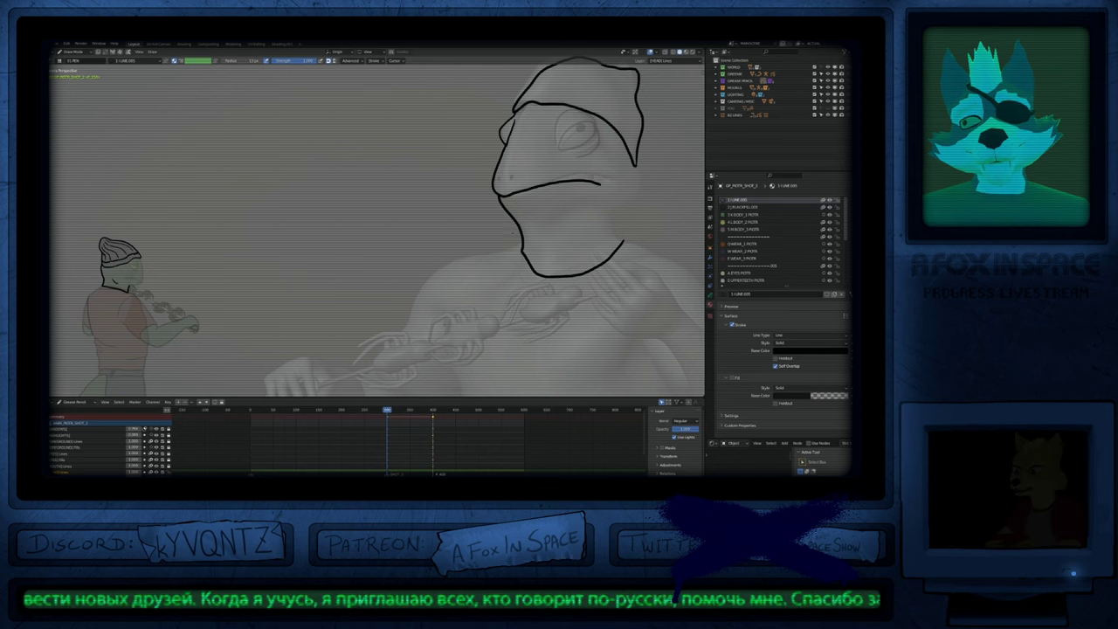
# Step: Touch up the beanie tip and right head outline, and close the neck gap
pyautogui.keyDown('shift'); pyautogui.moveTo(652, 147); pyautogui.dragTo(601, 165, button='middle'); pyautogui.keyUp('shift')
pyautogui.press('f')
pyautogui.click(603, 179)
pyautogui.moveTo(574, 153); pyautogui.dragTo(588, 182)
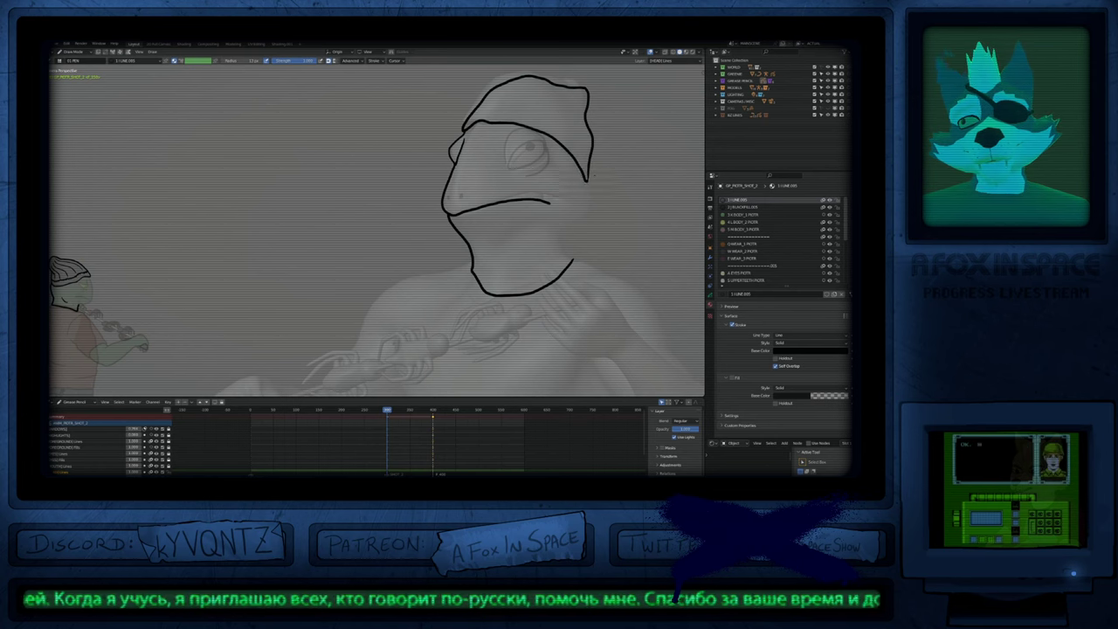
pyautogui.moveTo(592, 219)
pyautogui.mouseDown()
pyautogui.moveTo(566, 235)
pyautogui.moveTo(574, 260)
pyautogui.mouseUp()
pyautogui.keyDown('shift'); pyautogui.moveTo(513, 182); pyautogui.dragTo(563, 204, button='middle'); pyautogui.keyUp('shift')
# Step: Undo the beanie's top outline and redraw it slightly lower
pyautogui.scroll(-6, 533, 236)
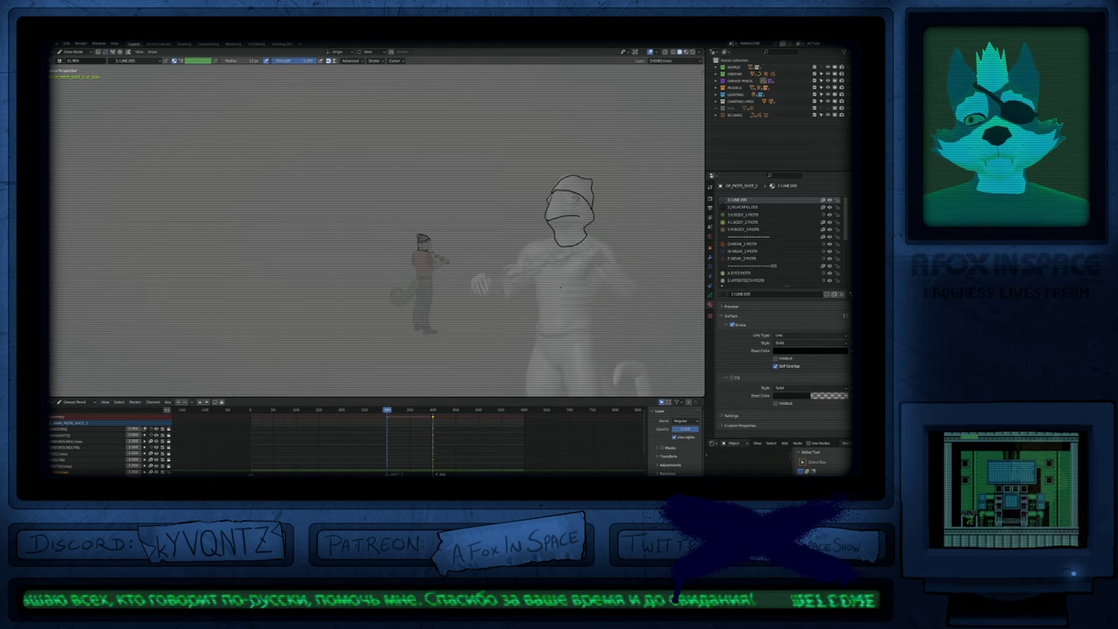
pyautogui.keyDown('shift'); pyautogui.moveTo(541, 261); pyautogui.dragTo(536, 222, button='middle'); pyautogui.keyUp('shift')
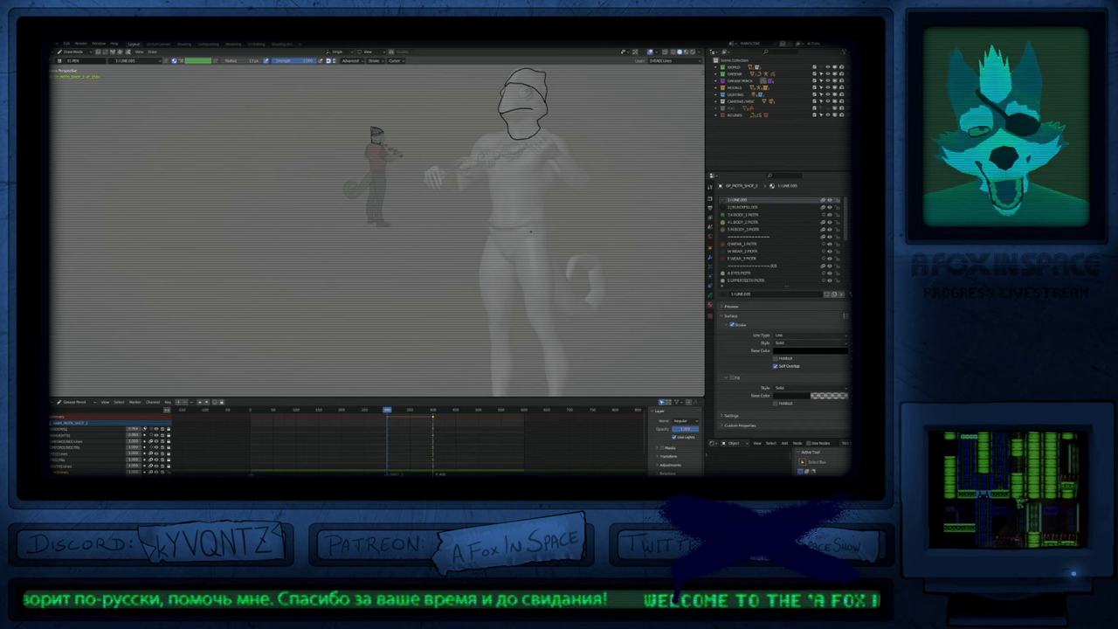
pyautogui.keyDown('shift'); pyautogui.moveTo(547, 170); pyautogui.dragTo(537, 290, button='middle'); pyautogui.keyUp('shift')
pyautogui.keyDown('ctrl'); pyautogui.moveTo(525, 216); pyautogui.dragTo(524, 169, button='middle'); pyautogui.keyUp('ctrl')
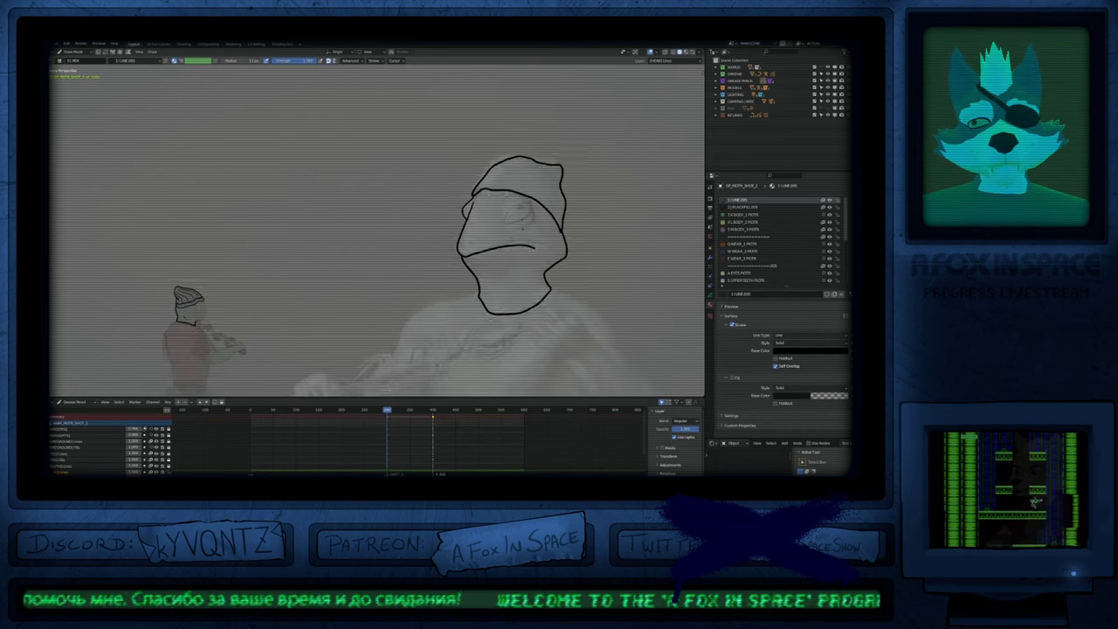
pyautogui.keyDown('shift'); pyautogui.moveTo(474, 246); pyautogui.dragTo(457, 259, button='middle'); pyautogui.keyUp('shift')
pyautogui.hotkey('ctrl', 'z')
pyautogui.moveTo(479, 183); pyautogui.dragTo(549, 182)
# Step: Make the EYES Lines layer active and compare the large head with the small left character
pyautogui.keyDown('ctrl'); pyautogui.moveTo(510, 261); pyautogui.dragTo(524, 220, button='middle'); pyautogui.keyUp('ctrl')
pyautogui.press('pageup')
pyautogui.press('pageup')
pyautogui.press('pageup')
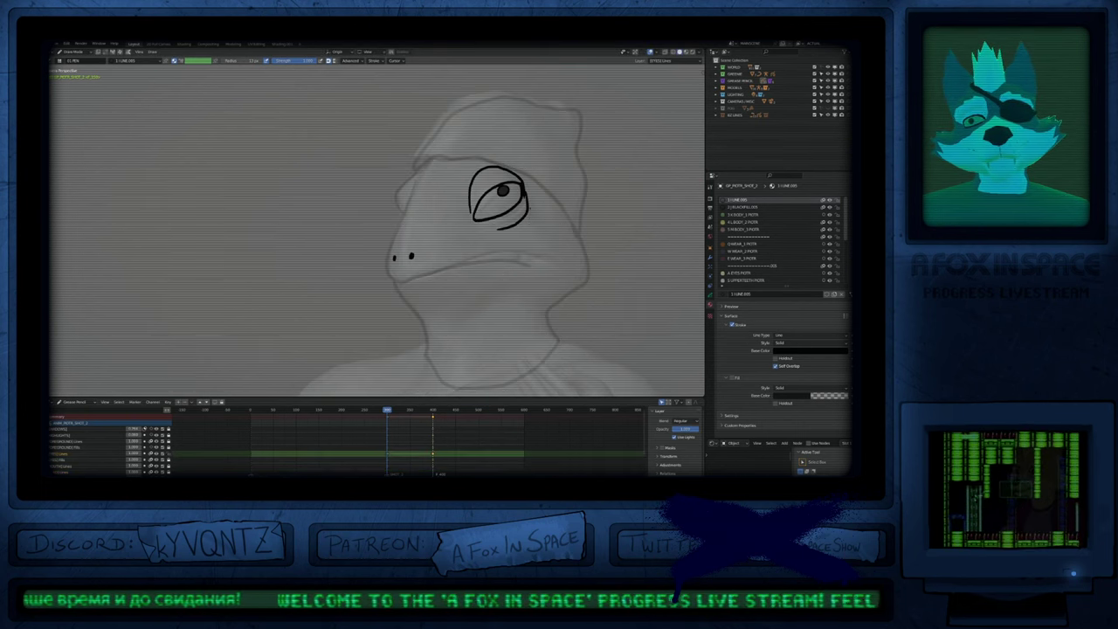
pyautogui.keyDown('ctrl'); pyautogui.moveTo(498, 241); pyautogui.dragTo(498, 306, button='middle'); pyautogui.keyUp('ctrl')
pyautogui.keyDown('shift'); pyautogui.moveTo(419, 262); pyautogui.dragTo(498, 262, button='middle'); pyautogui.keyUp('shift')
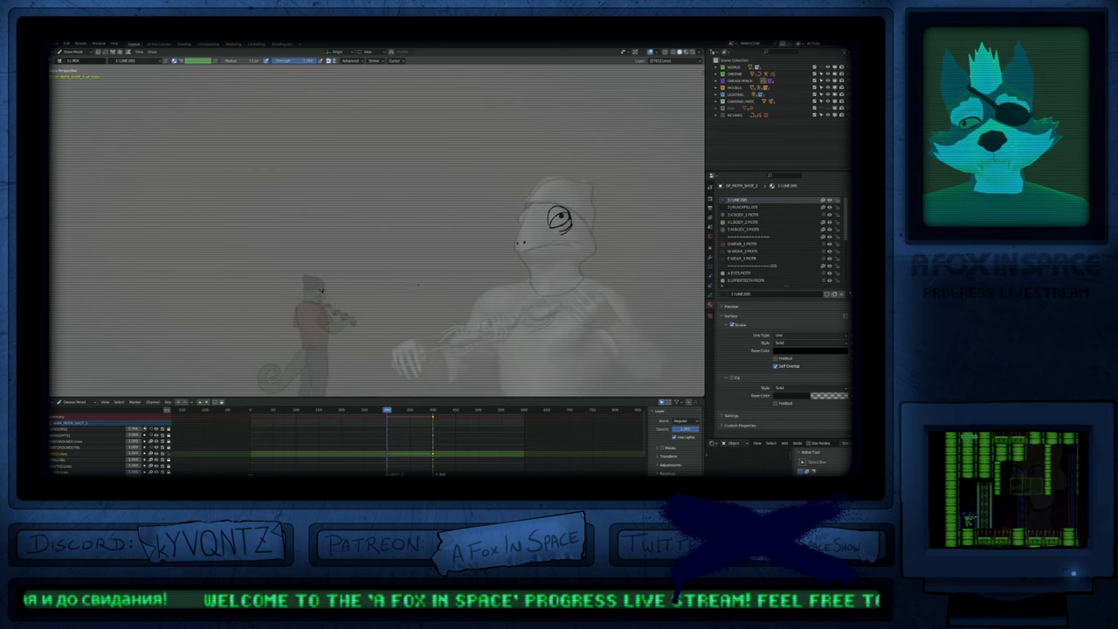
pyautogui.keyDown('ctrl'); pyautogui.moveTo(327, 290); pyautogui.dragTo(349, 323, button='middle'); pyautogui.keyUp('ctrl')
pyautogui.keyDown('shift'); pyautogui.moveTo(524, 236); pyautogui.dragTo(421, 256, button='middle'); pyautogui.keyUp('shift')
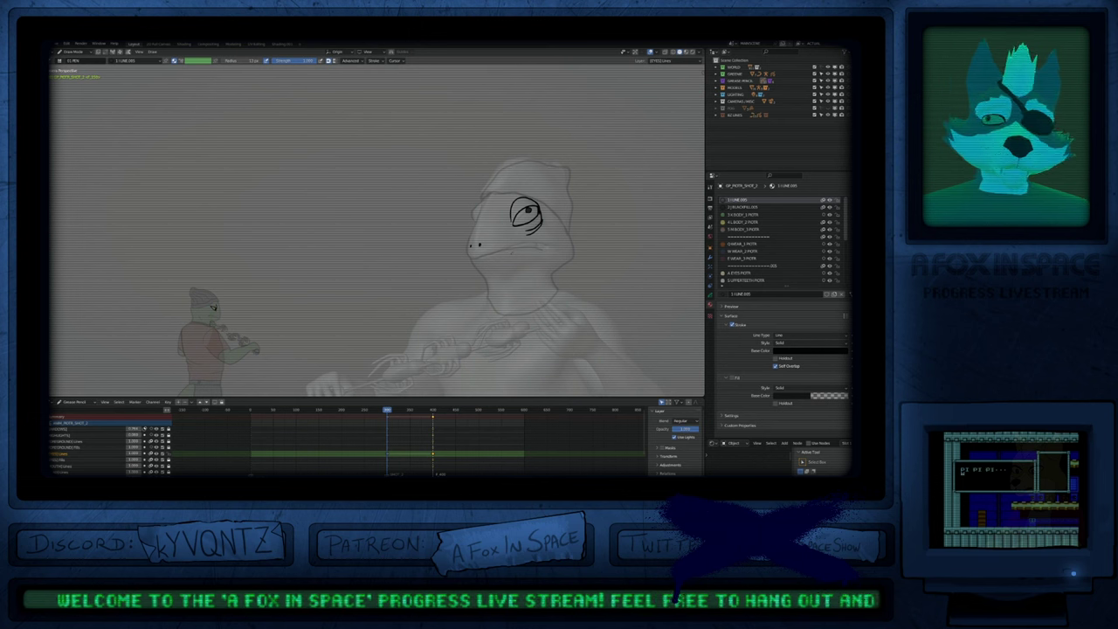
pyautogui.keyDown('ctrl'); pyautogui.moveTo(231, 346); pyautogui.dragTo(230, 293, button='middle'); pyautogui.keyUp('ctrl')
pyautogui.keyDown('shift'); pyautogui.moveTo(526, 310); pyautogui.dragTo(264, 295, button='middle'); pyautogui.keyUp('shift')
# Step: Try zigzag strokes below the mouth, undo them, and zoom out to both characters
pyautogui.moveTo(425, 244)
pyautogui.mouseDown()
pyautogui.moveTo(424, 263)
pyautogui.moveTo(443, 279)
pyautogui.mouseUp()
pyautogui.moveTo(427, 243); pyautogui.dragTo(444, 281)
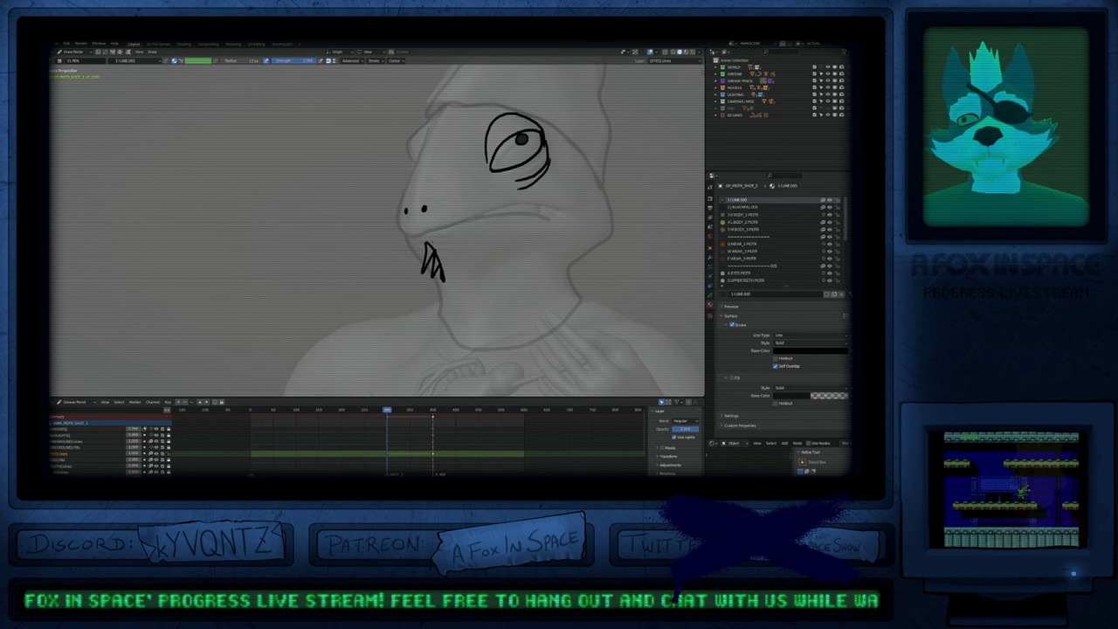
pyautogui.hotkey('ctrl', 'z')
pyautogui.hotkey('ctrl', 'z')
pyautogui.moveTo(478, 252)
pyautogui.keyDown('shift'); pyautogui.mouseDown(button='middle')
pyautogui.moveTo(581, 267)
pyautogui.moveTo(691, 253)
pyautogui.mouseUp(button='middle'); pyautogui.keyUp('shift')
pyautogui.keyDown('ctrl'); pyautogui.moveTo(690, 254); pyautogui.dragTo(691, 323, button='middle'); pyautogui.keyUp('ctrl')
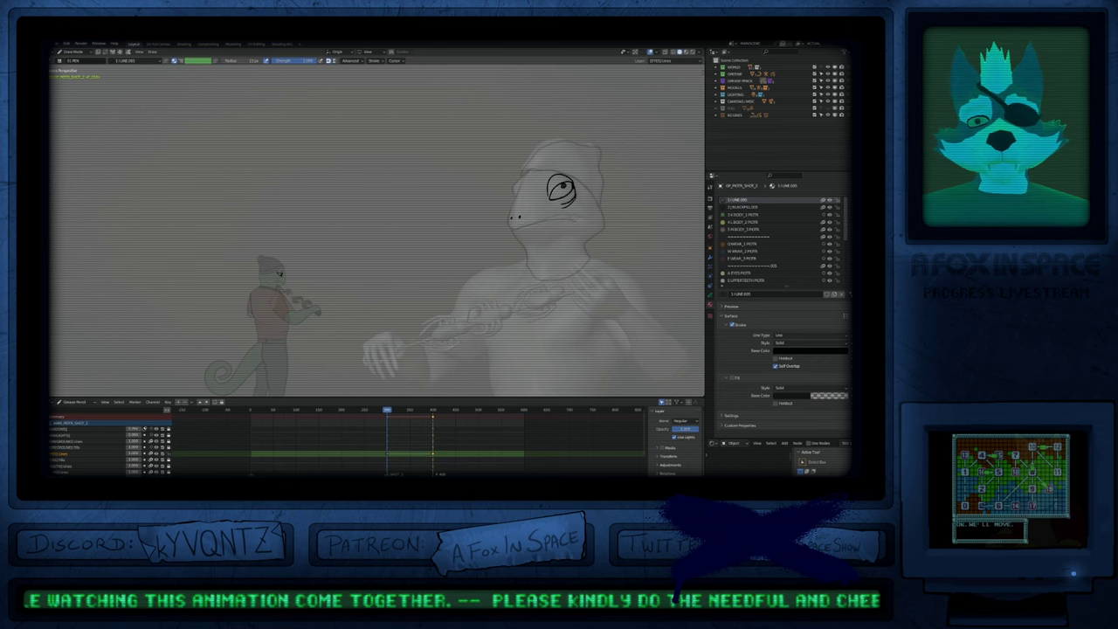
# Step: Draw a zigzag on the neck's left edge on HEAD Lines, then undo the scribbles
pyautogui.scroll(3, 525, 239)
pyautogui.press('y')
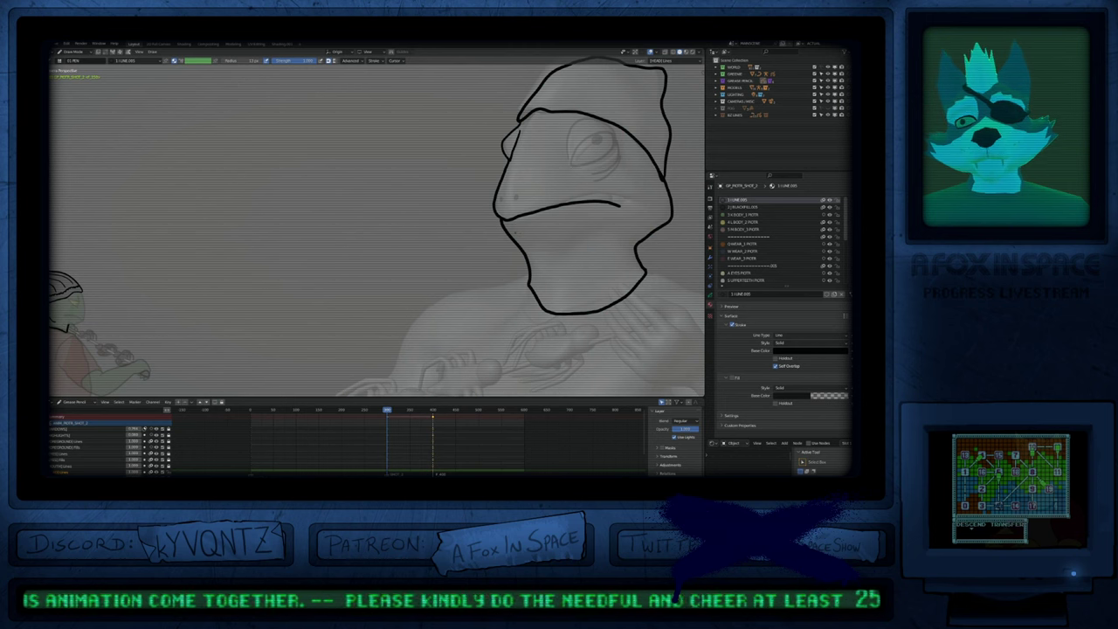
pyautogui.moveTo(518, 232); pyautogui.dragTo(531, 252)
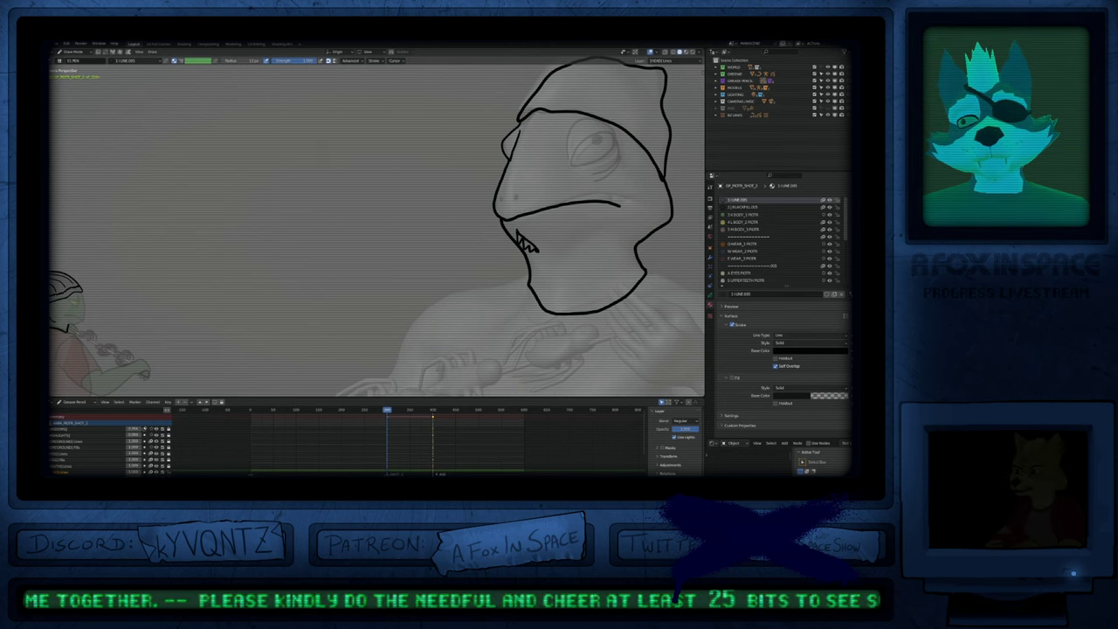
pyautogui.scroll(-3, 563, 237)
pyautogui.scroll(3, 540, 240)
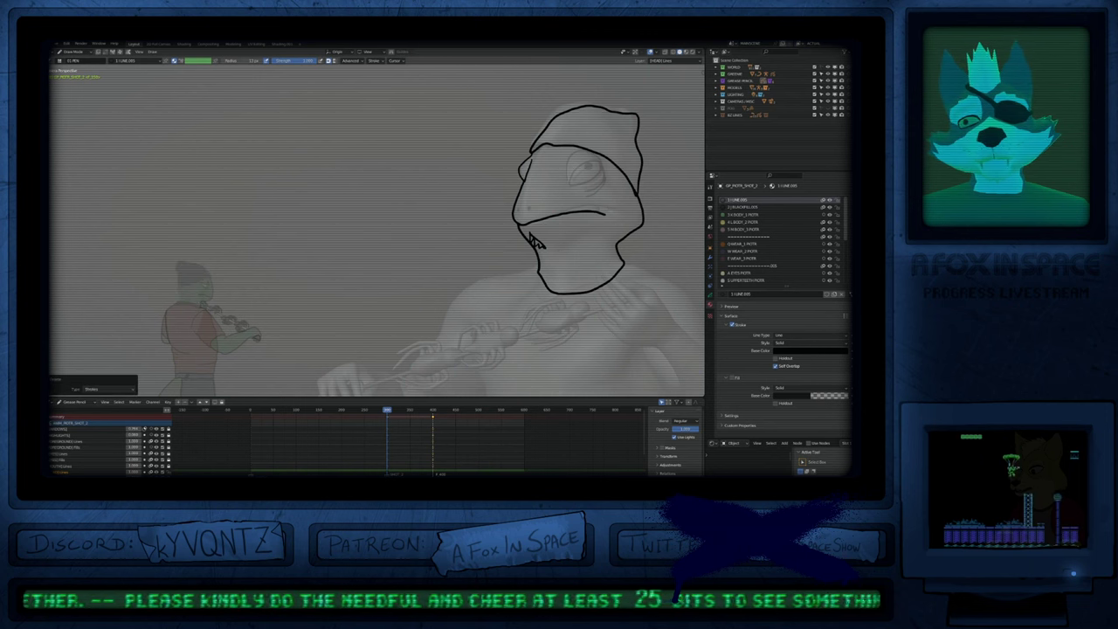
pyautogui.hotkey('ctrl', 'z')
pyautogui.hotkey('ctrl', 'z')
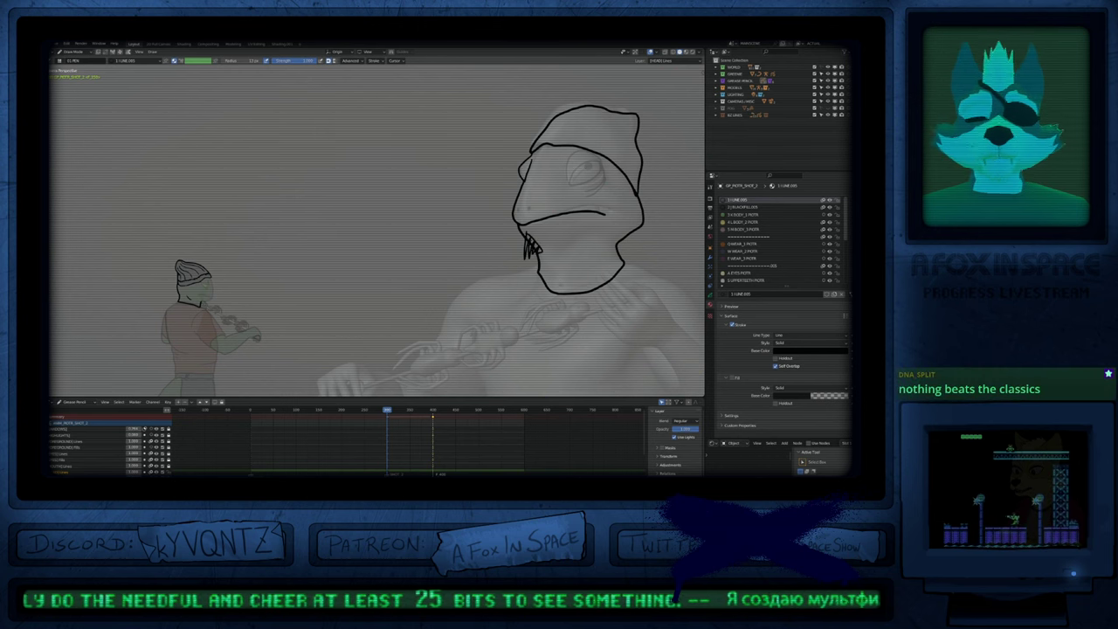
pyautogui.hotkey('ctrl', 'z')
pyautogui.scroll(-2, 539, 247)
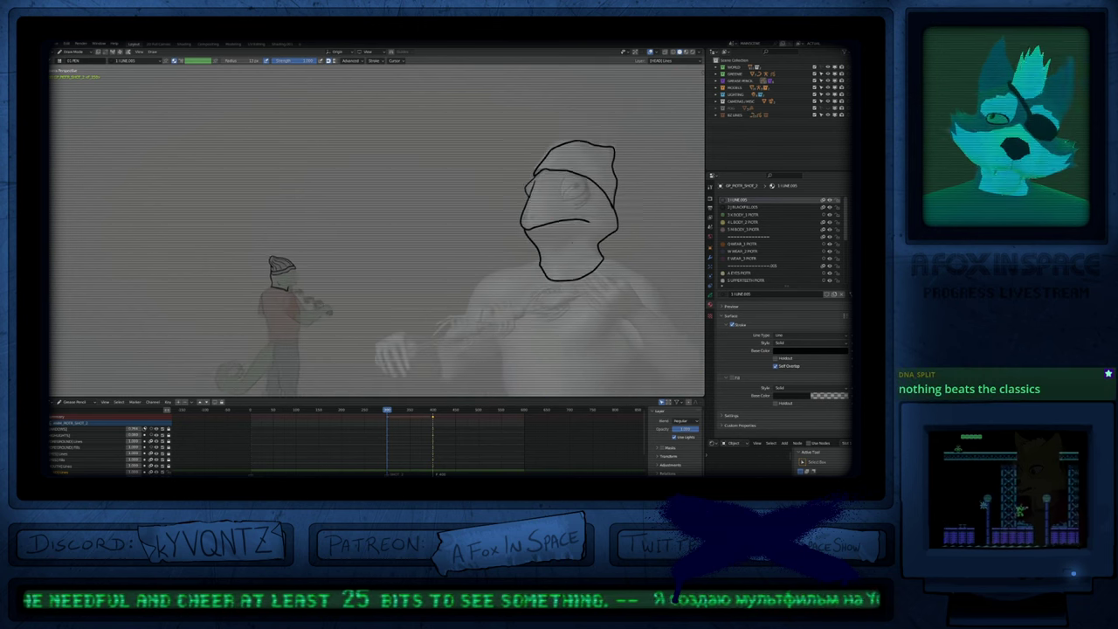
pyautogui.keyDown('shift'); pyautogui.moveTo(538, 247); pyautogui.dragTo(517, 251, button='middle'); pyautogui.keyUp('shift')
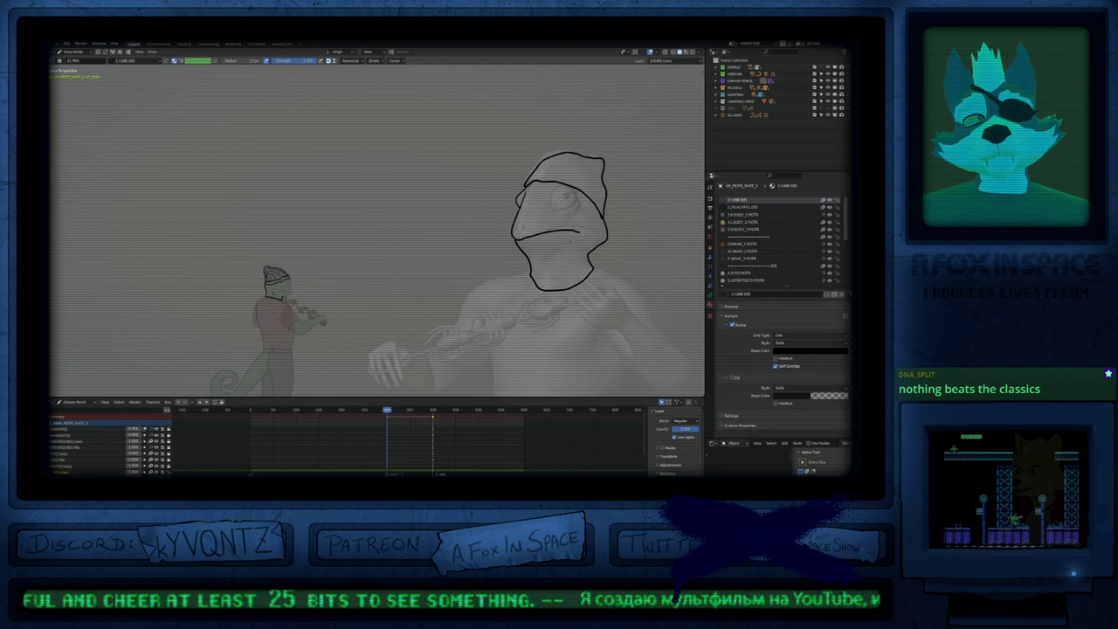
# Step: On the eyes lines layer, erase the under-eye stroke and draw a new crease
pyautogui.click(70, 453)
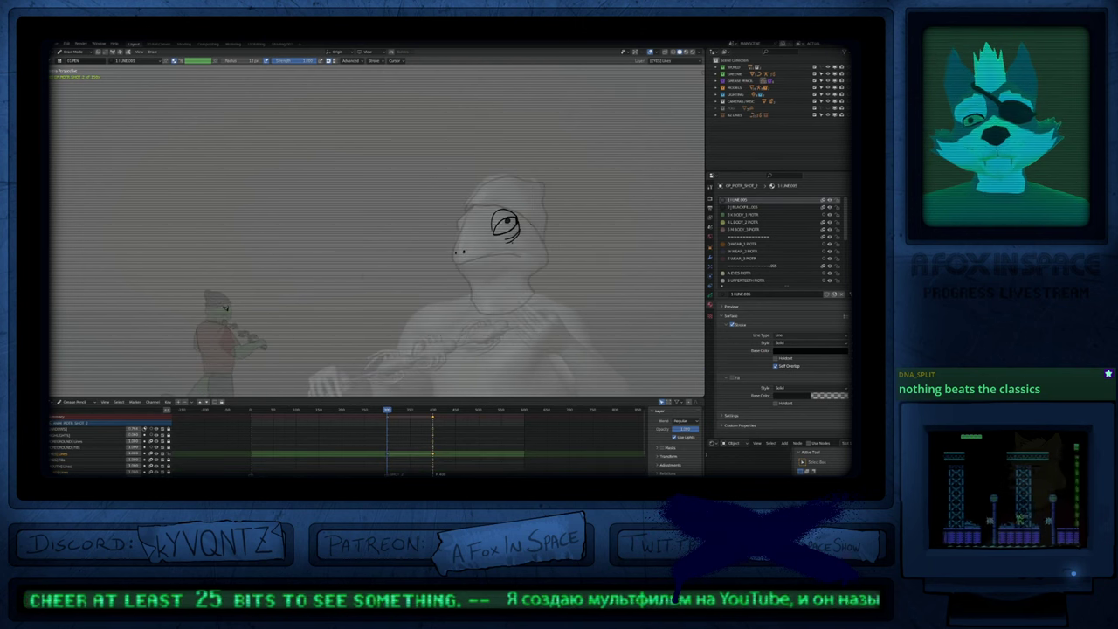
pyautogui.scroll(5, 512, 236)
pyautogui.press('e')
pyautogui.click(505, 258)
pyautogui.press('d')
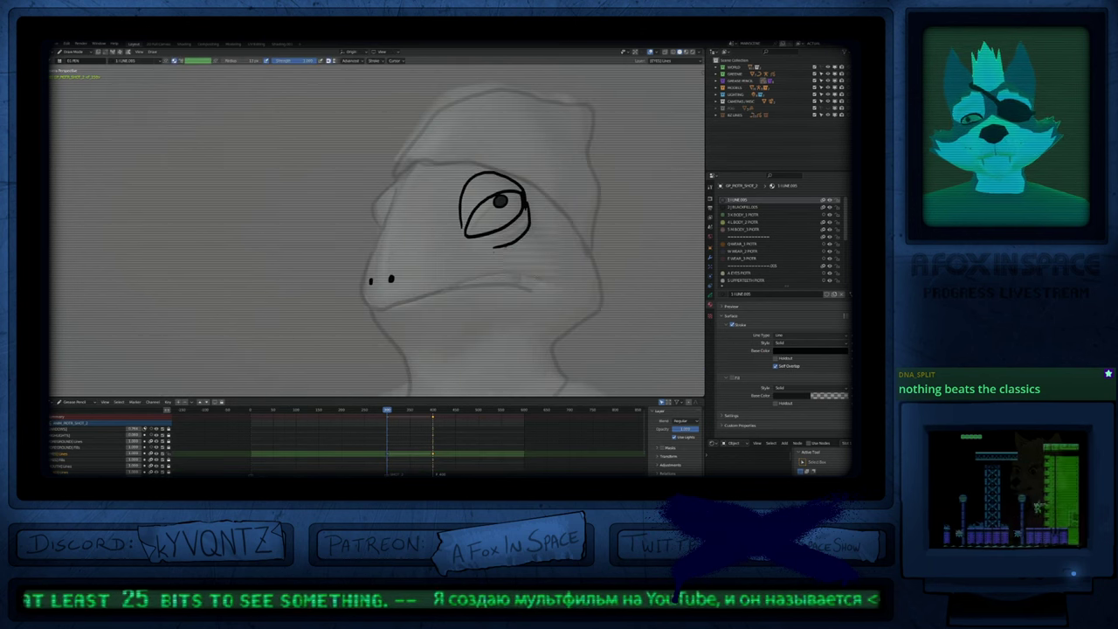
pyautogui.moveTo(491, 251); pyautogui.dragTo(514, 247)
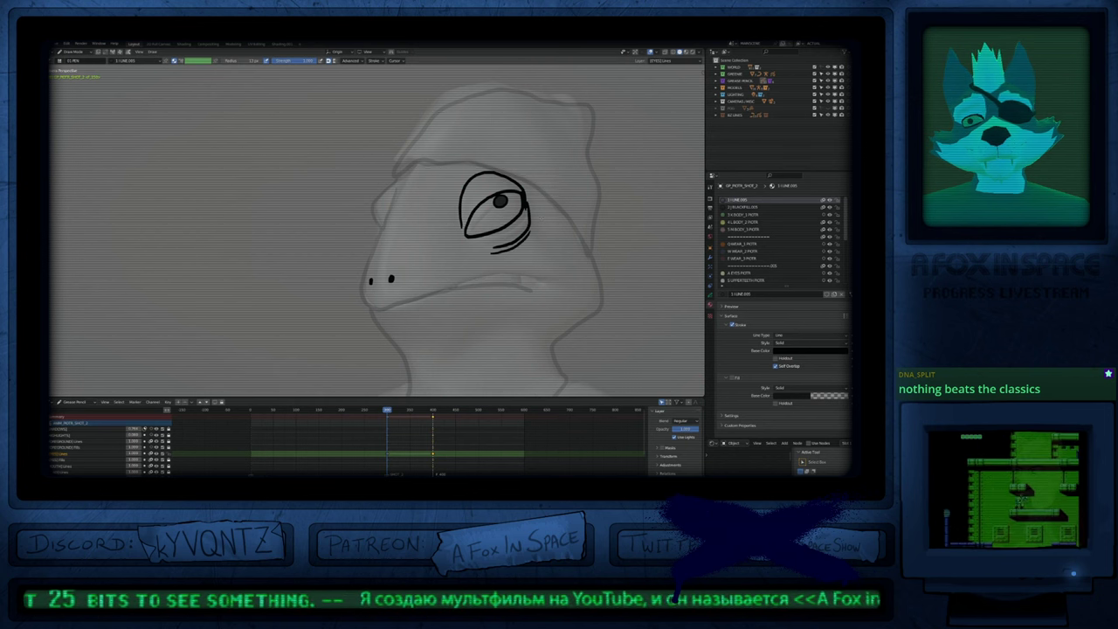
pyautogui.scroll(-4, 530, 242)
pyautogui.scroll(3, 527, 244)
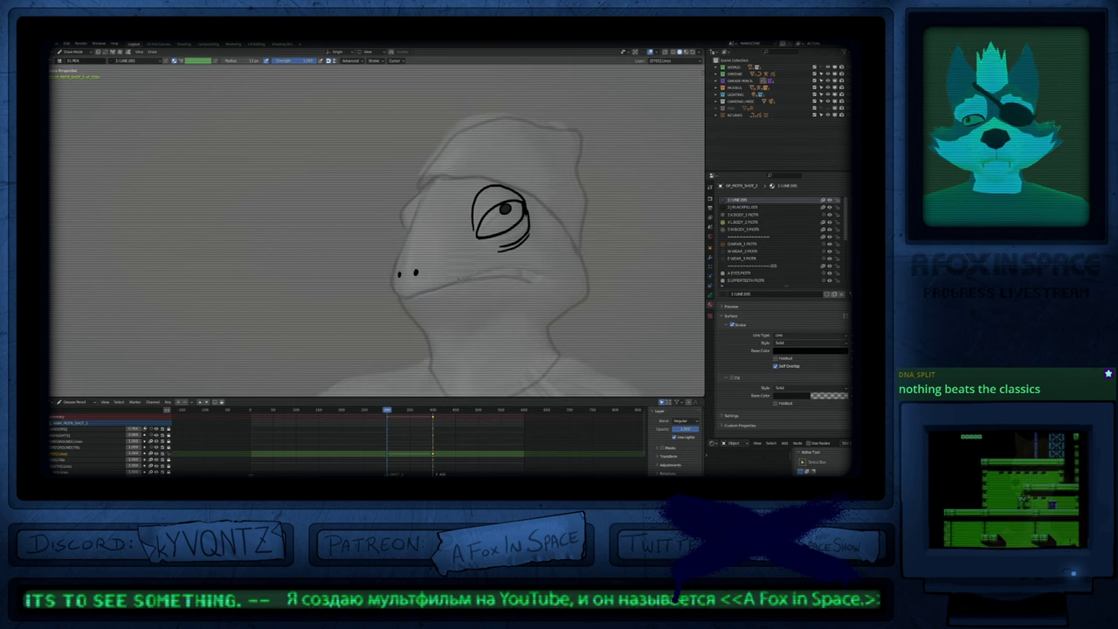
# Step: Erase the lower crease under the eye
pyautogui.keyDown('shift'); pyautogui.moveTo(444, 307); pyautogui.dragTo(542, 263, button='middle'); pyautogui.keyUp('shift')
pyautogui.scroll(-4, 540, 265)
pyautogui.scroll(3, 556, 243)
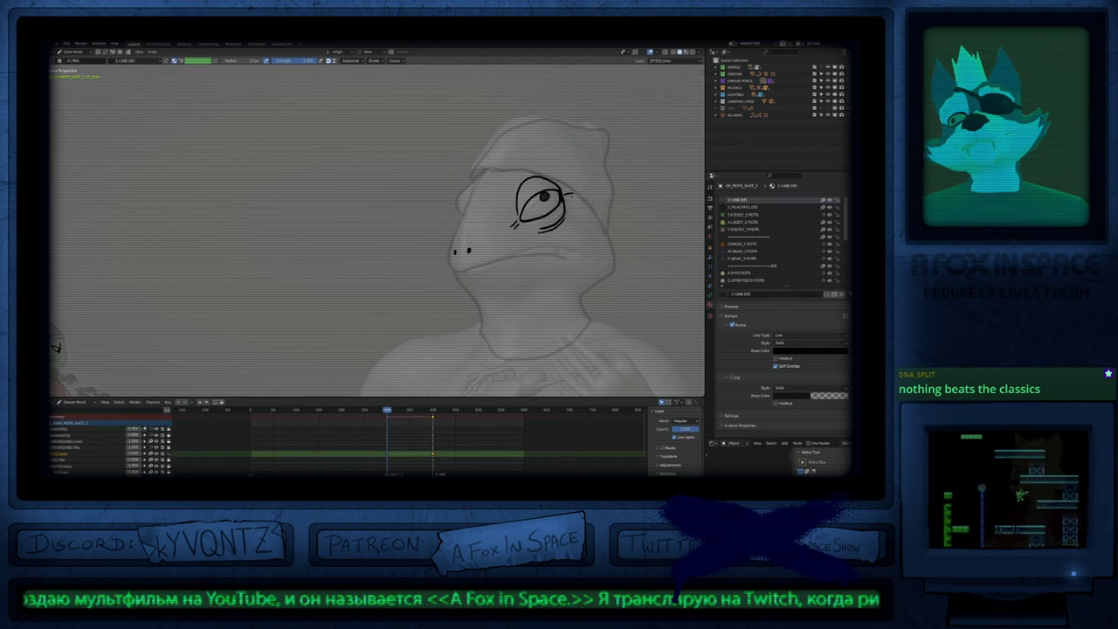
pyautogui.press('e')
pyautogui.click(555, 228)
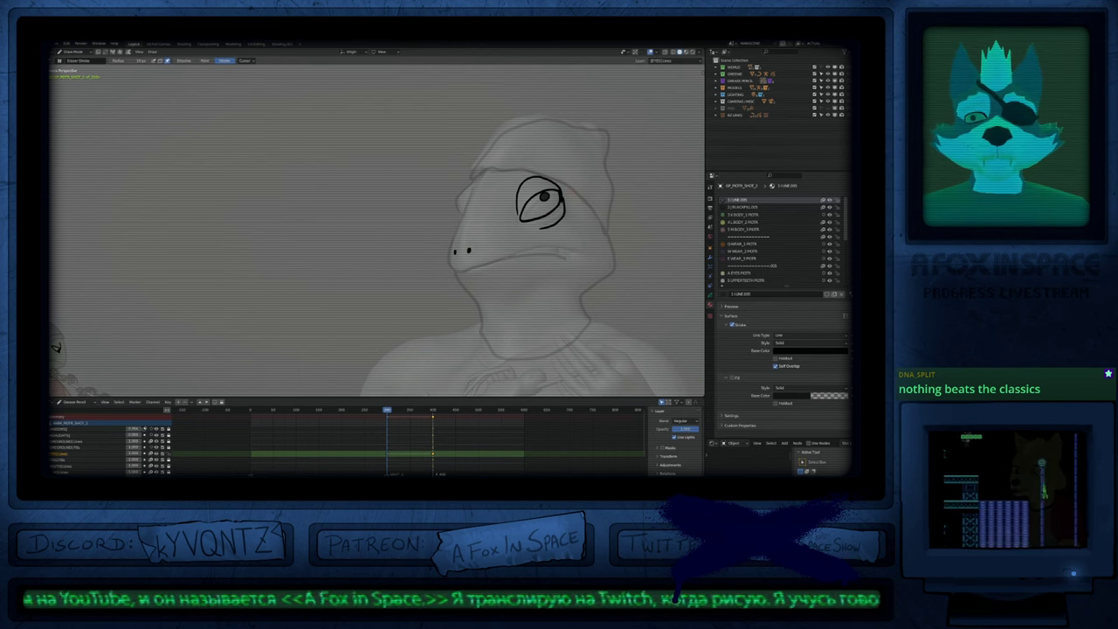
# Step: Set the eraser to remove points, then return to the pen
pyautogui.press('y')
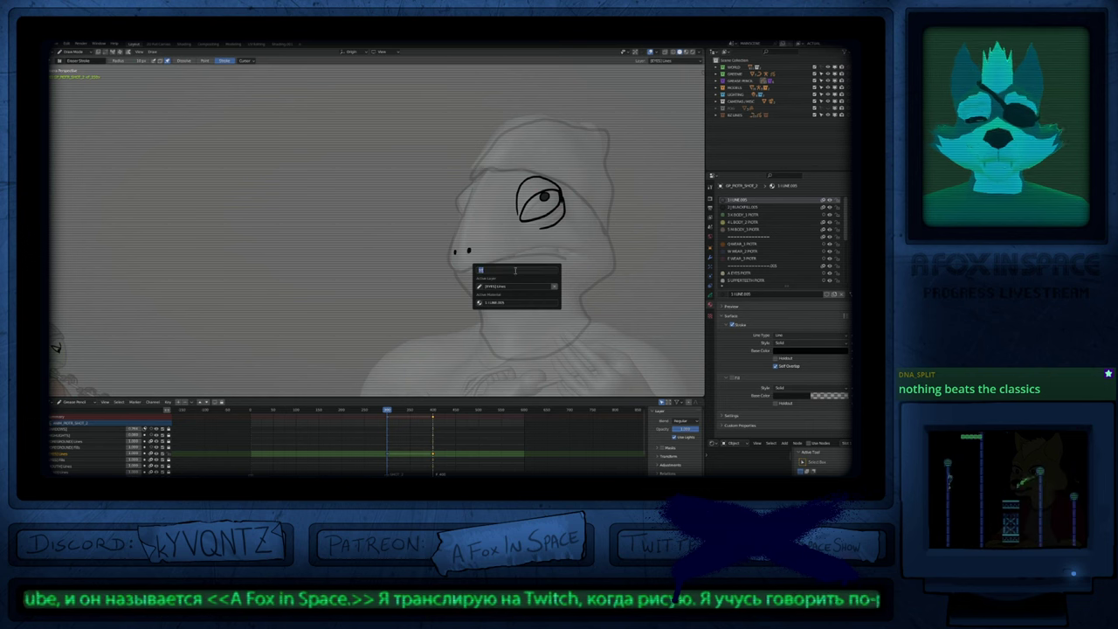
pyautogui.press('Return')
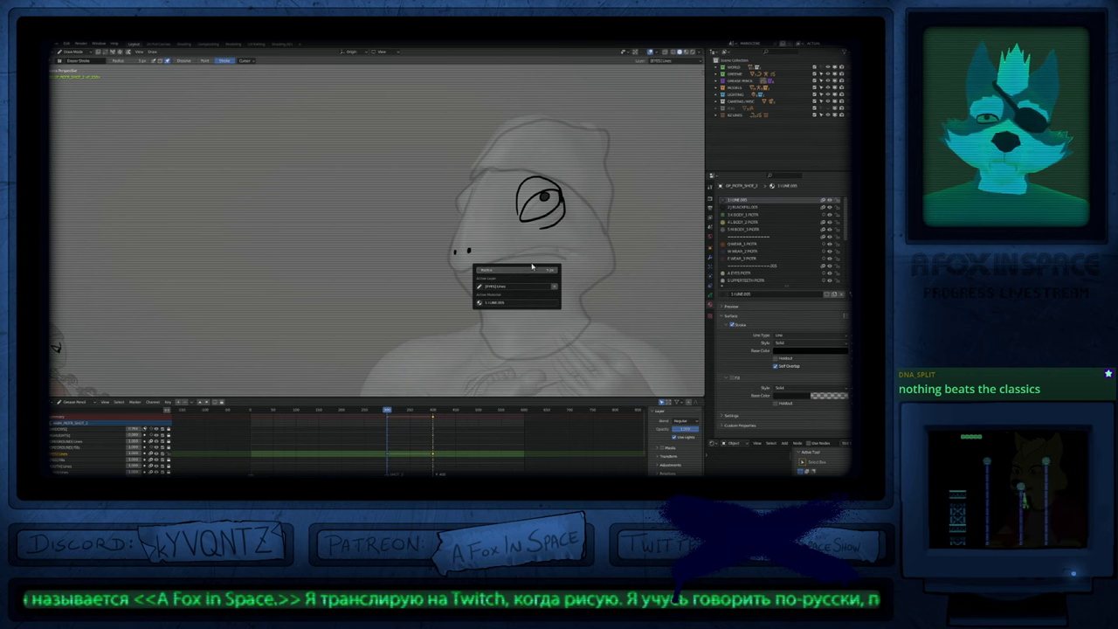
pyautogui.press('d')
pyautogui.press('e')
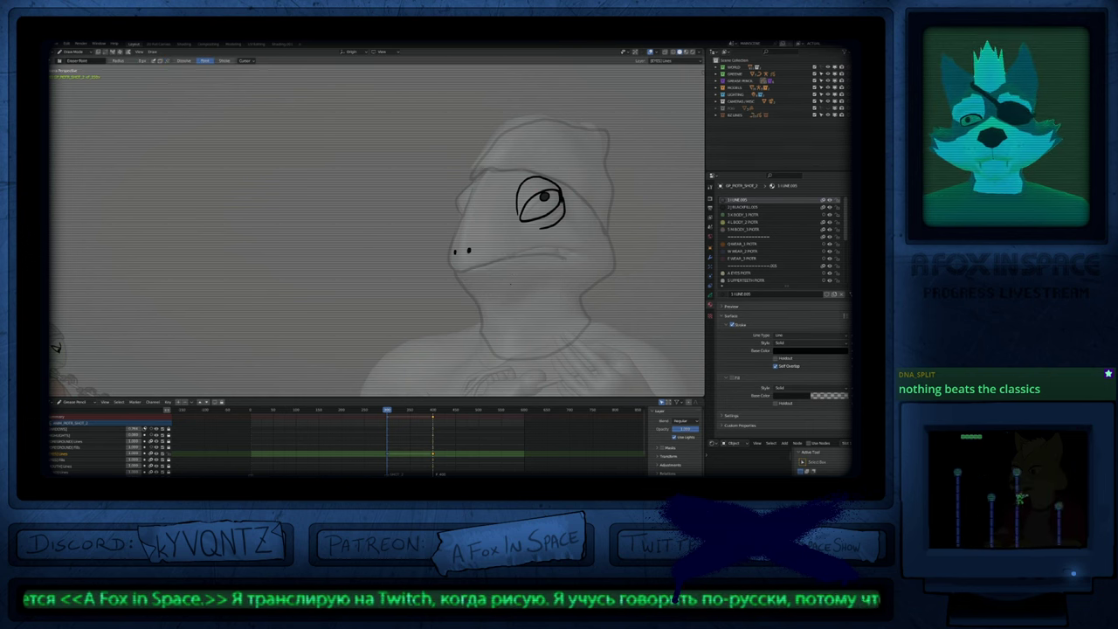
pyautogui.press('e')
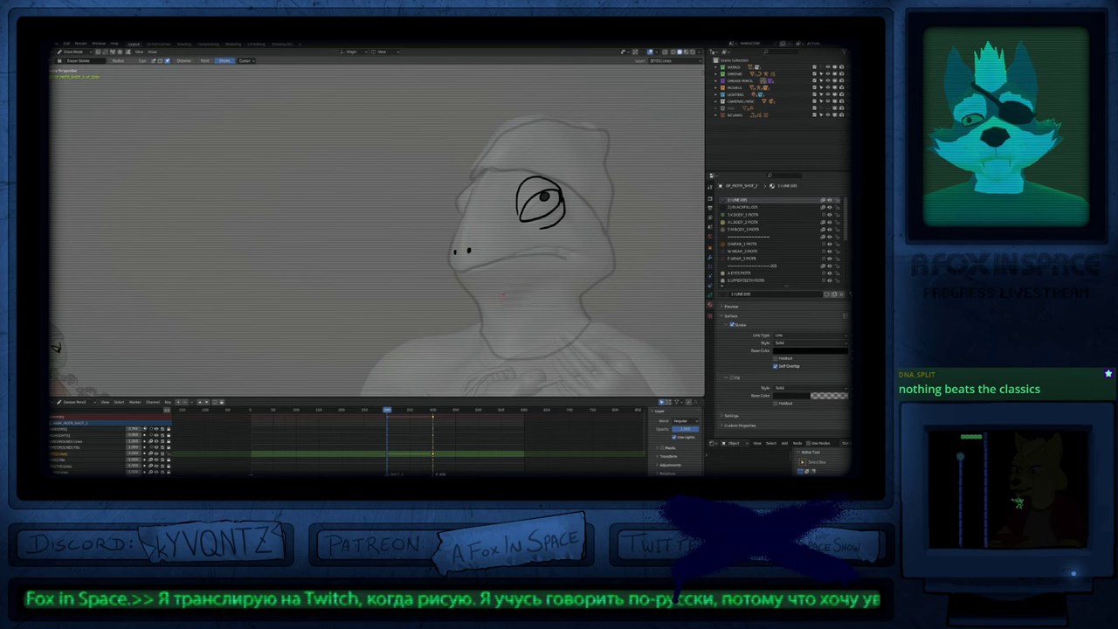
pyautogui.press('e')
pyautogui.press('d')
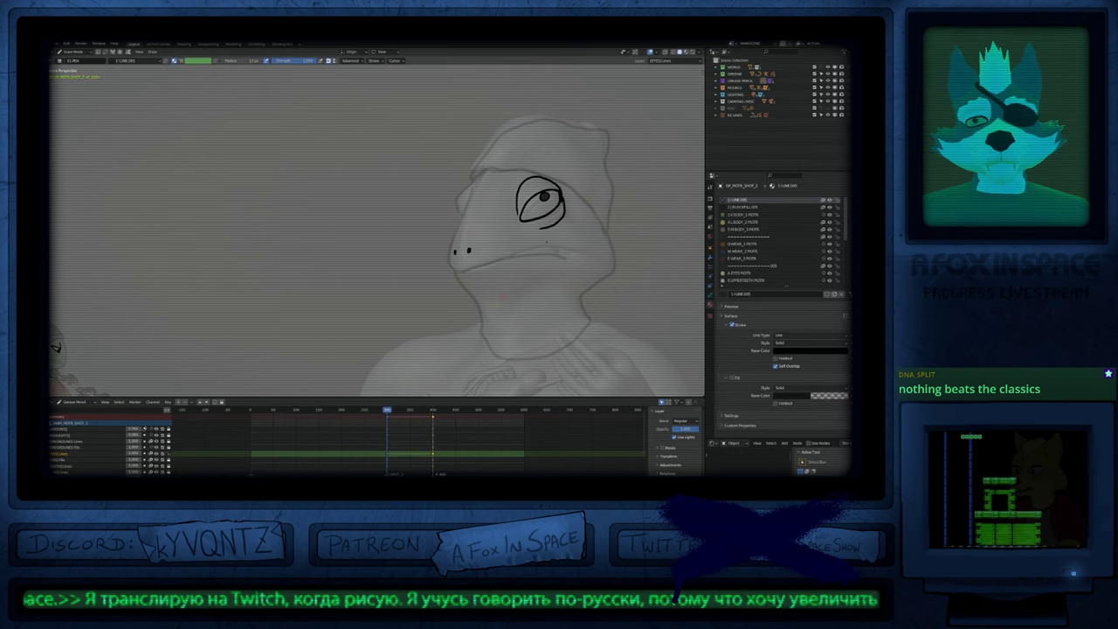
pyautogui.moveTo(525, 255)
pyautogui.keyDown('ctrl'); pyautogui.mouseDown(button='middle')
pyautogui.moveTo(490, 297)
pyautogui.moveTo(537, 246)
pyautogui.moveTo(522, 247)
pyautogui.mouseUp(button='middle'); pyautogui.keyUp('ctrl')
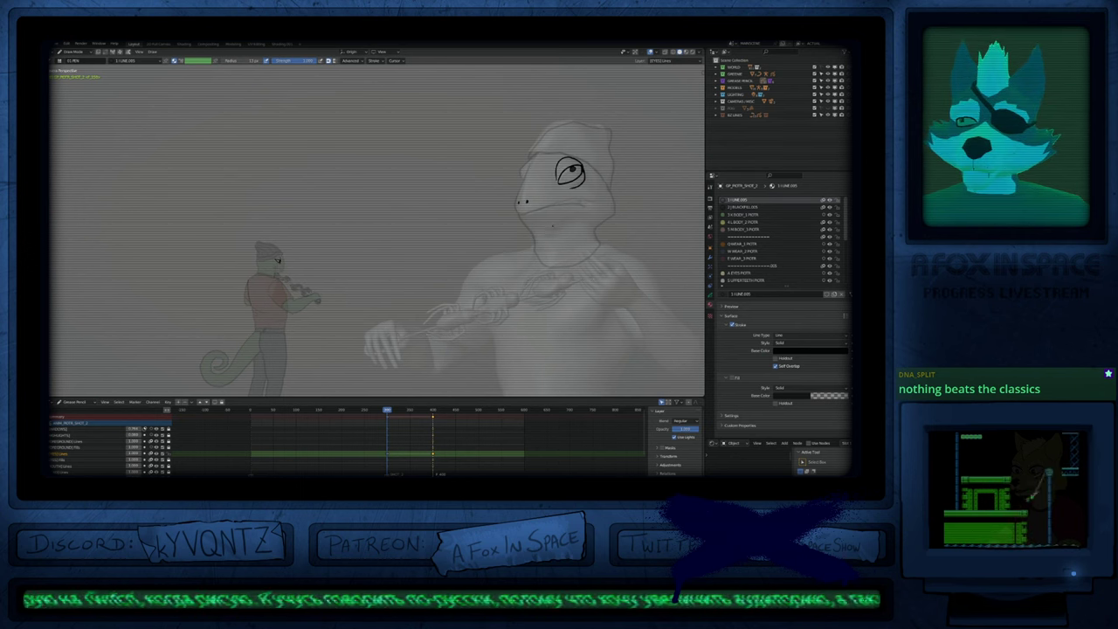
# Step: On the BODY lines layer, draw the big lizard's neckline and smooth the neck oval's right edge
pyautogui.keyDown('shift'); pyautogui.moveTo(361, 228); pyautogui.dragTo(333, 223, button='middle'); pyautogui.keyUp('shift')
pyautogui.keyDown('shift'); pyautogui.moveTo(530, 242); pyautogui.dragTo(477, 245, button='middle'); pyautogui.keyUp('shift')
pyautogui.press('y')
pyautogui.keyDown('ctrl'); pyautogui.moveTo(302, 238); pyautogui.dragTo(353, 164, button='middle'); pyautogui.keyUp('ctrl')
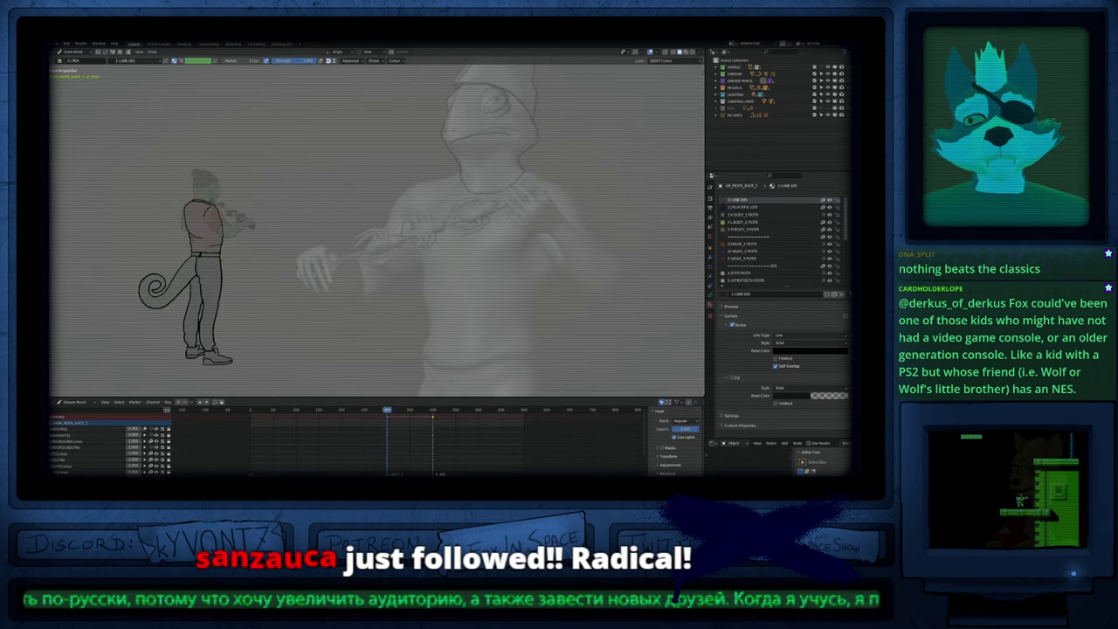
pyautogui.moveTo(465, 167)
pyautogui.mouseDown()
pyautogui.moveTo(530, 170)
pyautogui.moveTo(530, 185)
pyautogui.moveTo(494, 203)
pyautogui.moveTo(462, 168)
pyautogui.mouseUp()
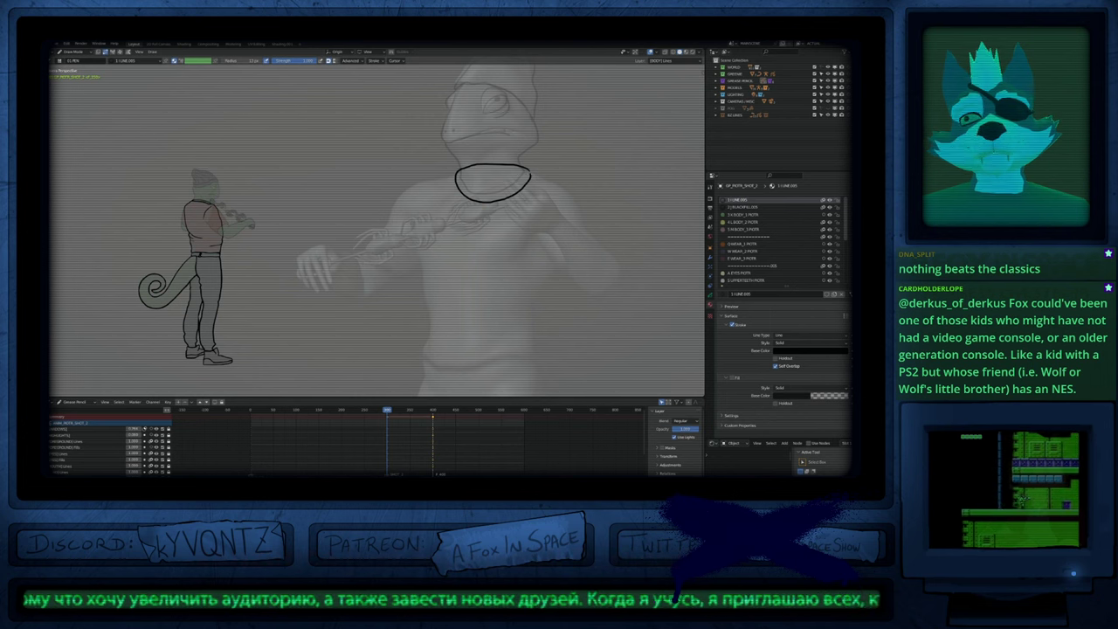
pyautogui.hotkey('shift', 'f')
pyautogui.click(524, 224)
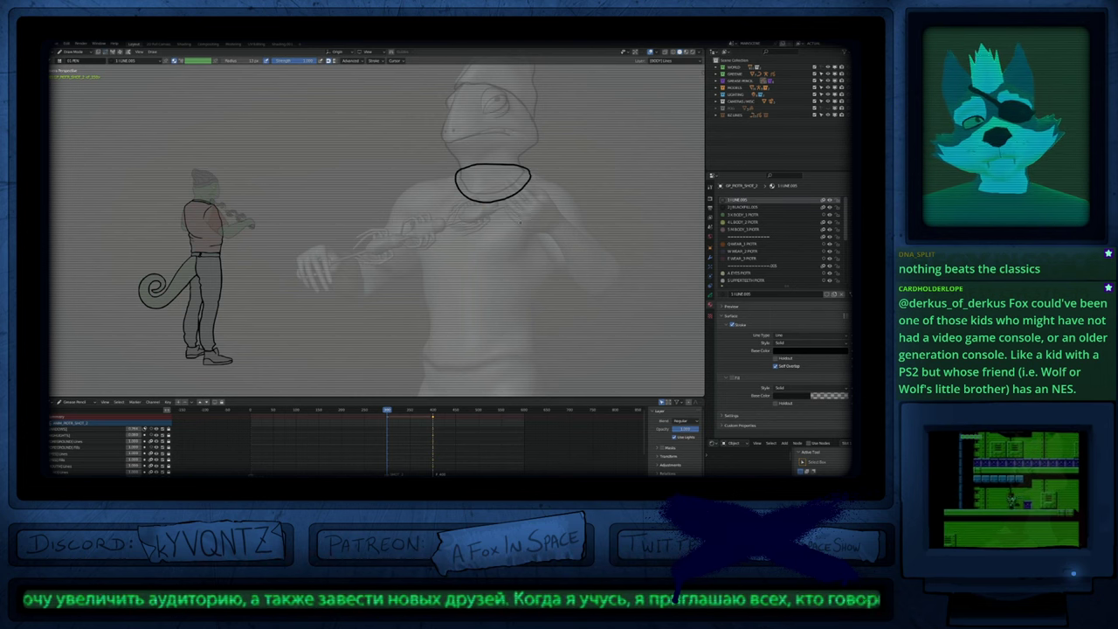
pyautogui.moveTo(490, 199)
pyautogui.keyDown('shift'); pyautogui.mouseDown()
pyautogui.moveTo(526, 177)
pyautogui.moveTo(476, 199)
pyautogui.moveTo(527, 169)
pyautogui.mouseUp(); pyautogui.keyUp('shift')
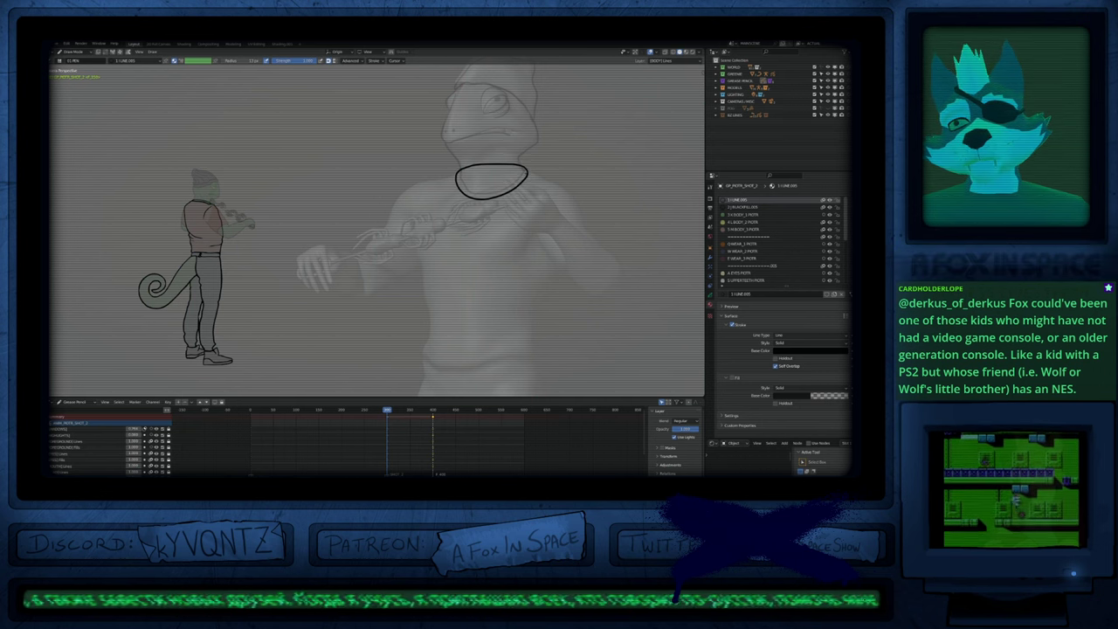
# Step: Smooth the sleeve corner and draw the shirt's right side, hem and left side into the sleeve
pyautogui.keyDown('shift'); pyautogui.moveTo(516, 184); pyautogui.dragTo(521, 151, button='middle'); pyautogui.keyUp('shift')
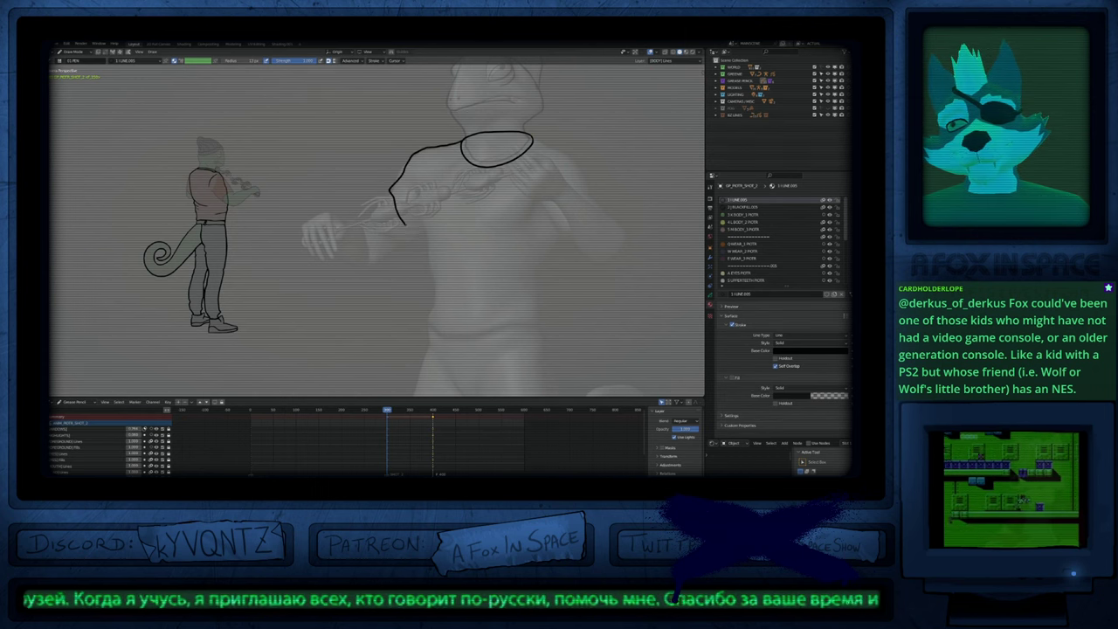
pyautogui.press('f')
pyautogui.click(486, 239)
pyautogui.keyDown('shift'); pyautogui.moveTo(428, 228); pyautogui.dragTo(417, 247); pyautogui.keyUp('shift')
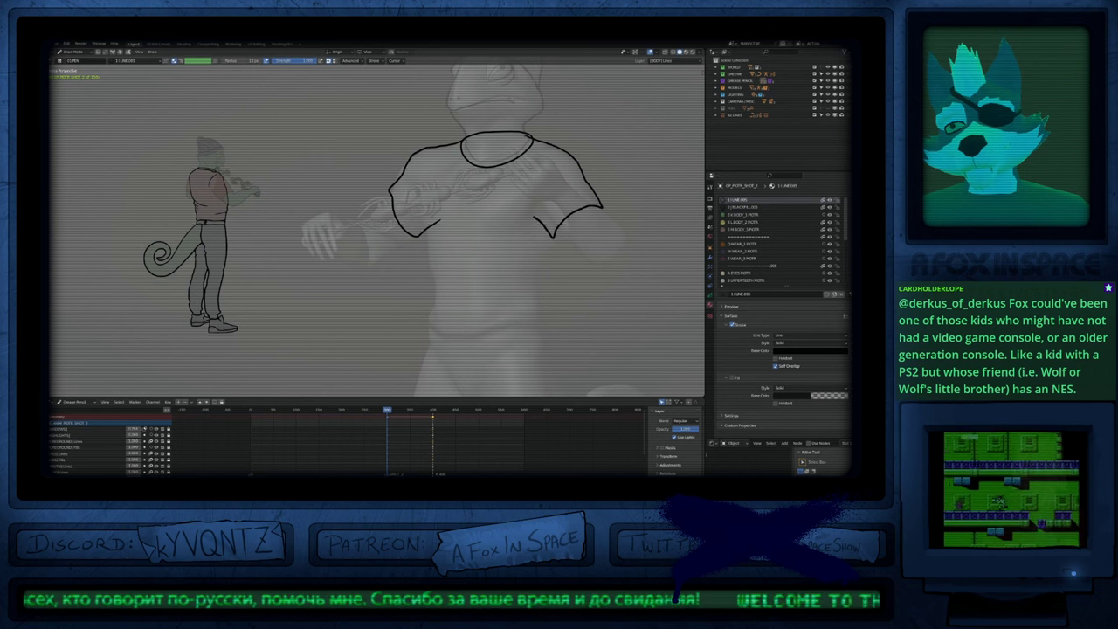
pyautogui.hotkey('shift', 'alt', 'z')
pyautogui.hotkey('shift', 'alt', 'z')
pyautogui.keyDown('shift'); pyautogui.moveTo(557, 215); pyautogui.dragTo(552, 170, button='middle'); pyautogui.keyUp('shift')
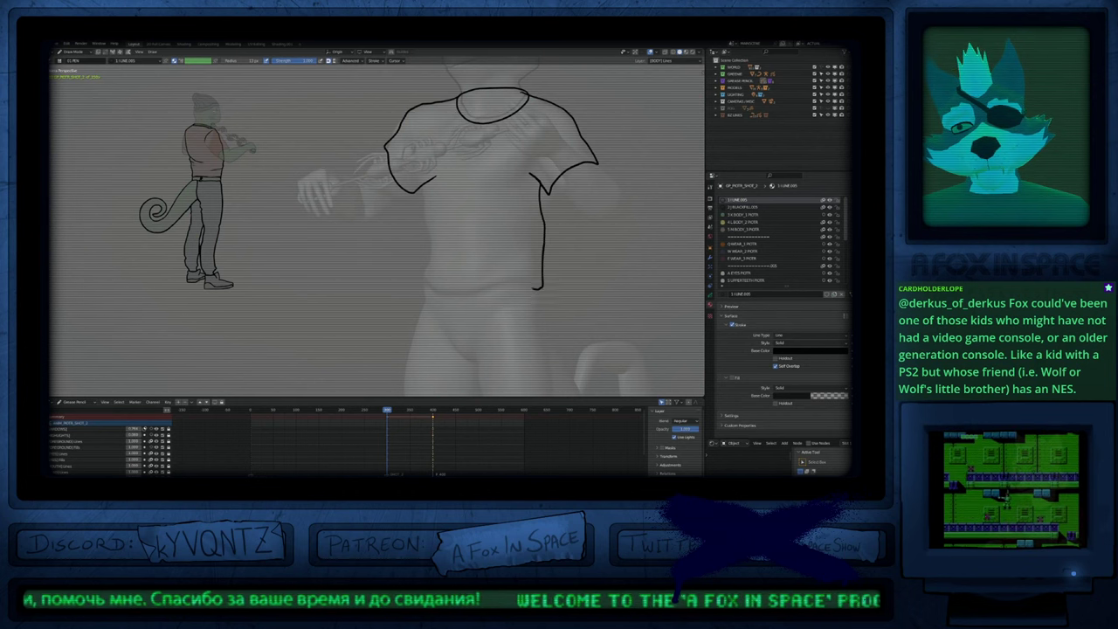
pyautogui.moveTo(535, 289)
pyautogui.mouseDown()
pyautogui.moveTo(421, 292)
pyautogui.moveTo(410, 170)
pyautogui.mouseUp()
pyautogui.press('f')
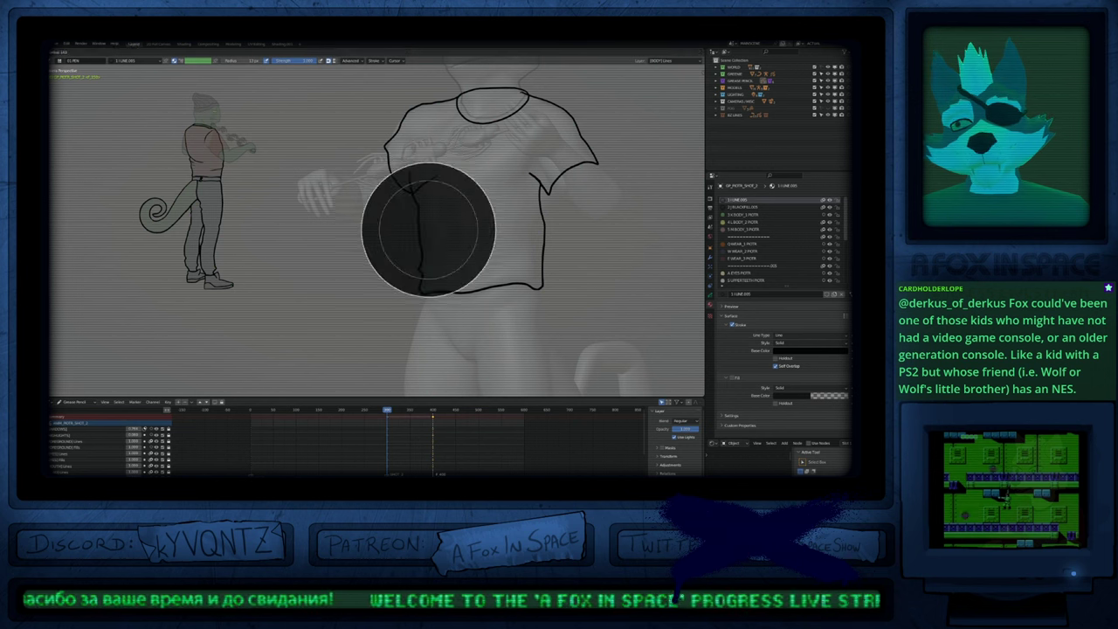
pyautogui.moveTo(419, 236)
pyautogui.mouseDown()
pyautogui.moveTo(424, 281)
pyautogui.moveTo(446, 290)
pyautogui.moveTo(425, 267)
pyautogui.moveTo(424, 288)
pyautogui.mouseUp()
# Step: Add the waistband along the hem with a small fold, then start the shorts' crotch seam
pyautogui.keyDown('shift'); pyautogui.moveTo(464, 296); pyautogui.dragTo(459, 257, button='middle'); pyautogui.keyUp('shift')
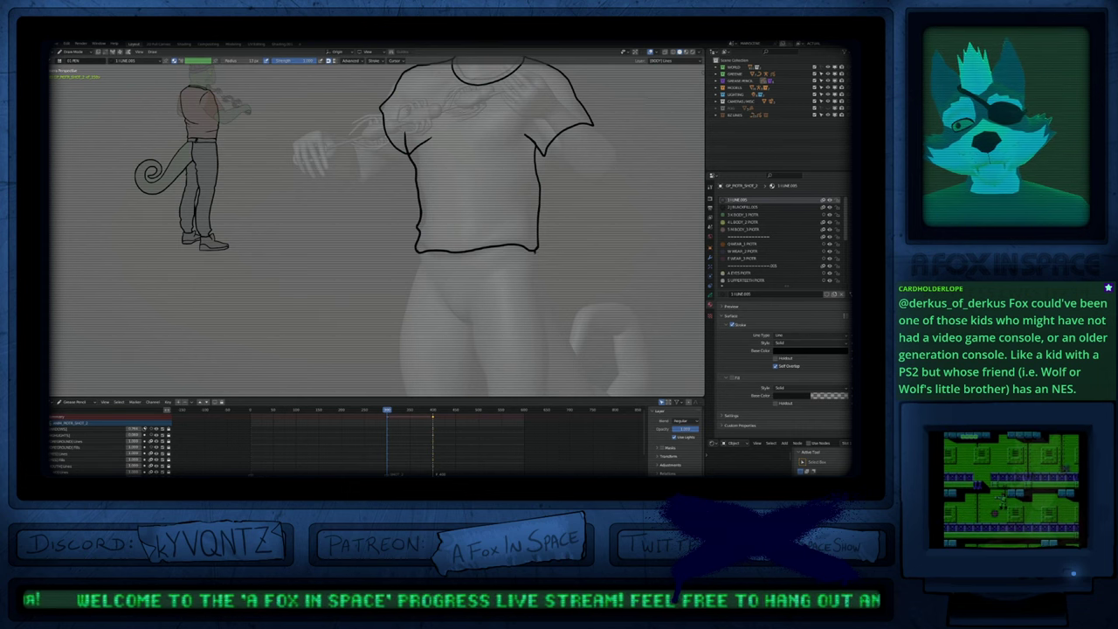
pyautogui.moveTo(533, 260); pyautogui.dragTo(492, 257)
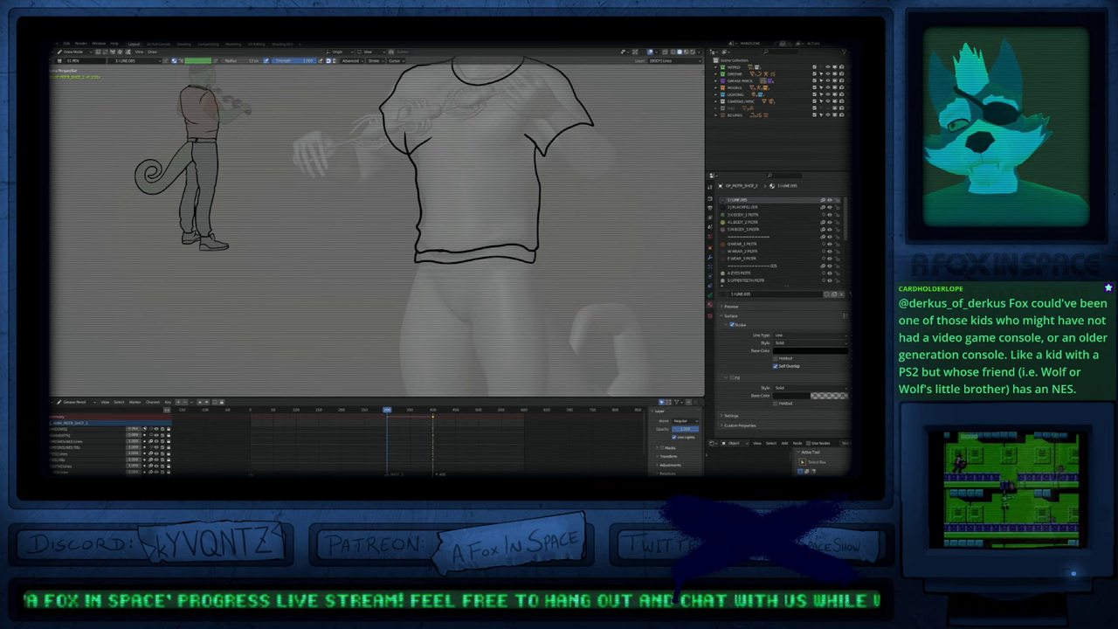
pyautogui.moveTo(439, 260); pyautogui.dragTo(440, 278)
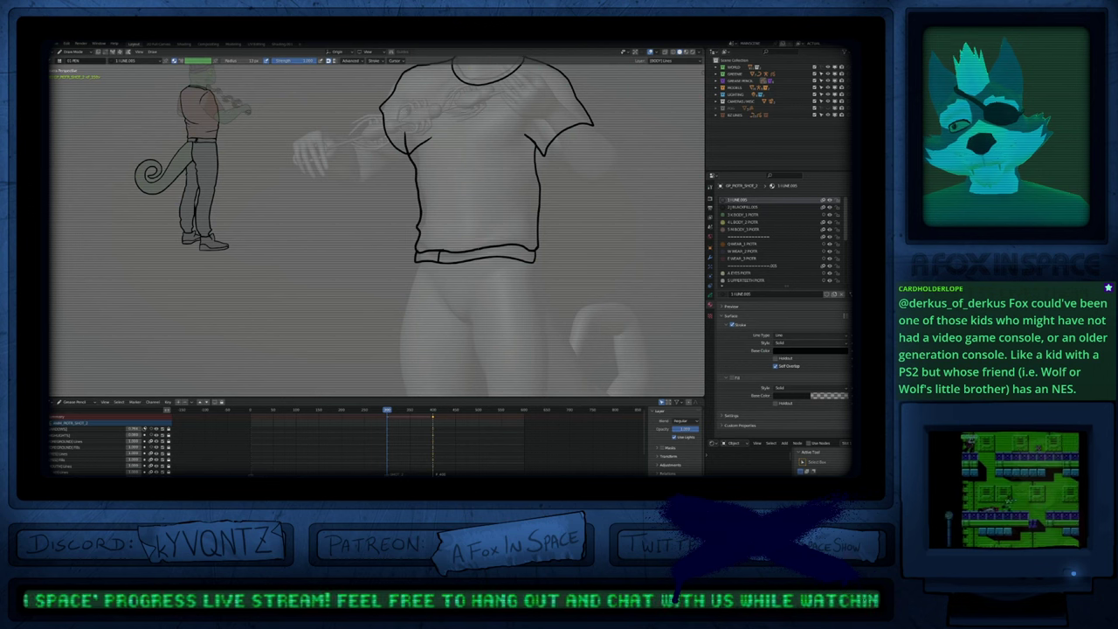
pyautogui.moveTo(482, 247); pyautogui.dragTo(483, 256)
pyautogui.moveTo(507, 174)
pyautogui.keyDown('shift'); pyautogui.mouseDown(button='middle')
pyautogui.moveTo(494, 296)
pyautogui.moveTo(481, 239)
pyautogui.moveTo(434, 215)
pyautogui.mouseUp(button='middle'); pyautogui.keyUp('shift')
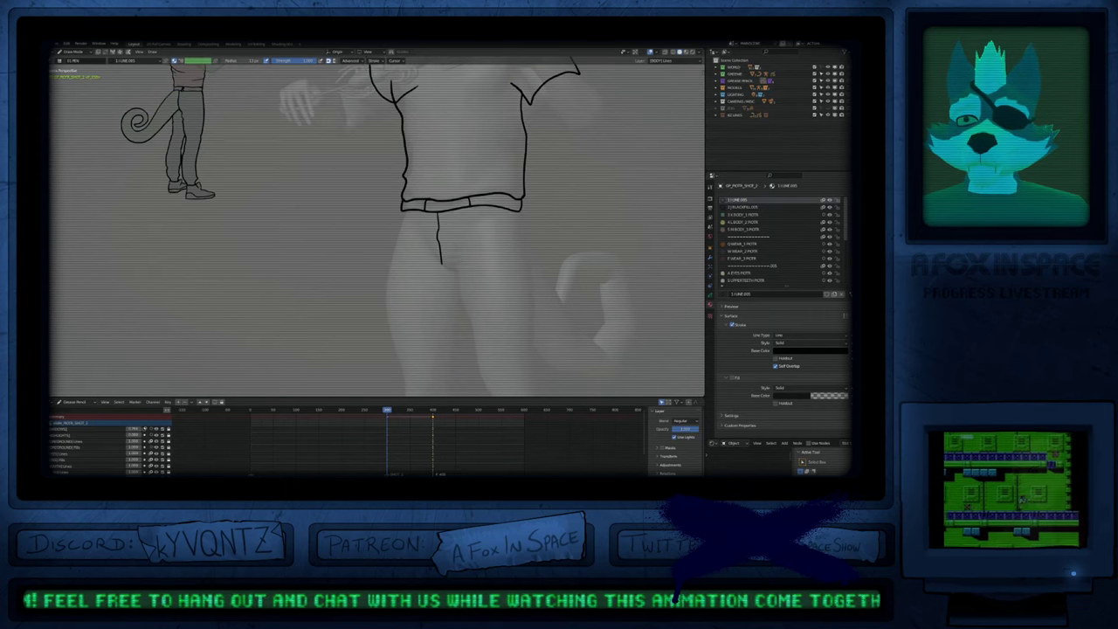
pyautogui.moveTo(443, 262); pyautogui.dragTo(485, 244)
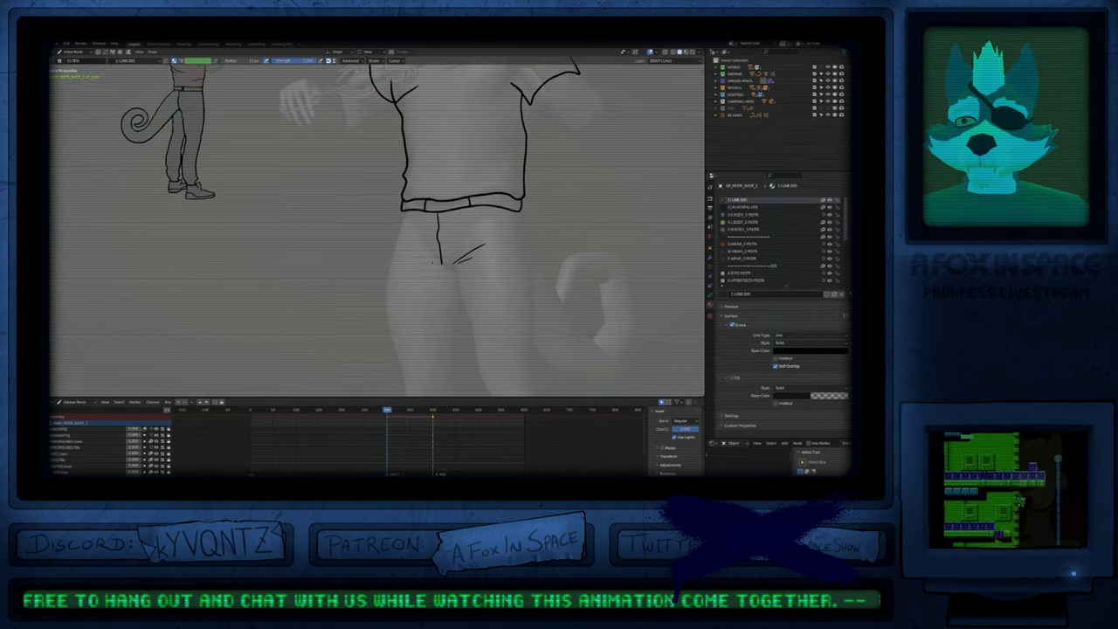
pyautogui.scroll(-3, 437, 175)
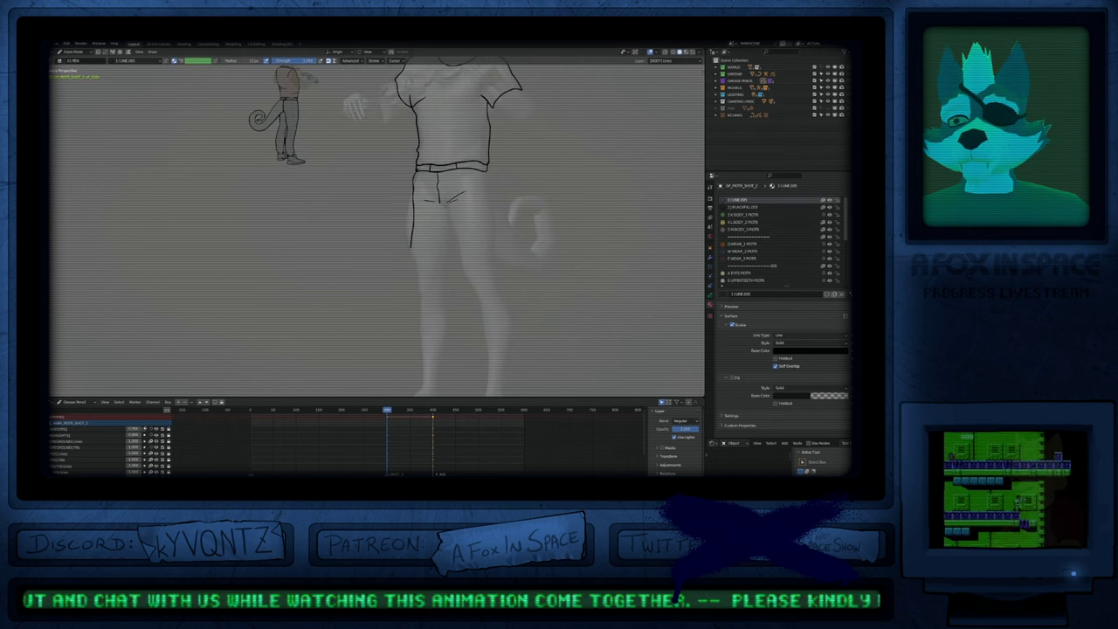
# Step: Undo the last leg stroke and draw the outer and inner trouser-leg outlines down to the hem
pyautogui.hotkey('ctrl', 'z')
pyautogui.hotkey('shift', 'f')
pyautogui.press('Escape')
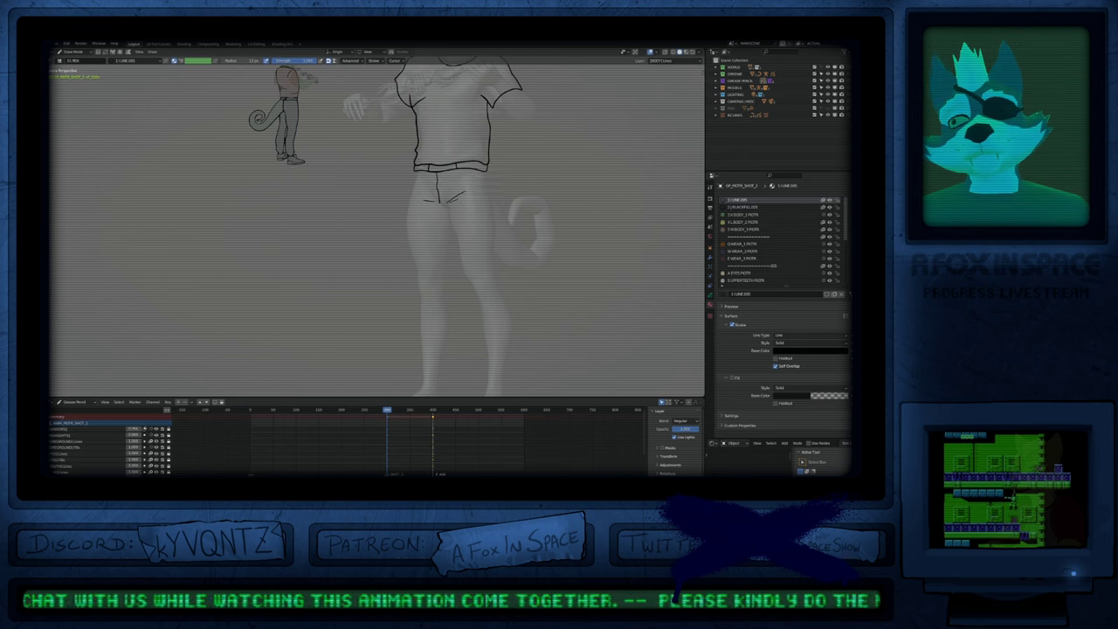
pyautogui.keyDown('shift'); pyautogui.moveTo(491, 159); pyautogui.dragTo(479, 134, button='middle'); pyautogui.keyUp('shift')
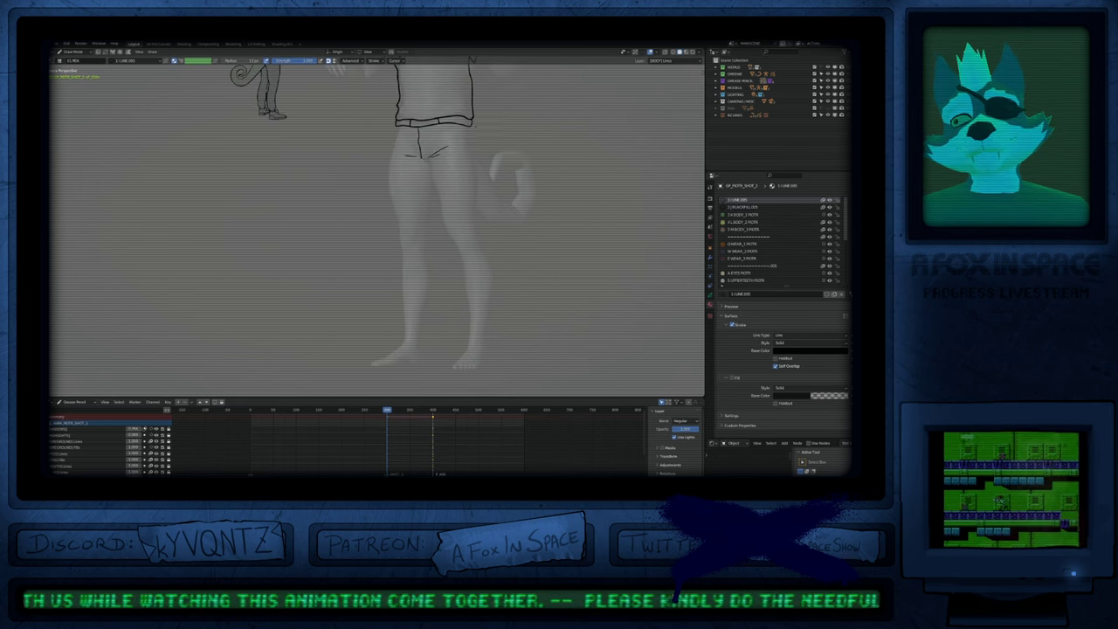
pyautogui.moveTo(476, 183); pyautogui.dragTo(485, 286)
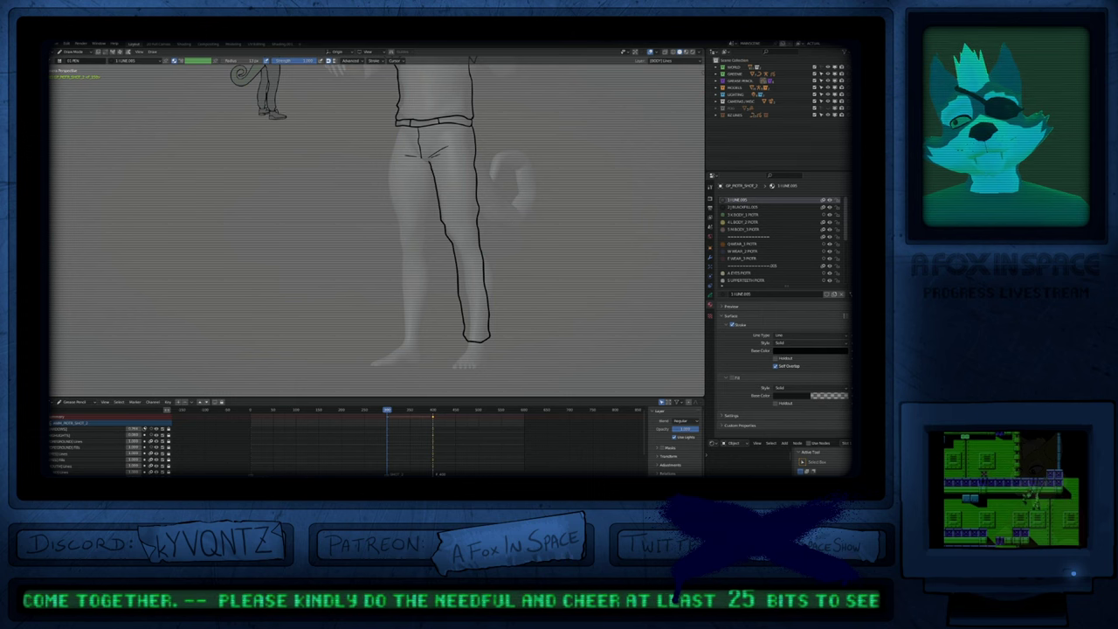
pyautogui.moveTo(432, 169); pyautogui.dragTo(428, 292)
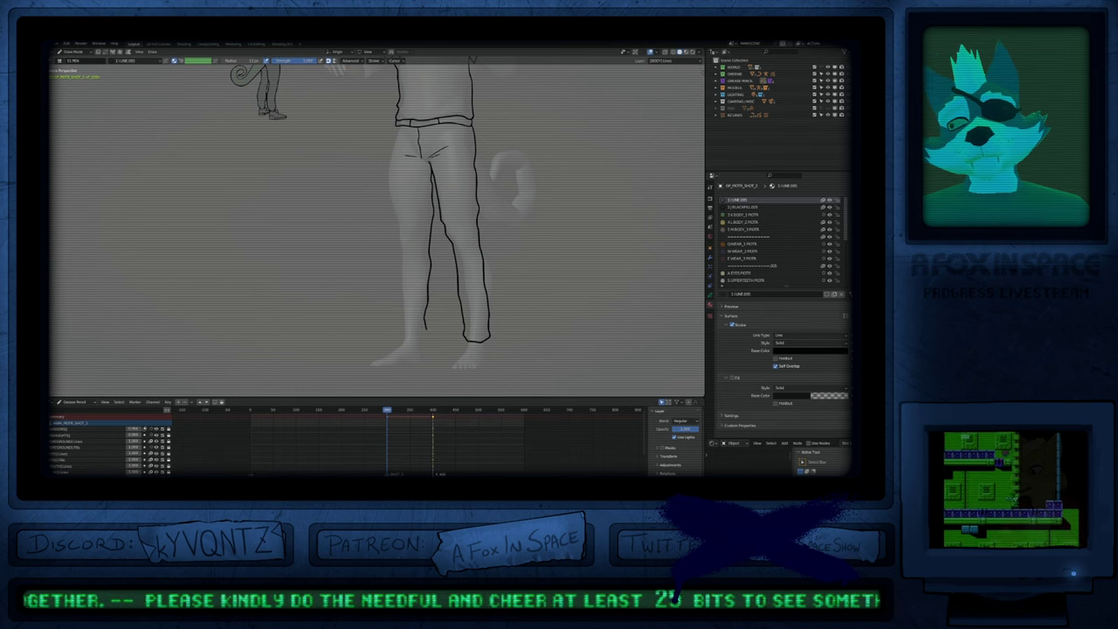
pyautogui.moveTo(424, 330); pyautogui.dragTo(418, 344)
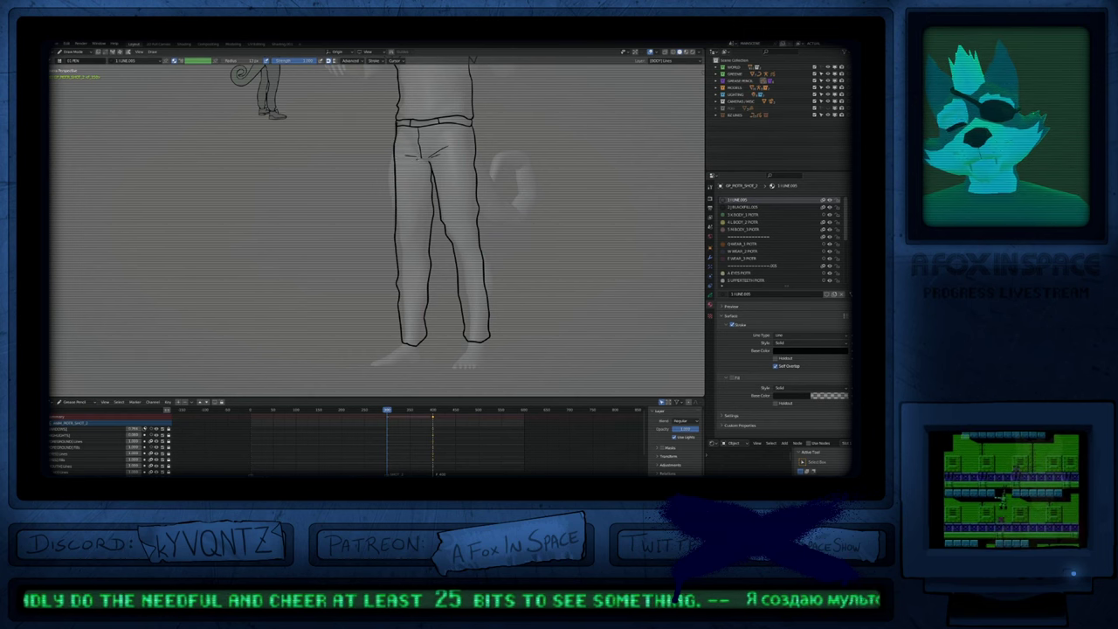
# Step: Smooth the wobbly trouser outlines, belt and lower shirt edges with a resized Smooth brush
pyautogui.press('f')
pyautogui.moveTo(401, 201); pyautogui.dragTo(394, 217)
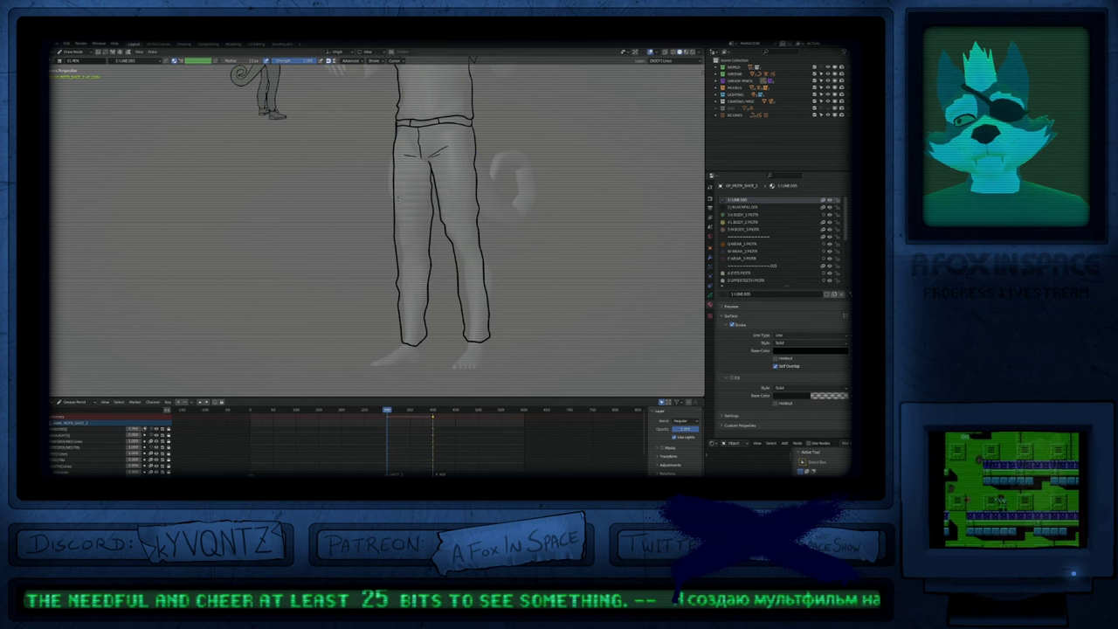
pyautogui.moveTo(478, 159); pyautogui.dragTo(479, 235)
pyautogui.keyDown('shift'); pyautogui.moveTo(407, 303); pyautogui.dragTo(408, 321); pyautogui.keyUp('shift')
pyautogui.keyDown('shift'); pyautogui.moveTo(476, 293); pyautogui.dragTo(478, 319); pyautogui.keyUp('shift')
pyautogui.moveTo(479, 262)
pyautogui.keyDown('shift'); pyautogui.mouseDown()
pyautogui.moveTo(482, 284)
pyautogui.moveTo(491, 280)
pyautogui.moveTo(487, 271)
pyautogui.moveTo(461, 301)
pyautogui.moveTo(458, 283)
pyautogui.moveTo(491, 297)
pyautogui.mouseUp(); pyautogui.keyUp('shift')
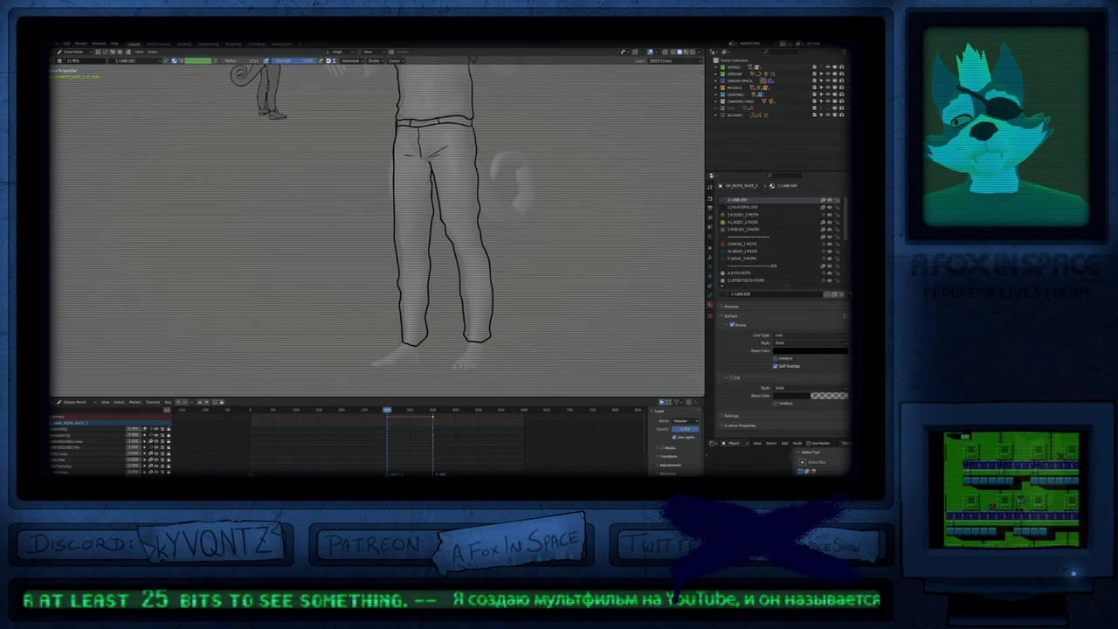
pyautogui.moveTo(520, 179)
pyautogui.keyDown('shift'); pyautogui.mouseDown(button='middle')
pyautogui.moveTo(501, 339)
pyautogui.moveTo(518, 264)
pyautogui.mouseUp(button='middle'); pyautogui.keyUp('shift')
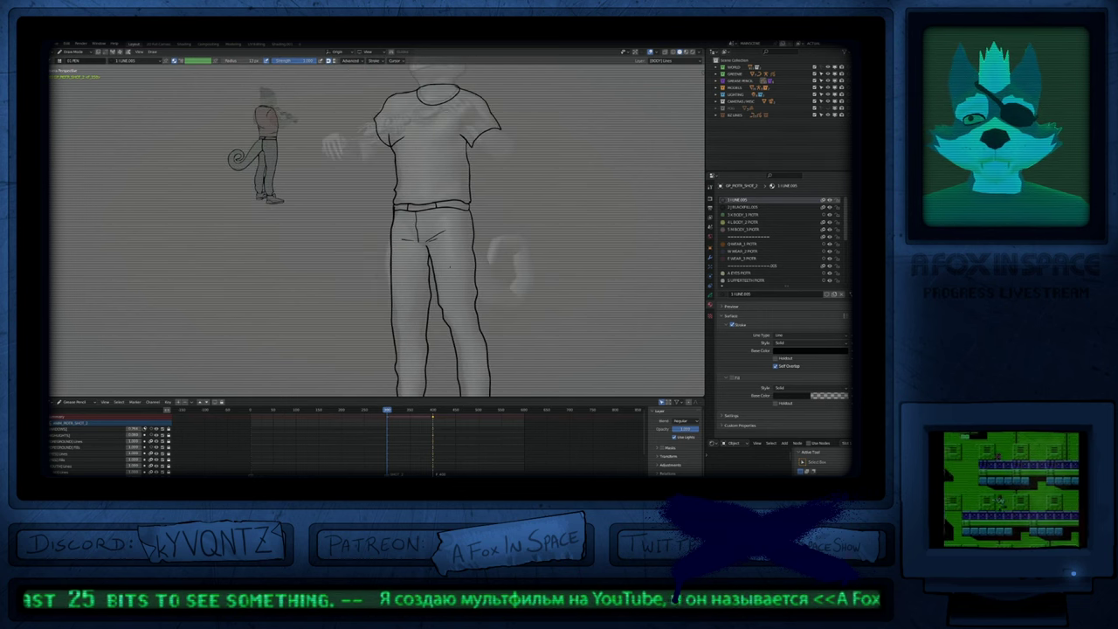
pyautogui.press('f')
pyautogui.click(518, 264)
pyautogui.moveTo(450, 209)
pyautogui.keyDown('shift'); pyautogui.mouseDown()
pyautogui.moveTo(410, 207)
pyautogui.moveTo(397, 182)
pyautogui.moveTo(408, 183)
pyautogui.moveTo(394, 262)
pyautogui.moveTo(474, 258)
pyautogui.moveTo(470, 182)
pyautogui.mouseUp(); pyautogui.keyUp('shift')
pyautogui.keyDown('shift'); pyautogui.moveTo(502, 279); pyautogui.dragTo(449, 275, button='middle'); pyautogui.keyUp('shift')
# Step: Draw a curled spiral tail coming from the lizard's hip
pyautogui.scroll(2, 452, 238)
pyautogui.scroll(-2, 452, 238)
pyautogui.scroll(1, 449, 275)
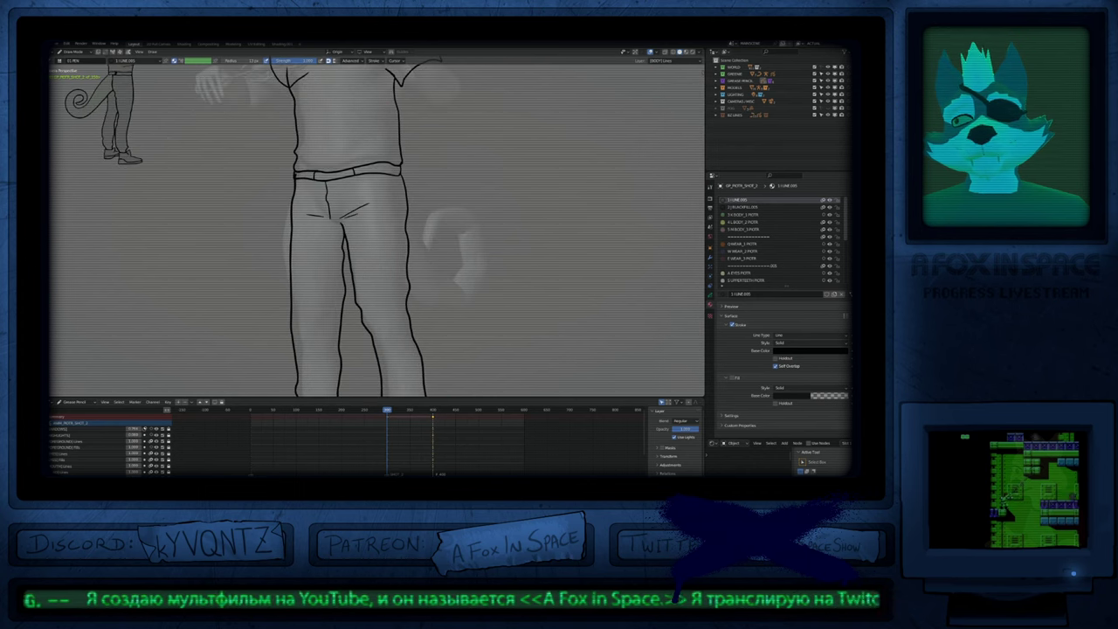
pyautogui.moveTo(406, 208)
pyautogui.mouseDown()
pyautogui.moveTo(425, 252)
pyautogui.moveTo(465, 278)
pyautogui.moveTo(447, 249)
pyautogui.mouseUp()
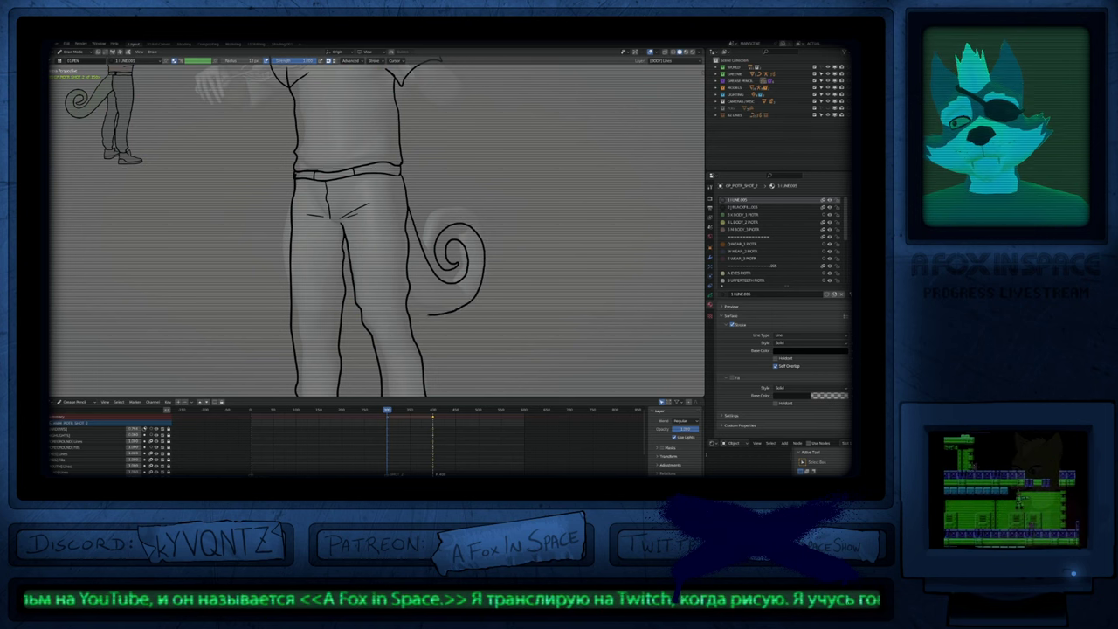
pyautogui.scroll(-4, 631, 124)
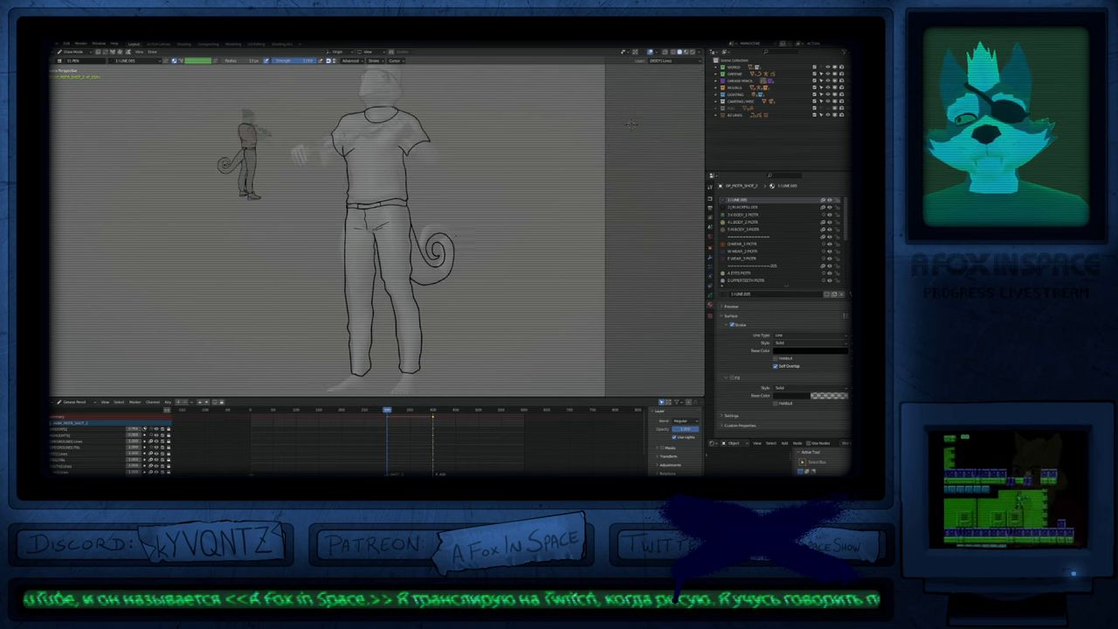
# Step: Erase the right sleeve's hem stroke and redraw the sleeve outline with a new curved hem
pyautogui.keyDown('shift'); pyautogui.moveTo(630, 124); pyautogui.dragTo(697, 231, button='middle'); pyautogui.keyUp('shift')
pyautogui.scroll(4, 696, 231)
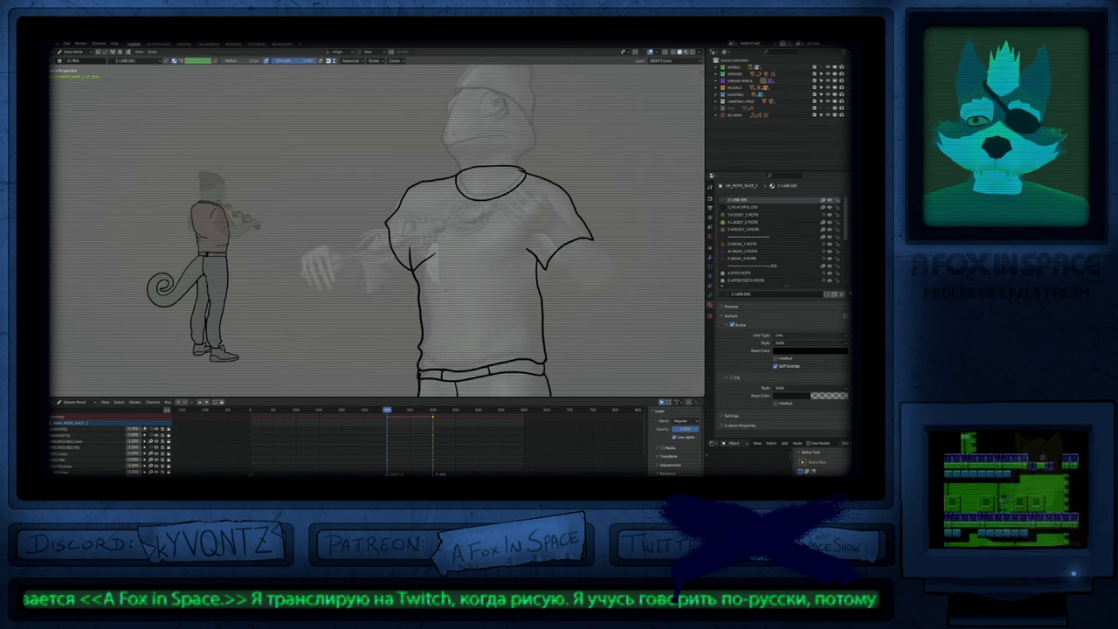
pyautogui.keyDown('shift'); pyautogui.moveTo(533, 260); pyautogui.dragTo(492, 243, button='middle'); pyautogui.keyUp('shift')
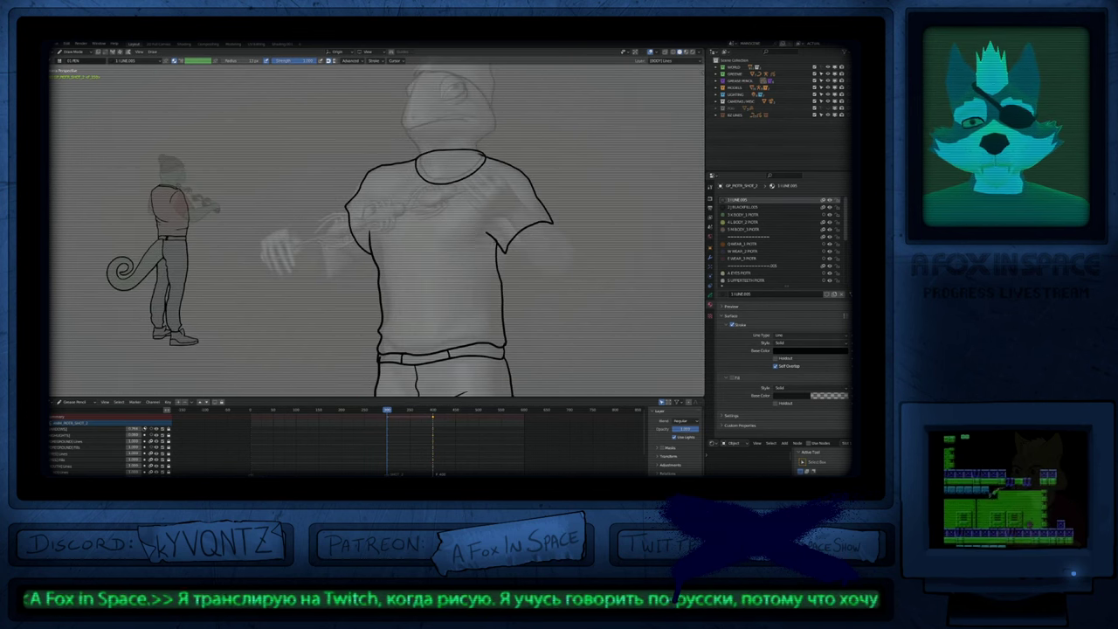
pyautogui.press('e')
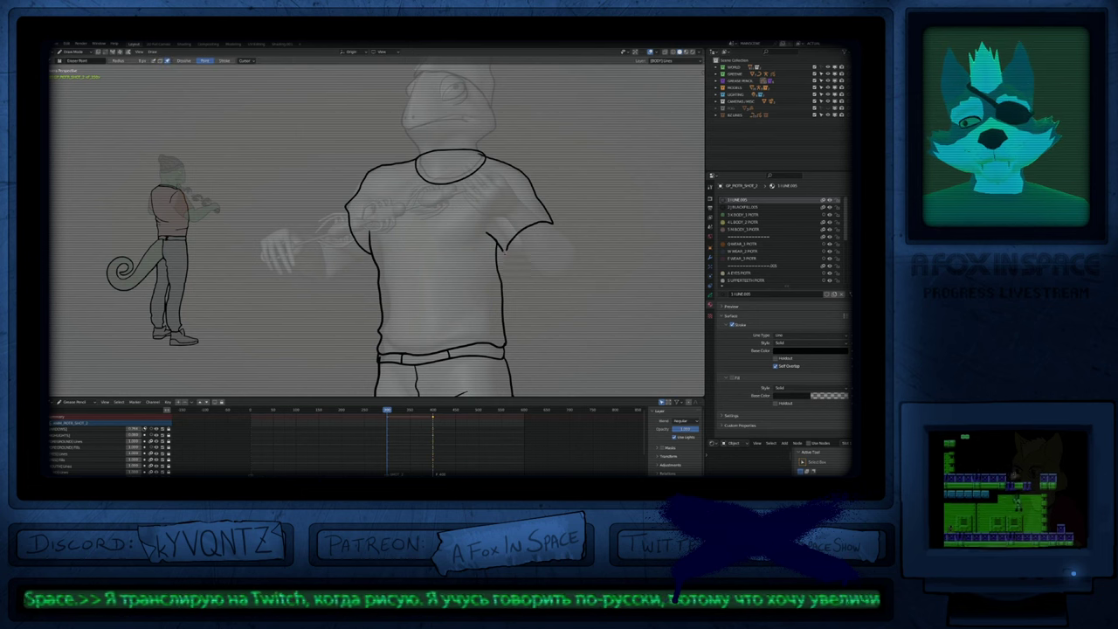
pyautogui.click(524, 229)
pyautogui.press('d')
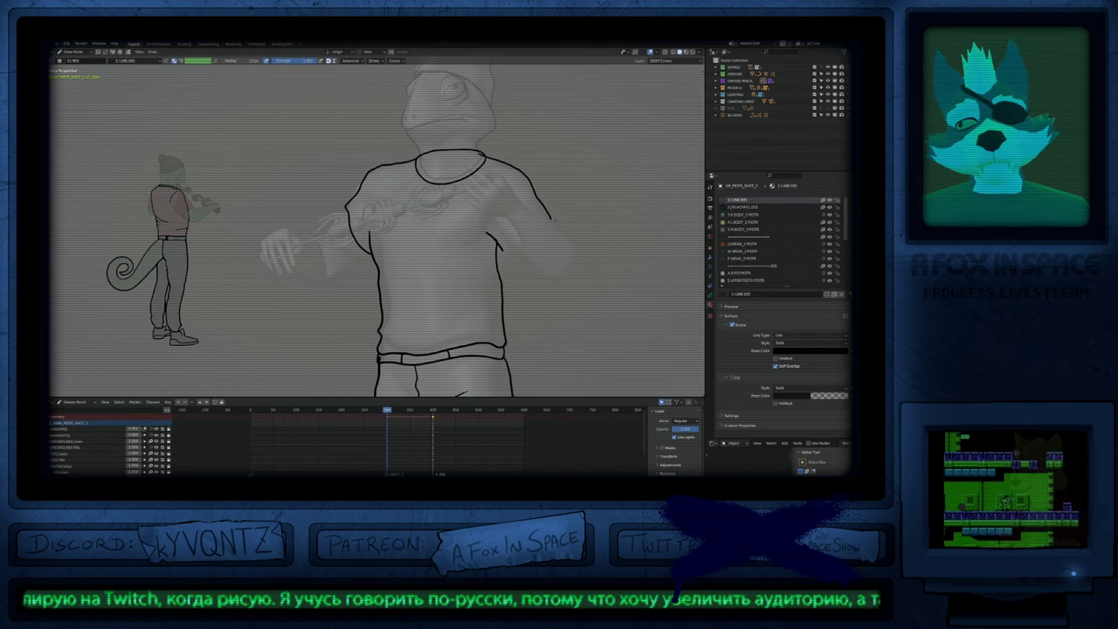
pyautogui.moveTo(516, 229)
pyautogui.keyDown('shift'); pyautogui.mouseDown(button='middle')
pyautogui.moveTo(577, 224)
pyautogui.moveTo(517, 235)
pyautogui.mouseUp(button='middle'); pyautogui.keyUp('shift')
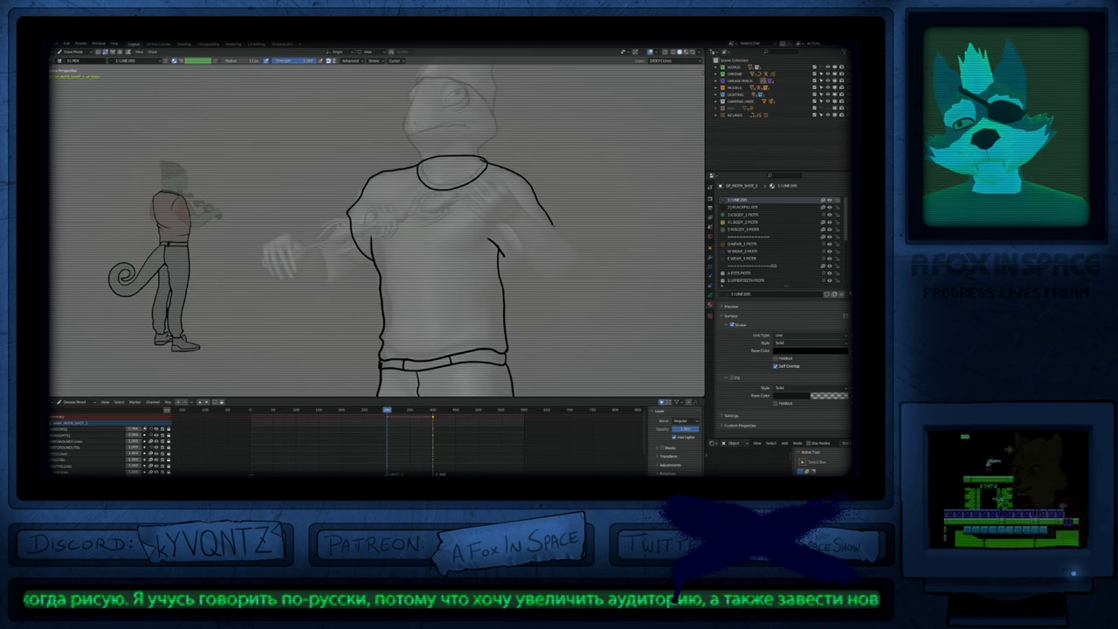
pyautogui.moveTo(559, 232); pyautogui.dragTo(516, 263)
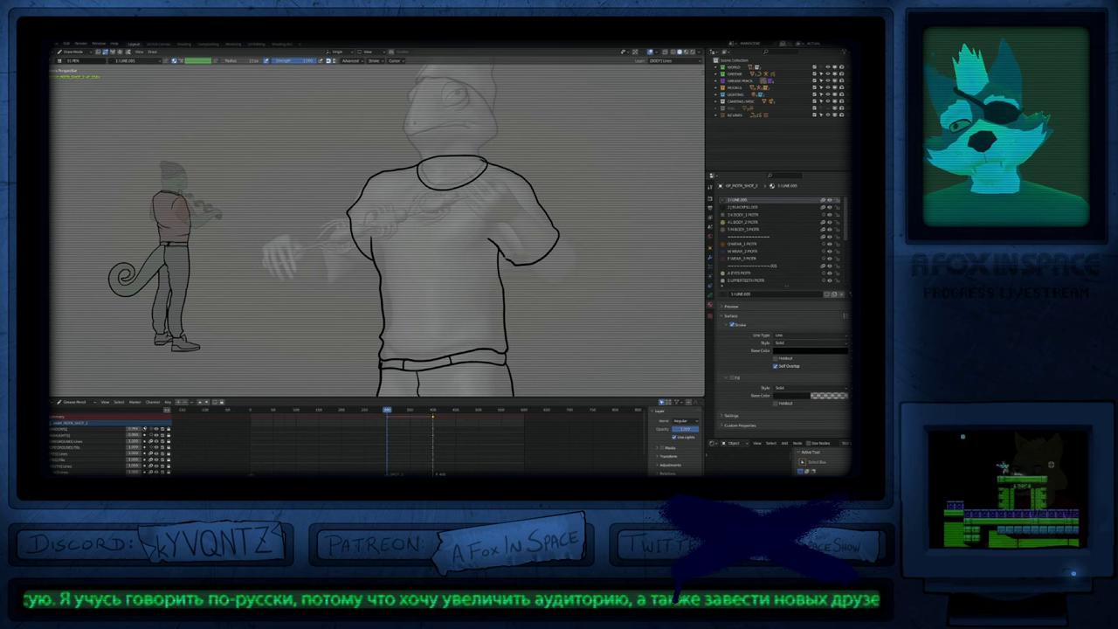
pyautogui.moveTo(541, 228); pyautogui.dragTo(515, 262)
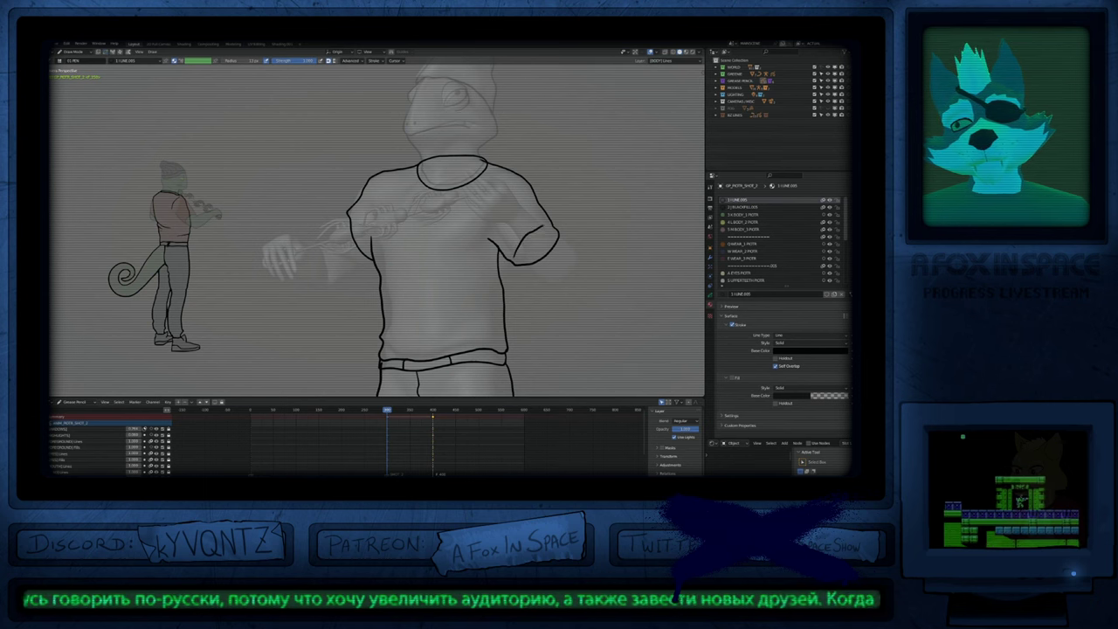
# Step: Make a different line layer the active drawing layer
pyautogui.keyDown('shift'); pyautogui.moveTo(404, 235); pyautogui.dragTo(464, 246, button='middle'); pyautogui.keyUp('shift')
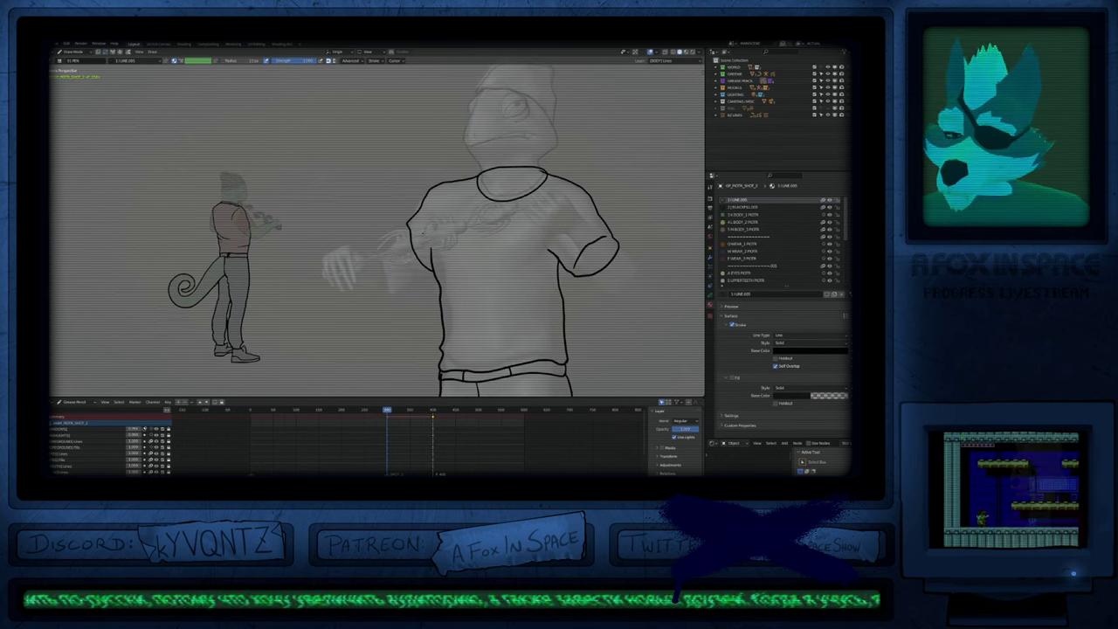
pyautogui.press('pageup')
pyautogui.press('pageup')
pyautogui.scroll(3, 402, 262)
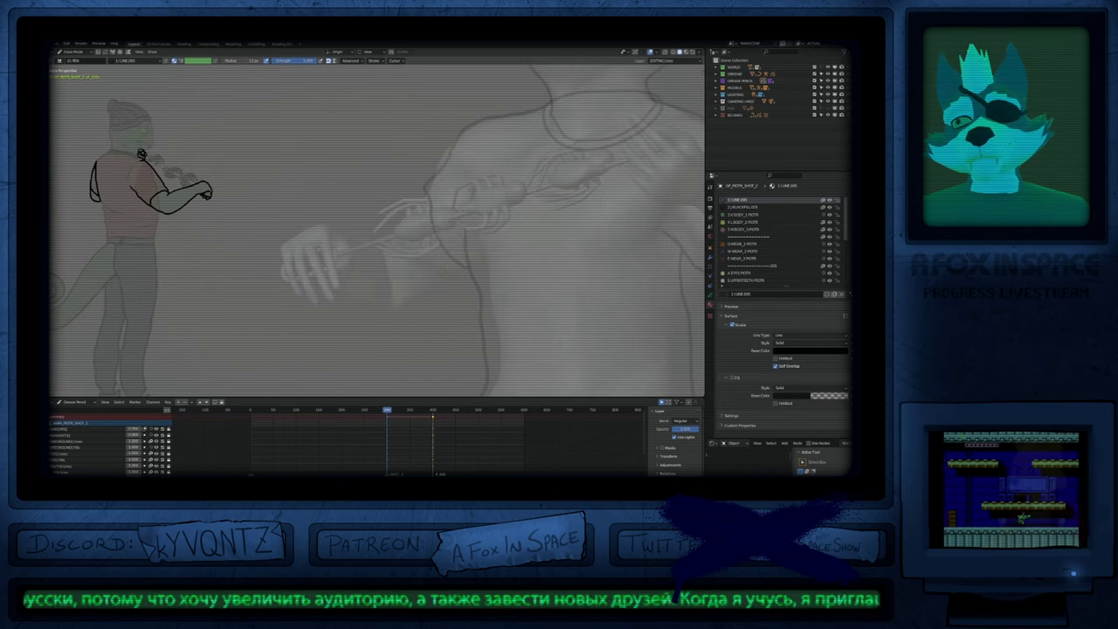
# Step: Draw curved fist outlines with knuckles over both reference hands, undoing a stray stroke inside the arm
pyautogui.moveTo(468, 269)
pyautogui.mouseDown()
pyautogui.moveTo(439, 237)
pyautogui.moveTo(430, 198)
pyautogui.moveTo(386, 236)
pyautogui.moveTo(397, 282)
pyautogui.mouseUp()
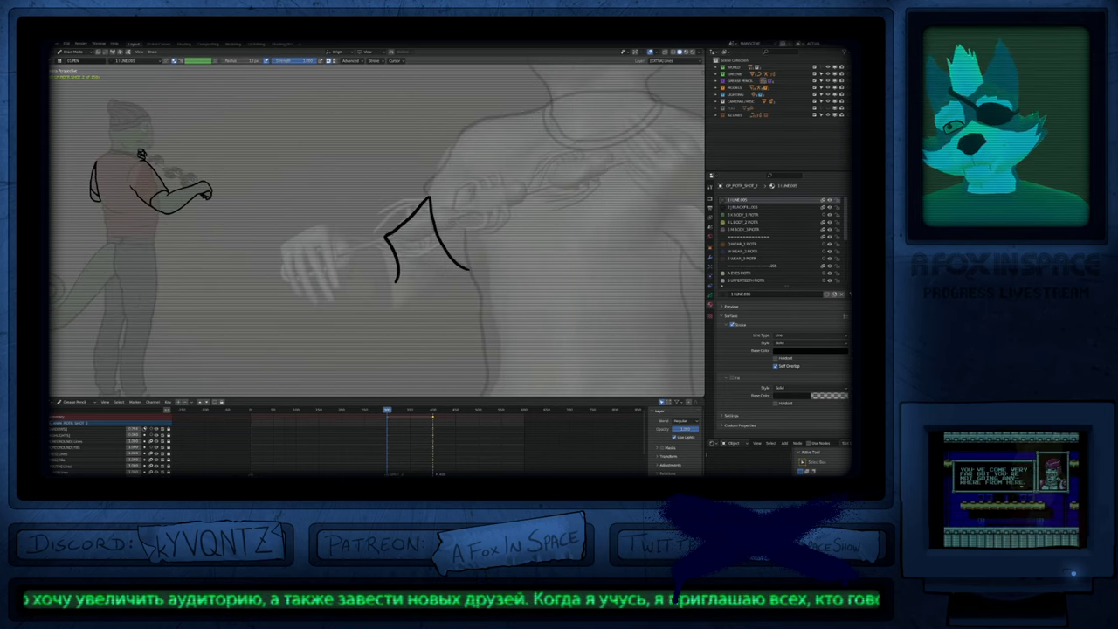
pyautogui.moveTo(386, 236)
pyautogui.mouseDown()
pyautogui.moveTo(317, 234)
pyautogui.moveTo(299, 281)
pyautogui.moveTo(398, 317)
pyautogui.moveTo(476, 262)
pyautogui.mouseUp()
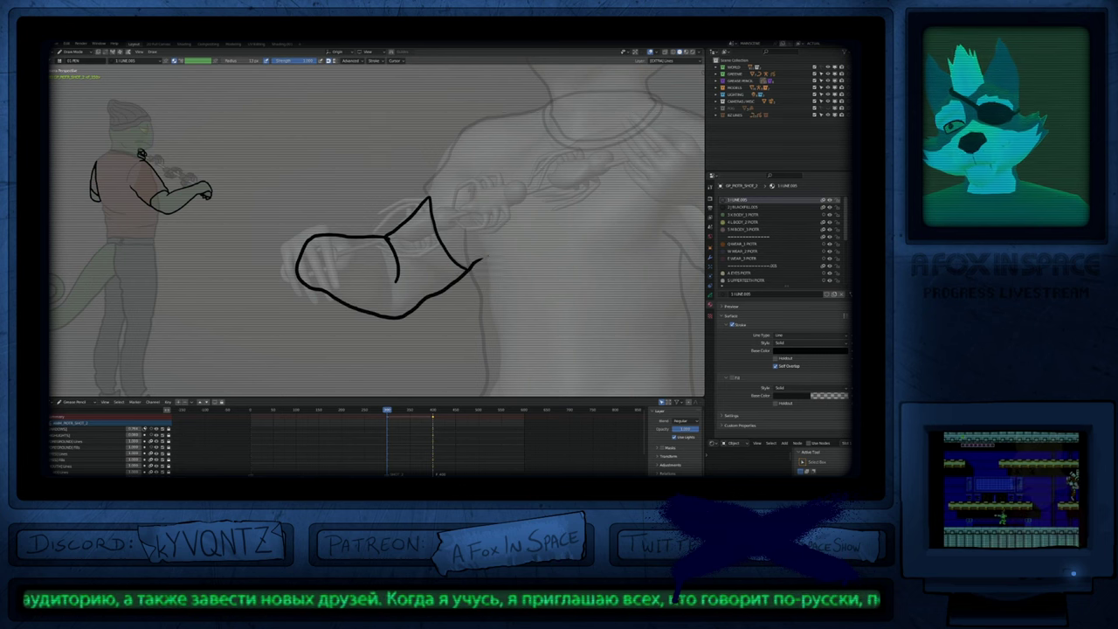
pyautogui.moveTo(478, 260)
pyautogui.keyDown('ctrl'); pyautogui.mouseDown(button='middle')
pyautogui.moveTo(478, 301)
pyautogui.moveTo(314, 314)
pyautogui.mouseUp(button='middle'); pyautogui.keyUp('ctrl')
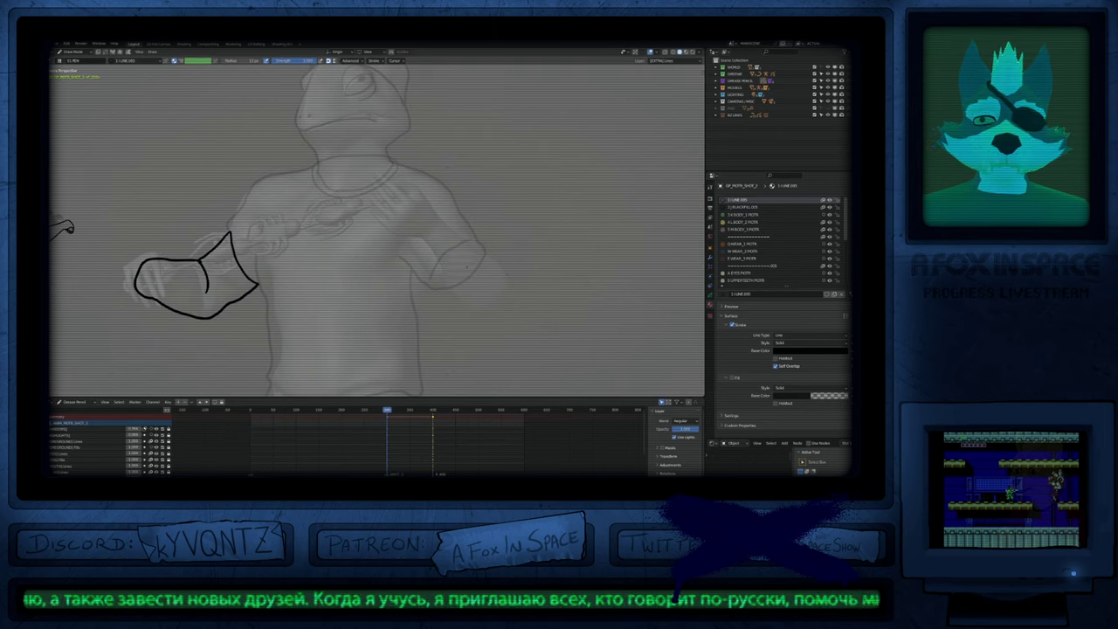
pyautogui.moveTo(504, 302)
pyautogui.mouseDown()
pyautogui.moveTo(499, 265)
pyautogui.moveTo(463, 235)
pyautogui.moveTo(437, 219)
pyautogui.moveTo(414, 238)
pyautogui.moveTo(449, 297)
pyautogui.moveTo(485, 316)
pyautogui.moveTo(502, 308)
pyautogui.mouseUp()
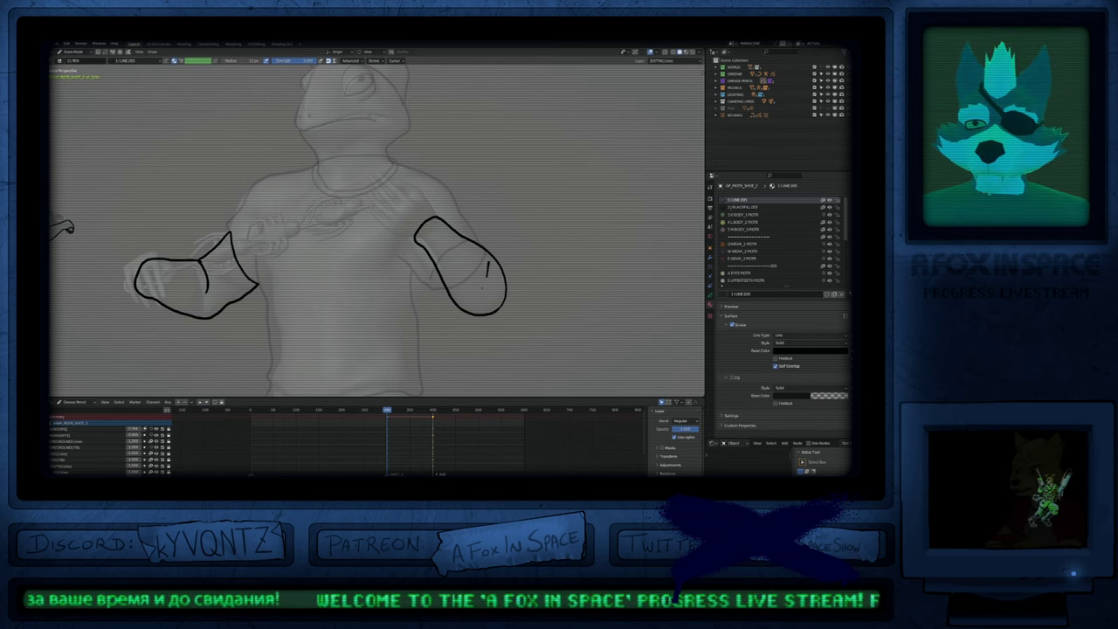
pyautogui.hotkey('ctrl', 'z')
pyautogui.moveTo(311, 262)
pyautogui.keyDown('shift'); pyautogui.mouseDown(button='middle')
pyautogui.moveTo(535, 249)
pyautogui.moveTo(531, 347)
pyautogui.moveTo(536, 249)
pyautogui.mouseUp(button='middle'); pyautogui.keyUp('shift')
pyautogui.keyDown('shift'); pyautogui.moveTo(638, 185); pyautogui.dragTo(484, 269, button='middle'); pyautogui.keyUp('shift')
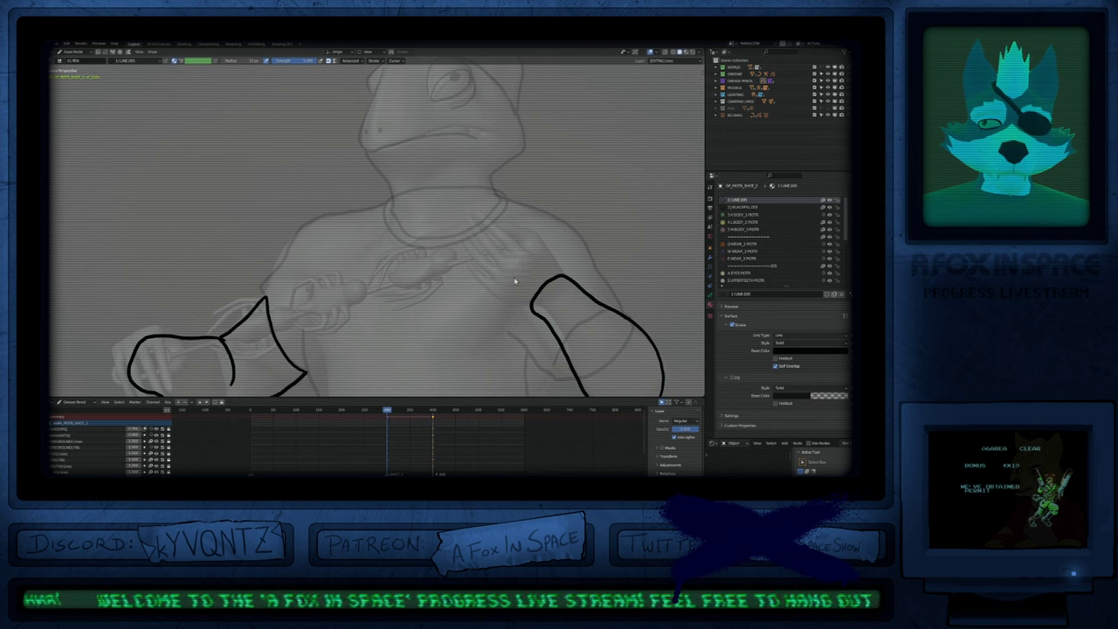
pyautogui.scroll(-5, 377, 230)
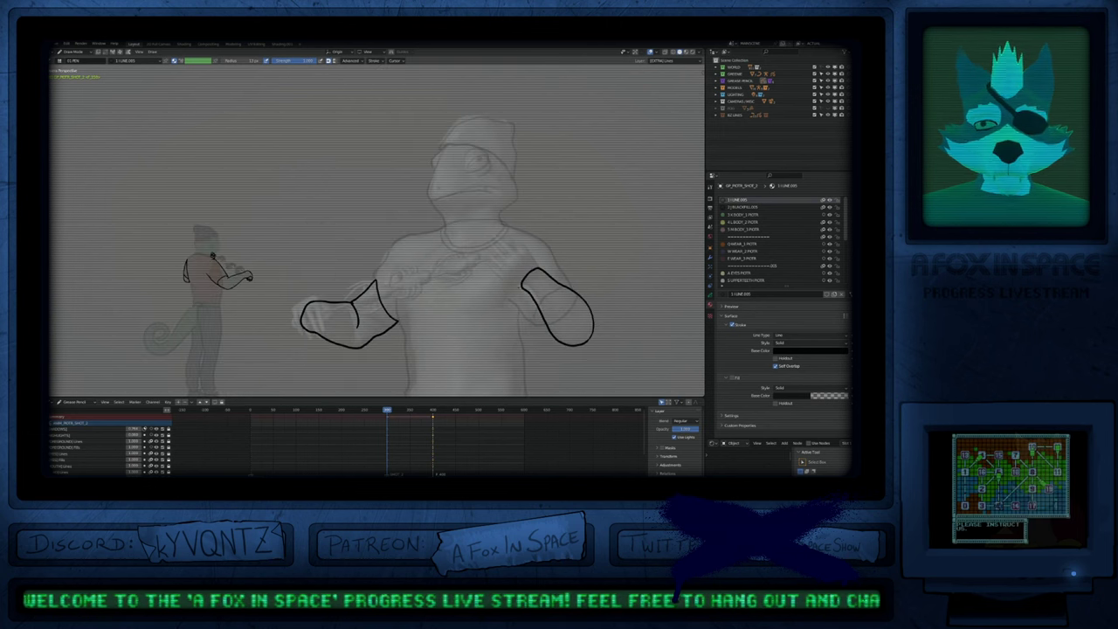
pyautogui.scroll(5, 377, 230)
pyautogui.moveTo(393, 313)
pyautogui.keyDown('shift'); pyautogui.mouseDown(button='middle')
pyautogui.moveTo(397, 258)
pyautogui.moveTo(470, 243)
pyautogui.moveTo(599, 250)
pyautogui.mouseUp(button='middle'); pyautogui.keyUp('shift')
pyautogui.scroll(1, 377, 229)
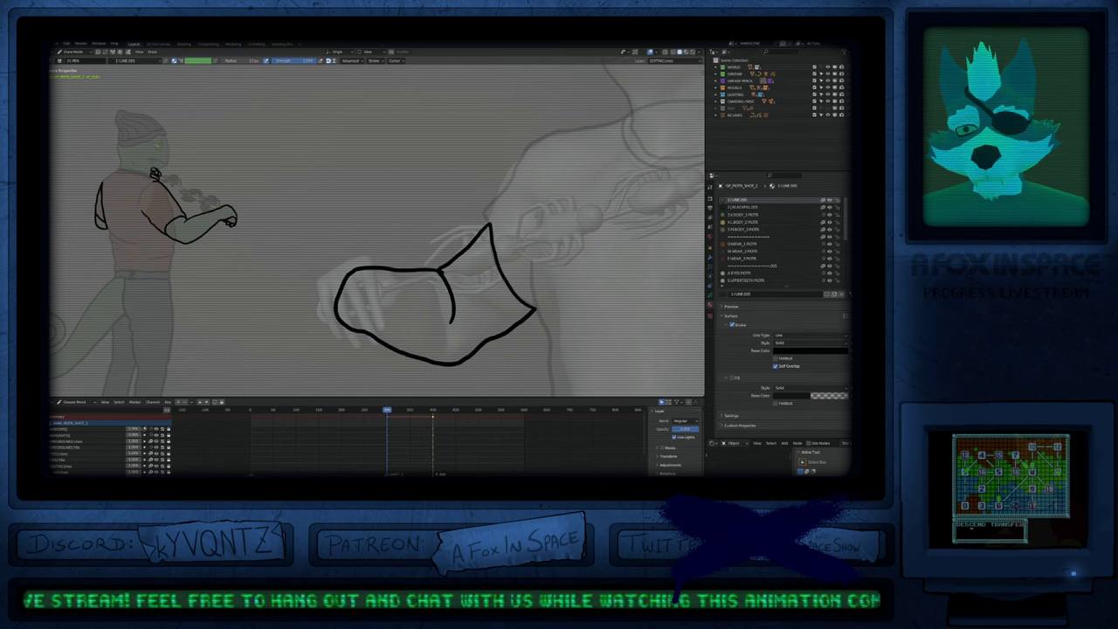
# Step: Erase the old curved left stroke from the outstretched arm's fist
pyautogui.press('e')
pyautogui.click(382, 268)
pyautogui.press('e')
pyautogui.click(337, 316)
pyautogui.press('d')
# Step: Redraw the fist's curving left side, trim the bottom stroke, and extend the finger and thumb lines
pyautogui.moveTo(390, 270)
pyautogui.mouseDown()
pyautogui.moveTo(352, 256)
pyautogui.moveTo(322, 265)
pyautogui.moveTo(314, 314)
pyautogui.moveTo(343, 329)
pyautogui.moveTo(328, 299)
pyautogui.mouseUp()
pyautogui.press('e')
pyautogui.moveTo(374, 336)
pyautogui.mouseDown()
pyautogui.moveTo(348, 329)
pyautogui.moveTo(357, 330)
pyautogui.moveTo(347, 285)
pyautogui.mouseUp()
pyautogui.press('d')
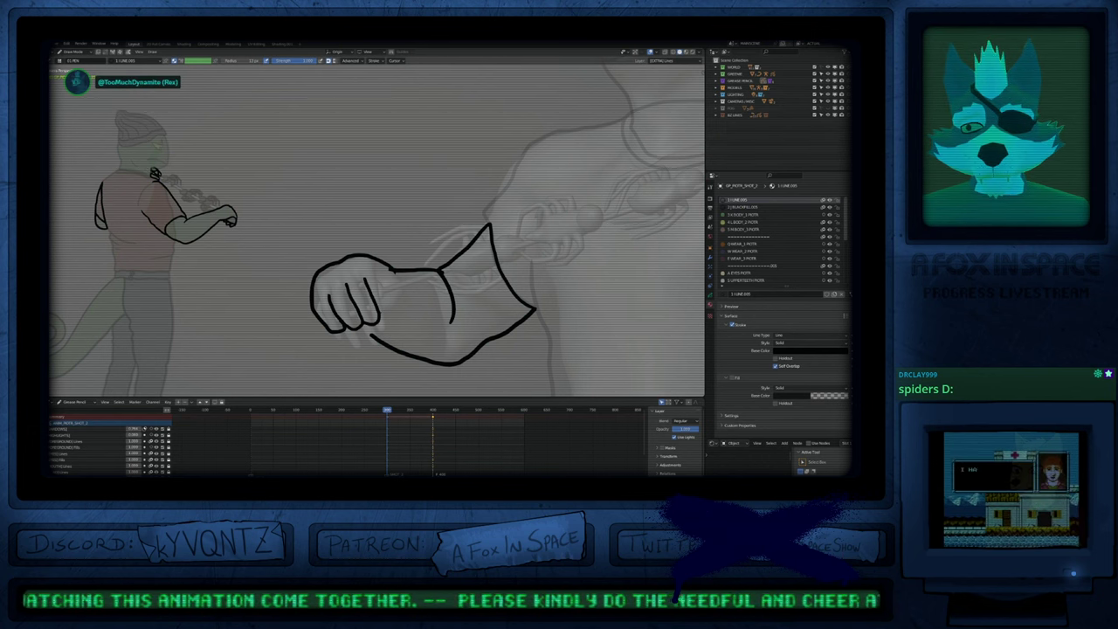
pyautogui.moveTo(395, 311); pyautogui.dragTo(380, 279)
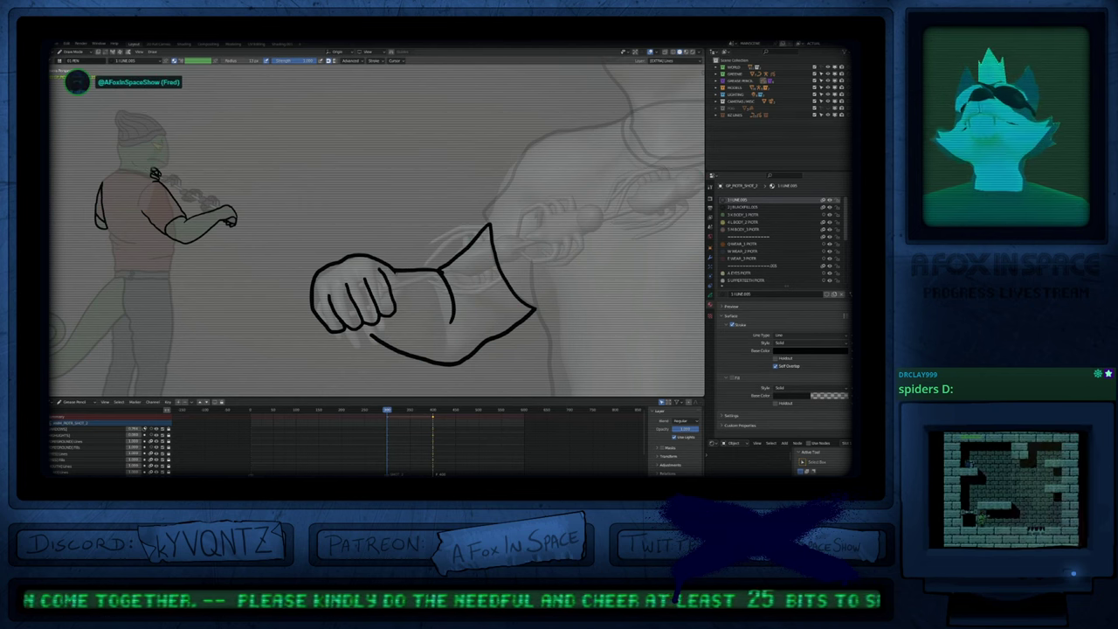
pyautogui.moveTo(398, 274); pyautogui.dragTo(402, 299)
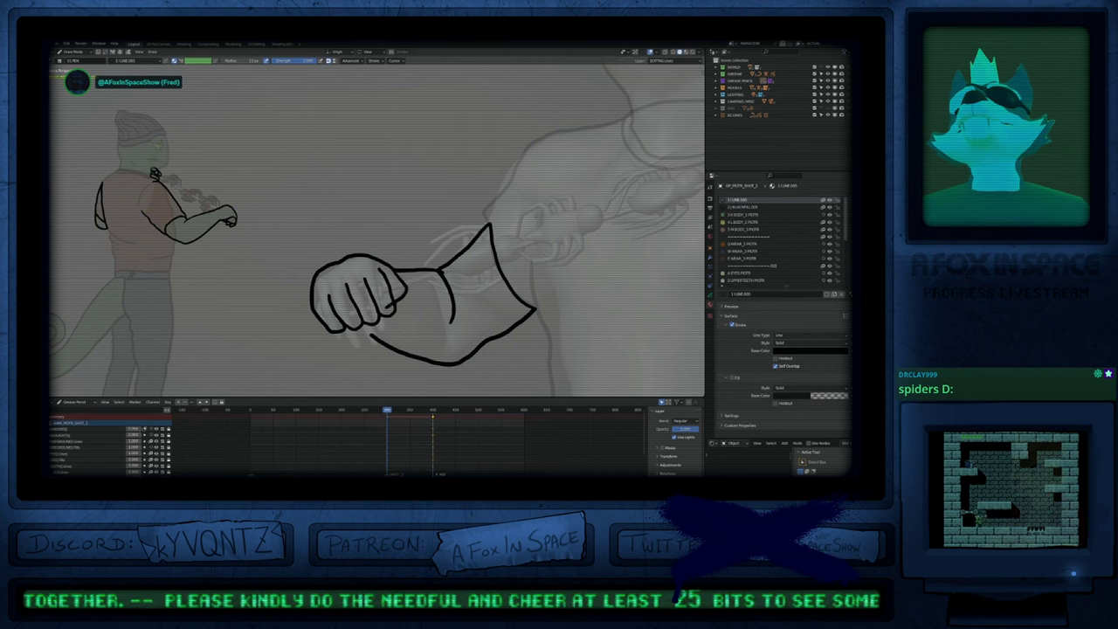
pyautogui.keyDown('shift'); pyautogui.moveTo(425, 306); pyautogui.dragTo(419, 311, button='middle'); pyautogui.keyUp('shift')
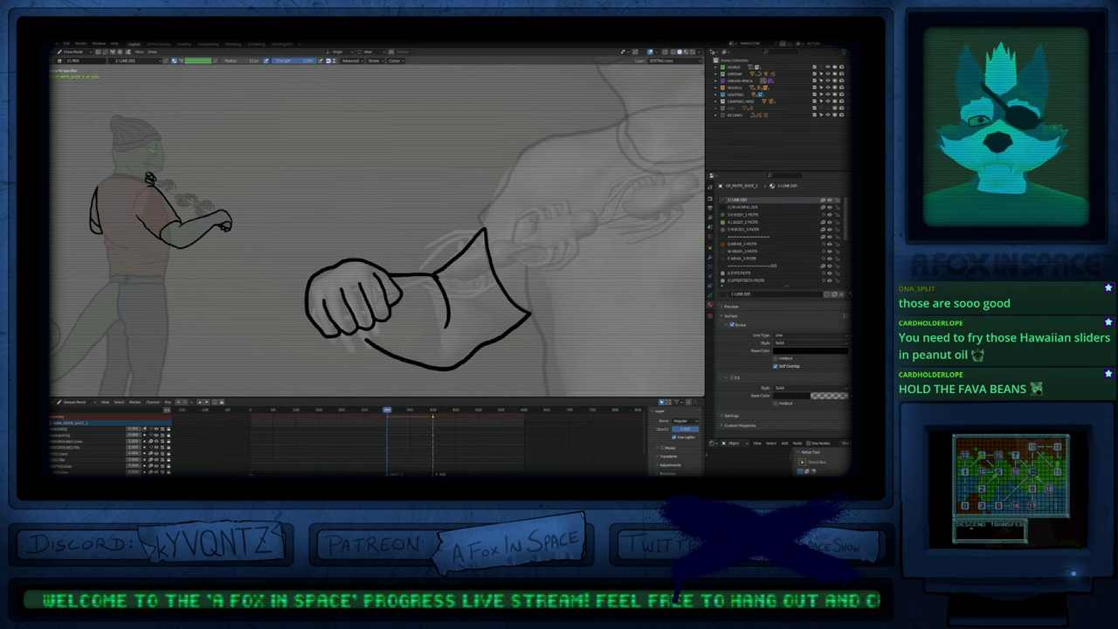
pyautogui.keyDown('shift'); pyautogui.moveTo(420, 262); pyautogui.dragTo(481, 218, button='middle'); pyautogui.keyUp('shift')
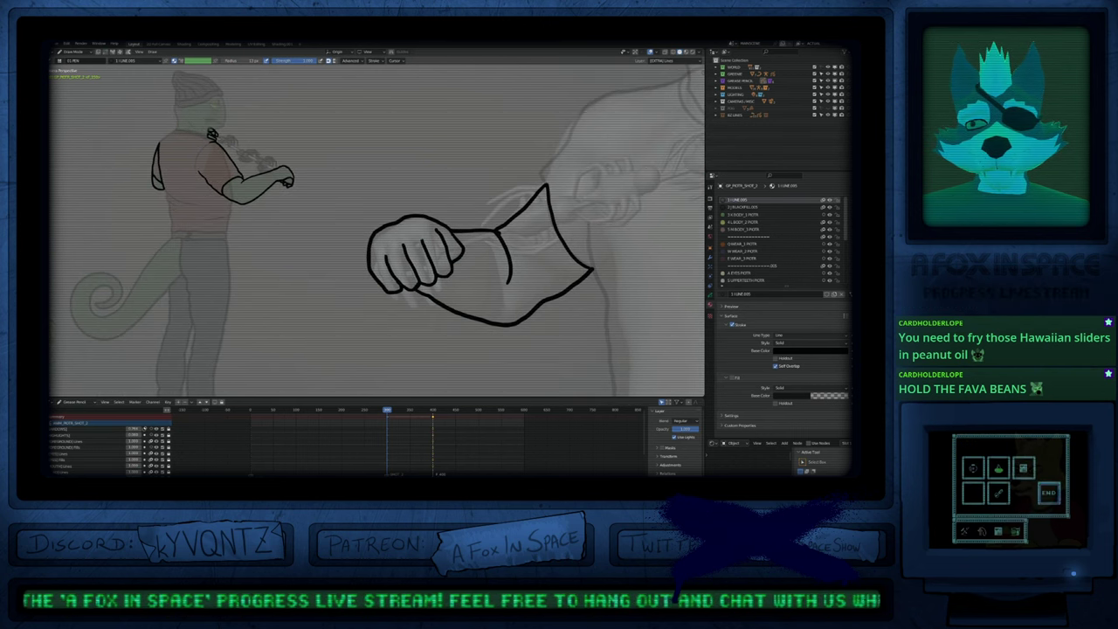
# Step: Bring the raised hand at the chest into view and erase its top loop
pyautogui.press('Tab')
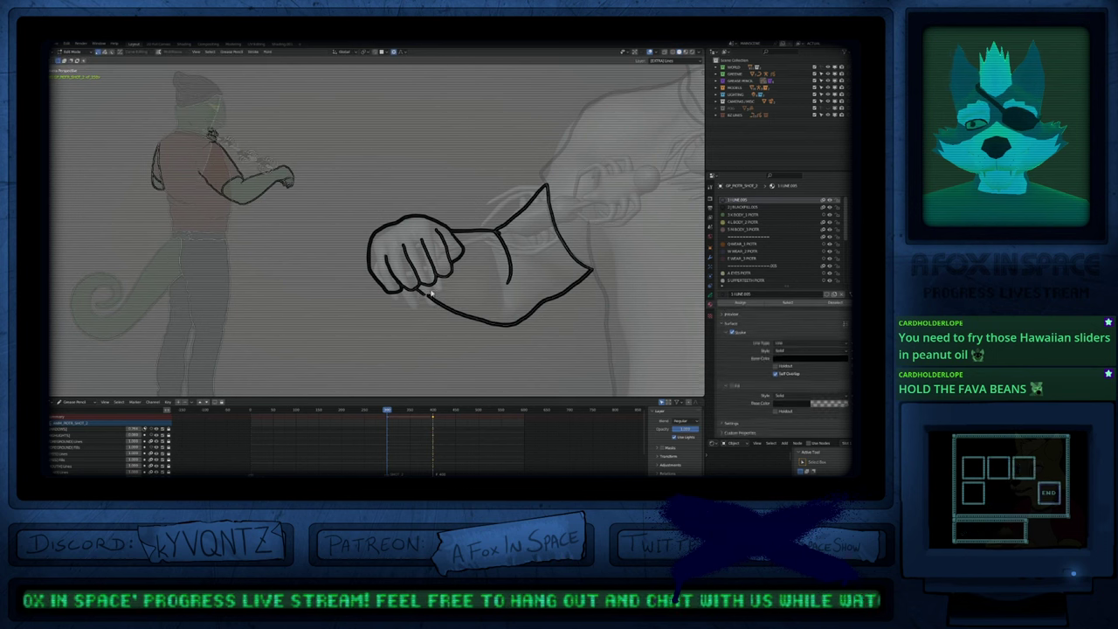
pyautogui.click(435, 302)
pyautogui.press('Tab')
pyautogui.scroll(-3, 475, 251)
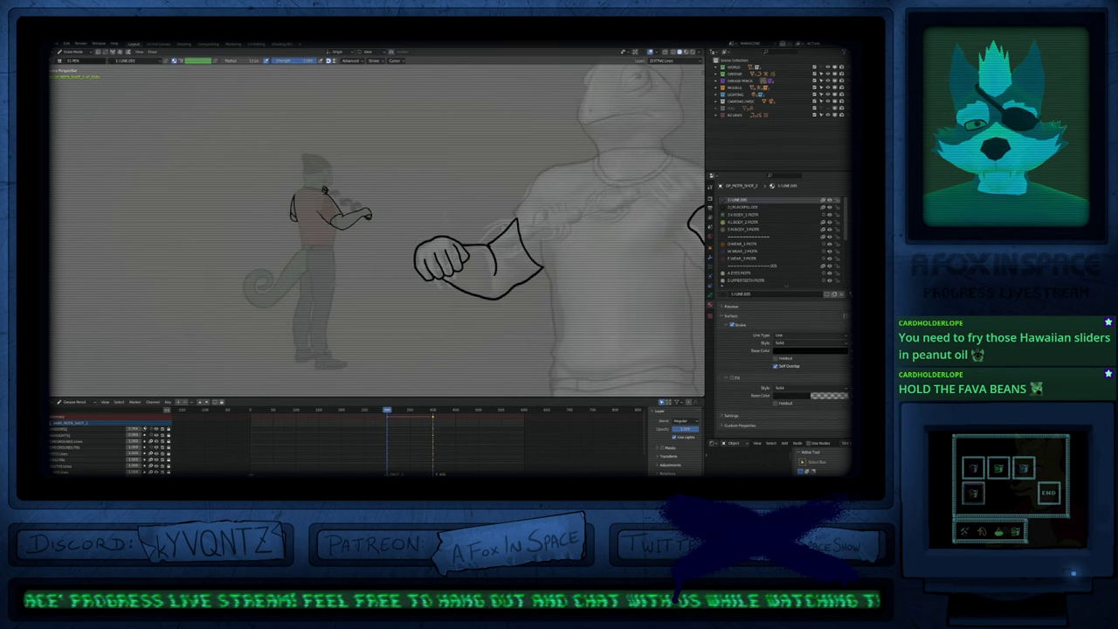
pyautogui.keyDown('shift'); pyautogui.moveTo(613, 239); pyautogui.dragTo(459, 289, button='middle'); pyautogui.keyUp('shift')
pyautogui.keyDown('shift'); pyautogui.moveTo(517, 265); pyautogui.dragTo(593, 276, button='middle'); pyautogui.keyUp('shift')
pyautogui.scroll(4, 522, 289)
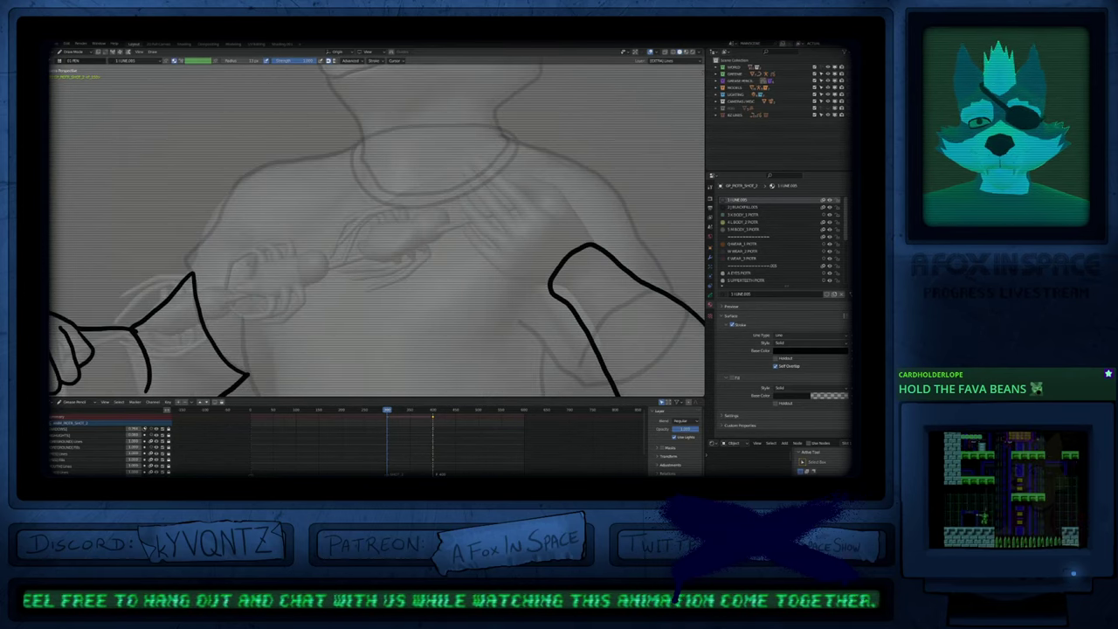
pyautogui.press('e')
pyautogui.moveTo(550, 287)
pyautogui.mouseDown()
pyautogui.moveTo(591, 246)
pyautogui.moveTo(572, 190)
pyautogui.moveTo(506, 178)
pyautogui.moveTo(544, 205)
pyautogui.moveTo(523, 185)
pyautogui.moveTo(524, 224)
pyautogui.mouseUp()
# Step: Redraw the curled fingers' left edge, the hand's lower edge to the arm, and a knuckle line
pyautogui.press('d')
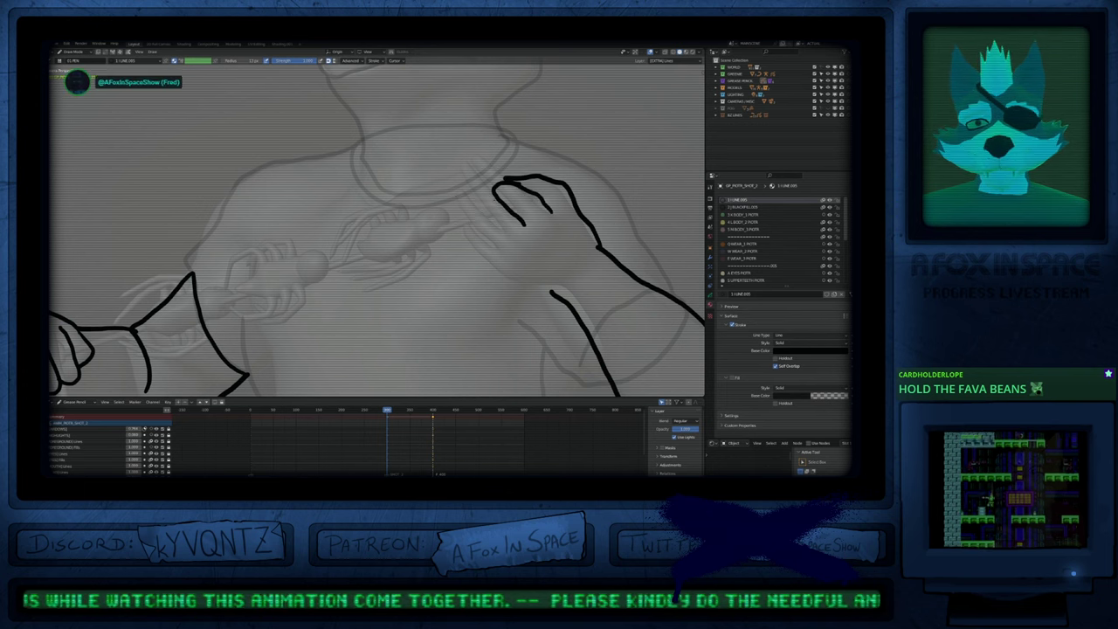
pyautogui.moveTo(494, 183)
pyautogui.mouseDown()
pyautogui.moveTo(469, 229)
pyautogui.moveTo(496, 248)
pyautogui.mouseUp()
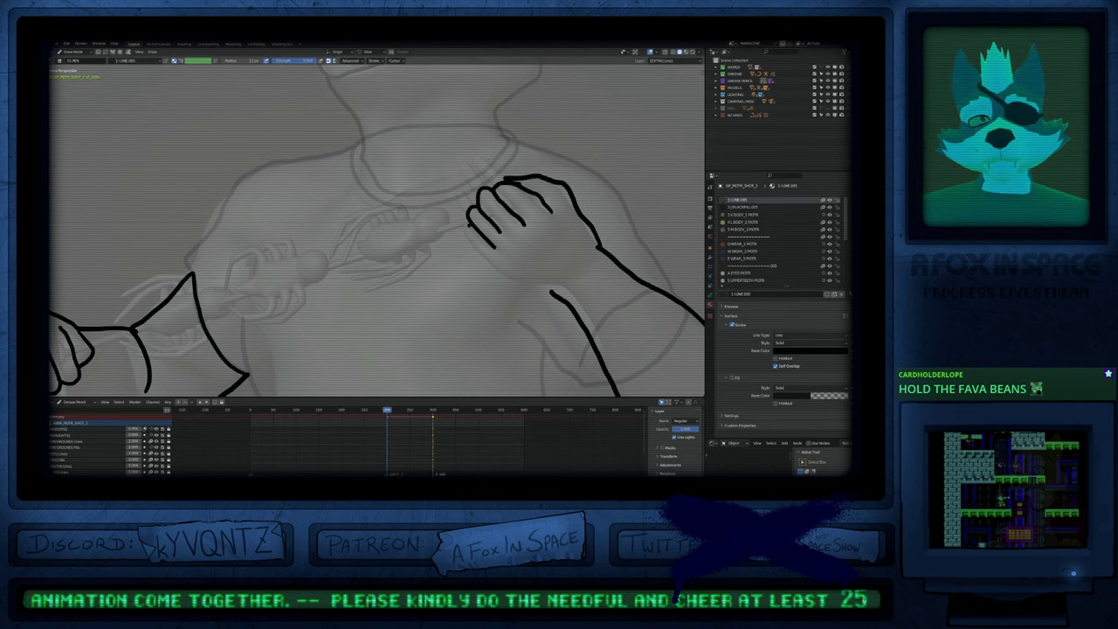
pyautogui.moveTo(477, 246)
pyautogui.mouseDown()
pyautogui.moveTo(500, 278)
pyautogui.moveTo(547, 289)
pyautogui.mouseUp()
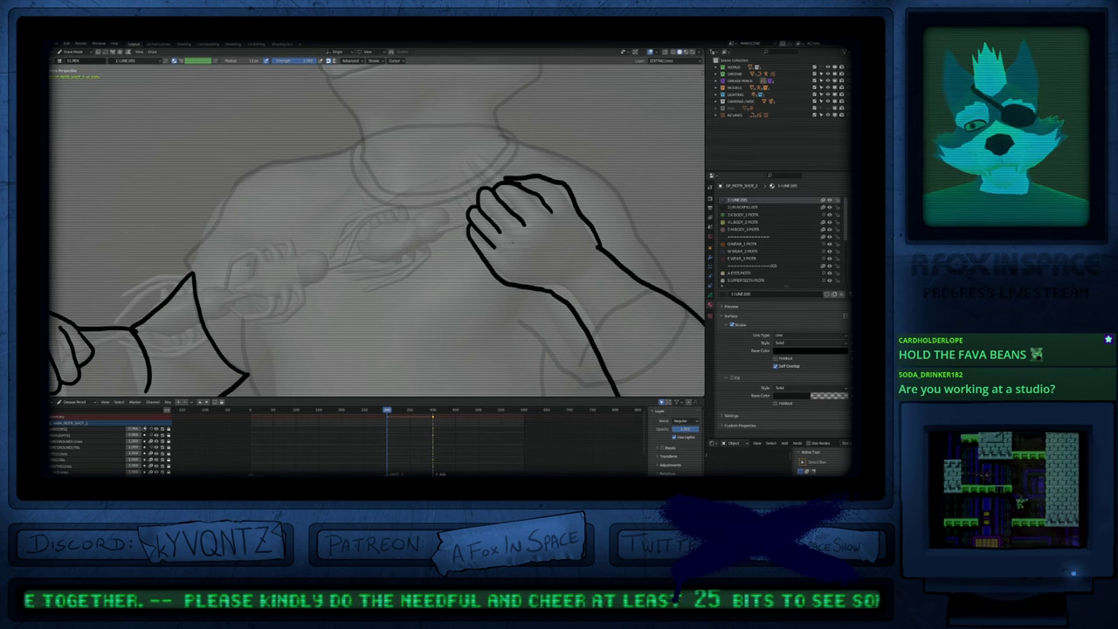
pyautogui.press('f')
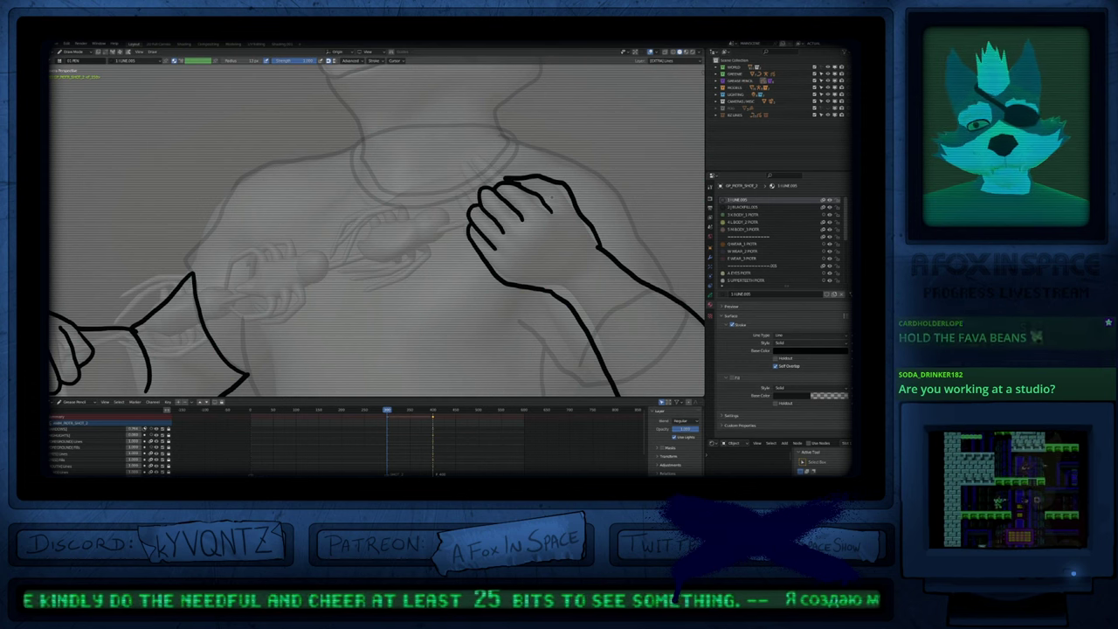
pyautogui.moveTo(541, 193); pyautogui.dragTo(558, 196)
pyautogui.keyDown('shift'); pyautogui.moveTo(558, 196); pyautogui.dragTo(548, 203, button='middle'); pyautogui.keyUp('shift')
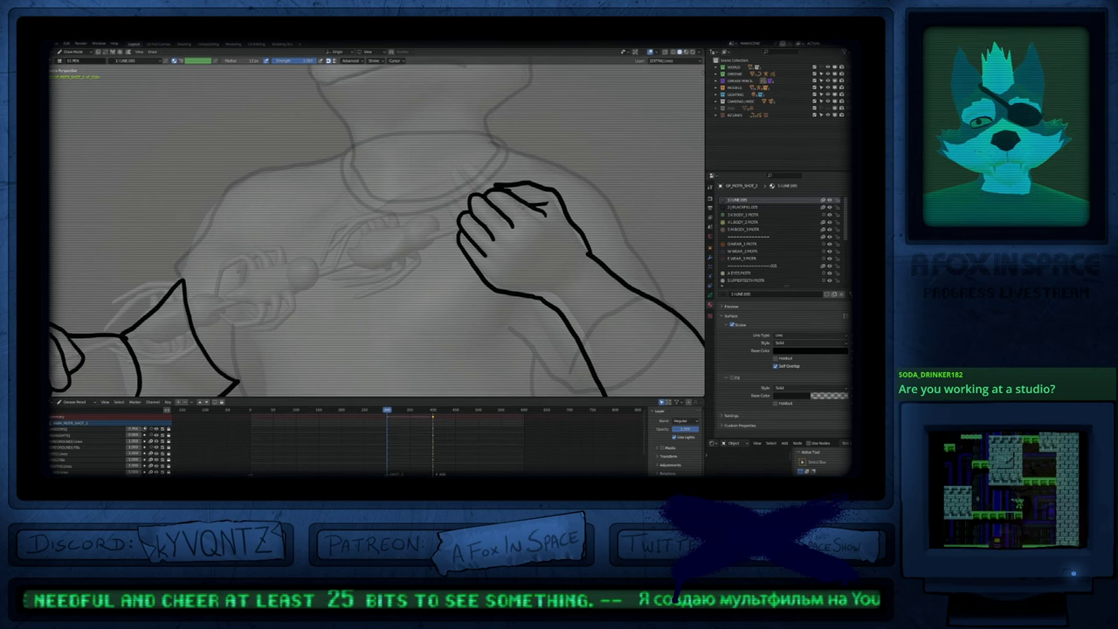
pyautogui.scroll(-5, 522, 210)
pyautogui.keyDown('shift'); pyautogui.moveTo(550, 237); pyautogui.dragTo(500, 265, button='middle'); pyautogui.keyUp('shift')
pyautogui.scroll(2, 511, 287)
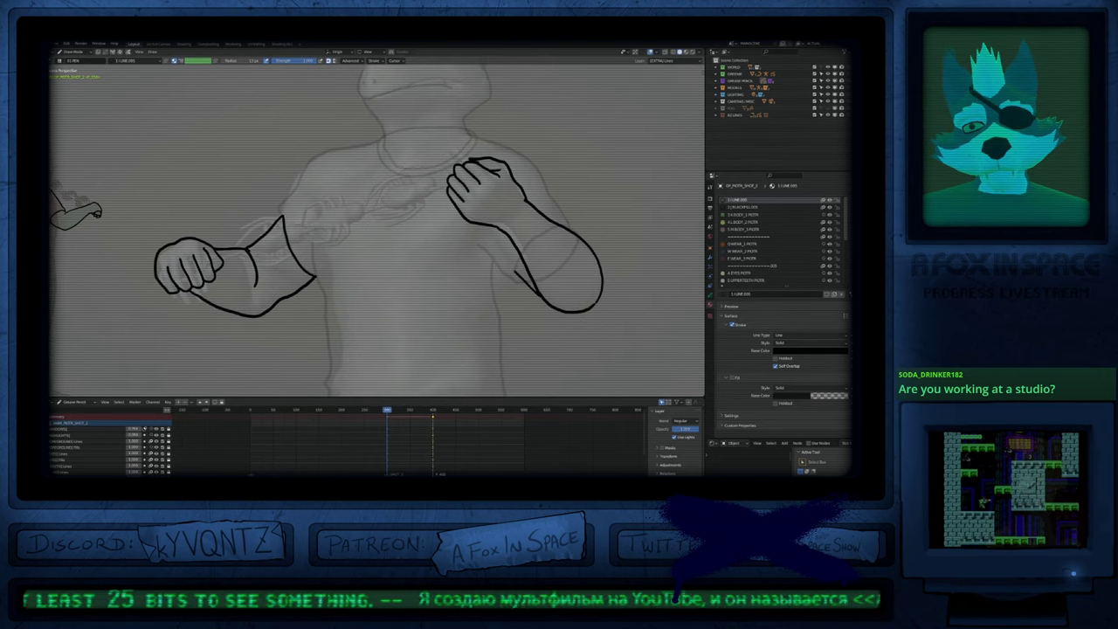
# Step: Undo the stray stroke inside the raised arm and check the fist up close
pyautogui.hotkey('ctrl', 'z')
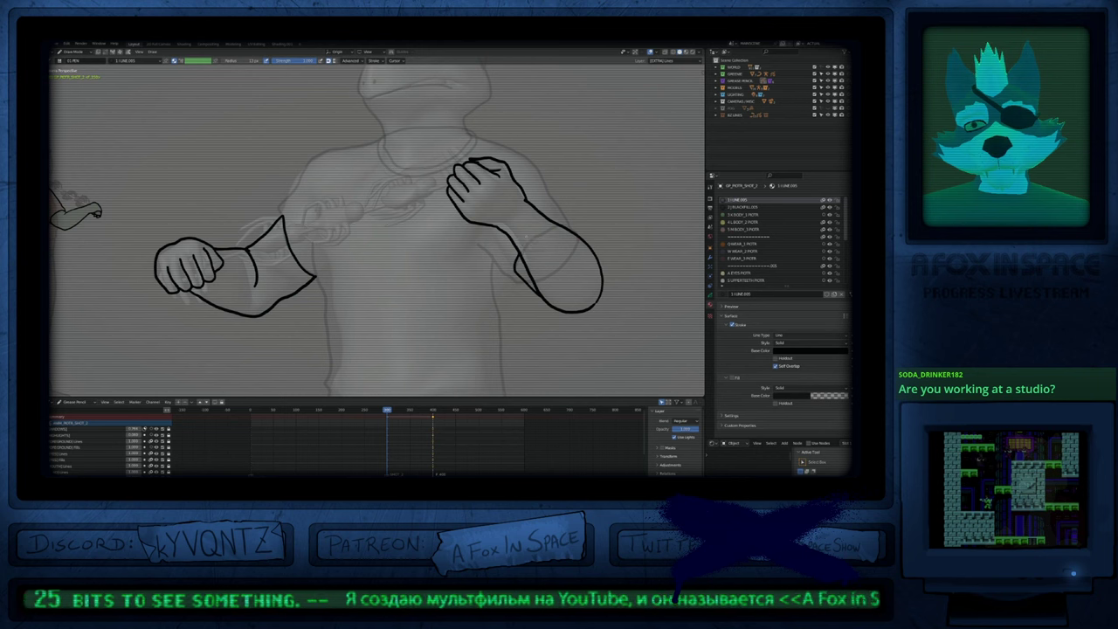
pyautogui.moveTo(601, 308)
pyautogui.keyDown('ctrl'); pyautogui.mouseDown(button='middle')
pyautogui.moveTo(601, 217)
pyautogui.moveTo(603, 306)
pyautogui.mouseUp(button='middle'); pyautogui.keyUp('ctrl')
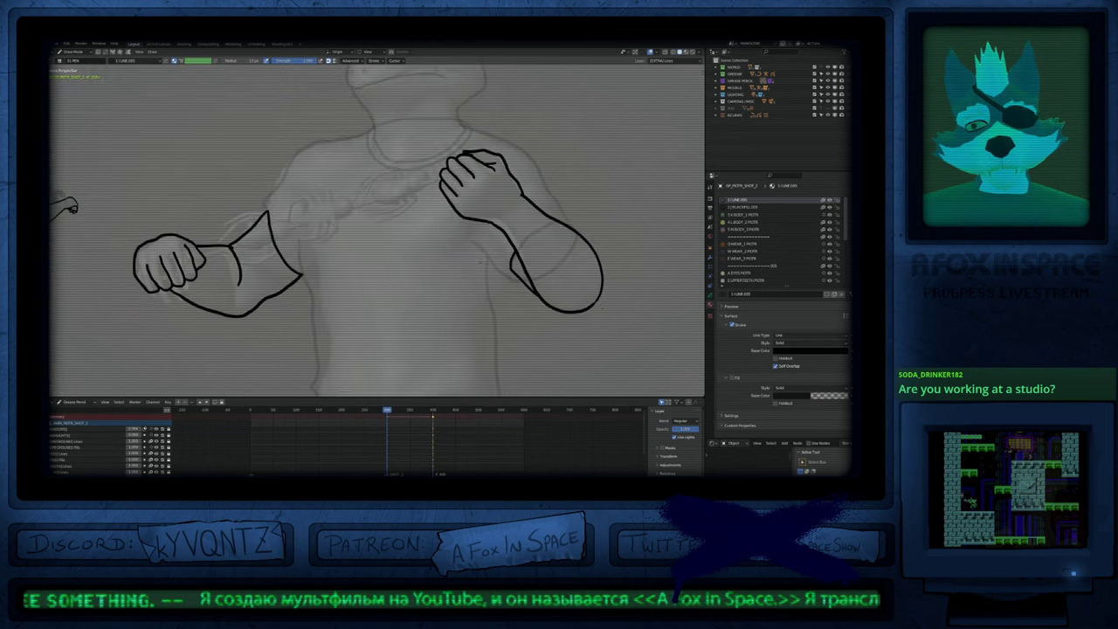
pyautogui.moveTo(435, 220)
pyautogui.keyDown('shift'); pyautogui.mouseDown(button='middle')
pyautogui.moveTo(515, 280)
pyautogui.moveTo(510, 250)
pyautogui.mouseUp(button='middle'); pyautogui.keyUp('shift')
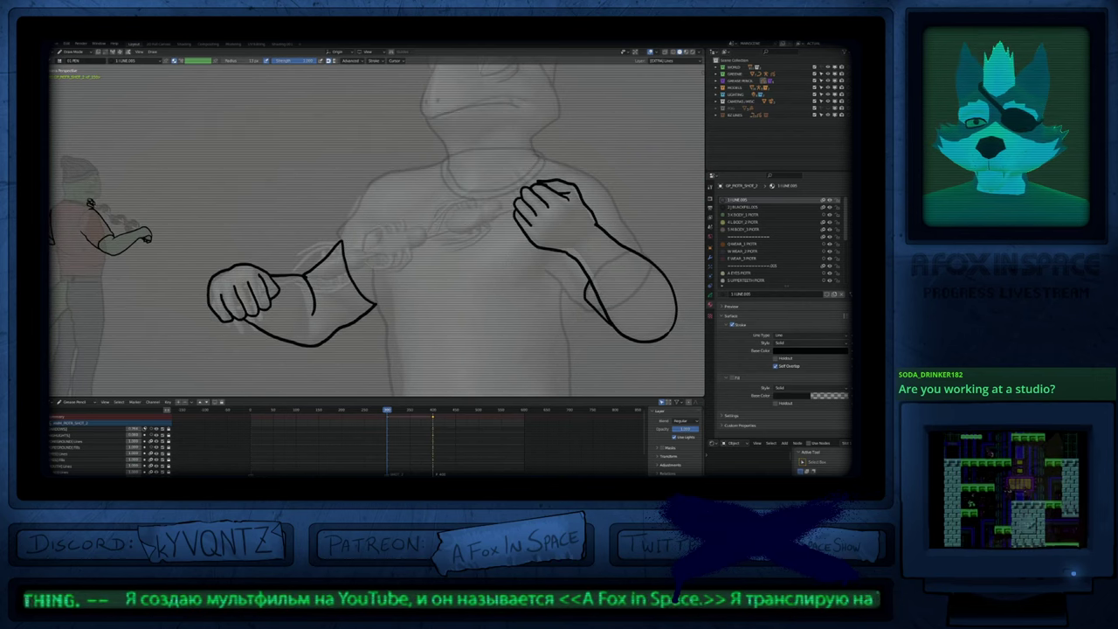
pyautogui.keyDown('shift'); pyautogui.moveTo(571, 291); pyautogui.dragTo(560, 342, button='middle'); pyautogui.keyUp('shift')
pyautogui.moveTo(489, 279)
pyautogui.keyDown('shift'); pyautogui.mouseDown(button='middle')
pyautogui.moveTo(505, 267)
pyautogui.moveTo(504, 305)
pyautogui.mouseUp(button='middle'); pyautogui.keyUp('shift')
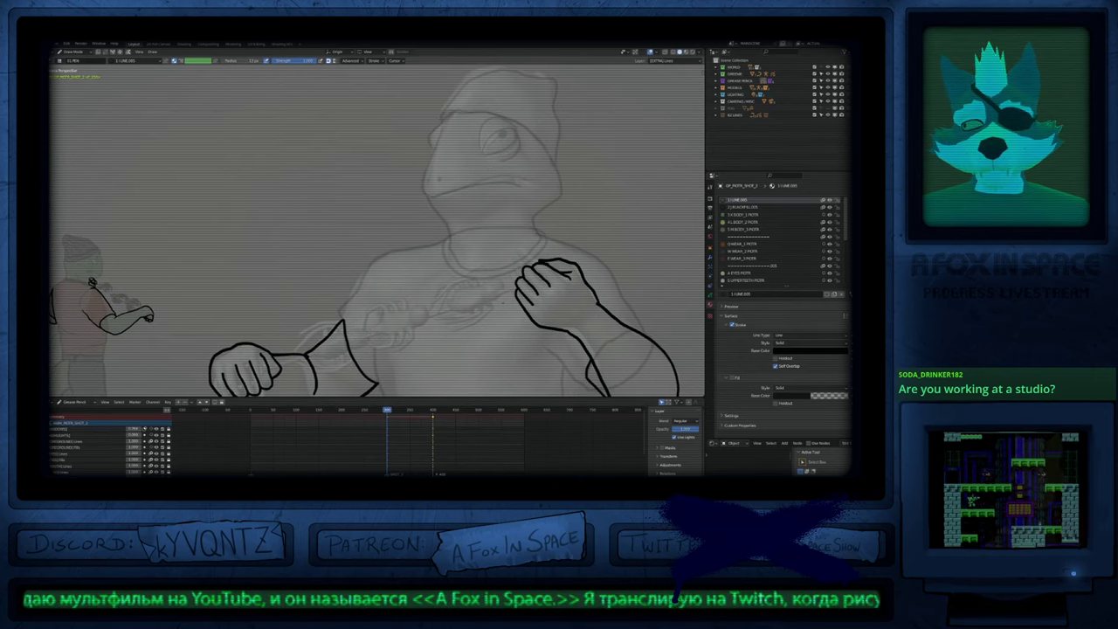
pyautogui.keyDown('shift'); pyautogui.moveTo(503, 303); pyautogui.dragTo(505, 300, button='middle'); pyautogui.keyUp('shift')
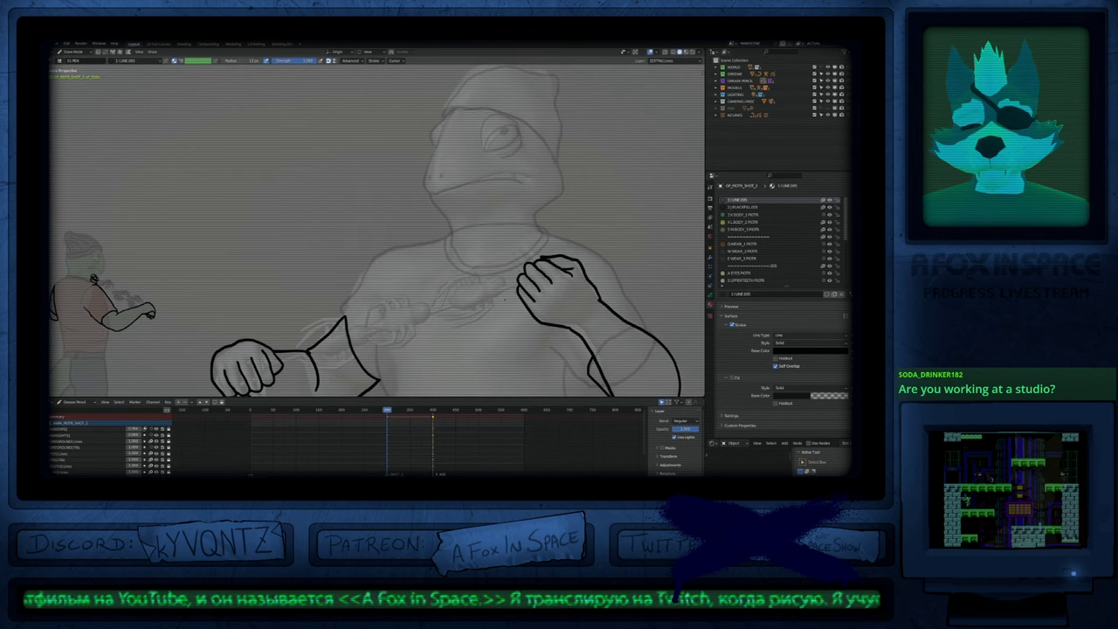
pyautogui.keyDown('shift'); pyautogui.moveTo(455, 334); pyautogui.dragTo(485, 272, button='middle'); pyautogui.keyUp('shift')
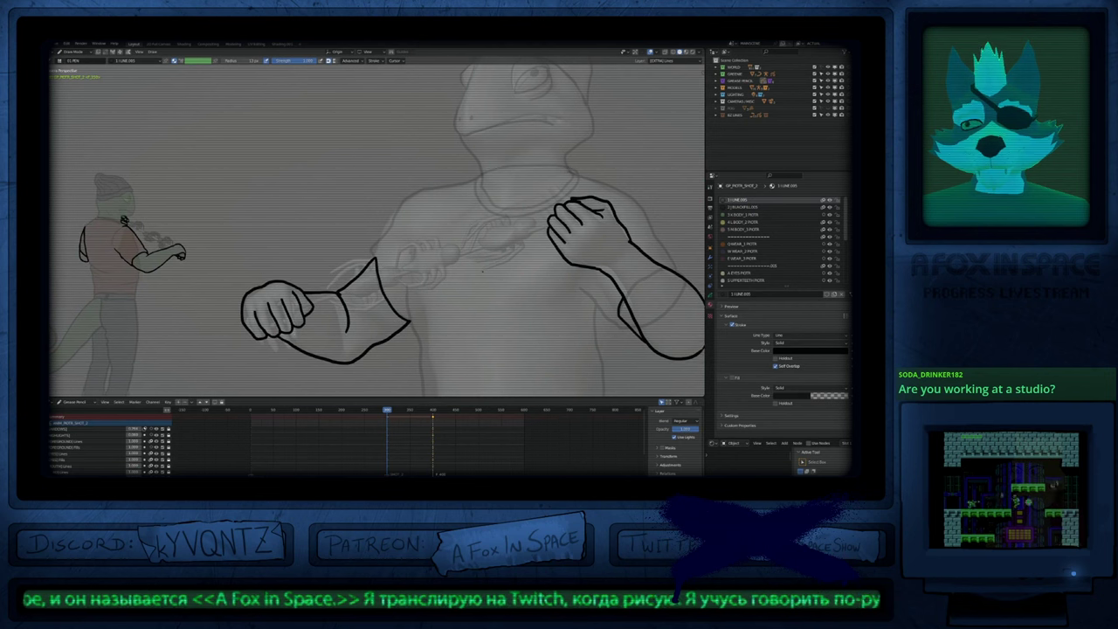
pyautogui.scroll(4, 339, 289)
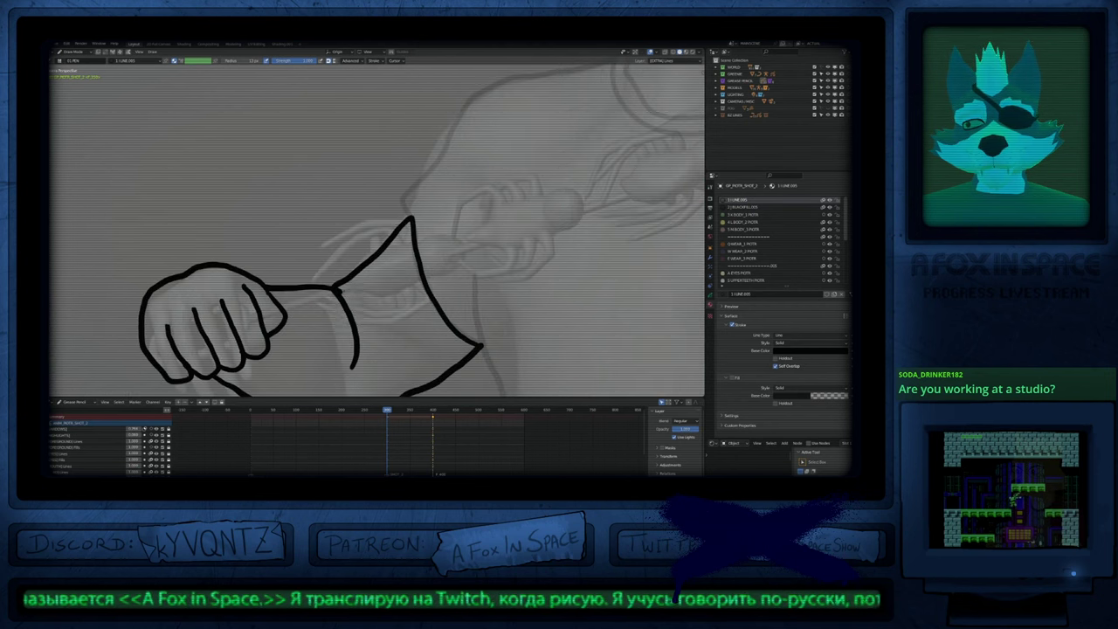
pyautogui.scroll(-5, 339, 290)
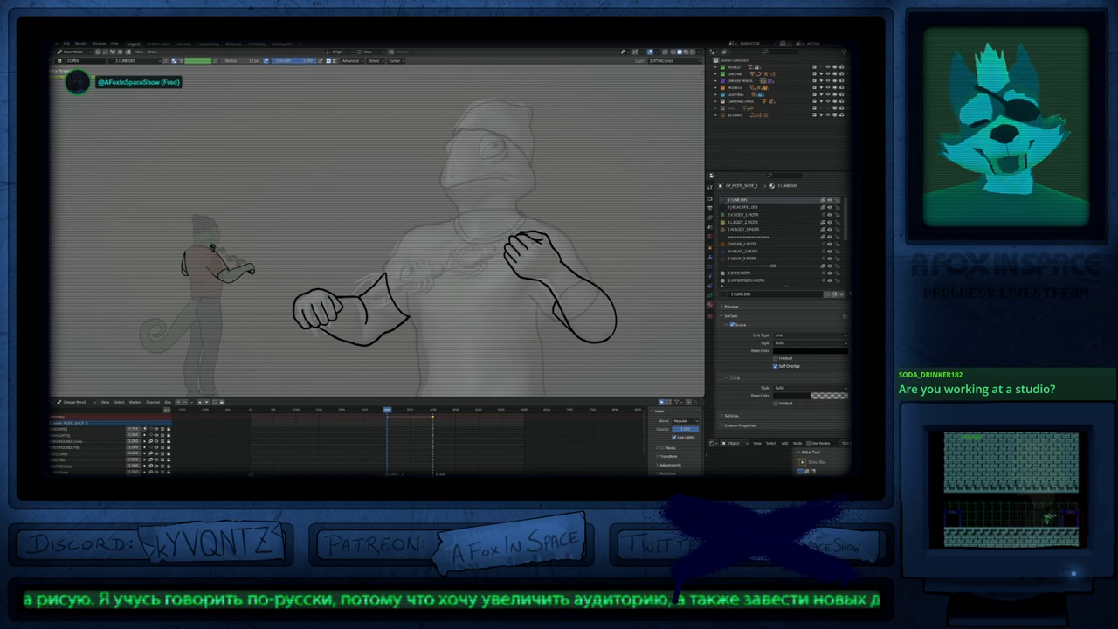
# Step: Review both drawn arms, then make FOREGROUND Lines the active layer
pyautogui.moveTo(499, 304)
pyautogui.keyDown('ctrl'); pyautogui.mouseDown(button='middle')
pyautogui.moveTo(500, 322)
pyautogui.moveTo(487, 249)
pyautogui.moveTo(493, 312)
pyautogui.mouseUp(button='middle'); pyautogui.keyUp('ctrl')
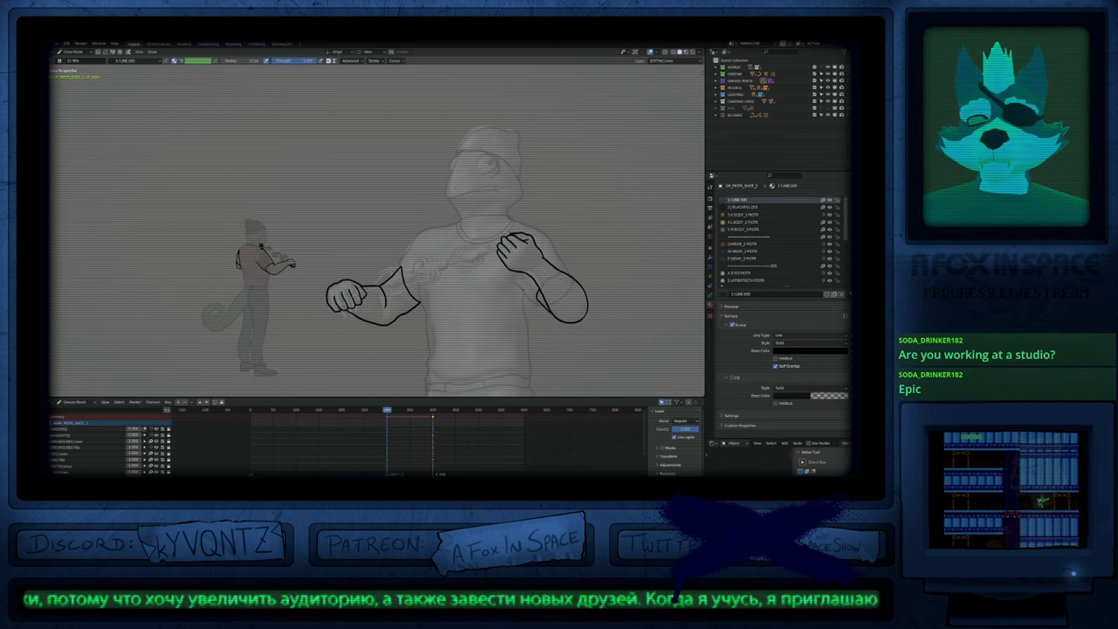
pyautogui.keyDown('shift'); pyautogui.moveTo(382, 279); pyautogui.dragTo(448, 228, button='middle'); pyautogui.keyUp('shift')
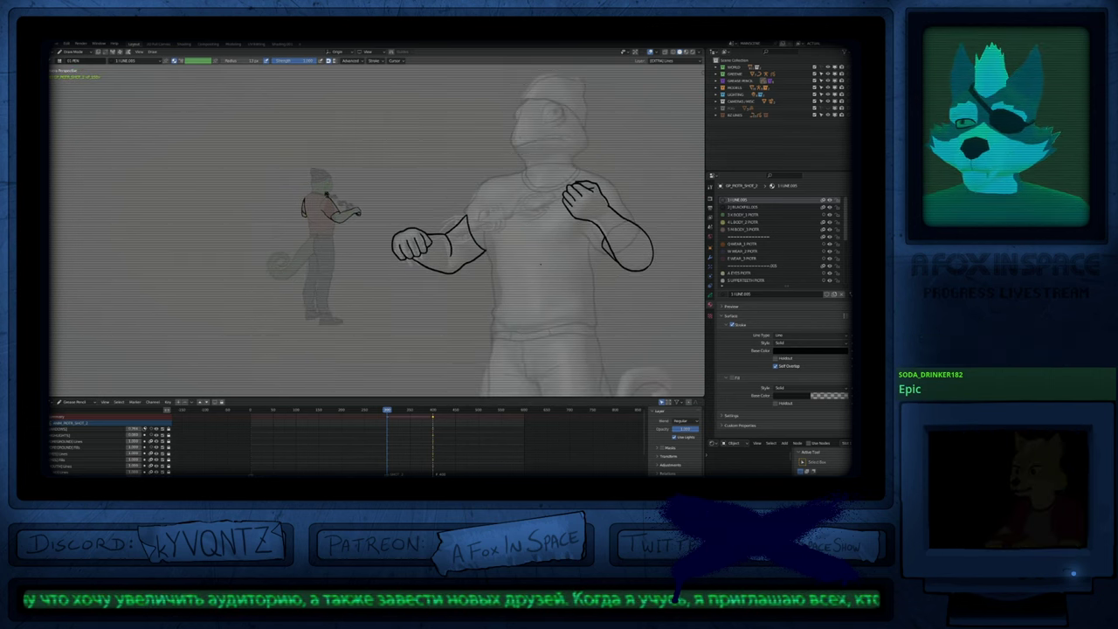
pyautogui.keyDown('shift'); pyautogui.moveTo(541, 264); pyautogui.dragTo(518, 308, button='middle'); pyautogui.keyUp('shift')
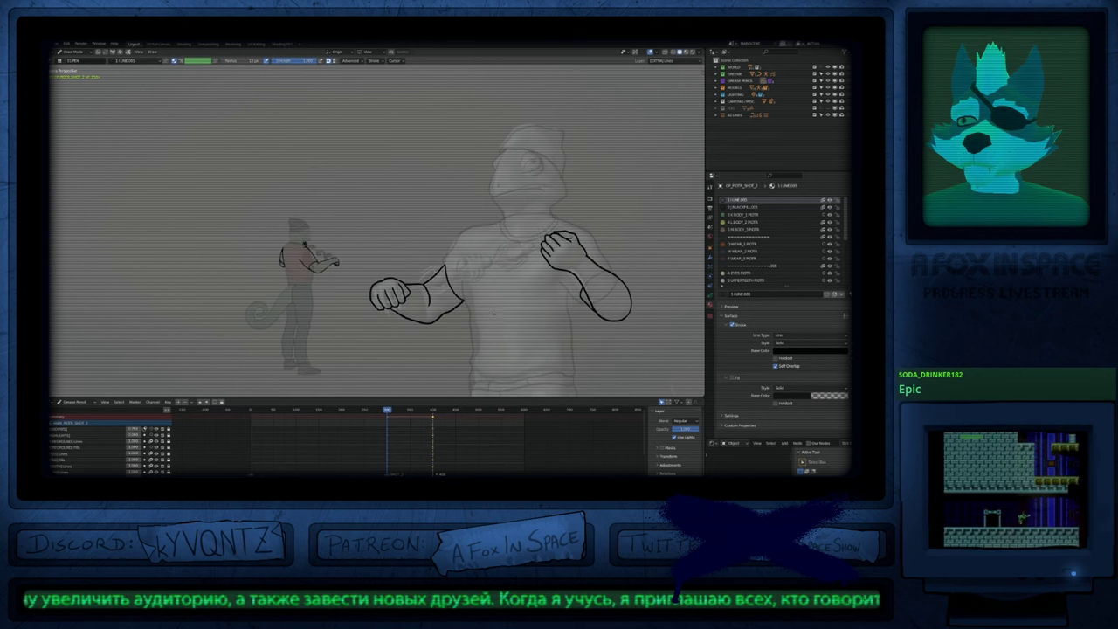
pyautogui.keyDown('ctrl'); pyautogui.moveTo(391, 276); pyautogui.dragTo(415, 247, button='middle'); pyautogui.keyUp('ctrl')
pyautogui.scroll(5, 399, 292)
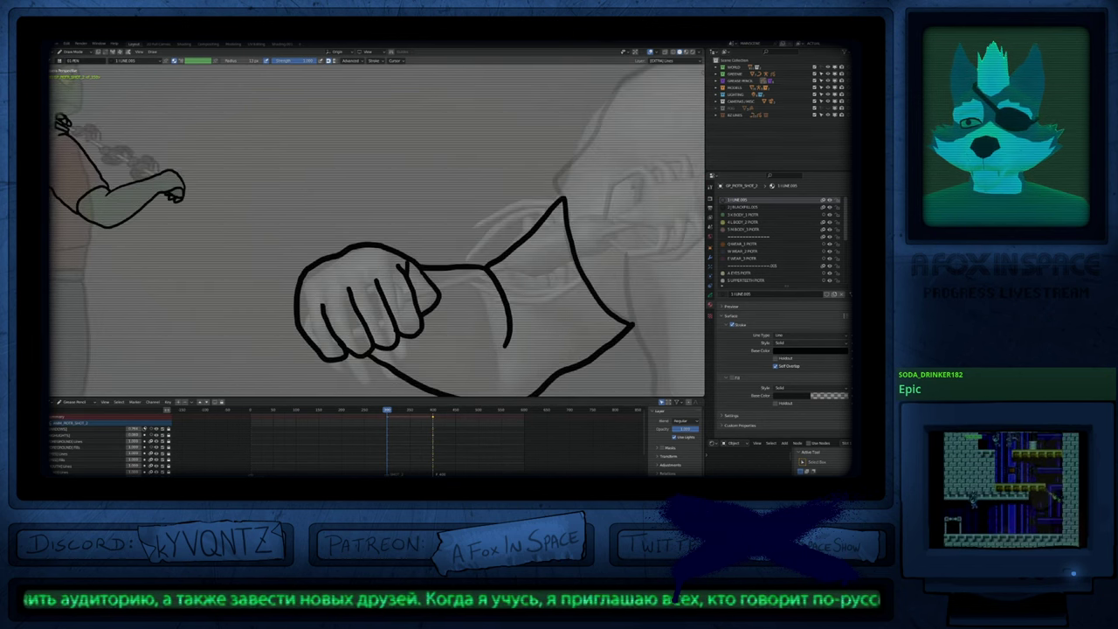
pyautogui.scroll(-5, 449, 214)
pyautogui.moveTo(449, 213)
pyautogui.keyDown('shift'); pyautogui.mouseDown(button='middle')
pyautogui.moveTo(385, 238)
pyautogui.moveTo(402, 244)
pyautogui.mouseUp(button='middle'); pyautogui.keyUp('shift')
pyautogui.click(70, 441)
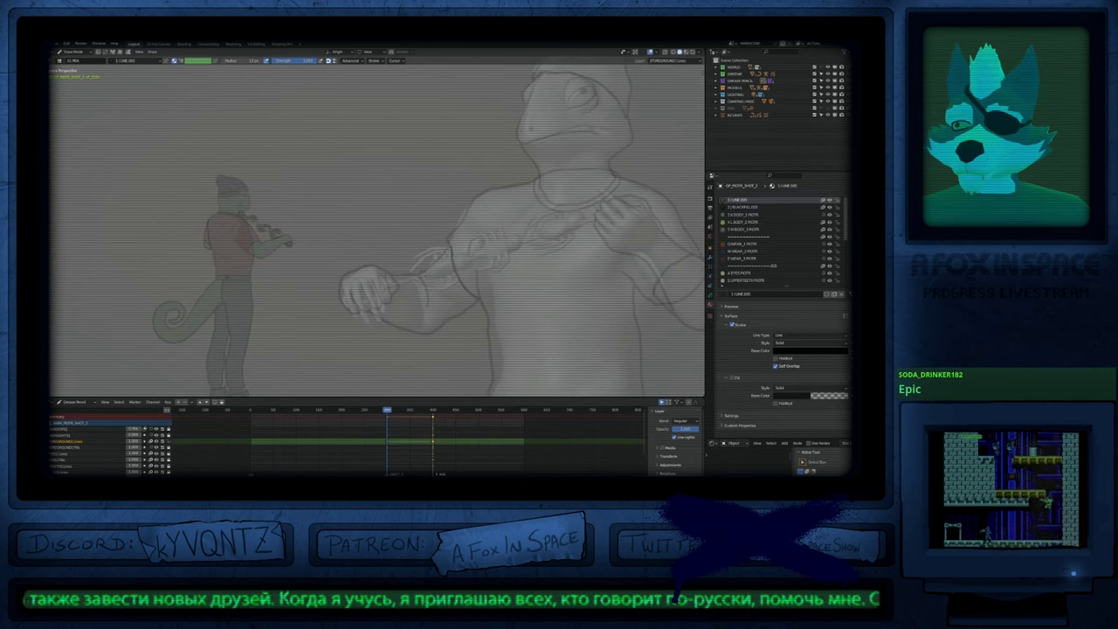
# Step: Make BACKGROUND Lines the active layer and frame the small figure
pyautogui.click(70, 478)
pyautogui.keyDown('shift'); pyautogui.moveTo(395, 269); pyautogui.dragTo(440, 266, button='middle'); pyautogui.keyUp('shift')
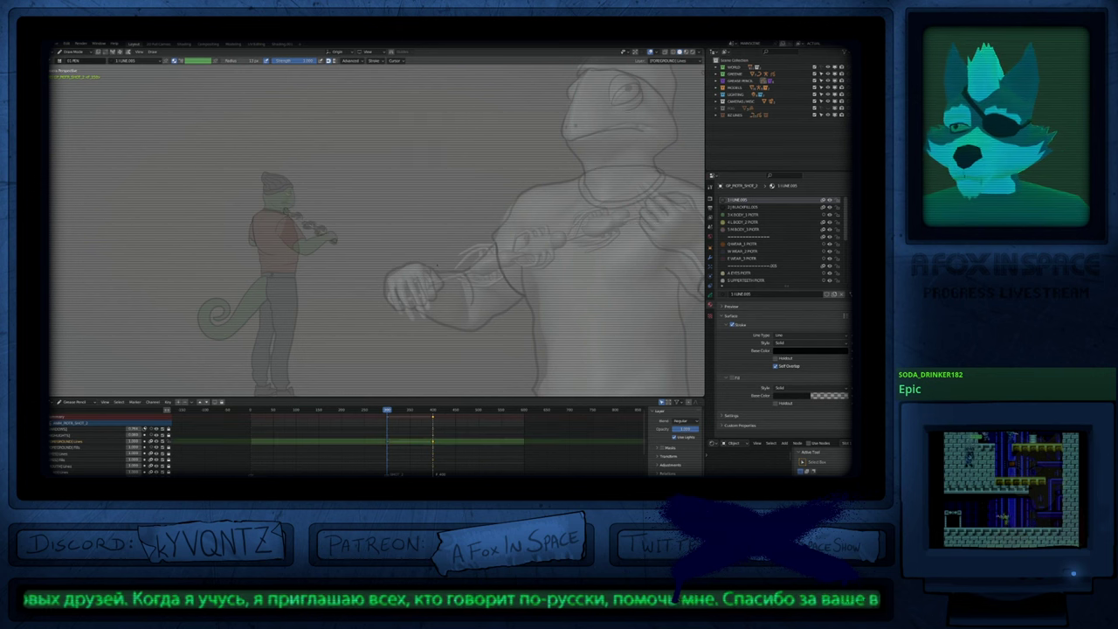
pyautogui.moveTo(509, 262)
pyautogui.keyDown('shift'); pyautogui.mouseDown(button='middle')
pyautogui.moveTo(504, 271)
pyautogui.moveTo(536, 287)
pyautogui.mouseUp(button='middle'); pyautogui.keyUp('shift')
pyautogui.moveTo(449, 277)
pyautogui.keyDown('shift'); pyautogui.mouseDown(button='middle')
pyautogui.moveTo(370, 280)
pyautogui.moveTo(449, 248)
pyautogui.mouseUp(button='middle'); pyautogui.keyUp('shift')
pyautogui.keyDown('shift'); pyautogui.moveTo(539, 254); pyautogui.dragTo(521, 246, button='middle'); pyautogui.keyUp('shift')
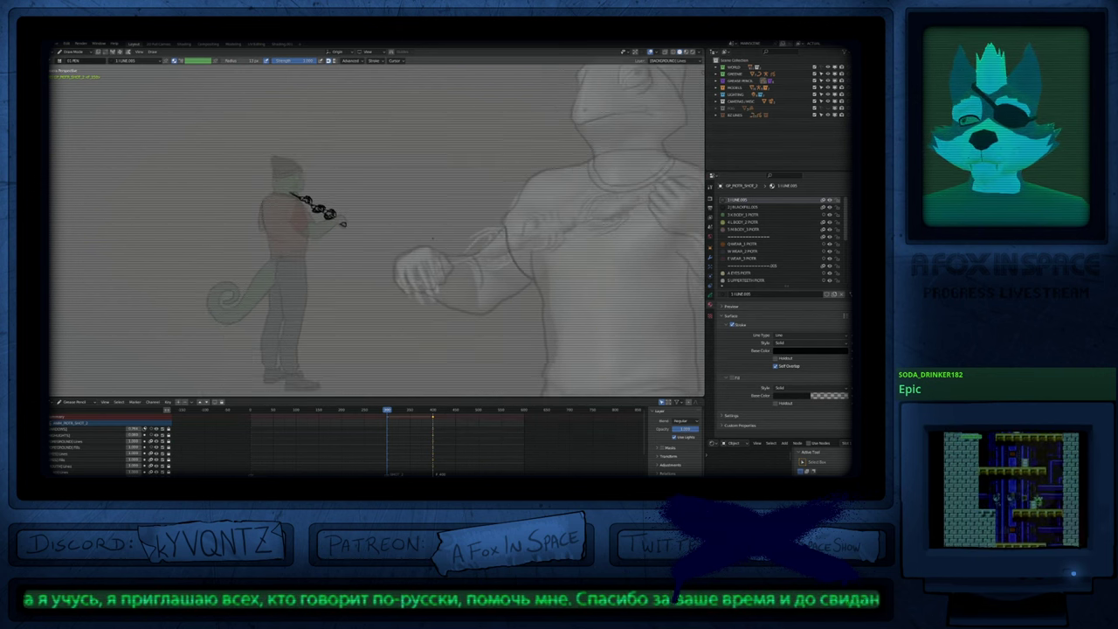
pyautogui.scroll(6, 392, 300)
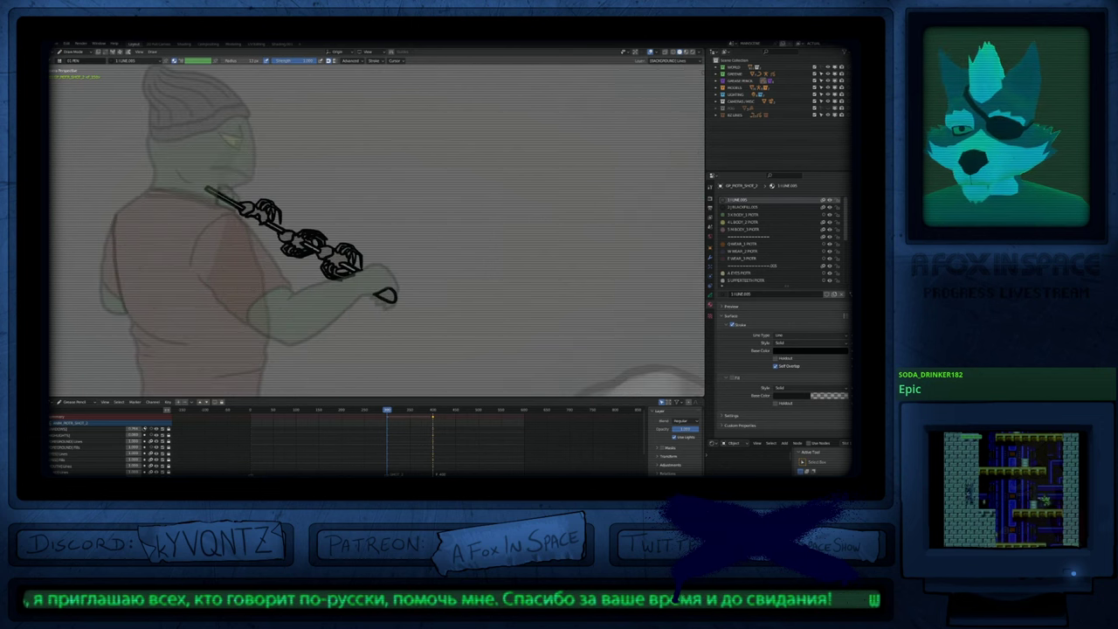
# Step: Select the skewer strokes on the small figure in Edit Mode
pyautogui.press('Tab')
pyautogui.moveTo(307, 180)
pyautogui.mouseDown()
pyautogui.moveTo(172, 180)
pyautogui.moveTo(457, 250)
pyautogui.moveTo(434, 225)
pyautogui.mouseUp()
pyautogui.press('g')
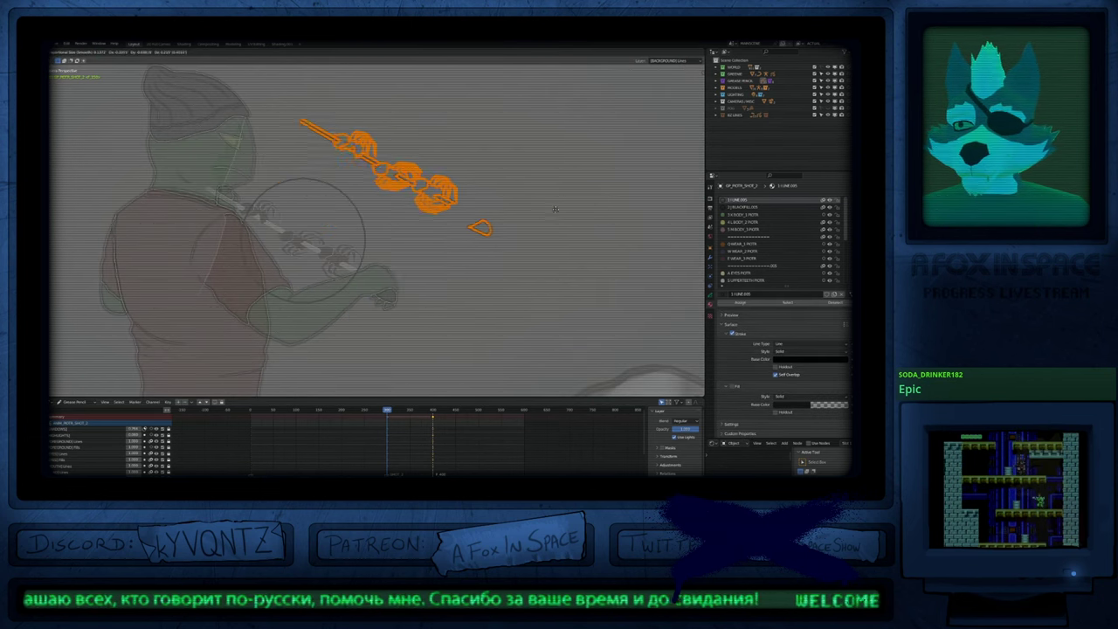
pyautogui.rightClick(568, 215)
pyautogui.scroll(-6, 469, 307)
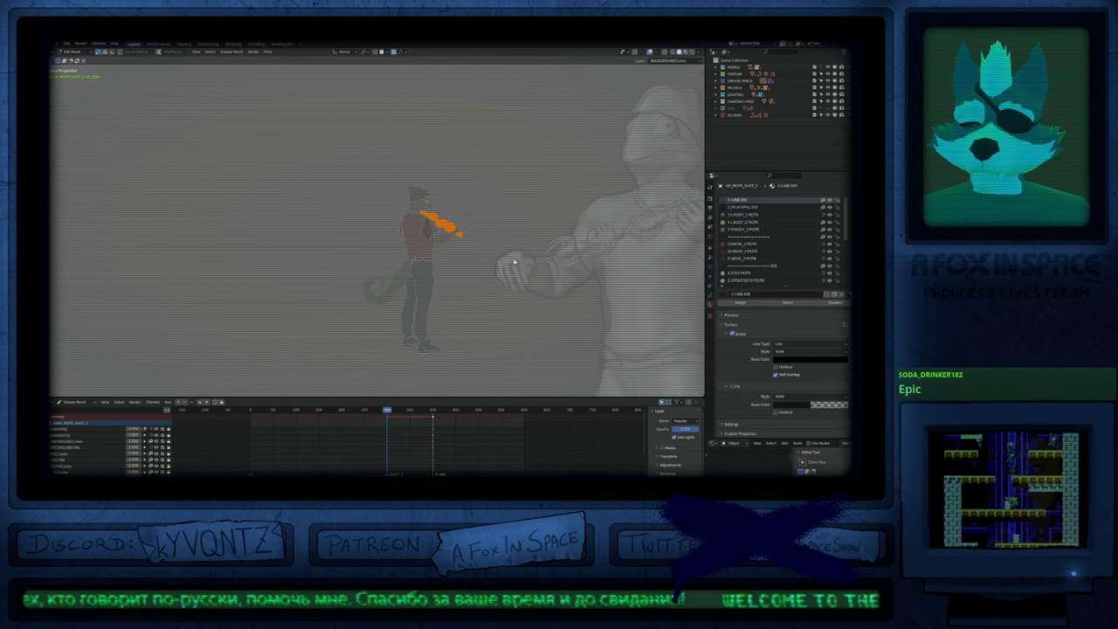
pyautogui.press('Tab')
# Step: Try pasting the skewer onto the large figure, then undo the paste
pyautogui.keyDown('shift'); pyautogui.moveTo(514, 260); pyautogui.dragTo(350, 262, button='middle'); pyautogui.keyUp('shift')
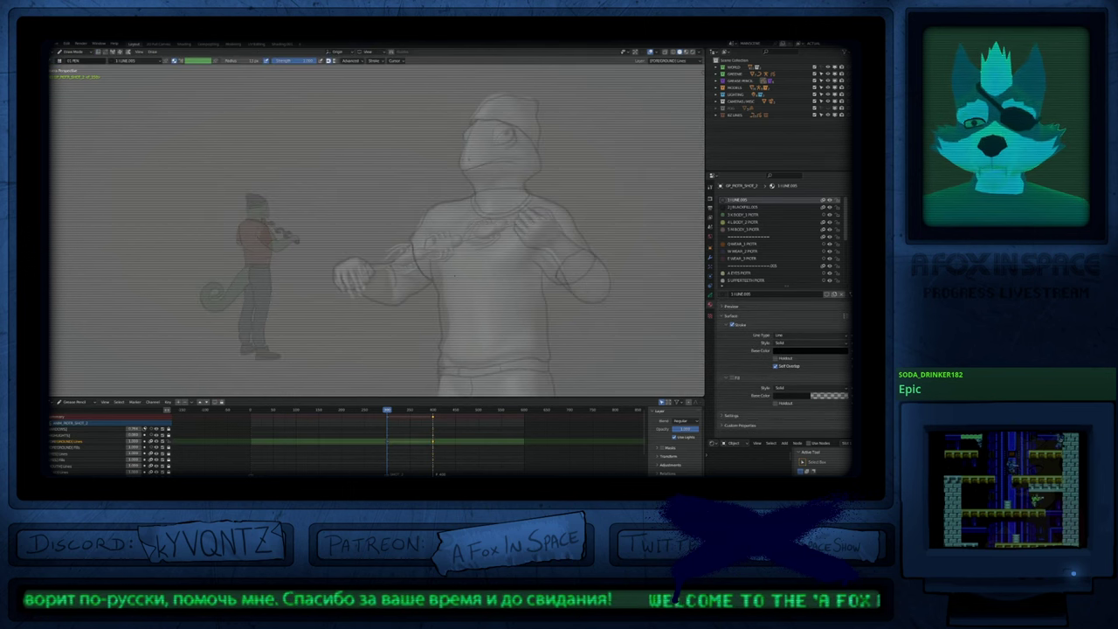
pyautogui.hotkey('ctrl', 'v')
pyautogui.hotkey('ctrl', 'z')
pyautogui.hotkey('ctrl', 'z')
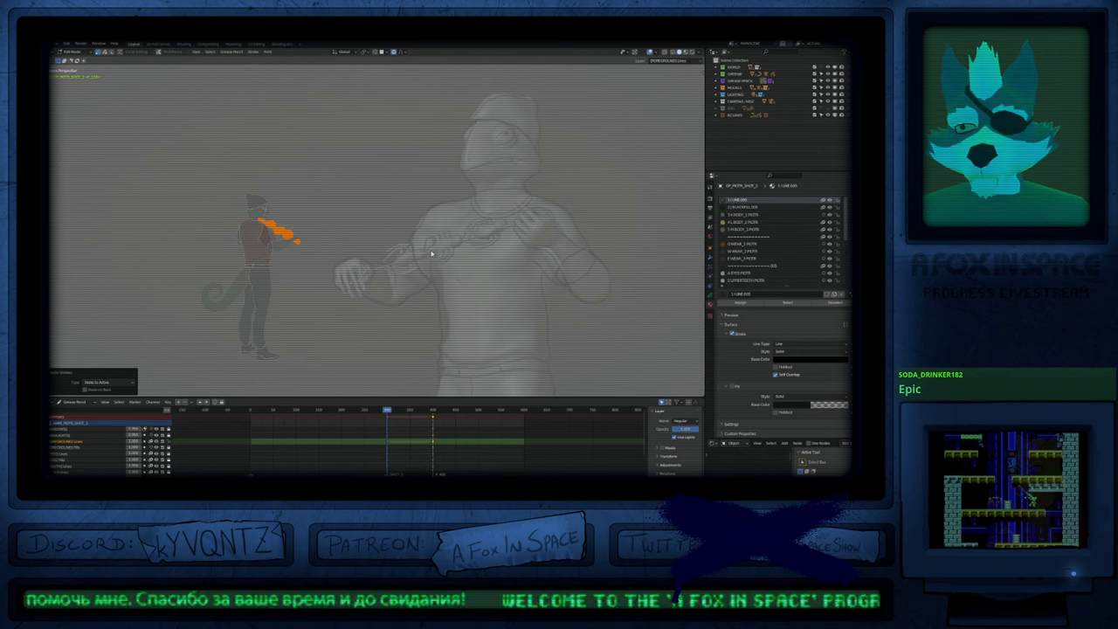
pyautogui.hotkey('ctrl', 'z')
pyautogui.press('Tab')
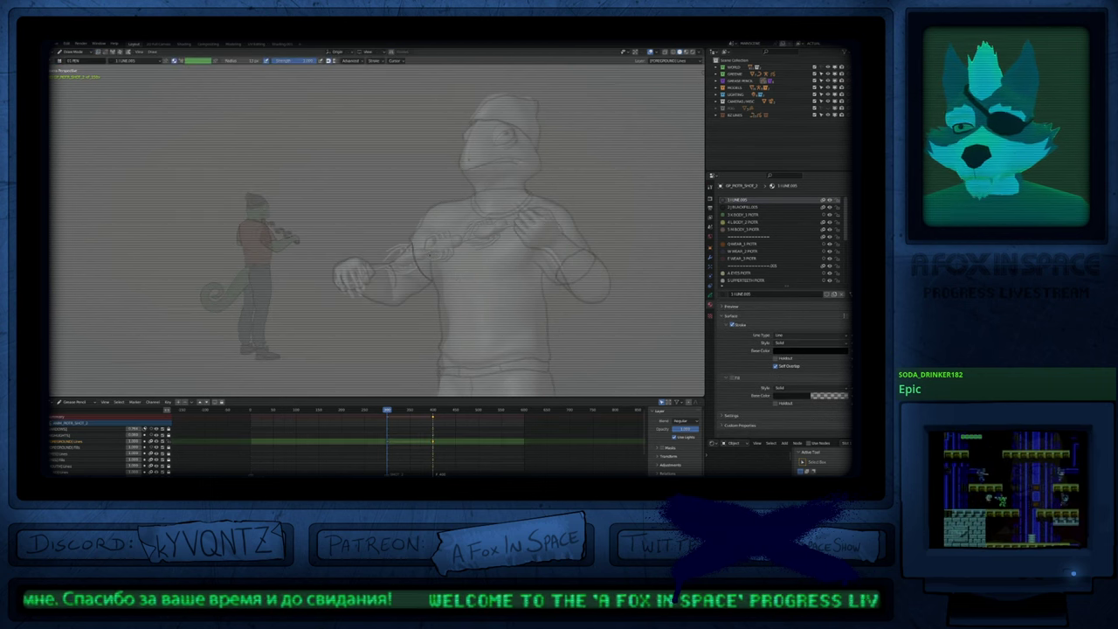
pyautogui.press('Tab')
# Step: Paste the skewer, turn it horizontal, move it onto the chest, enlarge and tilt it upward
pyautogui.hotkey('ctrl', 'v')
pyautogui.press('r')
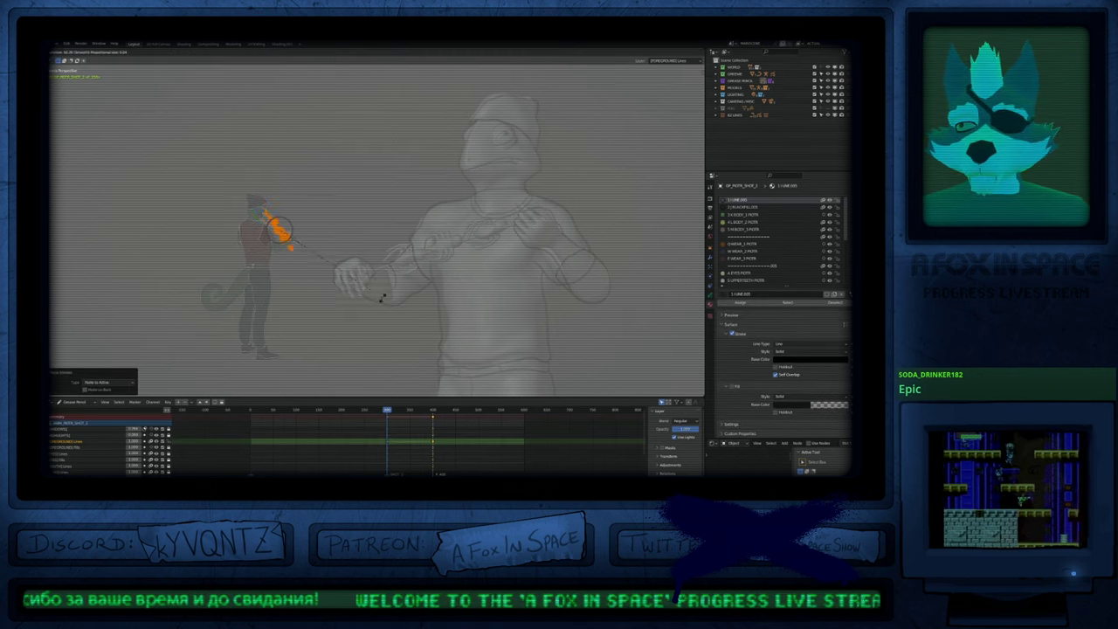
pyautogui.click(235, 258)
pyautogui.press('g')
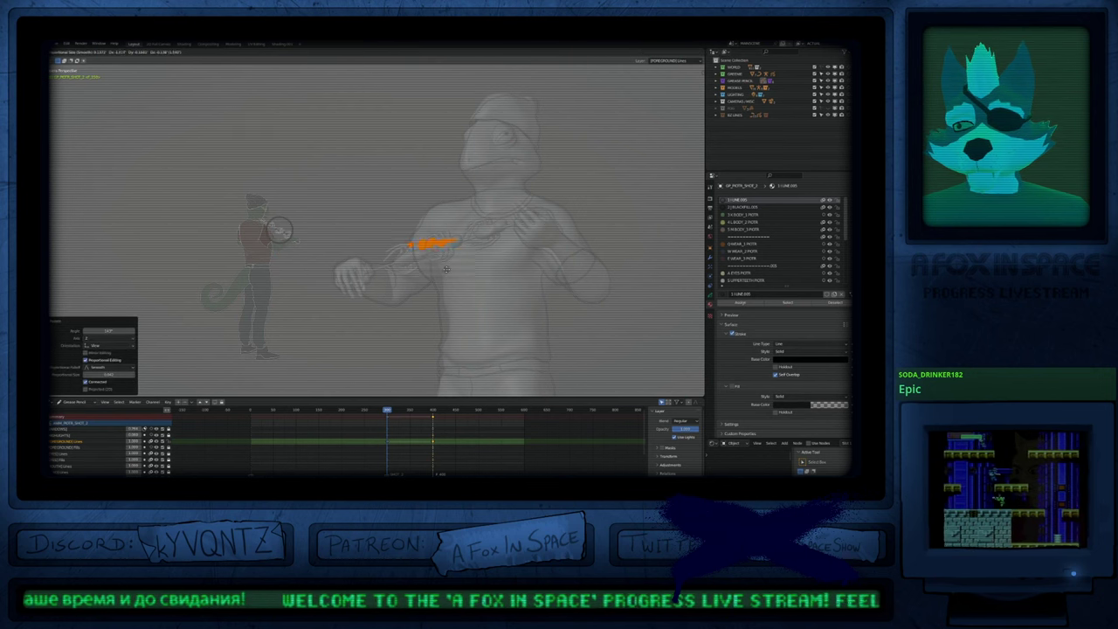
pyautogui.click(444, 276)
pyautogui.press('s')
pyautogui.click(552, 318)
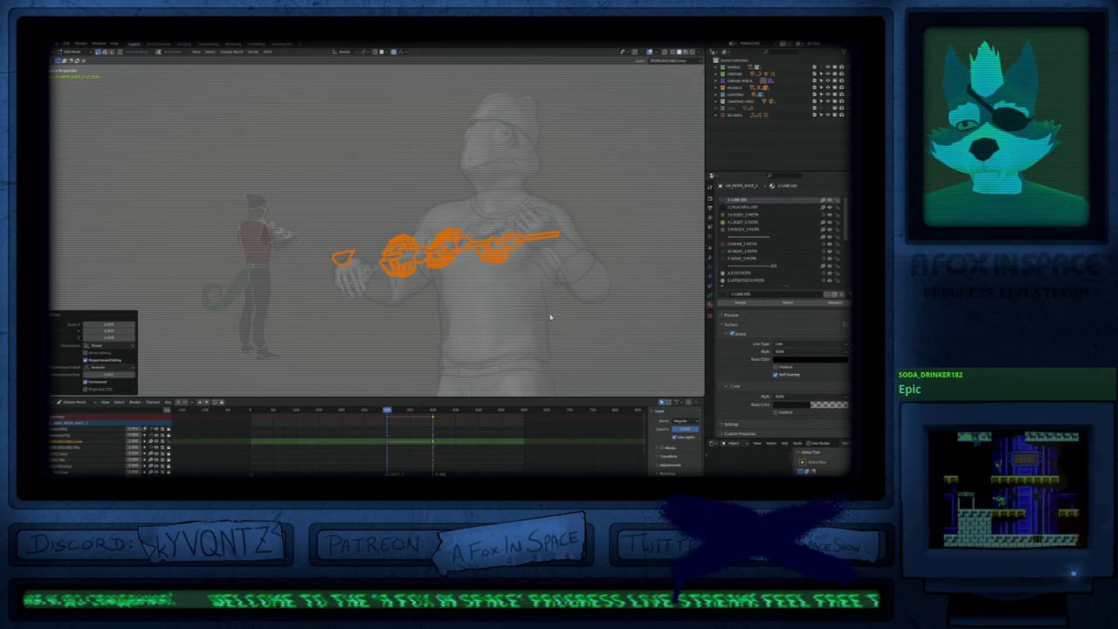
pyautogui.press('r')
pyautogui.click(572, 264)
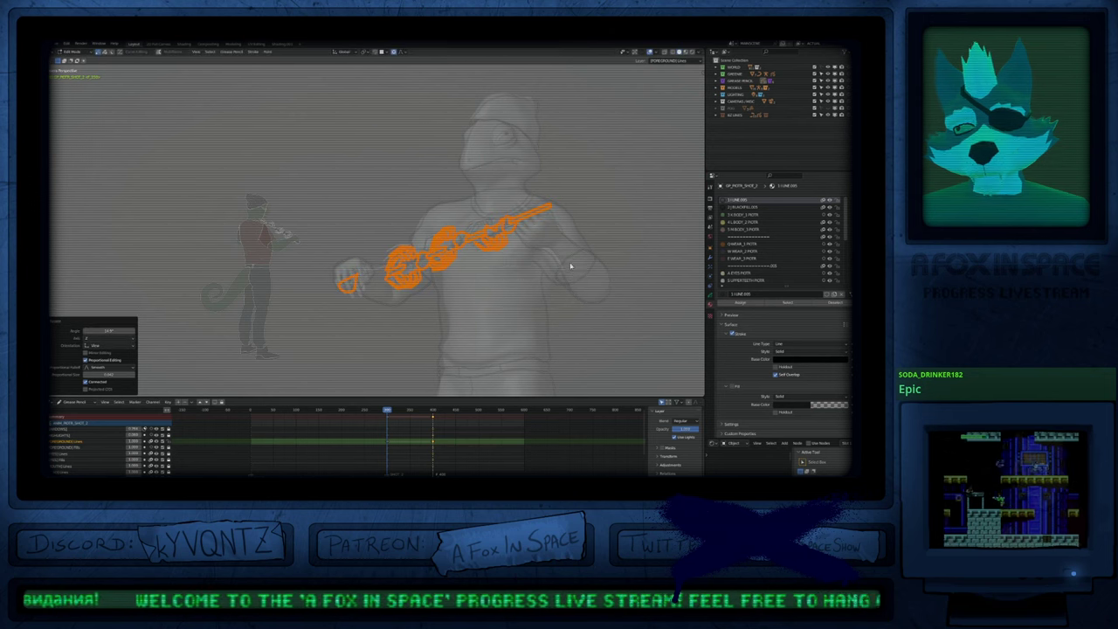
pyautogui.moveTo(508, 280); pyautogui.dragTo(531, 243, button='middle')
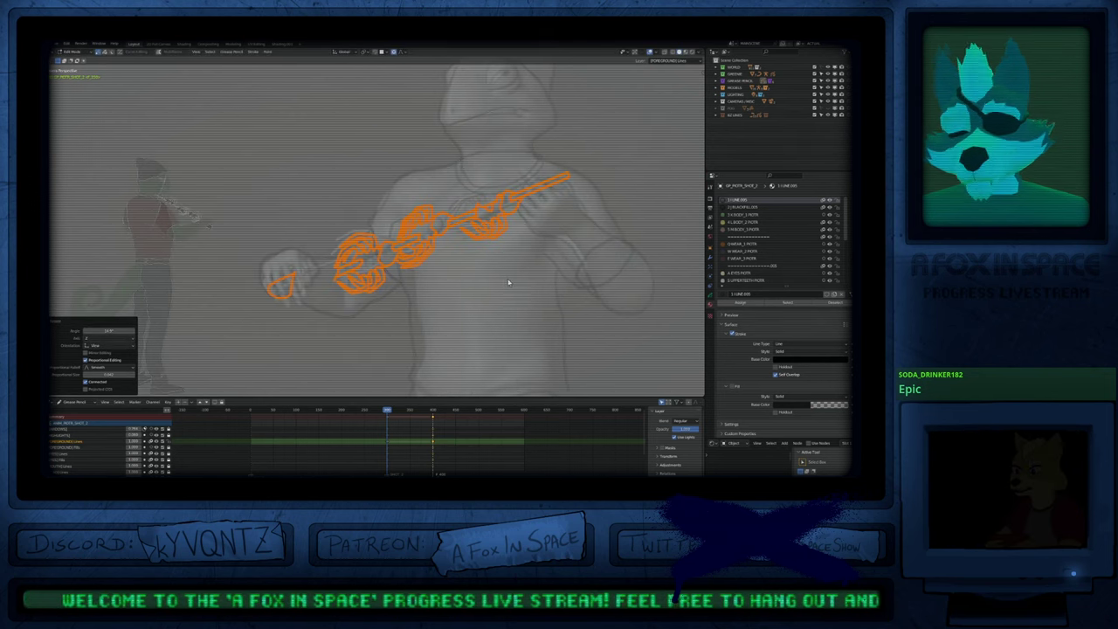
# Step: Mirror the skewer strokes along Z and reproject them from the view
pyautogui.hotkey('ctrl', 'm')
pyautogui.press('z')
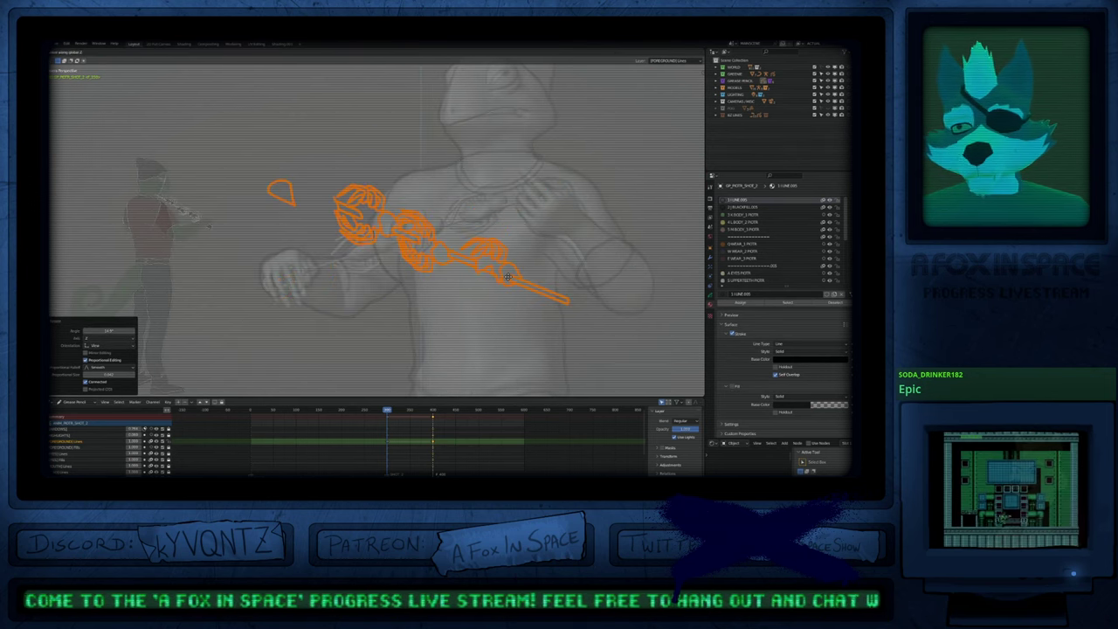
pyautogui.press('z')
pyautogui.press('z')
pyautogui.click(508, 279)
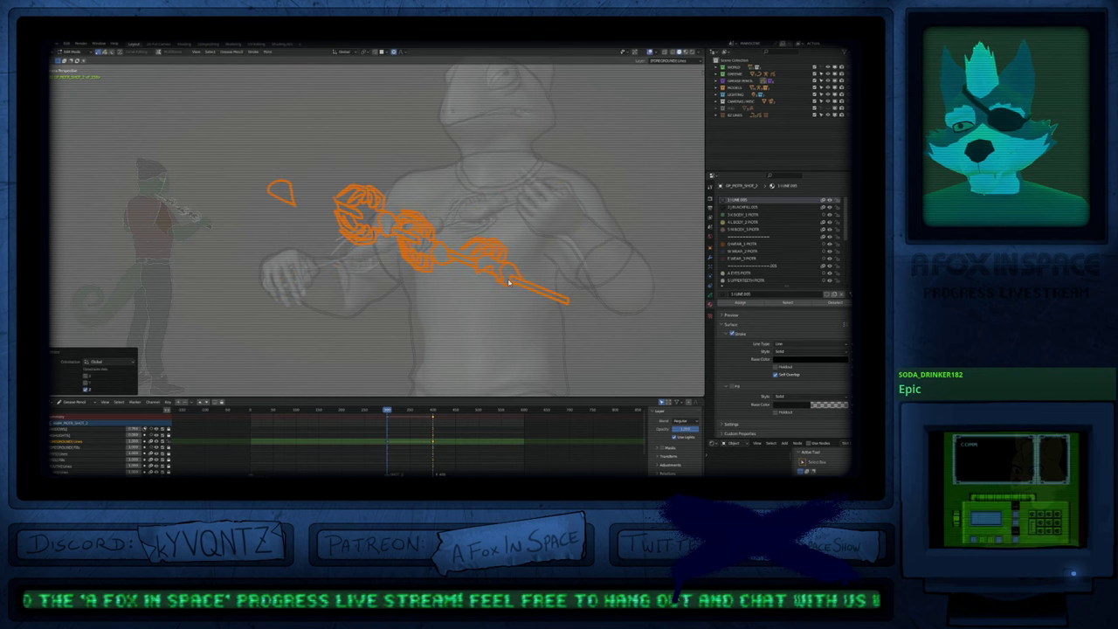
pyautogui.press('q')
pyautogui.click(510, 290)
# Step: Shear the skewer, rotate it about 14°, and place it between the two fists
pyautogui.press('r')
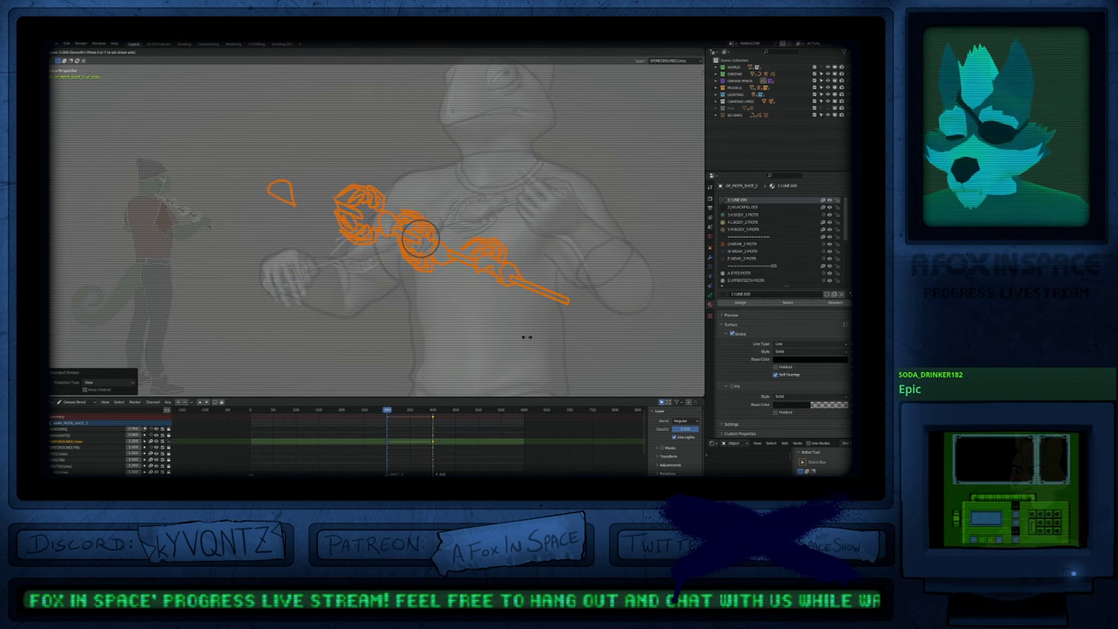
pyautogui.click(543, 274)
pyautogui.press('r')
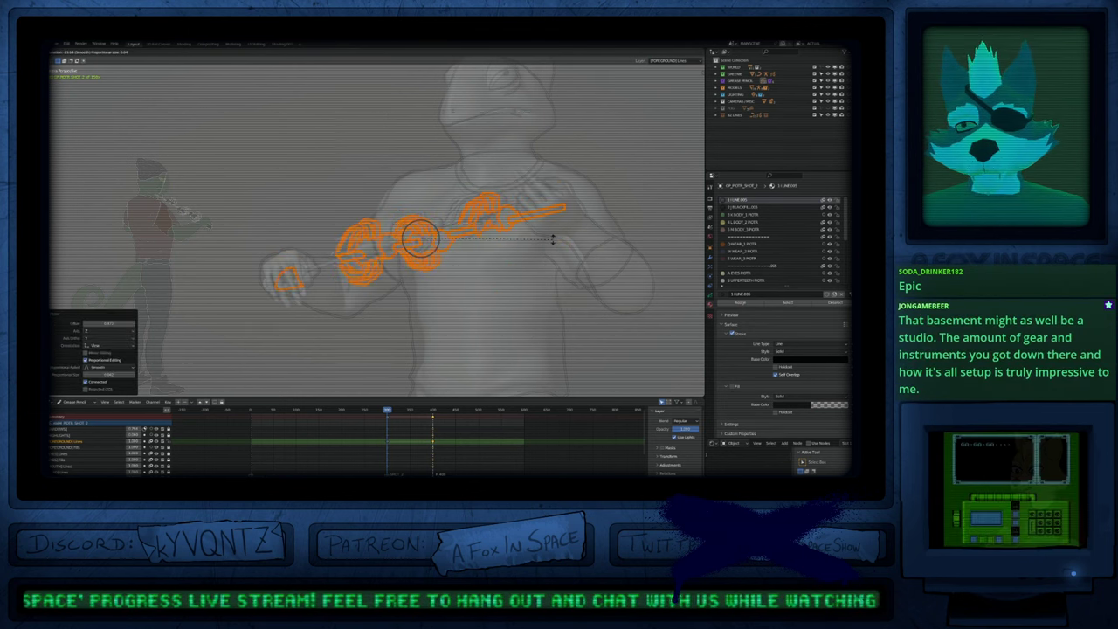
pyautogui.click(551, 228)
pyautogui.press('g')
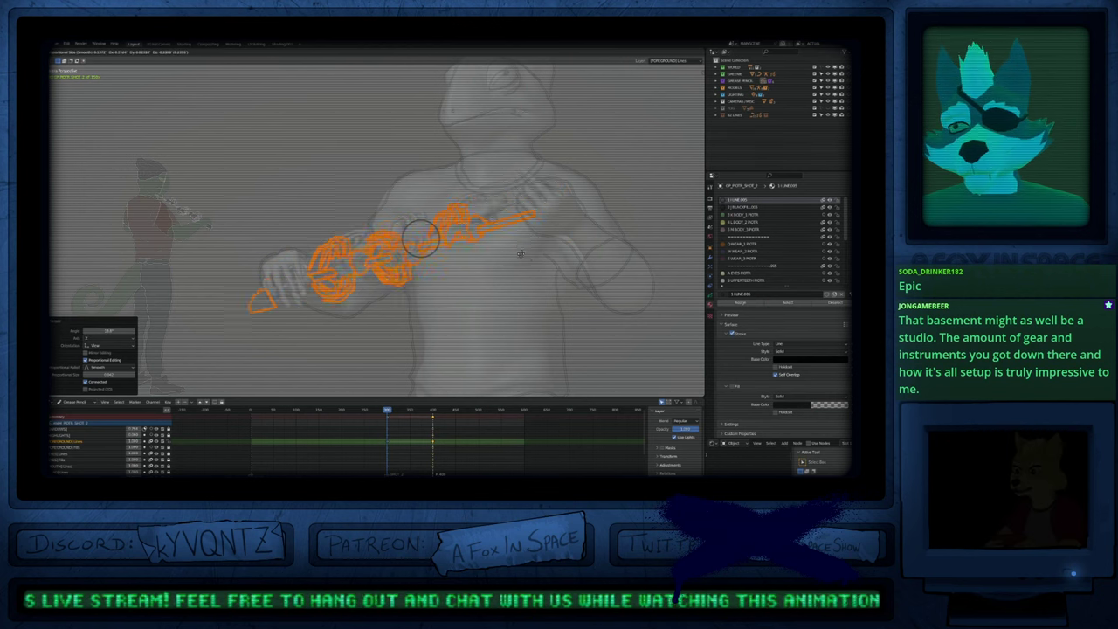
pyautogui.click(526, 235)
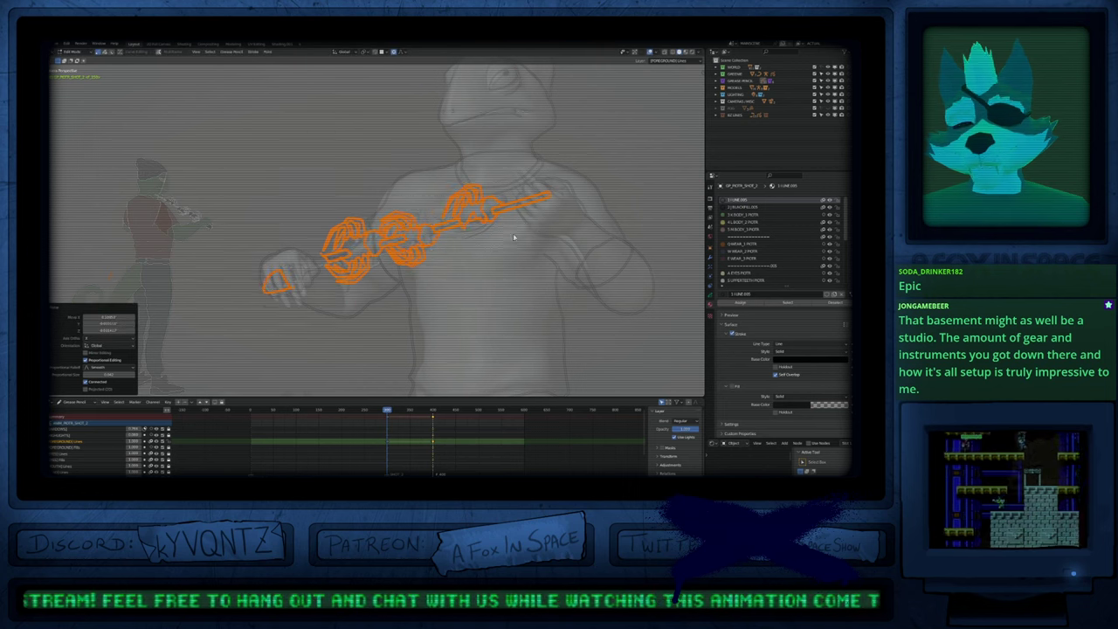
# Step: Rescale and nudge part of the skewer using proportional falloff
pyautogui.scroll(5, 511, 205)
pyautogui.press('s')
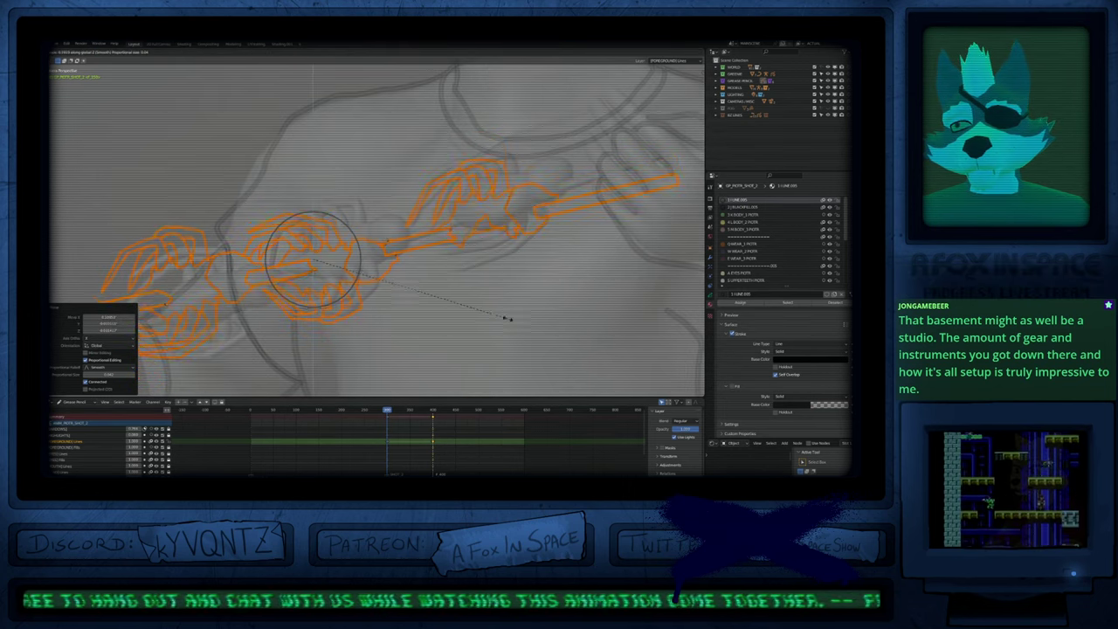
pyautogui.click(499, 318)
pyautogui.press('g')
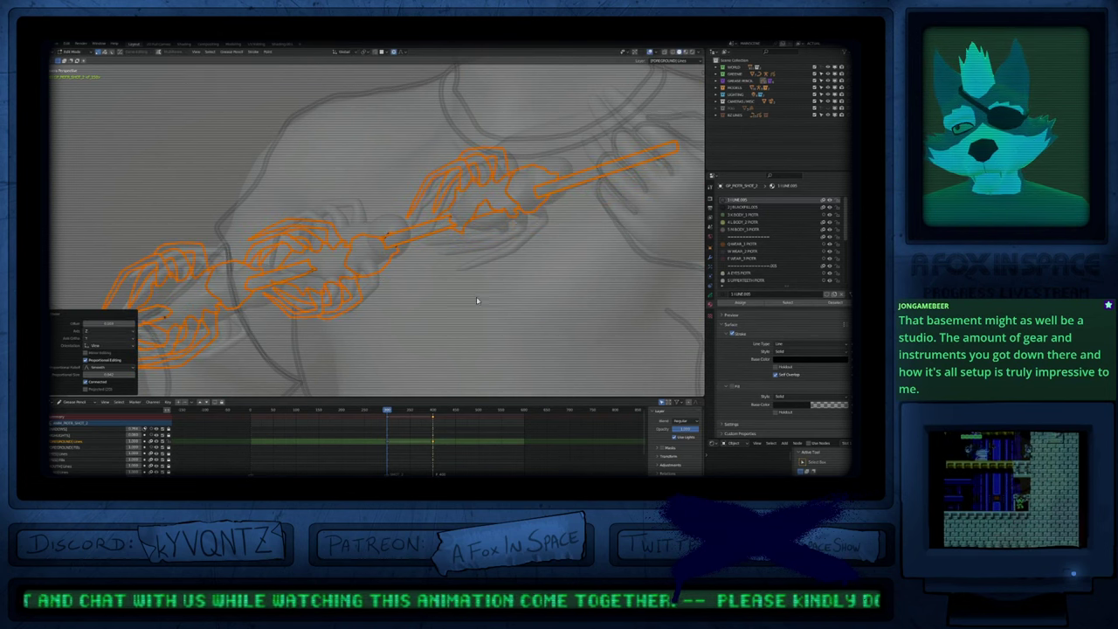
pyautogui.click(497, 264)
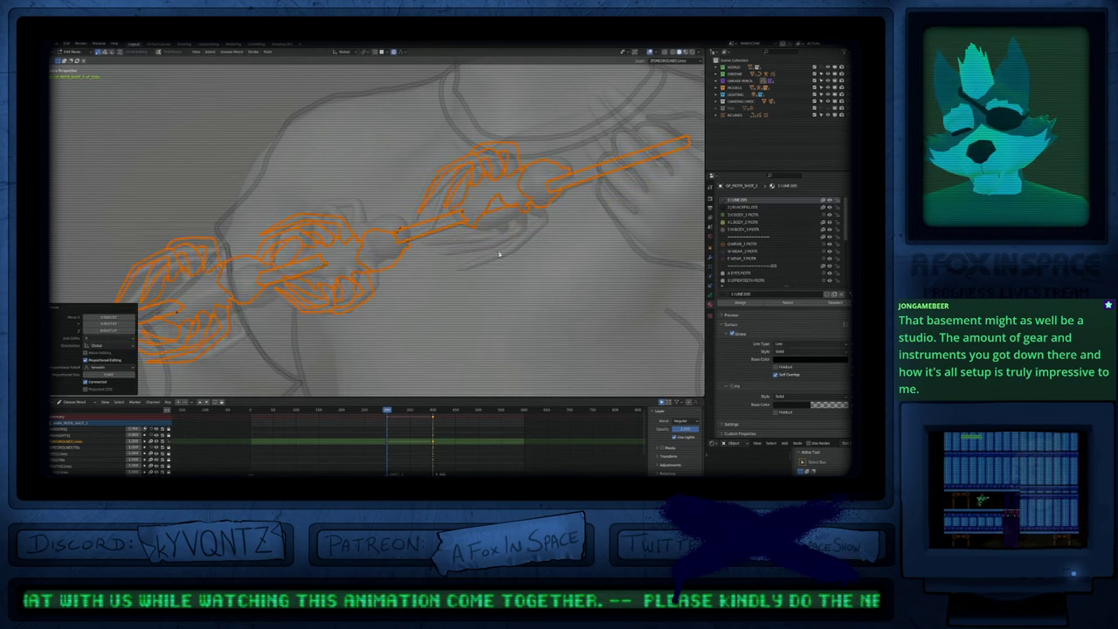
pyautogui.scroll(-5, 497, 264)
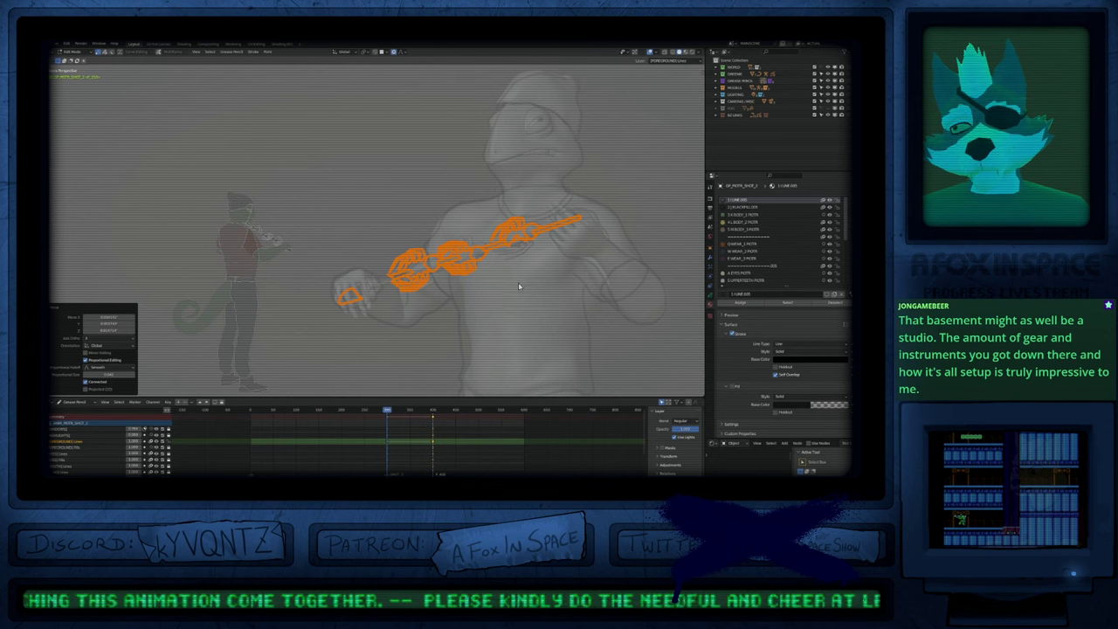
pyautogui.hotkey('ctrl', 'z')
pyautogui.hotkey('ctrl', 'z')
pyautogui.hotkey('ctrl', 'z')
pyautogui.hotkey('ctrl', 'z')
pyautogui.hotkey('ctrl', 'z')
pyautogui.hotkey('ctrl', 'z')
pyautogui.hotkey('ctrl', 'z')
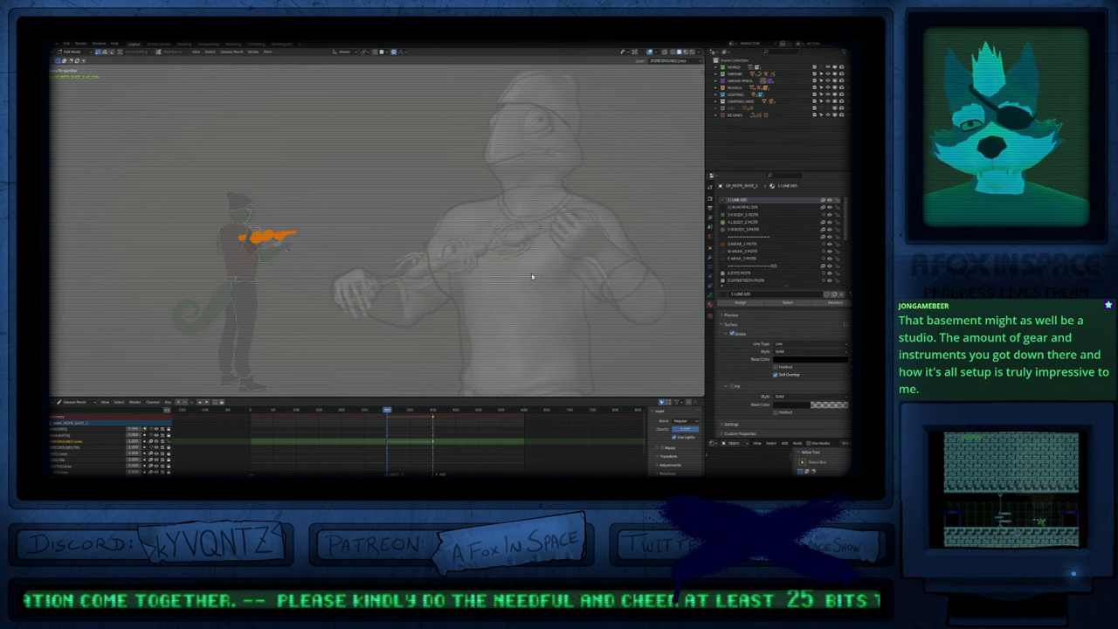
pyautogui.hotkey('ctrl', 'shift', 'z')
pyautogui.hotkey('ctrl', 'shift', 'z')
# Step: Fine-tune the skewer with overlays hidden: rotate, move, rotate 0.414°, and rescale it
pyautogui.press('r')
pyautogui.click(591, 253)
pyautogui.hotkey('alt', 'shift', 'z')
pyautogui.press('g')
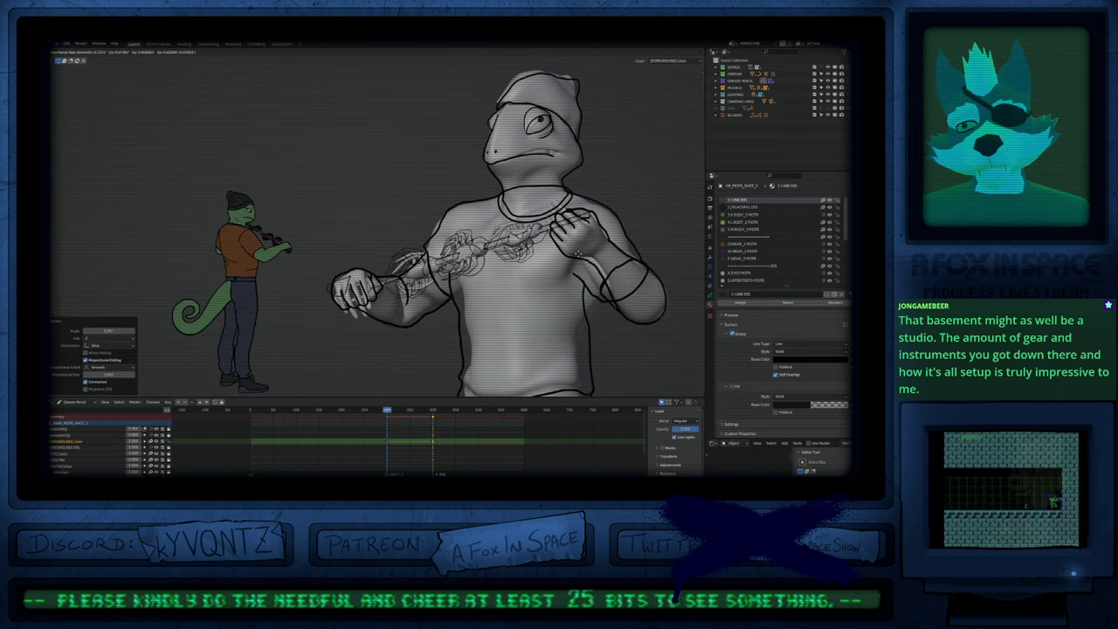
pyautogui.click(578, 253)
pyautogui.press('r')
pyautogui.click(580, 255)
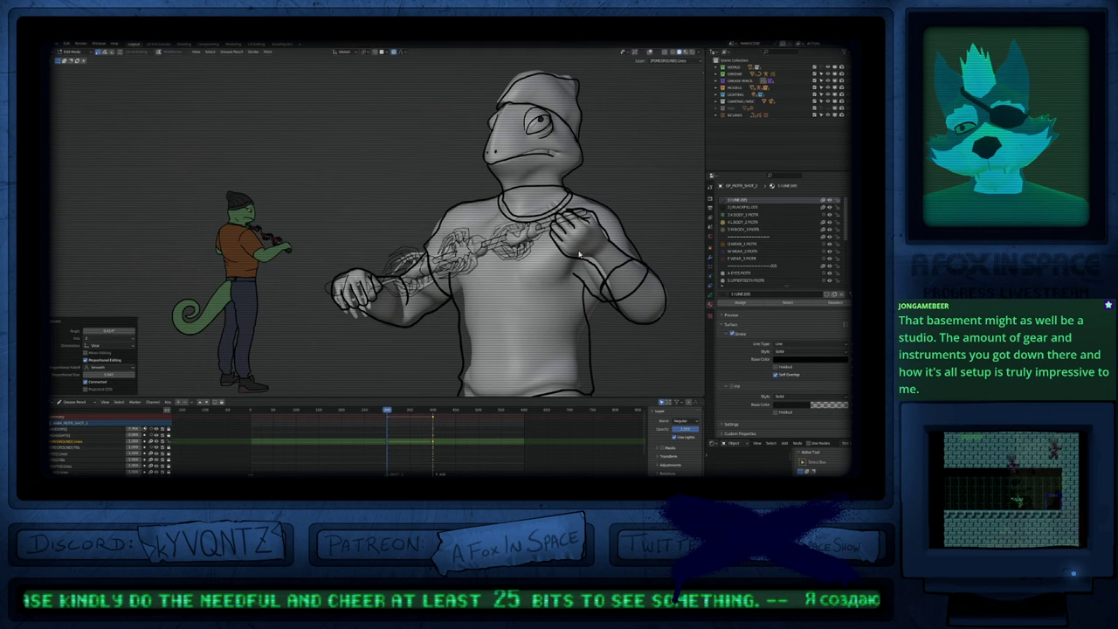
pyautogui.press('s')
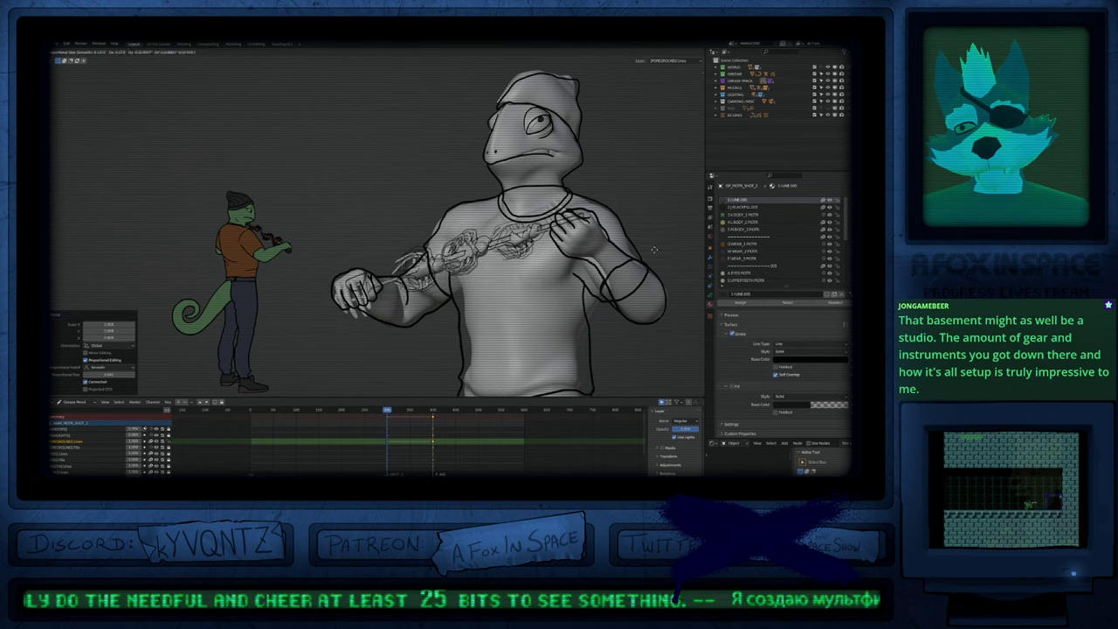
pyautogui.click(620, 275)
pyautogui.hotkey('alt', 'shift', 'z')
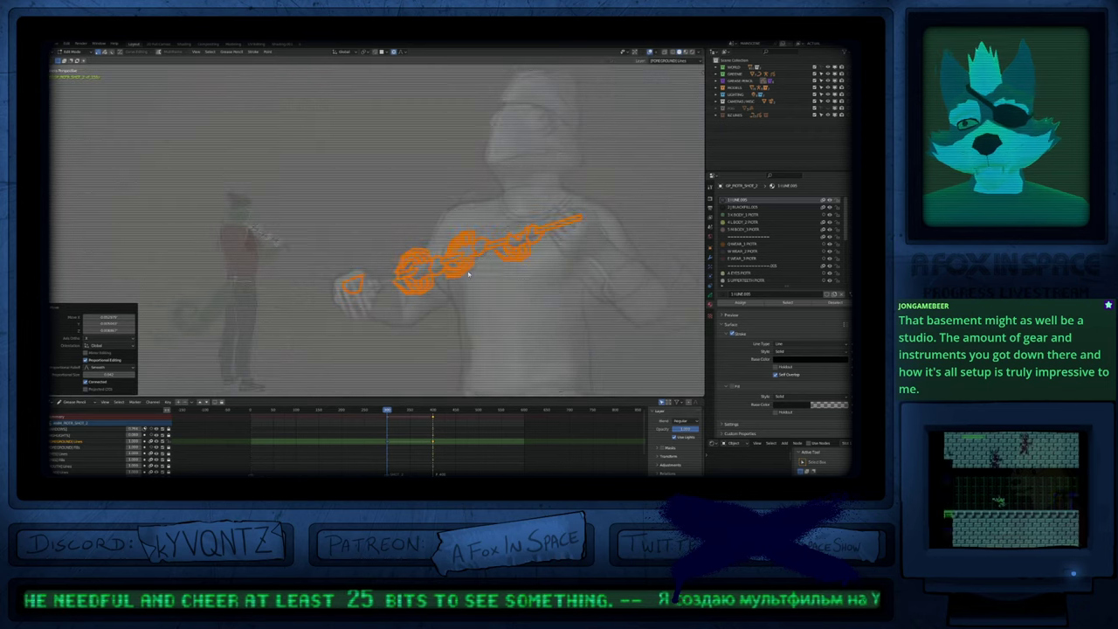
# Step: Delete the stray teardrop stroke near the hand
pyautogui.scroll(4, 425, 262)
pyautogui.click(379, 269)
pyautogui.press('x')
pyautogui.click(379, 269)
pyautogui.hotkey('ctrl', 'z')
# Step: Pan and zoom to show more of the torso, then deselect the strokes
pyautogui.keyDown('shift'); pyautogui.moveTo(502, 243); pyautogui.dragTo(354, 297, button='middle'); pyautogui.keyUp('shift')
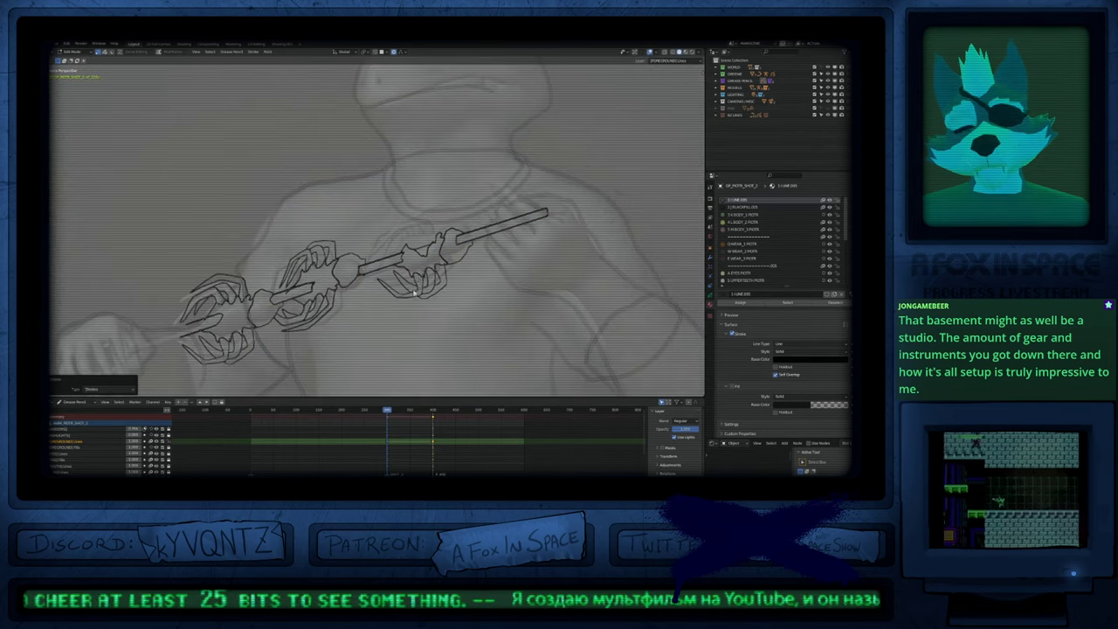
pyautogui.scroll(1, 416, 290)
pyautogui.scroll(-3, 492, 317)
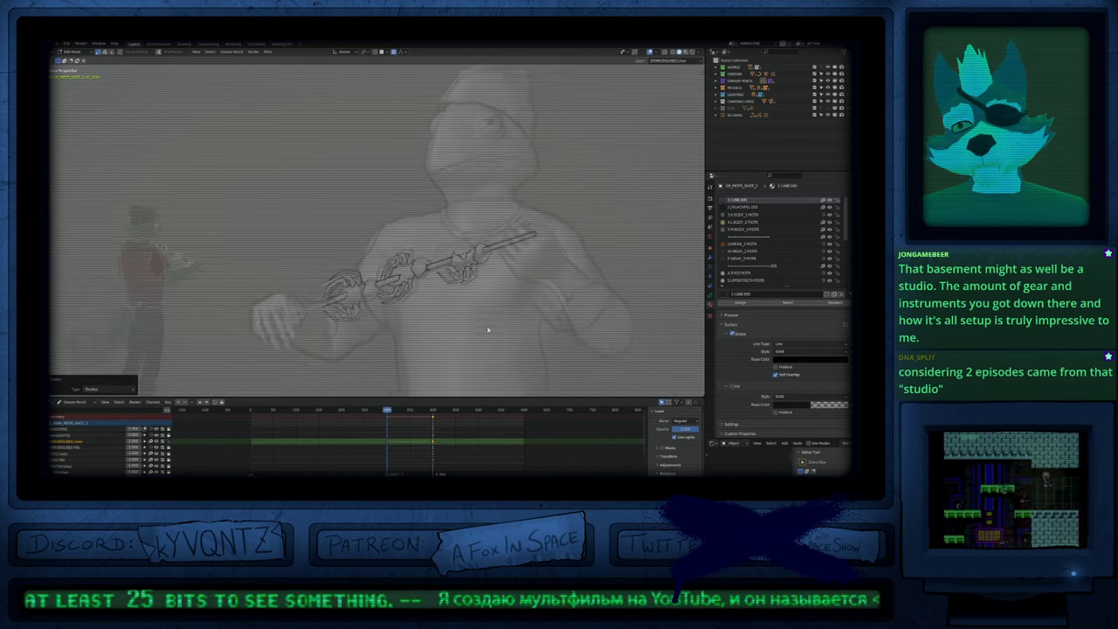
pyautogui.scroll(-4, 489, 328)
pyautogui.scroll(2, 544, 191)
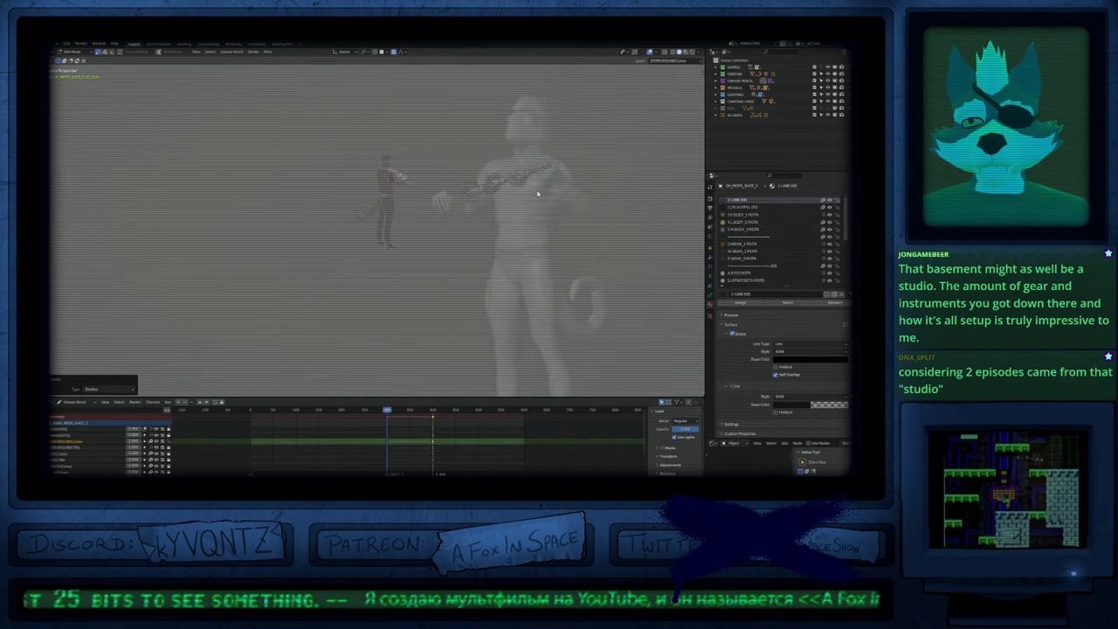
pyautogui.scroll(5, 543, 191)
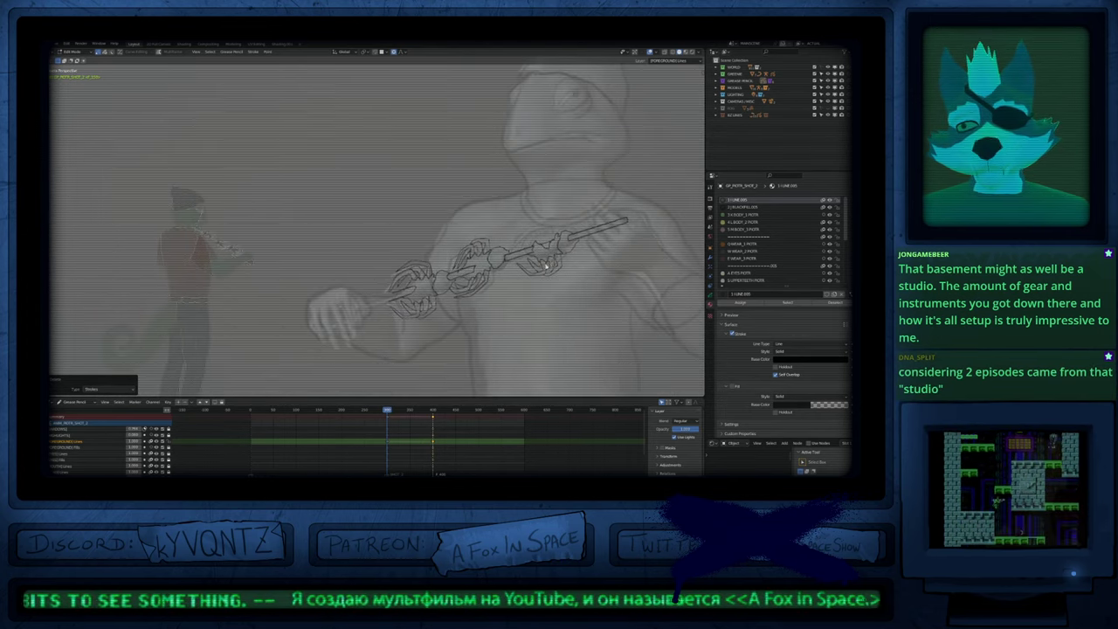
pyautogui.scroll(2, 503, 262)
pyautogui.keyDown('shift'); pyautogui.moveTo(449, 302); pyautogui.dragTo(394, 305, button='middle'); pyautogui.keyUp('shift')
pyautogui.click(309, 304)
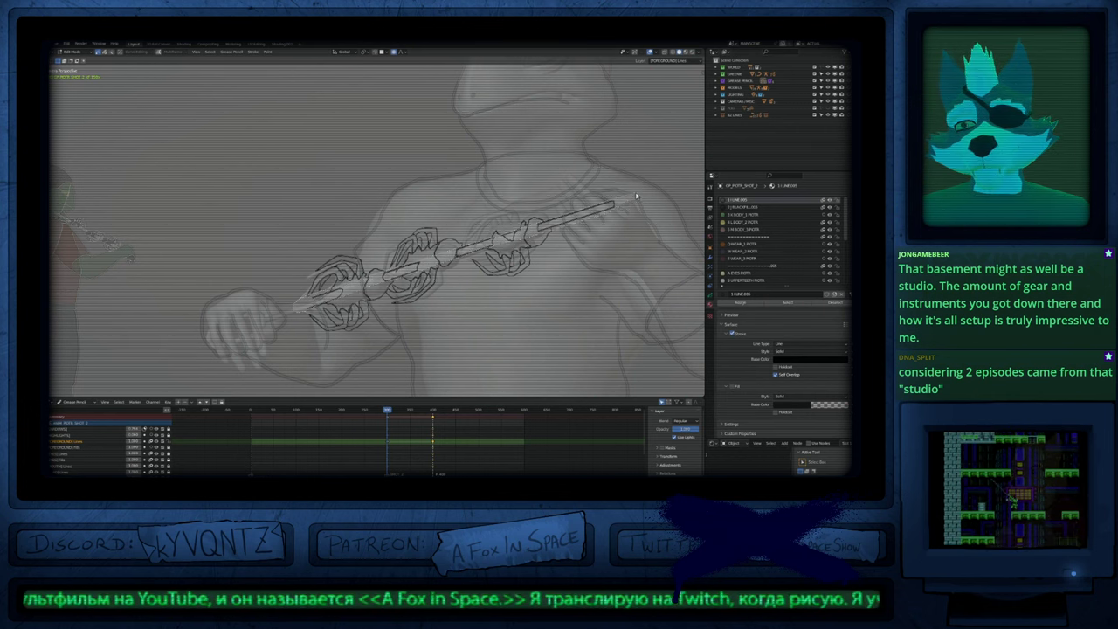
# Step: Slide the skewer shaft strokes along their local Z axis
pyautogui.click(620, 213)
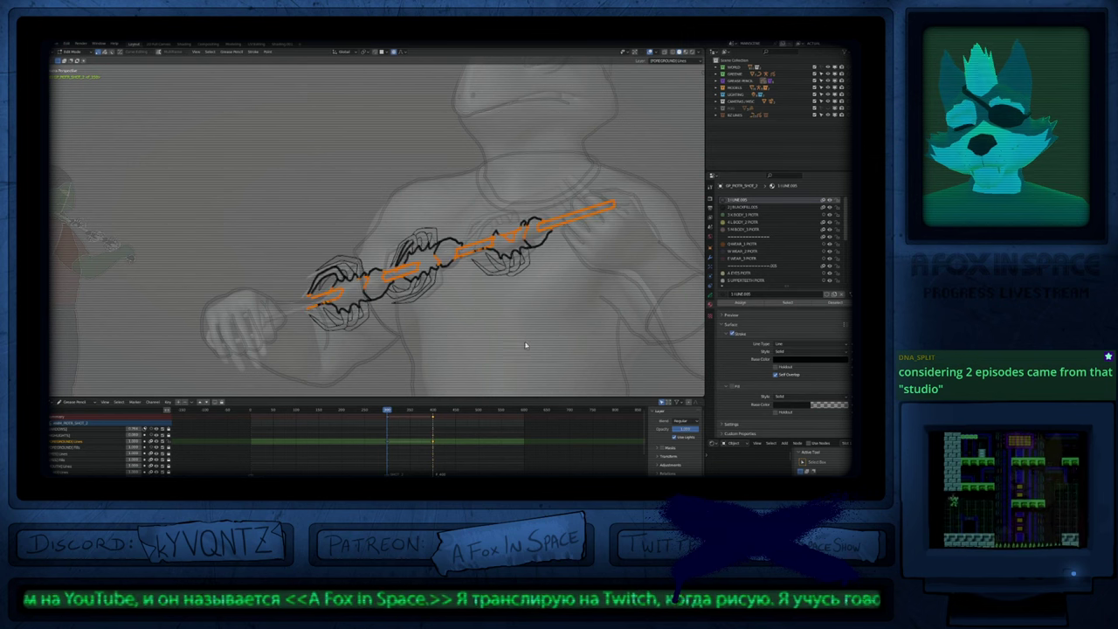
pyautogui.press('g')
pyautogui.press('y')
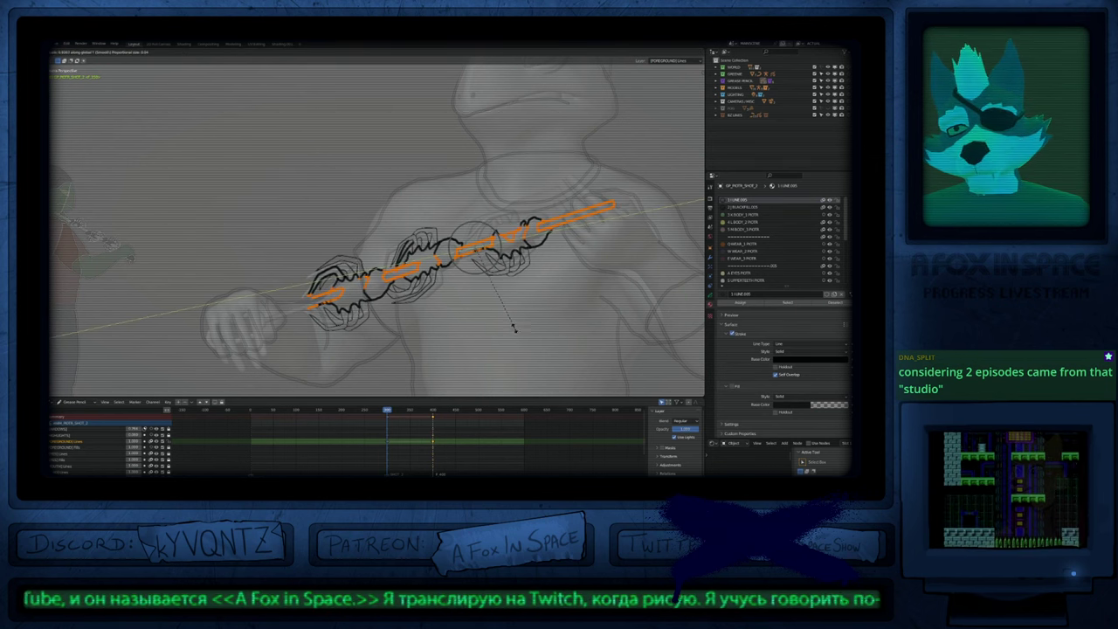
pyautogui.press('x')
pyautogui.press('z')
pyautogui.press('z')
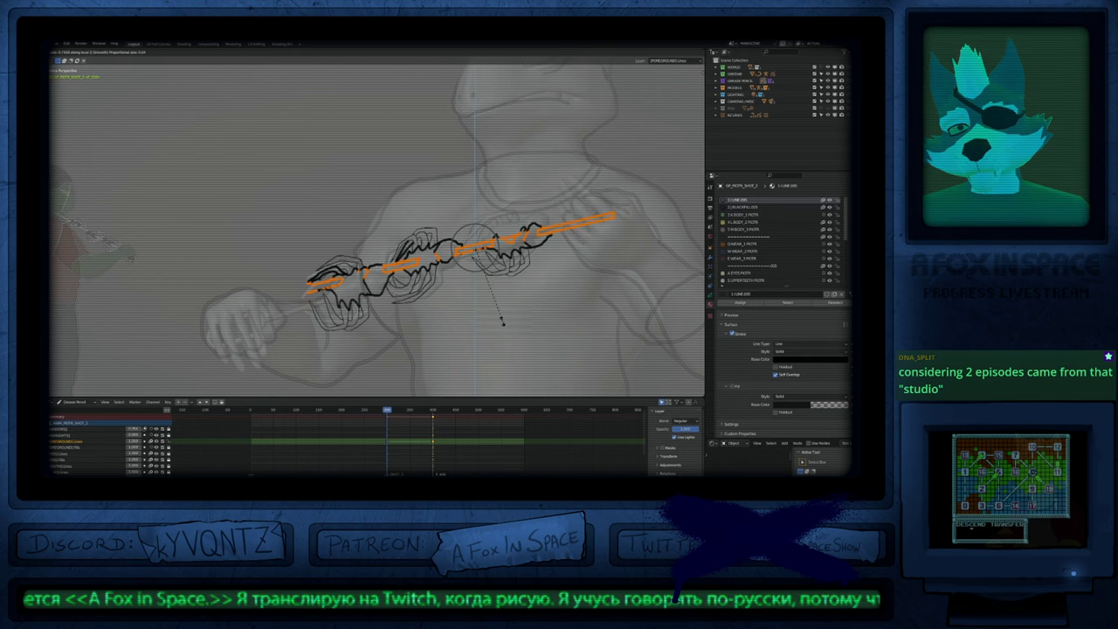
pyautogui.click(511, 326)
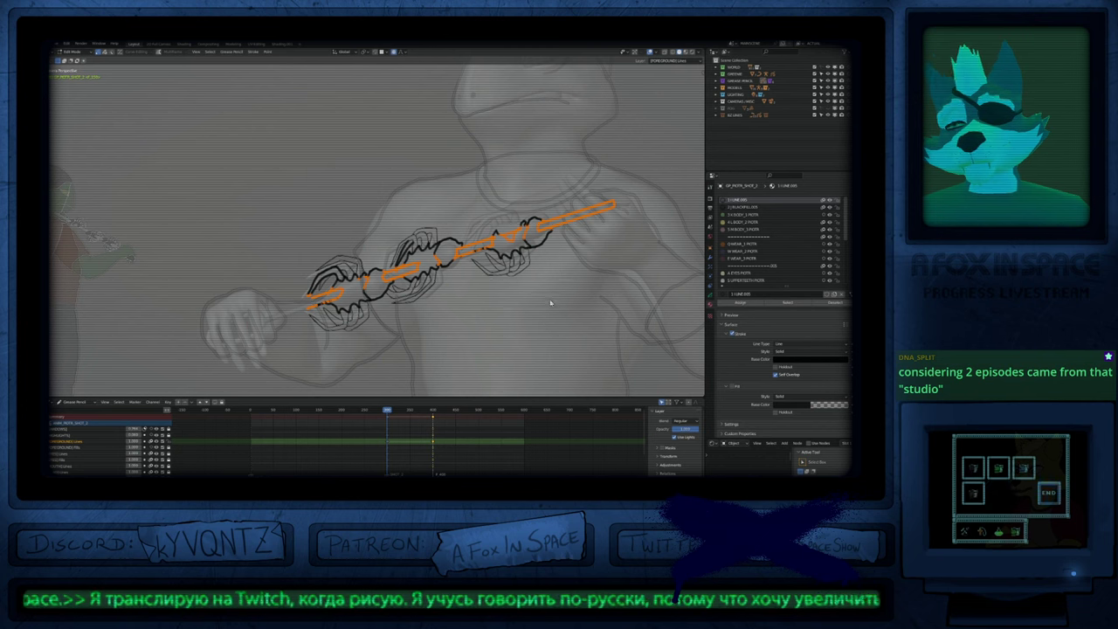
pyautogui.press('s')
# Step: Select all the strokes and rotate the skewer
pyautogui.click(509, 340)
pyautogui.press('a')
pyautogui.press('r')
pyautogui.press('r')
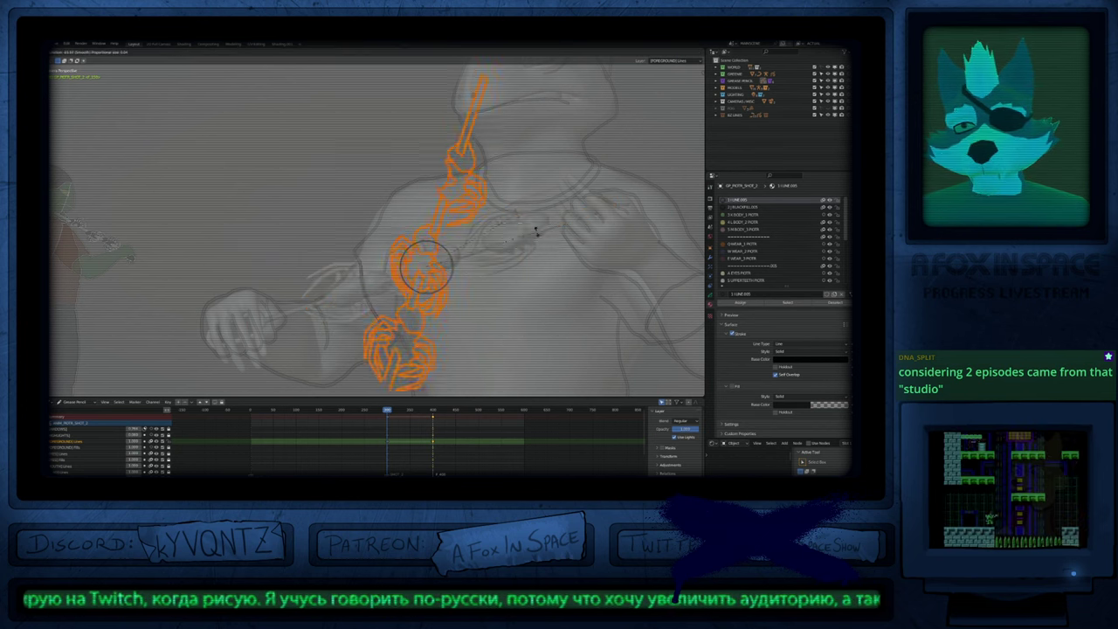
pyautogui.click(507, 211)
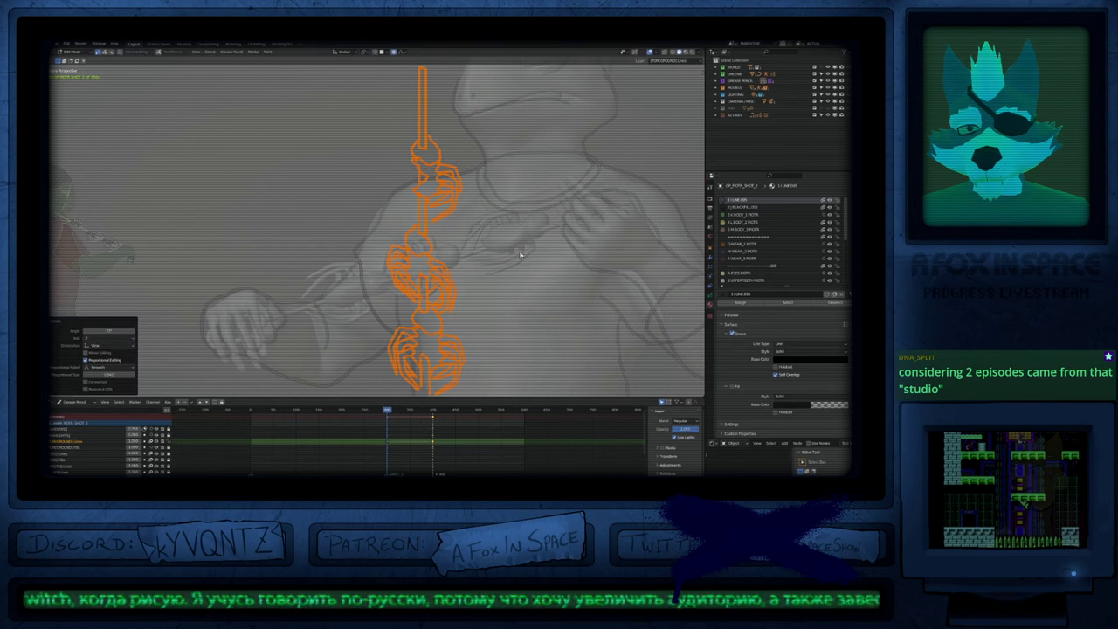
# Step: Squeeze the middle points of the skewer chain along the X axis
pyautogui.scroll(-2, 477, 240)
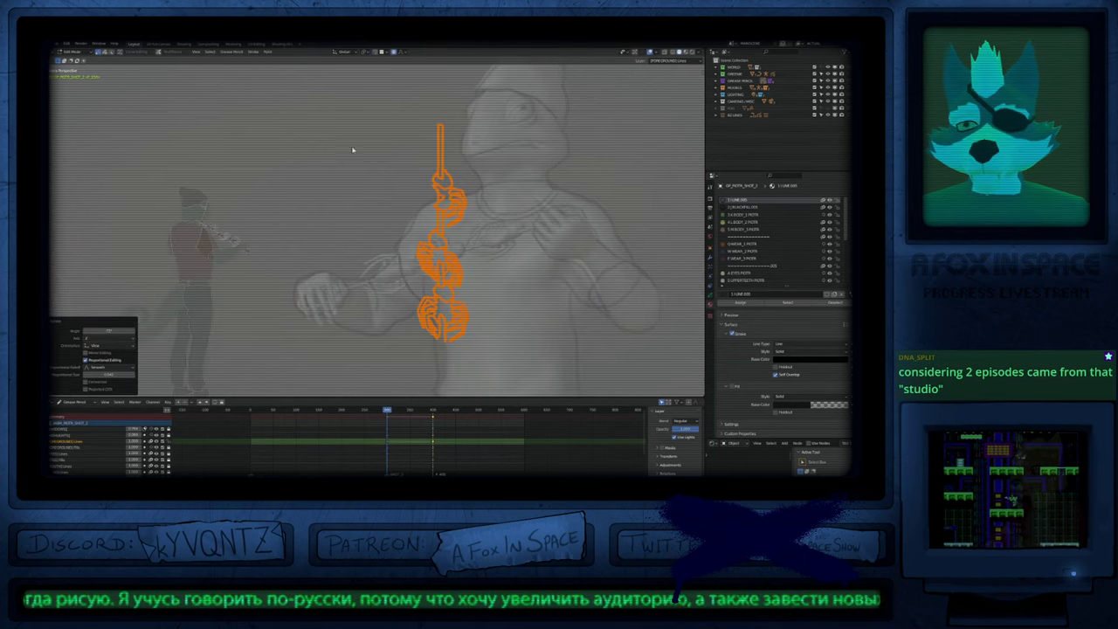
pyautogui.press('t')
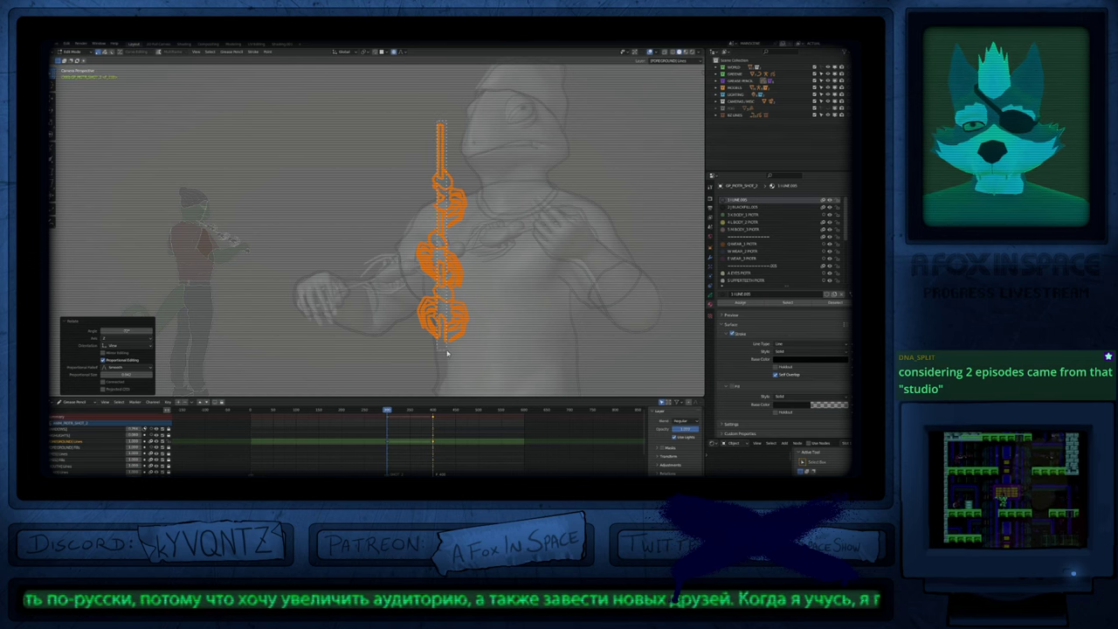
pyautogui.moveTo(448, 353); pyautogui.dragTo(449, 354)
pyautogui.scroll(3, 509, 273)
pyautogui.press('s')
pyautogui.press('x')
pyautogui.scroll(18, 566, 243)
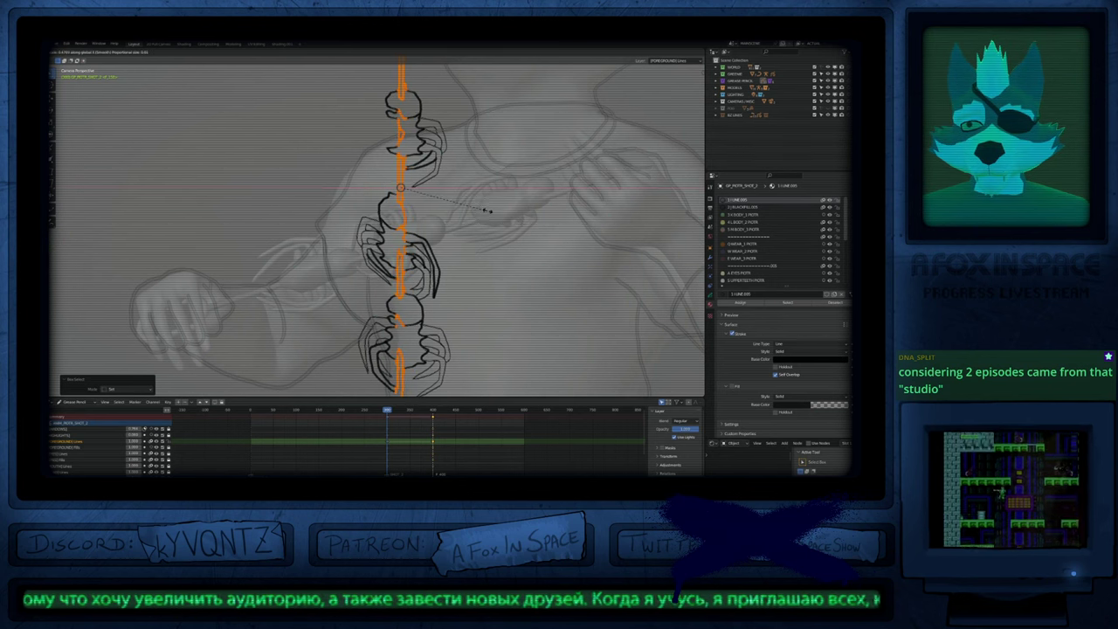
pyautogui.click(497, 219)
# Step: Select the whole chain, lay it horizontal, then tilt it slightly
pyautogui.scroll(-6, 477, 215)
pyautogui.press('l')
pyautogui.press('r')
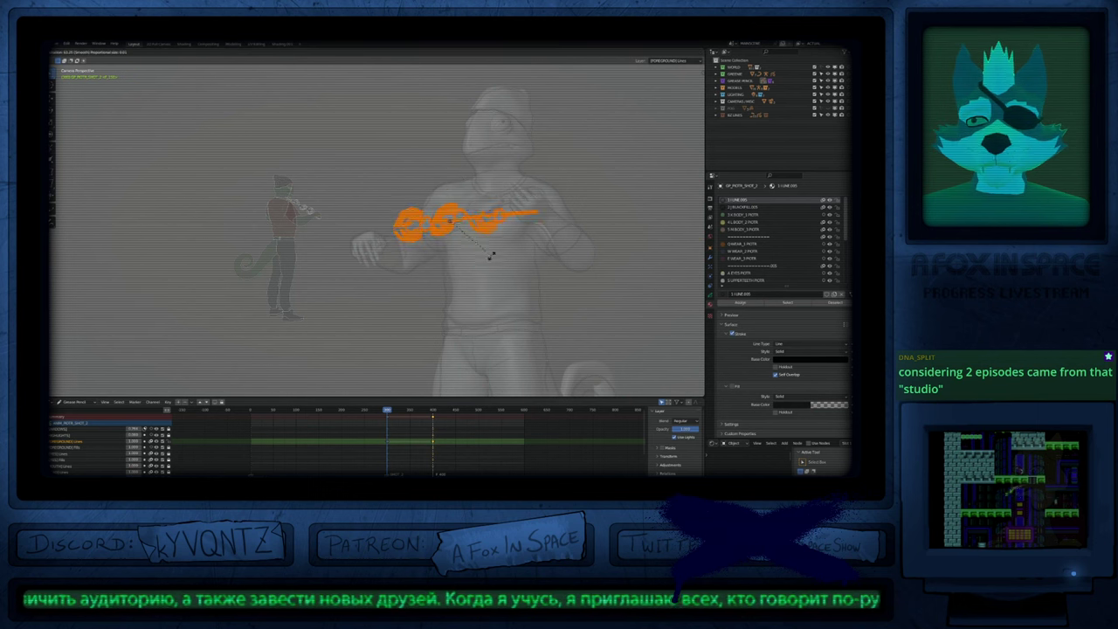
pyautogui.click(491, 249)
pyautogui.scroll(5, 485, 262)
pyautogui.press('r')
pyautogui.click(534, 276)
# Step: Move the chain across the character's hands and scale it to about 1.04
pyautogui.press('g')
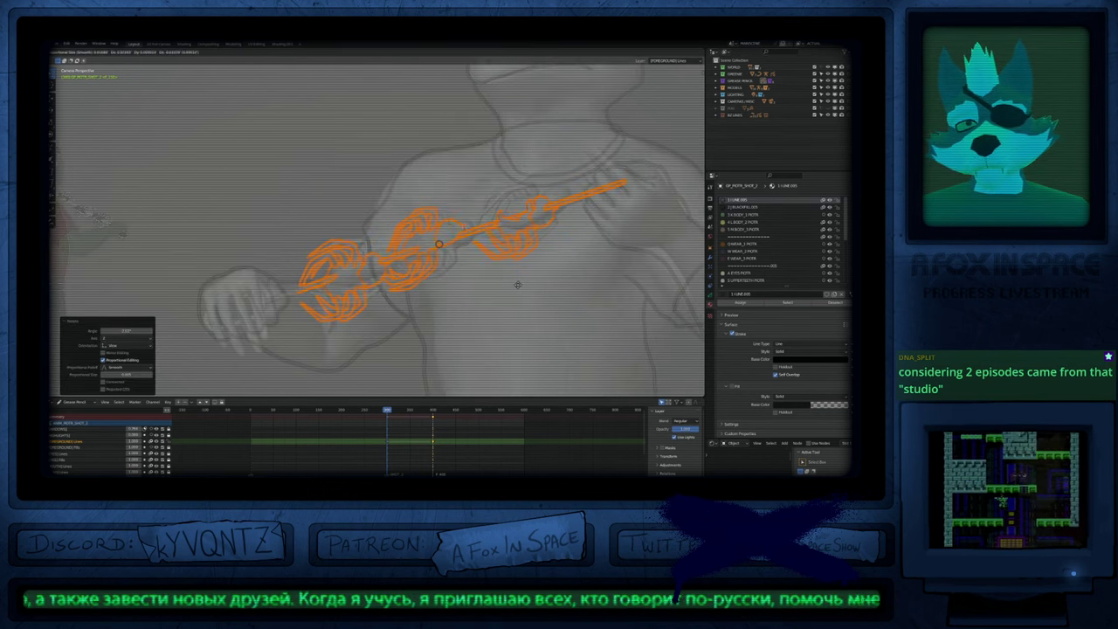
pyautogui.click(528, 282)
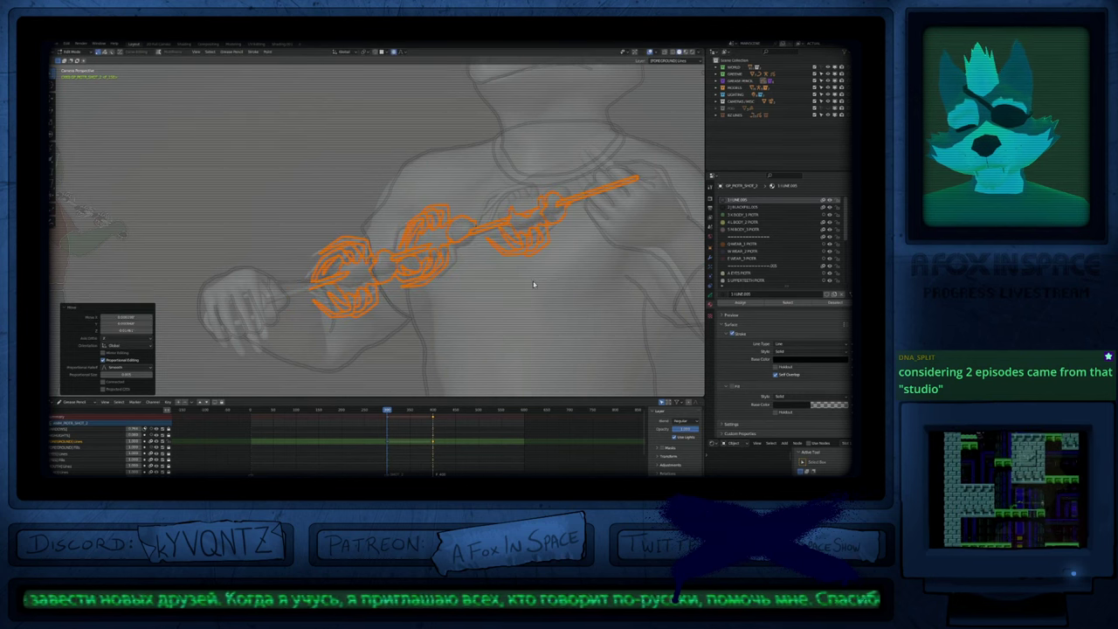
pyautogui.press('s')
pyautogui.click(540, 281)
pyautogui.press('Tab')
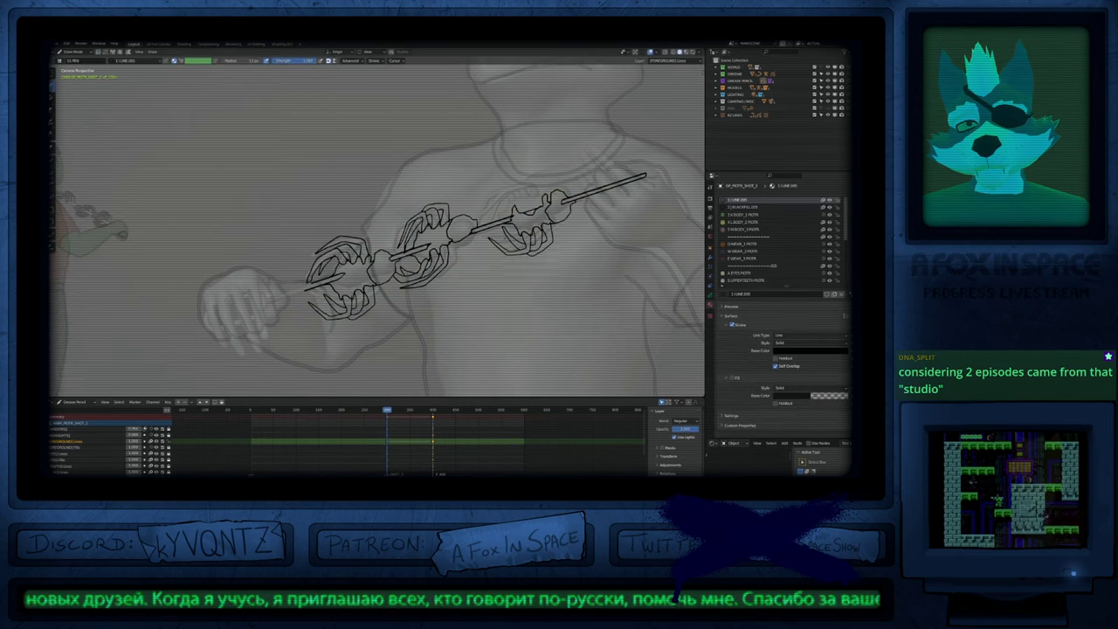
# Step: Erase the right end of the skewer outline
pyautogui.scroll(-2, 519, 281)
pyautogui.scroll(5, 572, 201)
pyautogui.press('e')
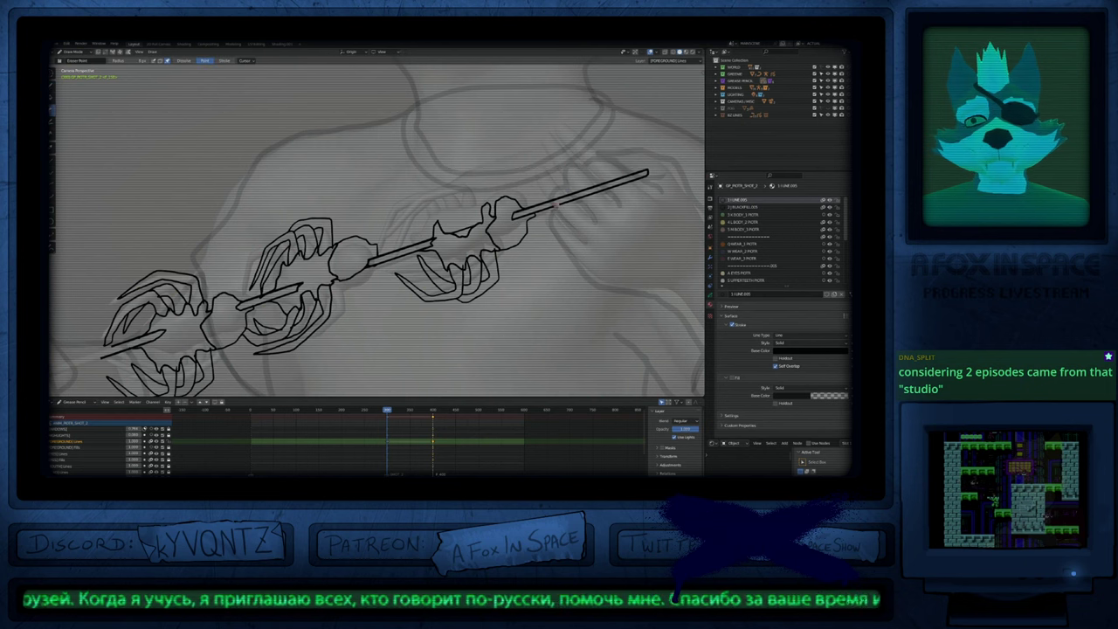
pyautogui.click(556, 202)
pyautogui.click(578, 195)
pyautogui.press('d')
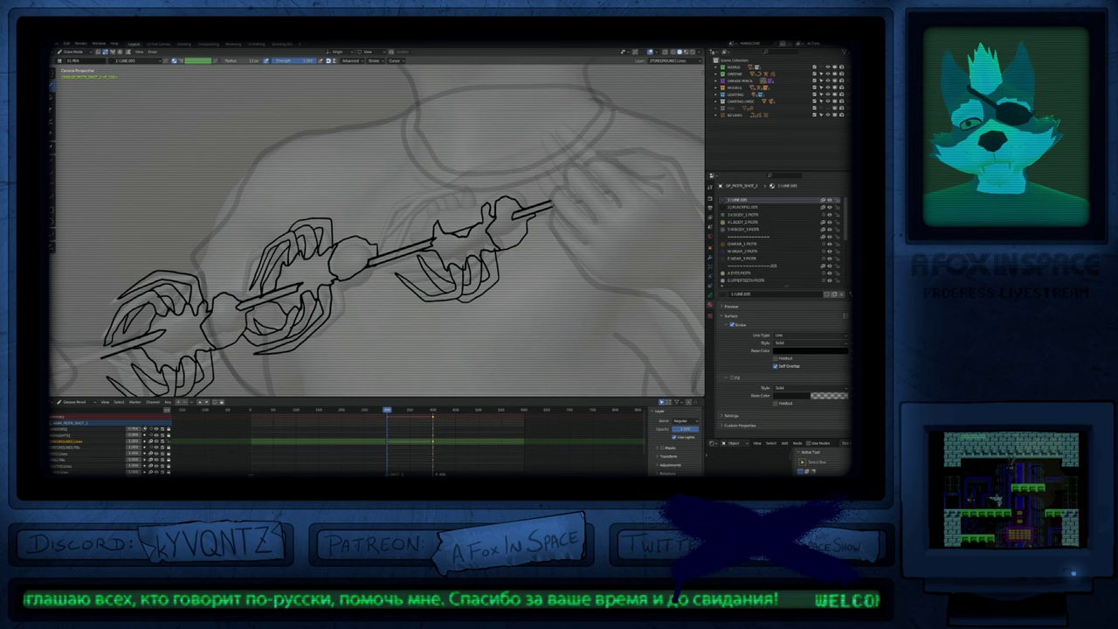
# Step: Draw a small loop near the right hand
pyautogui.keyDown('ctrl'); pyautogui.moveTo(559, 204); pyautogui.dragTo(564, 190, button='middle'); pyautogui.keyUp('ctrl')
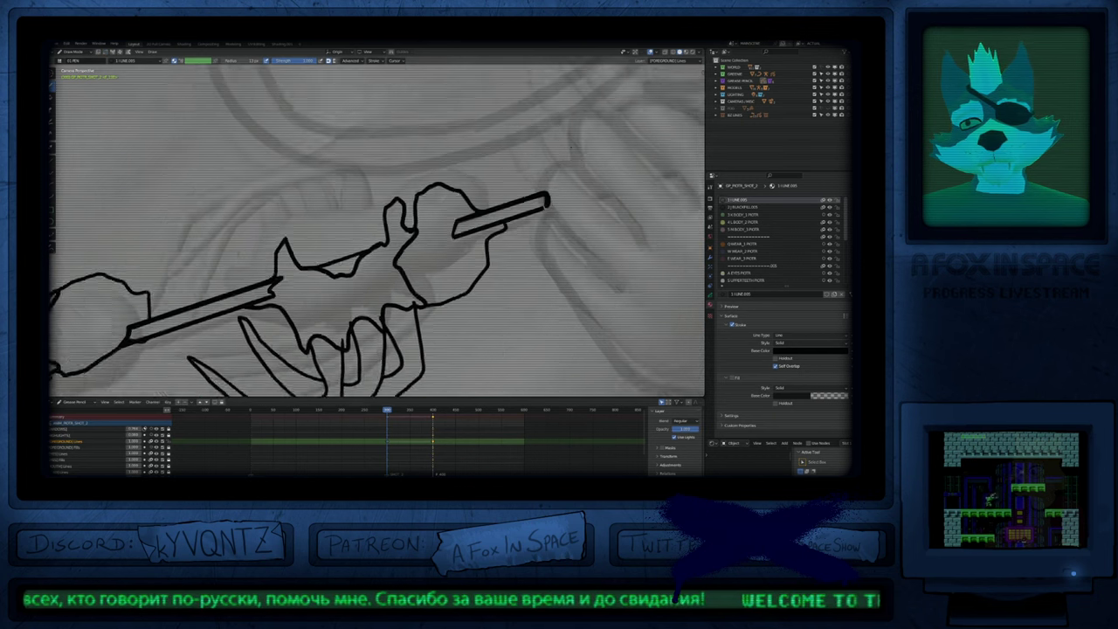
pyautogui.scroll(-5, 552, 212)
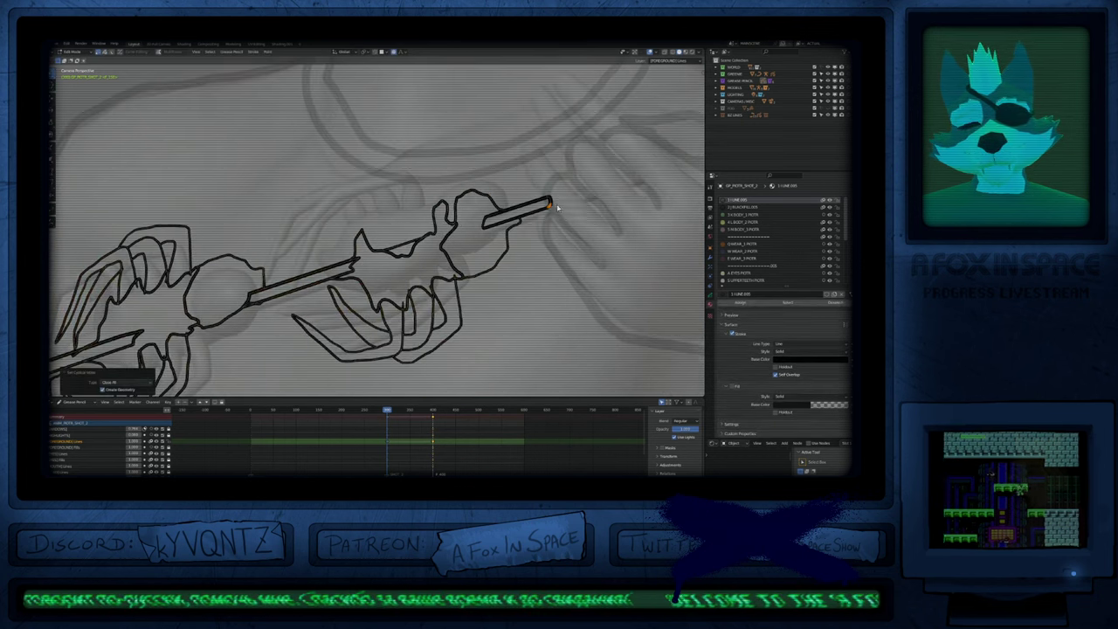
pyautogui.moveTo(536, 291)
pyautogui.keyDown('shift'); pyautogui.mouseDown(button='middle')
pyautogui.moveTo(589, 285)
pyautogui.moveTo(560, 291)
pyautogui.mouseUp(button='middle'); pyautogui.keyUp('shift')
pyautogui.scroll(4, 664, 184)
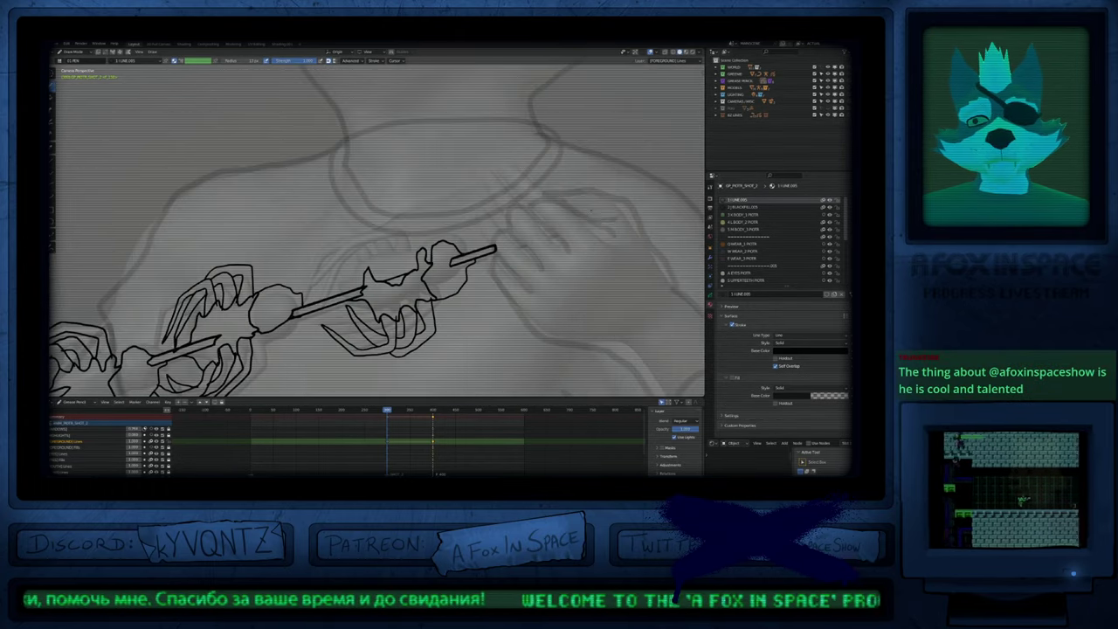
pyautogui.moveTo(592, 222)
pyautogui.mouseDown()
pyautogui.moveTo(622, 210)
pyautogui.moveTo(594, 223)
pyautogui.mouseUp()
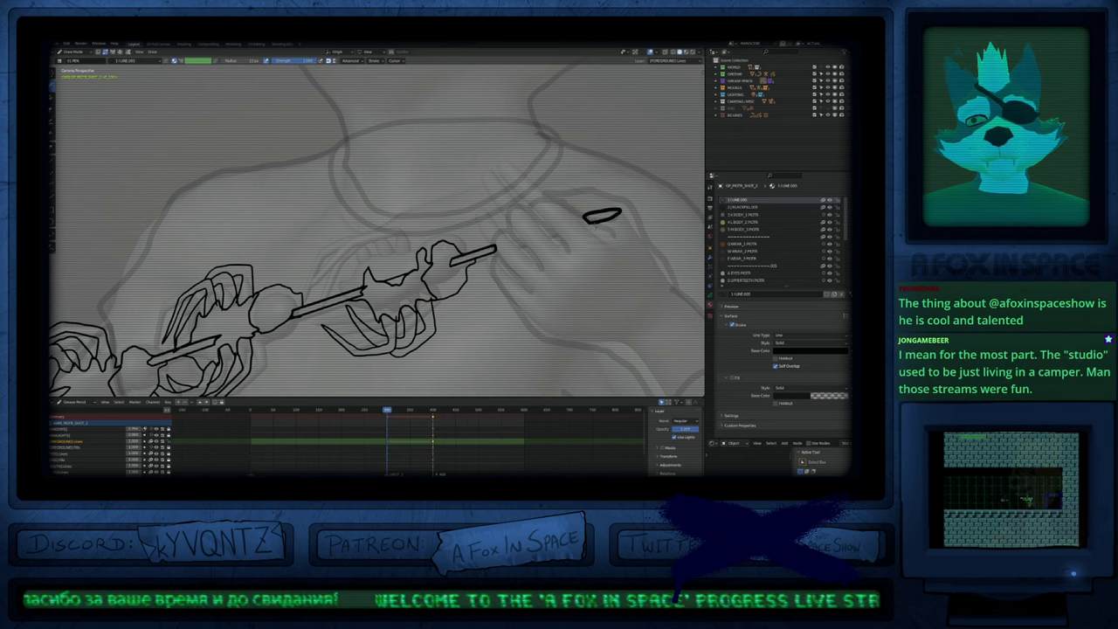
# Step: Extend the stick into the left fist with a new stroke
pyautogui.scroll(-4, 376, 231)
pyautogui.scroll(4, 376, 231)
pyautogui.scroll(2, 416, 223)
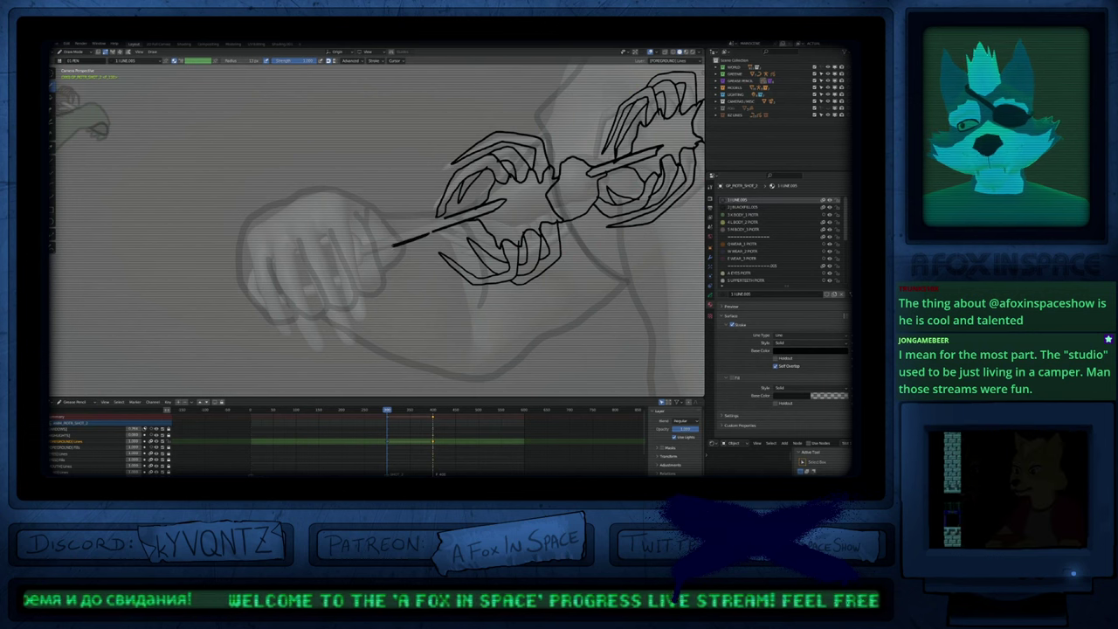
pyautogui.moveTo(395, 246); pyautogui.dragTo(373, 252)
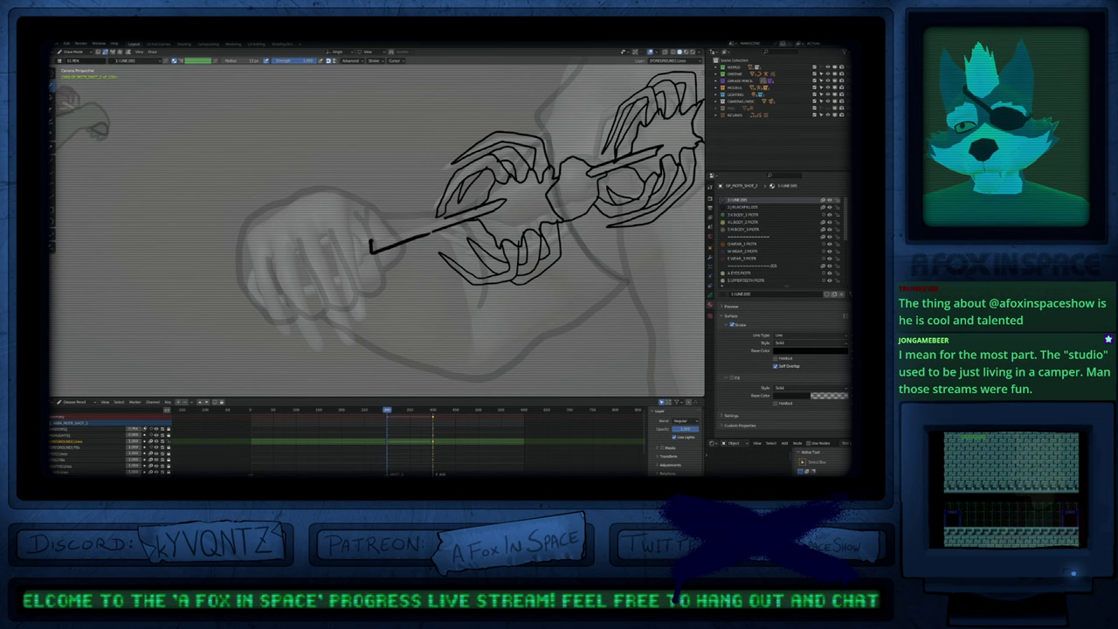
# Step: Add short touch-up lines beneath the stick
pyautogui.scroll(4, 437, 235)
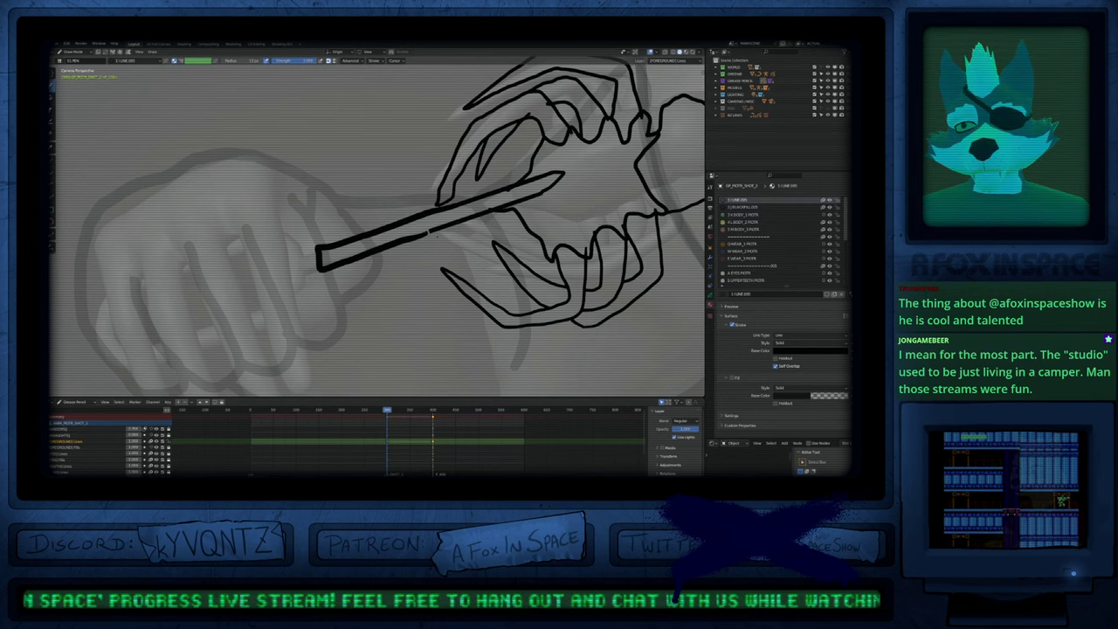
pyautogui.scroll(-5, 437, 235)
pyautogui.press('Tab')
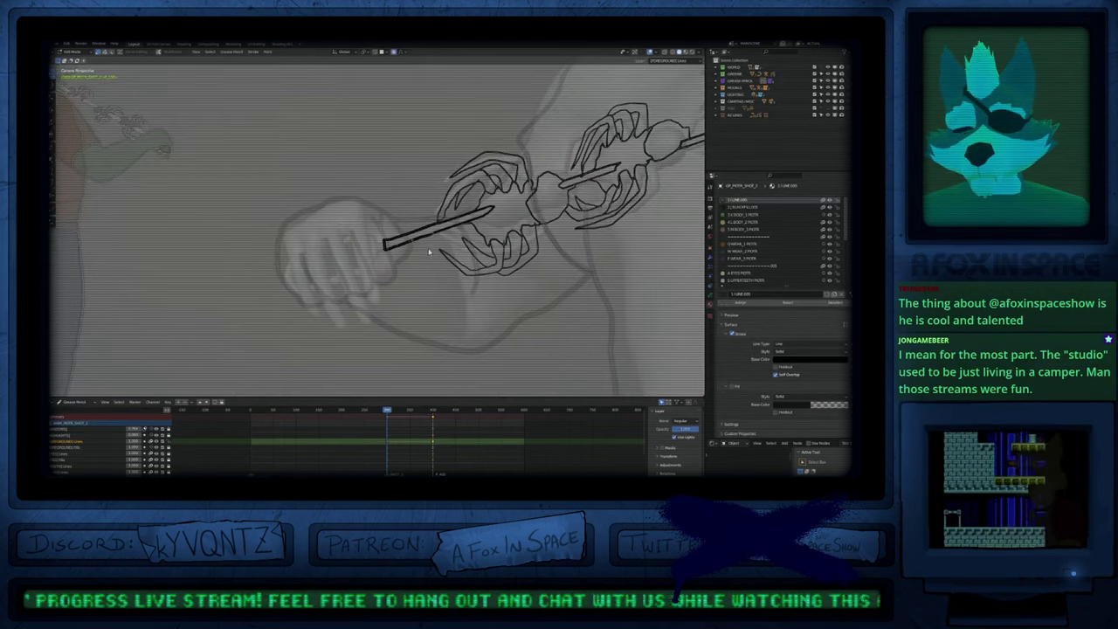
pyautogui.press('Tab')
pyautogui.scroll(5, 437, 241)
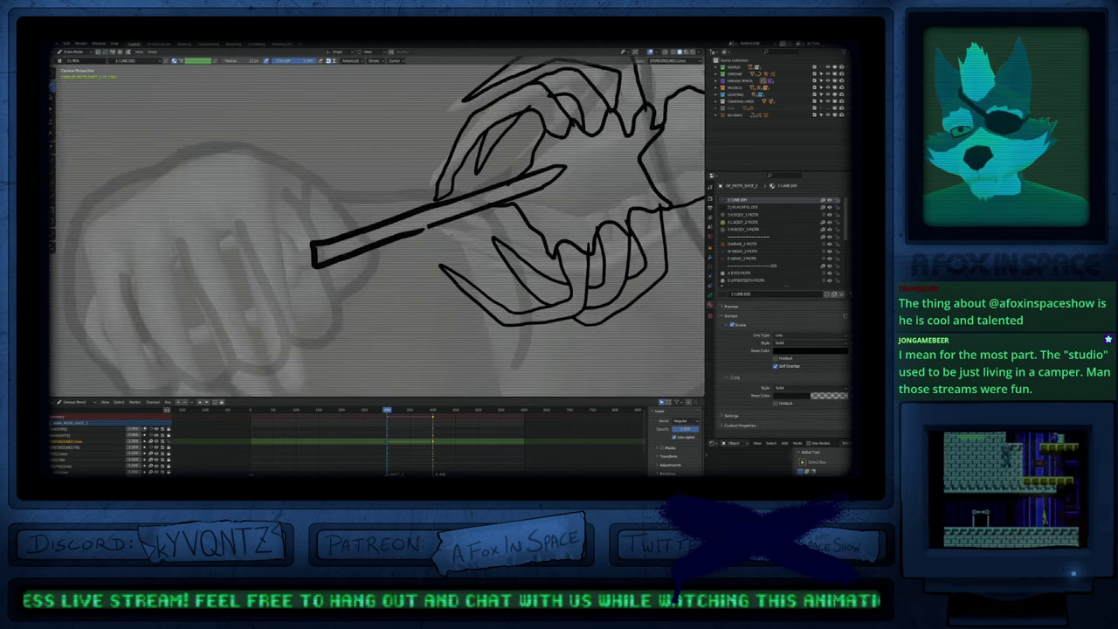
pyautogui.moveTo(450, 246); pyautogui.dragTo(441, 245)
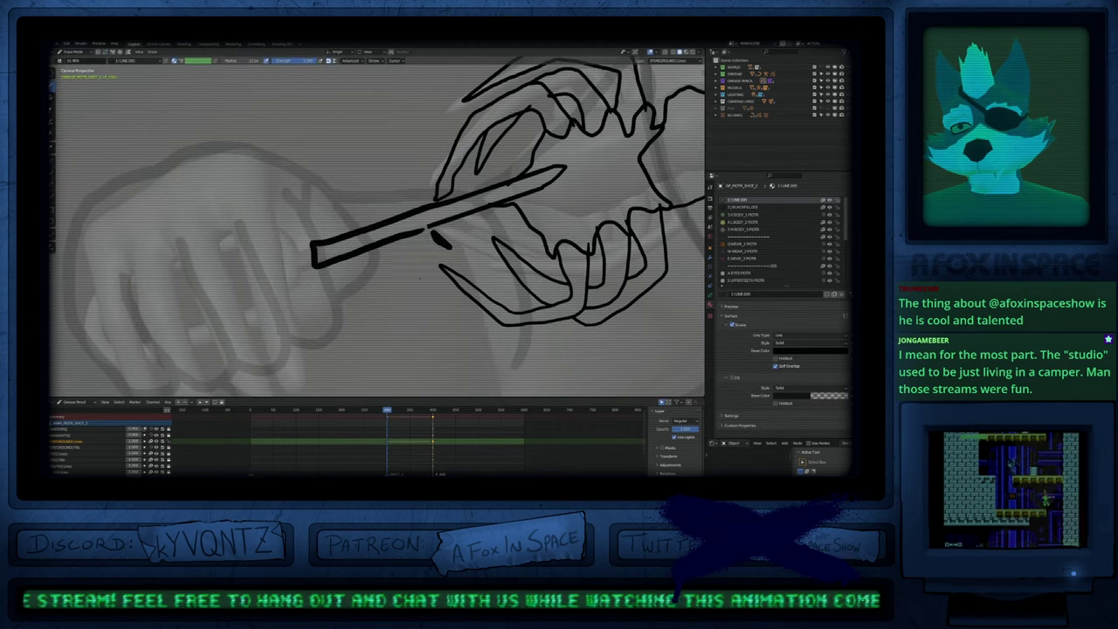
pyautogui.moveTo(406, 322); pyautogui.dragTo(393, 342)
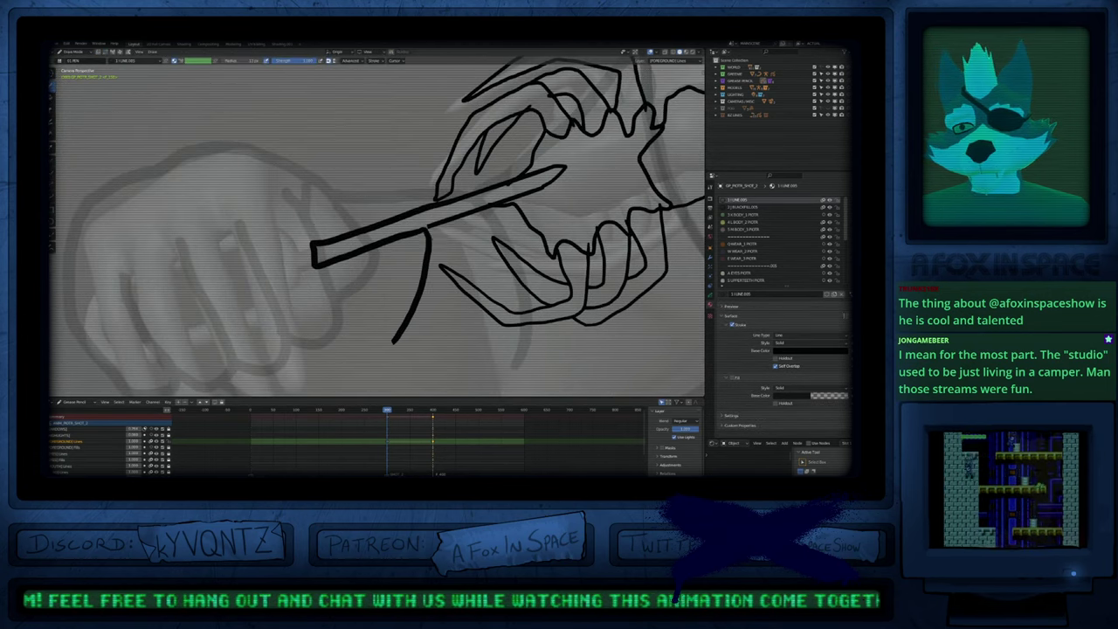
pyautogui.scroll(-6, 377, 227)
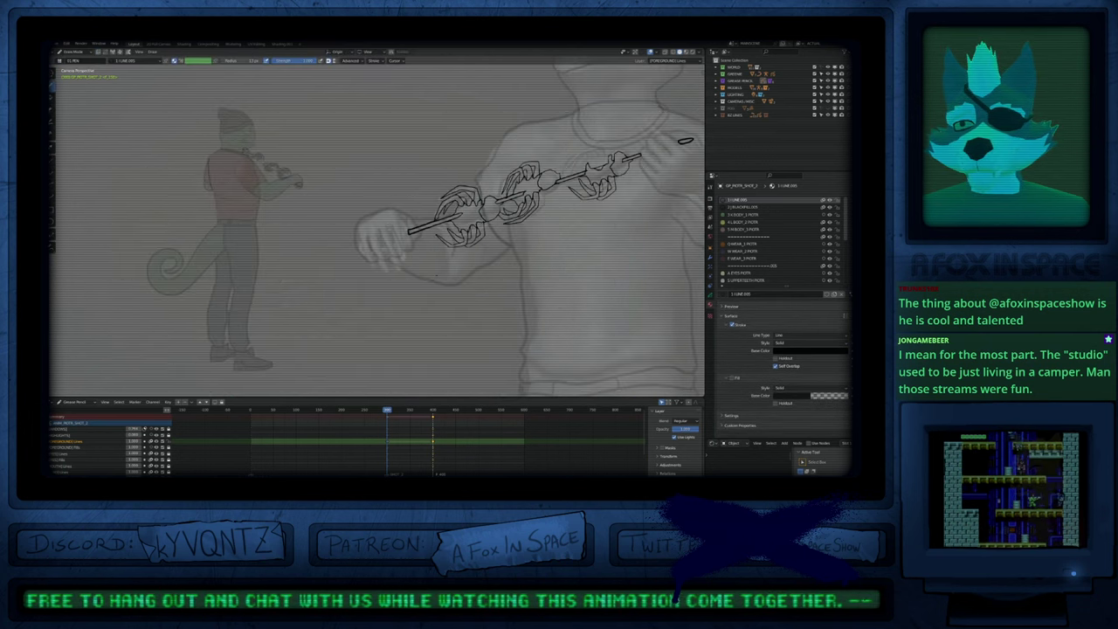
pyautogui.scroll(-3, 481, 264)
pyautogui.keyDown('shift'); pyautogui.moveTo(529, 224); pyautogui.dragTo(448, 256, button='middle'); pyautogui.keyUp('shift')
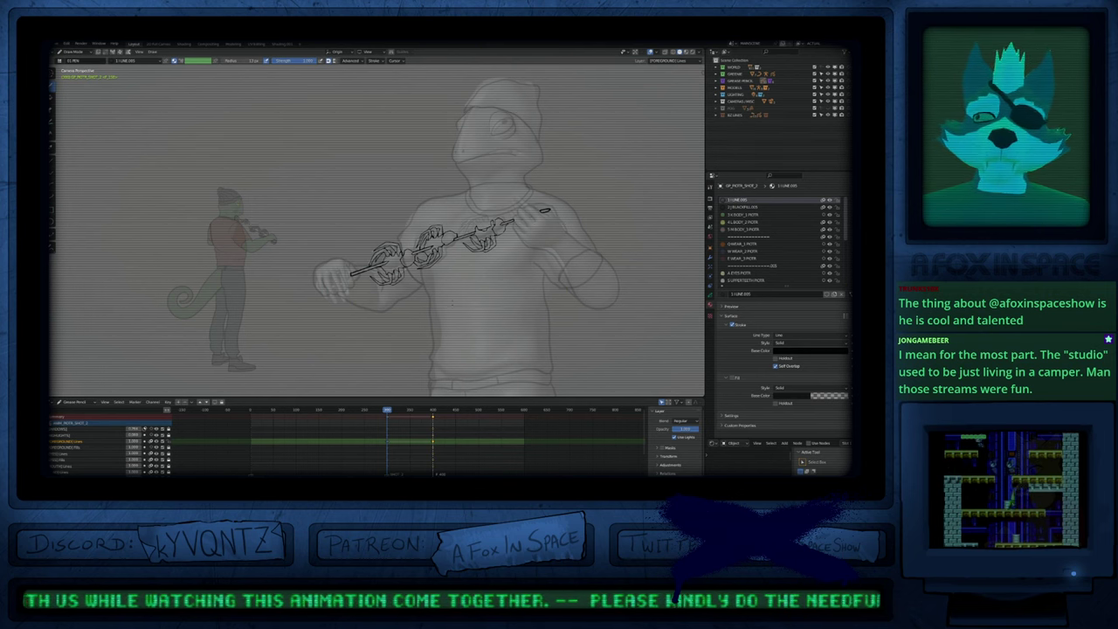
pyautogui.moveTo(498, 261)
pyautogui.keyDown('ctrl'); pyautogui.mouseDown(button='middle')
pyautogui.moveTo(498, 242)
pyautogui.moveTo(489, 273)
pyautogui.mouseUp(button='middle'); pyautogui.keyUp('ctrl')
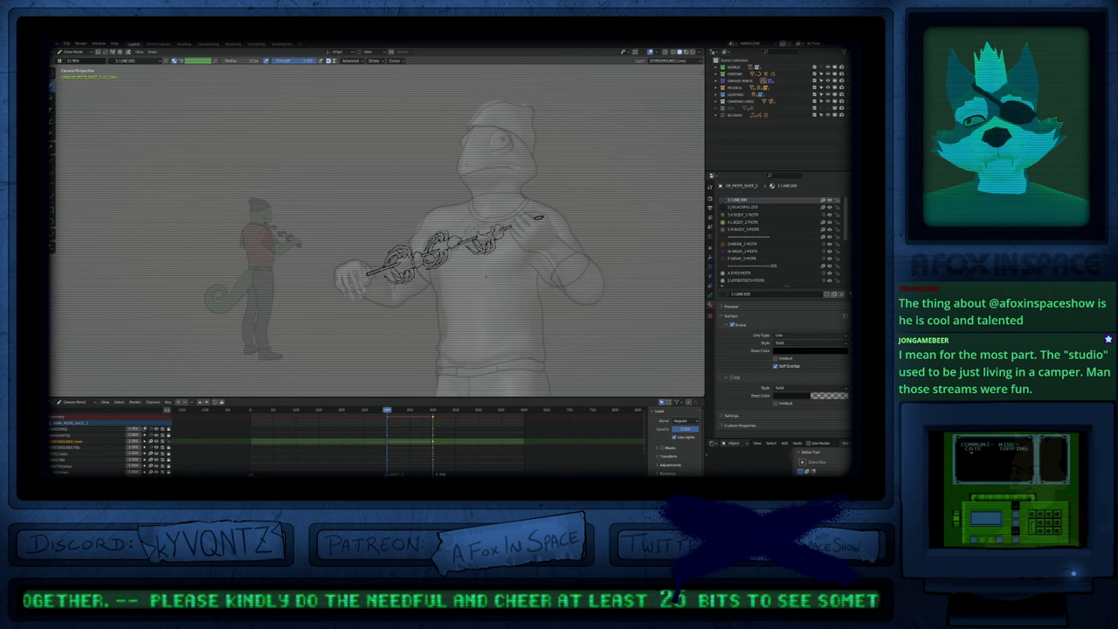
pyautogui.keyDown('shift'); pyautogui.moveTo(480, 274); pyautogui.dragTo(594, 241, button='middle'); pyautogui.keyUp('shift')
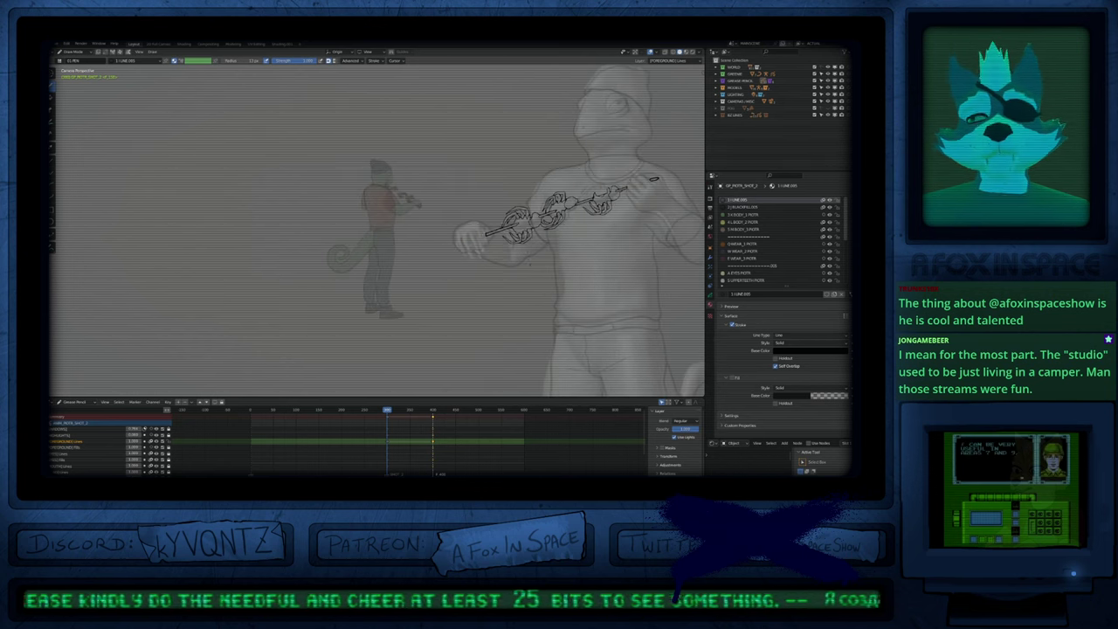
pyautogui.keyDown('shift'); pyautogui.moveTo(593, 268); pyautogui.dragTo(491, 264, button='middle'); pyautogui.keyUp('shift')
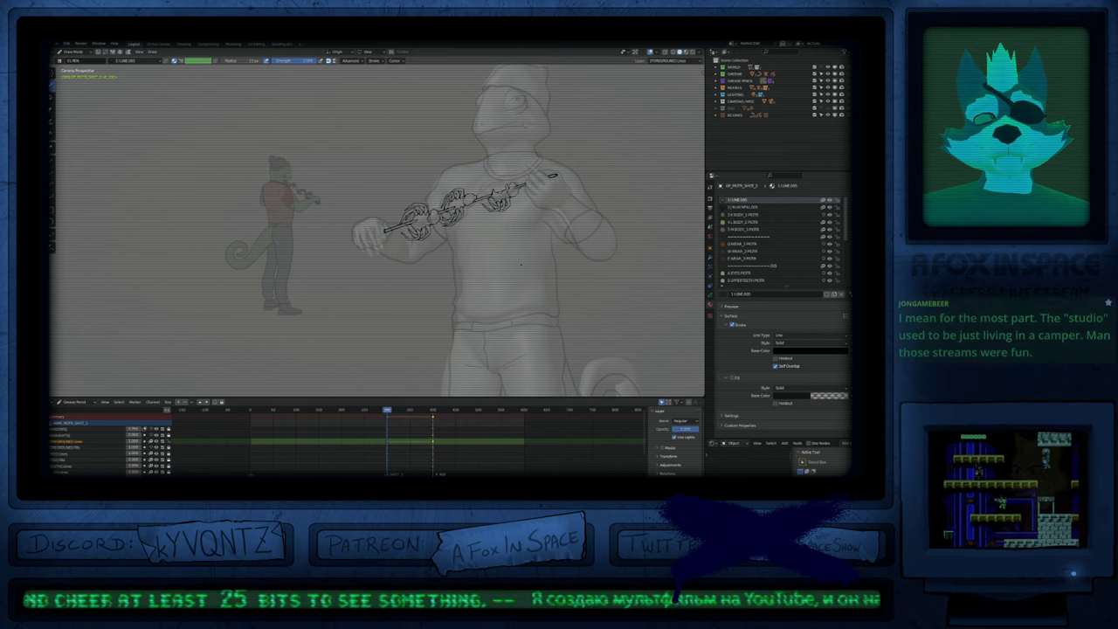
pyautogui.scroll(-5, 515, 267)
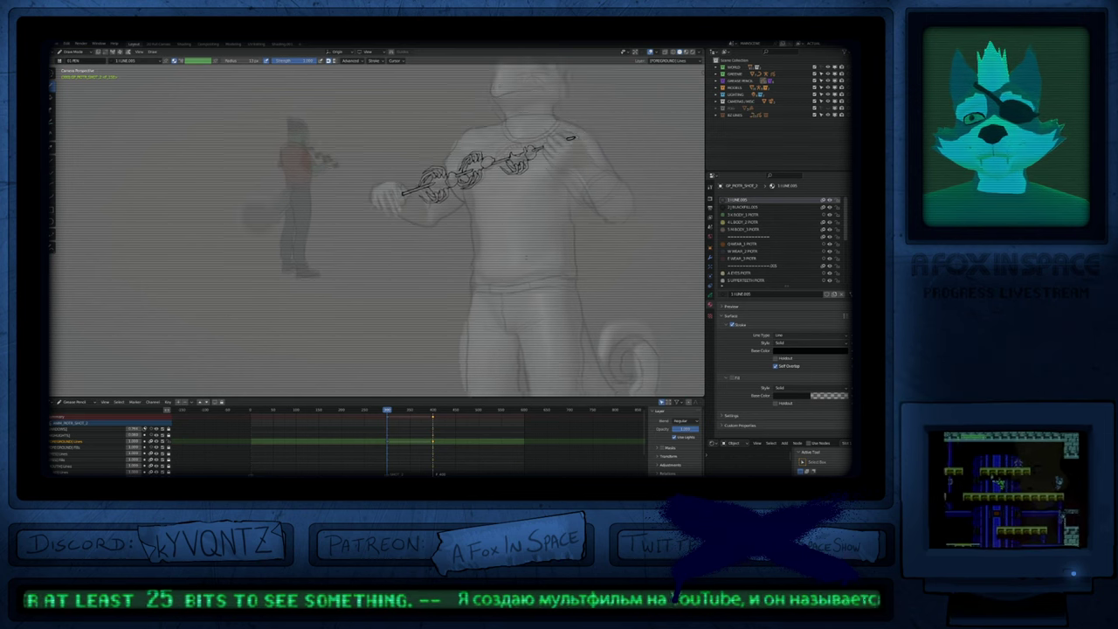
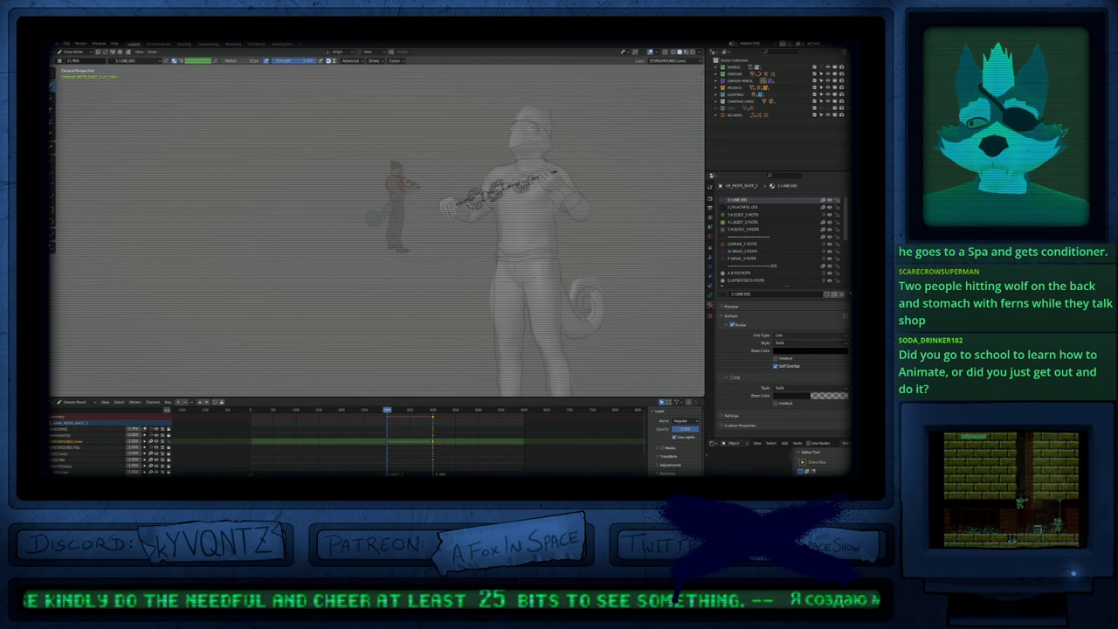
# Step: Zoom in on the lizard's torso and skewer, drawing and undoing a test stroke along the way
pyautogui.keyDown('shift'); pyautogui.moveTo(499, 262); pyautogui.dragTo(476, 275, button='middle'); pyautogui.keyUp('shift')
pyautogui.keyDown('shift'); pyautogui.moveTo(487, 326); pyautogui.dragTo(533, 281, button='middle'); pyautogui.keyUp('shift')
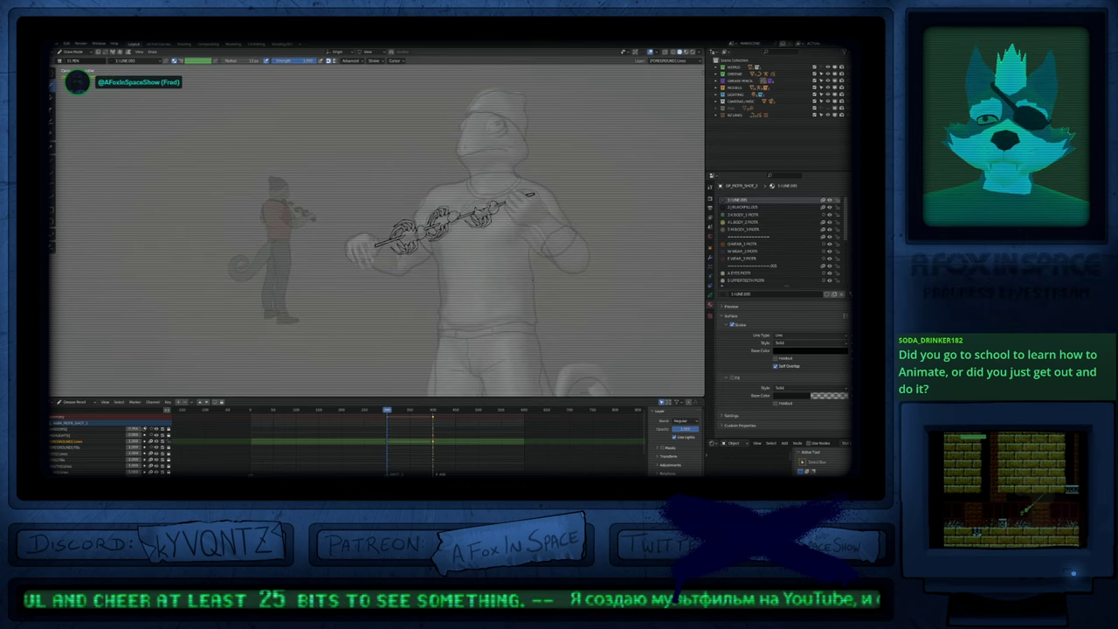
pyautogui.moveTo(538, 276); pyautogui.dragTo(615, 311)
pyautogui.hotkey('ctrl', 'z')
pyautogui.moveTo(568, 259)
pyautogui.keyDown('ctrl'); pyautogui.mouseDown(button='middle')
pyautogui.moveTo(523, 384)
pyautogui.moveTo(570, 194)
pyautogui.moveTo(508, 267)
pyautogui.moveTo(505, 234)
pyautogui.mouseUp(button='middle'); pyautogui.keyUp('ctrl')
pyautogui.keyDown('shift'); pyautogui.moveTo(437, 295); pyautogui.dragTo(507, 280, button='middle'); pyautogui.keyUp('shift')
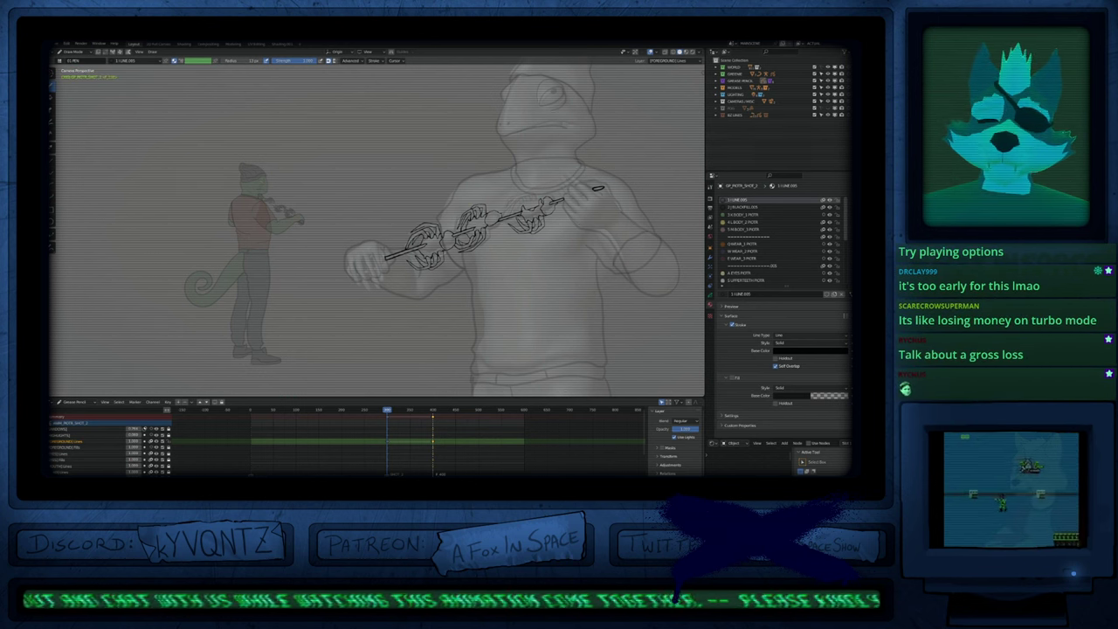
# Step: Pan the camera view down and left to centre the beanie-topped head, hands and skewer
pyautogui.keyDown('shift'); pyautogui.moveTo(512, 269); pyautogui.dragTo(500, 315, button='middle'); pyautogui.keyUp('shift')
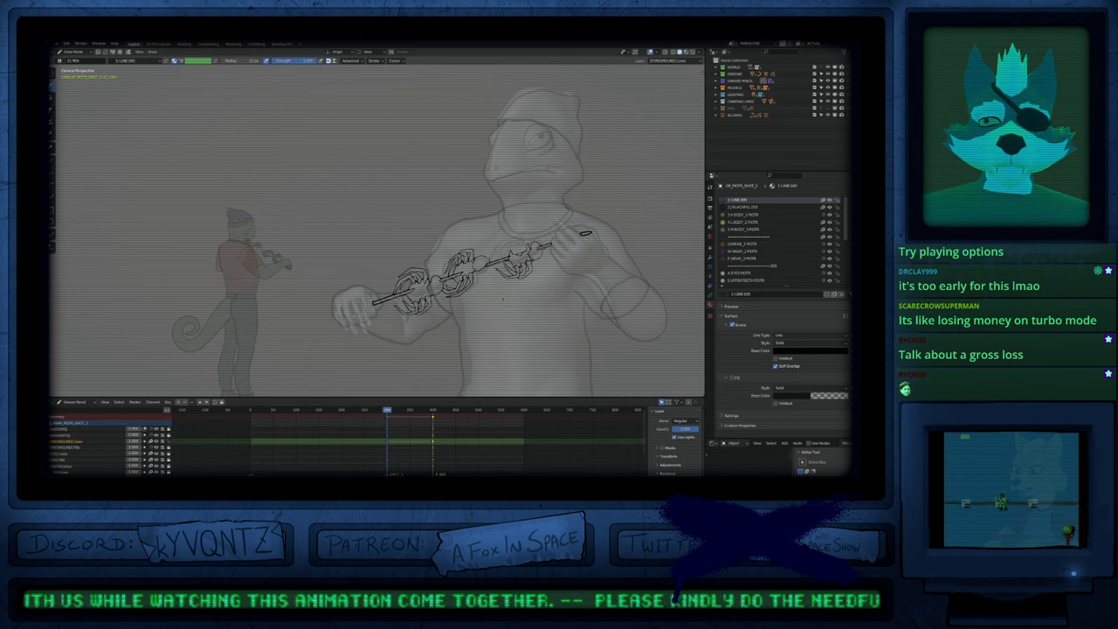
pyautogui.moveTo(555, 269)
pyautogui.keyDown('shift'); pyautogui.mouseDown(button='middle')
pyautogui.moveTo(497, 312)
pyautogui.moveTo(567, 276)
pyautogui.mouseUp(button='middle'); pyautogui.keyUp('shift')
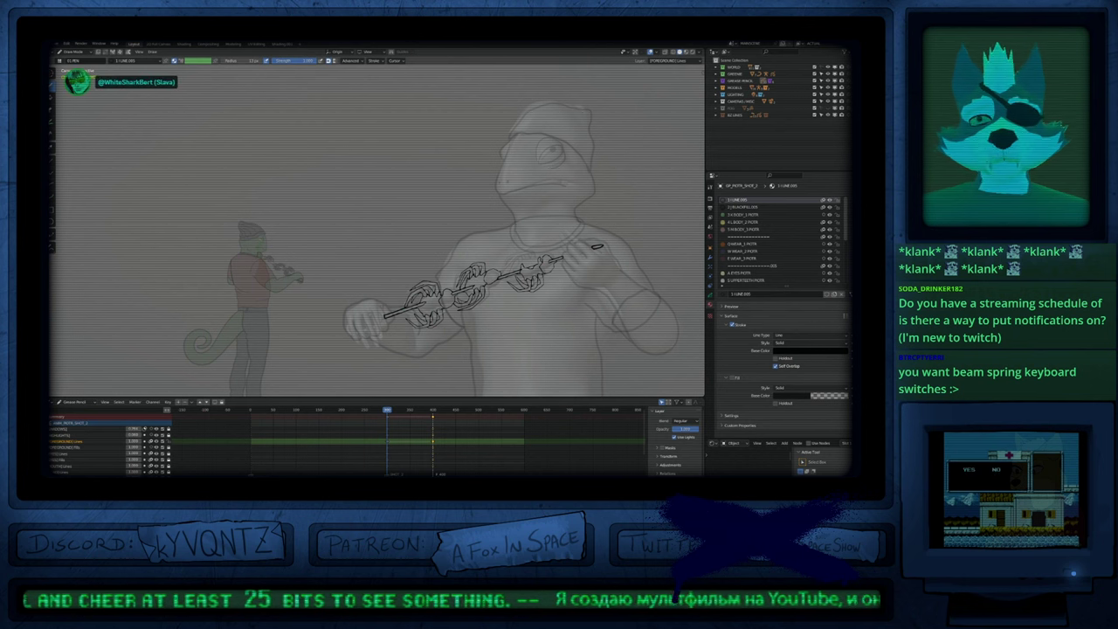
# Step: Reframe around the hands and flip between keyframes 300 and 400 to compare skewer poses
pyautogui.scroll(-1, 475, 292)
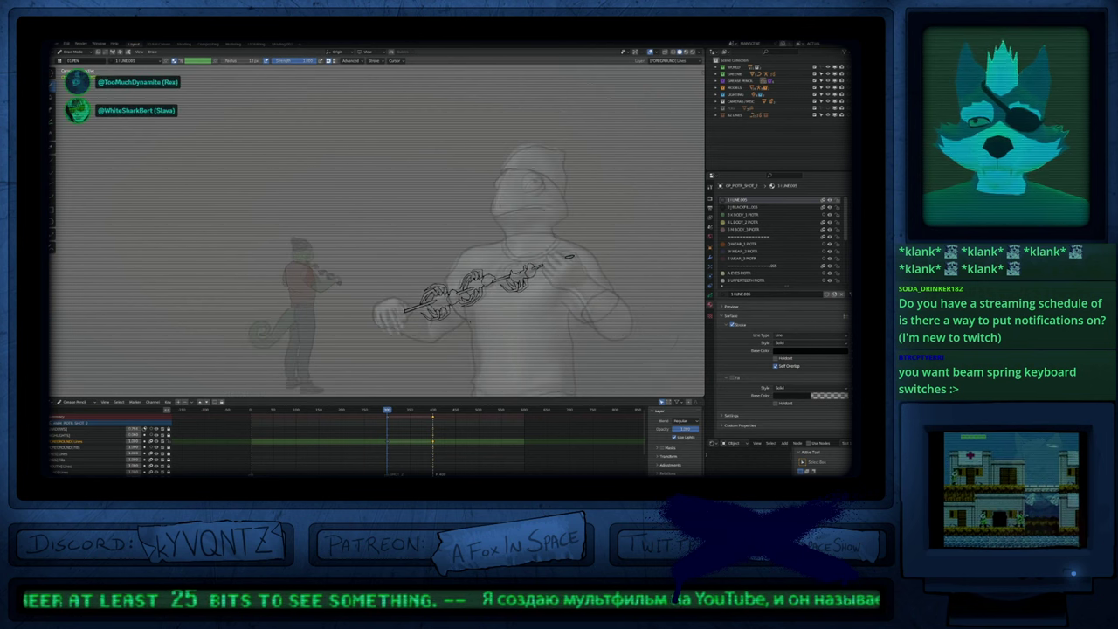
pyautogui.keyDown('shift'); pyautogui.moveTo(529, 307); pyautogui.dragTo(517, 279, button='middle'); pyautogui.keyUp('shift')
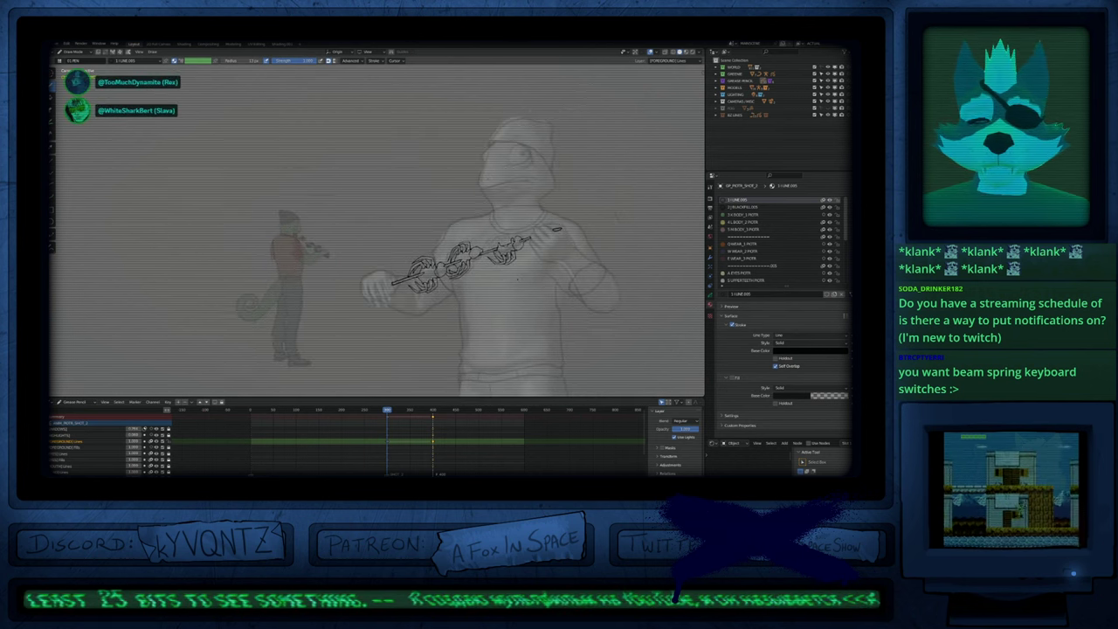
pyautogui.scroll(2, 505, 264)
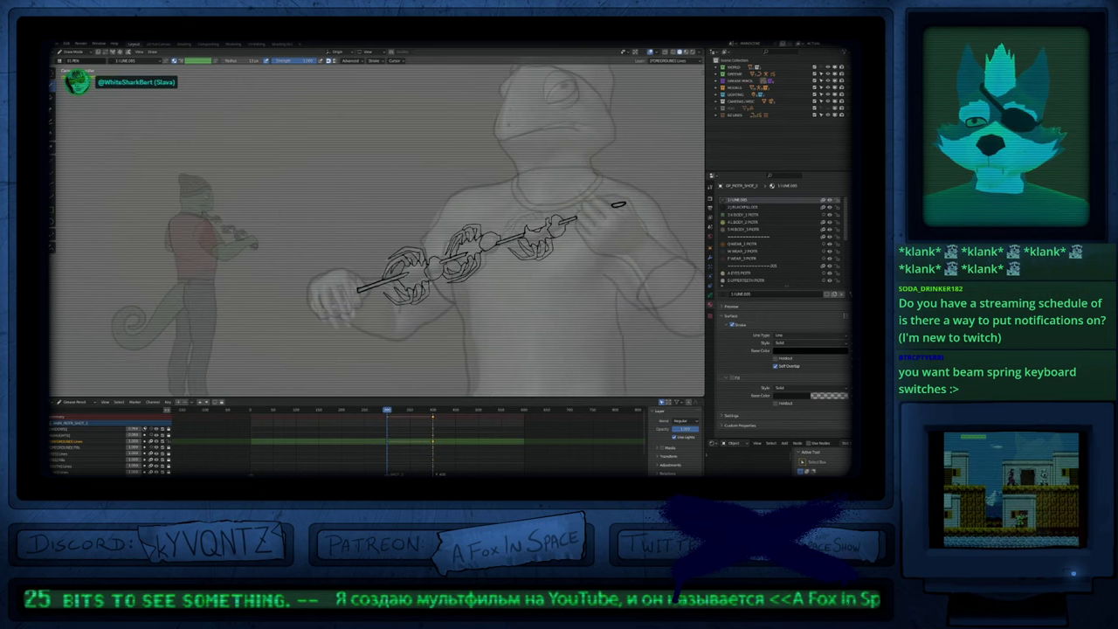
pyautogui.keyDown('shift'); pyautogui.moveTo(524, 269); pyautogui.dragTo(474, 292, button='middle'); pyautogui.keyUp('shift')
pyautogui.press('Up')
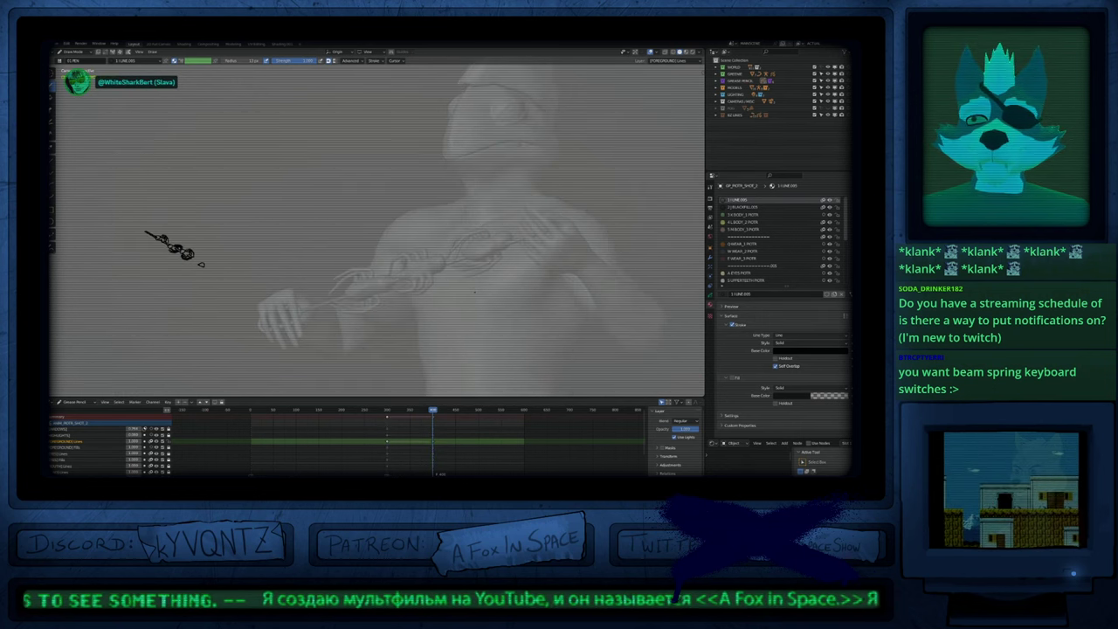
pyautogui.press('Down')
pyautogui.press('Up')
pyautogui.press('Down')
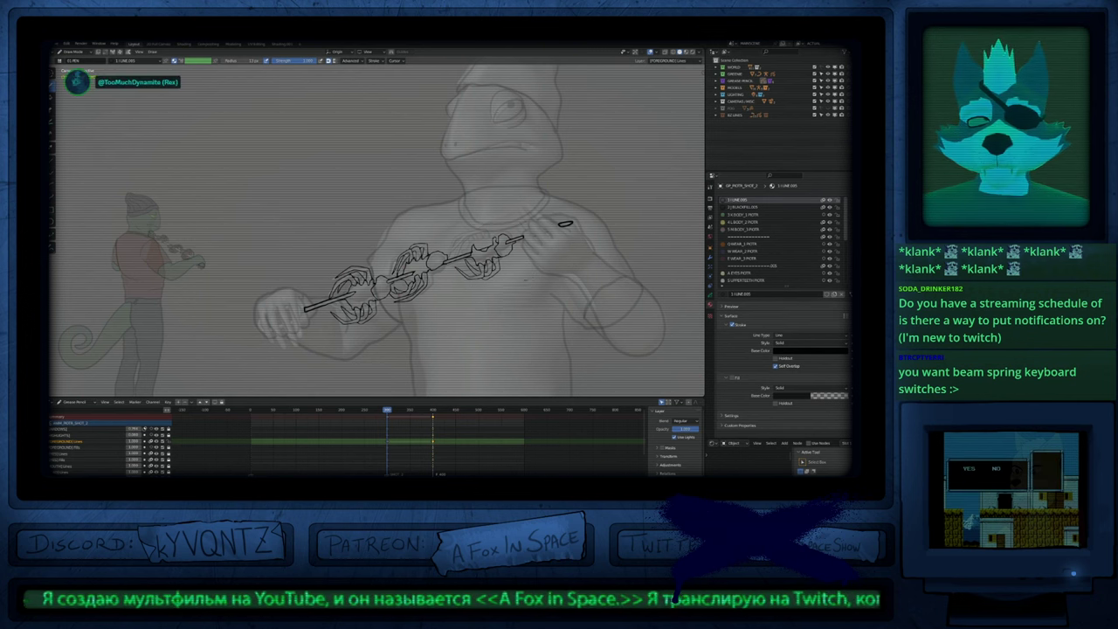
pyautogui.press('Up')
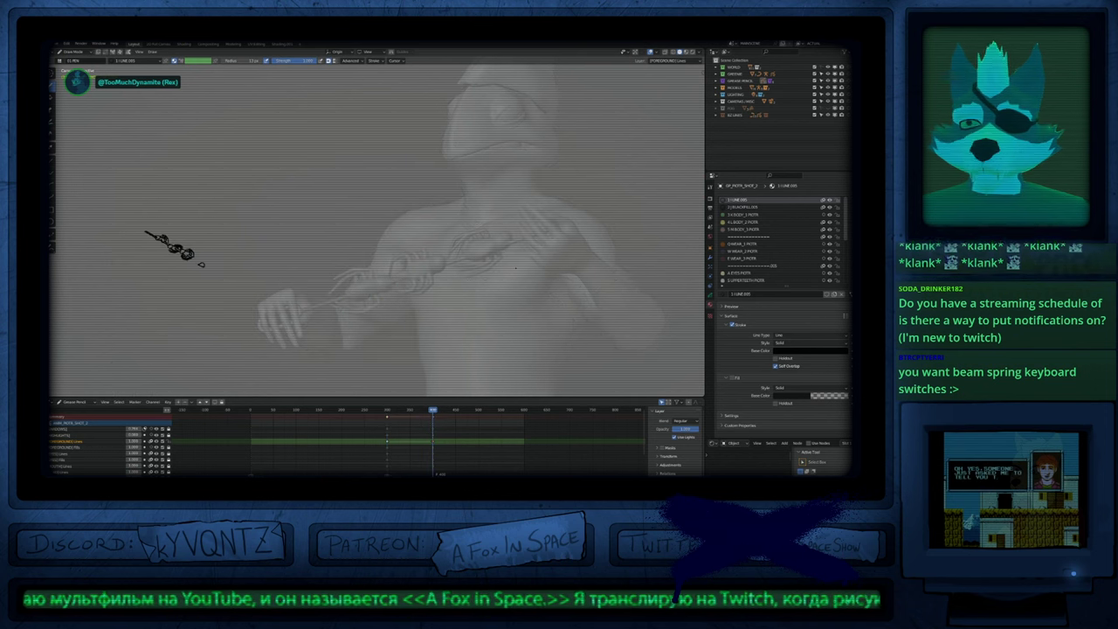
pyautogui.press('Down')
pyautogui.press('Up')
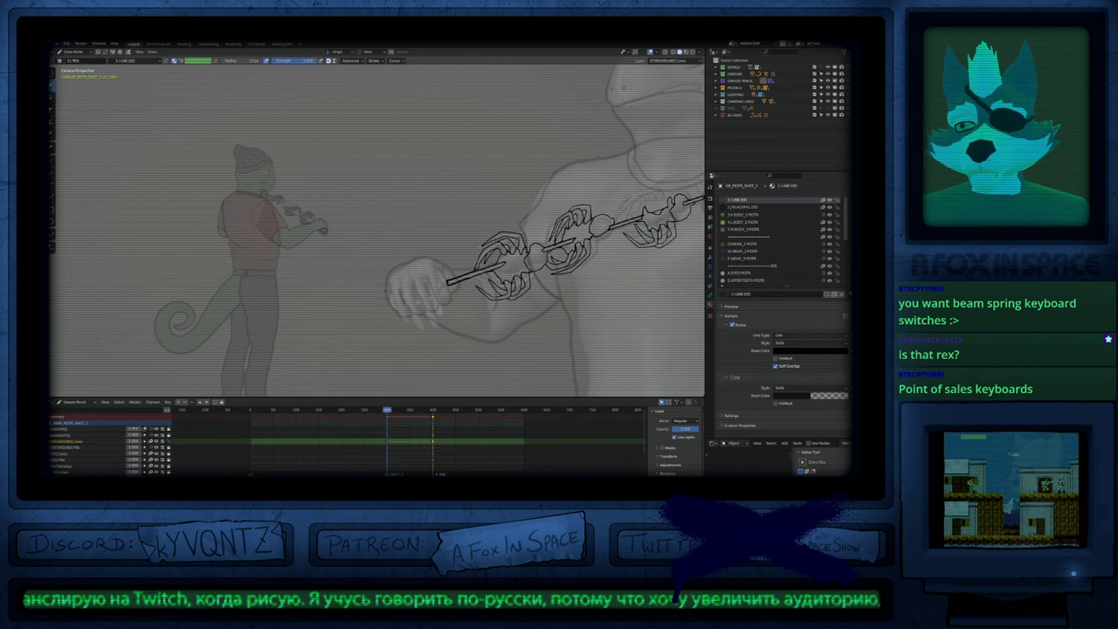
# Step: Draw a hook-shaped line just left of the lower hand, then reframe the whole character
pyautogui.moveTo(386, 293)
pyautogui.mouseDown()
pyautogui.moveTo(370, 301)
pyautogui.moveTo(396, 311)
pyautogui.mouseUp()
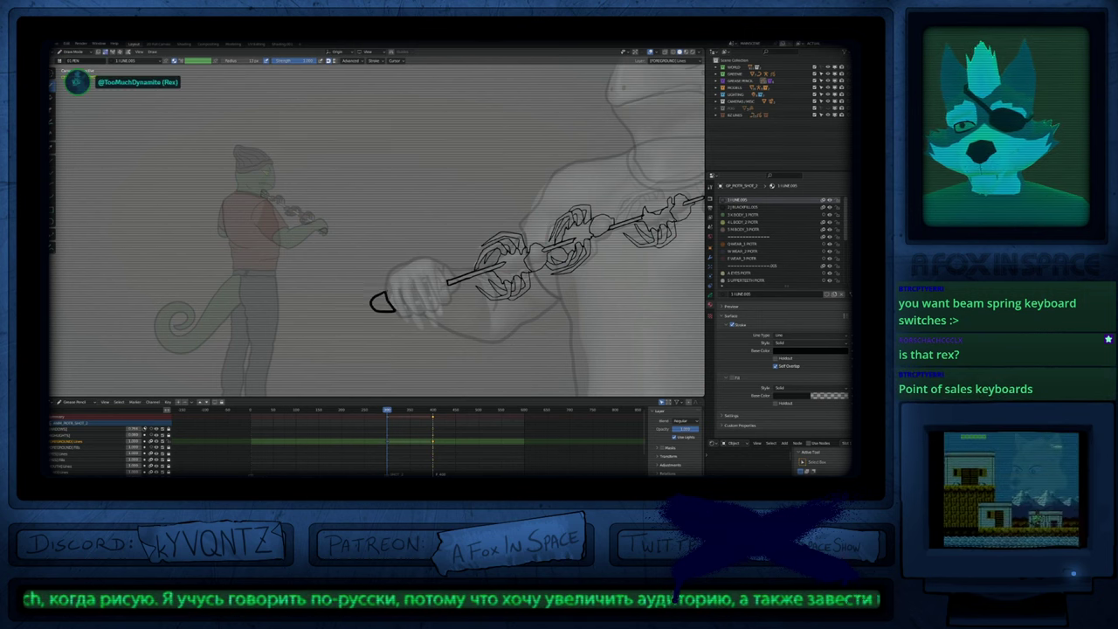
pyautogui.press('Tab')
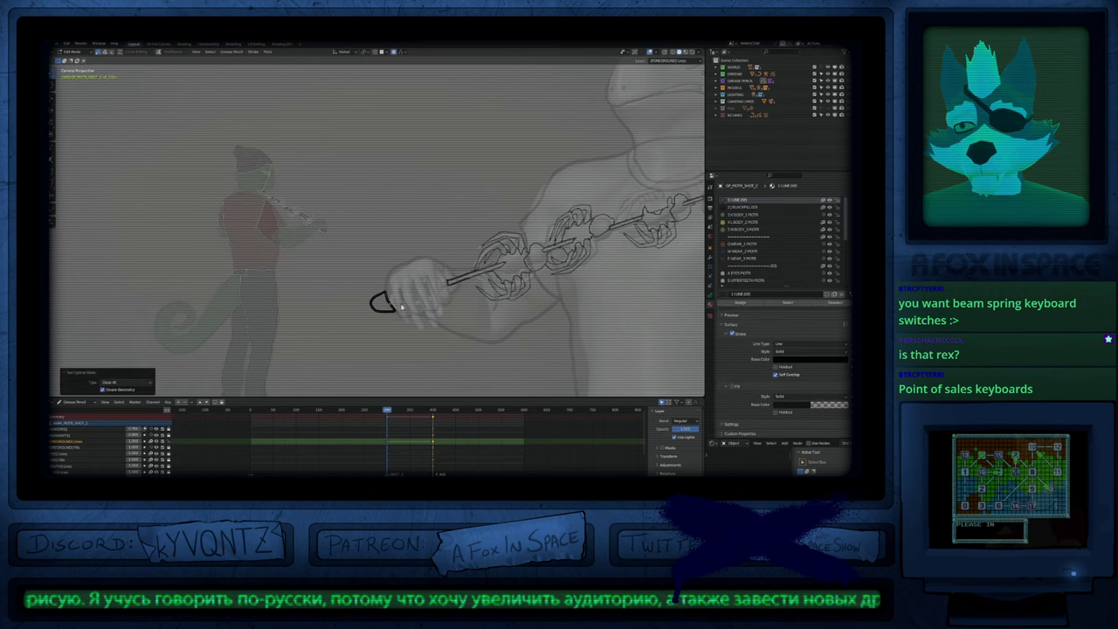
pyautogui.press('Tab')
pyautogui.scroll(-4, 513, 295)
pyautogui.moveTo(584, 295)
pyautogui.keyDown('shift'); pyautogui.mouseDown(button='middle')
pyautogui.moveTo(470, 291)
pyautogui.moveTo(496, 279)
pyautogui.mouseUp(button='middle'); pyautogui.keyUp('shift')
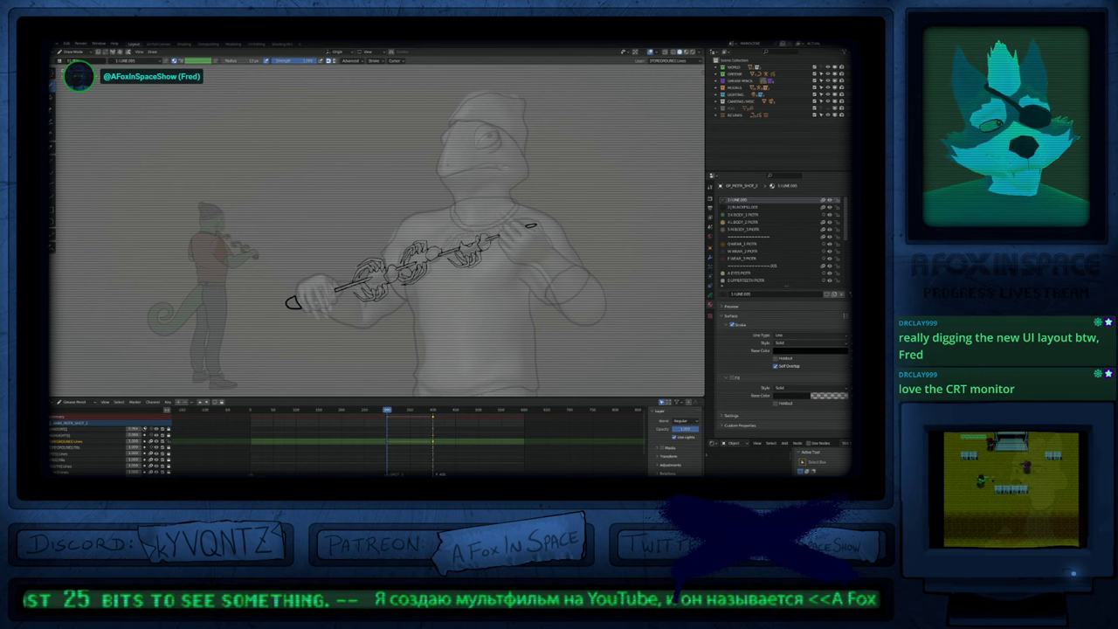
# Step: Look through the jacket reference photos, including the sleeve patch shot
pyautogui.hotkey('alt', 'Tab')
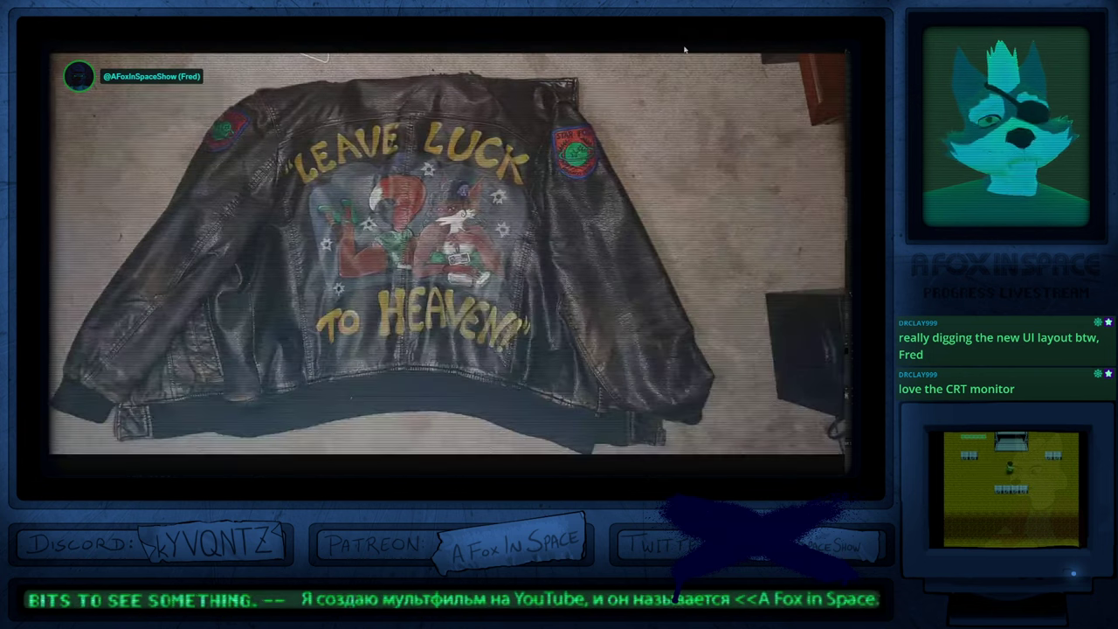
pyautogui.click(684, 47)
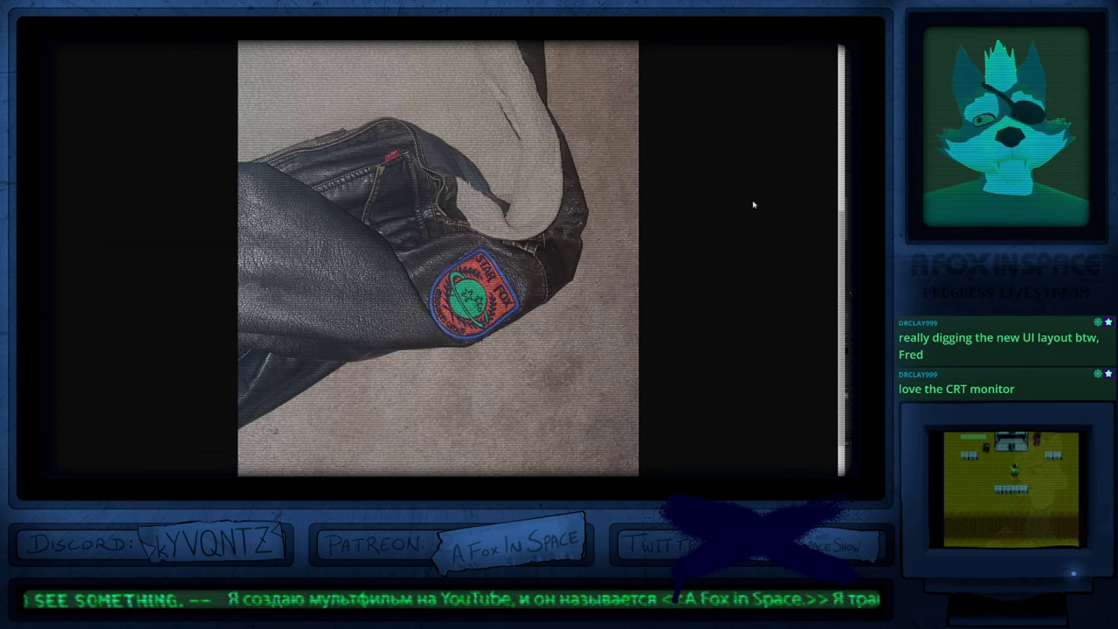
pyautogui.press('Left')
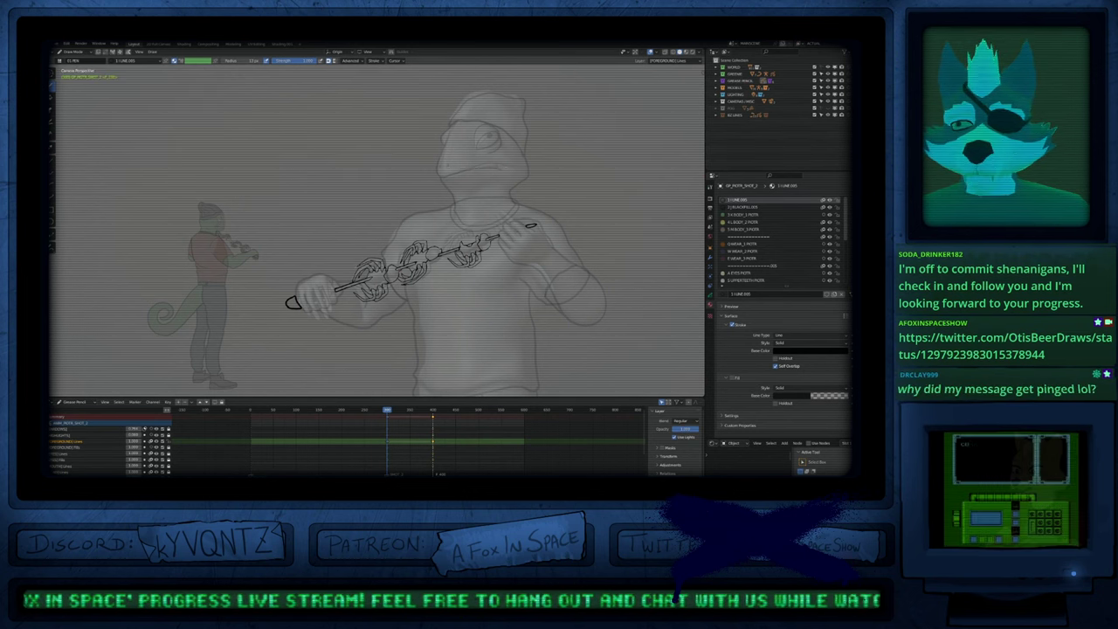
# Step: Step between keyframes 300 and 400, frame the lower legs, and enter Grease Pencil Edit Mode
pyautogui.press('space')
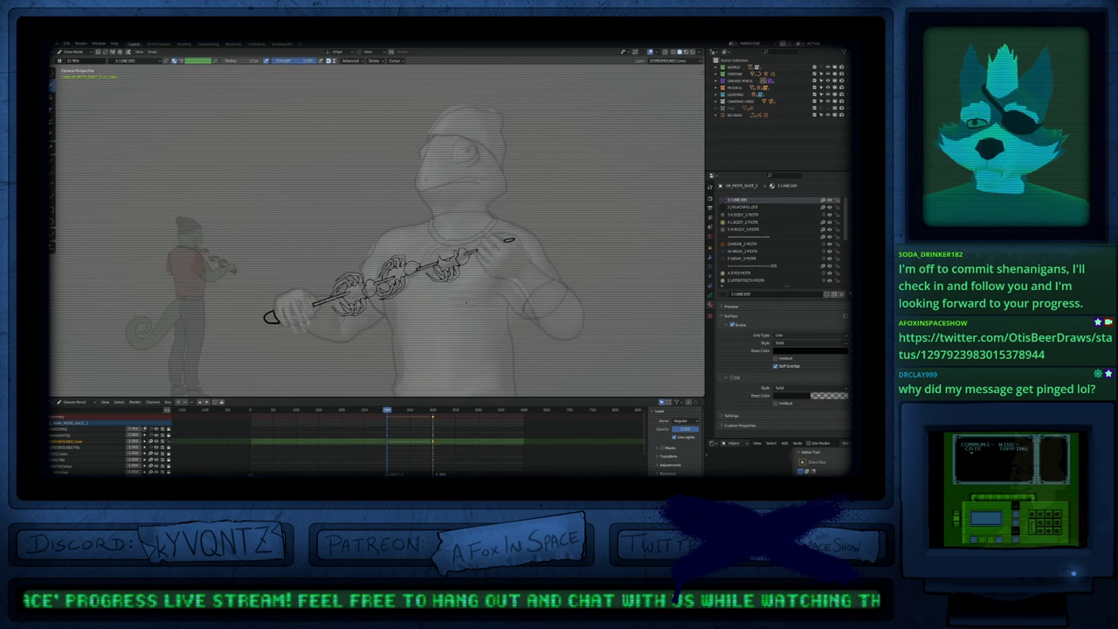
pyautogui.press('Down')
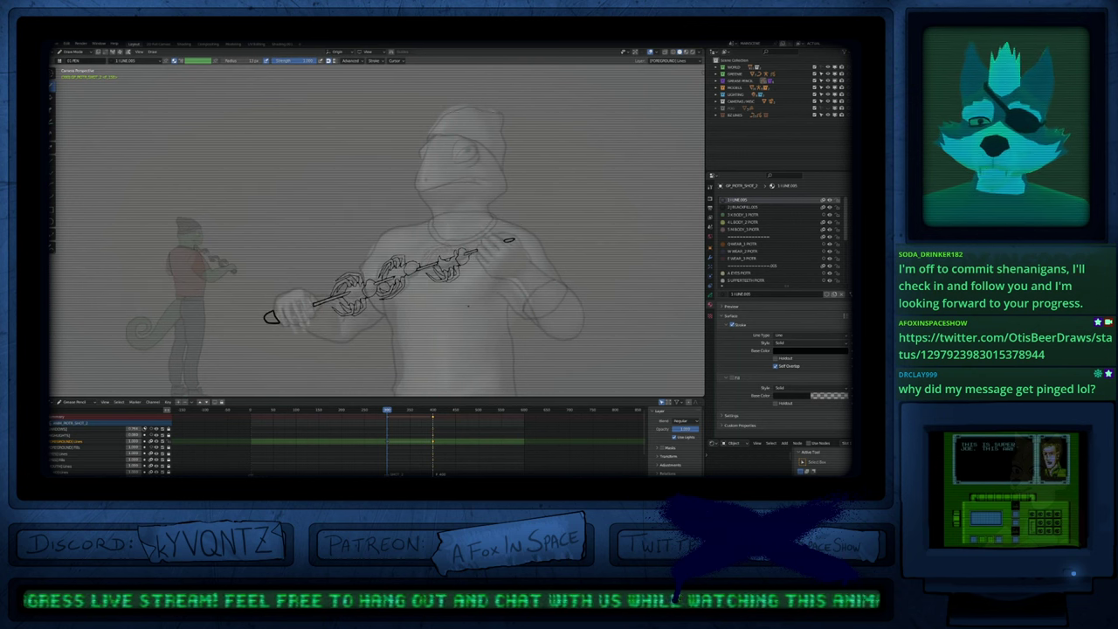
pyautogui.press('Up')
pyautogui.keyDown('ctrl'); pyautogui.moveTo(466, 262); pyautogui.dragTo(432, 168, button='middle'); pyautogui.keyUp('ctrl')
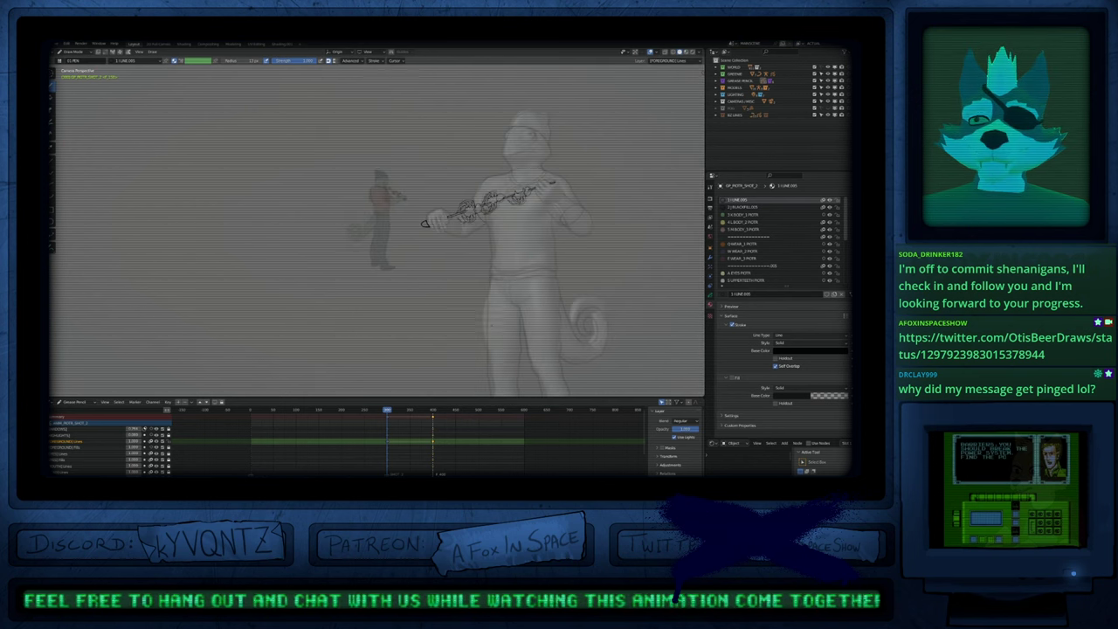
pyautogui.keyDown('ctrl'); pyautogui.moveTo(491, 308); pyautogui.dragTo(515, 296, button='middle'); pyautogui.keyUp('ctrl')
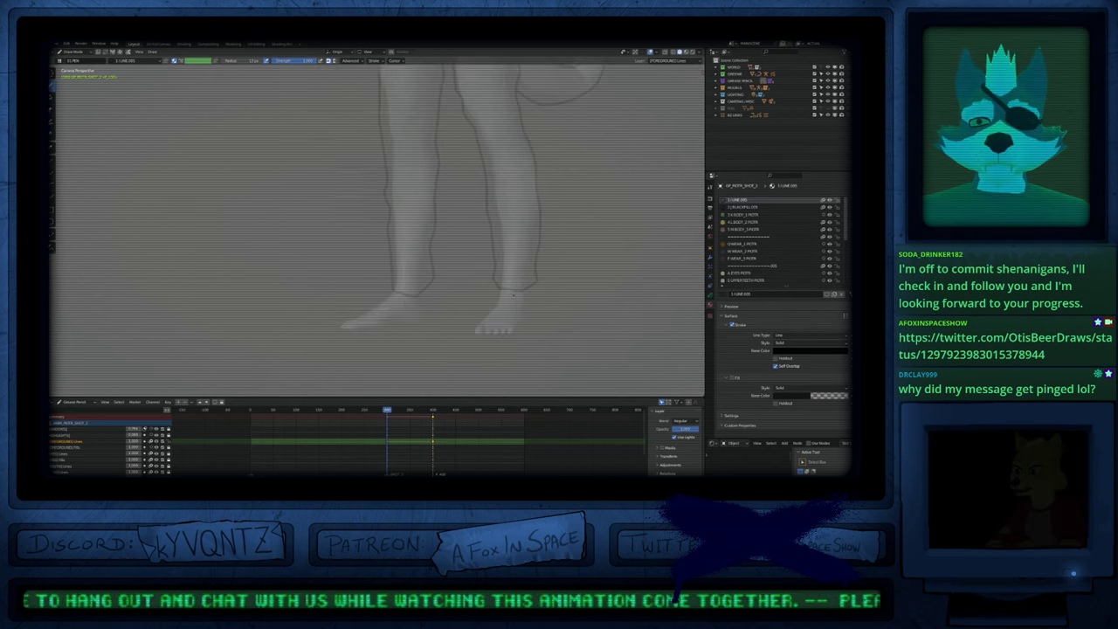
pyautogui.scroll(-8, 514, 295)
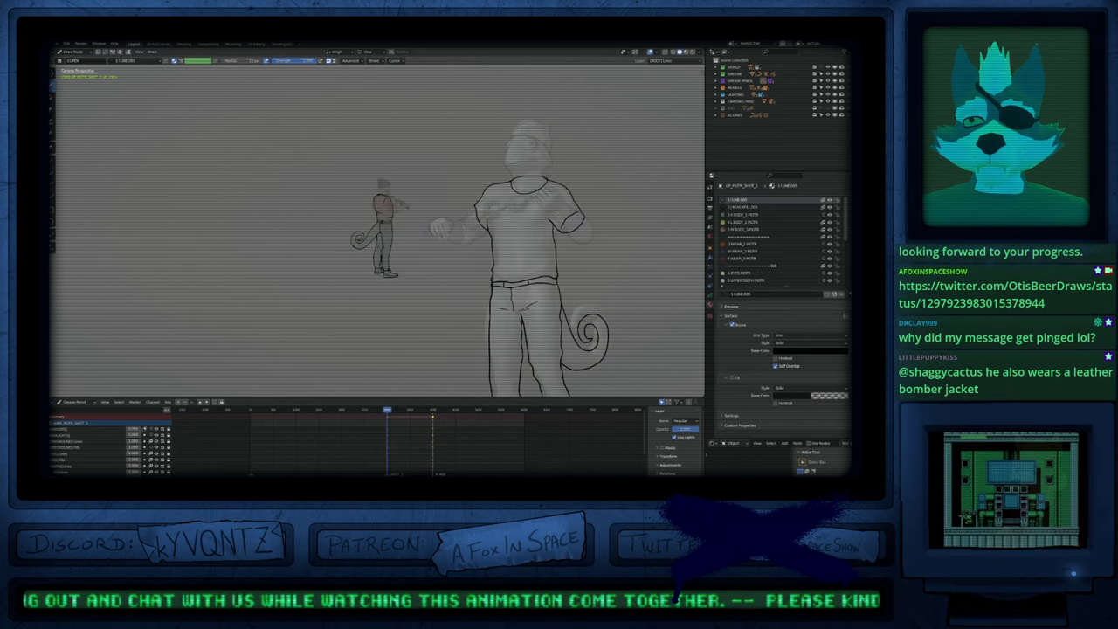
pyautogui.press('Tab')
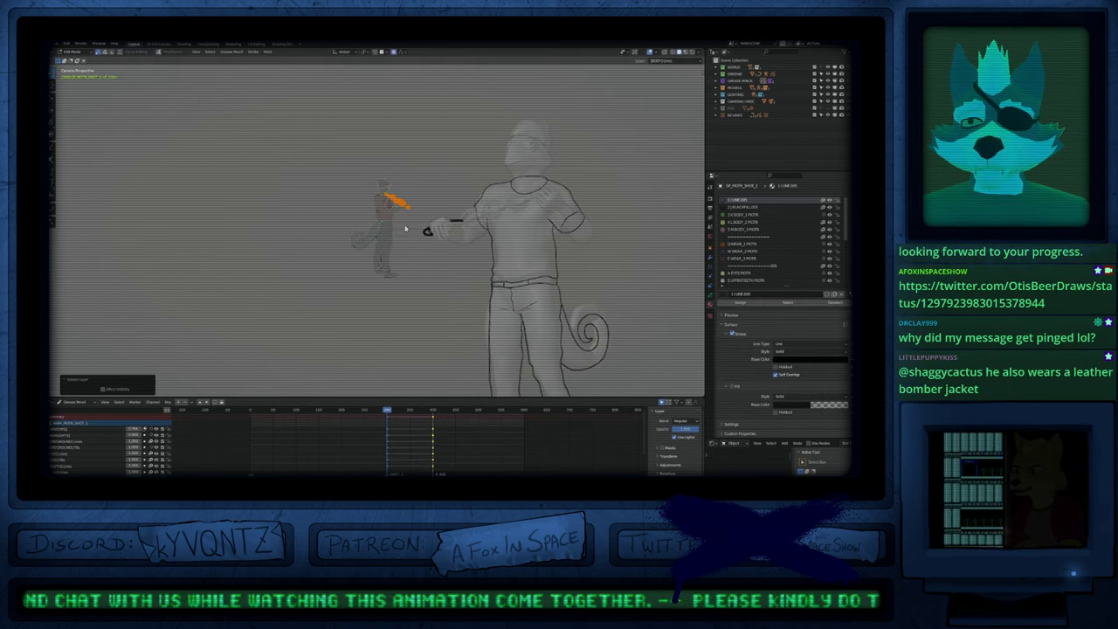
# Step: Select the small figure's strokes and move it lower beside the large figure's legs
pyautogui.moveTo(416, 173); pyautogui.dragTo(349, 298)
pyautogui.keyDown('shift'); pyautogui.moveTo(433, 330); pyautogui.dragTo(378, 169, button='middle'); pyautogui.keyUp('shift')
pyautogui.press('g')
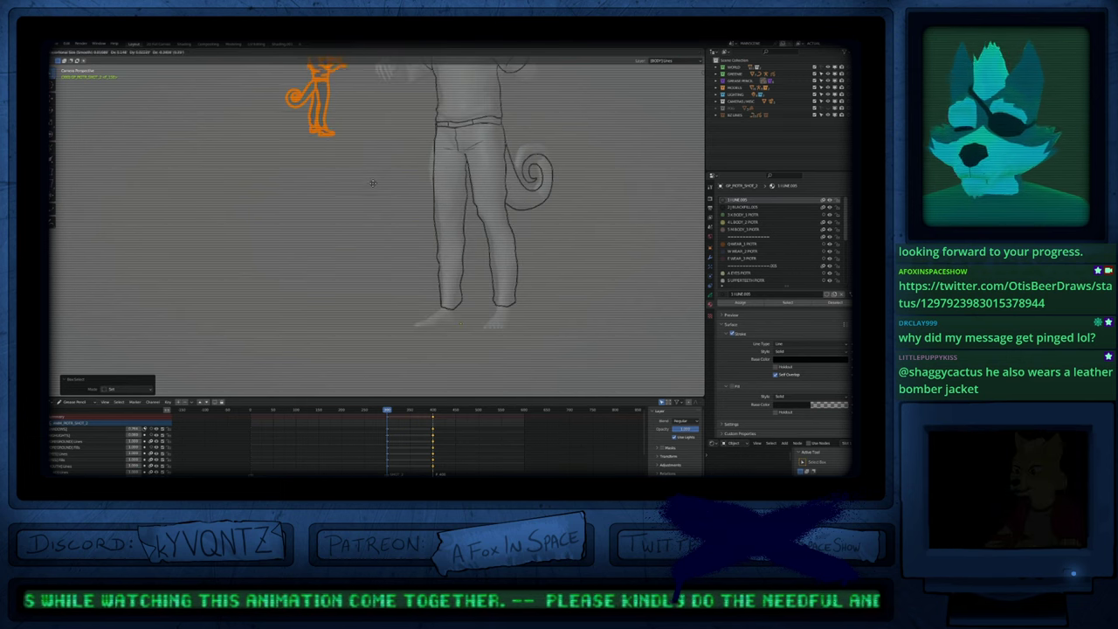
pyautogui.click(406, 258)
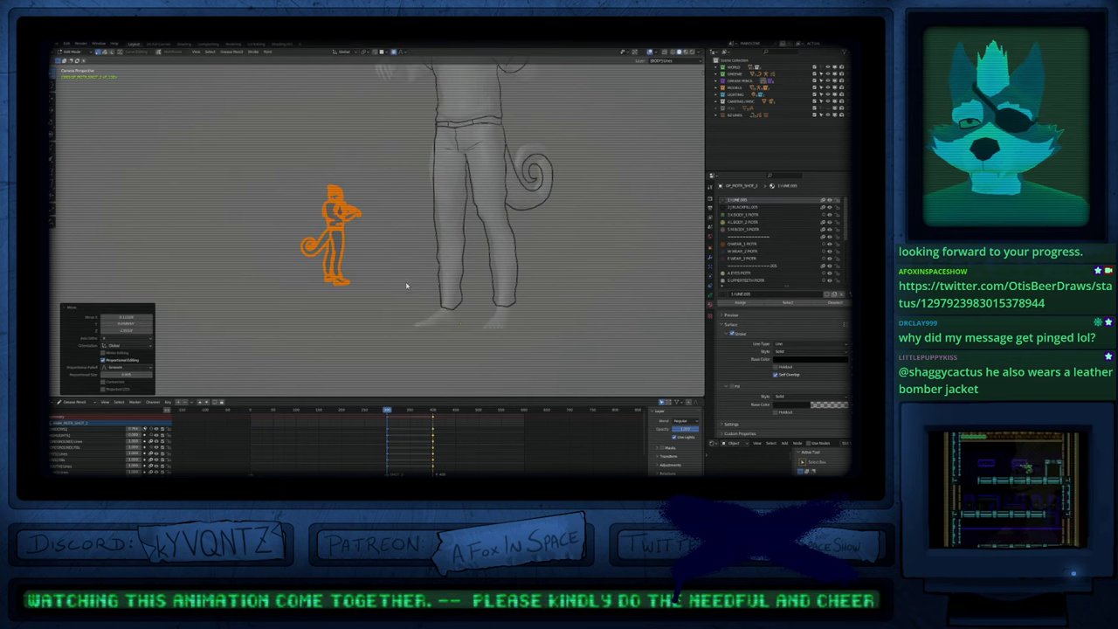
pyautogui.press('g')
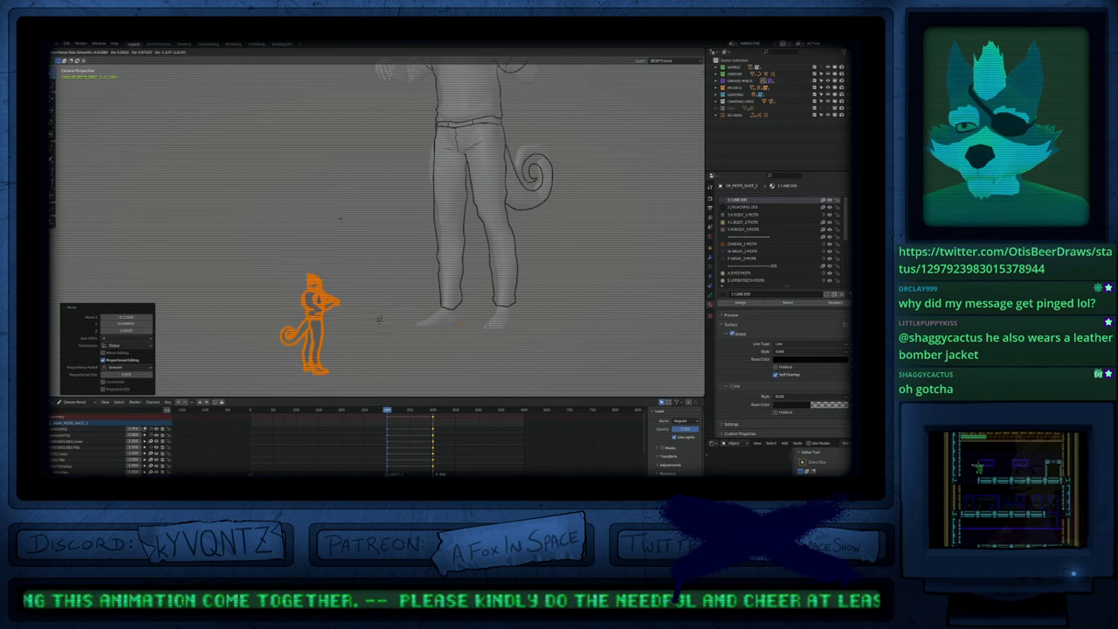
pyautogui.press('Escape')
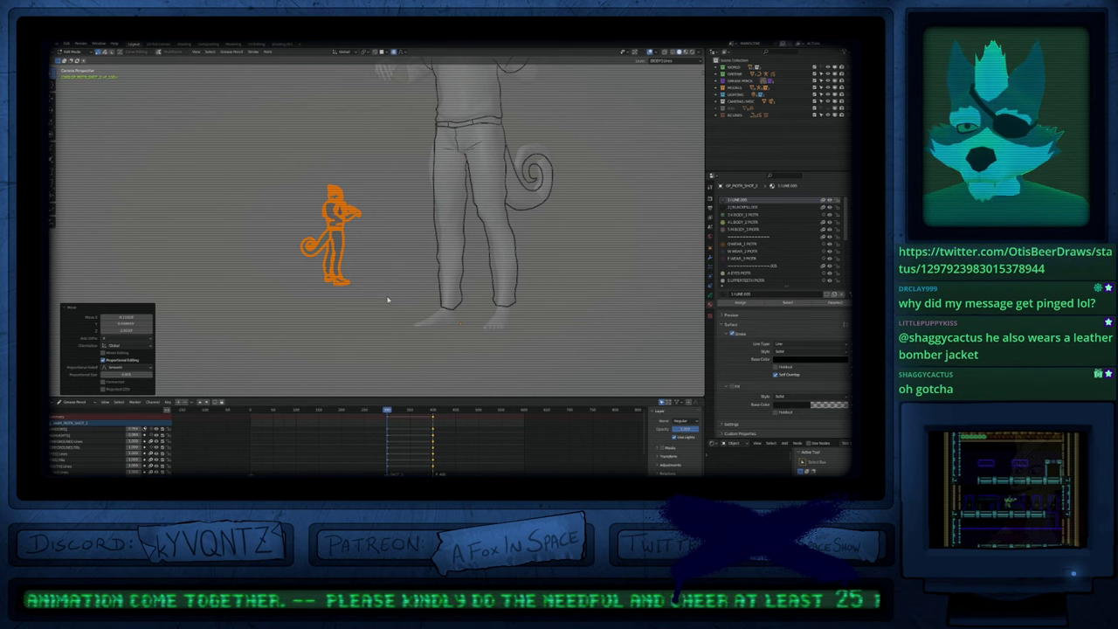
pyautogui.press('g')
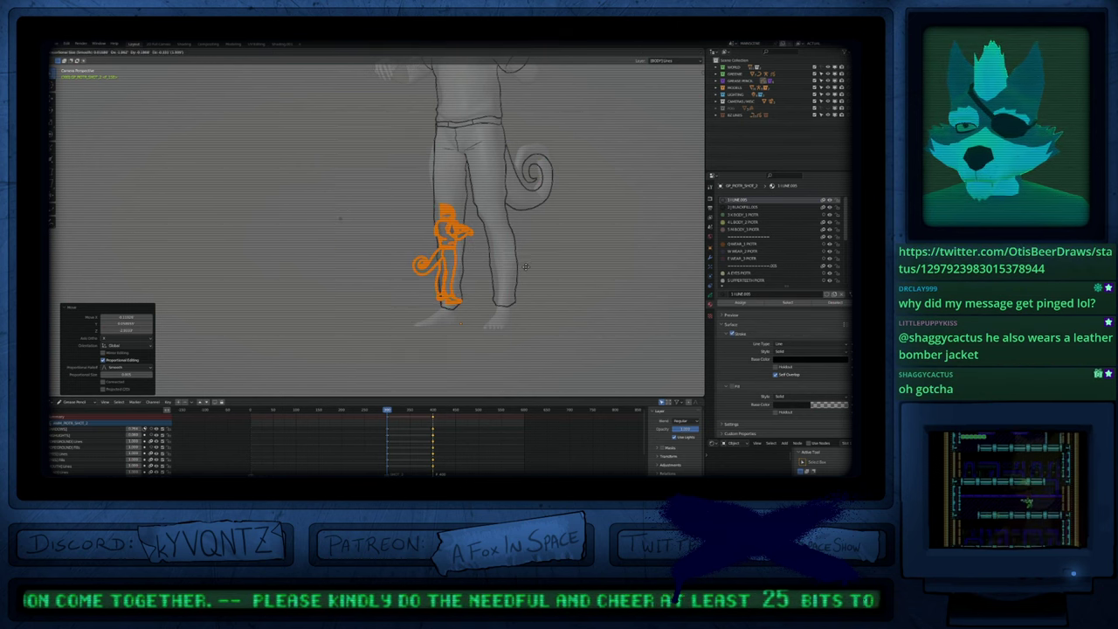
pyautogui.press('Escape')
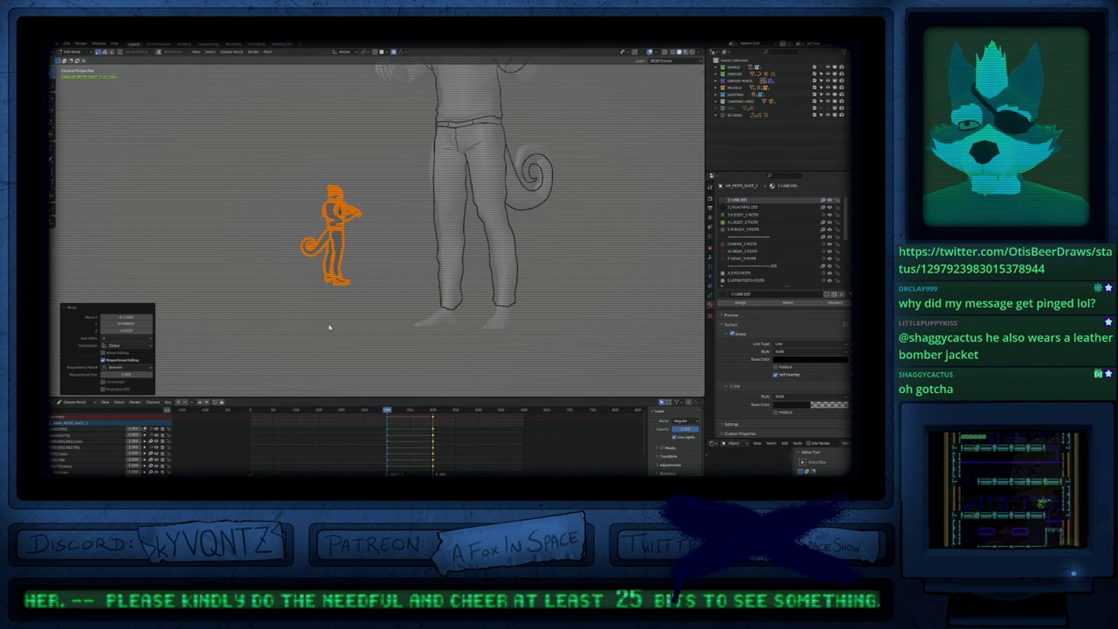
pyautogui.press('g')
pyautogui.press('Escape')
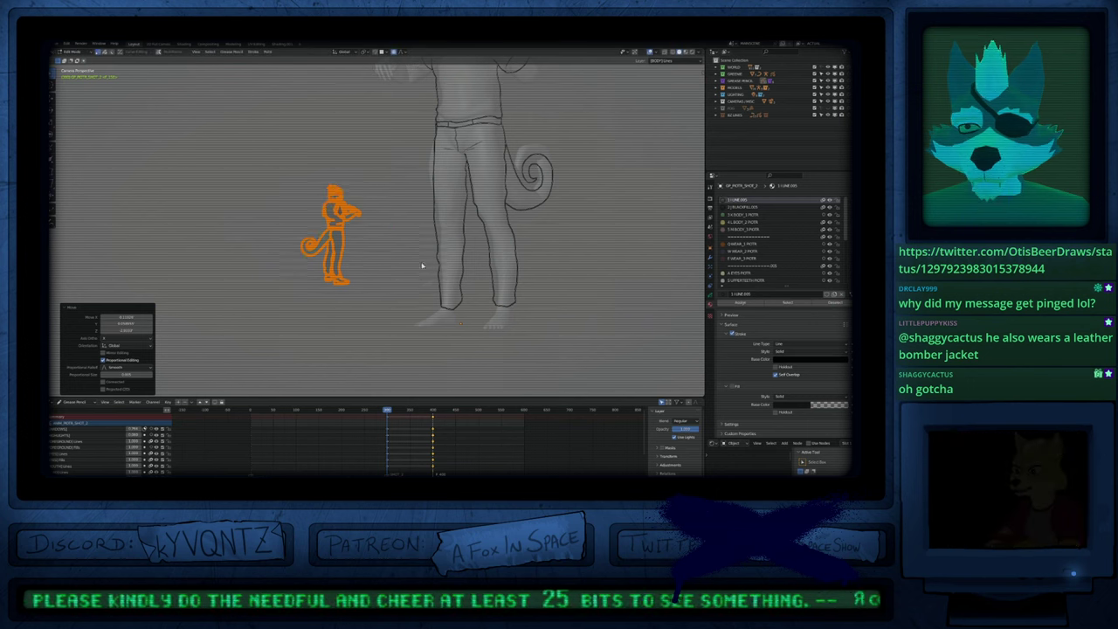
# Step: Reselect the whole small figure and shift it further right and lower
pyautogui.scroll(-4, 418, 277)
pyautogui.scroll(6, 409, 332)
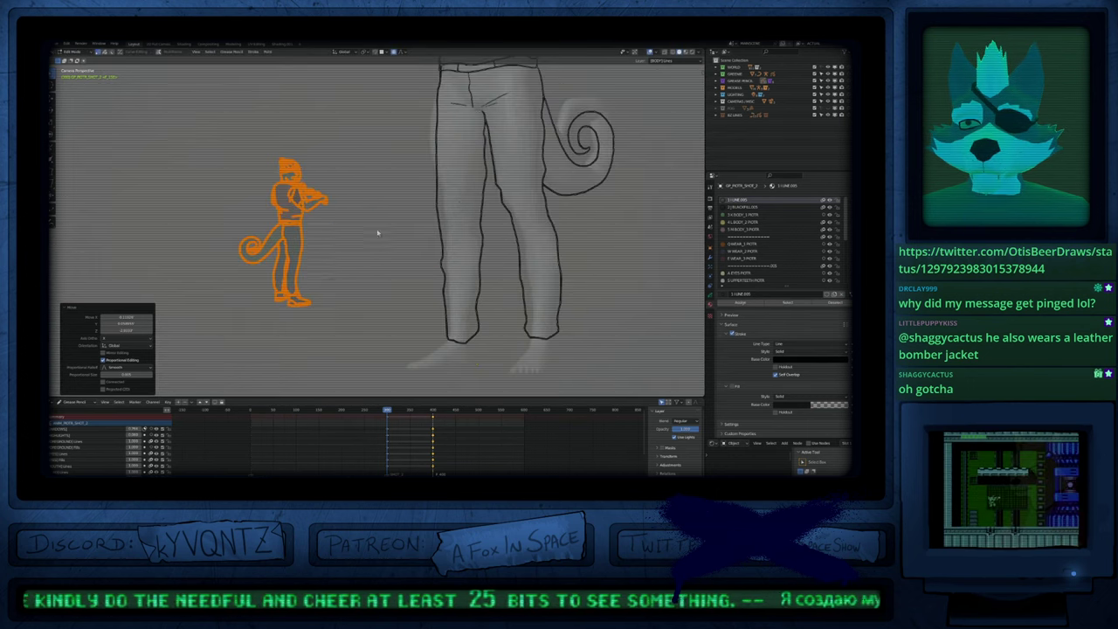
pyautogui.keyDown('shift'); pyautogui.moveTo(401, 225); pyautogui.dragTo(484, 247, button='middle'); pyautogui.keyUp('shift')
pyautogui.moveTo(355, 265); pyautogui.dragTo(405, 290)
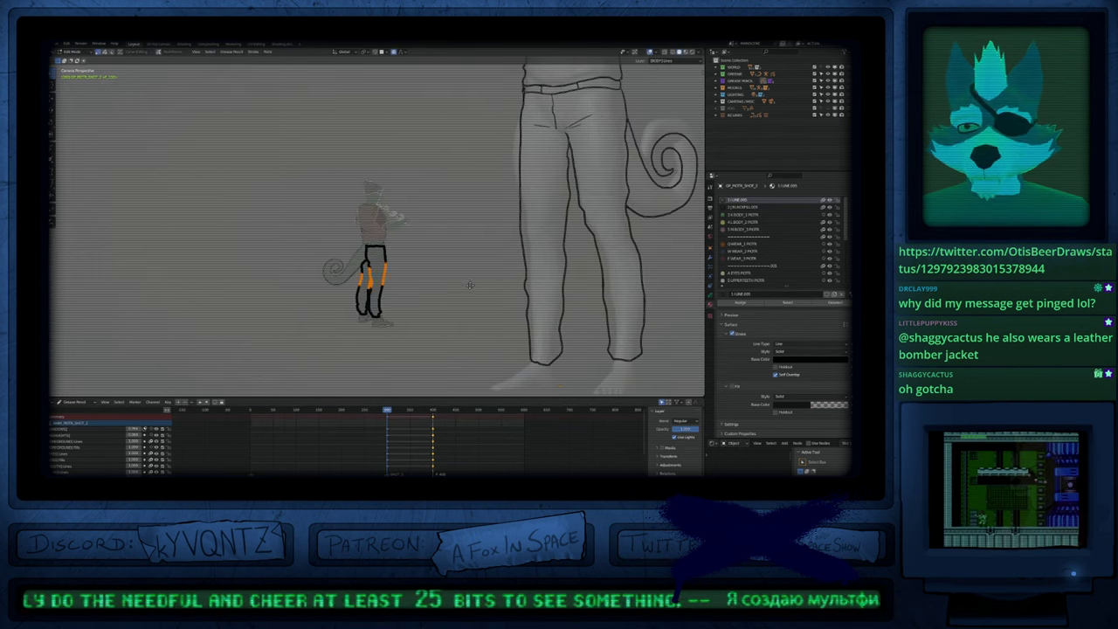
pyautogui.press('g')
pyautogui.press('Escape')
pyautogui.moveTo(412, 159)
pyautogui.keyDown('ctrl'); pyautogui.mouseDown(button='right')
pyautogui.moveTo(340, 165)
pyautogui.moveTo(447, 295)
pyautogui.mouseUp(button='right'); pyautogui.keyUp('ctrl')
pyautogui.moveTo(447, 294); pyautogui.dragTo(450, 289)
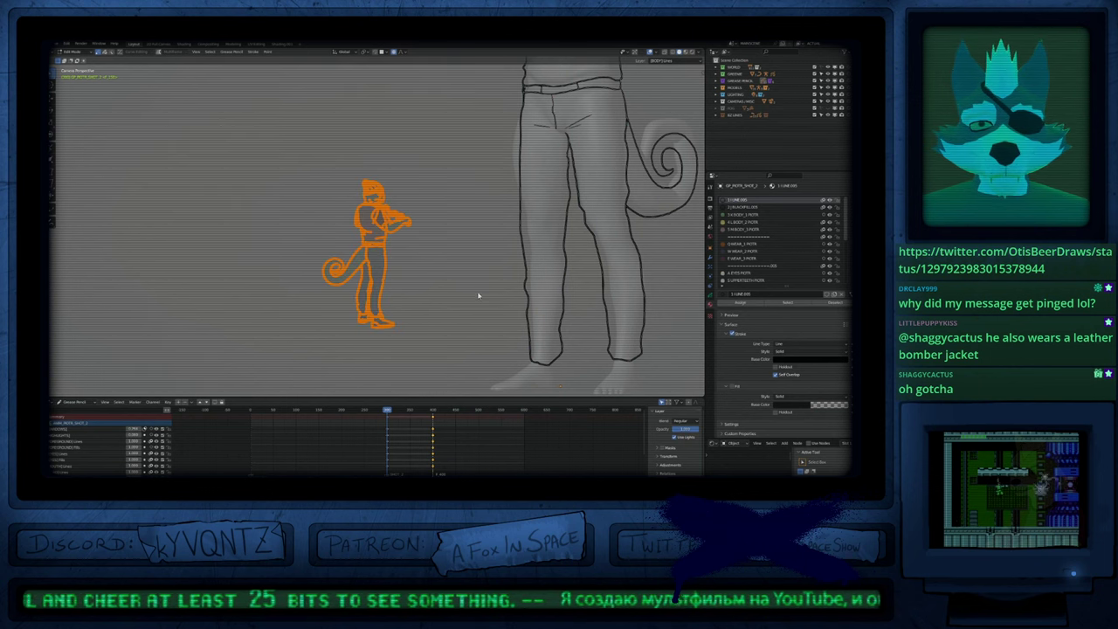
pyautogui.press('g')
pyautogui.click(504, 342)
# Step: Return to Object Mode and switch to Draw Mode for new strokes
pyautogui.keyDown('shift'); pyautogui.moveTo(504, 342); pyautogui.dragTo(505, 282, button='middle'); pyautogui.keyUp('shift')
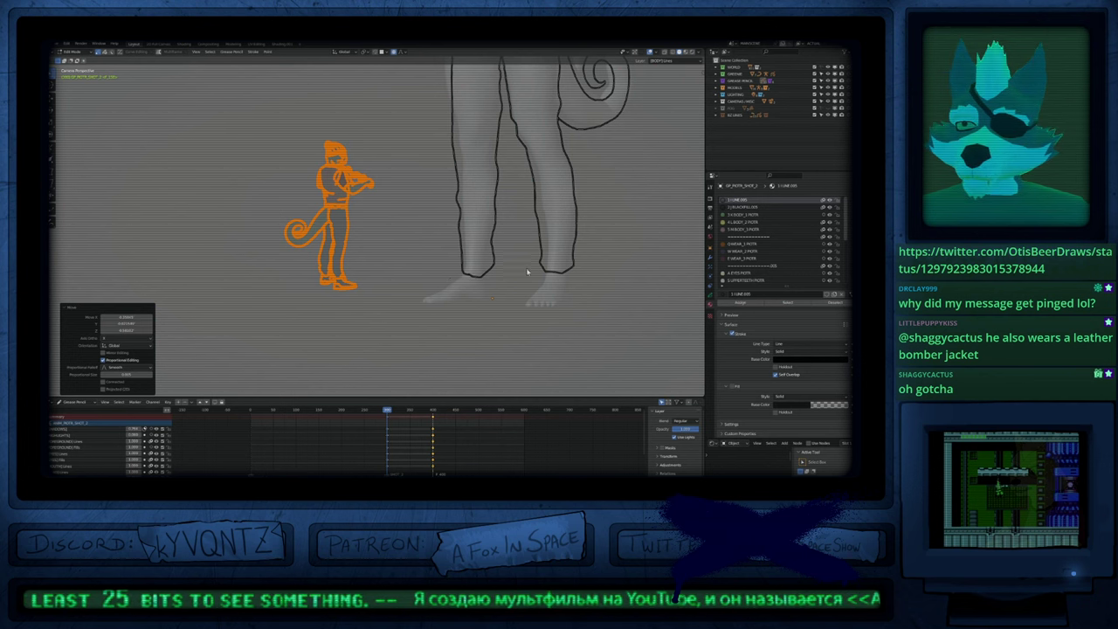
pyautogui.press('Tab')
pyautogui.hotkey('ctrl', 'Tab')
pyautogui.scroll(5, 425, 274)
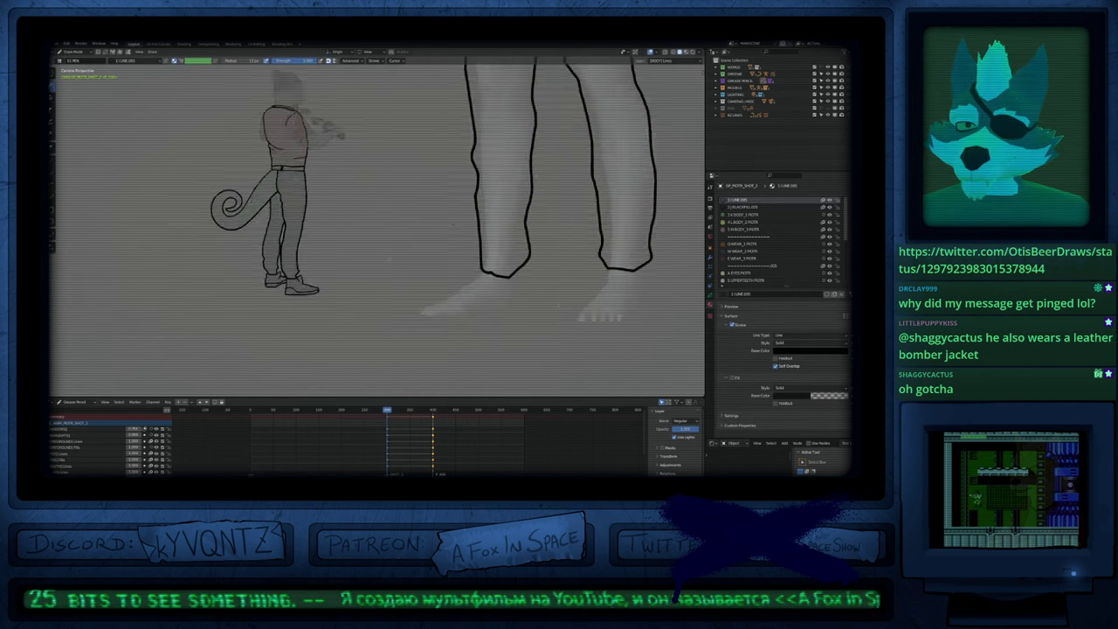
# Step: Trace the shoe's heel, sole and back lines around the large figure's left foot
pyautogui.keyDown('shift'); pyautogui.moveTo(425, 274); pyautogui.dragTo(455, 250, button='middle'); pyautogui.keyUp('shift')
pyautogui.moveTo(549, 235); pyautogui.dragTo(443, 295)
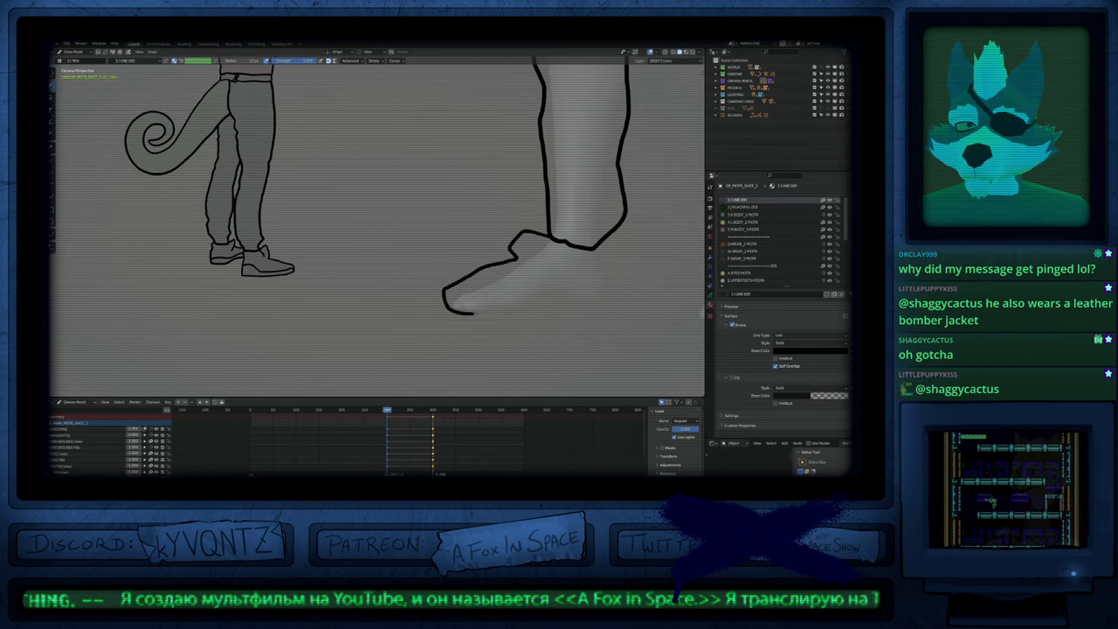
pyautogui.moveTo(525, 312); pyautogui.dragTo(586, 303)
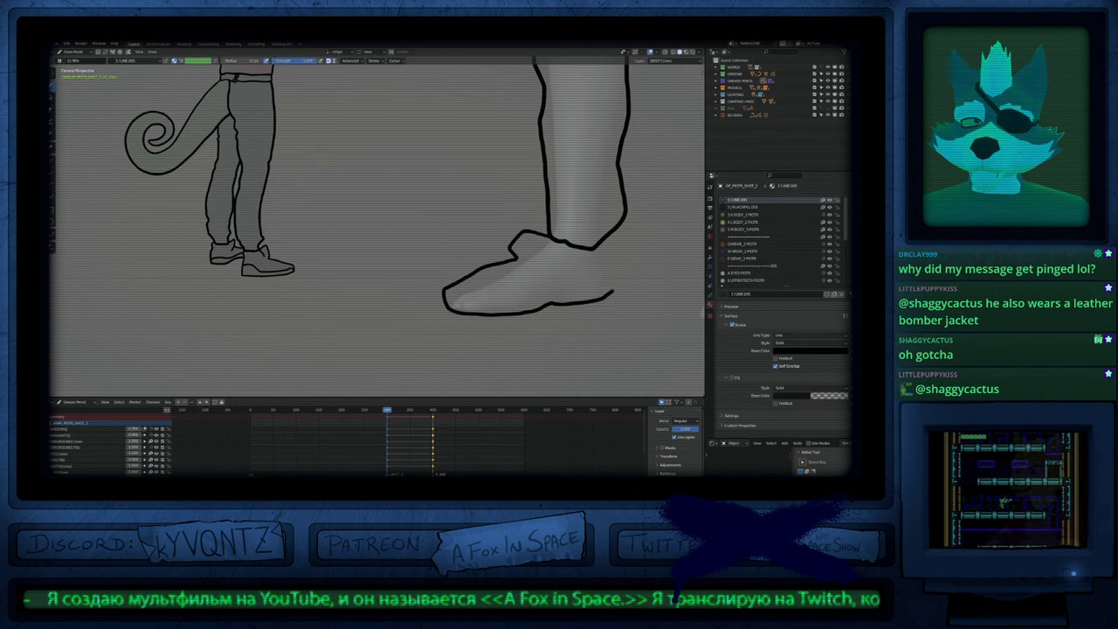
pyautogui.moveTo(618, 239)
pyautogui.mouseDown()
pyautogui.moveTo(598, 227)
pyautogui.moveTo(616, 266)
pyautogui.moveTo(599, 304)
pyautogui.moveTo(502, 318)
pyautogui.moveTo(484, 341)
pyautogui.mouseUp()
pyautogui.press('f')
pyautogui.press('Escape')
# Step: Tweak the toe points in Edit Mode, then frame both legs and resize the brush
pyautogui.press('Tab')
pyautogui.press('g')
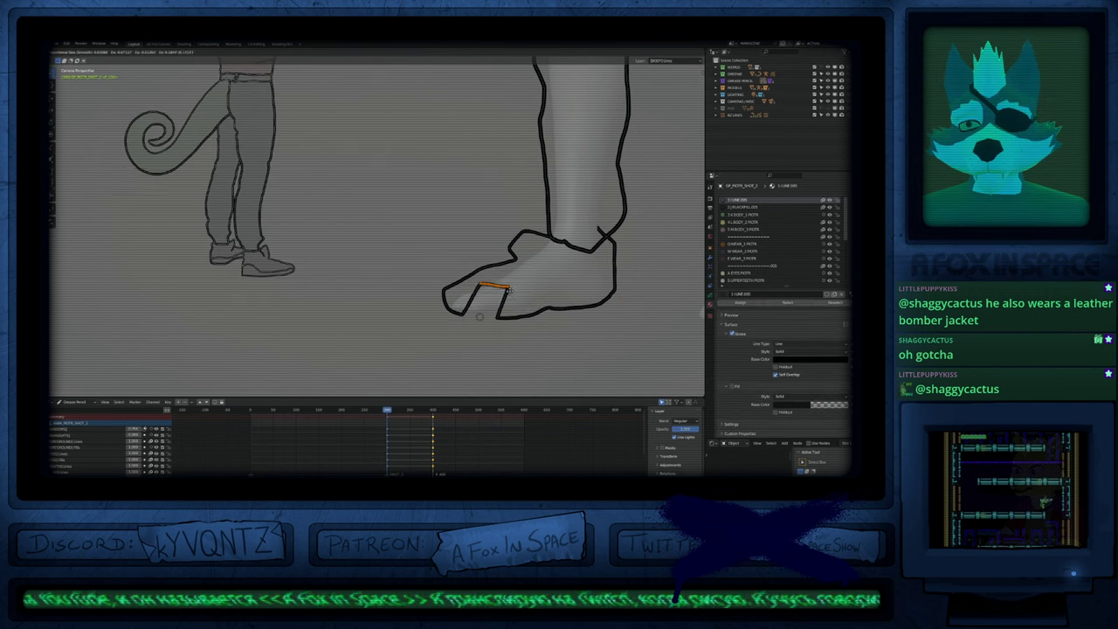
pyautogui.press('Escape')
pyautogui.keyDown('ctrl'); pyautogui.moveTo(469, 278); pyautogui.dragTo(469, 323, button='middle'); pyautogui.keyUp('ctrl')
pyautogui.moveTo(529, 267)
pyautogui.keyDown('shift'); pyautogui.mouseDown(button='middle')
pyautogui.moveTo(469, 266)
pyautogui.moveTo(458, 308)
pyautogui.moveTo(432, 307)
pyautogui.mouseUp(button='middle'); pyautogui.keyUp('shift')
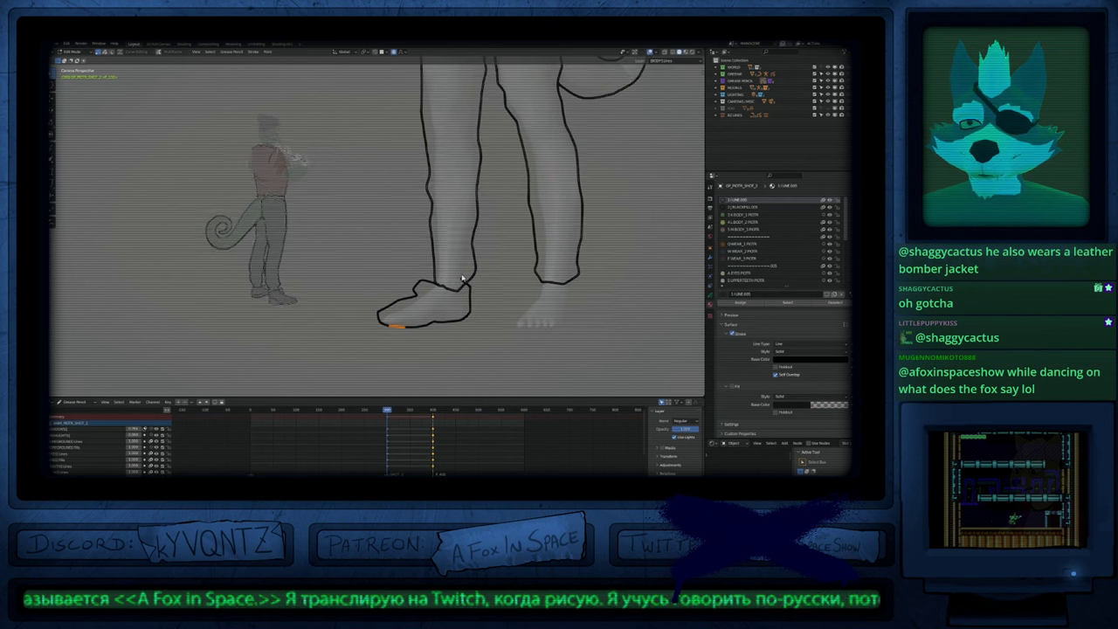
pyautogui.press('Tab')
pyautogui.hotkey('shift', 'f')
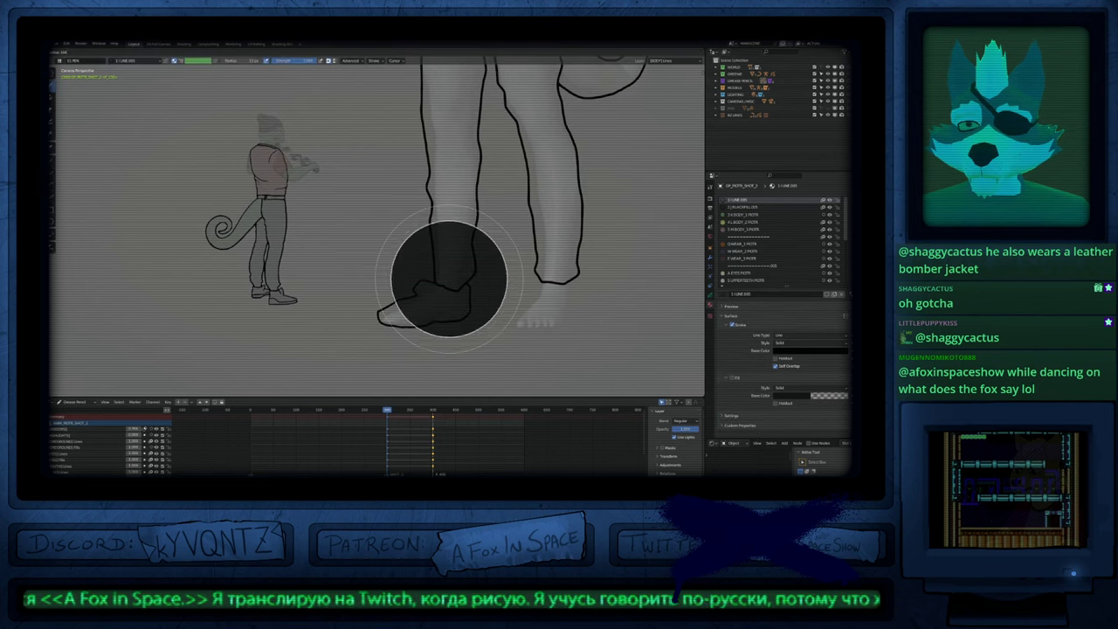
pyautogui.press('Escape')
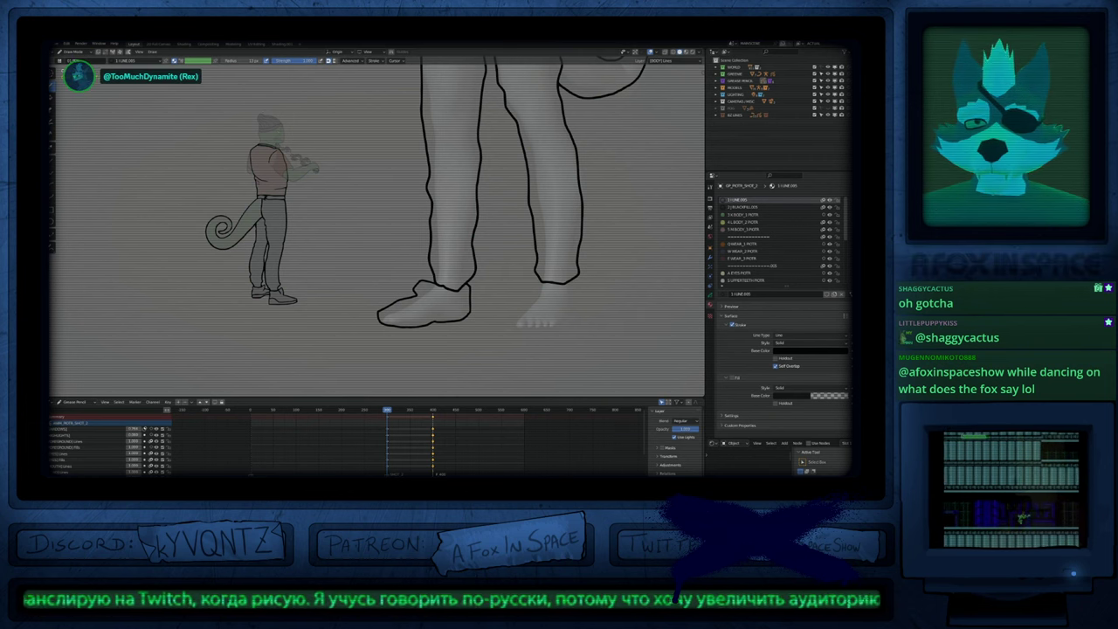
# Step: Try a diagonal line above the shoe and undo it, keeping the sharper collar peak
pyautogui.moveTo(375, 286); pyautogui.dragTo(412, 260)
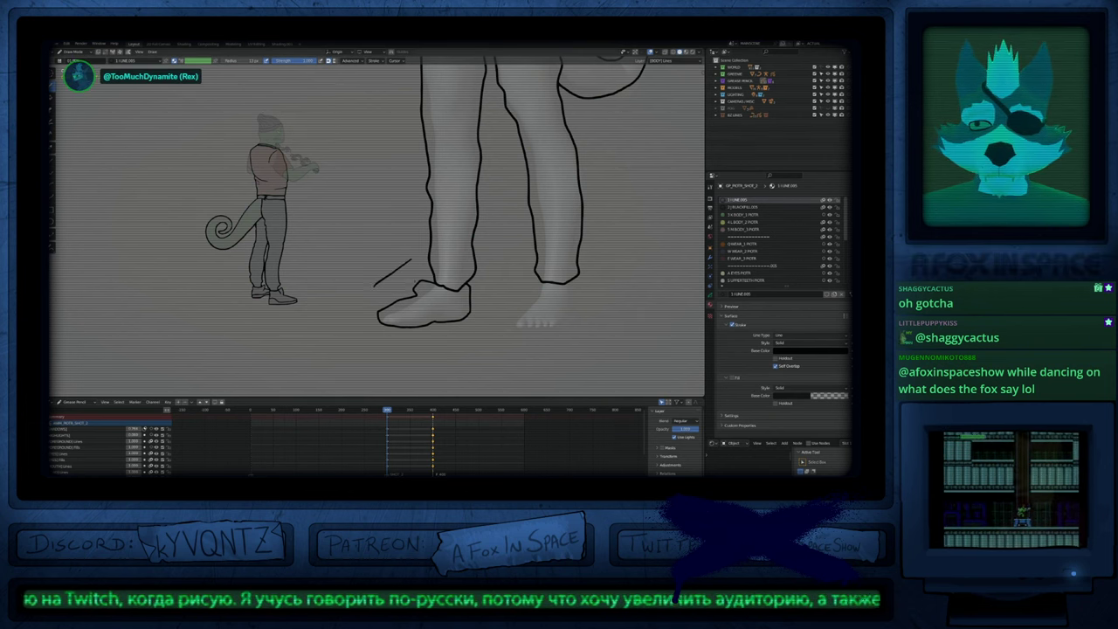
pyautogui.hotkey('ctrl', 'z')
pyautogui.press('f')
pyautogui.click(423, 285)
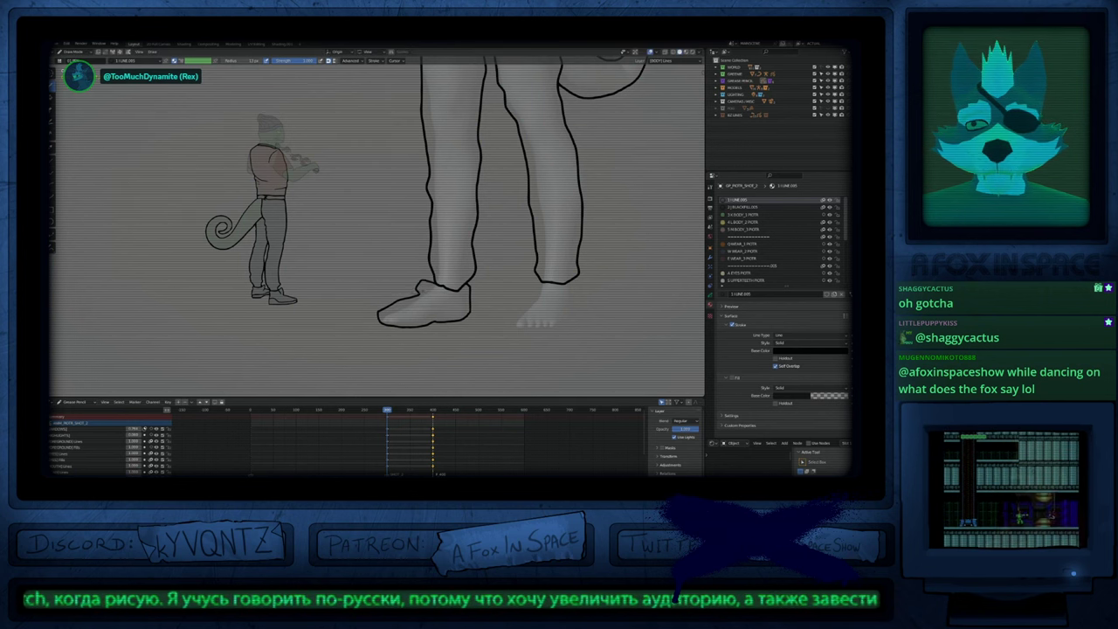
pyautogui.hotkey('ctrl', 'z')
pyautogui.hotkey('ctrl', 'z')
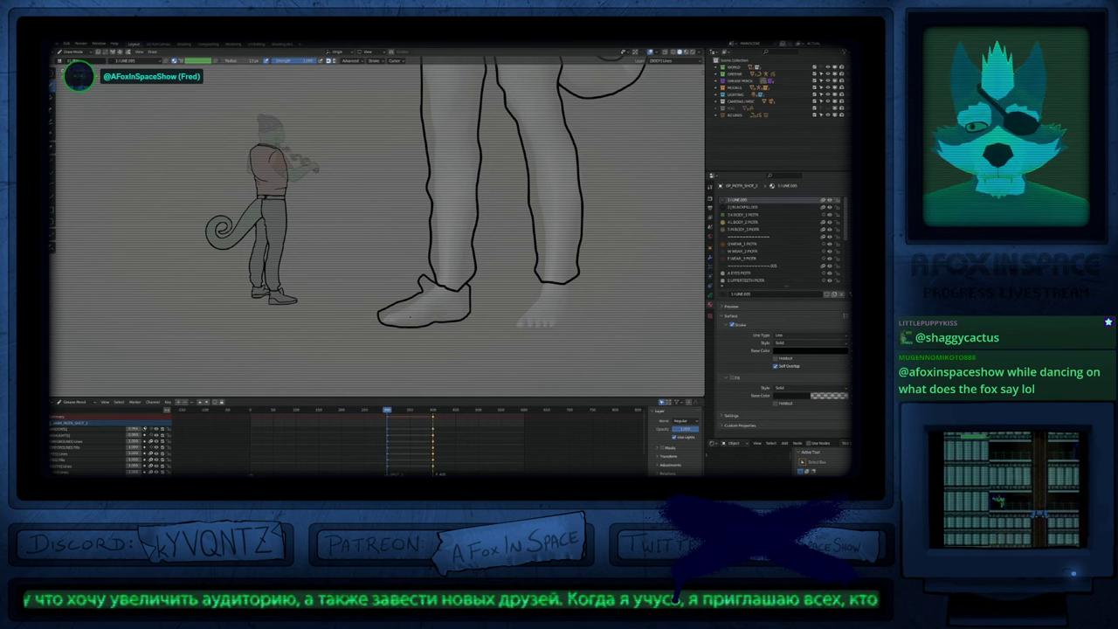
pyautogui.scroll(3, 467, 323)
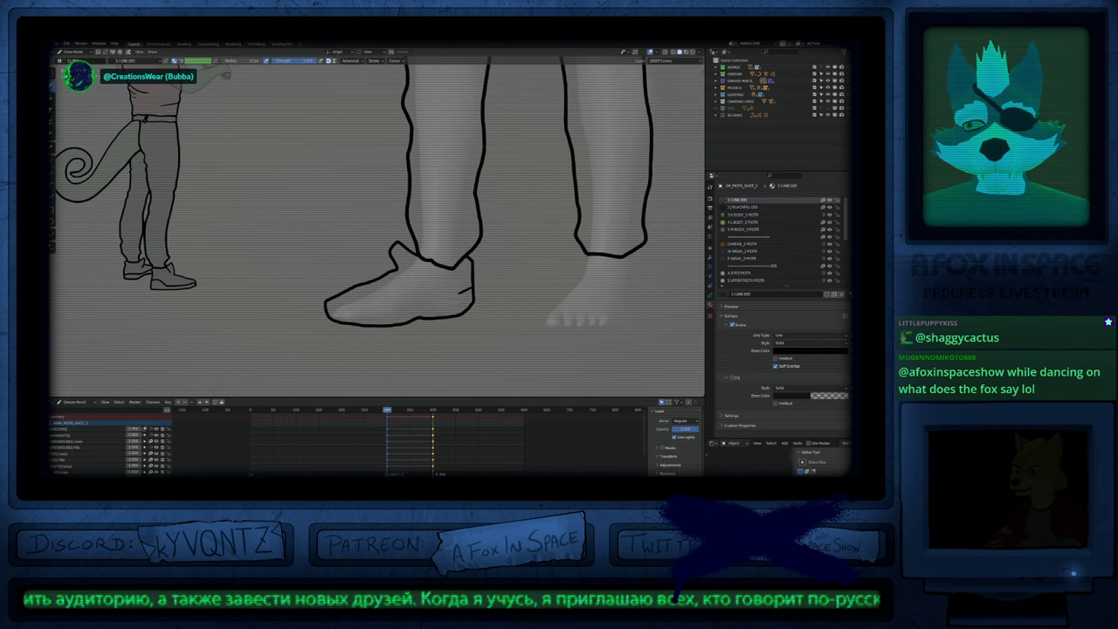
# Step: Draw the toe line and right ankle line with a smaller brush, bending the trouser hem
pyautogui.moveTo(446, 305)
pyautogui.mouseDown()
pyautogui.moveTo(354, 316)
pyautogui.moveTo(323, 291)
pyautogui.mouseUp()
pyautogui.moveTo(564, 272)
pyautogui.keyDown('shift'); pyautogui.mouseDown(button='middle')
pyautogui.moveTo(454, 272)
pyautogui.moveTo(455, 290)
pyautogui.mouseUp(button='middle'); pyautogui.keyUp('shift')
pyautogui.press('f')
pyautogui.click(494, 265)
pyautogui.press('f')
pyautogui.click(490, 270)
pyautogui.moveTo(489, 263)
pyautogui.mouseDown()
pyautogui.moveTo(474, 249)
pyautogui.moveTo(496, 245)
pyautogui.moveTo(476, 276)
pyautogui.mouseUp()
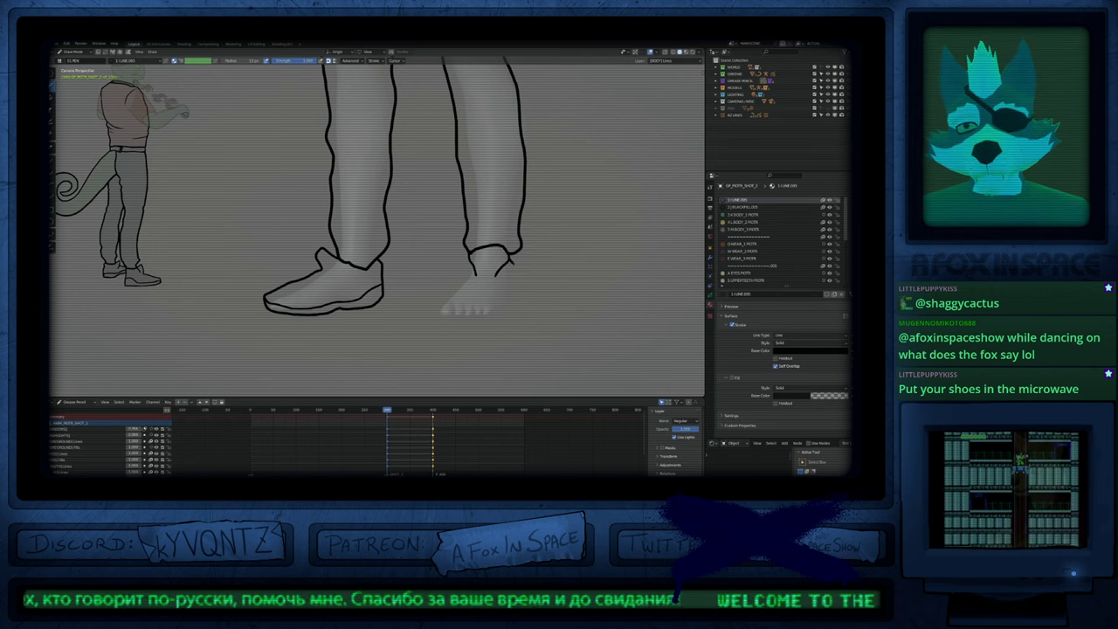
pyautogui.moveTo(514, 263)
pyautogui.mouseDown()
pyautogui.moveTo(506, 294)
pyautogui.moveTo(464, 321)
pyautogui.moveTo(439, 318)
pyautogui.mouseUp()
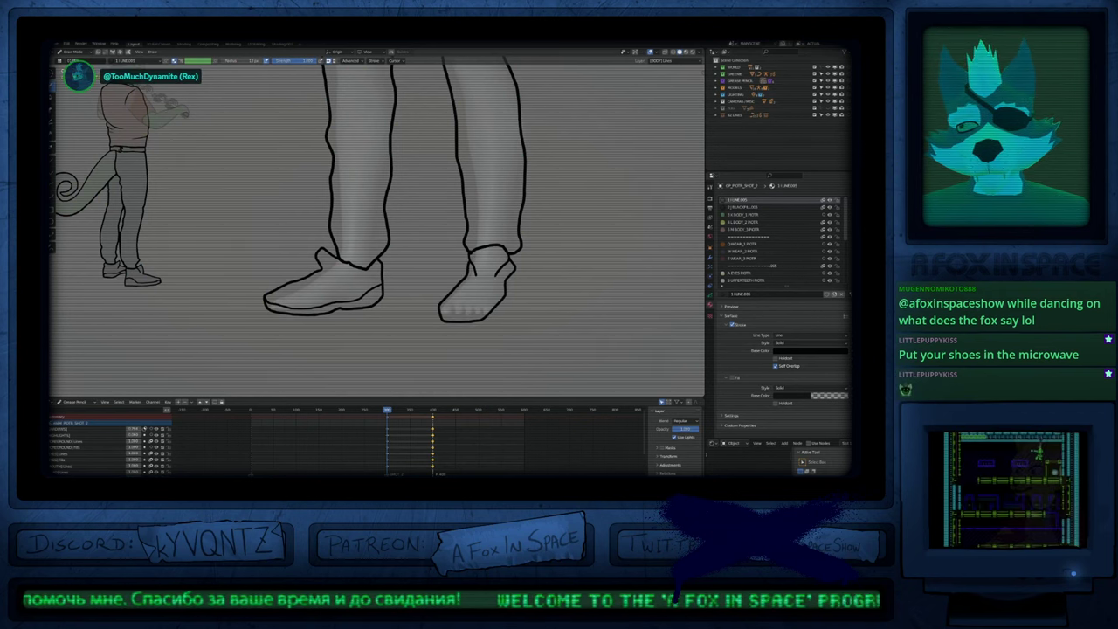
# Step: Add a toe line across the right foot, fix strokes with undo/redo, and zoom out
pyautogui.press('f')
pyautogui.press('Escape')
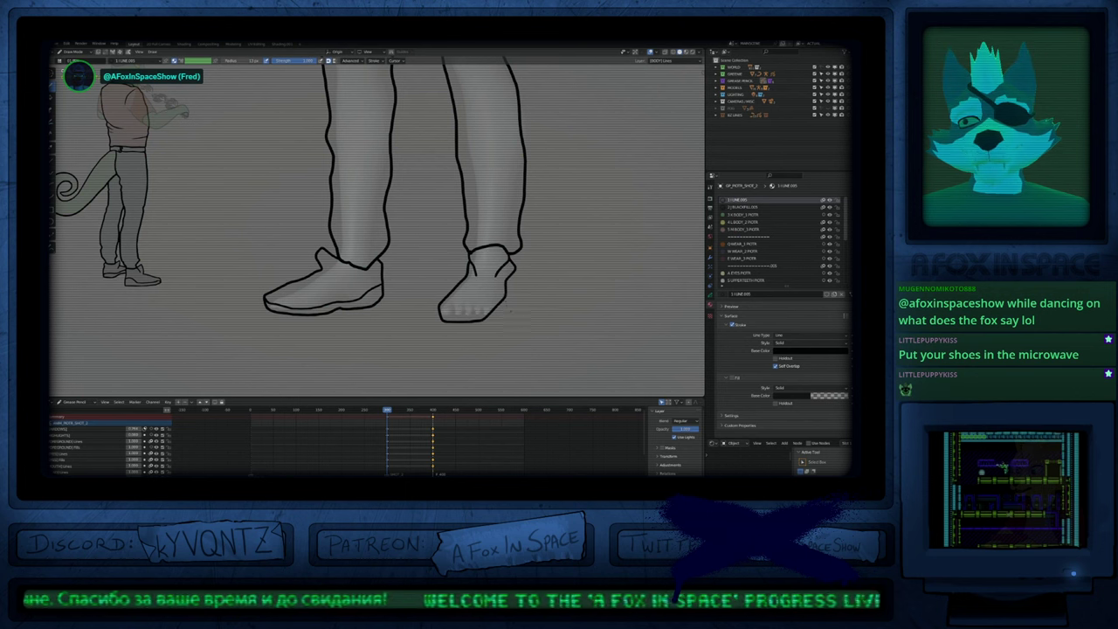
pyautogui.hotkey('ctrl', 'z')
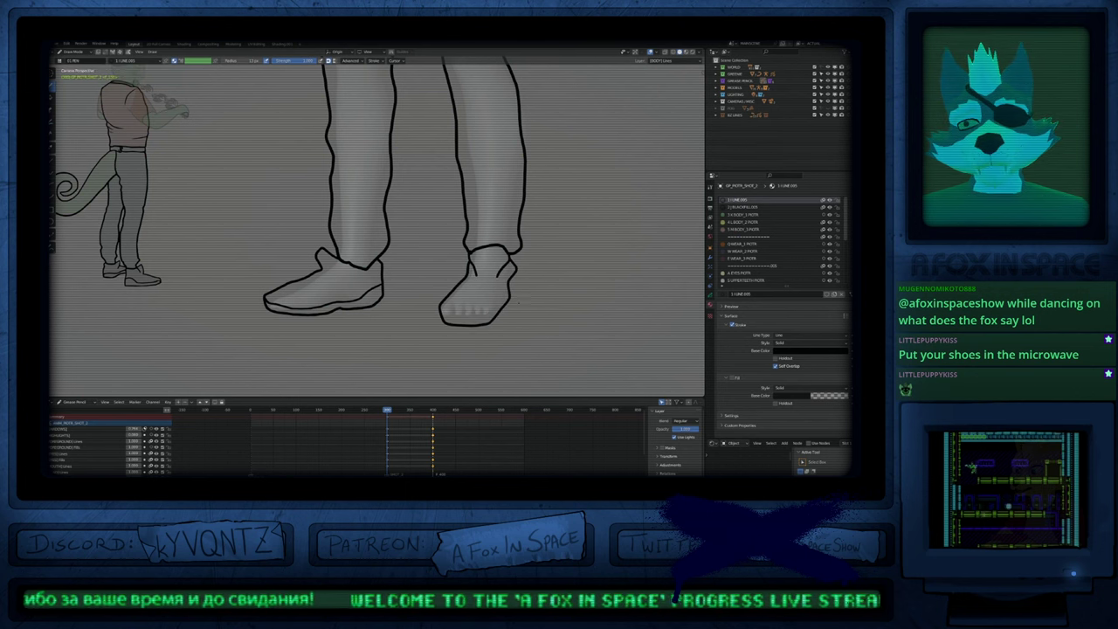
pyautogui.press('f')
pyautogui.press('Escape')
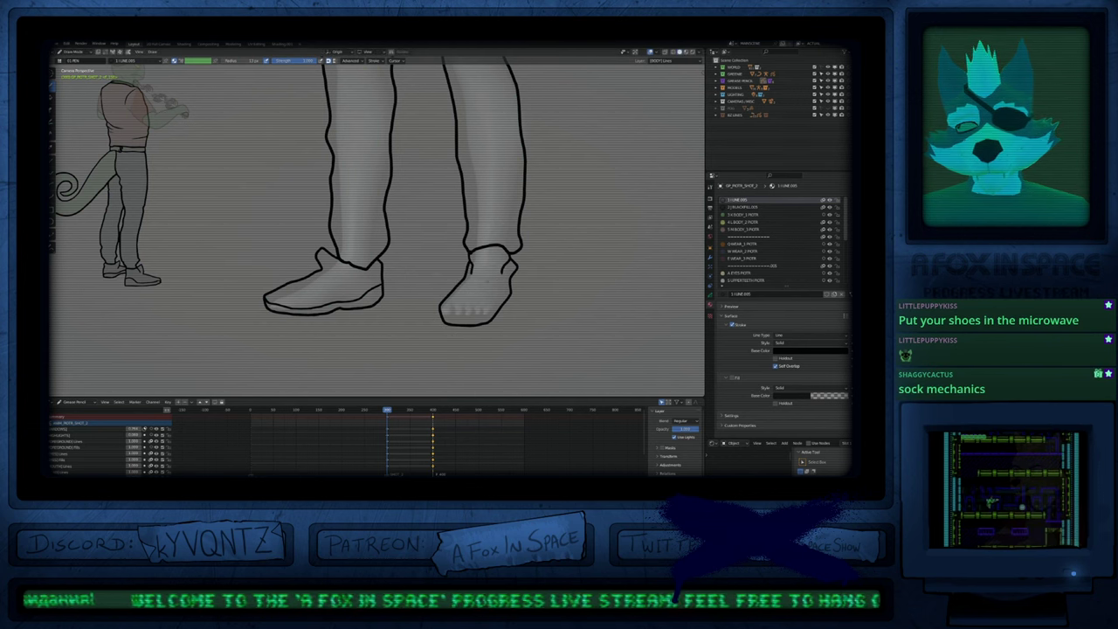
pyautogui.moveTo(443, 313); pyautogui.dragTo(474, 315)
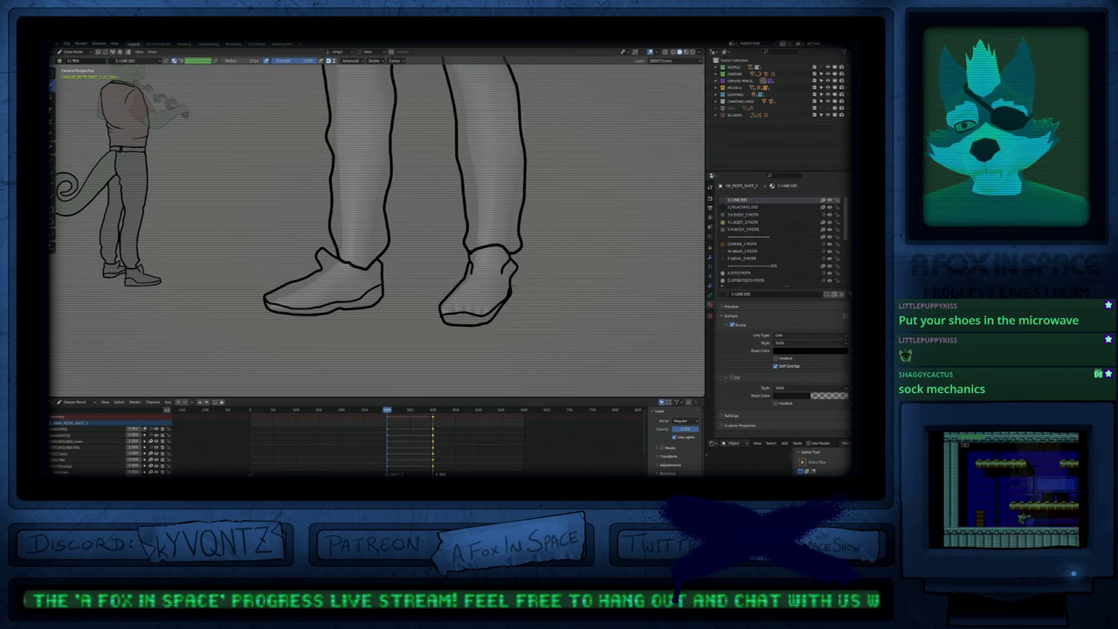
pyautogui.hotkey('ctrl', 'z')
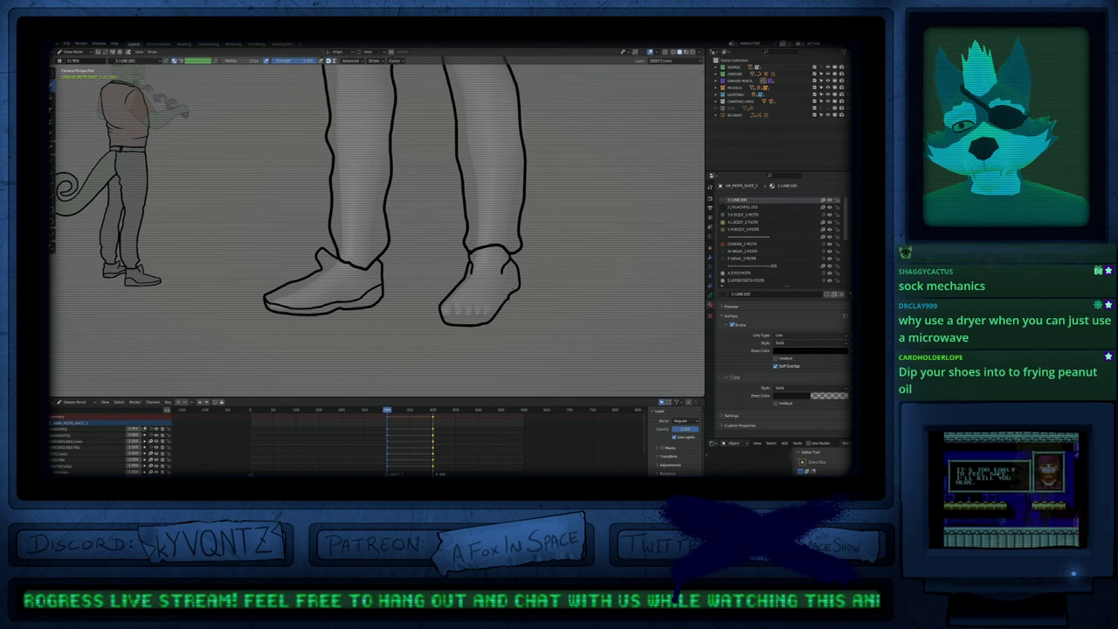
pyautogui.hotkey('ctrl', 'z')
pyautogui.hotkey('ctrl', 'z')
pyautogui.hotkey('ctrl', 'z')
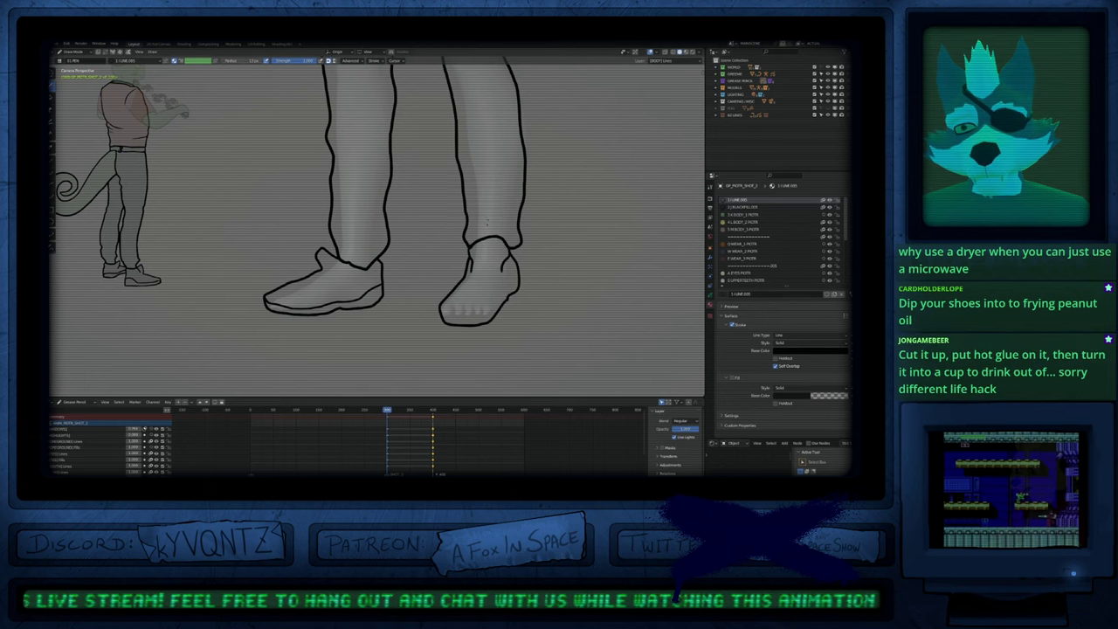
pyautogui.hotkey('ctrl', 'z')
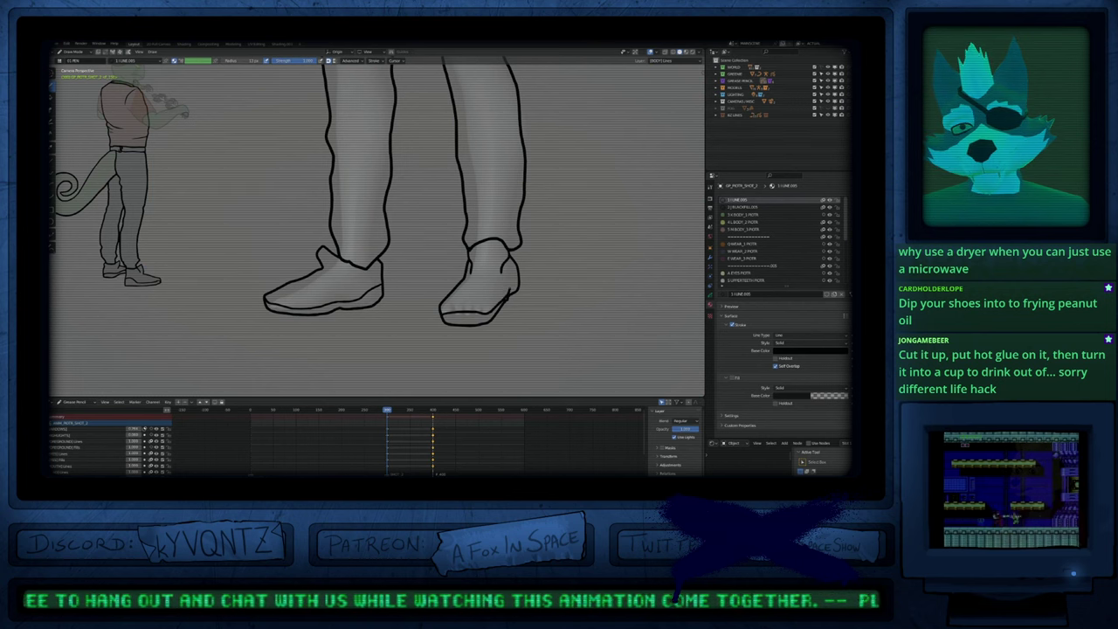
pyautogui.keyDown('ctrl'); pyautogui.moveTo(531, 254); pyautogui.dragTo(494, 285, button='middle'); pyautogui.keyUp('ctrl')
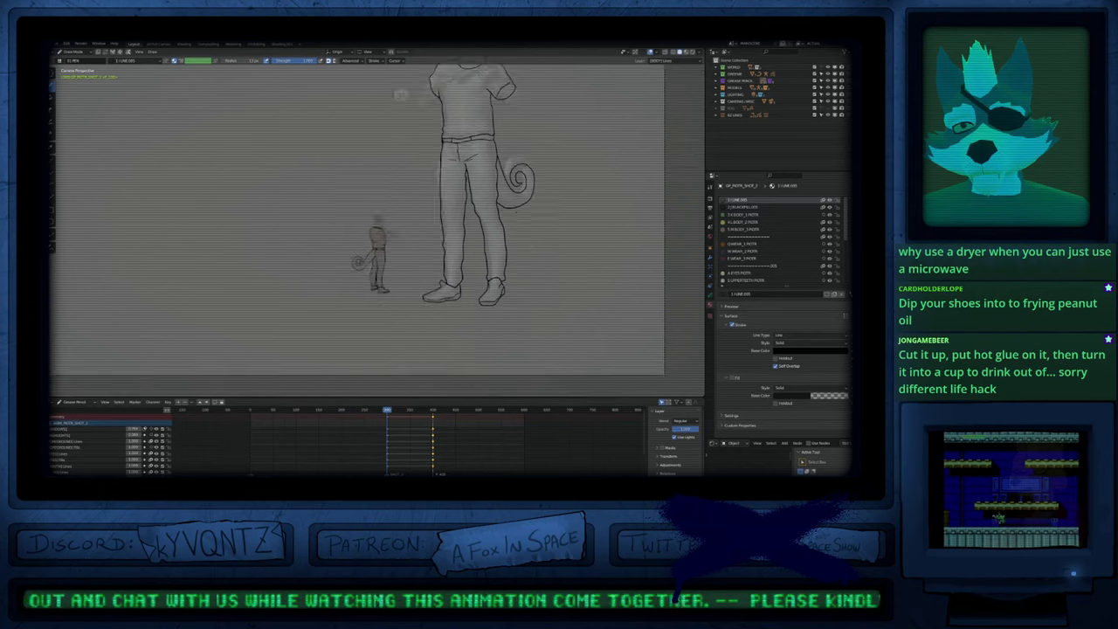
# Step: Move a heel point of the right shoe outline with proportional falloff in Edit Mode
pyautogui.scroll(5, 489, 288)
pyautogui.press('Tab')
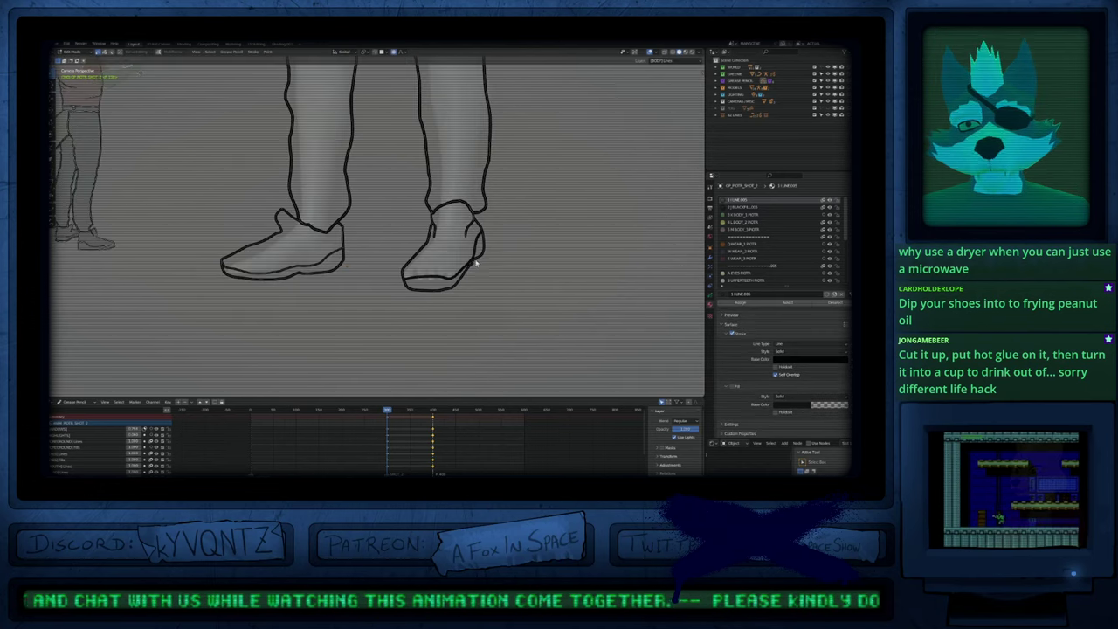
pyautogui.click(476, 264)
pyautogui.press('g')
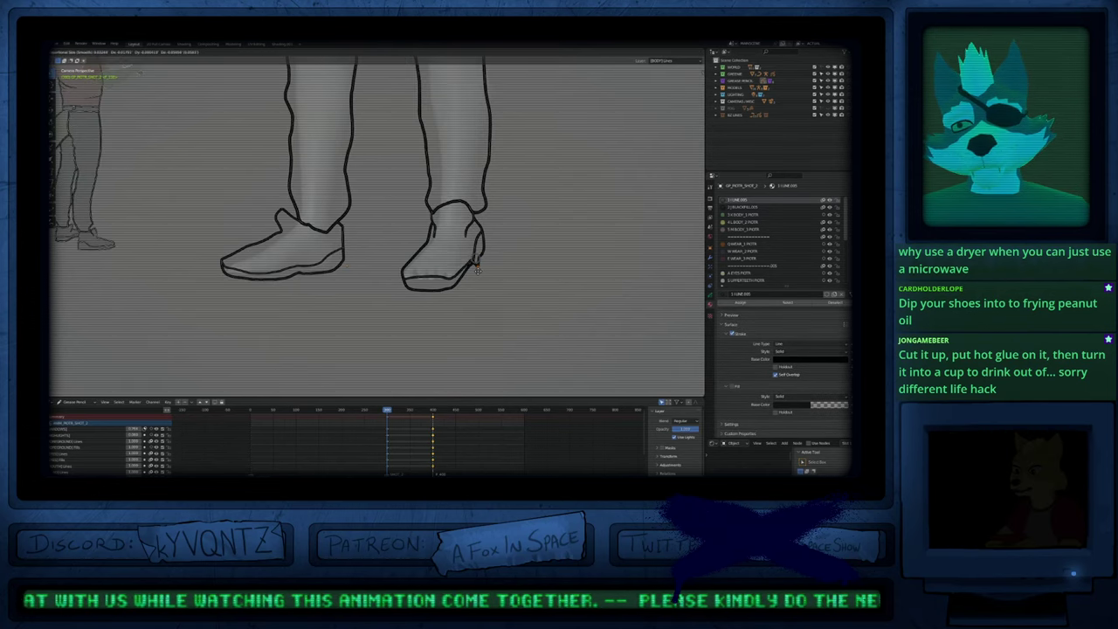
pyautogui.scroll(-9, 479, 271)
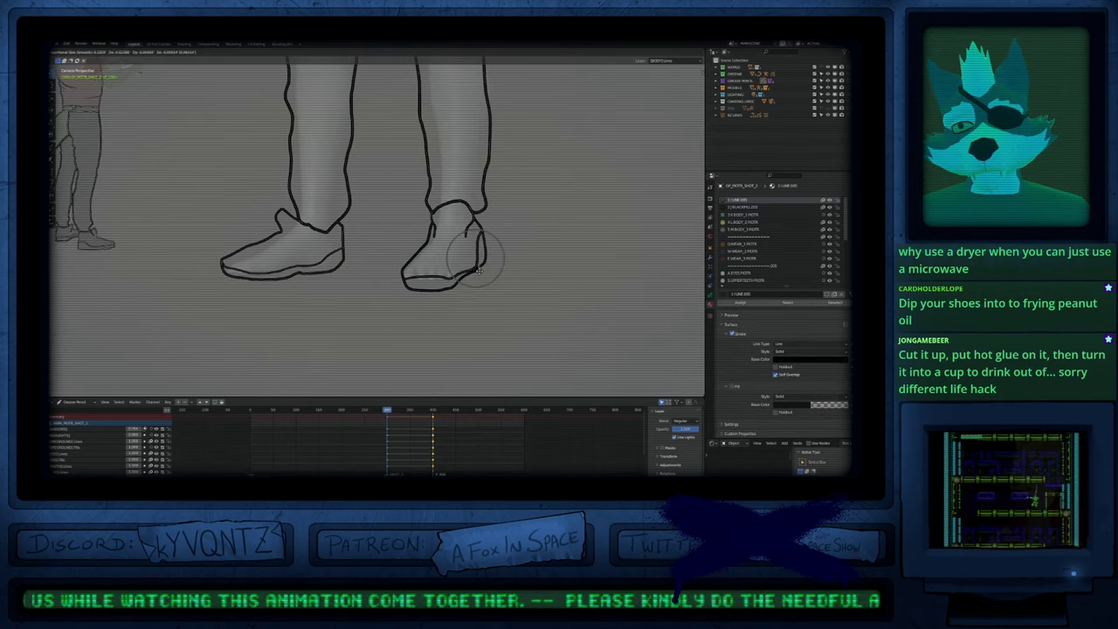
pyautogui.click(481, 271)
pyautogui.scroll(-4, 520, 262)
pyautogui.scroll(-2, 519, 262)
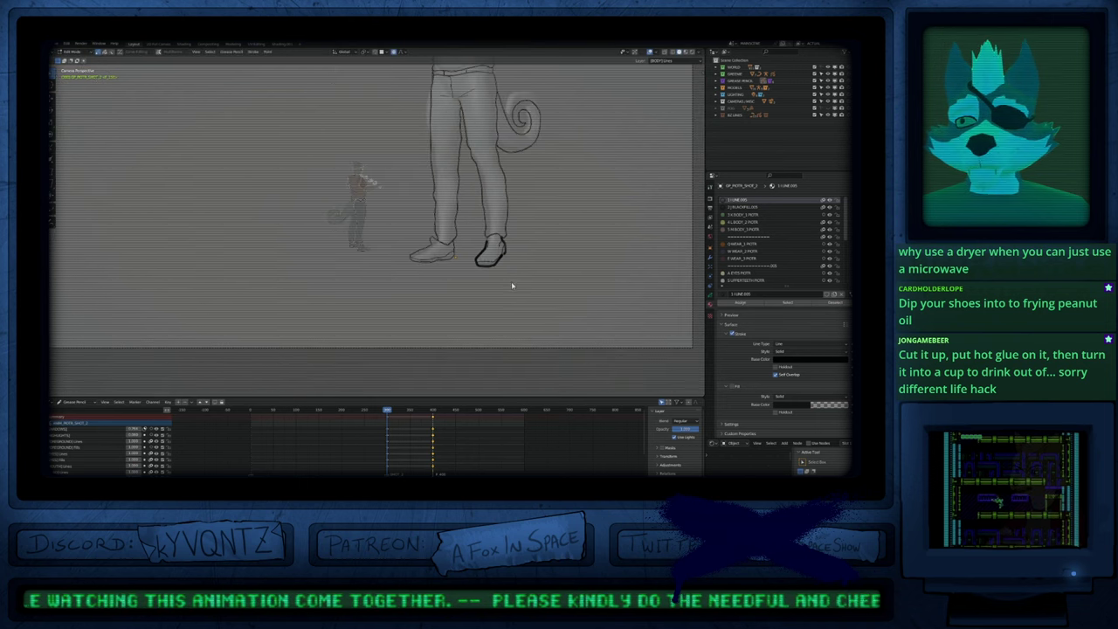
pyautogui.keyDown('shift'); pyautogui.moveTo(508, 243); pyautogui.dragTo(506, 303, button='middle'); pyautogui.keyUp('shift')
pyautogui.press('Tab')
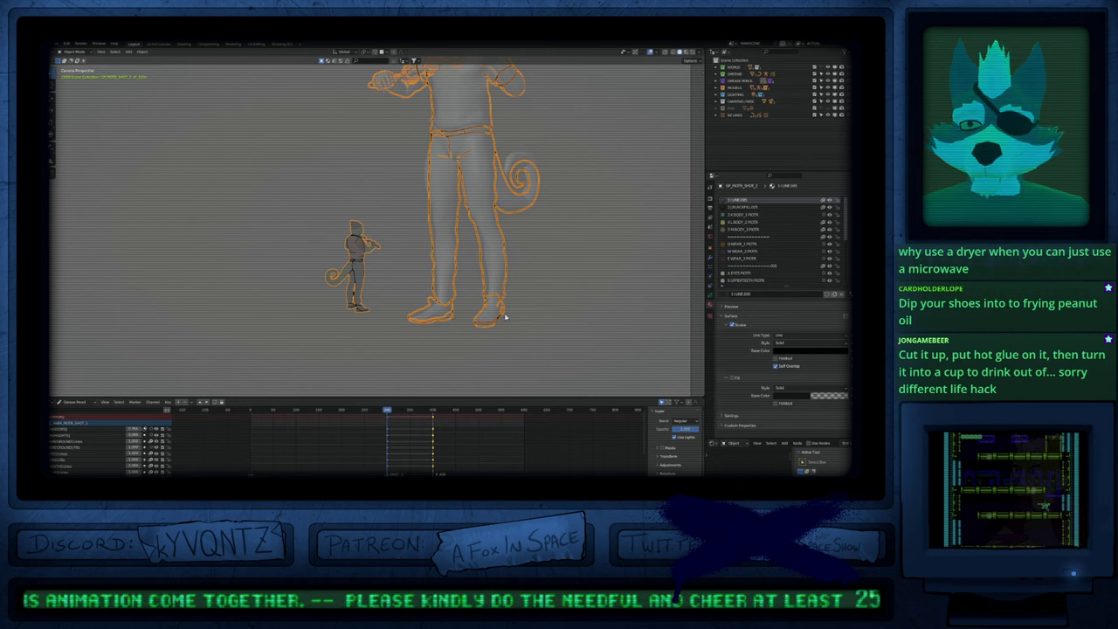
# Step: Try scaling and moving a leg outline point, then cancel, leaving the leg unchanged
pyautogui.scroll(-2, 506, 315)
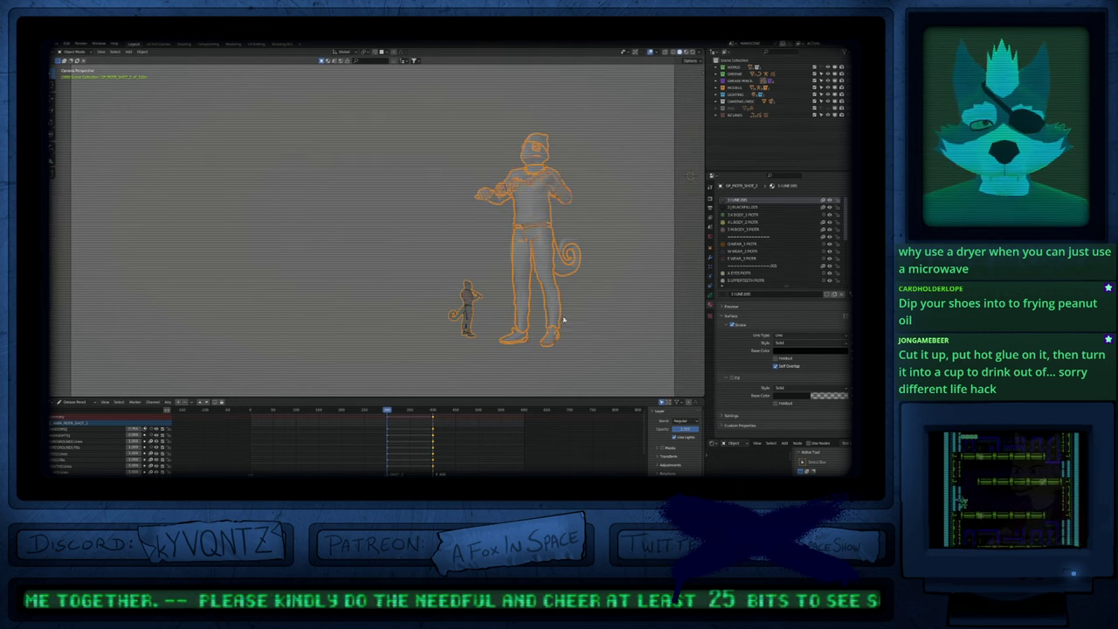
pyautogui.scroll(2, 572, 317)
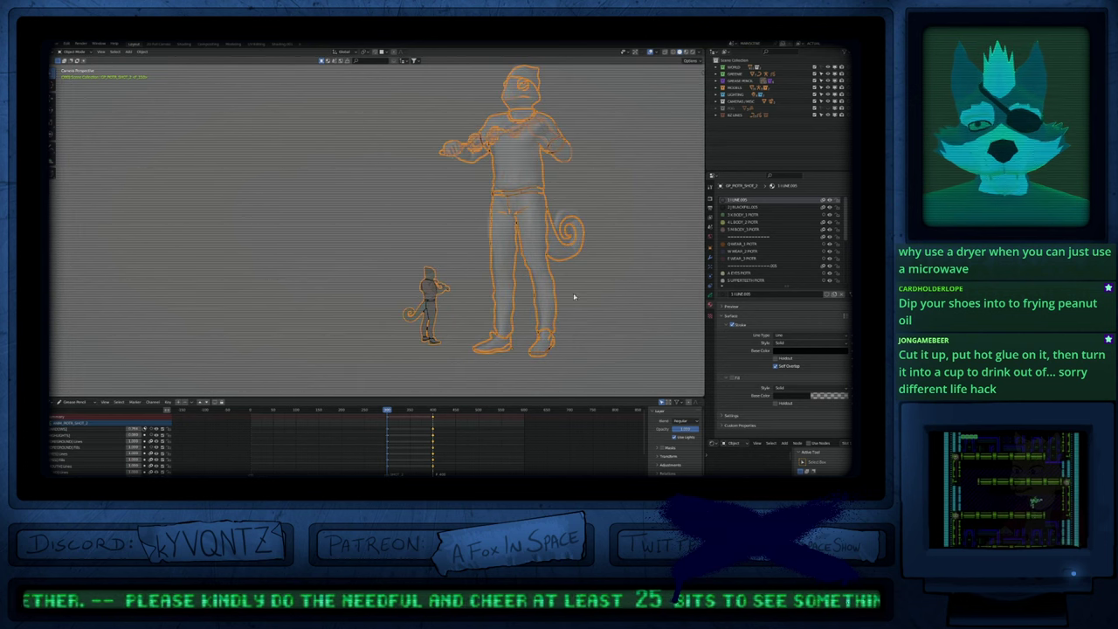
pyautogui.scroll(3, 555, 333)
pyautogui.press('Tab')
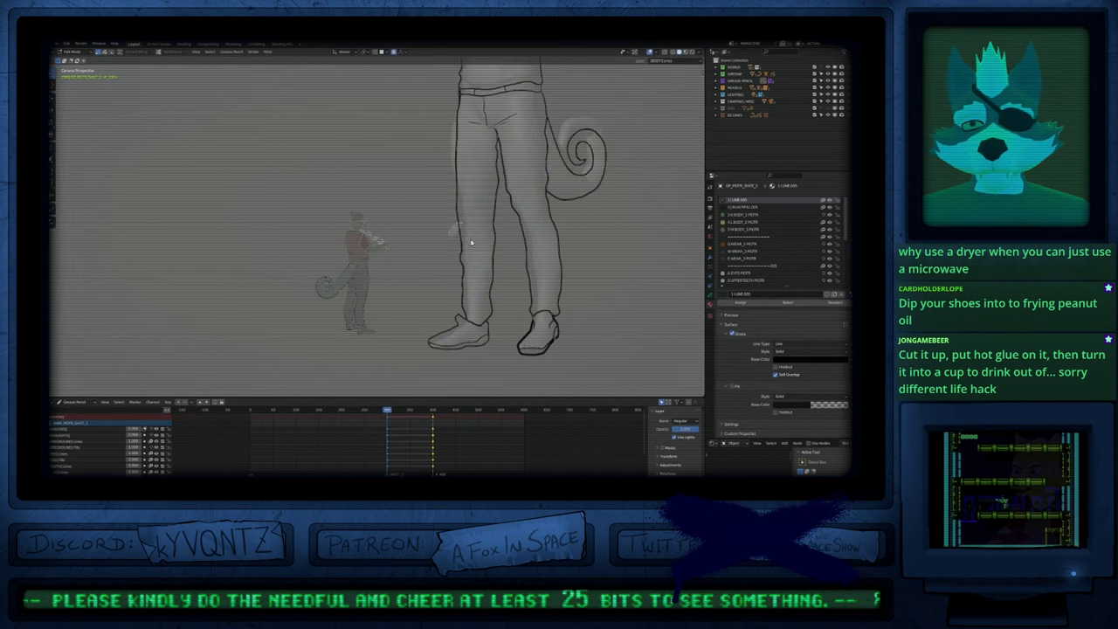
pyautogui.press('s')
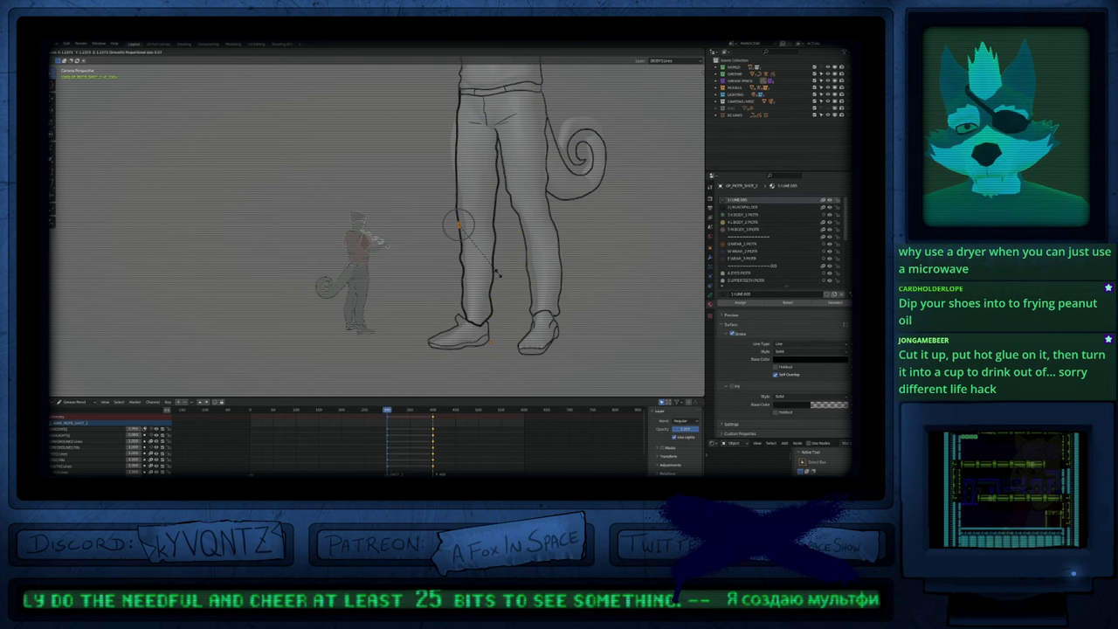
pyautogui.scroll(-11, 498, 273)
pyautogui.scroll(20, 498, 274)
pyautogui.press('g')
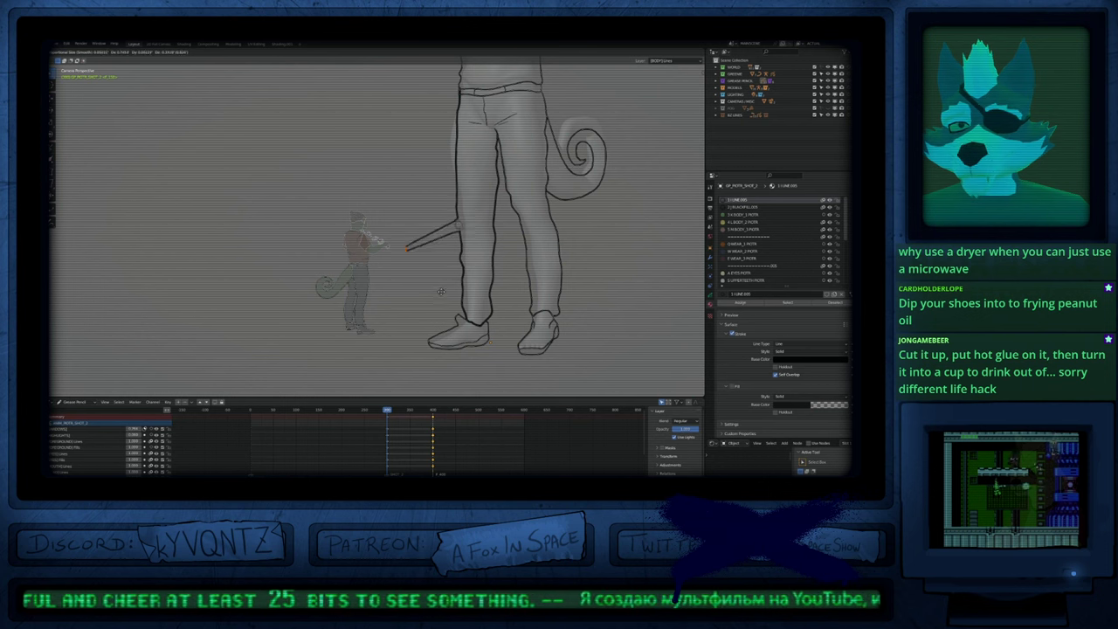
pyautogui.scroll(-6, 463, 210)
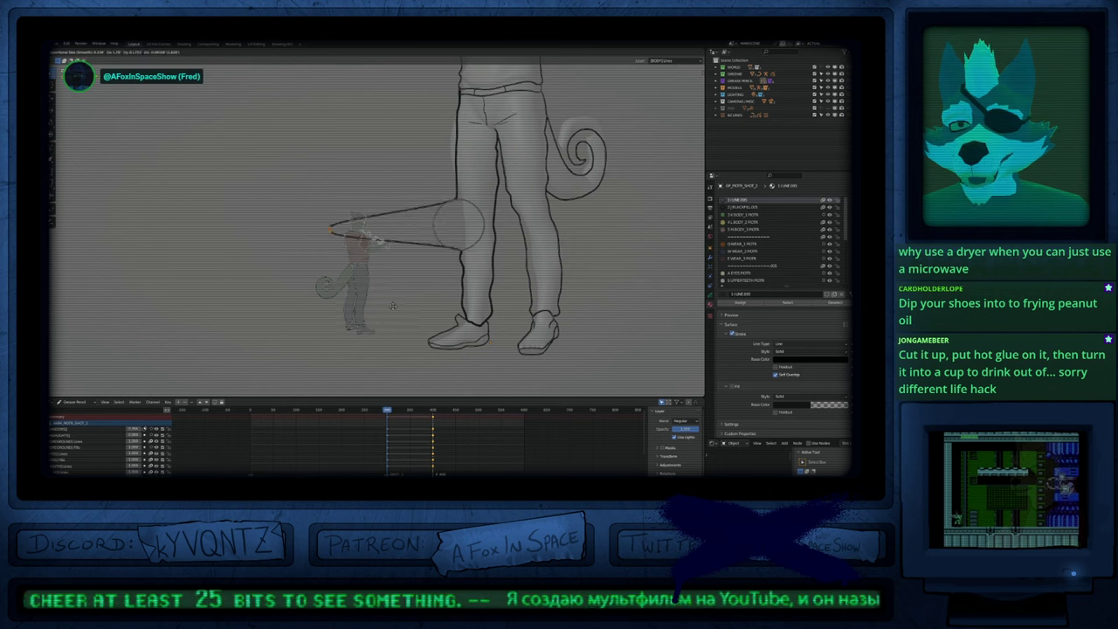
pyautogui.press('Escape')
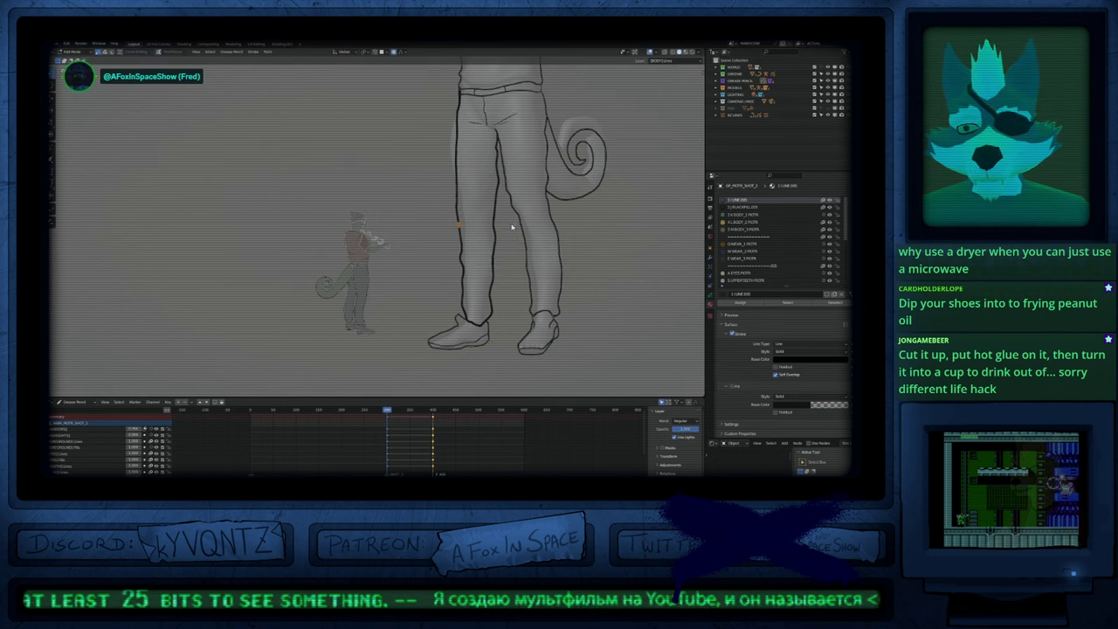
# Step: Leave Edit Mode and frame the whole outlined character
pyautogui.keyDown('shift'); pyautogui.moveTo(512, 227); pyautogui.dragTo(496, 292, button='middle'); pyautogui.keyUp('shift')
pyautogui.keyDown('shift'); pyautogui.moveTo(510, 367); pyautogui.dragTo(498, 276, button='middle'); pyautogui.keyUp('shift')
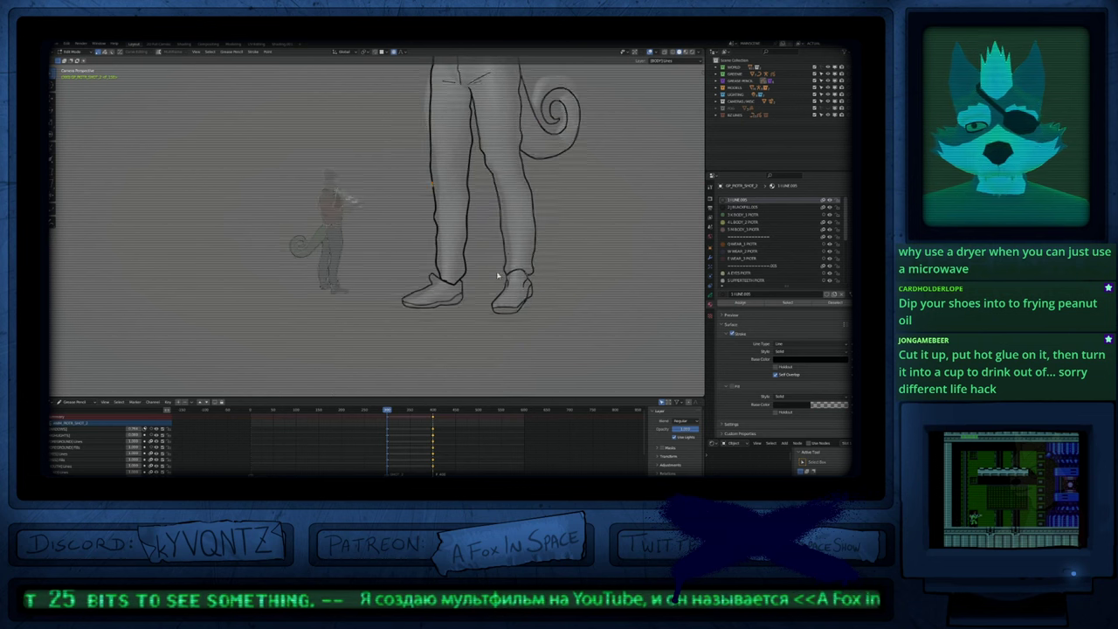
pyautogui.press('Tab')
pyautogui.moveTo(482, 202)
pyautogui.keyDown('shift'); pyautogui.mouseDown(button='middle')
pyautogui.moveTo(499, 220)
pyautogui.moveTo(501, 271)
pyautogui.mouseUp(button='middle'); pyautogui.keyUp('shift')
pyautogui.hotkey('ctrl', 'Tab')
pyautogui.moveTo(528, 166)
pyautogui.keyDown('shift'); pyautogui.mouseDown(button='middle')
pyautogui.moveTo(495, 257)
pyautogui.moveTo(492, 324)
pyautogui.moveTo(494, 307)
pyautogui.mouseUp(button='middle'); pyautogui.keyUp('shift')
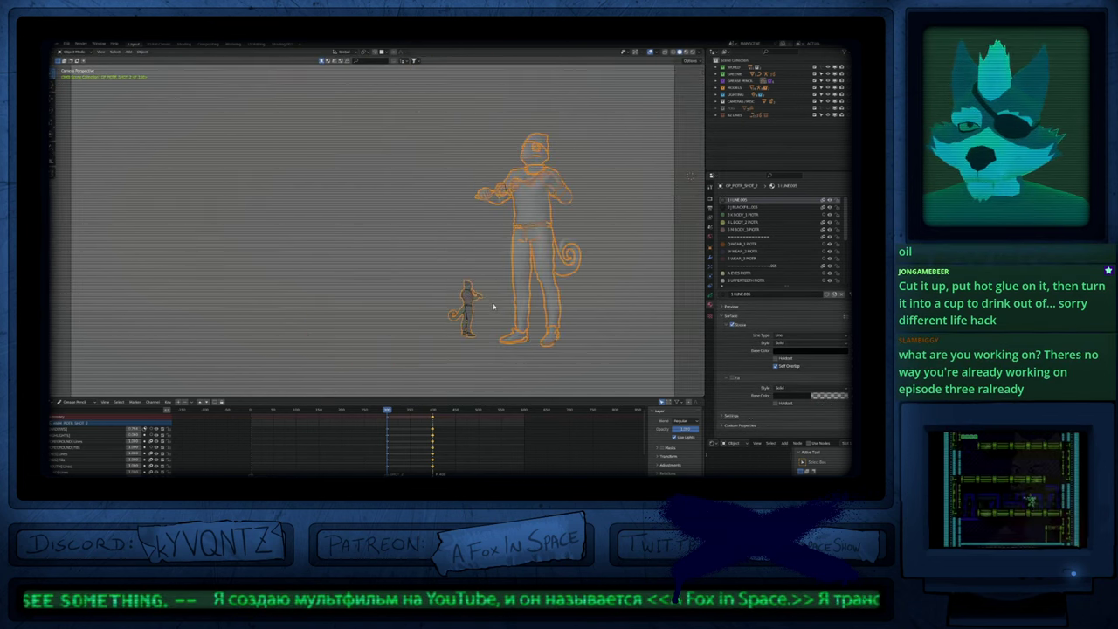
# Step: Rewind to the start, unhide all objects, clear the selection and switch to Rendered shading
pyautogui.hotkey('shift', 'Left')
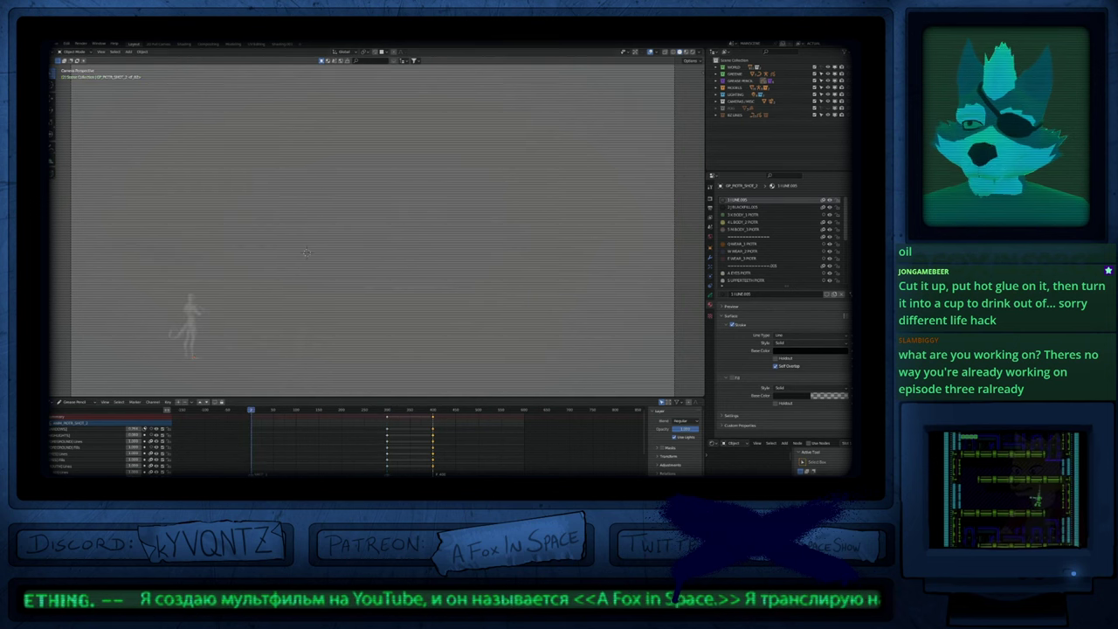
pyautogui.hotkey('alt', 'h')
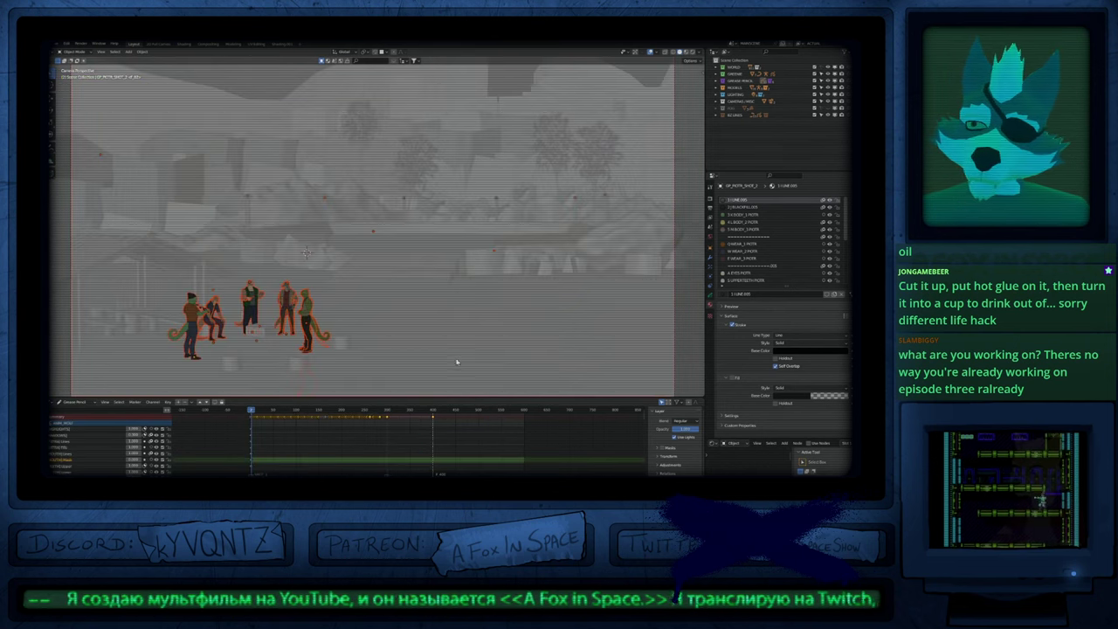
pyautogui.press('a')
pyautogui.hotkey('alt', 'a')
pyautogui.scroll(5, 380, 361)
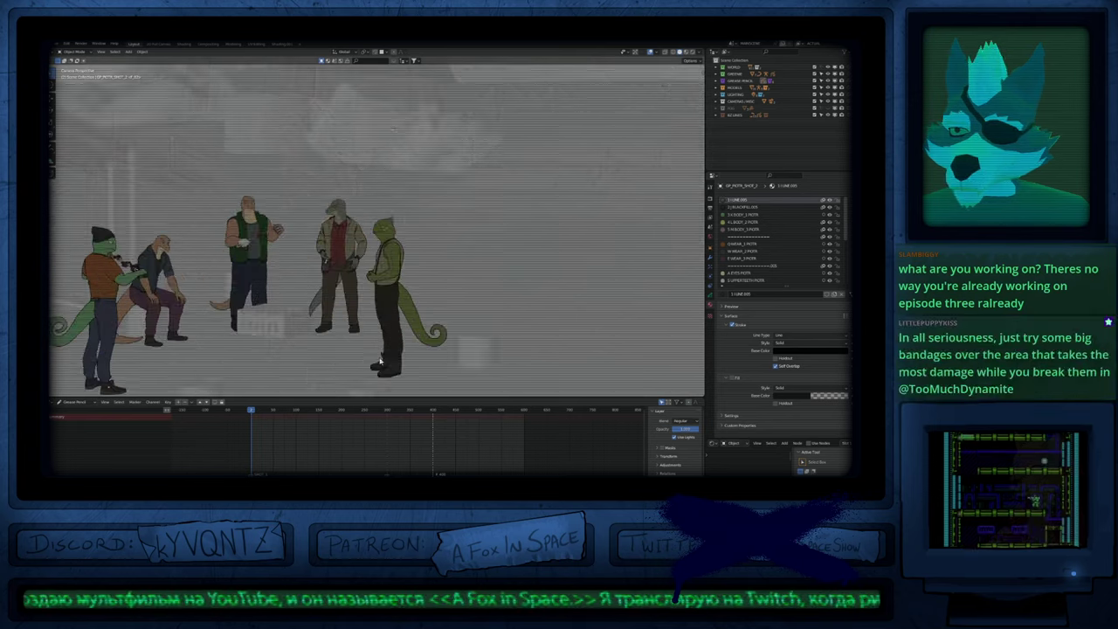
pyautogui.press('z')
pyautogui.click(429, 354)
# Step: Toggle the maximized viewport and start playing the animation
pyautogui.hotkey('ctrl', 'alt', 'space')
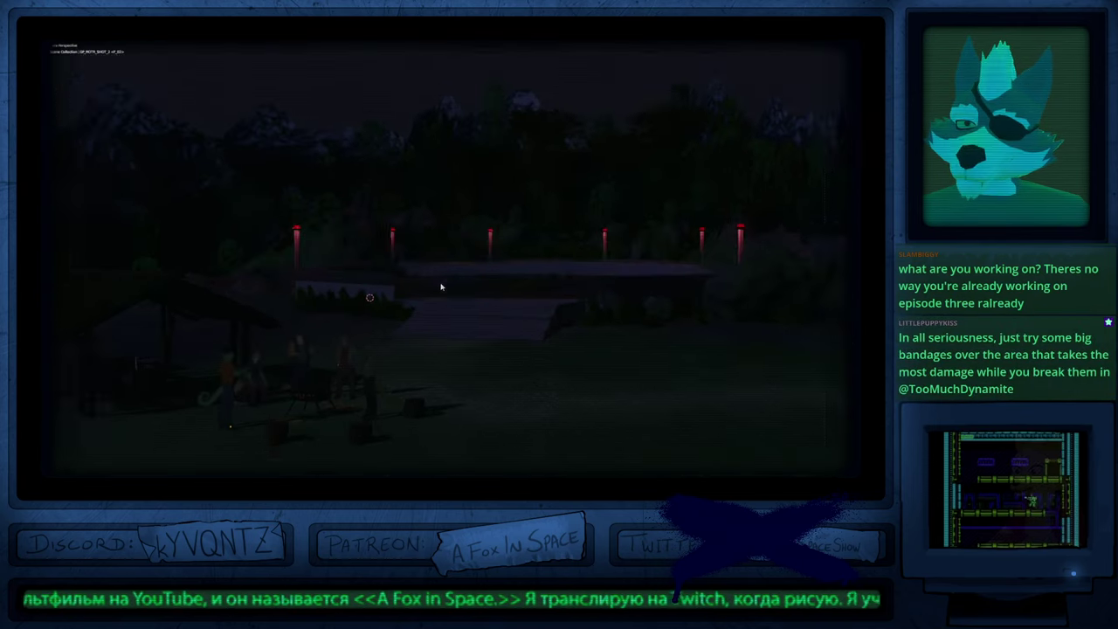
pyautogui.hotkey('ctrl', 'alt', 'space')
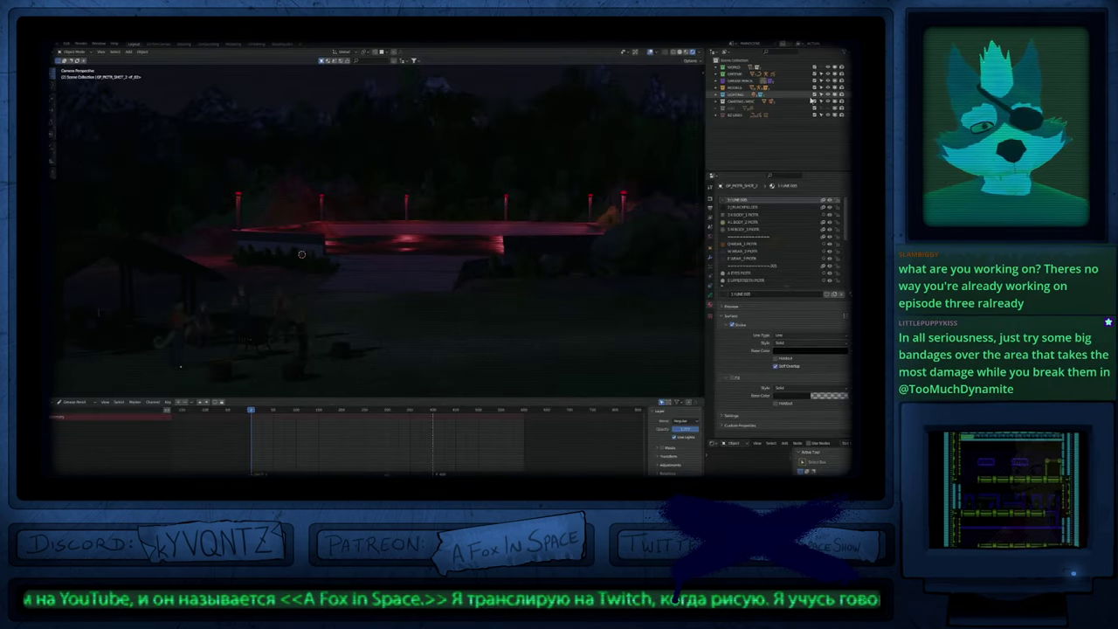
pyautogui.hotkey('ctrl', 'alt', 'space')
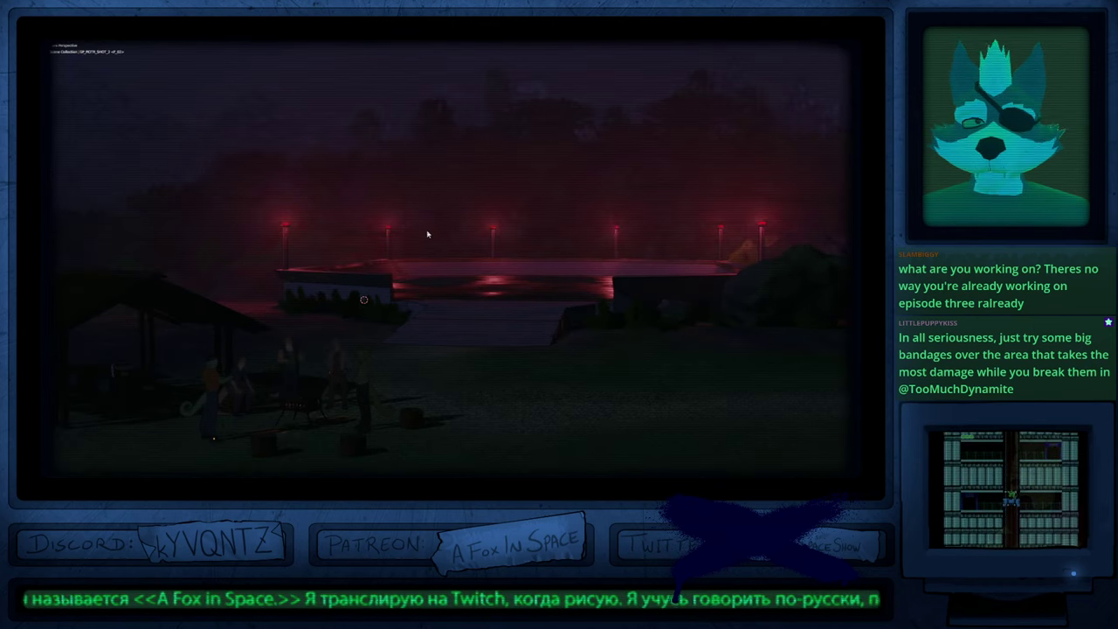
pyautogui.hotkey('ctrl', 'alt', 'space')
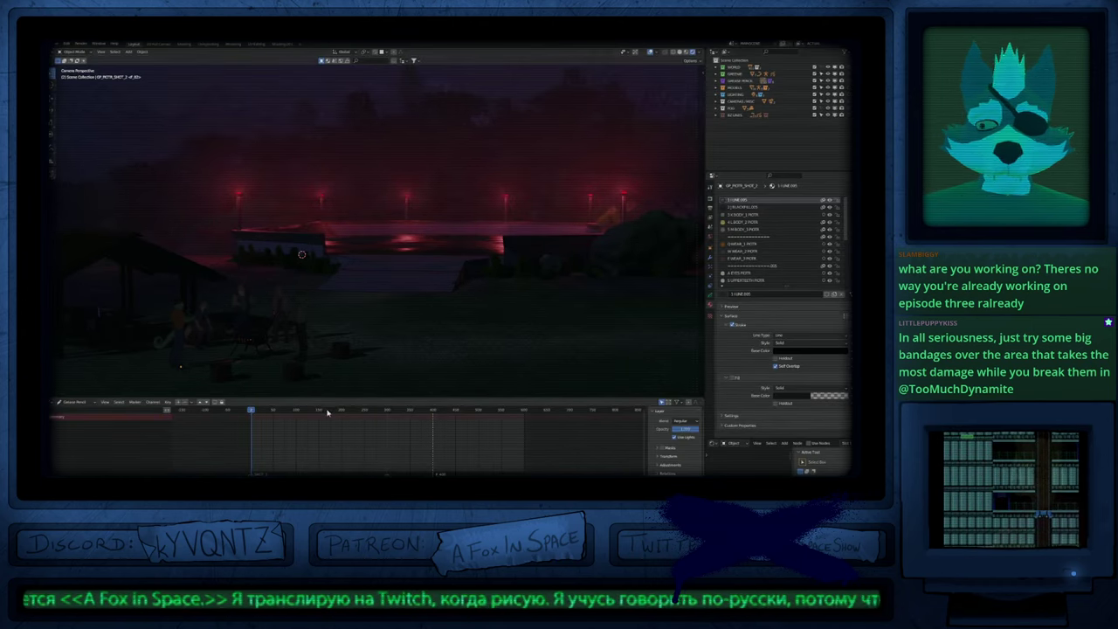
pyautogui.press('space')
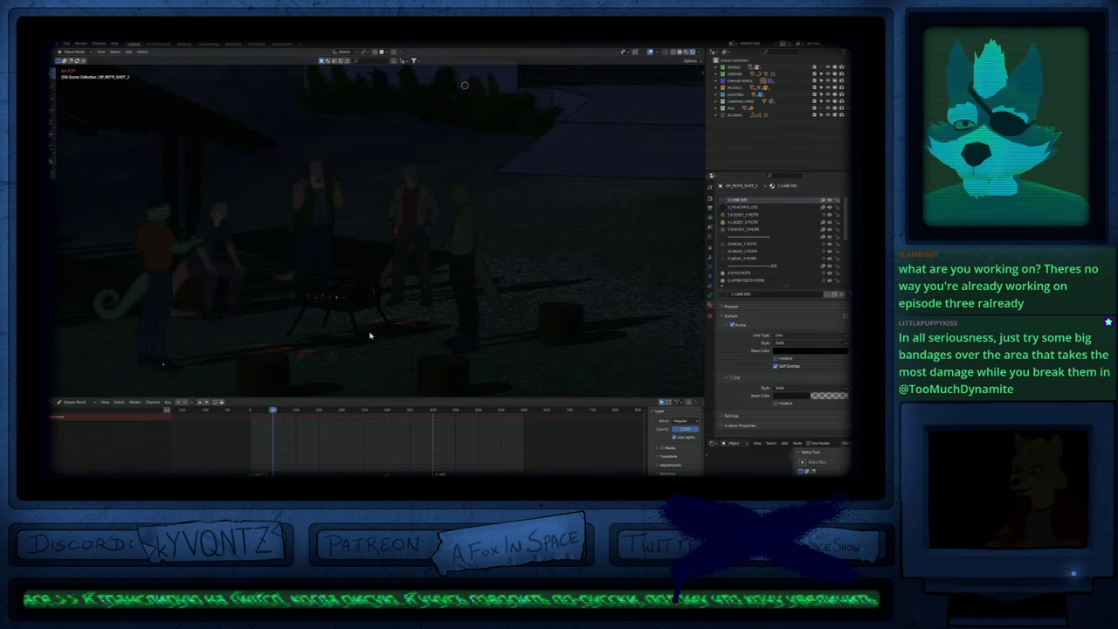
# Step: Stop the campsite animation, then restart playback in the rendered camera view
pyautogui.press('space')
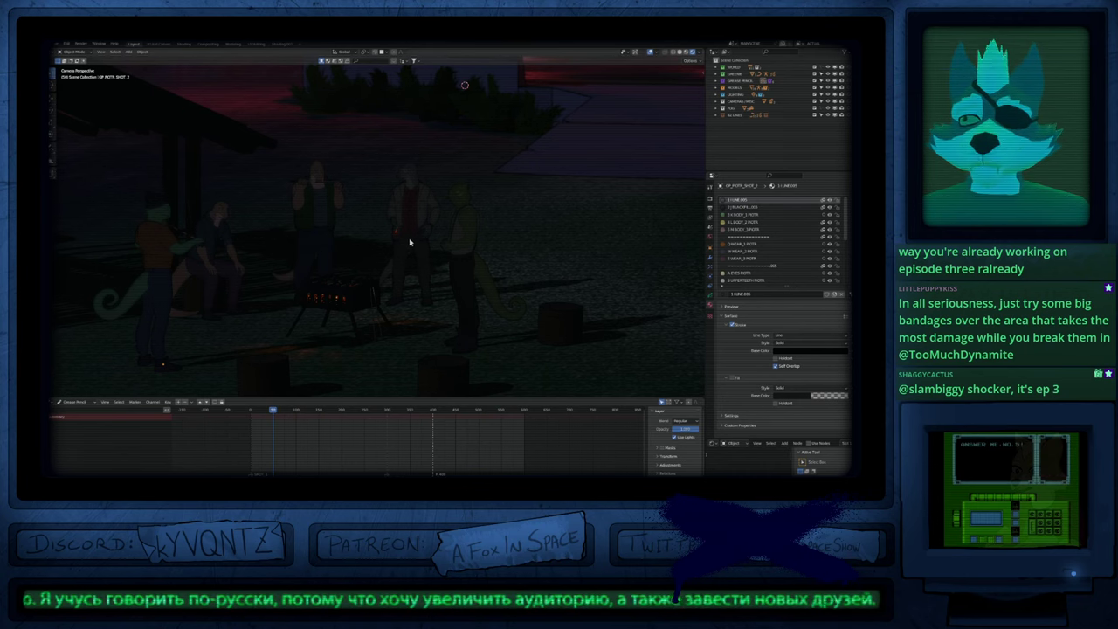
pyautogui.press('space')
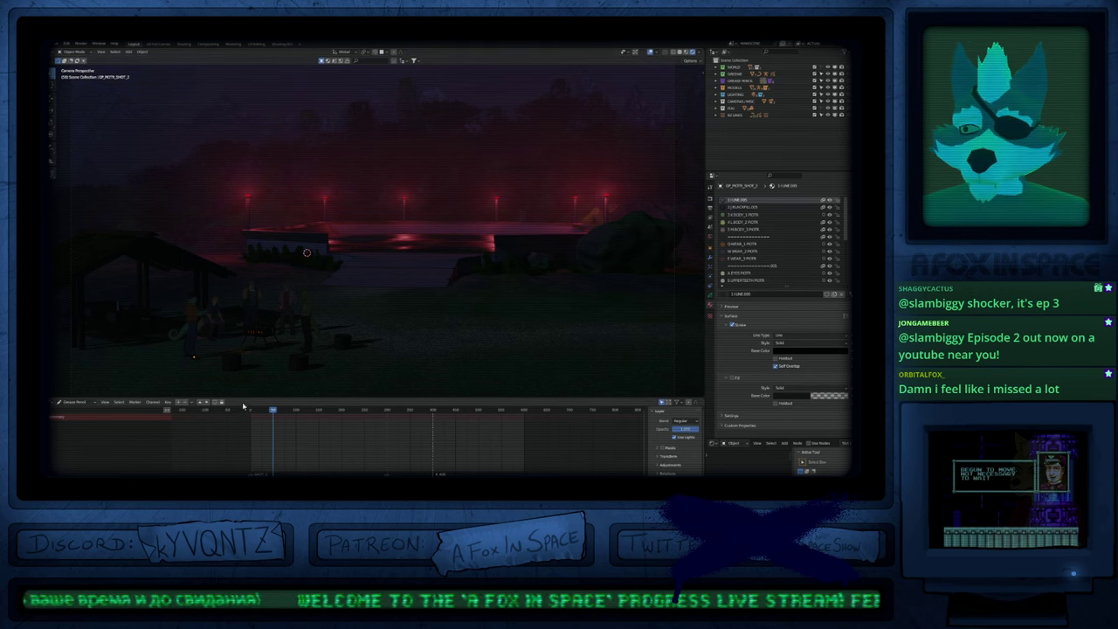
# Step: Pan and orbit around the grill characters, the building, red lamps and pavement
pyautogui.keyDown('shift'); pyautogui.moveTo(201, 362); pyautogui.dragTo(389, 190, button='middle'); pyautogui.keyUp('shift')
pyautogui.scroll(6, 349, 322)
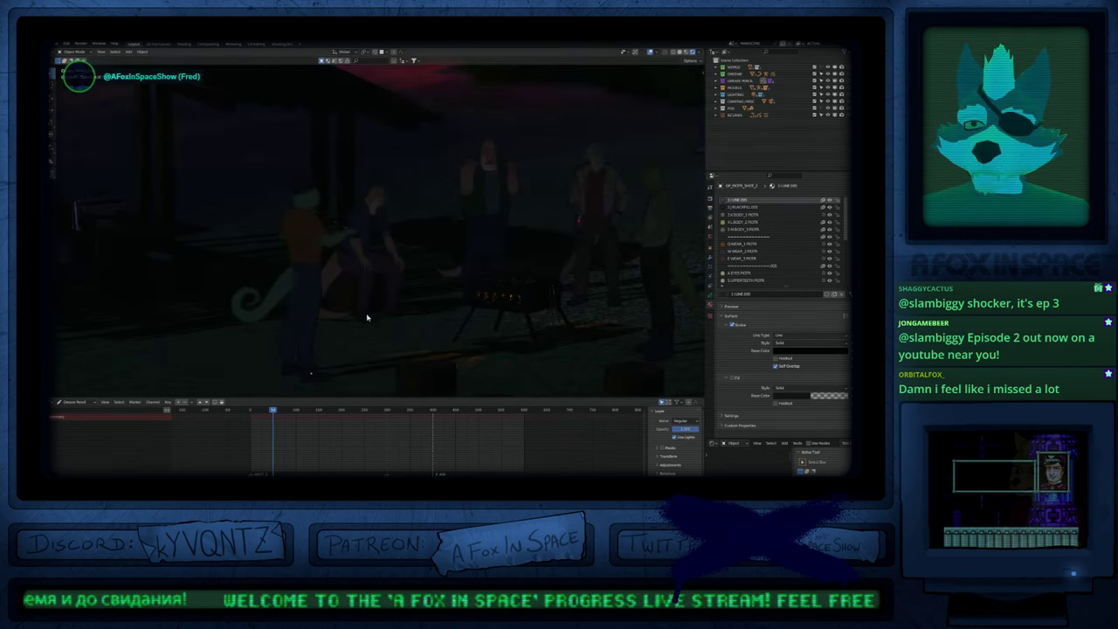
pyautogui.keyDown('shift'); pyautogui.moveTo(367, 321); pyautogui.dragTo(319, 295, button='middle'); pyautogui.keyUp('shift')
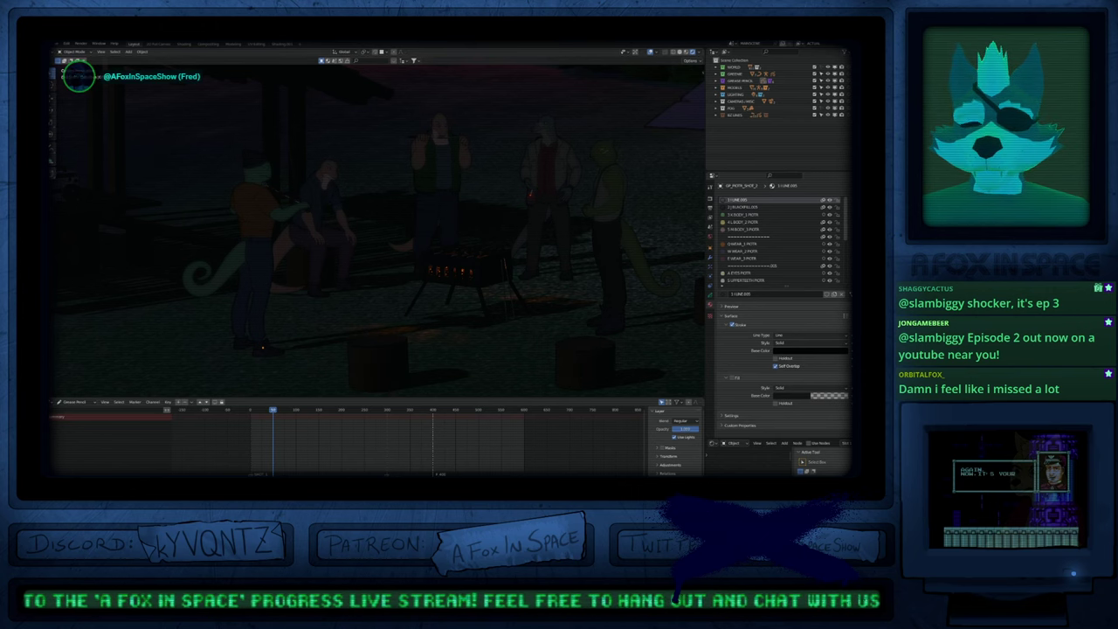
pyautogui.keyDown('shift'); pyautogui.moveTo(495, 110); pyautogui.dragTo(252, 307, button='middle'); pyautogui.keyUp('shift')
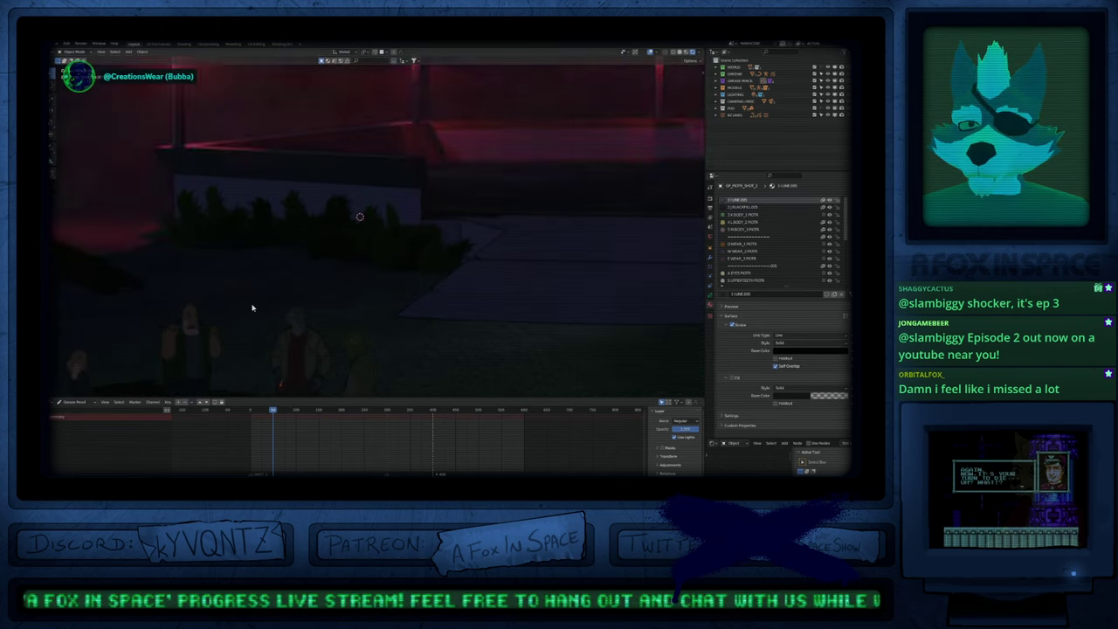
pyautogui.keyDown('shift'); pyautogui.moveTo(515, 214); pyautogui.dragTo(415, 257, button='middle'); pyautogui.keyUp('shift')
pyautogui.keyDown('shift'); pyautogui.moveTo(651, 238); pyautogui.dragTo(345, 136, button='middle'); pyautogui.keyUp('shift')
pyautogui.scroll(1, 272, 289)
pyautogui.moveTo(304, 236); pyautogui.dragTo(426, 175, button='middle')
# Step: Return to the scene camera and scrub through the timeline to check the character poses
pyautogui.press('KP_0')
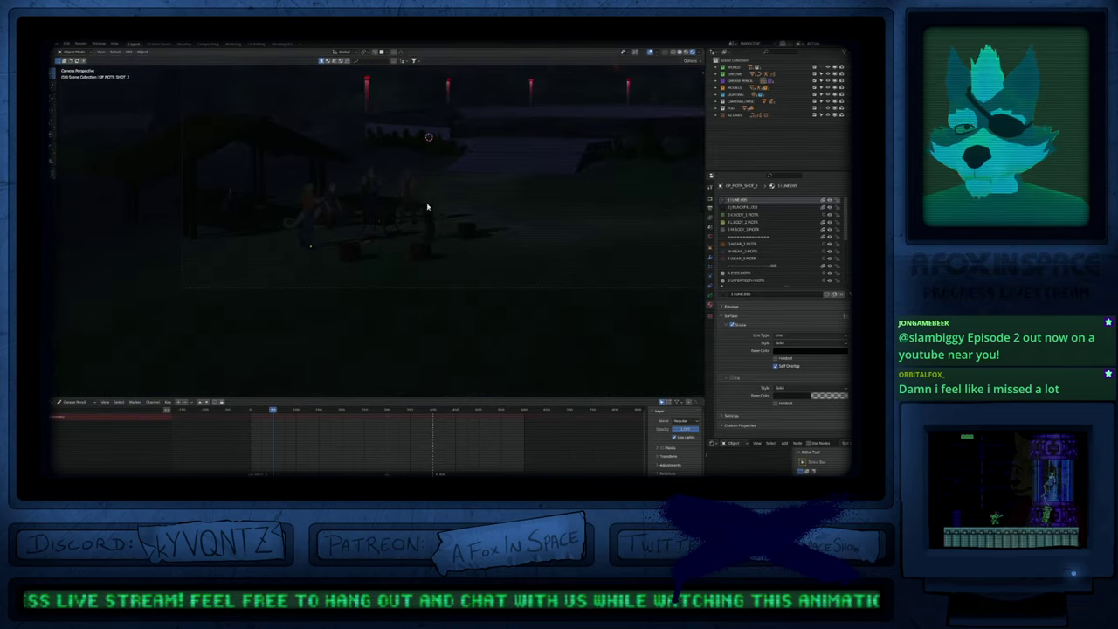
pyautogui.keyDown('shift'); pyautogui.moveTo(504, 175); pyautogui.dragTo(414, 249, button='middle'); pyautogui.keyUp('shift')
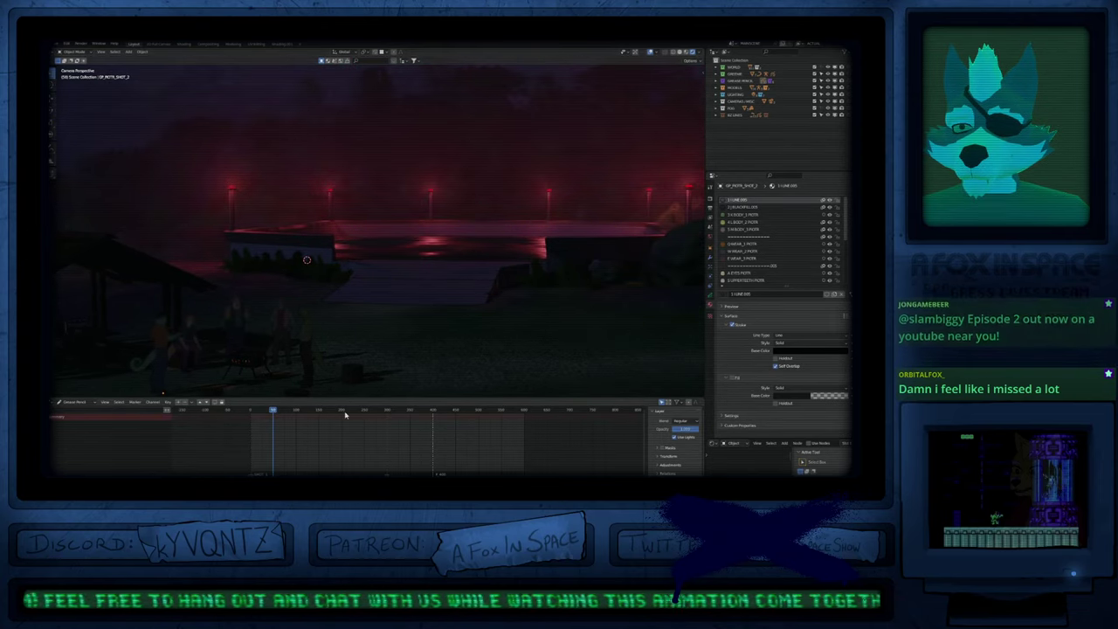
pyautogui.click(345, 416)
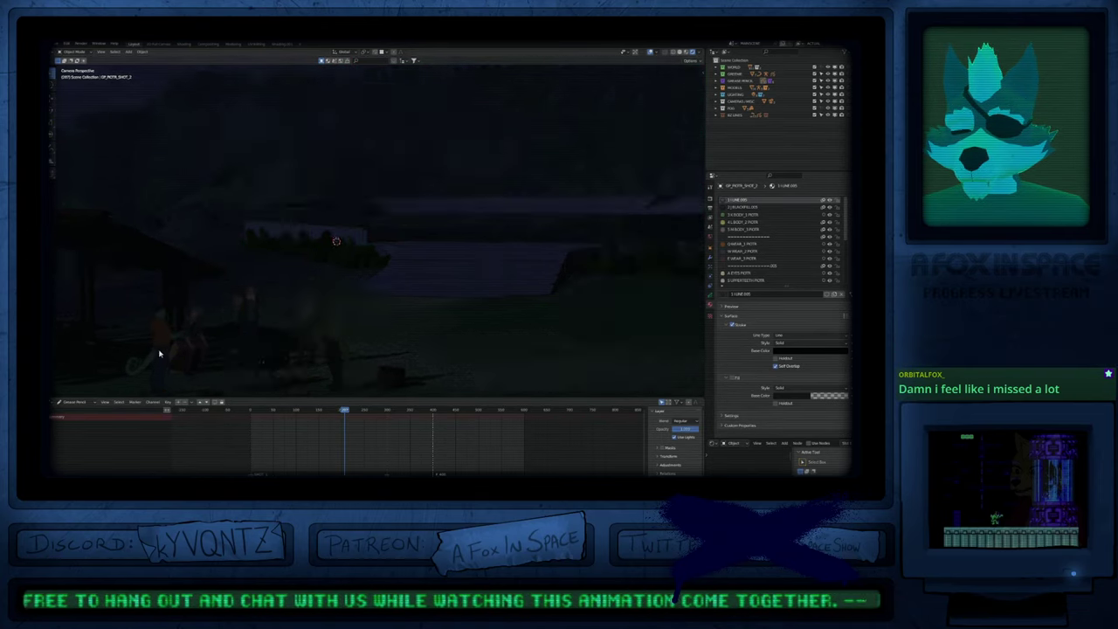
pyautogui.scroll(5, 159, 354)
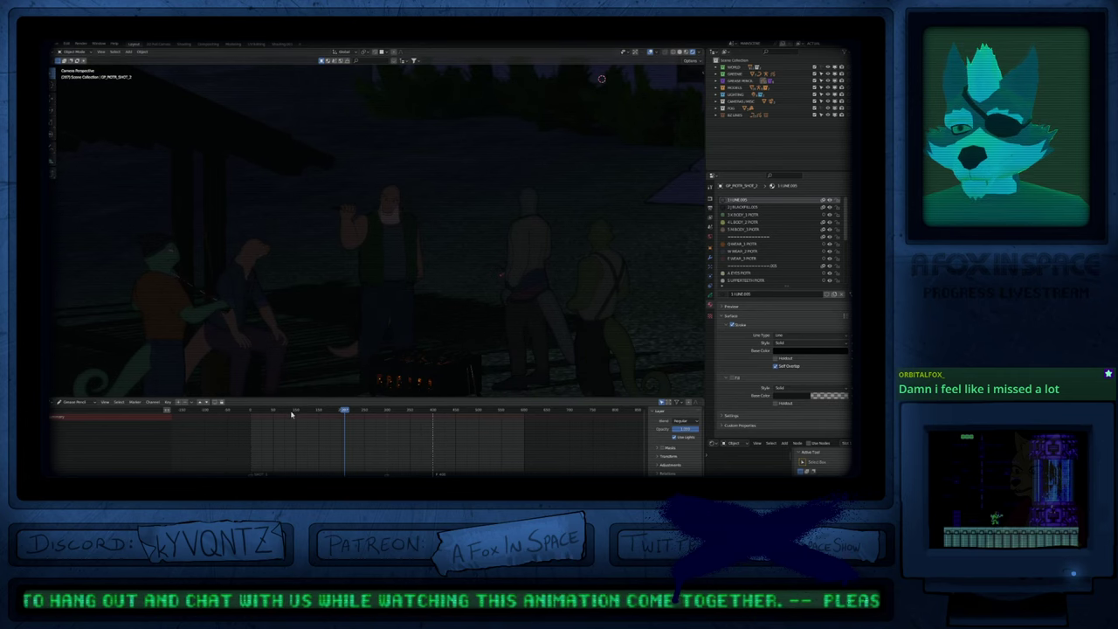
pyautogui.moveTo(292, 415); pyautogui.dragTo(371, 412)
pyautogui.click(295, 412)
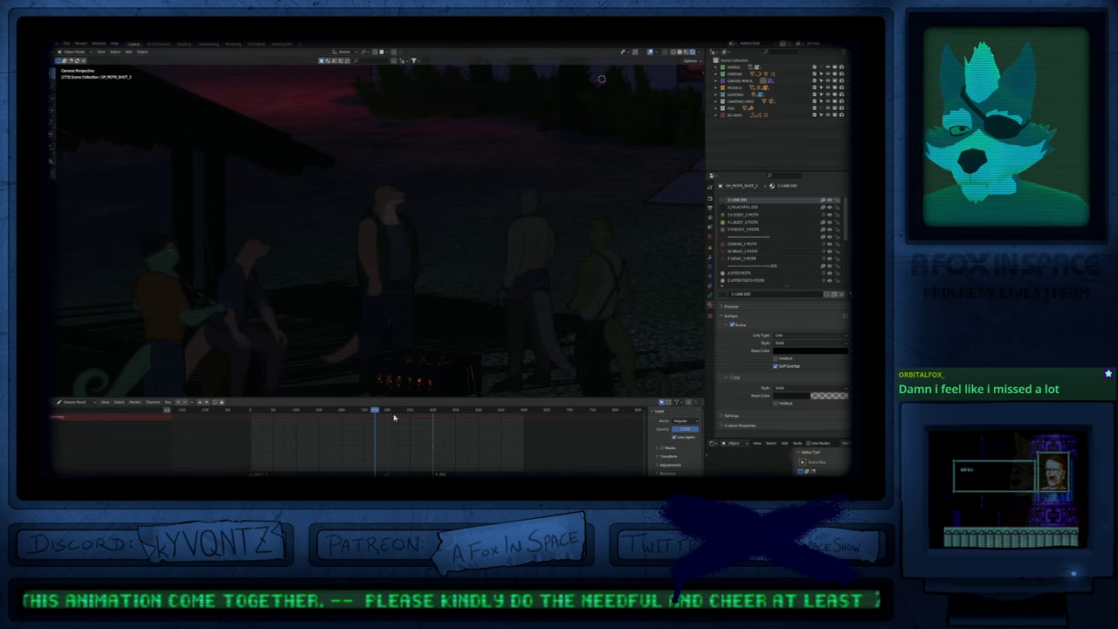
pyautogui.click(265, 414)
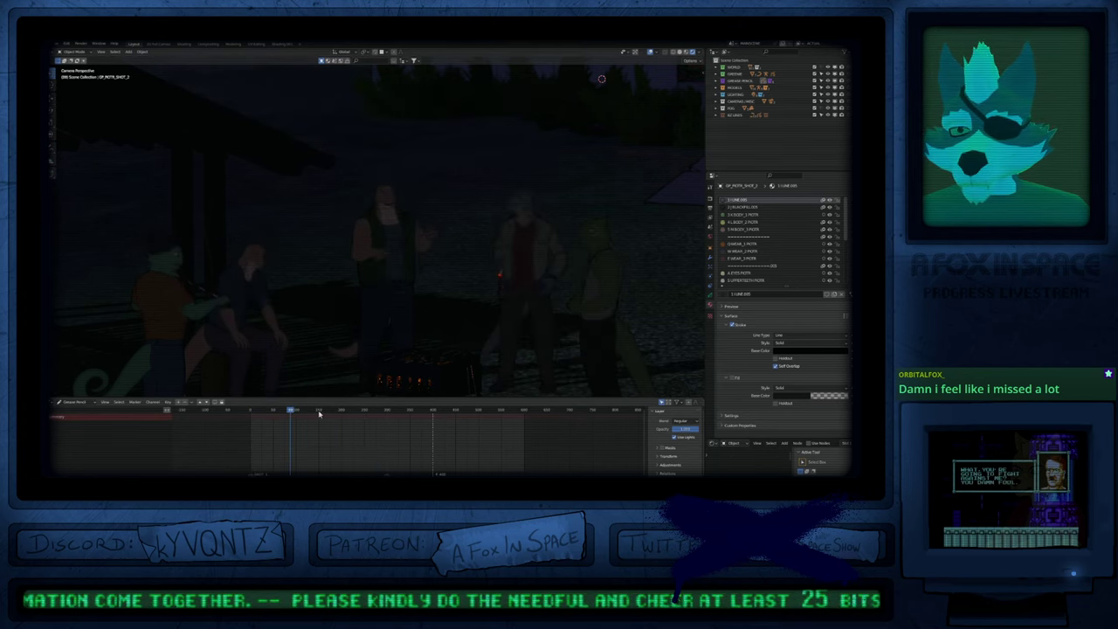
pyautogui.click(367, 415)
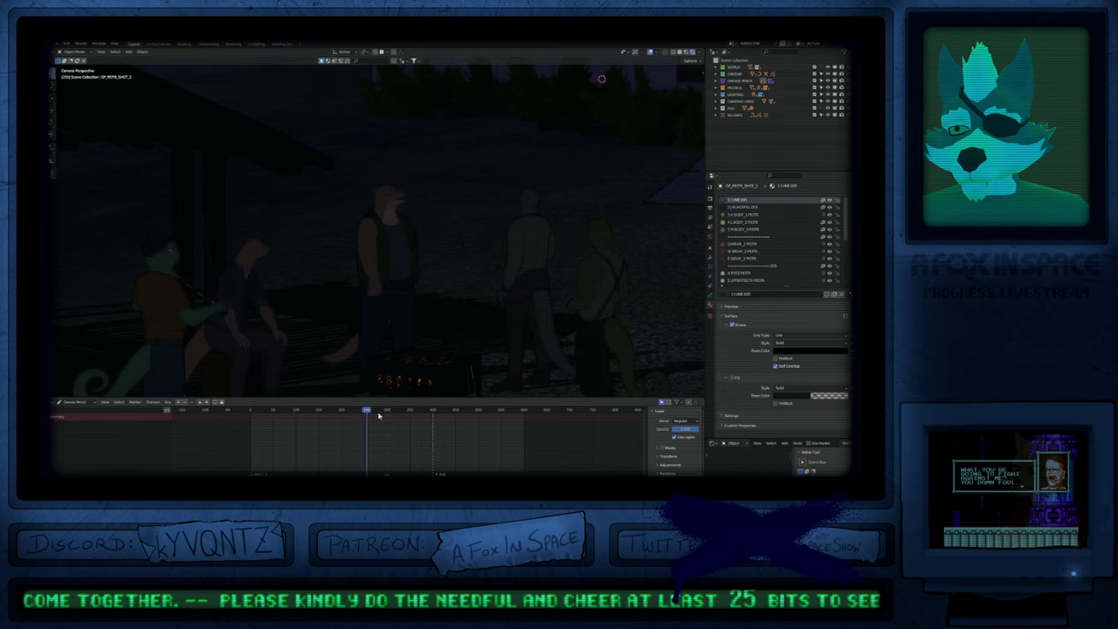
# Step: Replay the shot from the first frame, briefly excluding the fourth scene collection
pyautogui.hotkey('shift', 'Left')
pyautogui.press('space')
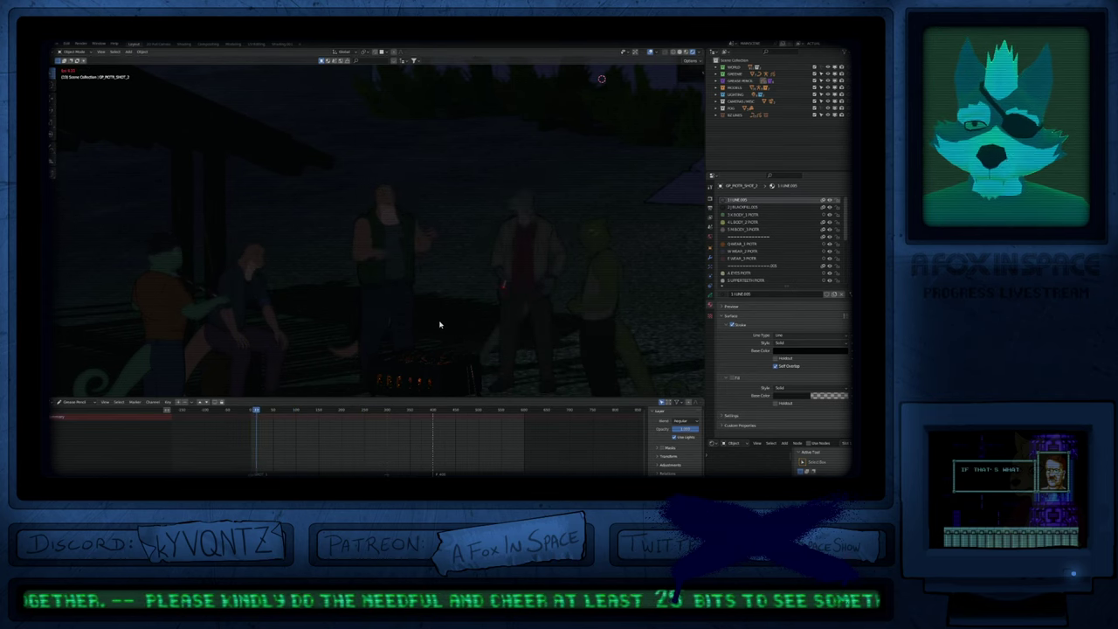
pyautogui.click(815, 88)
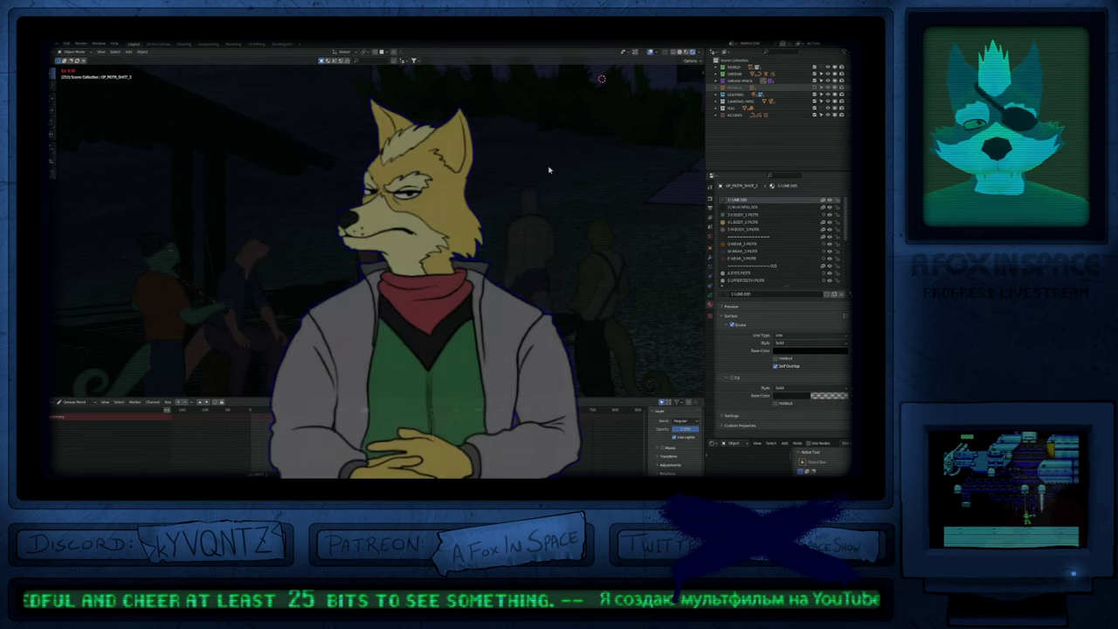
pyautogui.press('space')
pyautogui.click(814, 88)
pyautogui.press('space')
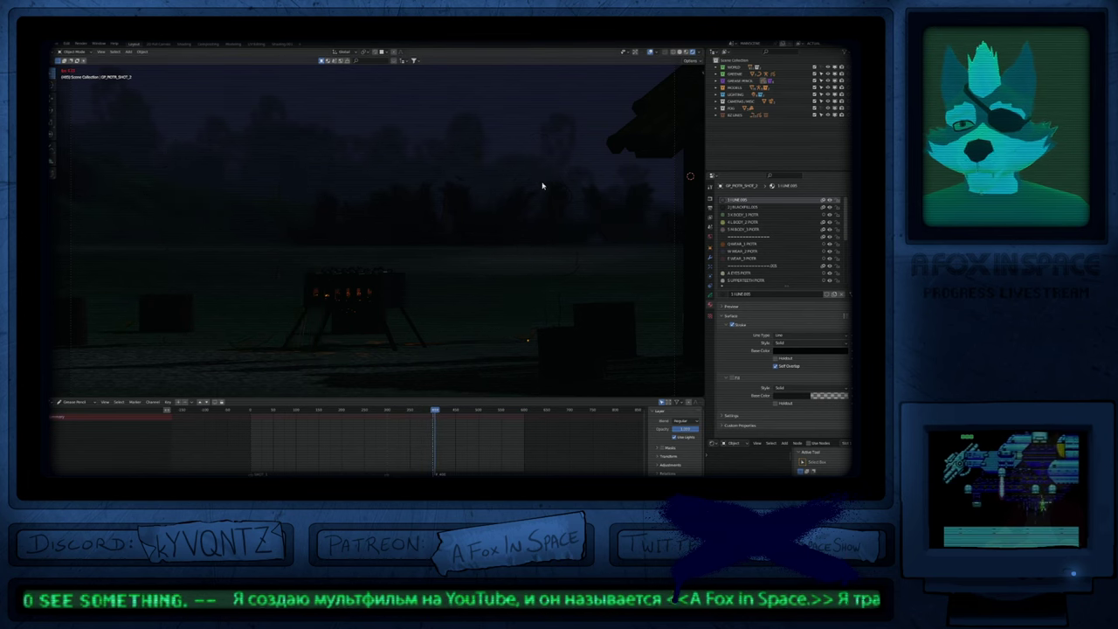
# Step: Select Stanislaw and toggle GR_BELTS_SHOT_1 and SHOT_2 visibility in the GREASE PENCIL collection
pyautogui.hotkey('shift', 'Left')
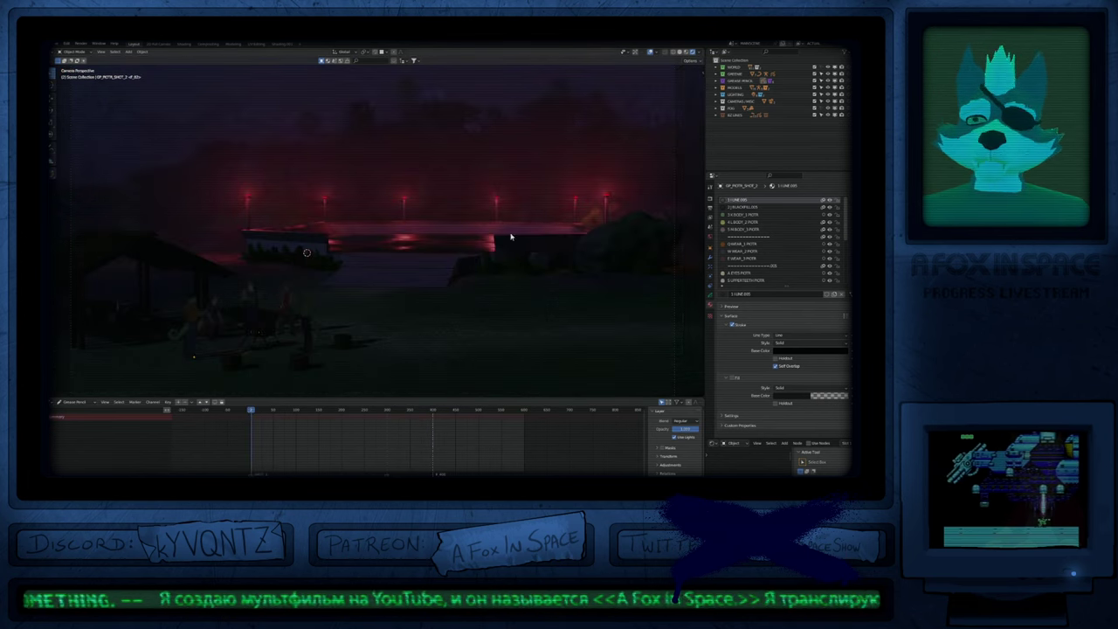
pyautogui.click(309, 310)
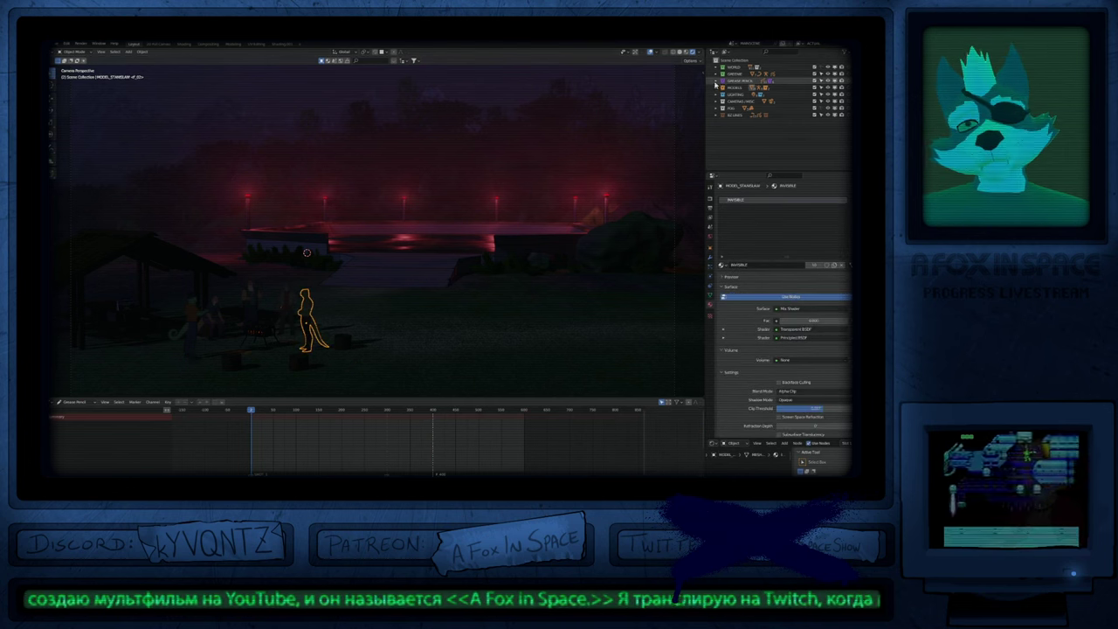
pyautogui.click(716, 81)
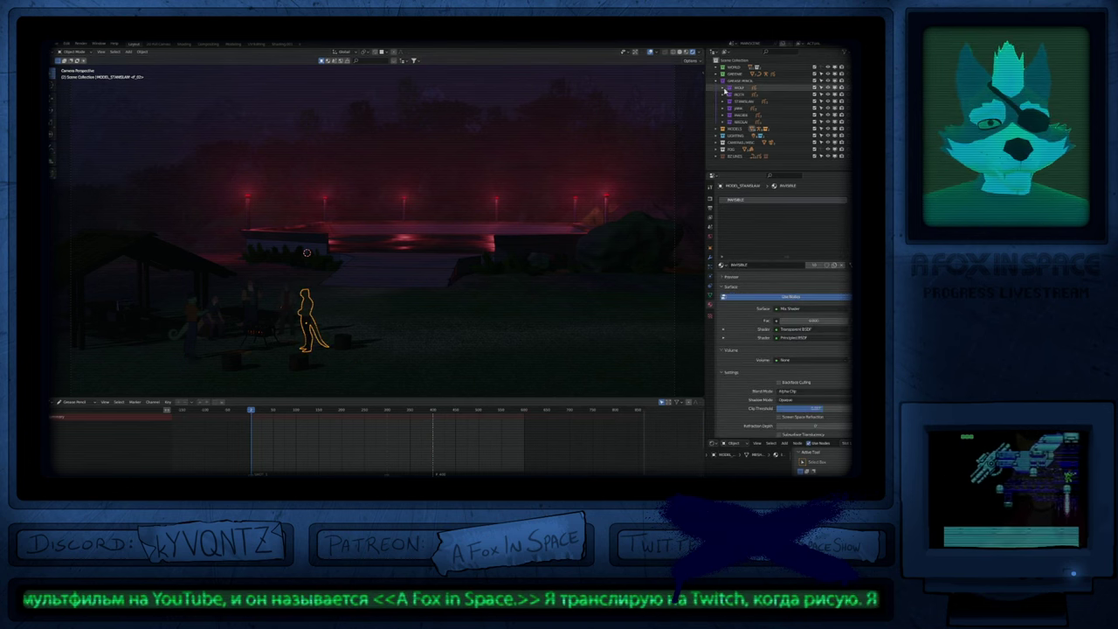
pyautogui.click(724, 94)
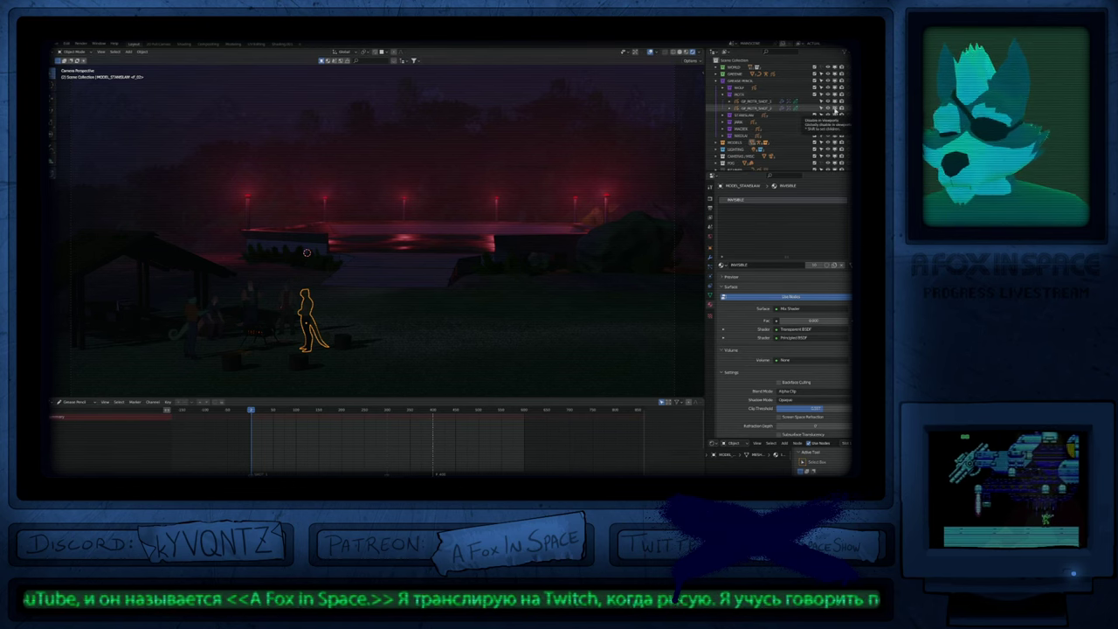
pyautogui.click(836, 107)
pyautogui.click(836, 102)
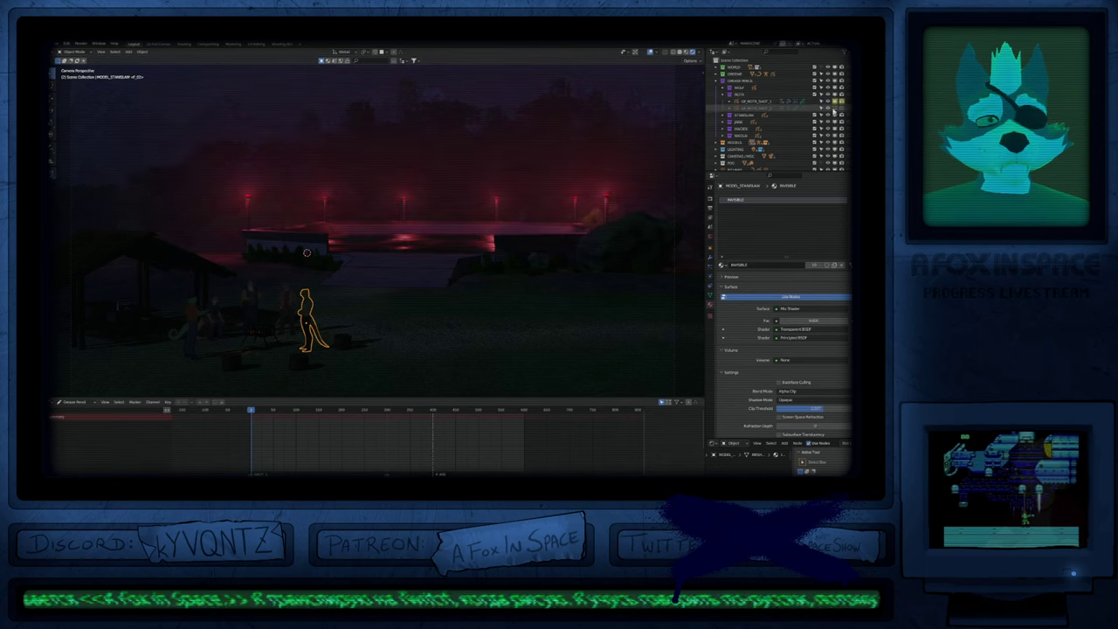
pyautogui.press('Up')
pyautogui.click(836, 102)
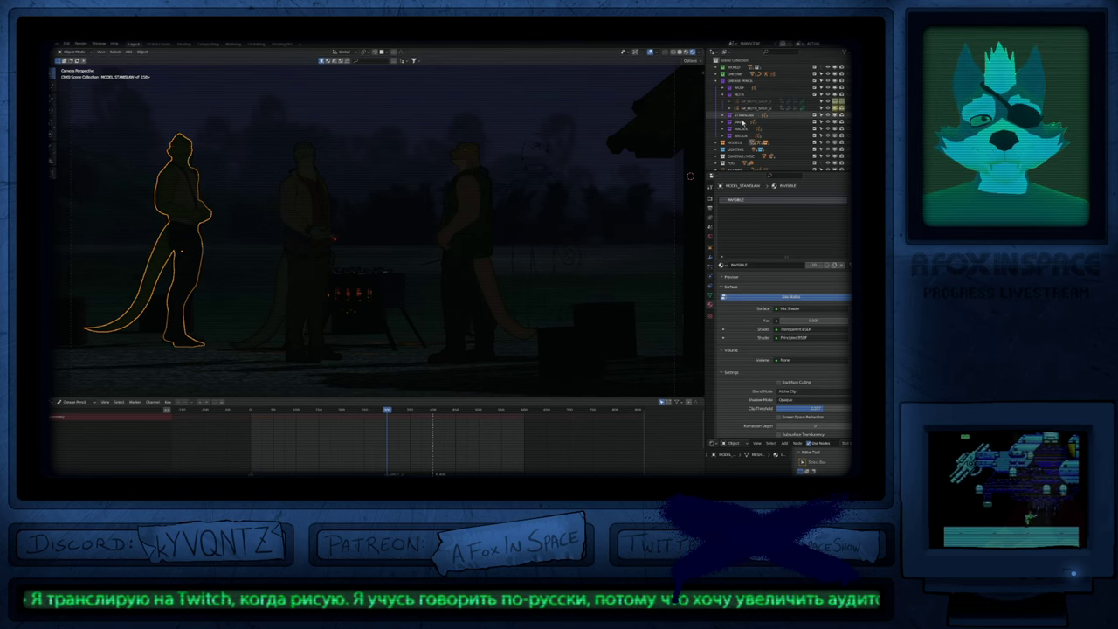
pyautogui.click(724, 95)
# Step: Hide GR_STANISLAW_SHOT_2 for the opening shot and show it again for the frame 300 close shot
pyautogui.click(724, 101)
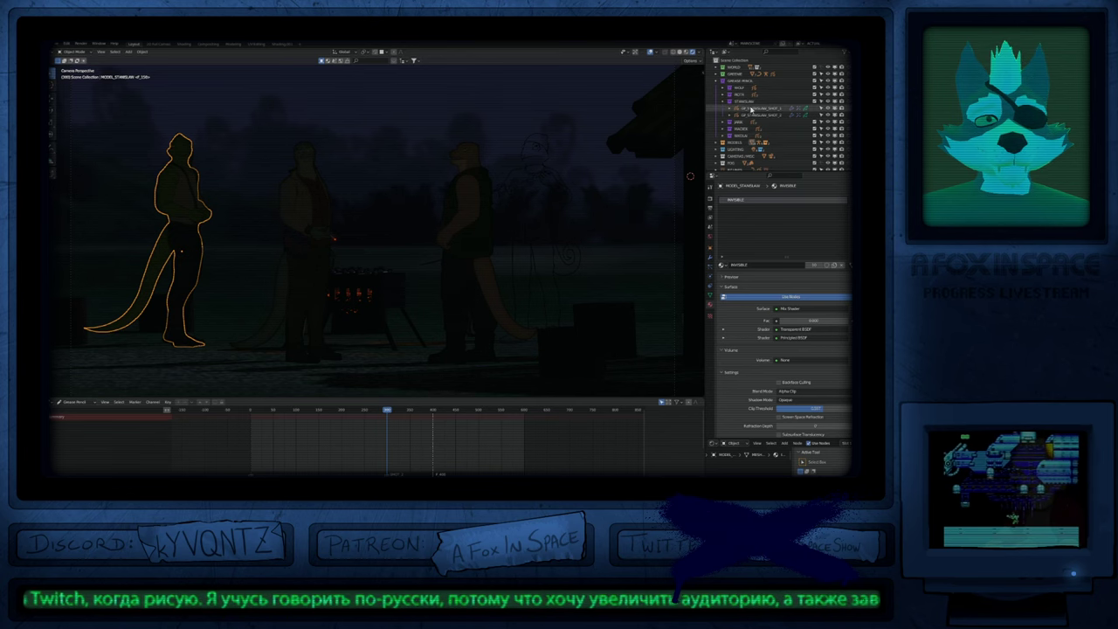
pyautogui.click(723, 88)
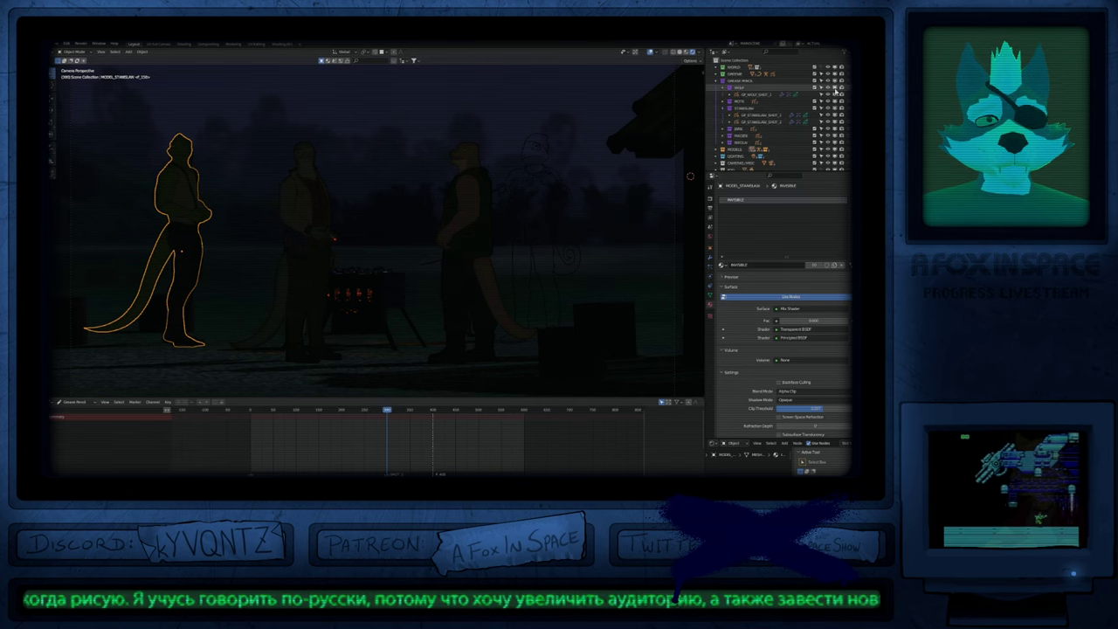
pyautogui.click(724, 88)
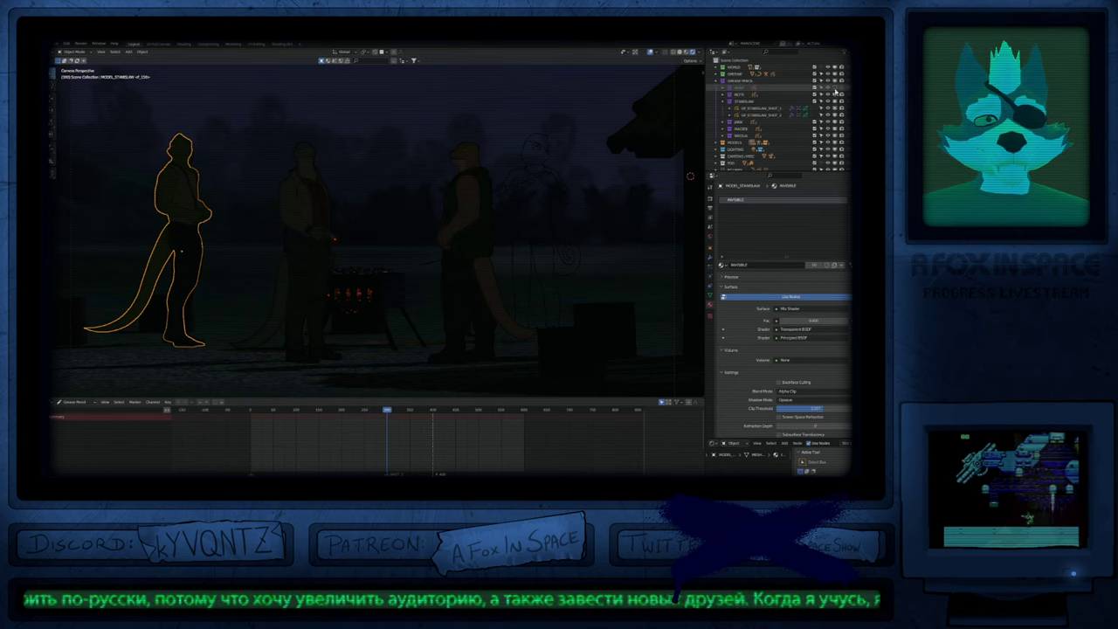
pyautogui.click(723, 88)
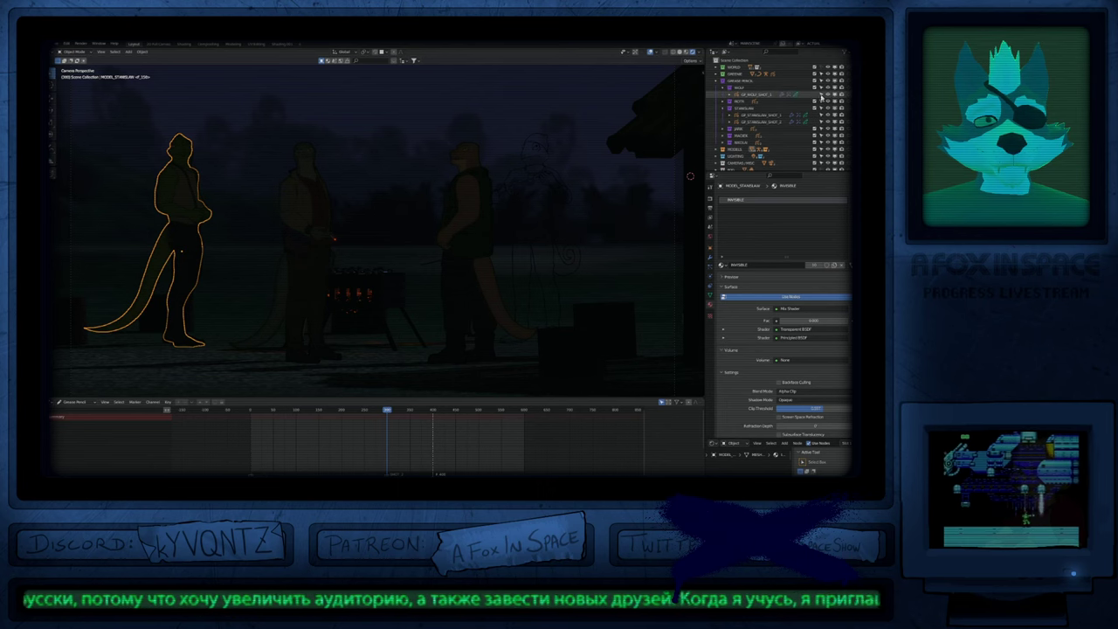
pyautogui.click(722, 89)
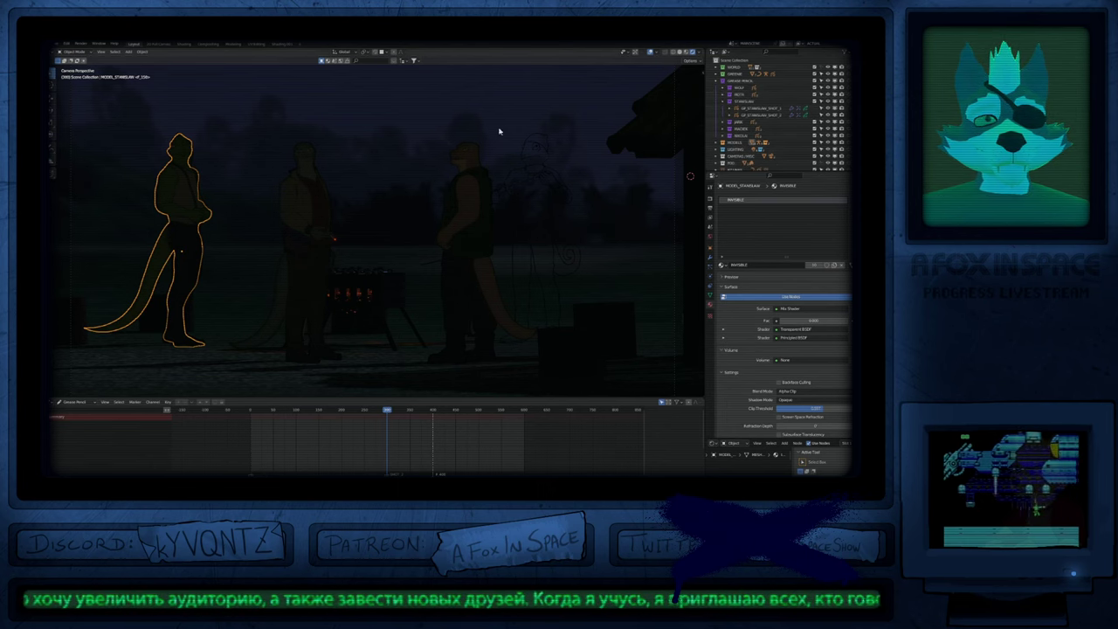
pyautogui.hotkey('shift', 'Left')
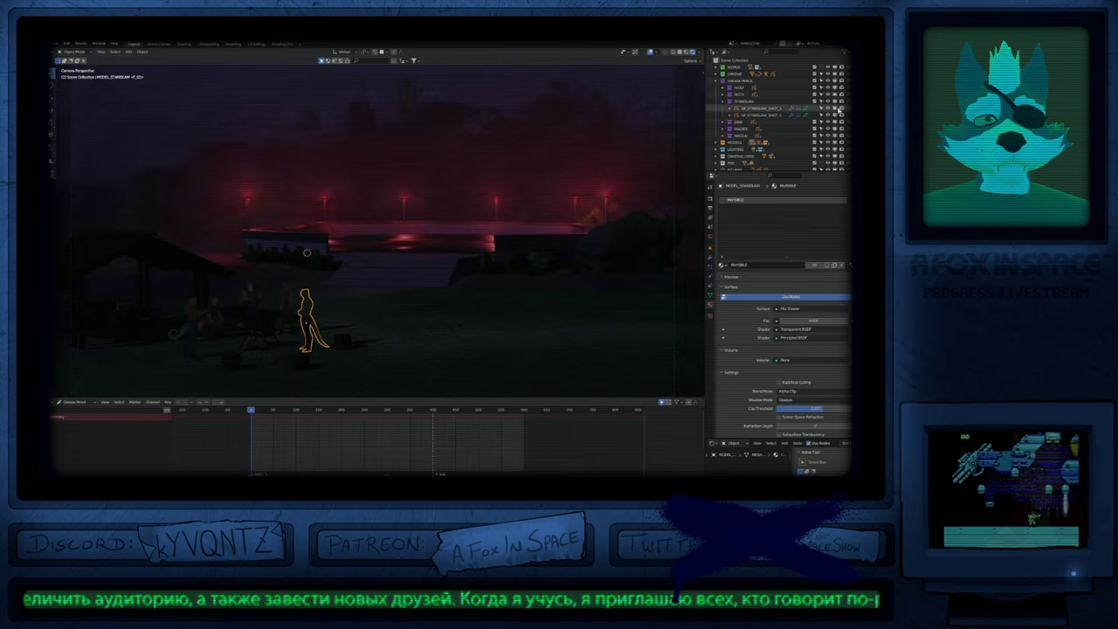
pyautogui.click(839, 115)
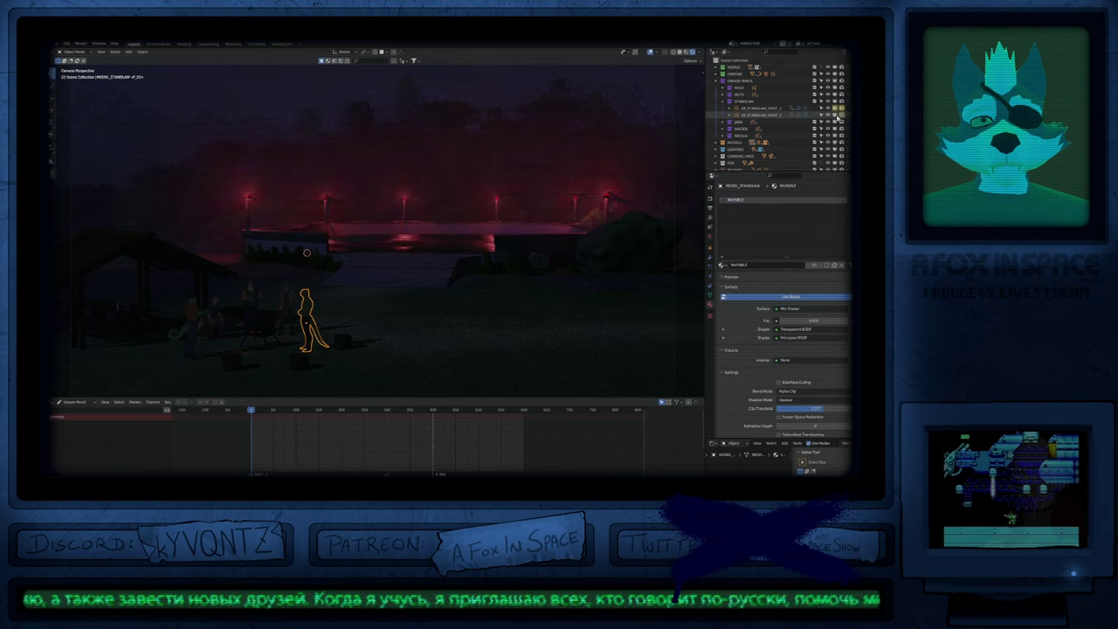
pyautogui.press('Up')
pyautogui.click(837, 117)
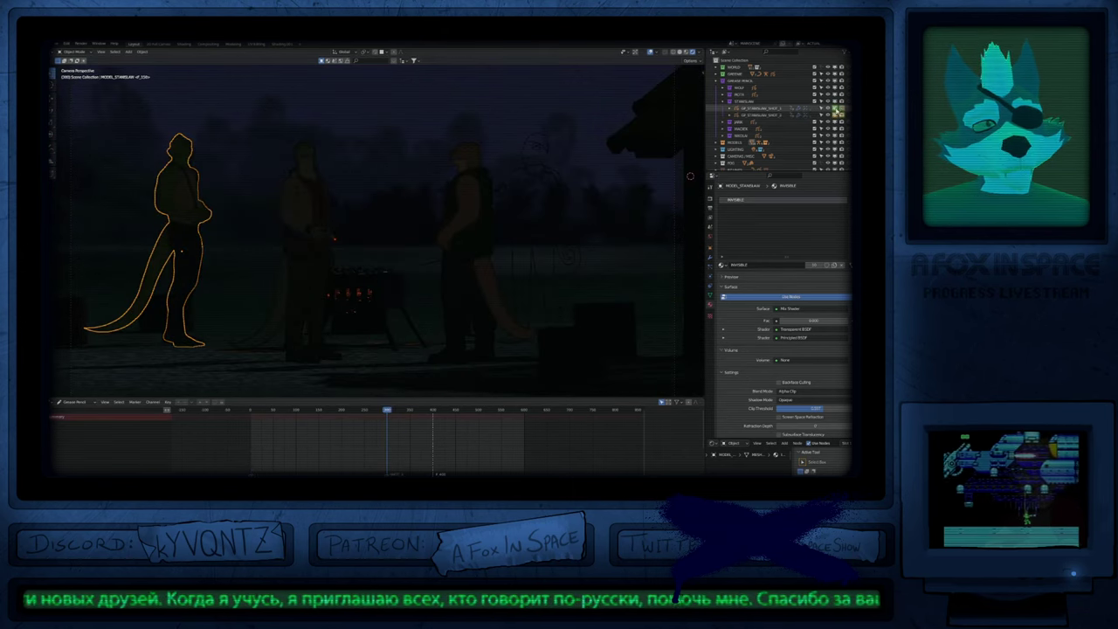
pyautogui.click(723, 101)
# Step: Keyframe JAKK's shot drawings at frame 0 with the shot 2 drawing hidden
pyautogui.click(724, 109)
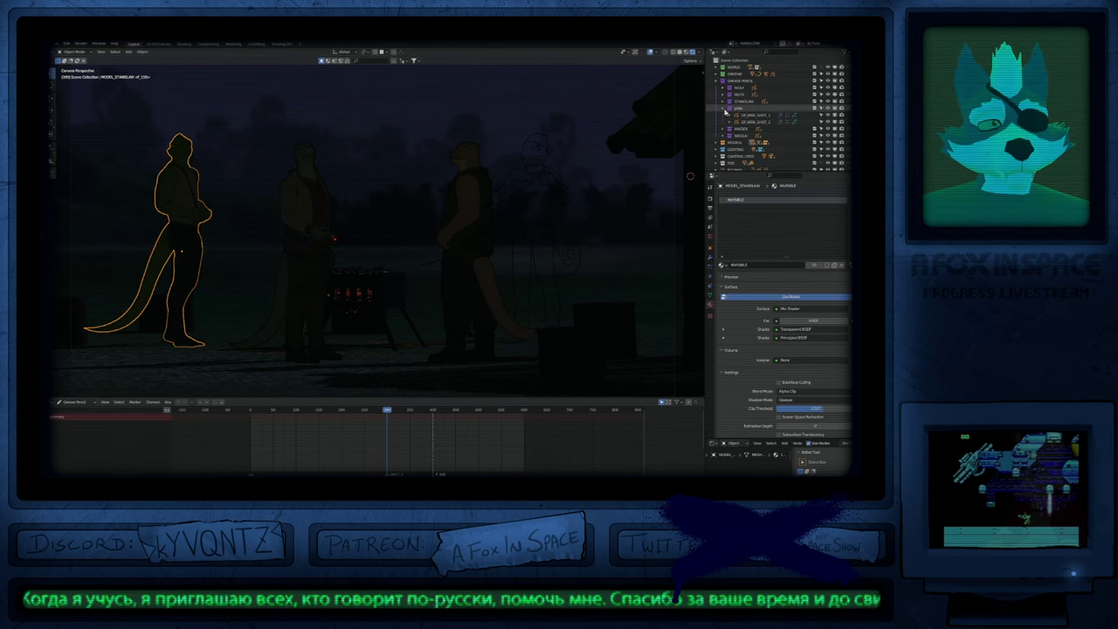
pyautogui.press('Down')
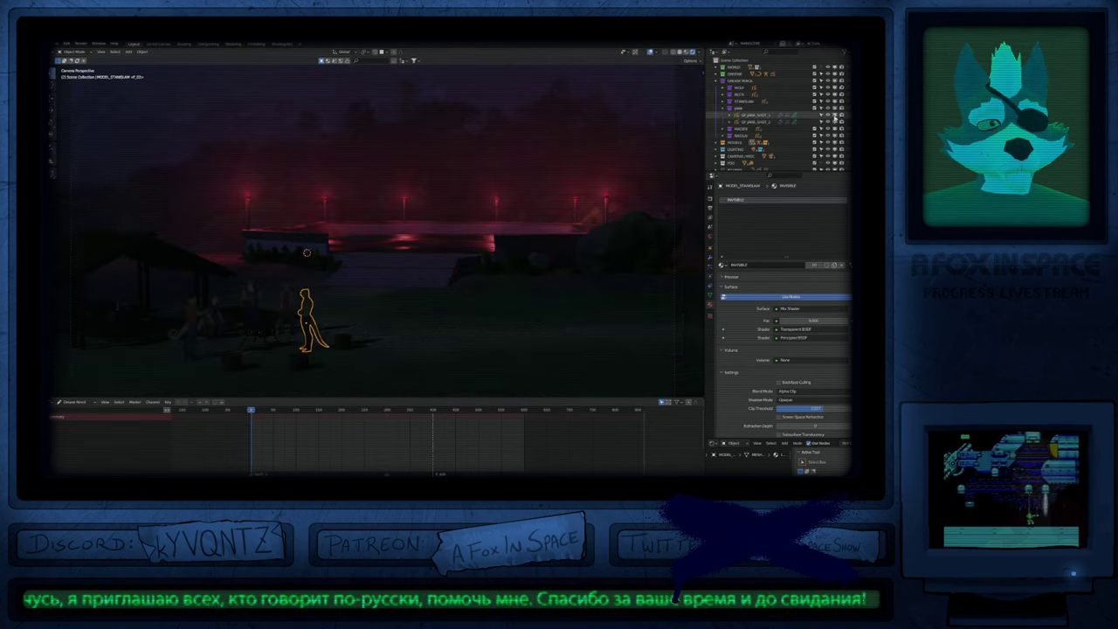
pyautogui.press('i')
pyautogui.press('i')
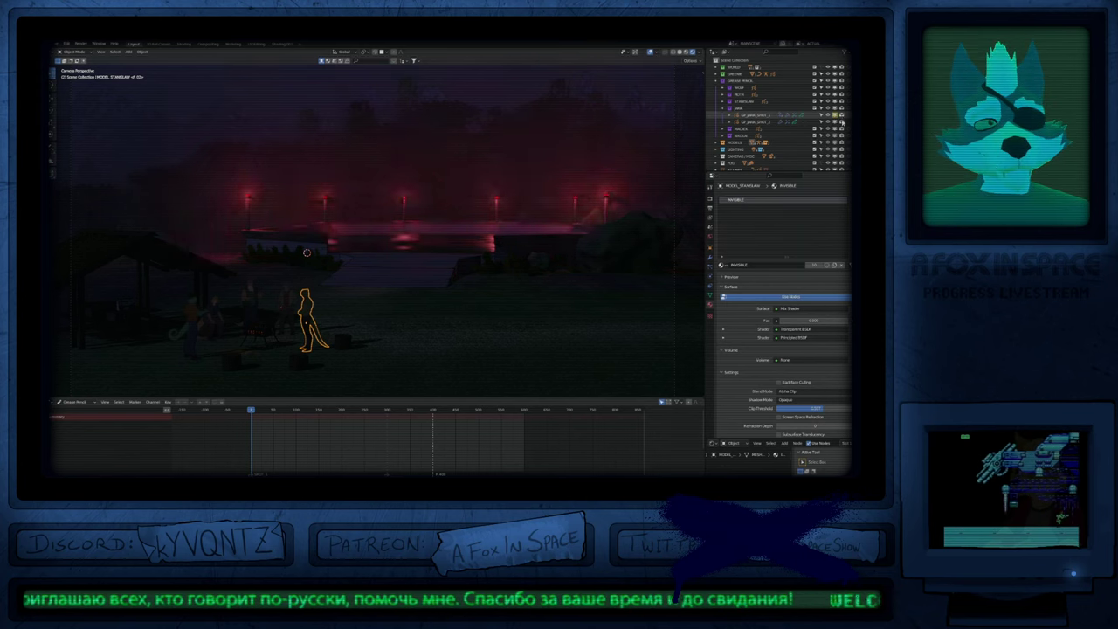
pyautogui.click(842, 122)
pyautogui.press('i')
pyautogui.click(835, 123)
pyautogui.press('i')
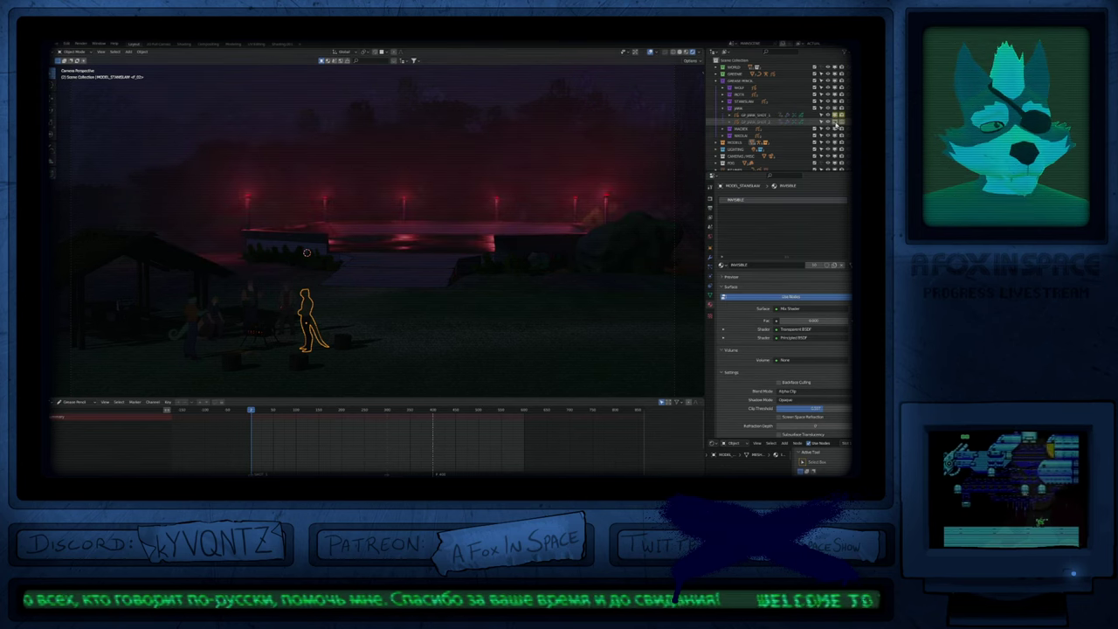
pyautogui.press('Up')
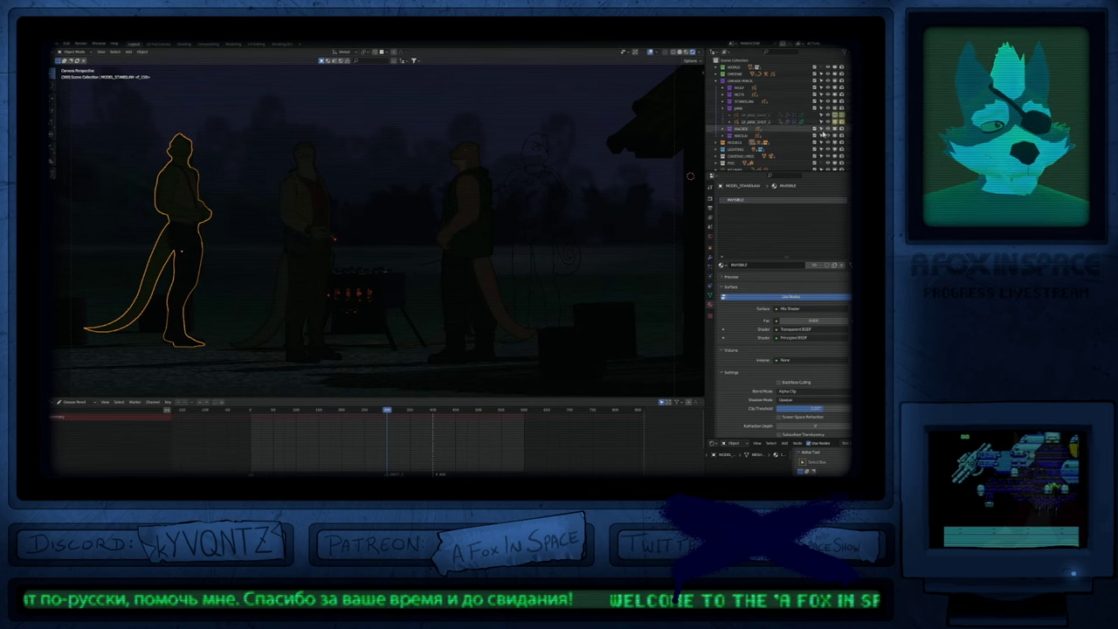
pyautogui.click(725, 109)
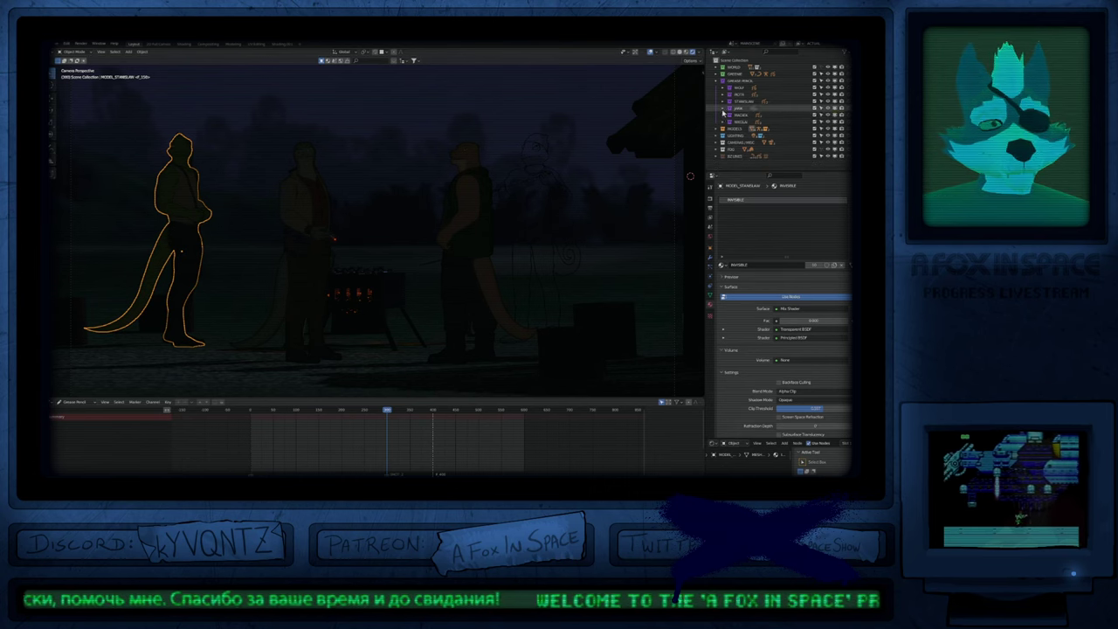
# Step: Keyframe MACKIE's second-shot drawing hidden at frame 0 and visible in the close shot
pyautogui.click(725, 115)
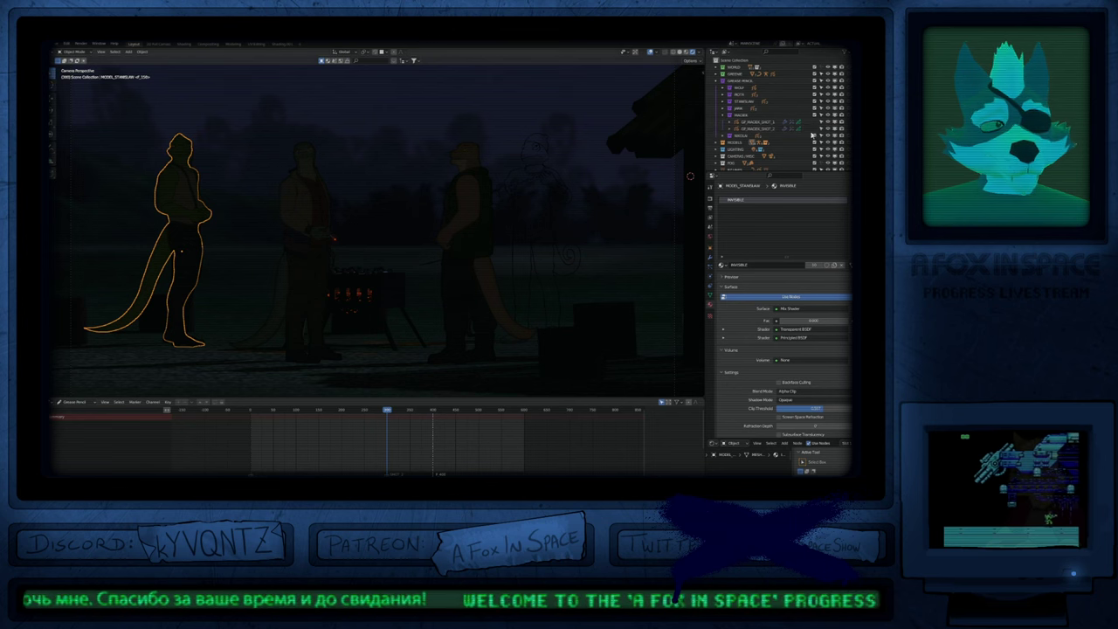
pyautogui.hotkey('shift', 'Left')
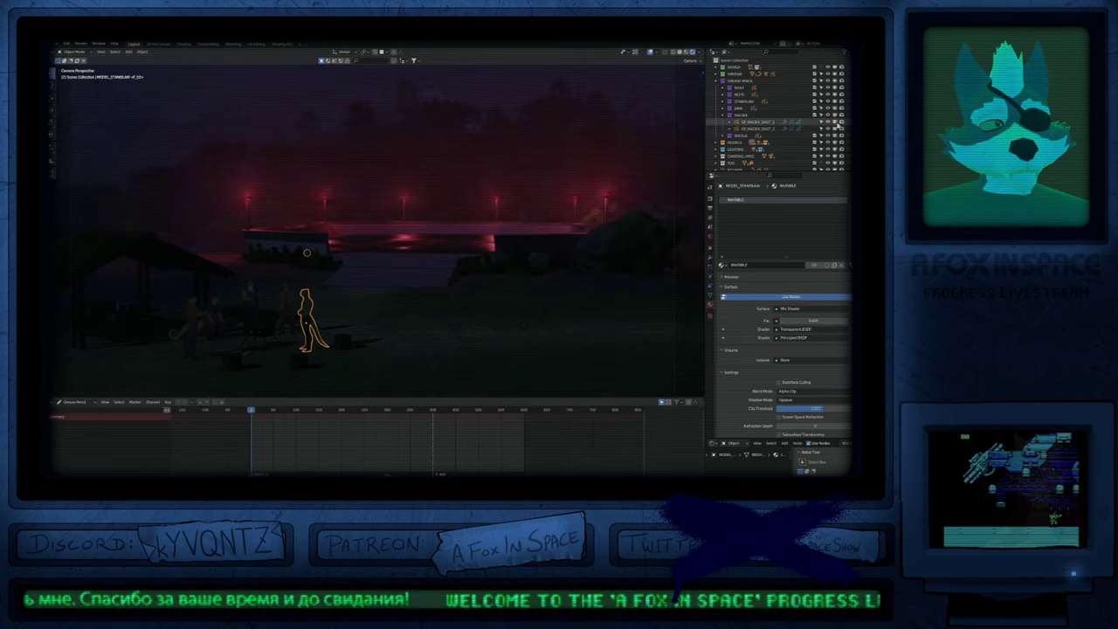
pyautogui.press('i')
pyautogui.press('i')
pyautogui.press('i')
pyautogui.click(835, 129)
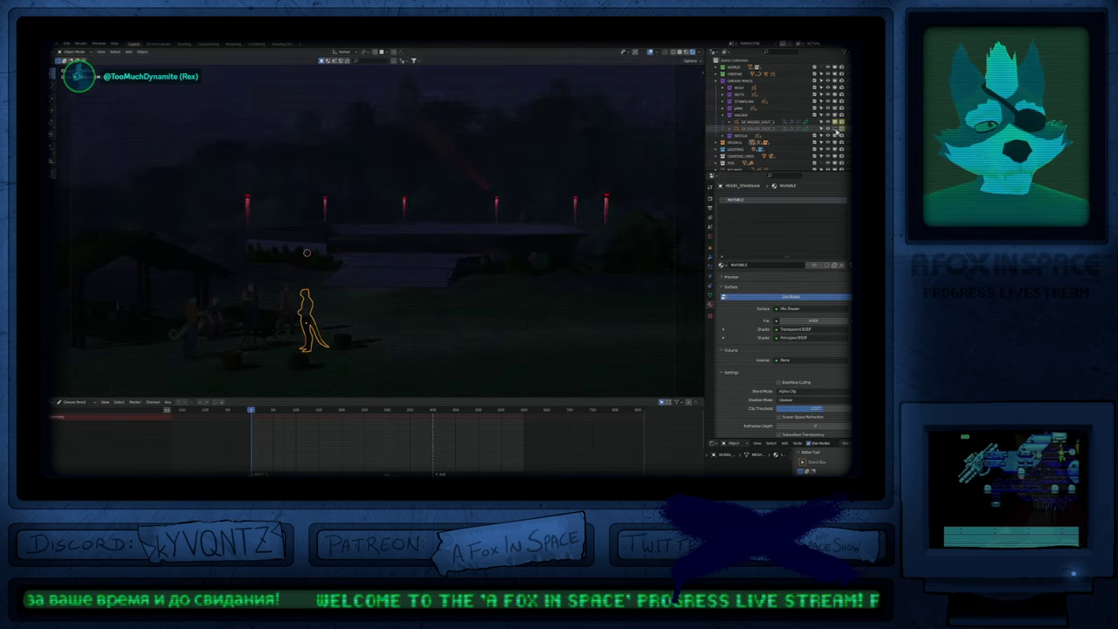
pyautogui.hotkey('shift', 'Right')
pyautogui.click(836, 131)
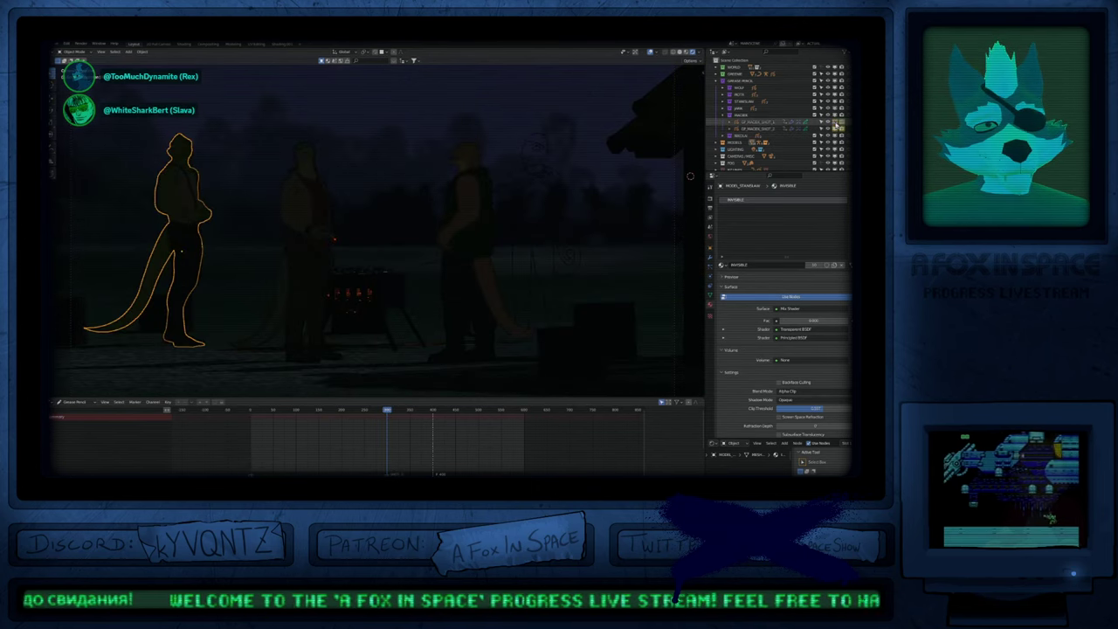
pyautogui.click(723, 116)
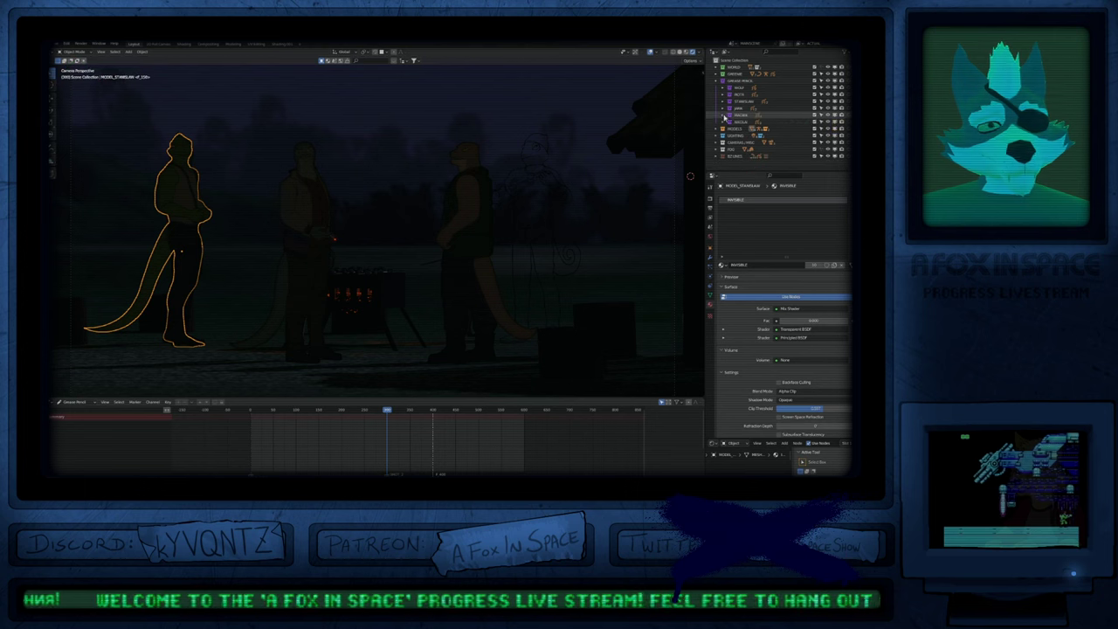
# Step: Hide GP_BROSLA_SHOT_1 and show SHOT_2 in the close grill shot, comparing both shots
pyautogui.click(724, 121)
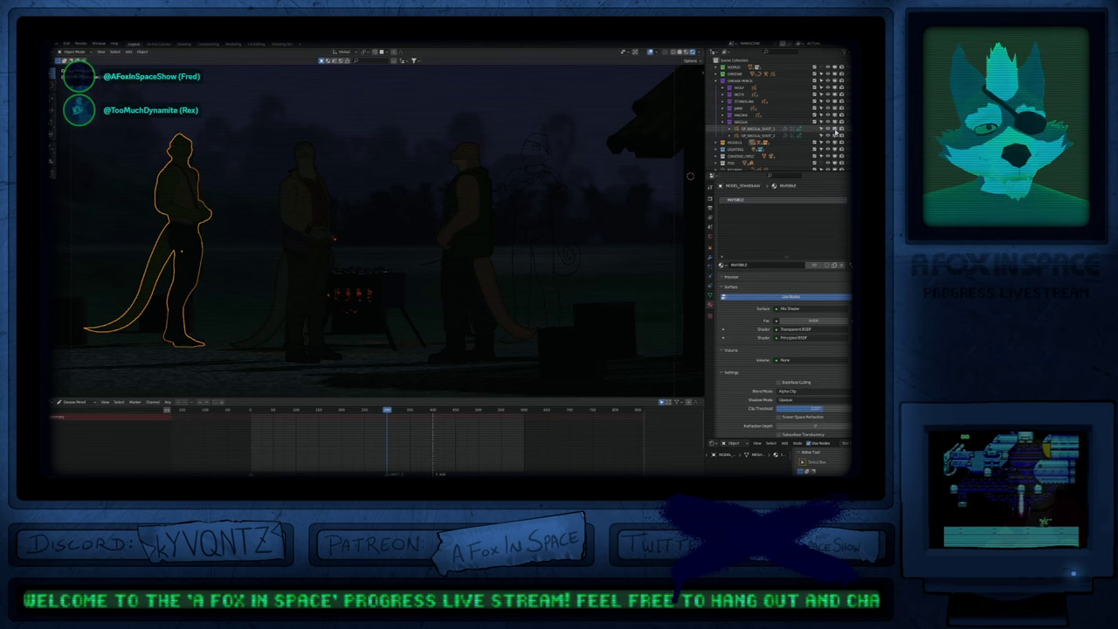
pyautogui.click(839, 136)
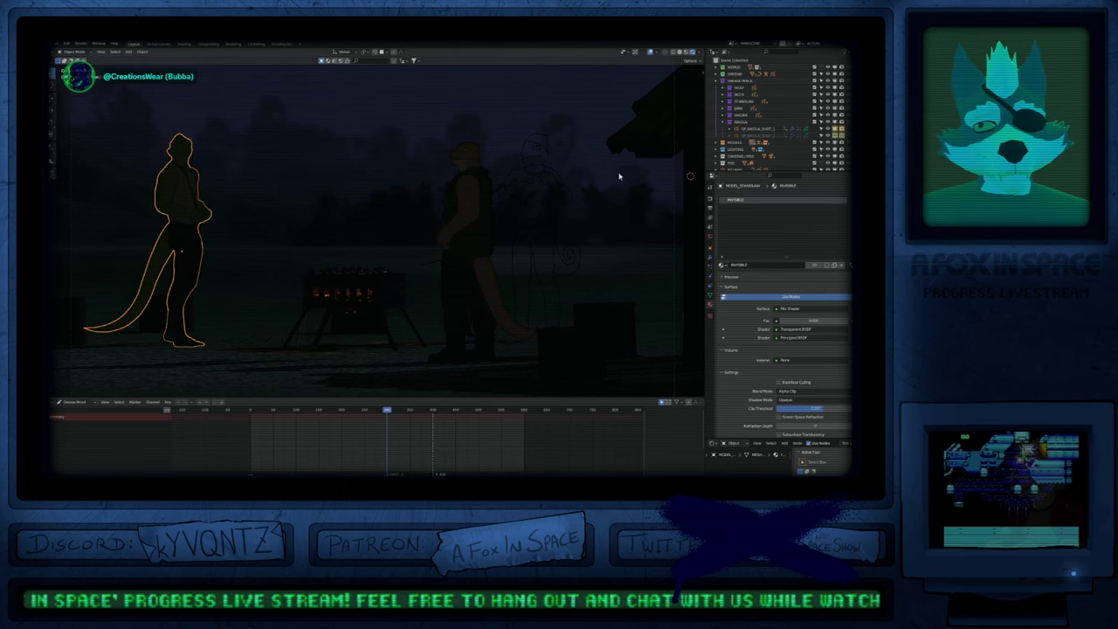
pyautogui.hotkey('shift', 'Left')
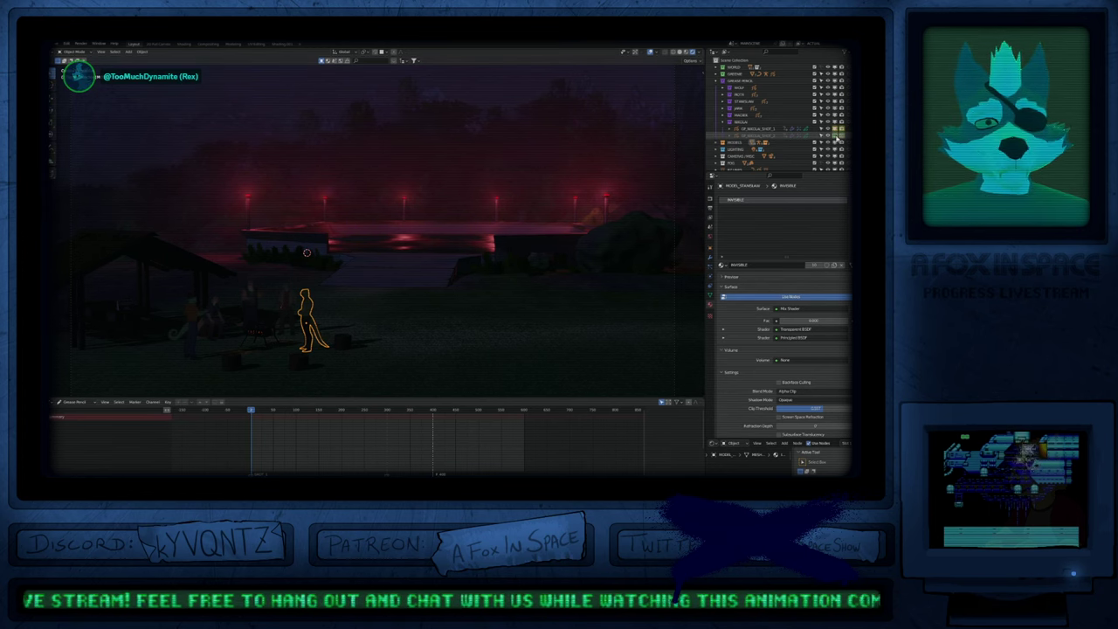
pyautogui.press('Up')
pyautogui.click(836, 130)
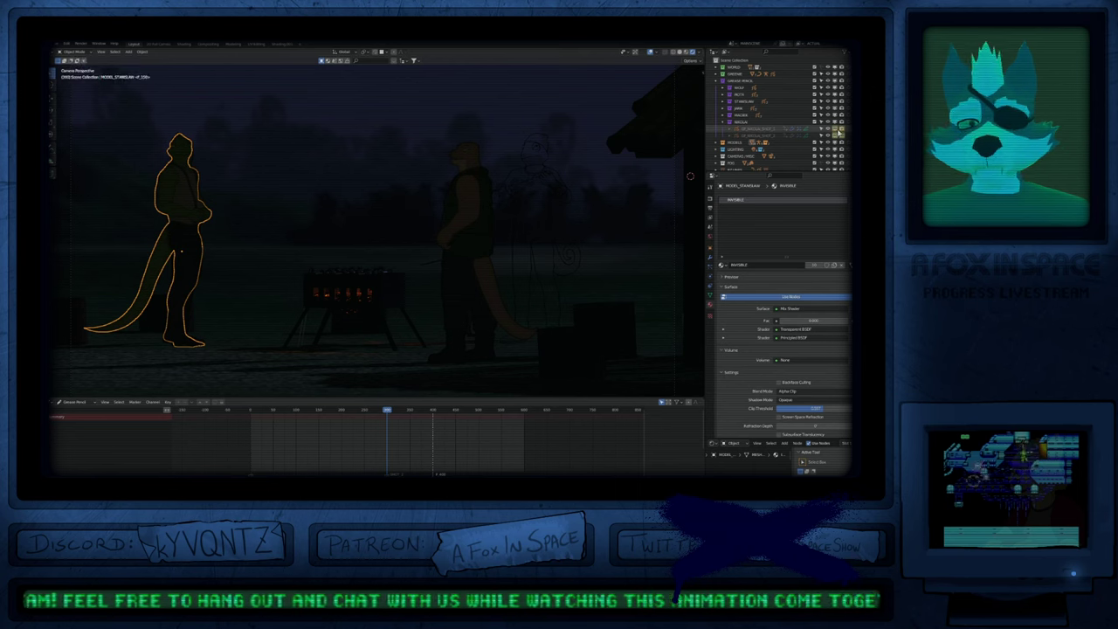
pyautogui.click(836, 135)
pyautogui.click(843, 136)
pyautogui.press('Down')
pyautogui.press('Up')
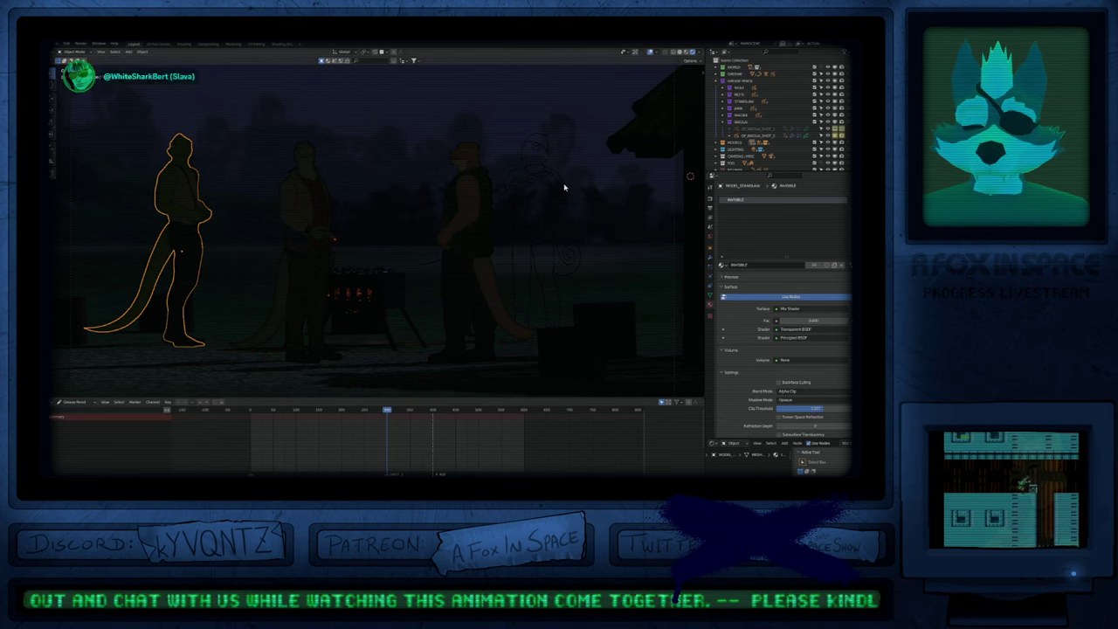
pyautogui.click(510, 188)
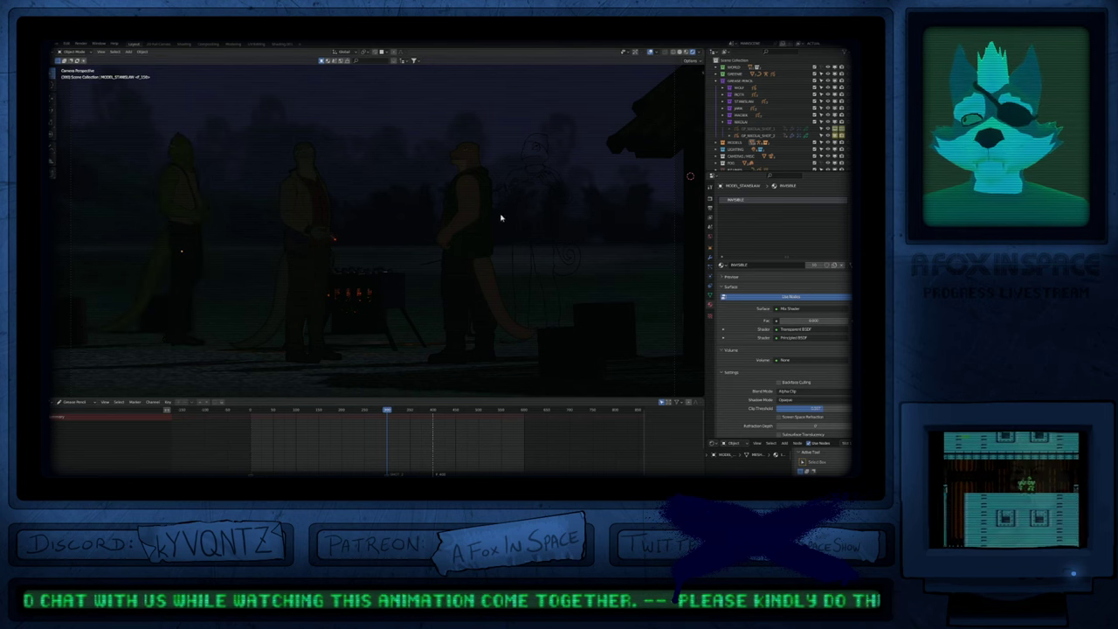
pyautogui.hotkey('shift', 'Left')
pyautogui.scroll(8, 200, 335)
pyautogui.keyDown('shift'); pyautogui.moveTo(229, 330); pyautogui.dragTo(319, 290, button='middle'); pyautogui.keyUp('shift')
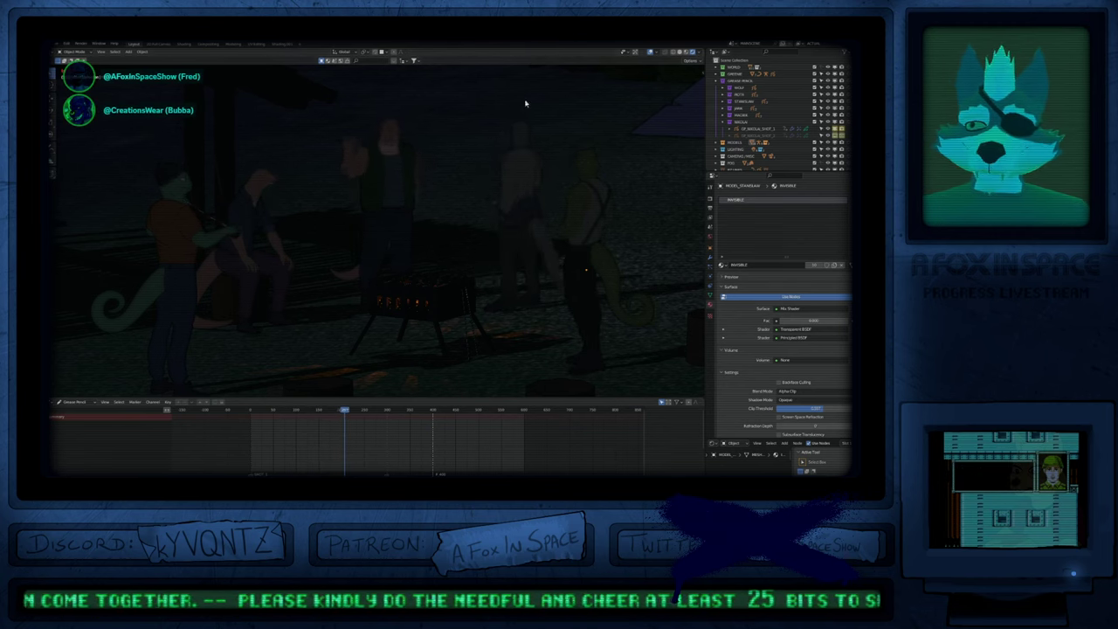
pyautogui.press('Escape')
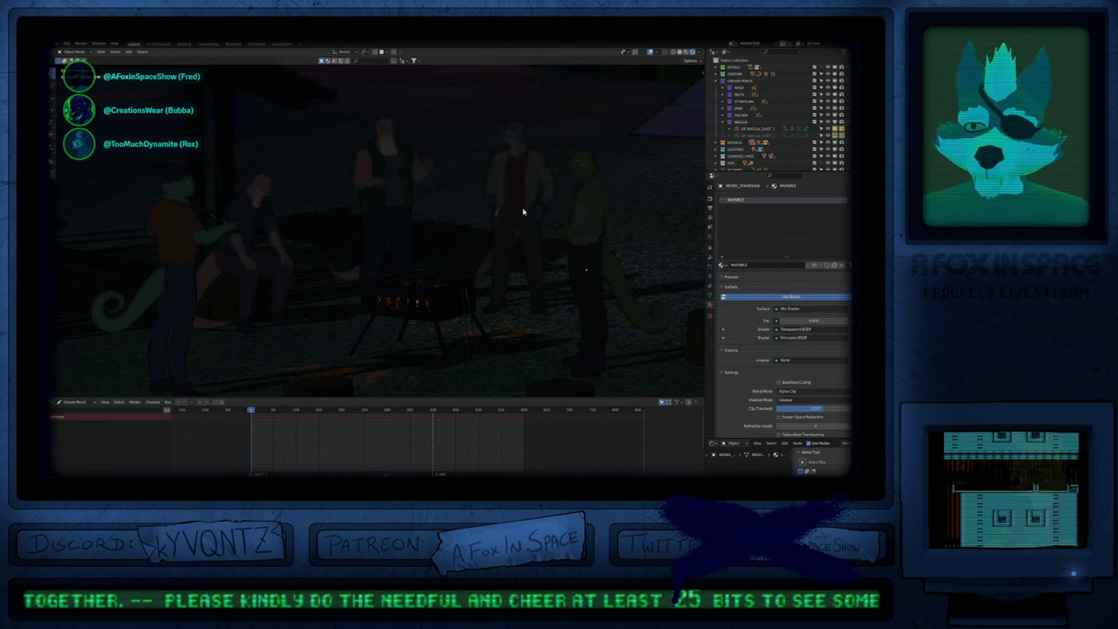
pyautogui.press('KP_0')
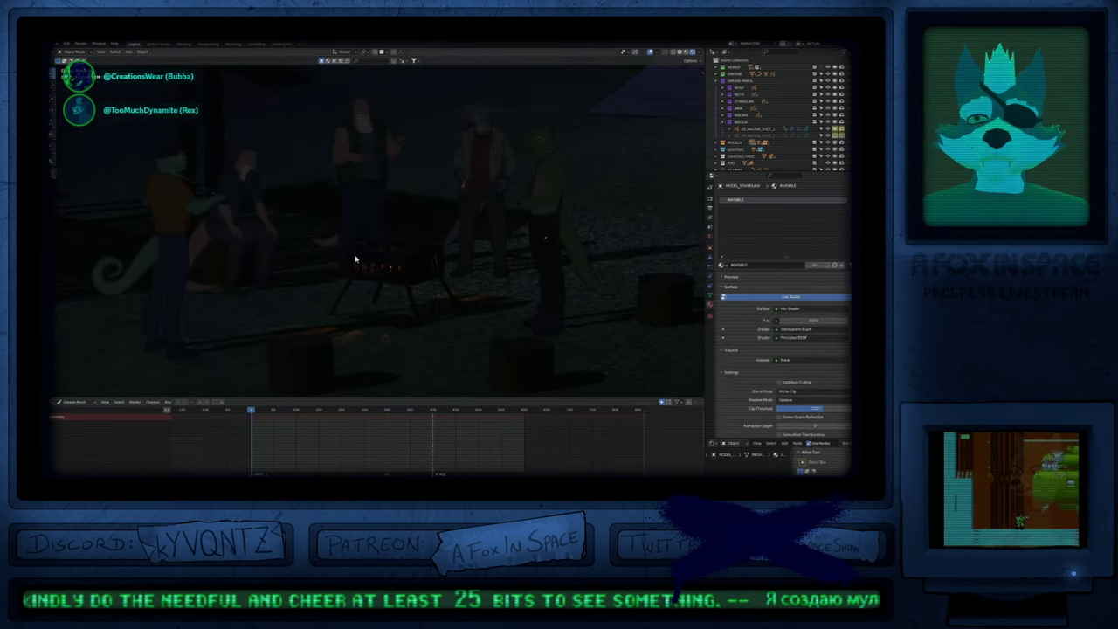
pyautogui.press('a')
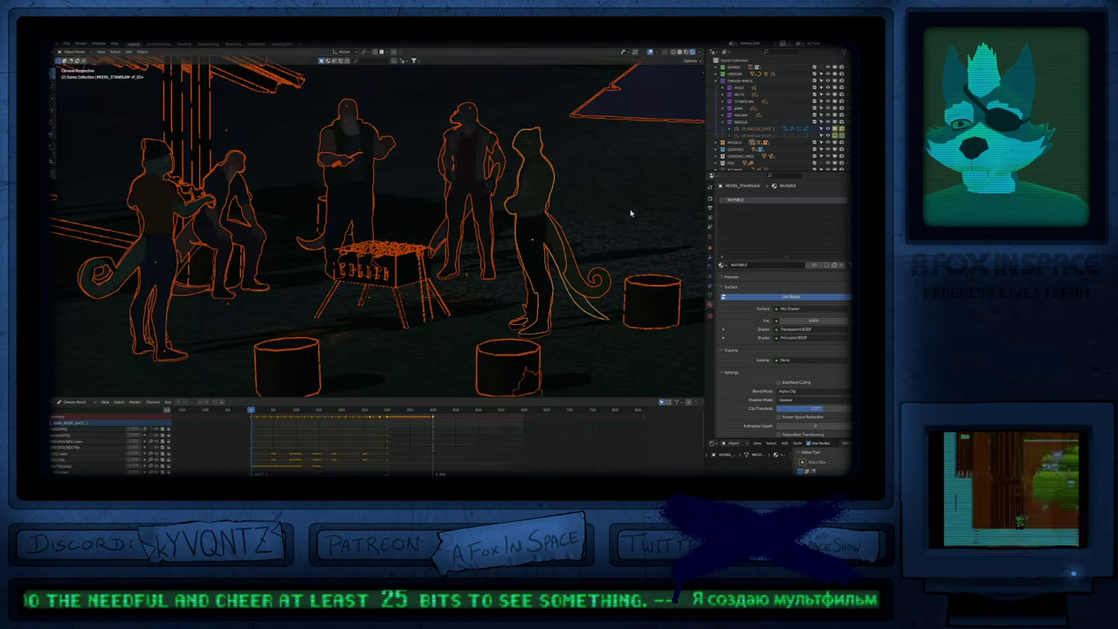
pyautogui.hotkey('alt', 'a')
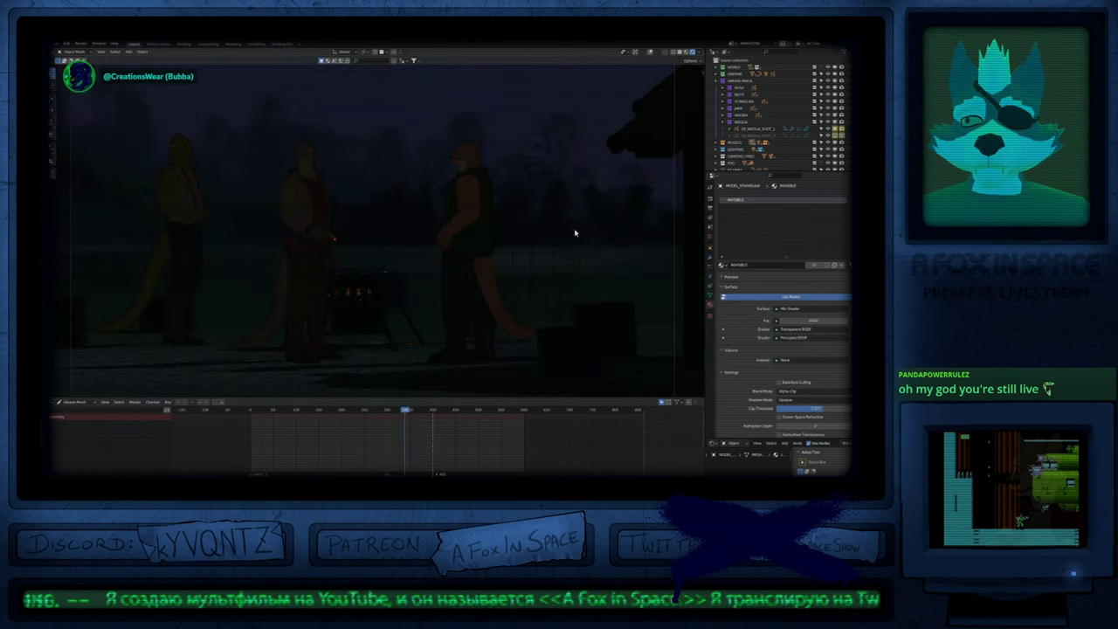
# Step: Stop playback and switch the viewport to Solid shading
pyautogui.press('space')
pyautogui.press('z')
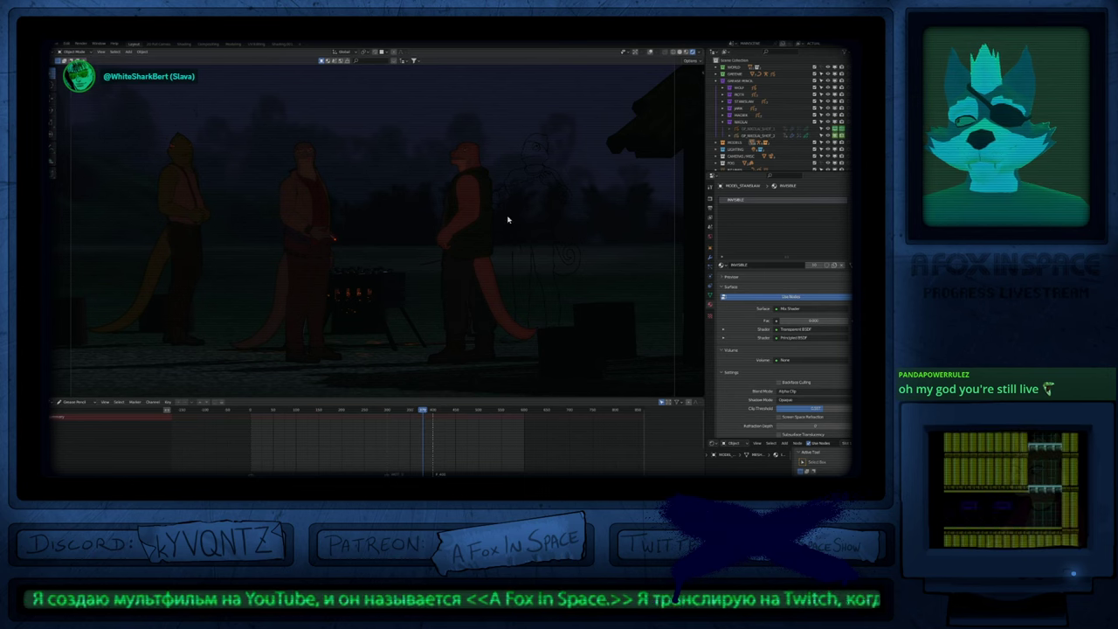
pyautogui.click(562, 217)
pyautogui.click(538, 177)
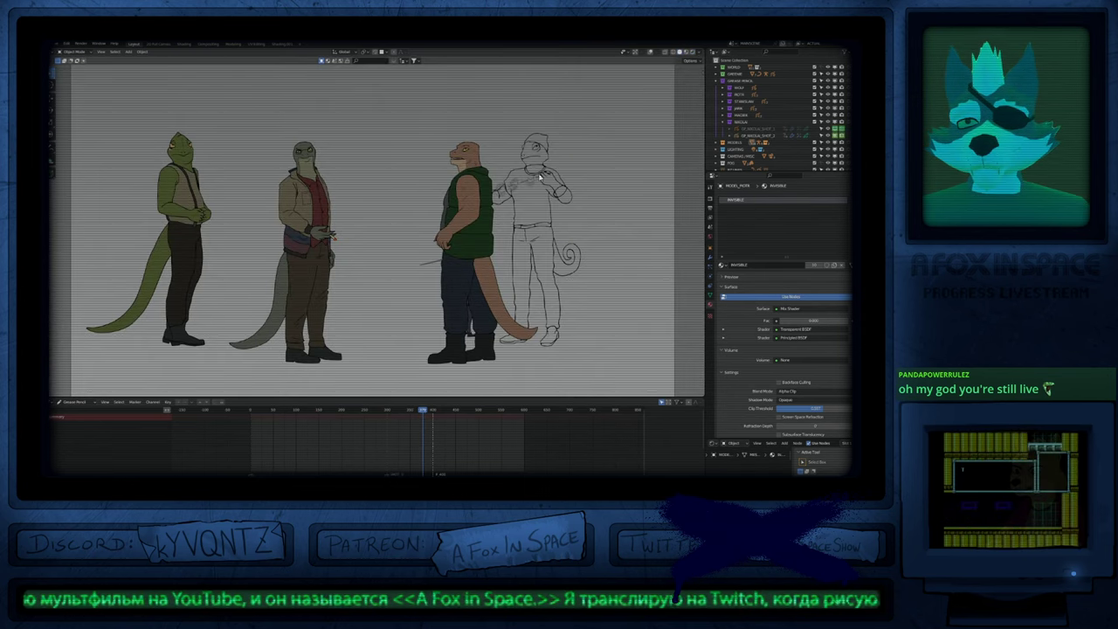
# Step: Select the Cube and the lizard sketch's tail spiral, browse the MODELS collection, and rewind to frame 0
pyautogui.click(541, 177)
pyautogui.click(563, 199)
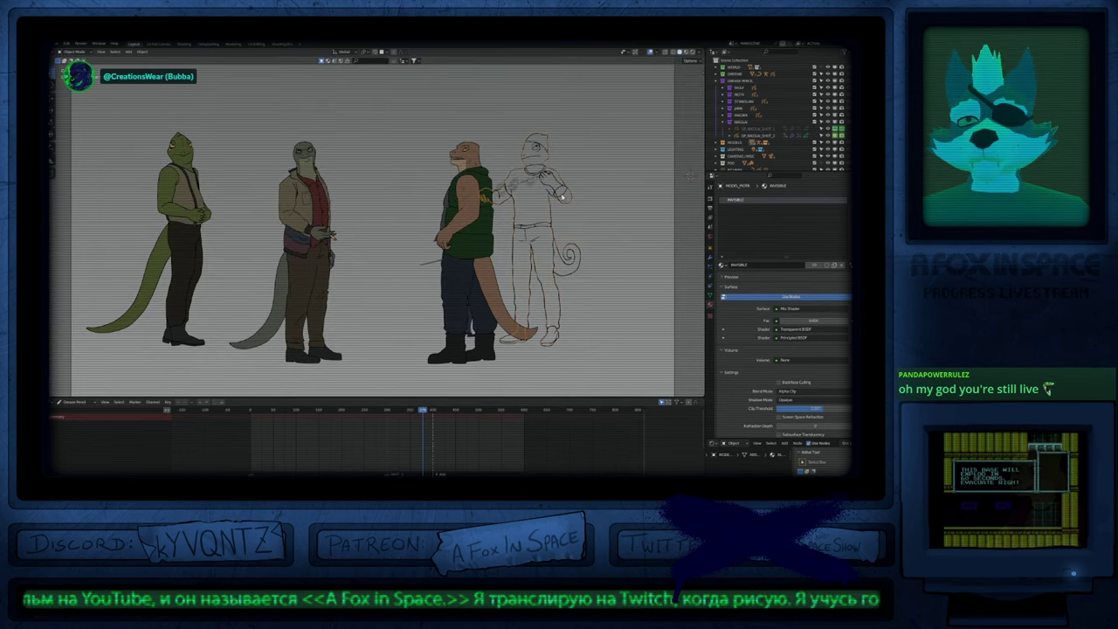
pyautogui.click(568, 255)
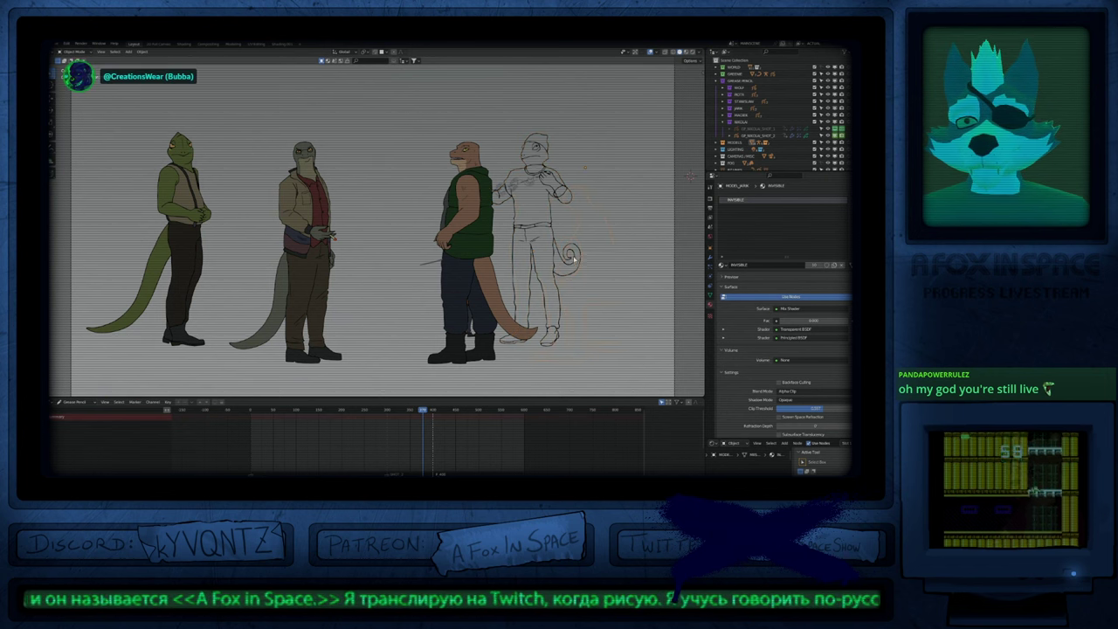
pyautogui.click(720, 81)
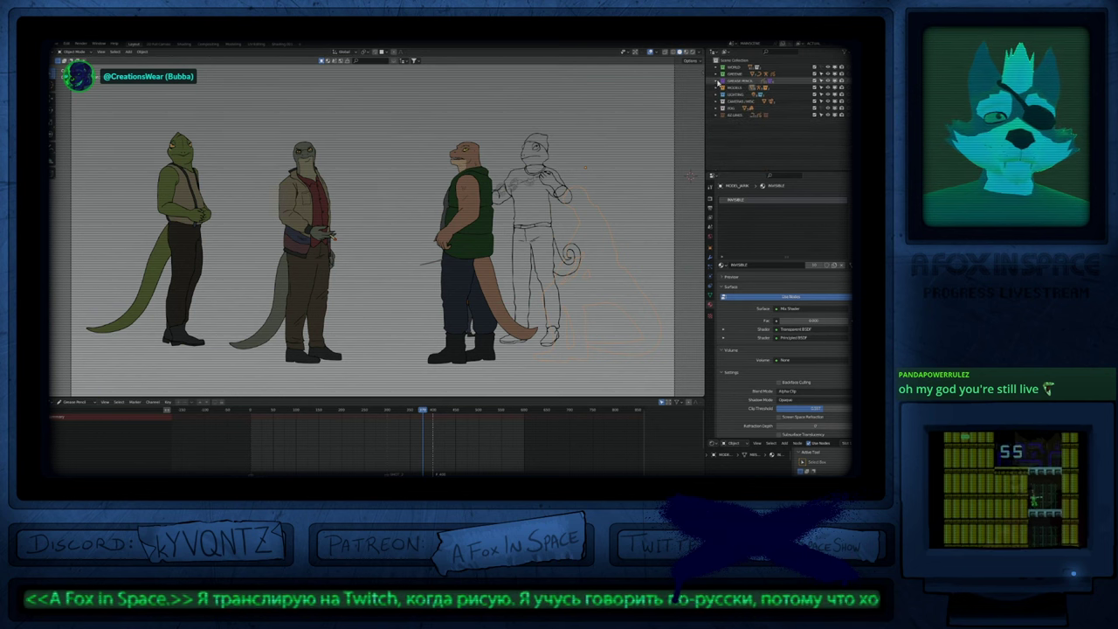
pyautogui.click(718, 88)
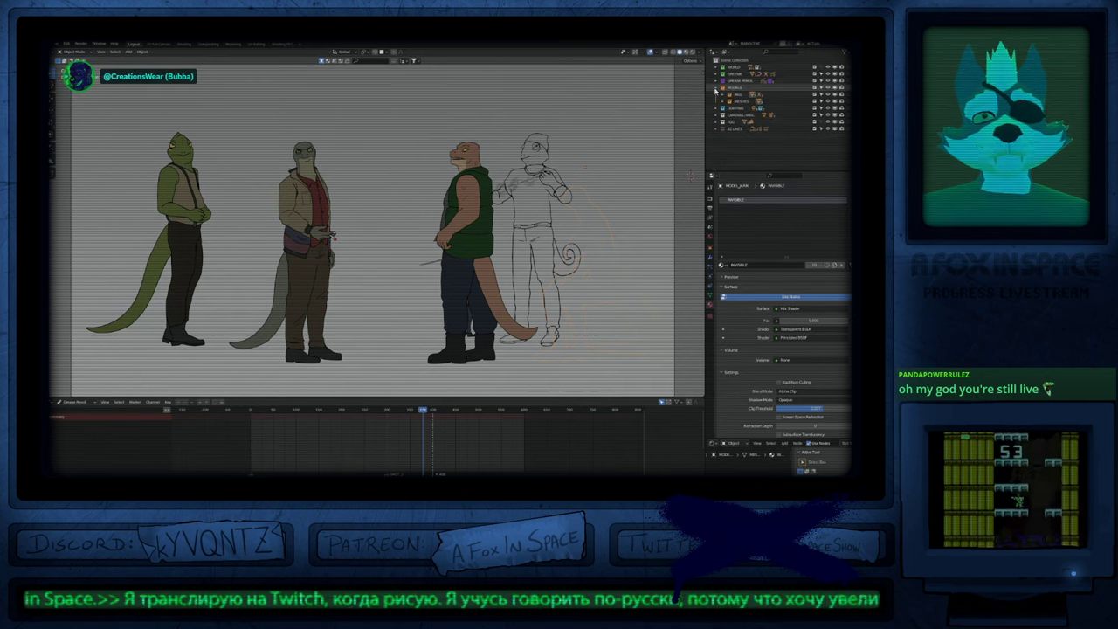
pyautogui.click(717, 88)
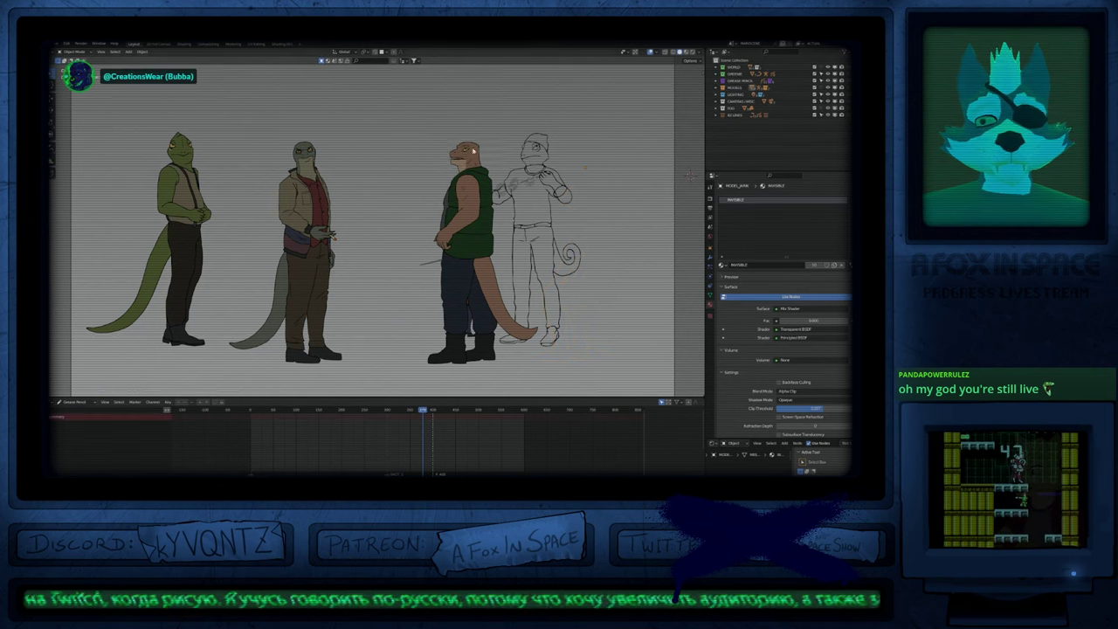
pyautogui.hotkey('shift', 'Left')
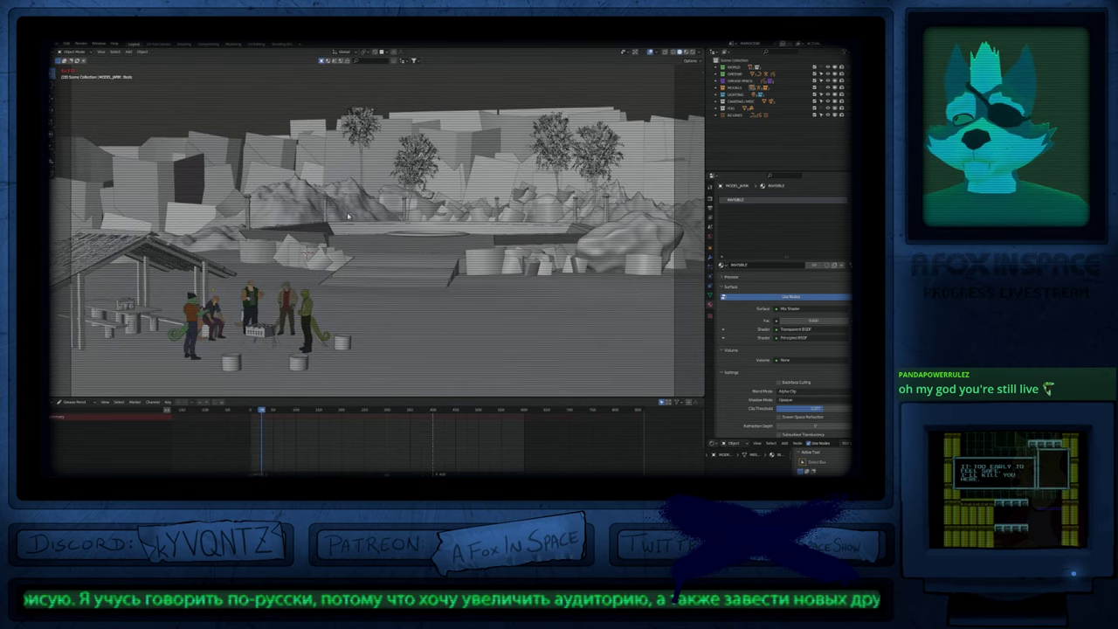
# Step: Exclude the tower, environment, background layers and MODELS collections, keeping the Grease Pencil drawings visible
pyautogui.click(816, 81)
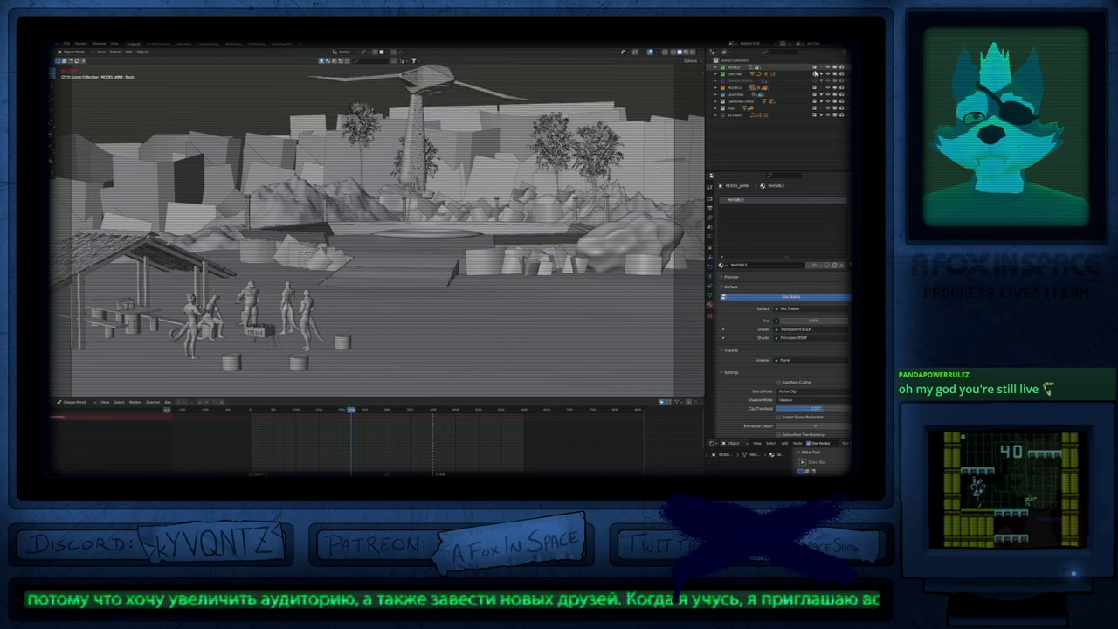
pyautogui.click(816, 73)
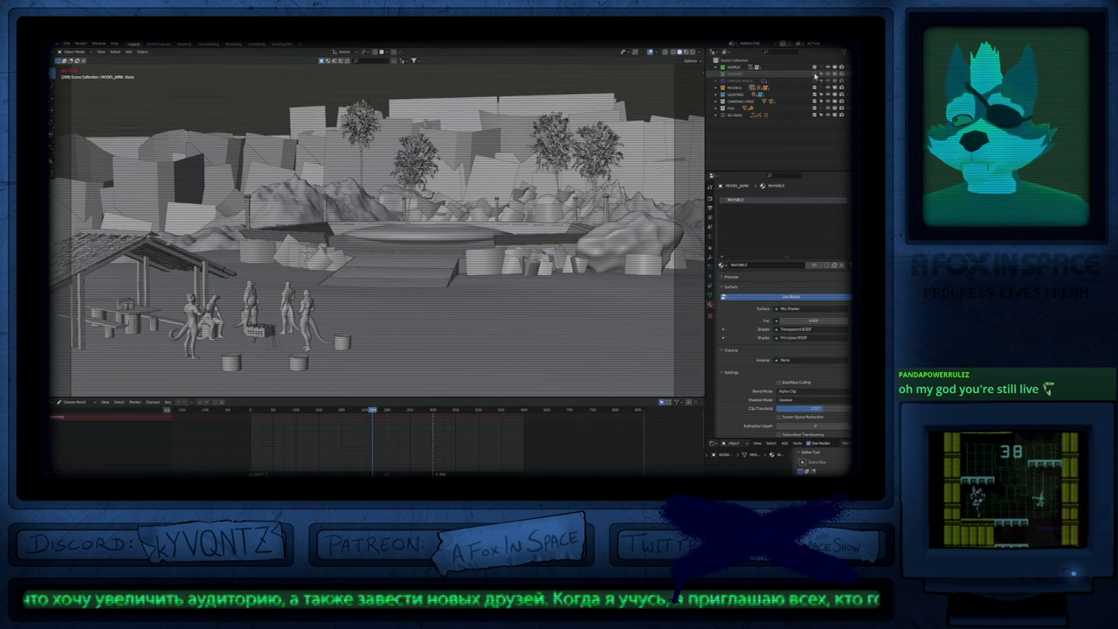
pyautogui.click(815, 111)
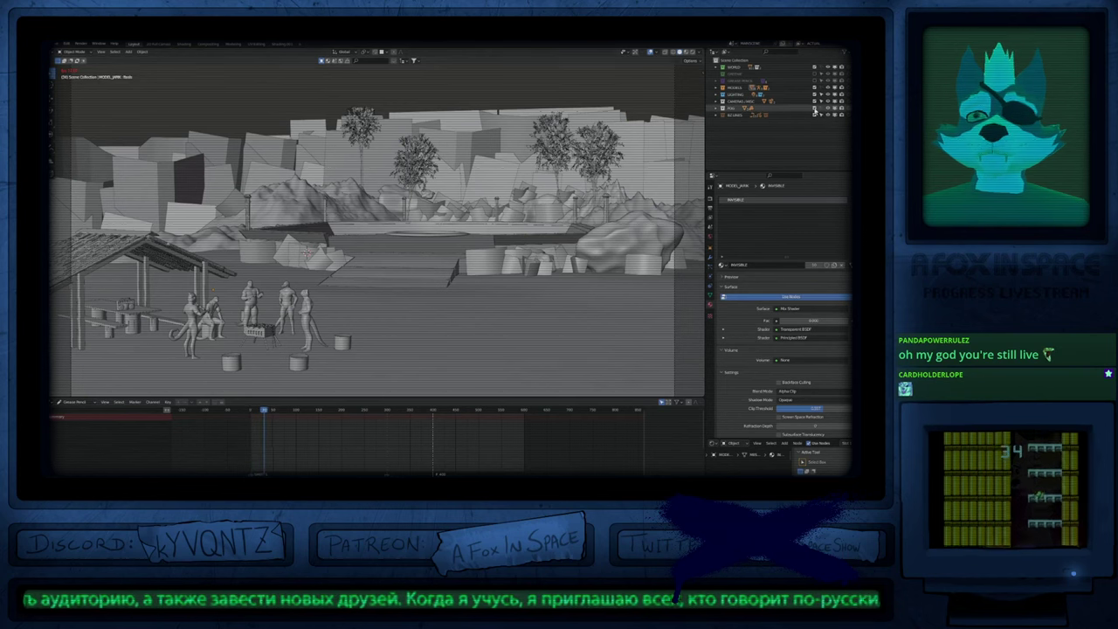
pyautogui.click(814, 111)
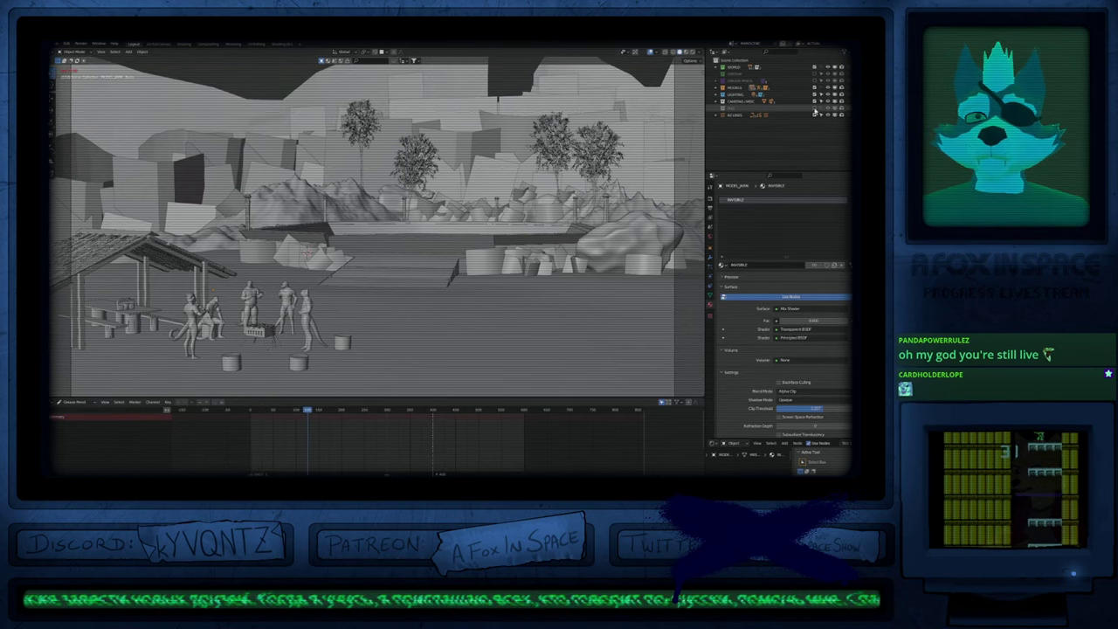
pyautogui.hotkey('shift', 'Left')
pyautogui.hotkey('shift', 'Left')
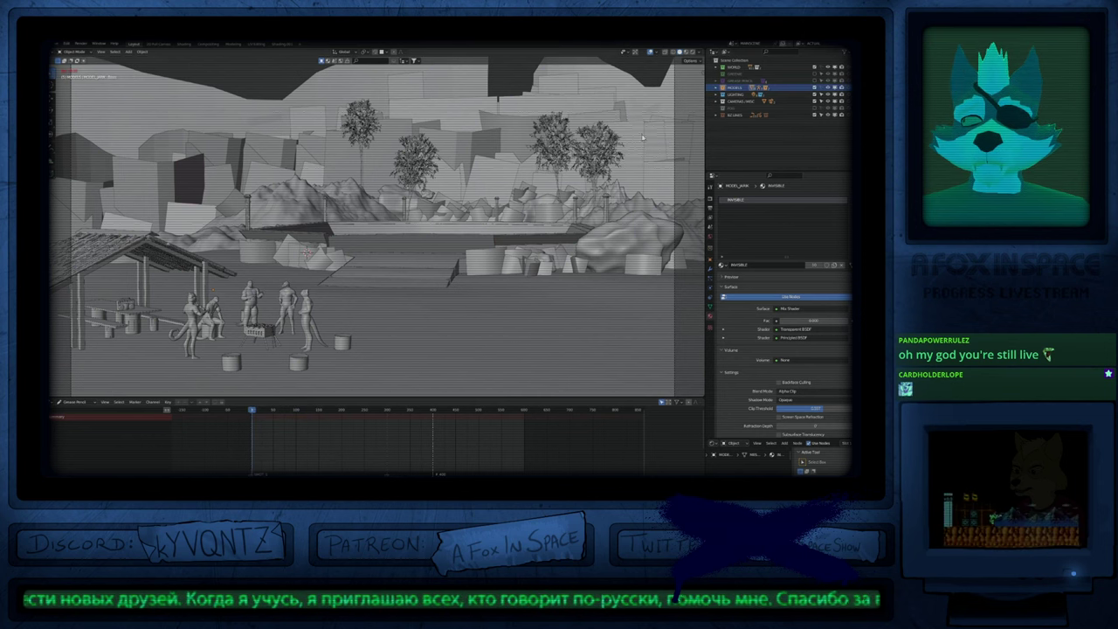
pyautogui.click(815, 115)
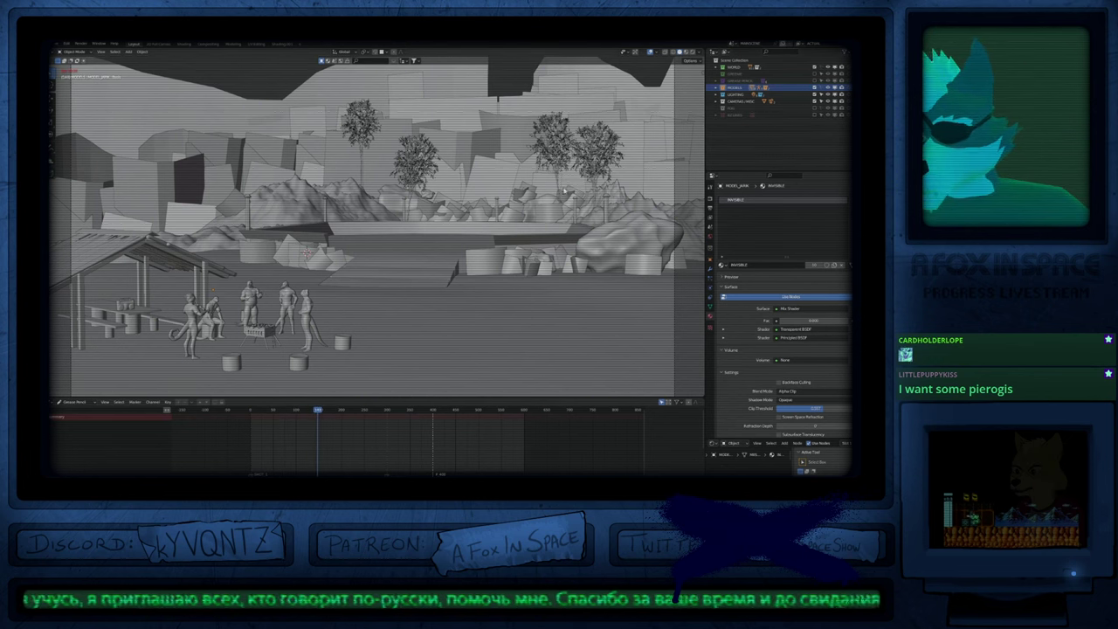
pyautogui.click(816, 69)
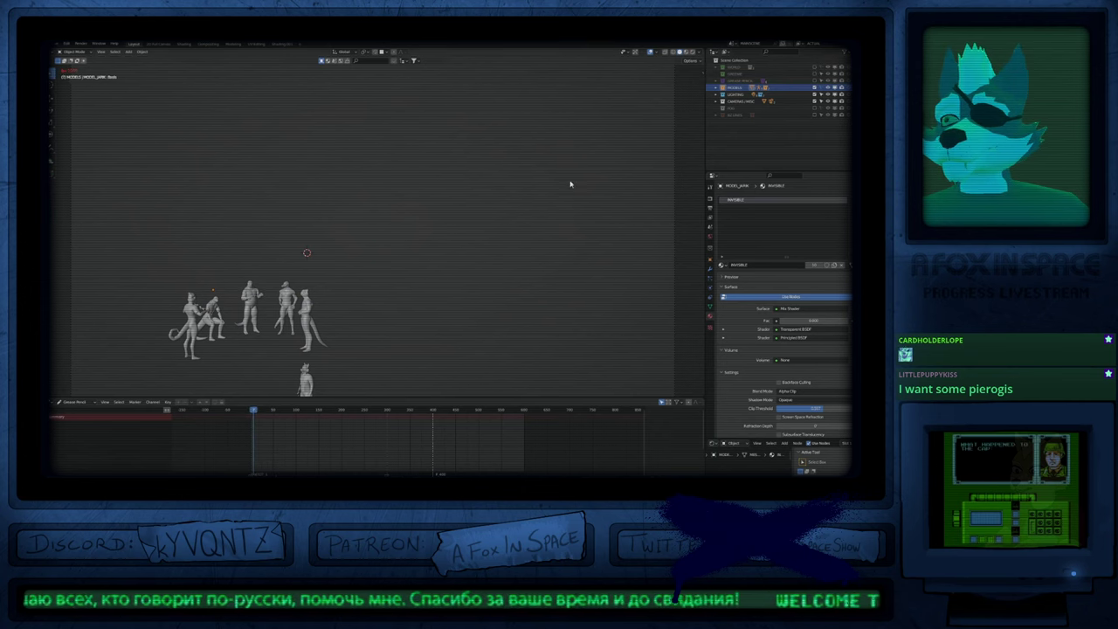
pyautogui.click(815, 88)
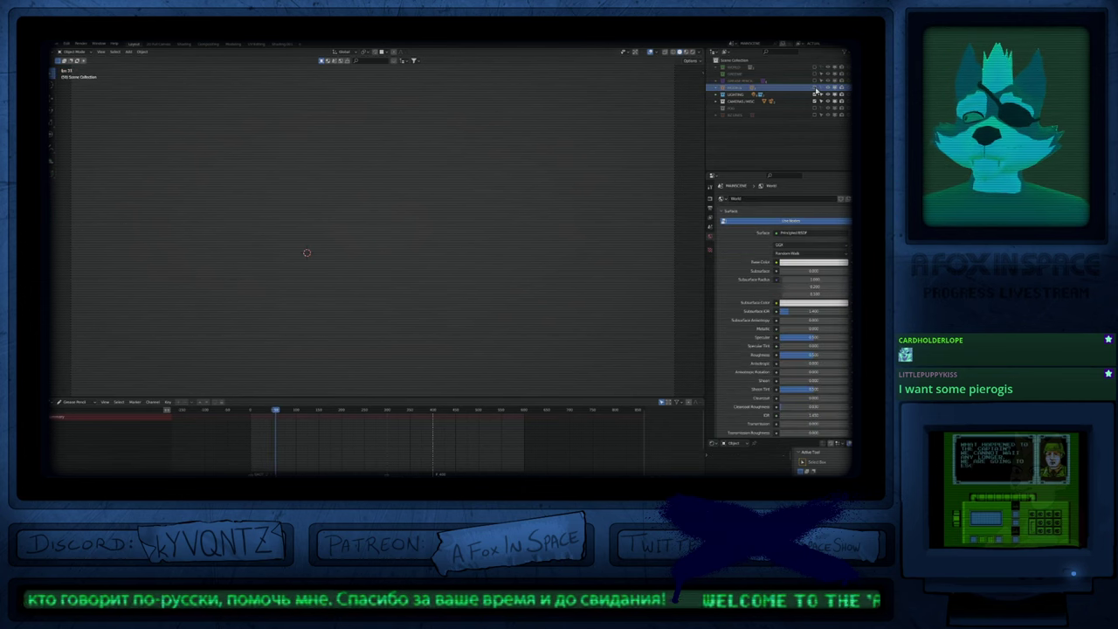
pyautogui.click(815, 80)
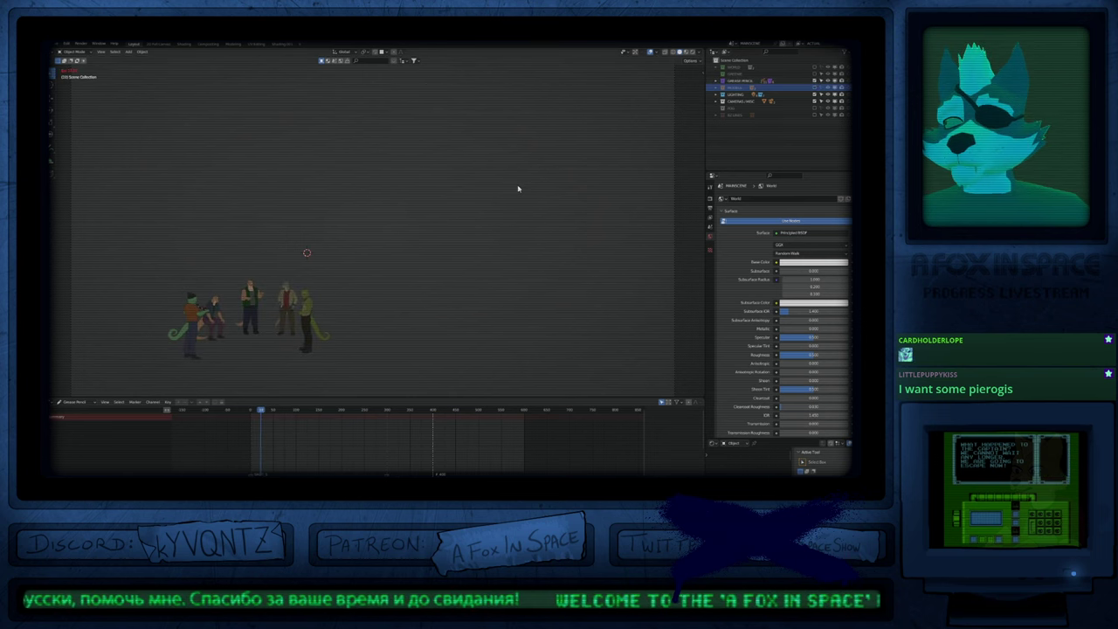
# Step: View the isolated drawn characters full-screen through the scene camera with Rendered shading
pyautogui.scroll(6, 223, 334)
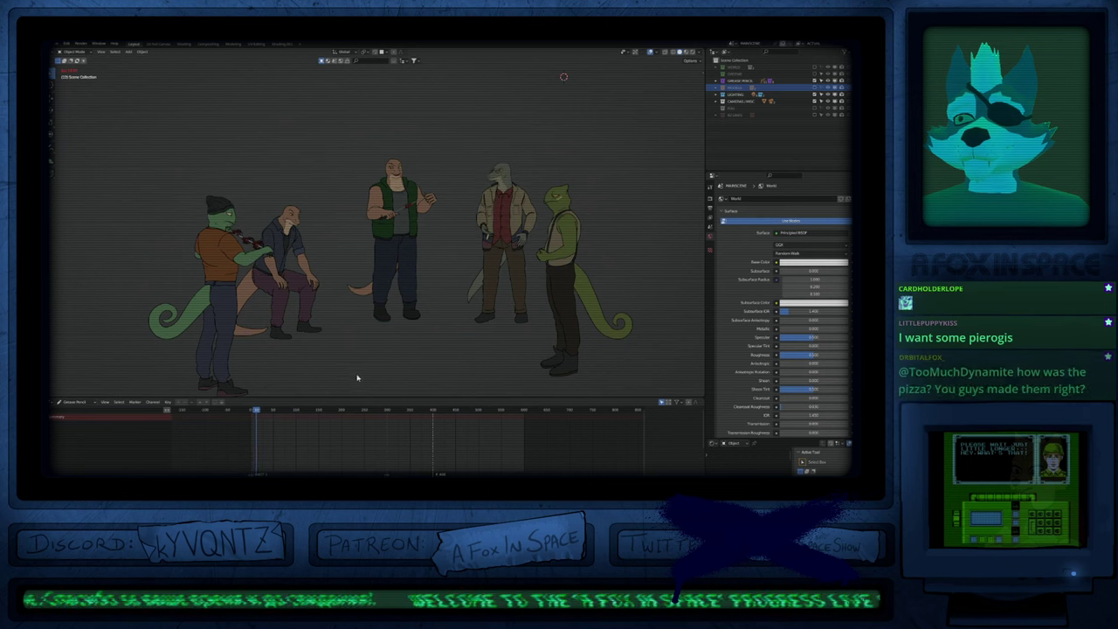
pyautogui.hotkey('ctrl', 'alt', 'space')
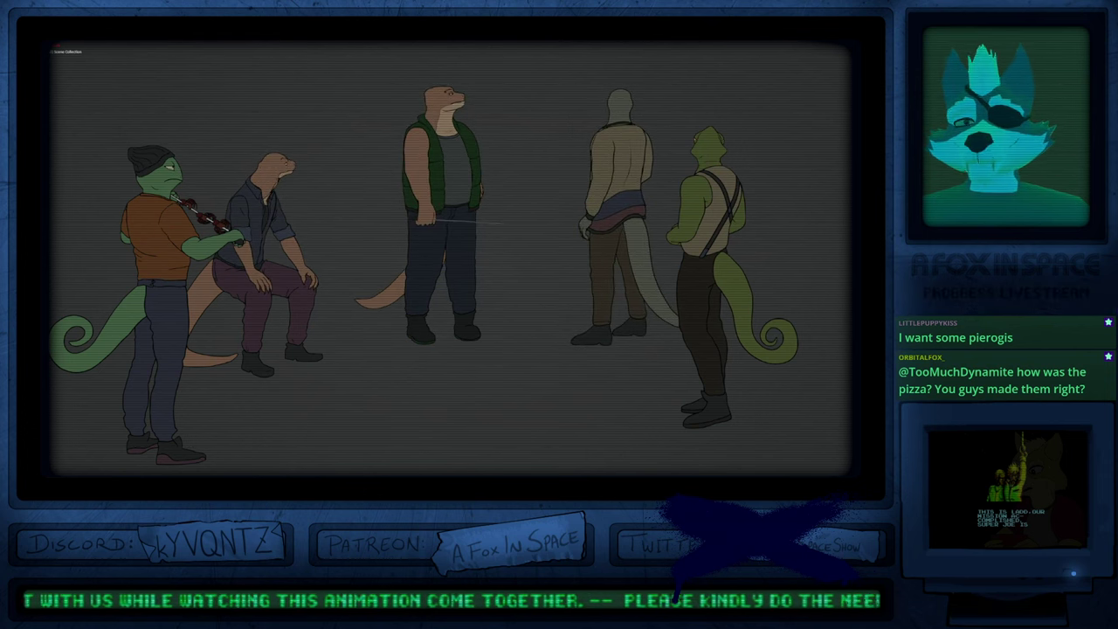
pyautogui.press('Home')
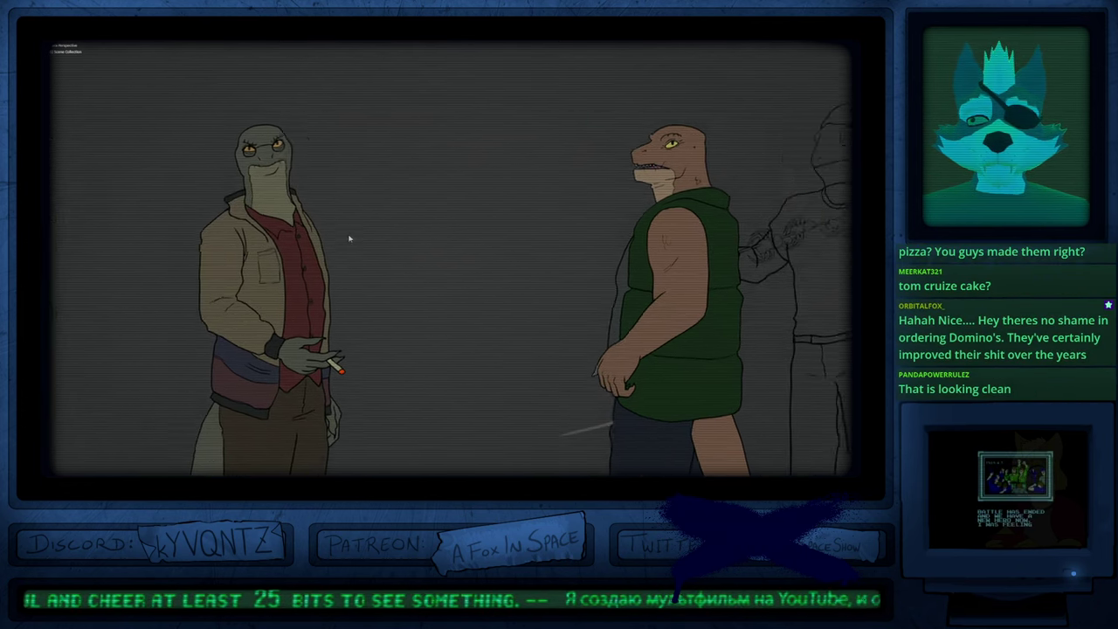
pyautogui.press('z')
pyautogui.click(508, 266)
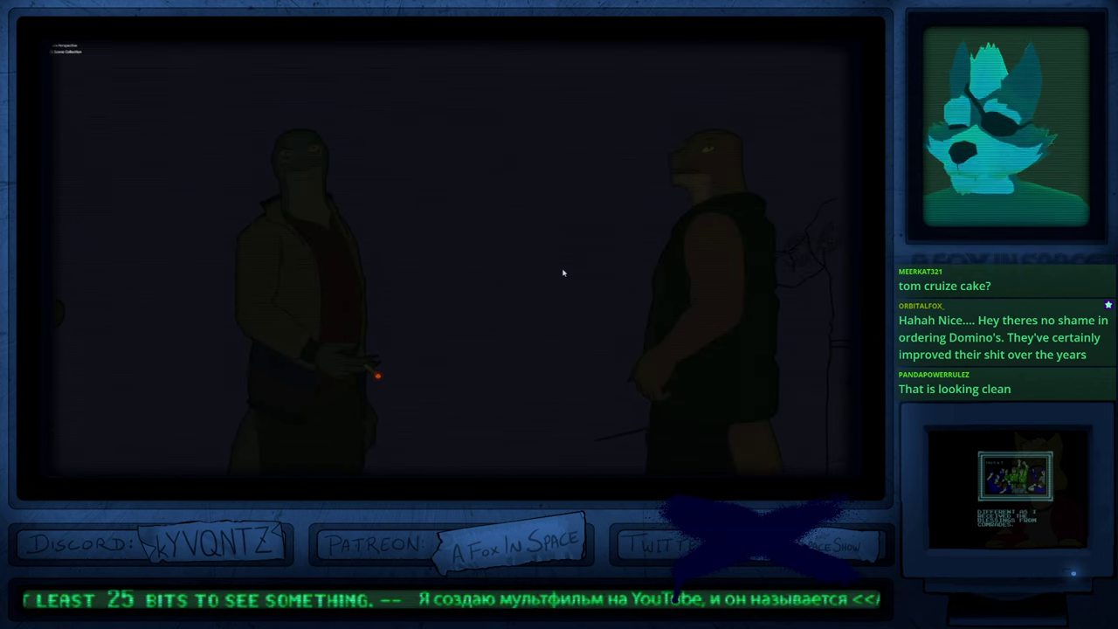
# Step: Restore the normal layout, re-include the FX and WORLD collections, rewind, then compare with FX excluded
pyautogui.hotkey('ctrl', 'alt', 'space')
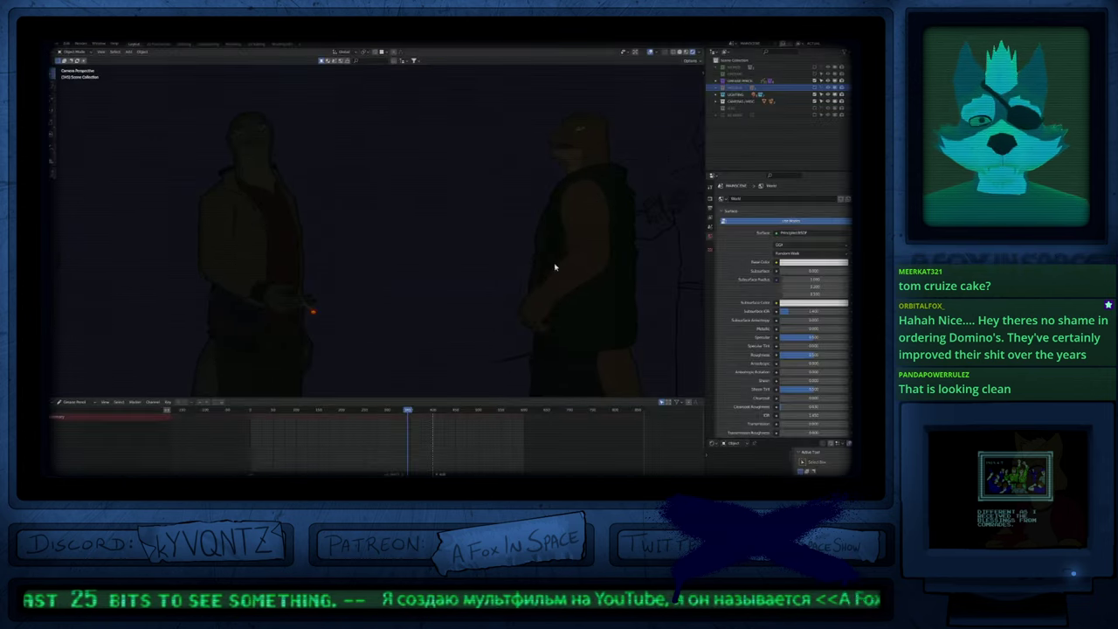
pyautogui.click(815, 108)
pyautogui.click(815, 68)
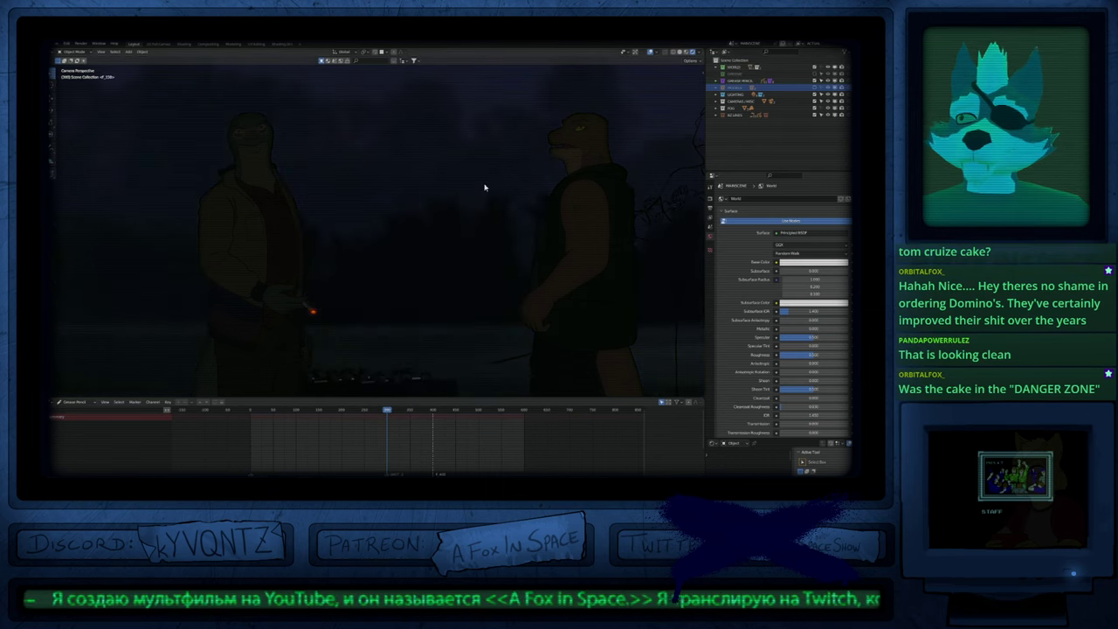
pyautogui.hotkey('shift', 'Left')
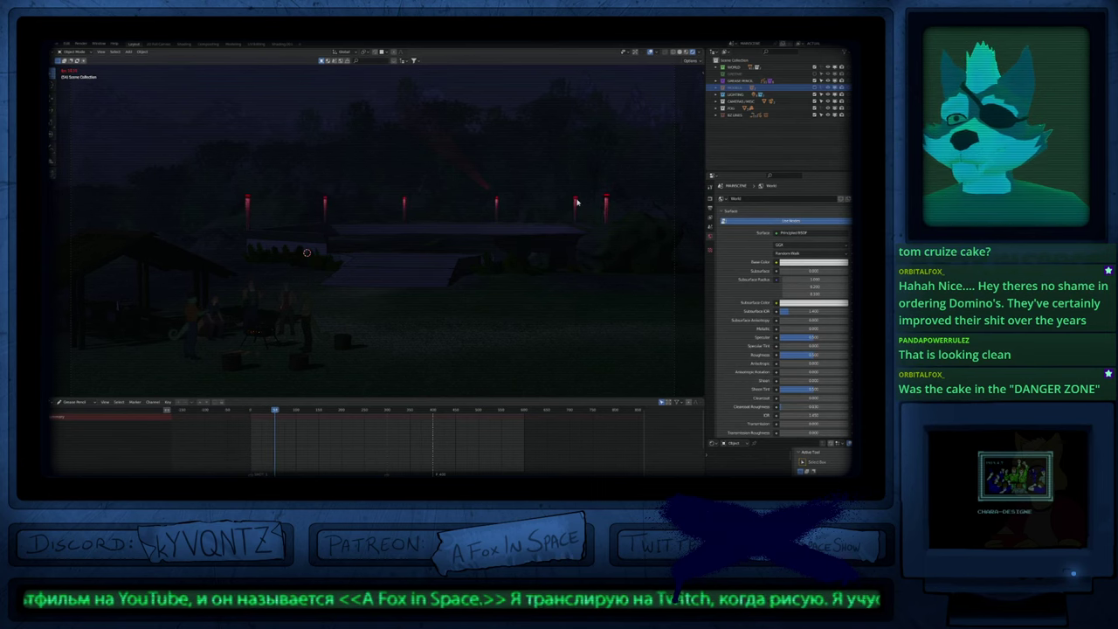
pyautogui.click(816, 109)
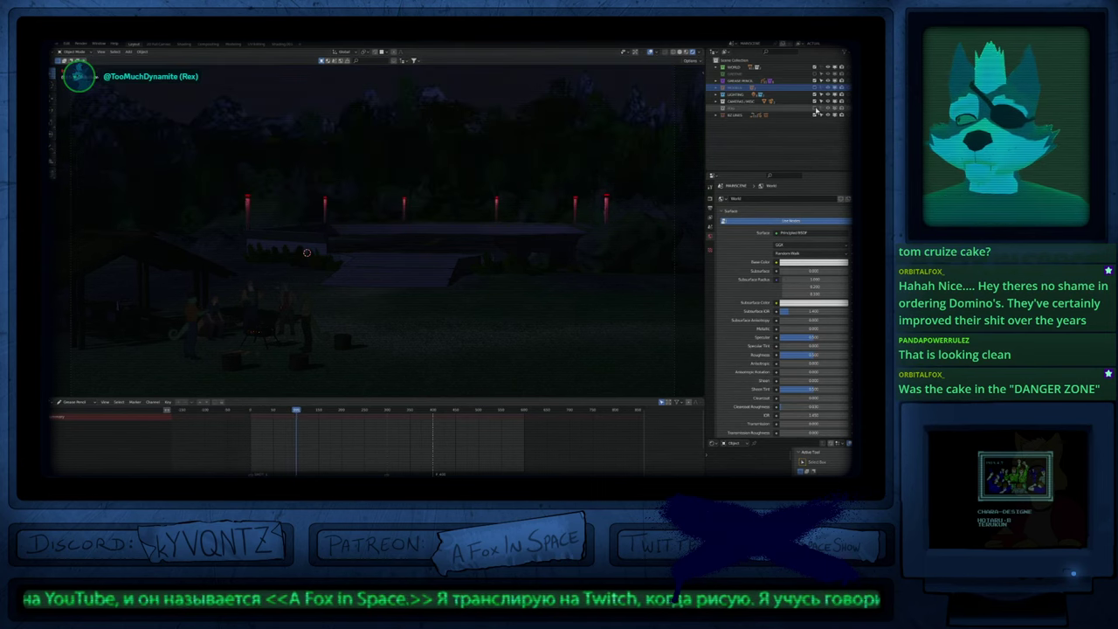
pyautogui.click(816, 108)
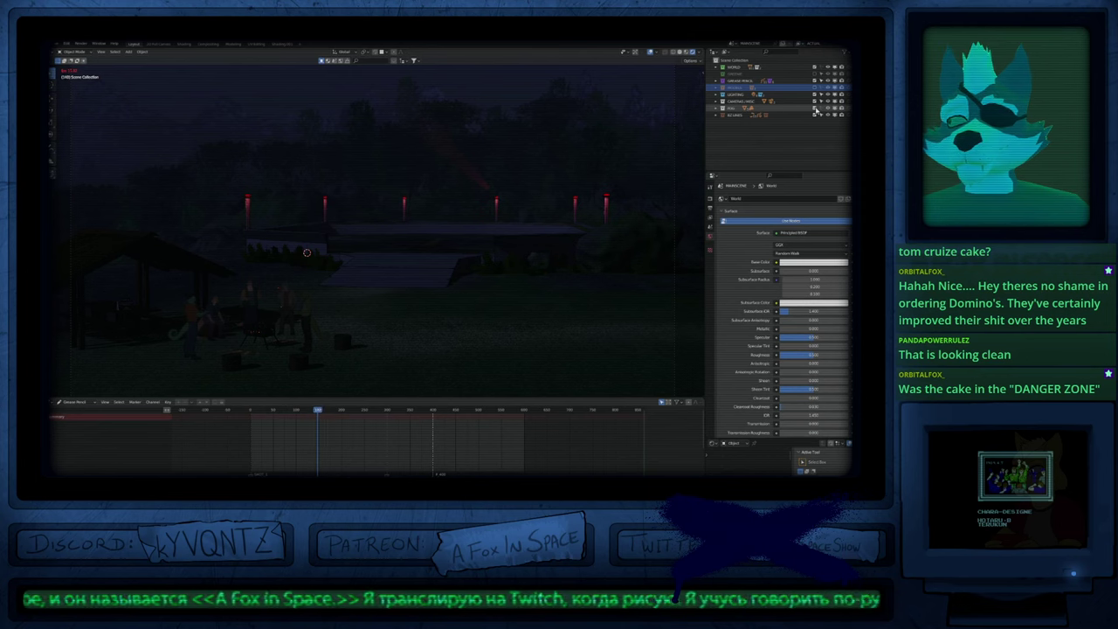
pyautogui.click(816, 108)
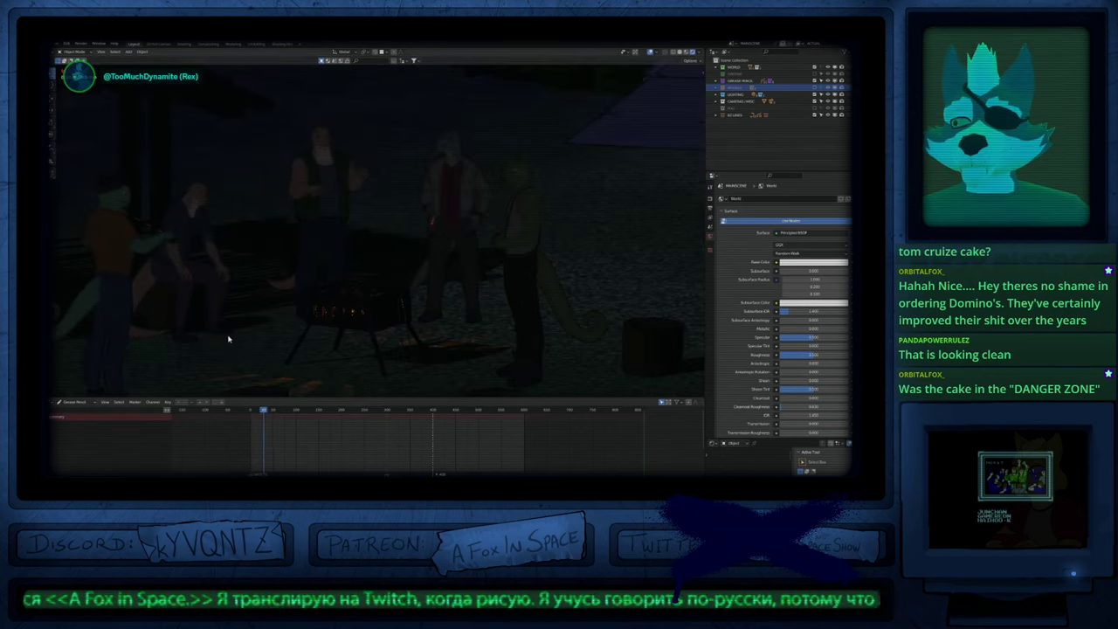
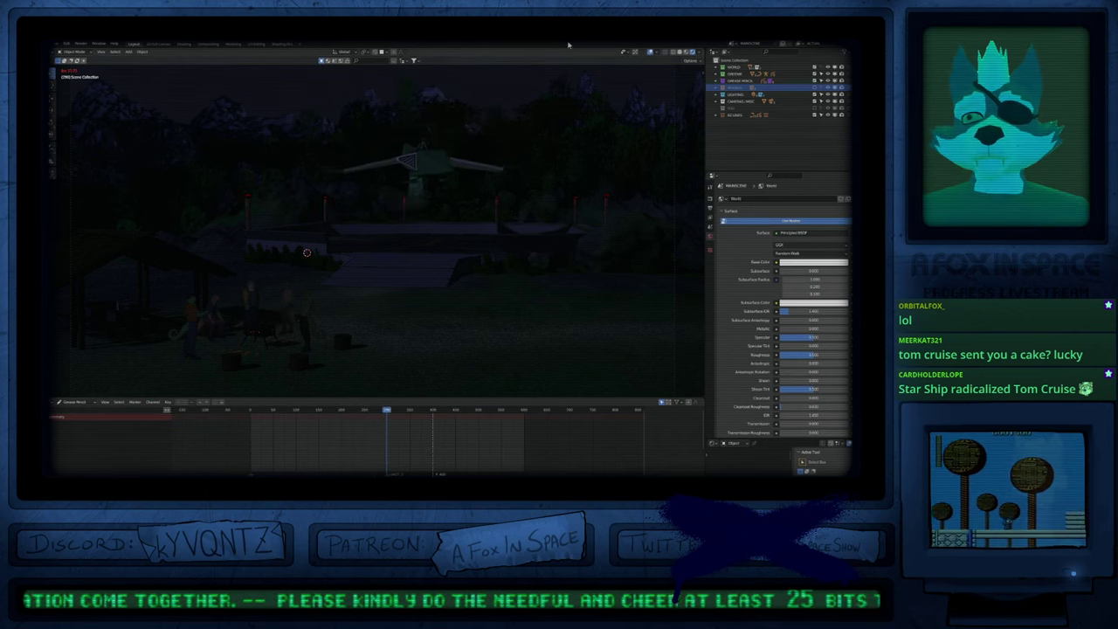
# Step: Rewind and stop playback, then select the sketched lizard figure beside the picnic table
pyautogui.hotkey('shift', 'Left')
pyautogui.press('Escape')
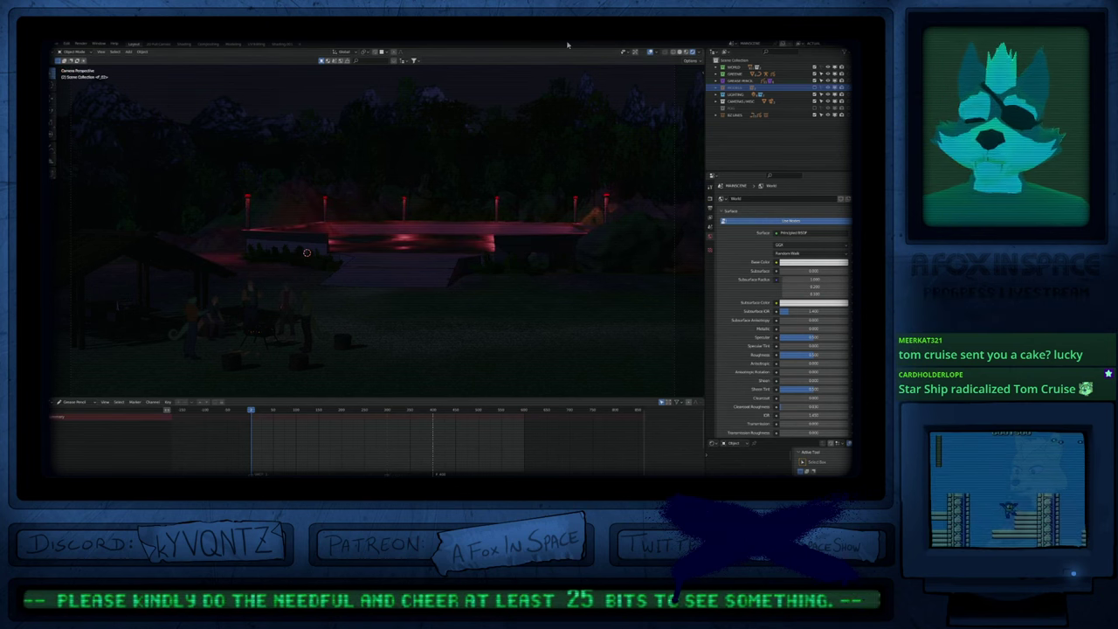
pyautogui.click(816, 89)
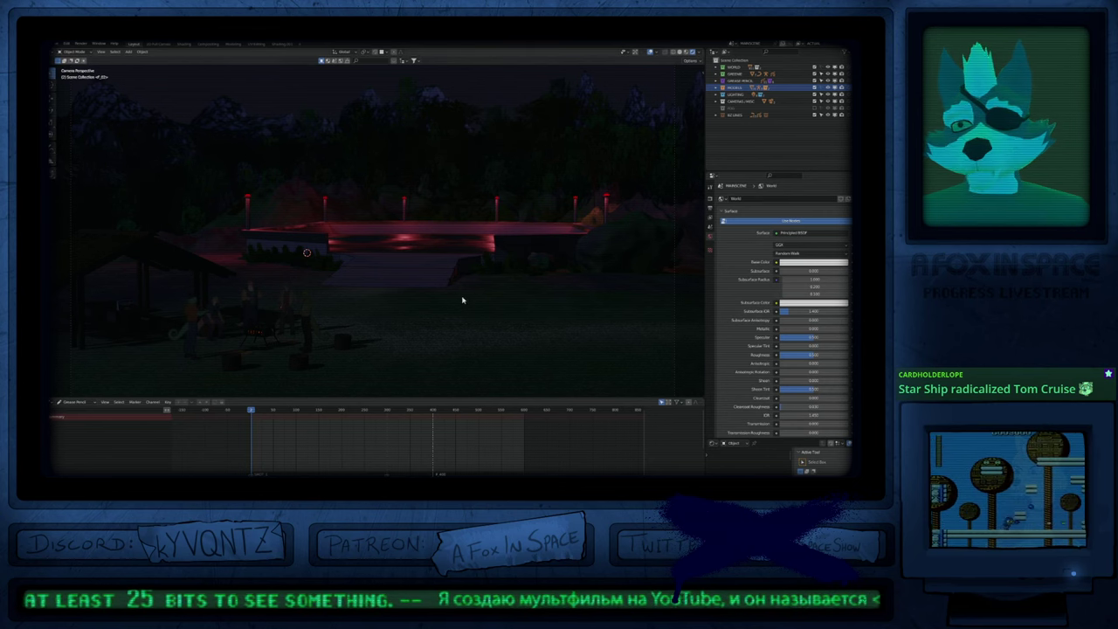
pyautogui.keyDown('shift'); pyautogui.rightClick(692, 238); pyautogui.keyUp('shift')
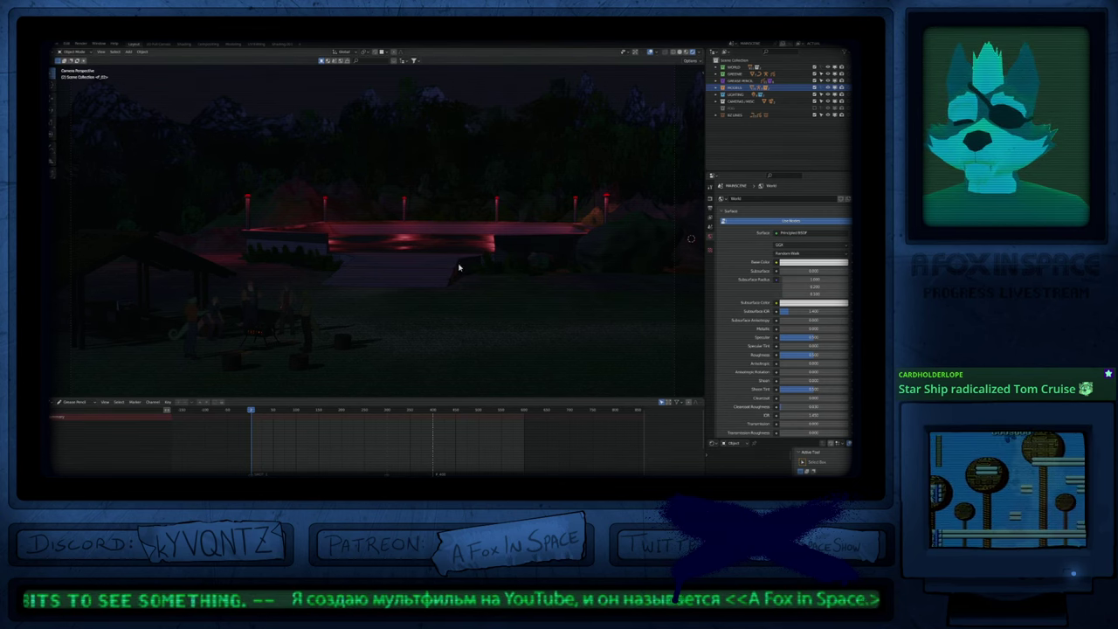
pyautogui.click(310, 312)
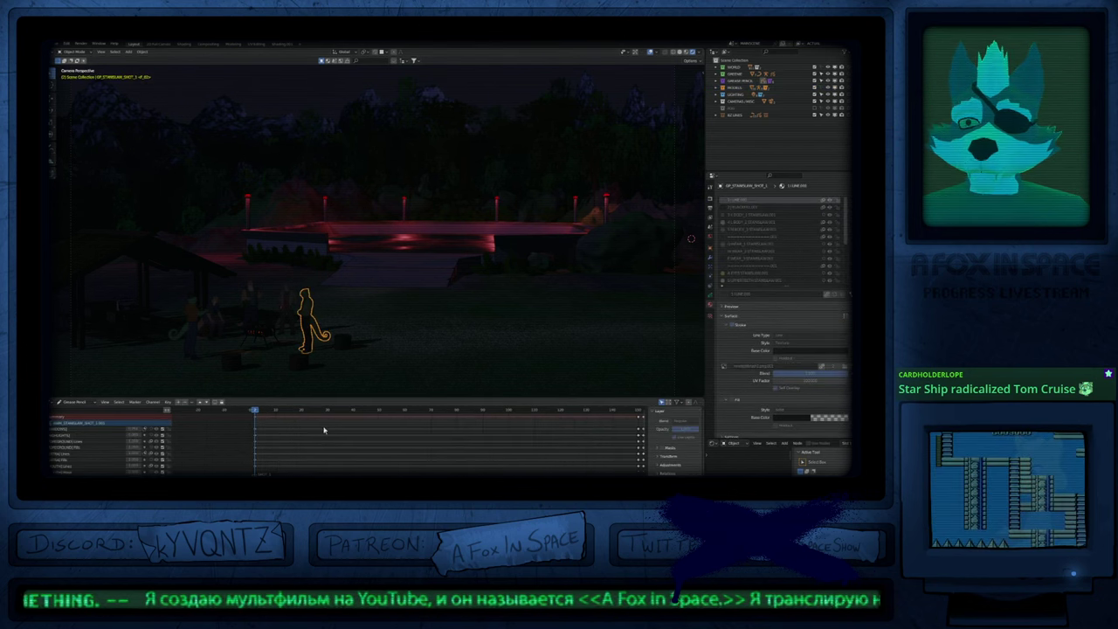
# Step: Widen the timeline and zoom in on the sketched figure by the shelter
pyautogui.scroll(-5, 332, 436)
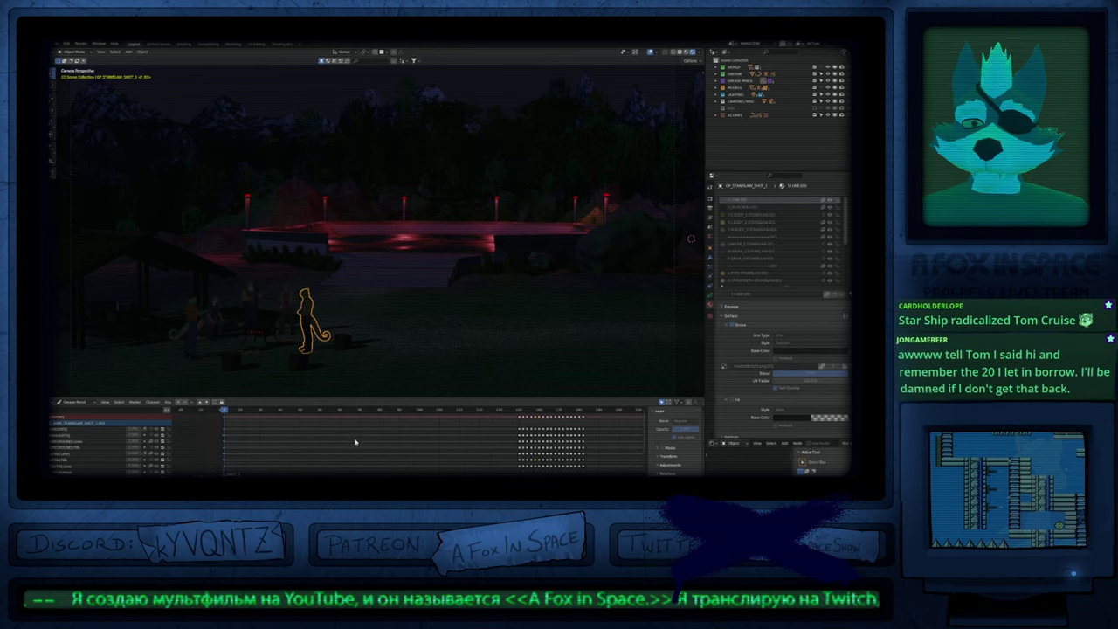
pyautogui.press('n')
pyautogui.moveTo(353, 439); pyautogui.dragTo(344, 438, button='middle')
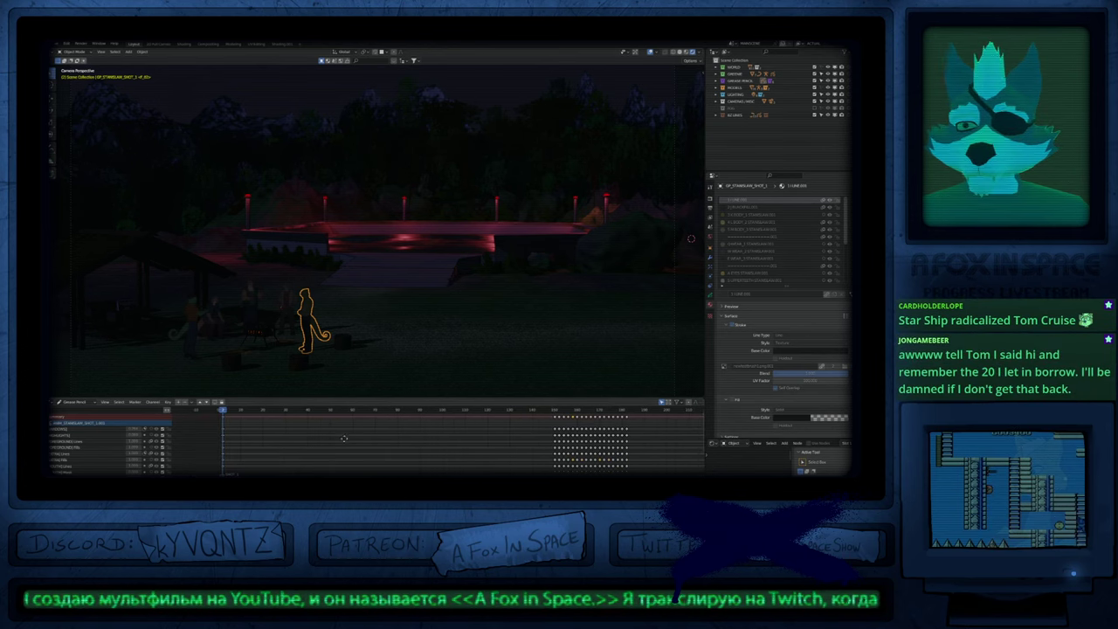
pyautogui.click(188, 328)
pyautogui.keyDown('ctrl'); pyautogui.moveTo(190, 328); pyautogui.dragTo(241, 222, button='middle'); pyautogui.keyUp('ctrl')
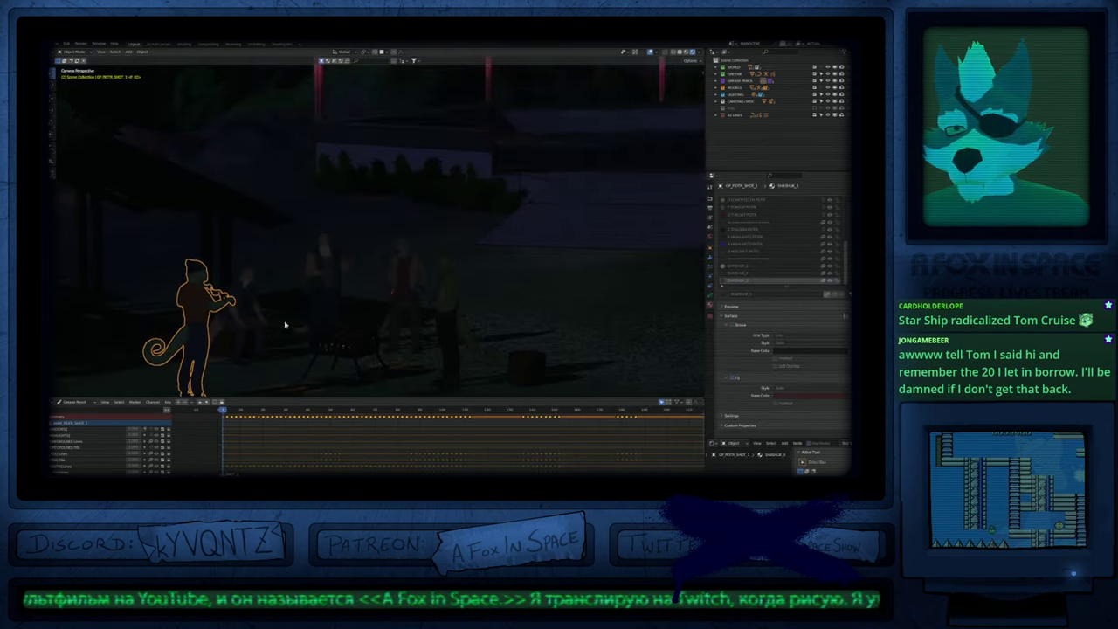
pyautogui.keyDown('shift'); pyautogui.moveTo(337, 355); pyautogui.dragTo(360, 300, button='middle'); pyautogui.keyUp('shift')
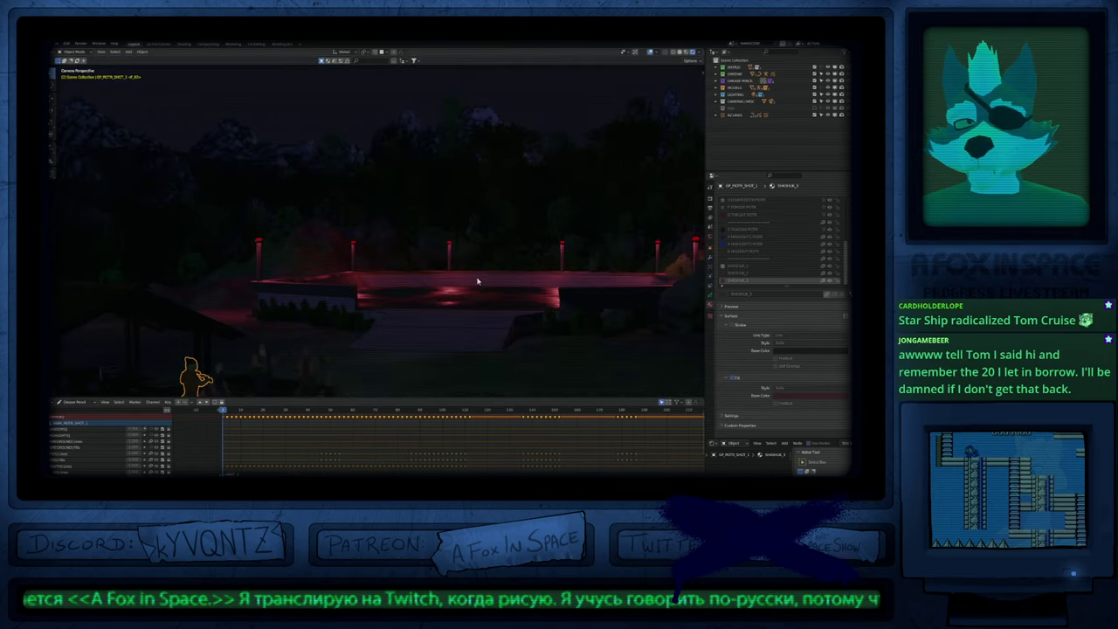
# Step: Jump to frame 225 and play the animation
pyautogui.keyDown('ctrl'); pyautogui.moveTo(425, 421); pyautogui.dragTo(389, 431, button='middle'); pyautogui.keyUp('ctrl')
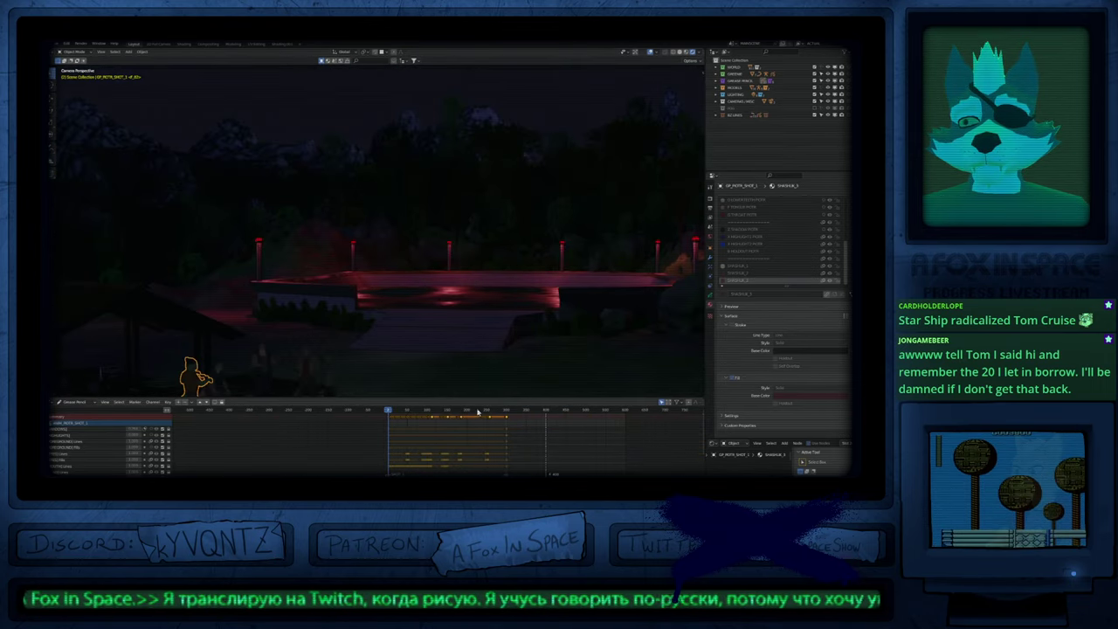
pyautogui.click(477, 411)
pyautogui.press('space')
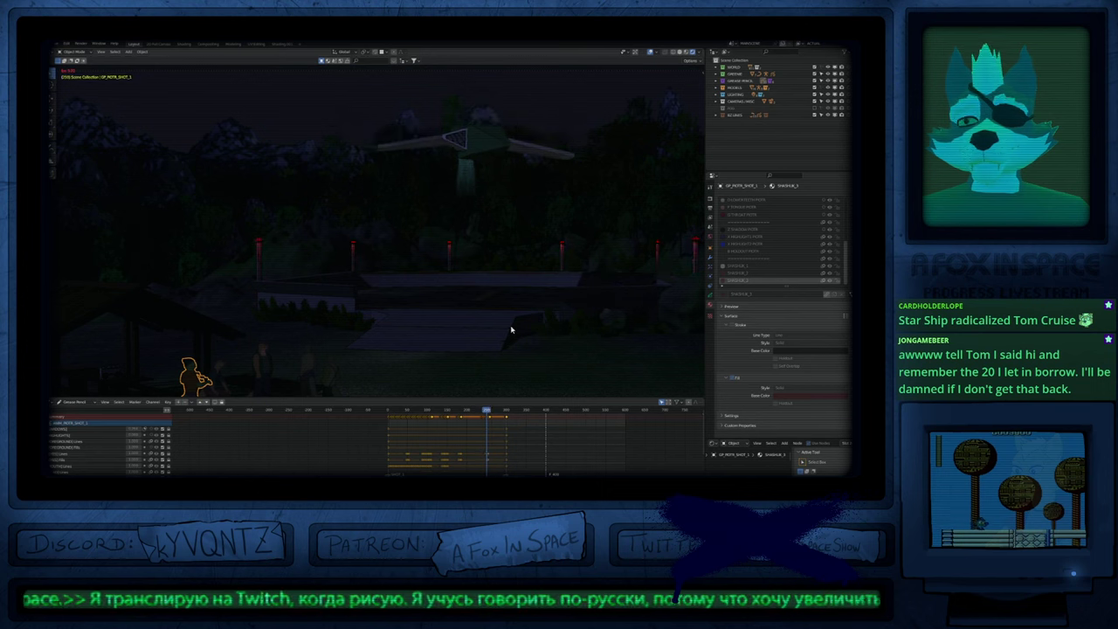
# Step: Show the FOX collection, switch to Solid shading and select the T-shirted character's sketch
pyautogui.click(815, 108)
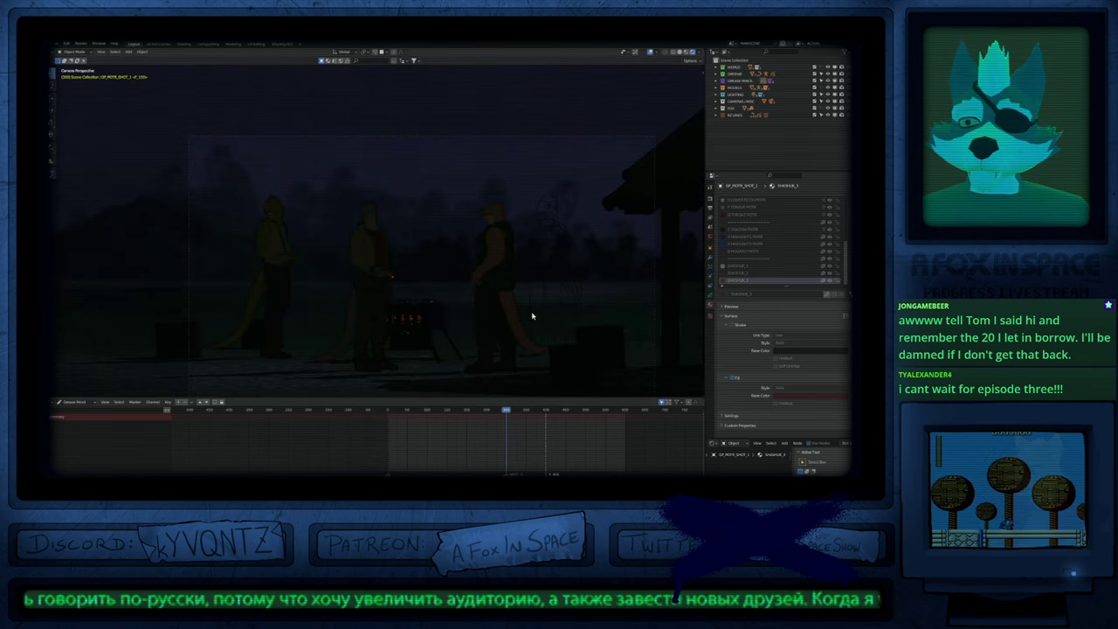
pyautogui.press('z')
pyautogui.click(573, 178)
pyautogui.click(556, 181)
pyautogui.scroll(2, 543, 250)
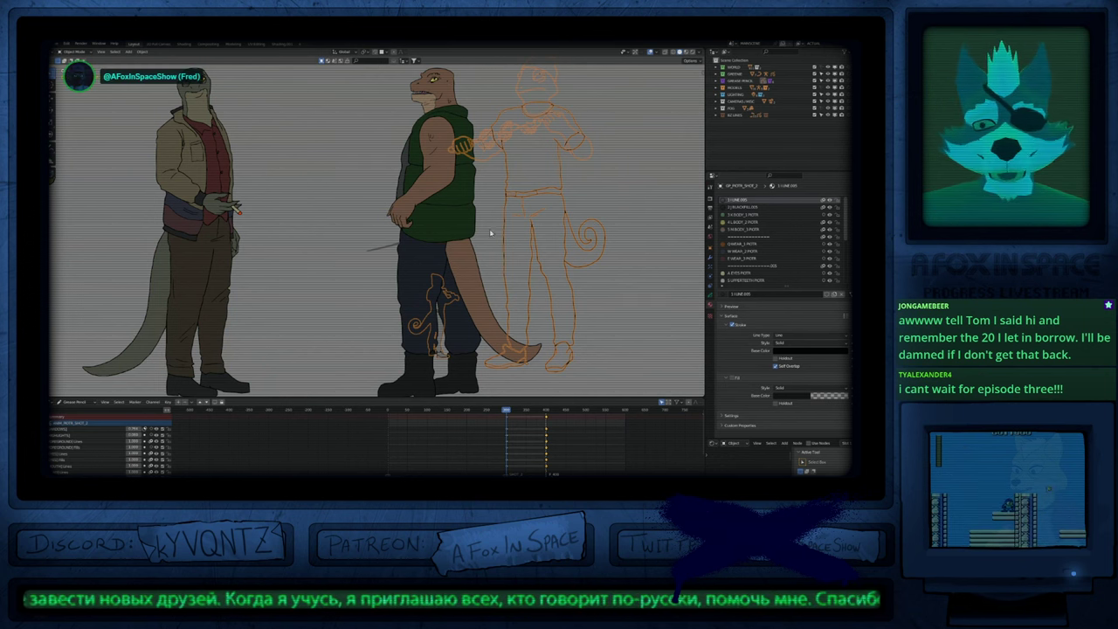
# Step: Frame the sketch in Draw Mode and hide the other coloured characters
pyautogui.keyDown('shift'); pyautogui.moveTo(555, 214); pyautogui.dragTo(516, 281, button='middle'); pyautogui.keyUp('shift')
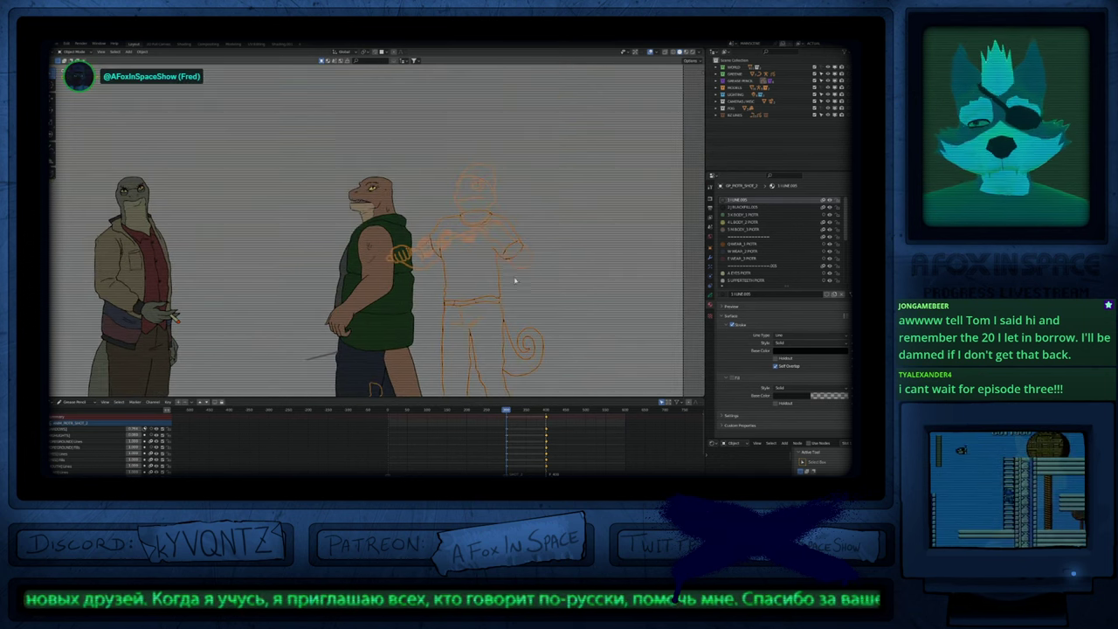
pyautogui.hotkey('ctrl', 'Tab')
pyautogui.scroll(3, 483, 250)
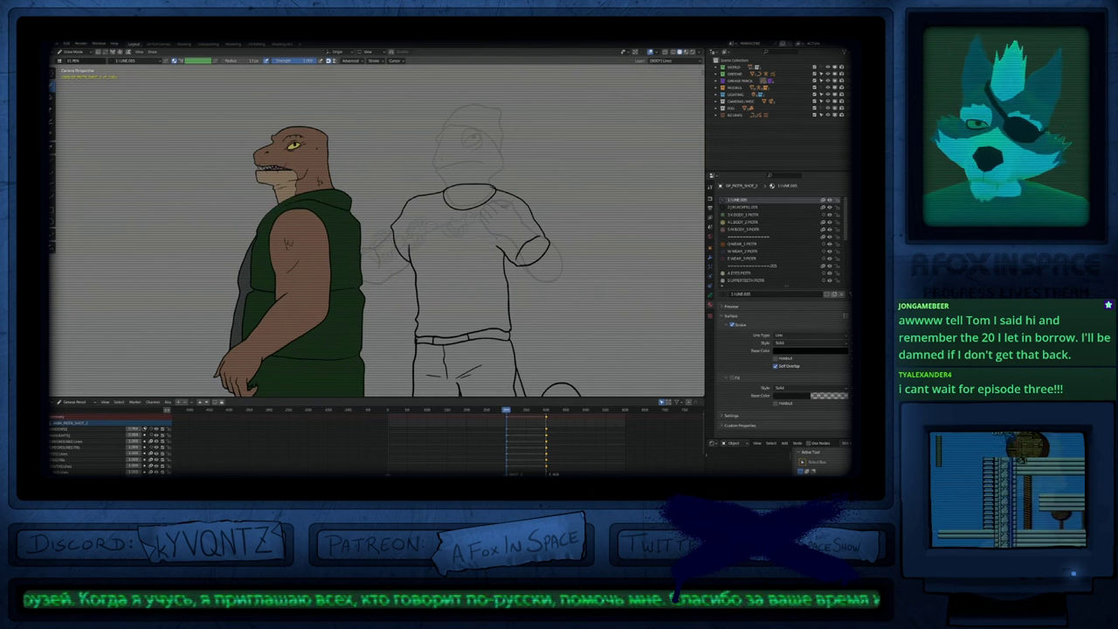
pyautogui.keyDown('shift'); pyautogui.moveTo(496, 251); pyautogui.dragTo(503, 237, button='middle'); pyautogui.keyUp('shift')
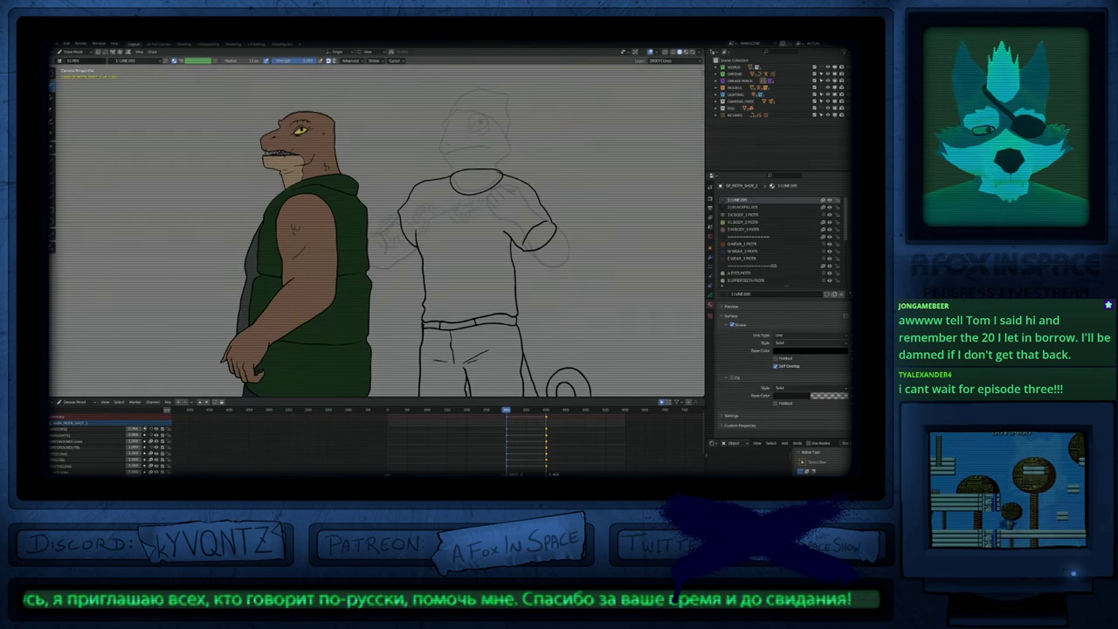
pyautogui.keyDown('shift'); pyautogui.moveTo(503, 237); pyautogui.dragTo(495, 276, button='middle'); pyautogui.keyUp('shift')
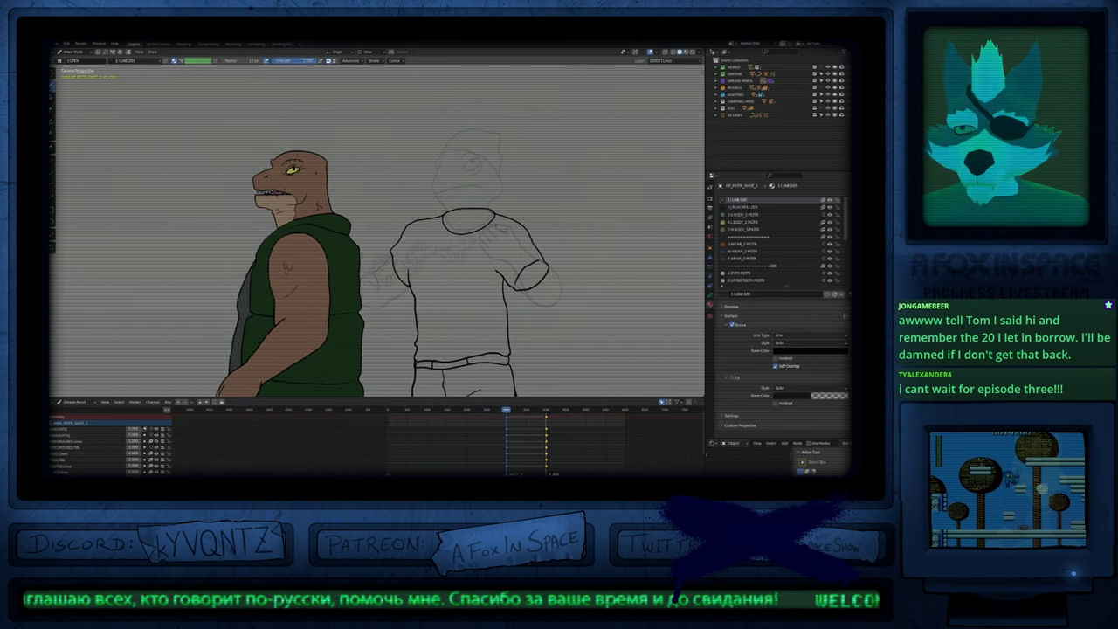
pyautogui.scroll(3, 521, 235)
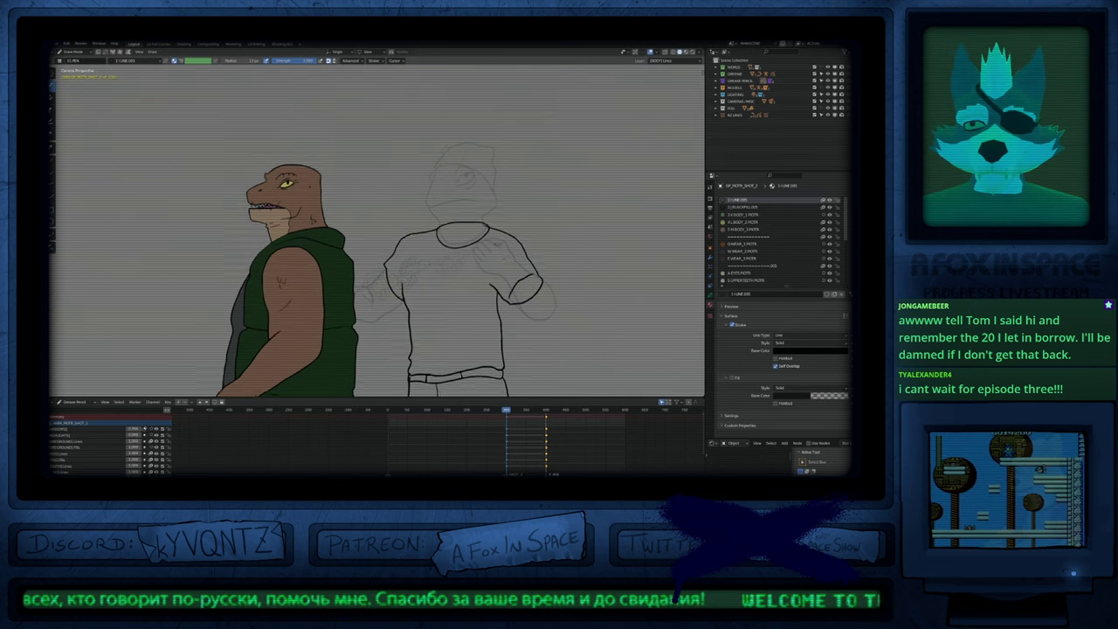
pyautogui.press('Tab')
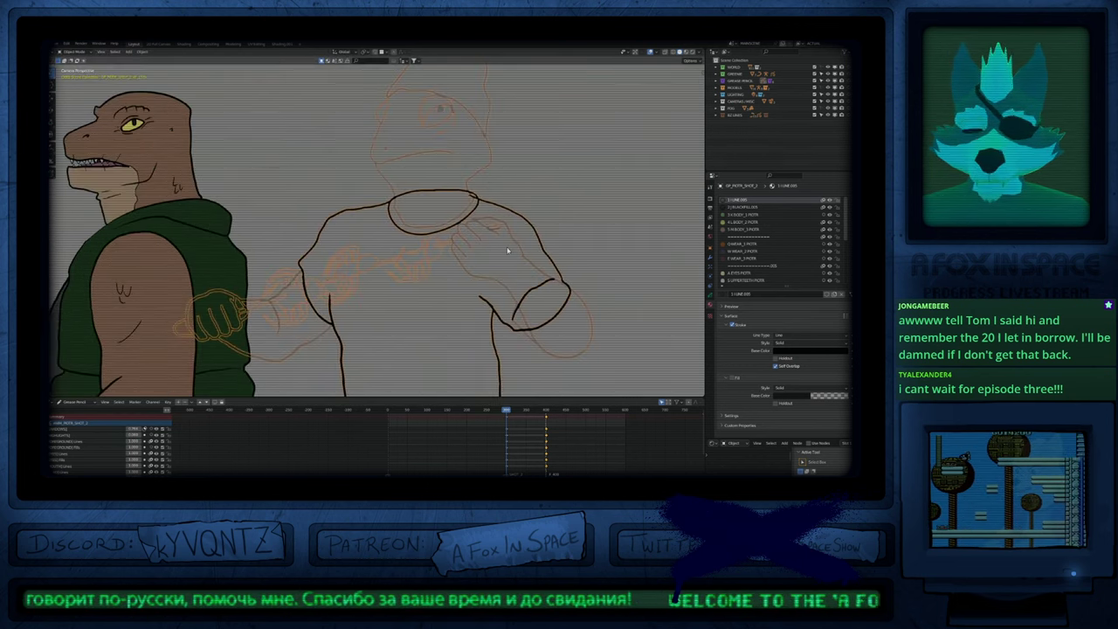
pyautogui.hotkey('shift', 'h')
pyautogui.press('Tab')
# Step: On the Fills layer, fill the shirt and collar brown with the Q WEAR_1 material
pyautogui.press('u')
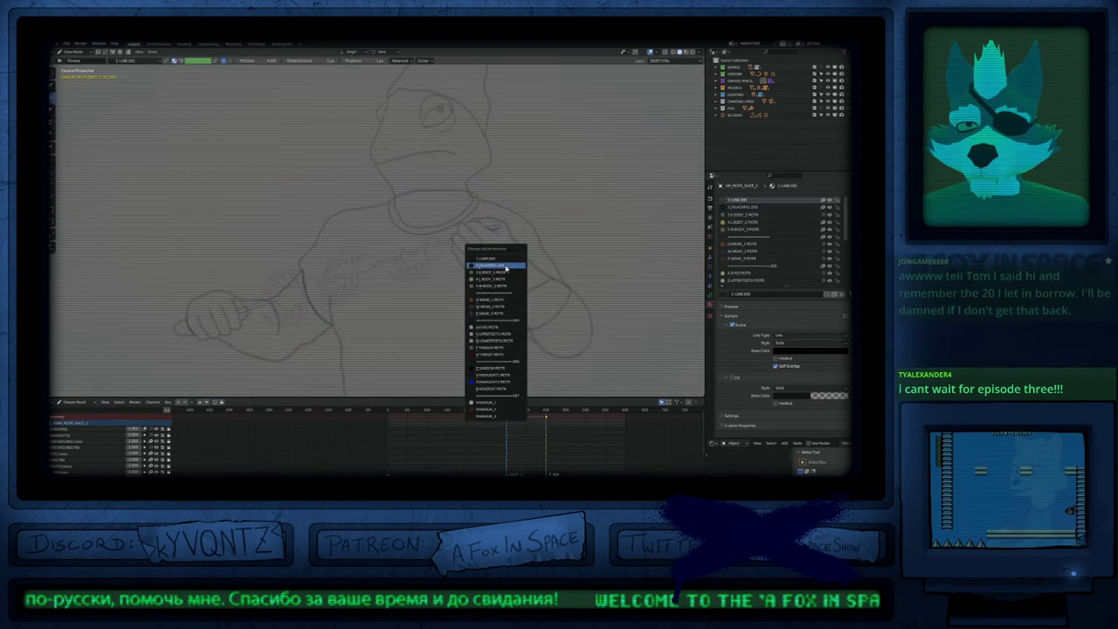
pyautogui.press('q')
pyautogui.scroll(-3, 489, 245)
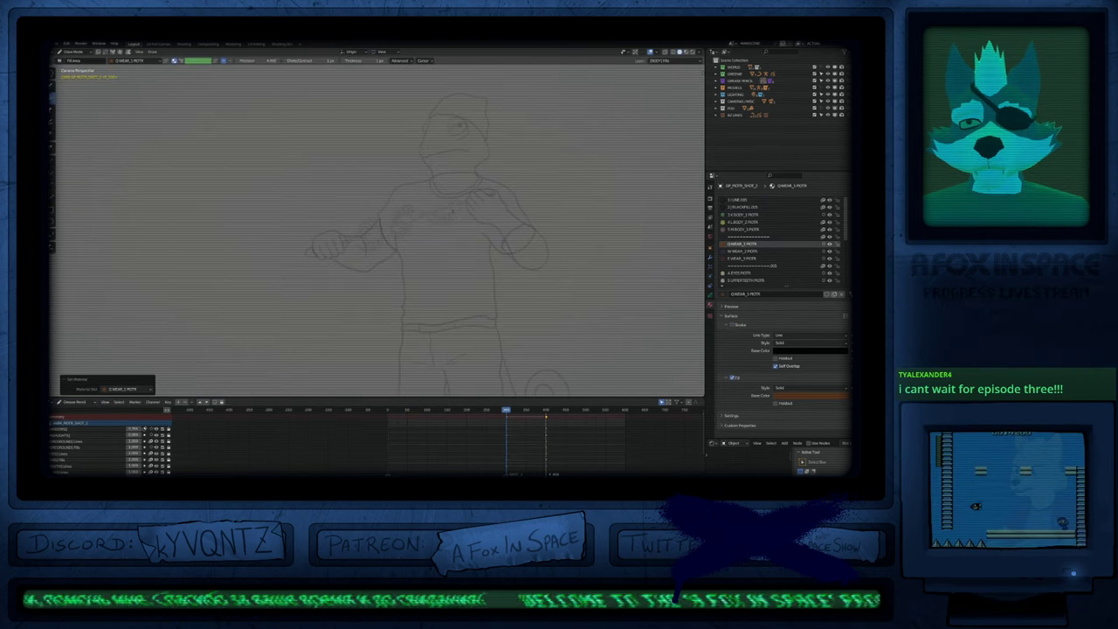
pyautogui.click(453, 210)
pyautogui.click(457, 189)
# Step: Fill the left arm and hand green with the 3 K BODY_1 material
pyautogui.press('u')
pyautogui.press('3')
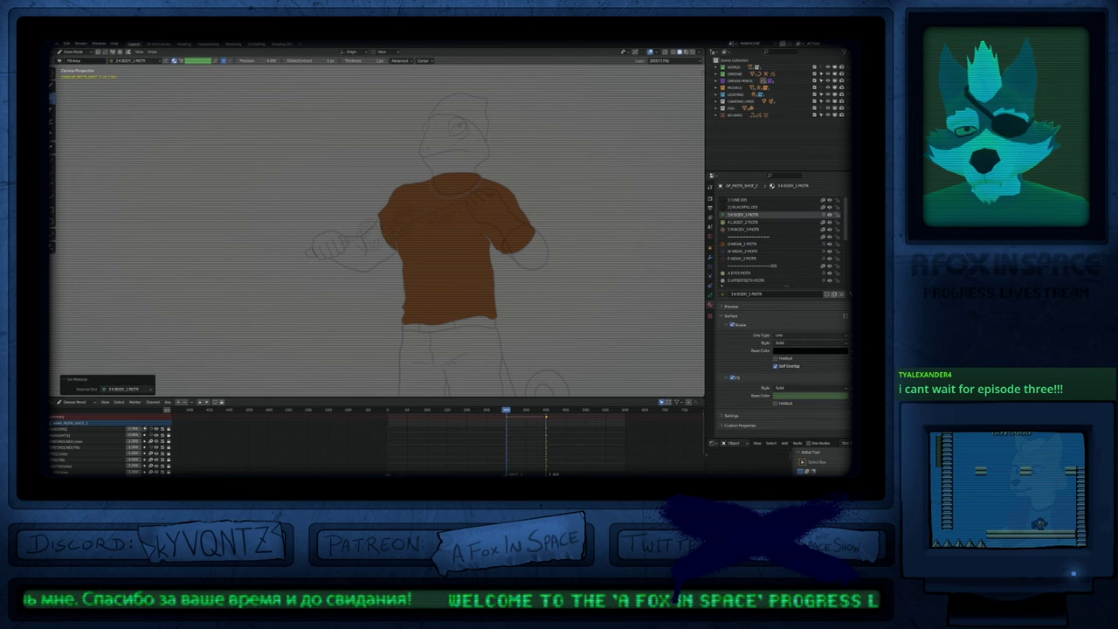
pyautogui.press('y')
pyautogui.click(416, 256)
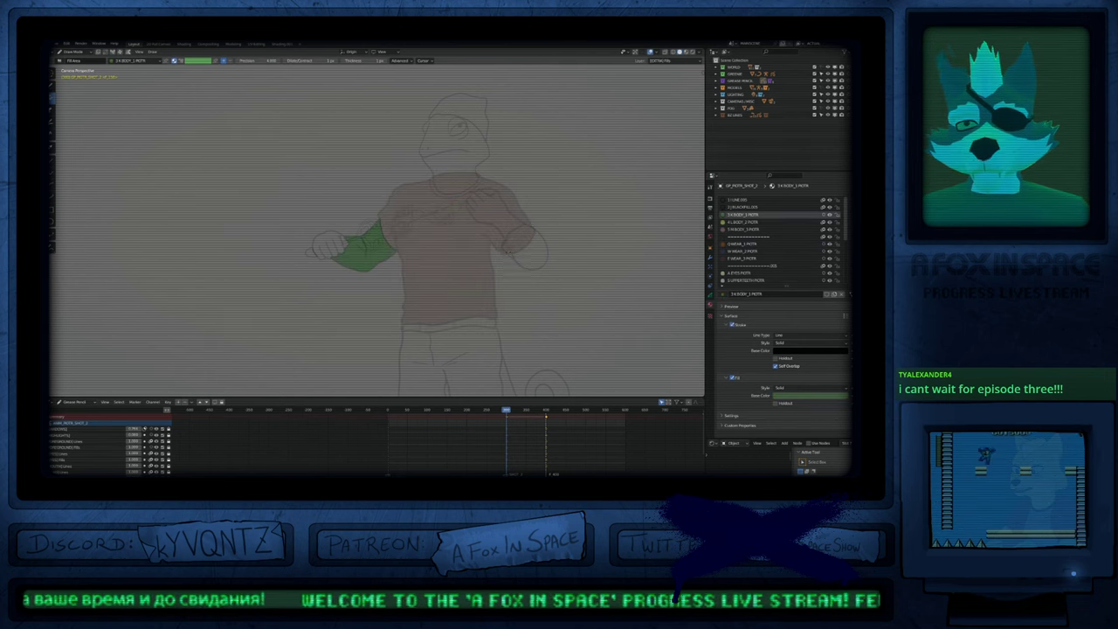
pyautogui.click(530, 256)
pyautogui.click(323, 244)
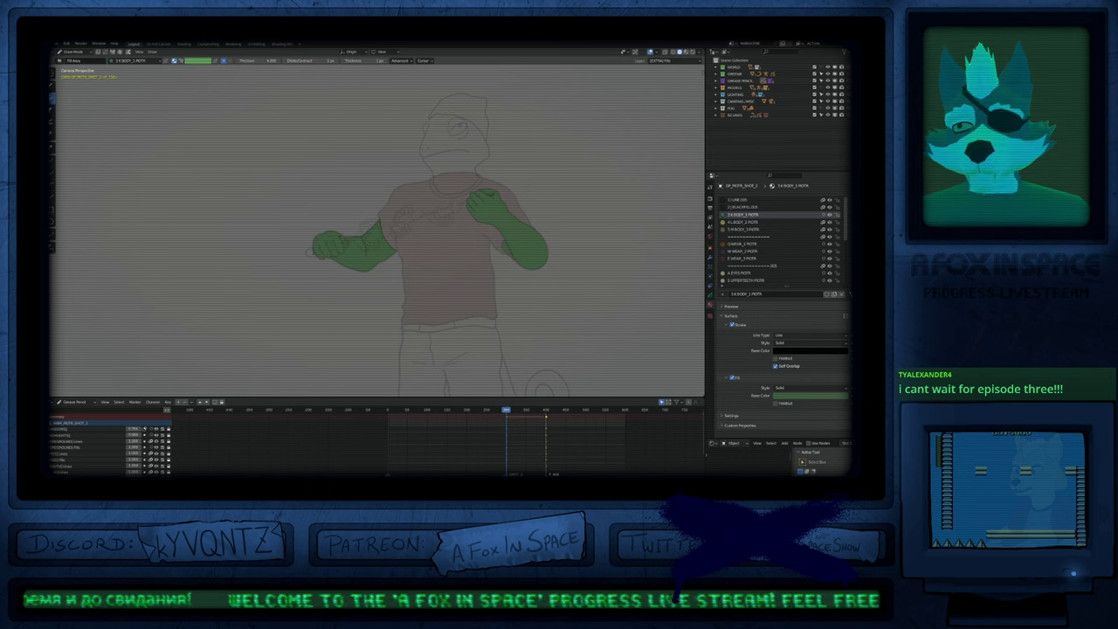
# Step: On the foreground fills layer, fill the gap beside the left hand black
pyautogui.press('y')
pyautogui.press('f')
pyautogui.press('u')
pyautogui.press('2')
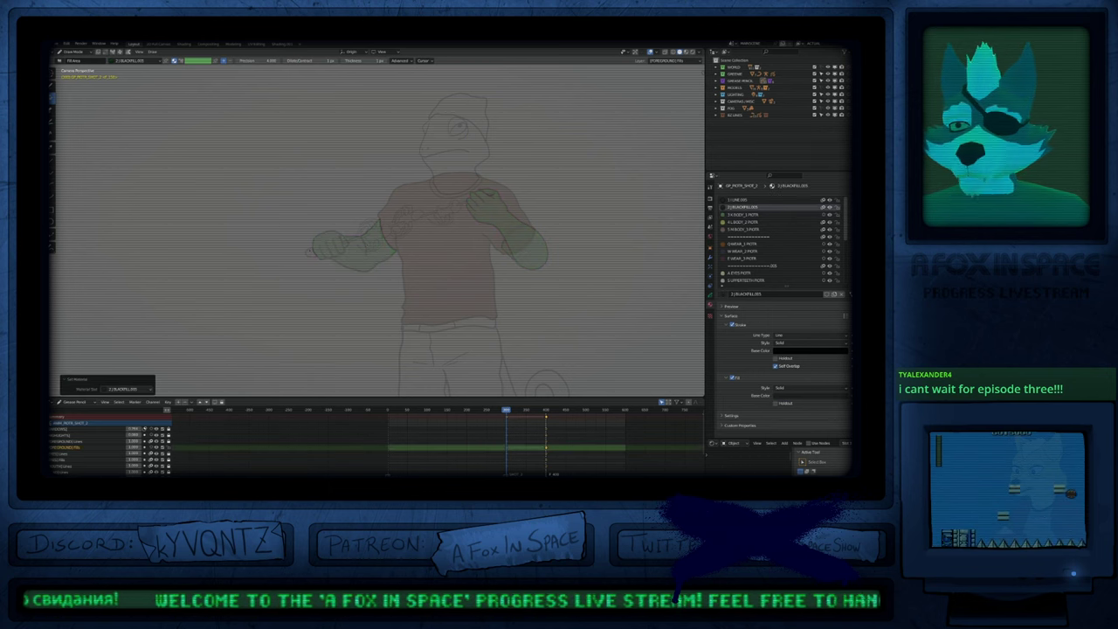
pyautogui.click(312, 251)
pyautogui.scroll(3, 353, 243)
# Step: With SHASHLIK_1, draw the skewer line across the arm and fill a skewer segment
pyautogui.press('u')
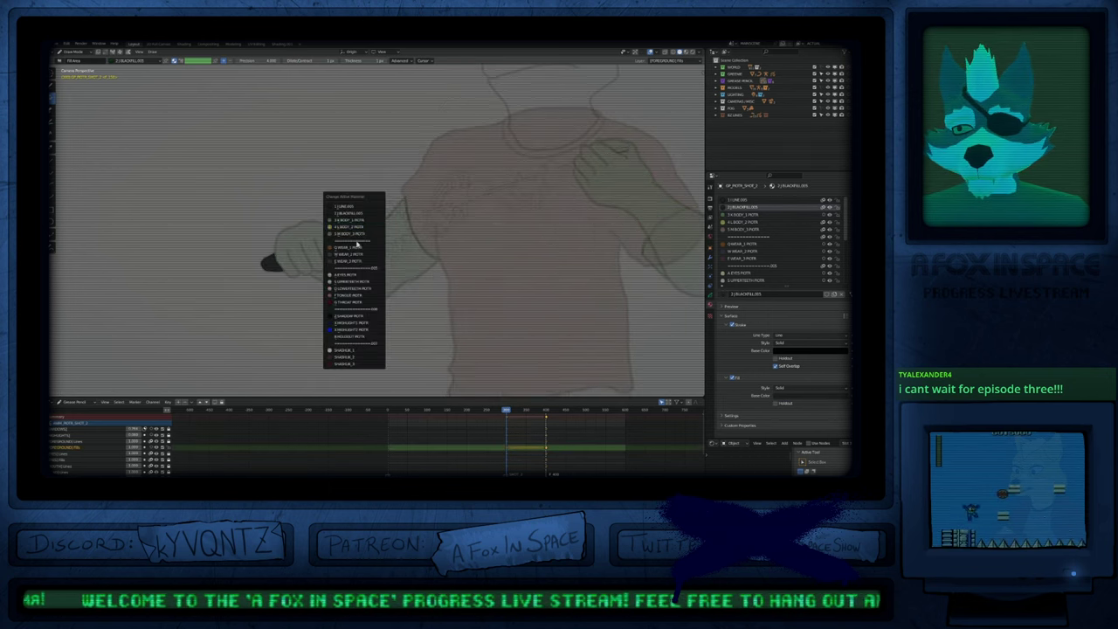
pyautogui.click(353, 351)
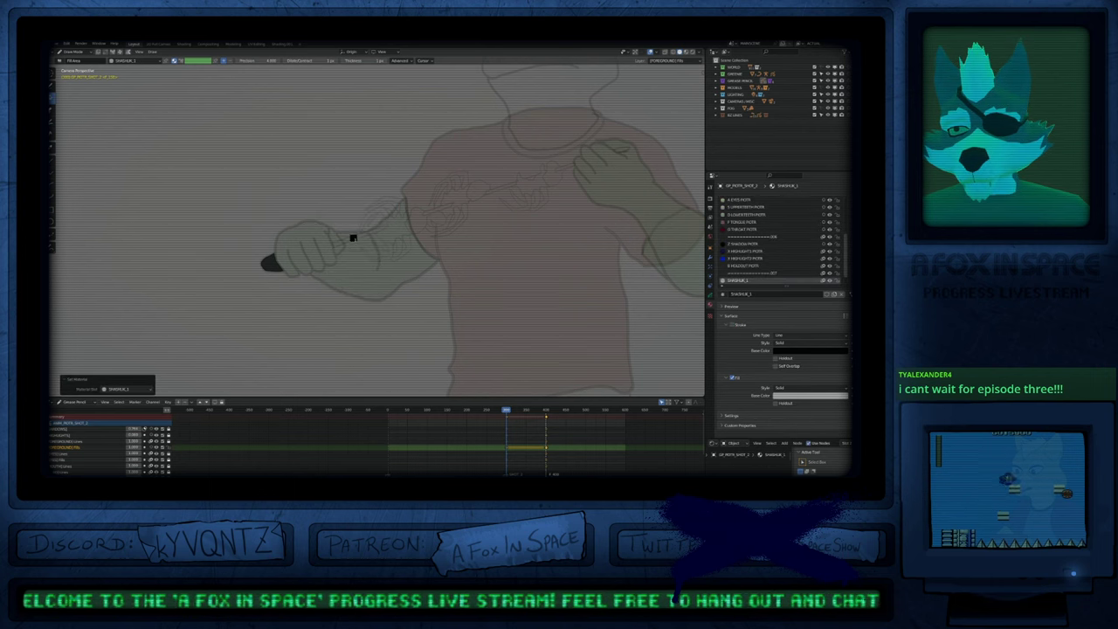
pyautogui.moveTo(335, 245); pyautogui.dragTo(452, 205)
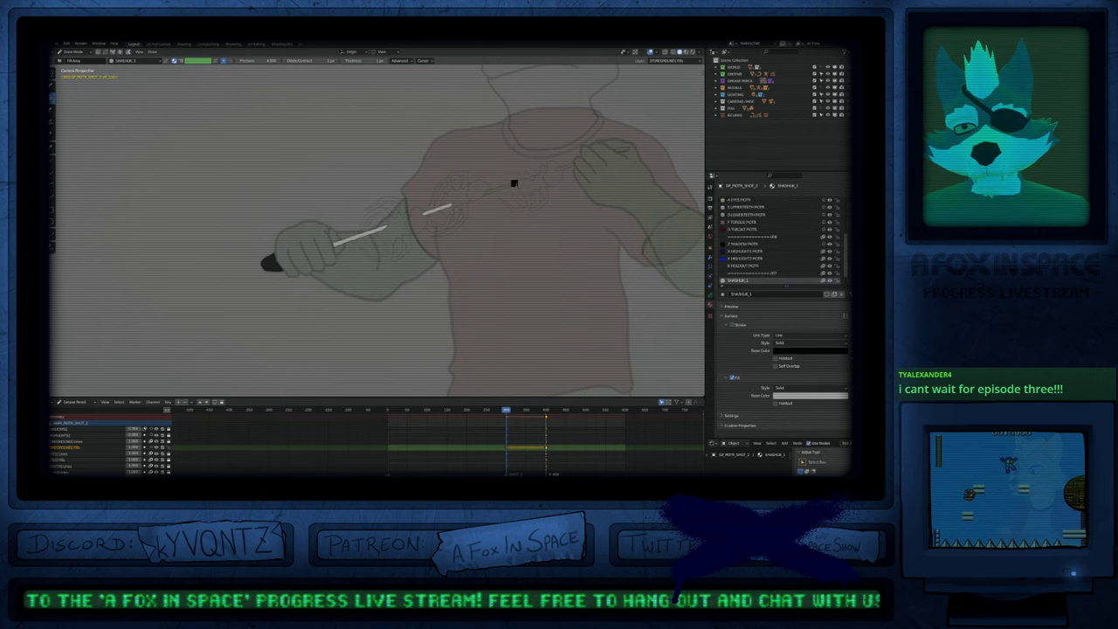
pyautogui.click(514, 184)
pyautogui.click(544, 173)
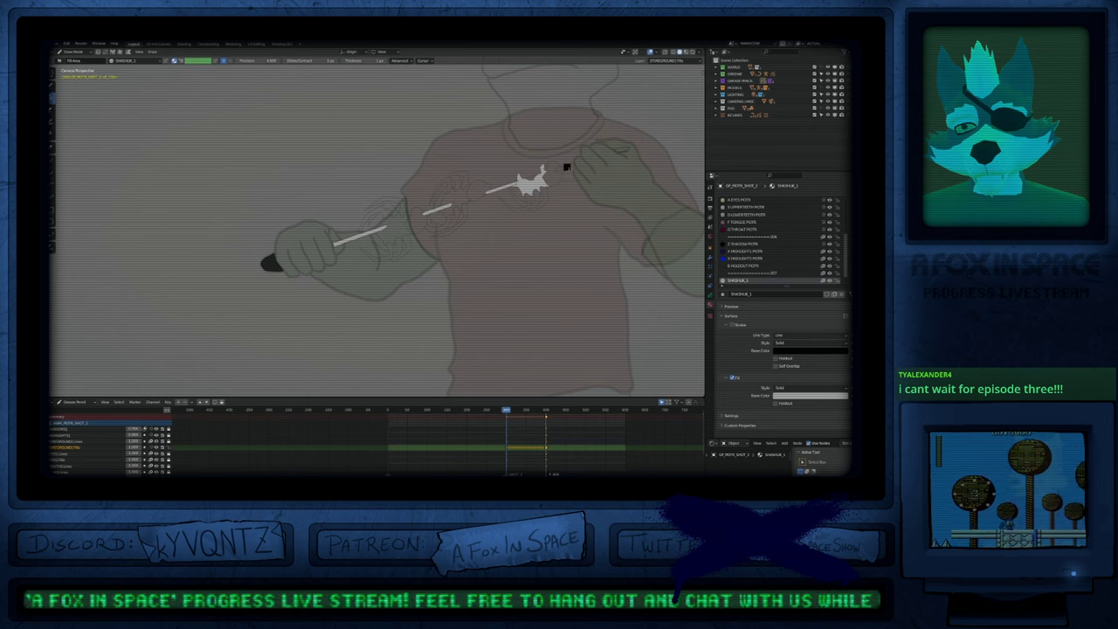
pyautogui.hotkey('ctrl', 'z')
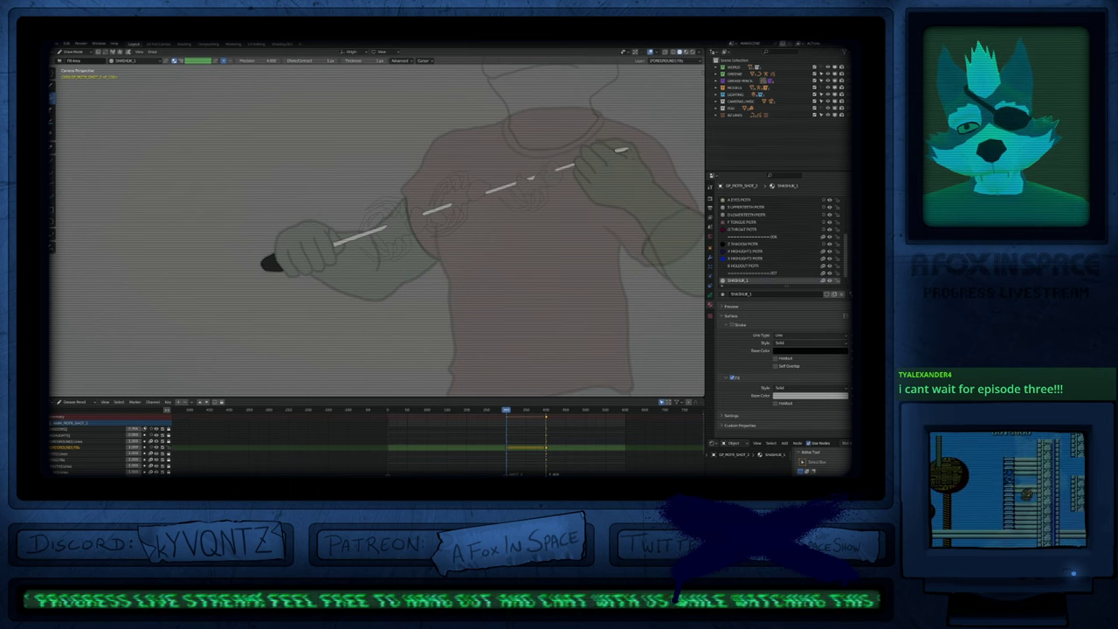
# Step: Fill a spiky skewer creature's body and four leg outlines dark red
pyautogui.press('Left')
pyautogui.press('u')
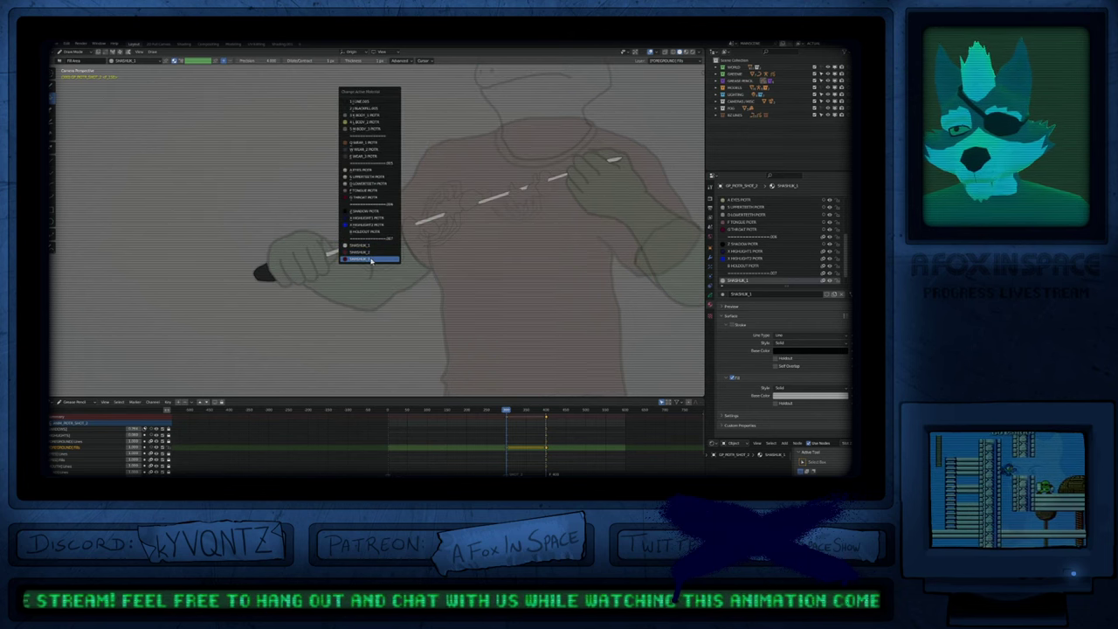
pyautogui.click(371, 259)
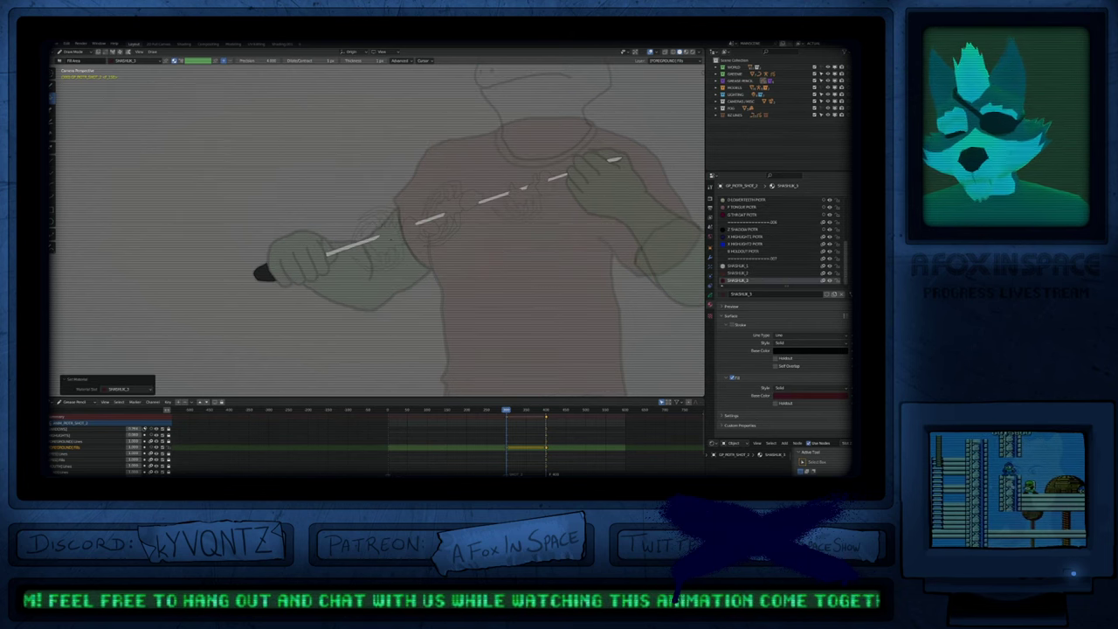
pyautogui.click(388, 244)
pyautogui.press('u')
pyautogui.click(391, 235)
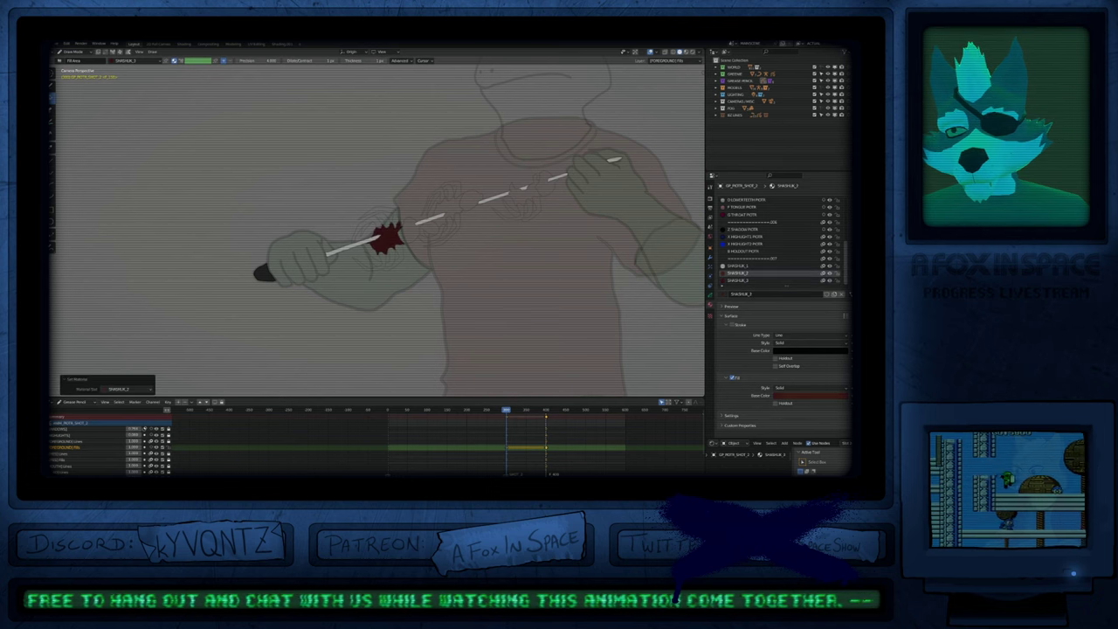
pyautogui.moveTo(408, 234); pyautogui.dragTo(413, 229)
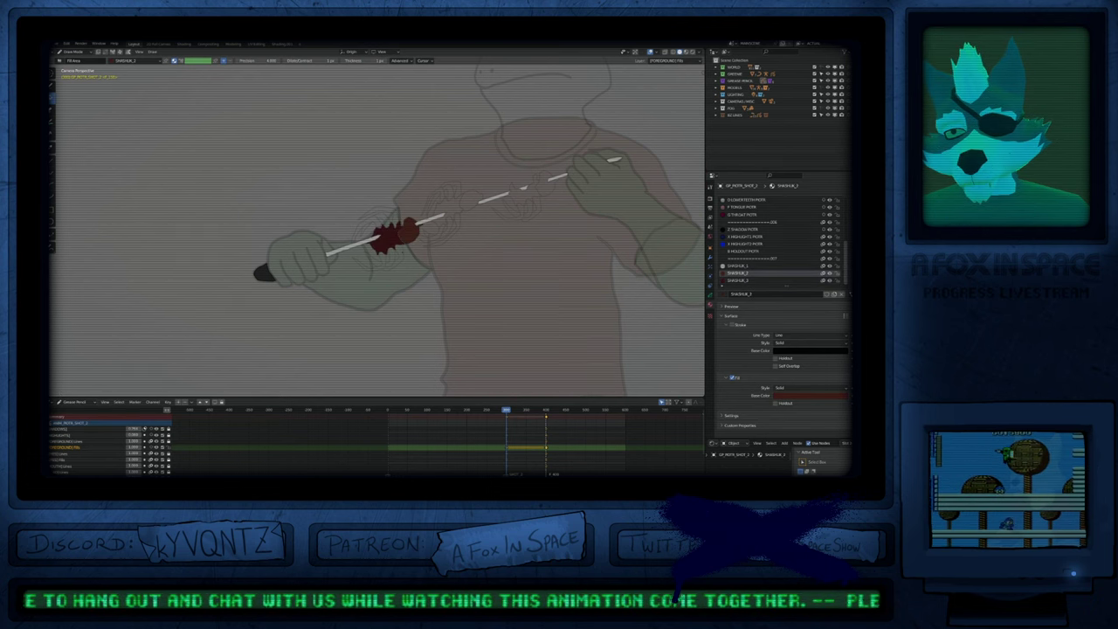
pyautogui.click(398, 254)
pyautogui.click(391, 258)
pyautogui.click(387, 257)
pyautogui.click(378, 265)
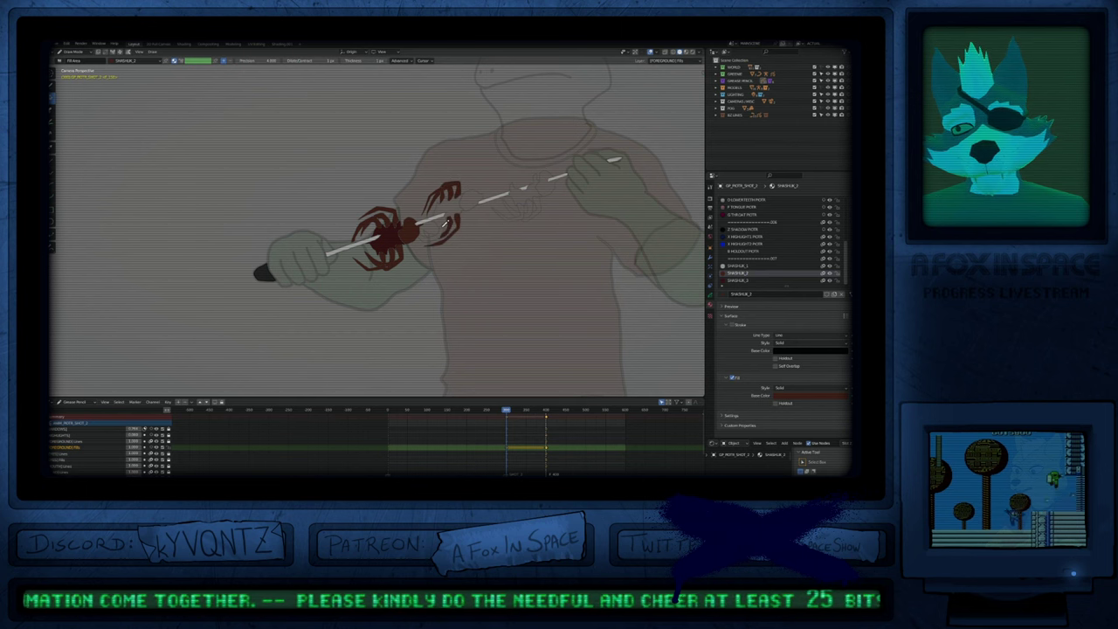
# Step: Fill another creature leg and paint a dark-red blob using other SHASHLIK materials
pyautogui.click(437, 234)
pyautogui.press('u')
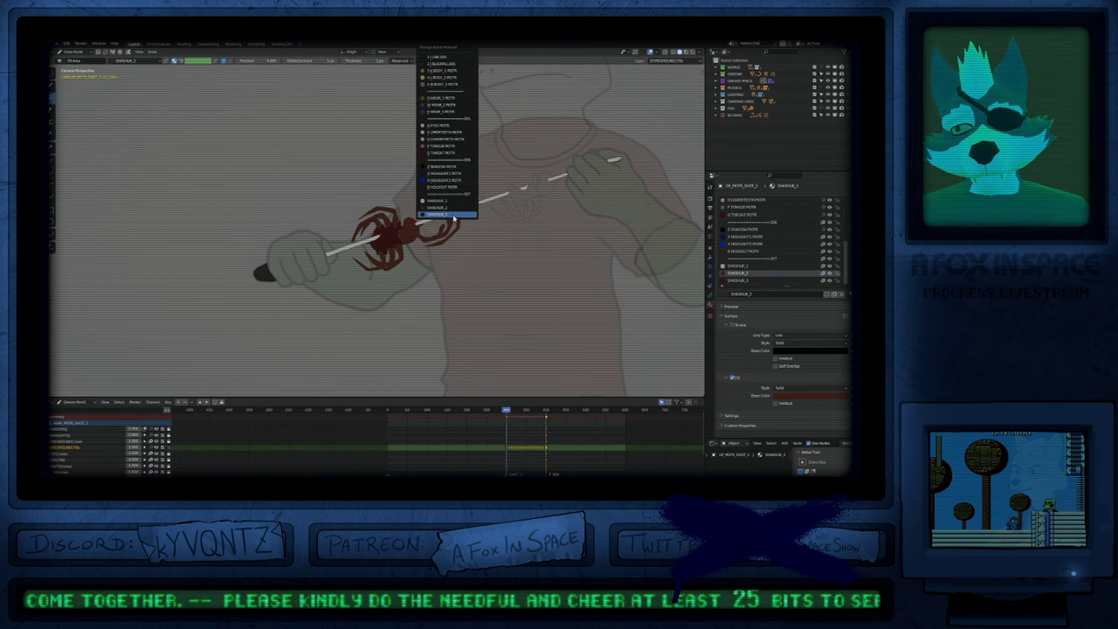
pyautogui.click(455, 215)
pyautogui.press('u')
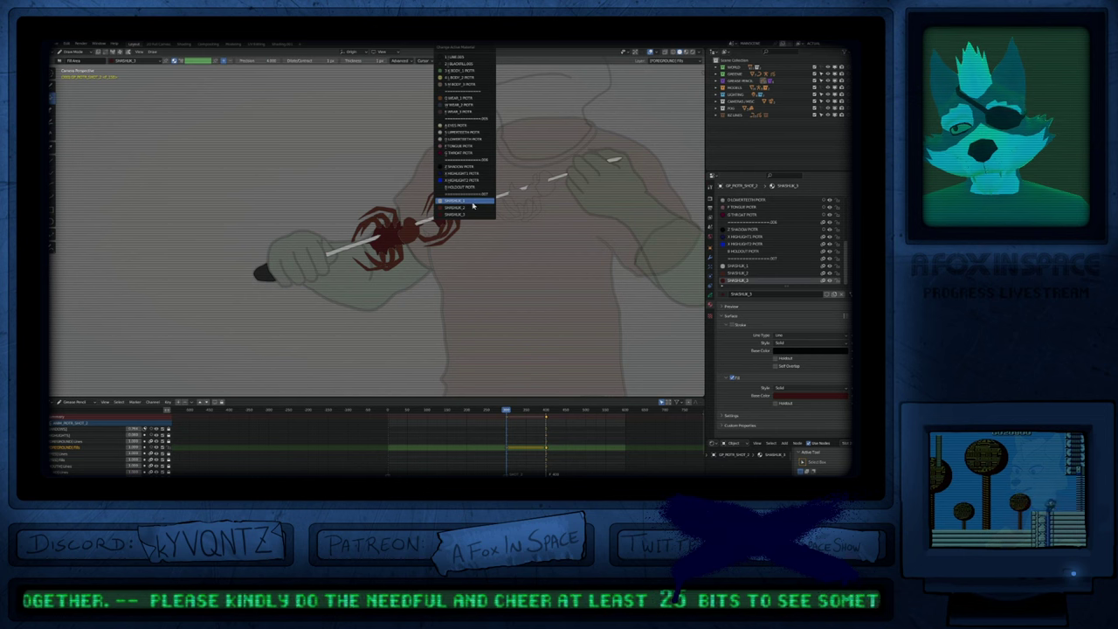
pyautogui.click(472, 210)
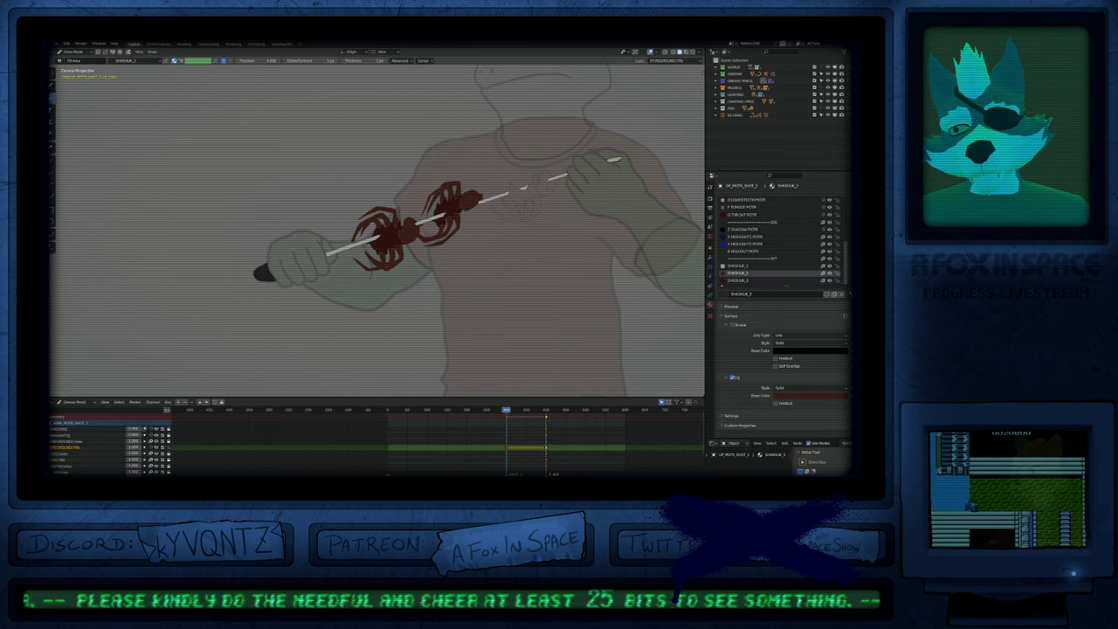
pyautogui.moveTo(540, 201); pyautogui.dragTo(537, 201)
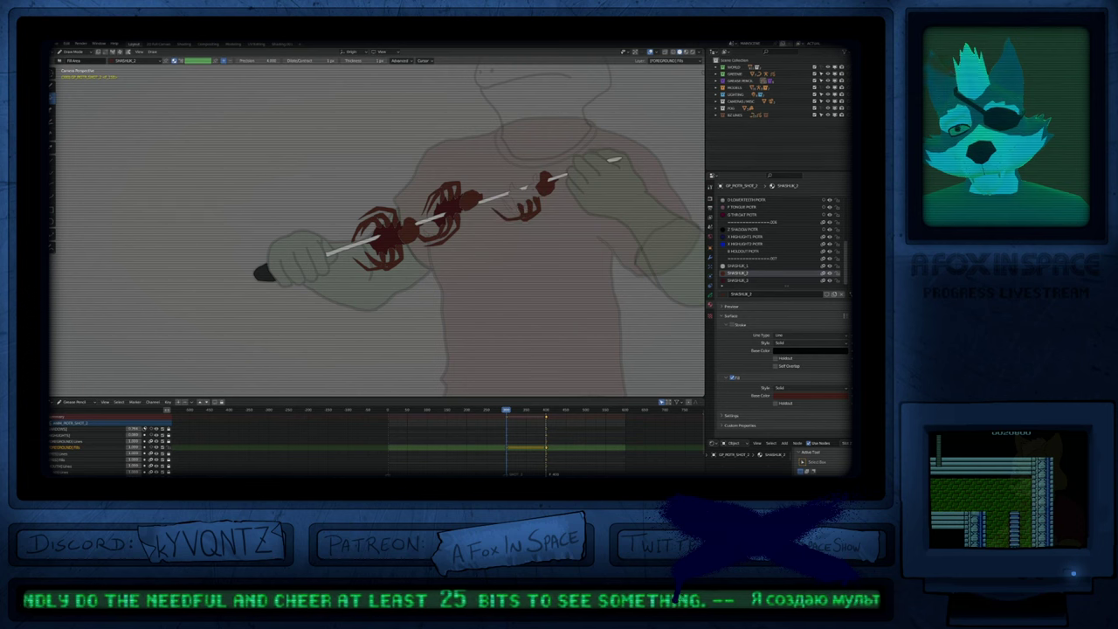
pyautogui.press('u')
pyautogui.click(524, 211)
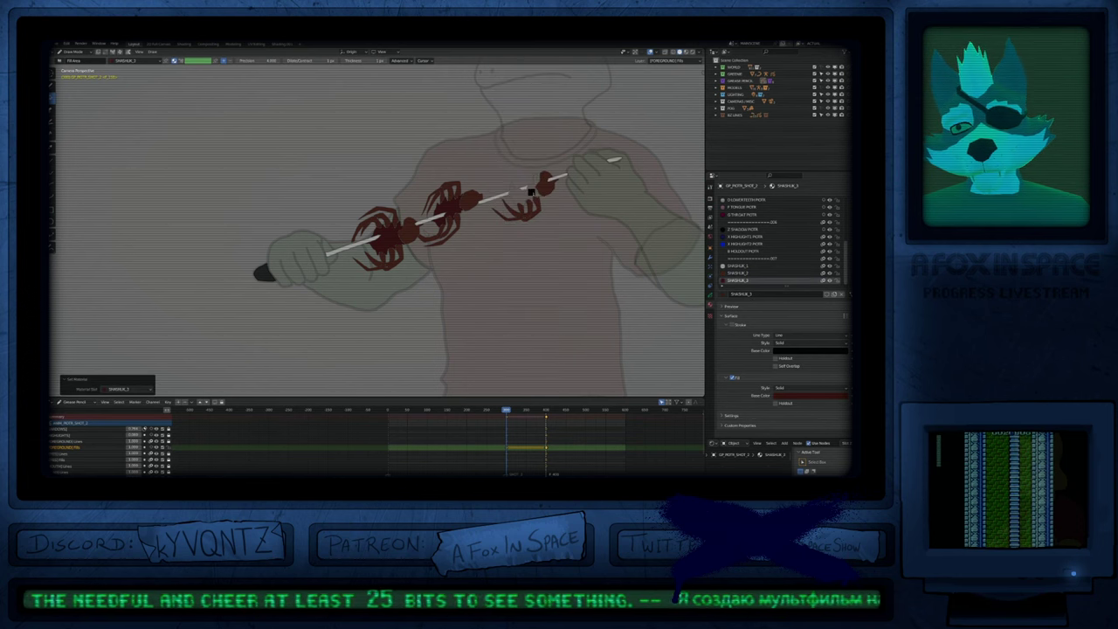
# Step: Darken the first skewer material's fill colour to an HSV Value of 0.2
pyautogui.keyDown('shift'); pyautogui.moveTo(529, 191); pyautogui.dragTo(415, 257, button='middle'); pyautogui.keyUp('shift')
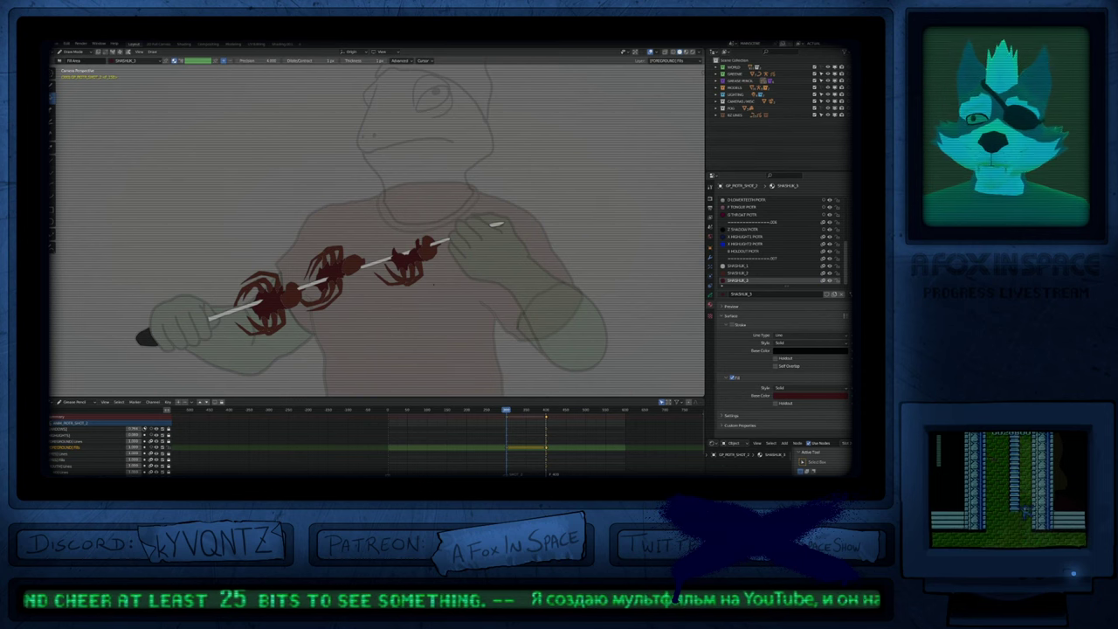
pyautogui.scroll(-2, 453, 256)
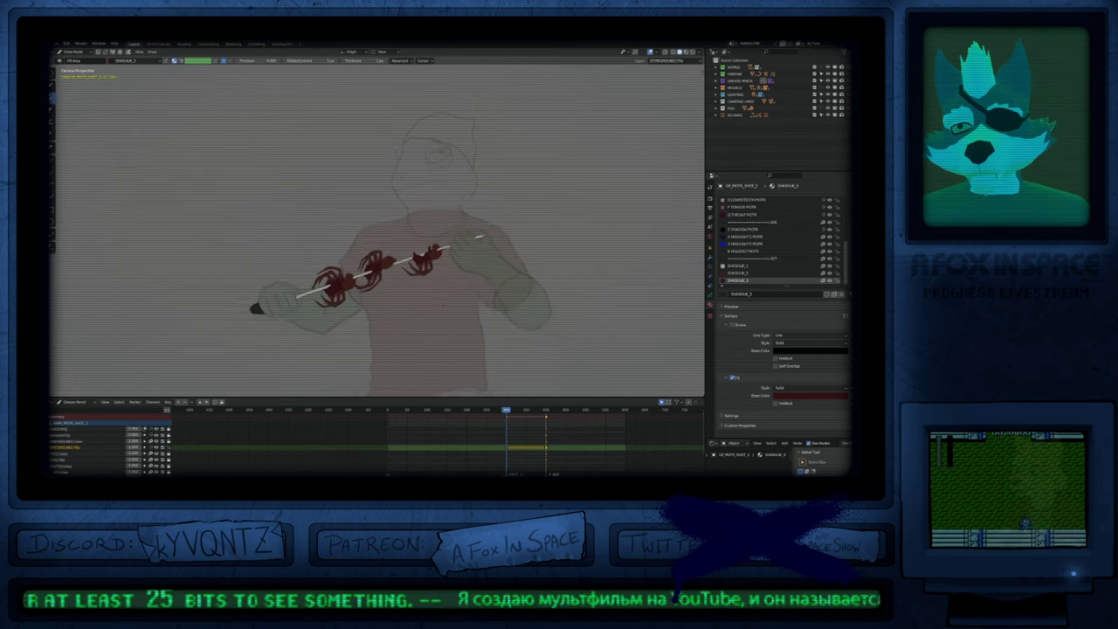
pyautogui.scroll(-1, 463, 249)
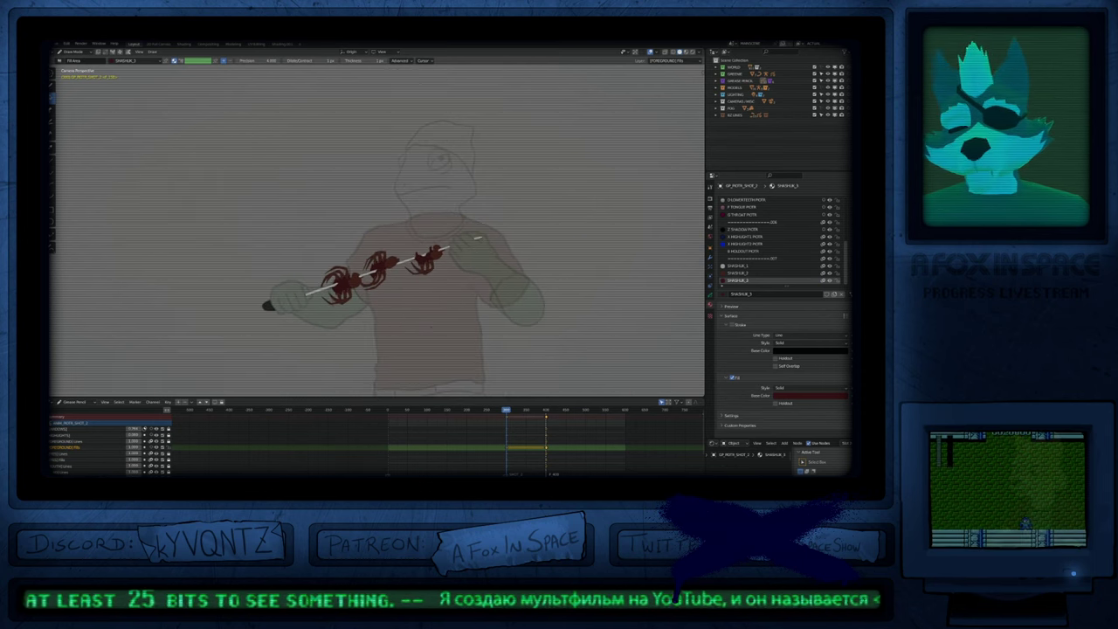
pyautogui.click(743, 266)
pyautogui.click(796, 397)
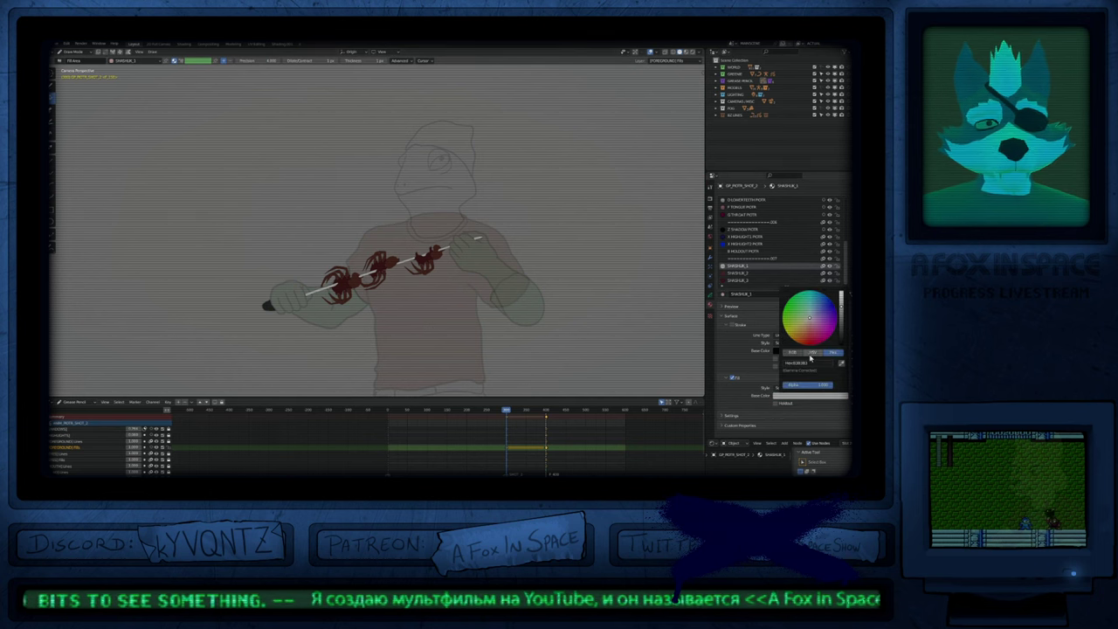
pyautogui.click(812, 353)
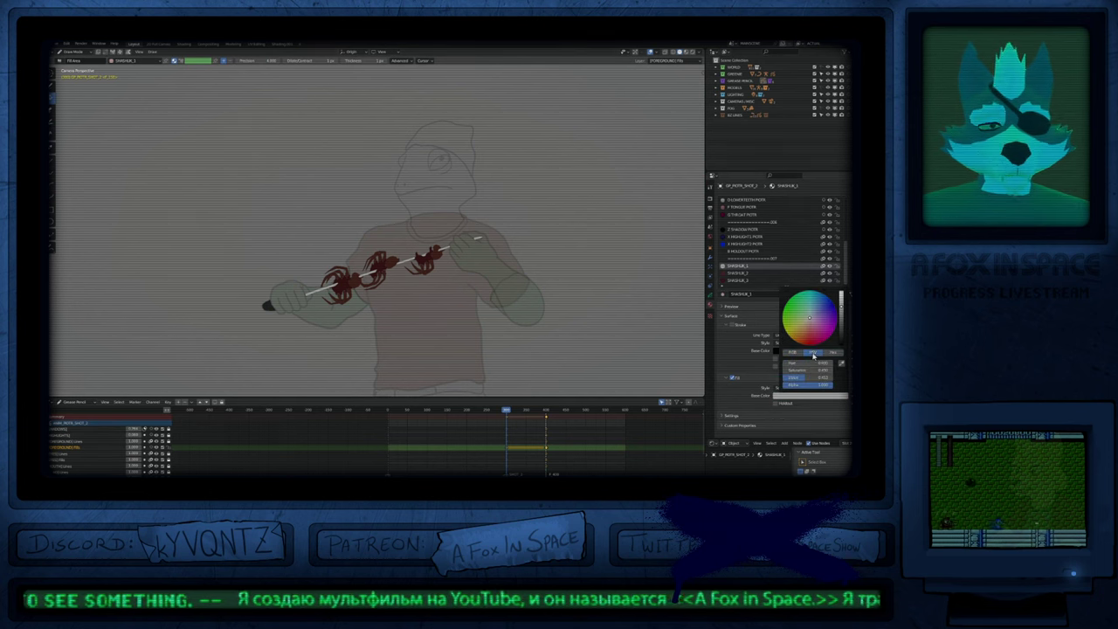
pyautogui.click(810, 379)
pyautogui.press('BackSpace')
pyautogui.write('.5')
pyautogui.press('Return')
pyautogui.click(810, 380)
pyautogui.write('.2')
pyautogui.press('Return')
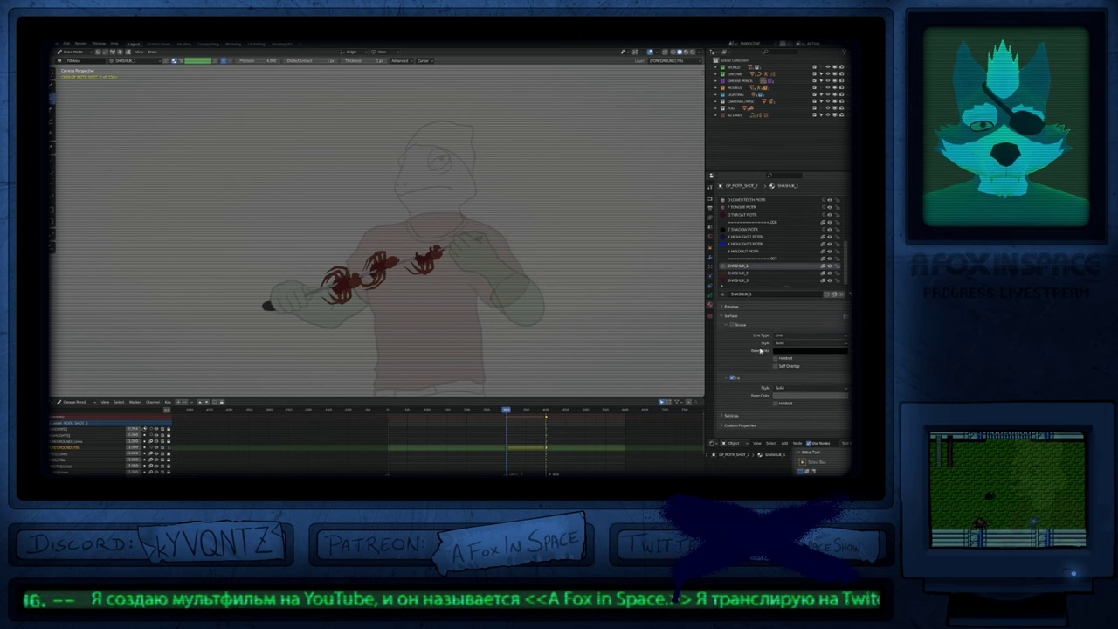
# Step: Stop fading other layers, fill the beanie with BLACKFILL and draw a black line on it
pyautogui.keyDown('ctrl'); pyautogui.moveTo(407, 293); pyautogui.dragTo(478, 248, button='middle'); pyautogui.keyUp('ctrl')
pyautogui.hotkey('shift', 'alt', 'z')
pyautogui.scroll(-4, 511, 208)
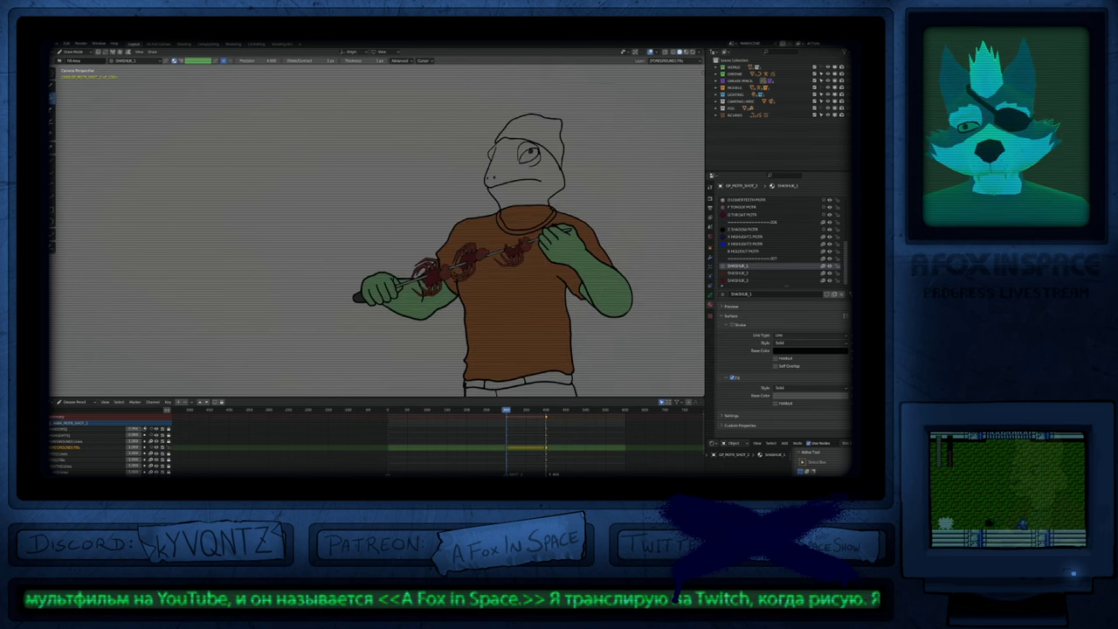
pyautogui.press('u')
pyautogui.click(511, 207)
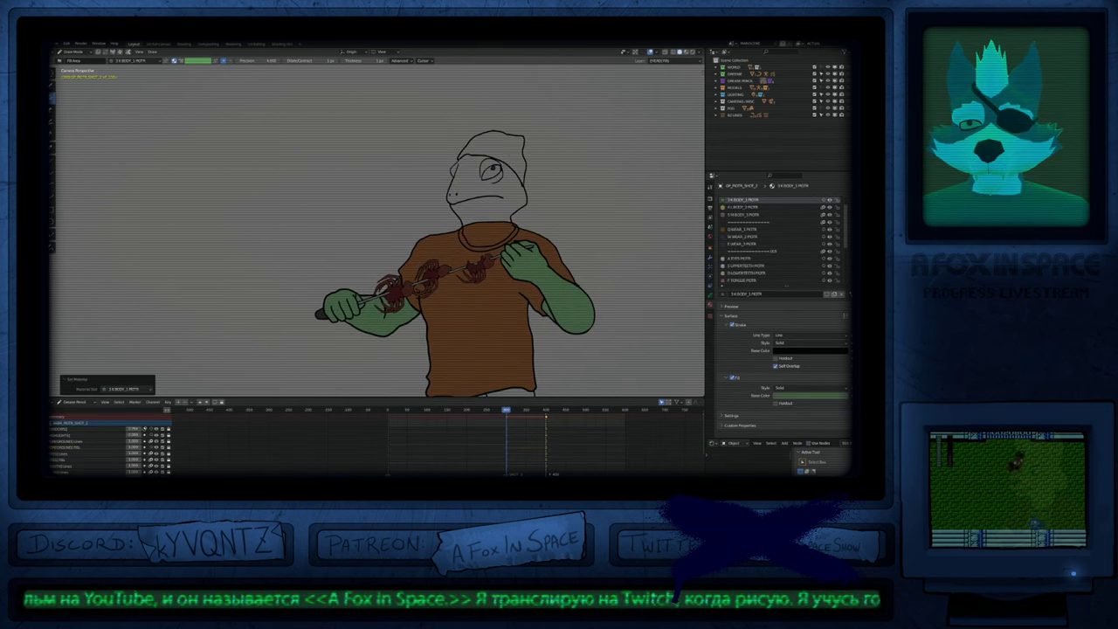
pyautogui.press('u')
pyautogui.click(505, 148)
pyautogui.click(508, 148)
pyautogui.keyDown('ctrl'); pyautogui.moveTo(500, 145); pyautogui.dragTo(525, 111, button='middle'); pyautogui.keyUp('ctrl')
pyautogui.press('d')
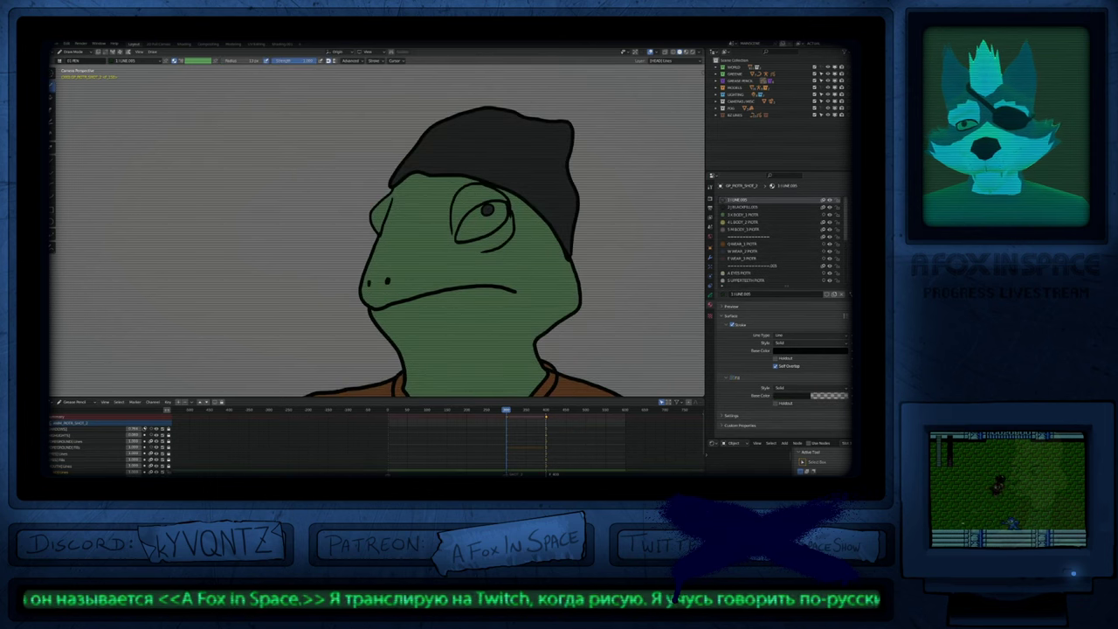
pyautogui.moveTo(406, 158)
pyautogui.mouseDown()
pyautogui.moveTo(437, 154)
pyautogui.moveTo(534, 179)
pyautogui.mouseUp()
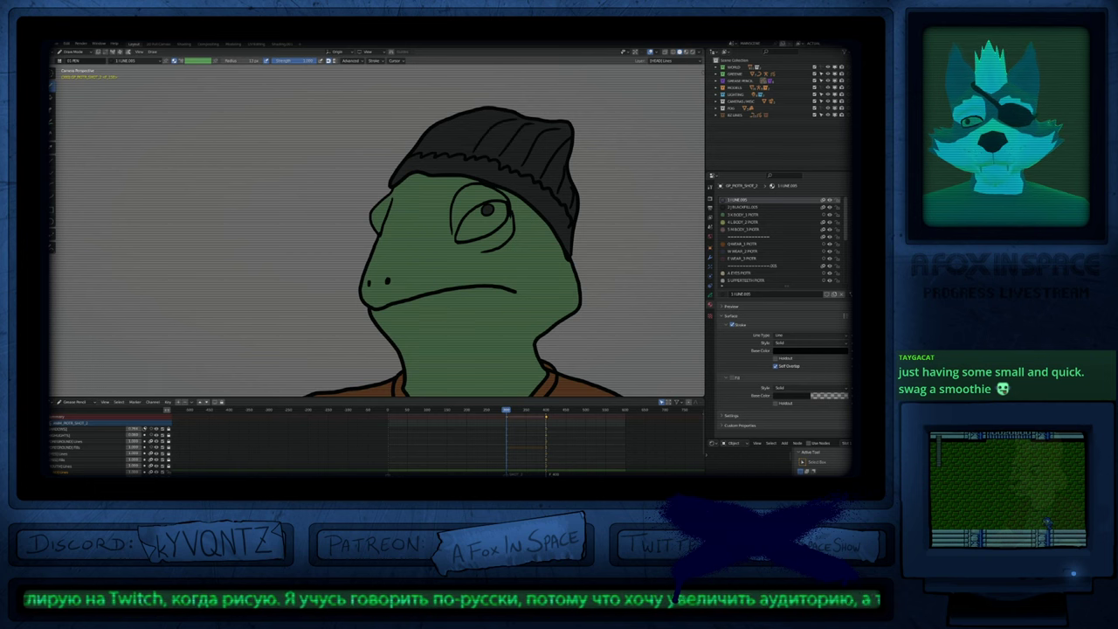
pyautogui.scroll(-4, 459, 214)
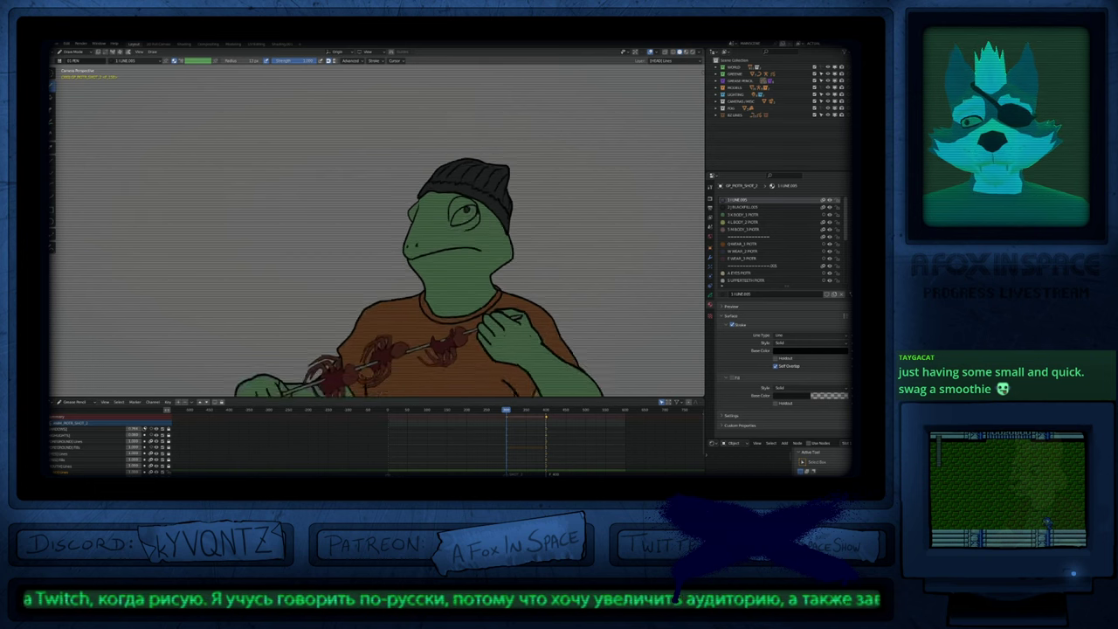
# Step: Fade inactive layers, centre the face and draw the small eye's lower outline
pyautogui.press('u')
pyautogui.press('a')
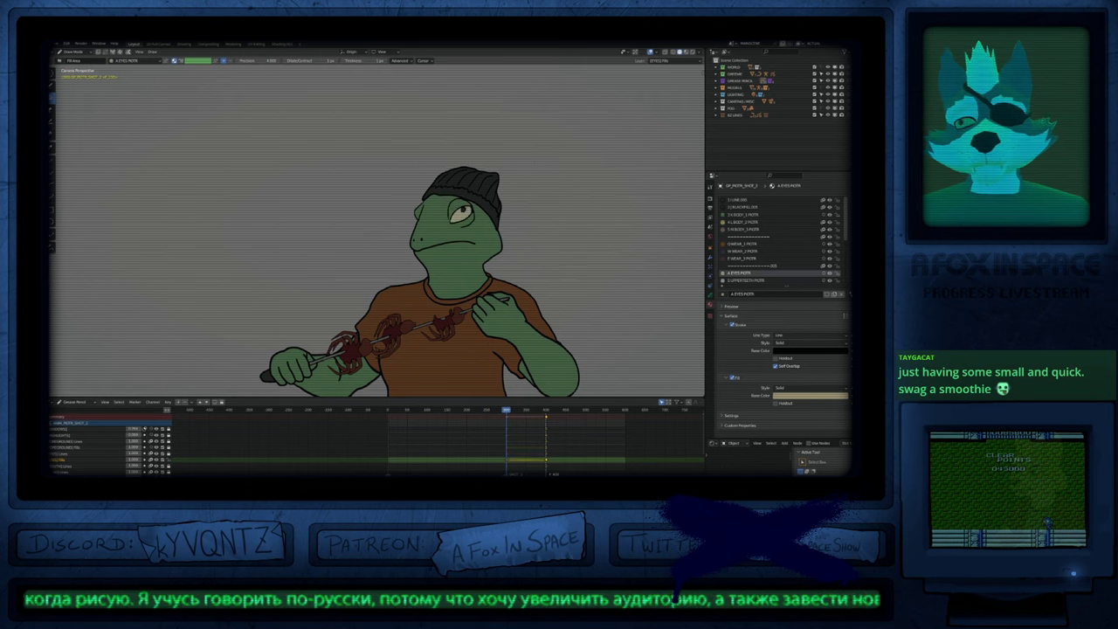
pyautogui.scroll(5, 461, 213)
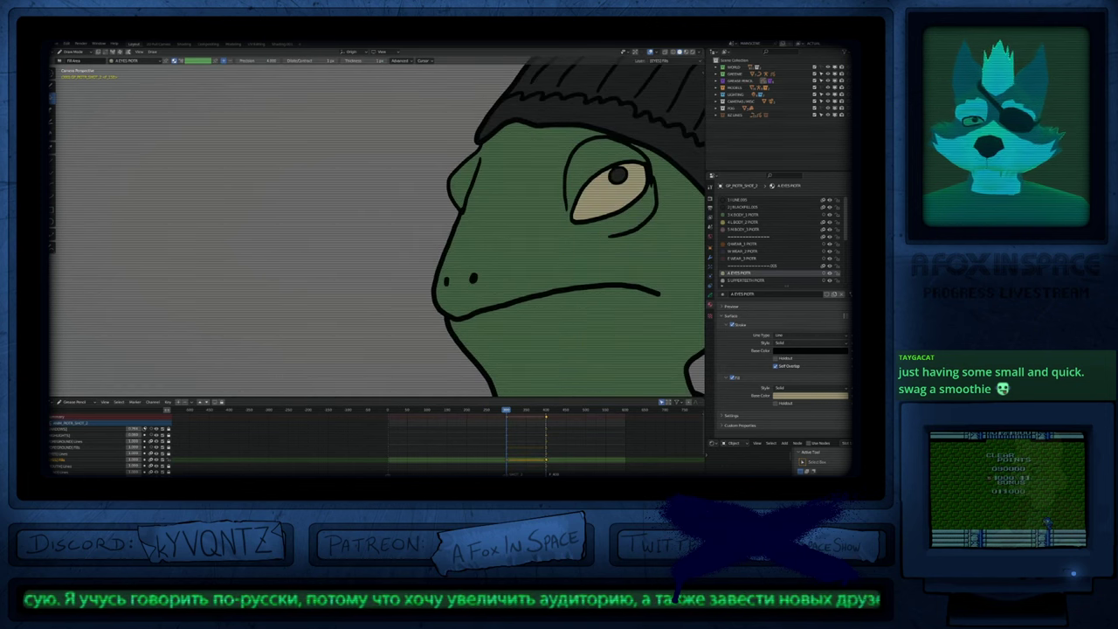
pyautogui.press('d')
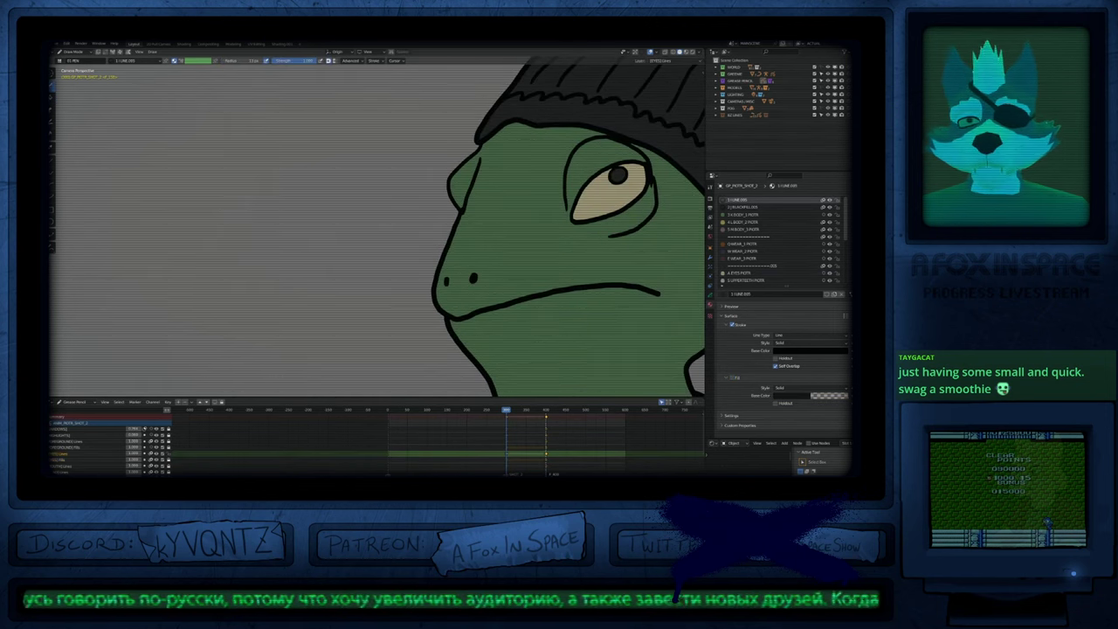
pyautogui.press('KP_Multiply')
pyautogui.keyDown('shift'); pyautogui.moveTo(492, 204); pyautogui.dragTo(421, 228, button='middle'); pyautogui.keyUp('shift')
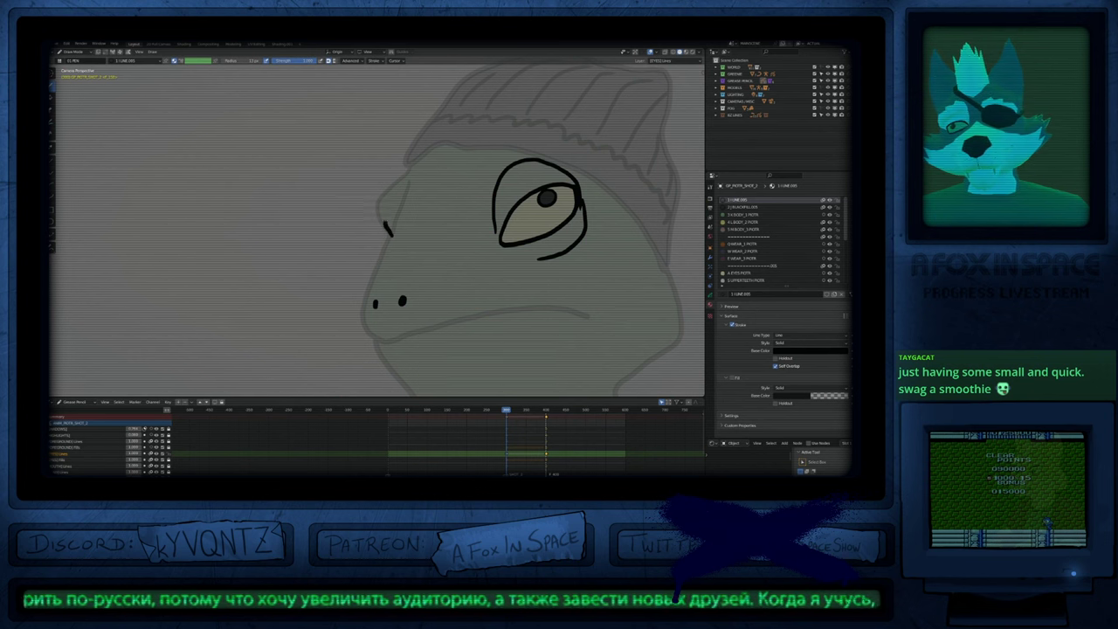
pyautogui.moveTo(374, 236); pyautogui.dragTo(386, 246)
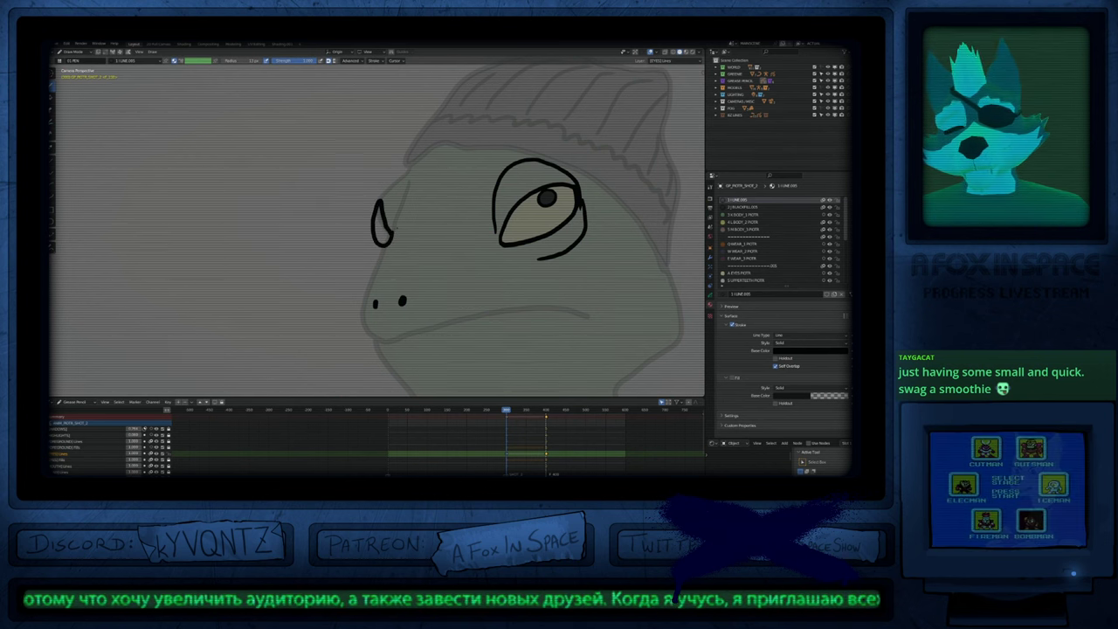
# Step: Change the brush size and redraw a wider lower outline for the small eye
pyautogui.press('pagedown')
pyautogui.press('f')
pyautogui.click(438, 240)
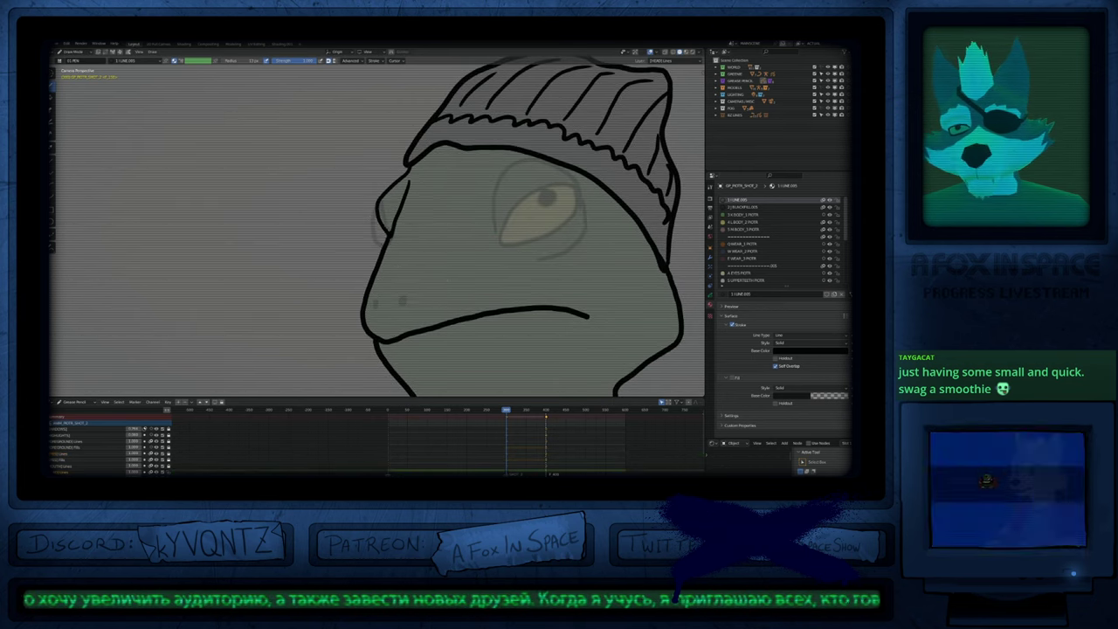
pyautogui.hotkey('ctrl', 'z')
pyautogui.moveTo(378, 206); pyautogui.dragTo(382, 255)
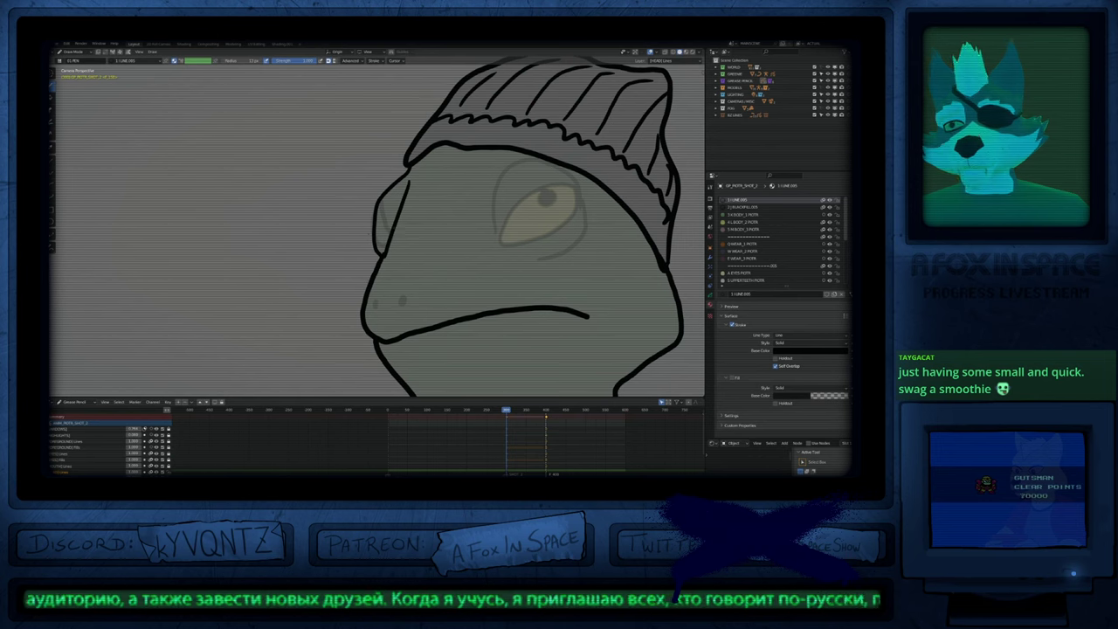
# Step: Fill the small eye yellow on the eye fills layer, then return to the black pen
pyautogui.press('pageup')
pyautogui.press('pageup')
pyautogui.press('u')
pyautogui.click(381, 227)
pyautogui.press('u')
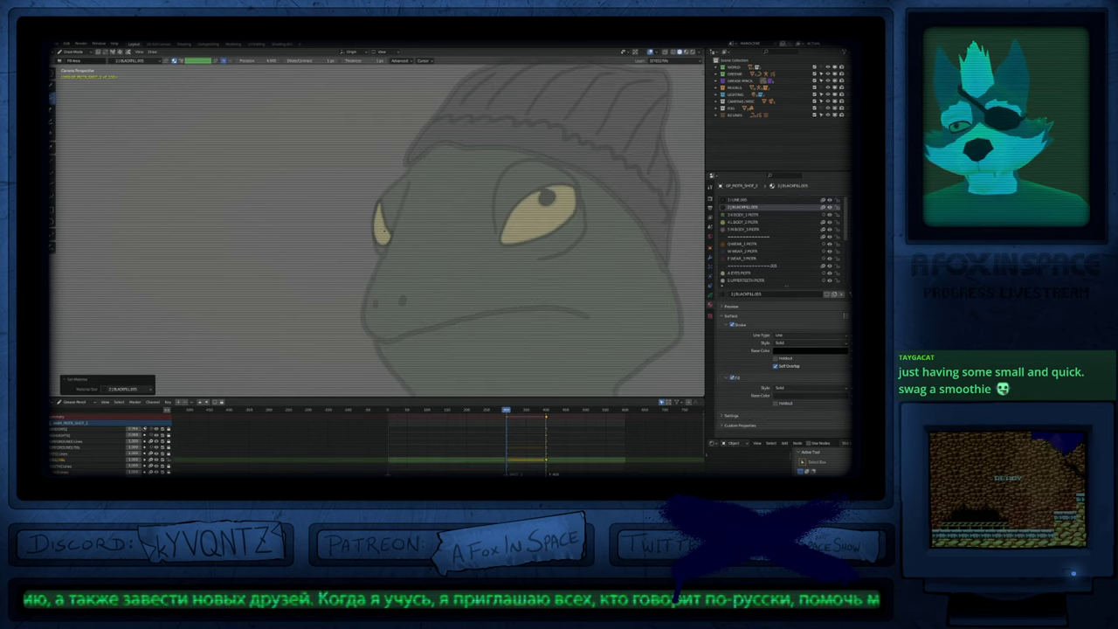
pyautogui.press('pageup')
pyautogui.press('u')
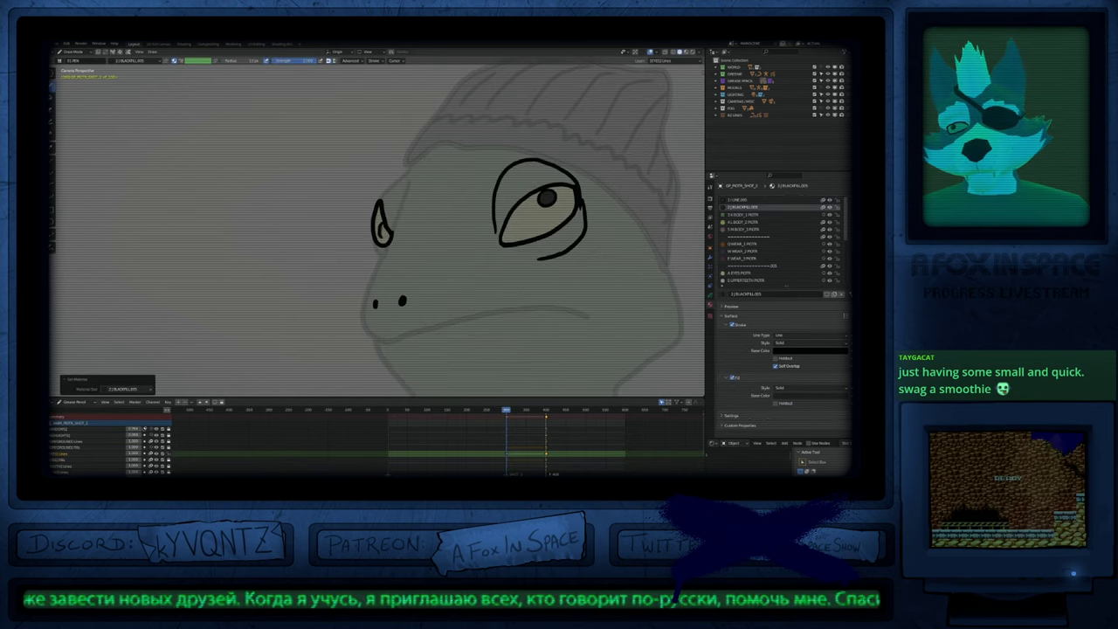
# Step: Move the smaller eye's pupil slightly into place and zoom back out
pyautogui.press('Tab')
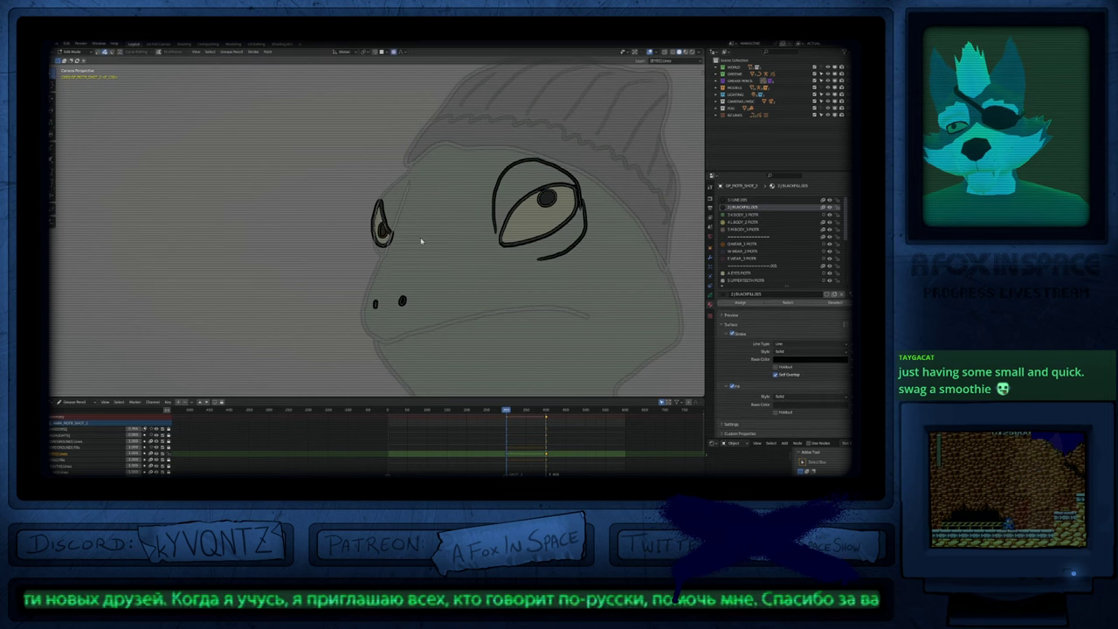
pyautogui.press('f')
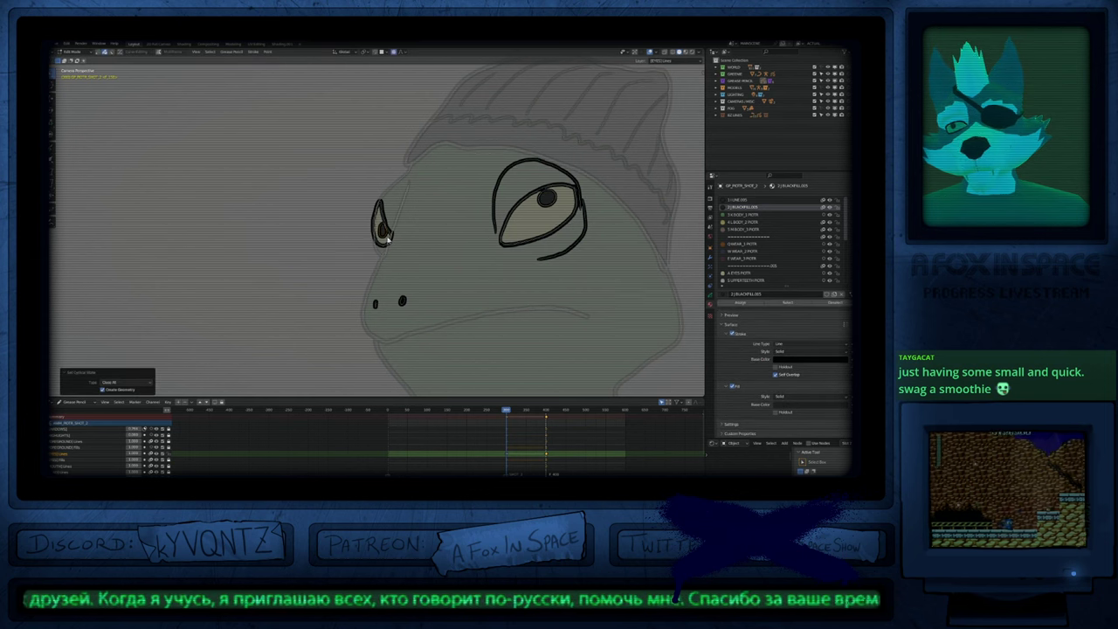
pyautogui.click(387, 238)
pyautogui.press('f')
pyautogui.hotkey('ctrl', 'z')
pyautogui.hotkey('ctrl', 'z')
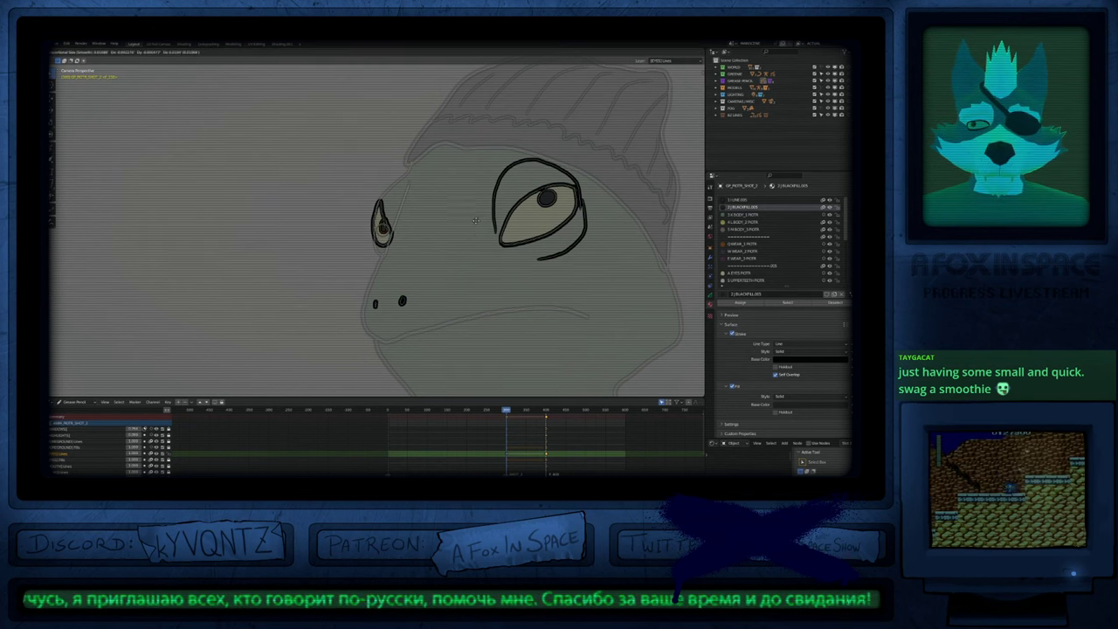
pyautogui.press('g')
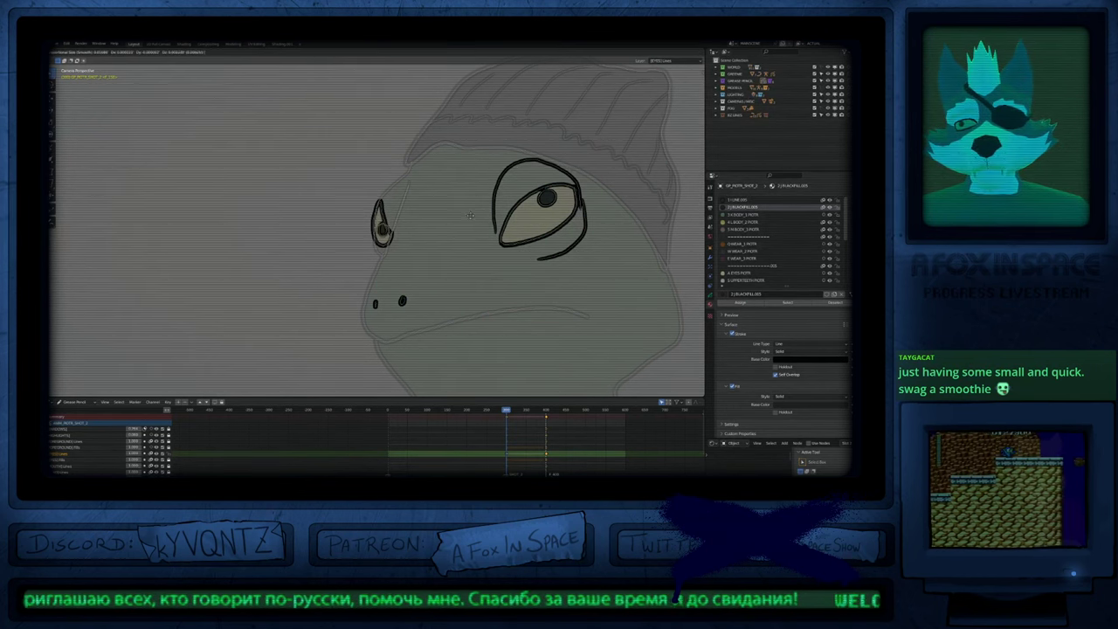
pyautogui.click(473, 208)
pyautogui.press('Tab')
pyautogui.scroll(-8, 473, 209)
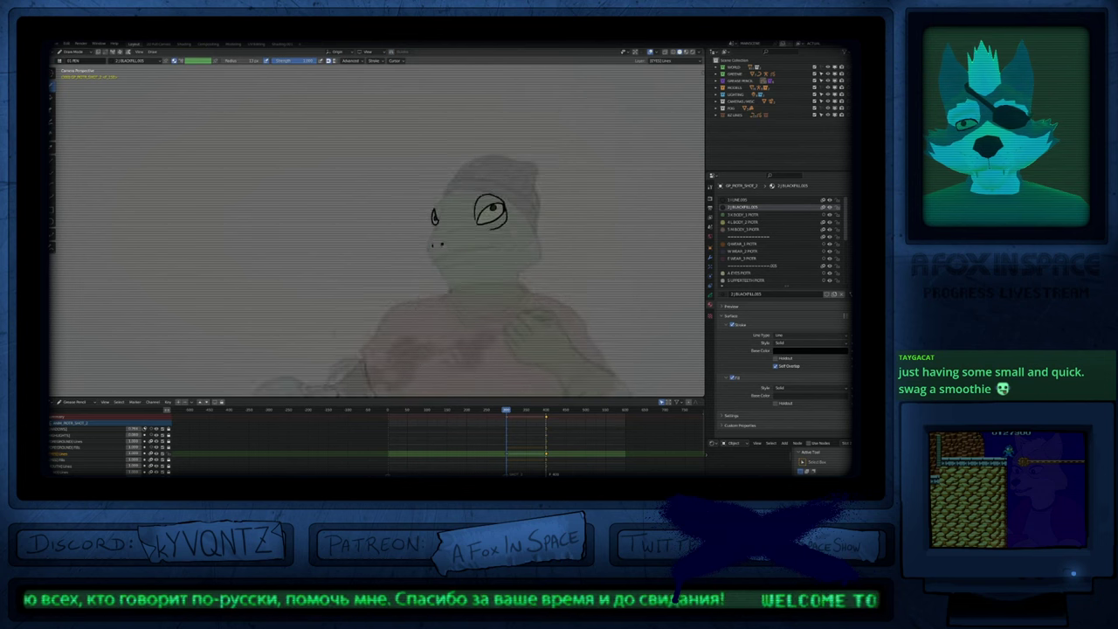
# Step: Show the lizard in full colour and fill the trousers dark blue with the clothing material
pyautogui.scroll(6, 472, 212)
pyautogui.scroll(-3, 471, 212)
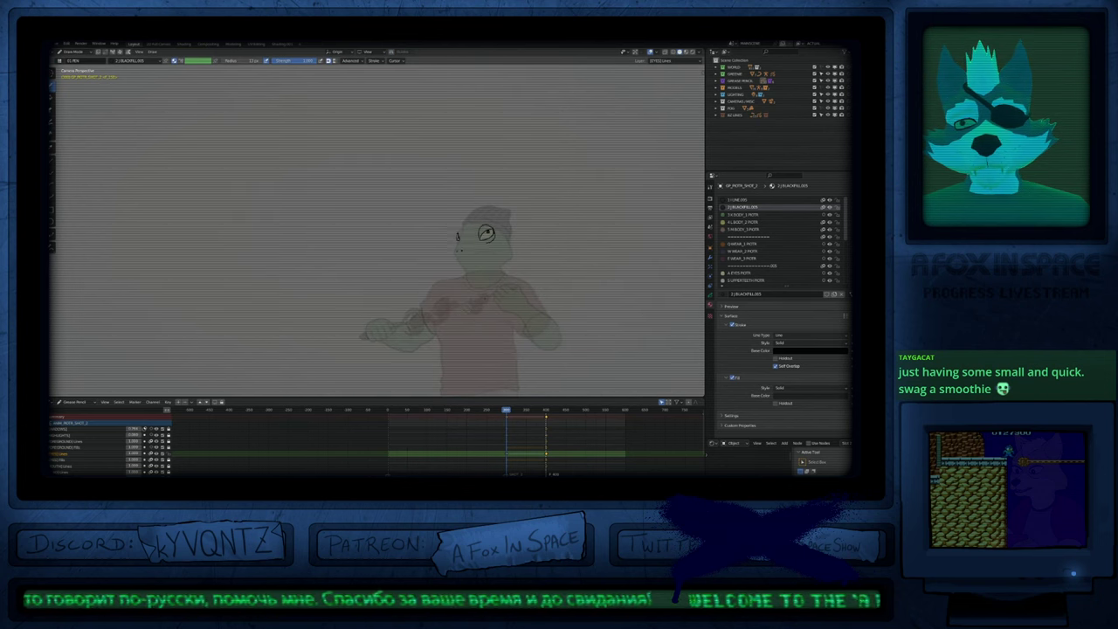
pyautogui.hotkey('shift', 'alt', 'z')
pyautogui.keyDown('shift'); pyautogui.moveTo(476, 306); pyautogui.dragTo(499, 84, button='middle'); pyautogui.keyUp('shift')
pyautogui.press('u')
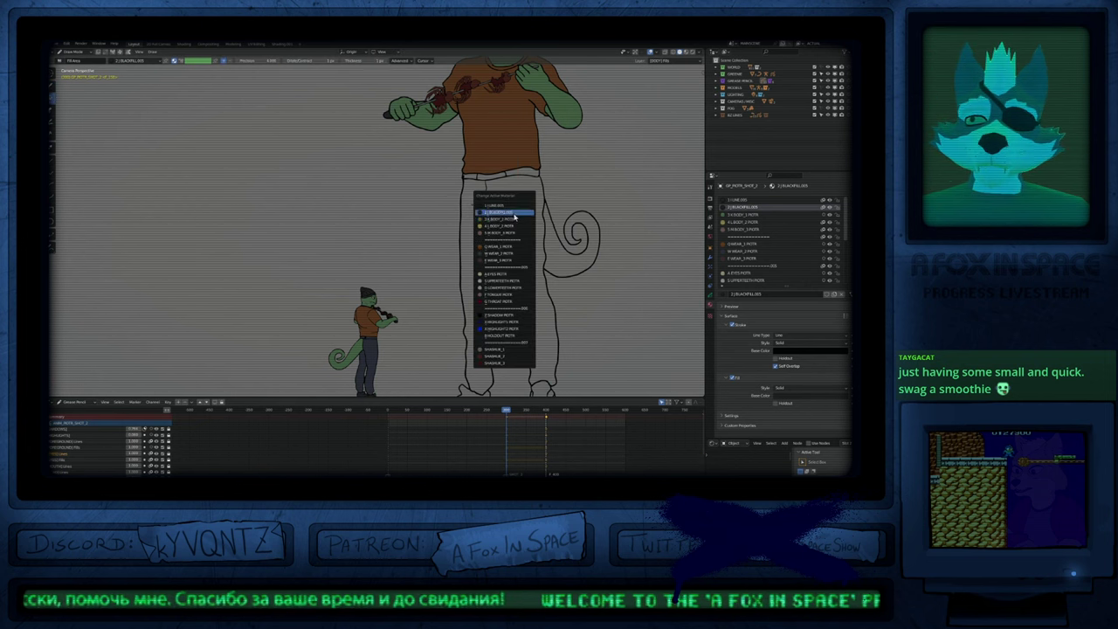
pyautogui.click(507, 254)
pyautogui.scroll(-2, 514, 257)
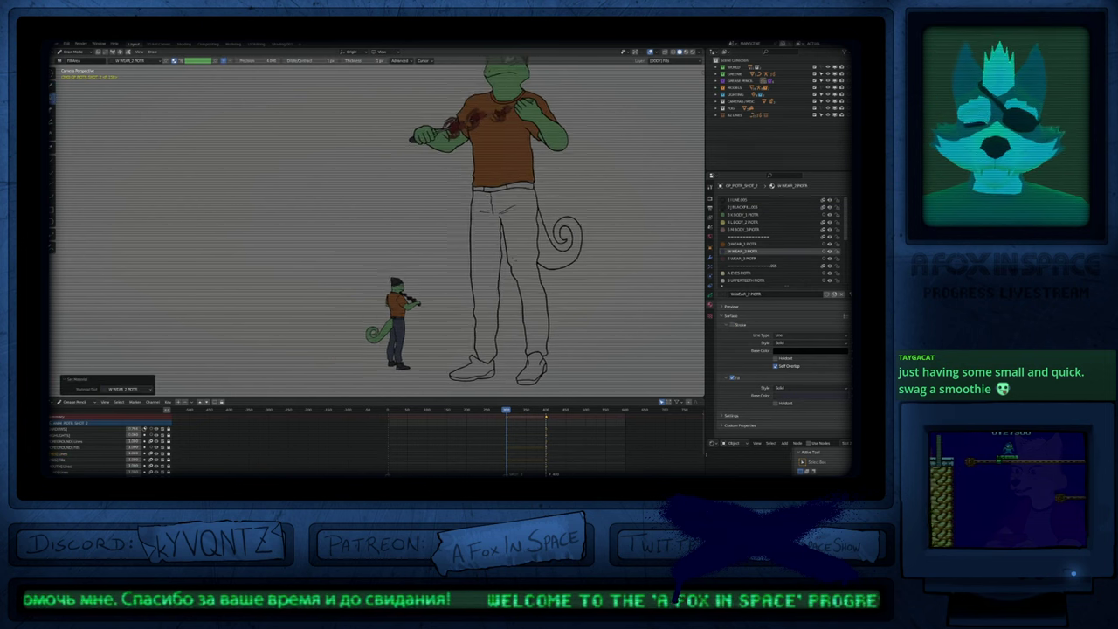
pyautogui.keyDown('shift'); pyautogui.moveTo(522, 239); pyautogui.dragTo(513, 226, button='middle'); pyautogui.keyUp('shift')
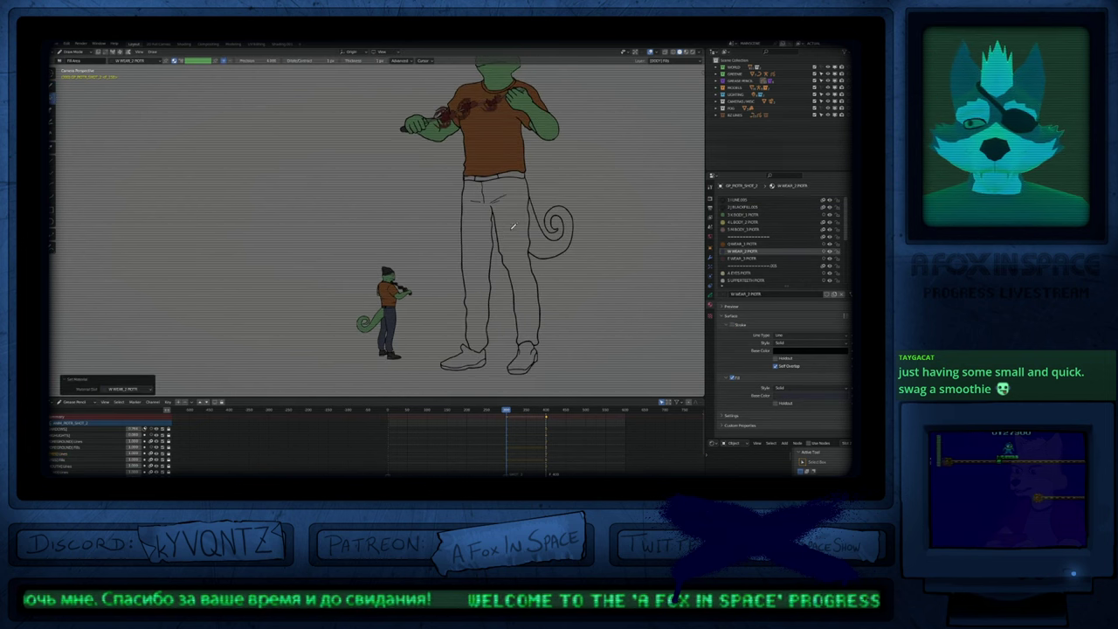
pyautogui.click(511, 230)
# Step: Fill both shoe soles, then fill both shoes dark with the black fill material
pyautogui.scroll(2, 476, 367)
pyautogui.press('u')
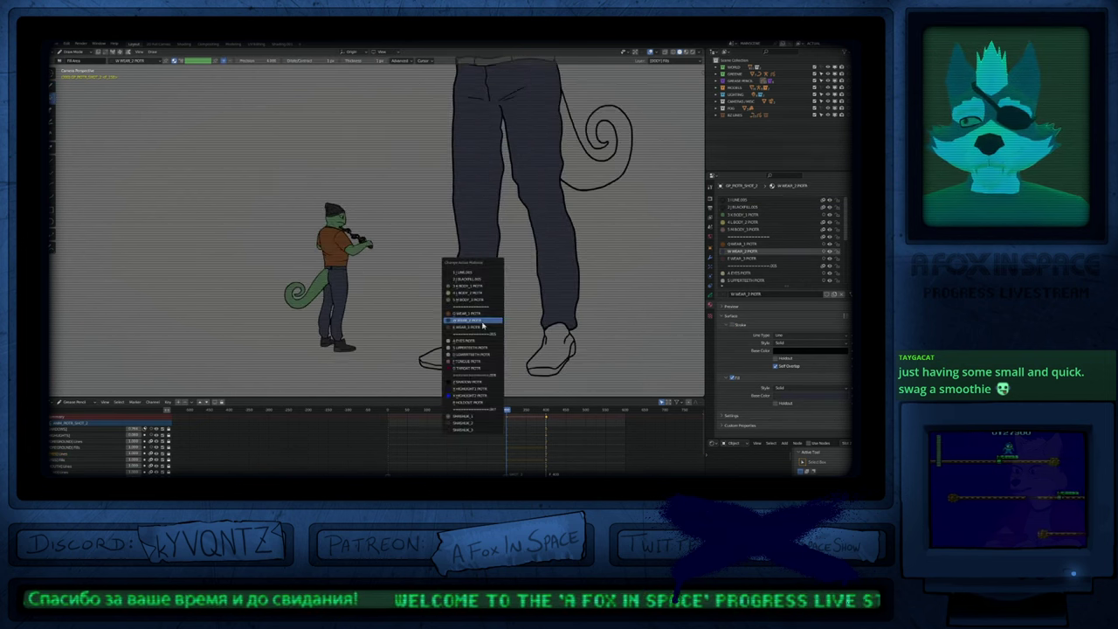
pyautogui.click(476, 340)
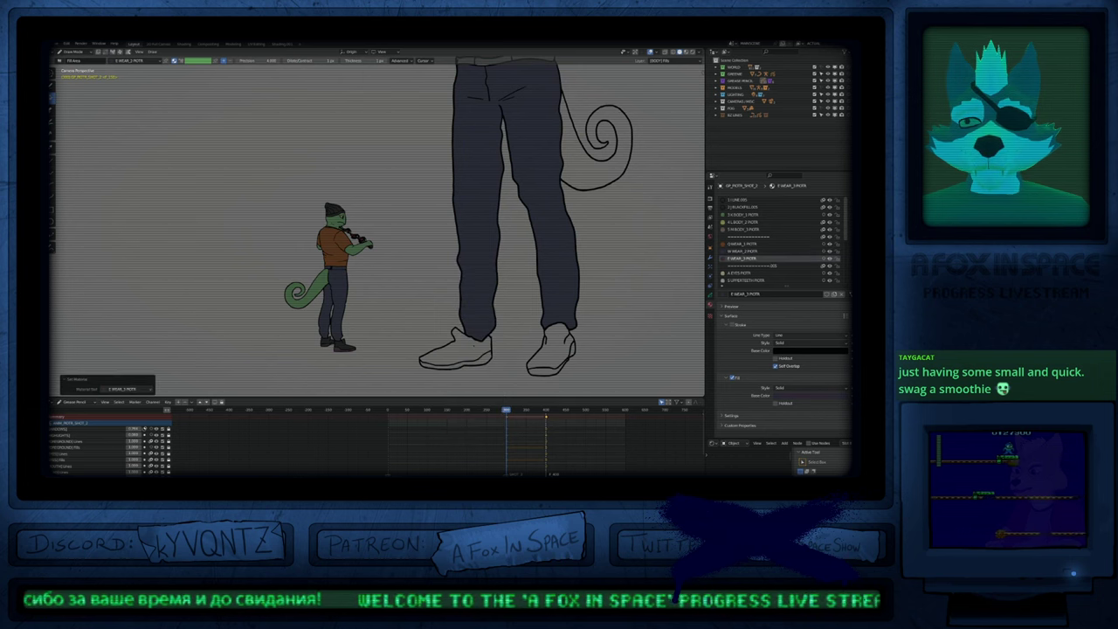
pyautogui.click(533, 368)
pyautogui.click(540, 370)
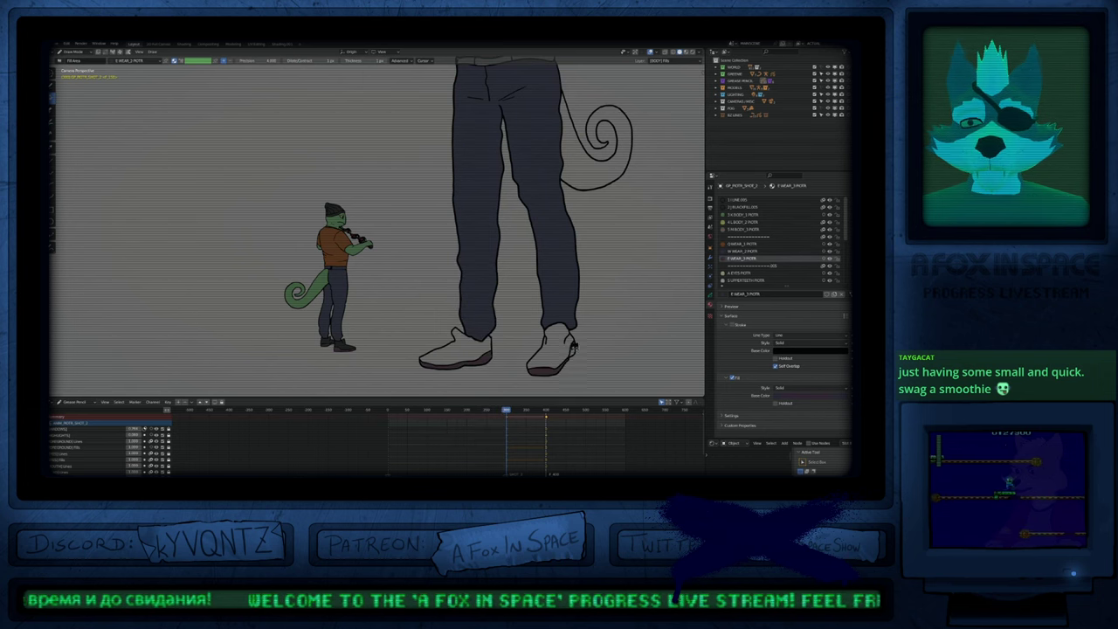
pyautogui.press('u')
pyautogui.press('2')
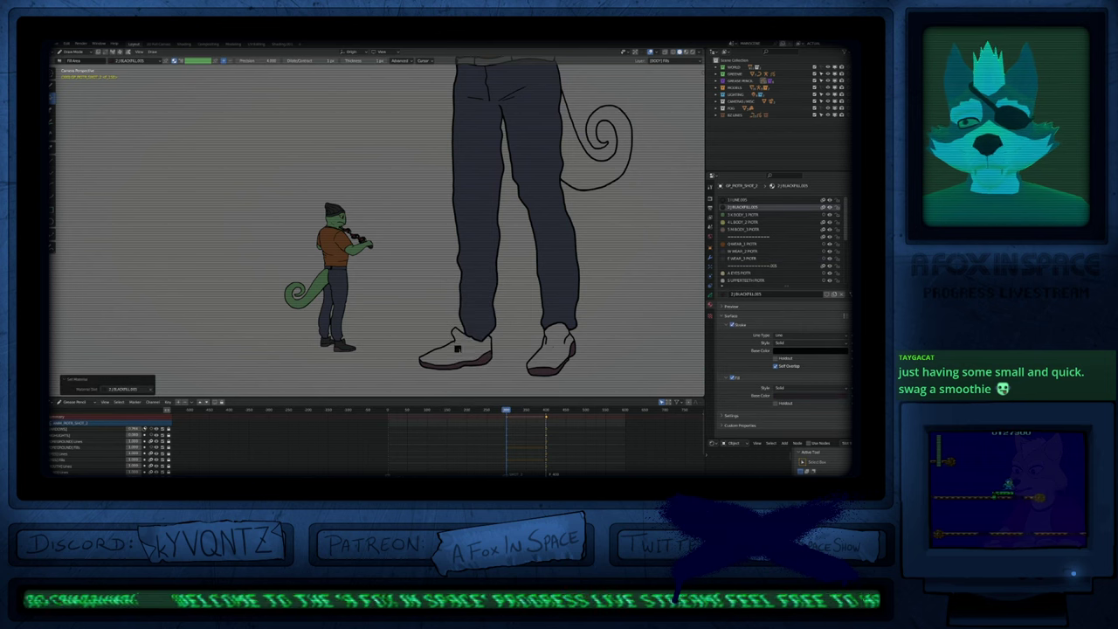
pyautogui.click(476, 345)
pyautogui.click(559, 336)
# Step: Fill the curled tail with the green body material
pyautogui.keyDown('shift'); pyautogui.moveTo(585, 179); pyautogui.dragTo(527, 255, button='middle'); pyautogui.keyUp('shift')
pyautogui.press('u')
pyautogui.press('3')
pyautogui.click(528, 255)
# Step: Fill the right part of the belt navy with the clothing material
pyautogui.keyDown('shift'); pyautogui.moveTo(472, 155); pyautogui.dragTo(539, 243, button='middle'); pyautogui.keyUp('shift')
pyautogui.press('u')
pyautogui.click(533, 182)
pyautogui.click(535, 188)
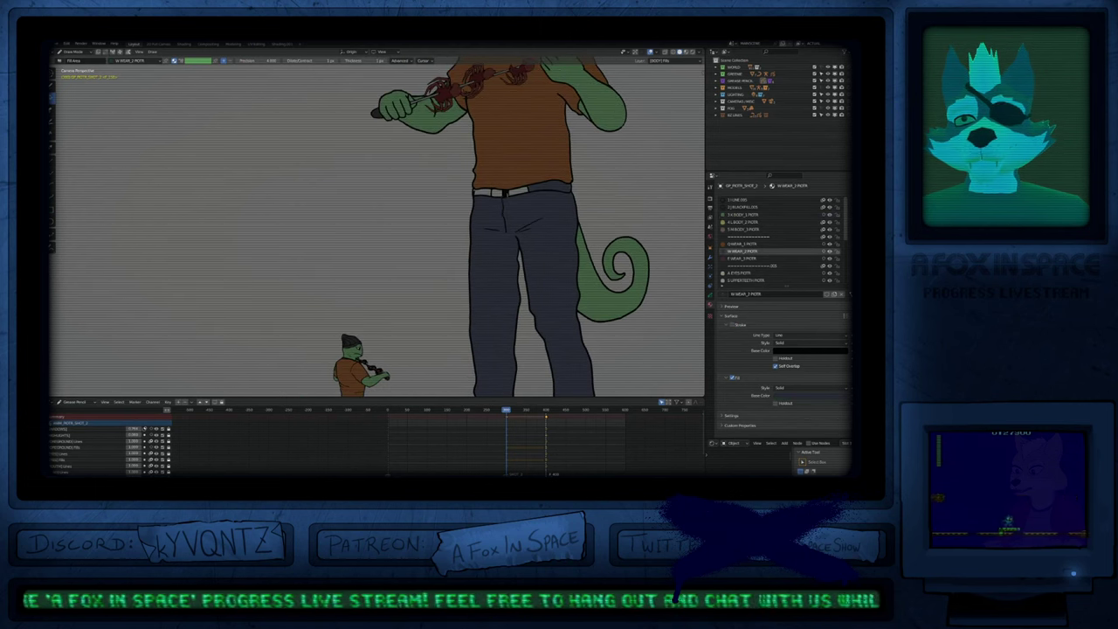
# Step: Frame the small extra figure and lasso-select all its strokes in Edit Mode
pyautogui.scroll(-6, 501, 219)
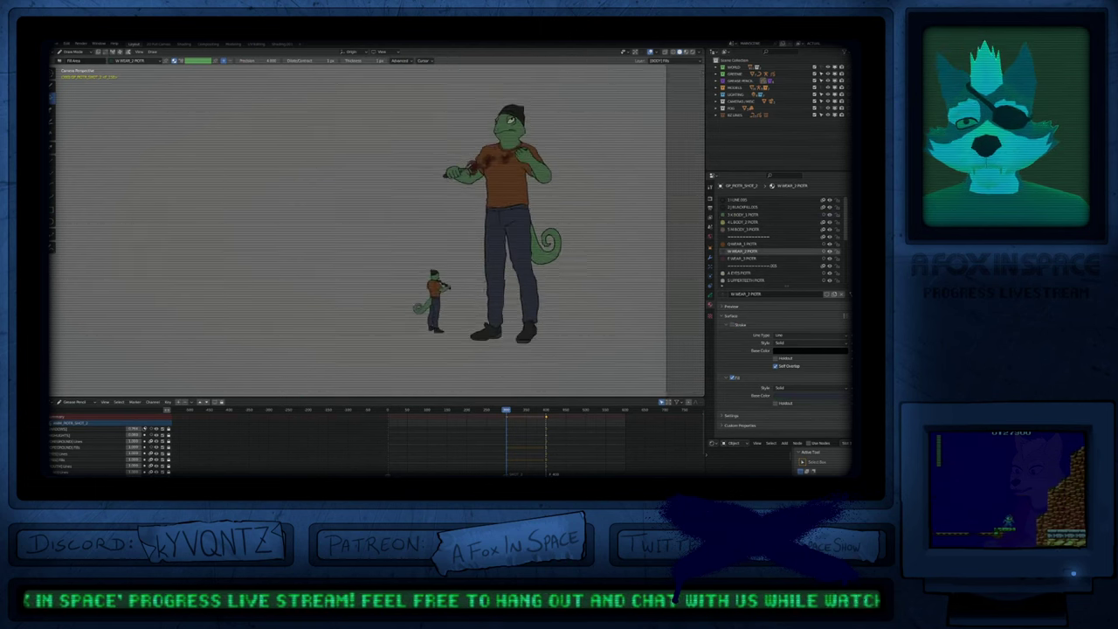
pyautogui.moveTo(501, 219)
pyautogui.keyDown('shift'); pyautogui.mouseDown(button='middle')
pyautogui.moveTo(526, 228)
pyautogui.moveTo(507, 276)
pyautogui.mouseUp(button='middle'); pyautogui.keyUp('shift')
pyautogui.keyDown('shift'); pyautogui.moveTo(457, 375); pyautogui.dragTo(481, 305, button='middle'); pyautogui.keyUp('shift')
pyautogui.scroll(4, 481, 306)
pyautogui.press('Tab')
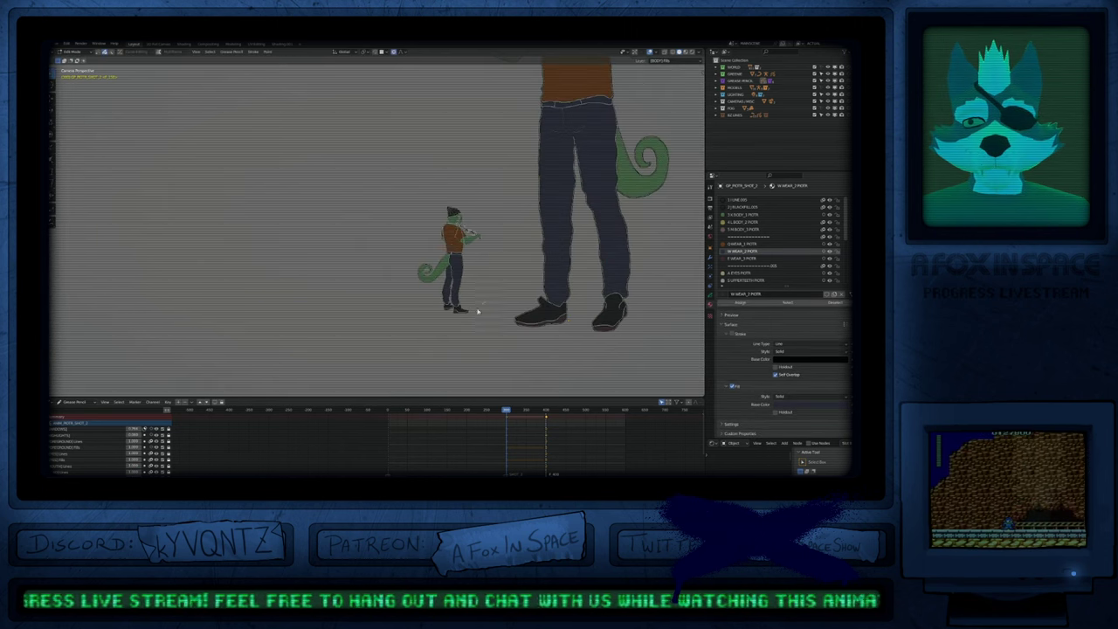
pyautogui.moveTo(478, 311); pyautogui.dragTo(505, 177)
pyautogui.keyDown('shift'); pyautogui.moveTo(510, 187); pyautogui.dragTo(475, 248, button='middle'); pyautogui.keyUp('shift')
pyautogui.press('KP_Multiply')
pyautogui.moveTo(454, 255)
pyautogui.keyDown('ctrl'); pyautogui.mouseDown(button='right')
pyautogui.moveTo(402, 367)
pyautogui.moveTo(468, 326)
pyautogui.mouseUp(button='right'); pyautogui.keyUp('ctrl')
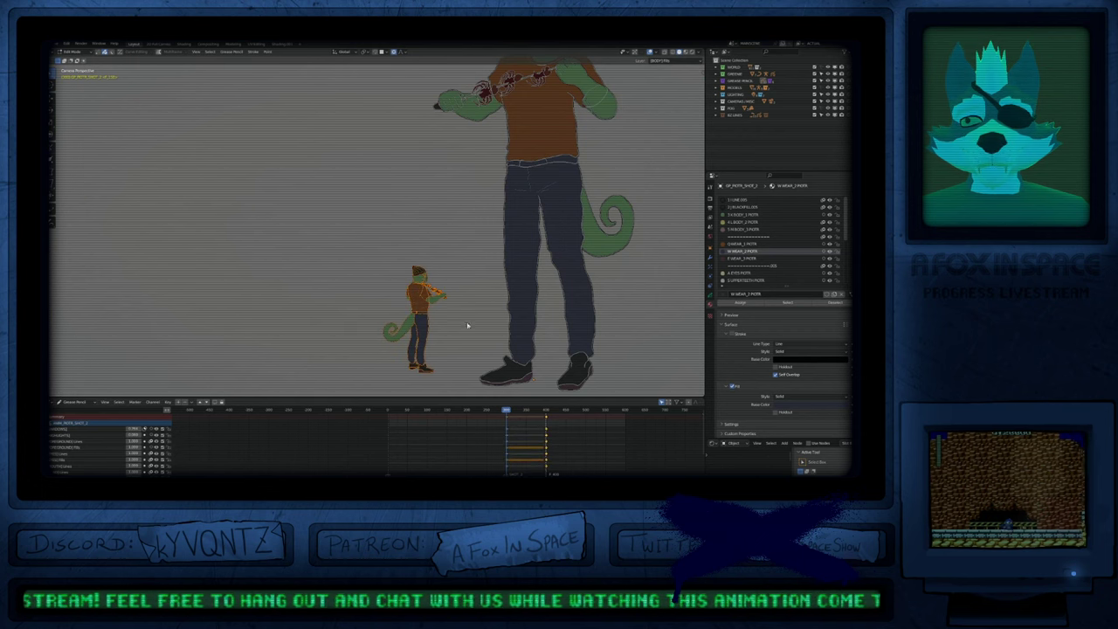
# Step: Delete the selected strokes and return to Object Mode
pyautogui.press('x')
pyautogui.click(495, 272)
pyautogui.keyDown('shift'); pyautogui.moveTo(560, 200); pyautogui.dragTo(515, 330, button='middle'); pyautogui.keyUp('shift')
pyautogui.keyDown('shift'); pyautogui.moveTo(527, 244); pyautogui.dragTo(529, 287, button='middle'); pyautogui.keyUp('shift')
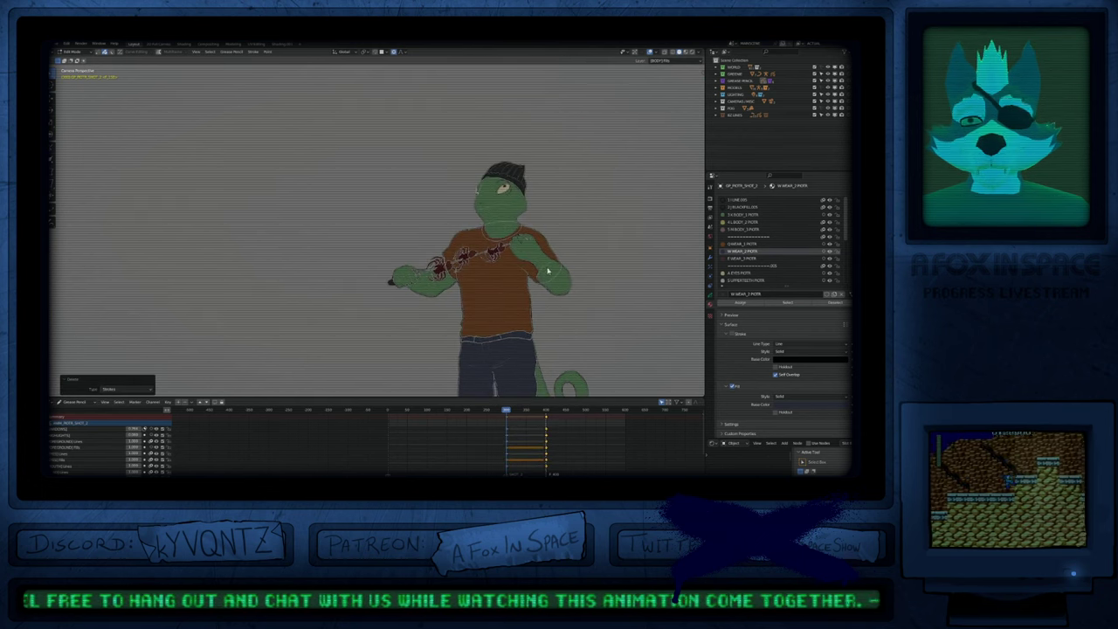
pyautogui.press('Tab')
pyautogui.scroll(-6, 561, 263)
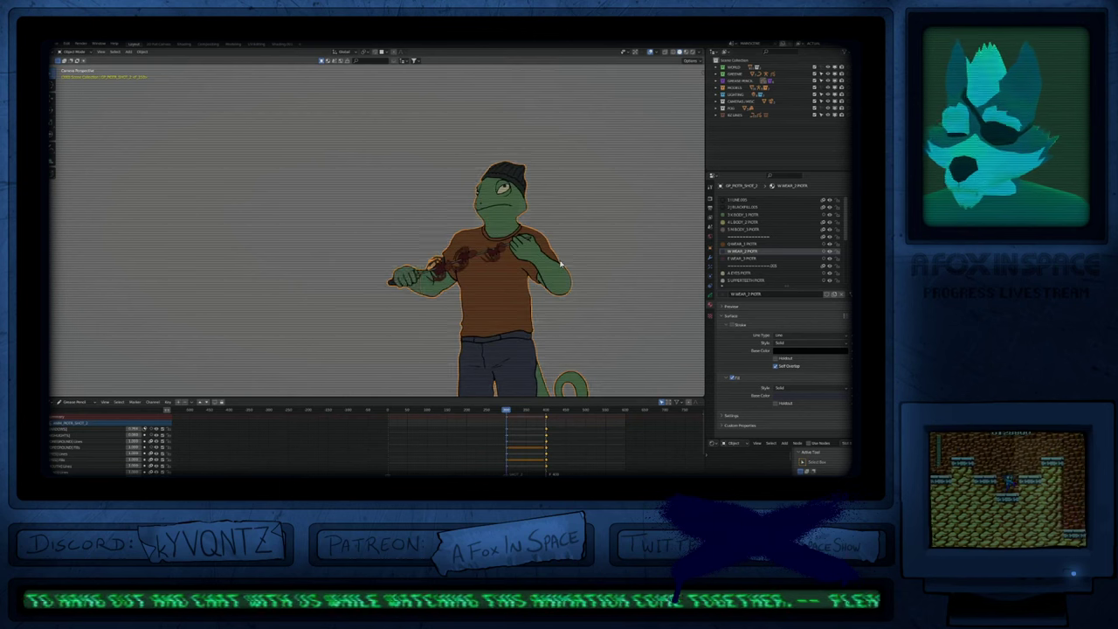
pyautogui.scroll(6, 537, 266)
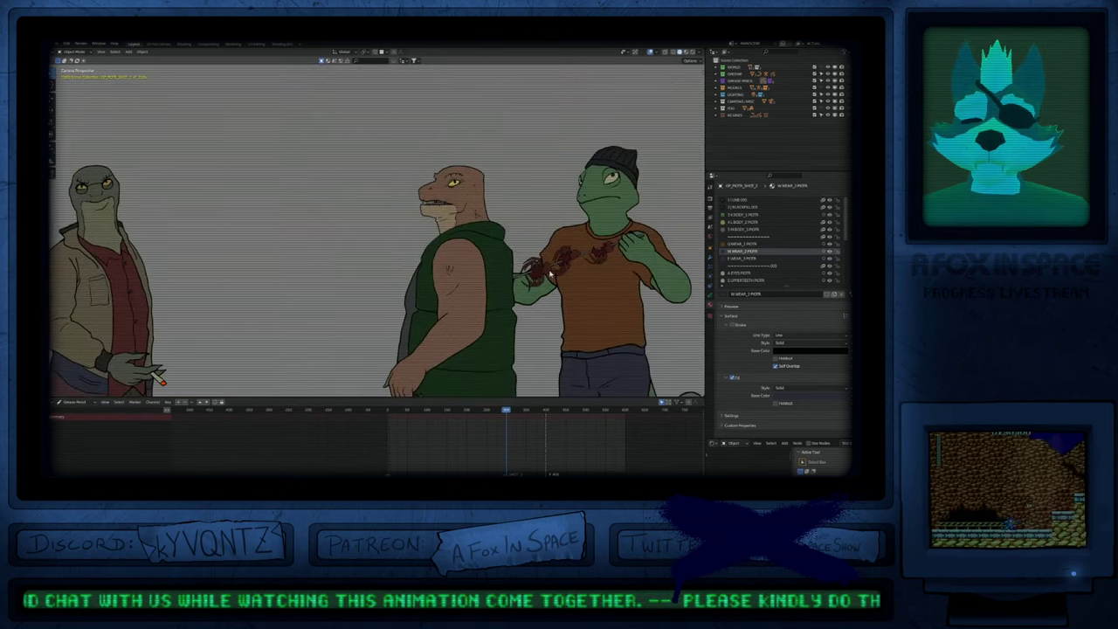
# Step: Switch to Rendered shading, play the shot through the scene camera, then stop and rewind to frame start
pyautogui.press('z')
pyautogui.click(508, 270)
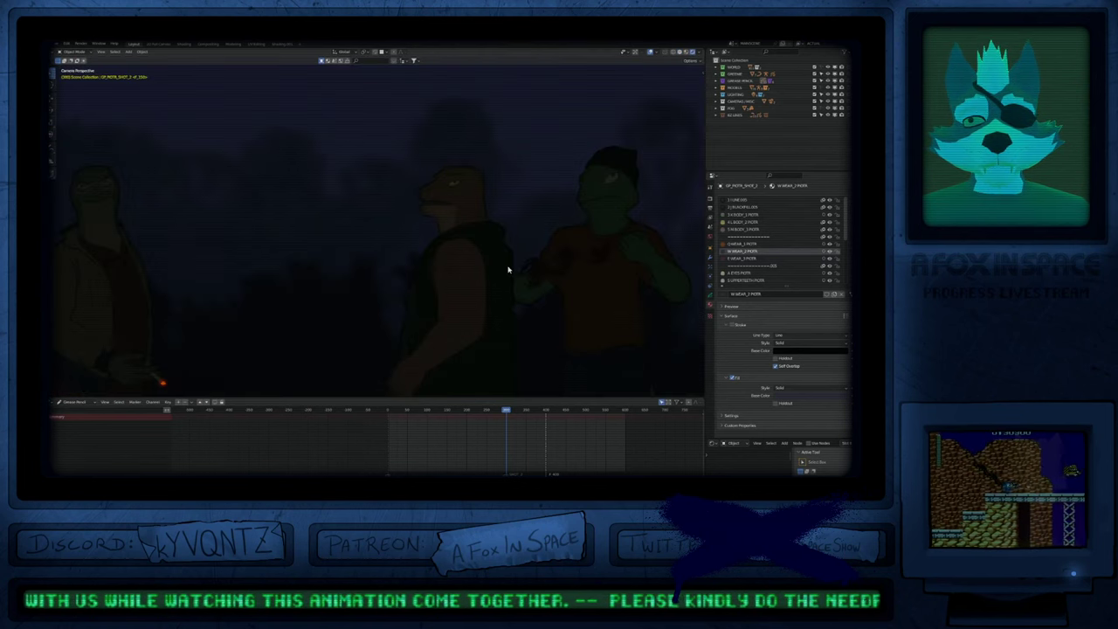
pyautogui.press('space')
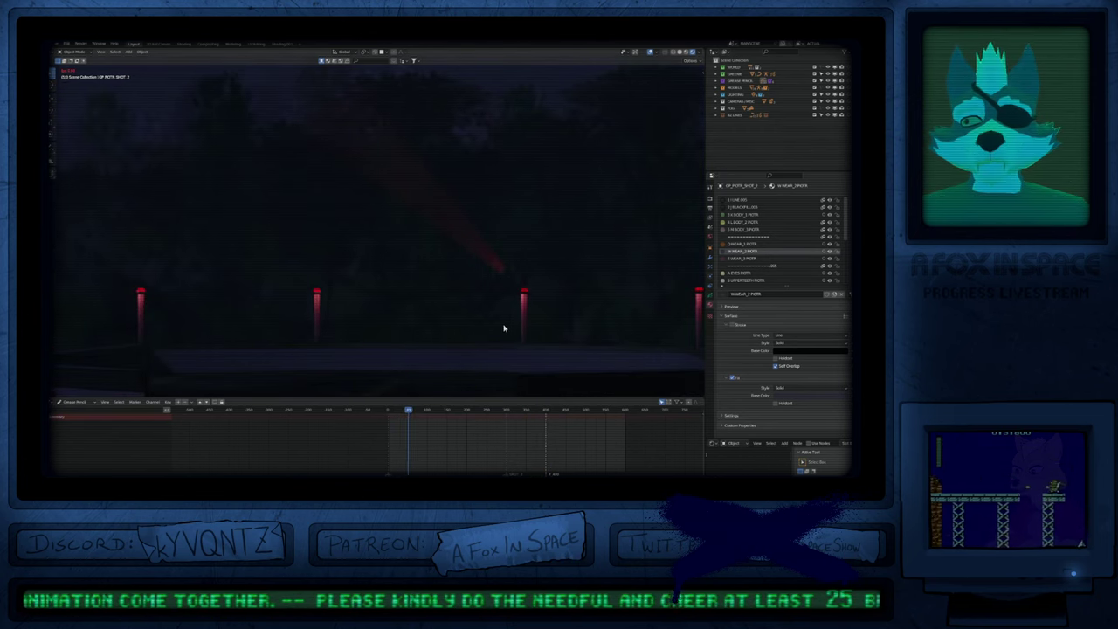
pyautogui.press('KP_0')
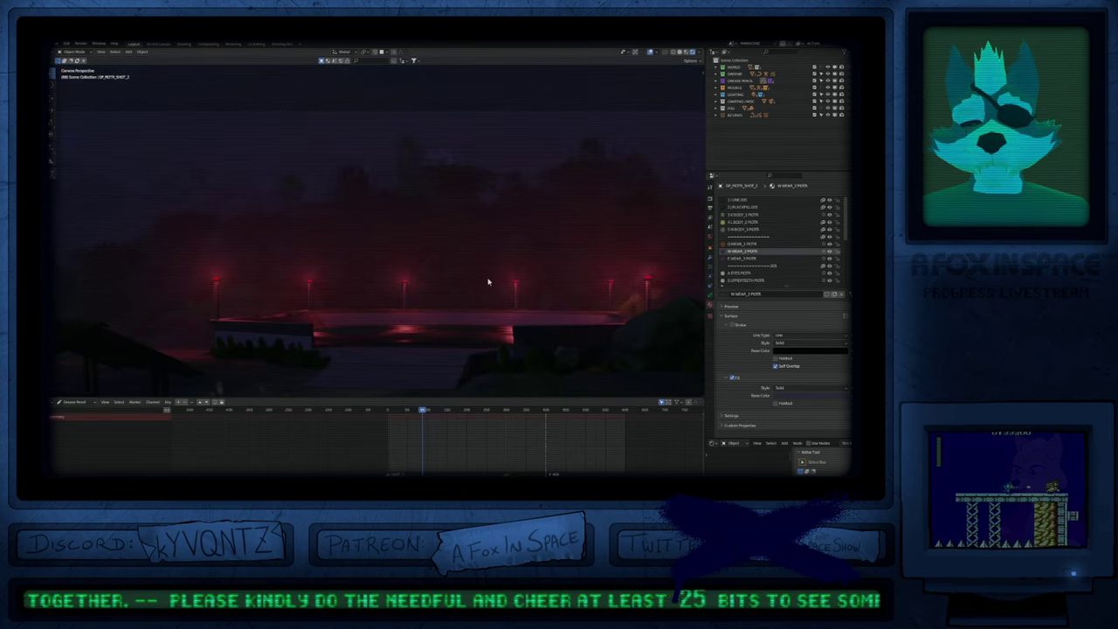
pyautogui.hotkey('alt', 'shift', 'z')
pyautogui.hotkey('alt', 'shift', 'z')
pyautogui.press('Up')
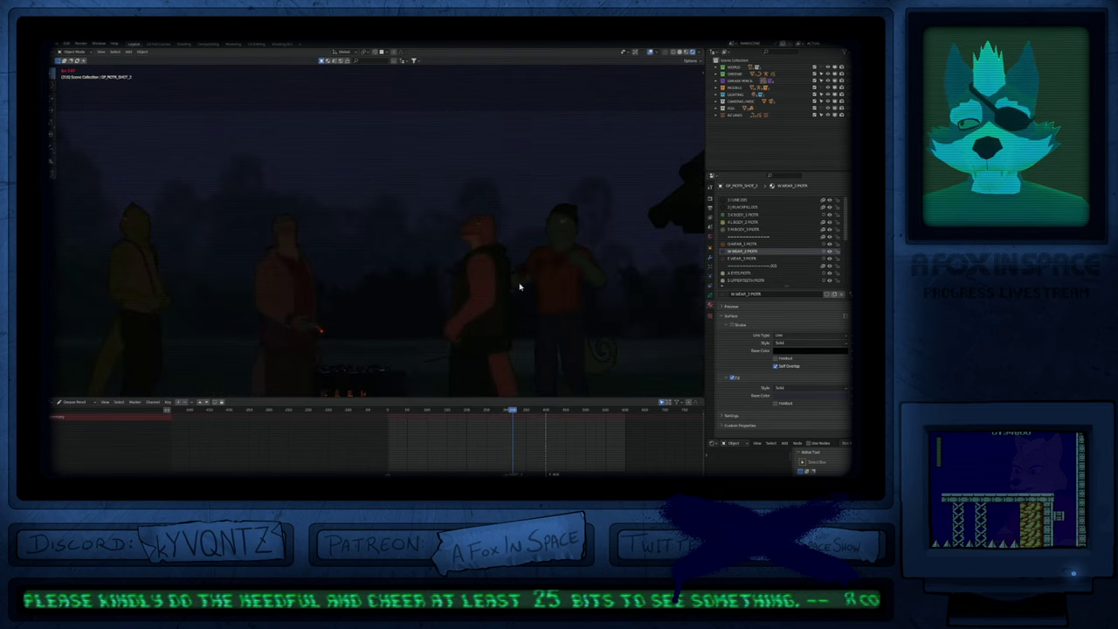
pyautogui.press('Escape')
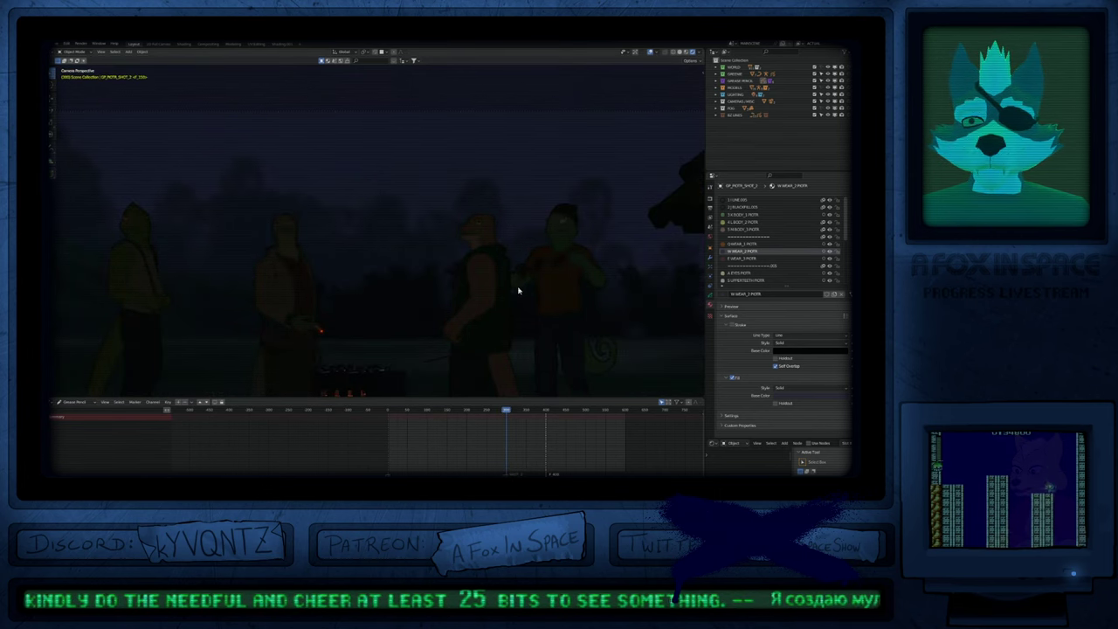
pyautogui.hotkey('shift', 'Left')
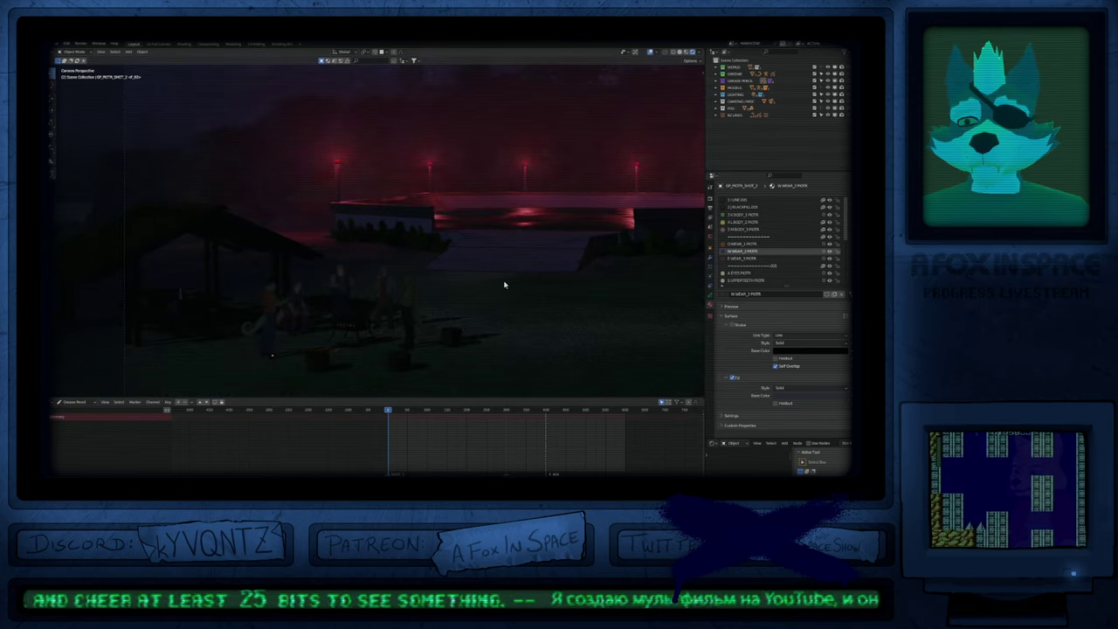
# Step: Play the campsite shot, toggle the FXS collection off and on, and return to Solid shading
pyautogui.press('space')
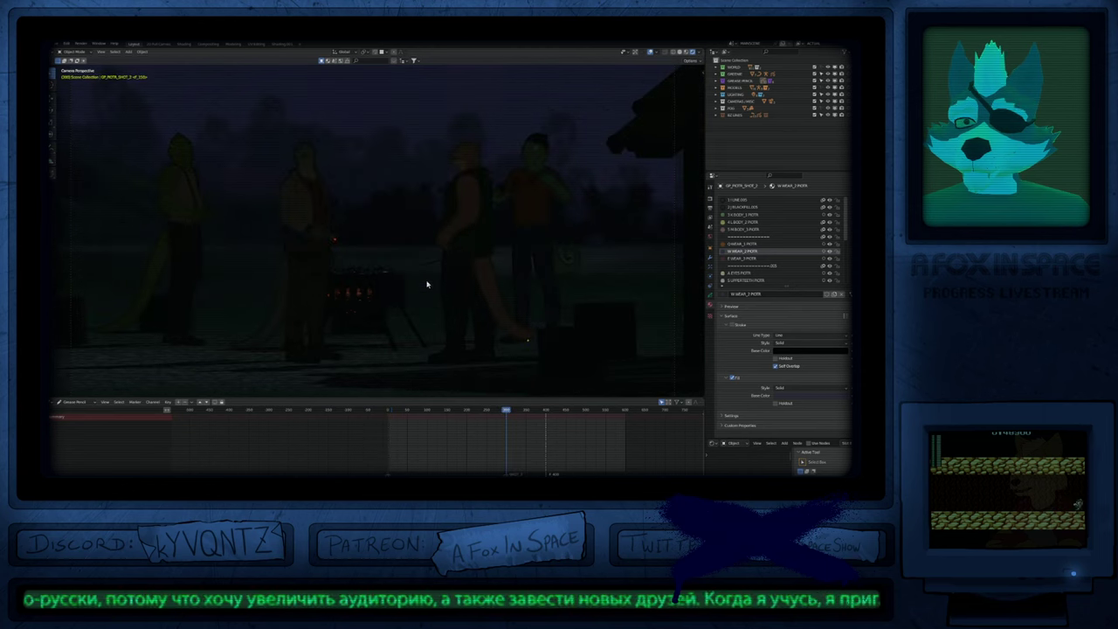
pyautogui.keyDown('shift'); pyautogui.moveTo(348, 313); pyautogui.dragTo(435, 307, button='middle'); pyautogui.keyUp('shift')
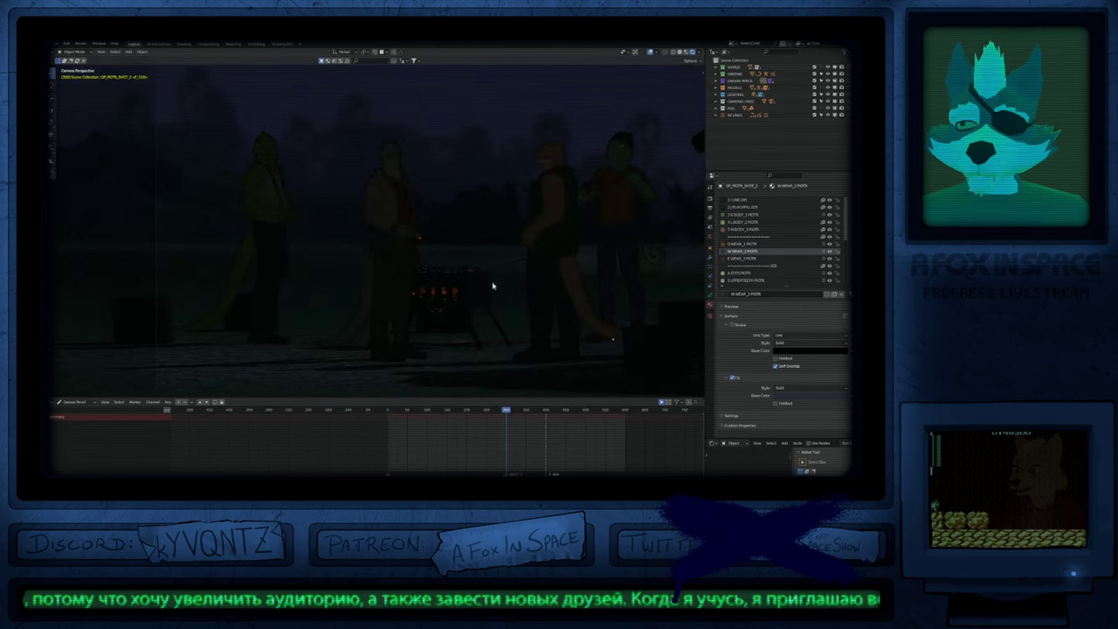
pyautogui.keyDown('shift'); pyautogui.moveTo(515, 298); pyautogui.dragTo(483, 308, button='middle'); pyautogui.keyUp('shift')
pyautogui.click(815, 109)
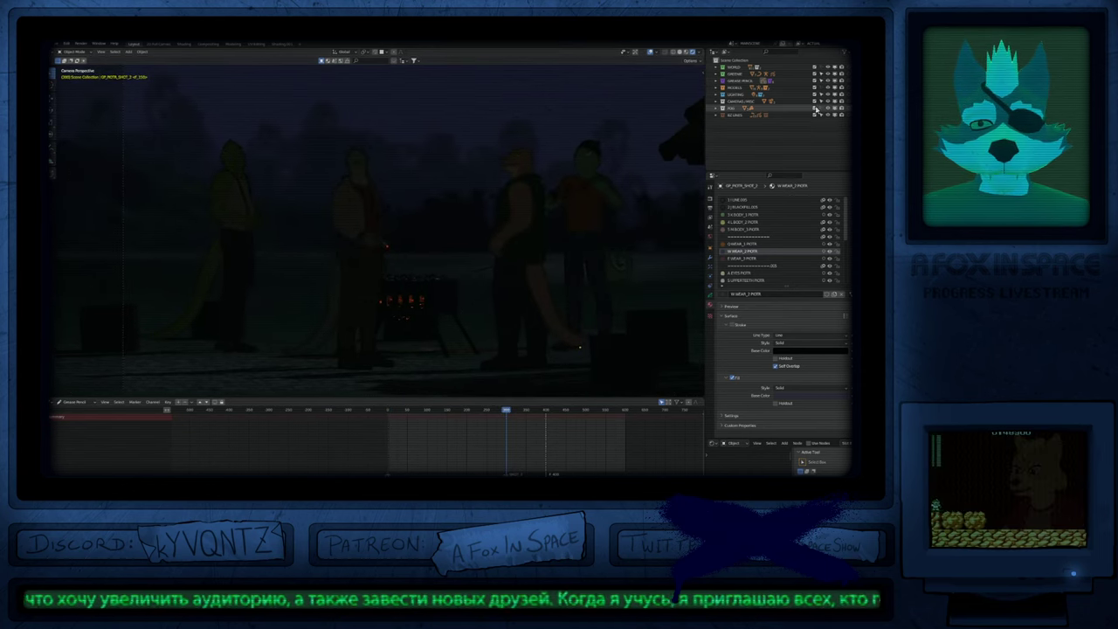
pyautogui.click(816, 108)
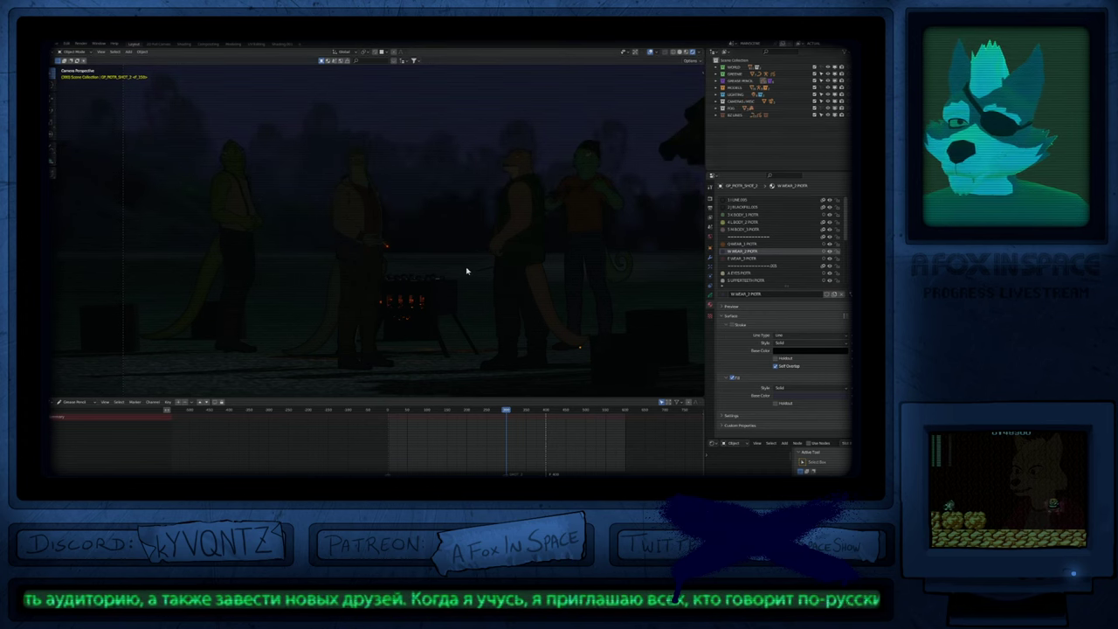
pyautogui.press('z')
pyautogui.click(597, 269)
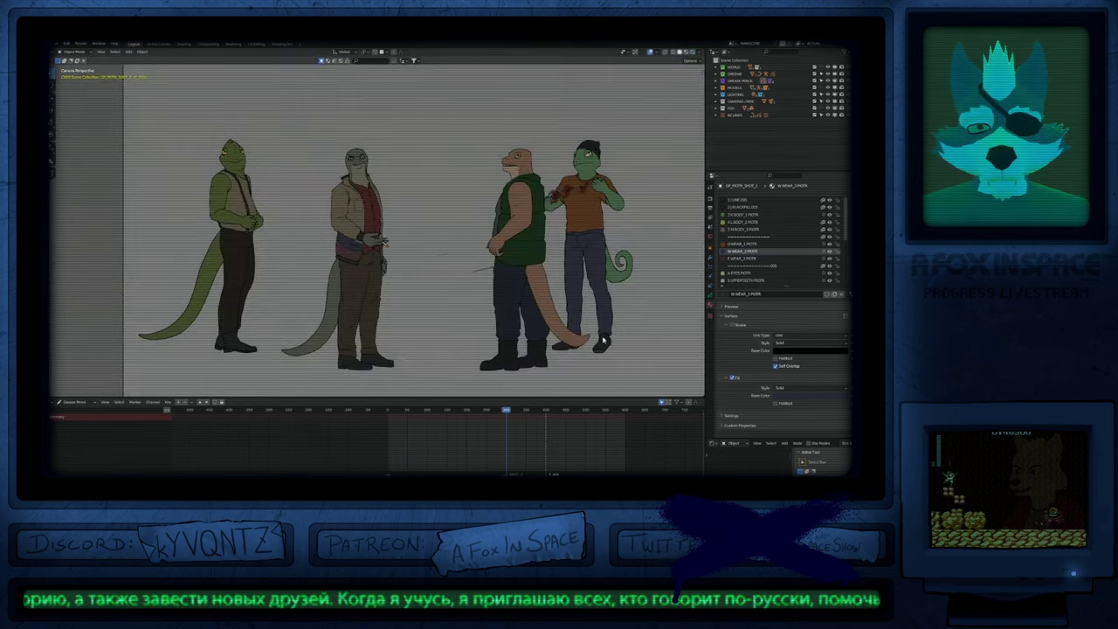
# Step: Select all of the sitting lizard's strokes in Edit Mode and move them up and left
pyautogui.keyDown('shift'); pyautogui.moveTo(605, 342); pyautogui.dragTo(488, 211, button='middle'); pyautogui.keyUp('shift')
pyautogui.scroll(-3, 488, 213)
pyautogui.click(585, 295)
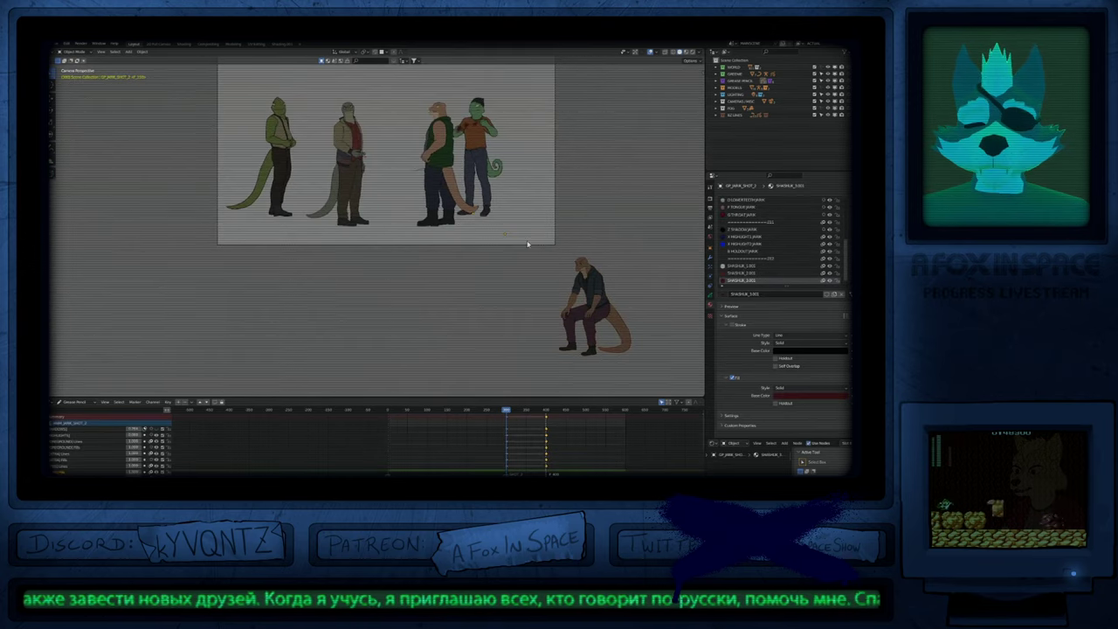
pyautogui.scroll(4, 587, 280)
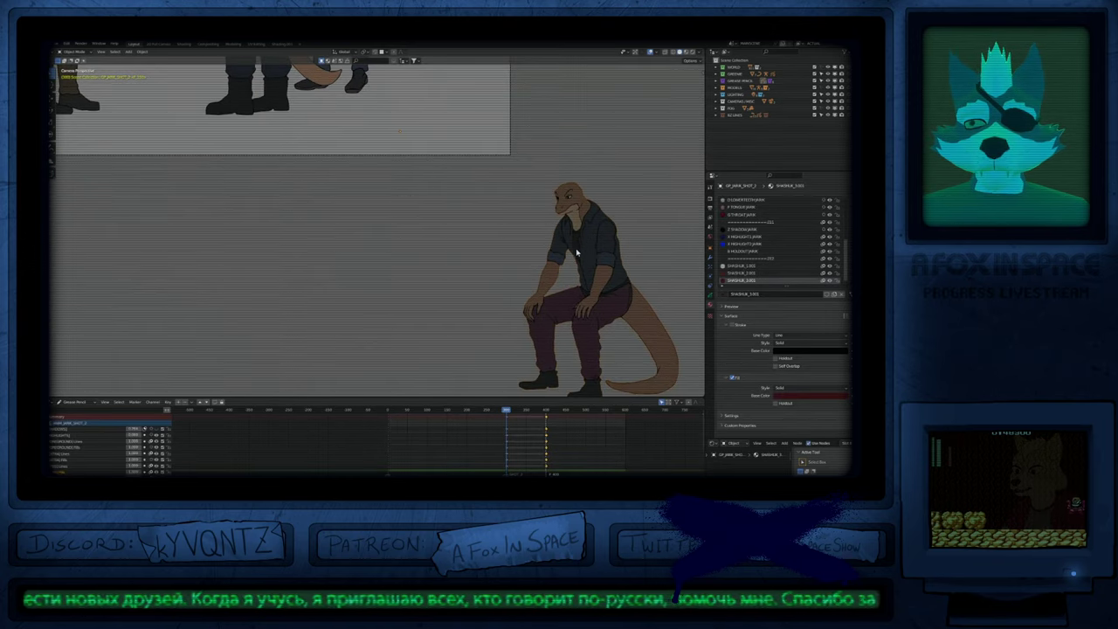
pyautogui.press('Tab')
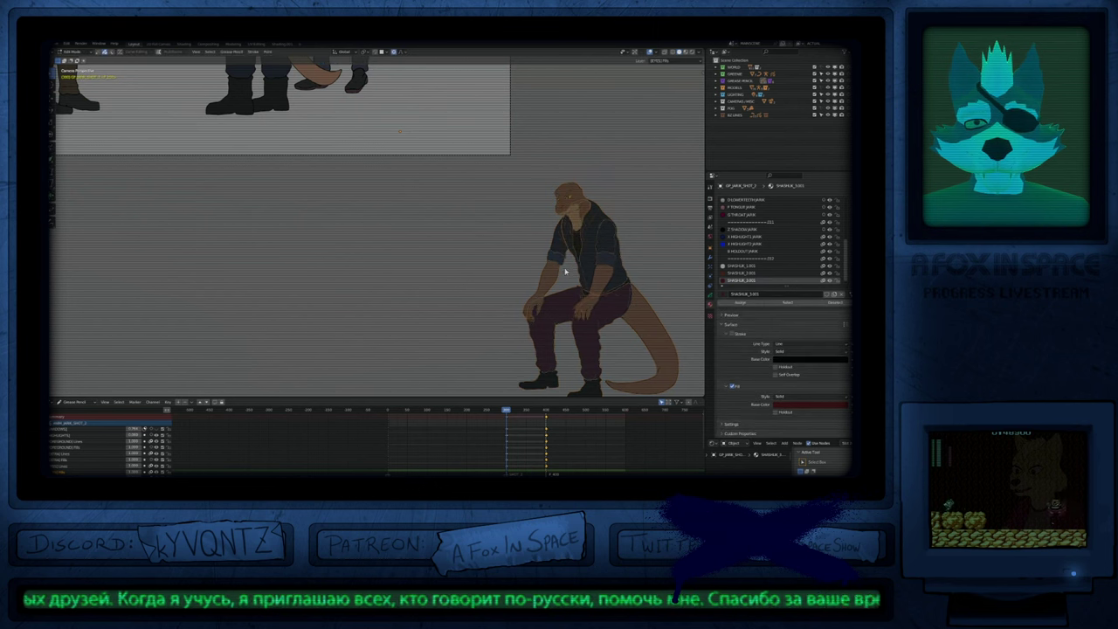
pyautogui.press('a')
pyautogui.press('g')
pyautogui.click(529, 194)
pyautogui.keyDown('shift'); pyautogui.moveTo(530, 194); pyautogui.dragTo(541, 385, button='middle'); pyautogui.keyUp('shift')
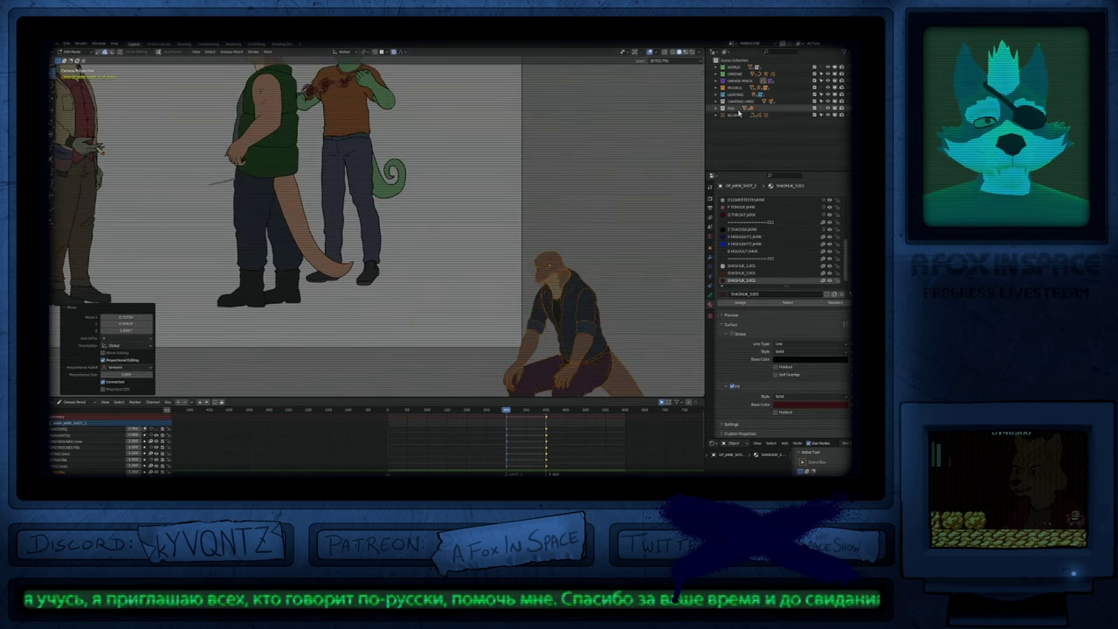
# Step: Hide the FOG collection to reveal the background
pyautogui.press('z')
pyautogui.click(649, 193)
pyautogui.keyDown('shift'); pyautogui.moveTo(552, 212); pyautogui.dragTo(547, 253, button='middle'); pyautogui.keyUp('shift')
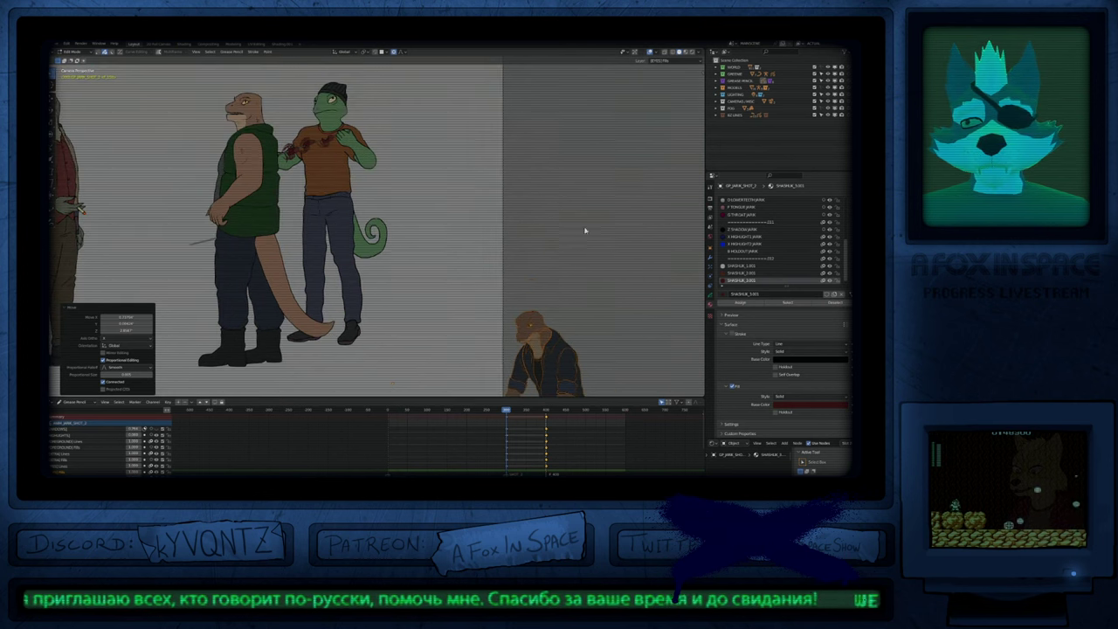
pyautogui.click(814, 109)
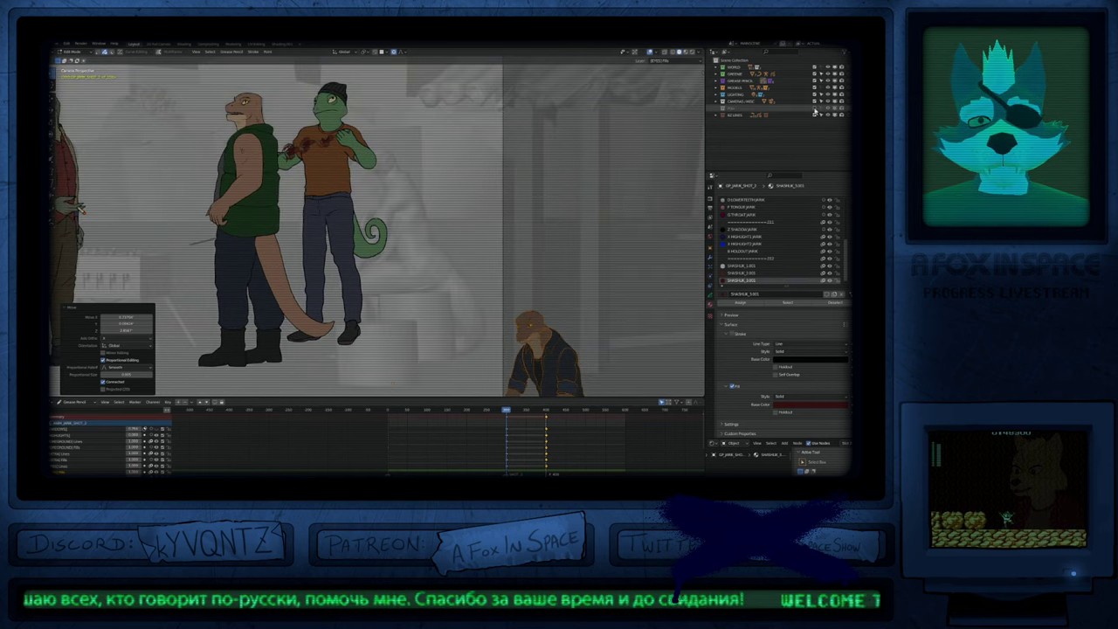
pyautogui.keyDown('shift'); pyautogui.moveTo(465, 269); pyautogui.dragTo(558, 282, button='middle'); pyautogui.keyUp('shift')
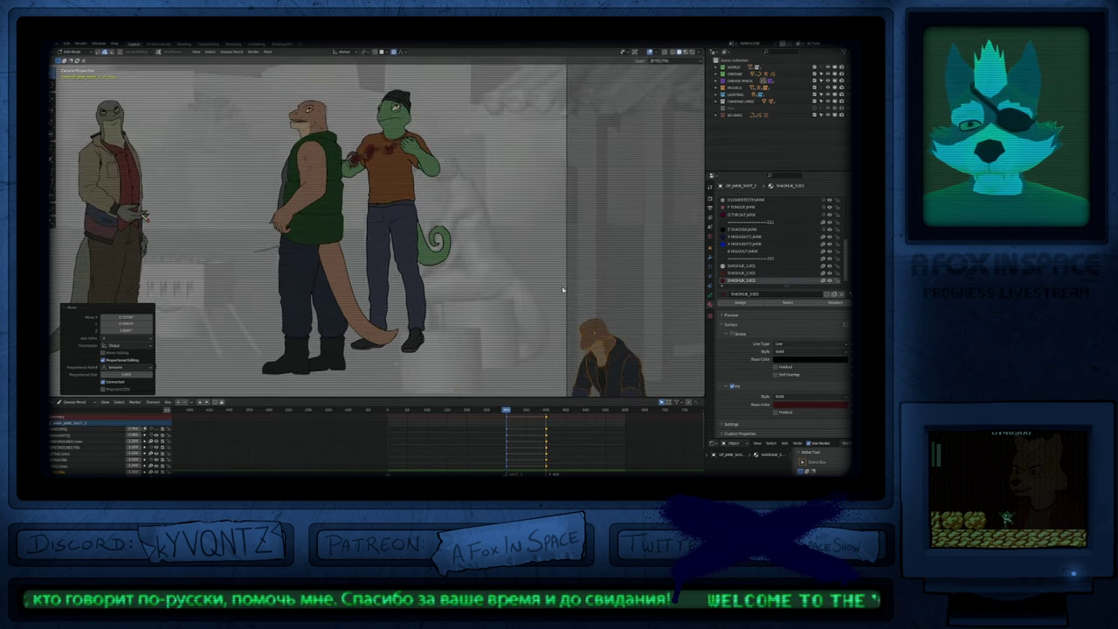
# Step: Move the seated lizard behind the standing pair, scale it to about 0.25, and thin its strokes
pyautogui.press('g')
pyautogui.click(528, 215)
pyautogui.press('s')
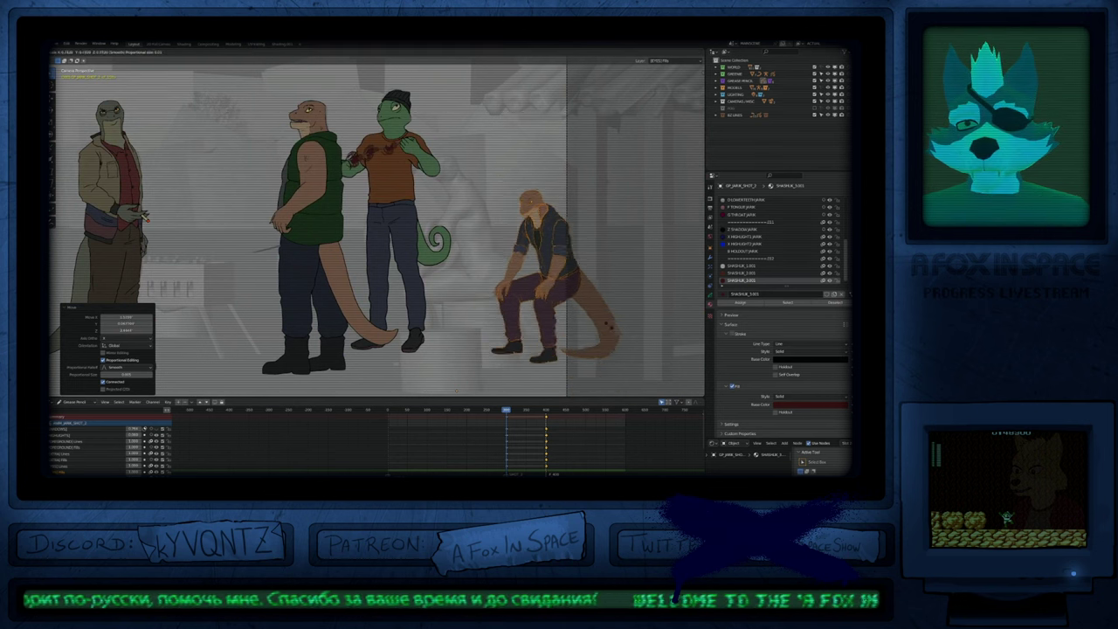
pyautogui.click(564, 276)
pyautogui.press('g')
pyautogui.click(533, 193)
pyautogui.hotkey('alt', 's')
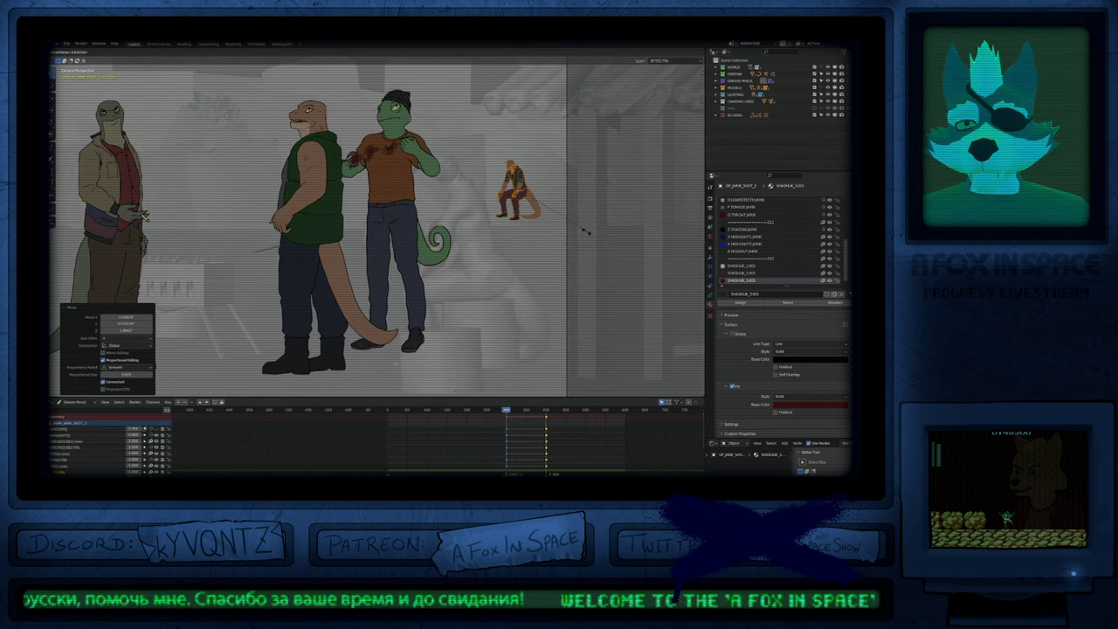
pyautogui.click(588, 231)
# Step: Return to Object Mode and zoom out to see all four characters
pyautogui.scroll(8, 514, 189)
pyautogui.keyDown('shift'); pyautogui.moveTo(520, 148); pyautogui.dragTo(524, 246, button='middle'); pyautogui.keyUp('shift')
pyautogui.scroll(-7, 523, 247)
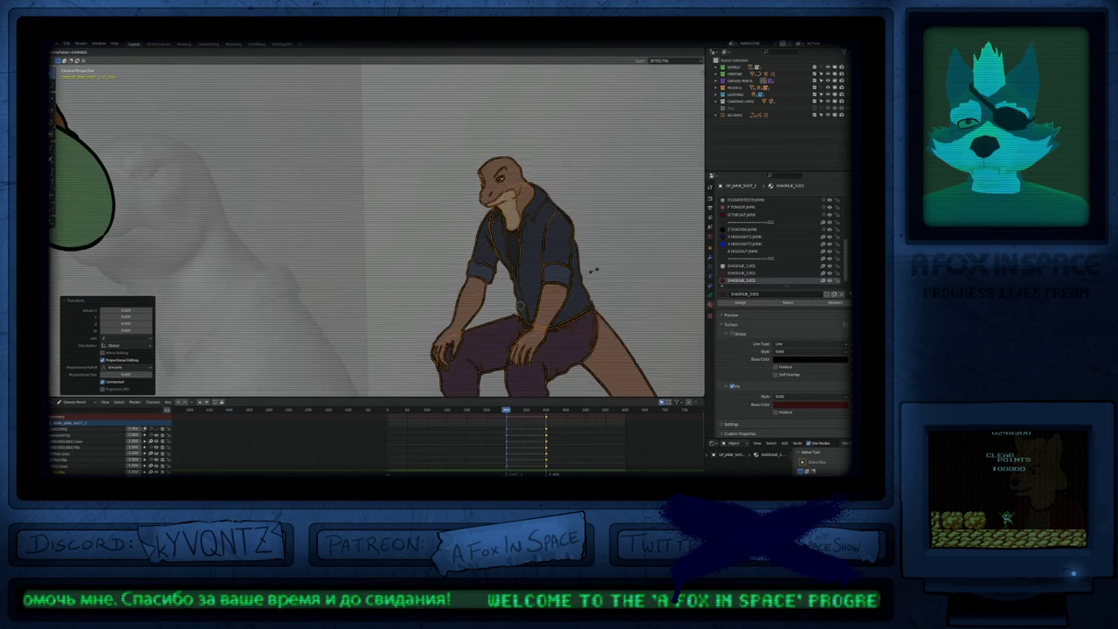
pyautogui.scroll(-2, 495, 312)
pyautogui.keyDown('shift'); pyautogui.moveTo(459, 315); pyautogui.dragTo(528, 267, button='middle'); pyautogui.keyUp('shift')
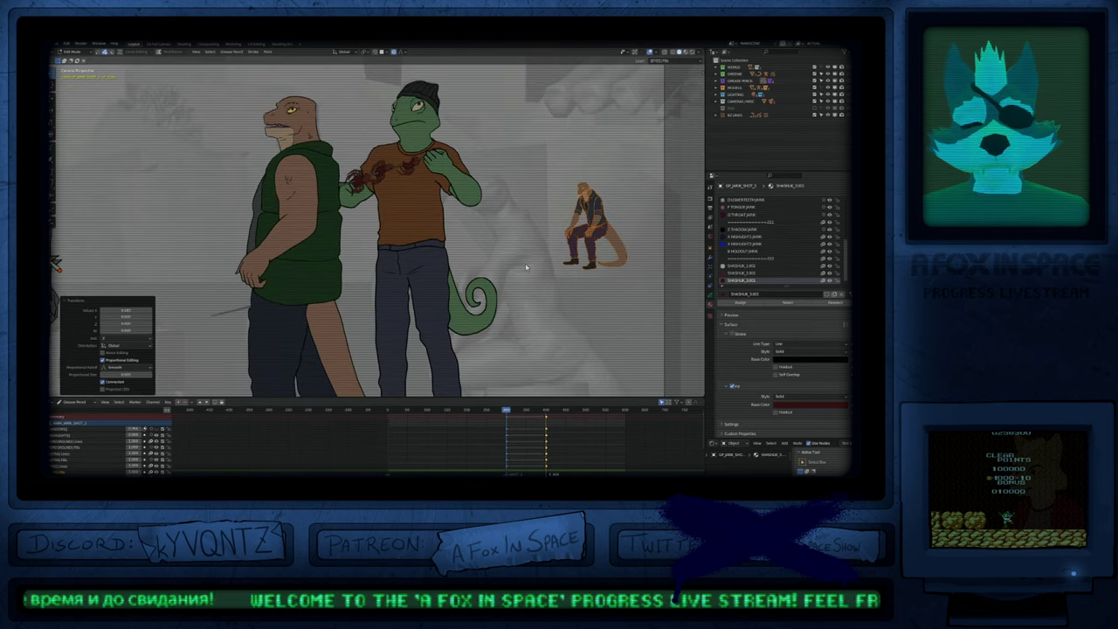
pyautogui.press('Tab')
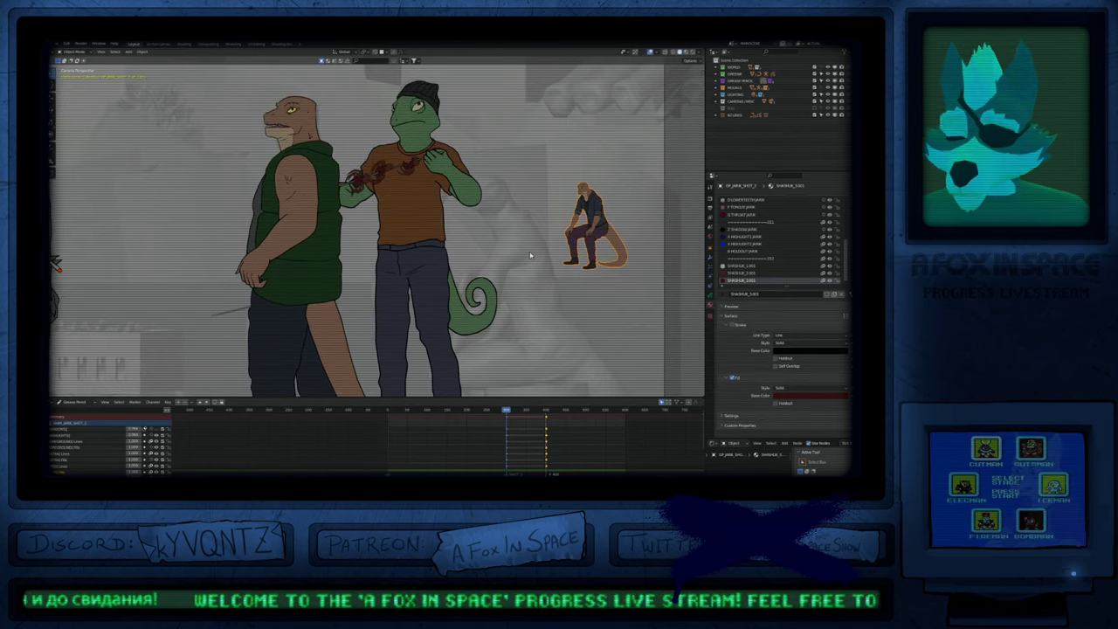
pyautogui.keyDown('ctrl'); pyautogui.moveTo(538, 267); pyautogui.dragTo(544, 207, button='middle'); pyautogui.keyUp('ctrl')
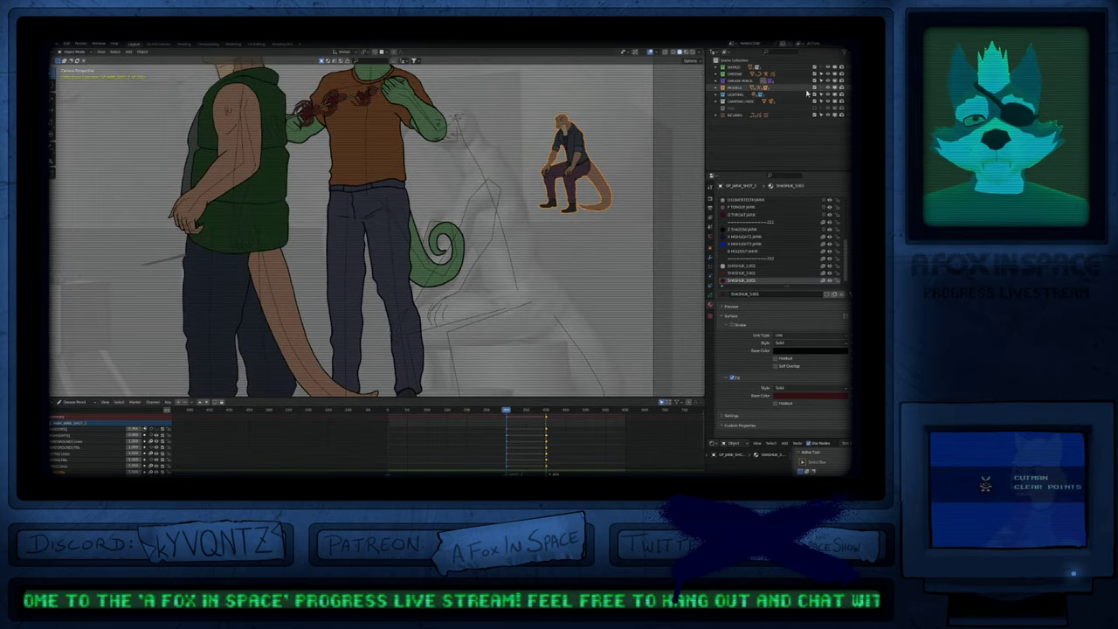
# Step: Inspect the grey reference sculpt and seated Grease Pencil figure in local view
pyautogui.click(520, 235)
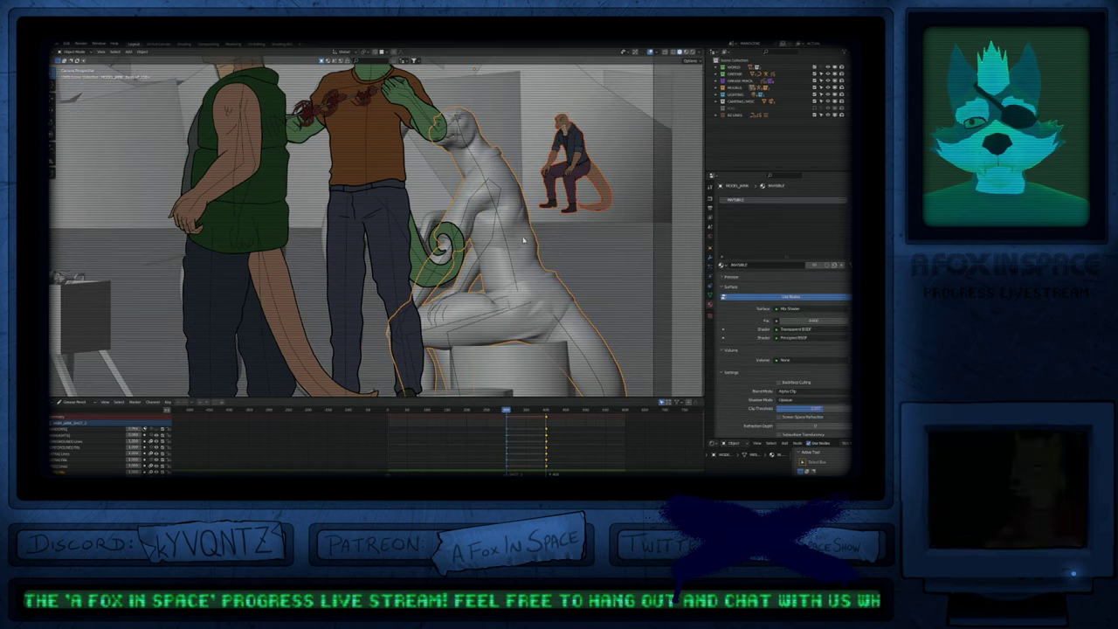
pyautogui.moveTo(509, 306); pyautogui.dragTo(524, 237, button='middle')
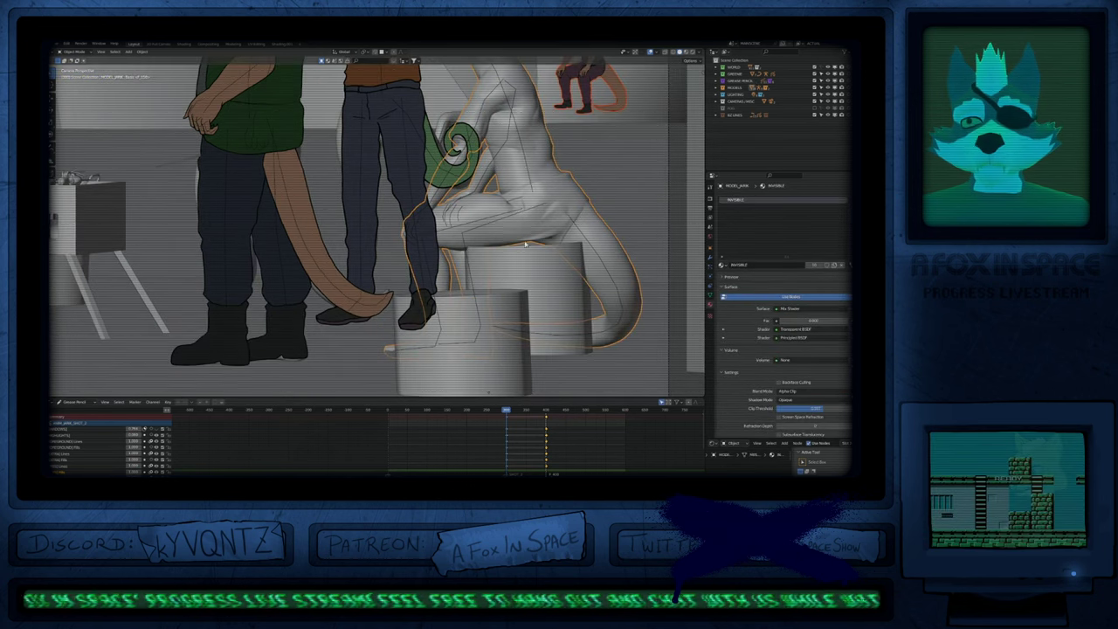
pyautogui.keyDown('shift'); pyautogui.moveTo(585, 128); pyautogui.dragTo(553, 242, button='middle'); pyautogui.keyUp('shift')
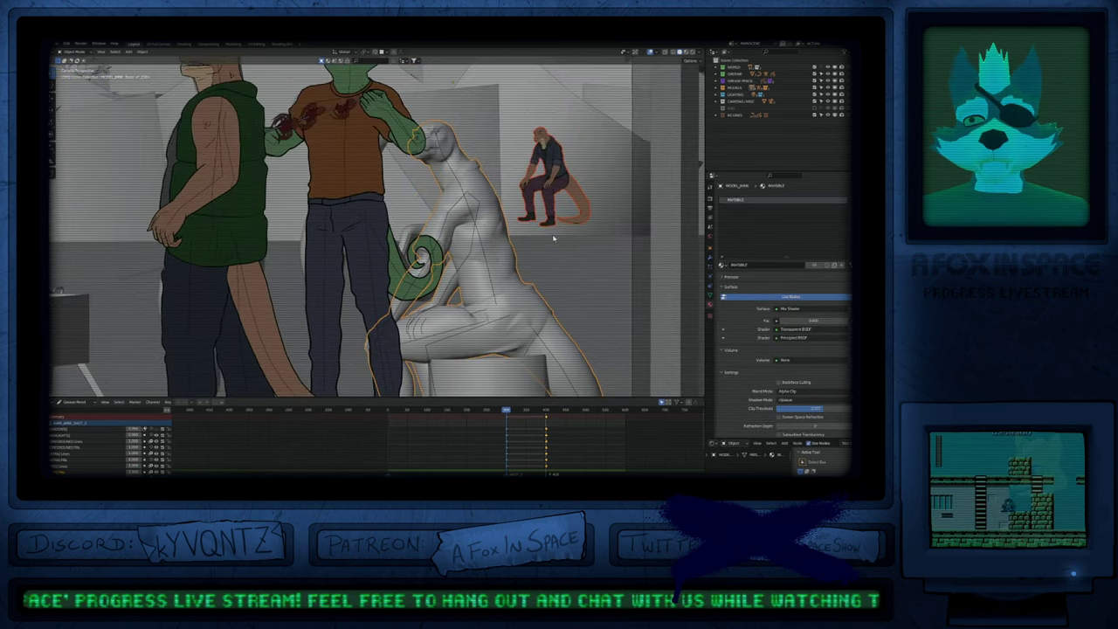
pyautogui.keyDown('shift'); pyautogui.moveTo(568, 203); pyautogui.dragTo(554, 243, button='middle'); pyautogui.keyUp('shift')
pyautogui.press('KP_Divide')
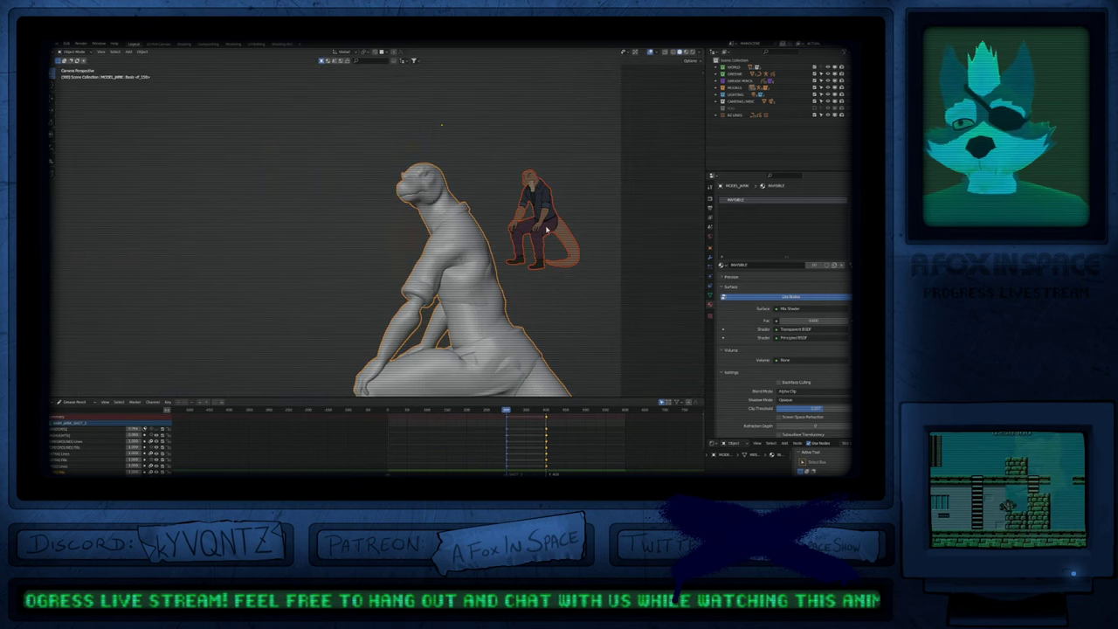
pyautogui.click(547, 223)
pyautogui.press('Tab')
pyautogui.moveTo(547, 223)
pyautogui.keyDown('shift'); pyautogui.mouseDown(button='middle')
pyautogui.moveTo(573, 175)
pyautogui.moveTo(573, 198)
pyautogui.mouseUp(button='middle'); pyautogui.keyUp('shift')
pyautogui.press('Tab')
pyautogui.keyDown('shift'); pyautogui.click(530, 290); pyautogui.keyUp('shift')
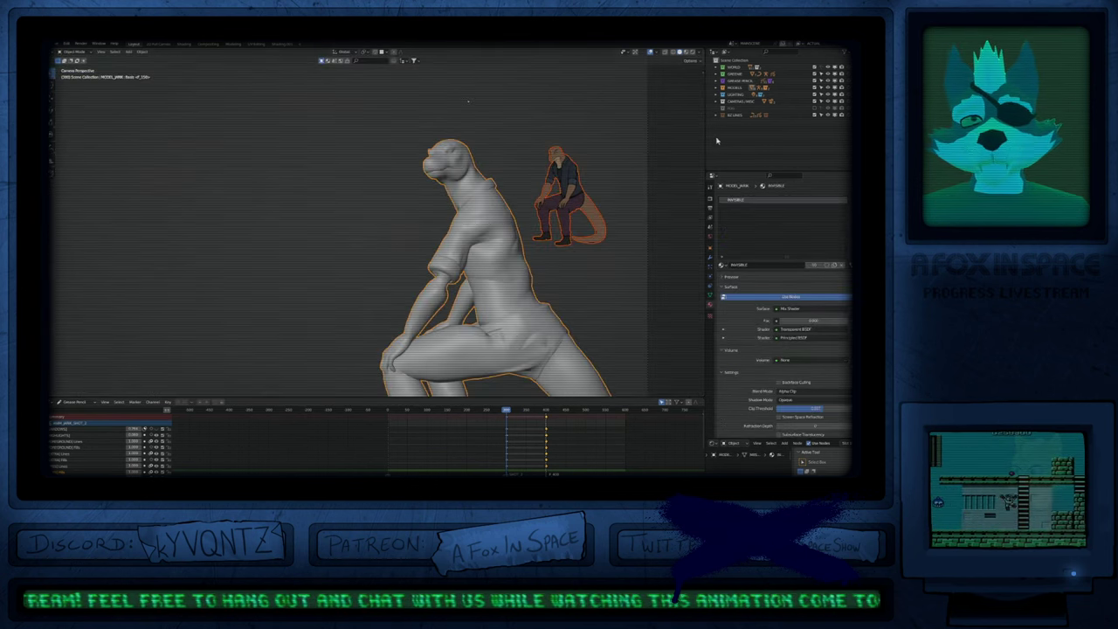
pyautogui.press('KP_Divide')
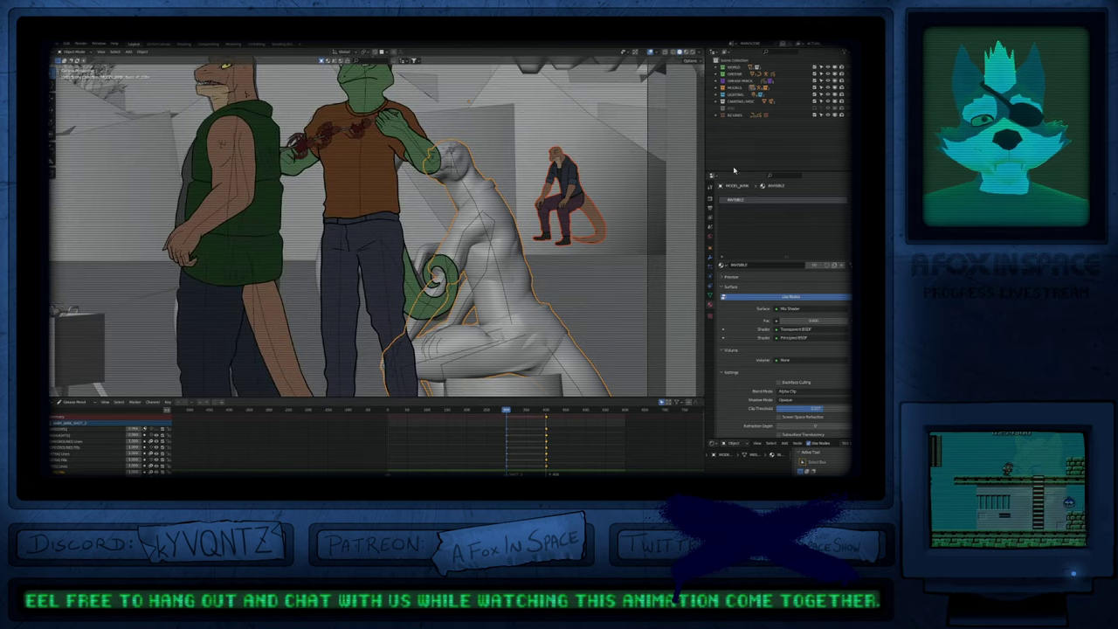
# Step: Select the pedestal cylinder and floor plane, hiding all other objects
pyautogui.keyDown('shift'); pyautogui.moveTo(556, 300); pyautogui.dragTo(550, 227, button='middle'); pyautogui.keyUp('shift')
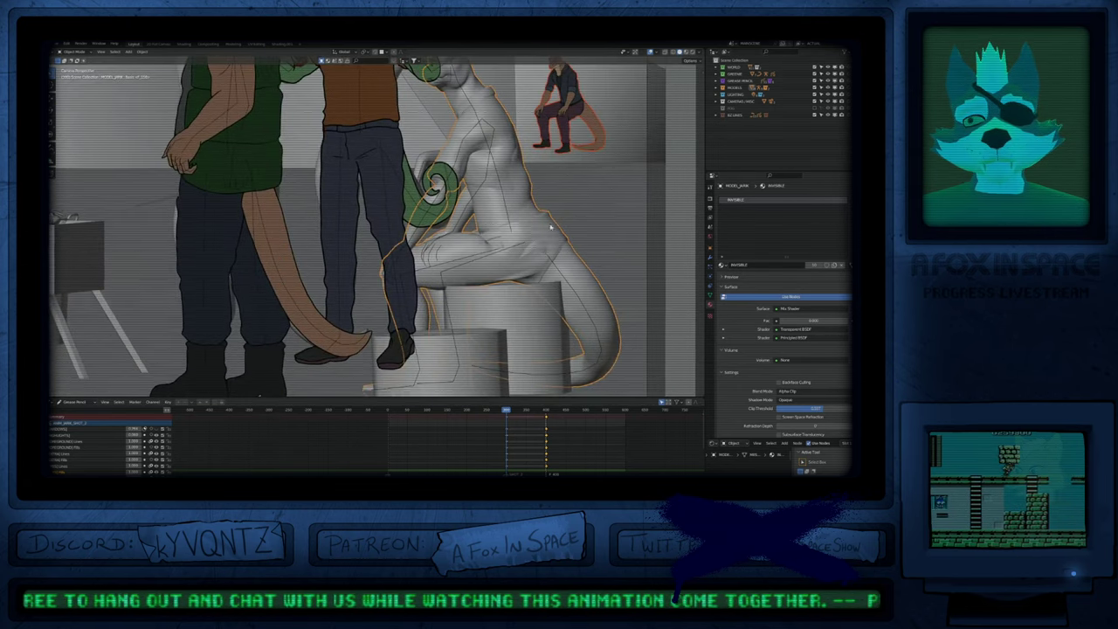
pyautogui.click(527, 304)
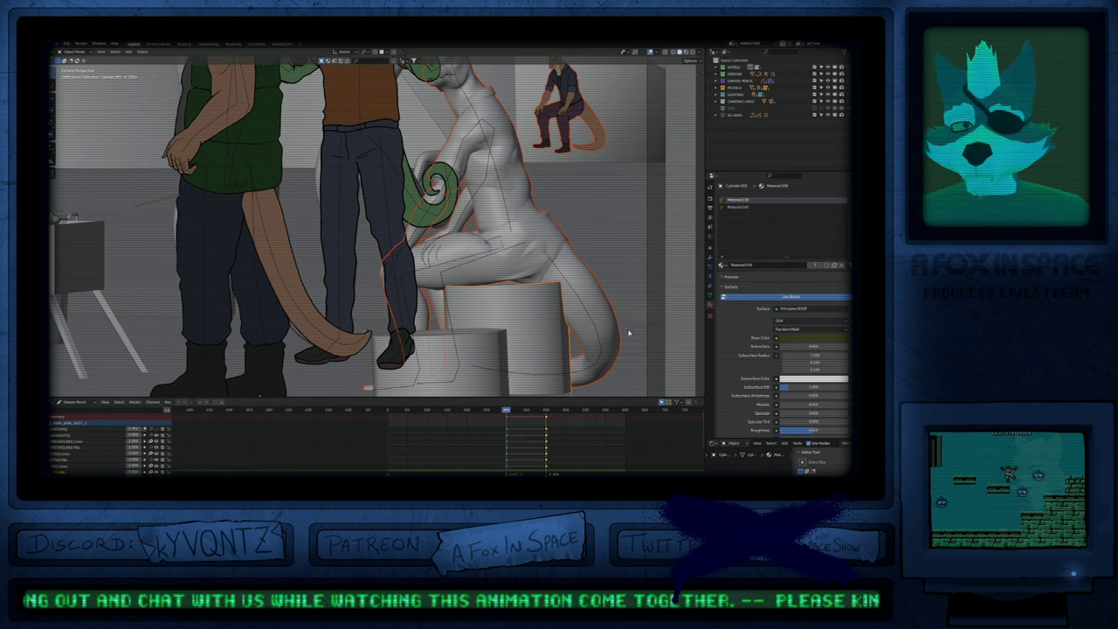
pyautogui.keyDown('shift'); pyautogui.click(633, 355); pyautogui.keyUp('shift')
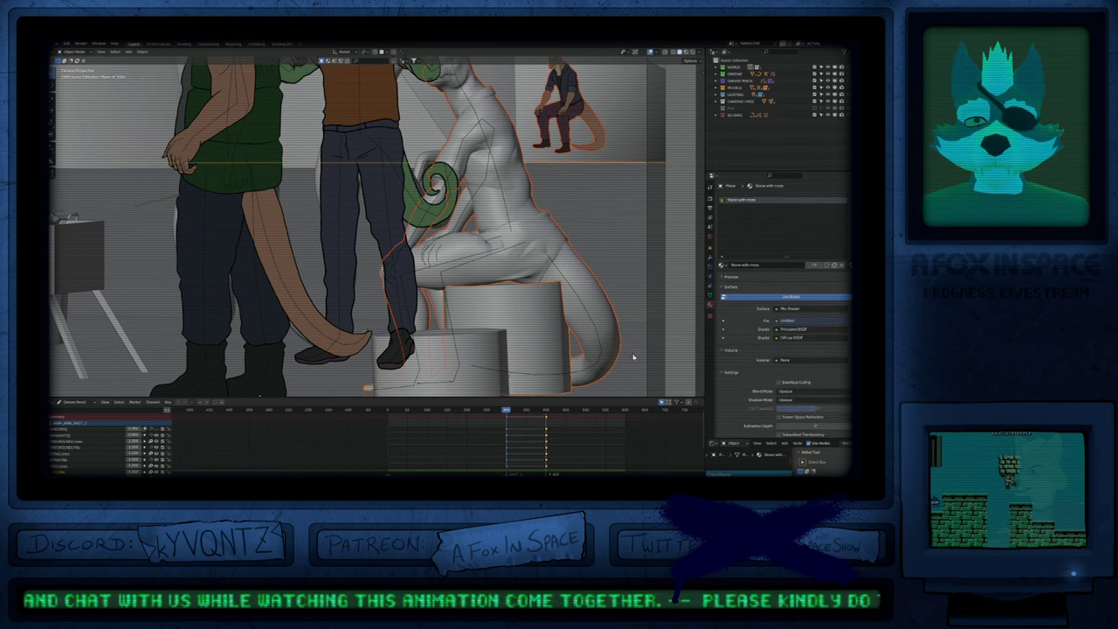
pyautogui.hotkey('shift', 'h')
pyautogui.moveTo(531, 234)
pyautogui.keyDown('shift'); pyautogui.mouseDown(button='middle')
pyautogui.moveTo(524, 306)
pyautogui.moveTo(529, 266)
pyautogui.moveTo(529, 282)
pyautogui.mouseUp(button='middle'); pyautogui.keyUp('shift')
# Step: Move the seated figure's strokes beside the sculpt and switch to Draw Mode
pyautogui.click(563, 186)
pyautogui.press('Tab')
pyautogui.press('g')
pyautogui.click(454, 242)
pyautogui.moveTo(475, 247)
pyautogui.keyDown('ctrl'); pyautogui.mouseDown(button='middle')
pyautogui.moveTo(479, 200)
pyautogui.moveTo(438, 247)
pyautogui.moveTo(461, 217)
pyautogui.moveTo(460, 185)
pyautogui.moveTo(494, 258)
pyautogui.mouseUp(button='middle'); pyautogui.keyUp('ctrl')
pyautogui.press('g')
pyautogui.click(496, 260)
pyautogui.hotkey('ctrl', 'Tab')
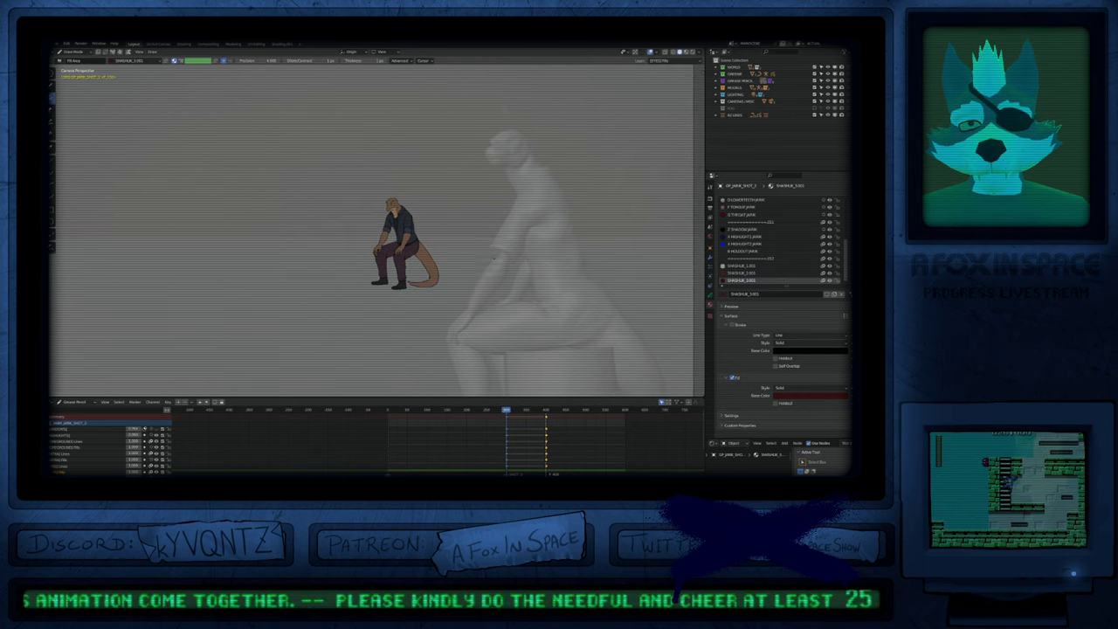
# Step: Shift the seated lizard's strokes further right in Edit Mode
pyautogui.scroll(4, 498, 203)
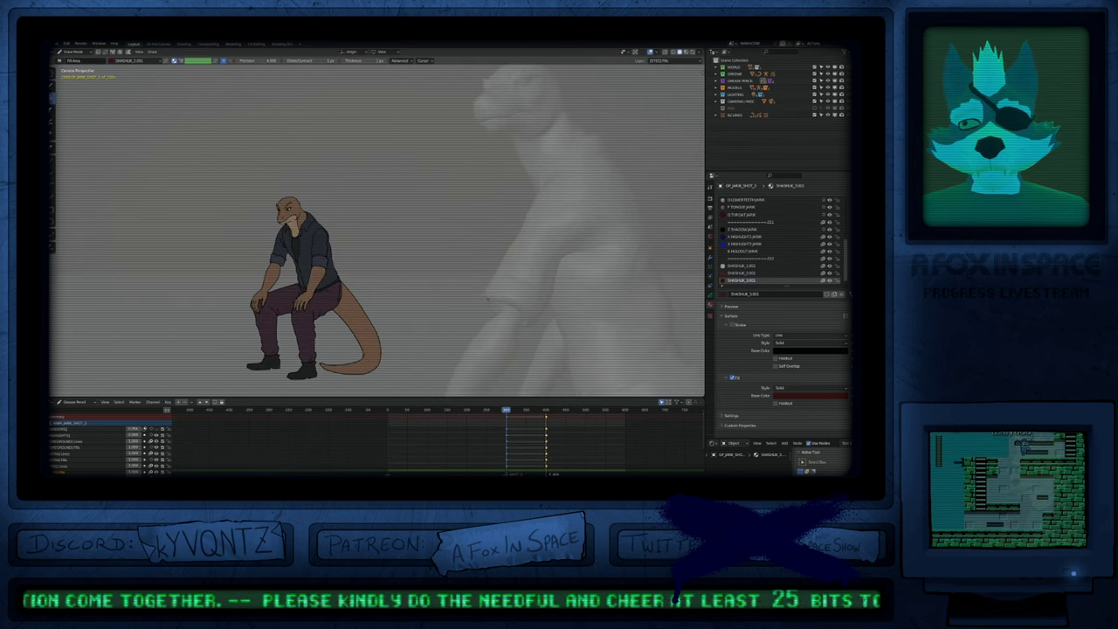
pyautogui.moveTo(496, 313)
pyautogui.keyDown('shift'); pyautogui.mouseDown(button='middle')
pyautogui.moveTo(515, 262)
pyautogui.moveTo(509, 286)
pyautogui.moveTo(450, 260)
pyautogui.mouseUp(button='middle'); pyautogui.keyUp('shift')
pyautogui.press('Tab')
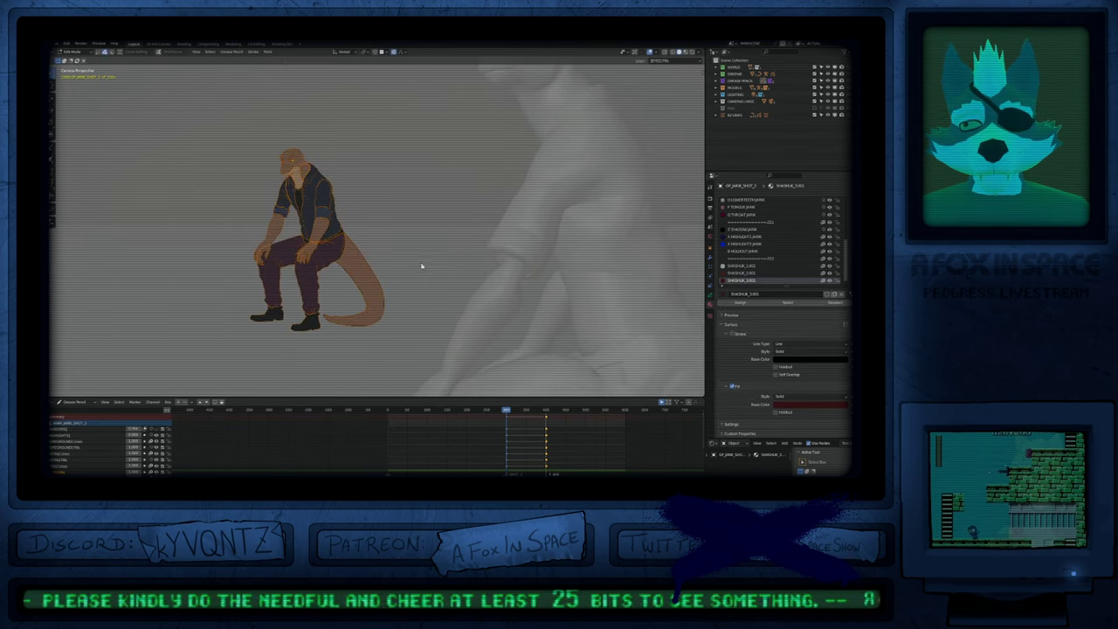
pyautogui.scroll(-3, 421, 267)
pyautogui.press('g')
pyautogui.click(618, 253)
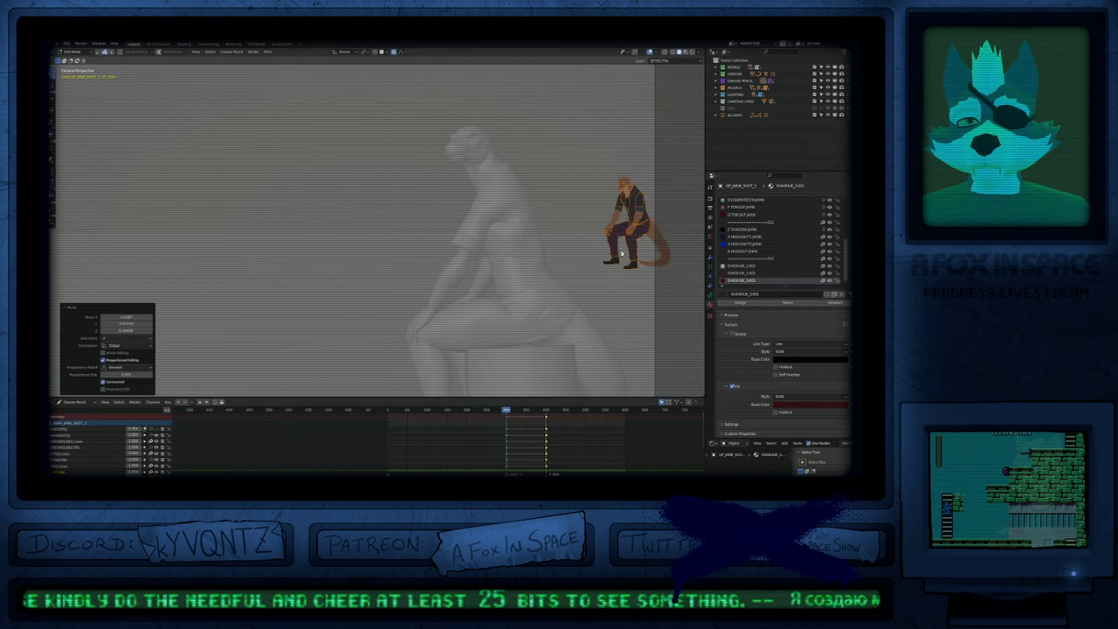
pyautogui.keyDown('shift'); pyautogui.moveTo(640, 254); pyautogui.dragTo(583, 253, button='middle'); pyautogui.keyUp('shift')
pyautogui.press('Tab')
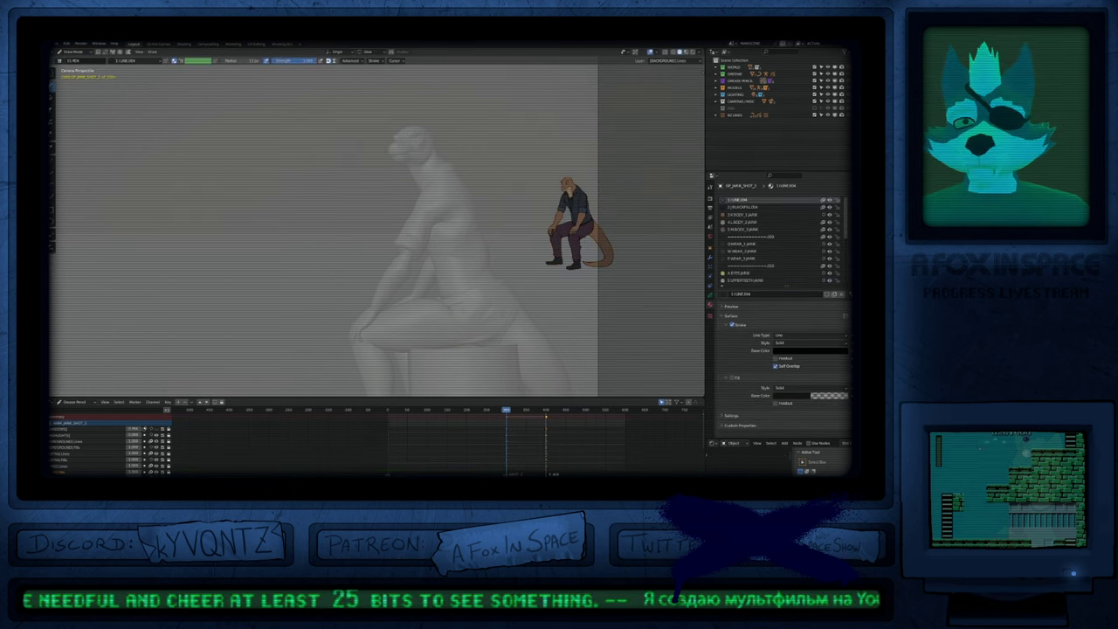
# Step: Draw a black bench under the lizard with the 2|BLACKFILL.004 material
pyautogui.scroll(3, 587, 247)
pyautogui.press('u')
pyautogui.click(549, 277)
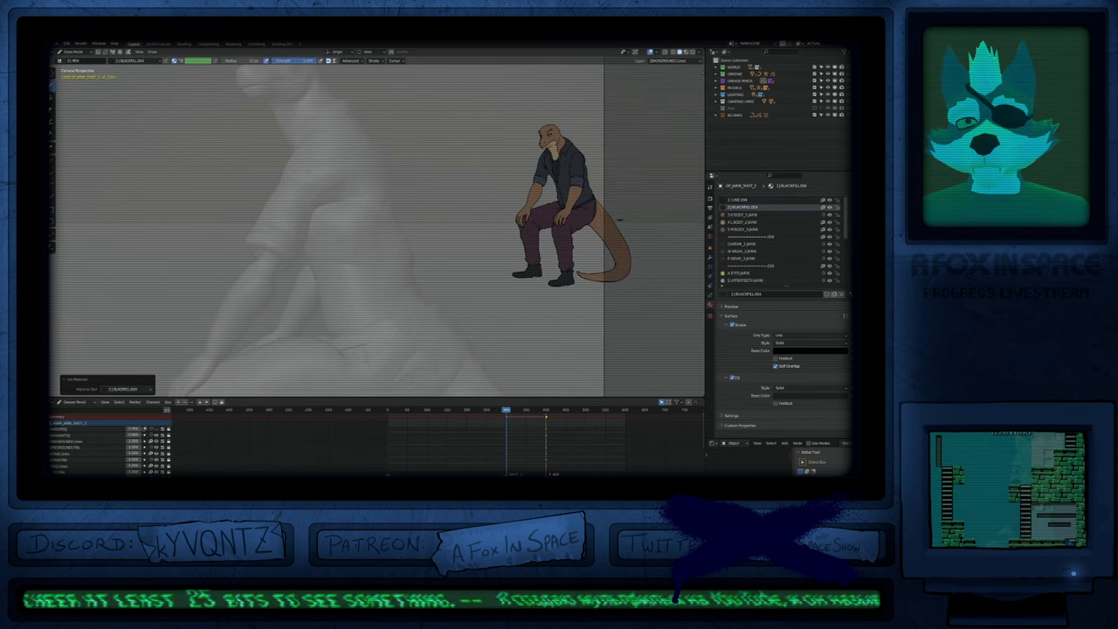
pyautogui.moveTo(615, 220)
pyautogui.mouseDown()
pyautogui.moveTo(689, 237)
pyautogui.moveTo(629, 243)
pyautogui.mouseUp()
pyautogui.keyDown('shift'); pyautogui.moveTo(394, 284); pyautogui.dragTo(512, 270, button='middle'); pyautogui.keyUp('shift')
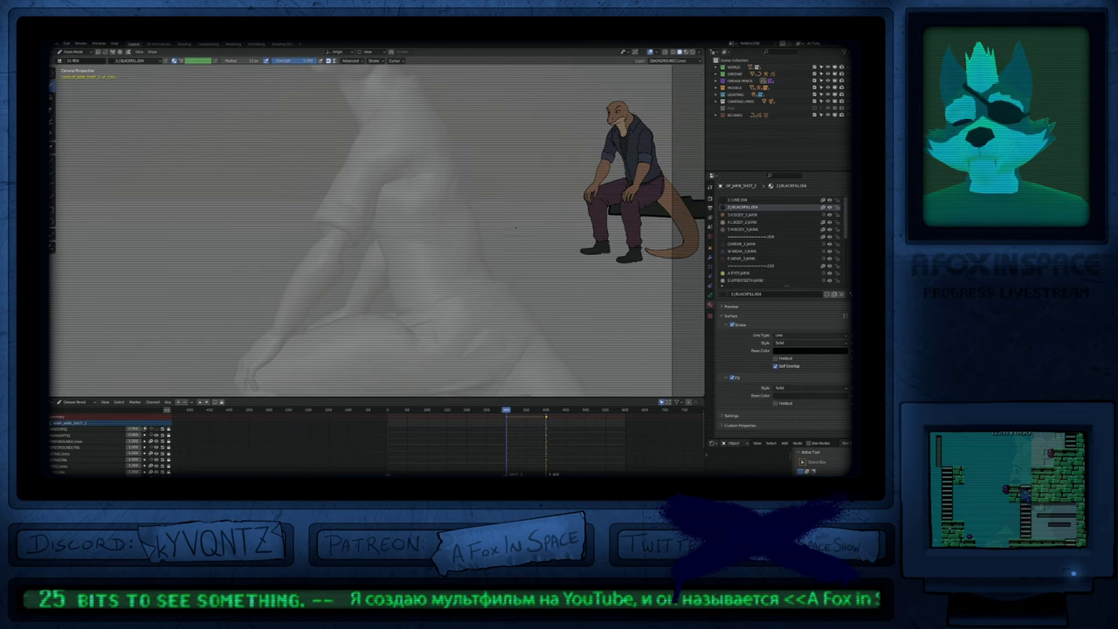
pyautogui.scroll(-2, 512, 270)
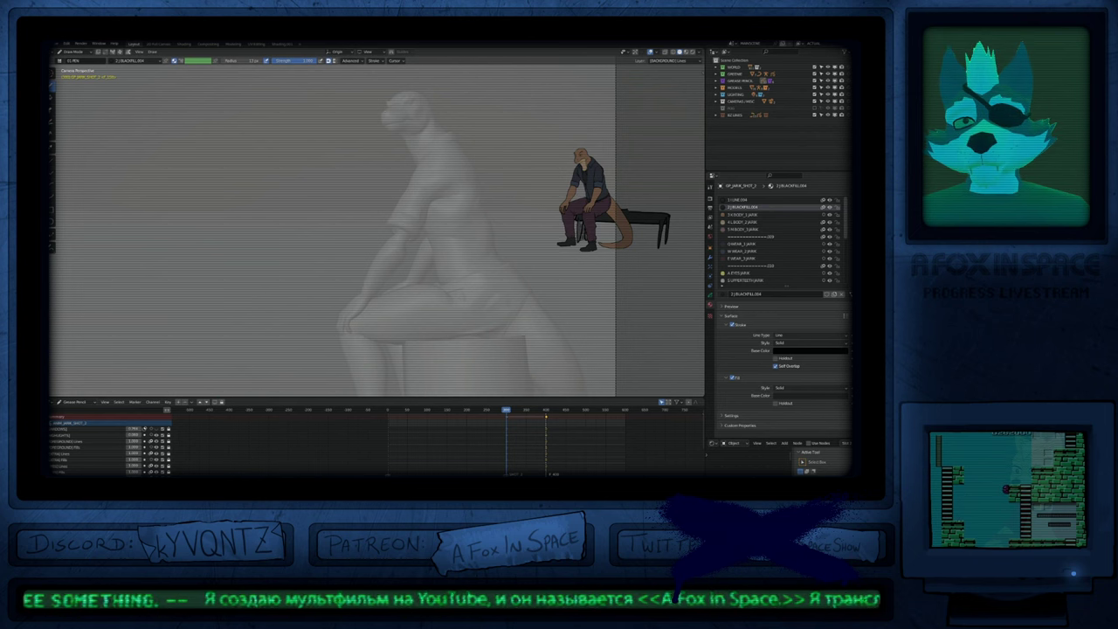
# Step: Send the bench stroke to the back behind the lizard's body
pyautogui.press('Tab')
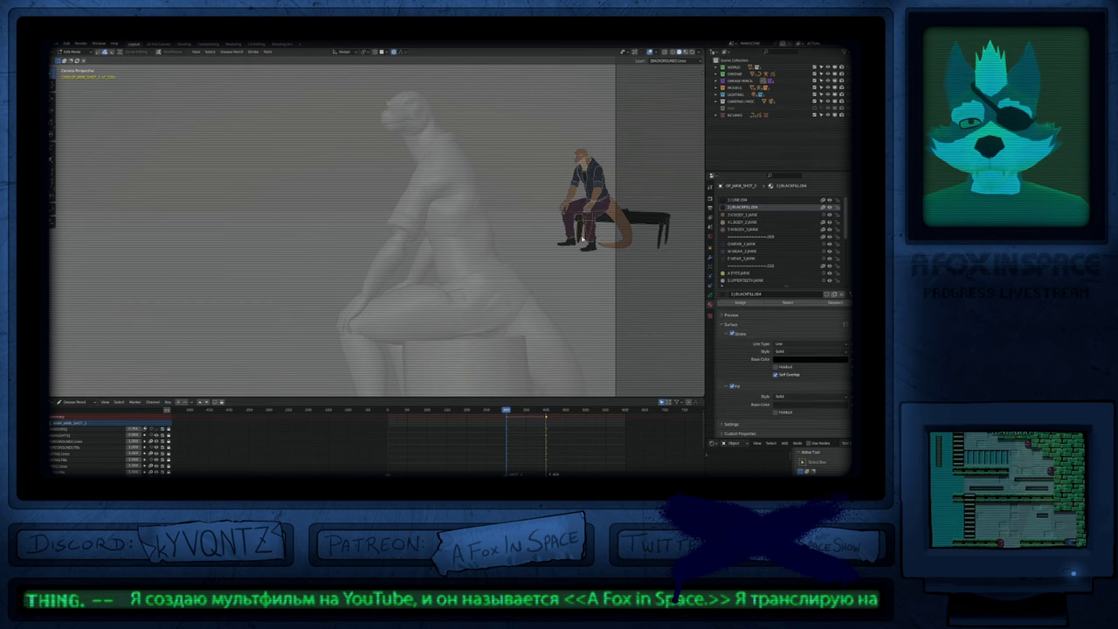
pyautogui.hotkey('ctrl', 'shift', 'Down')
pyautogui.press('Tab')
pyautogui.scroll(3, 651, 245)
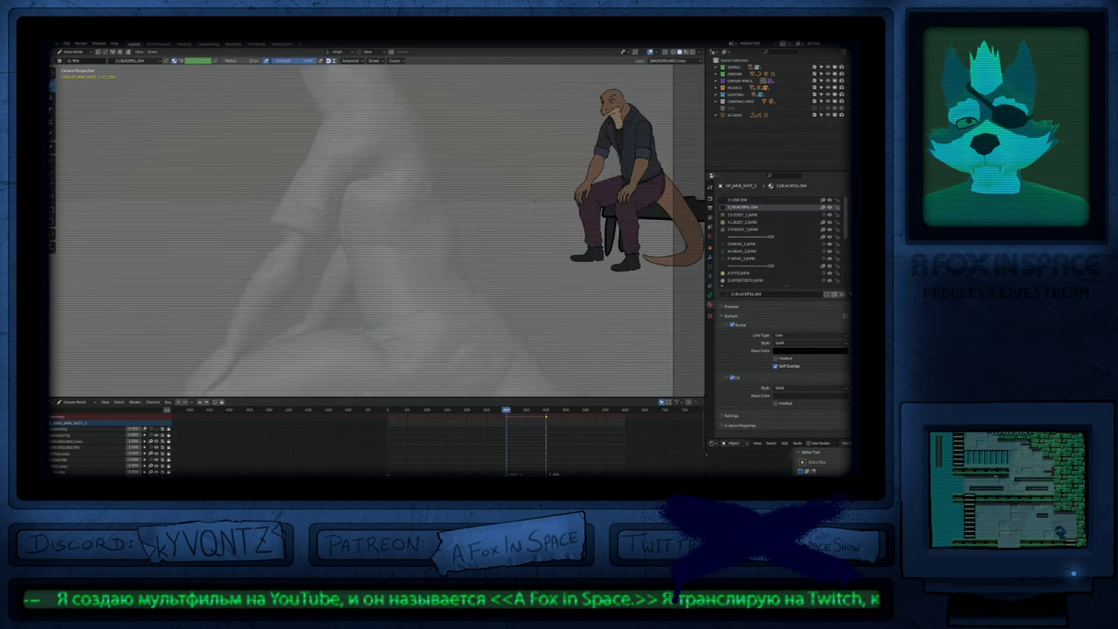
pyautogui.keyDown('shift'); pyautogui.moveTo(335, 233); pyautogui.dragTo(485, 310, button='middle'); pyautogui.keyUp('shift')
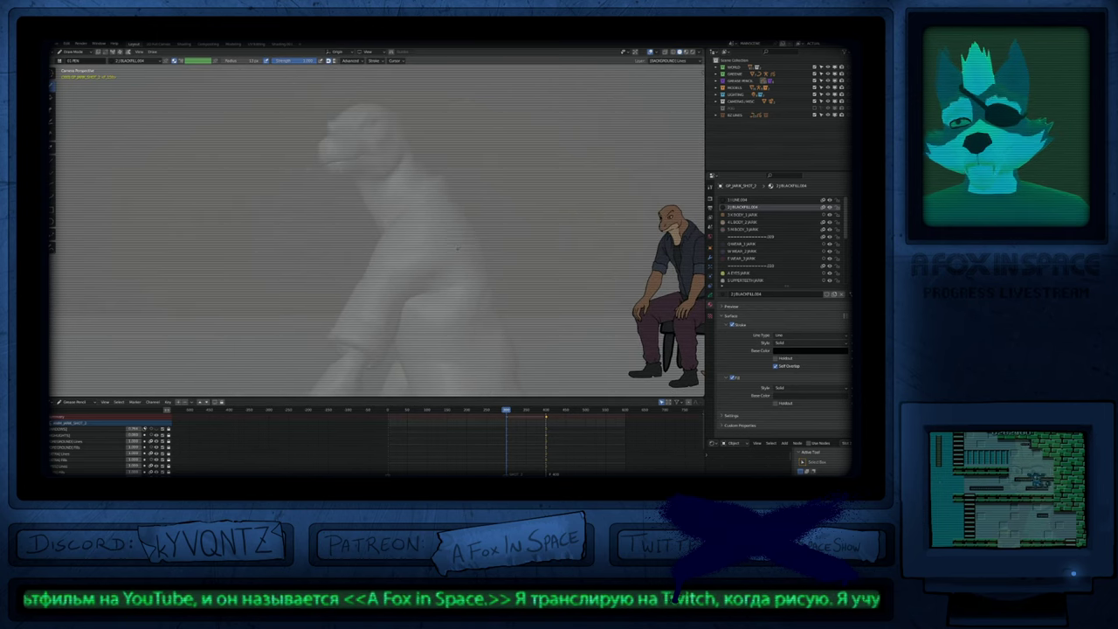
# Step: Switch to the 1 LINE.004 material on the [BODY] Lines layer and maximize the 3D view
pyautogui.press('1')
pyautogui.press('y')
pyautogui.keyDown('shift'); pyautogui.moveTo(522, 266); pyautogui.dragTo(490, 161, button='middle'); pyautogui.keyUp('shift')
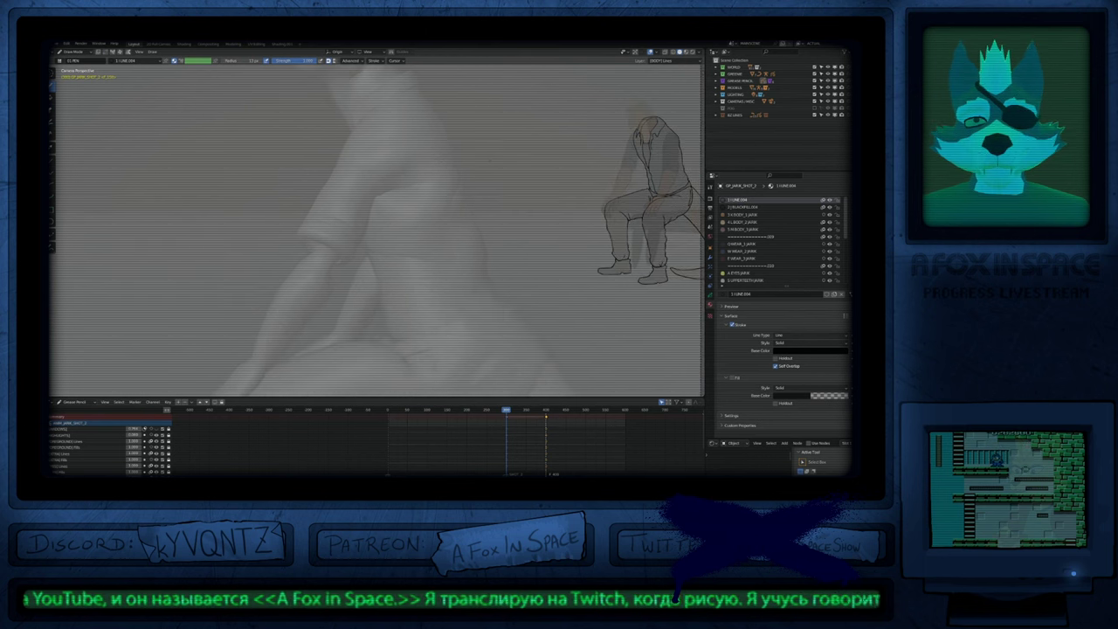
pyautogui.hotkey('ctrl', 'space')
pyautogui.scroll(-4, 467, 327)
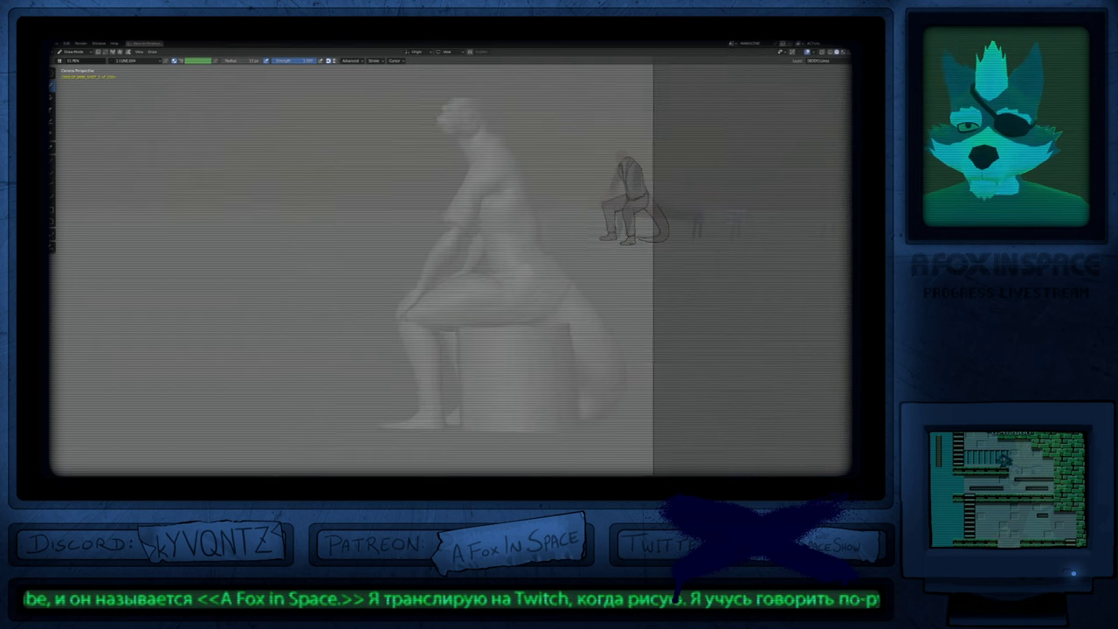
# Step: Pan to the grey figure's head, try a test stroke, undo it and return to Object Mode
pyautogui.scroll(5, 467, 328)
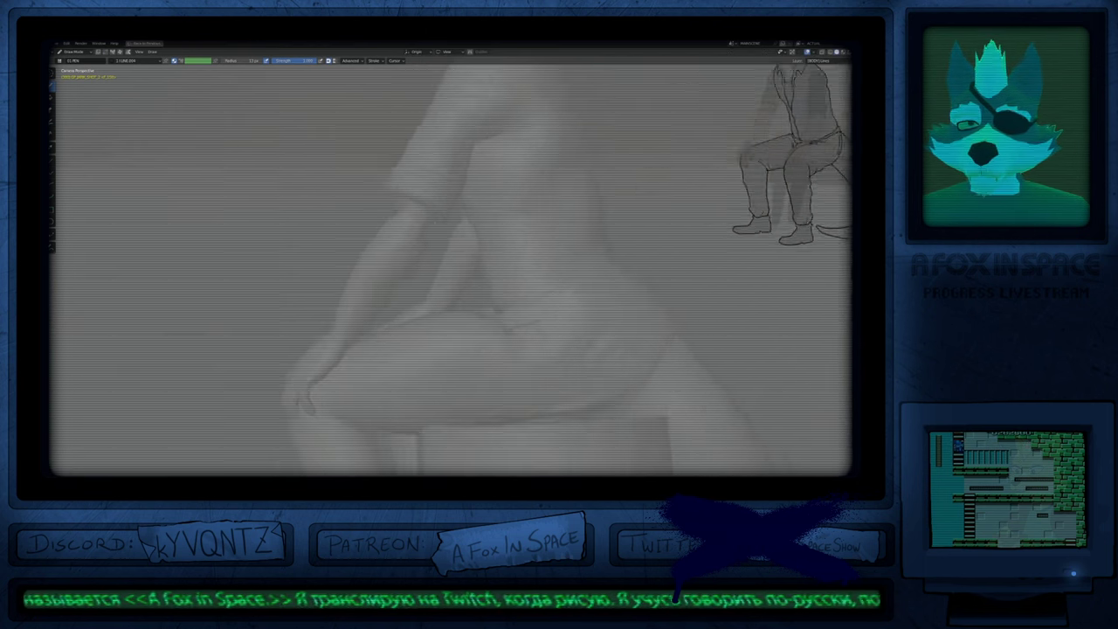
pyautogui.keyDown('shift'); pyautogui.moveTo(488, 309); pyautogui.dragTo(488, 475, button='middle'); pyautogui.keyUp('shift')
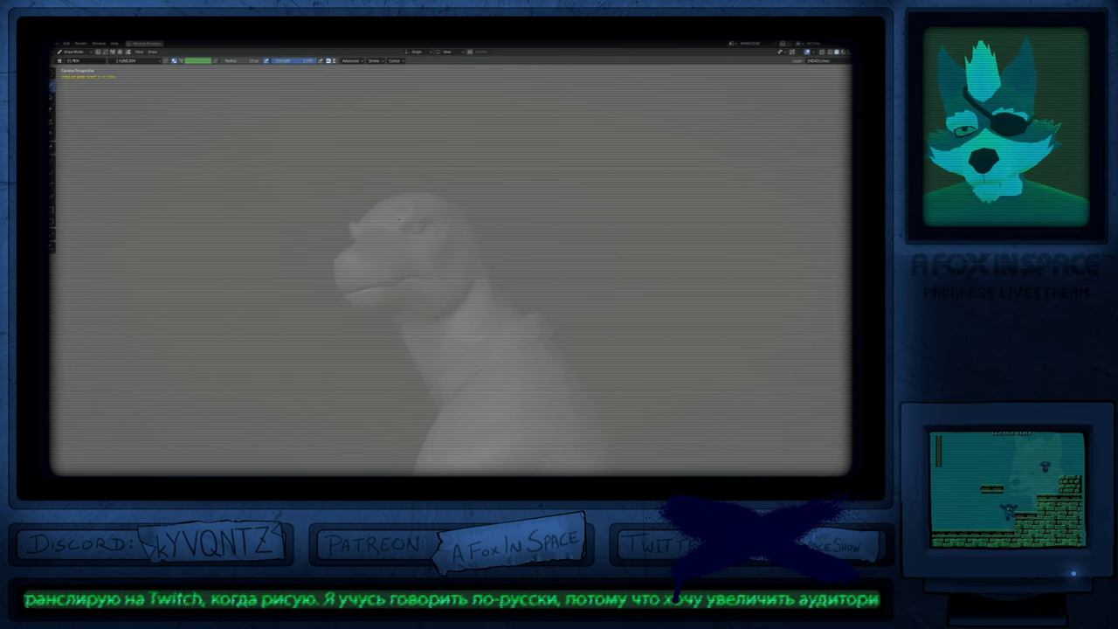
pyautogui.moveTo(393, 221); pyautogui.dragTo(415, 207)
pyautogui.hotkey('ctrl', 'z')
pyautogui.scroll(-4, 432, 215)
pyautogui.hotkey('ctrl', 'Tab')
pyautogui.hotkey('ctrl', 'space')
pyautogui.hotkey('ctrl', 'space')
pyautogui.hotkey('ctrl', 'space')
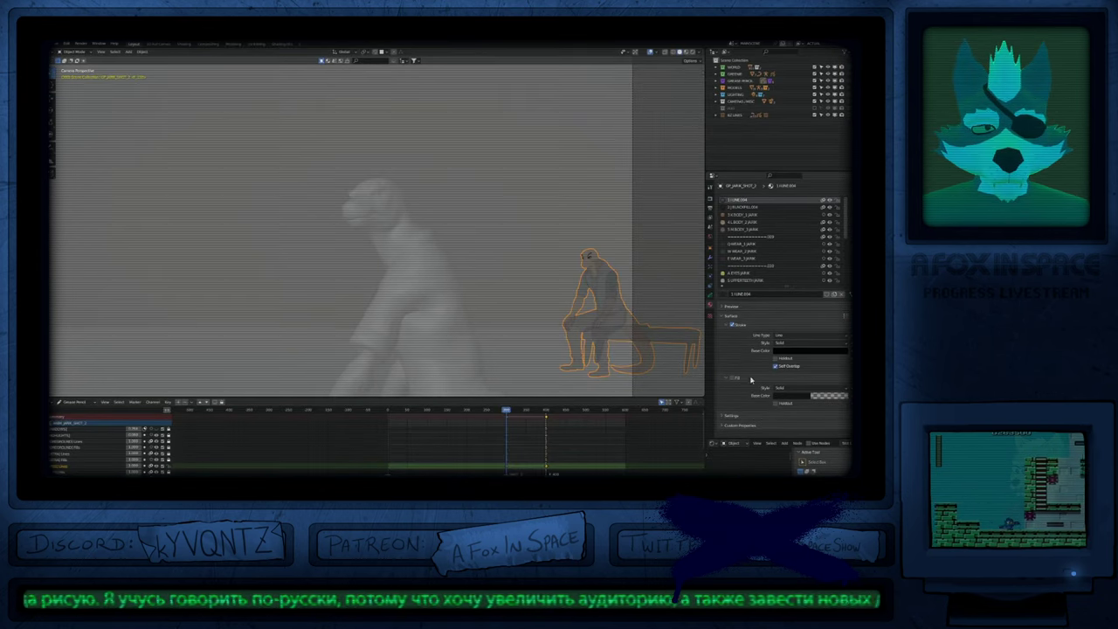
# Step: Check the grease pencil Object Data settings, then draw a brow stroke on the grey head
pyautogui.click(710, 295)
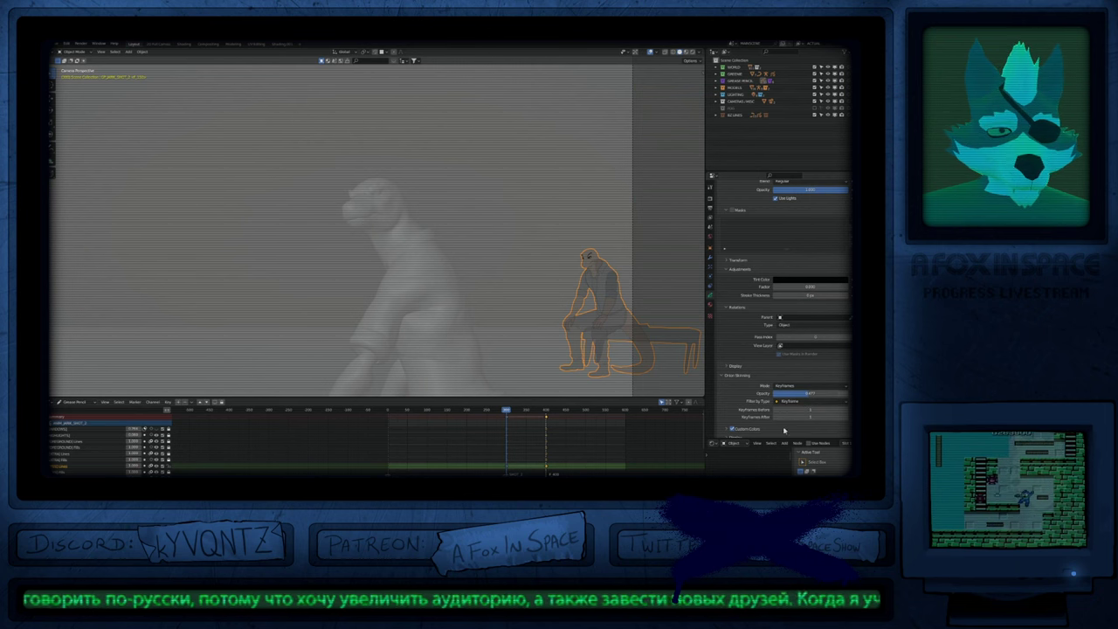
pyautogui.scroll(-3, 785, 430)
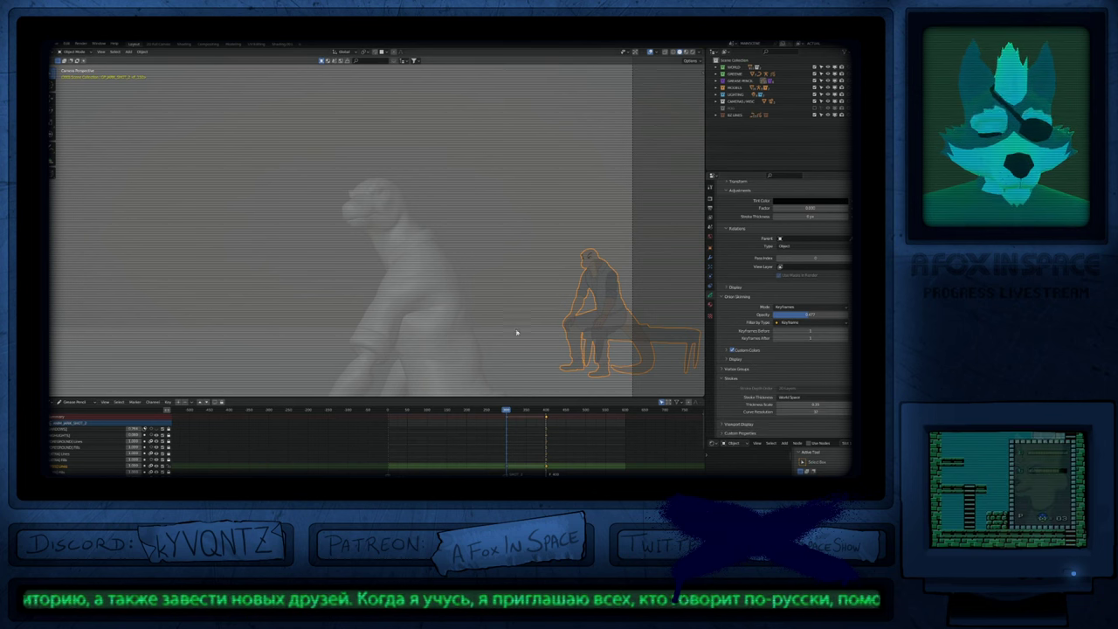
pyautogui.moveTo(478, 300)
pyautogui.keyDown('ctrl'); pyautogui.mouseDown(button='middle')
pyautogui.moveTo(481, 332)
pyautogui.moveTo(492, 187)
pyautogui.moveTo(512, 300)
pyautogui.moveTo(545, 346)
pyautogui.mouseUp(button='middle'); pyautogui.keyUp('ctrl')
pyautogui.hotkey('ctrl', 'Tab')
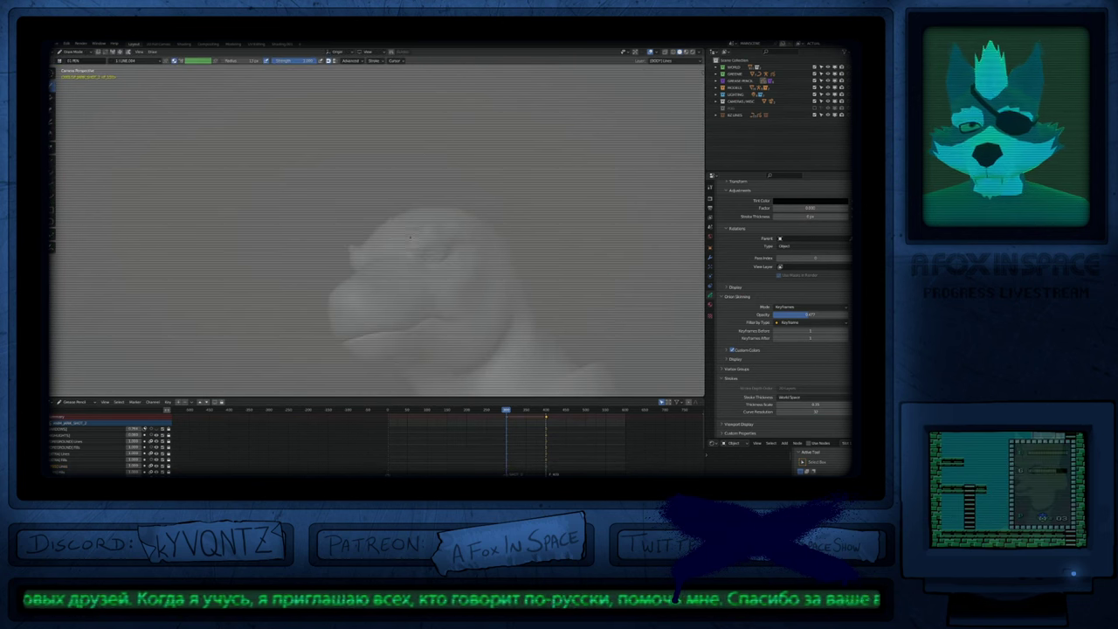
pyautogui.moveTo(405, 248); pyautogui.dragTo(408, 235)
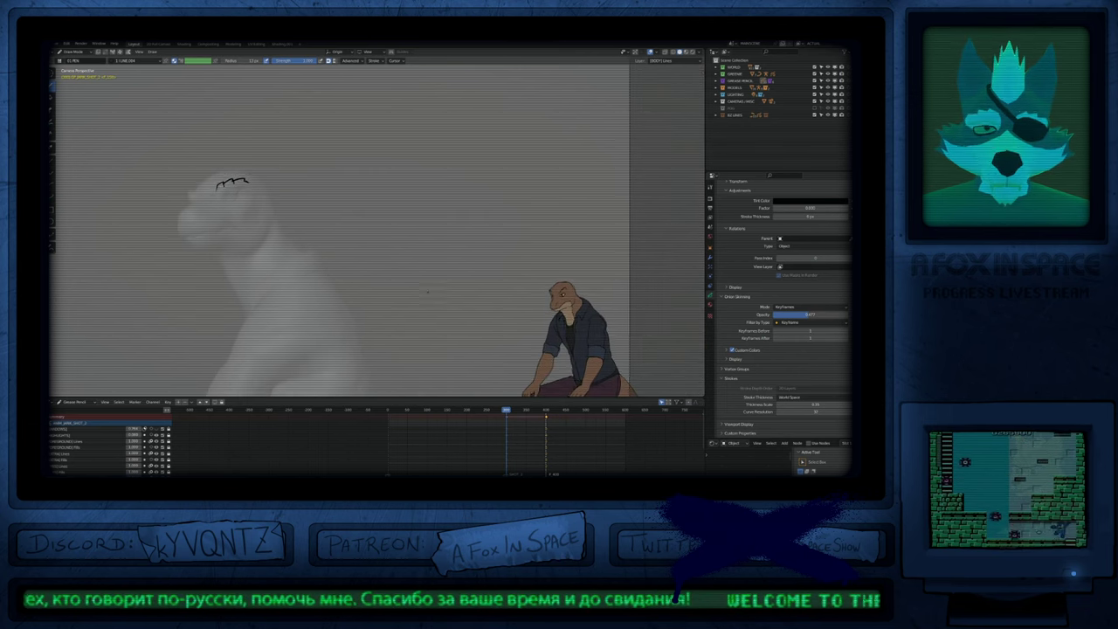
# Step: Select the brow strokes around the head, then zoom in on the lizard's head
pyautogui.press('Tab')
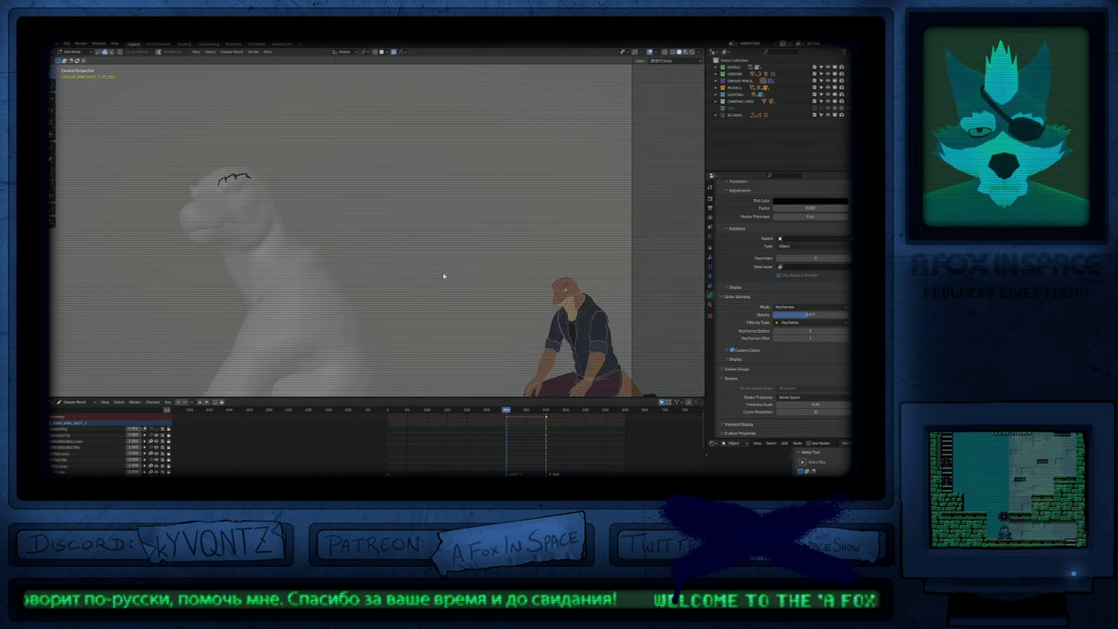
pyautogui.moveTo(414, 299)
pyautogui.mouseDown()
pyautogui.moveTo(480, 315)
pyautogui.moveTo(376, 254)
pyautogui.moveTo(418, 203)
pyautogui.moveTo(399, 189)
pyautogui.moveTo(572, 256)
pyautogui.moveTo(597, 247)
pyautogui.moveTo(563, 223)
pyautogui.moveTo(531, 253)
pyautogui.moveTo(472, 262)
pyautogui.moveTo(452, 242)
pyautogui.moveTo(522, 254)
pyautogui.moveTo(501, 218)
pyautogui.moveTo(595, 274)
pyautogui.mouseUp()
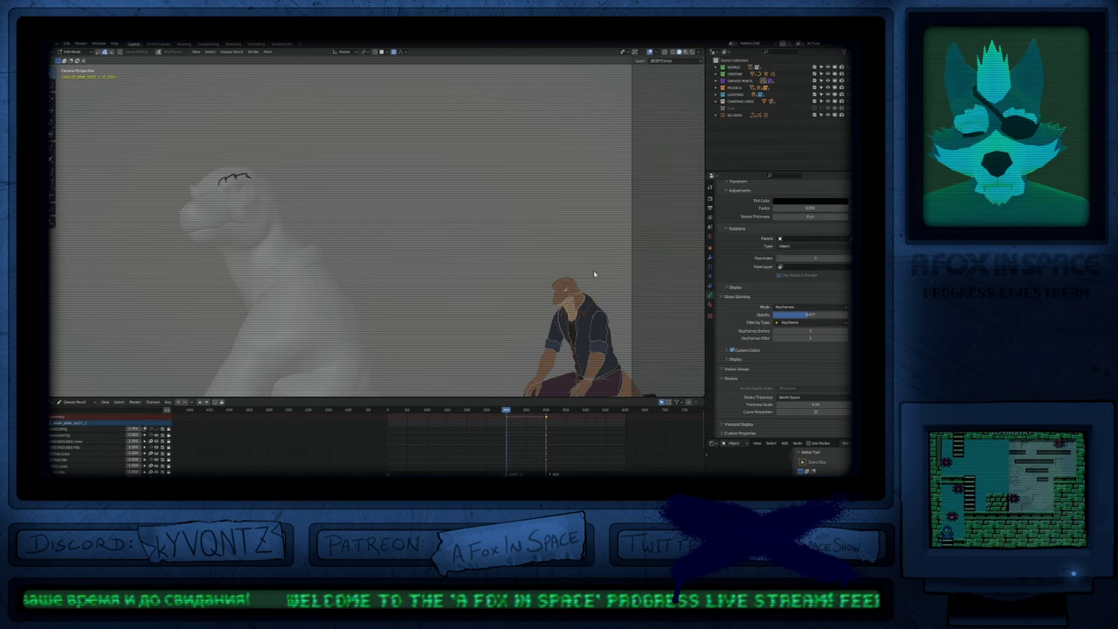
pyautogui.keyDown('shift'); pyautogui.moveTo(416, 277); pyautogui.dragTo(524, 250, button='middle'); pyautogui.keyUp('shift')
pyautogui.moveTo(505, 201)
pyautogui.mouseDown()
pyautogui.moveTo(620, 173)
pyautogui.moveTo(553, 248)
pyautogui.moveTo(521, 262)
pyautogui.moveTo(333, 279)
pyautogui.moveTo(318, 248)
pyautogui.mouseUp()
pyautogui.keyDown('shift'); pyautogui.moveTo(548, 296); pyautogui.dragTo(453, 276, button='middle'); pyautogui.keyUp('shift')
pyautogui.moveTo(406, 240)
pyautogui.keyDown('shift'); pyautogui.mouseDown(button='middle')
pyautogui.moveTo(461, 337)
pyautogui.moveTo(499, 260)
pyautogui.mouseUp(button='middle'); pyautogui.keyUp('shift')
pyautogui.press('Tab')
pyautogui.keyDown('ctrl'); pyautogui.moveTo(586, 283); pyautogui.dragTo(624, 171, button='middle'); pyautogui.keyUp('ctrl')
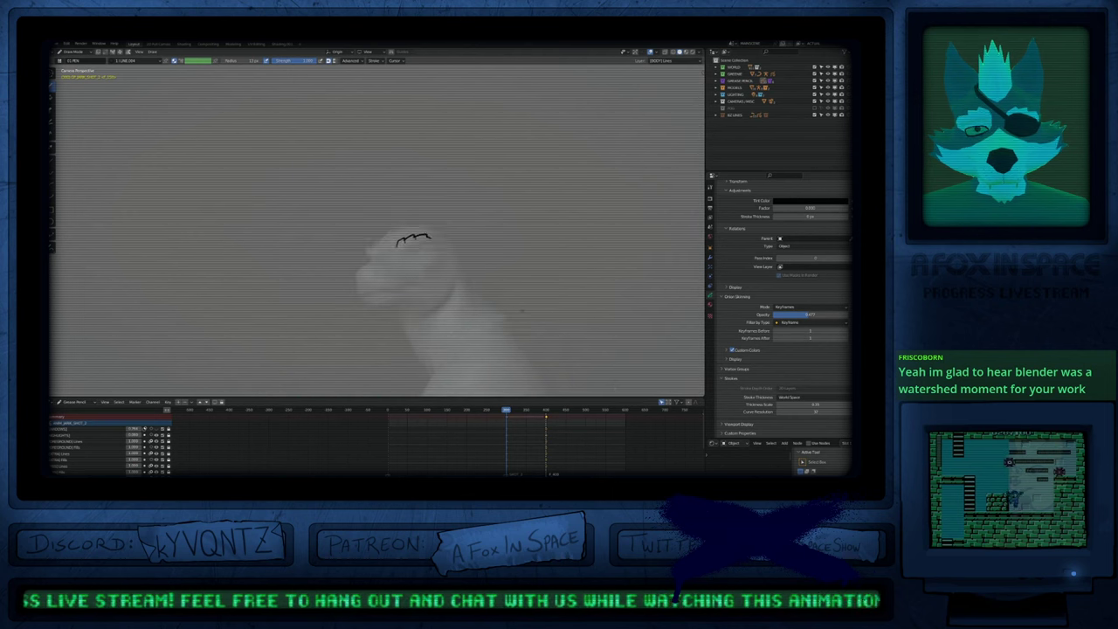
# Step: Draw the eye outline under the brow and fill the pupil with BLACKFILL.004
pyautogui.moveTo(416, 231)
pyautogui.mouseDown()
pyautogui.moveTo(459, 230)
pyautogui.moveTo(444, 238)
pyautogui.mouseUp()
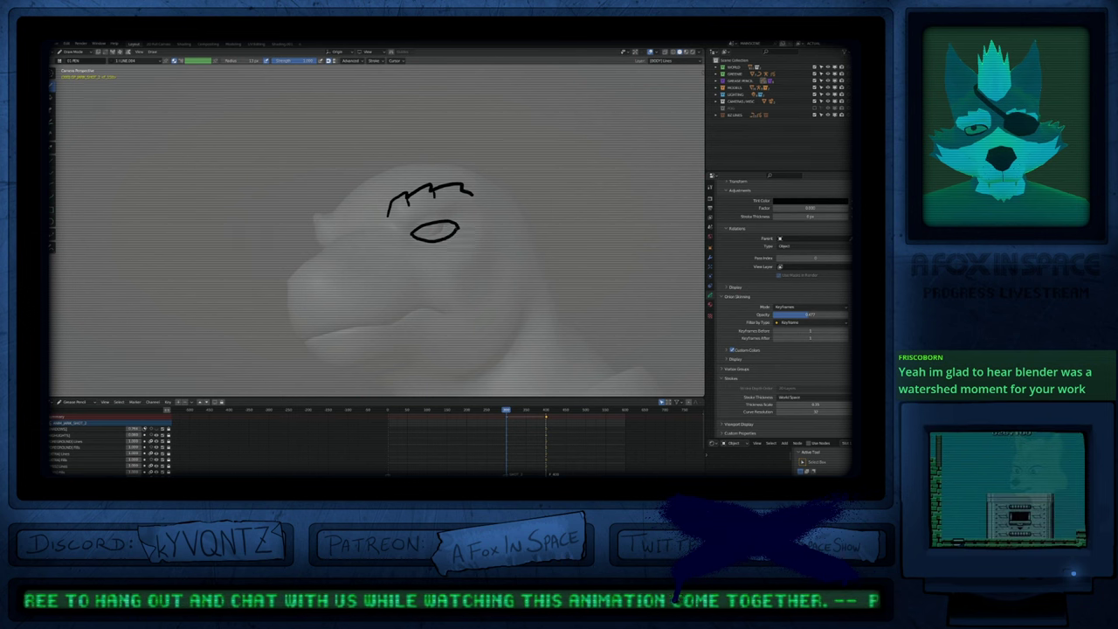
pyautogui.press('u')
pyautogui.click(428, 229)
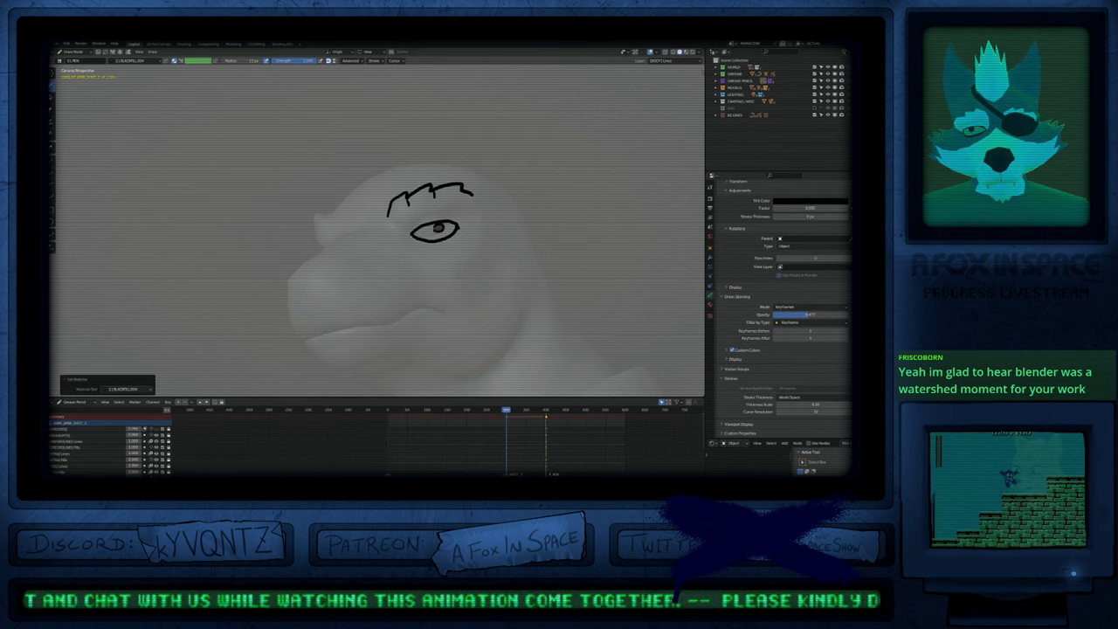
pyautogui.click(438, 229)
# Step: Squash the pupil horizontally, send it behind the eye outline and reposition it
pyautogui.press('Tab')
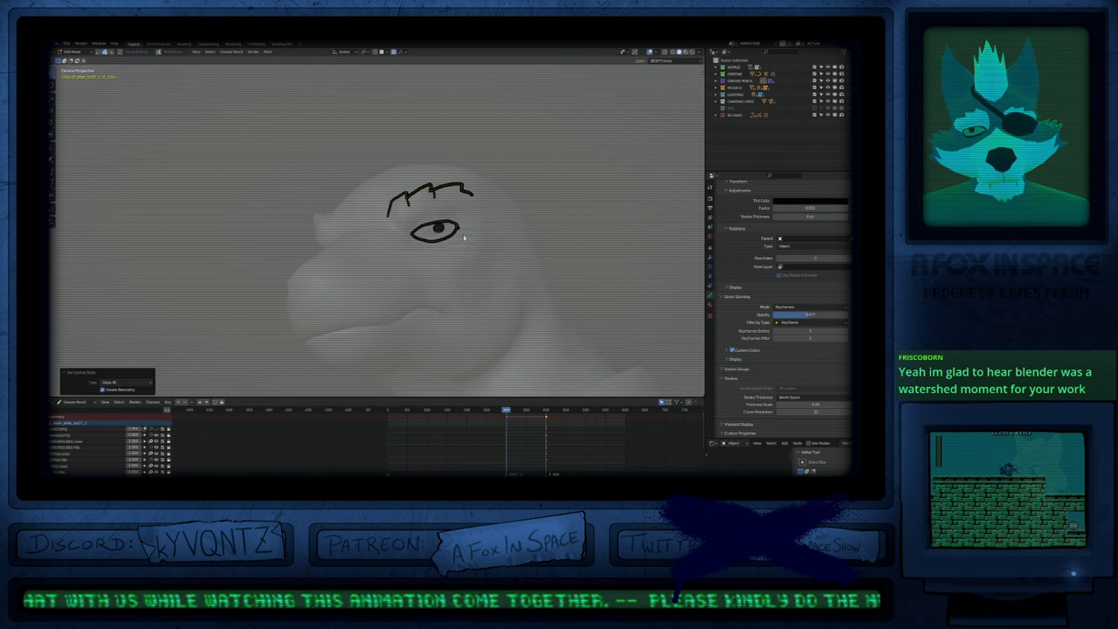
pyautogui.press('g')
pyautogui.press('x')
pyautogui.click(564, 234)
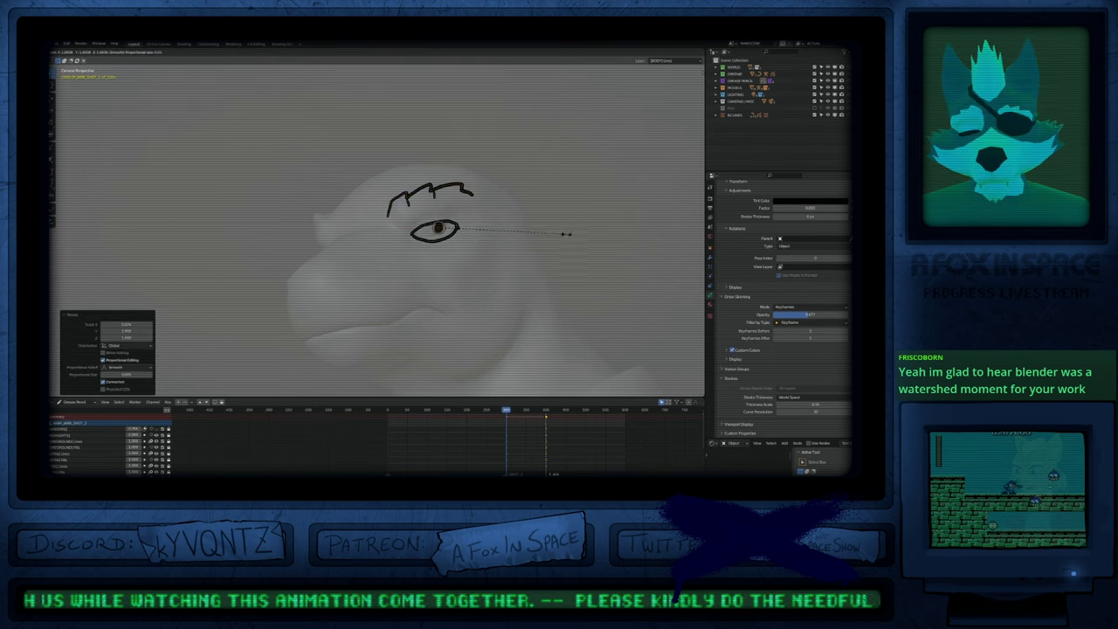
pyautogui.press('x')
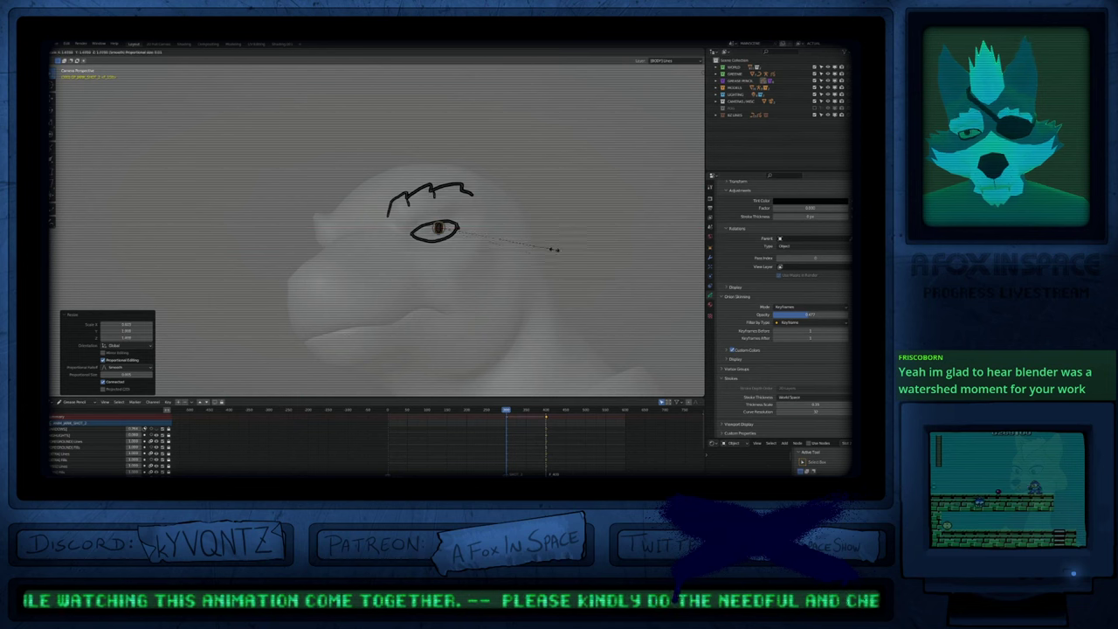
pyautogui.click(588, 270)
pyautogui.hotkey('ctrl', 'shift', 'Down')
pyautogui.press('g')
pyautogui.click(573, 236)
pyautogui.press('Tab')
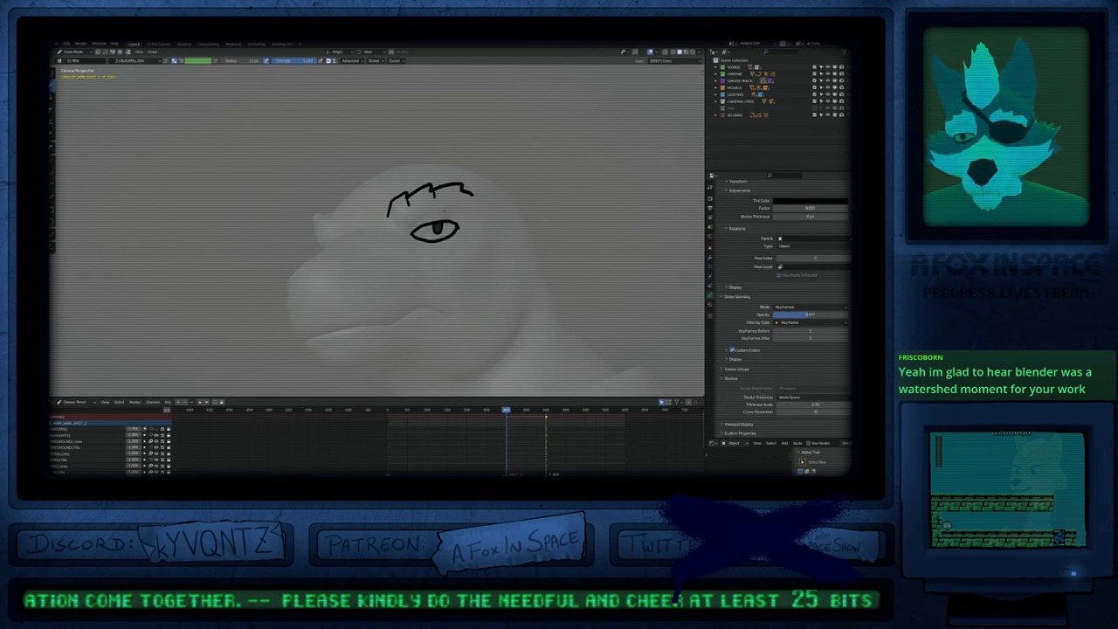
# Step: Add a brown eyelid line over the eye and shift it into place
pyautogui.moveTo(430, 272)
pyautogui.keyDown('shift'); pyautogui.mouseDown(button='middle')
pyautogui.moveTo(471, 266)
pyautogui.moveTo(444, 277)
pyautogui.mouseUp(button='middle'); pyautogui.keyUp('shift')
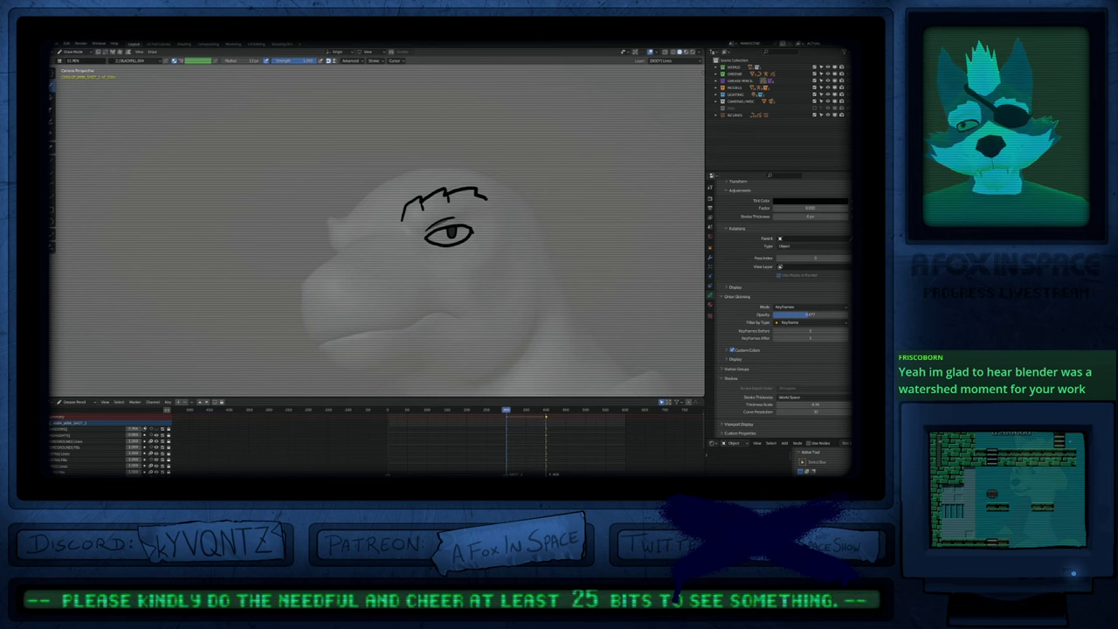
pyautogui.moveTo(457, 218); pyautogui.dragTo(466, 220)
pyautogui.press('u')
pyautogui.click(461, 216)
pyautogui.press('Tab')
pyautogui.press('u')
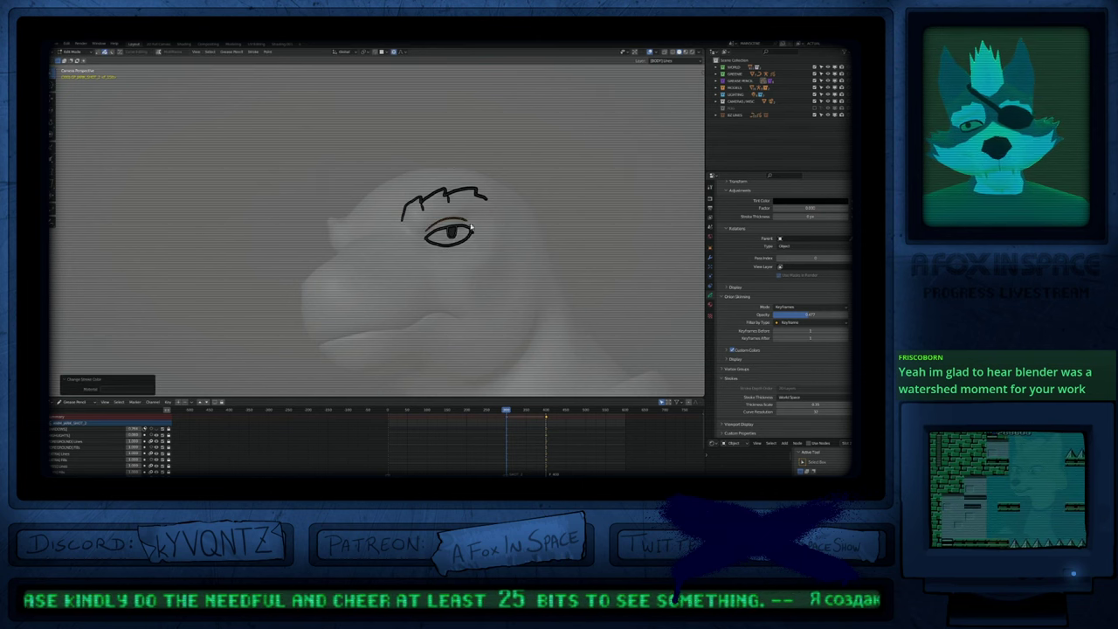
pyautogui.press('g')
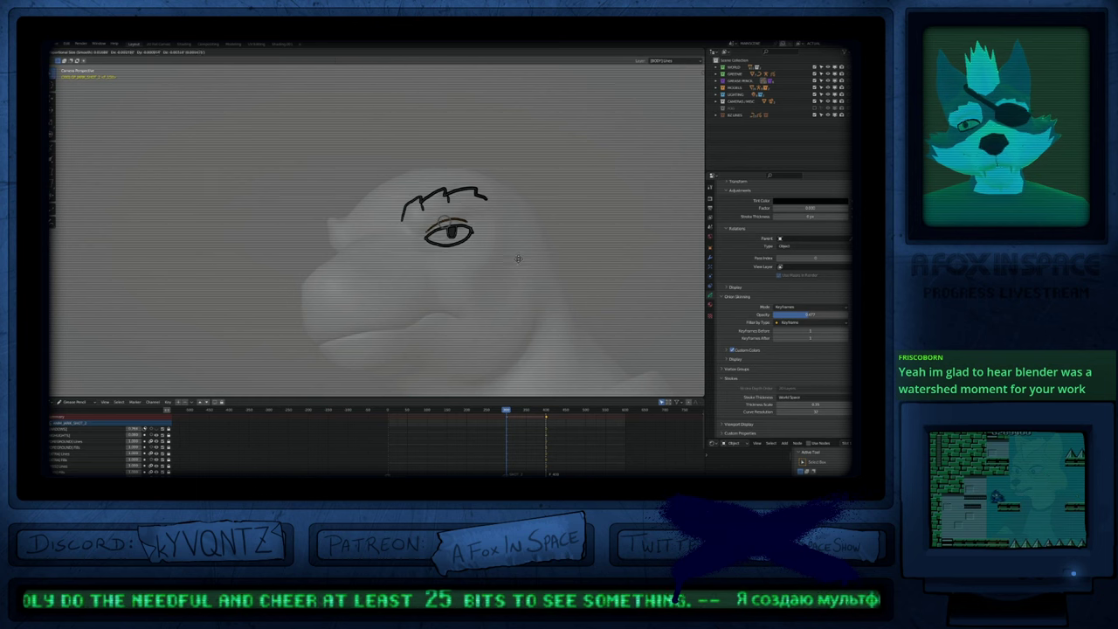
pyautogui.click(518, 259)
pyautogui.press('Tab')
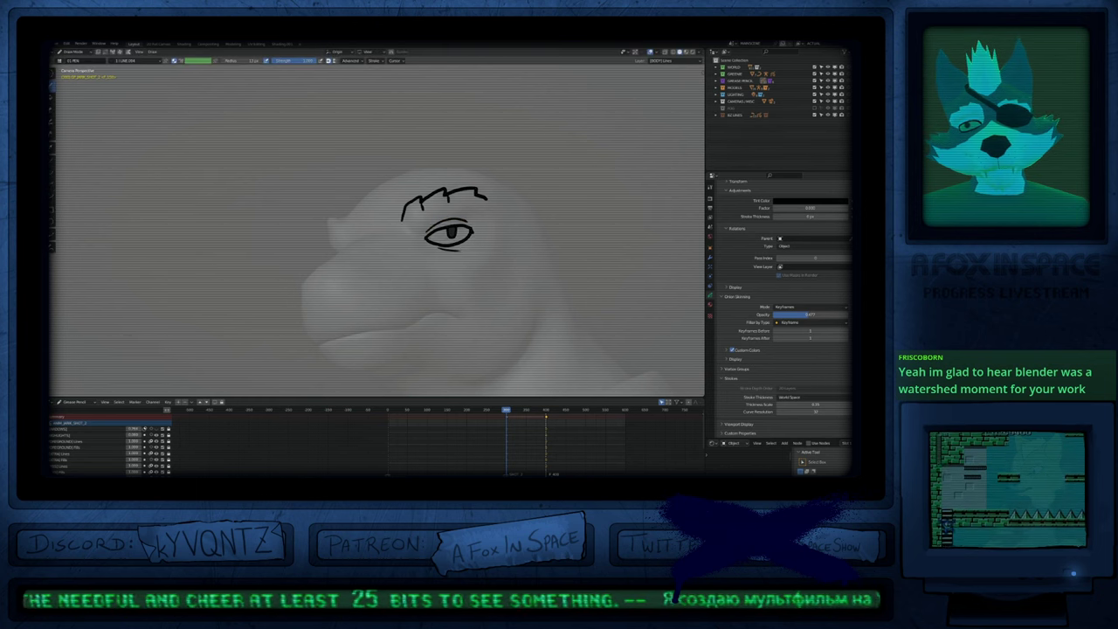
# Step: Pan and zoom until the kneeling figure is fully in view
pyautogui.scroll(-5, 435, 268)
pyautogui.moveTo(434, 268)
pyautogui.keyDown('shift'); pyautogui.mouseDown(button='middle')
pyautogui.moveTo(266, 221)
pyautogui.moveTo(257, 205)
pyautogui.moveTo(425, 263)
pyautogui.mouseUp(button='middle'); pyautogui.keyUp('shift')
pyautogui.scroll(5, 414, 266)
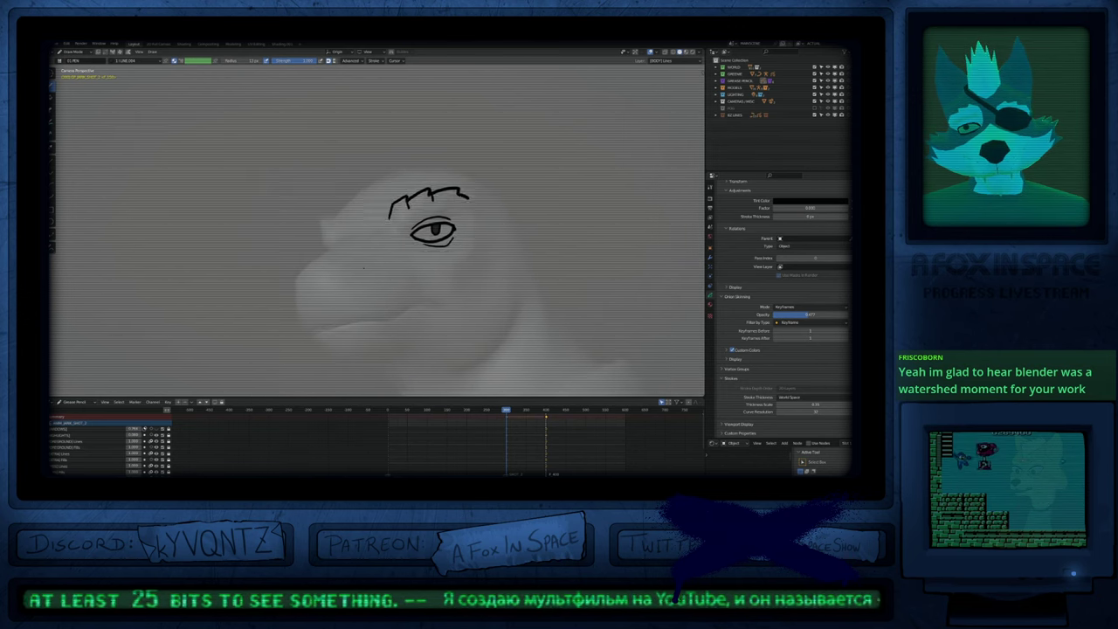
pyautogui.keyDown('shift'); pyautogui.moveTo(359, 273); pyautogui.dragTo(424, 226, button='middle'); pyautogui.keyUp('shift')
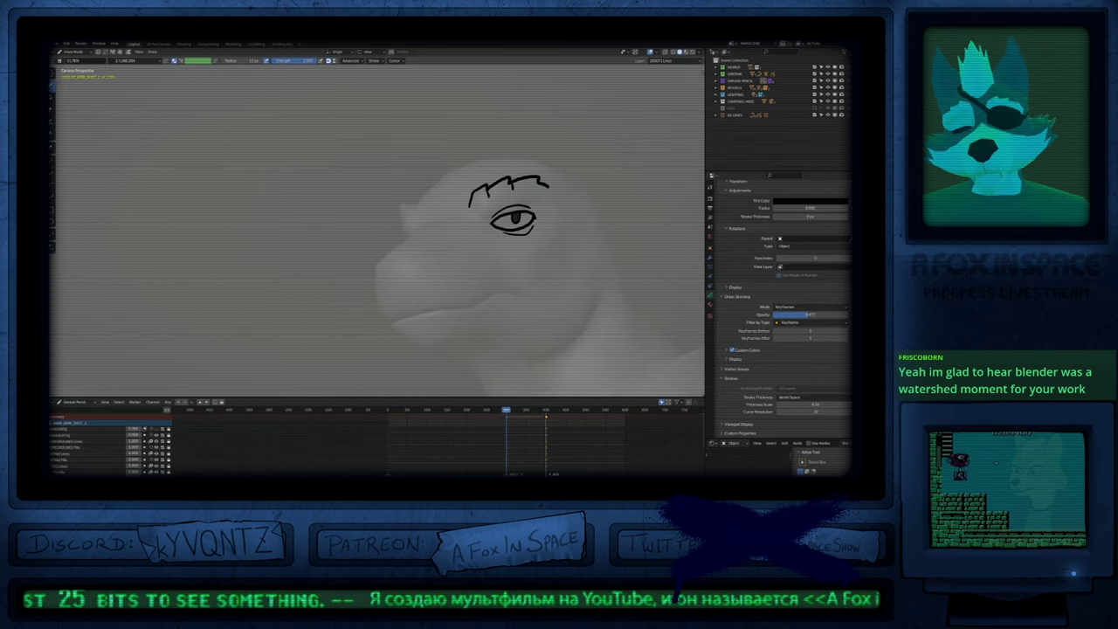
pyautogui.scroll(-6, 424, 226)
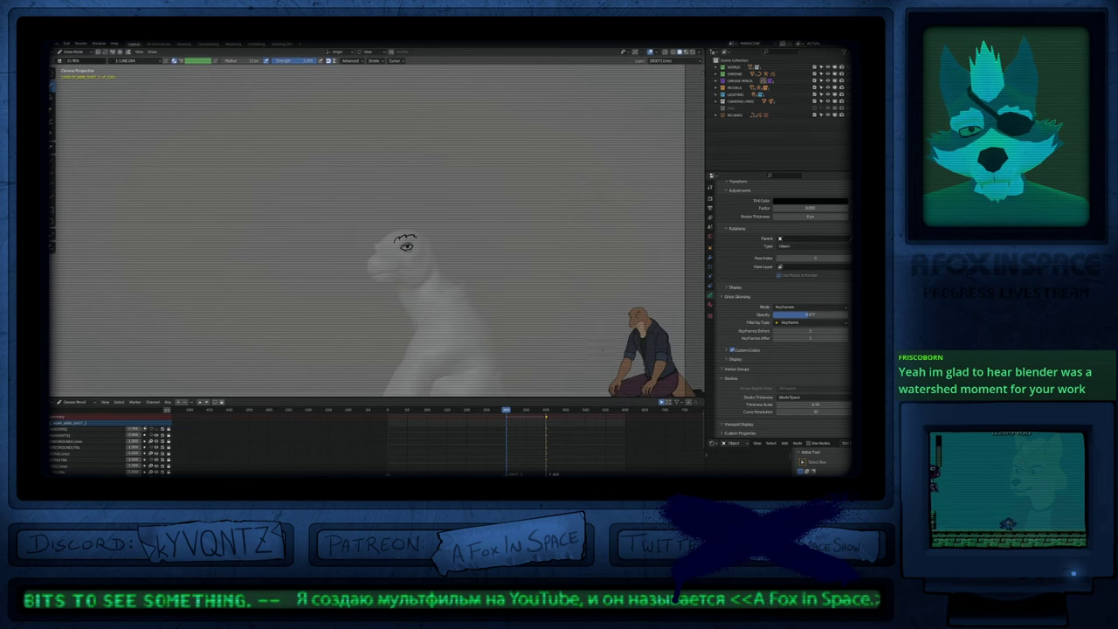
pyautogui.scroll(3, 668, 337)
pyautogui.scroll(-1, 664, 240)
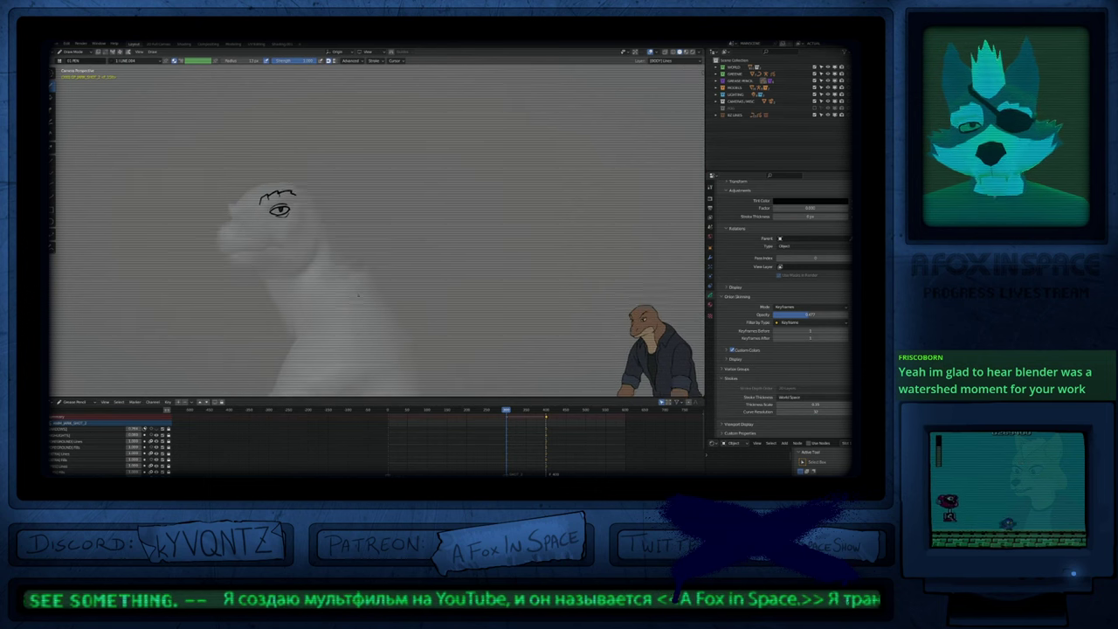
pyautogui.keyDown('shift'); pyautogui.moveTo(559, 236); pyautogui.dragTo(448, 185, button='middle'); pyautogui.keyUp('shift')
pyautogui.press('Tab')
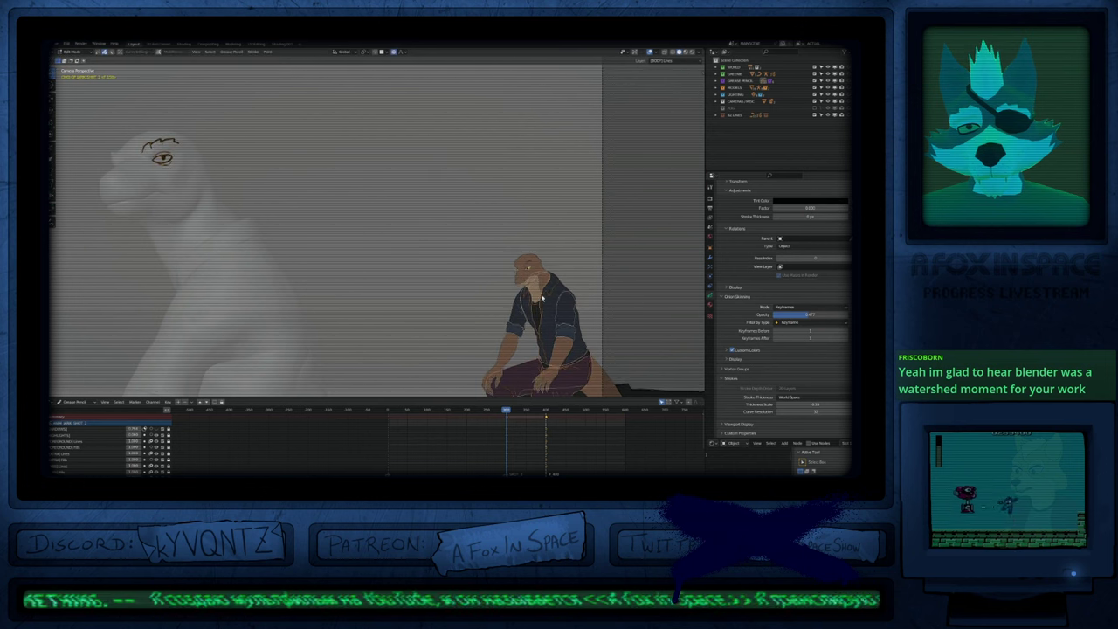
pyautogui.scroll(-2, 553, 259)
# Step: Unlock the layers and move the seated lizard and bench left, in front of the dinosaur
pyautogui.press('KP_Multiply')
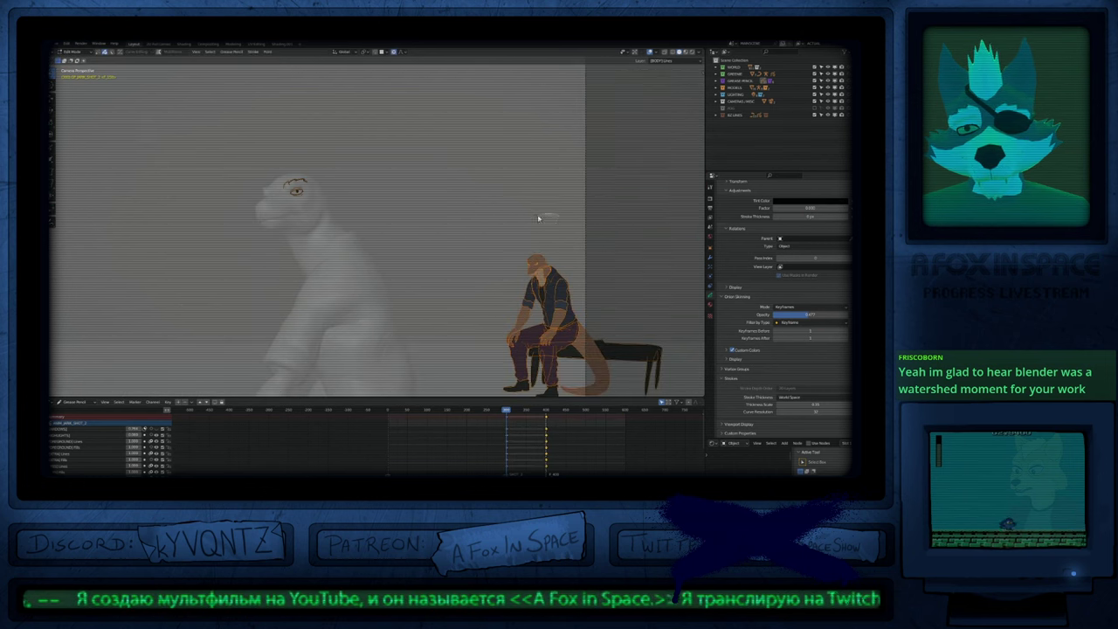
pyautogui.moveTo(559, 215); pyautogui.dragTo(628, 435)
pyautogui.press('g')
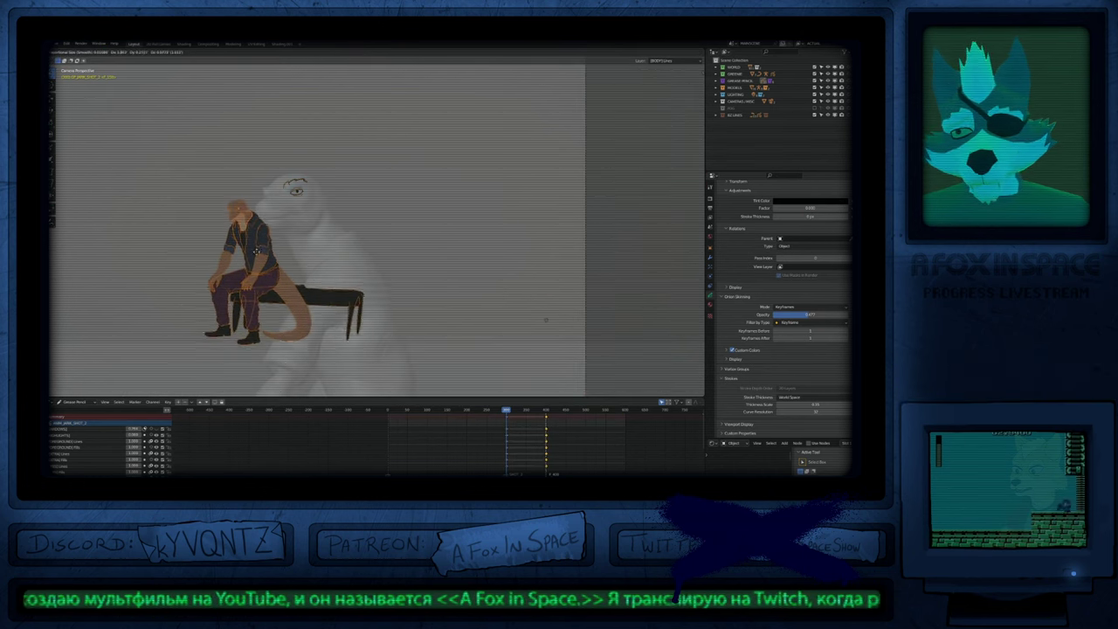
pyautogui.click(232, 236)
pyautogui.scroll(3, 327, 250)
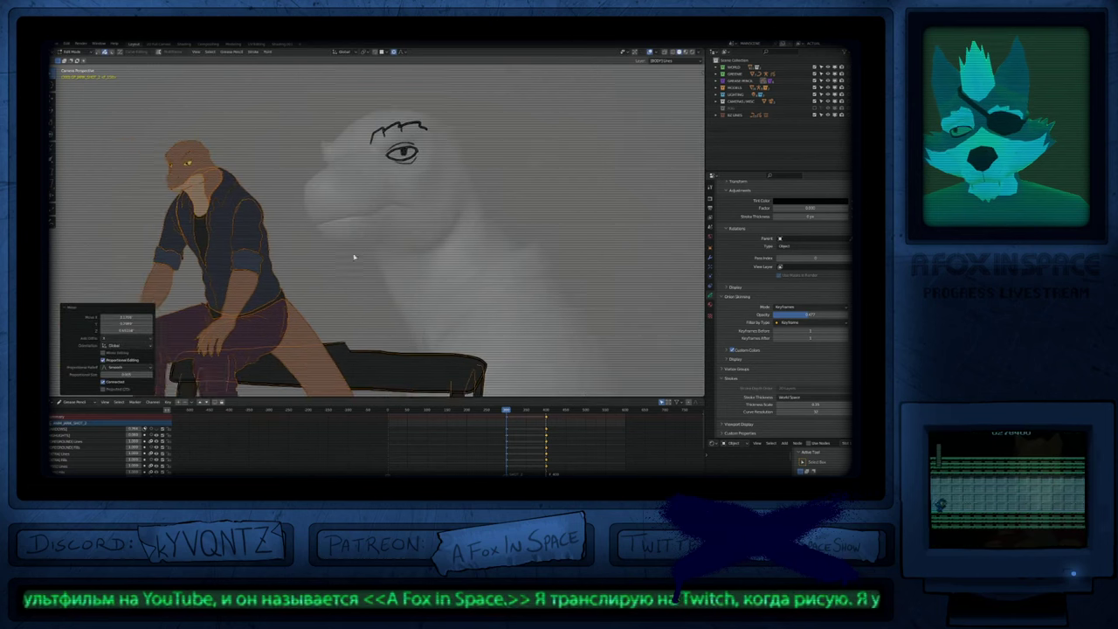
pyautogui.press('Tab')
pyautogui.keyDown('shift'); pyautogui.moveTo(446, 242); pyautogui.dragTo(448, 281, button='middle'); pyautogui.keyUp('shift')
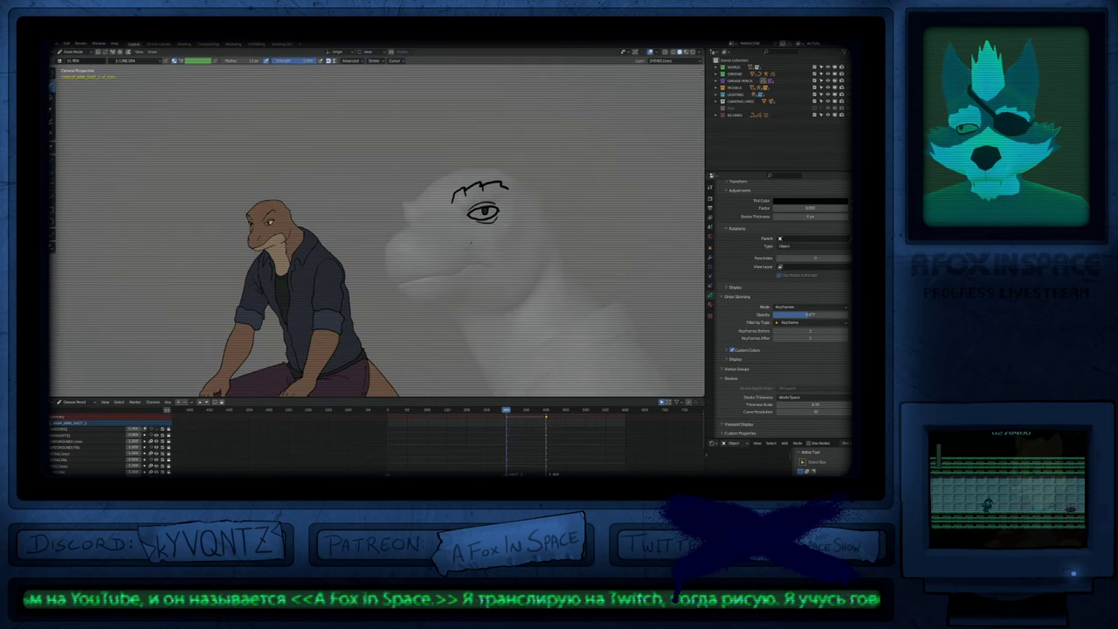
# Step: Fade inactive layers and extend the snout outline, smoothing its kink
pyautogui.press('q')
pyautogui.scroll(3, 292, 235)
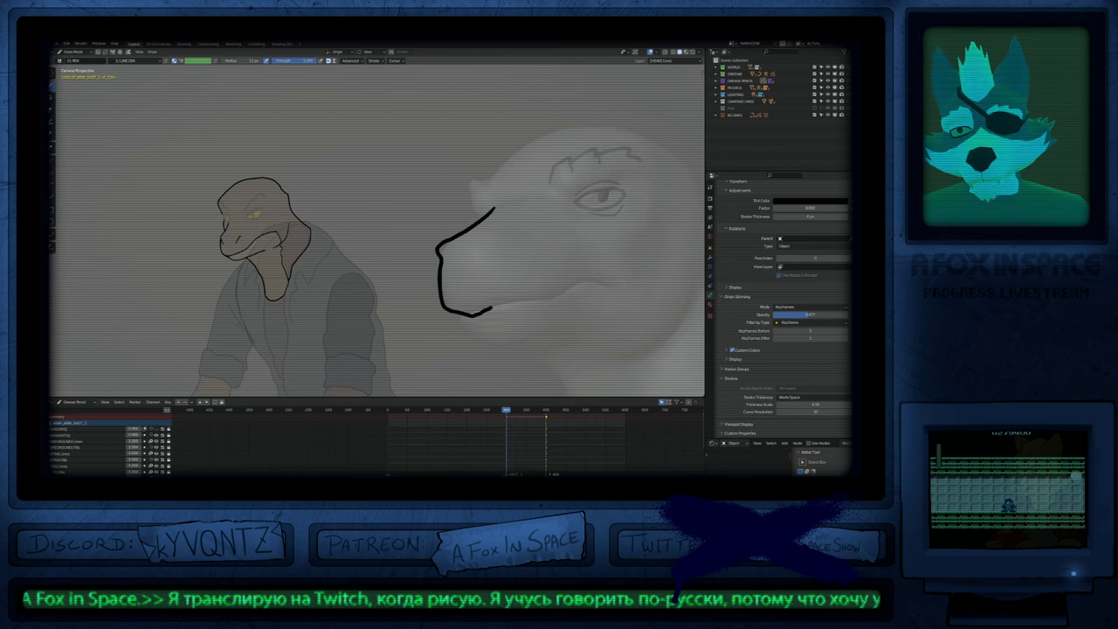
pyautogui.moveTo(518, 295)
pyautogui.mouseDown()
pyautogui.moveTo(587, 274)
pyautogui.moveTo(561, 281)
pyautogui.mouseUp()
pyautogui.press('f')
pyautogui.click(646, 295)
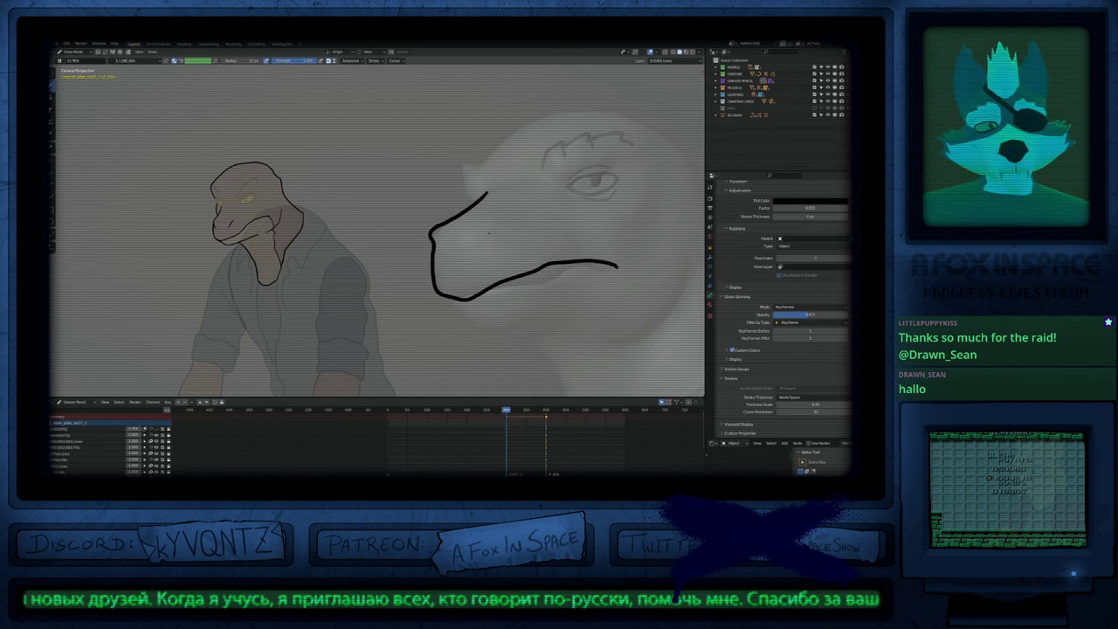
# Step: Change the brush size and re-centre the view on the head sketch
pyautogui.scroll(-1, 515, 292)
pyautogui.moveTo(533, 298)
pyautogui.keyDown('shift'); pyautogui.mouseDown(button='middle')
pyautogui.moveTo(491, 277)
pyautogui.moveTo(439, 302)
pyautogui.mouseUp(button='middle'); pyautogui.keyUp('shift')
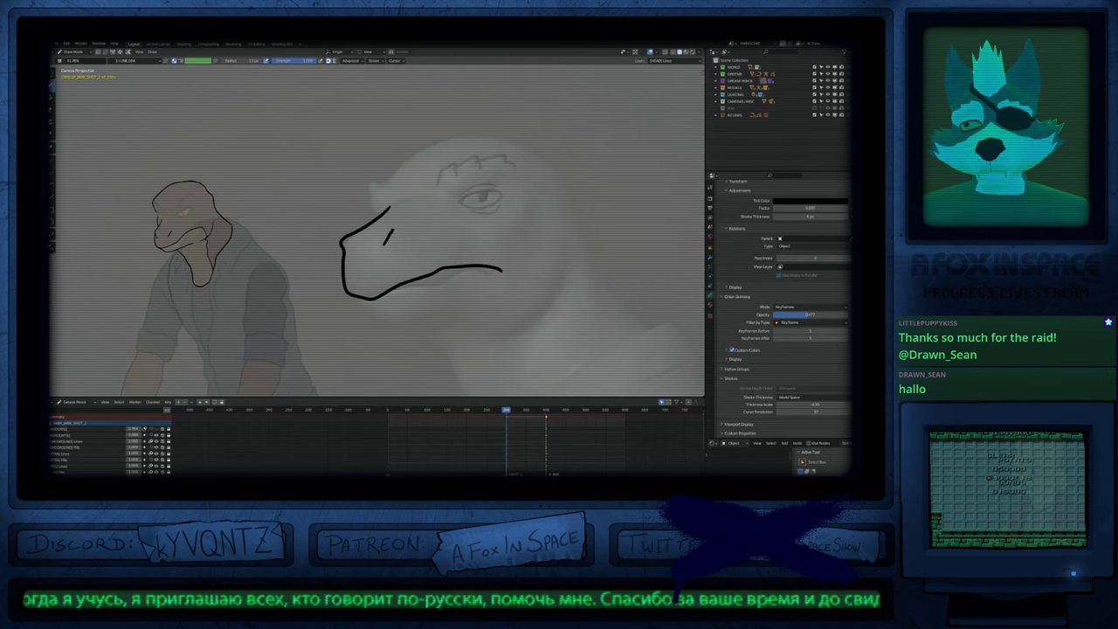
pyautogui.scroll(-5, 484, 251)
pyautogui.scroll(3, 484, 251)
pyautogui.press('f')
pyautogui.click(390, 257)
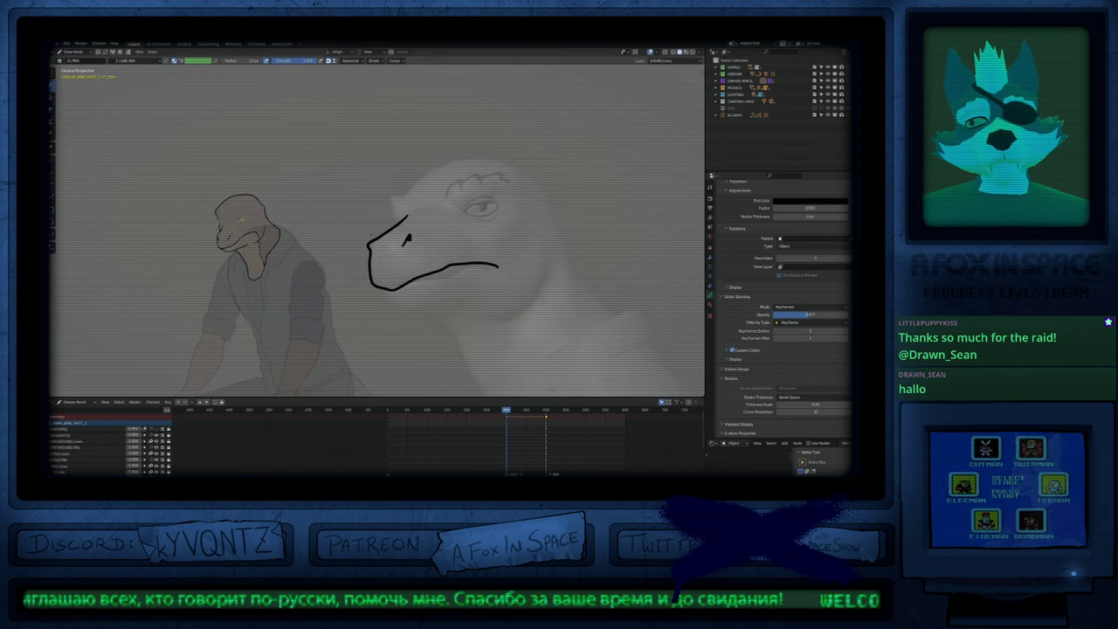
pyautogui.scroll(-1, 465, 293)
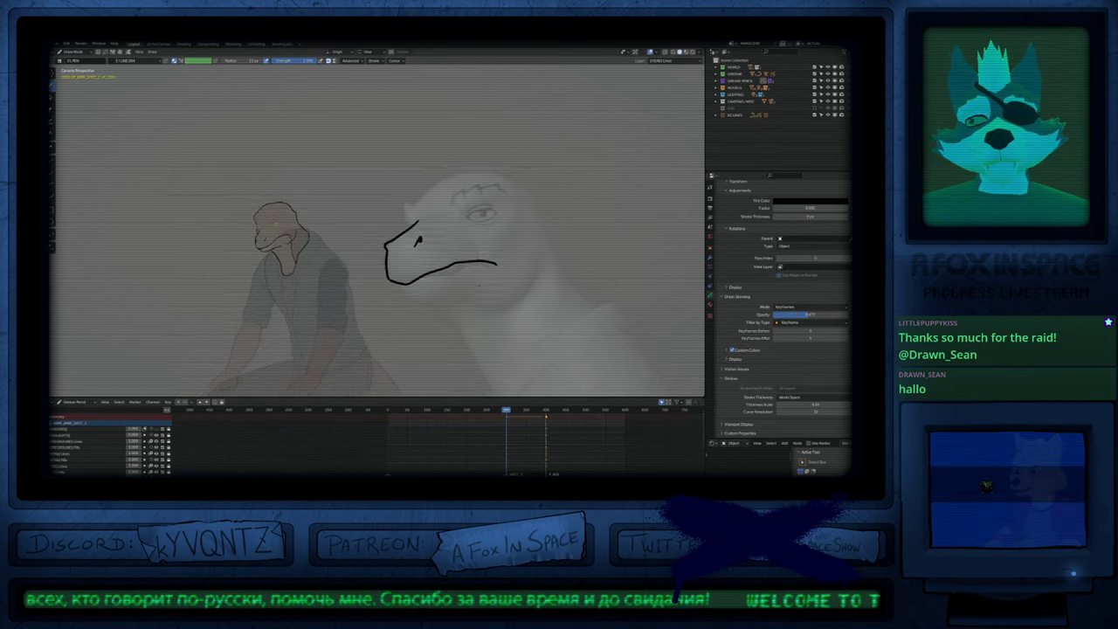
pyautogui.keyDown('shift'); pyautogui.moveTo(468, 294); pyautogui.dragTo(497, 284, button='middle'); pyautogui.keyUp('shift')
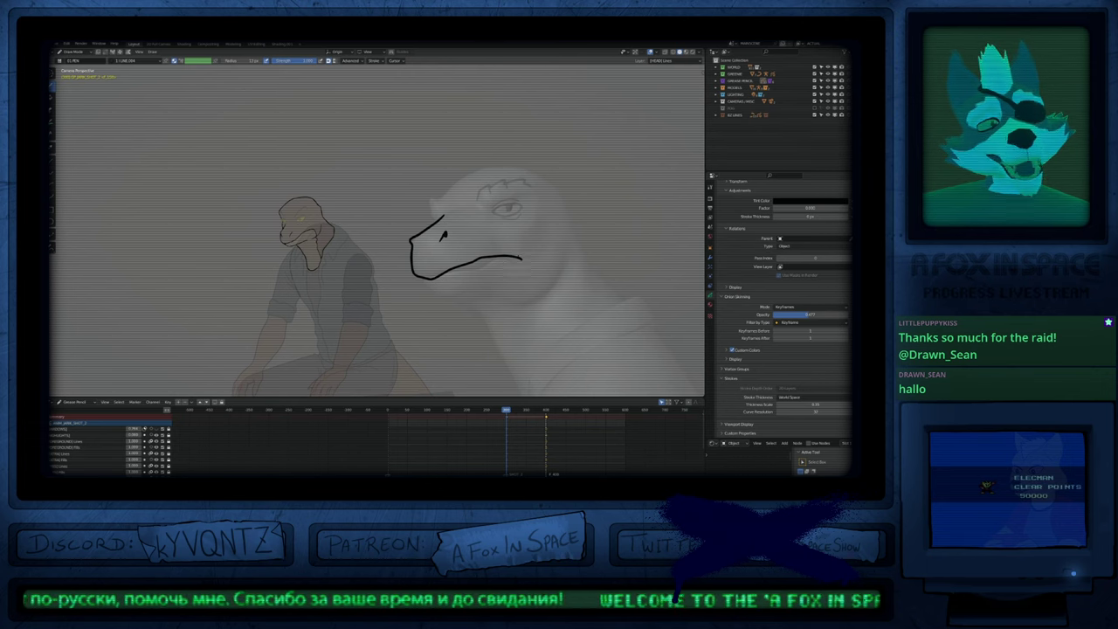
pyautogui.keyDown('shift'); pyautogui.moveTo(484, 274); pyautogui.dragTo(500, 287, button='middle'); pyautogui.keyUp('shift')
pyautogui.scroll(4, 436, 250)
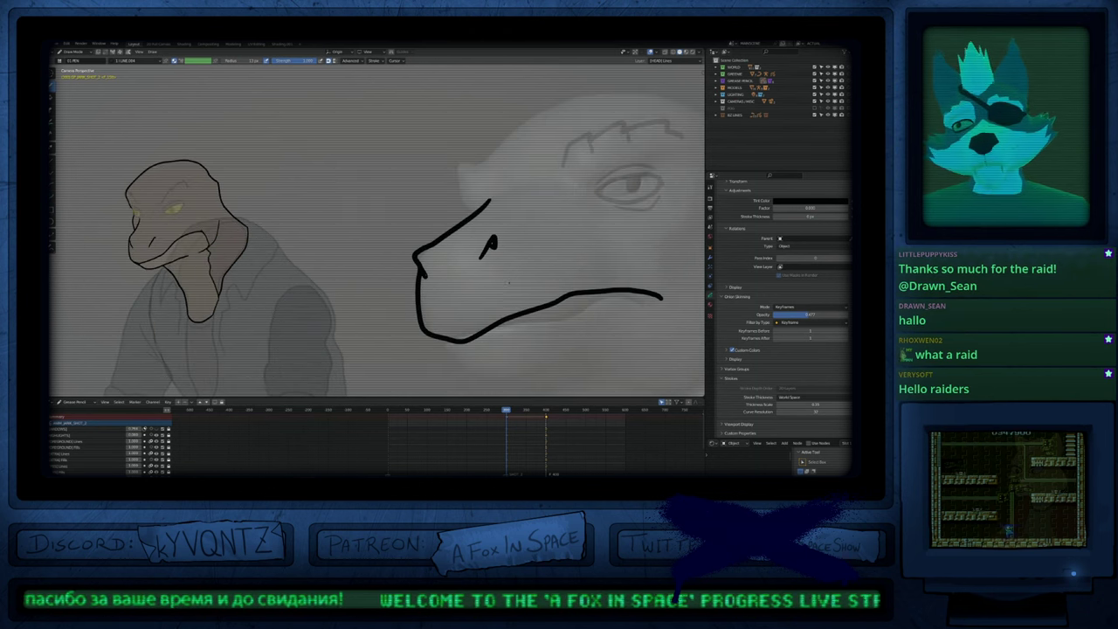
pyautogui.scroll(-2, 495, 287)
pyautogui.moveTo(494, 287)
pyautogui.keyDown('shift'); pyautogui.mouseDown(button='middle')
pyautogui.moveTo(380, 307)
pyautogui.moveTo(418, 233)
pyautogui.mouseUp(button='middle'); pyautogui.keyUp('shift')
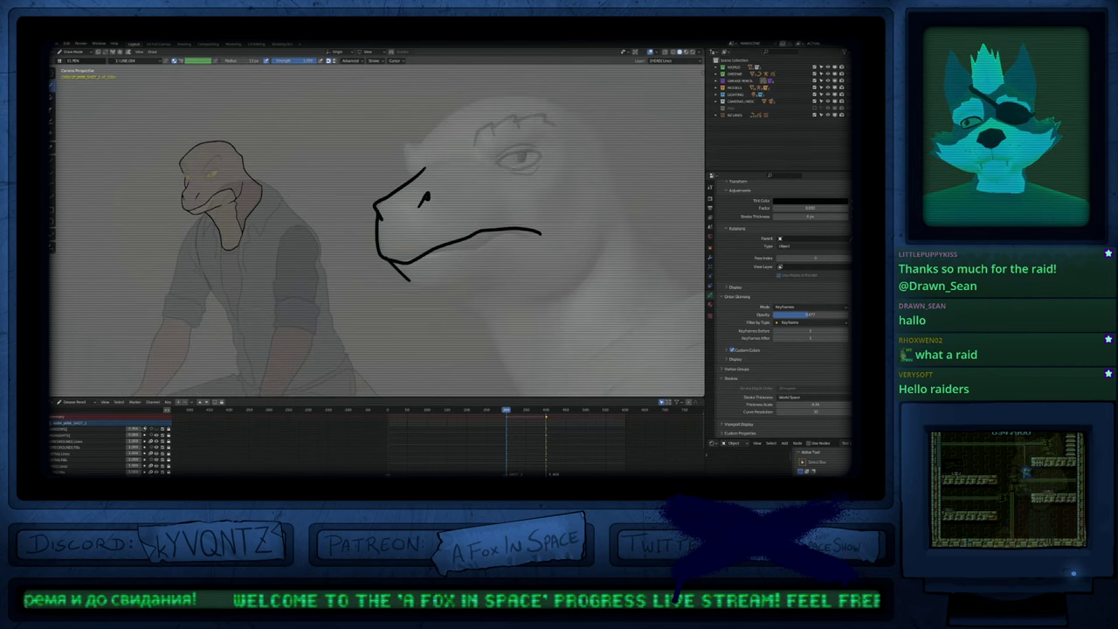
# Step: Redraw the lower jaw line with a resized brush and adjust its stroke thickness
pyautogui.press('f')
pyautogui.click(524, 287)
pyautogui.moveTo(486, 281); pyautogui.dragTo(474, 303)
pyautogui.hotkey('shift', 'alt', 'z')
pyautogui.hotkey('shift', 'alt', 'z')
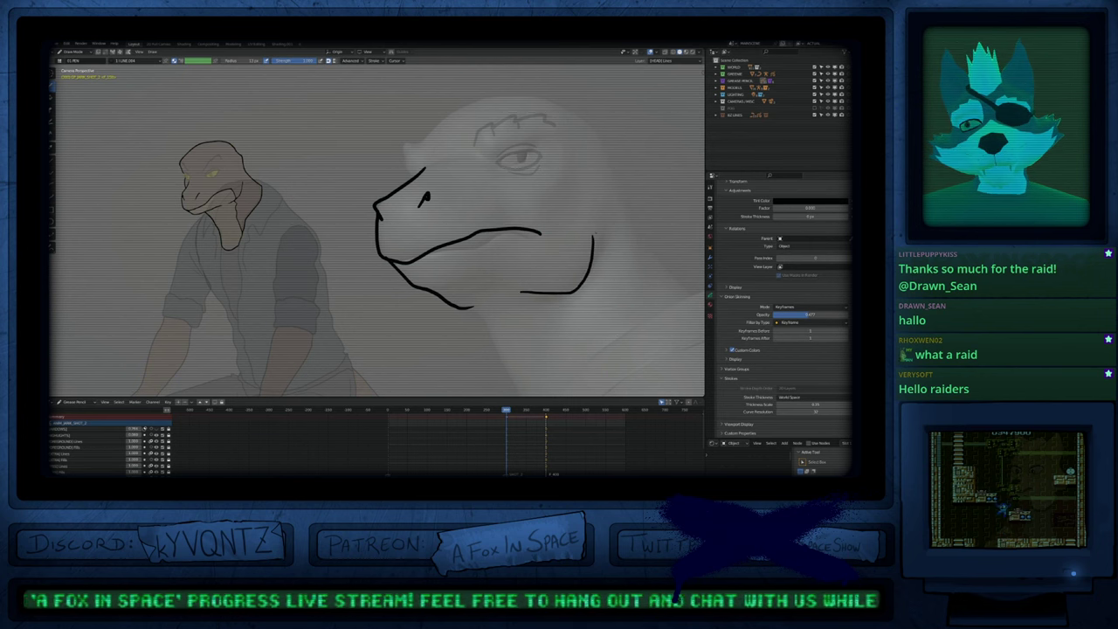
pyautogui.press('f')
pyautogui.click(670, 293)
pyautogui.moveTo(583, 299); pyautogui.dragTo(581, 296)
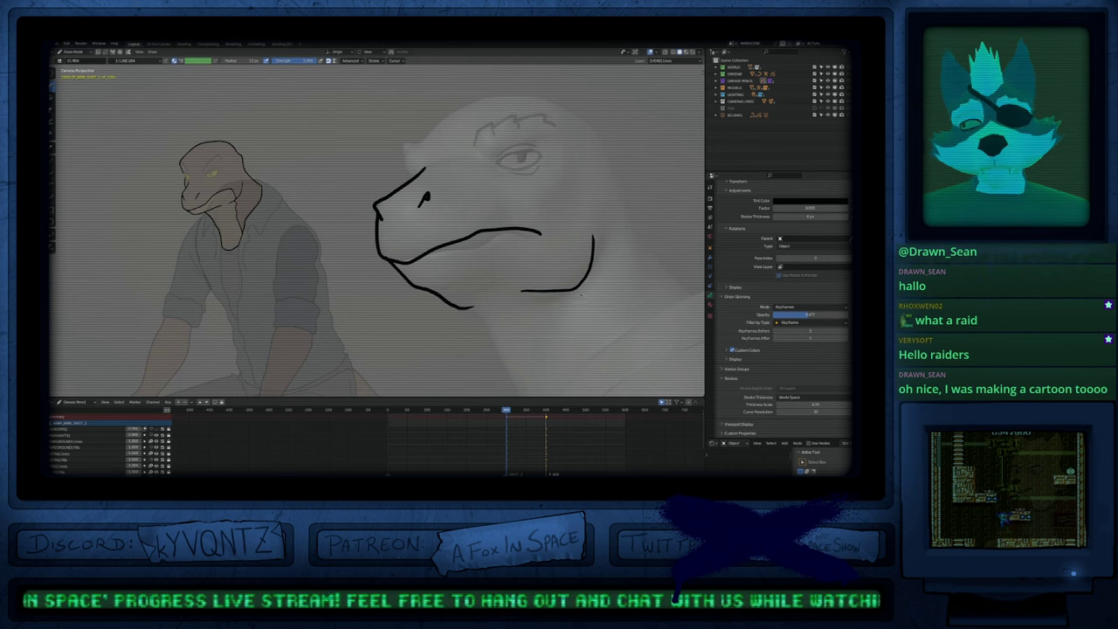
pyautogui.press('Tab')
pyautogui.hotkey('alt', 's')
pyautogui.click(609, 328)
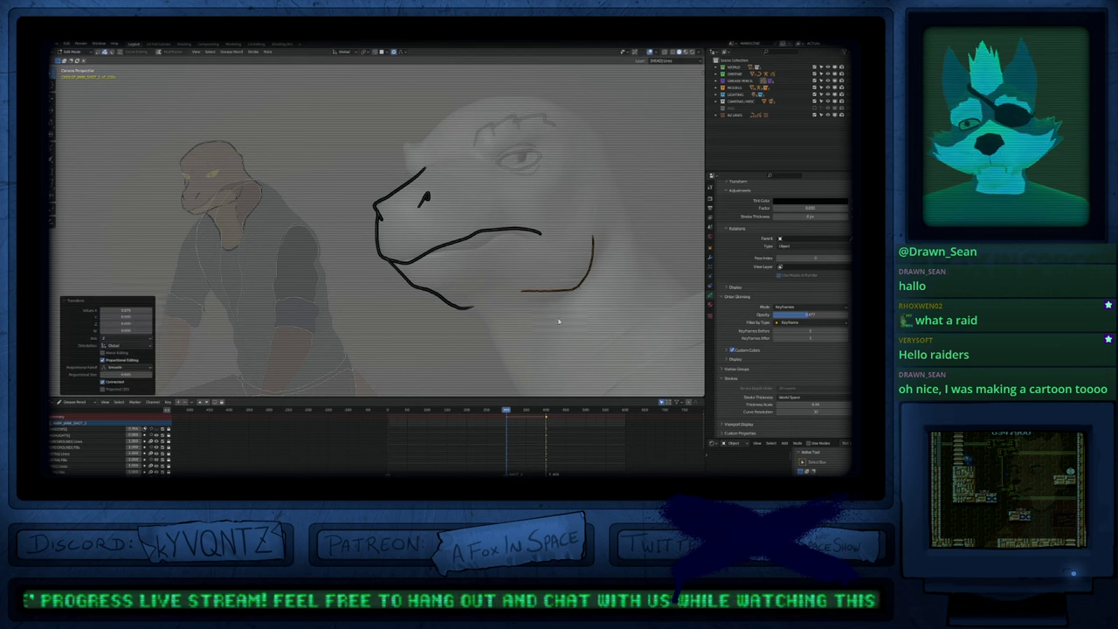
# Step: Unhide all objects, switch to Rendered shading and play the animation from the start
pyautogui.scroll(-5, 524, 308)
pyautogui.press('Tab')
pyautogui.hotkey('alt', 'h')
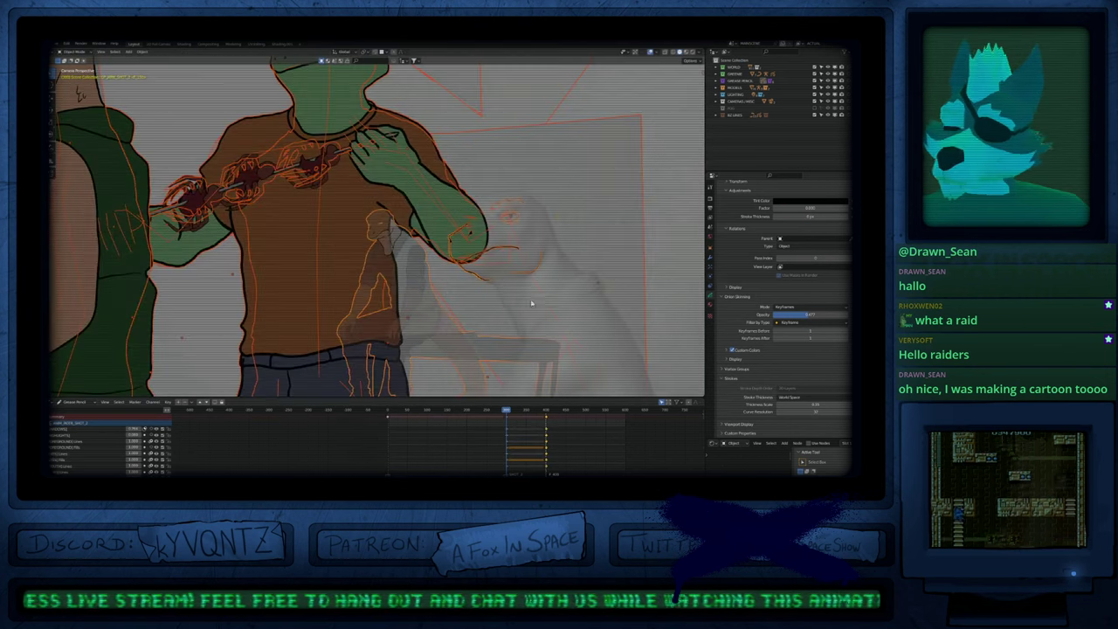
pyautogui.press('Down')
pyautogui.press('z')
pyautogui.click(538, 256)
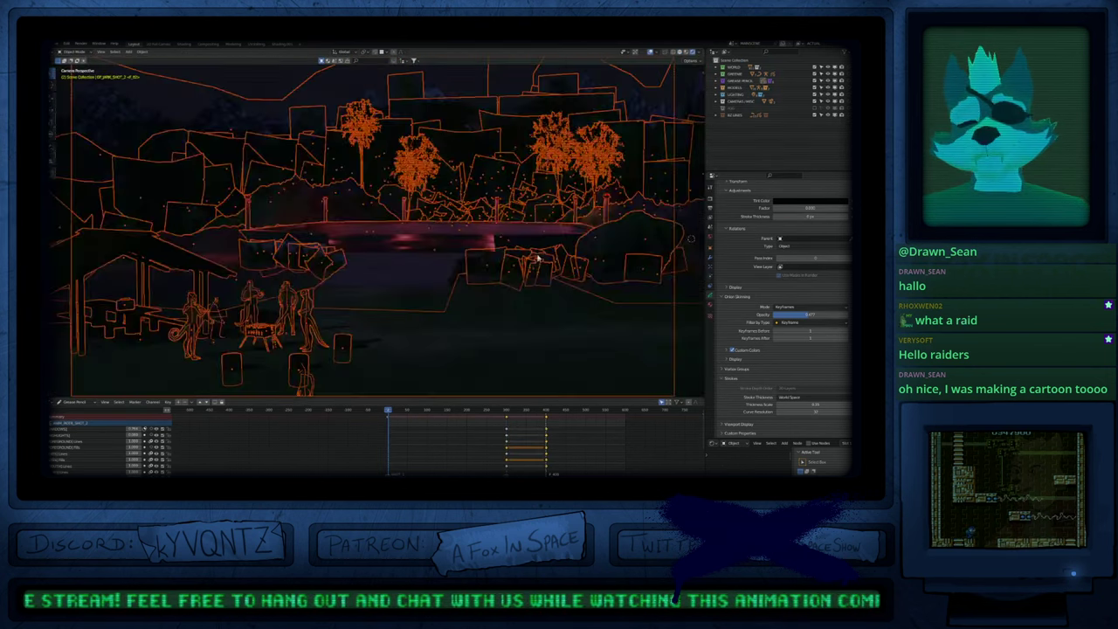
pyautogui.hotkey('alt', 'a')
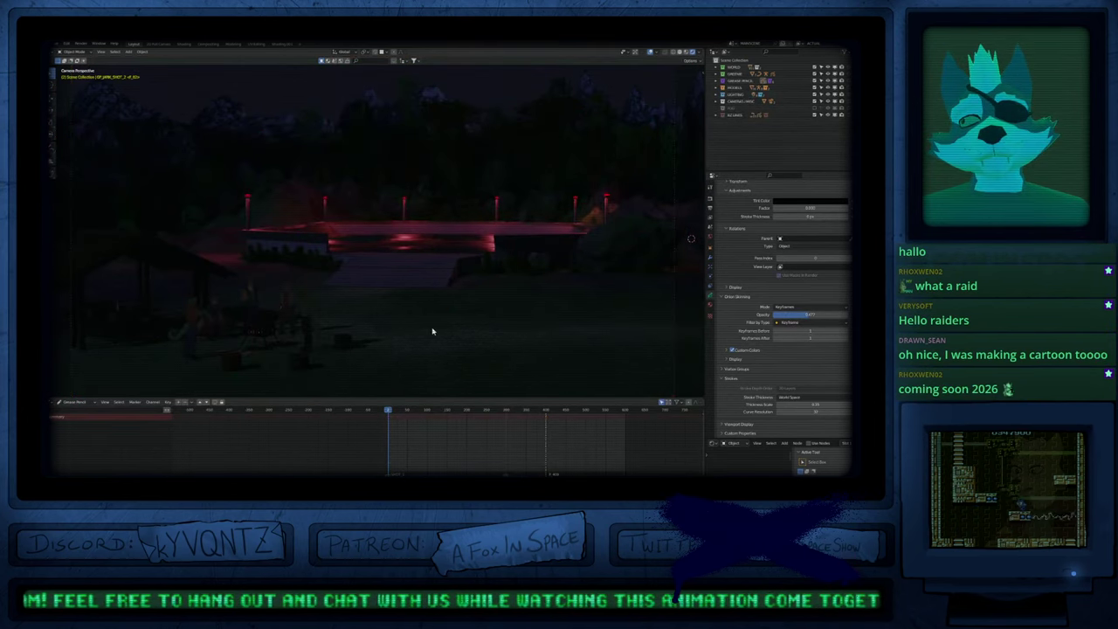
pyautogui.scroll(8, 196, 351)
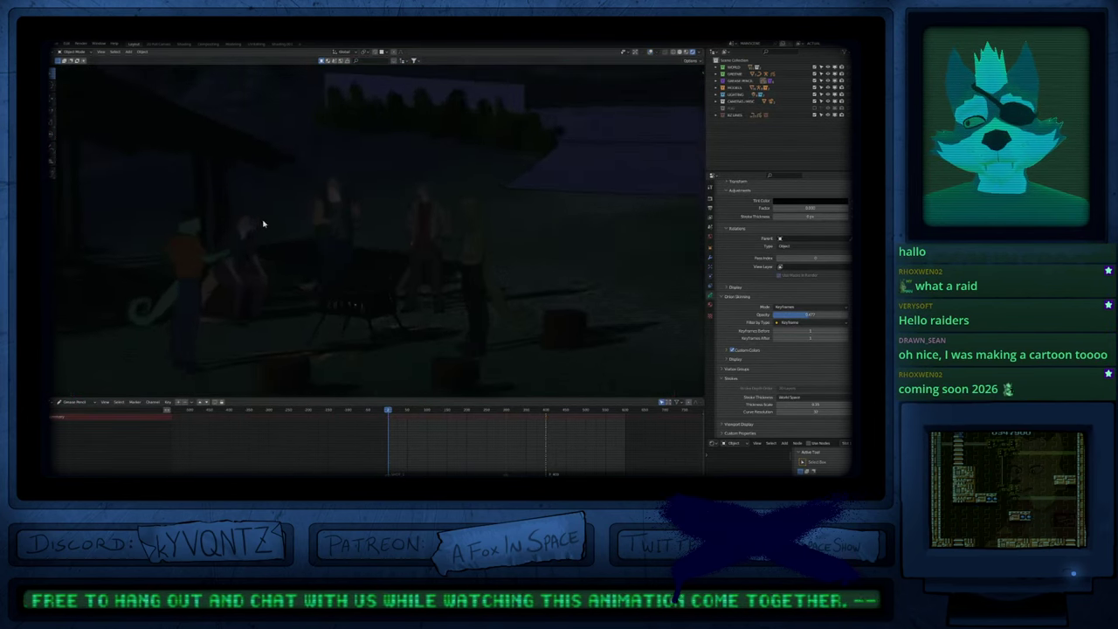
pyautogui.keyDown('shift'); pyautogui.moveTo(345, 218); pyautogui.dragTo(319, 312, button='middle'); pyautogui.keyUp('shift')
pyautogui.press('space')
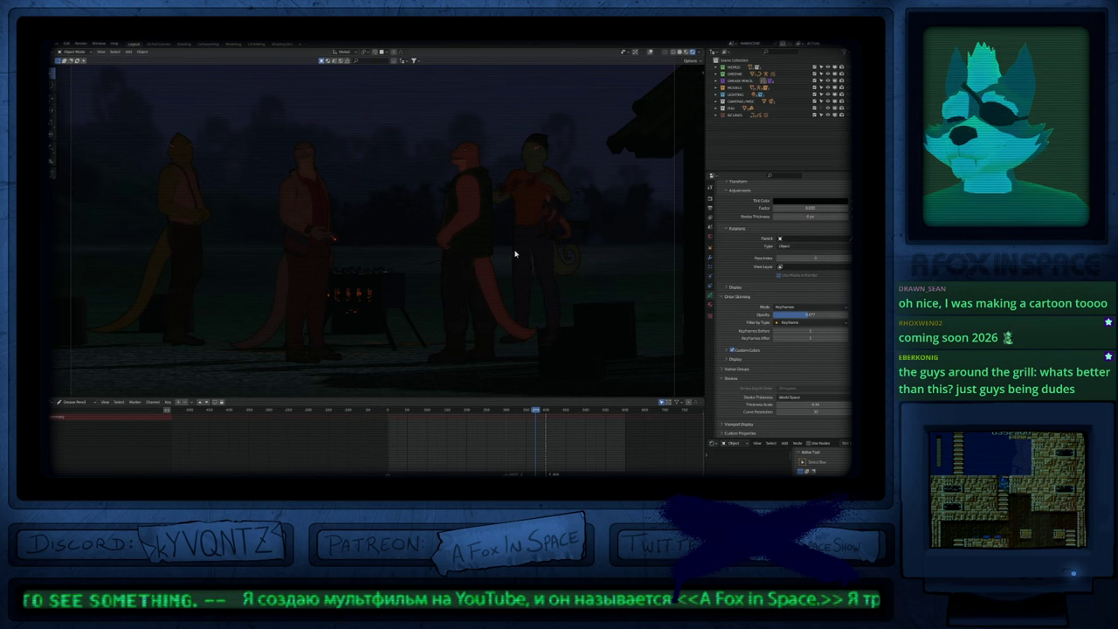
# Step: Return to Solid shading with overlays on, and inspect the rig, stool and floor
pyautogui.press('z')
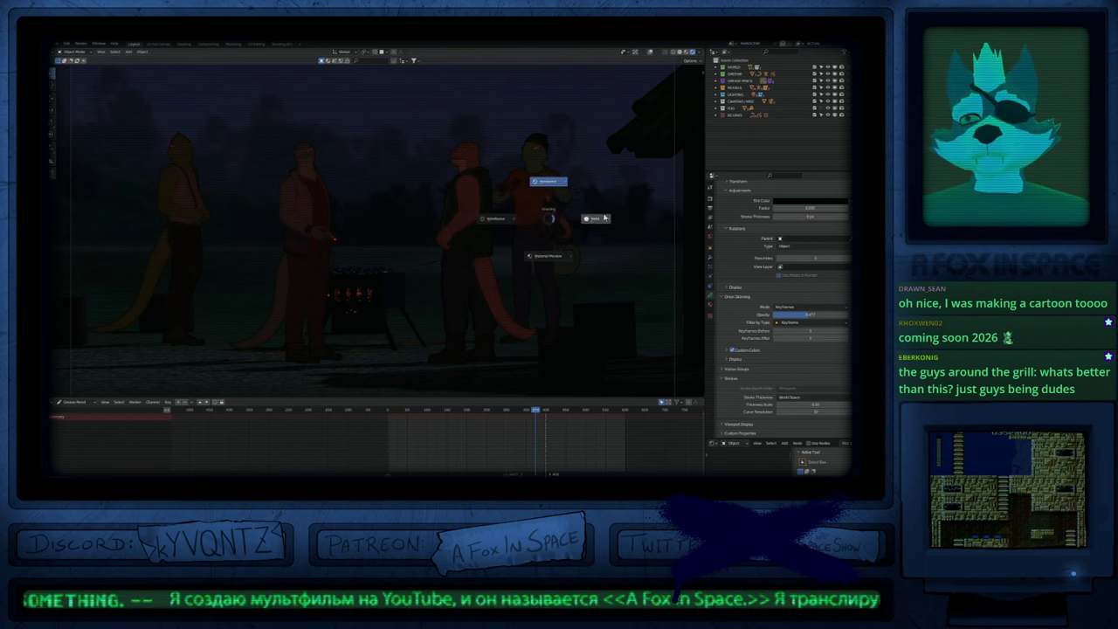
pyautogui.click(595, 218)
pyautogui.click(570, 229)
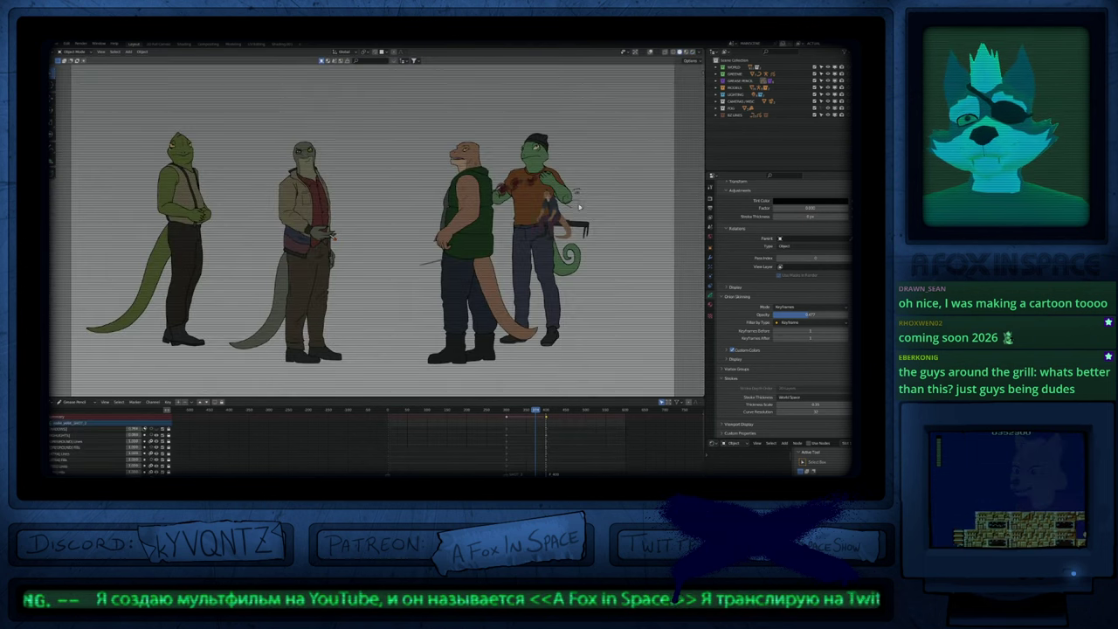
pyautogui.hotkey('alt', 'shift', 'z')
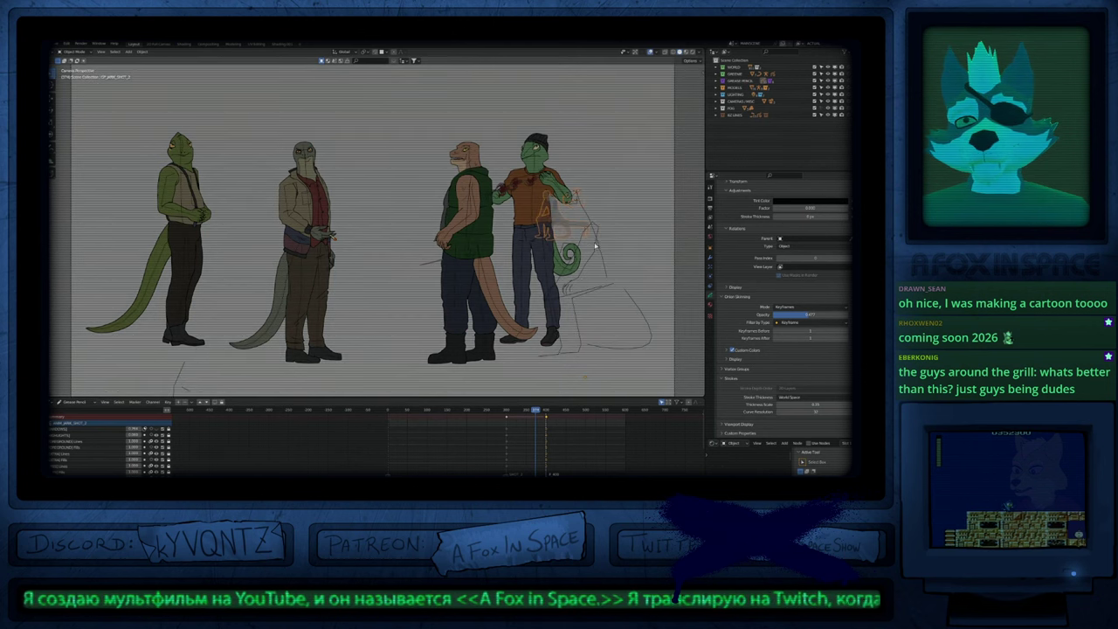
pyautogui.click(589, 232)
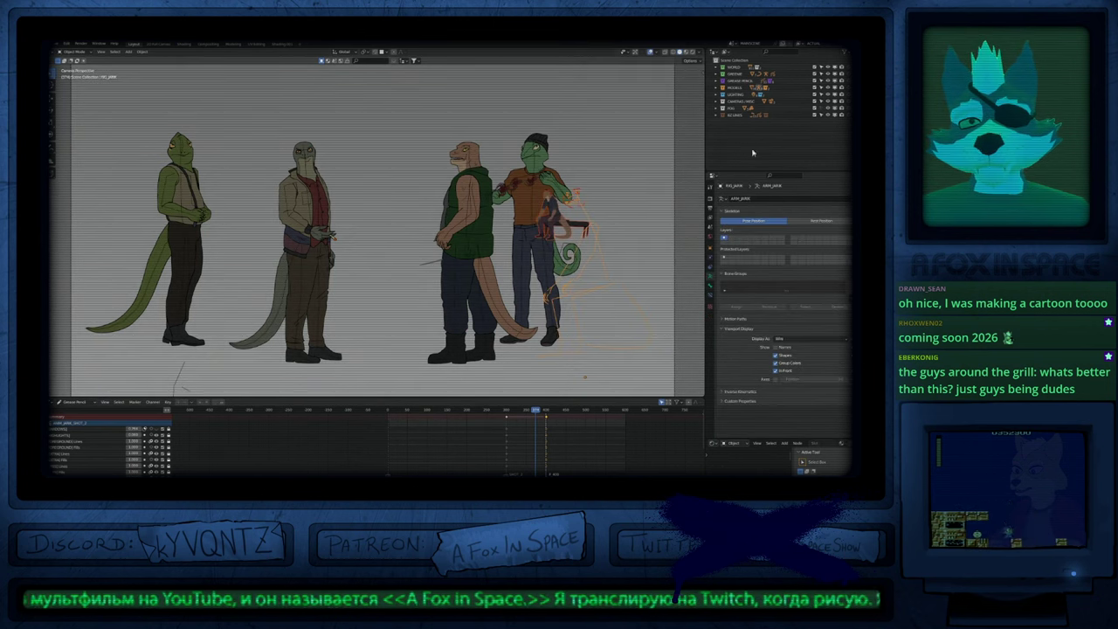
pyautogui.moveTo(629, 227); pyautogui.dragTo(272, 257, button='middle')
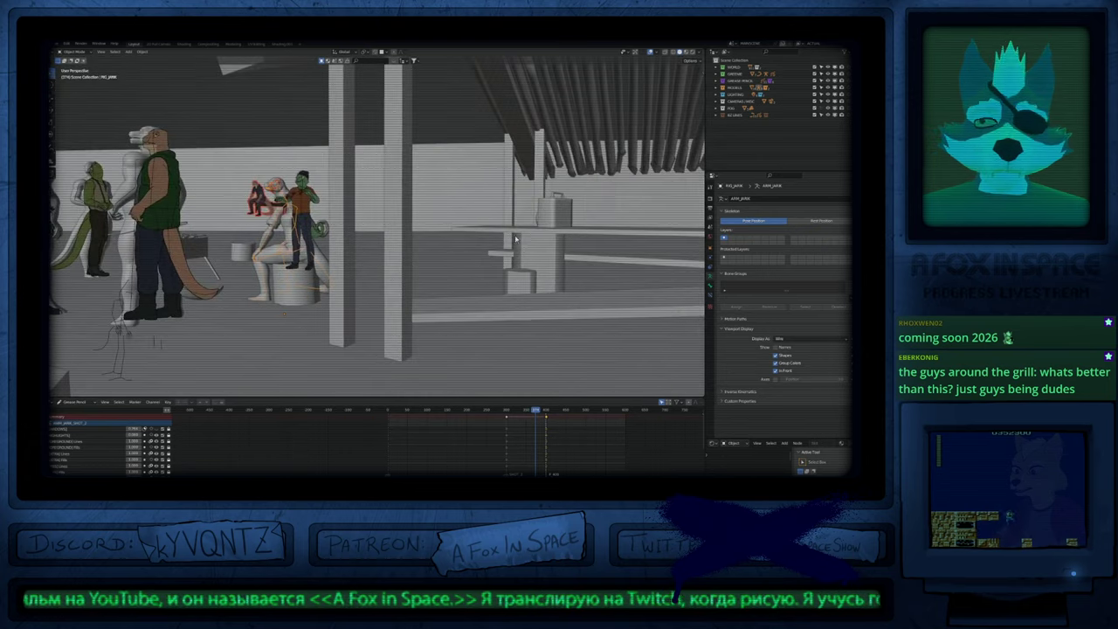
pyautogui.click(278, 280)
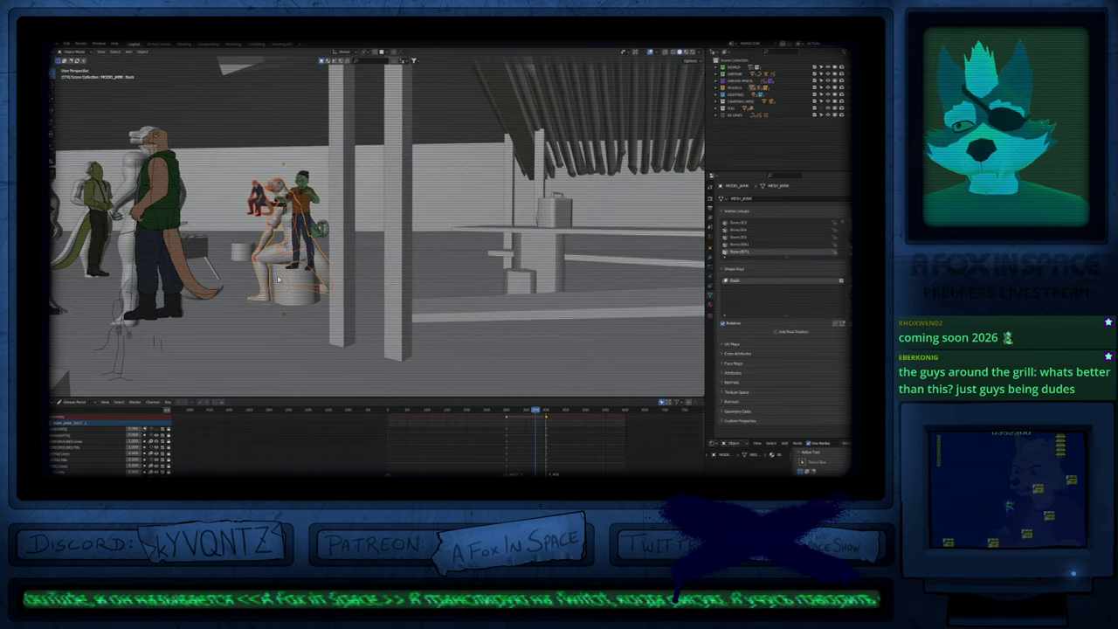
pyautogui.click(479, 354)
# Step: Go back to camera view and resume Draw Mode on the sketch object
pyautogui.press('KP_0')
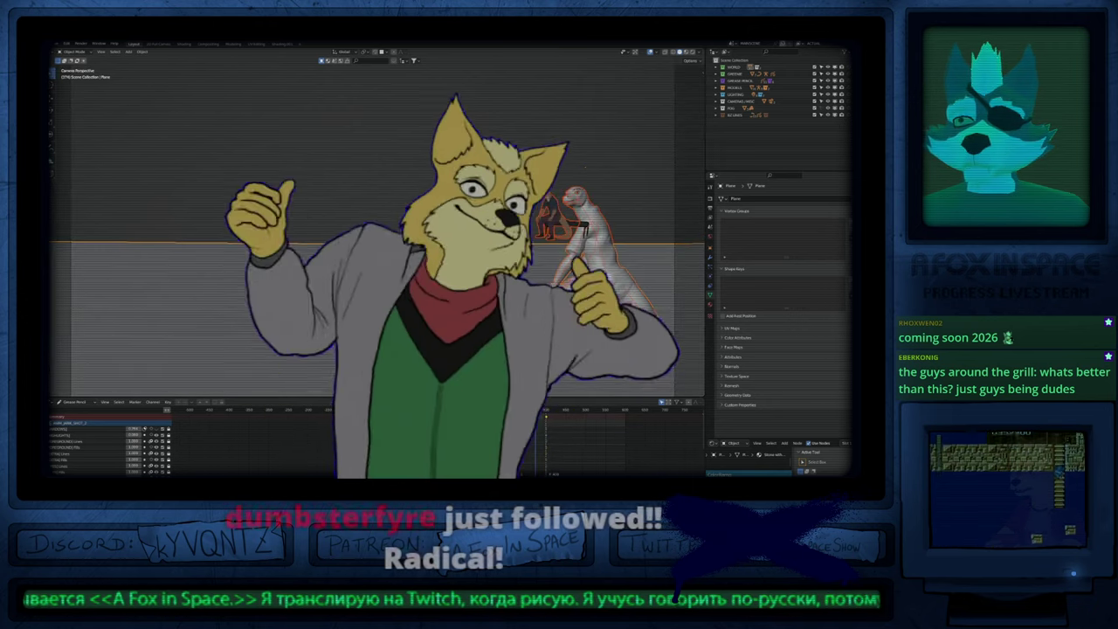
pyautogui.click(575, 198)
pyautogui.hotkey('ctrl', 'Tab')
pyautogui.scroll(11, 573, 213)
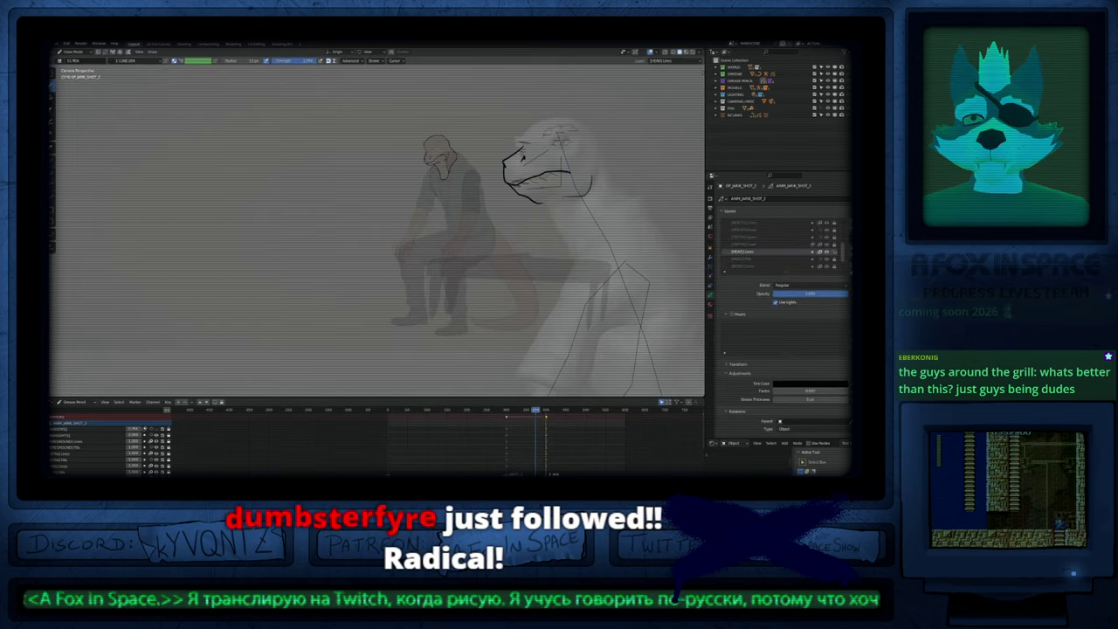
# Step: Select the MODEL_JARK lizard, then make GP_JARK_SHOT_2 the active drawing for sketching again
pyautogui.keyDown('shift'); pyautogui.moveTo(561, 214); pyautogui.dragTo(487, 234, button='middle'); pyautogui.keyUp('shift')
pyautogui.hotkey('ctrl', 'Tab')
pyautogui.click(442, 208)
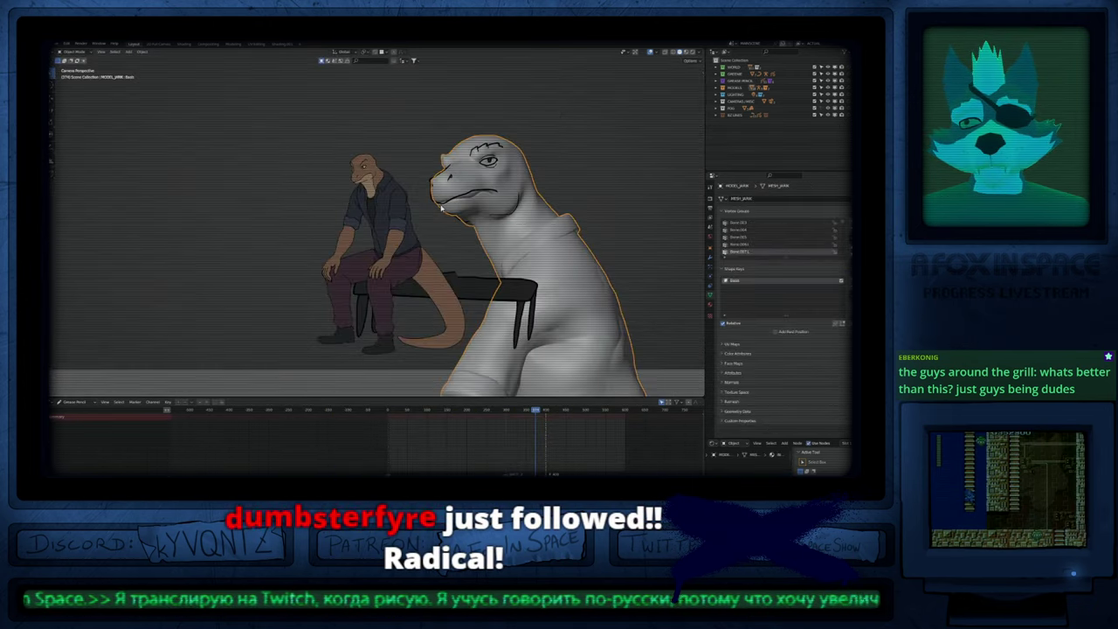
pyautogui.click(412, 223)
pyautogui.hotkey('ctrl', 'Tab')
pyautogui.scroll(4, 481, 201)
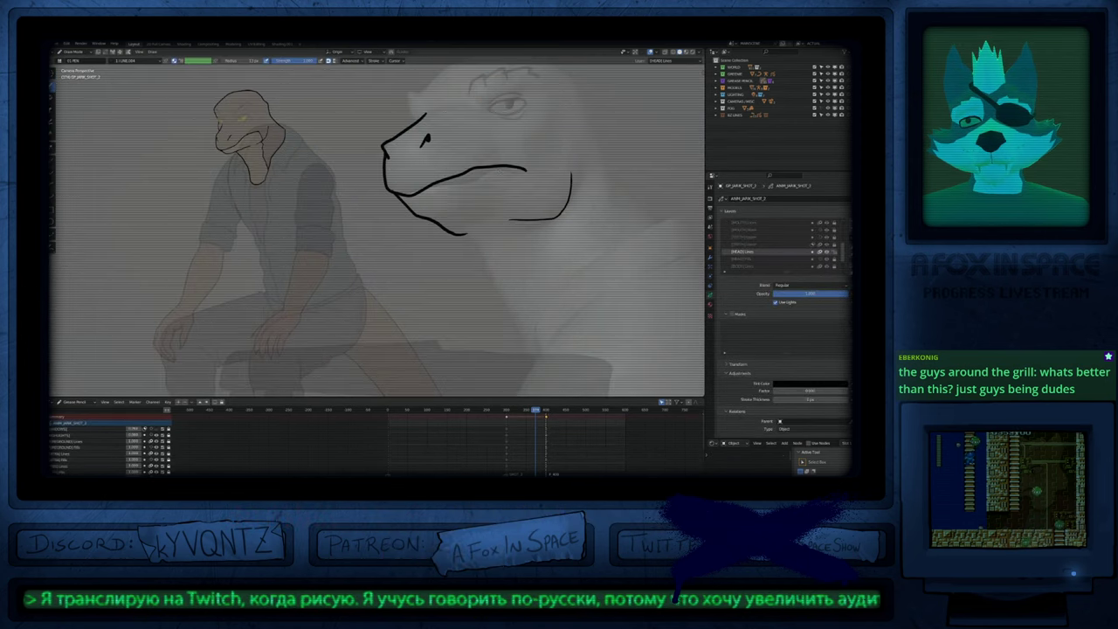
pyautogui.keyDown('shift'); pyautogui.moveTo(433, 106); pyautogui.dragTo(413, 208, button='middle'); pyautogui.keyUp('shift')
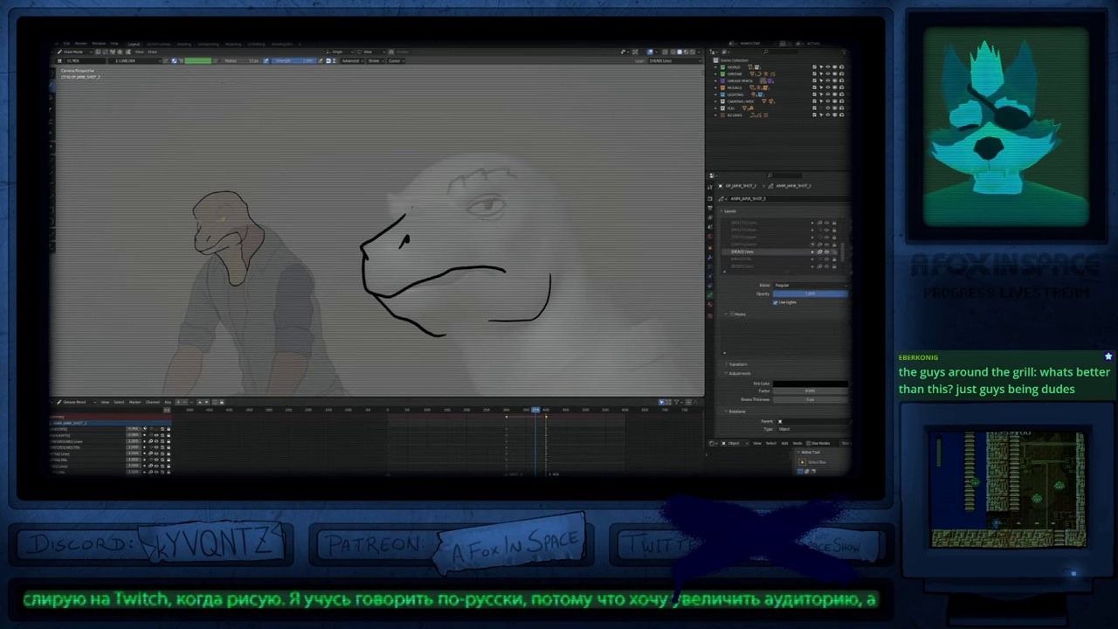
pyautogui.keyDown('shift'); pyautogui.moveTo(419, 313); pyautogui.dragTo(393, 309, button='middle'); pyautogui.keyUp('shift')
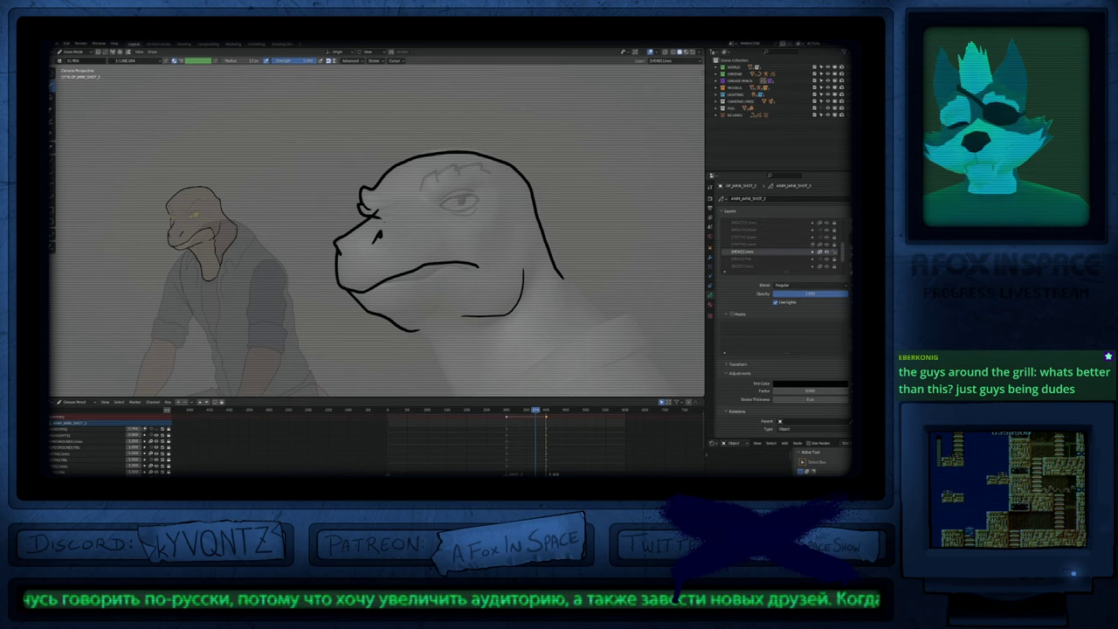
pyautogui.keyDown('shift'); pyautogui.moveTo(437, 262); pyautogui.dragTo(475, 249, button='middle'); pyautogui.keyUp('shift')
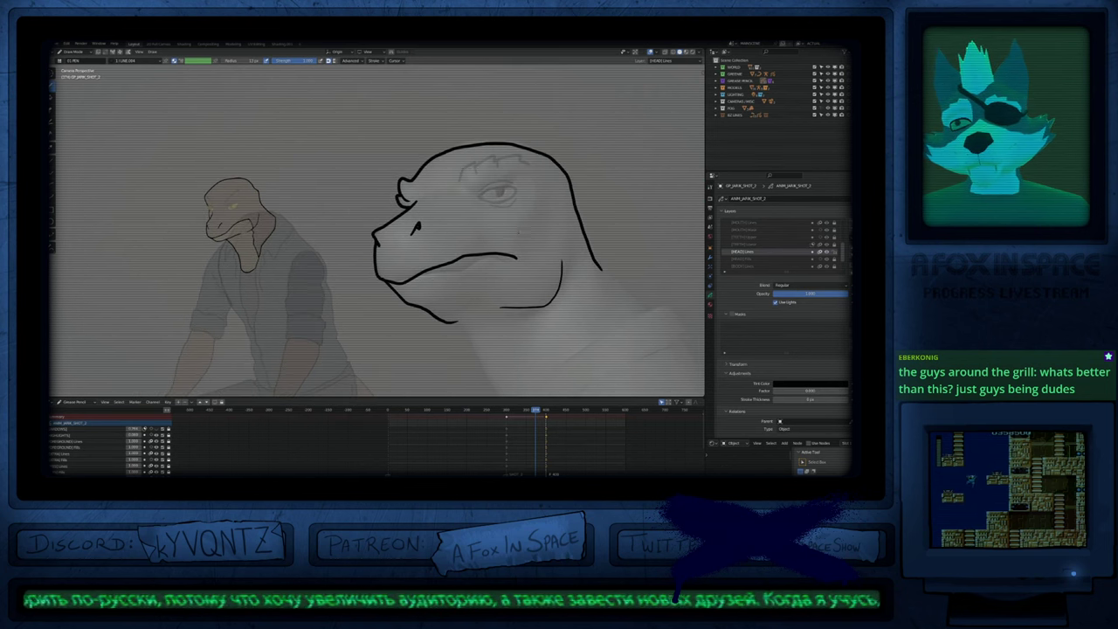
# Step: Return to [HEAD]Lines, resize the brush, and retrace and extend the chin line
pyautogui.press('pageup')
pyautogui.press('f')
pyautogui.press('Escape')
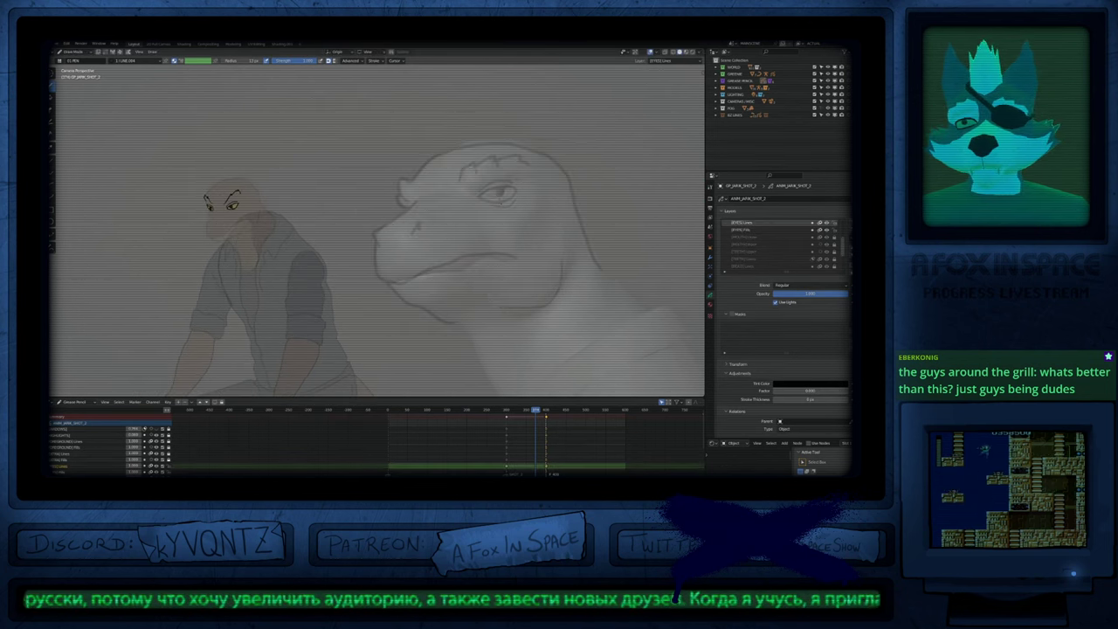
pyautogui.moveTo(447, 293)
pyautogui.keyDown('shift'); pyautogui.mouseDown(button='middle')
pyautogui.moveTo(451, 241)
pyautogui.moveTo(450, 273)
pyautogui.moveTo(468, 268)
pyautogui.moveTo(431, 260)
pyautogui.mouseUp(button='middle'); pyautogui.keyUp('shift')
pyautogui.press('pagedown')
pyautogui.press('f')
pyautogui.click(432, 293)
pyautogui.moveTo(379, 267); pyautogui.dragTo(416, 279)
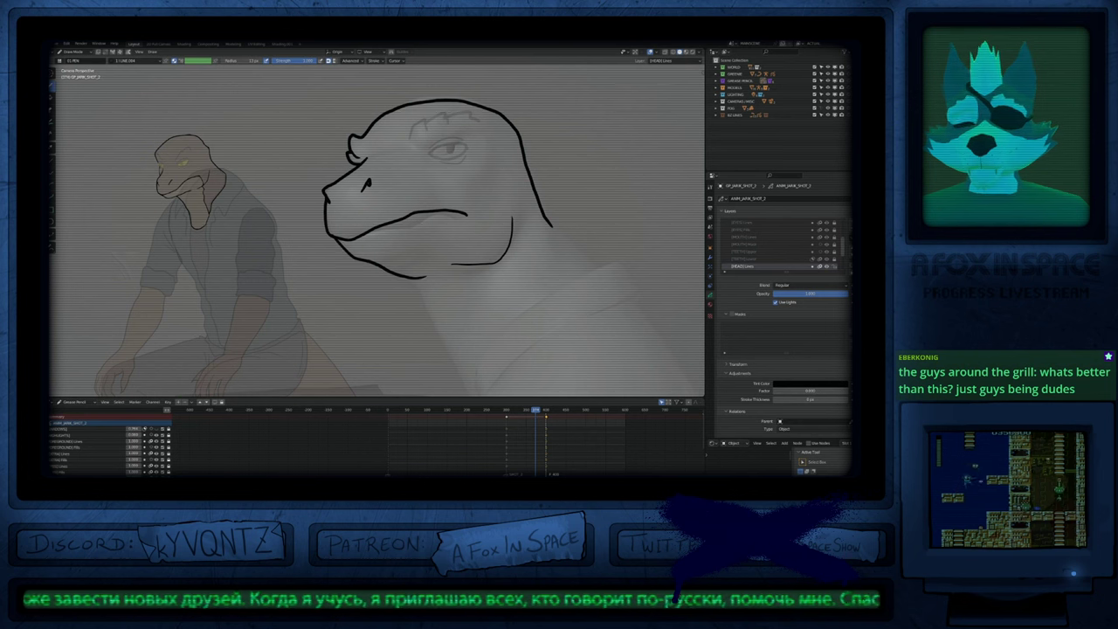
# Step: Reshape the mouth line so it follows the jaw
pyautogui.scroll(5, 323, 201)
pyautogui.scroll(-4, 361, 205)
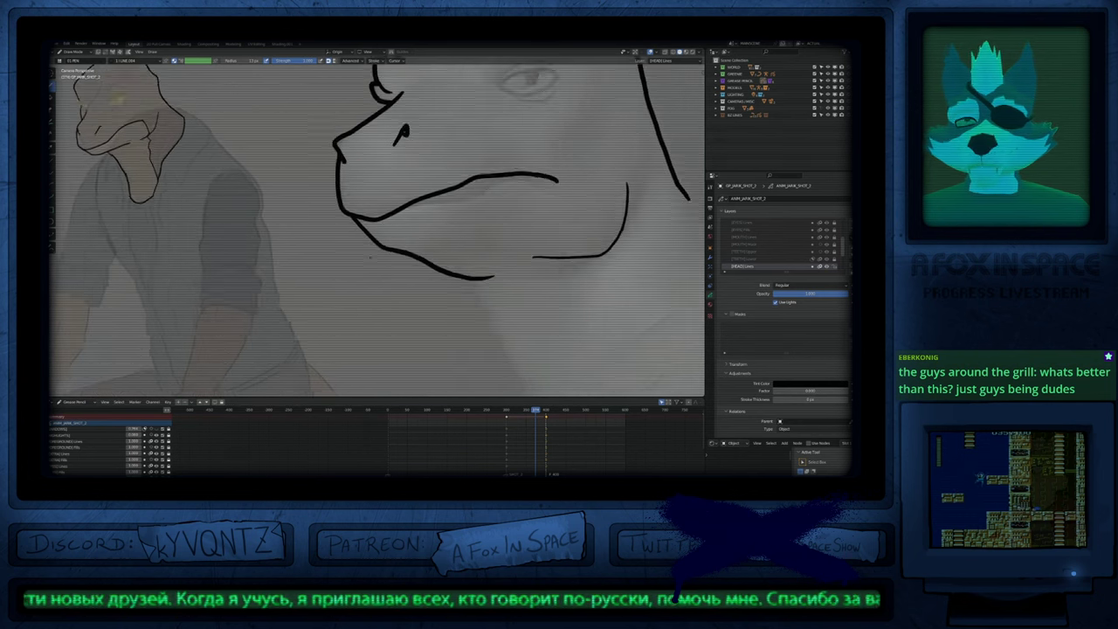
pyautogui.moveTo(559, 199)
pyautogui.keyDown('shift'); pyautogui.mouseDown(button='middle')
pyautogui.moveTo(462, 297)
pyautogui.moveTo(497, 269)
pyautogui.moveTo(545, 289)
pyautogui.mouseUp(button='middle'); pyautogui.keyUp('shift')
pyautogui.hotkey('shift', 'f')
pyautogui.press('Escape')
pyautogui.moveTo(419, 267)
pyautogui.mouseDown()
pyautogui.moveTo(426, 280)
pyautogui.moveTo(482, 255)
pyautogui.mouseUp()
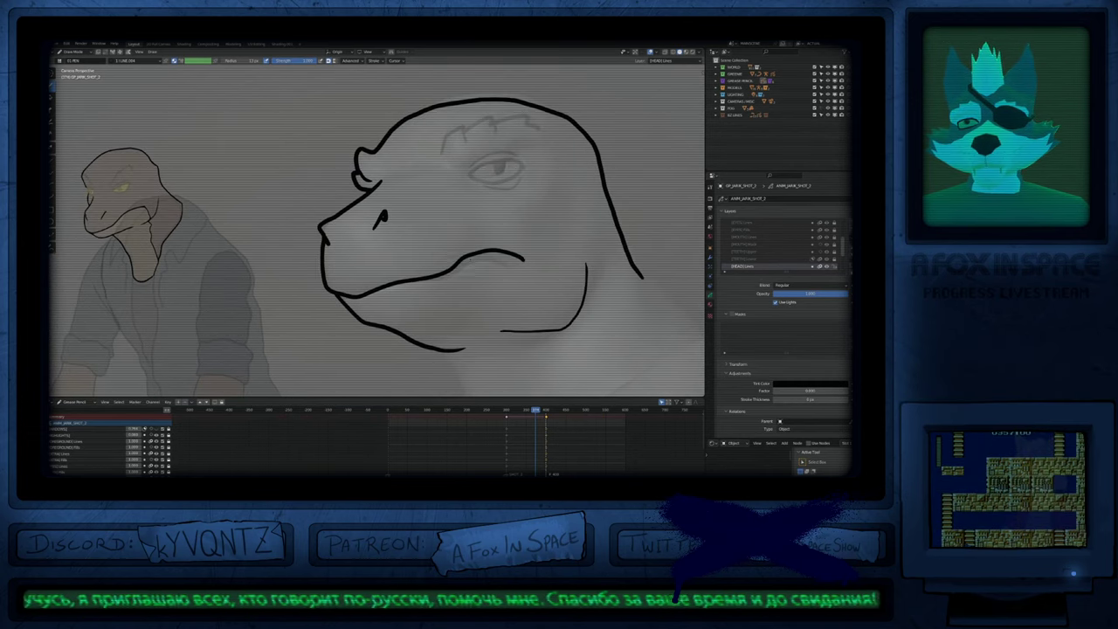
# Step: Draw a short throat line below the mouth and a neck line down toward the chest
pyautogui.press('Tab')
pyautogui.press('Tab')
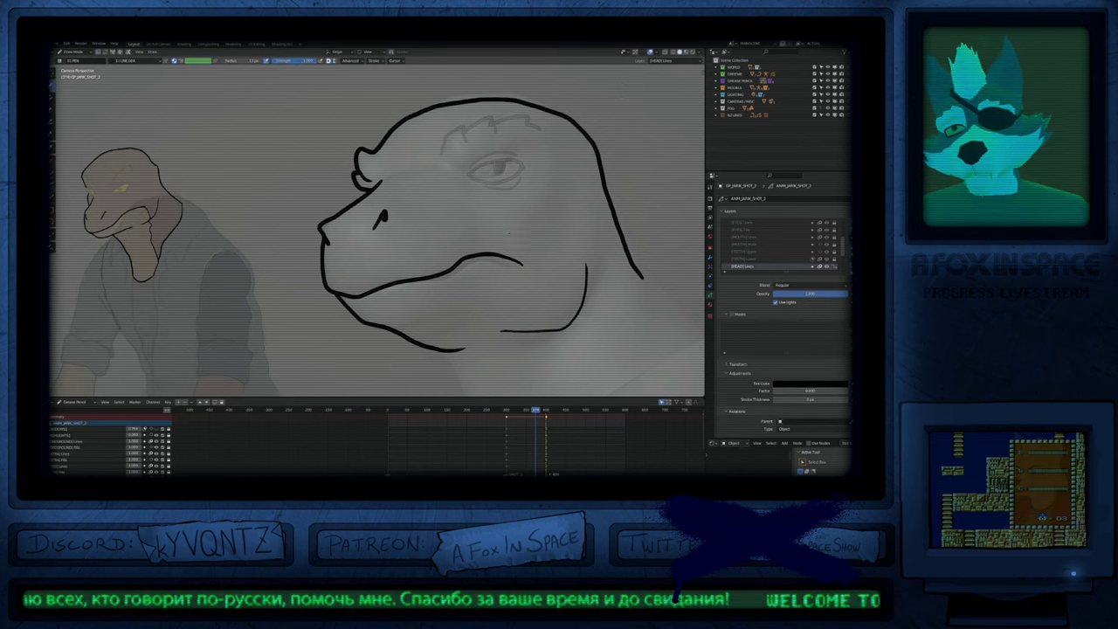
pyautogui.scroll(-6, 522, 265)
pyautogui.scroll(5, 512, 270)
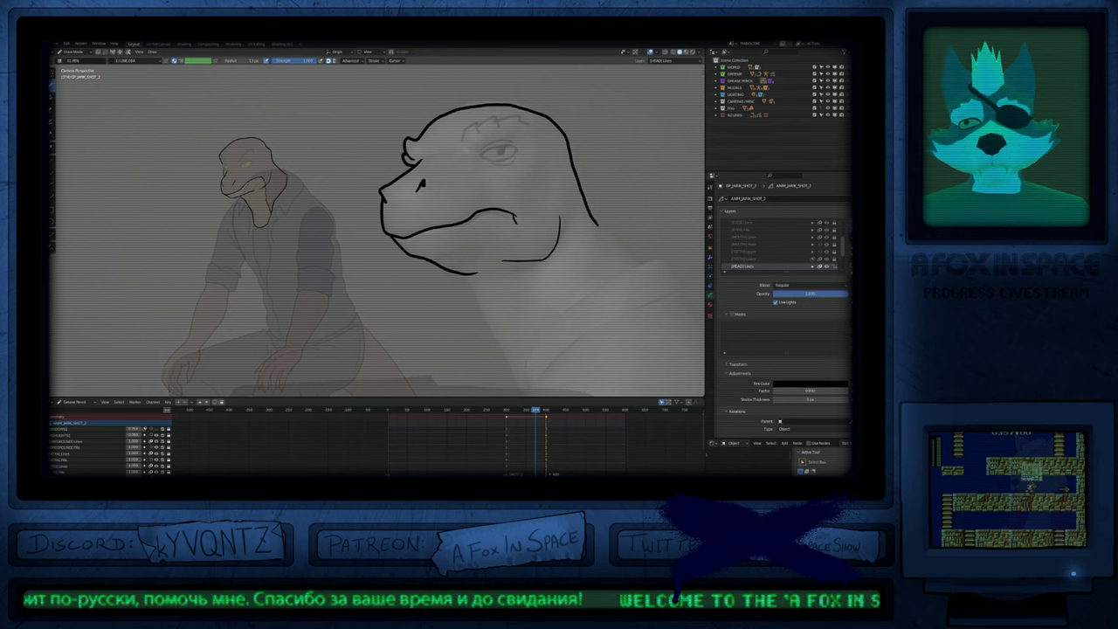
pyautogui.moveTo(514, 216); pyautogui.dragTo(530, 304)
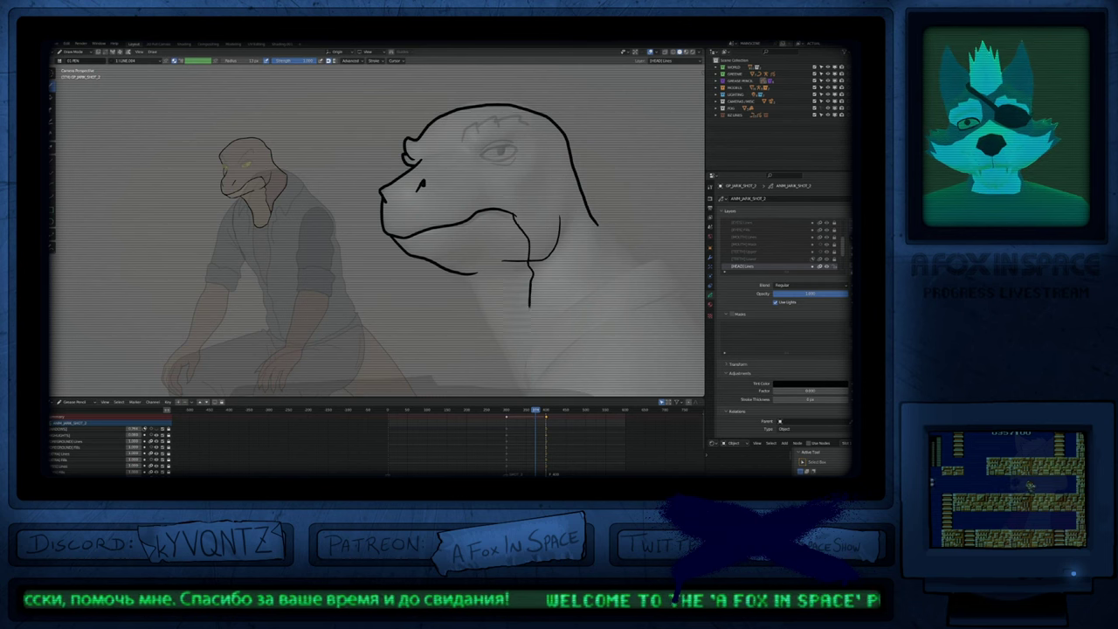
pyautogui.moveTo(532, 365)
pyautogui.keyDown('shift'); pyautogui.mouseDown(button='middle')
pyautogui.moveTo(484, 250)
pyautogui.moveTo(483, 315)
pyautogui.mouseUp(button='middle'); pyautogui.keyUp('shift')
pyautogui.scroll(-1, 485, 250)
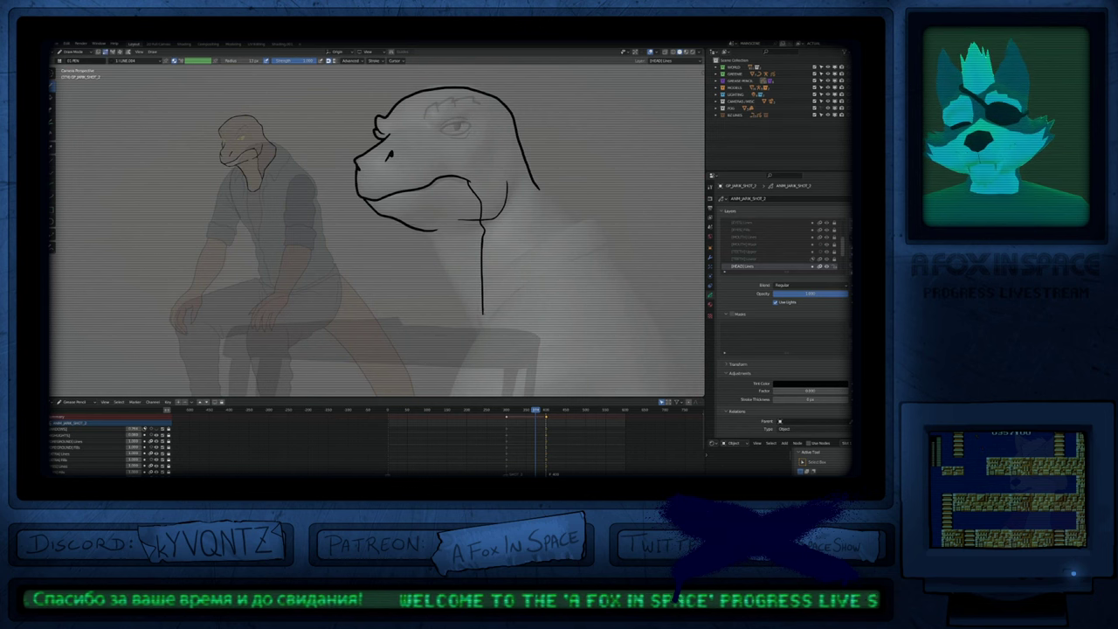
pyautogui.moveTo(483, 314)
pyautogui.mouseDown()
pyautogui.moveTo(464, 360)
pyautogui.moveTo(459, 302)
pyautogui.mouseUp()
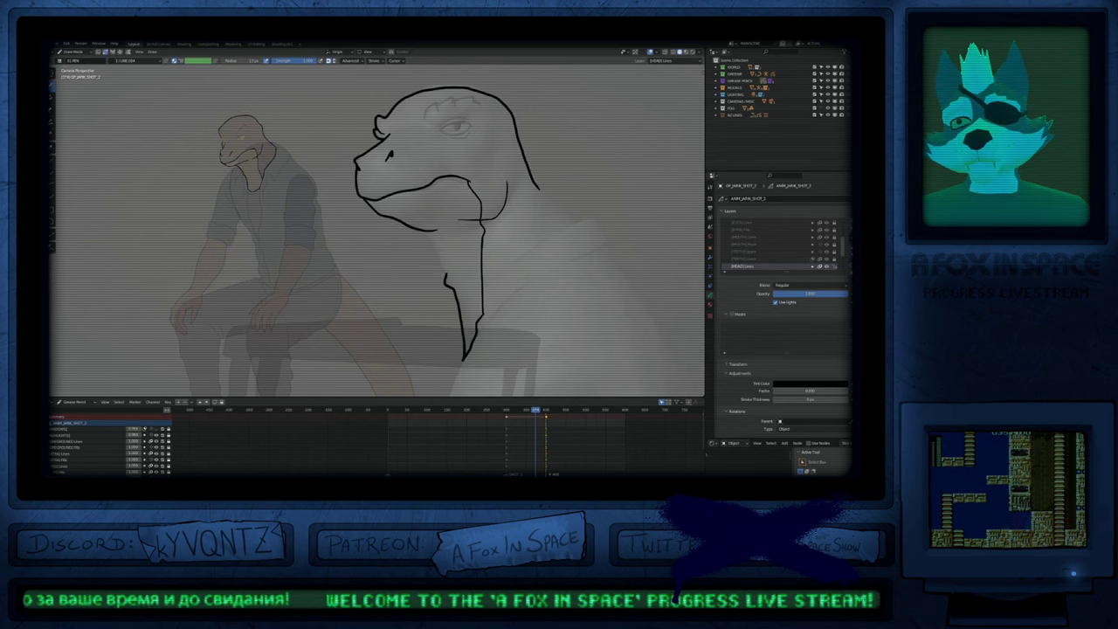
# Step: In Edit Mode, select the neck stroke and scale its thickness with Alt+S
pyautogui.press('f')
pyautogui.press('Escape')
pyautogui.press('Tab')
pyautogui.click(485, 252)
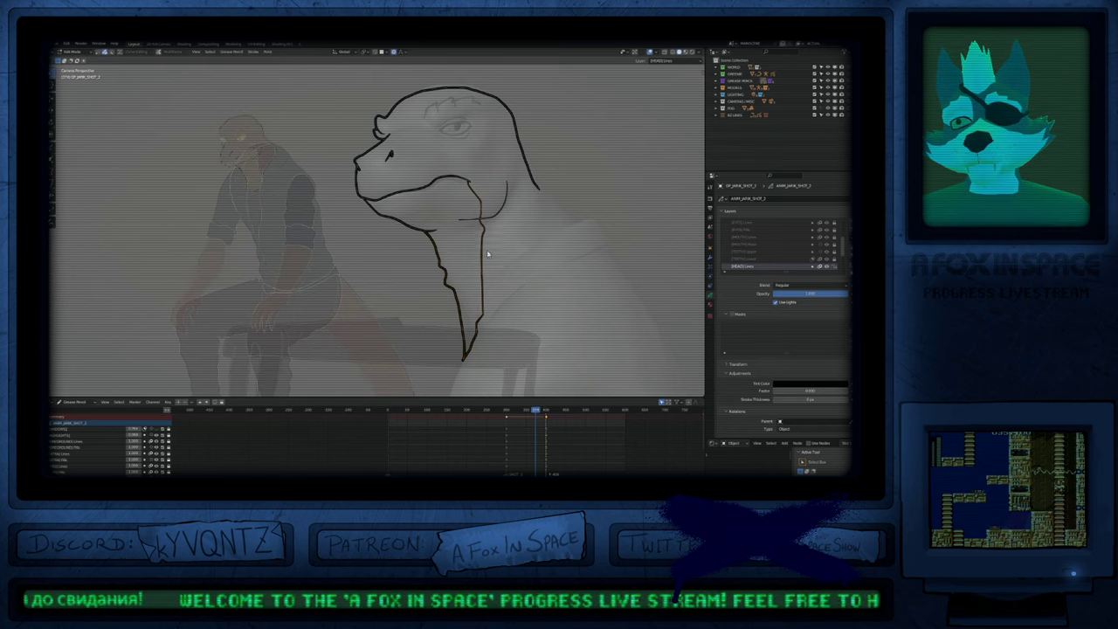
pyautogui.press('l')
pyautogui.click(484, 317)
pyautogui.press('x')
pyautogui.hotkey('alt', 's')
pyautogui.click(573, 267)
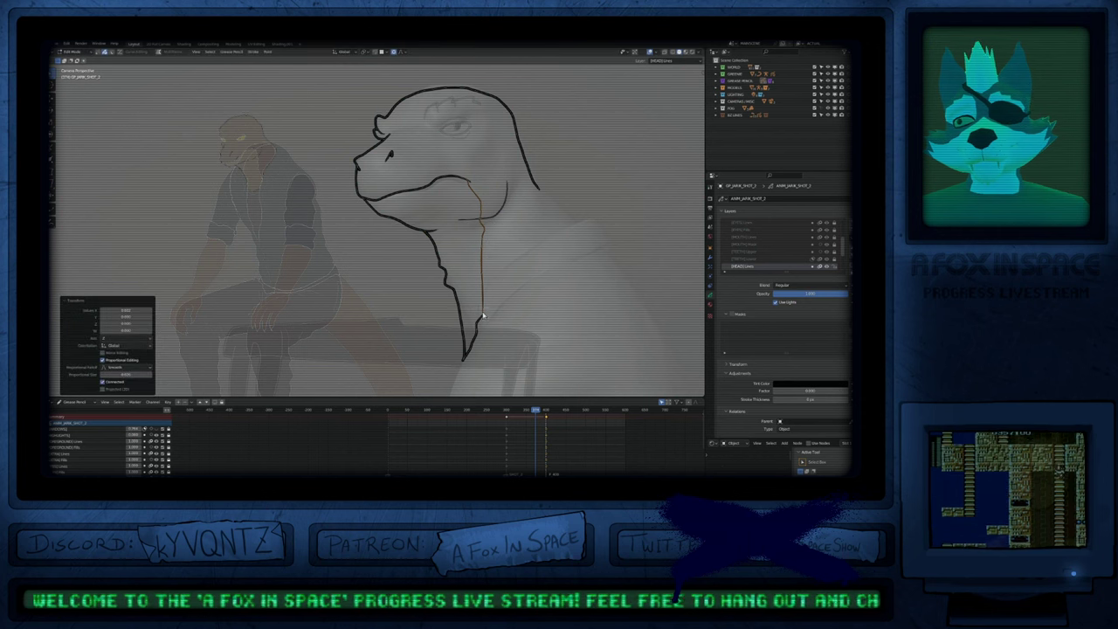
pyautogui.press('Tab')
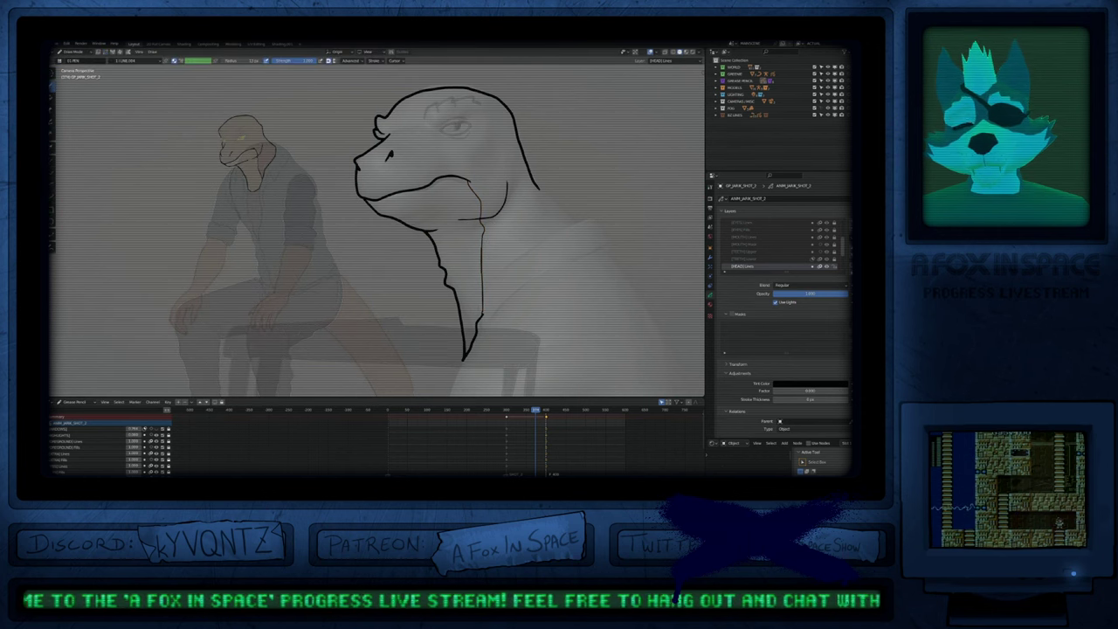
# Step: Draw the neck's right edge down toward the chest, then make [BODY]Lines active
pyautogui.keyDown('shift'); pyautogui.moveTo(544, 194); pyautogui.dragTo(537, 214, button='middle'); pyautogui.keyUp('shift')
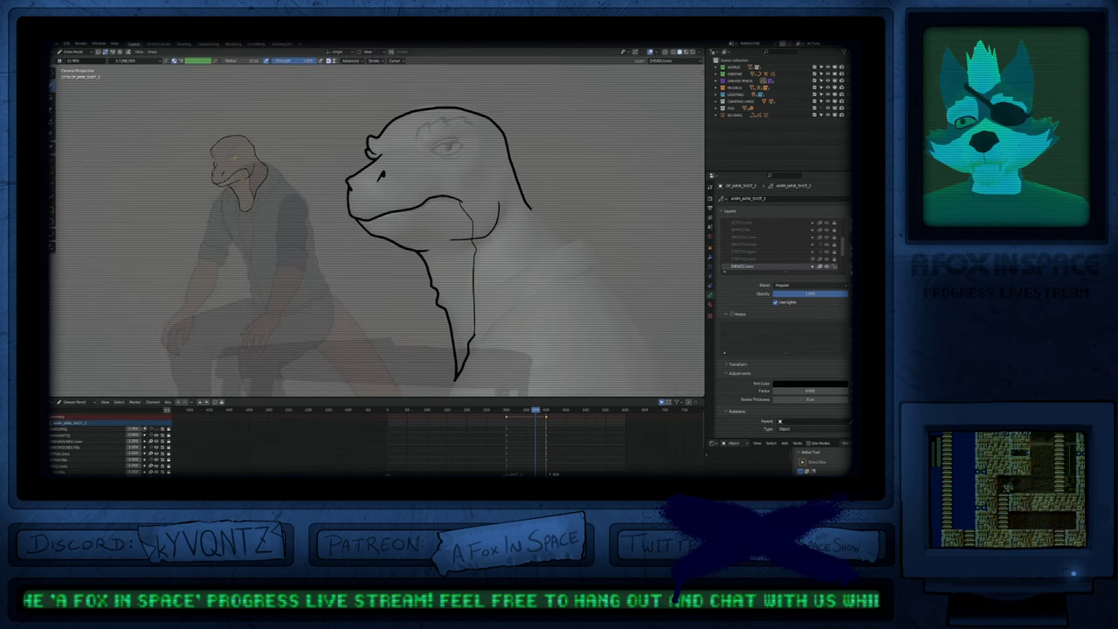
pyautogui.moveTo(569, 247); pyautogui.dragTo(498, 291)
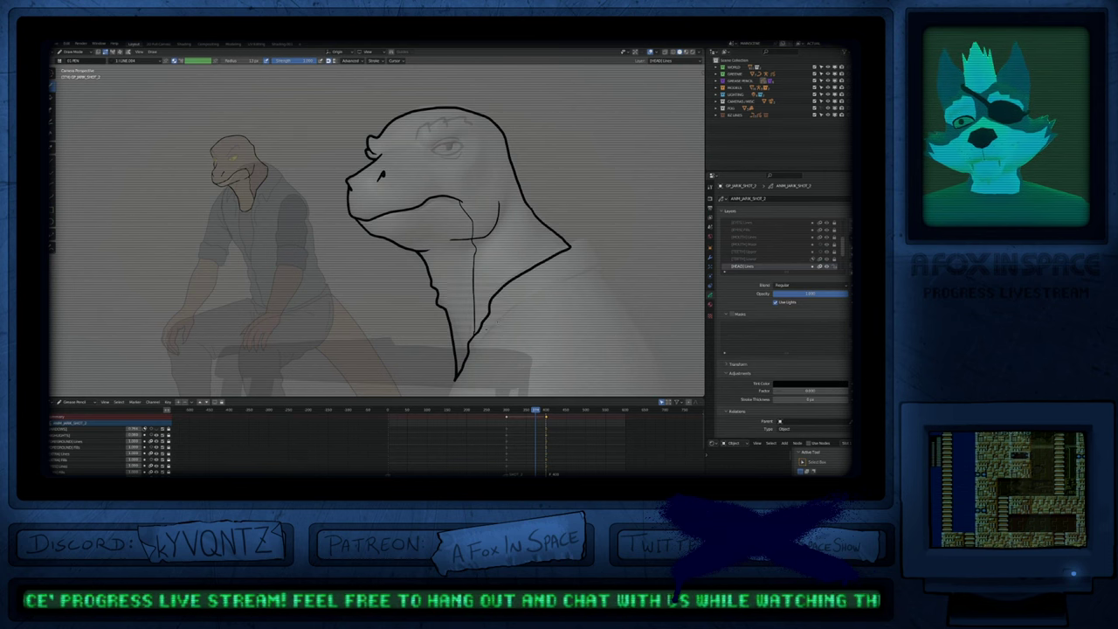
pyautogui.press('Tab')
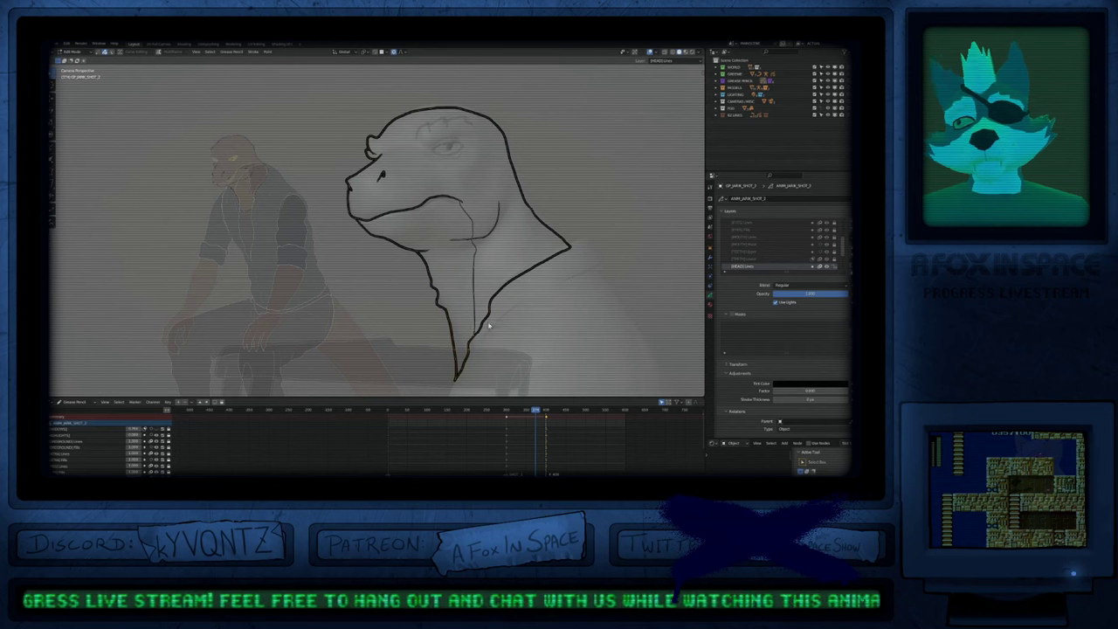
pyautogui.press('Tab')
pyautogui.moveTo(510, 296)
pyautogui.keyDown('shift'); pyautogui.mouseDown(button='middle')
pyautogui.moveTo(474, 267)
pyautogui.moveTo(528, 297)
pyautogui.moveTo(530, 258)
pyautogui.moveTo(514, 247)
pyautogui.moveTo(526, 214)
pyautogui.mouseUp(button='middle'); pyautogui.keyUp('shift')
pyautogui.press('pagedown')
pyautogui.press('pagedown')
pyautogui.moveTo(524, 217)
pyautogui.keyDown('ctrl'); pyautogui.mouseDown(button='middle')
pyautogui.moveTo(506, 259)
pyautogui.moveTo(516, 277)
pyautogui.mouseUp(button='middle'); pyautogui.keyUp('ctrl')
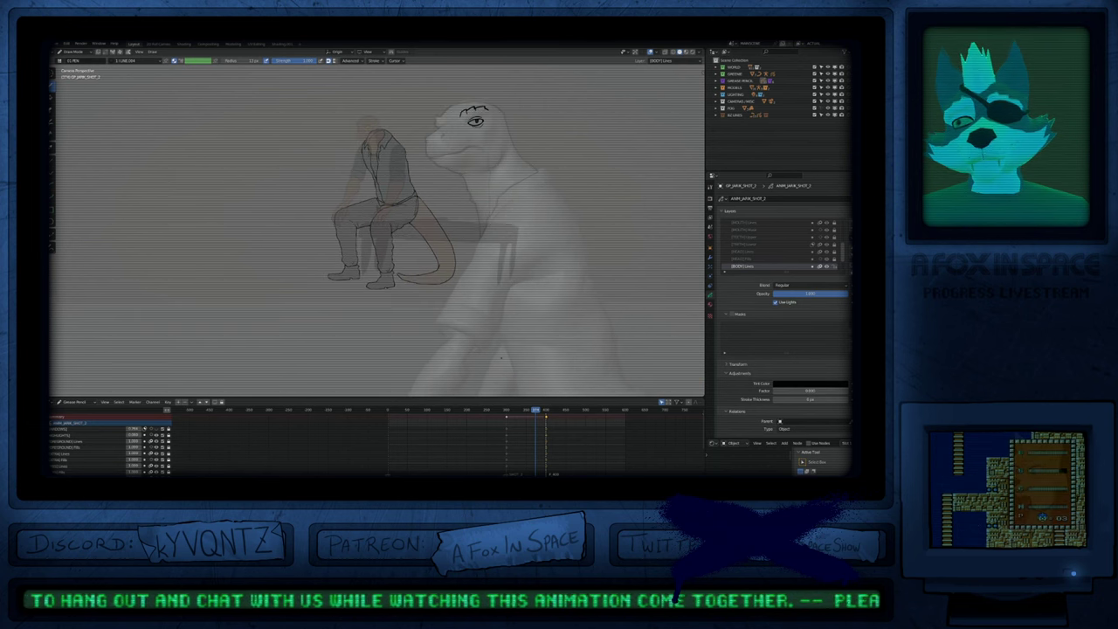
# Step: Draw the jacket's front edge upward on [BODY]Lines
pyautogui.moveTo(485, 301)
pyautogui.mouseDown()
pyautogui.moveTo(482, 240)
pyautogui.moveTo(496, 192)
pyautogui.moveTo(532, 170)
pyautogui.moveTo(547, 181)
pyautogui.mouseUp()
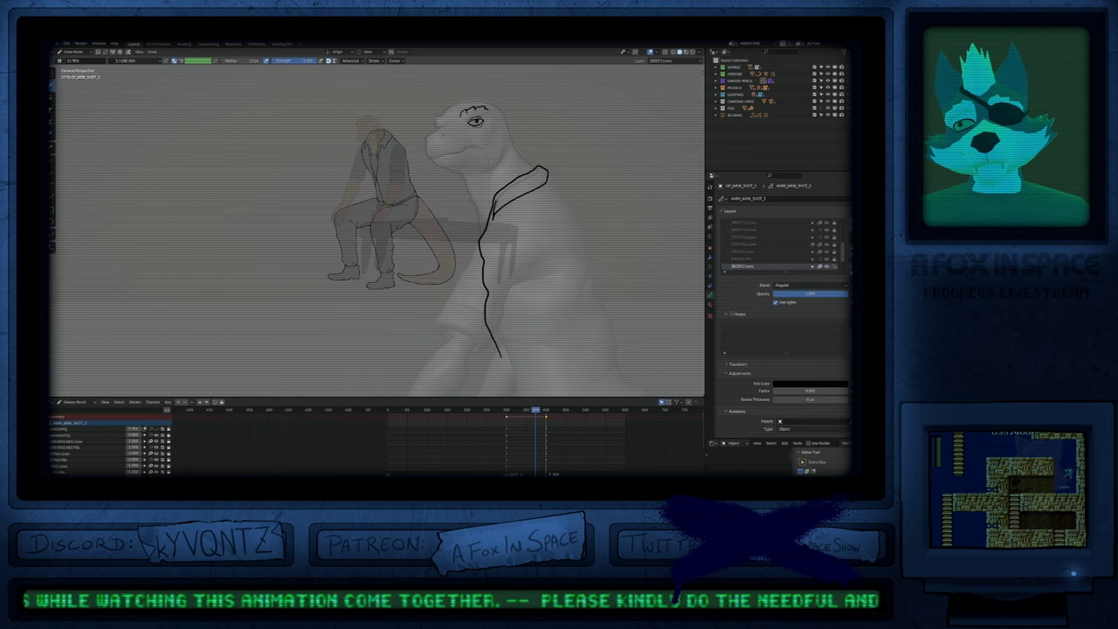
pyautogui.keyDown('shift'); pyautogui.moveTo(495, 220); pyautogui.dragTo(475, 195, button='middle'); pyautogui.keyUp('shift')
pyautogui.keyDown('shift'); pyautogui.moveTo(529, 152); pyautogui.dragTo(525, 123, button='middle'); pyautogui.keyUp('shift')
pyautogui.press('f')
pyautogui.press('Escape')
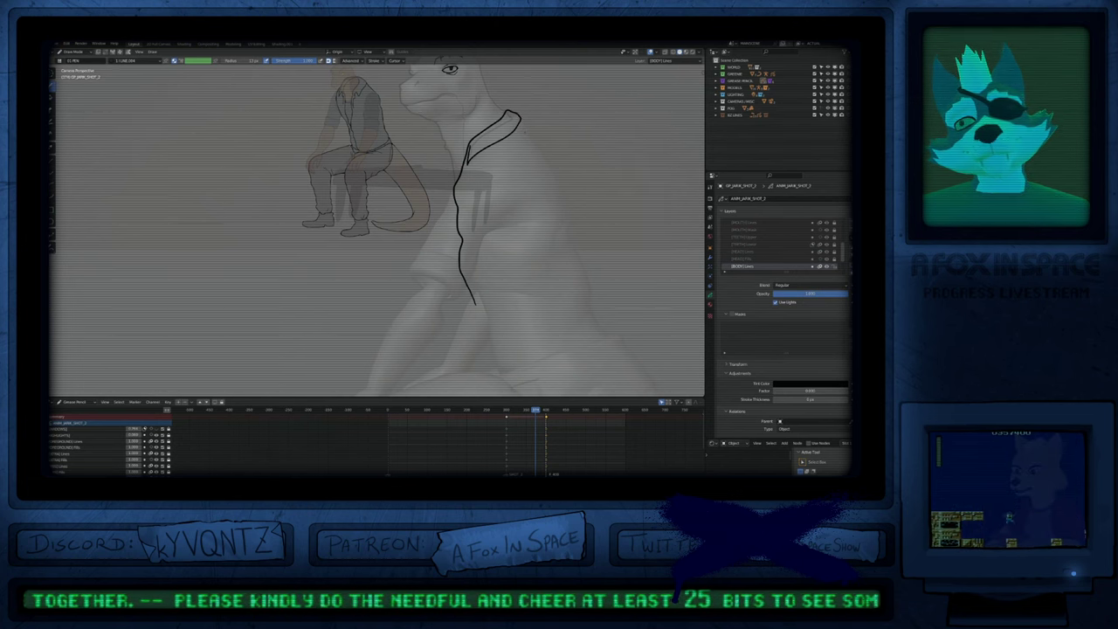
pyautogui.scroll(-3, 546, 127)
pyautogui.scroll(1, 546, 127)
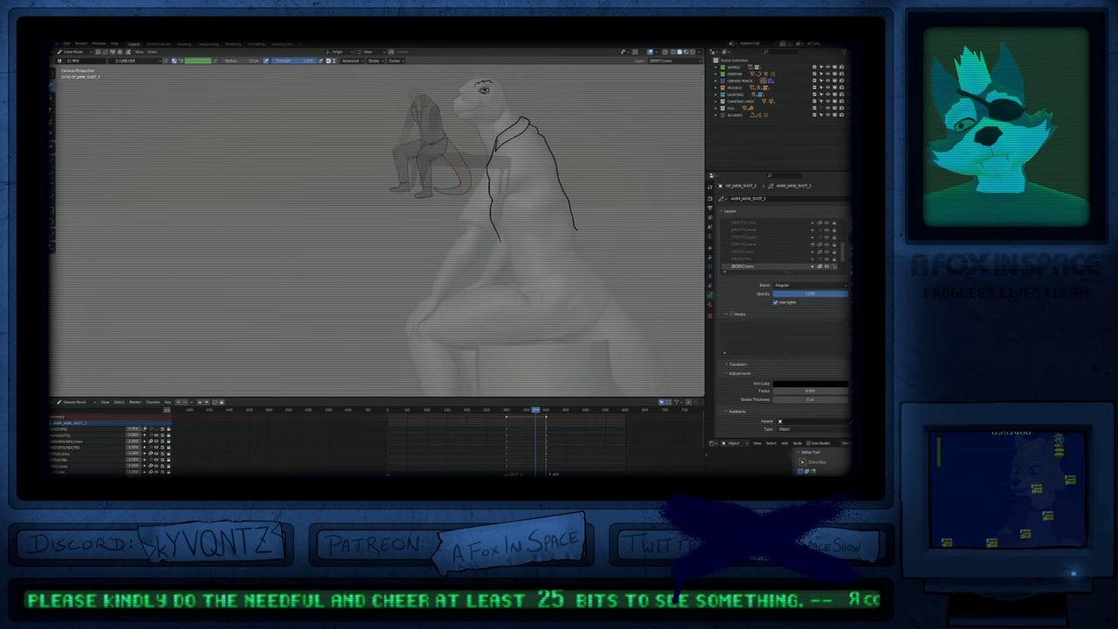
# Step: Outline the jacket's side around its bottom hem and add a crease line across it
pyautogui.moveTo(587, 257)
pyautogui.mouseDown()
pyautogui.moveTo(547, 282)
pyautogui.moveTo(512, 279)
pyautogui.mouseUp()
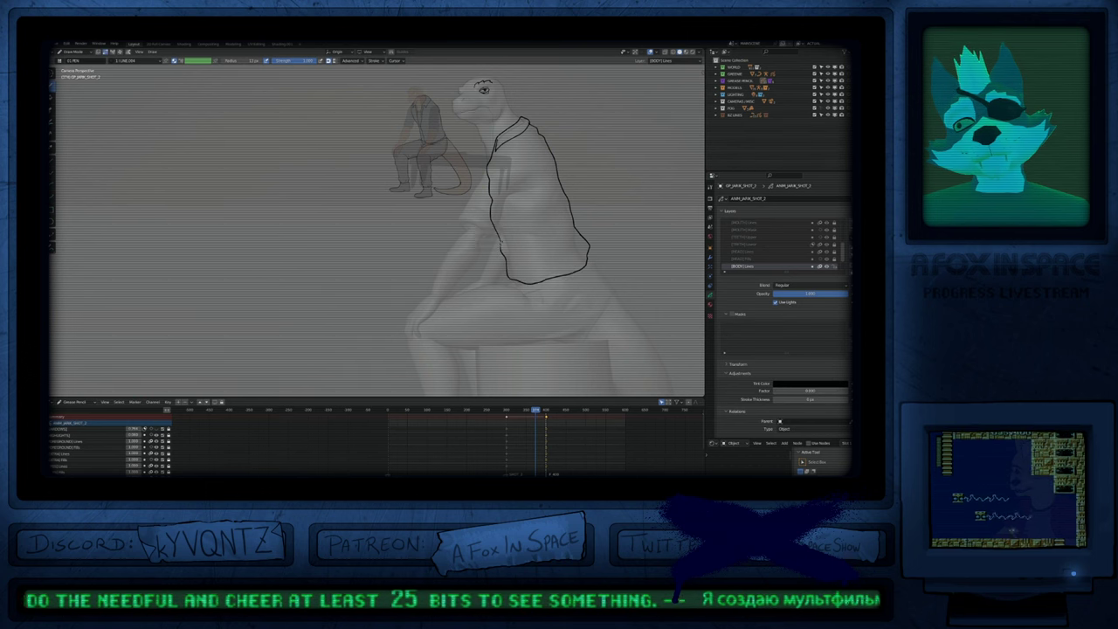
pyautogui.press('Tab')
pyautogui.press('a')
pyautogui.press('Tab')
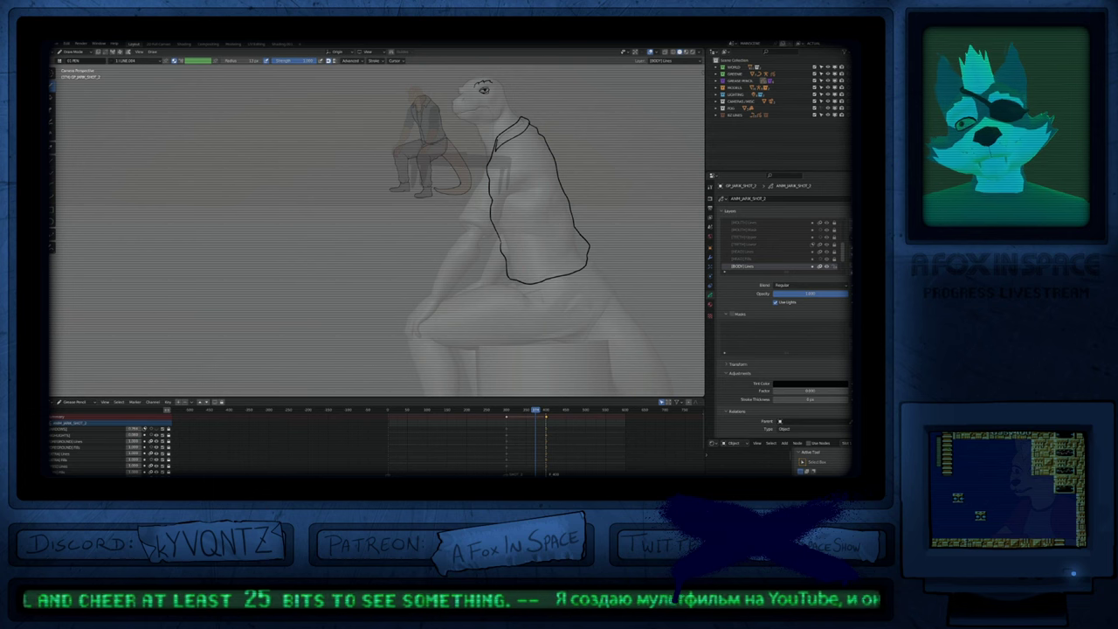
pyautogui.moveTo(505, 239); pyautogui.dragTo(556, 234)
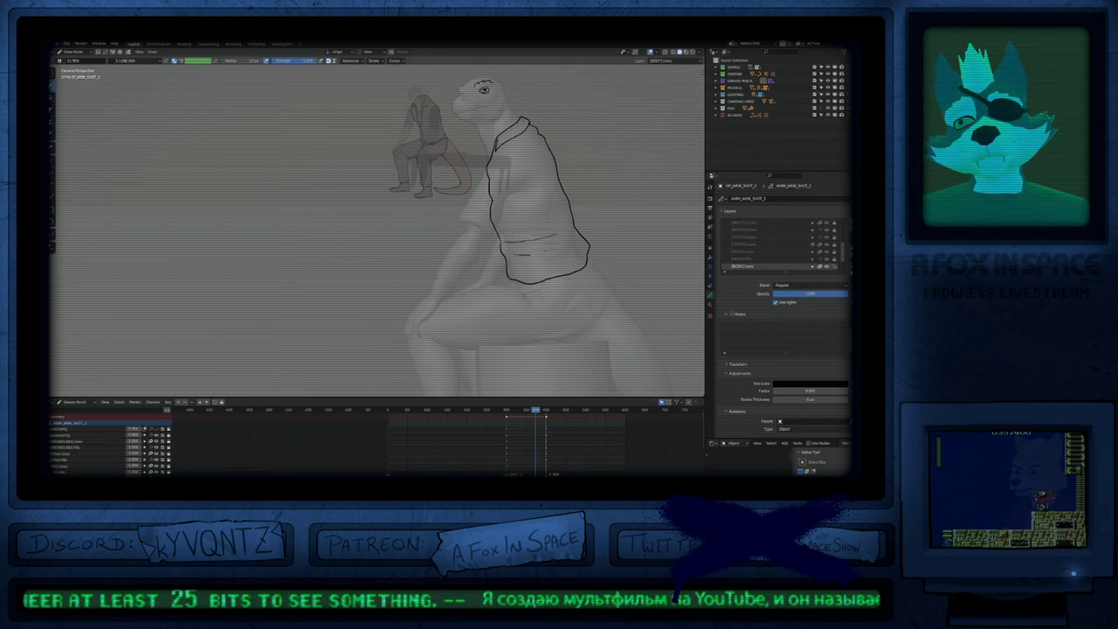
pyautogui.keyDown('shift'); pyautogui.moveTo(481, 218); pyautogui.dragTo(547, 261, button='middle'); pyautogui.keyUp('shift')
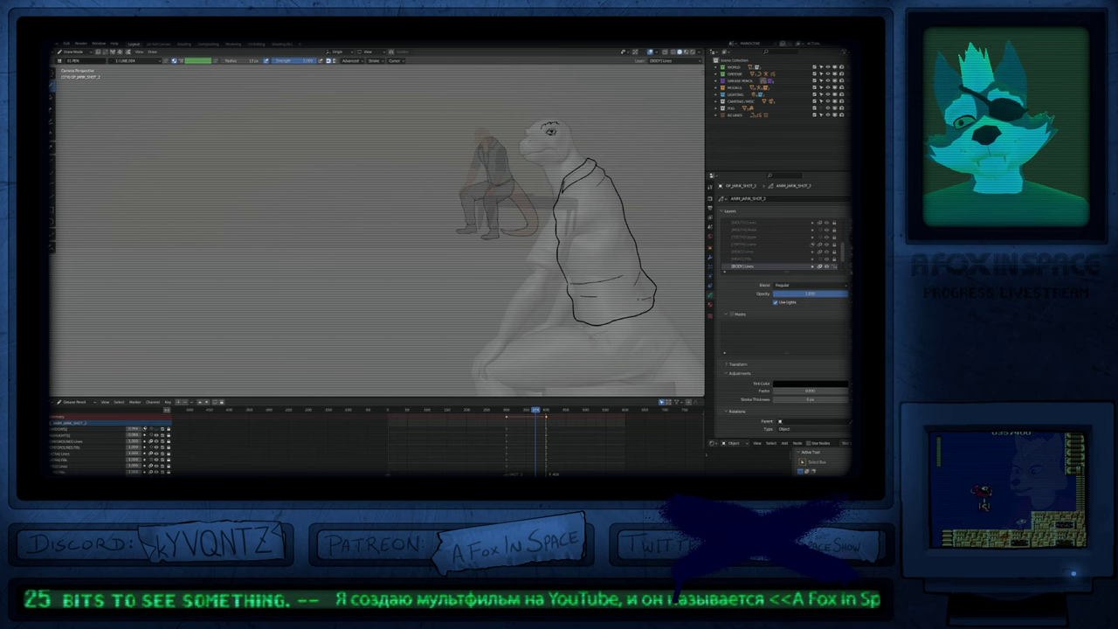
pyautogui.keyDown('shift'); pyautogui.moveTo(546, 261); pyautogui.dragTo(522, 284, button='middle'); pyautogui.keyUp('shift')
pyautogui.moveTo(527, 179)
pyautogui.keyDown('shift'); pyautogui.mouseDown(button='middle')
pyautogui.moveTo(546, 179)
pyautogui.moveTo(550, 265)
pyautogui.mouseUp(button='middle'); pyautogui.keyUp('shift')
pyautogui.scroll(3, 549, 249)
# Step: Move the stray brow and eye strokes from [BODY]Lines onto a face layer
pyautogui.press('y')
pyautogui.press('f')
pyautogui.press('Tab')
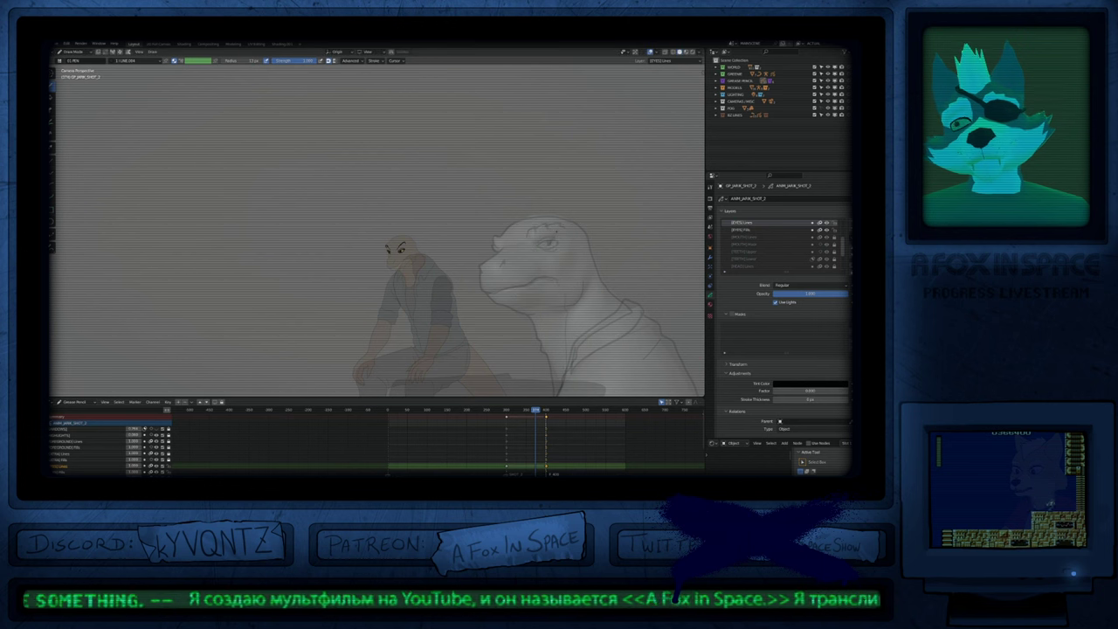
pyautogui.press('y')
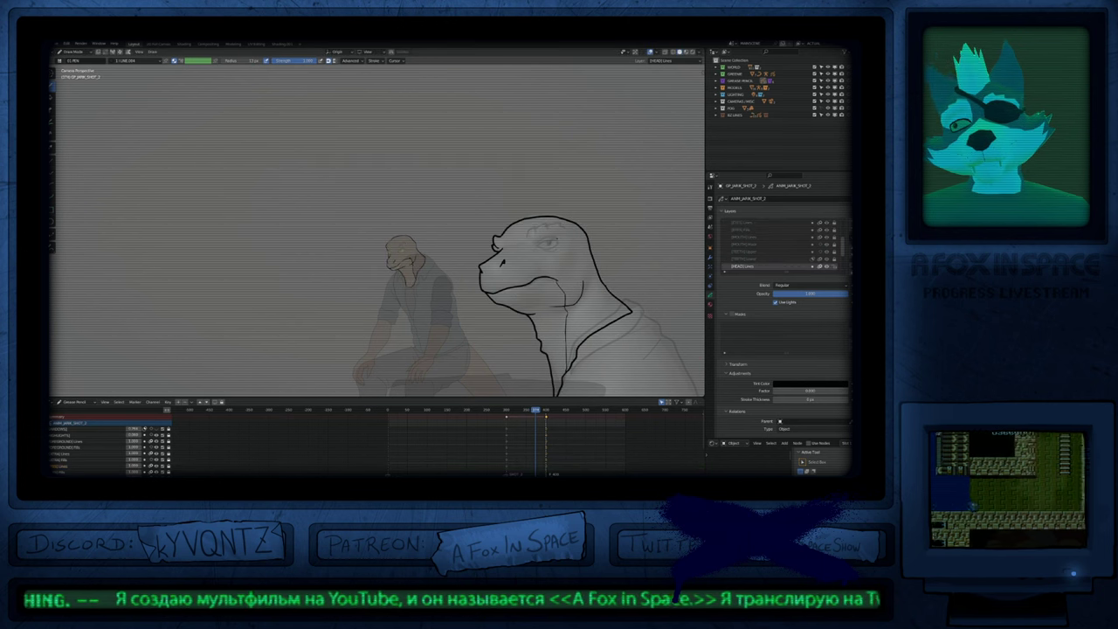
pyautogui.press('y')
pyautogui.press('y')
pyautogui.press('y')
pyautogui.press('Tab')
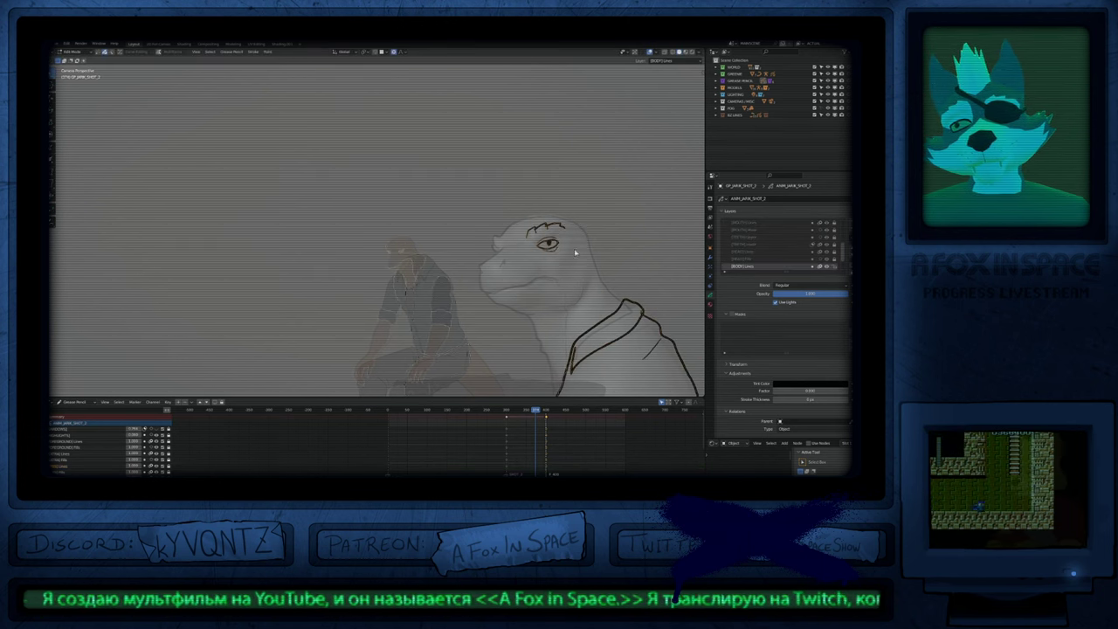
pyautogui.press('m')
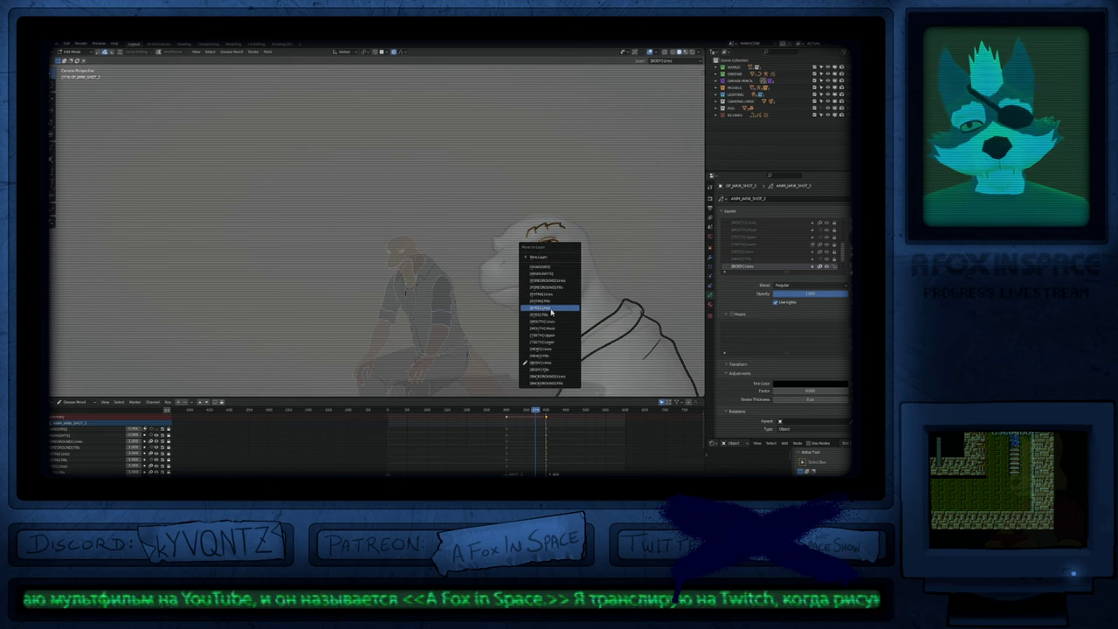
pyautogui.click(550, 310)
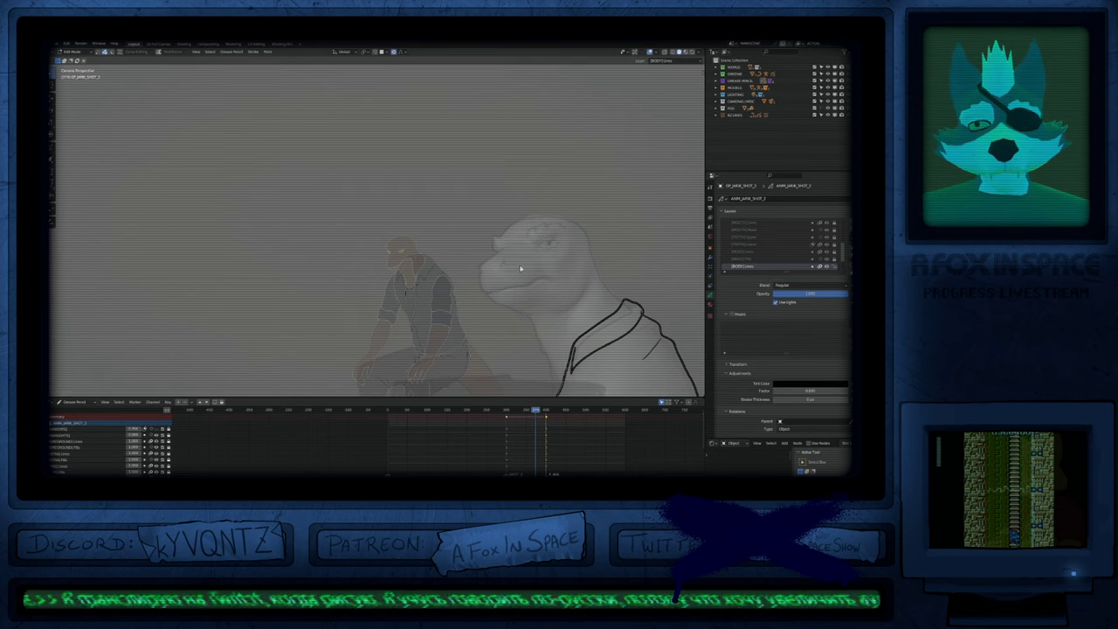
# Step: Cycle through the [HEAD], [EYES] and [MOUTH] layers, ending with [BODY]Lines active
pyautogui.scroll(-3, 524, 282)
pyautogui.moveTo(545, 309)
pyautogui.keyDown('shift'); pyautogui.mouseDown(button='middle')
pyautogui.moveTo(477, 299)
pyautogui.moveTo(536, 295)
pyautogui.mouseUp(button='middle'); pyautogui.keyUp('shift')
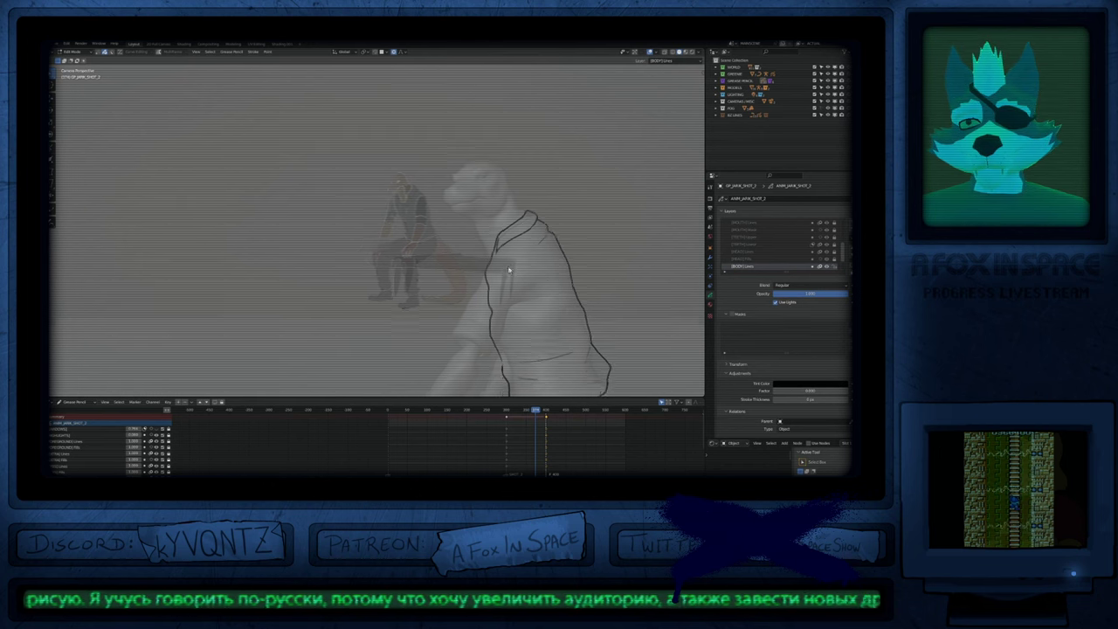
pyautogui.press('Tab')
pyautogui.scroll(4, 494, 275)
pyautogui.keyDown('shift'); pyautogui.moveTo(500, 218); pyautogui.dragTo(545, 236, button='middle'); pyautogui.keyUp('shift')
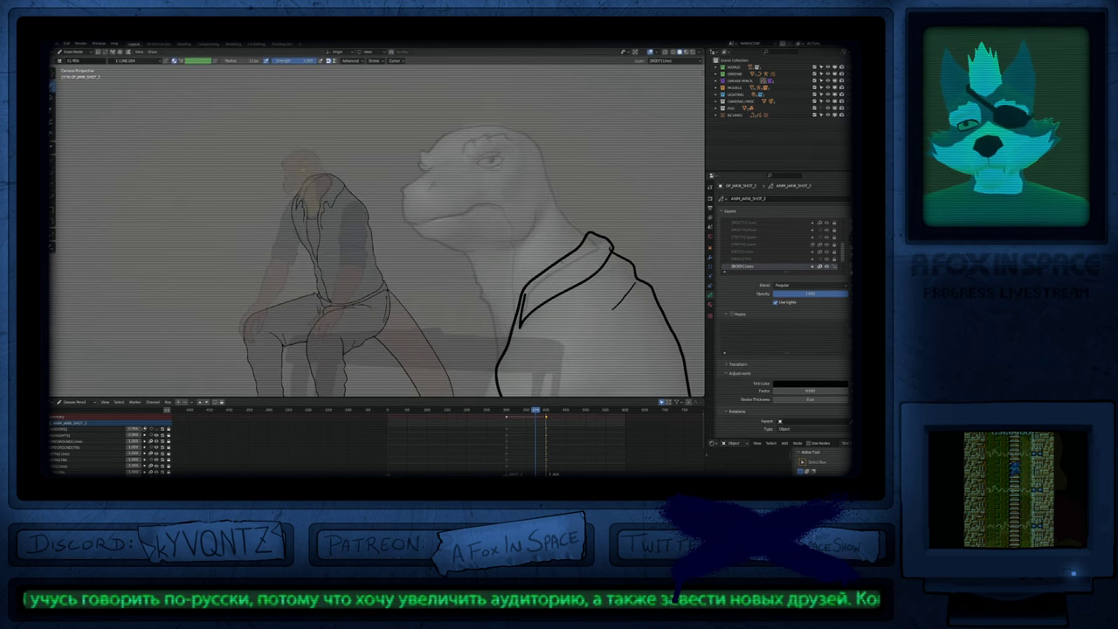
pyautogui.click(744, 252)
pyautogui.click(743, 223)
pyautogui.click(744, 236)
pyautogui.click(743, 223)
pyautogui.press('pagedown')
pyautogui.press('pagedown')
pyautogui.press('pagedown')
pyautogui.press('pagedown')
pyautogui.press('pagedown')
pyautogui.press('pagedown')
pyautogui.press('pagedown')
pyautogui.press('pagedown')
pyautogui.press('pageup')
pyautogui.press('pageup')
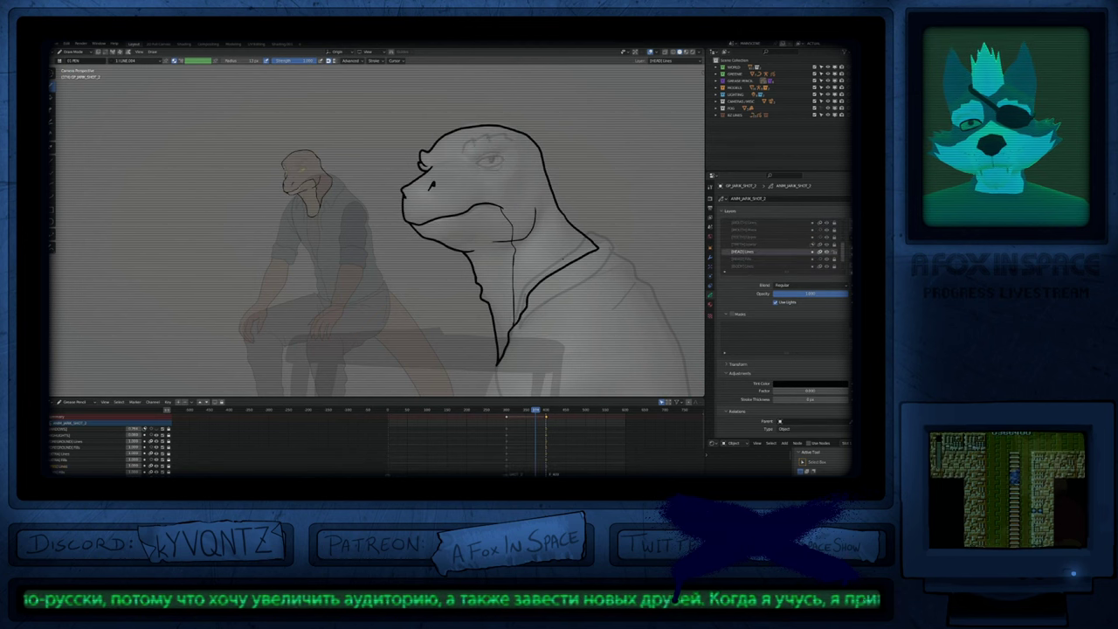
pyautogui.press('pageup')
pyautogui.press('pageup')
pyautogui.press('pageup')
pyautogui.press('pageup')
pyautogui.press('pageup')
pyautogui.press('pageup')
pyautogui.press('pagedown')
pyautogui.press('pagedown')
pyautogui.press('pagedown')
pyautogui.press('pagedown')
pyautogui.press('pagedown')
pyautogui.press('pagedown')
pyautogui.press('pagedown')
pyautogui.press('pagedown')
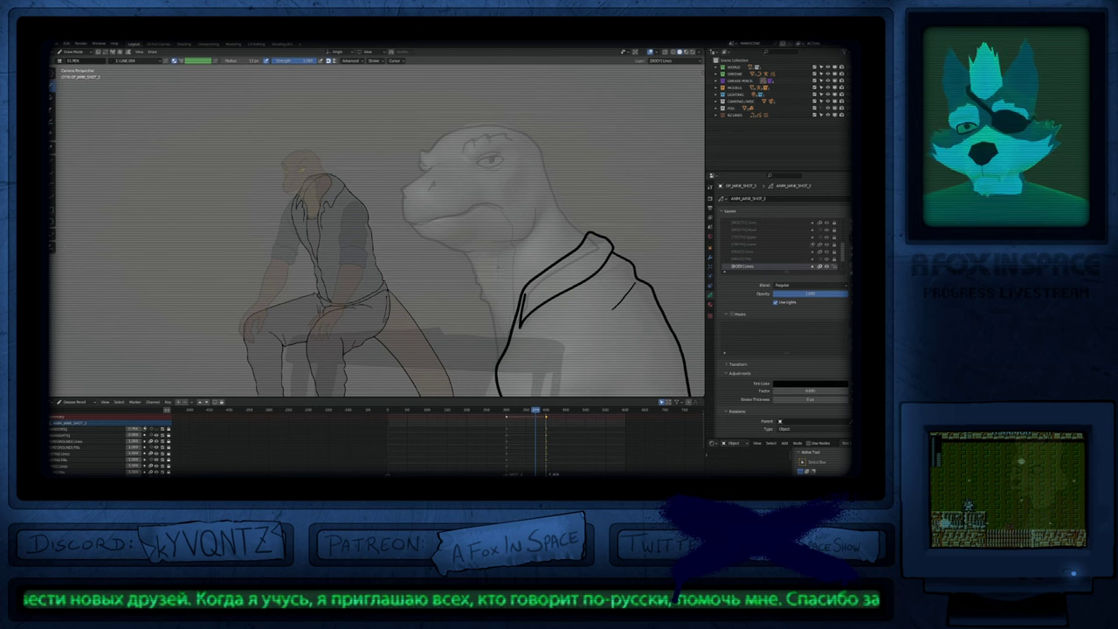
pyautogui.scroll(-3, 509, 331)
pyautogui.scroll(6, 481, 227)
# Step: Select the lapel stroke's tip and thin it with Alt+S
pyautogui.press('Tab')
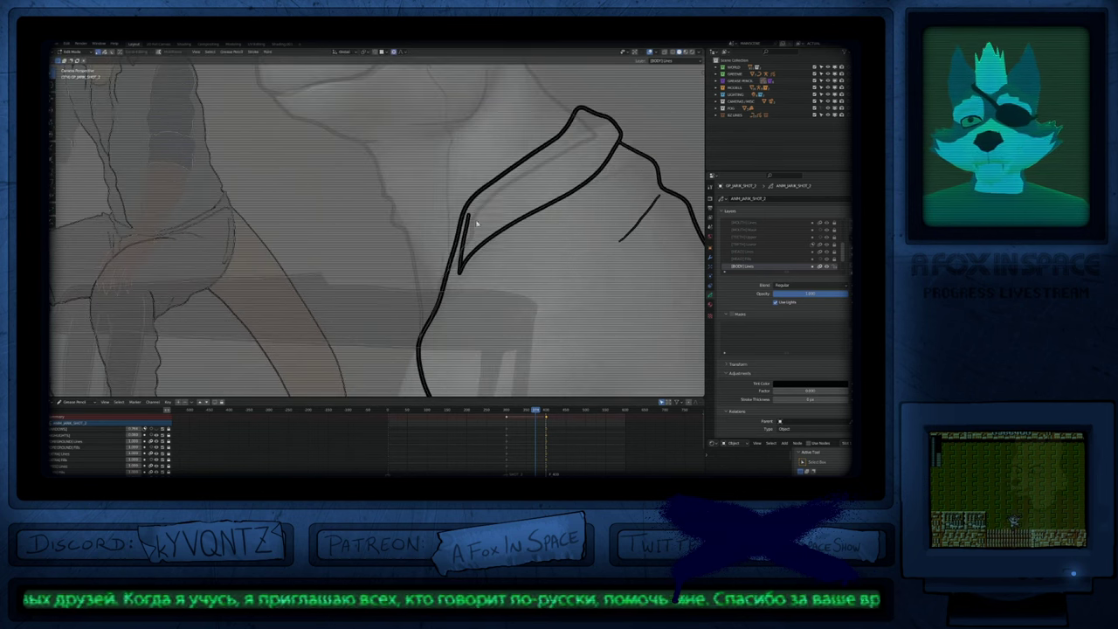
pyautogui.click(472, 218)
pyautogui.hotkey('alt', 's')
pyautogui.scroll(-8, 504, 237)
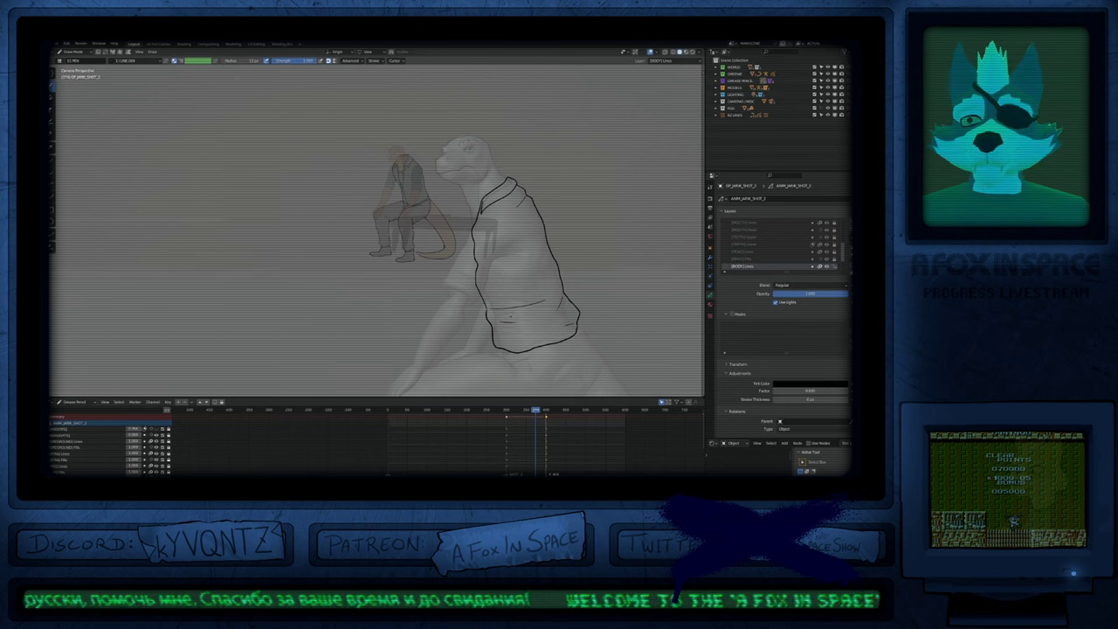
# Step: Redraw the jacket's lower edge slightly lower
pyautogui.keyDown('shift'); pyautogui.moveTo(513, 311); pyautogui.dragTo(514, 225, button='middle'); pyautogui.keyUp('shift')
pyautogui.moveTo(513, 287)
pyautogui.keyDown('shift'); pyautogui.mouseDown(button='middle')
pyautogui.moveTo(520, 221)
pyautogui.moveTo(518, 305)
pyautogui.mouseUp(button='middle'); pyautogui.keyUp('shift')
pyautogui.press('f')
pyautogui.press('Escape')
pyautogui.moveTo(552, 281); pyautogui.dragTo(557, 289)
pyautogui.scroll(10, 428, 138)
pyautogui.scroll(-10, 428, 138)
# Step: Redraw the jacket's lower-right edge with a resized brush
pyautogui.keyDown('shift'); pyautogui.moveTo(589, 281); pyautogui.dragTo(540, 185, button='middle'); pyautogui.keyUp('shift')
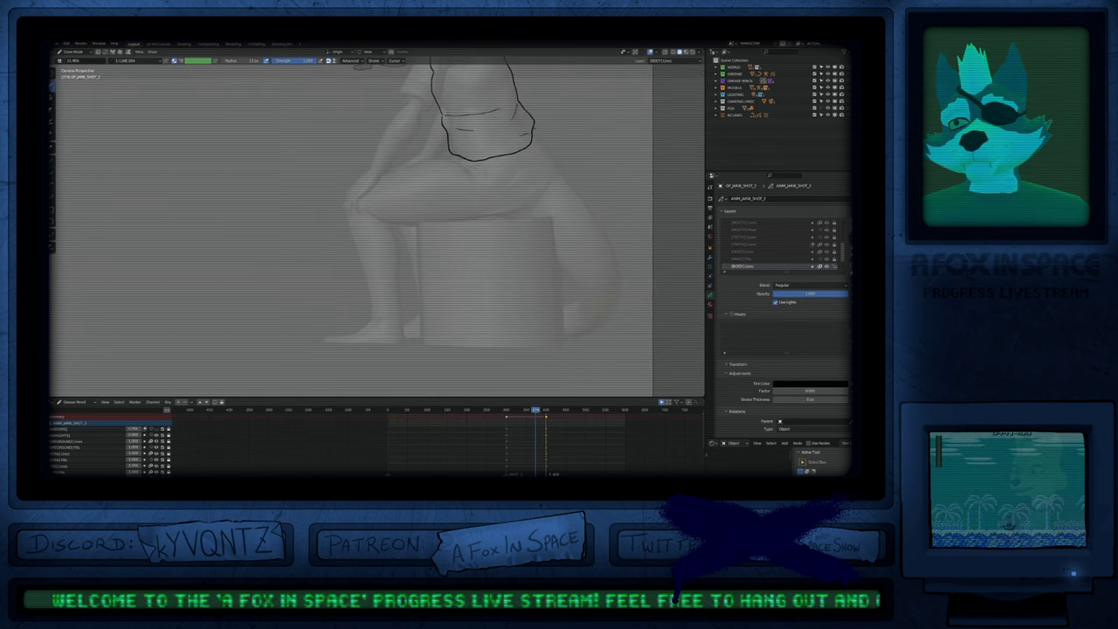
pyautogui.press('f')
pyautogui.press('Escape')
pyautogui.moveTo(520, 103)
pyautogui.mouseDown()
pyautogui.moveTo(532, 138)
pyautogui.moveTo(509, 153)
pyautogui.moveTo(535, 131)
pyautogui.moveTo(508, 152)
pyautogui.mouseUp()
pyautogui.hotkey('ctrl', 'z')
pyautogui.keyDown('shift'); pyautogui.moveTo(537, 100); pyautogui.dragTo(530, 223, button='middle'); pyautogui.keyUp('shift')
pyautogui.press('f')
pyautogui.click(559, 224)
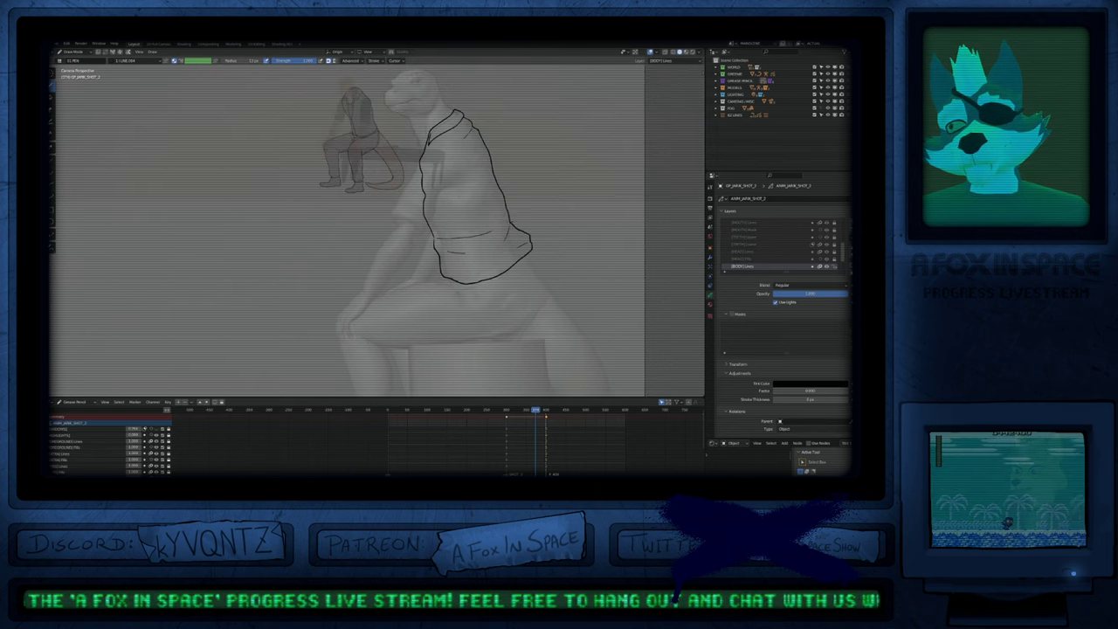
# Step: Extend the thigh's underside outline and reshape it with proportional-editing grab
pyautogui.keyDown('shift'); pyautogui.moveTo(518, 307); pyautogui.dragTo(547, 220, button='middle'); pyautogui.keyUp('shift')
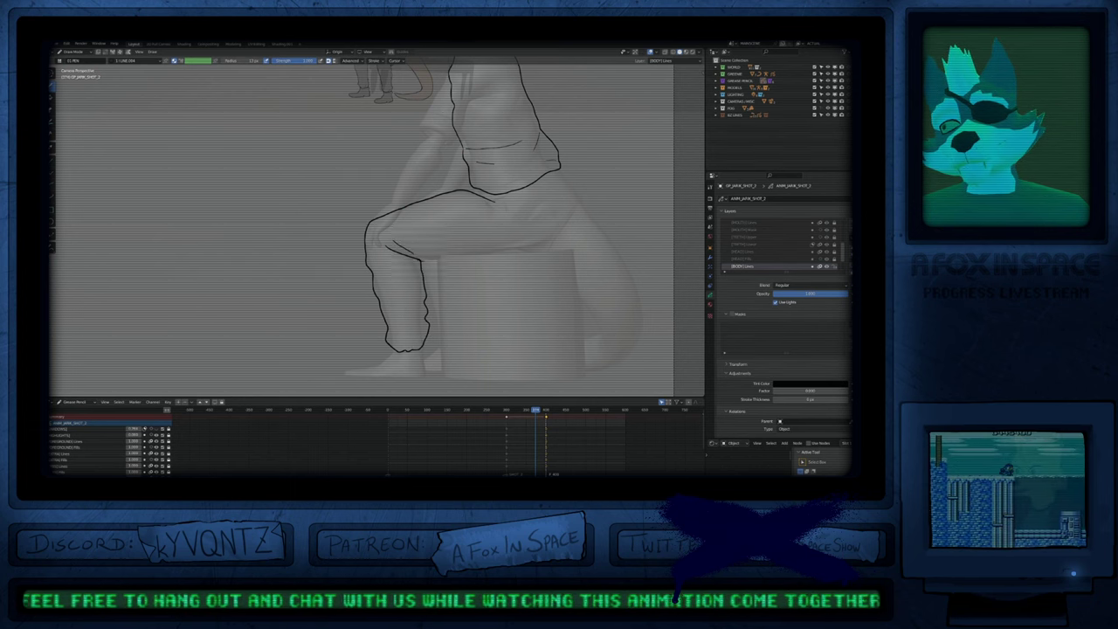
pyautogui.moveTo(468, 259); pyautogui.dragTo(512, 251)
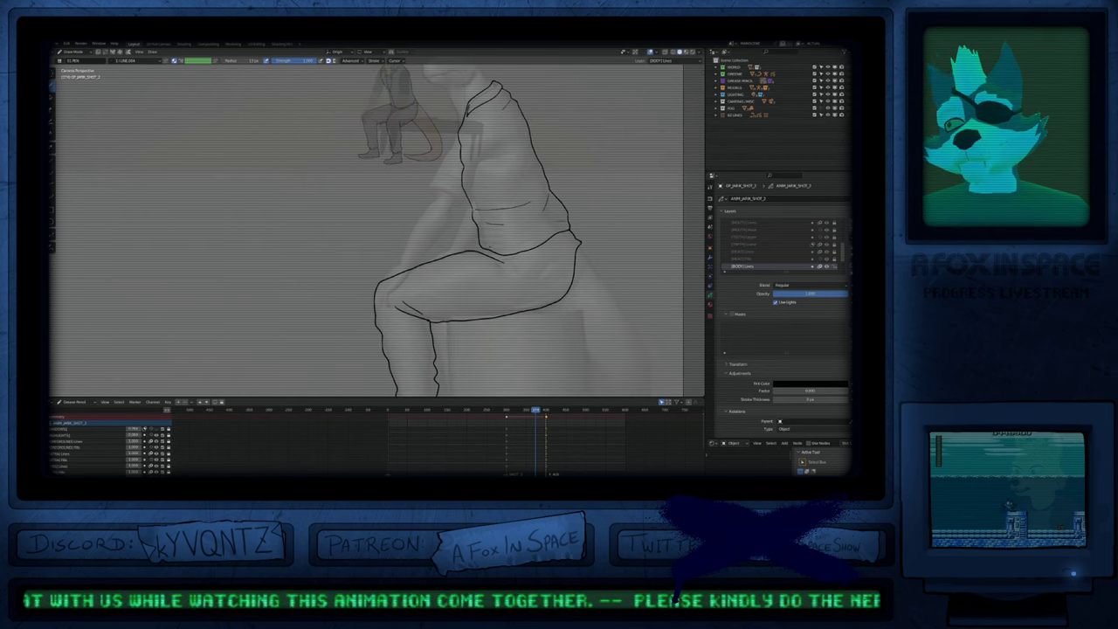
pyautogui.press('Tab')
pyautogui.click(491, 265)
pyautogui.press('g')
pyautogui.scroll(-15, 499, 270)
pyautogui.scroll(-8, 501, 271)
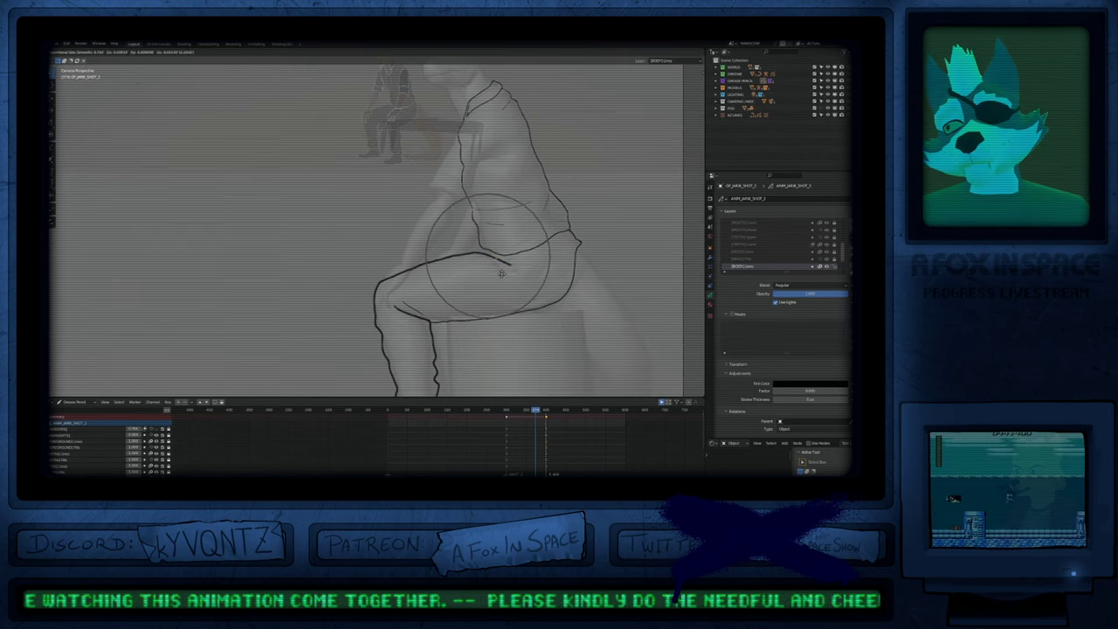
pyautogui.click(505, 267)
pyautogui.press('Tab')
# Step: Remove the stray line tail inside the waistband and view the whole seated figure
pyautogui.scroll(2, 490, 258)
pyautogui.scroll(2, 480, 259)
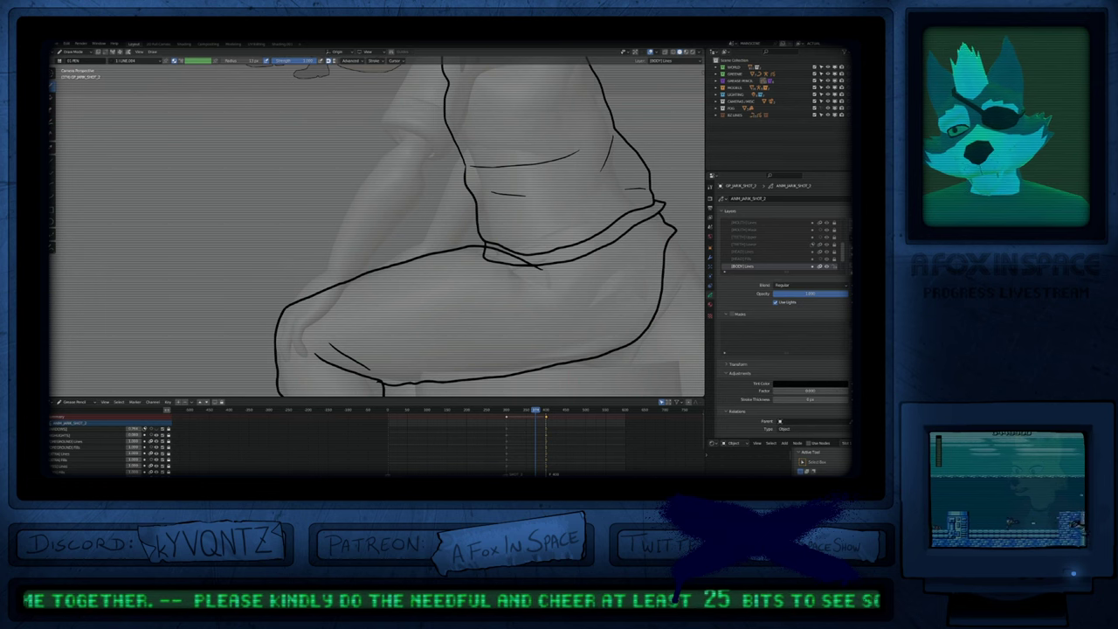
pyautogui.hotkey('ctrl', 'z')
pyautogui.hotkey('ctrl', 'z')
pyautogui.press('Tab')
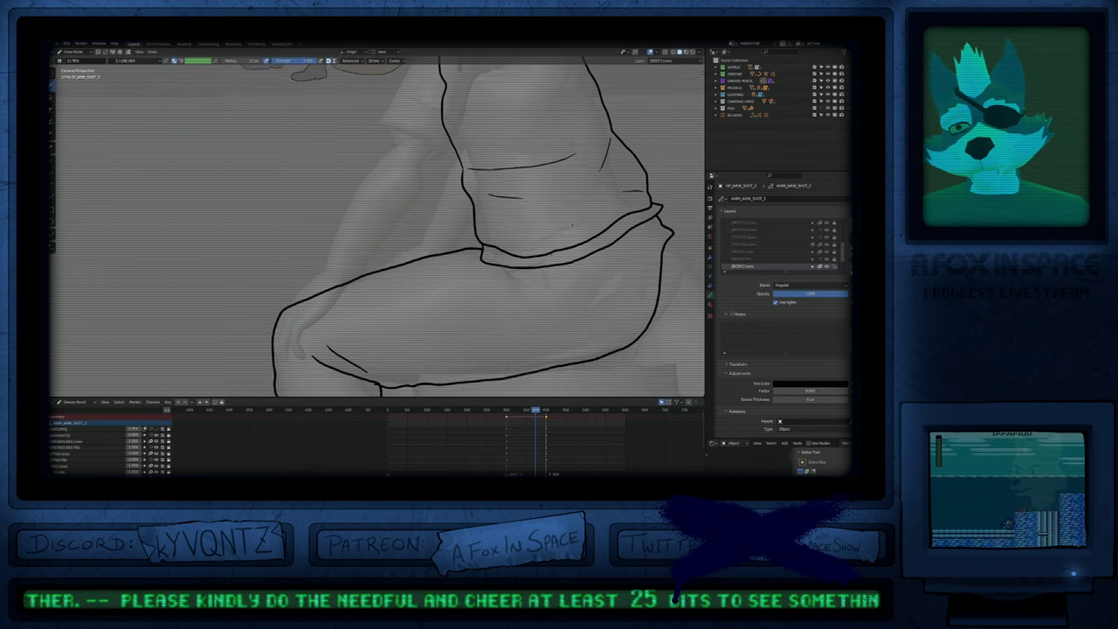
pyautogui.keyDown('shift'); pyautogui.moveTo(553, 184); pyautogui.dragTo(562, 294, button='middle'); pyautogui.keyUp('shift')
pyautogui.moveTo(547, 245)
pyautogui.keyDown('shift'); pyautogui.mouseDown(button='middle')
pyautogui.moveTo(527, 389)
pyautogui.moveTo(527, 310)
pyautogui.moveTo(570, 364)
pyautogui.mouseUp(button='middle'); pyautogui.keyUp('shift')
pyautogui.scroll(3, 527, 265)
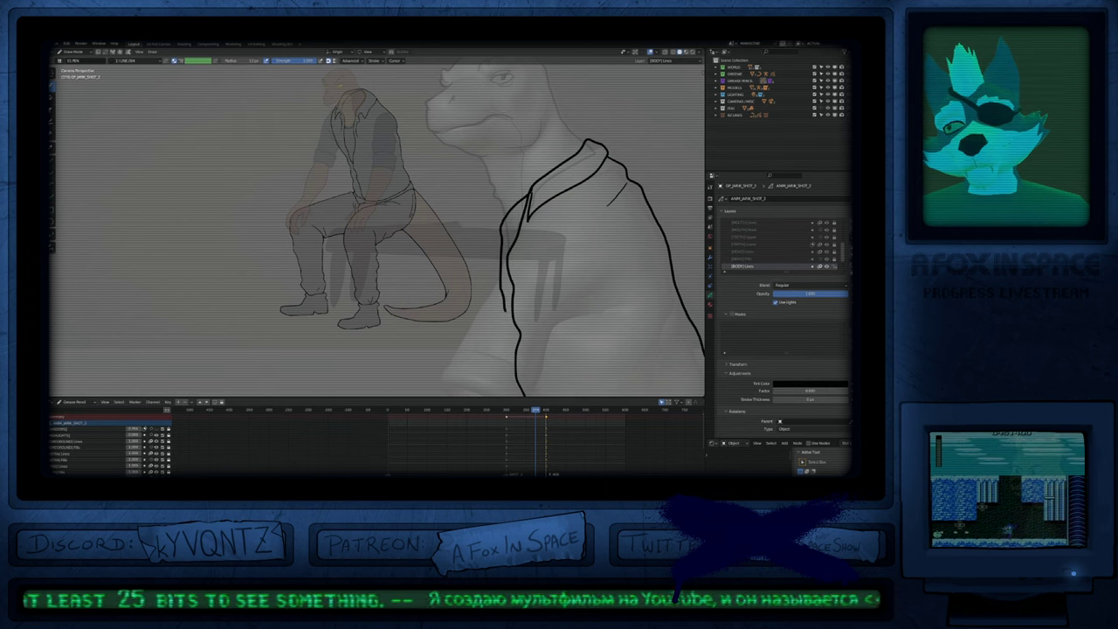
pyautogui.keyDown('shift'); pyautogui.moveTo(563, 381); pyautogui.dragTo(558, 237, button='middle'); pyautogui.keyUp('shift')
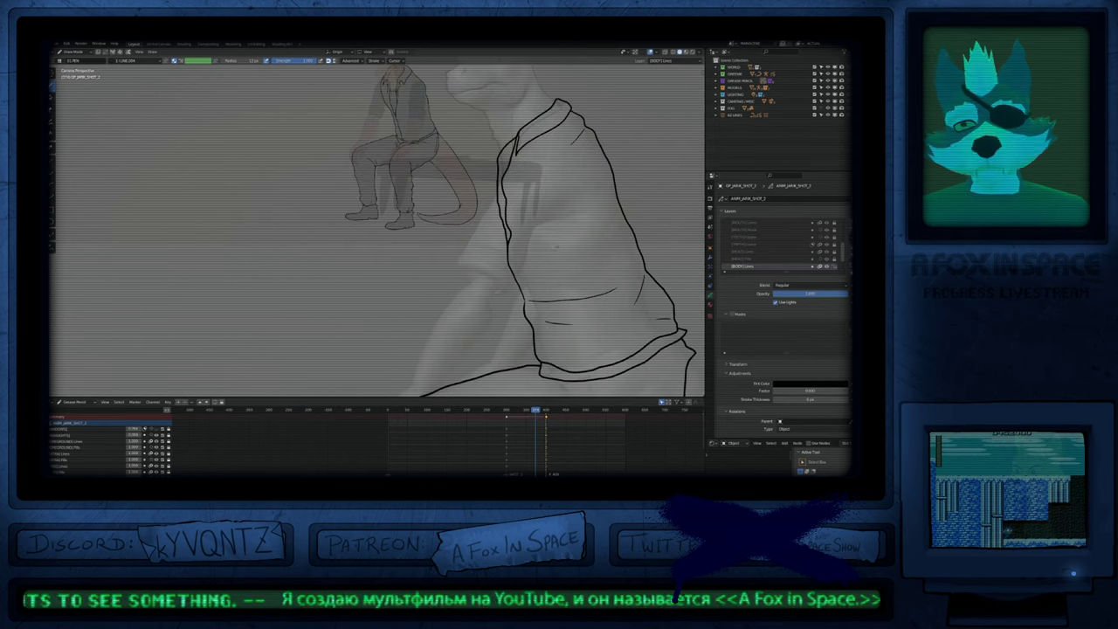
# Step: In Edit Mode, move the small seated figure and its bench down-left
pyautogui.scroll(-2, 106, 445)
pyautogui.click(106, 449)
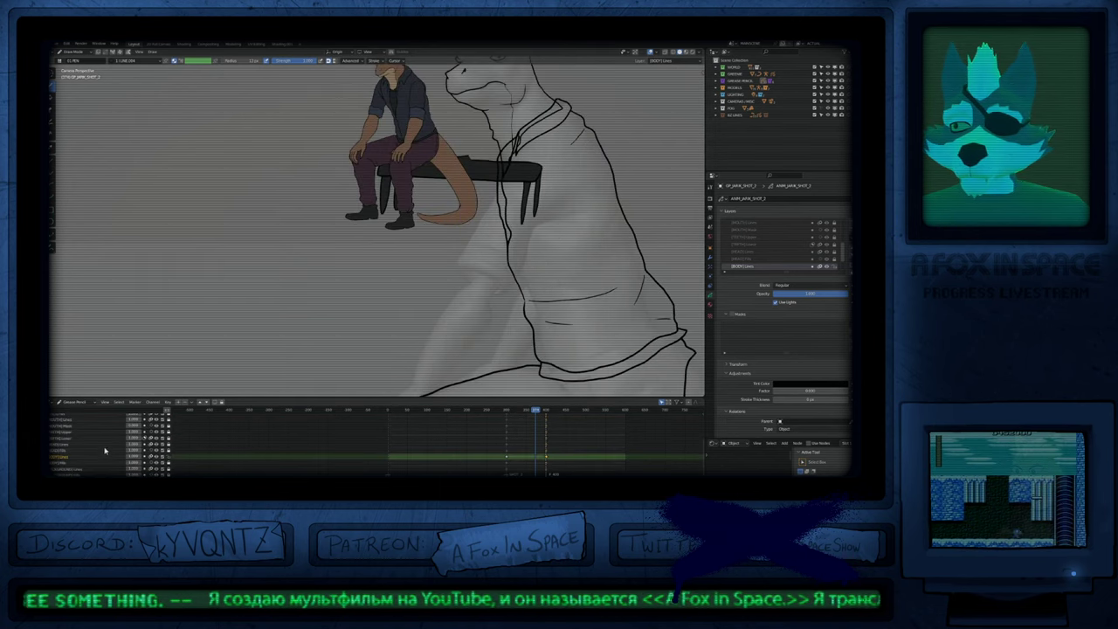
pyautogui.scroll(6, 94, 451)
pyautogui.keyDown('shift'); pyautogui.moveTo(541, 201); pyautogui.dragTo(517, 312, button='middle'); pyautogui.keyUp('shift')
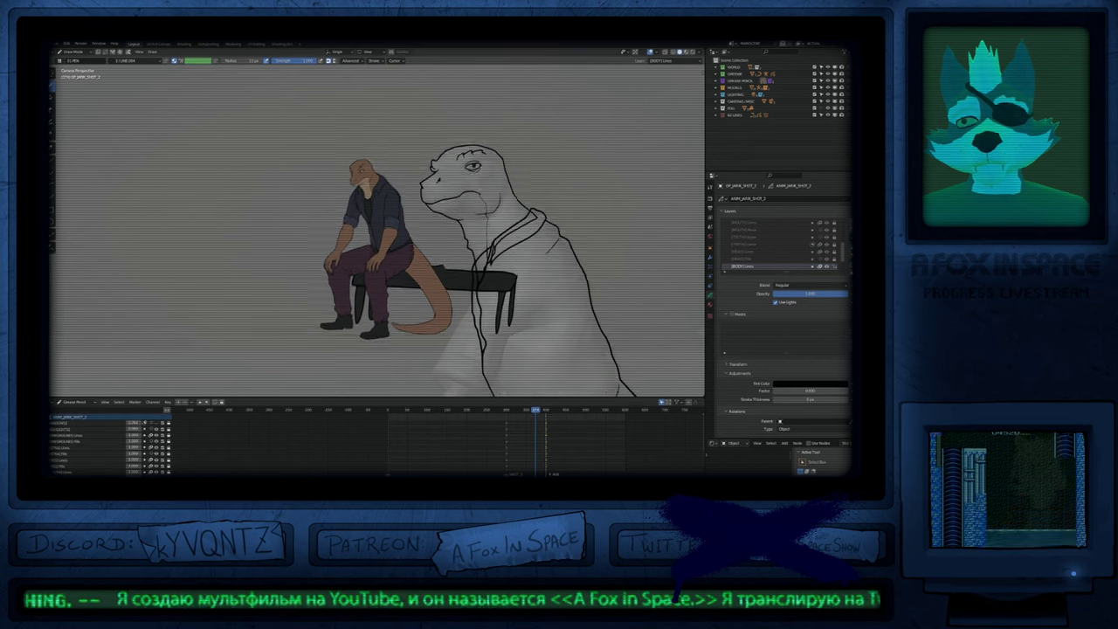
pyautogui.press('Tab')
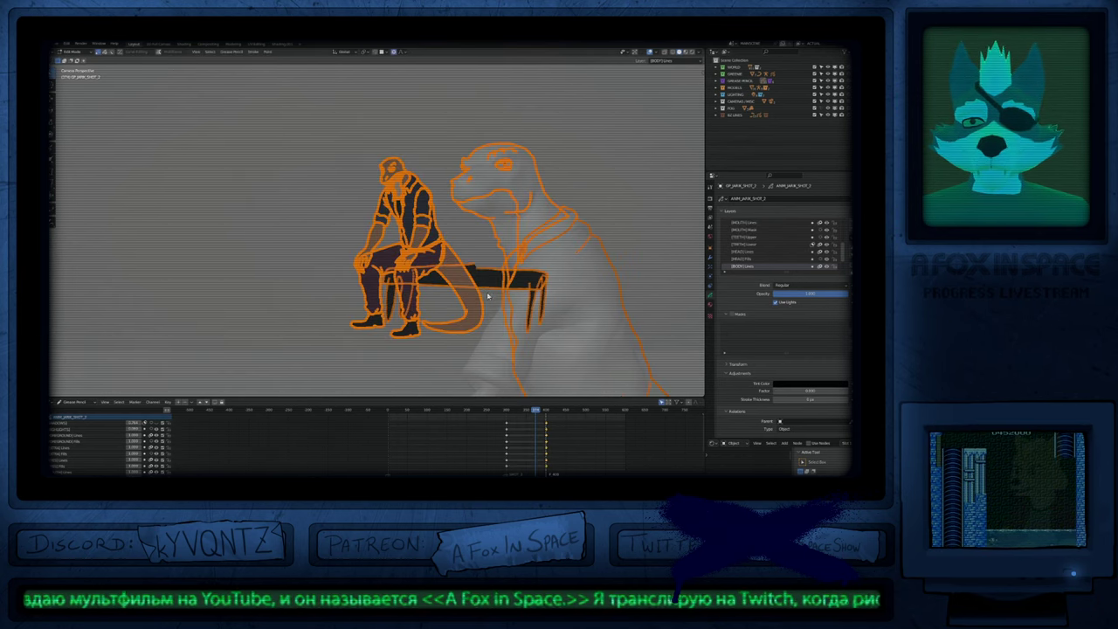
pyautogui.moveTo(491, 295)
pyautogui.mouseDown()
pyautogui.moveTo(457, 231)
pyautogui.moveTo(332, 194)
pyautogui.moveTo(461, 344)
pyautogui.mouseUp()
pyautogui.hotkey('ctrl', 'x')
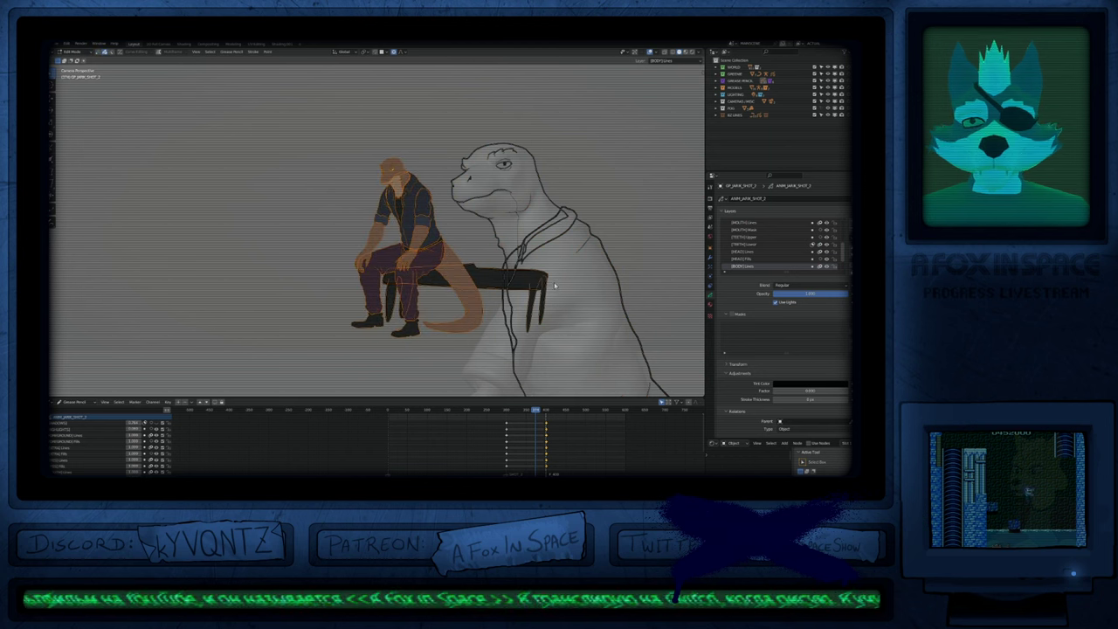
pyautogui.press('g')
pyautogui.click(447, 326)
pyautogui.press('Tab')
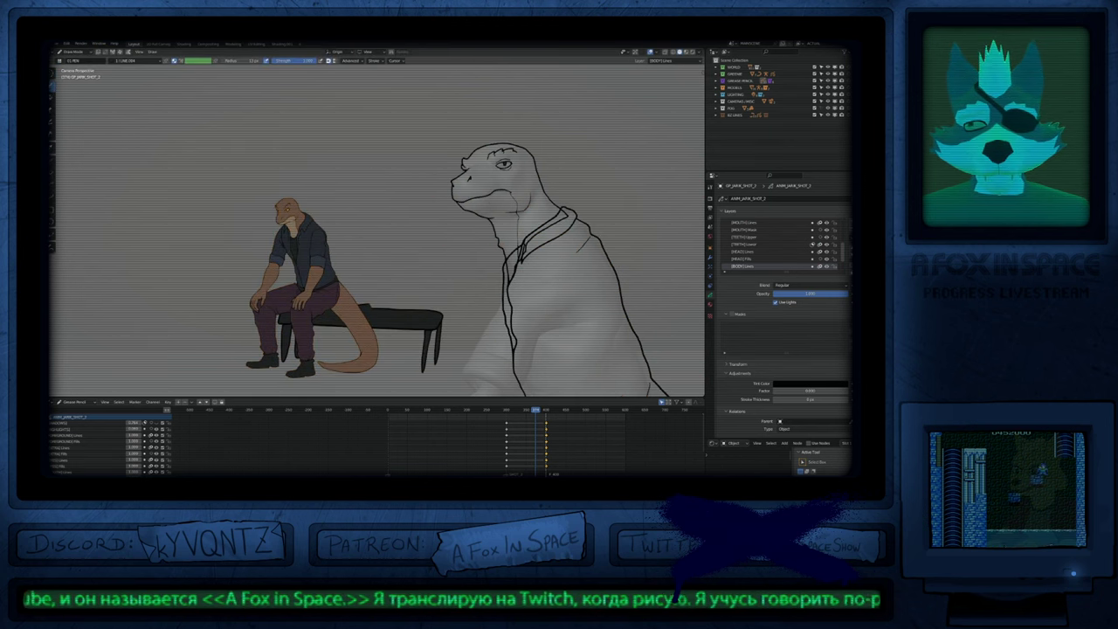
# Step: Redraw the big lizard's eye on the [EYES] Lines layer with a smaller brush
pyautogui.scroll(3, 483, 163)
pyautogui.press('w')
pyautogui.press('f')
pyautogui.click(552, 176)
pyautogui.hotkey('ctrl', 'z')
pyautogui.hotkey('ctrl', 'z')
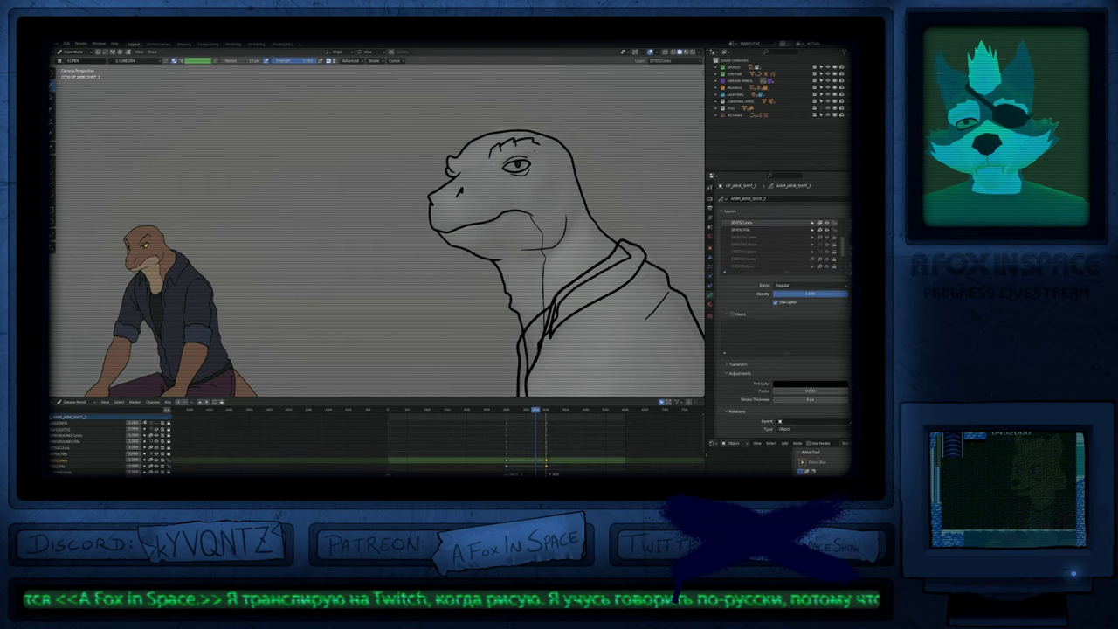
pyautogui.scroll(-7, 522, 229)
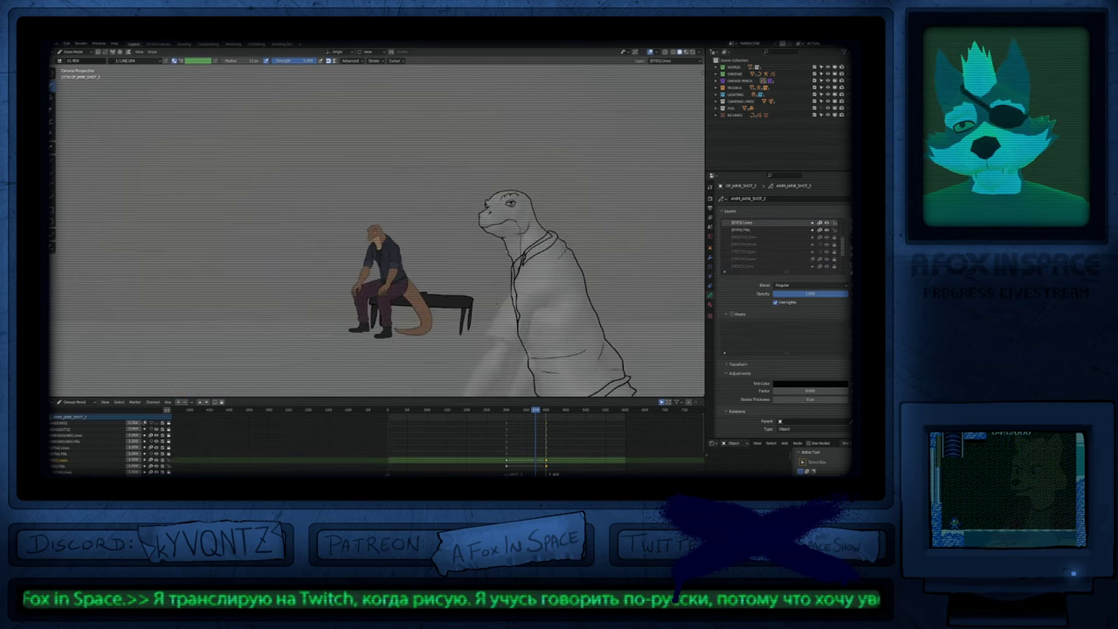
pyautogui.scroll(3, 517, 210)
pyautogui.scroll(3, 492, 212)
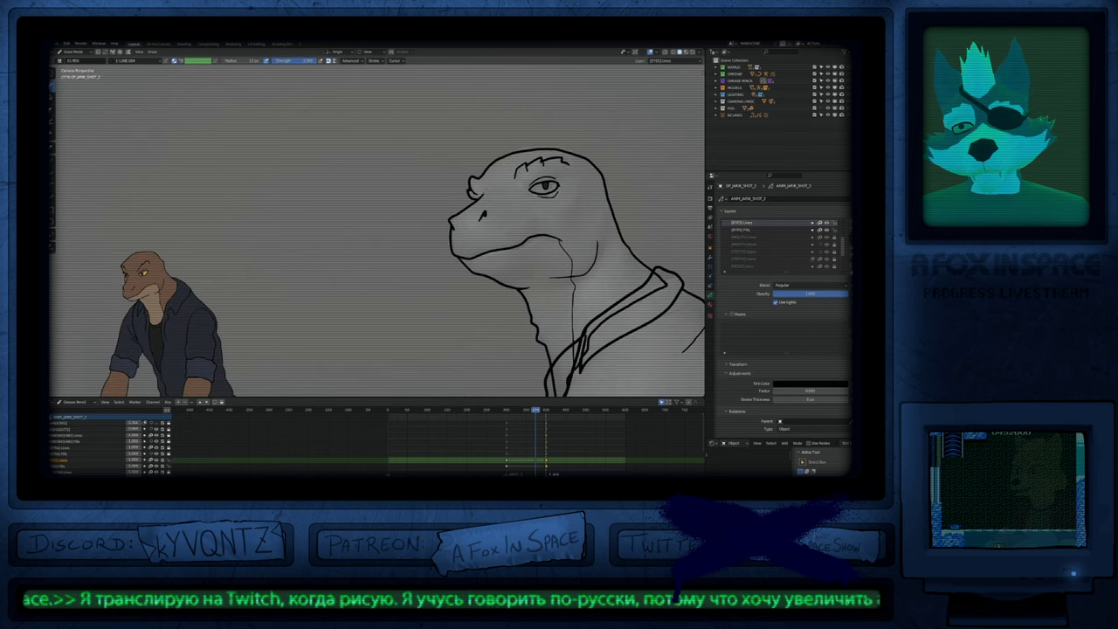
pyautogui.hotkey('shift', 'alt', 'z')
pyautogui.hotkey('shift', 'alt', 'z')
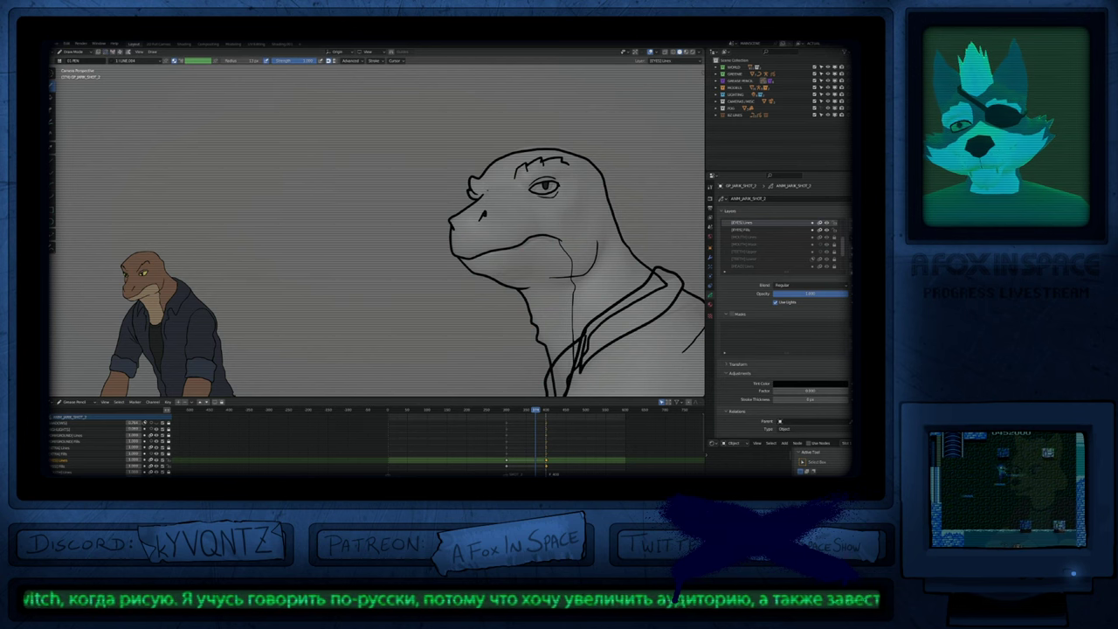
# Step: Add a short brow line above the eye on the [HEAD] Lines layer
pyautogui.click(743, 267)
pyautogui.moveTo(484, 192); pyautogui.dragTo(504, 187)
pyautogui.keyDown('ctrl'); pyautogui.moveTo(534, 230); pyautogui.dragTo(534, 302, button='middle'); pyautogui.keyUp('ctrl')
pyautogui.keyDown('shift'); pyautogui.moveTo(512, 226); pyautogui.dragTo(521, 170, button='middle'); pyautogui.keyUp('shift')
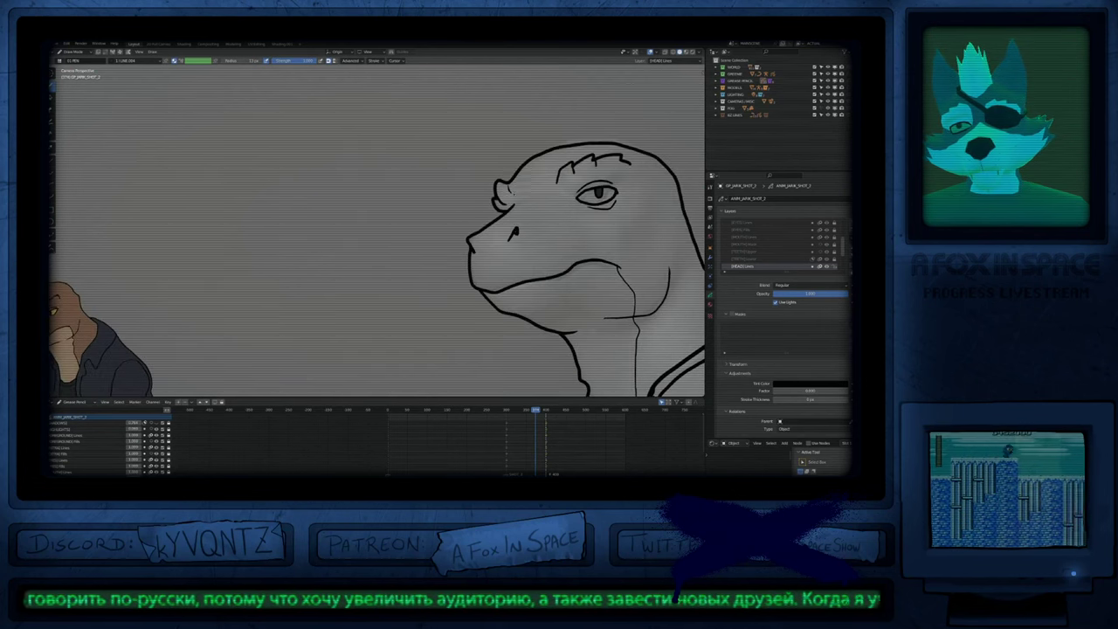
pyautogui.keyDown('ctrl'); pyautogui.moveTo(525, 254); pyautogui.dragTo(523, 313, button='middle'); pyautogui.keyUp('ctrl')
pyautogui.keyDown('ctrl'); pyautogui.moveTo(516, 312); pyautogui.dragTo(515, 260, button='middle'); pyautogui.keyUp('ctrl')
# Step: Adjust the brush size and strength while framing both figures
pyautogui.hotkey('shift', 'f')
pyautogui.press('Escape')
pyautogui.hotkey('shift', 'f')
pyautogui.press('Escape')
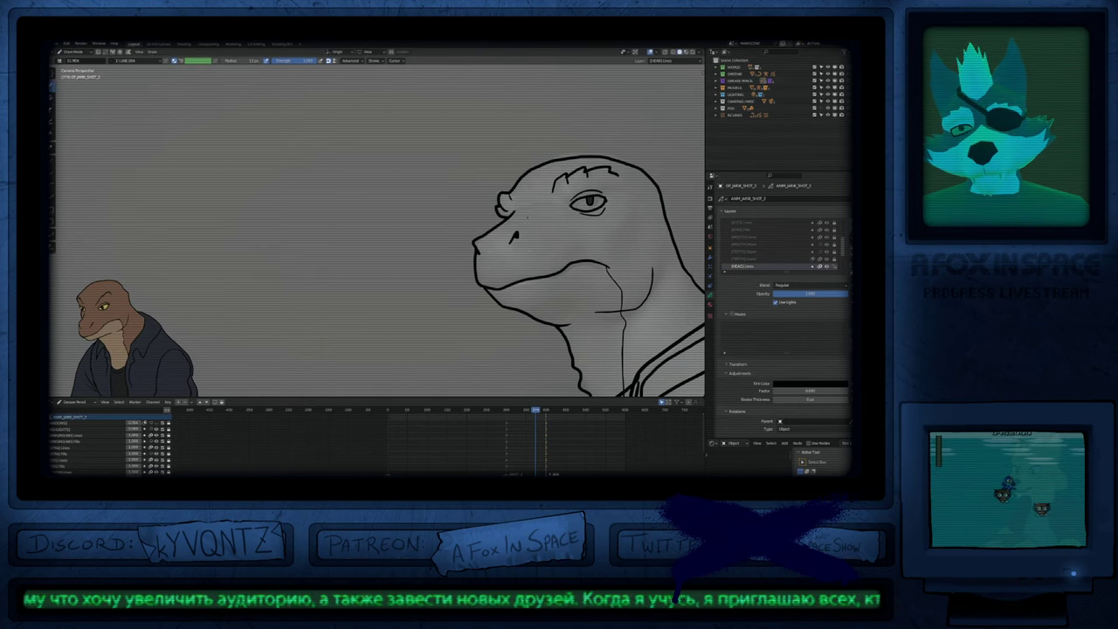
pyautogui.moveTo(528, 218)
pyautogui.keyDown('ctrl'); pyautogui.mouseDown(button='middle')
pyautogui.moveTo(528, 310)
pyautogui.moveTo(562, 269)
pyautogui.moveTo(561, 158)
pyautogui.mouseUp(button='middle'); pyautogui.keyUp('ctrl')
pyautogui.hotkey('shift', 'f')
pyautogui.press('Escape')
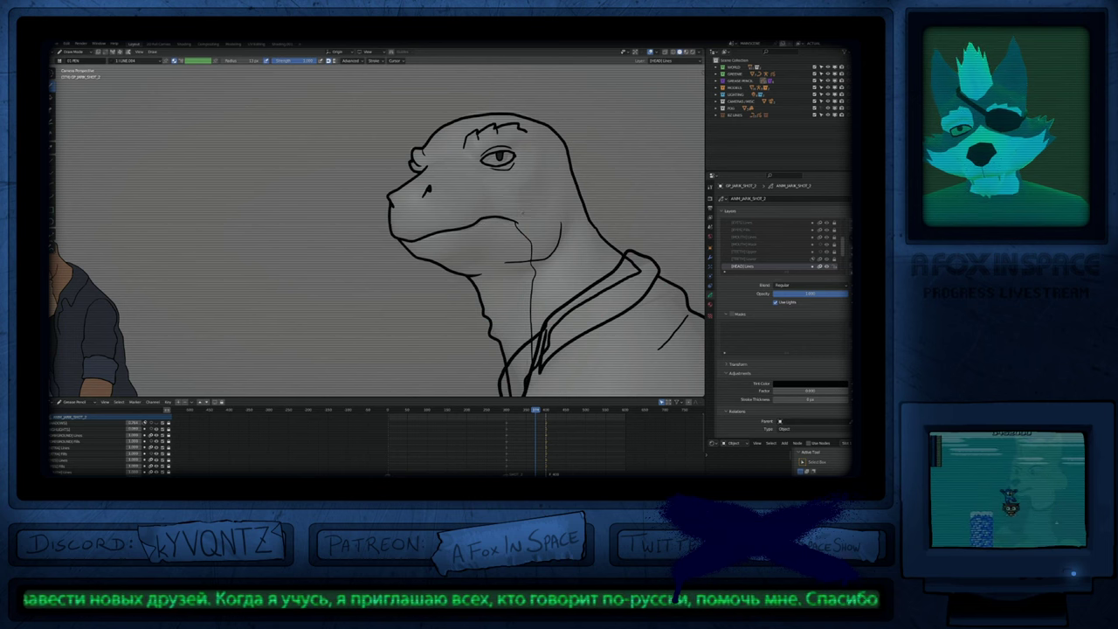
pyautogui.scroll(-5, 591, 237)
pyautogui.press('f')
pyautogui.click(596, 242)
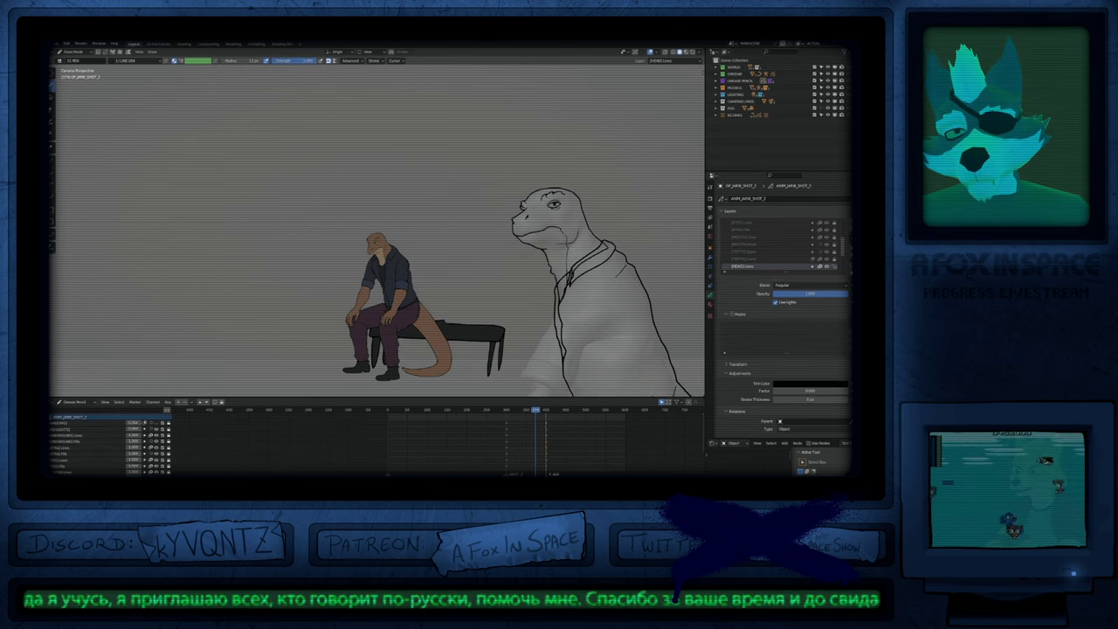
# Step: Compare the dangling leg drawing against the grey model and the seated characters' feet
pyautogui.keyDown('shift'); pyautogui.moveTo(516, 295); pyautogui.dragTo(546, 260, button='middle'); pyautogui.keyUp('shift')
pyautogui.keyDown('shift'); pyautogui.moveTo(569, 380); pyautogui.dragTo(456, 97, button='middle'); pyautogui.keyUp('shift')
pyautogui.hotkey('alt', 'shift', 'z')
pyautogui.hotkey('alt', 'z')
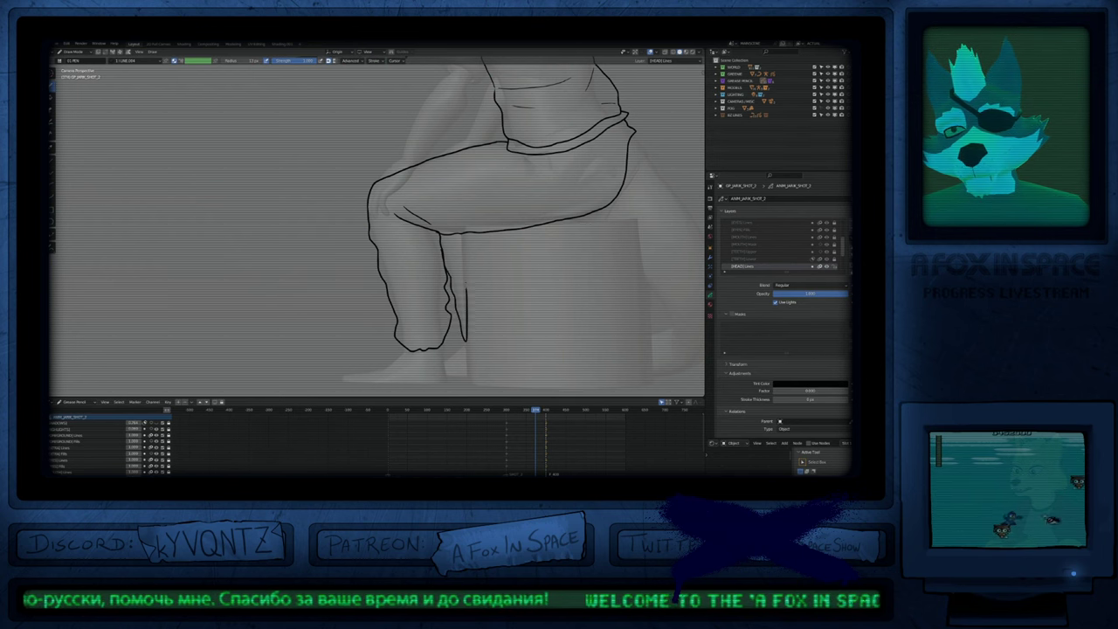
pyautogui.press('f')
pyautogui.press('Escape')
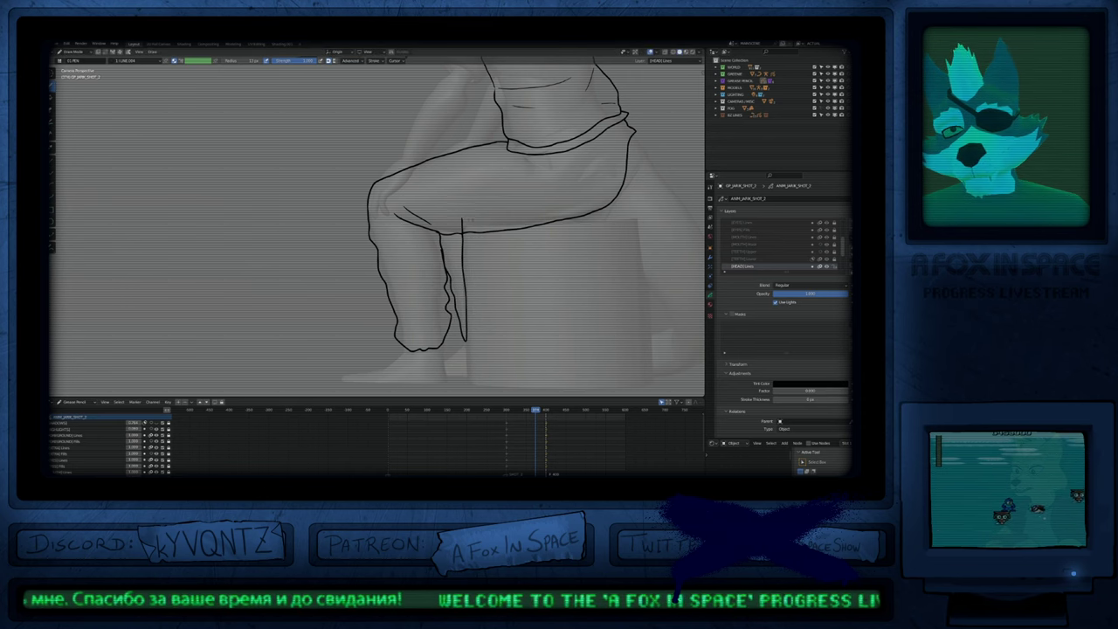
pyautogui.keyDown('shift'); pyautogui.moveTo(461, 365); pyautogui.dragTo(462, 279, button='middle'); pyautogui.keyUp('shift')
pyautogui.scroll(4, 461, 279)
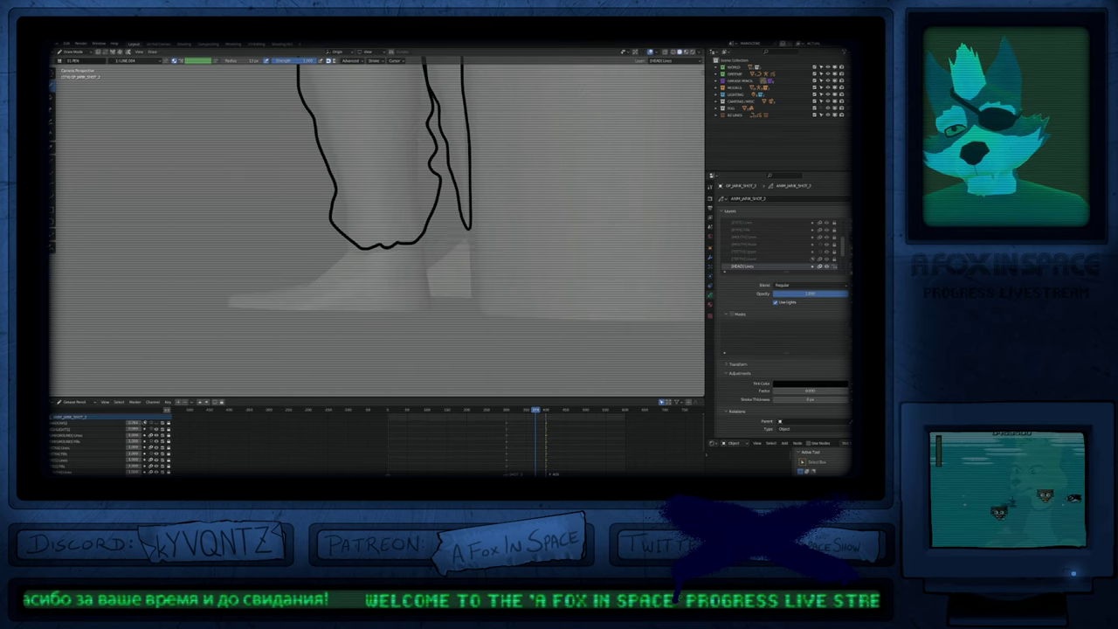
pyautogui.scroll(-5, 377, 227)
pyautogui.keyDown('shift'); pyautogui.moveTo(378, 166); pyautogui.dragTo(404, 359, button='middle'); pyautogui.keyUp('shift')
pyautogui.scroll(8, 377, 227)
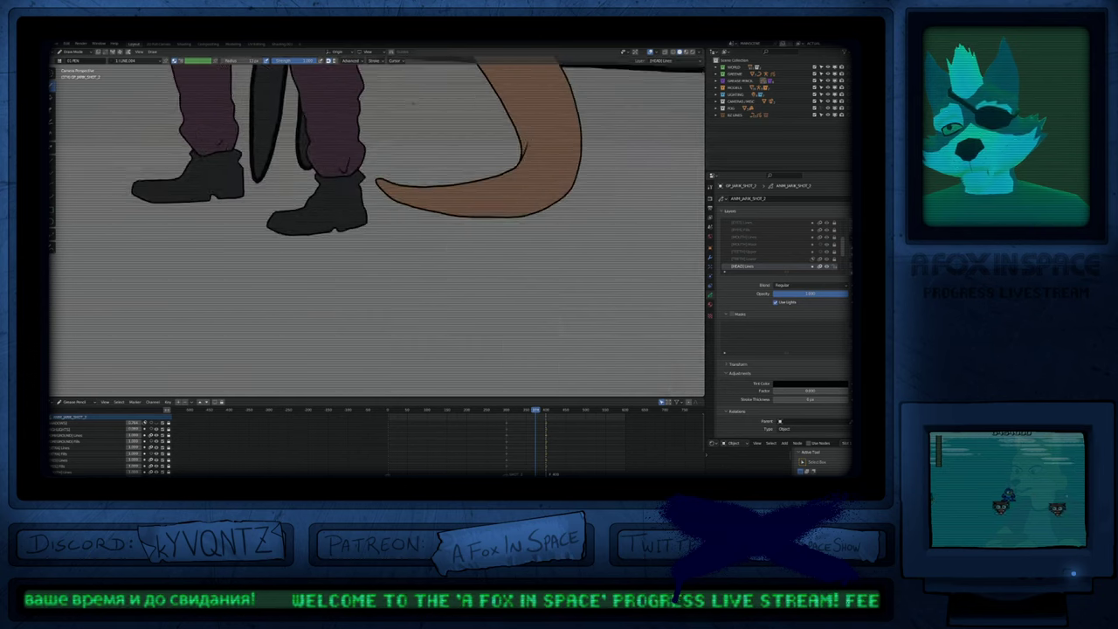
pyautogui.scroll(-5, 444, 266)
pyautogui.scroll(6, 445, 267)
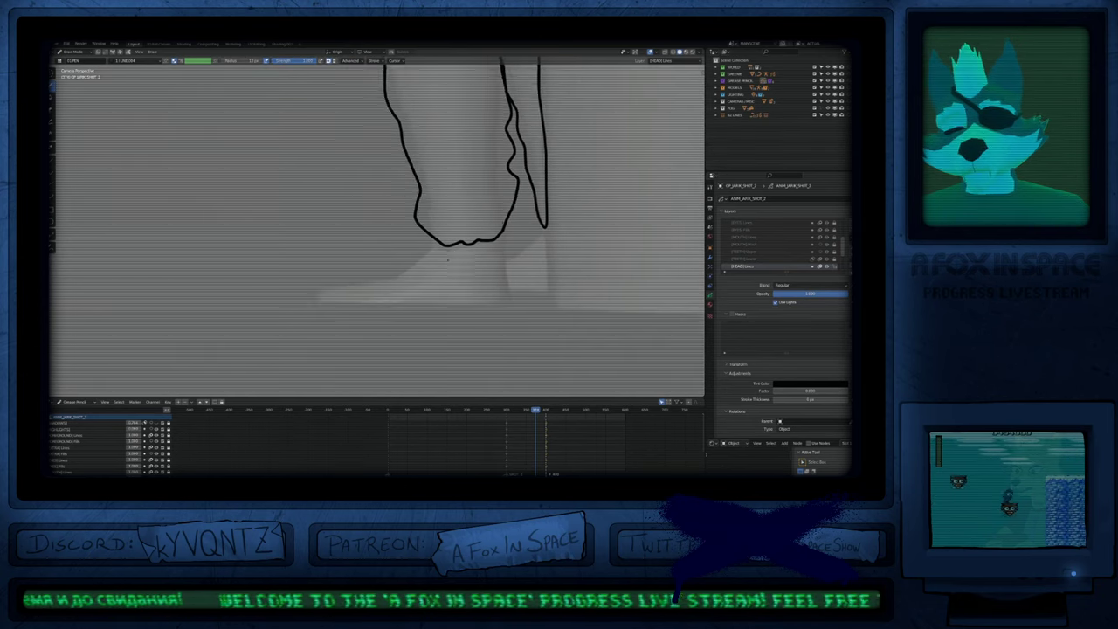
pyautogui.keyDown('shift'); pyautogui.moveTo(446, 267); pyautogui.dragTo(426, 310, button='middle'); pyautogui.keyUp('shift')
pyautogui.scroll(-5, 449, 284)
# Step: On [BODY] Lines, redraw the trouser cuff higher and delete the stray vertical leg stroke
pyautogui.press('f')
pyautogui.press('Escape')
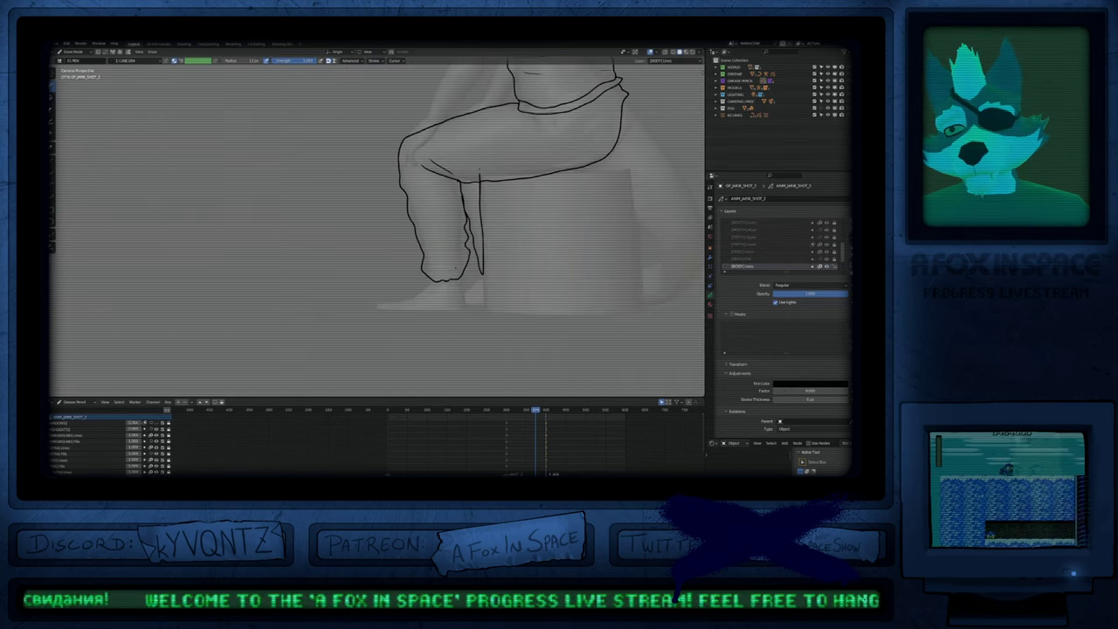
pyautogui.hotkey('ctrl', 'z')
pyautogui.moveTo(424, 267); pyautogui.dragTo(467, 264)
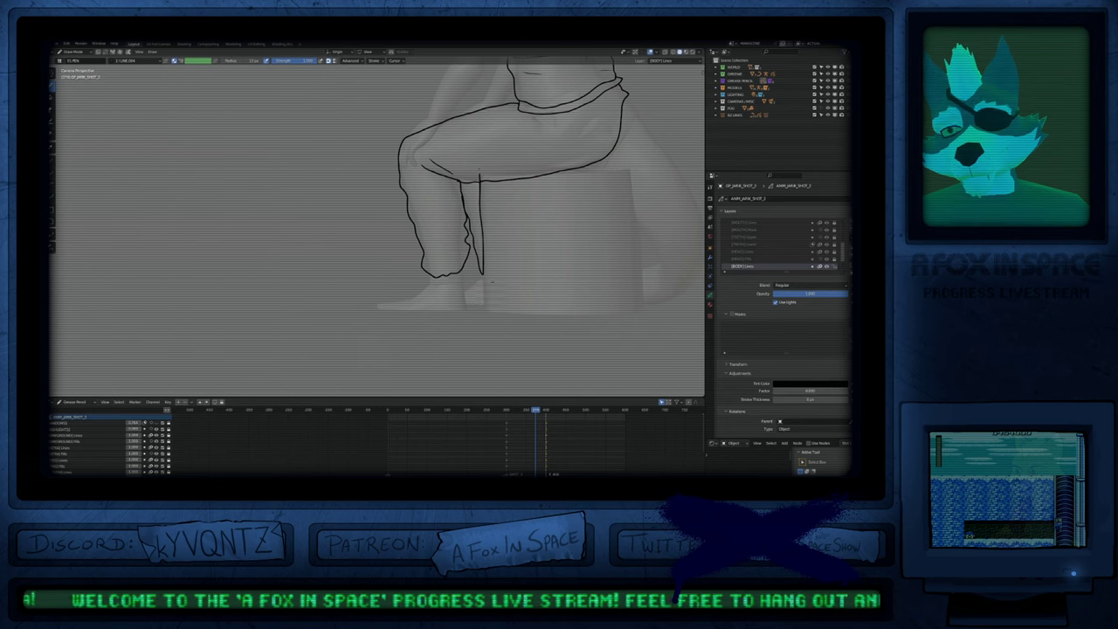
pyautogui.hotkey('ctrl', 'z')
pyautogui.press('KP_Multiply')
pyautogui.press('e')
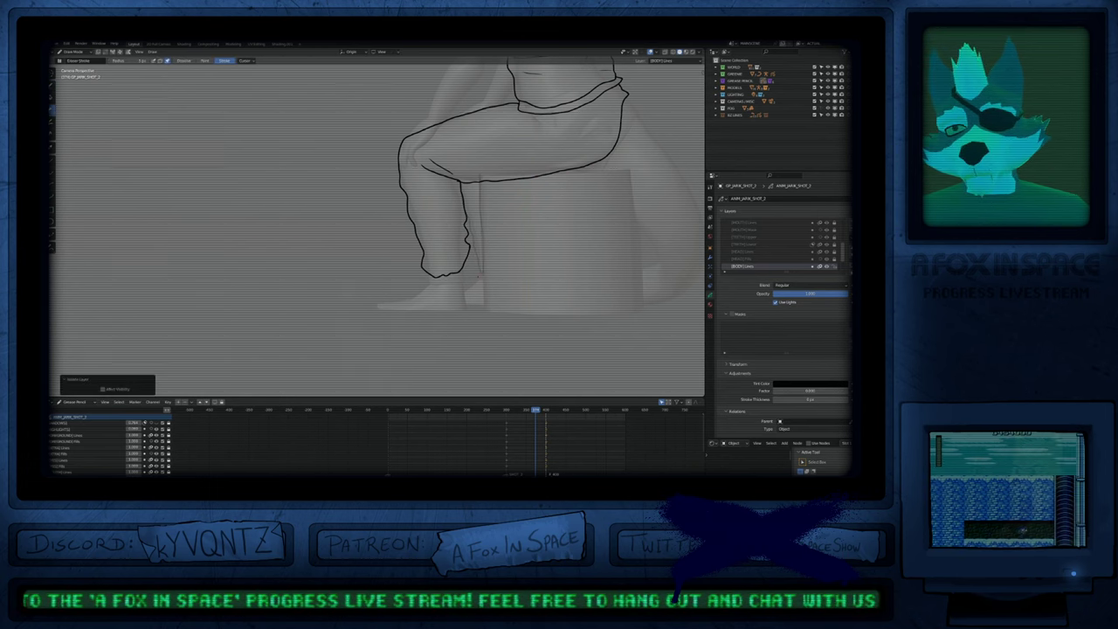
# Step: Draw the lower leg's back edge, trim its overshoot, smooth the trouser lines and add the sole
pyautogui.hotkey('ctrl', 'z')
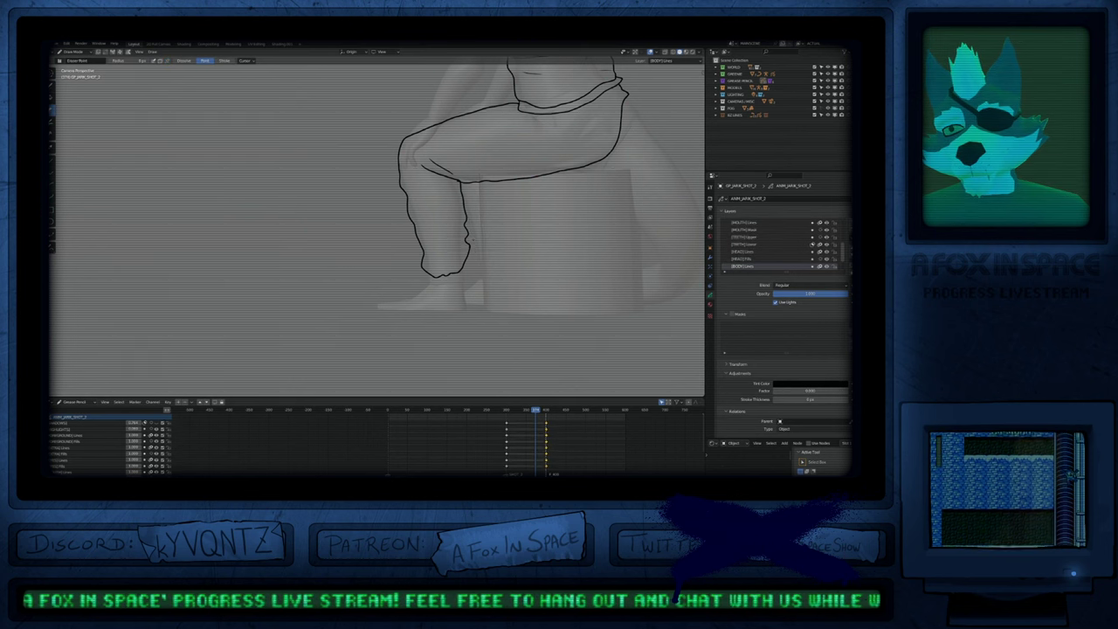
pyautogui.press('b')
pyautogui.scroll(1, 482, 229)
pyautogui.scroll(3, 492, 258)
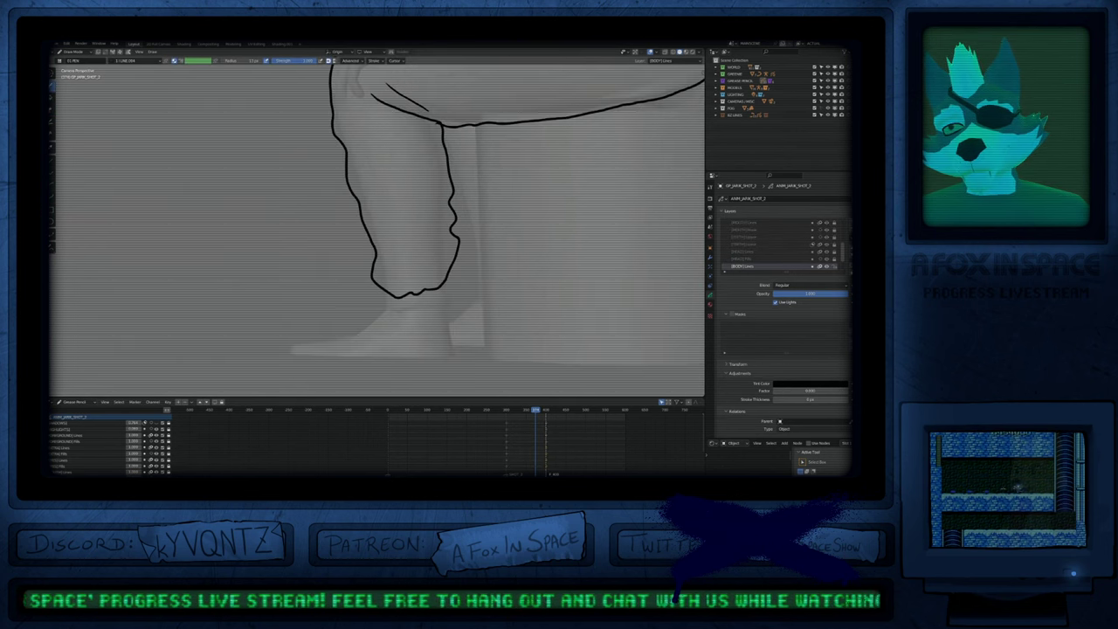
pyautogui.moveTo(456, 185); pyautogui.dragTo(466, 217)
pyautogui.moveTo(483, 276)
pyautogui.mouseDown()
pyautogui.moveTo(479, 96)
pyautogui.moveTo(479, 112)
pyautogui.mouseUp()
pyautogui.press('e')
pyautogui.moveTo(489, 97)
pyautogui.keyDown('shift'); pyautogui.mouseDown(button='middle')
pyautogui.moveTo(432, 258)
pyautogui.moveTo(472, 59)
pyautogui.mouseUp(button='middle'); pyautogui.keyUp('shift')
pyautogui.press('d')
pyautogui.moveTo(452, 251)
pyautogui.keyDown('shift'); pyautogui.mouseDown()
pyautogui.moveTo(449, 228)
pyautogui.moveTo(486, 180)
pyautogui.moveTo(360, 241)
pyautogui.mouseUp(); pyautogui.keyUp('shift')
pyautogui.keyDown('ctrl'); pyautogui.moveTo(475, 284); pyautogui.dragTo(560, 261, button='middle'); pyautogui.keyUp('ctrl')
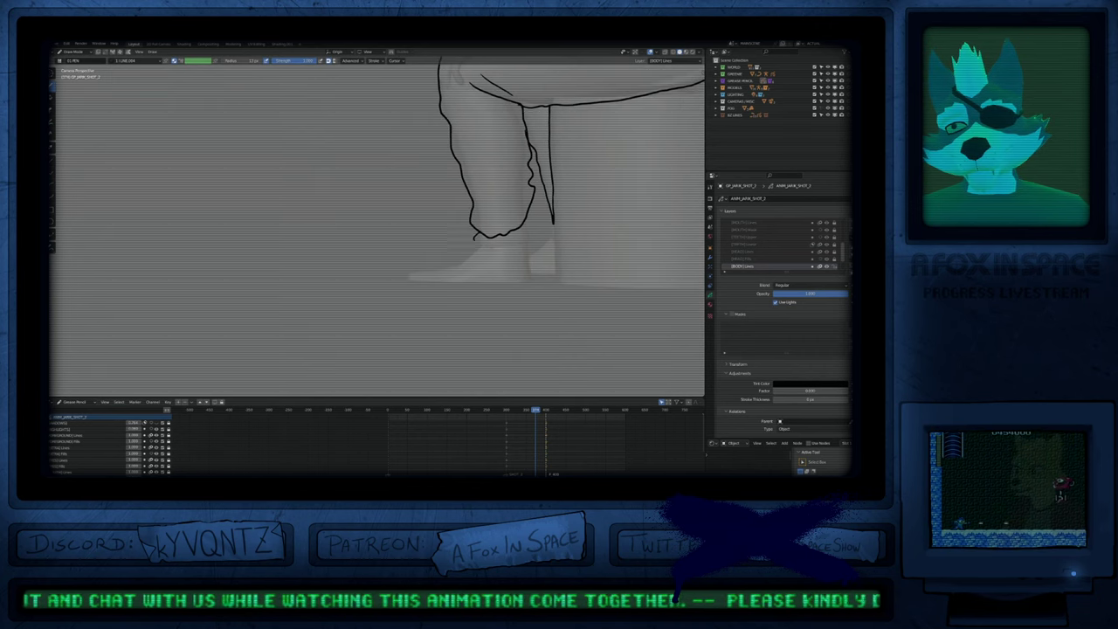
pyautogui.moveTo(476, 236)
pyautogui.mouseDown()
pyautogui.moveTo(408, 273)
pyautogui.moveTo(430, 288)
pyautogui.moveTo(500, 290)
pyautogui.moveTo(529, 253)
pyautogui.moveTo(526, 234)
pyautogui.mouseUp()
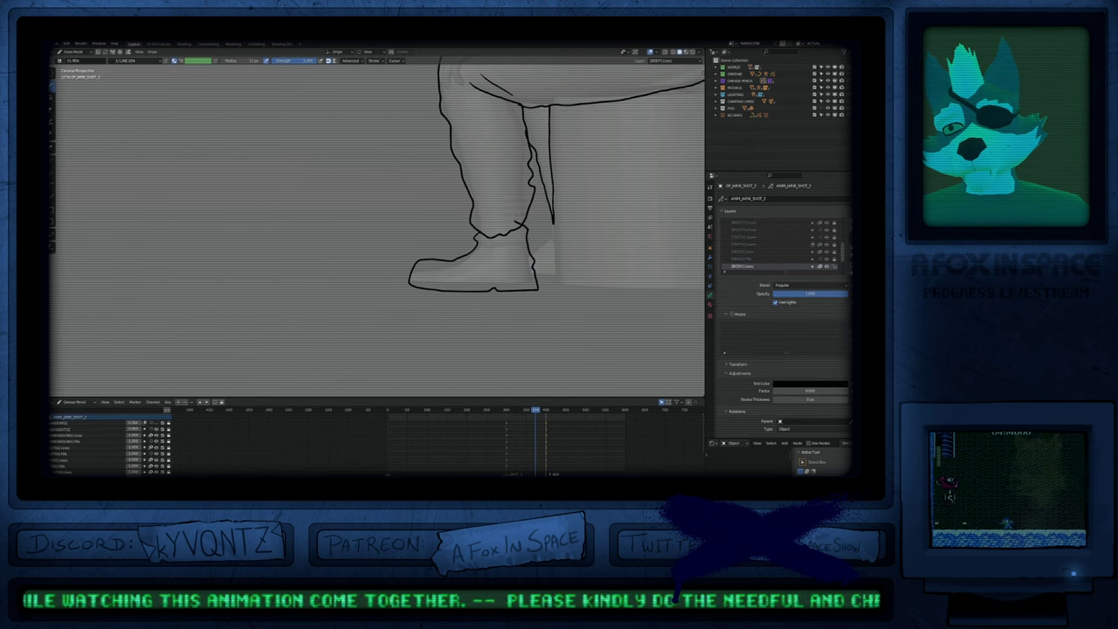
# Step: Reshape the boot heel and ankle lines with the push brush
pyautogui.scroll(-6, 524, 215)
pyautogui.keyDown('shift'); pyautogui.moveTo(524, 215); pyautogui.dragTo(495, 356, button='middle'); pyautogui.keyUp('shift')
pyautogui.scroll(5, 445, 267)
pyautogui.scroll(4, 450, 275)
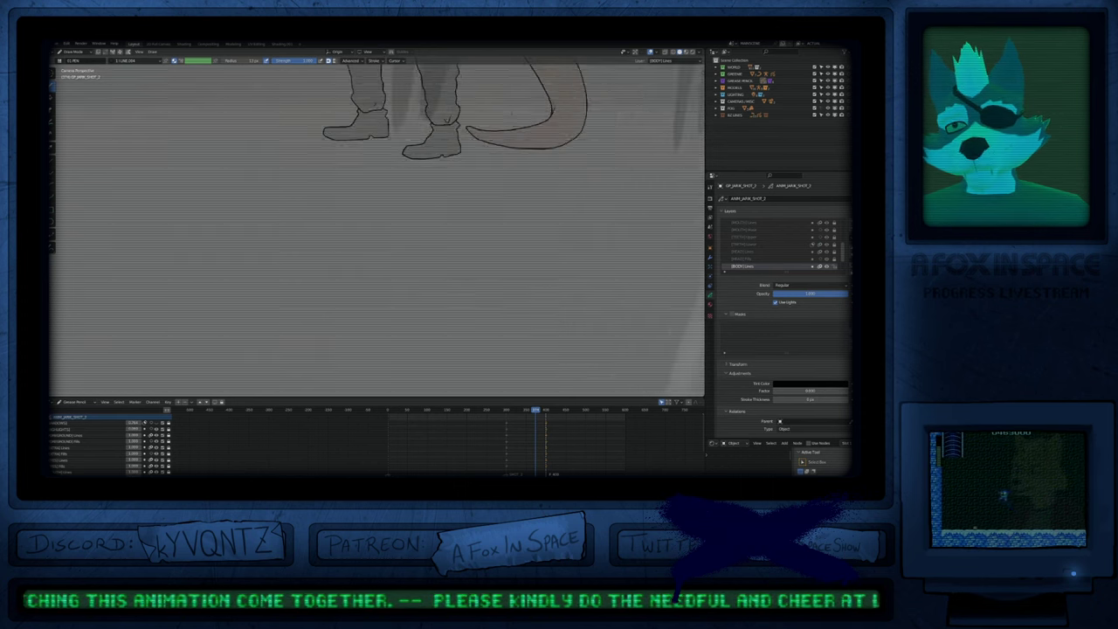
pyautogui.scroll(-5, 450, 275)
pyautogui.keyDown('shift'); pyautogui.moveTo(450, 280); pyautogui.dragTo(408, 83, button='middle'); pyautogui.keyUp('shift')
pyautogui.keyDown('shift'); pyautogui.moveTo(509, 297); pyautogui.dragTo(496, 272, button='middle'); pyautogui.keyUp('shift')
pyautogui.scroll(2, 496, 273)
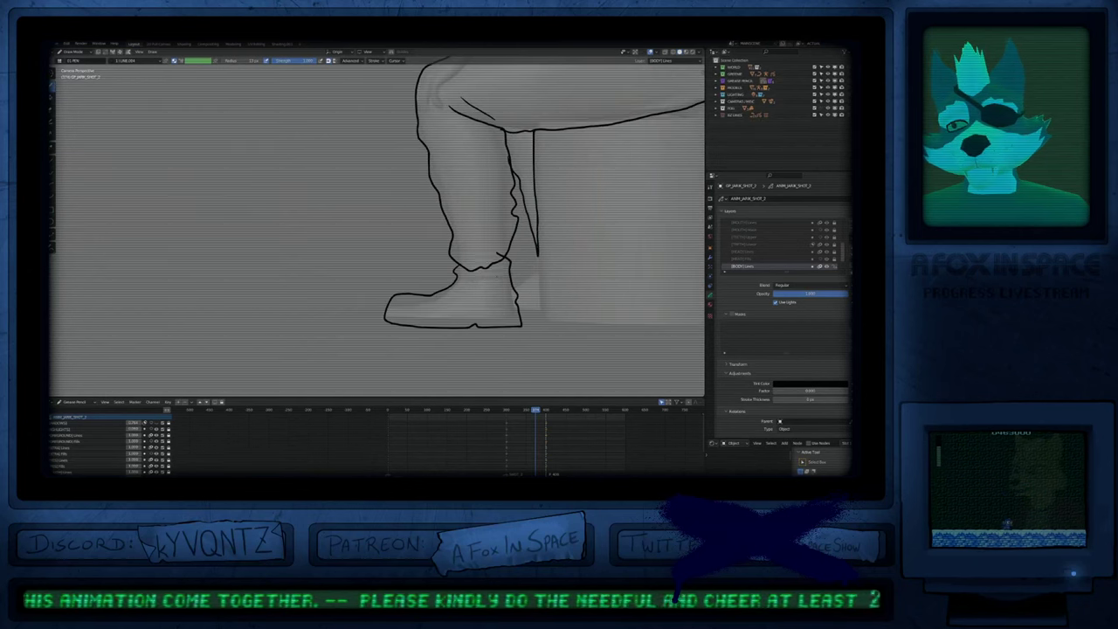
pyautogui.press('f')
pyautogui.click(551, 284)
pyautogui.moveTo(534, 272)
pyautogui.keyDown('shift'); pyautogui.mouseDown()
pyautogui.moveTo(503, 252)
pyautogui.moveTo(454, 258)
pyautogui.moveTo(435, 292)
pyautogui.mouseUp(); pyautogui.keyUp('shift')
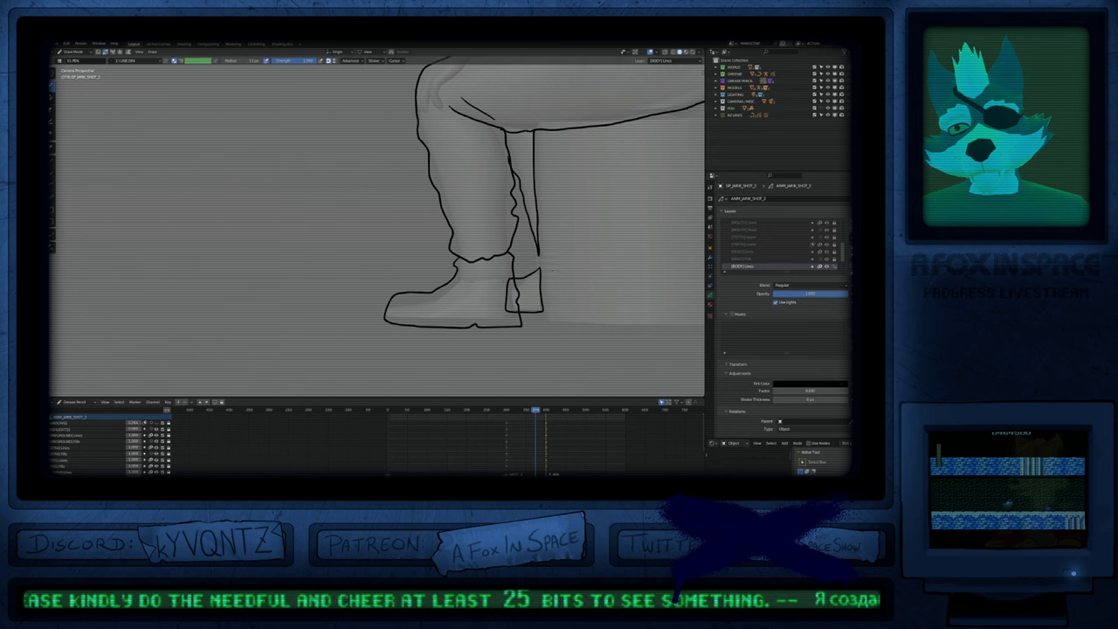
pyautogui.scroll(-10, 376, 227)
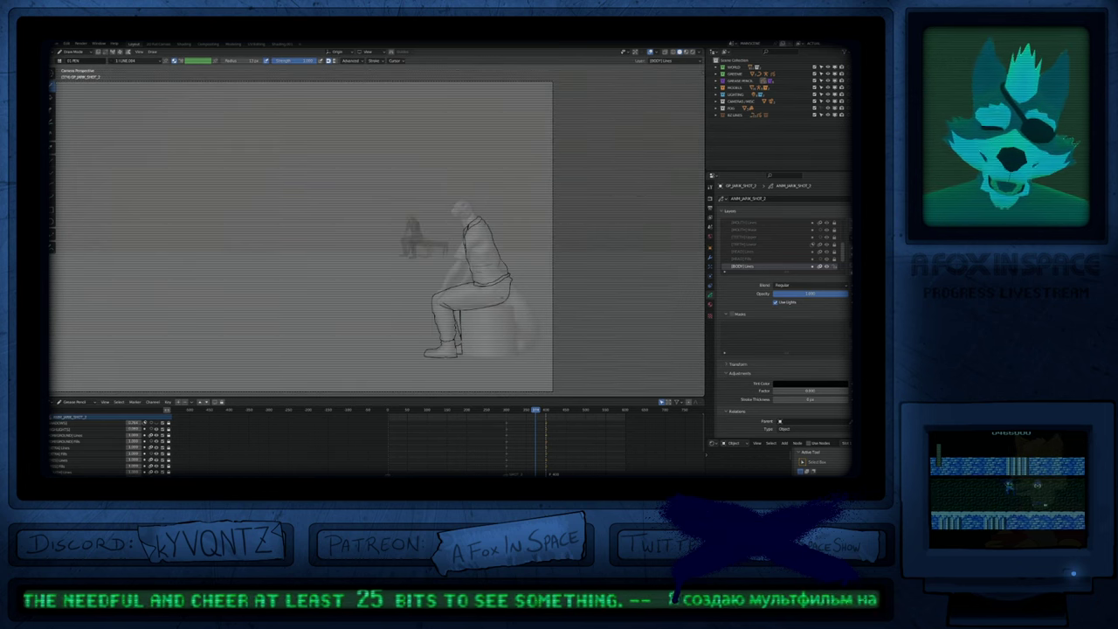
# Step: Push the seated figure's right hip outline inward
pyautogui.keyDown('shift'); pyautogui.moveTo(375, 228); pyautogui.dragTo(388, 222, button='middle'); pyautogui.keyUp('shift')
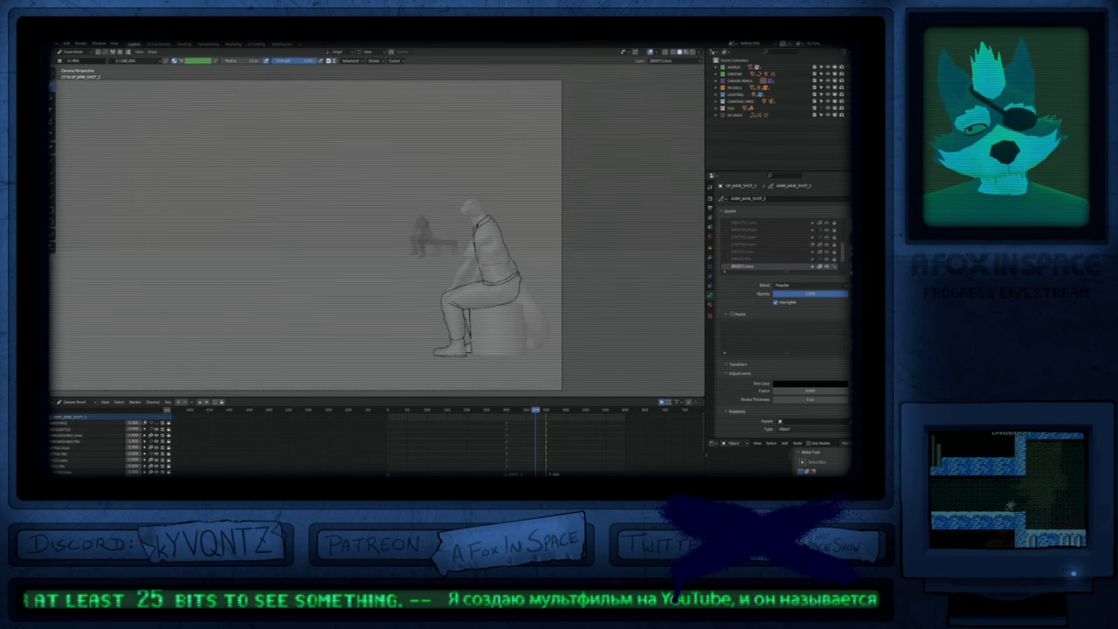
pyautogui.scroll(5, 472, 297)
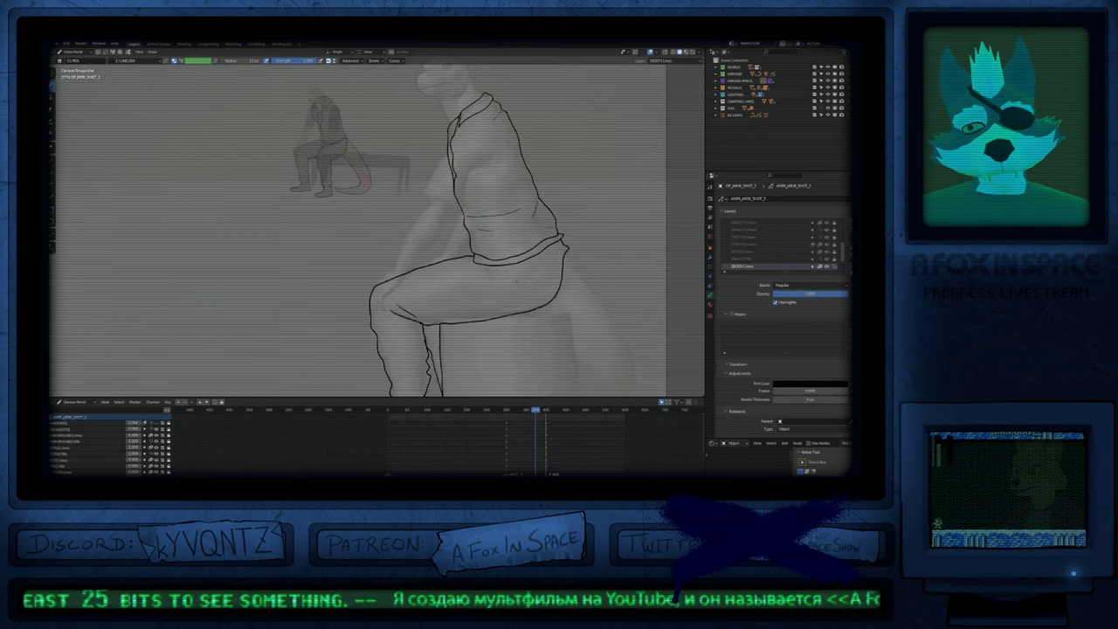
pyautogui.scroll(1, 559, 288)
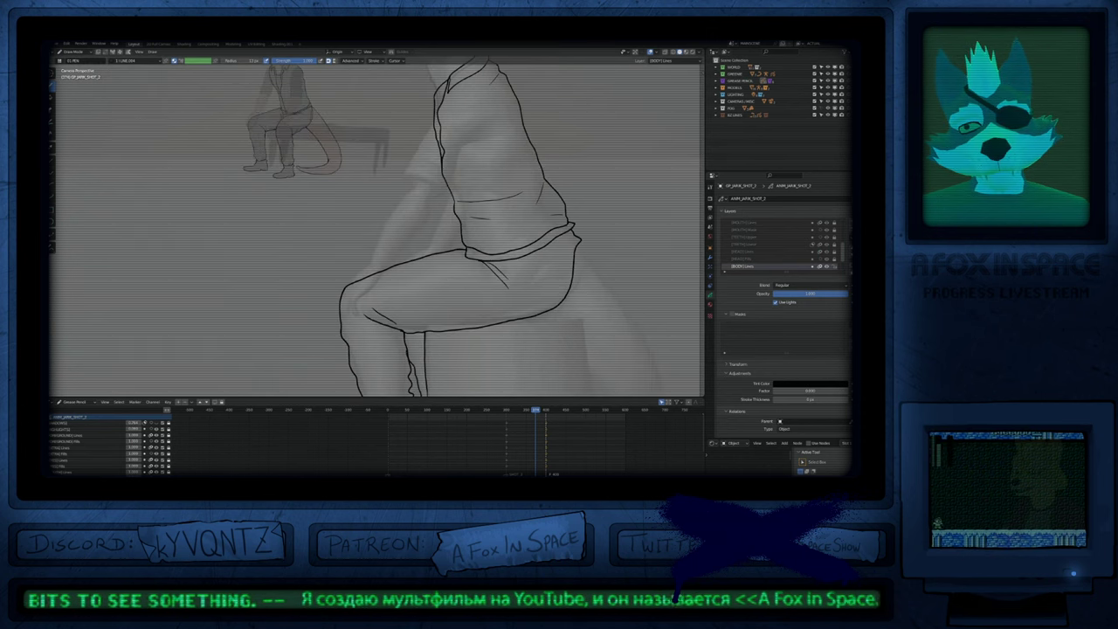
pyautogui.press('f')
pyautogui.click(654, 292)
pyautogui.moveTo(603, 272); pyautogui.dragTo(567, 284)
pyautogui.hotkey('alt', 'shift', 'z')
pyautogui.hotkey('alt', 'shift', 'z')
# Step: Draw the back outline from the jacket hem around the tail and trim overshooting line ends
pyautogui.keyDown('shift'); pyautogui.moveTo(542, 274); pyautogui.dragTo(578, 343, button='middle'); pyautogui.keyUp('shift')
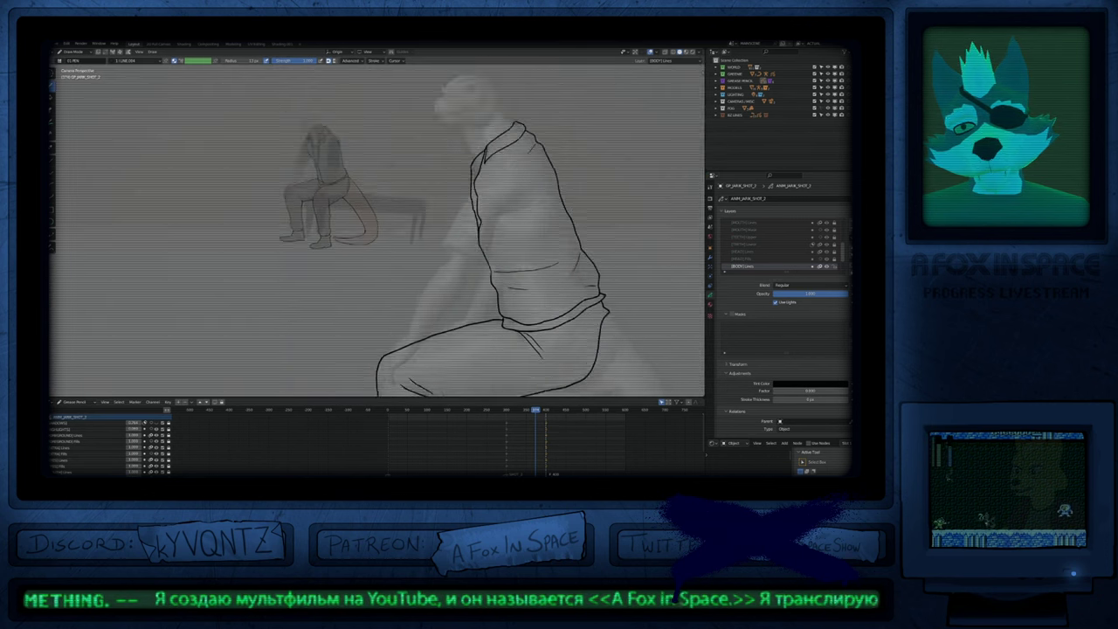
pyautogui.scroll(-2, 572, 262)
pyautogui.keyDown('shift'); pyautogui.moveTo(573, 262); pyautogui.dragTo(486, 139, button='middle'); pyautogui.keyUp('shift')
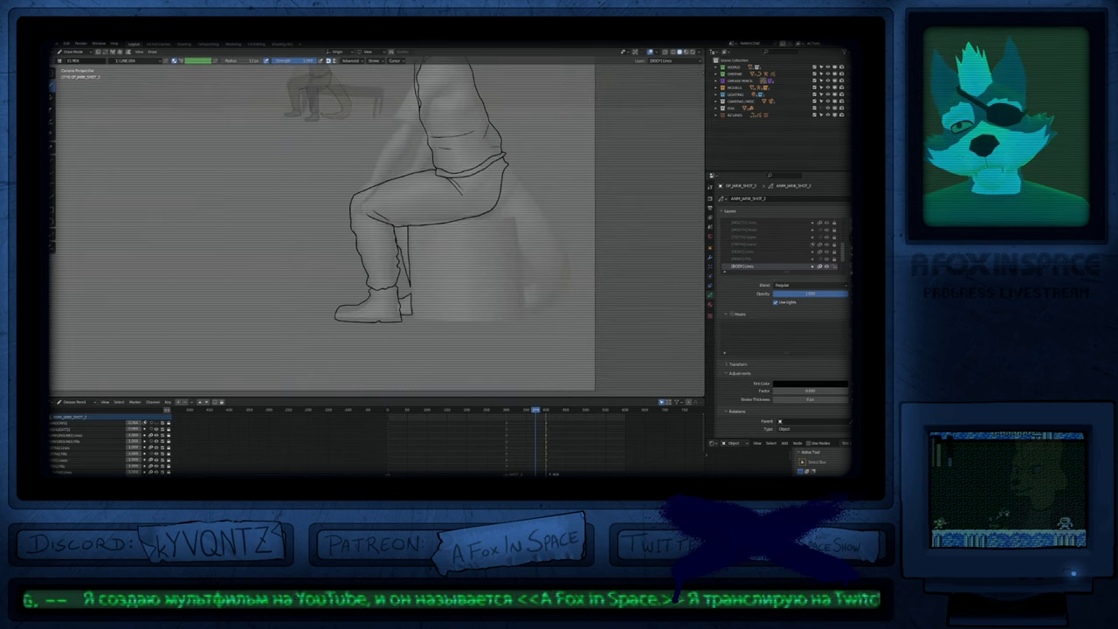
pyautogui.moveTo(507, 163); pyautogui.dragTo(521, 179)
pyautogui.moveTo(554, 237); pyautogui.dragTo(526, 315)
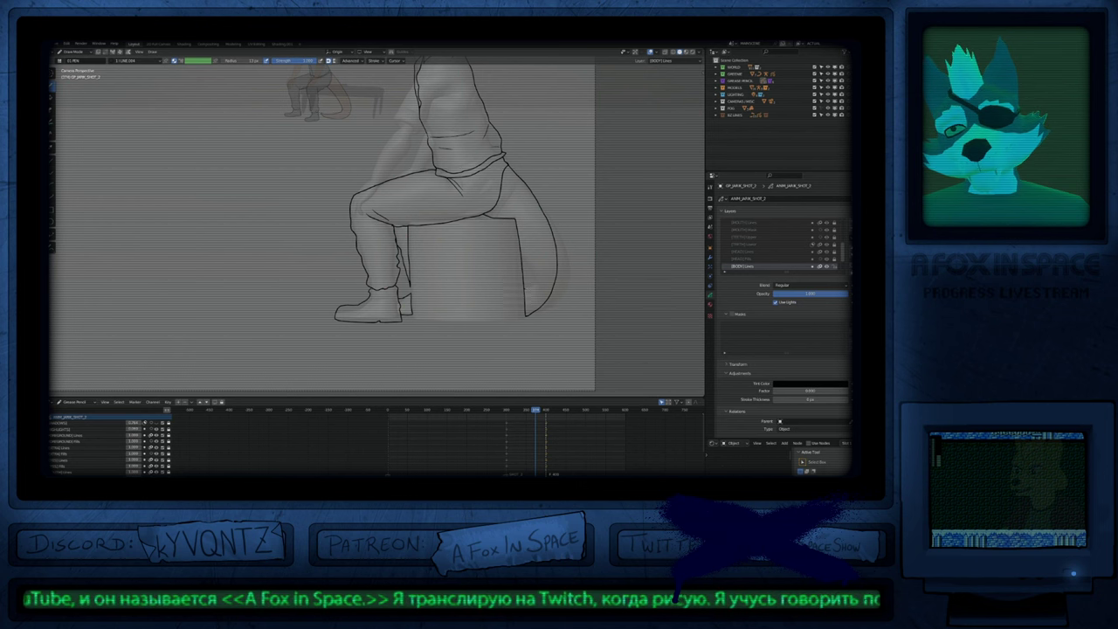
pyautogui.scroll(6, 557, 297)
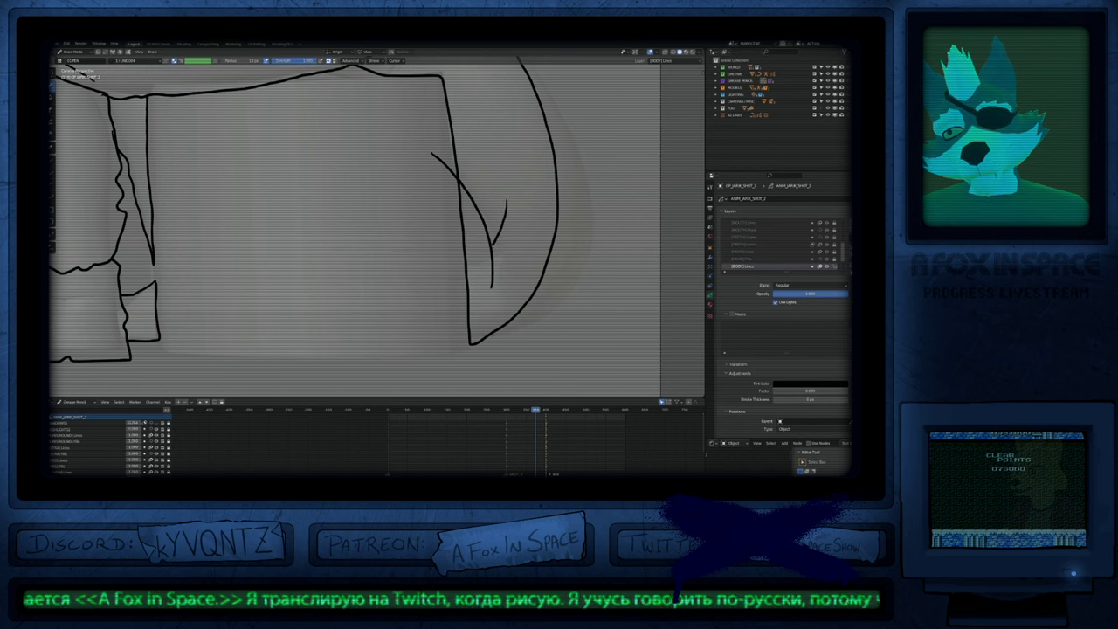
pyautogui.moveTo(511, 200)
pyautogui.keyDown('ctrl'); pyautogui.keyDown('alt'); pyautogui.mouseDown()
pyautogui.moveTo(495, 246)
pyautogui.moveTo(430, 301)
pyautogui.mouseUp(); pyautogui.keyUp('alt'); pyautogui.keyUp('ctrl')
pyautogui.keyDown('ctrl'); pyautogui.keyDown('alt'); pyautogui.moveTo(439, 153); pyautogui.dragTo(428, 194); pyautogui.keyUp('alt'); pyautogui.keyUp('ctrl')
pyautogui.scroll(-3, 424, 217)
pyautogui.moveTo(349, 175)
pyautogui.keyDown('shift'); pyautogui.mouseDown(button='middle')
pyautogui.moveTo(489, 269)
pyautogui.moveTo(470, 341)
pyautogui.moveTo(487, 262)
pyautogui.moveTo(518, 272)
pyautogui.moveTo(520, 263)
pyautogui.moveTo(474, 220)
pyautogui.moveTo(401, 202)
pyautogui.mouseUp(button='middle'); pyautogui.keyUp('shift')
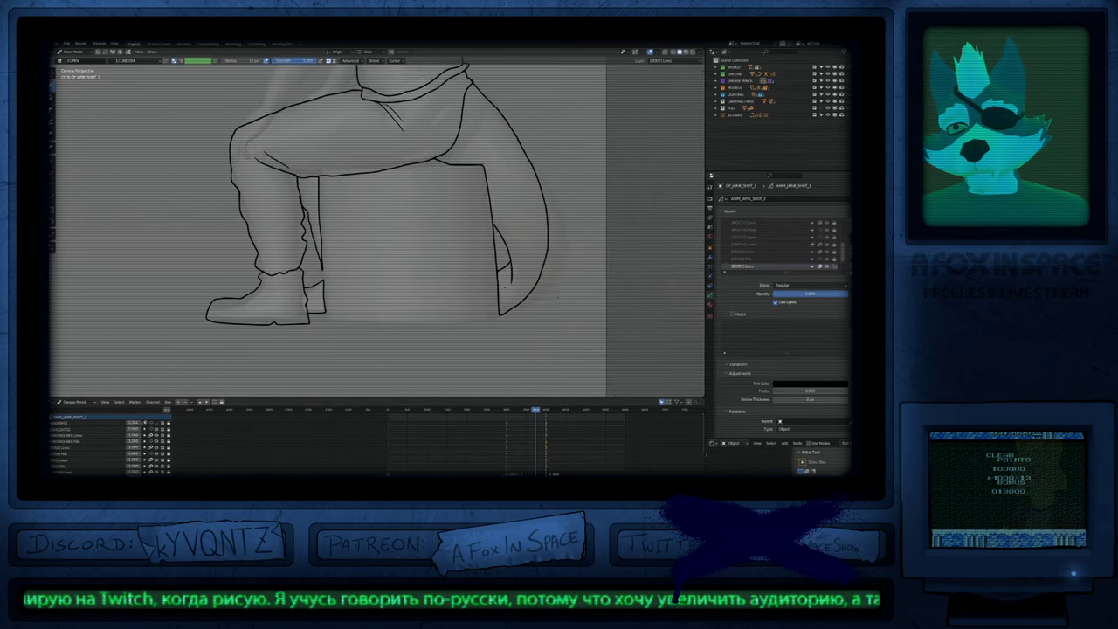
# Step: Push the coat's right outline outward and nudge the flap's fold lines left
pyautogui.press('f')
pyautogui.press('Escape')
pyautogui.moveTo(594, 234); pyautogui.dragTo(590, 311)
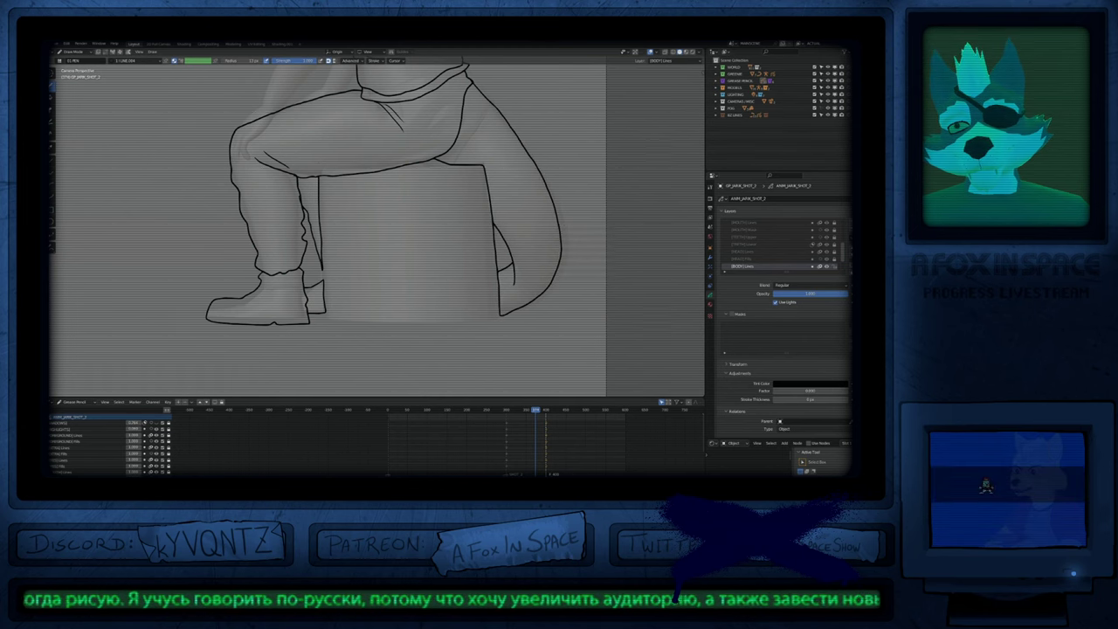
pyautogui.moveTo(503, 263); pyautogui.dragTo(497, 304)
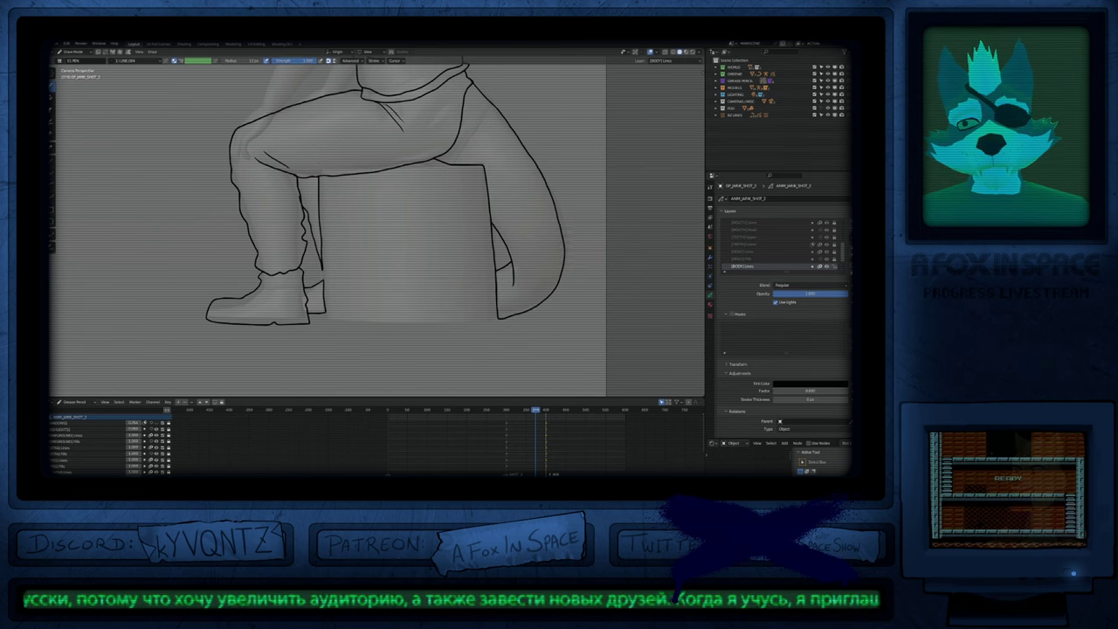
# Step: Frame the whole figure and show the faded layers at full opacity
pyautogui.keyDown('shift'); pyautogui.moveTo(516, 271); pyautogui.dragTo(598, 330, button='middle'); pyautogui.keyUp('shift')
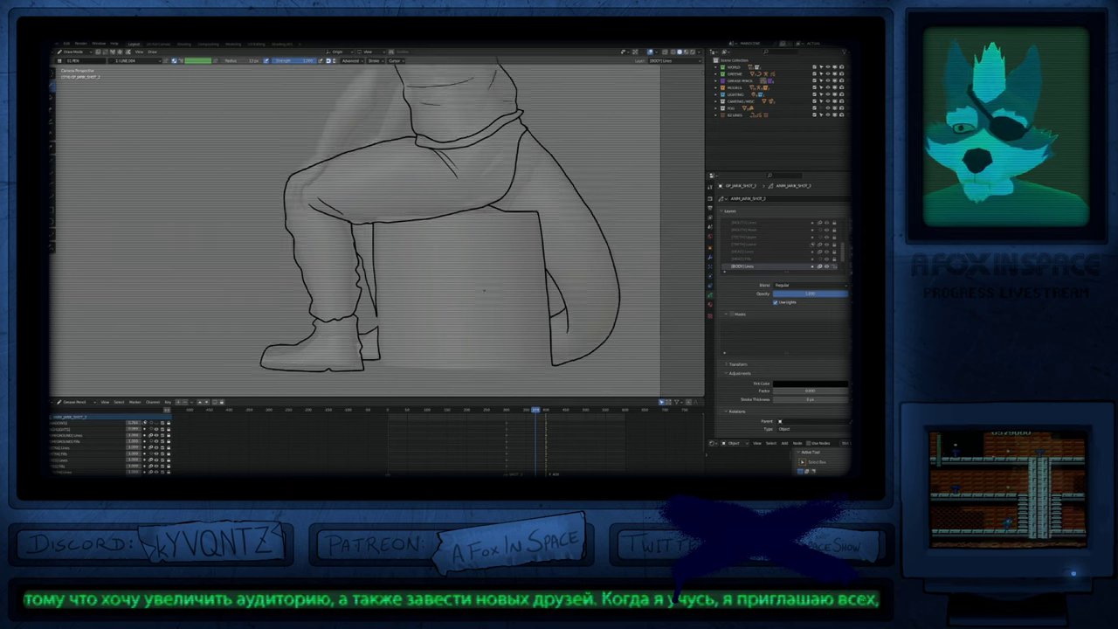
pyautogui.keyDown('shift'); pyautogui.moveTo(488, 174); pyautogui.dragTo(521, 231, button='middle'); pyautogui.keyUp('shift')
pyautogui.keyDown('ctrl'); pyautogui.moveTo(522, 231); pyautogui.dragTo(521, 304, button='middle'); pyautogui.keyUp('ctrl')
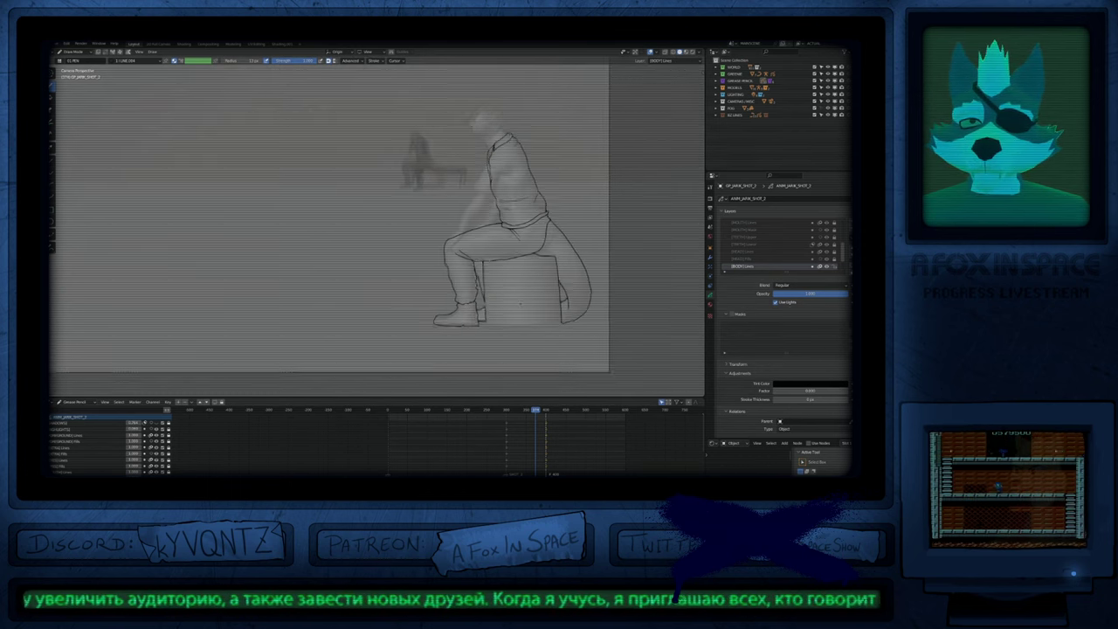
pyautogui.scroll(1, 521, 305)
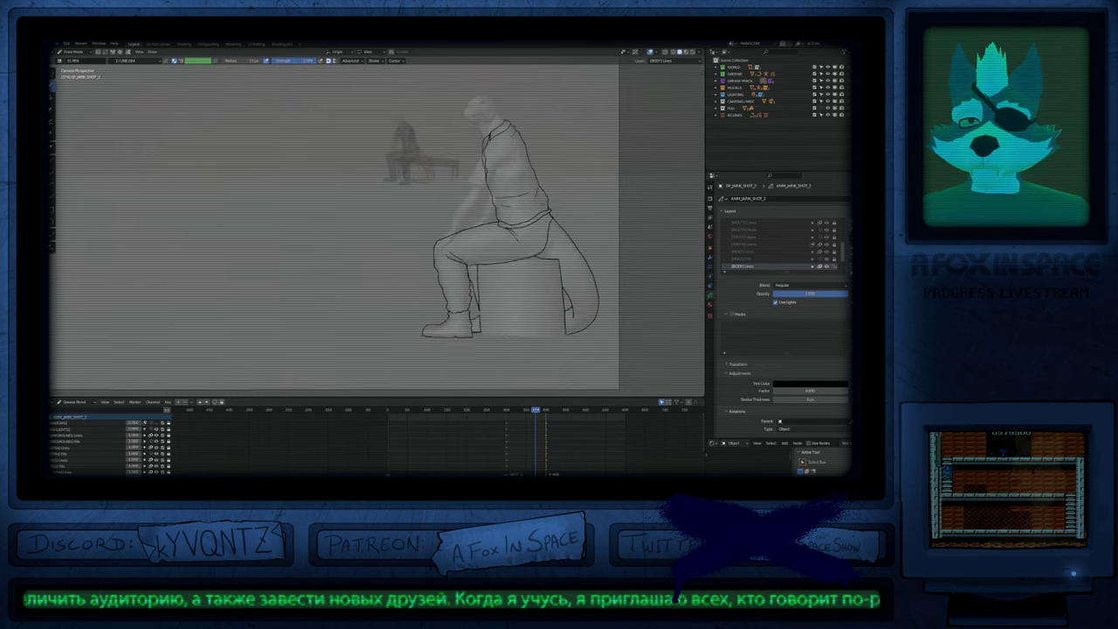
pyautogui.scroll(1, 521, 305)
pyautogui.keyDown('shift'); pyautogui.moveTo(521, 305); pyautogui.dragTo(518, 288, button='middle'); pyautogui.keyUp('shift')
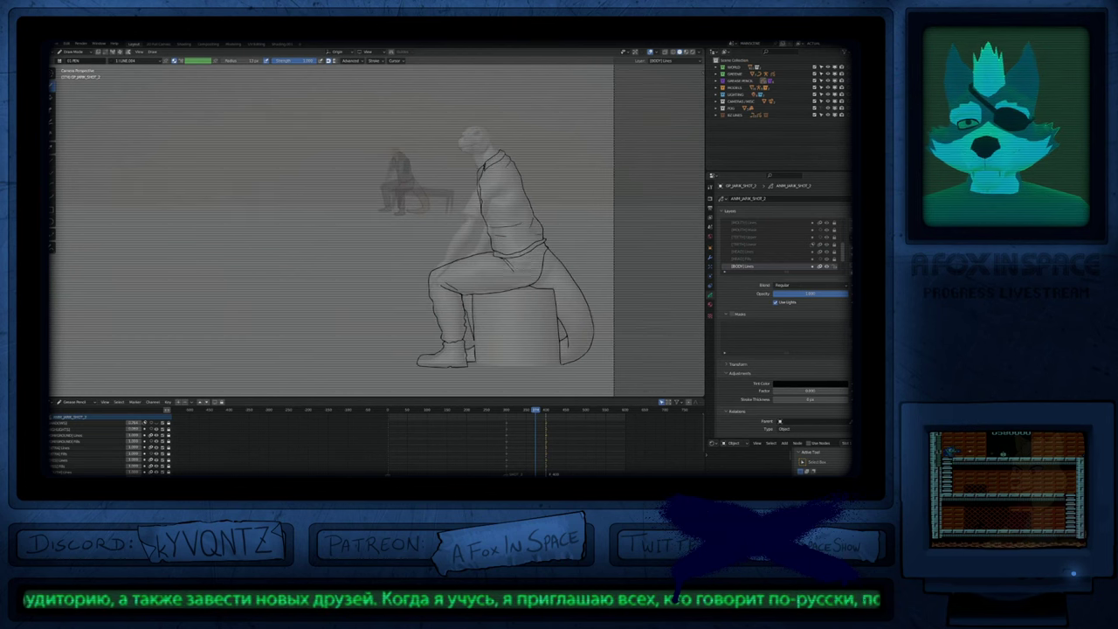
pyautogui.hotkey('shift', 'alt', 'z')
pyautogui.scroll(4, 478, 157)
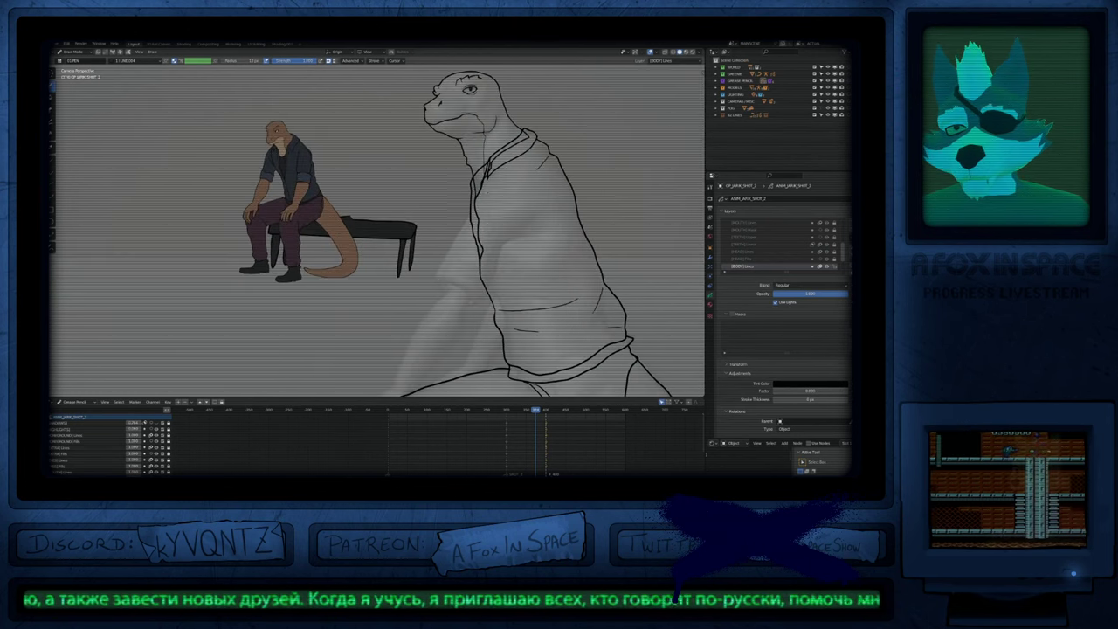
# Step: Draw the upper-arm sleeve outline down to the cuff on the [EXTRA]Lines layer
pyautogui.keyDown('shift'); pyautogui.moveTo(488, 197); pyautogui.dragTo(504, 250, button='middle'); pyautogui.keyUp('shift')
pyautogui.moveTo(536, 354)
pyautogui.keyDown('shift'); pyautogui.mouseDown(button='middle')
pyautogui.moveTo(513, 240)
pyautogui.moveTo(512, 298)
pyautogui.mouseUp(button='middle'); pyautogui.keyUp('shift')
pyautogui.click(67, 447)
pyautogui.moveTo(513, 212); pyautogui.dragTo(452, 293)
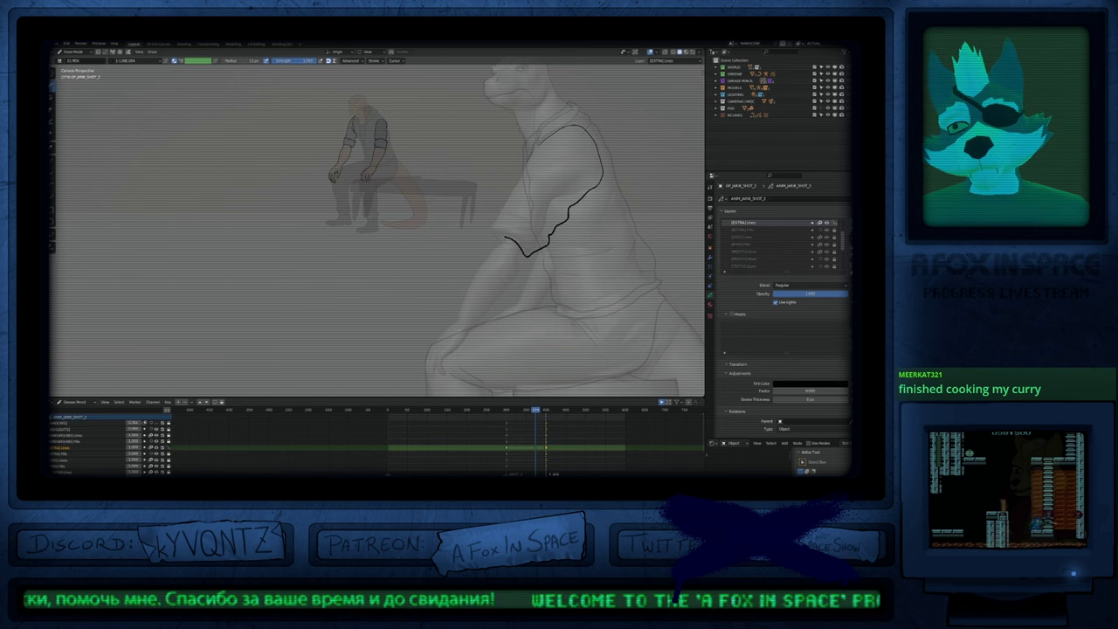
pyautogui.moveTo(517, 204); pyautogui.dragTo(539, 222)
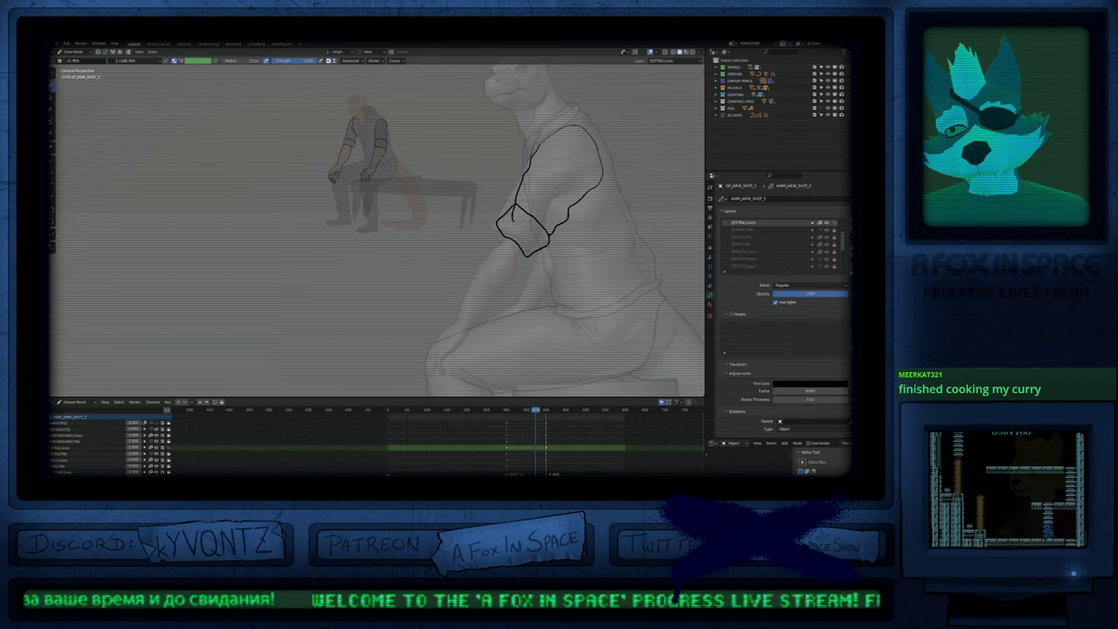
# Step: Push the cuff and sleeve lines into shape, tucking the cuff up and inward
pyautogui.hotkey('shift', 'f')
pyautogui.click(519, 218)
pyautogui.keyDown('ctrl'); pyautogui.keyDown('shift'); pyautogui.moveTo(540, 234); pyautogui.dragTo(511, 209); pyautogui.keyUp('shift'); pyautogui.keyUp('ctrl')
pyautogui.moveTo(531, 172)
pyautogui.keyDown('ctrl'); pyautogui.keyDown('shift'); pyautogui.mouseDown()
pyautogui.moveTo(550, 149)
pyautogui.moveTo(512, 209)
pyautogui.mouseUp(); pyautogui.keyUp('shift'); pyautogui.keyUp('ctrl')
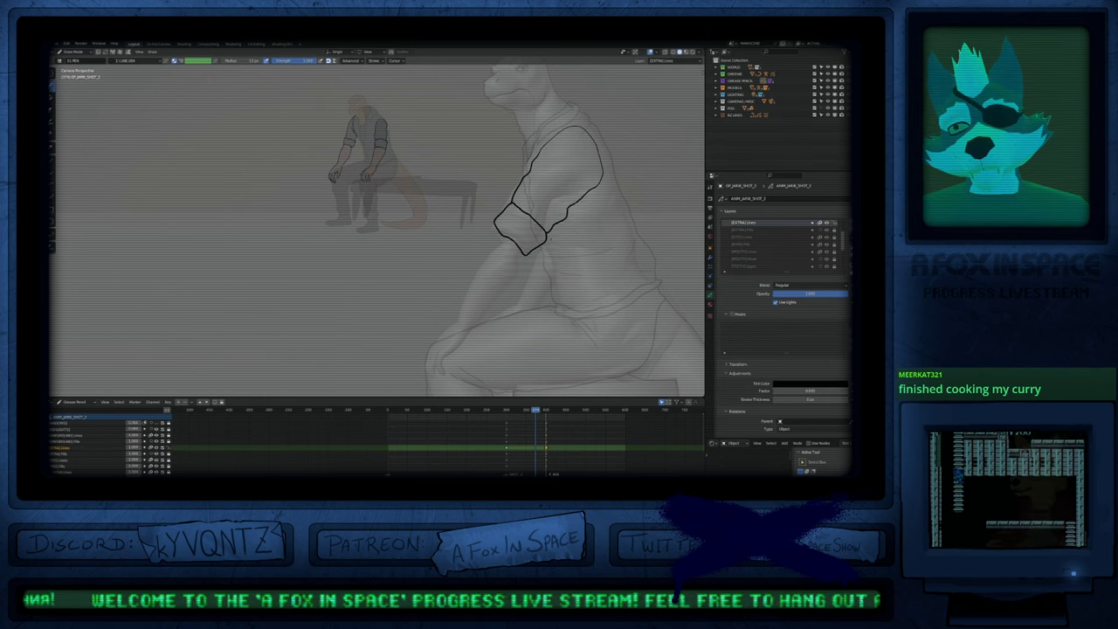
pyautogui.hotkey('shift', 'f')
pyautogui.click(568, 245)
pyautogui.keyDown('ctrl'); pyautogui.keyDown('shift'); pyautogui.moveTo(526, 223); pyautogui.dragTo(525, 232); pyautogui.keyUp('shift'); pyautogui.keyUp('ctrl')
pyautogui.moveTo(591, 181)
pyautogui.keyDown('ctrl'); pyautogui.keyDown('shift'); pyautogui.mouseDown()
pyautogui.moveTo(597, 150)
pyautogui.moveTo(586, 136)
pyautogui.moveTo(570, 129)
pyautogui.moveTo(588, 147)
pyautogui.moveTo(547, 138)
pyautogui.moveTo(574, 131)
pyautogui.mouseUp(); pyautogui.keyUp('shift'); pyautogui.keyUp('ctrl')
# Step: Straighten the cuff's lower-left edge with a resized push brush
pyautogui.keyDown('shift'); pyautogui.moveTo(490, 237); pyautogui.dragTo(548, 208, button='middle'); pyautogui.keyUp('shift')
pyautogui.scroll(2, 548, 208)
pyautogui.press('f')
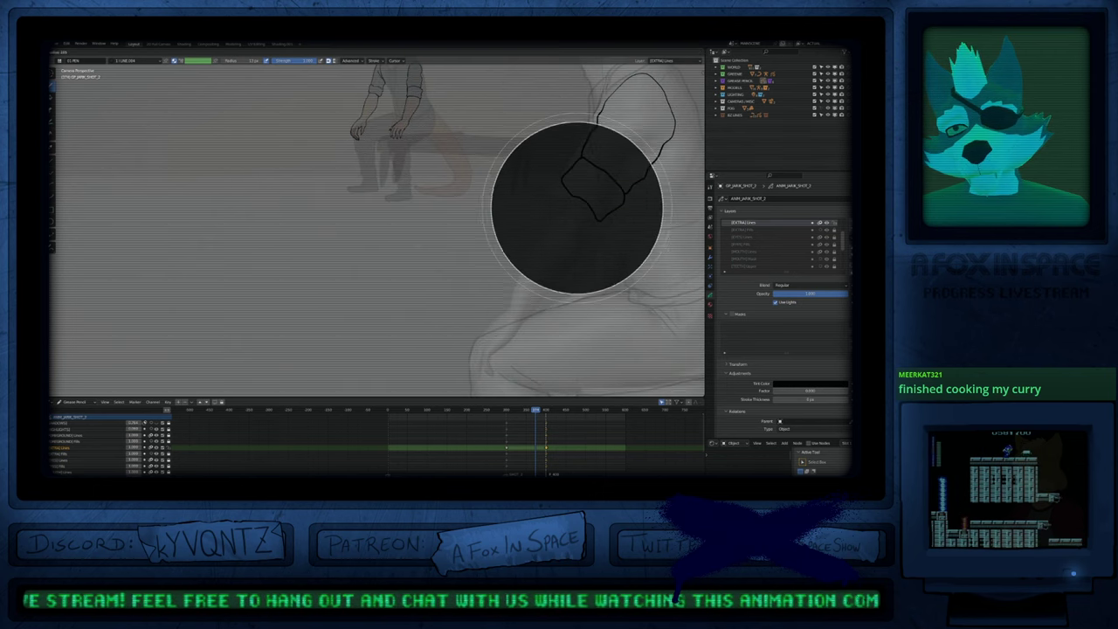
pyautogui.click(627, 208)
pyautogui.moveTo(578, 201)
pyautogui.keyDown('ctrl'); pyautogui.keyDown('shift'); pyautogui.mouseDown()
pyautogui.moveTo(578, 166)
pyautogui.moveTo(561, 188)
pyautogui.mouseUp(); pyautogui.keyUp('shift'); pyautogui.keyUp('ctrl')
pyautogui.press('f')
pyautogui.click(620, 216)
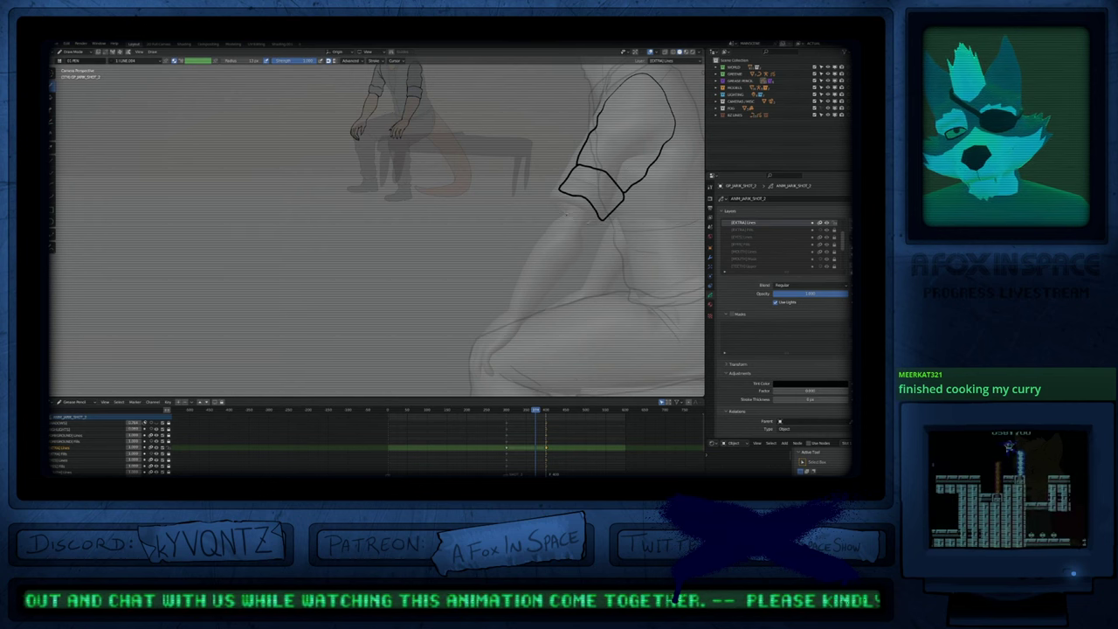
# Step: Draw the forearm outline down from the cuff
pyautogui.keyDown('shift'); pyautogui.moveTo(588, 223); pyautogui.dragTo(569, 216, button='middle'); pyautogui.keyUp('shift')
pyautogui.moveTo(549, 203)
pyautogui.mouseDown()
pyautogui.moveTo(510, 237)
pyautogui.moveTo(481, 290)
pyautogui.moveTo(494, 312)
pyautogui.moveTo(581, 211)
pyautogui.mouseUp()
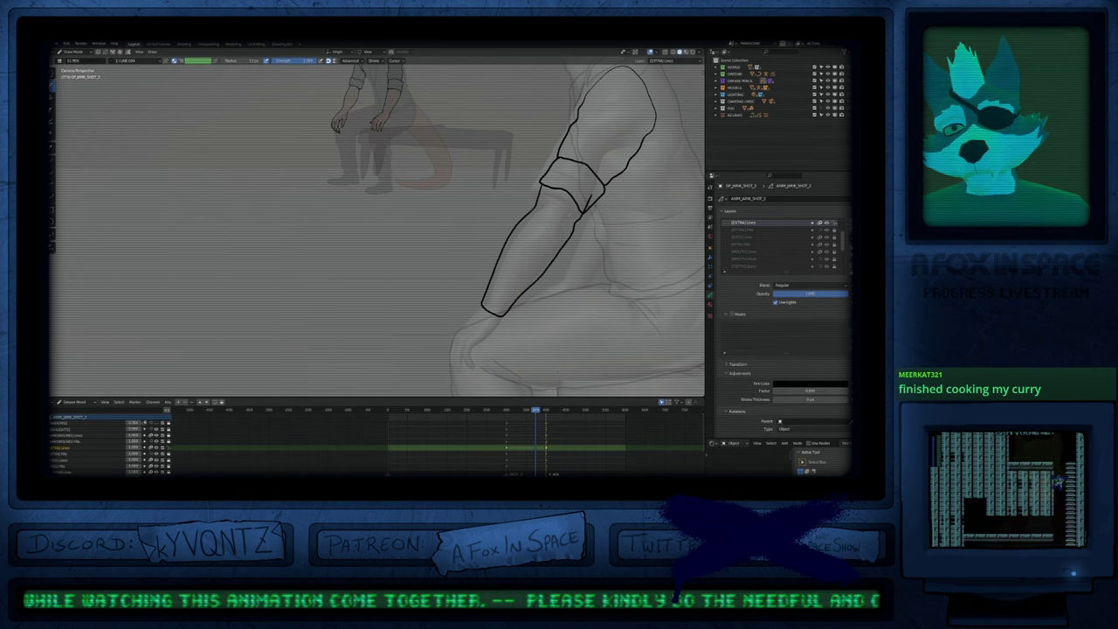
pyautogui.press('Tab')
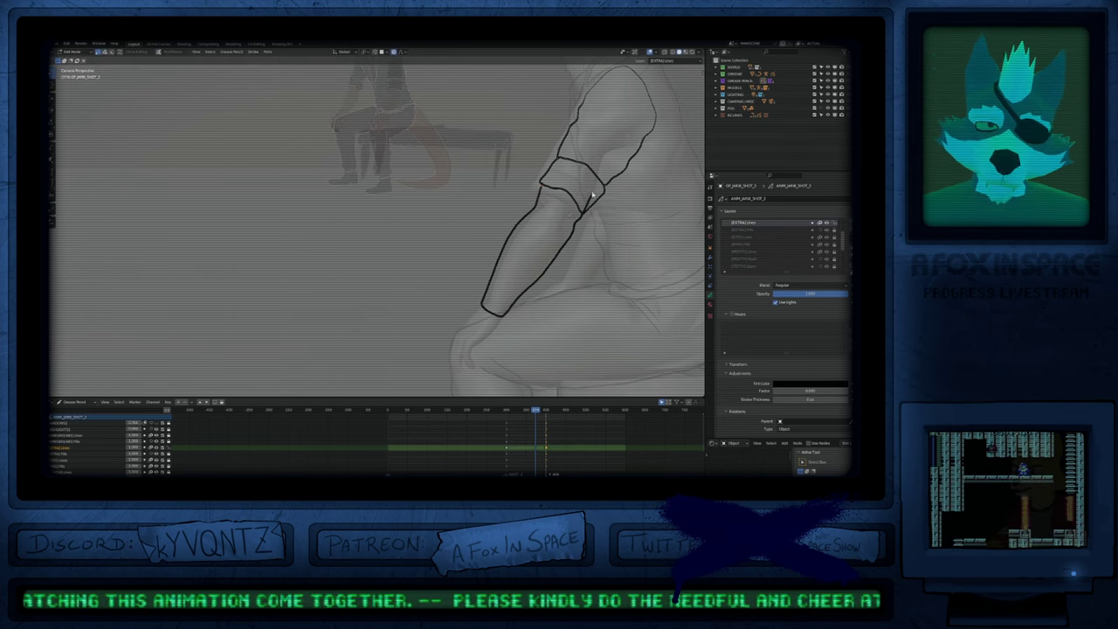
# Step: Scale the sleeve cuff points tighter and erase the stray line end inside the cuff
pyautogui.press('s')
pyautogui.click(655, 220)
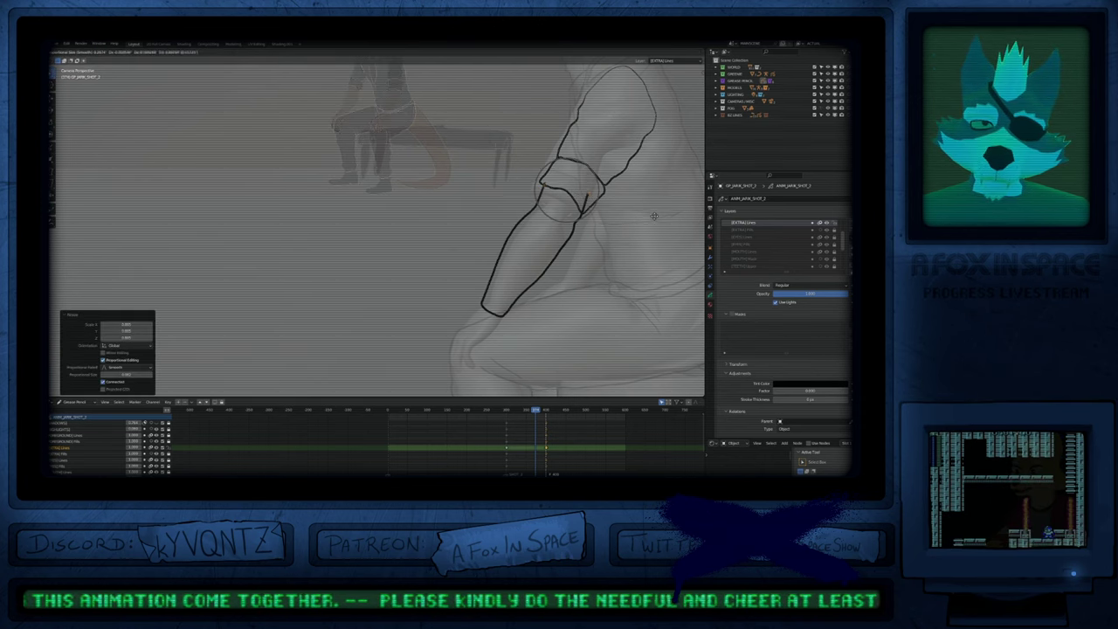
pyautogui.press('Tab')
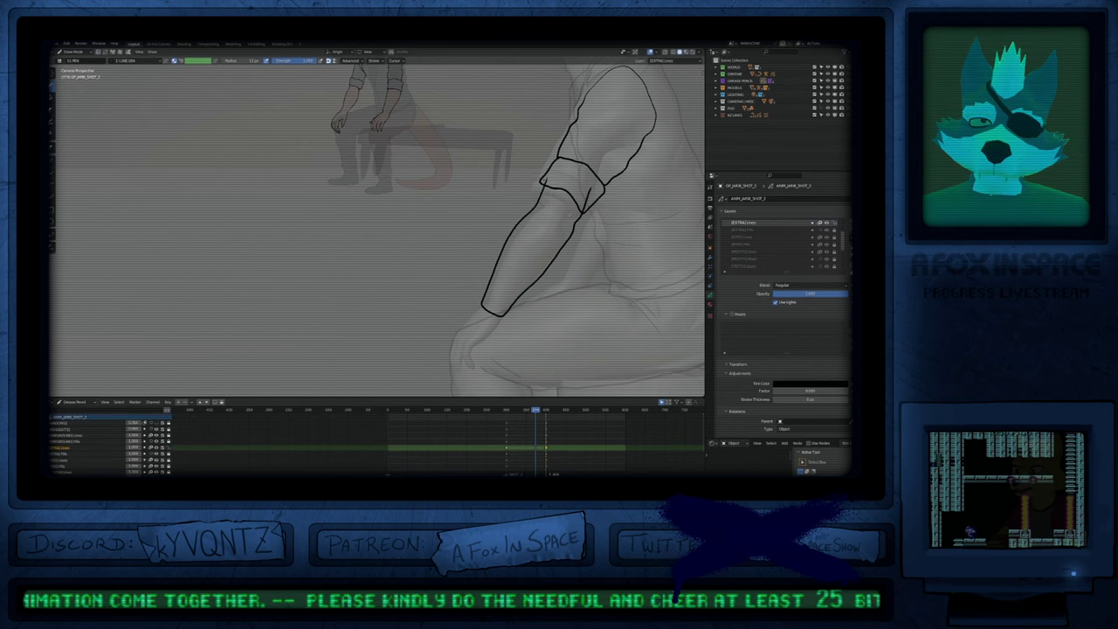
pyautogui.keyDown('ctrl'); pyautogui.moveTo(594, 185); pyautogui.dragTo(584, 208); pyautogui.keyUp('ctrl')
pyautogui.keyDown('shift'); pyautogui.moveTo(619, 190); pyautogui.dragTo(552, 274, button='middle'); pyautogui.keyUp('shift')
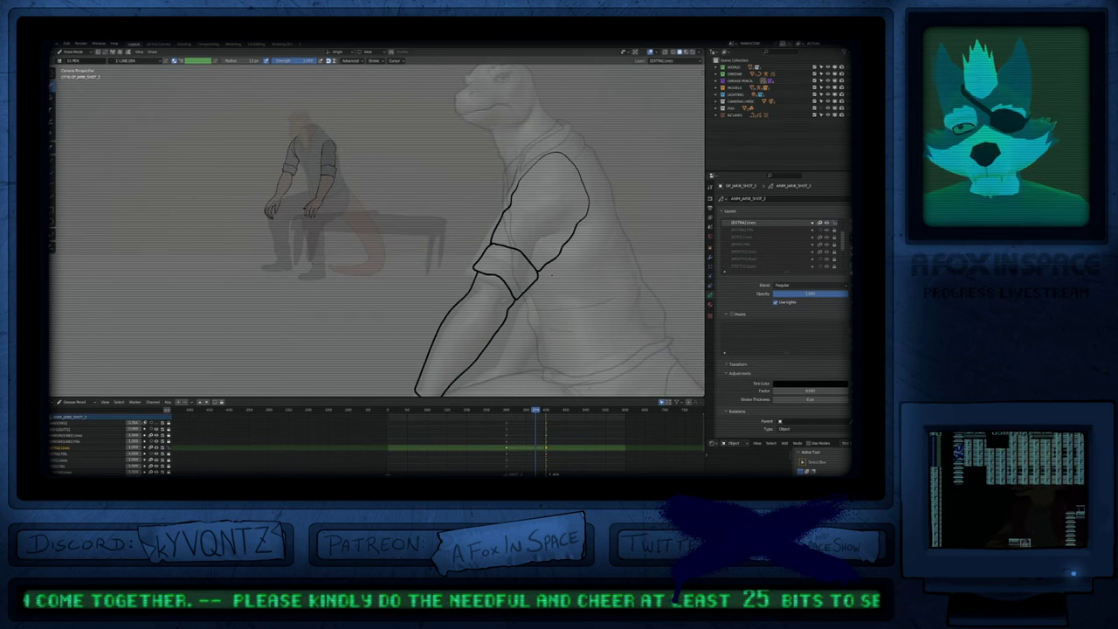
# Step: Resize the brush and smooth the upper-arm outline
pyautogui.press('f')
pyautogui.click(629, 274)
pyautogui.moveTo(577, 244)
pyautogui.keyDown('shift'); pyautogui.mouseDown()
pyautogui.moveTo(584, 193)
pyautogui.moveTo(556, 166)
pyautogui.moveTo(541, 172)
pyautogui.moveTo(574, 248)
pyautogui.mouseUp(); pyautogui.keyUp('shift')
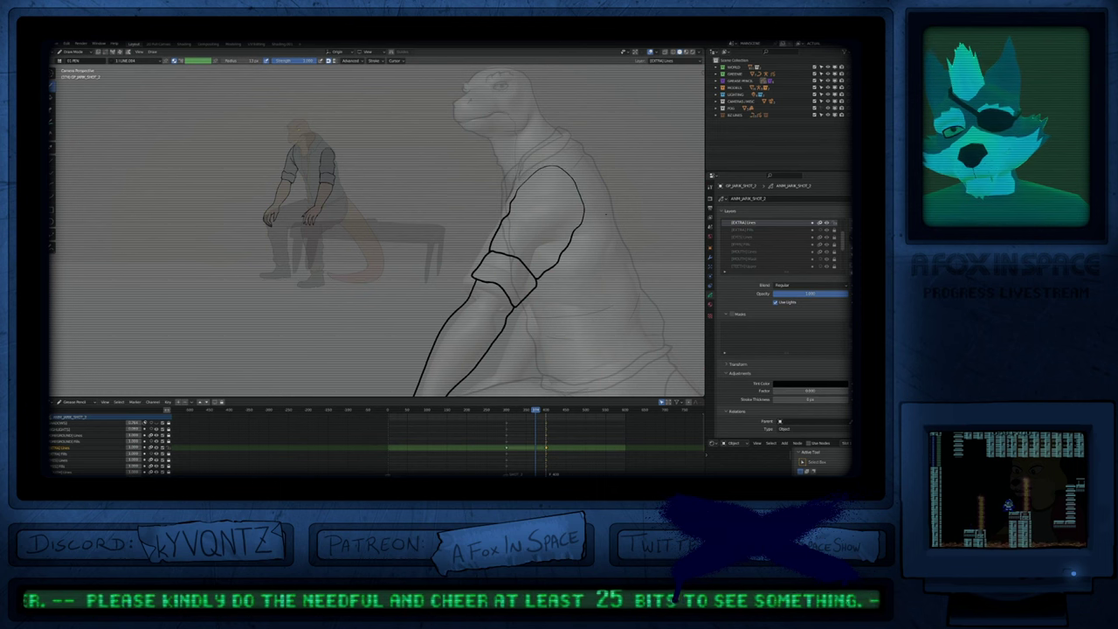
# Step: Erase the forearm's closed end and shift the hand outline's tip right, onto the knee
pyautogui.keyDown('shift'); pyautogui.moveTo(443, 371); pyautogui.dragTo(503, 273, button='middle'); pyautogui.keyUp('shift')
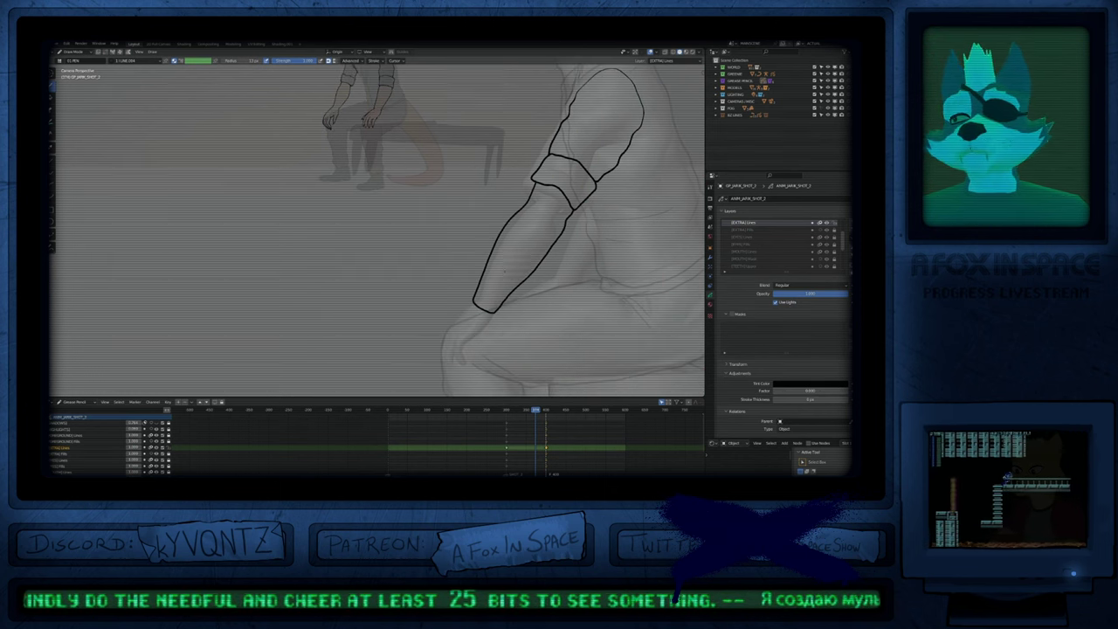
pyautogui.keyDown('shift'); pyautogui.moveTo(501, 276); pyautogui.dragTo(507, 187, button='middle'); pyautogui.keyUp('shift')
pyautogui.keyDown('ctrl'); pyautogui.moveTo(507, 240); pyautogui.dragTo(507, 210, button='middle'); pyautogui.keyUp('ctrl')
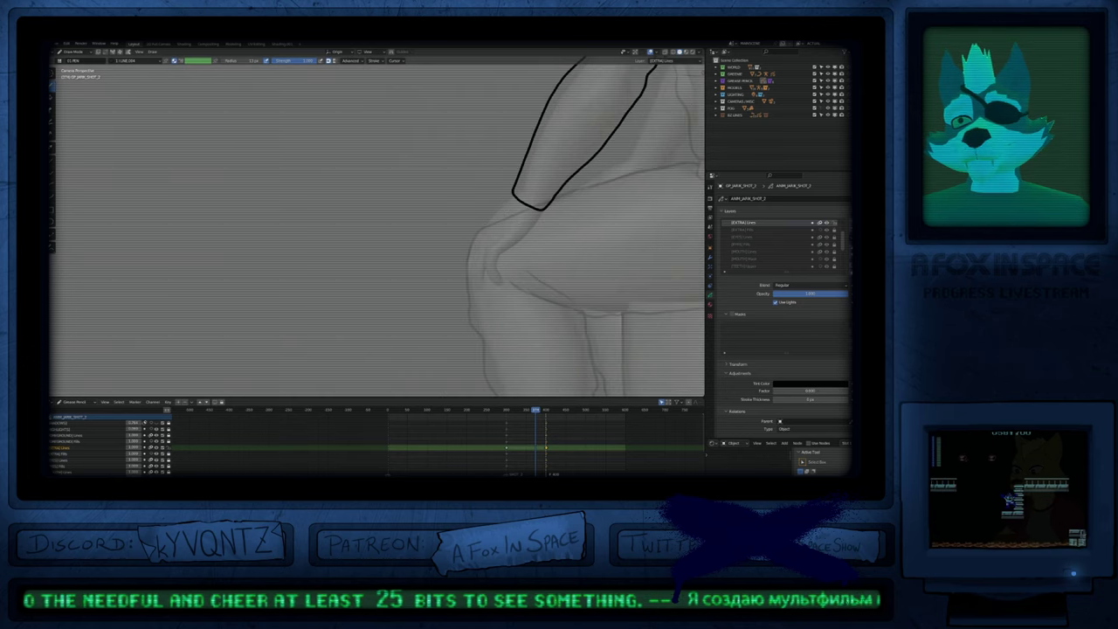
pyautogui.moveTo(512, 191)
pyautogui.keyDown('ctrl'); pyautogui.mouseDown()
pyautogui.moveTo(545, 207)
pyautogui.moveTo(515, 192)
pyautogui.moveTo(469, 222)
pyautogui.moveTo(463, 246)
pyautogui.moveTo(493, 253)
pyautogui.mouseUp(); pyautogui.keyUp('ctrl')
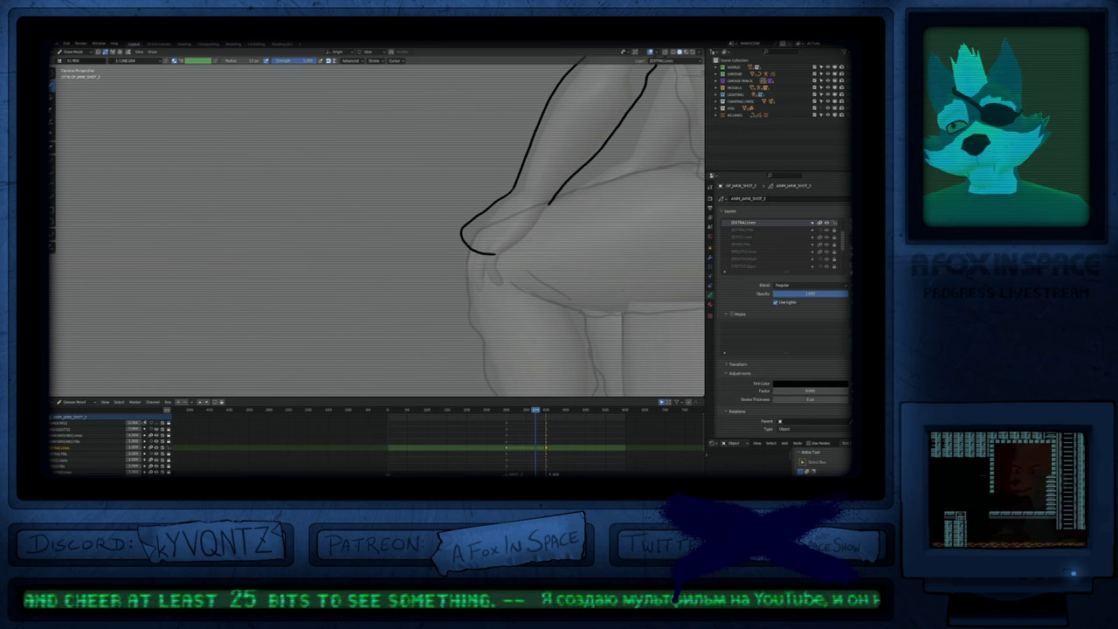
pyautogui.press('f')
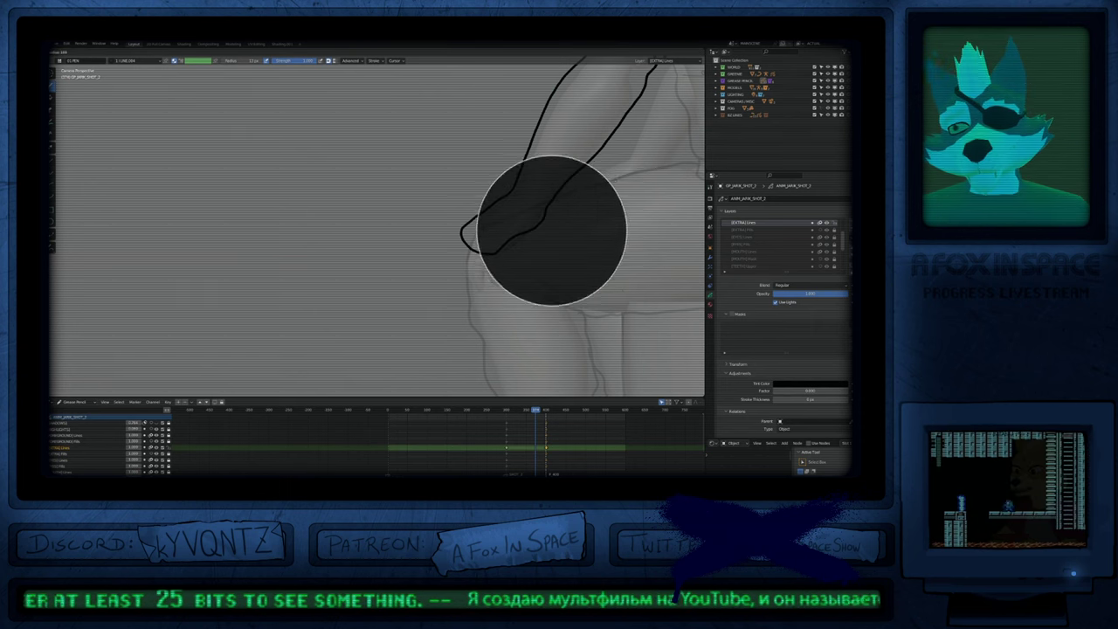
pyautogui.click(635, 230)
pyautogui.moveTo(467, 231); pyautogui.dragTo(476, 233)
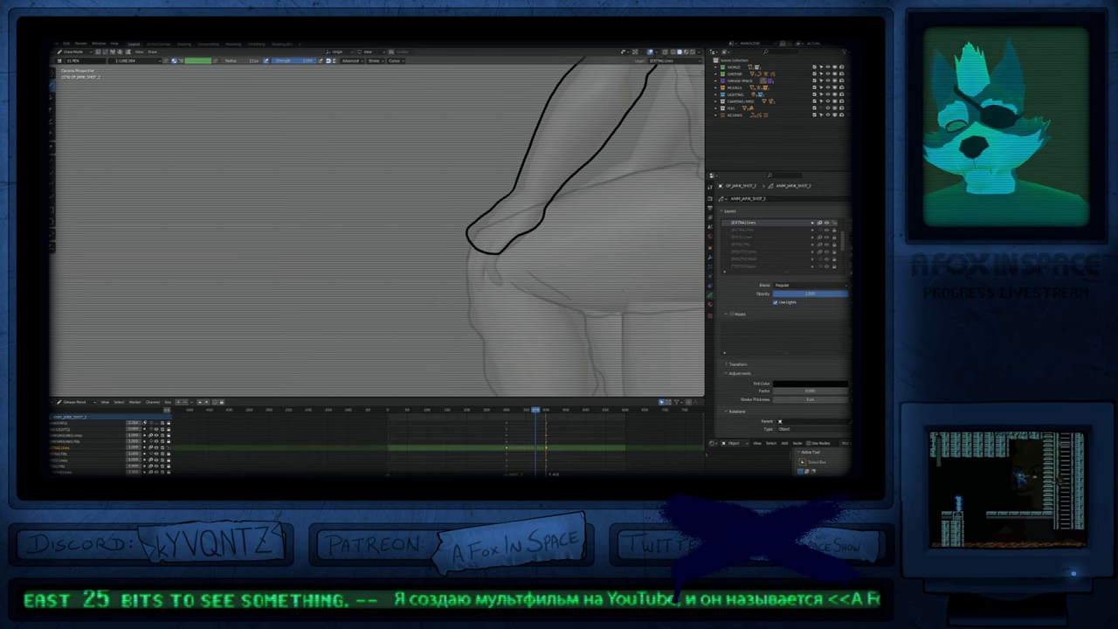
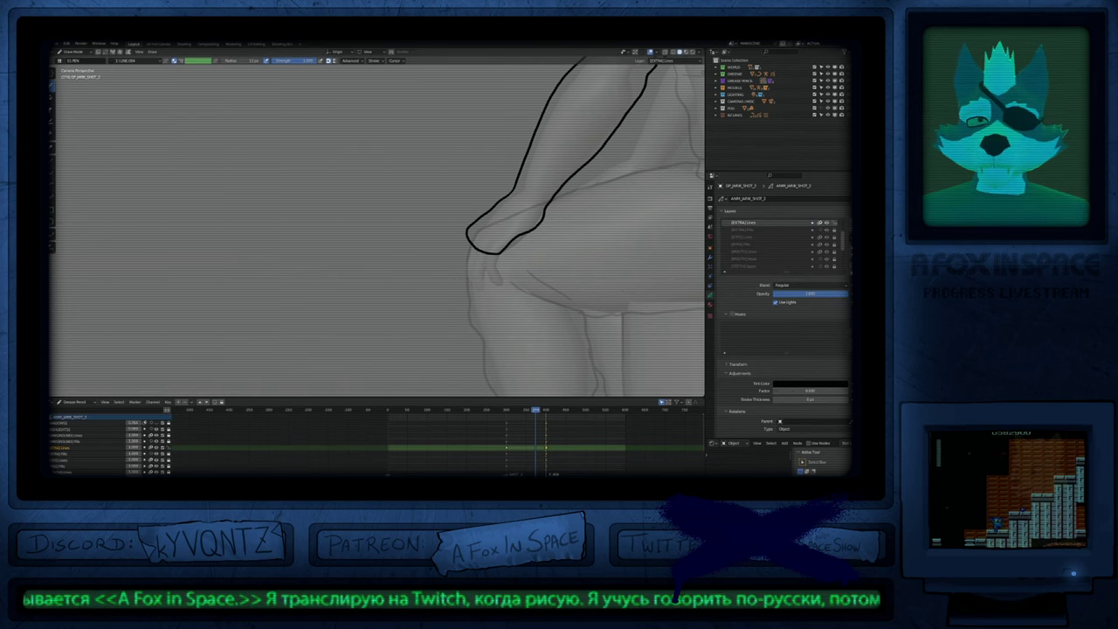
# Step: Erase the stray wrist line between the fingers with the Eraser
pyautogui.moveTo(491, 242)
pyautogui.keyDown('shift'); pyautogui.mouseDown(button='middle')
pyautogui.moveTo(457, 368)
pyautogui.moveTo(499, 269)
pyautogui.moveTo(572, 227)
pyautogui.mouseUp(button='middle'); pyautogui.keyUp('shift')
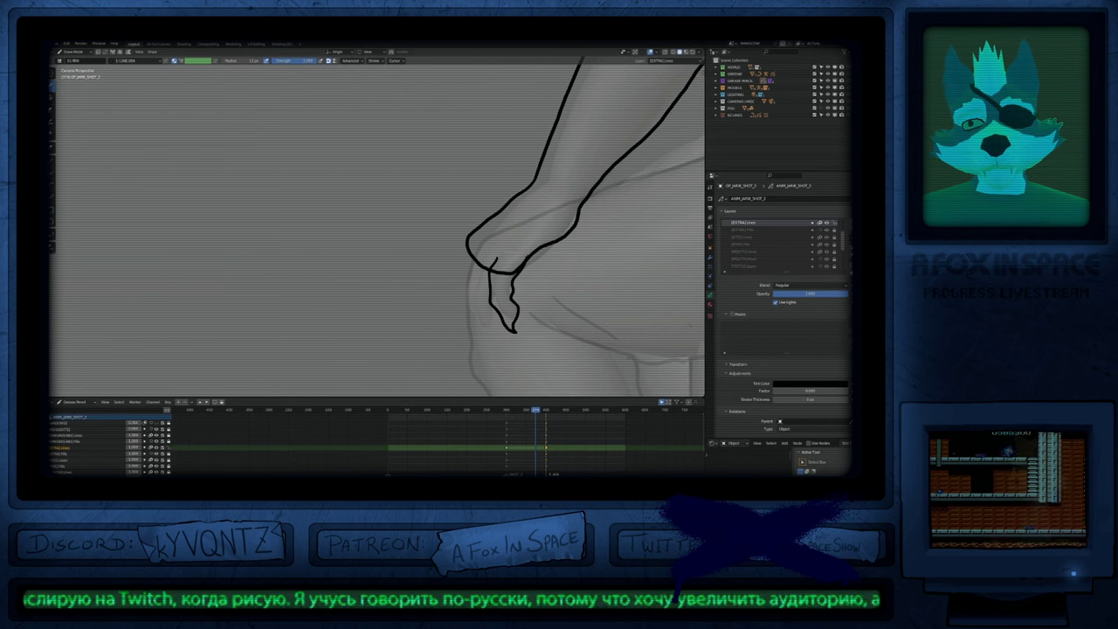
pyautogui.press('e')
pyautogui.moveTo(499, 276)
pyautogui.keyDown('ctrl'); pyautogui.keyDown('alt'); pyautogui.mouseDown()
pyautogui.moveTo(510, 274)
pyautogui.moveTo(479, 262)
pyautogui.mouseUp(); pyautogui.keyUp('alt'); pyautogui.keyUp('ctrl')
pyautogui.press('d')
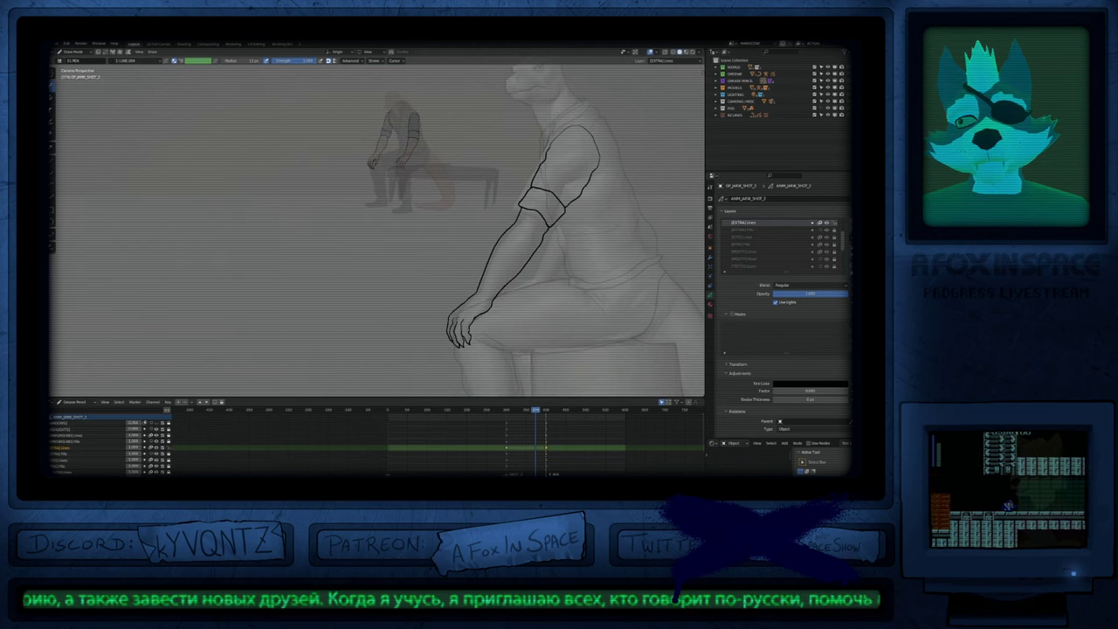
# Step: Extend the line below the sleeve cuff downward on the forearm
pyautogui.scroll(3, 474, 331)
pyautogui.keyDown('shift'); pyautogui.moveTo(605, 230); pyautogui.dragTo(456, 277, button='middle'); pyautogui.keyUp('shift')
pyautogui.scroll(1, 461, 262)
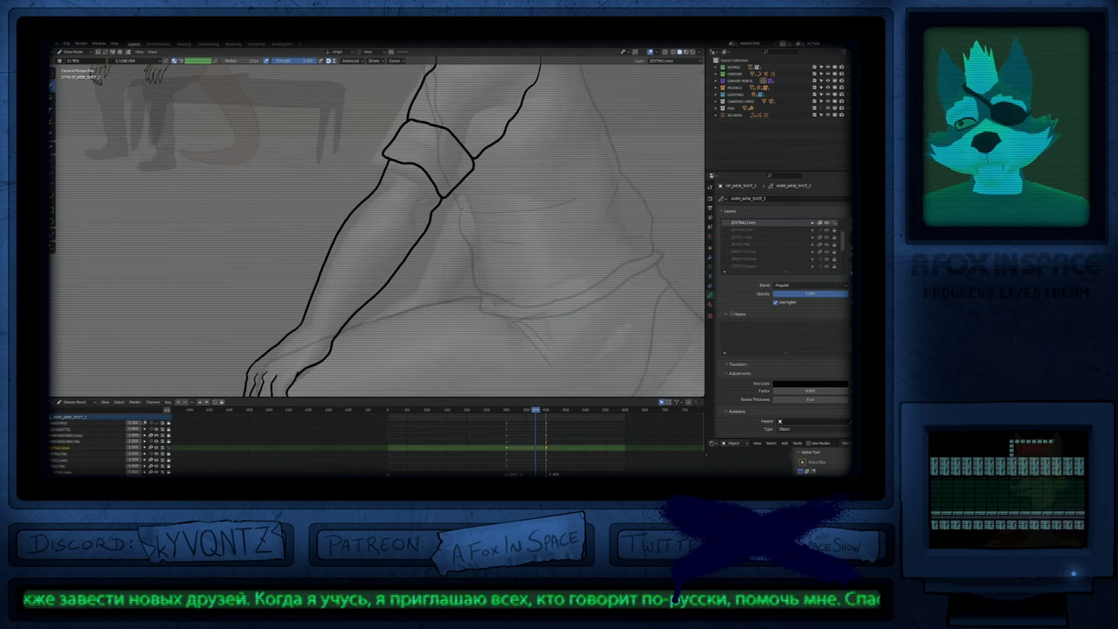
pyautogui.moveTo(460, 221); pyautogui.dragTo(472, 251)
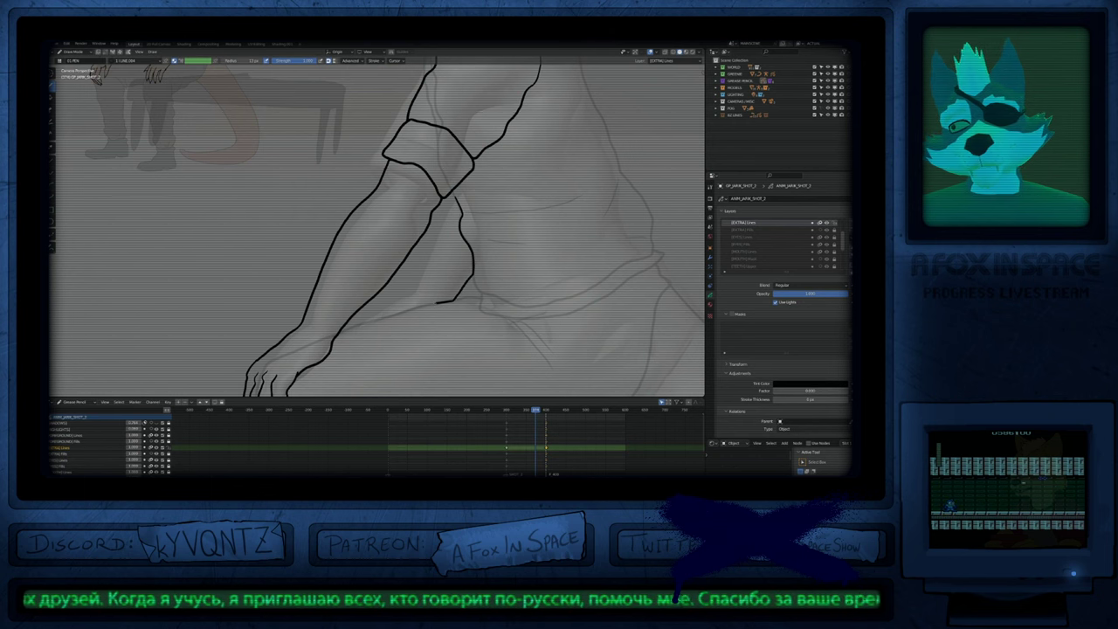
pyautogui.hotkey('shift', 'f')
pyautogui.press('Escape')
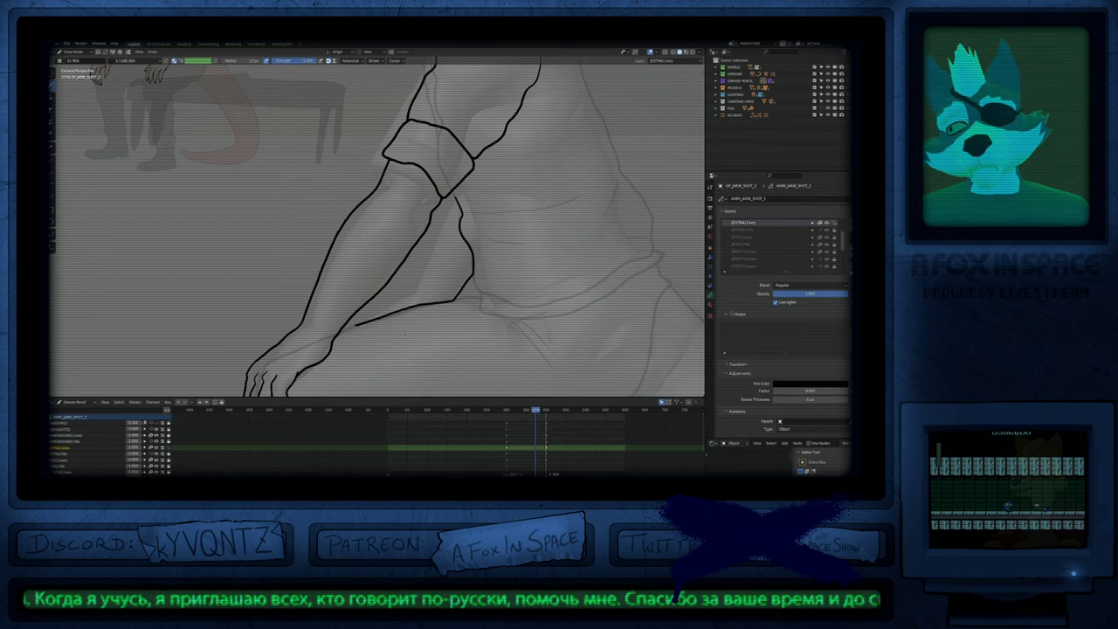
# Step: Draw two short contour strokes along the inner forearm to its point
pyautogui.moveTo(428, 260); pyautogui.dragTo(413, 293)
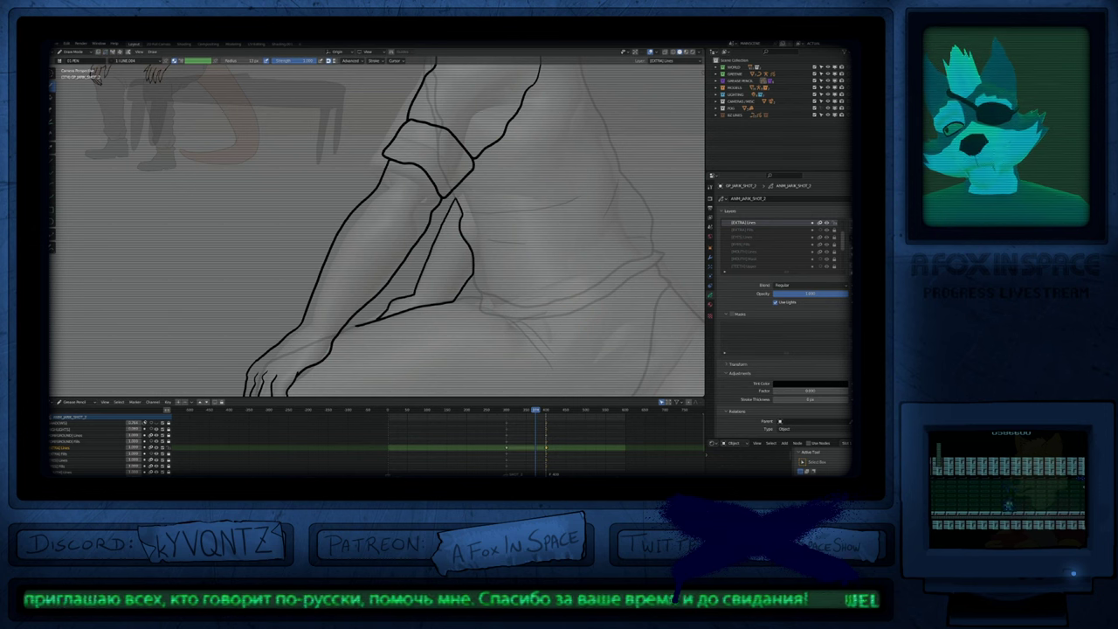
pyautogui.moveTo(390, 305); pyautogui.dragTo(358, 326)
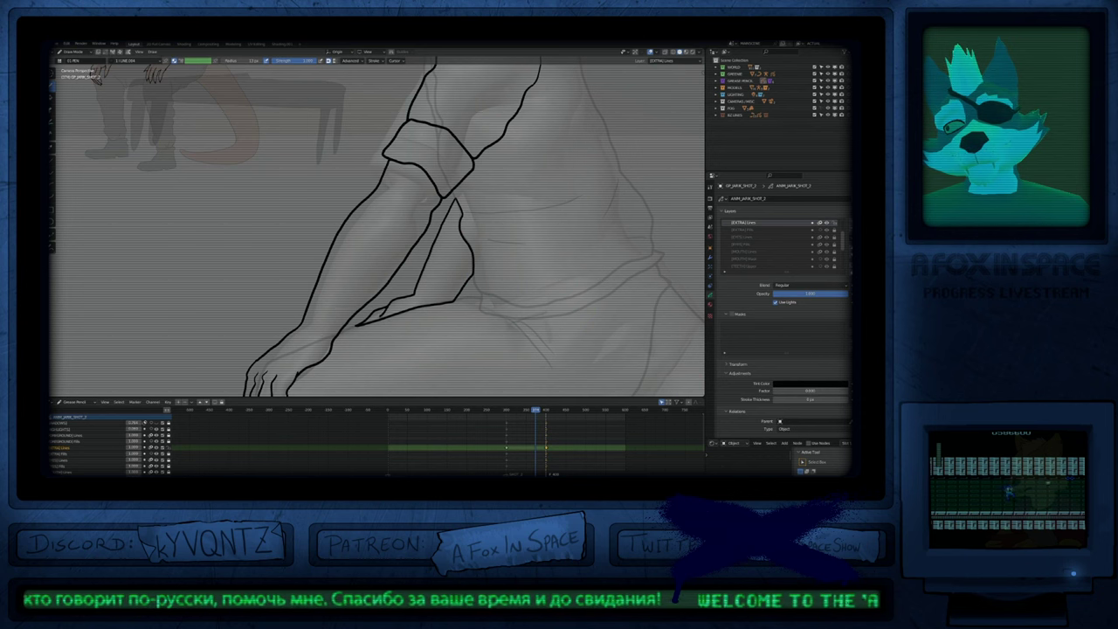
pyautogui.scroll(-1, 427, 291)
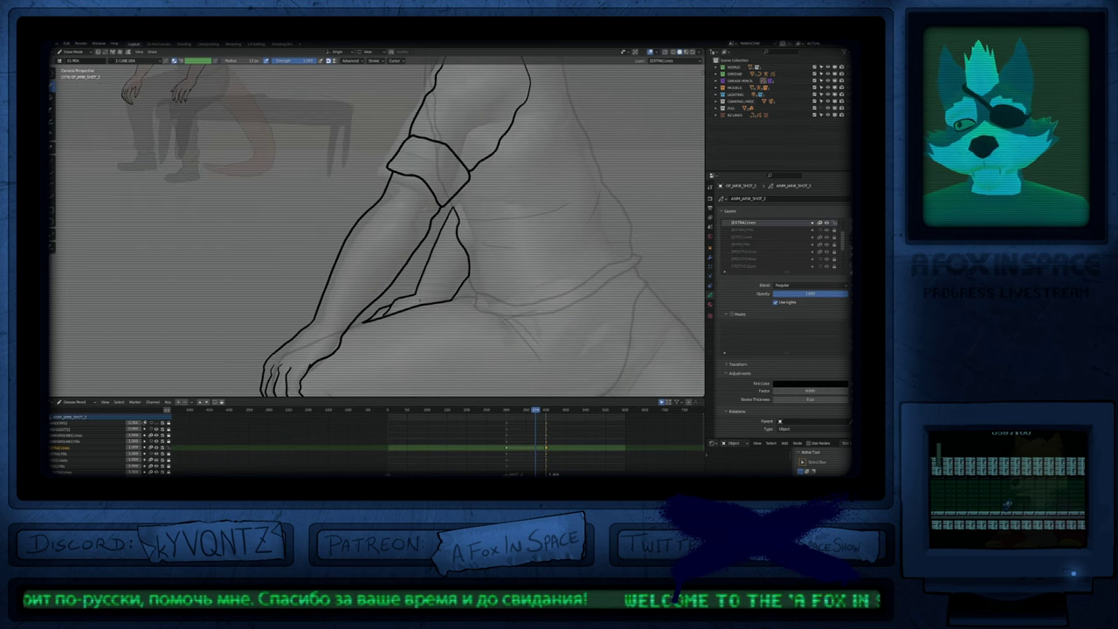
pyautogui.scroll(-5, 427, 291)
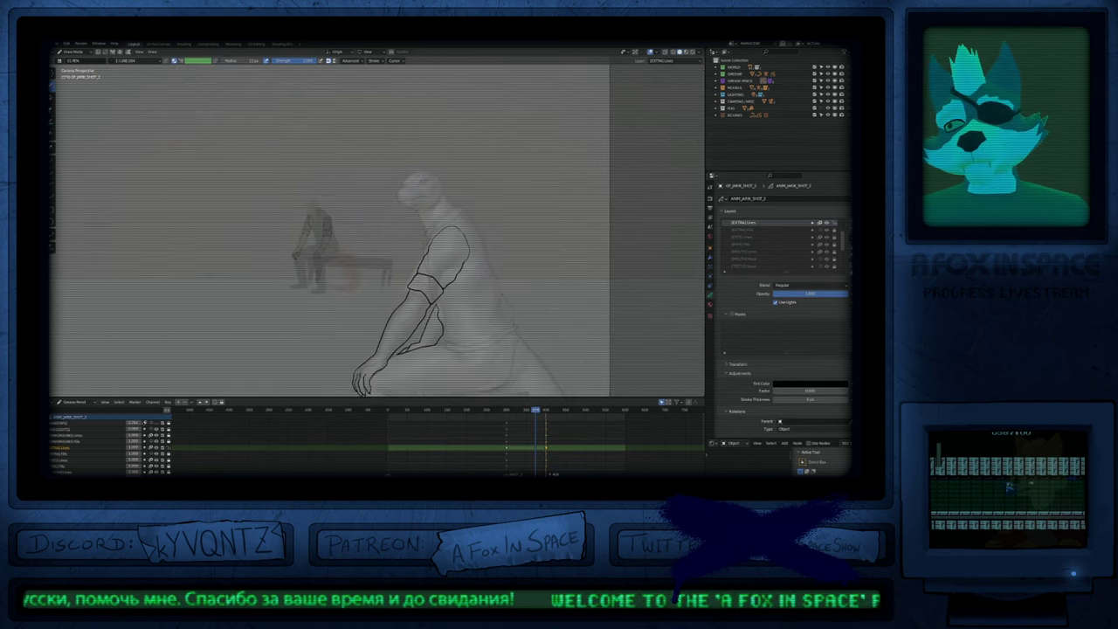
pyautogui.scroll(5, 476, 280)
pyautogui.scroll(-4, 485, 241)
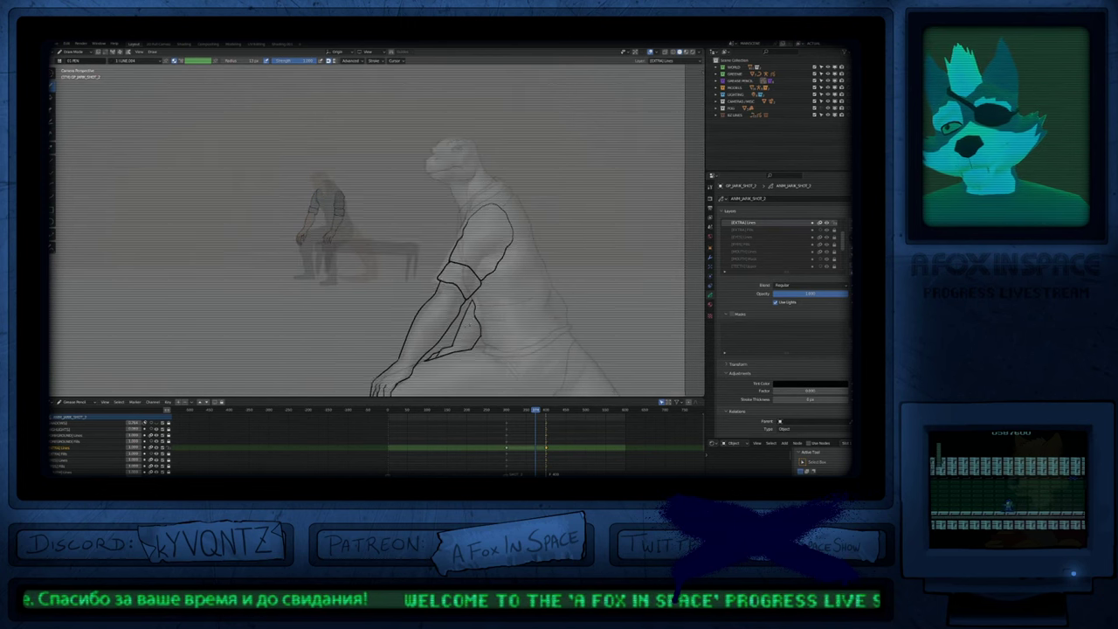
pyautogui.scroll(5, 516, 232)
pyautogui.moveTo(516, 232)
pyautogui.keyDown('shift'); pyautogui.mouseDown(button='middle')
pyautogui.moveTo(488, 256)
pyautogui.moveTo(482, 331)
pyautogui.mouseUp(button='middle'); pyautogui.keyUp('shift')
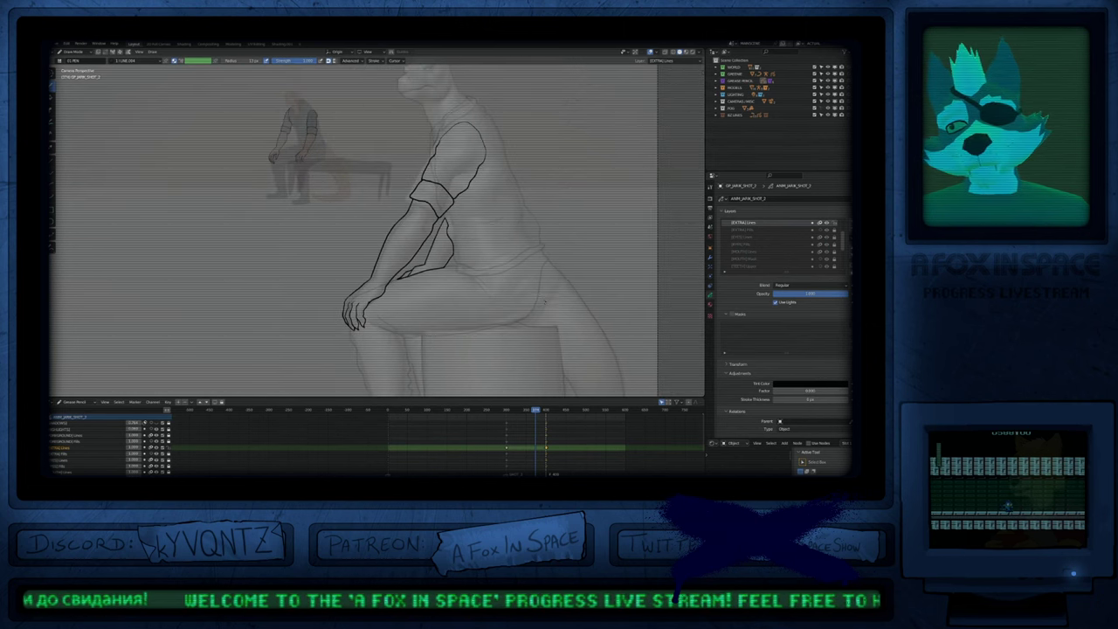
# Step: Make the [BODY] Lines layer the active drawing layer
pyautogui.press('w')
pyautogui.press('f')
pyautogui.click(544, 301)
pyautogui.press('f')
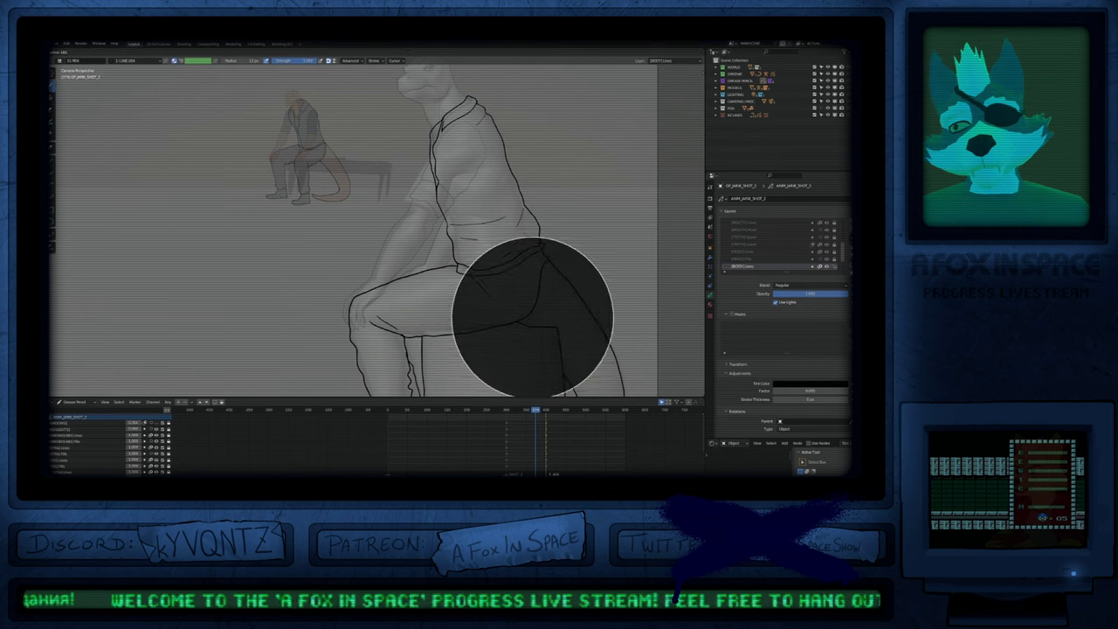
pyautogui.click(532, 317)
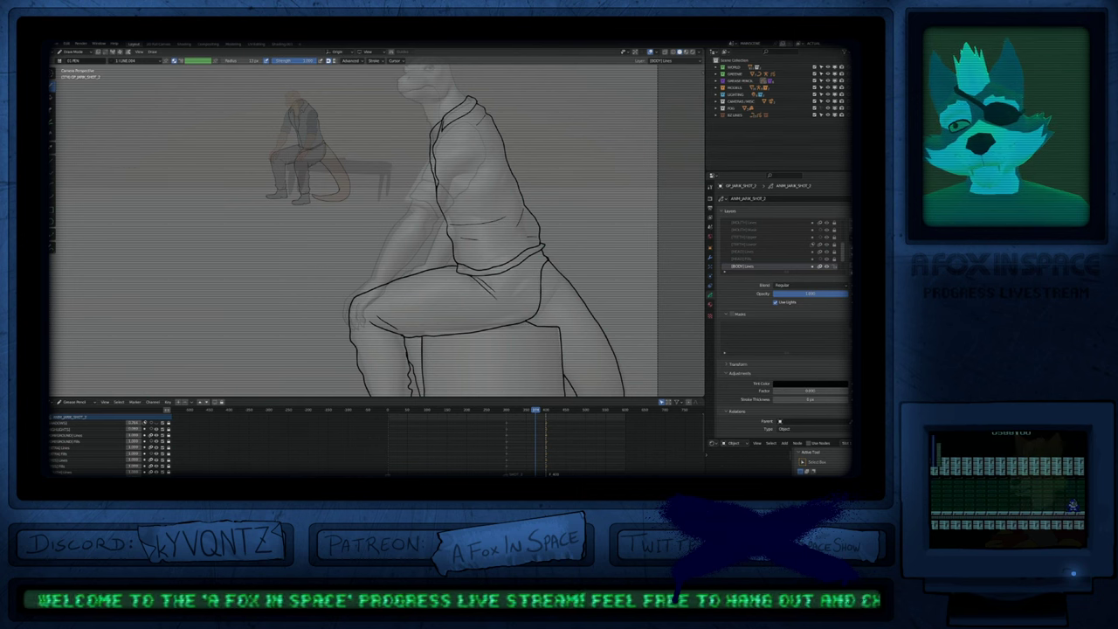
# Step: Scale the small waistband fold stroke's points in Edit Mode, then return to Draw Mode
pyautogui.keyDown('shift'); pyautogui.moveTo(591, 340); pyautogui.dragTo(562, 323, button='middle'); pyautogui.keyUp('shift')
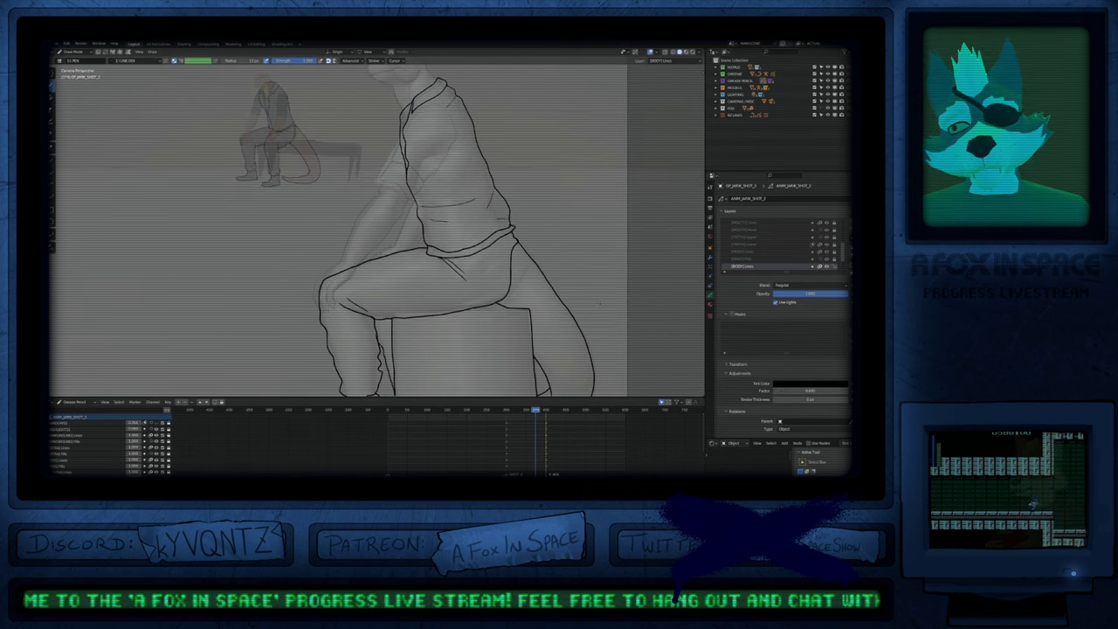
pyautogui.keyDown('shift'); pyautogui.moveTo(437, 263); pyautogui.dragTo(415, 205, button='middle'); pyautogui.keyUp('shift')
pyautogui.scroll(4, 376, 227)
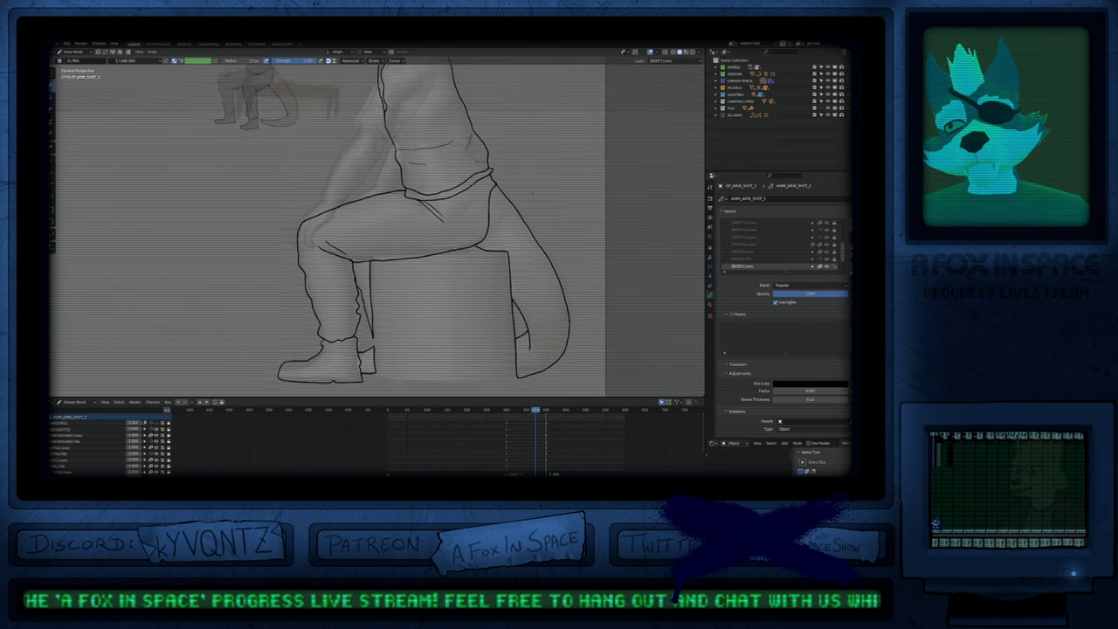
pyautogui.scroll(4, 376, 228)
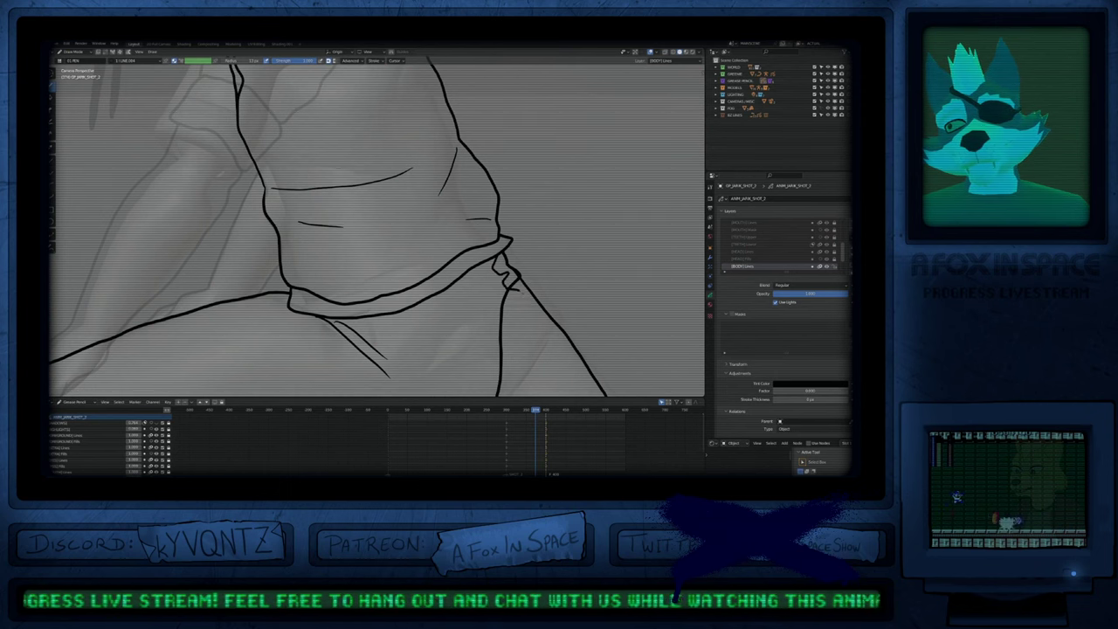
pyautogui.scroll(-6, 524, 262)
pyautogui.scroll(4, 528, 249)
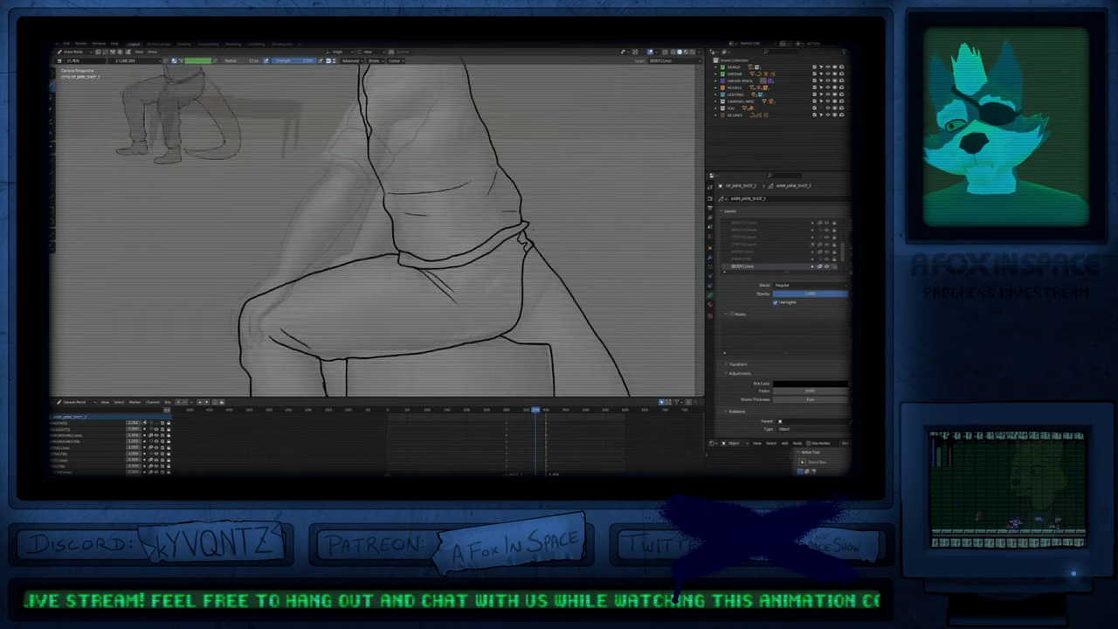
pyautogui.press('Tab')
pyautogui.press('s')
pyautogui.click(610, 277)
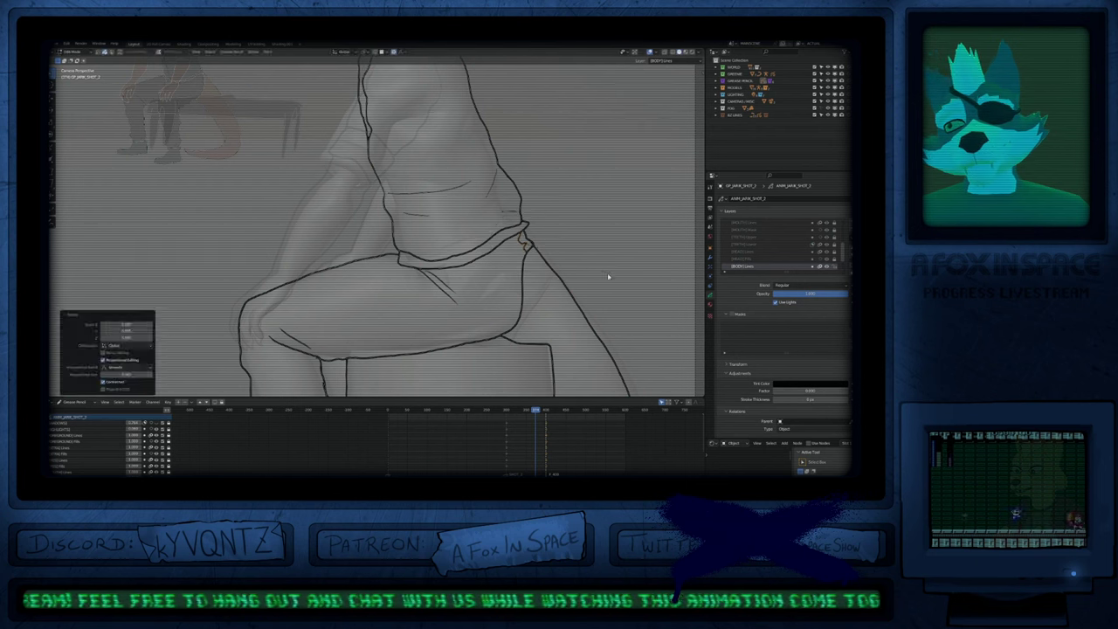
pyautogui.press('Tab')
# Step: Resize the drawing brush to a new line thickness for the body lines
pyautogui.scroll(-5, 545, 240)
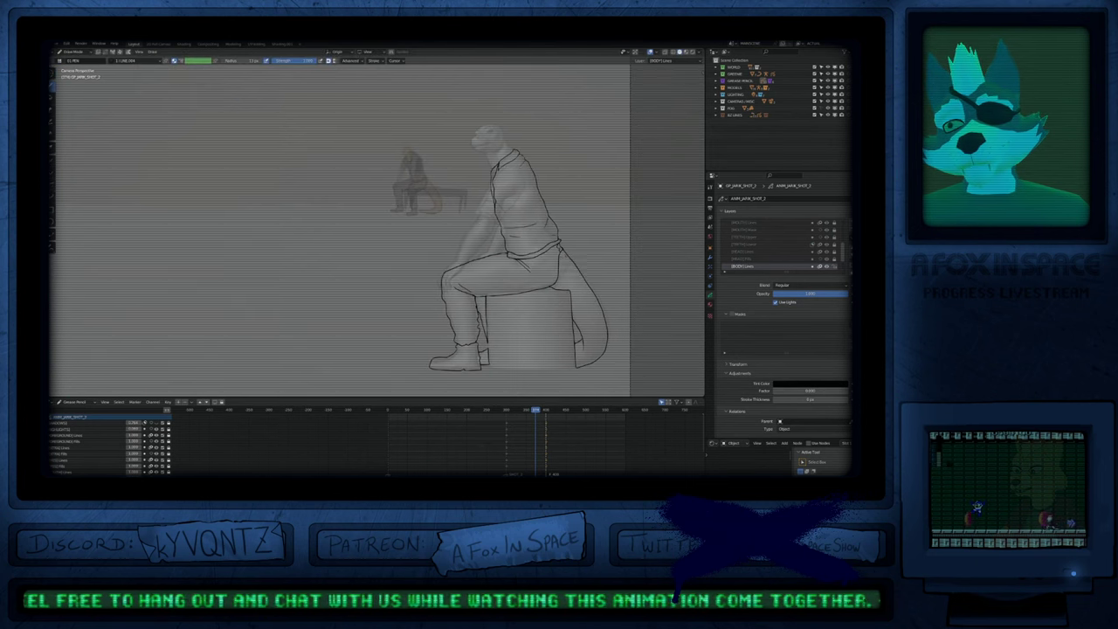
pyautogui.press('f')
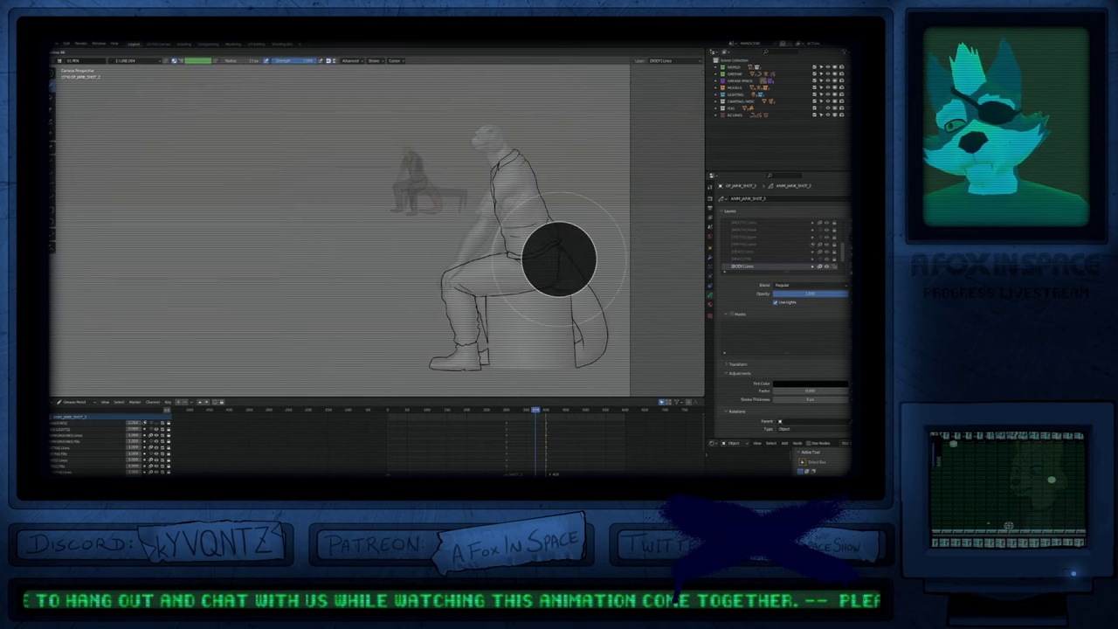
pyautogui.click(570, 240)
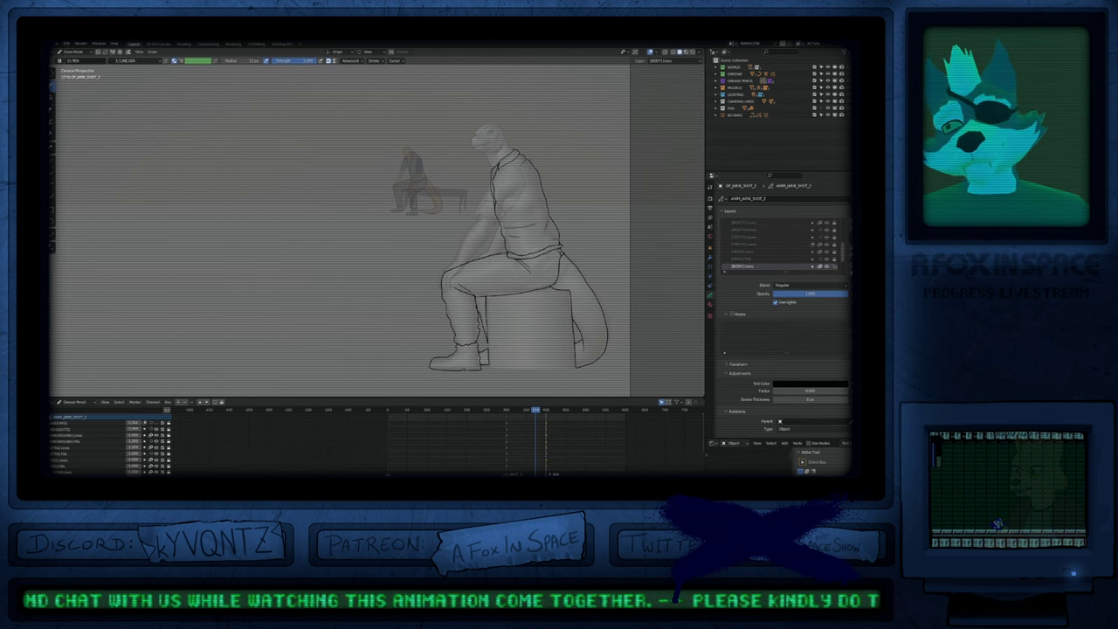
pyautogui.keyDown('shift'); pyautogui.moveTo(538, 166); pyautogui.dragTo(558, 248, button='middle'); pyautogui.keyUp('shift')
pyautogui.keyDown('ctrl'); pyautogui.moveTo(558, 248); pyautogui.dragTo(529, 166, button='middle'); pyautogui.keyUp('ctrl')
pyautogui.press('f')
pyautogui.click(572, 264)
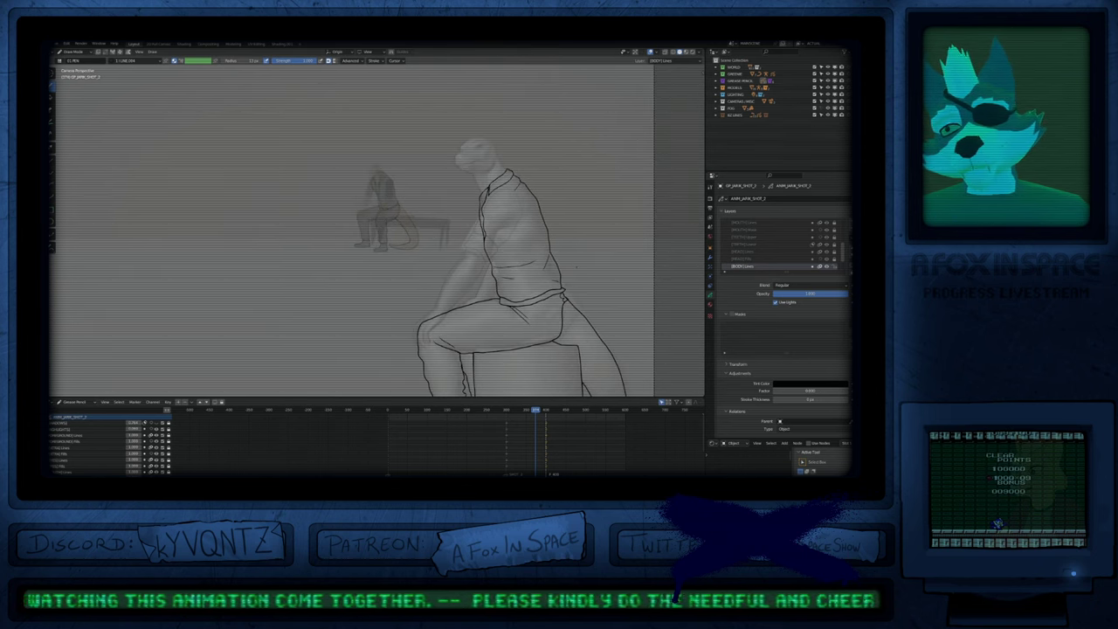
# Step: Toggle fading of the inactive layers while framing the legs and arm
pyautogui.keyDown('ctrl'); pyautogui.moveTo(531, 339); pyautogui.dragTo(543, 285, button='middle'); pyautogui.keyUp('ctrl')
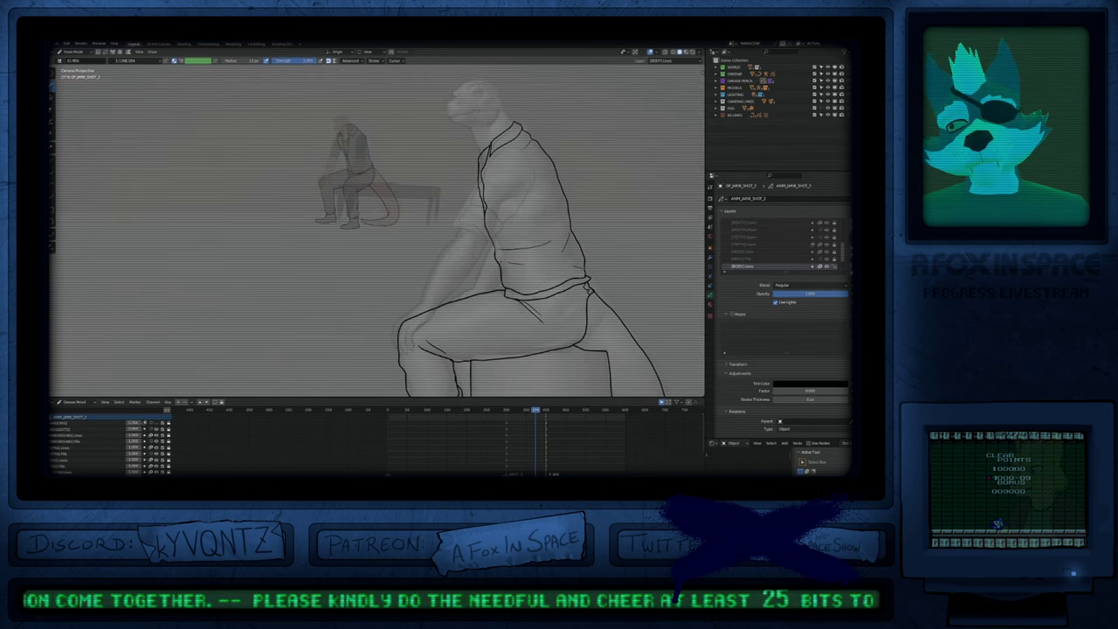
pyautogui.press('space')
pyautogui.hotkey('shift', 'alt', 'z')
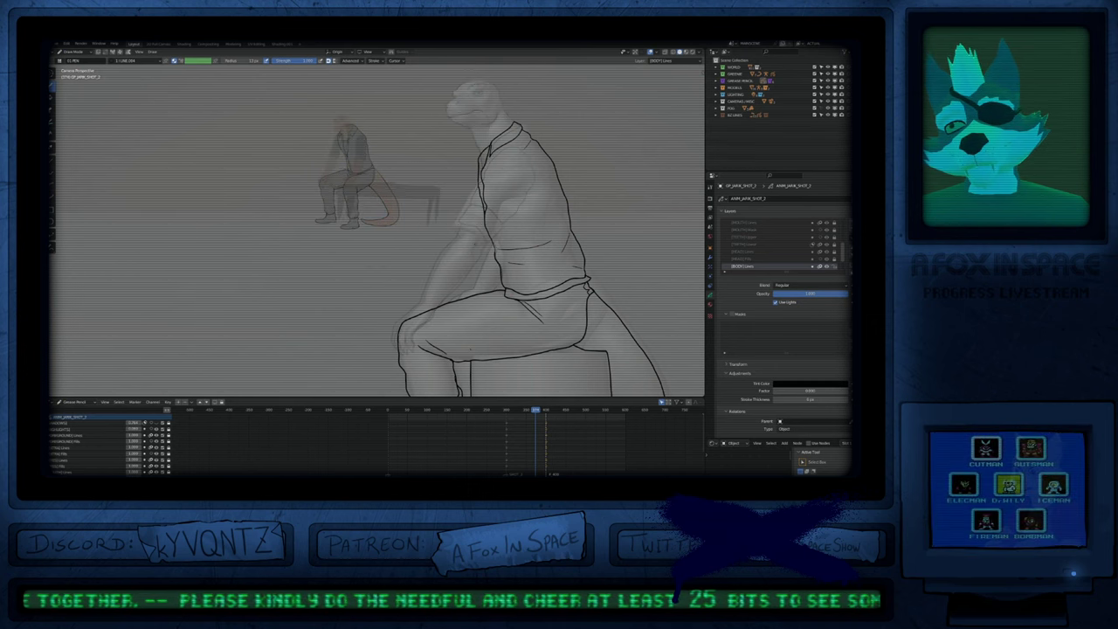
pyautogui.keyDown('ctrl'); pyautogui.moveTo(466, 269); pyautogui.dragTo(477, 251, button='middle'); pyautogui.keyUp('ctrl')
# Step: Fill the sleeve and the sleeve cuff with the dark material
pyautogui.press('u')
pyautogui.click(478, 251)
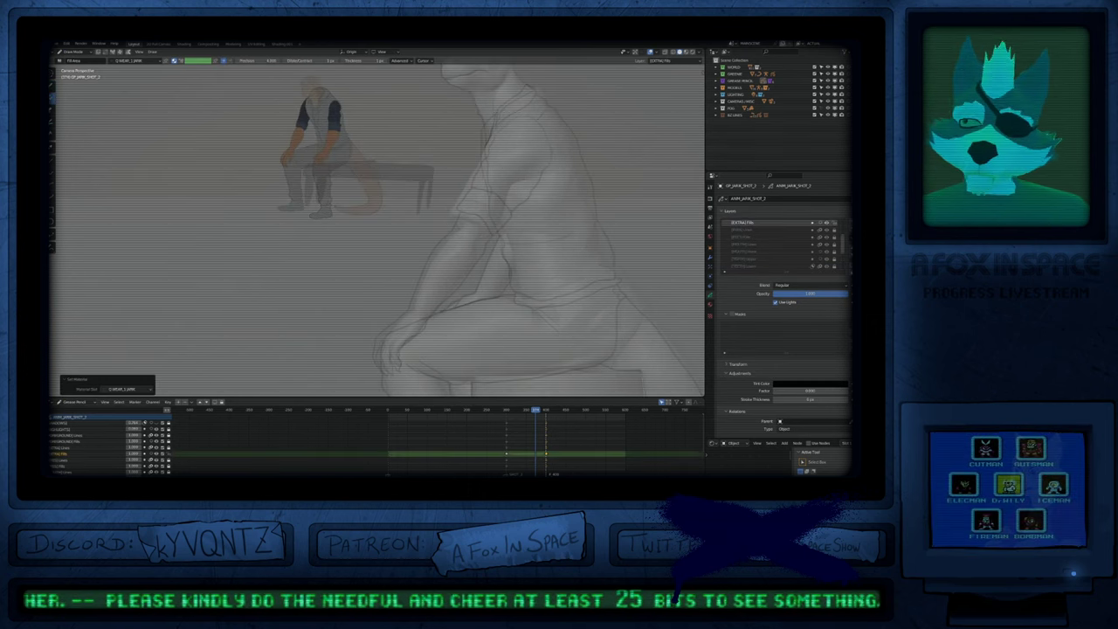
pyautogui.click(514, 180)
pyautogui.press('u')
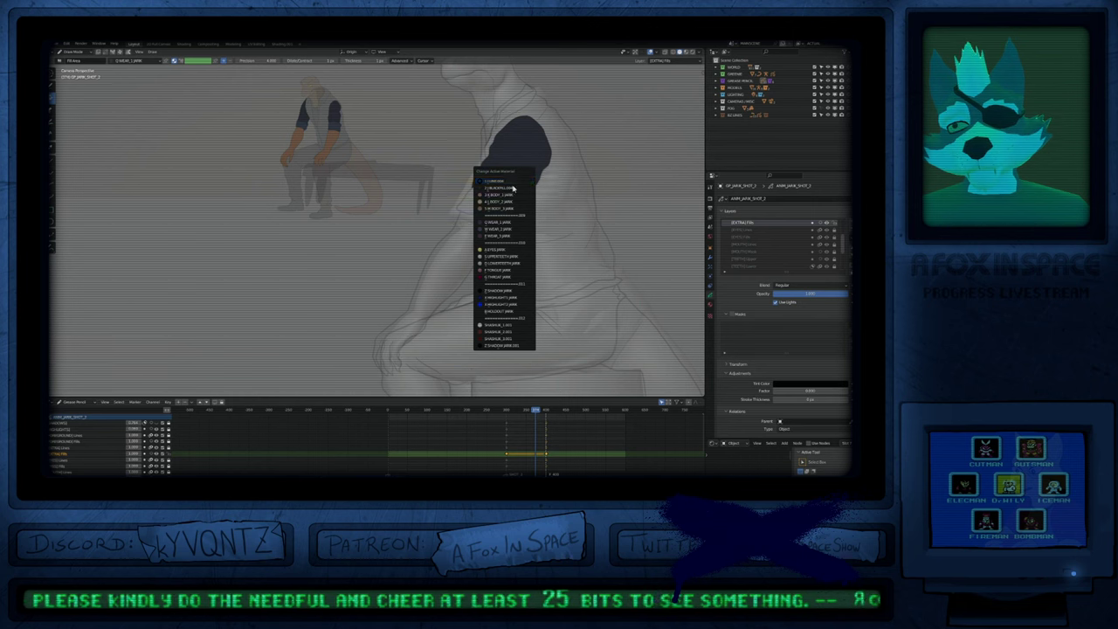
pyautogui.click(513, 188)
pyautogui.click(493, 204)
# Step: Fill the forearm with the orange-brown skin tone and compare it against other layers
pyautogui.keyDown('shift'); pyautogui.moveTo(461, 256); pyautogui.dragTo(497, 228, button='middle'); pyautogui.keyUp('shift')
pyautogui.press('u')
pyautogui.click(498, 229)
pyautogui.click(494, 238)
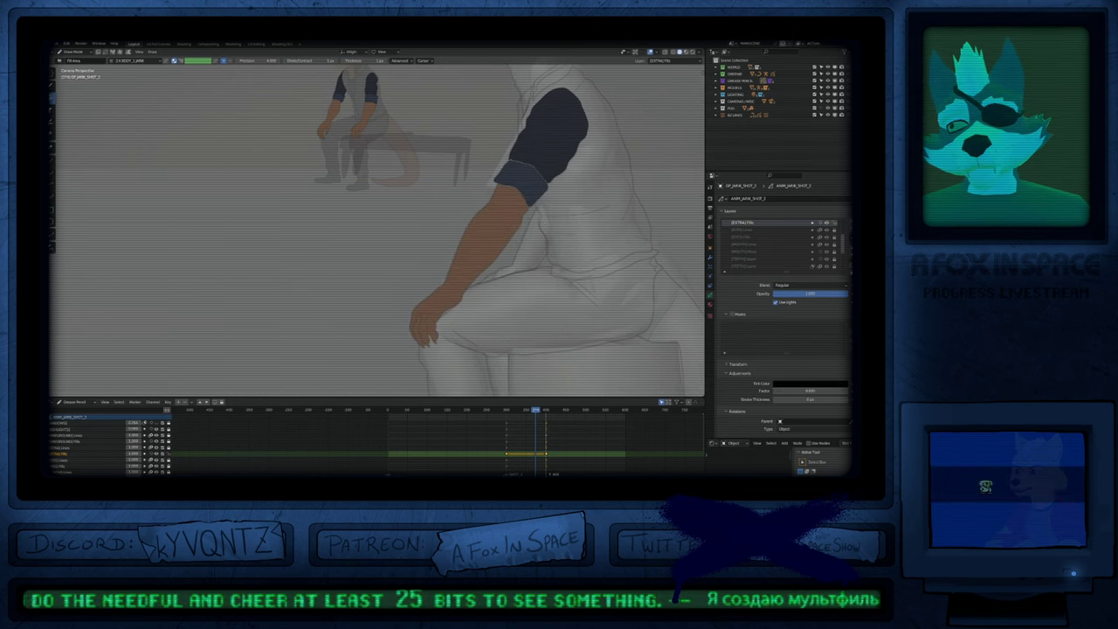
pyautogui.keyDown('shift'); pyautogui.moveTo(528, 161); pyautogui.dragTo(499, 241, button='middle'); pyautogui.keyUp('shift')
pyautogui.scroll(6, 499, 242)
pyautogui.hotkey('shift', 'alt', 'z')
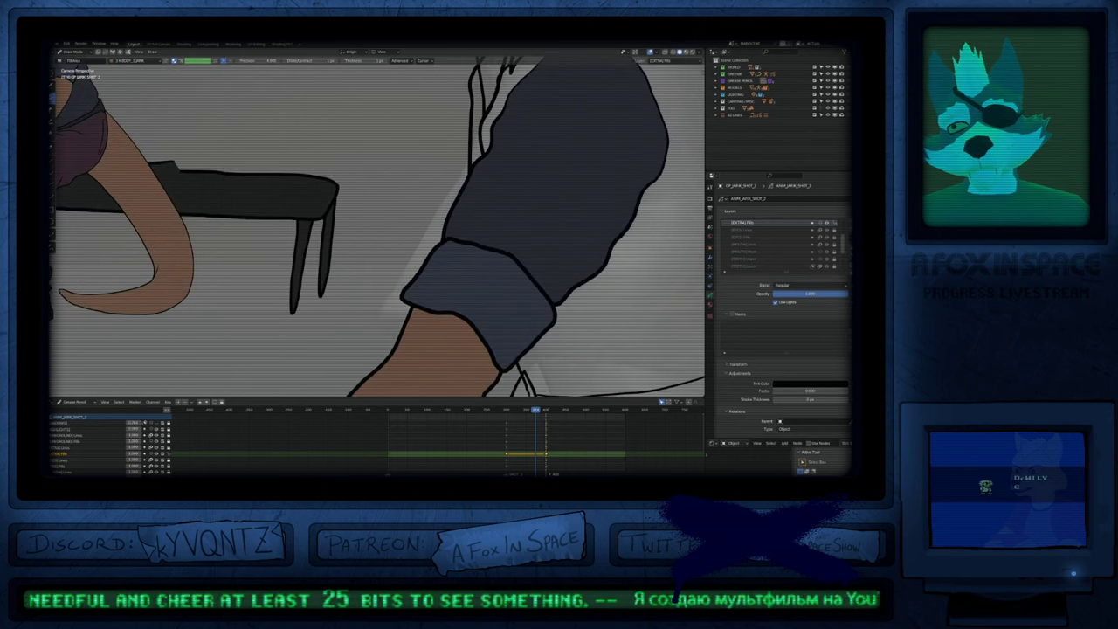
pyautogui.hotkey('shift', 'alt', 'z')
pyautogui.scroll(5, 502, 271)
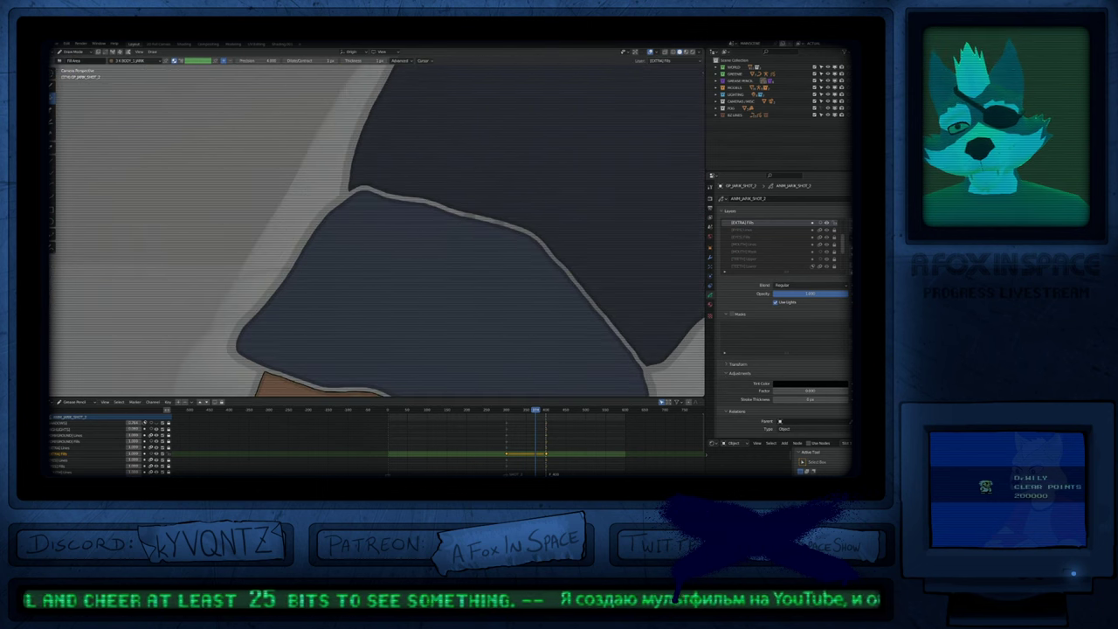
pyautogui.hotkey('shift', 'alt', 'z')
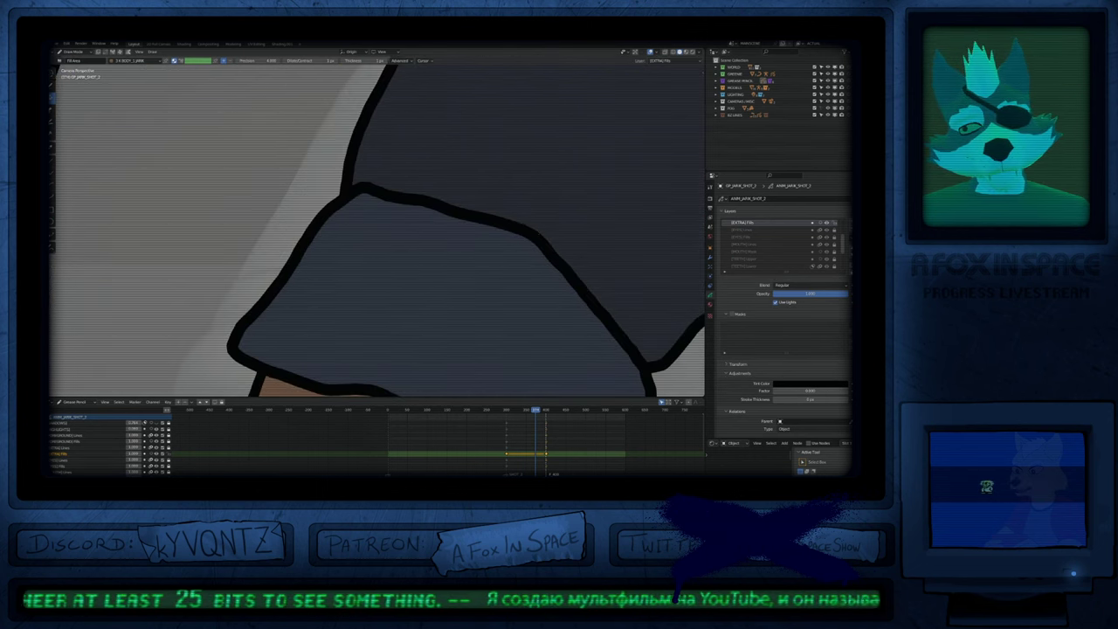
pyautogui.scroll(-8, 377, 223)
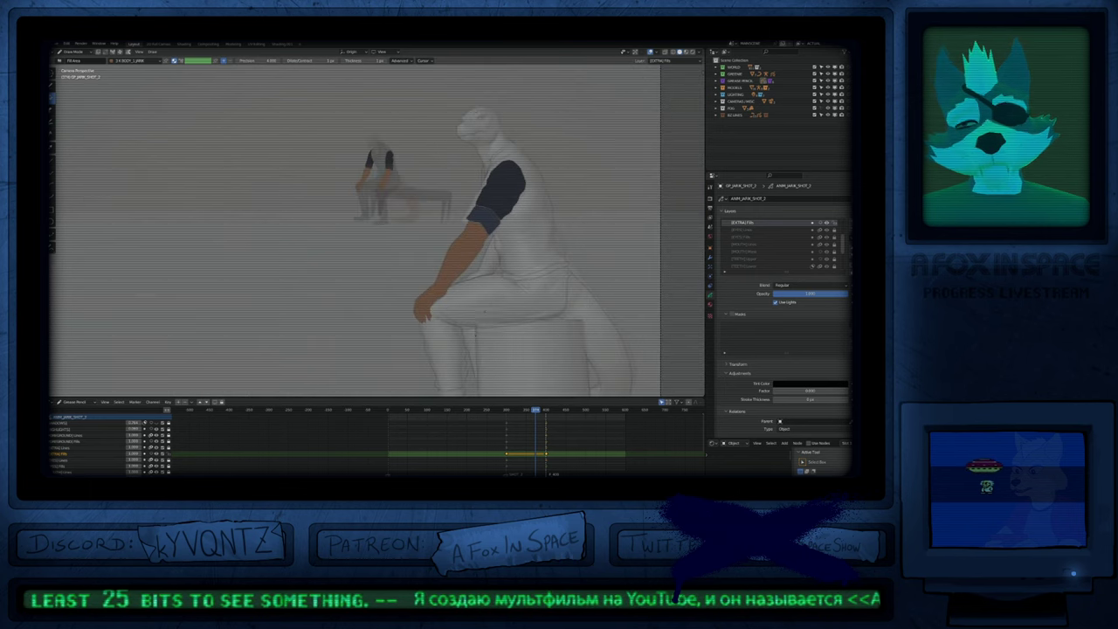
pyautogui.keyDown('shift'); pyautogui.moveTo(522, 253); pyautogui.dragTo(514, 202, button='middle'); pyautogui.keyUp('shift')
# Step: Fill both trouser legs with dark maroon
pyautogui.press('u')
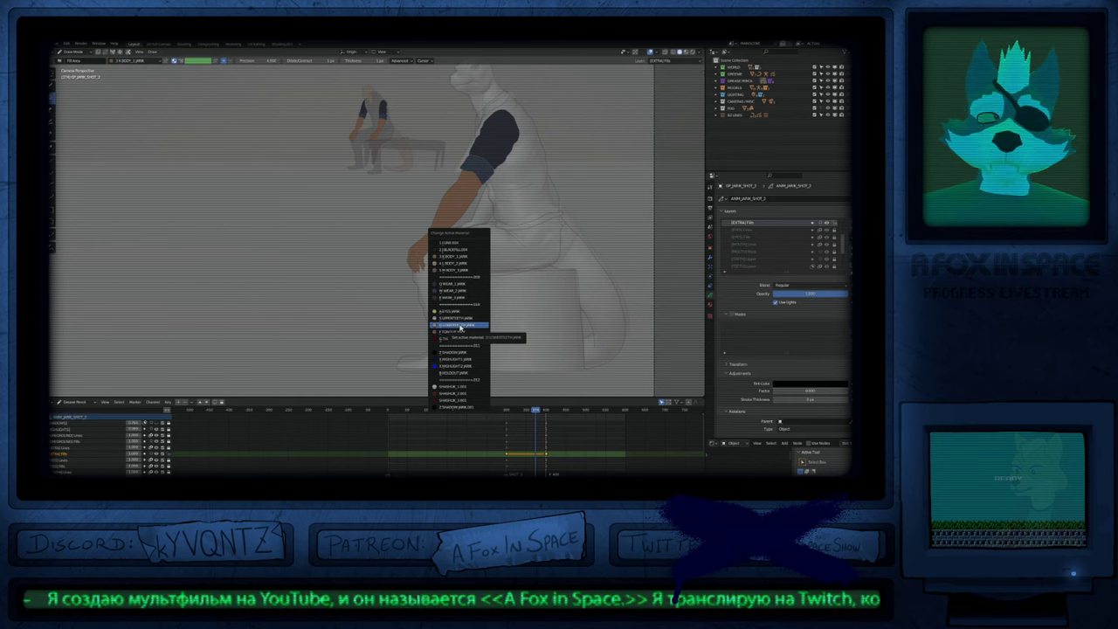
pyautogui.click(458, 270)
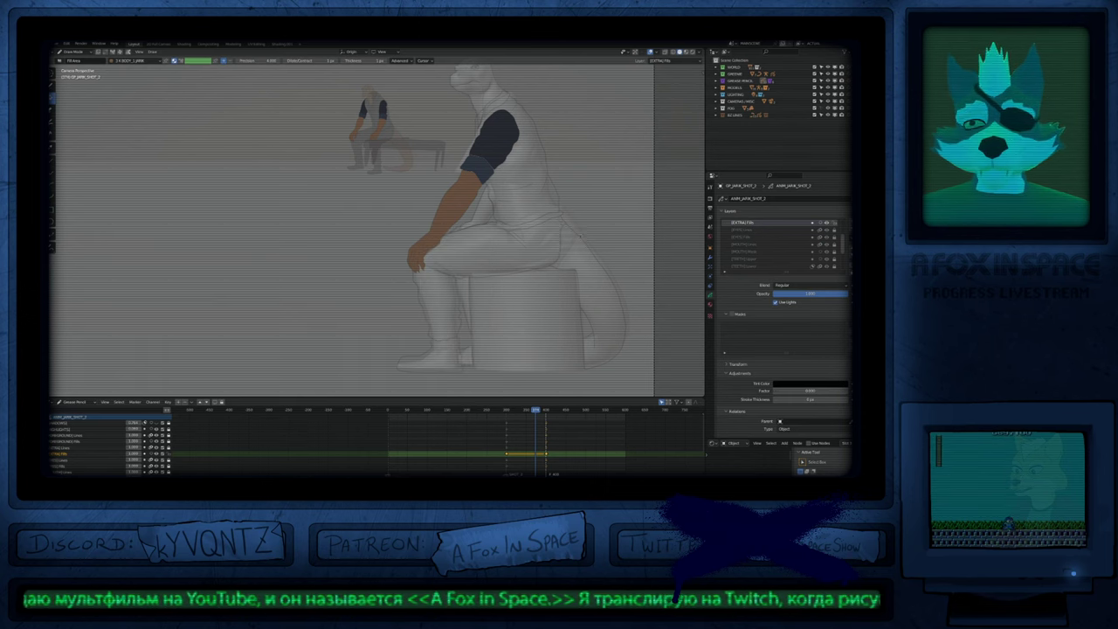
pyautogui.hotkey('shift', 'alt', 'z')
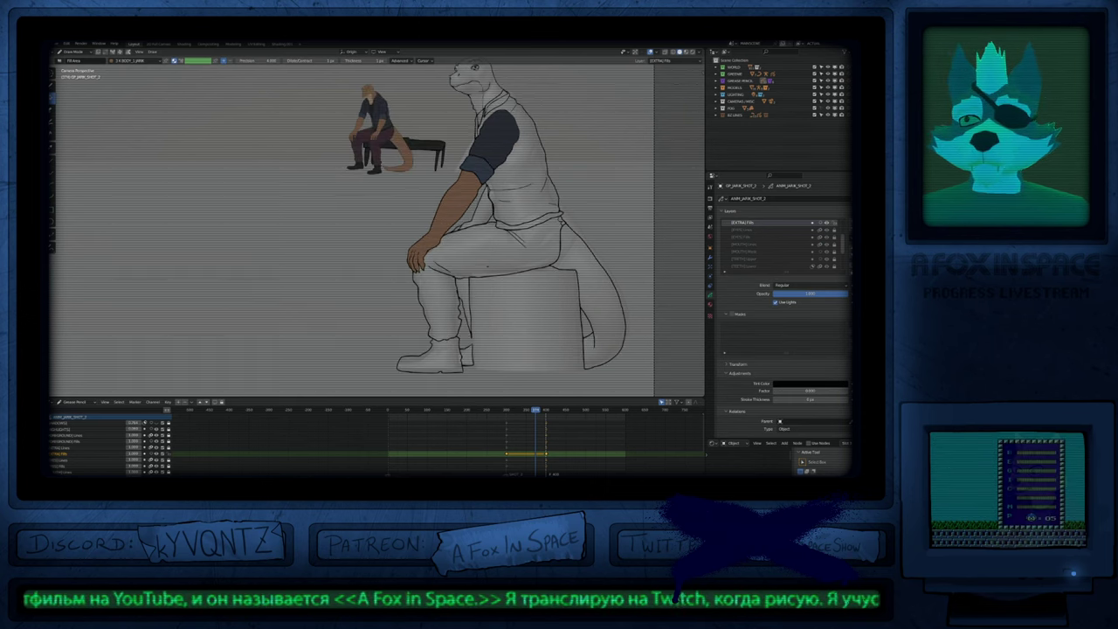
pyautogui.press('u')
pyautogui.click(482, 312)
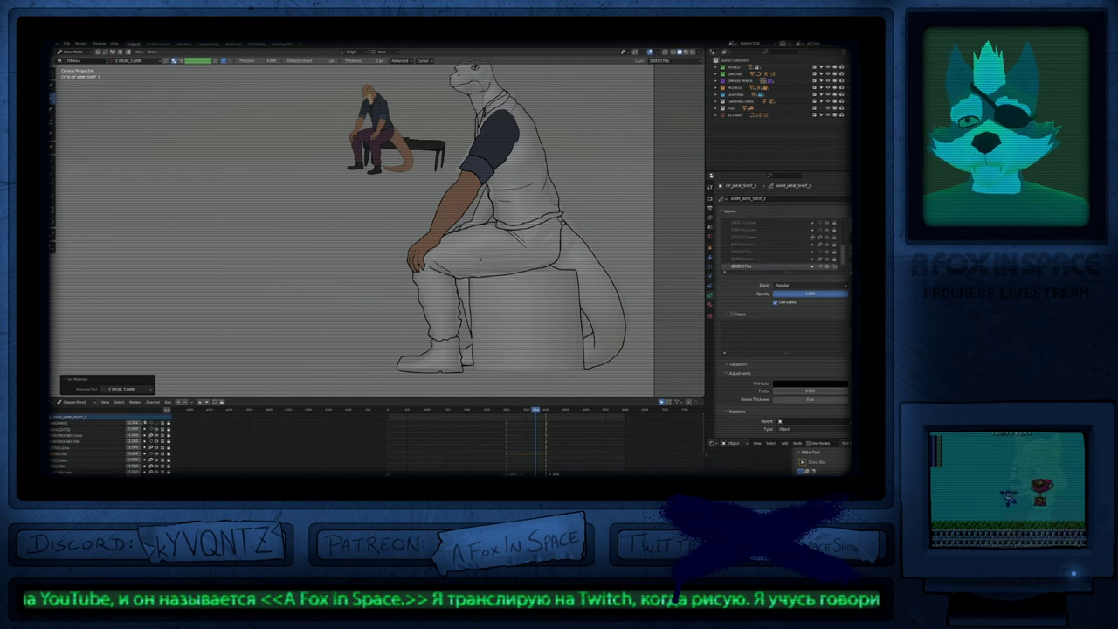
pyautogui.click(472, 275)
pyautogui.click(543, 268)
# Step: Fill the shoe black and the white tail tan
pyautogui.press('u')
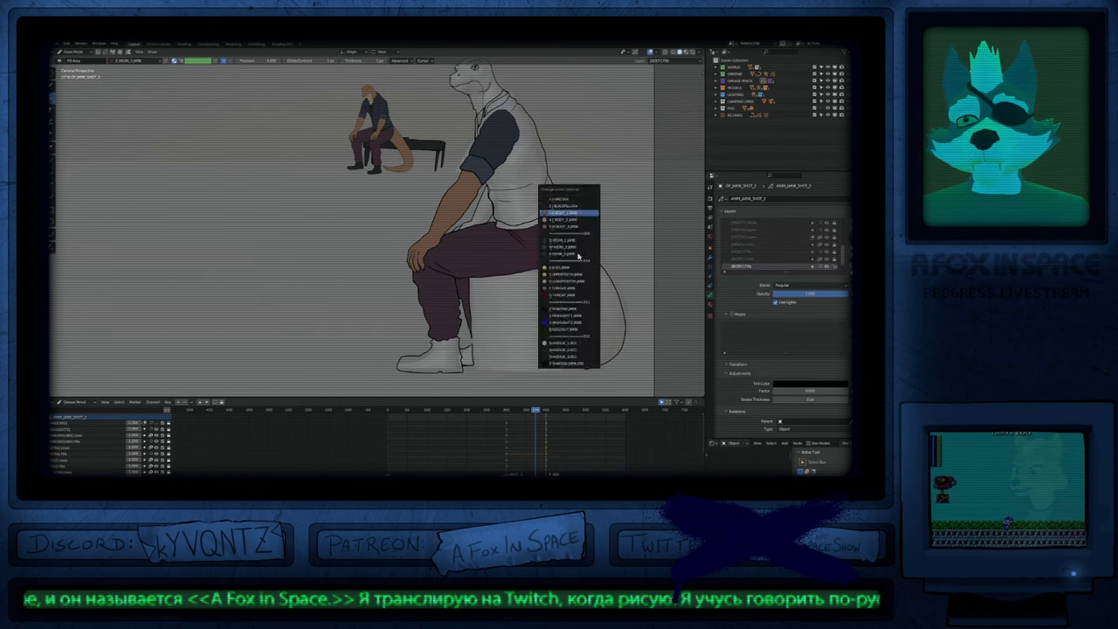
pyautogui.click(579, 254)
pyautogui.press('u')
pyautogui.click(470, 348)
pyautogui.click(470, 351)
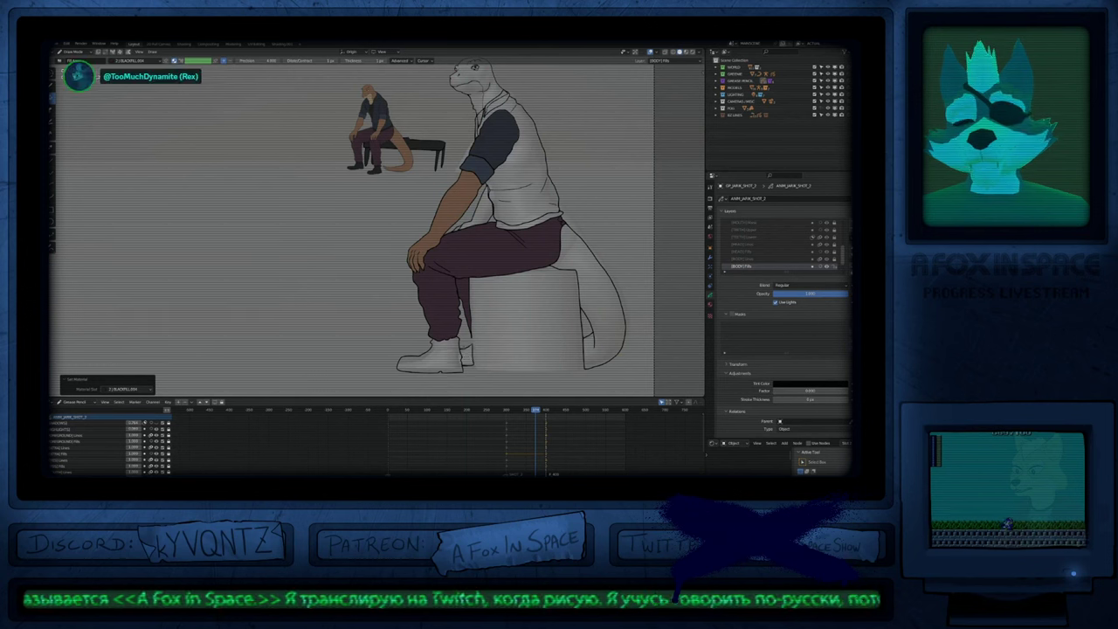
pyautogui.press('u')
pyautogui.click(581, 261)
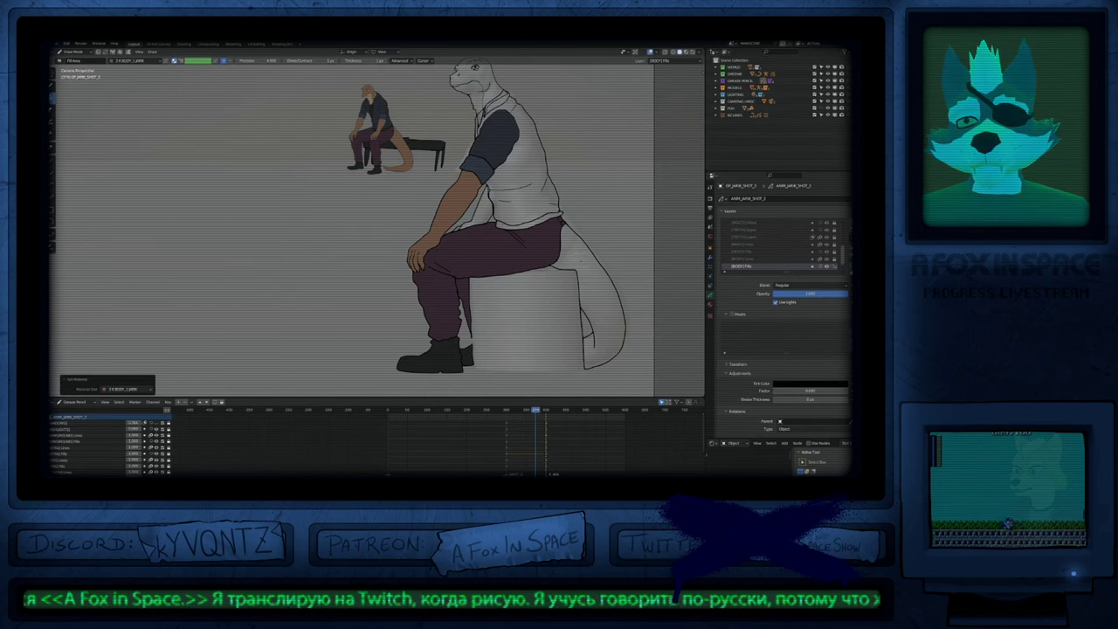
pyautogui.click(584, 262)
# Step: Cancel an accidental leg-fill move and nudge the tail fill into place
pyautogui.press('Tab')
pyautogui.click(556, 251)
pyautogui.press('g')
pyautogui.rightClick(529, 280)
pyautogui.click(564, 267)
pyautogui.press('g')
pyautogui.press('Tab')
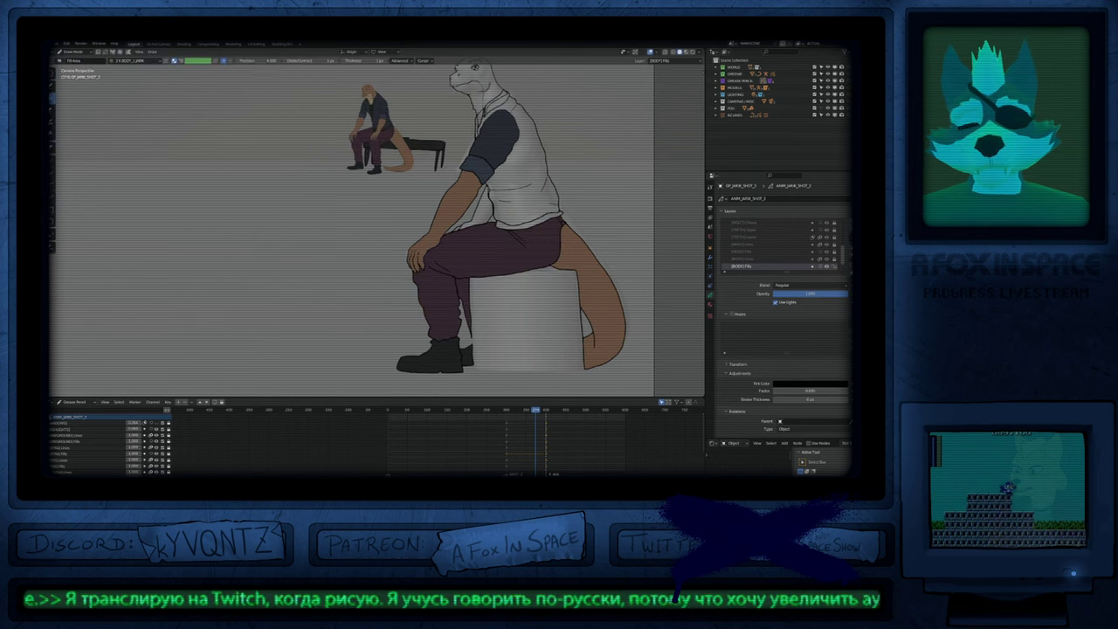
# Step: Switch the active layer from EXTRA fills to the bottom BODY fills layer
pyautogui.keyDown('shift'); pyautogui.moveTo(490, 192); pyautogui.dragTo(479, 250, button='middle'); pyautogui.keyUp('shift')
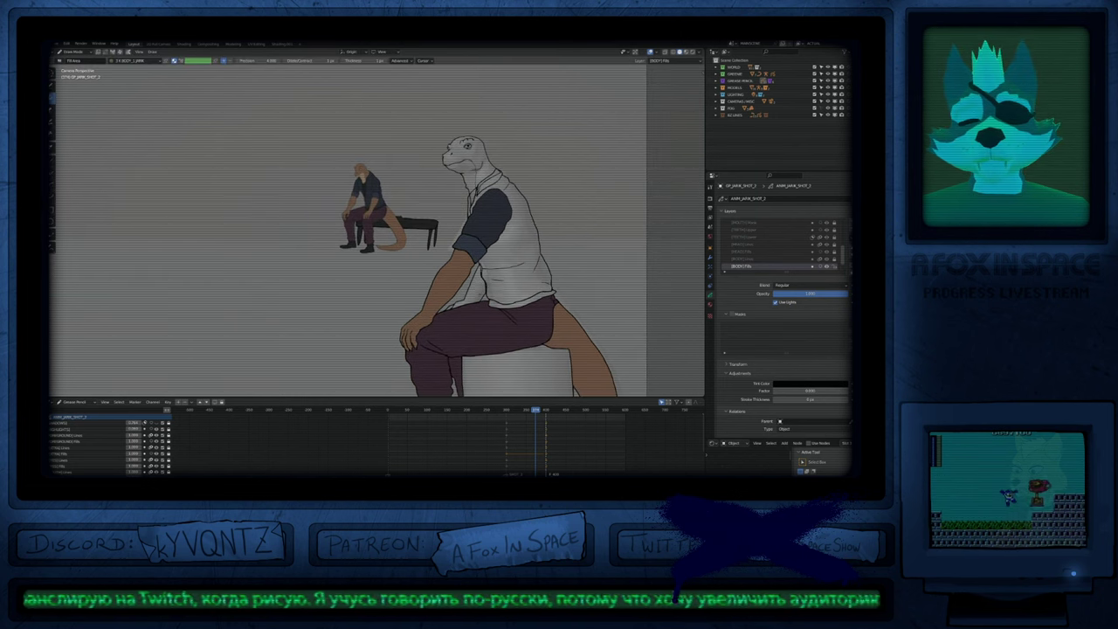
pyautogui.press('y')
pyautogui.click(485, 296)
pyautogui.press('u')
pyautogui.click(481, 296)
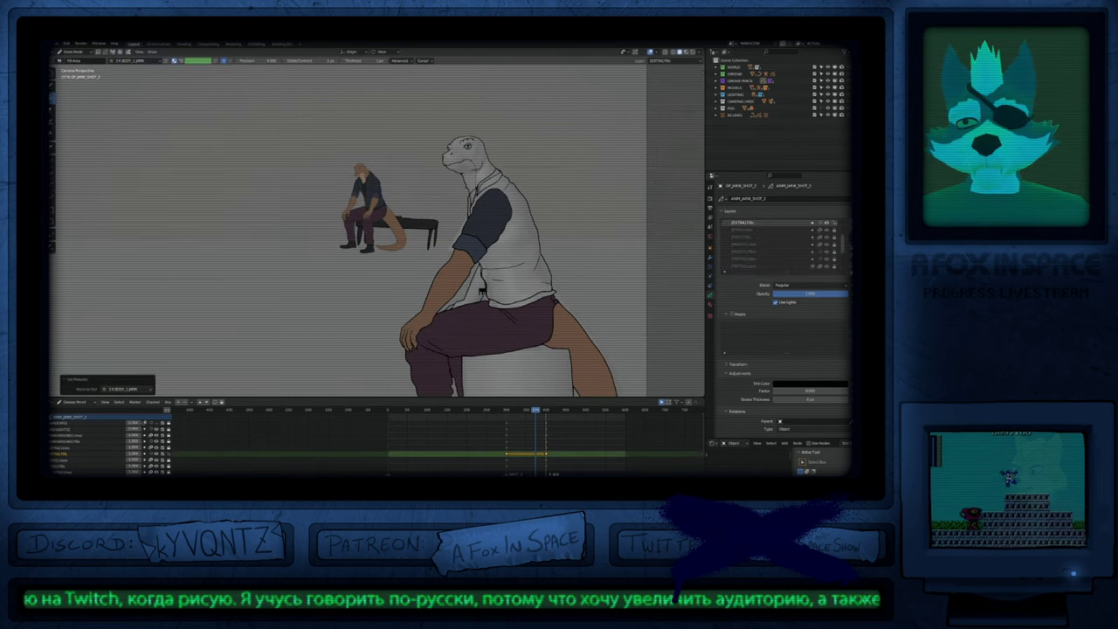
pyautogui.press('y')
pyautogui.click(516, 245)
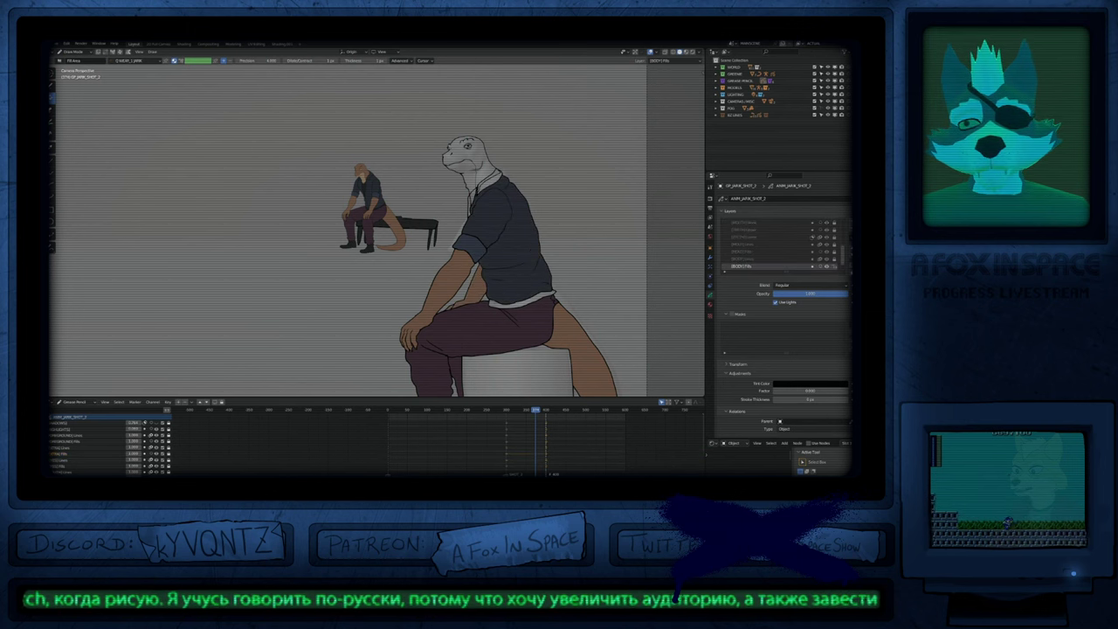
# Step: Fill the foreground lizard's white shirt hem with the black material
pyautogui.keyDown('ctrl'); pyautogui.moveTo(487, 197); pyautogui.dragTo(519, 205, button='middle'); pyautogui.keyUp('ctrl')
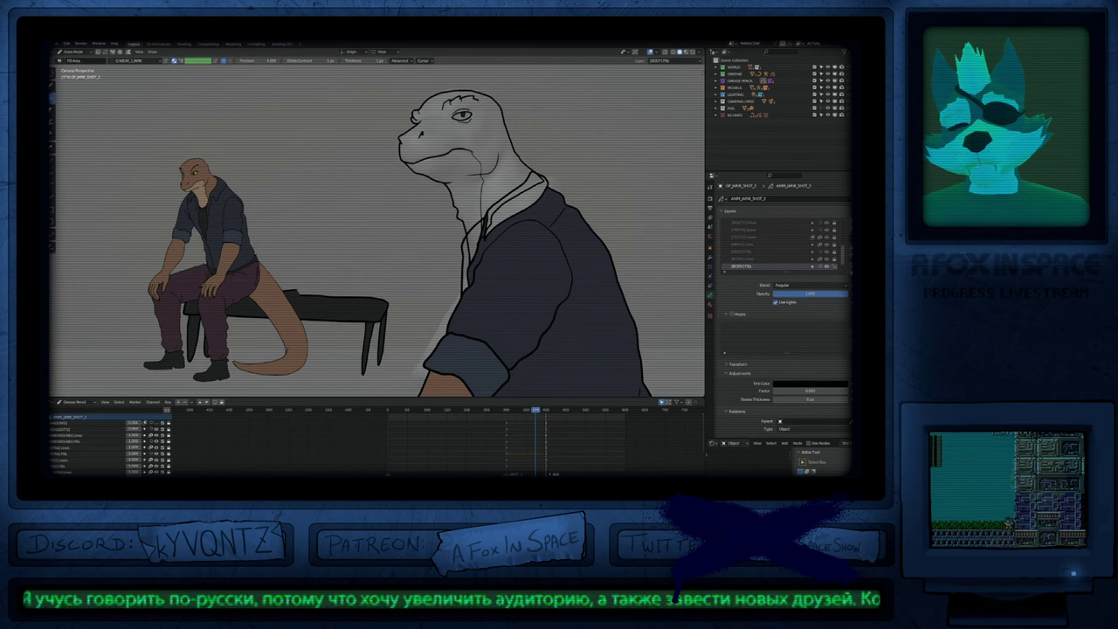
pyautogui.scroll(-4, 519, 278)
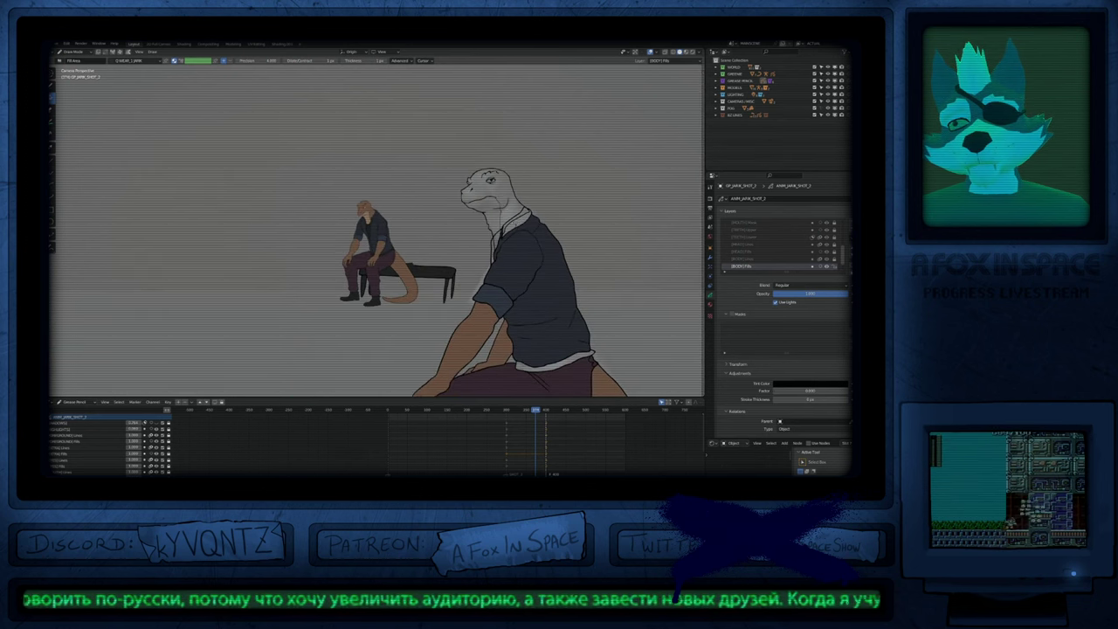
pyautogui.press('u')
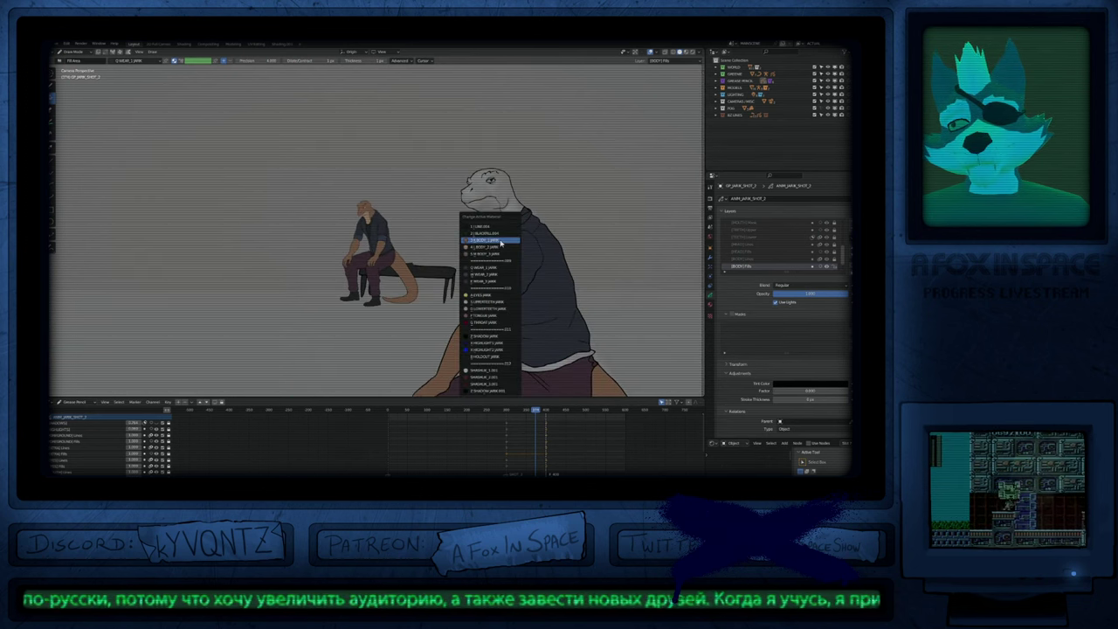
pyautogui.click(500, 243)
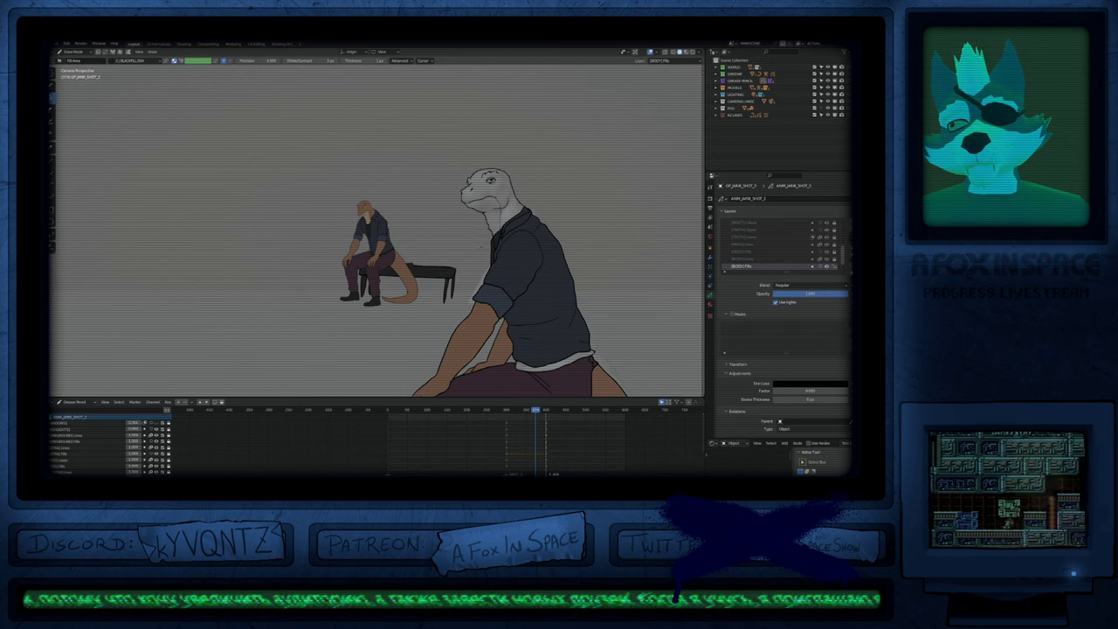
pyautogui.scroll(8, 370, 256)
pyautogui.scroll(-8, 379, 231)
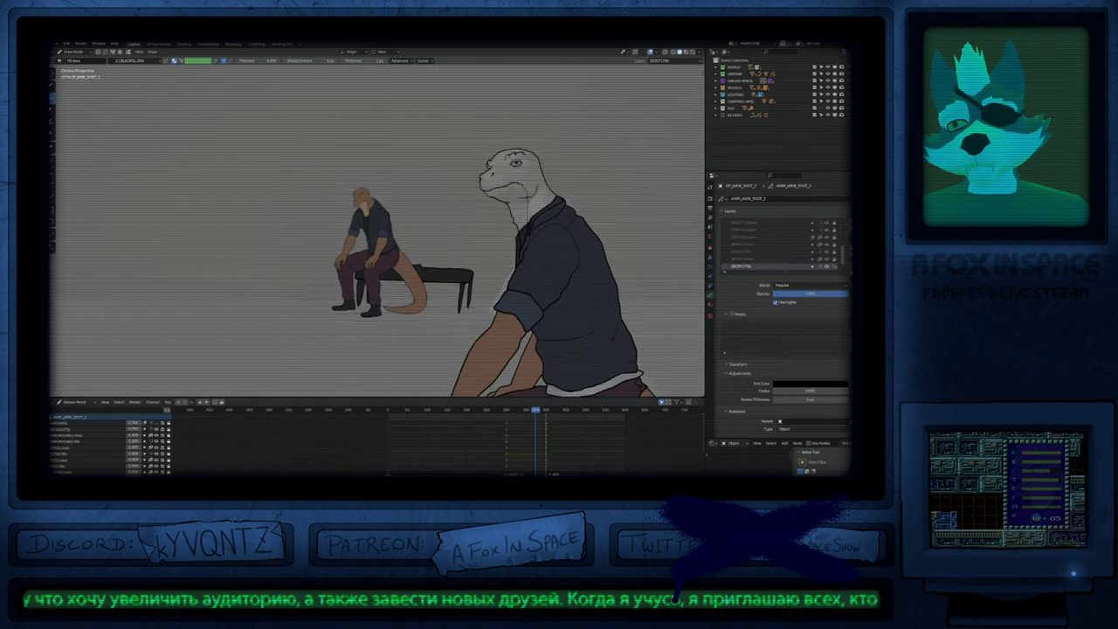
pyautogui.keyDown('shift'); pyautogui.moveTo(378, 231); pyautogui.dragTo(310, 158, button='middle'); pyautogui.keyUp('shift')
pyautogui.click(543, 309)
# Step: On the HEAD fills layer, fill the head and neck orange and the throat cream
pyautogui.moveTo(543, 309)
pyautogui.keyDown('shift'); pyautogui.mouseDown(button='middle')
pyautogui.moveTo(568, 360)
pyautogui.moveTo(581, 451)
pyautogui.mouseUp(button='middle'); pyautogui.keyUp('shift')
pyautogui.click(743, 252)
pyautogui.press('u')
pyautogui.click(515, 251)
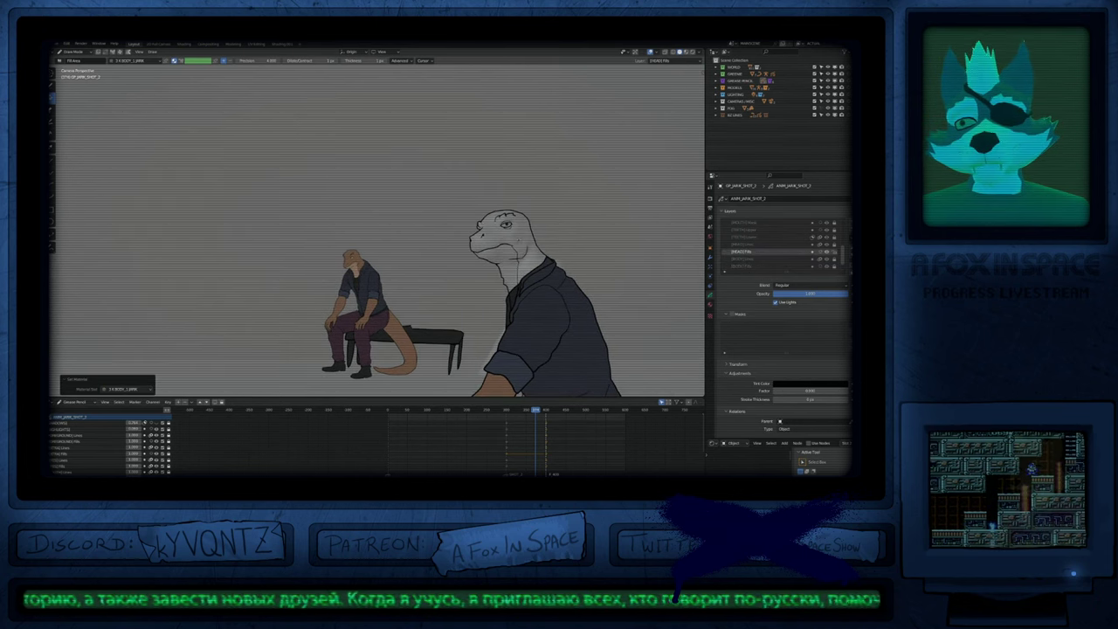
pyautogui.click(518, 242)
pyautogui.press('u')
pyautogui.click(516, 252)
pyautogui.click(510, 254)
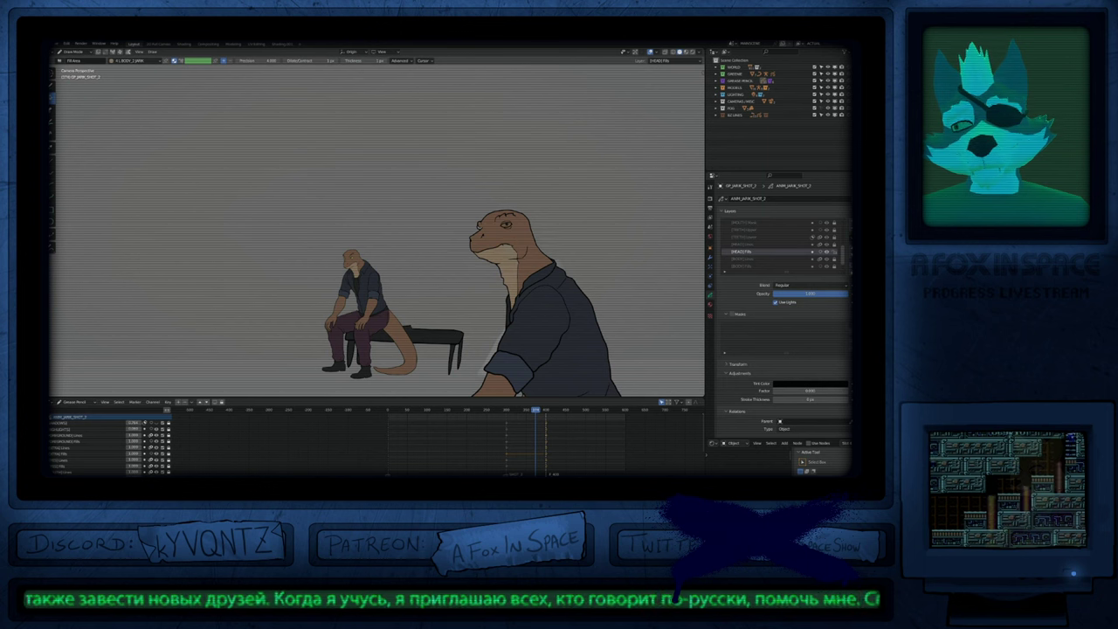
# Step: Set the Fill tool's boundary to stop only at edit lines
pyautogui.press('n')
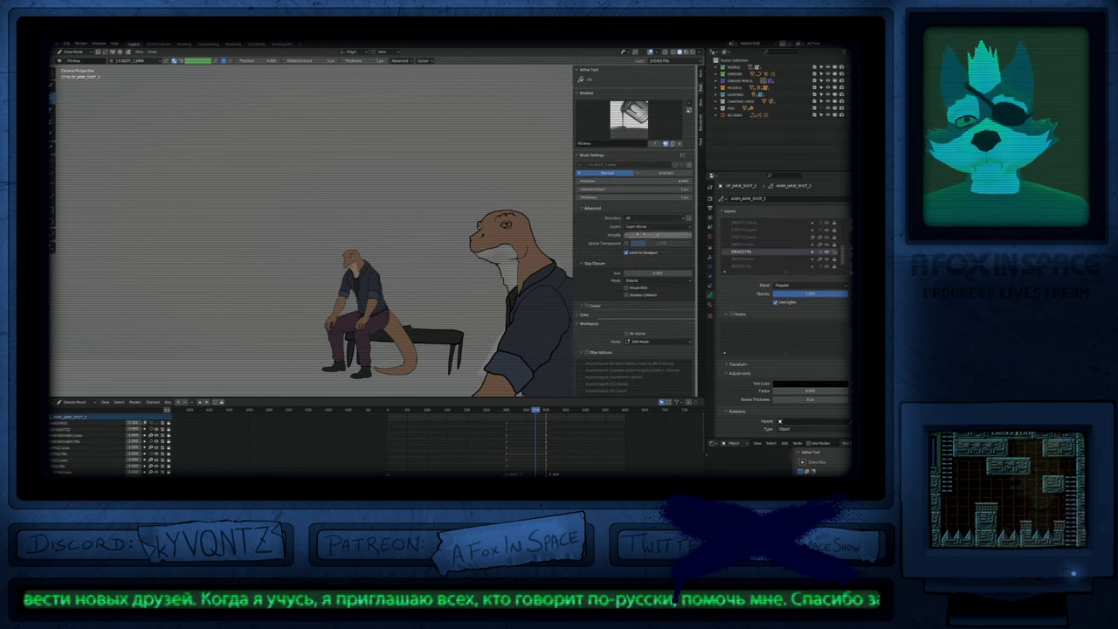
pyautogui.click(643, 227)
pyautogui.click(643, 226)
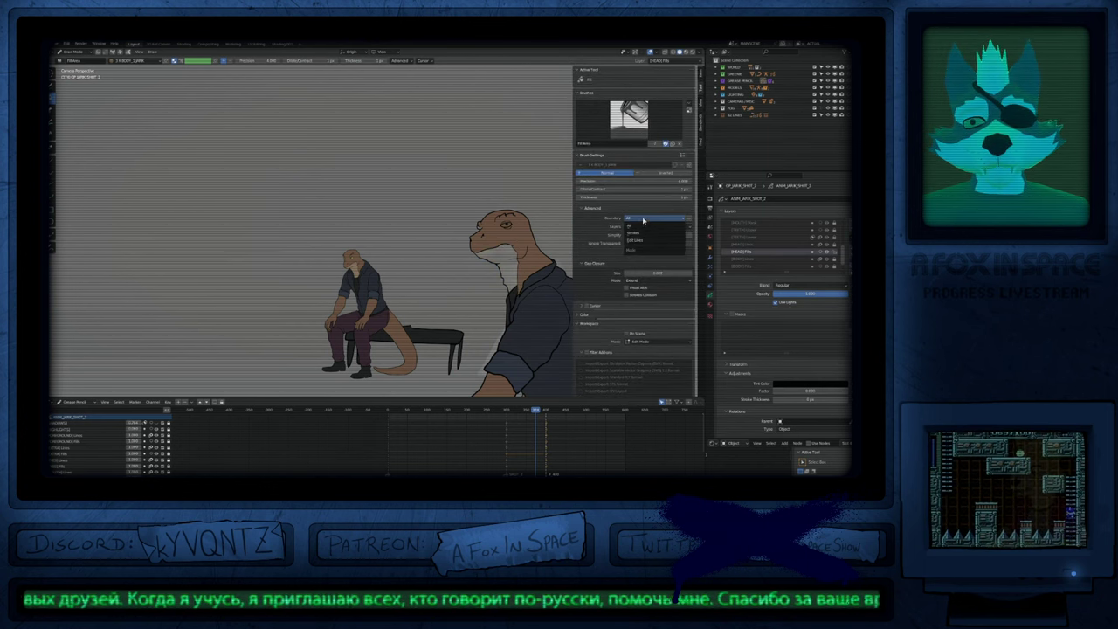
pyautogui.click(644, 220)
pyautogui.click(640, 242)
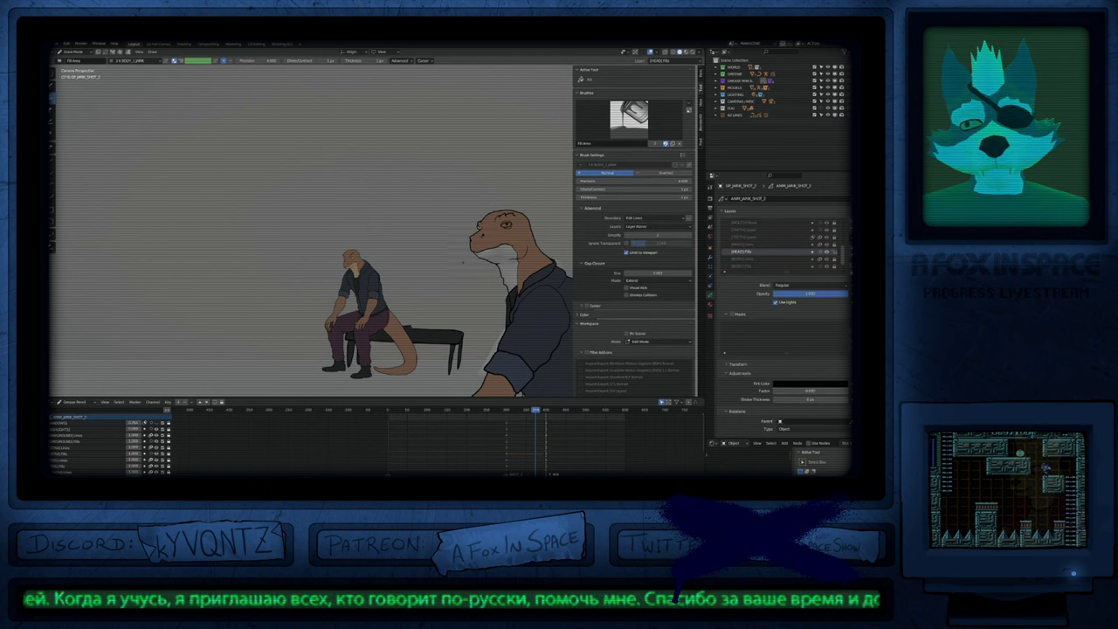
pyautogui.scroll(6, 501, 242)
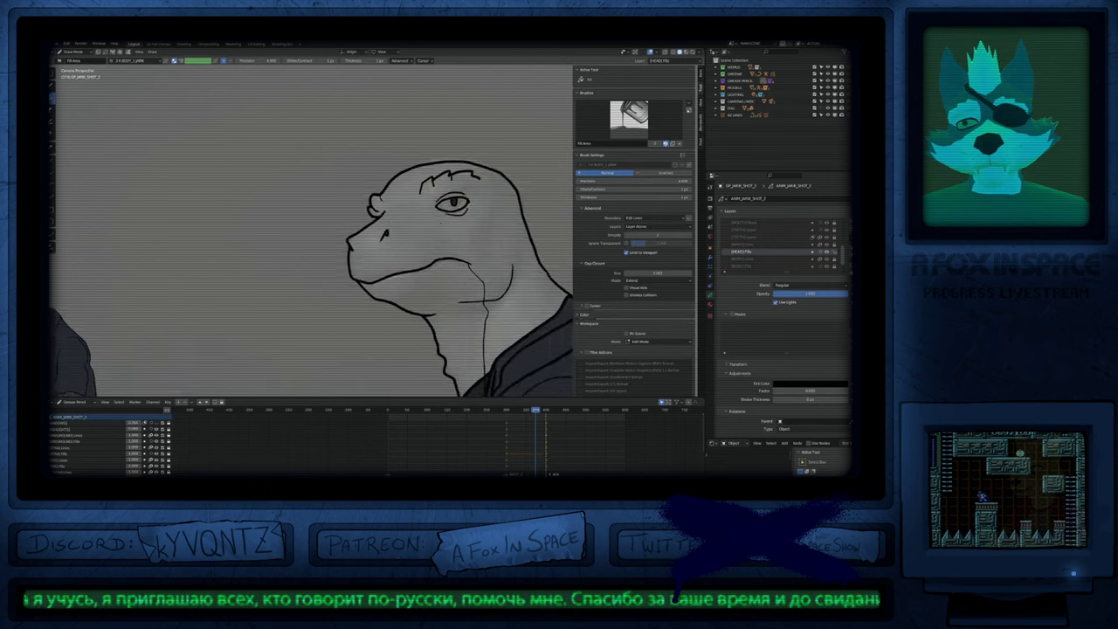
pyautogui.scroll(-3, 435, 227)
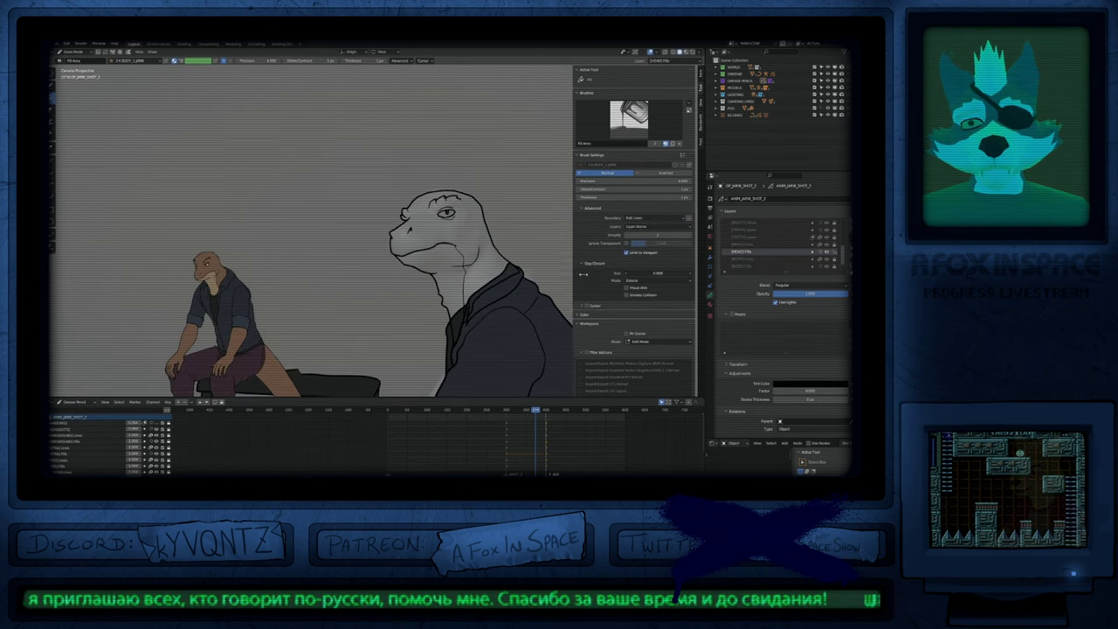
pyautogui.scroll(-4, 490, 332)
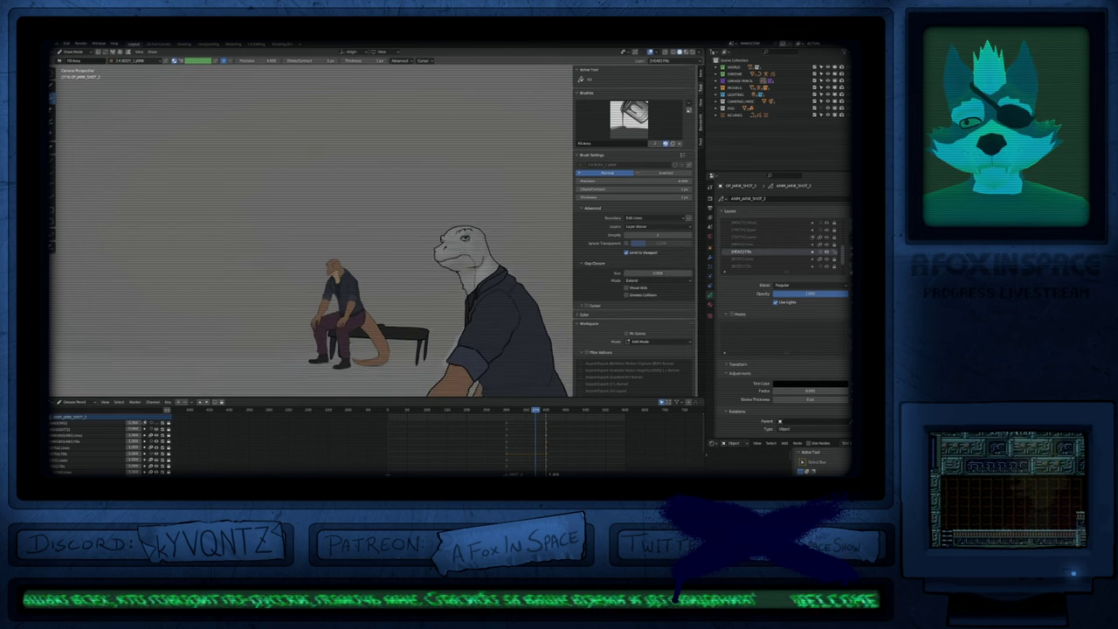
# Step: Fill the head and neck orange and the white jaw and throat tan
pyautogui.press('u')
pyautogui.click(466, 247)
pyautogui.click(467, 248)
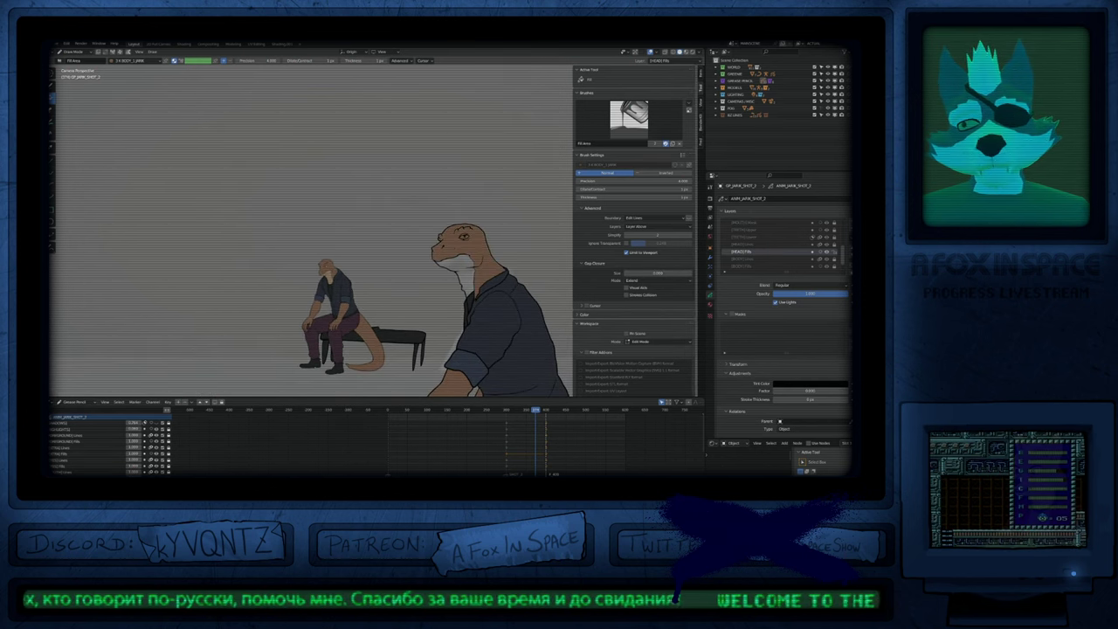
pyautogui.scroll(4, 478, 317)
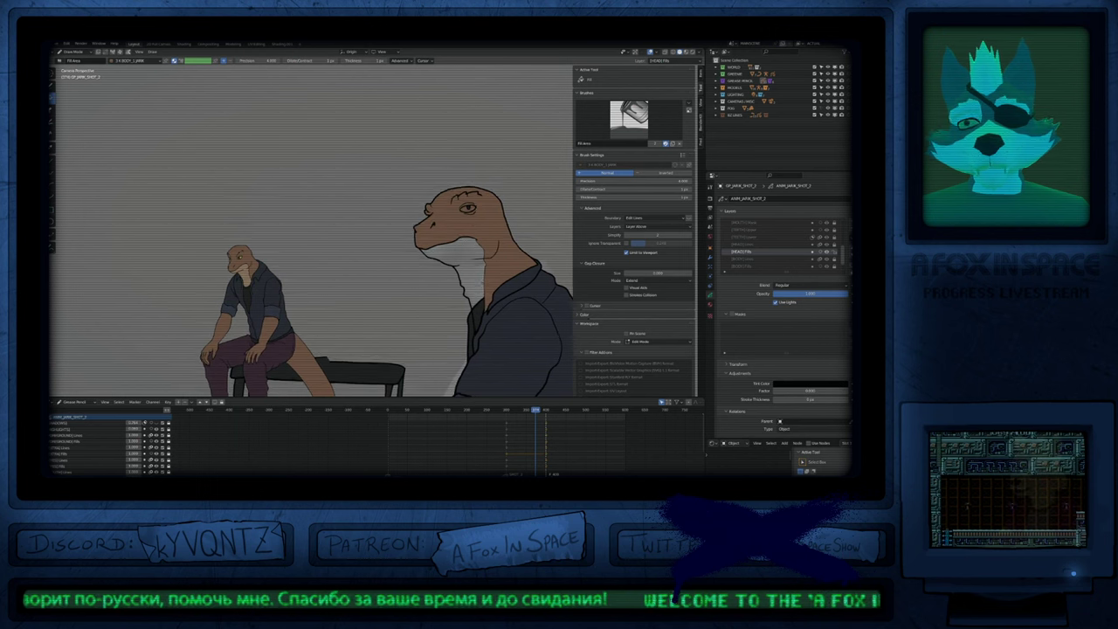
pyautogui.press('u')
pyautogui.click(463, 250)
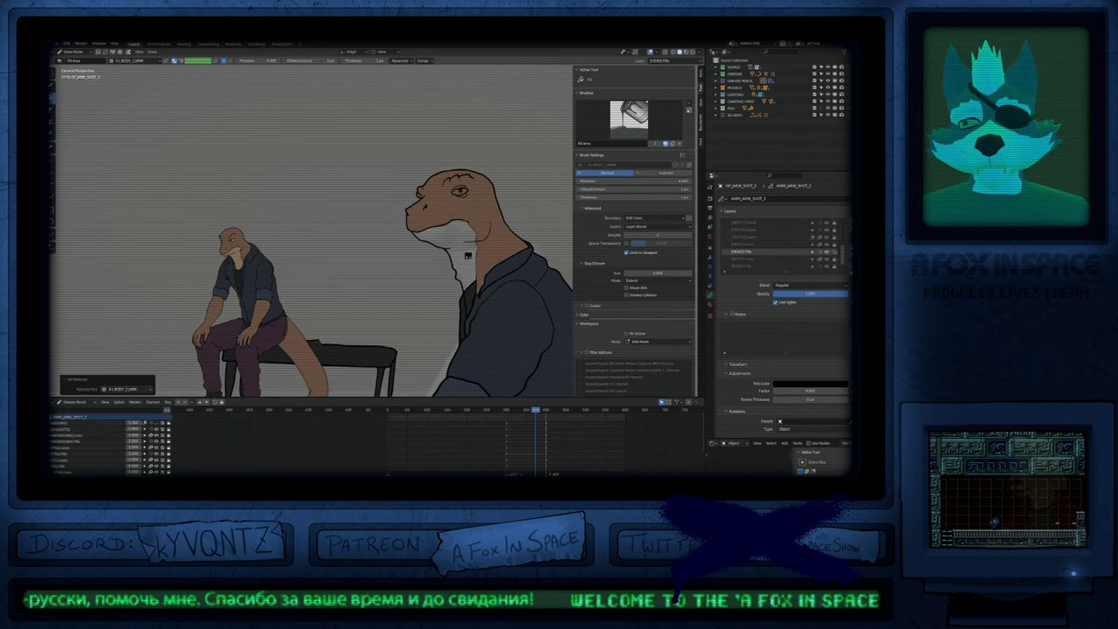
pyautogui.click(463, 249)
pyautogui.keyDown('shift'); pyautogui.moveTo(460, 191); pyautogui.dragTo(454, 242, button='middle'); pyautogui.keyUp('shift')
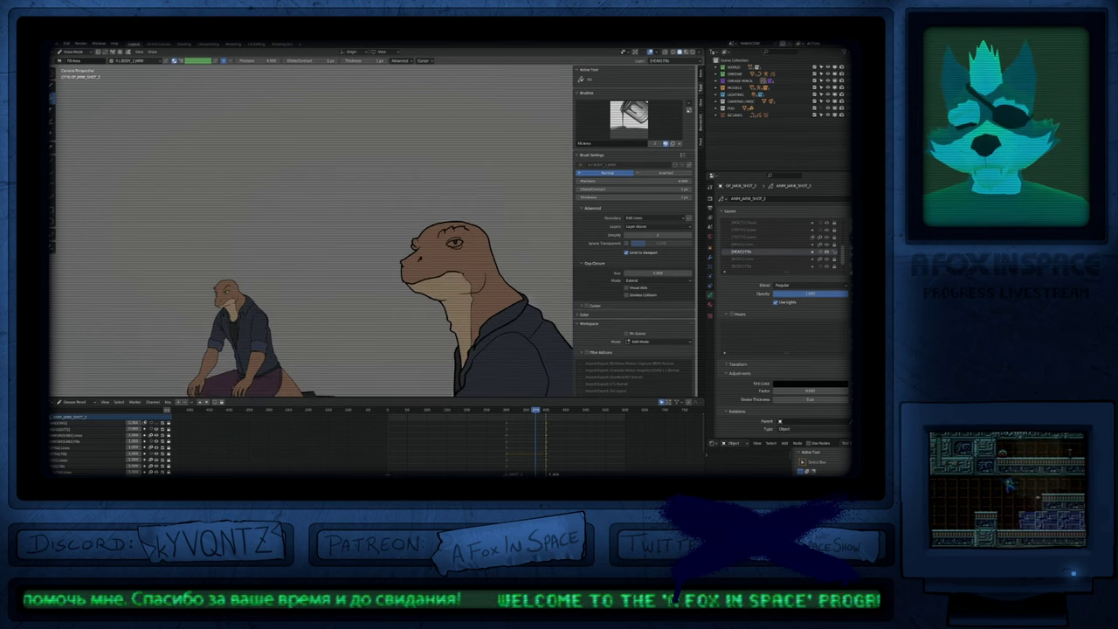
# Step: Activate the [EYES] Fills layer with the eye material and enter Edit Mode
pyautogui.press('y')
pyautogui.click(454, 244)
pyautogui.press('u')
pyautogui.click(454, 246)
pyautogui.scroll(5, 453, 245)
pyautogui.press('Tab')
# Step: Delete the old pupil outline strokes and the old eye fill strokes from their layers
pyautogui.press('Tab')
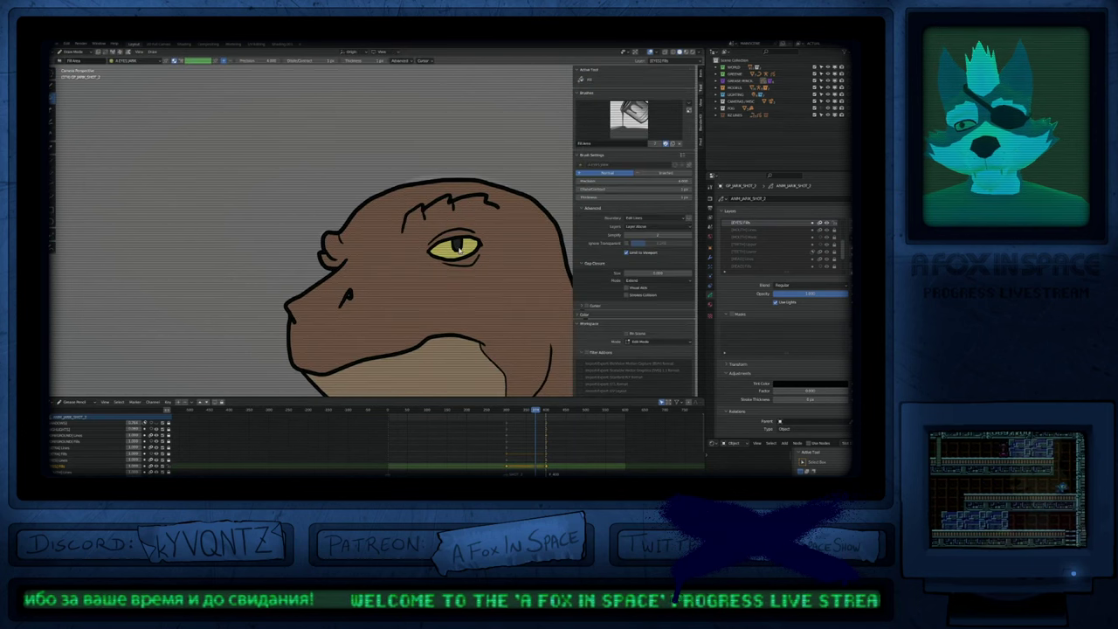
pyautogui.press('y')
pyautogui.click(463, 254)
pyautogui.press('Tab')
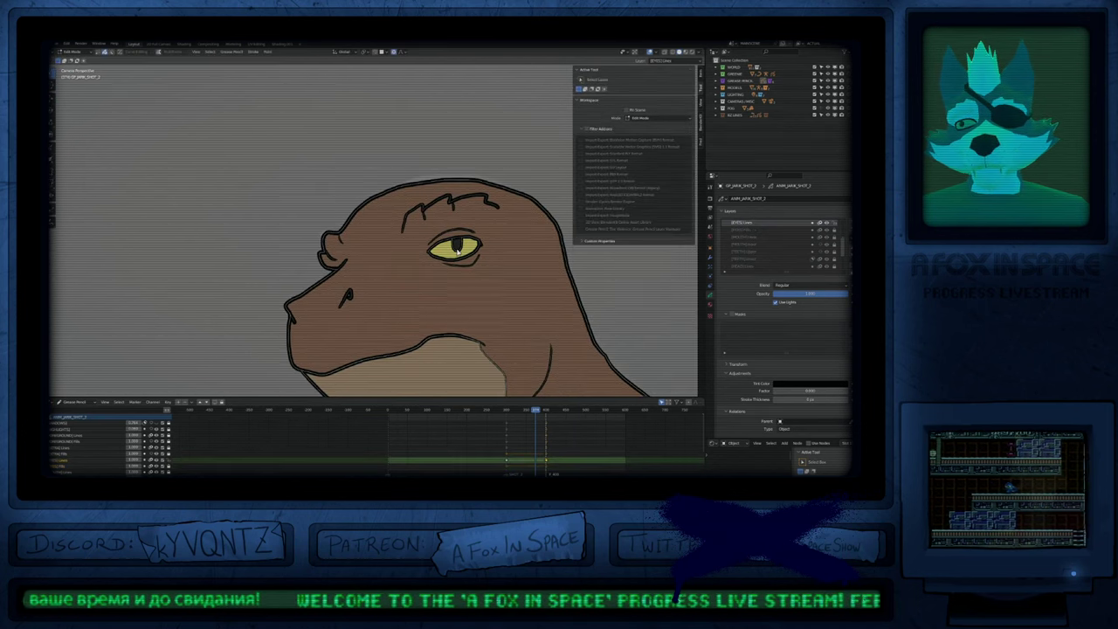
pyautogui.press('x')
pyautogui.click(464, 255)
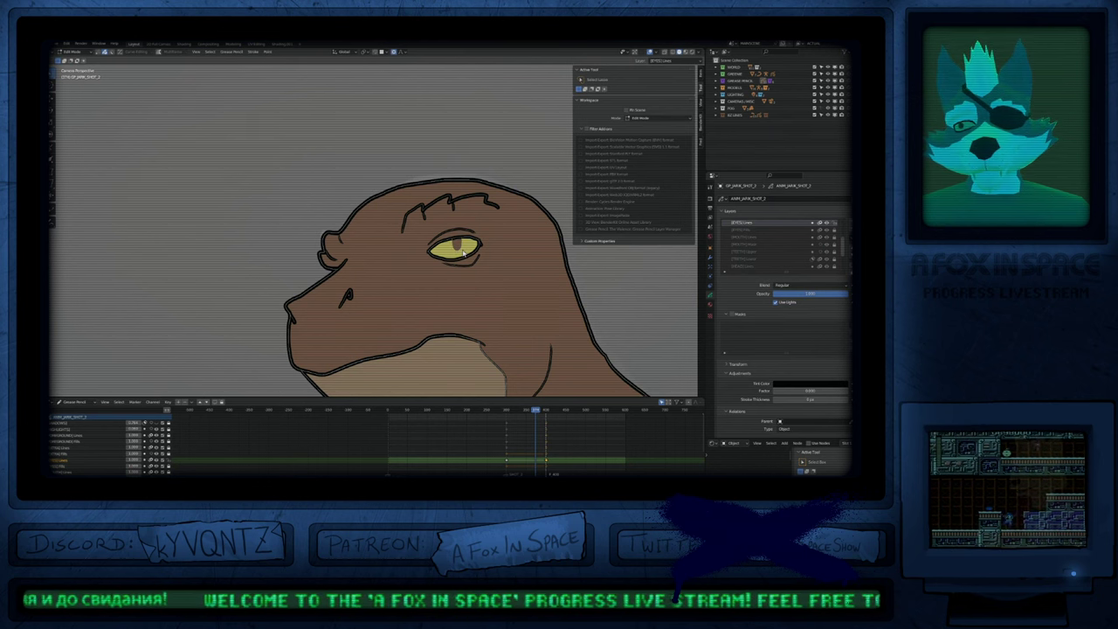
pyautogui.press('y')
pyautogui.click(461, 254)
pyautogui.press('x')
pyautogui.click(464, 255)
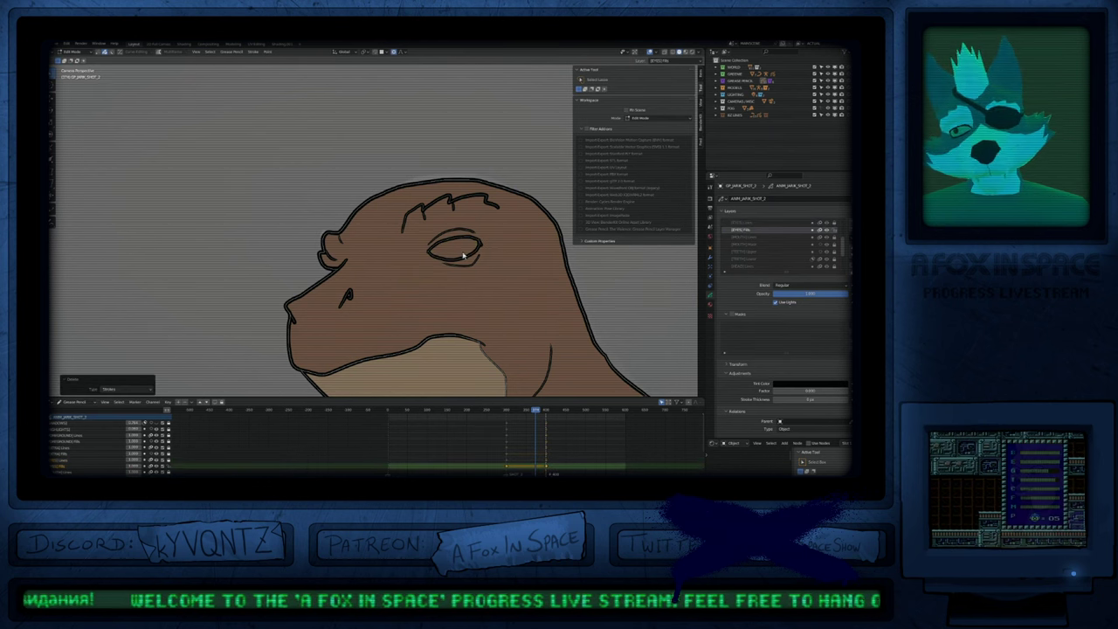
# Step: Fill the eye with a new yellow iris using the eye material and paste in the pupil strokes
pyautogui.press('Tab')
pyautogui.press('u')
pyautogui.click(456, 251)
pyautogui.click(456, 251)
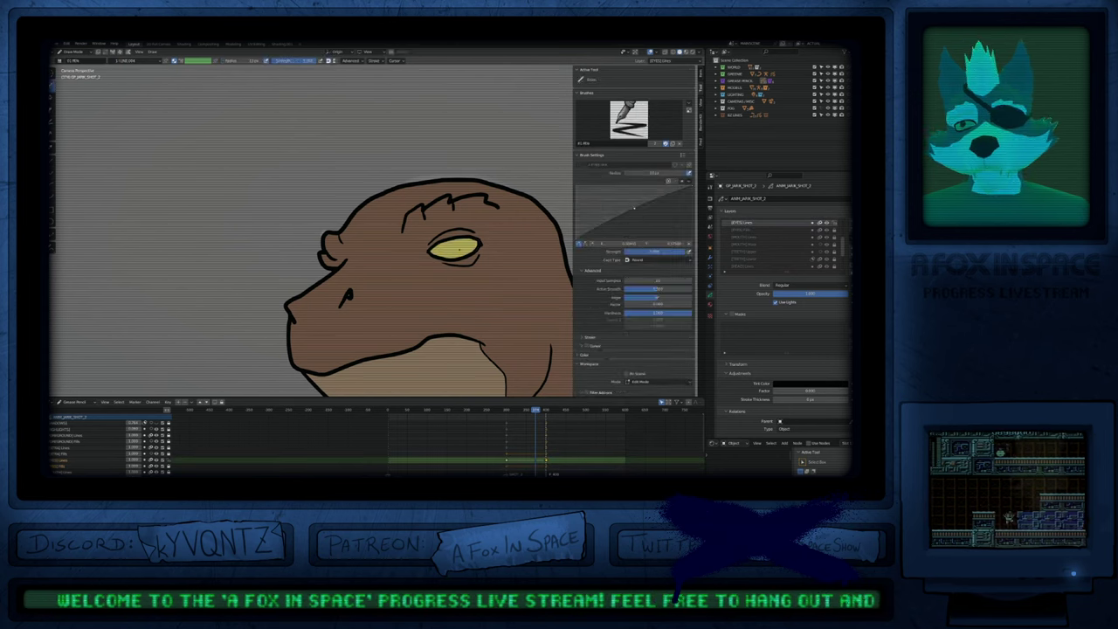
pyautogui.press('Tab')
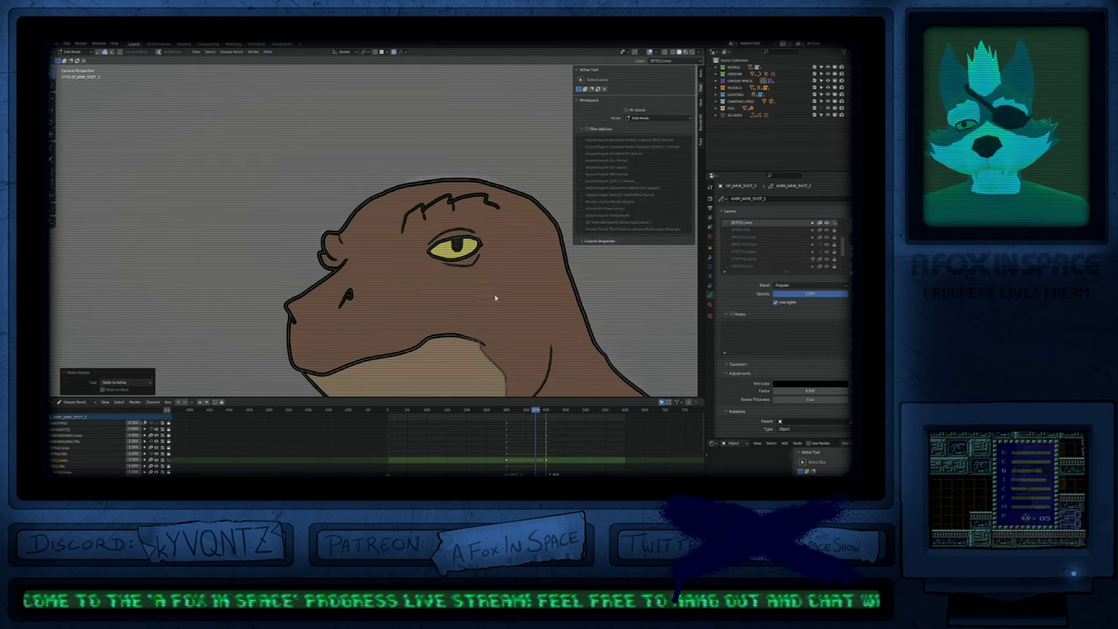
pyautogui.hotkey('ctrl', 'z')
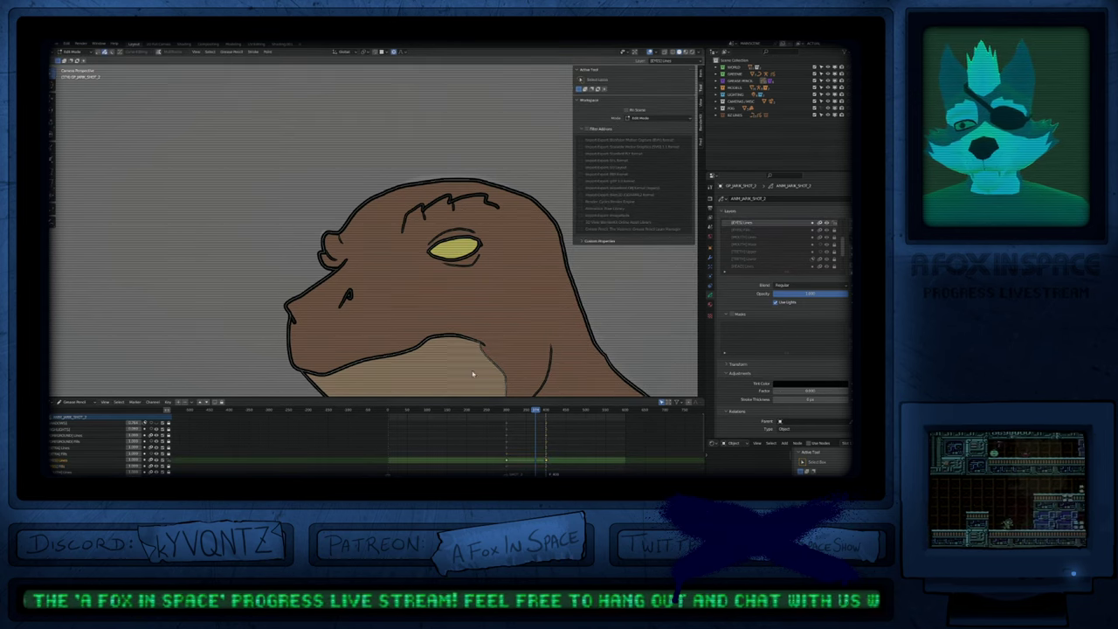
pyautogui.hotkey('ctrl', 'v')
# Step: Jump to the keyframe at 400 and frame the small seated figure and its stool
pyautogui.scroll(-2, 486, 269)
pyautogui.press('Up')
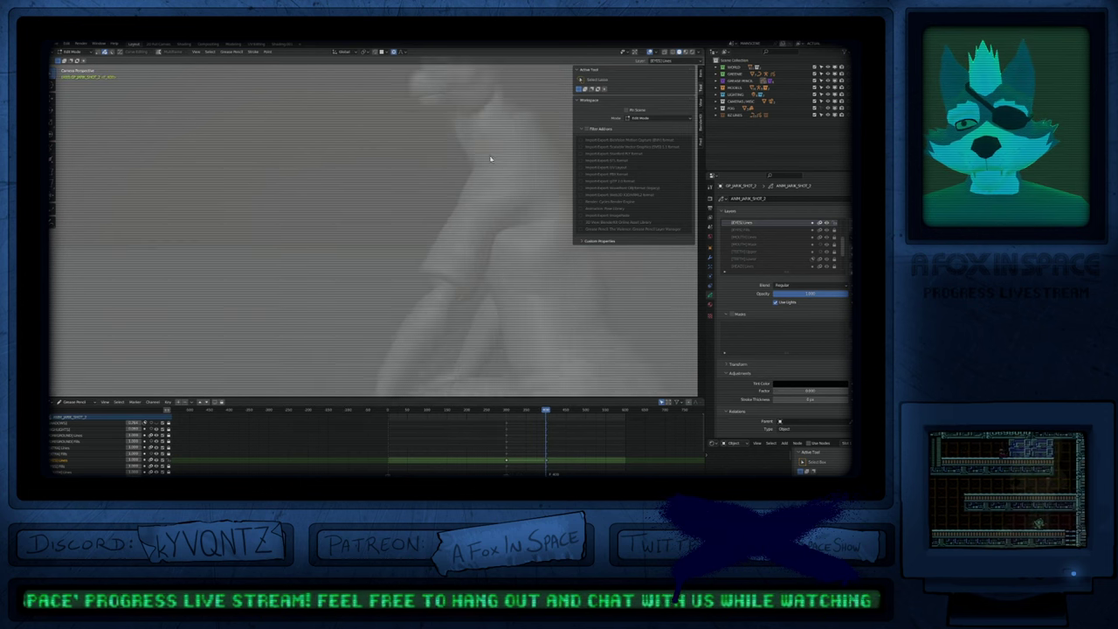
pyautogui.press('Escape')
pyautogui.moveTo(455, 326)
pyautogui.keyDown('shift'); pyautogui.mouseDown(button='middle')
pyautogui.moveTo(491, 288)
pyautogui.moveTo(477, 264)
pyautogui.mouseUp(button='middle'); pyautogui.keyUp('shift')
pyautogui.press('Tab')
pyautogui.scroll(-4, 472, 258)
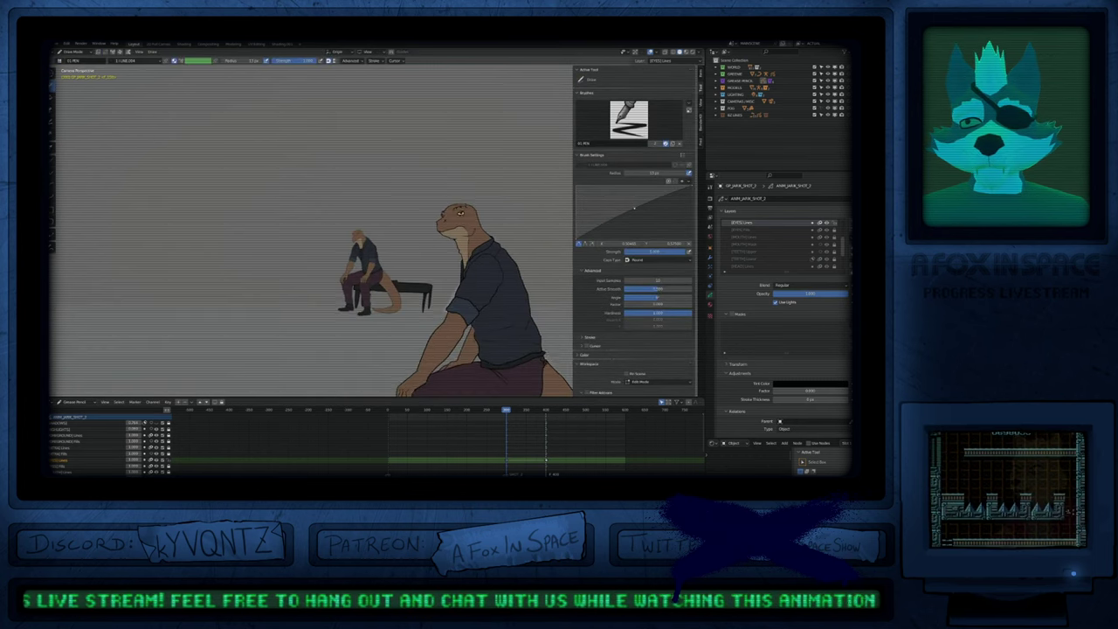
pyautogui.scroll(-1, 476, 303)
pyautogui.keyDown('shift'); pyautogui.moveTo(476, 303); pyautogui.dragTo(466, 255, button='middle'); pyautogui.keyUp('shift')
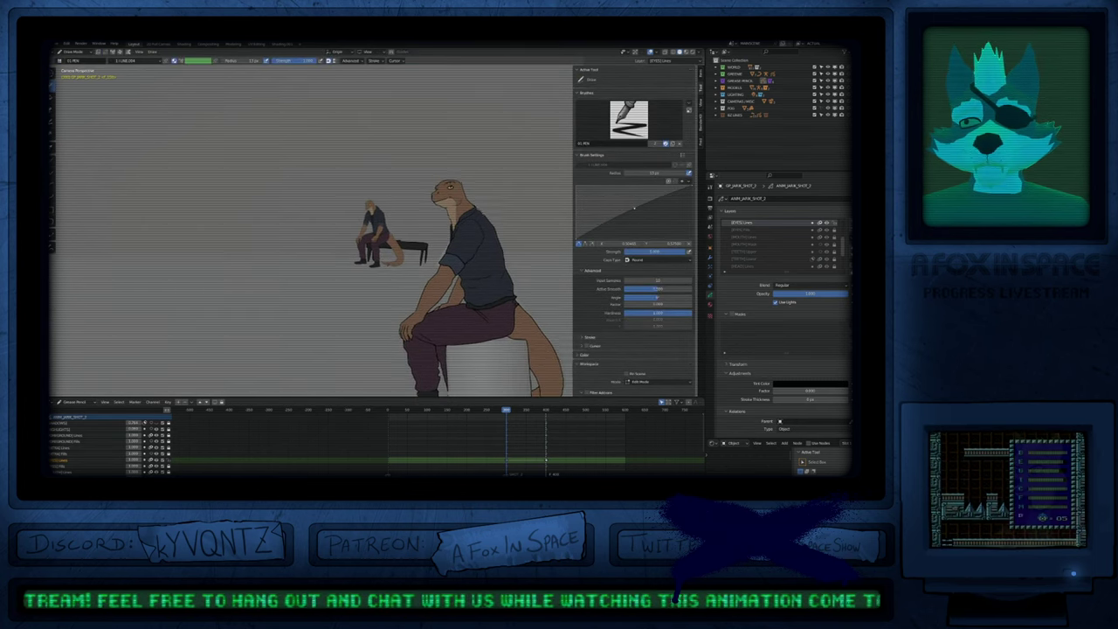
pyautogui.keyDown('shift'); pyautogui.moveTo(399, 250); pyautogui.dragTo(413, 272, button='middle'); pyautogui.keyUp('shift')
# Step: Unlock all layers, then lasso and delete the small seated figure and bench
pyautogui.press('Tab')
pyautogui.press('Tab')
pyautogui.press('KP_Multiply')
pyautogui.press('a')
pyautogui.press('KP_Multiply')
pyautogui.press('a')
pyautogui.moveTo(447, 281)
pyautogui.mouseDown()
pyautogui.moveTo(320, 206)
pyautogui.moveTo(435, 254)
pyautogui.moveTo(451, 276)
pyautogui.mouseUp()
pyautogui.press('Delete')
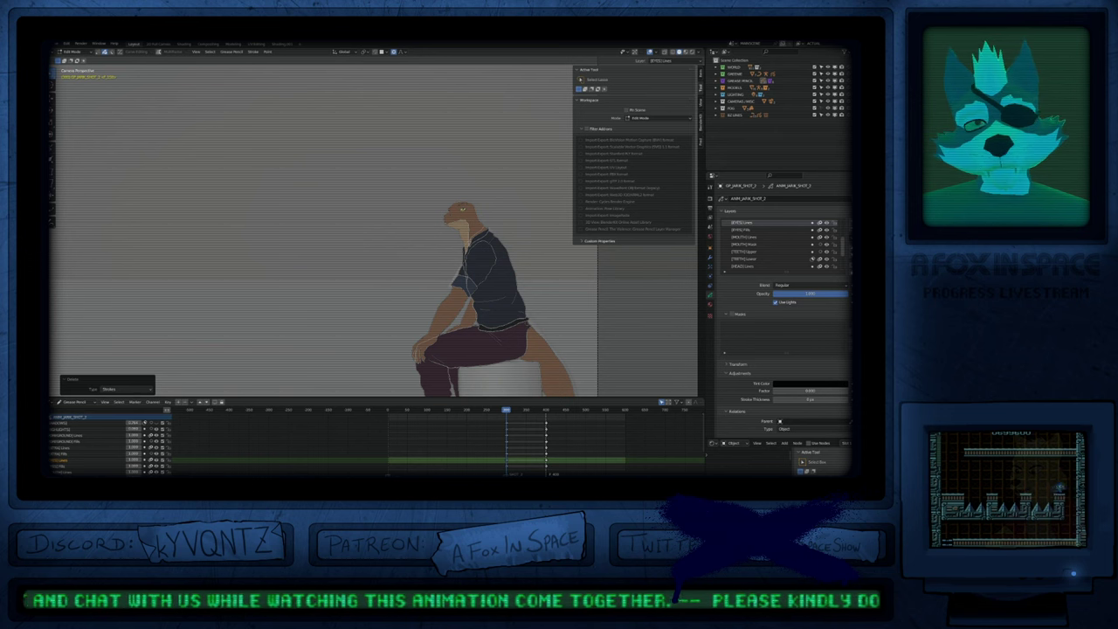
# Step: Hide the side panel, then try a long curved stroke in Draw Mode and undo it
pyautogui.press('Tab')
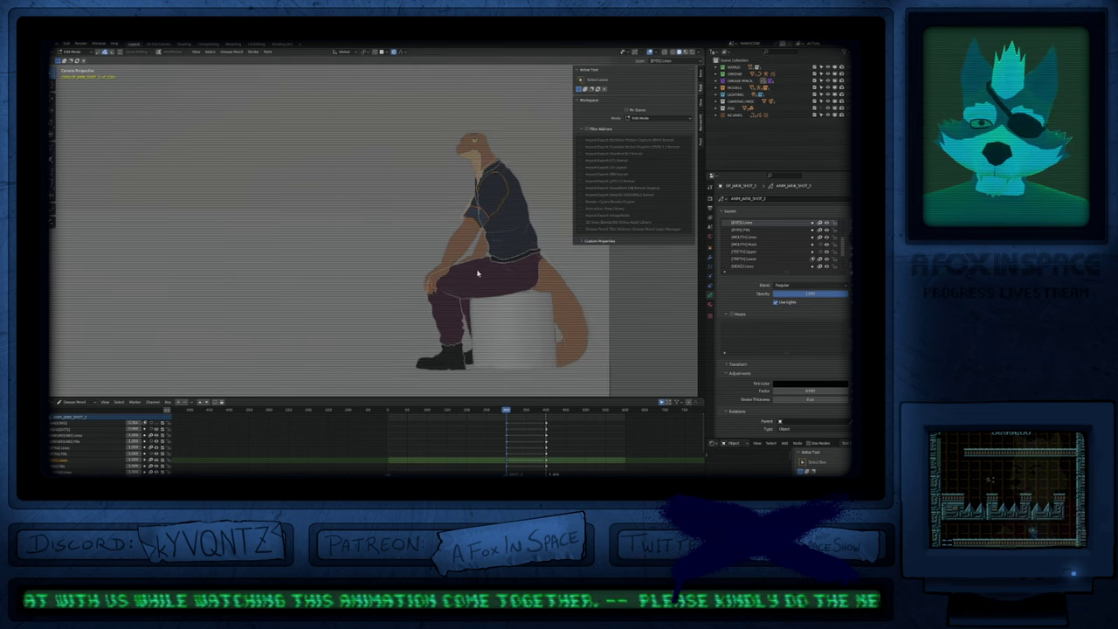
pyautogui.scroll(-2, 504, 306)
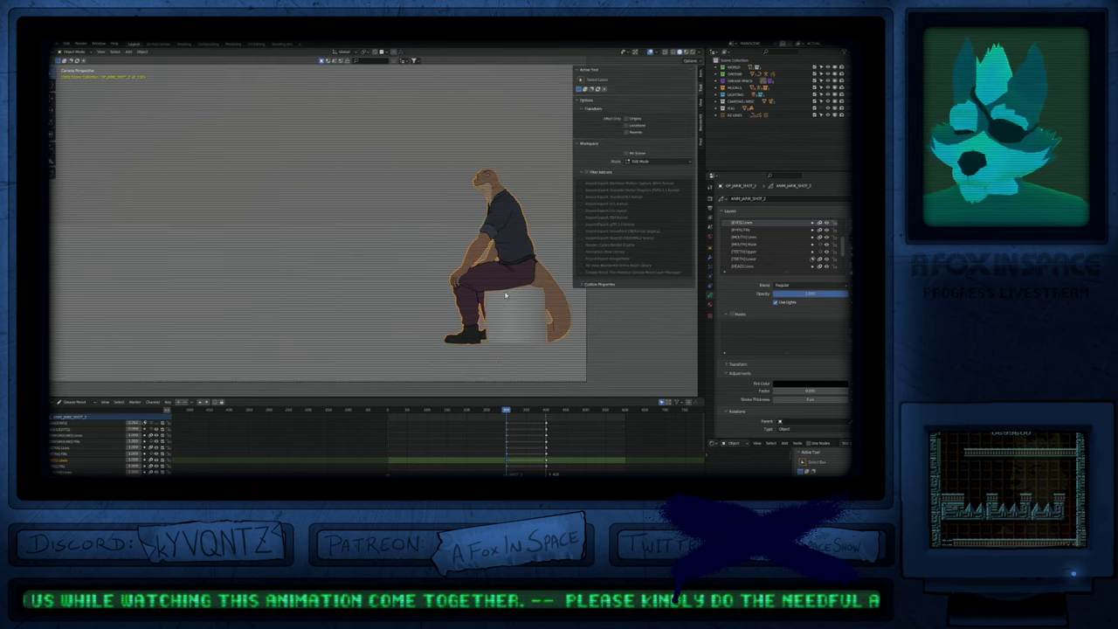
pyautogui.press('n')
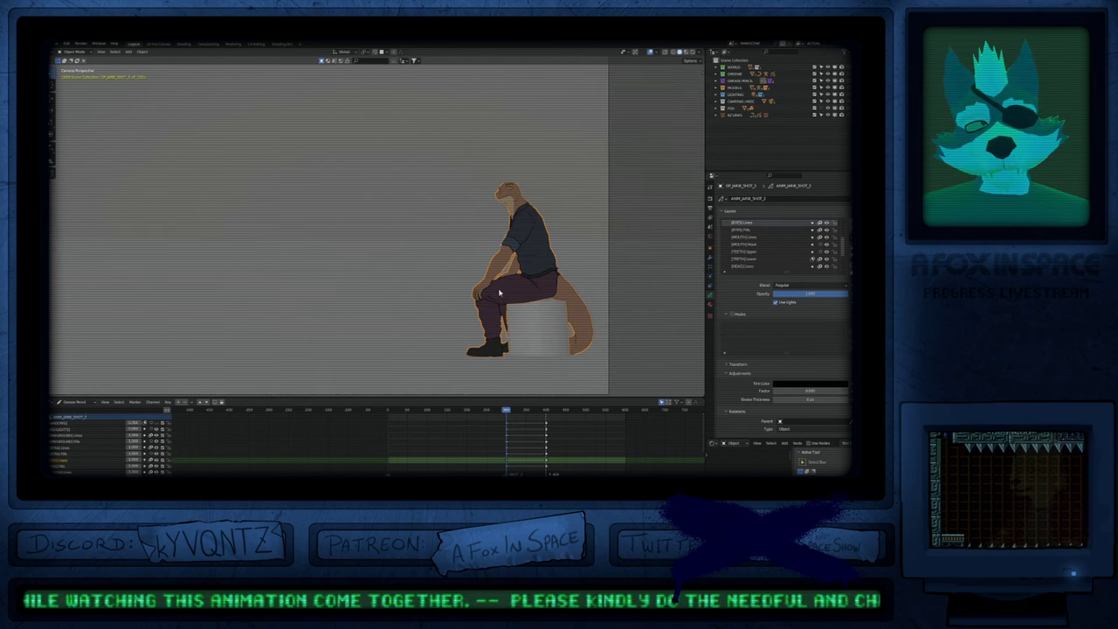
pyautogui.keyDown('shift'); pyautogui.moveTo(498, 290); pyautogui.dragTo(509, 289, button='middle'); pyautogui.keyUp('shift')
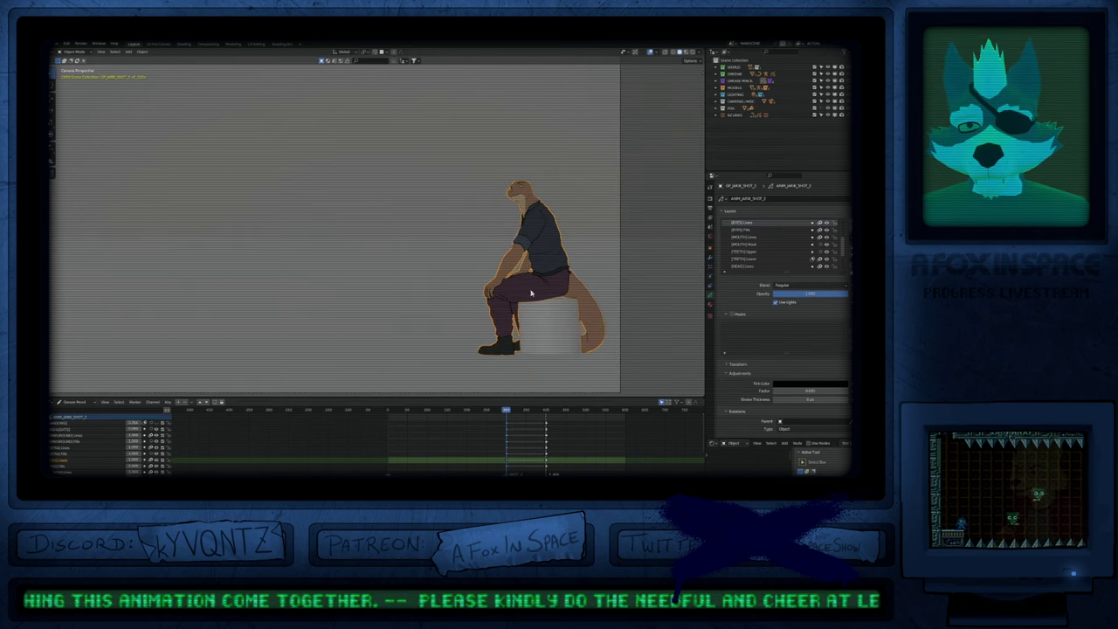
pyautogui.hotkey('ctrl', 'Tab')
pyautogui.keyDown('shift'); pyautogui.moveTo(558, 215); pyautogui.dragTo(532, 272, button='middle'); pyautogui.keyUp('shift')
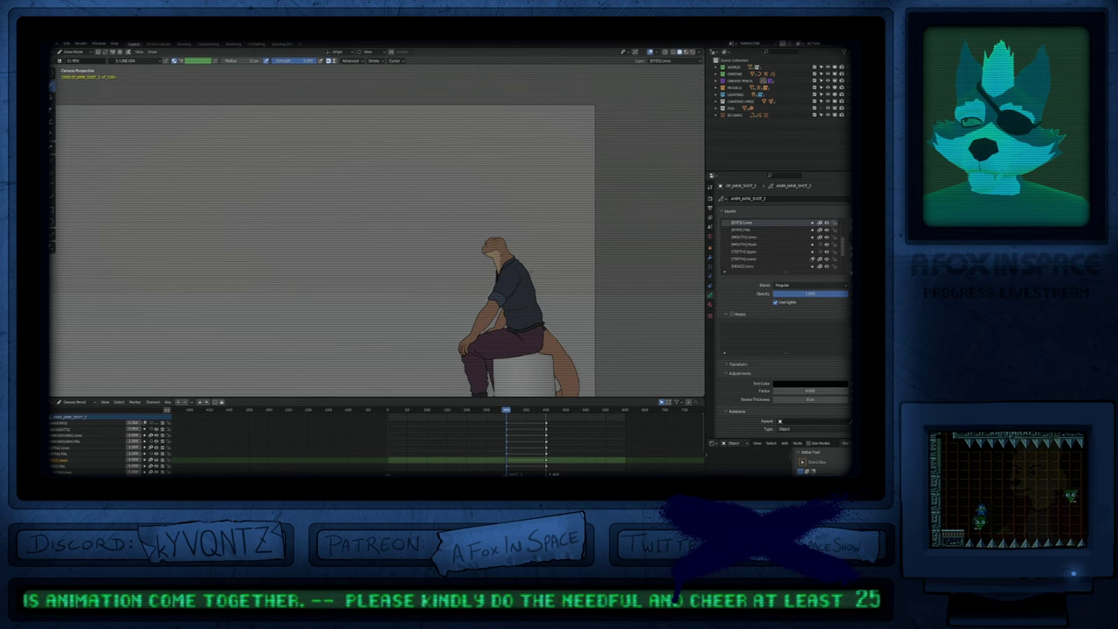
pyautogui.keyDown('shift'); pyautogui.moveTo(504, 346); pyautogui.dragTo(508, 313, button='middle'); pyautogui.keyUp('shift')
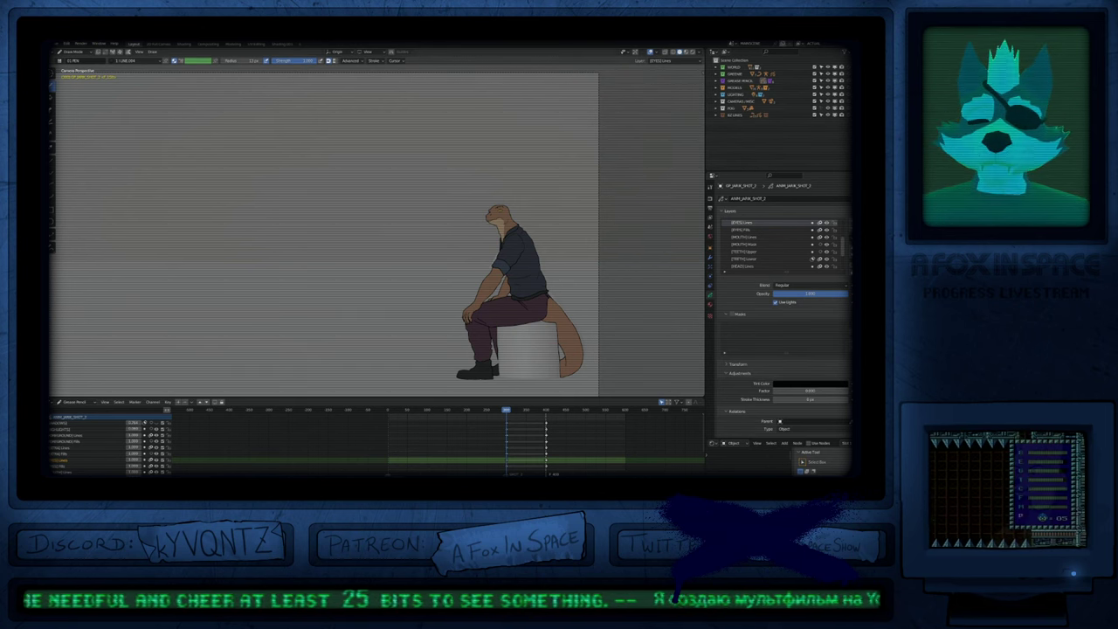
pyautogui.moveTo(565, 187); pyautogui.dragTo(333, 245)
pyautogui.hotkey('ctrl', 'z')
pyautogui.moveTo(350, 253)
pyautogui.keyDown('shift'); pyautogui.mouseDown(button='middle')
pyautogui.moveTo(388, 220)
pyautogui.moveTo(373, 234)
pyautogui.mouseUp(button='middle'); pyautogui.keyUp('shift')
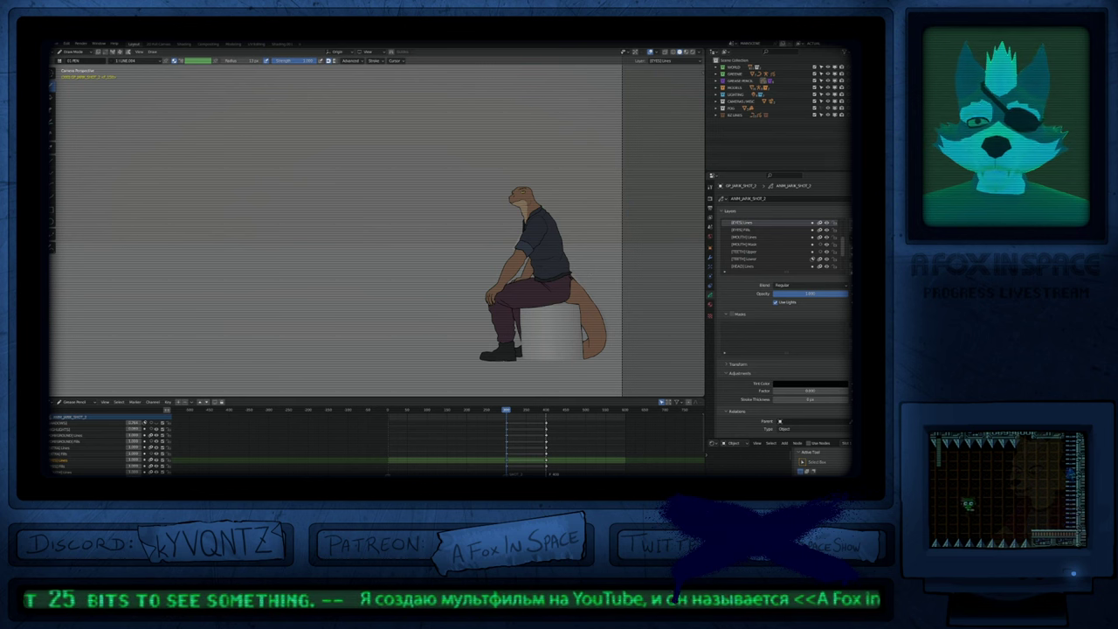
# Step: Reframe the view around the seated lizard while switching between Edit and Draw modes
pyautogui.press('Tab')
pyautogui.scroll(5, 503, 307)
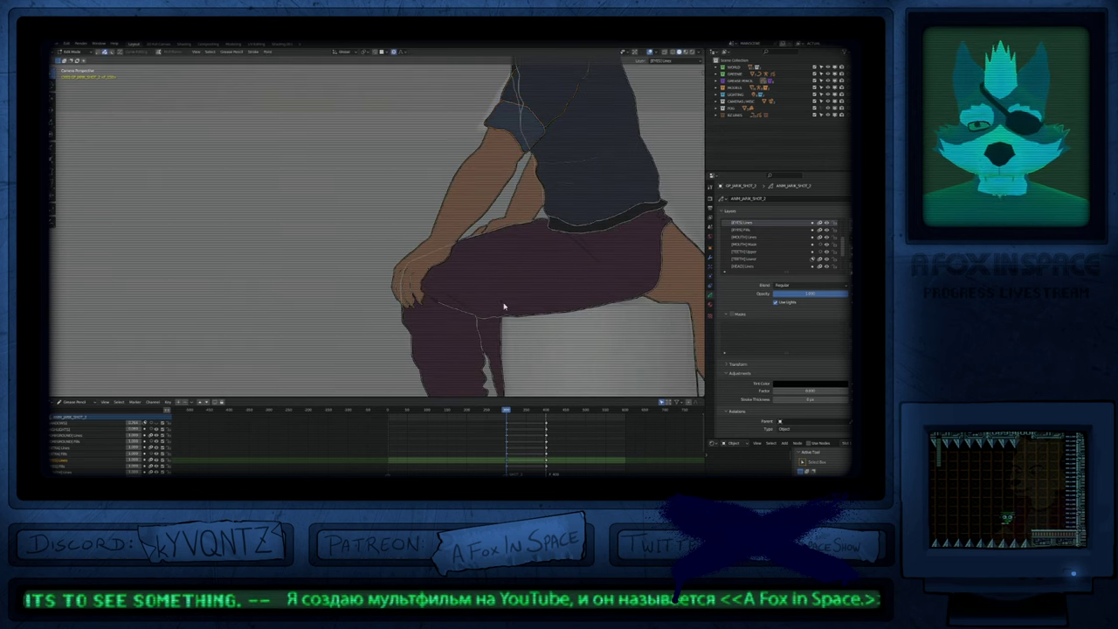
pyautogui.press('Tab')
pyautogui.scroll(-5, 527, 286)
pyautogui.scroll(2, 526, 286)
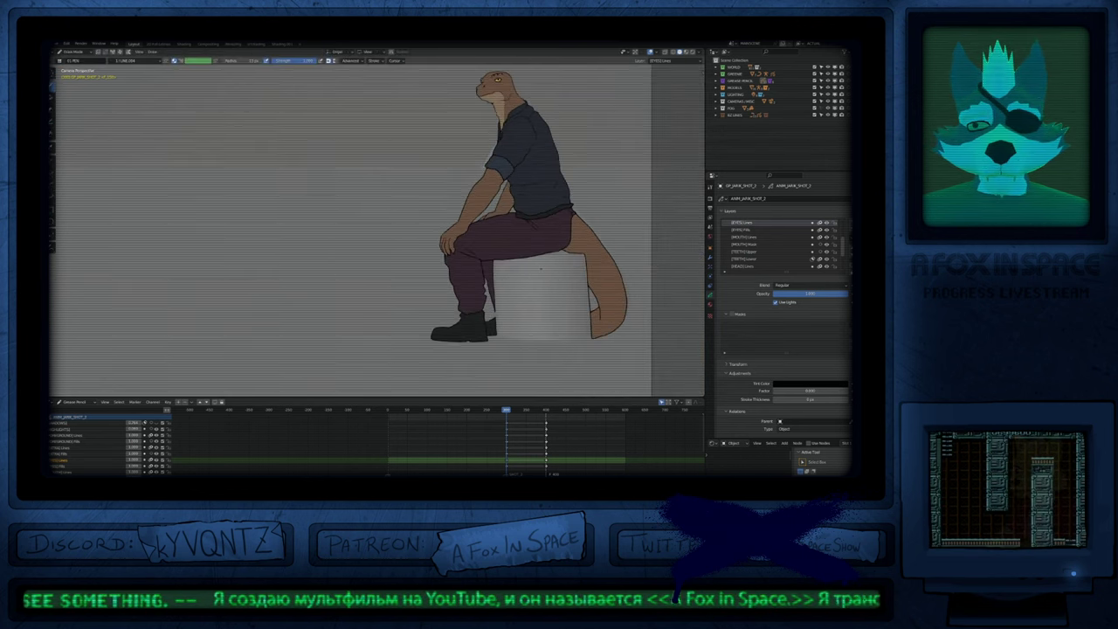
pyautogui.keyDown('shift'); pyautogui.moveTo(554, 281); pyautogui.dragTo(548, 306, button='middle'); pyautogui.keyUp('shift')
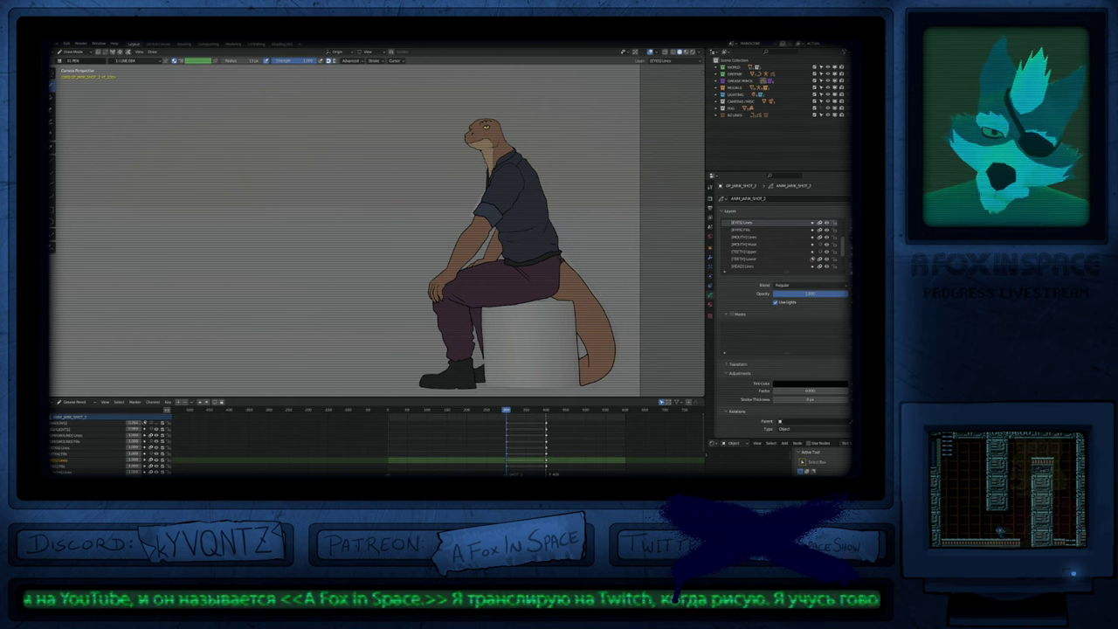
pyautogui.keyDown('ctrl'); pyautogui.moveTo(527, 253); pyautogui.dragTo(581, 273, button='middle'); pyautogui.keyUp('ctrl')
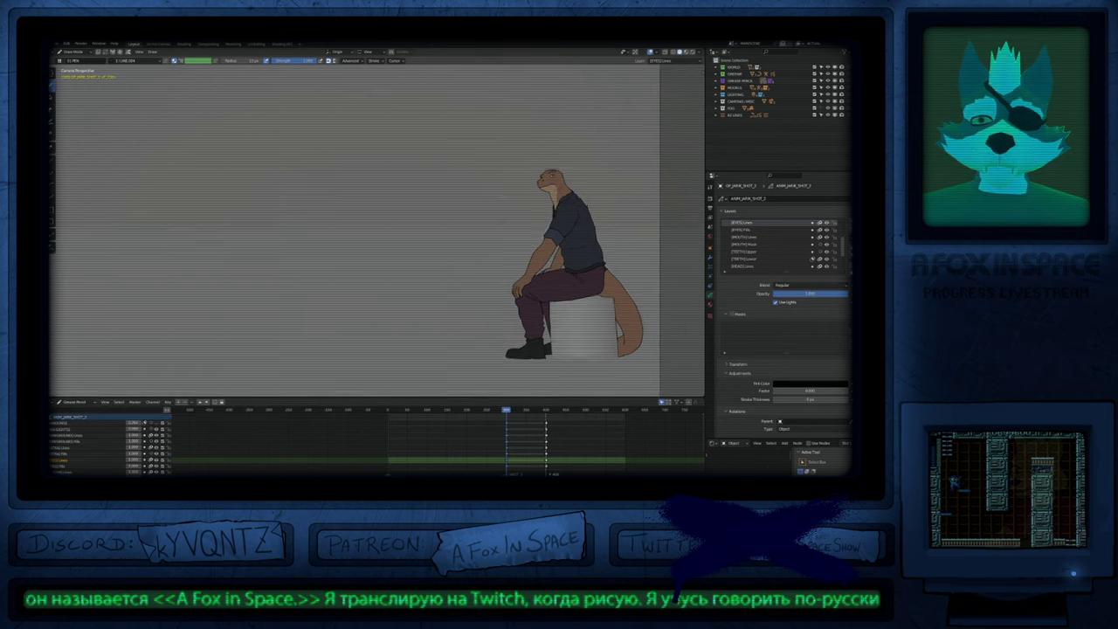
pyautogui.scroll(-2, 704, 284)
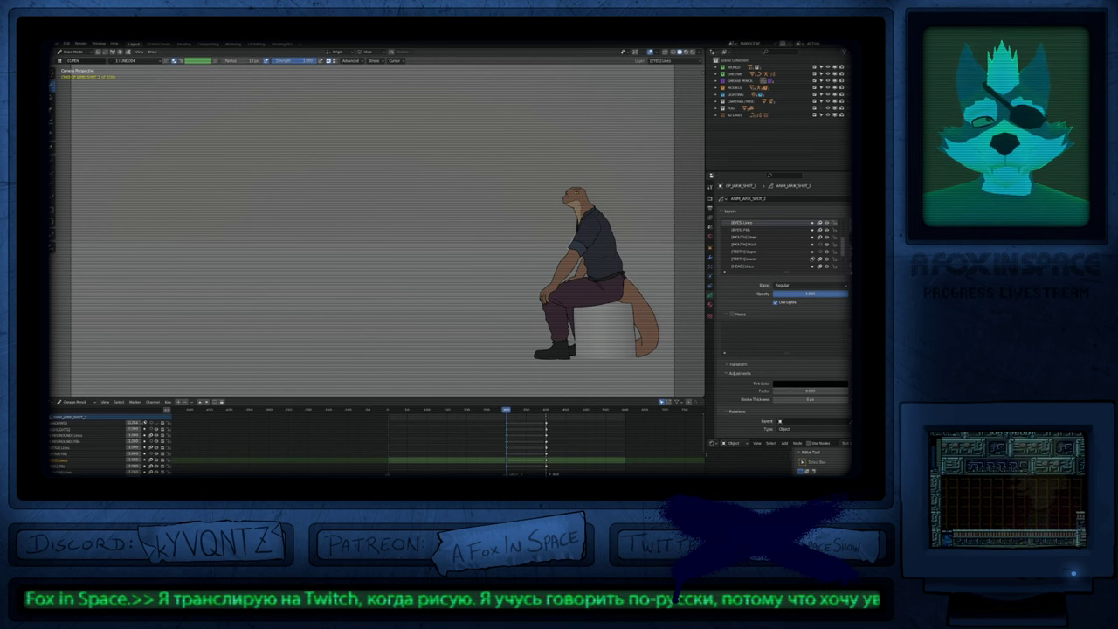
pyautogui.scroll(4, 660, 312)
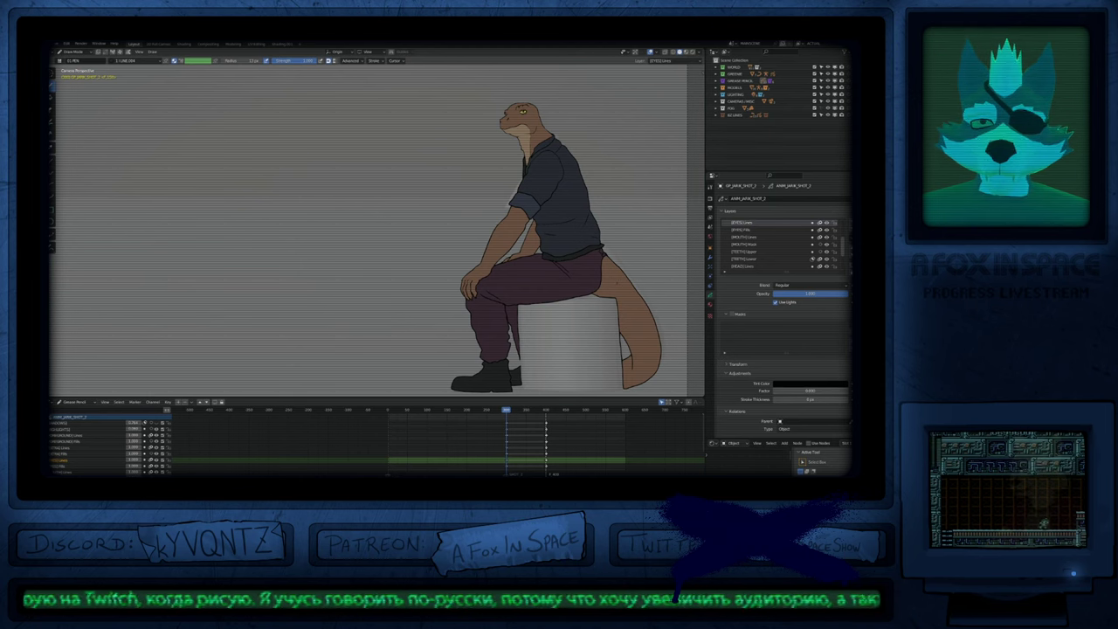
pyautogui.moveTo(609, 237)
pyautogui.keyDown('shift'); pyautogui.mouseDown(button='middle')
pyautogui.moveTo(605, 296)
pyautogui.moveTo(623, 357)
pyautogui.mouseUp(button='middle'); pyautogui.keyUp('shift')
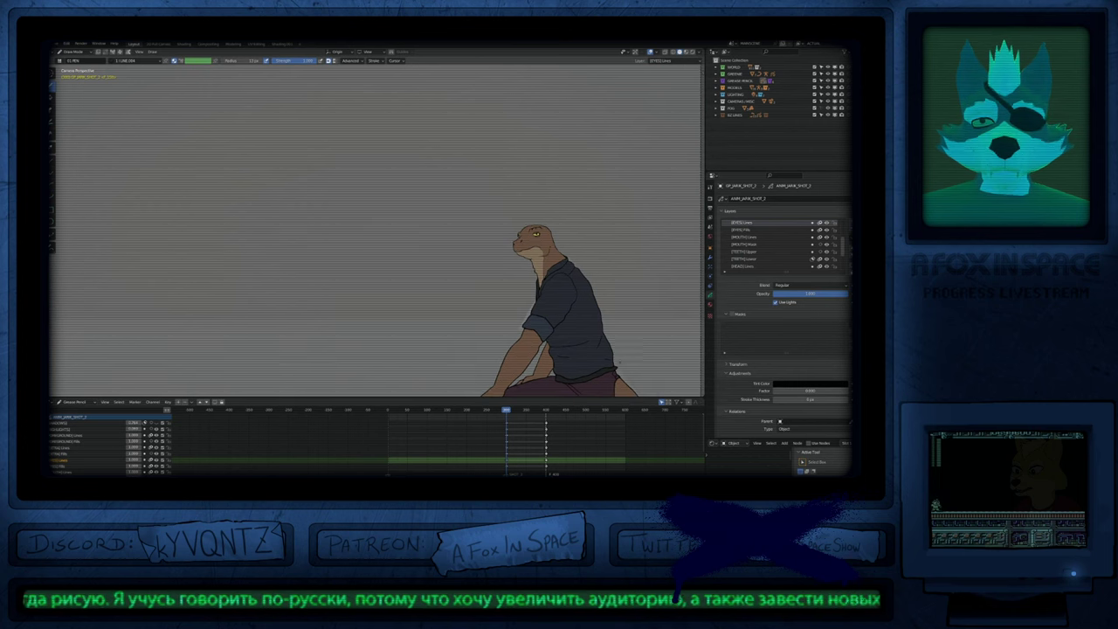
pyautogui.scroll(4, 553, 236)
# Step: Lock the other layers, return to Object Mode, unhide all lizard characters and deselect everything
pyautogui.press('KP_Multiply')
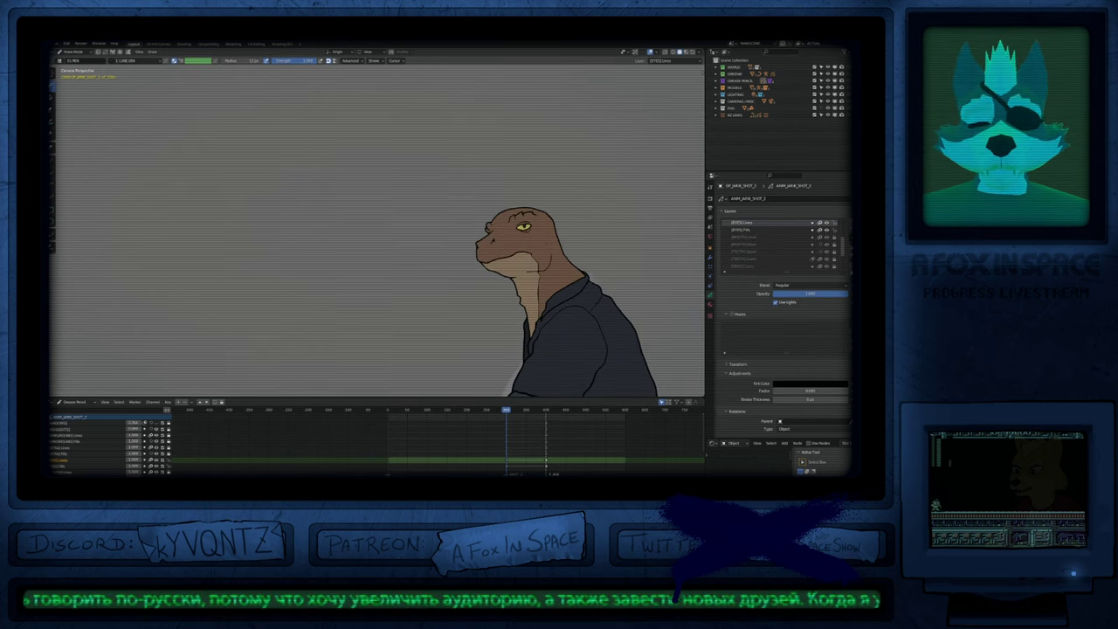
pyautogui.scroll(-3, 567, 244)
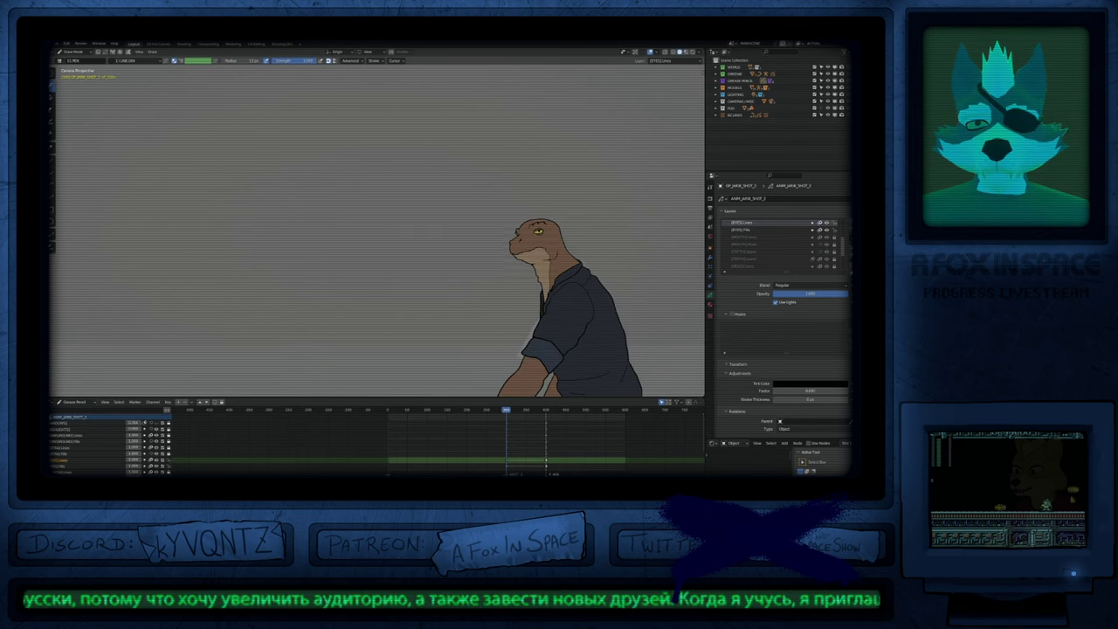
pyautogui.scroll(-3, 504, 267)
pyautogui.keyDown('shift'); pyautogui.moveTo(504, 266); pyautogui.dragTo(553, 173, button='middle'); pyautogui.keyUp('shift')
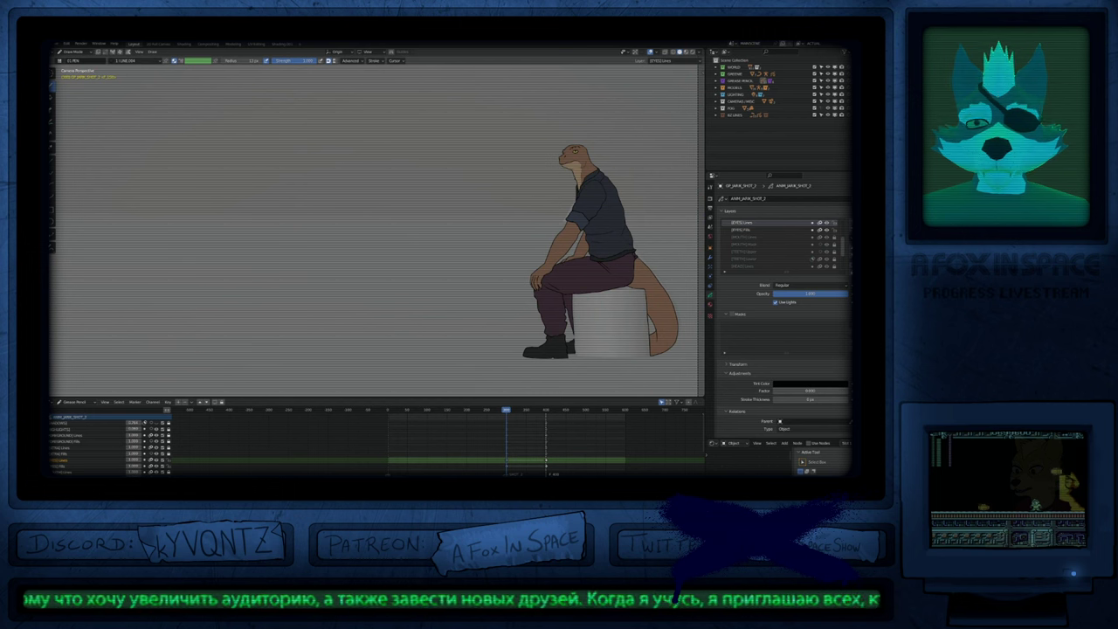
pyautogui.hotkey('ctrl', 'Tab')
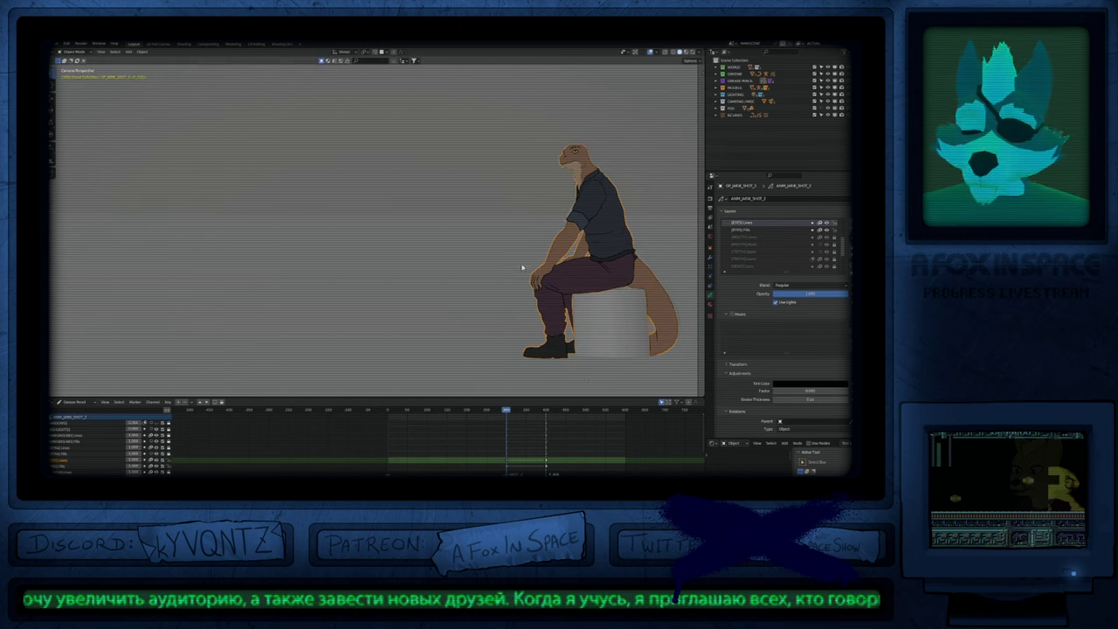
pyautogui.hotkey('alt', 'h')
pyautogui.hotkey('alt', 'a')
pyautogui.moveTo(486, 273)
pyautogui.keyDown('shift'); pyautogui.mouseDown(button='middle')
pyautogui.moveTo(529, 298)
pyautogui.moveTo(532, 275)
pyautogui.moveTo(526, 298)
pyautogui.moveTo(494, 286)
pyautogui.mouseUp(button='middle'); pyautogui.keyUp('shift')
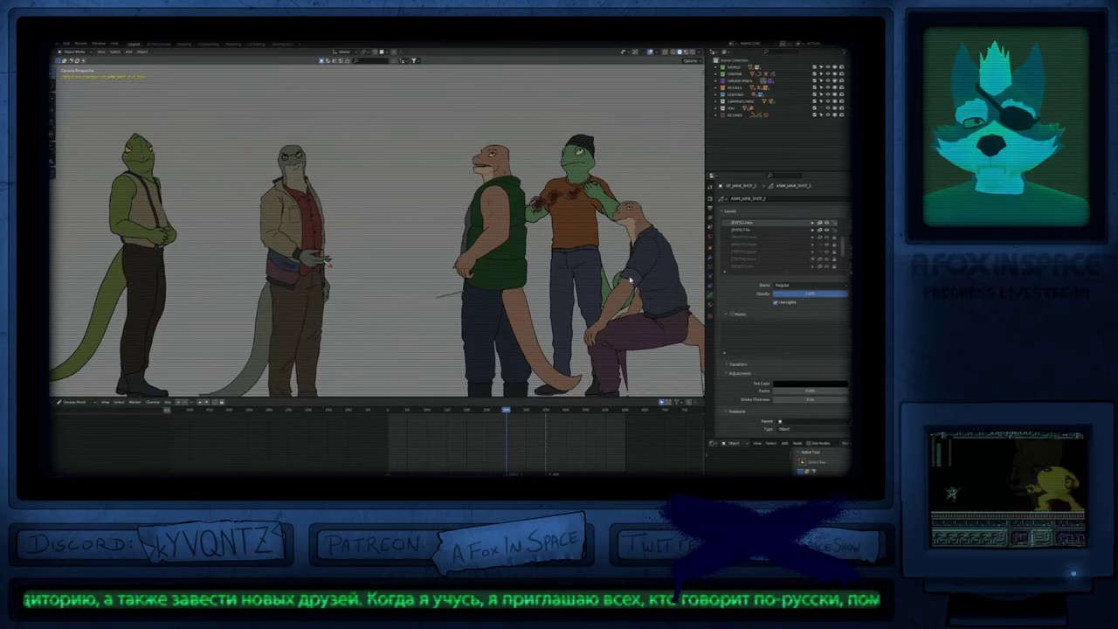
# Step: Maximize the 3D viewport and fit the five-lizard lineup's camera frame to fill it
pyautogui.hotkey('ctrl', 'space')
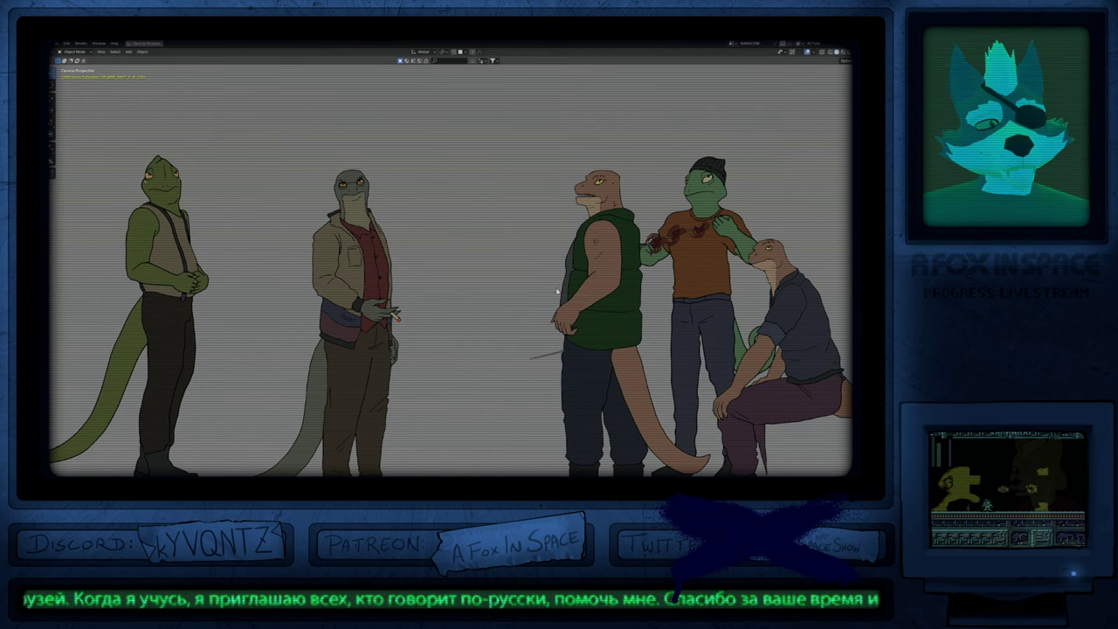
pyautogui.keyDown('shift'); pyautogui.moveTo(679, 301); pyautogui.dragTo(548, 273, button='middle'); pyautogui.keyUp('shift')
pyautogui.keyDown('ctrl'); pyautogui.hscroll(2, 548, 275); pyautogui.keyUp('ctrl')
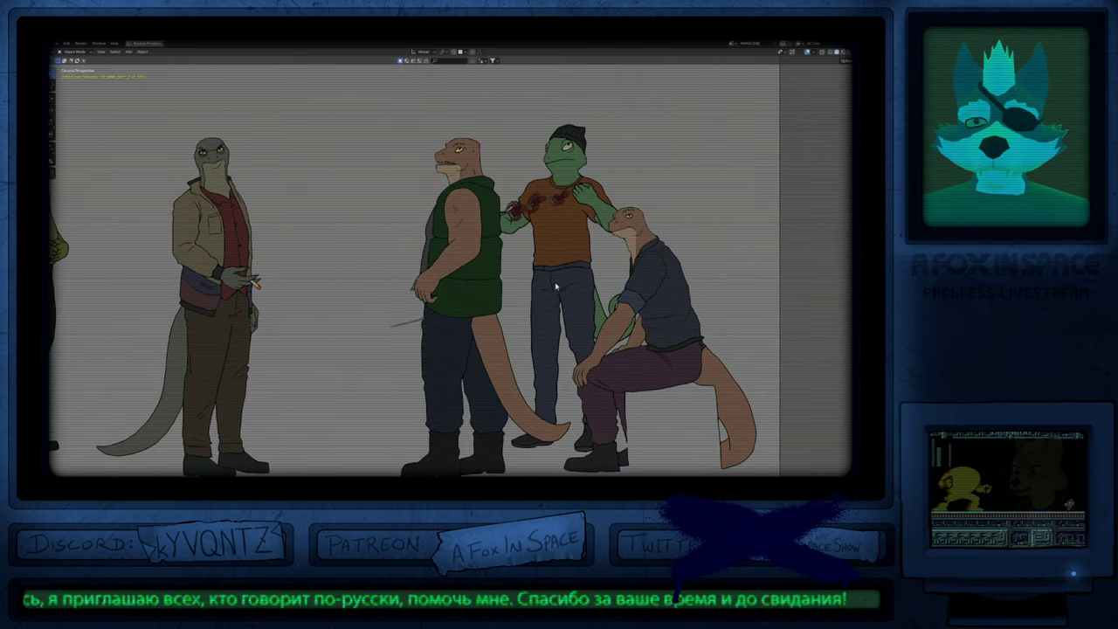
pyautogui.press('Home')
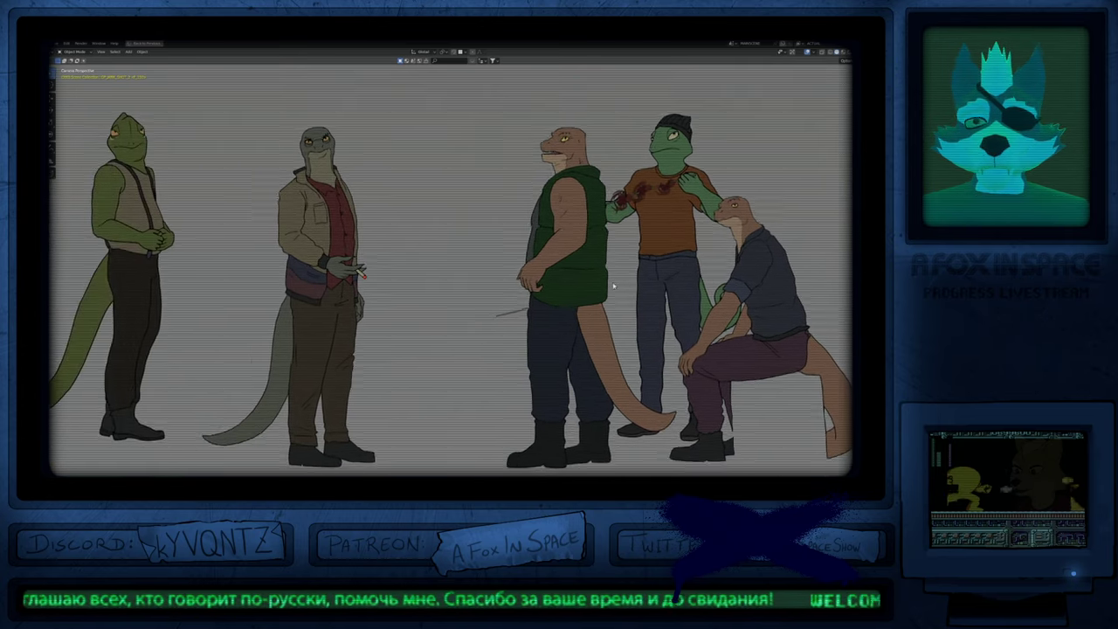
# Step: Switch to rendered shading and select the box, seated character, standing character and chain to inspect them
pyautogui.press('z')
pyautogui.click(575, 281)
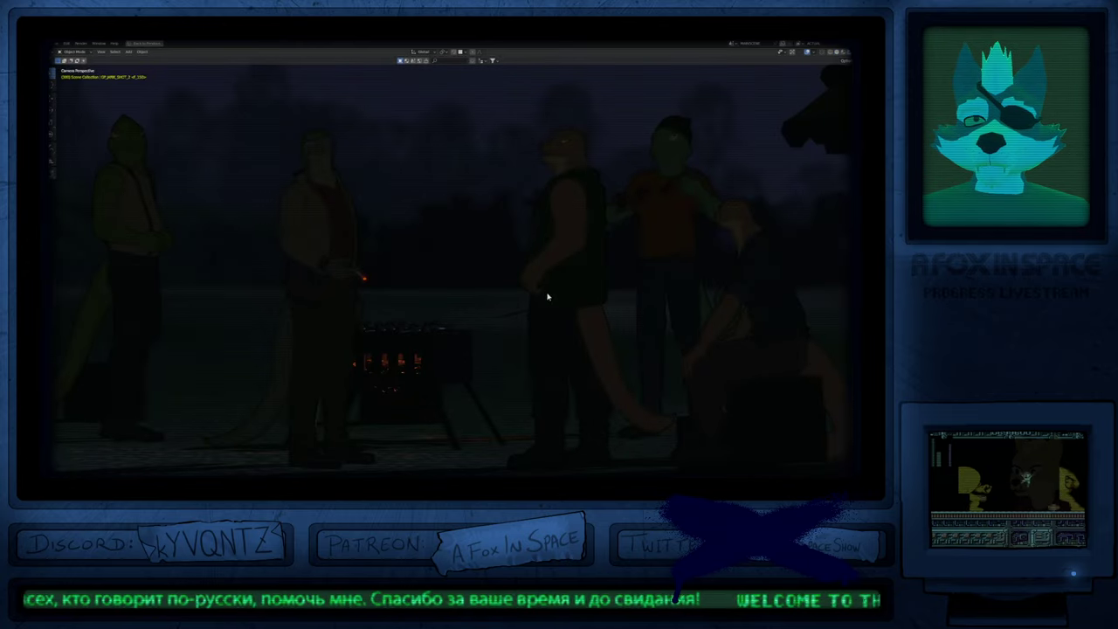
pyautogui.press('Home')
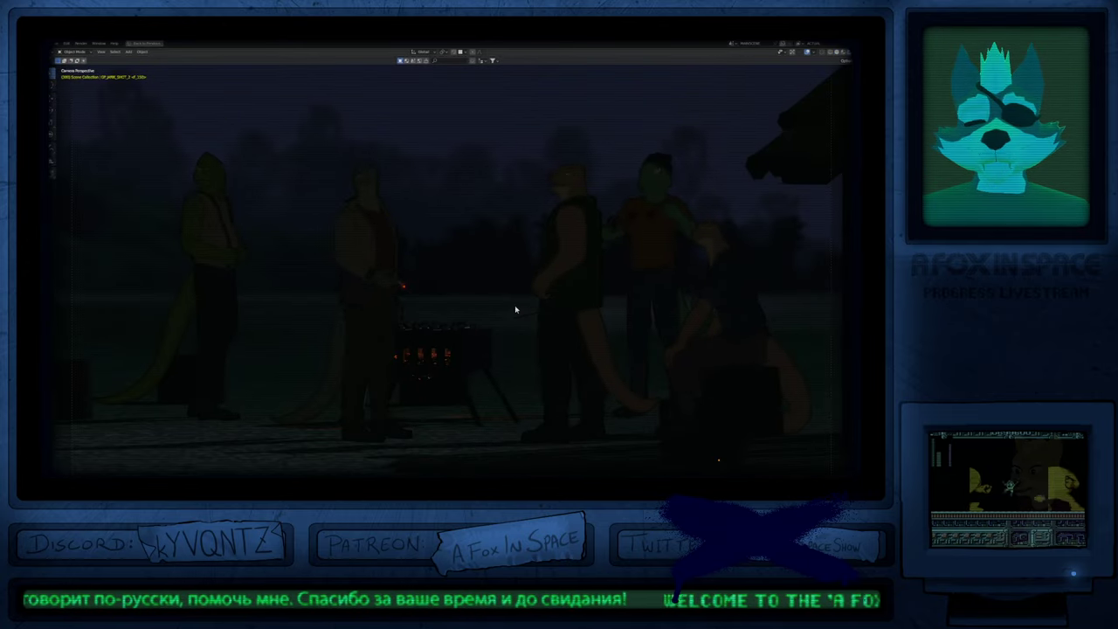
pyautogui.click(711, 450)
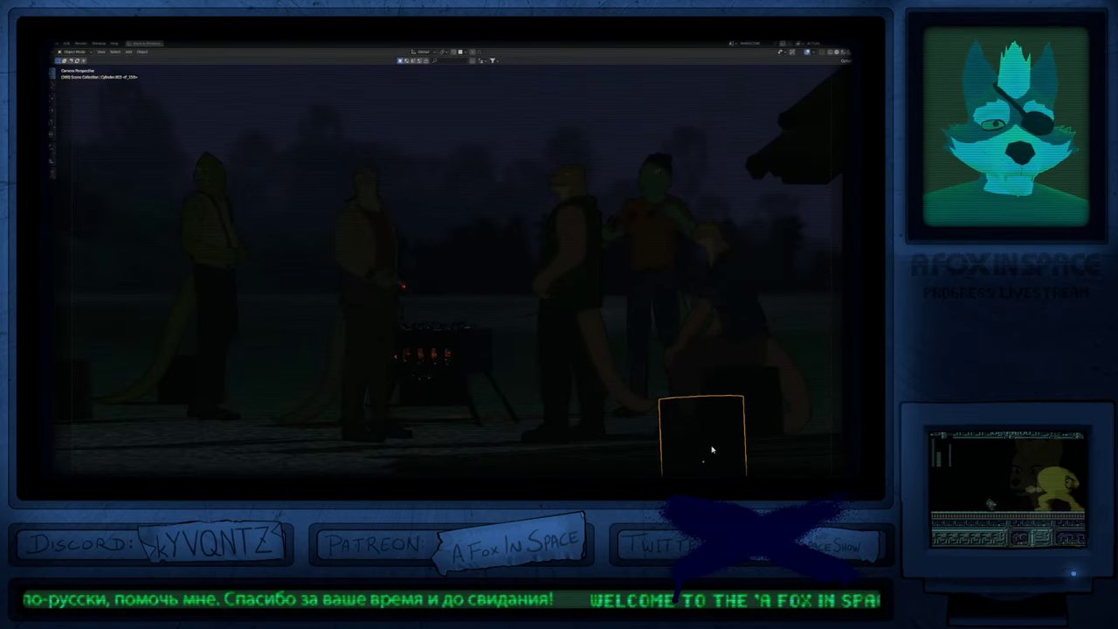
pyautogui.click(722, 357)
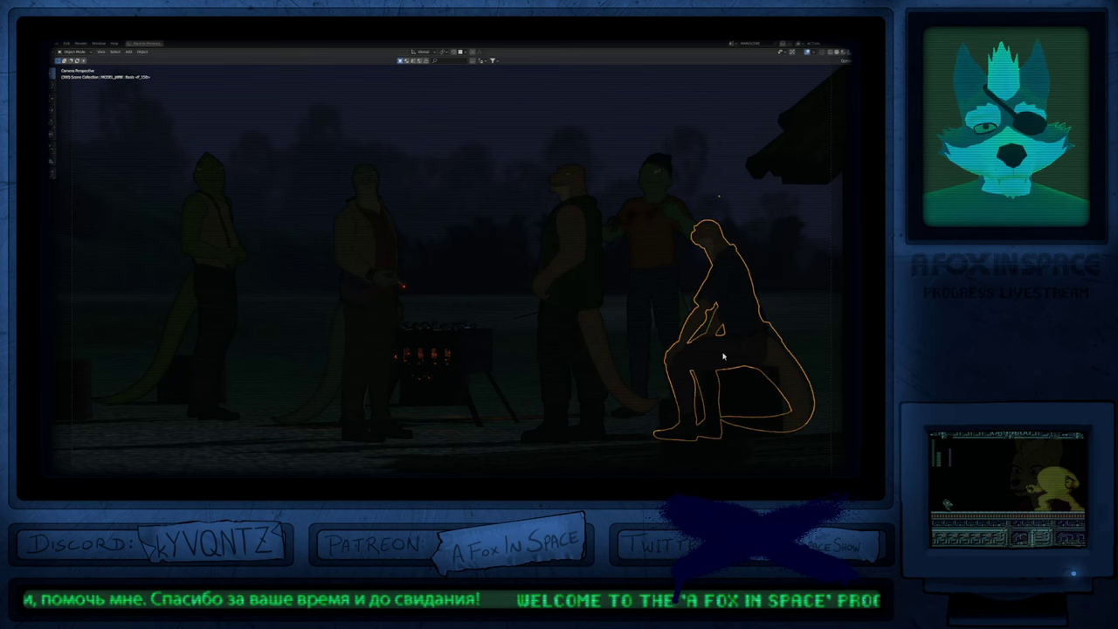
pyautogui.click(765, 320)
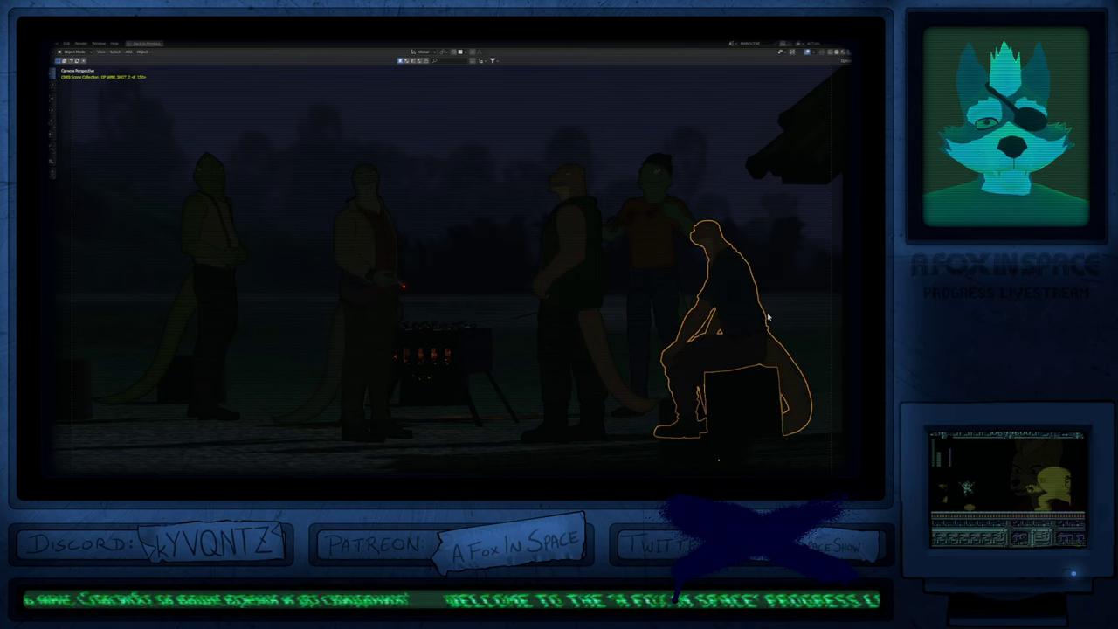
pyautogui.click(653, 229)
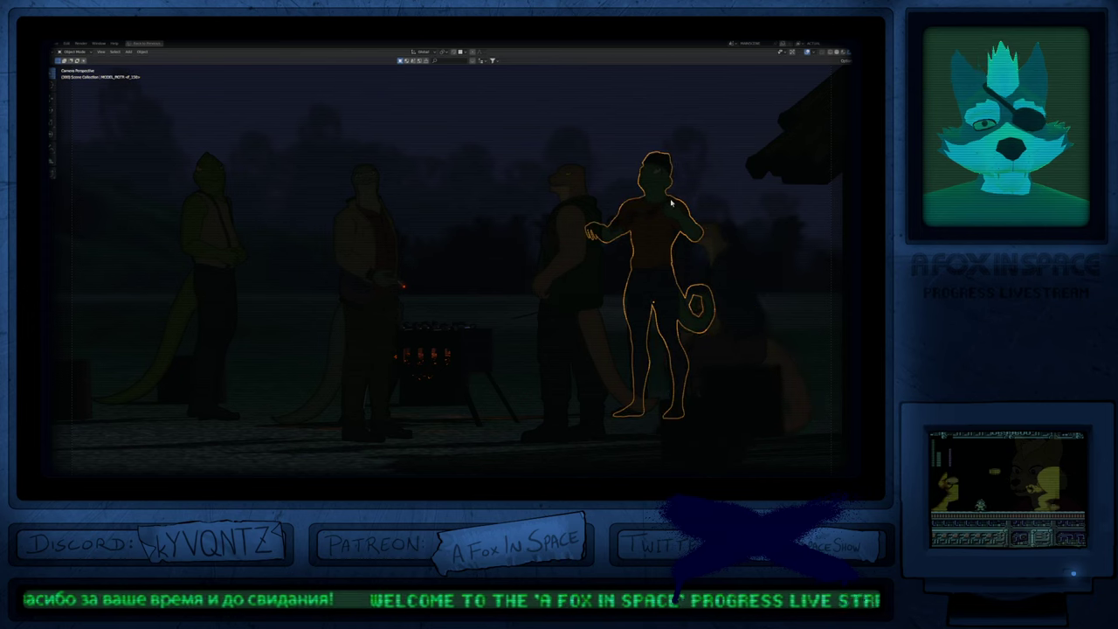
pyautogui.click(617, 220)
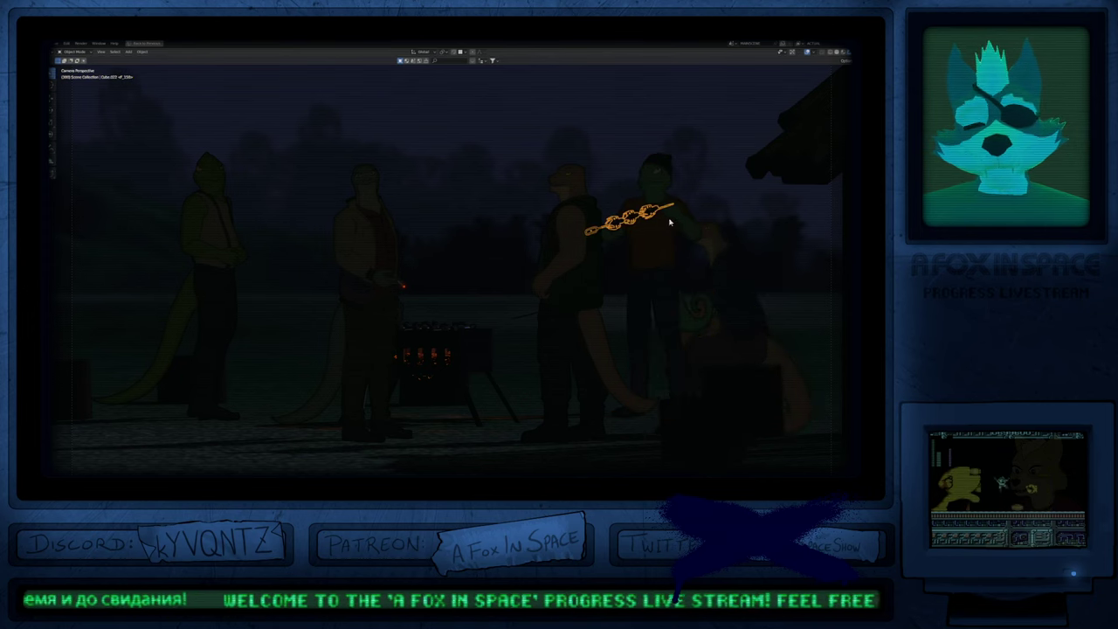
pyautogui.click(639, 225)
# Step: Restore the layout, make MODELS unselectable, test-select the drawn characters, and return to solid shading
pyautogui.hotkey('ctrl', 'space')
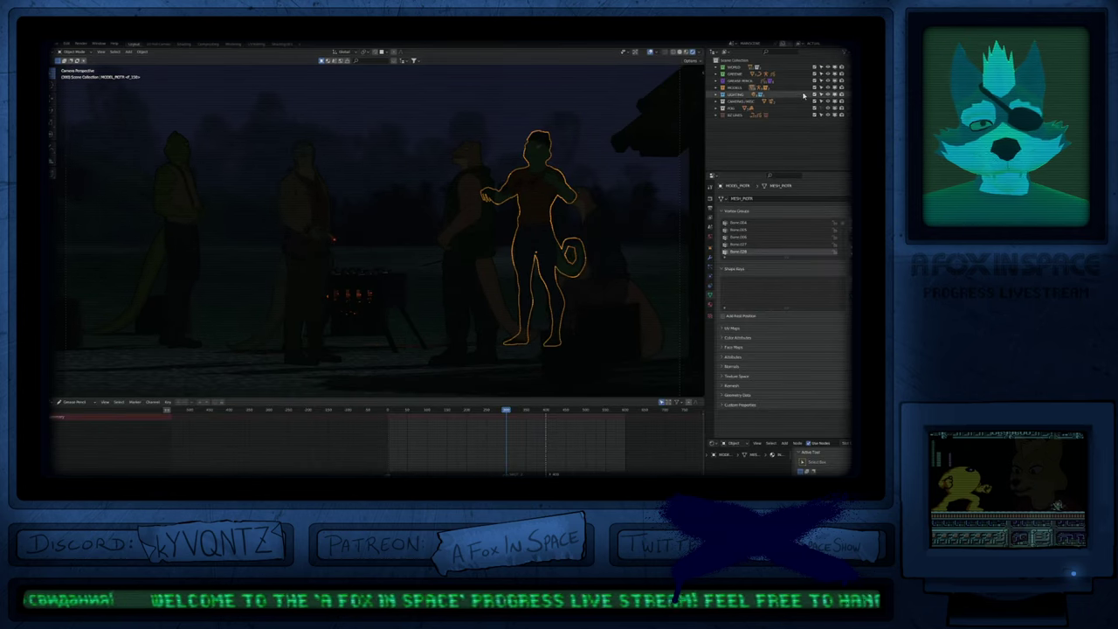
pyautogui.click(822, 88)
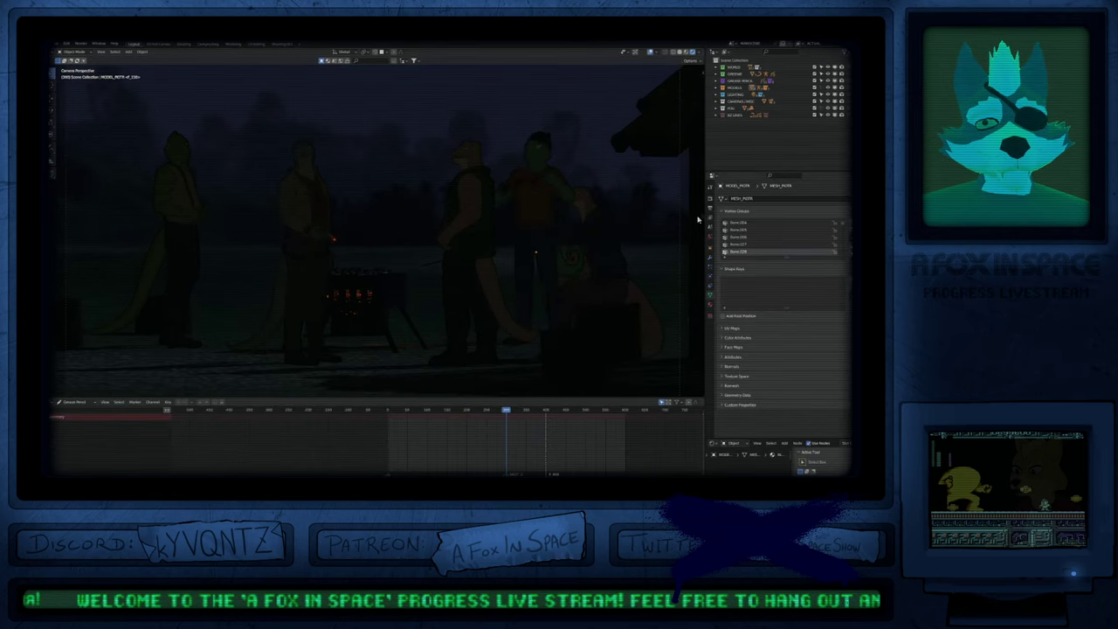
pyautogui.click(605, 281)
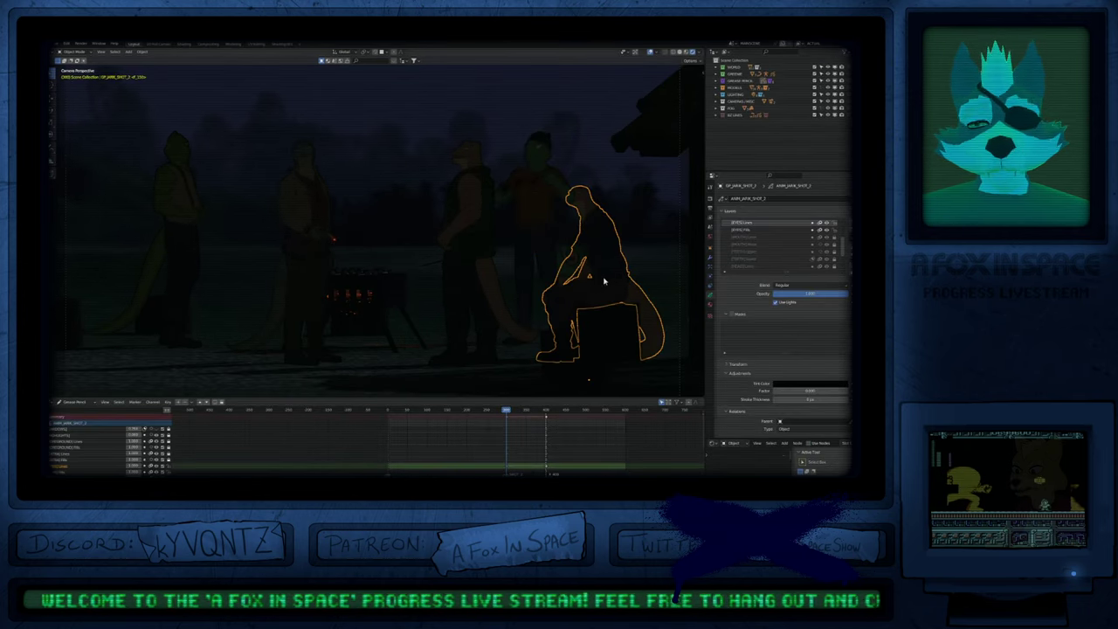
pyautogui.click(536, 202)
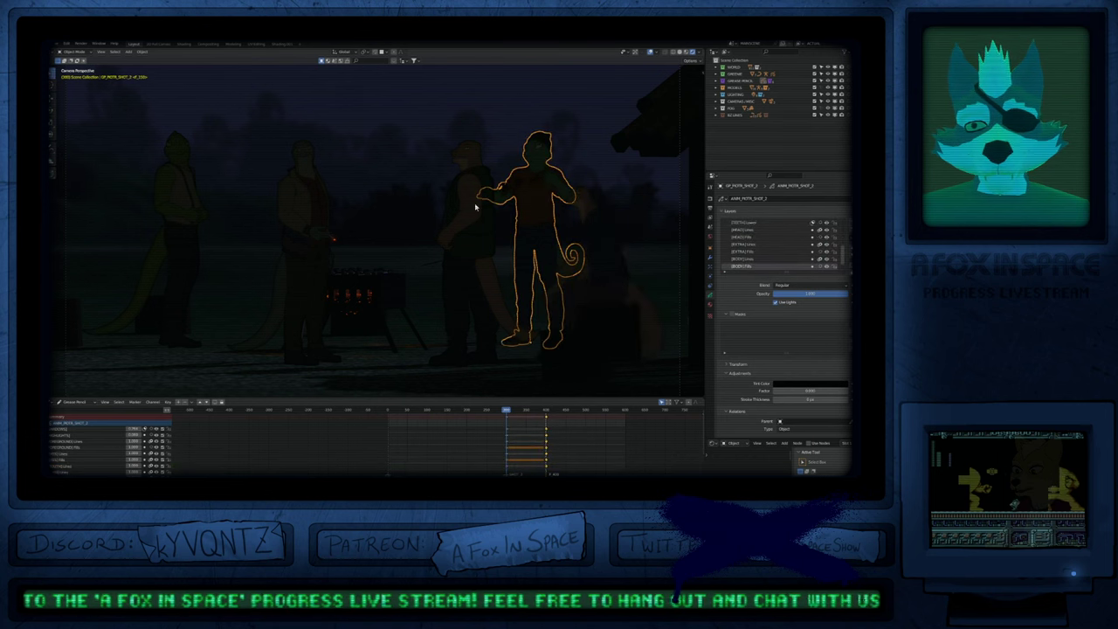
pyautogui.click(489, 235)
pyautogui.keyDown('shift'); pyautogui.moveTo(478, 253); pyautogui.dragTo(524, 261, button='middle'); pyautogui.keyUp('shift')
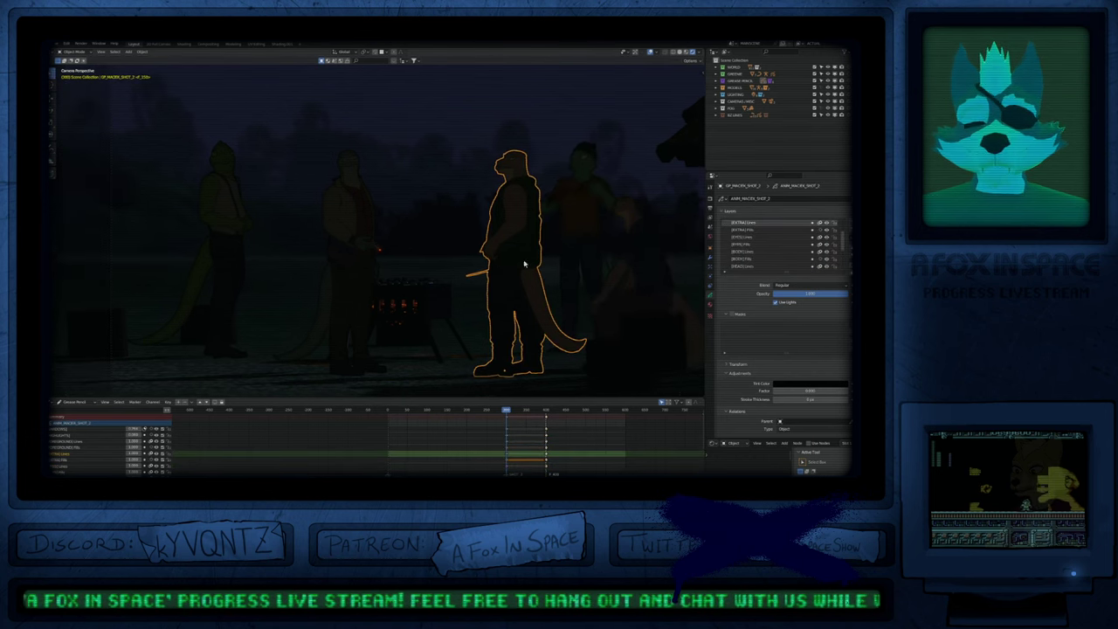
pyautogui.click(364, 250)
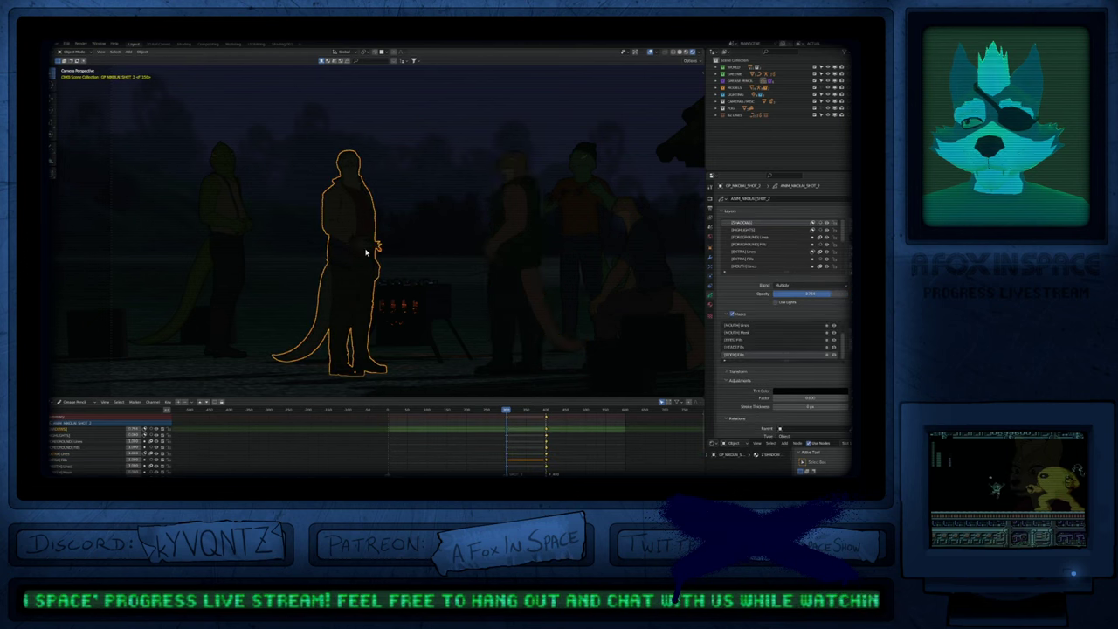
pyautogui.click(243, 237)
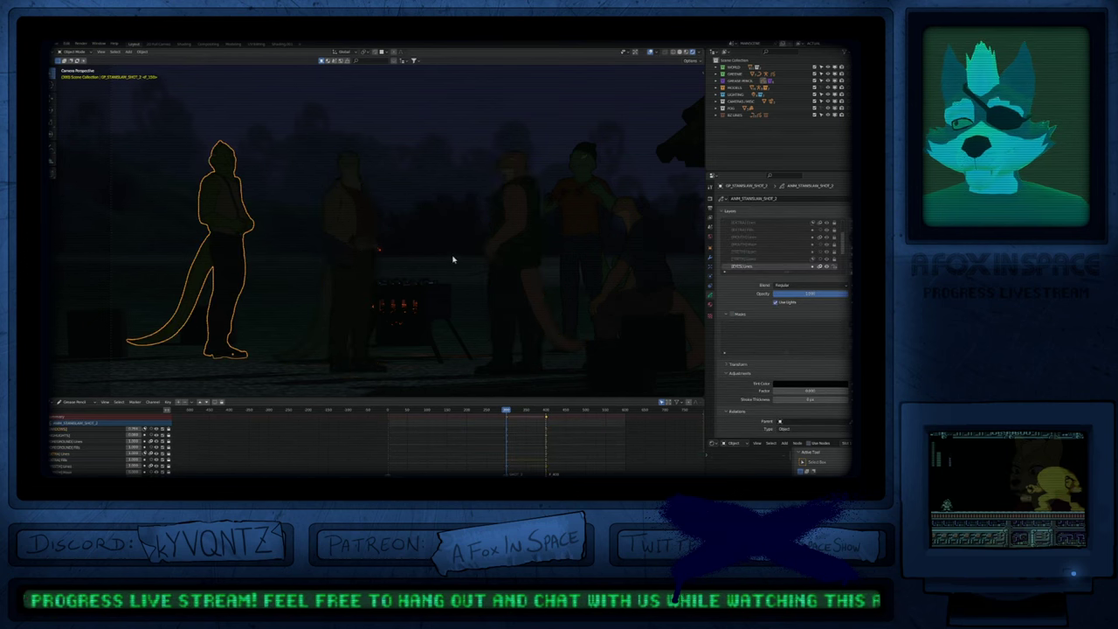
pyautogui.press('z')
pyautogui.click(568, 267)
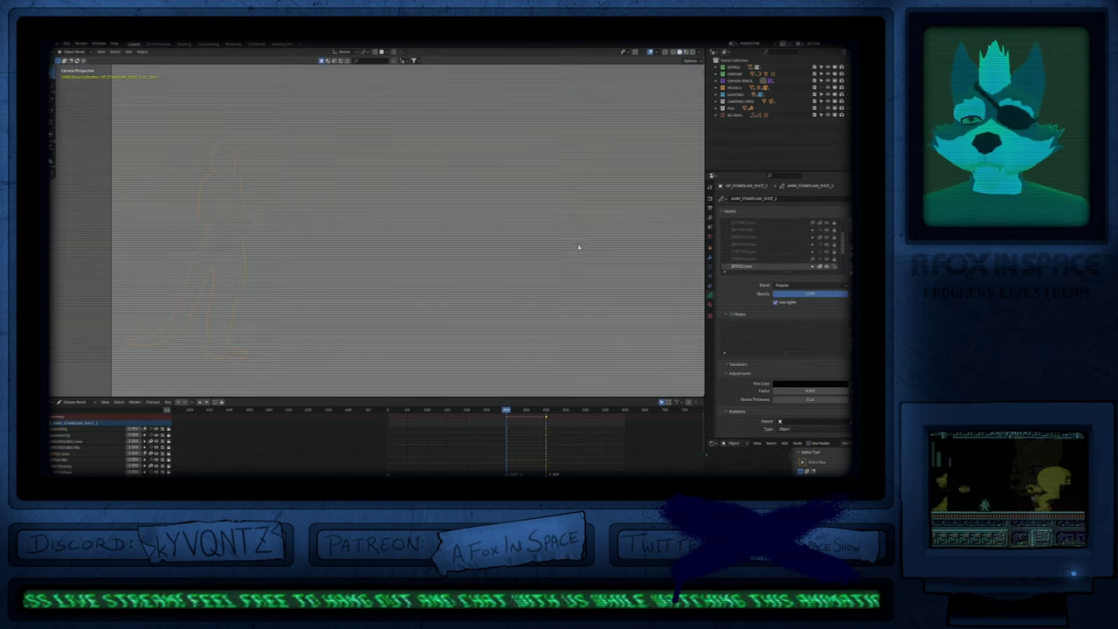
# Step: Hide the FOG collection and play back the rendered night shot full screen
pyautogui.click(816, 108)
pyautogui.keyDown('shift'); pyautogui.moveTo(519, 259); pyautogui.dragTo(535, 275, button='middle'); pyautogui.keyUp('shift')
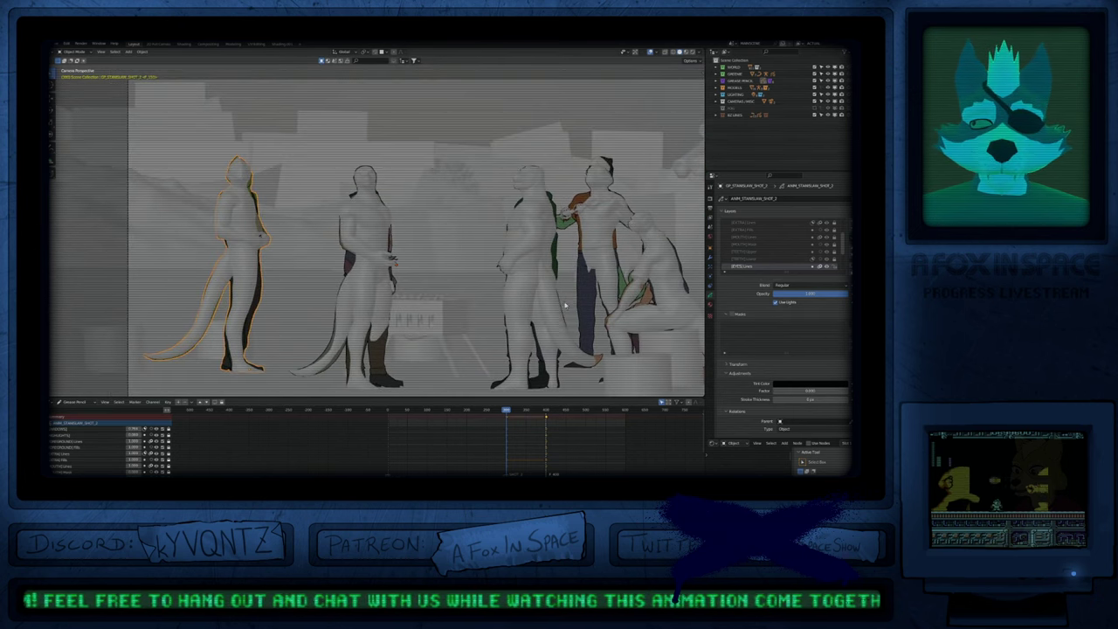
pyautogui.press('z')
pyautogui.click(547, 280)
pyautogui.hotkey('alt', 'a')
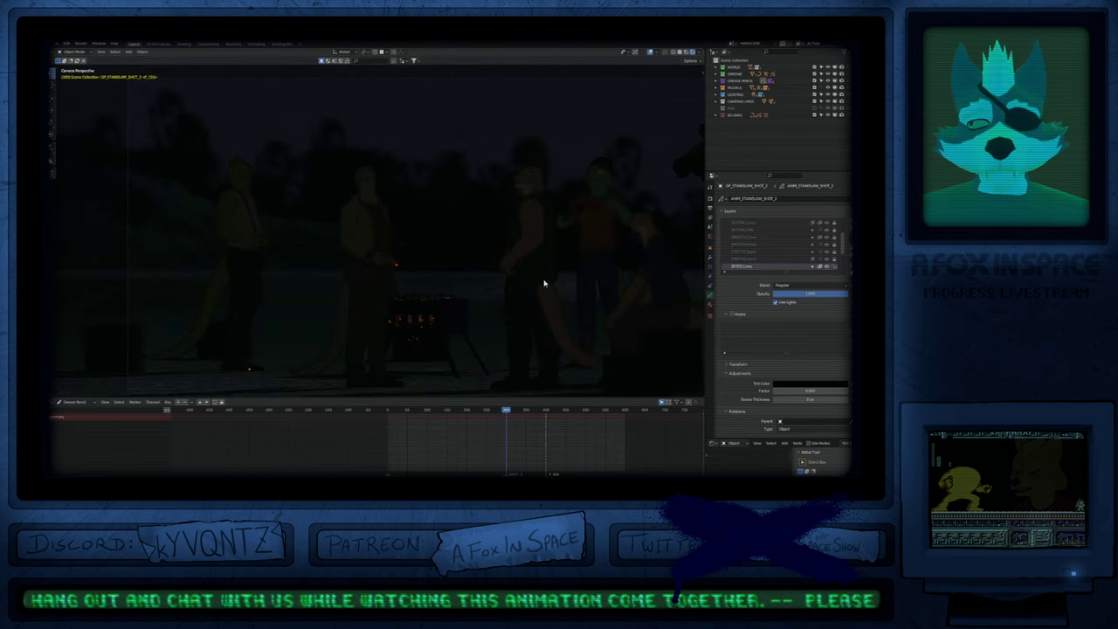
pyautogui.keyDown('shift'); pyautogui.moveTo(559, 252); pyautogui.dragTo(541, 280, button='middle'); pyautogui.keyUp('shift')
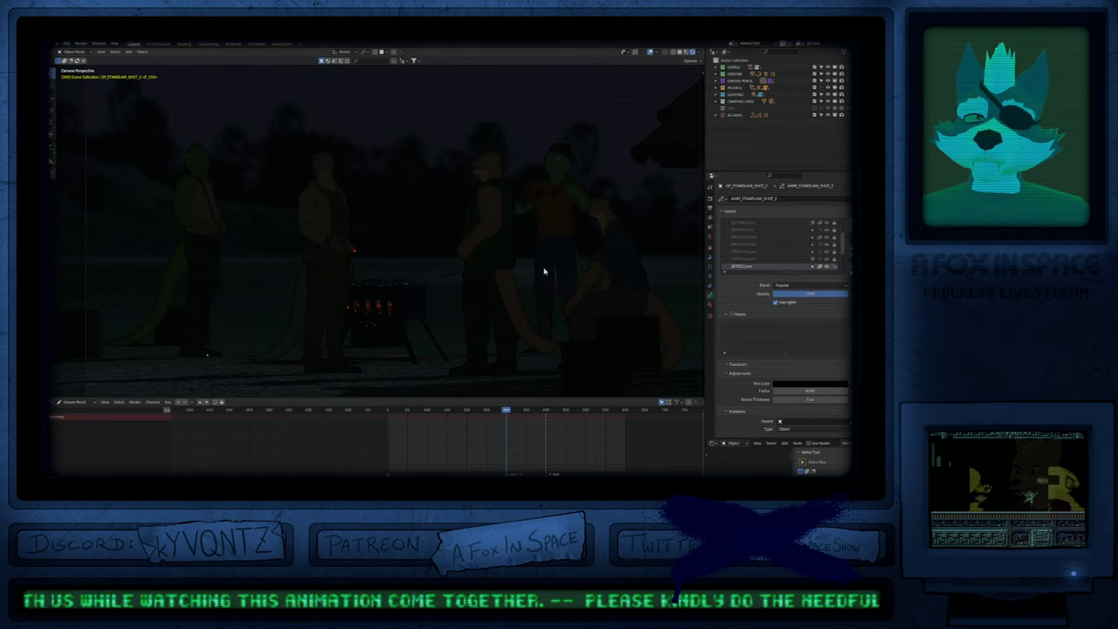
pyautogui.hotkey('ctrl', 'alt', 'space')
pyautogui.press('Home')
pyautogui.press('space')
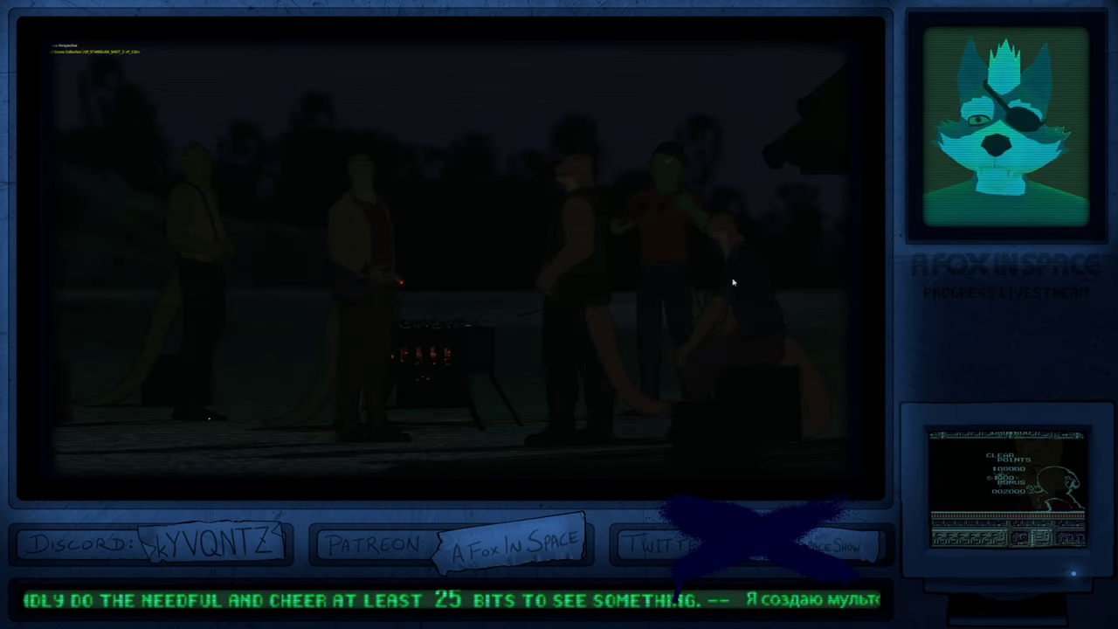
# Step: Select the seated character, enter Draw Mode, and duplicate its current drawing frame
pyautogui.click(730, 284)
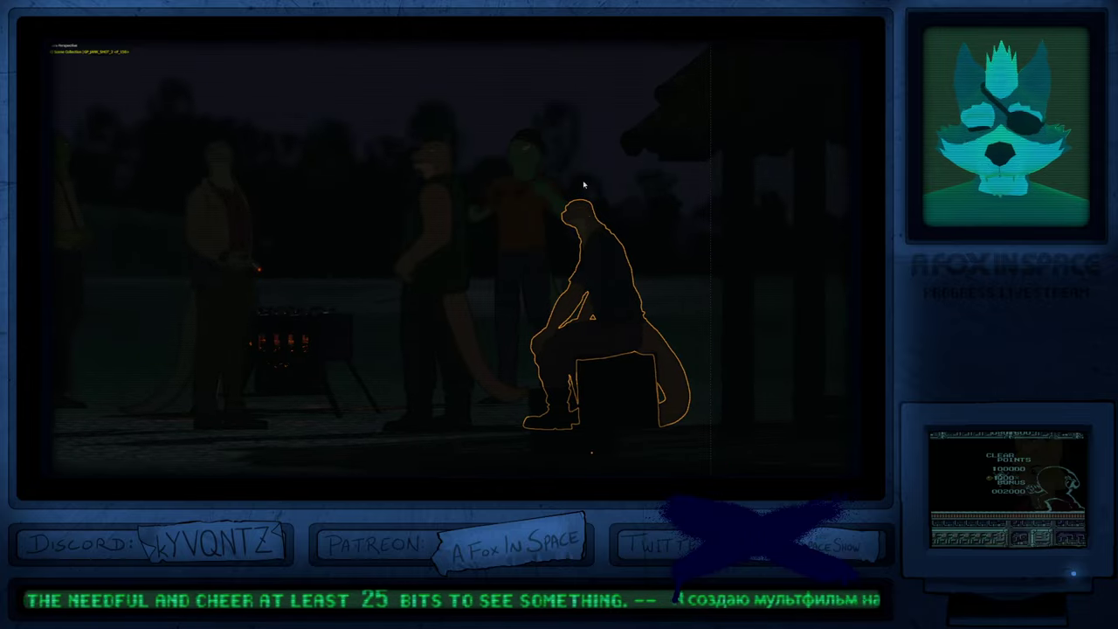
pyautogui.press('Tab')
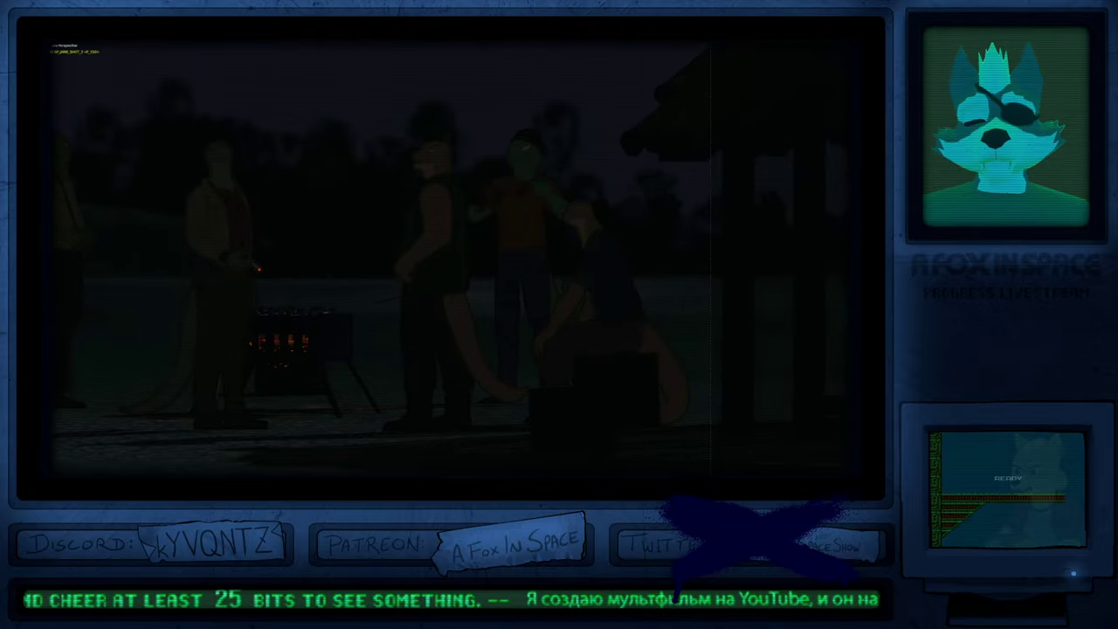
pyautogui.hotkey('ctrl', 'alt', 'space')
pyautogui.hotkey('shift', 'd')
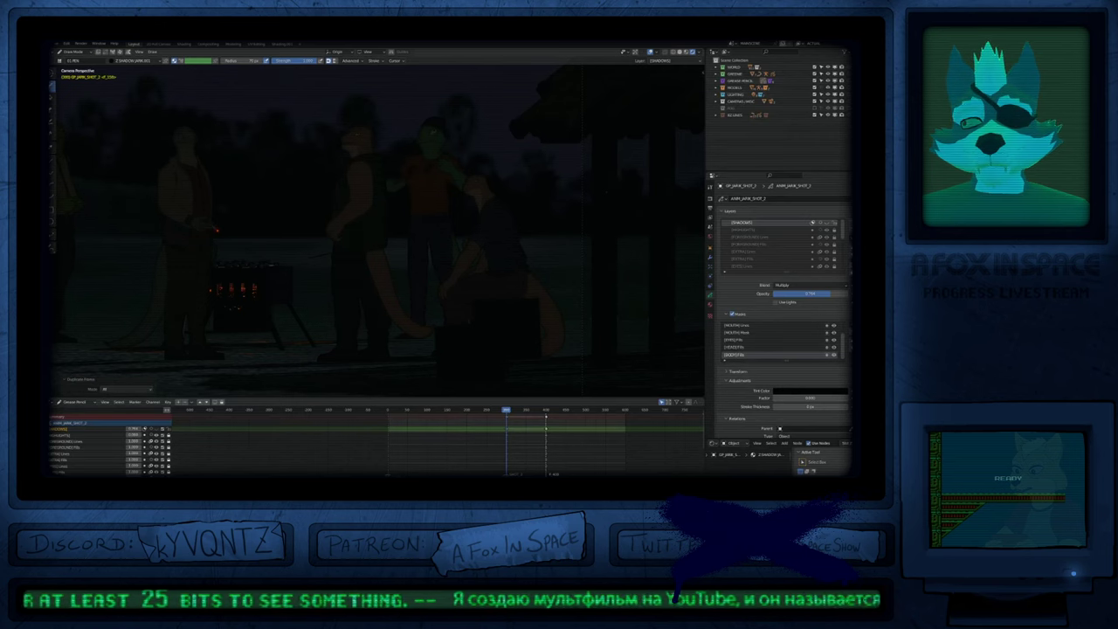
# Step: Reveal all layers and resample the selected shadow stroke with a 0.01 sample length
pyautogui.hotkey('alt', 'h')
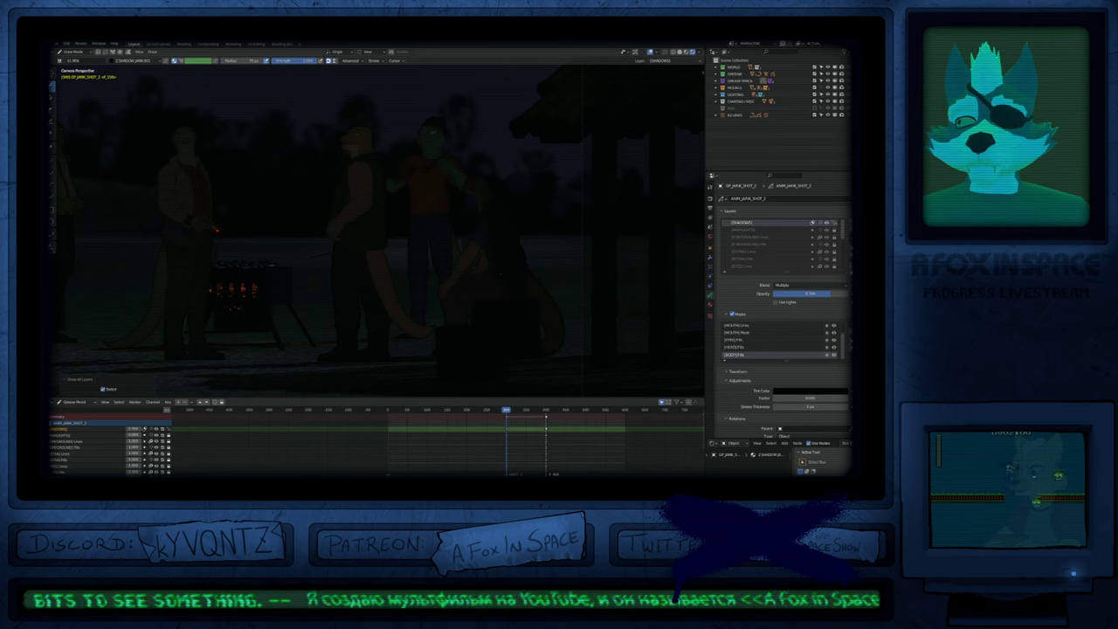
pyautogui.press('Tab')
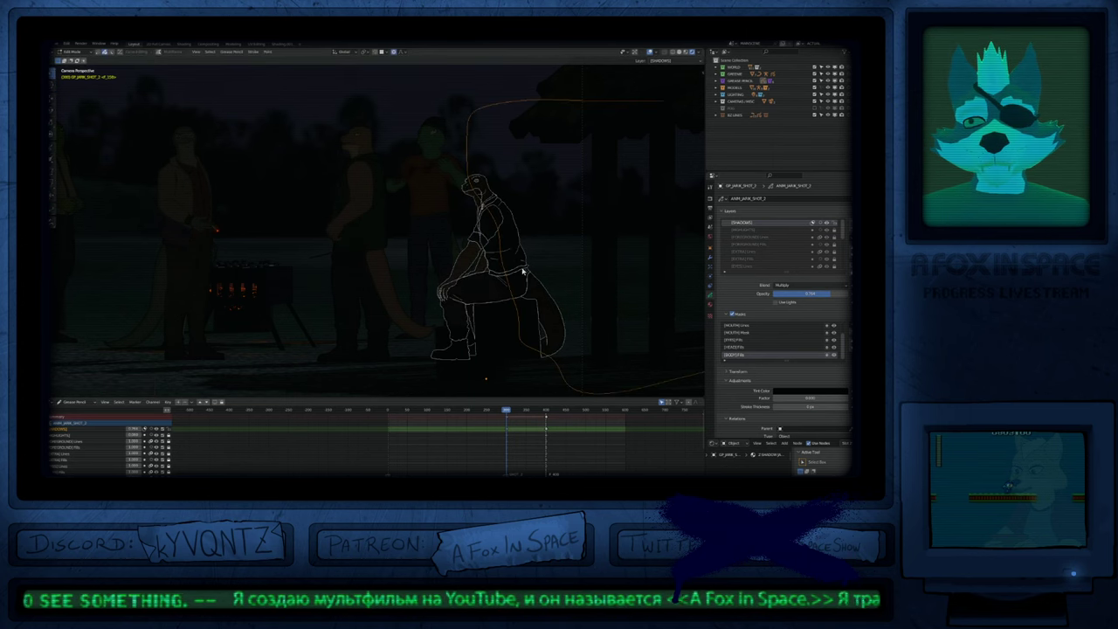
pyautogui.press('1')
pyautogui.scroll(4, 507, 229)
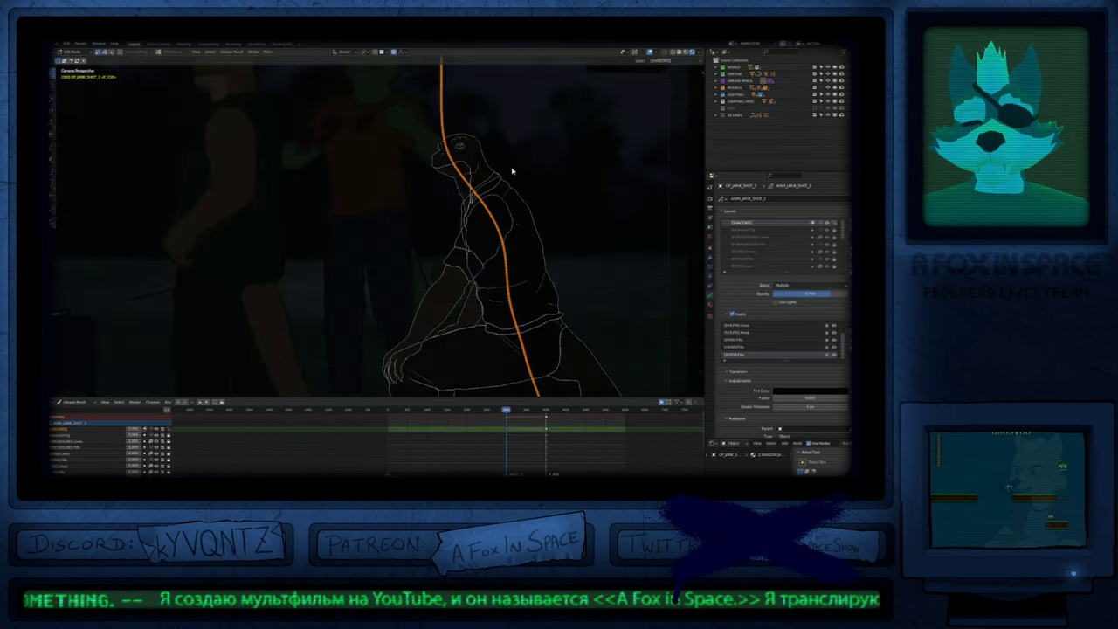
pyautogui.hotkey('shift', 'r')
pyautogui.click(132, 382)
pyautogui.write('0.01')
pyautogui.press('Return')
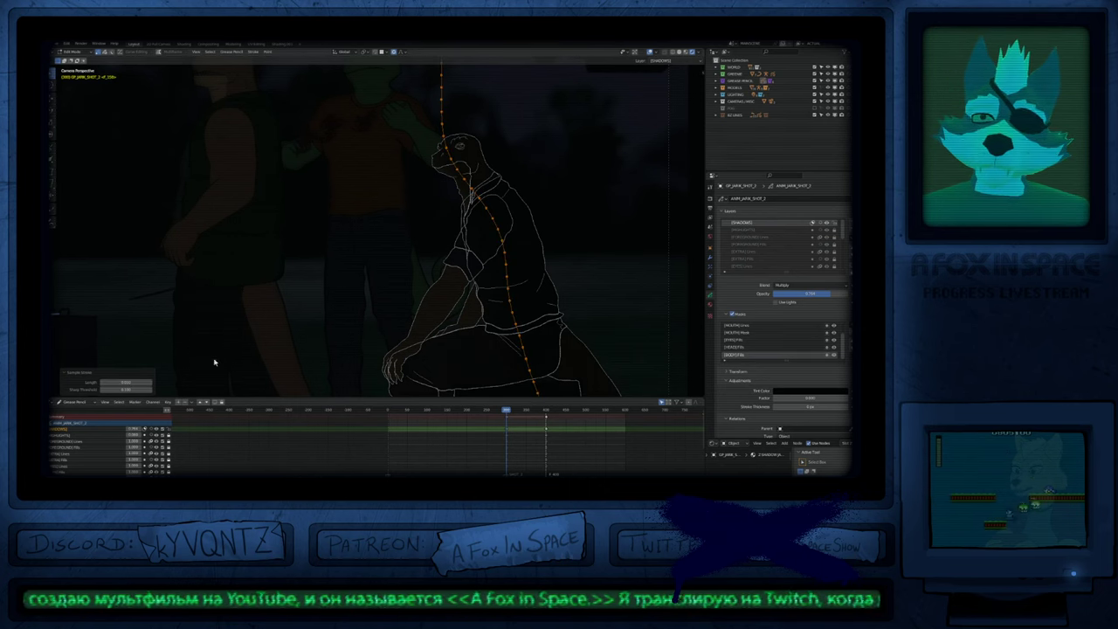
pyautogui.scroll(-4, 524, 249)
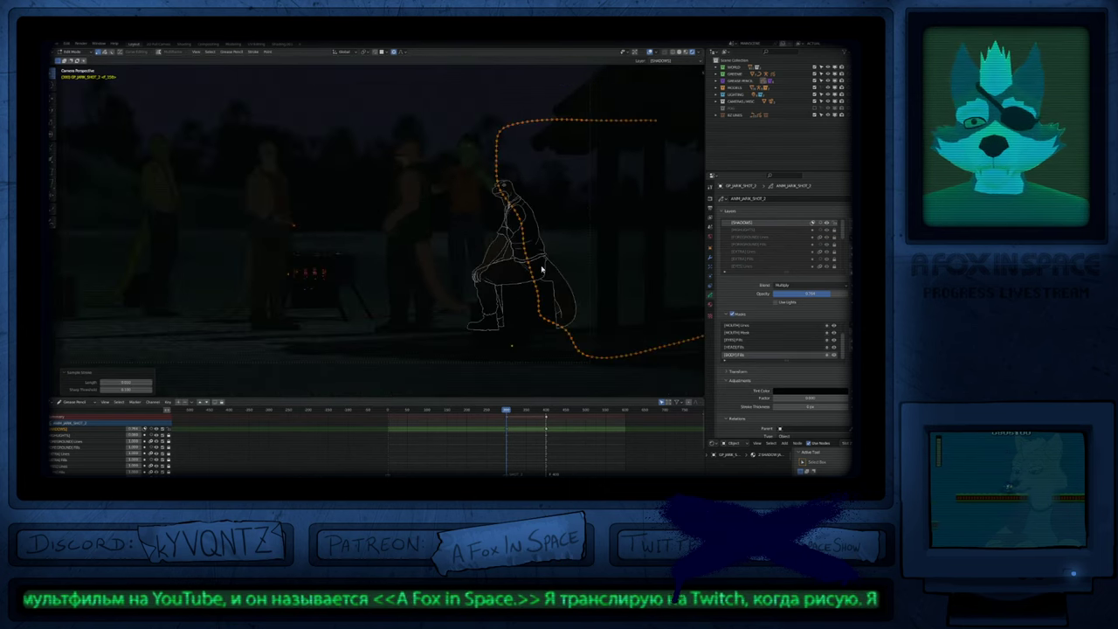
pyautogui.hotkey('alt', 'shift', 'z')
pyautogui.scroll(4, 464, 230)
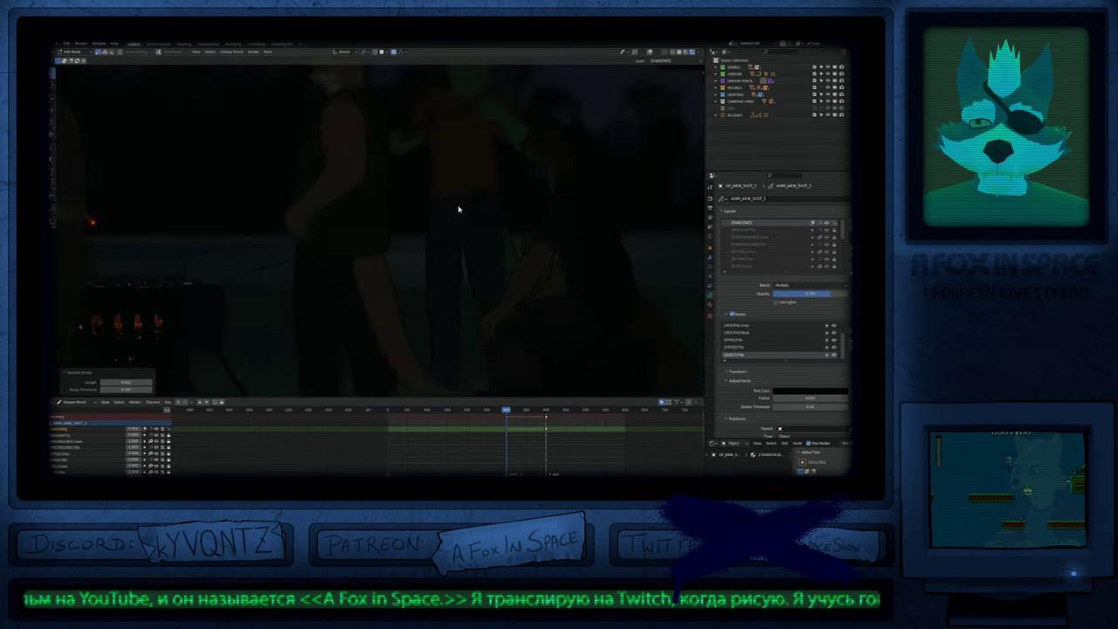
# Step: Move the shadow strokes, then reshape them with Smooth proportional falloff
pyautogui.press('g')
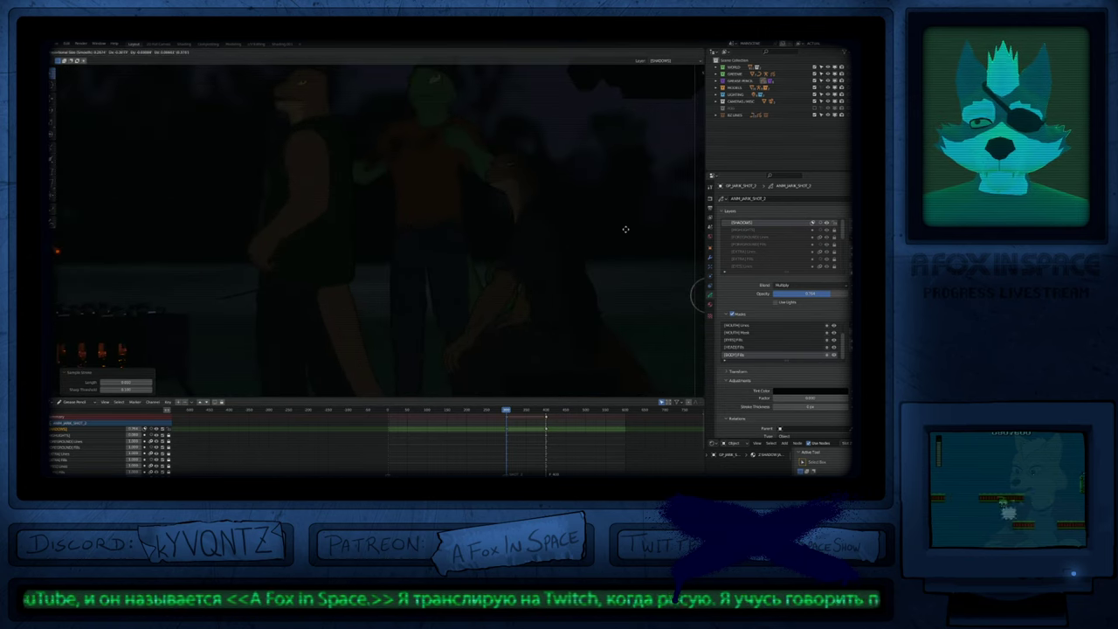
pyautogui.click(651, 233)
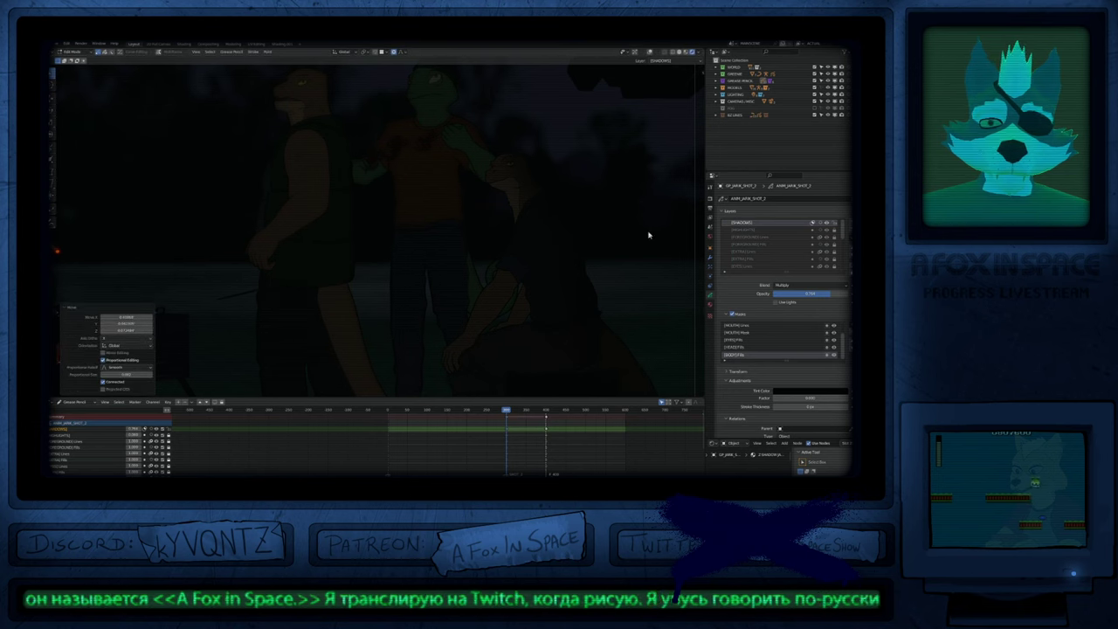
pyautogui.press('Tab')
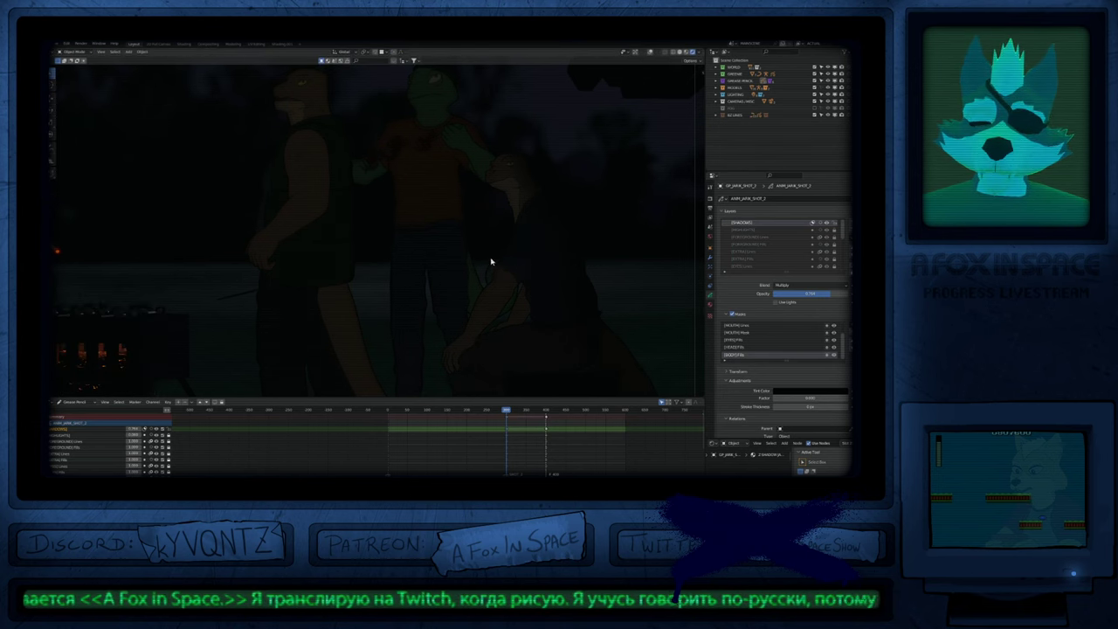
pyautogui.scroll(-4, 489, 314)
pyautogui.press('Tab')
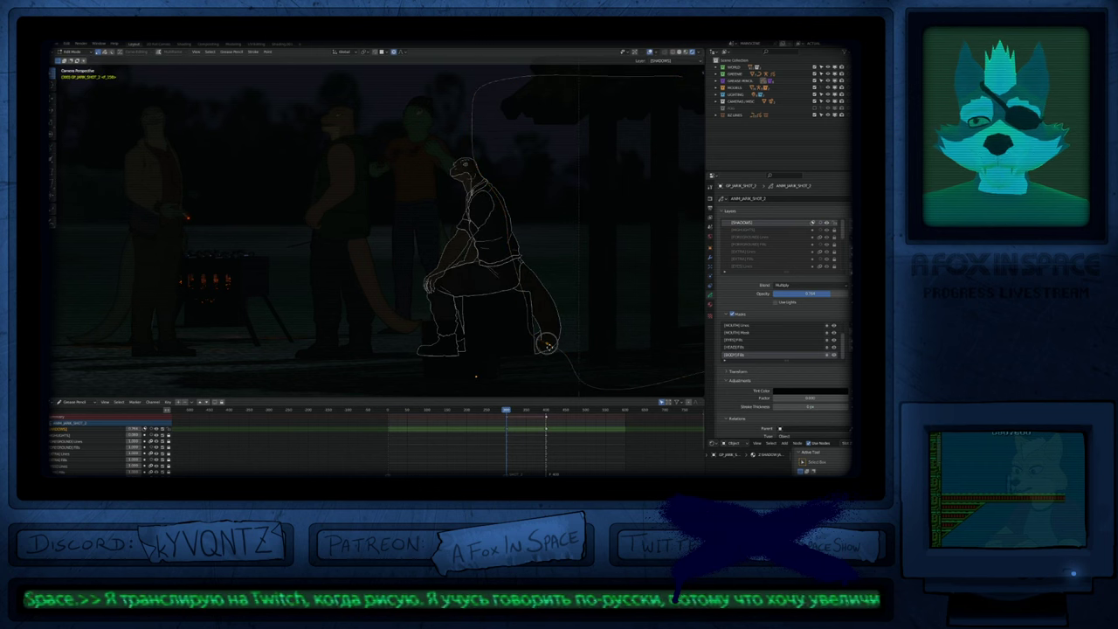
pyautogui.hotkey('shift', 'o')
pyautogui.click(538, 358)
pyautogui.press('g')
pyautogui.scroll(-6, 515, 385)
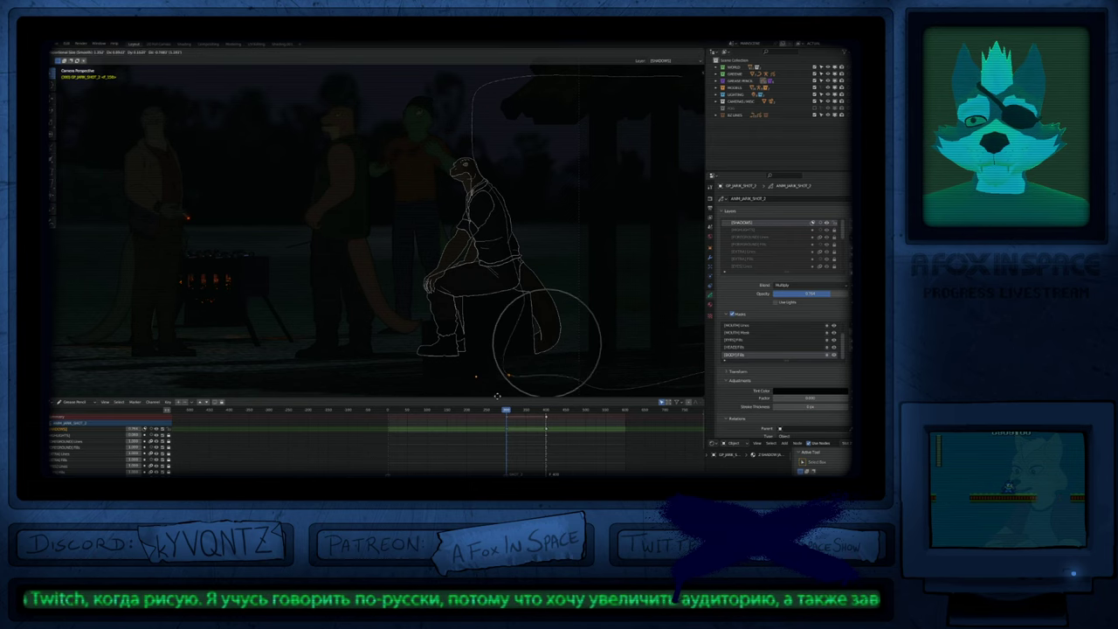
pyautogui.scroll(2, 523, 383)
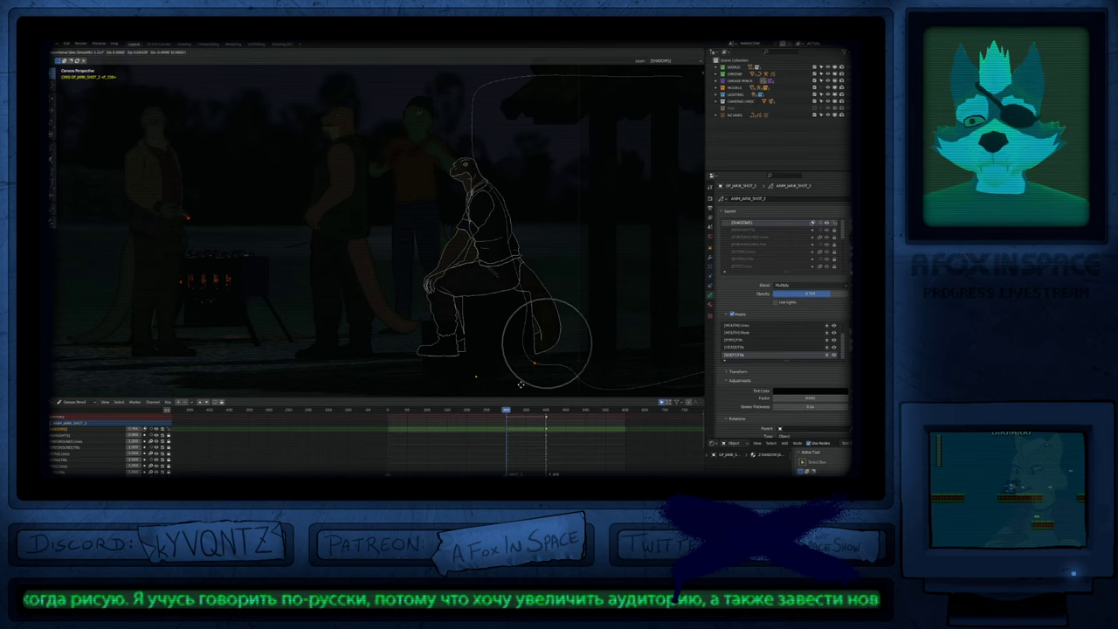
pyautogui.click(554, 373)
# Step: Delete the stray stroke points and pull both shadow stroke ends out to the right
pyautogui.scroll(-1, 614, 350)
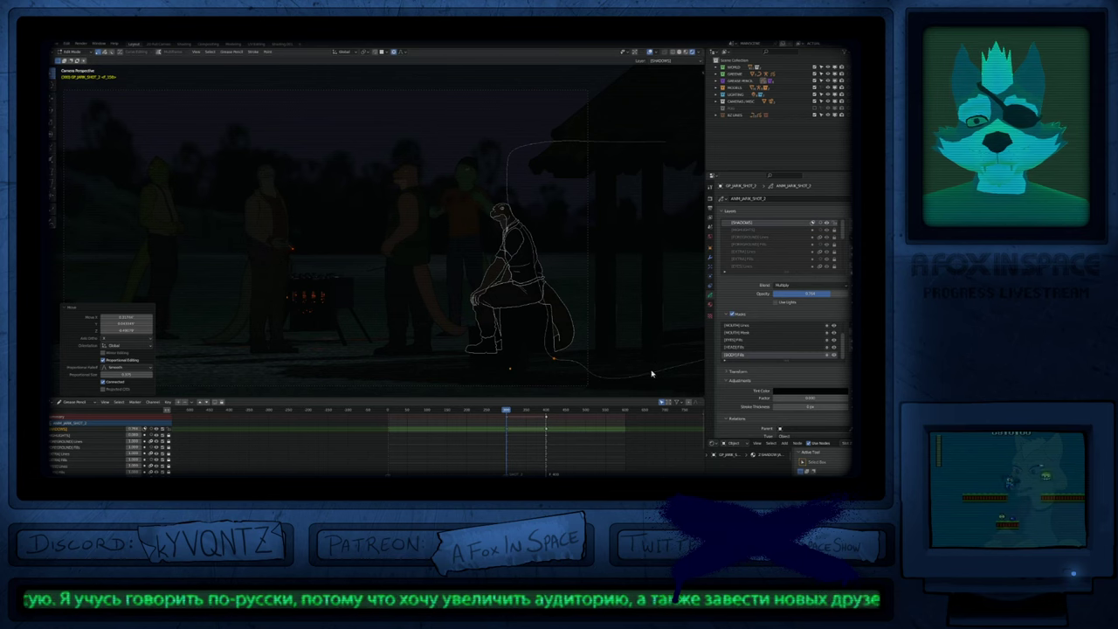
pyautogui.click(653, 373)
pyautogui.press('x')
pyautogui.click(652, 373)
pyautogui.press('2')
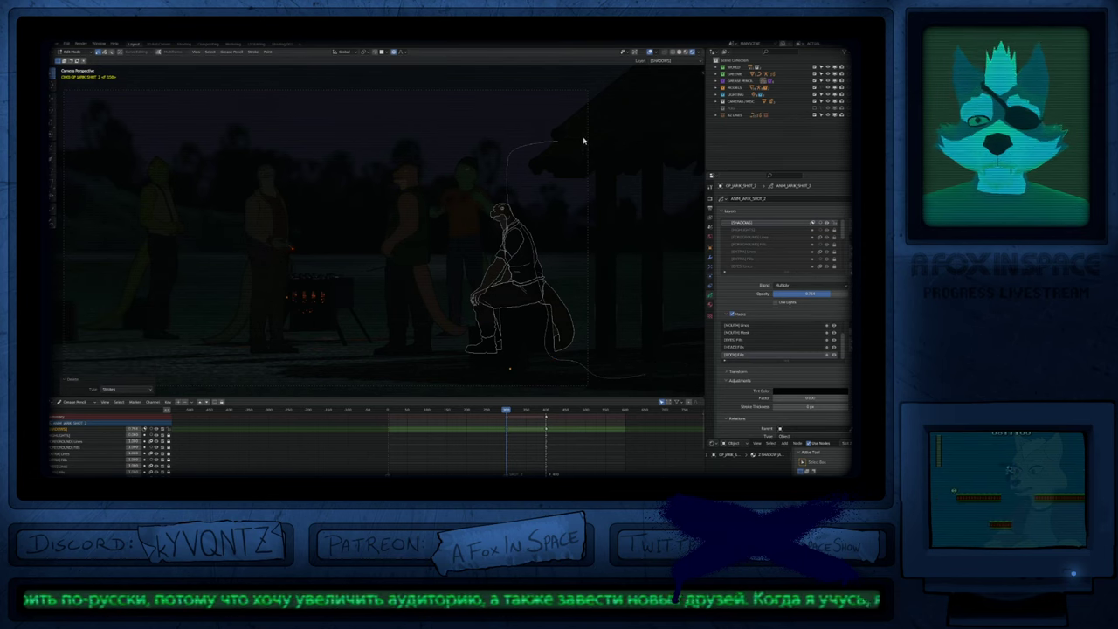
pyautogui.press('g')
pyautogui.click(638, 135)
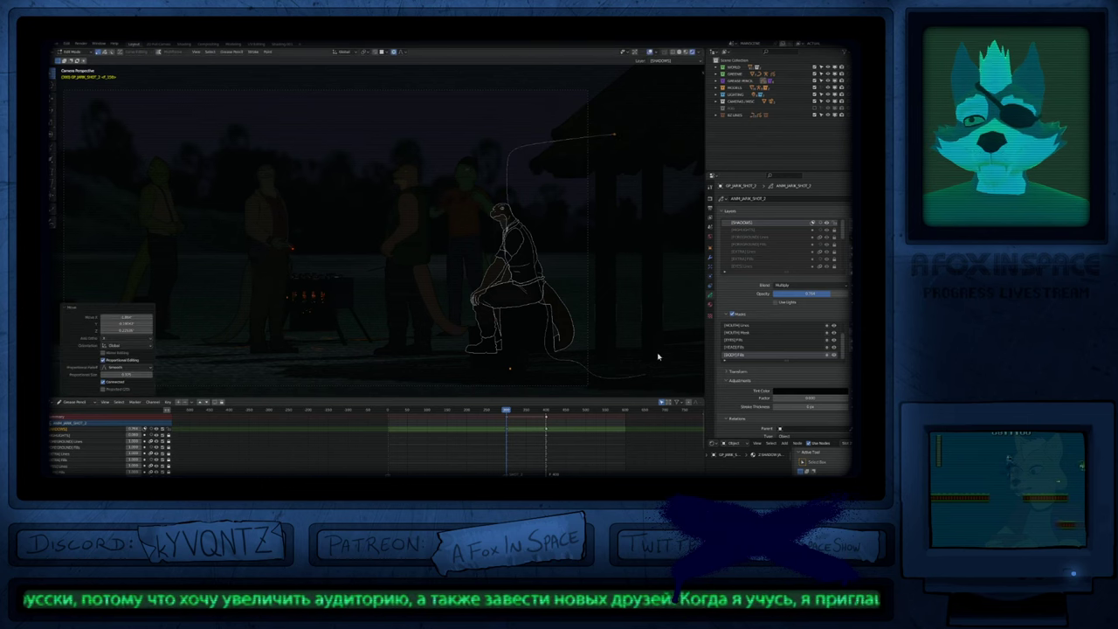
pyautogui.click(649, 376)
pyautogui.press('g')
pyautogui.click(684, 367)
pyautogui.moveTo(552, 250)
pyautogui.keyDown('shift'); pyautogui.mouseDown(button='middle')
pyautogui.moveTo(583, 252)
pyautogui.moveTo(586, 157)
pyautogui.moveTo(582, 240)
pyautogui.mouseUp(button='middle'); pyautogui.keyUp('shift')
pyautogui.press('Tab')
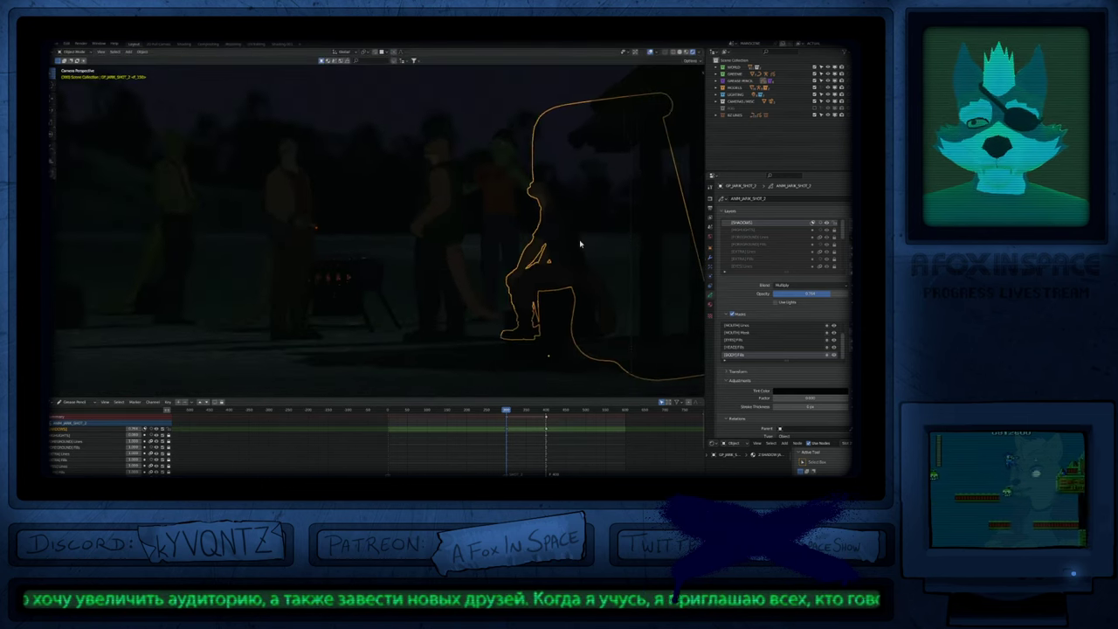
# Step: Nudge the upper-body shadow strokes with proportional editing, then pan and zoom out to review
pyautogui.scroll(5, 576, 227)
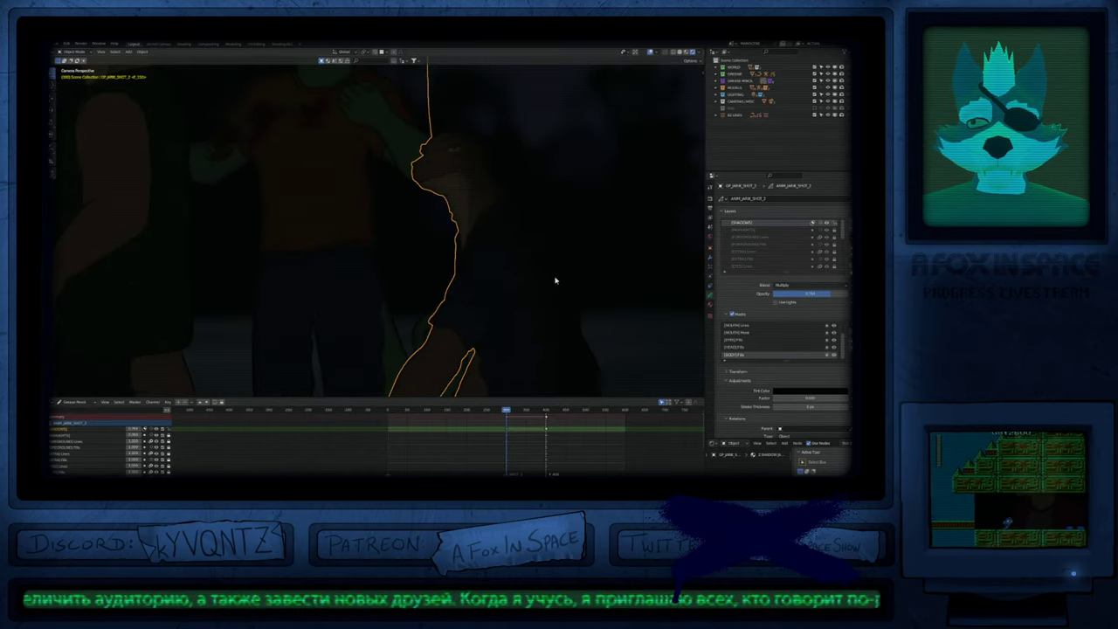
pyautogui.press('Tab')
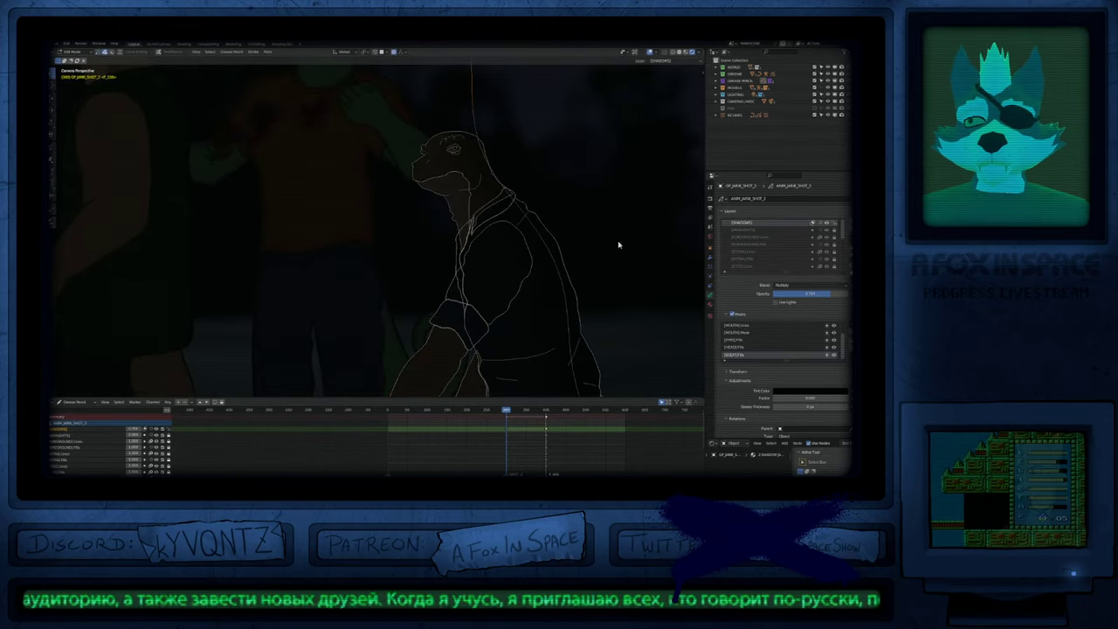
pyautogui.press('g')
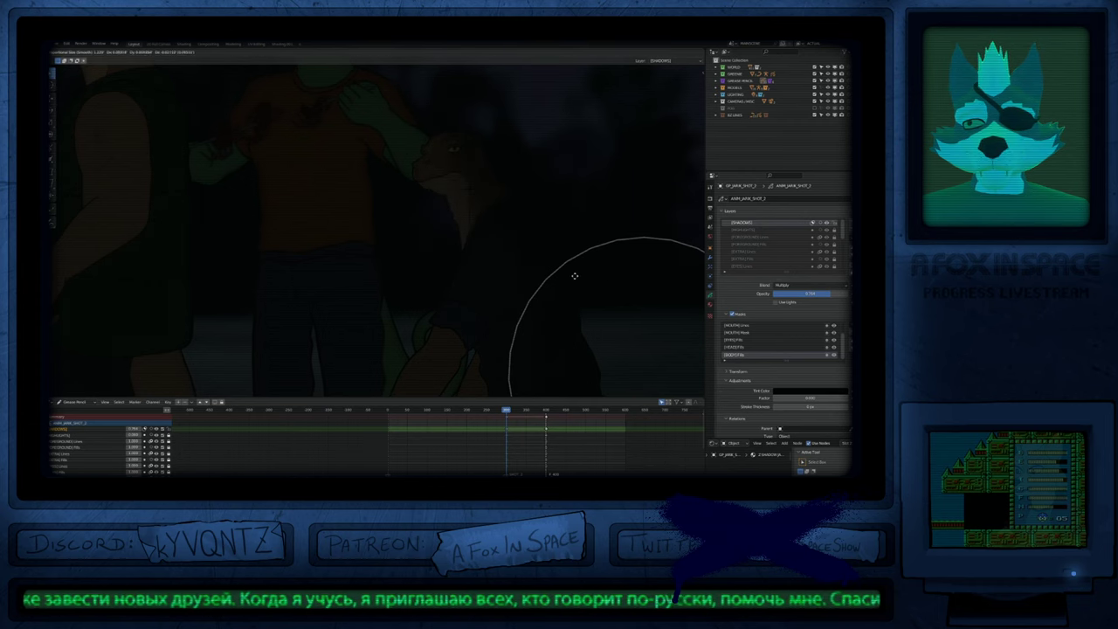
pyautogui.click(575, 277)
pyautogui.keyDown('shift'); pyautogui.moveTo(494, 224); pyautogui.dragTo(571, 245, button='middle'); pyautogui.keyUp('shift')
pyautogui.scroll(-4, 566, 273)
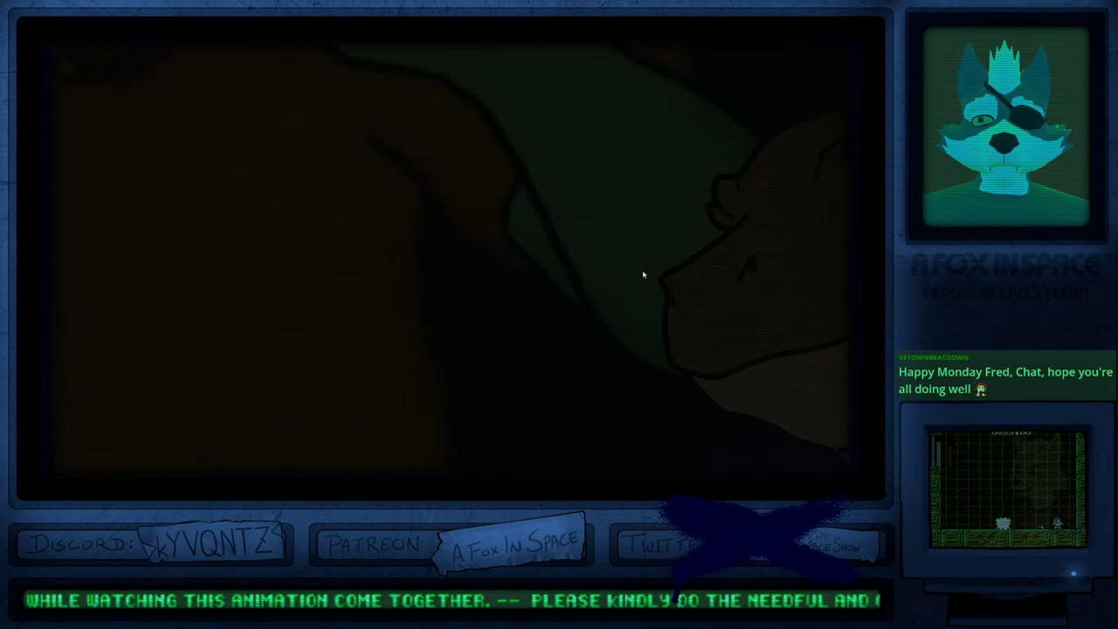
# Step: Restore the normal layout, return to Object Mode and select the scene camera
pyautogui.scroll(-5, 623, 287)
pyautogui.hotkey('ctrl', 'alt', 'space')
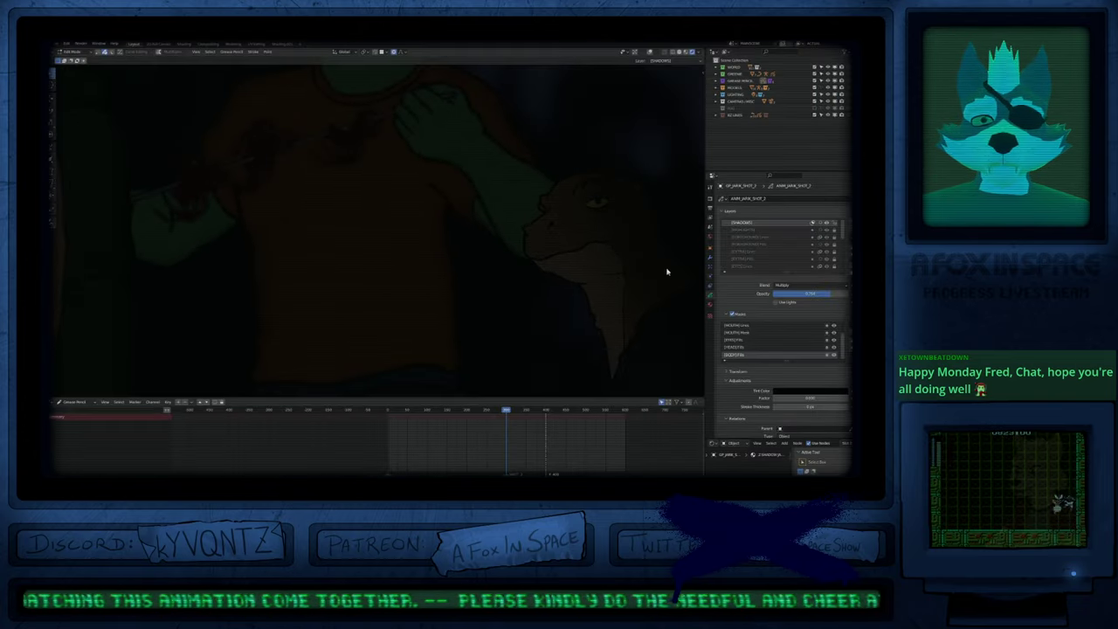
pyautogui.scroll(-9, 661, 277)
pyautogui.press('Tab')
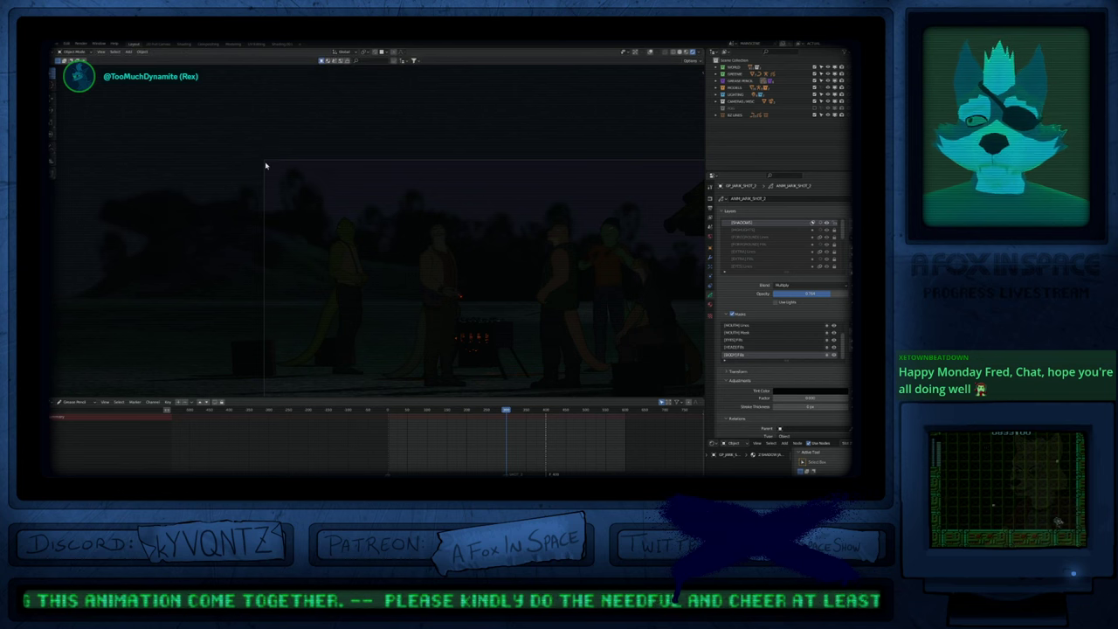
pyautogui.click(267, 166)
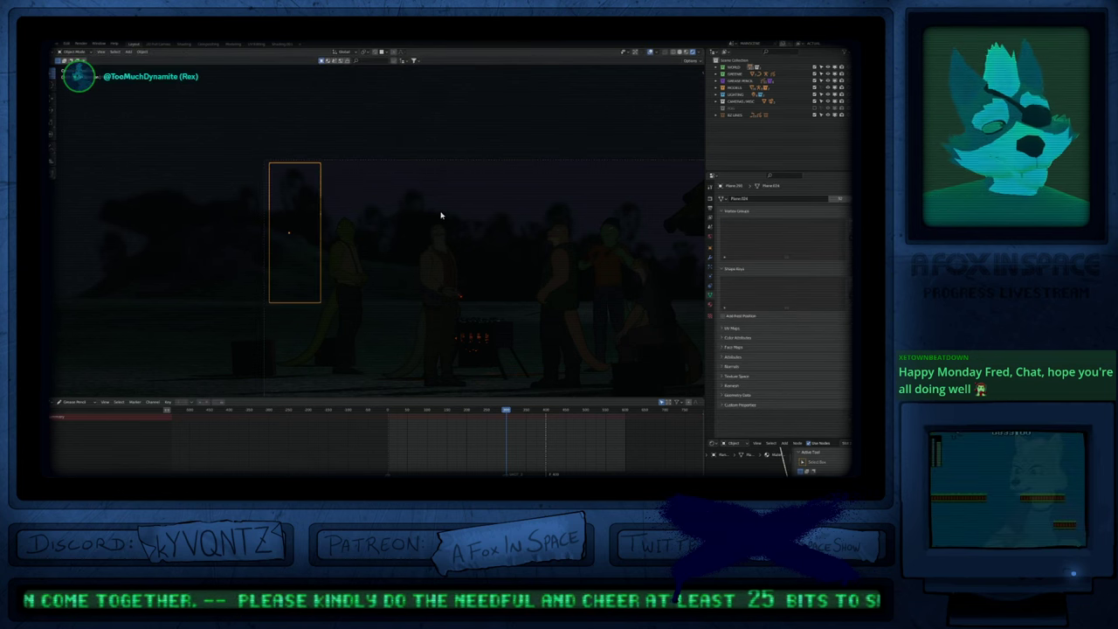
pyautogui.click(268, 163)
# Step: Fit the camera frame to the viewport and render the frame with F12
pyautogui.scroll(-3, 449, 242)
pyautogui.keyDown('shift'); pyautogui.moveTo(449, 242); pyautogui.dragTo(386, 218, button='middle'); pyautogui.keyUp('shift')
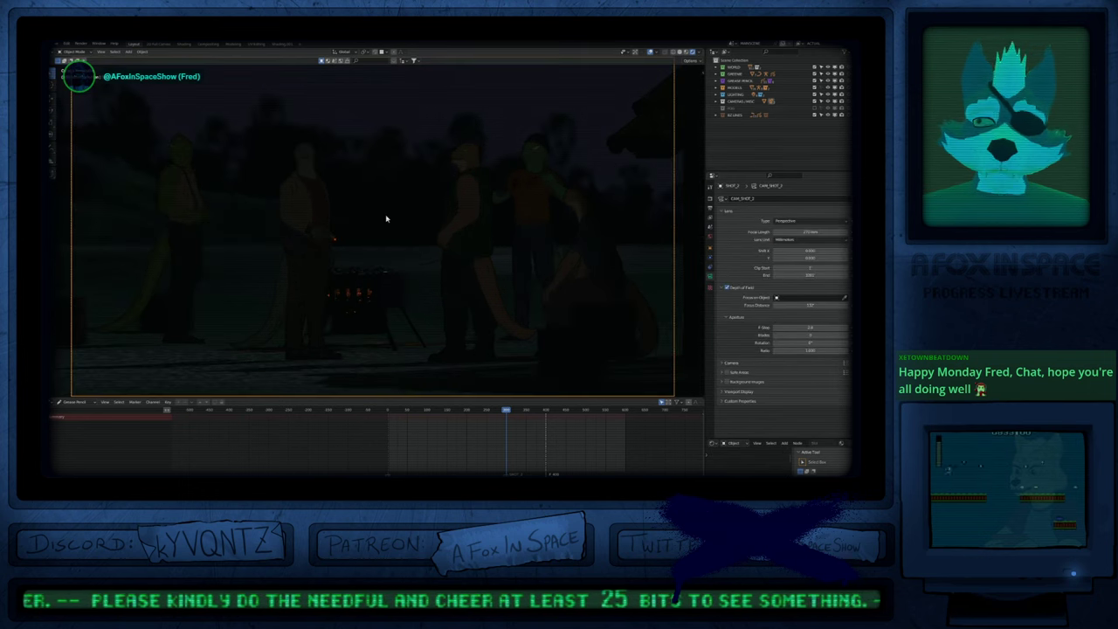
pyautogui.press('Home')
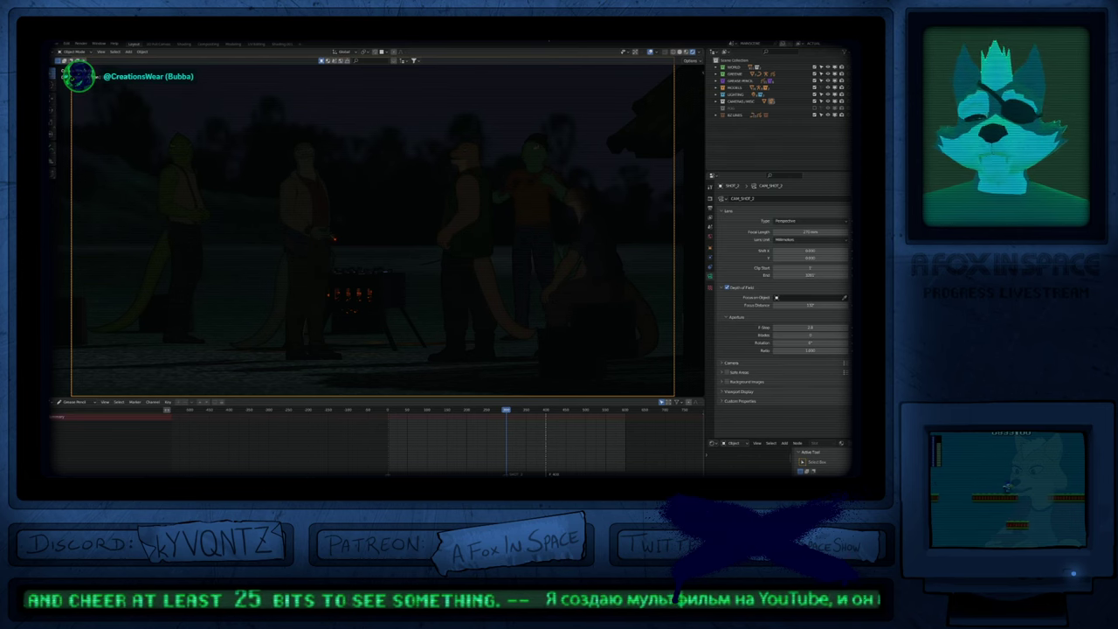
pyautogui.press('F12')
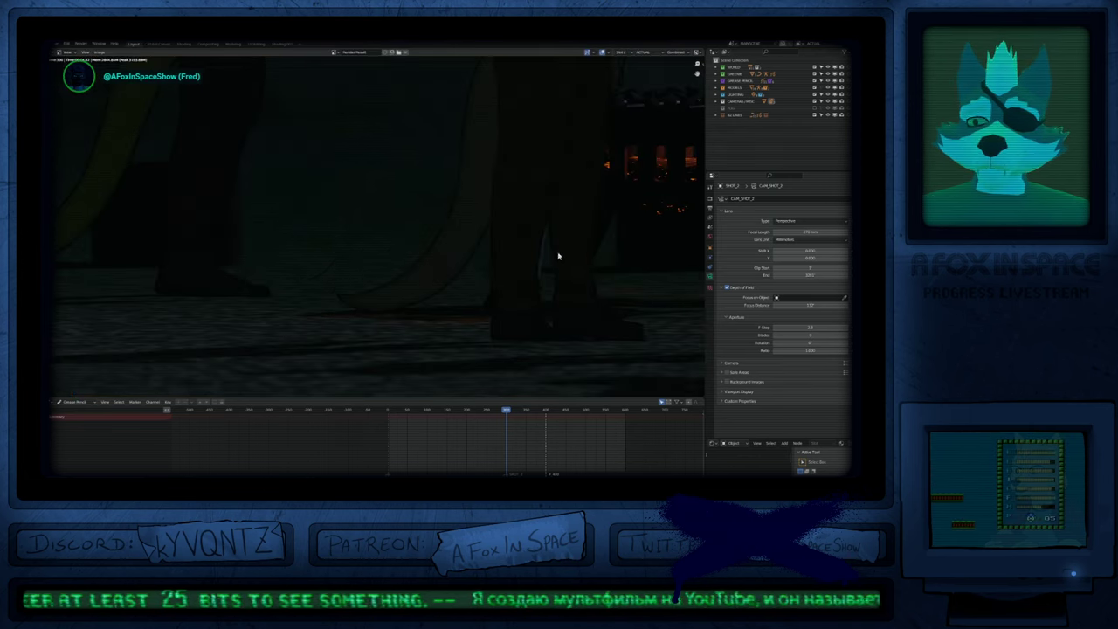
# Step: Pan and zoom around the rendered image to inspect the figure with the cigarette
pyautogui.moveTo(612, 187); pyautogui.dragTo(437, 314, button='middle')
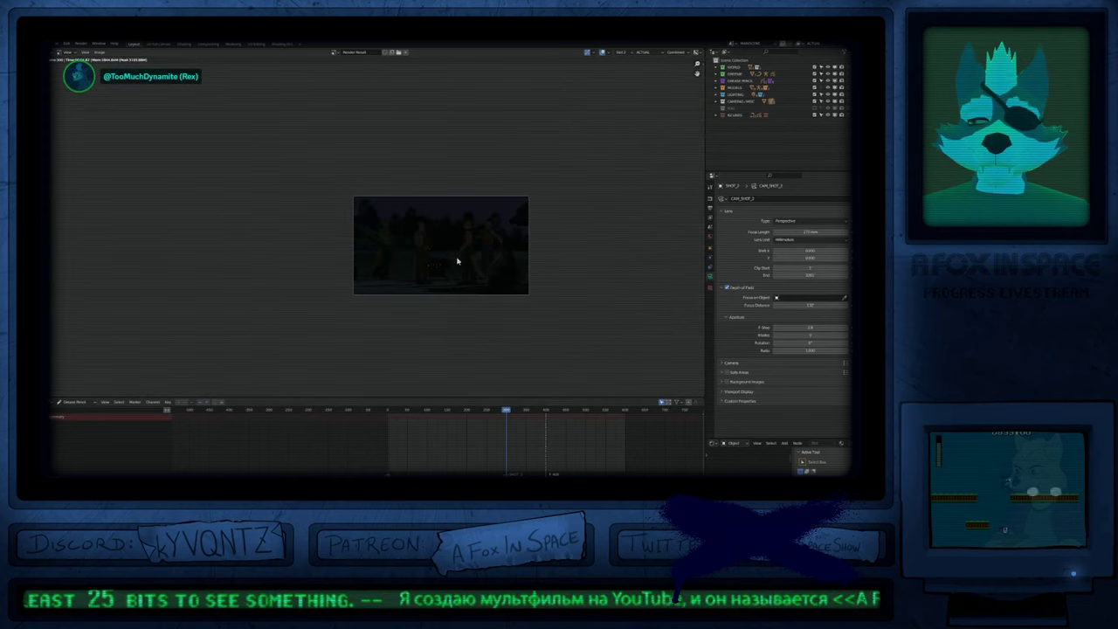
pyautogui.keyDown('ctrl'); pyautogui.moveTo(459, 260); pyautogui.dragTo(480, 131, button='middle'); pyautogui.keyUp('ctrl')
pyautogui.scroll(8, 481, 131)
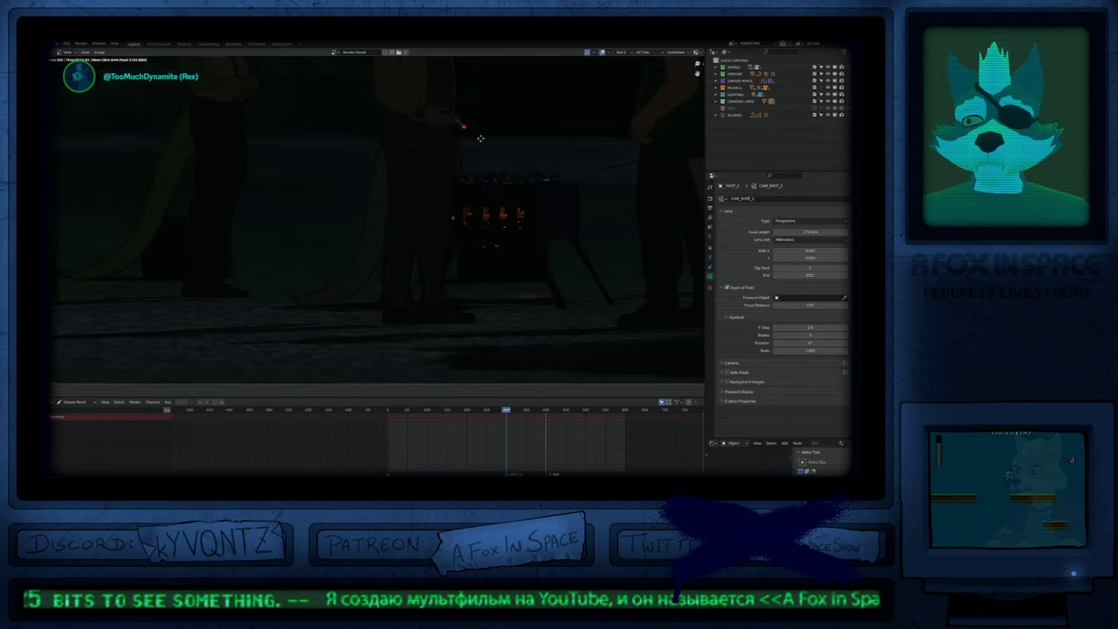
pyautogui.moveTo(450, 214); pyautogui.dragTo(474, 220, button='middle')
pyautogui.scroll(-2, 477, 224)
# Step: Toggle the render fullscreen and back, fit the whole image, then close the render window
pyautogui.hotkey('ctrl', 'alt', 'space')
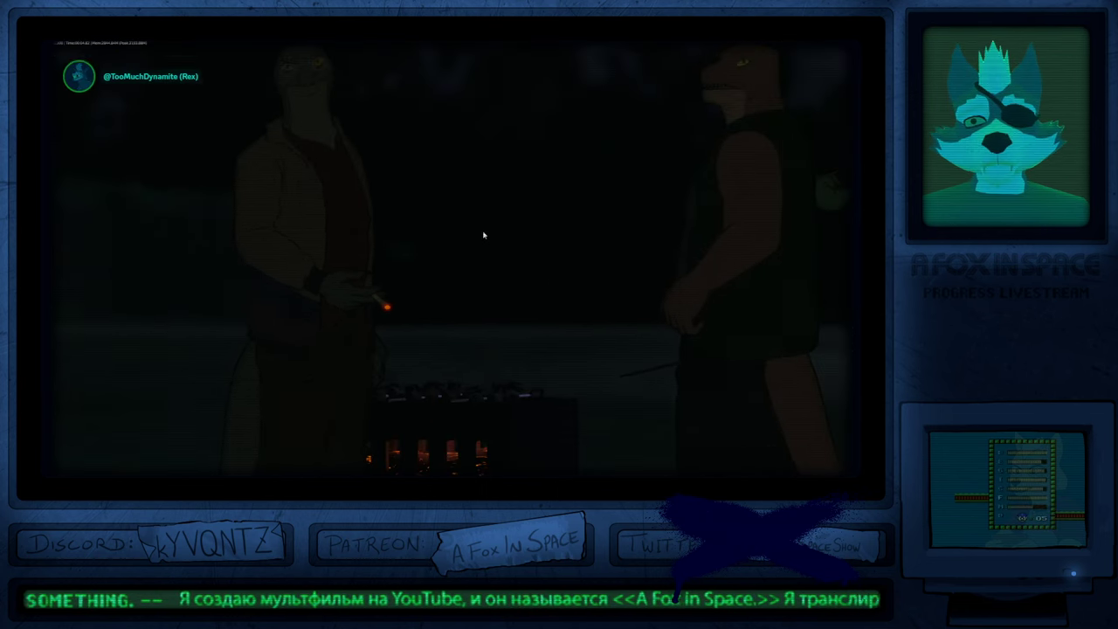
pyautogui.hotkey('ctrl', 'alt', 'space')
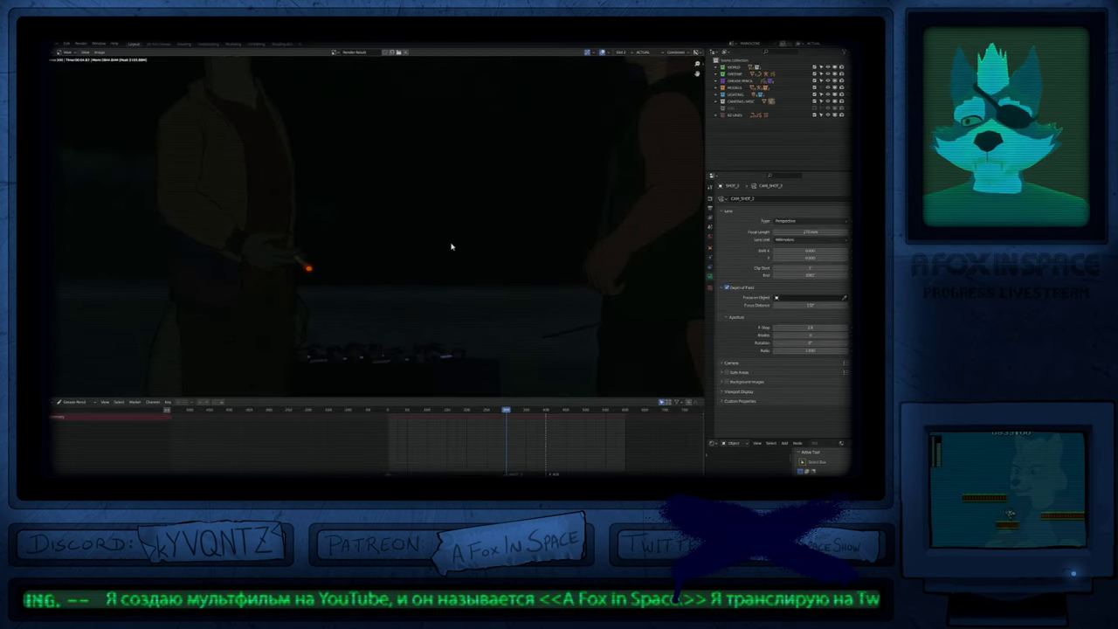
pyautogui.press('Home')
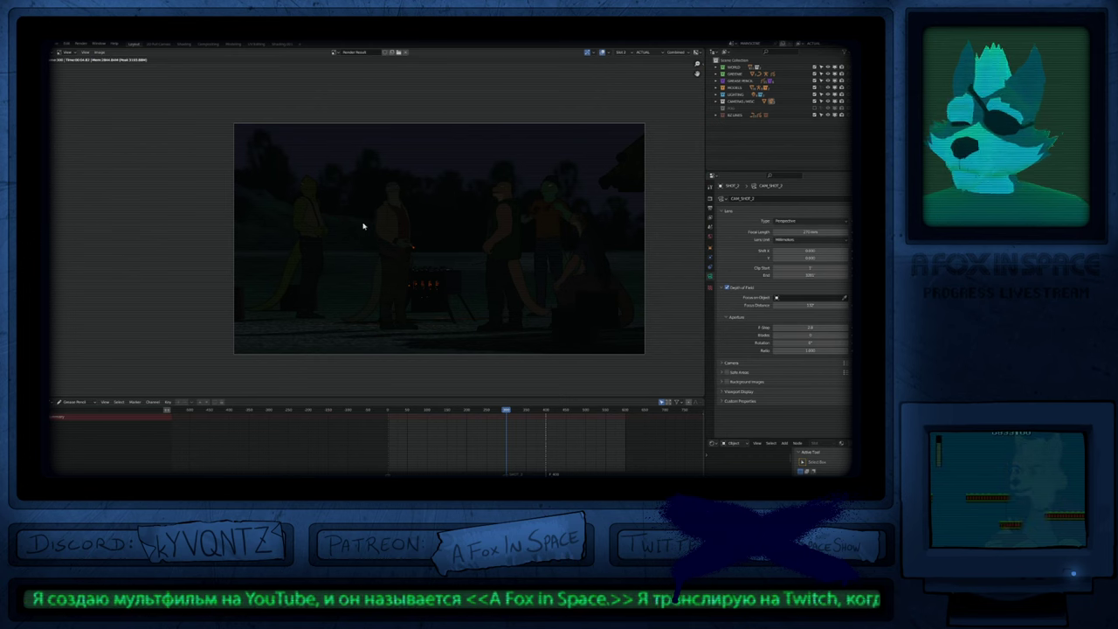
pyautogui.press('Escape')
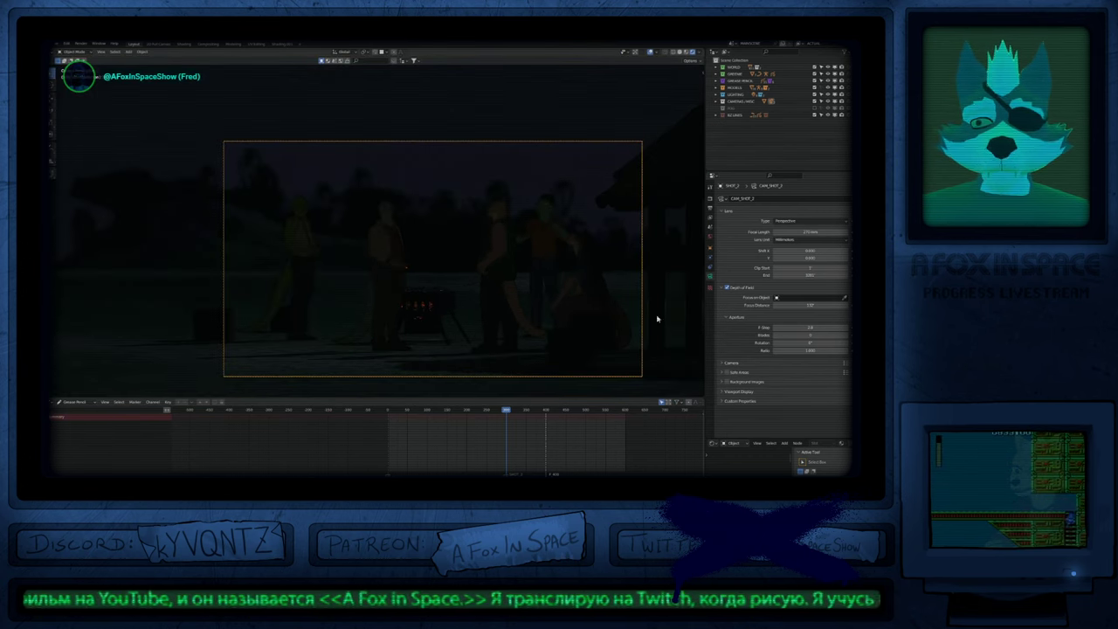
# Step: Adjust the shot camera's Depth of Field focus distance
pyautogui.scroll(6, 674, 357)
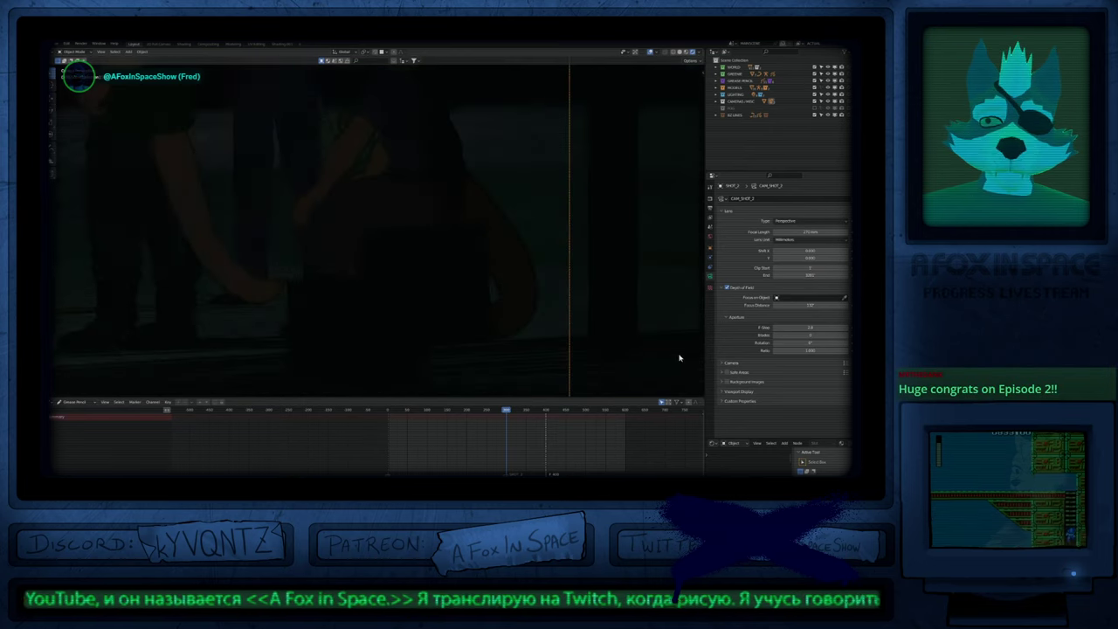
pyautogui.scroll(-6, 674, 357)
pyautogui.scroll(1, 674, 358)
pyautogui.scroll(1, 578, 326)
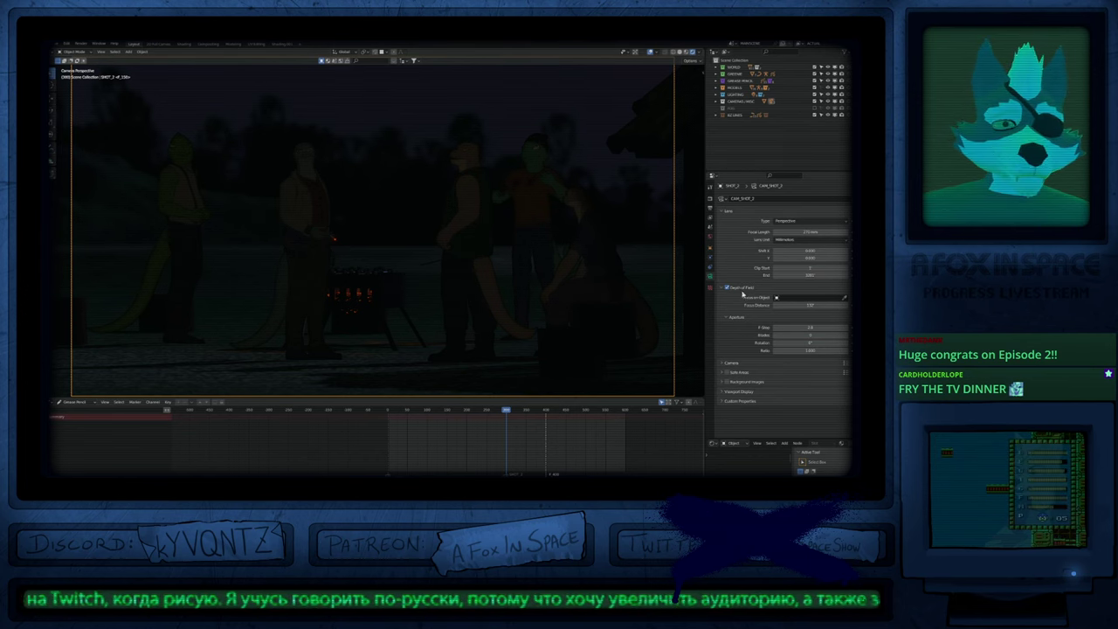
pyautogui.press('Return')
pyautogui.scroll(10, 549, 192)
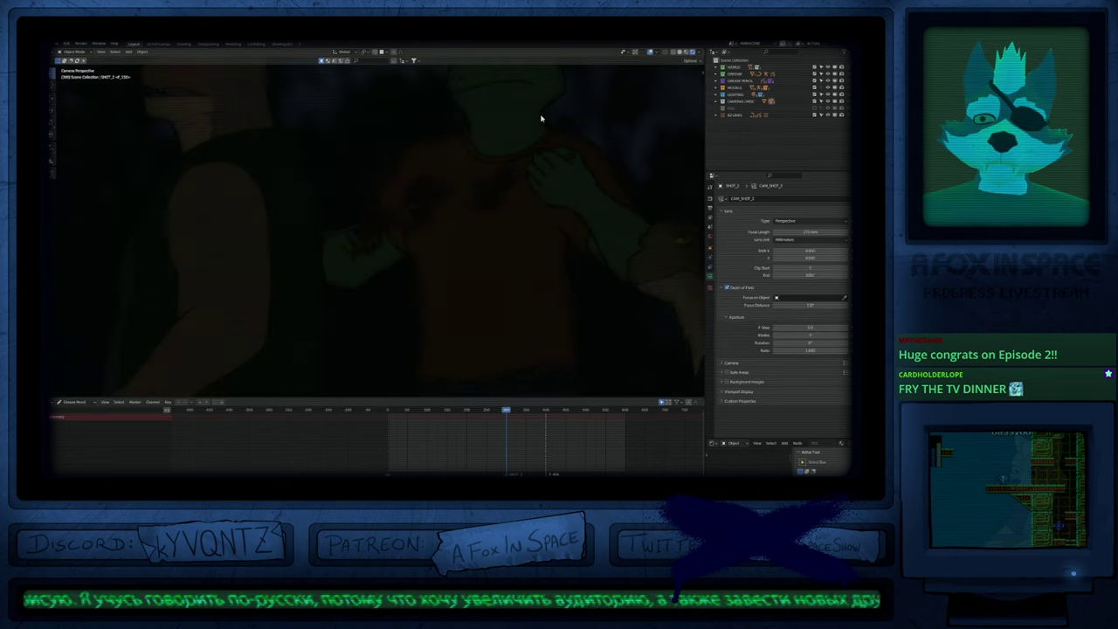
pyautogui.scroll(-6, 401, 177)
pyautogui.scroll(6, 501, 276)
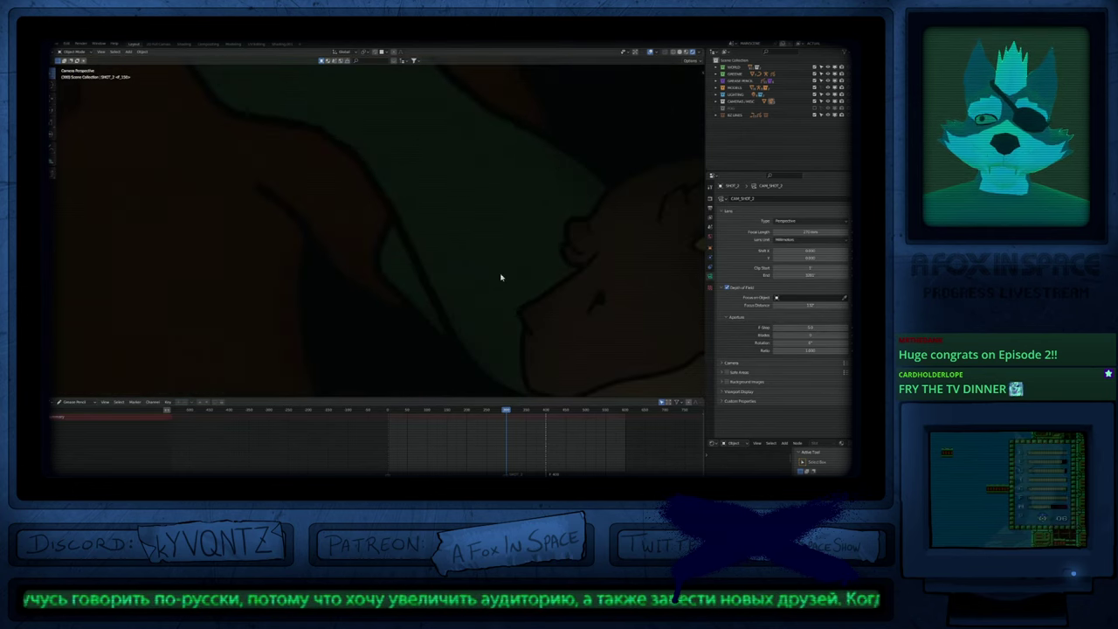
pyautogui.scroll(-7, 492, 276)
pyautogui.scroll(1, 227, 247)
pyautogui.scroll(5, 228, 247)
pyautogui.keyDown('shift'); pyautogui.moveTo(252, 244); pyautogui.dragTo(650, 255, button='middle'); pyautogui.keyUp('shift')
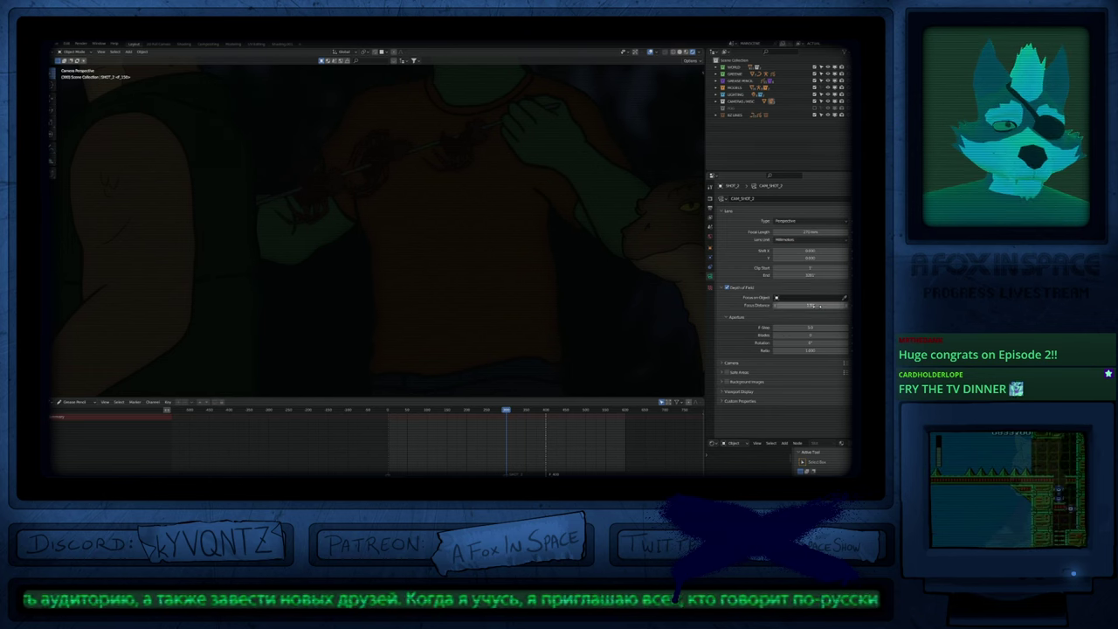
pyautogui.moveTo(817, 306); pyautogui.dragTo(822, 306)
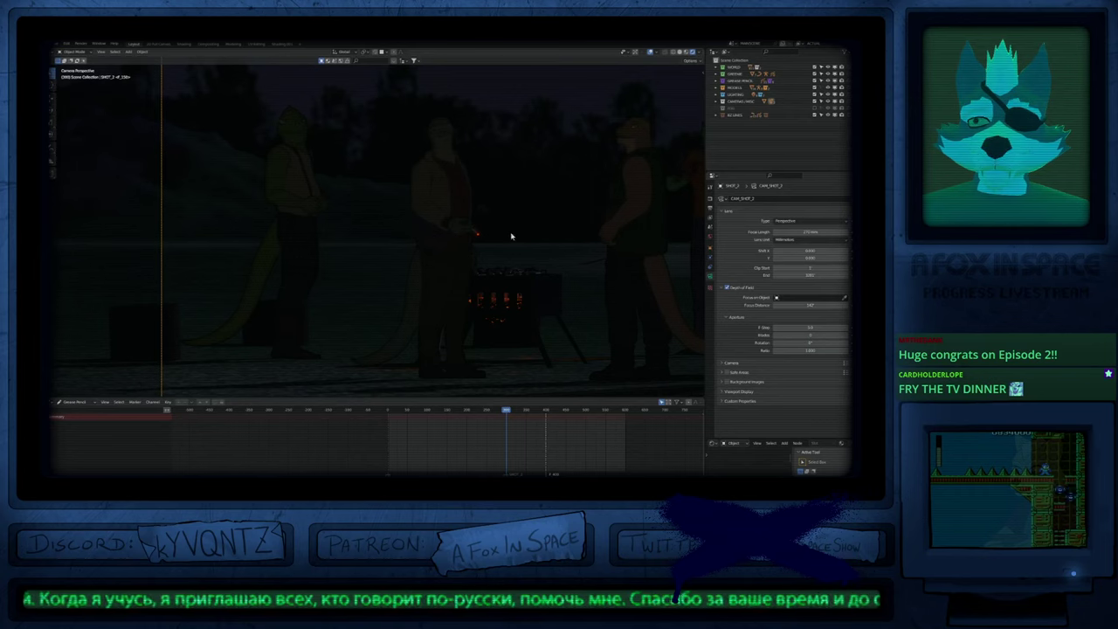
# Step: Raise the camera's F-Stop from 5.6 to 10
pyautogui.keyDown('shift'); pyautogui.moveTo(519, 234); pyautogui.dragTo(451, 261, button='middle'); pyautogui.keyUp('shift')
pyautogui.scroll(7, 341, 126)
pyautogui.scroll(3, 485, 249)
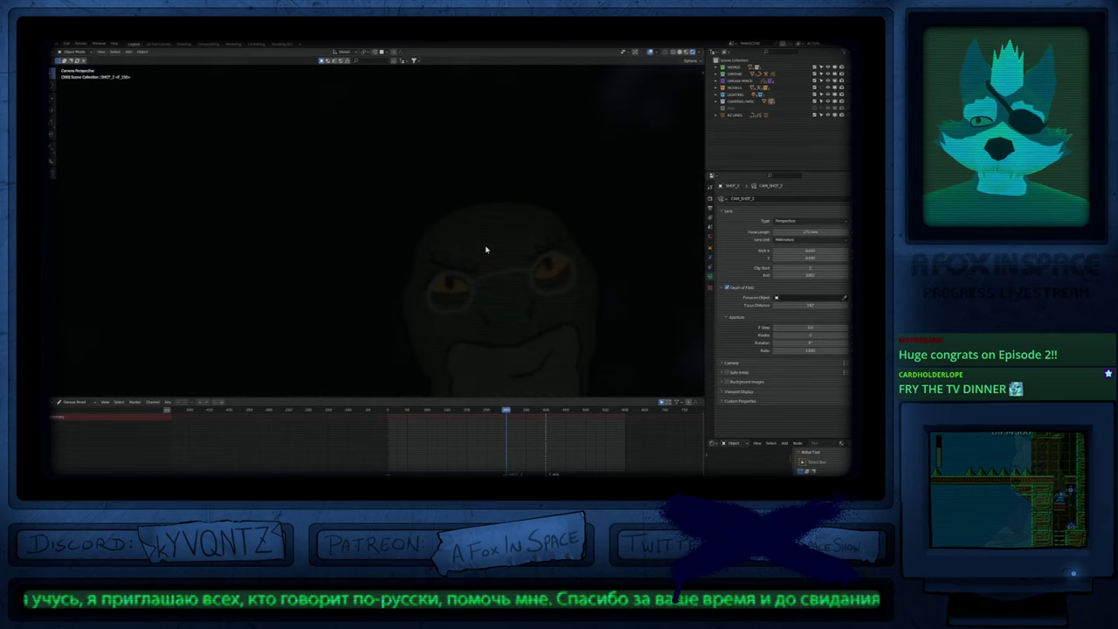
pyautogui.scroll(-5, 487, 250)
pyautogui.scroll(6, 177, 255)
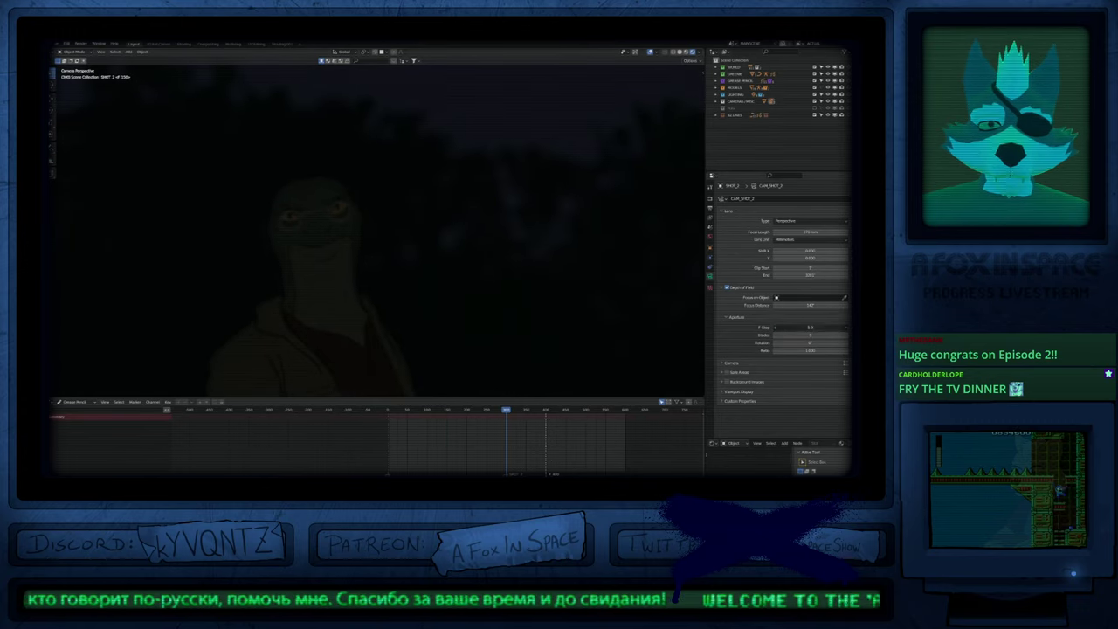
pyautogui.write('10')
pyautogui.press('Return')
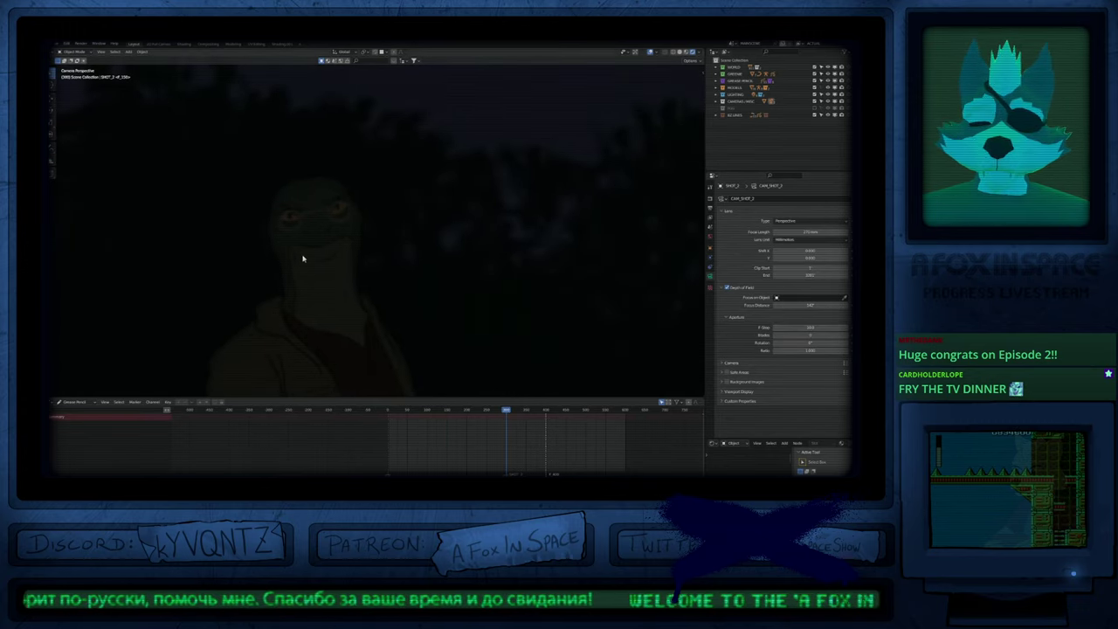
# Step: Pan the camera view across the characters' heads to check the new depth of field
pyautogui.scroll(7, 298, 264)
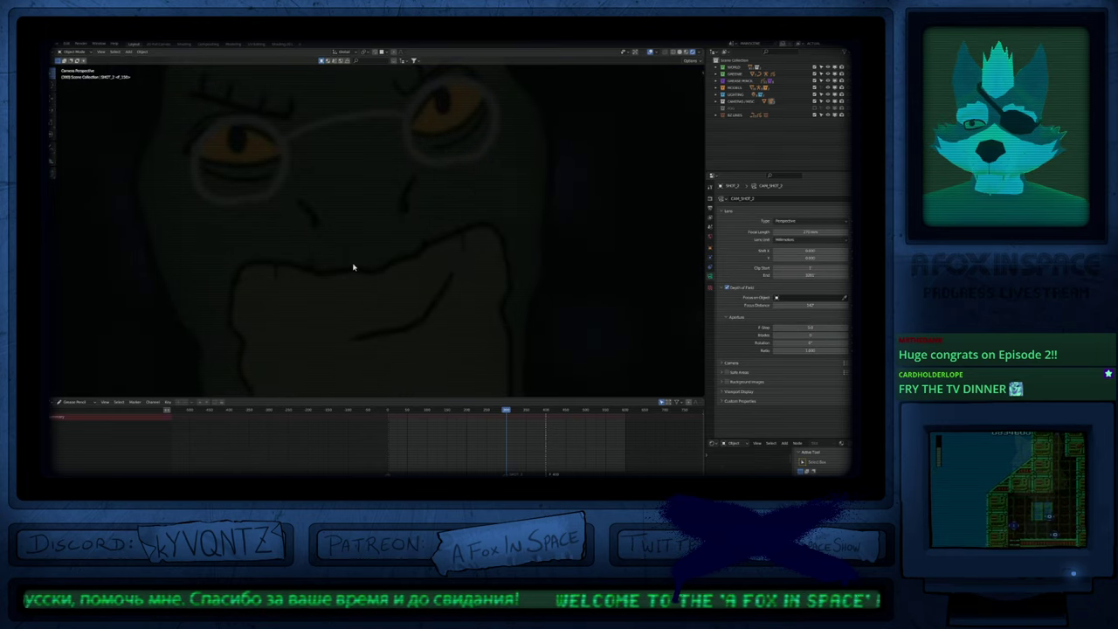
pyautogui.scroll(-8, 354, 267)
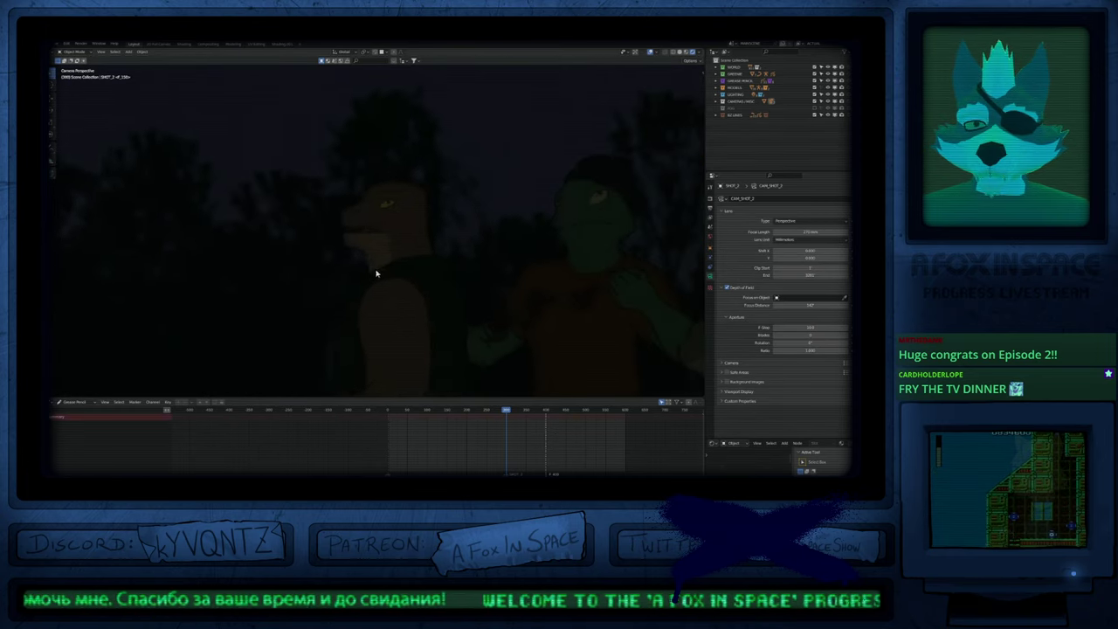
pyautogui.scroll(8, 414, 245)
pyautogui.scroll(-2, 415, 248)
pyautogui.keyDown('shift'); pyautogui.moveTo(415, 248); pyautogui.dragTo(222, 249, button='middle'); pyautogui.keyUp('shift')
pyautogui.scroll(7, 385, 202)
pyautogui.scroll(-7, 386, 204)
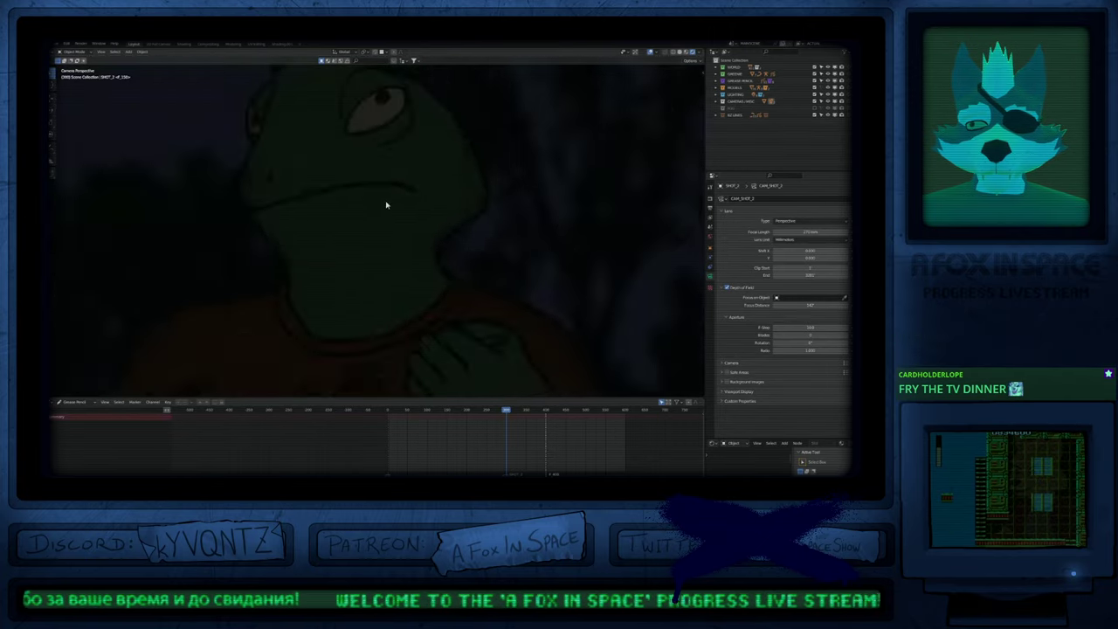
pyautogui.scroll(-5, 386, 204)
pyautogui.keyDown('shift'); pyautogui.moveTo(547, 279); pyautogui.dragTo(392, 265, button='middle'); pyautogui.keyUp('shift')
pyautogui.scroll(6, 392, 265)
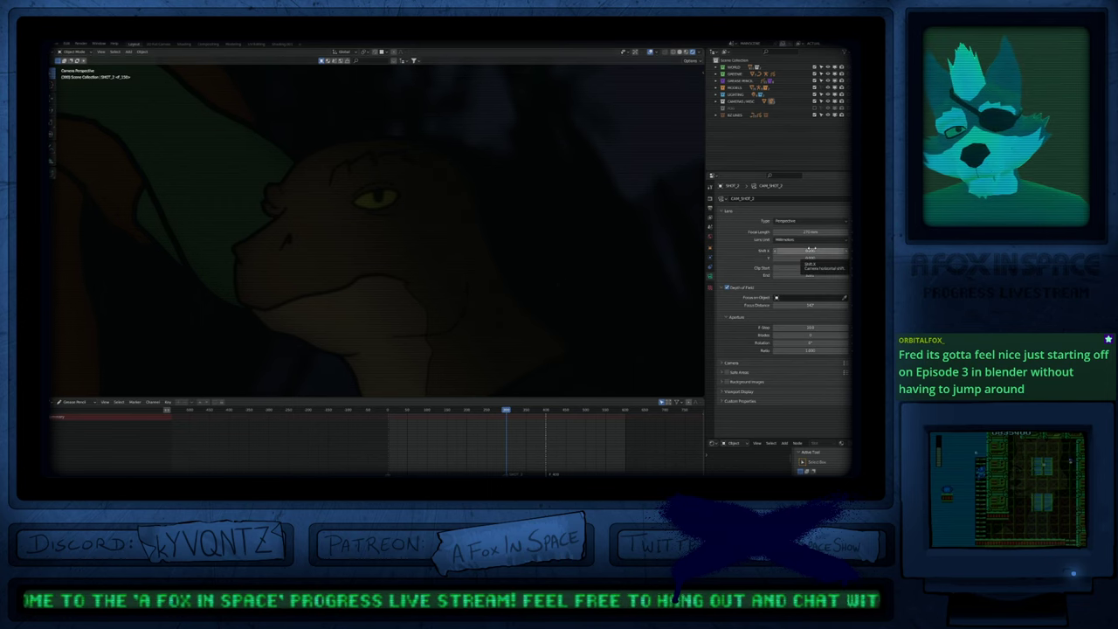
# Step: Try horizontal and vertical camera shift offsets, then undo both to keep shift at zero
pyautogui.hotkey('ctrl', 'z')
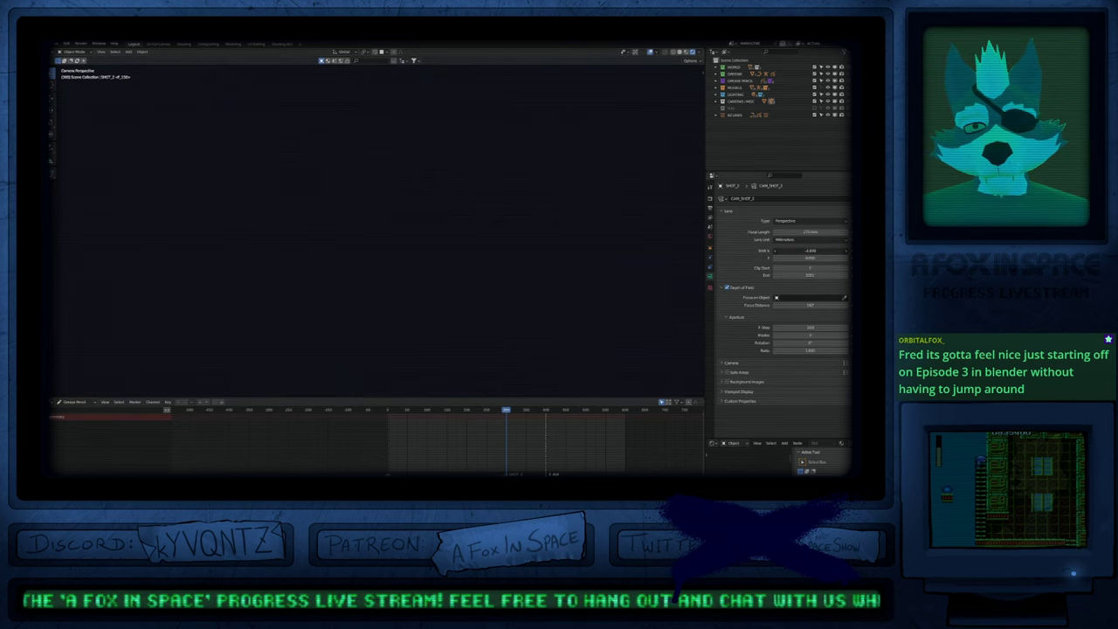
pyautogui.scroll(-6, 599, 272)
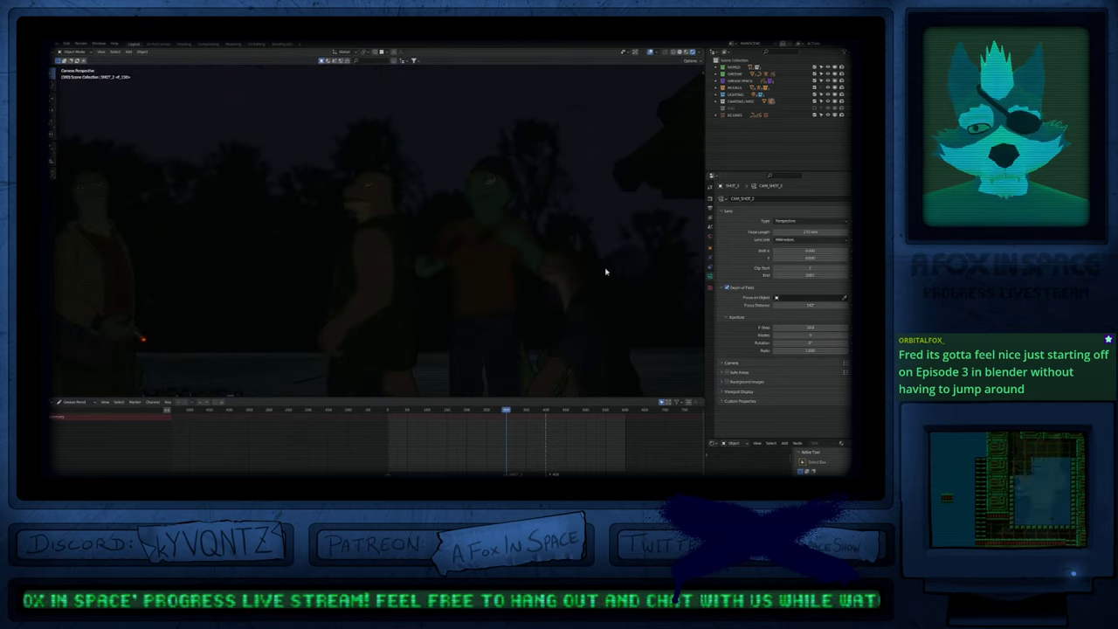
pyautogui.moveTo(804, 251); pyautogui.dragTo(724, 251)
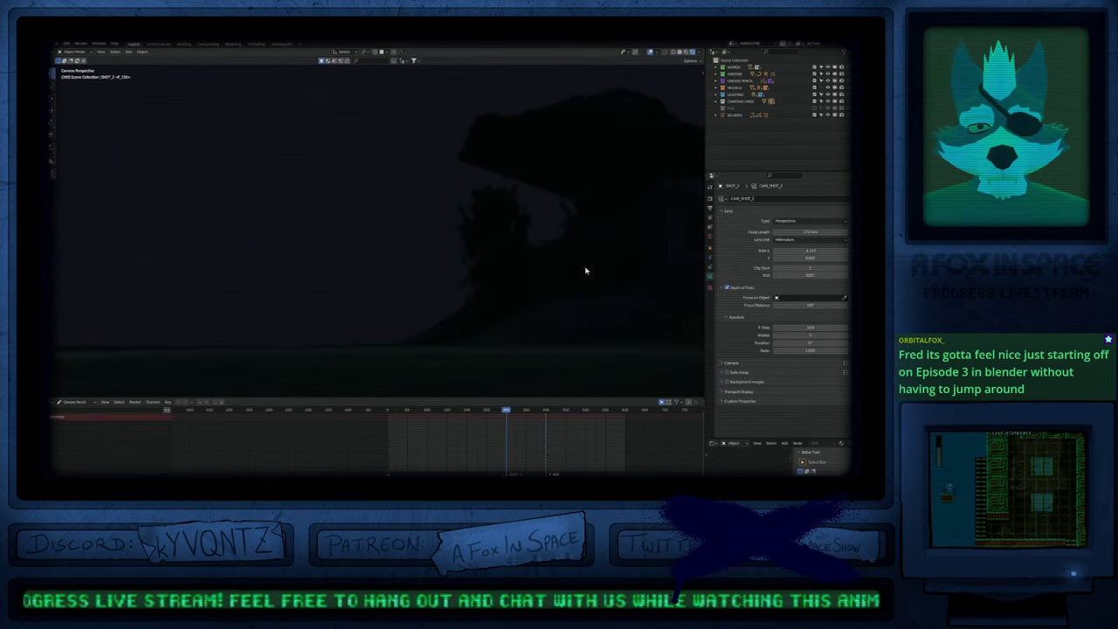
pyautogui.hotkey('ctrl', 'z')
pyautogui.moveTo(810, 259); pyautogui.dragTo(841, 258)
pyautogui.hotkey('ctrl', 'z')
# Step: Pan around the camera view to reveal the grill and refit the camera frame
pyautogui.keyDown('shift'); pyautogui.moveTo(552, 335); pyautogui.dragTo(594, 268, button='middle'); pyautogui.keyUp('shift')
pyautogui.keyDown('shift'); pyautogui.moveTo(598, 269); pyautogui.dragTo(512, 236, button='middle'); pyautogui.keyUp('shift')
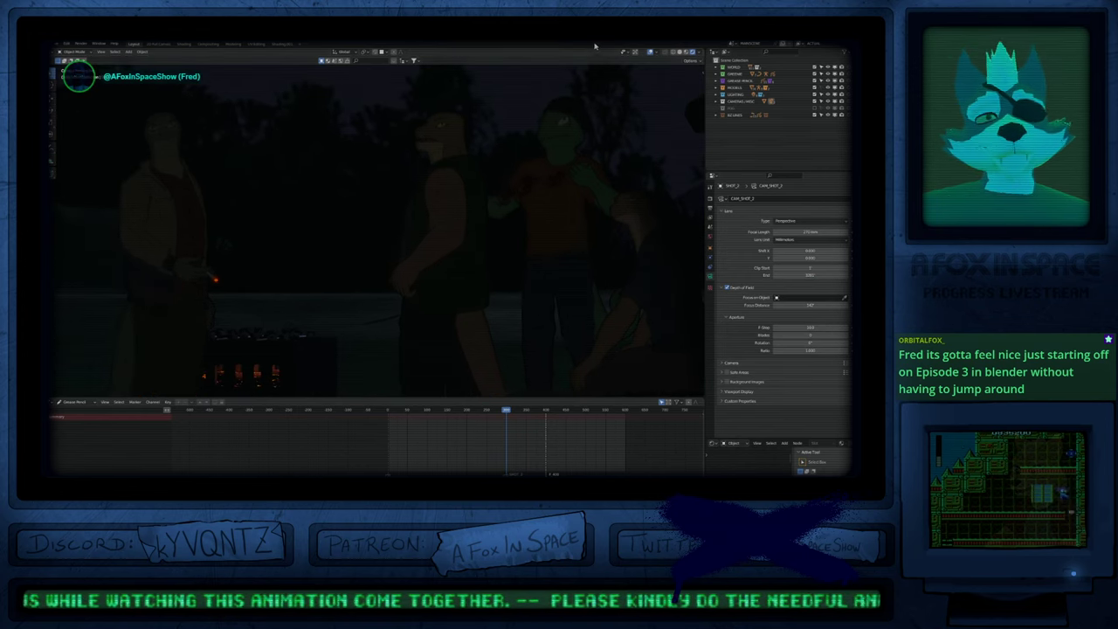
pyautogui.keyDown('shift'); pyautogui.moveTo(477, 201); pyautogui.dragTo(522, 254, button='middle'); pyautogui.keyUp('shift')
pyautogui.keyDown('shift'); pyautogui.moveTo(404, 199); pyautogui.dragTo(348, 196, button='middle'); pyautogui.keyUp('shift')
pyautogui.keyDown('shift'); pyautogui.moveTo(578, 209); pyautogui.dragTo(324, 210, button='middle'); pyautogui.keyUp('shift')
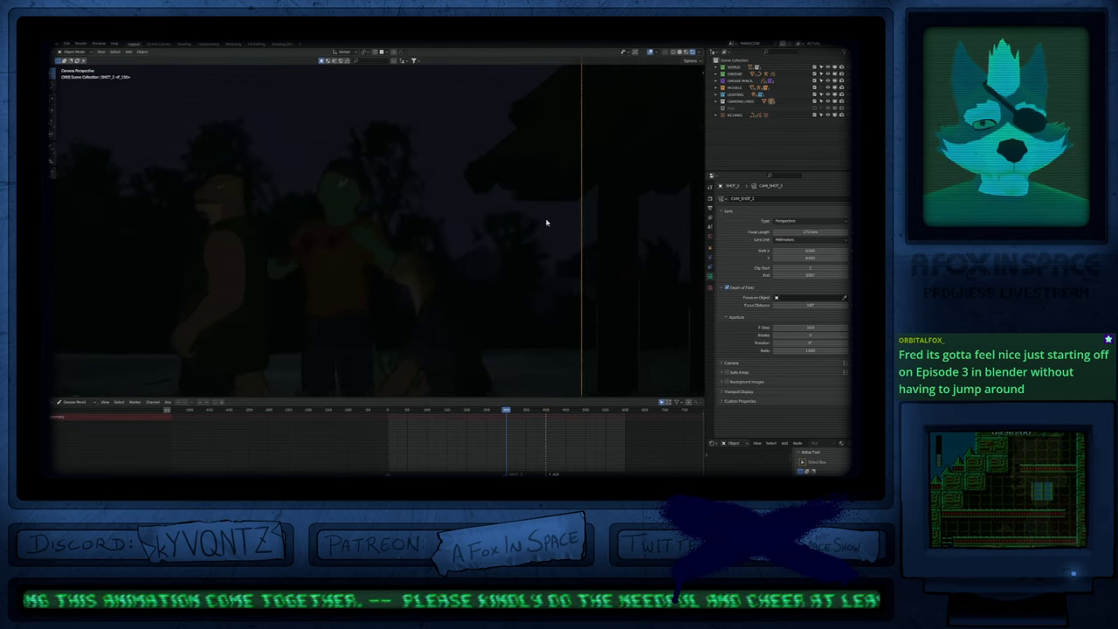
pyautogui.keyDown('shift'); pyautogui.moveTo(574, 231); pyautogui.dragTo(554, 235, button='middle'); pyautogui.keyUp('shift')
pyautogui.keyDown('shift'); pyautogui.moveTo(484, 229); pyautogui.dragTo(541, 219, button='middle'); pyautogui.keyUp('shift')
pyautogui.press('a')
pyautogui.press('a')
pyautogui.press('Home')
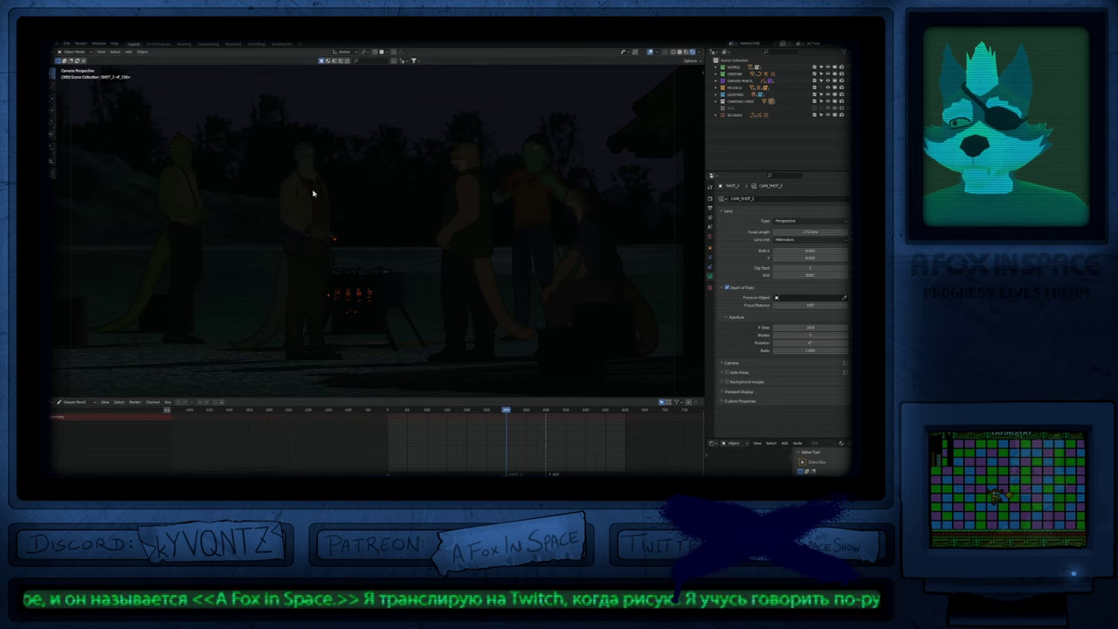
# Step: Lasso-select the lizard standing beside the grill
pyautogui.keyDown('shift'); pyautogui.moveTo(350, 312); pyautogui.dragTo(454, 312, button='middle'); pyautogui.keyUp('shift')
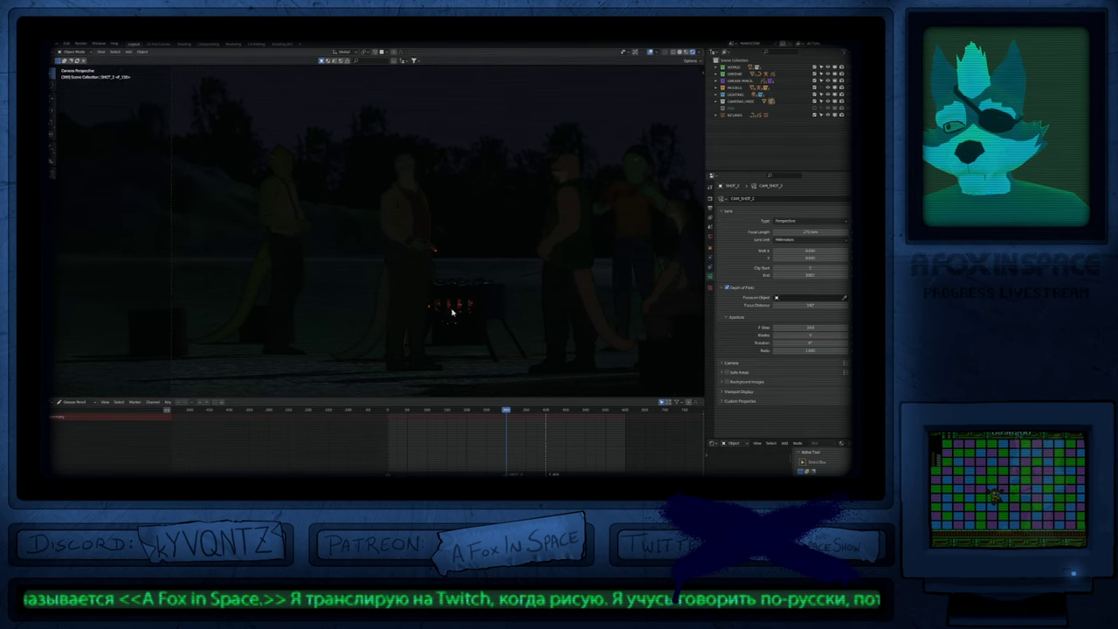
pyautogui.keyDown('shift'); pyautogui.moveTo(604, 289); pyautogui.dragTo(569, 282, button='middle'); pyautogui.keyUp('shift')
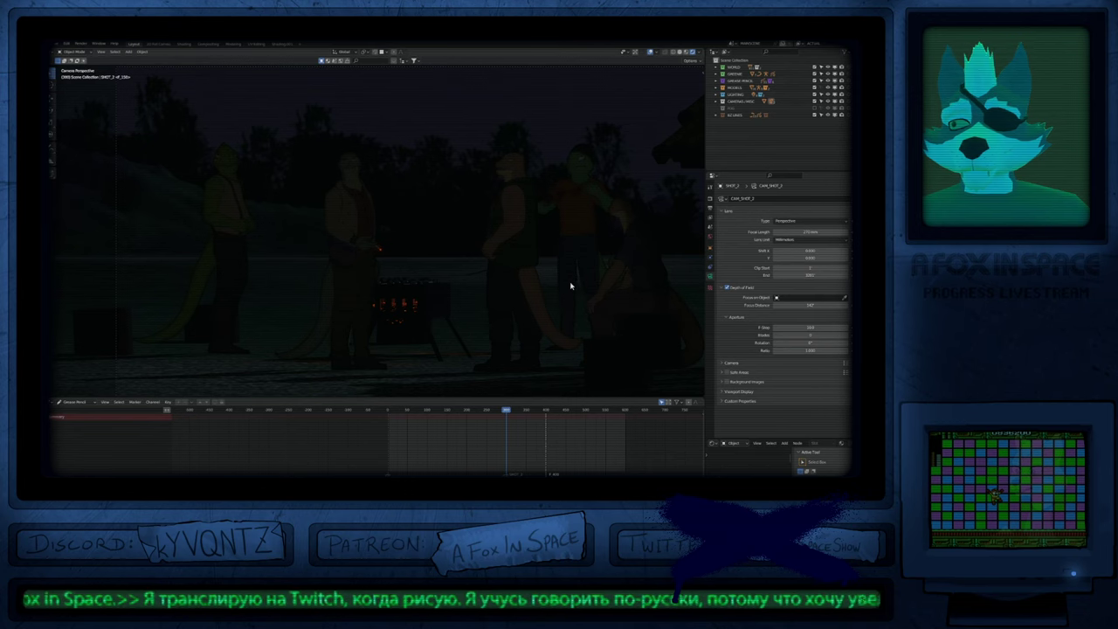
pyautogui.keyDown('shift'); pyautogui.moveTo(554, 282); pyautogui.dragTo(598, 234, button='middle'); pyautogui.keyUp('shift')
pyautogui.moveTo(262, 332)
pyautogui.mouseDown()
pyautogui.moveTo(264, 316)
pyautogui.moveTo(484, 328)
pyautogui.mouseUp()
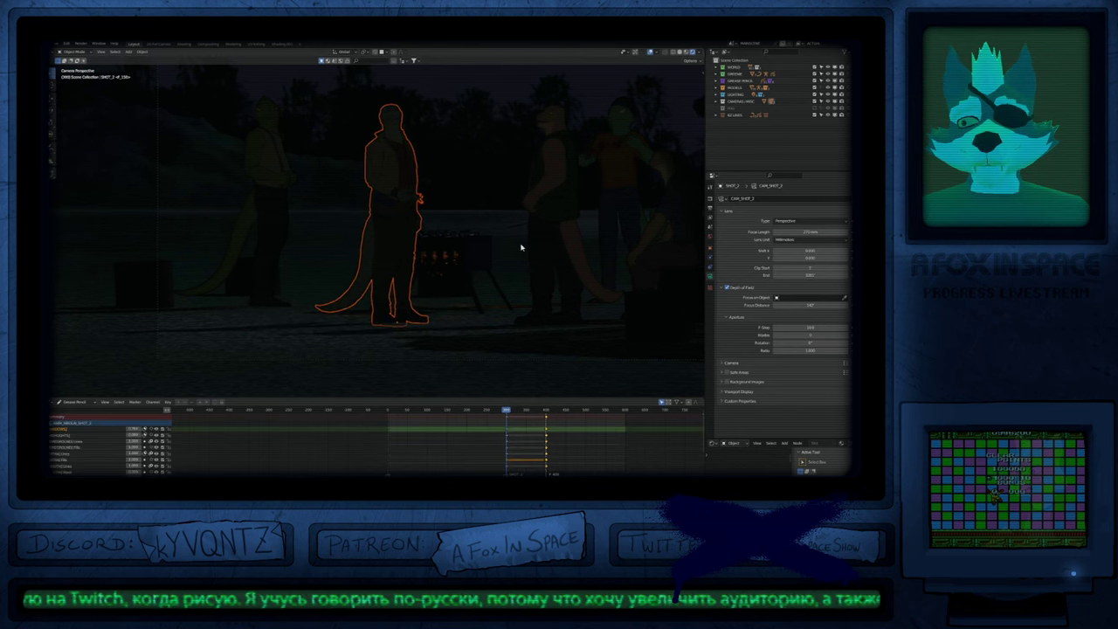
pyautogui.keyDown('shift'); pyautogui.moveTo(512, 246); pyautogui.dragTo(498, 287, button='middle'); pyautogui.keyUp('shift')
# Step: Click through the right-side characters until the lizard right of the grill is selected
pyautogui.click(553, 234)
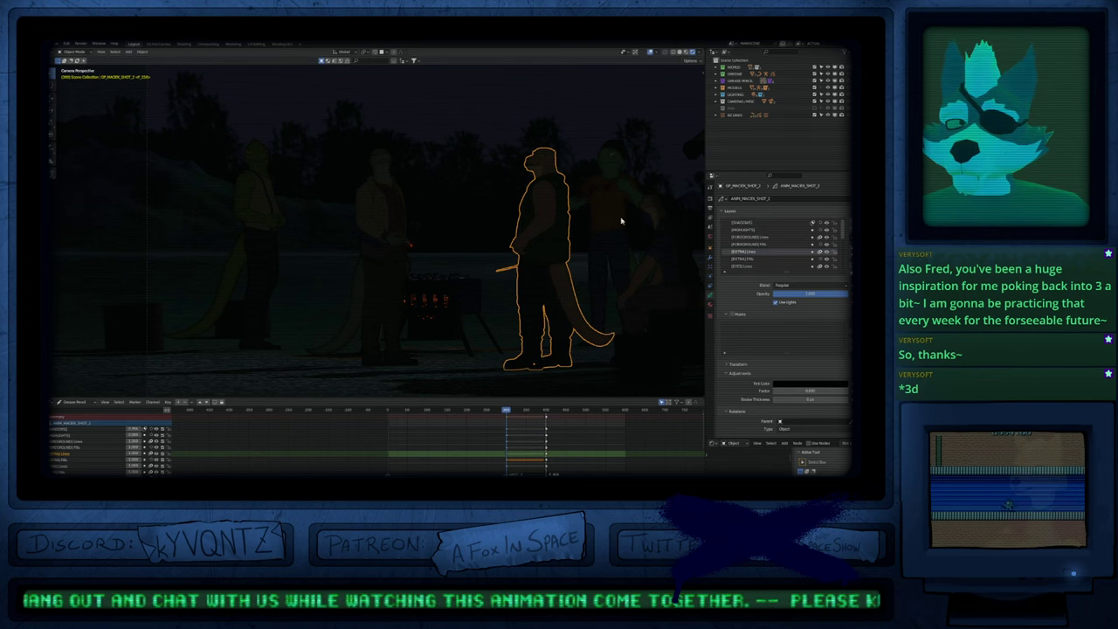
pyautogui.click(660, 222)
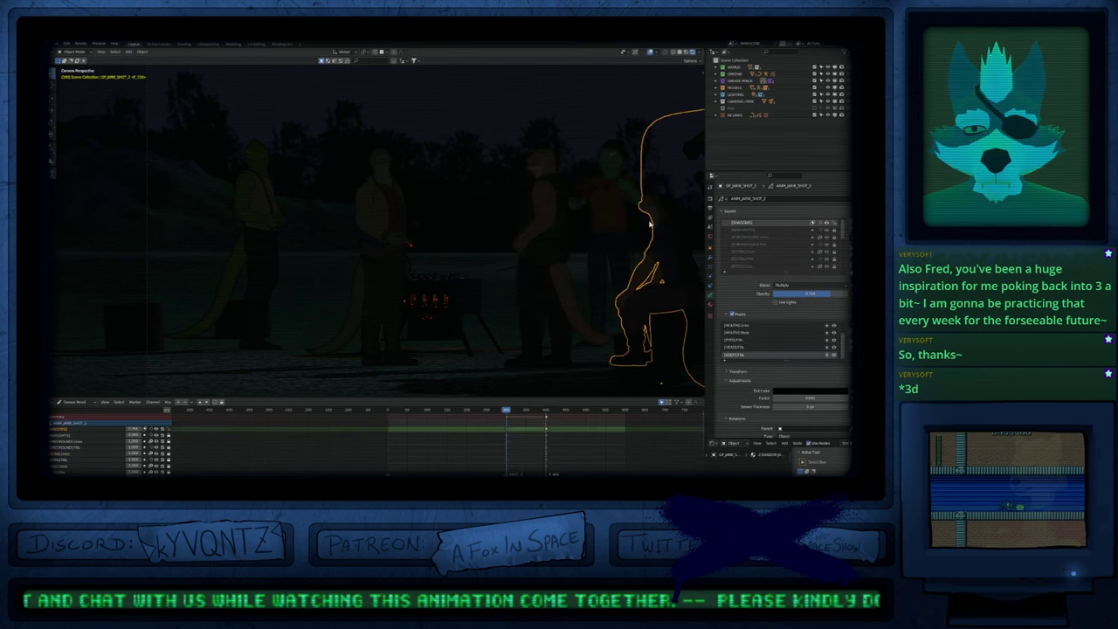
pyautogui.click(547, 194)
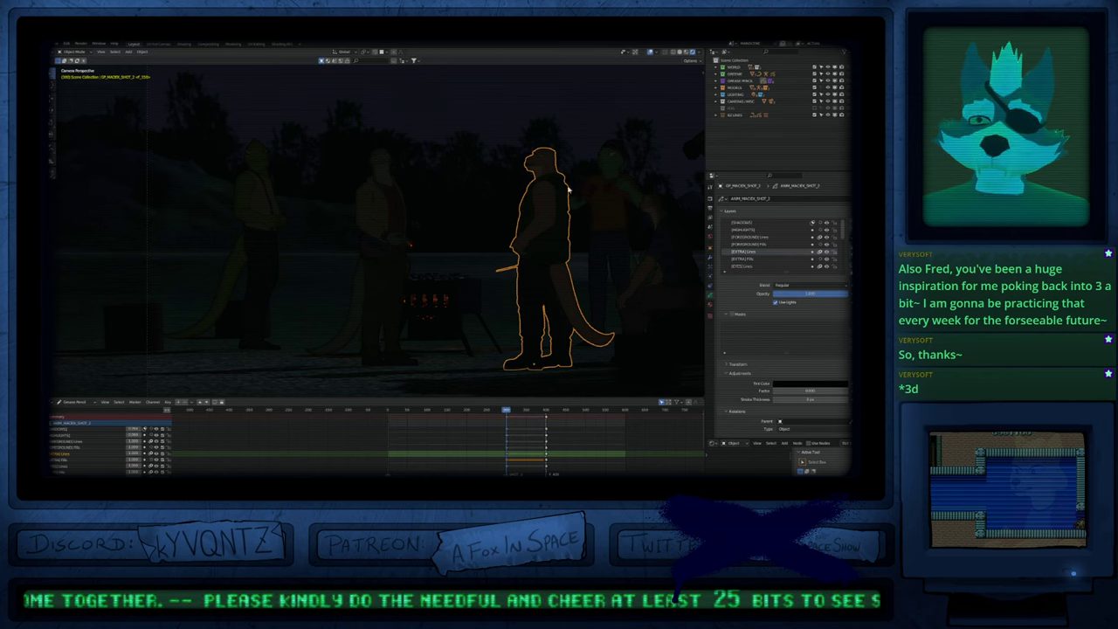
# Step: Clear the selection and pan the view across the characters toward the grill
pyautogui.scroll(11, 568, 157)
pyautogui.press('a')
pyautogui.press('a')
pyautogui.keyDown('shift'); pyautogui.moveTo(481, 195); pyautogui.dragTo(362, 266, button='middle'); pyautogui.keyUp('shift')
pyautogui.scroll(-8, 393, 254)
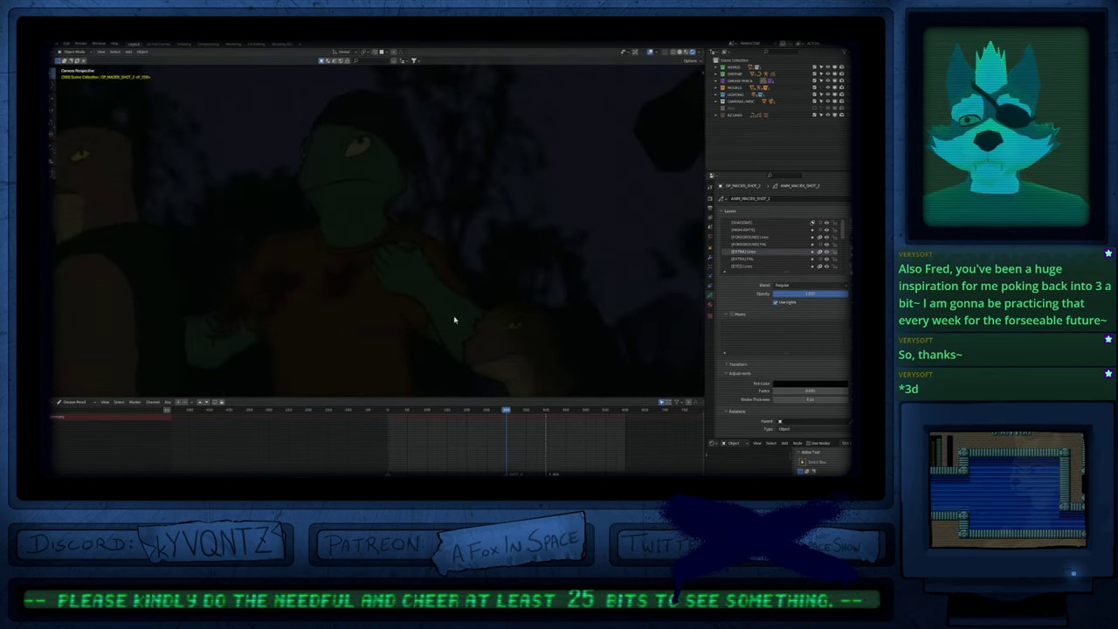
pyautogui.keyDown('shift'); pyautogui.moveTo(454, 320); pyautogui.dragTo(517, 282, button='middle'); pyautogui.keyUp('shift')
pyautogui.scroll(3, 455, 277)
pyautogui.scroll(5, 494, 180)
pyautogui.scroll(-6, 446, 265)
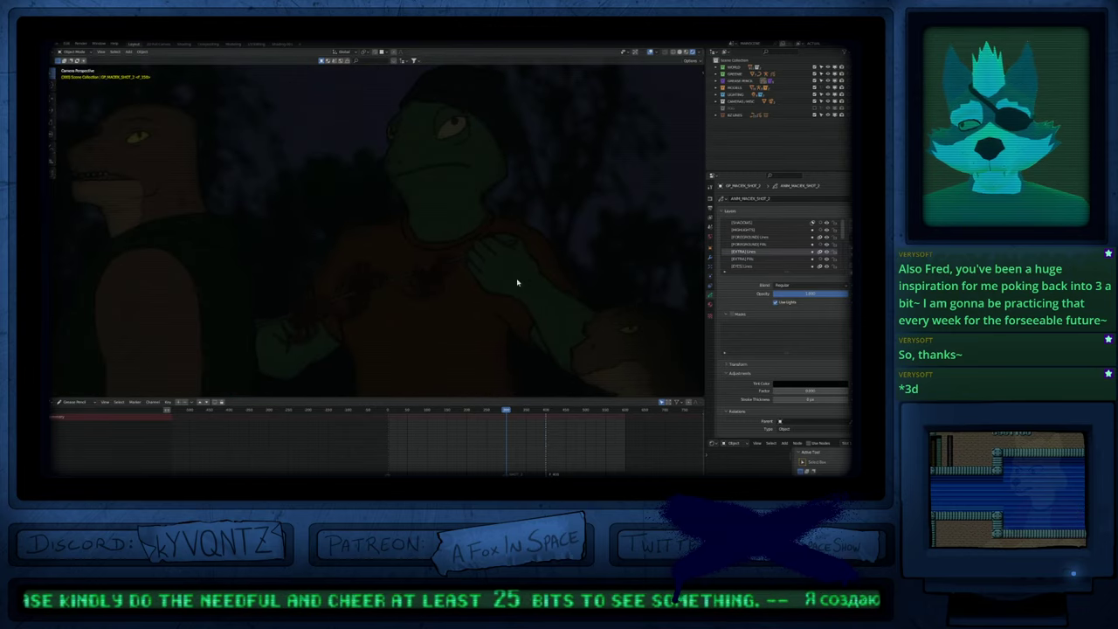
pyautogui.scroll(-2, 477, 242)
pyautogui.scroll(6, 510, 155)
pyautogui.scroll(-8, 345, 300)
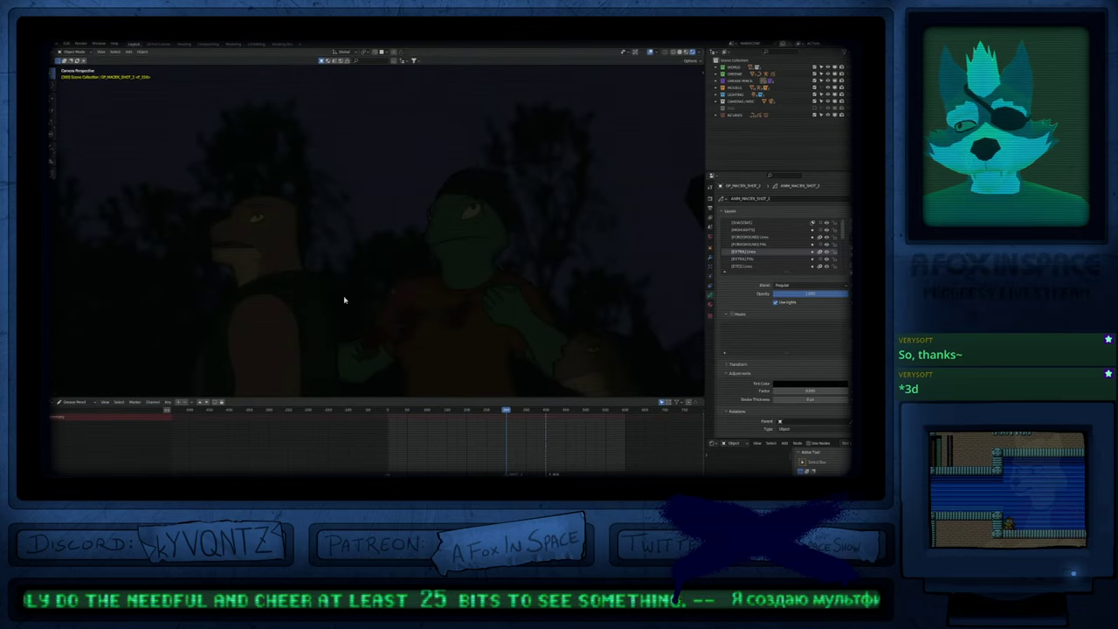
pyautogui.keyDown('shift'); pyautogui.moveTo(344, 300); pyautogui.dragTo(548, 235, button='middle'); pyautogui.keyUp('shift')
pyautogui.scroll(-5, 464, 280)
pyautogui.keyDown('shift'); pyautogui.moveTo(409, 279); pyautogui.dragTo(486, 269, button='middle'); pyautogui.keyUp('shift')
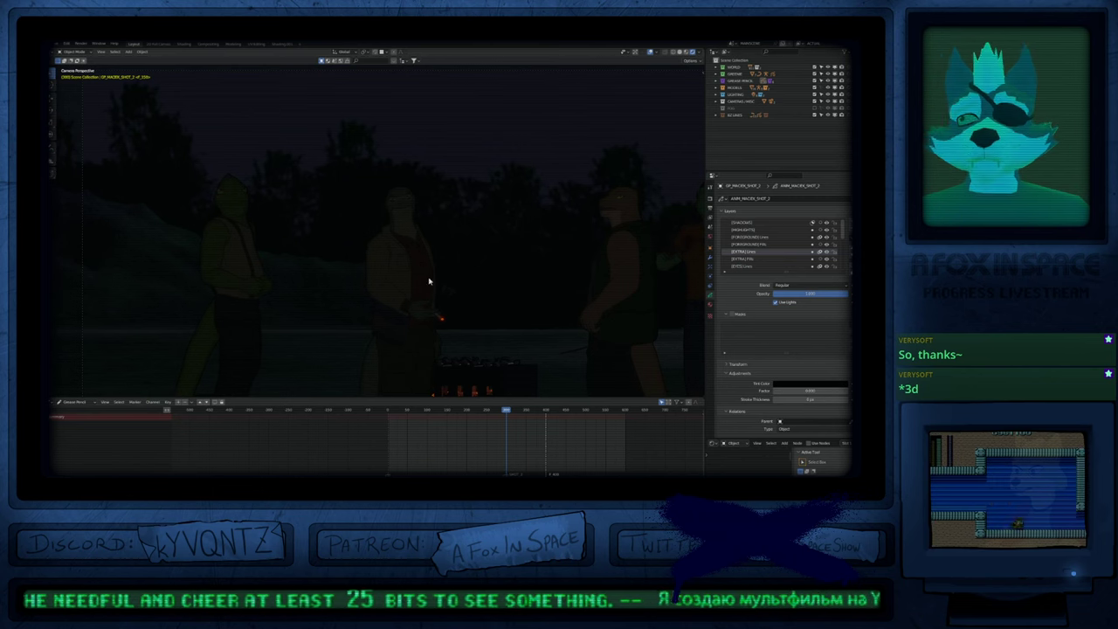
pyautogui.keyDown('shift'); pyautogui.moveTo(443, 313); pyautogui.dragTo(445, 265, button='middle'); pyautogui.keyUp('shift')
pyautogui.keyDown('shift'); pyautogui.moveTo(446, 307); pyautogui.dragTo(432, 287, button='middle'); pyautogui.keyUp('shift')
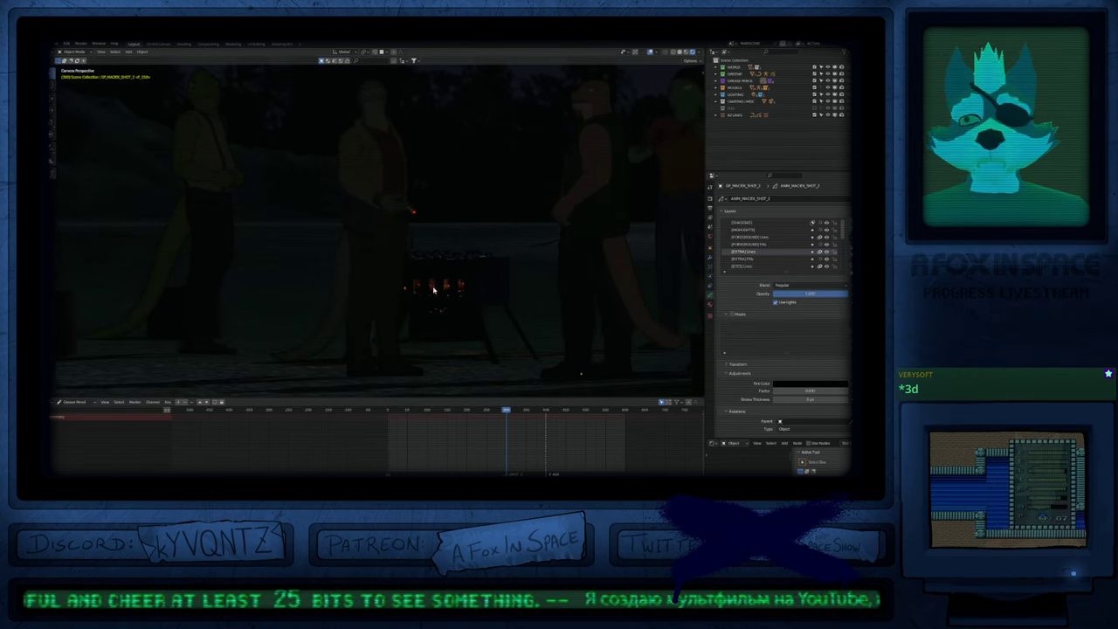
# Step: Frame the figures and grill in the camera view and select the shot camera
pyautogui.scroll(4, 432, 287)
pyautogui.scroll(-2, 472, 251)
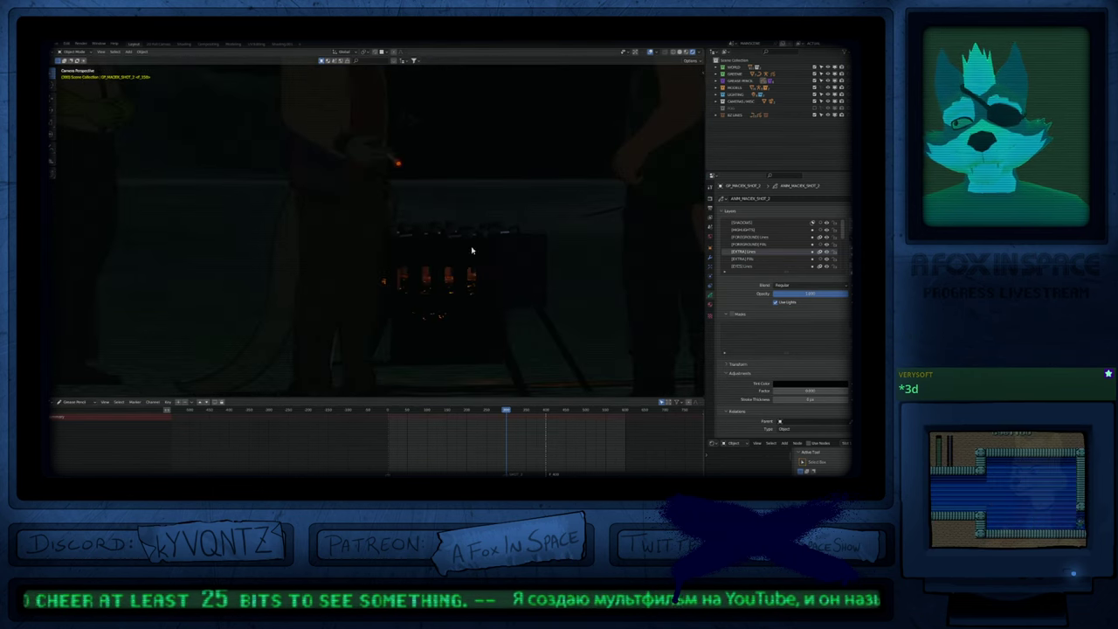
pyautogui.keyDown('shift'); pyautogui.moveTo(429, 246); pyautogui.dragTo(511, 353, button='middle'); pyautogui.keyUp('shift')
pyautogui.moveTo(406, 231)
pyautogui.keyDown('shift'); pyautogui.mouseDown(button='middle')
pyautogui.moveTo(477, 335)
pyautogui.moveTo(437, 249)
pyautogui.moveTo(529, 245)
pyautogui.mouseUp(button='middle'); pyautogui.keyUp('shift')
pyautogui.scroll(-5, 467, 235)
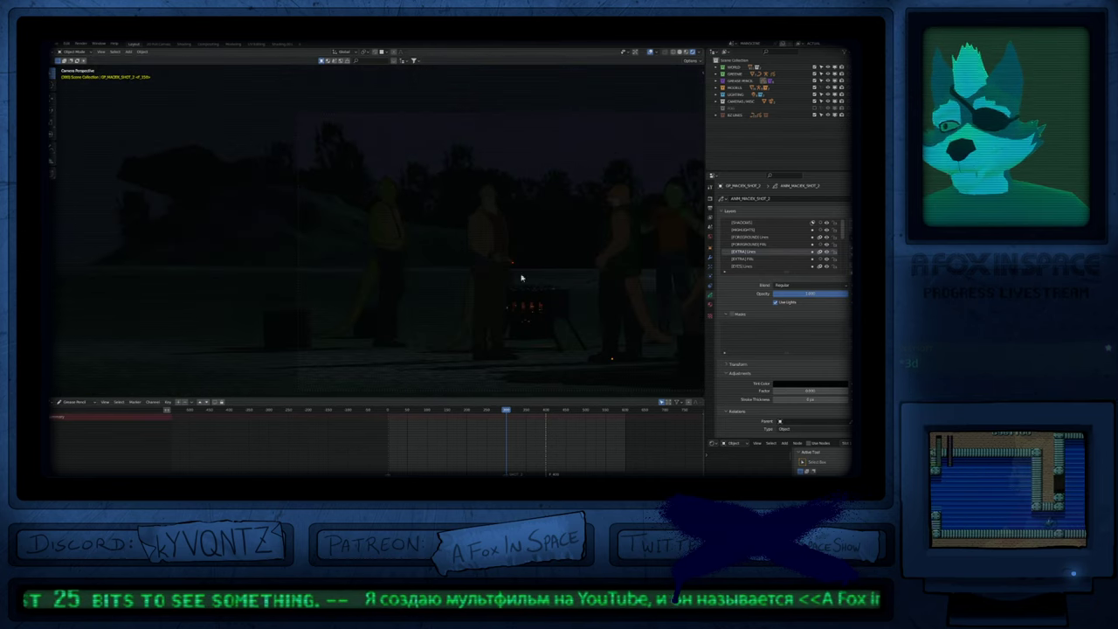
pyautogui.scroll(4, 503, 282)
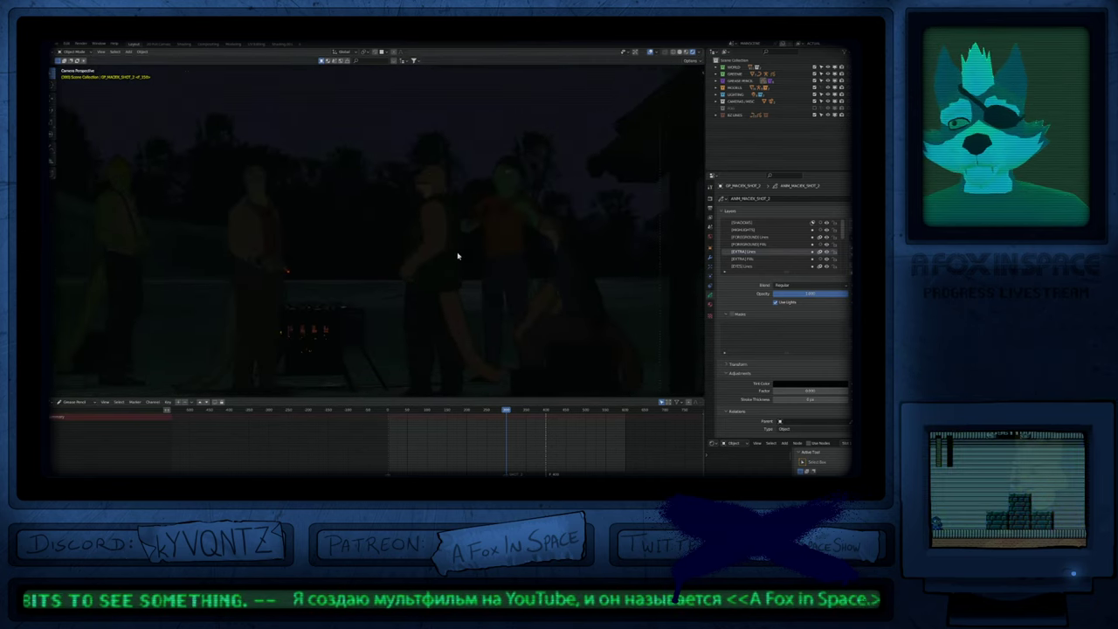
pyautogui.keyDown('shift'); pyautogui.moveTo(458, 256); pyautogui.dragTo(469, 282, button='middle'); pyautogui.keyUp('shift')
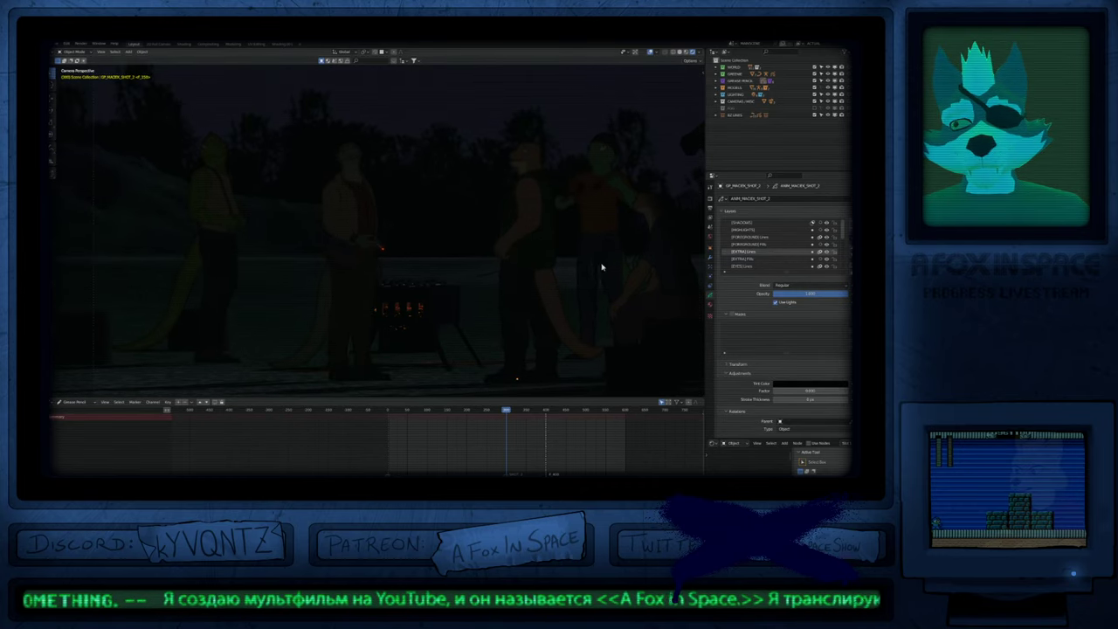
pyautogui.keyDown('shift'); pyautogui.moveTo(447, 241); pyautogui.dragTo(442, 307, button='middle'); pyautogui.keyUp('shift')
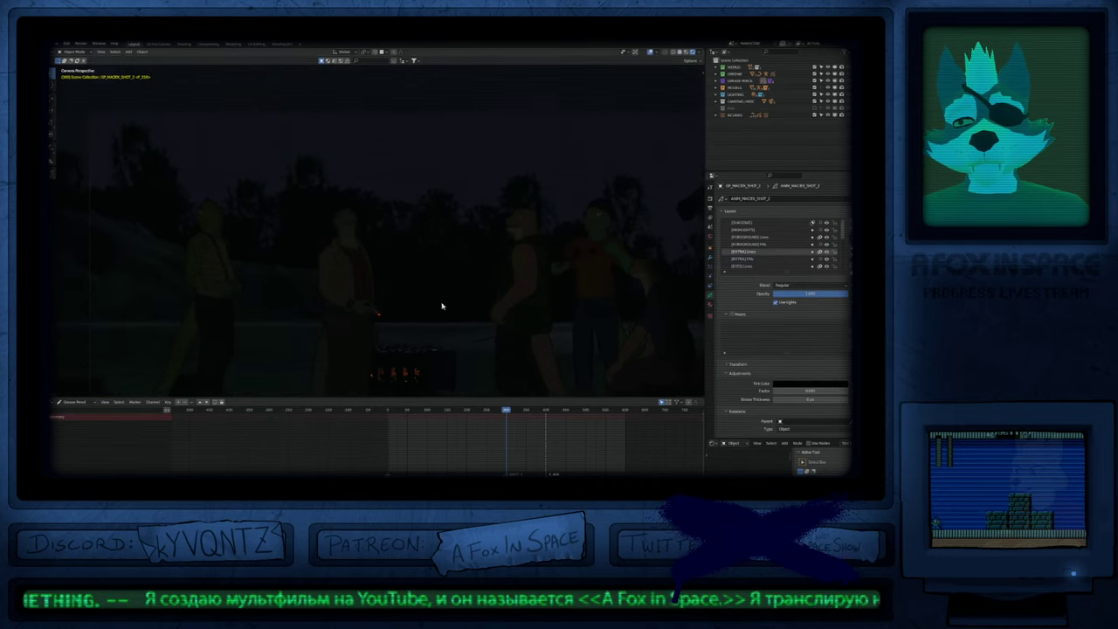
pyautogui.keyDown('shift'); pyautogui.moveTo(373, 237); pyautogui.dragTo(477, 268, button='middle'); pyautogui.keyUp('shift')
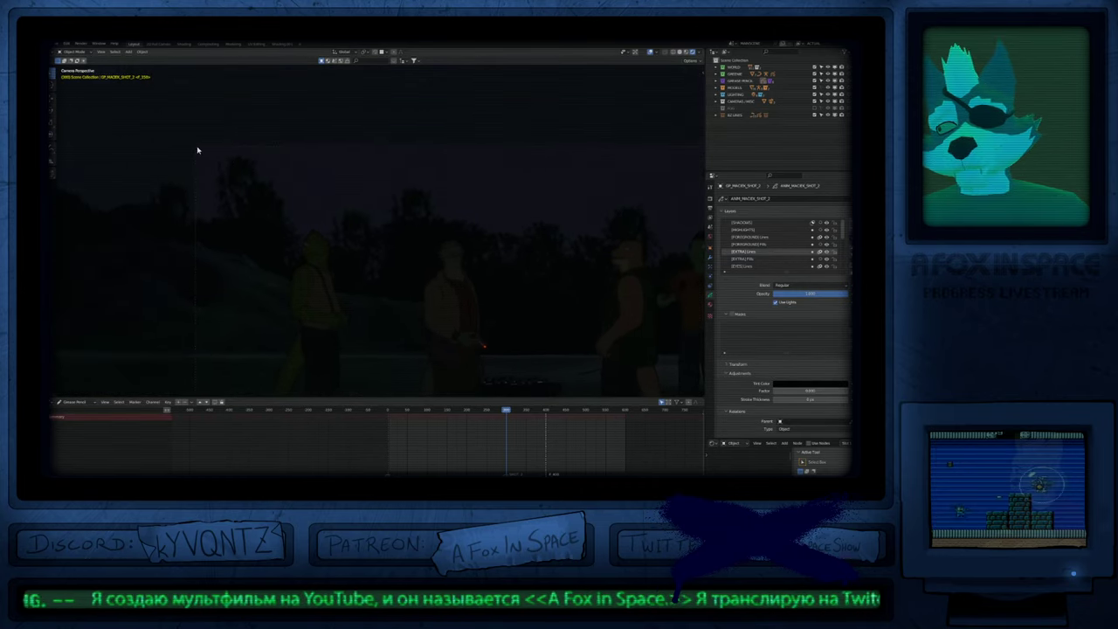
pyautogui.click(198, 150)
pyautogui.keyDown('shift'); pyautogui.moveTo(577, 338); pyautogui.dragTo(464, 262, button='middle'); pyautogui.keyUp('shift')
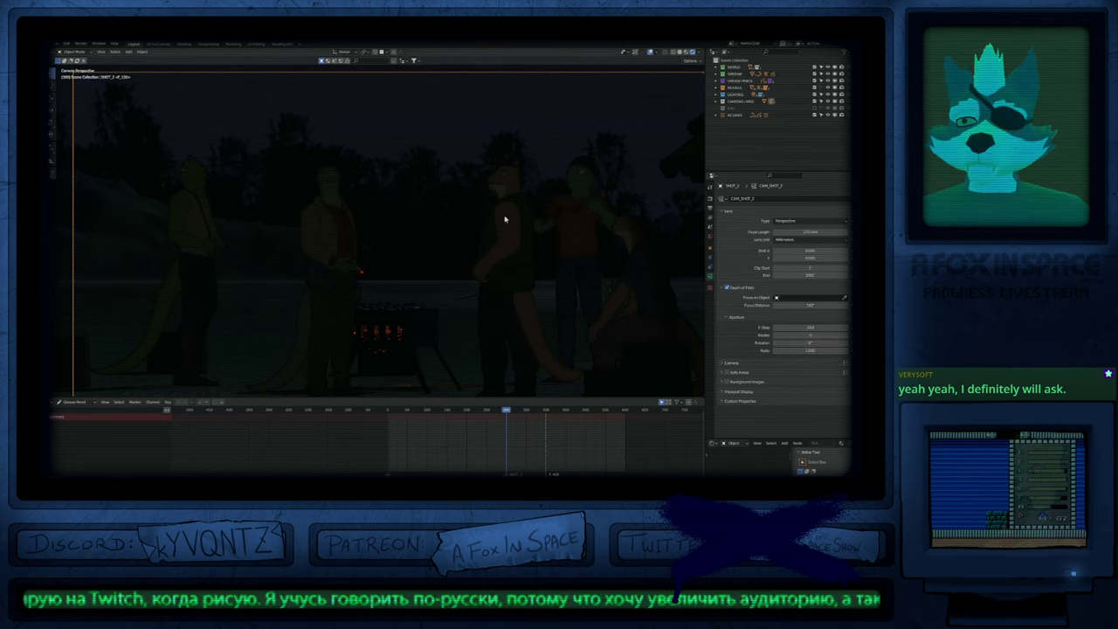
# Step: Drag the camera's Focus Distance value while panning over the group to check the blur
pyautogui.scroll(5, 500, 213)
pyautogui.scroll(-4, 504, 222)
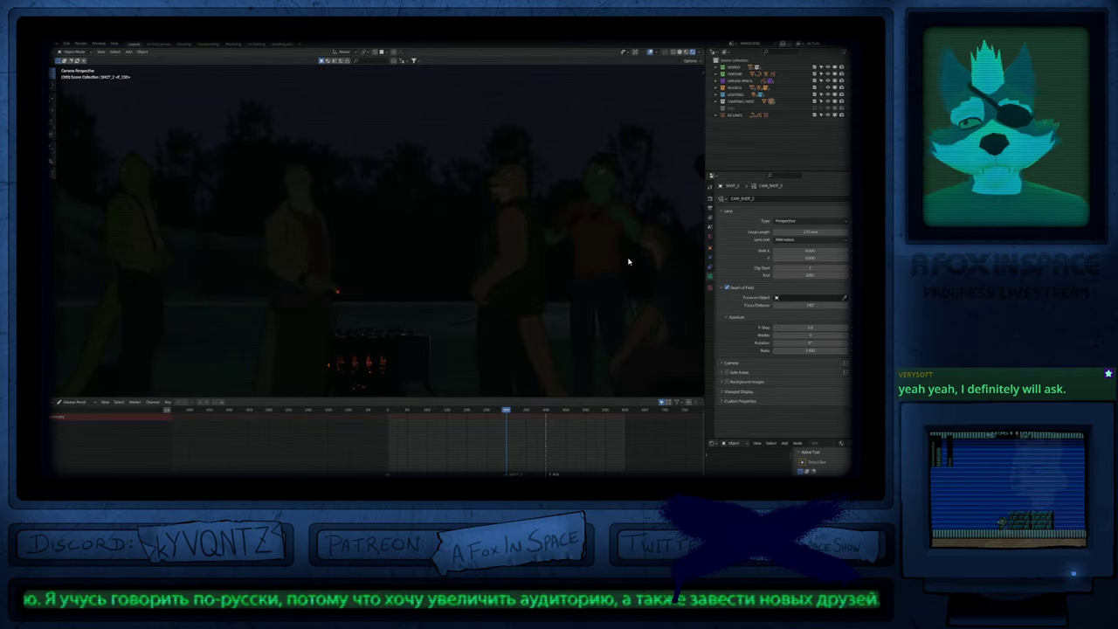
pyautogui.moveTo(446, 272)
pyautogui.keyDown('shift'); pyautogui.mouseDown(button='middle')
pyautogui.moveTo(525, 257)
pyautogui.moveTo(445, 264)
pyautogui.mouseUp(button='middle'); pyautogui.keyUp('shift')
pyautogui.scroll(3, 609, 202)
pyautogui.moveTo(609, 202); pyautogui.dragTo(527, 271, button='middle')
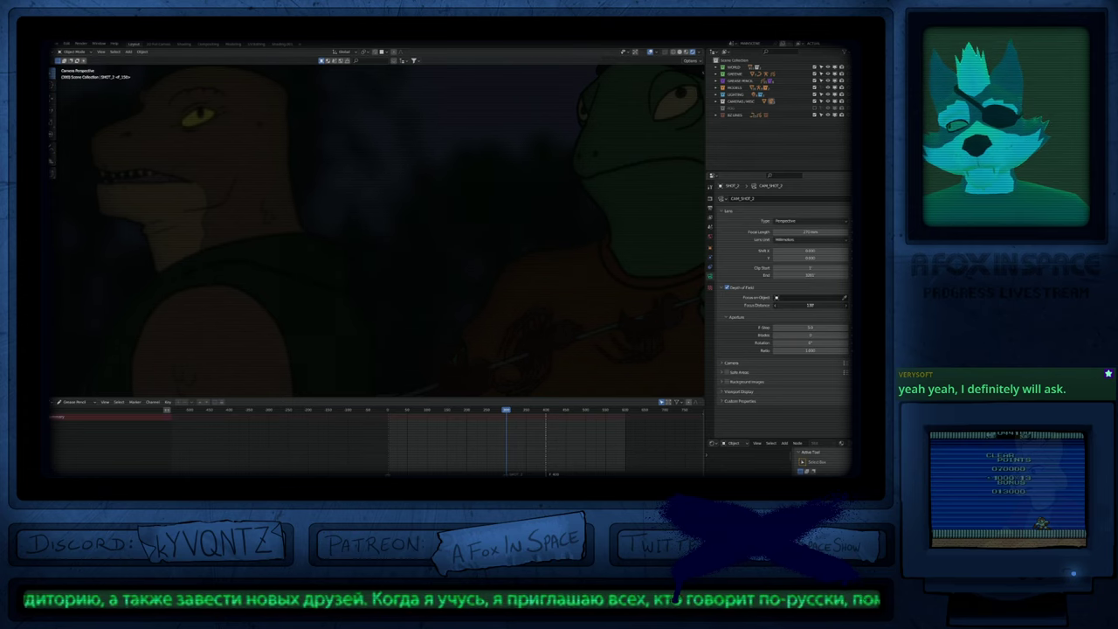
pyautogui.moveTo(812, 306); pyautogui.dragTo(809, 306)
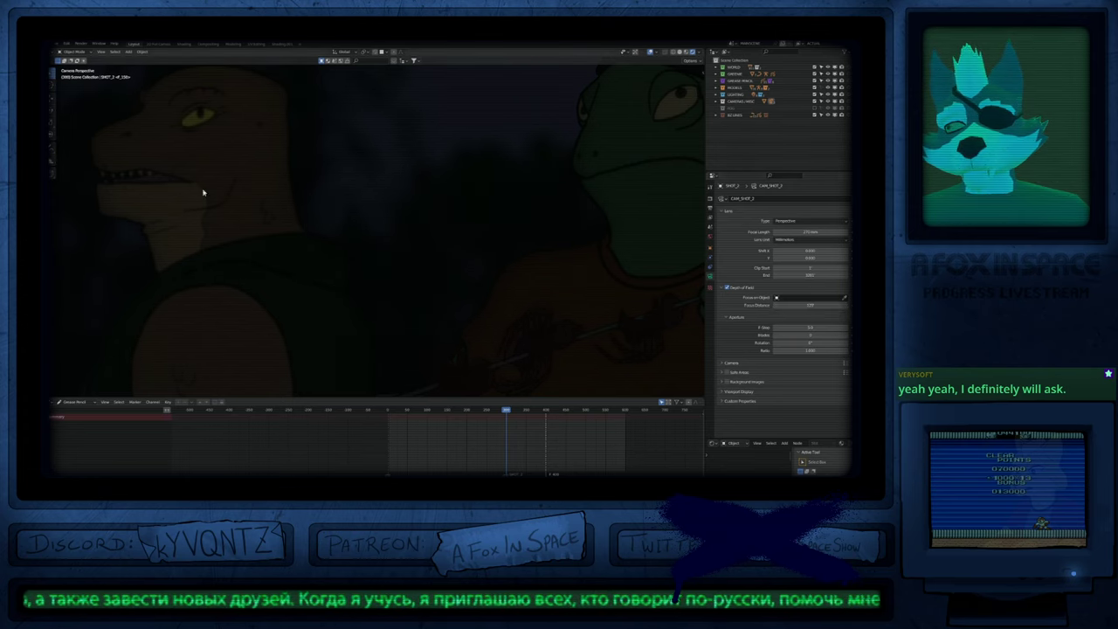
pyautogui.scroll(8, 210, 194)
pyautogui.scroll(-9, 204, 197)
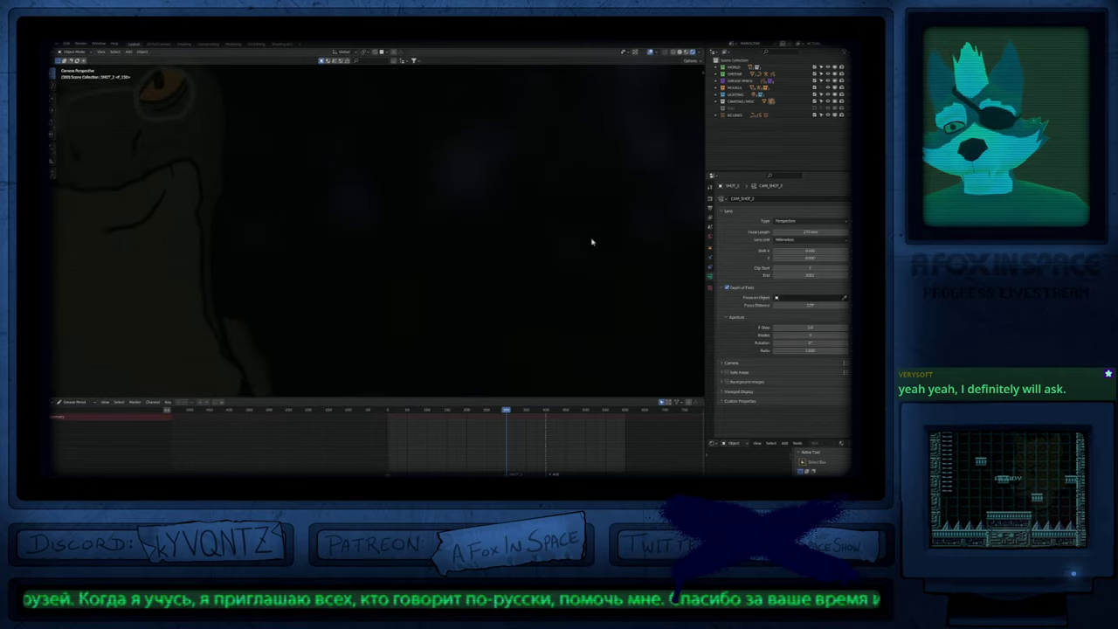
pyautogui.keyDown('shift'); pyautogui.moveTo(464, 246); pyautogui.dragTo(266, 212, button='middle'); pyautogui.keyUp('shift')
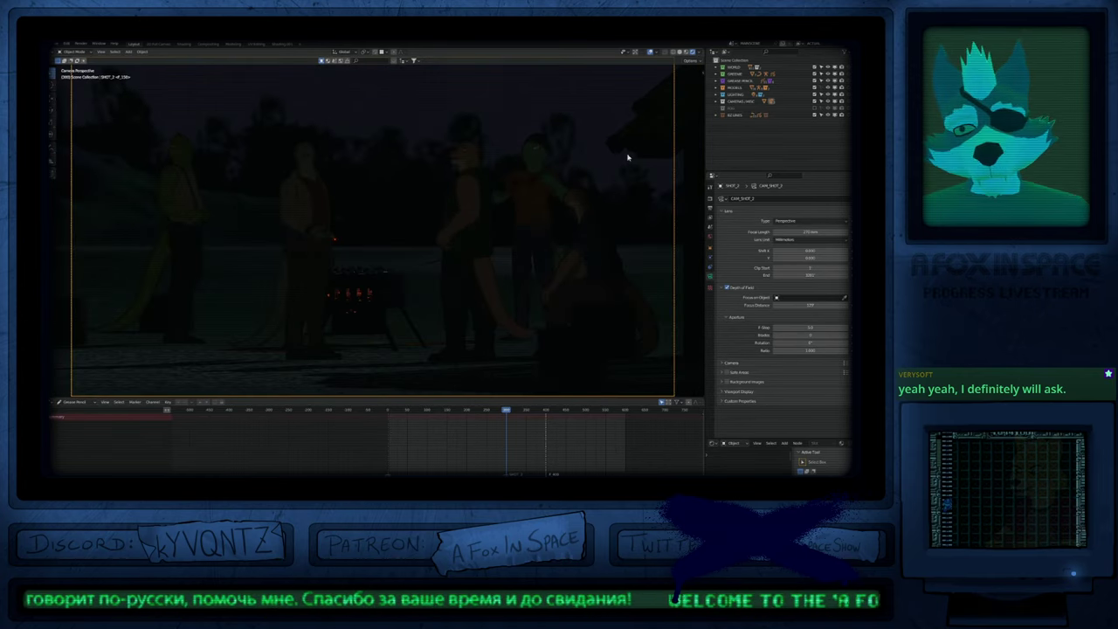
# Step: Hide the character collections in the Outliner and switch the viewport to Solid shading
pyautogui.click(644, 138)
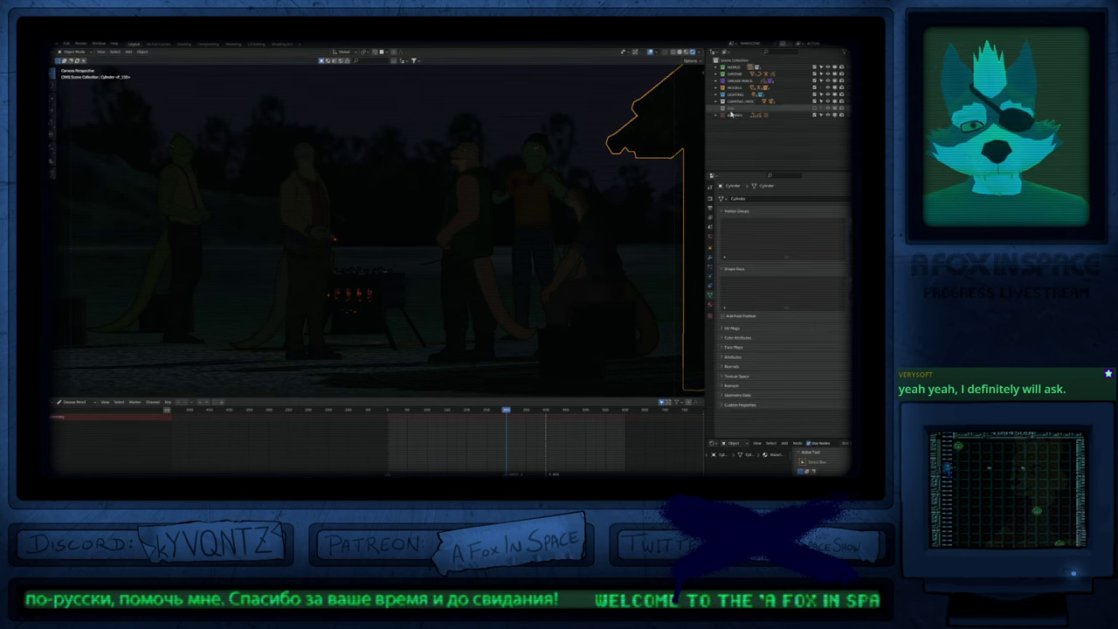
pyautogui.moveTo(815, 74); pyautogui.dragTo(816, 105)
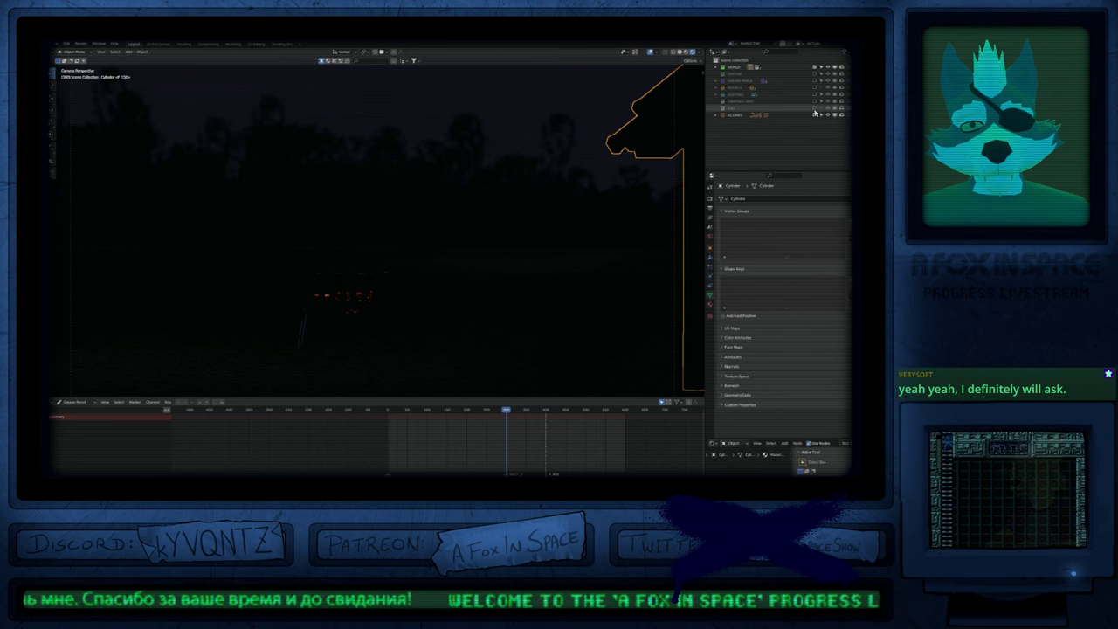
pyautogui.press('z')
pyautogui.click(715, 116)
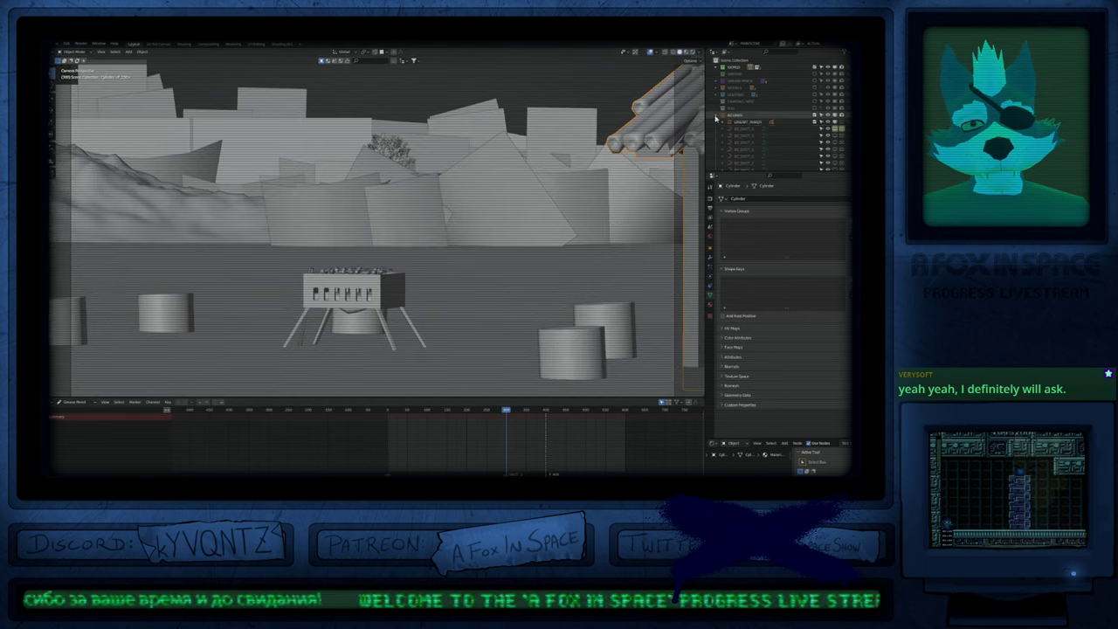
# Step: Select the ground plane, stacked cylinders, right cylinder pair, legged grill box and left cylinders
pyautogui.click(495, 291)
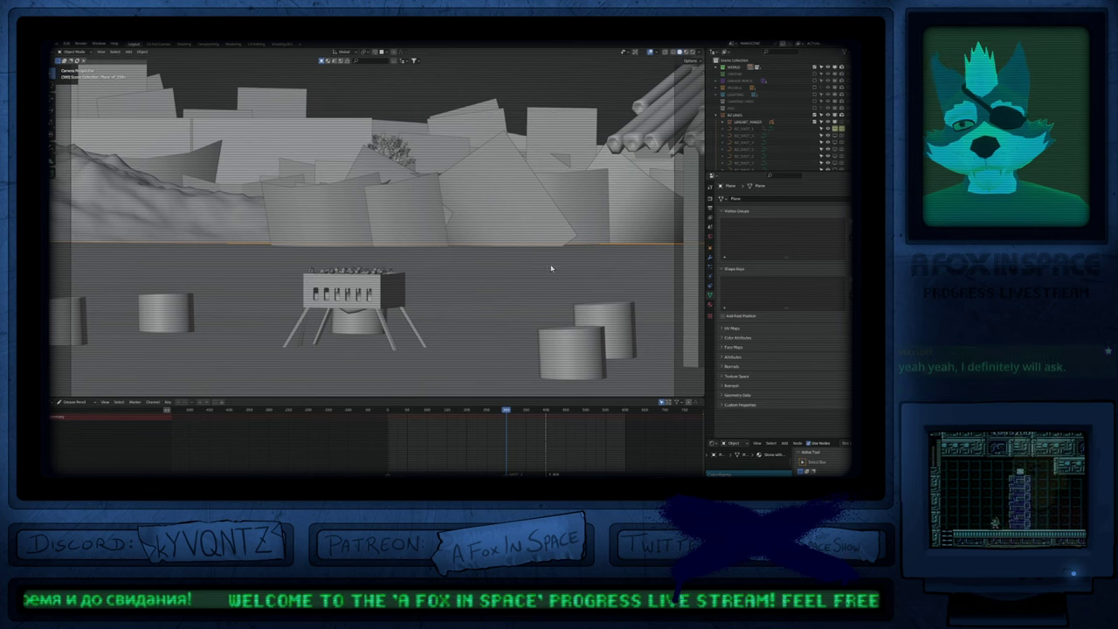
pyautogui.click(649, 158)
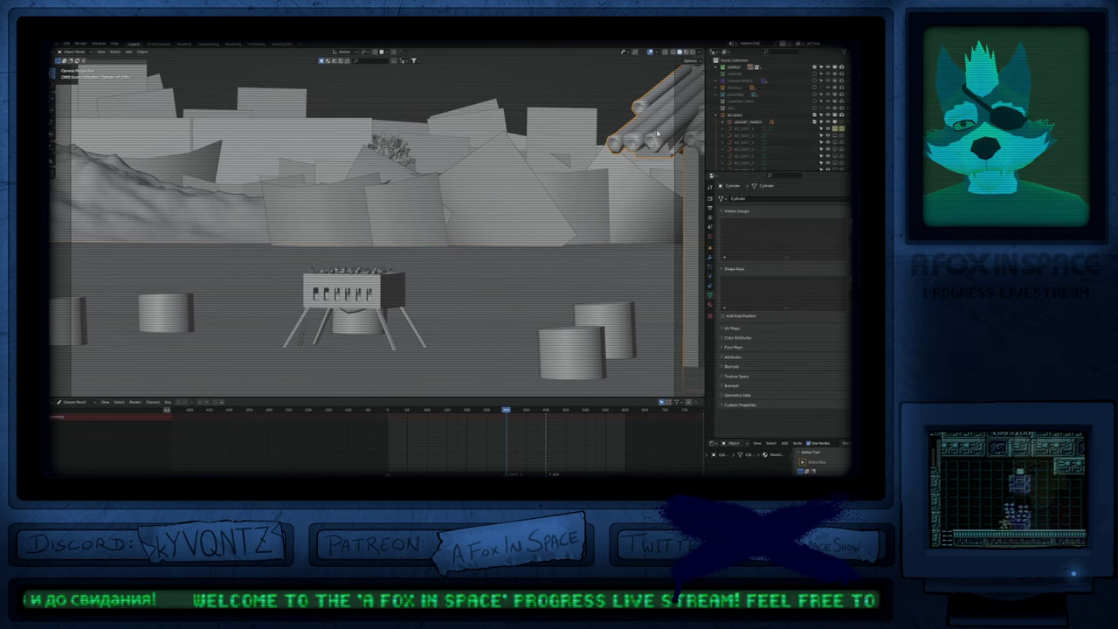
pyautogui.keyDown('shift'); pyautogui.click(603, 319); pyautogui.keyUp('shift')
pyautogui.click(399, 295)
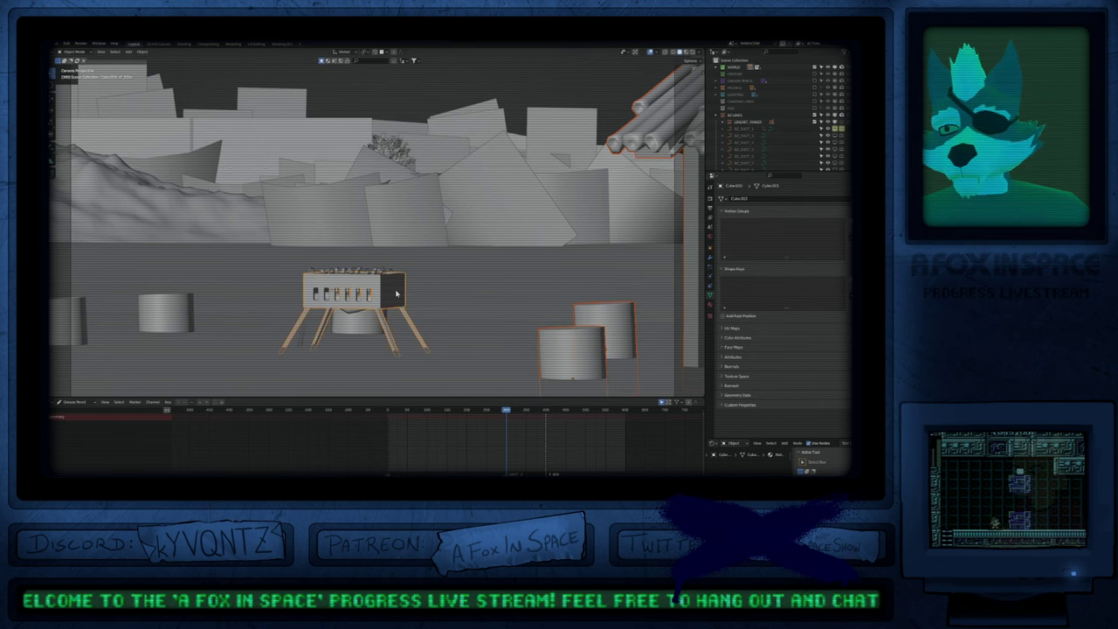
pyautogui.press('KP_Decimal')
pyautogui.scroll(-10, 251, 288)
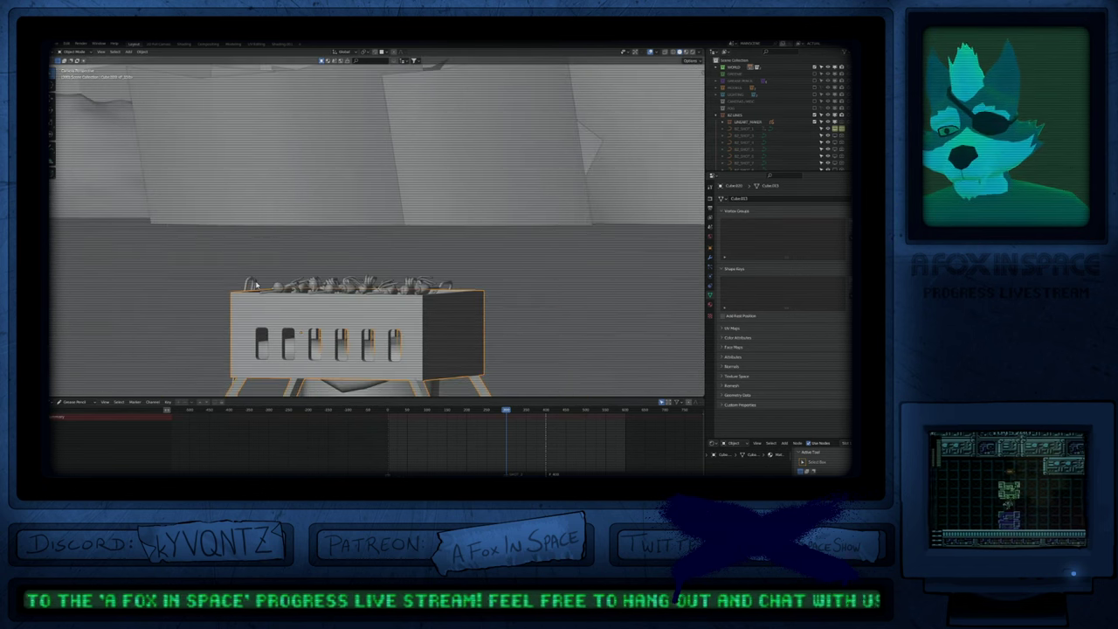
pyautogui.keyDown('shift'); pyautogui.click(169, 318); pyautogui.keyUp('shift')
pyautogui.keyDown('shift'); pyautogui.click(95, 323); pyautogui.keyUp('shift')
pyautogui.scroll(6, 272, 318)
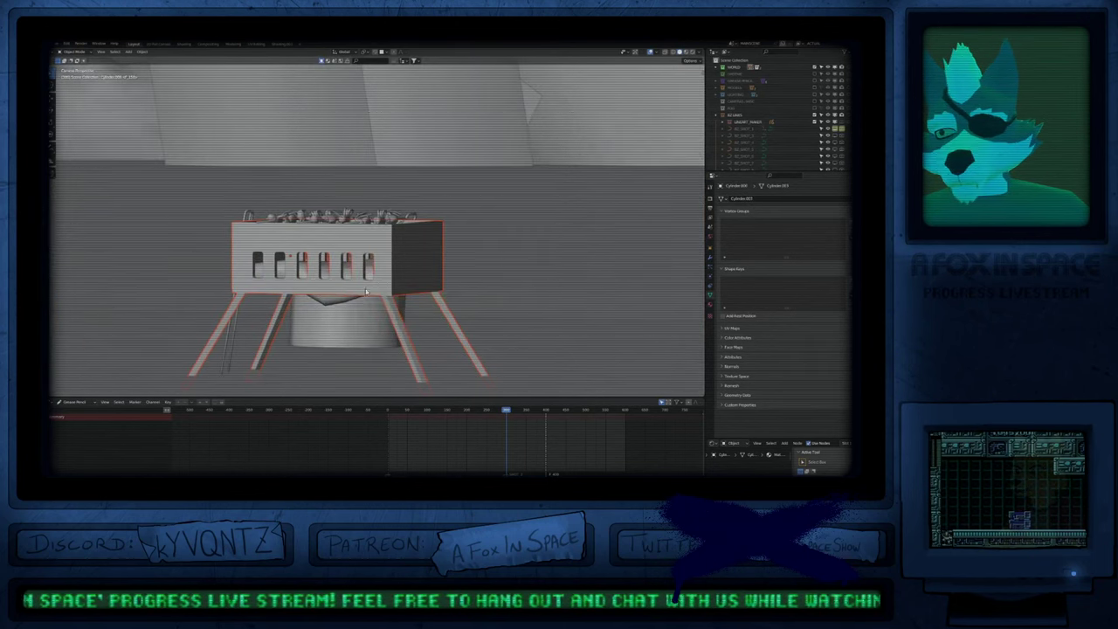
# Step: Check Material Preview and Rendered shading, add the cylinder under the grill, then hide unselected objects
pyautogui.press('z')
pyautogui.click(369, 325)
pyautogui.press('z')
pyautogui.click(371, 310)
pyautogui.scroll(6, 337, 217)
pyautogui.scroll(-9, 373, 275)
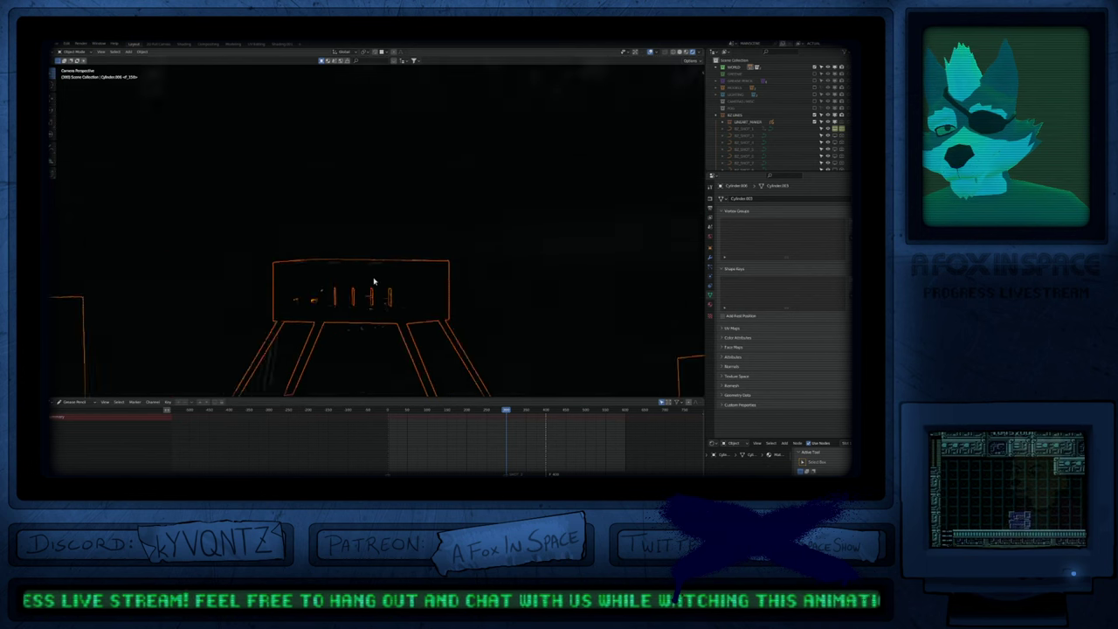
pyautogui.press('z')
pyautogui.click(410, 331)
pyautogui.click(368, 327)
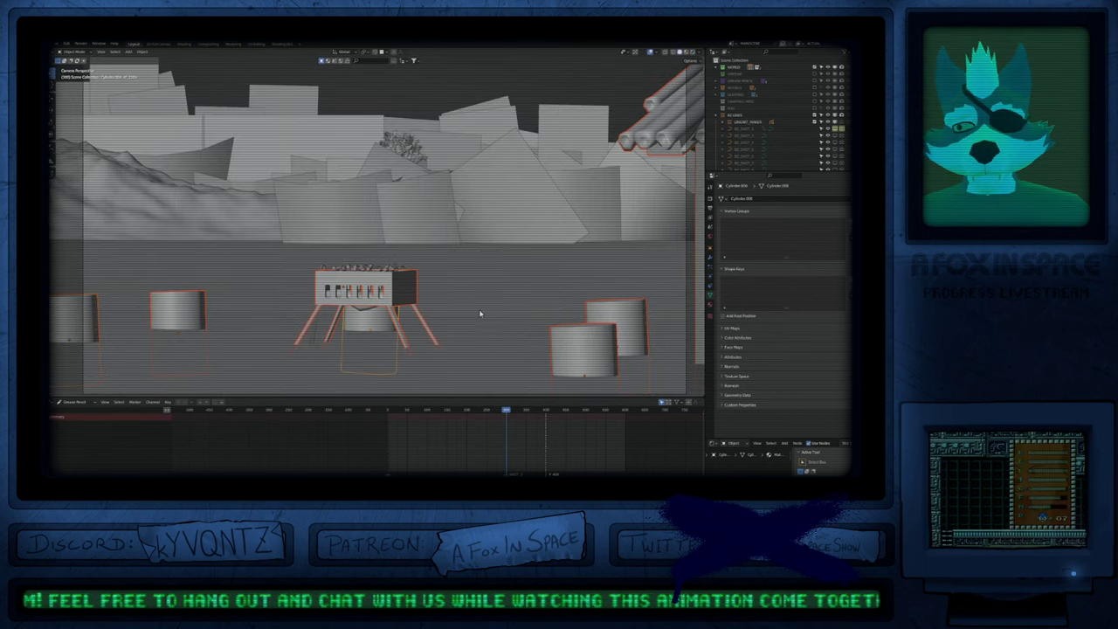
pyautogui.hotkey('shift', 'h')
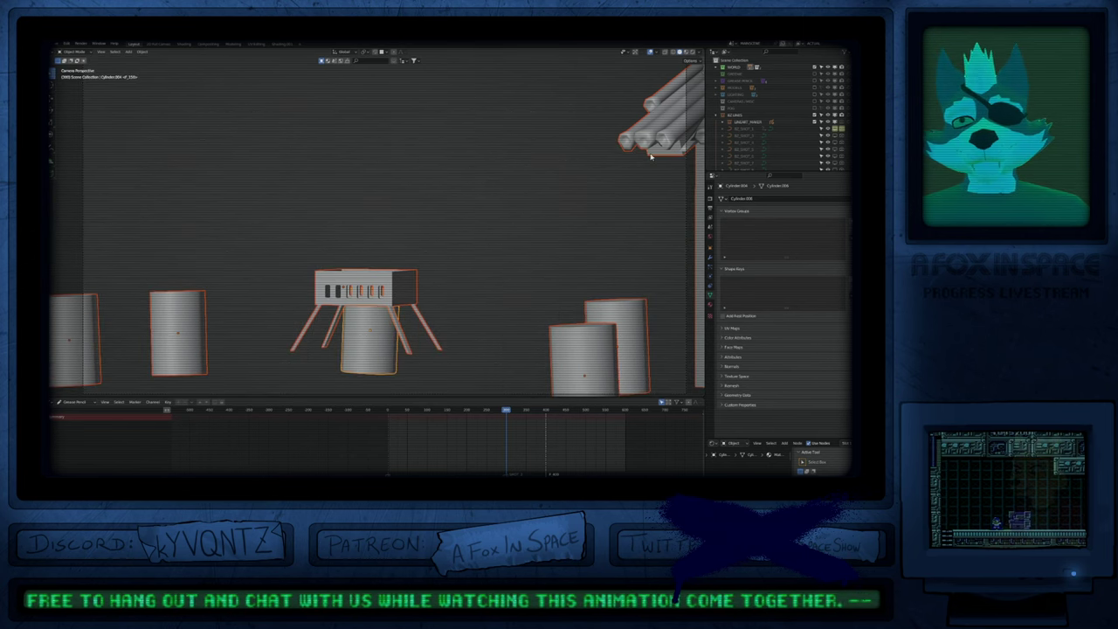
# Step: Move the LINEART_MAKER object onto the grill box by snapping it to the 3D cursor
pyautogui.click(750, 129)
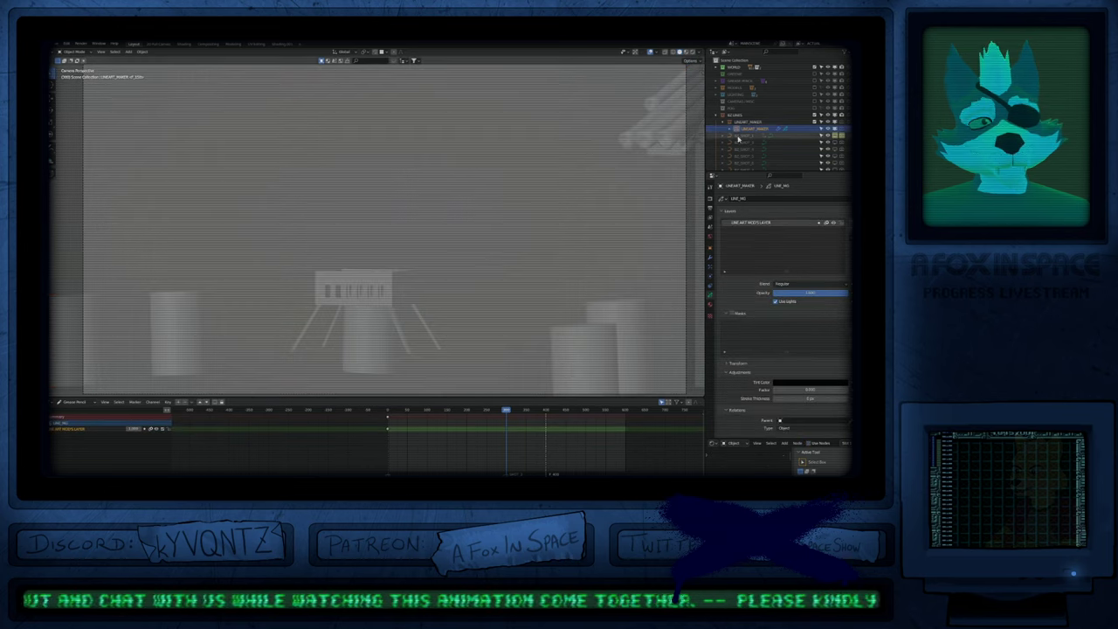
pyautogui.keyDown('shift'); pyautogui.rightClick(389, 293); pyautogui.keyUp('shift')
pyautogui.hotkey('shift', 's')
pyautogui.press('8')
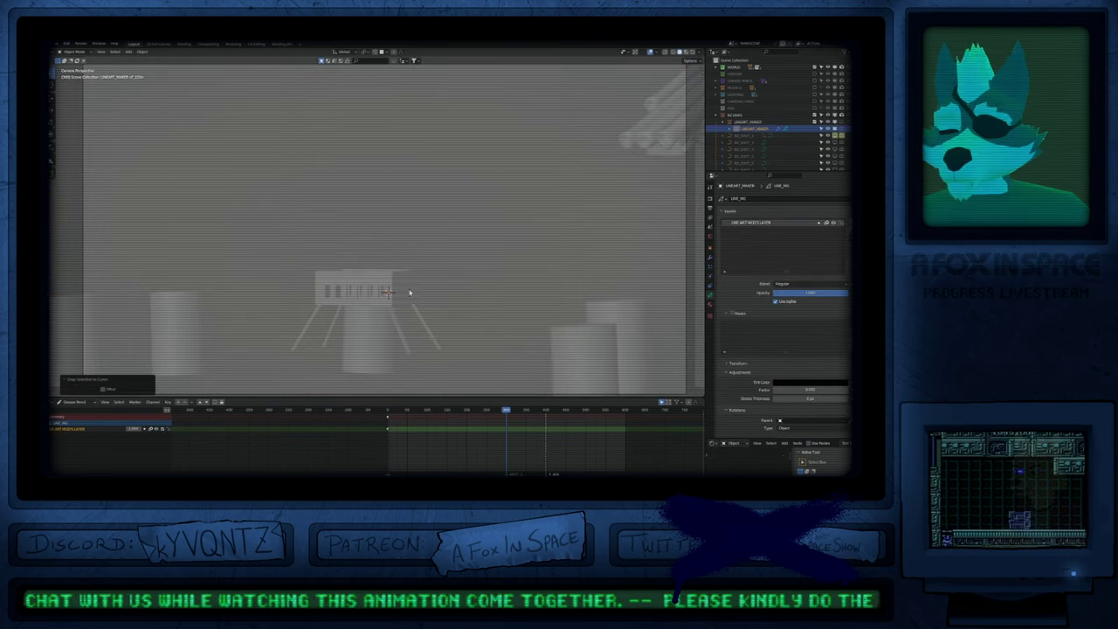
# Step: Duplicate the Line Art modifier and bake orange outline strokes around the grill, barrels and pipes
pyautogui.click(711, 258)
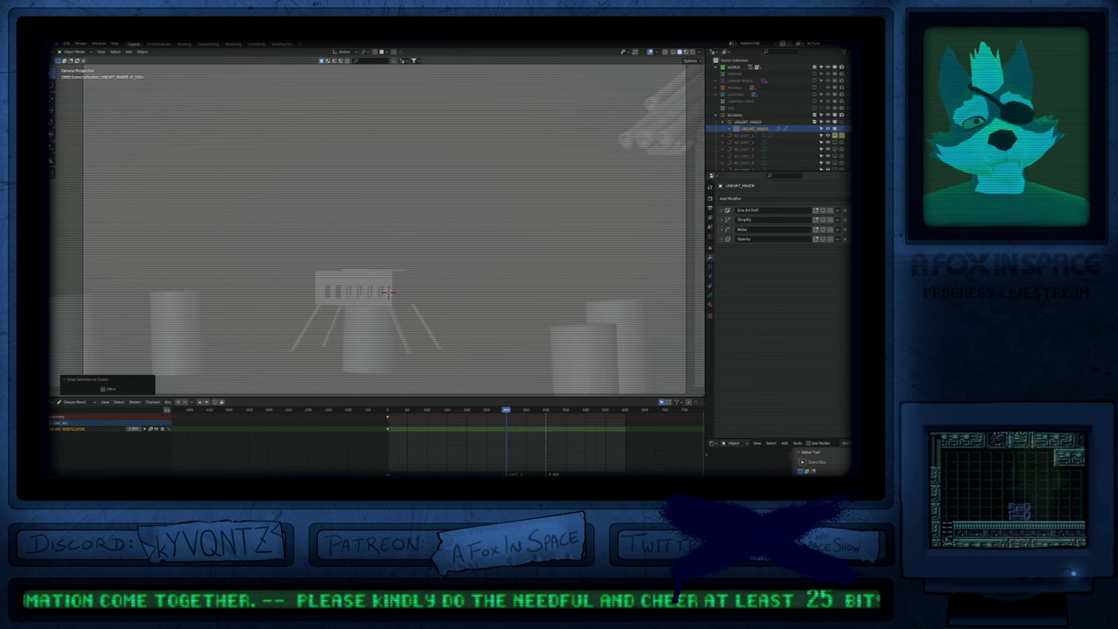
pyautogui.click(723, 210)
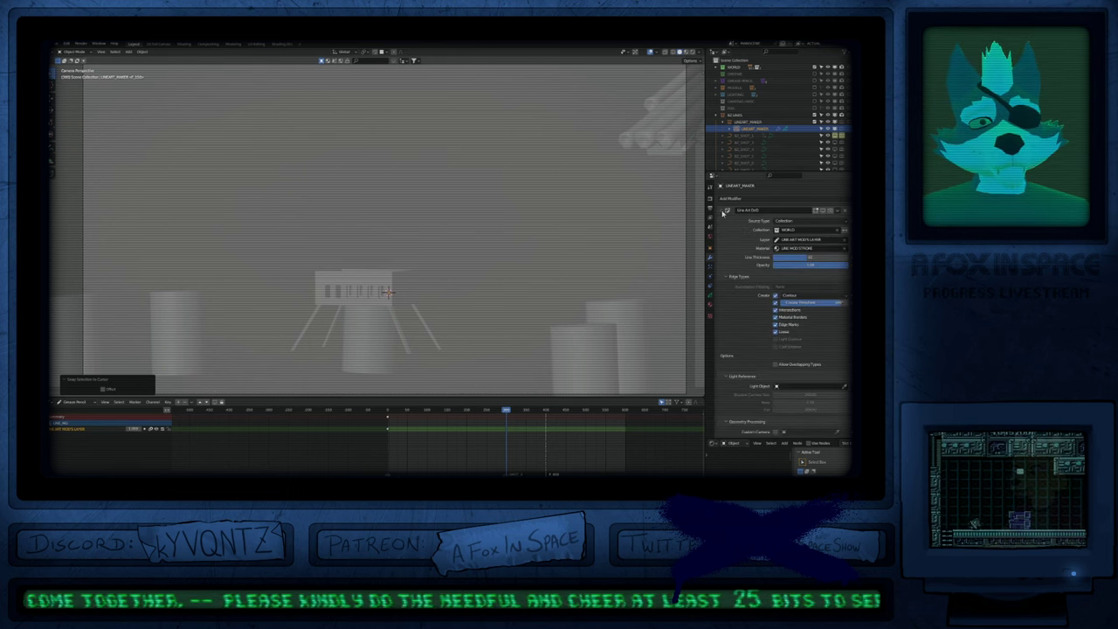
pyautogui.click(723, 211)
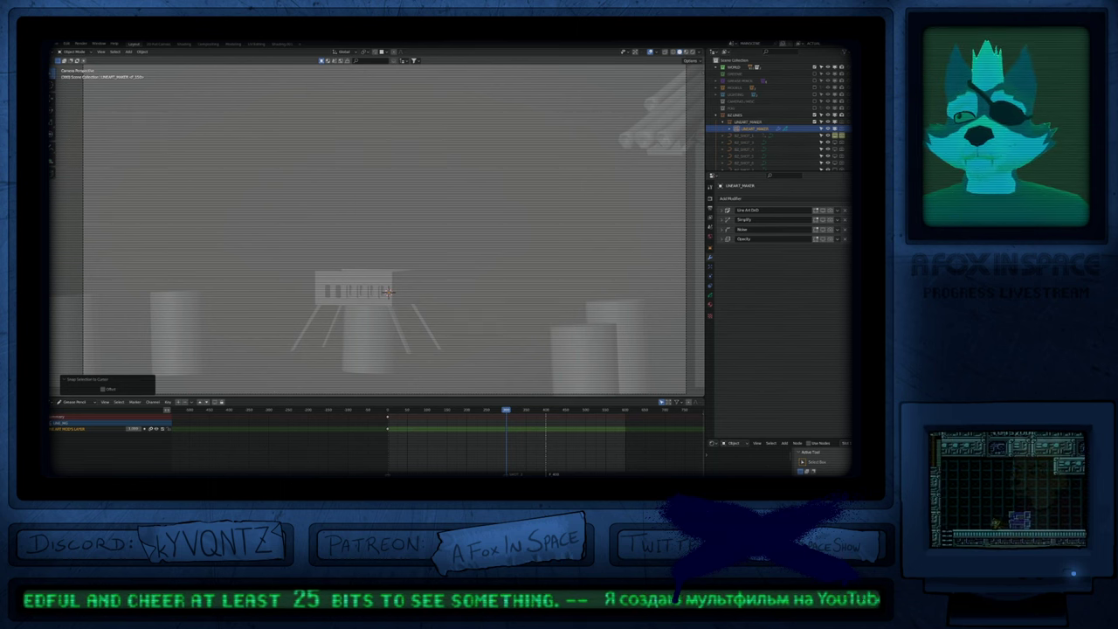
pyautogui.hotkey('shift', 'd')
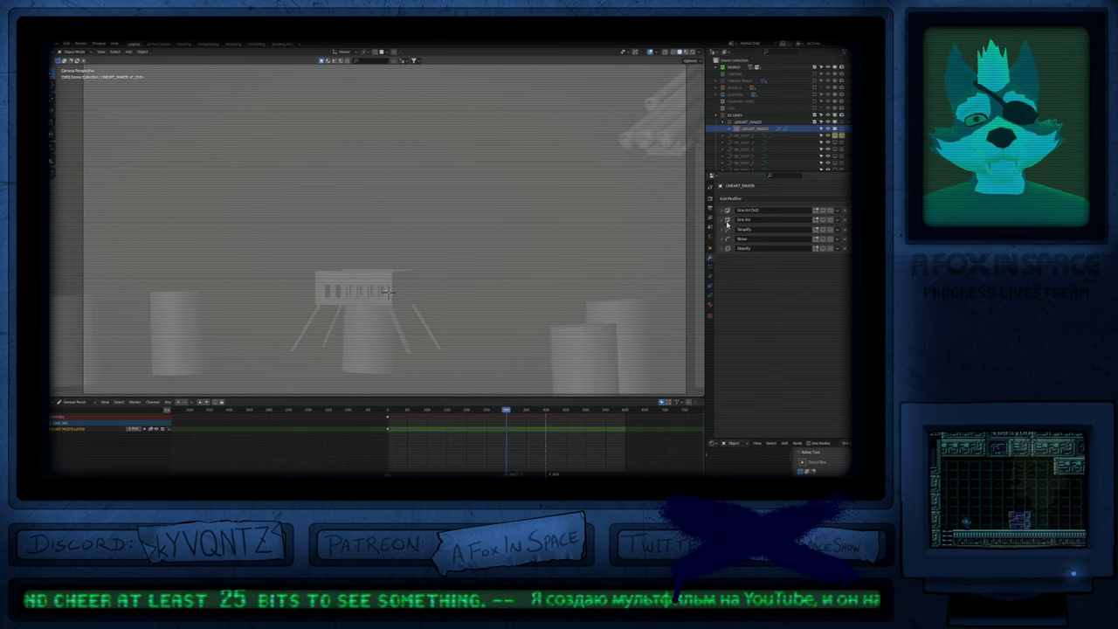
pyautogui.press('x')
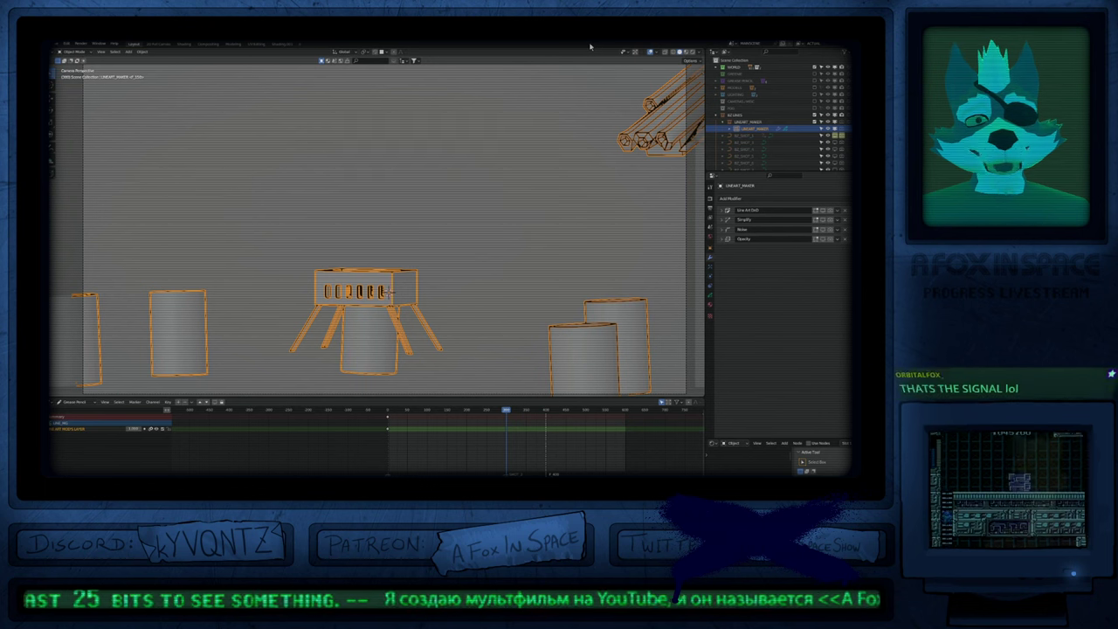
pyautogui.moveTo(536, 150)
pyautogui.keyDown('shift'); pyautogui.mouseDown(button='middle')
pyautogui.moveTo(460, 187)
pyautogui.moveTo(417, 236)
pyautogui.moveTo(543, 170)
pyautogui.mouseUp(button='middle'); pyautogui.keyUp('shift')
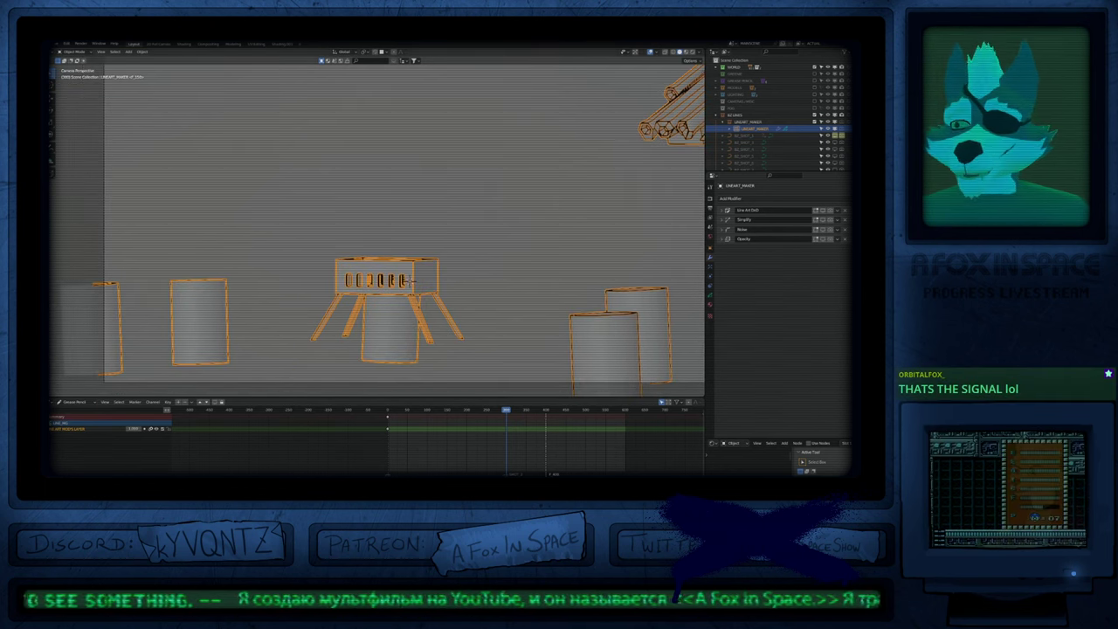